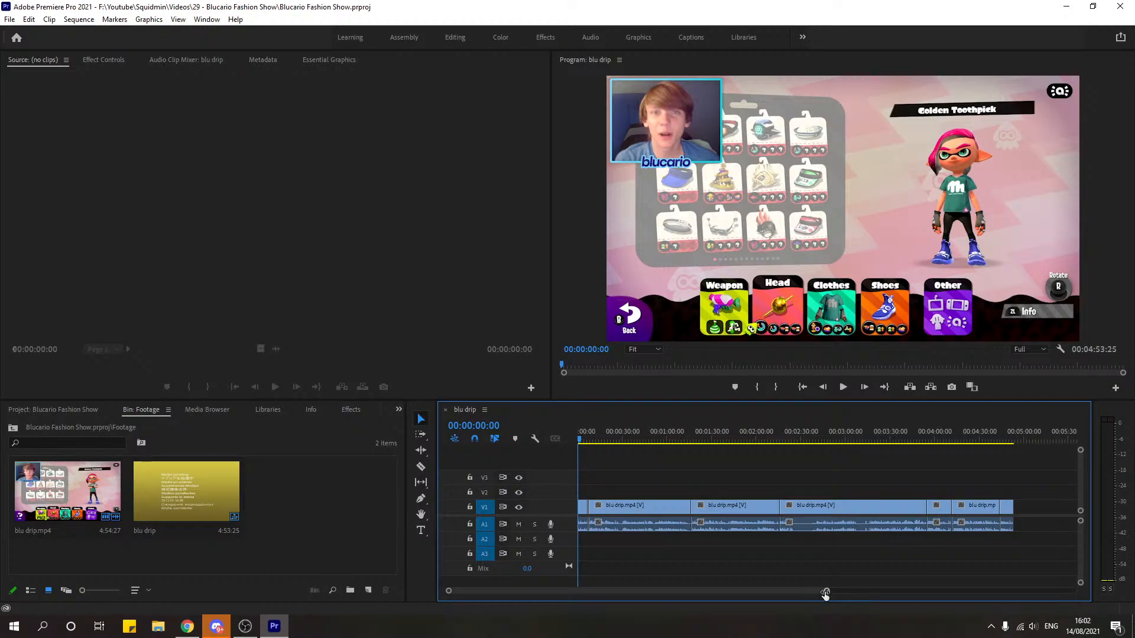
{"action": "left_click_drag", "start_coordinate": [825, 592], "coordinate": [677, 591]}
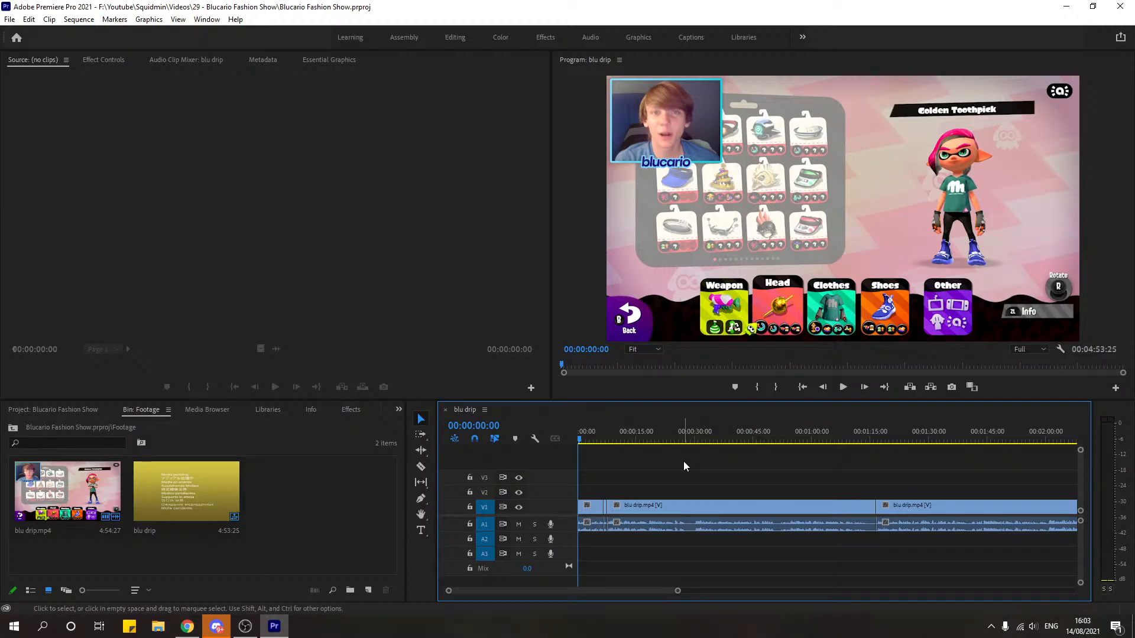
{"action": "left_click_drag", "start_coordinate": [678, 591], "coordinate": [843, 597]}
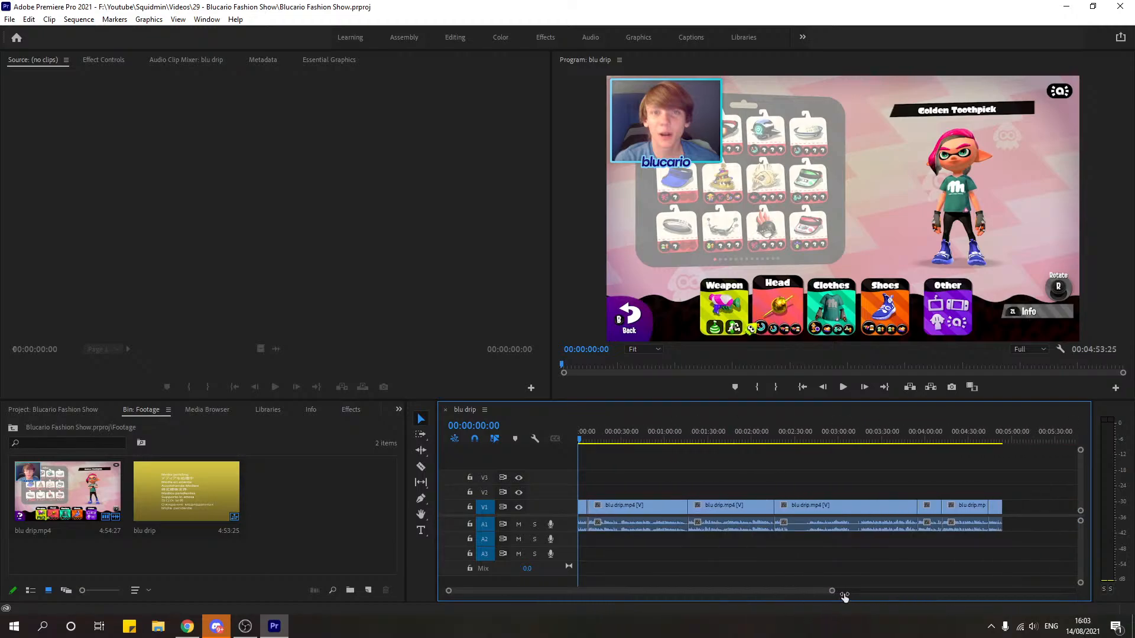
{"action": "left_click_drag", "start_coordinate": [843, 597], "coordinate": [714, 601]}
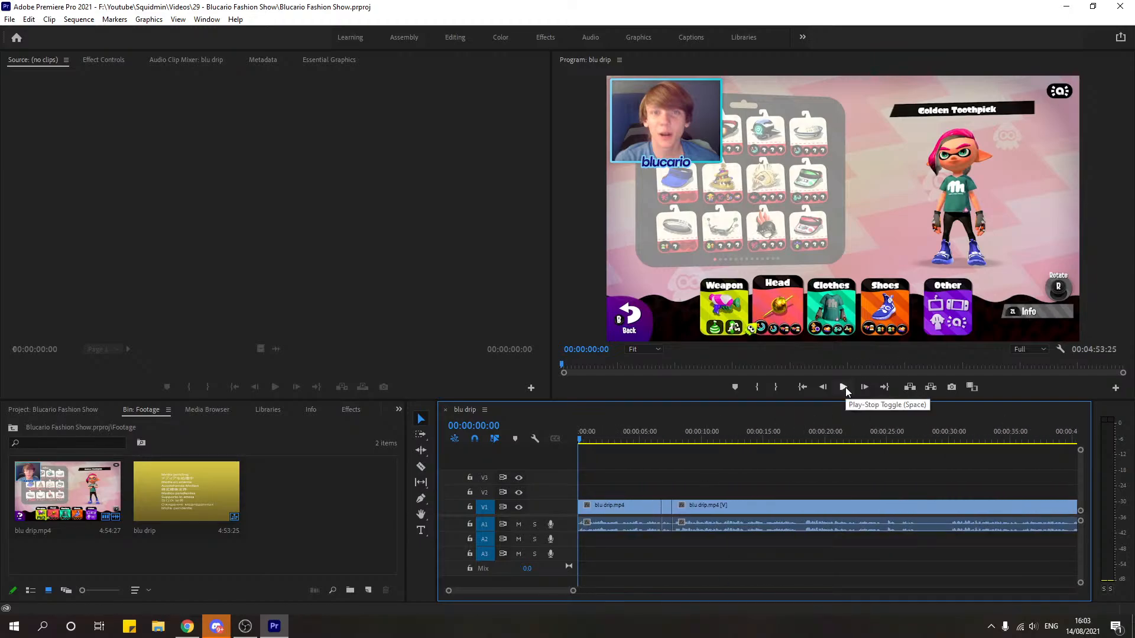
{"action": "left_click_drag", "start_coordinate": [574, 591], "coordinate": [559, 597]}
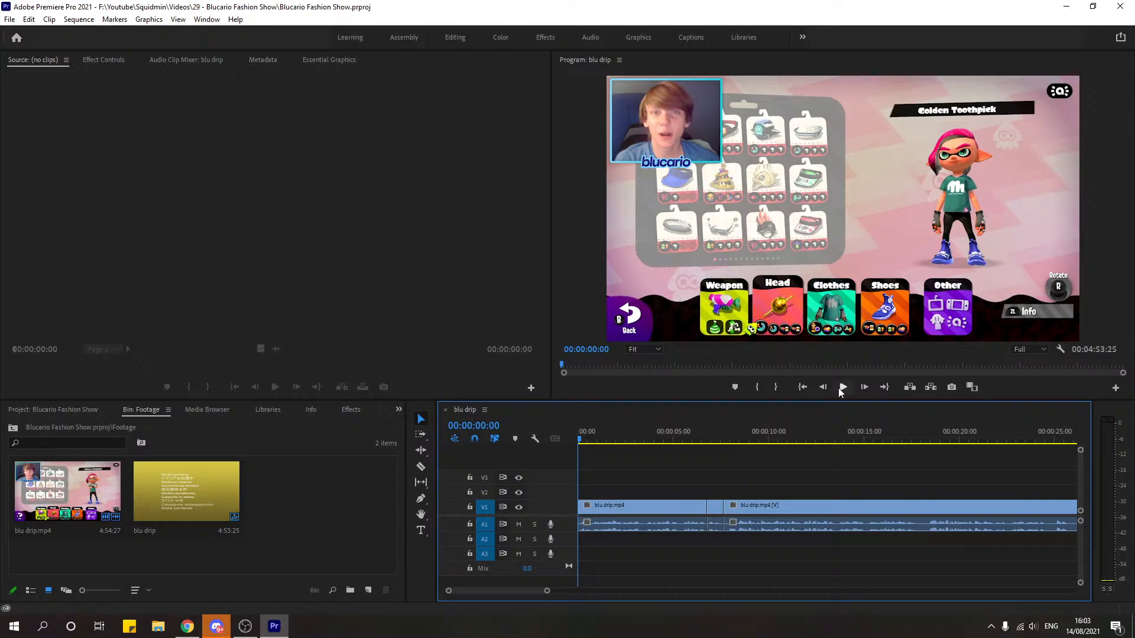
Step: Open the blu drip.mp4 footage clip in the Source monitor
{"action": "left_click", "coordinate": [92, 501]}
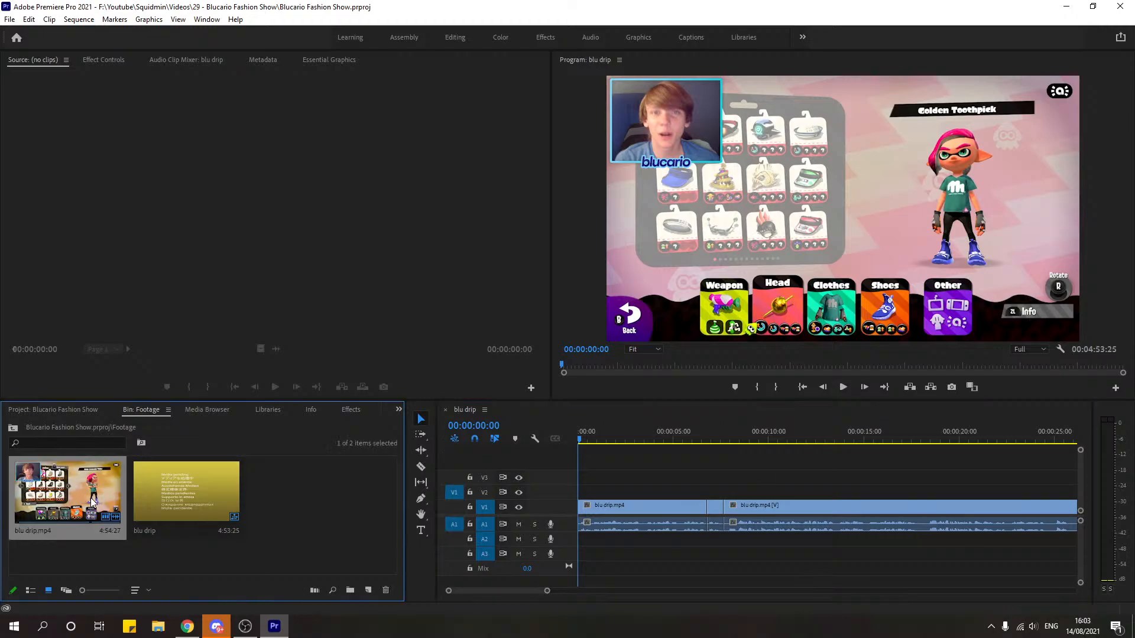
{"action": "double_click", "coordinate": [91, 502]}
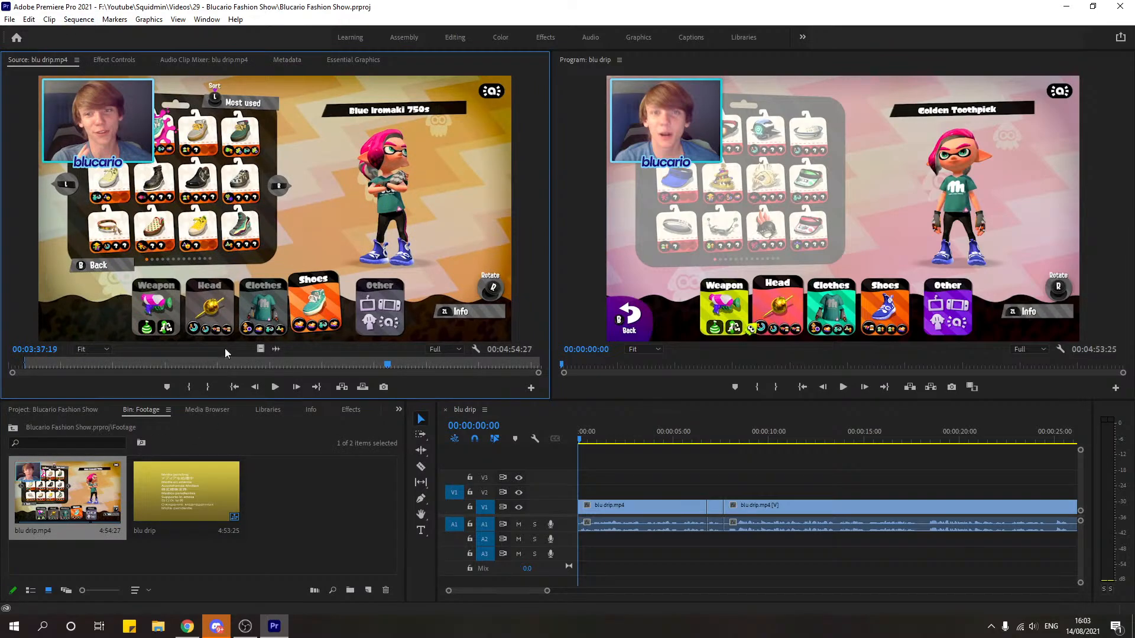
Step: Play the blu drip sequence from its start to review the intro and the zoomed-in facecam shot at about 7 seconds
{"action": "left_click_drag", "start_coordinate": [547, 591], "coordinate": [845, 600]}
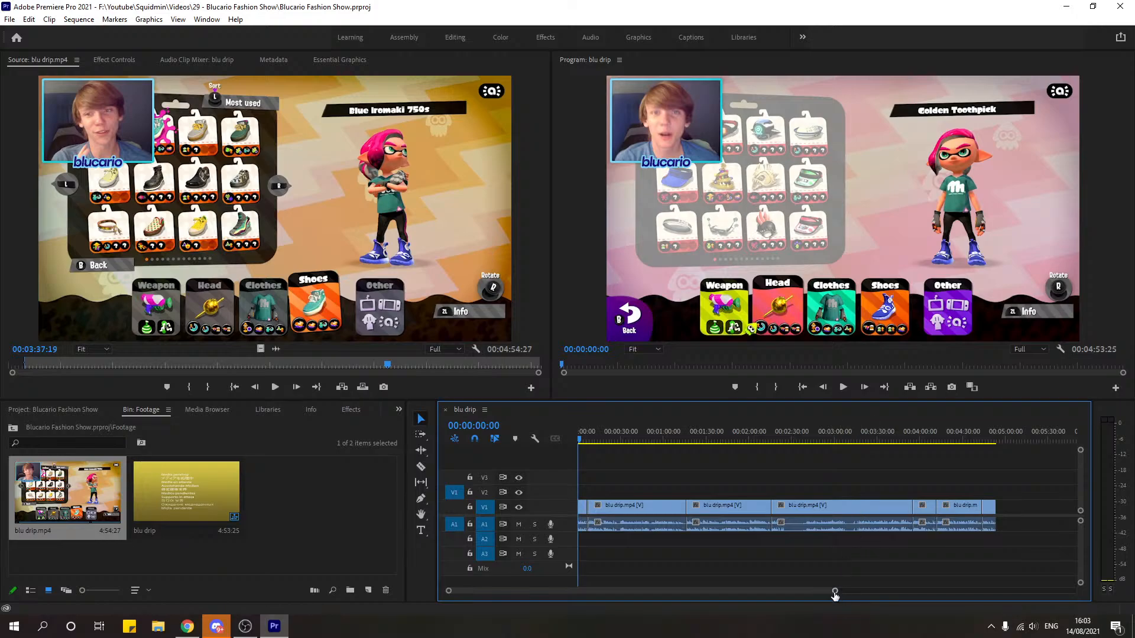
{"action": "left_click_drag", "start_coordinate": [834, 591], "coordinate": [667, 522]}
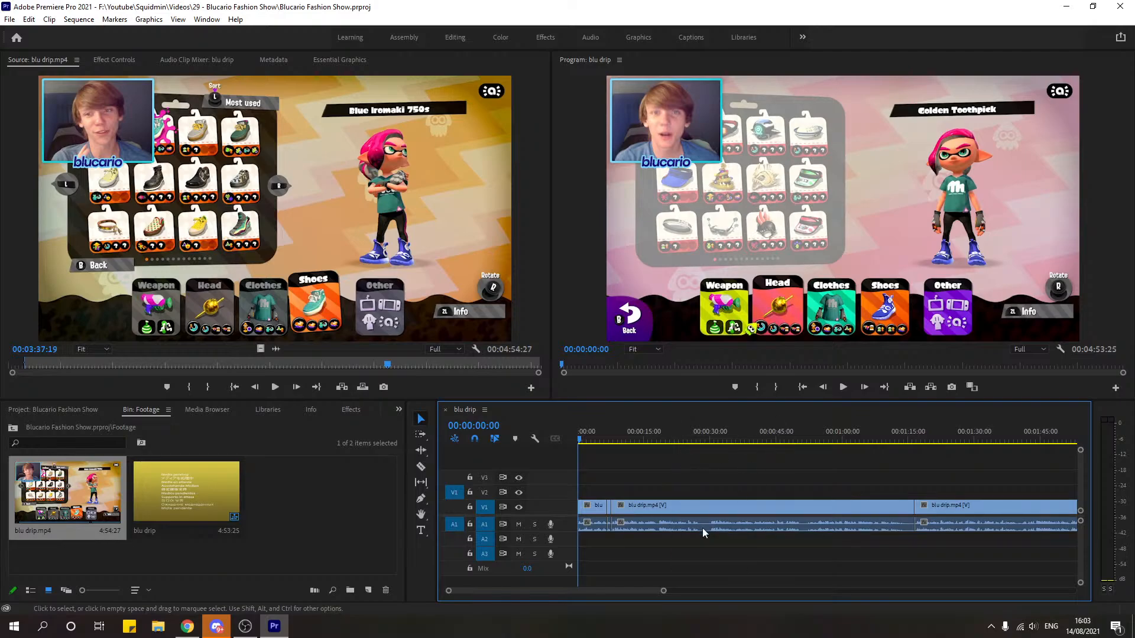
{"action": "left_click_drag", "start_coordinate": [663, 590], "coordinate": [550, 591]}
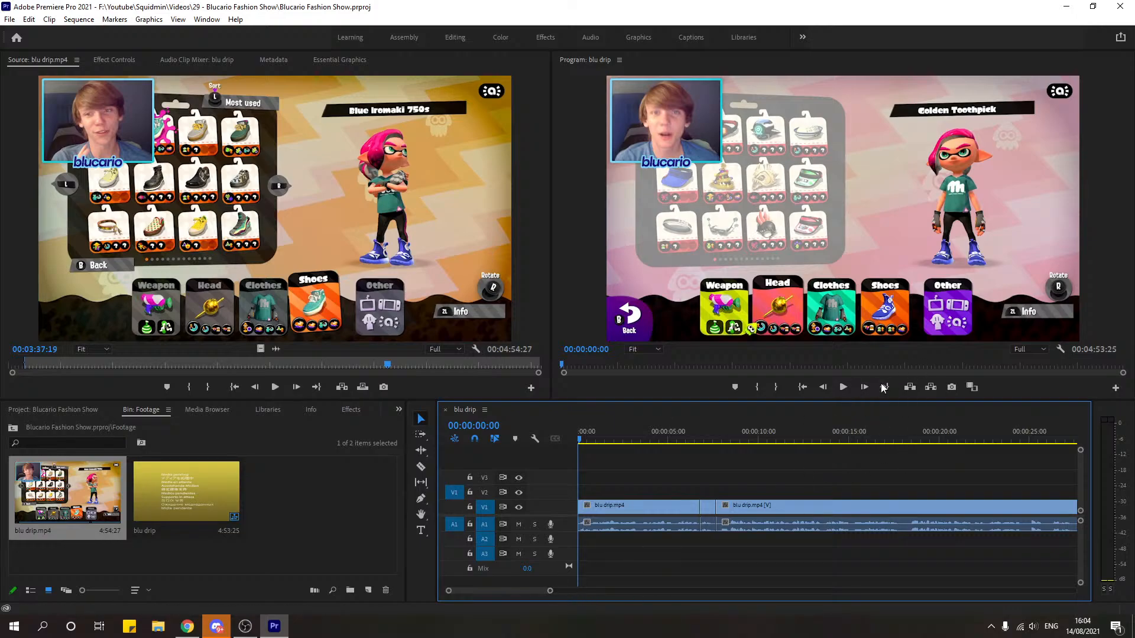
{"action": "left_click", "coordinate": [842, 387]}
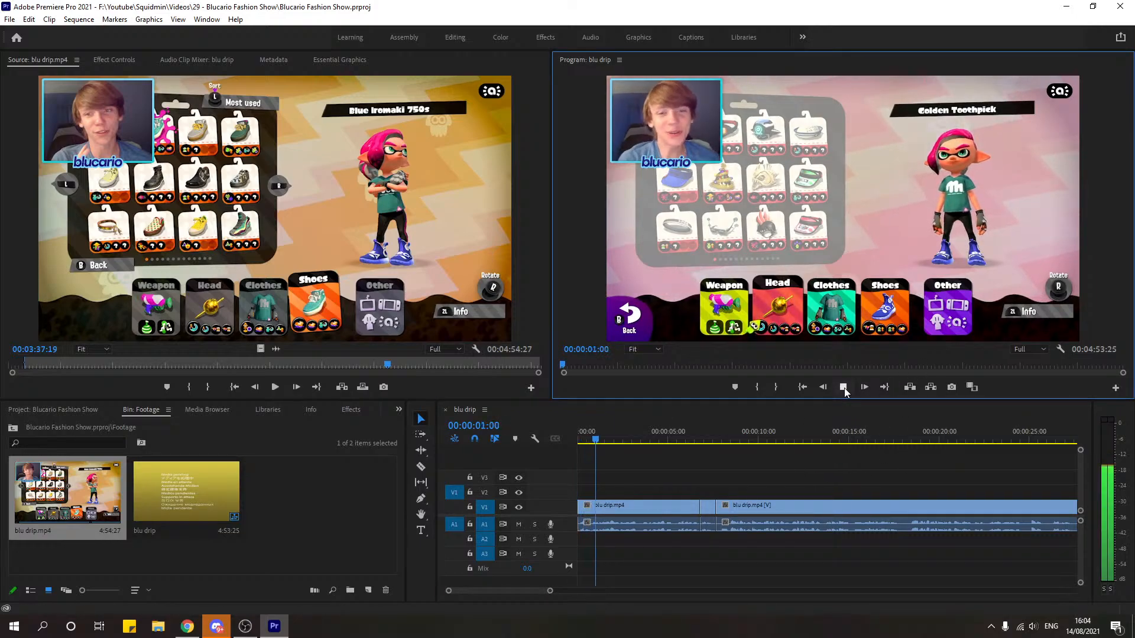
{"action": "key", "text": "space"}
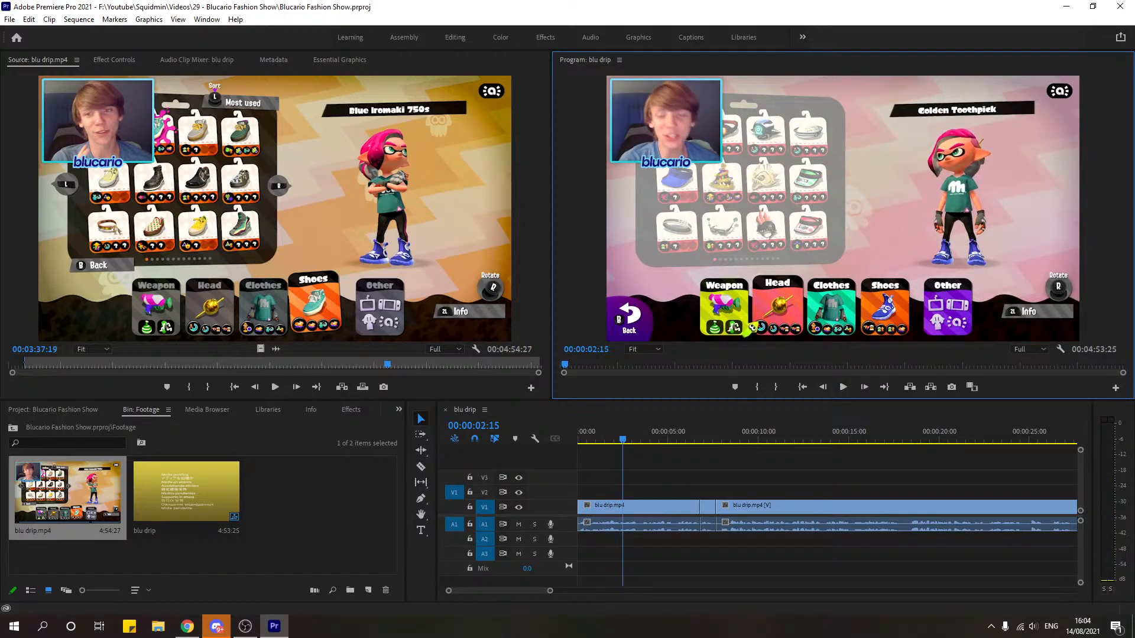
{"action": "left_click", "coordinate": [609, 430]}
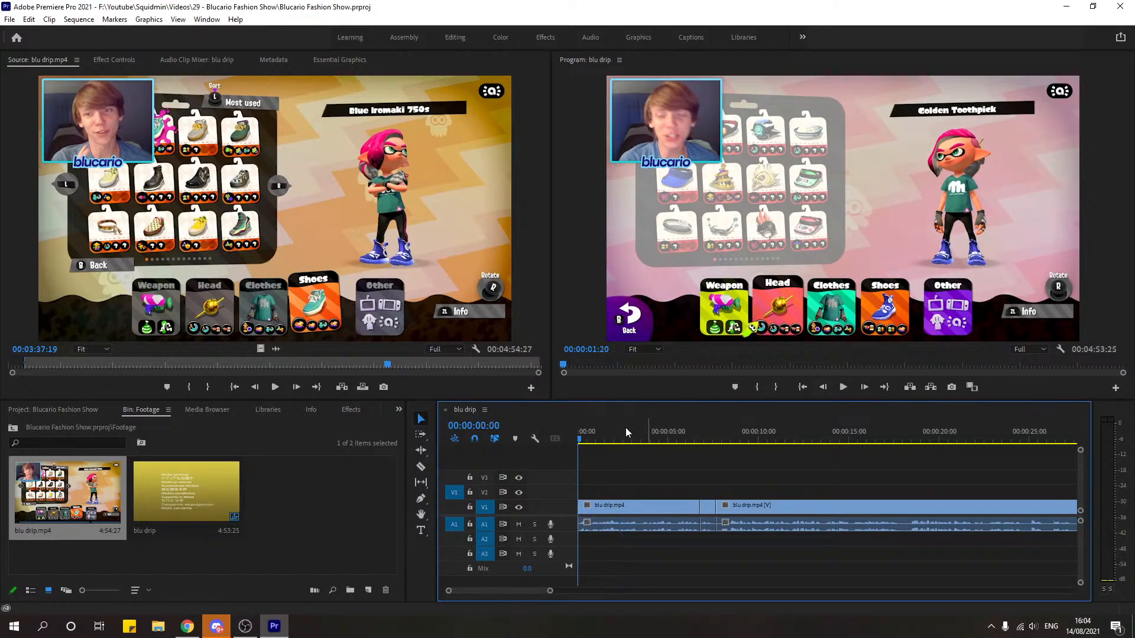
{"action": "key", "text": "Home"}
{"action": "left_click", "coordinate": [844, 389]}
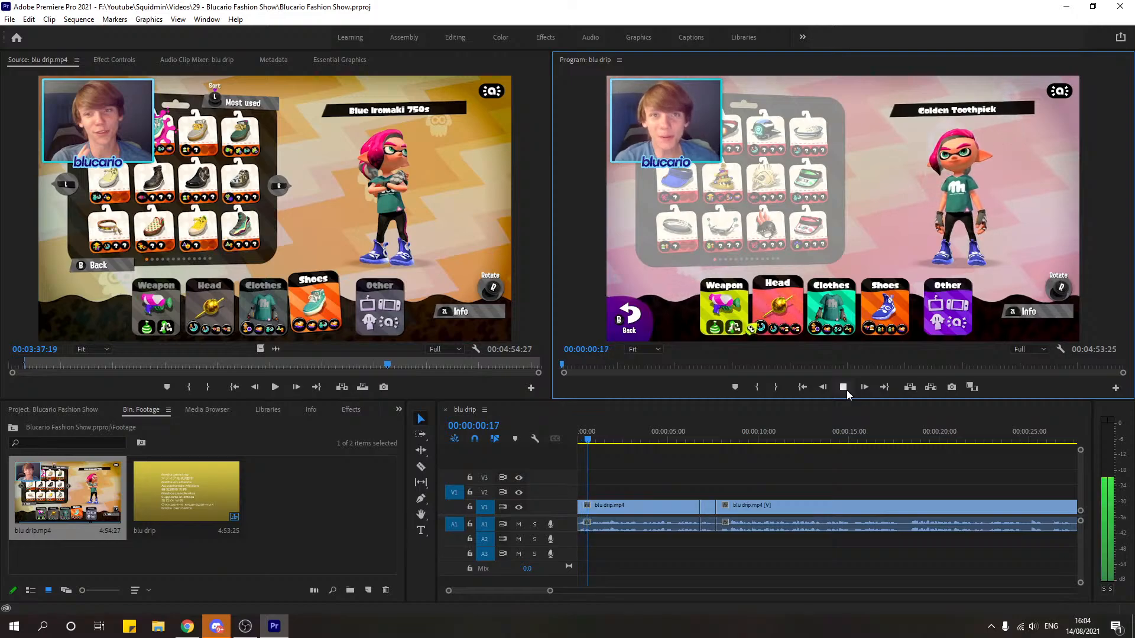
{"action": "left_click", "coordinate": [845, 389]}
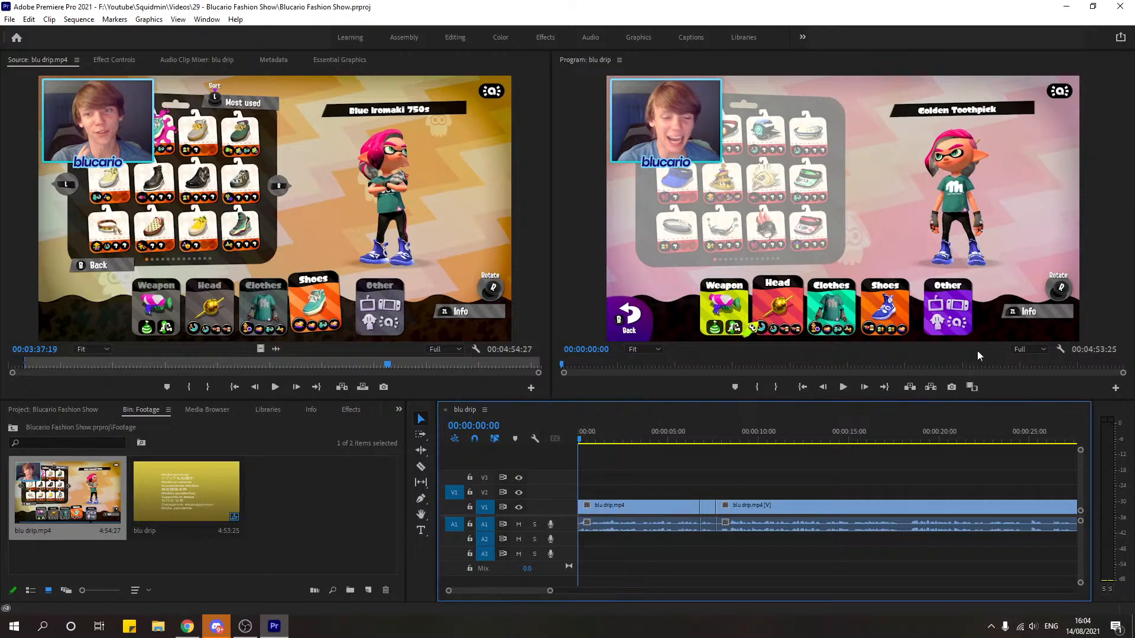
{"action": "key", "text": "Home"}
{"action": "left_click", "coordinate": [843, 386]}
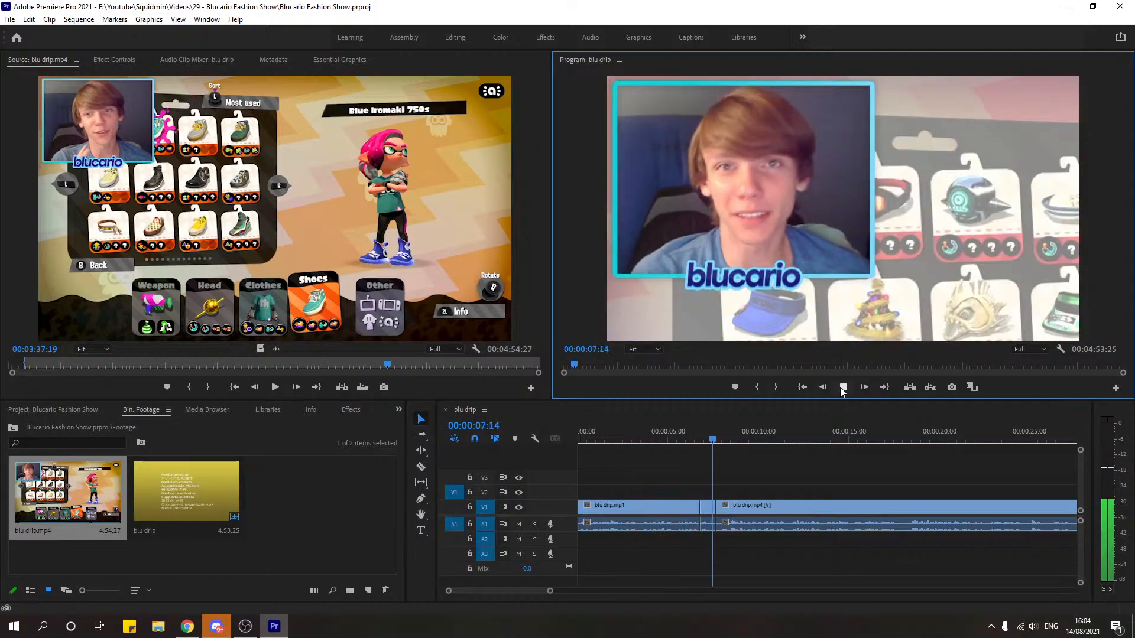
{"action": "left_click", "coordinate": [842, 388]}
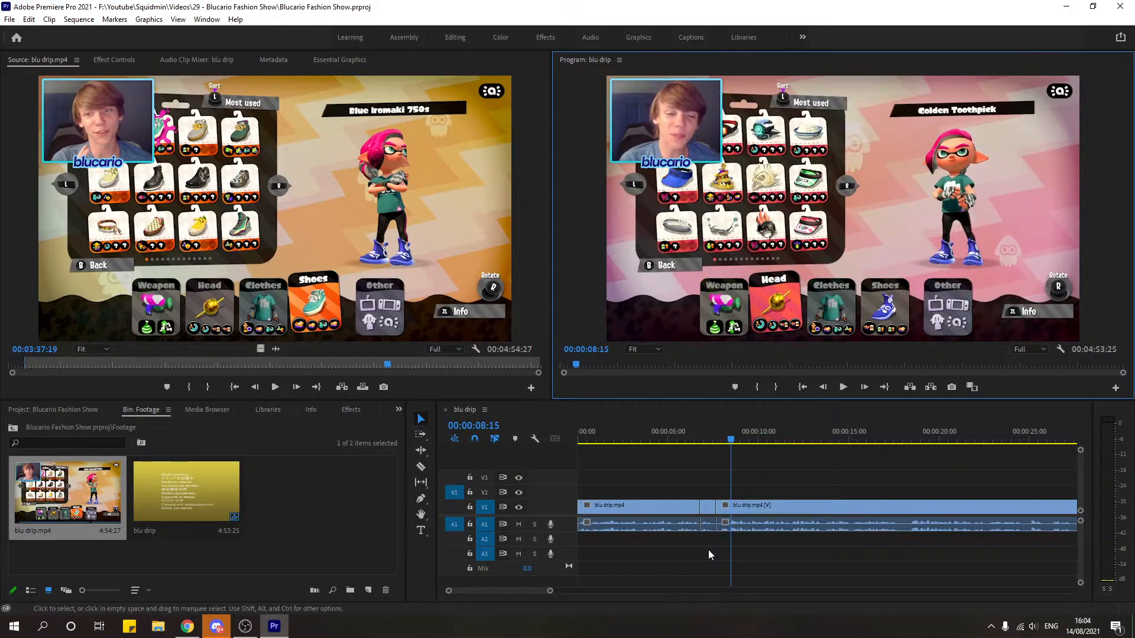
Step: Examine the short zoomed-in clip around 00:00:07:05 and play across its cut into the following clip
{"action": "left_click", "coordinate": [708, 442]}
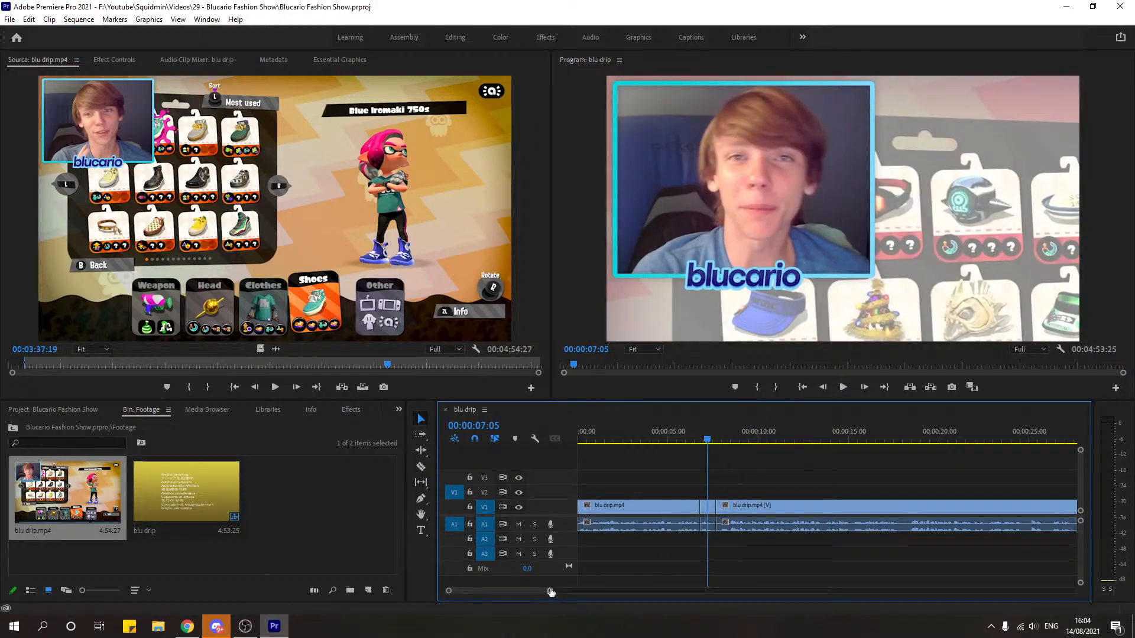
{"action": "left_click_drag", "start_coordinate": [551, 592], "coordinate": [467, 590]}
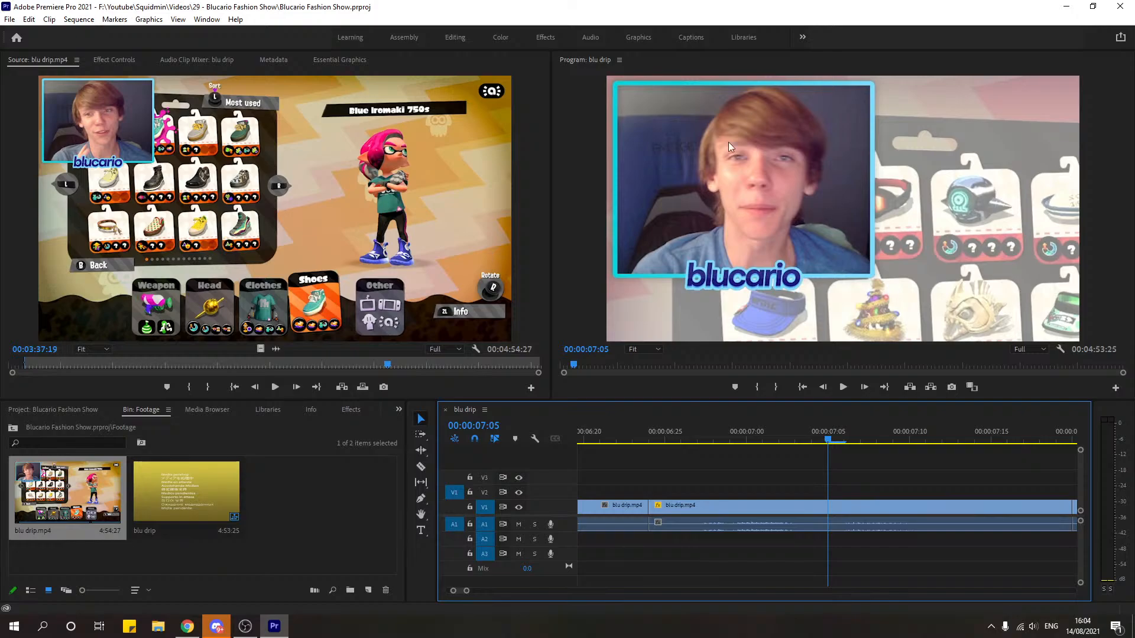
{"action": "left_click", "coordinate": [820, 441]}
{"action": "left_click_drag", "start_coordinate": [820, 441], "coordinate": [1016, 443]}
{"action": "left_click_drag", "start_coordinate": [467, 593], "coordinate": [515, 592]}
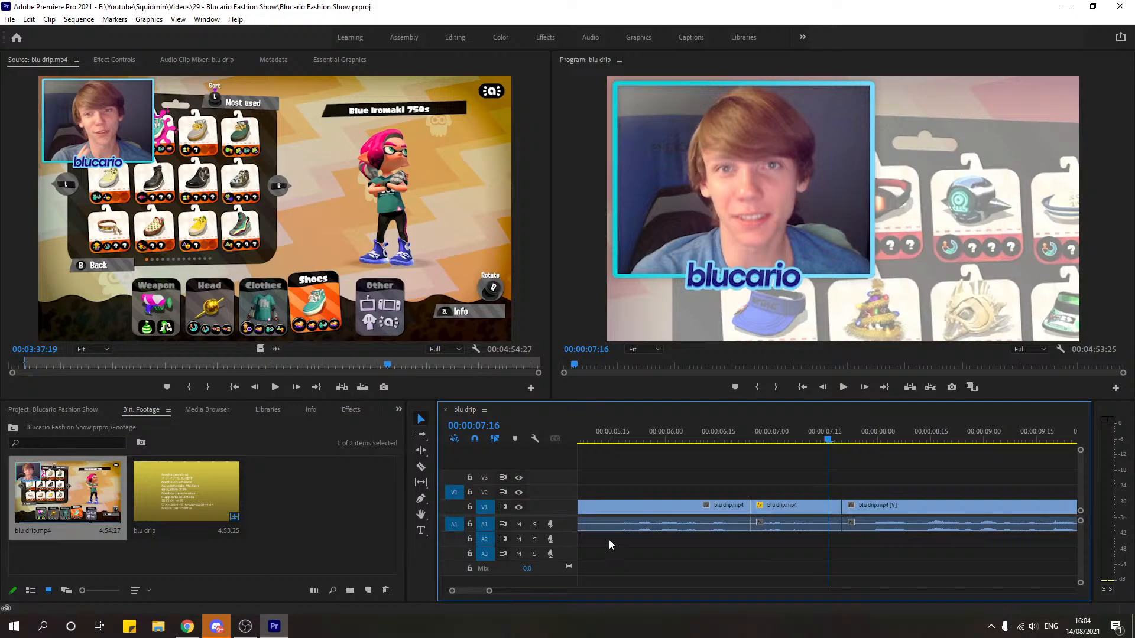
{"action": "left_click", "coordinate": [773, 434]}
{"action": "key", "text": "space"}
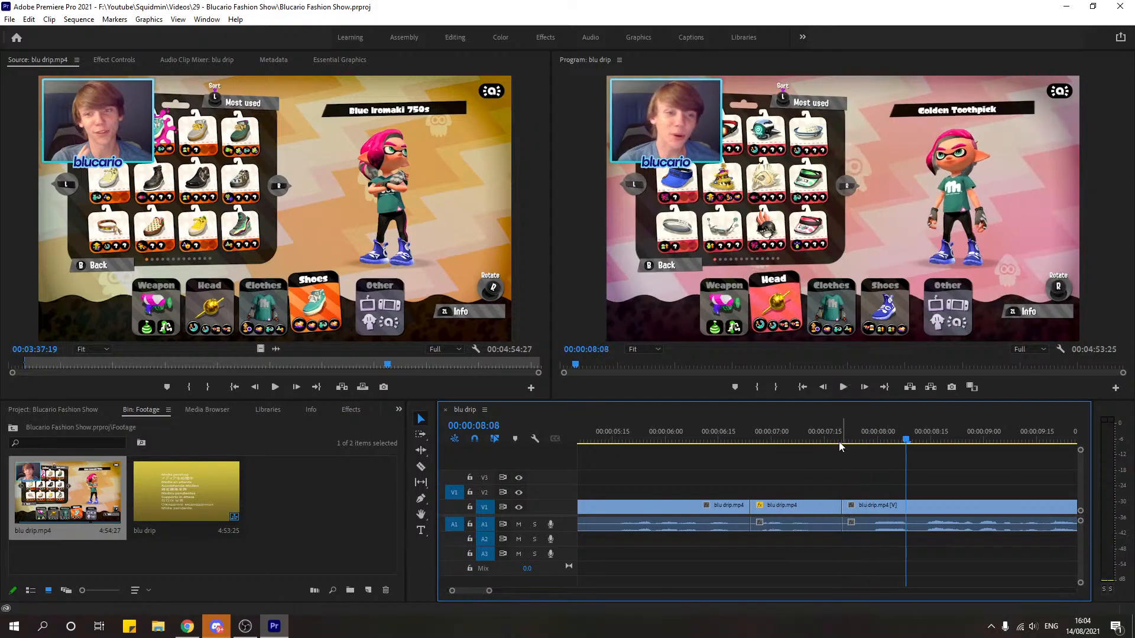
Step: Split the clip following the zoomed-in shot at 00:00:07:25 and ripple delete the short piece before the split
{"action": "left_click_drag", "start_coordinate": [839, 442], "coordinate": [863, 455]}
{"action": "key", "text": "c"}
{"action": "left_click", "coordinate": [860, 506]}
{"action": "key", "text": "v"}
{"action": "left_click", "coordinate": [850, 509]}
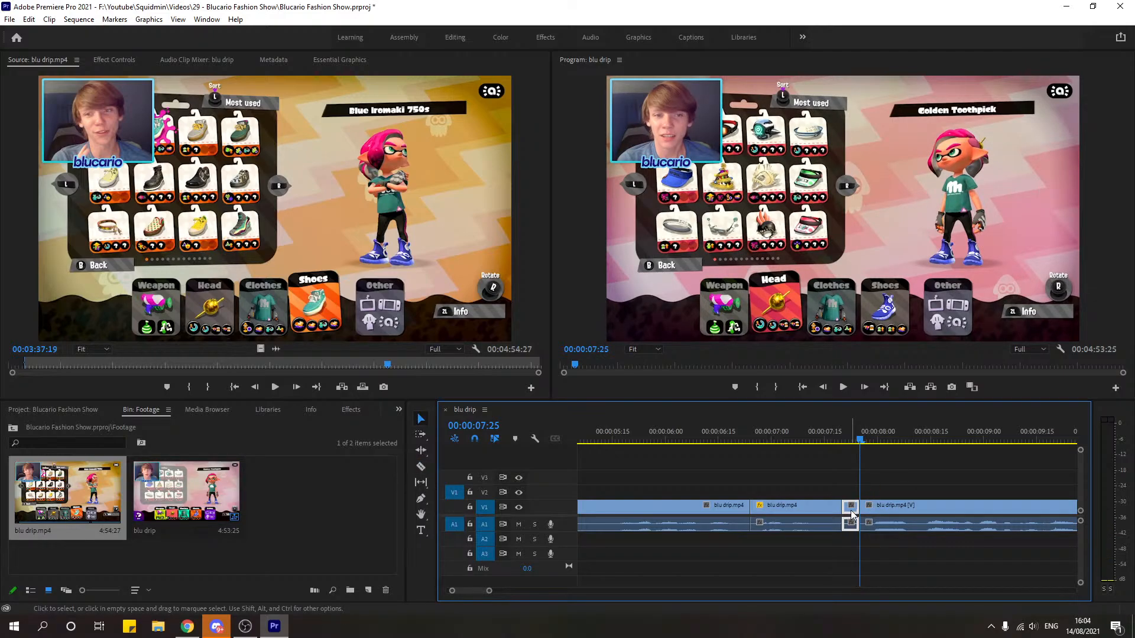
{"action": "key", "text": "shift+Delete"}
Step: Play back from just before the zoomed-in shot to about 17 seconds to check the tightened cut
{"action": "left_click", "coordinate": [746, 430]}
{"action": "key", "text": "space"}
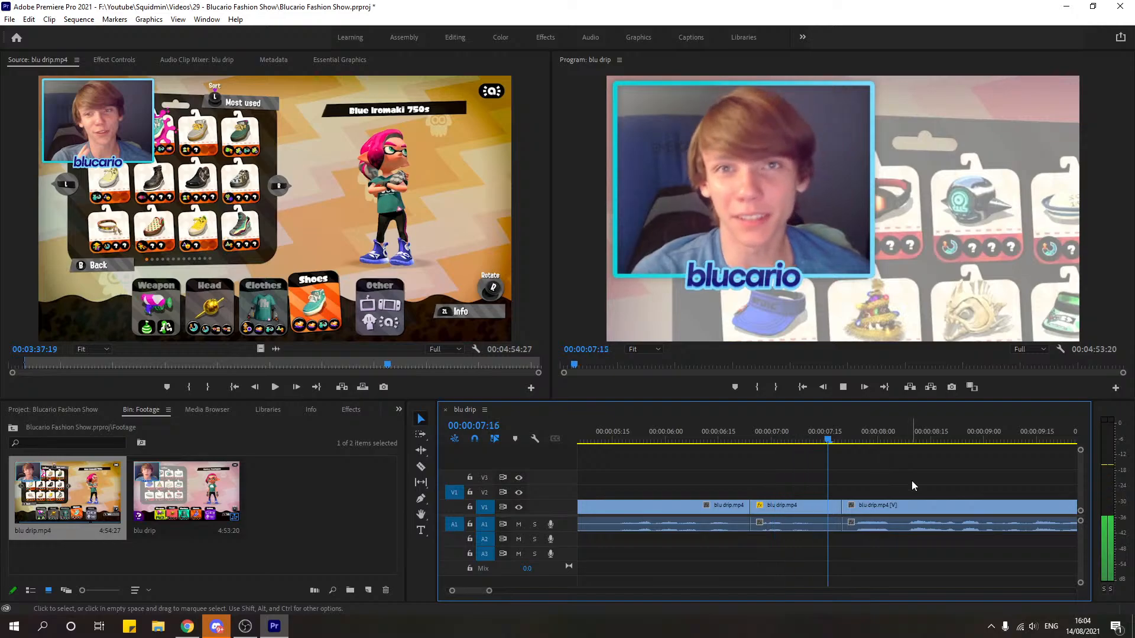
{"action": "left_click_drag", "start_coordinate": [498, 590], "coordinate": [536, 591]}
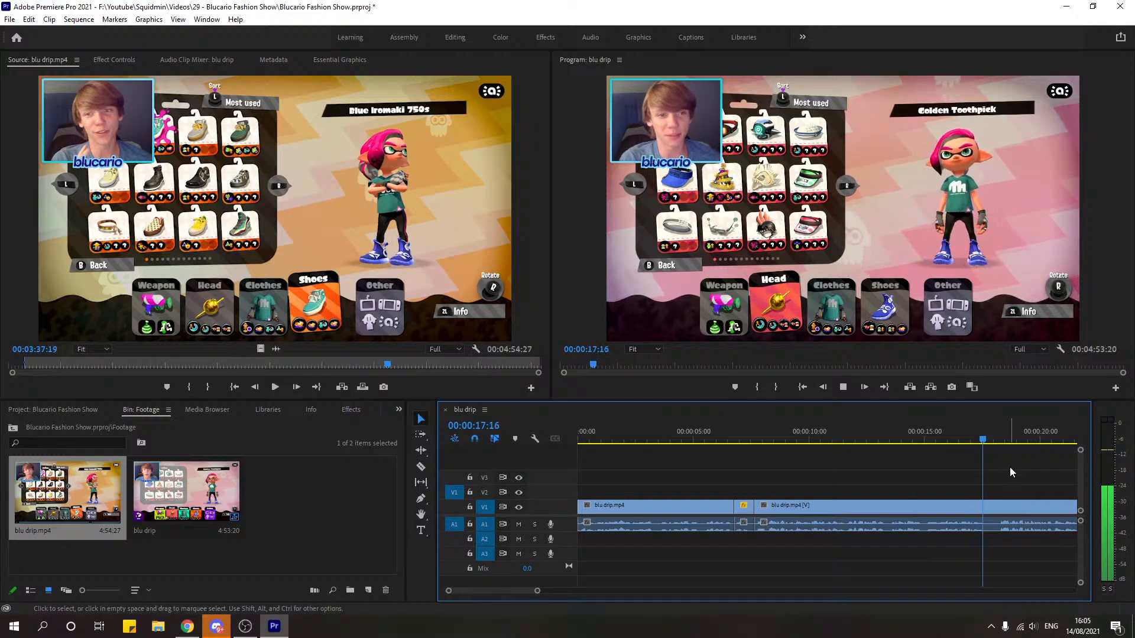
{"action": "key", "text": "space"}
Step: Find where the pause in speech begins by replaying around 17 seconds, and split the clip at 00:00:17:19
{"action": "left_click", "coordinate": [973, 442]}
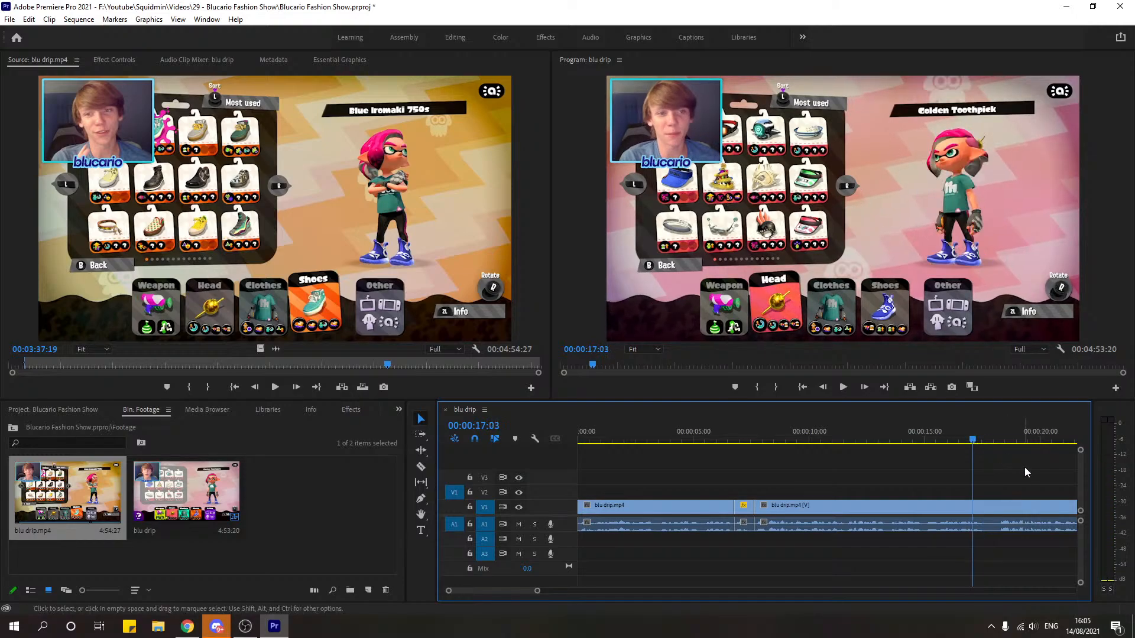
{"action": "key", "text": "space"}
{"action": "key", "text": "space"}
{"action": "left_click", "coordinate": [966, 441]}
{"action": "key", "text": "space"}
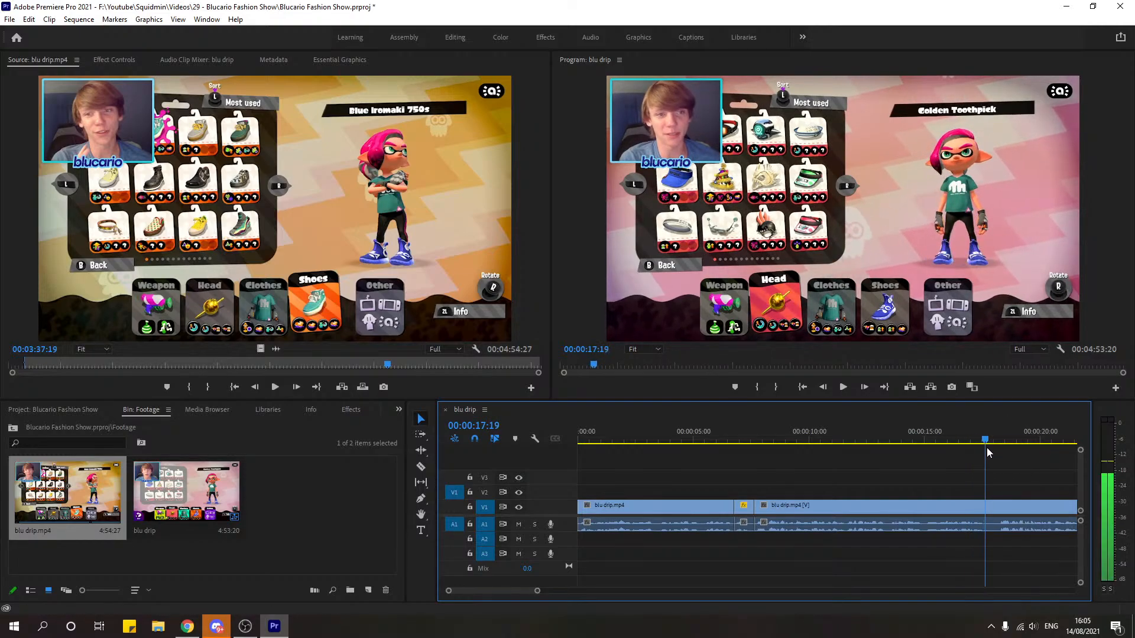
{"action": "key", "text": "space"}
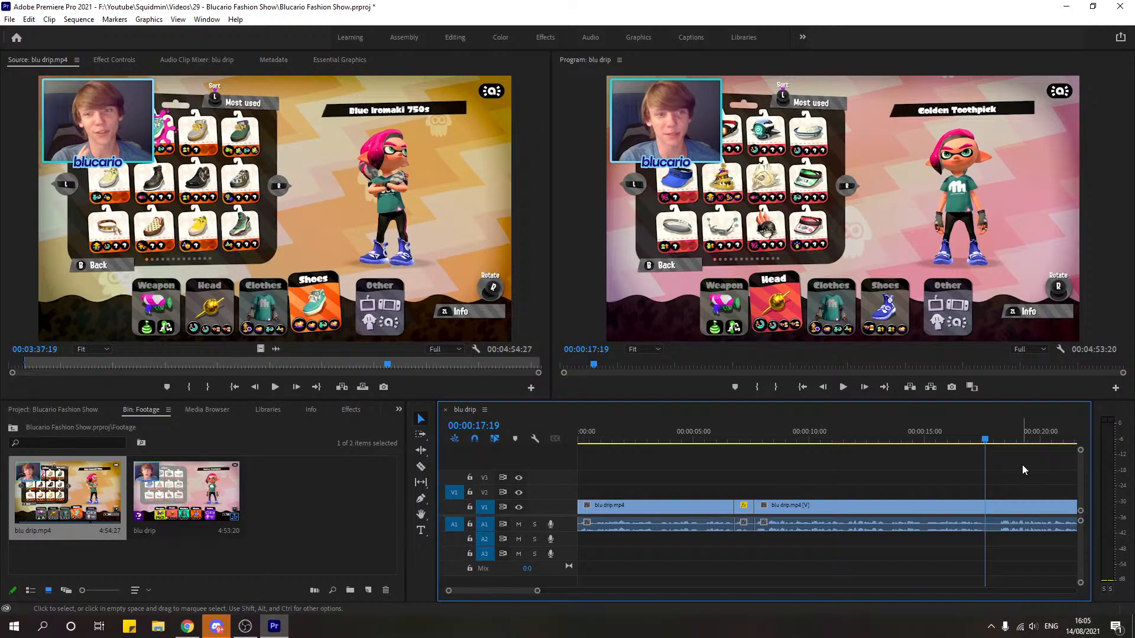
{"action": "key", "text": "ctrl+k"}
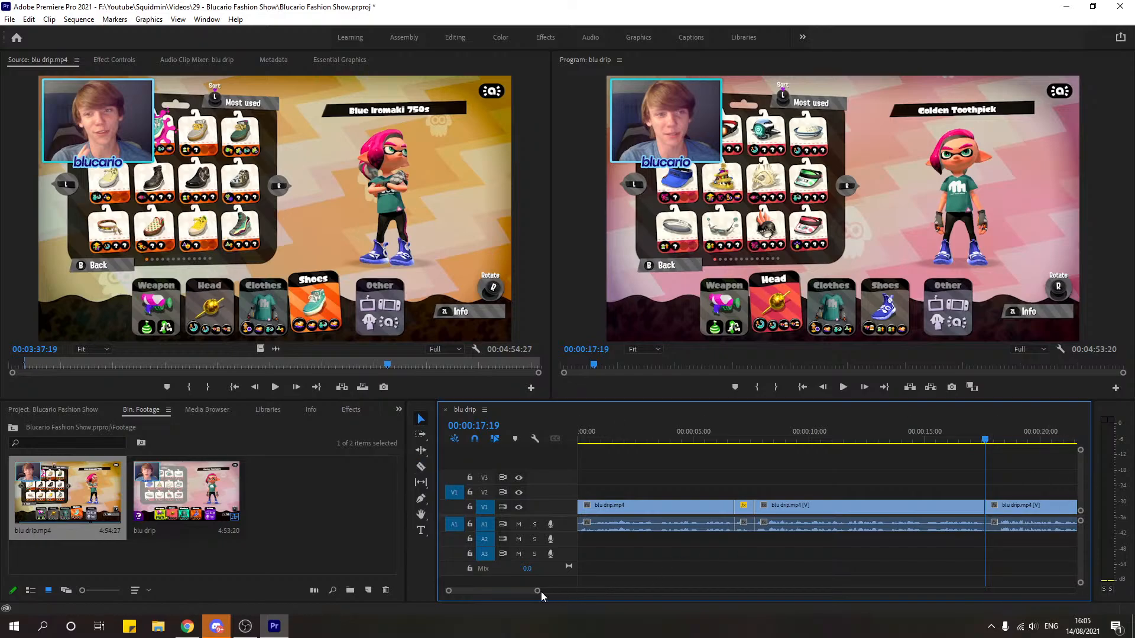
Step: Split the clip again at 00:00:18:09 and remove the short segment between the two splits, closing the gap
{"action": "mouse_move", "coordinate": [539, 592]}
{"action": "left_mouse_down"}
{"action": "mouse_move", "coordinate": [524, 592]}
{"action": "mouse_move", "coordinate": [536, 593]}
{"action": "left_mouse_up"}
{"action": "key", "text": "space"}
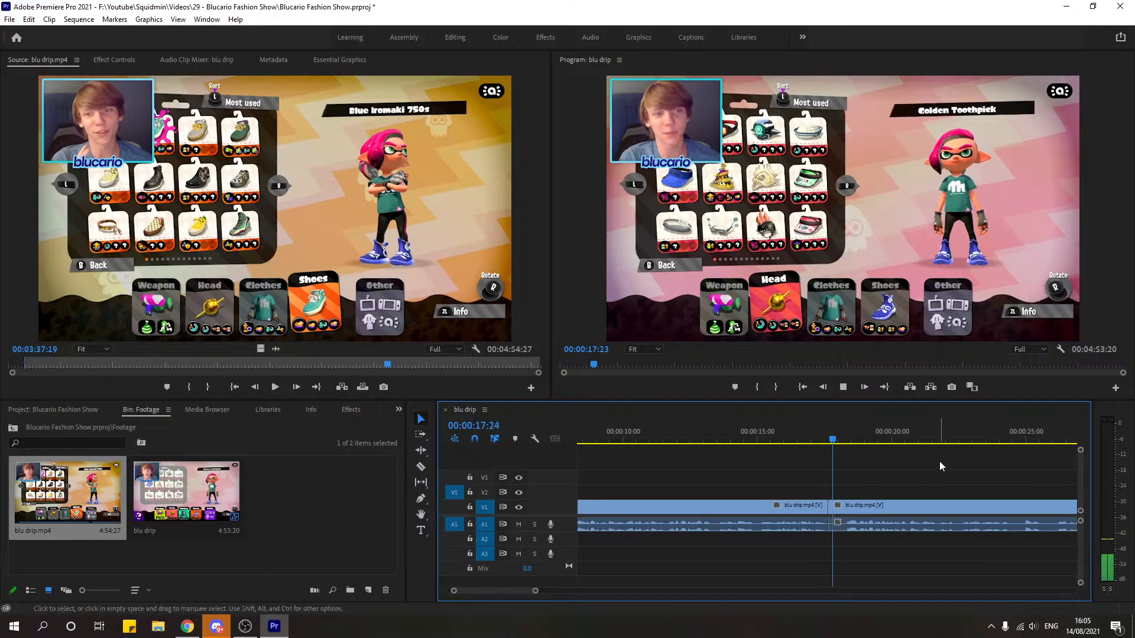
{"action": "left_click_drag", "start_coordinate": [827, 438], "coordinate": [846, 445]}
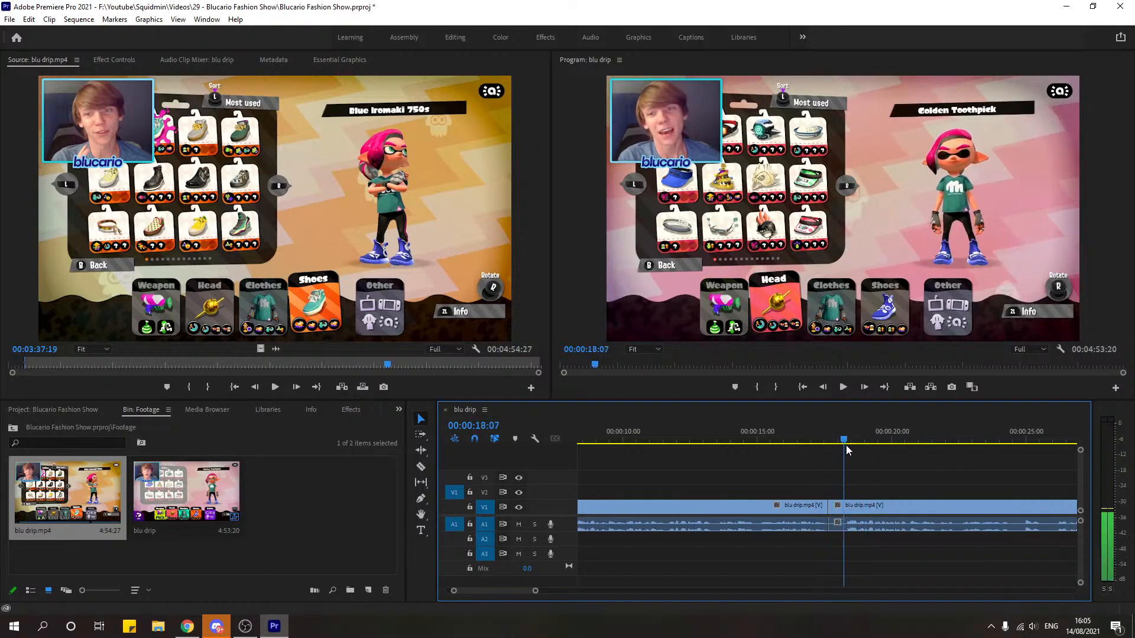
{"action": "left_click", "coordinate": [846, 445]}
{"action": "key", "text": "ctrl+k"}
{"action": "left_click", "coordinate": [838, 509]}
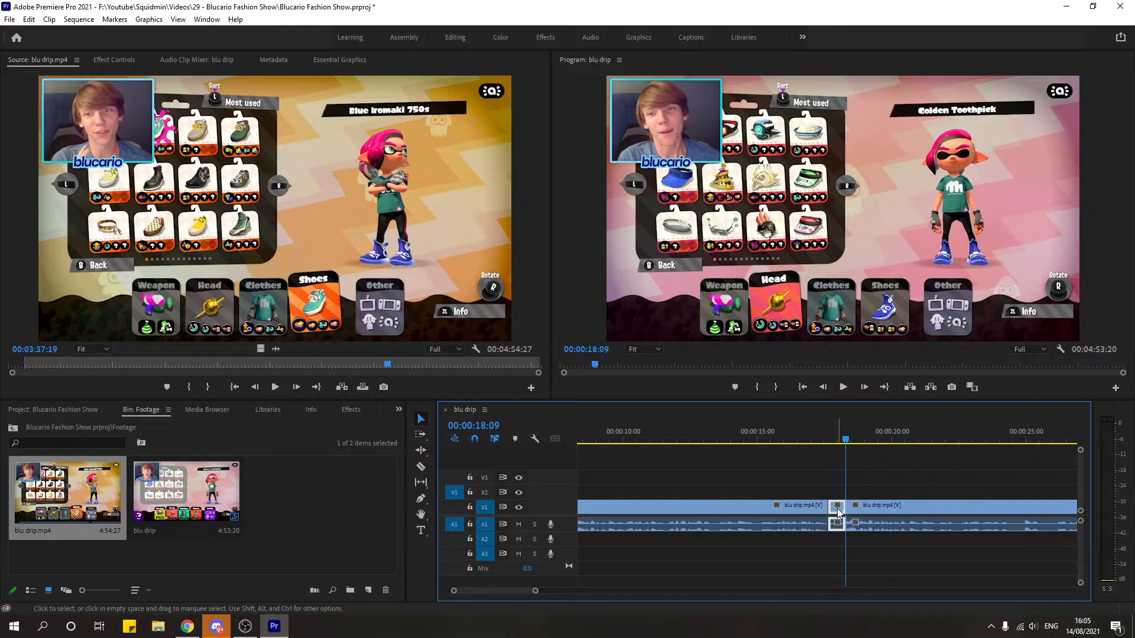
{"action": "key", "text": "Delete"}
{"action": "right_click", "coordinate": [839, 507]}
{"action": "left_click", "coordinate": [858, 517]}
Step: Play from 00:00:13:15 across the new join and scrub the frames just before the cut to check it
{"action": "left_click_drag", "start_coordinate": [773, 439], "coordinate": [764, 455]}
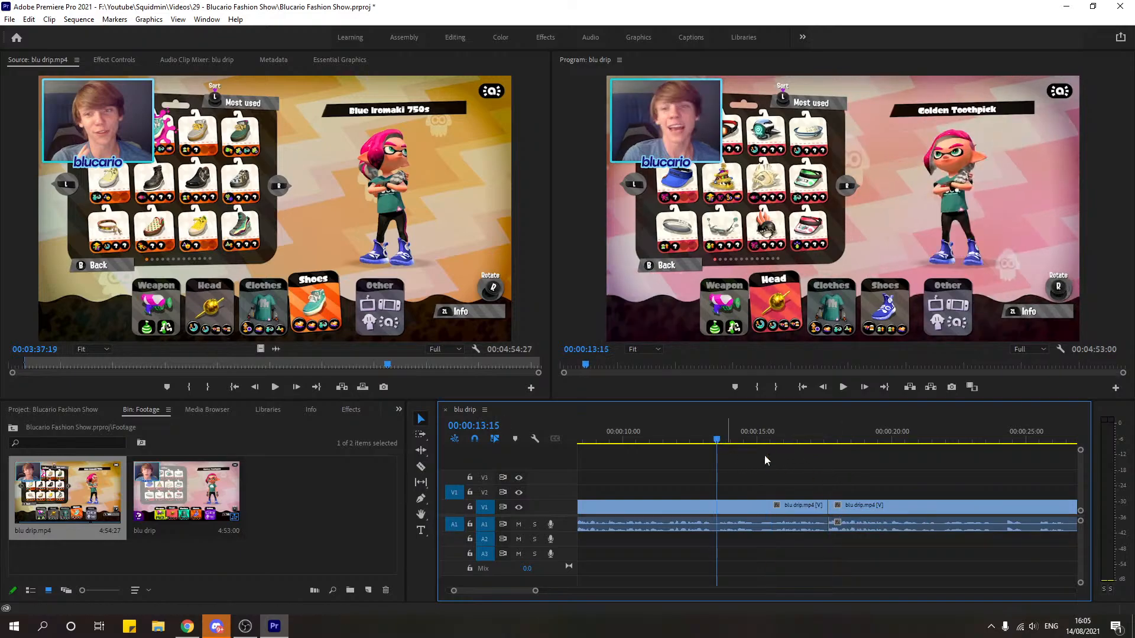
{"action": "key", "text": "space"}
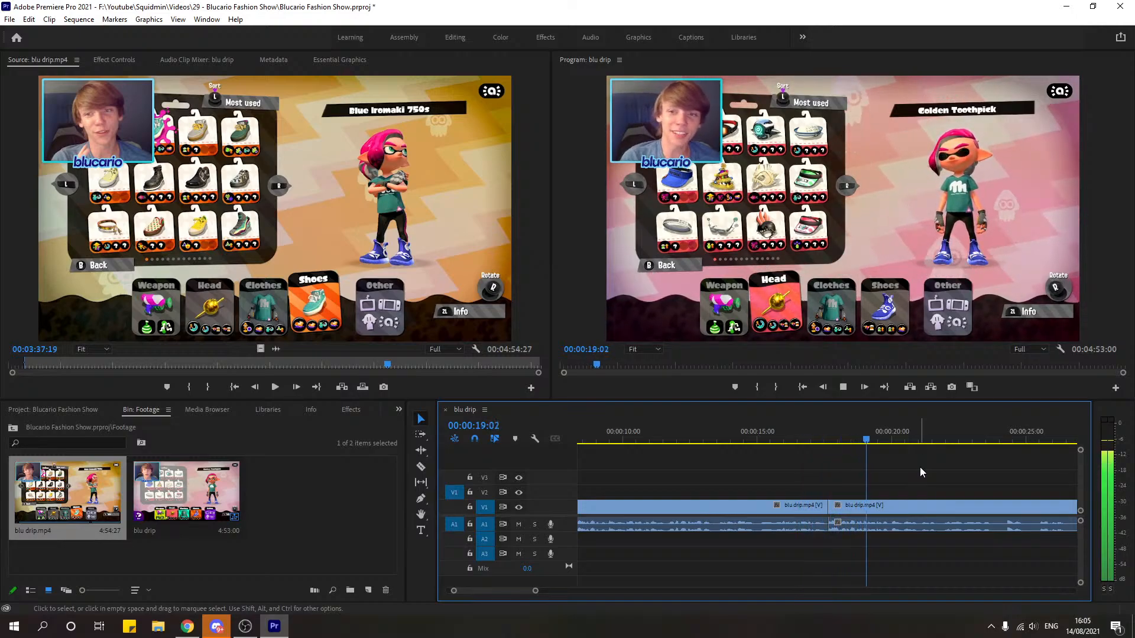
{"action": "key", "text": "space"}
{"action": "mouse_move", "coordinate": [535, 590]}
{"action": "left_mouse_down"}
{"action": "mouse_move", "coordinate": [508, 596]}
{"action": "mouse_move", "coordinate": [520, 600]}
{"action": "left_mouse_up"}
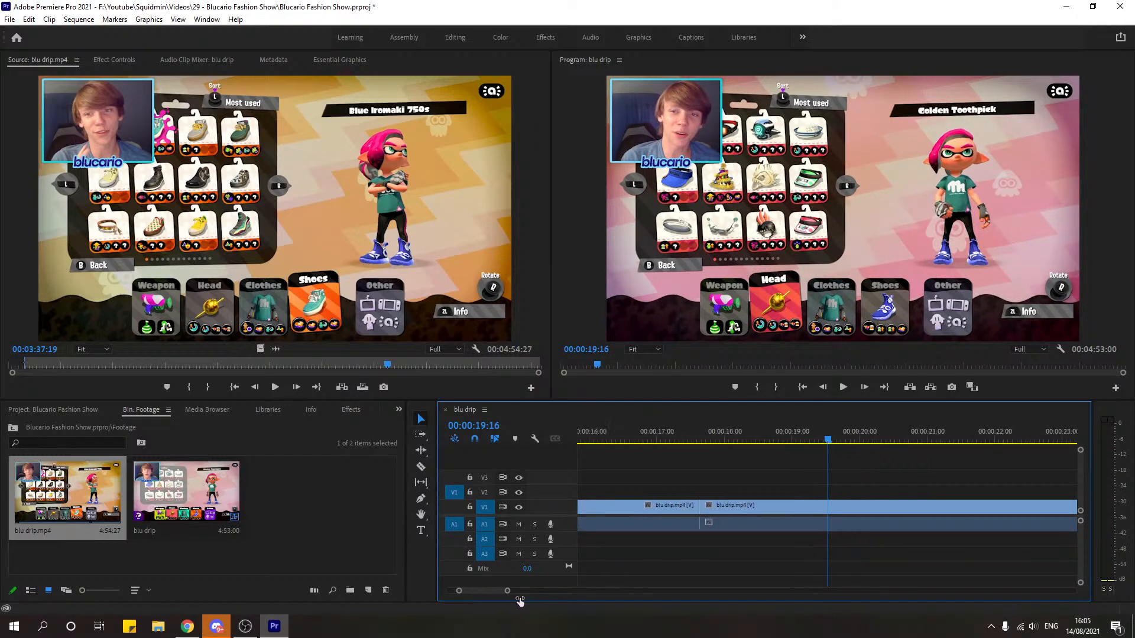
{"action": "mouse_move", "coordinate": [704, 512]}
{"action": "left_mouse_down"}
{"action": "mouse_move", "coordinate": [715, 513]}
{"action": "mouse_move", "coordinate": [705, 512]}
{"action": "left_mouse_up"}
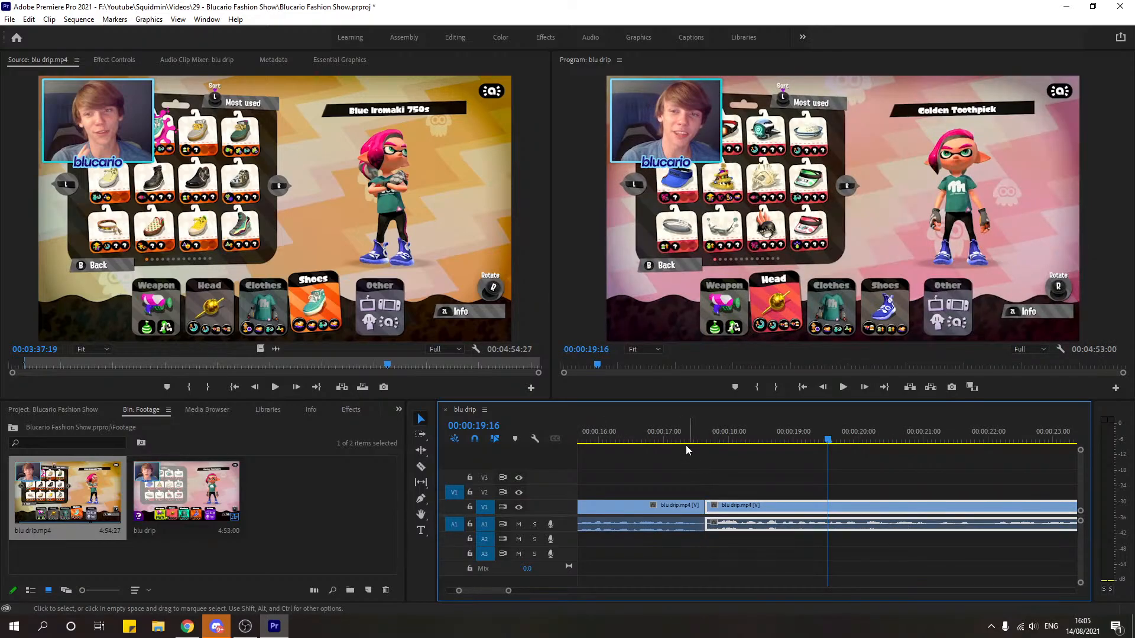
{"action": "left_click_drag", "start_coordinate": [691, 447], "coordinate": [701, 448]}
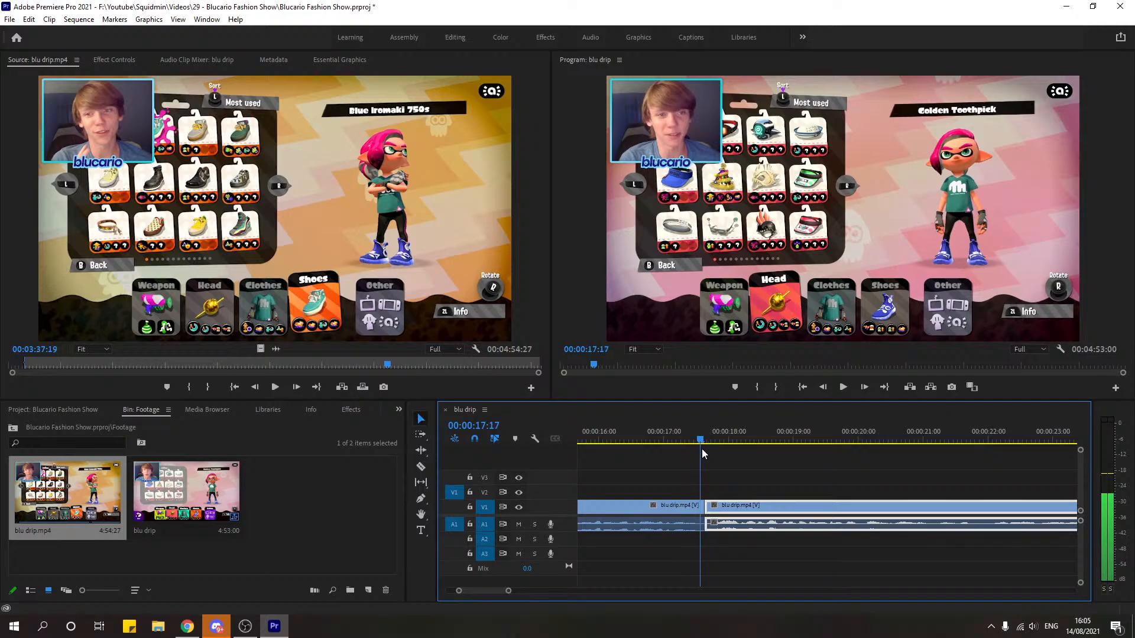
Step: Trim the start of the clip after the cut to 00:00:17:22 and close the gap
{"action": "key", "text": "space"}
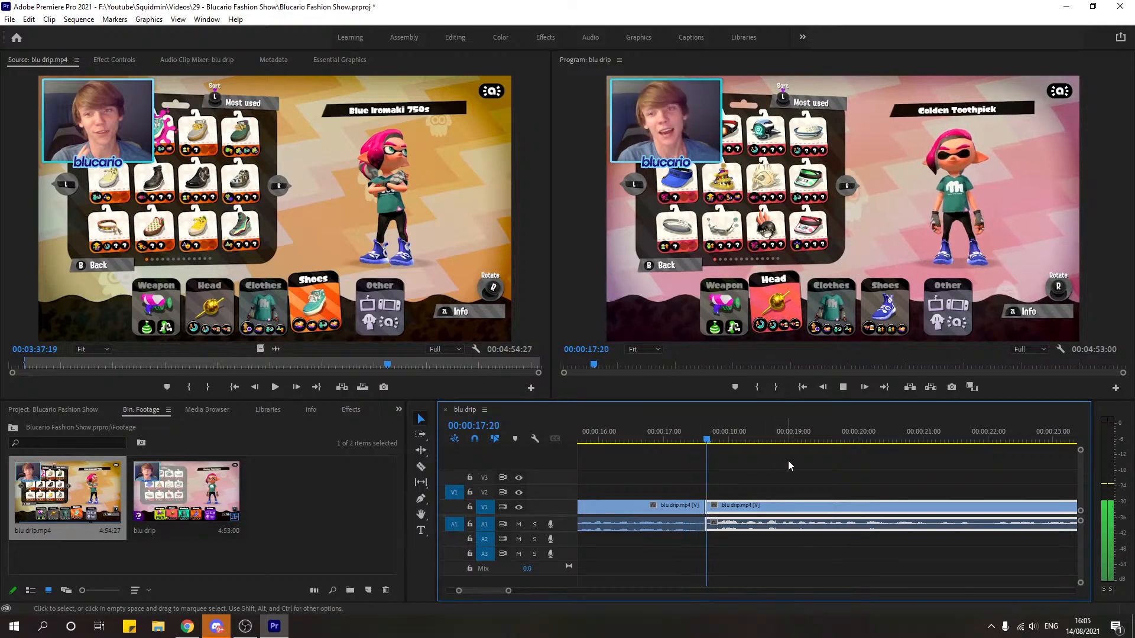
{"action": "left_click", "coordinate": [713, 442]}
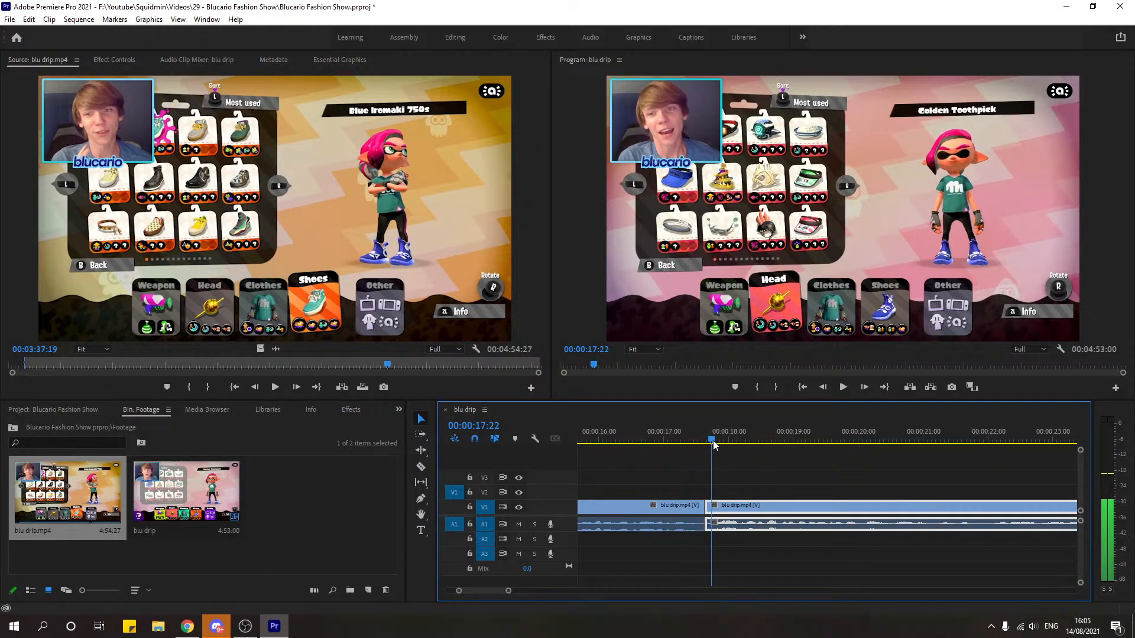
{"action": "left_click_drag", "start_coordinate": [705, 509], "coordinate": [712, 509]}
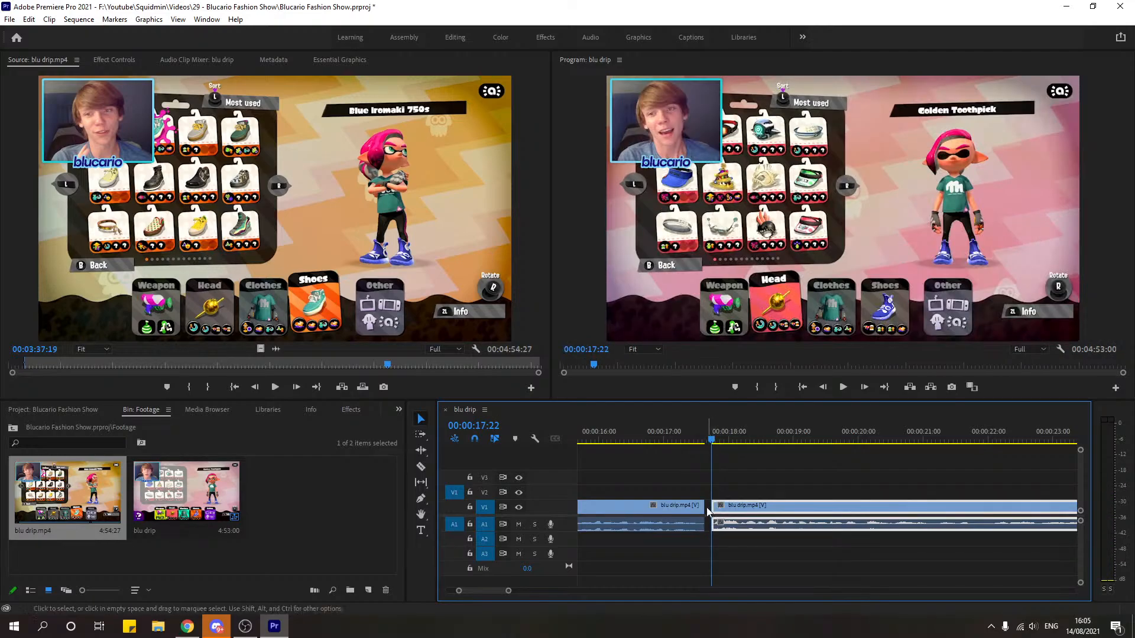
{"action": "key", "text": "q"}
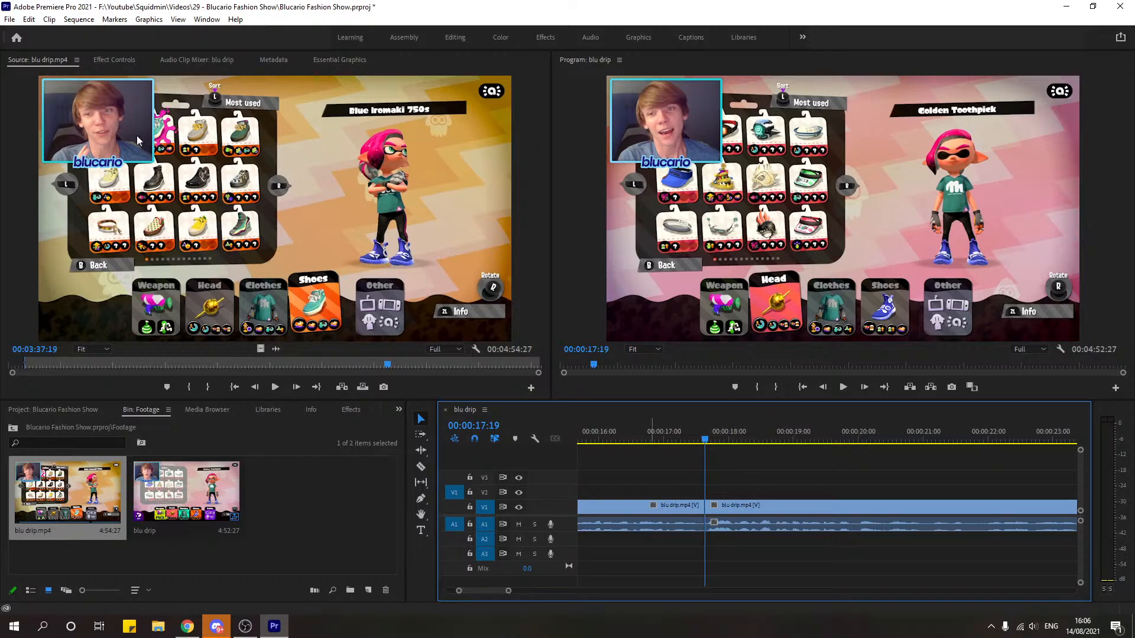
Step: Browse the graphics templates and place the Squidmin Subtitle Template on track V2 above the clip at 00:00:17:19
{"action": "left_click", "coordinate": [338, 59]}
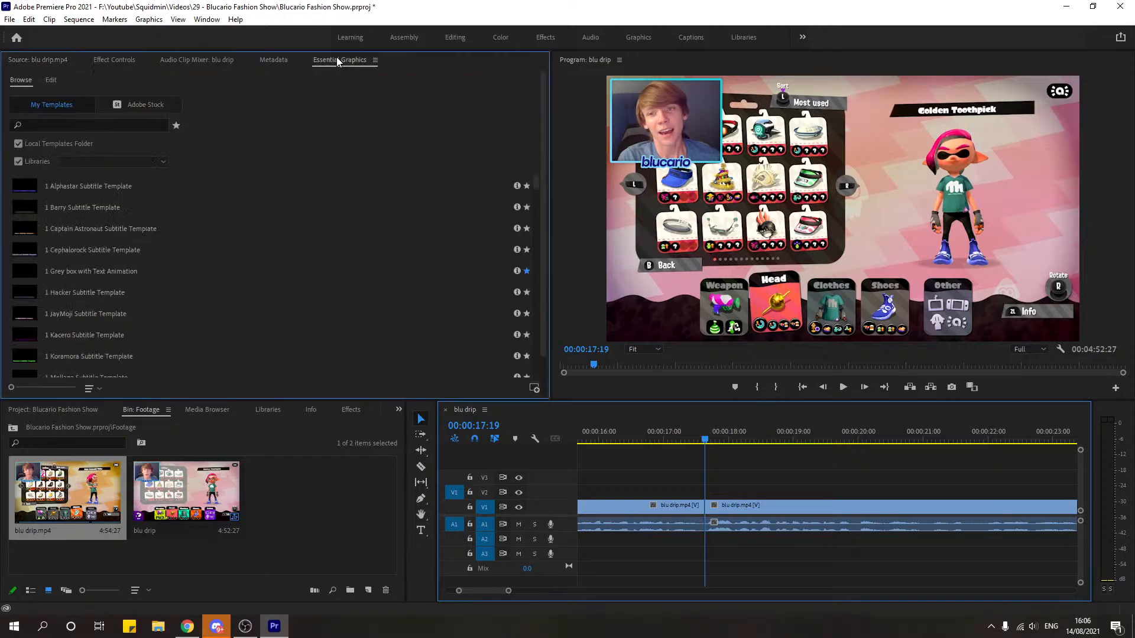
{"action": "scroll", "coordinate": [208, 289], "scroll_direction": "down", "scroll_amount": 4}
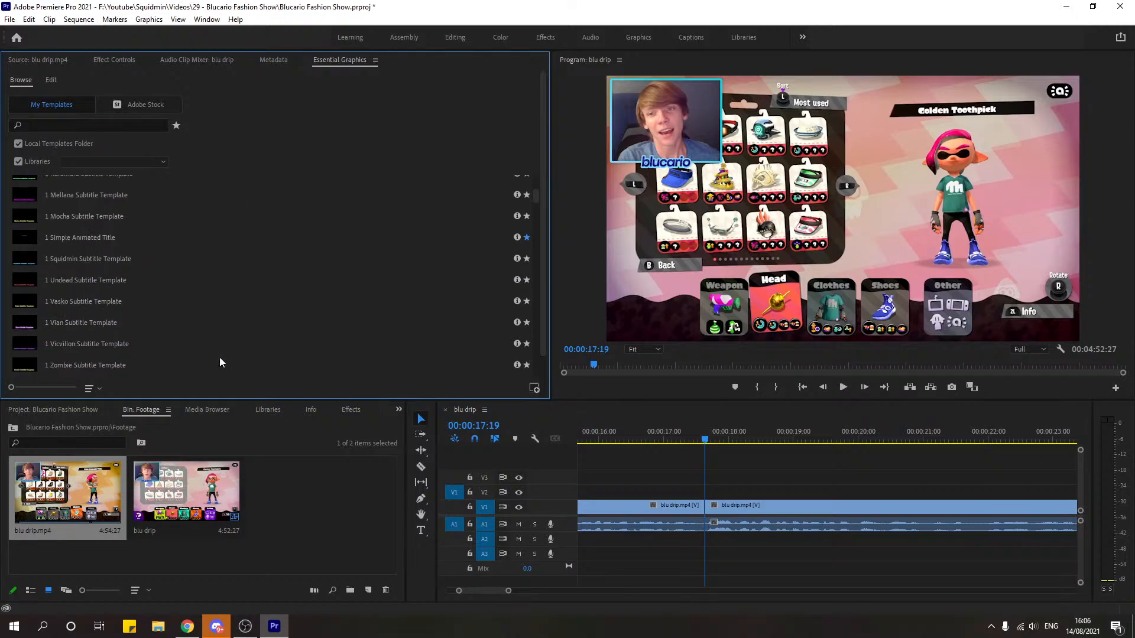
{"action": "scroll", "coordinate": [187, 347], "scroll_direction": "up", "scroll_amount": 4}
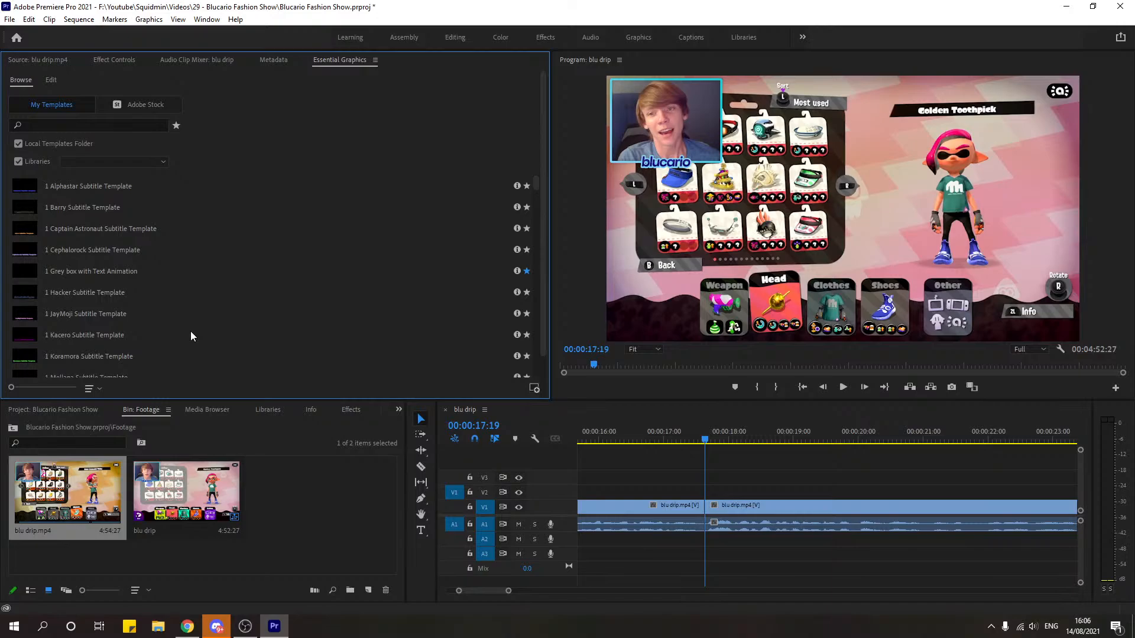
{"action": "scroll", "coordinate": [205, 301], "scroll_direction": "down", "scroll_amount": 5}
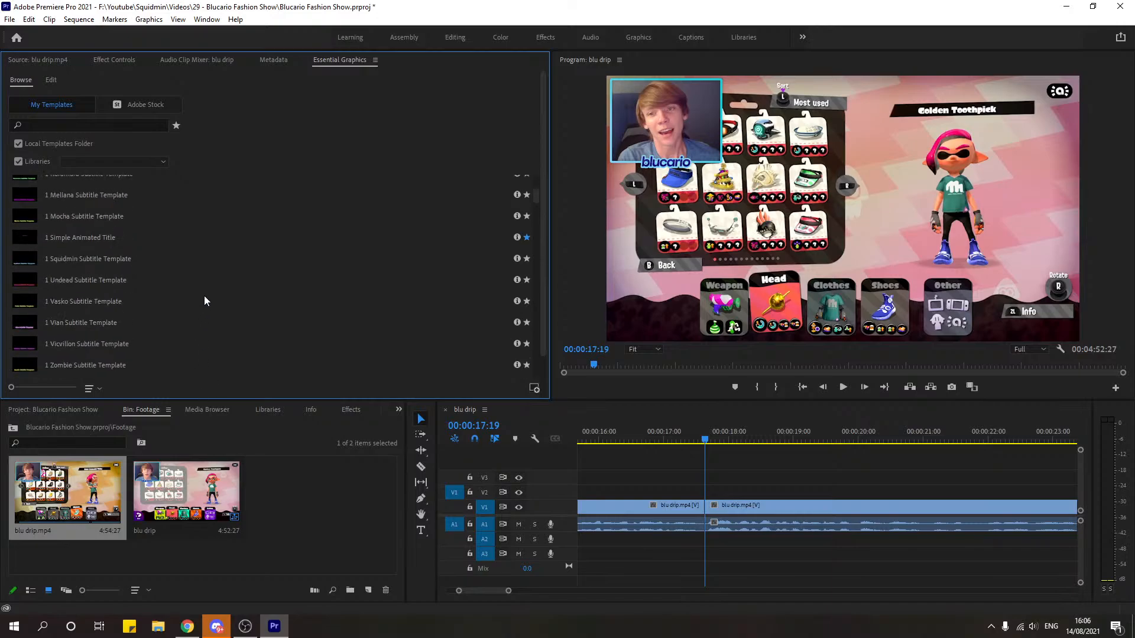
{"action": "scroll", "coordinate": [204, 301], "scroll_direction": "up", "scroll_amount": 5}
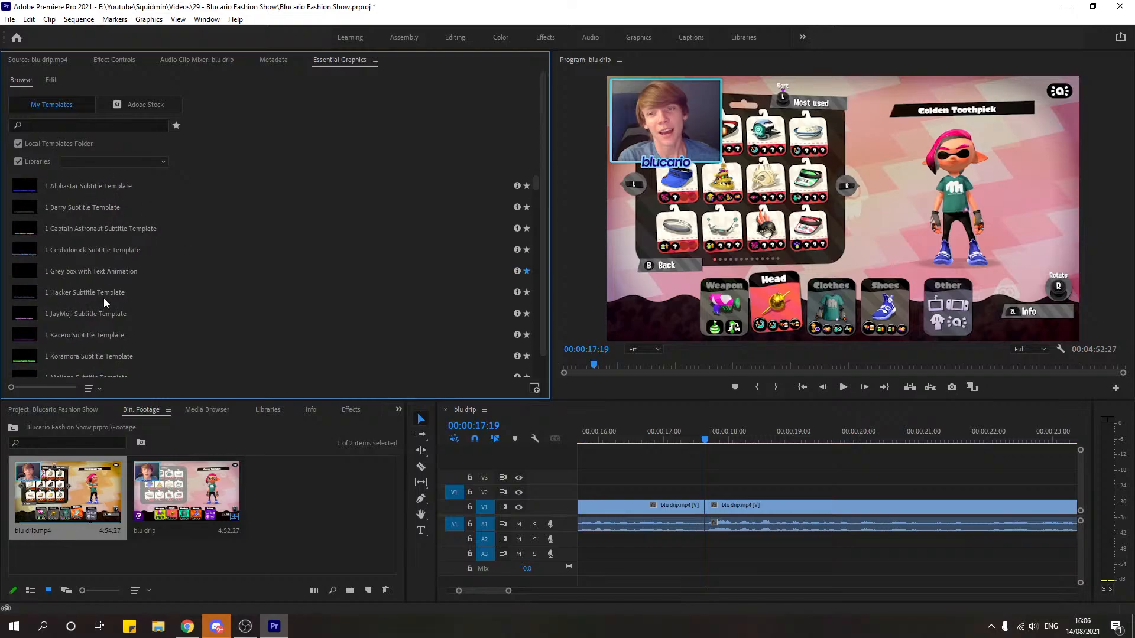
{"action": "scroll", "coordinate": [120, 291], "scroll_direction": "down", "scroll_amount": 5}
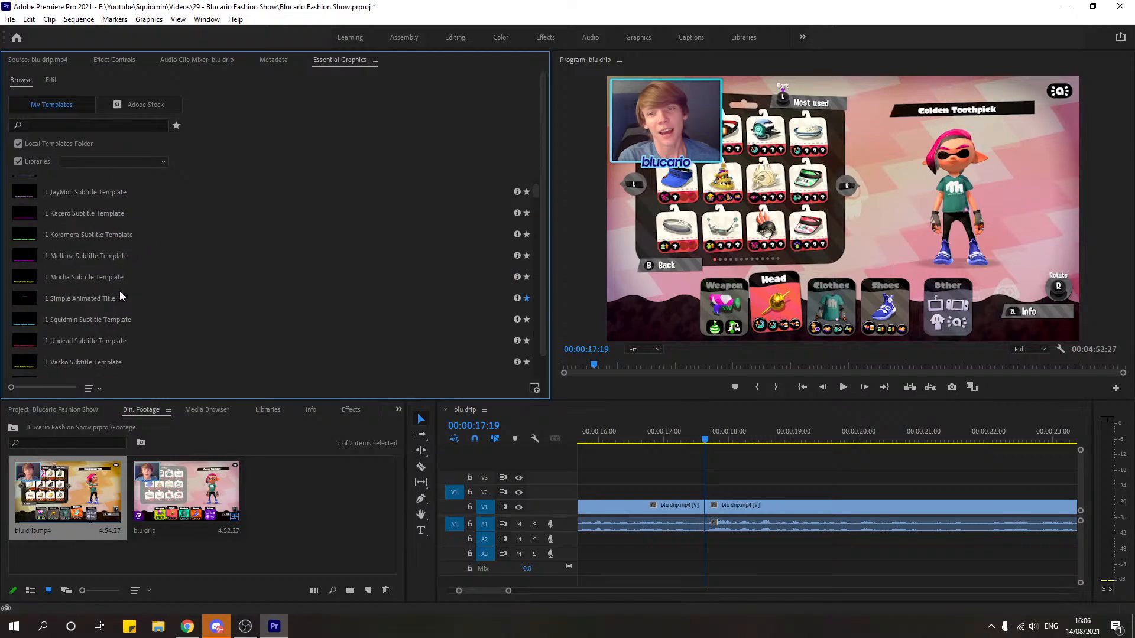
{"action": "left_click_drag", "start_coordinate": [63, 259], "coordinate": [724, 492]}
{"action": "left_click", "coordinate": [712, 440]}
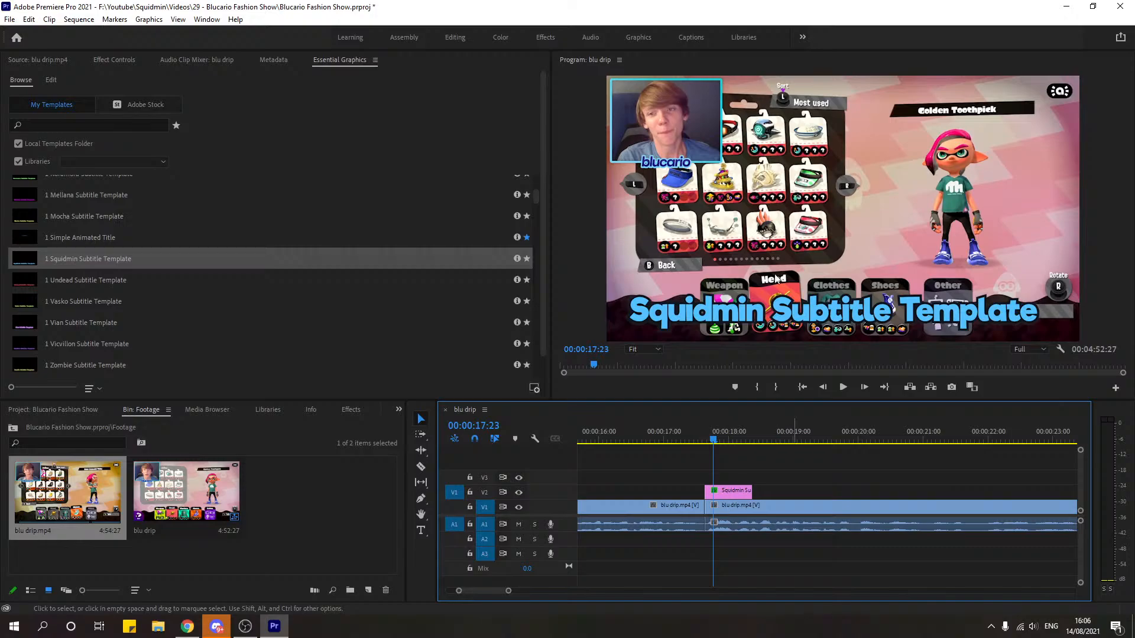
Step: Open the subtitle text's properties, pick up the Type tool for editing it, and view the title at 00:00:17:24
{"action": "left_click", "coordinate": [886, 324]}
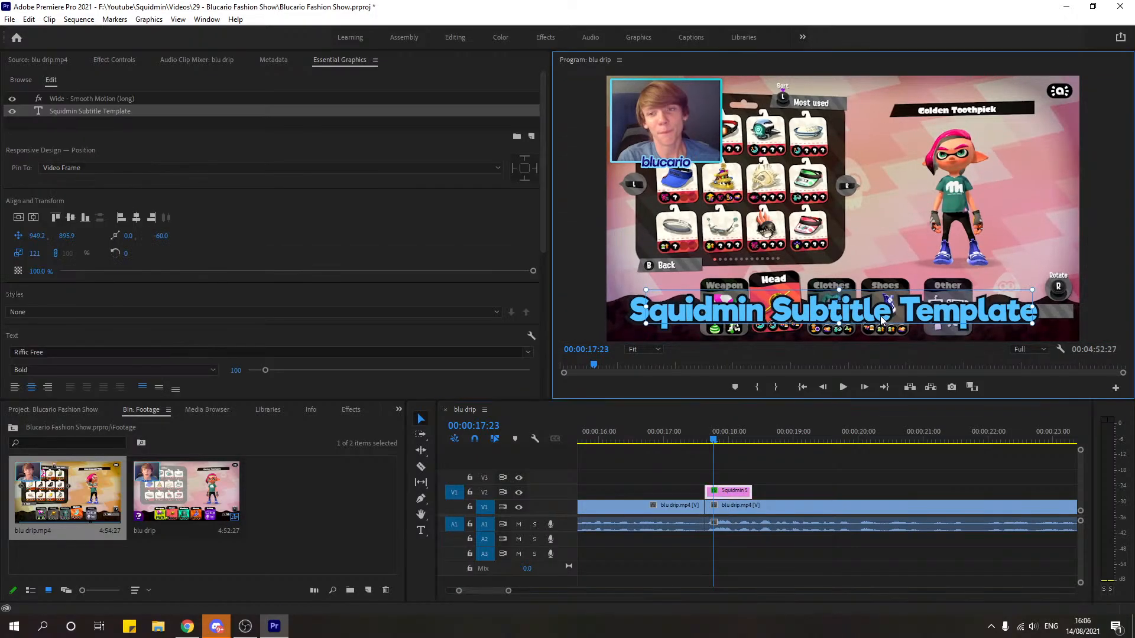
{"action": "left_click", "coordinate": [421, 530]}
{"action": "left_click_drag", "start_coordinate": [812, 302], "coordinate": [875, 313]}
{"action": "left_click", "coordinate": [907, 310]}
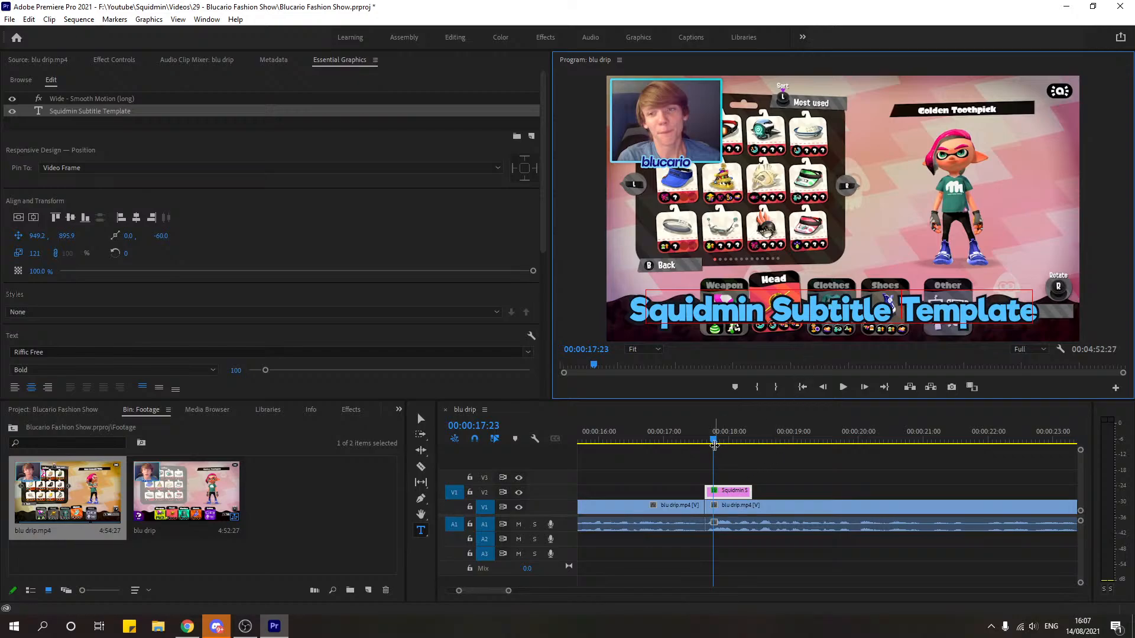
{"action": "left_click", "coordinate": [716, 451]}
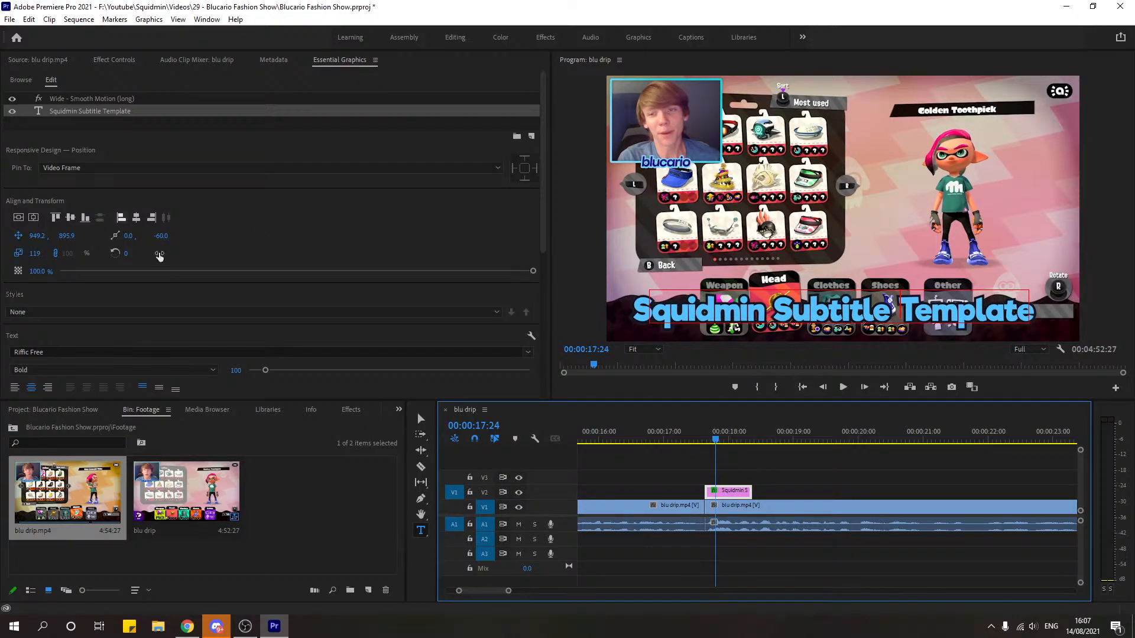
Step: Look through the available fonts around Riffic Free for the subtitle, and delete the subtitle graphic from the sequence
{"action": "scroll", "coordinate": [219, 283], "scroll_direction": "down", "scroll_amount": 3}
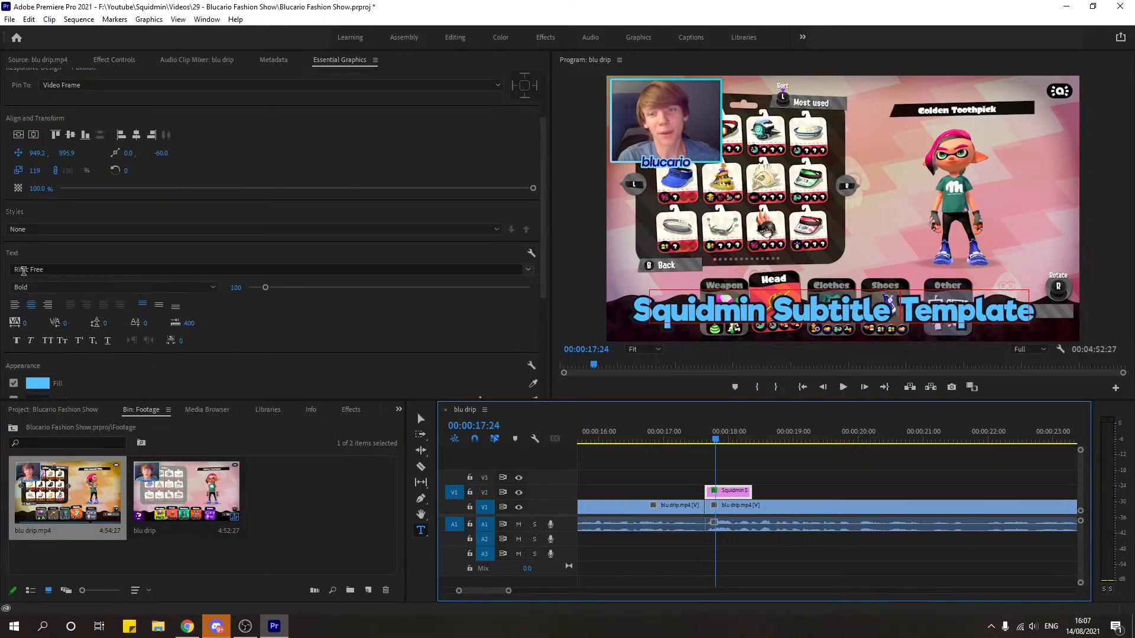
{"action": "left_click", "coordinate": [36, 270]}
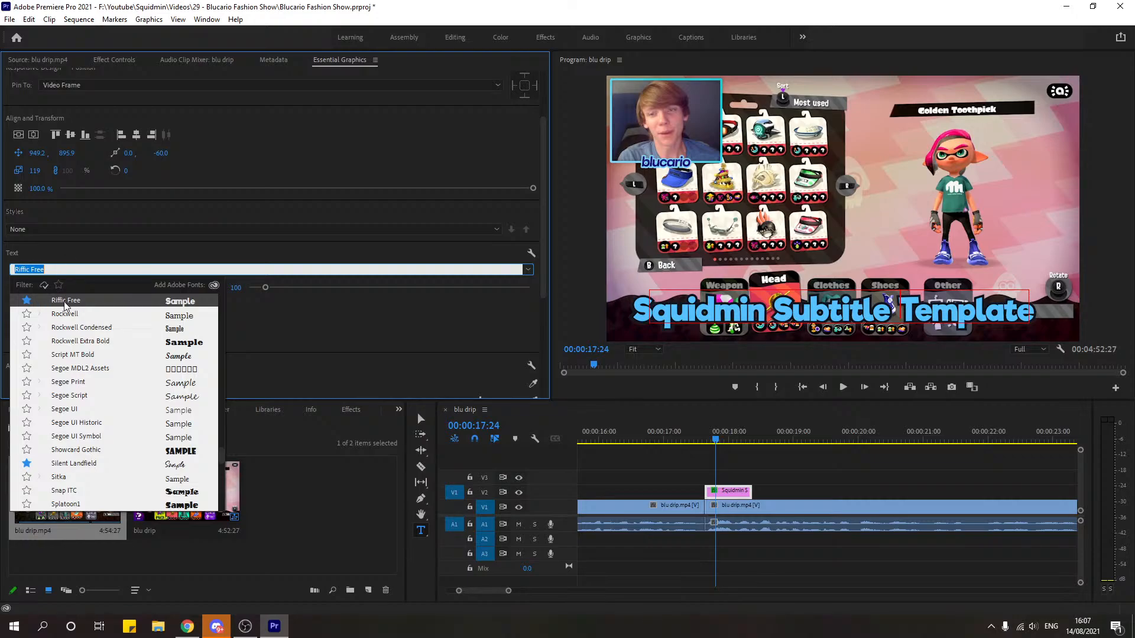
{"action": "left_click", "coordinate": [318, 320]}
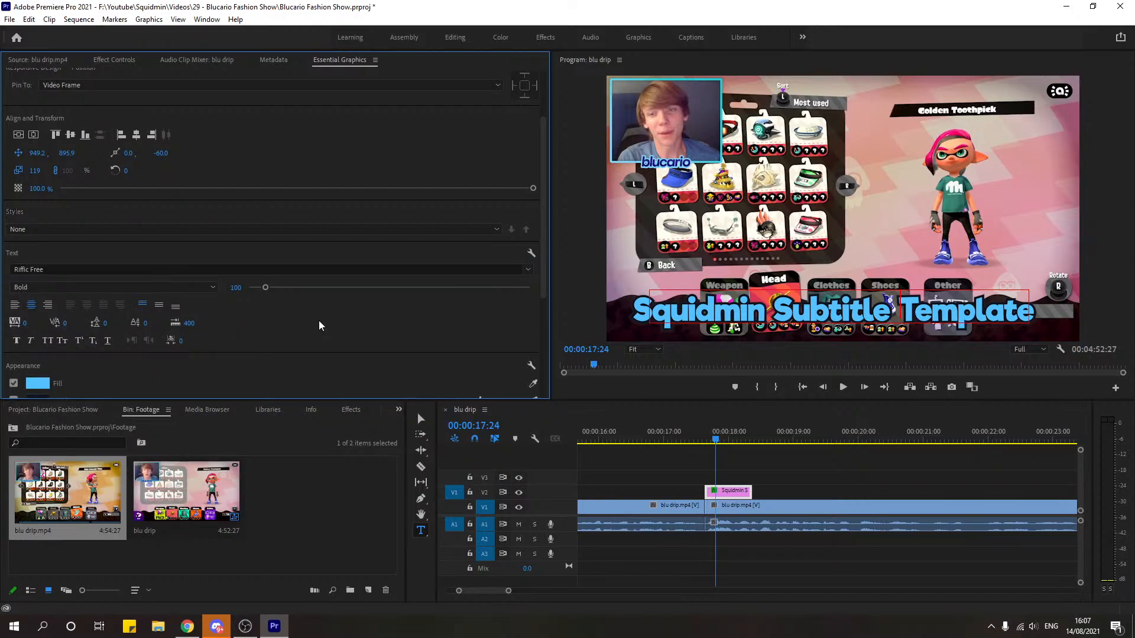
{"action": "left_click", "coordinate": [634, 601]}
{"action": "key", "text": "Delete"}
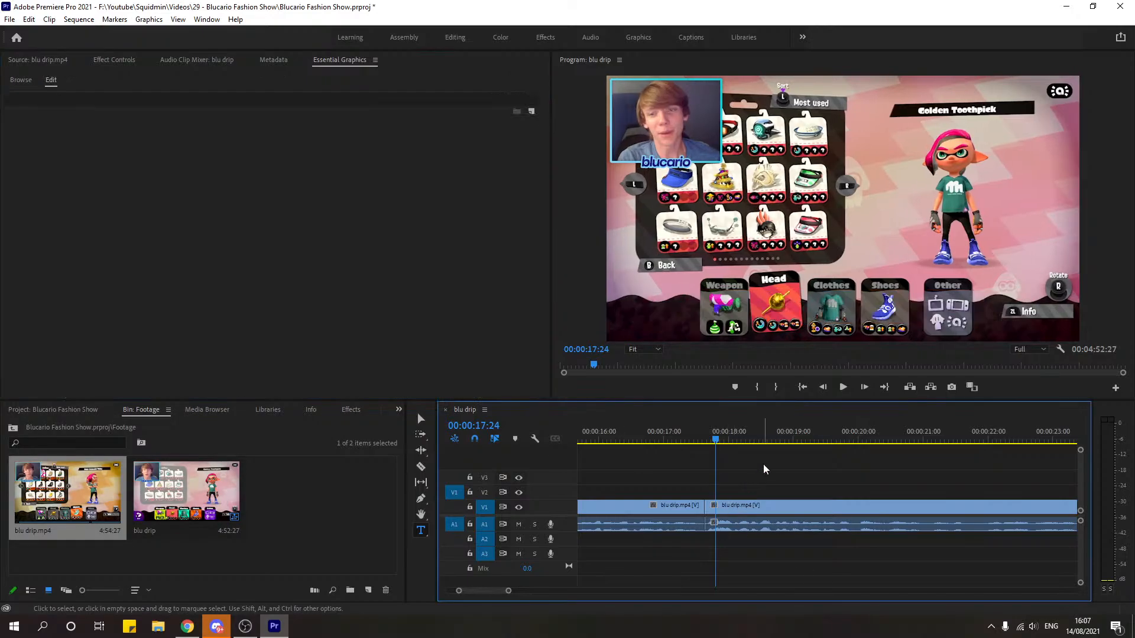
Step: Play the sequence from 00:00:16:19 to about 26 seconds to find the next pause in speech
{"action": "scroll", "coordinate": [509, 594], "scroll_direction": "down", "scroll_amount": 3}
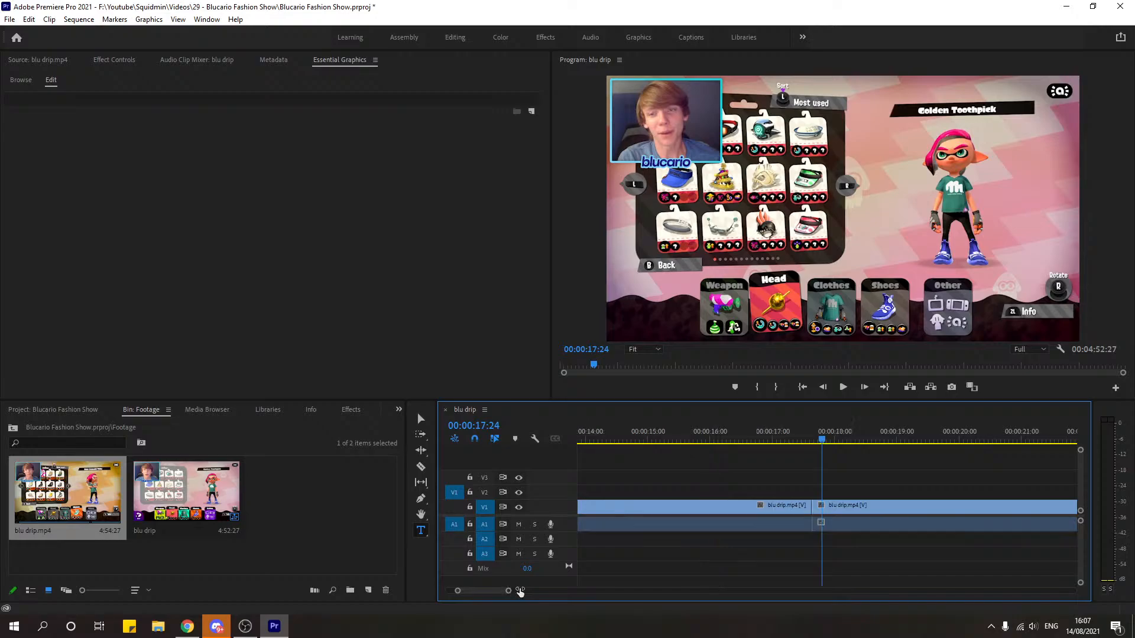
{"action": "left_click_drag", "start_coordinate": [509, 591], "coordinate": [504, 591]}
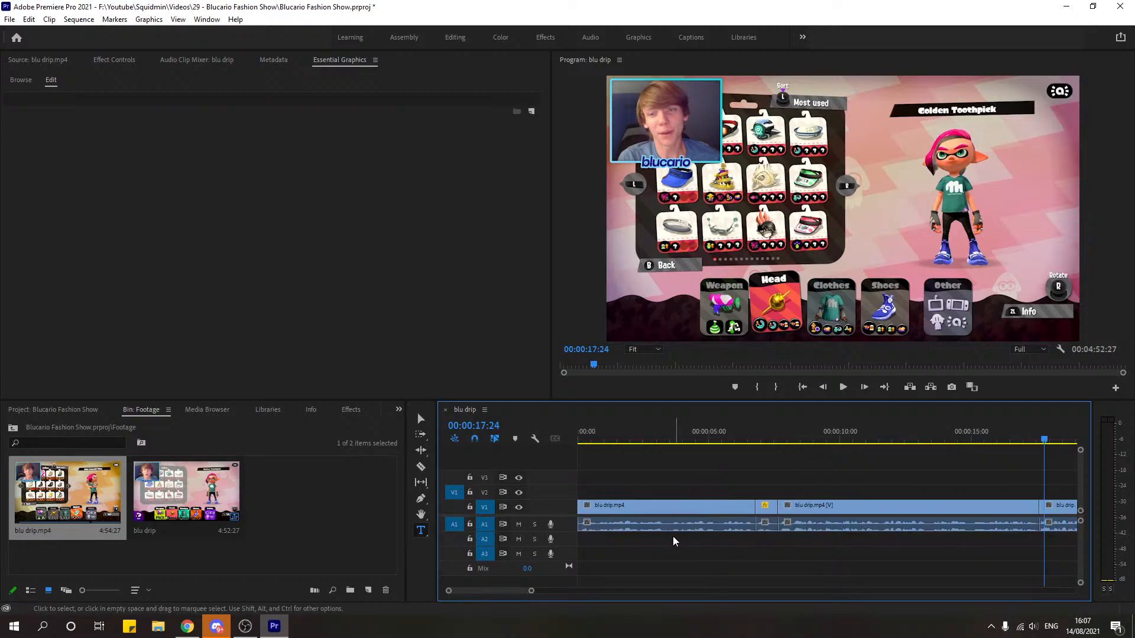
{"action": "key", "text": "Home"}
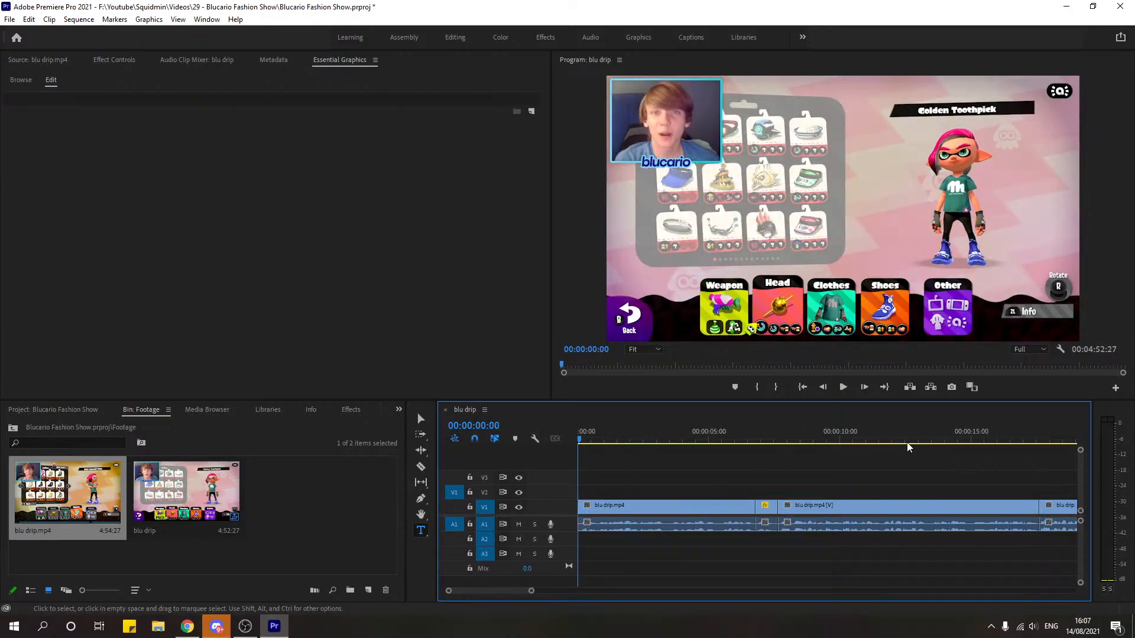
{"action": "left_click", "coordinate": [1014, 448]}
{"action": "left_click_drag", "start_coordinate": [533, 591], "coordinate": [544, 590]}
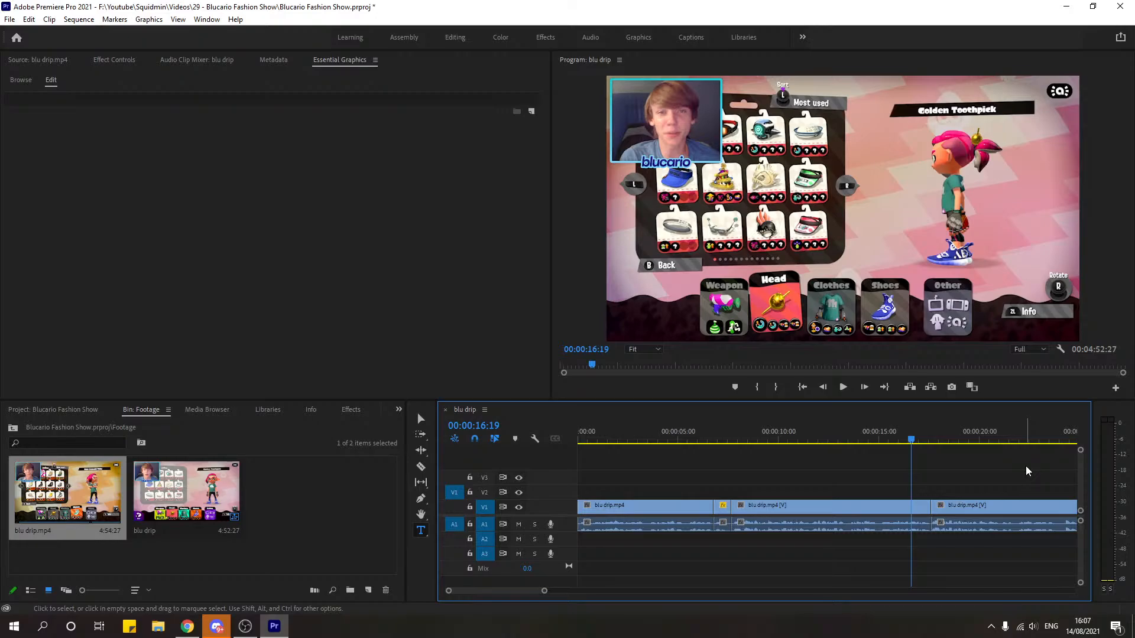
{"action": "key", "text": "space"}
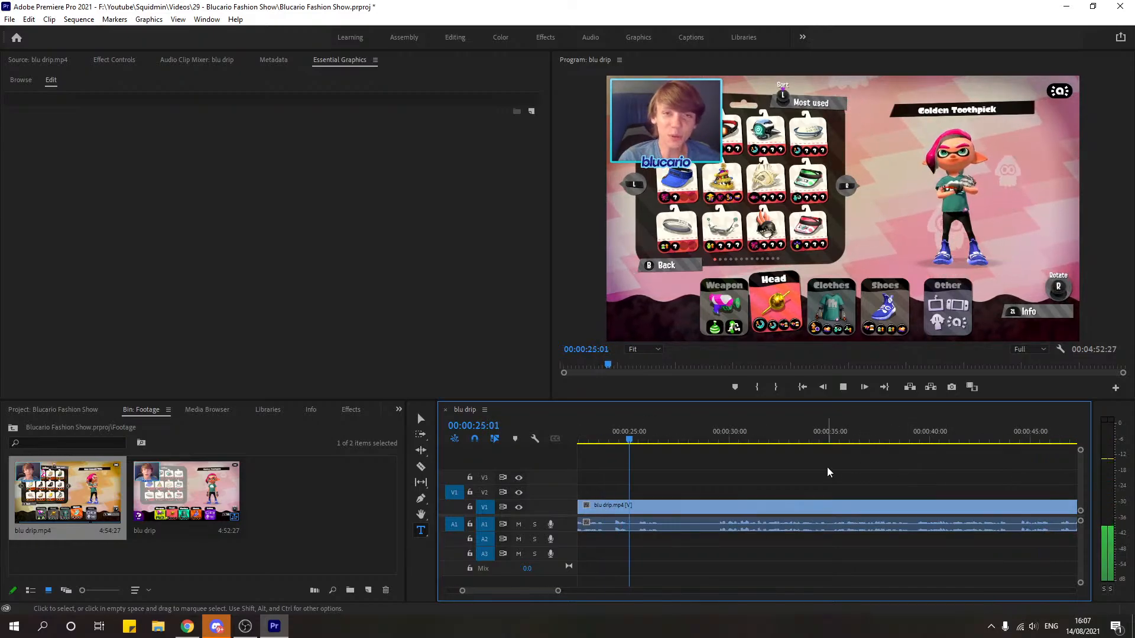
{"action": "key", "text": "space"}
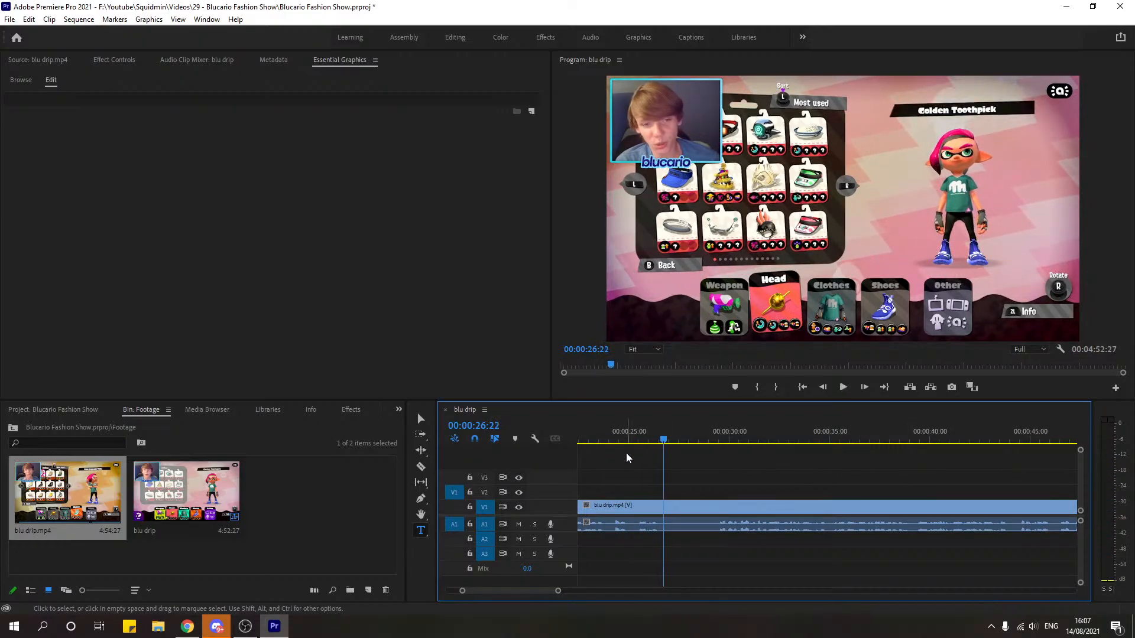
Step: Replay up to where the pause begins and split the clip at 00:00:26:18
{"action": "left_click_drag", "start_coordinate": [644, 438], "coordinate": [662, 445]}
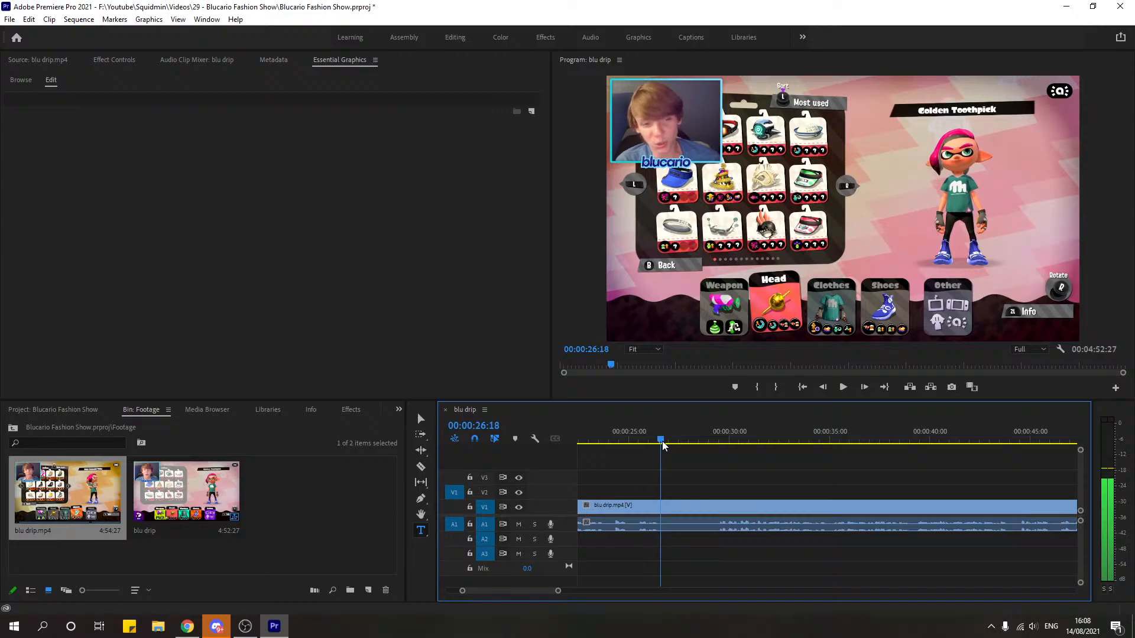
{"action": "key", "text": "c"}
{"action": "left_click", "coordinate": [661, 507]}
{"action": "key", "text": "v"}
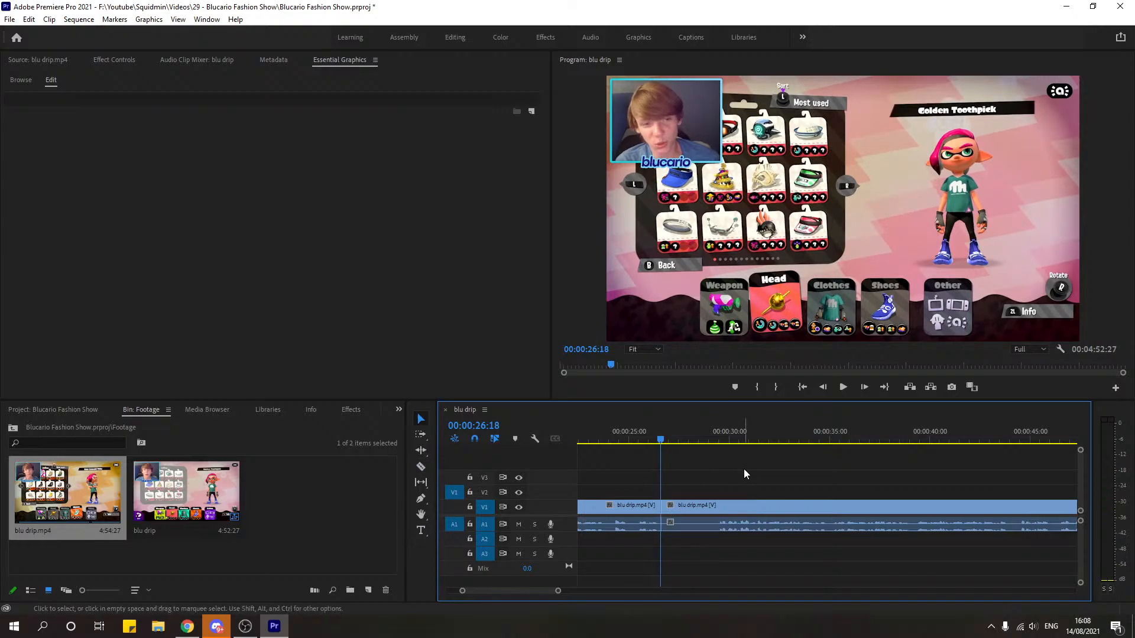
Step: Split the clip again at 00:00:29:13, delete the silent segment between the two splits, and close the gap
{"action": "left_click_drag", "start_coordinate": [654, 434], "coordinate": [719, 449]}
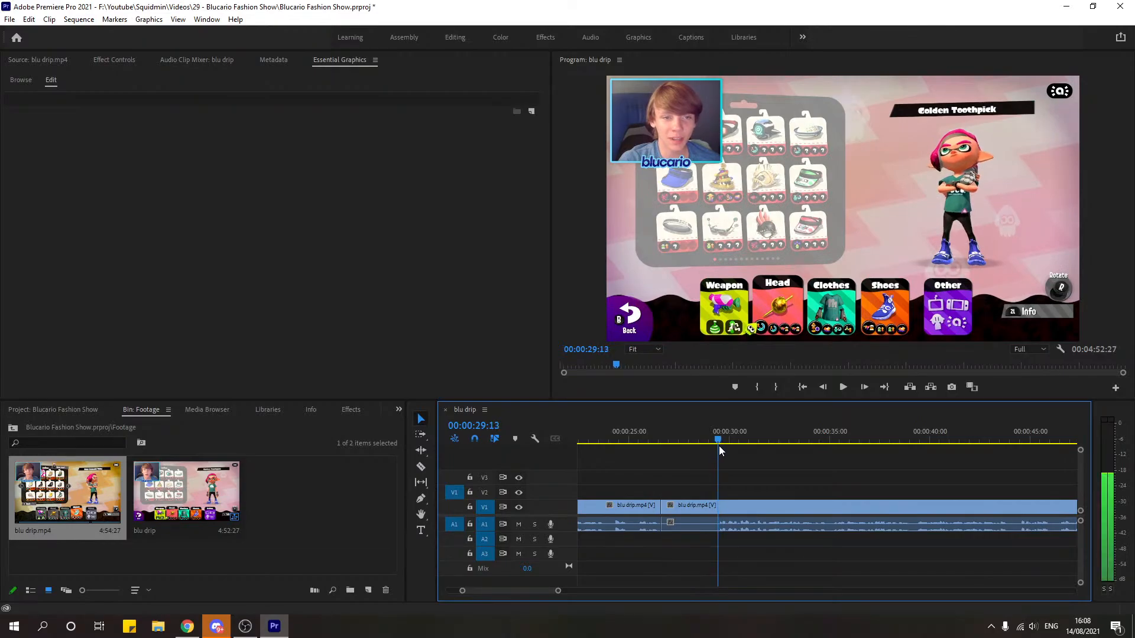
{"action": "key", "text": "c"}
{"action": "left_click", "coordinate": [721, 507]}
{"action": "key", "text": "v"}
{"action": "left_click", "coordinate": [697, 507]}
{"action": "key", "text": "Delete"}
{"action": "left_click", "coordinate": [697, 506]}
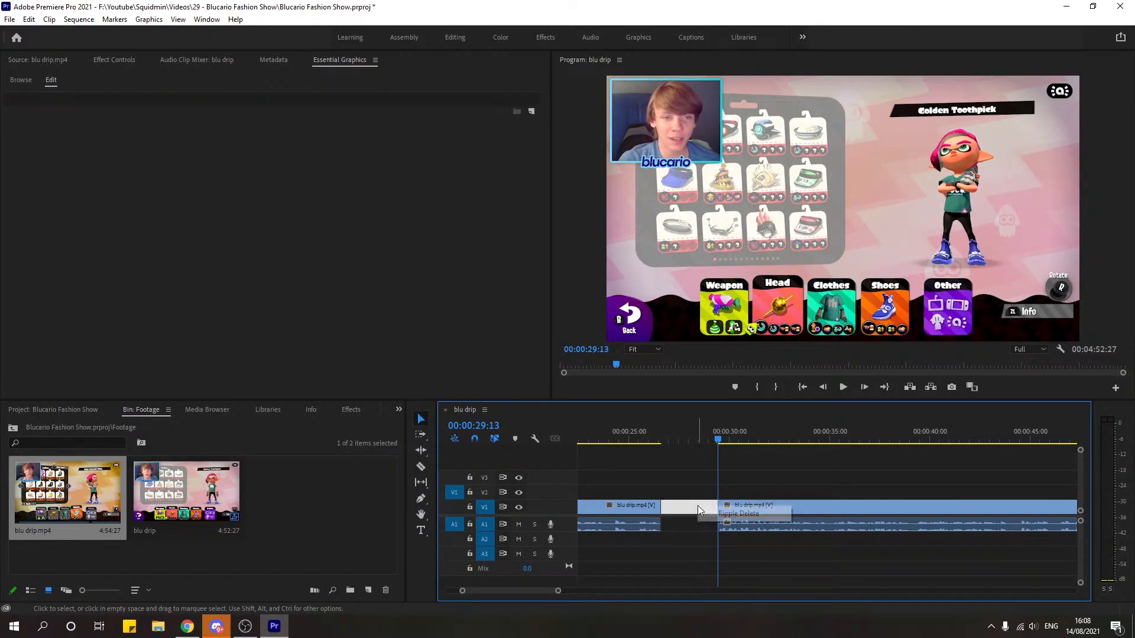
{"action": "key", "text": "Delete"}
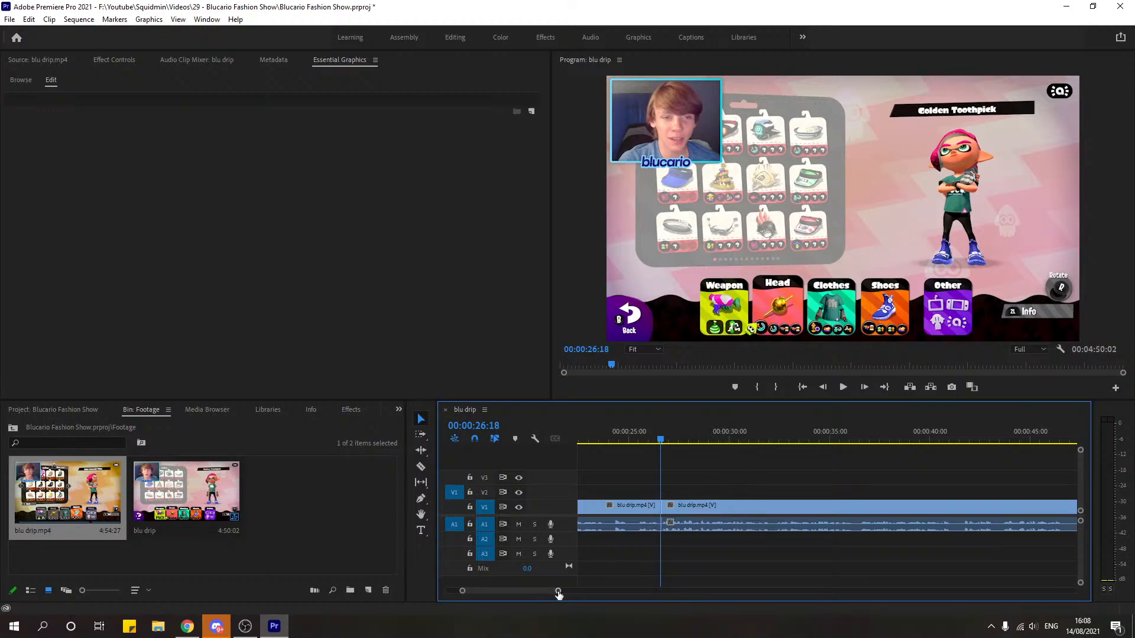
Step: Bring up the browser window with the Google image results for quotes, view the enlarged quote, and move the window away
{"action": "left_click_drag", "start_coordinate": [558, 591], "coordinate": [567, 593]}
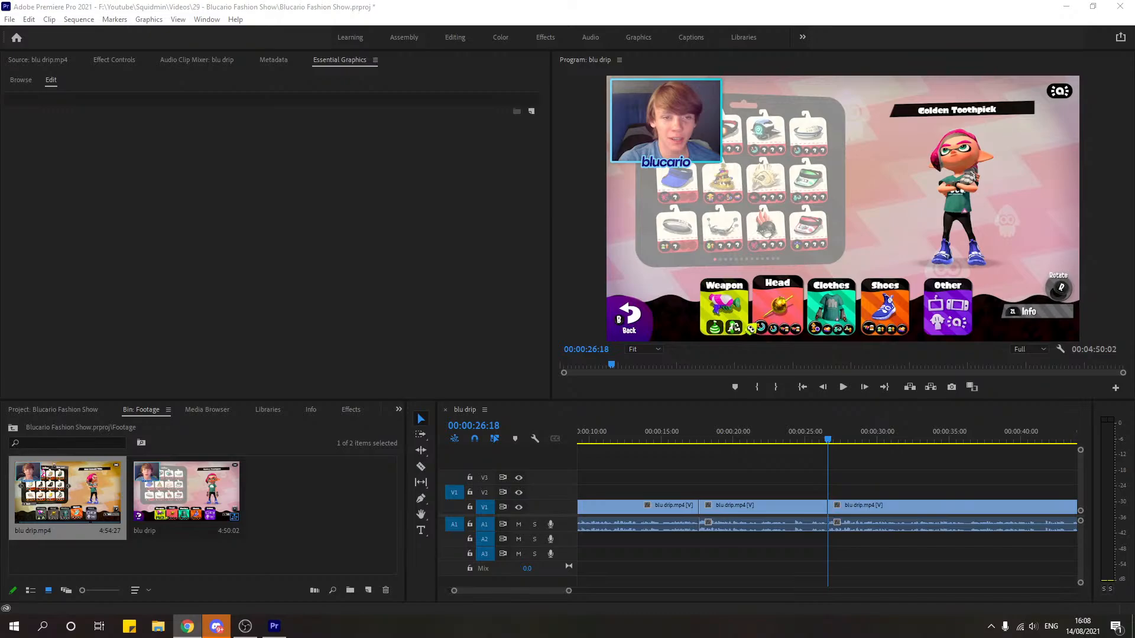
{"action": "left_click_drag", "start_coordinate": [1134, 290], "coordinate": [712, 3]}
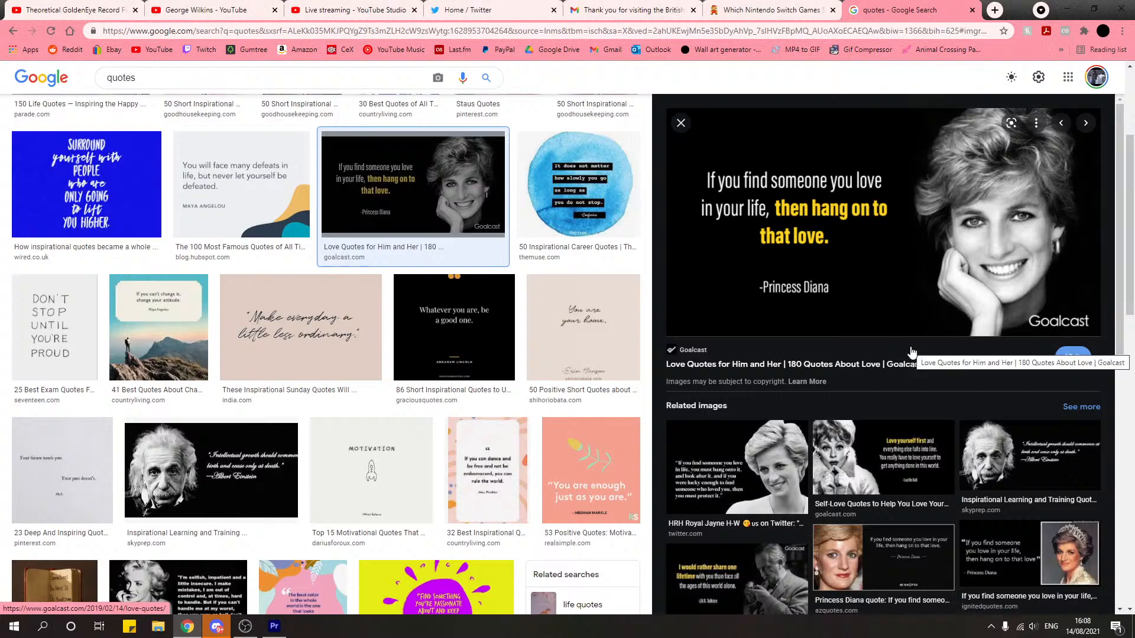
{"action": "left_click_drag", "start_coordinate": [1017, 8], "coordinate": [1134, 100]}
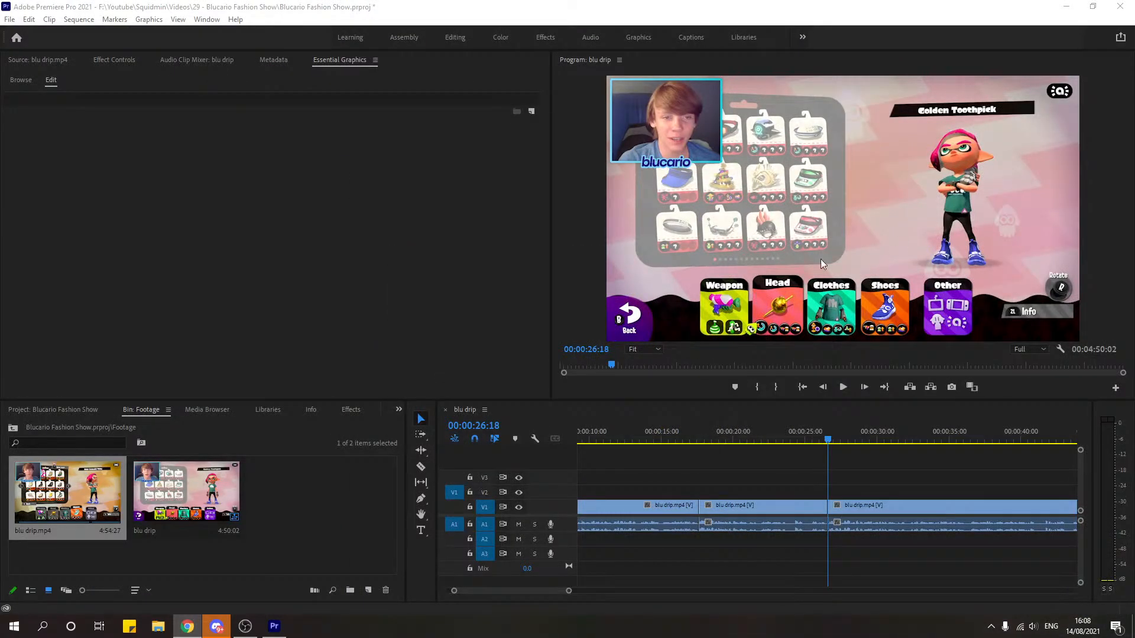
Step: Play from 00:00:25:10 across the new join to about 29 seconds to check the cut
{"action": "left_click", "coordinate": [809, 440]}
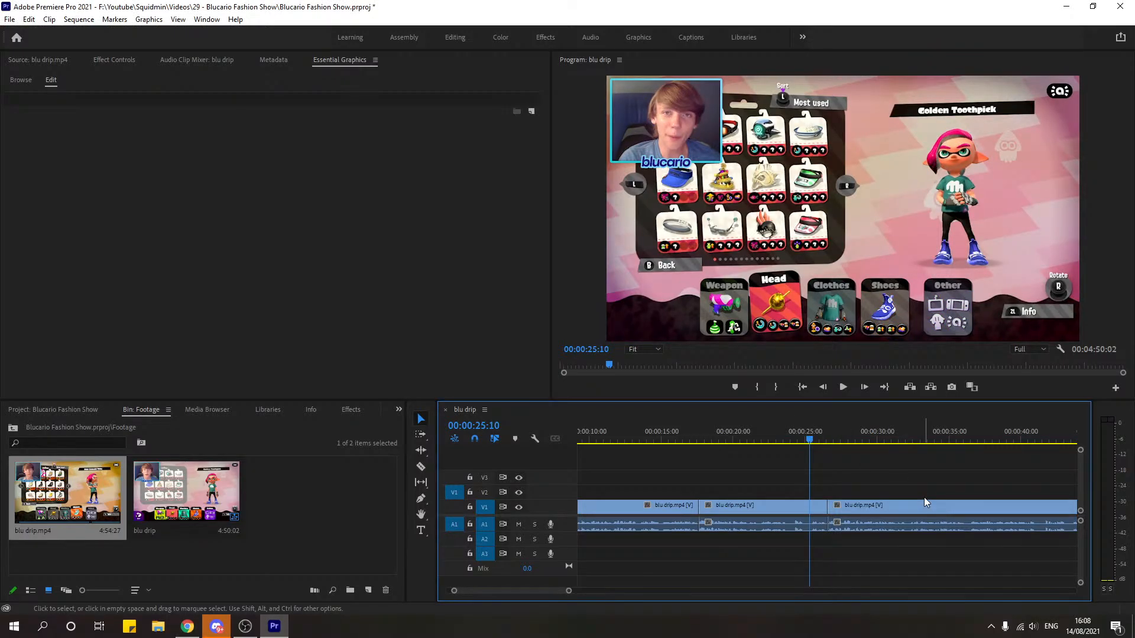
{"action": "key", "text": "space"}
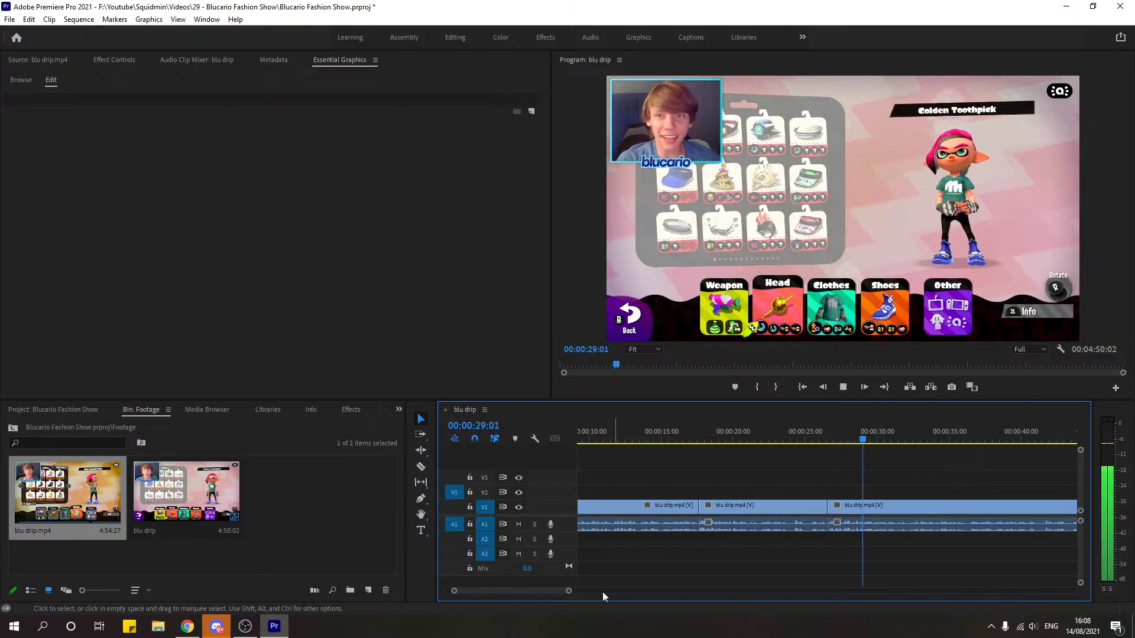
{"action": "key", "text": "space"}
{"action": "left_click_drag", "start_coordinate": [568, 590], "coordinate": [507, 591]}
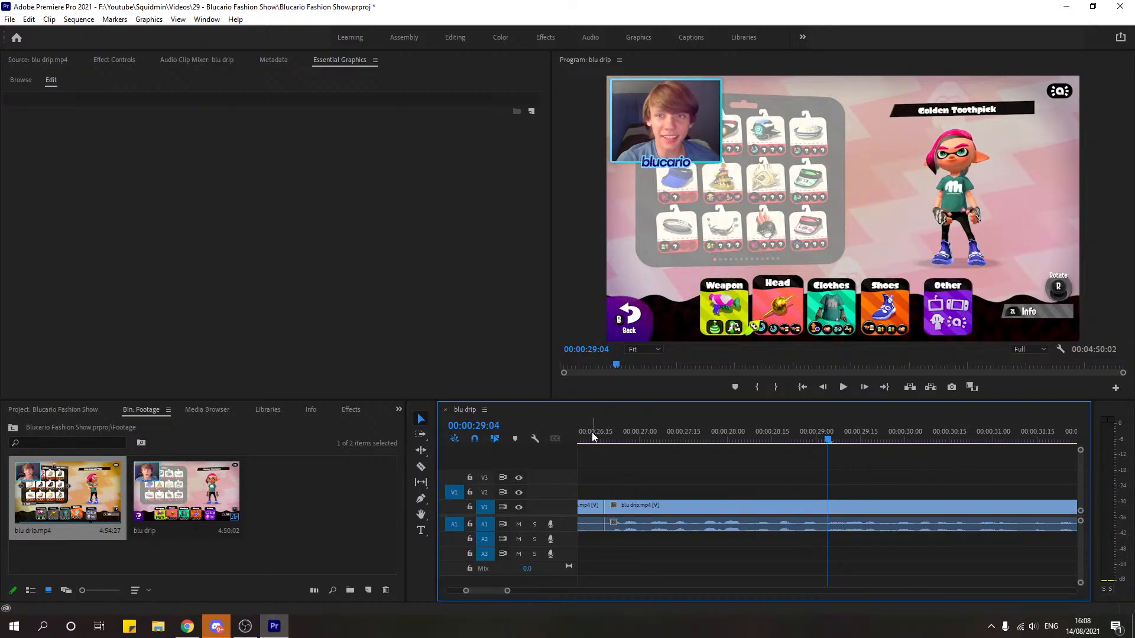
Step: Split the clip at 00:00:27:00, delete the short segment between 00:00:26:18 and that split, and close the gap
{"action": "left_click_drag", "start_coordinate": [592, 436], "coordinate": [641, 446]}
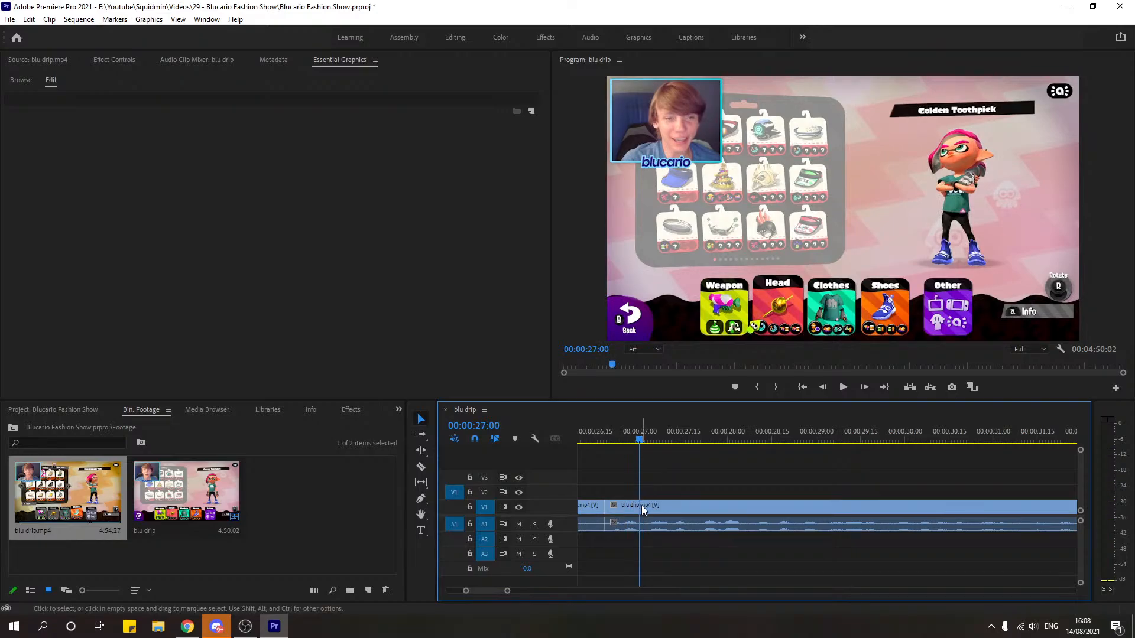
{"action": "key", "text": "ctrl+k"}
{"action": "left_click", "coordinate": [622, 510]}
{"action": "key", "text": "shift+Delete"}
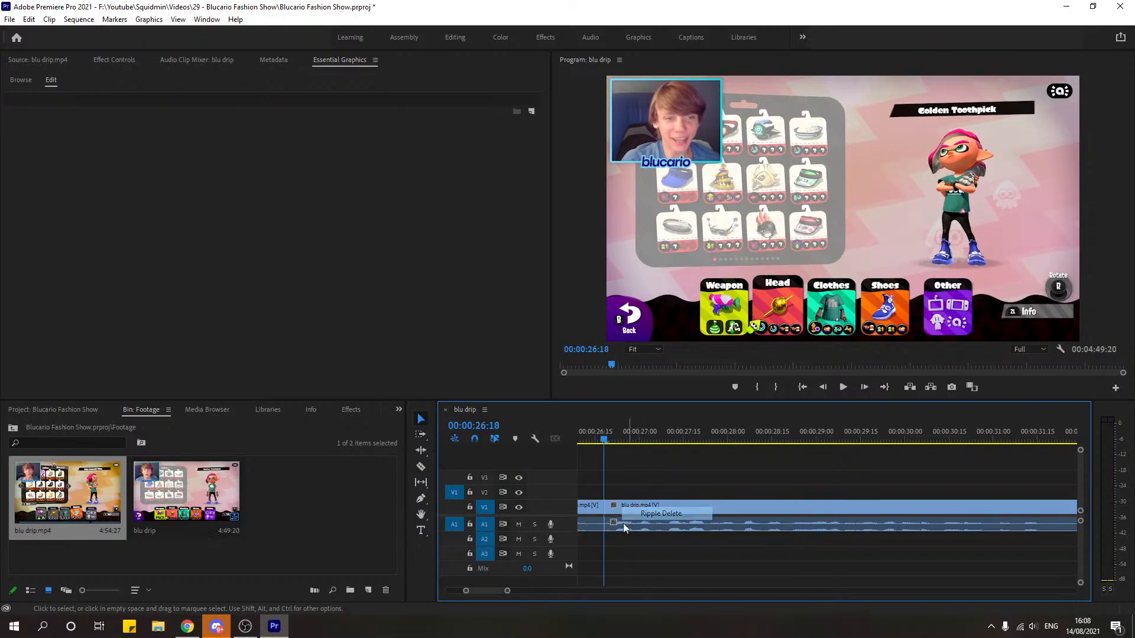
Step: Play from 00:00:24:05 across the latest join to about 37 seconds, pausing at 00:00:27:21 and 00:00:30:02, to find the next pause
{"action": "left_click_drag", "start_coordinate": [507, 591], "coordinate": [557, 591]}
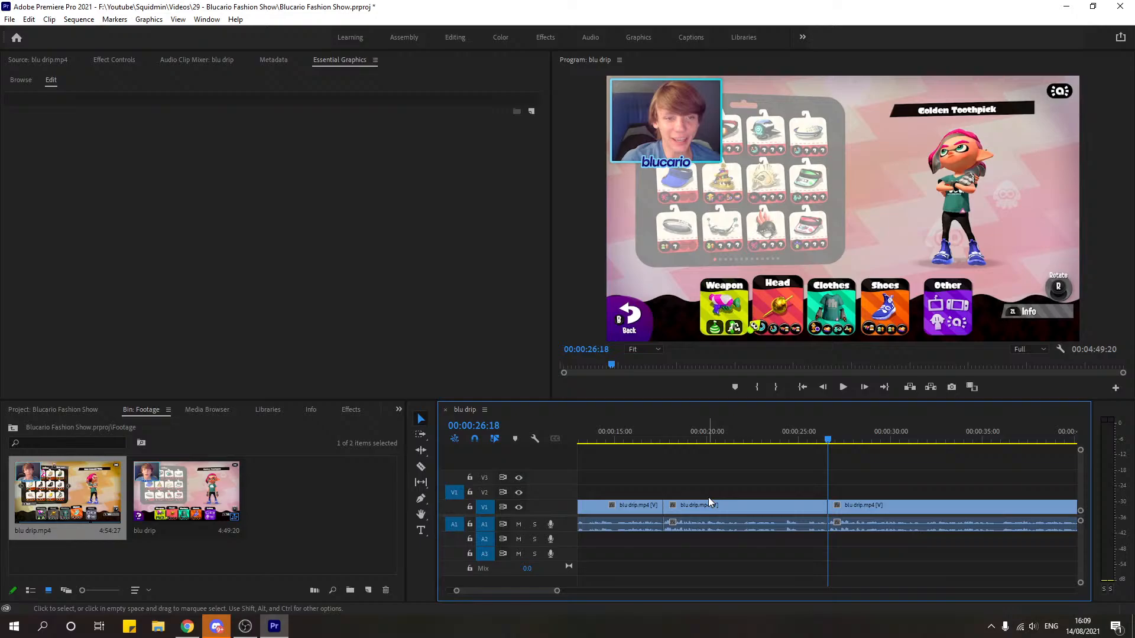
{"action": "left_click", "coordinate": [782, 437]}
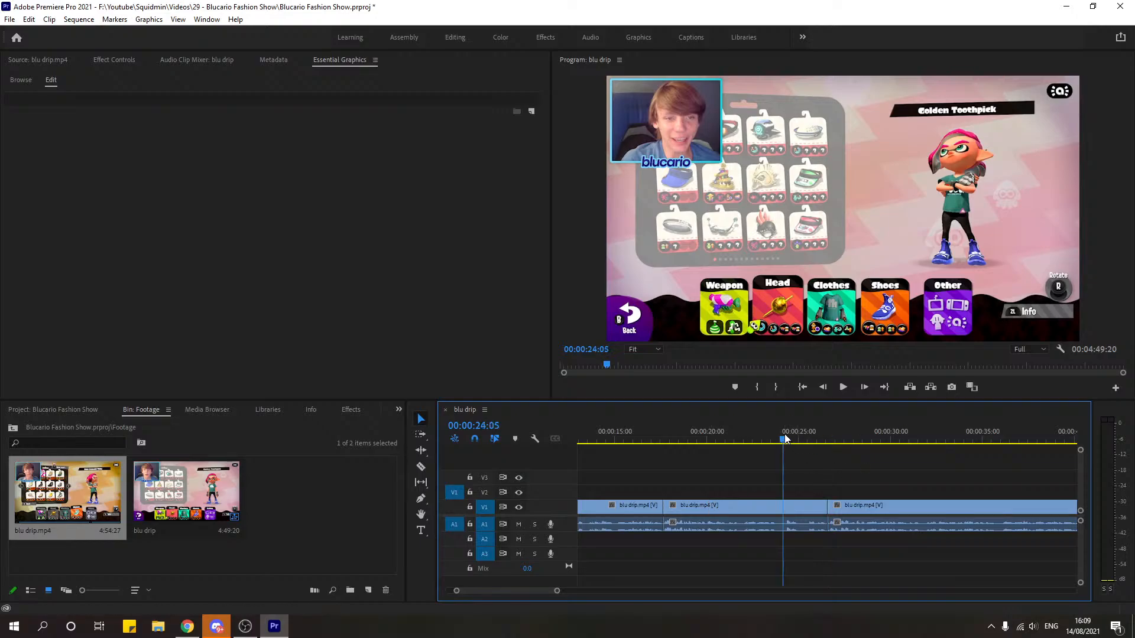
{"action": "key", "text": "space"}
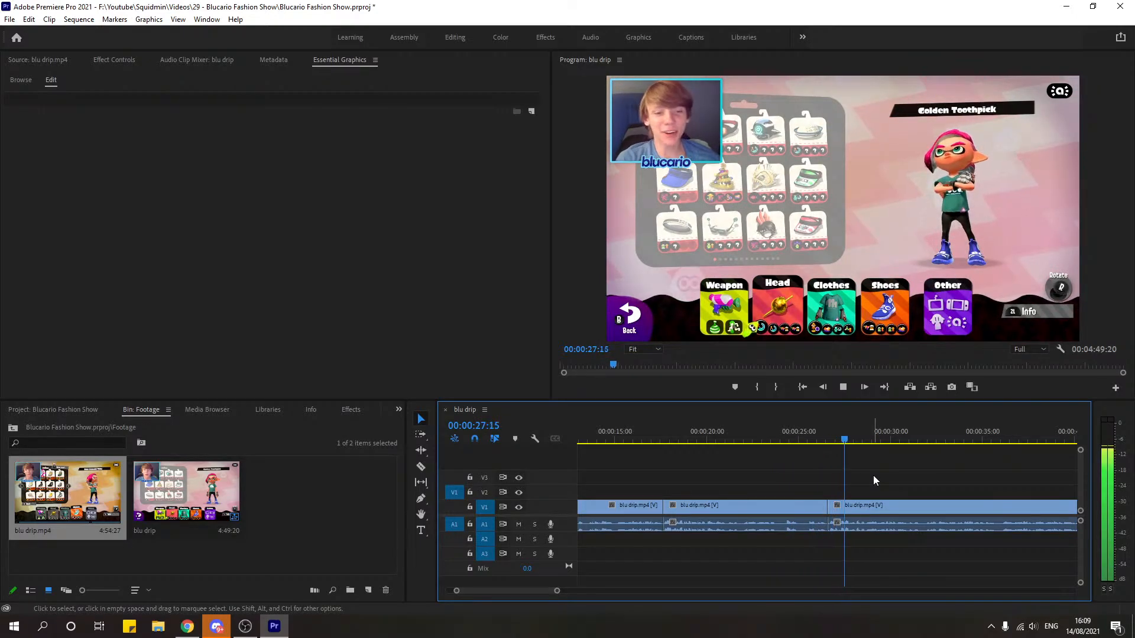
{"action": "key", "text": "space"}
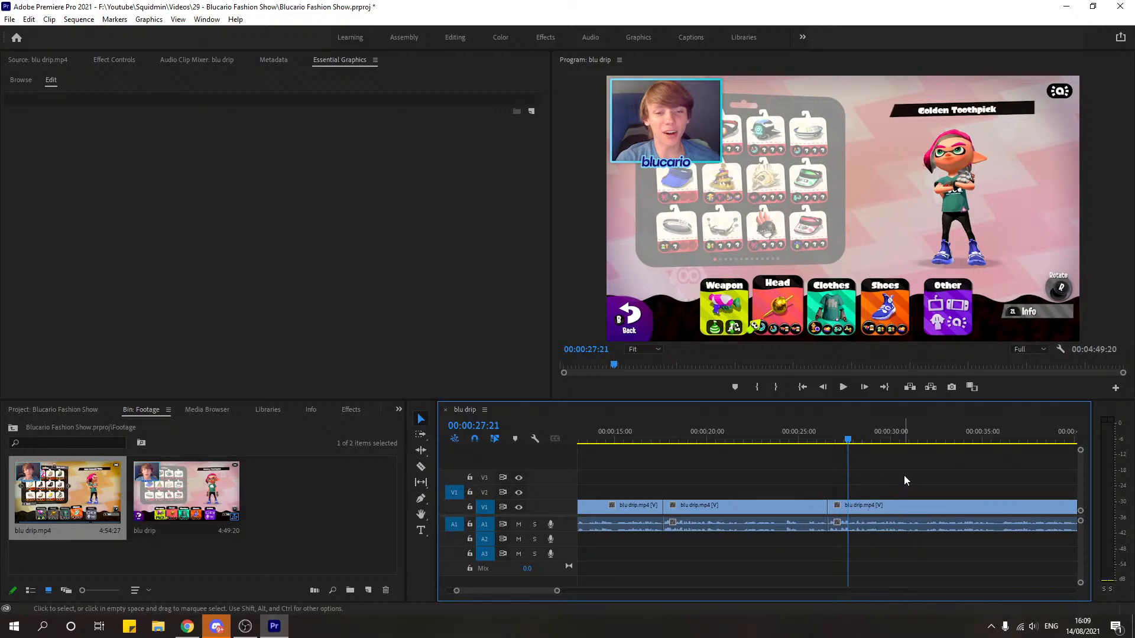
{"action": "key", "text": "space"}
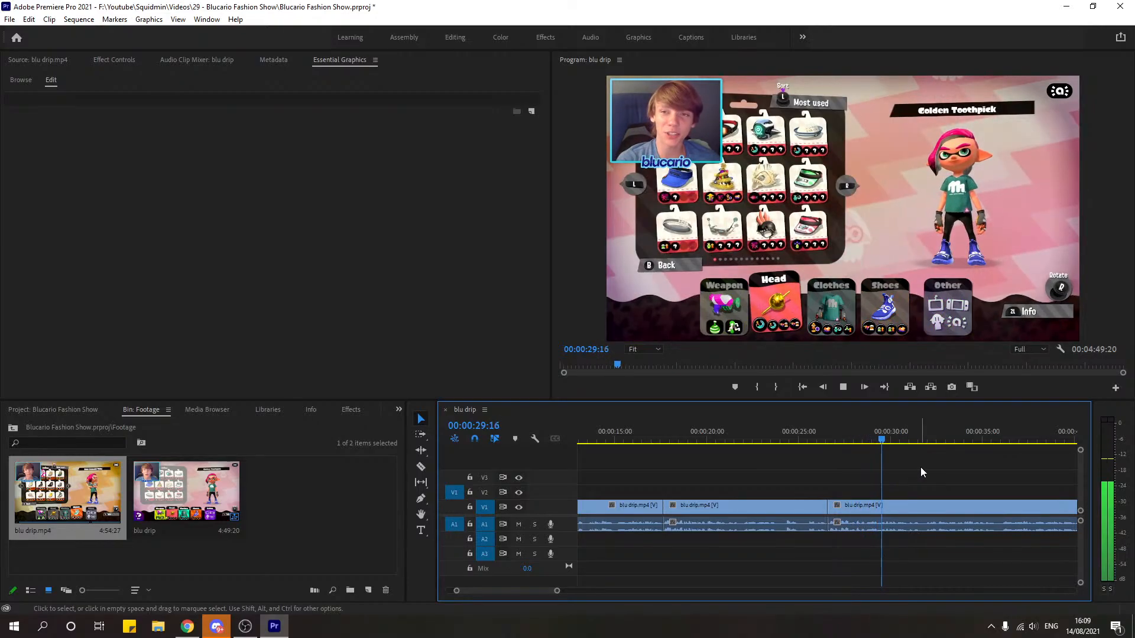
{"action": "key", "text": "space"}
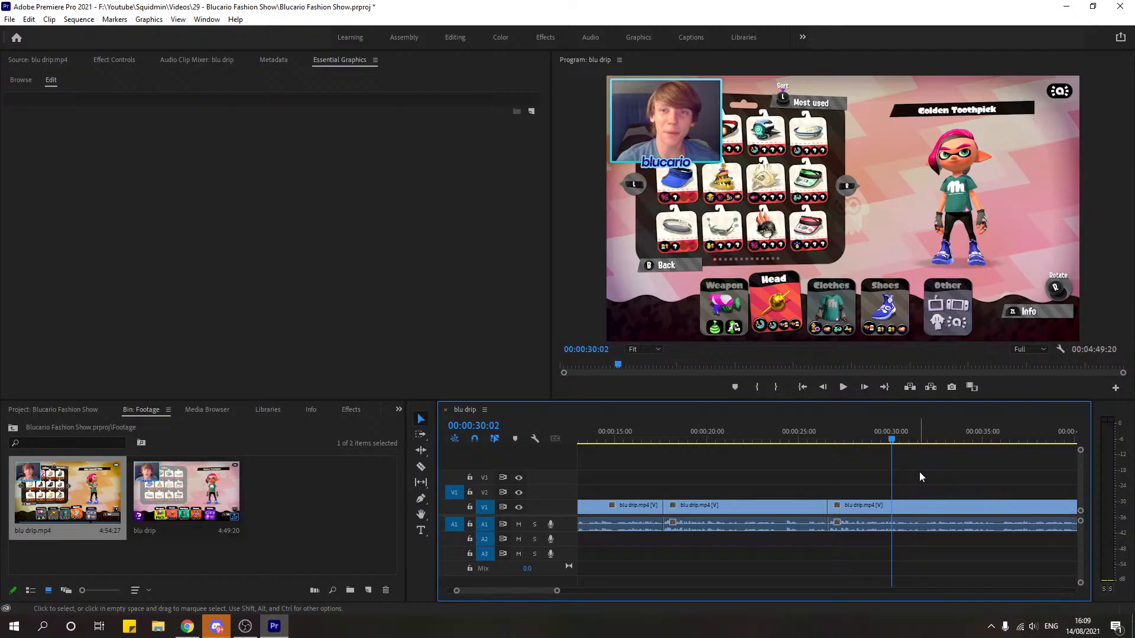
{"action": "key", "text": "space"}
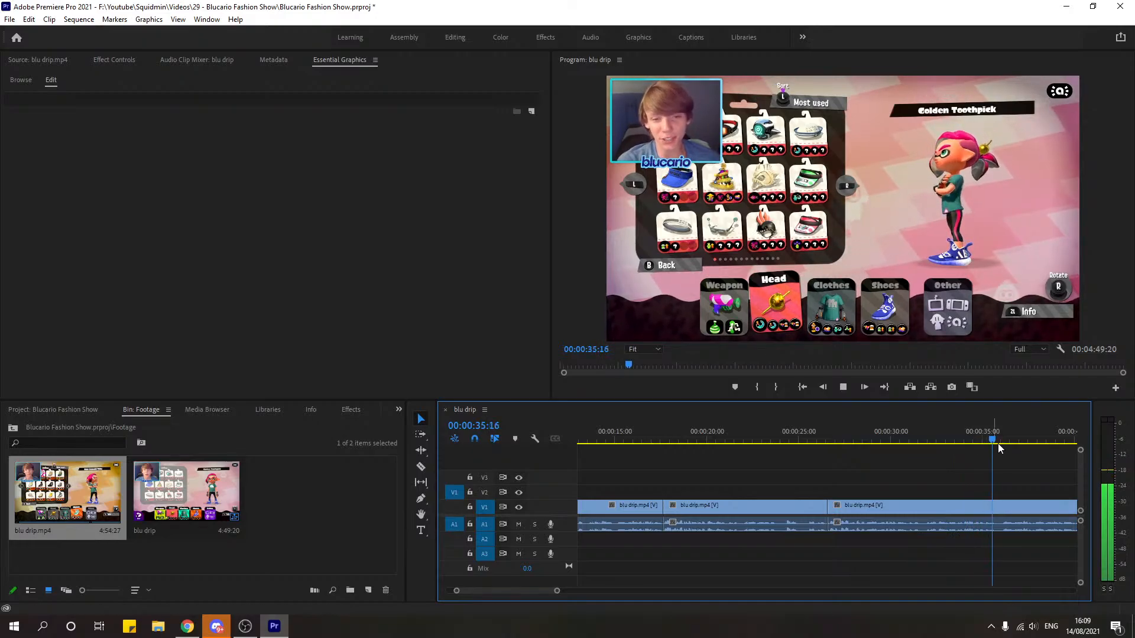
{"action": "left_click_drag", "start_coordinate": [556, 591], "coordinate": [543, 591]}
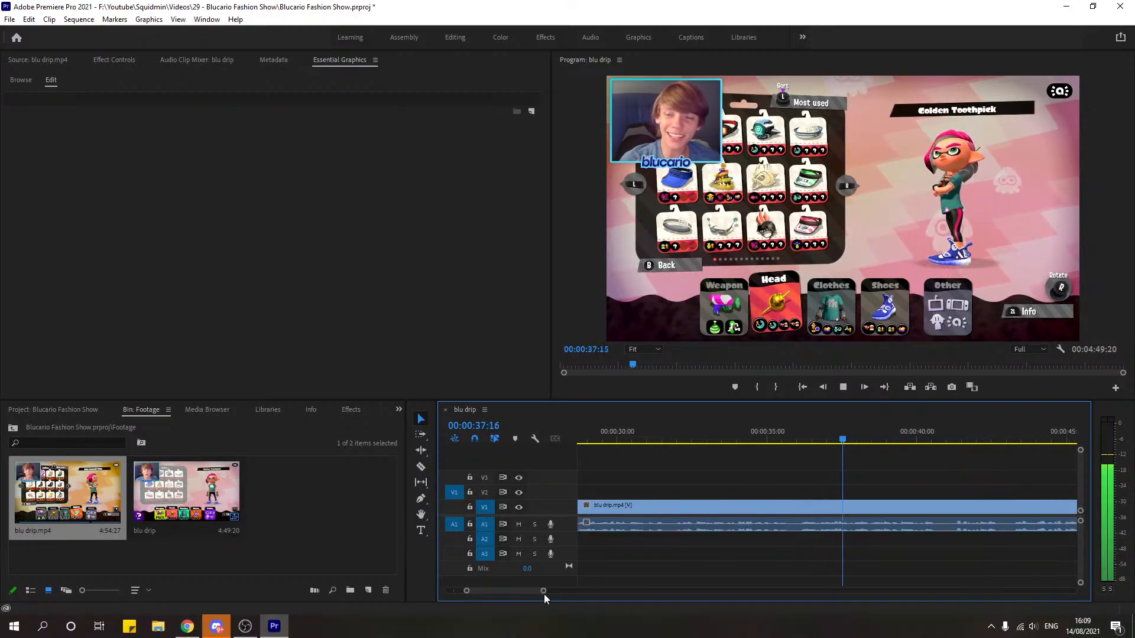
Step: Split the clip at 00:00:35:20 and 00:00:36:01, delete the segment between the two splits, and close the gap
{"action": "left_click", "coordinate": [762, 433]}
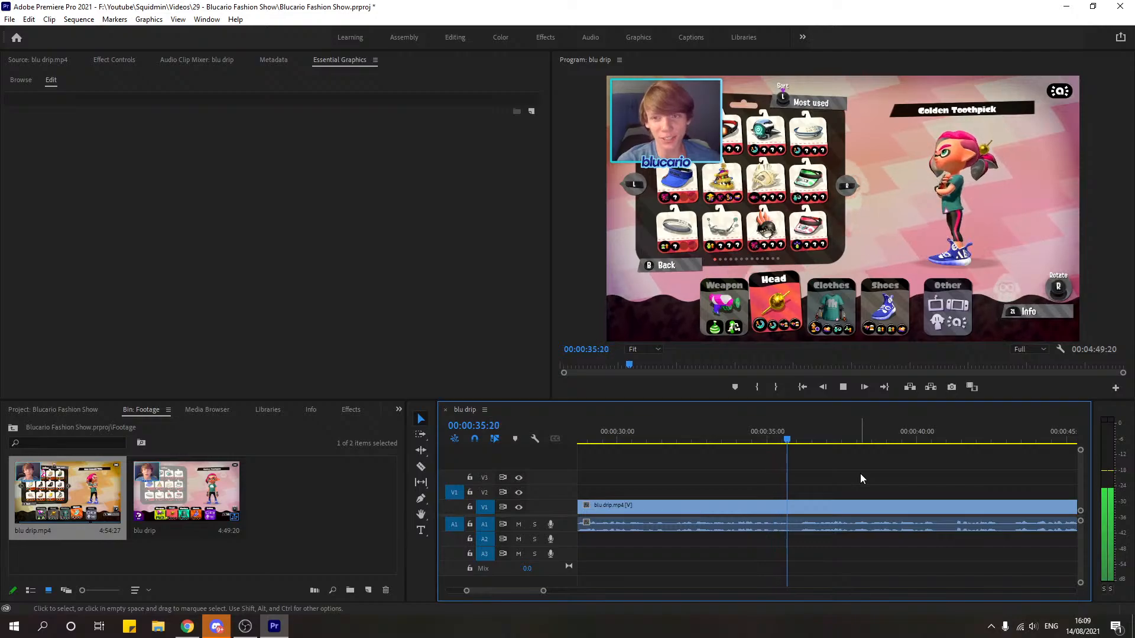
{"action": "key", "text": "space"}
{"action": "key", "text": "c"}
{"action": "left_click_drag", "start_coordinate": [790, 441], "coordinate": [797, 438]}
{"action": "left_click", "coordinate": [798, 506]}
{"action": "key", "text": "v"}
{"action": "left_click", "coordinate": [793, 509]}
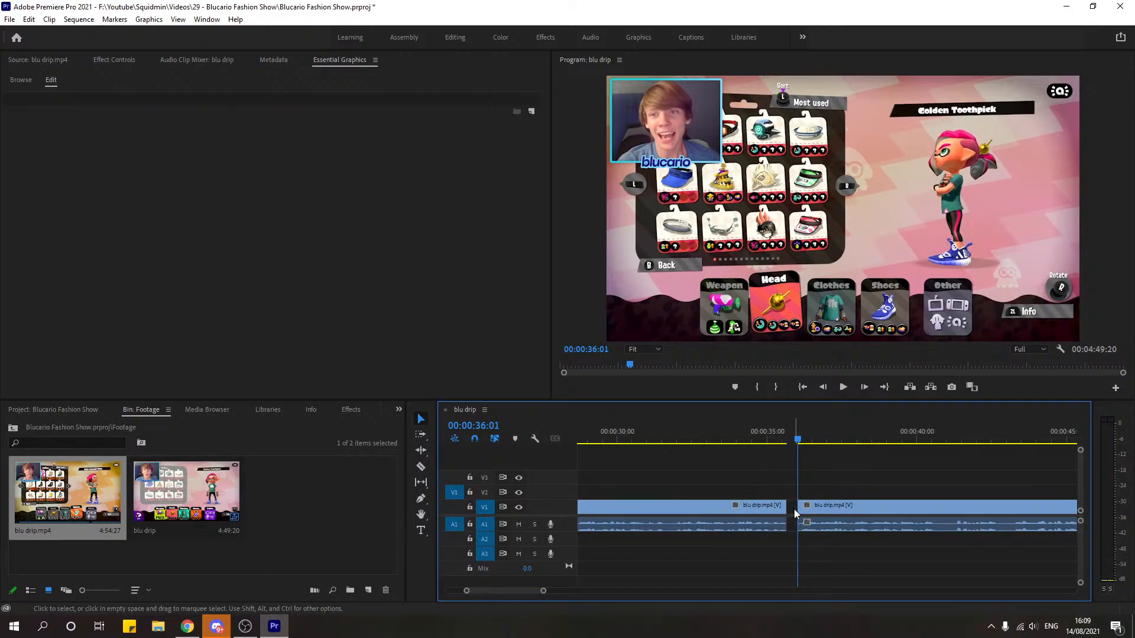
{"action": "key", "text": "shift+Delete"}
Step: Check the join at 00:00:35:20 by playing across it, and replay from 00:00:33:23 to about 41 seconds
{"action": "key", "text": "Up"}
{"action": "key", "text": "Up"}
{"action": "key", "text": "space"}
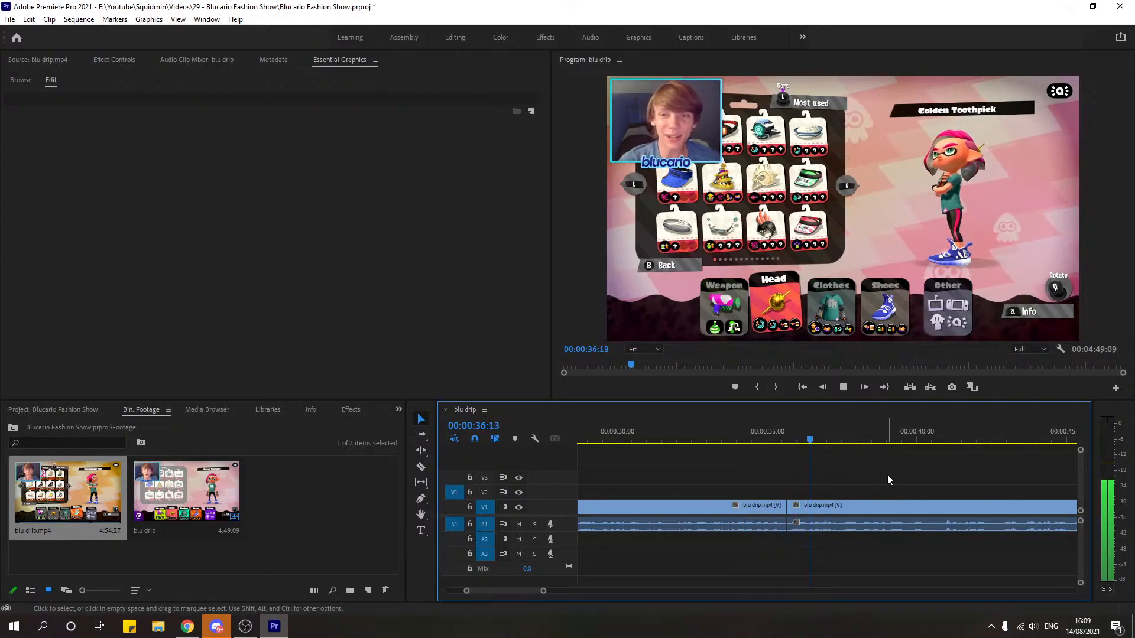
{"action": "key", "text": "space"}
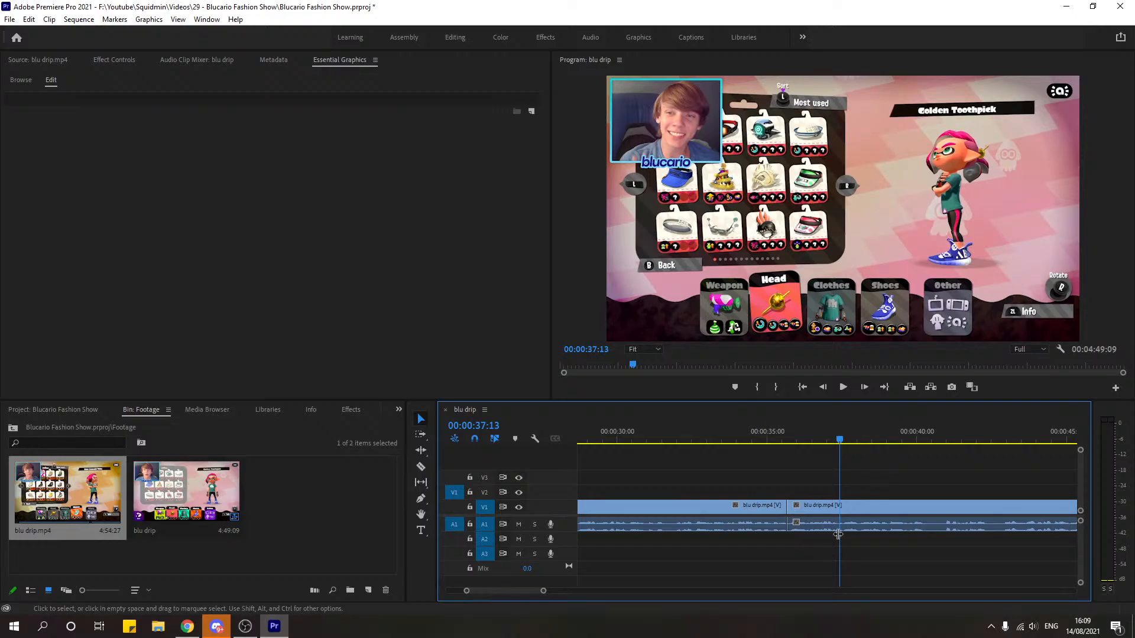
{"action": "left_click", "coordinate": [732, 434]}
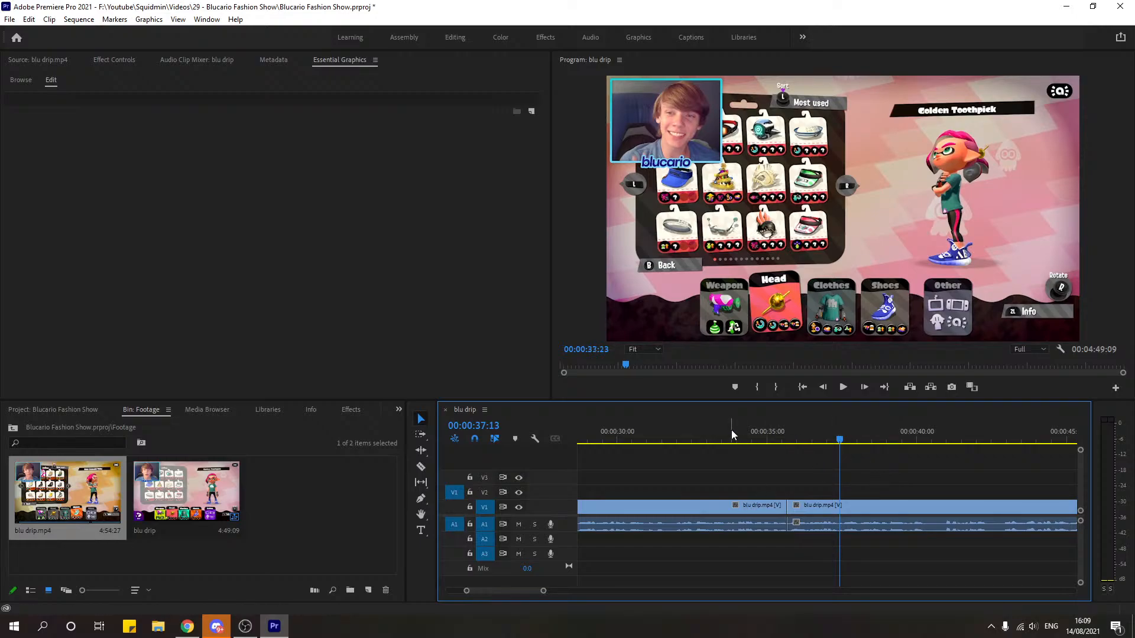
{"action": "key", "text": "space"}
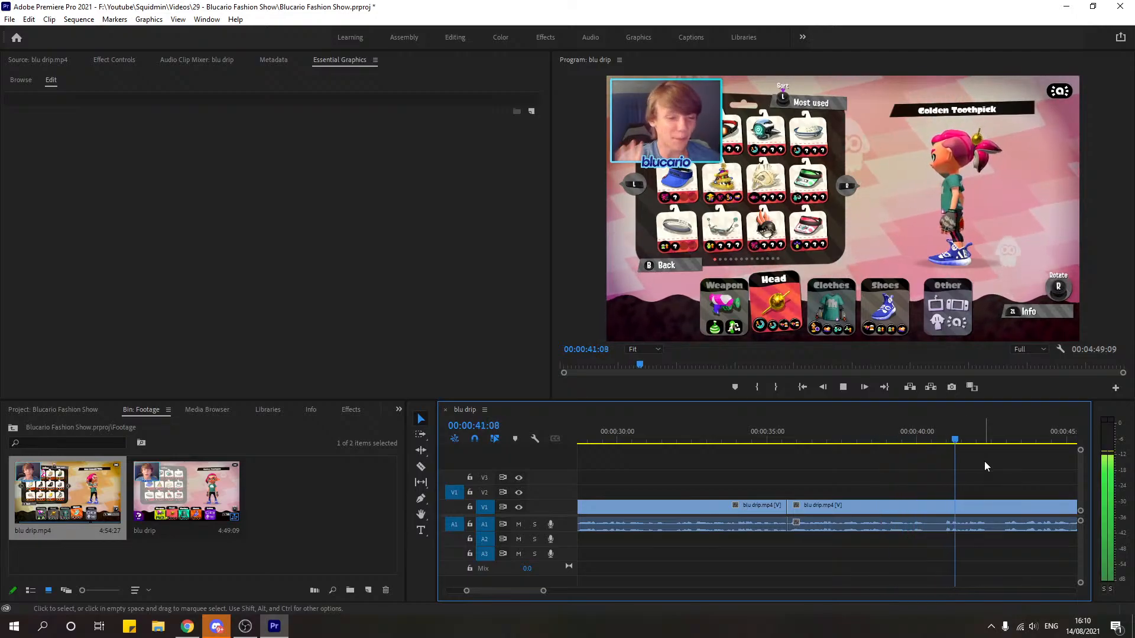
Step: Split the clip at 00:00:40:08 and 00:00:40:27, delete the segment between the splits, and close the gap
{"action": "left_click_drag", "start_coordinate": [904, 440], "coordinate": [926, 441]}
{"action": "key", "text": "c"}
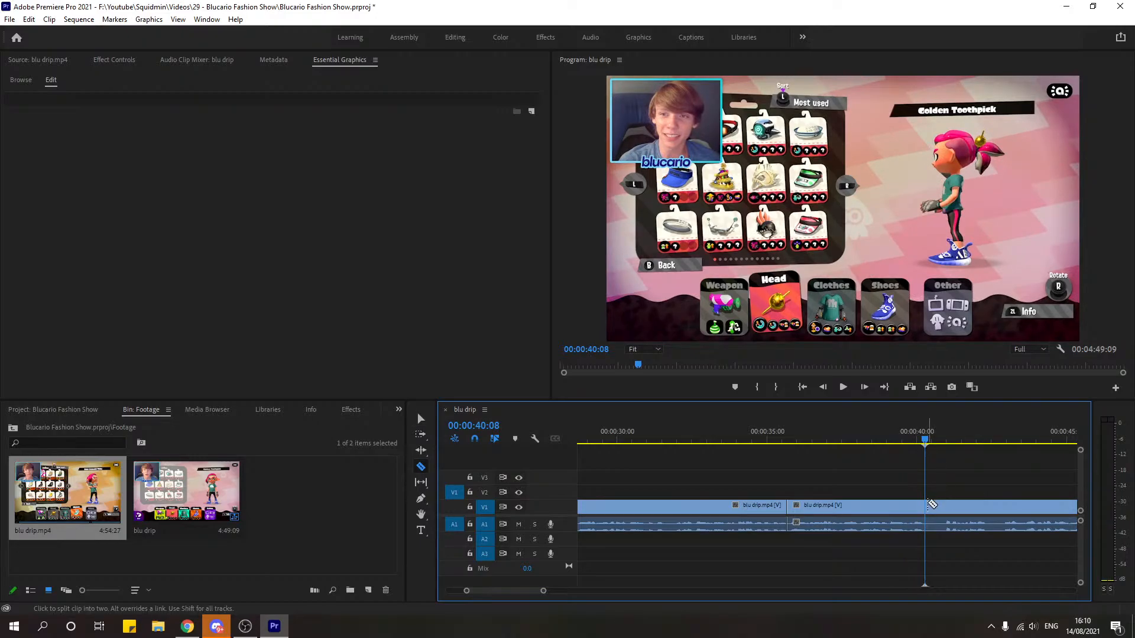
{"action": "left_click_drag", "start_coordinate": [926, 441], "coordinate": [940, 453]}
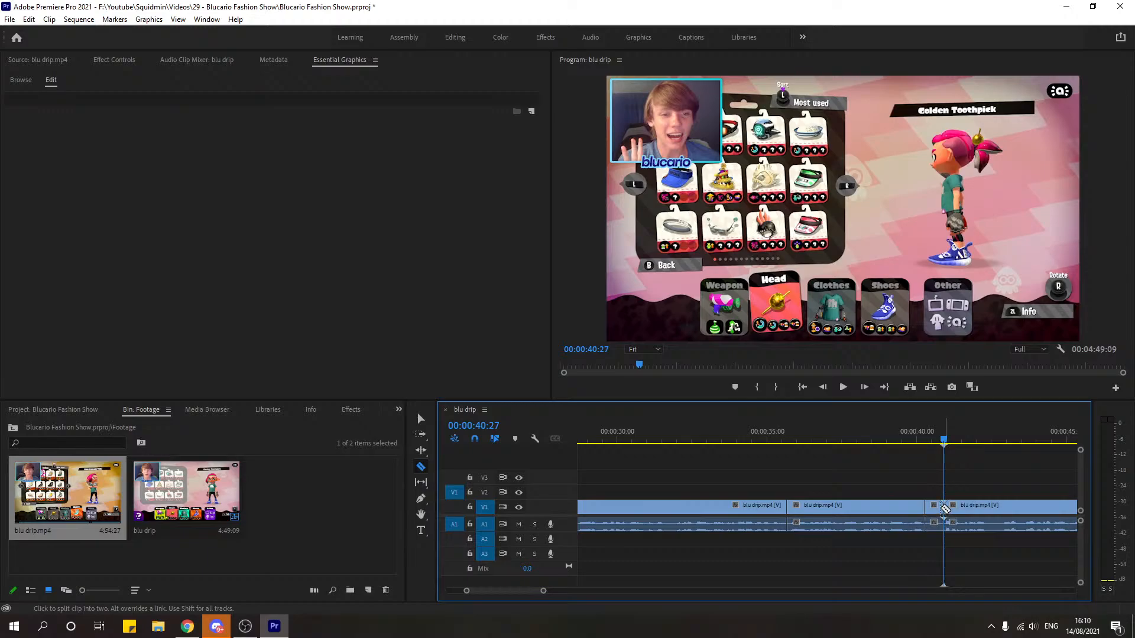
{"action": "key", "text": "v"}
{"action": "left_click", "coordinate": [935, 510]}
{"action": "left_click", "coordinate": [973, 515]}
{"action": "key", "text": "shift+k"}
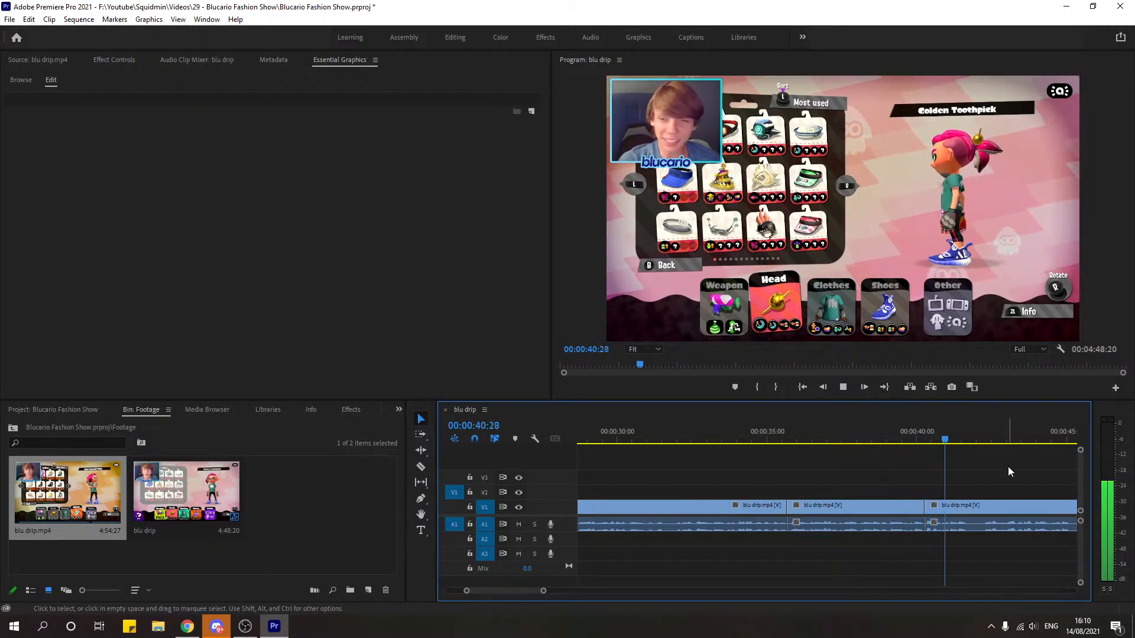
Step: Play on past the join at 00:00:40:08 to about 48 seconds, and return the playhead to 00:00:45:02
{"action": "key", "text": "space"}
{"action": "key", "text": "space"}
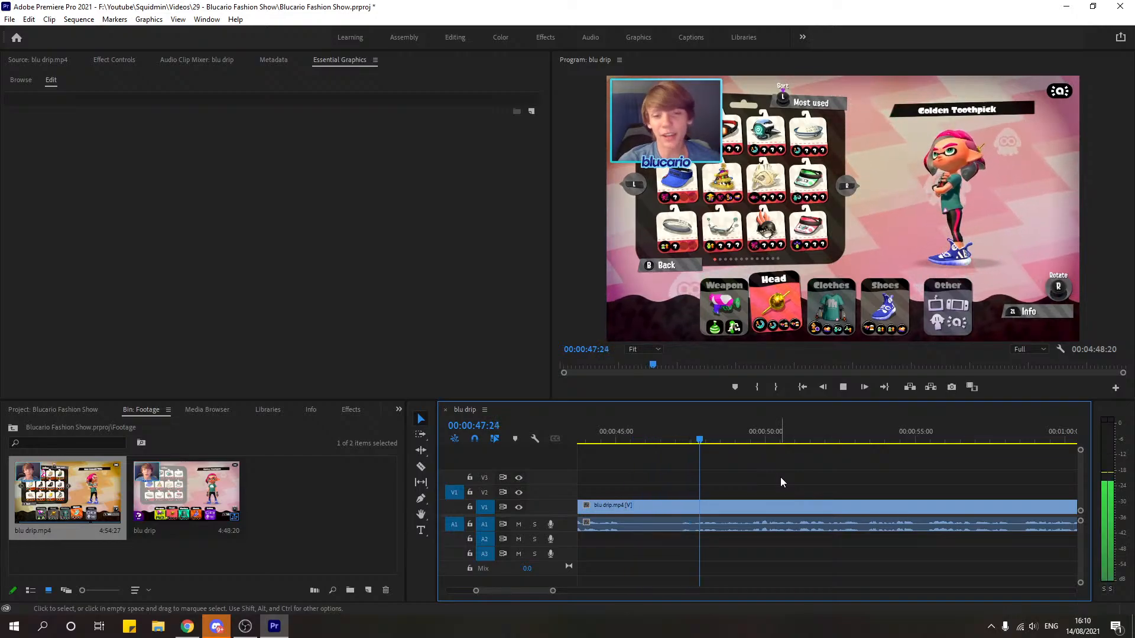
{"action": "key", "text": "space"}
{"action": "left_click", "coordinate": [606, 440]}
{"action": "left_click", "coordinate": [616, 440]}
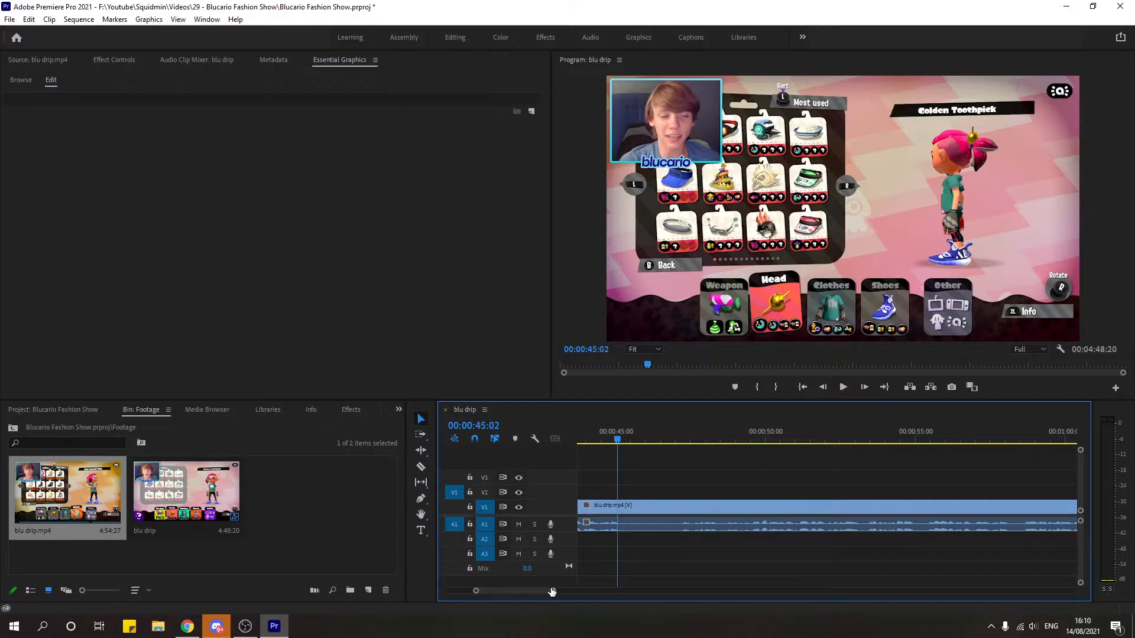
Step: Look over more of the sequence, jump ahead to 00:01:12:05, and play the clothes section up to 00:01:40:05
{"action": "left_click_drag", "start_coordinate": [552, 591], "coordinate": [709, 600]}
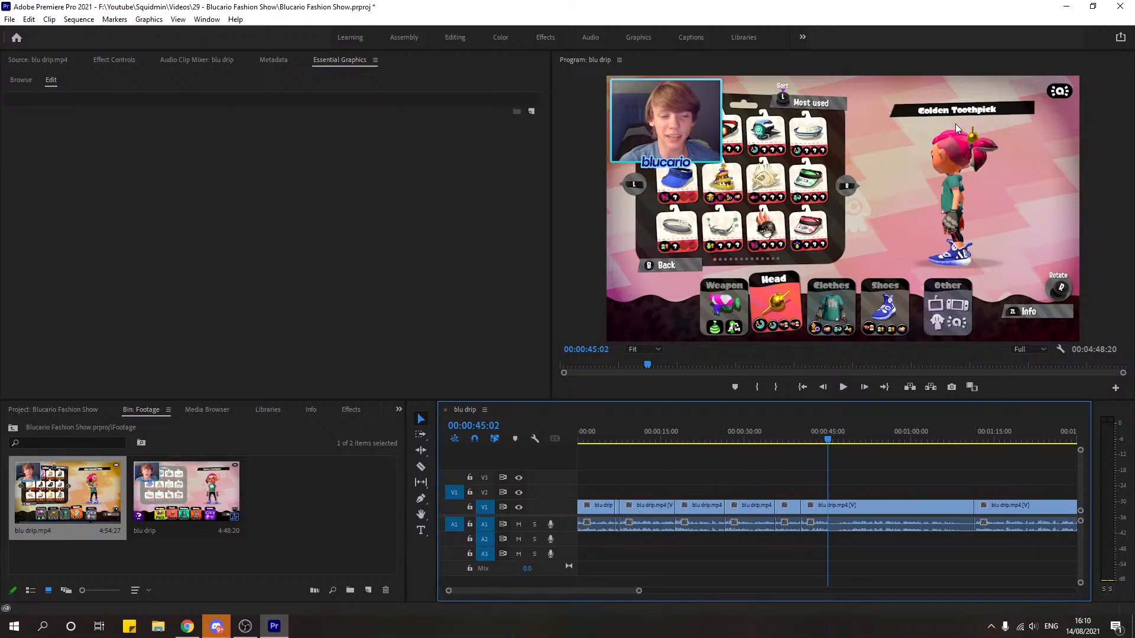
{"action": "left_click_drag", "start_coordinate": [640, 597], "coordinate": [683, 597]}
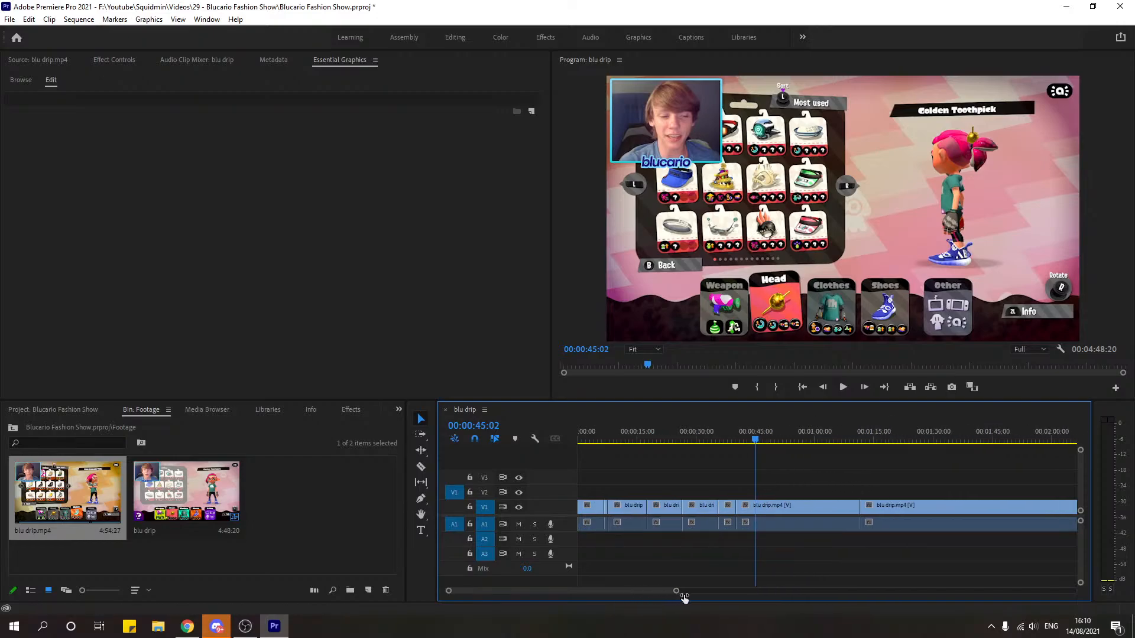
{"action": "left_click", "coordinate": [844, 438]}
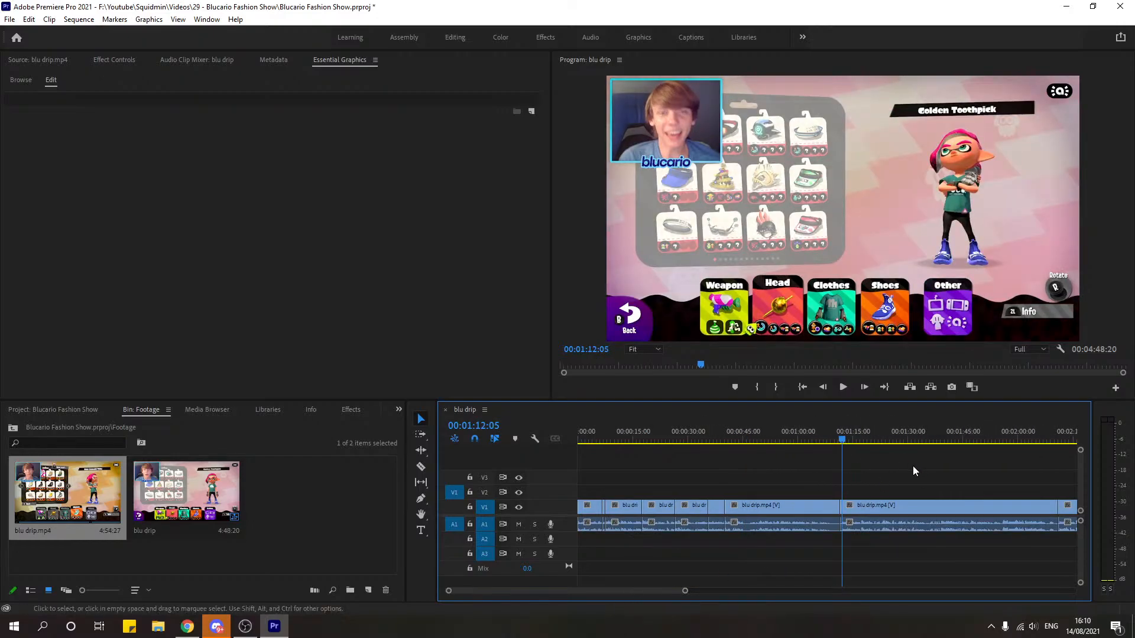
{"action": "left_click_drag", "start_coordinate": [581, 592], "coordinate": [608, 592]}
{"action": "left_click_drag", "start_coordinate": [789, 441], "coordinate": [844, 445]}
{"action": "key", "text": "space"}
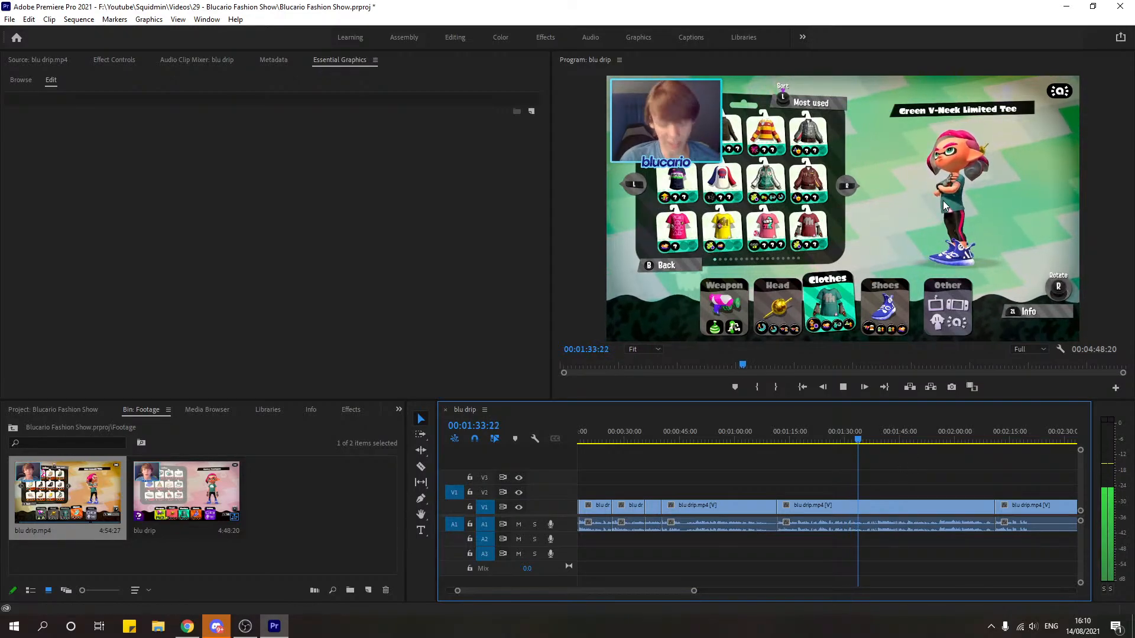
{"action": "left_click", "coordinate": [843, 387]}
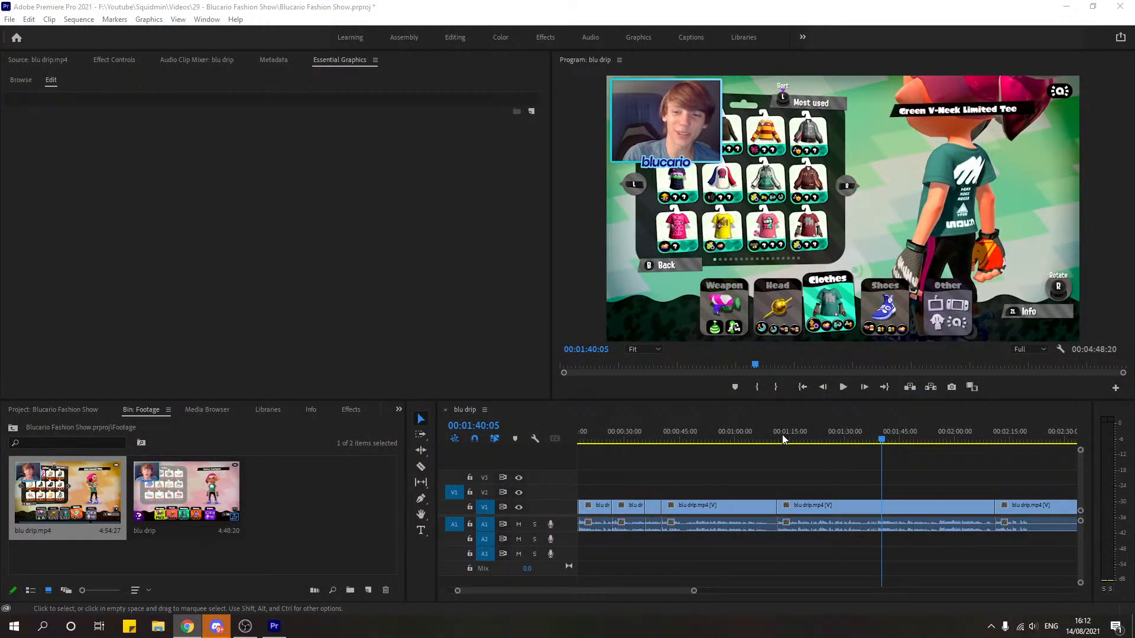
Step: Go back to before the cut at 00:00:35:20 and play through the recent joins up to 00:00:43:18
{"action": "left_click_drag", "start_coordinate": [779, 438], "coordinate": [755, 440]}
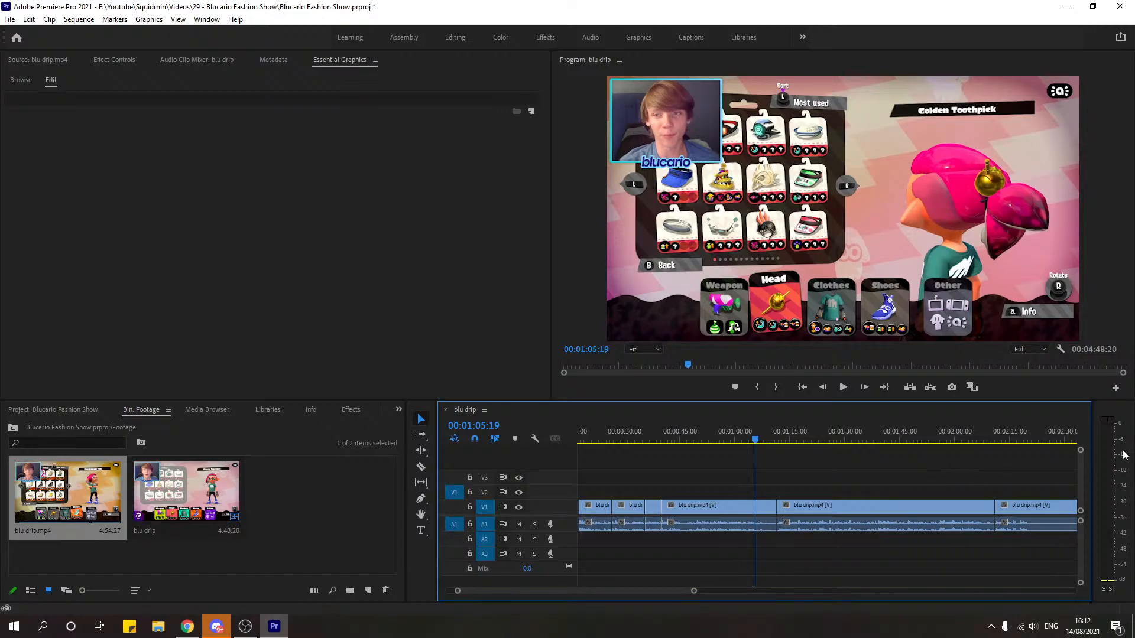
{"action": "left_click_drag", "start_coordinate": [664, 440], "coordinate": [639, 441]}
{"action": "key", "text": "space"}
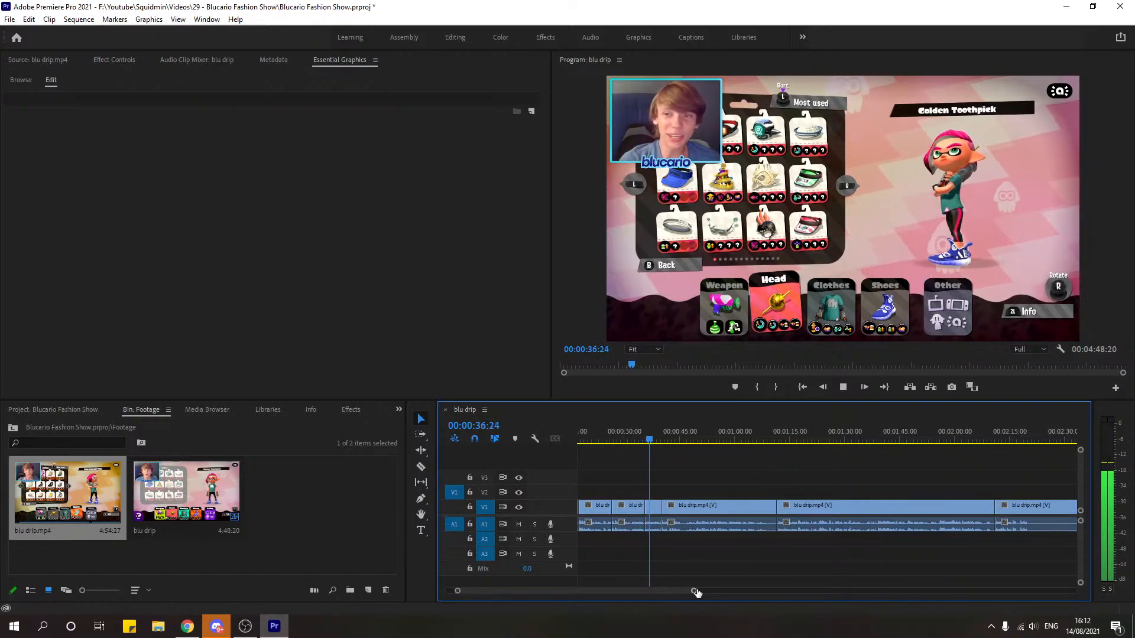
{"action": "left_click_drag", "start_coordinate": [694, 590], "coordinate": [609, 590]}
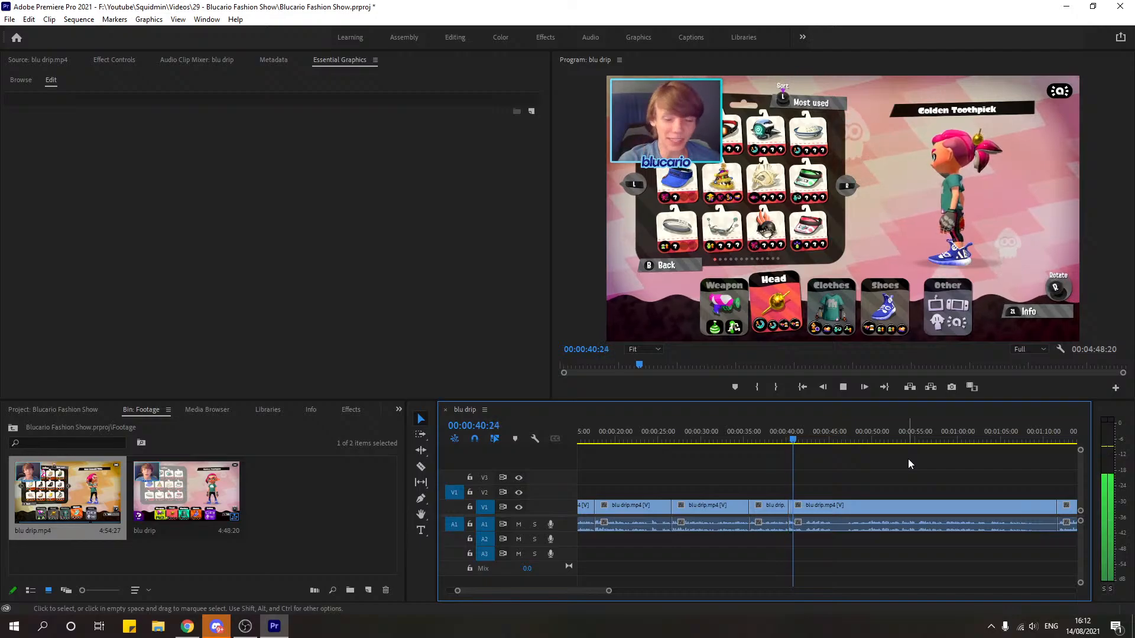
{"action": "left_click_drag", "start_coordinate": [608, 590], "coordinate": [582, 590]}
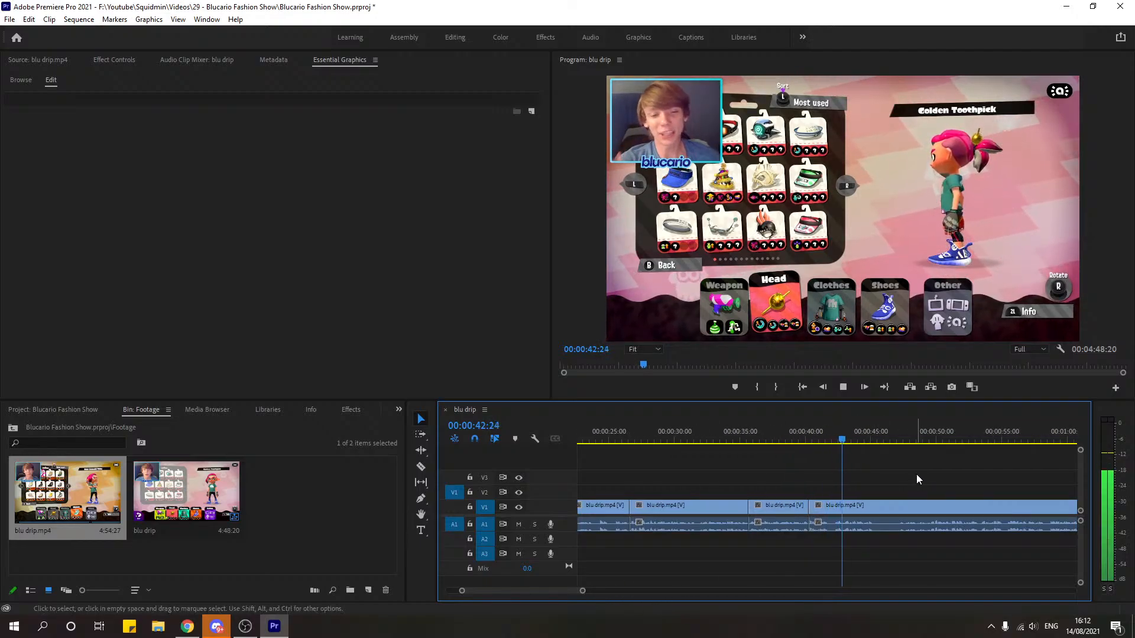
{"action": "key", "text": "space"}
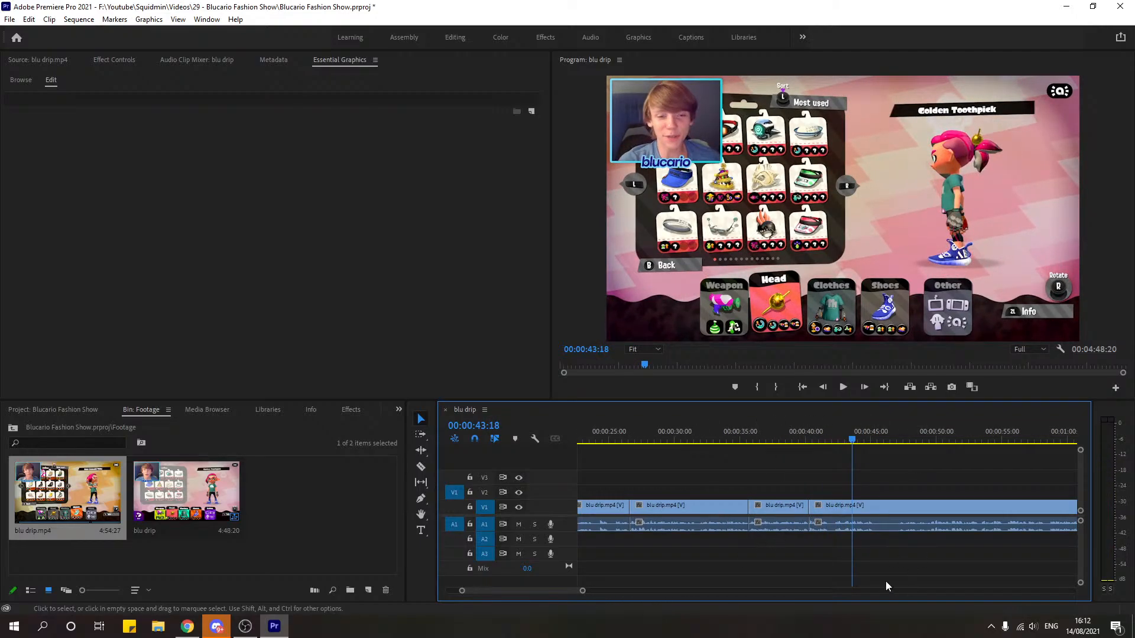
Step: Try splitting the clip at 00:00:45:07 and 00:00:46:26, deleting the segment between the splits, and closing the gap
{"action": "key", "text": "space"}
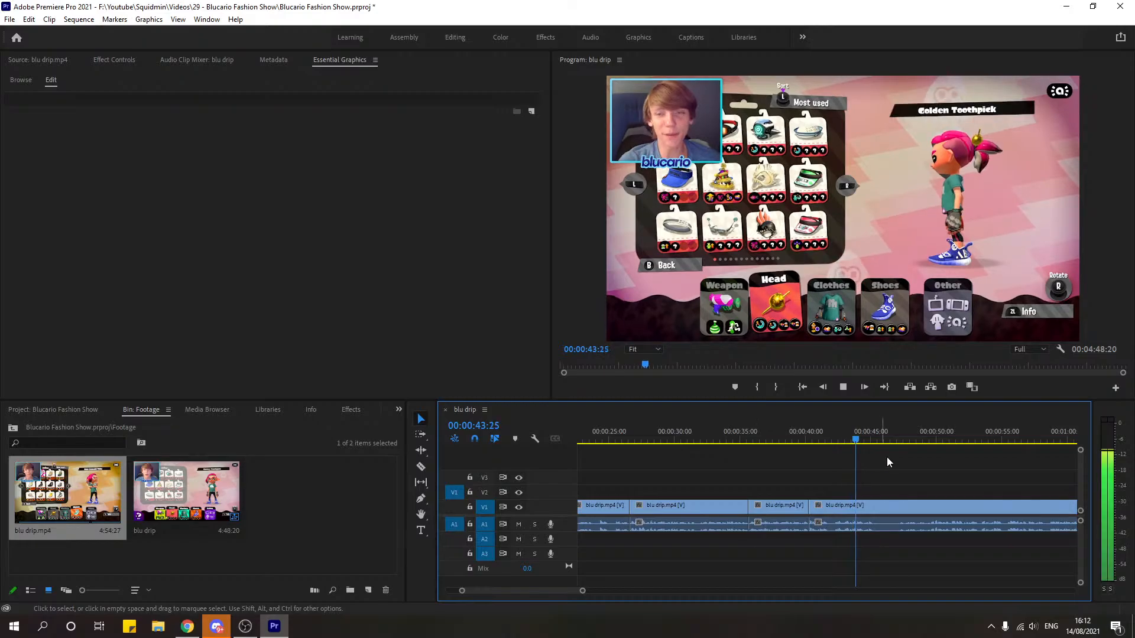
{"action": "key", "text": "space"}
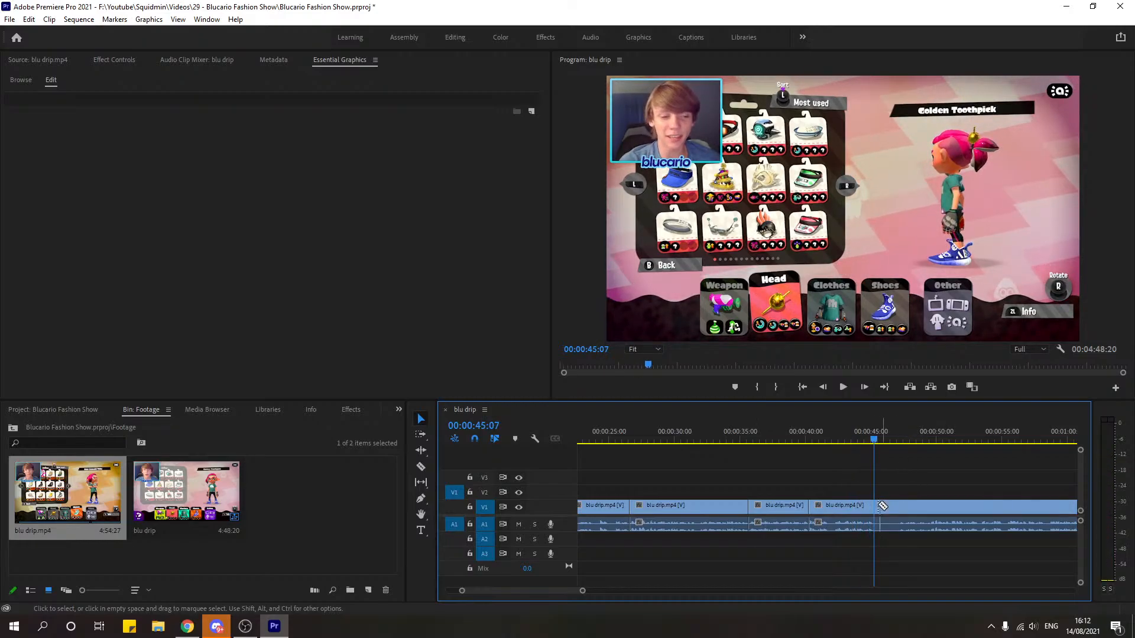
{"action": "left_click_drag", "start_coordinate": [875, 447], "coordinate": [896, 449]}
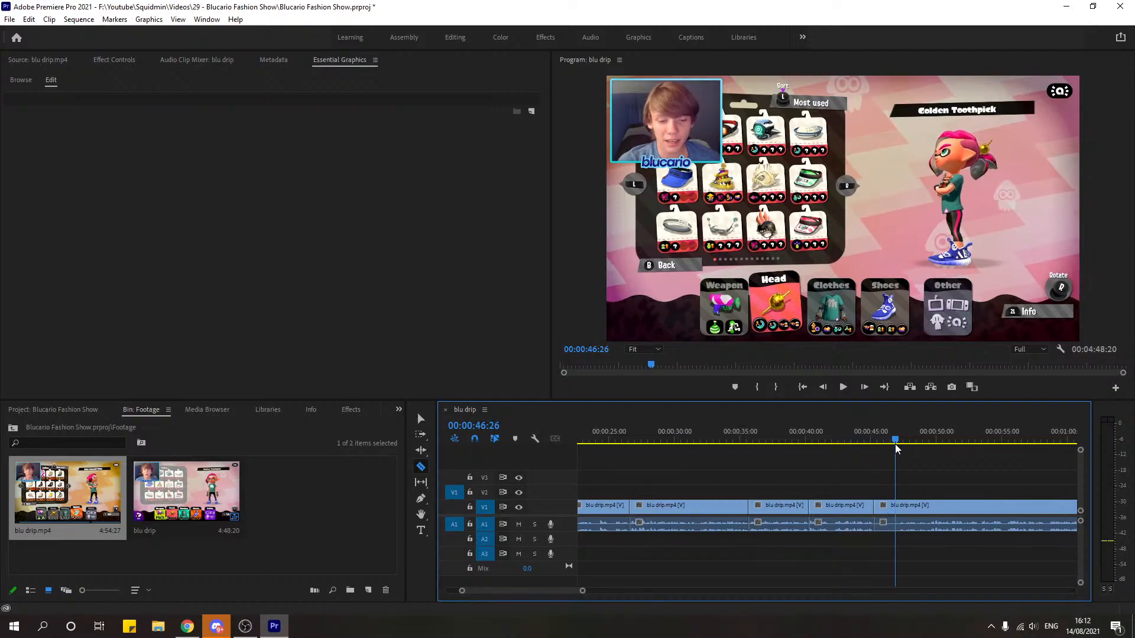
{"action": "left_click", "coordinate": [894, 506]}
{"action": "key", "text": "v"}
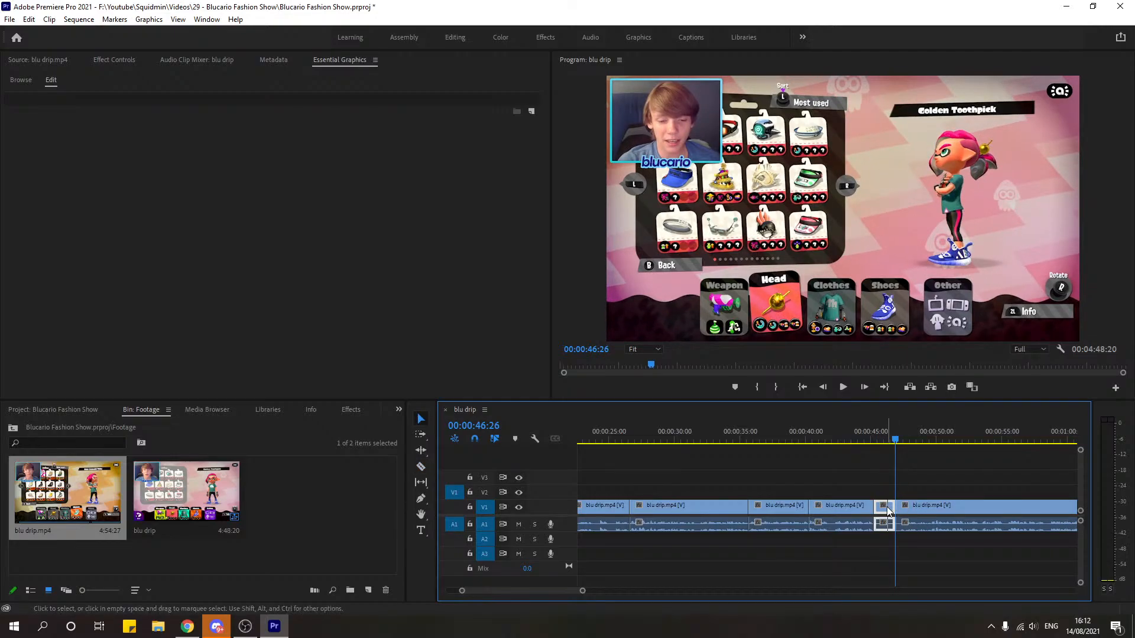
{"action": "key", "text": "Delete"}
{"action": "right_click", "coordinate": [887, 509]}
{"action": "left_click", "coordinate": [904, 516]}
Step: Play through the join at 00:00:45:07, and undo the gap closing, the deletion and both splits
{"action": "left_click", "coordinate": [857, 445]}
{"action": "key", "text": "space"}
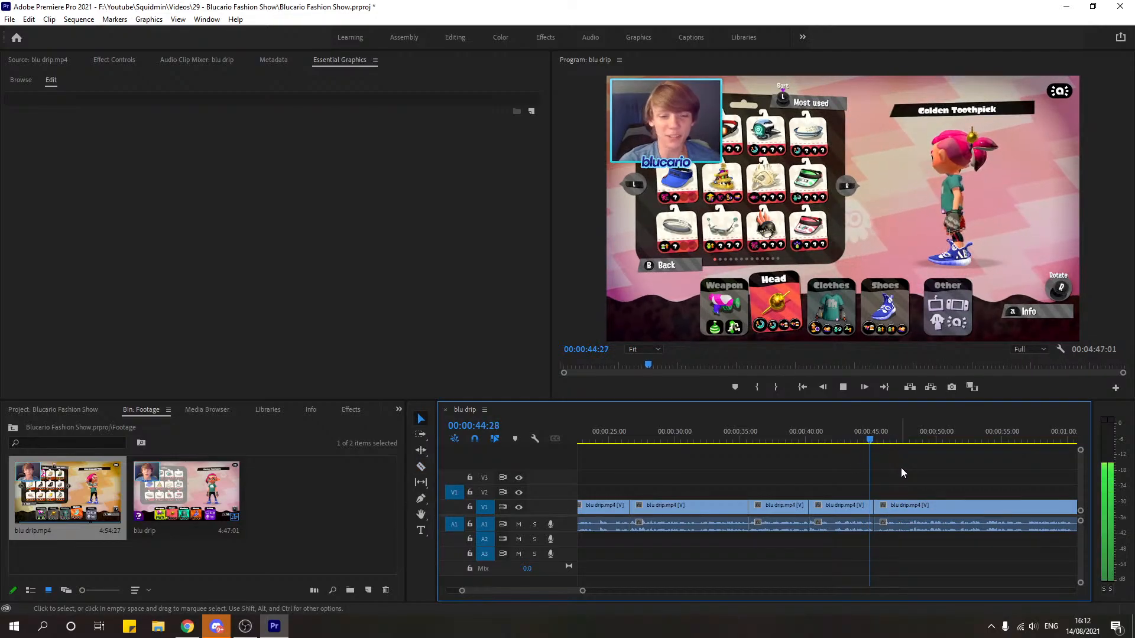
{"action": "key", "text": "space"}
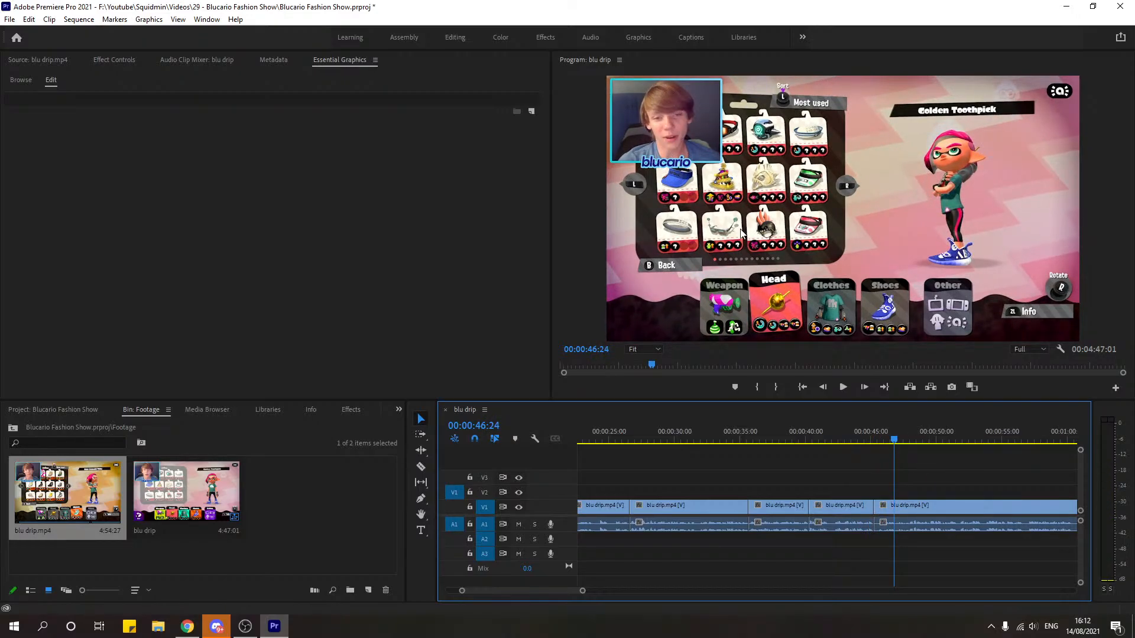
{"action": "left_click", "coordinate": [898, 504]}
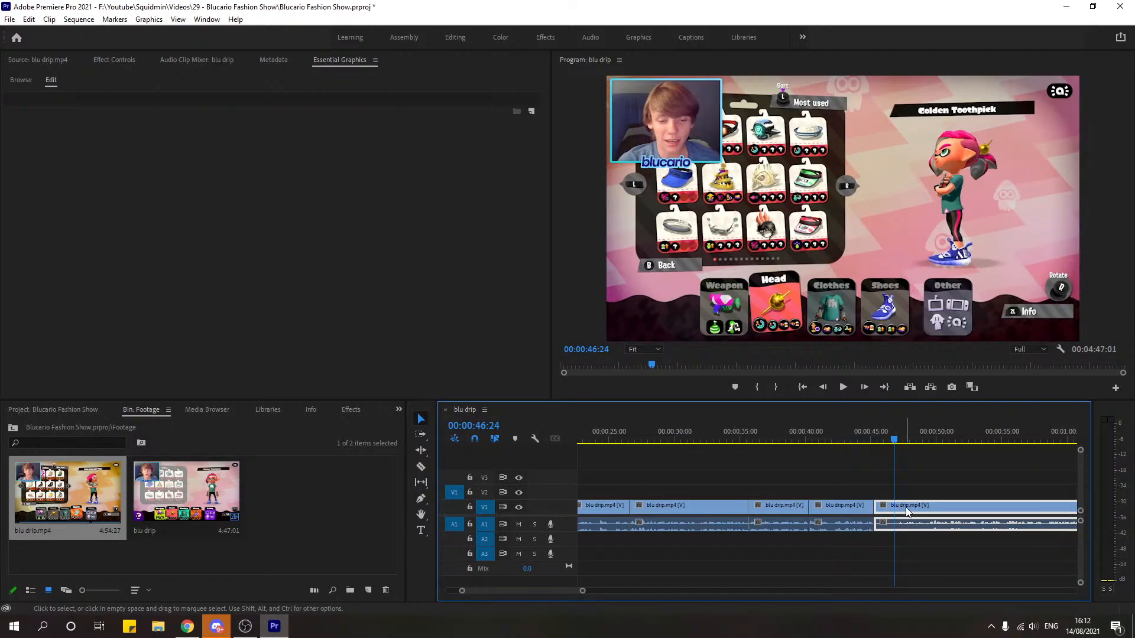
{"action": "key", "text": "ctrl+z"}
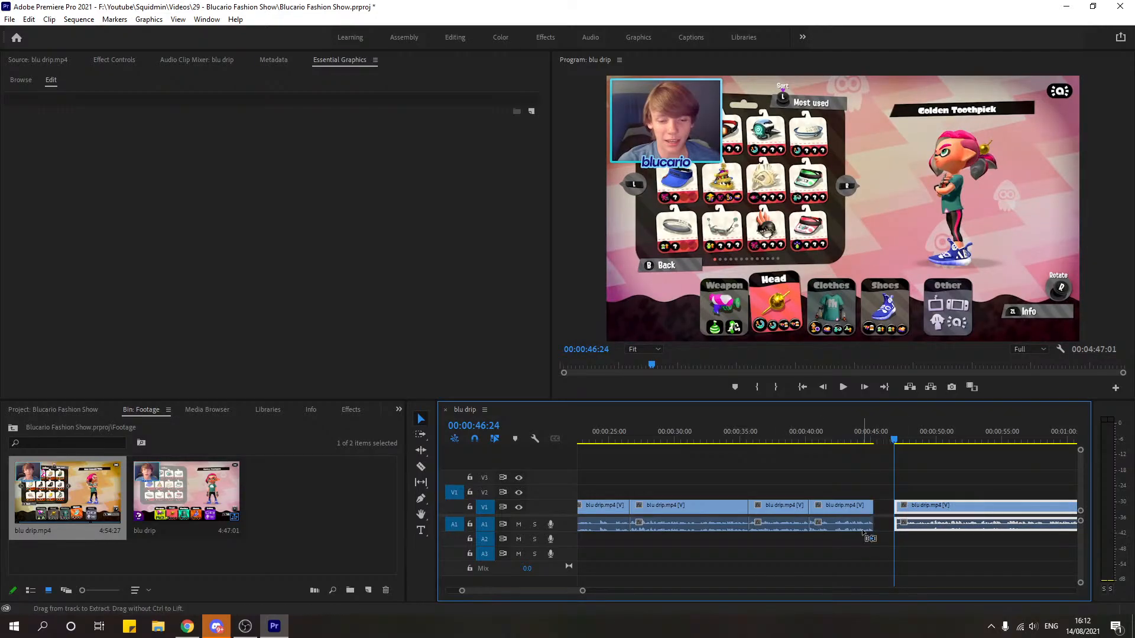
{"action": "key", "text": "ctrl+z"}
Step: Play the uncut passage from 00:00:44:10 to 00:00:49:19, and return the playhead to 00:00:43:06
{"action": "left_click", "coordinate": [863, 431]}
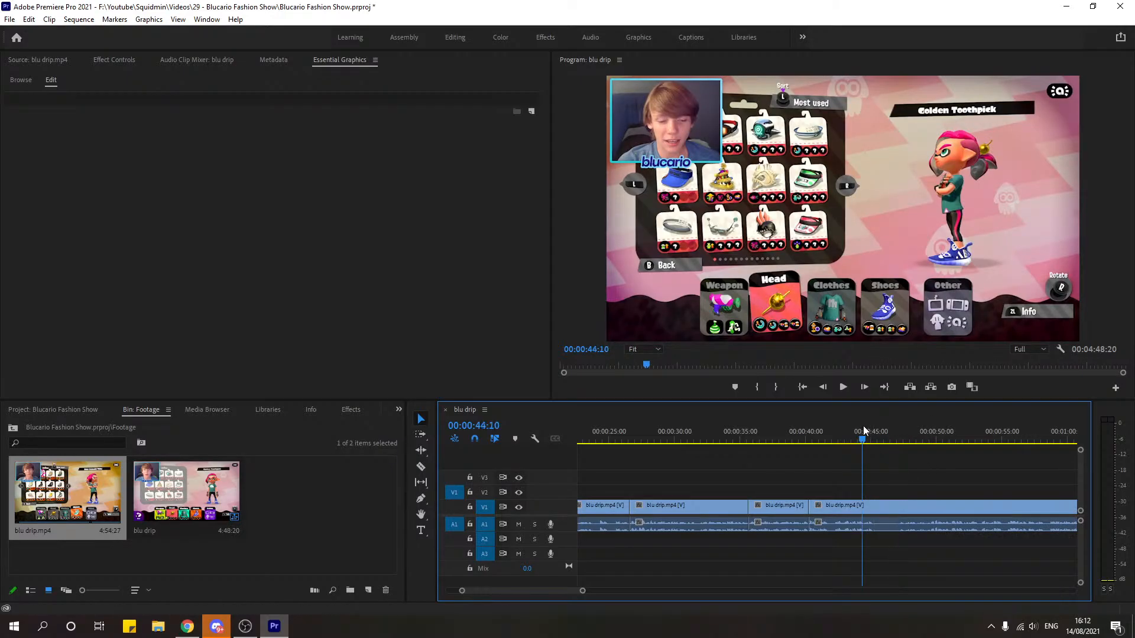
{"action": "key", "text": "space"}
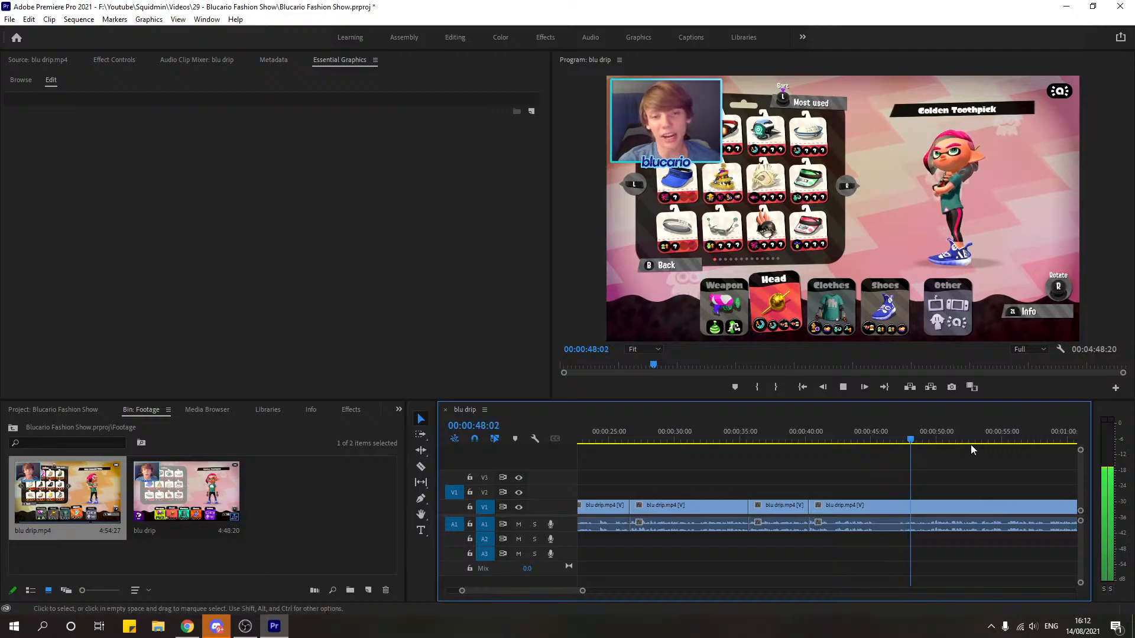
{"action": "key", "text": "space"}
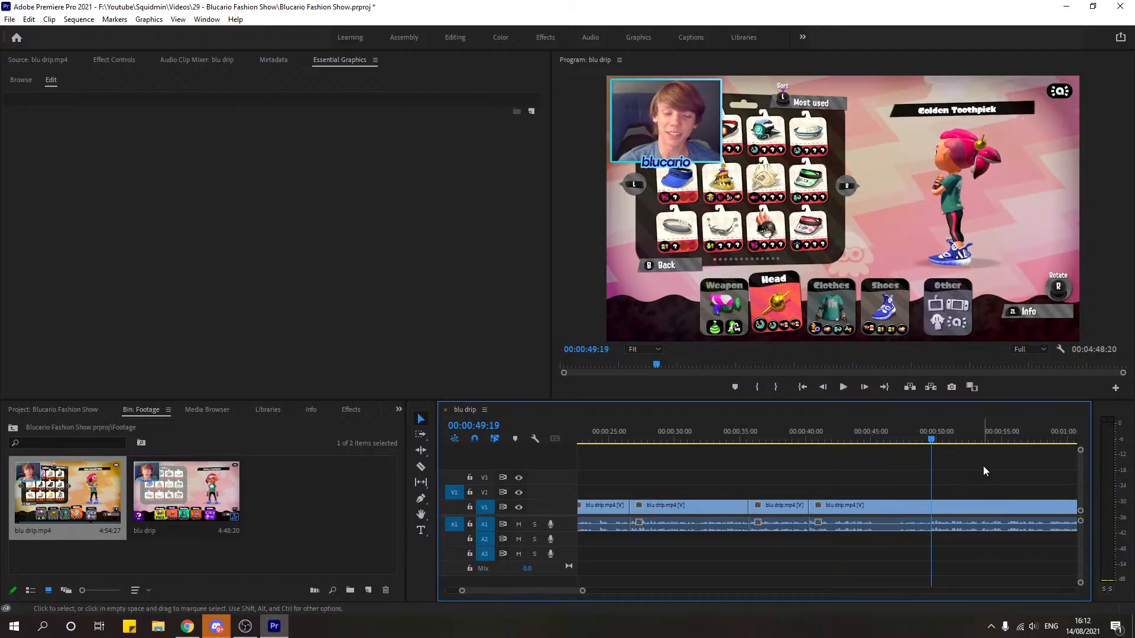
{"action": "left_click", "coordinate": [846, 442]}
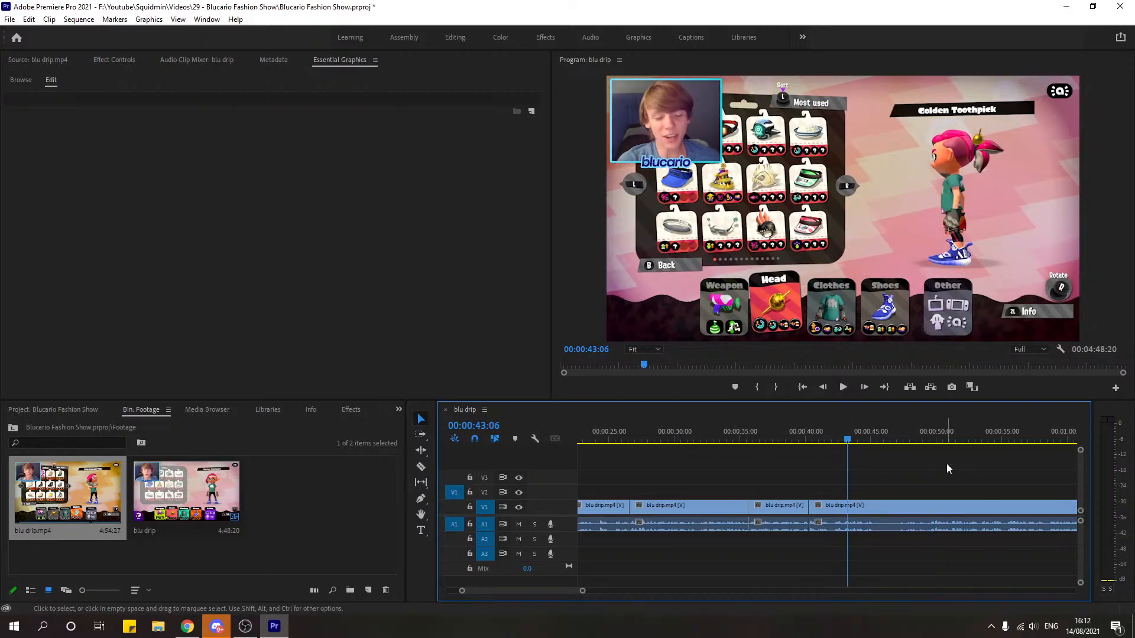
Step: Split the clip at 00:00:45:11 and 00:00:46:24, and ripple delete the segment between the splits
{"action": "key", "text": "space"}
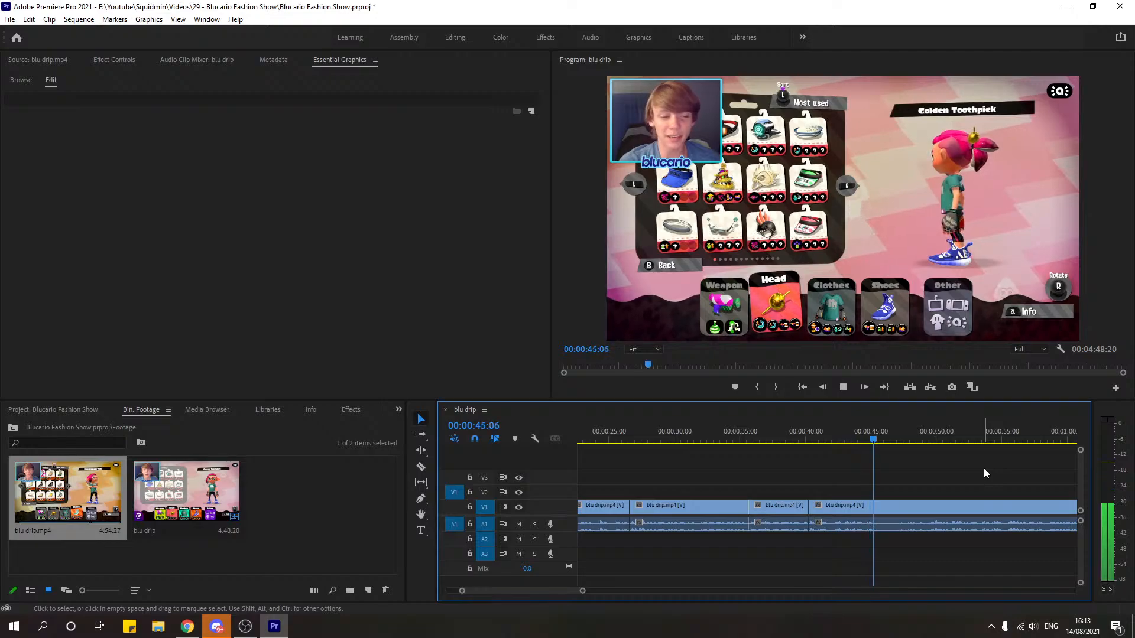
{"action": "key", "text": "space"}
{"action": "key", "text": "c"}
{"action": "left_click", "coordinate": [887, 506]}
{"action": "left_click", "coordinate": [894, 444]}
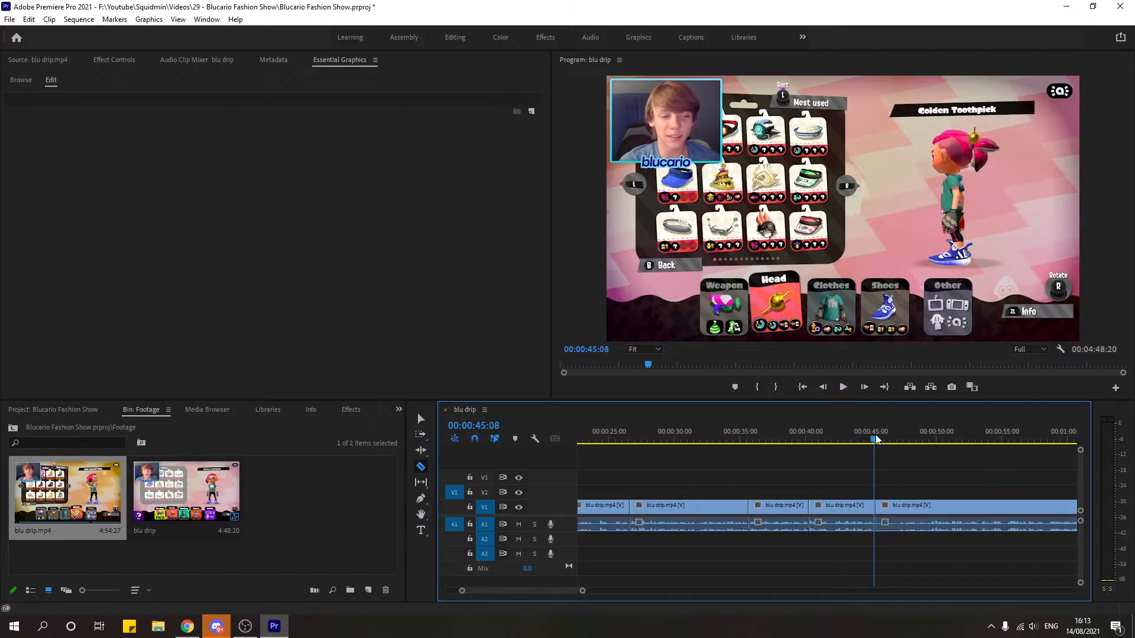
{"action": "key", "text": "v"}
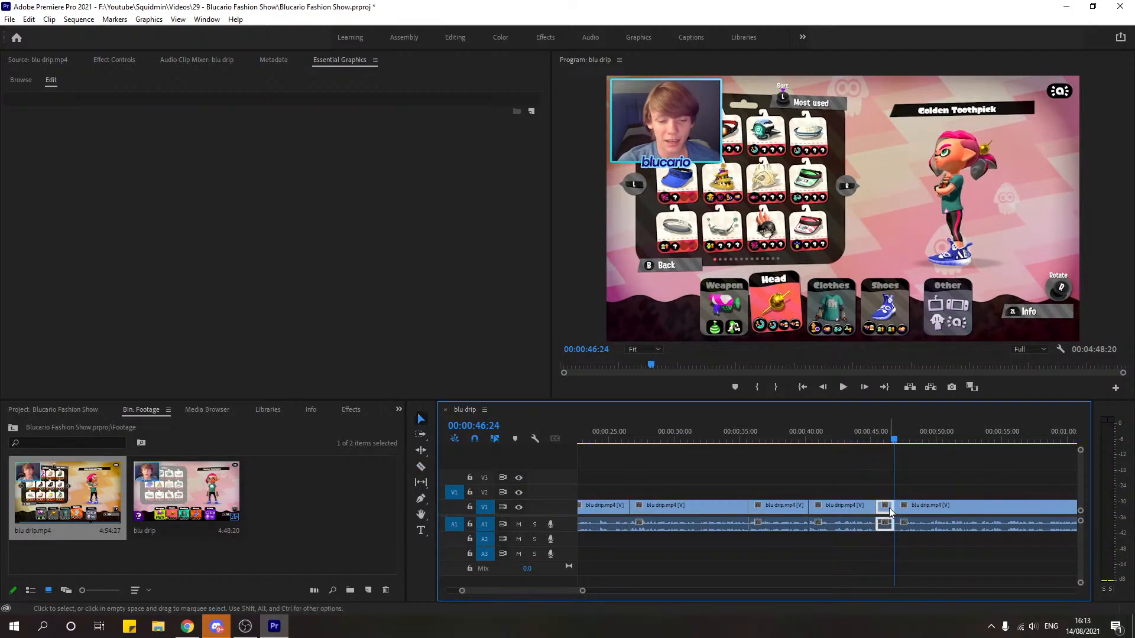
{"action": "right_click", "coordinate": [894, 508]}
{"action": "left_click", "coordinate": [931, 516]}
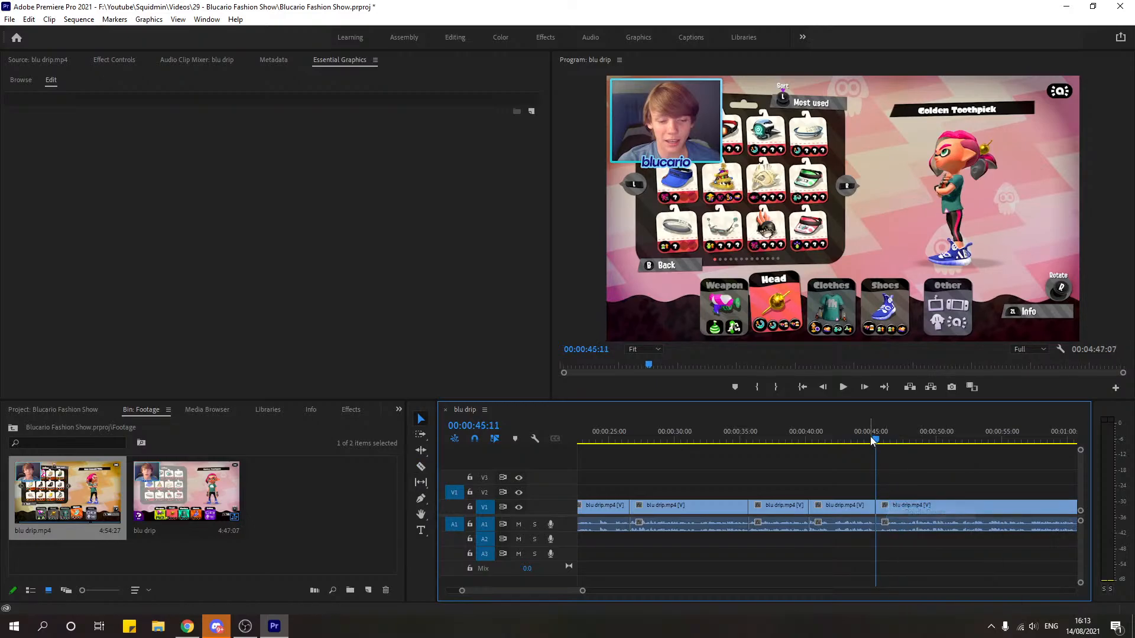
Step: Play through the join at 00:00:45:11 up to 00:00:48:03, and review it again from 00:00:42:02 to 00:00:48:23
{"action": "left_click", "coordinate": [862, 440]}
{"action": "key", "text": "space"}
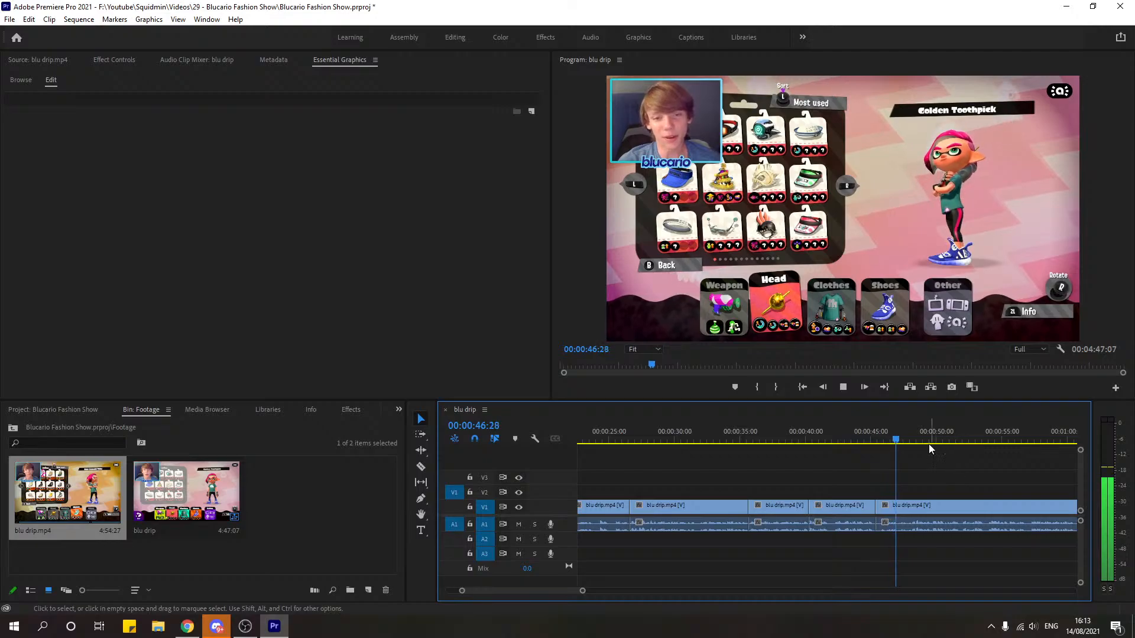
{"action": "key", "text": "space"}
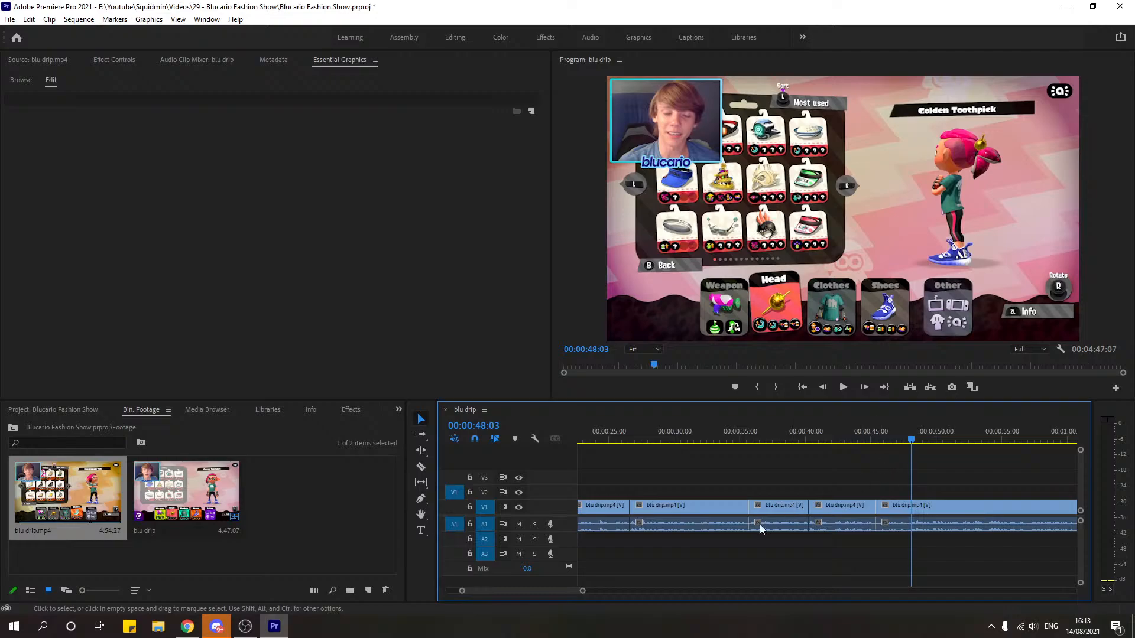
{"action": "left_click_drag", "start_coordinate": [582, 590], "coordinate": [657, 591]}
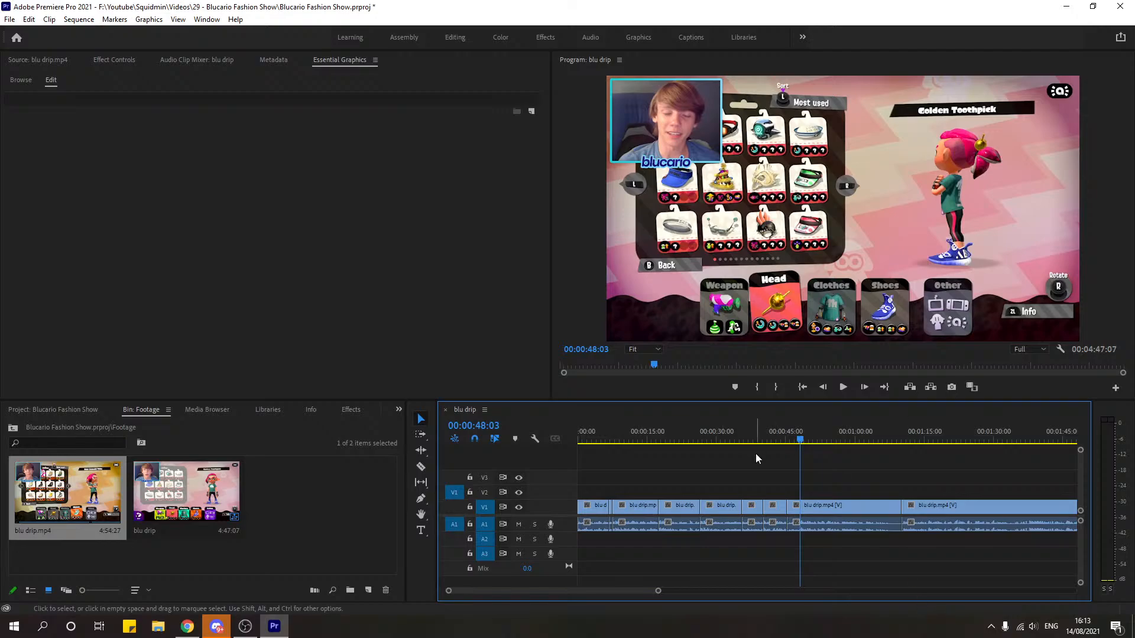
{"action": "left_click", "coordinate": [773, 436]}
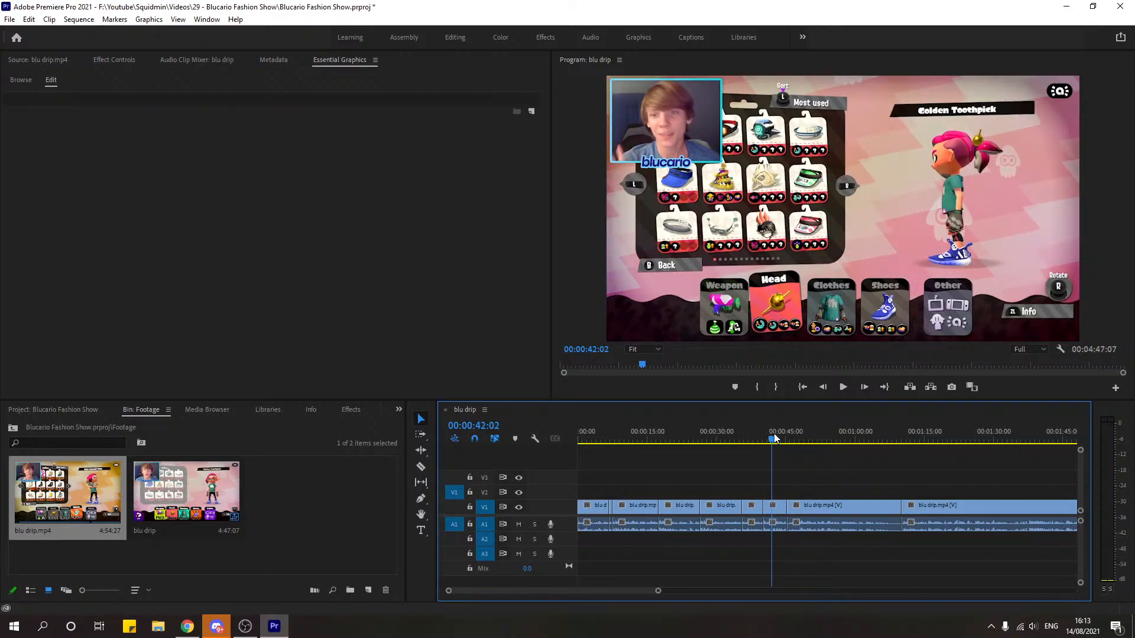
{"action": "key", "text": "space"}
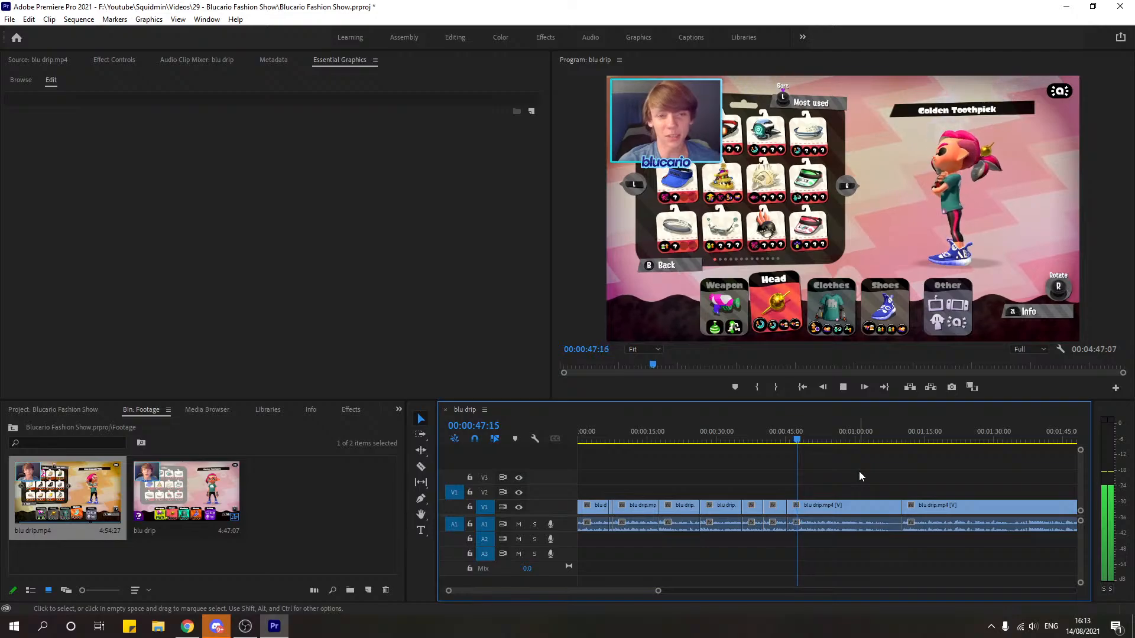
{"action": "key", "text": "space"}
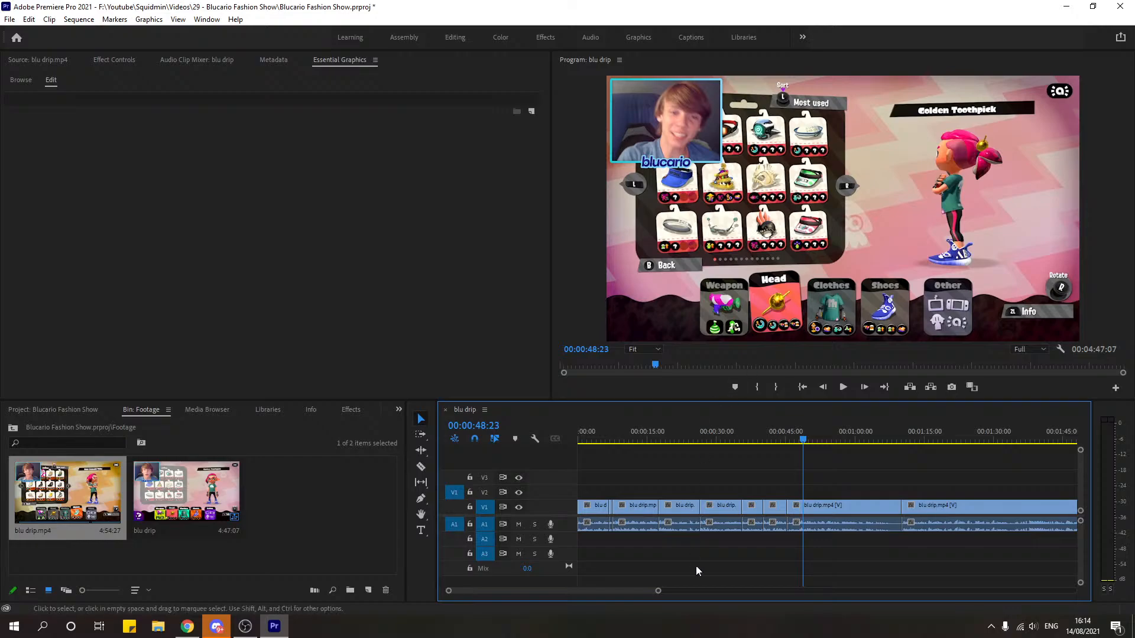
Step: Play an earlier passage up to 00:00:32:28, and replay the join at 00:00:45:11 from 00:00:43:22
{"action": "left_click_drag", "start_coordinate": [599, 437], "coordinate": [711, 439]}
{"action": "key", "text": "space"}
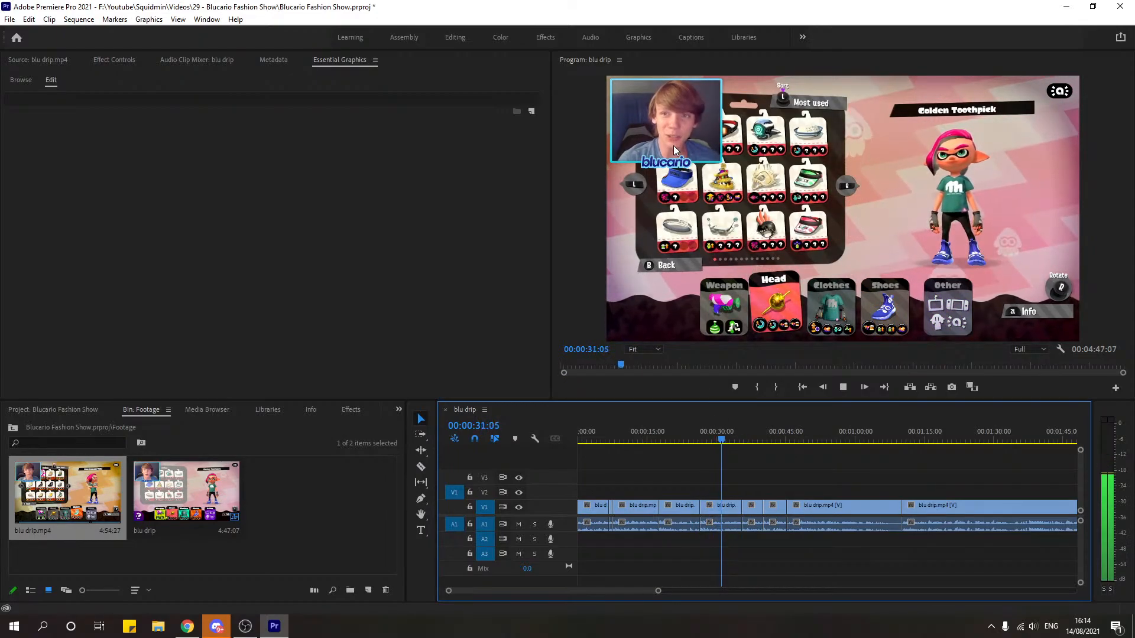
{"action": "key", "text": "space"}
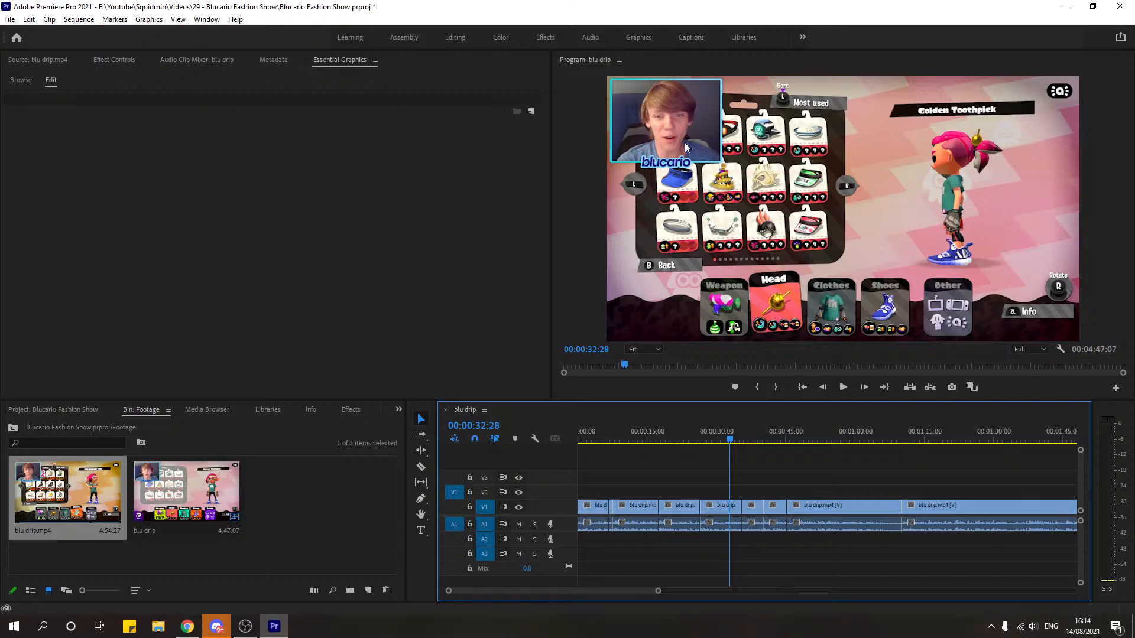
{"action": "left_click", "coordinate": [782, 430]}
{"action": "left_click_drag", "start_coordinate": [781, 430], "coordinate": [777, 427]}
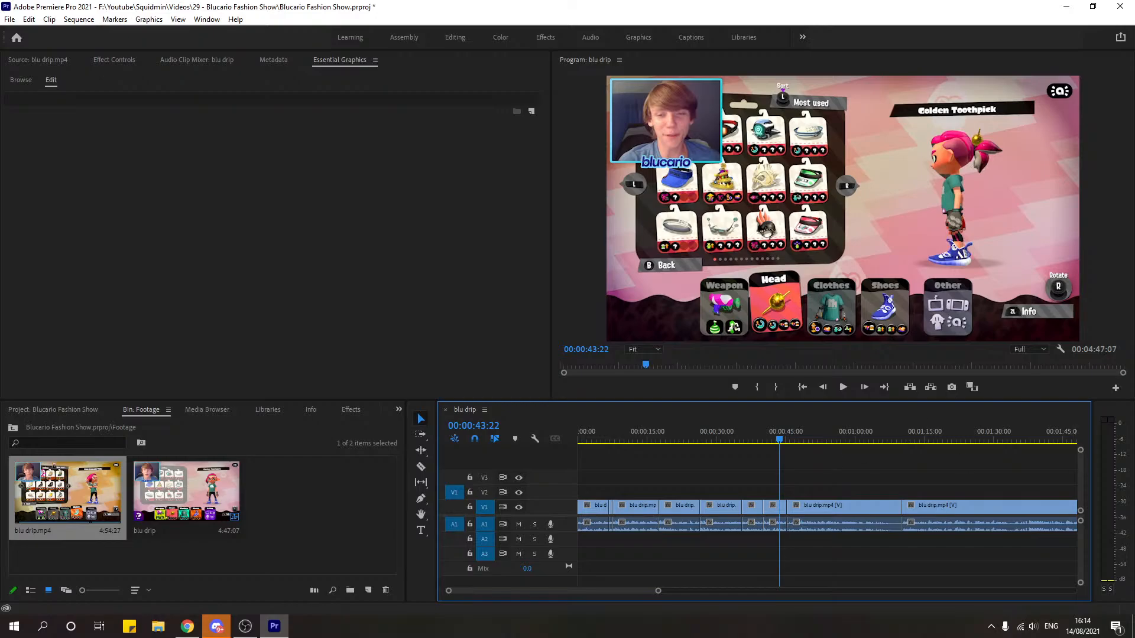
{"action": "left_click", "coordinate": [842, 391]}
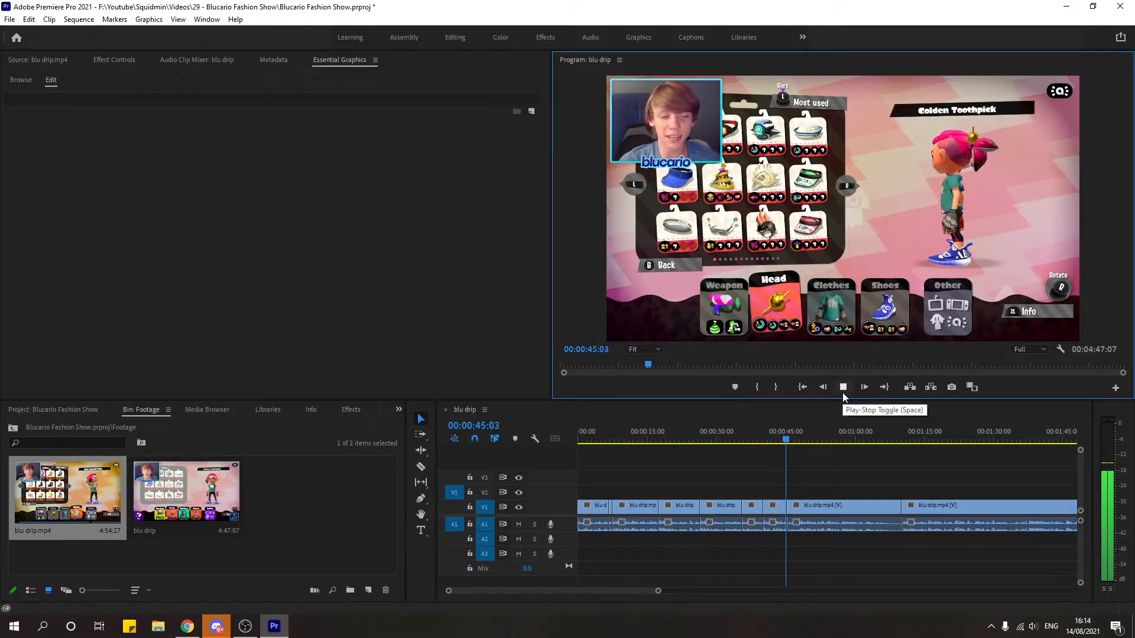
{"action": "left_click_drag", "start_coordinate": [657, 591], "coordinate": [546, 591]}
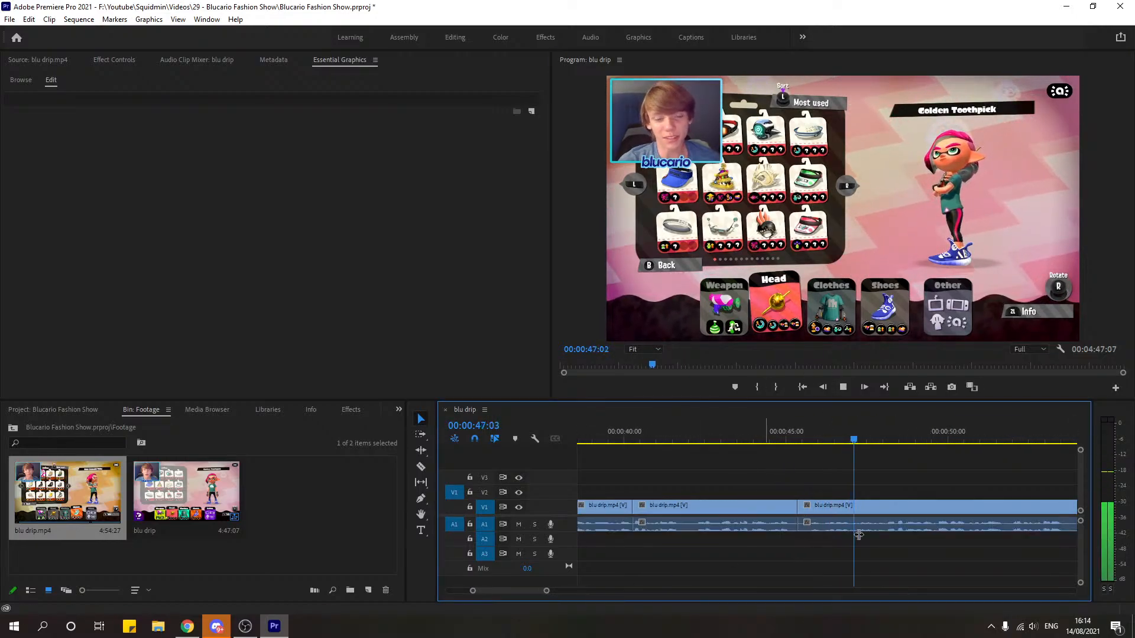
Step: Trim the start of the clip after the 00:00:45:11 join by splitting at 00:00:45:23 and ripple deleting the short piece
{"action": "left_click", "coordinate": [798, 442]}
{"action": "left_click_drag", "start_coordinate": [801, 443], "coordinate": [813, 447]}
{"action": "key", "text": "c"}
{"action": "left_click", "coordinate": [811, 507]}
{"action": "key", "text": "v"}
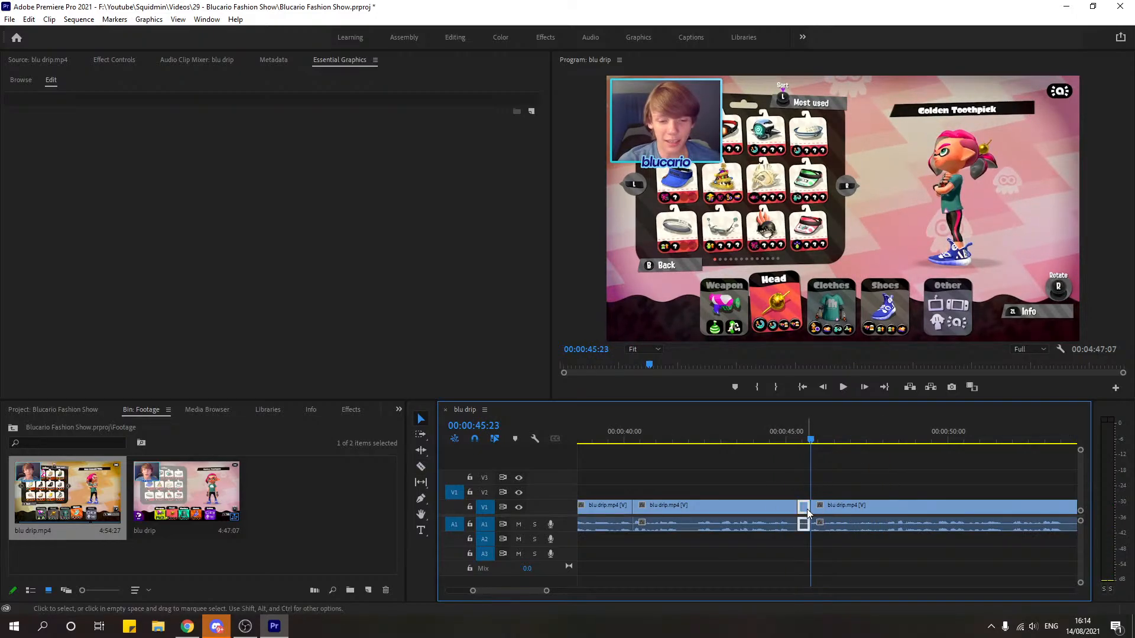
{"action": "right_click", "coordinate": [806, 508]}
{"action": "left_click", "coordinate": [827, 517]}
Step: Play through the tightened join at 00:00:45:11, and split the clip at 00:00:47:20
{"action": "left_click", "coordinate": [762, 440]}
{"action": "key", "text": "space"}
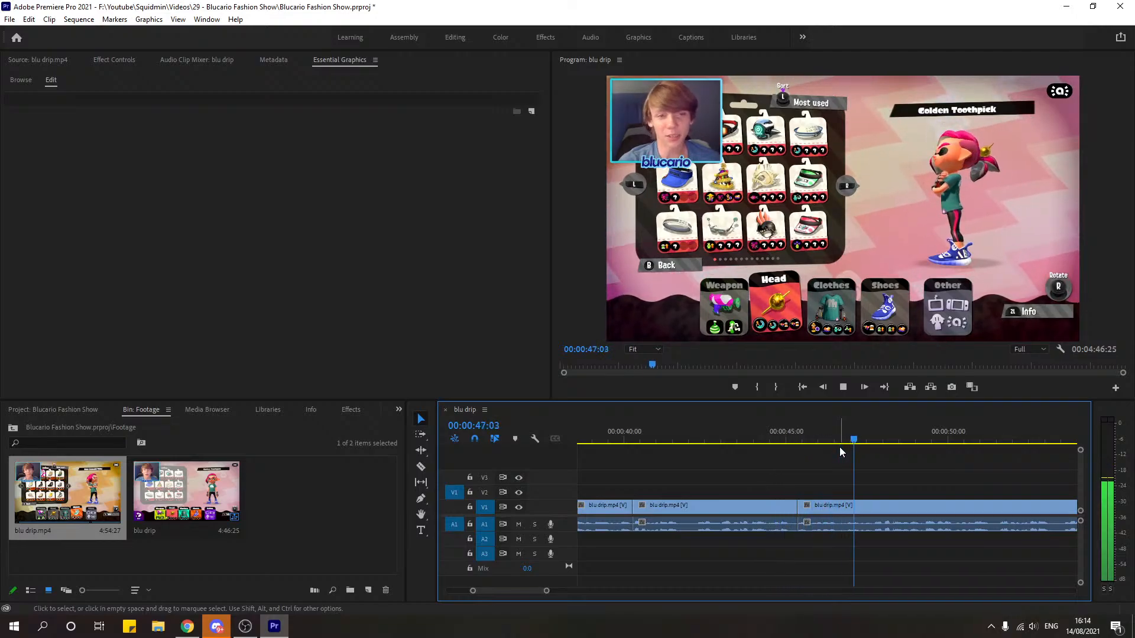
{"action": "left_click", "coordinate": [844, 441]}
{"action": "left_click_drag", "start_coordinate": [844, 441], "coordinate": [873, 452]}
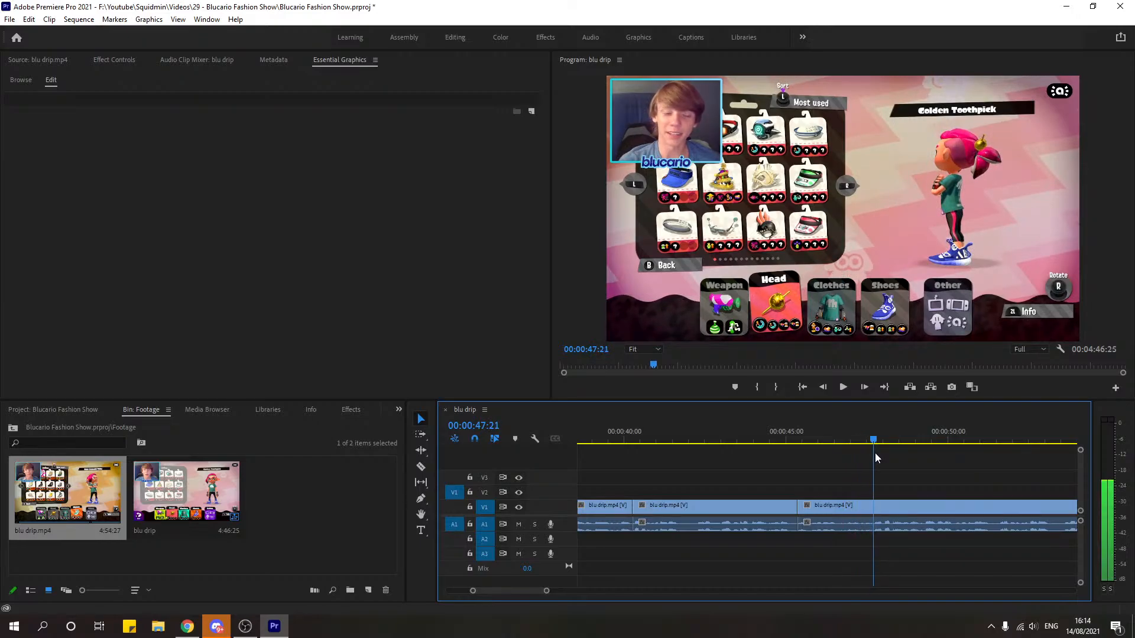
{"action": "key", "text": "c"}
{"action": "left_click", "coordinate": [873, 507]}
{"action": "key", "text": "v"}
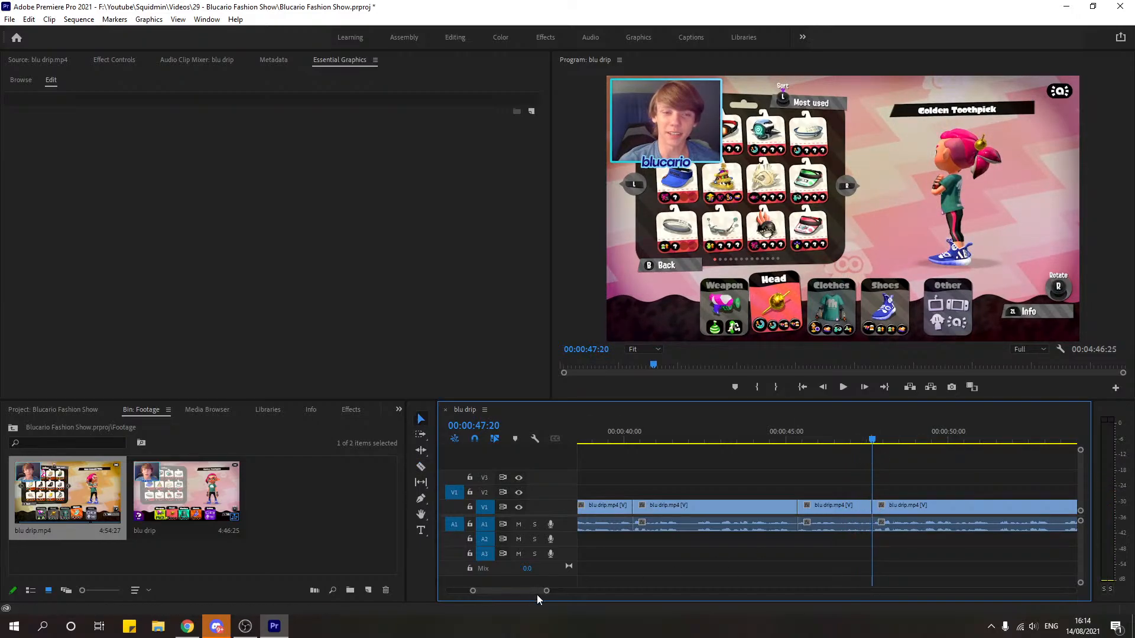
Step: Scale the short clip at 00:00:46:16 up to 282.9 and position it at 3000.0, 1574.4 to frame the webcam
{"action": "left_click_drag", "start_coordinate": [546, 590], "coordinate": [560, 590]}
{"action": "left_click", "coordinate": [803, 440]}
{"action": "left_click", "coordinate": [804, 523]}
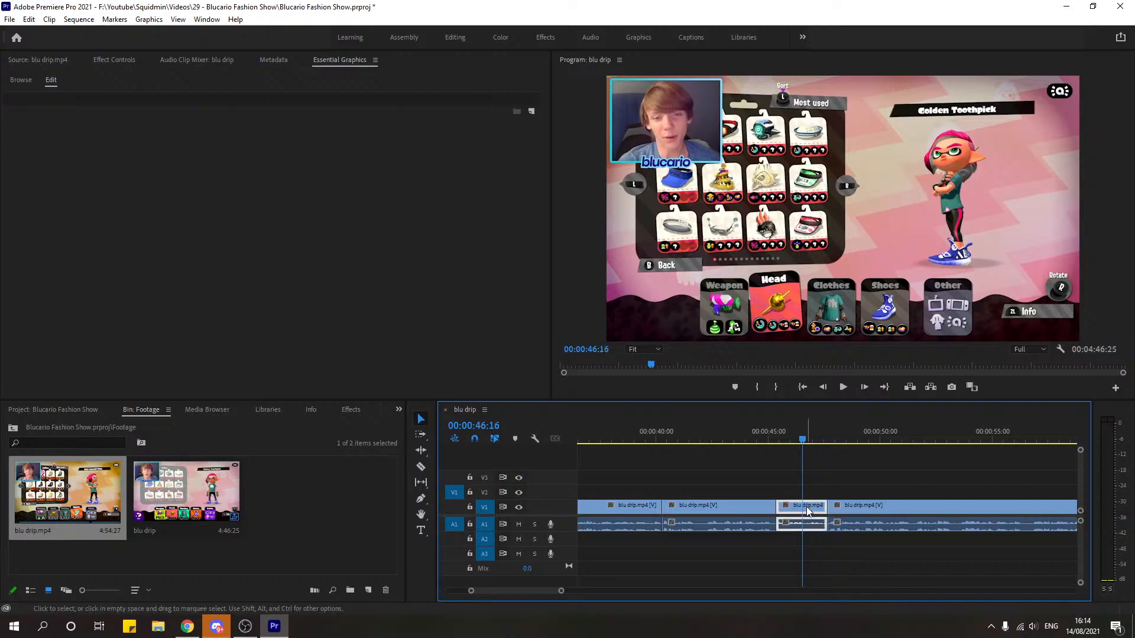
{"action": "left_click", "coordinate": [114, 60]}
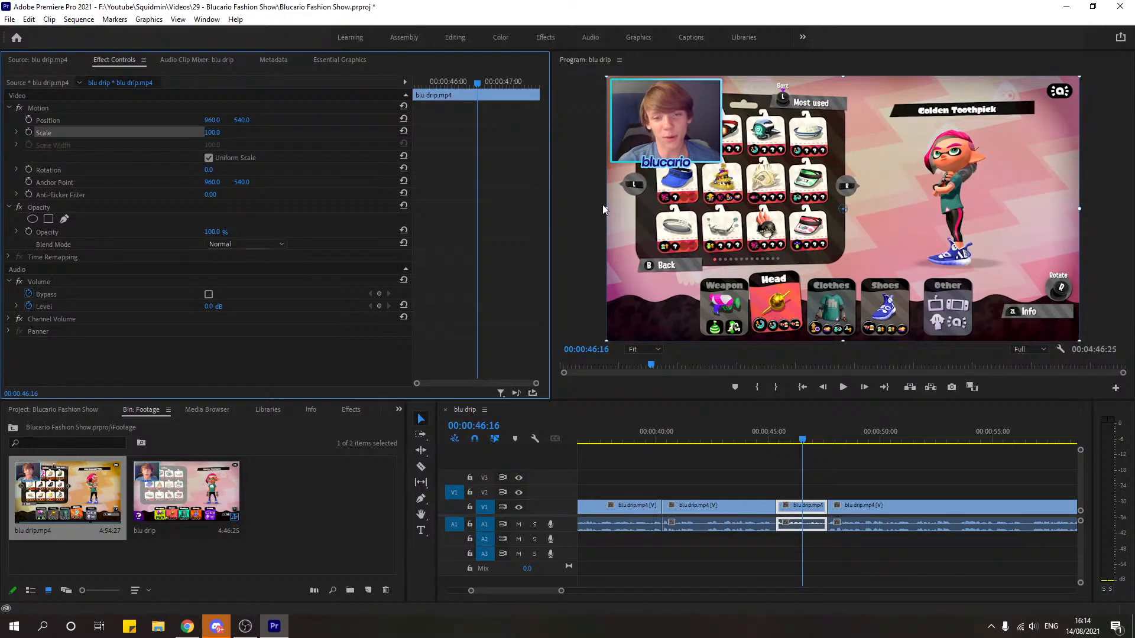
{"action": "left_click_drag", "start_coordinate": [607, 209], "coordinate": [173, 223]}
{"action": "left_click_drag", "start_coordinate": [687, 176], "coordinate": [932, 261]}
{"action": "left_click_drag", "start_coordinate": [718, 194], "coordinate": [974, 365]}
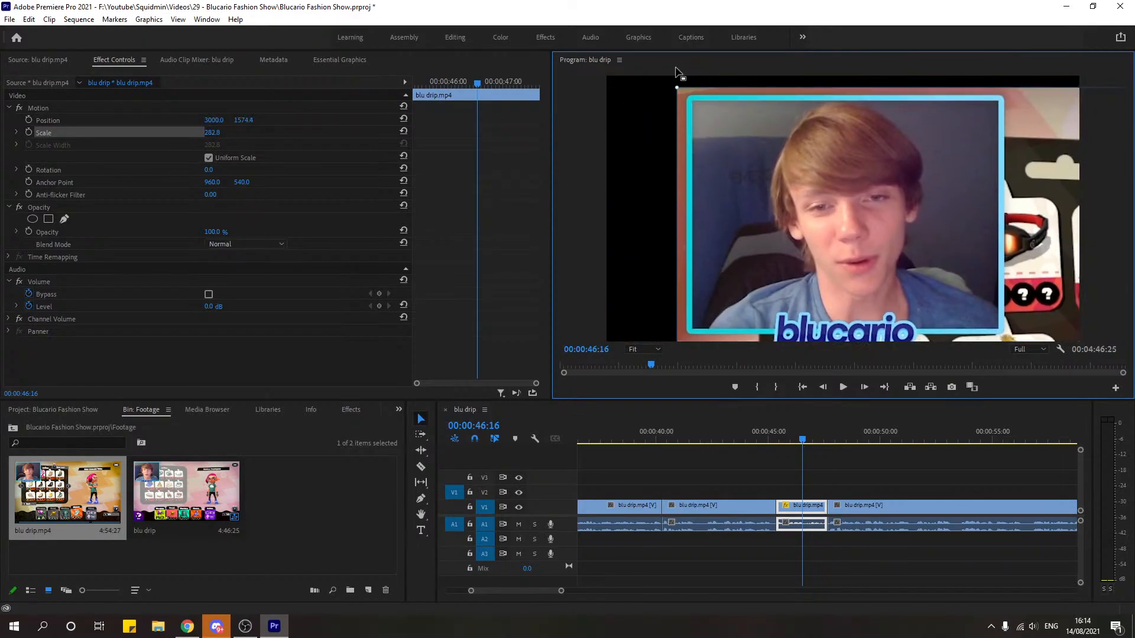
Step: Enlarge the clip further to a scale of 573.2 and reposition it to 4994.4, 2541.6 so the face fills the frame
{"action": "left_click_drag", "start_coordinate": [676, 87], "coordinate": [473, 94]}
{"action": "mouse_move", "coordinate": [846, 239]}
{"action": "left_mouse_down"}
{"action": "mouse_move", "coordinate": [888, 242]}
{"action": "mouse_move", "coordinate": [856, 225]}
{"action": "mouse_move", "coordinate": [844, 235]}
{"action": "left_mouse_up"}
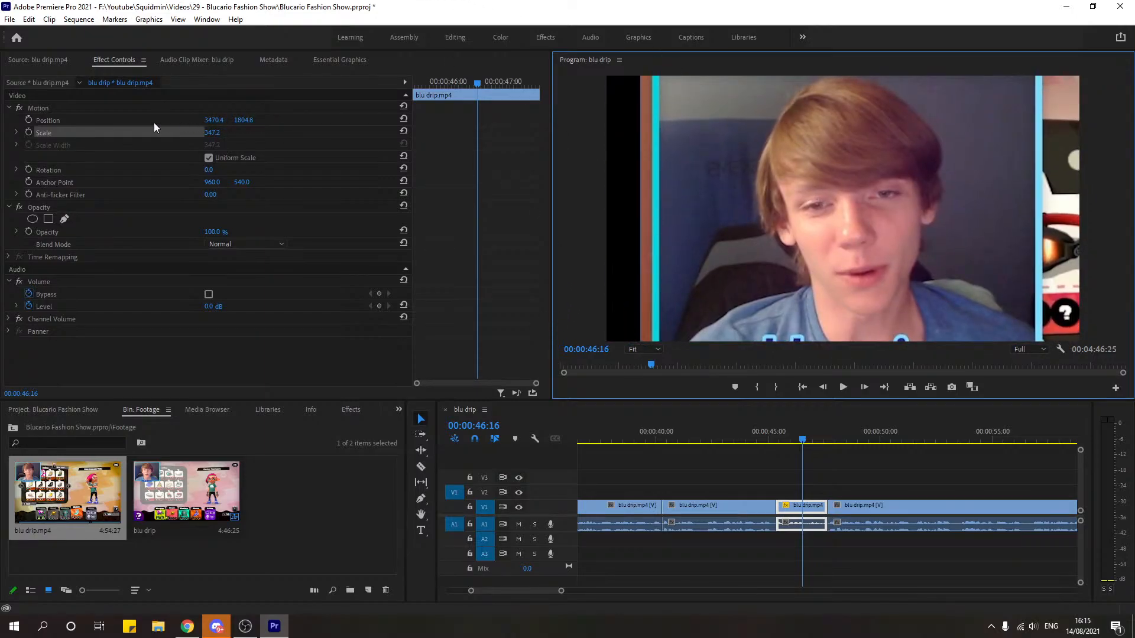
{"action": "left_click_drag", "start_coordinate": [212, 133], "coordinate": [396, 195]}
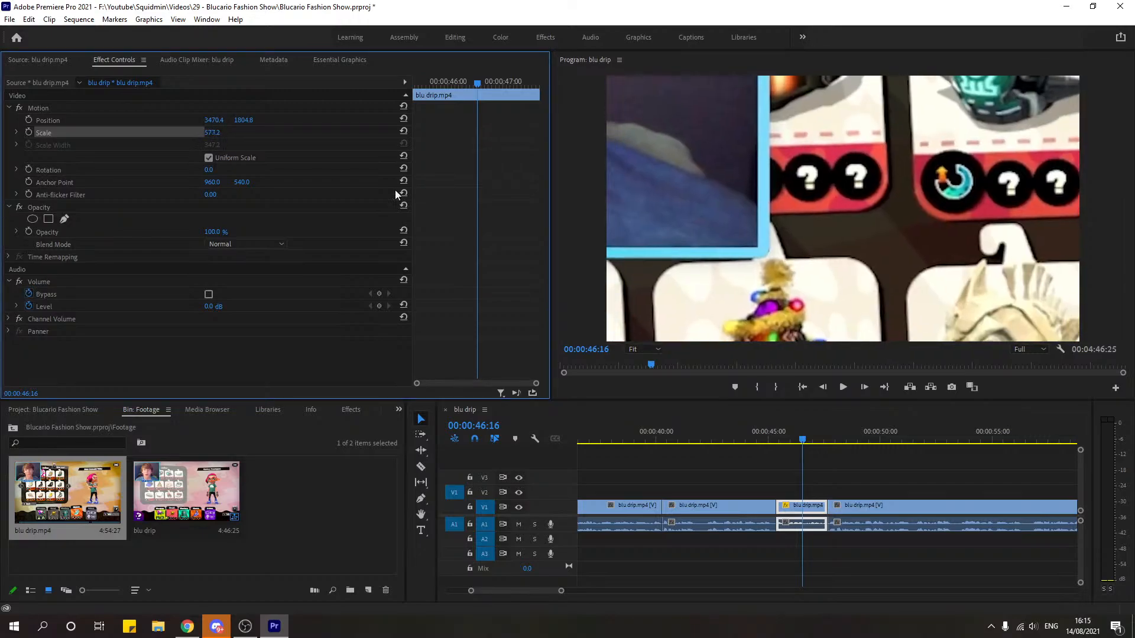
{"action": "left_click_drag", "start_coordinate": [762, 219], "coordinate": [1134, 400]}
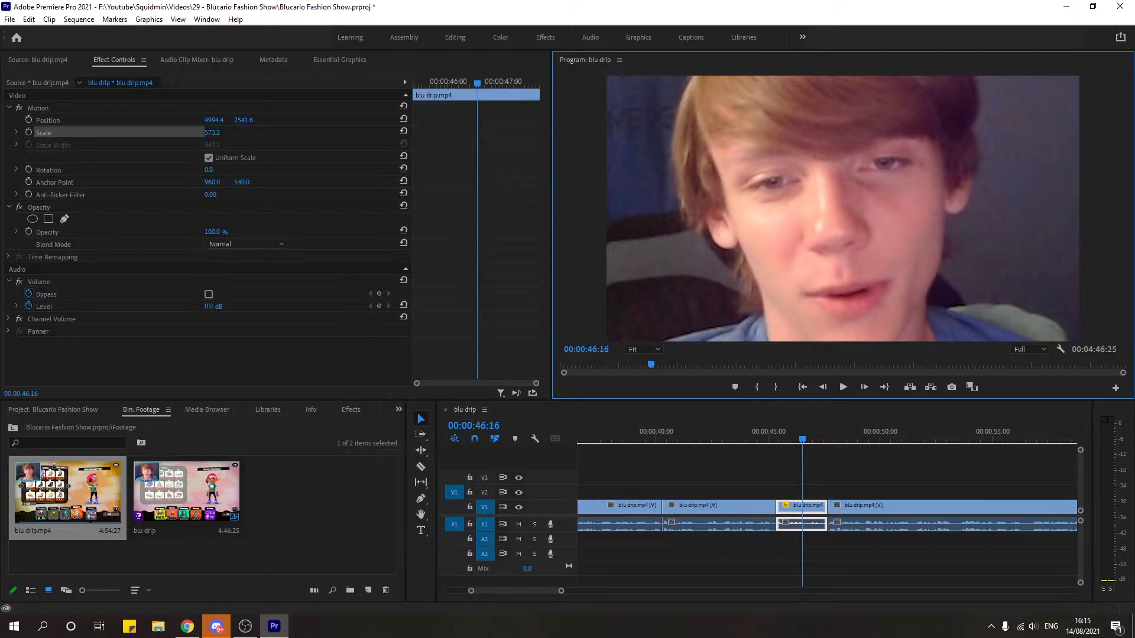
Step: Play through the zoomed clip up to 00:00:48:03, and return the playhead to 00:00:46:16
{"action": "left_click", "coordinate": [746, 440]}
{"action": "key", "text": "space"}
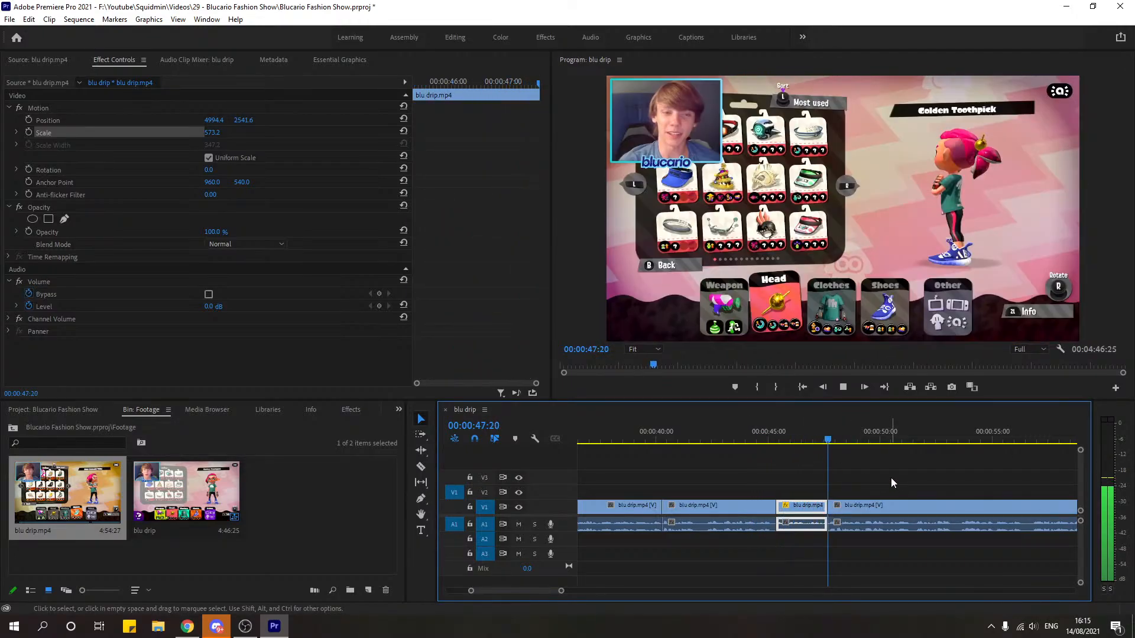
{"action": "key", "text": "space"}
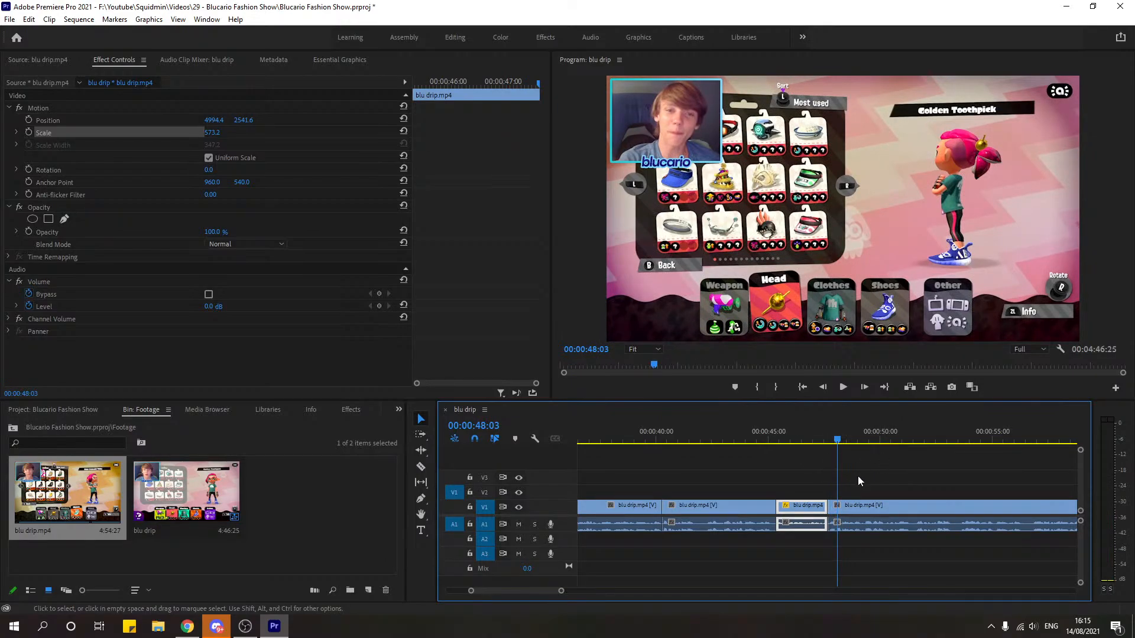
{"action": "left_click", "coordinate": [803, 439]}
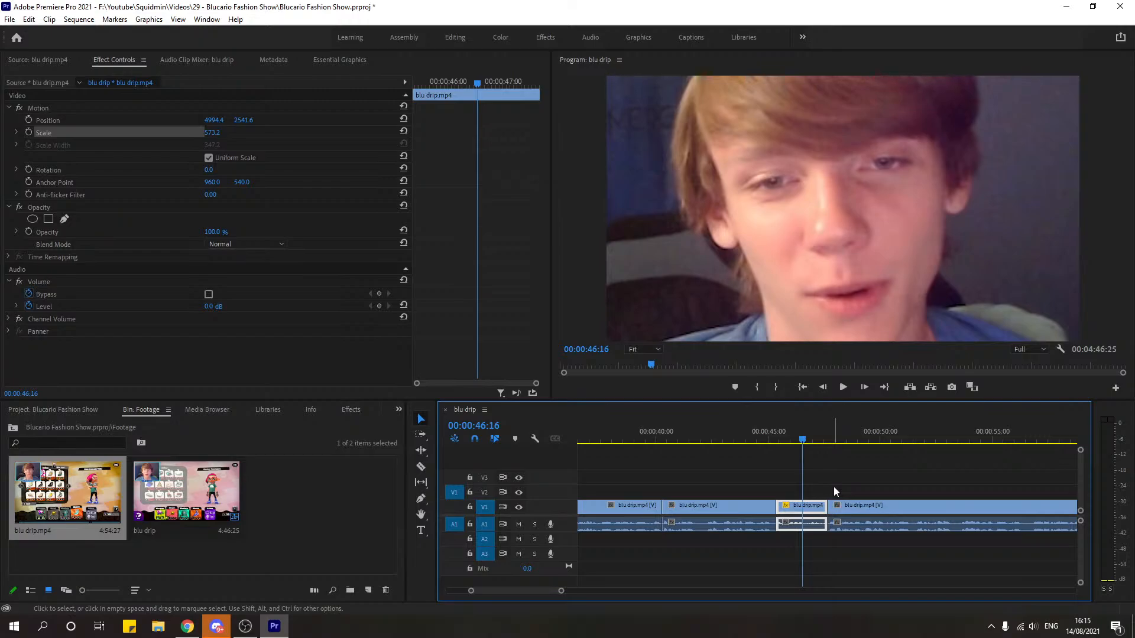
Step: Open the finished video "JayMoji more like DripMoji" from File Explorer and replay its opening seconds from the start
{"action": "left_click", "coordinate": [158, 626]}
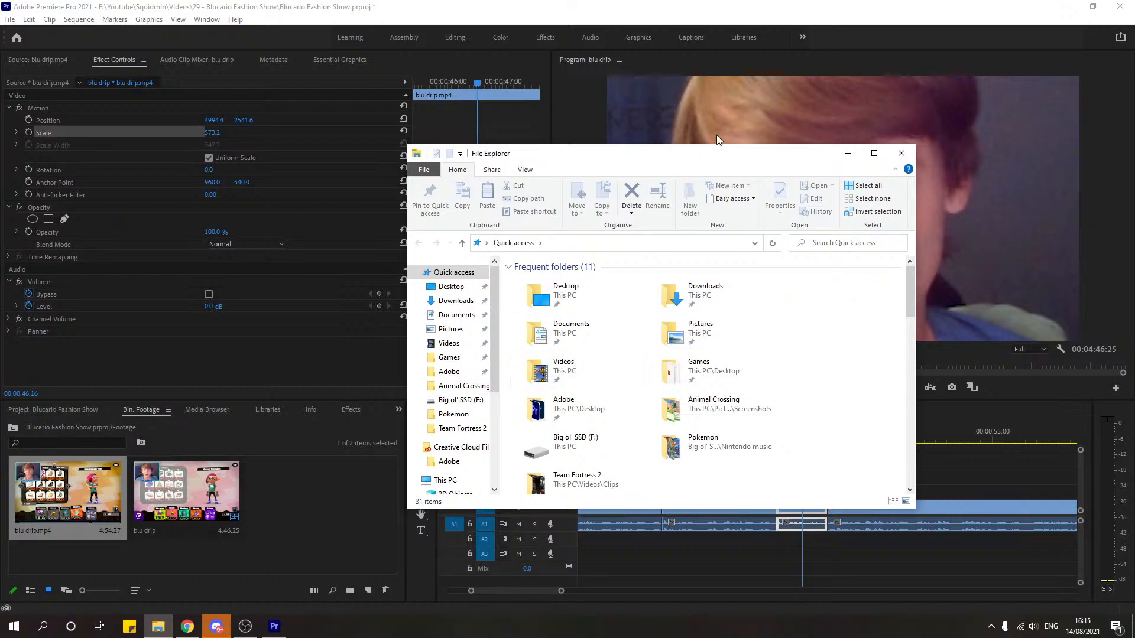
{"action": "left_click_drag", "start_coordinate": [734, 159], "coordinate": [1134, 159]}
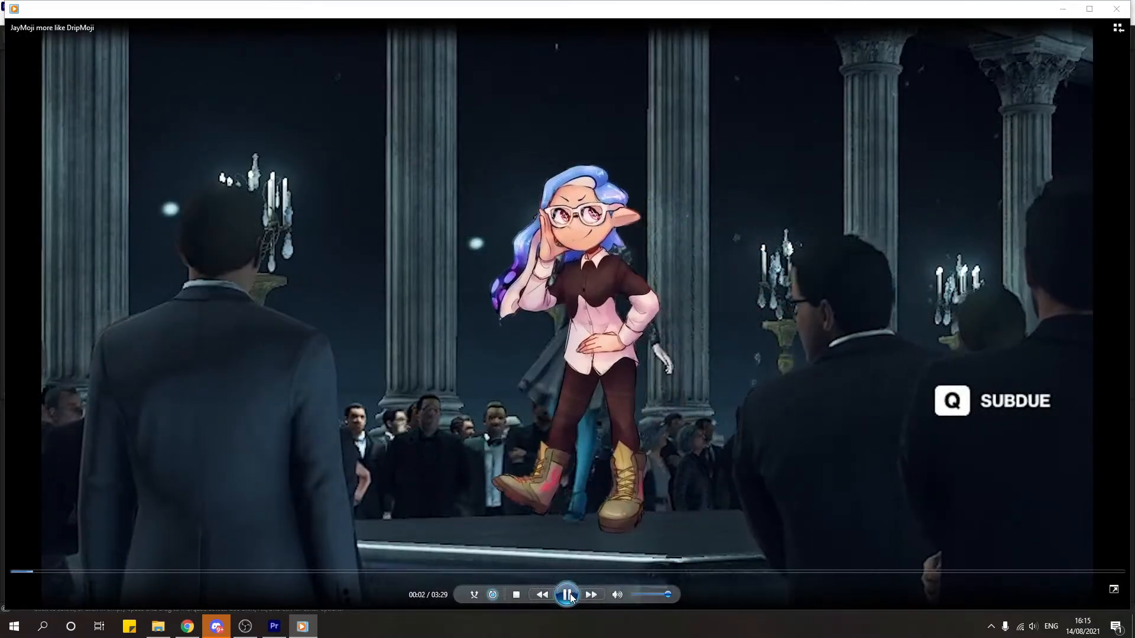
{"action": "left_click", "coordinate": [590, 283]}
{"action": "left_click", "coordinate": [50, 571]}
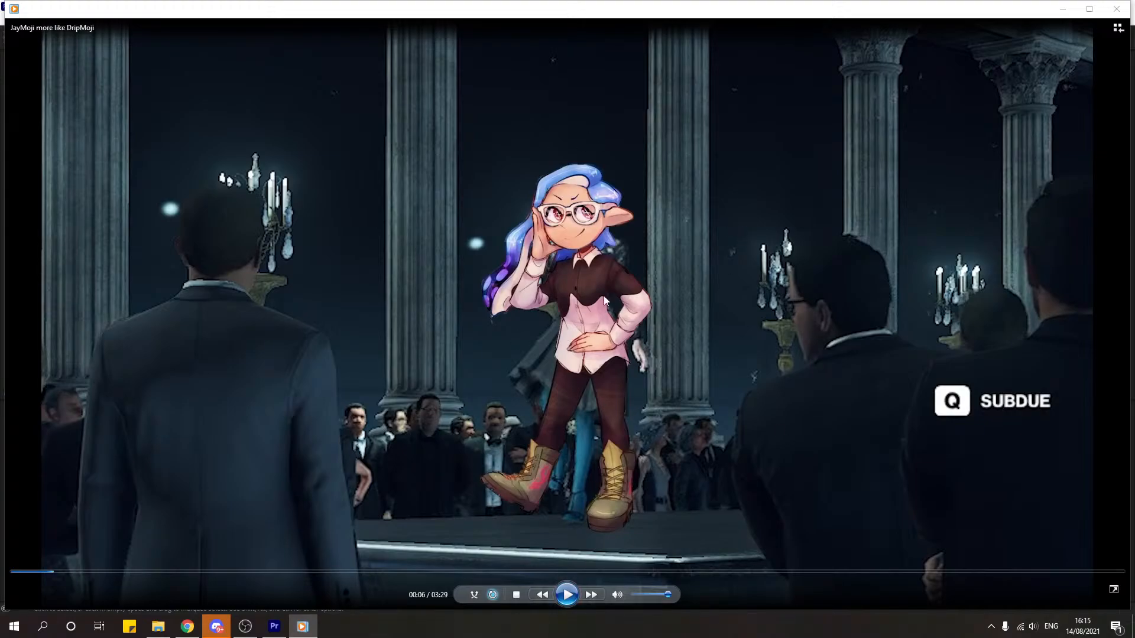
{"action": "left_click_drag", "start_coordinate": [52, 574], "coordinate": [7, 572]}
{"action": "left_click", "coordinate": [569, 595]}
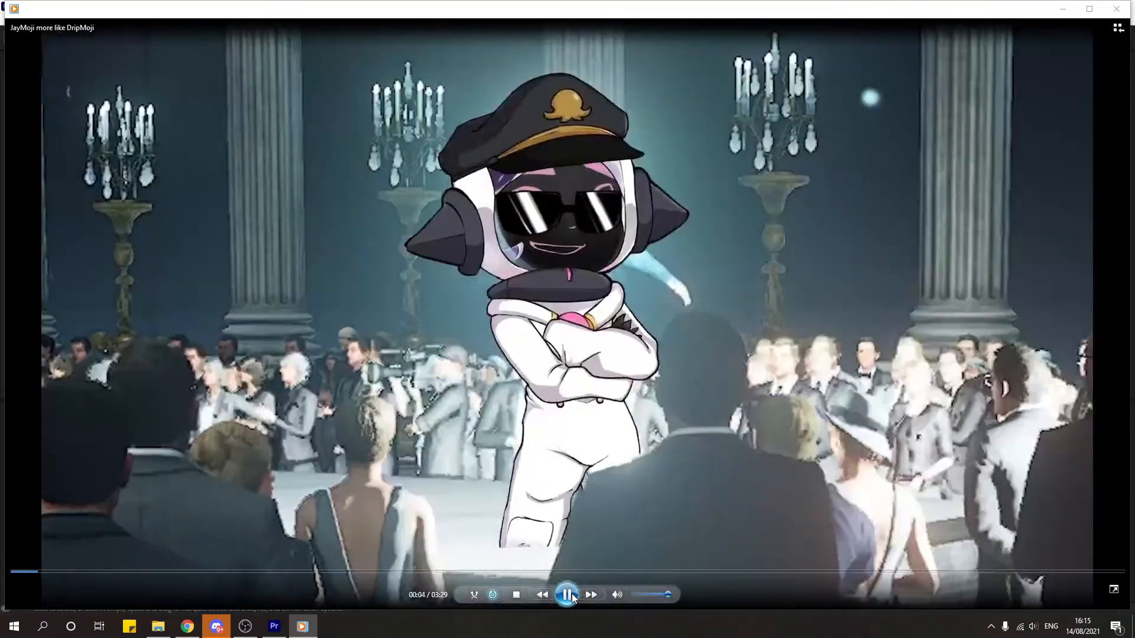
{"action": "left_click", "coordinate": [571, 595]}
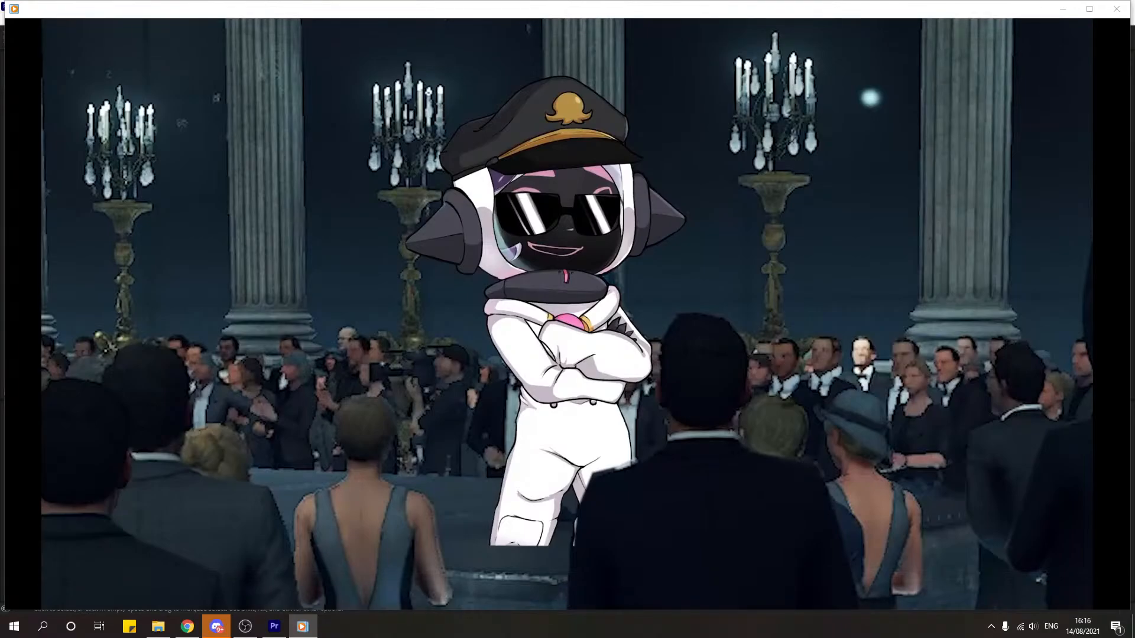
Step: Play the reference video's opening runway shots up to the Splatoon Fashion Show title at 00:09
{"action": "mouse_move", "coordinate": [441, 377]}
{"action": "mouse_move", "coordinate": [35, 576]}
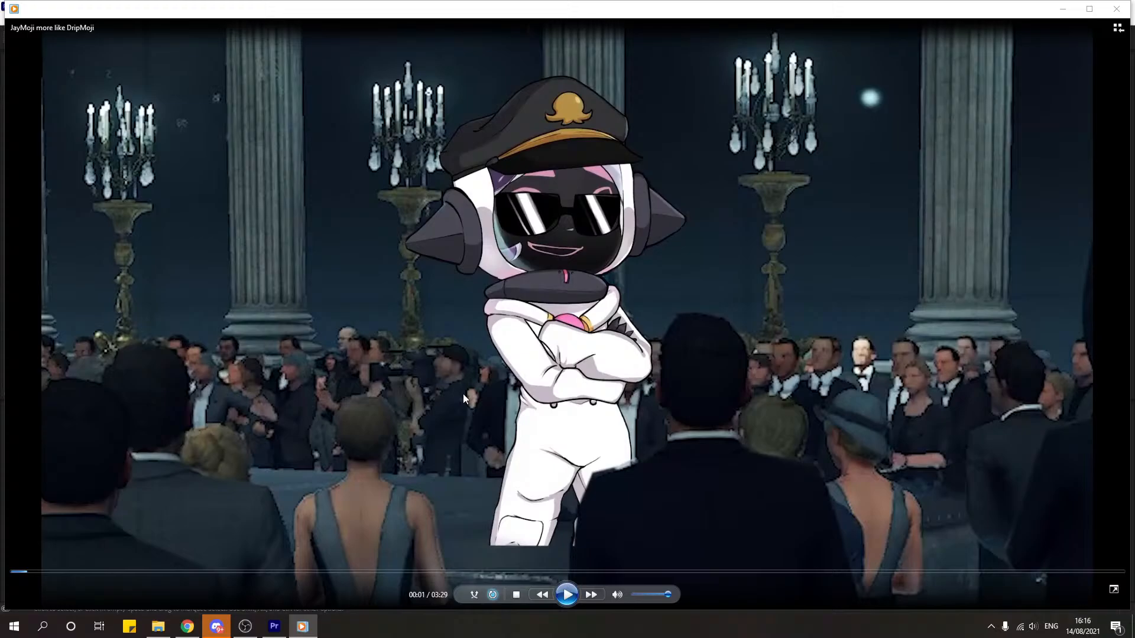
{"action": "left_click", "coordinate": [569, 598]}
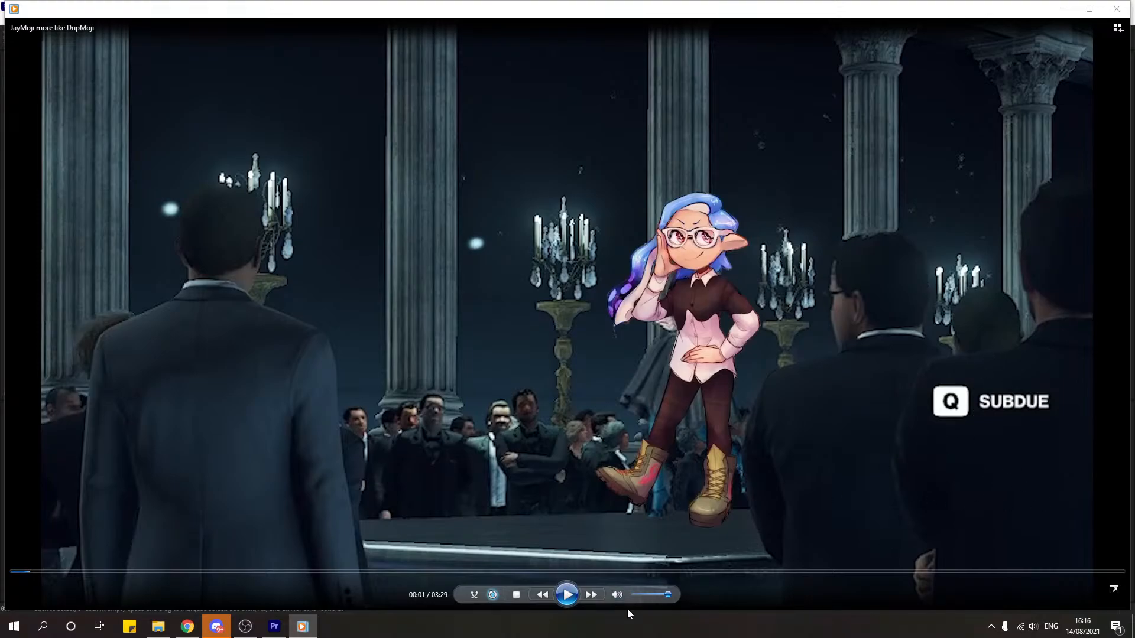
{"action": "left_click", "coordinate": [567, 595]}
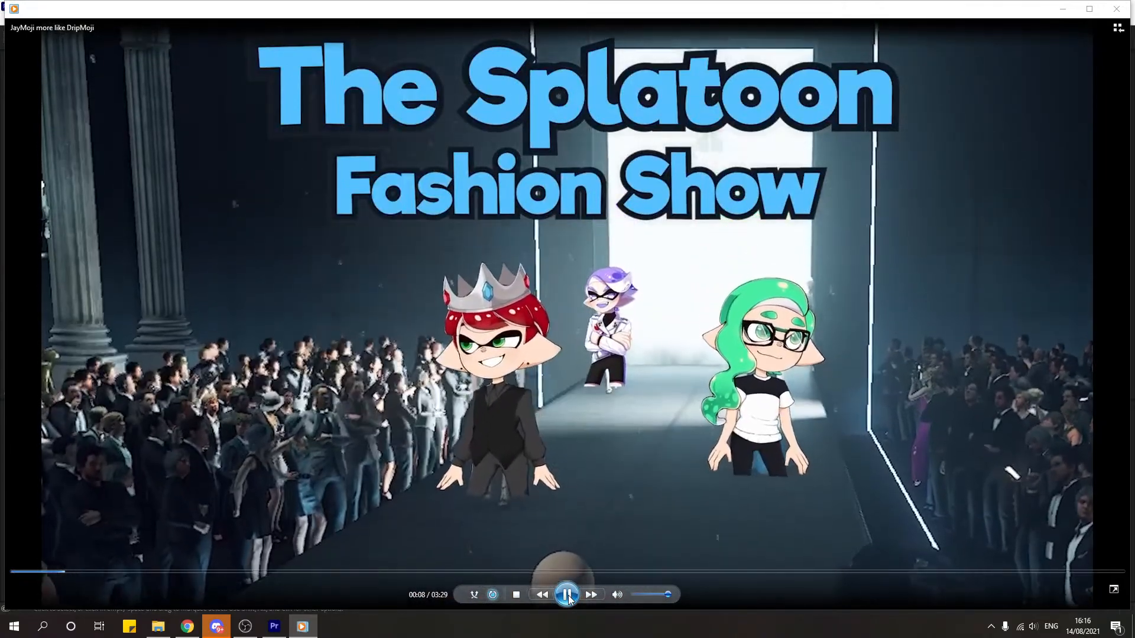
{"action": "left_click", "coordinate": [566, 594]}
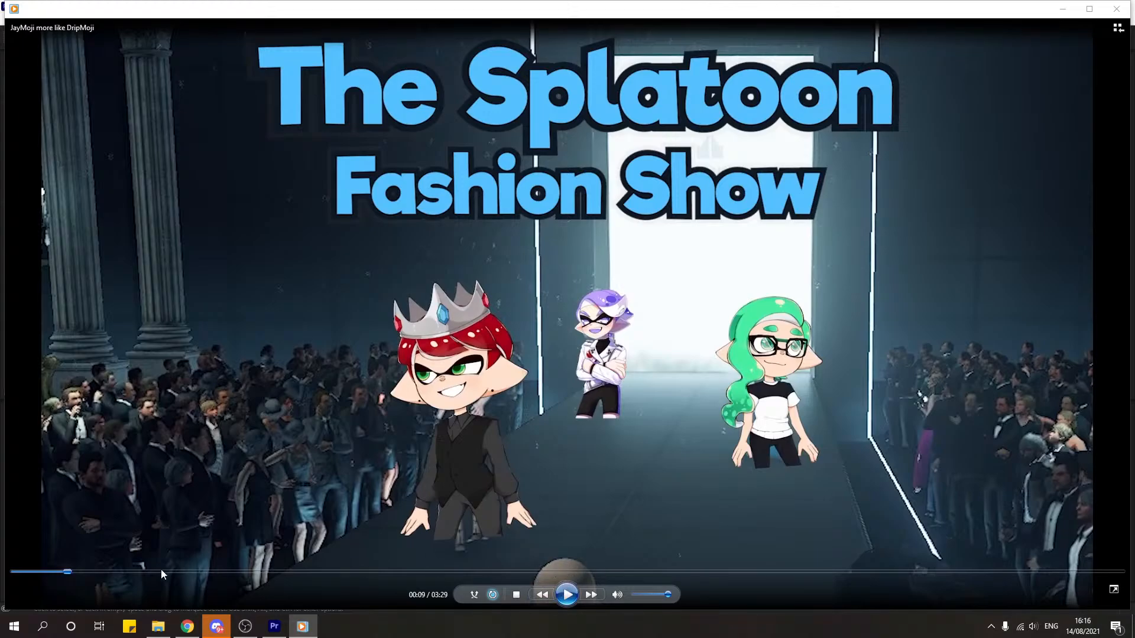
Step: Replay the reference video from the title at 00:08 to the webcam gameplay section at 00:12
{"action": "left_click", "coordinate": [64, 572]}
{"action": "left_click", "coordinate": [569, 595]}
{"action": "left_click", "coordinate": [569, 595]}
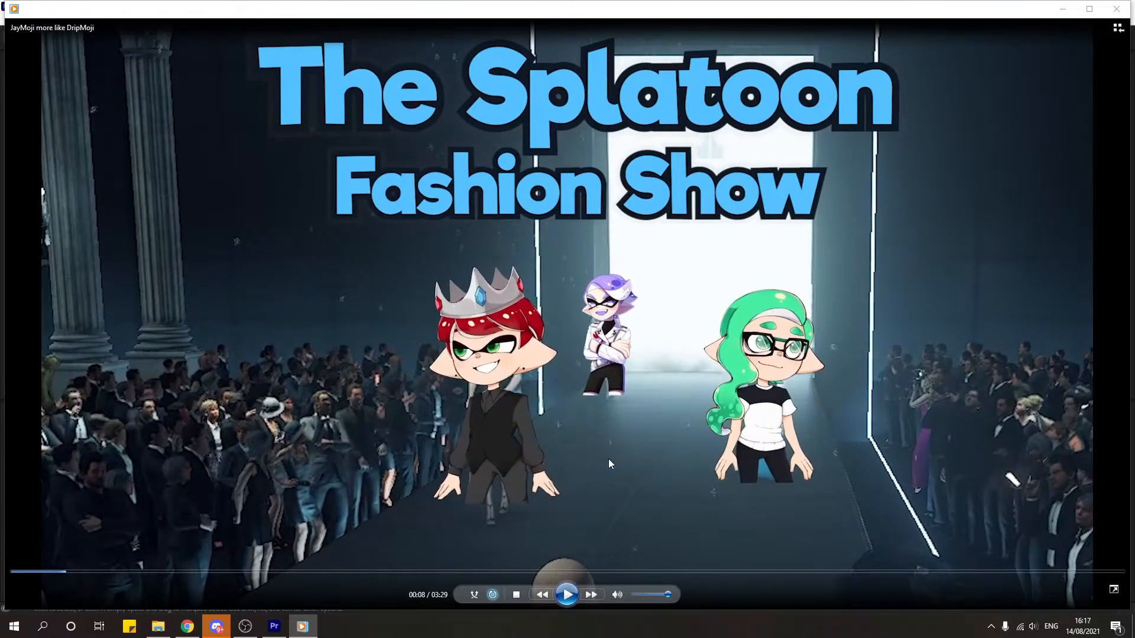
{"action": "left_click", "coordinate": [568, 595]}
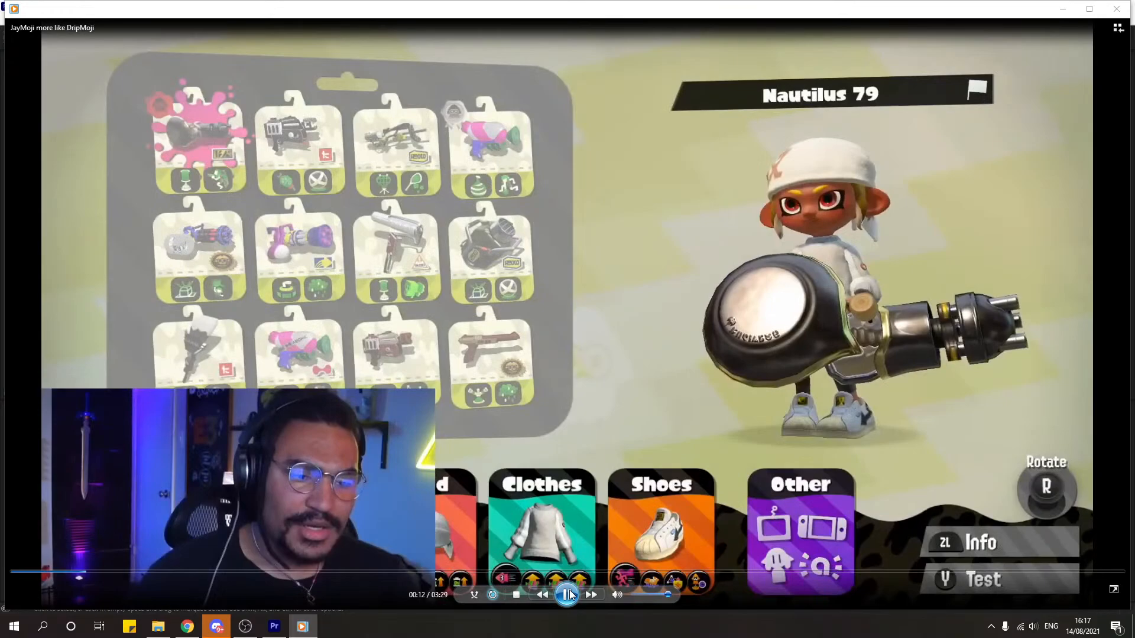
{"action": "left_click", "coordinate": [569, 595]}
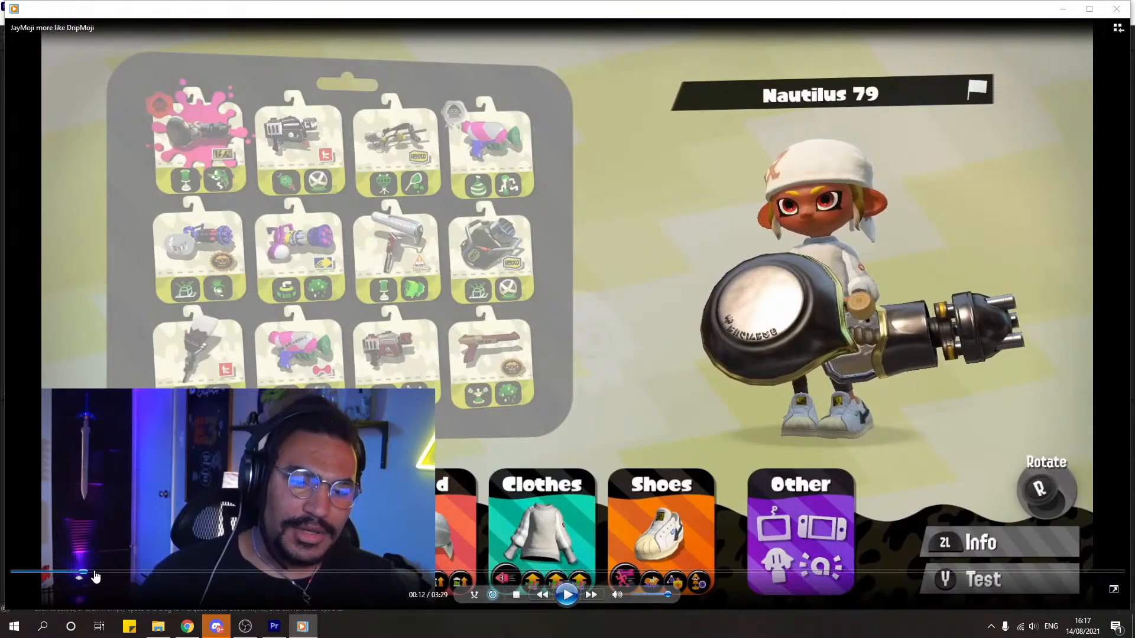
Step: Skim the reference video's zooms and captions from 00:16 to 00:56, and close the player
{"action": "left_click", "coordinate": [108, 572]}
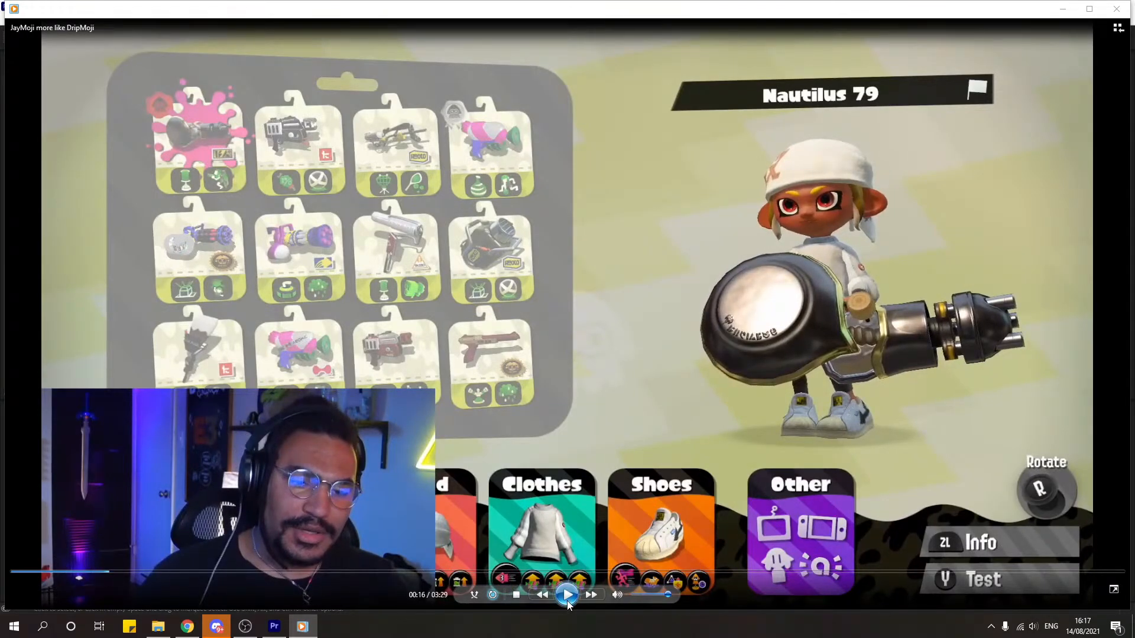
{"action": "left_click", "coordinate": [567, 601]}
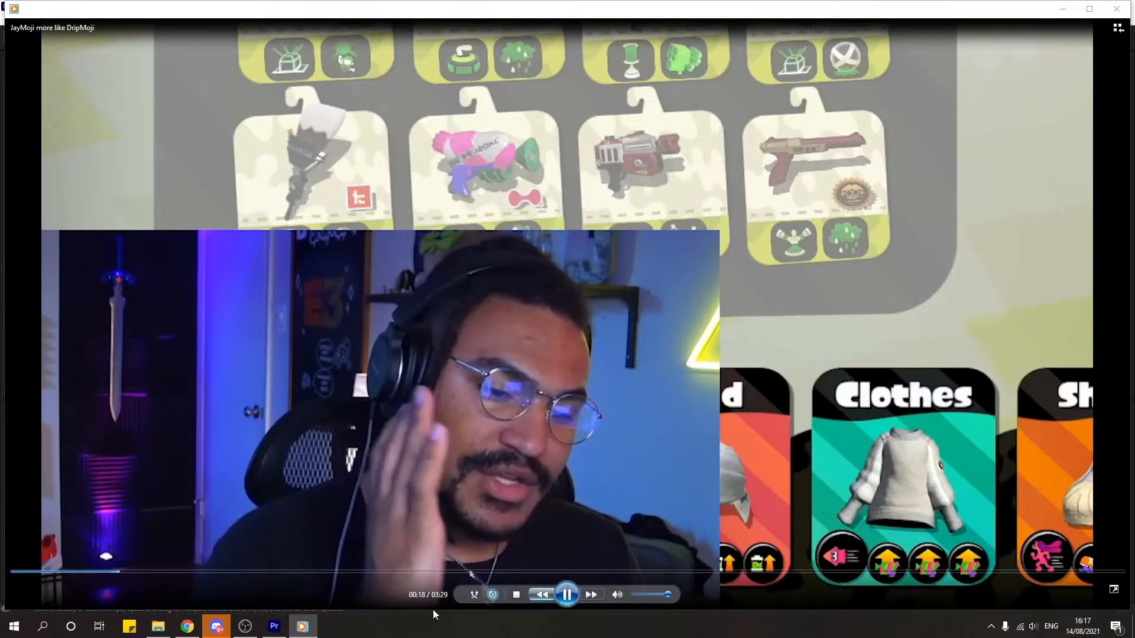
{"action": "left_click", "coordinate": [129, 572]}
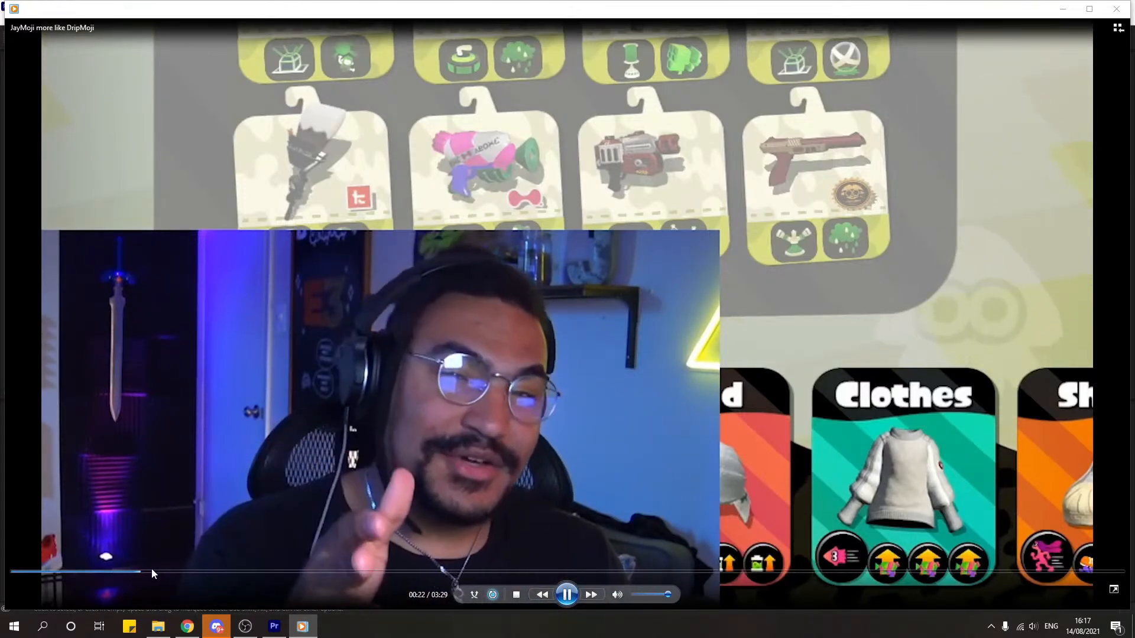
{"action": "left_click", "coordinate": [167, 572]}
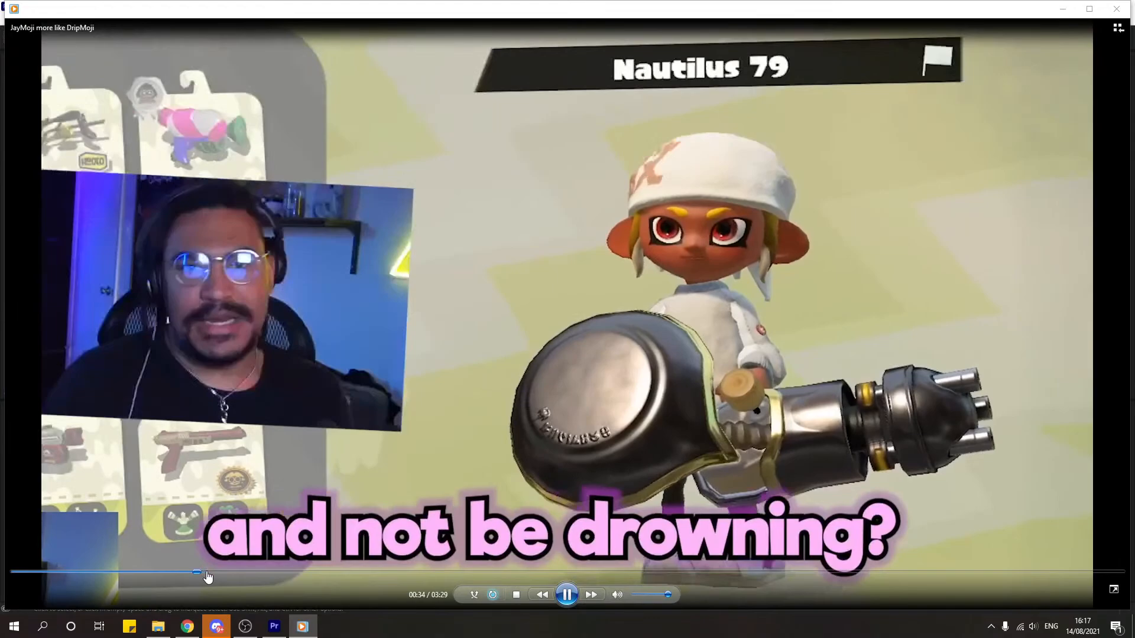
{"action": "left_click", "coordinate": [228, 572]}
{"action": "left_click_drag", "start_coordinate": [230, 572], "coordinate": [276, 572]}
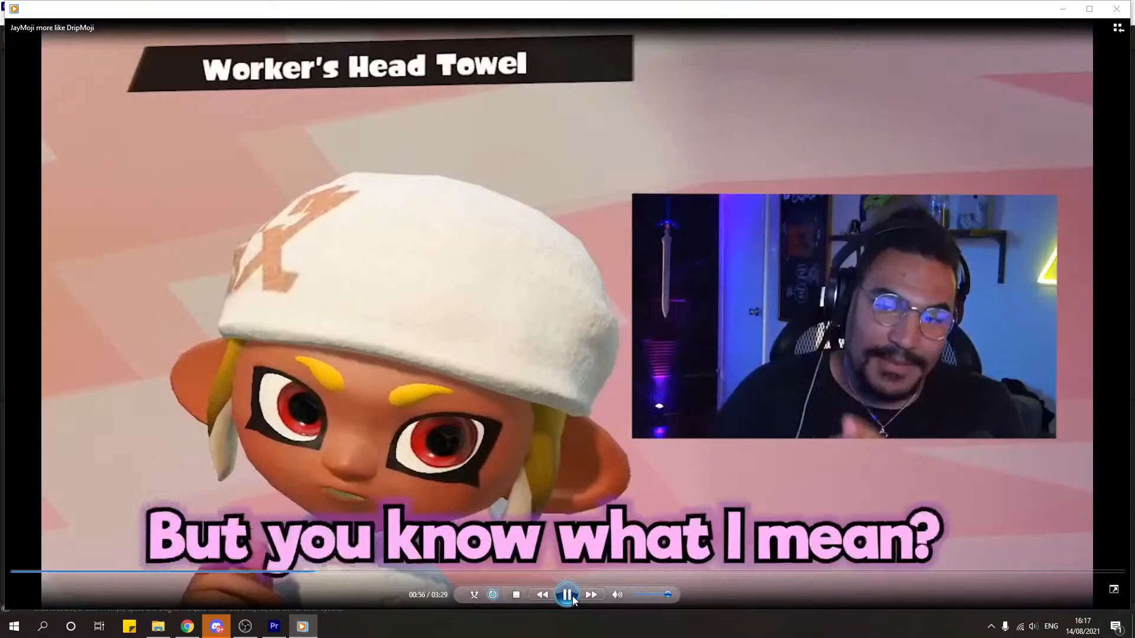
{"action": "left_click", "coordinate": [785, 337]}
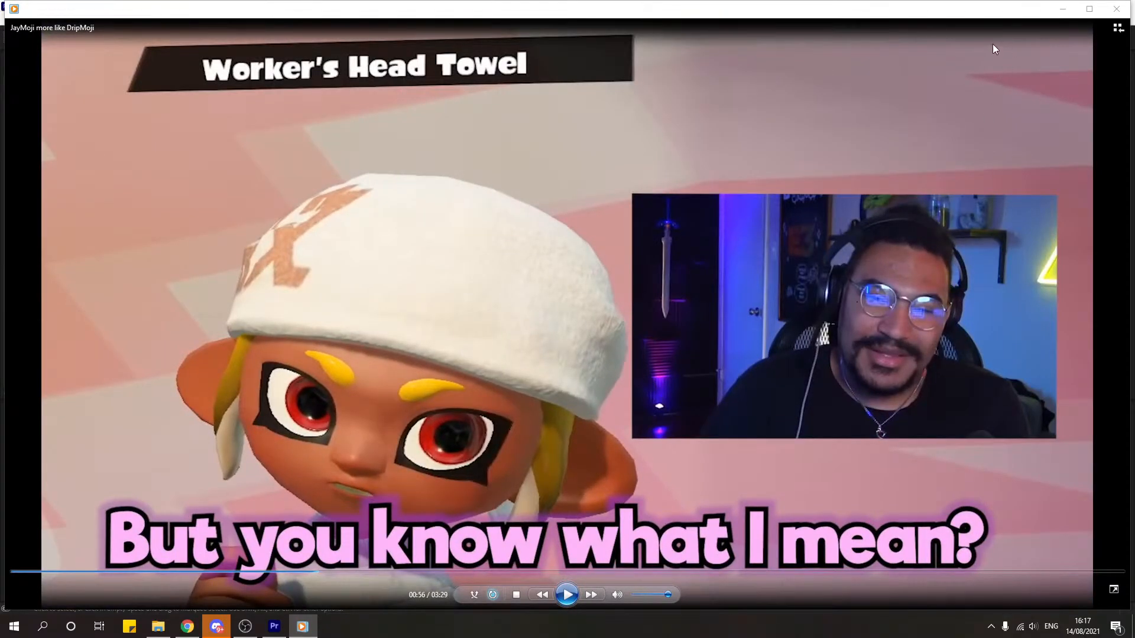
{"action": "left_click", "coordinate": [1116, 9]}
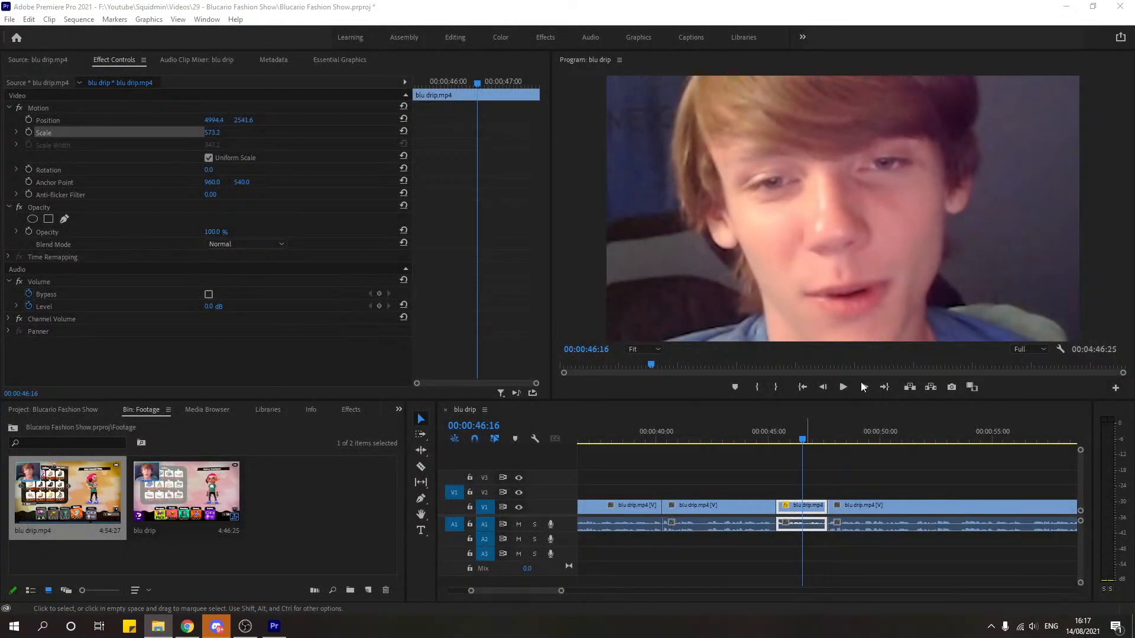
Step: Play the blu drip sequence from just before the zoomed clip up to 00:00:52:12
{"action": "left_click", "coordinate": [771, 438]}
{"action": "key", "text": "space"}
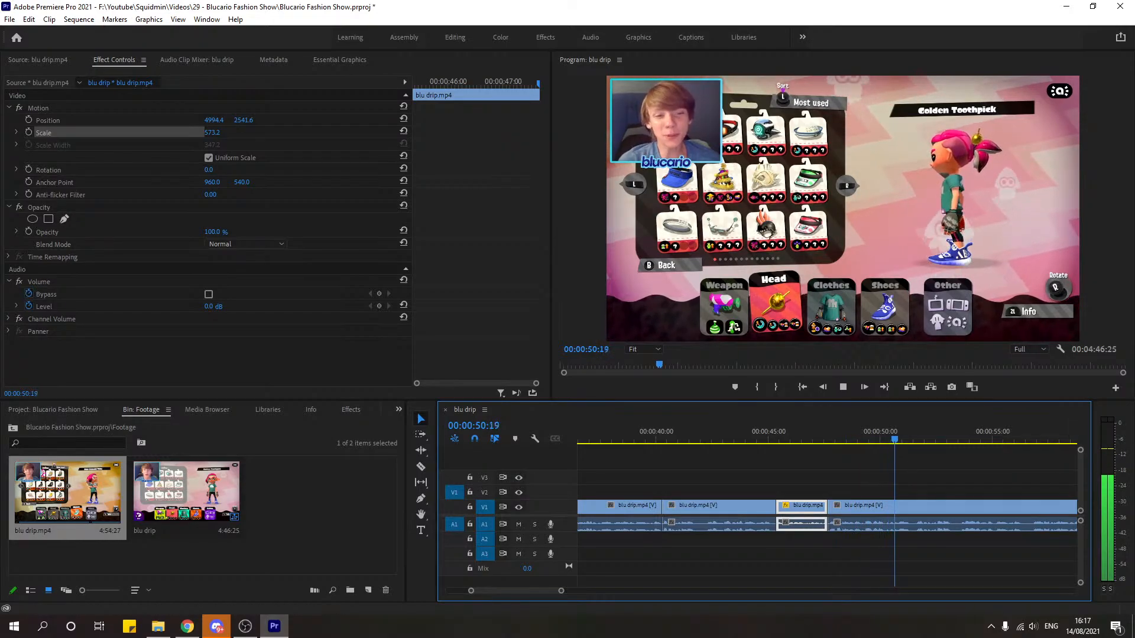
{"action": "left_click", "coordinate": [844, 387]}
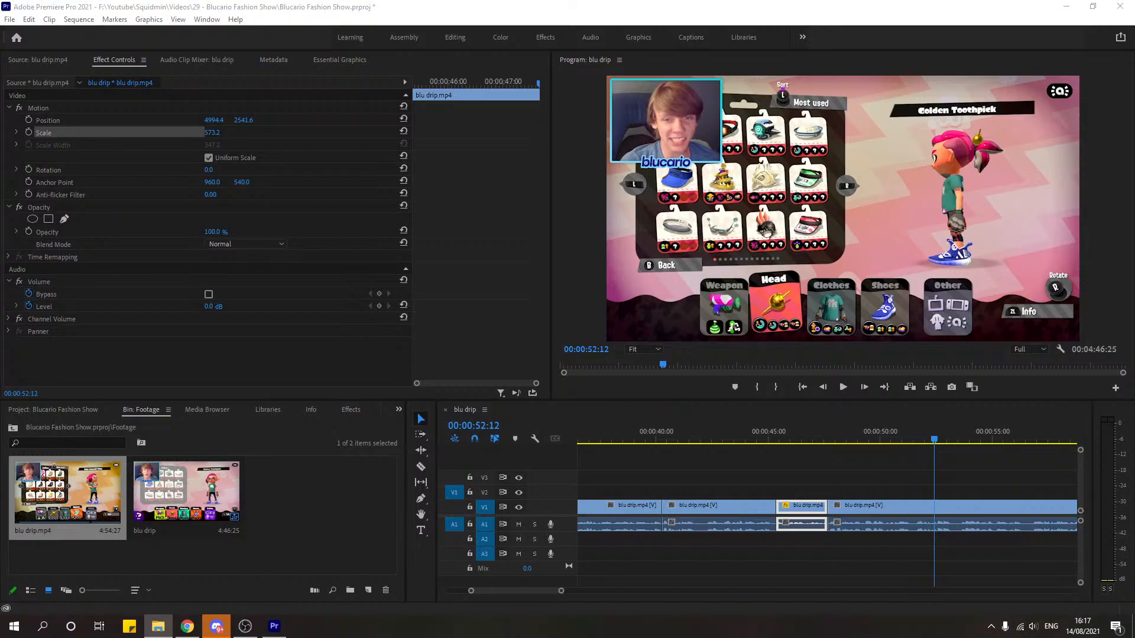
Step: Browse the Videos folder in File Explorer, look into the "1 - Trial video" folder, and close the window
{"action": "left_click_drag", "start_coordinate": [1134, 177], "coordinate": [551, 107]}
{"action": "scroll", "coordinate": [685, 367], "scroll_direction": "up", "scroll_amount": 3}
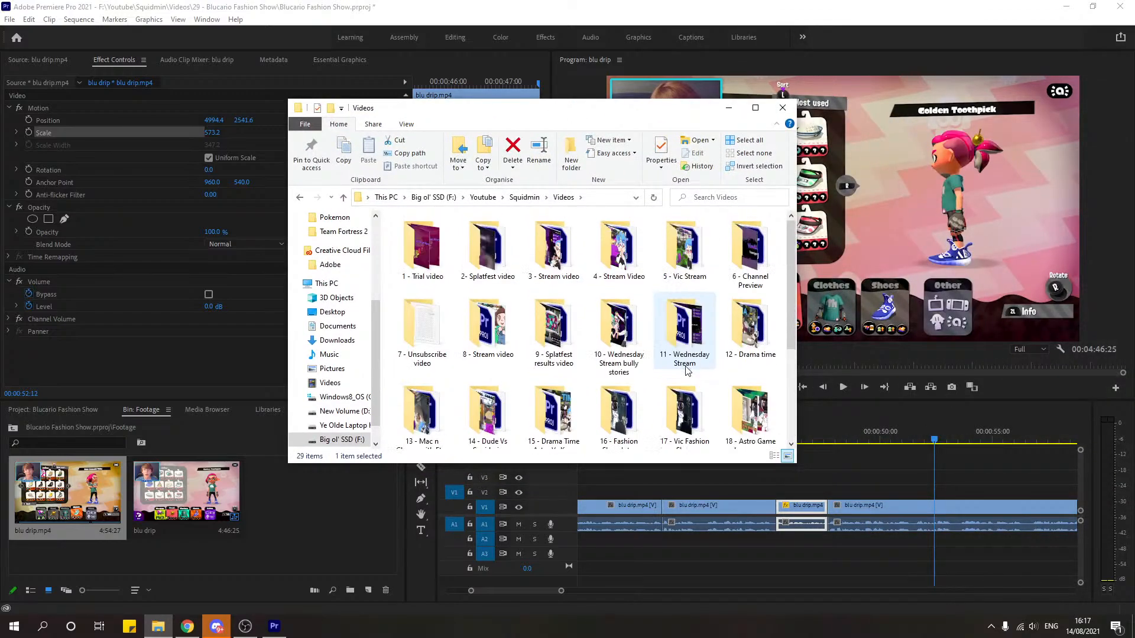
{"action": "scroll", "coordinate": [680, 329], "scroll_direction": "down", "scroll_amount": 5}
{"action": "scroll", "coordinate": [679, 329], "scroll_direction": "up", "scroll_amount": 5}
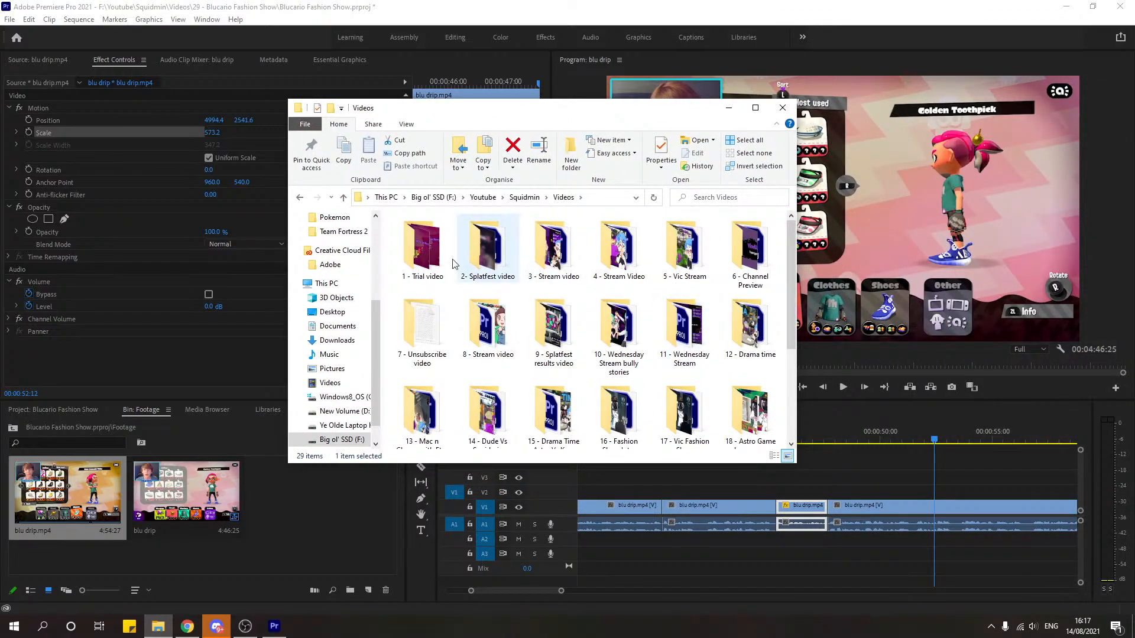
{"action": "left_click", "coordinate": [431, 264]}
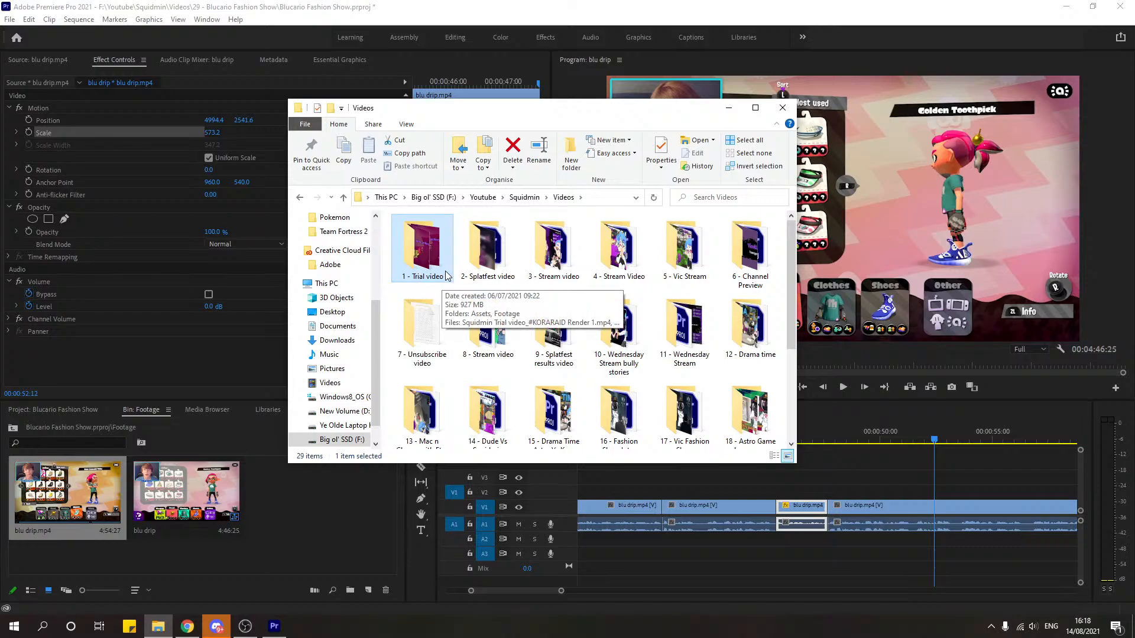
{"action": "double_click", "coordinate": [439, 264]}
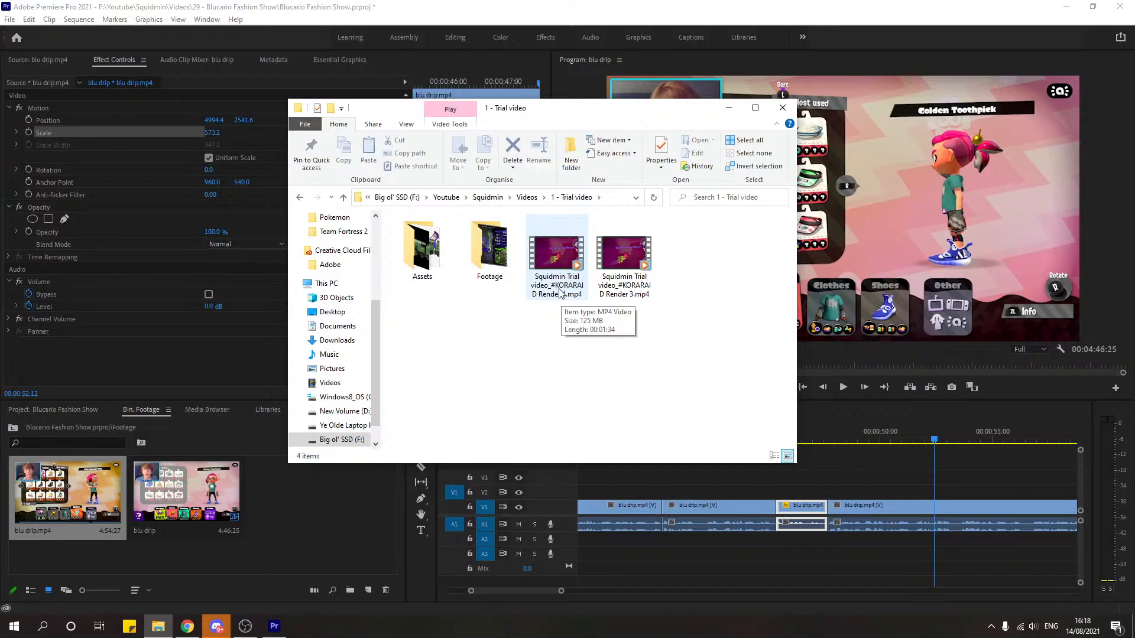
{"action": "left_click", "coordinate": [782, 108]}
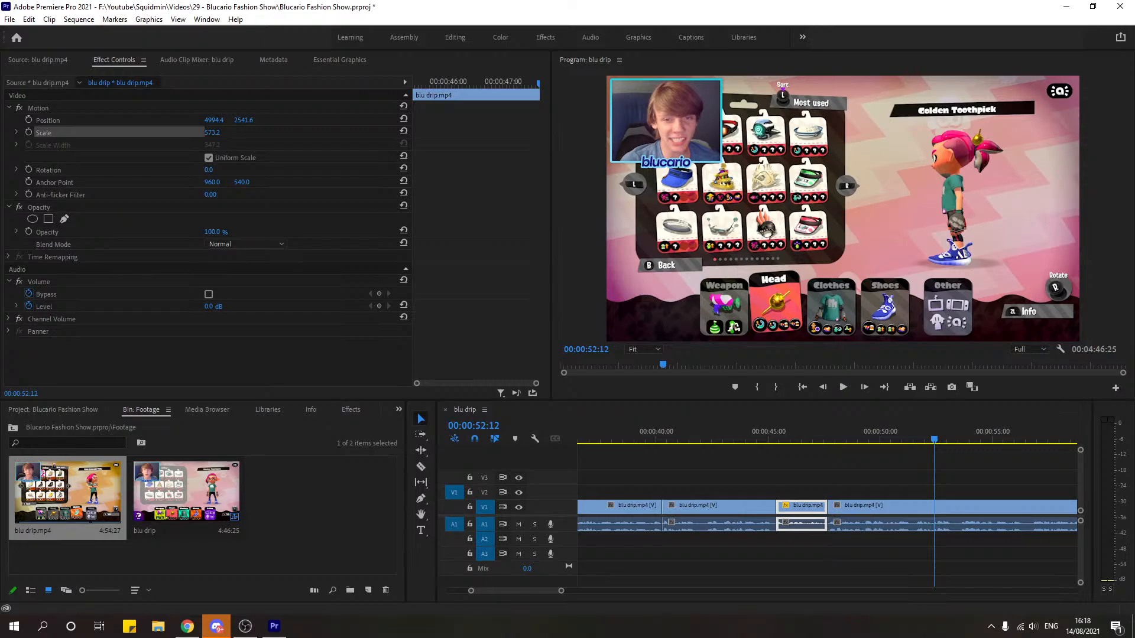
Step: Play the blu drip sequence from about 00:00:45, replay it from 00:00:52:21, and continue to about 00:01:05:28
{"action": "left_click", "coordinate": [802, 460]}
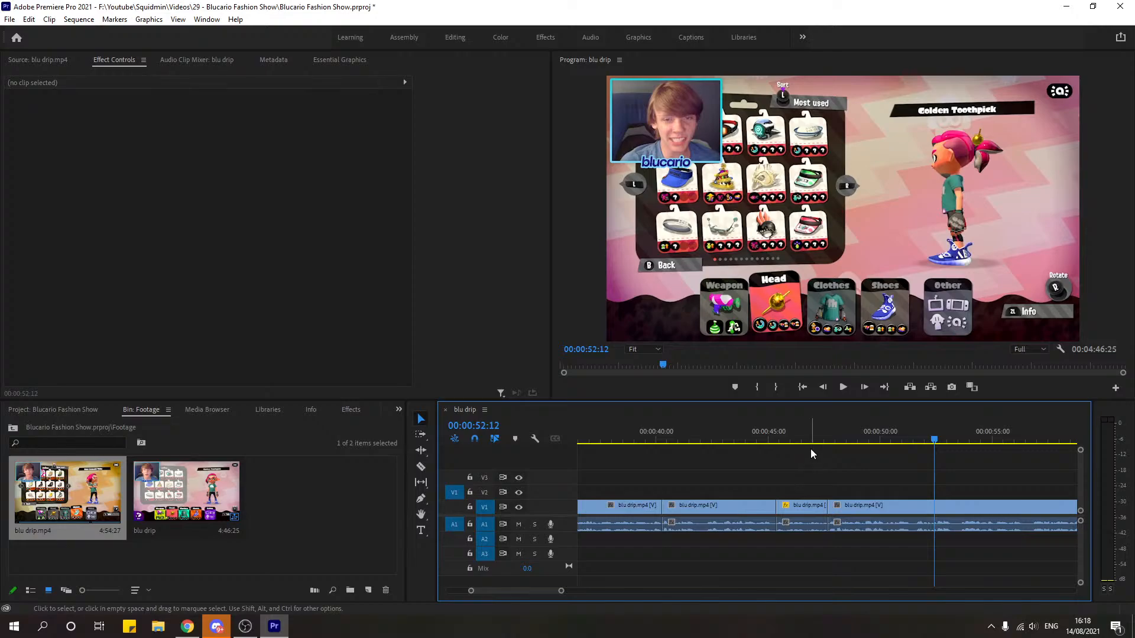
{"action": "left_click", "coordinate": [771, 440]}
{"action": "key", "text": "space"}
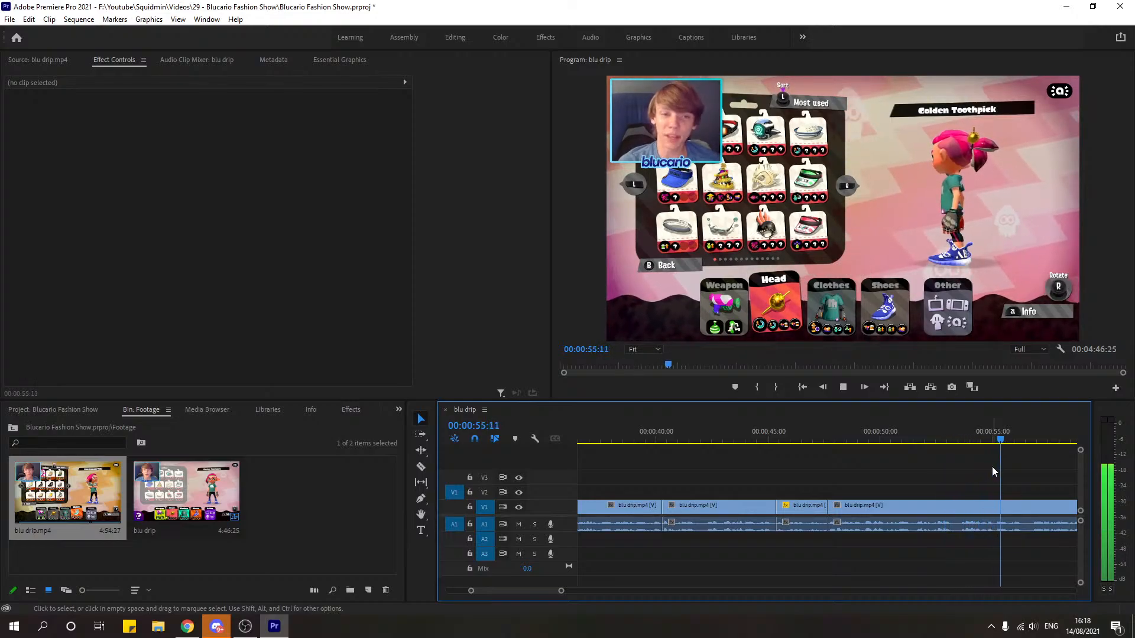
{"action": "key", "text": "space"}
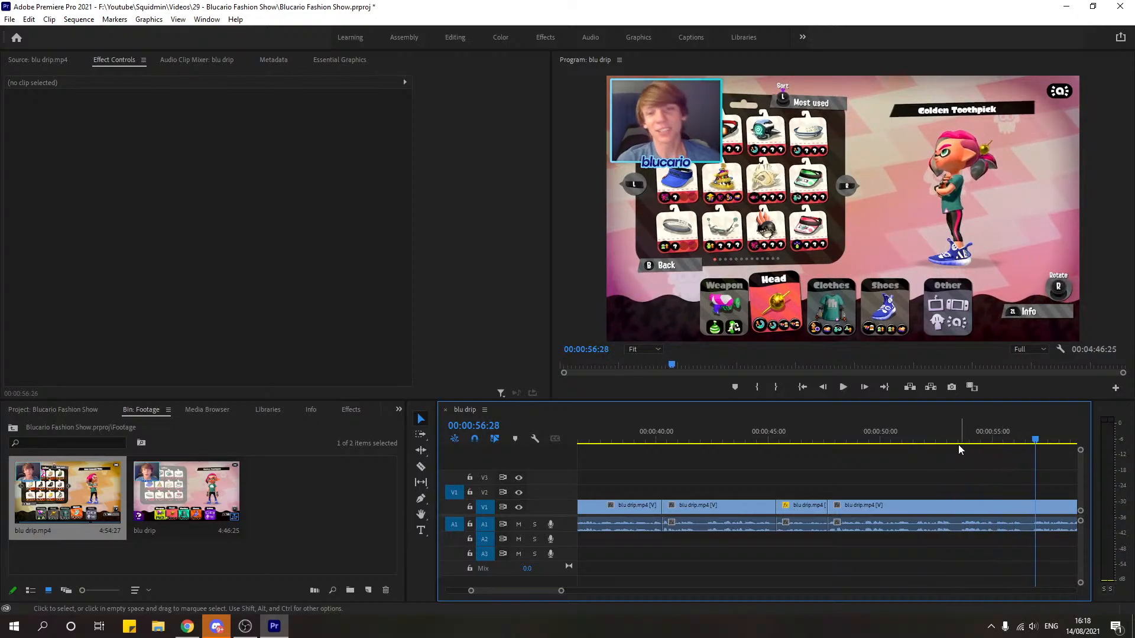
{"action": "left_click", "coordinate": [941, 441]}
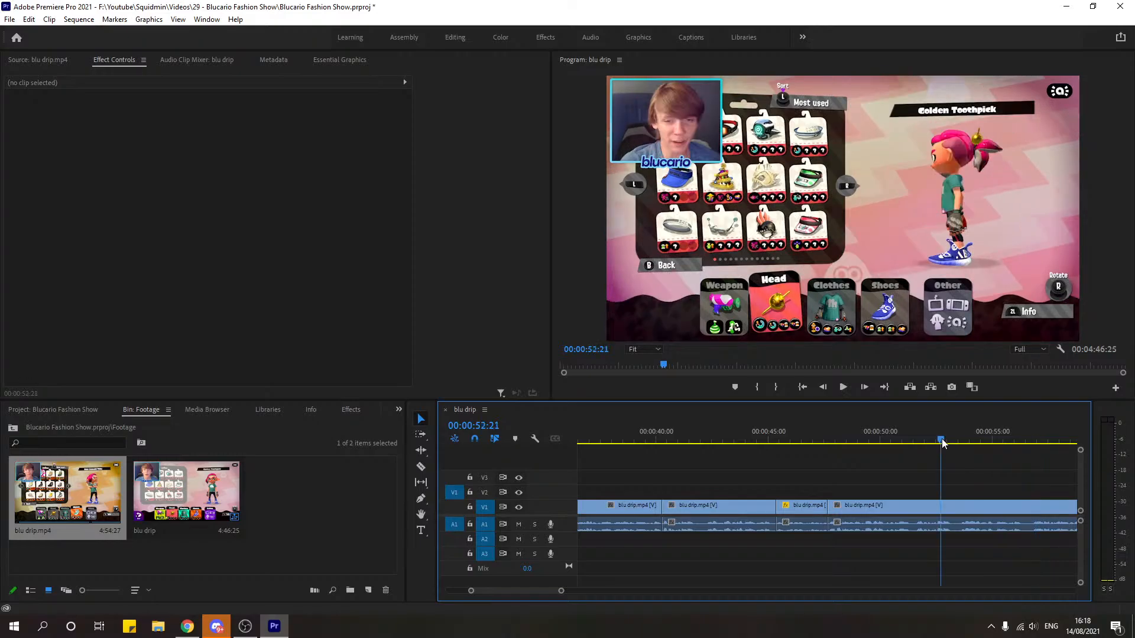
{"action": "left_click", "coordinate": [842, 386]}
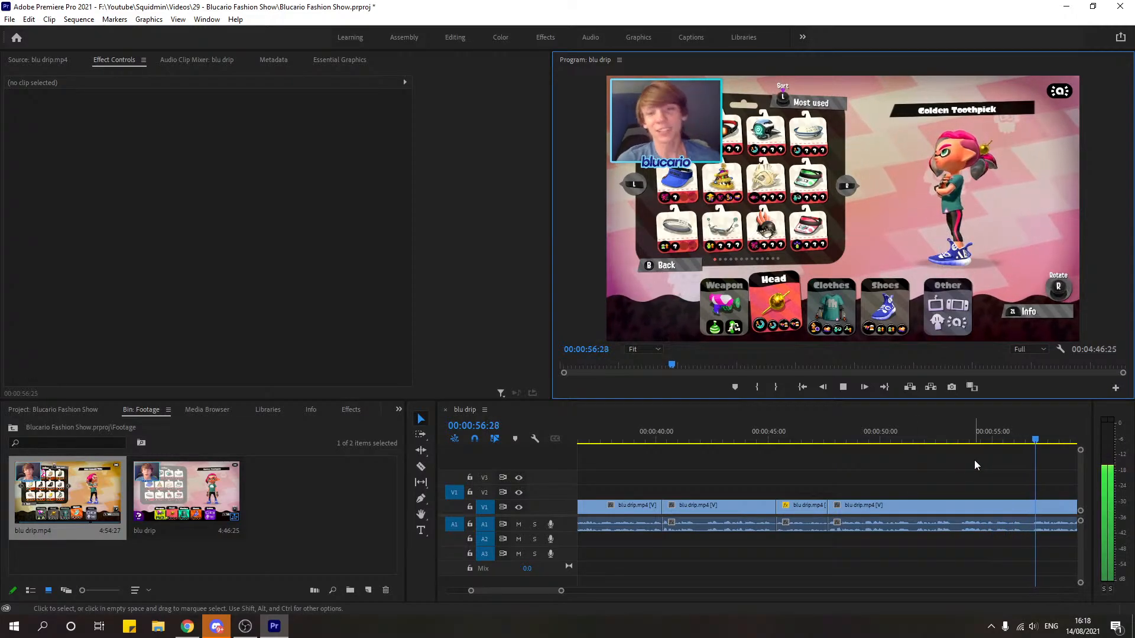
{"action": "key", "text": "space"}
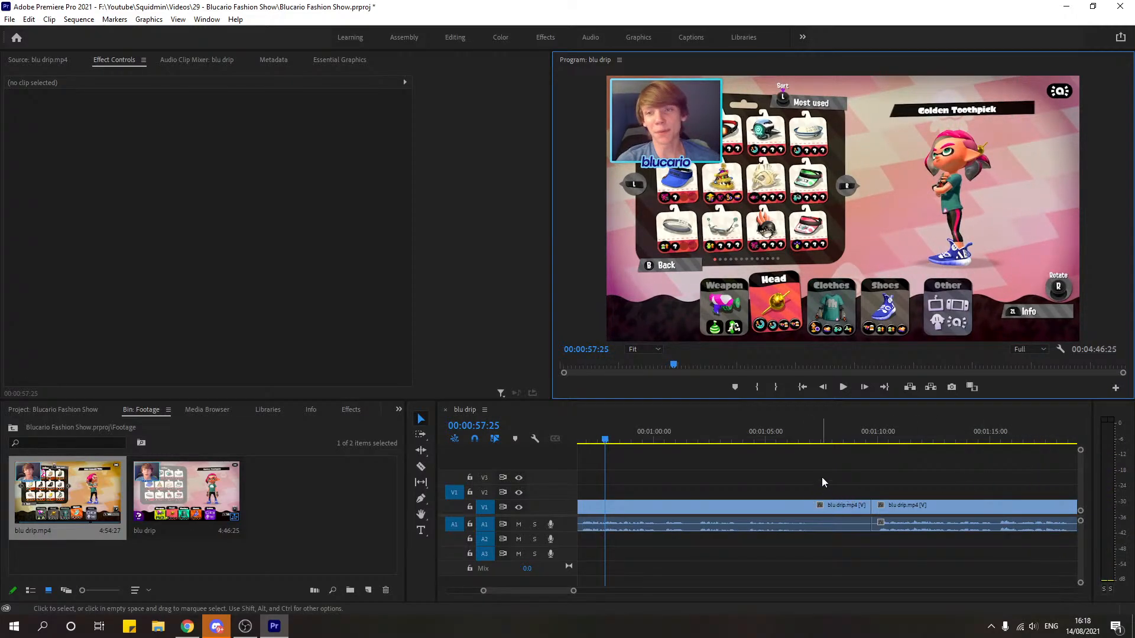
{"action": "key", "text": "space"}
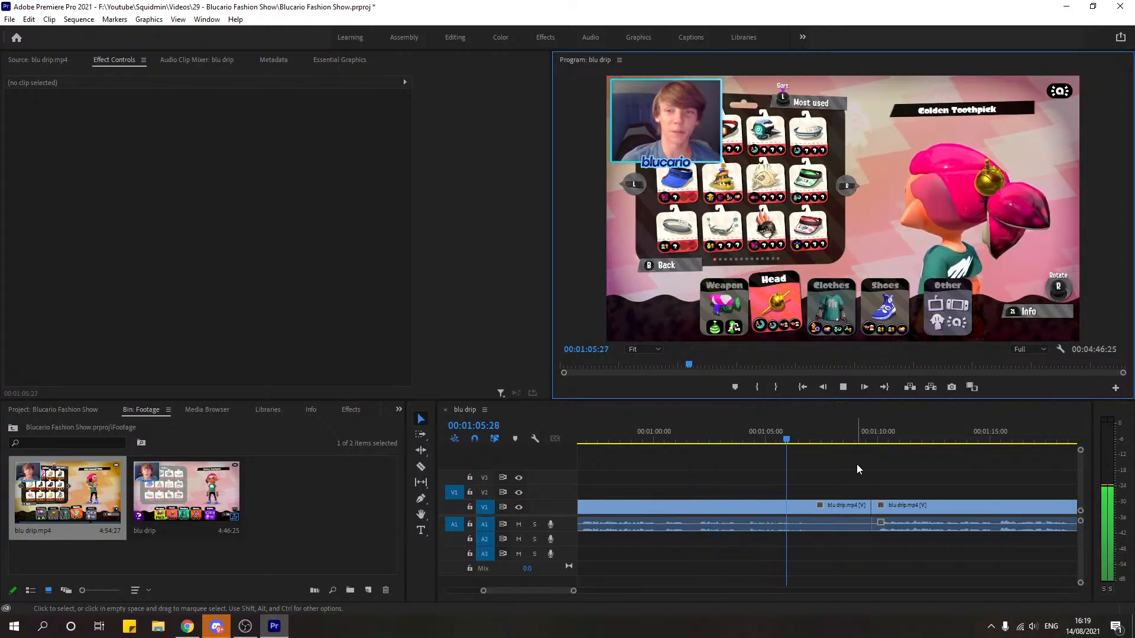
Step: Split the commentary clip at 00:01:06:13 and ripple delete the section from there to the next cut
{"action": "left_click", "coordinate": [758, 436]}
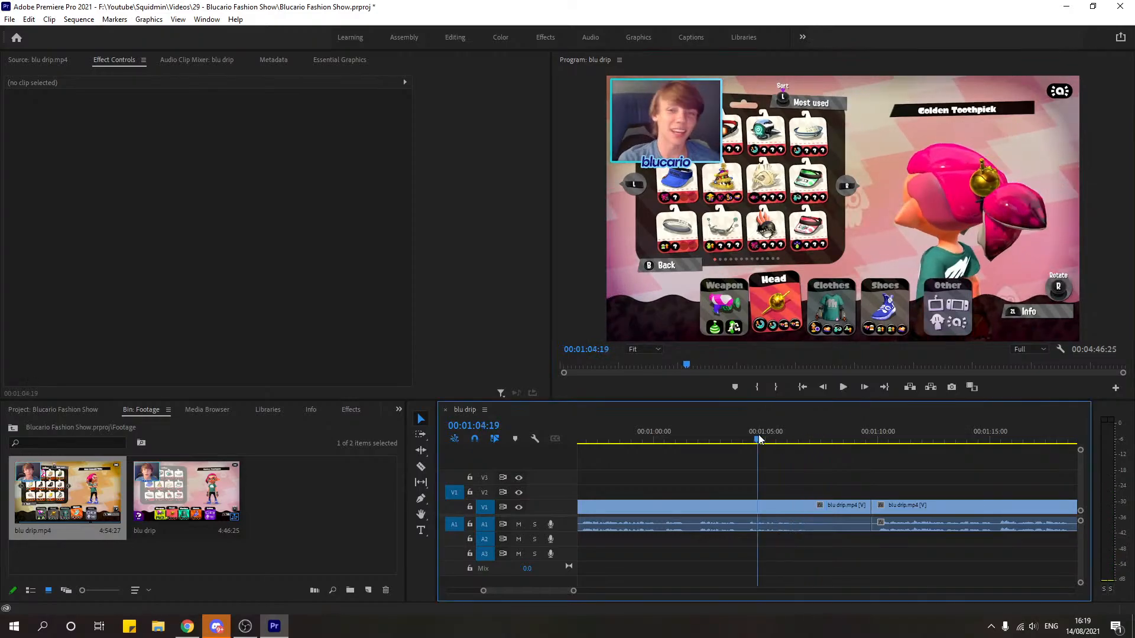
{"action": "key", "text": "space"}
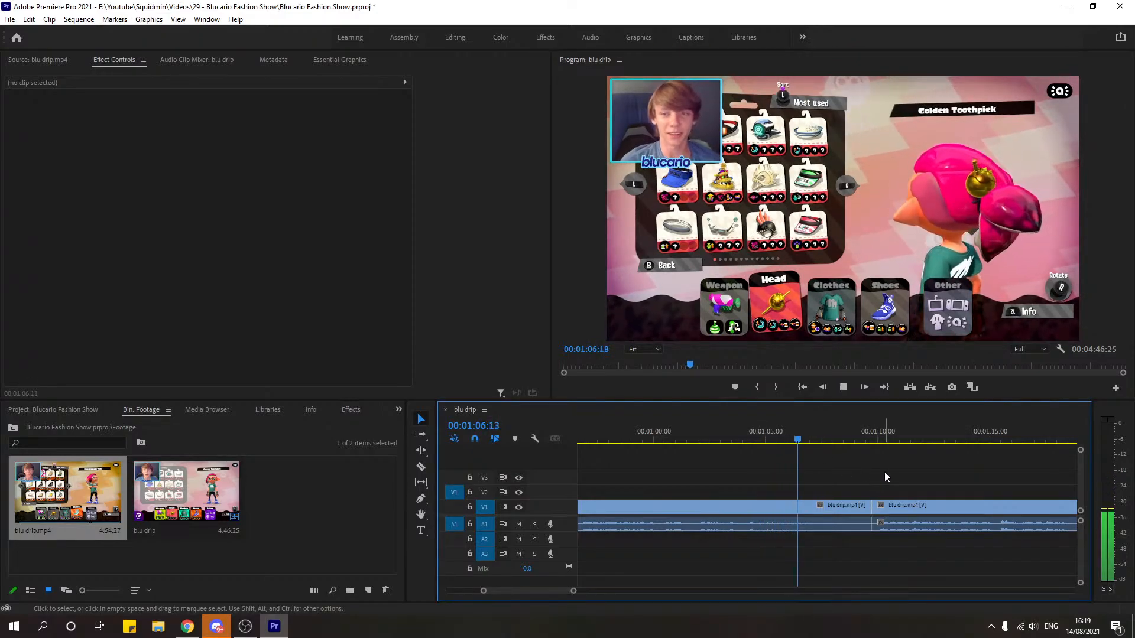
{"action": "key", "text": "c"}
{"action": "left_click", "coordinate": [800, 506]}
{"action": "key", "text": "v"}
{"action": "left_click", "coordinate": [821, 506]}
{"action": "key", "text": "Delete"}
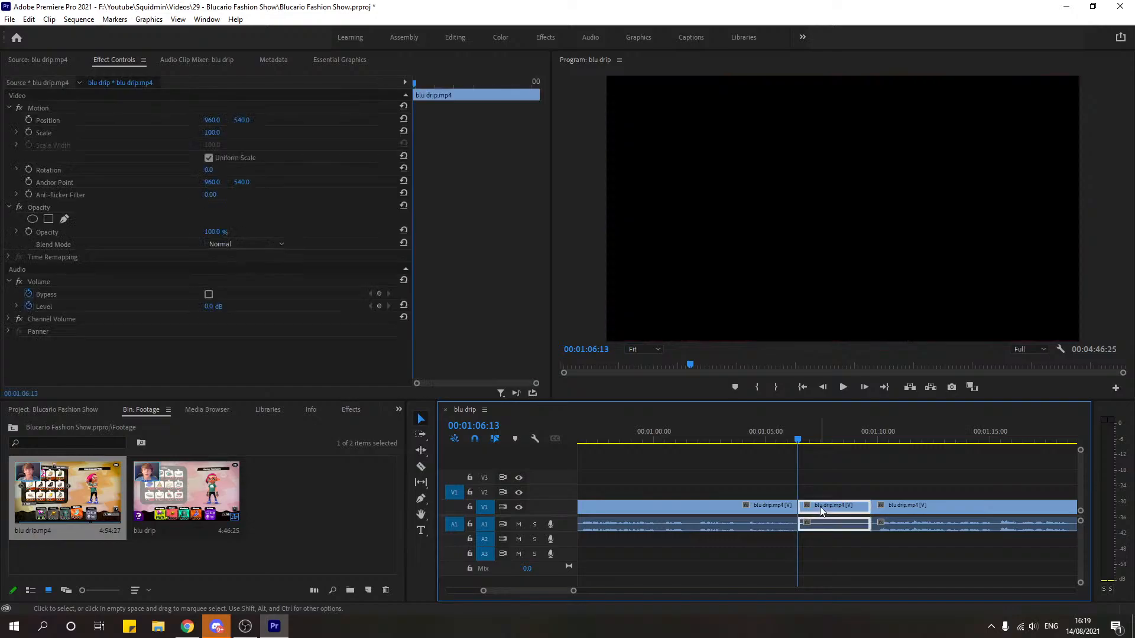
{"action": "right_click", "coordinate": [821, 507]}
{"action": "left_click", "coordinate": [838, 515]}
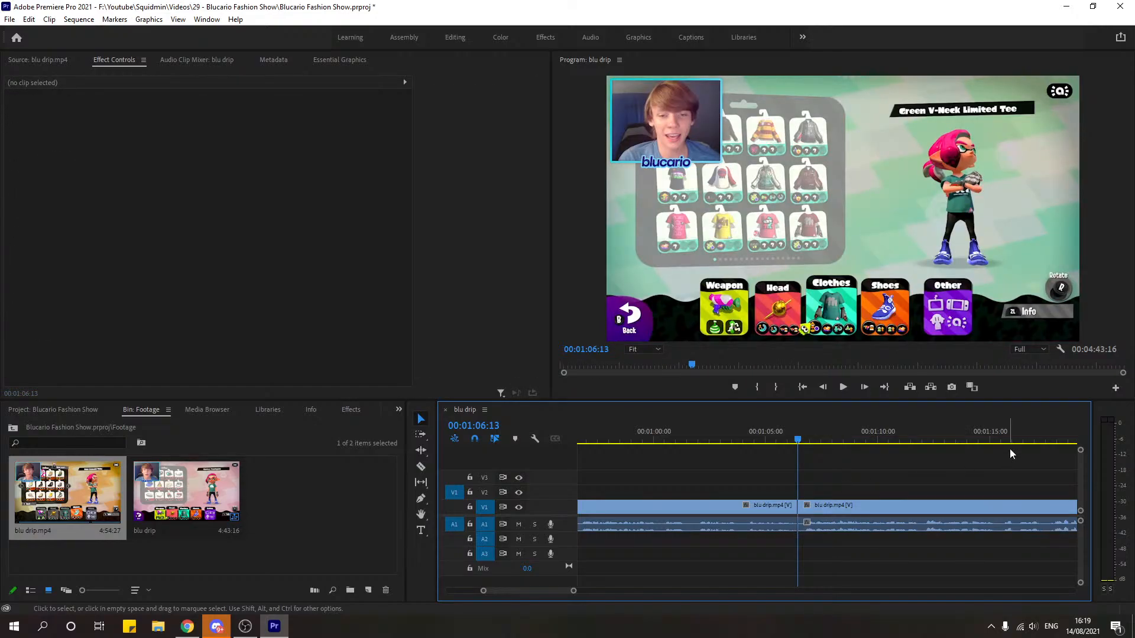
Step: Split the clip at 00:00:56:10 and 00:00:53:17 to isolate the commentary segment between them
{"action": "left_click_drag", "start_coordinate": [574, 592], "coordinate": [602, 591]}
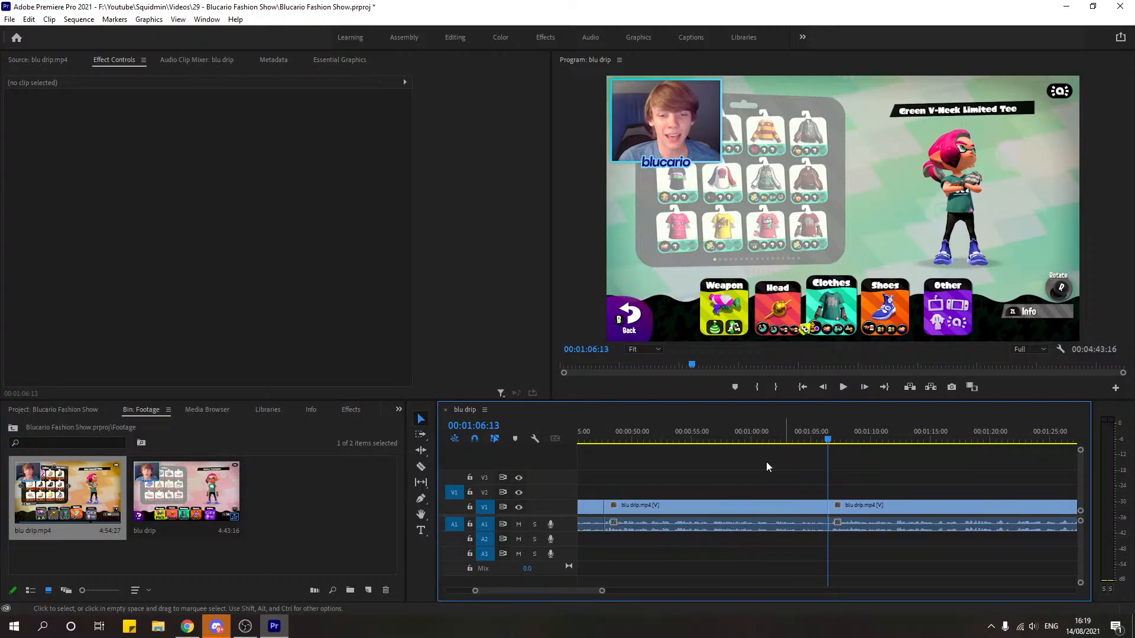
{"action": "left_click_drag", "start_coordinate": [701, 431], "coordinate": [661, 435]}
{"action": "key", "text": "space"}
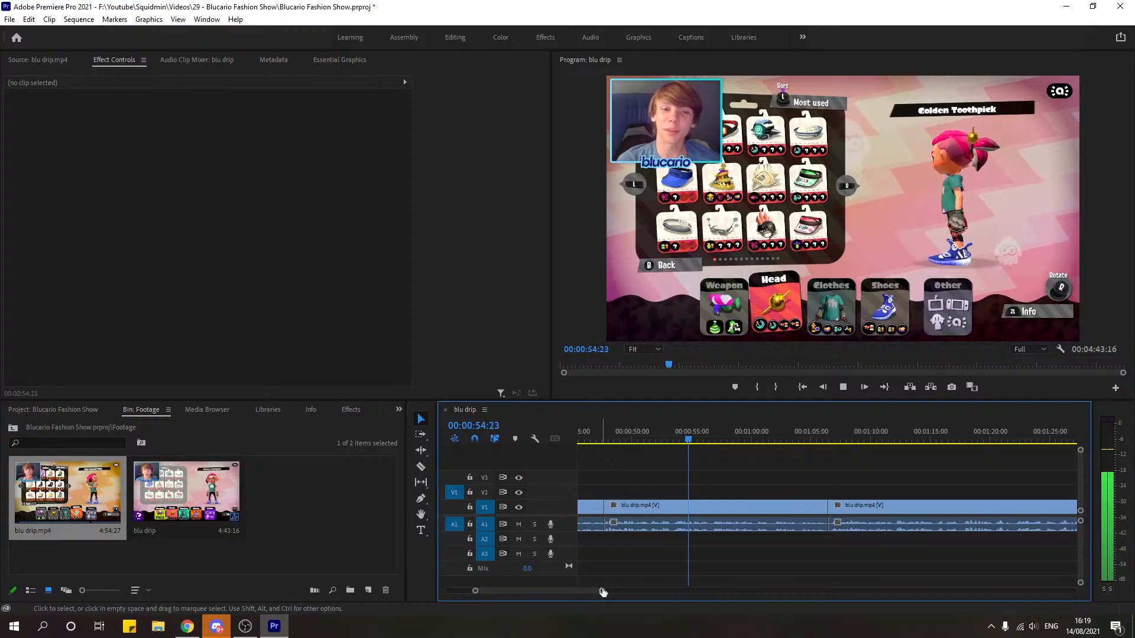
{"action": "left_click_drag", "start_coordinate": [601, 591], "coordinate": [556, 590]}
{"action": "key", "text": "space"}
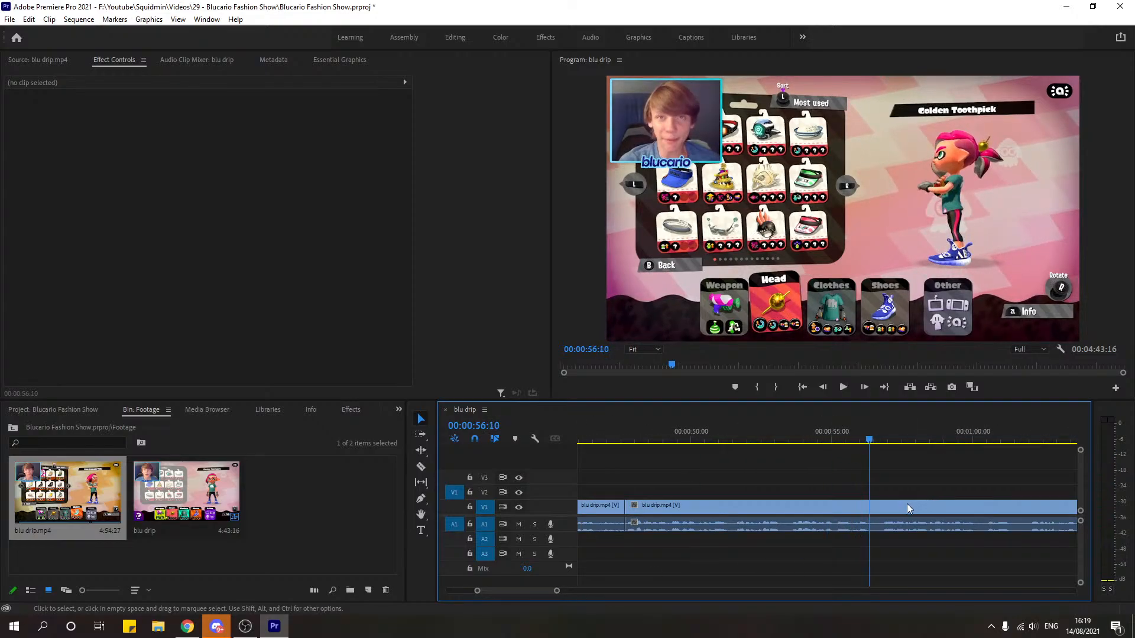
{"action": "key", "text": "c"}
{"action": "left_click", "coordinate": [869, 505]}
{"action": "left_click", "coordinate": [791, 438]}
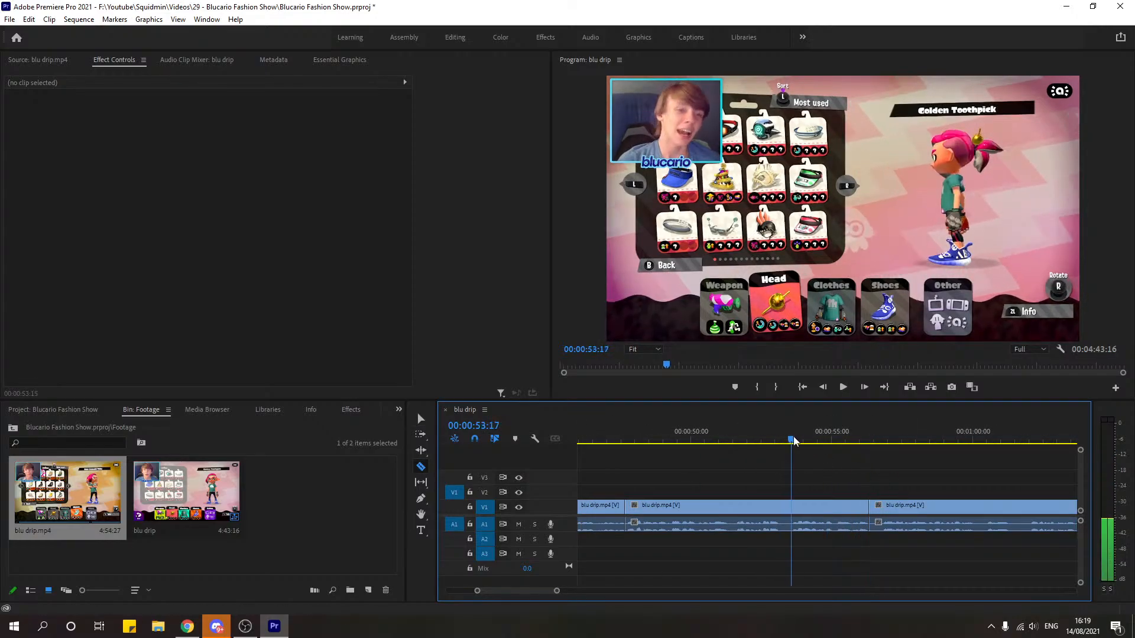
{"action": "left_click", "coordinate": [795, 514]}
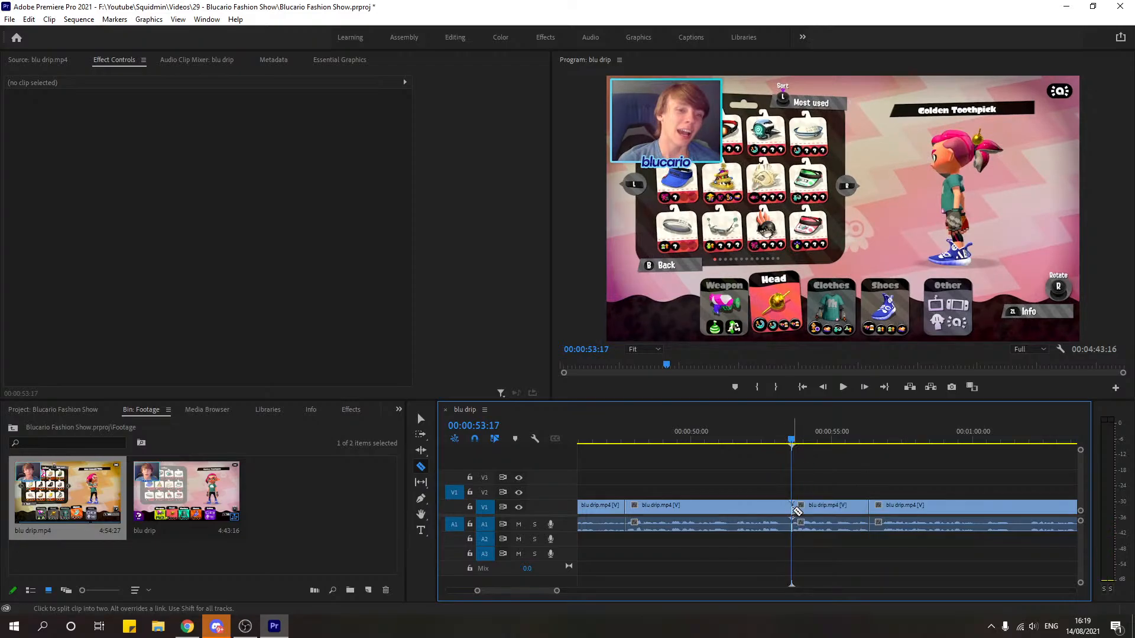
Step: Copy the Motion settings of the earlier zoomed clip onto the segment between 00:00:53:17 and 00:00:56:10
{"action": "key", "text": "v"}
{"action": "left_click", "coordinate": [603, 512]}
{"action": "left_click", "coordinate": [95, 108]}
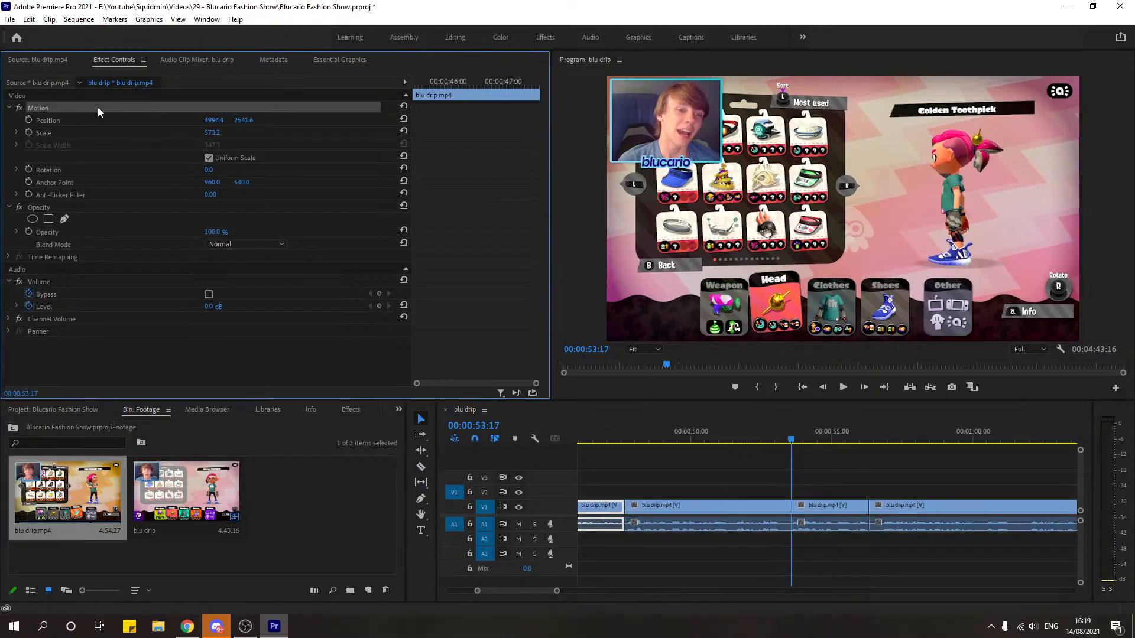
{"action": "key", "text": "ctrl+c"}
{"action": "left_click", "coordinate": [817, 504]}
{"action": "key", "text": "ctrl+v"}
Step: Preview the zoomed segment, split the following clip at 00:00:56:23, and ripple delete the short piece after the zoom
{"action": "key", "text": "space"}
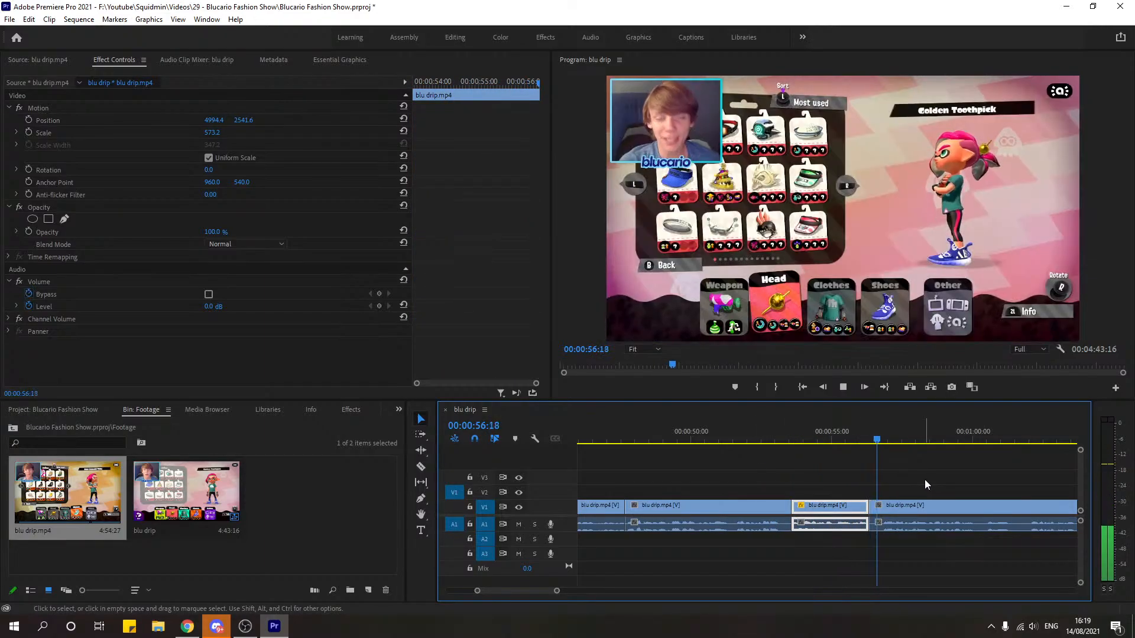
{"action": "key", "text": "space"}
{"action": "left_click_drag", "start_coordinate": [855, 426], "coordinate": [882, 439]}
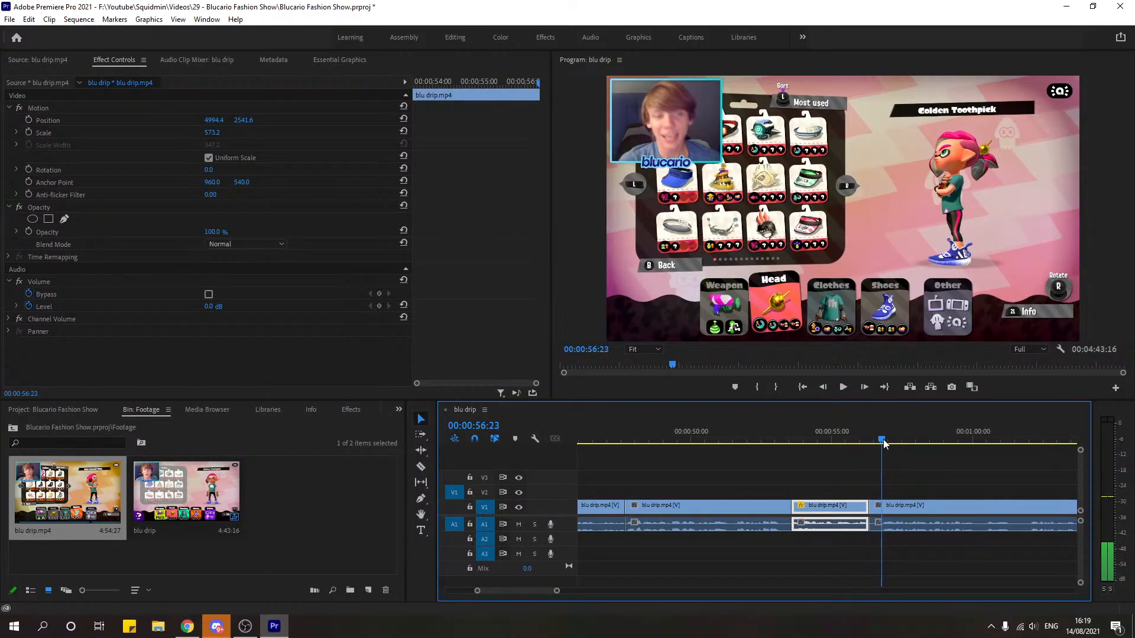
{"action": "key", "text": "ctrl+k"}
{"action": "left_click", "coordinate": [877, 508]}
{"action": "key", "text": "Delete"}
{"action": "right_click", "coordinate": [877, 508]}
{"action": "left_click", "coordinate": [904, 515]}
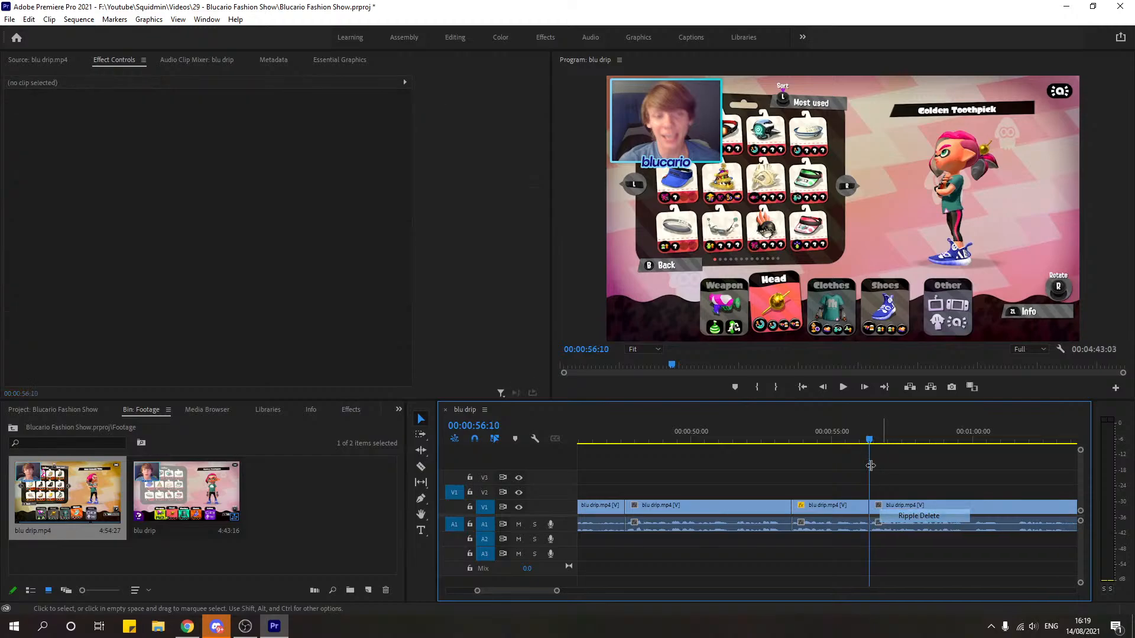
Step: Play through the commentary after the second zoom and split the clip at 00:00:59:20
{"action": "left_click", "coordinate": [837, 436]}
{"action": "key", "text": "space"}
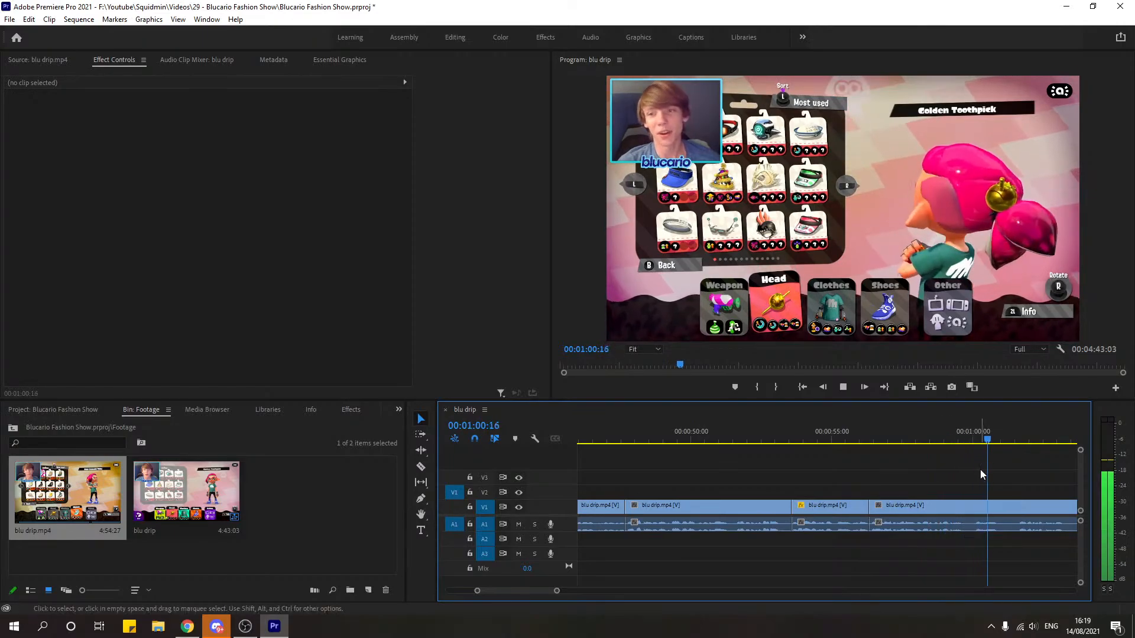
{"action": "key", "text": "space"}
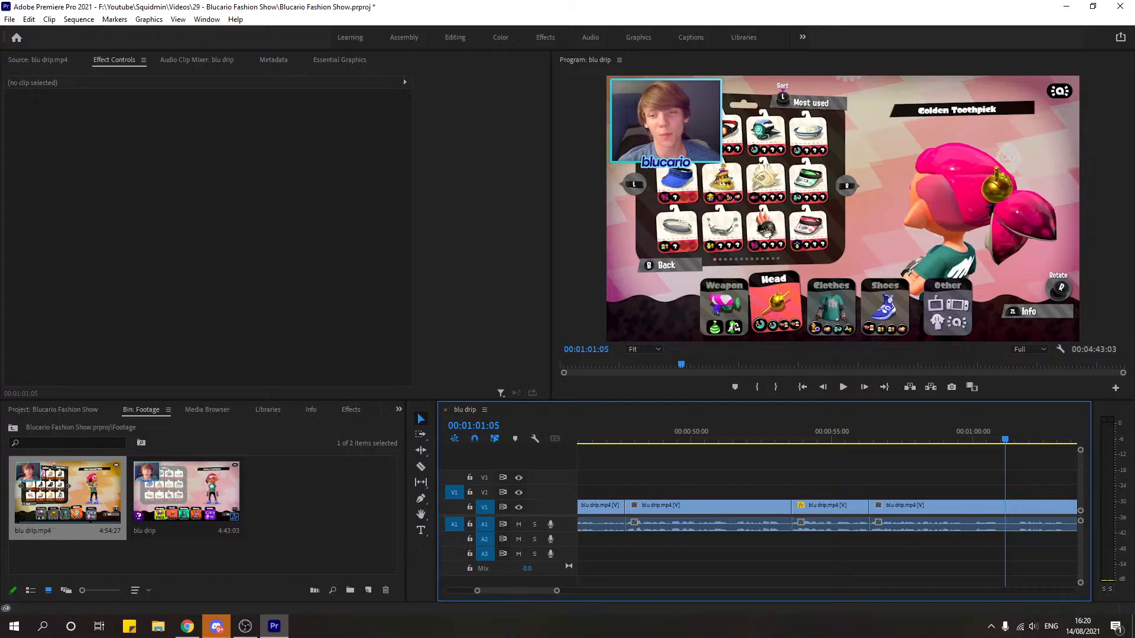
{"action": "left_click", "coordinate": [871, 440]}
{"action": "key", "text": "space"}
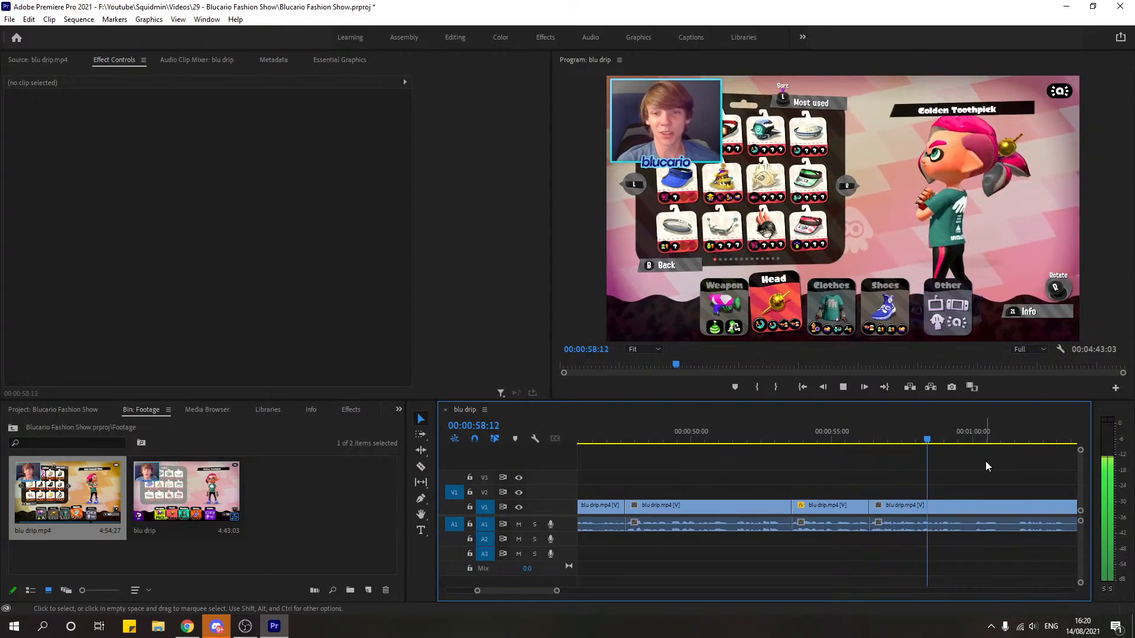
{"action": "key", "text": "space"}
{"action": "key", "text": "c"}
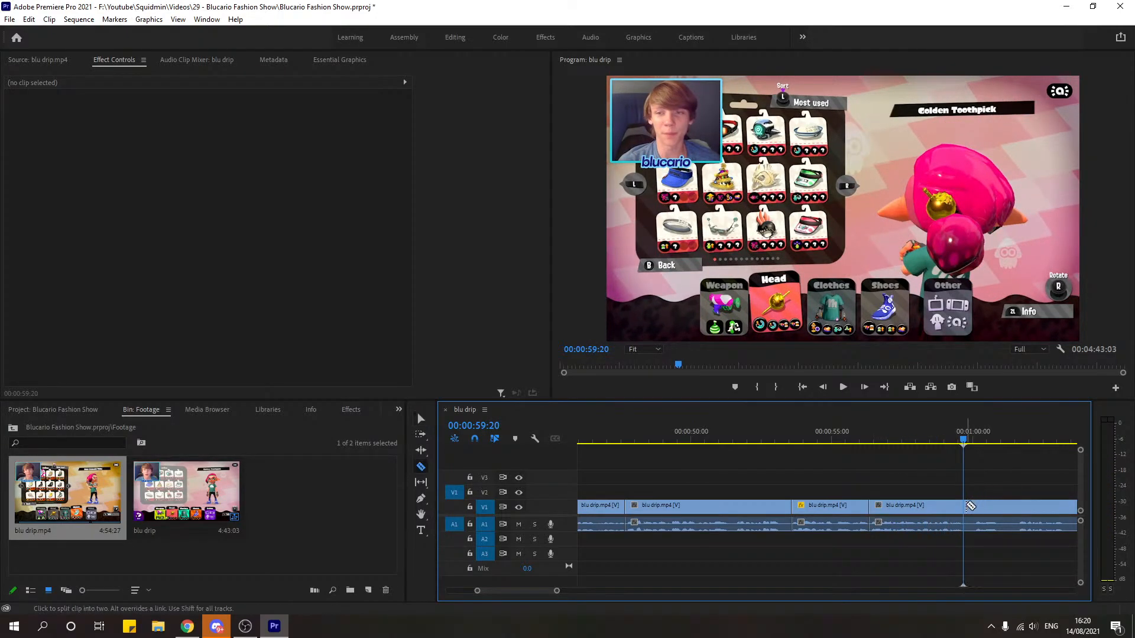
{"action": "left_click", "coordinate": [969, 506]}
{"action": "key", "text": "v"}
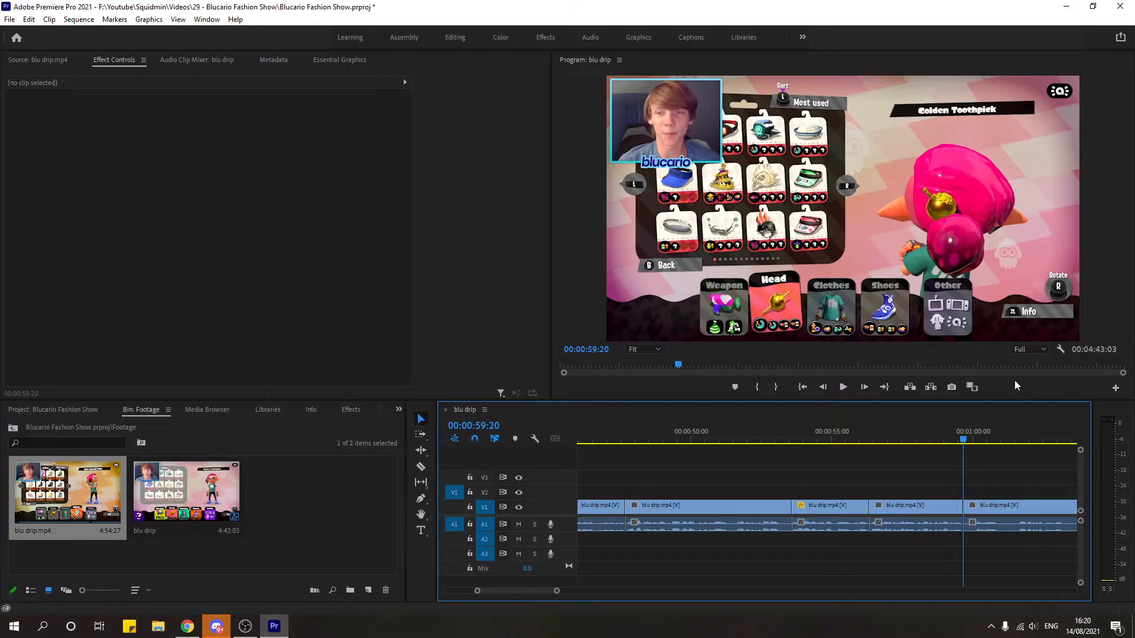
Step: Split the clip at 00:01:03:09 and 00:01:03:25, and delete the pause between the cuts, closing the gap
{"action": "key", "text": "space"}
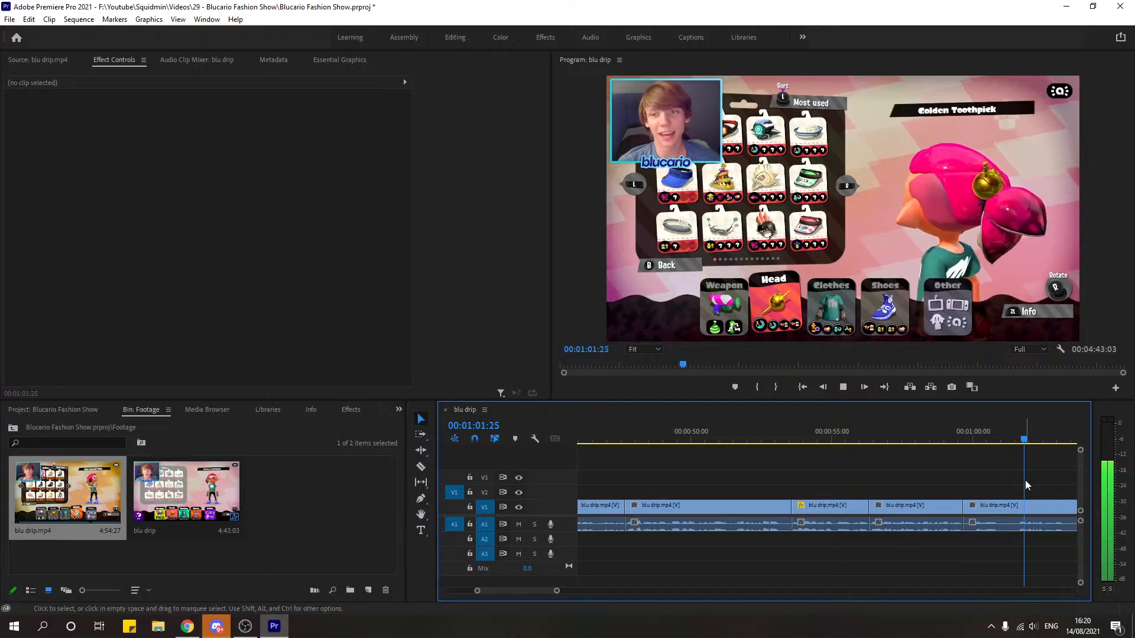
{"action": "key", "text": "space"}
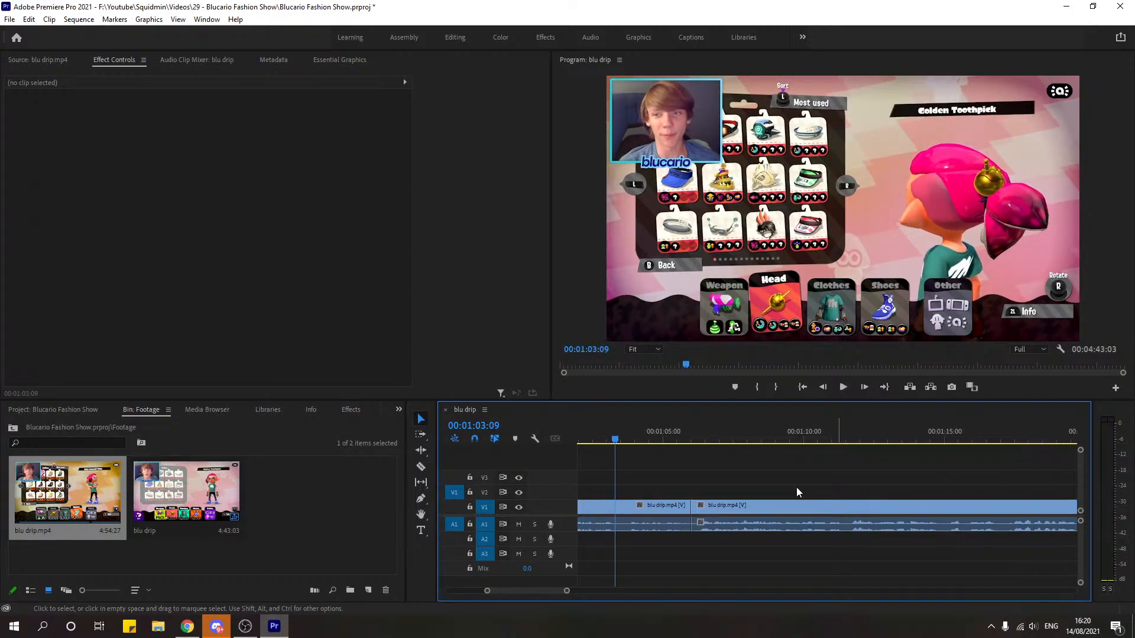
{"action": "key", "text": "c"}
{"action": "left_click", "coordinate": [631, 443]}
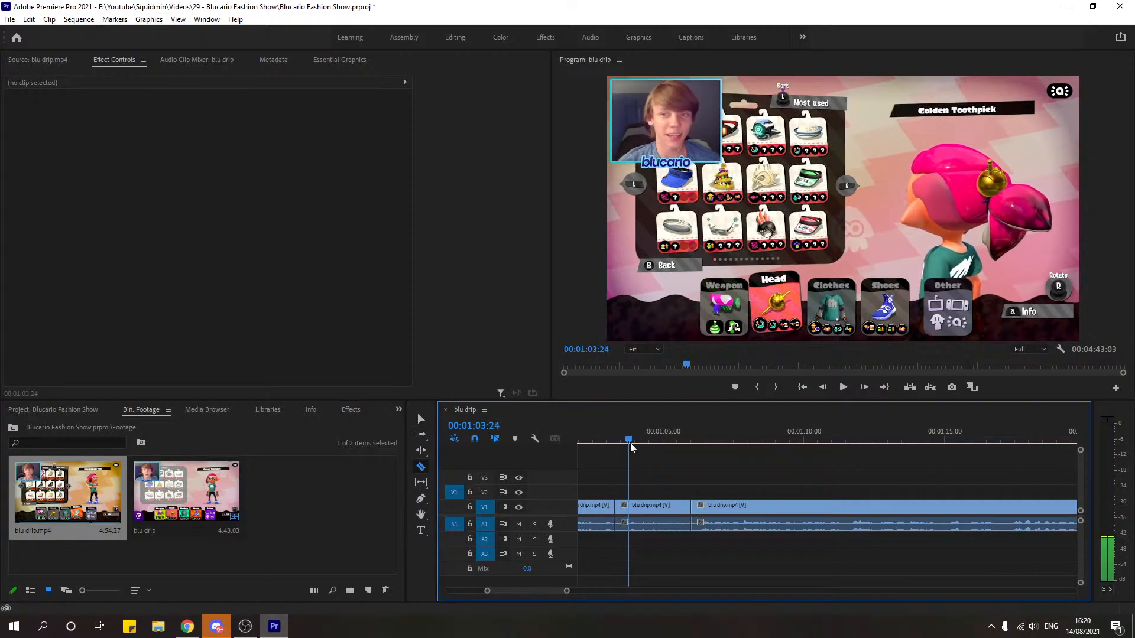
{"action": "left_click", "coordinate": [630, 506]}
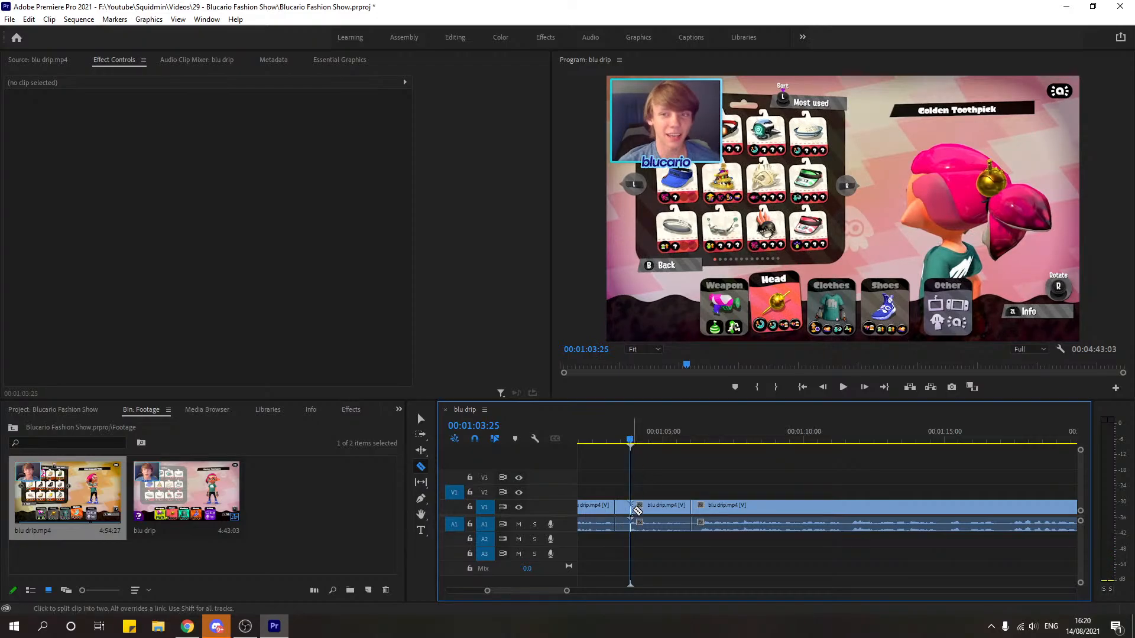
{"action": "key", "text": "v"}
{"action": "left_click", "coordinate": [622, 506]}
{"action": "key", "text": "Delete"}
{"action": "left_click", "coordinate": [622, 506]}
{"action": "key", "text": "Delete"}
Step: Play past the new cut to 00:01:05:13, and replay the sequence from about 00:00:56 to 00:00:58:16
{"action": "key", "text": "space"}
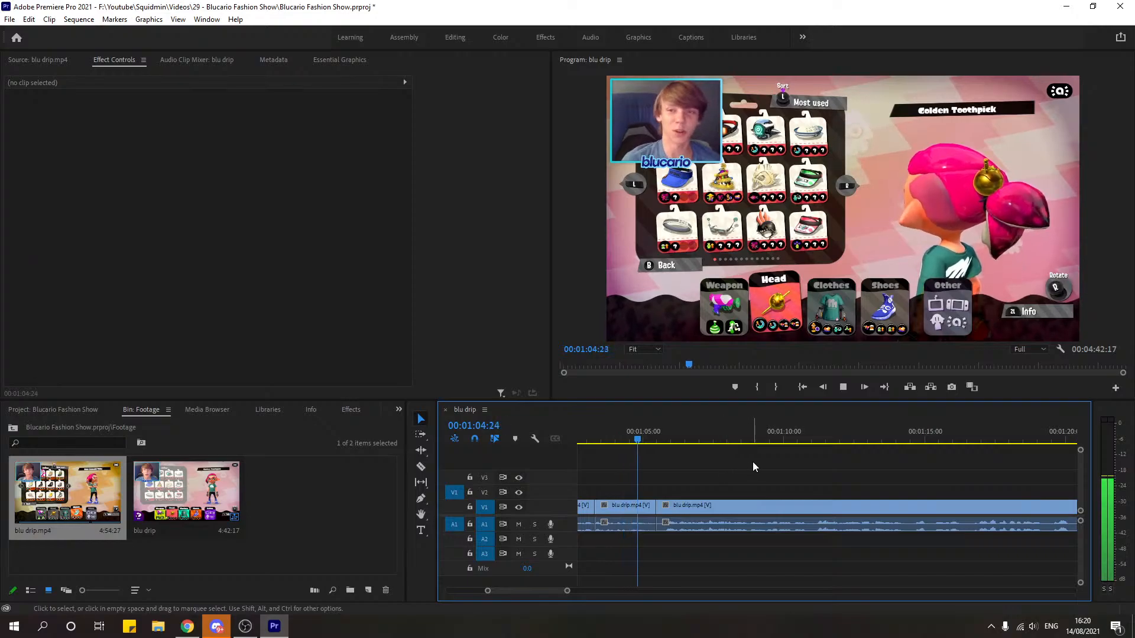
{"action": "key", "text": "space"}
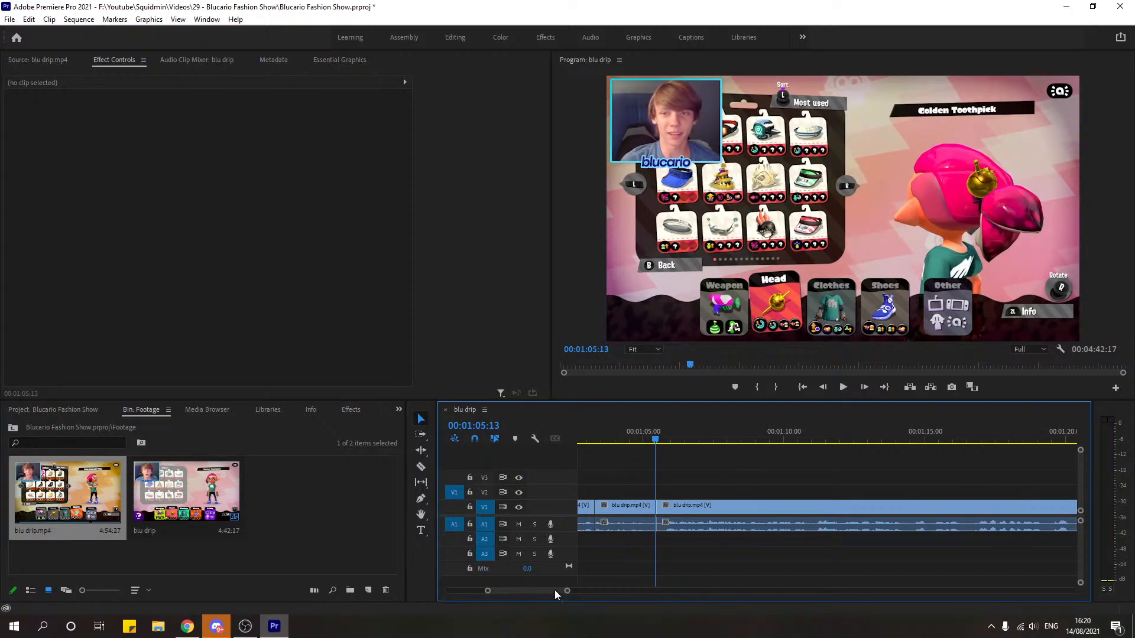
{"action": "left_click_drag", "start_coordinate": [554, 590], "coordinate": [548, 590]}
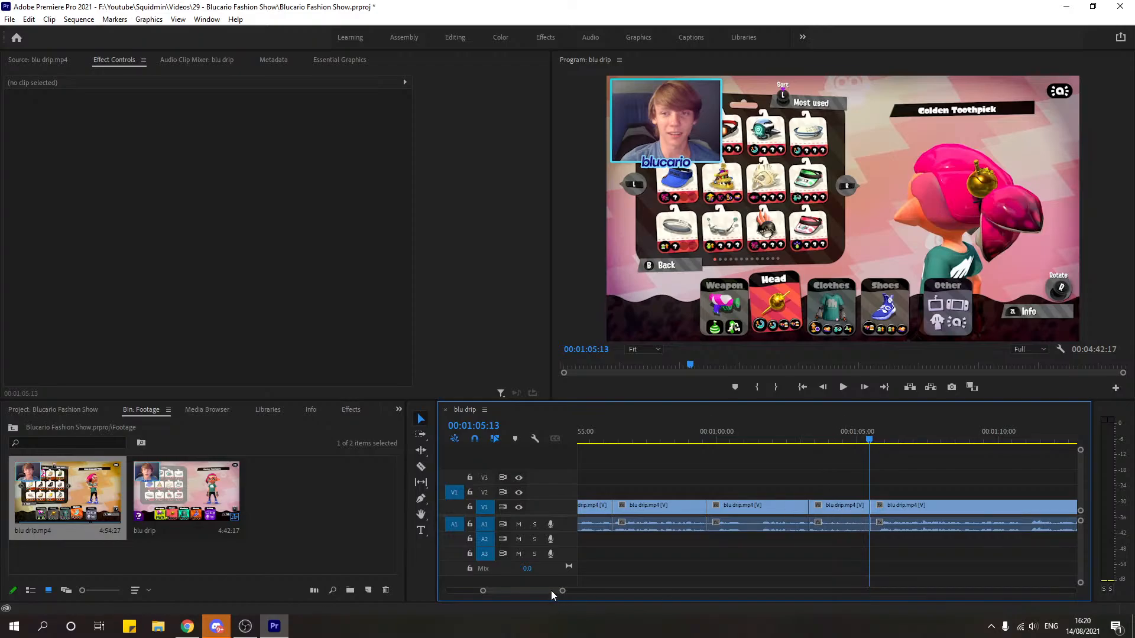
{"action": "left_click", "coordinate": [598, 435]}
{"action": "key", "text": "space"}
{"action": "scroll", "coordinate": [748, 464], "scroll_direction": "up", "scroll_amount": 3}
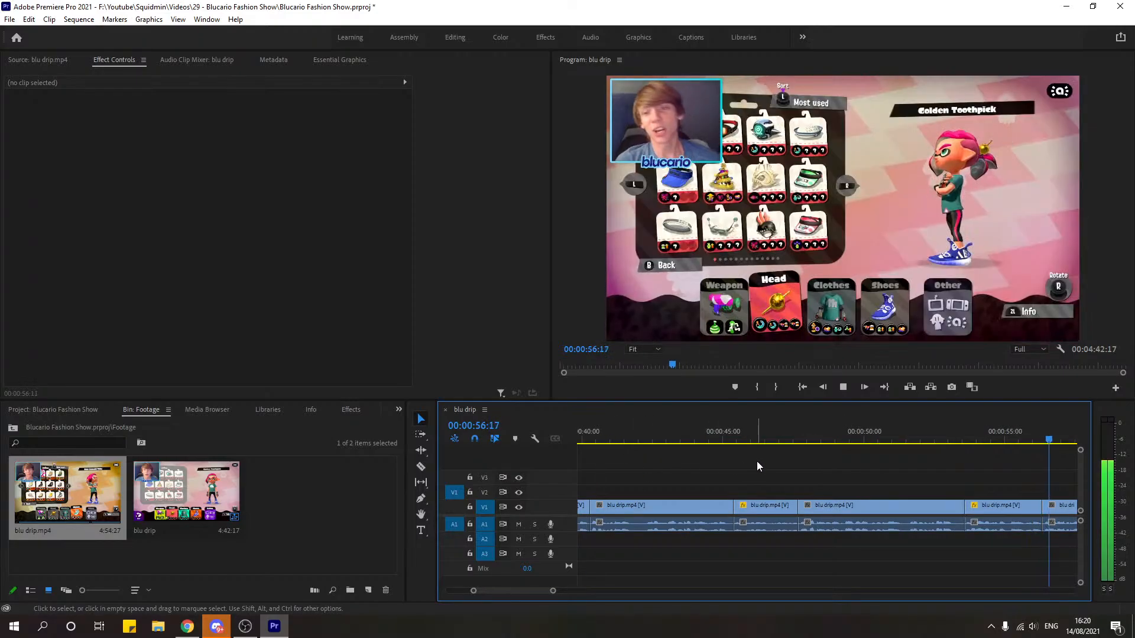
{"action": "key", "text": "space"}
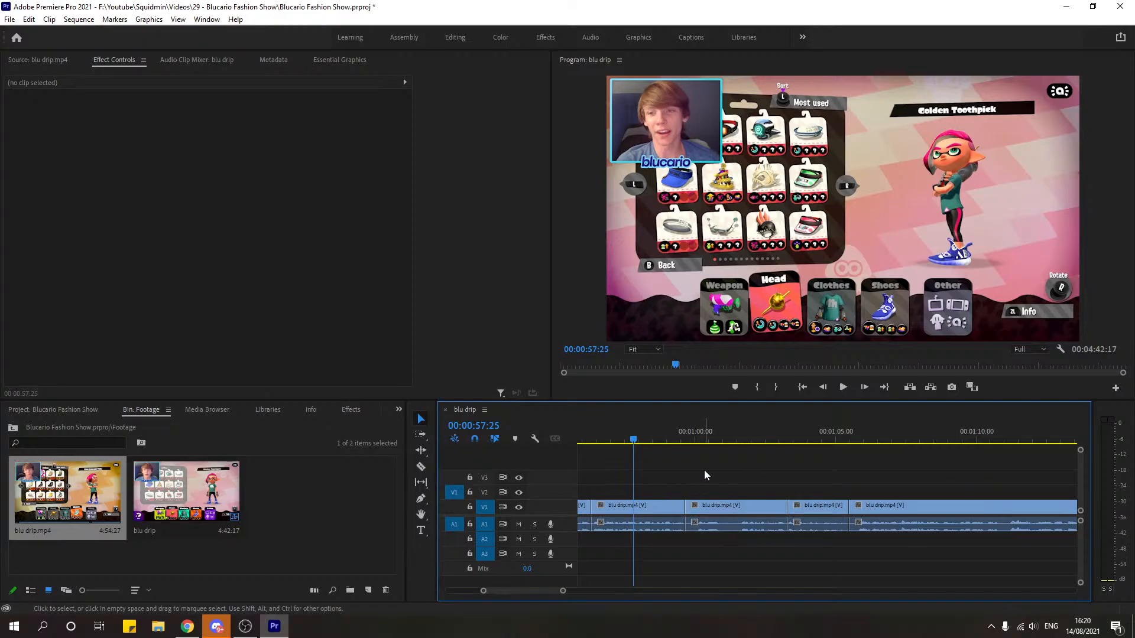
{"action": "key", "text": "space"}
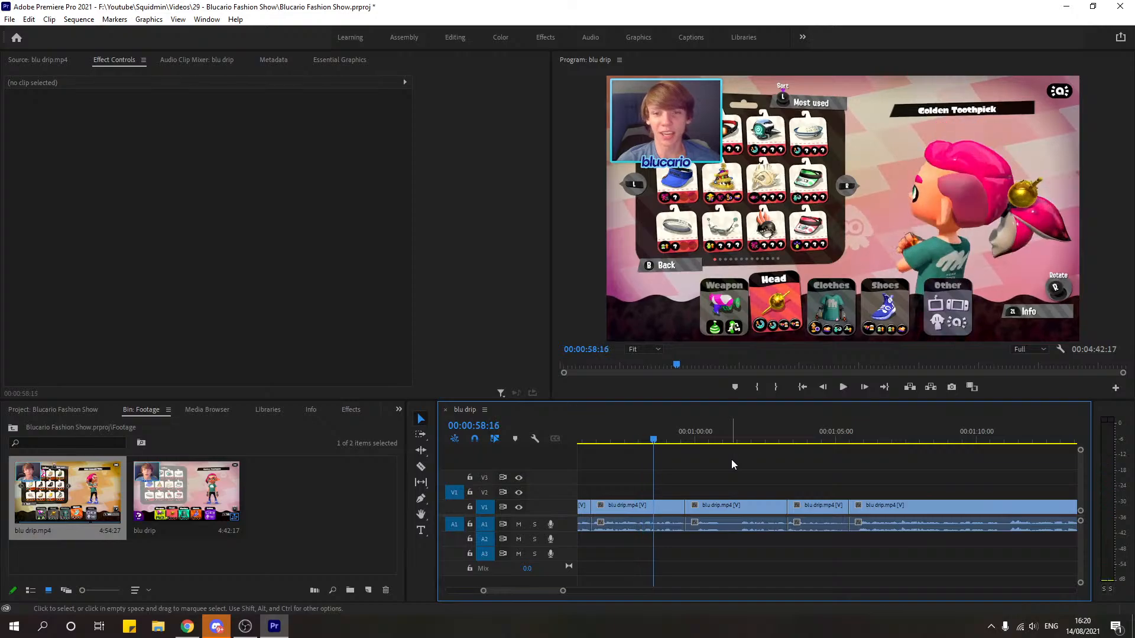
Step: Play the commentary from 00:01:03:08 to 00:01:05:14
{"action": "left_click", "coordinate": [787, 434]}
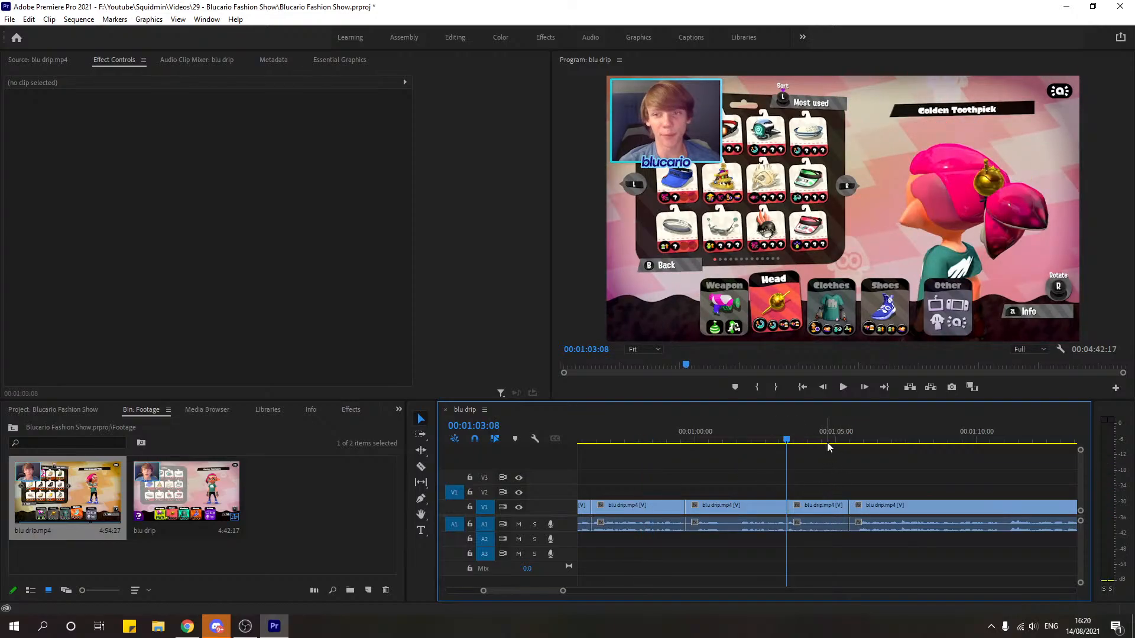
{"action": "key", "text": "space"}
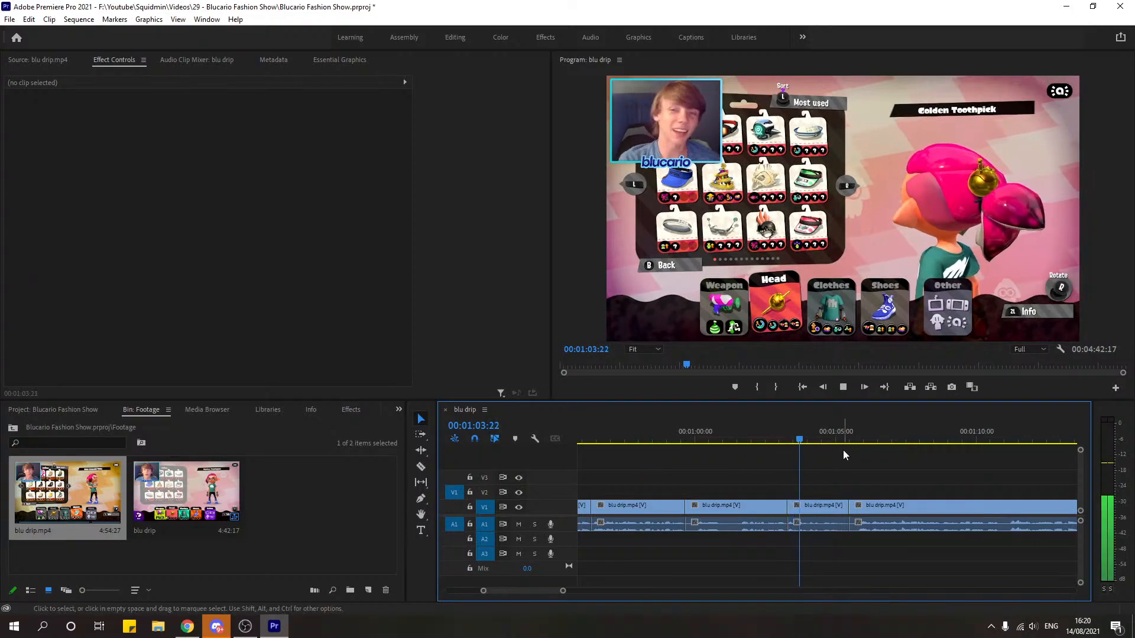
{"action": "key", "text": "space"}
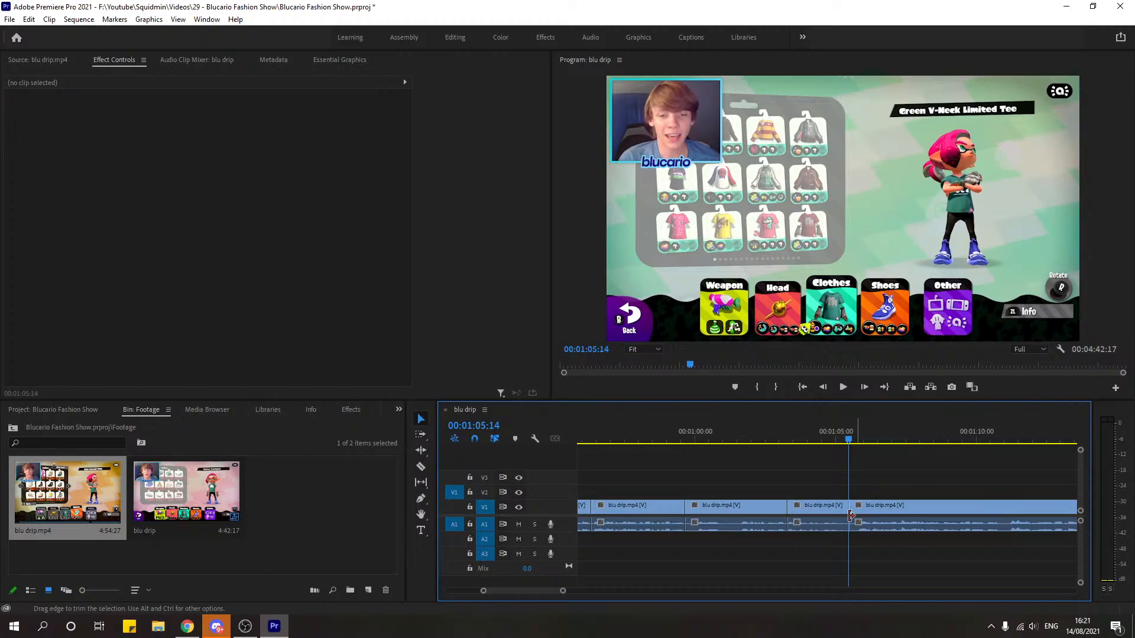
Step: Split the clip at 00:01:00:02 and remove the short piece before the cut, closing the gap
{"action": "left_click", "coordinate": [690, 440]}
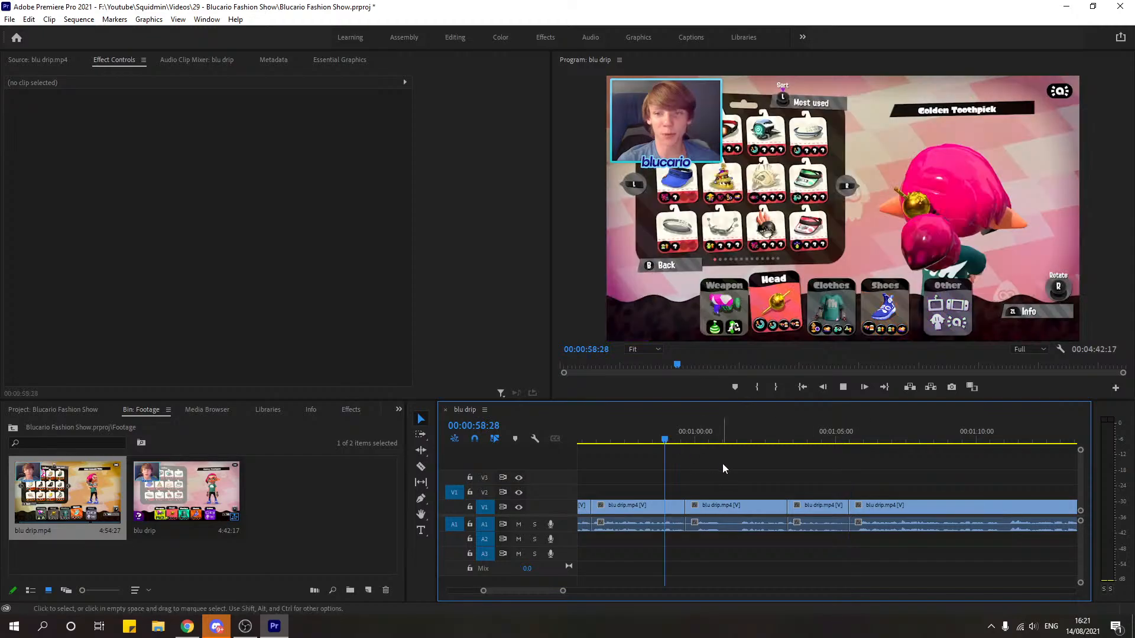
{"action": "key", "text": "space"}
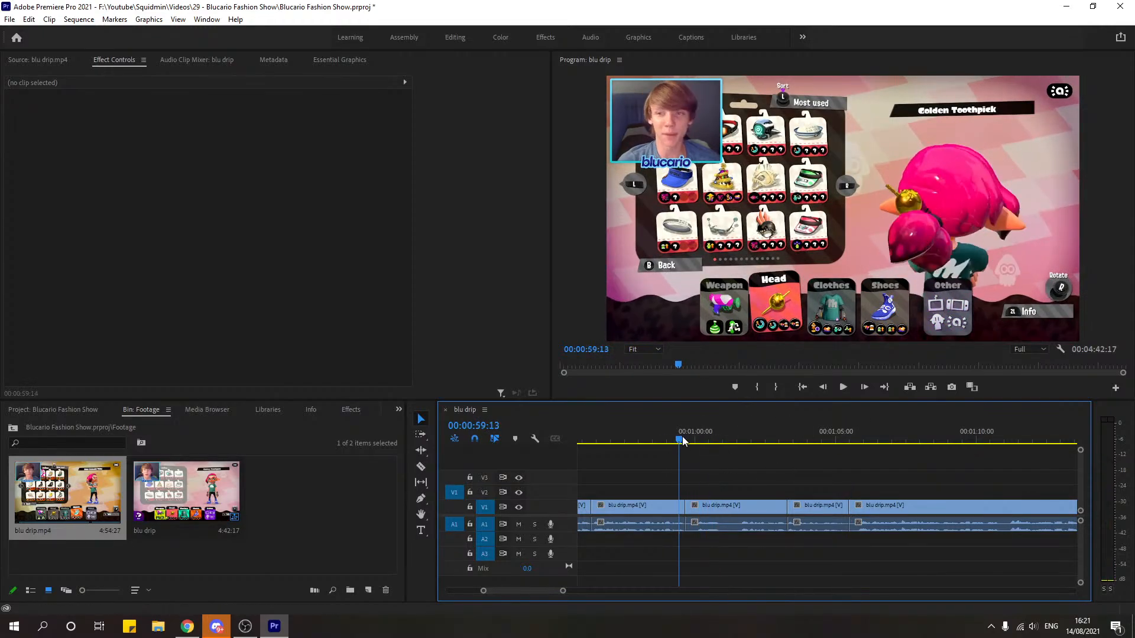
{"action": "left_click", "coordinate": [696, 441]}
{"action": "key", "text": "c"}
{"action": "left_click", "coordinate": [697, 506]}
{"action": "key", "text": "v"}
{"action": "left_click", "coordinate": [693, 506]}
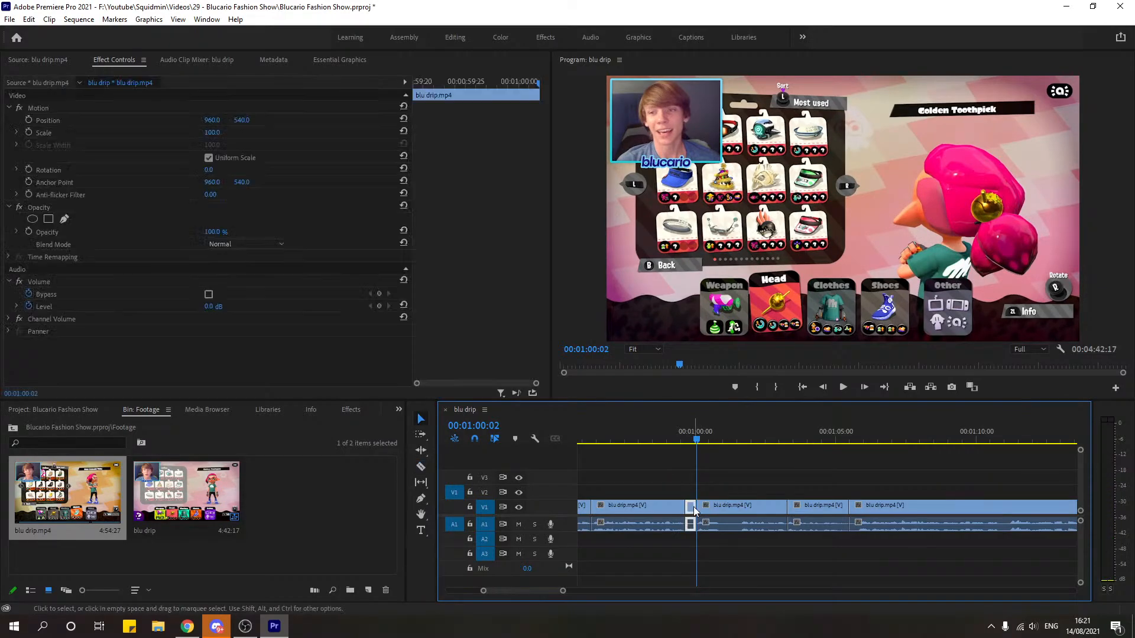
{"action": "key", "text": "Delete"}
{"action": "left_click", "coordinate": [693, 506]}
{"action": "key", "text": "Delete"}
Step: Split the clip at 00:01:00:14 and 00:01:01:06, and delete the pause between the cuts, closing the gap
{"action": "key", "text": "space"}
{"action": "key", "text": "space"}
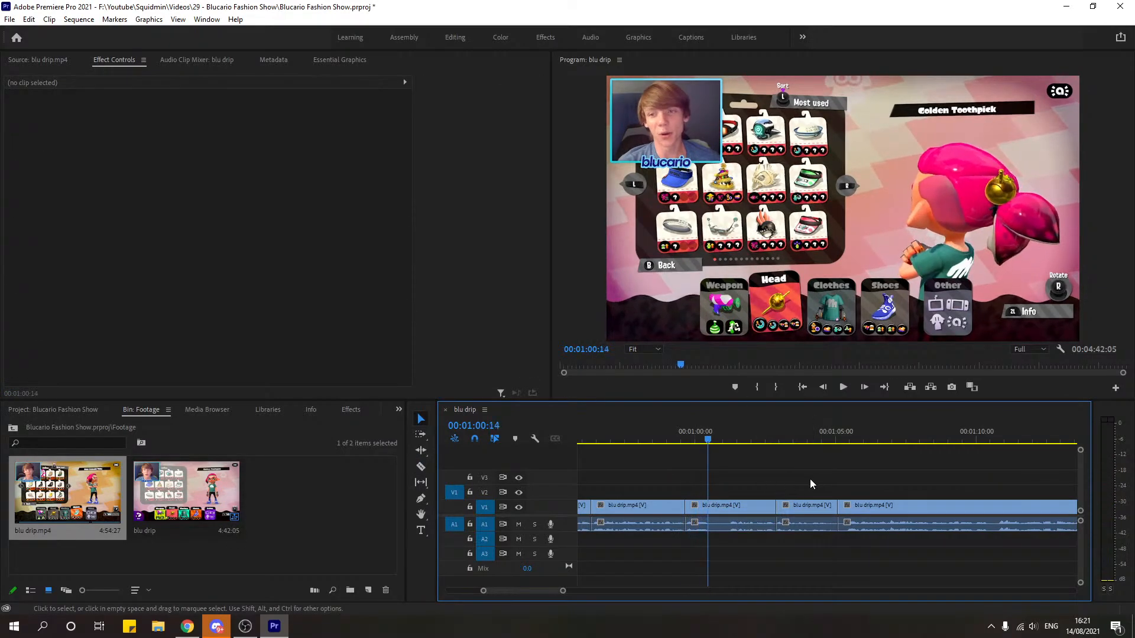
{"action": "key", "text": "c"}
{"action": "left_click", "coordinate": [713, 507]}
{"action": "key", "text": "space"}
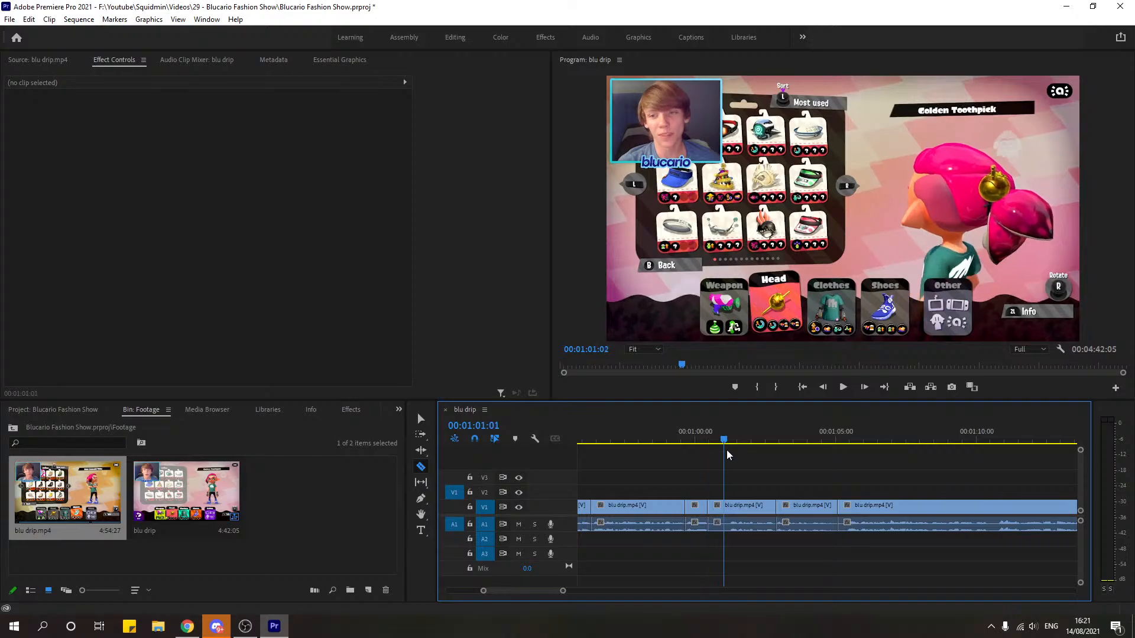
{"action": "key", "text": "space"}
{"action": "left_click", "coordinate": [729, 505]}
{"action": "key", "text": "v"}
{"action": "left_click", "coordinate": [722, 508]}
{"action": "key", "text": "Delete"}
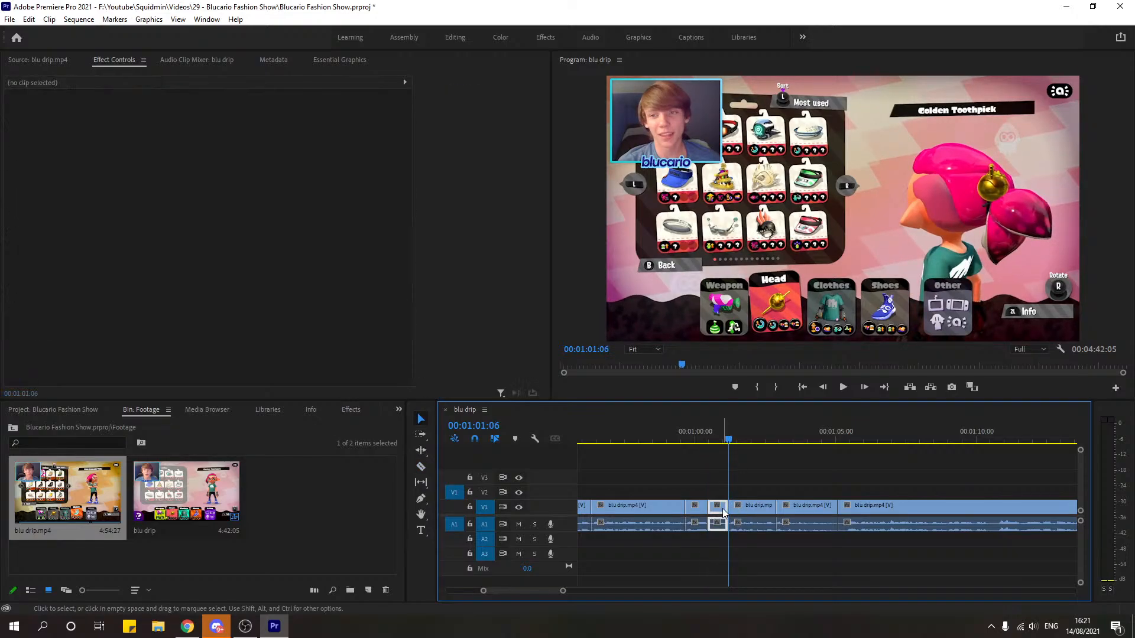
{"action": "left_click", "coordinate": [722, 508]}
{"action": "key", "text": "Delete"}
Step: Replay the tightened section from just before 00:01:00:00 and continue to 00:01:06:08
{"action": "left_click", "coordinate": [674, 432]}
{"action": "key", "text": "space"}
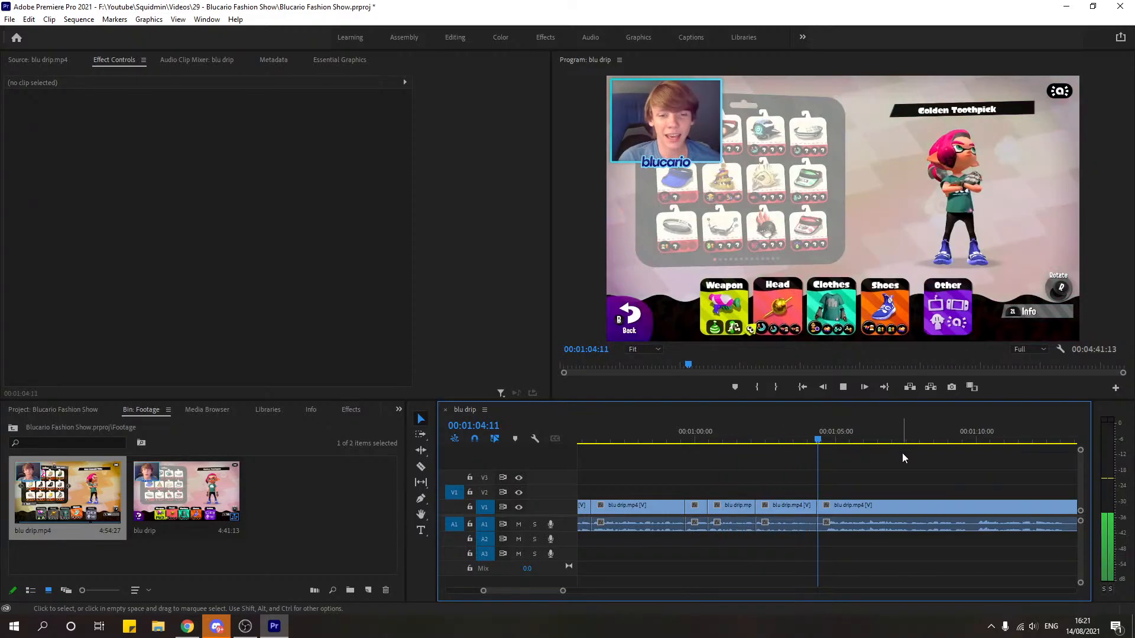
{"action": "left_click_drag", "start_coordinate": [816, 440], "coordinate": [825, 441]}
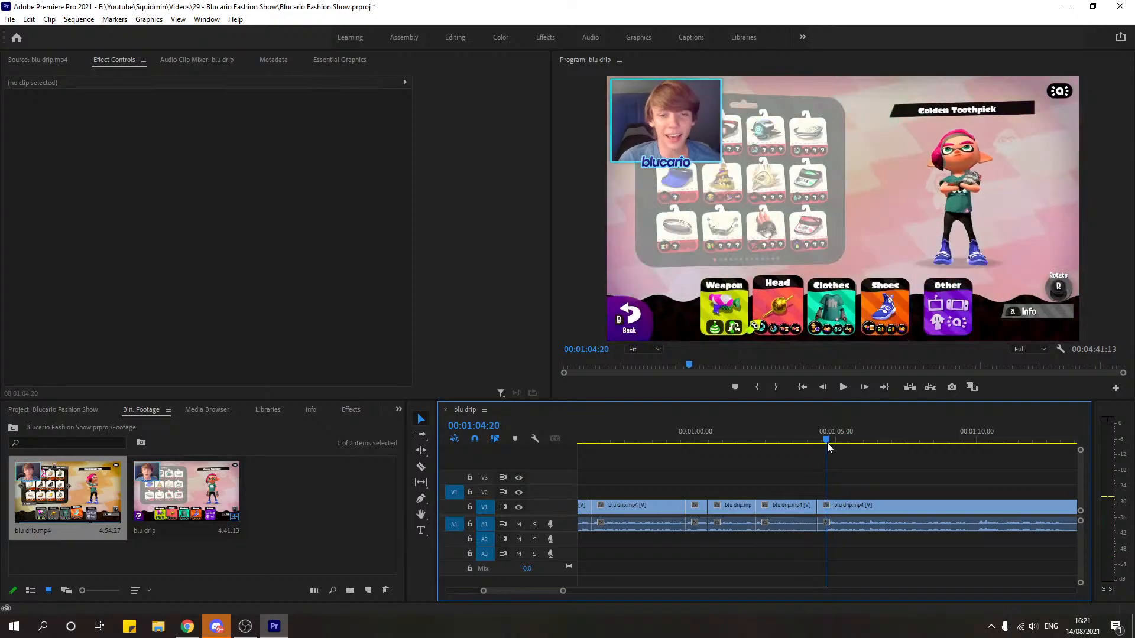
{"action": "key", "text": "space"}
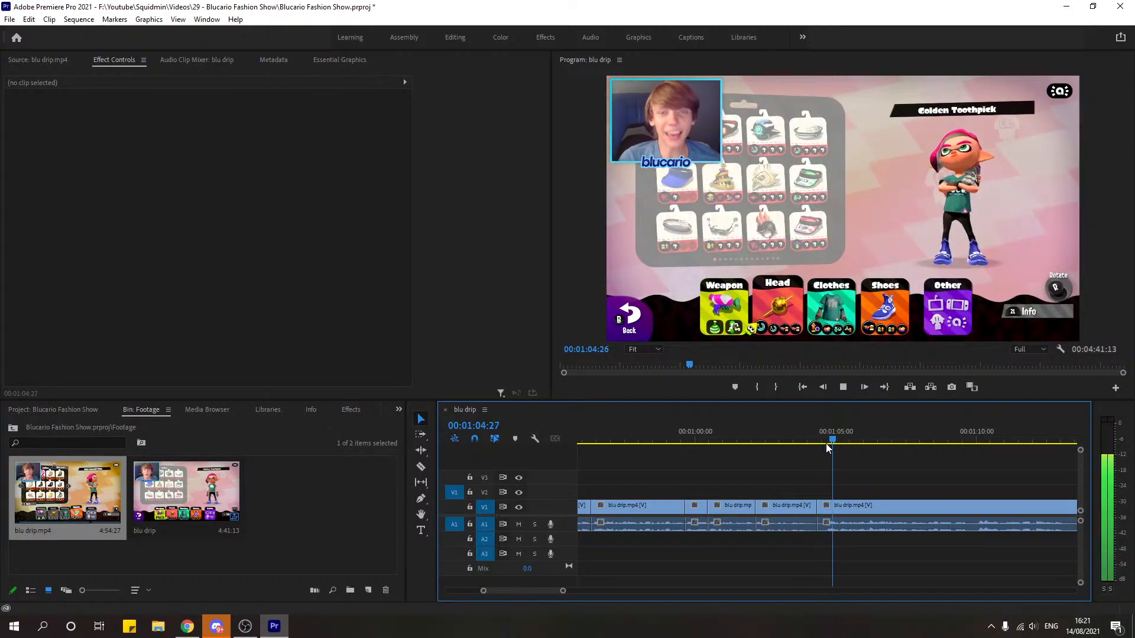
{"action": "key", "text": "space"}
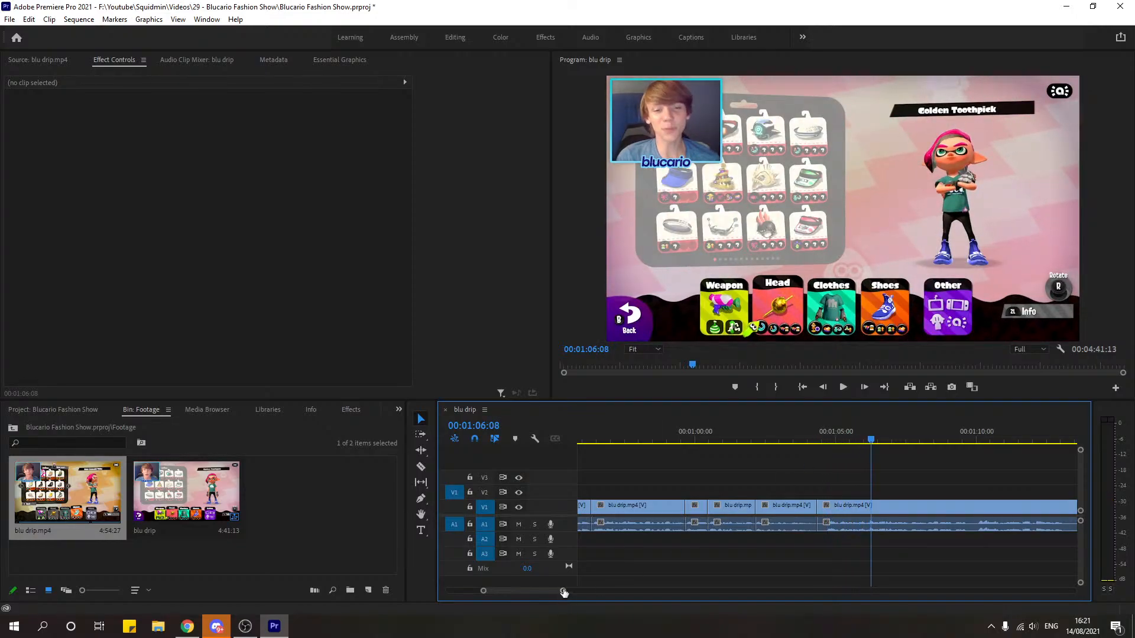
Step: Split the clip at 00:01:05:12 and ripple delete the piece between 00:01:04:10 and that cut
{"action": "left_click_drag", "start_coordinate": [563, 590], "coordinate": [541, 591]}
{"action": "left_click", "coordinate": [688, 430]}
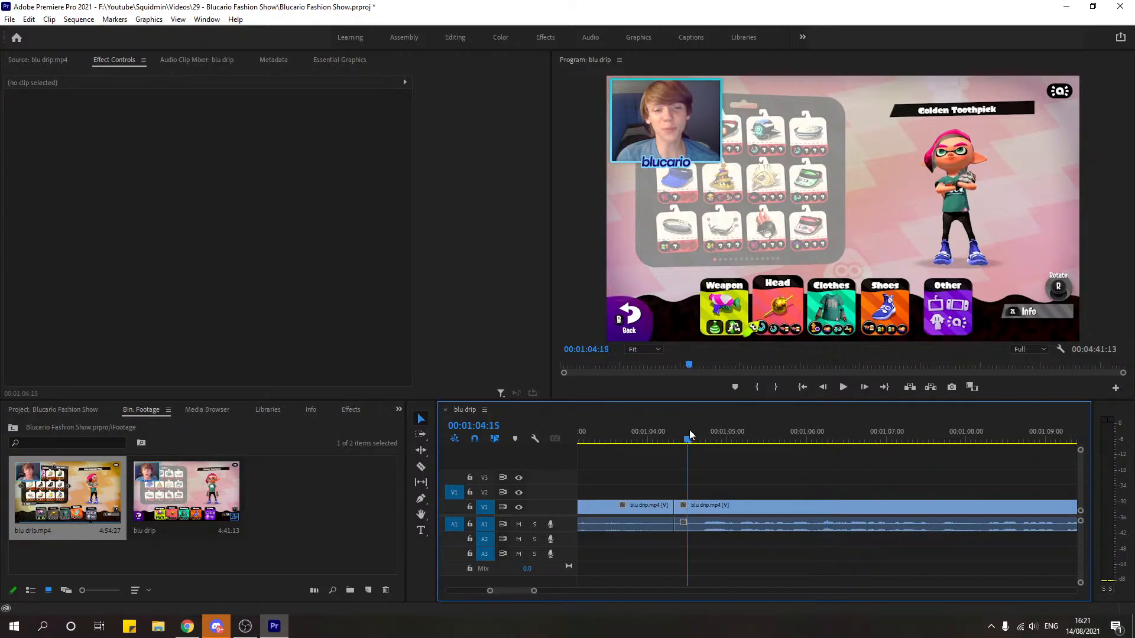
{"action": "key", "text": "space"}
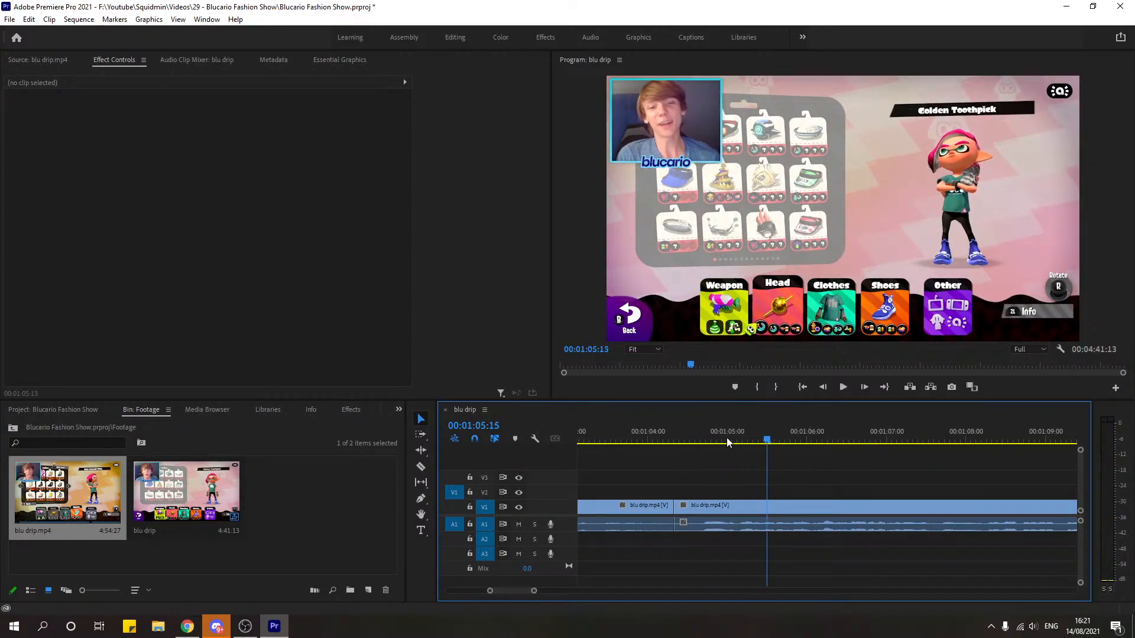
{"action": "left_click_drag", "start_coordinate": [725, 437], "coordinate": [760, 450]}
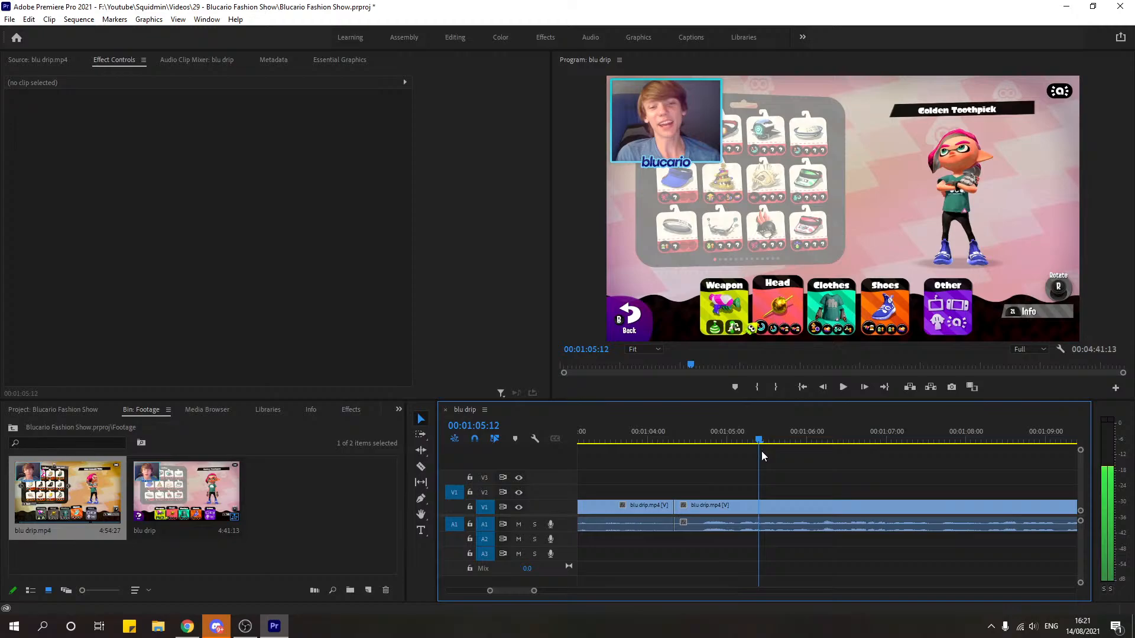
{"action": "key", "text": "c"}
{"action": "left_click", "coordinate": [760, 506]}
{"action": "key", "text": "space"}
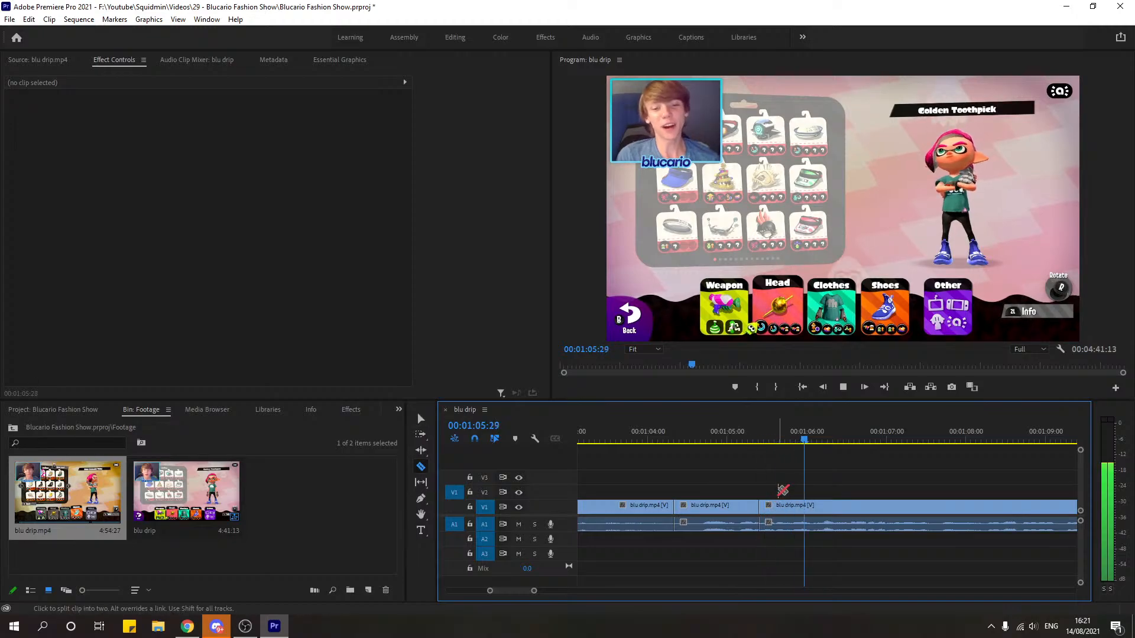
{"action": "key", "text": "space"}
{"action": "key", "text": "v"}
{"action": "left_click", "coordinate": [711, 505]}
{"action": "key", "text": "shift+Delete"}
Step: Replay across the new join at 00:01:04:10, up to 00:01:05:14
{"action": "key", "text": "Up"}
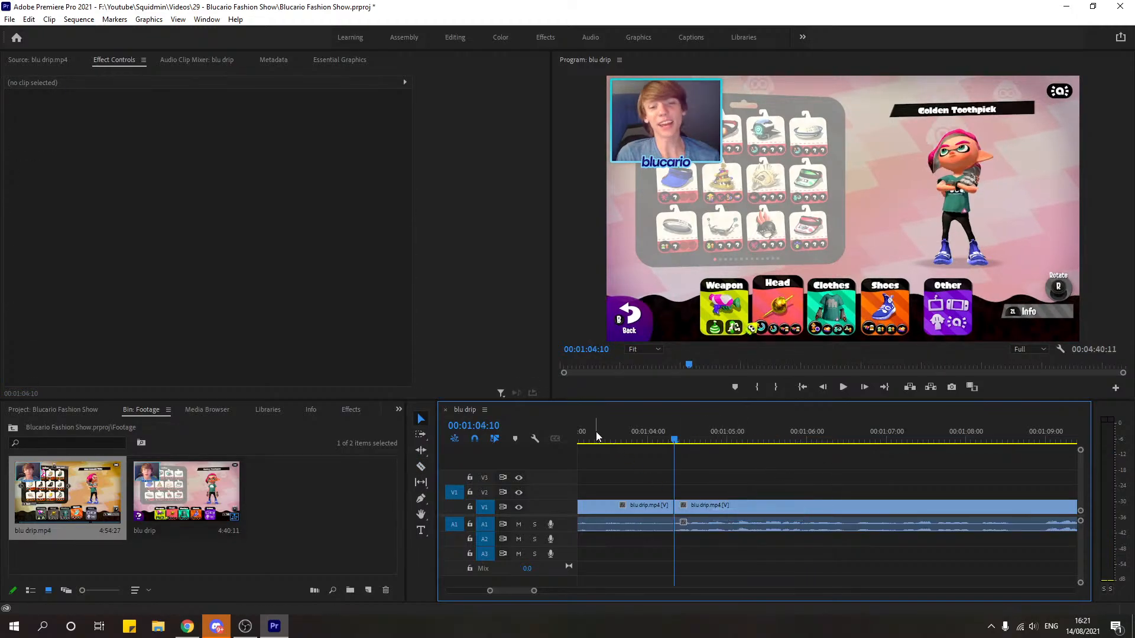
{"action": "left_click", "coordinate": [595, 432]}
{"action": "key", "text": "space"}
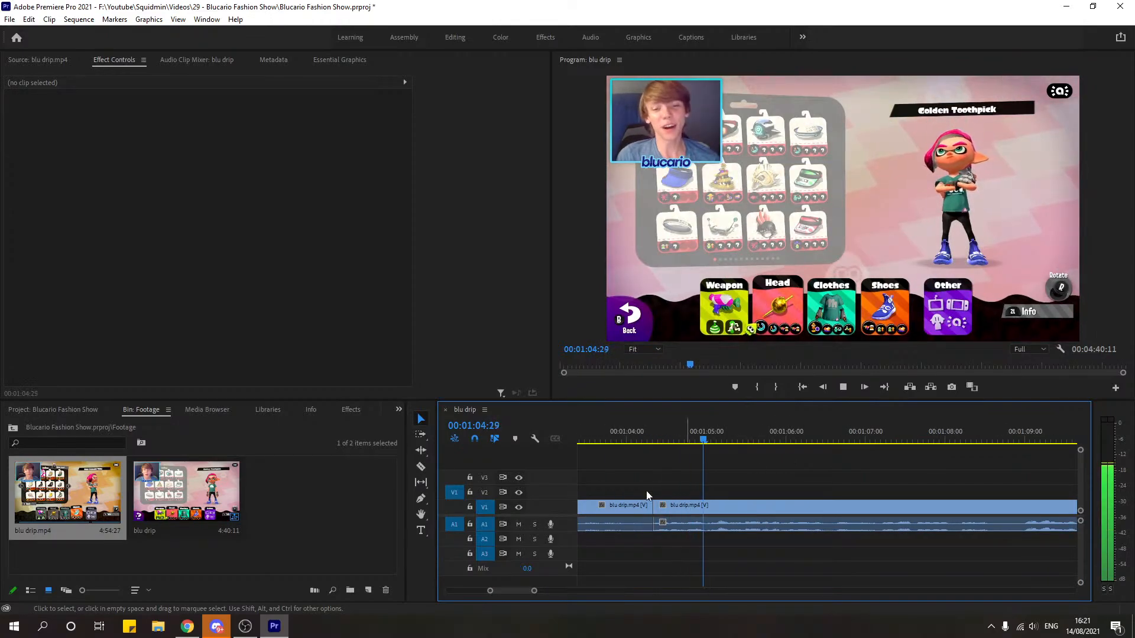
{"action": "key", "text": "space"}
Step: Apply a Constant Power crossfade to the audio cut at 00:01:04:10 and preview the transition
{"action": "left_click", "coordinate": [399, 409]}
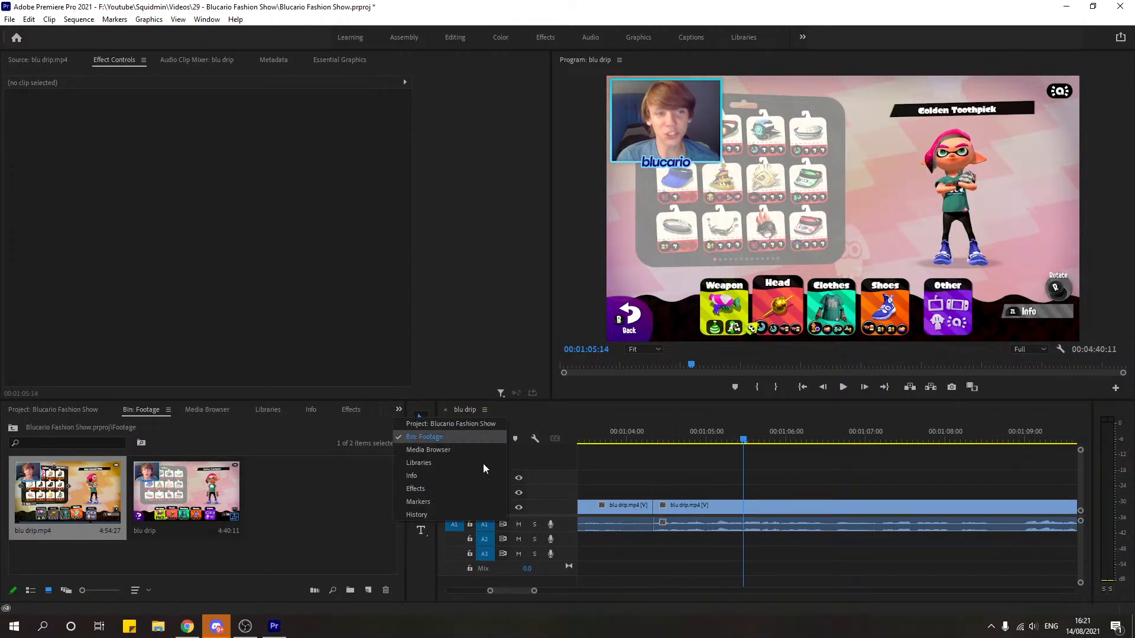
{"action": "left_click", "coordinate": [417, 489]}
{"action": "left_click", "coordinate": [9, 476]}
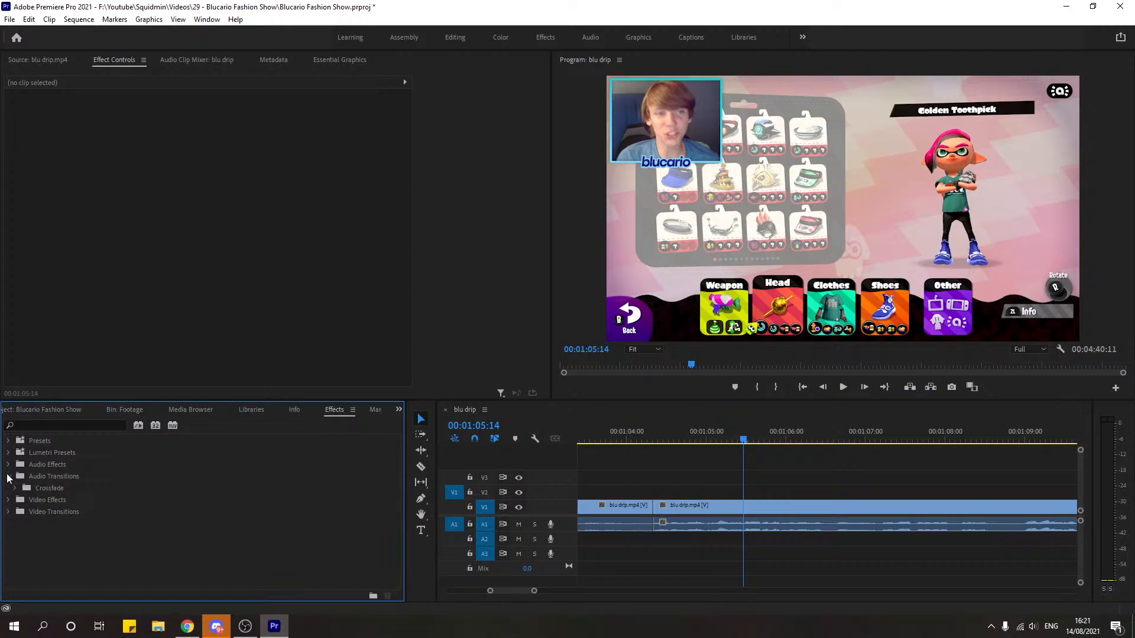
{"action": "left_click", "coordinate": [15, 489]}
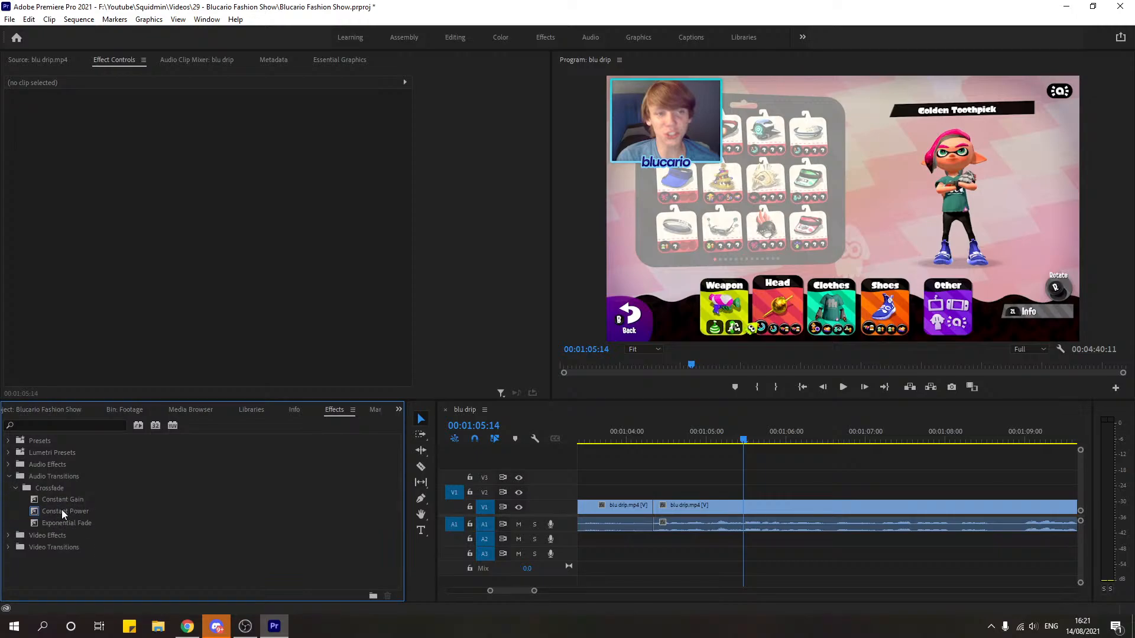
{"action": "left_click_drag", "start_coordinate": [62, 512], "coordinate": [653, 525]}
{"action": "left_click", "coordinate": [598, 438]}
{"action": "key", "text": "space"}
{"action": "scroll", "coordinate": [827, 464], "scroll_direction": "down", "scroll_amount": 1}
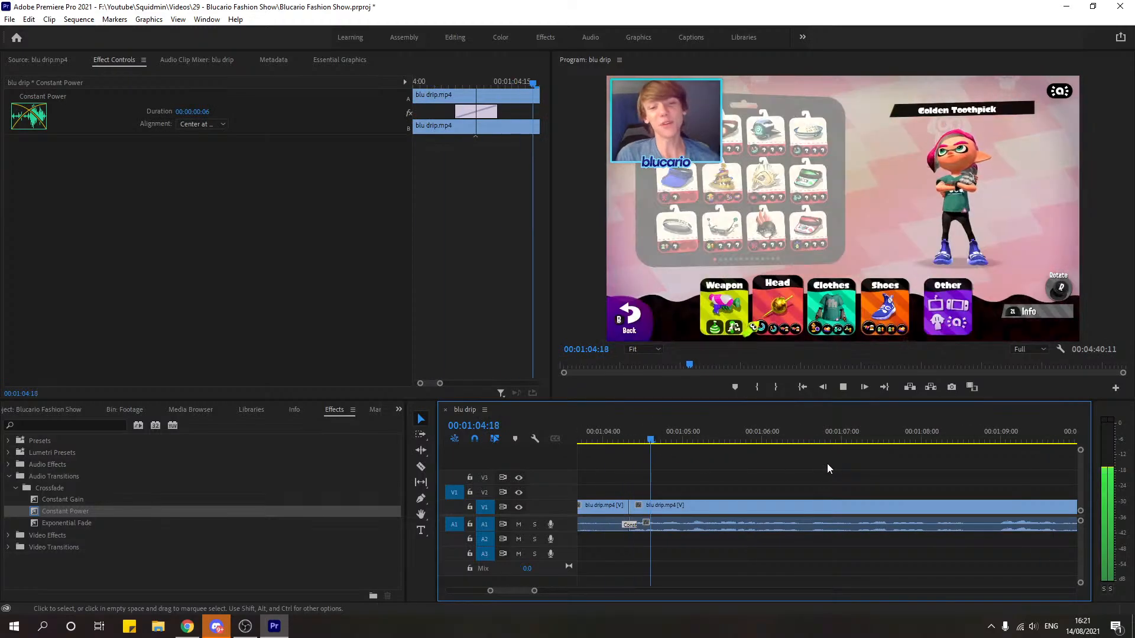
{"action": "key", "text": "space"}
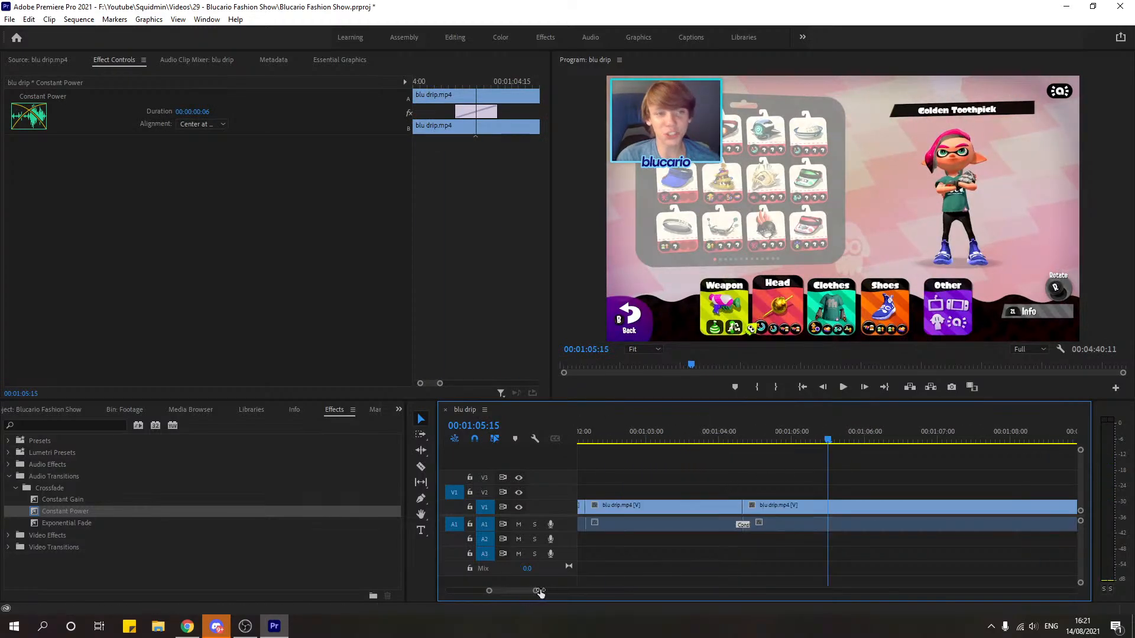
Step: Play the edited commentary from 00:01:01:22 to 00:01:05:26
{"action": "left_click_drag", "start_coordinate": [533, 591], "coordinate": [600, 590]}
{"action": "left_click", "coordinate": [791, 471]}
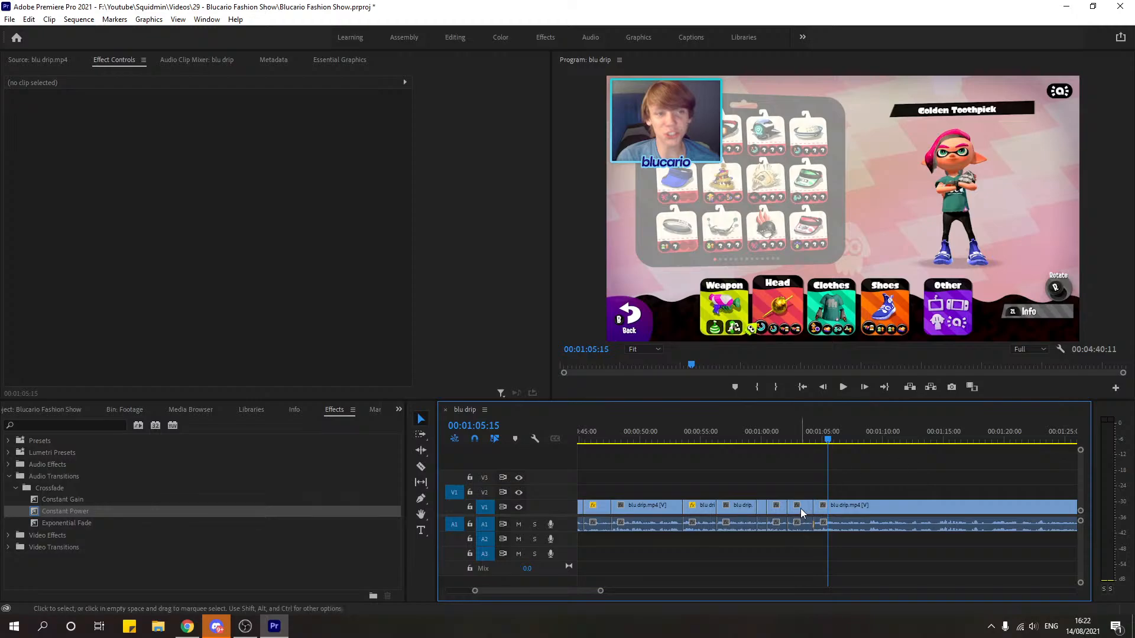
{"action": "left_click", "coordinate": [782, 441]}
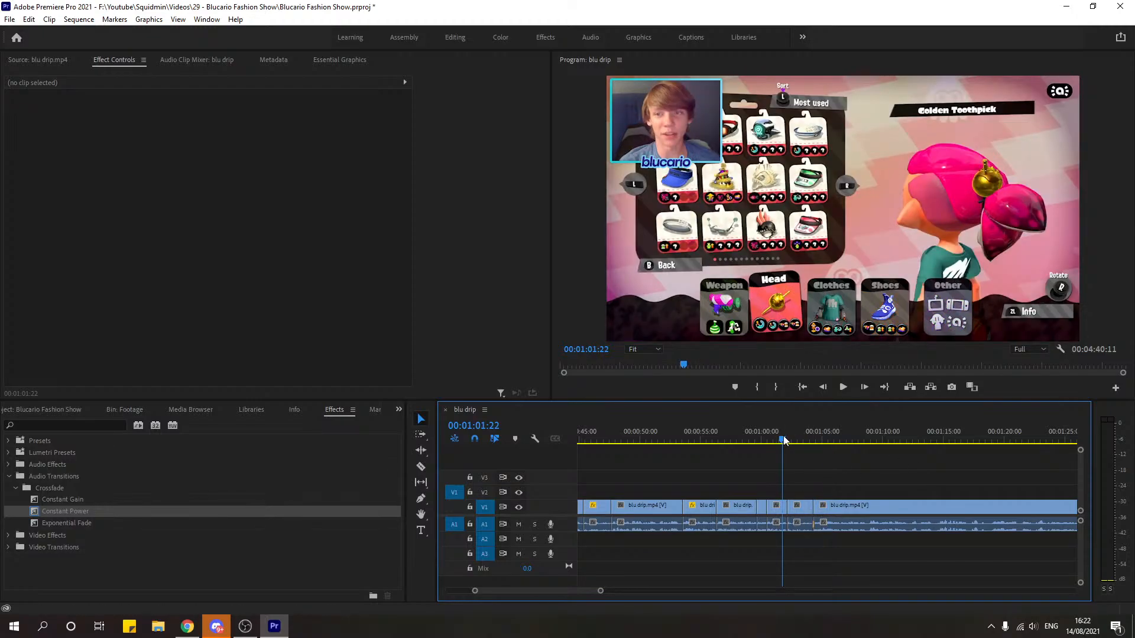
{"action": "key", "text": "space"}
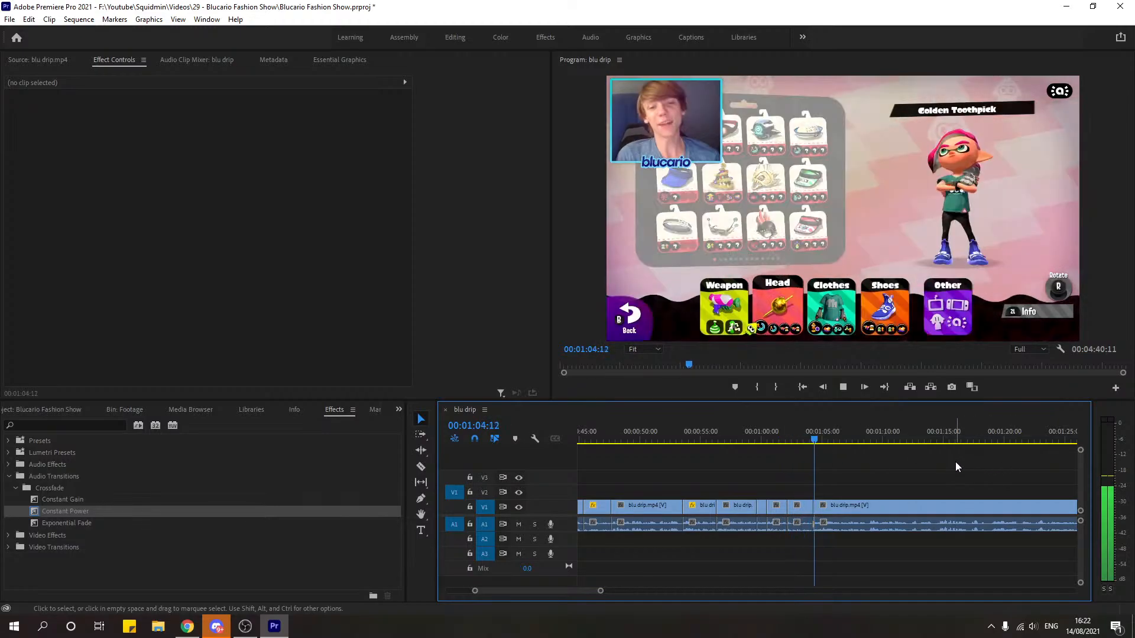
{"action": "key", "text": "space"}
{"action": "left_click", "coordinate": [802, 505]}
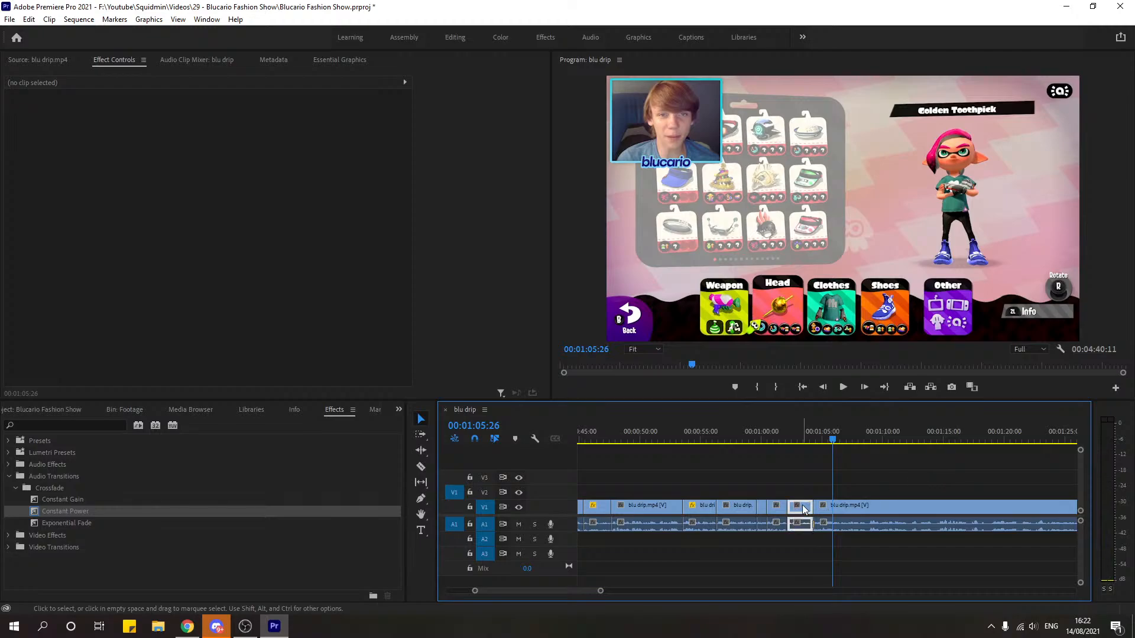
{"action": "left_click", "coordinate": [888, 483]}
Step: Play on through the clothes section and split the clip at 00:01:12:01
{"action": "key", "text": "space"}
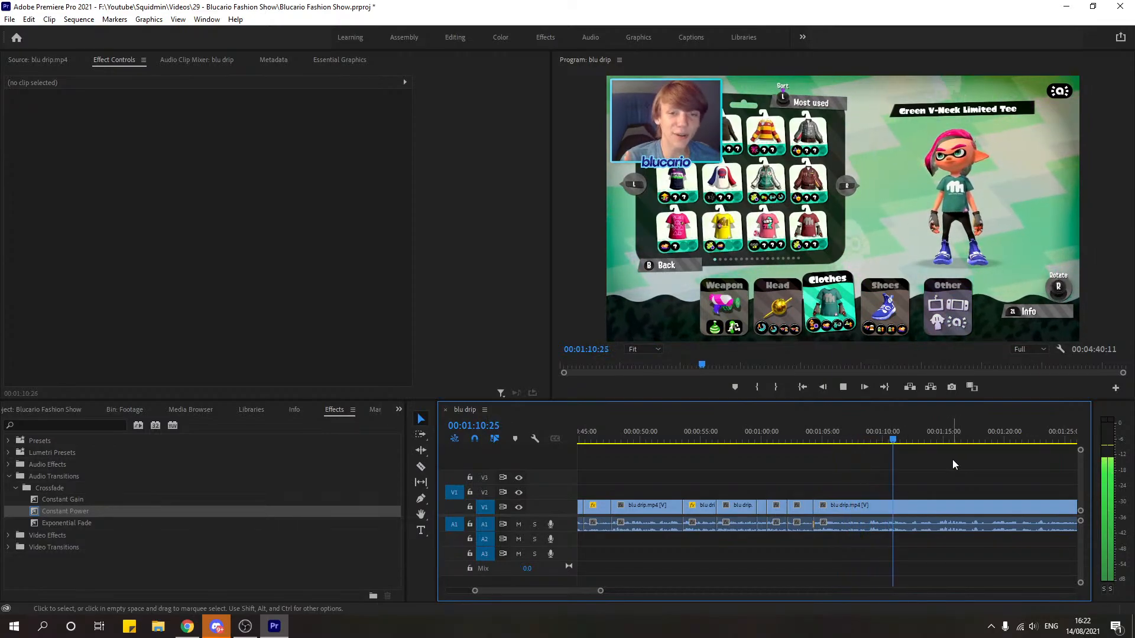
{"action": "key", "text": "space"}
{"action": "key", "text": "c"}
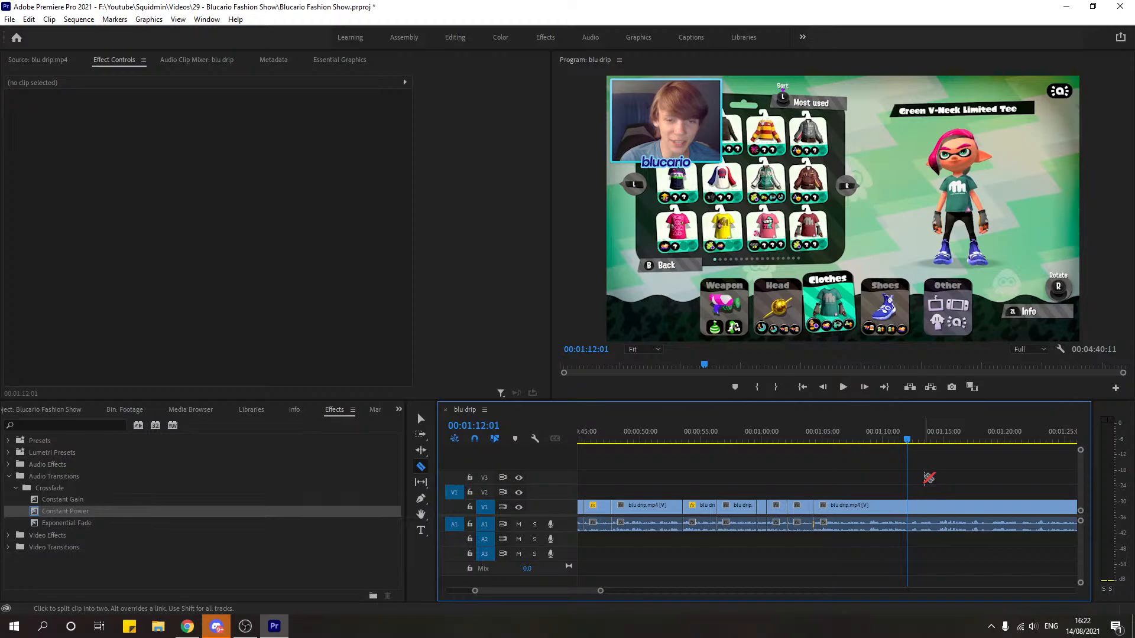
{"action": "left_click", "coordinate": [605, 591]}
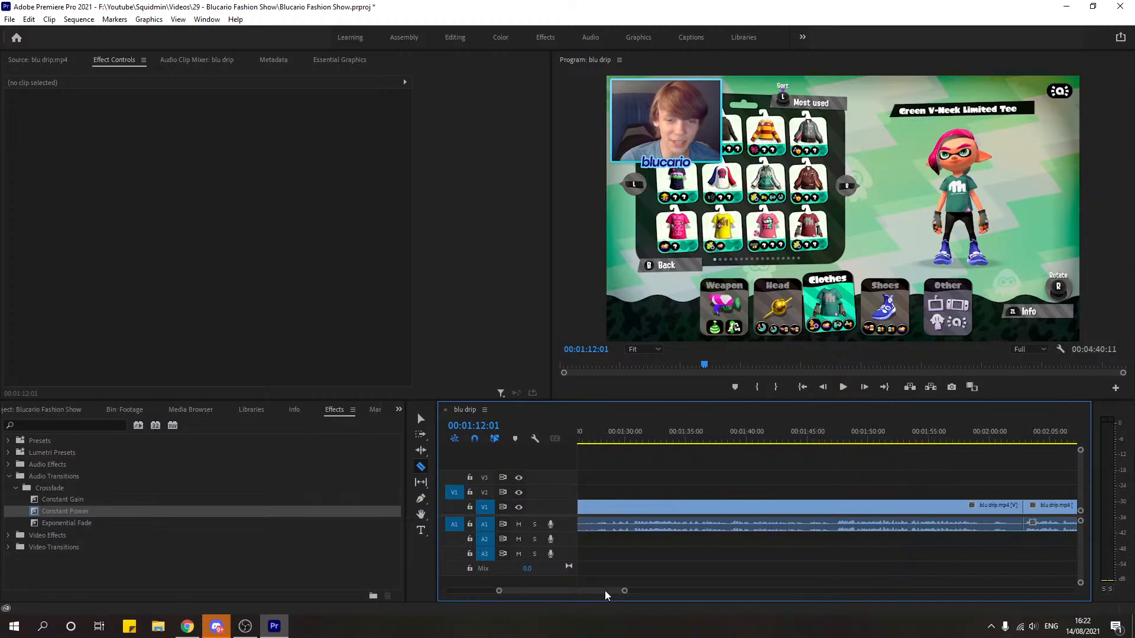
{"action": "left_click_drag", "start_coordinate": [624, 590], "coordinate": [653, 594]}
{"action": "scroll", "coordinate": [618, 601], "scroll_direction": "up", "scroll_amount": 4}
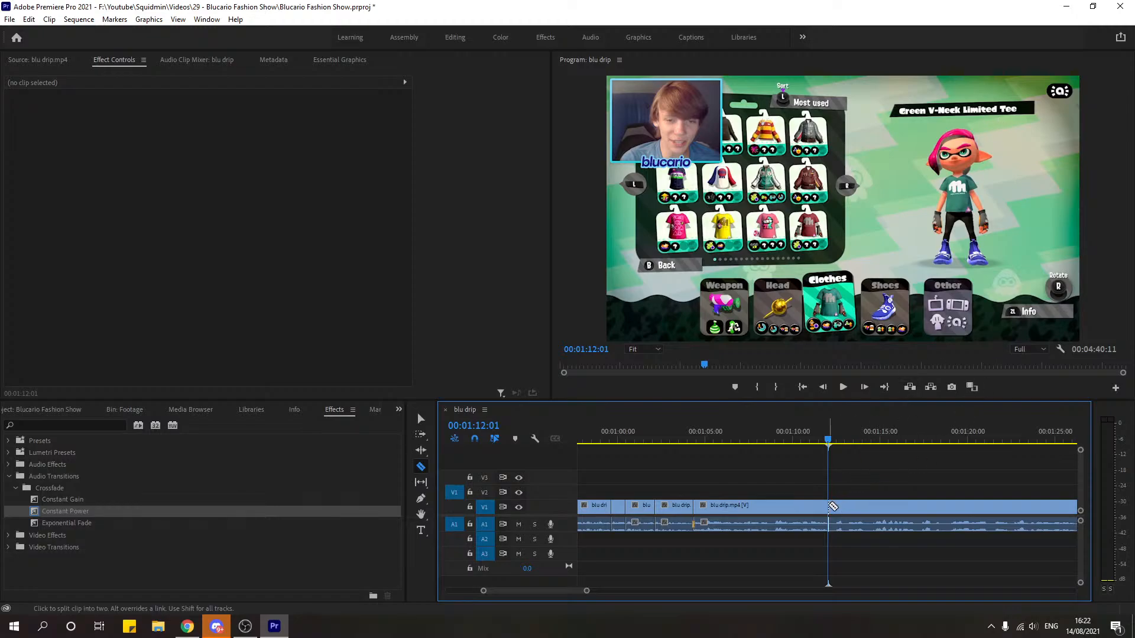
{"action": "left_click", "coordinate": [830, 506]}
Step: Replay the clip before the last cut and split it at 00:01:08:16
{"action": "left_click_drag", "start_coordinate": [586, 590], "coordinate": [576, 590]}
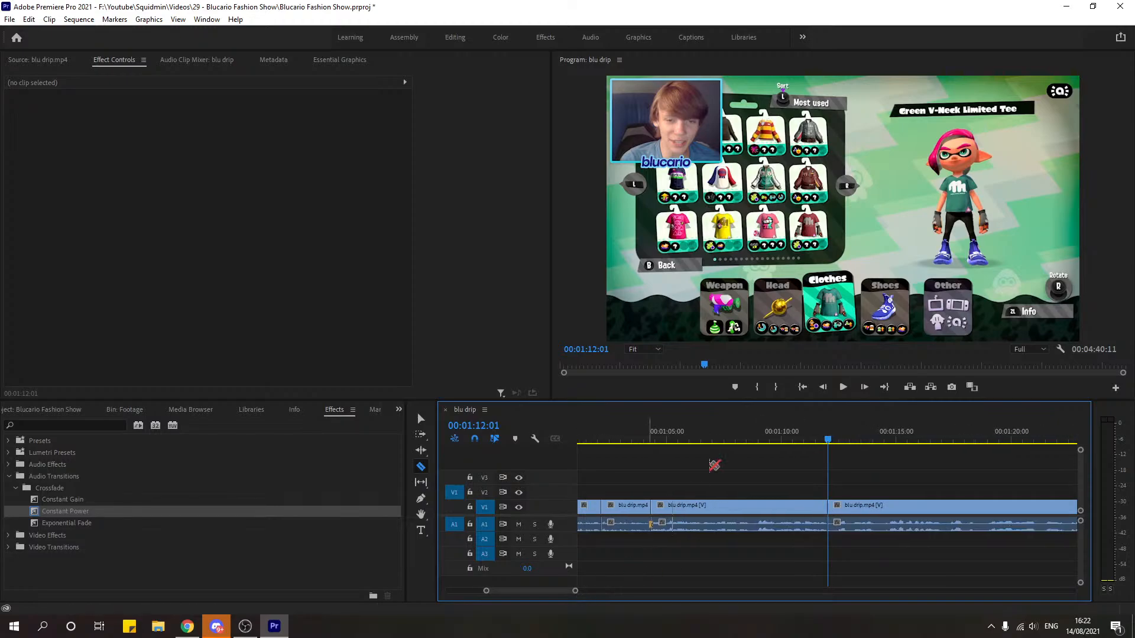
{"action": "left_click", "coordinate": [712, 440]}
{"action": "key", "text": "space"}
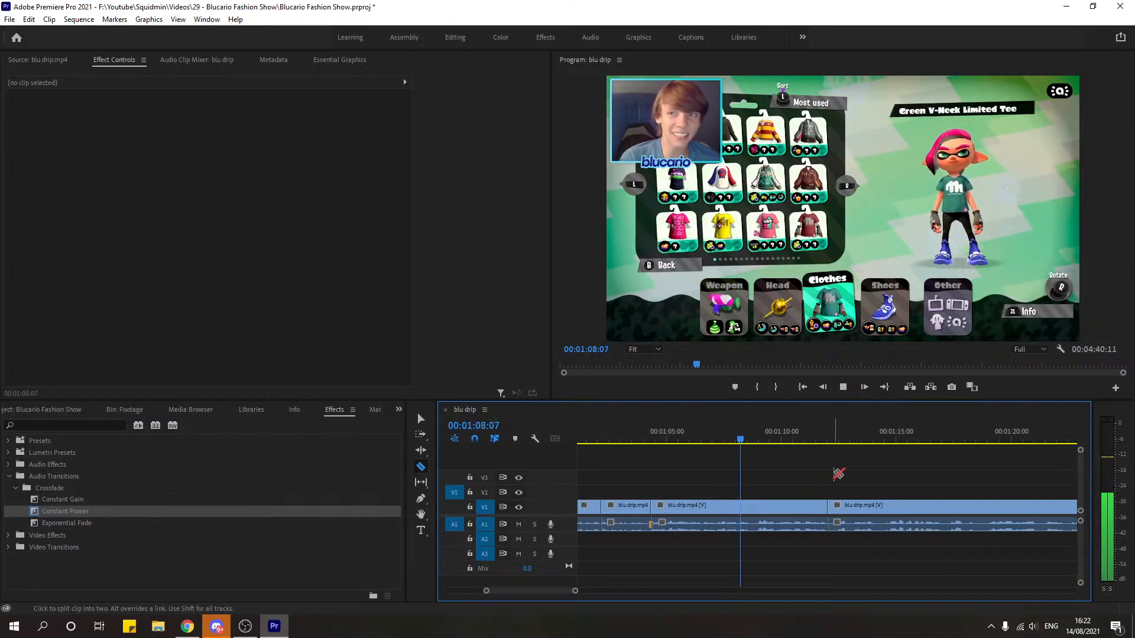
{"action": "key", "text": "ctrl+k"}
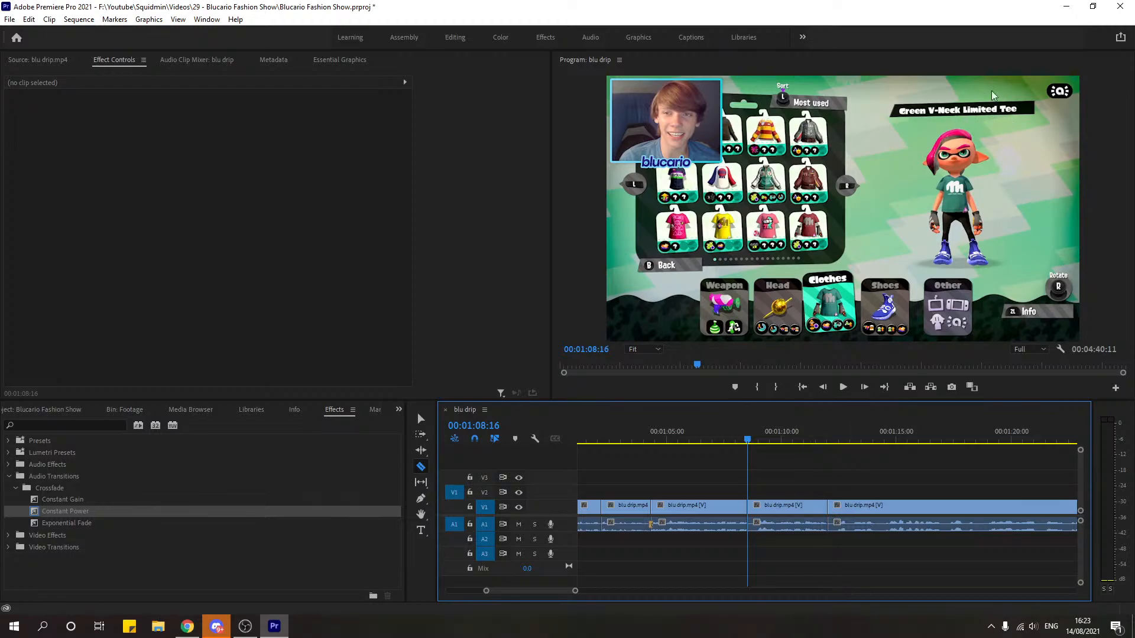
Step: Try to split the clip at 00:01:08:29, ripple delete the short section after 00:01:08:16, and preview the cut
{"action": "left_click", "coordinate": [749, 439]}
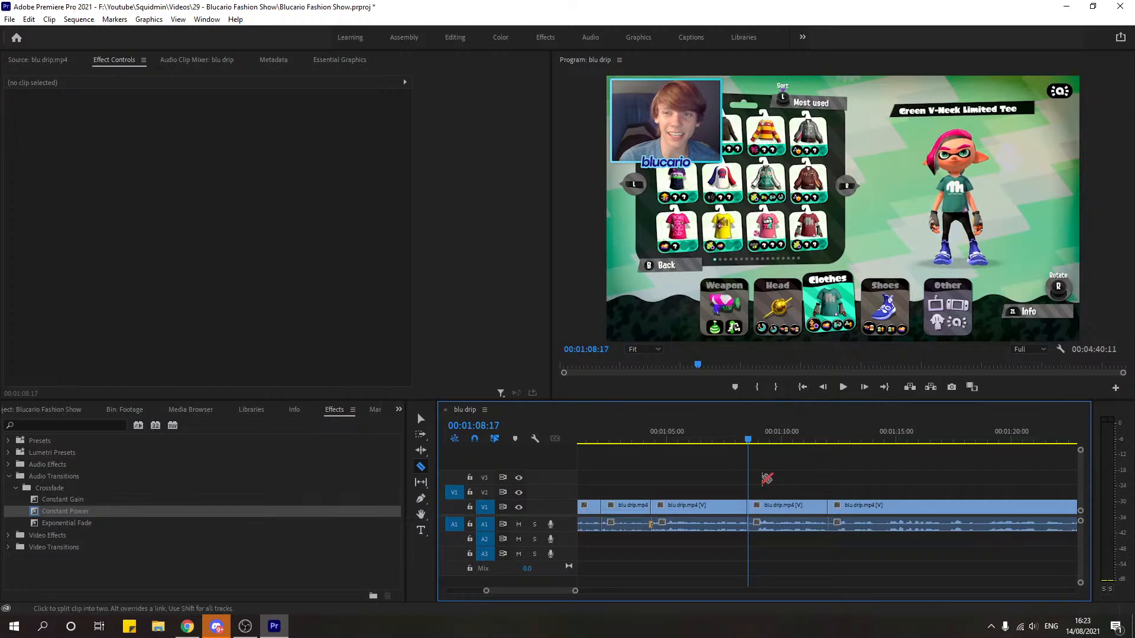
{"action": "left_click", "coordinate": [759, 443]}
{"action": "left_click_drag", "start_coordinate": [760, 441], "coordinate": [758, 441]}
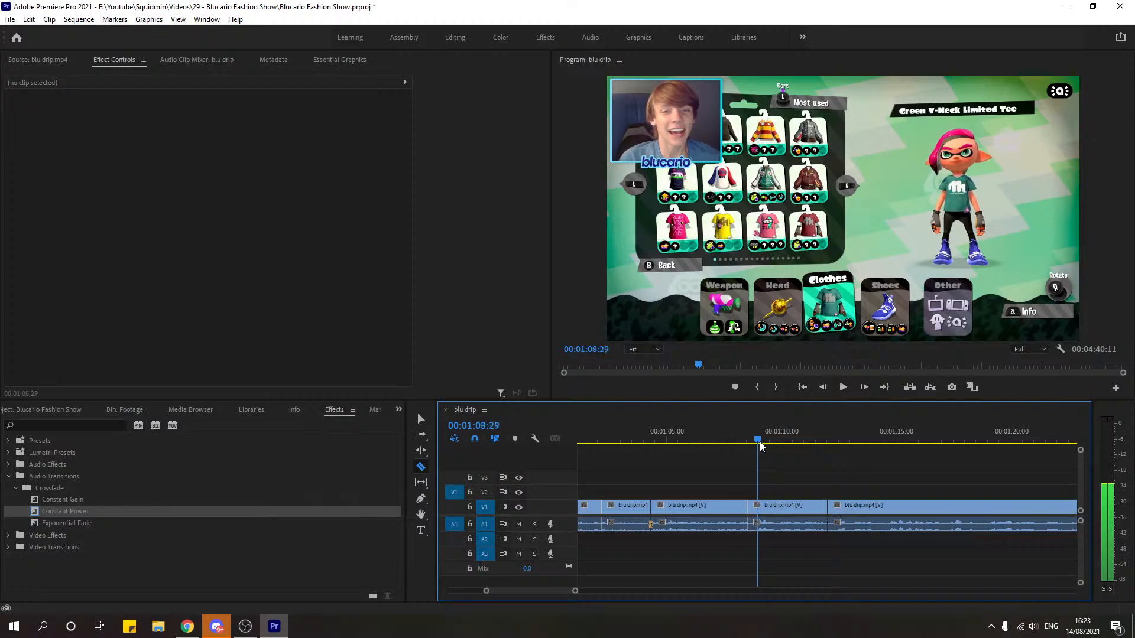
{"action": "left_click", "coordinate": [758, 512]}
{"action": "key", "text": "v"}
{"action": "left_click", "coordinate": [752, 511]}
{"action": "key", "text": "Delete"}
{"action": "right_click", "coordinate": [753, 511]}
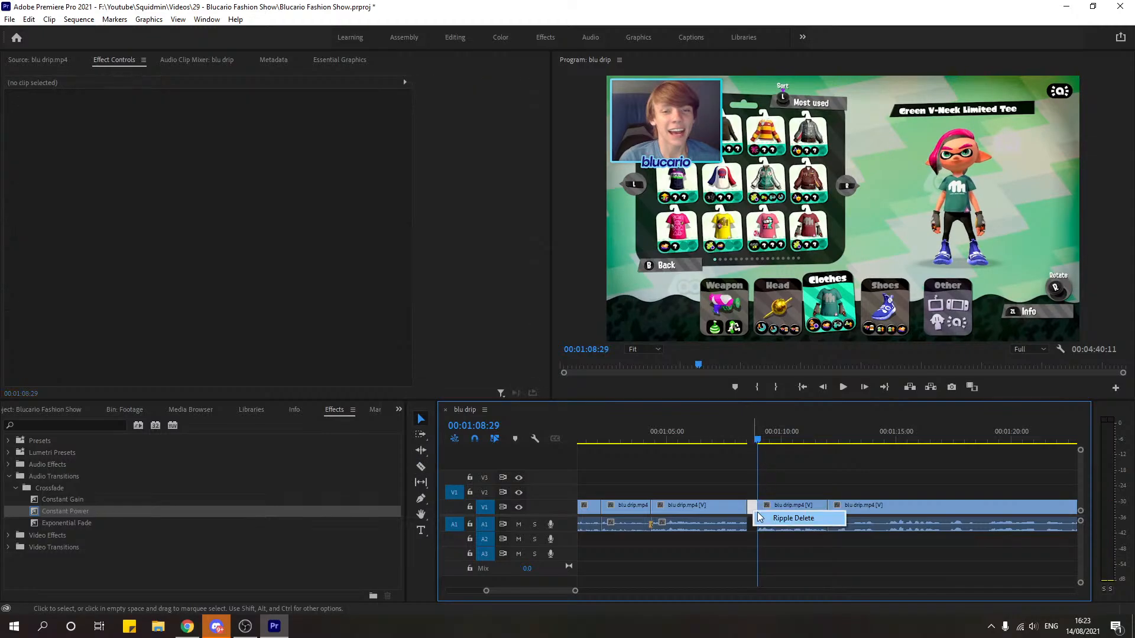
{"action": "left_click", "coordinate": [779, 517]}
{"action": "left_click", "coordinate": [727, 433]}
{"action": "key", "text": "space"}
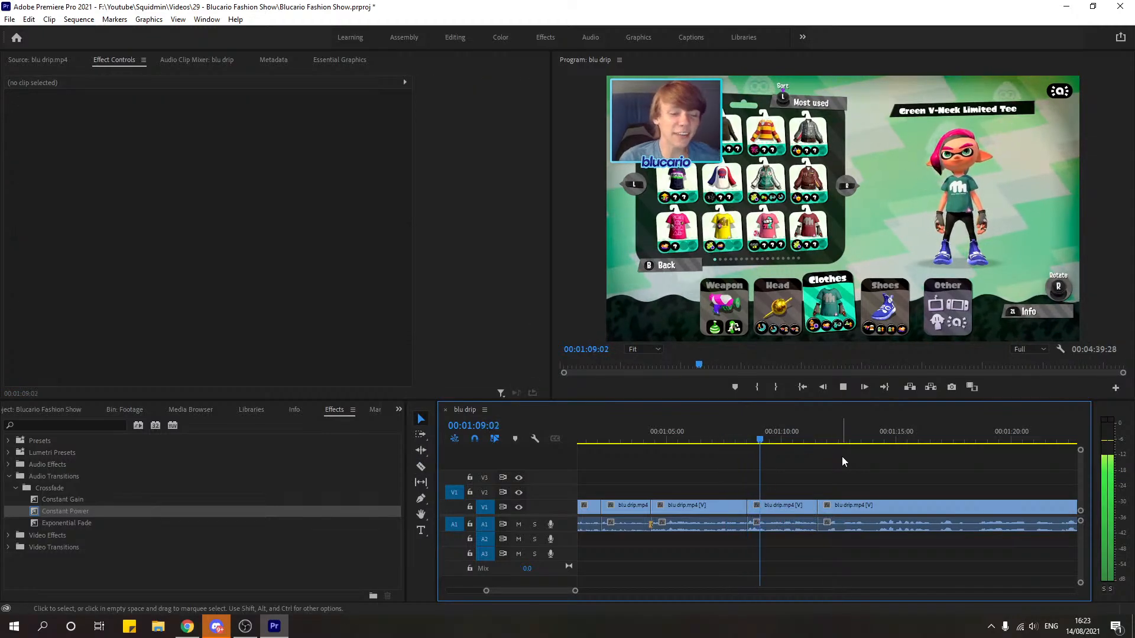
Step: Undo the last gap removal, section deletion and split
{"action": "key", "text": "ctrl+z"}
{"action": "key", "text": "ctrl+z"}
{"action": "key", "text": "ctrl+z"}
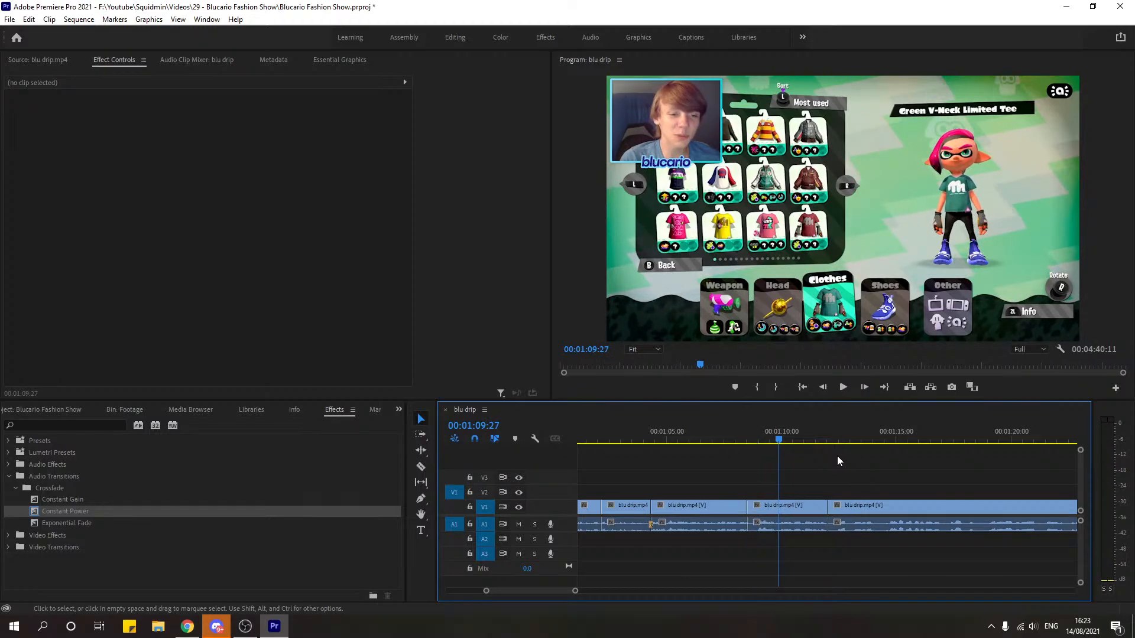
Step: Split the clip at 00:01:08:26, delete the short section from 00:01:08:16 to there, and close the gap
{"action": "left_click_drag", "start_coordinate": [746, 435], "coordinate": [756, 441]}
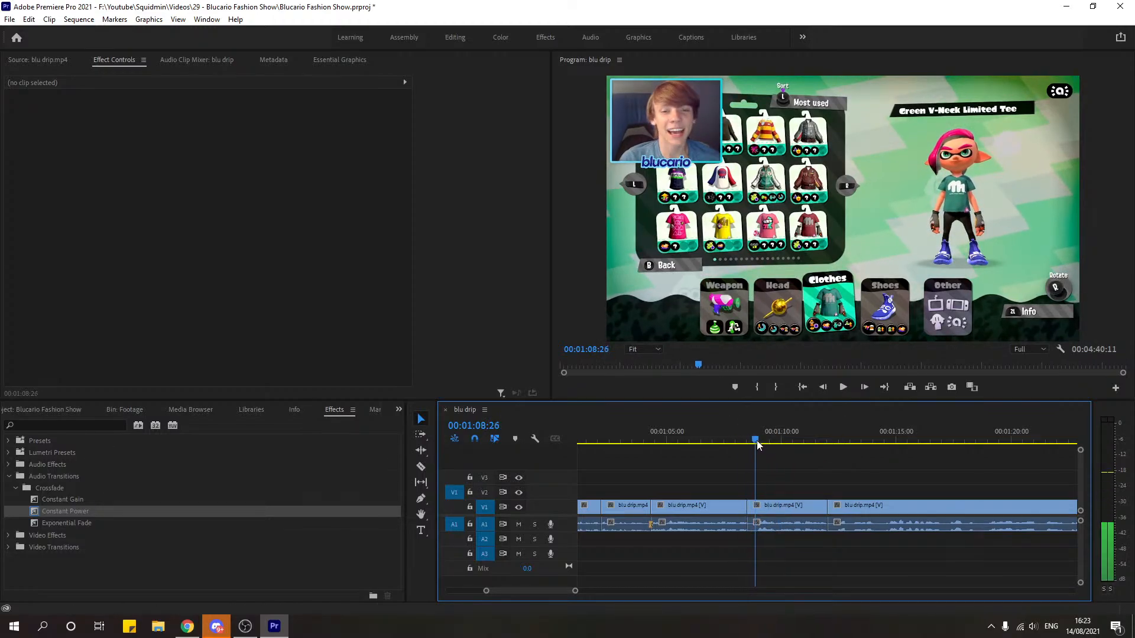
{"action": "key", "text": "c"}
{"action": "left_click", "coordinate": [755, 512]}
{"action": "key", "text": "v"}
{"action": "left_click", "coordinate": [753, 509]}
{"action": "key", "text": "Delete"}
{"action": "left_click", "coordinate": [753, 509]}
{"action": "key", "text": "Delete"}
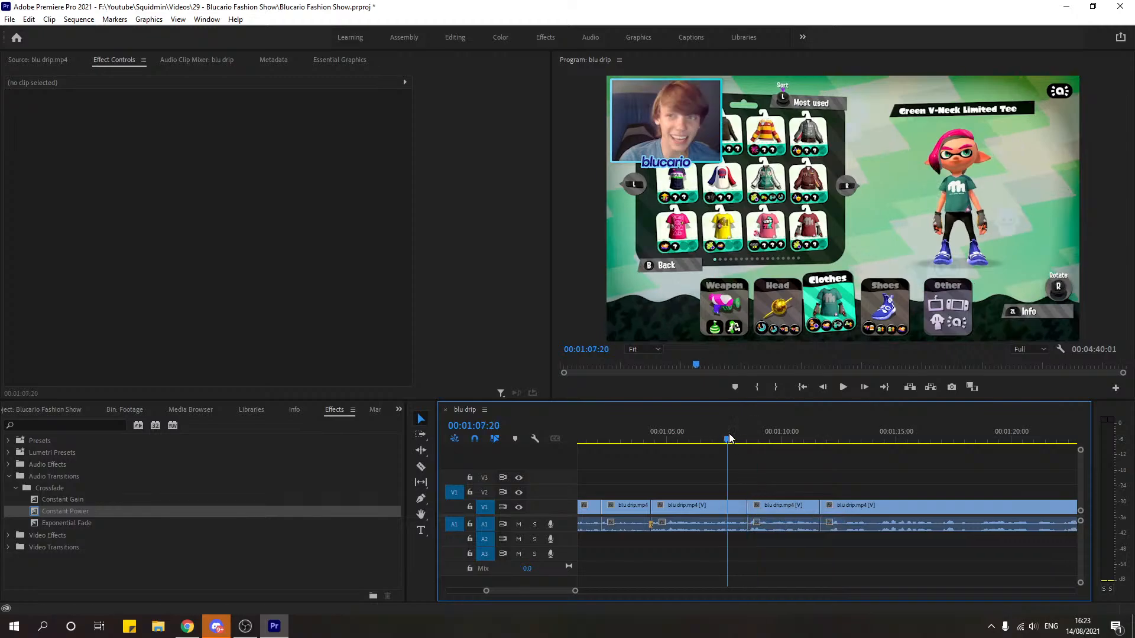
Step: Play the commentary from 00:01:07:20 and split the clip at about 00:01:13:20
{"action": "key", "text": "space"}
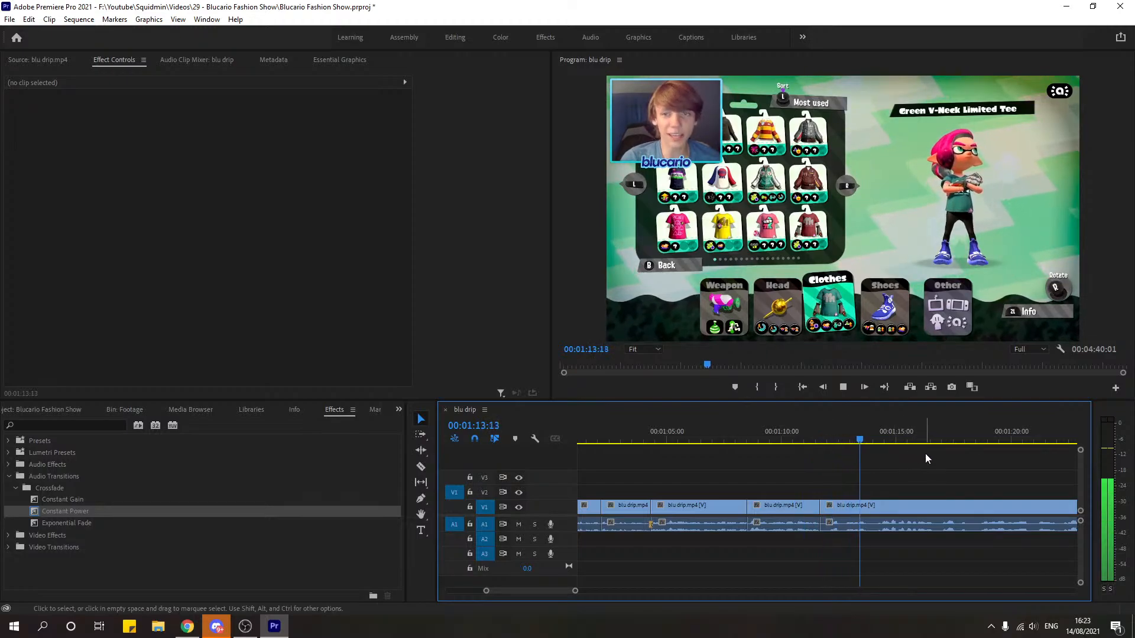
{"action": "key", "text": "space"}
{"action": "key", "text": "c"}
{"action": "left_click", "coordinate": [866, 505]}
Step: Split the clip at 00:01:12:03, delete the short section before it, close the gap, and preview the cut
{"action": "left_click_drag", "start_coordinate": [817, 447], "coordinate": [830, 447]}
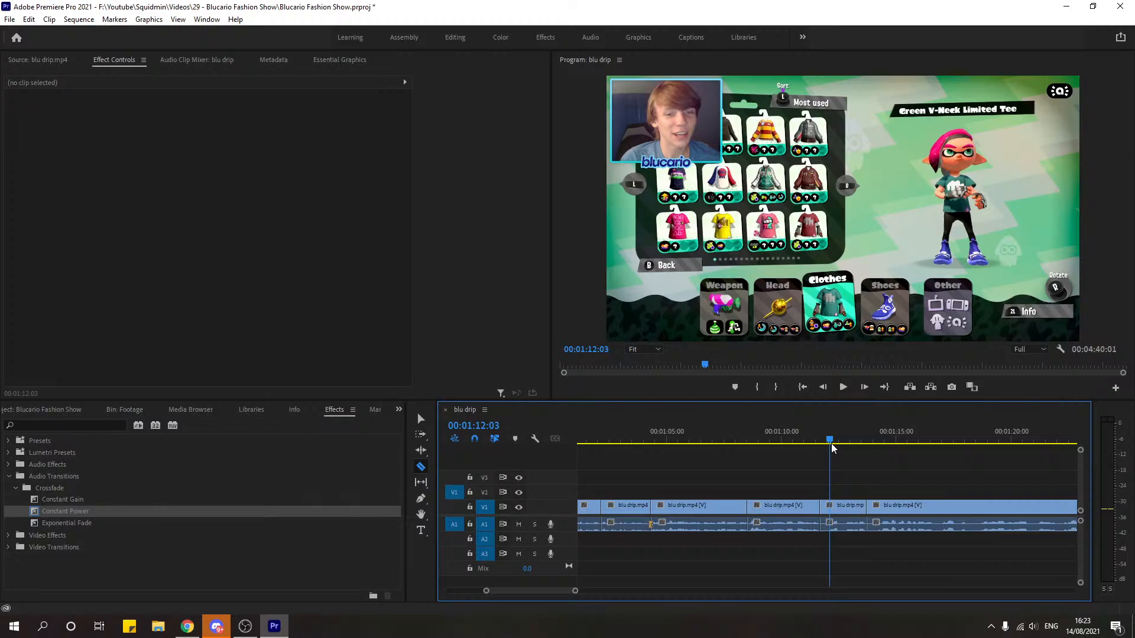
{"action": "left_click", "coordinate": [829, 507]}
{"action": "key", "text": "v"}
{"action": "left_click", "coordinate": [825, 509]}
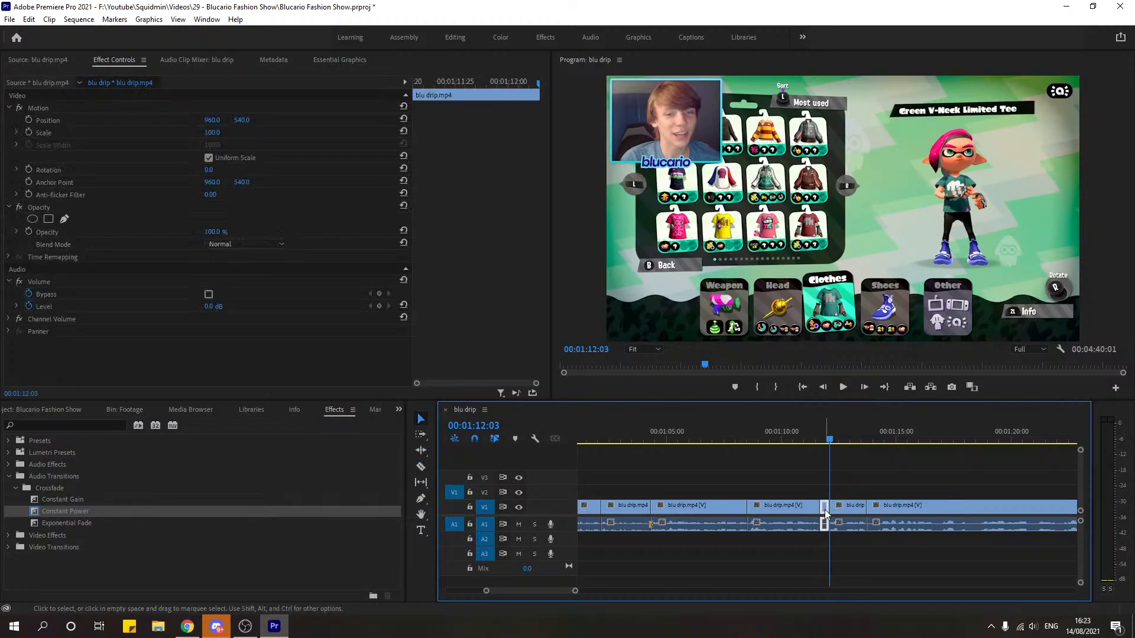
{"action": "key", "text": "Delete"}
{"action": "left_click", "coordinate": [824, 510]}
{"action": "key", "text": "Delete"}
{"action": "left_click", "coordinate": [793, 438]}
{"action": "key", "text": "space"}
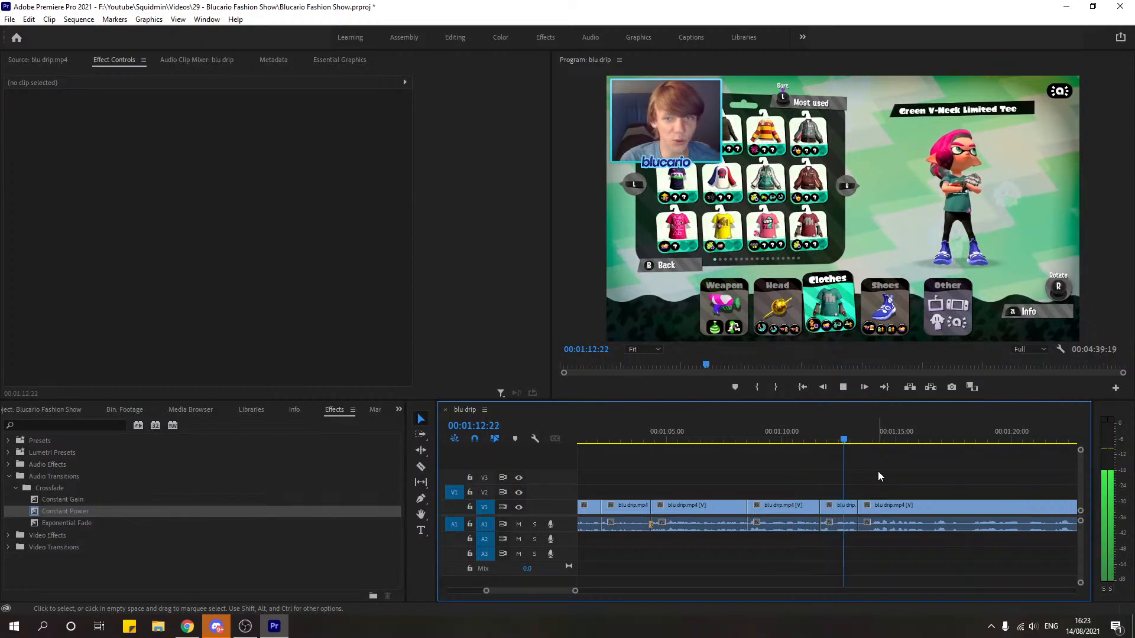
{"action": "key", "text": "space"}
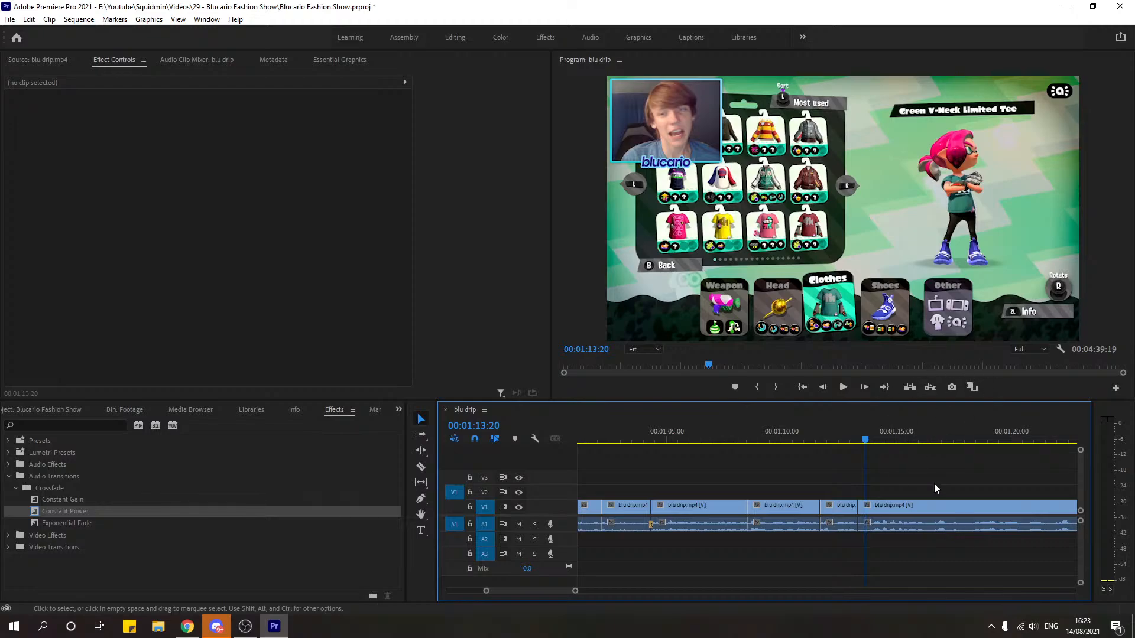
Step: Play on from 00:01:13:20 and split the clip at 00:01:20:11
{"action": "key", "text": "space"}
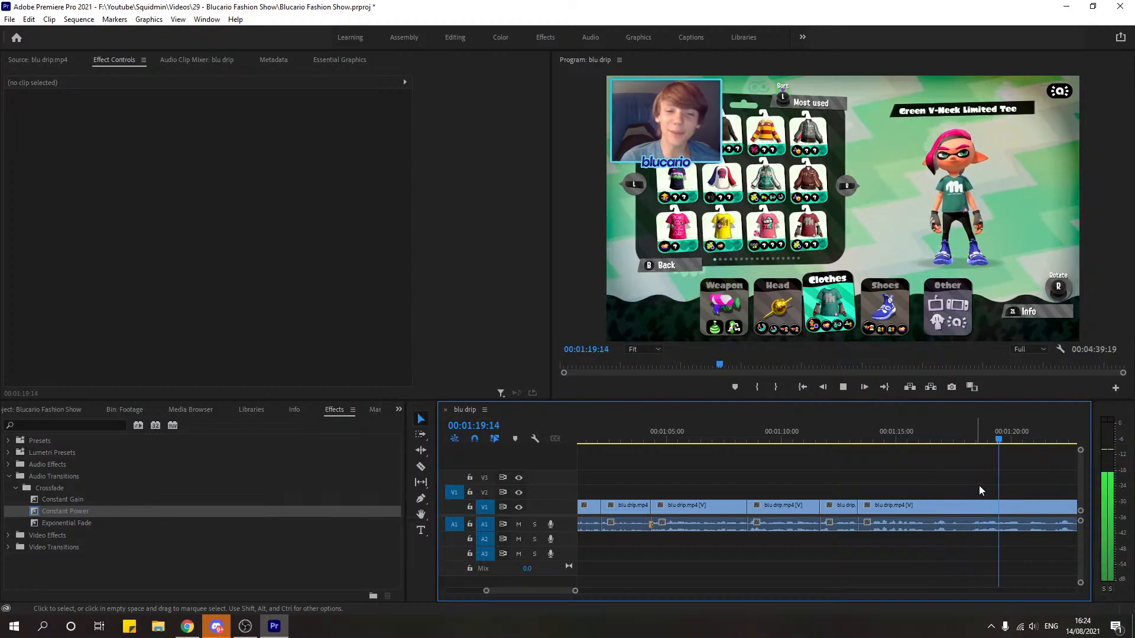
{"action": "key", "text": "space"}
{"action": "key", "text": "c"}
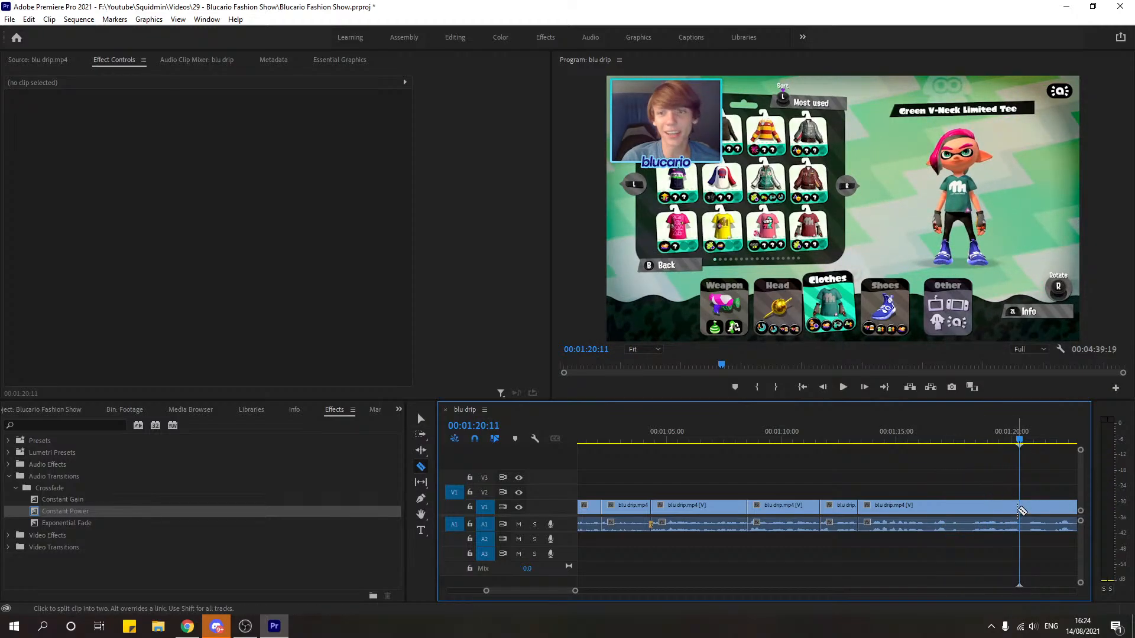
{"action": "left_click", "coordinate": [1020, 509]}
Step: Move back to 00:01:18:07 and split the clip there
{"action": "left_click", "coordinate": [971, 440]}
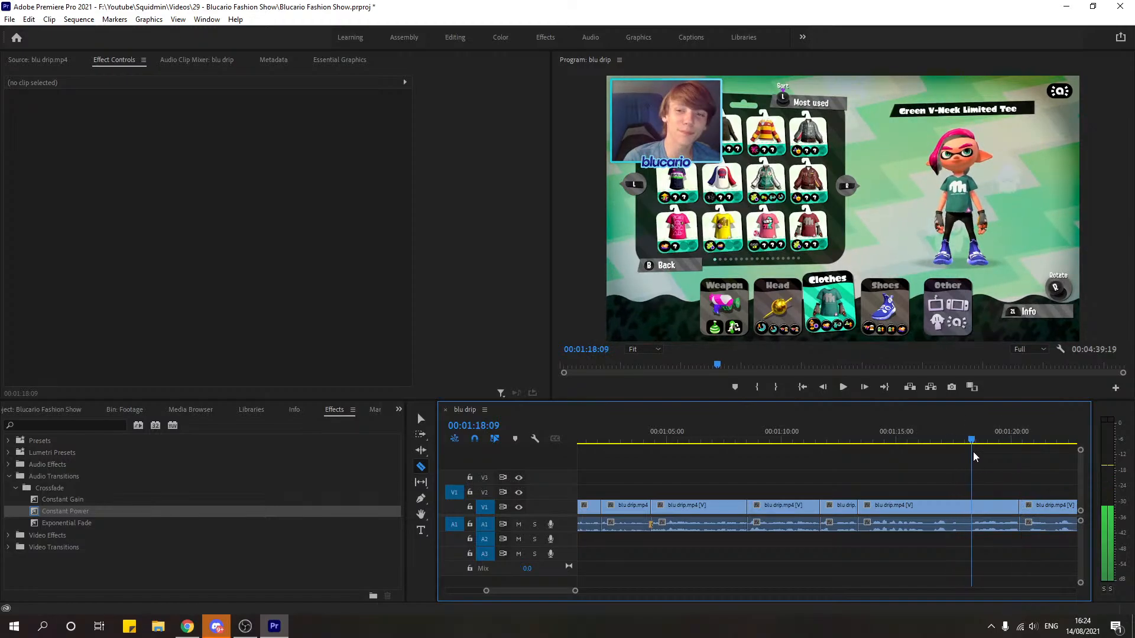
{"action": "key", "text": "Left"}
{"action": "key", "text": "Left"}
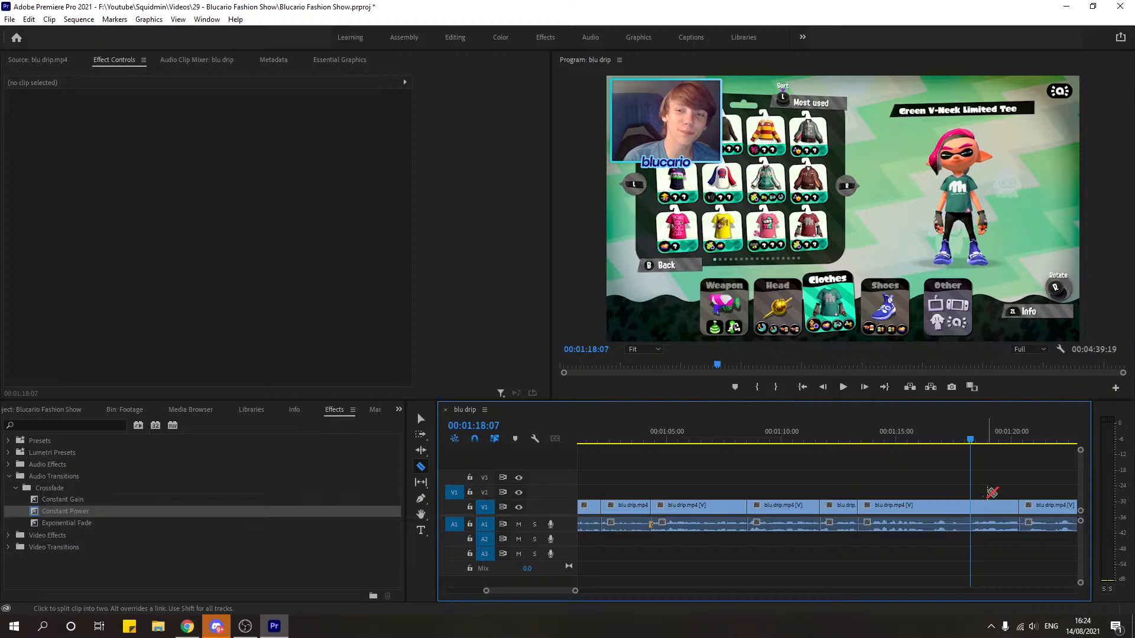
{"action": "left_click", "coordinate": [973, 506]}
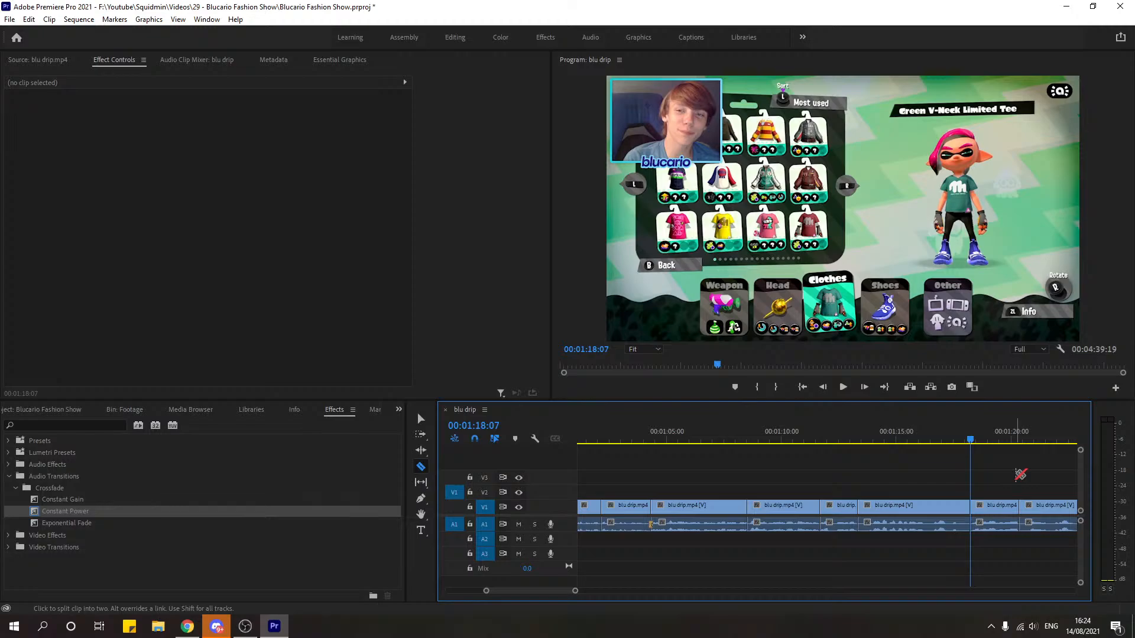
Step: Replay from 00:01:14:26, split the clip at 00:01:17:05, ripple delete the section up to 00:01:18:07, and preview the cut
{"action": "left_click", "coordinate": [893, 440]}
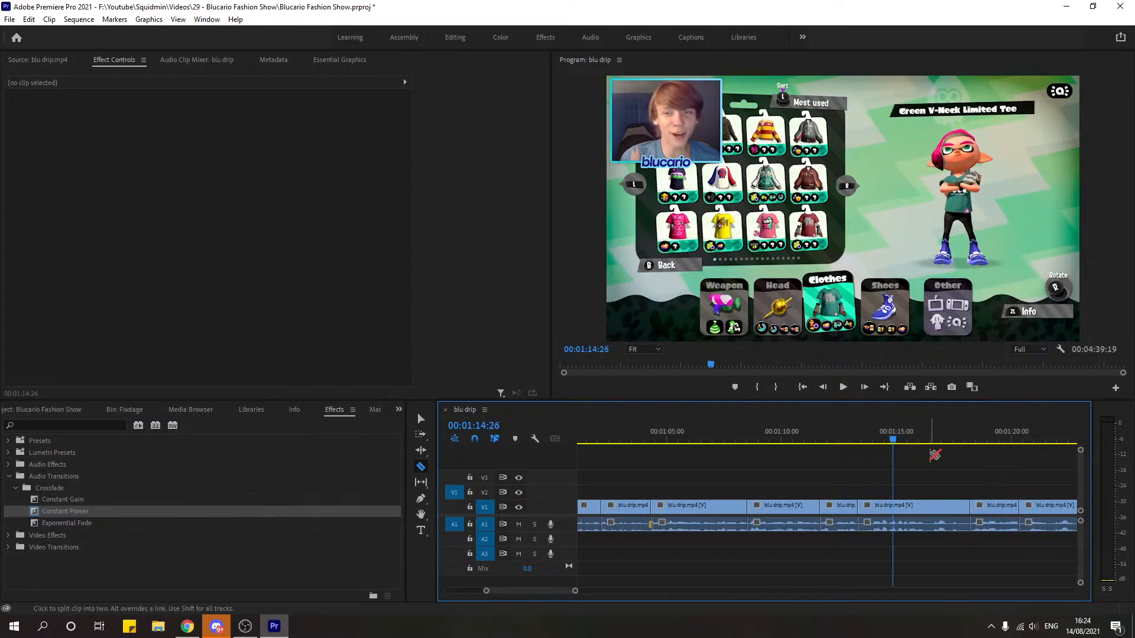
{"action": "key", "text": "space"}
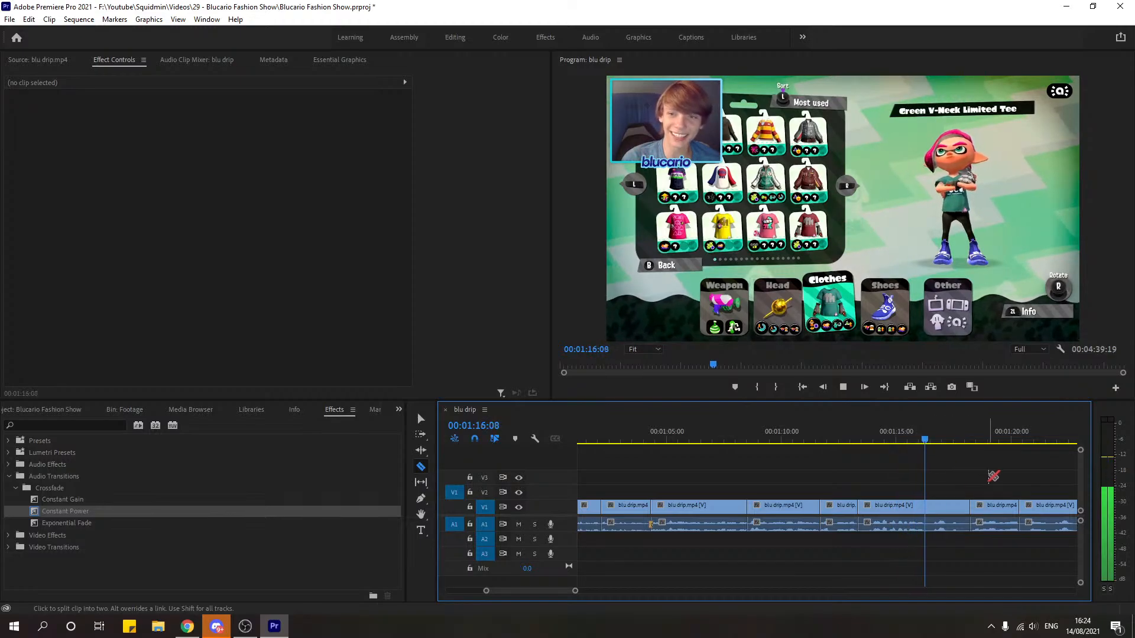
{"action": "key", "text": "space"}
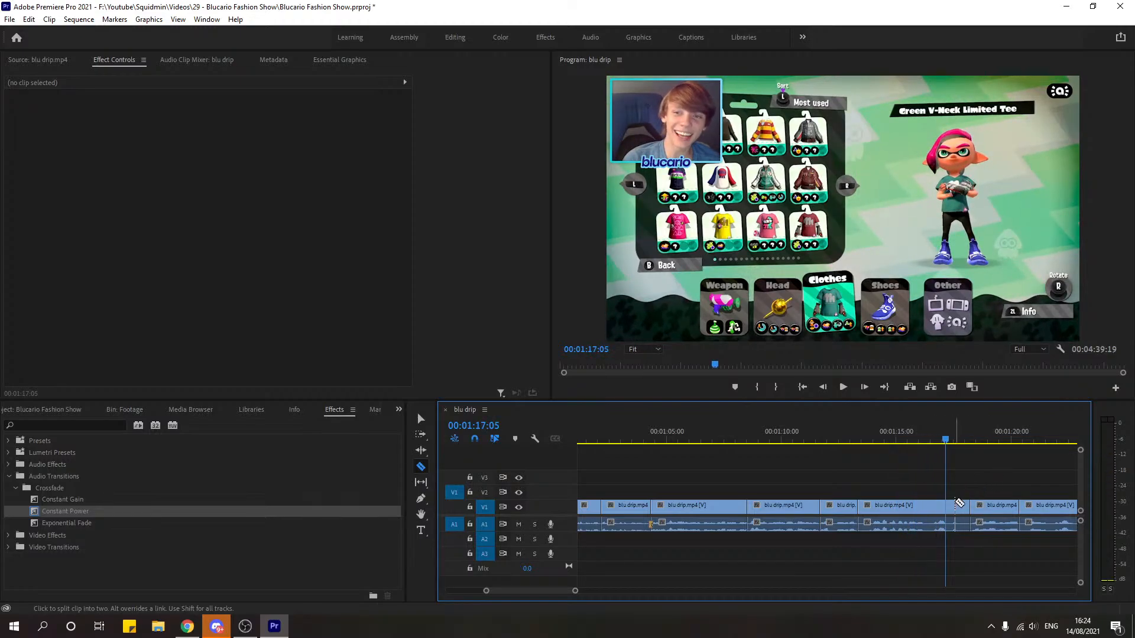
{"action": "key", "text": "space"}
{"action": "left_click", "coordinate": [933, 439]}
{"action": "key", "text": "space"}
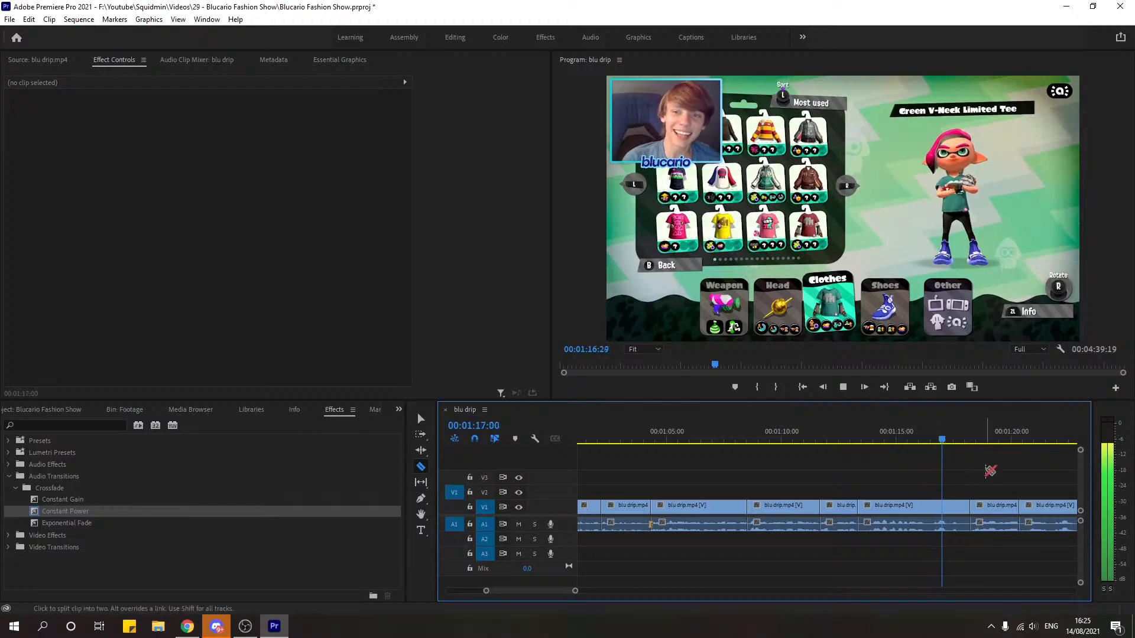
{"action": "key", "text": "space"}
{"action": "left_click", "coordinate": [945, 505]}
{"action": "key", "text": "v"}
{"action": "left_click", "coordinate": [957, 505]}
{"action": "key", "text": "Delete"}
{"action": "right_click", "coordinate": [962, 507]}
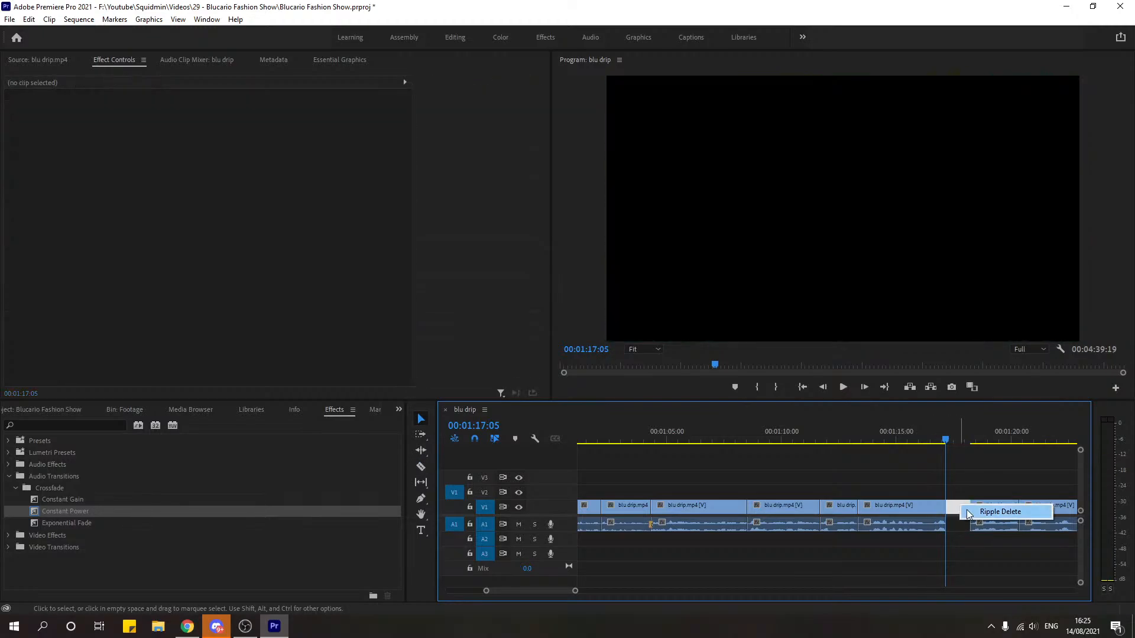
{"action": "left_click", "coordinate": [981, 512]}
{"action": "key", "text": "space"}
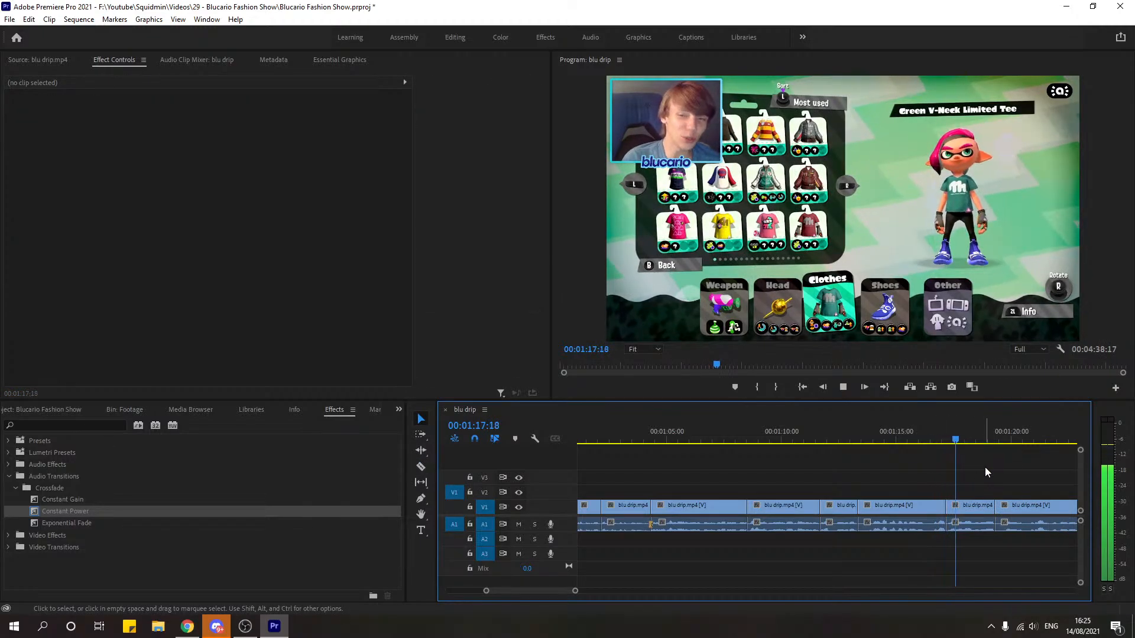
{"action": "key", "text": "space"}
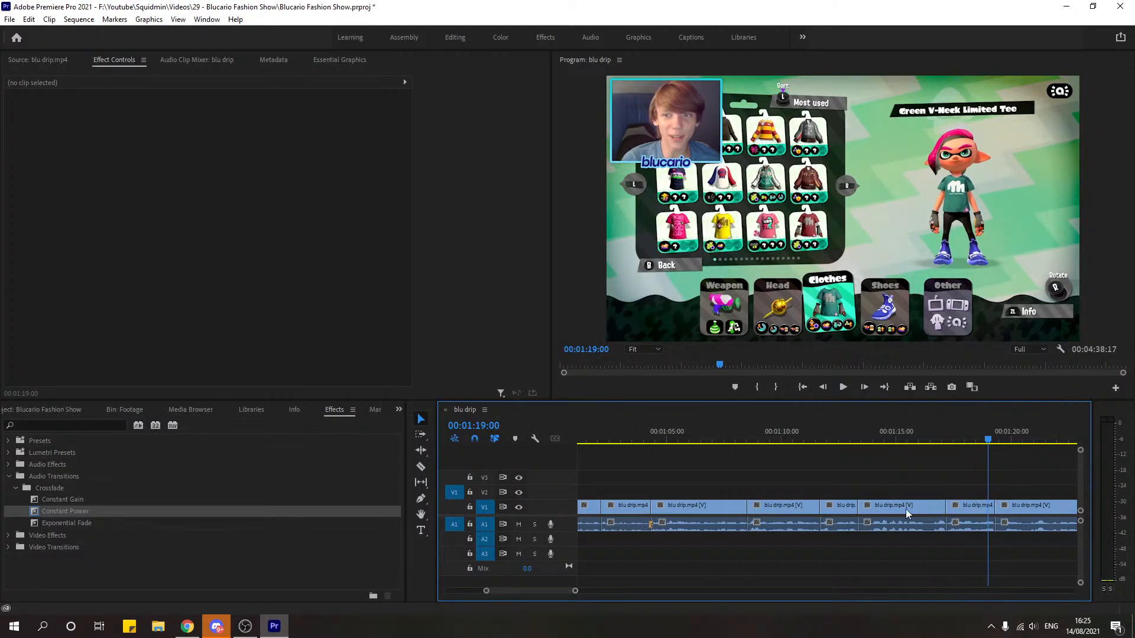
Step: Split the clip at 00:01:16:07, ripple delete the section up to 00:01:17:05, and play the result through to 00:01:18:12
{"action": "left_click", "coordinate": [895, 438]}
{"action": "key", "text": "space"}
{"action": "key", "text": "space"}
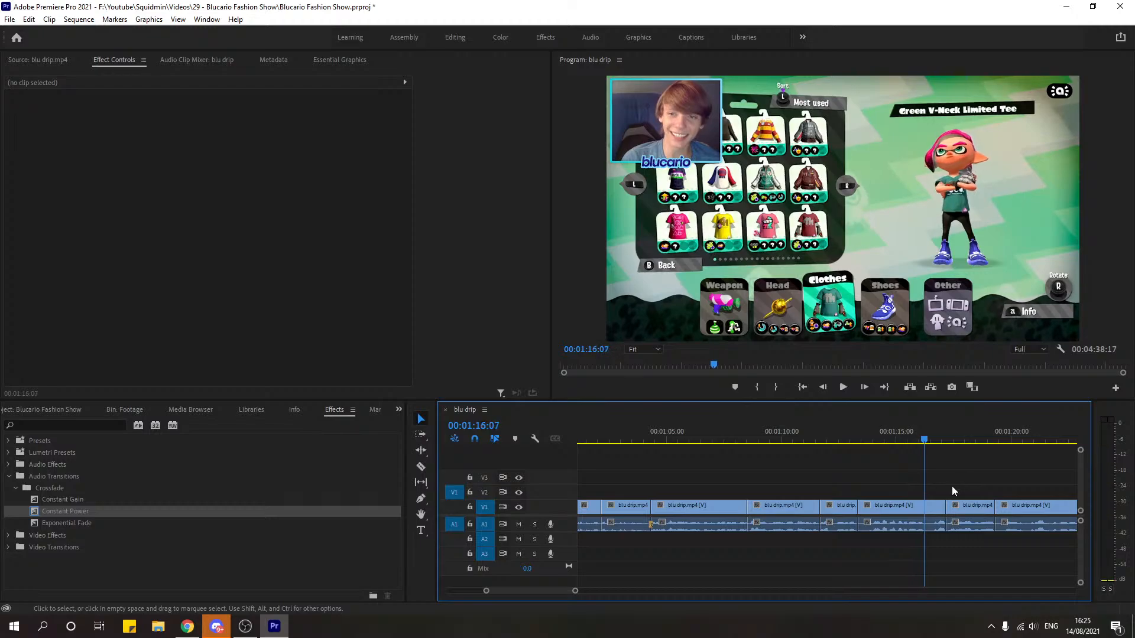
{"action": "key", "text": "c"}
{"action": "left_click", "coordinate": [924, 506]}
{"action": "key", "text": "v"}
{"action": "left_click", "coordinate": [932, 506]}
{"action": "right_click", "coordinate": [935, 507]}
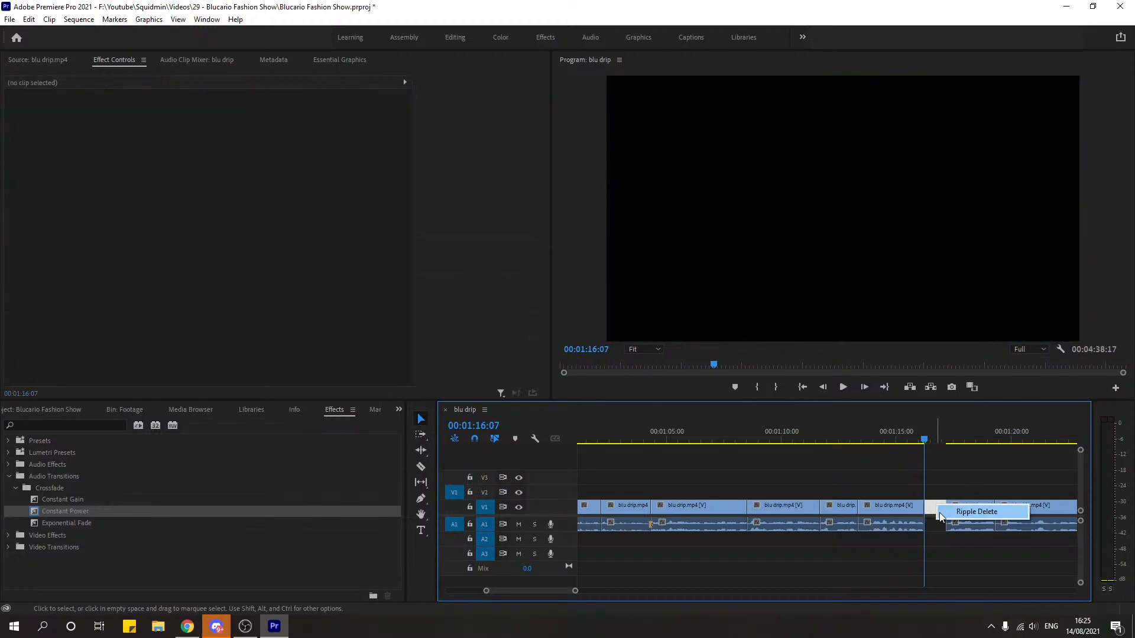
{"action": "left_click", "coordinate": [992, 513]}
{"action": "left_click", "coordinate": [847, 439]}
{"action": "key", "text": "space"}
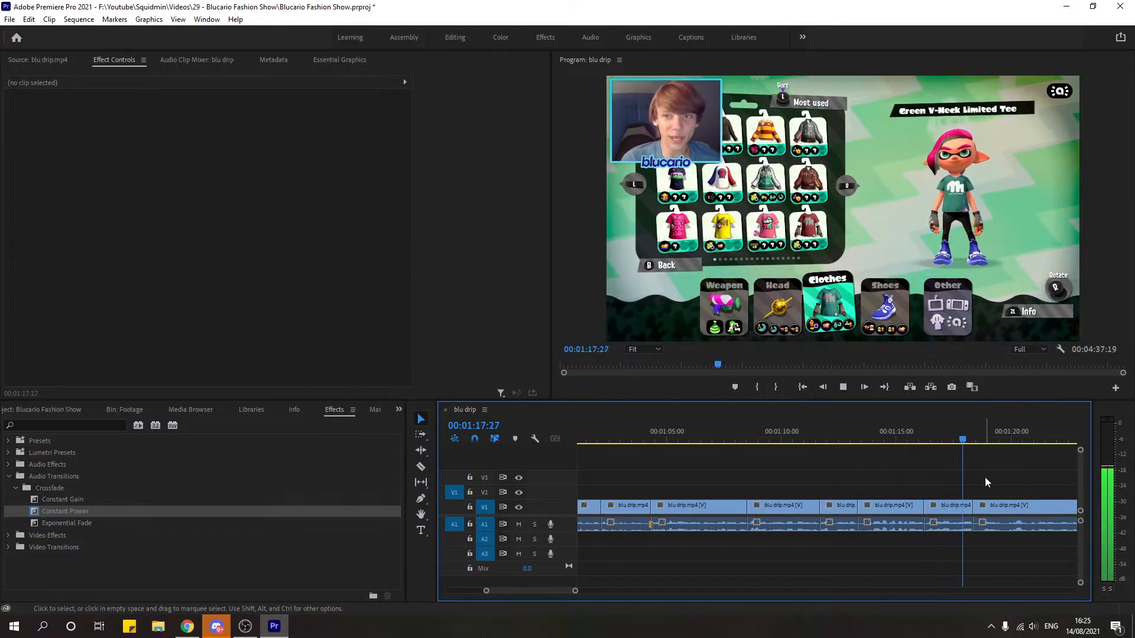
{"action": "key", "text": "space"}
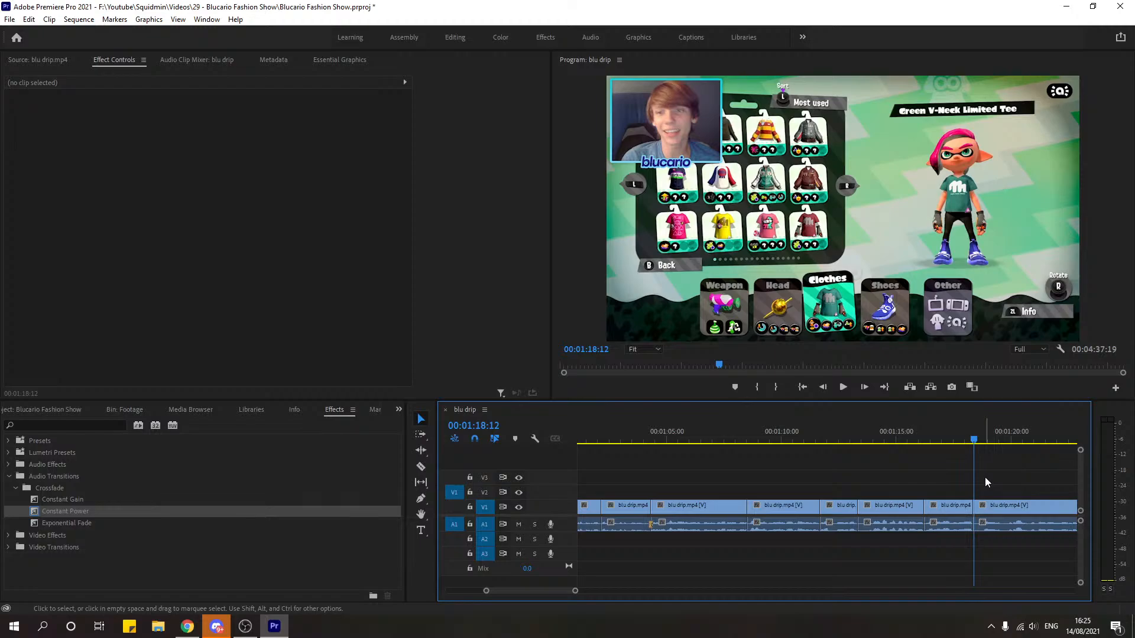
Step: Replay from 00:01:11:11 and ripple delete the whole clip that ends at 00:01:16:07
{"action": "left_click", "coordinate": [890, 436]}
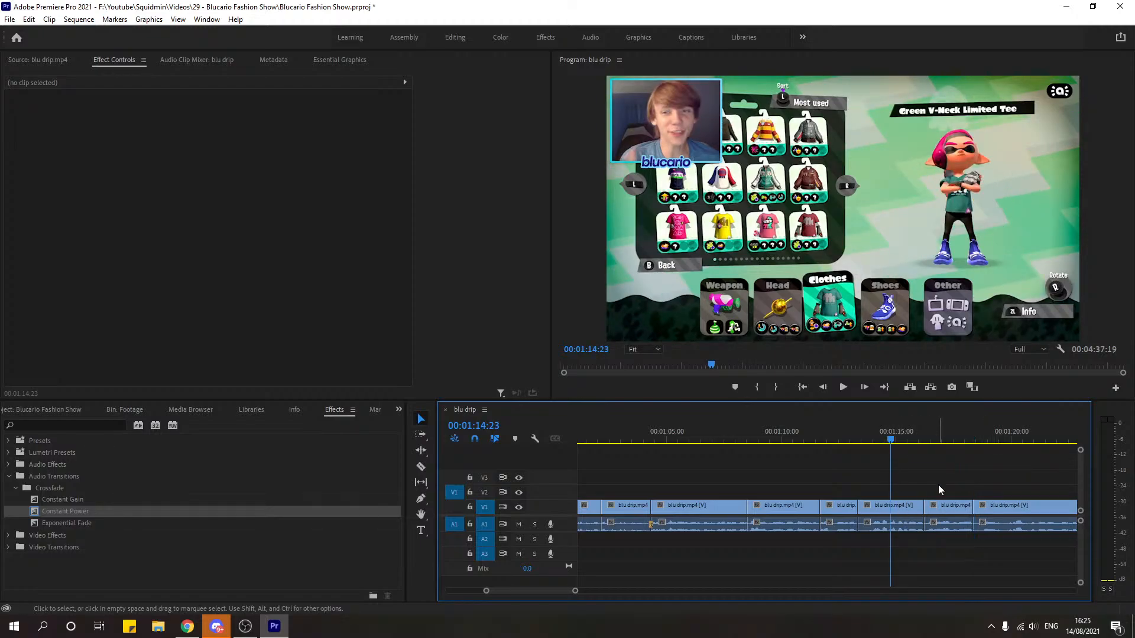
{"action": "left_click", "coordinate": [807, 435]}
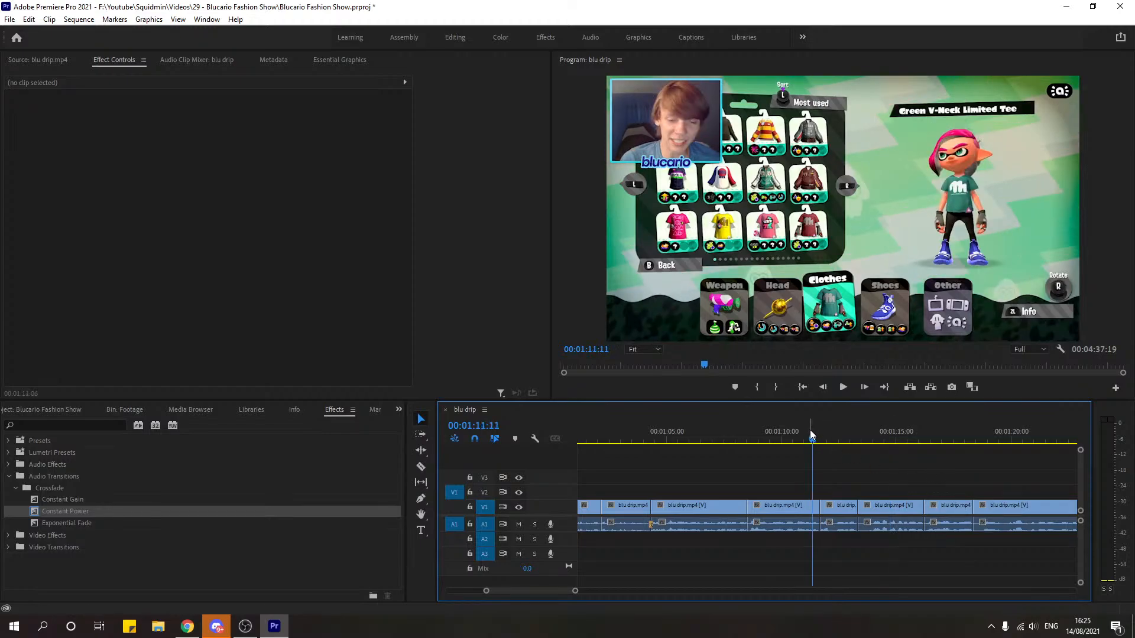
{"action": "key", "text": "space"}
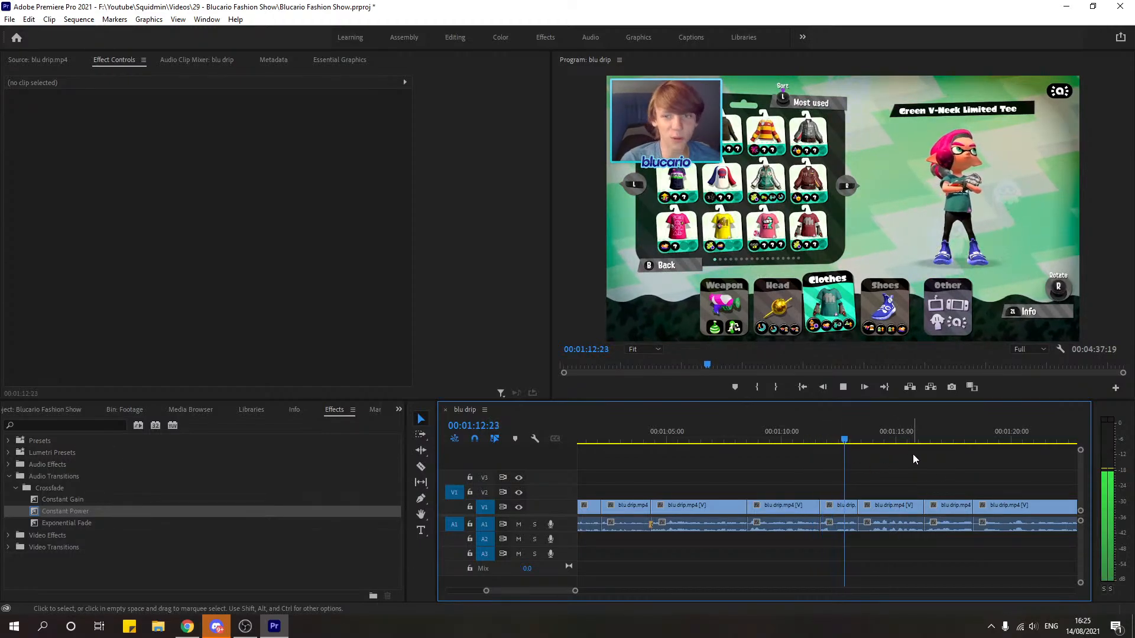
{"action": "left_click", "coordinate": [907, 511]}
{"action": "key", "text": "Delete"}
{"action": "right_click", "coordinate": [908, 511]}
{"action": "left_click", "coordinate": [930, 516]}
Step: Play the tightened section from 00:01:11:17 to 00:01:20:22, and replay it from just before the 00:01:08:16 cut
{"action": "left_click", "coordinate": [818, 440]}
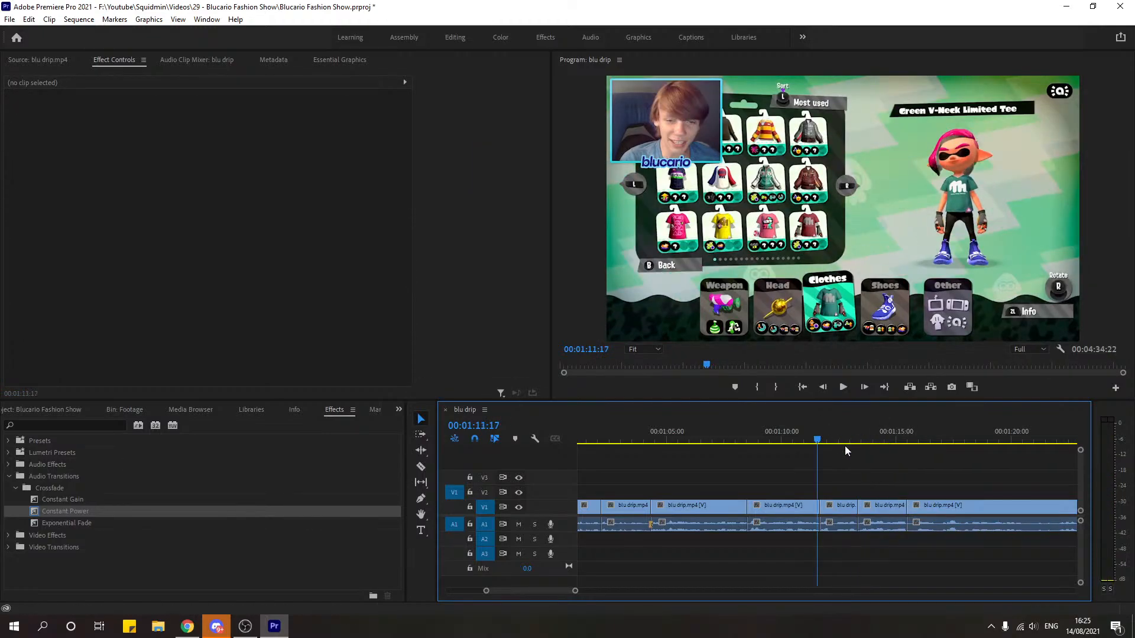
{"action": "key", "text": "space"}
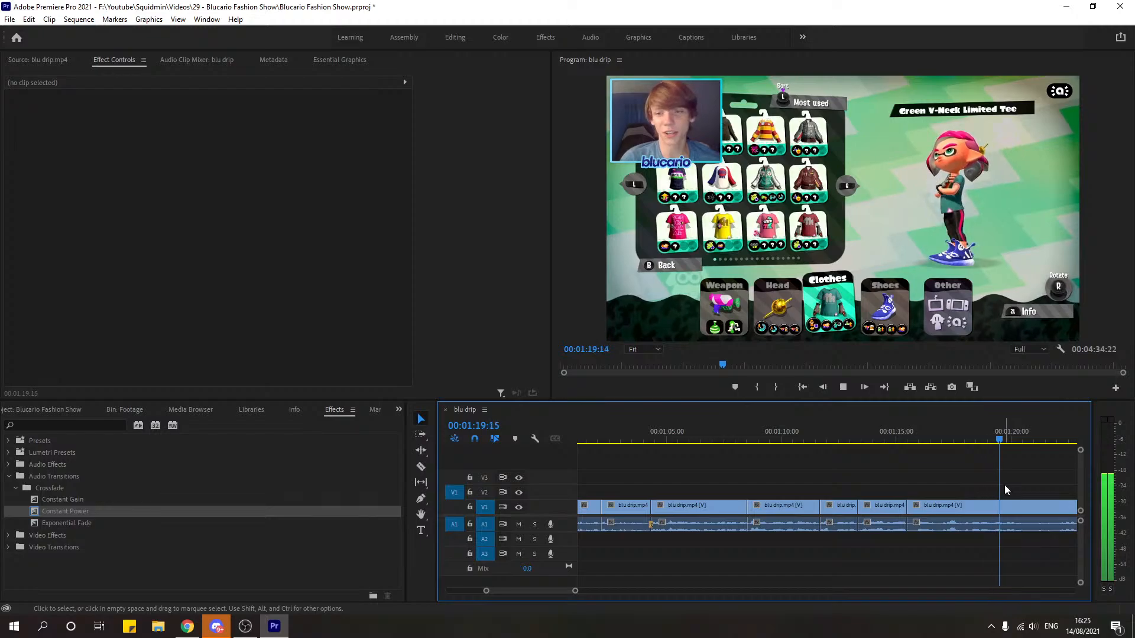
{"action": "key", "text": "space"}
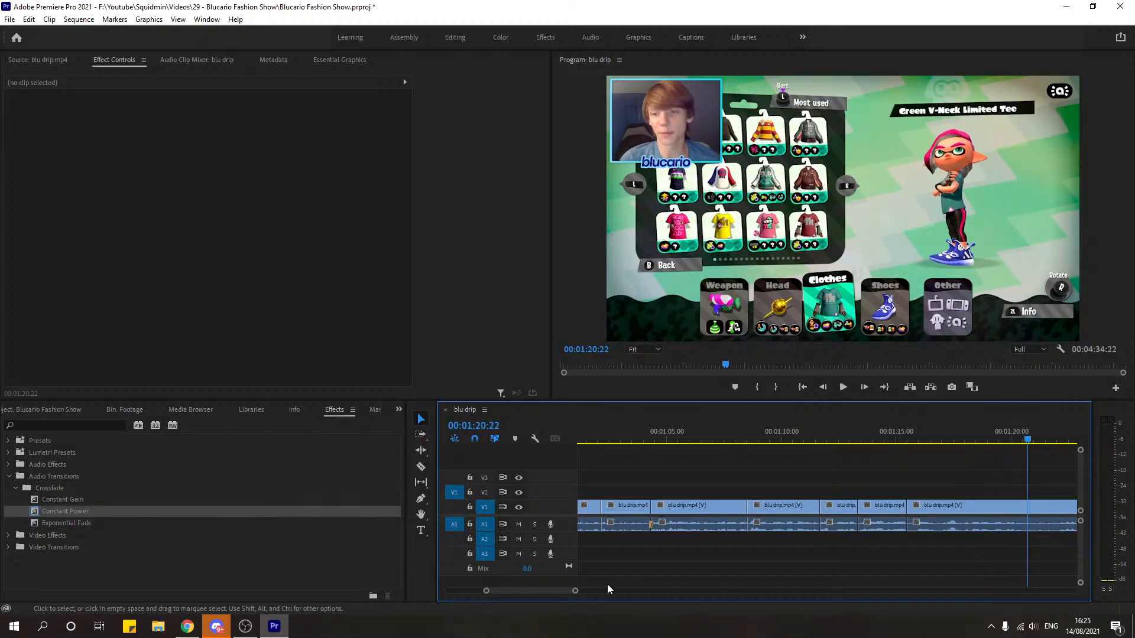
{"action": "left_click", "coordinate": [731, 442]}
{"action": "key", "text": "space"}
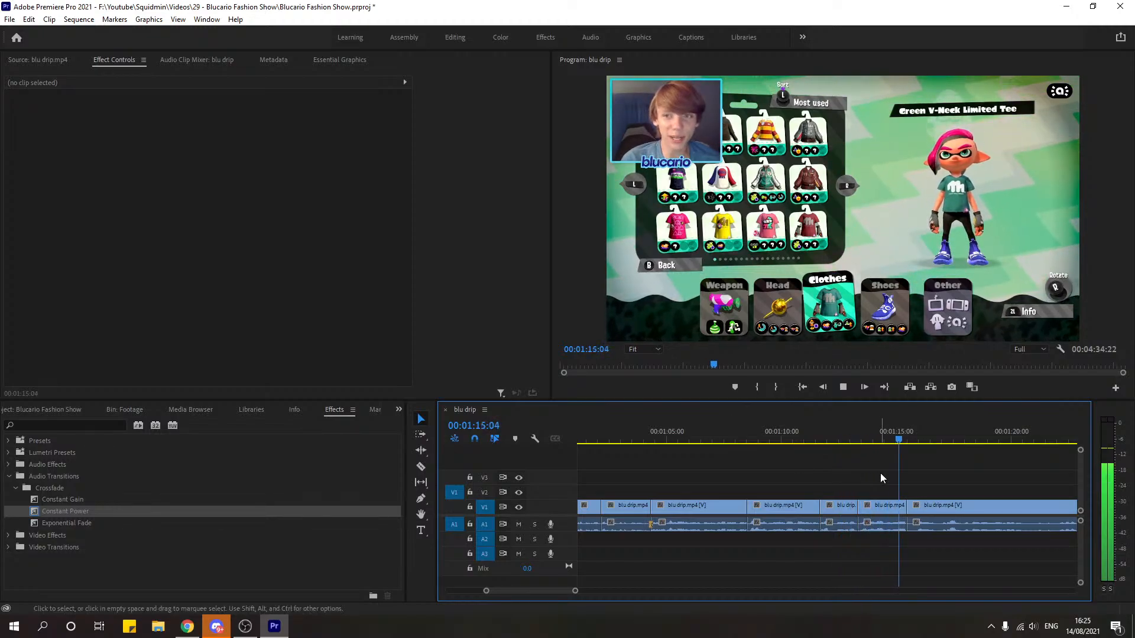
Step: Review the commentary after the last cut, playing from 00:01:17:01 to 00:01:40:04 to find the next section to trim
{"action": "key", "text": "space"}
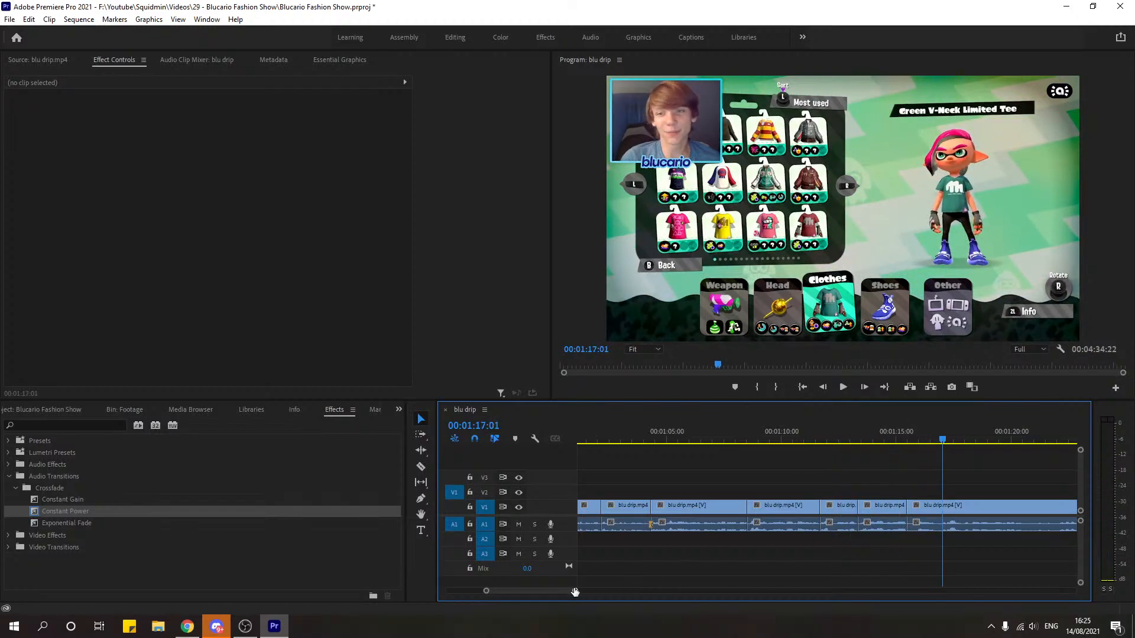
{"action": "left_click_drag", "start_coordinate": [575, 590], "coordinate": [590, 593]}
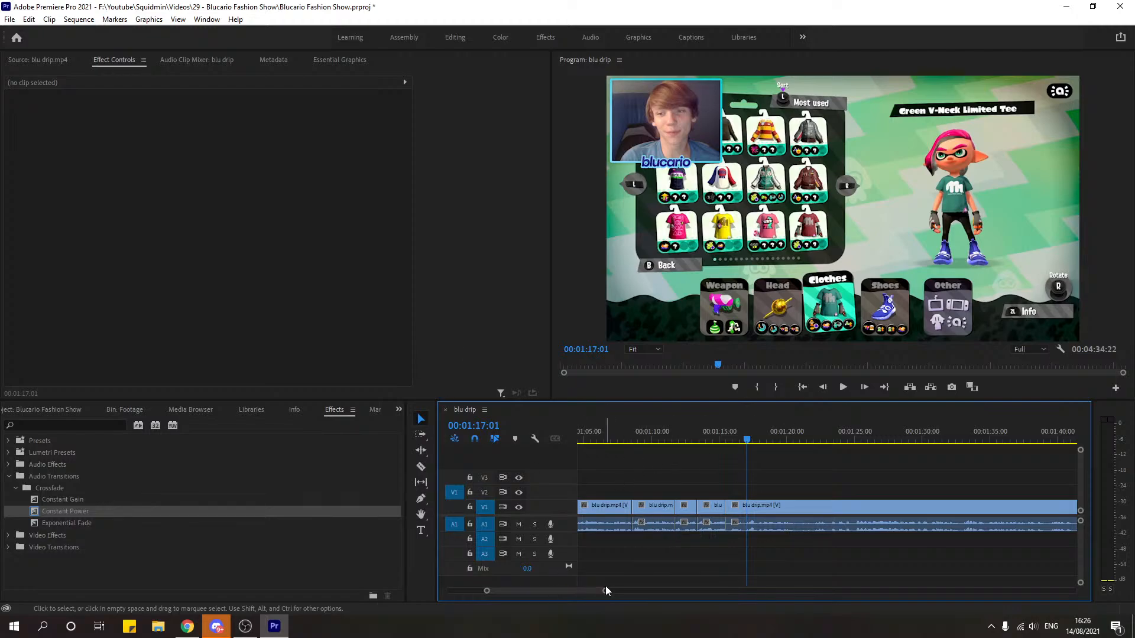
{"action": "left_click_drag", "start_coordinate": [605, 590], "coordinate": [808, 594]}
{"action": "left_click_drag", "start_coordinate": [896, 591], "coordinate": [861, 602]}
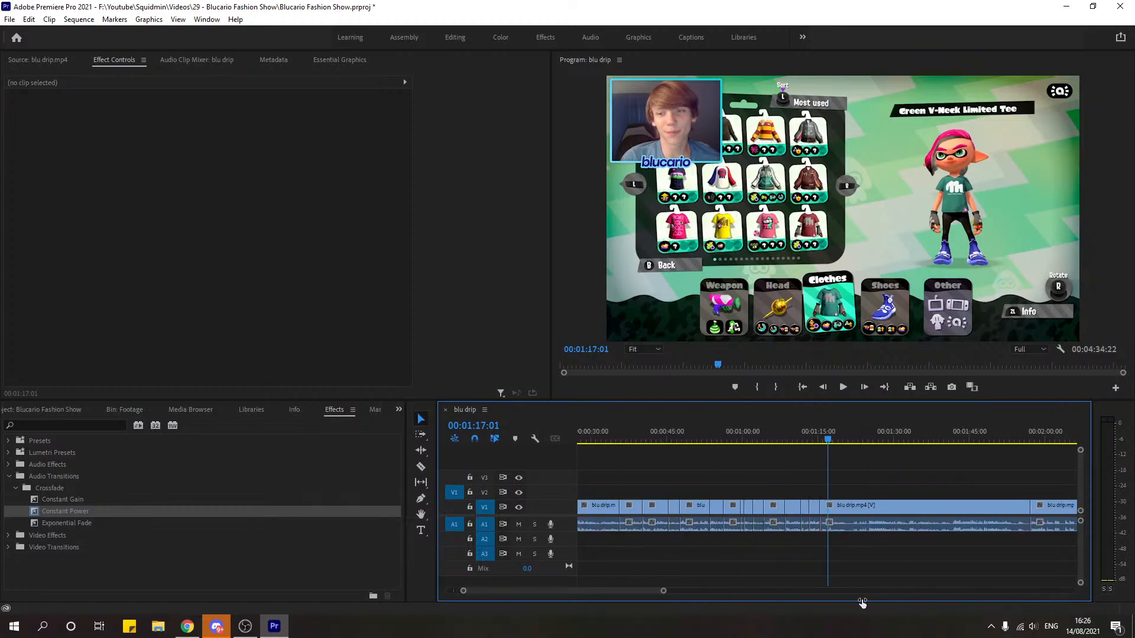
{"action": "left_click_drag", "start_coordinate": [668, 589], "coordinate": [636, 587]}
{"action": "key", "text": "space"}
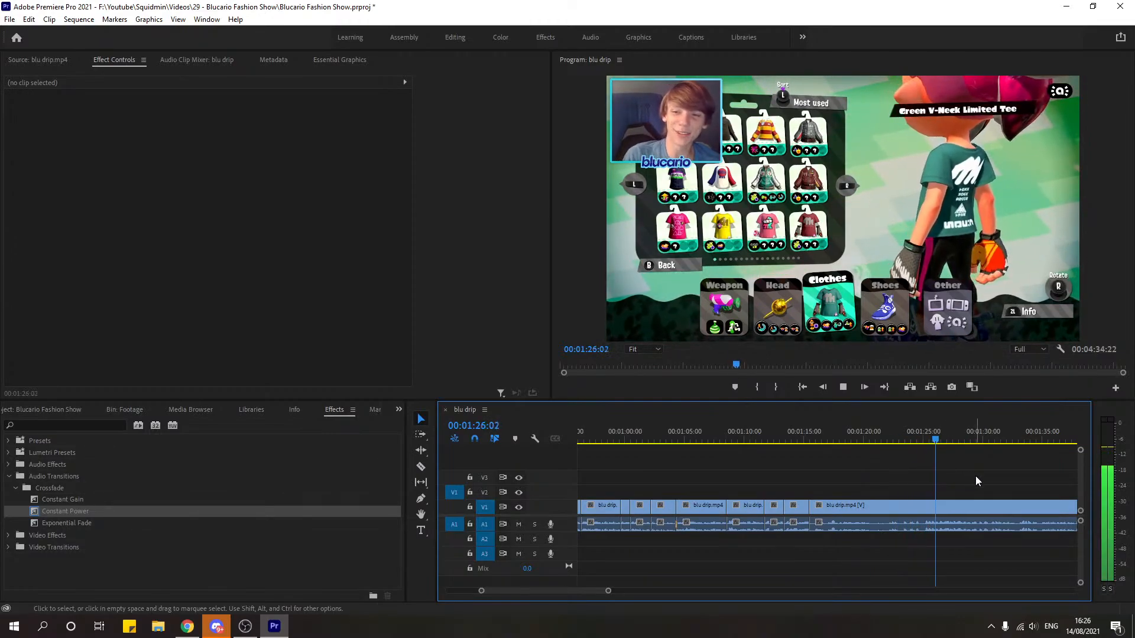
{"action": "key", "text": "space"}
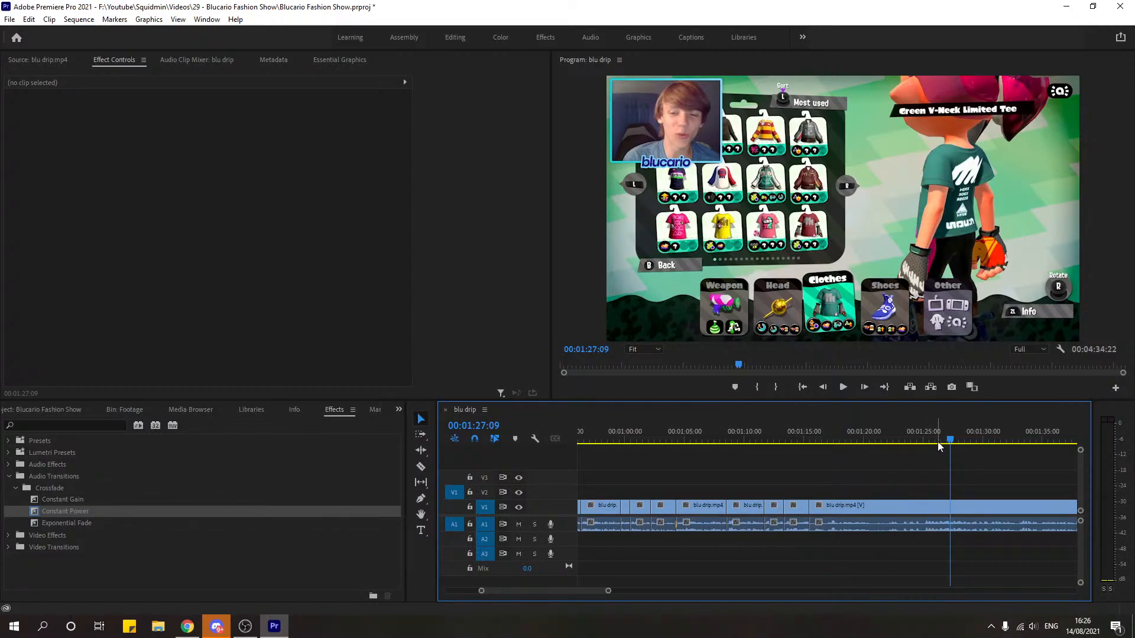
{"action": "key", "text": "space"}
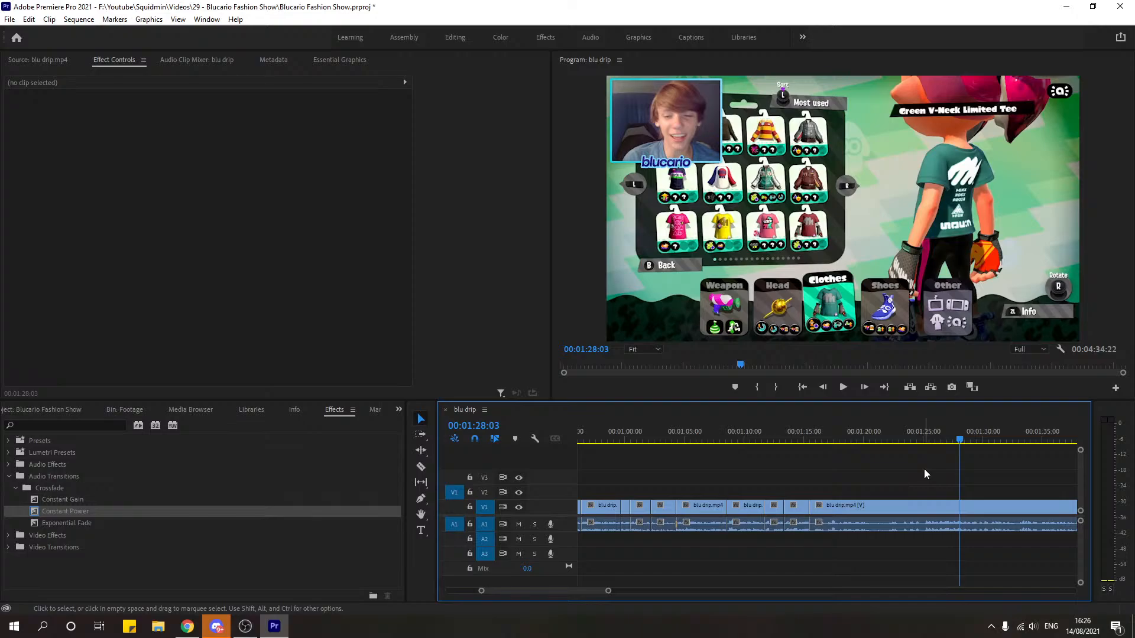
{"action": "key", "text": "space"}
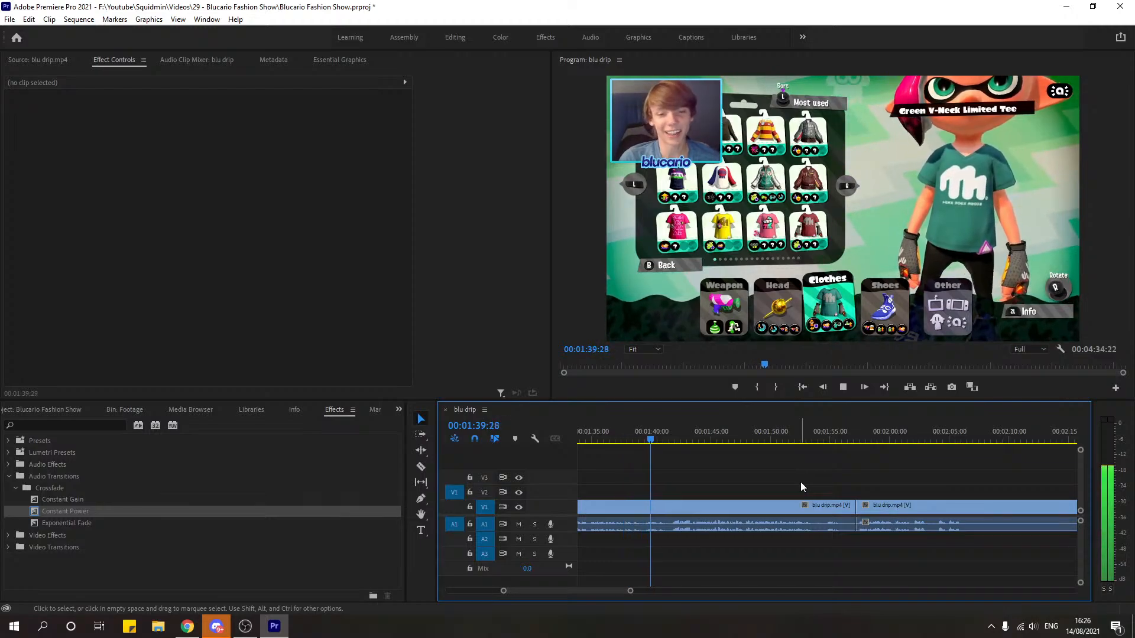
{"action": "key", "text": "space"}
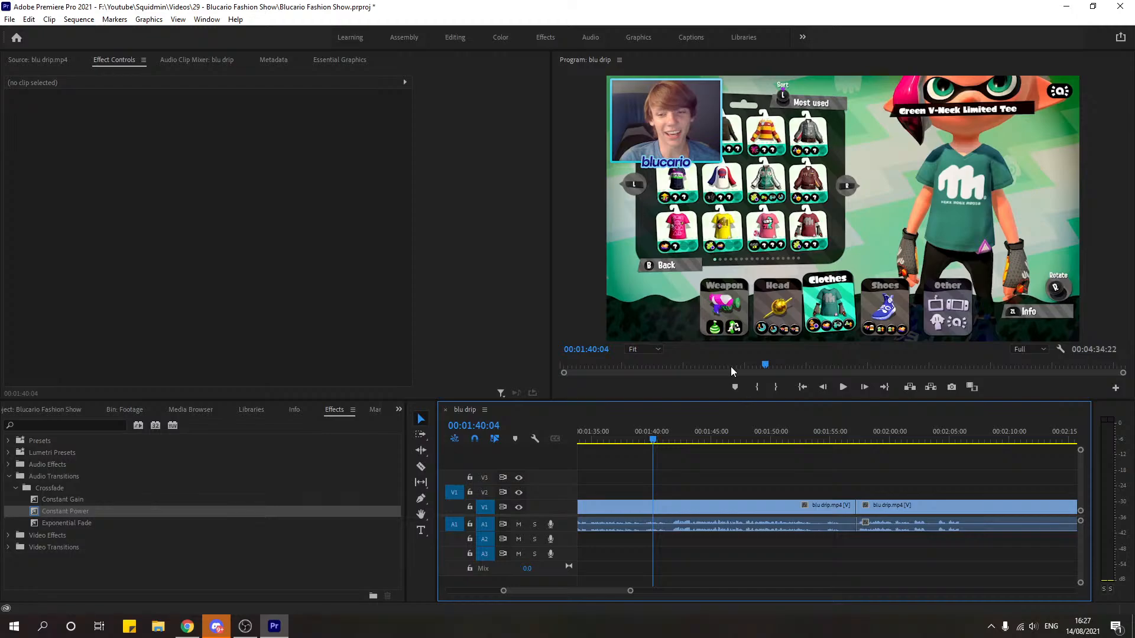
Step: Replay the lead-in to the pause and split the clip at 00:01:39:02
{"action": "left_click", "coordinate": [615, 434]}
{"action": "key", "text": "space"}
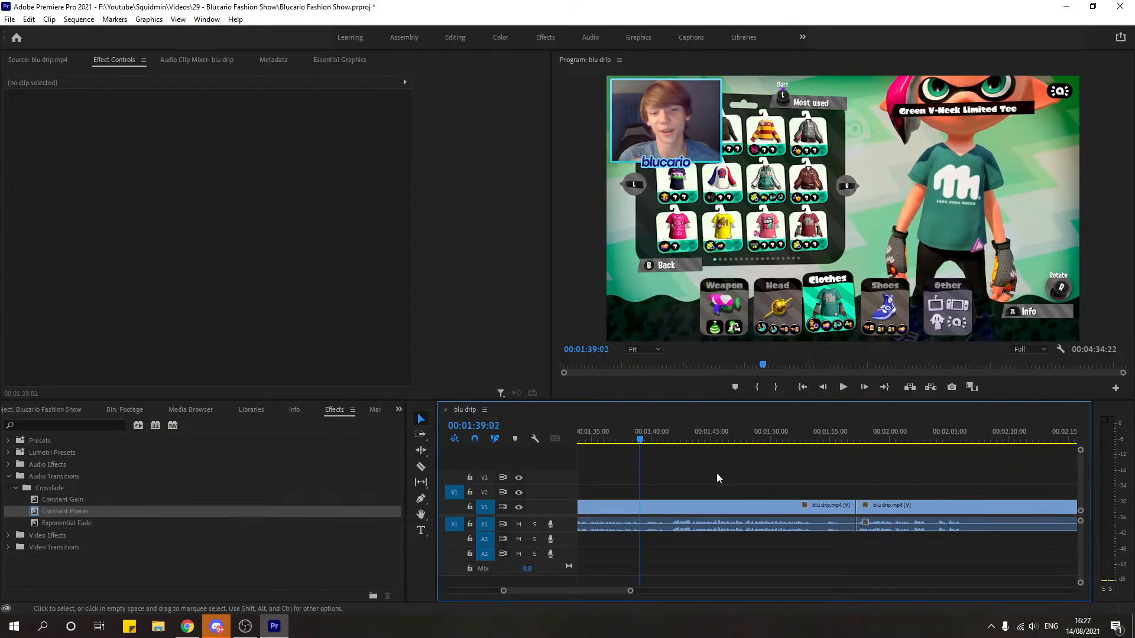
{"action": "key", "text": "space"}
{"action": "key", "text": "c"}
Step: Split the clip again at 00:01:41:24, delete the section from 00:01:39:02 up to that point, and close the gap
{"action": "key", "text": "space"}
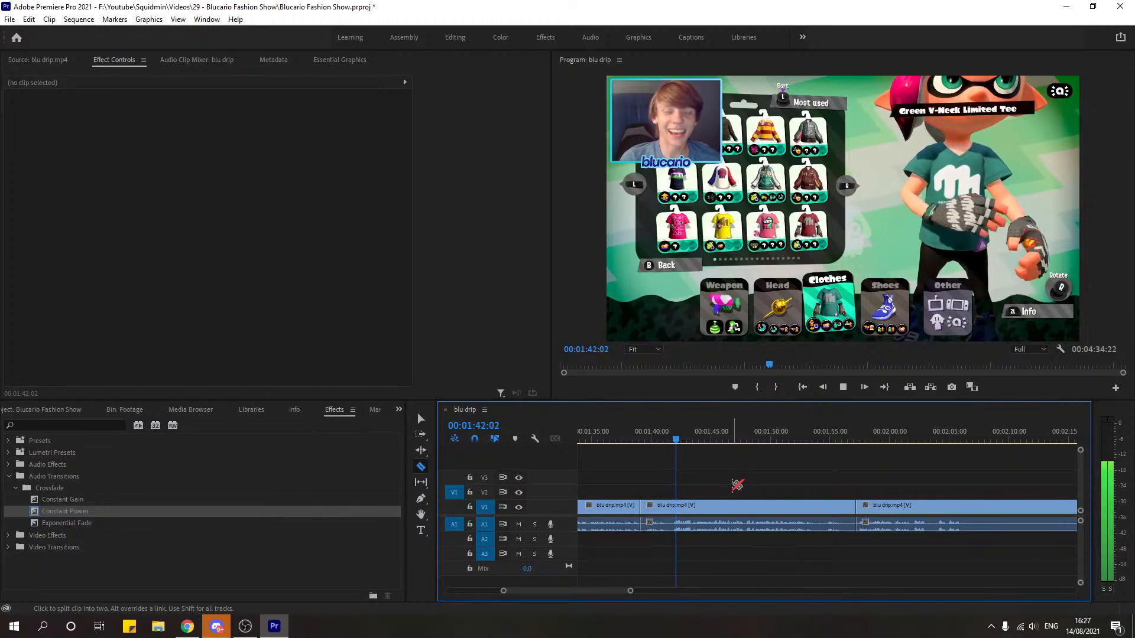
{"action": "left_click", "coordinate": [662, 441]}
{"action": "left_click_drag", "start_coordinate": [662, 441], "coordinate": [673, 441]}
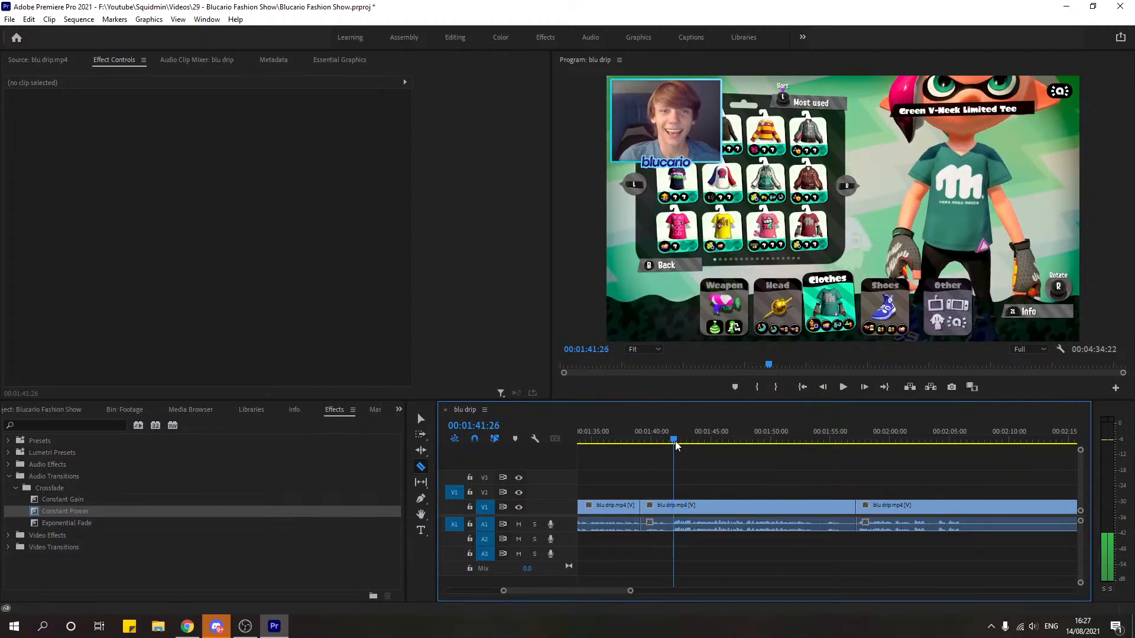
{"action": "left_click", "coordinate": [673, 508]}
{"action": "key", "text": "v"}
{"action": "left_click", "coordinate": [656, 507]}
{"action": "key", "text": "Delete"}
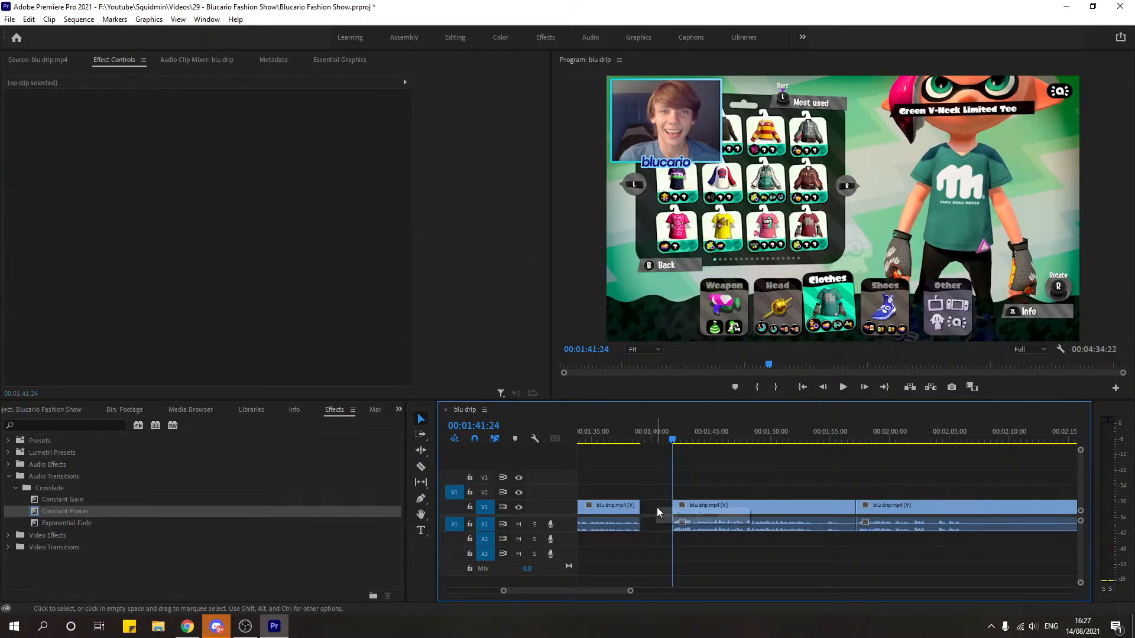
{"action": "left_click", "coordinate": [657, 507]}
{"action": "key", "text": "Delete"}
Step: Play across the new cut from 00:01:37:25 and split the clip at 00:01:50:26
{"action": "left_click", "coordinate": [625, 440]}
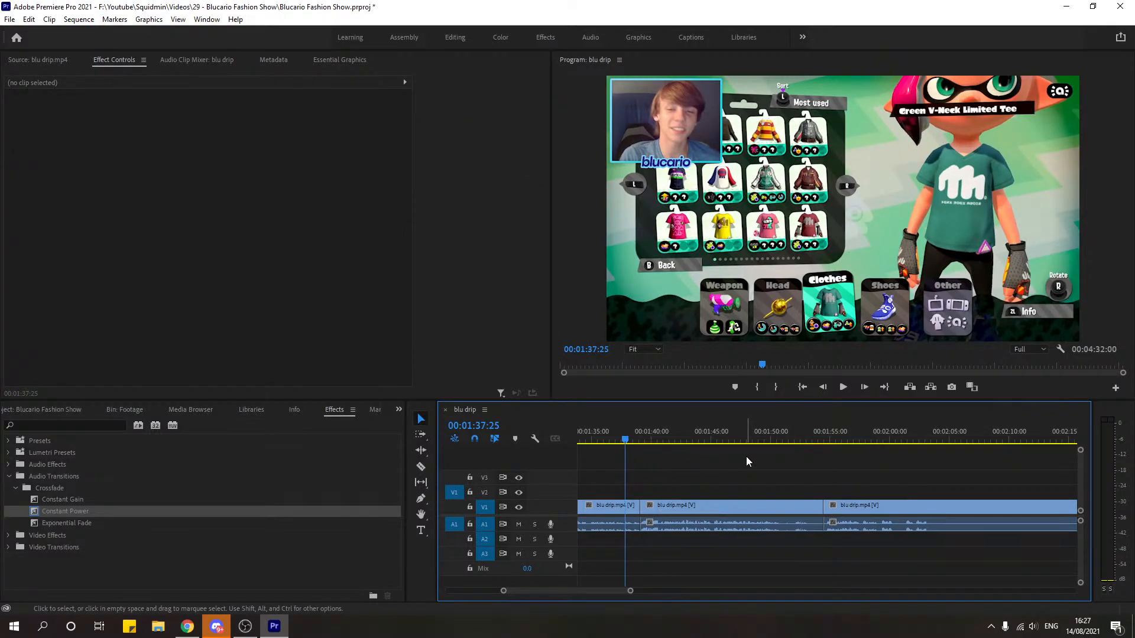
{"action": "key", "text": "space"}
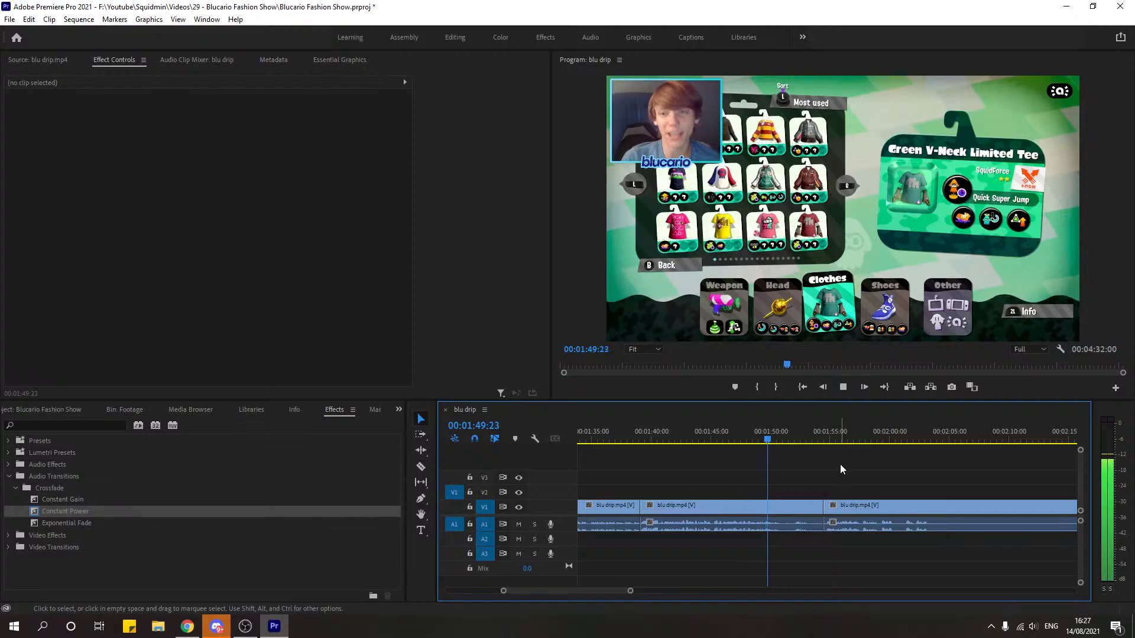
{"action": "key", "text": "space"}
{"action": "key", "text": "c"}
{"action": "left_click", "coordinate": [791, 505]}
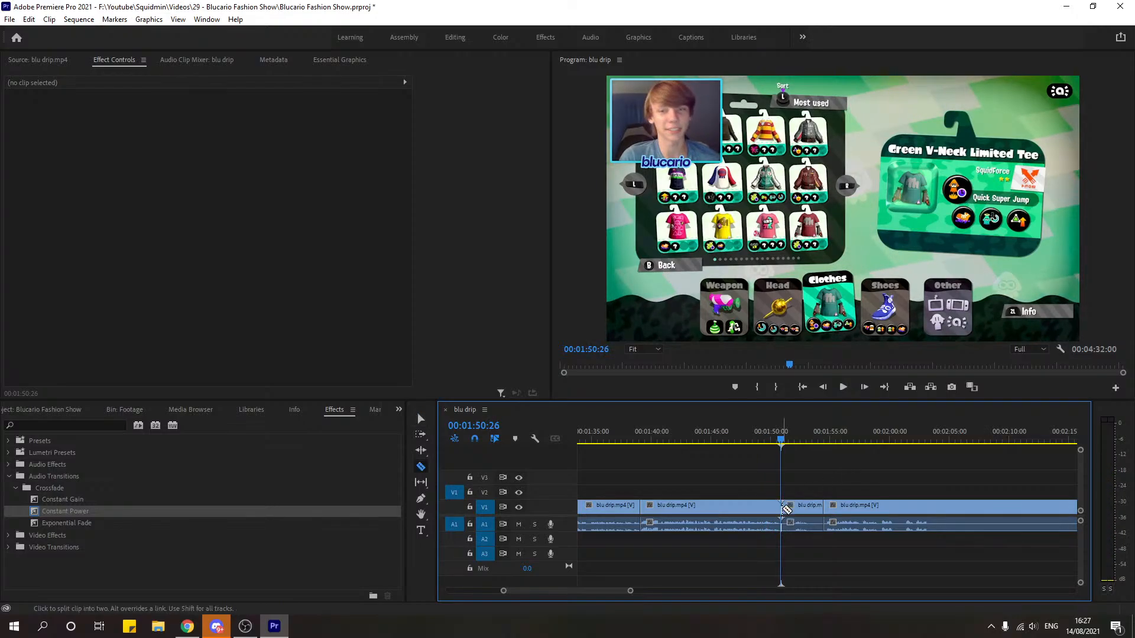
Step: Check the short clip starting at 00:01:50:26 by playing it to 00:01:53:11, delete it, and close the gap
{"action": "key", "text": "space"}
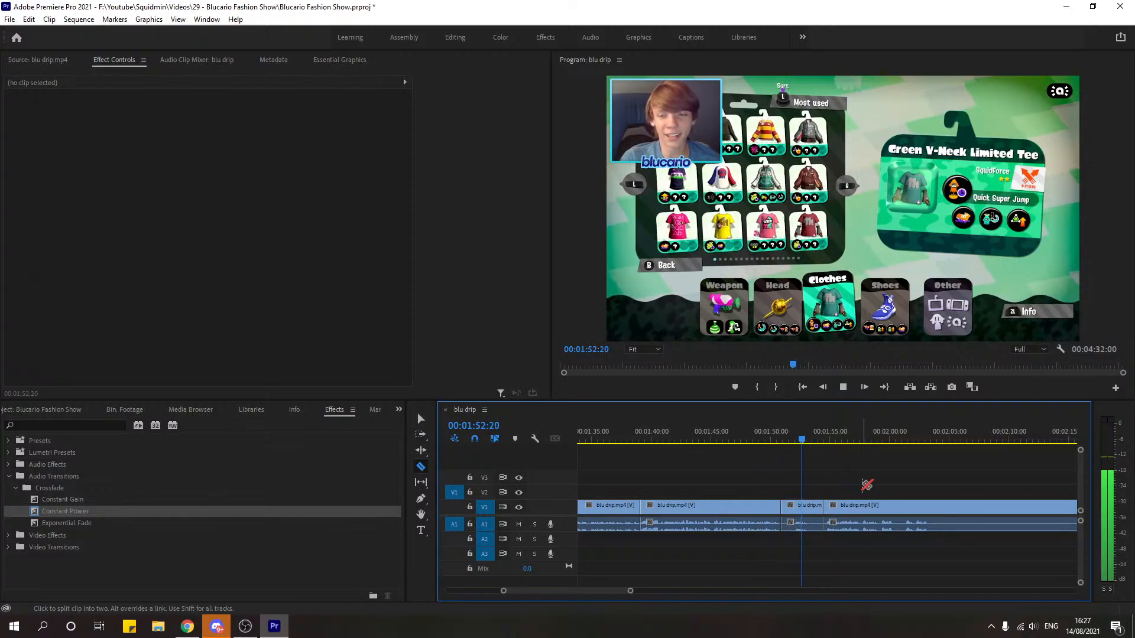
{"action": "key", "text": "space"}
{"action": "key", "text": "v"}
{"action": "left_click", "coordinate": [804, 507]}
{"action": "key", "text": "Delete"}
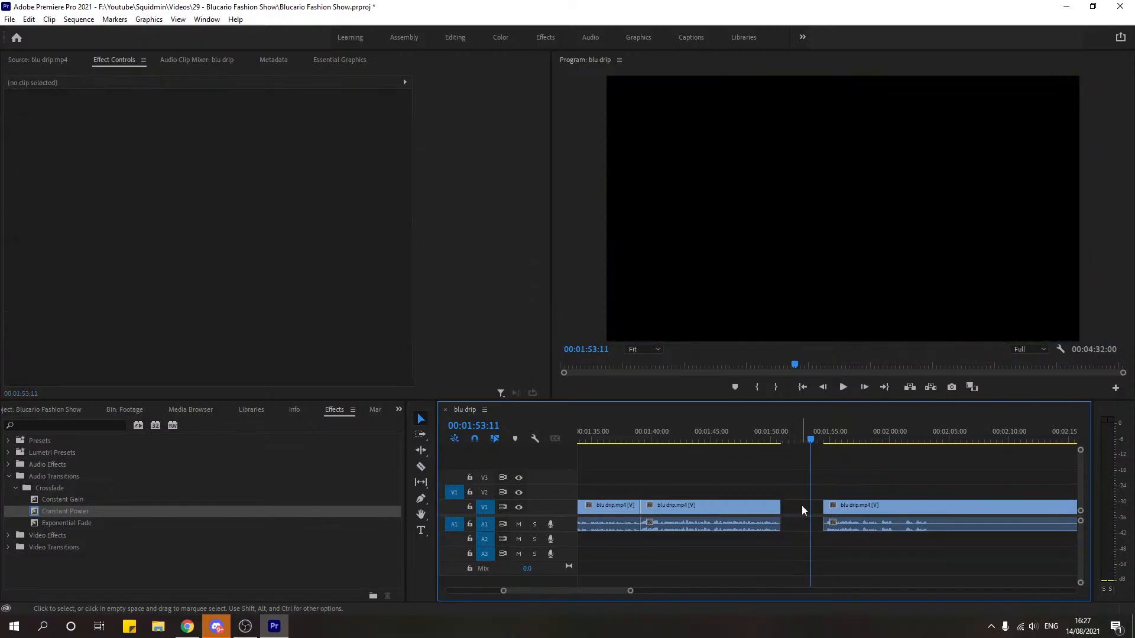
{"action": "left_click", "coordinate": [811, 509]}
{"action": "key", "text": "Delete"}
Step: Preview the cut at 00:01:50:26 by playing from 00:01:48:14 to 00:01:51:29
{"action": "left_click", "coordinate": [753, 434]}
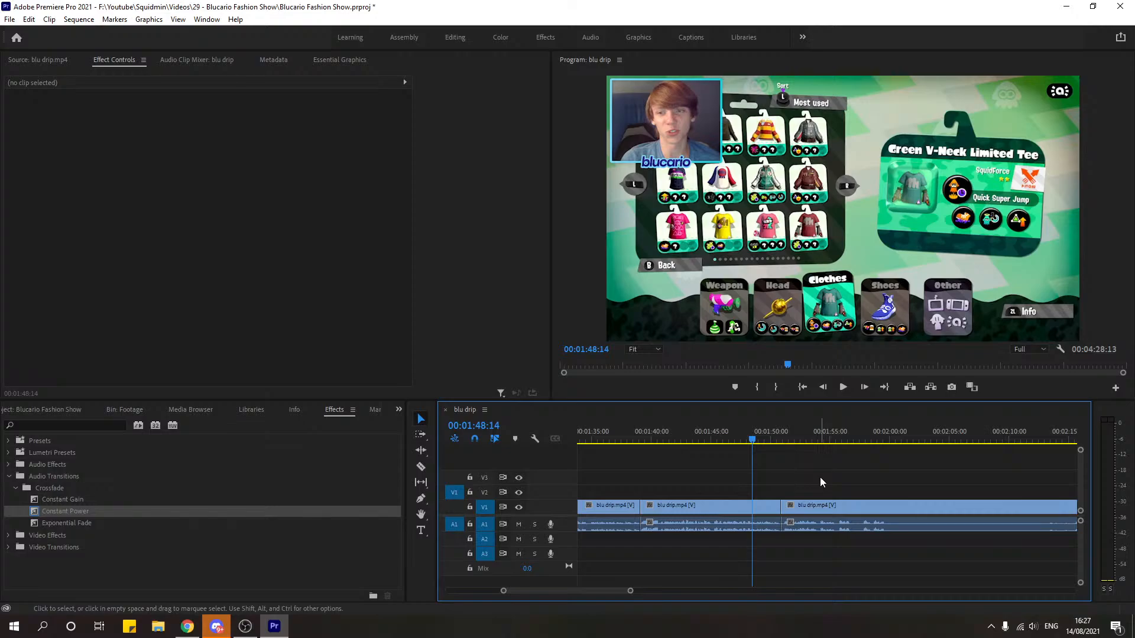
{"action": "key", "text": "space"}
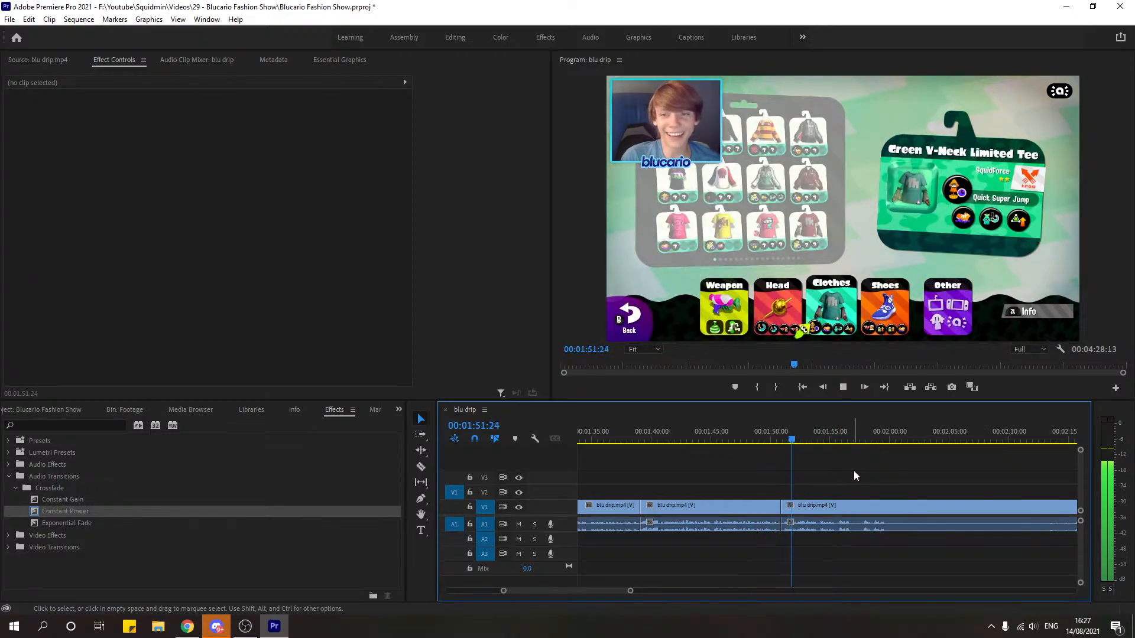
{"action": "key", "text": "space"}
Step: Split the clip at 00:01:51:24, delete the piece from 00:01:50:26 up to there, and ripple delete the gap
{"action": "left_click_drag", "start_coordinate": [630, 590], "coordinate": [625, 590]}
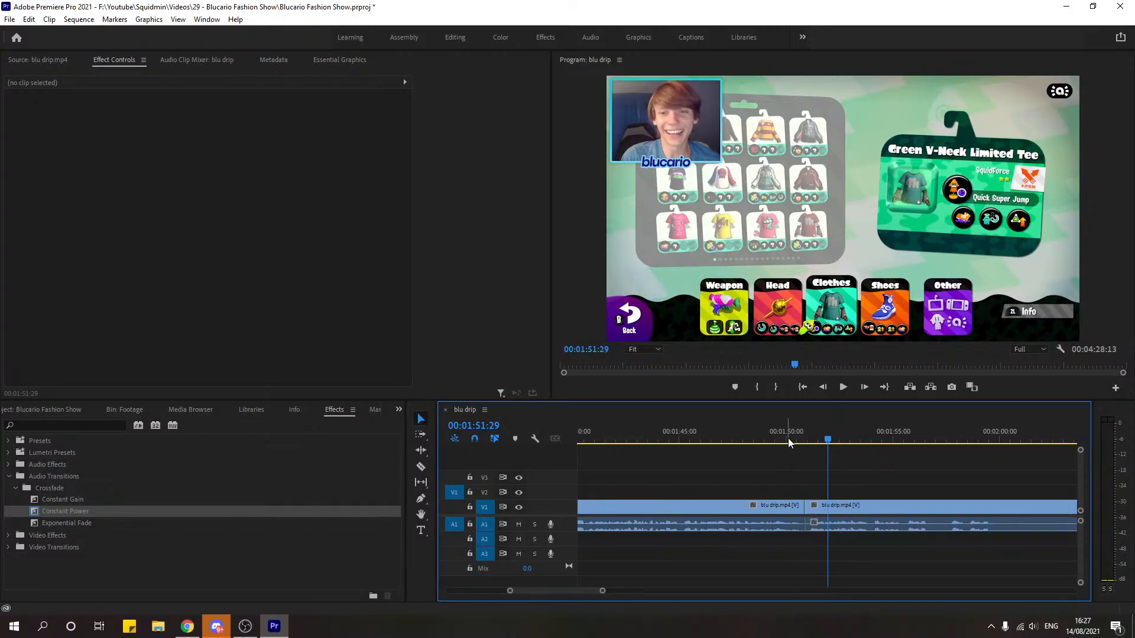
{"action": "left_click", "coordinate": [813, 442]}
{"action": "left_click", "coordinate": [810, 442]}
{"action": "key", "text": "space"}
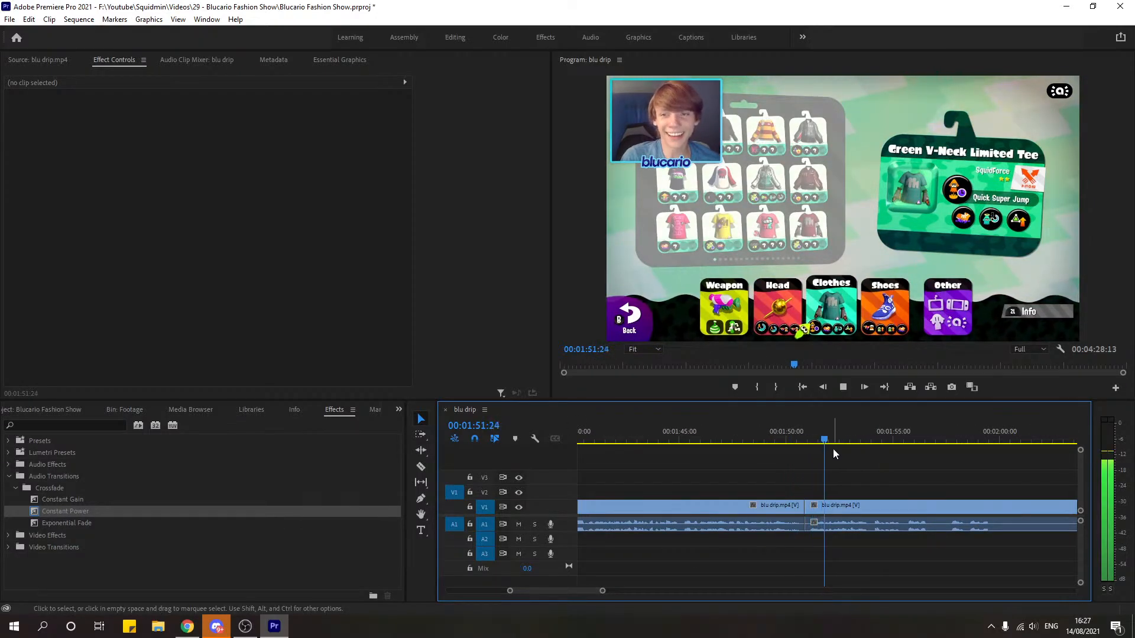
{"action": "left_click", "coordinate": [819, 442]}
{"action": "left_click", "coordinate": [824, 441]}
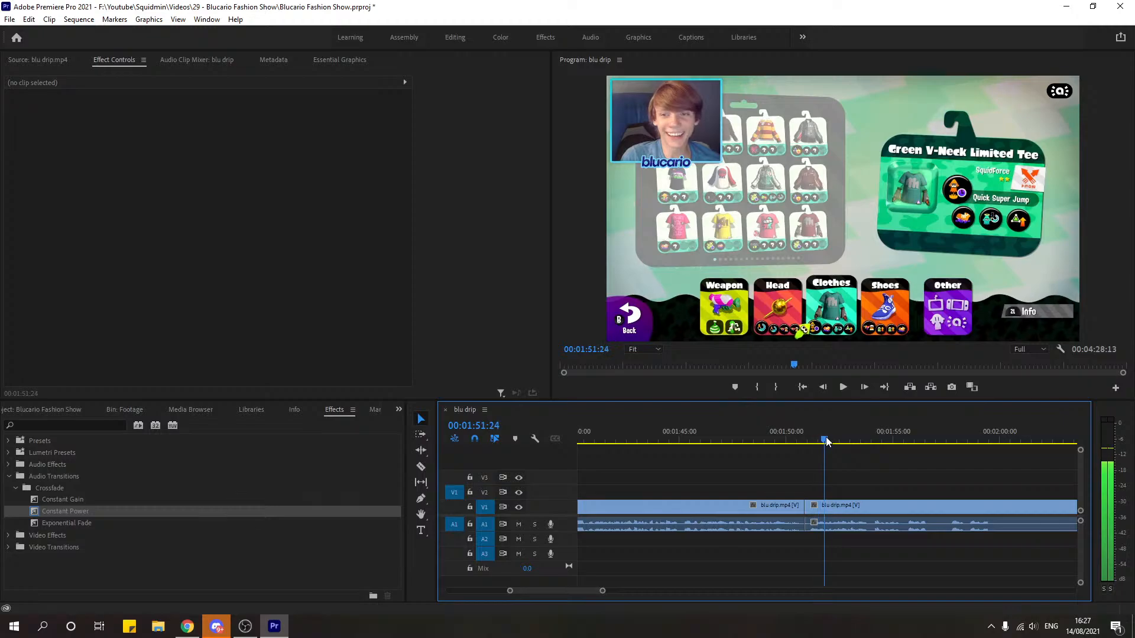
{"action": "left_click", "coordinate": [816, 511]}
{"action": "key", "text": "Delete"}
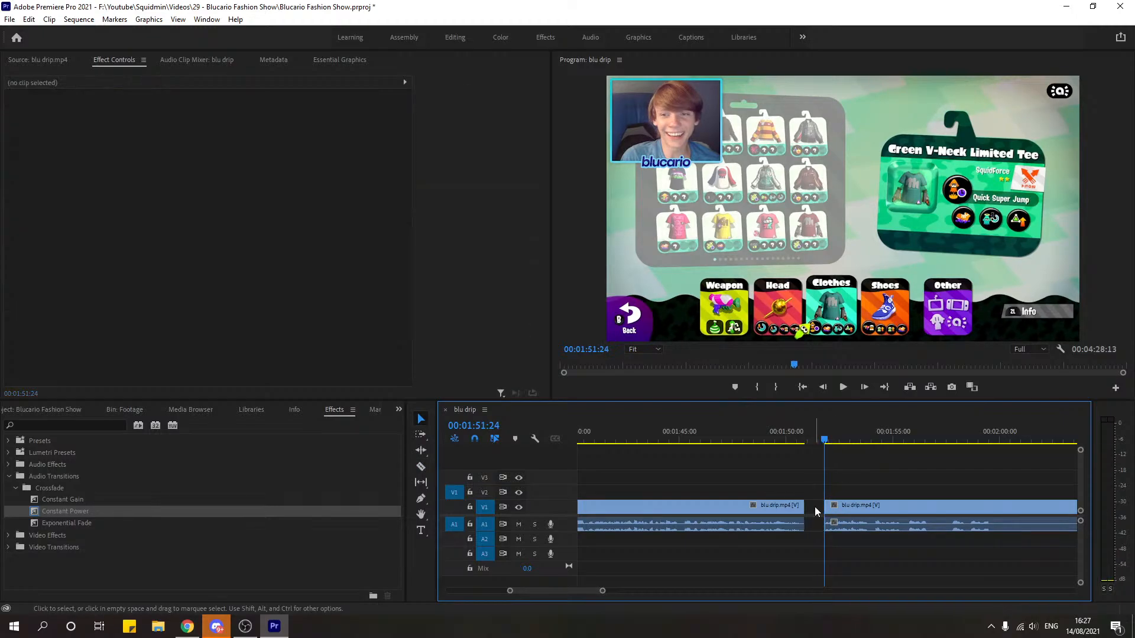
{"action": "right_click", "coordinate": [816, 511]}
{"action": "left_click", "coordinate": [835, 516]}
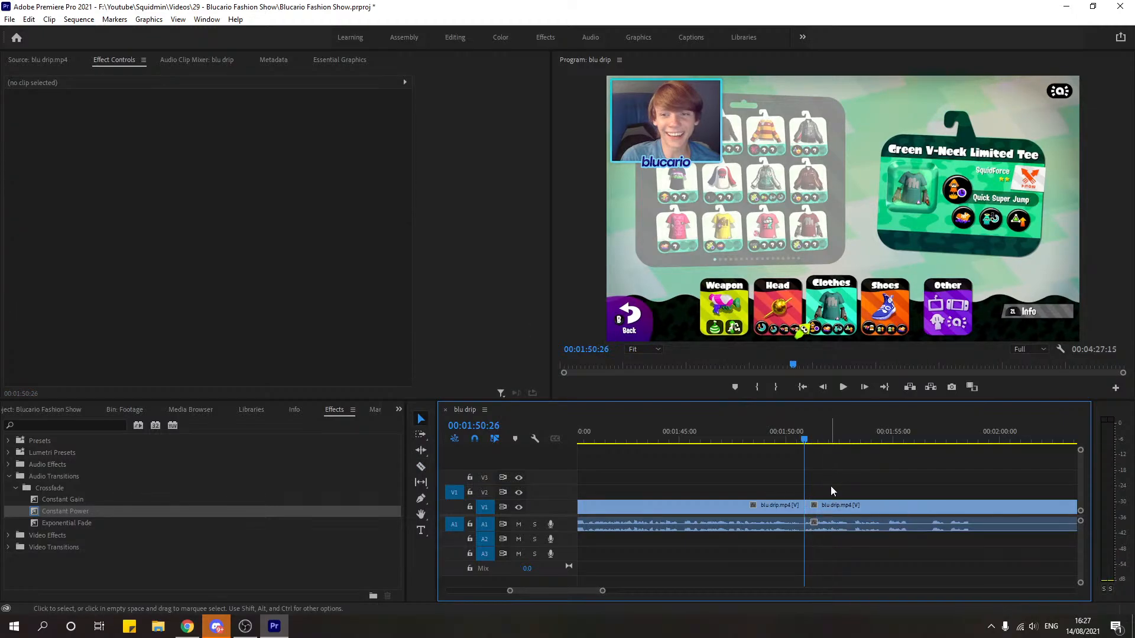
Step: Play the tightened cut from 00:01:49:25 through to 00:01:55:15
{"action": "left_click", "coordinate": [783, 439]}
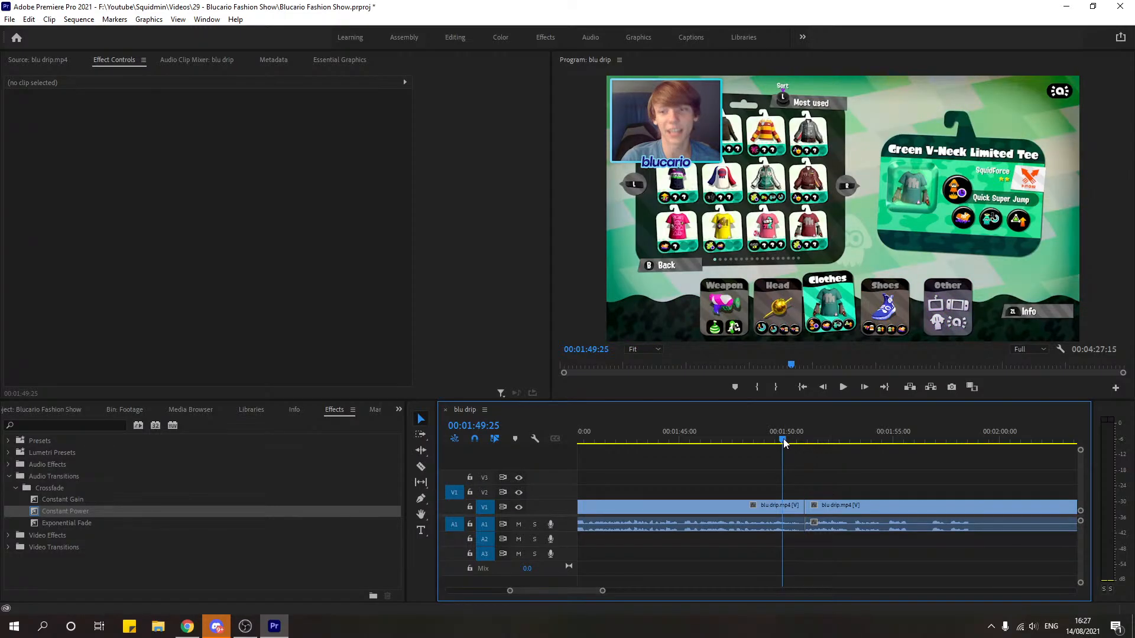
{"action": "key", "text": "space"}
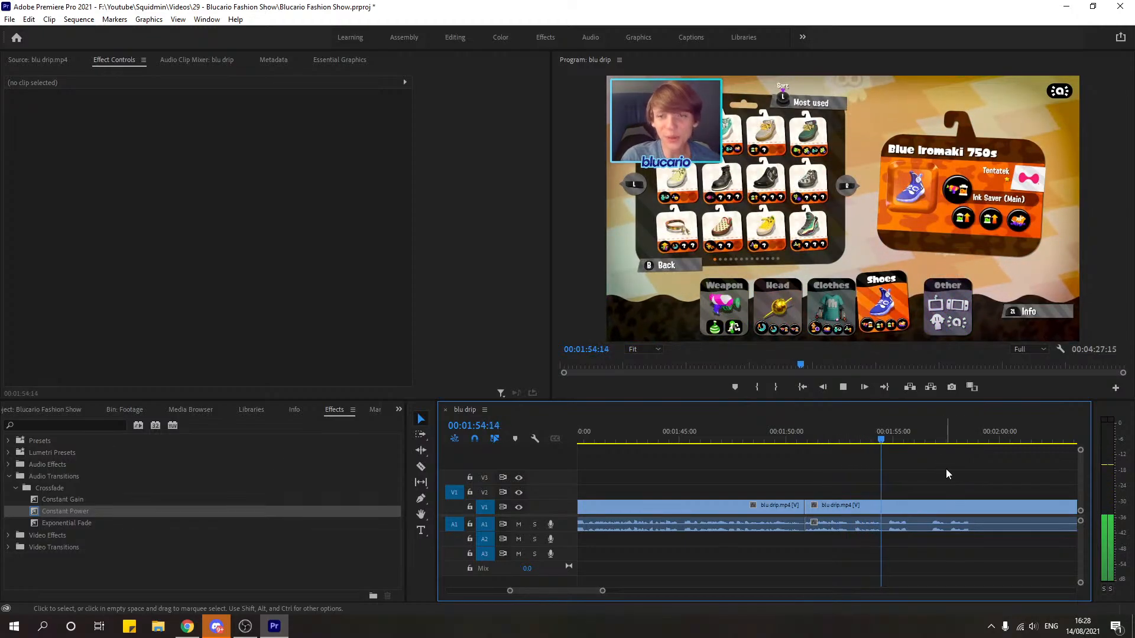
{"action": "key", "text": "space"}
Step: Play the commentary from 00:01:55:15 to 00:02:21:13, listening for pauses to cut
{"action": "scroll", "coordinate": [696, 592], "scroll_direction": "down", "scroll_amount": 5}
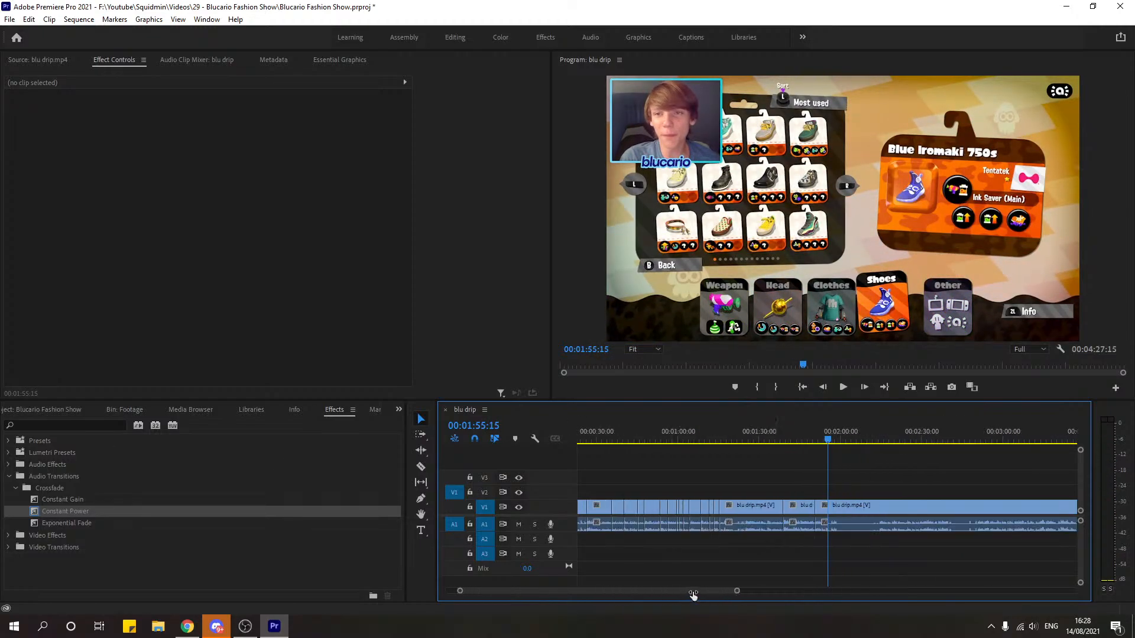
{"action": "left_click_drag", "start_coordinate": [696, 592], "coordinate": [683, 594]}
{"action": "key", "text": "space"}
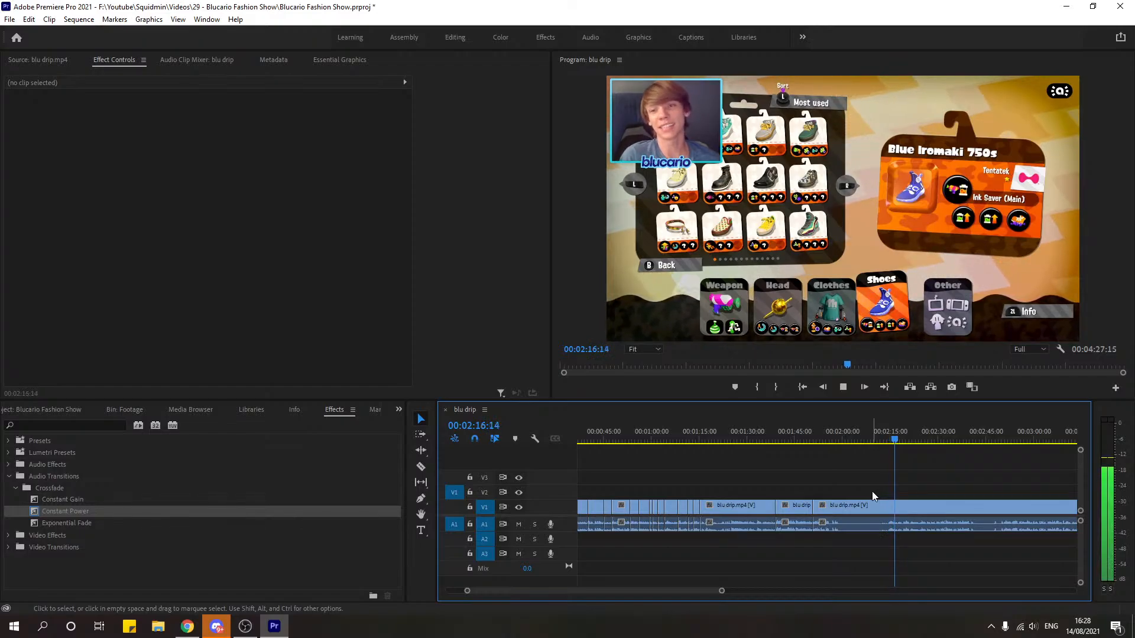
{"action": "key", "text": "space"}
{"action": "key", "text": "space"}
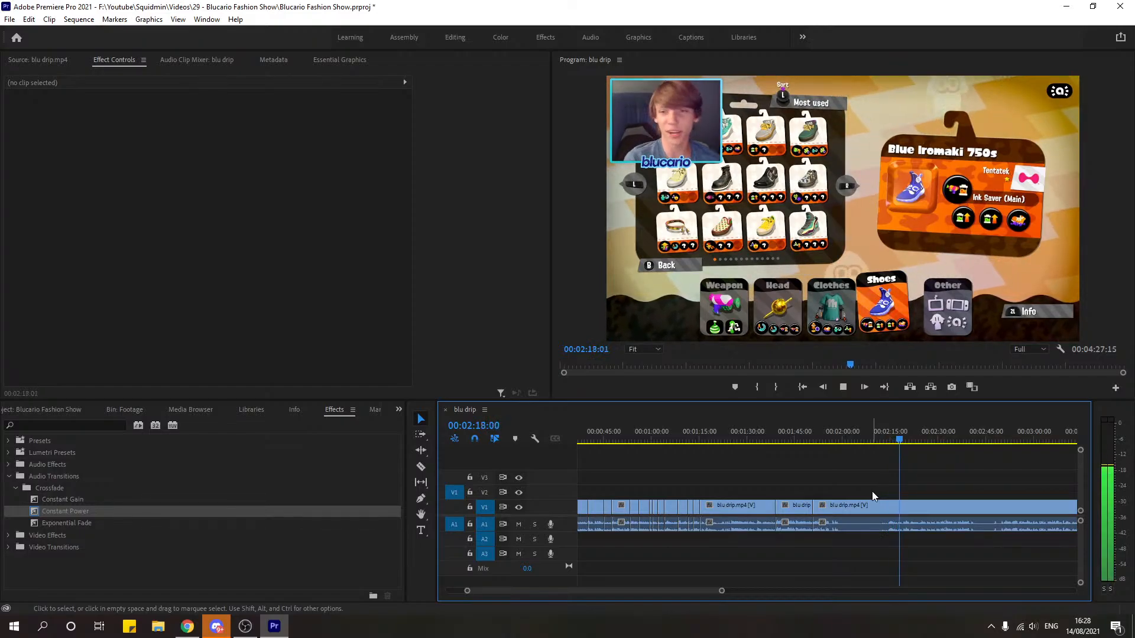
{"action": "left_click", "coordinate": [839, 387]}
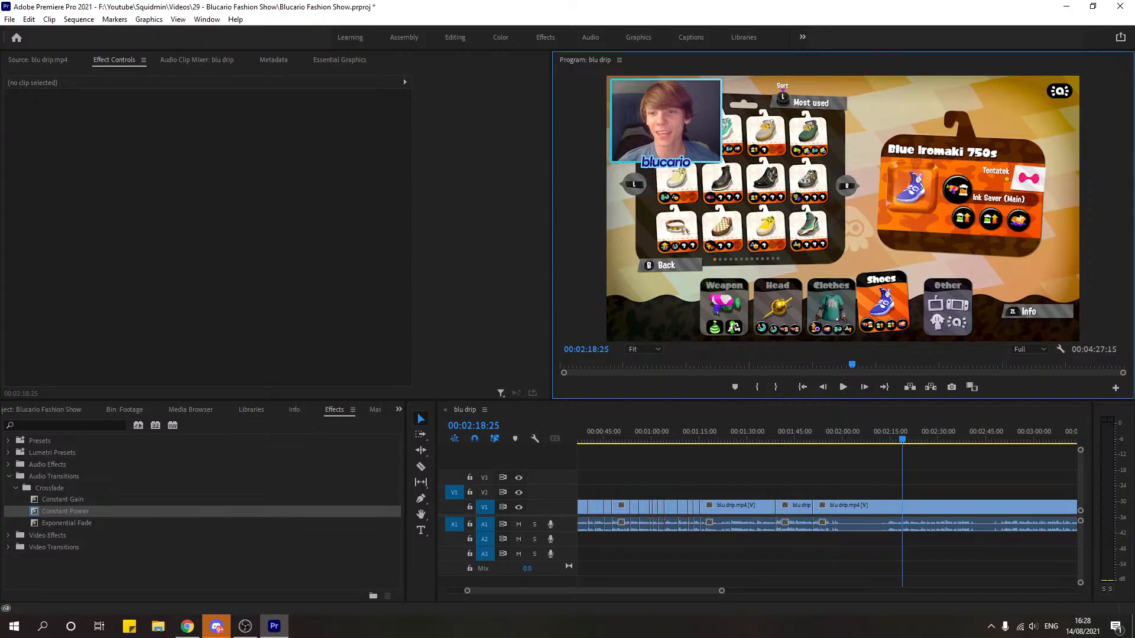
{"action": "key", "text": "space"}
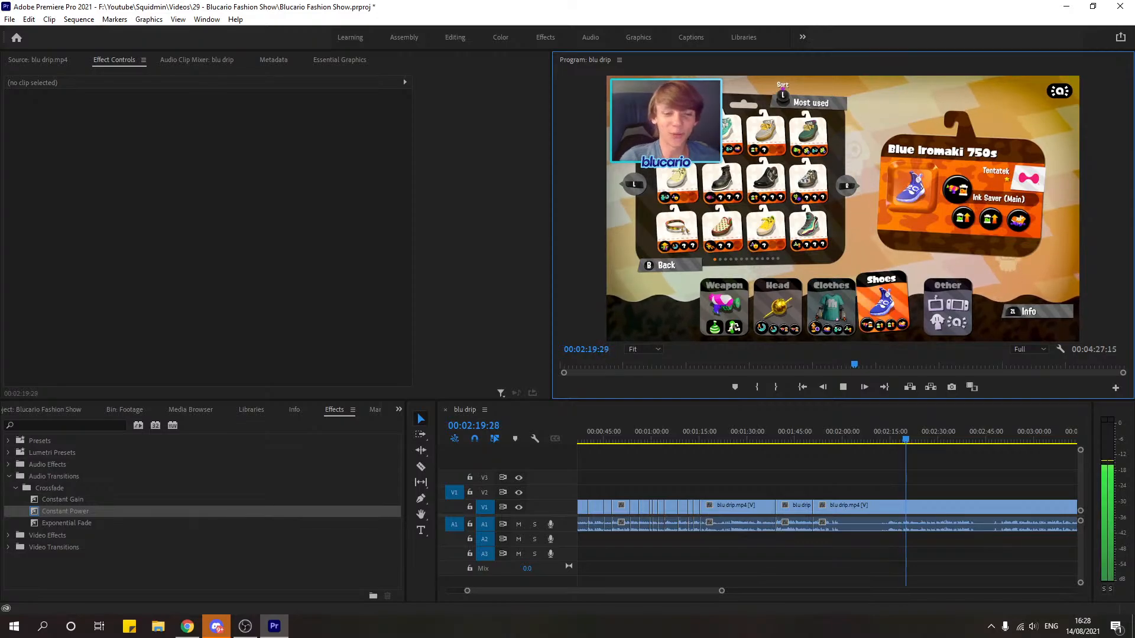
{"action": "key", "text": "space"}
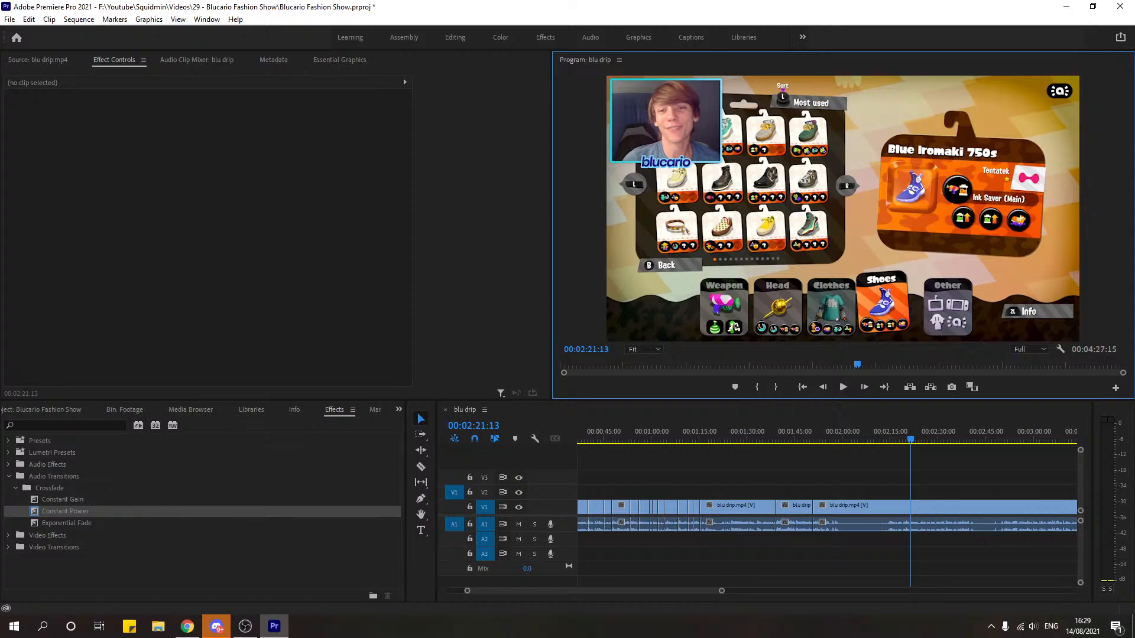
Step: Continue reviewing the commentary from 00:02:21:13 to 00:02:51:17 for sections to remove
{"action": "left_click", "coordinate": [842, 387]}
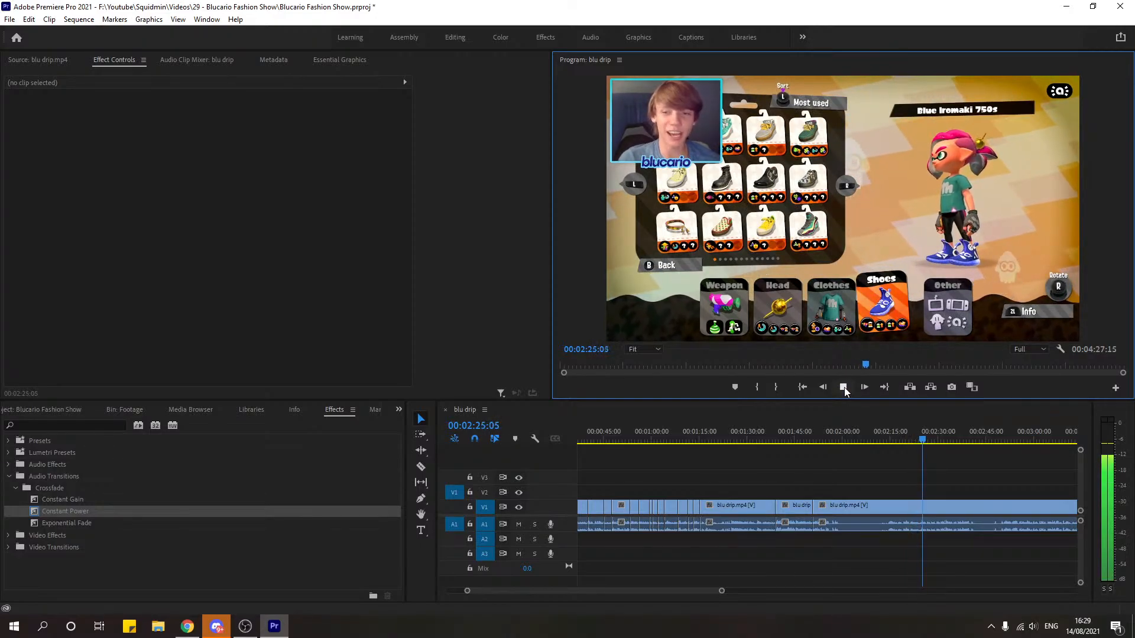
{"action": "key", "text": "space"}
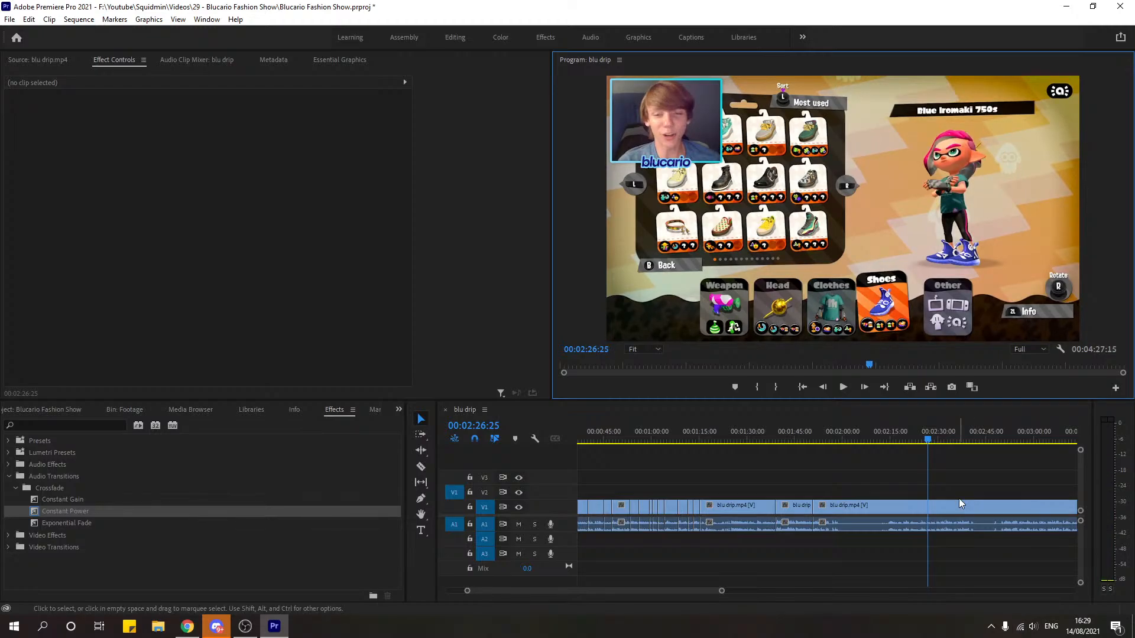
{"action": "key", "text": "space"}
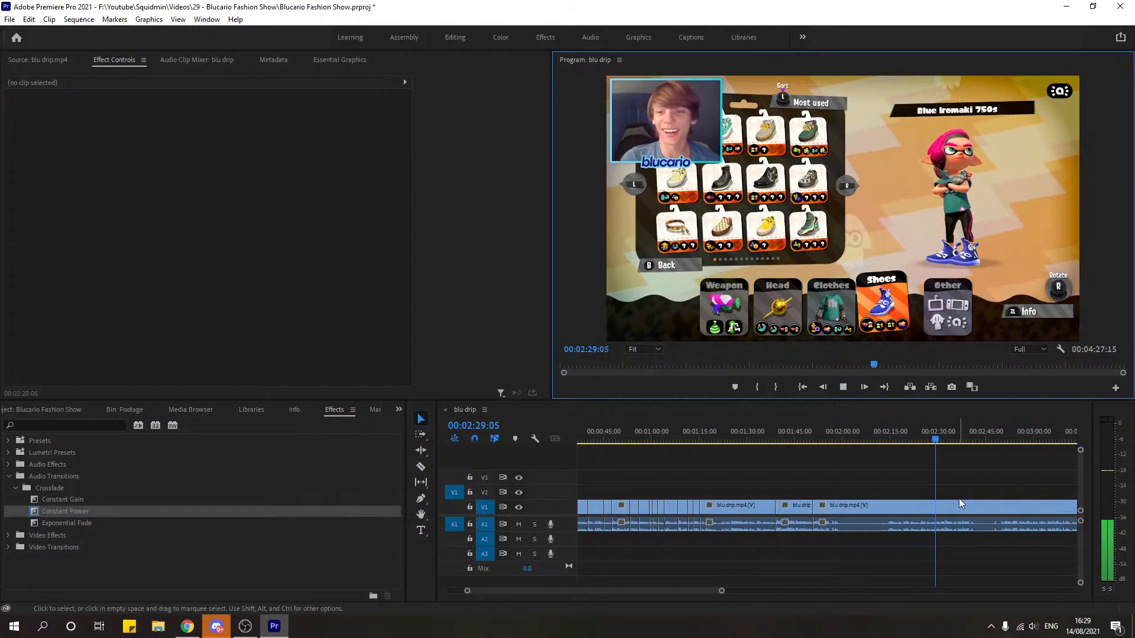
{"action": "key", "text": "space"}
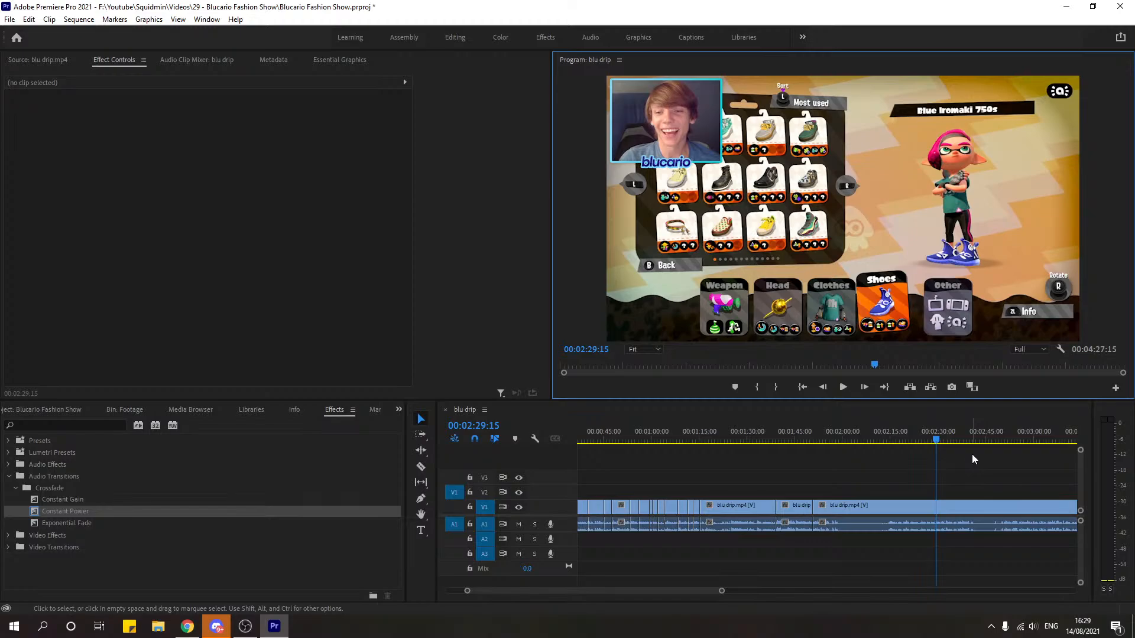
{"action": "key", "text": "space"}
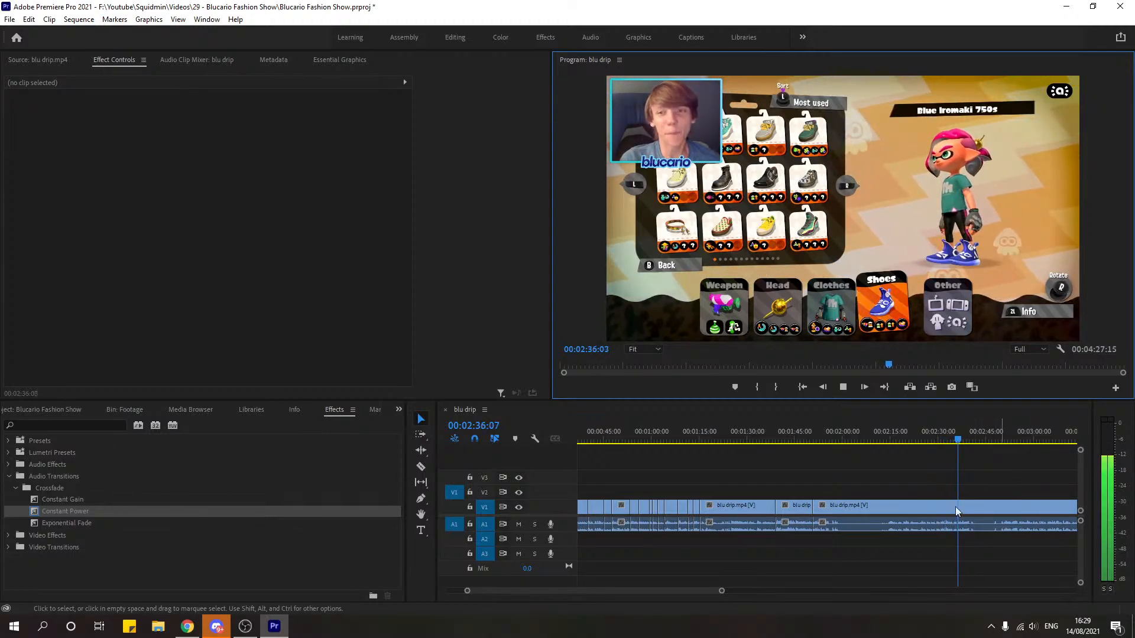
{"action": "left_click_drag", "start_coordinate": [721, 594], "coordinate": [677, 595]}
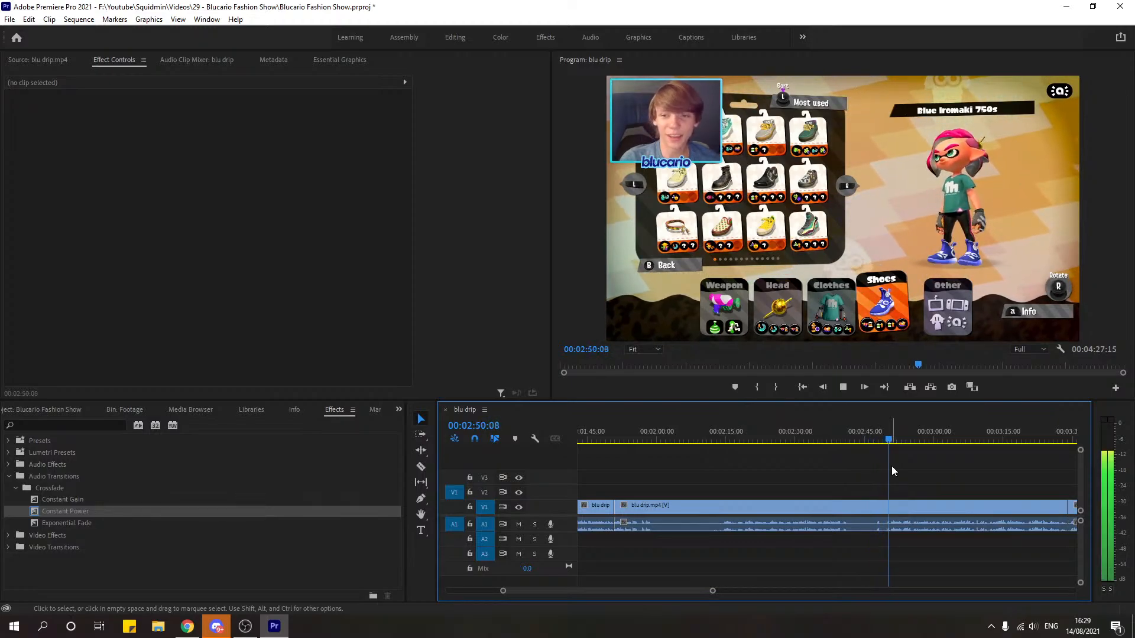
{"action": "key", "text": "space"}
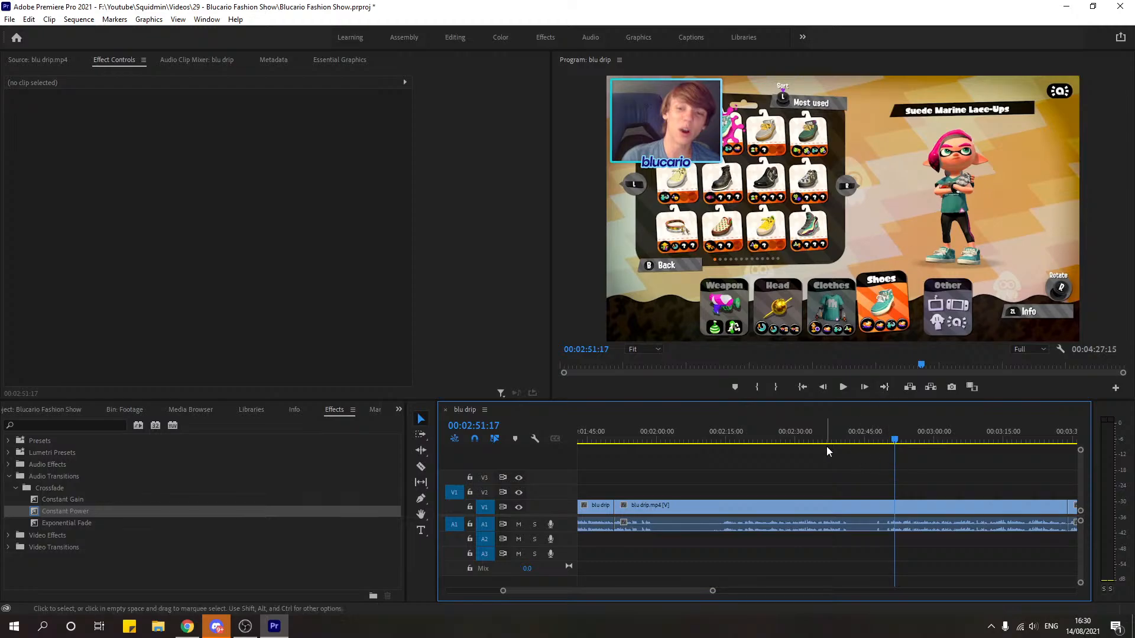
Step: Replay the commentary around 00:02:38 and split the clip at 00:02:40:02
{"action": "left_click", "coordinate": [839, 437]}
{"action": "left_click_drag", "start_coordinate": [714, 594], "coordinate": [682, 593]}
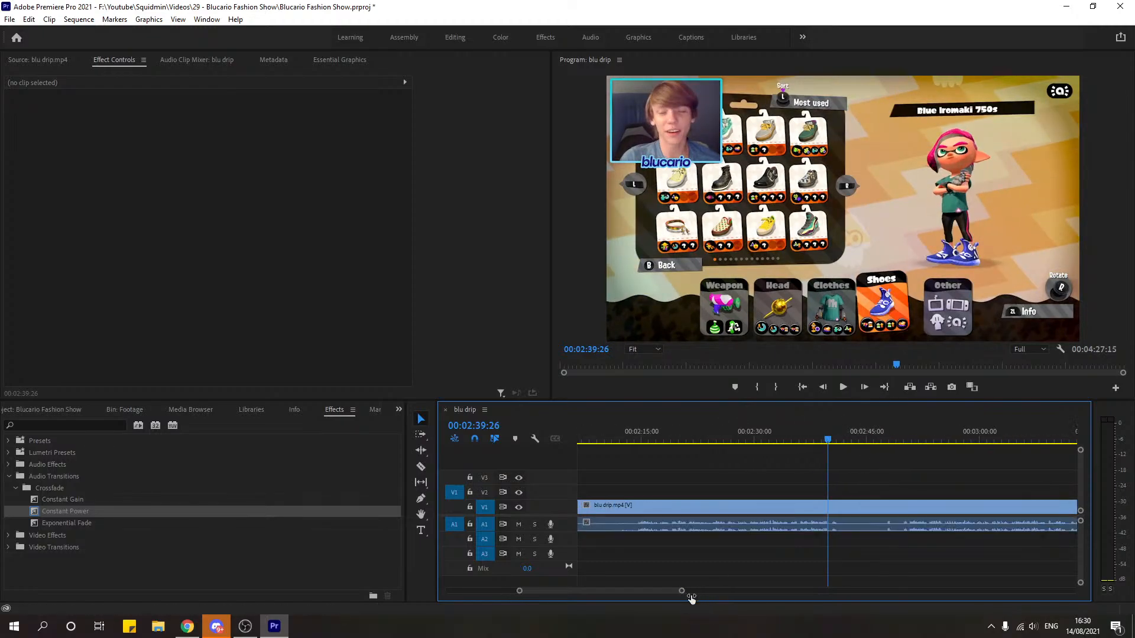
{"action": "left_click", "coordinate": [810, 437]}
{"action": "key", "text": "space"}
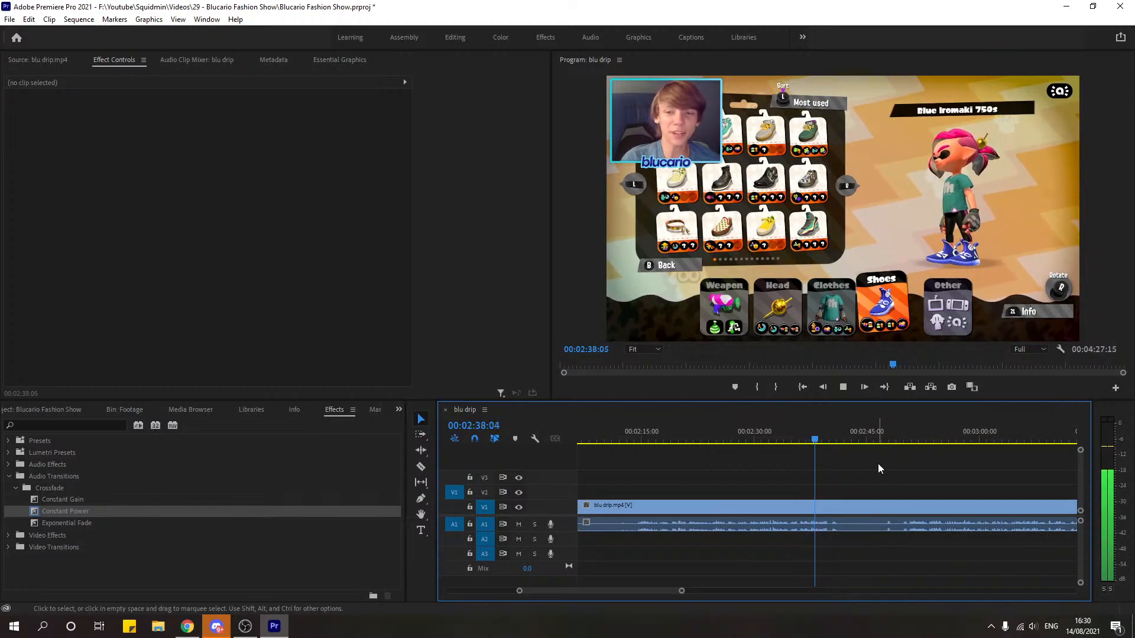
{"action": "key", "text": "space"}
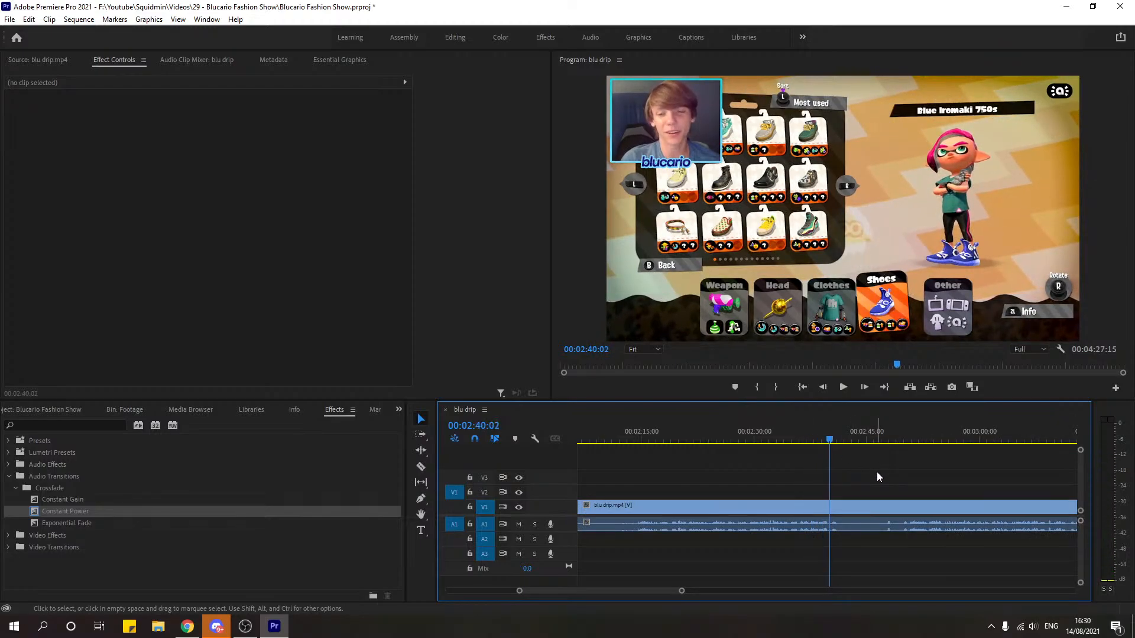
{"action": "key", "text": "c"}
{"action": "left_click", "coordinate": [834, 506]}
Step: Split the clip at 00:02:49:29, delete the piece from 00:02:40:02 up to there, and ripple delete the gap
{"action": "left_click_drag", "start_coordinate": [836, 444], "coordinate": [898, 443]}
{"action": "key", "text": "space"}
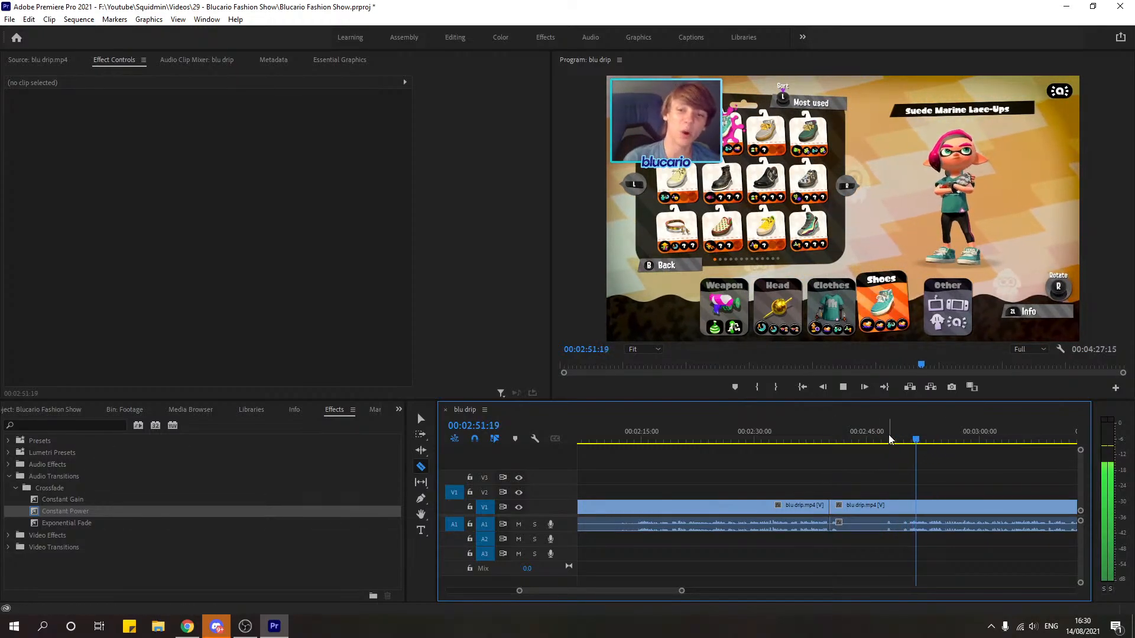
{"action": "left_click_drag", "start_coordinate": [888, 443], "coordinate": [905, 444]}
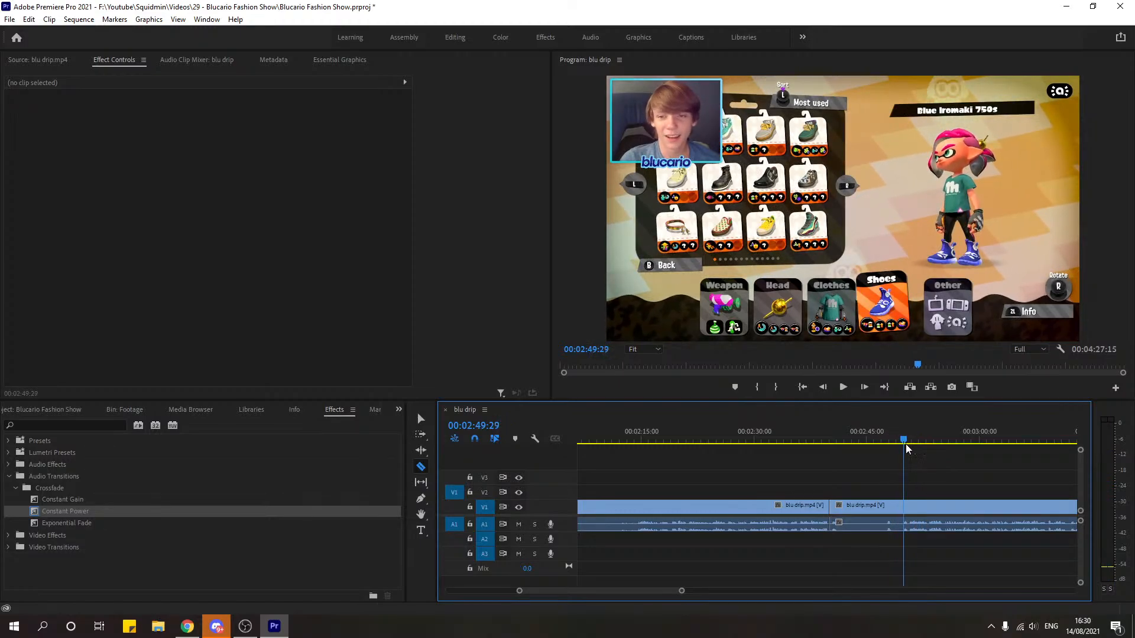
{"action": "left_click", "coordinate": [904, 506]}
{"action": "key", "text": "v"}
{"action": "left_click", "coordinate": [882, 506]}
{"action": "key", "text": "Delete"}
{"action": "right_click", "coordinate": [890, 513]}
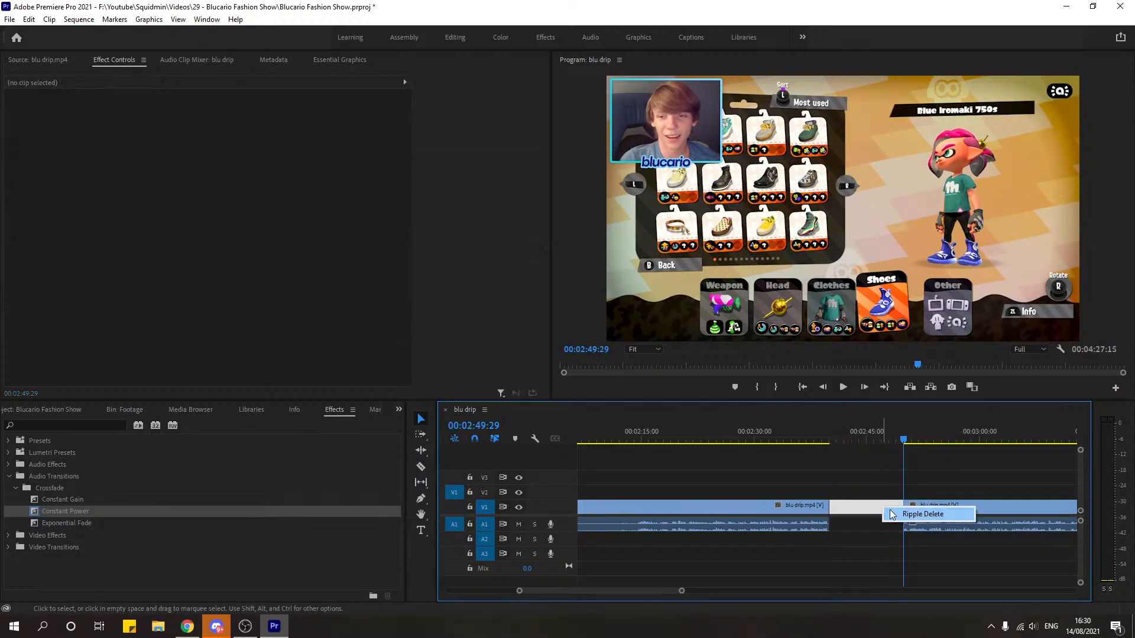
{"action": "left_click", "coordinate": [922, 514]}
Step: Preview the cut at 00:02:40:02 by playing from before it to about 00:02:41:20
{"action": "left_click", "coordinate": [807, 440]}
{"action": "key", "text": "space"}
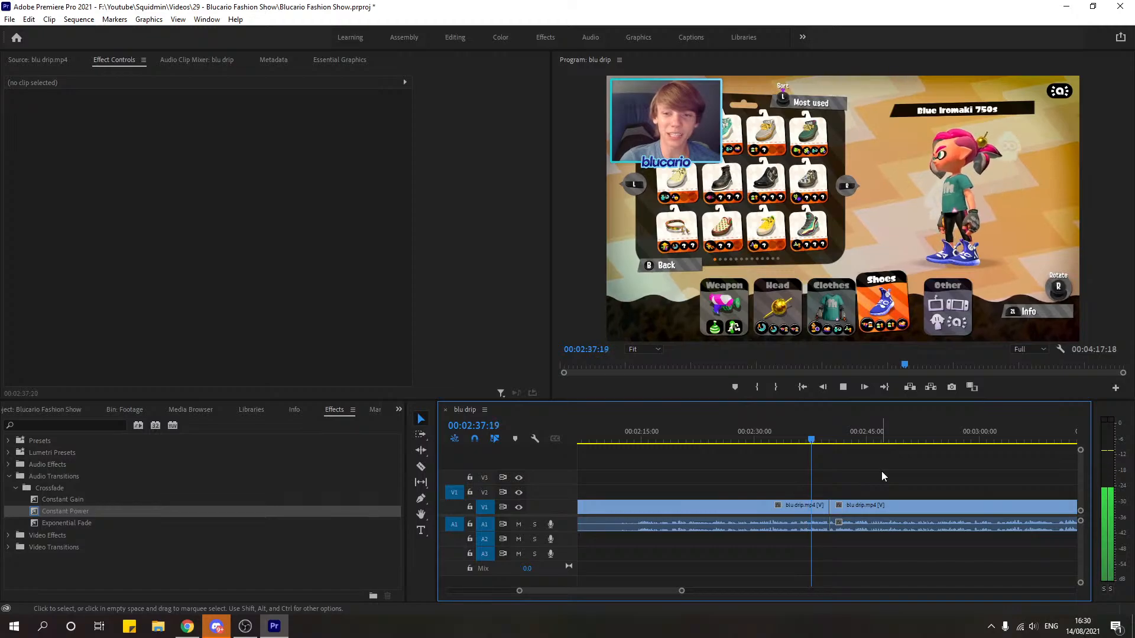
{"action": "left_click_drag", "start_coordinate": [682, 590], "coordinate": [652, 590]}
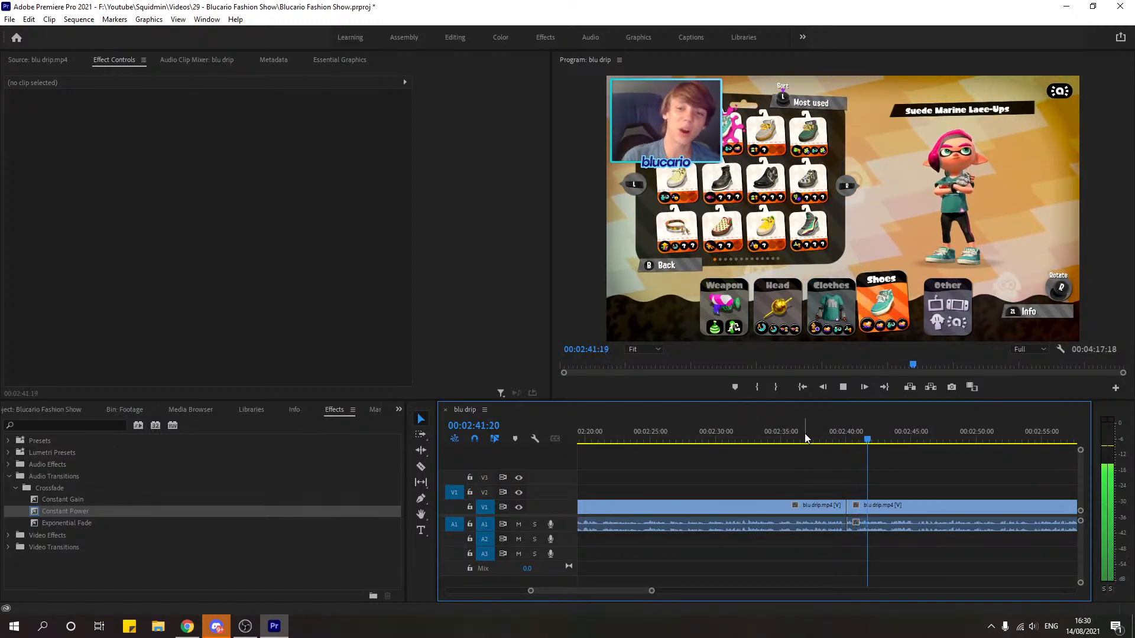
Step: Split the clip at 00:02:39:23, delete the short piece up to the cut at 00:02:40:02, and ripple delete the gap
{"action": "mouse_move", "coordinate": [804, 434]}
{"action": "left_mouse_down"}
{"action": "mouse_move", "coordinate": [842, 445]}
{"action": "mouse_move", "coordinate": [821, 447]}
{"action": "left_mouse_up"}
{"action": "key", "text": "space"}
{"action": "key", "text": "space"}
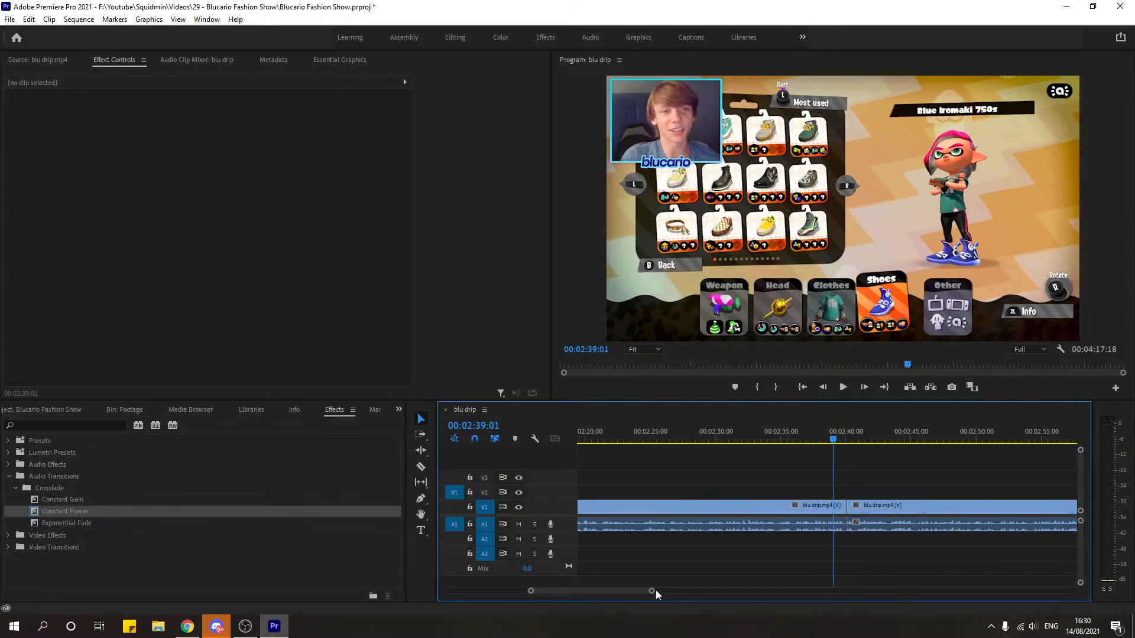
{"action": "key", "text": "space"}
{"action": "key", "text": "space"}
{"action": "key", "text": "c"}
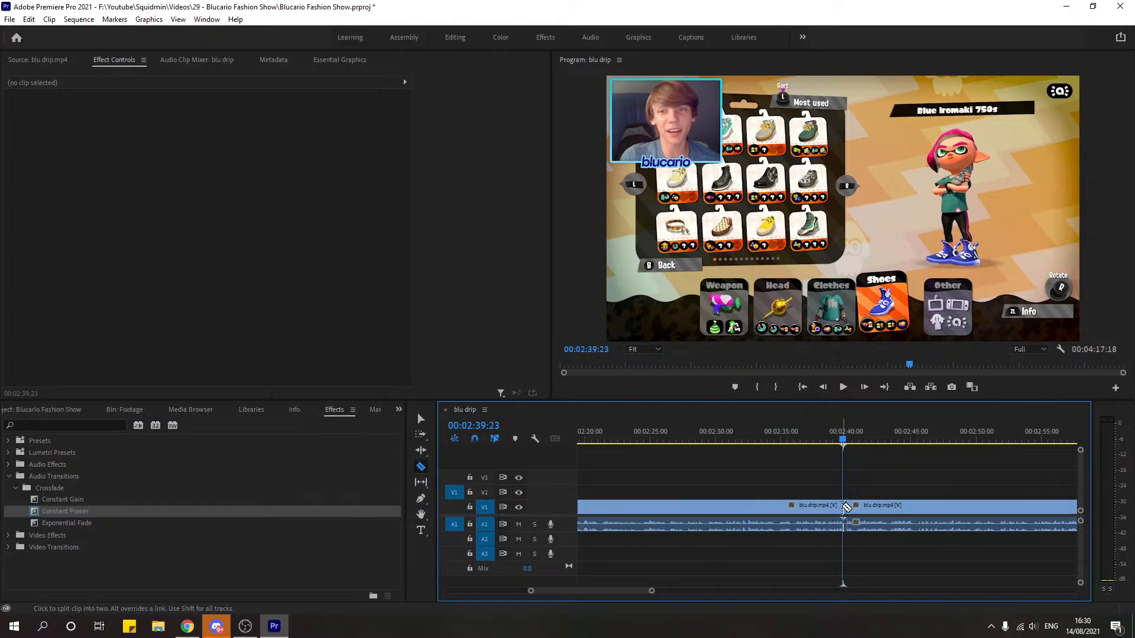
{"action": "key", "text": "v"}
{"action": "left_click", "coordinate": [844, 507]}
{"action": "key", "text": "Delete"}
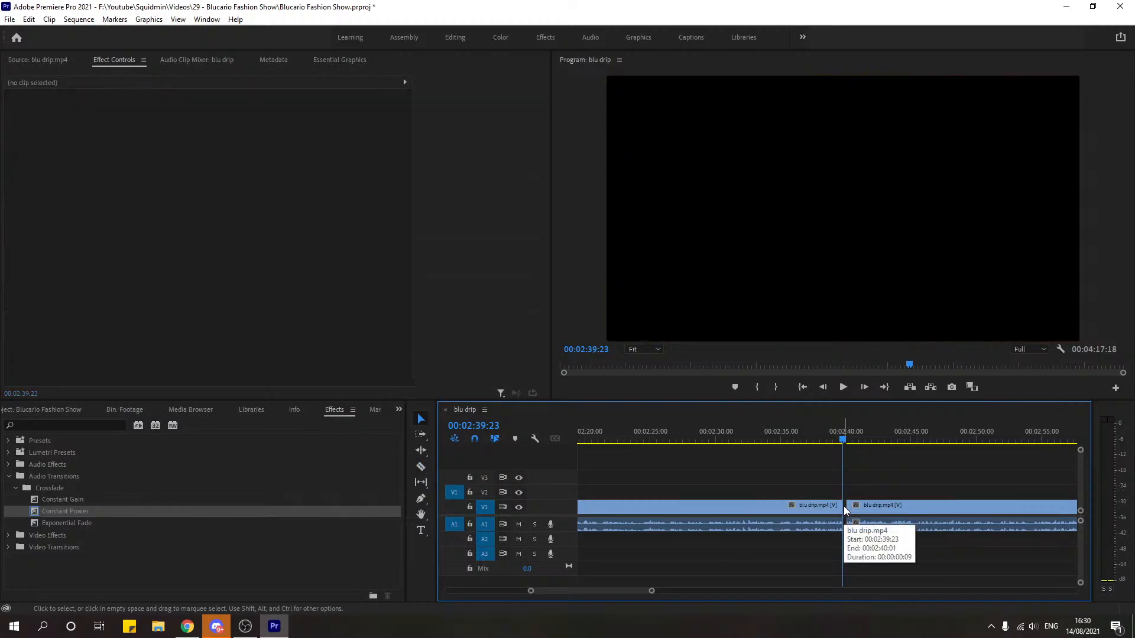
{"action": "right_click", "coordinate": [843, 506]}
{"action": "left_click", "coordinate": [869, 514]}
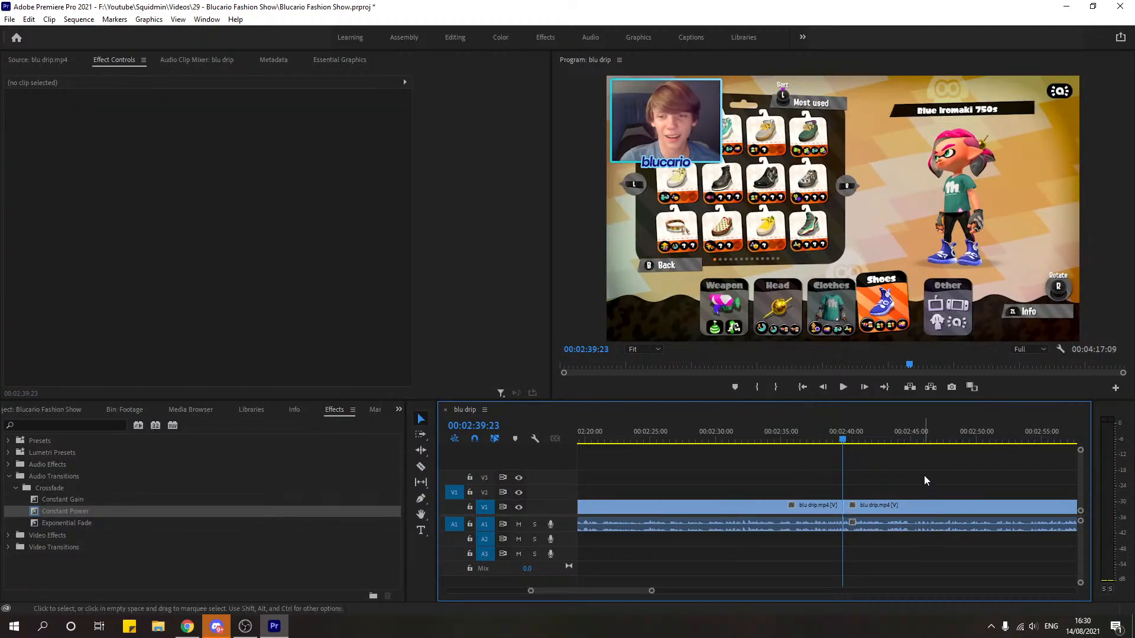
Step: Replay the lead-up to the cut at 00:02:39:23 and look for an earlier point to end the sentence
{"action": "left_click", "coordinate": [798, 442]}
{"action": "key", "text": "space"}
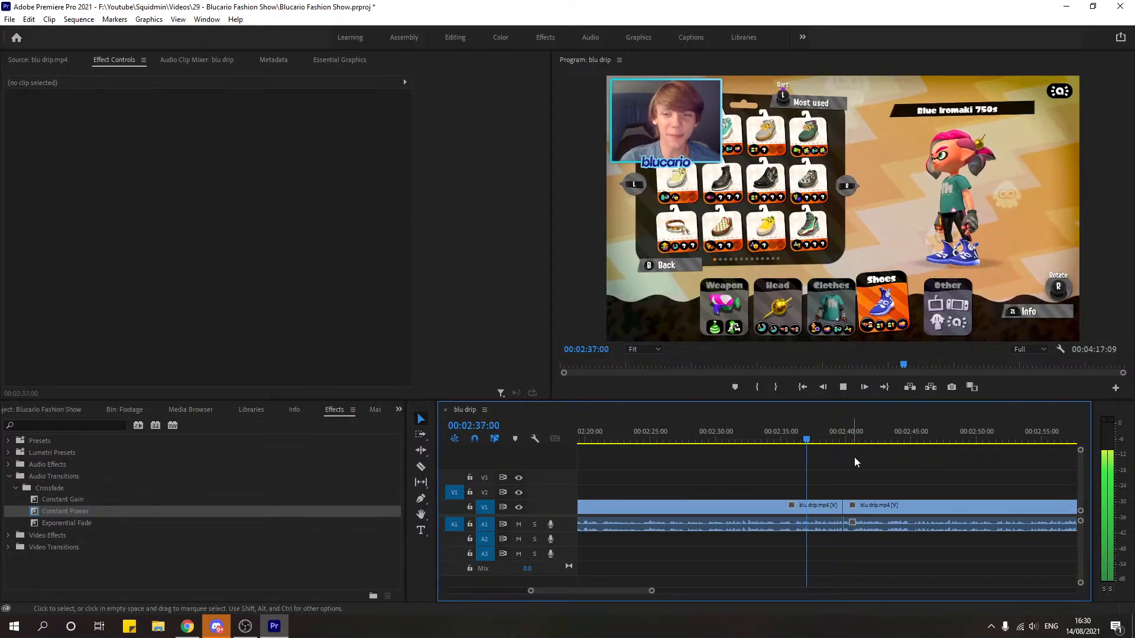
{"action": "left_click", "coordinate": [804, 442]}
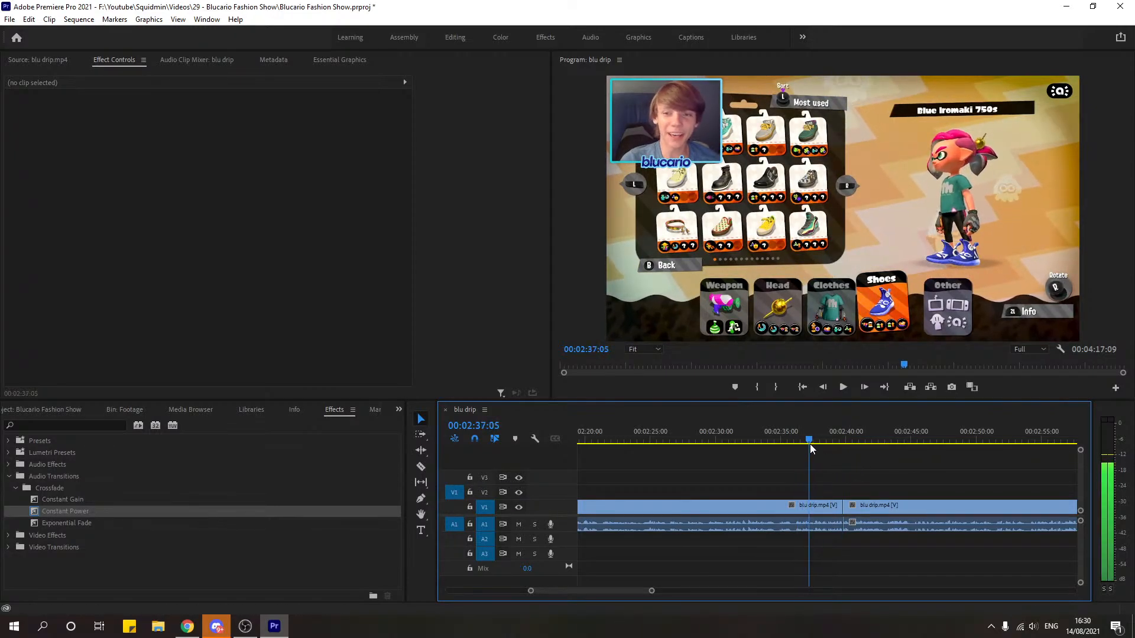
{"action": "key", "text": "space"}
{"action": "left_click", "coordinate": [812, 445]}
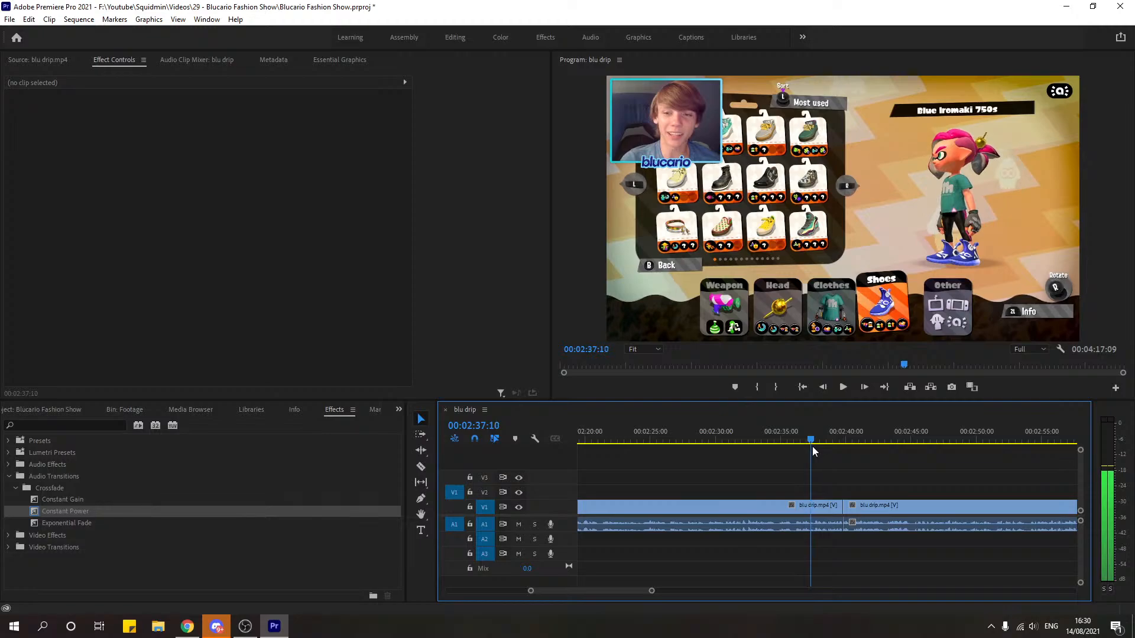
{"action": "left_click_drag", "start_coordinate": [652, 590], "coordinate": [617, 594]}
{"action": "left_click", "coordinate": [758, 436]}
{"action": "key", "text": "space"}
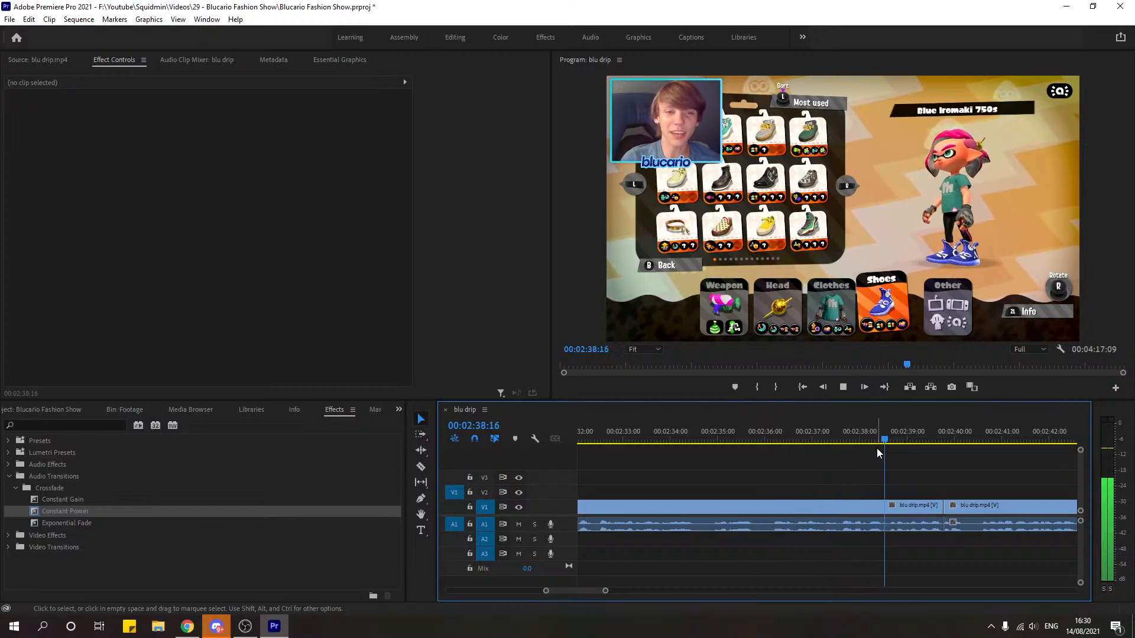
Step: Split the clip at 00:02:37:14, delete the piece from there to the next cut, and ripple delete the gap
{"action": "left_click_drag", "start_coordinate": [803, 438], "coordinate": [834, 449]}
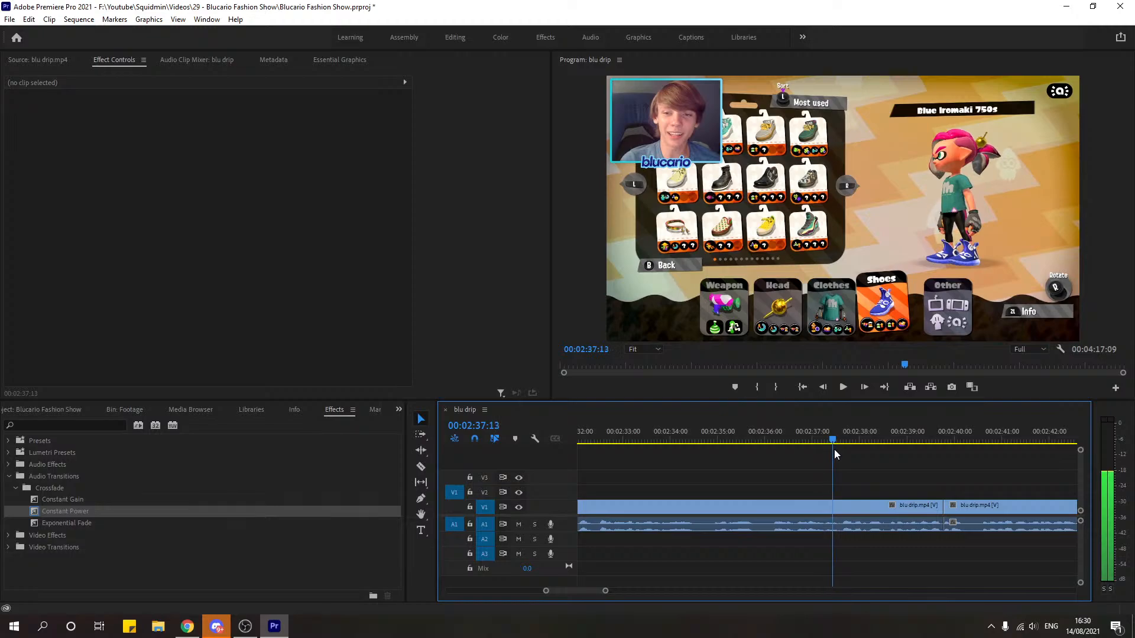
{"action": "key", "text": "c"}
{"action": "left_click", "coordinate": [835, 506]}
{"action": "key", "text": "v"}
{"action": "left_click", "coordinate": [842, 507]}
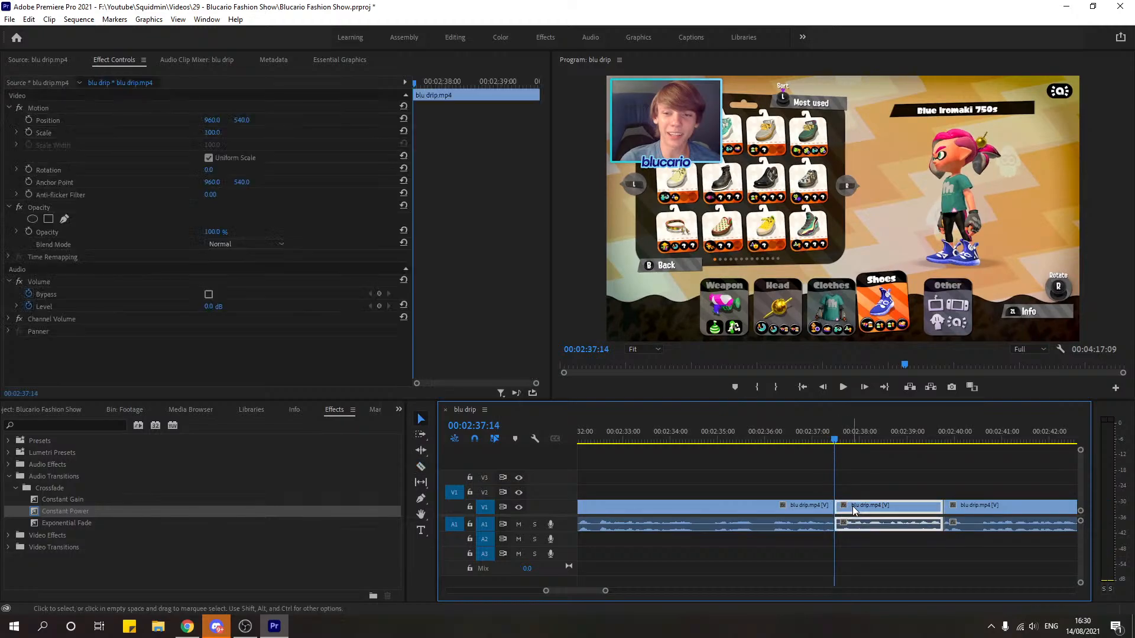
{"action": "key", "text": "Delete"}
{"action": "right_click", "coordinate": [853, 509]}
{"action": "left_click", "coordinate": [893, 514]}
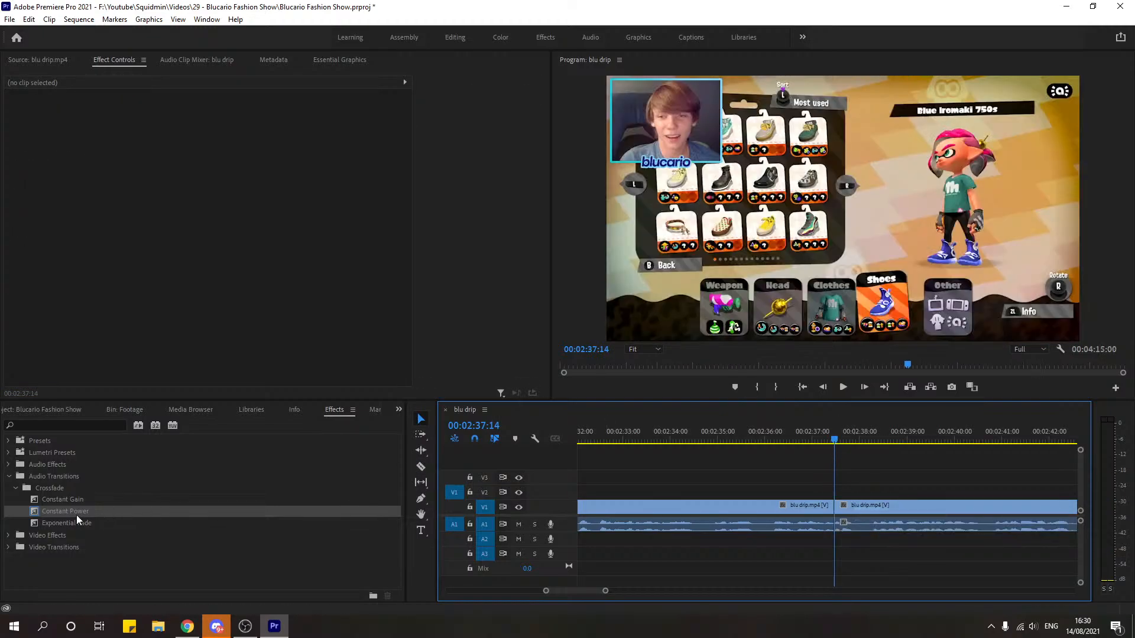
Step: Add a Constant Power crossfade to the audio cut at 00:02:37:14 and play across it to 00:02:40:23
{"action": "left_click_drag", "start_coordinate": [65, 511], "coordinate": [834, 525]}
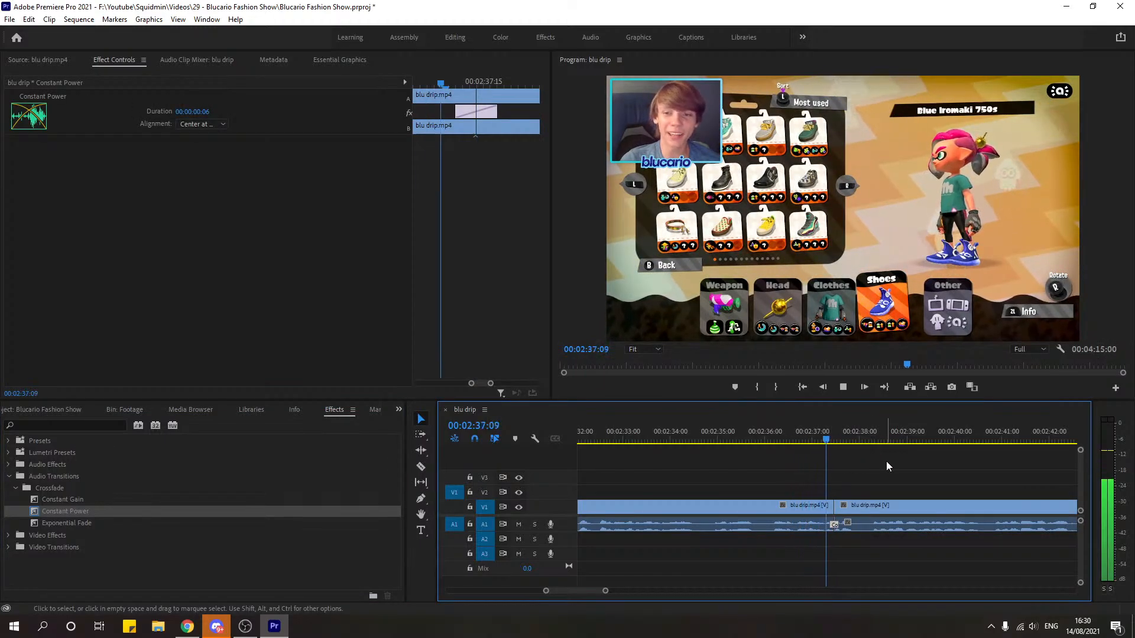
{"action": "key", "text": "space"}
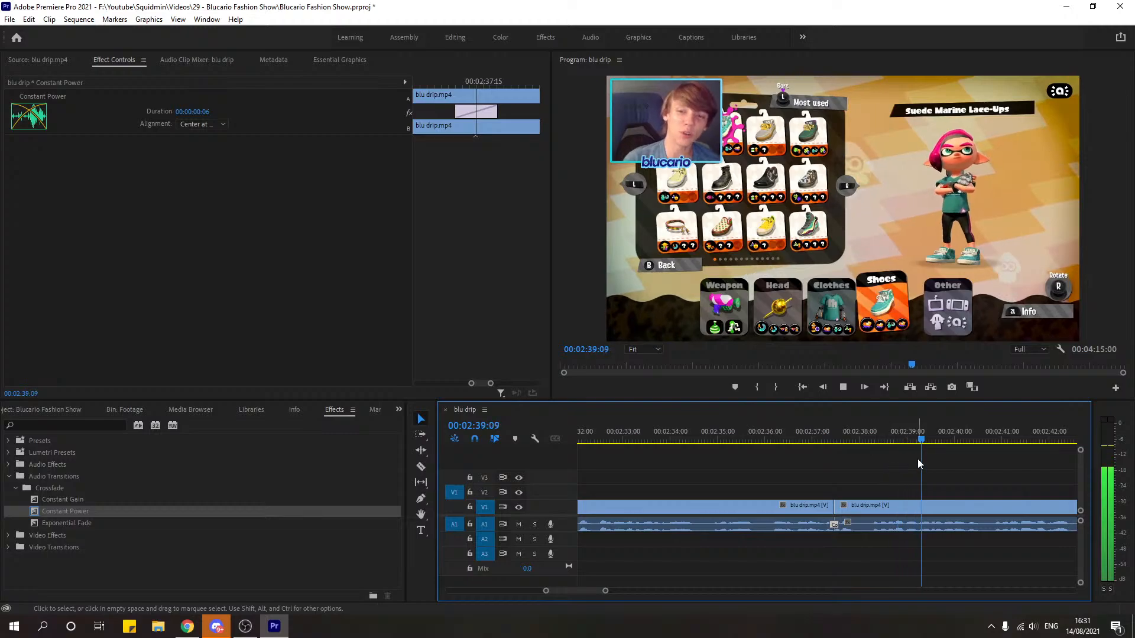
{"action": "key", "text": "space"}
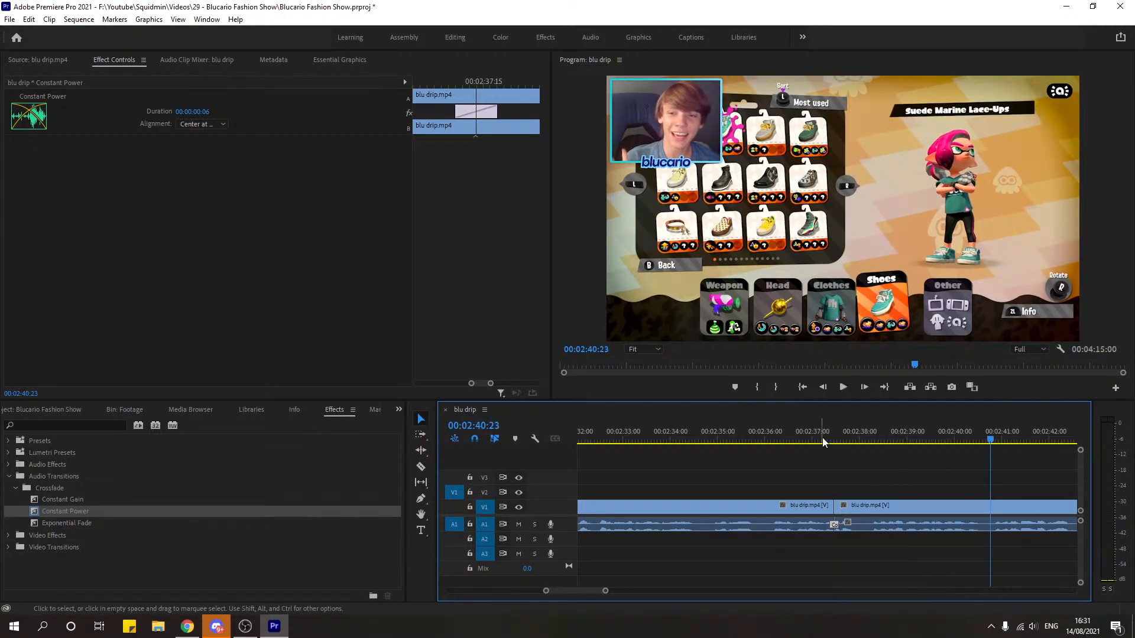
Step: Split the clip at 00:02:37:27 and 00:02:38:07, then ripple delete the piece between the two cuts
{"action": "left_click", "coordinate": [839, 442]}
{"action": "left_click_drag", "start_coordinate": [840, 445], "coordinate": [856, 449]}
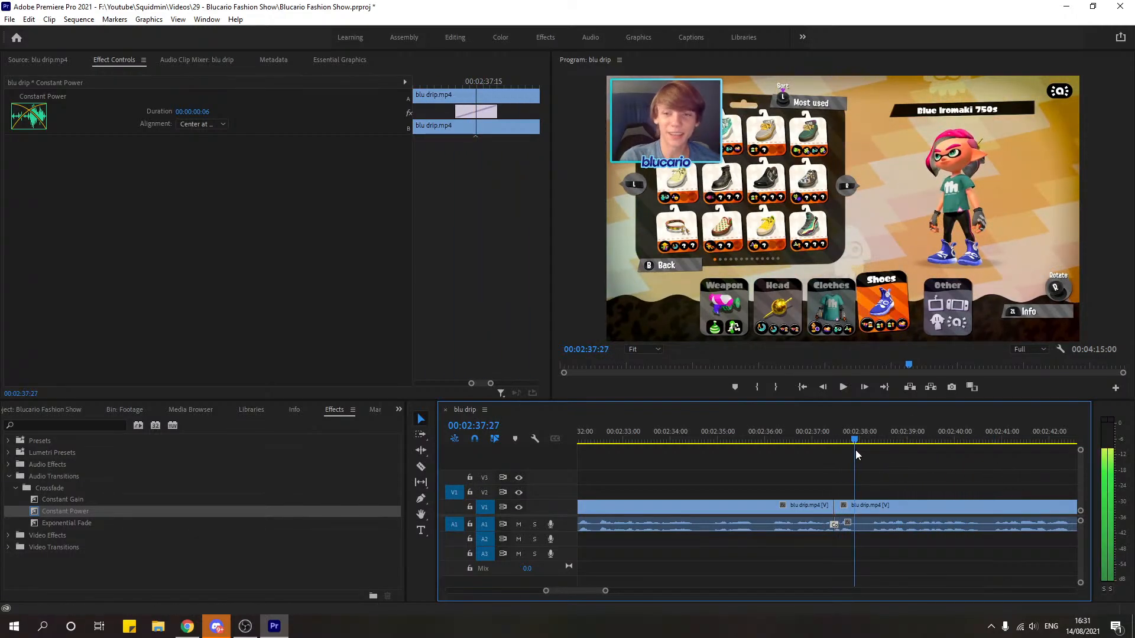
{"action": "key", "text": "c"}
{"action": "left_click", "coordinate": [854, 506]}
{"action": "left_click", "coordinate": [869, 449]}
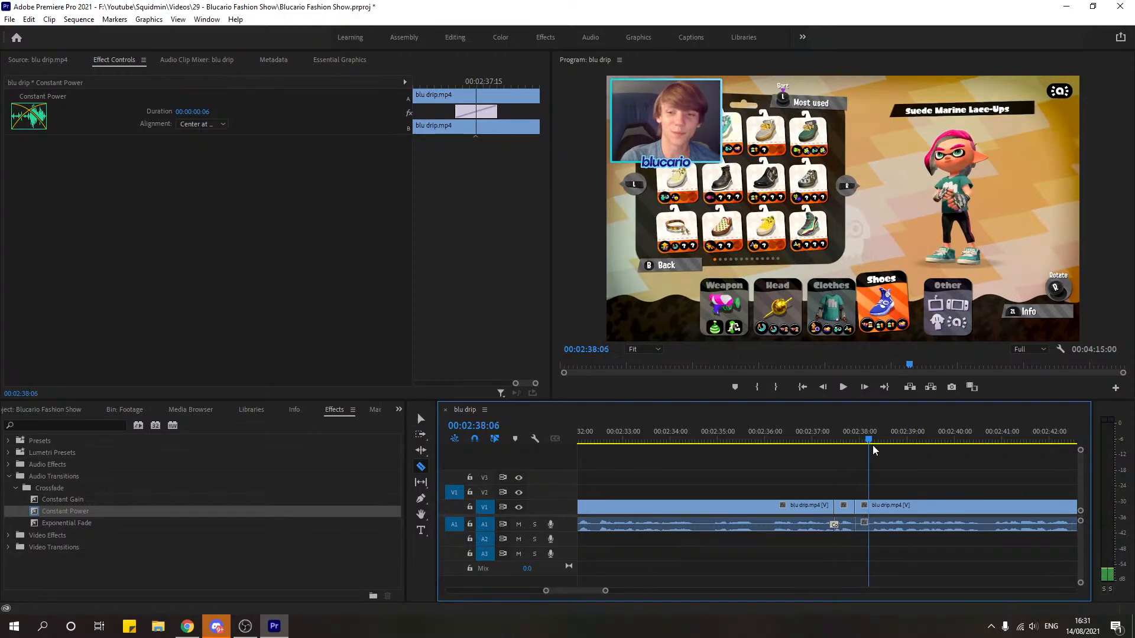
{"action": "left_click_drag", "start_coordinate": [873, 449], "coordinate": [870, 450]}
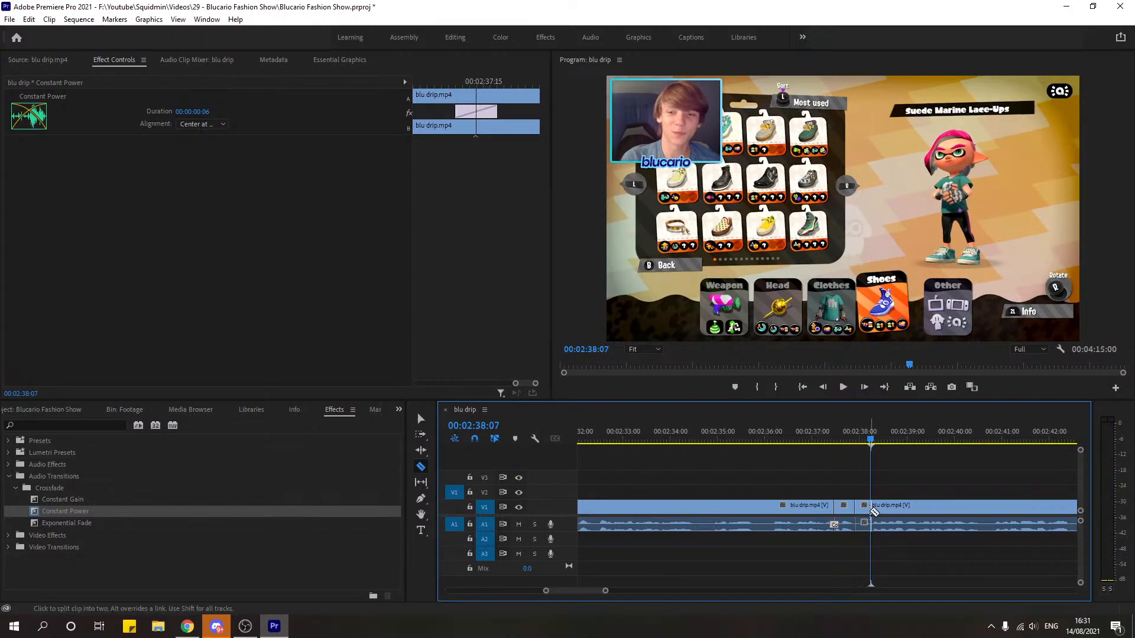
{"action": "left_click", "coordinate": [870, 505]}
{"action": "key", "text": "v"}
{"action": "left_click", "coordinate": [862, 510]}
{"action": "key", "text": "shift+Delete"}
Step: Delete the short piece between the cuts at 00:02:37:14 and 00:02:37:27, and extend the preceding clip to fill the gap
{"action": "left_click", "coordinate": [827, 431]}
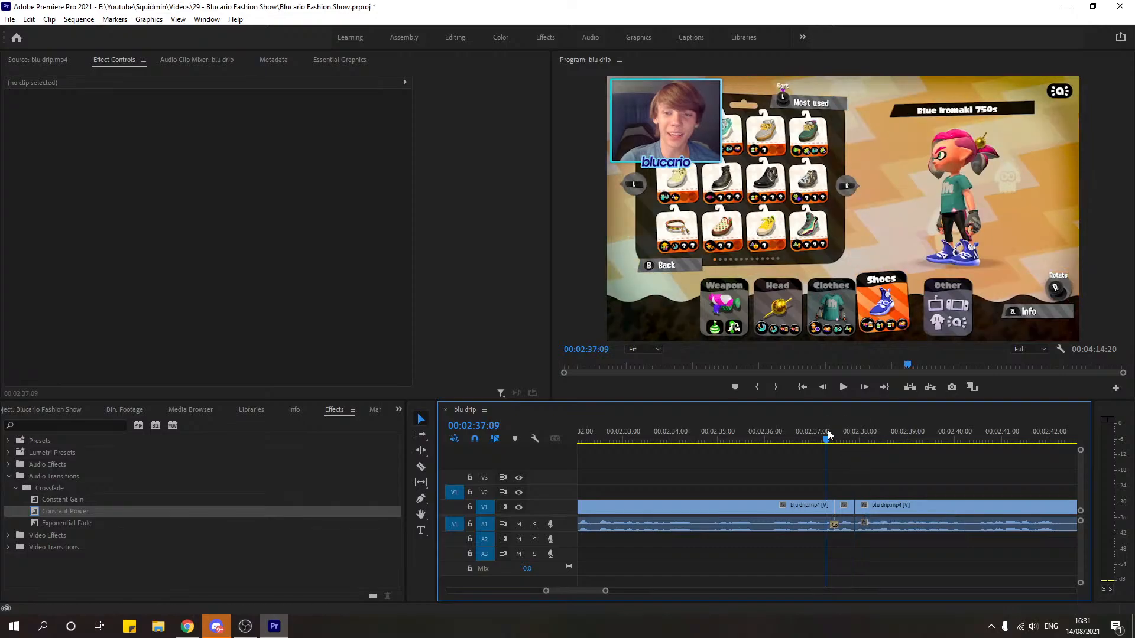
{"action": "key", "text": "space"}
{"action": "key", "text": "space"}
{"action": "left_click", "coordinate": [843, 504]}
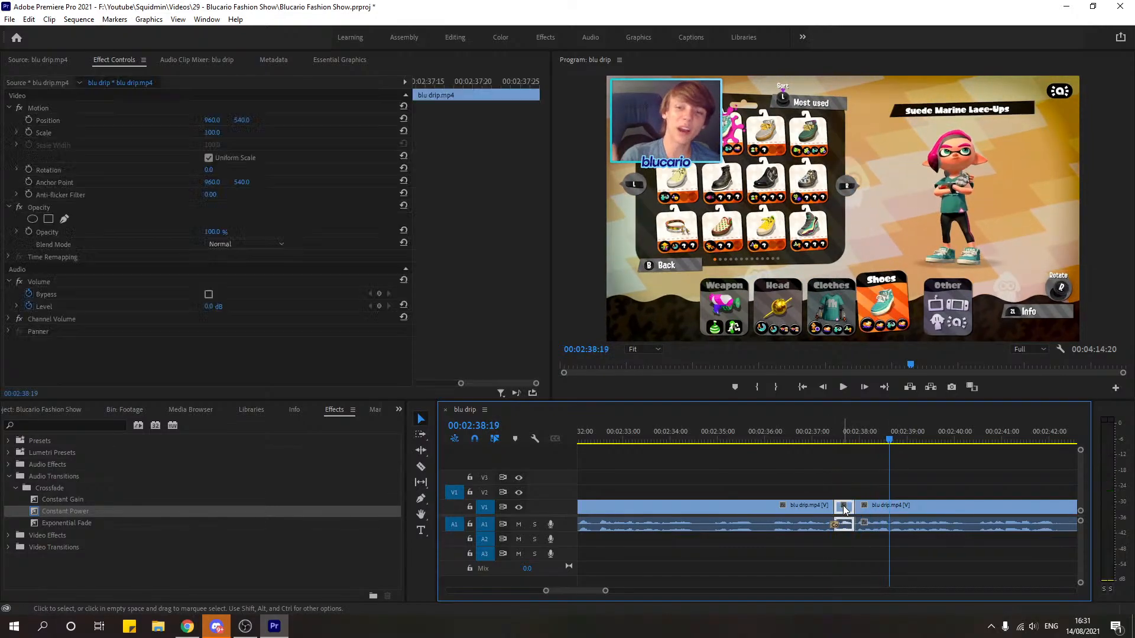
{"action": "key", "text": "shift+Delete"}
{"action": "left_click", "coordinate": [842, 508]}
{"action": "key", "text": "Delete"}
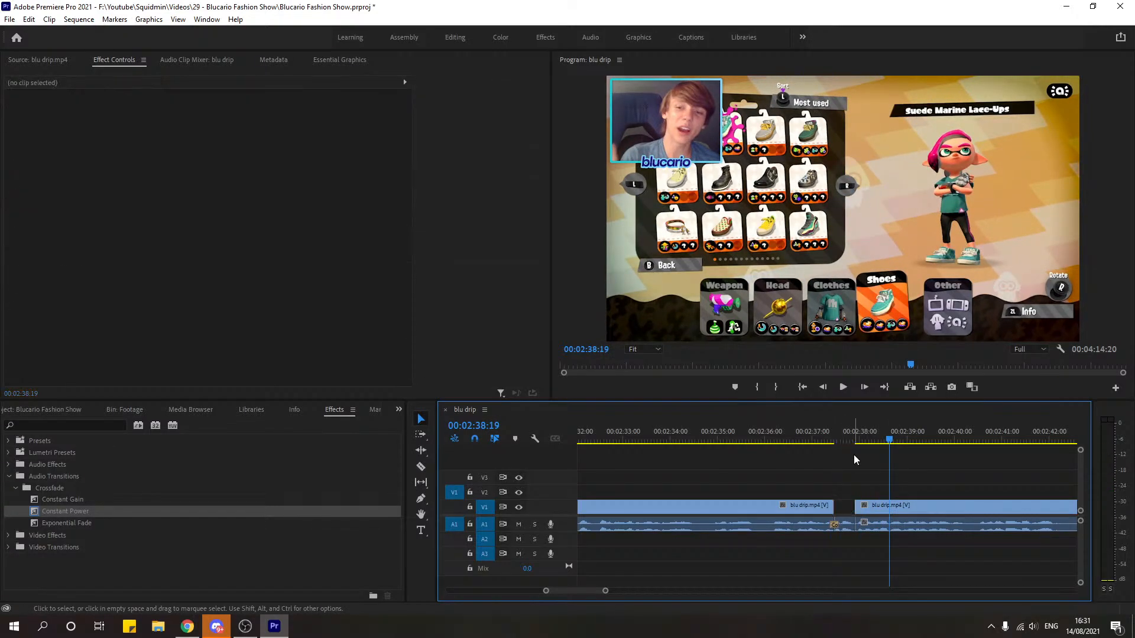
{"action": "left_click_drag", "start_coordinate": [785, 437], "coordinate": [861, 453]}
{"action": "left_click_drag", "start_coordinate": [839, 507], "coordinate": [855, 507]}
Step: Replay the join at 00:02:37:27 and listen on to 00:02:40:25 to judge the cut
{"action": "left_click", "coordinate": [797, 442]}
{"action": "key", "text": "space"}
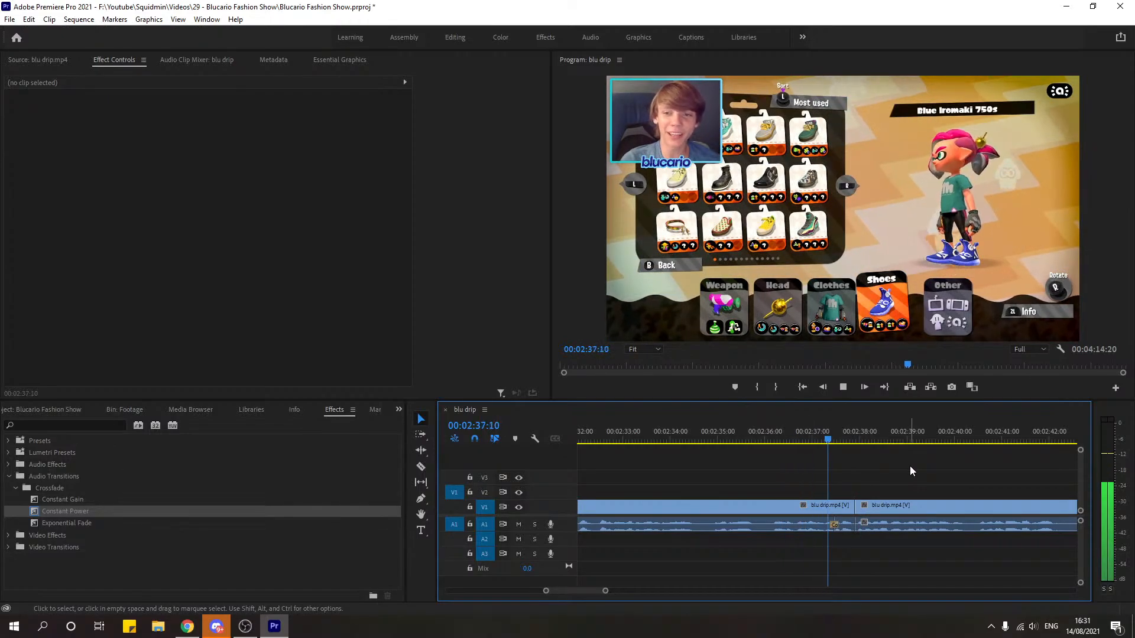
{"action": "key", "text": "space"}
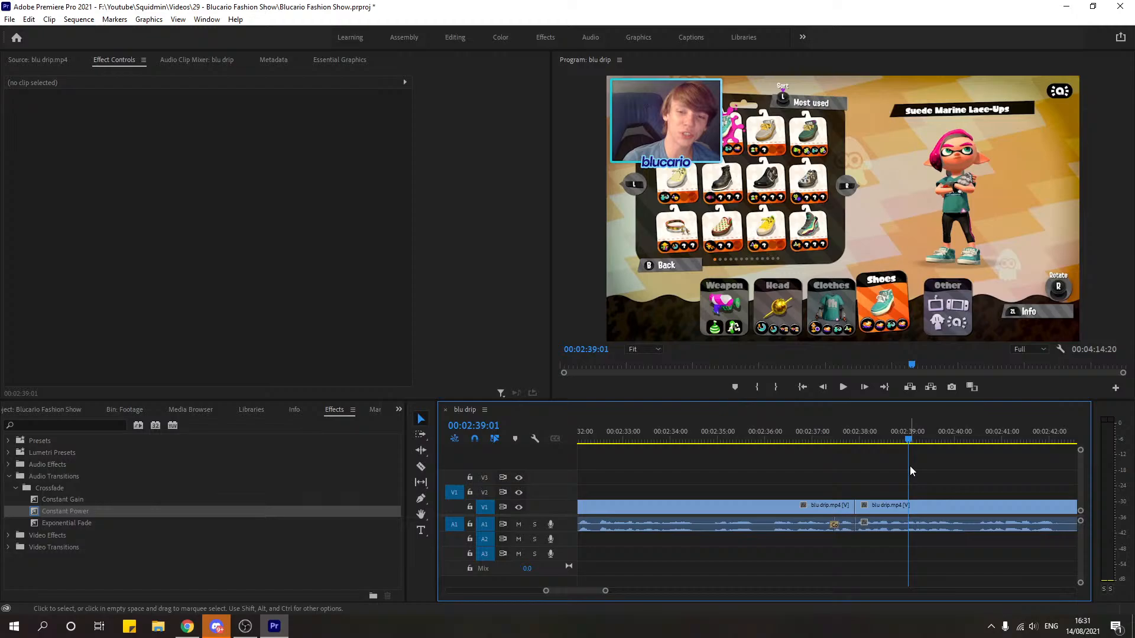
{"action": "left_click", "coordinate": [796, 437]}
{"action": "key", "text": "space"}
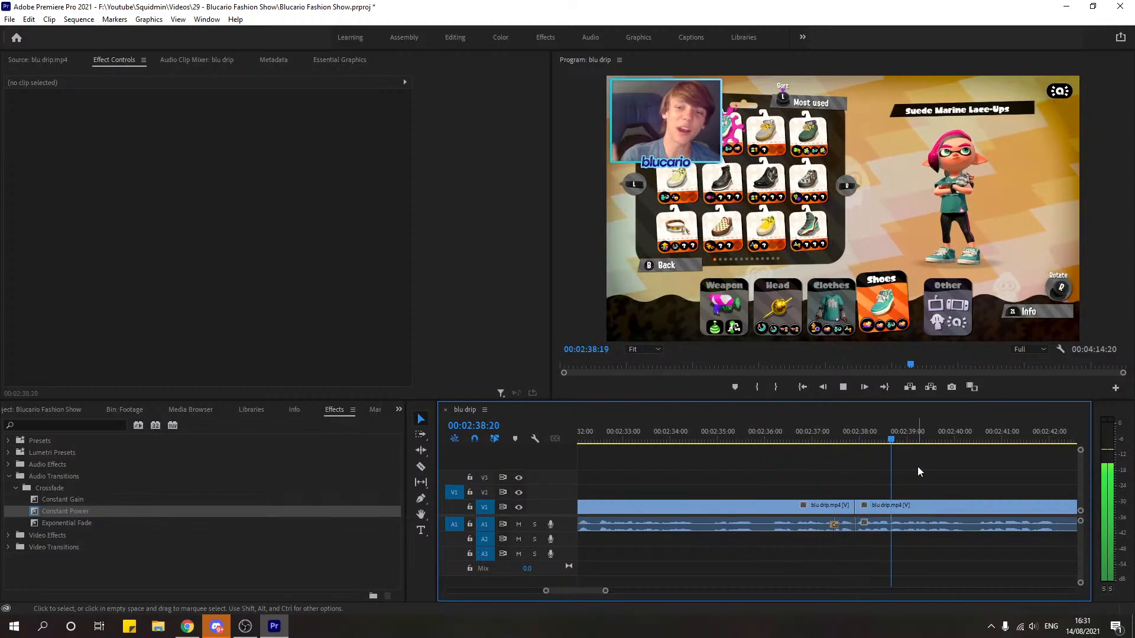
{"action": "key", "text": "space"}
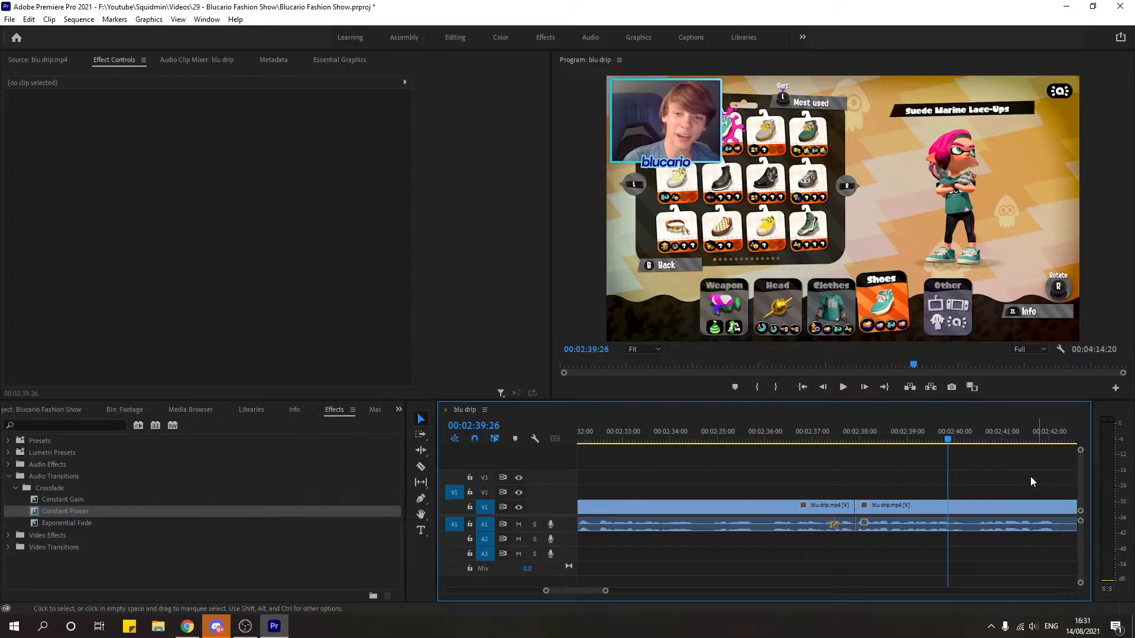
{"action": "key", "text": "space"}
{"action": "key", "text": "space"}
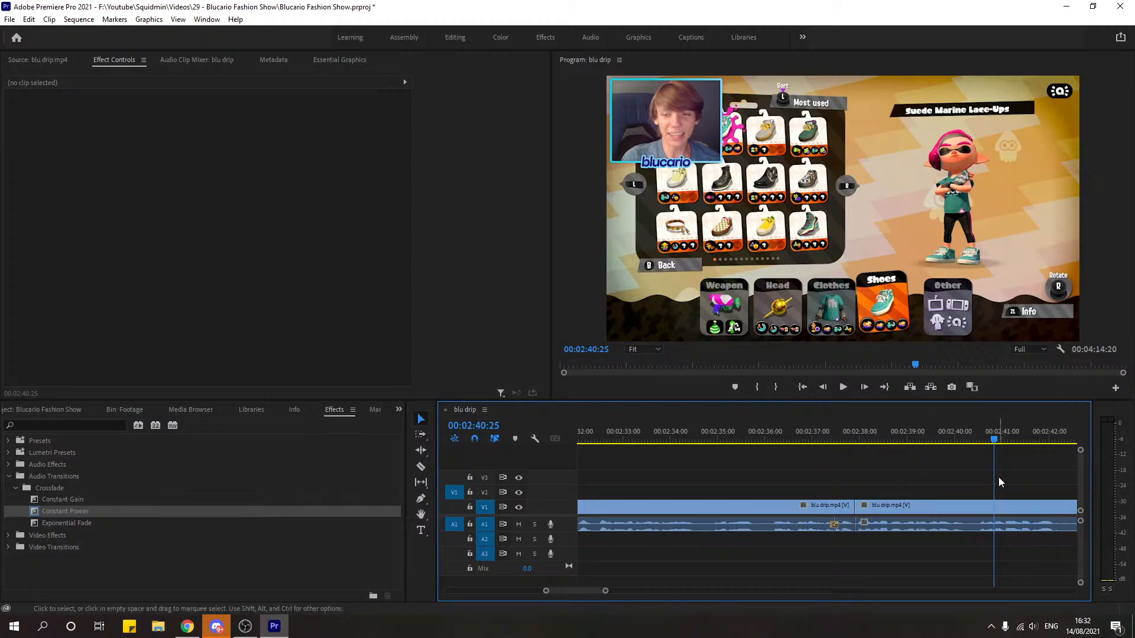
Step: Replay the commentary from about 00:02:38:27 to 00:02:42:06 to check how the sentence flows
{"action": "left_click", "coordinate": [902, 438]}
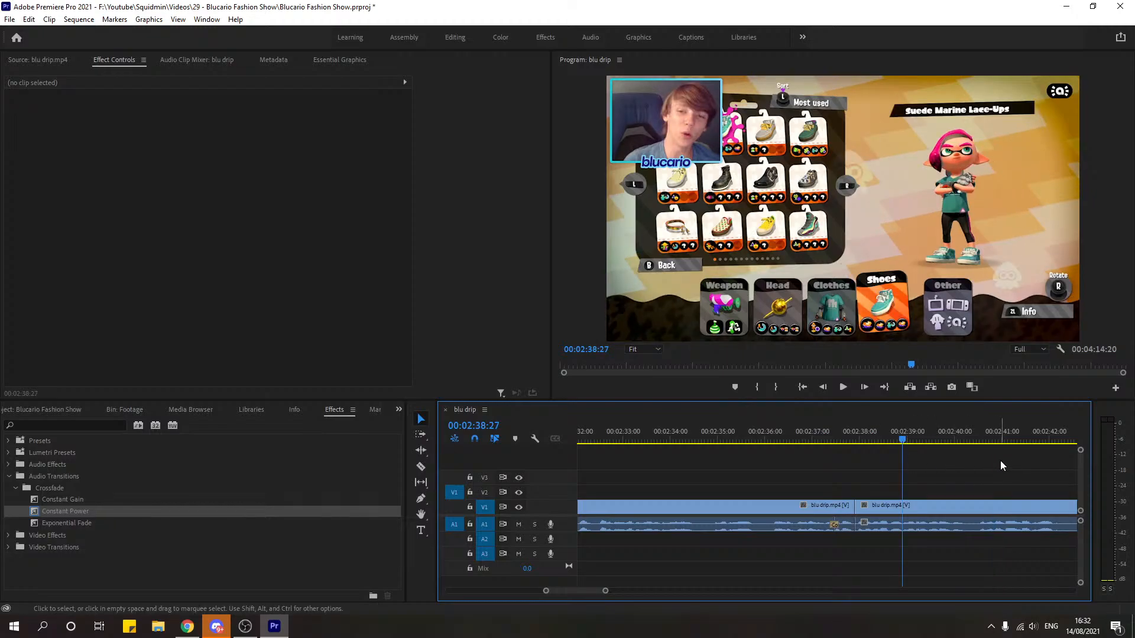
{"action": "key", "text": "space"}
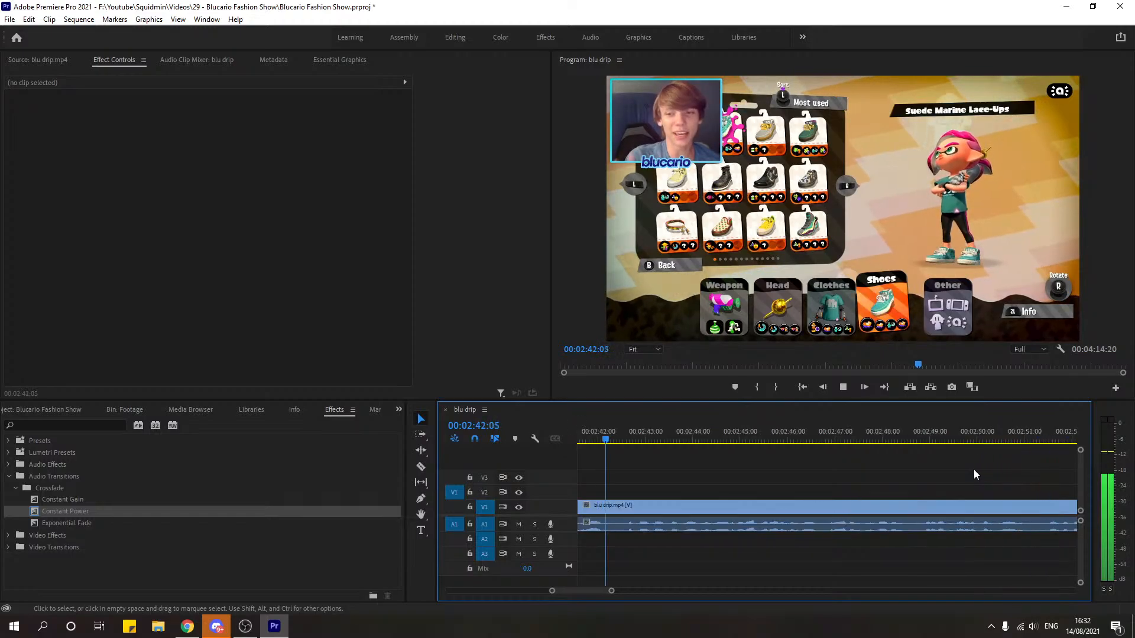
{"action": "key", "text": "space"}
{"action": "left_click_drag", "start_coordinate": [611, 592], "coordinate": [630, 591]}
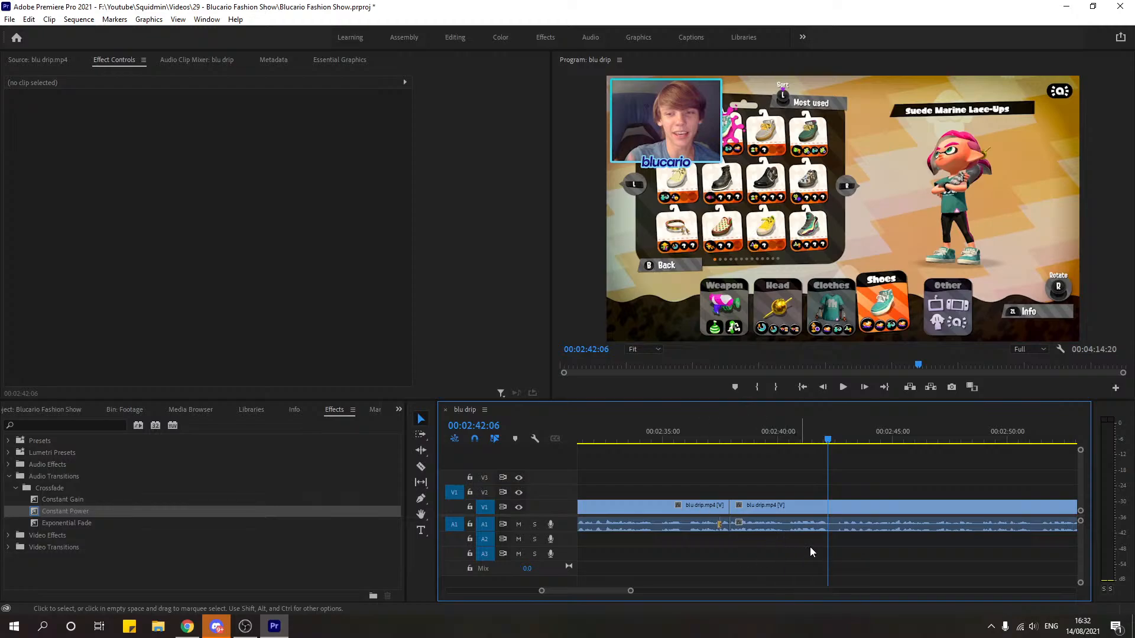
{"action": "left_click", "coordinate": [754, 436]}
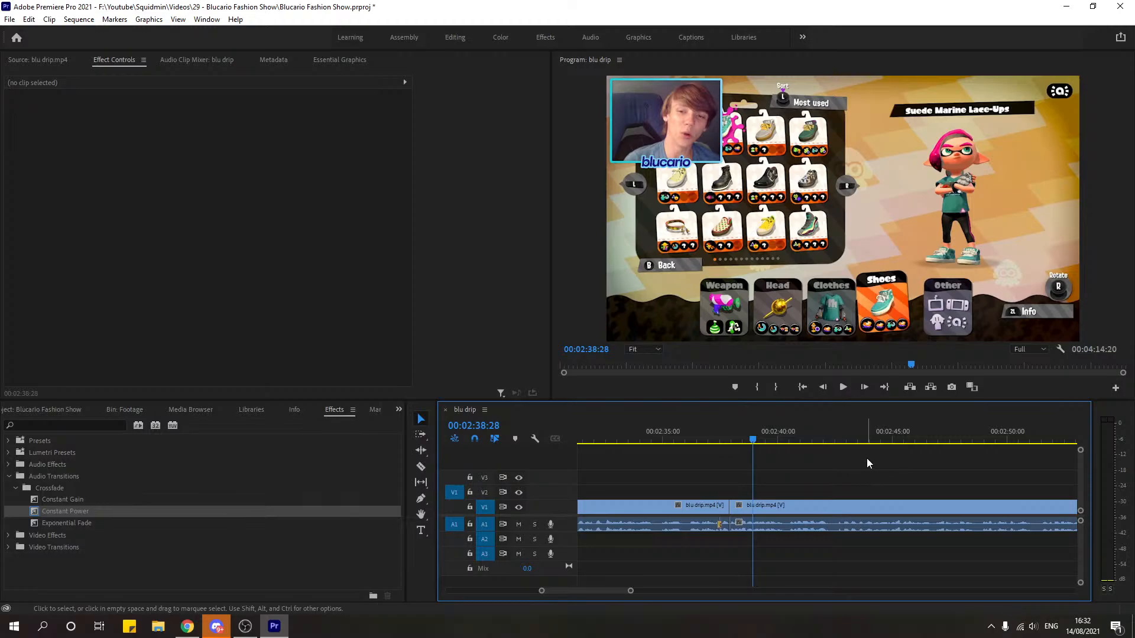
{"action": "key", "text": "space"}
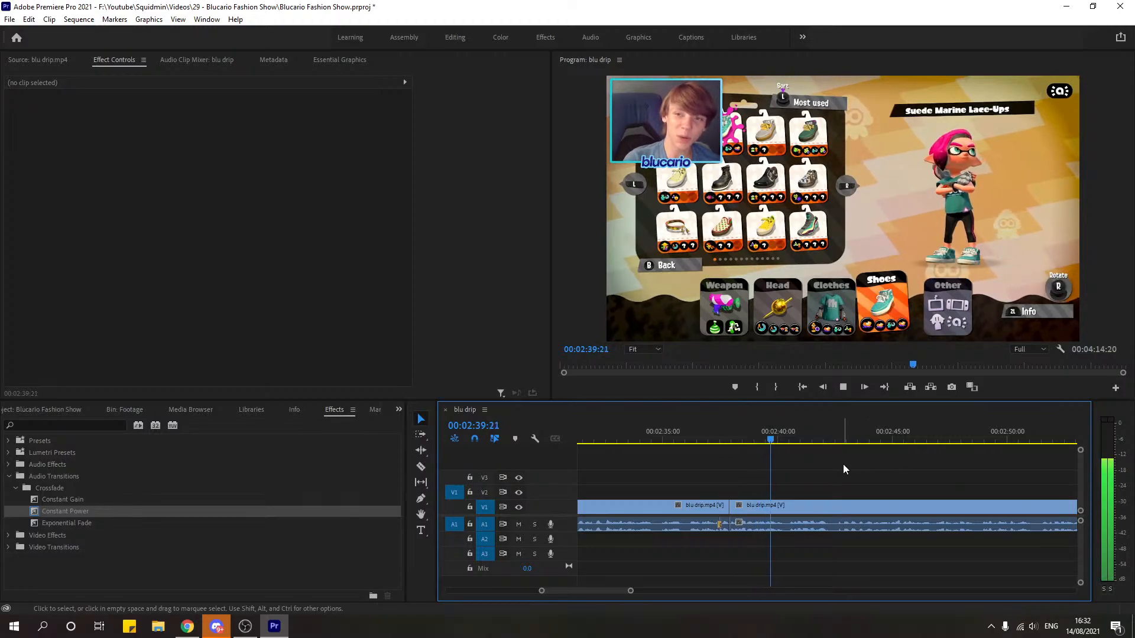
{"action": "key", "text": "space"}
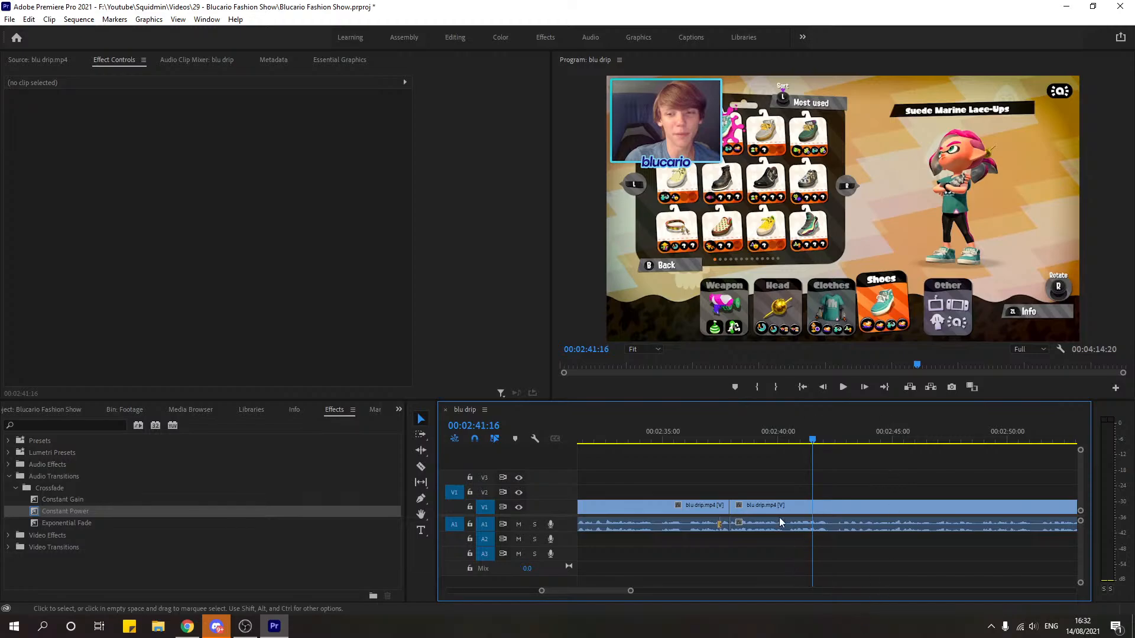
Step: Save the project
{"action": "mouse_move", "coordinate": [630, 592]}
{"action": "left_mouse_down"}
{"action": "mouse_move", "coordinate": [672, 593]}
{"action": "mouse_move", "coordinate": [639, 594]}
{"action": "mouse_move", "coordinate": [651, 594]}
{"action": "left_mouse_up"}
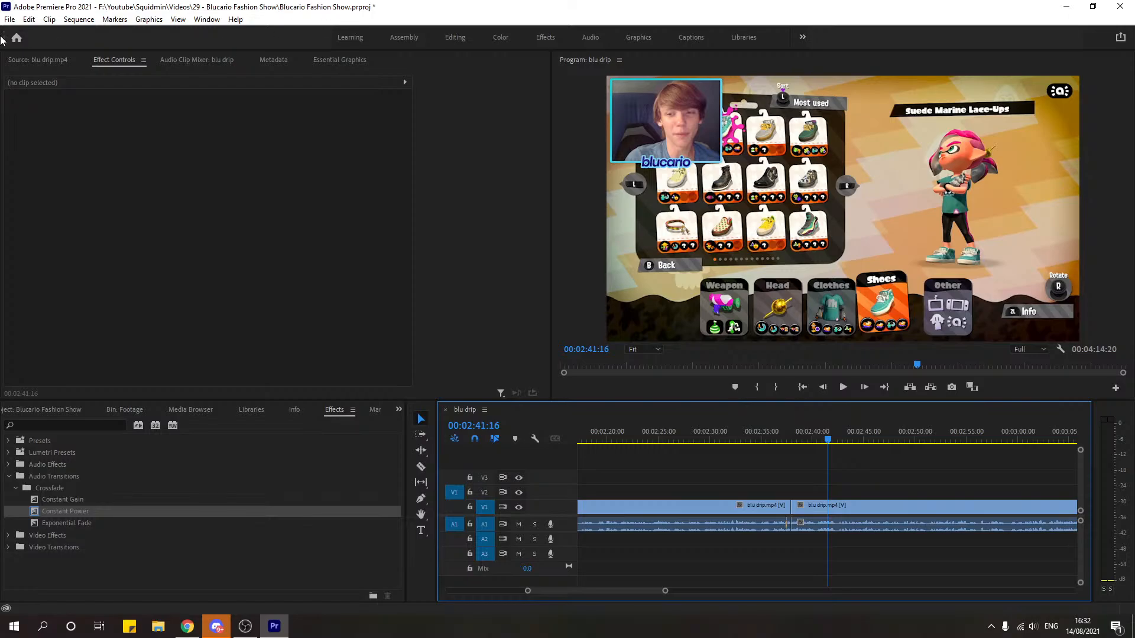
{"action": "left_click", "coordinate": [10, 20]}
{"action": "left_click", "coordinate": [47, 178]}
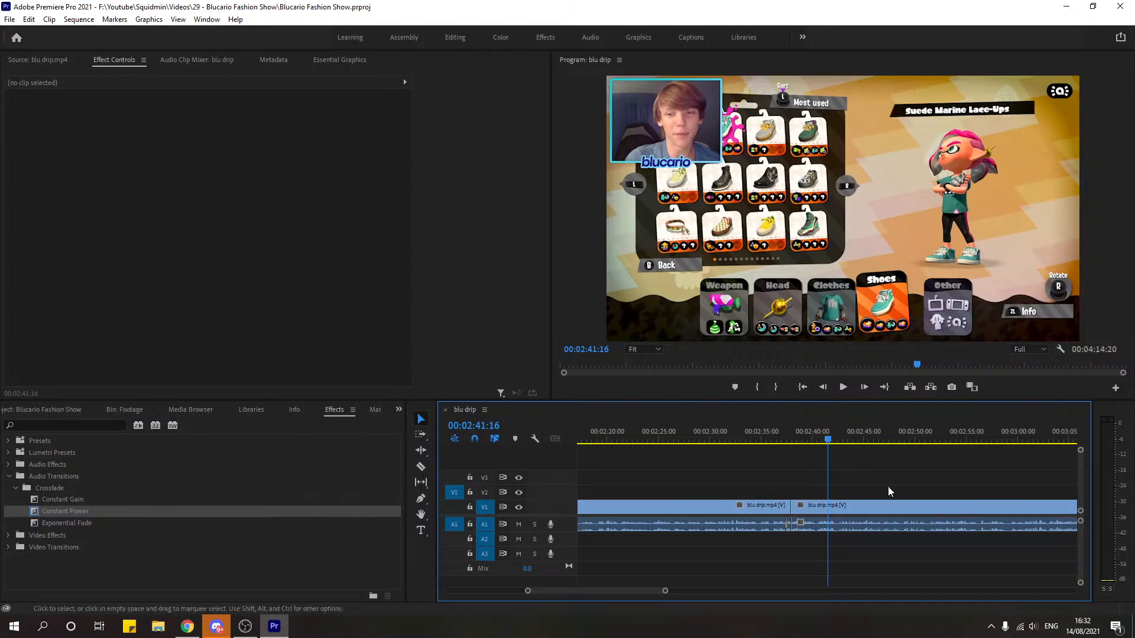
Step: Play the sequence from before the cut at 00:02:37:27 to 00:02:56:01, looking for the next section to cut
{"action": "left_click", "coordinate": [767, 434]}
{"action": "left_click", "coordinate": [843, 387]}
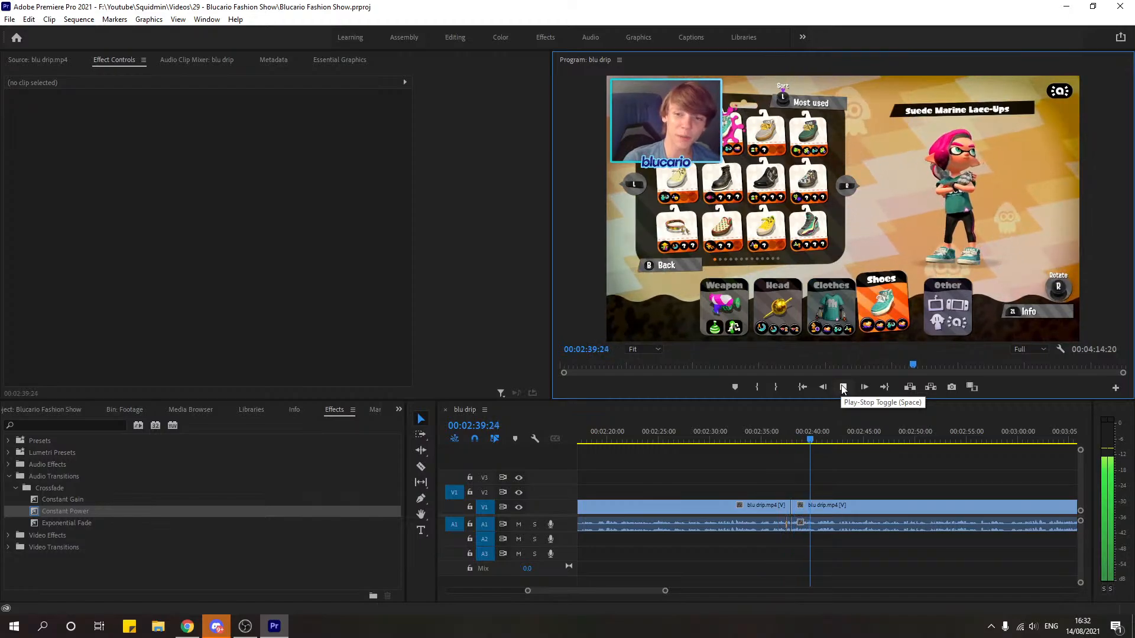
{"action": "left_click_drag", "start_coordinate": [665, 590], "coordinate": [635, 591]}
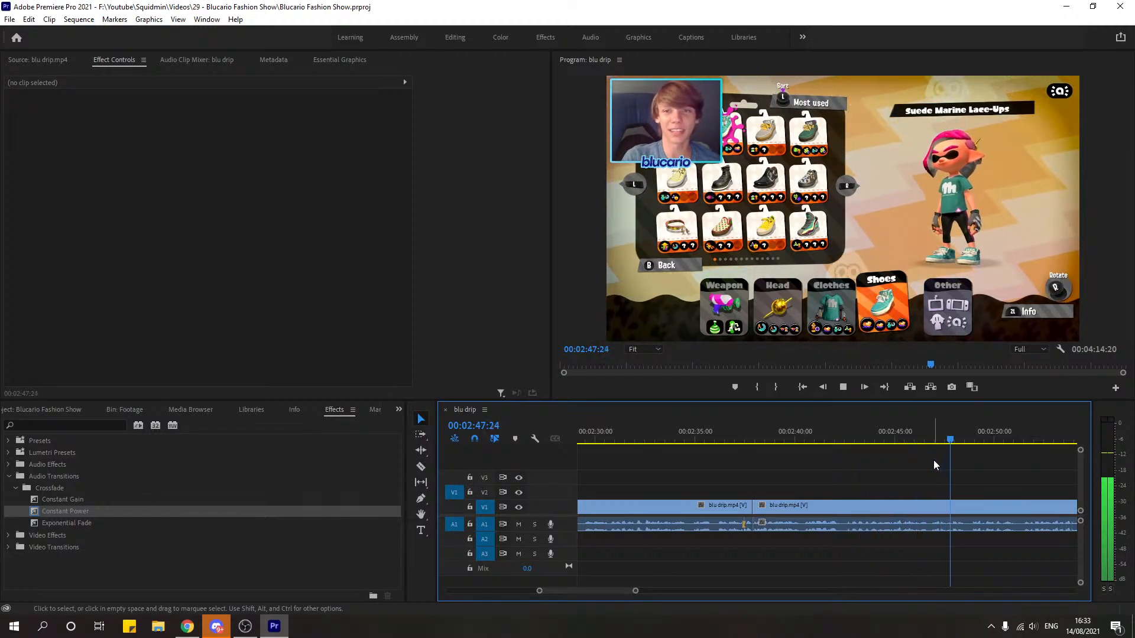
{"action": "key", "text": "space"}
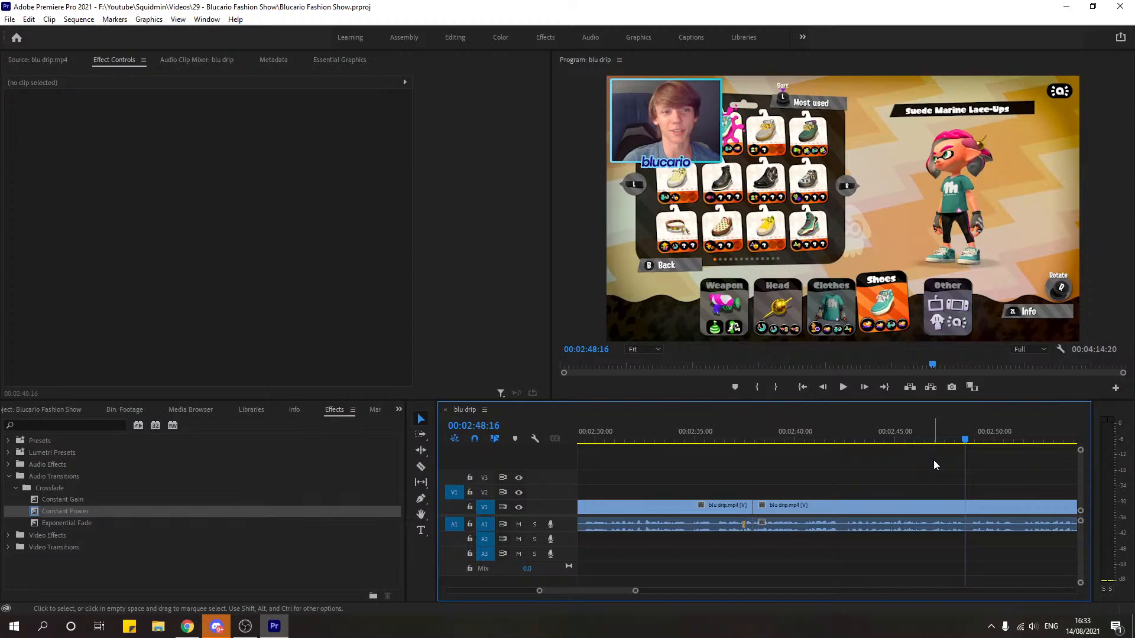
{"action": "key", "text": "space"}
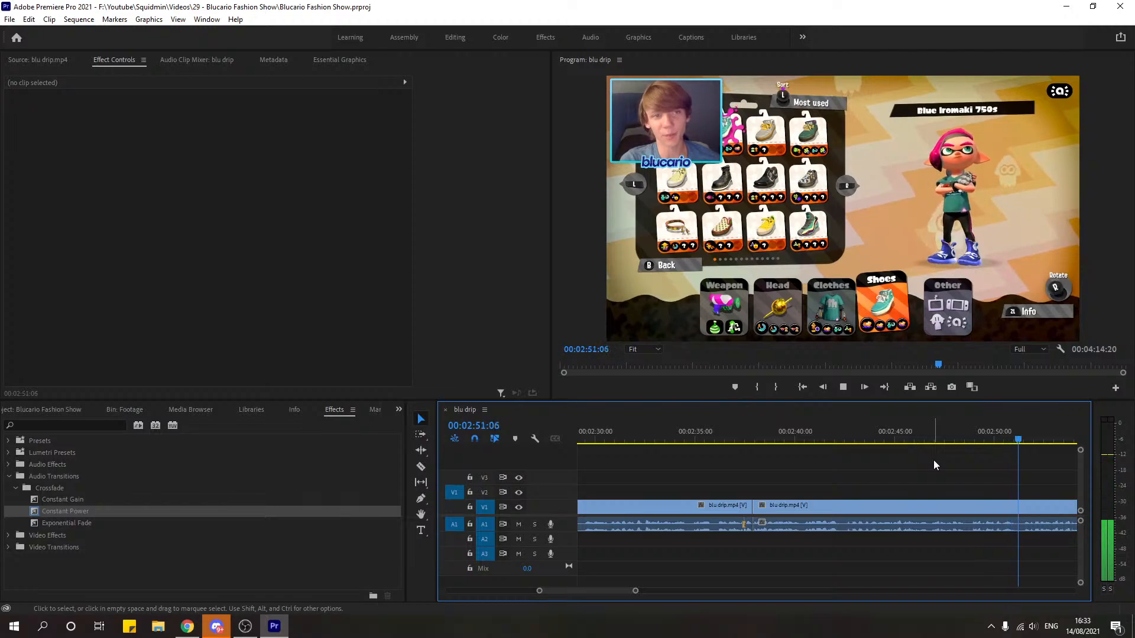
{"action": "key", "text": "space"}
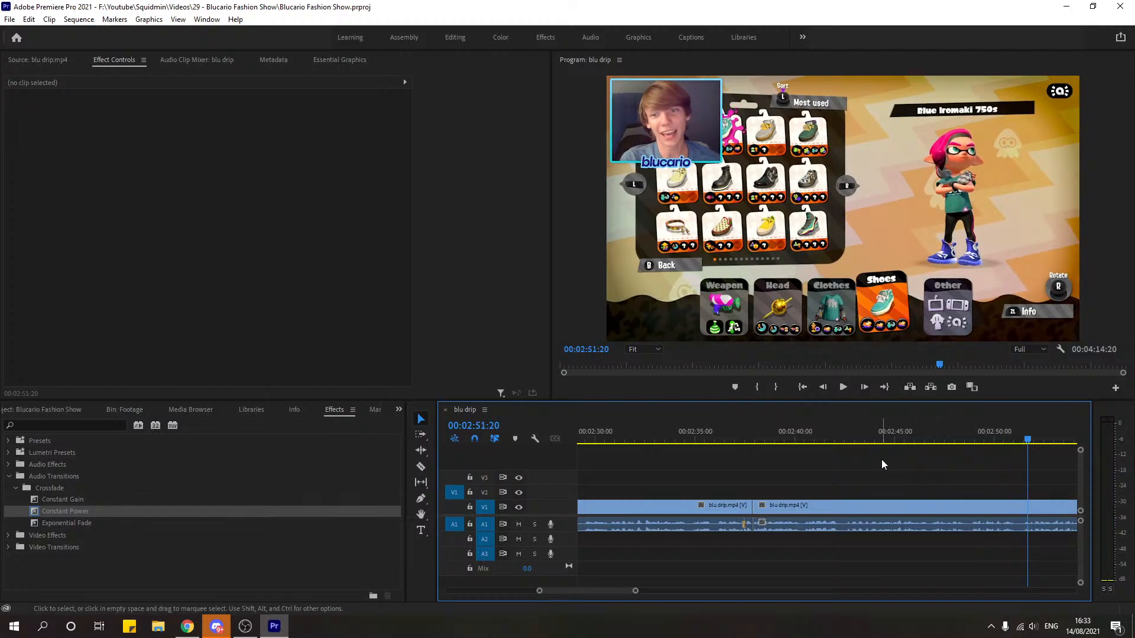
{"action": "key", "text": "space"}
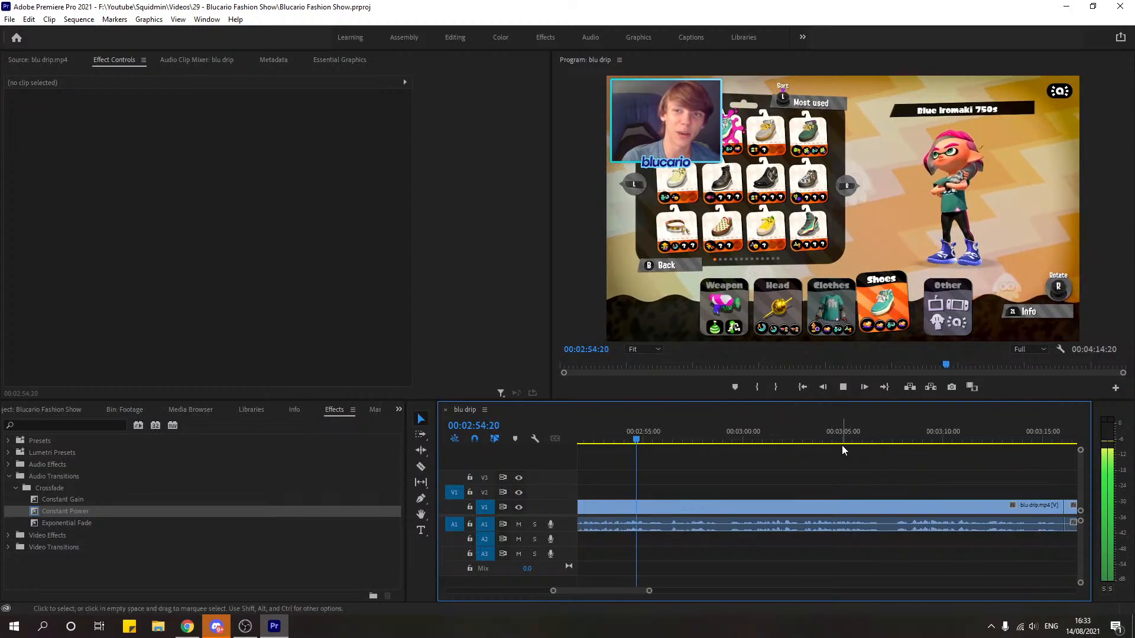
{"action": "key", "text": "space"}
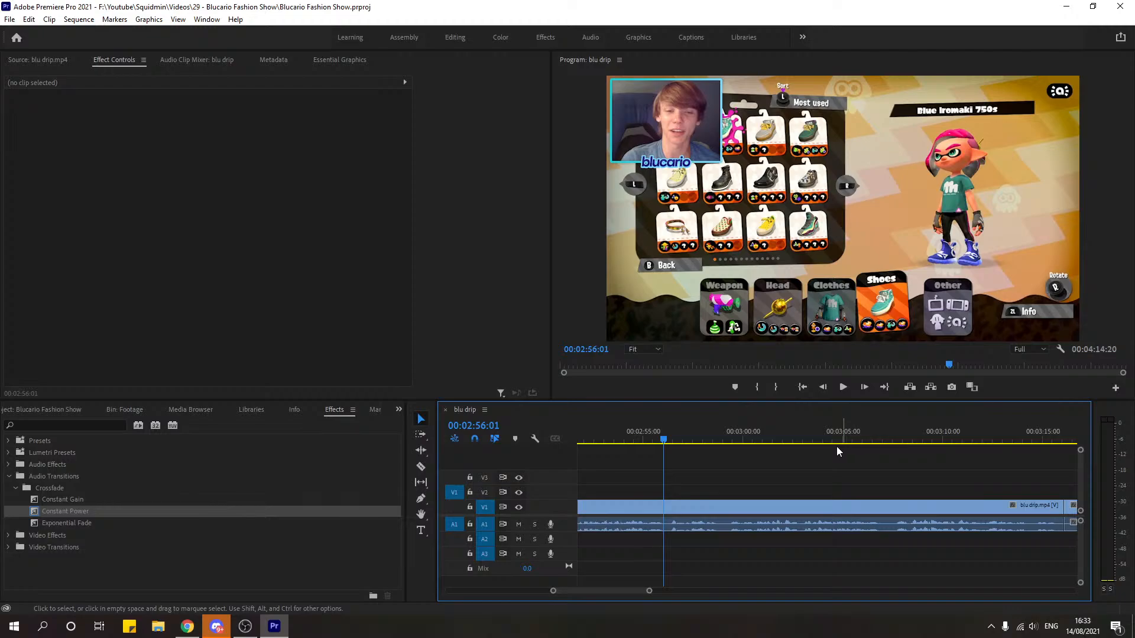
Step: Split the clip at 00:02:56:01
{"action": "key", "text": "c"}
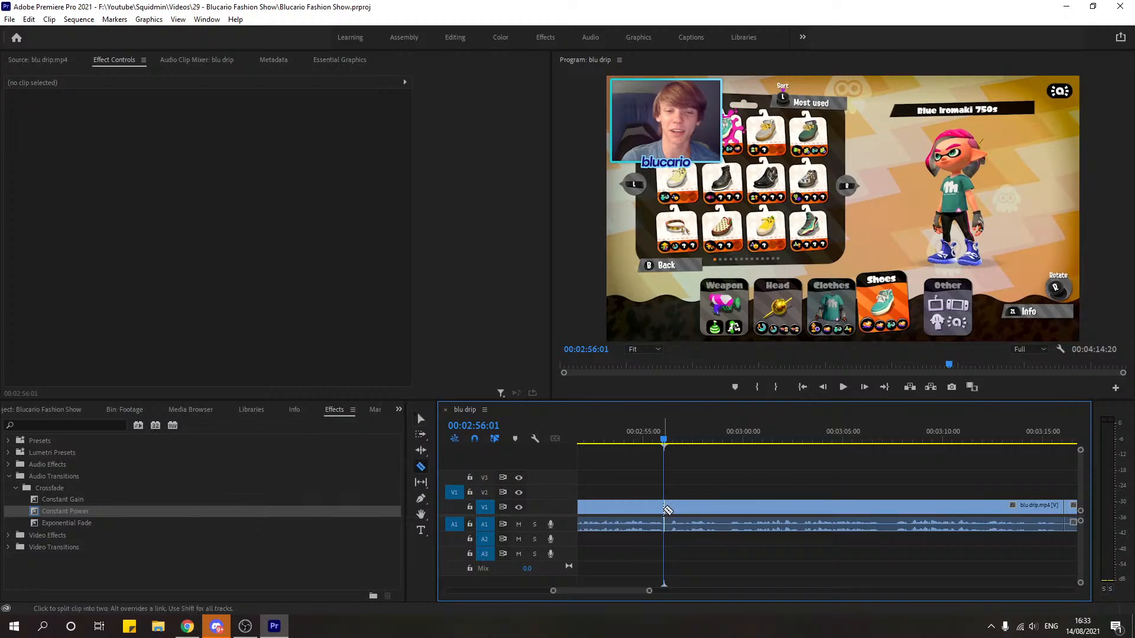
{"action": "left_click", "coordinate": [665, 507]}
{"action": "key", "text": "v"}
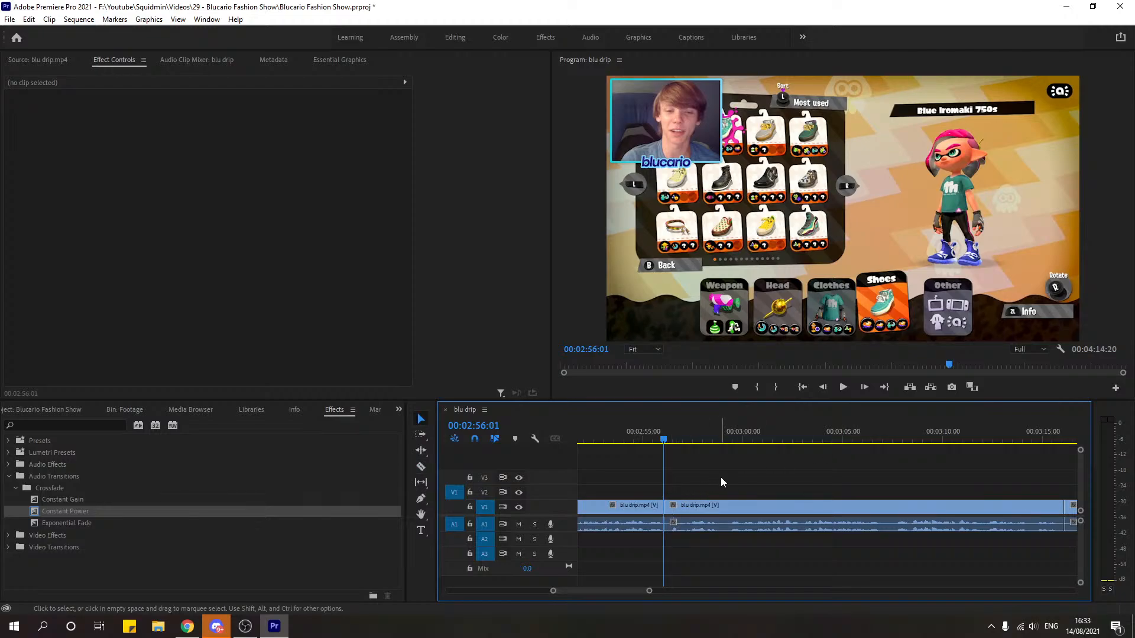
Step: Play and scrub past the cut at 00:02:56:01 to find where the unwanted section should end, around 00:03:00:17
{"action": "key", "text": "space"}
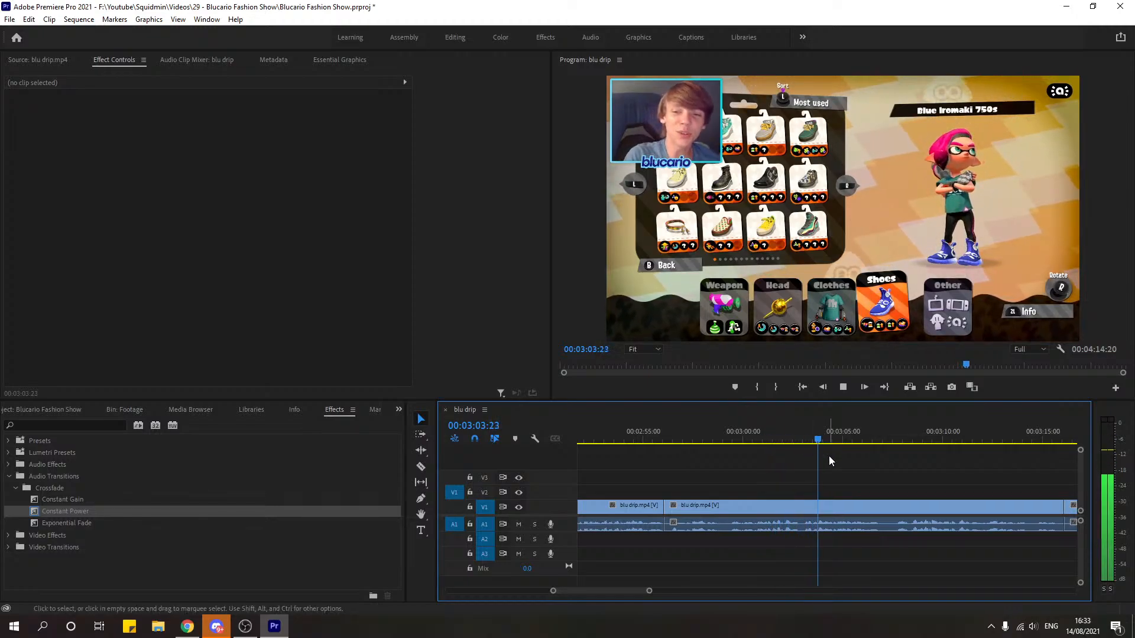
{"action": "key", "text": "space"}
{"action": "left_click", "coordinate": [662, 436]}
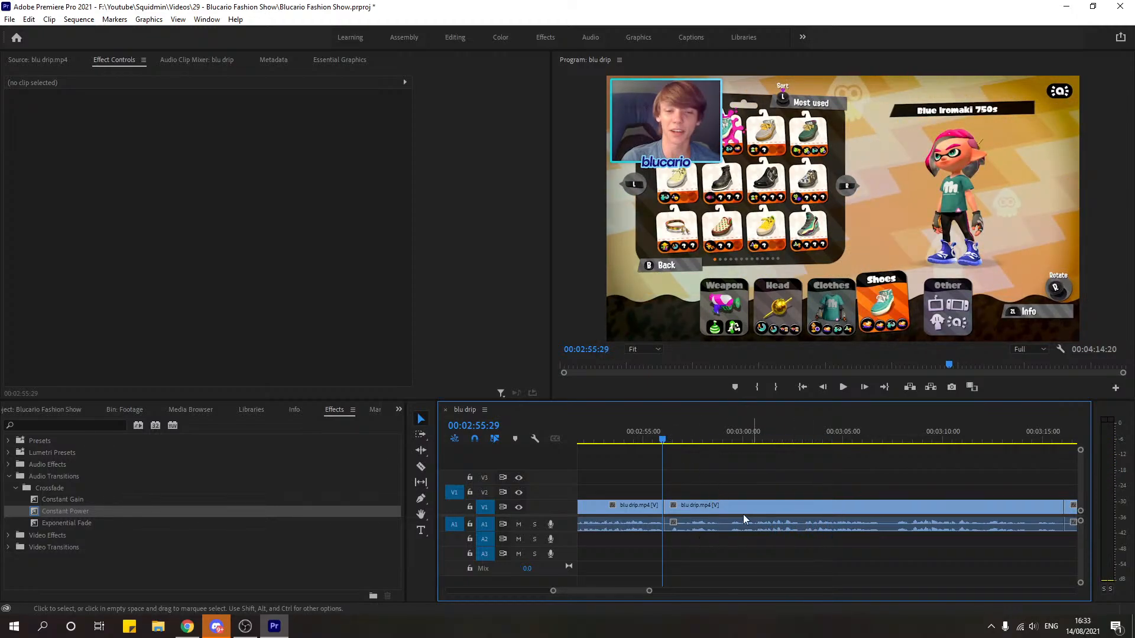
{"action": "left_click_drag", "start_coordinate": [680, 440], "coordinate": [728, 443]}
{"action": "key", "text": "space"}
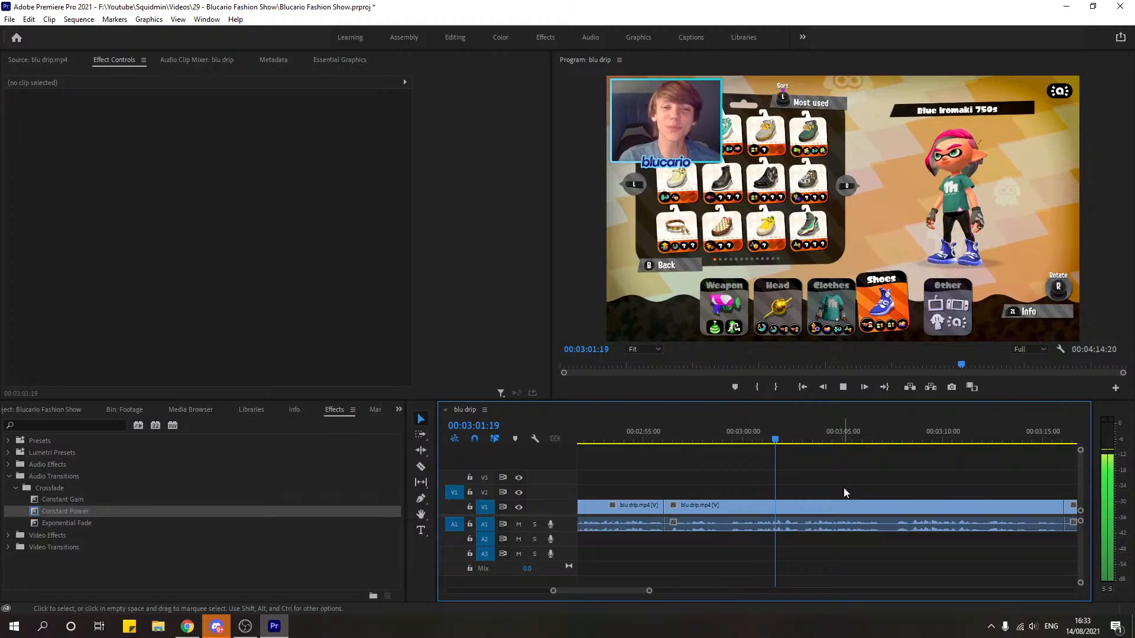
{"action": "left_click", "coordinate": [747, 439]}
{"action": "left_click_drag", "start_coordinate": [747, 439], "coordinate": [756, 444]}
Step: Split the clip at 00:03:00:17, delete the piece back to the cut at 00:02:56:01, and ripple delete the gap
{"action": "key", "text": "c"}
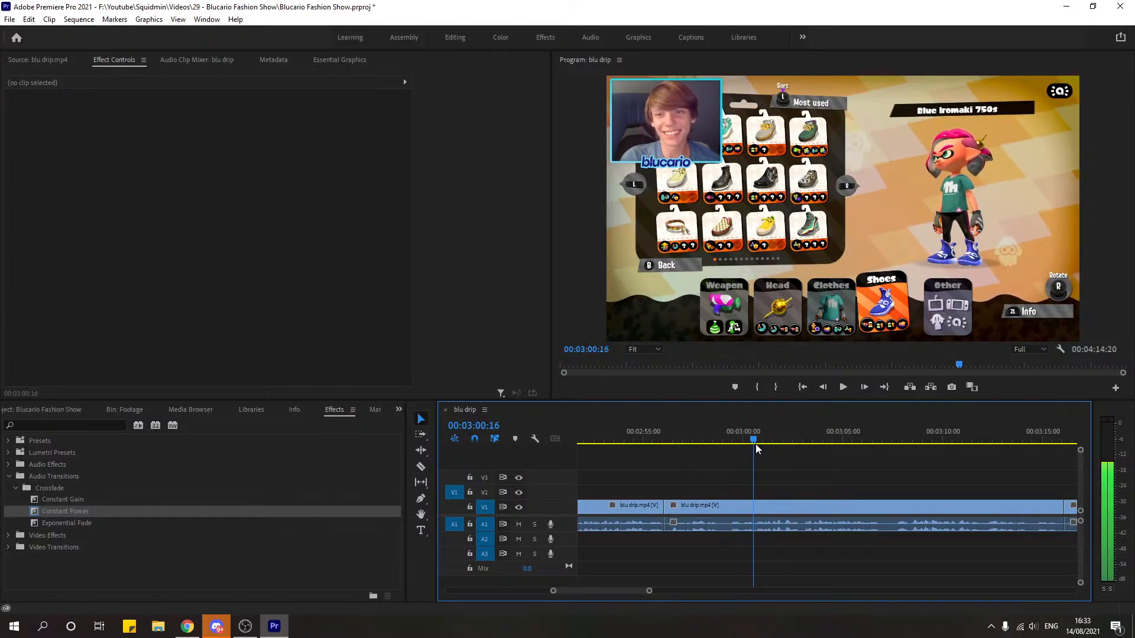
{"action": "left_click", "coordinate": [754, 509]}
{"action": "key", "text": "v"}
{"action": "left_click", "coordinate": [728, 507]}
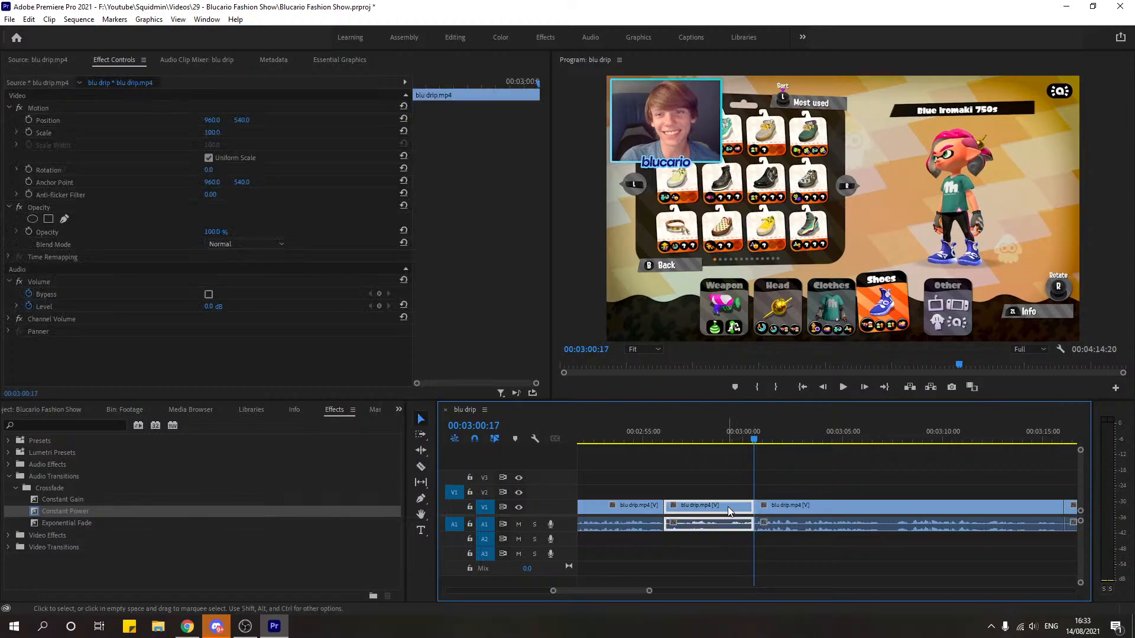
{"action": "key", "text": "Delete"}
{"action": "left_click", "coordinate": [728, 509]}
{"action": "key", "text": "Delete"}
{"action": "left_click_drag", "start_coordinate": [660, 443], "coordinate": [654, 438]}
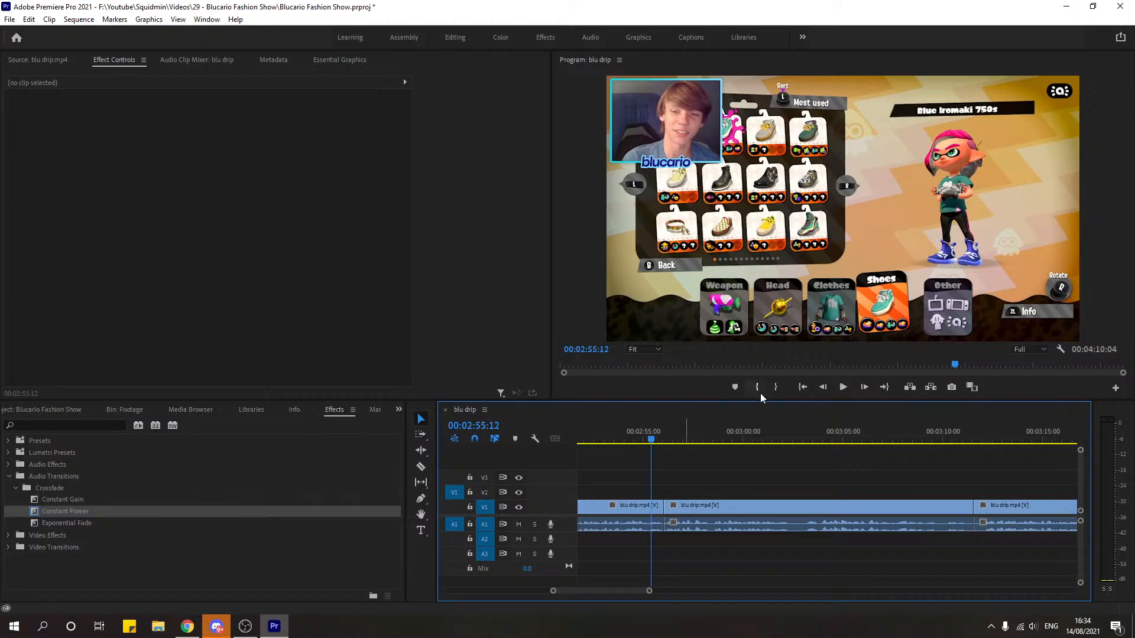
{"action": "left_click", "coordinate": [635, 440]}
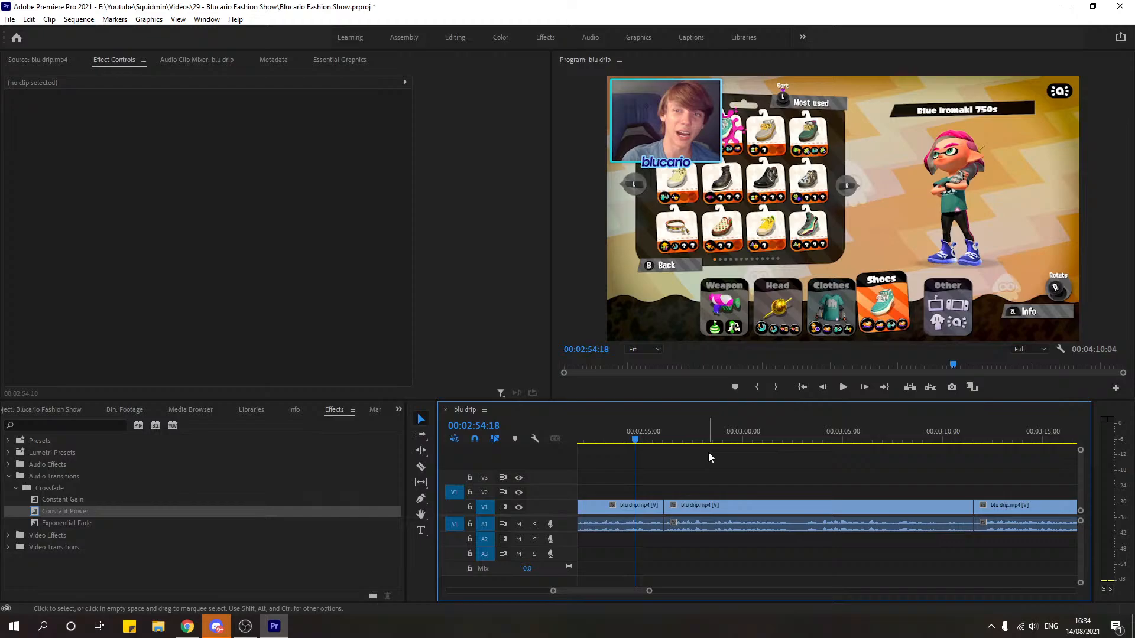
Step: Play the sequence from 00:02:54:18, split the clip at 00:03:02:07, and continue playing past the split to 00:03:03:16
{"action": "key", "text": "space"}
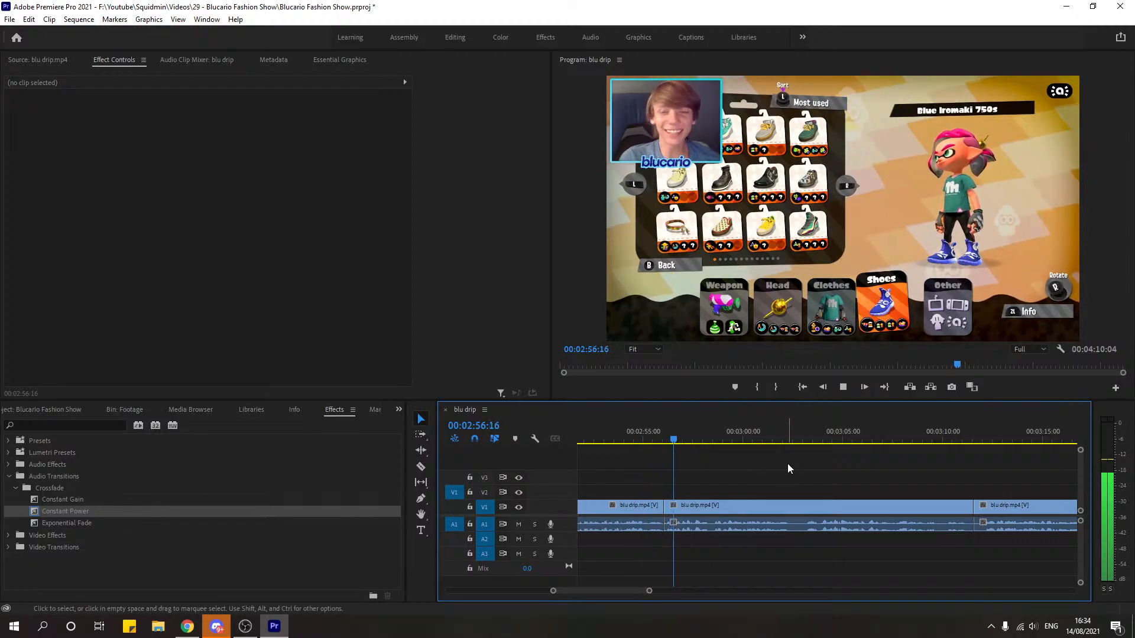
{"action": "left_click_drag", "start_coordinate": [649, 590], "coordinate": [635, 591]}
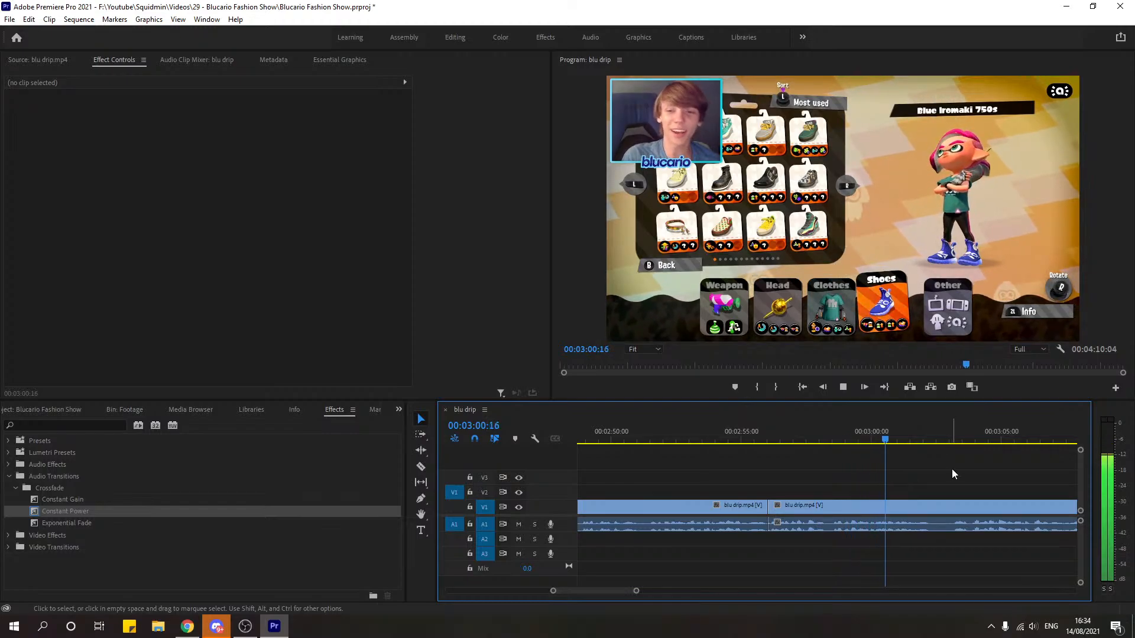
{"action": "key", "text": "space"}
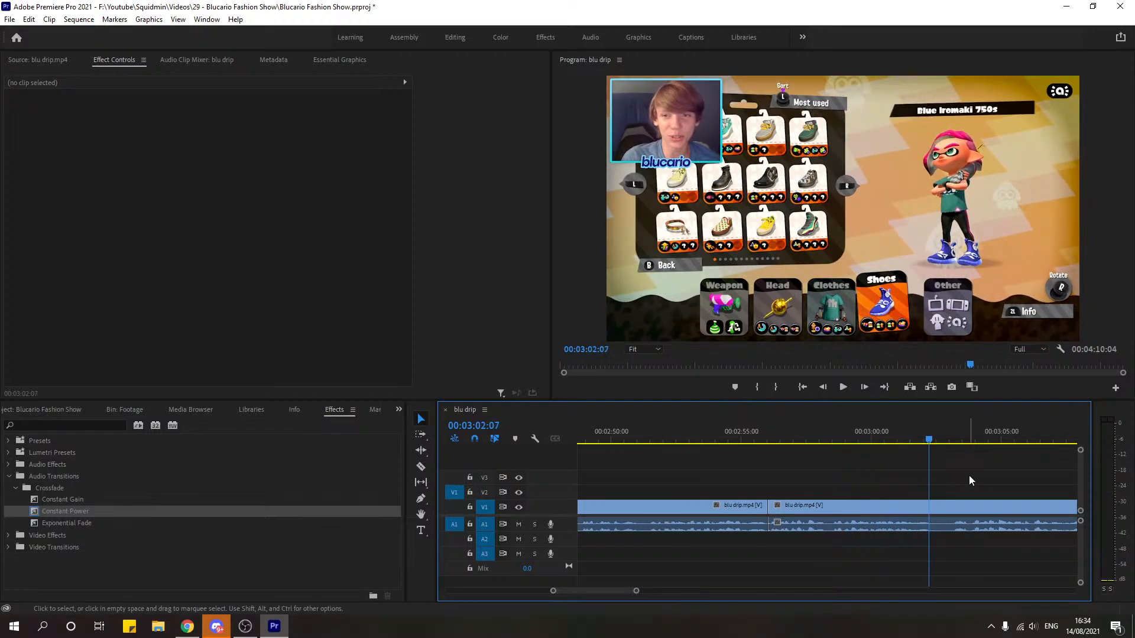
{"action": "key", "text": "ctrl+k"}
{"action": "key", "text": "space"}
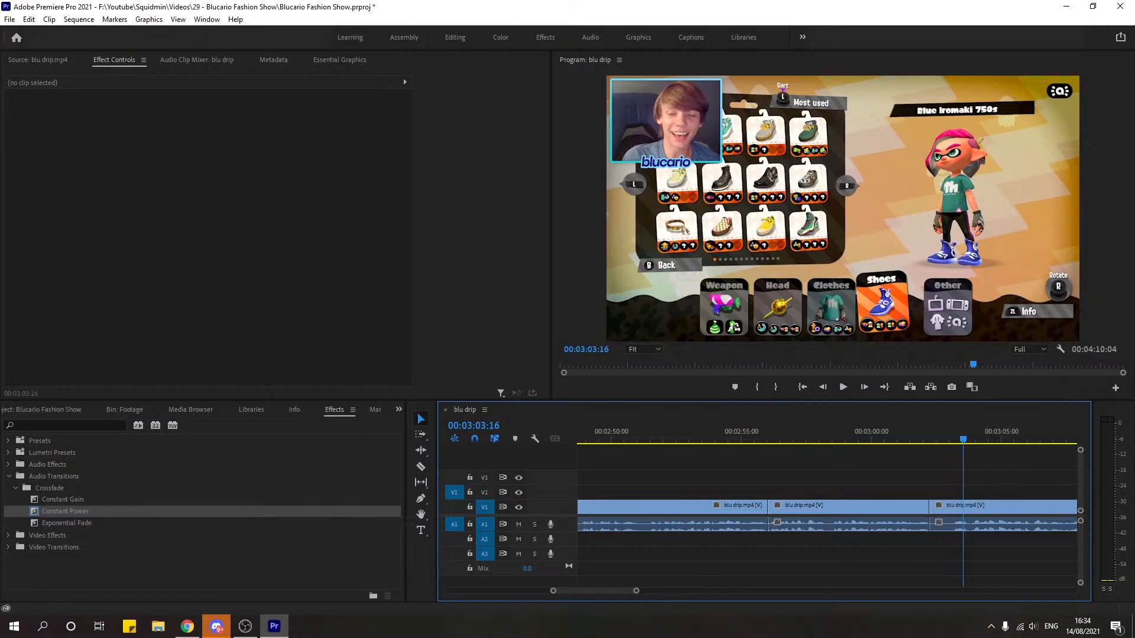
Step: Open the Squidmin Videos folder on the Big ol' SSD (F:) drive in File Explorer, look through the project folders, and move the window to the other monitor
{"action": "key", "text": "super+e"}
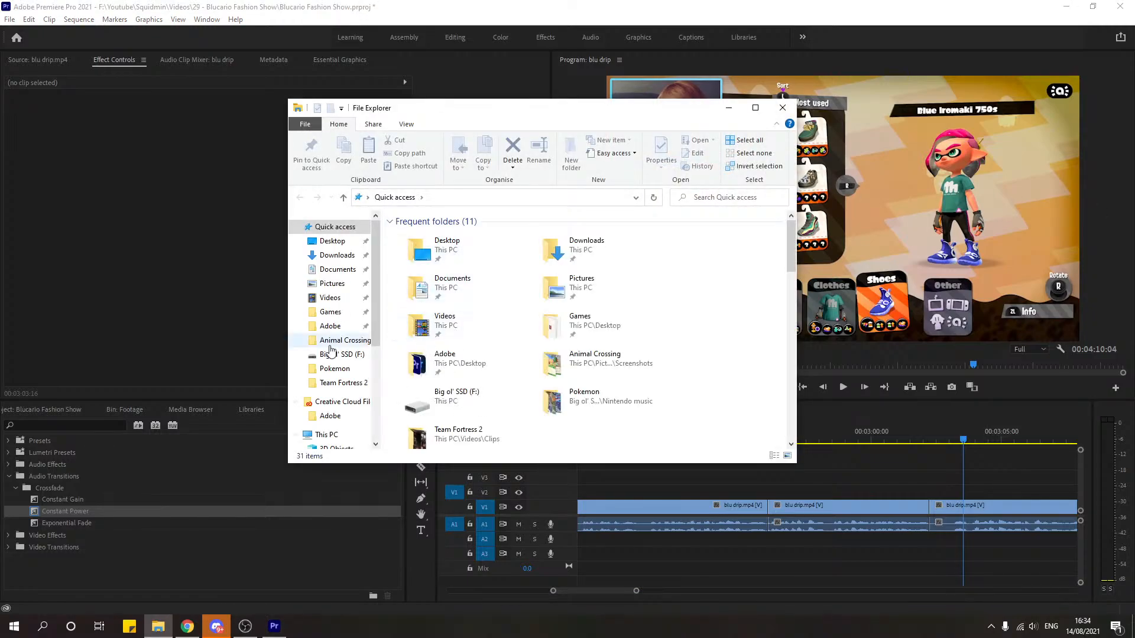
{"action": "double_click", "coordinate": [455, 402]}
{"action": "double_click", "coordinate": [530, 236]}
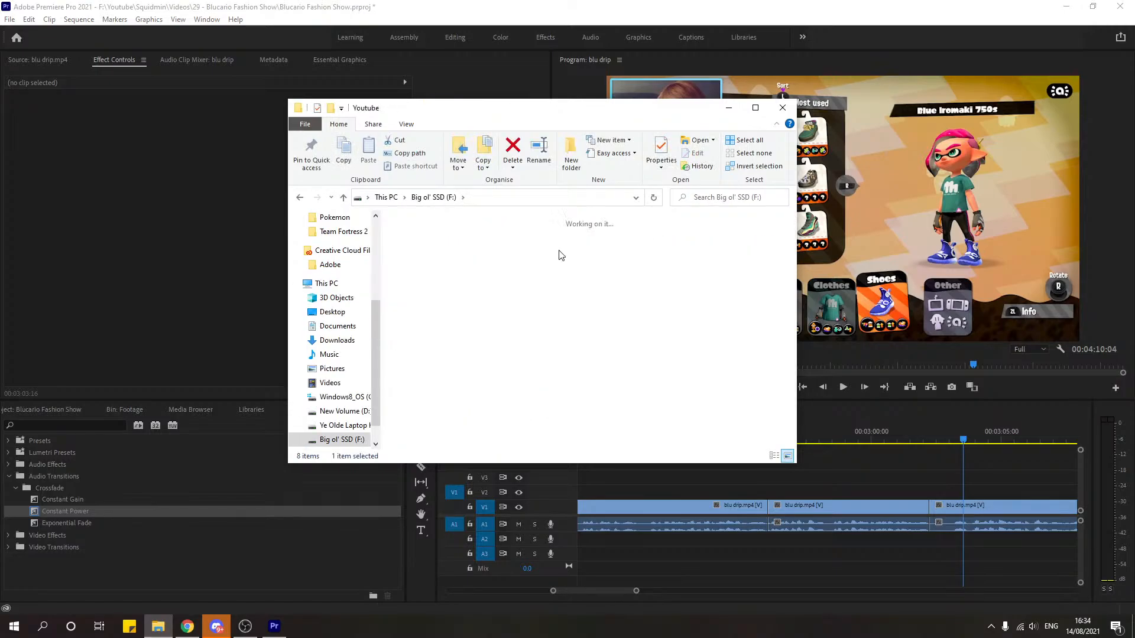
{"action": "double_click", "coordinate": [551, 251]}
{"action": "double_click", "coordinate": [543, 250]}
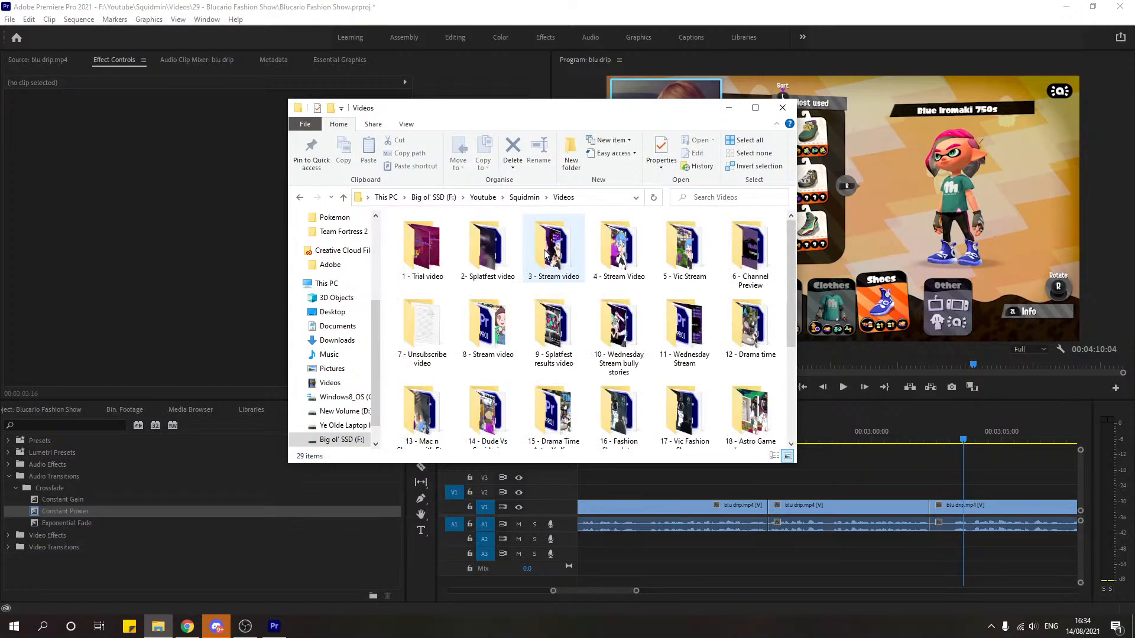
{"action": "scroll", "coordinate": [543, 250], "scroll_direction": "down", "scroll_amount": 3}
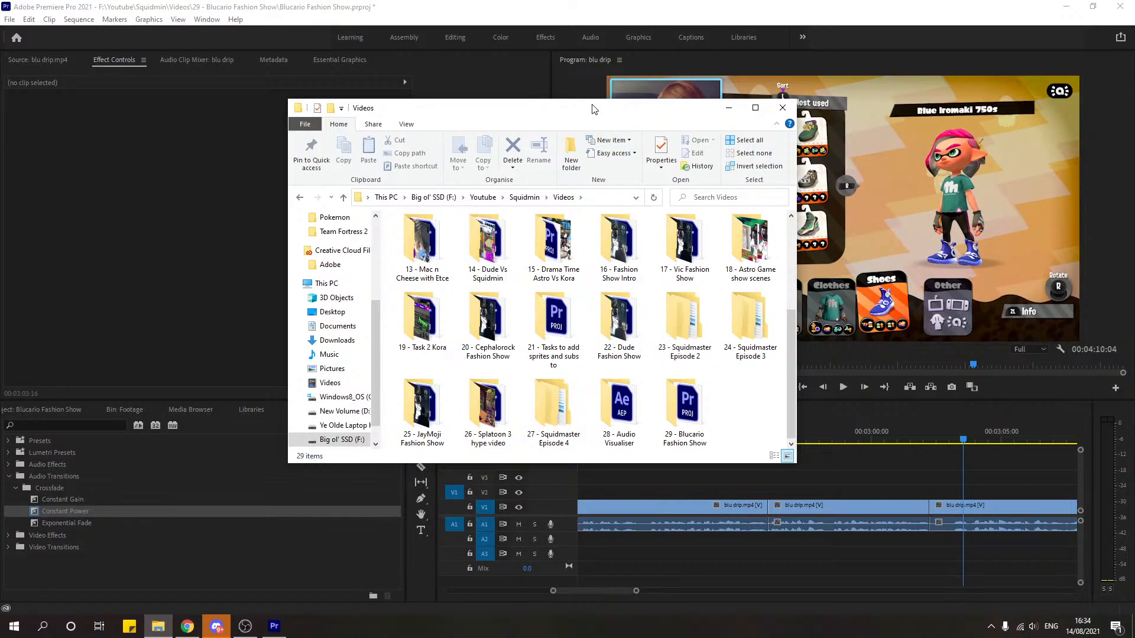
{"action": "scroll", "coordinate": [587, 339], "scroll_direction": "up", "scroll_amount": 1}
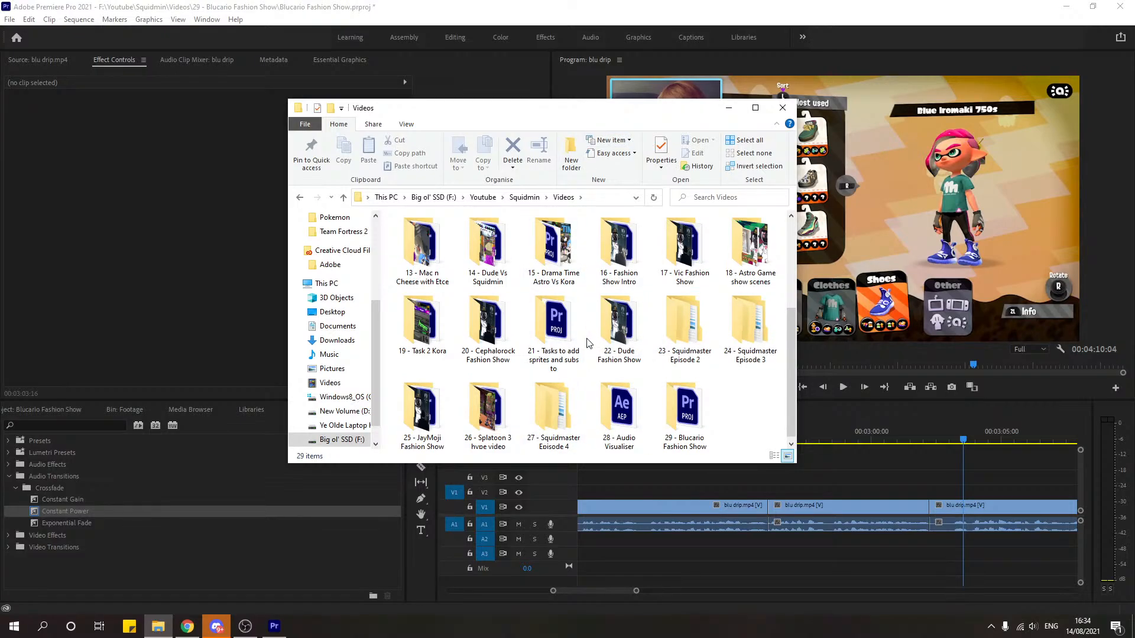
{"action": "scroll", "coordinate": [587, 339], "scroll_direction": "up", "scroll_amount": 1}
{"action": "left_click_drag", "start_coordinate": [618, 109], "coordinate": [1134, 109]}
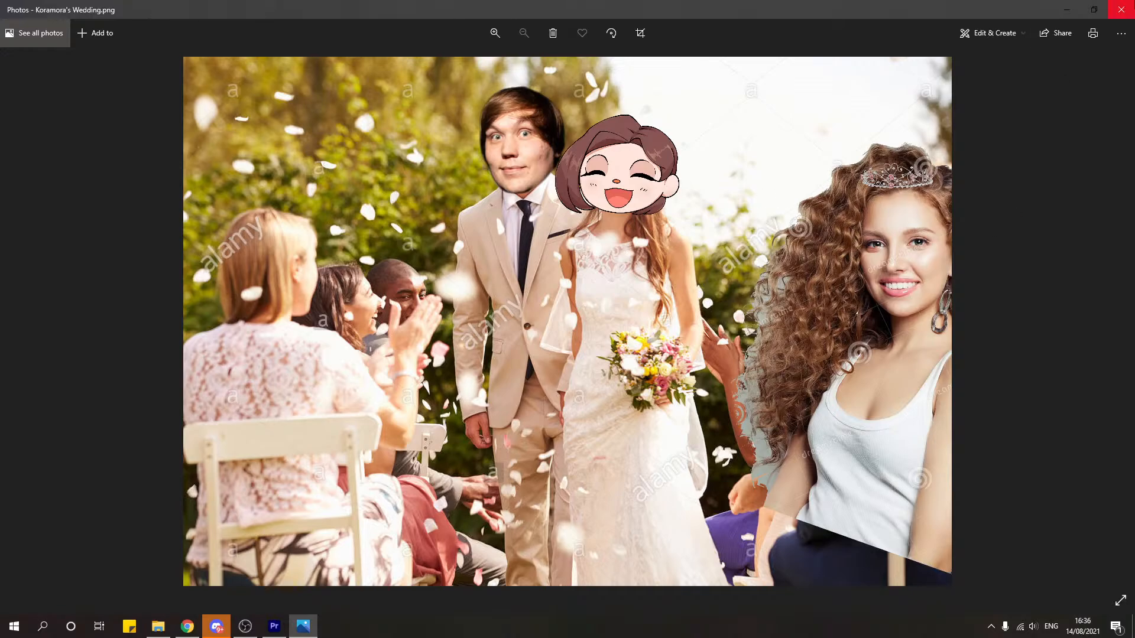
Step: Close the wedding picture in Photos and check the "10 - Wednesday Stream bully stories" folder in File Explorer, moving its window back off the main monitor
{"action": "left_click", "coordinate": [1121, 9]}
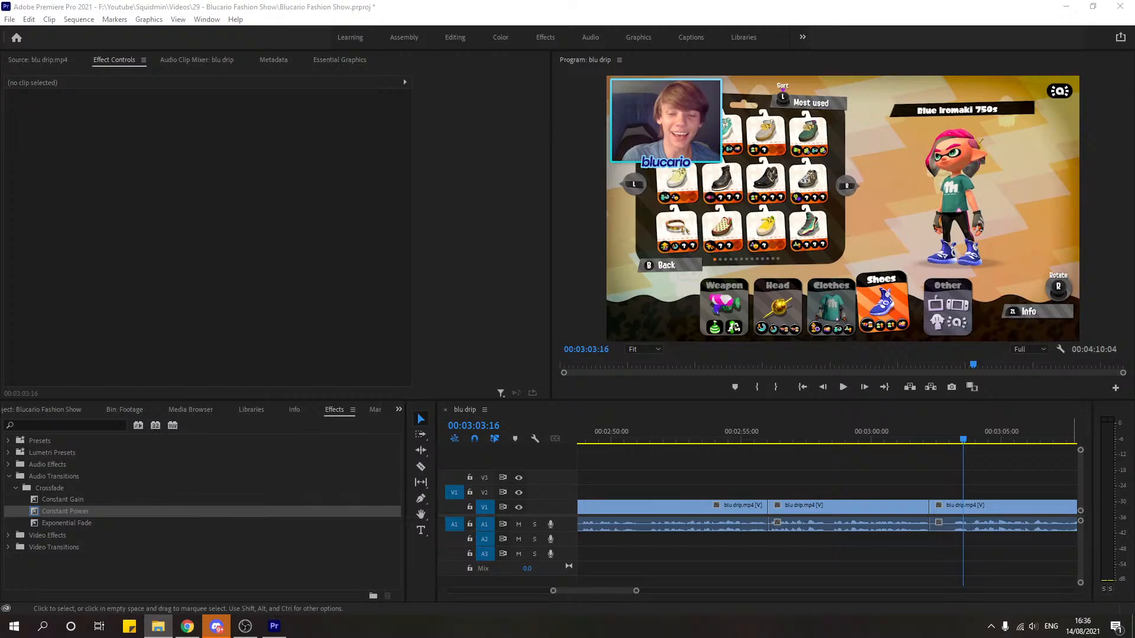
{"action": "left_click_drag", "start_coordinate": [1134, 171], "coordinate": [839, 108]}
{"action": "left_click", "coordinate": [783, 191]}
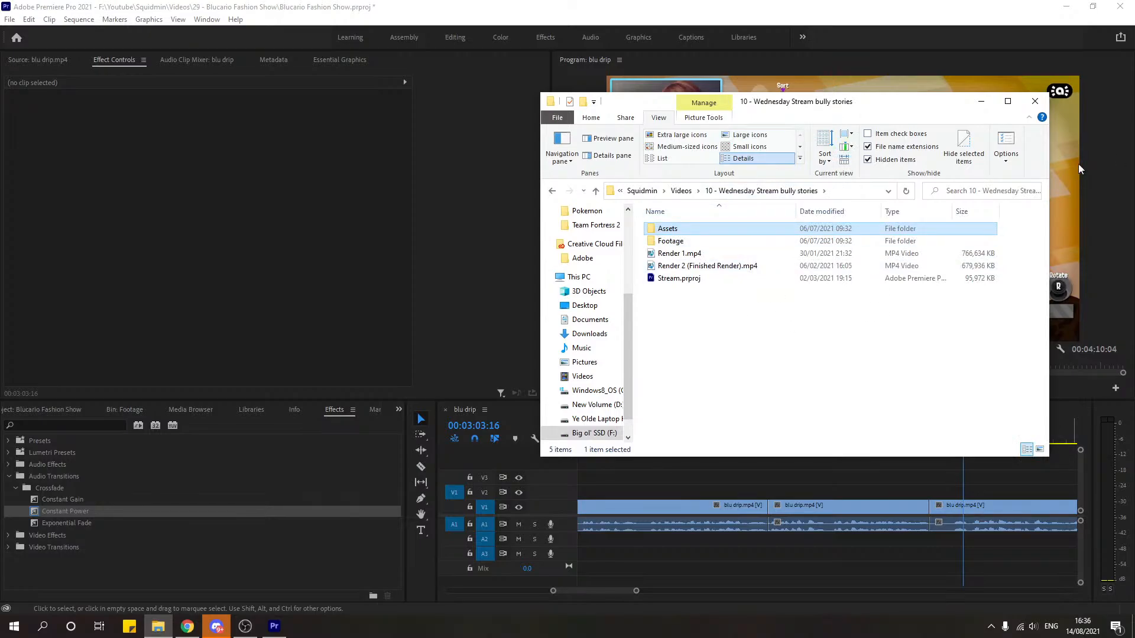
{"action": "left_click_drag", "start_coordinate": [820, 107], "coordinate": [1134, 202]}
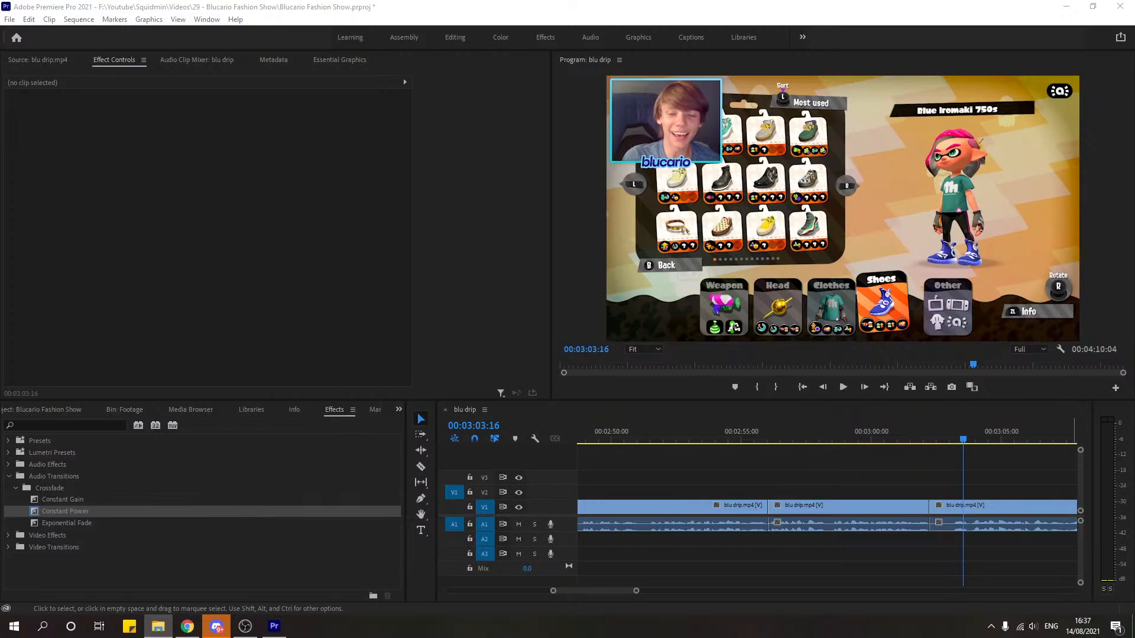
Step: Return to Premiere Pro and move the playhead to 00:03:01:10, just before the cut at 00:03:02:07
{"action": "left_click", "coordinate": [902, 442]}
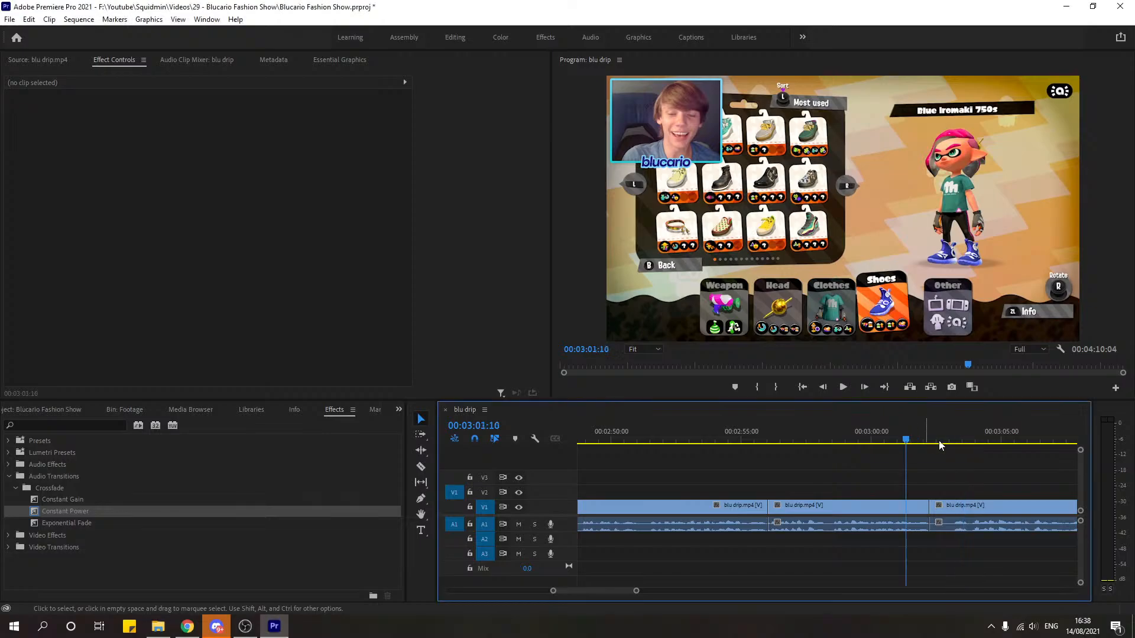
Step: Cut the clip at 00:03:03:05, delete the short piece before the cut and ripple delete the gap
{"action": "key", "text": "space"}
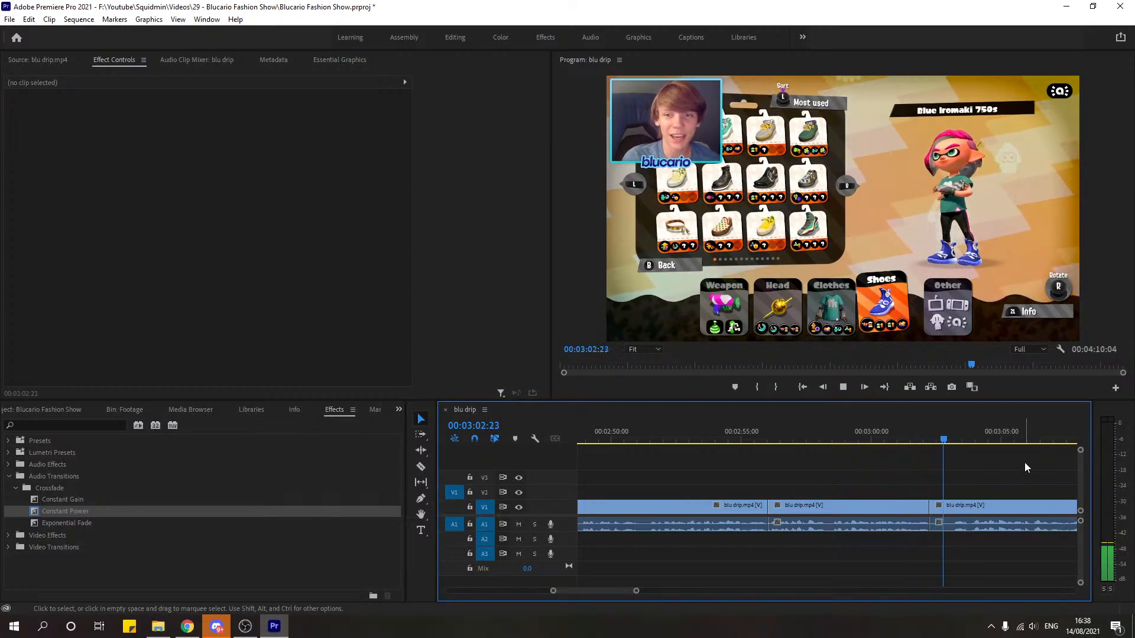
{"action": "key", "text": "space"}
{"action": "left_click", "coordinate": [953, 441]}
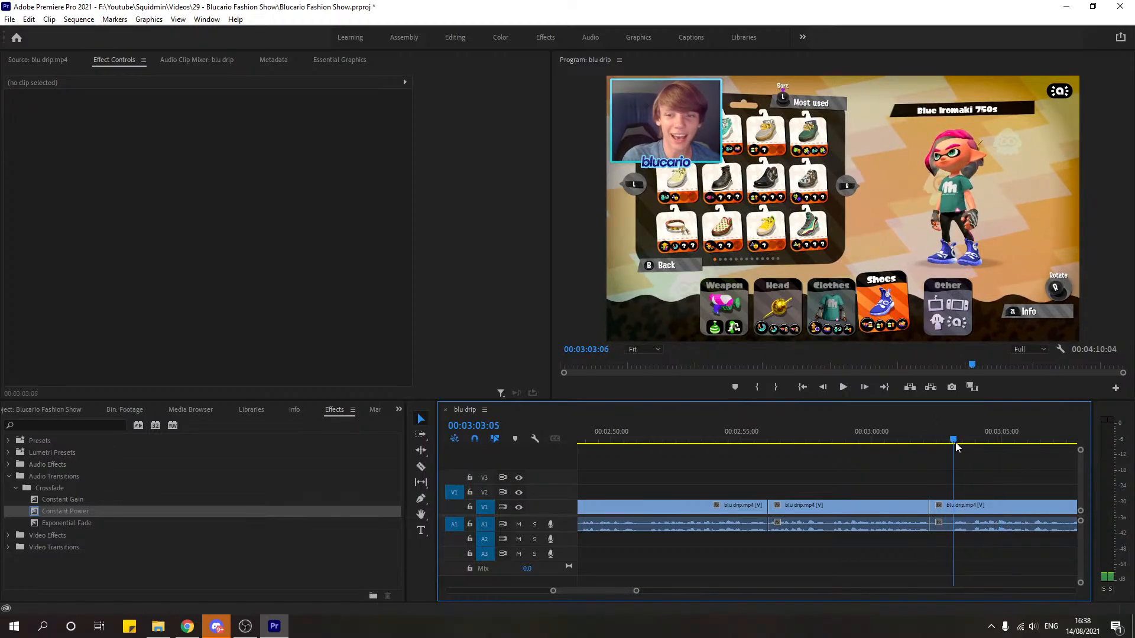
{"action": "key", "text": "ctrl+k"}
{"action": "left_click", "coordinate": [944, 511]}
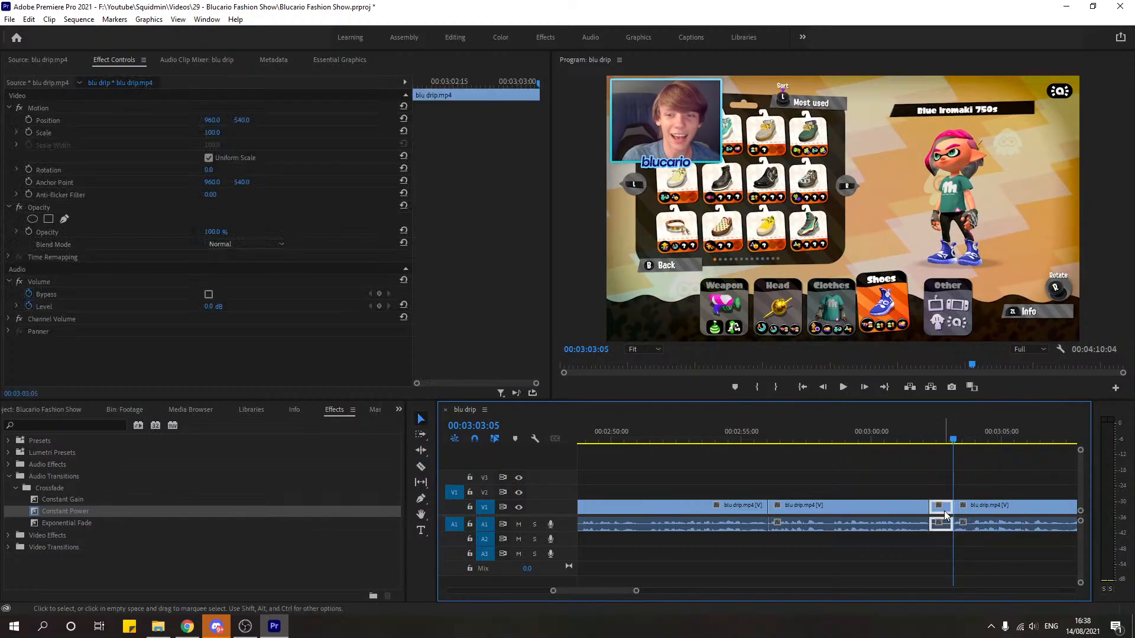
{"action": "key", "text": "Delete"}
{"action": "right_click", "coordinate": [944, 512]}
{"action": "left_click", "coordinate": [984, 519]}
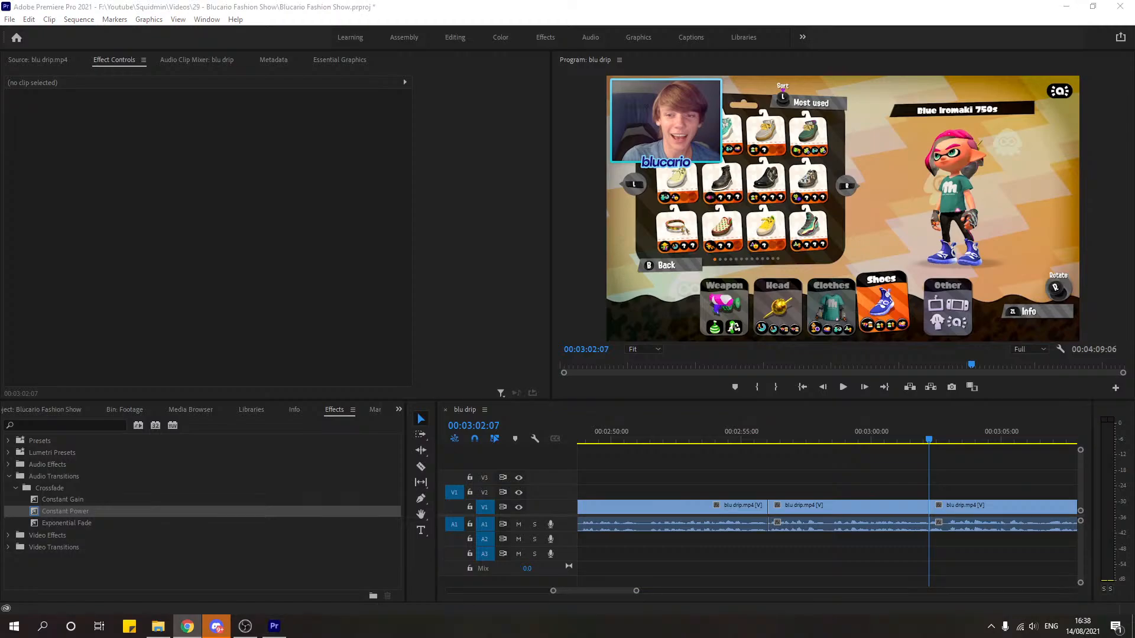
Step: Switch to Chrome and search YouTube for "nintendo music"
{"action": "left_click_drag", "start_coordinate": [1134, 310], "coordinate": [591, 1]}
{"action": "triple_click", "coordinate": [485, 77]}
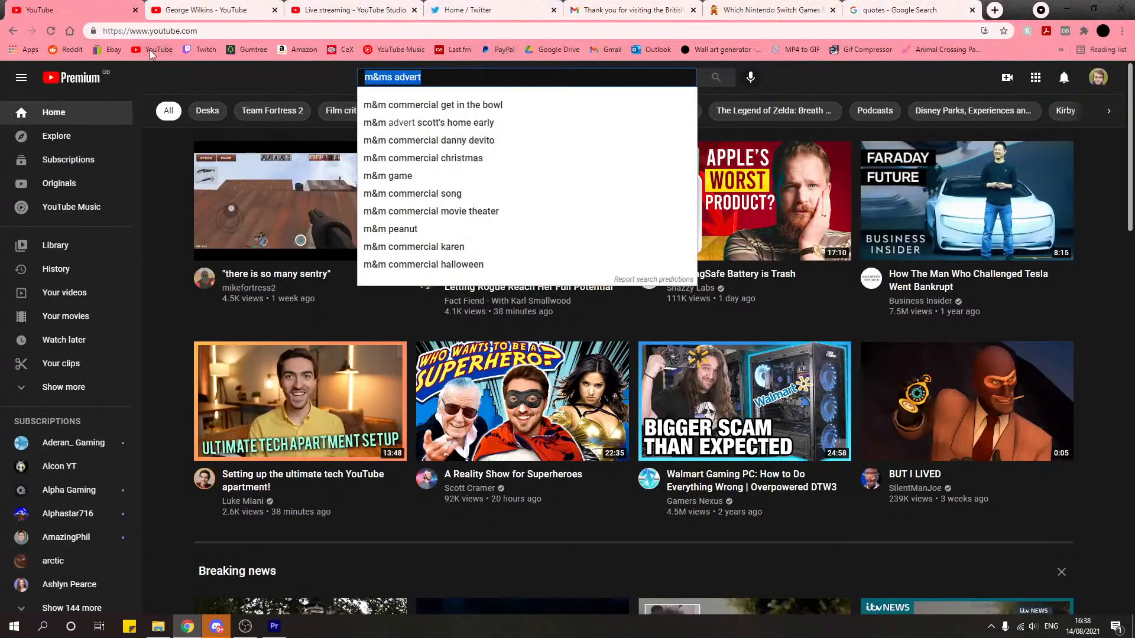
{"action": "type", "text": "nintendo music"}
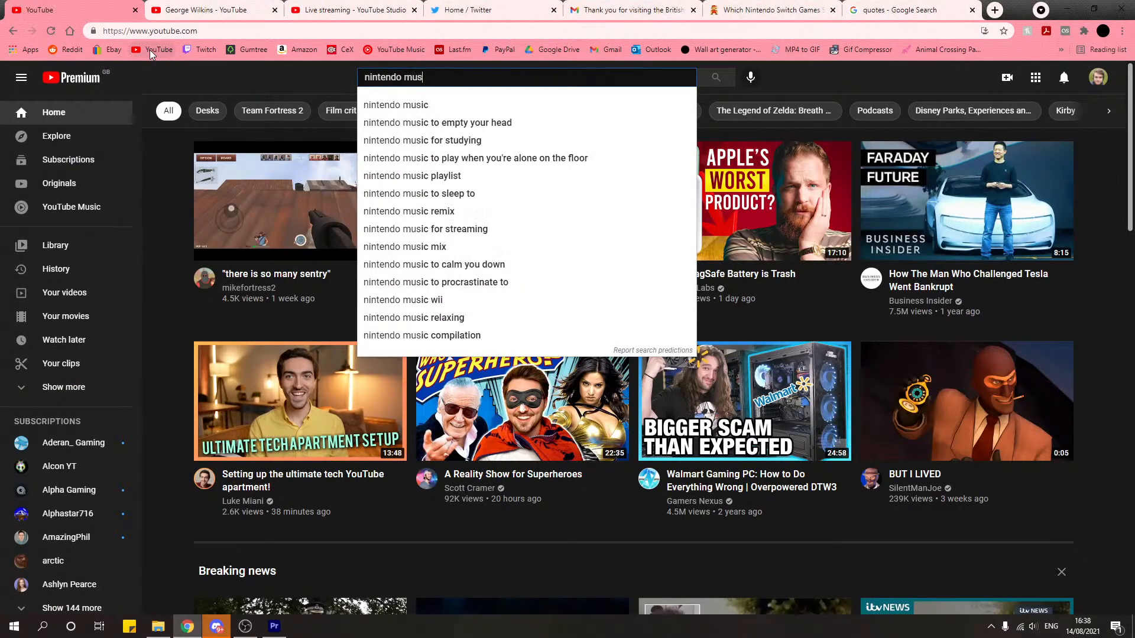
{"action": "key", "text": "Return"}
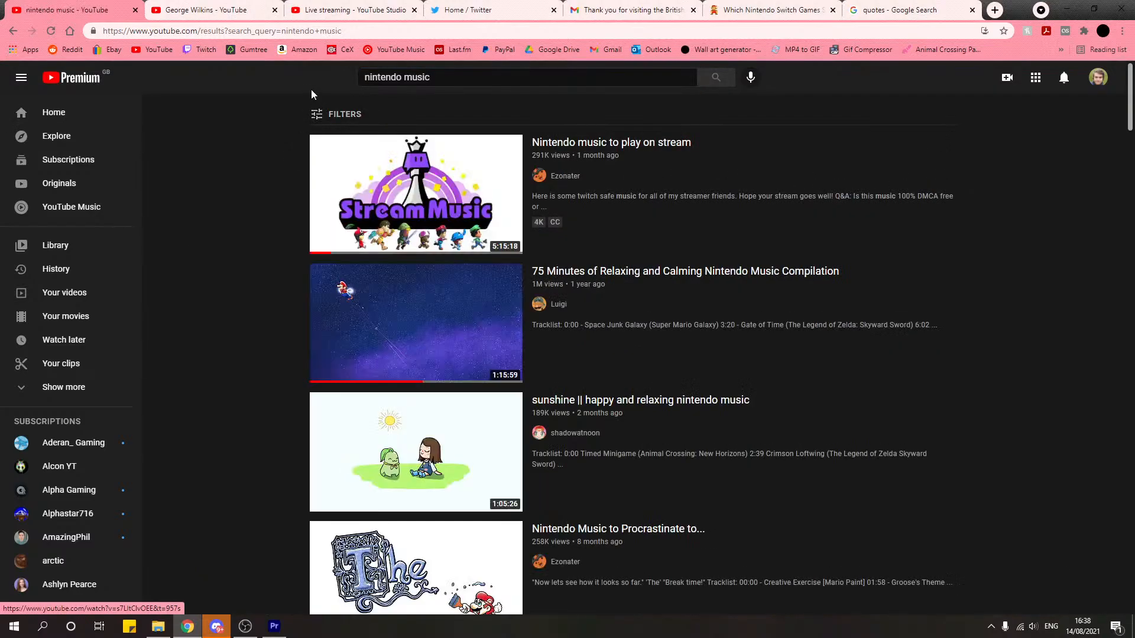
Step: Filter the search results to playlists and open the Best Nintendo Music playlist
{"action": "left_click", "coordinate": [331, 114]}
{"action": "left_click", "coordinate": [455, 211]}
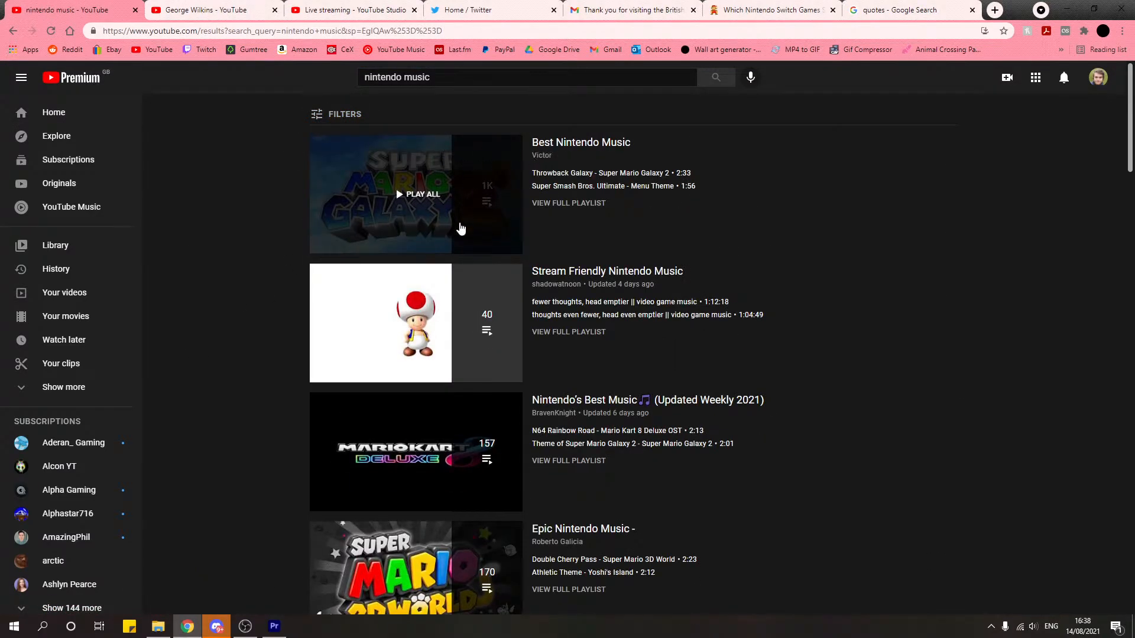
{"action": "left_click", "coordinate": [576, 144]}
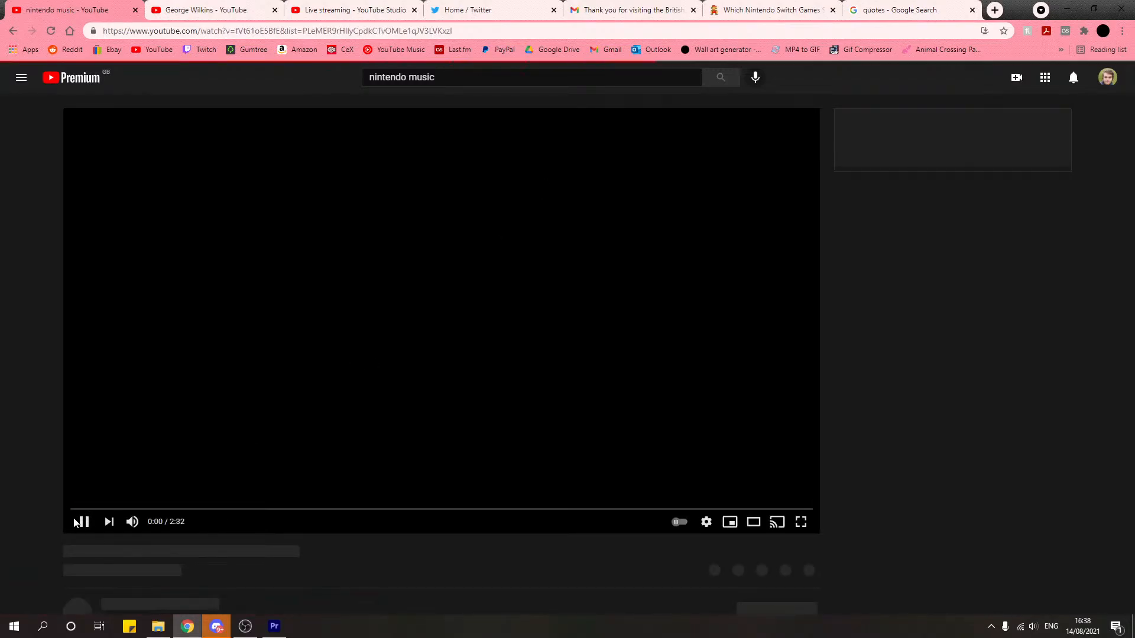
Step: Turn on shuffle for the Best Nintendo Music playlist and skip to another track
{"action": "left_click", "coordinate": [109, 522]}
{"action": "left_click", "coordinate": [74, 523]}
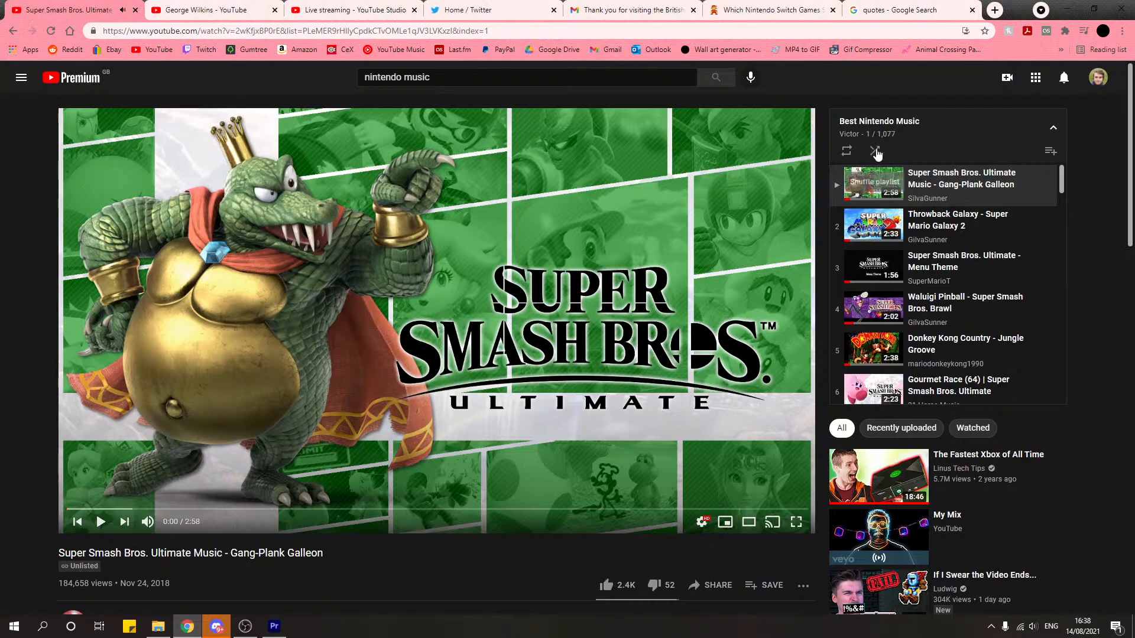
{"action": "left_click", "coordinate": [878, 158]}
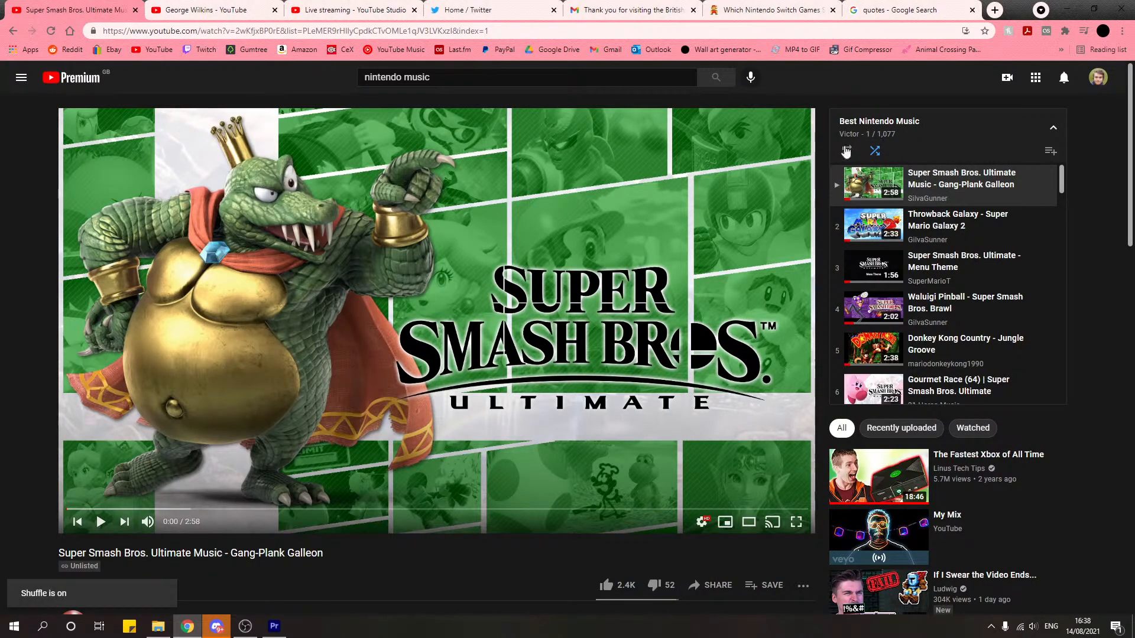
{"action": "left_click", "coordinate": [124, 521]}
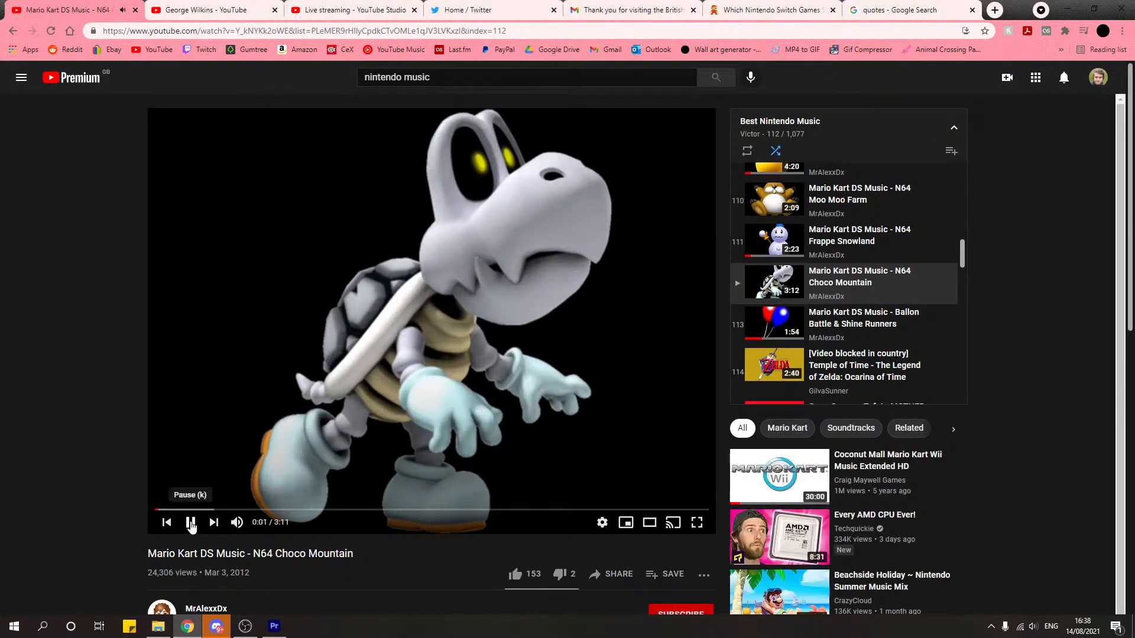
Step: Lower the player volume and skip ahead to the Undertale Napstablook Theme, pausing it to look through the neighbouring playlist entries
{"action": "left_click", "coordinate": [267, 523]}
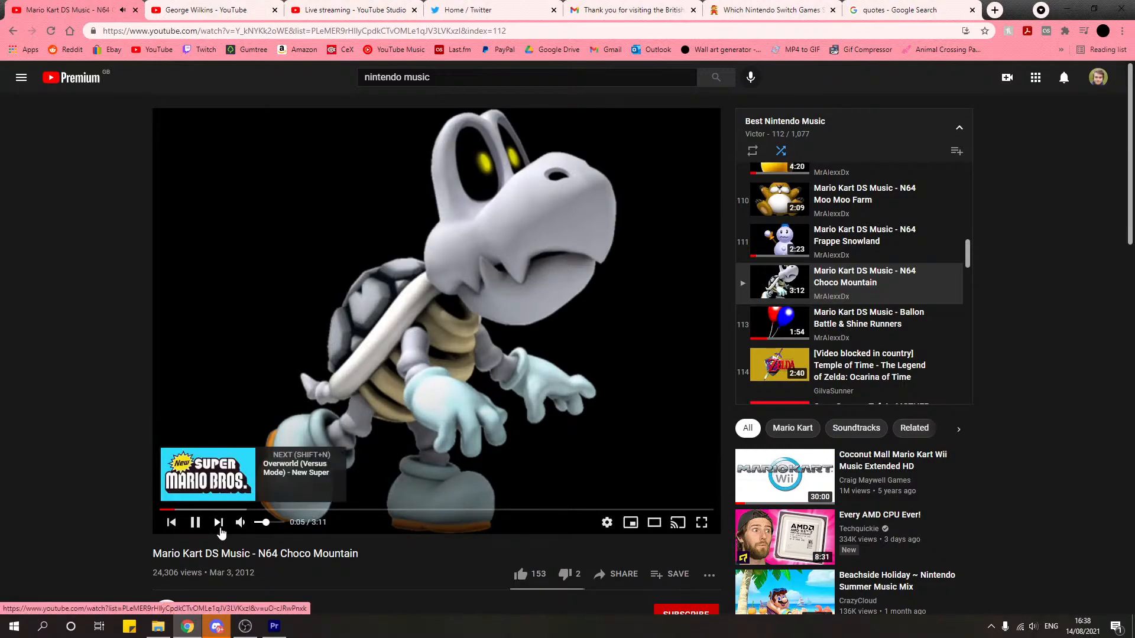
{"action": "left_click", "coordinate": [221, 527]}
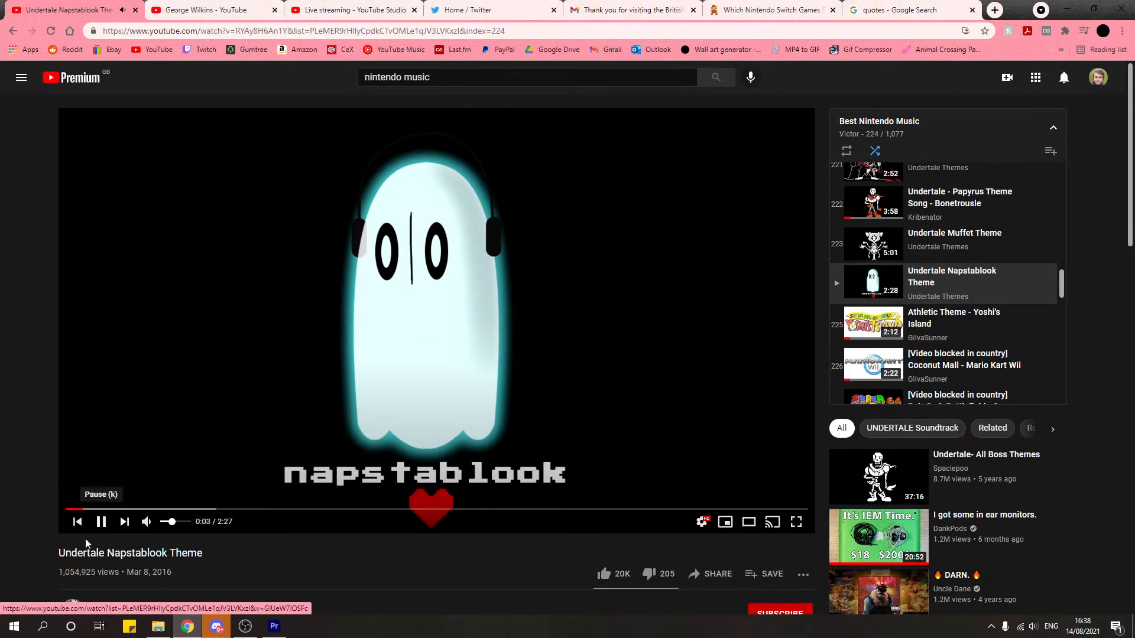
{"action": "left_click", "coordinate": [436, 319]}
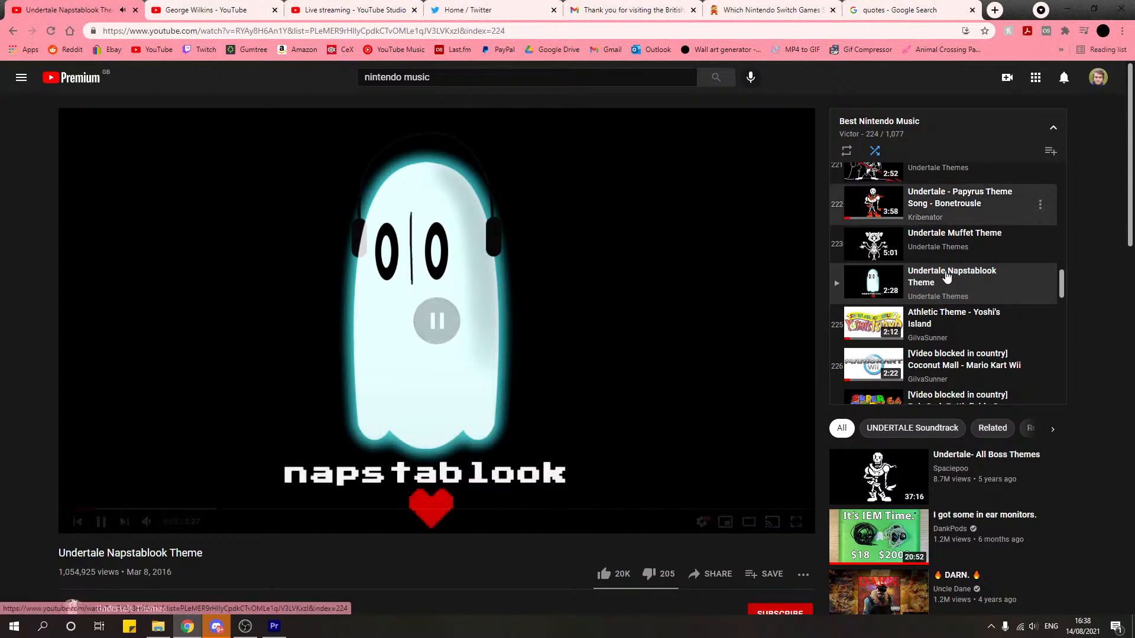
{"action": "scroll", "coordinate": [946, 263], "scroll_direction": "down", "scroll_amount": 1}
{"action": "scroll", "coordinate": [947, 313], "scroll_direction": "up", "scroll_amount": 3}
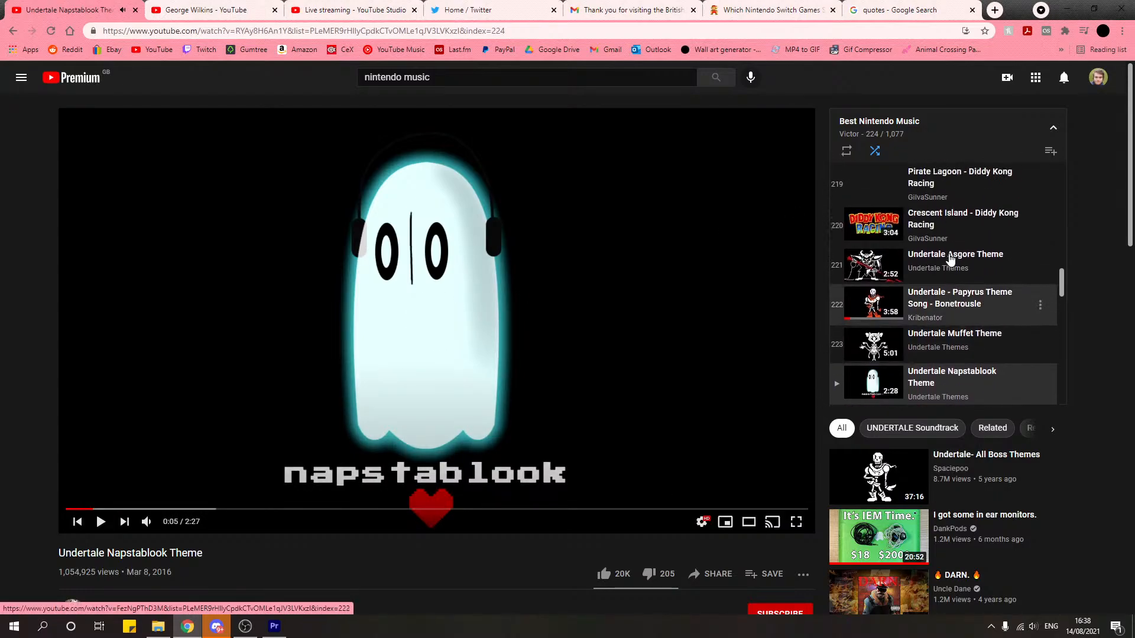
{"action": "scroll", "coordinate": [952, 272], "scroll_direction": "down", "scroll_amount": 3}
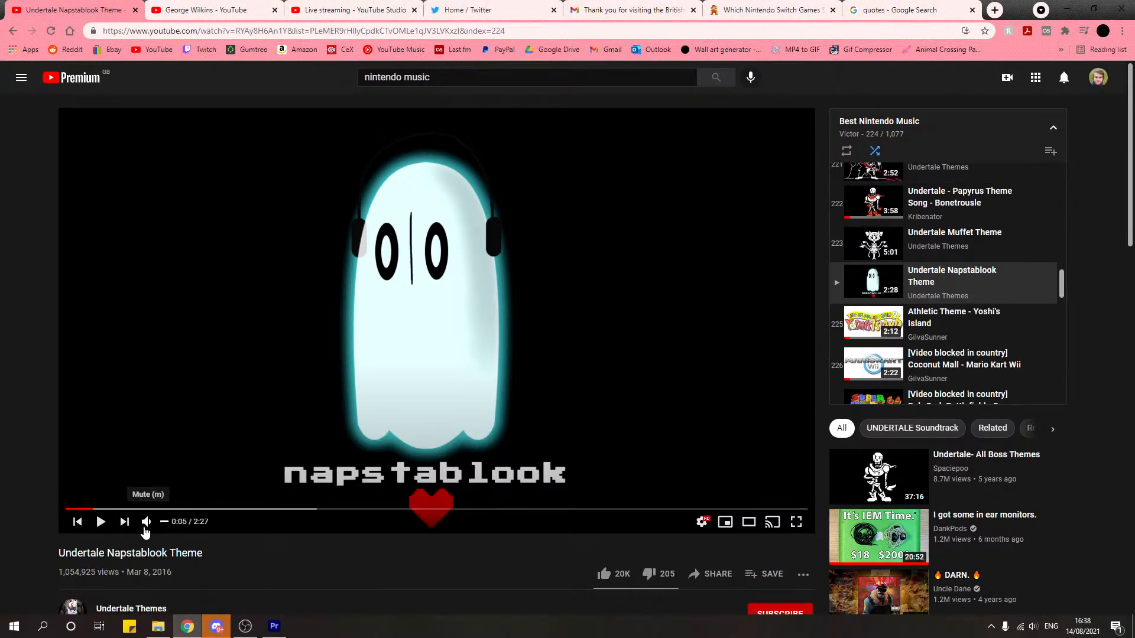
Step: Skip to another track, pause it and switch back to Premiere Pro
{"action": "left_click", "coordinate": [126, 522]}
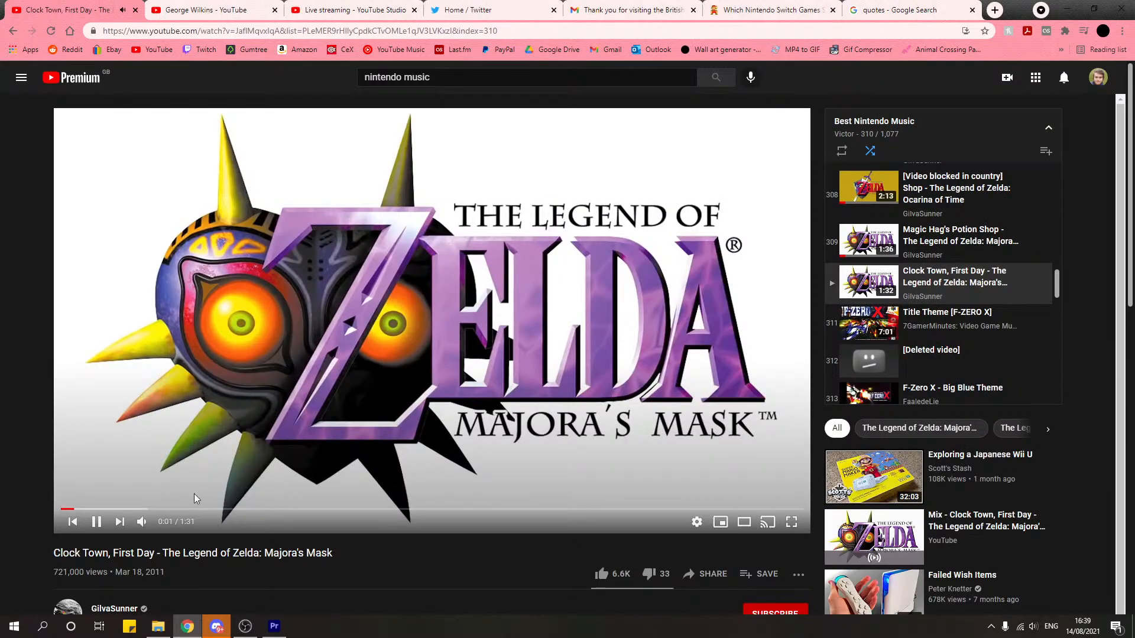
{"action": "left_click", "coordinate": [97, 524]}
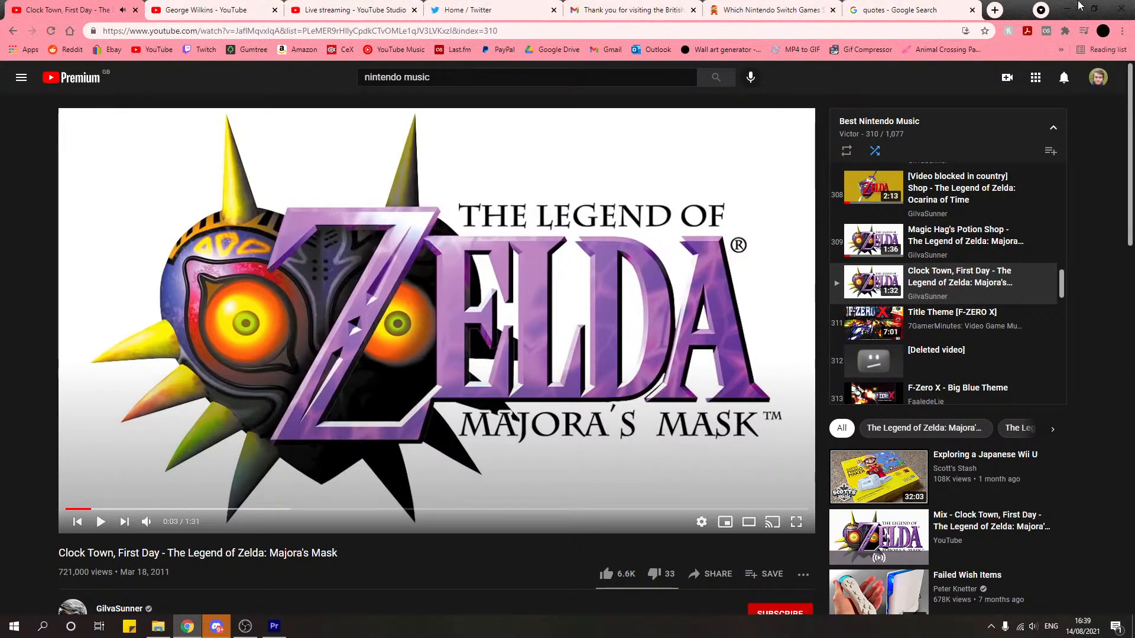
{"action": "left_click", "coordinate": [1067, 9]}
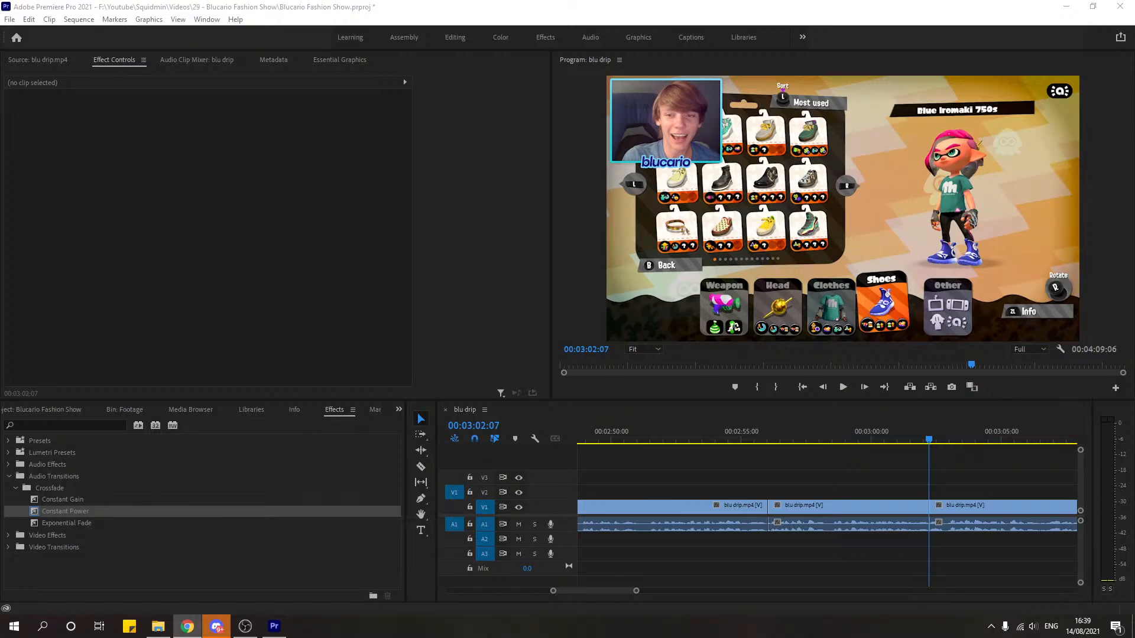
Step: Play back the sequence from 00:03:01:15 to check the latest cut
{"action": "left_click", "coordinate": [910, 439]}
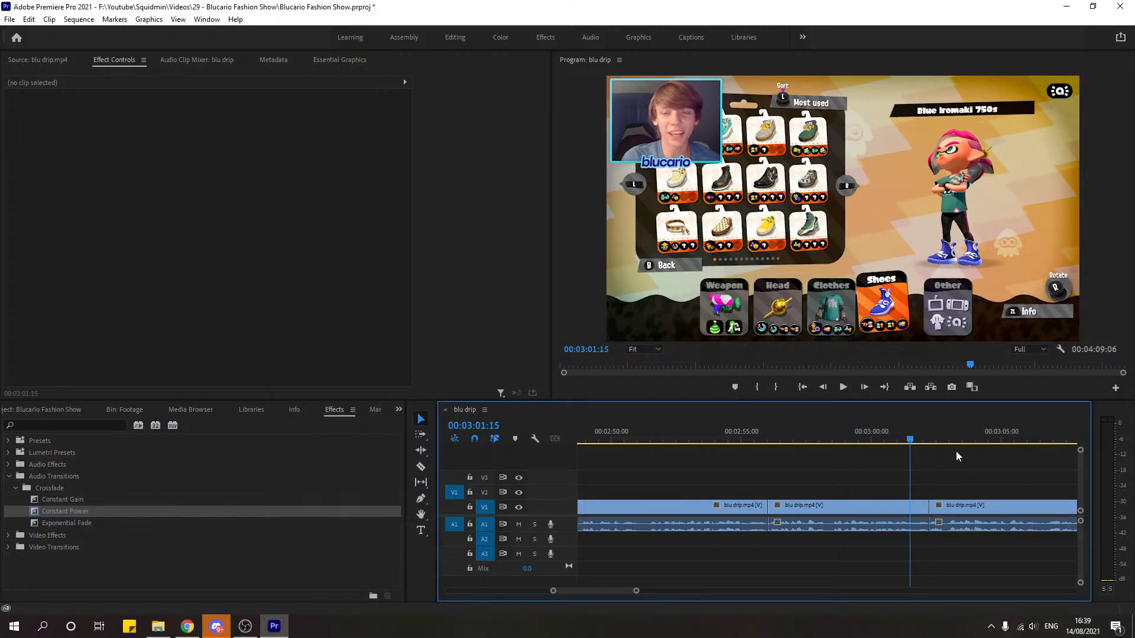
{"action": "left_click", "coordinate": [843, 387]}
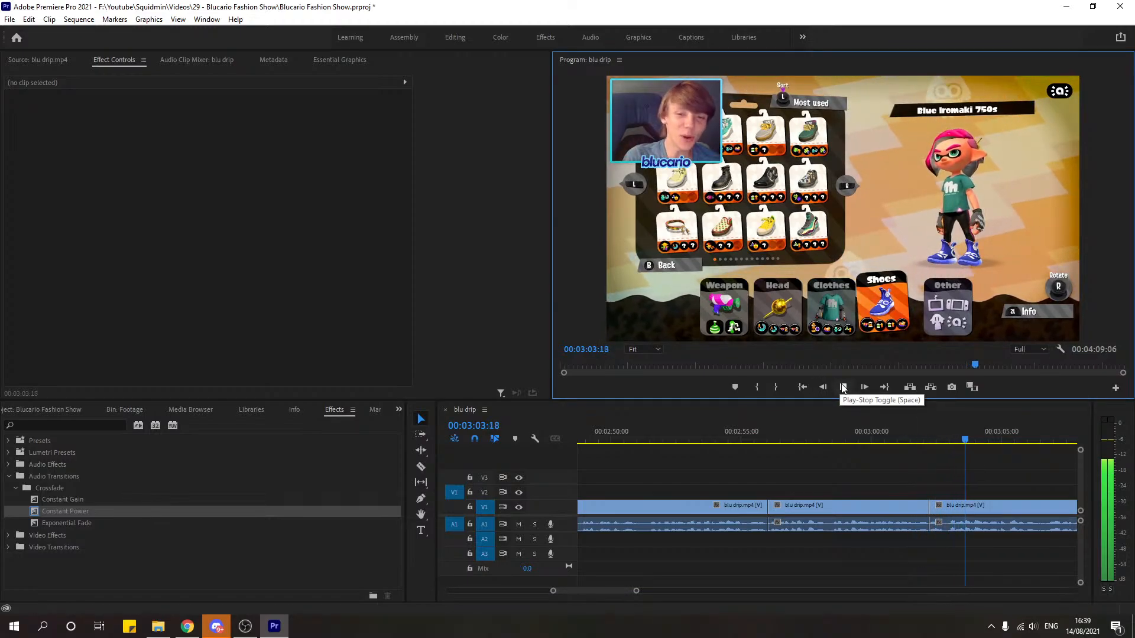
{"action": "left_click", "coordinate": [843, 387]}
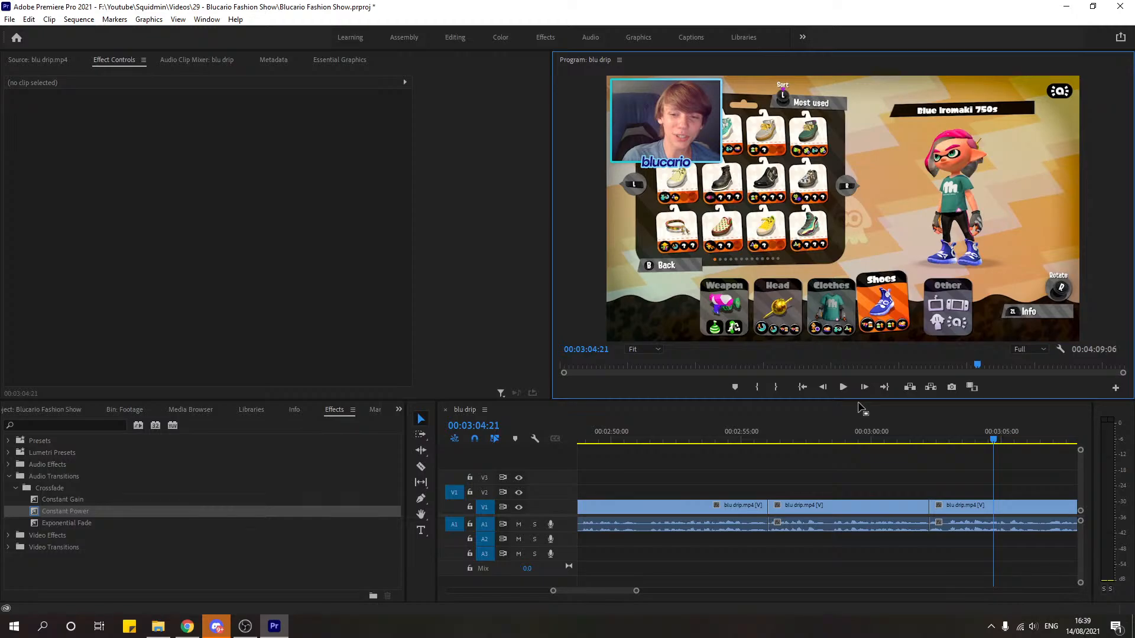
Step: Cut the clip at 00:03:10:06, delete the short piece after the cut and ripple delete the gap
{"action": "key", "text": "space"}
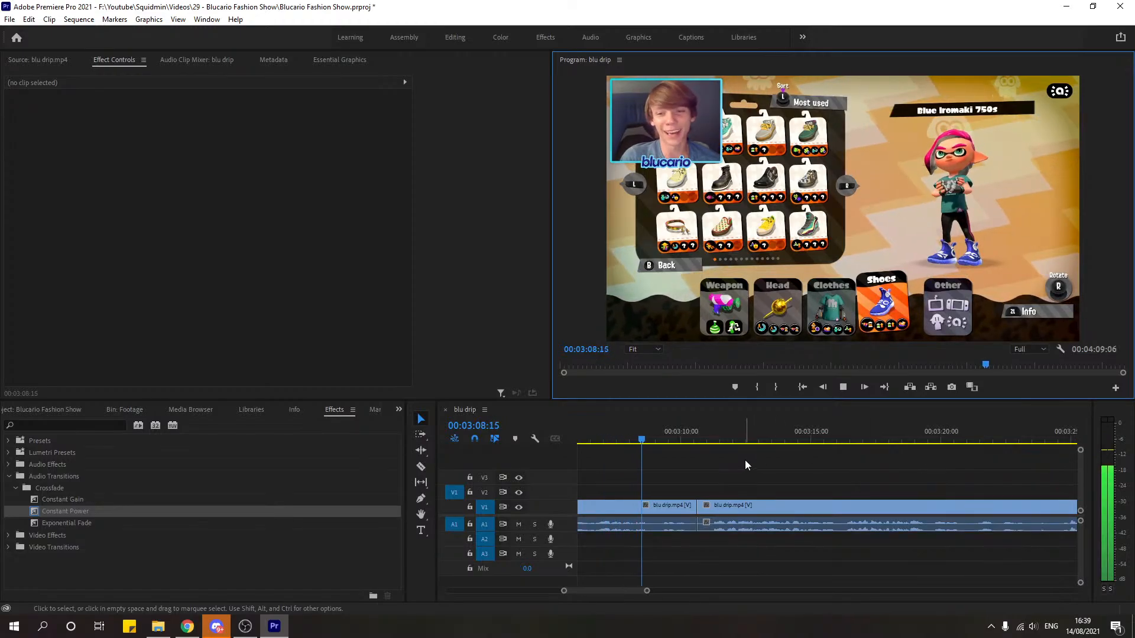
{"action": "key", "text": "space"}
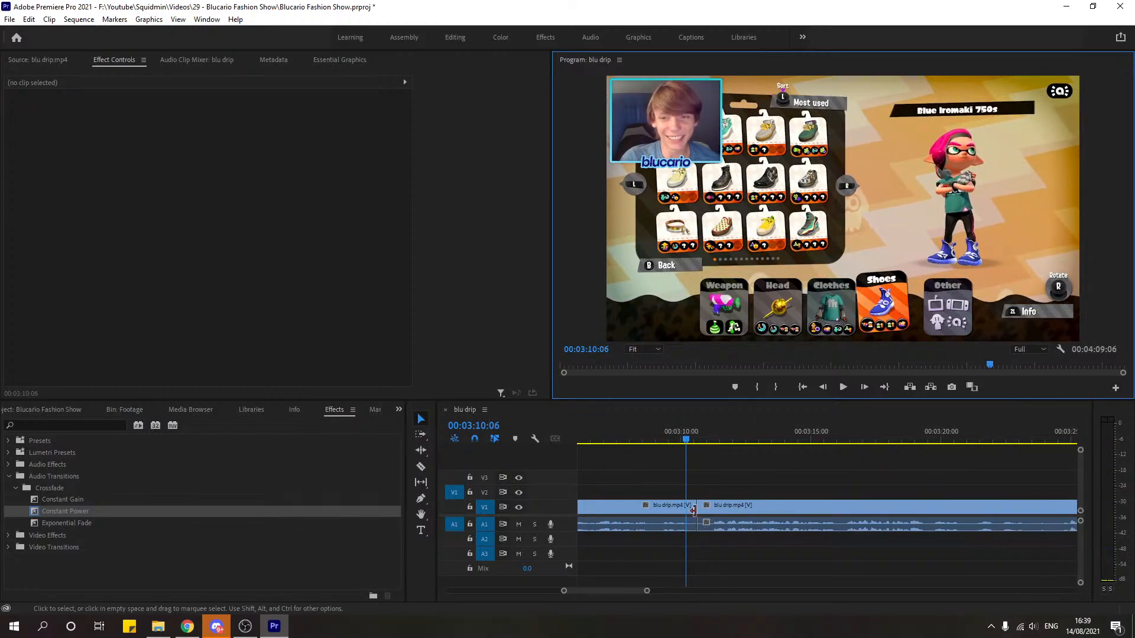
{"action": "key", "text": "c"}
{"action": "left_click", "coordinate": [686, 508]}
{"action": "key", "text": "v"}
{"action": "left_click", "coordinate": [689, 509]}
{"action": "key", "text": "Delete"}
{"action": "right_click", "coordinate": [694, 511]}
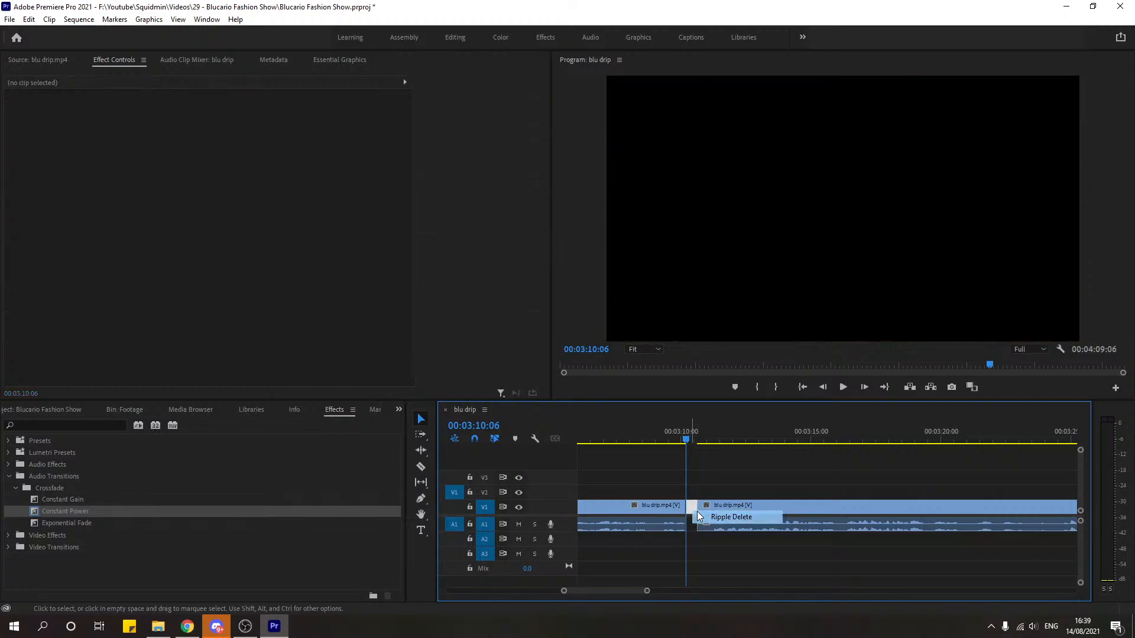
{"action": "left_click", "coordinate": [709, 517]}
Step: Try cutting the clip at 00:03:10:25 and ripple deleting the short piece before the cut
{"action": "left_click", "coordinate": [589, 427]}
{"action": "key", "text": "space"}
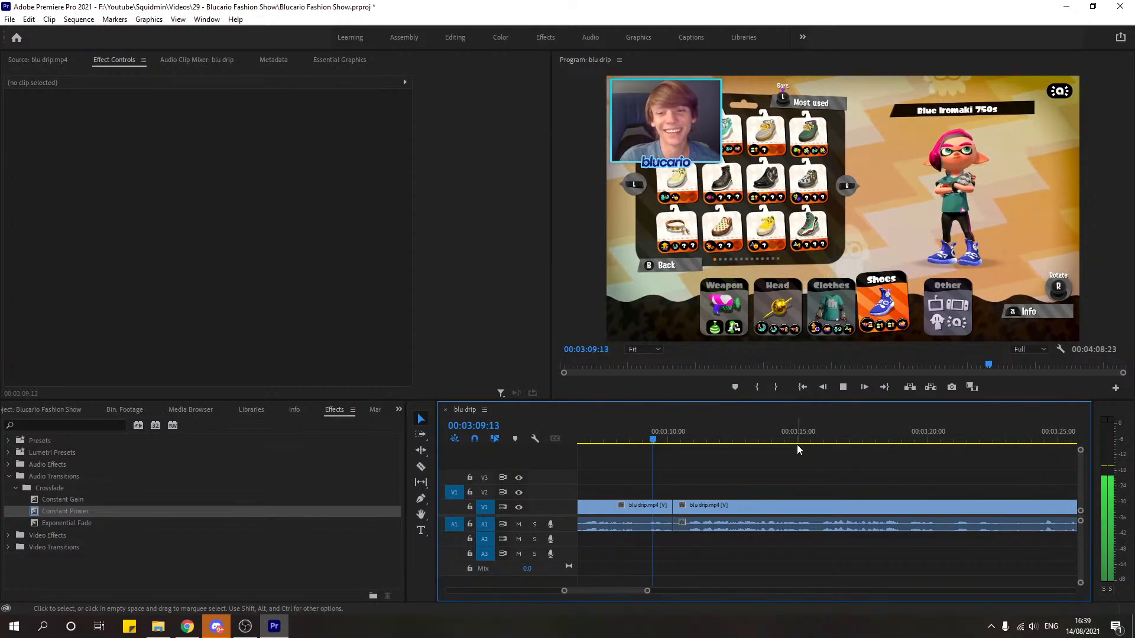
{"action": "left_click_drag", "start_coordinate": [796, 445], "coordinate": [690, 448]}
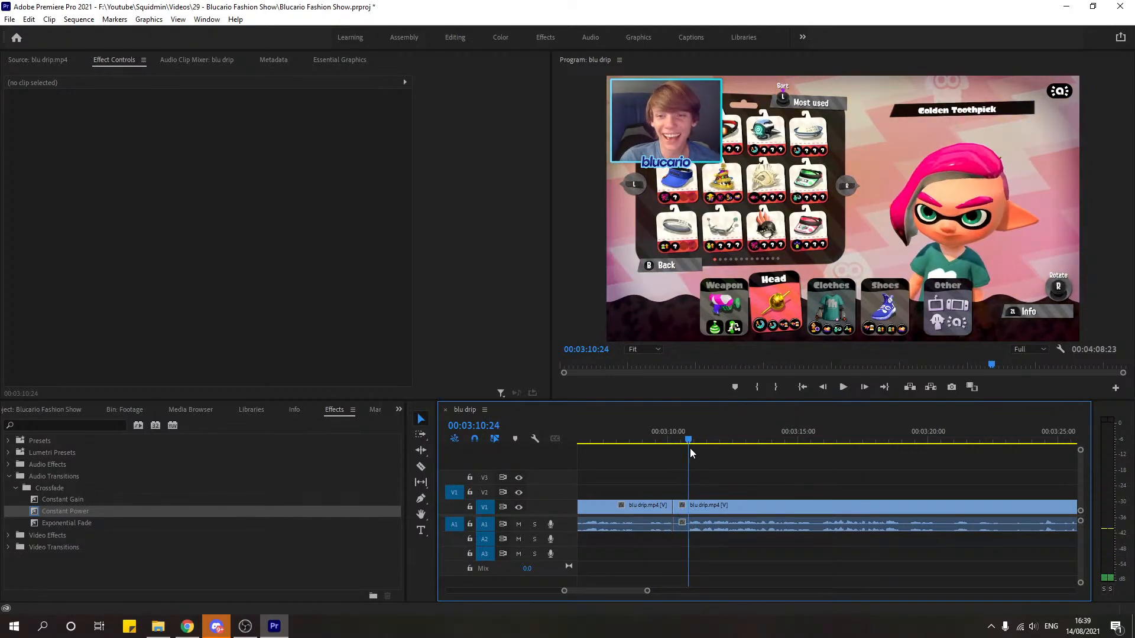
{"action": "key", "text": "c"}
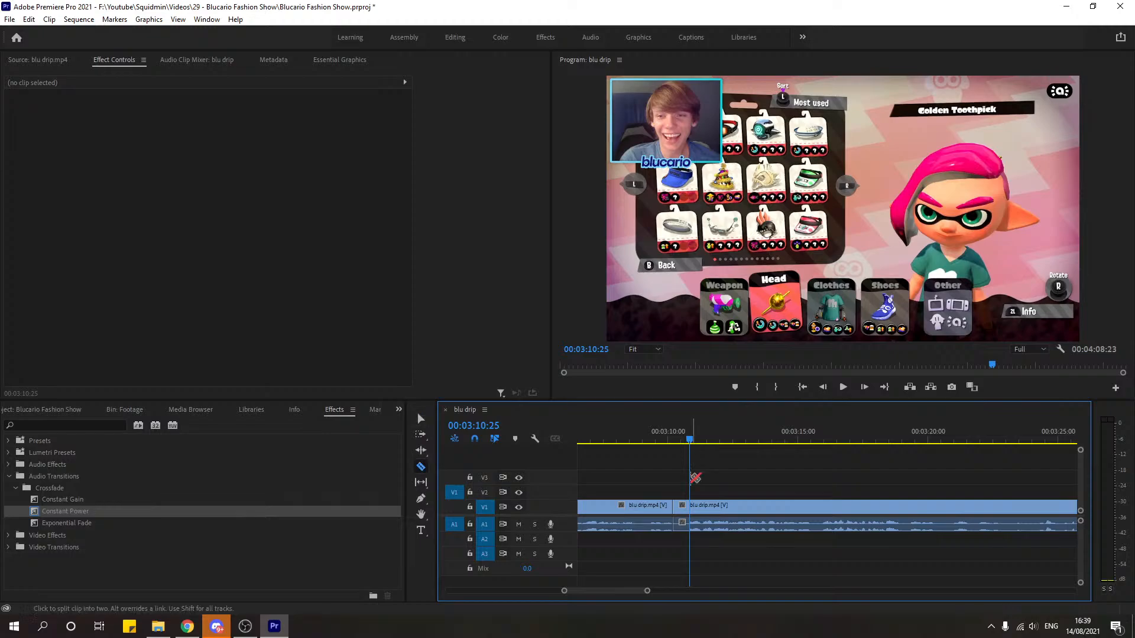
{"action": "left_click", "coordinate": [689, 507]}
{"action": "key", "text": "v"}
{"action": "left_click", "coordinate": [683, 506]}
{"action": "key", "text": "shift+Delete"}
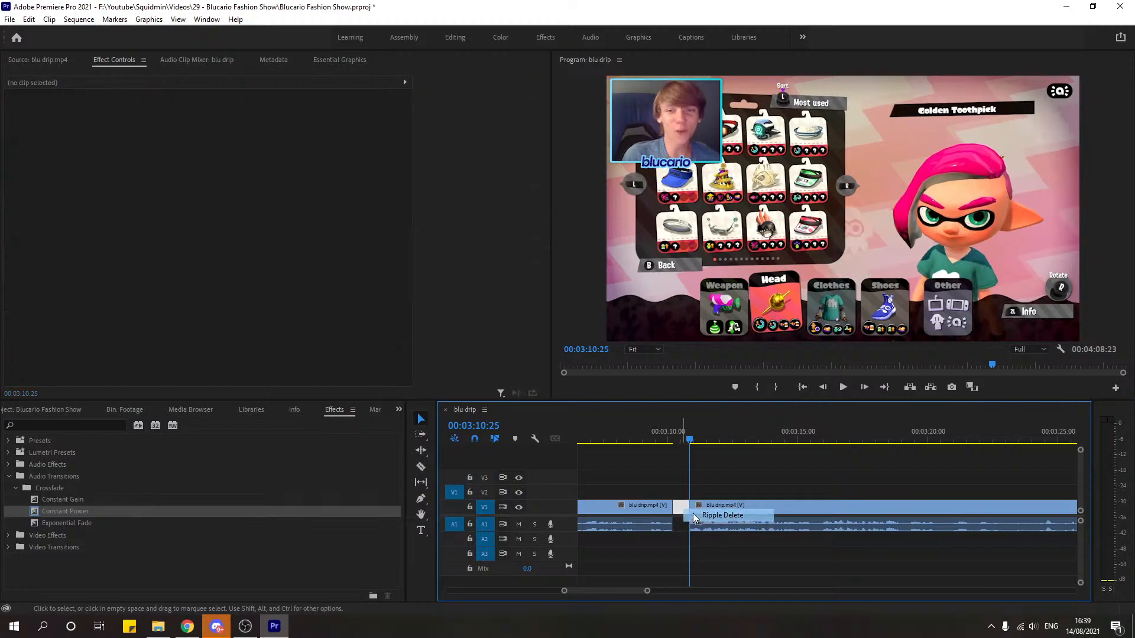
{"action": "key", "text": "space"}
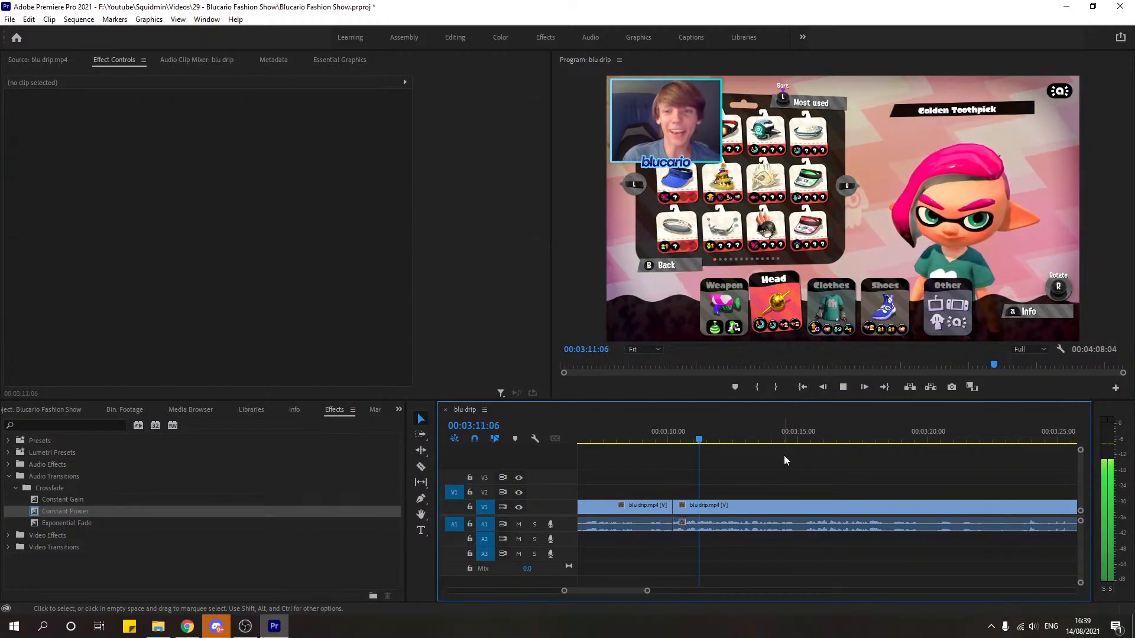
{"action": "key", "text": "ctrl+z"}
Step: Cut the clip at 00:03:10:24, delete the short piece before the cut and ripple delete the gap
{"action": "left_click_drag", "start_coordinate": [679, 438], "coordinate": [690, 439]}
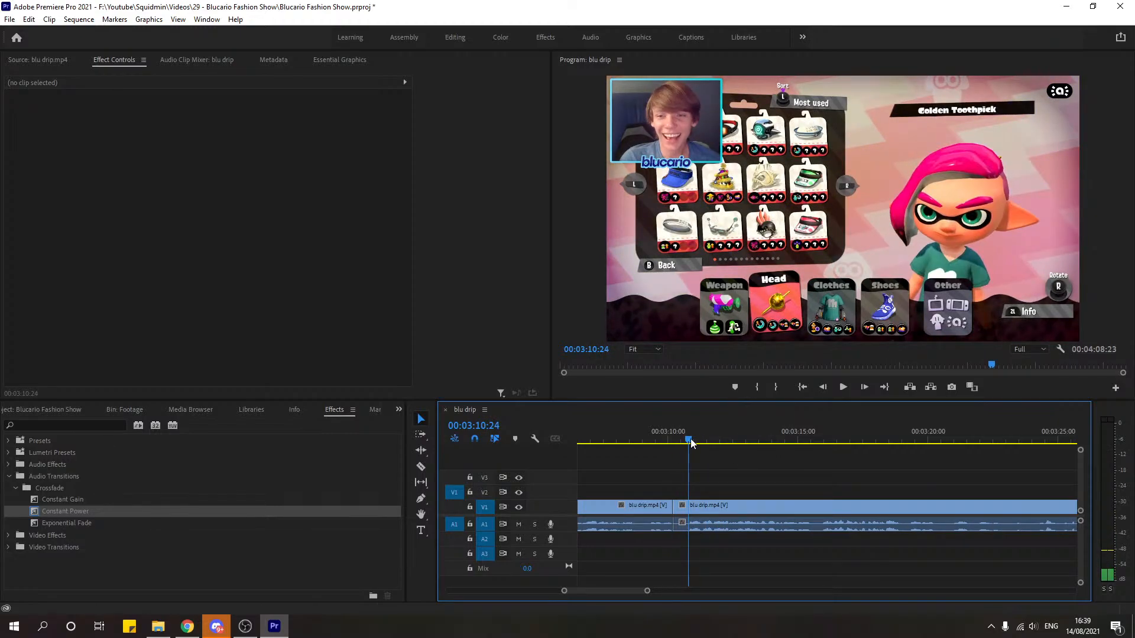
{"action": "key", "text": "Left"}
{"action": "key", "text": "ctrl+k"}
{"action": "left_click", "coordinate": [683, 507]}
{"action": "key", "text": "Delete"}
{"action": "right_click", "coordinate": [683, 507]}
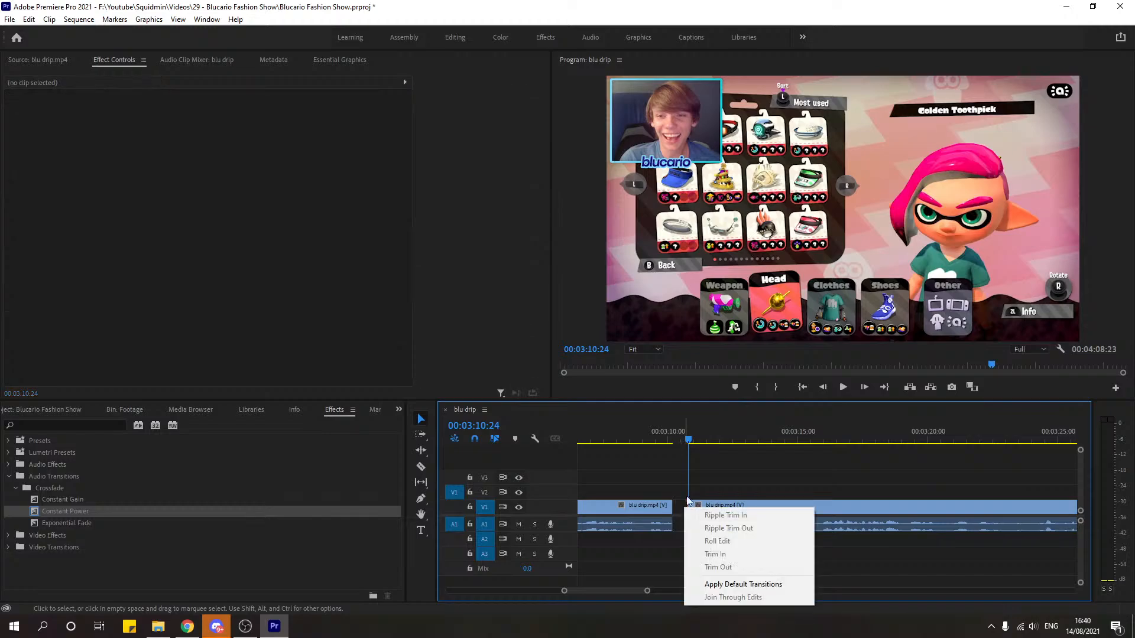
{"action": "right_click", "coordinate": [682, 504]}
{"action": "left_click", "coordinate": [717, 511]}
Step: Play back the new join and cut the clip at 00:03:14:28
{"action": "left_click", "coordinate": [661, 435]}
{"action": "key", "text": "space"}
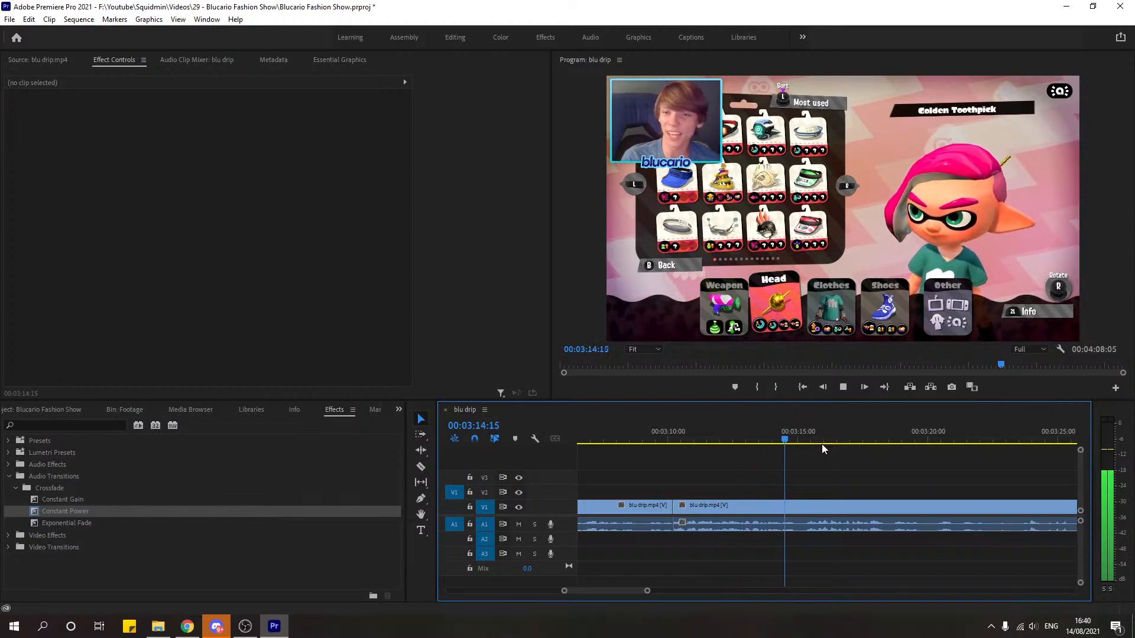
{"action": "key", "text": "space"}
{"action": "key", "text": "c"}
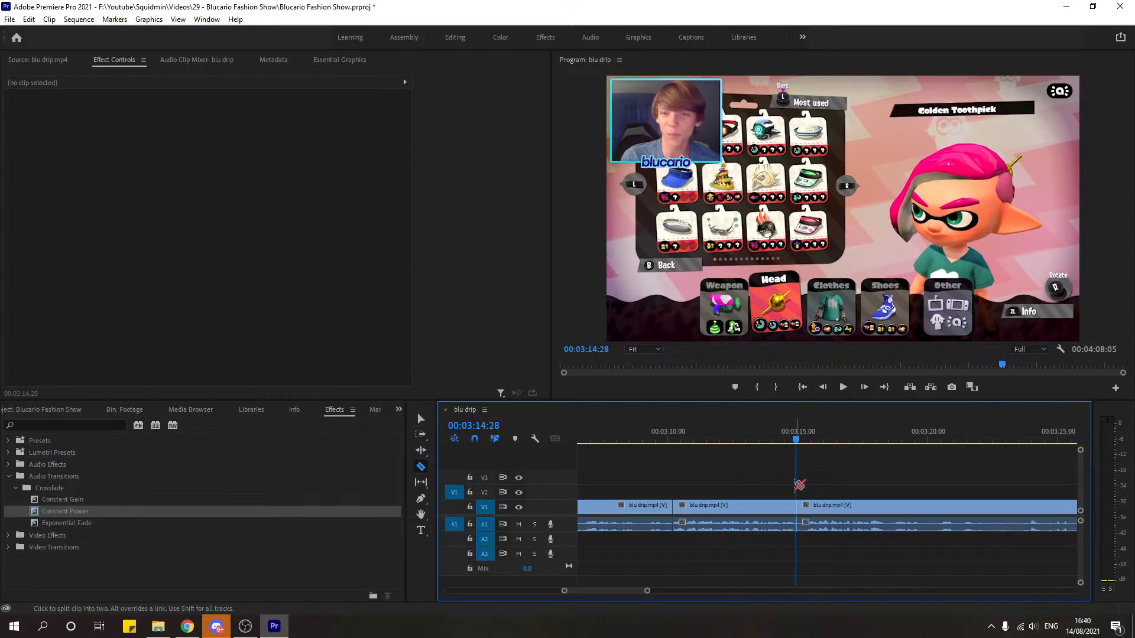
Step: Cut the clip at 00:03:15:10, delete the short piece between 00:03:14:28 and this cut, and ripple delete the gap
{"action": "left_click", "coordinate": [796, 505]}
{"action": "left_click", "coordinate": [806, 443]}
{"action": "left_click", "coordinate": [807, 443]}
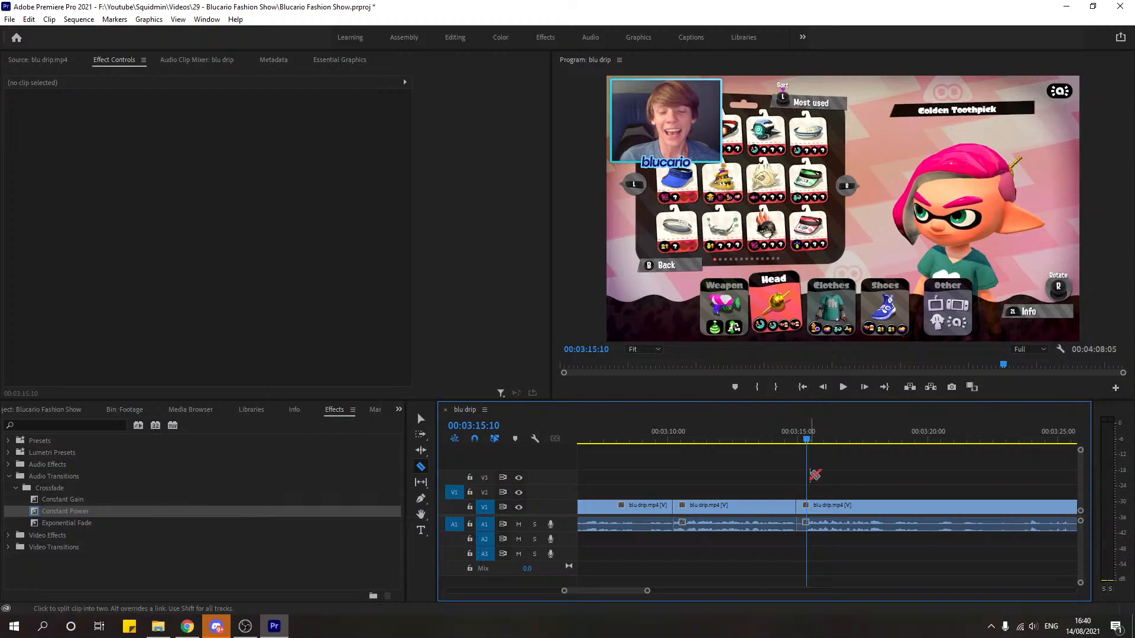
{"action": "left_click", "coordinate": [807, 506]}
{"action": "key", "text": "v"}
{"action": "left_click", "coordinate": [801, 510]}
{"action": "key", "text": "End"}
{"action": "right_click", "coordinate": [802, 509]}
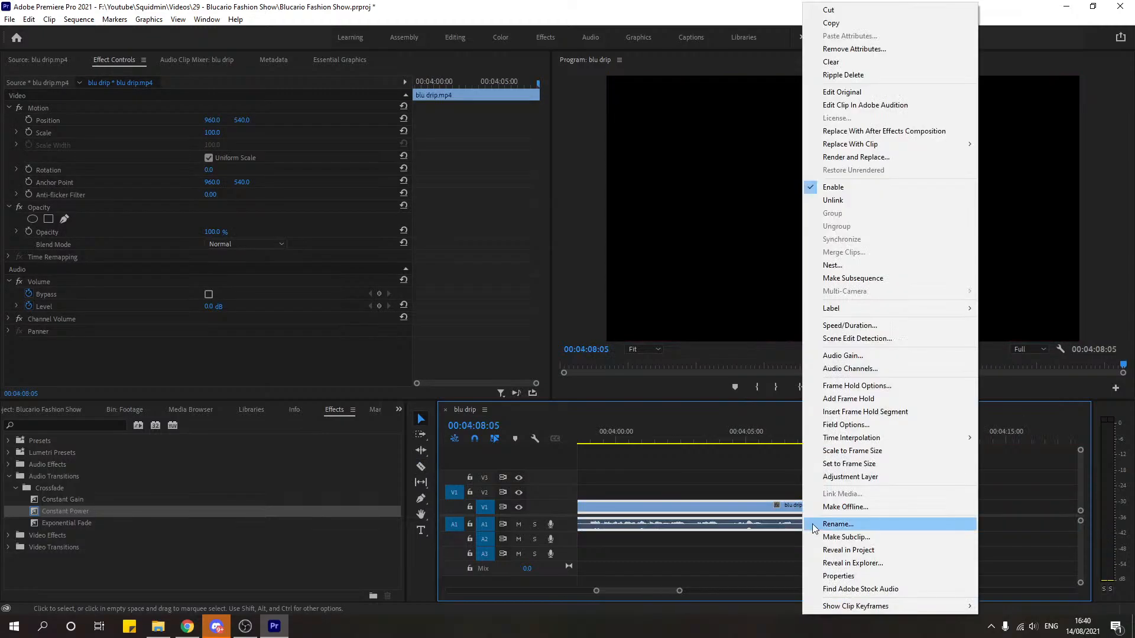
{"action": "left_click", "coordinate": [760, 491]}
{"action": "key", "text": "Up"}
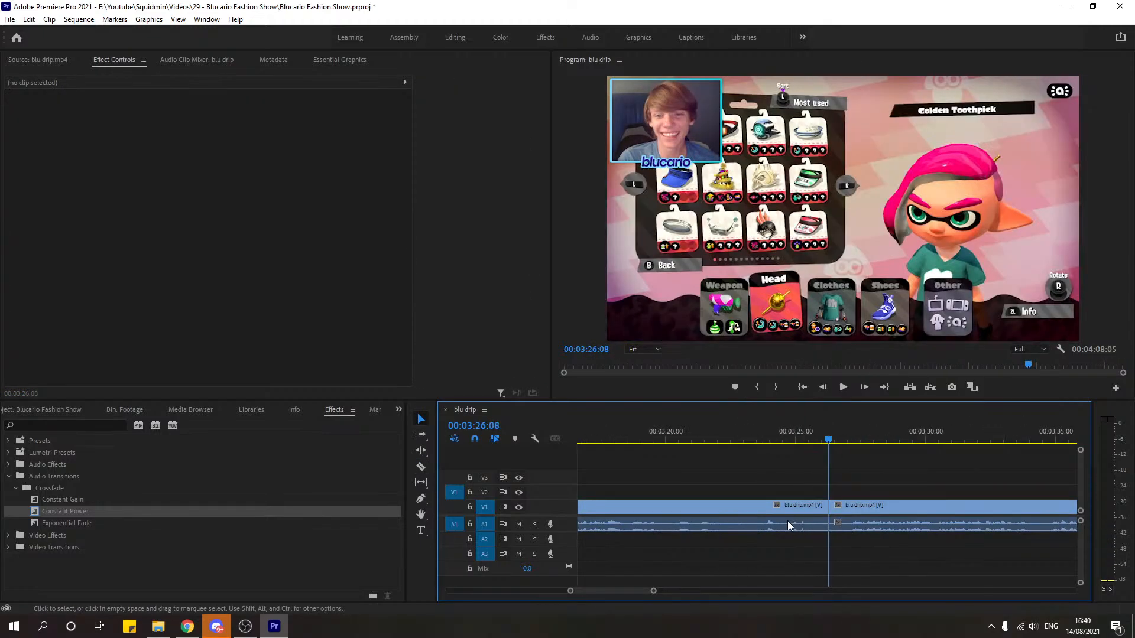
{"action": "left_click", "coordinate": [821, 505]}
{"action": "key", "text": "shift+Delete"}
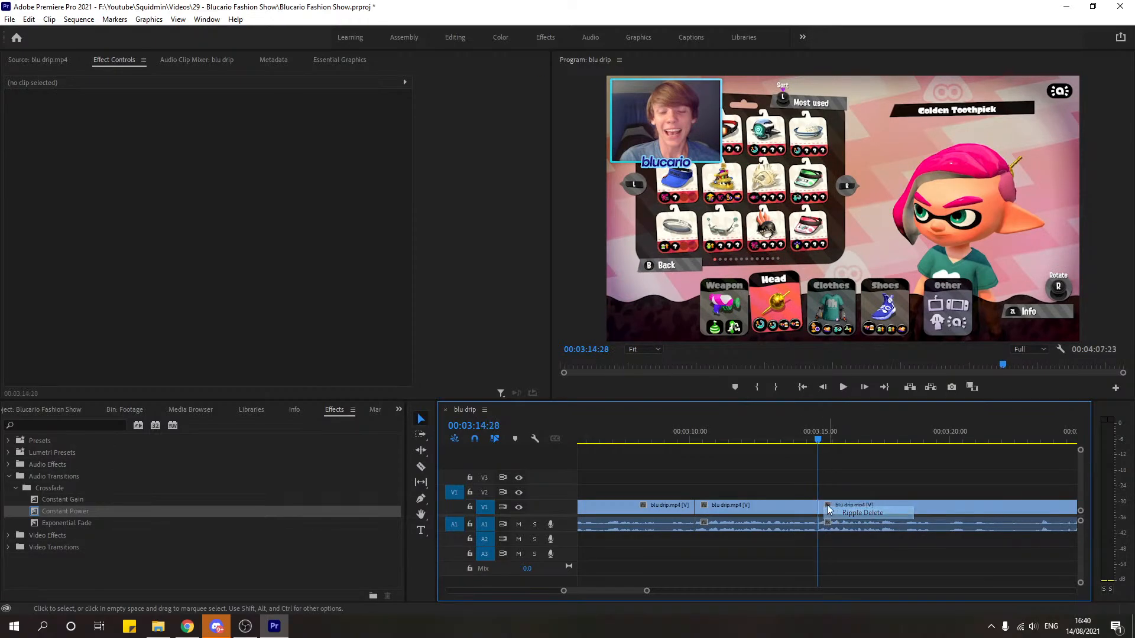
{"action": "left_click", "coordinate": [800, 438]}
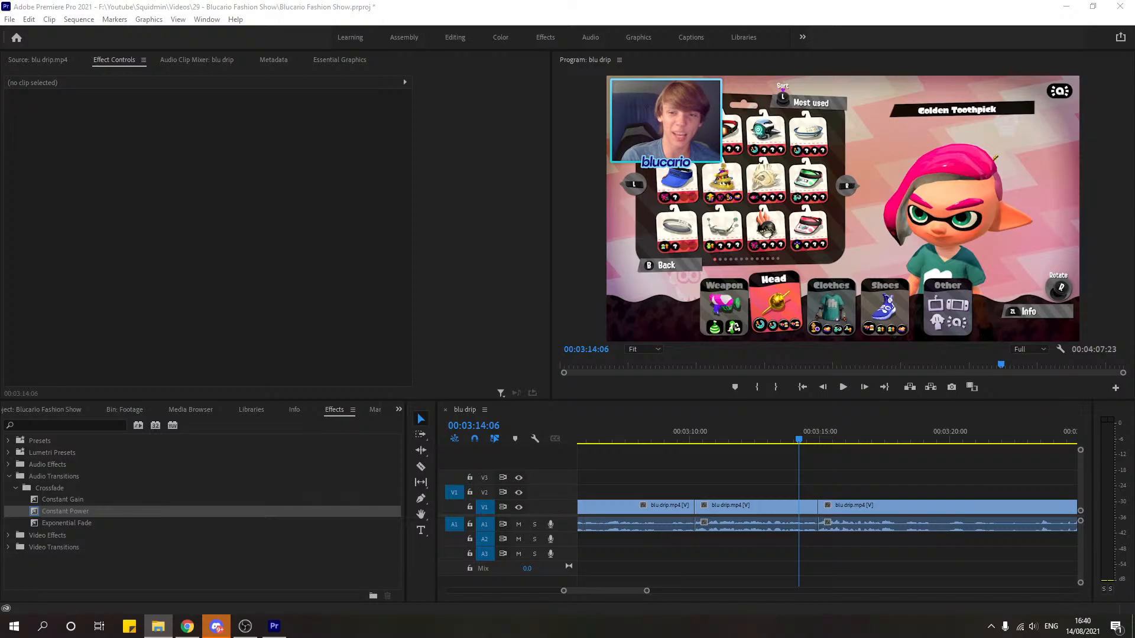
Step: Switch to File Explorer and look through the tracks in the Nintendo music folder inside the Music folder
{"action": "left_click_drag", "start_coordinate": [1134, 184], "coordinate": [747, 102]}
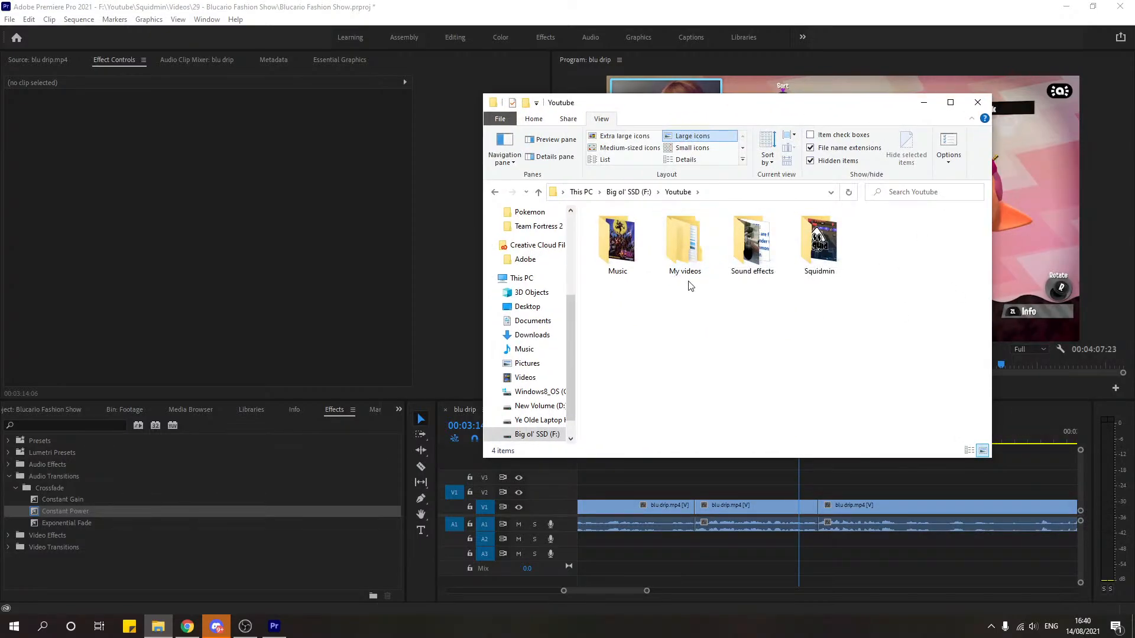
{"action": "double_click", "coordinate": [618, 247]}
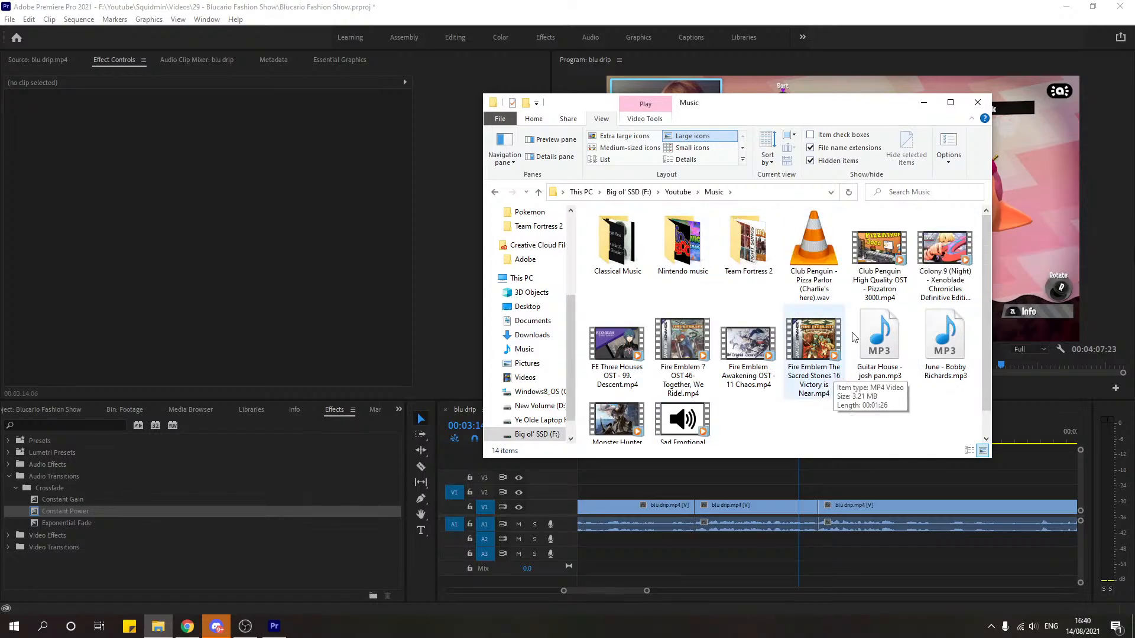
{"action": "double_click", "coordinate": [698, 270]}
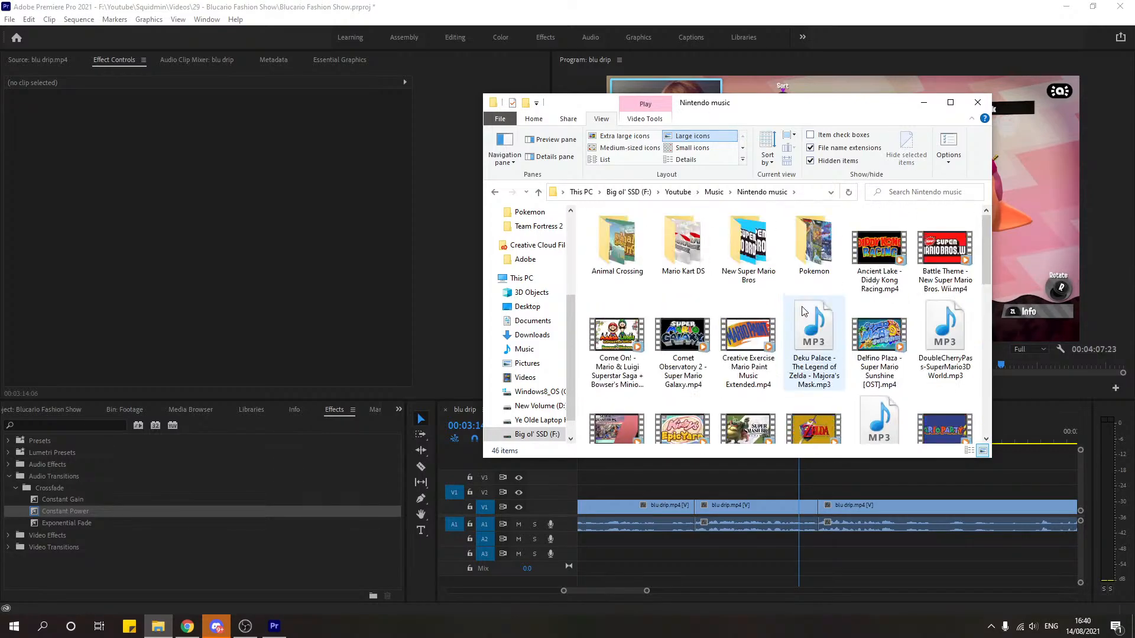
{"action": "scroll", "coordinate": [804, 311], "scroll_direction": "down", "scroll_amount": 5}
{"action": "scroll", "coordinate": [804, 312], "scroll_direction": "up", "scroll_amount": 5}
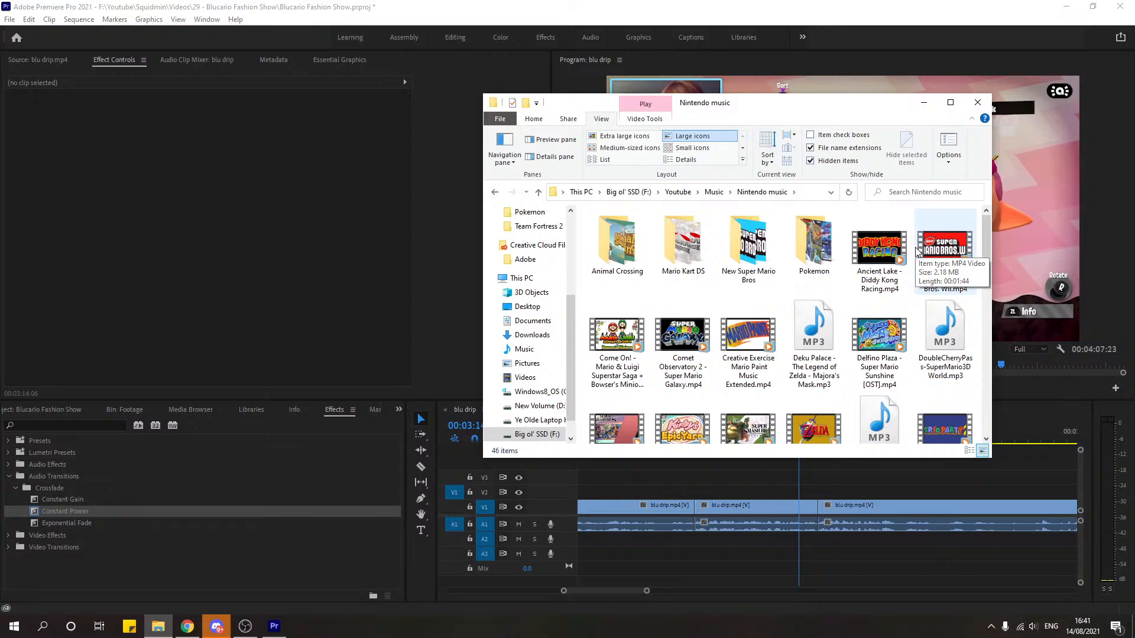
{"action": "scroll", "coordinate": [857, 317], "scroll_direction": "down", "scroll_amount": 5}
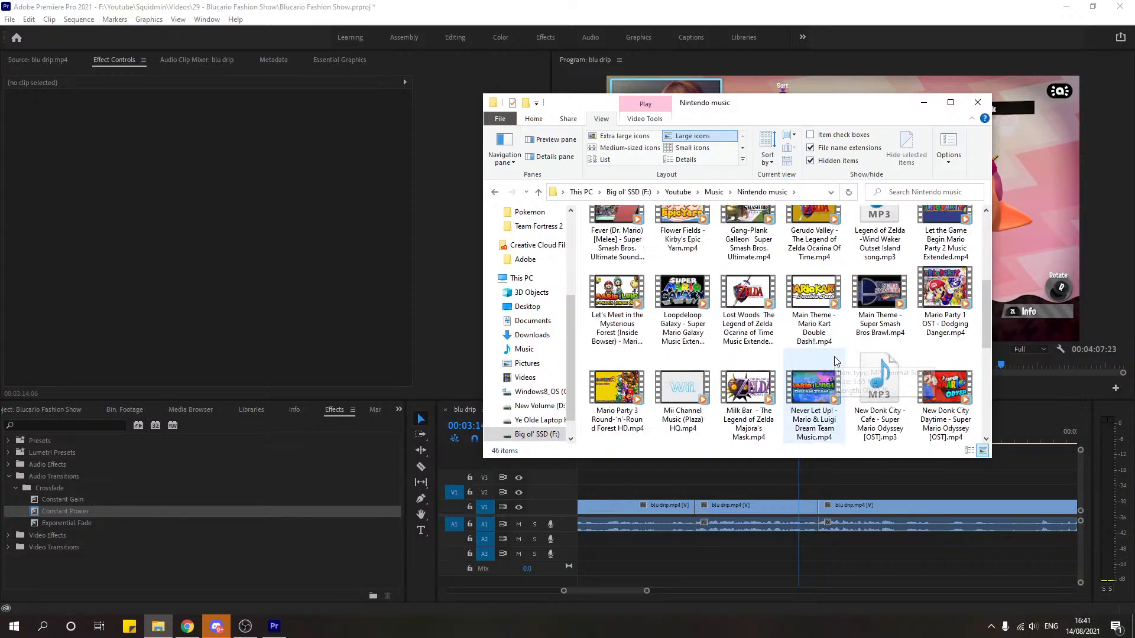
{"action": "scroll", "coordinate": [858, 317], "scroll_direction": "up", "scroll_amount": 5}
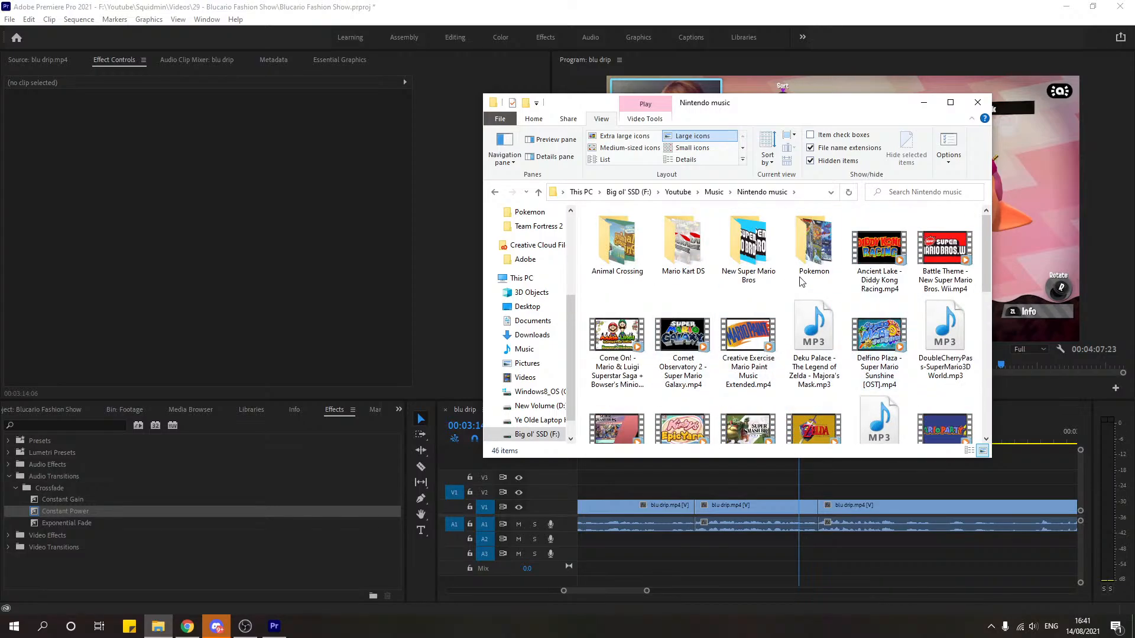
{"action": "left_click", "coordinate": [922, 105]}
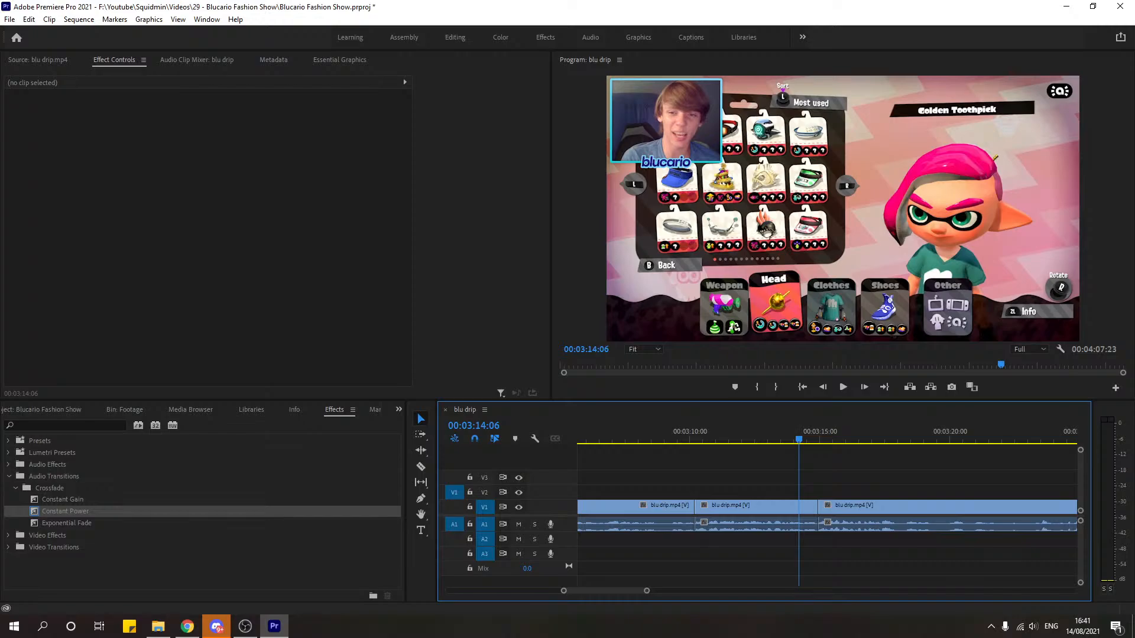
Step: Play back the shoe selection section of the sequence around 00:01:57 to 00:01:59
{"action": "mouse_move", "coordinate": [646, 590]}
{"action": "left_mouse_down"}
{"action": "mouse_move", "coordinate": [699, 591]}
{"action": "mouse_move", "coordinate": [665, 589]}
{"action": "left_mouse_up"}
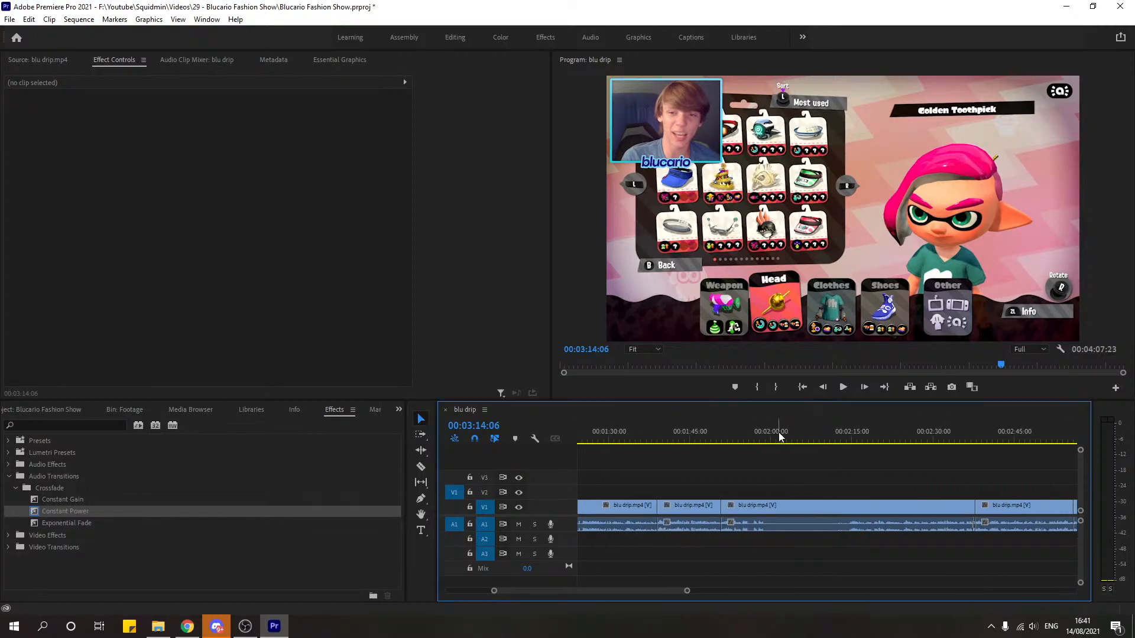
{"action": "left_click", "coordinate": [808, 440]}
{"action": "left_click_drag", "start_coordinate": [811, 438], "coordinate": [812, 438]}
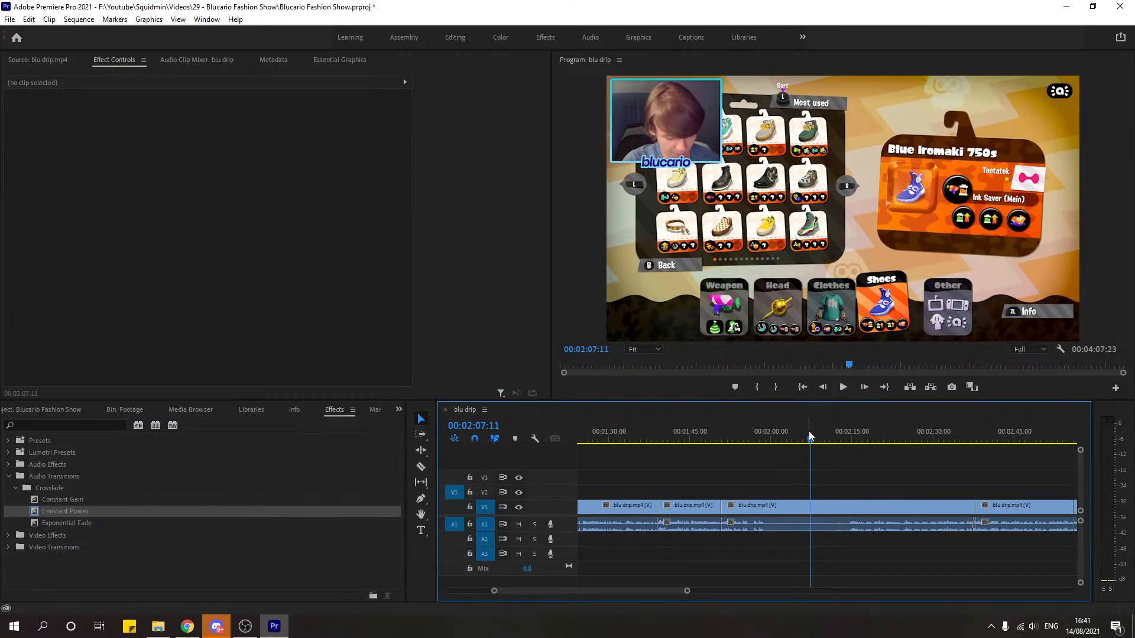
{"action": "left_click", "coordinate": [762, 441]}
{"action": "key", "text": "space"}
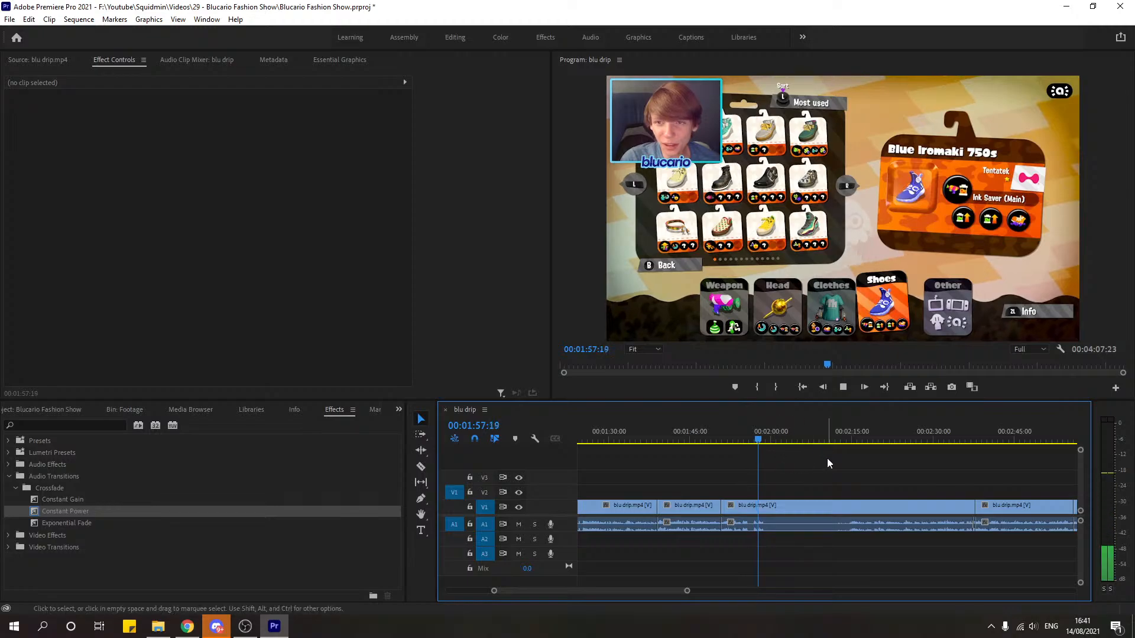
{"action": "key", "text": "space"}
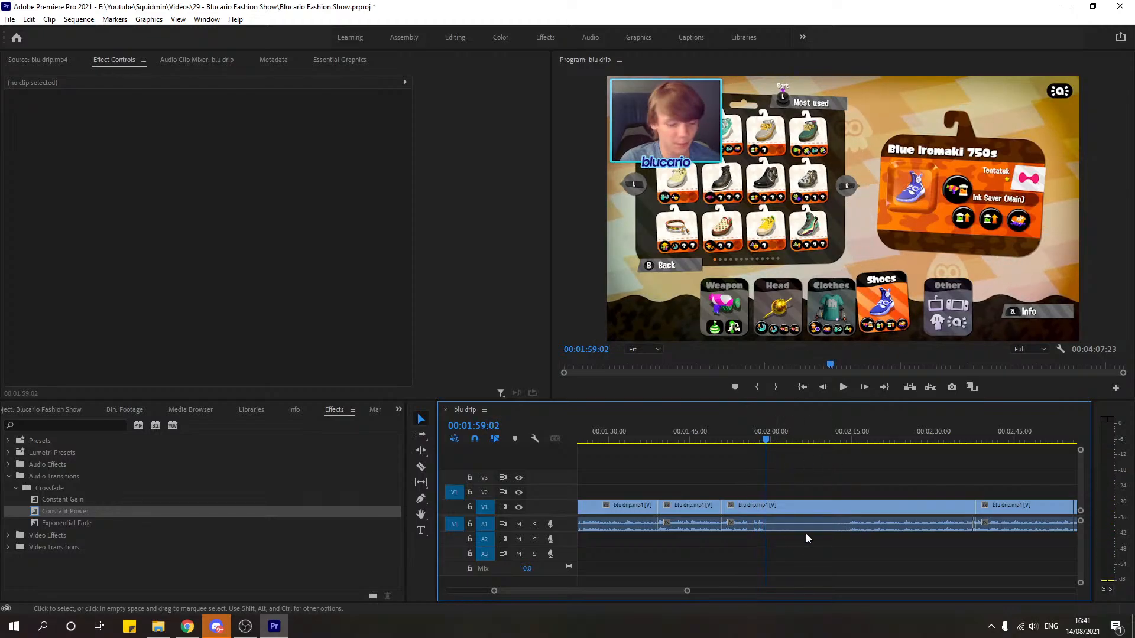
{"action": "mouse_move", "coordinate": [672, 592]}
{"action": "left_mouse_down"}
{"action": "mouse_move", "coordinate": [722, 591]}
{"action": "mouse_move", "coordinate": [673, 594]}
{"action": "mouse_move", "coordinate": [683, 592]}
{"action": "left_mouse_up"}
{"action": "left_click", "coordinate": [728, 438]}
Step: Switch to the media player, pause the Pewter City track from Pokémon HeartGold & SoulSilver and close the player
{"action": "key", "text": "alt+Tab"}
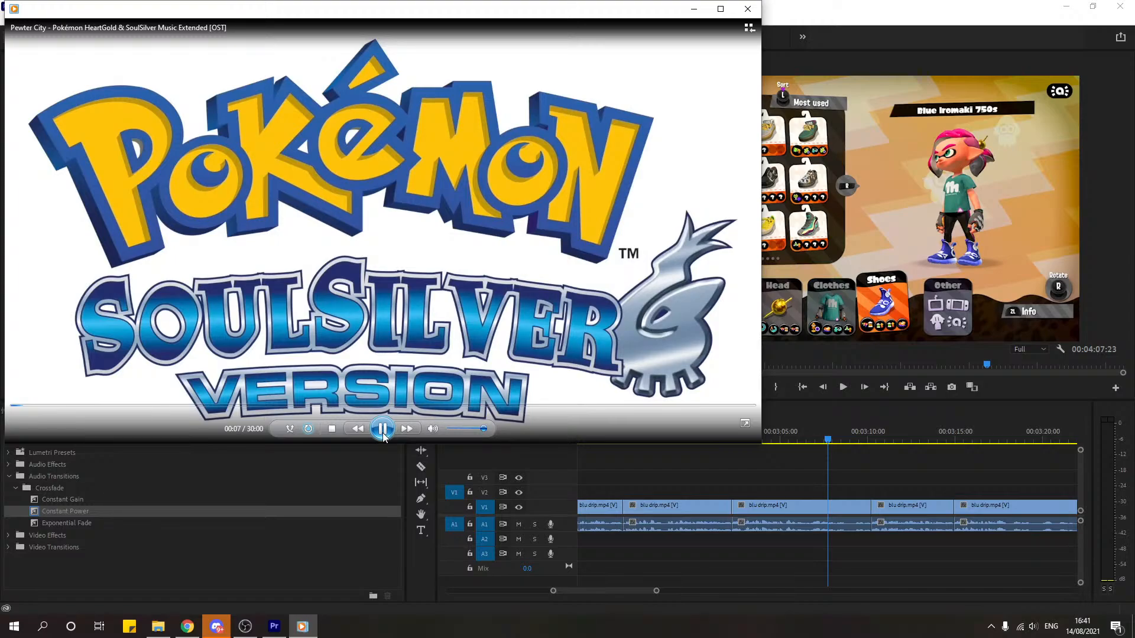
{"action": "left_click", "coordinate": [383, 432]}
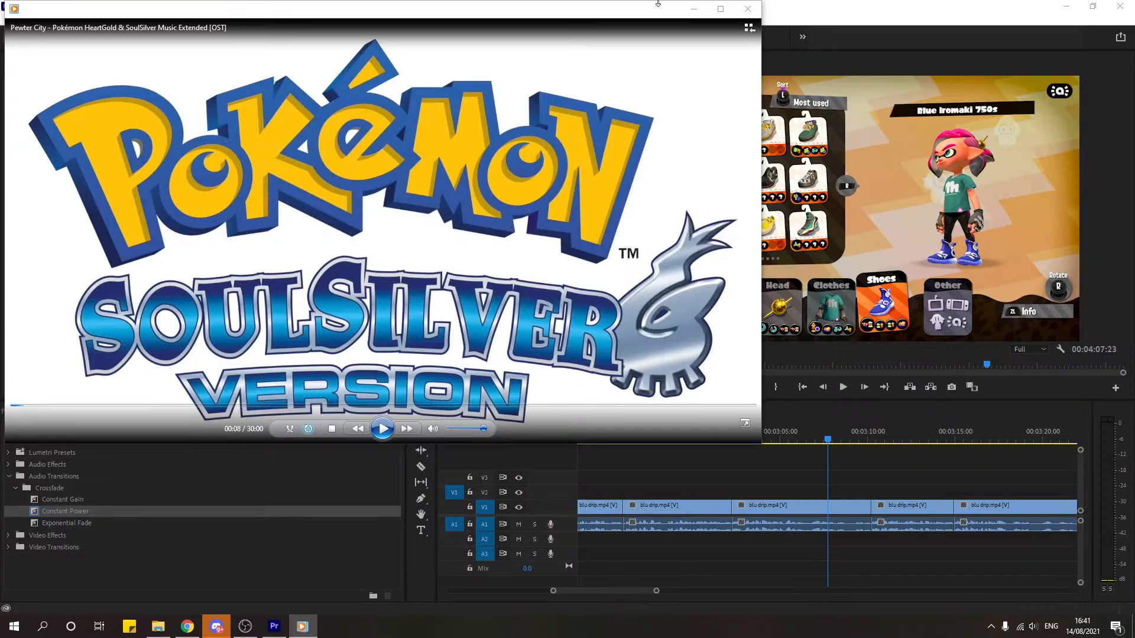
{"action": "left_click", "coordinate": [693, 8]}
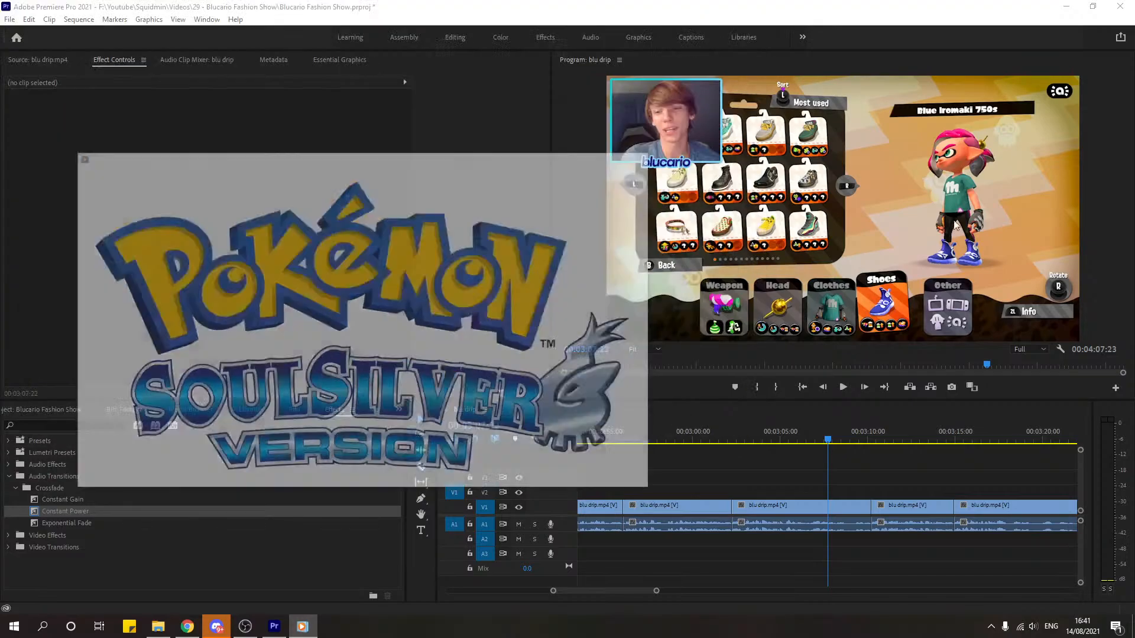
{"action": "left_click", "coordinate": [303, 626]}
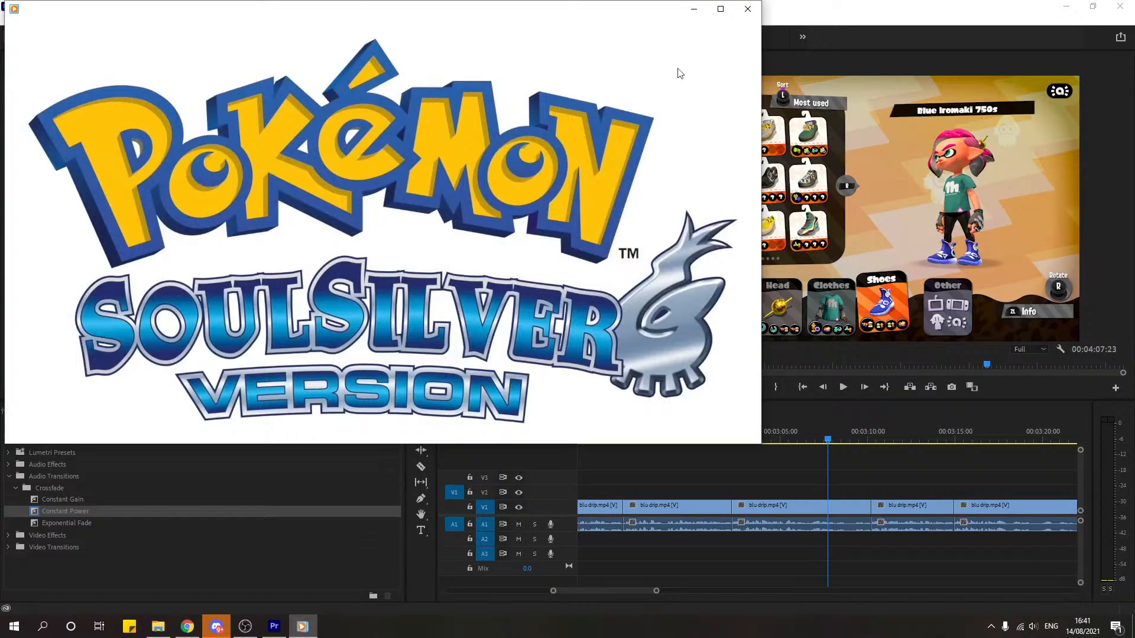
{"action": "left_click", "coordinate": [748, 10]}
Step: Play back the sequence from 00:03:06:25 until the eye color scene begins
{"action": "left_click", "coordinate": [847, 387]}
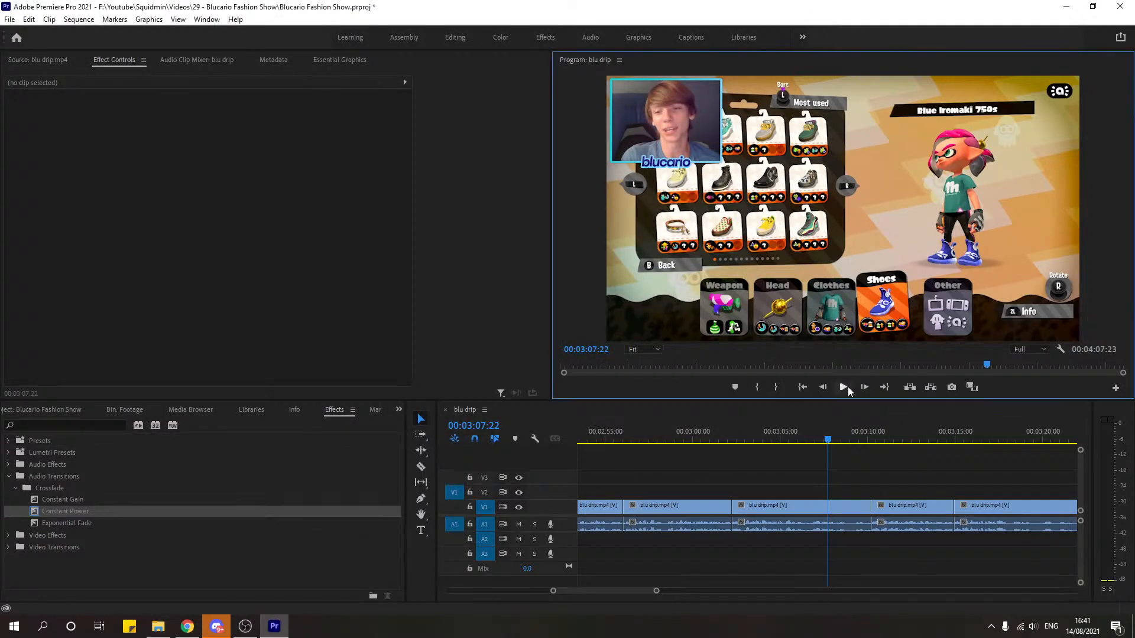
{"action": "key", "text": "alt+Tab"}
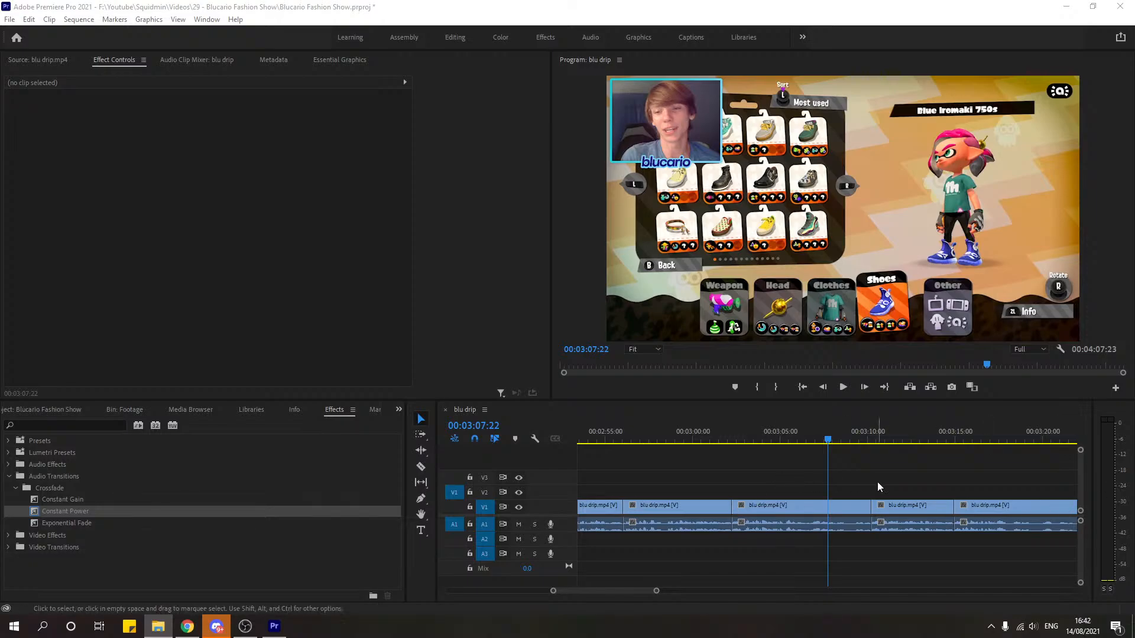
{"action": "left_click", "coordinate": [810, 441]}
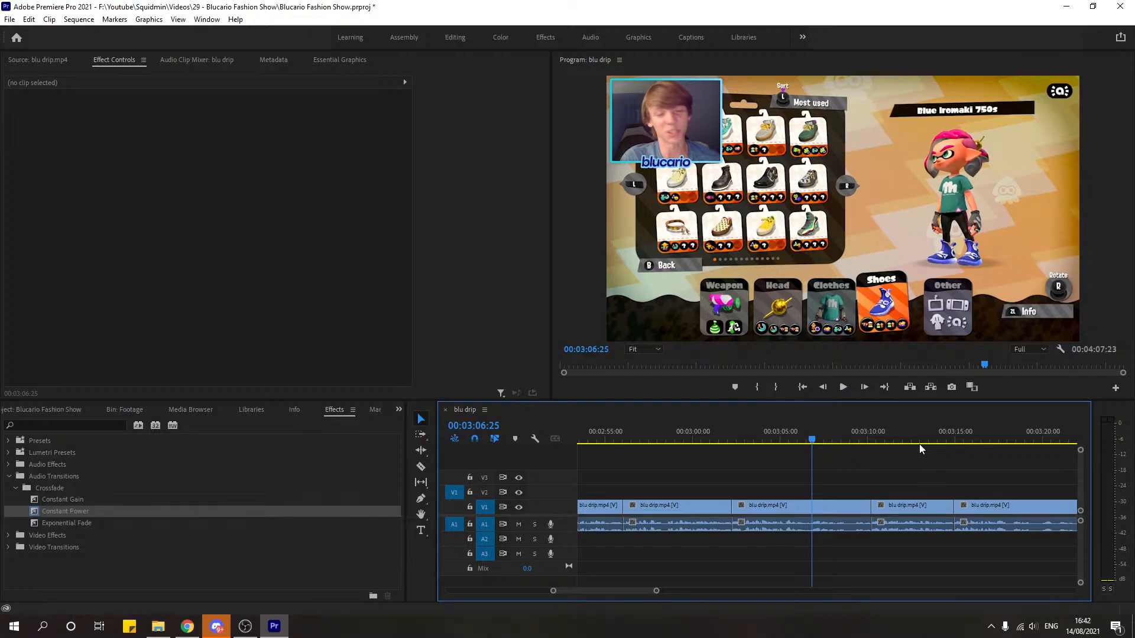
{"action": "left_click", "coordinate": [845, 388]}
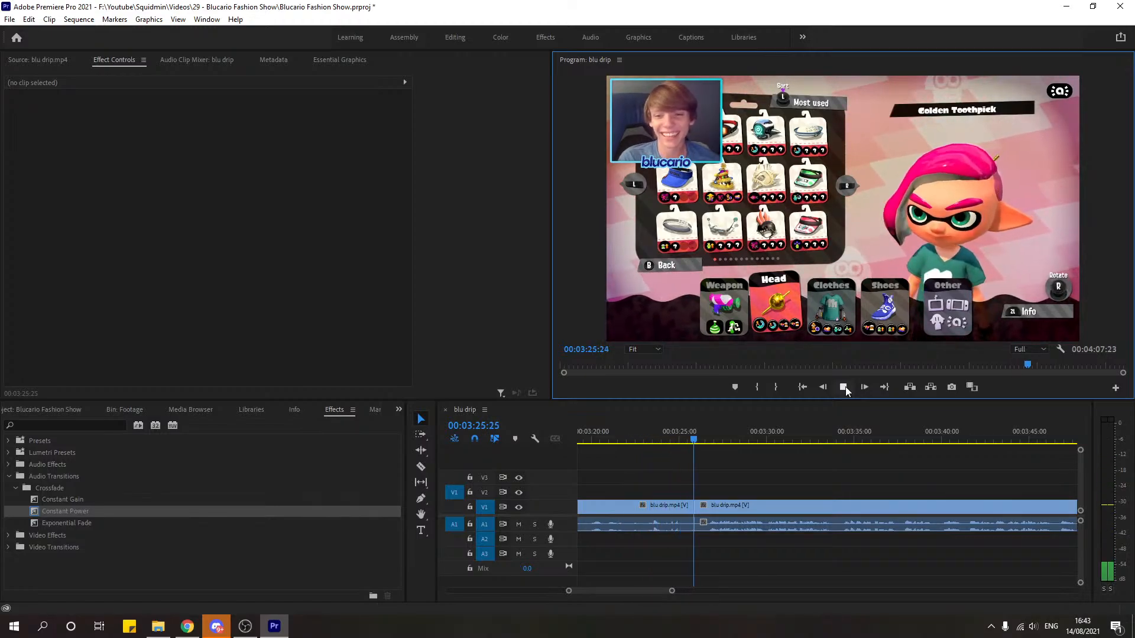
{"action": "left_click", "coordinate": [844, 387]}
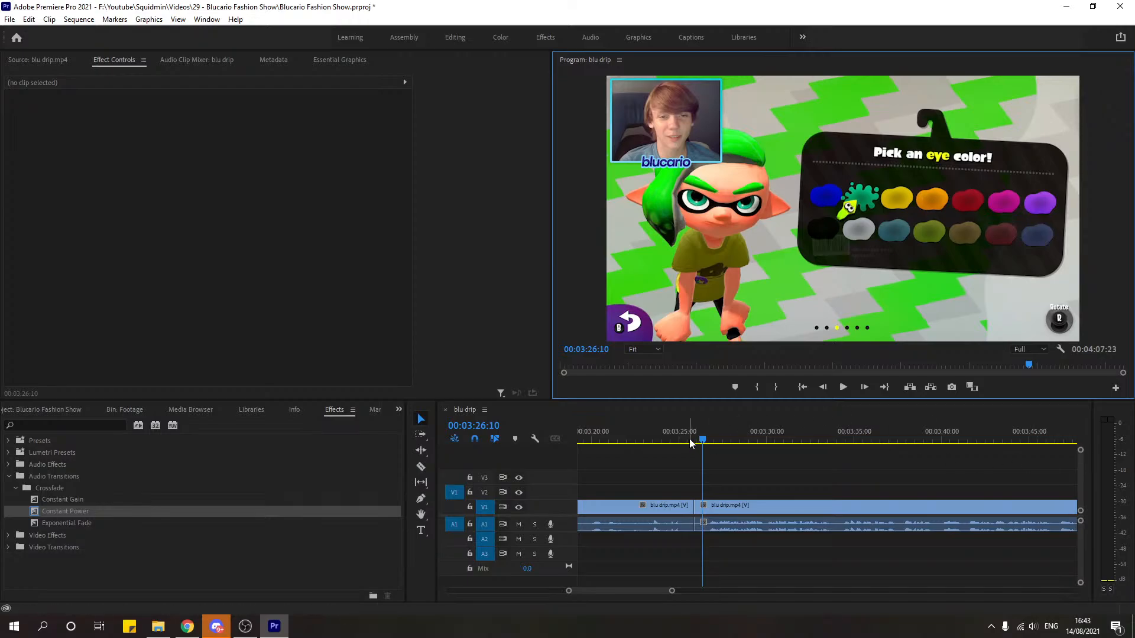
Step: Replay the clip from 00:03:14:19, cut it at 00:03:25:02, delete the short piece after the cut and ripple delete the gap
{"action": "left_click", "coordinate": [665, 438]}
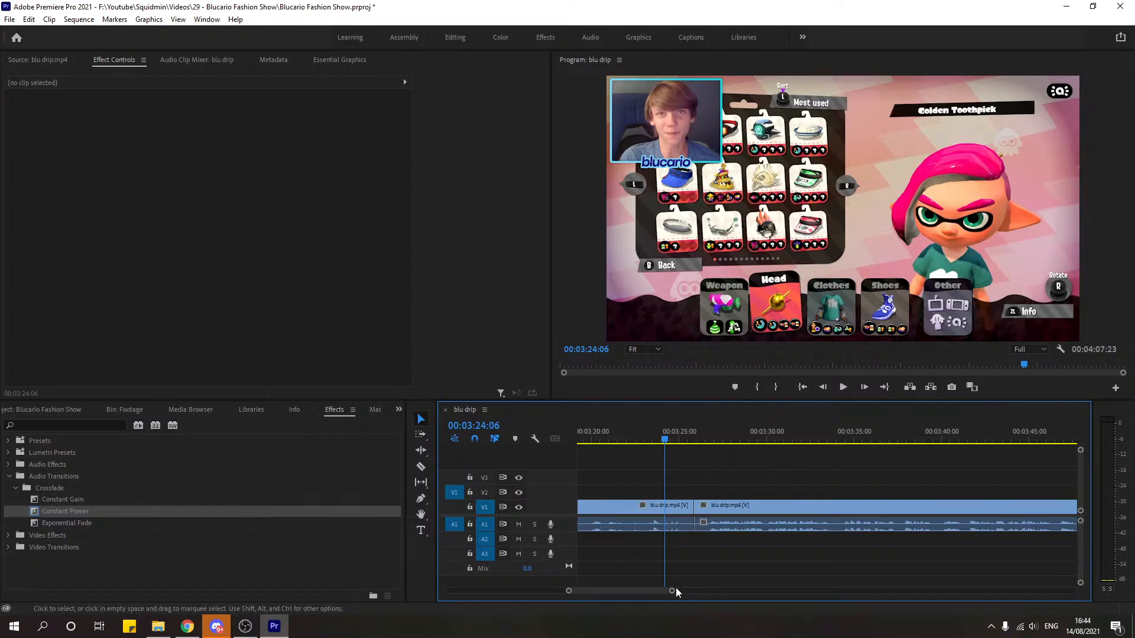
{"action": "left_click_drag", "start_coordinate": [673, 591], "coordinate": [679, 591]}
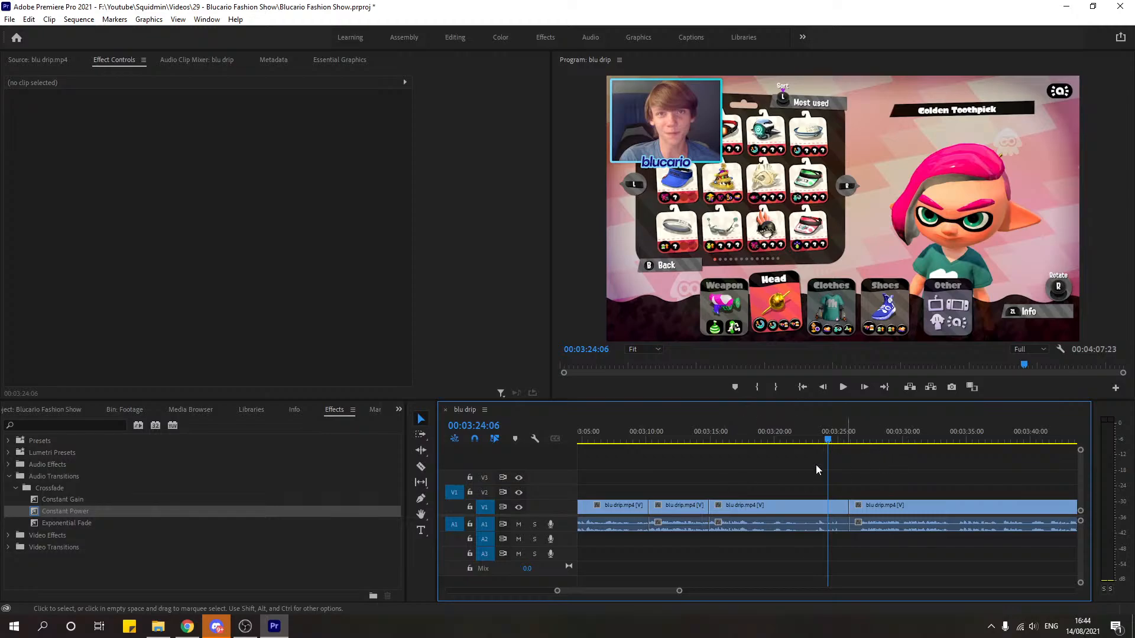
{"action": "key", "text": "Up"}
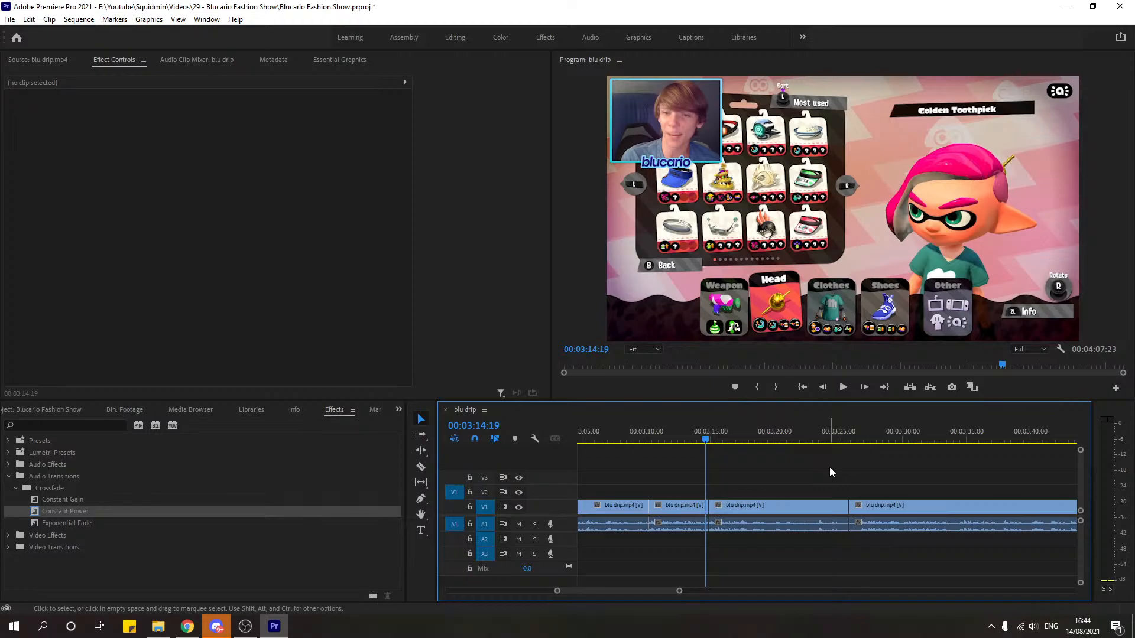
{"action": "key", "text": "space"}
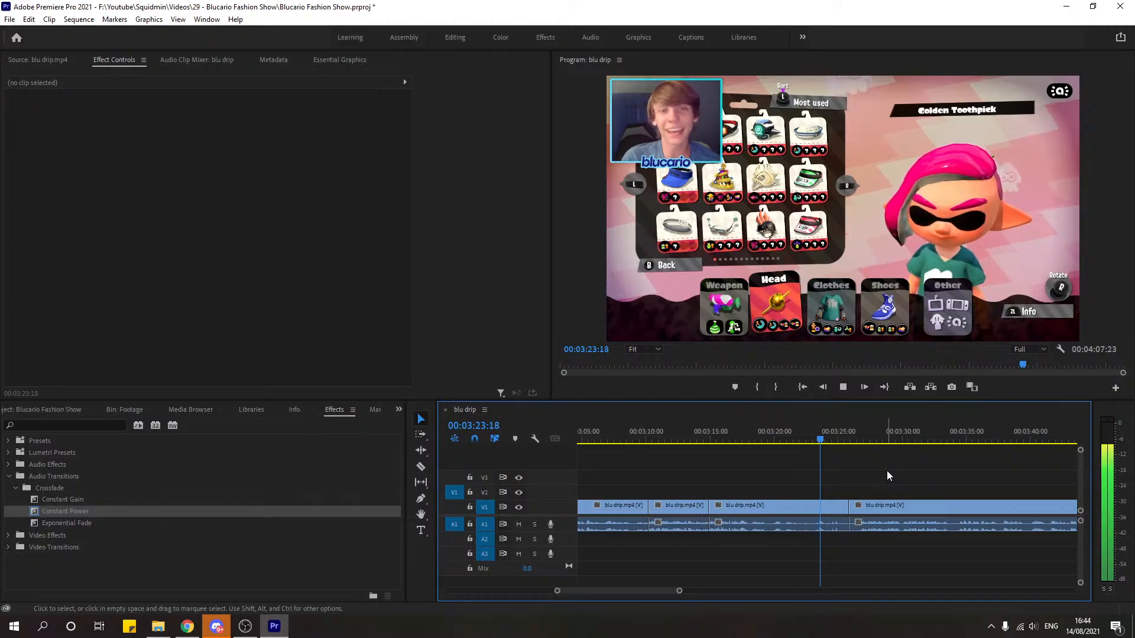
{"action": "key", "text": "space"}
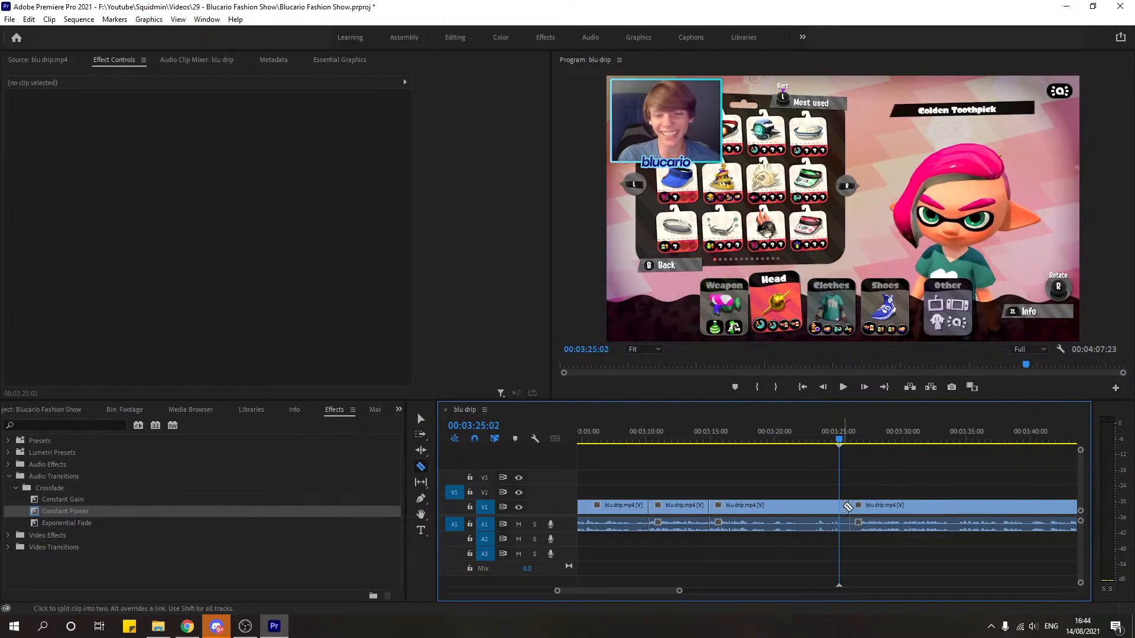
{"action": "left_click", "coordinate": [843, 507]}
{"action": "key", "text": "Delete"}
{"action": "right_click", "coordinate": [845, 509]}
{"action": "left_click", "coordinate": [898, 514]}
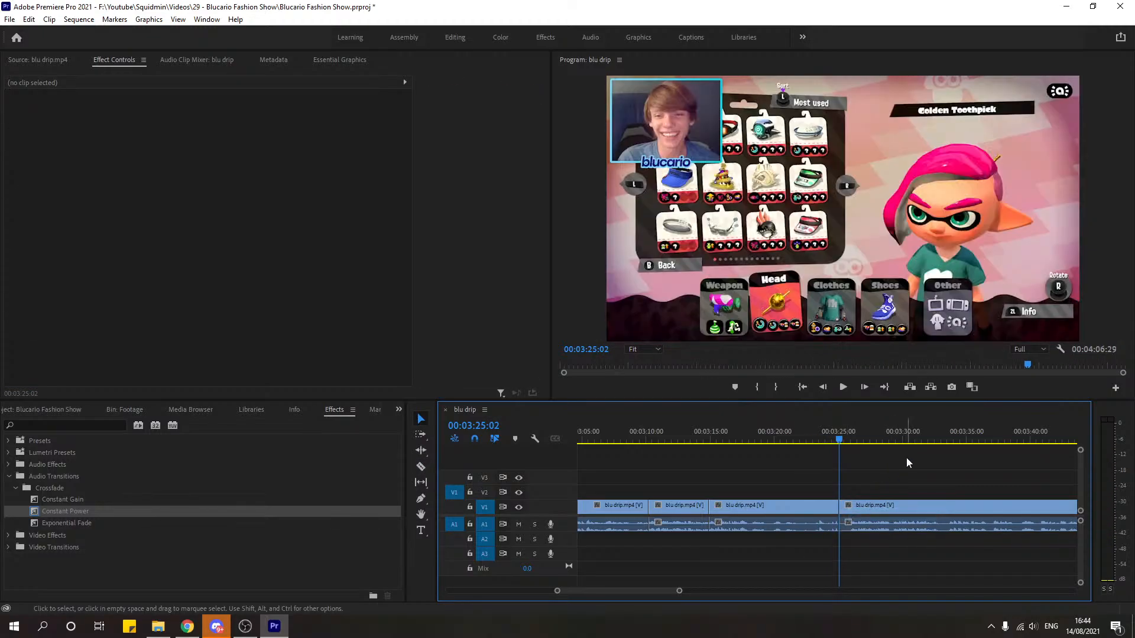
Step: Cut the eye color clip at 00:03:25:27, delete the short piece before the cut and ripple delete the gap
{"action": "key", "text": "space"}
{"action": "key", "text": "space"}
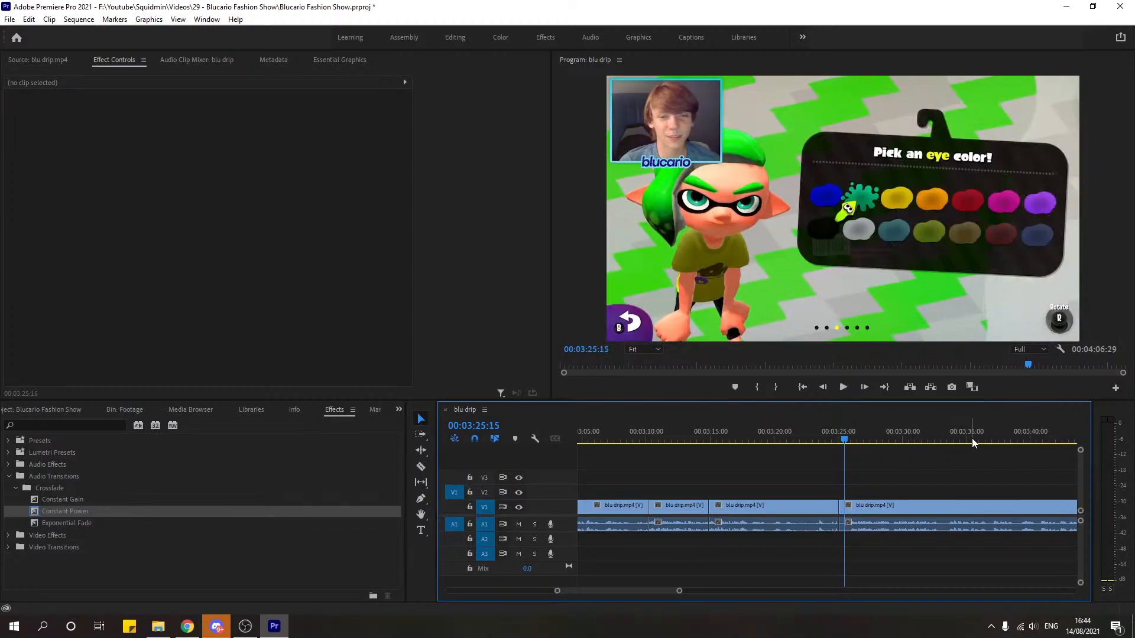
{"action": "left_click", "coordinate": [849, 448]}
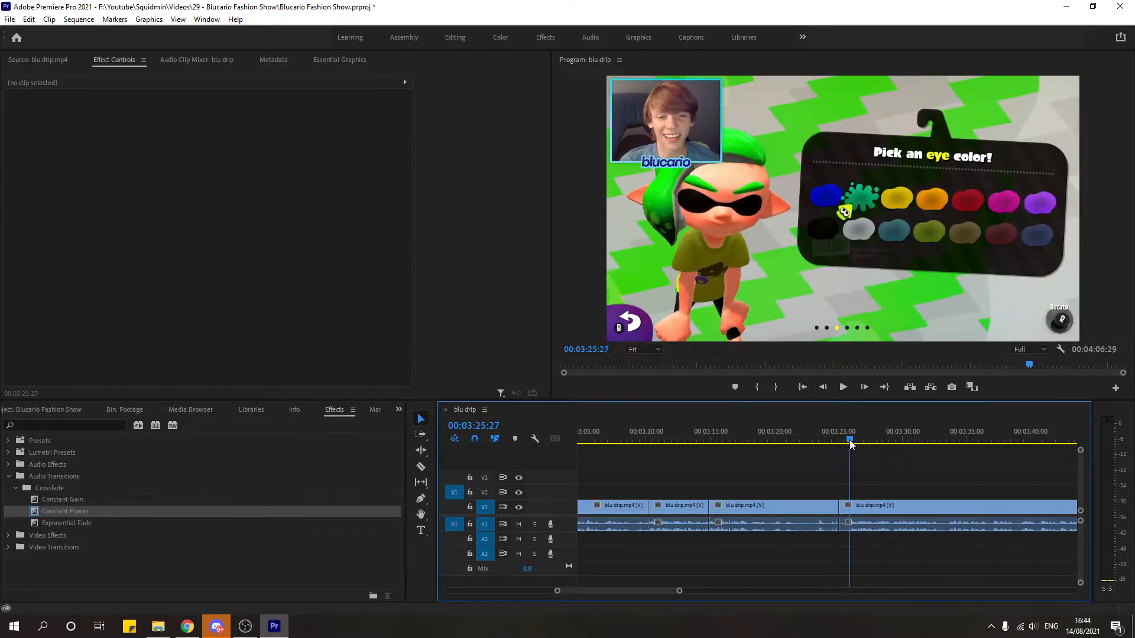
{"action": "key", "text": "c"}
{"action": "left_click", "coordinate": [851, 503]}
{"action": "key", "text": "v"}
{"action": "left_click", "coordinate": [846, 505]}
{"action": "key", "text": "Delete"}
{"action": "right_click", "coordinate": [845, 505]}
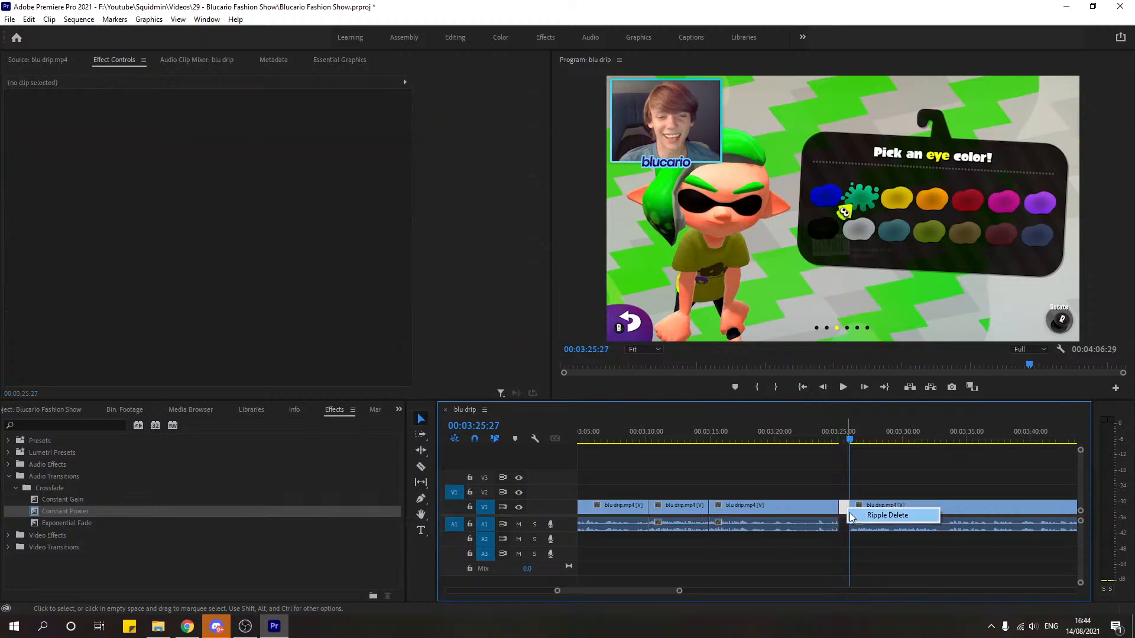
{"action": "left_click", "coordinate": [872, 515]}
Step: Play back the new join leading into the eye color scene
{"action": "left_click", "coordinate": [833, 437]}
{"action": "key", "text": "space"}
{"action": "key", "text": "space"}
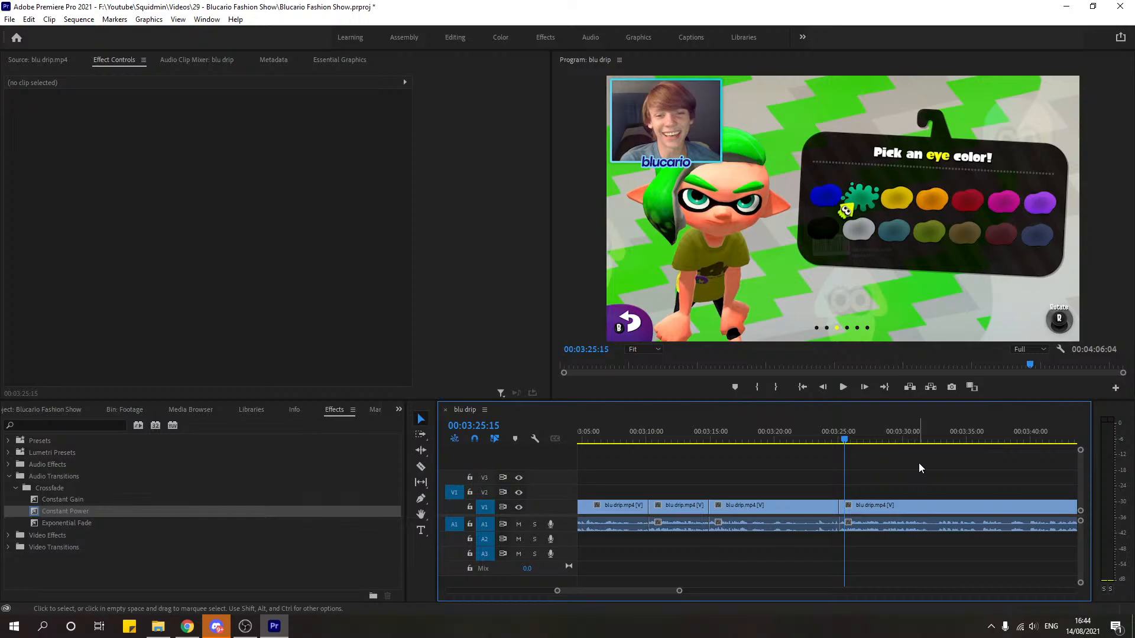
Step: Play back the sequence from 00:03:24:11 into the eye color scene
{"action": "left_click", "coordinate": [830, 439]}
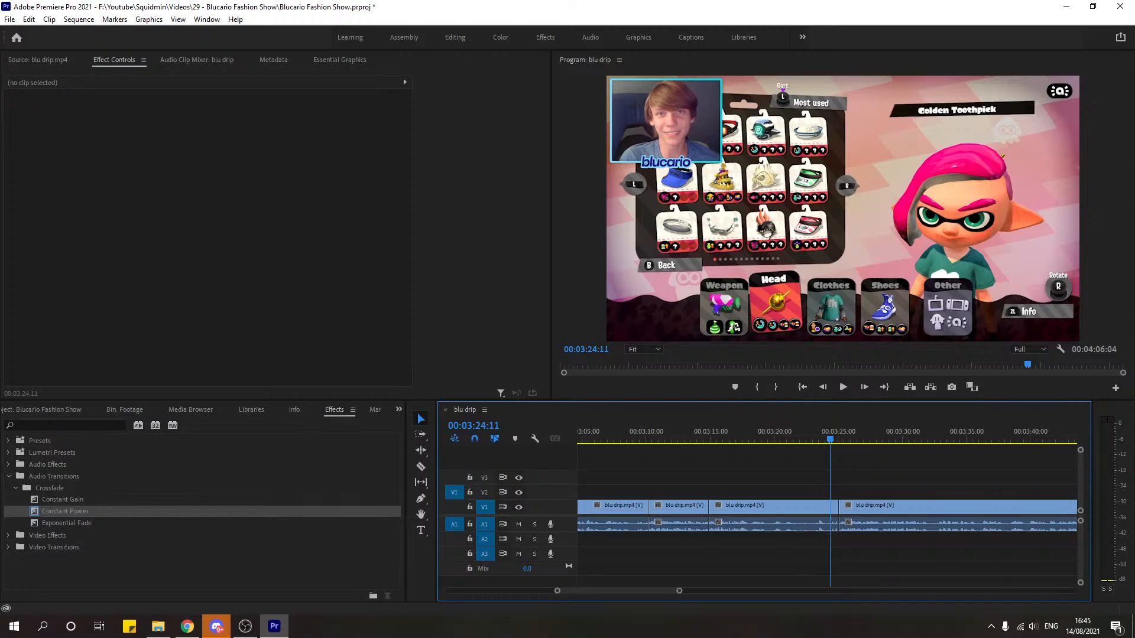
{"action": "left_click", "coordinate": [844, 388]}
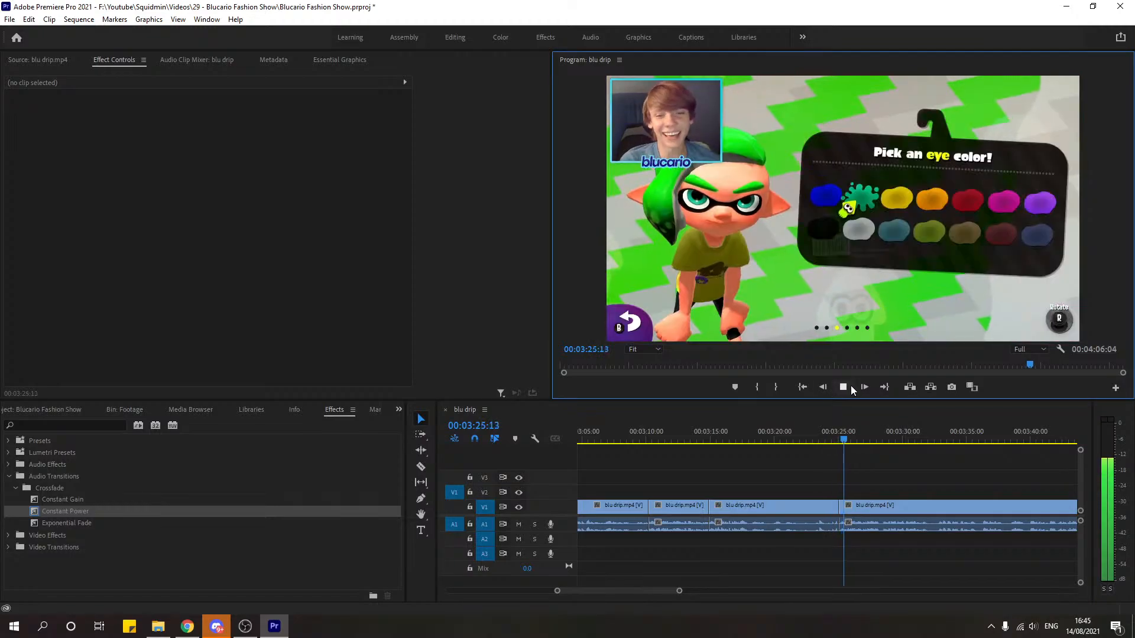
{"action": "left_click", "coordinate": [683, 589]}
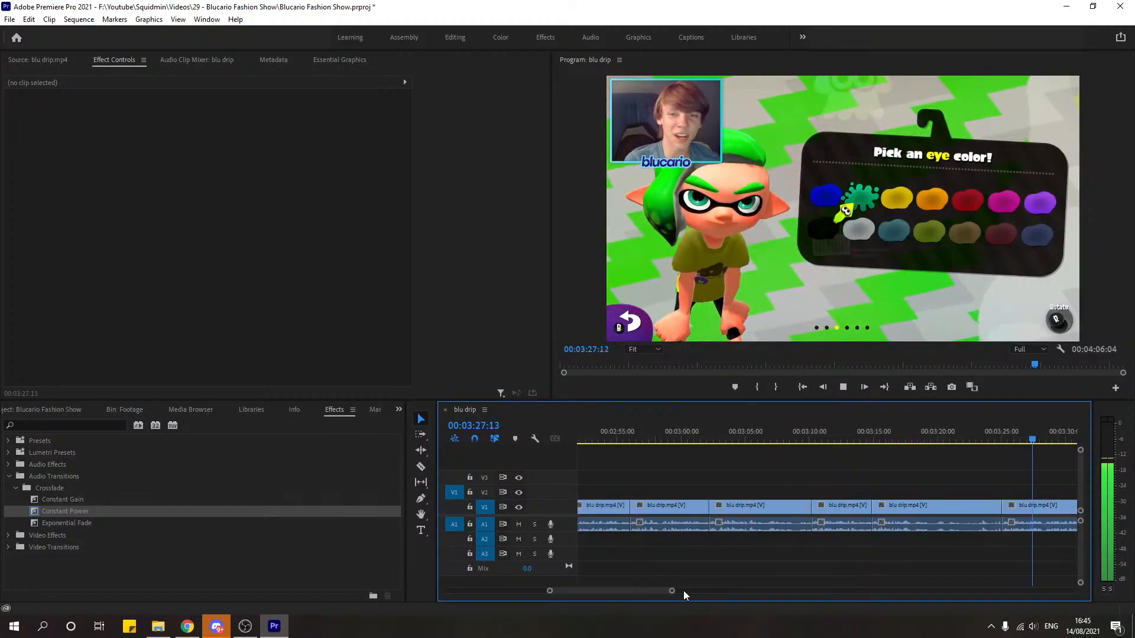
{"action": "left_click_drag", "start_coordinate": [672, 590], "coordinate": [659, 590]}
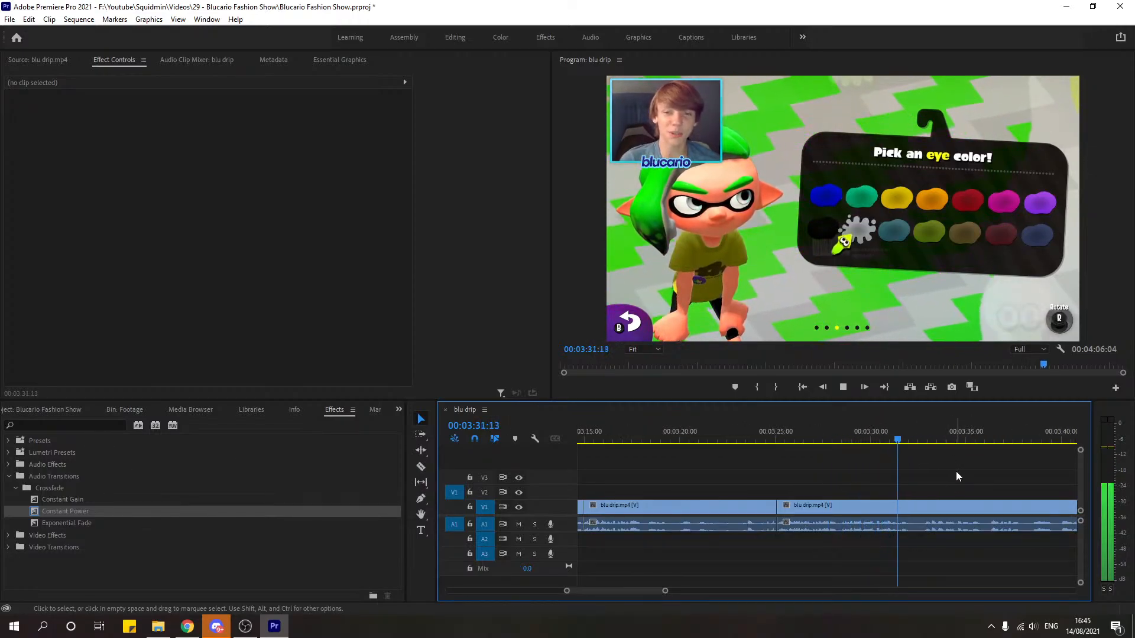
Step: Cut the eye color clip at 00:03:32:03 and 00:03:32:23, delete the piece between the cuts and ripple delete the gap
{"action": "key", "text": "space"}
{"action": "key", "text": "c"}
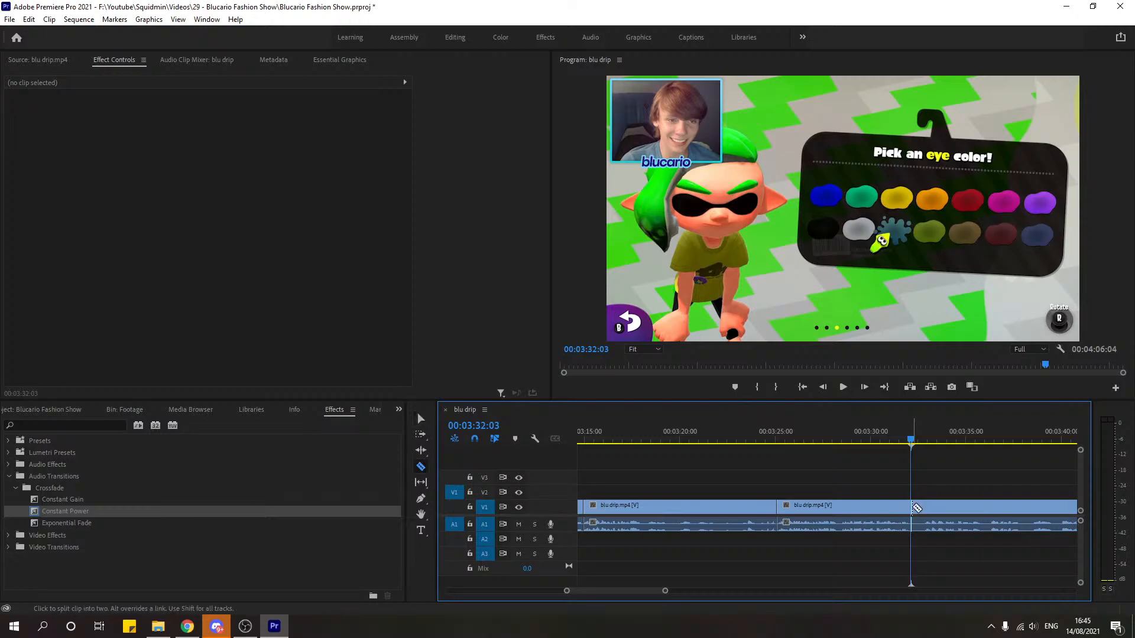
{"action": "left_click", "coordinate": [911, 505]}
{"action": "left_click_drag", "start_coordinate": [911, 446], "coordinate": [925, 454]}
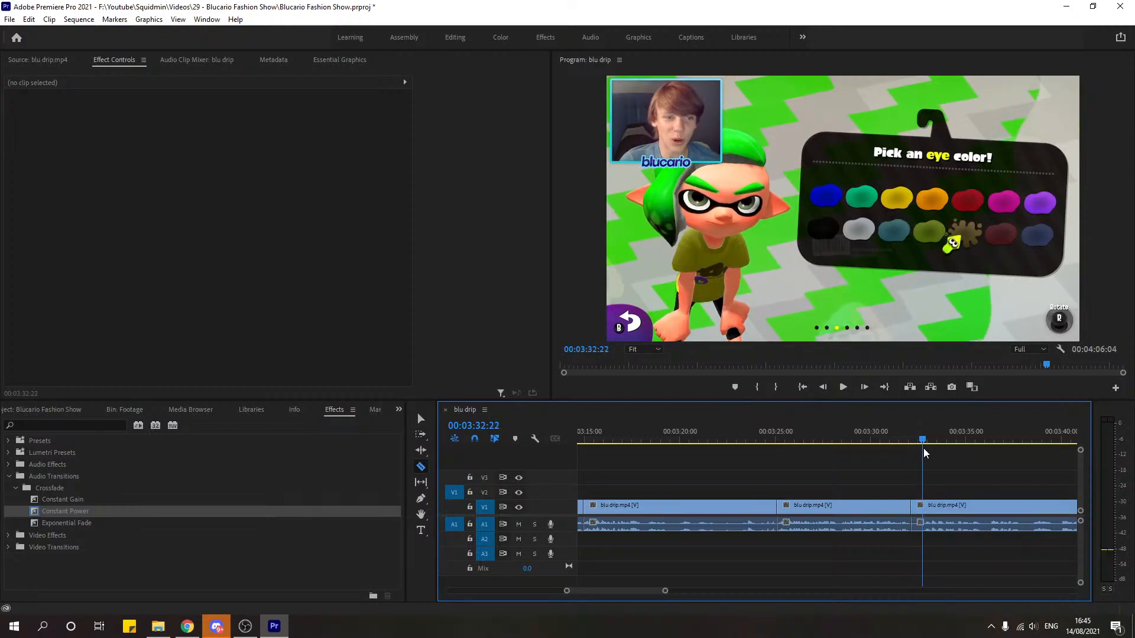
{"action": "left_click", "coordinate": [921, 506]}
{"action": "key", "text": "v"}
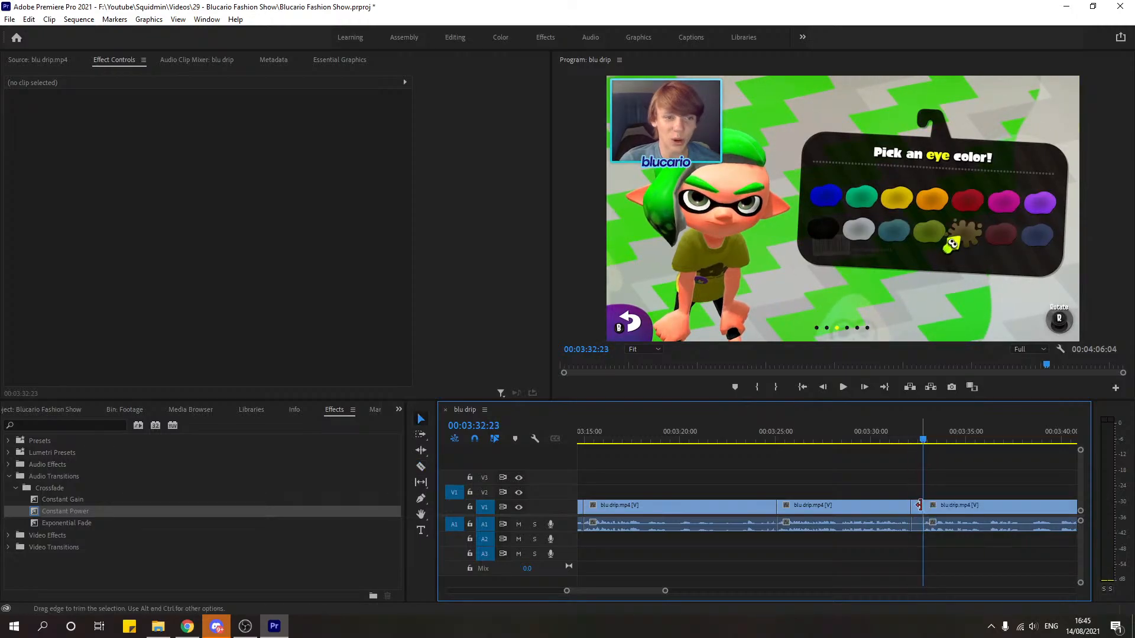
{"action": "left_click", "coordinate": [918, 508]}
{"action": "key", "text": "Delete"}
{"action": "right_click", "coordinate": [918, 508]}
{"action": "left_click", "coordinate": [944, 514]}
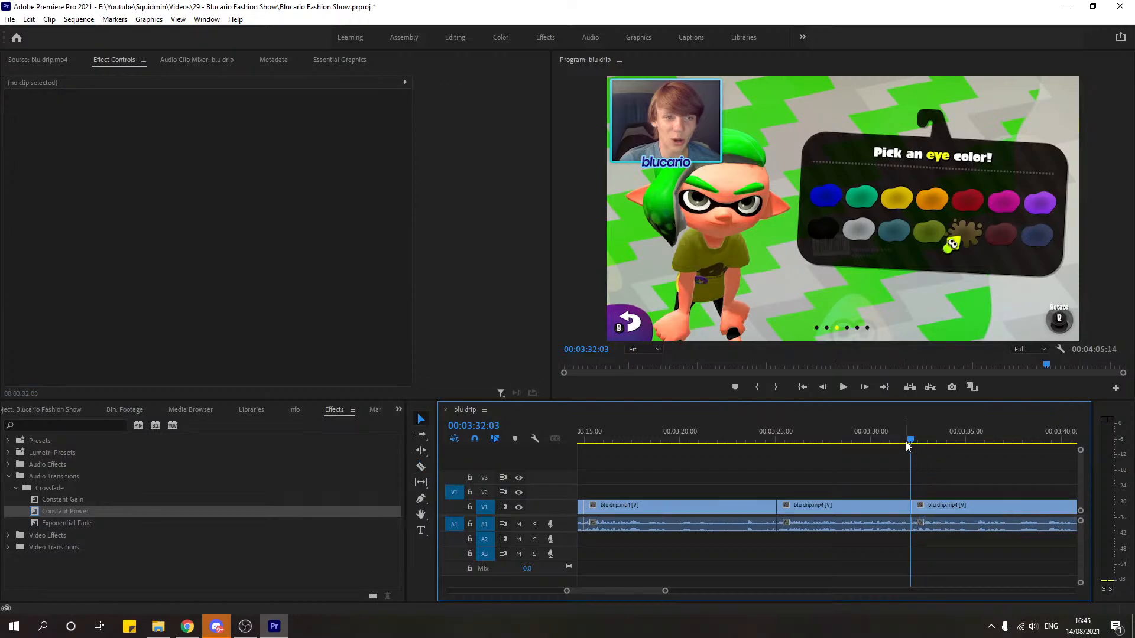
Step: Play across the new join, cut the clip before it at 00:03:32:01 and remove the leftover sliver, closing the gap
{"action": "key", "text": "space"}
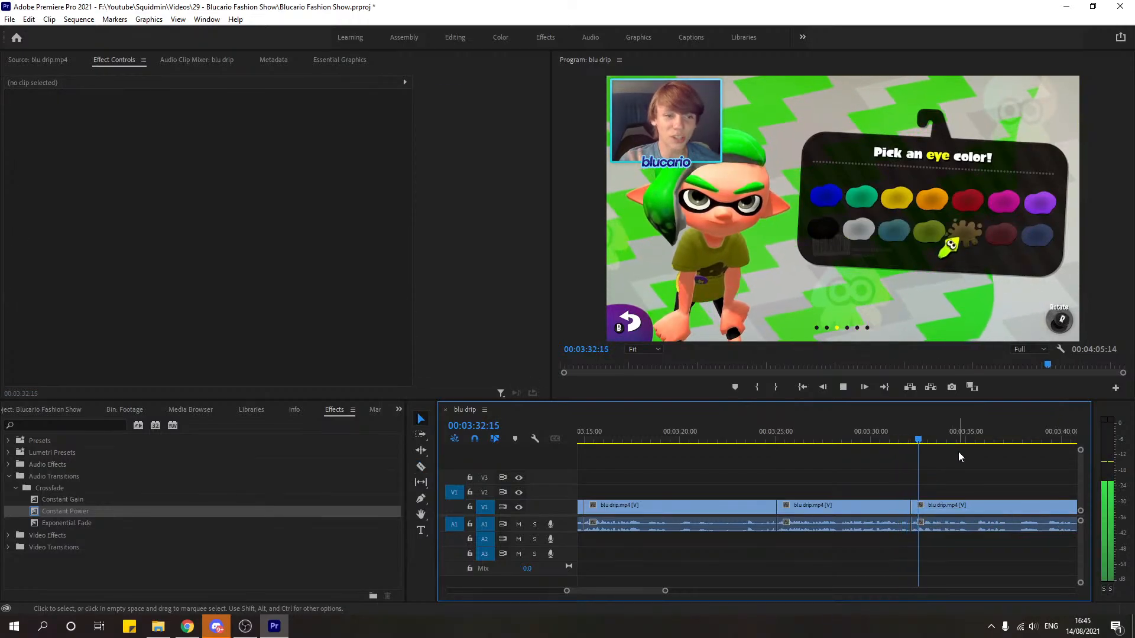
{"action": "key", "text": "space"}
{"action": "key", "text": "equal"}
{"action": "key", "text": "equal"}
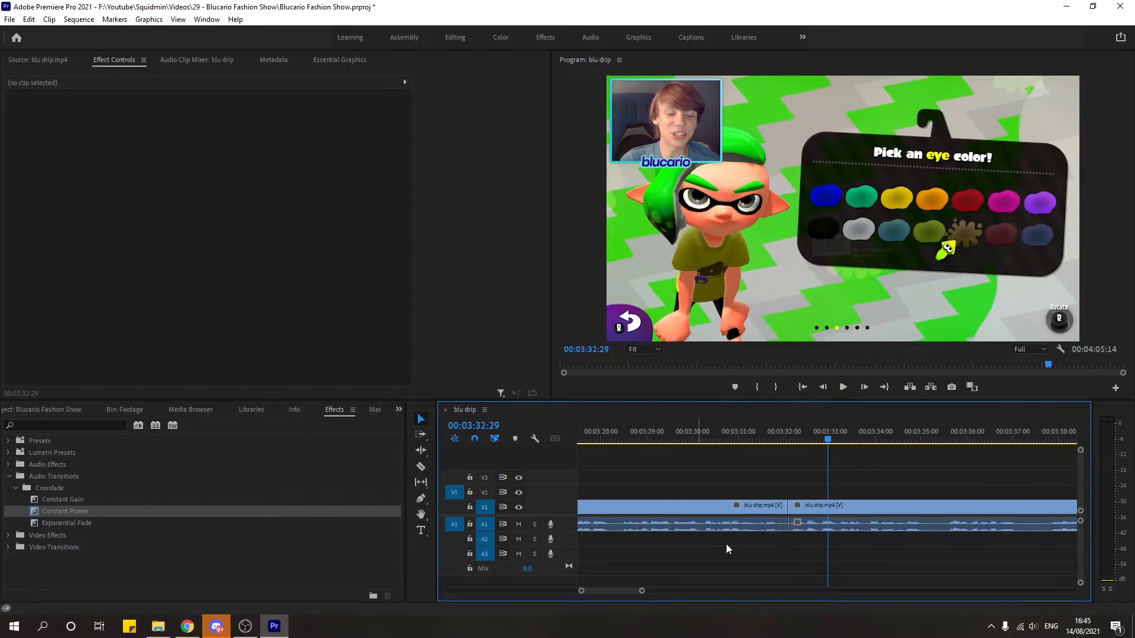
{"action": "left_click", "coordinate": [785, 444]}
{"action": "key", "text": "c"}
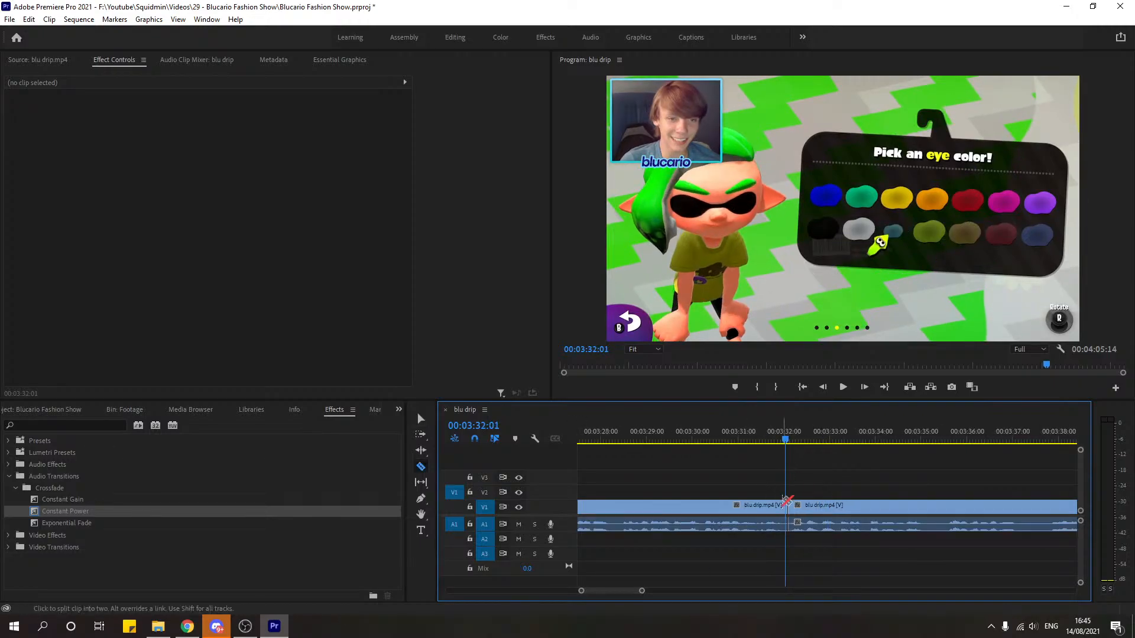
{"action": "key", "text": "v"}
{"action": "left_click", "coordinate": [789, 508]}
{"action": "key", "text": "shift+Delete"}
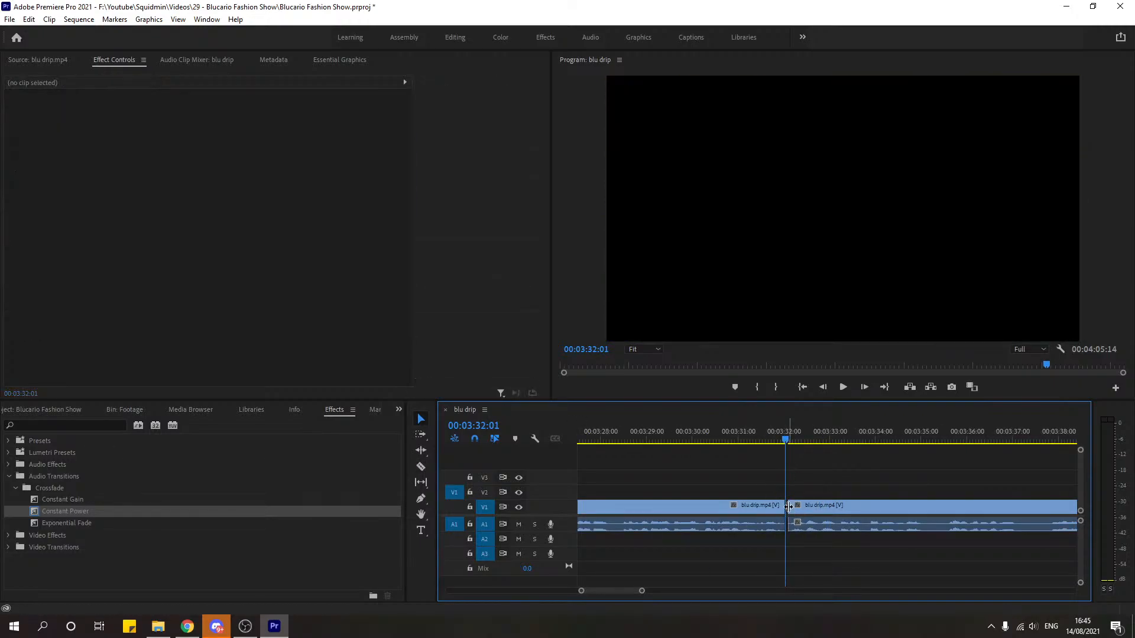
Step: Play back the tightened join at 00:03:32:01 and the footage that follows
{"action": "left_click", "coordinate": [728, 431]}
{"action": "key", "text": "space"}
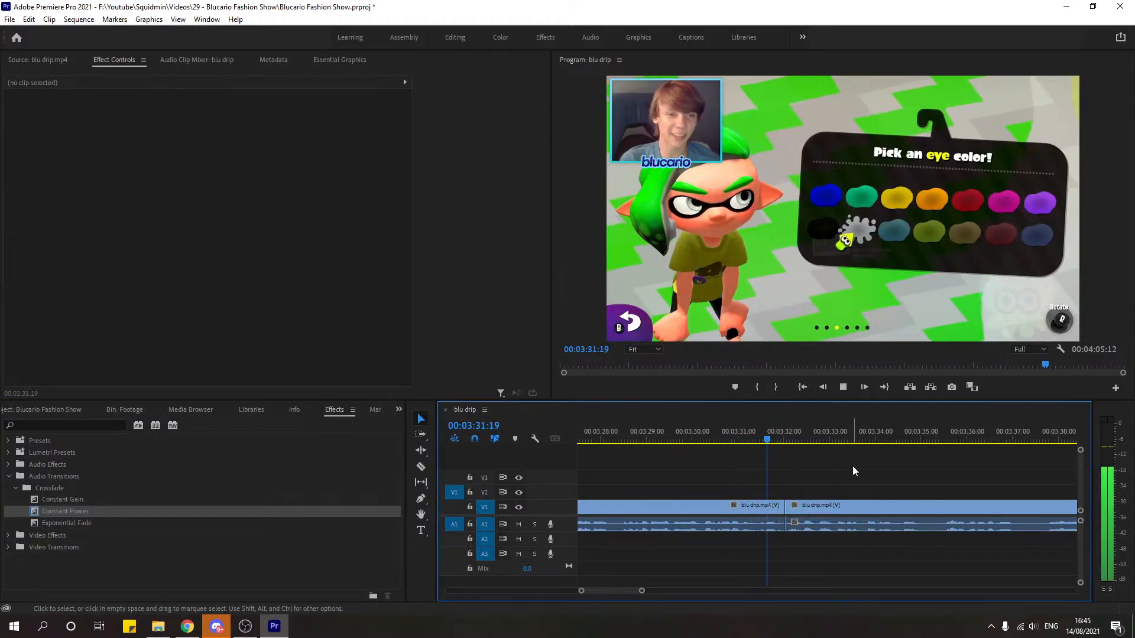
{"action": "left_click_drag", "start_coordinate": [643, 592], "coordinate": [663, 591]}
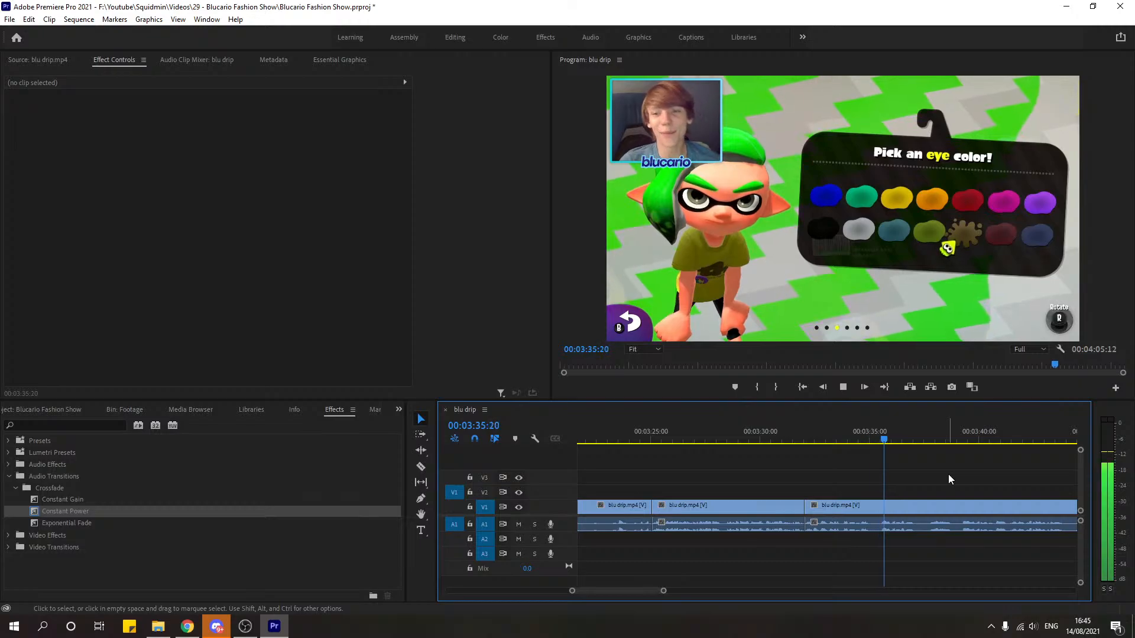
Step: Stop playback and cut the eye color clip at 00:03:37:02
{"action": "key", "text": "space"}
{"action": "key", "text": "c"}
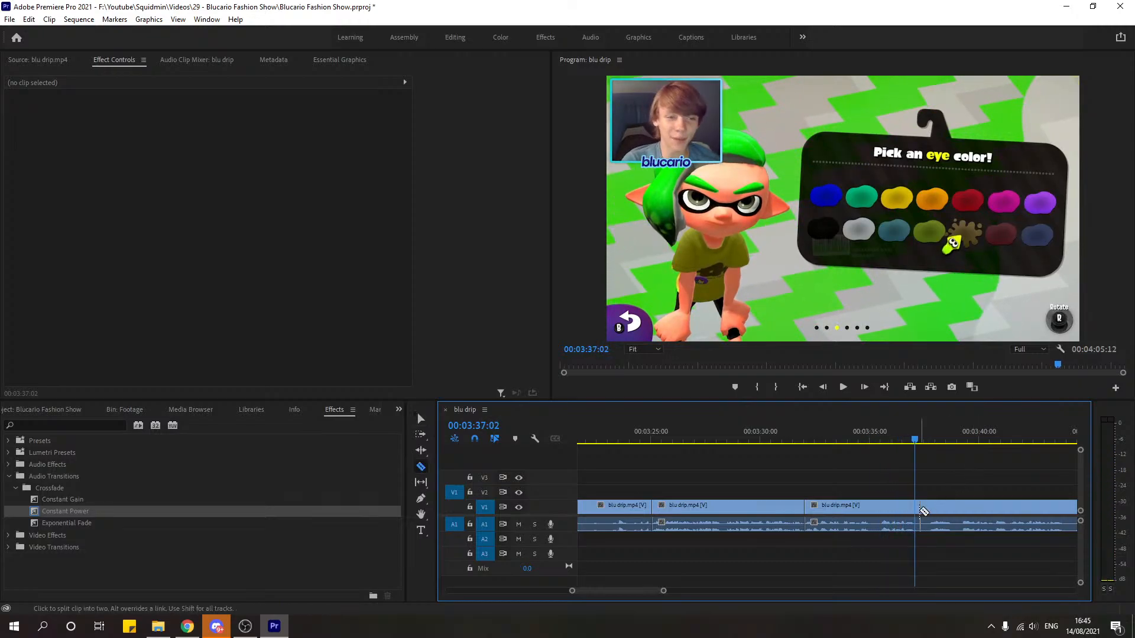
{"action": "left_click", "coordinate": [914, 505]}
Step: Play back the footage after the 00:03:37:02 cut, then replay it from 00:03:35:27
{"action": "key", "text": "space"}
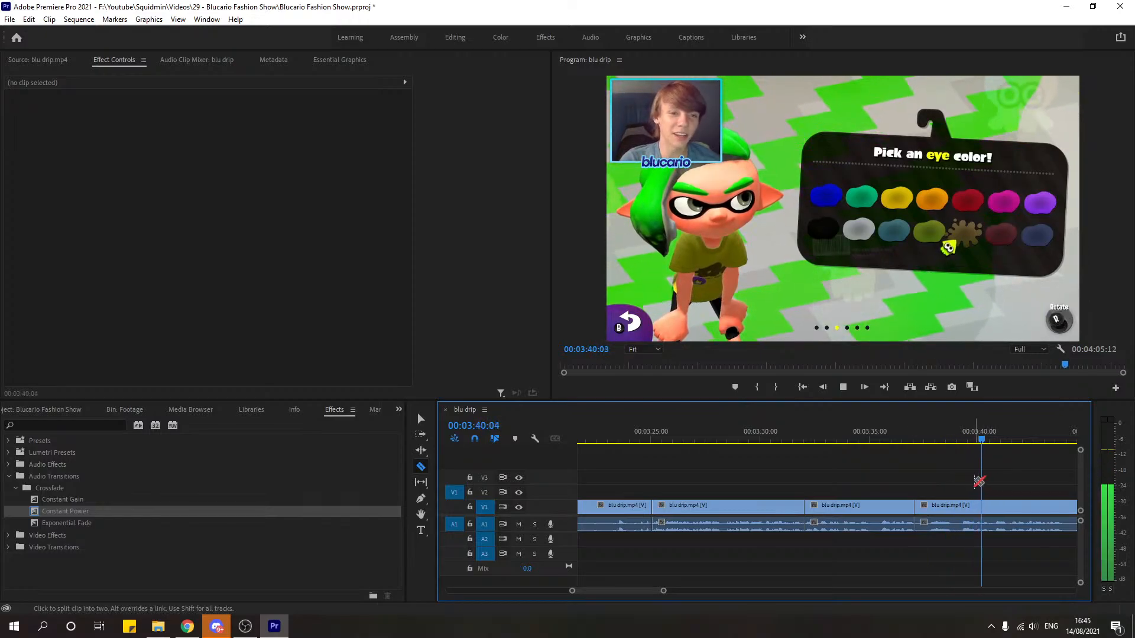
{"action": "key", "text": "space"}
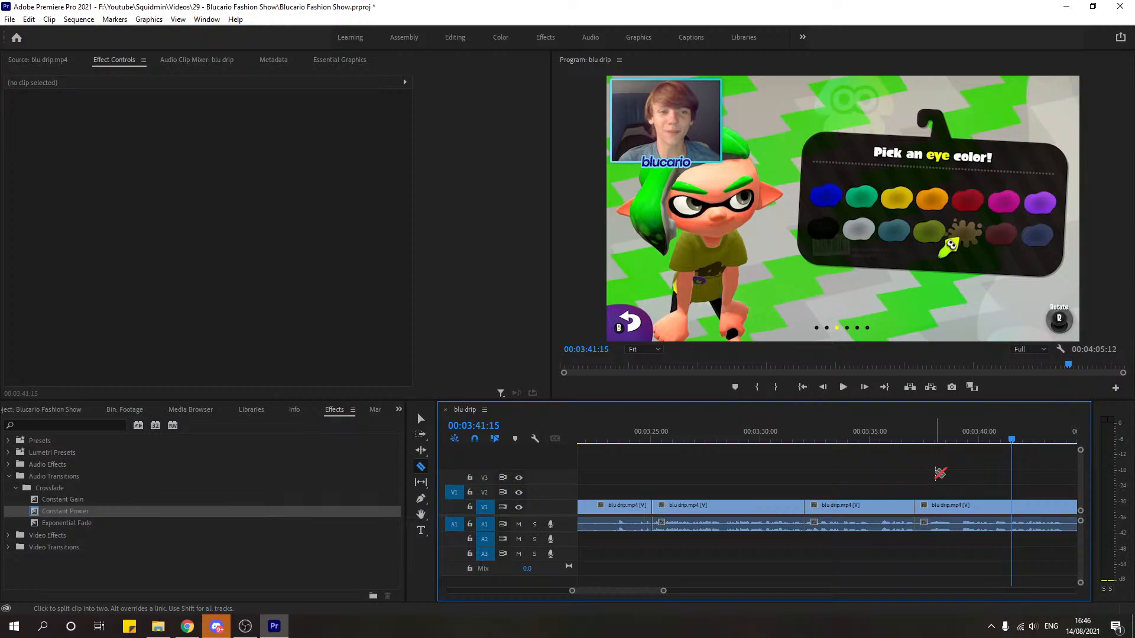
{"action": "left_click", "coordinate": [890, 440]}
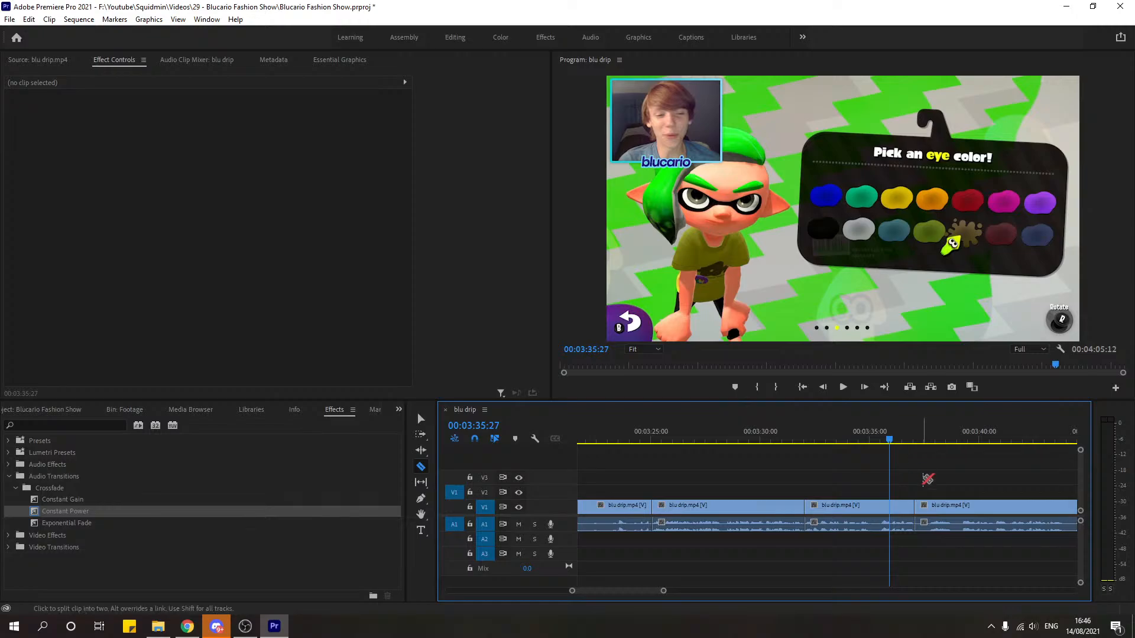
{"action": "key", "text": "space"}
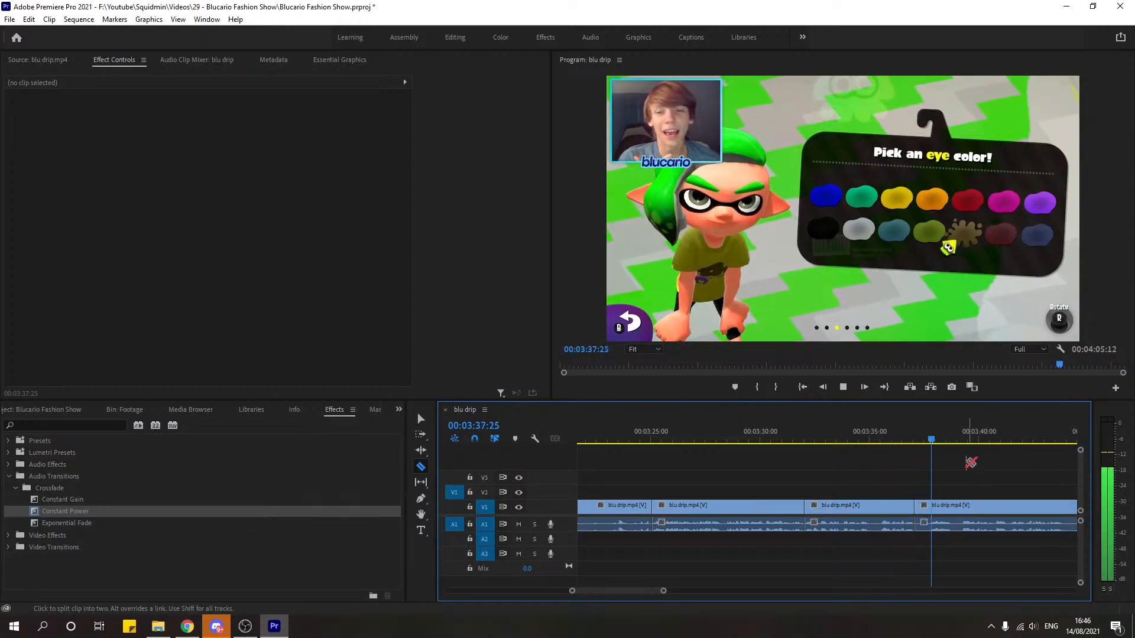
Step: Cut the clip at 00:03:37:23 and remove the short piece before the cut, closing the gap
{"action": "left_click", "coordinate": [931, 445]}
{"action": "left_click_drag", "start_coordinate": [931, 444], "coordinate": [931, 444]}
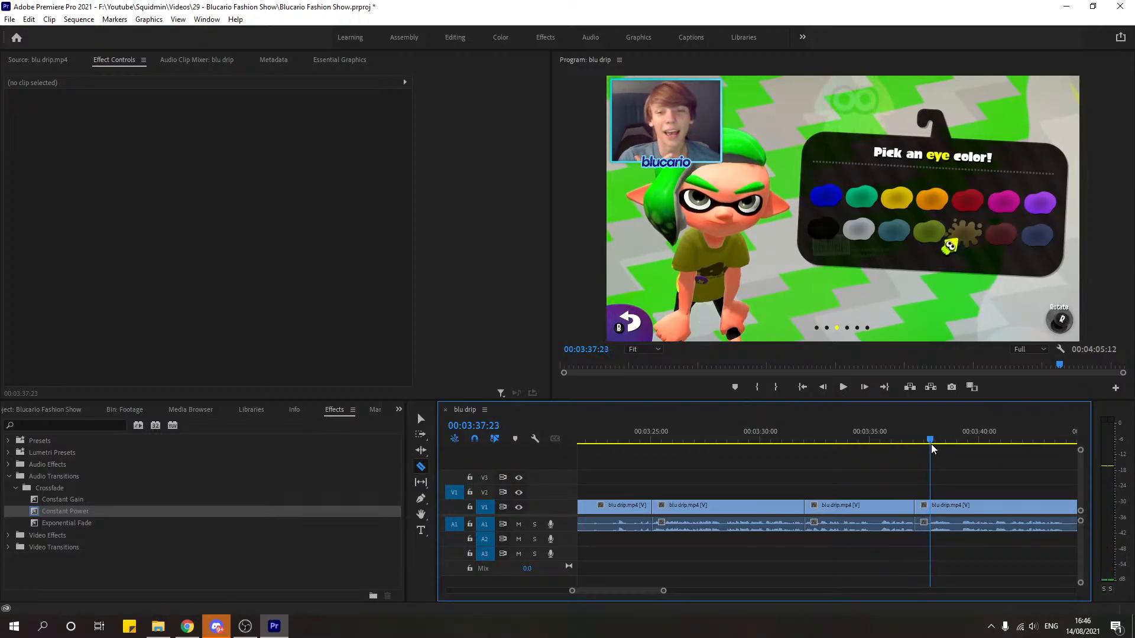
{"action": "left_click", "coordinate": [930, 507]}
{"action": "key", "text": "v"}
{"action": "left_click", "coordinate": [924, 508]}
{"action": "key", "text": "shift+Delete"}
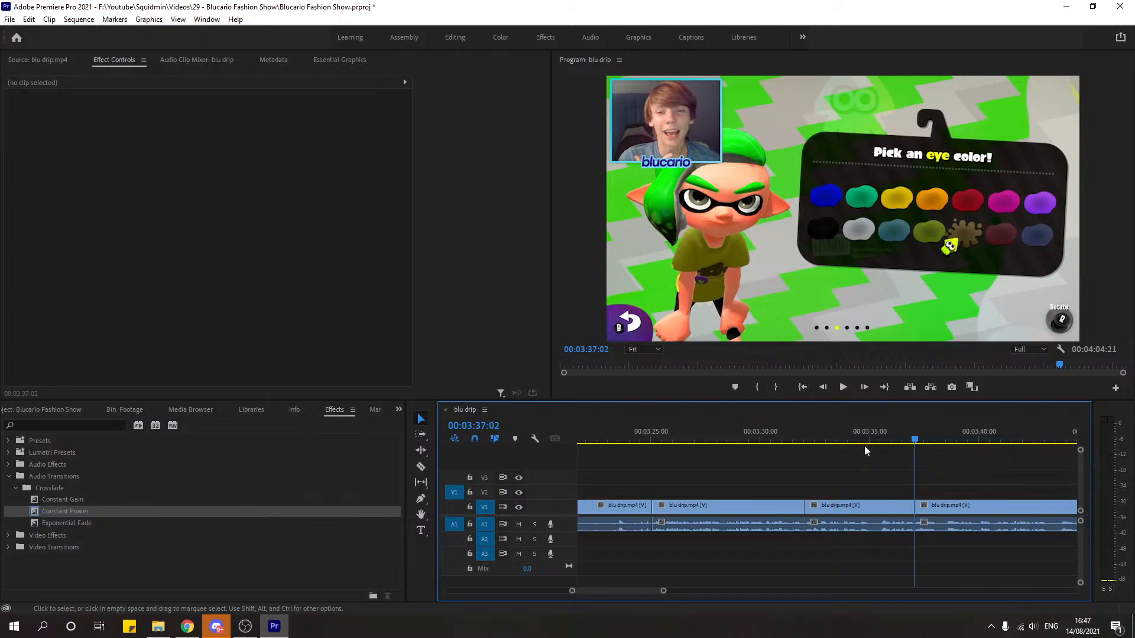
Step: Replay the edited eye color scene from 00:03:29:03 through the joins up to 00:03:43:08
{"action": "left_click_drag", "start_coordinate": [835, 439], "coordinate": [790, 444]}
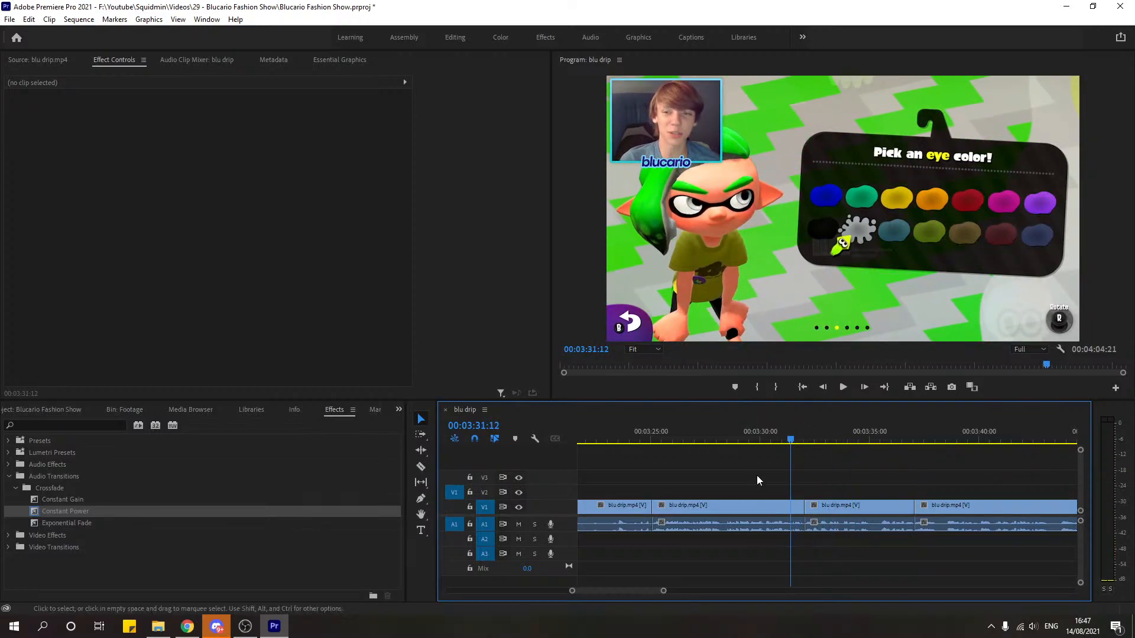
{"action": "left_click", "coordinate": [740, 437]}
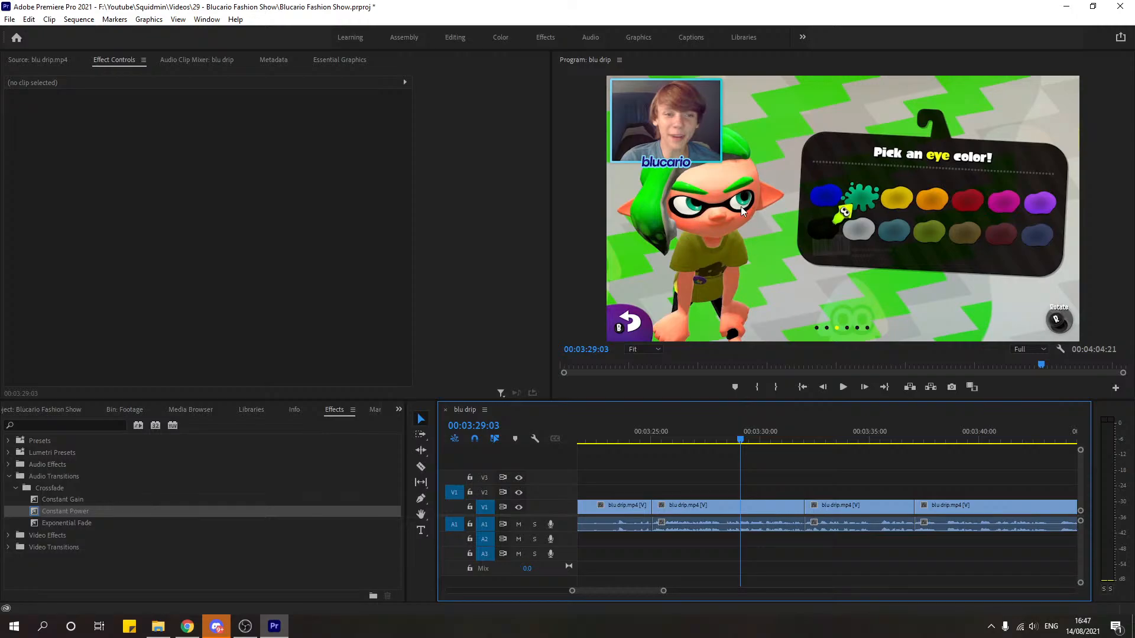
{"action": "left_click", "coordinate": [794, 440]}
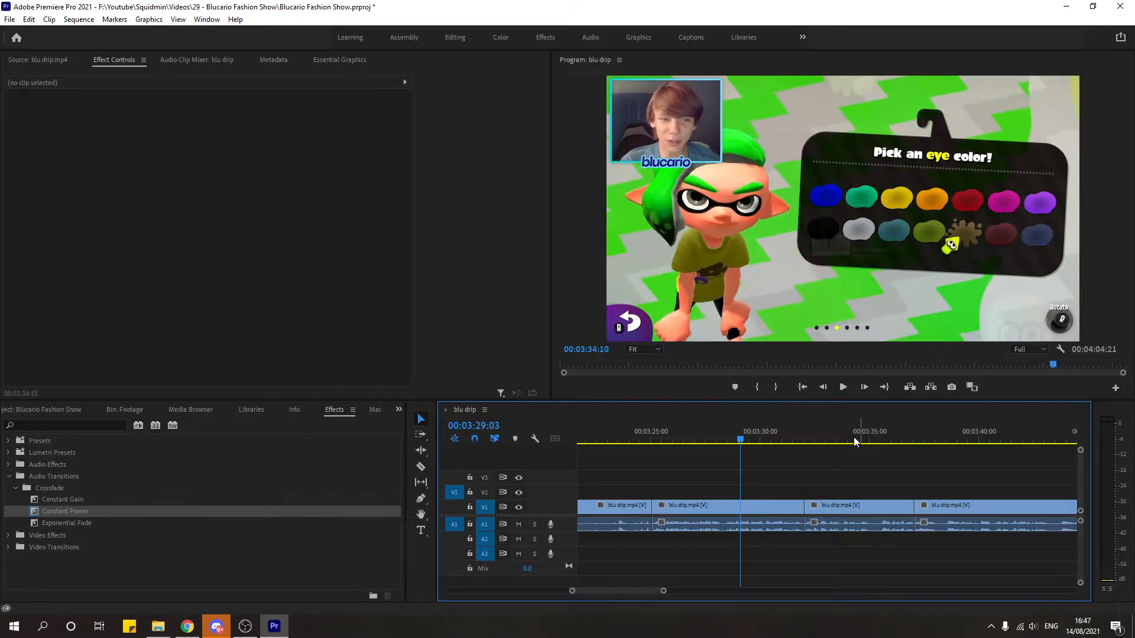
{"action": "key", "text": "space"}
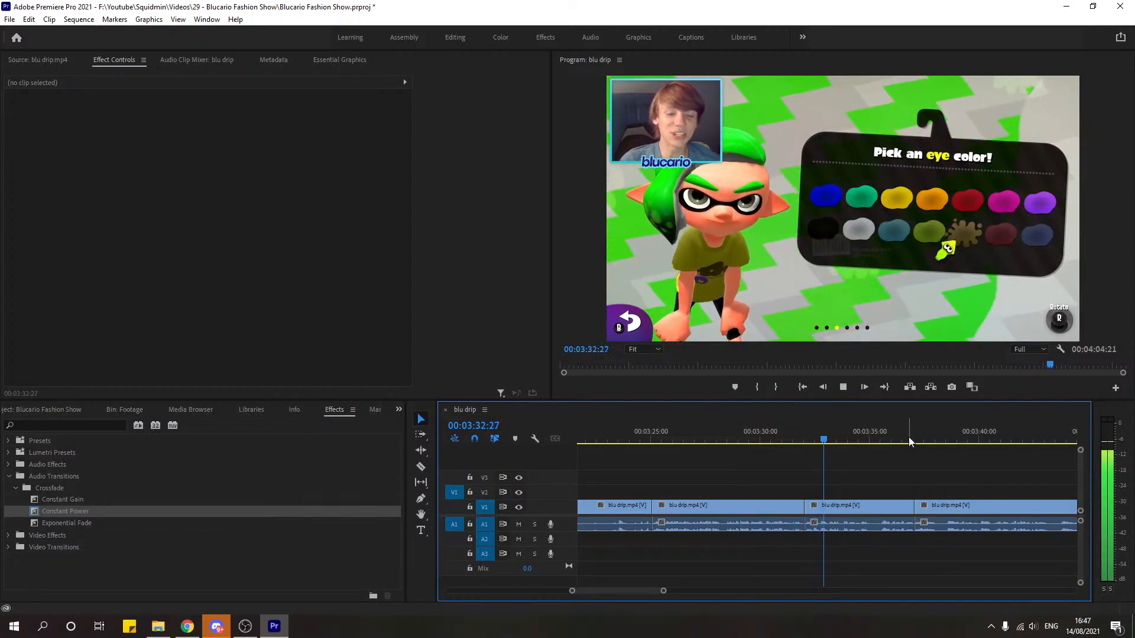
{"action": "left_click", "coordinate": [885, 335]}
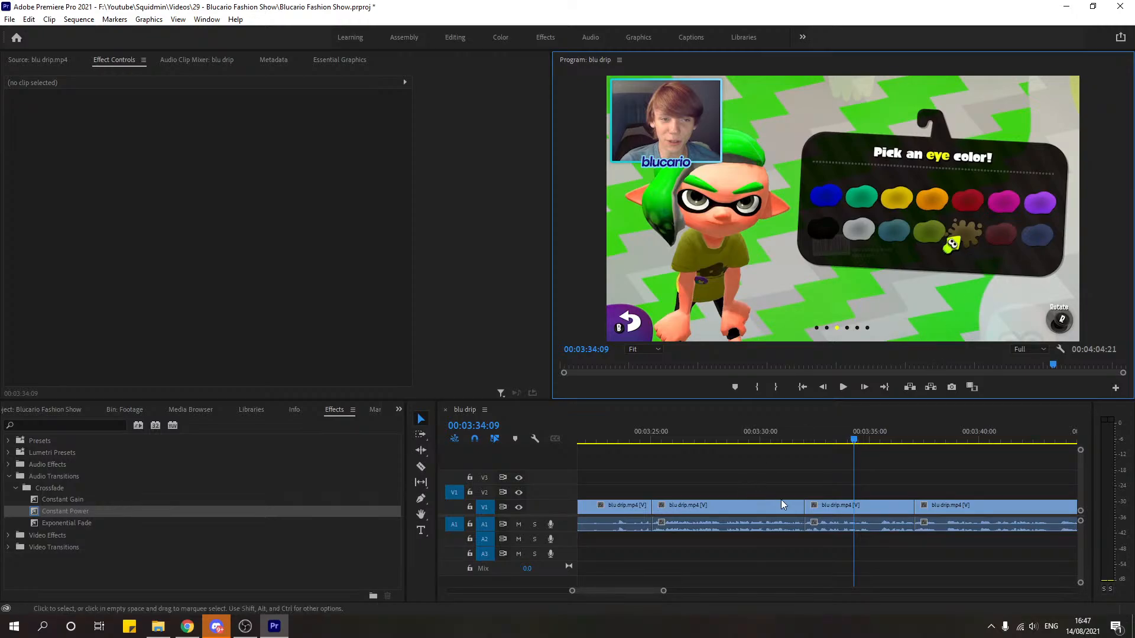
{"action": "left_click", "coordinate": [844, 388]}
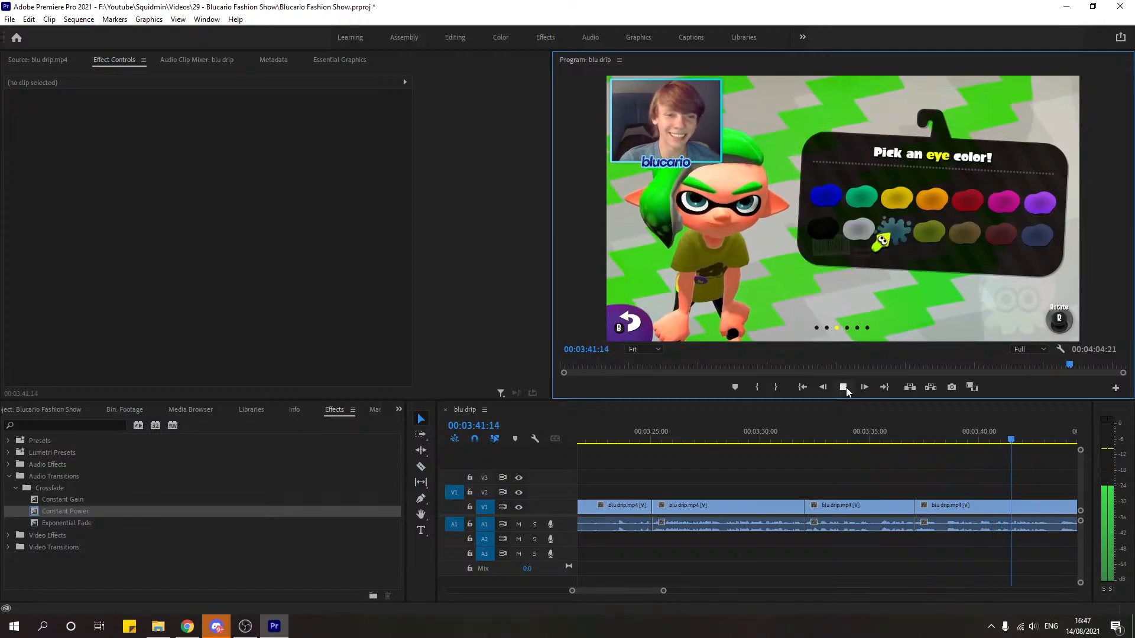
{"action": "left_click", "coordinate": [844, 387]}
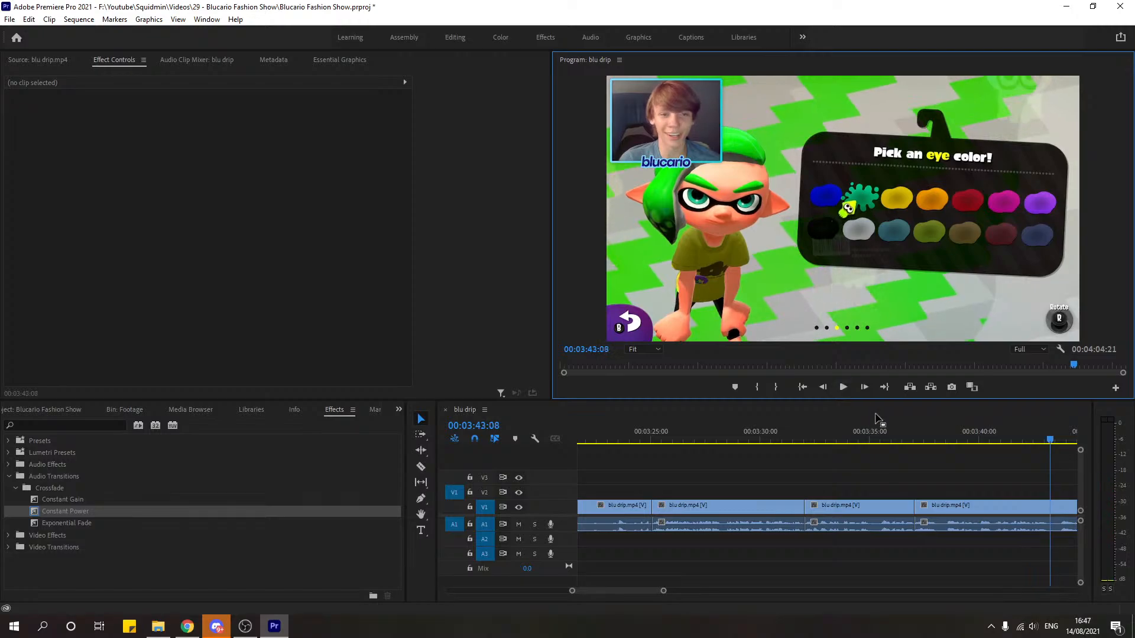
Step: Cut the eye color clip at 00:03:43:06
{"action": "key", "text": "c"}
{"action": "scroll", "coordinate": [656, 593], "scroll_direction": "up", "scroll_amount": 3}
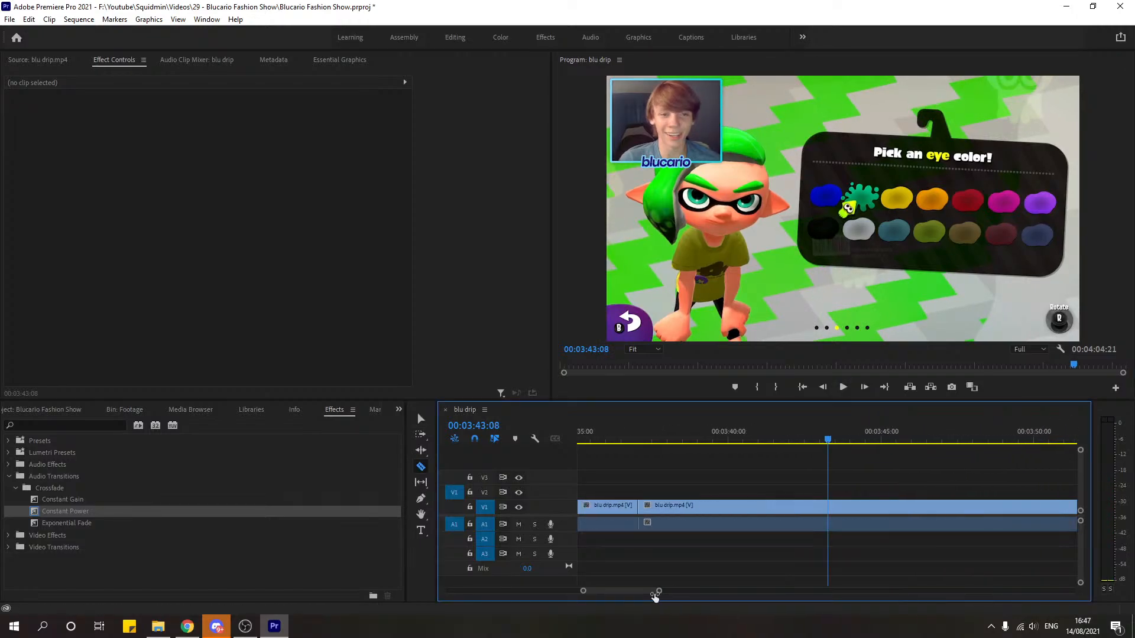
{"action": "left_click_drag", "start_coordinate": [654, 596], "coordinate": [653, 596]}
{"action": "left_click_drag", "start_coordinate": [812, 442], "coordinate": [827, 443]}
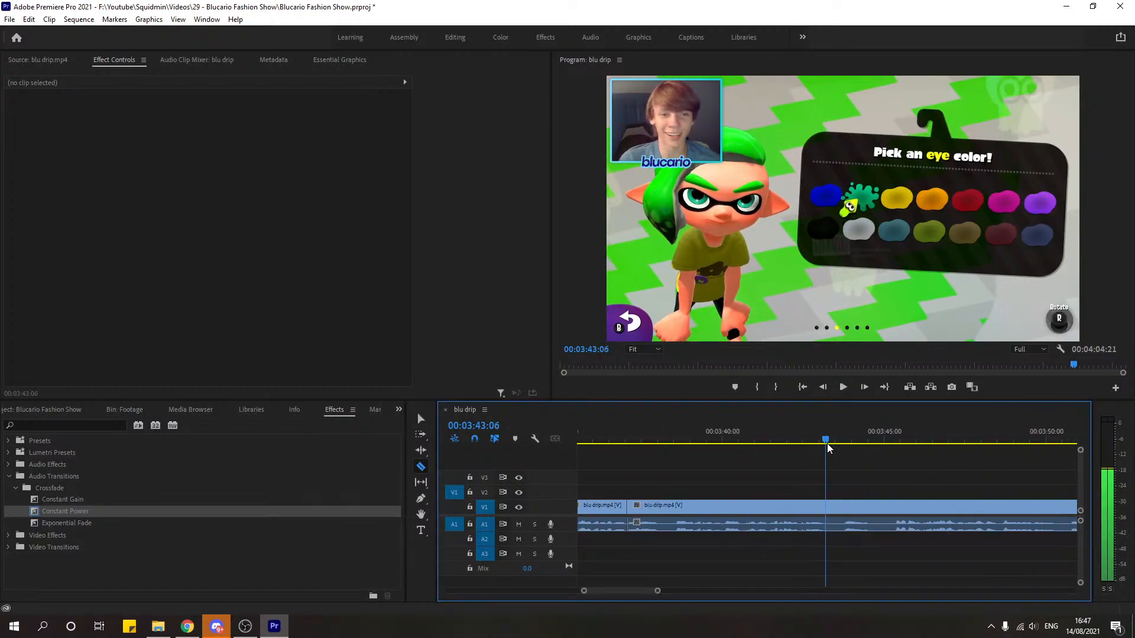
{"action": "left_click", "coordinate": [825, 505]}
Step: Play on from the cut, cut the clip again at 00:03:45:10, delete the piece between the cuts and ripple delete the gap
{"action": "key", "text": "space"}
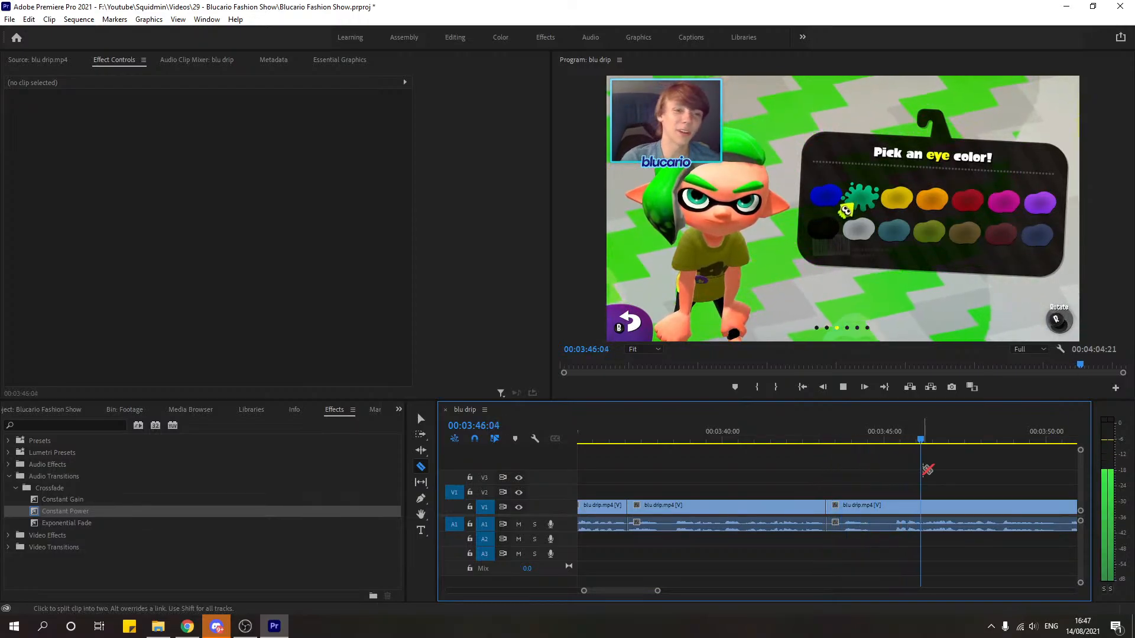
{"action": "left_click_drag", "start_coordinate": [833, 436], "coordinate": [895, 447]}
{"action": "left_click", "coordinate": [895, 505]}
{"action": "key", "text": "v"}
{"action": "left_click", "coordinate": [864, 506]}
{"action": "key", "text": "Delete"}
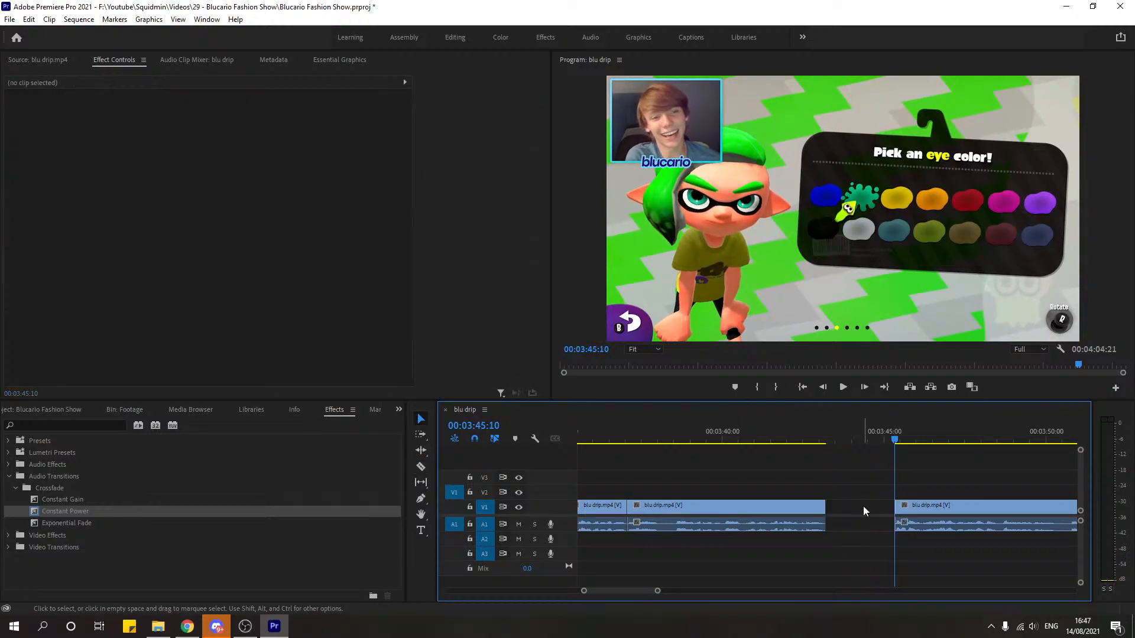
{"action": "right_click", "coordinate": [863, 506]}
{"action": "left_click", "coordinate": [886, 514]}
Step: Play back the new join at 00:03:43:06 and stop at 00:03:45:01
{"action": "left_click", "coordinate": [782, 438]}
{"action": "key", "text": "space"}
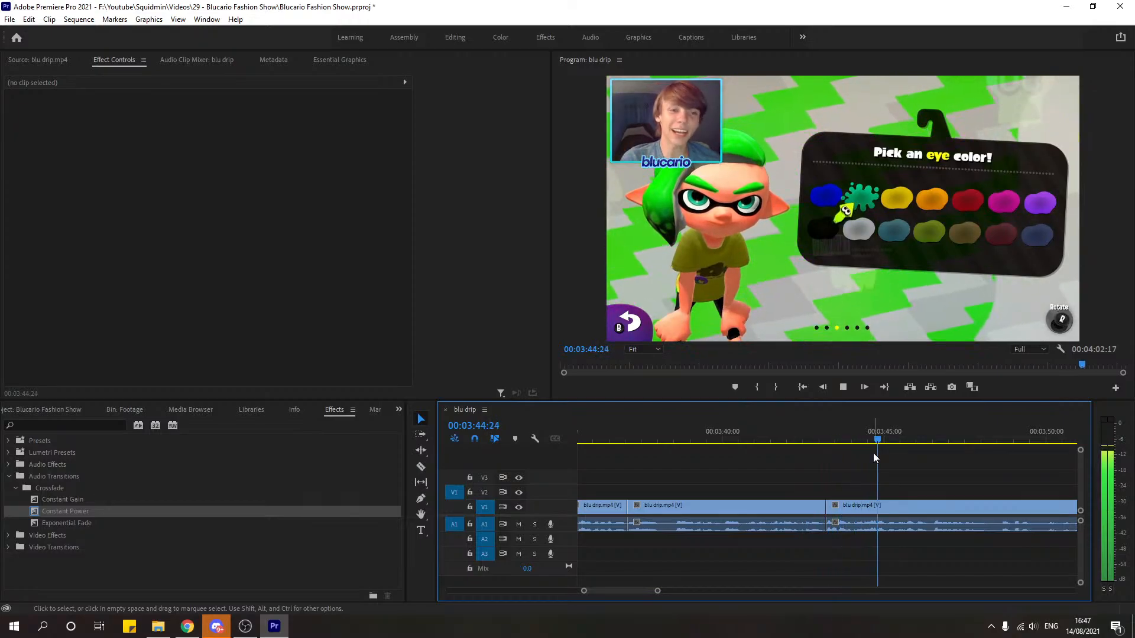
{"action": "left_click", "coordinate": [648, 441]}
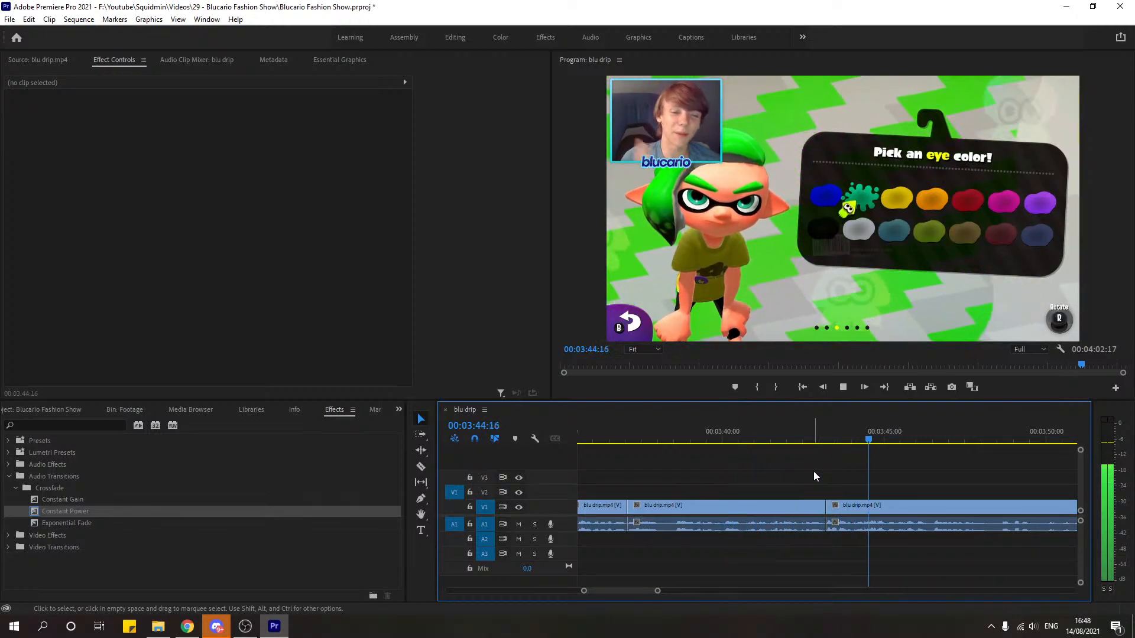
{"action": "key", "text": "space"}
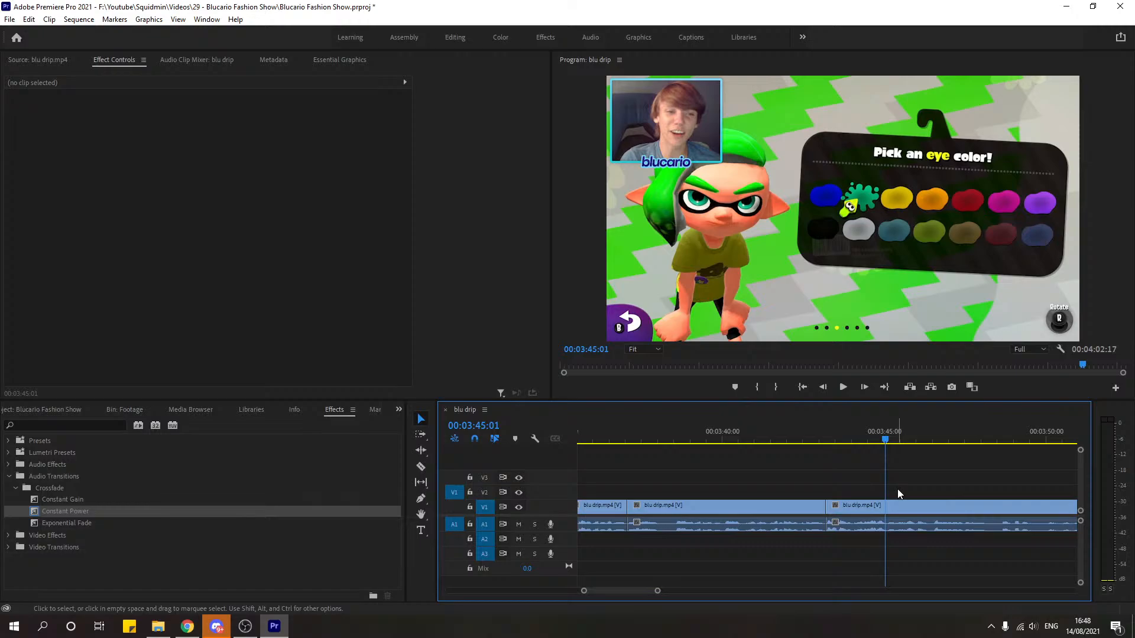
Step: Play the eye color scene on to 00:03:48:05 and cut the clip there
{"action": "key", "text": "space"}
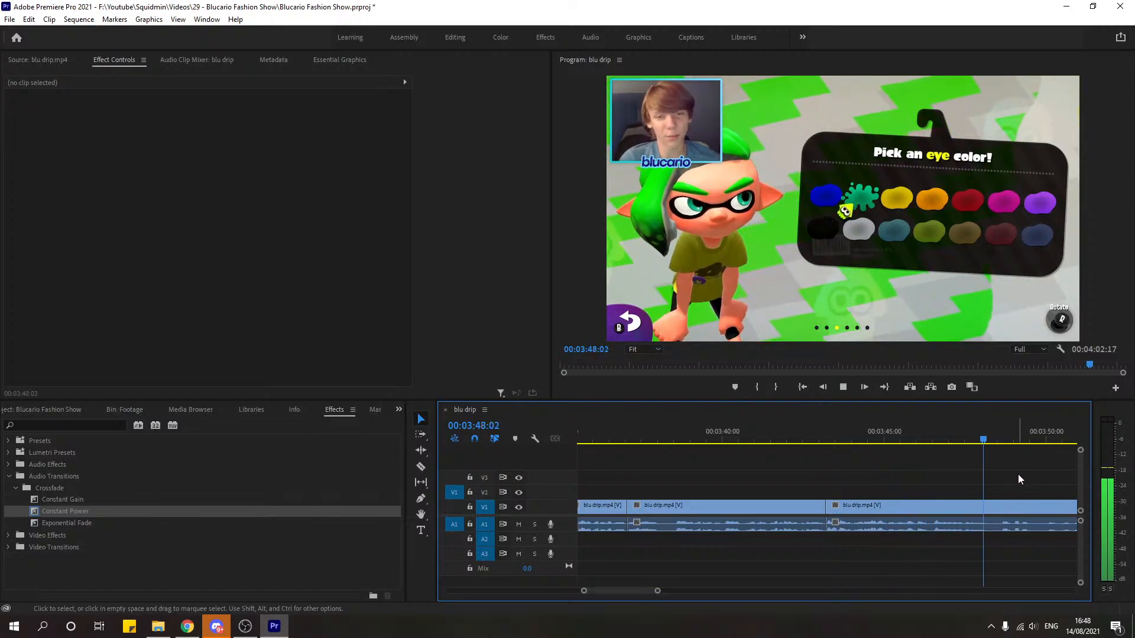
{"action": "key", "text": "space"}
{"action": "key", "text": "c"}
{"action": "left_click", "coordinate": [987, 505]}
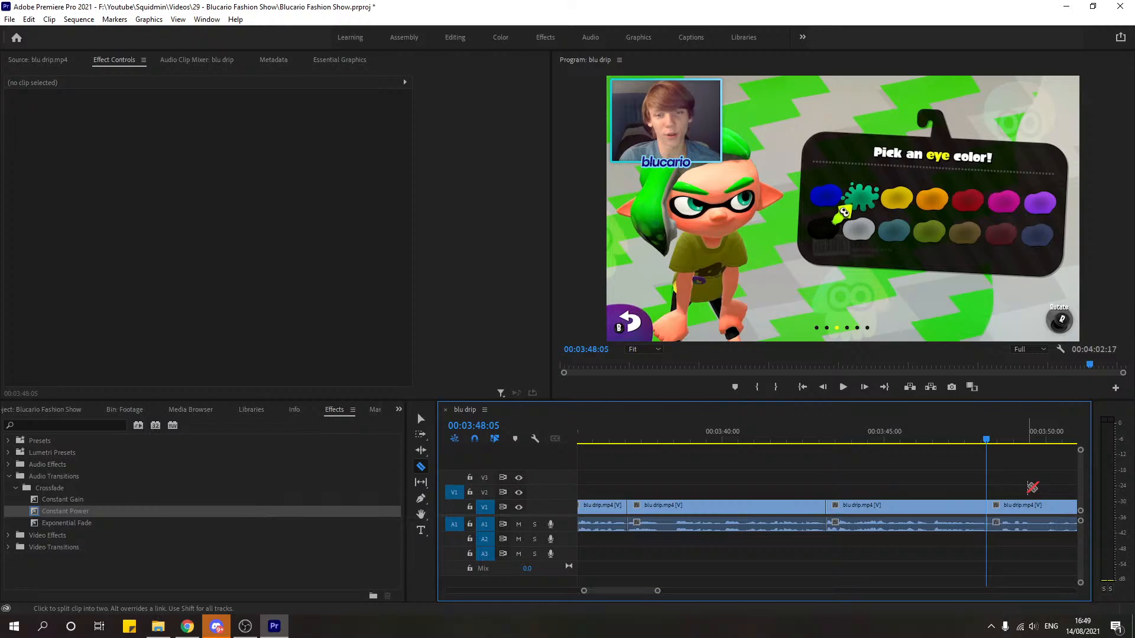
Step: Play on past the cut, delete the piece between 00:03:48:05 and the following cut, and ripple delete the gap
{"action": "key", "text": "space"}
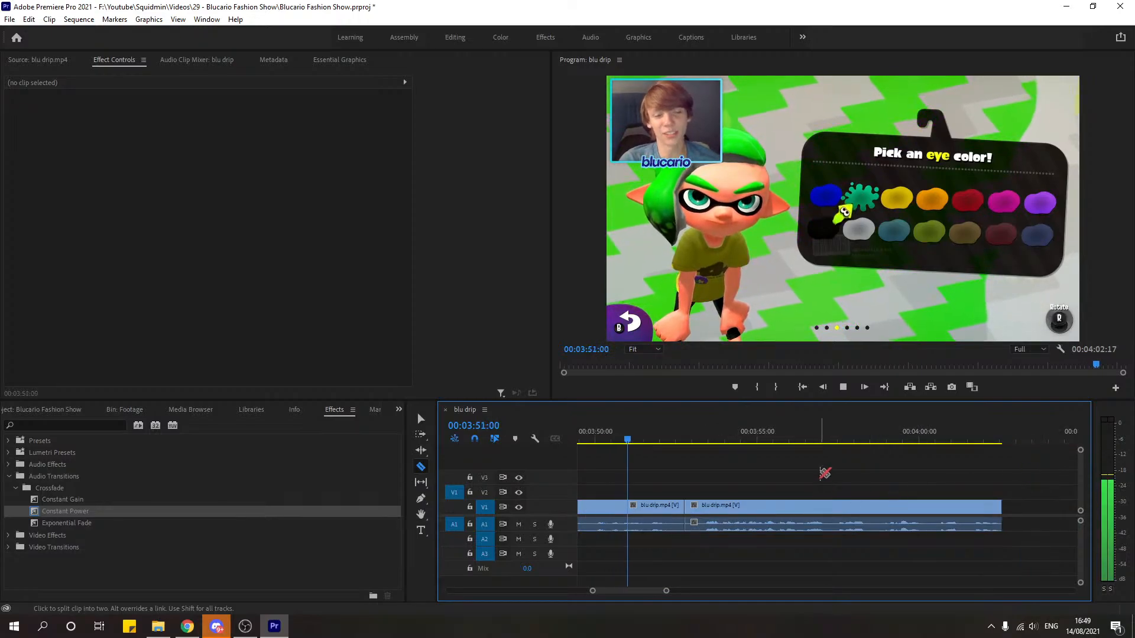
{"action": "key", "text": "space"}
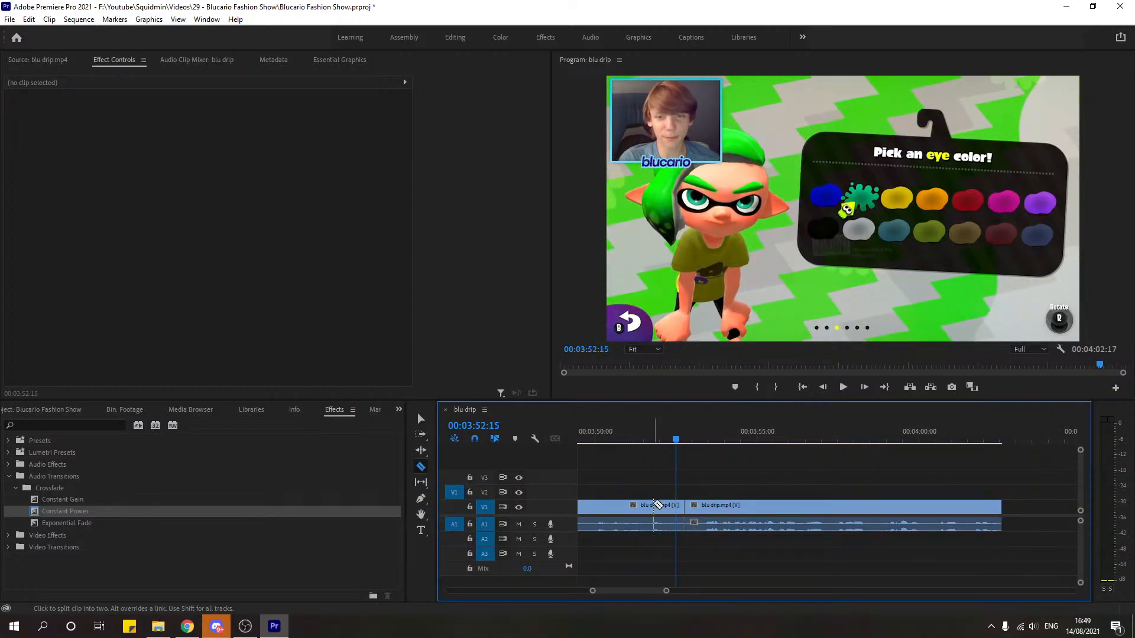
{"action": "key", "text": "v"}
{"action": "left_click", "coordinate": [637, 505]}
{"action": "key", "text": "Delete"}
{"action": "right_click", "coordinate": [638, 506]}
{"action": "left_click", "coordinate": [655, 514]}
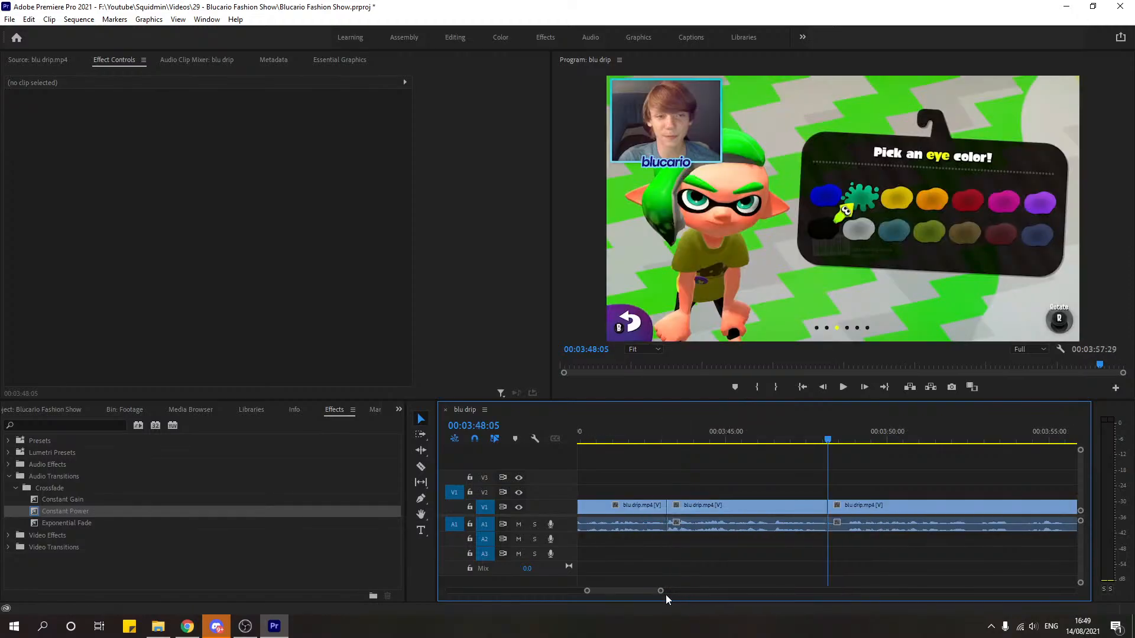
Step: Play back the new join at 00:03:48:05 from shortly before it
{"action": "left_click_drag", "start_coordinate": [660, 594], "coordinate": [667, 593]}
{"action": "left_click", "coordinate": [783, 432]}
{"action": "key", "text": "space"}
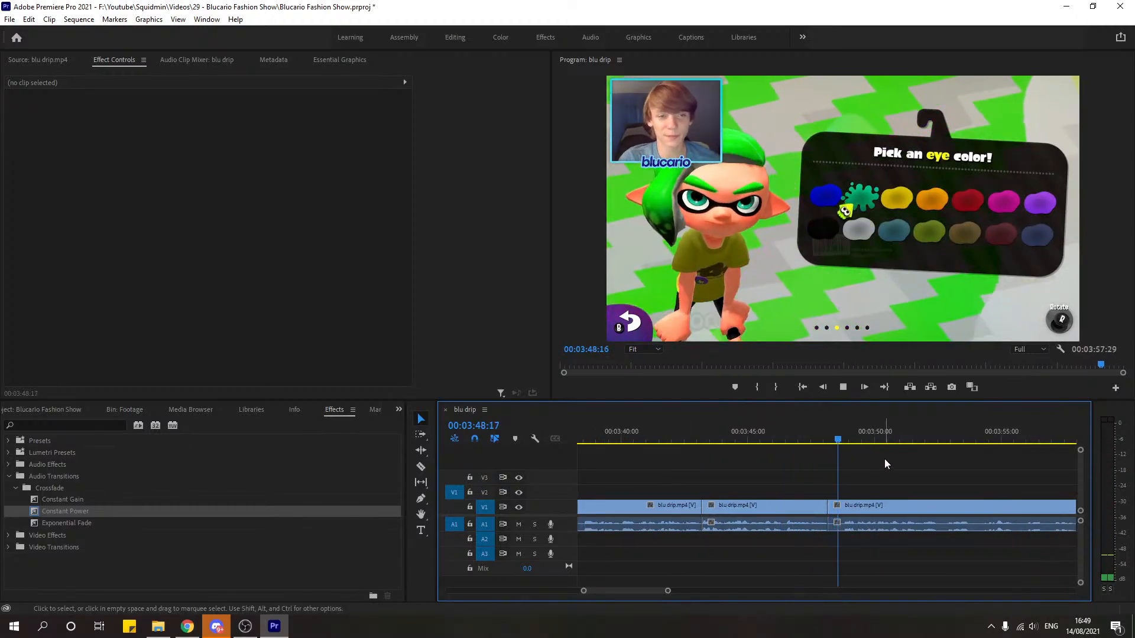
Step: Cut the clip at 00:03:48:22, ripple delete the short piece before the cut, and play through to the sequence end
{"action": "left_click_drag", "start_coordinate": [827, 445], "coordinate": [845, 446]}
{"action": "key", "text": "c"}
{"action": "left_click", "coordinate": [842, 503]}
{"action": "key", "text": "v"}
{"action": "left_click", "coordinate": [835, 508]}
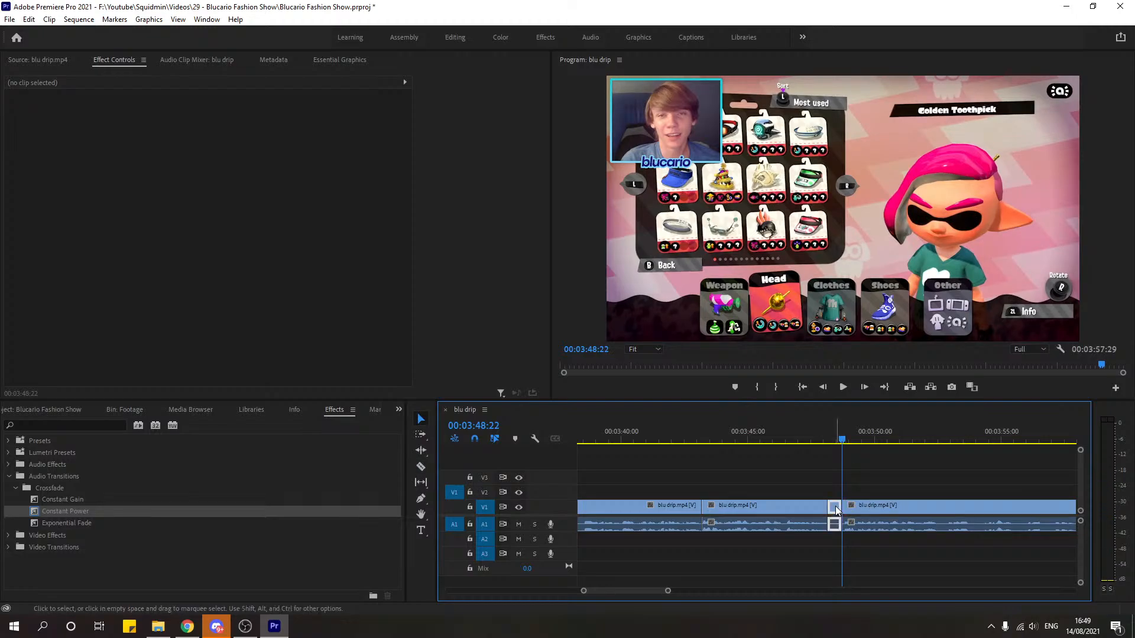
{"action": "key", "text": "Delete"}
{"action": "right_click", "coordinate": [835, 508]}
{"action": "left_click", "coordinate": [846, 518]}
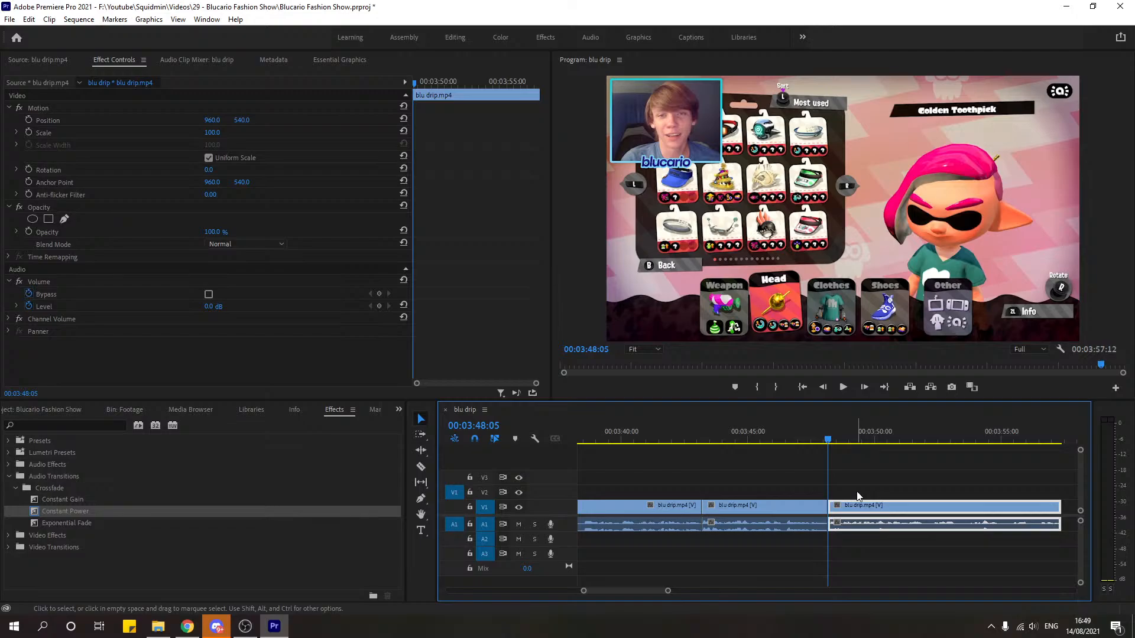
{"action": "left_click", "coordinate": [857, 496]}
{"action": "key", "text": "space"}
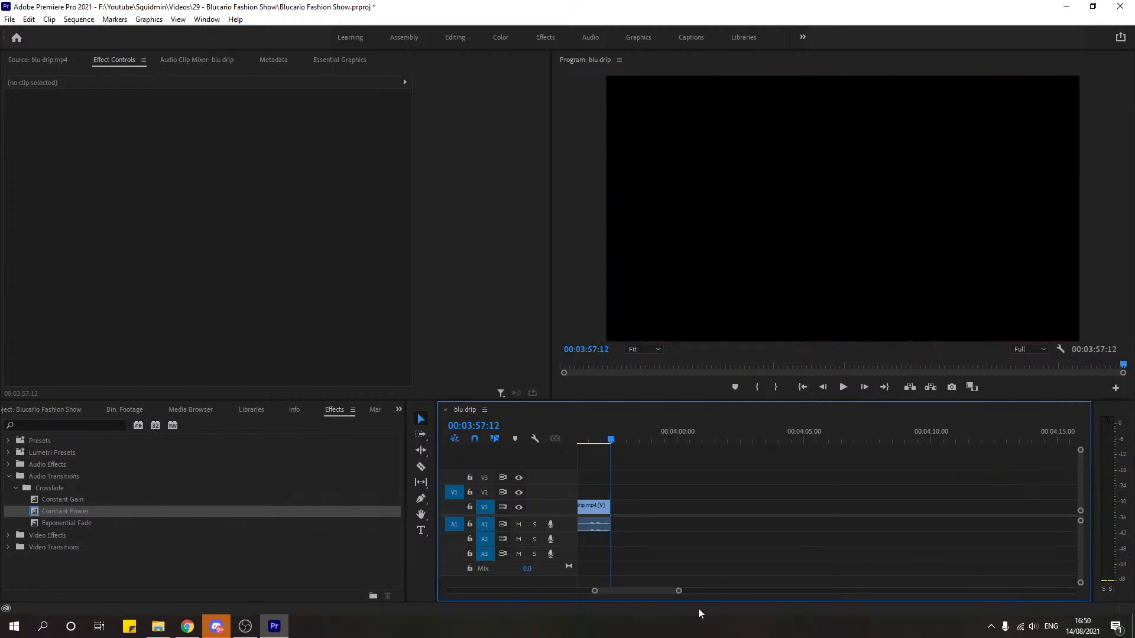
Step: Shift all clips in the sequence about 17 seconds later to clear space at the start
{"action": "left_click_drag", "start_coordinate": [678, 591], "coordinate": [738, 591]}
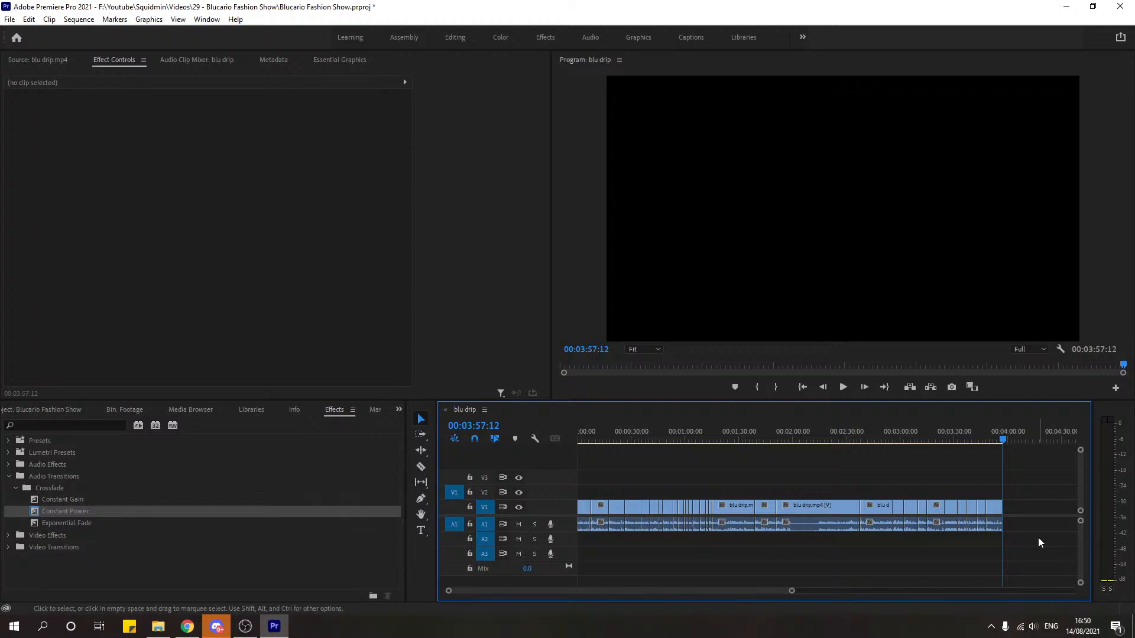
{"action": "left_click_drag", "start_coordinate": [1038, 538], "coordinate": [622, 507]}
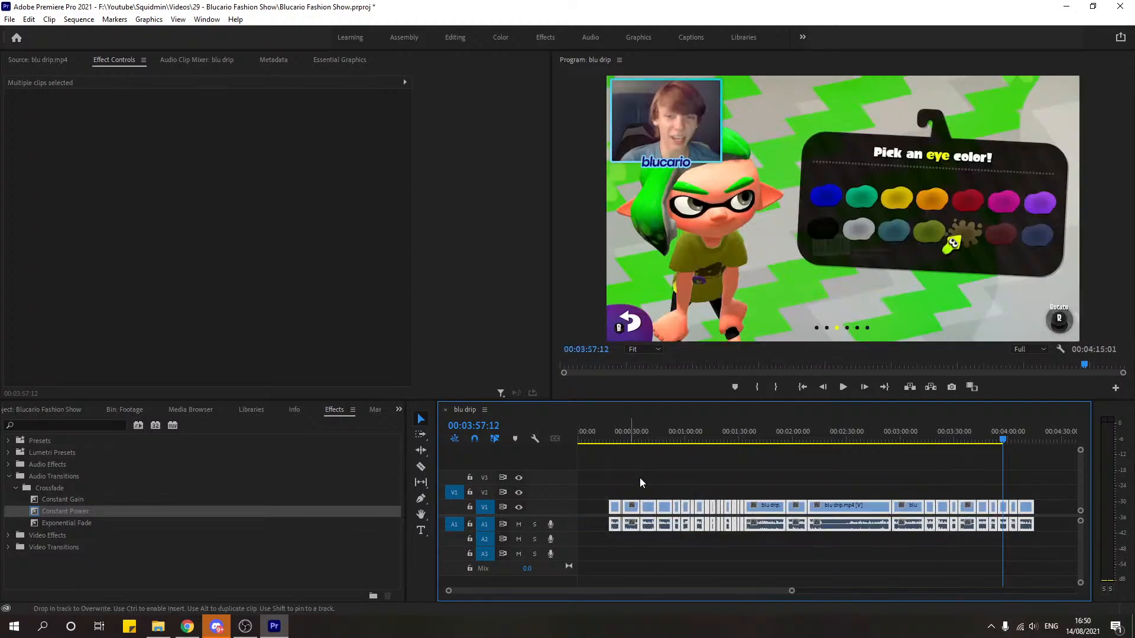
Step: Import the Fashion Show Intro (Render 2).mp4 video from File Explorer into the project beside the Footage bin
{"action": "left_click", "coordinate": [158, 627]}
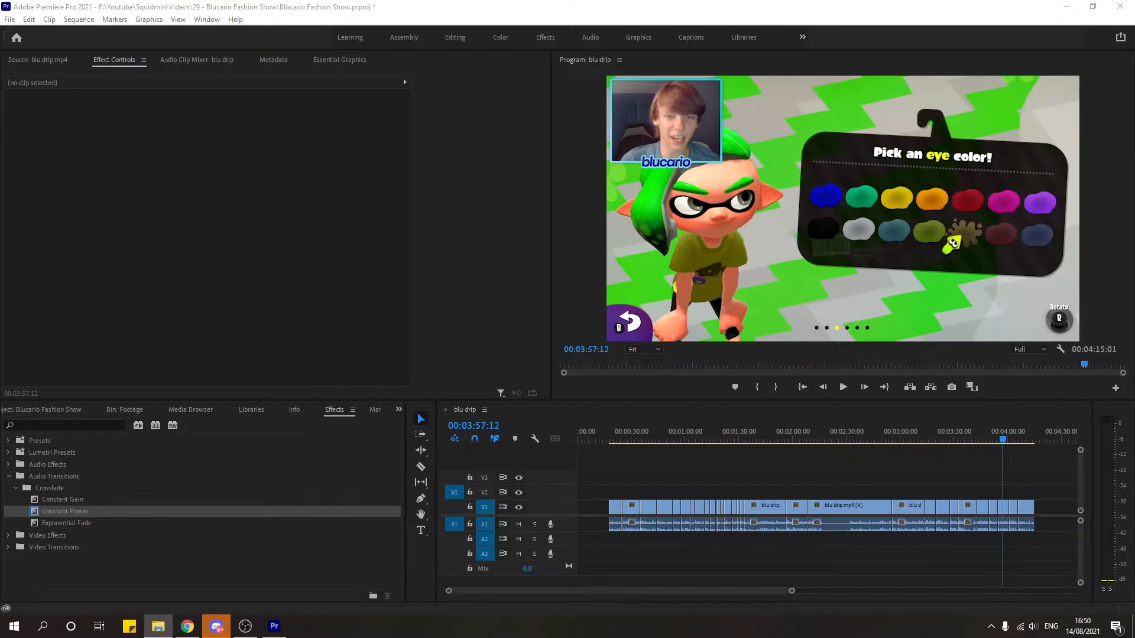
{"action": "left_click", "coordinate": [399, 410]}
{"action": "left_click", "coordinate": [431, 421]}
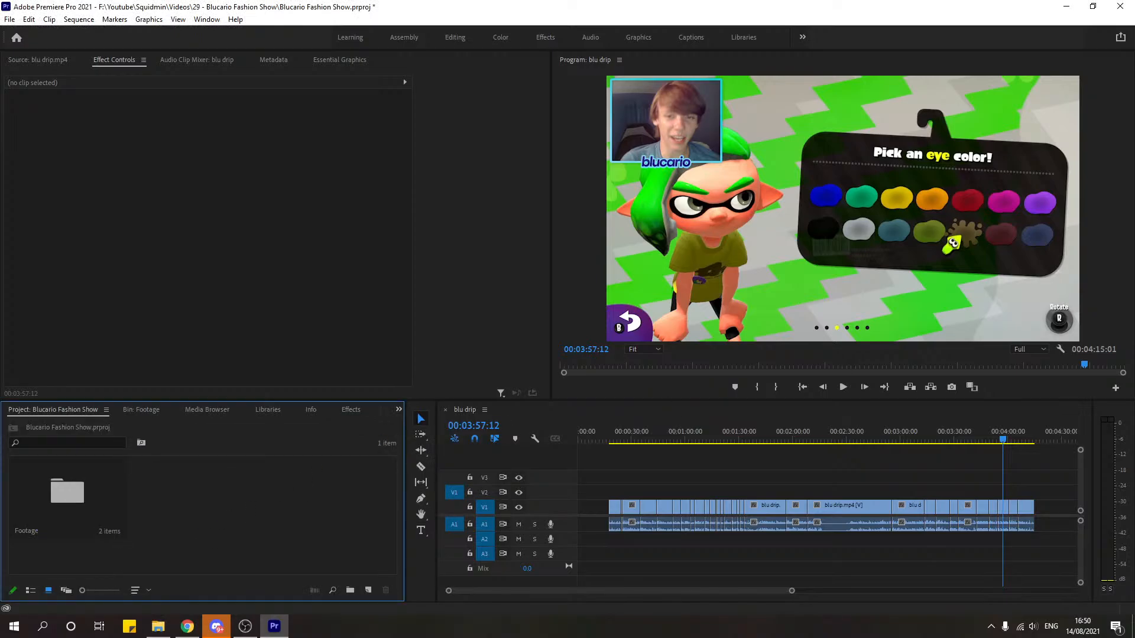
{"action": "left_click_drag", "start_coordinate": [296, 503], "coordinate": [232, 523]}
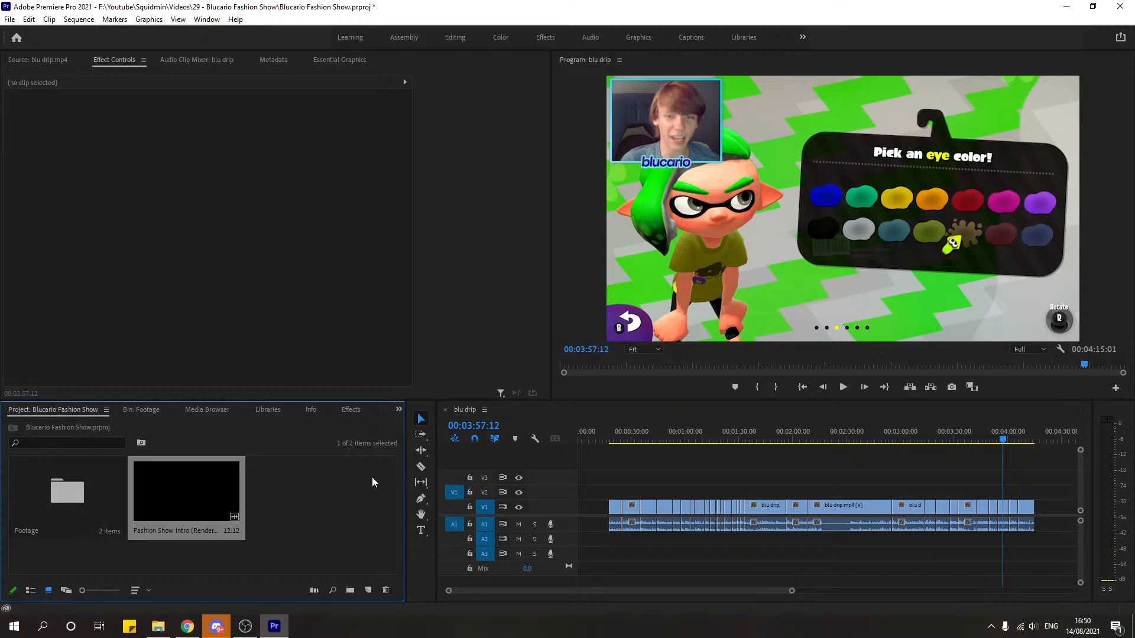
Step: Place the Fashion Show Intro clip at the start of video track V1 and ripple delete the gap after it
{"action": "left_click_drag", "start_coordinate": [455, 478], "coordinate": [587, 507]}
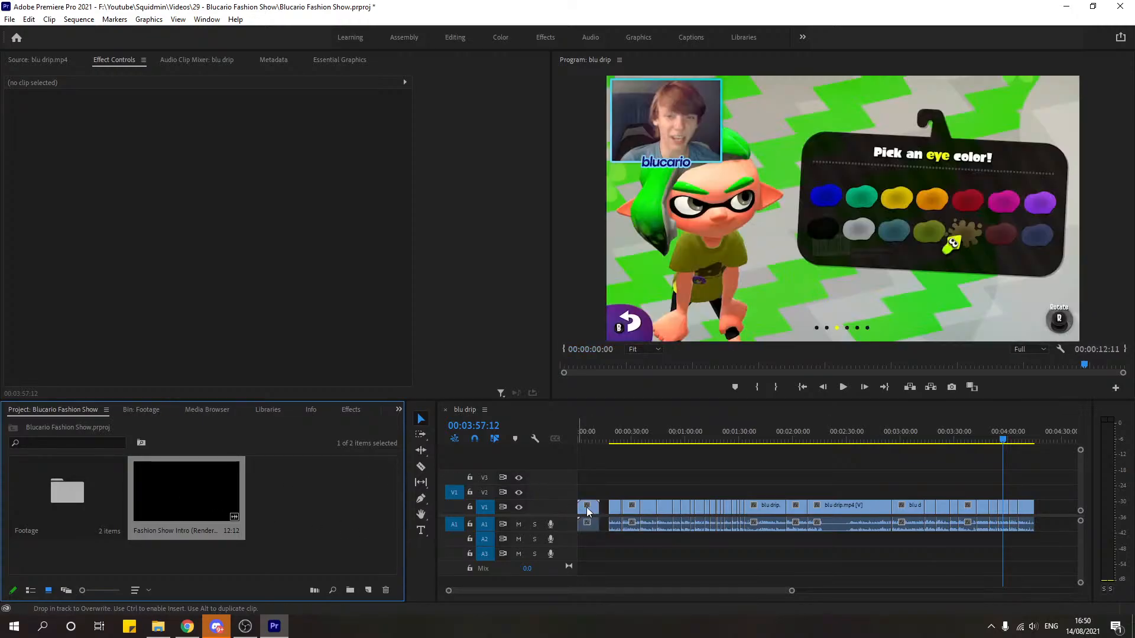
{"action": "right_click", "coordinate": [611, 512]}
{"action": "left_click", "coordinate": [644, 513]}
Step: Play the intro from the start of the sequence and stop at 00:00:09:04
{"action": "left_click_drag", "start_coordinate": [601, 439], "coordinate": [579, 439]}
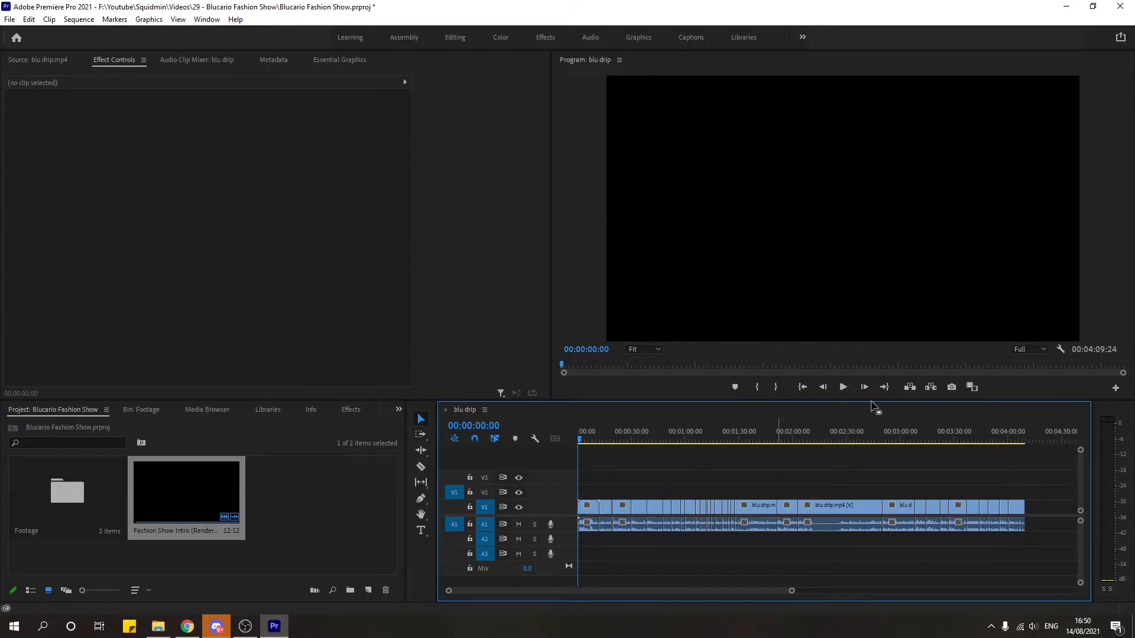
{"action": "left_click", "coordinate": [843, 387]}
{"action": "left_click_drag", "start_coordinate": [791, 590], "coordinate": [697, 590]}
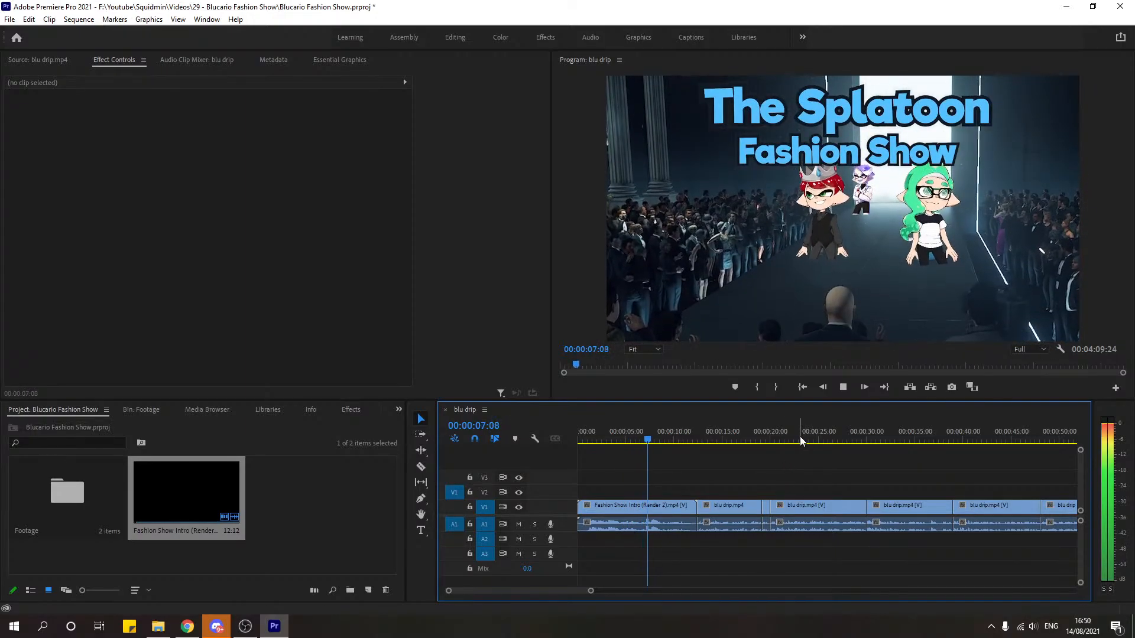
{"action": "left_click", "coordinate": [843, 387]}
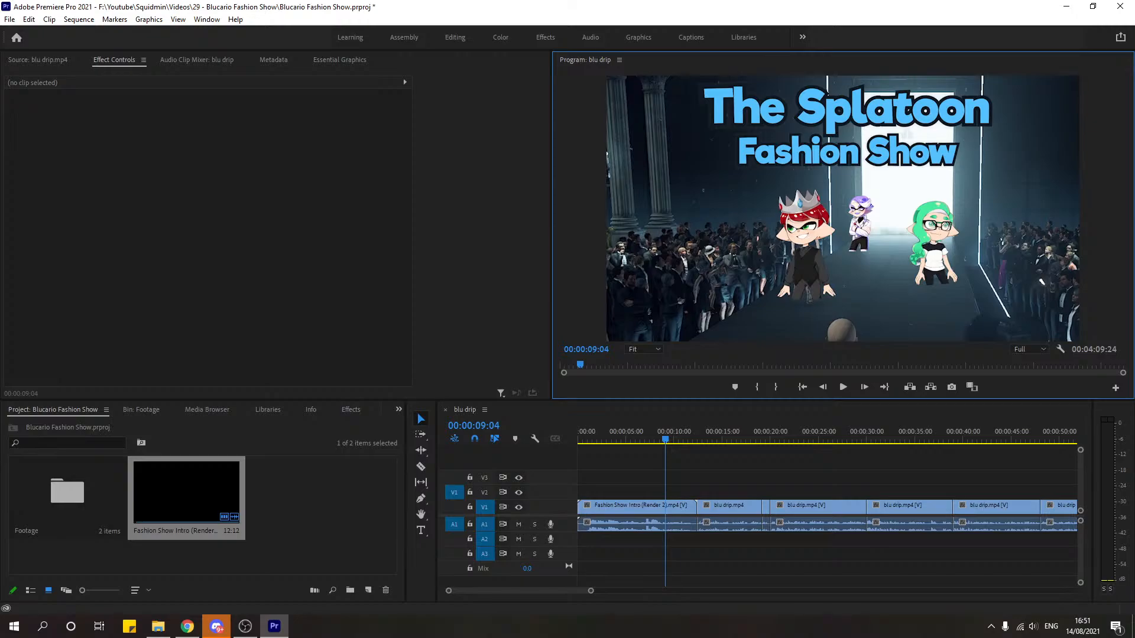
Step: Switch to the Chrome window with YouTube and open the aSquidMin channel's list of videos
{"action": "key", "text": "alt+Tab"}
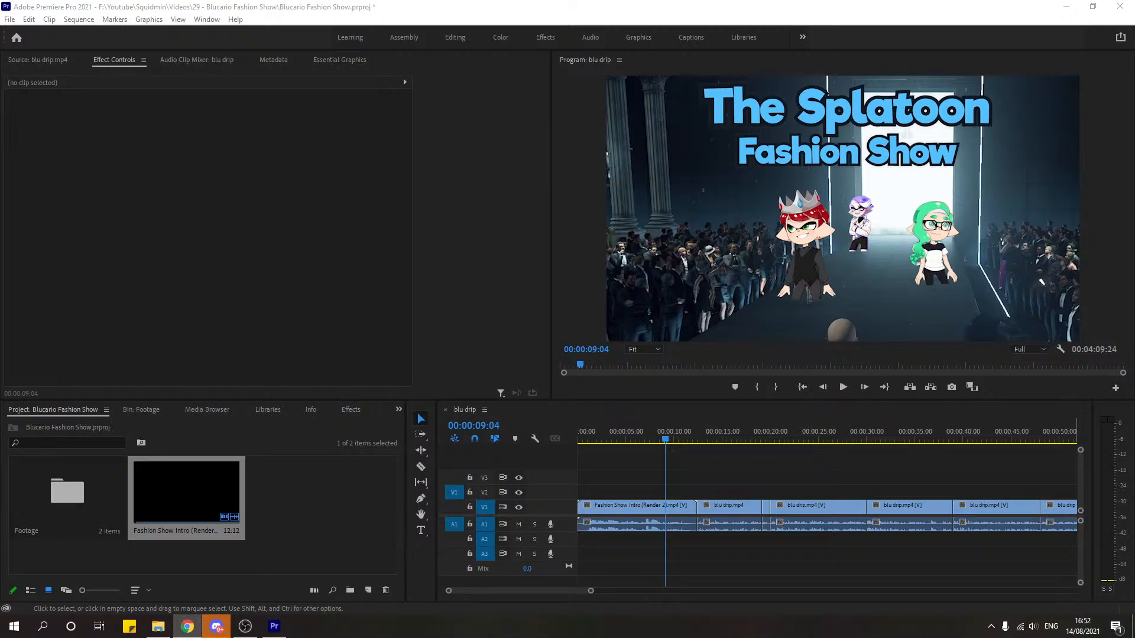
{"action": "left_click_drag", "start_coordinate": [1134, 319], "coordinate": [864, 3]}
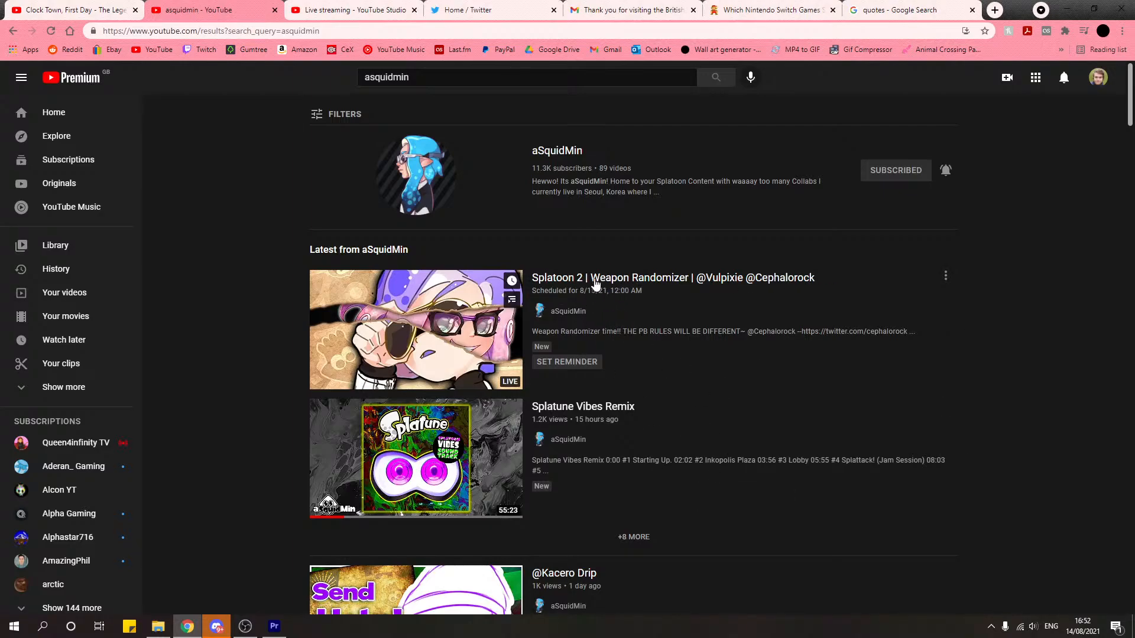
{"action": "left_click", "coordinate": [434, 189]}
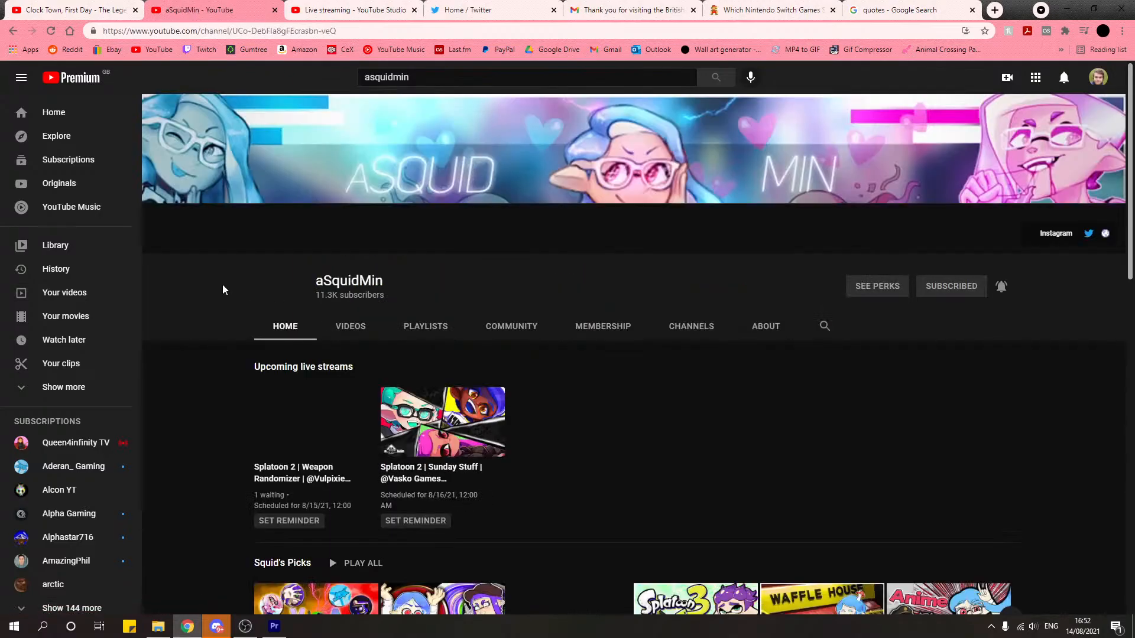
{"action": "left_click", "coordinate": [365, 326]}
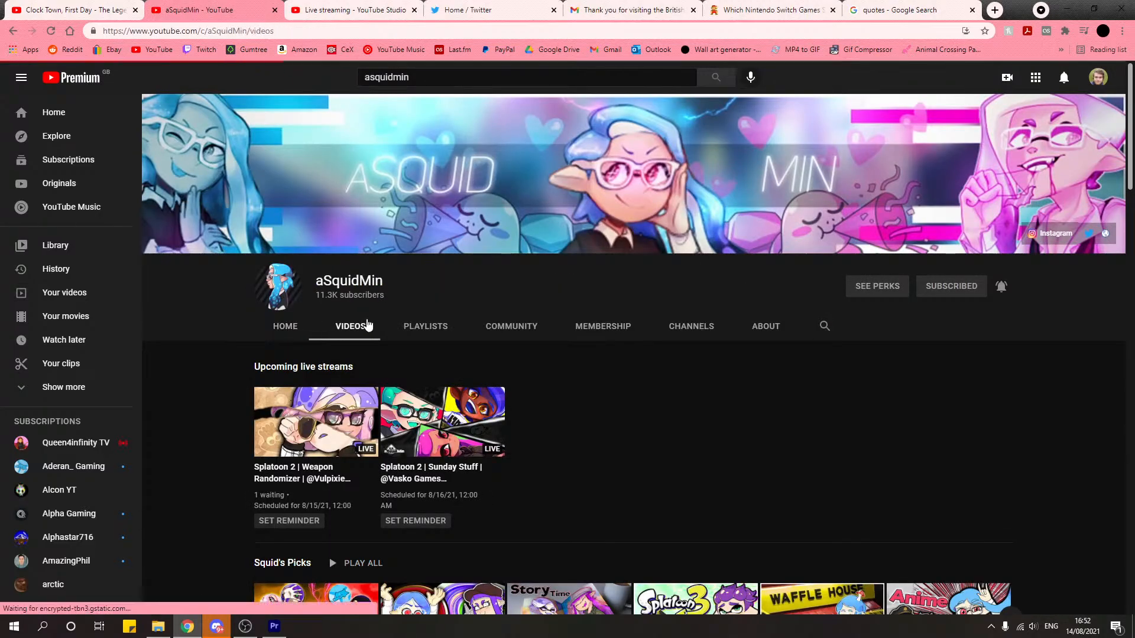
Step: Look through the channel's uploads, examining the thumbnails and titles of the Drip videos
{"action": "scroll", "coordinate": [173, 385], "scroll_direction": "down", "scroll_amount": 1}
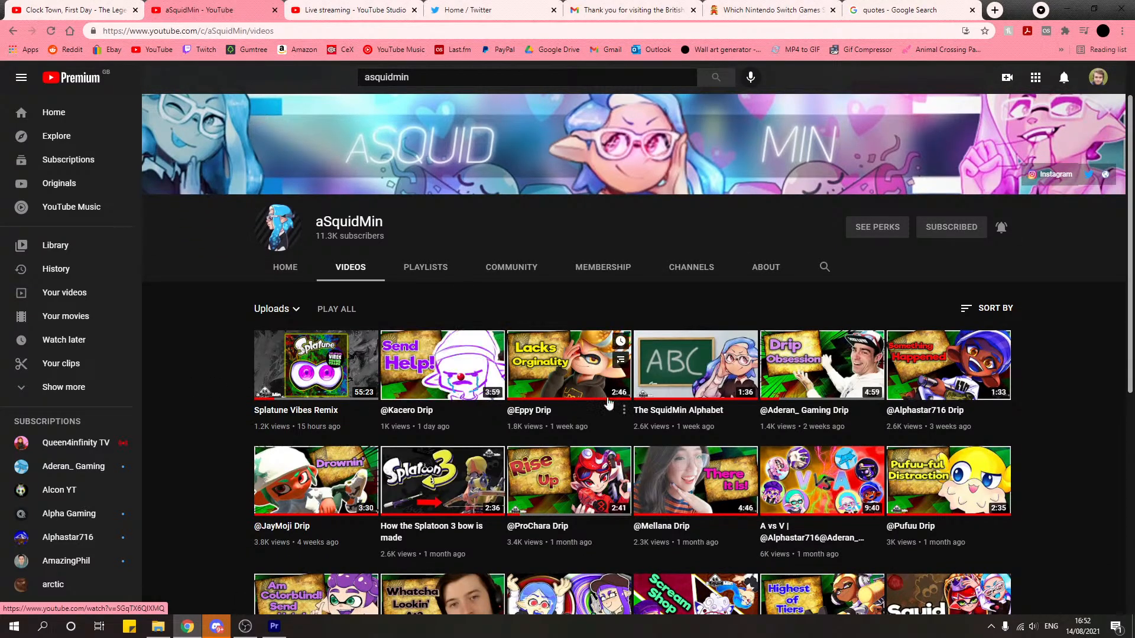
{"action": "scroll", "coordinate": [620, 404], "scroll_direction": "down", "scroll_amount": 1}
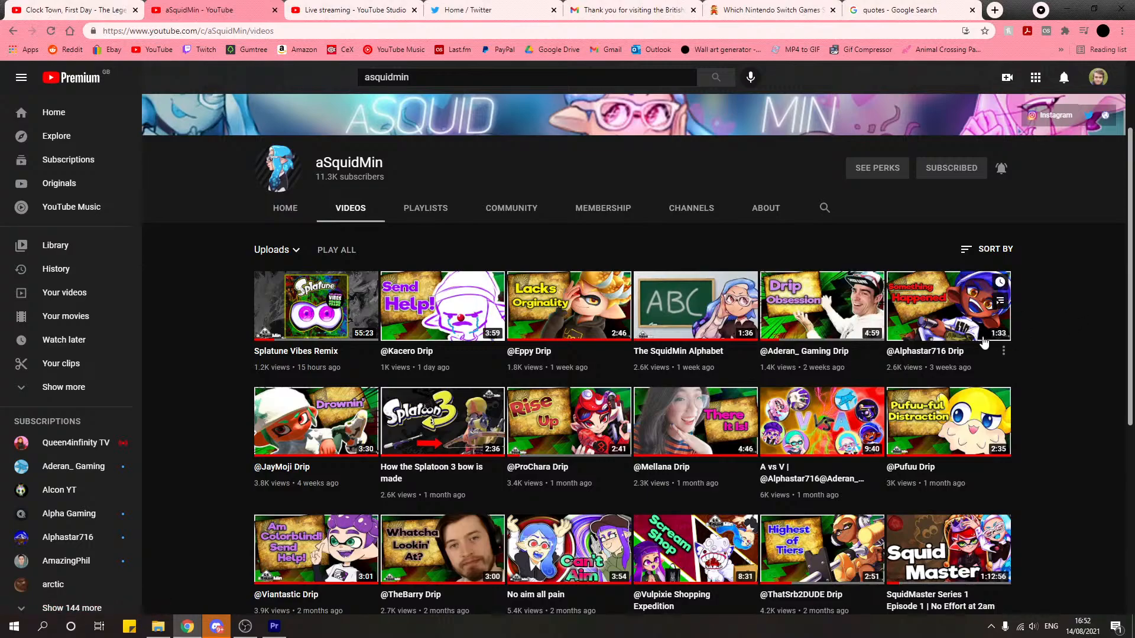
{"action": "scroll", "coordinate": [1045, 330], "scroll_direction": "down", "scroll_amount": 1}
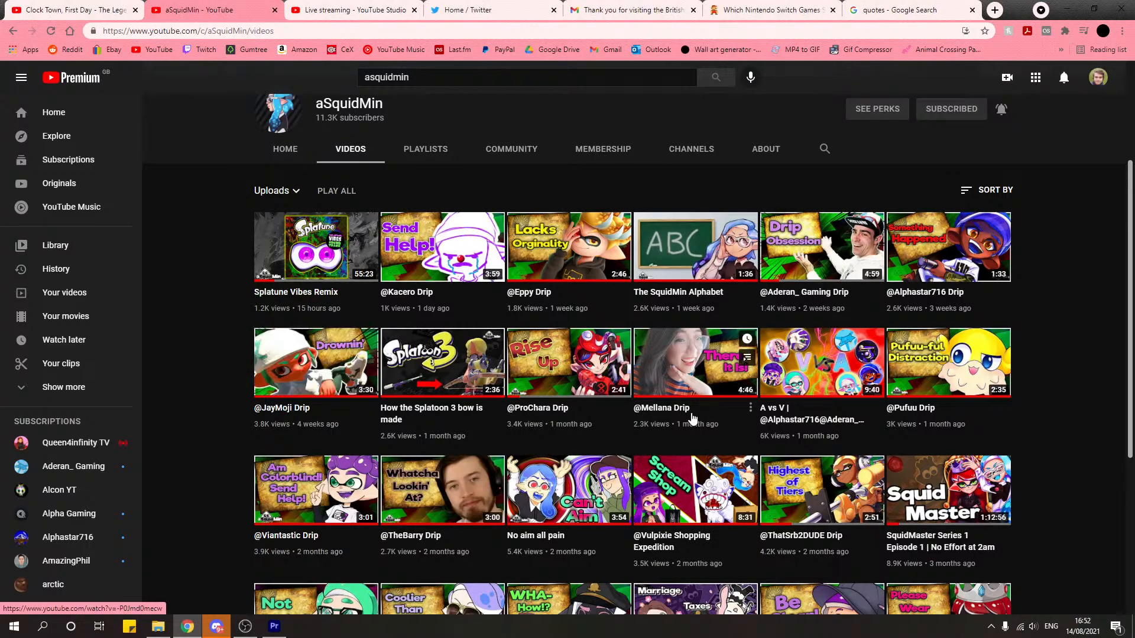
{"action": "scroll", "coordinate": [1051, 352], "scroll_direction": "down", "scroll_amount": 1}
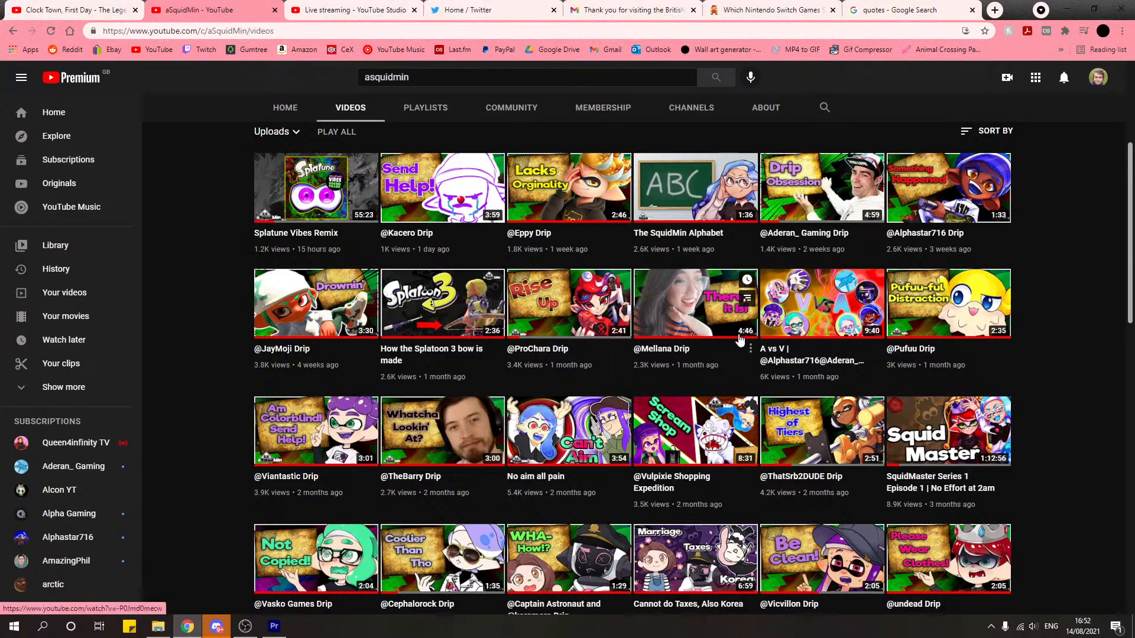
{"action": "scroll", "coordinate": [1105, 349], "scroll_direction": "down", "scroll_amount": 1}
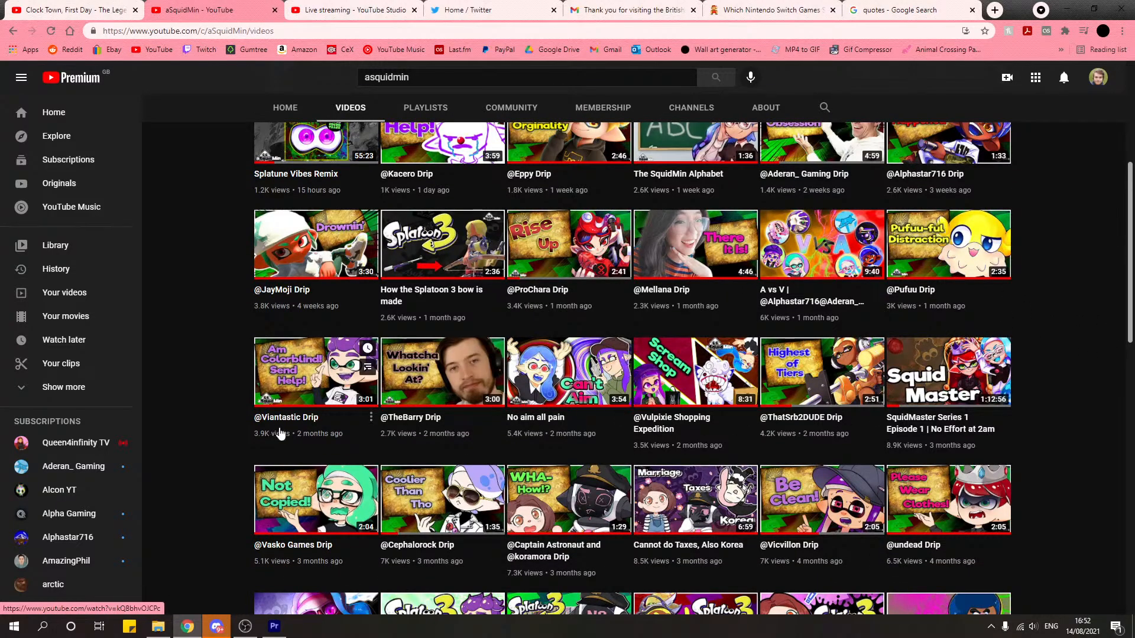
{"action": "scroll", "coordinate": [1062, 412], "scroll_direction": "down", "scroll_amount": 1}
{"action": "scroll", "coordinate": [1061, 413], "scroll_direction": "down", "scroll_amount": 1}
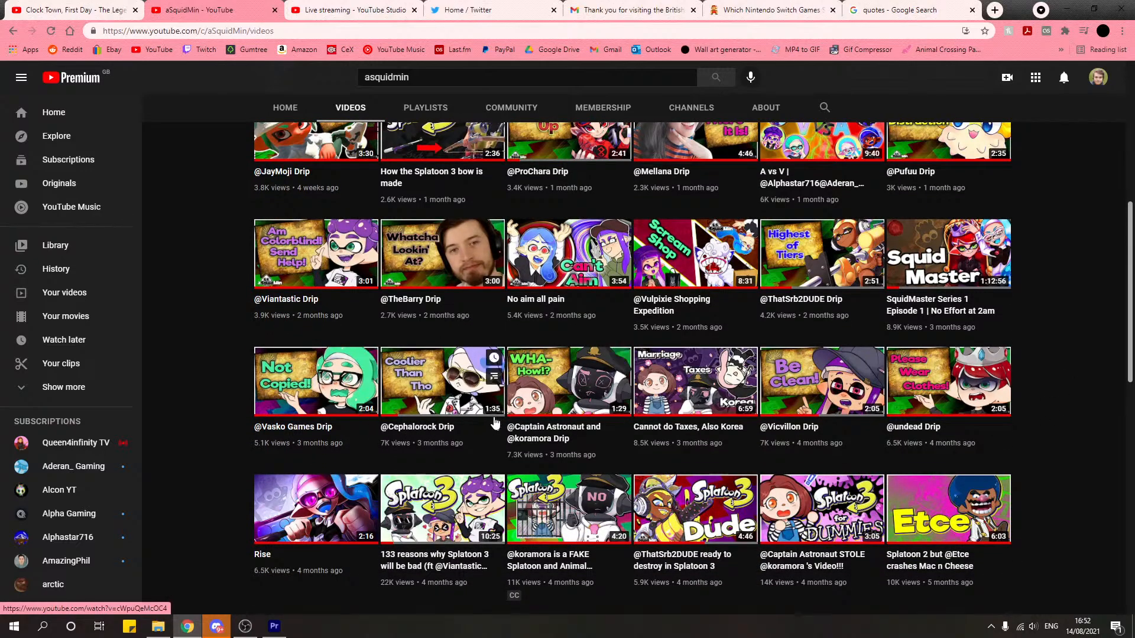
{"action": "scroll", "coordinate": [1062, 395], "scroll_direction": "up", "scroll_amount": 5}
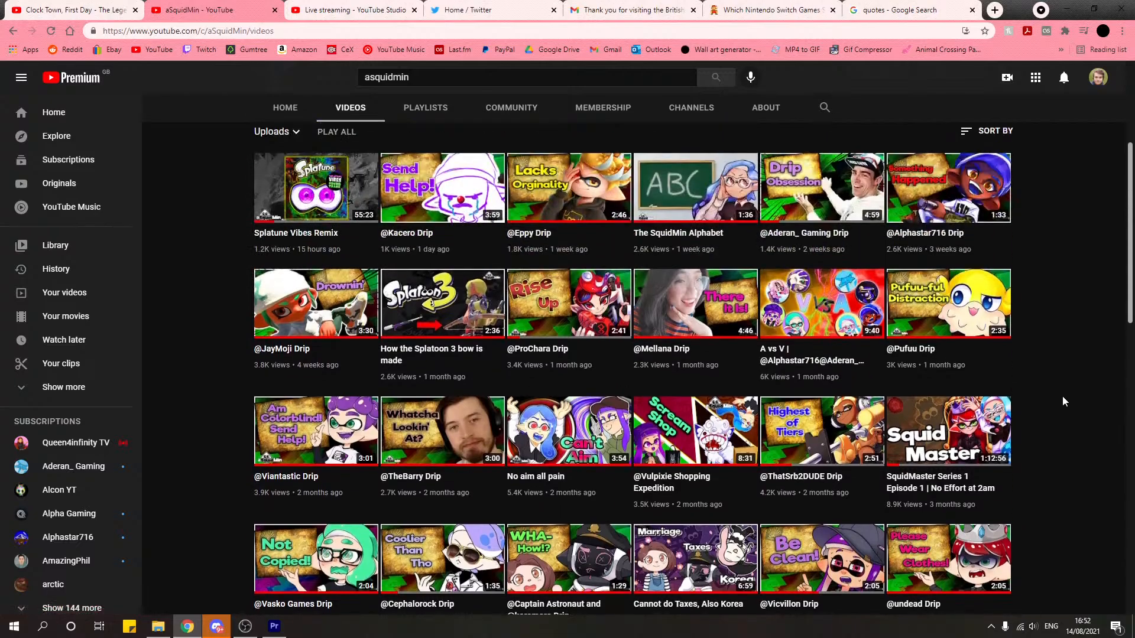
{"action": "scroll", "coordinate": [970, 347], "scroll_direction": "down", "scroll_amount": 4}
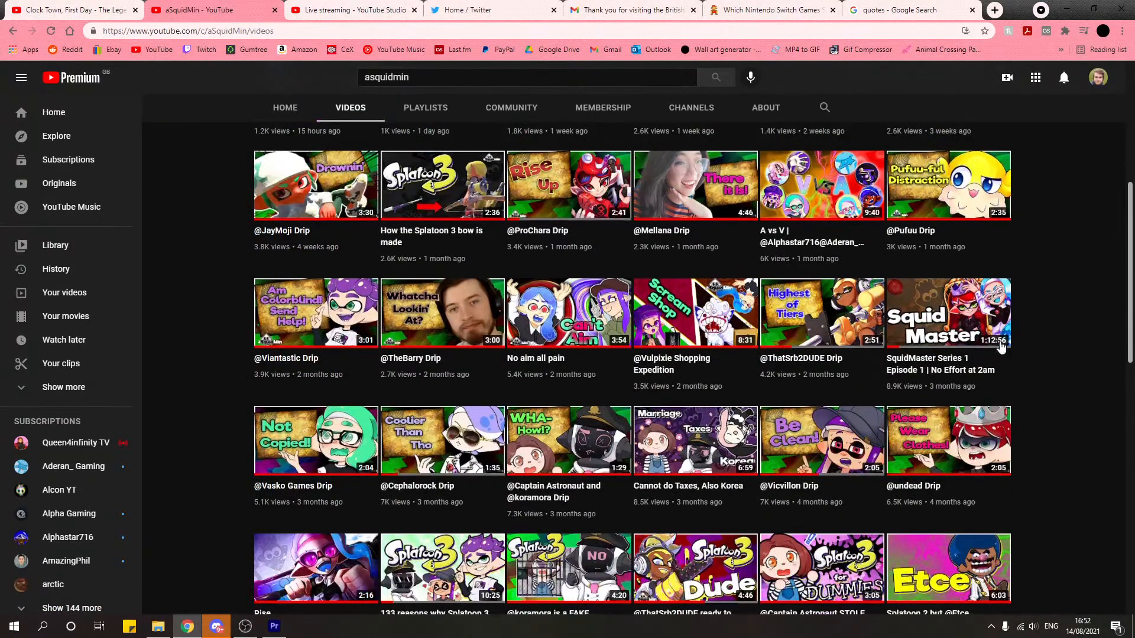
{"action": "scroll", "coordinate": [1033, 310], "scroll_direction": "up", "scroll_amount": 3}
{"action": "scroll", "coordinate": [1033, 310], "scroll_direction": "down", "scroll_amount": 4}
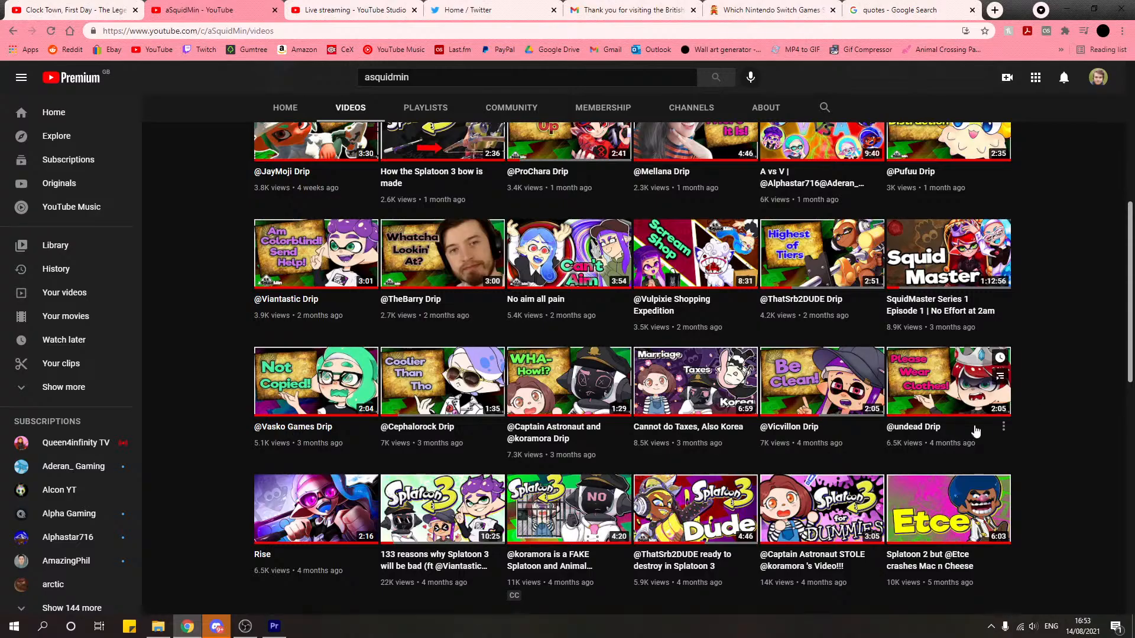
{"action": "scroll", "coordinate": [1058, 444], "scroll_direction": "up", "scroll_amount": 7}
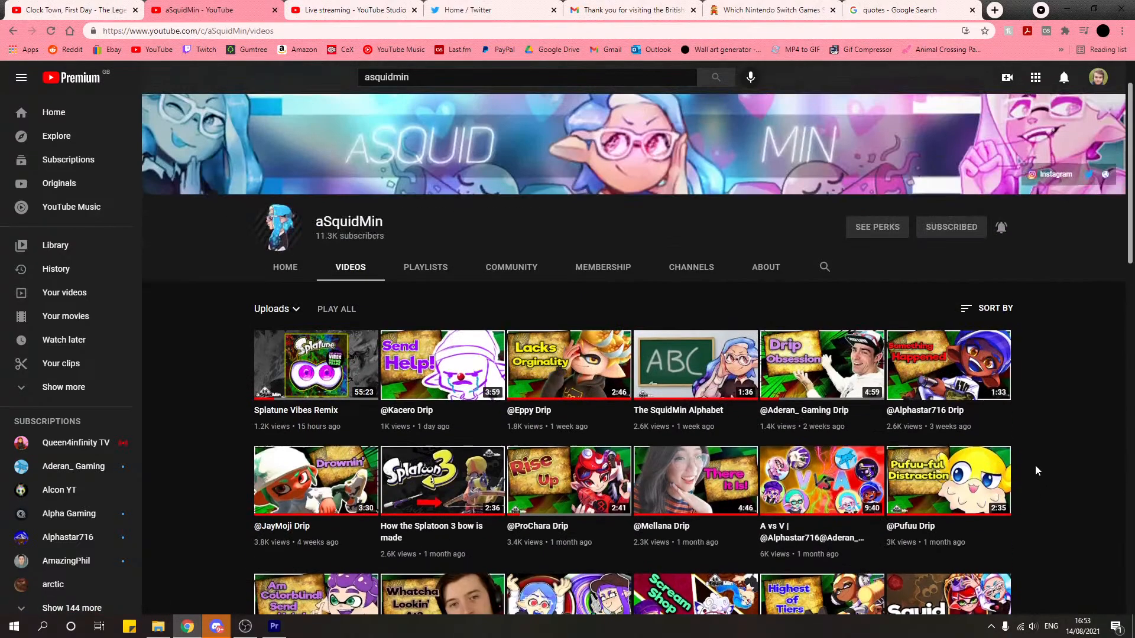
Step: Bring the channel's uploads page back on screen after minimizing the browser, and look over the videos again
{"action": "left_click", "coordinate": [1066, 8]}
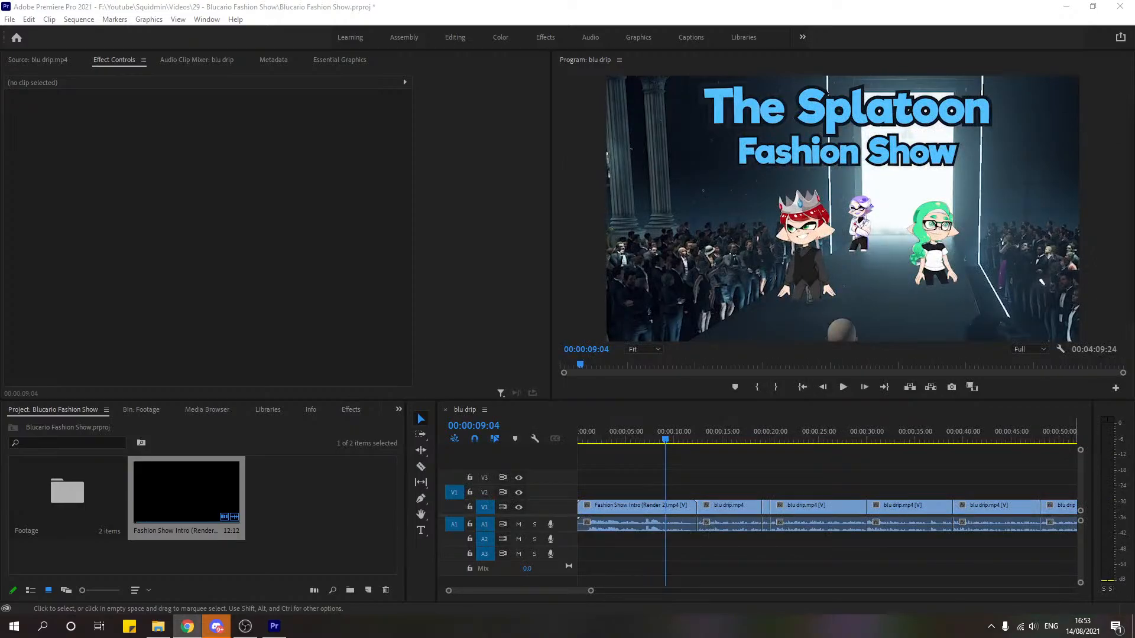
{"action": "left_click_drag", "start_coordinate": [1134, 277], "coordinate": [650, 0]}
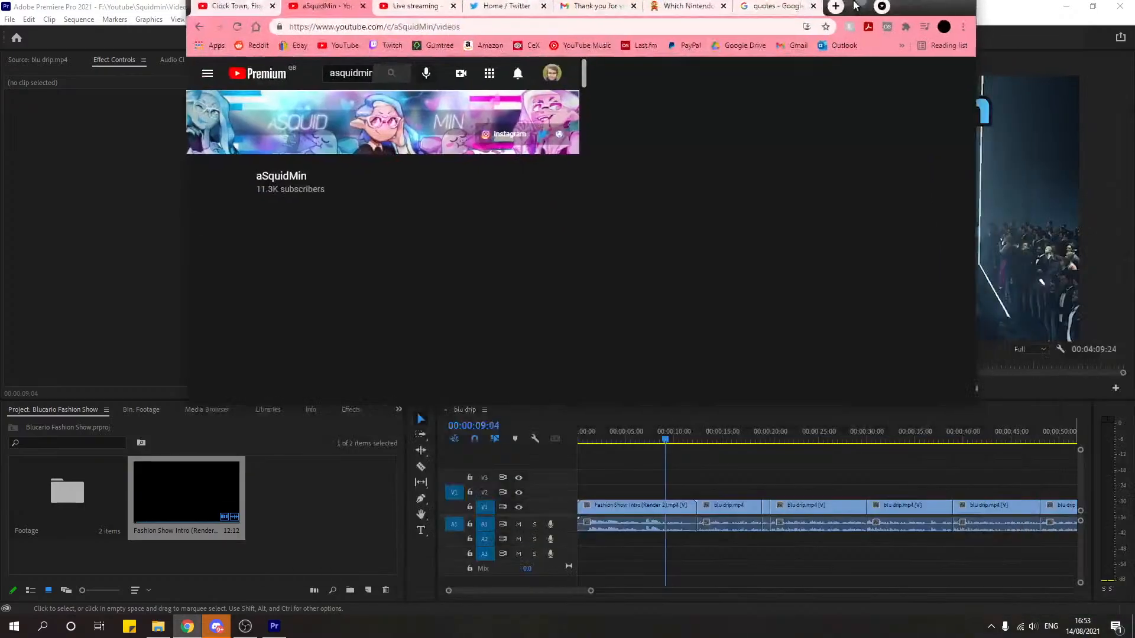
{"action": "scroll", "coordinate": [353, 374], "scroll_direction": "down", "scroll_amount": 5}
{"action": "scroll", "coordinate": [347, 399], "scroll_direction": "up", "scroll_amount": 2}
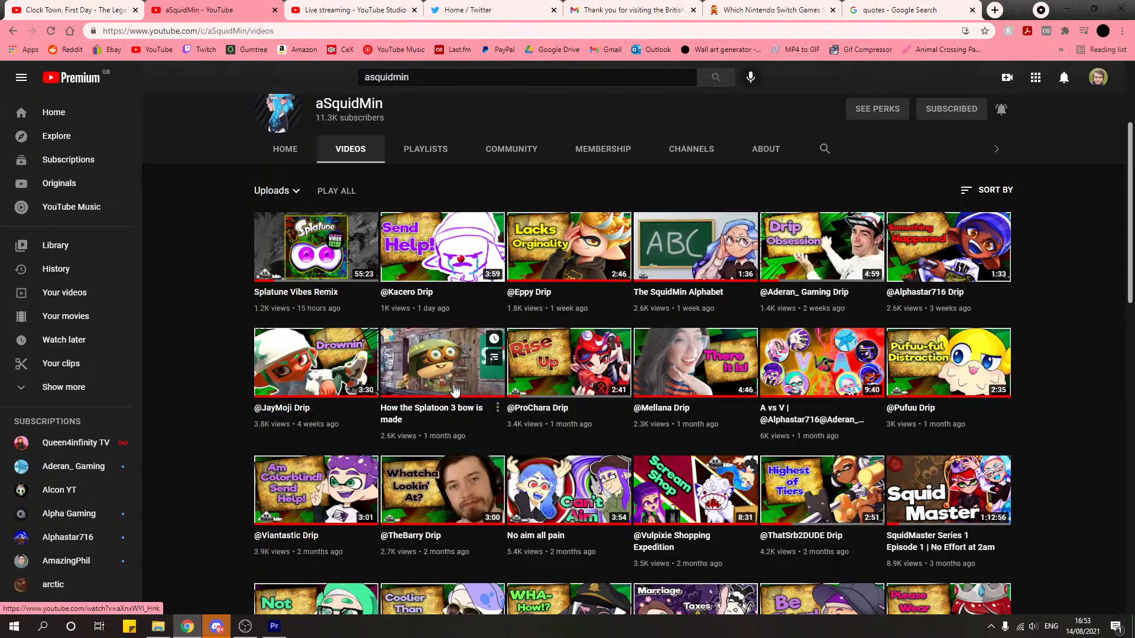
Step: Open the video "How the Splatoon 3 bow is made", watch the part from 0:54 to 0:57, and return to the channel's uploads
{"action": "left_click", "coordinate": [383, 417]}
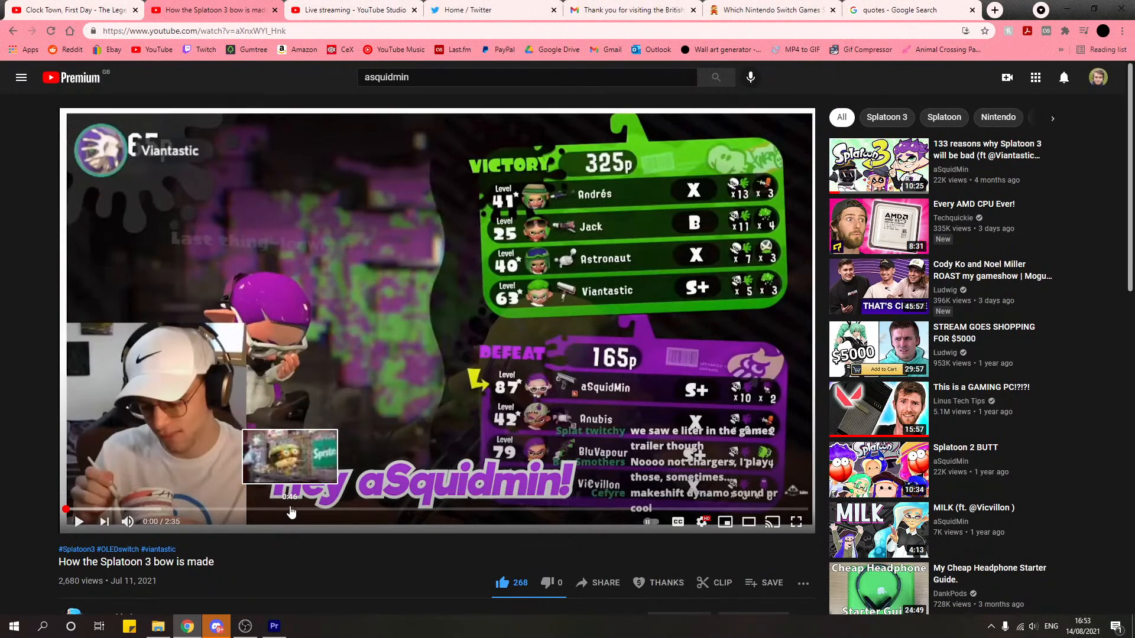
{"action": "left_click", "coordinate": [325, 508]}
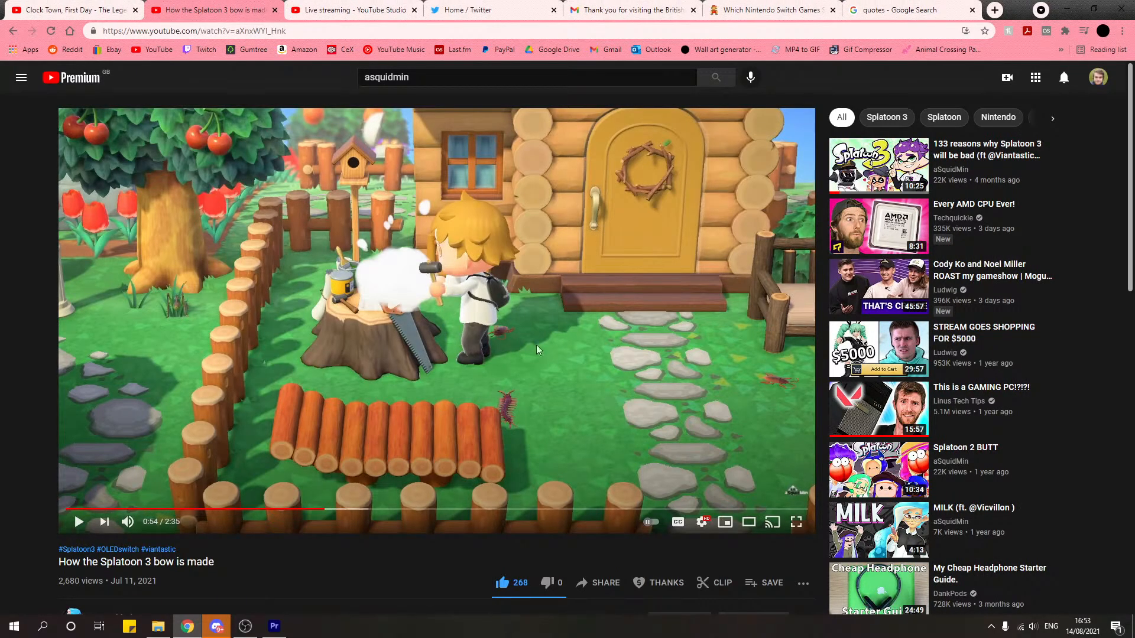
{"action": "left_click", "coordinate": [462, 286]}
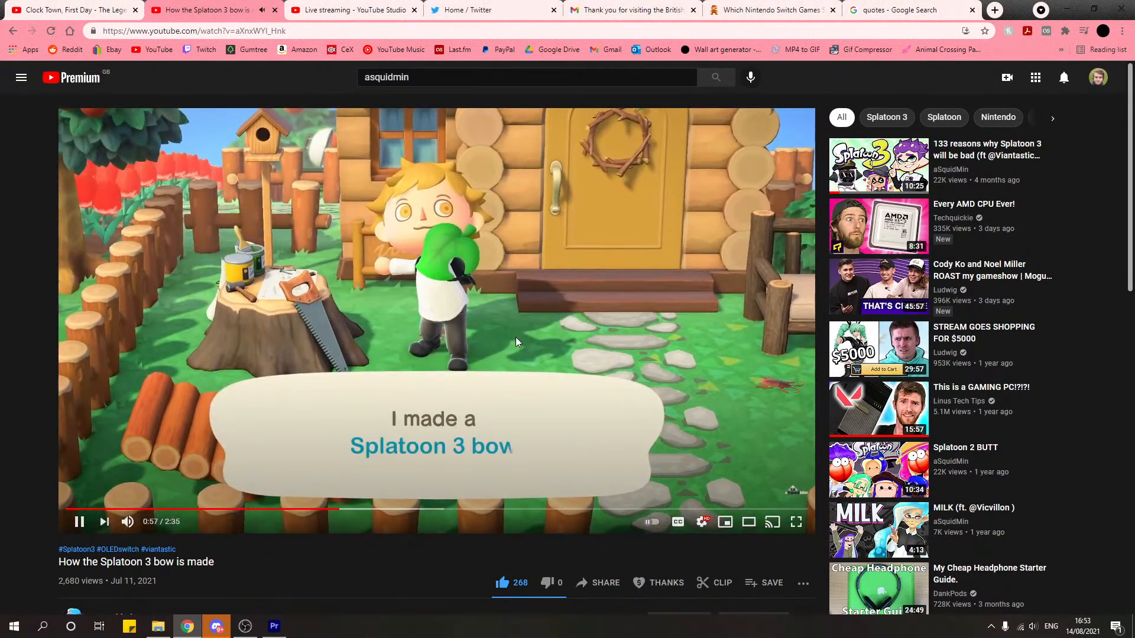
{"action": "left_click", "coordinate": [534, 363]}
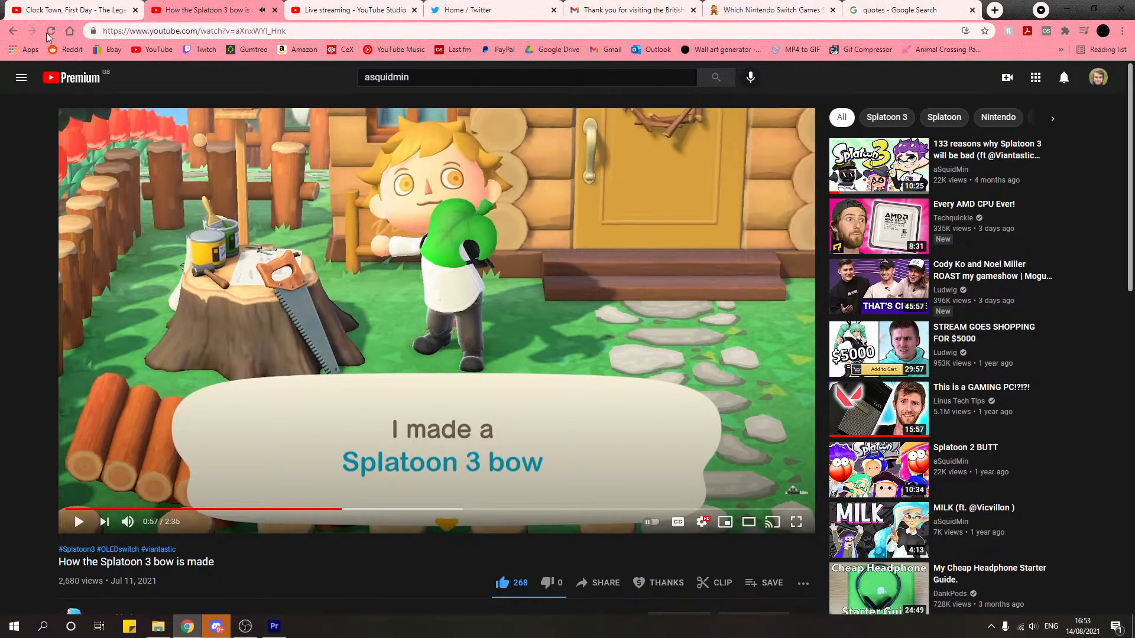
{"action": "left_click", "coordinate": [13, 31]}
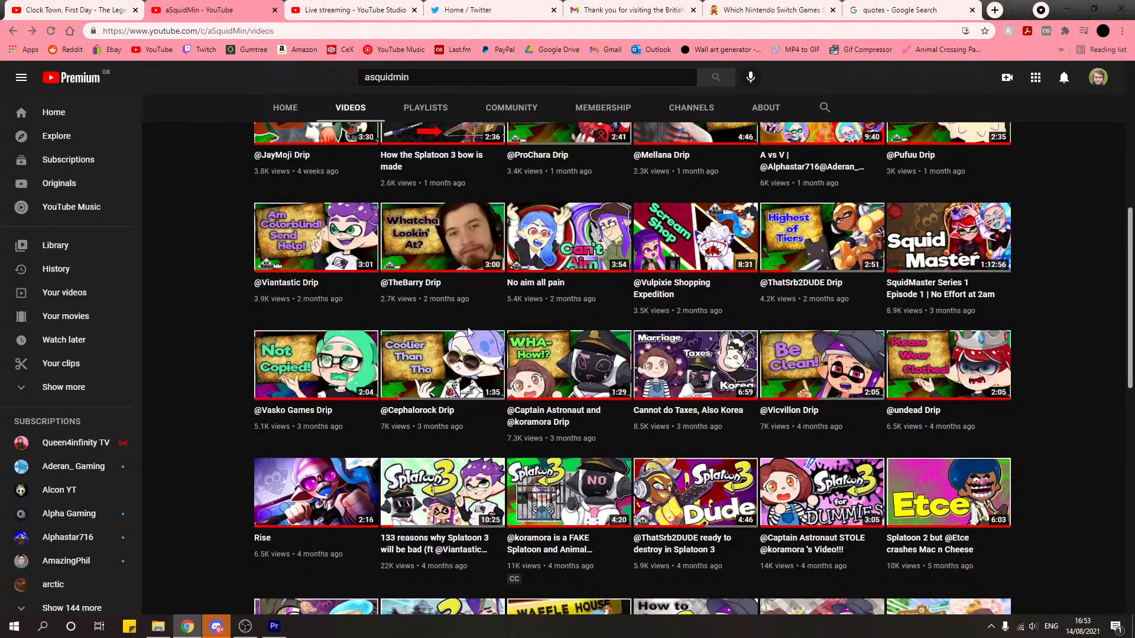
{"action": "scroll", "coordinate": [461, 324], "scroll_direction": "up", "scroll_amount": 2}
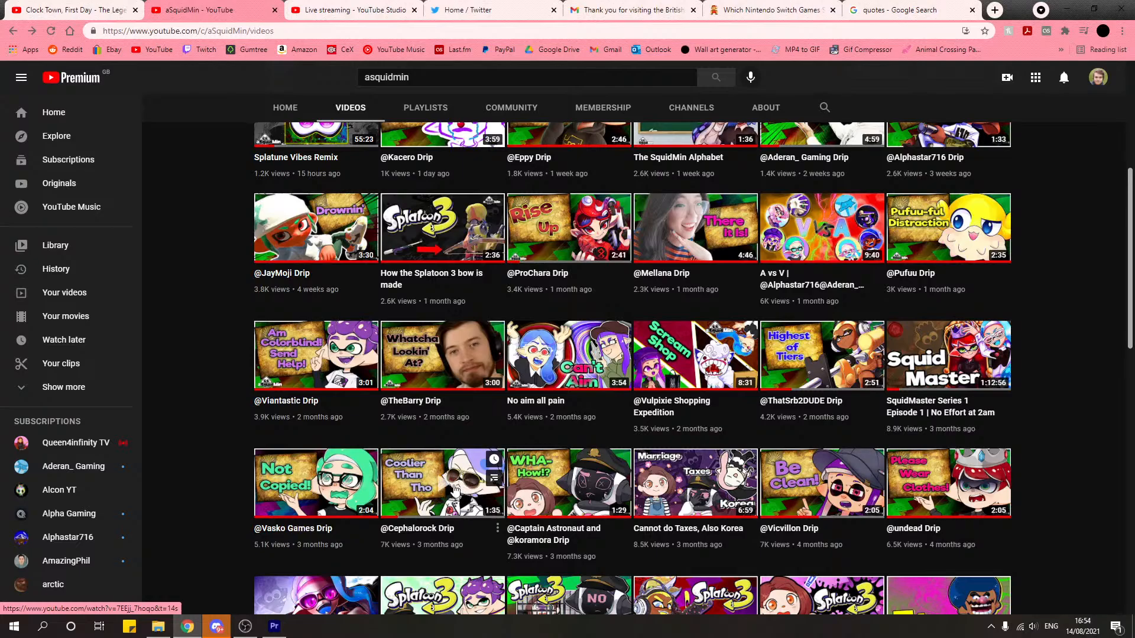
{"action": "left_click", "coordinate": [333, 502]}
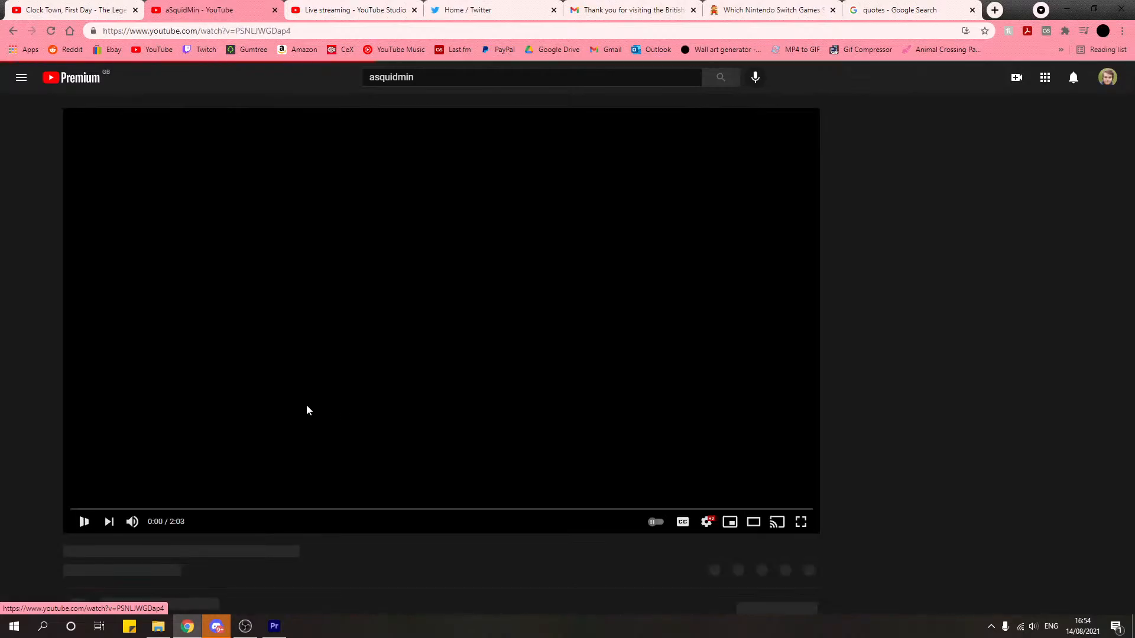
{"action": "left_click", "coordinate": [314, 398]}
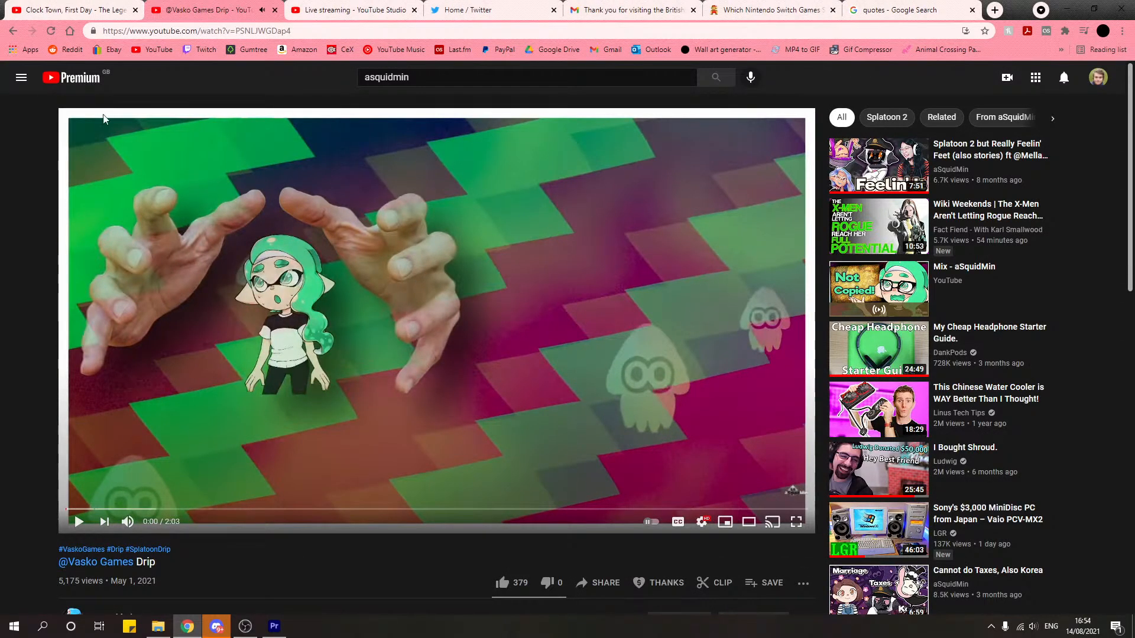
{"action": "left_click", "coordinate": [14, 30]}
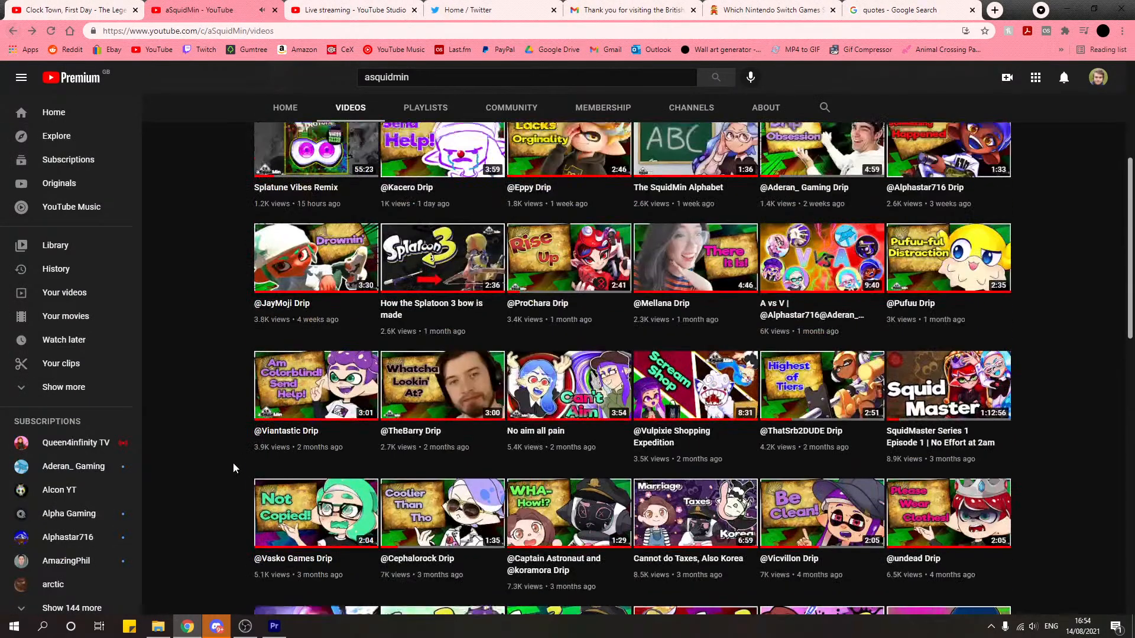
{"action": "scroll", "coordinate": [233, 463], "scroll_direction": "up", "scroll_amount": 4}
{"action": "scroll", "coordinate": [233, 463], "scroll_direction": "down", "scroll_amount": 2}
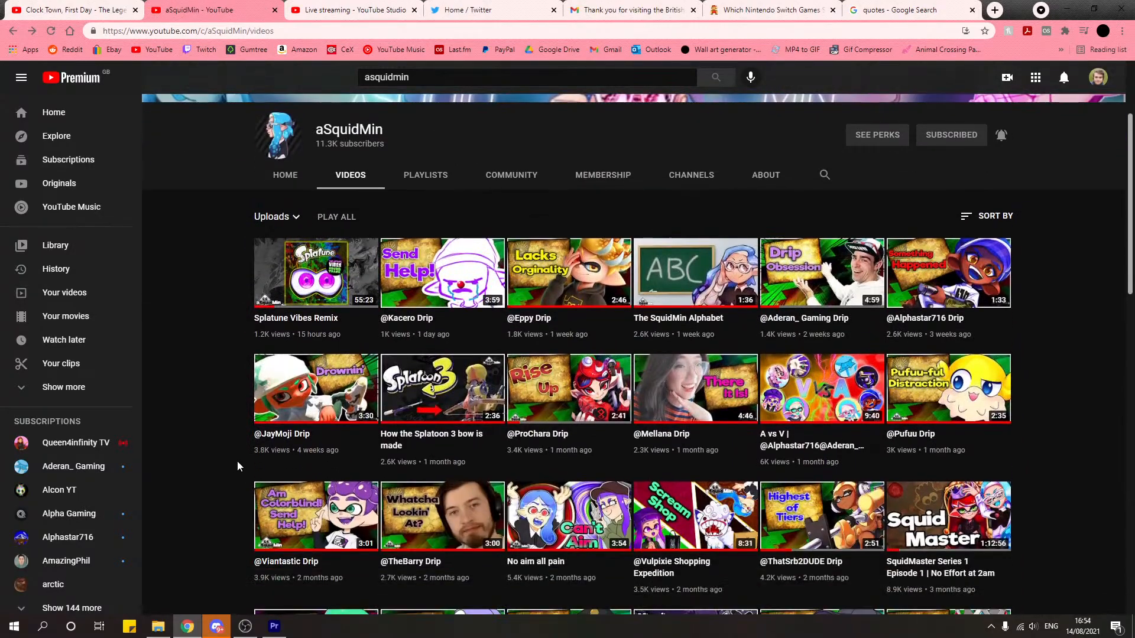
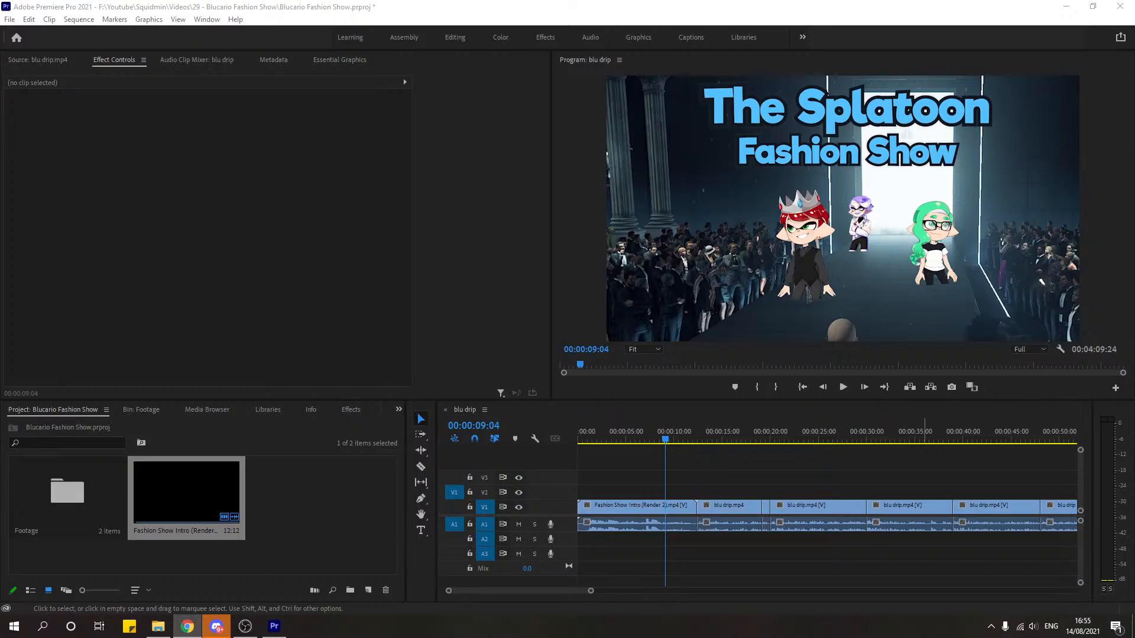
Step: Trim the end of the Fashion Show intro's video back to 00:00:10:18, the first black frame, leaving its audio at full length
{"action": "left_click", "coordinate": [843, 387]}
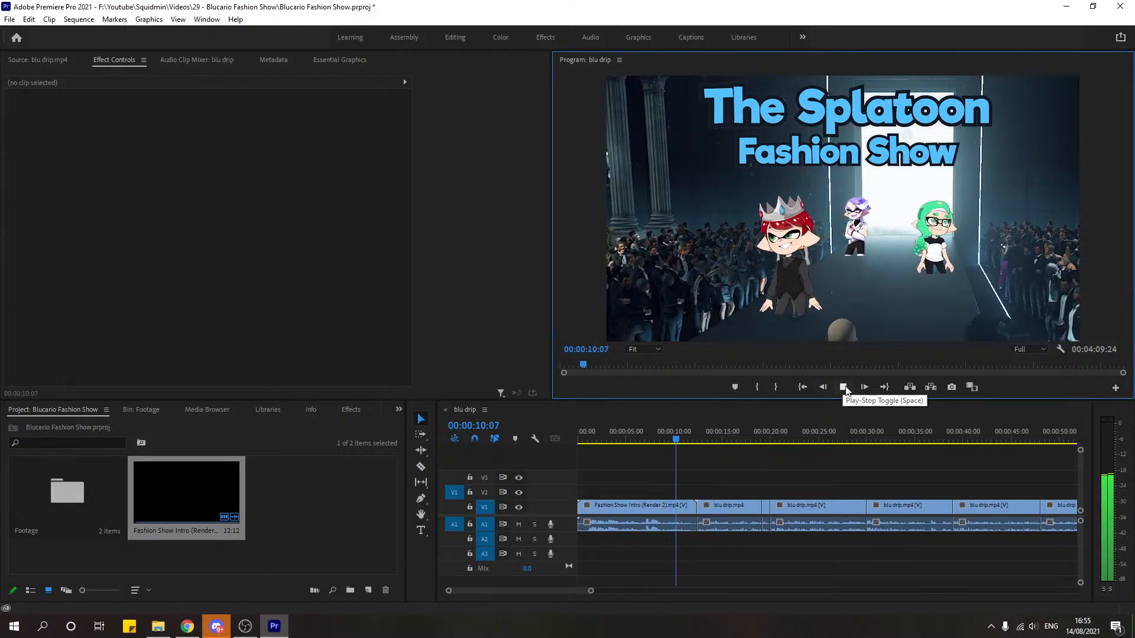
{"action": "left_click", "coordinate": [846, 388]}
{"action": "left_click_drag", "start_coordinate": [591, 591], "coordinate": [539, 591]}
{"action": "left_click", "coordinate": [792, 438]}
{"action": "left_click_drag", "start_coordinate": [792, 438], "coordinate": [815, 442]}
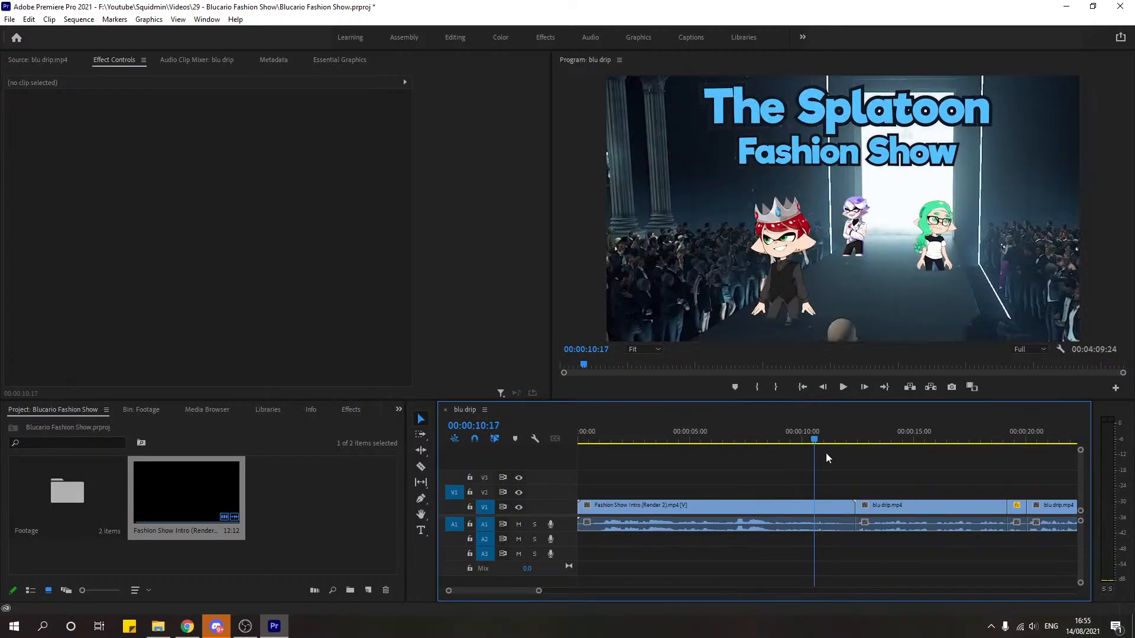
{"action": "left_click", "coordinate": [864, 387]}
{"action": "left_click", "coordinate": [822, 388]}
{"action": "left_click", "coordinate": [863, 388]}
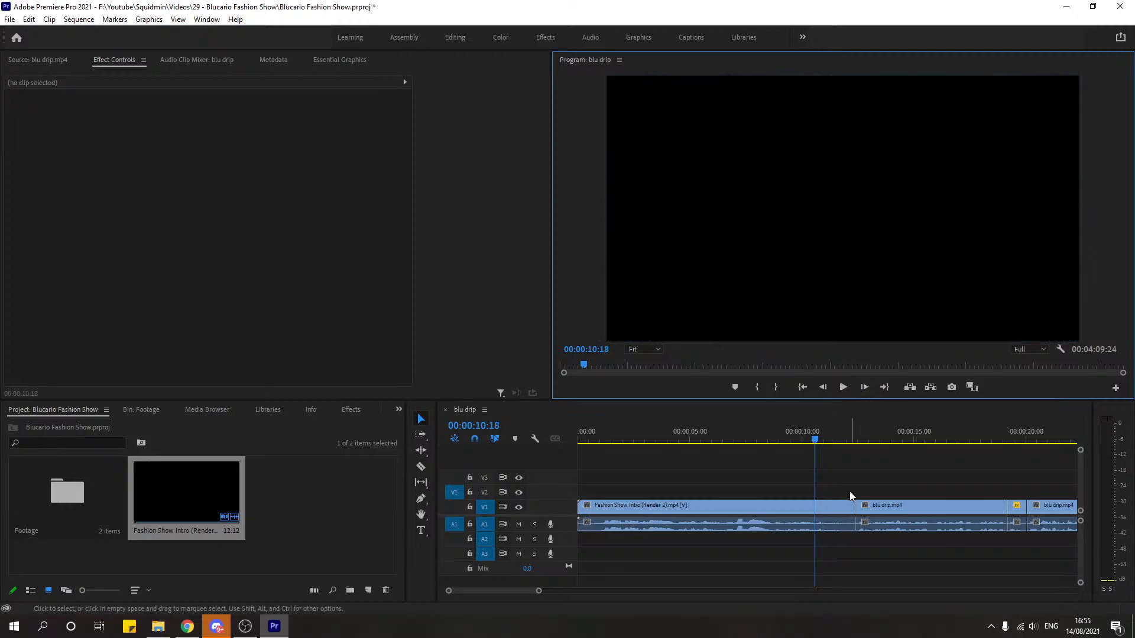
{"action": "left_click", "coordinate": [848, 507]}
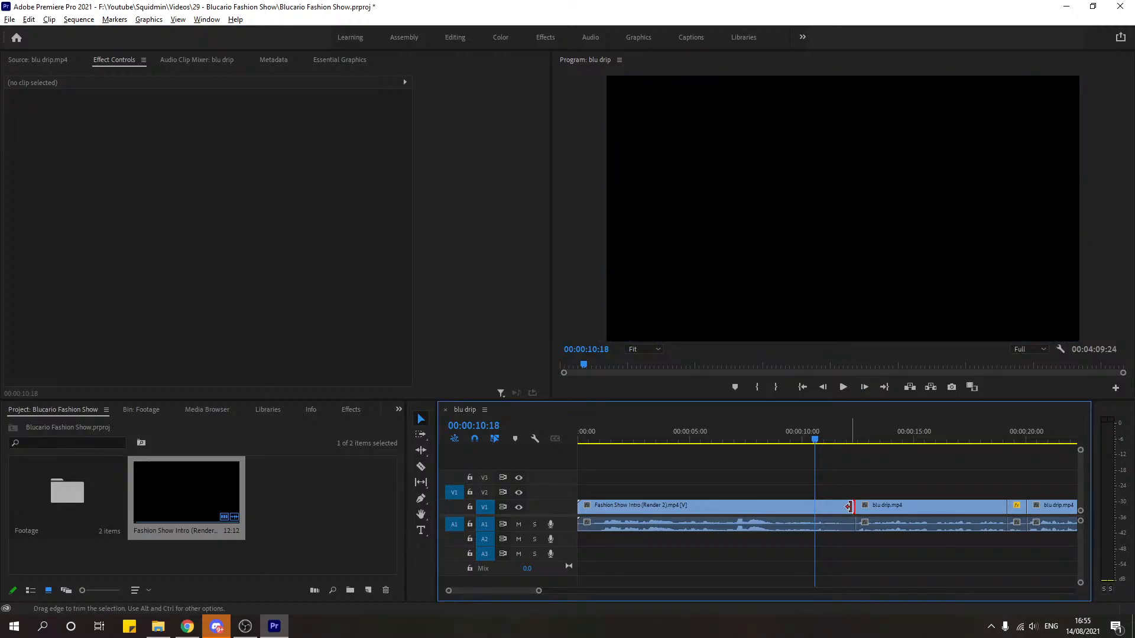
{"action": "mouse_move", "coordinate": [849, 506]}
{"action": "left_mouse_down"}
{"action": "mouse_move", "coordinate": [815, 506]}
{"action": "mouse_move", "coordinate": [867, 507]}
{"action": "mouse_move", "coordinate": [851, 506]}
{"action": "left_mouse_up"}
Step: Extend the start of the first blu drip clip's video toward the intro, and split the added piece off at the original cut
{"action": "left_click", "coordinate": [868, 507]}
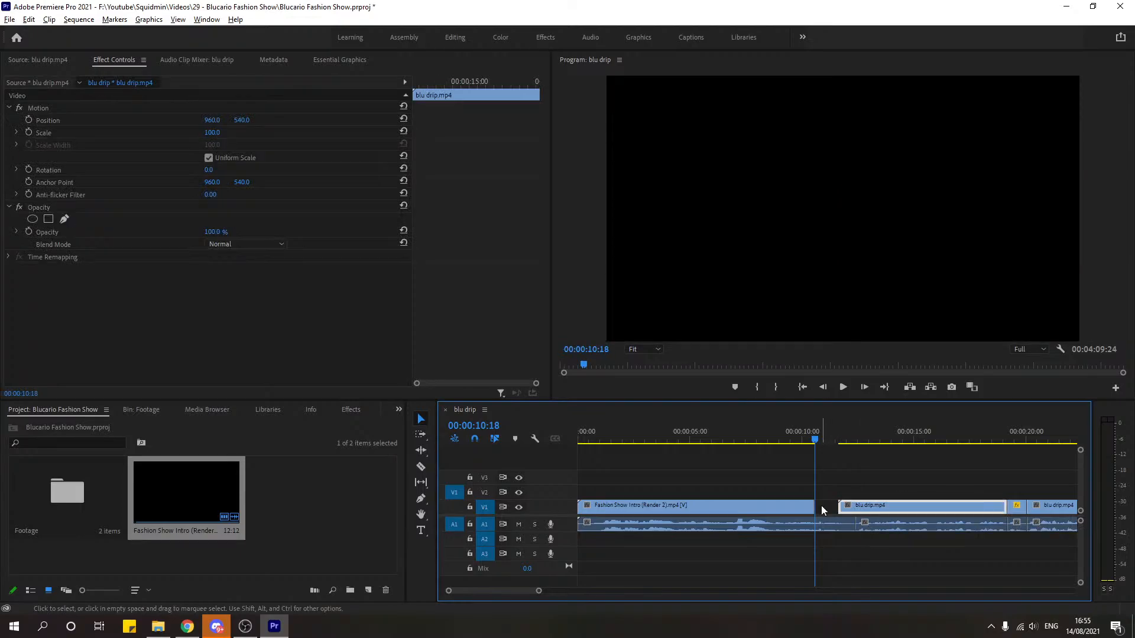
{"action": "key", "text": "c"}
{"action": "left_click", "coordinate": [856, 507]}
{"action": "key", "text": "v"}
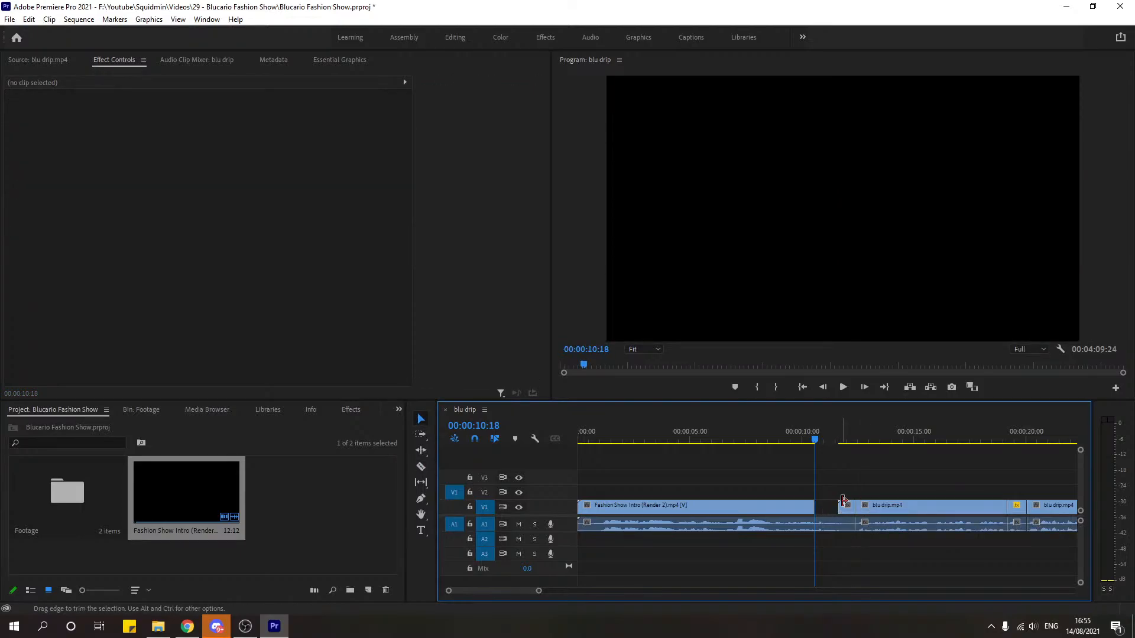
Step: Rate-stretch the split-off blu drip piece to start at the intro's end at 00:00:10:18, and play across the join
{"action": "left_click", "coordinate": [420, 449]}
{"action": "left_click", "coordinate": [495, 474]}
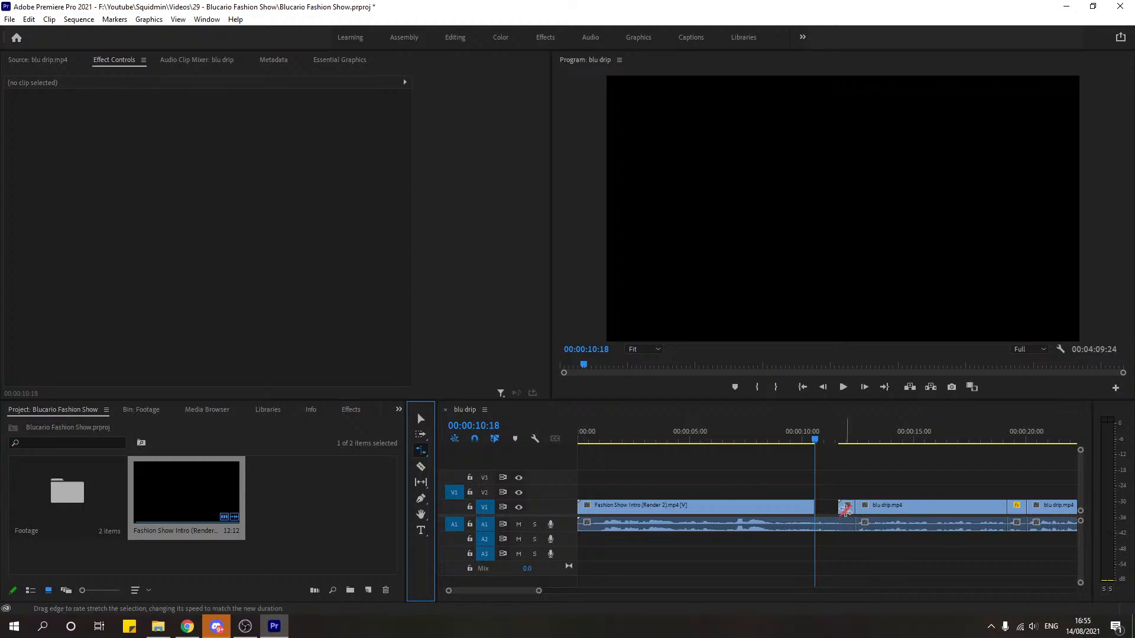
{"action": "left_click", "coordinate": [841, 506]}
{"action": "left_click_drag", "start_coordinate": [840, 506], "coordinate": [815, 507]}
{"action": "key", "text": "space"}
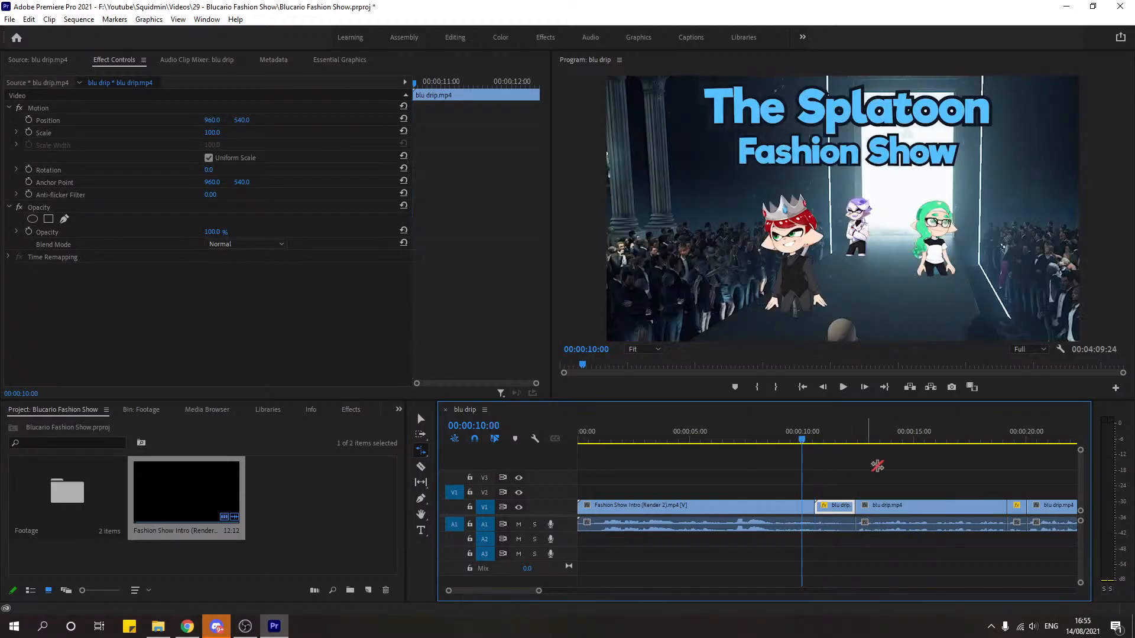
{"action": "key", "text": "space"}
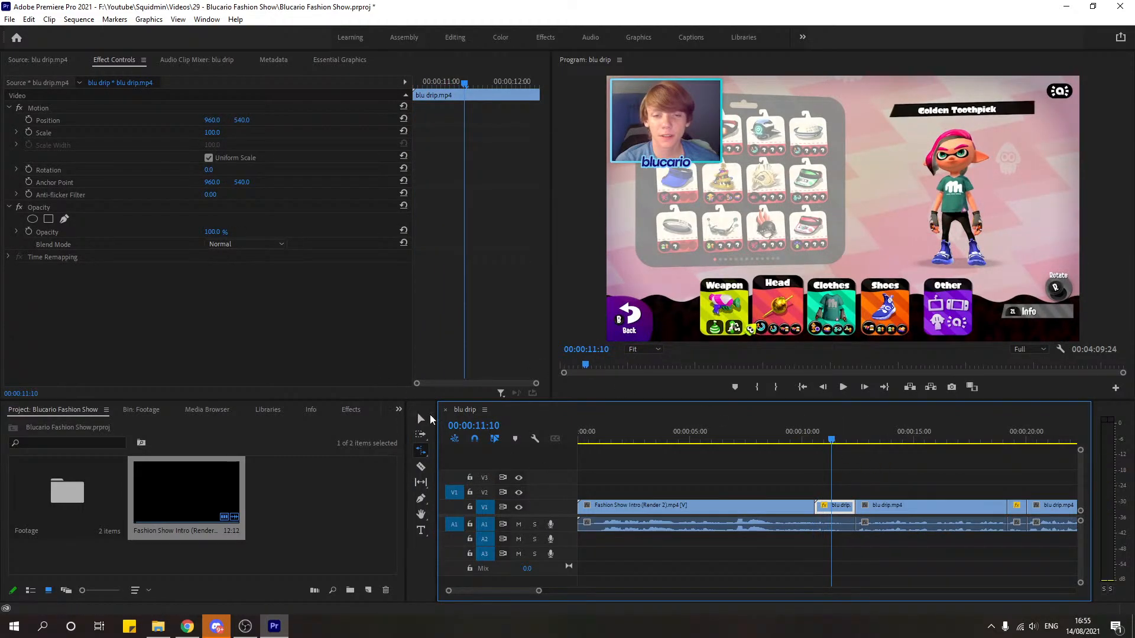
Step: Find the blur effects and apply Camera Blur to the short stretched blu drip piece after the intro
{"action": "left_click", "coordinate": [398, 410]}
{"action": "left_click", "coordinate": [437, 489]}
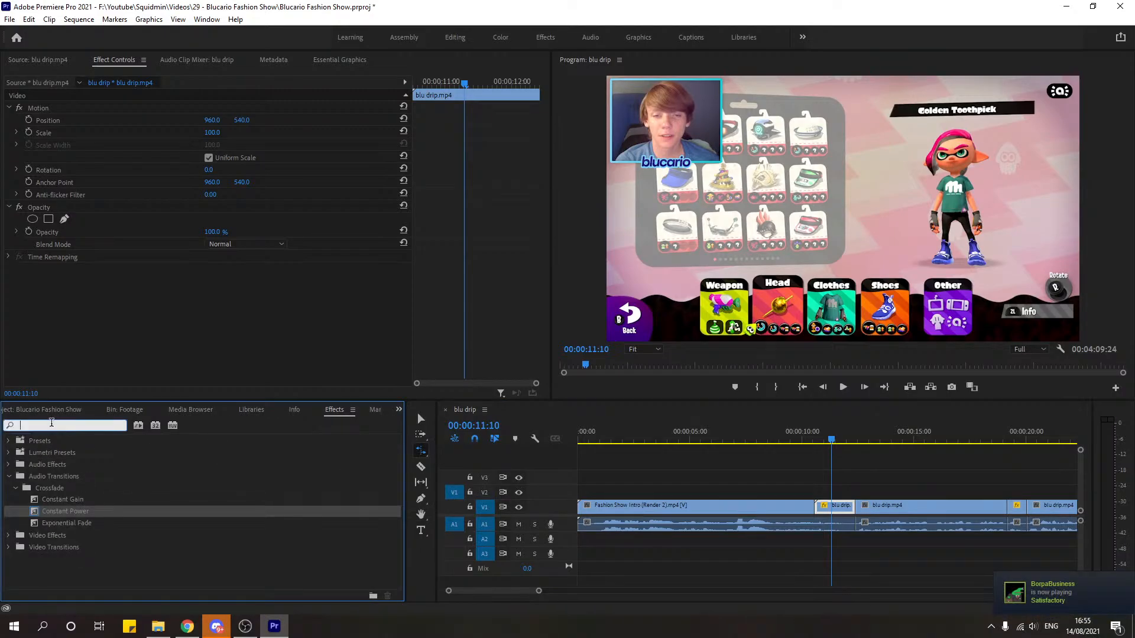
{"action": "type", "text": "blur"}
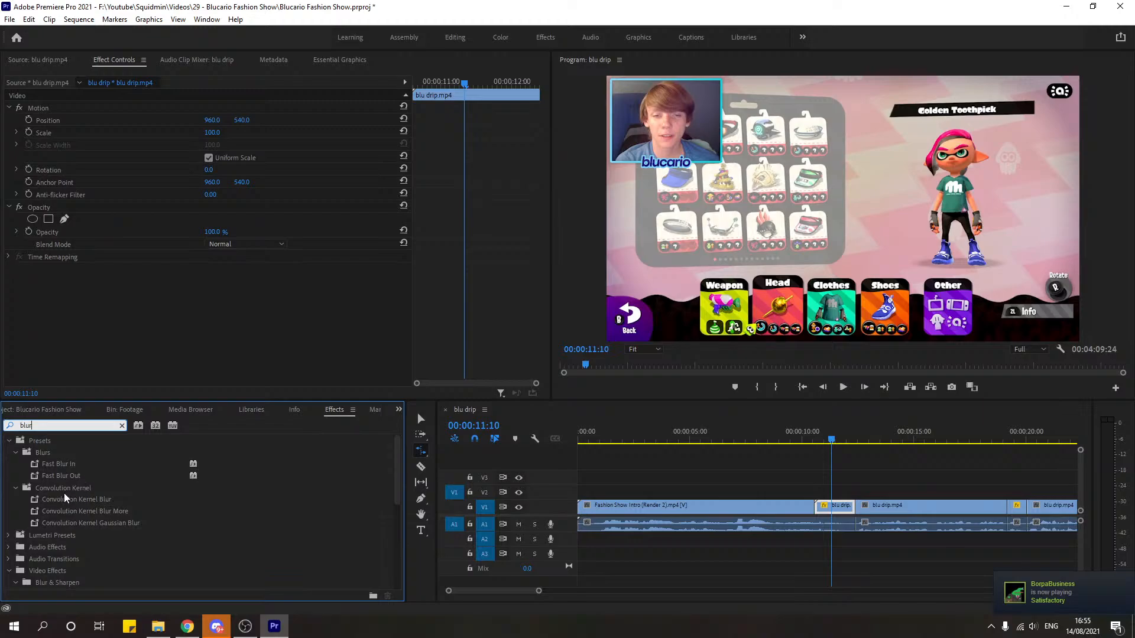
{"action": "scroll", "coordinate": [107, 491], "scroll_direction": "down", "scroll_amount": 1}
{"action": "scroll", "coordinate": [94, 520], "scroll_direction": "down", "scroll_amount": 4}
{"action": "left_click_drag", "start_coordinate": [60, 534], "coordinate": [851, 507]}
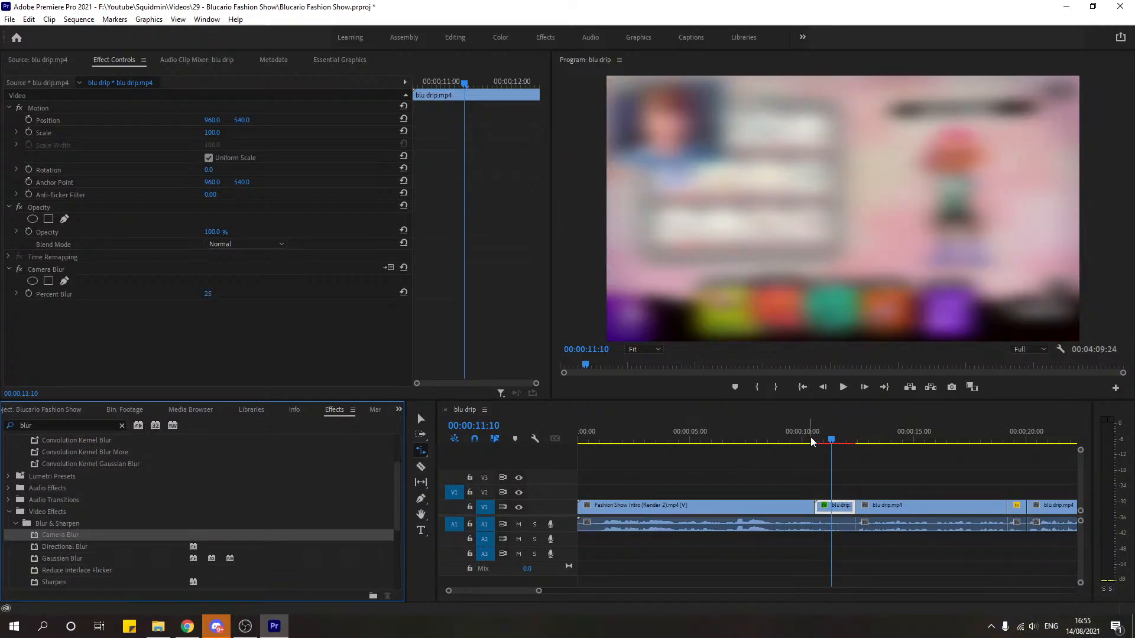
Step: Add a Cross Dissolve between the blurred blu drip piece and the clip after it, undoing a first placement at the intro's end
{"action": "left_click", "coordinate": [399, 409]}
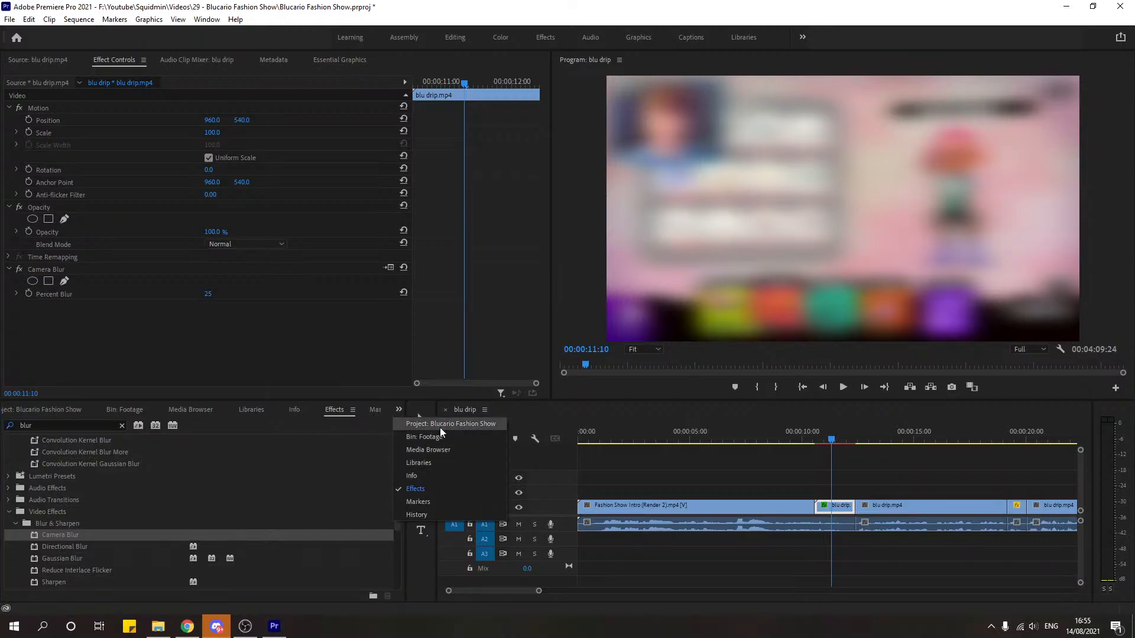
{"action": "left_click", "coordinate": [122, 426]}
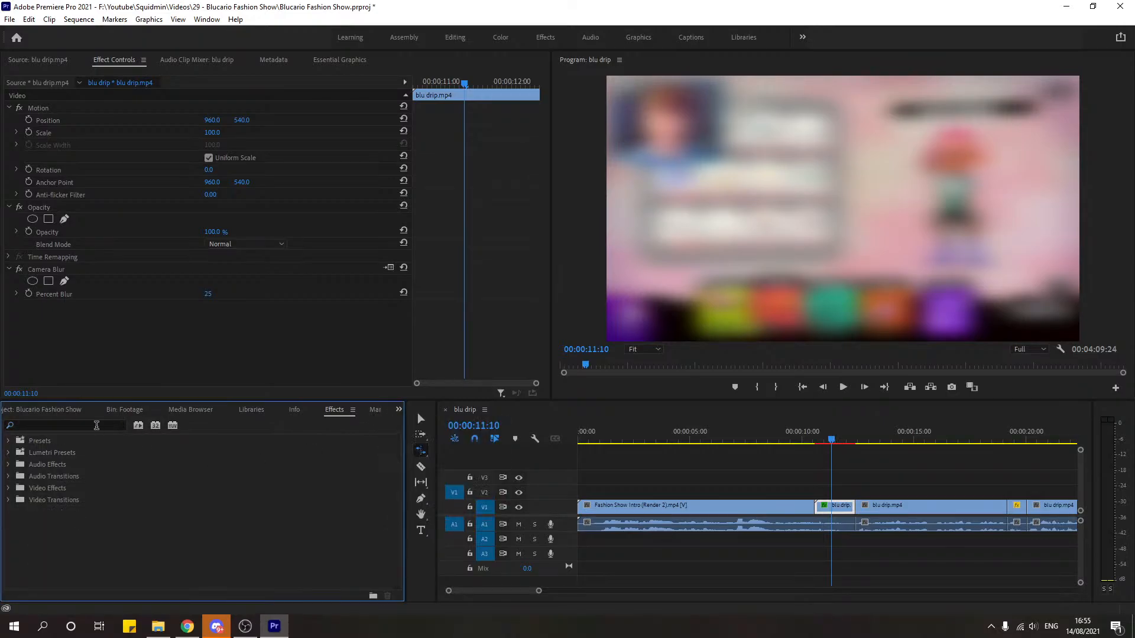
{"action": "type", "text": "diss"}
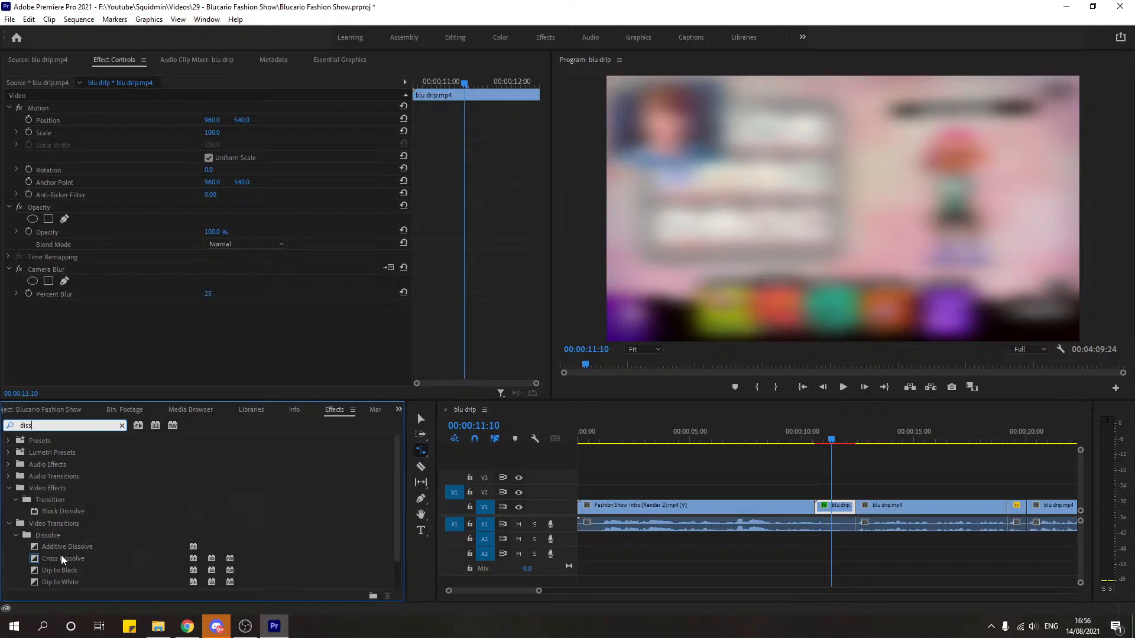
{"action": "left_click_drag", "start_coordinate": [63, 559], "coordinate": [824, 507]}
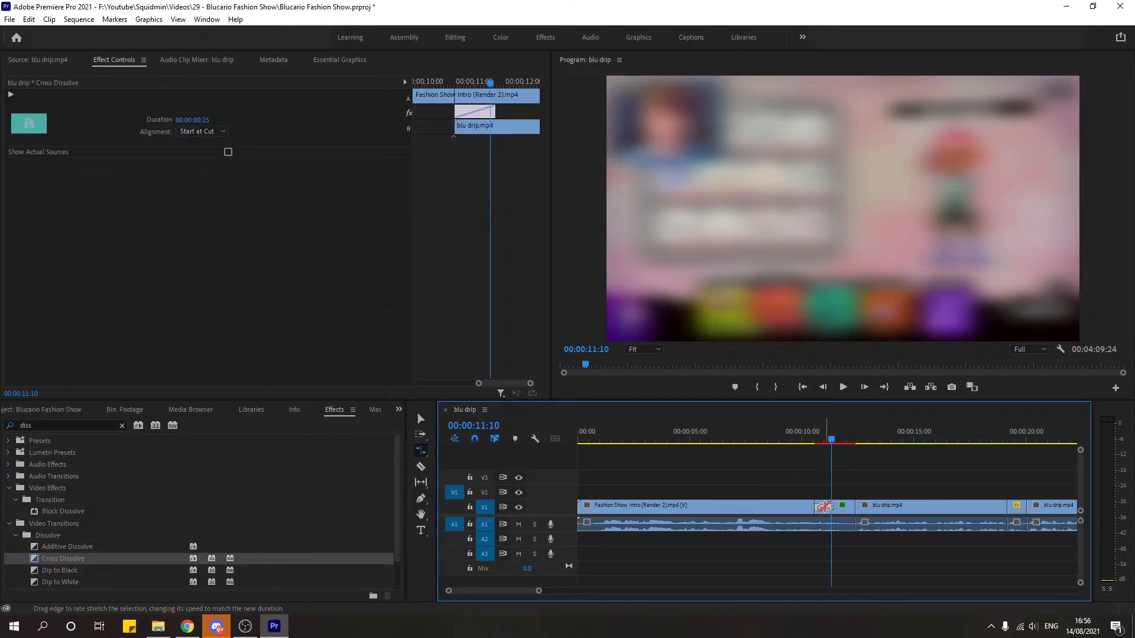
{"action": "key", "text": "ctrl+z"}
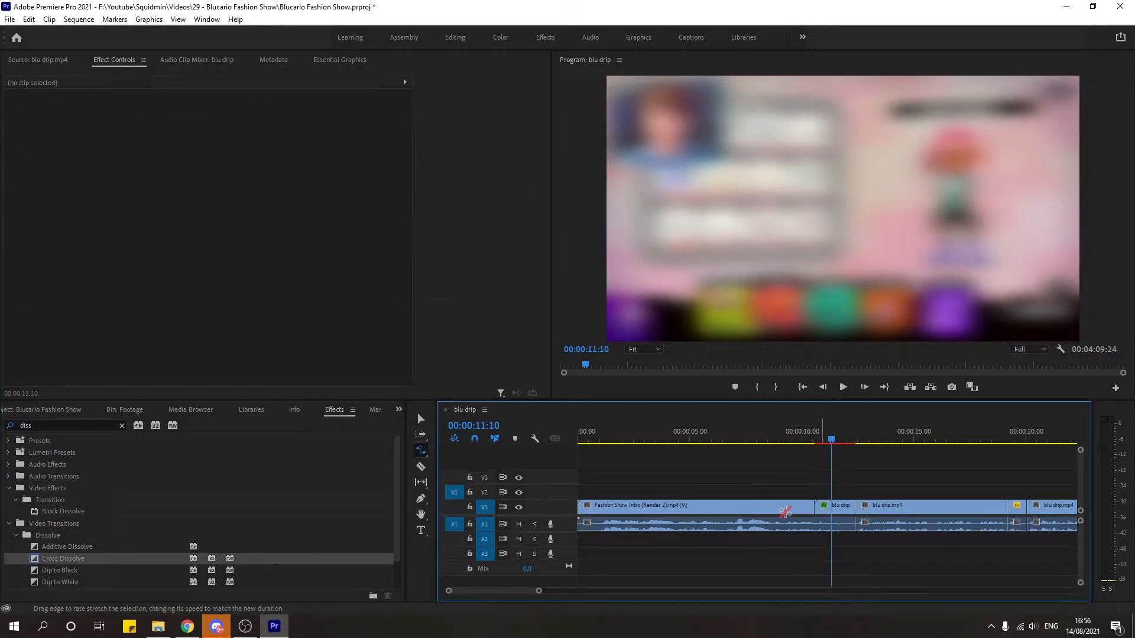
{"action": "left_click_drag", "start_coordinate": [63, 558], "coordinate": [856, 509]}
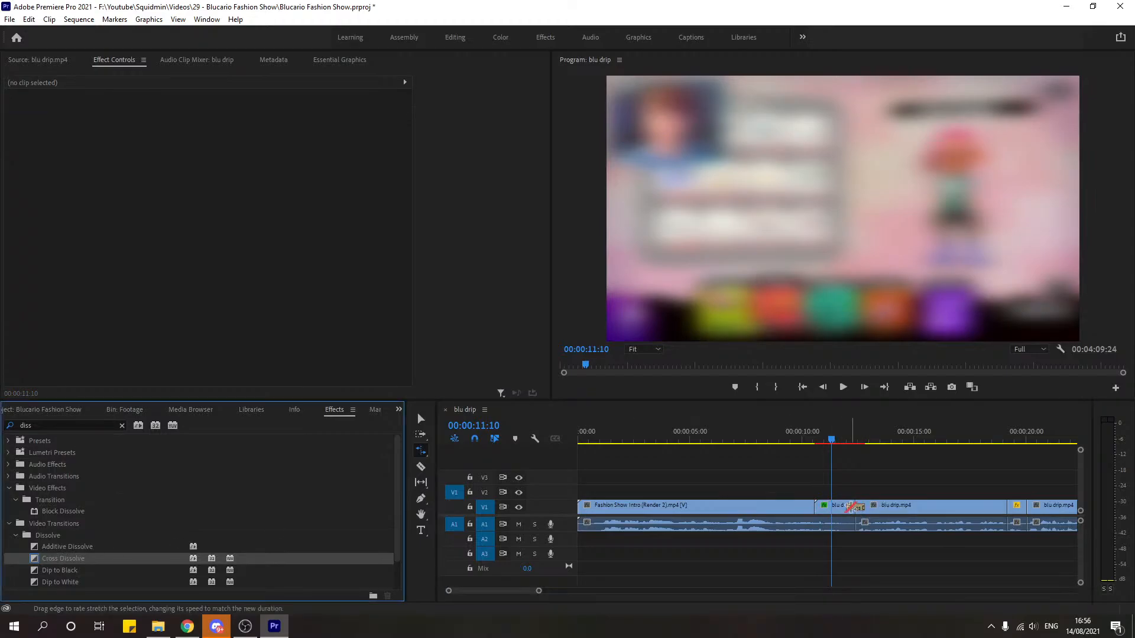
Step: Play the sequence from about 00:00:10:00 through the blurred piece and the dissolve, and return to the Selection tool
{"action": "left_click", "coordinate": [802, 435]}
{"action": "key", "text": "space"}
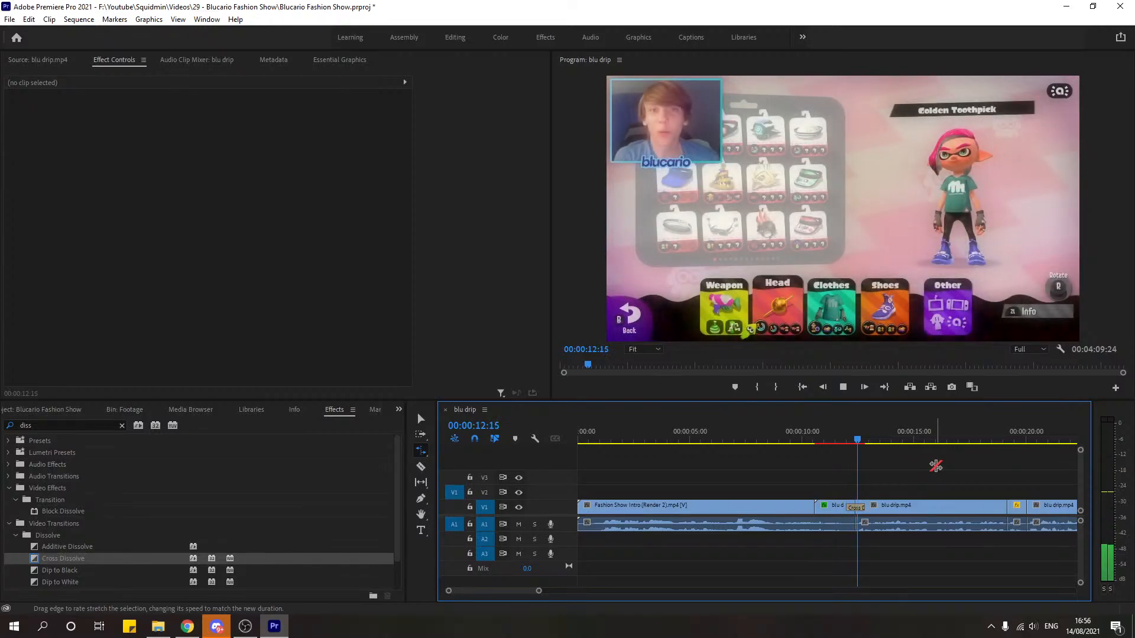
{"action": "key", "text": "space"}
{"action": "key", "text": "v"}
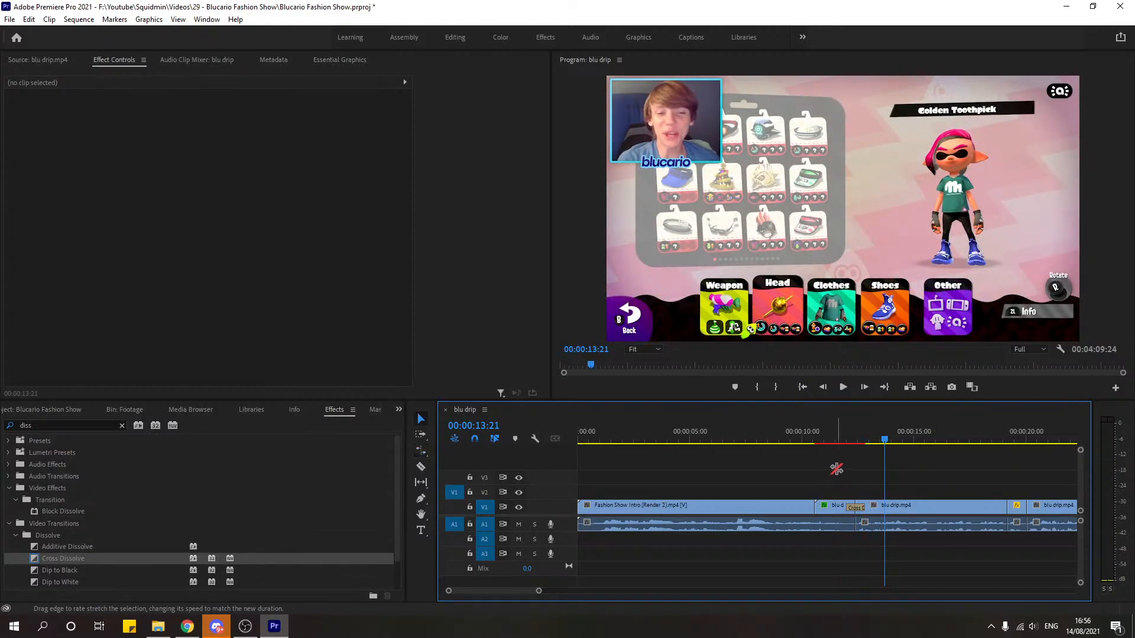
Step: Shorten the Cross Dissolve after the blurred piece to 00:00:00:15, centred on the cut, and play the transition again
{"action": "left_click", "coordinate": [825, 439]}
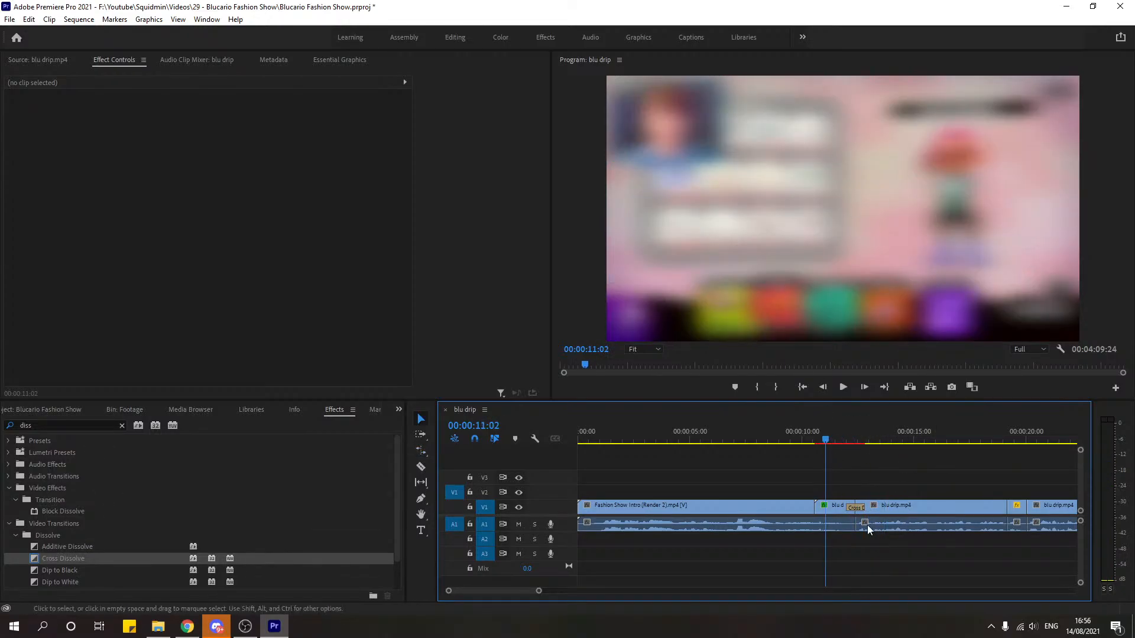
{"action": "left_click", "coordinate": [847, 435]}
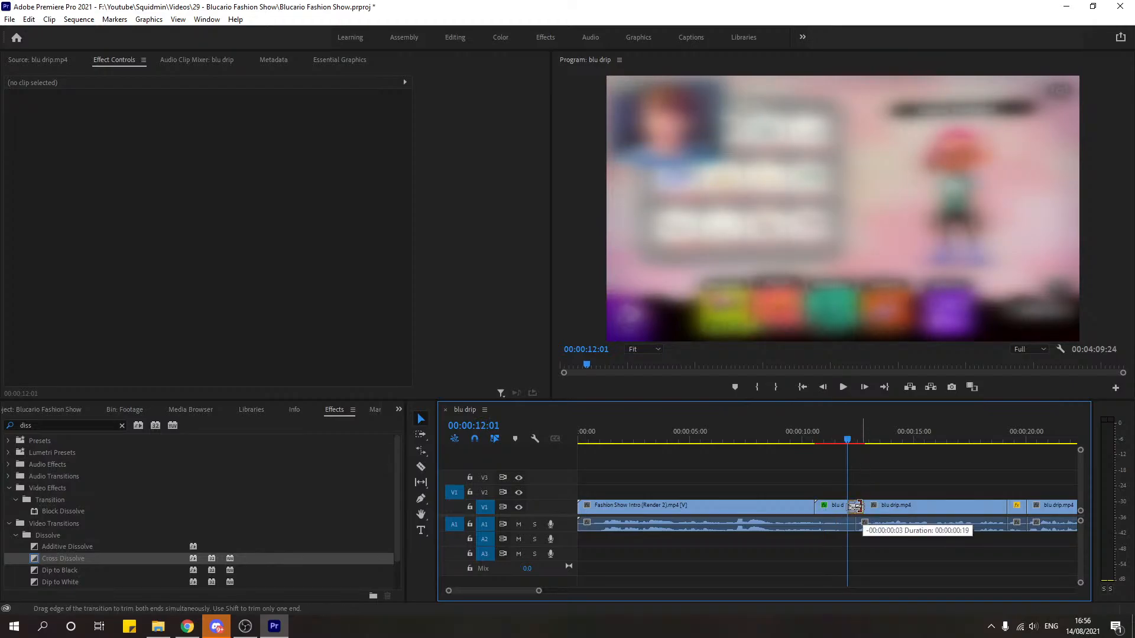
{"action": "left_click", "coordinate": [855, 506]}
{"action": "key", "text": "space"}
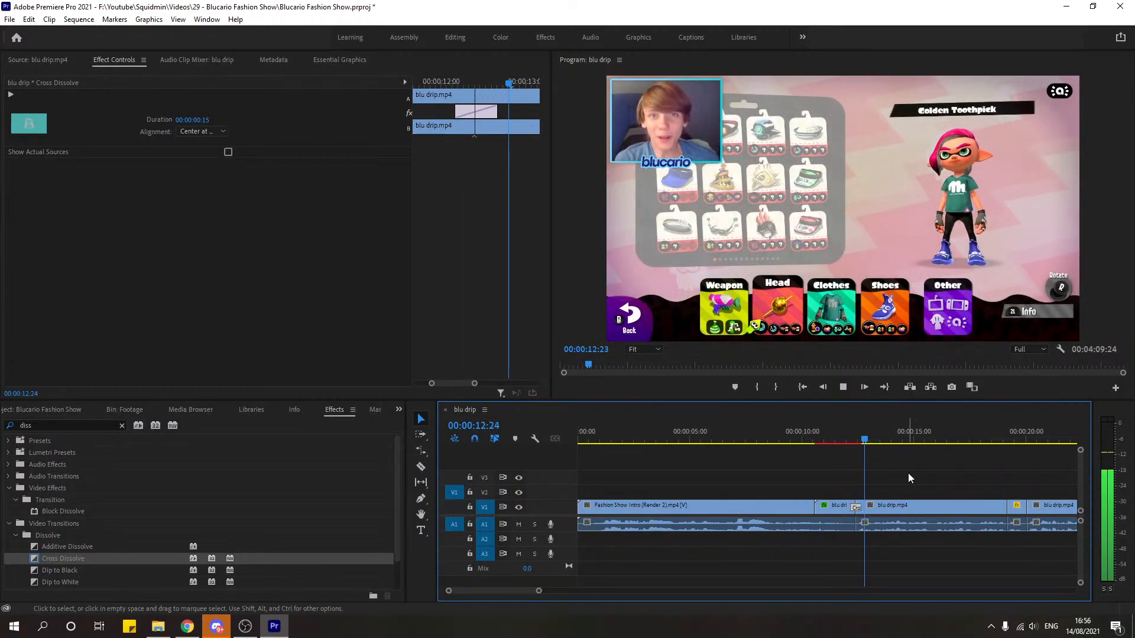
{"action": "key", "text": "space"}
{"action": "left_click", "coordinate": [828, 437]}
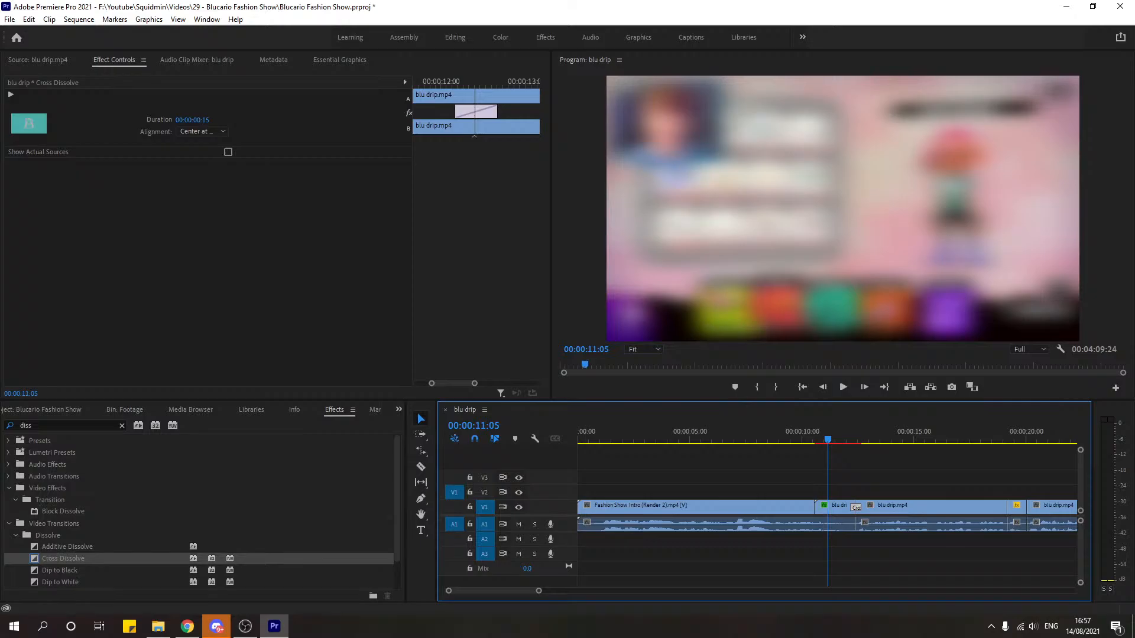
Step: Play the sequence from 00:00:09:20 through the blurred transition to about 00:00:23:00, and look at the gameplay near 00:02:04:14
{"action": "left_click", "coordinate": [847, 465]}
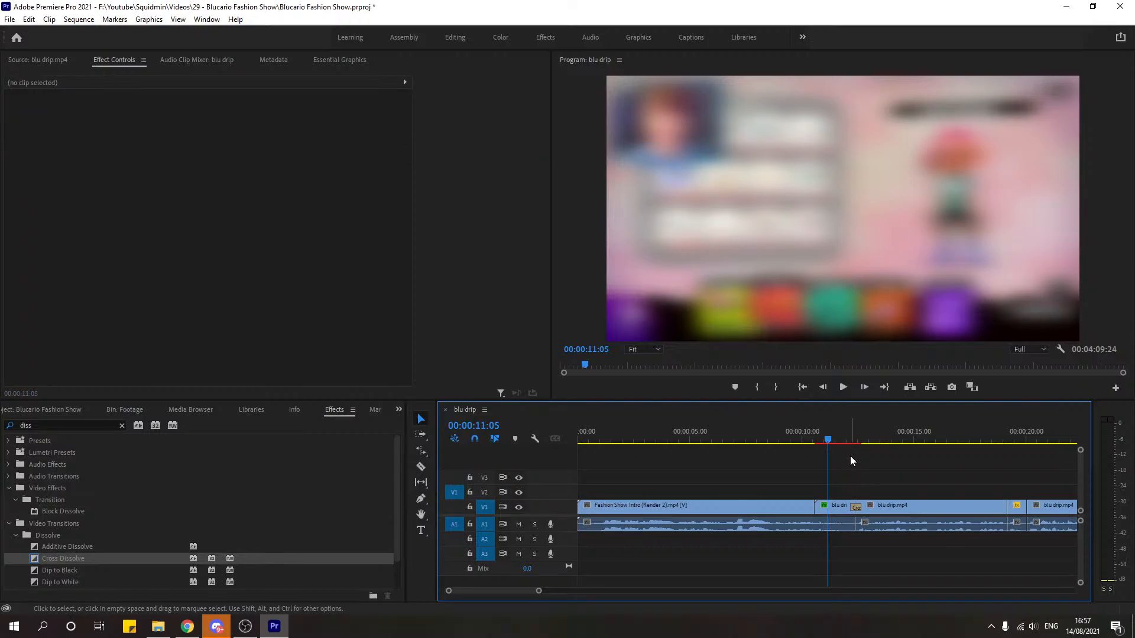
{"action": "left_click", "coordinate": [794, 452]}
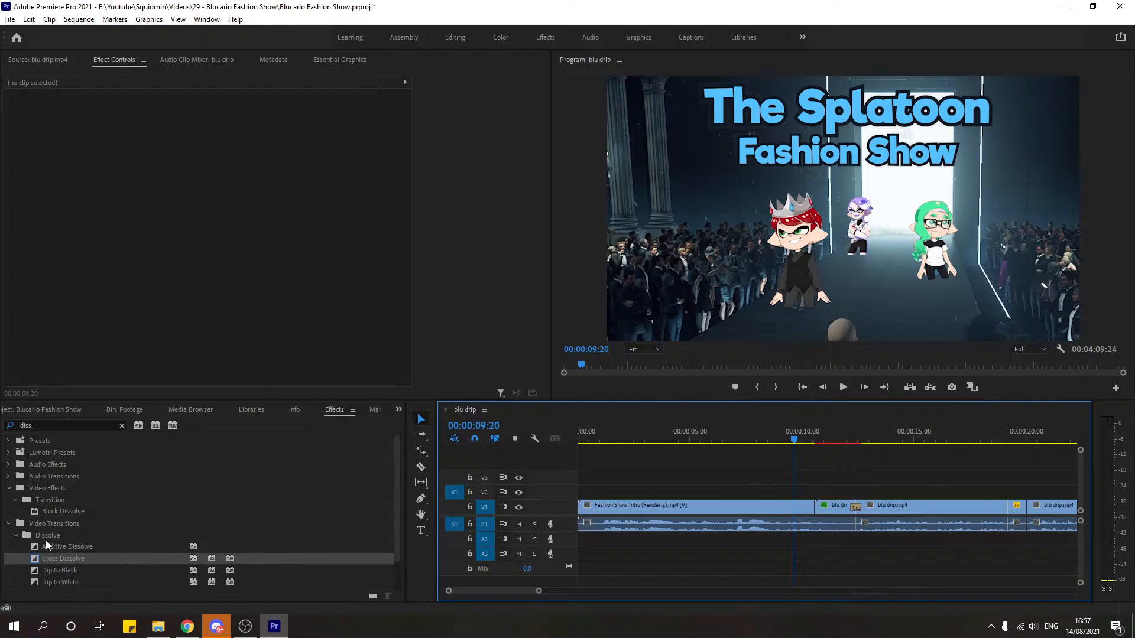
{"action": "key", "text": "space"}
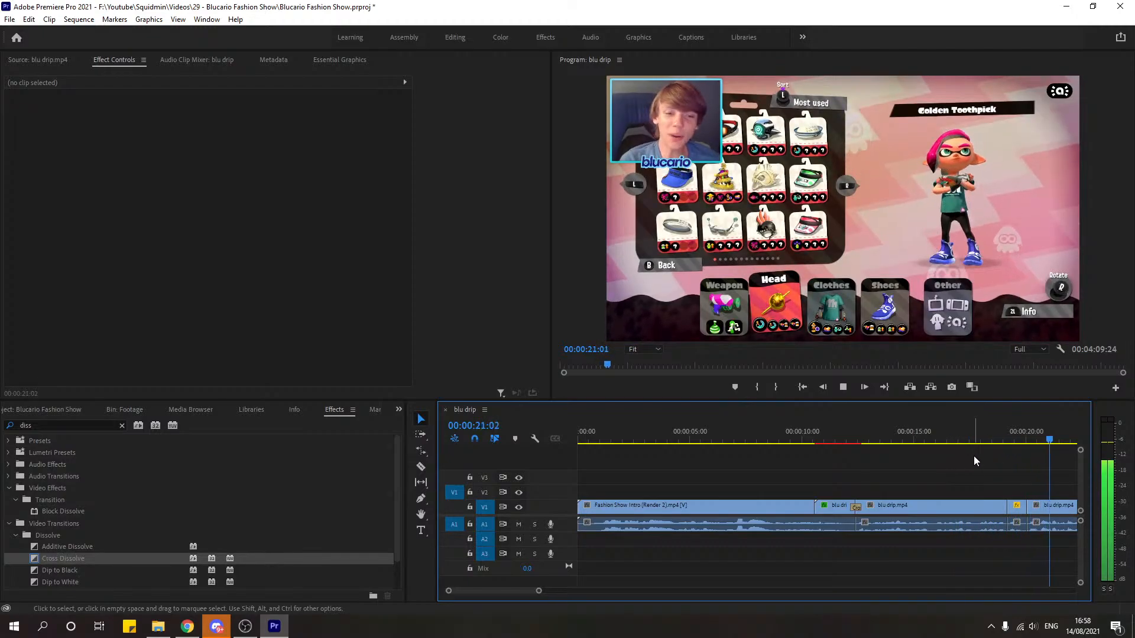
{"action": "key", "text": "space"}
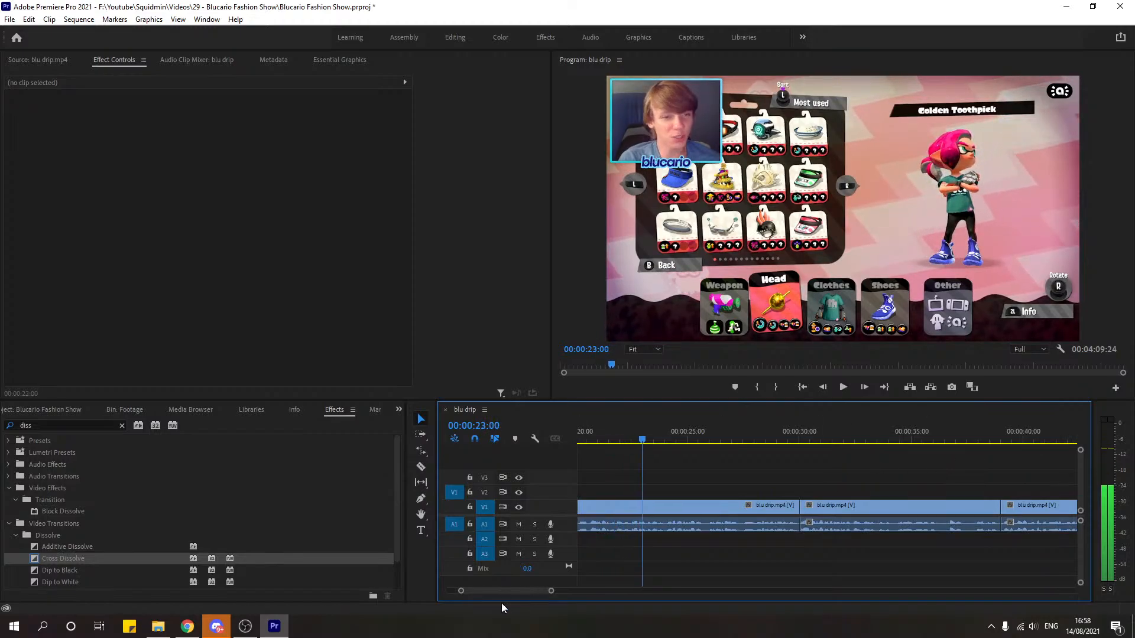
{"action": "left_click_drag", "start_coordinate": [540, 590], "coordinate": [739, 593]}
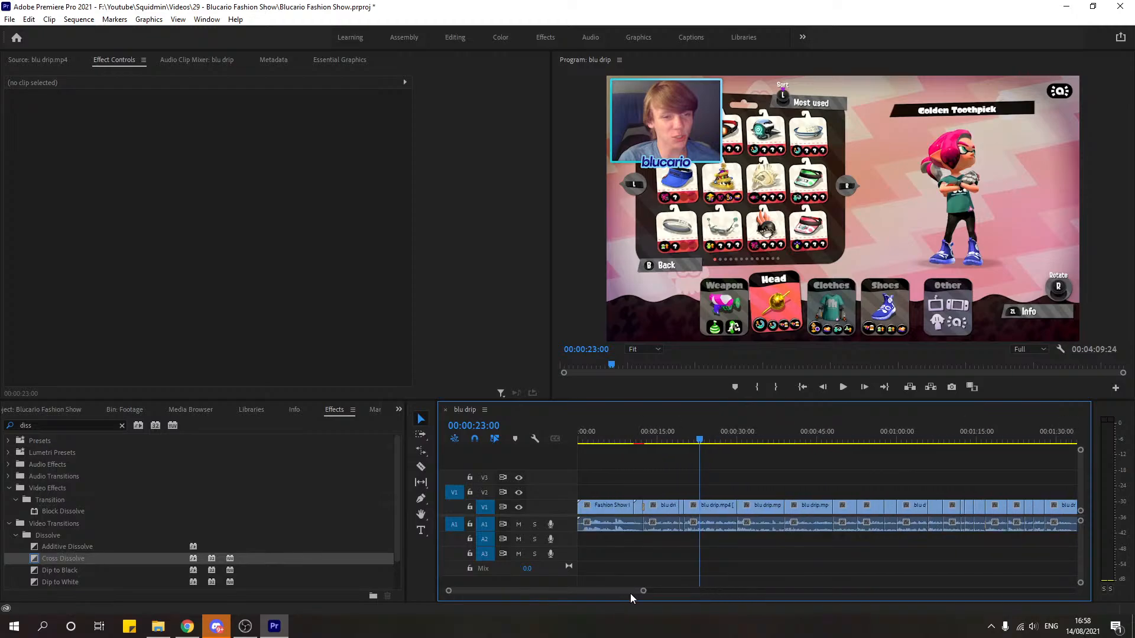
{"action": "left_click_drag", "start_coordinate": [630, 593], "coordinate": [659, 593]}
{"action": "left_click", "coordinate": [959, 438]}
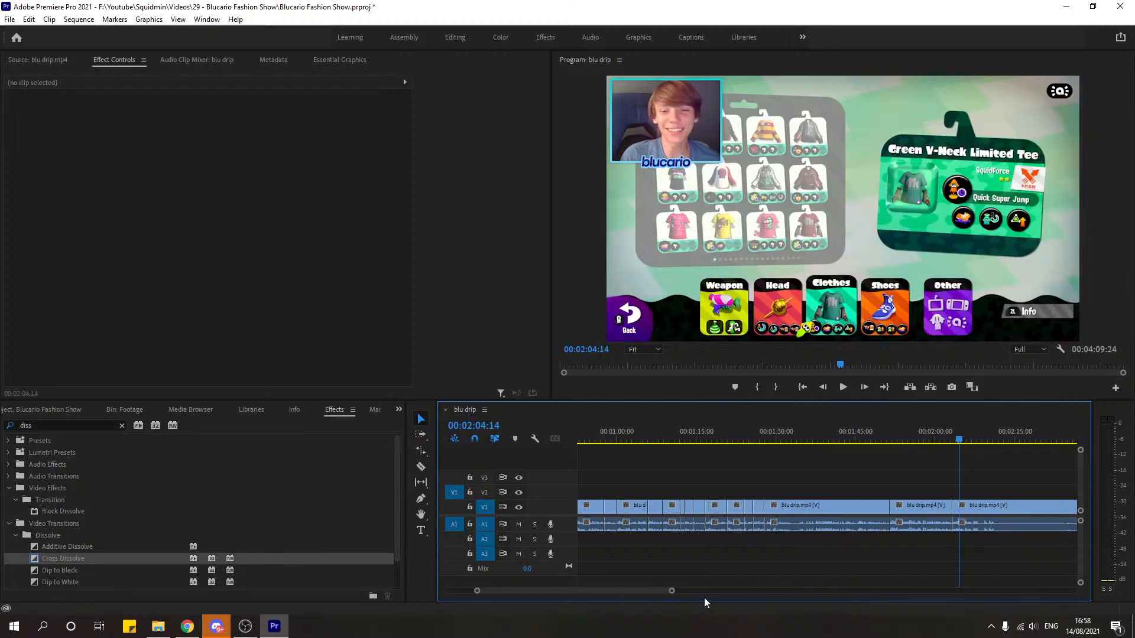
Step: Play from 00:00:11:27 and split the video and audio of the blu drip clip after the dissolve at 00:00:15:21
{"action": "left_click_drag", "start_coordinate": [679, 593], "coordinate": [526, 591]}
{"action": "left_click", "coordinate": [643, 436]}
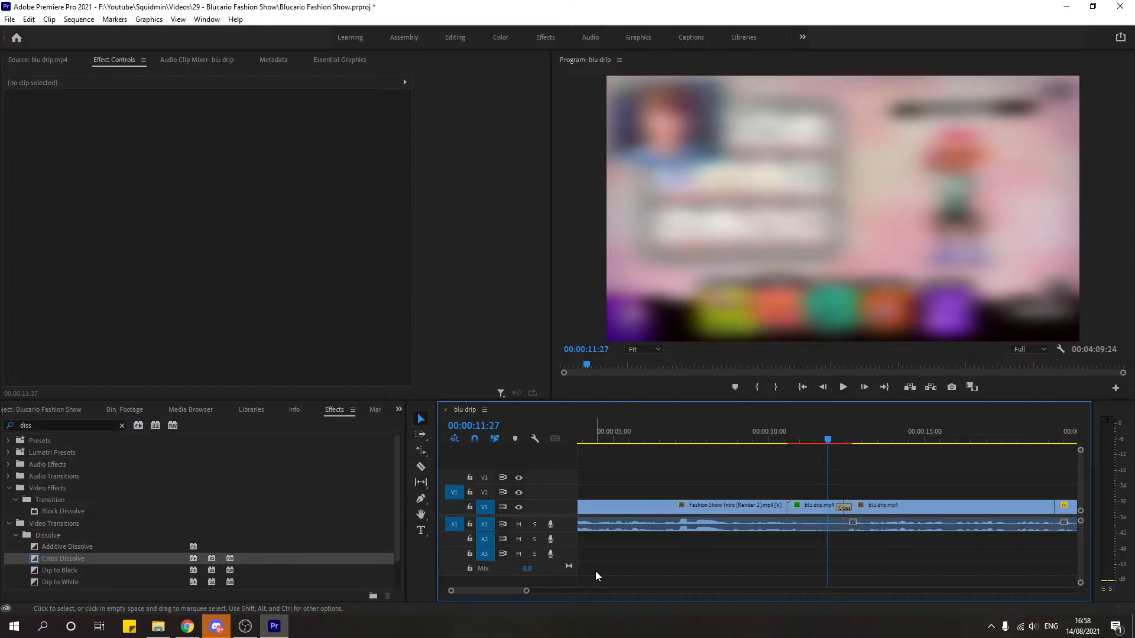
{"action": "key", "text": "space"}
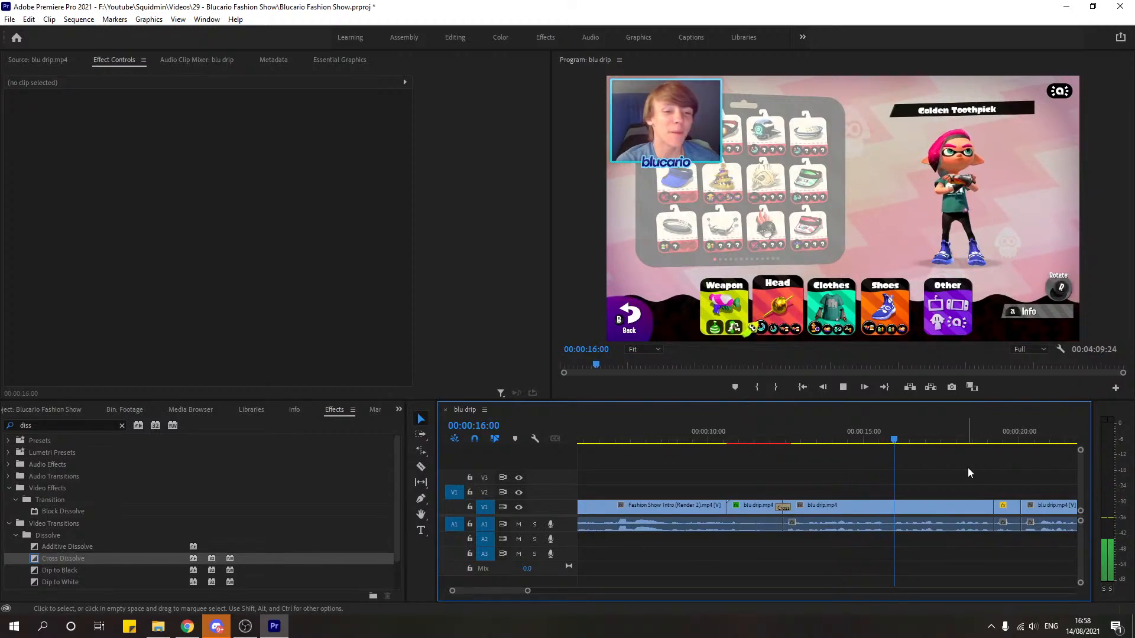
{"action": "left_click_drag", "start_coordinate": [878, 436], "coordinate": [887, 438]}
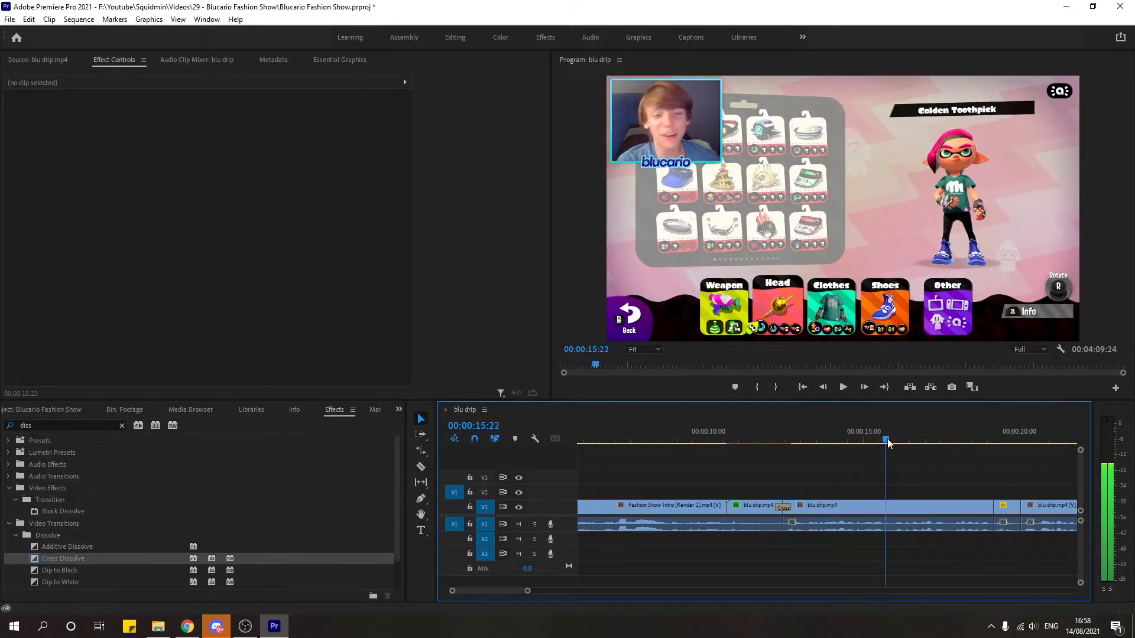
{"action": "key", "text": "ctrl+k"}
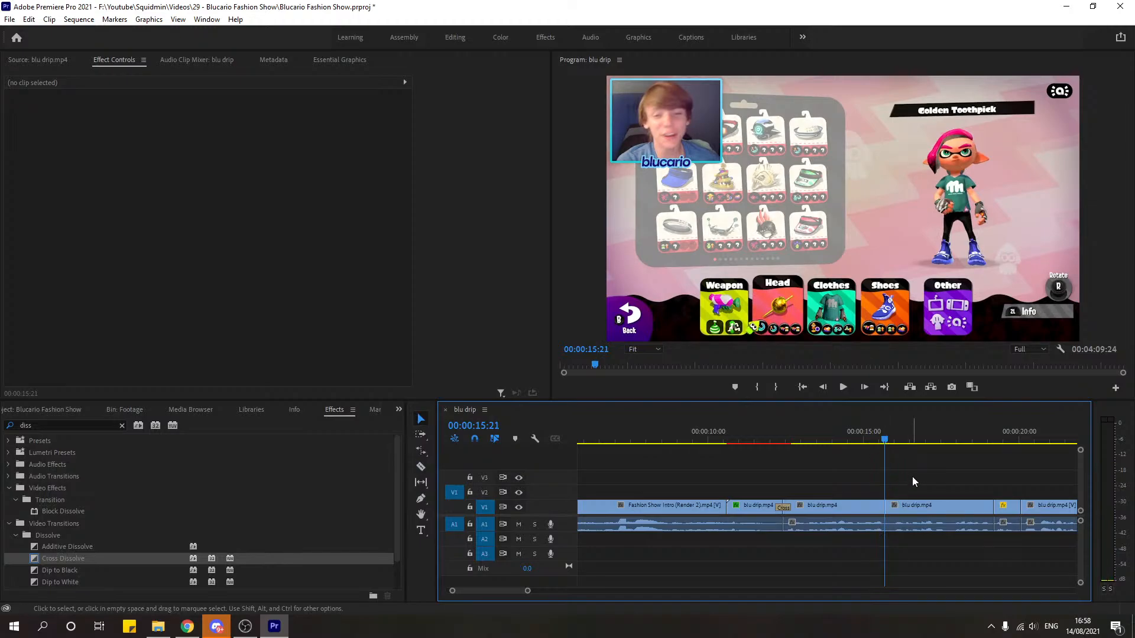
{"action": "left_click", "coordinate": [899, 528]}
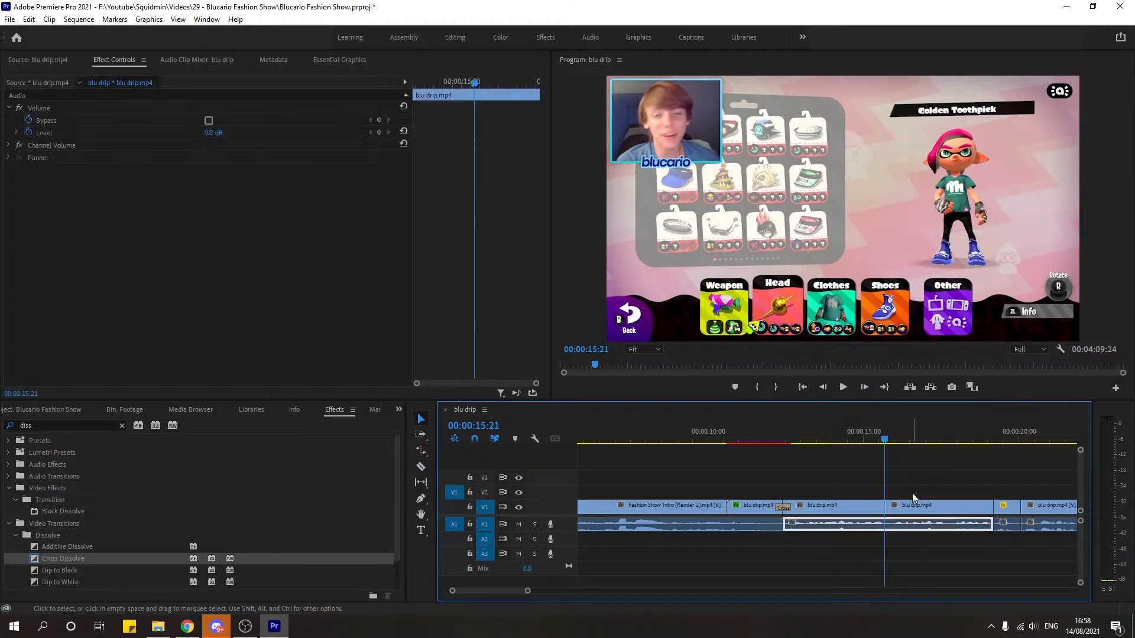
{"action": "left_click", "coordinate": [912, 493]}
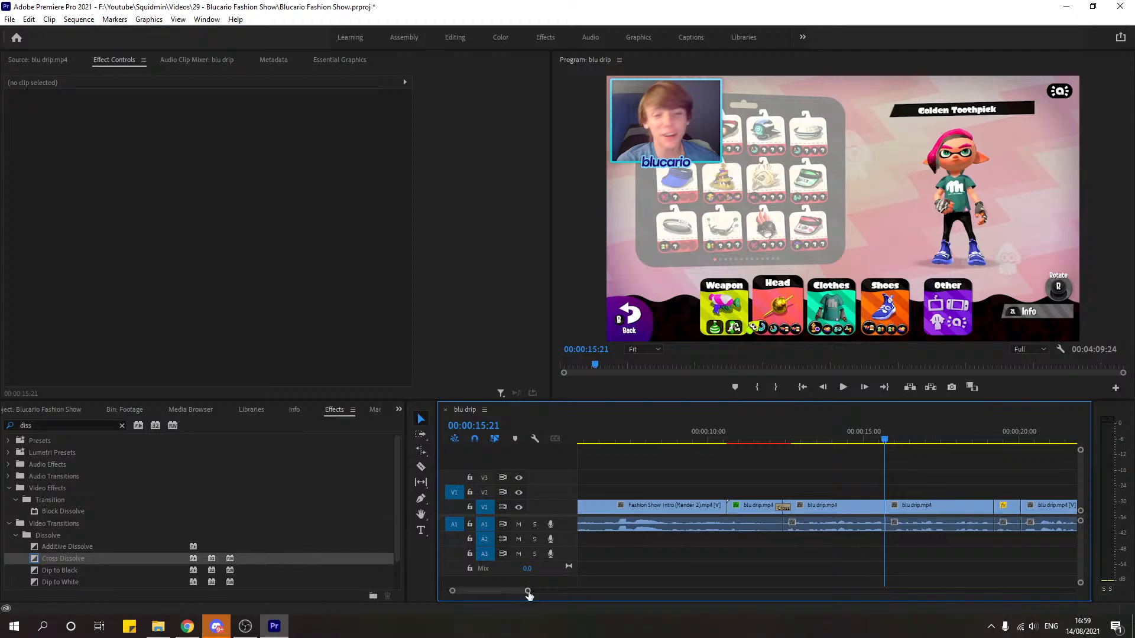
Step: Look over the rest of the sequence up to 00:04:04:04 and return to the gameplay at 00:00:13:22
{"action": "left_click_drag", "start_coordinate": [527, 591], "coordinate": [753, 595]}
{"action": "left_click", "coordinate": [940, 438]}
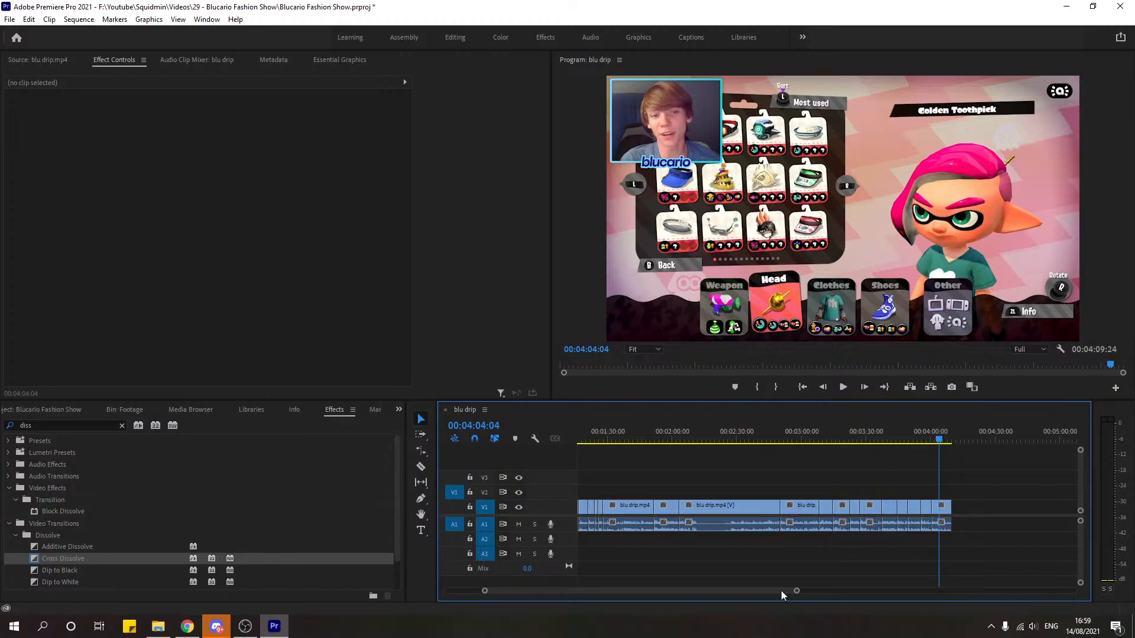
{"action": "left_click_drag", "start_coordinate": [781, 591], "coordinate": [740, 597]}
{"action": "left_click", "coordinate": [609, 436]}
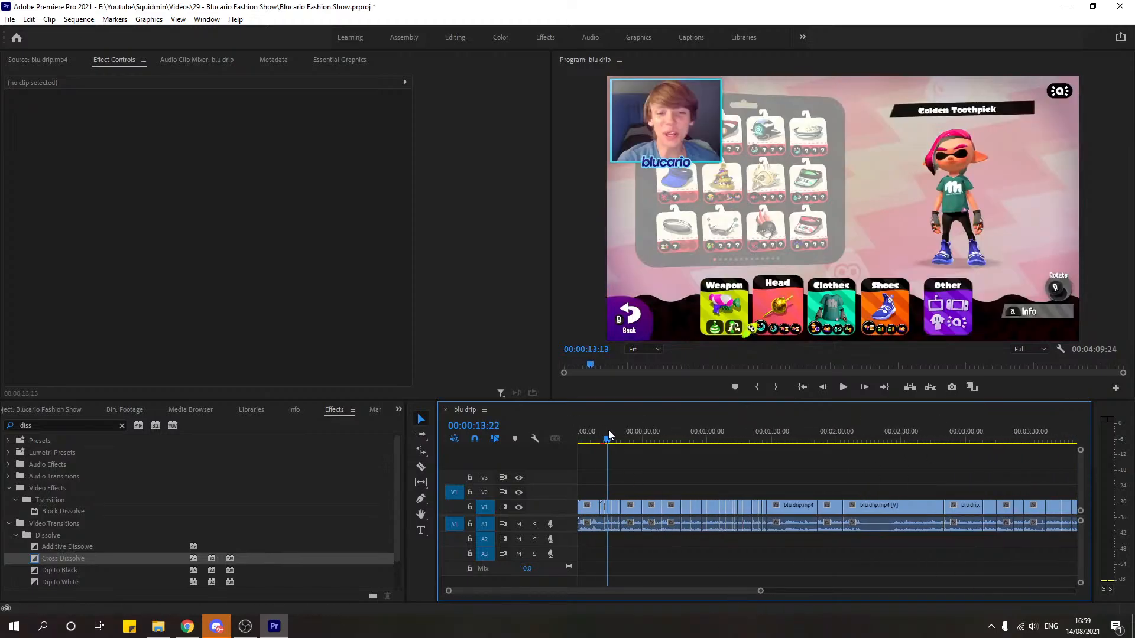
{"action": "scroll", "coordinate": [655, 584], "scroll_direction": "up", "scroll_amount": 5}
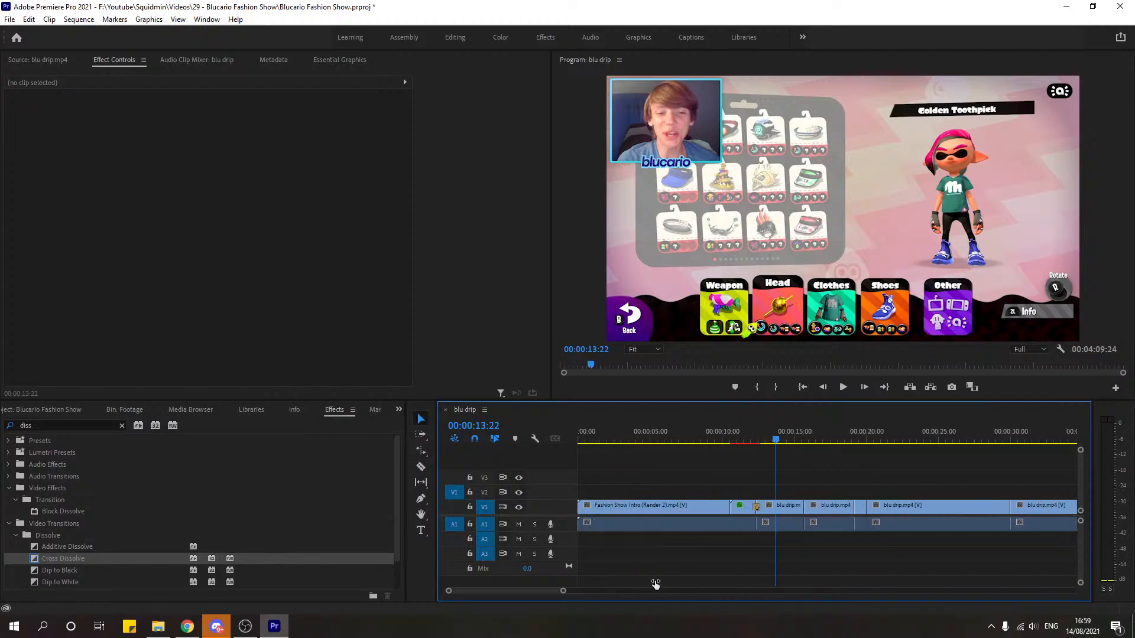
{"action": "scroll", "coordinate": [655, 584], "scroll_direction": "up", "scroll_amount": 2}
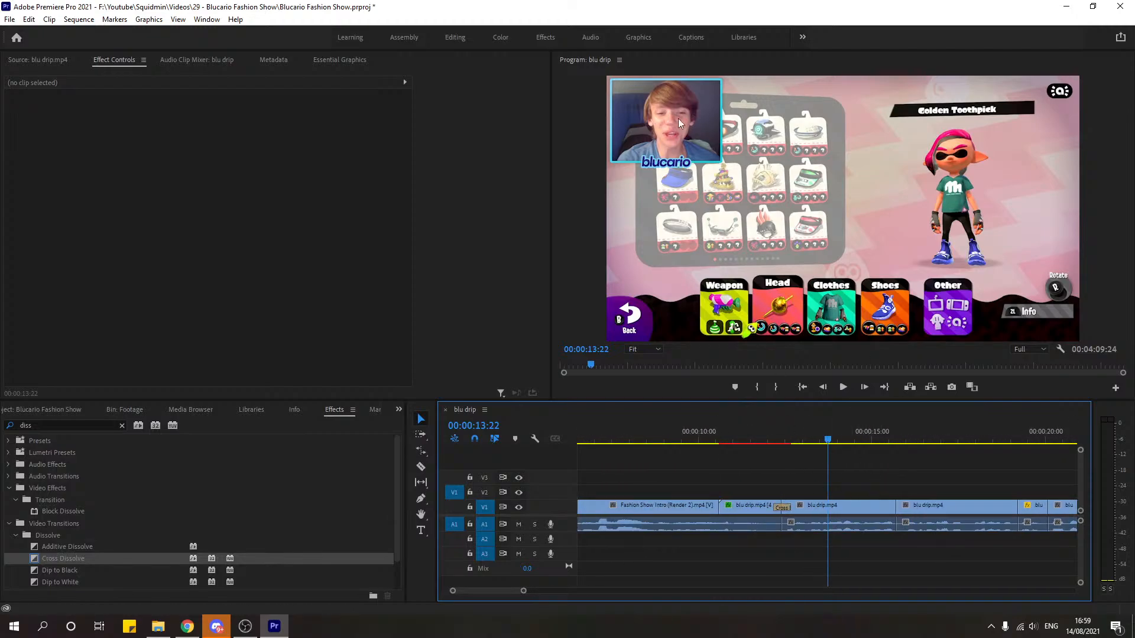
Step: Inspect the facecam box in the program preview at 100% and 150% magnification, and set the preview back to Fit
{"action": "left_click", "coordinate": [644, 349]}
{"action": "left_click", "coordinate": [650, 427]}
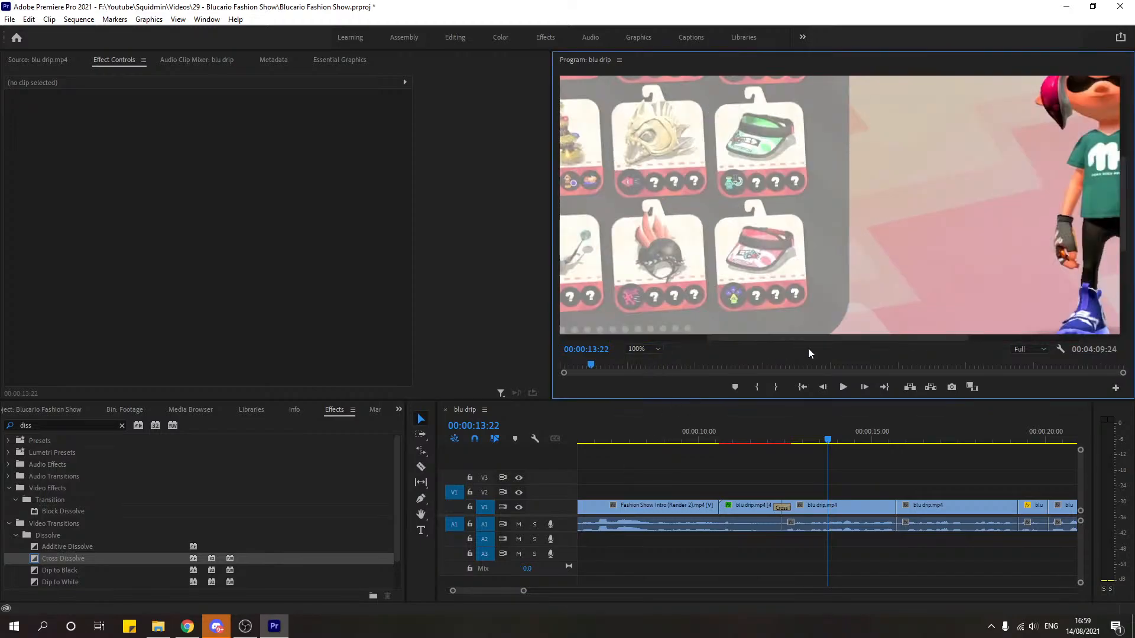
{"action": "left_click_drag", "start_coordinate": [826, 339], "coordinate": [668, 342]}
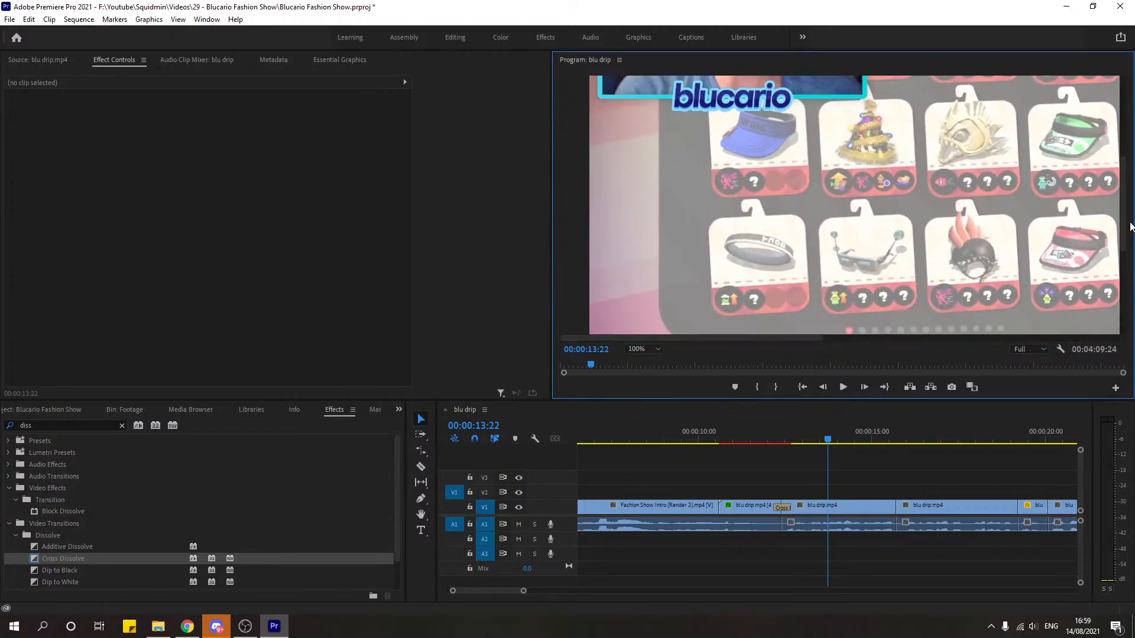
{"action": "left_click_drag", "start_coordinate": [1120, 233], "coordinate": [1117, 154]}
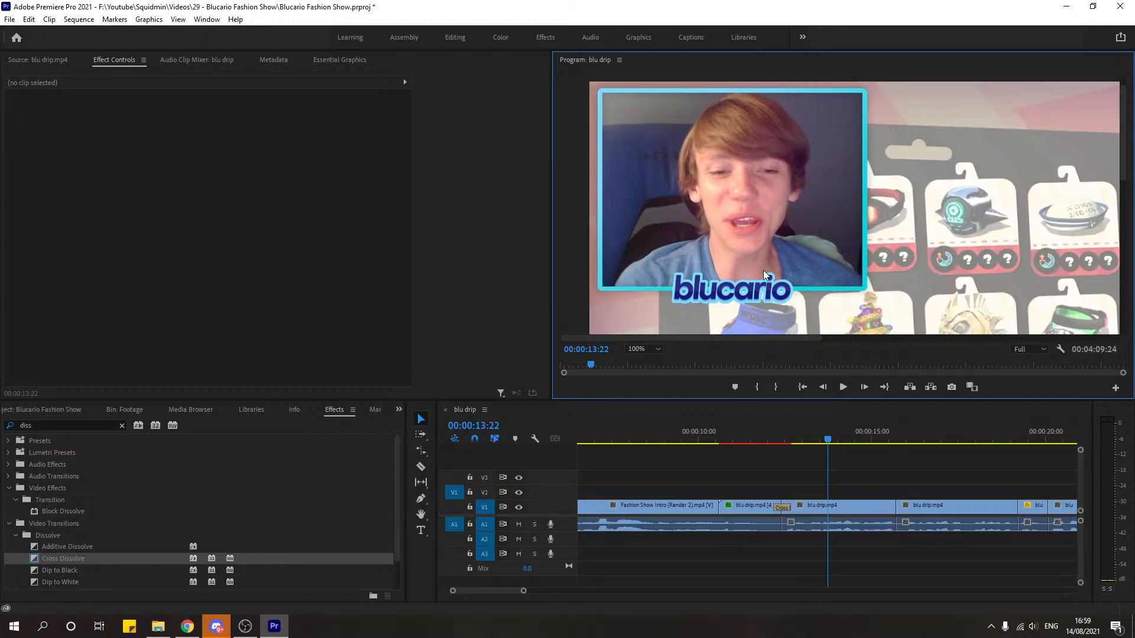
{"action": "left_click", "coordinate": [644, 352]}
{"action": "left_click", "coordinate": [651, 437]}
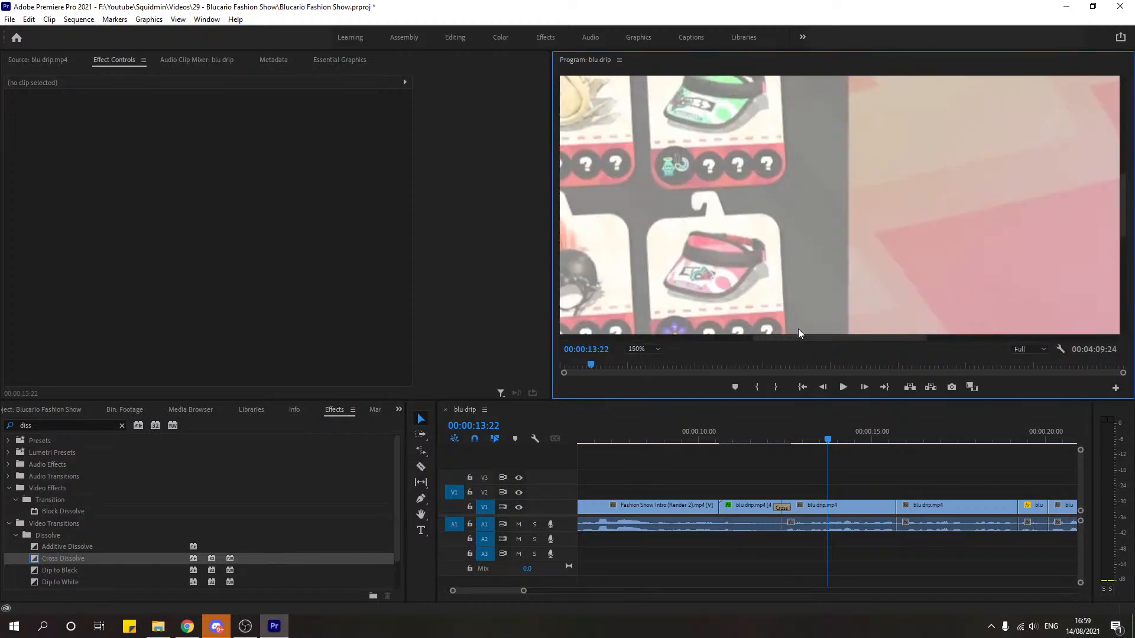
{"action": "left_click_drag", "start_coordinate": [799, 339], "coordinate": [659, 329]}
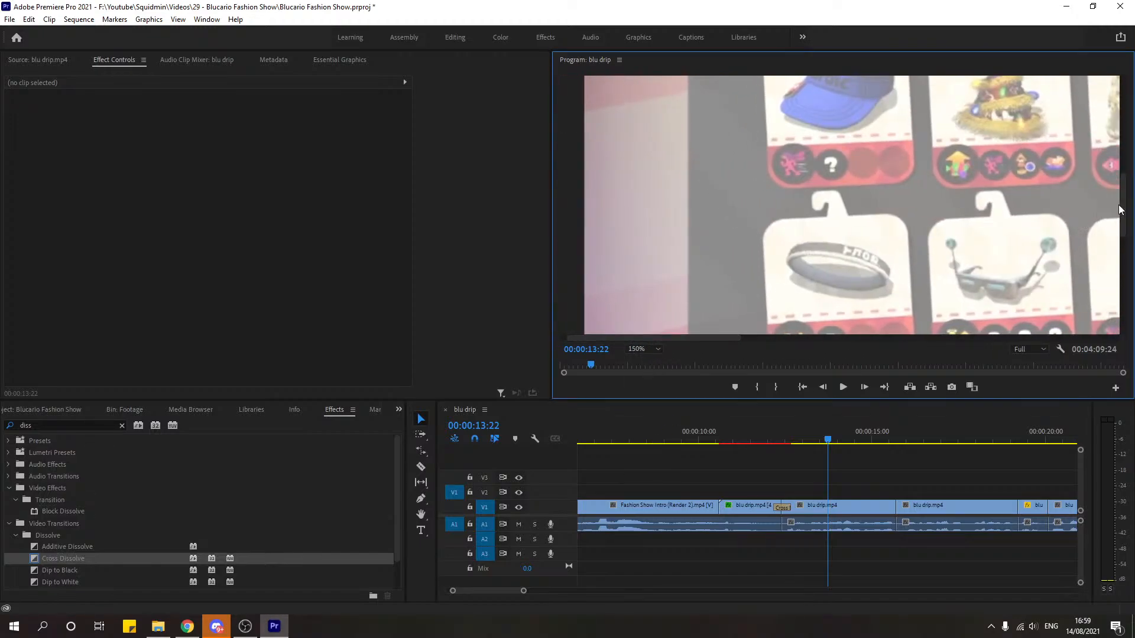
{"action": "left_click_drag", "start_coordinate": [1124, 207], "coordinate": [1129, 130]}
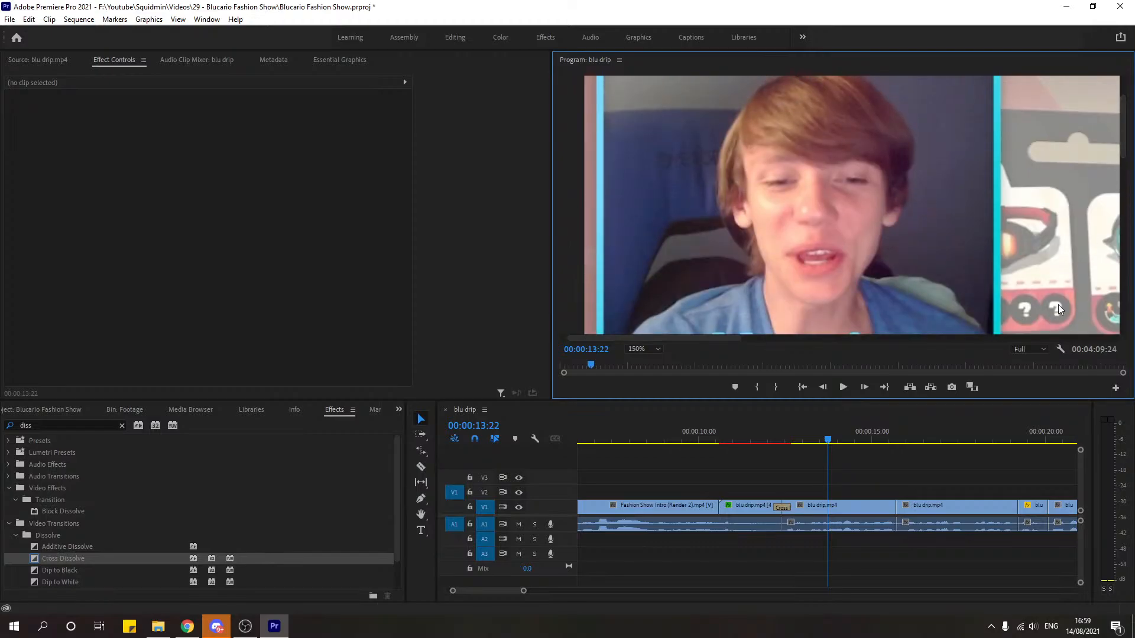
{"action": "left_click", "coordinate": [656, 352]}
{"action": "left_click", "coordinate": [650, 366]}
Step: Play on to about 00:00:20:02, duplicate the blu drip clip after the 00:00:15:21 cut onto V2, and open the copy as source
{"action": "key", "text": "space"}
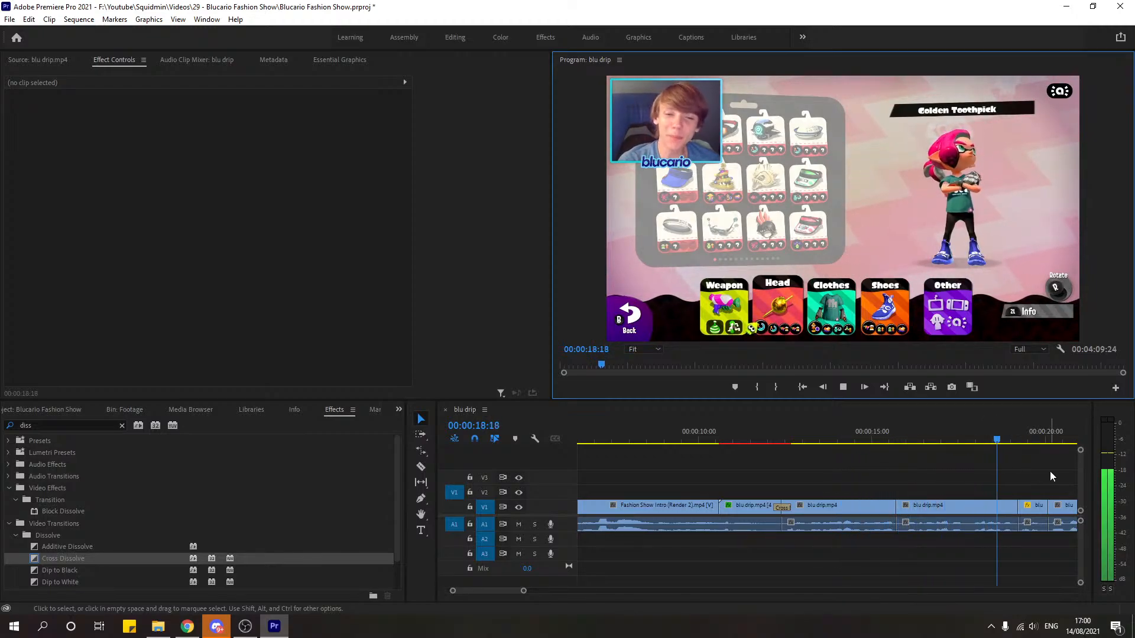
{"action": "key", "text": "space"}
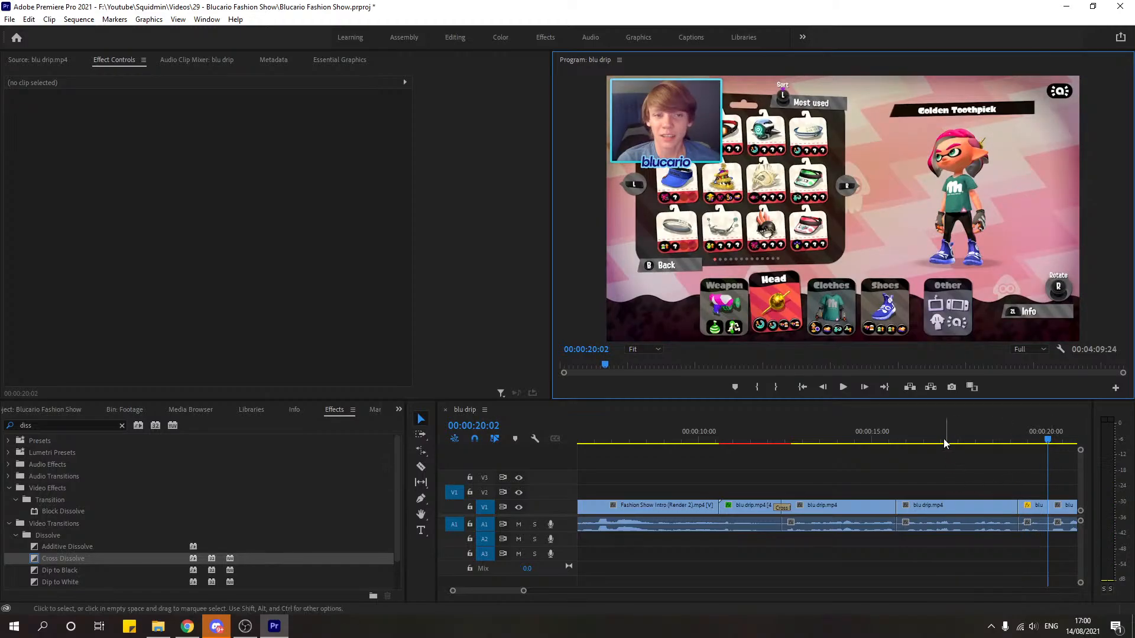
{"action": "left_click", "coordinate": [900, 439]}
{"action": "left_click_drag", "start_coordinate": [921, 506], "coordinate": [922, 491]}
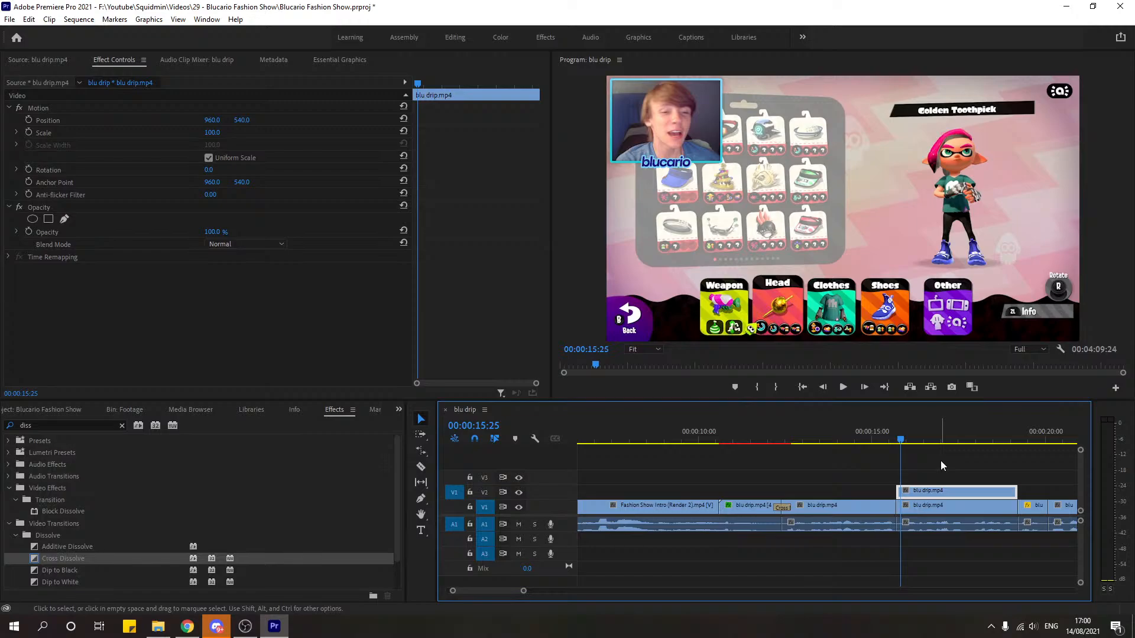
{"action": "double_click", "coordinate": [937, 492]}
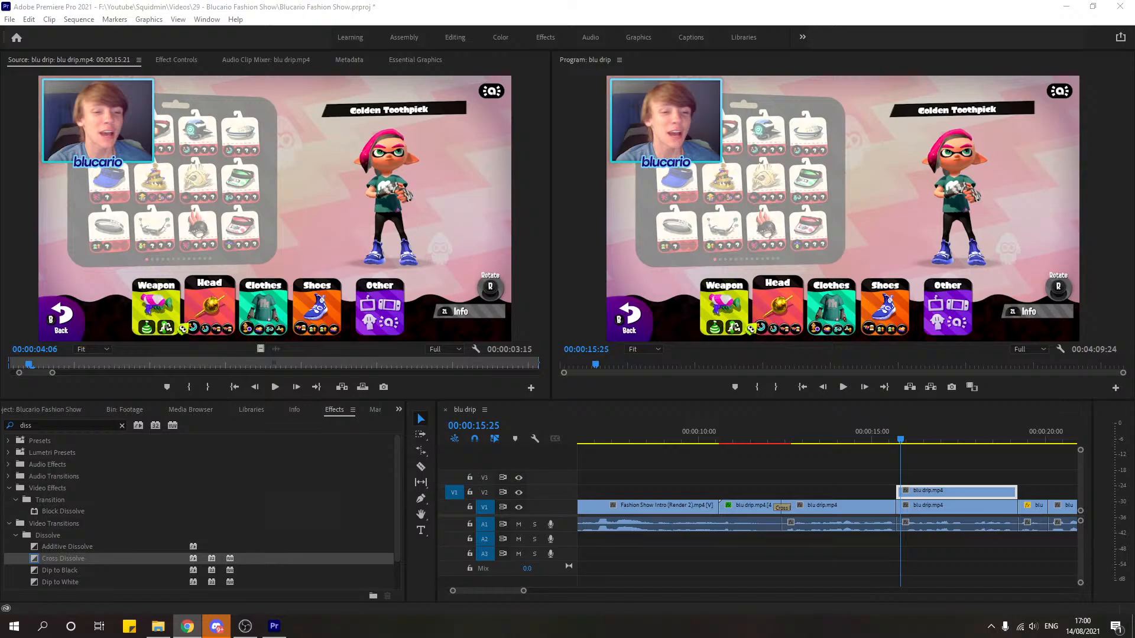
Step: Switch to Chrome, watch a moment of the YouTube Drip video for its bordered facecam layout, and return to Premiere Pro
{"action": "left_click_drag", "start_coordinate": [1134, 230], "coordinate": [835, 0]}
{"action": "left_click", "coordinate": [633, 400]}
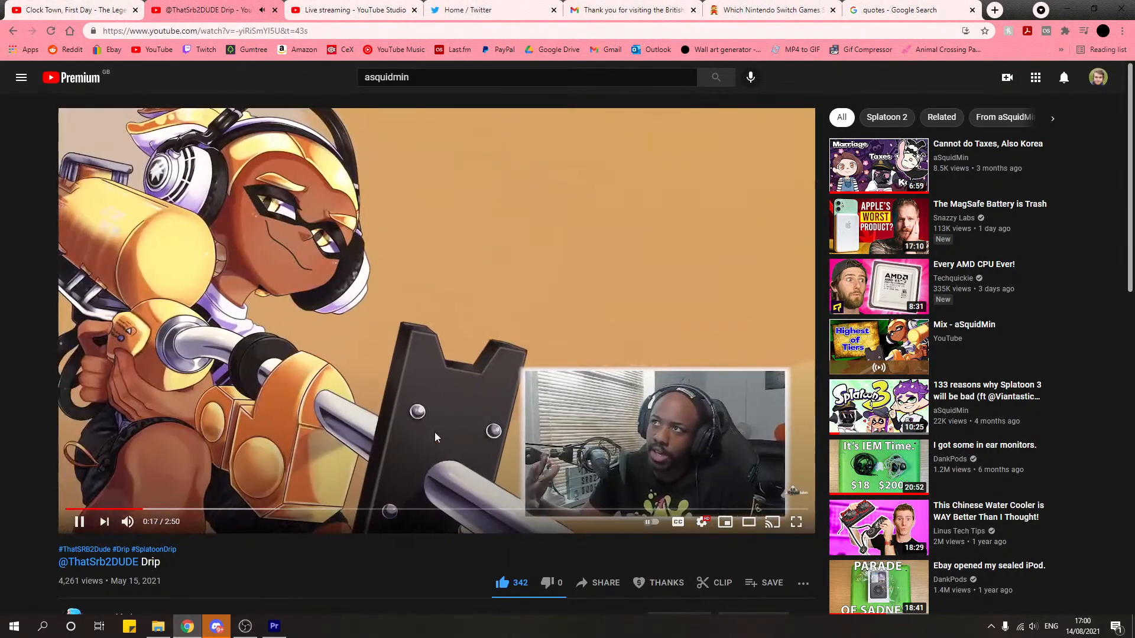
{"action": "left_click", "coordinate": [644, 453]}
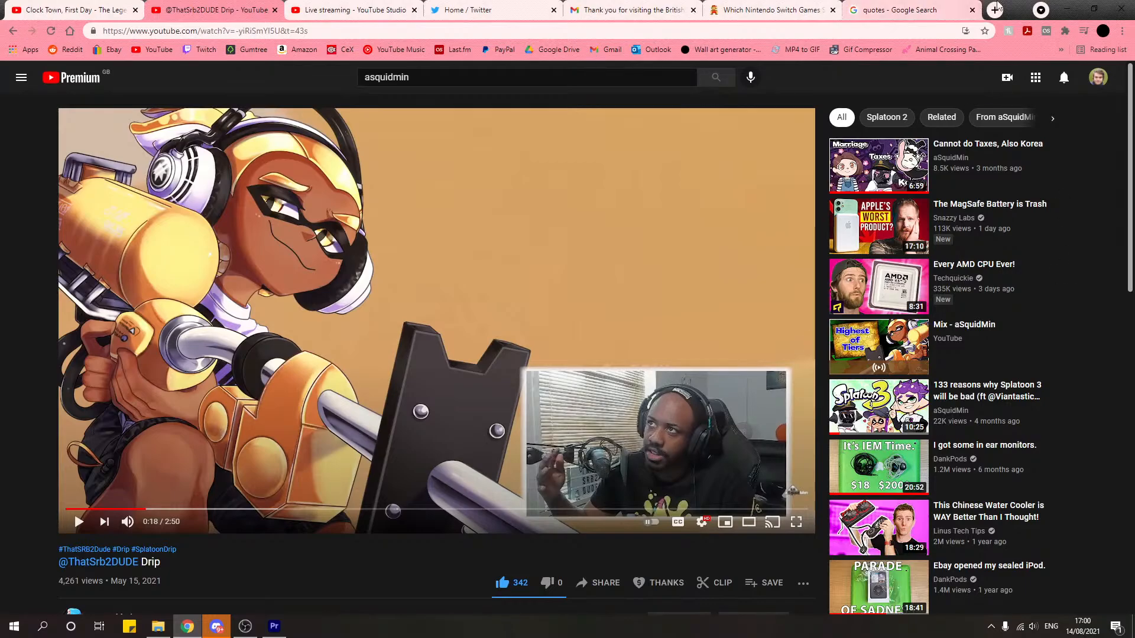
{"action": "left_click_drag", "start_coordinate": [1018, 9], "coordinate": [1134, 106]}
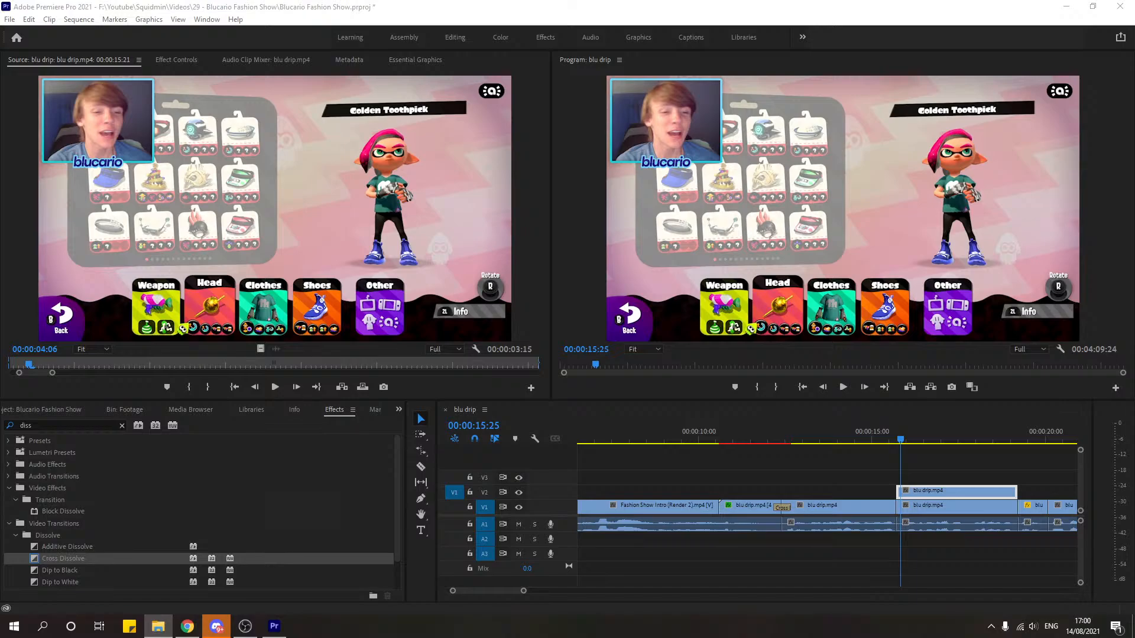
{"action": "left_click", "coordinate": [643, 349]}
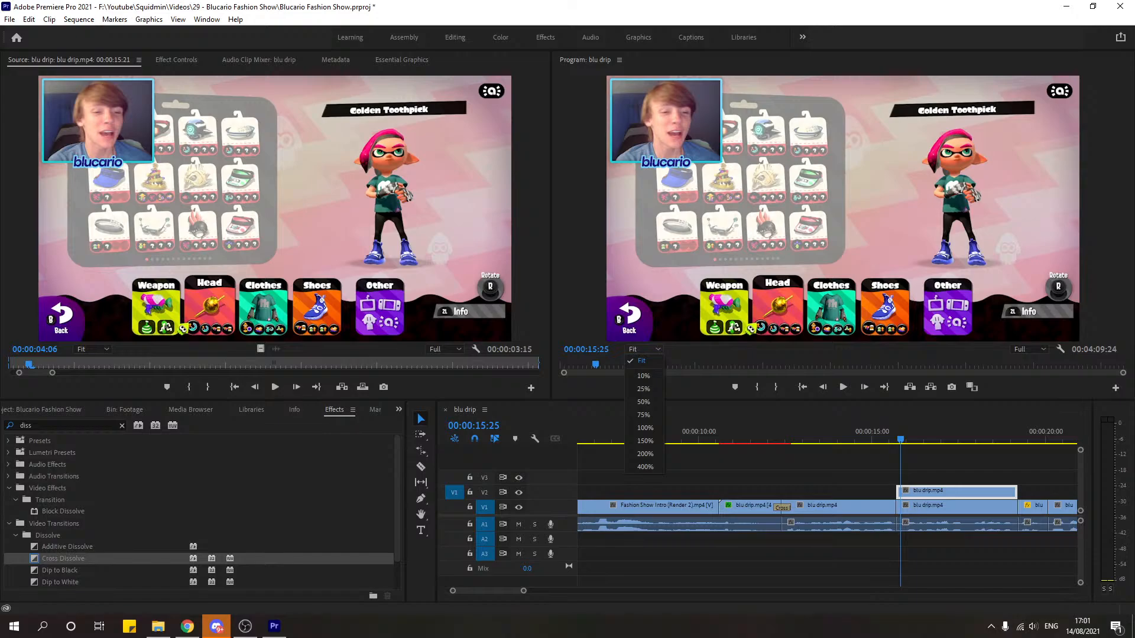
{"action": "key", "text": "alt+Tab"}
{"action": "key", "text": "alt+Tab"}
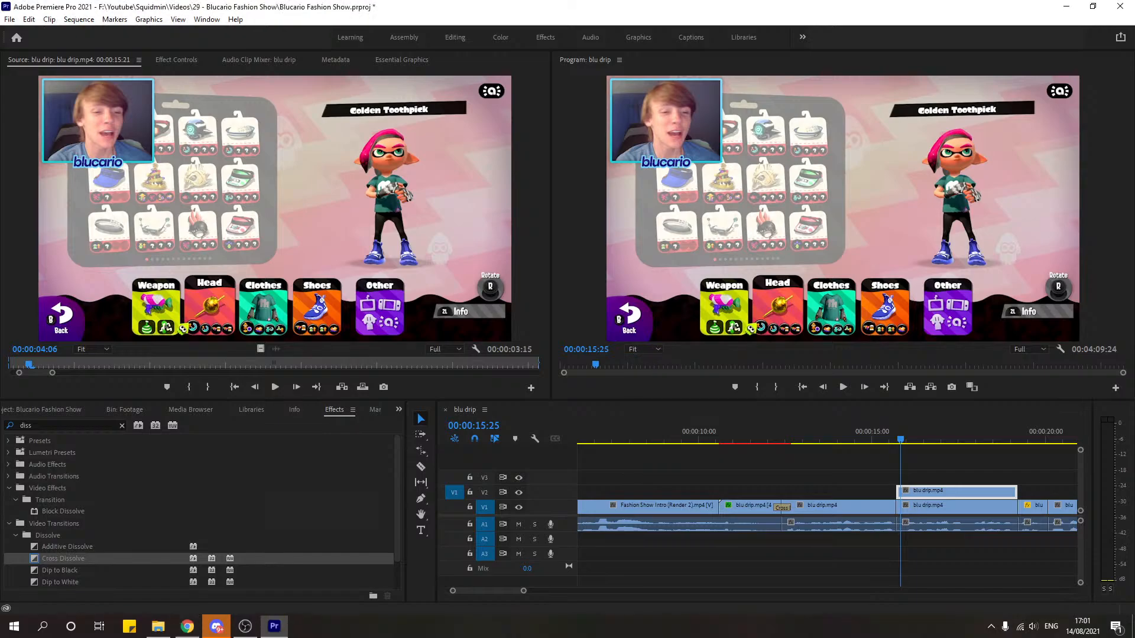
{"action": "key", "text": "alt+Tab"}
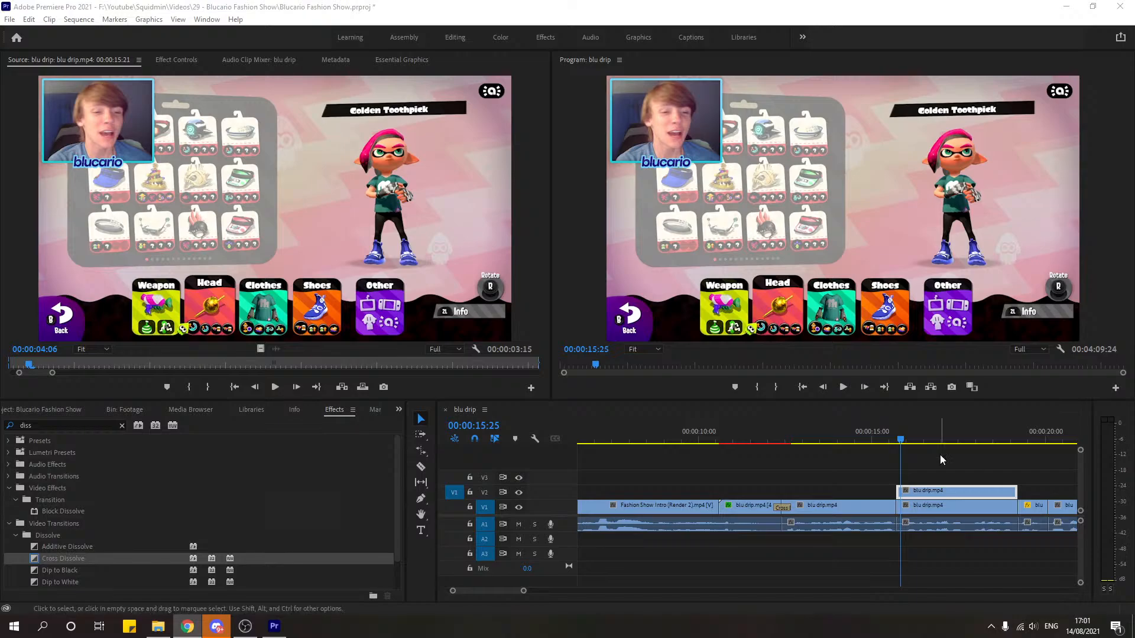
Step: Add a rectangular opacity mask roughly around the facecam on the V2 clip, and hide the V1 track
{"action": "left_click", "coordinate": [174, 60]}
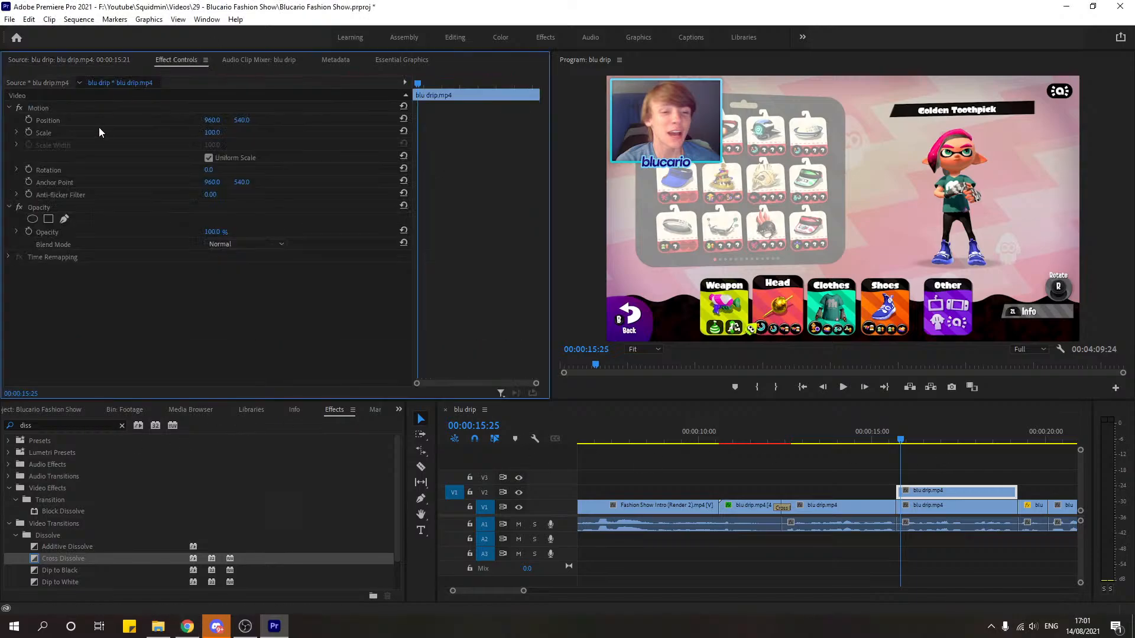
{"action": "left_click", "coordinate": [48, 219]}
{"action": "left_click_drag", "start_coordinate": [847, 203], "coordinate": [674, 106]}
{"action": "left_click", "coordinate": [518, 507]}
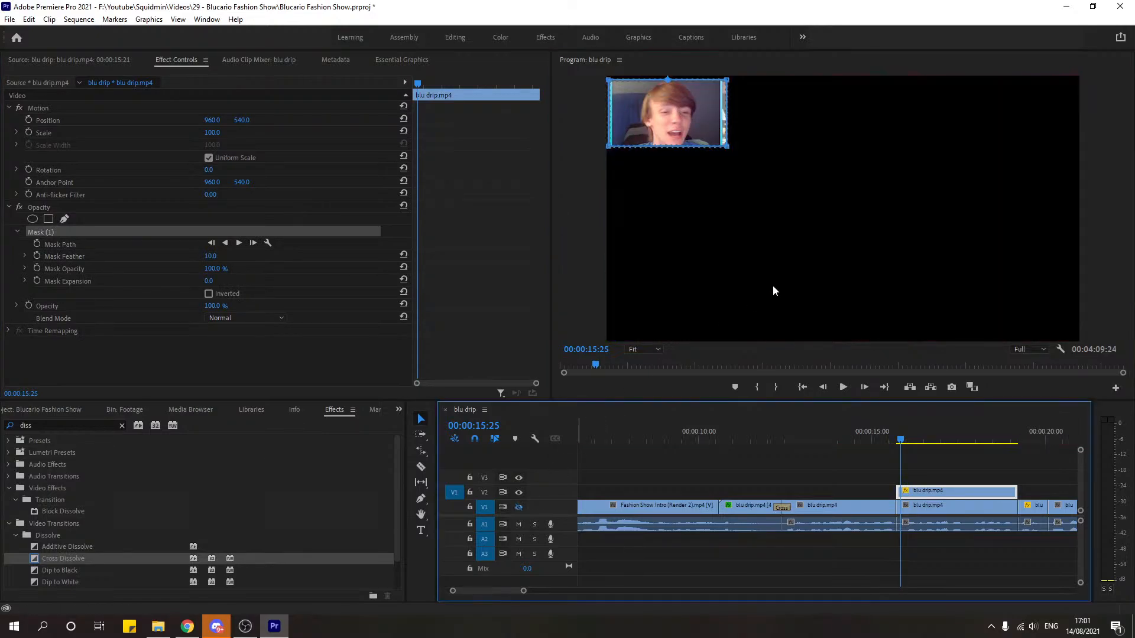
Step: View the program preview at 150% and align the mask's lower-right and upper-right corners with the facecam's border
{"action": "left_click", "coordinate": [647, 349]}
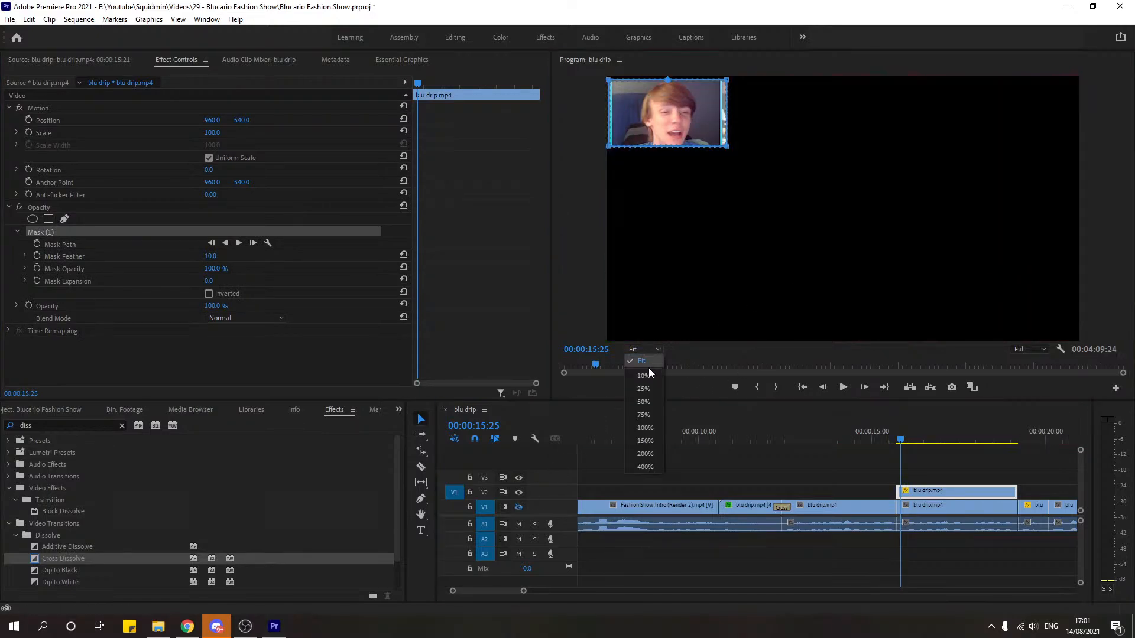
{"action": "left_click", "coordinate": [647, 440]}
{"action": "left_click_drag", "start_coordinate": [810, 334], "coordinate": [637, 325]}
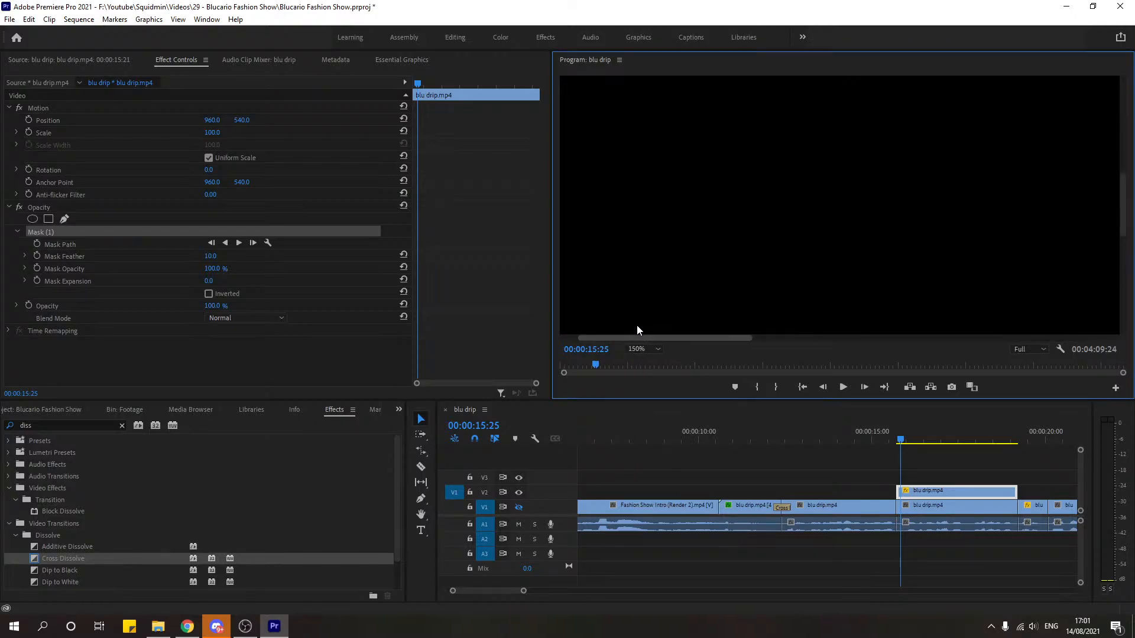
{"action": "left_click_drag", "start_coordinate": [1122, 221], "coordinate": [1102, 155]}
{"action": "left_click_drag", "start_coordinate": [980, 242], "coordinate": [962, 296]}
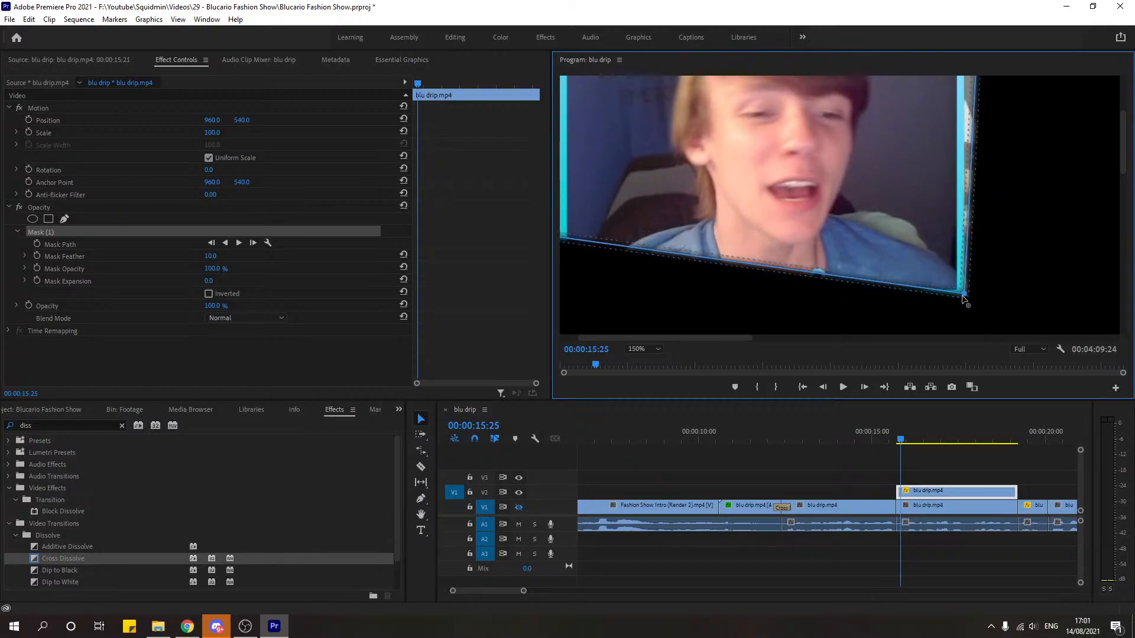
{"action": "left_click_drag", "start_coordinate": [1120, 154], "coordinate": [1120, 118]}
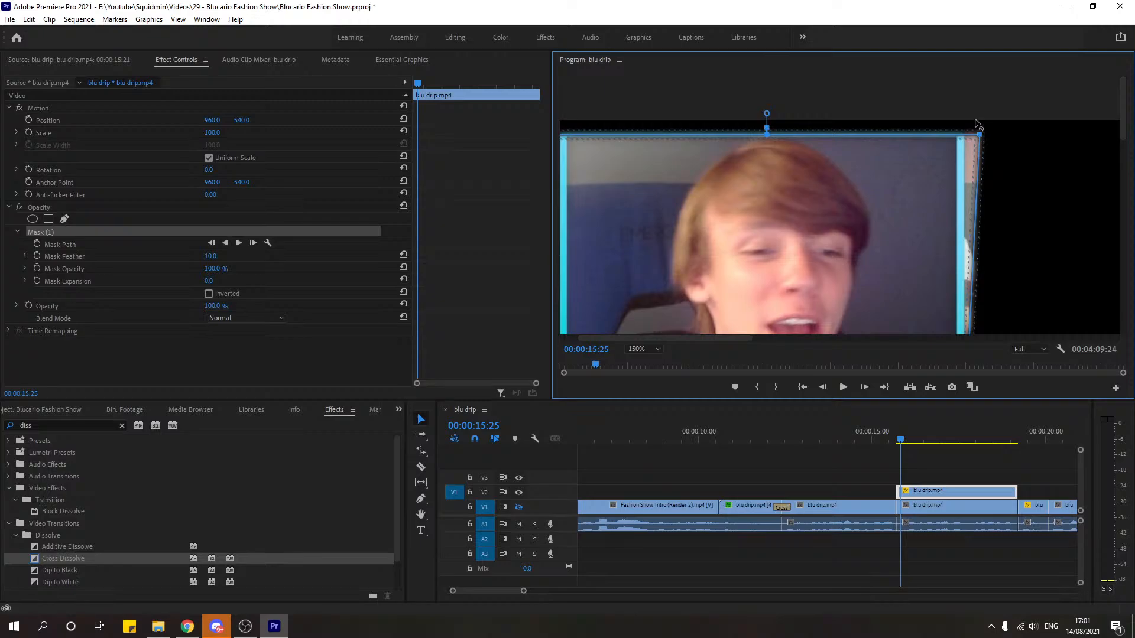
{"action": "left_click_drag", "start_coordinate": [978, 132], "coordinate": [964, 135]}
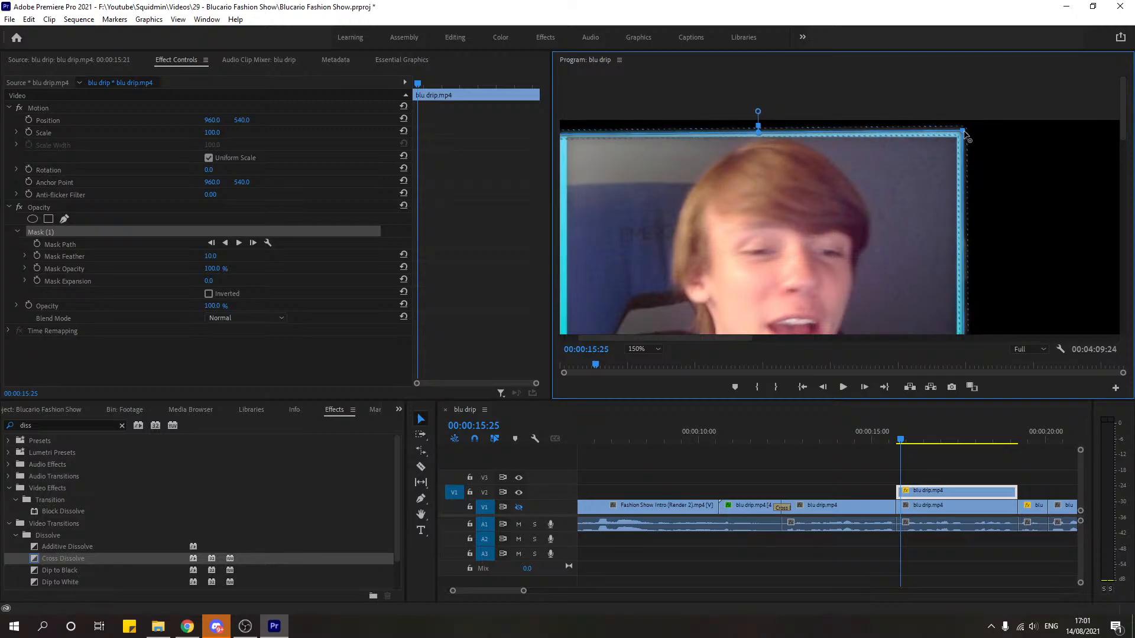
Step: Align the mask's upper-left and lower-left corners with the facecam's border
{"action": "left_click_drag", "start_coordinate": [740, 338], "coordinate": [685, 342]}
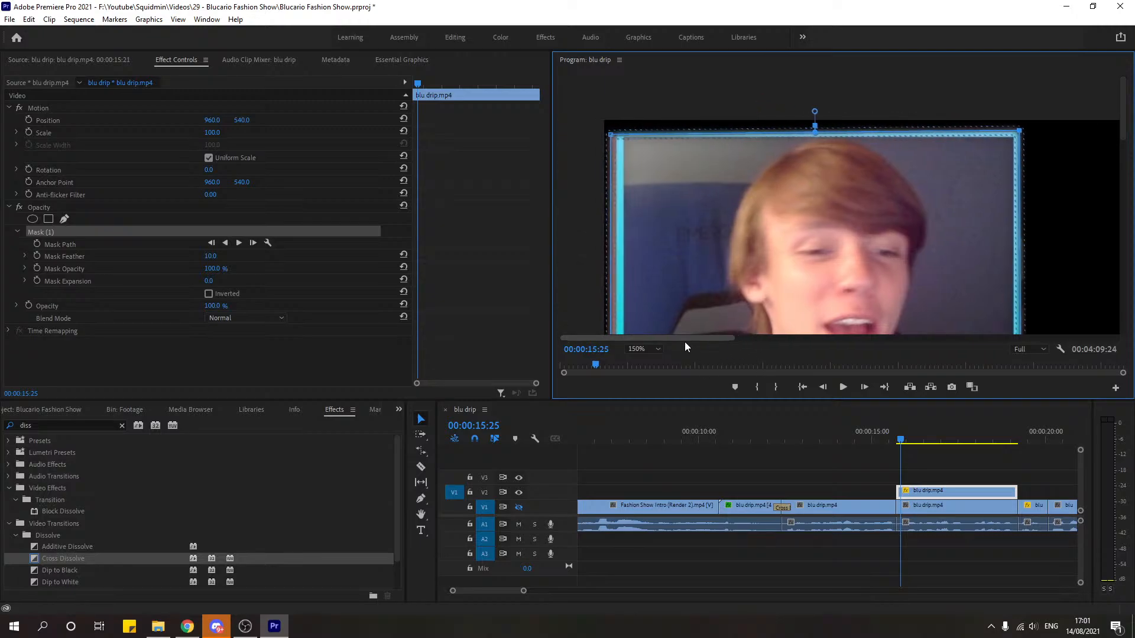
{"action": "left_click_drag", "start_coordinate": [611, 135], "coordinate": [616, 130]}
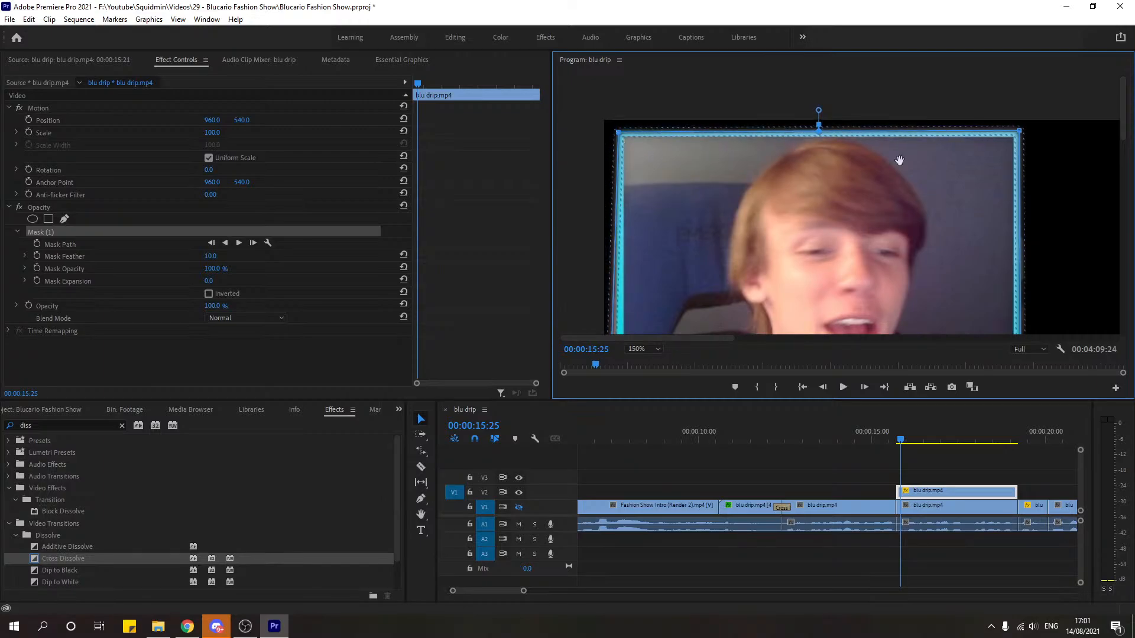
{"action": "left_click_drag", "start_coordinate": [1121, 116], "coordinate": [1122, 170]}
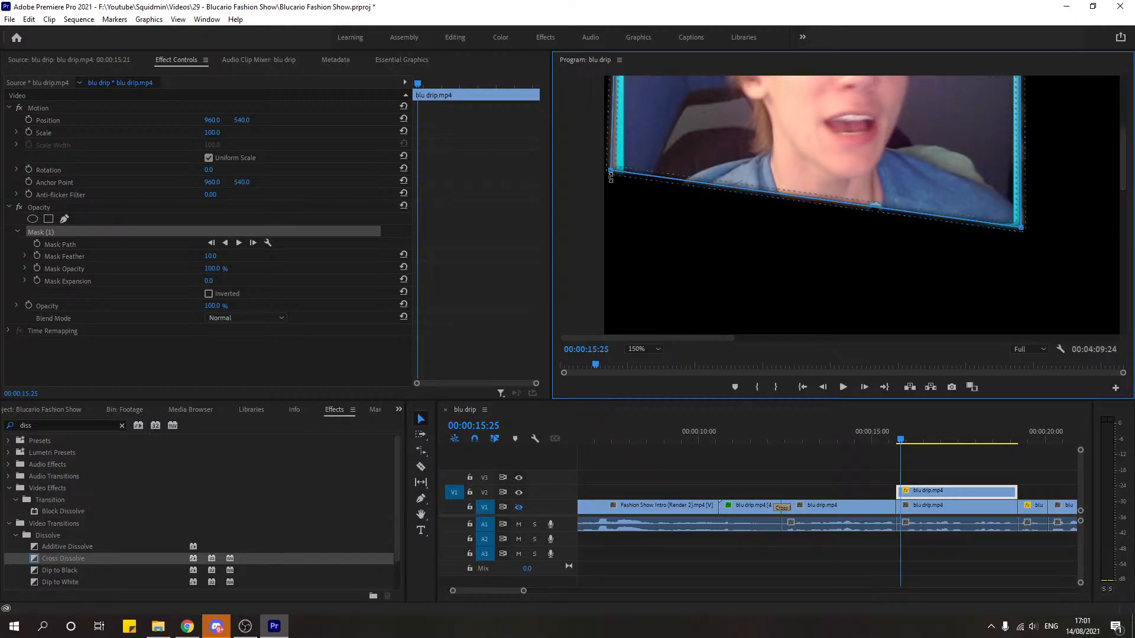
{"action": "left_click_drag", "start_coordinate": [611, 171], "coordinate": [620, 230]}
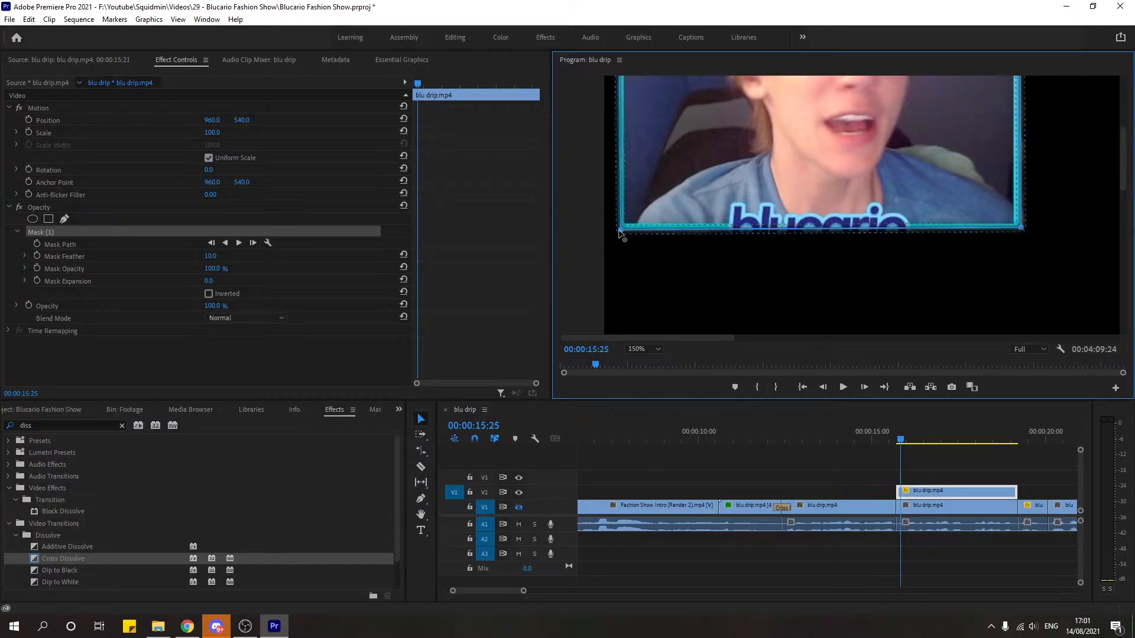
Step: Fine-tune both lower corners and the upper-right corner of the mask against the outer edge of the border
{"action": "left_click_drag", "start_coordinate": [1021, 228], "coordinate": [1019, 229]}
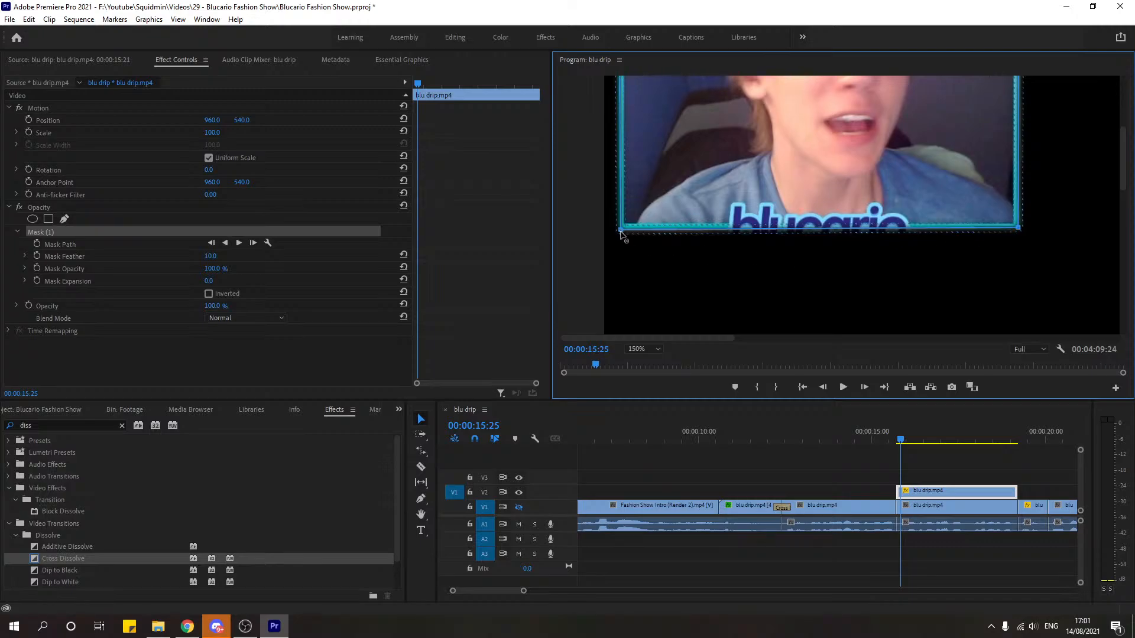
{"action": "left_click_drag", "start_coordinate": [620, 232], "coordinate": [619, 229]}
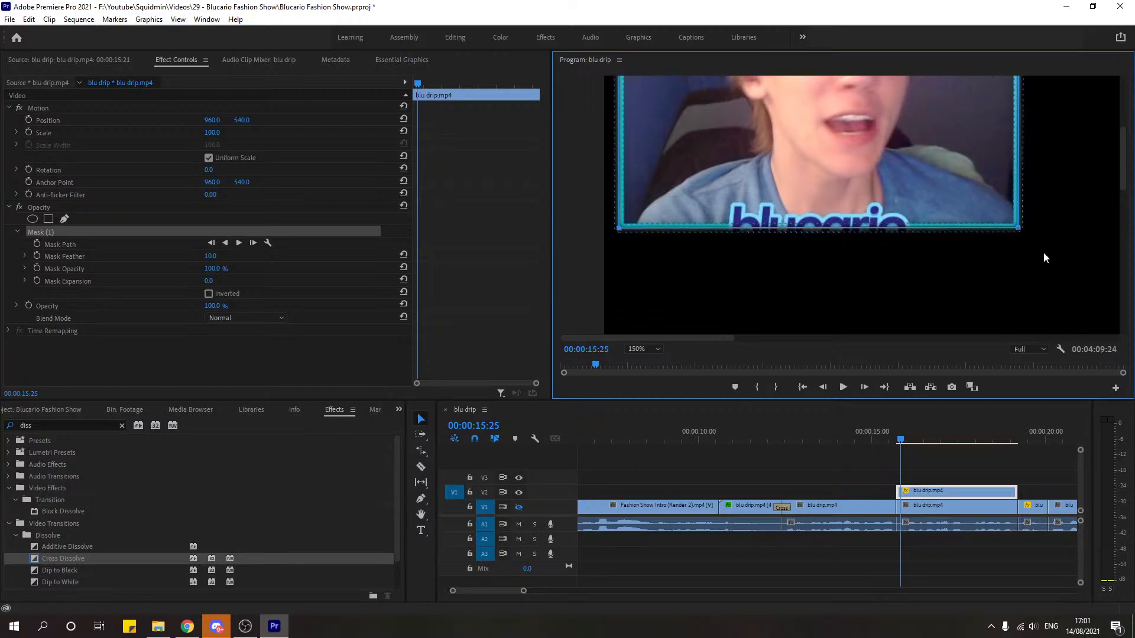
{"action": "key", "text": "Right"}
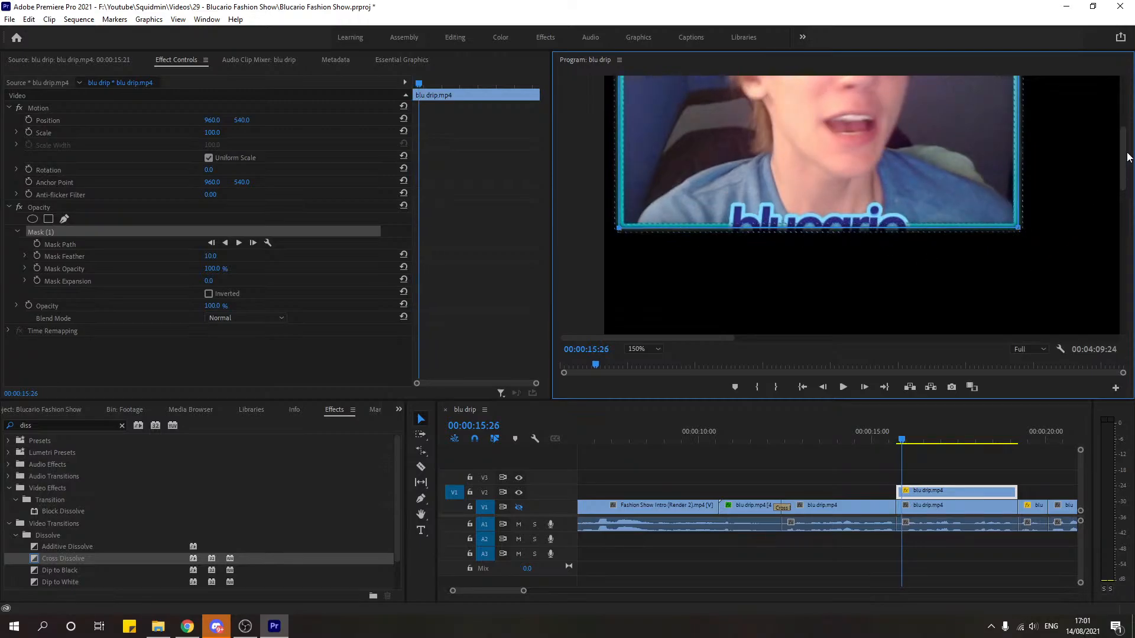
{"action": "left_click_drag", "start_coordinate": [1127, 157], "coordinate": [1126, 107]}
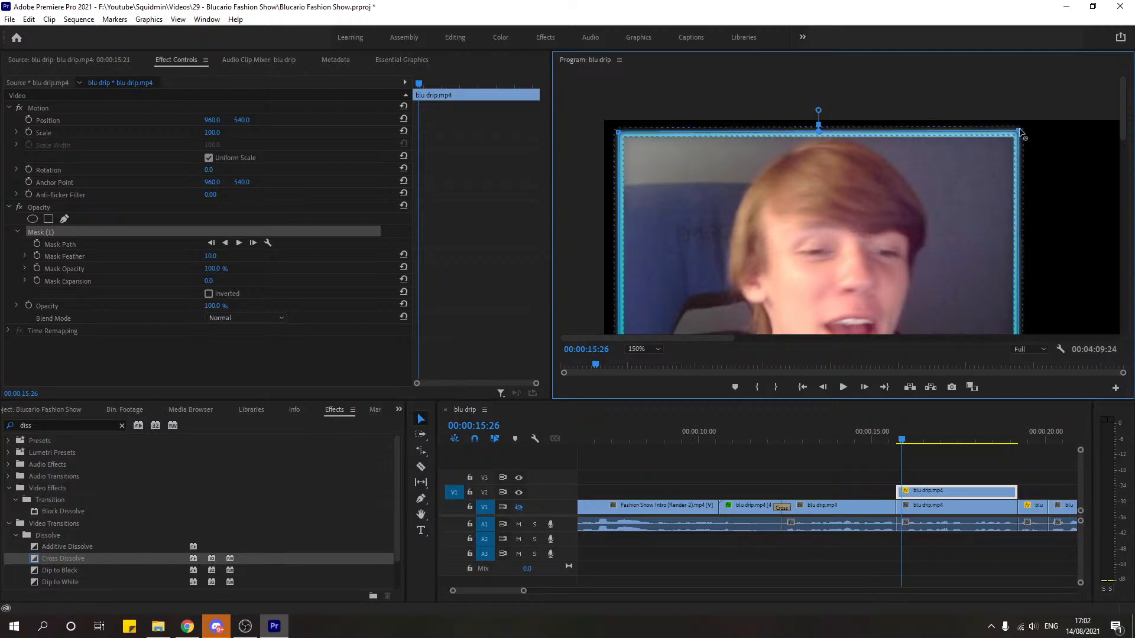
{"action": "left_click_drag", "start_coordinate": [1020, 130], "coordinate": [1018, 131]}
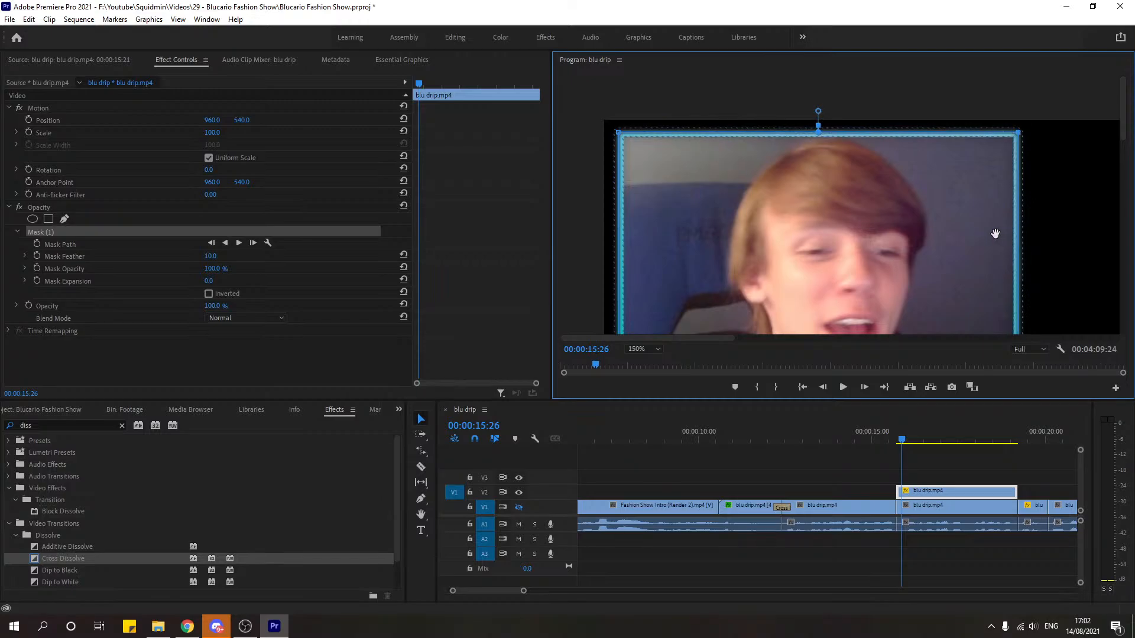
Step: Check the masked edges with the clip deselected, and nudge the mask's two left corners slightly inward
{"action": "left_click", "coordinate": [863, 480]}
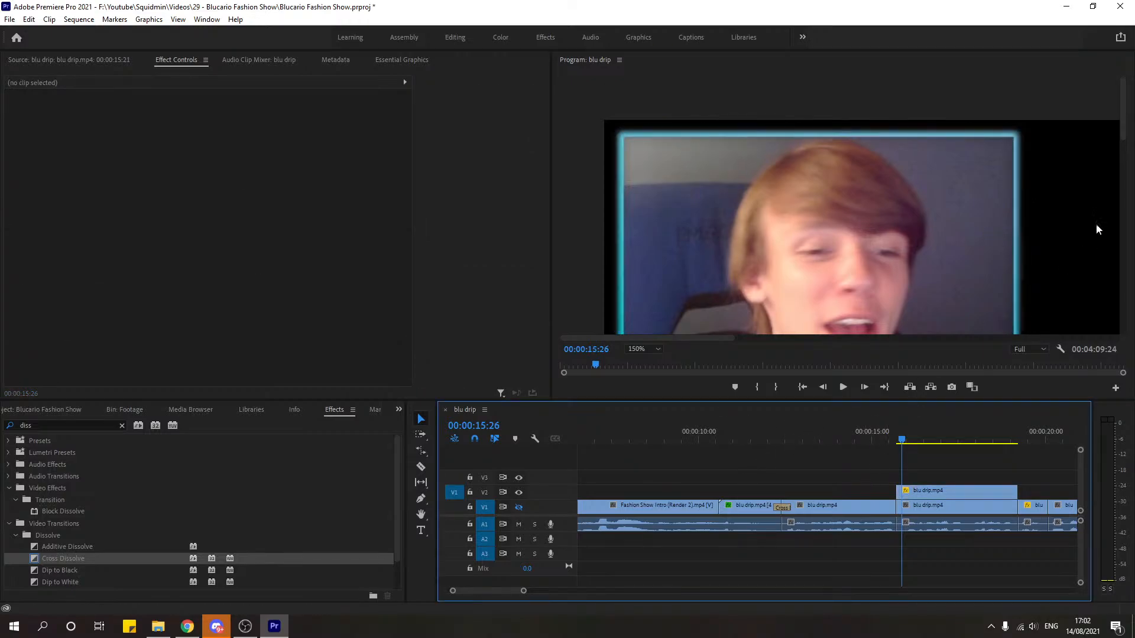
{"action": "mouse_move", "coordinate": [1123, 126]}
{"action": "left_mouse_down"}
{"action": "mouse_move", "coordinate": [1123, 155]}
{"action": "mouse_move", "coordinate": [1123, 138]}
{"action": "left_mouse_up"}
{"action": "left_click", "coordinate": [911, 491]}
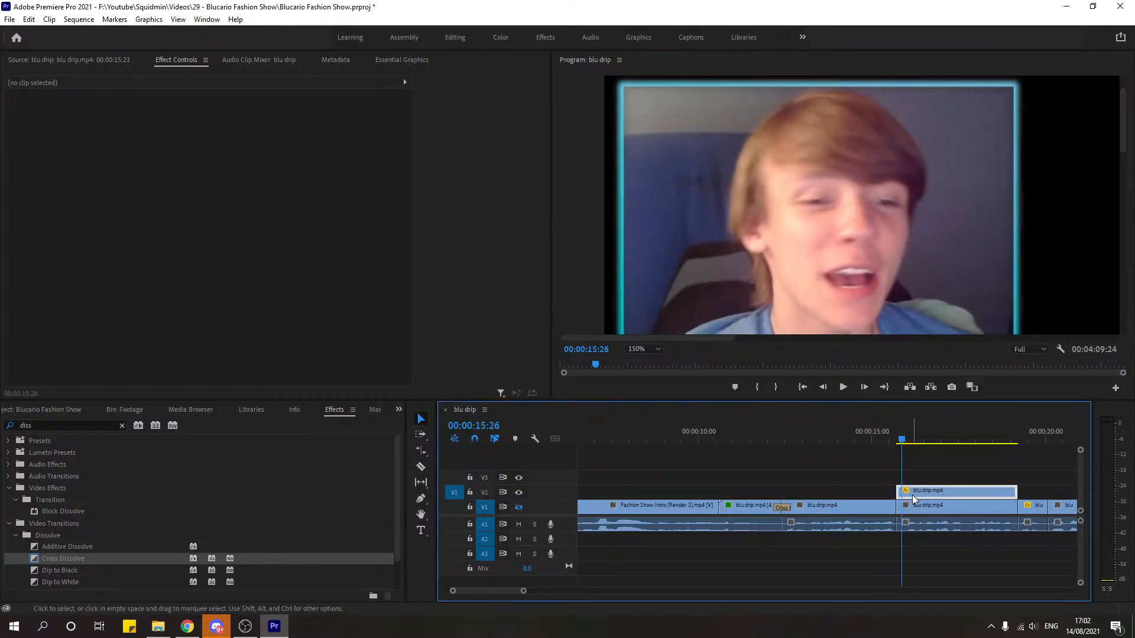
{"action": "left_click", "coordinate": [112, 131]}
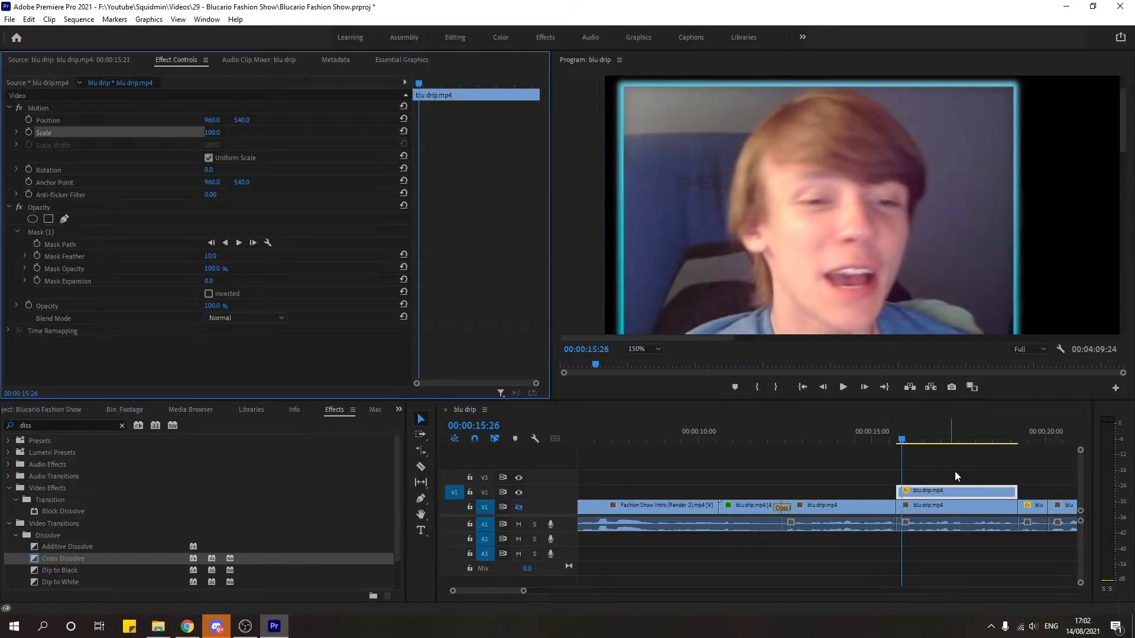
{"action": "left_click", "coordinate": [134, 118]}
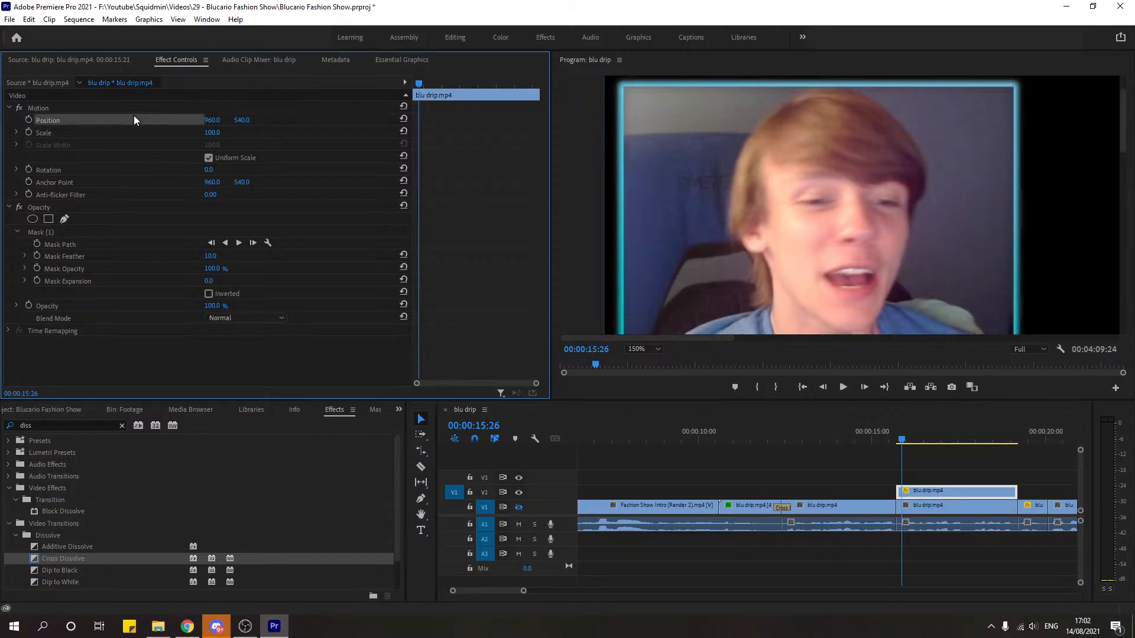
{"action": "left_click", "coordinate": [87, 230]}
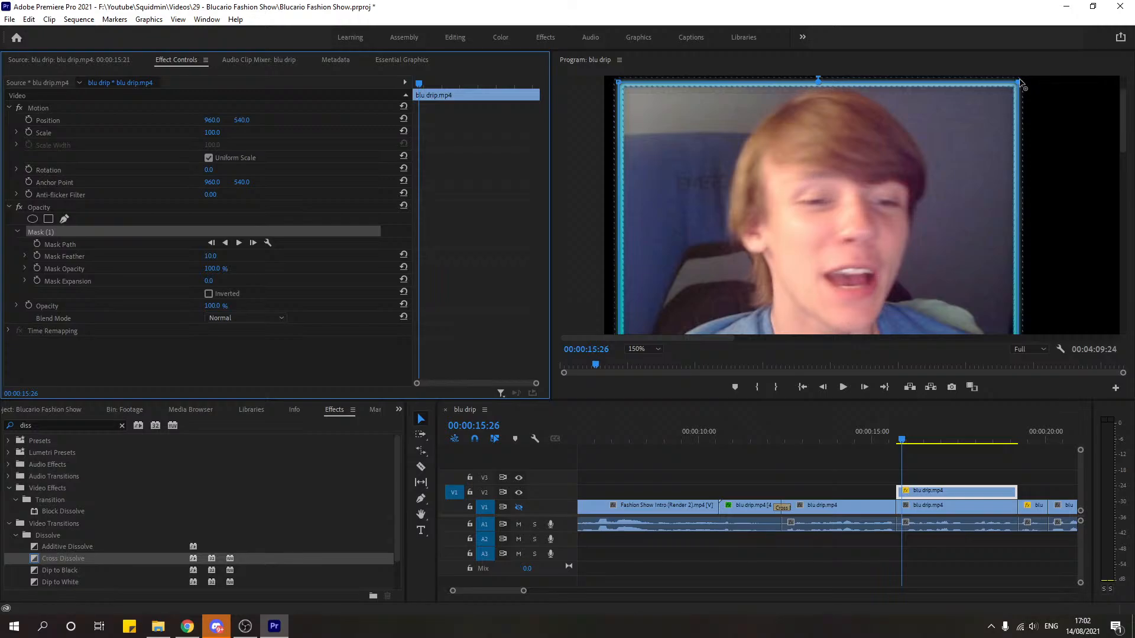
{"action": "left_click", "coordinate": [1019, 82]}
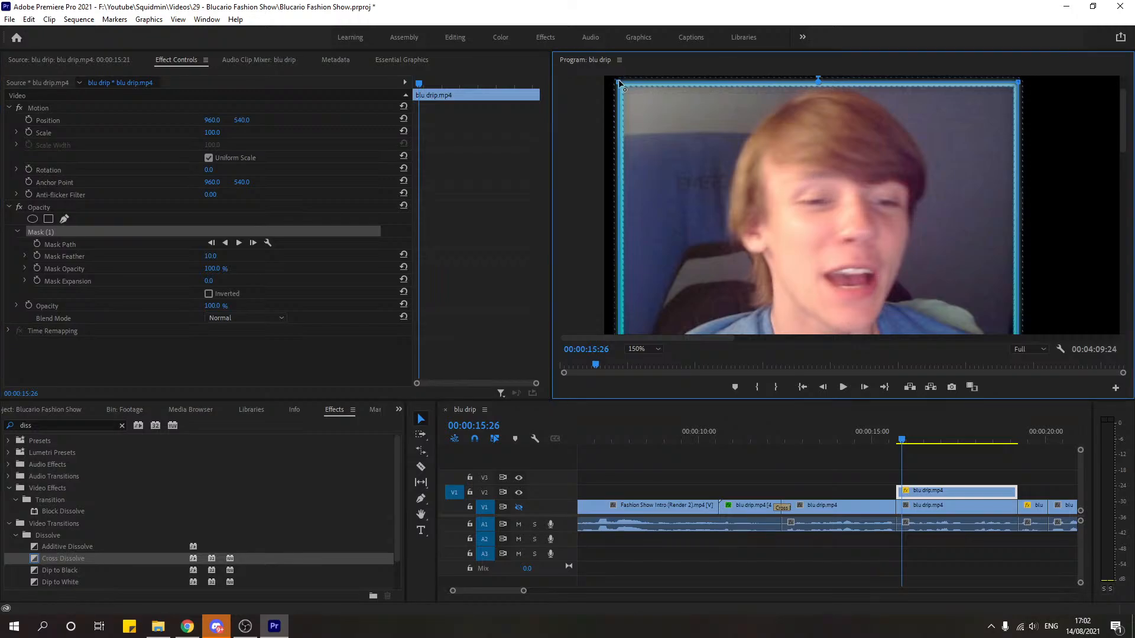
{"action": "left_click_drag", "start_coordinate": [619, 79], "coordinate": [620, 80]}
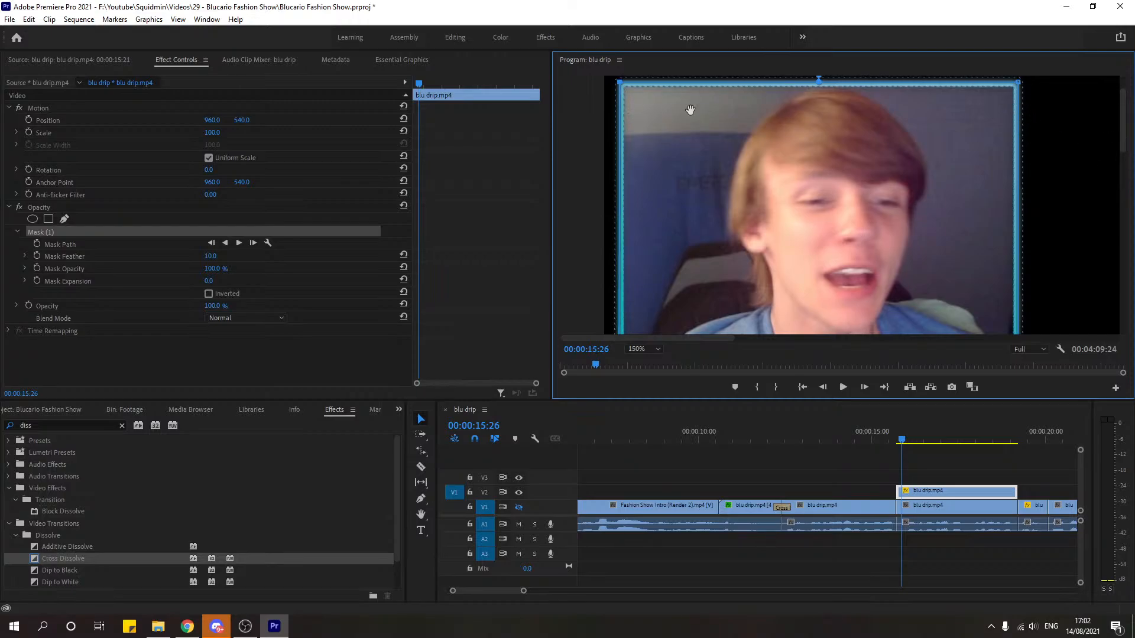
{"action": "scroll", "coordinate": [1110, 147], "scroll_direction": "down", "scroll_amount": 5}
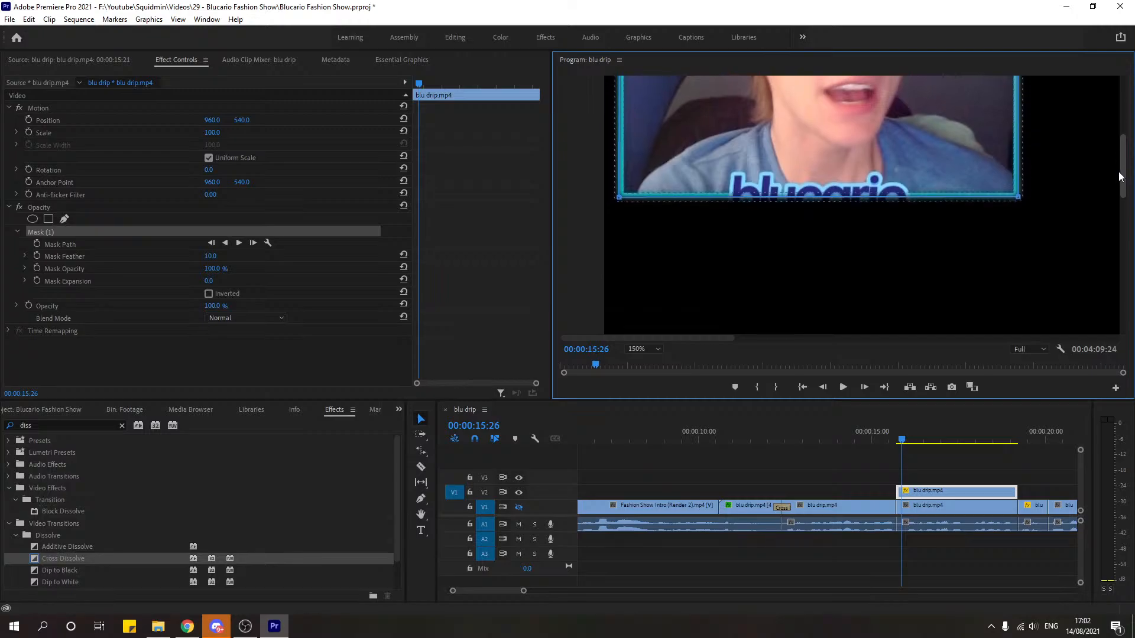
{"action": "left_click_drag", "start_coordinate": [617, 199], "coordinate": [618, 199]}
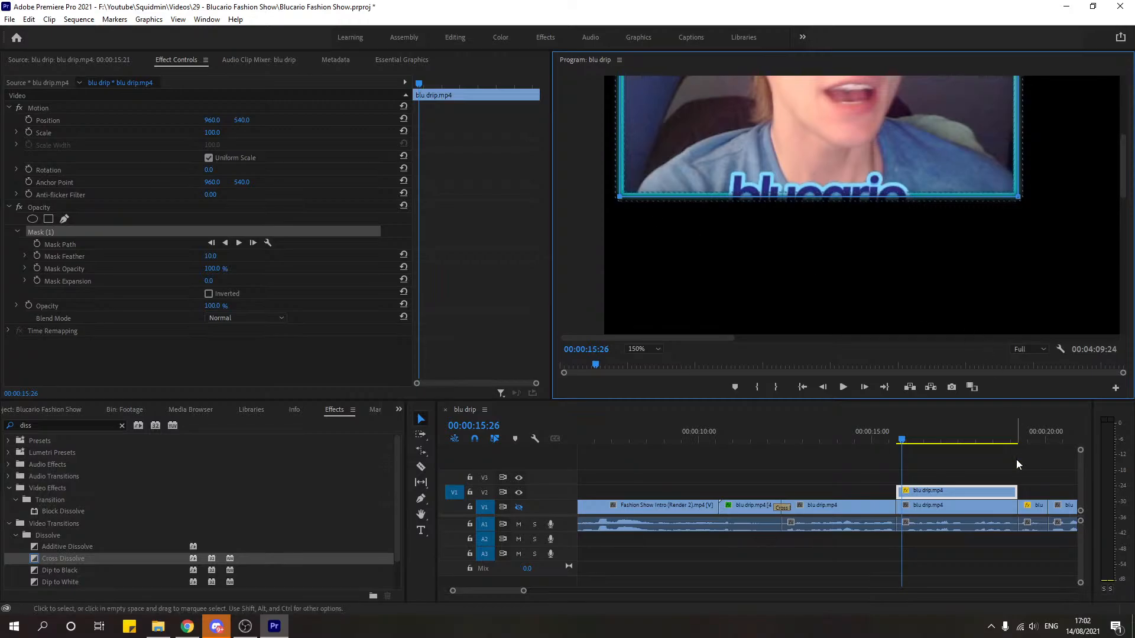
Step: Examine the masked facecam and its cut-off logo with the clip deselected, at Fit and at 150% magnification
{"action": "left_click", "coordinate": [995, 452]}
{"action": "mouse_move", "coordinate": [1122, 172]}
{"action": "left_mouse_down"}
{"action": "mouse_move", "coordinate": [1122, 121]}
{"action": "mouse_move", "coordinate": [1122, 171]}
{"action": "left_mouse_up"}
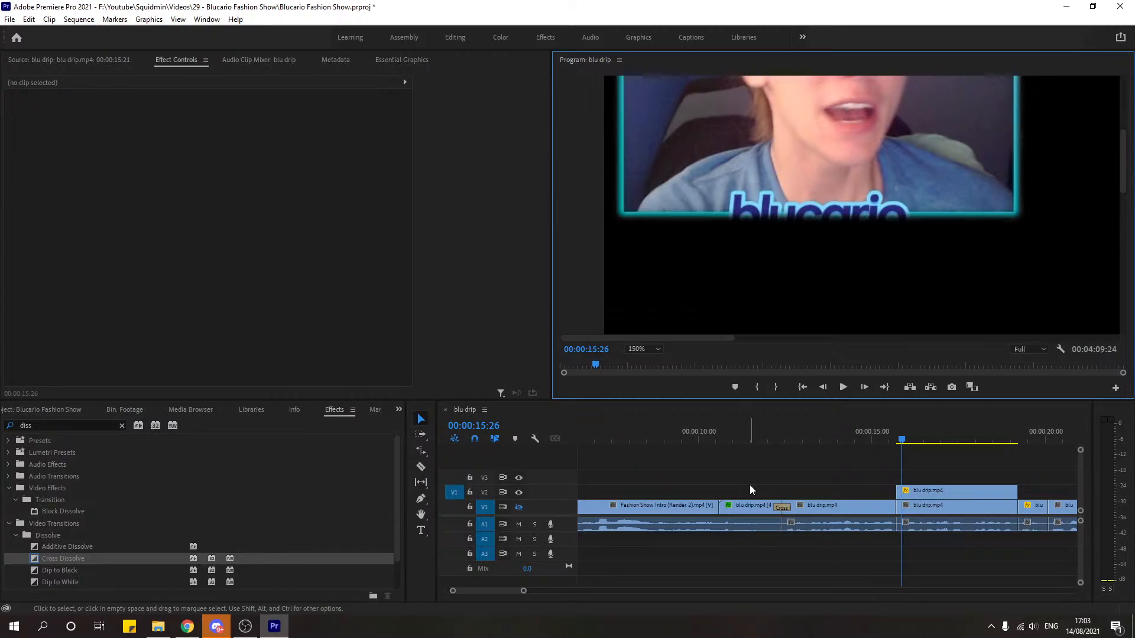
{"action": "left_click", "coordinate": [650, 348]}
{"action": "left_click", "coordinate": [649, 362]}
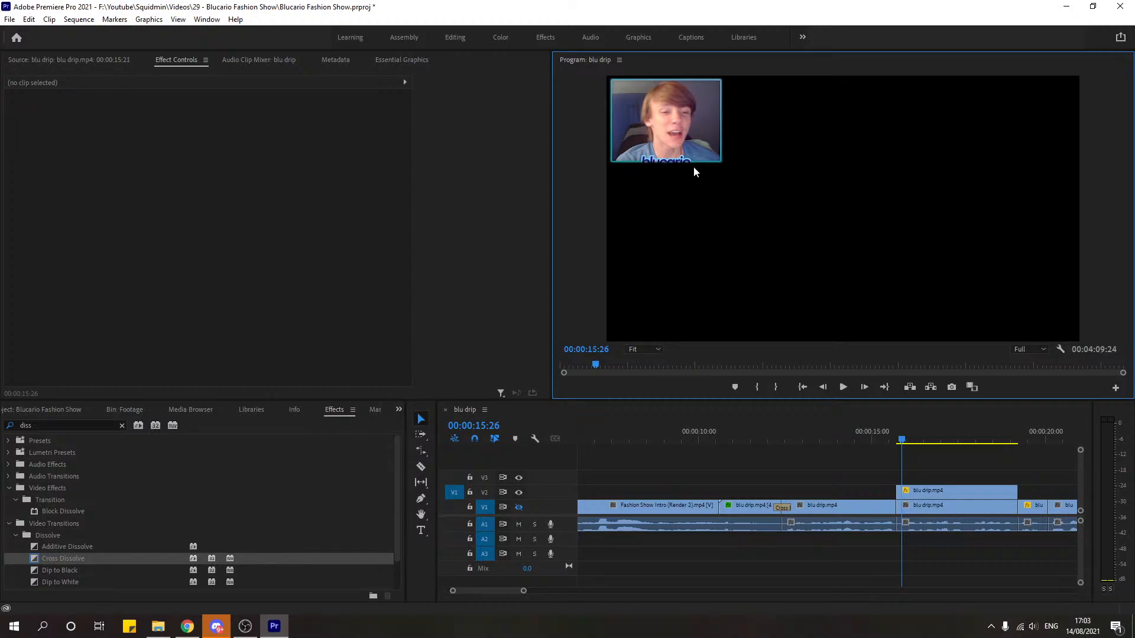
{"action": "left_click", "coordinate": [644, 348]}
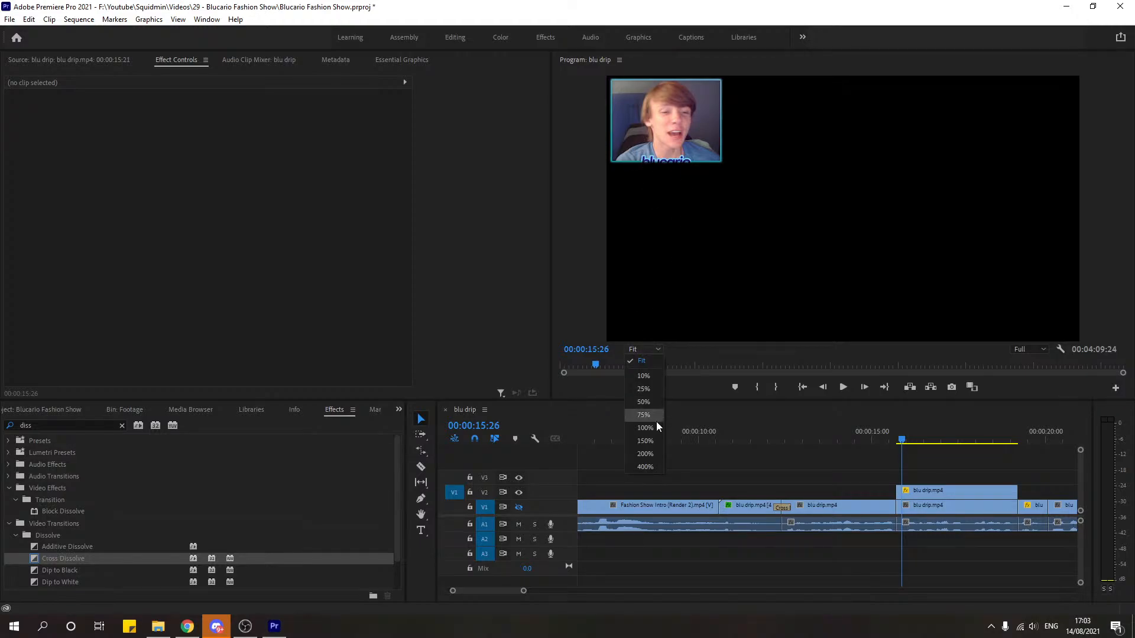
{"action": "left_click", "coordinate": [650, 440]}
{"action": "left_click_drag", "start_coordinate": [809, 335], "coordinate": [605, 332]}
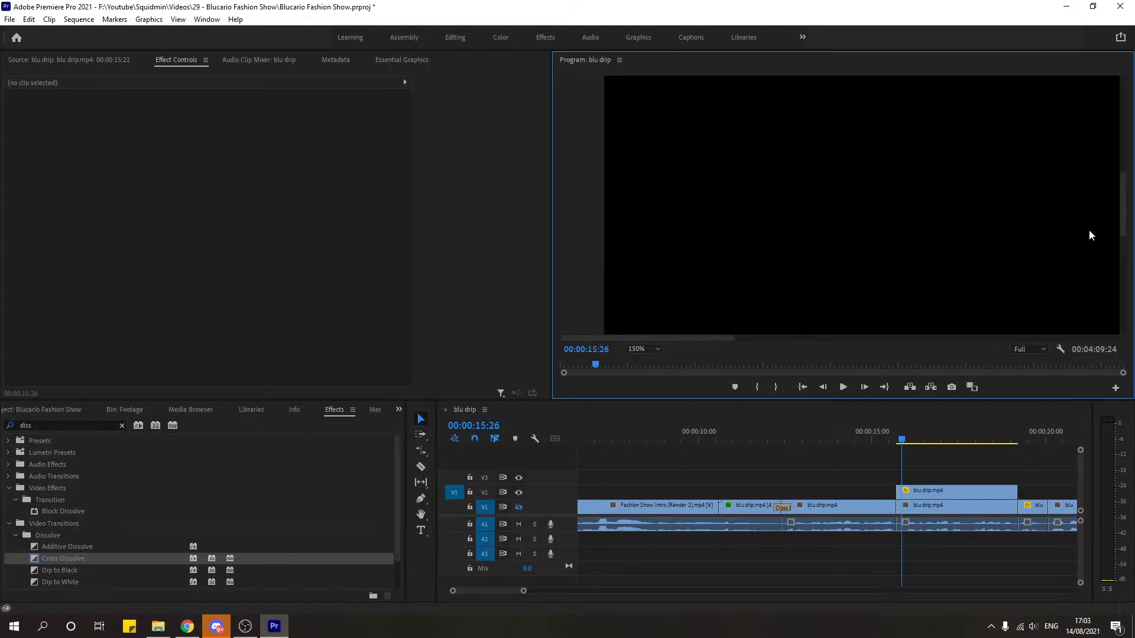
{"action": "mouse_move", "coordinate": [1124, 204]}
{"action": "left_mouse_down"}
{"action": "mouse_move", "coordinate": [1126, 149]}
{"action": "mouse_move", "coordinate": [1126, 192]}
{"action": "left_mouse_up"}
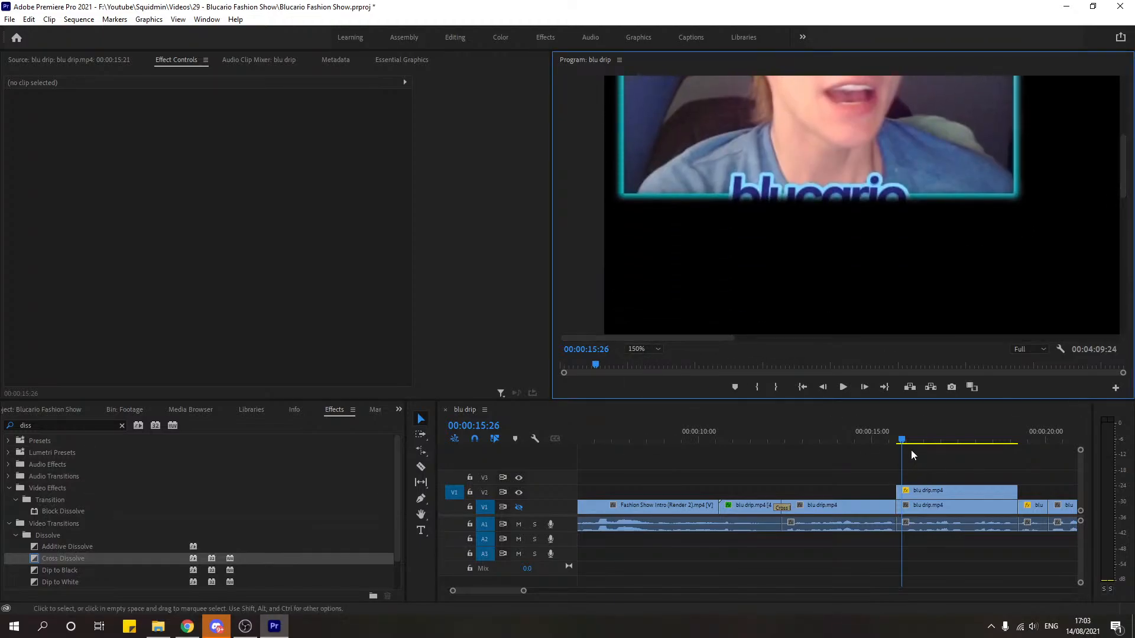
Step: Add points to the mask's bottom edge and pull it down around the lower-left corner of the blucario logo
{"action": "left_click", "coordinate": [925, 491]}
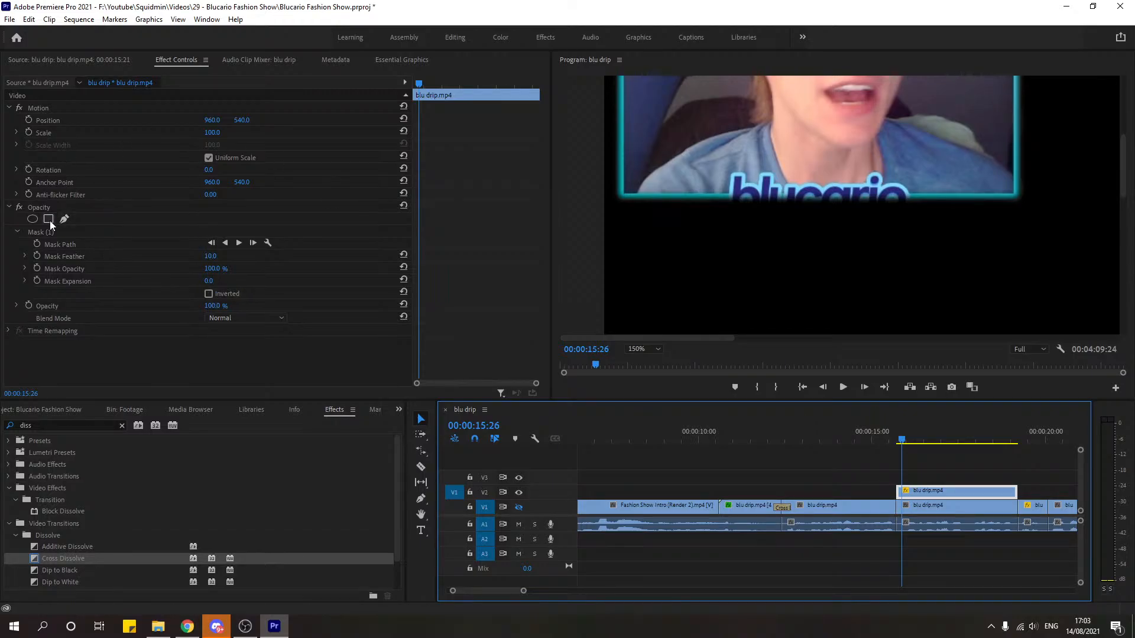
{"action": "left_click", "coordinate": [87, 233]}
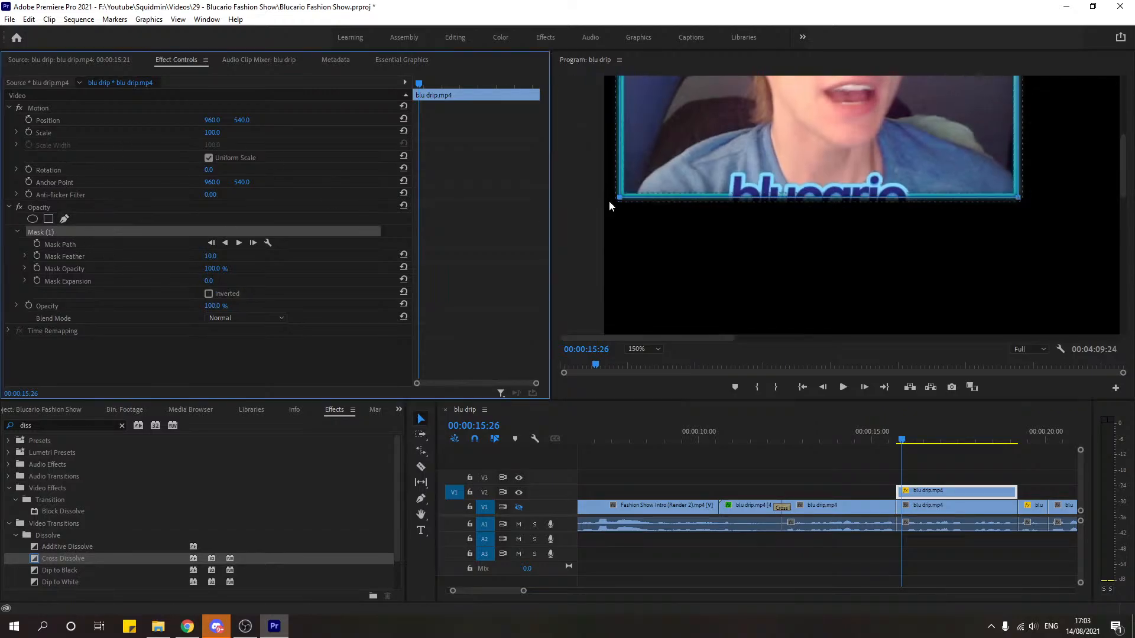
{"action": "left_click", "coordinate": [736, 204]}
{"action": "left_click", "coordinate": [641, 349]}
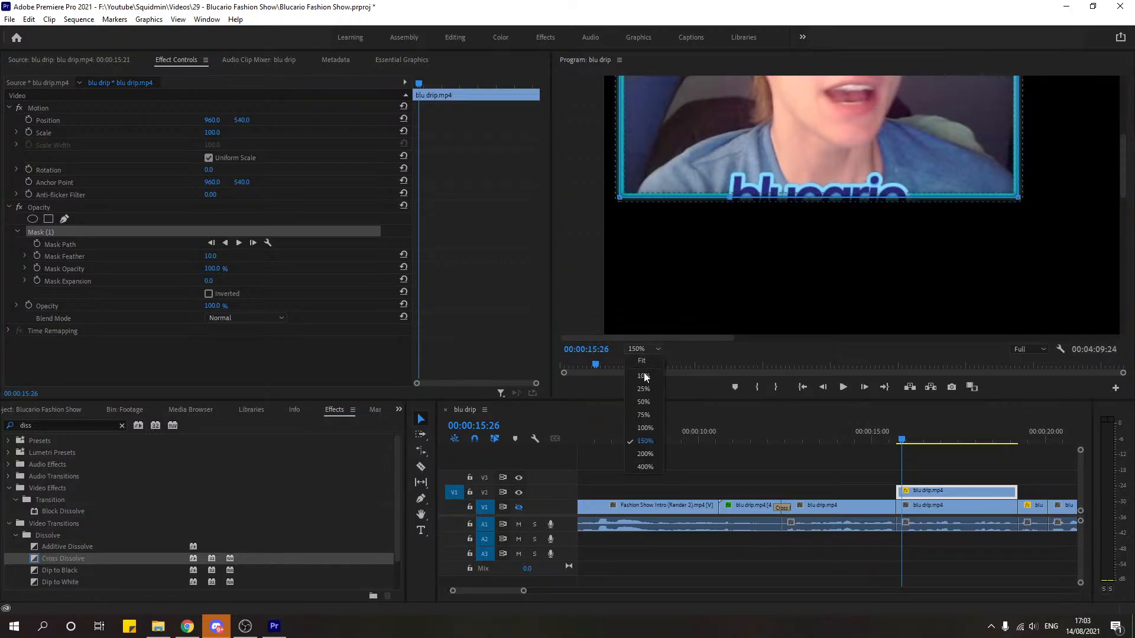
{"action": "left_click", "coordinate": [646, 452]}
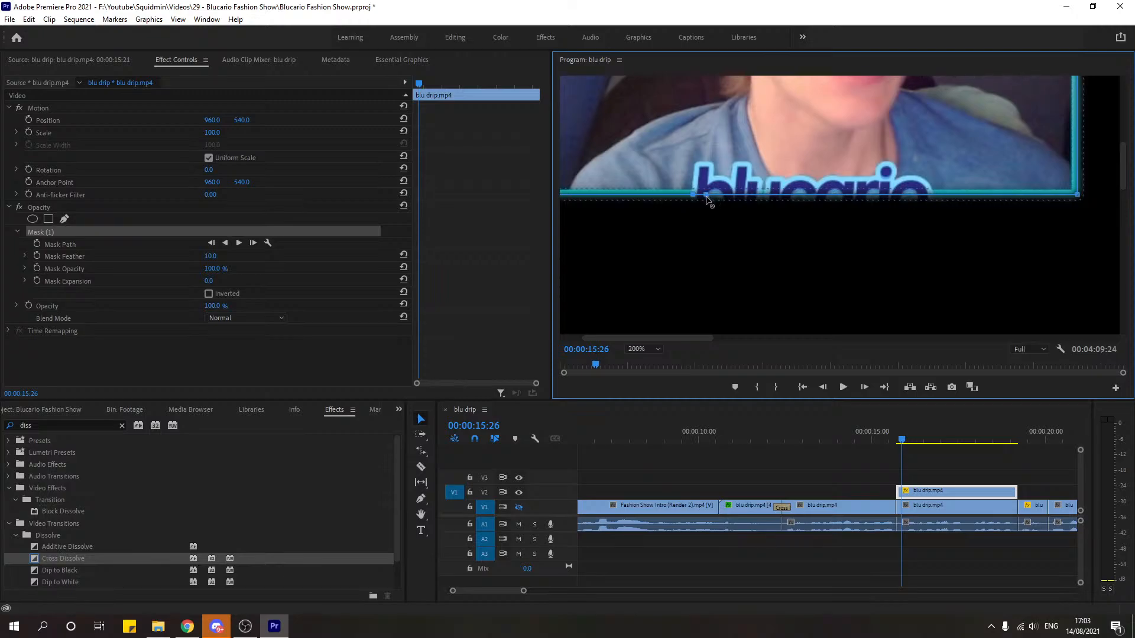
{"action": "left_click_drag", "start_coordinate": [693, 196], "coordinate": [690, 219]}
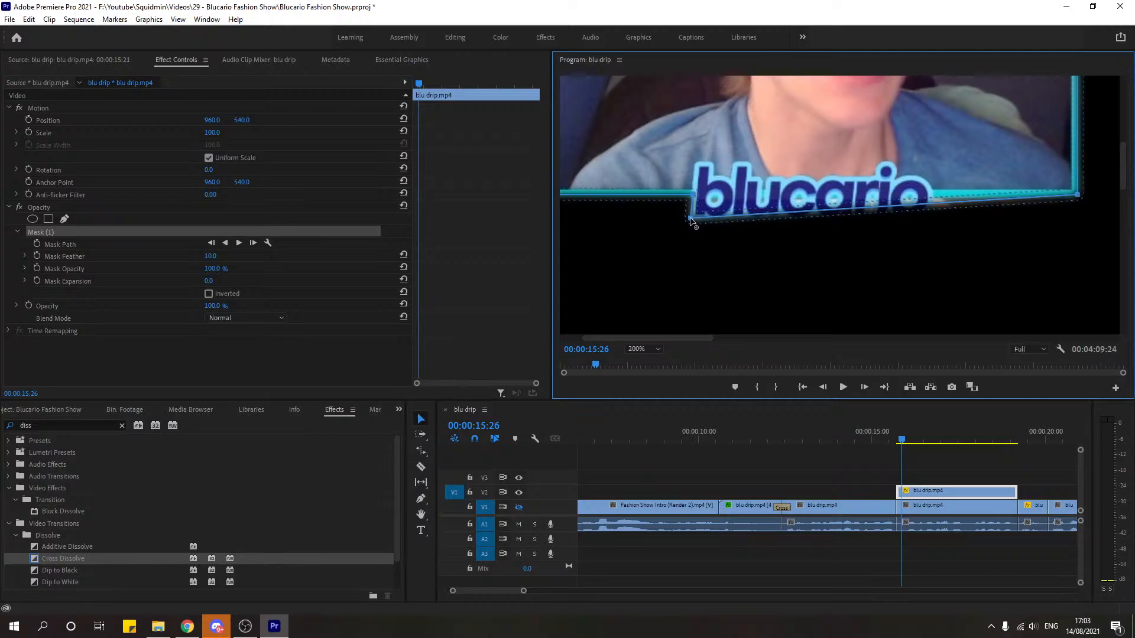
Step: Add mask points along the underside of the logo's letters b and l, working at 400% magnification
{"action": "left_click", "coordinate": [650, 351]}
{"action": "left_click", "coordinate": [646, 467]}
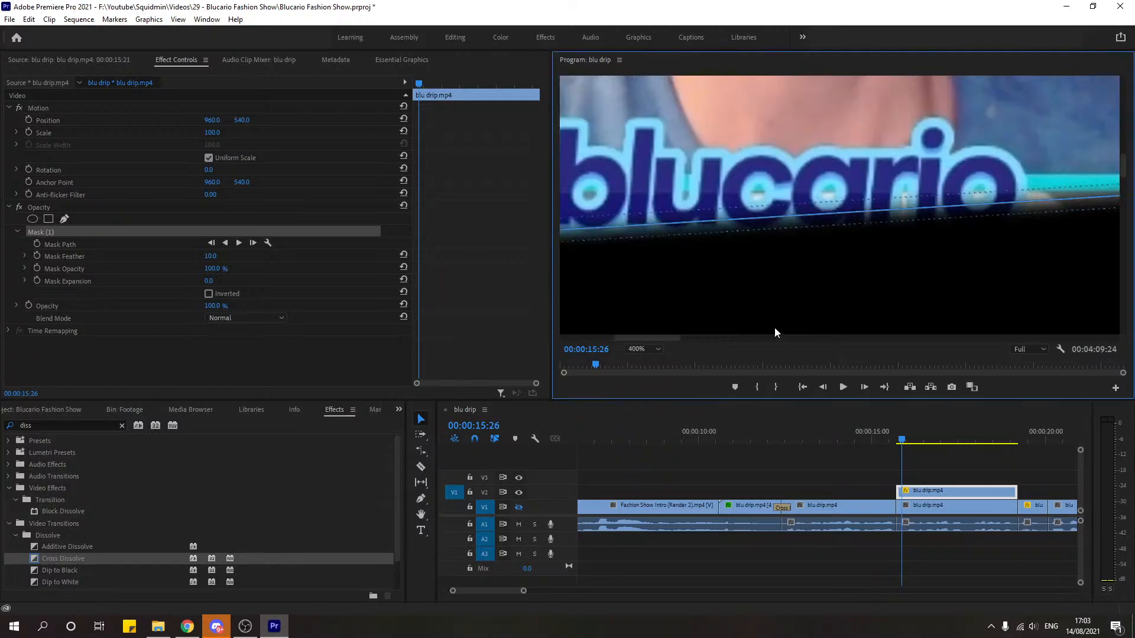
{"action": "left_click_drag", "start_coordinate": [680, 339], "coordinate": [650, 342]}
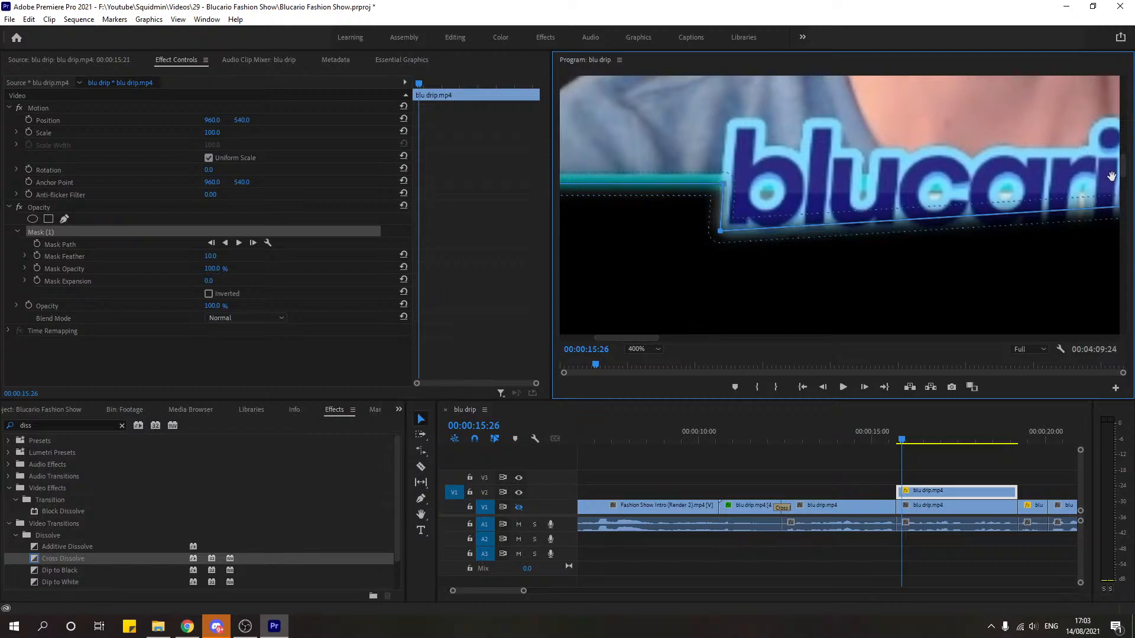
{"action": "left_click_drag", "start_coordinate": [1122, 169], "coordinate": [1123, 182]}
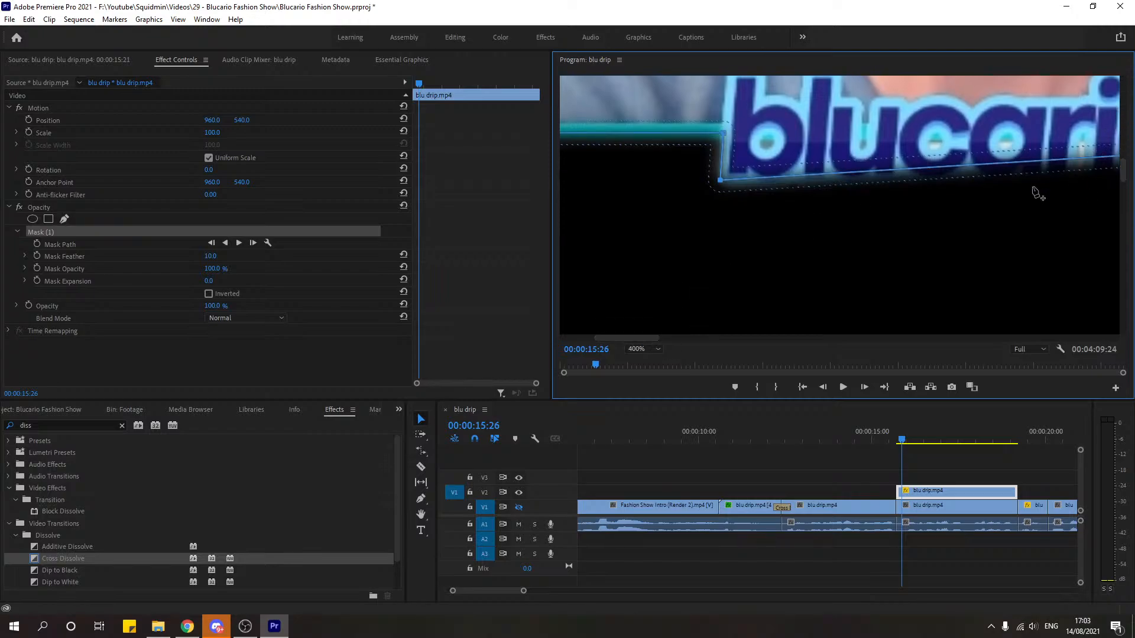
{"action": "left_click", "coordinate": [751, 177]}
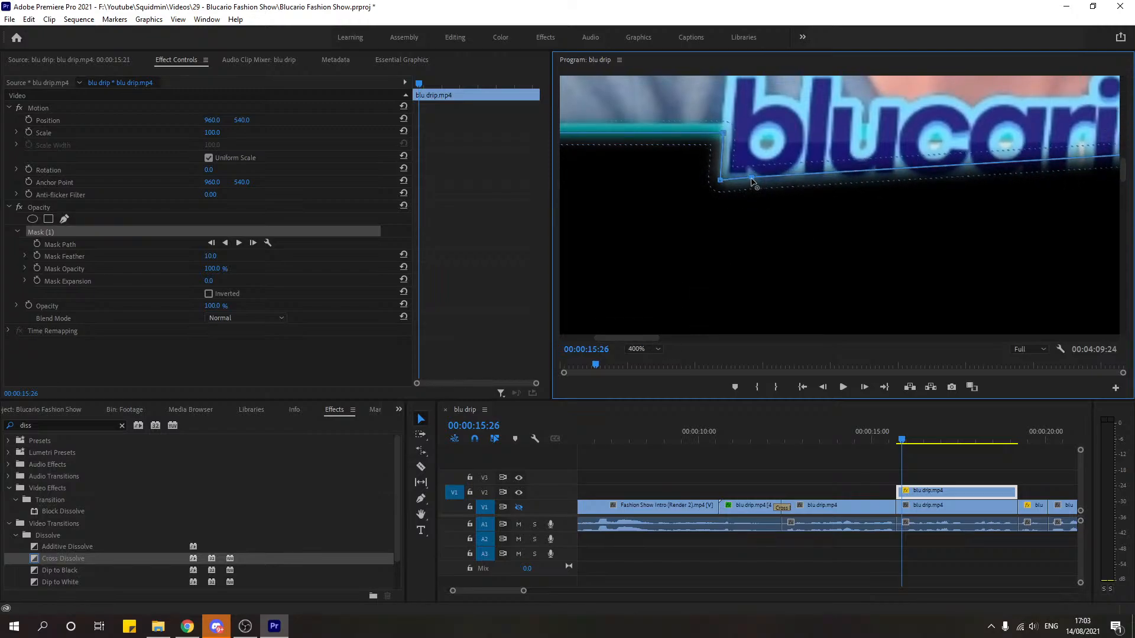
{"action": "left_click_drag", "start_coordinate": [780, 175], "coordinate": [814, 185]}
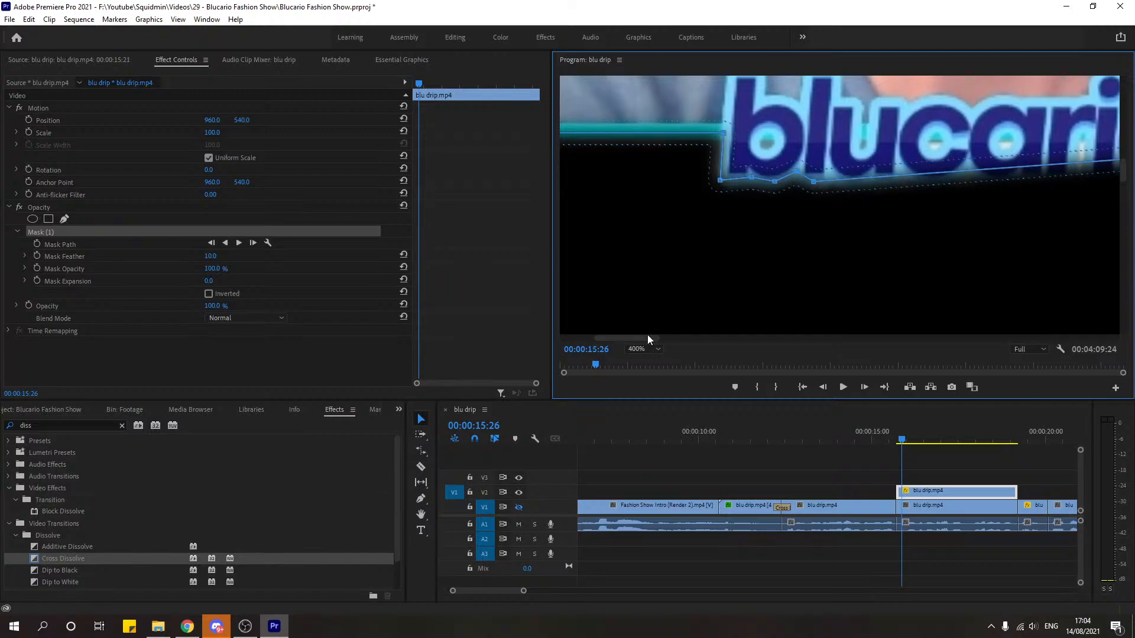
Step: Continue the mask outline beneath the logo's letter u, fitting the new points to its lower edge
{"action": "left_click_drag", "start_coordinate": [647, 334], "coordinate": [662, 339]}
{"action": "left_click_drag", "start_coordinate": [722, 181], "coordinate": [754, 176]}
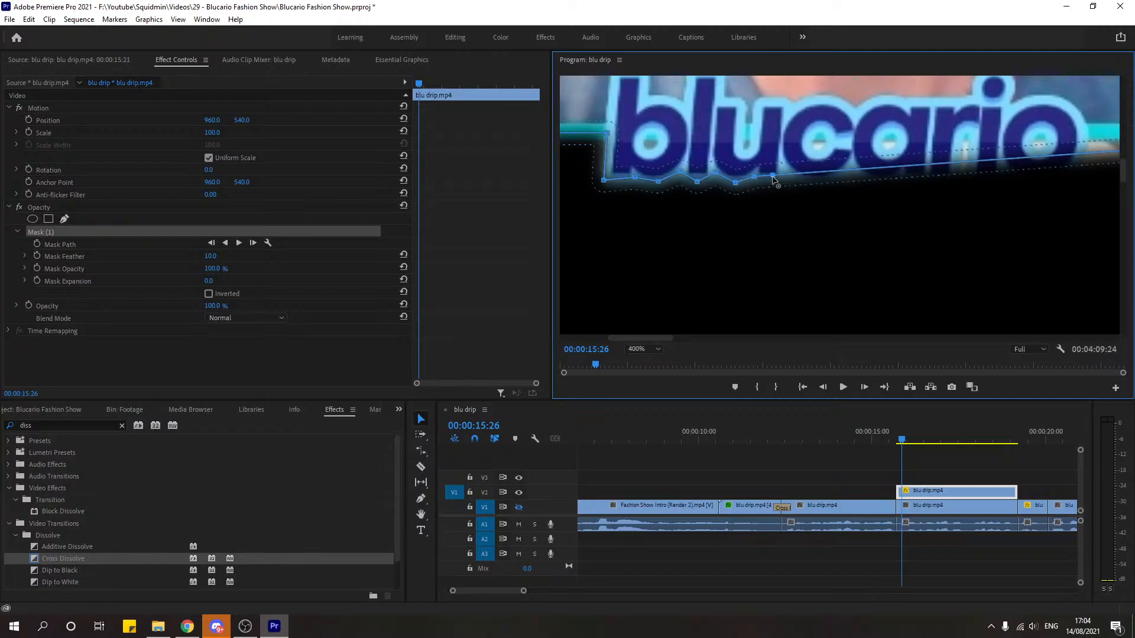
{"action": "left_click", "coordinate": [769, 182]}
{"action": "left_click_drag", "start_coordinate": [769, 182], "coordinate": [768, 183]}
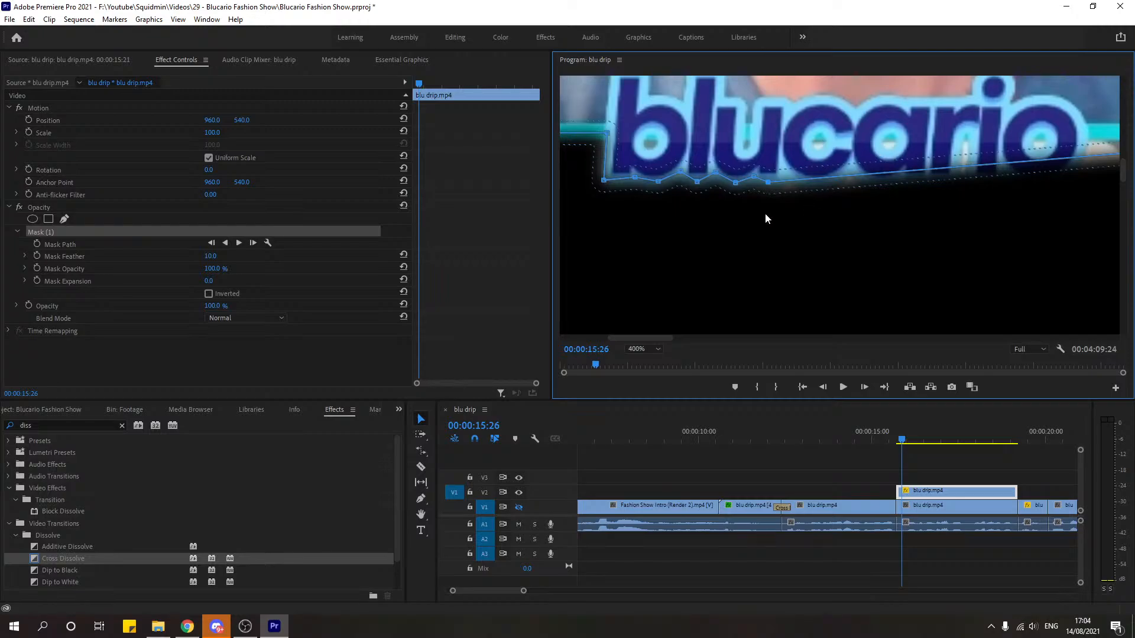
Step: Shape the mask around the bottom curve of the logo's letter c and into the gap before the a
{"action": "left_click", "coordinate": [788, 178]}
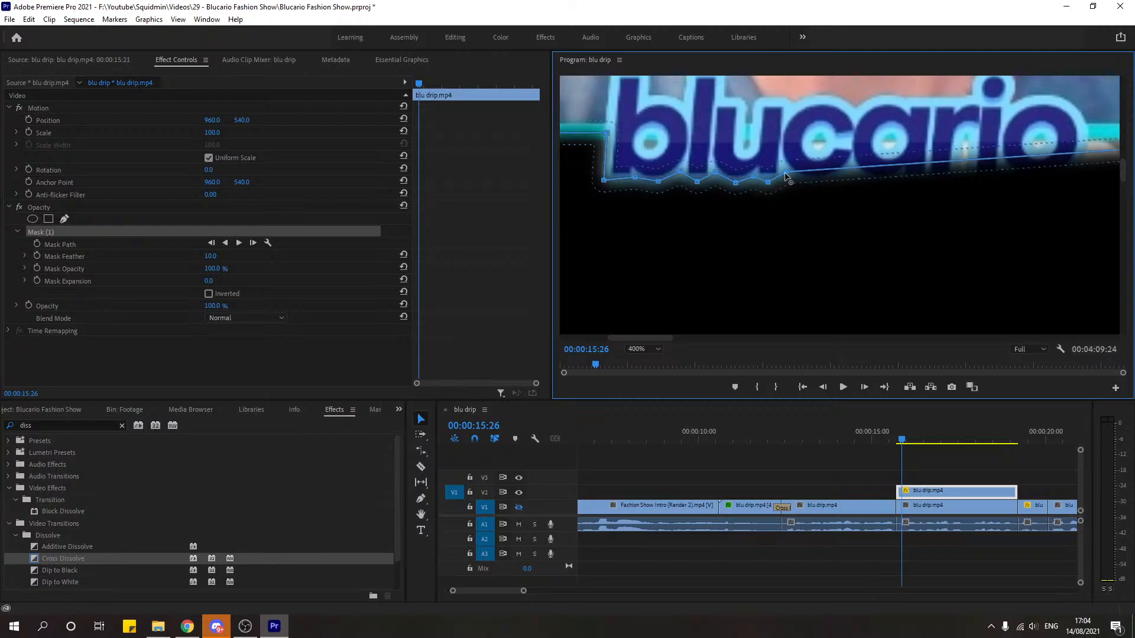
{"action": "left_click", "coordinate": [801, 183]}
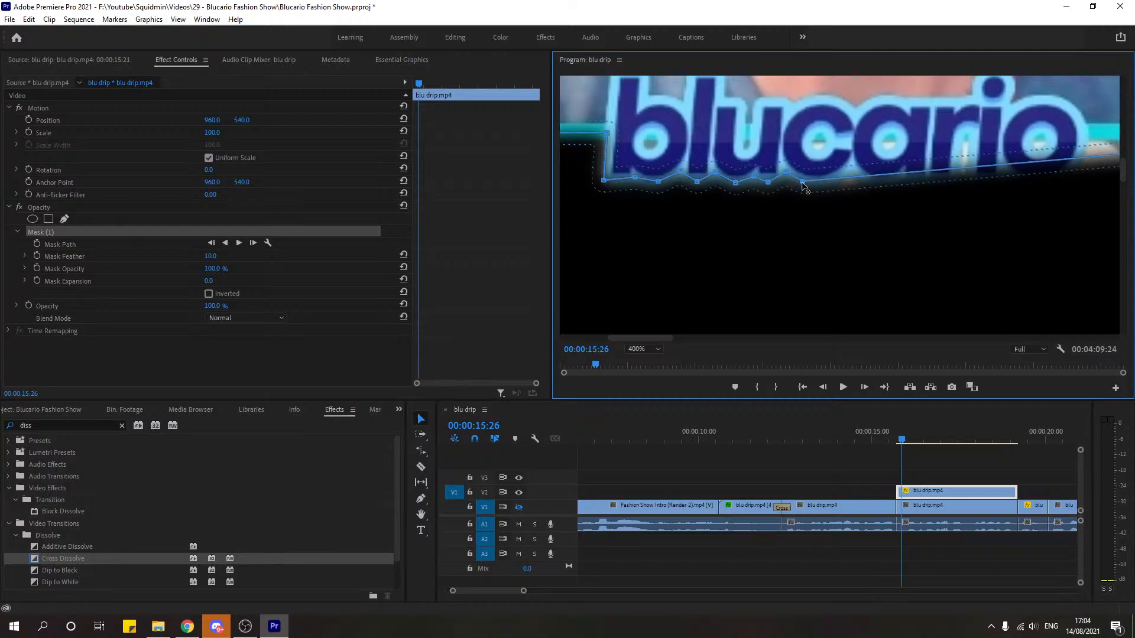
{"action": "left_click", "coordinate": [822, 182]}
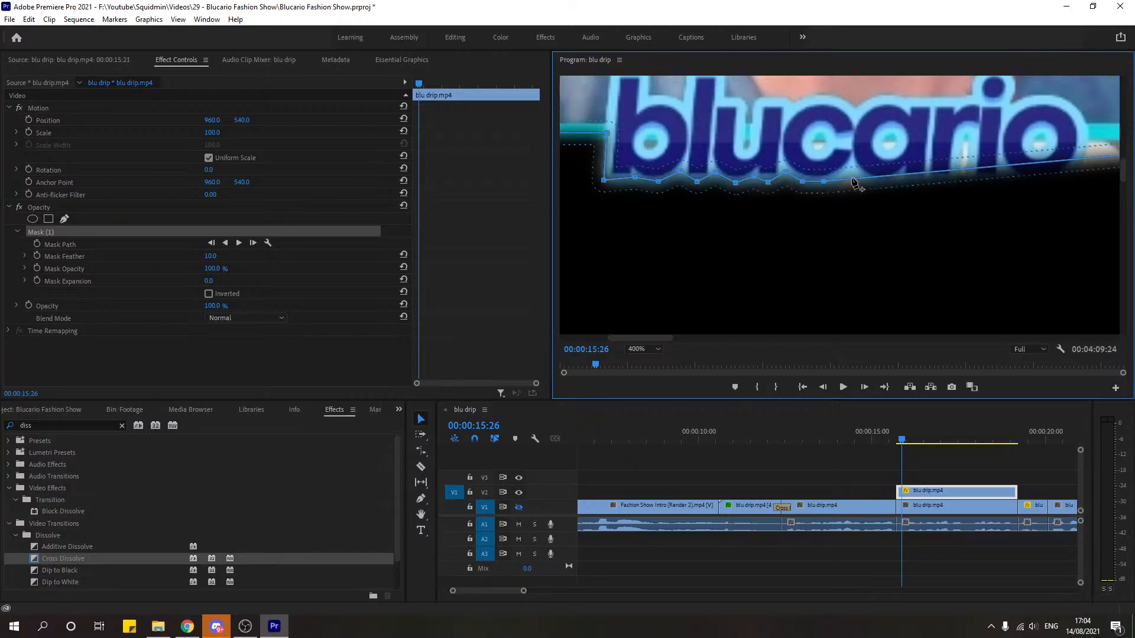
{"action": "left_click", "coordinate": [837, 172]}
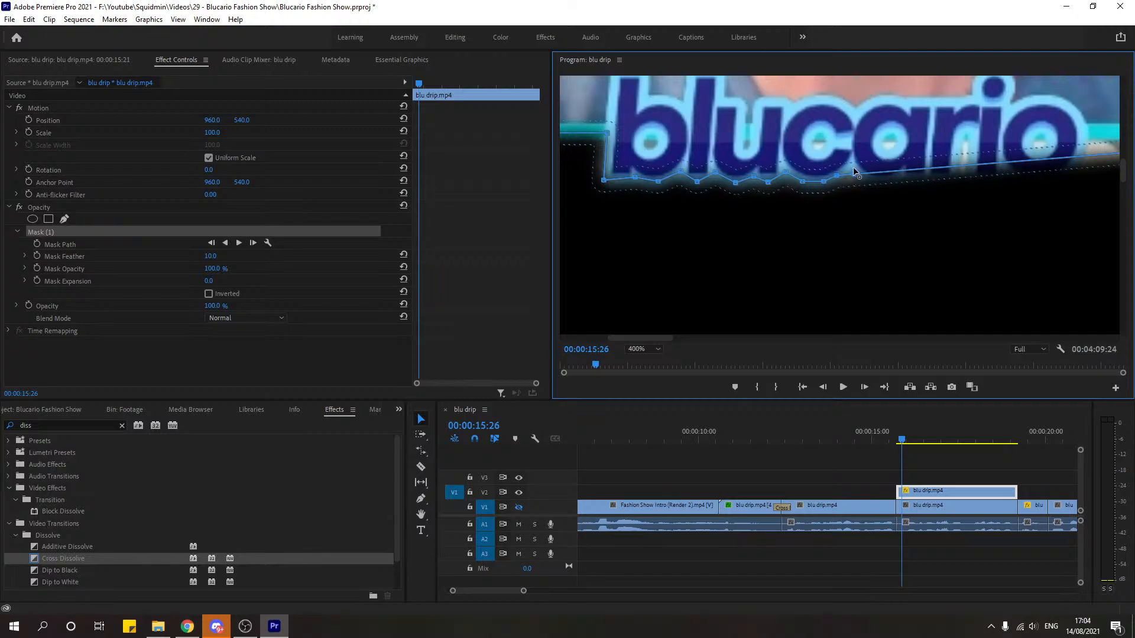
{"action": "left_click", "coordinate": [852, 167]}
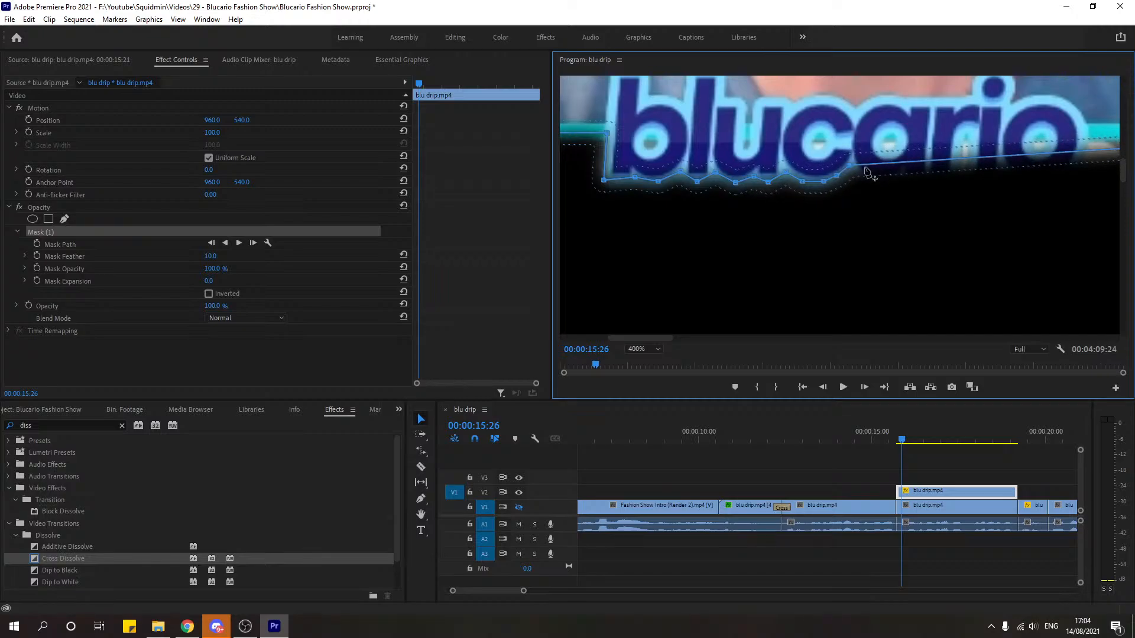
{"action": "left_click", "coordinate": [862, 177]}
{"action": "left_click_drag", "start_coordinate": [862, 180], "coordinate": [860, 176]}
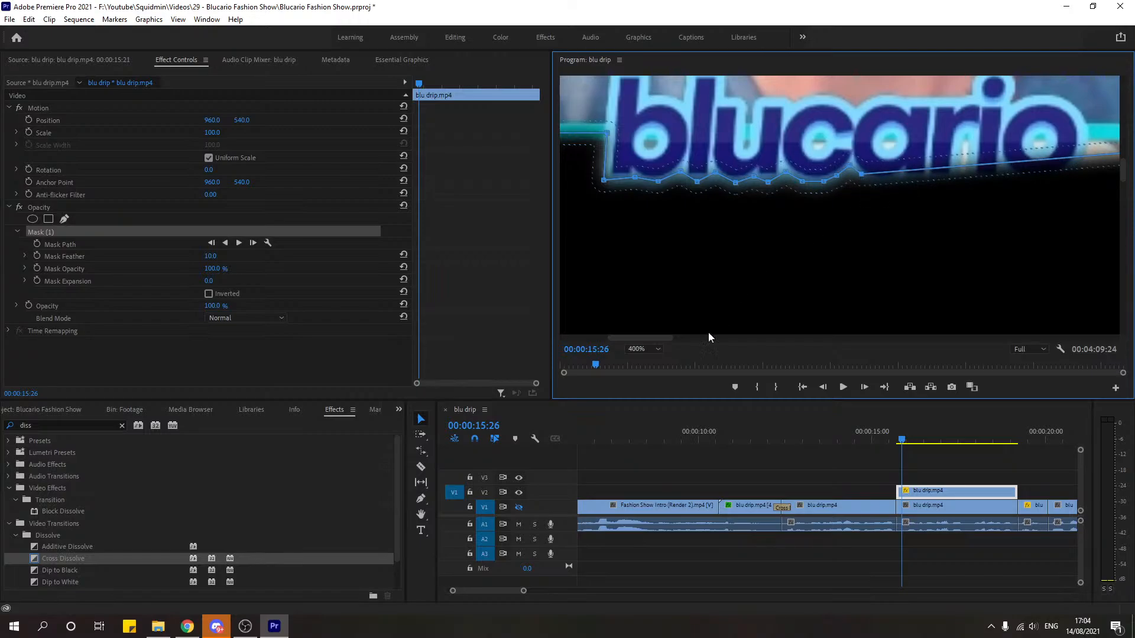
Step: Extend the mask outline beneath the logo's letters a and r with additional points
{"action": "left_click_drag", "start_coordinate": [654, 337], "coordinate": [670, 338]}
{"action": "left_click_drag", "start_coordinate": [753, 173], "coordinate": [751, 186]}
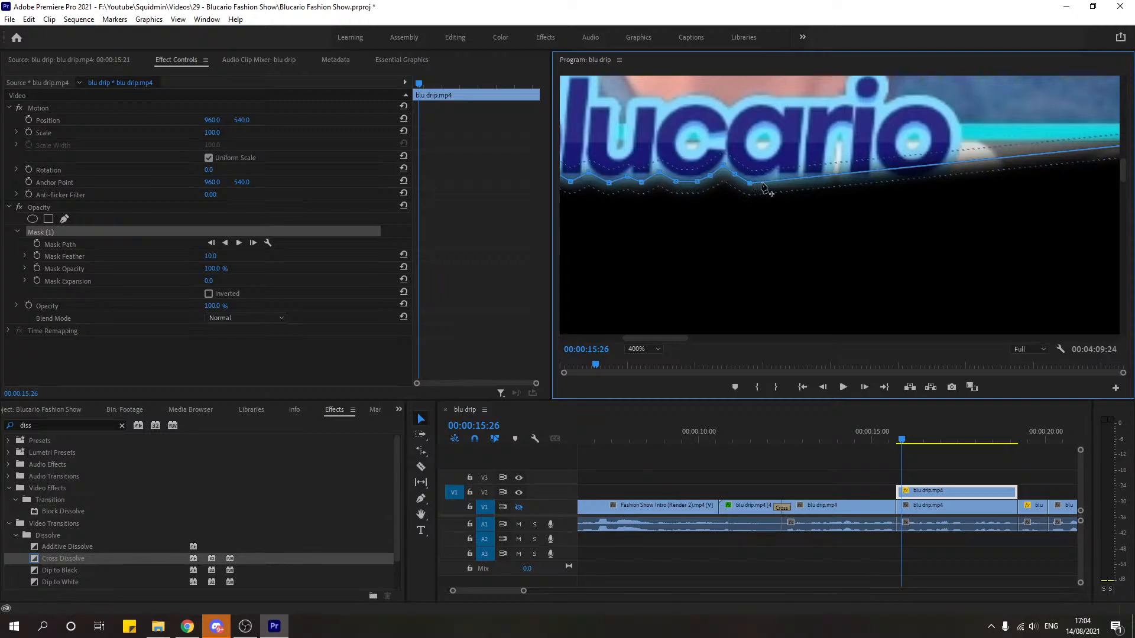
{"action": "left_click", "coordinate": [766, 180]}
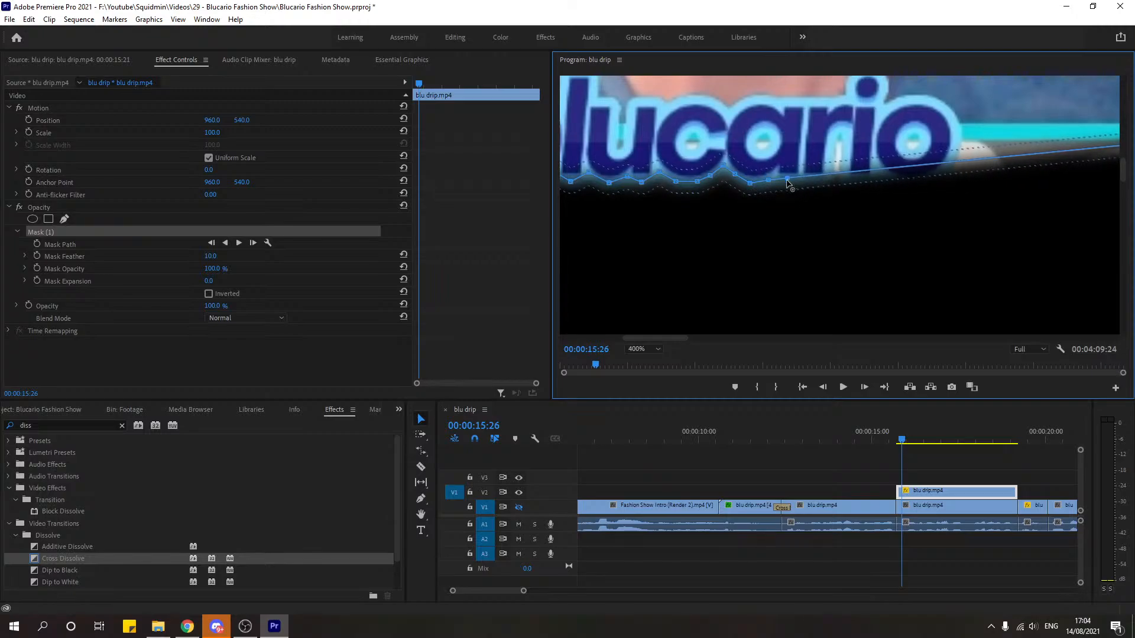
{"action": "left_click", "coordinate": [785, 180]}
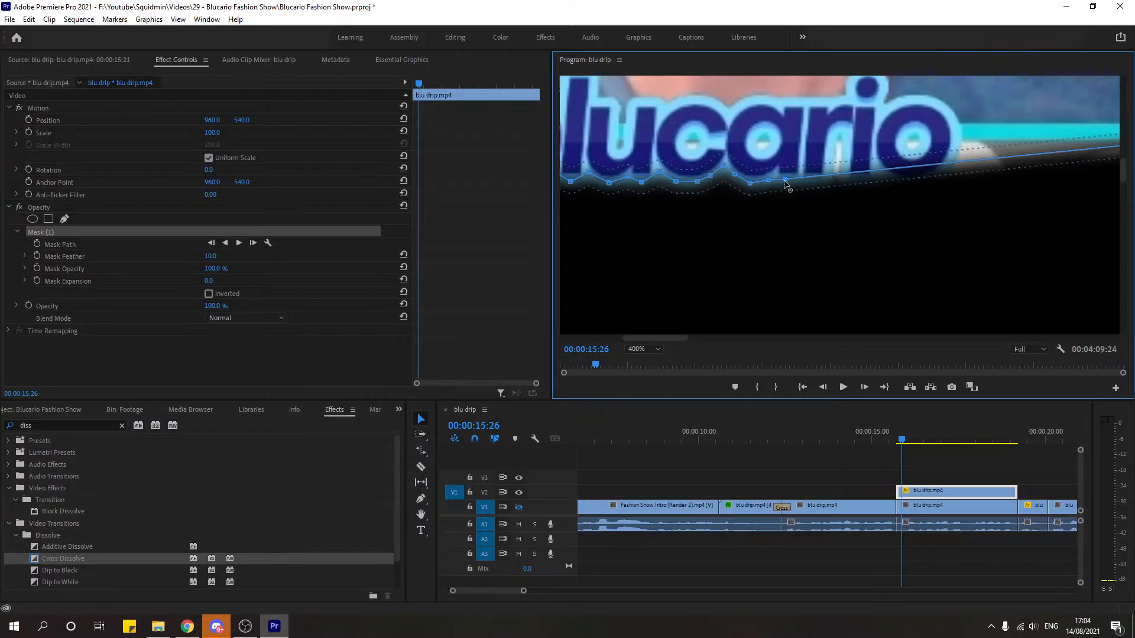
{"action": "left_click", "coordinate": [820, 185]}
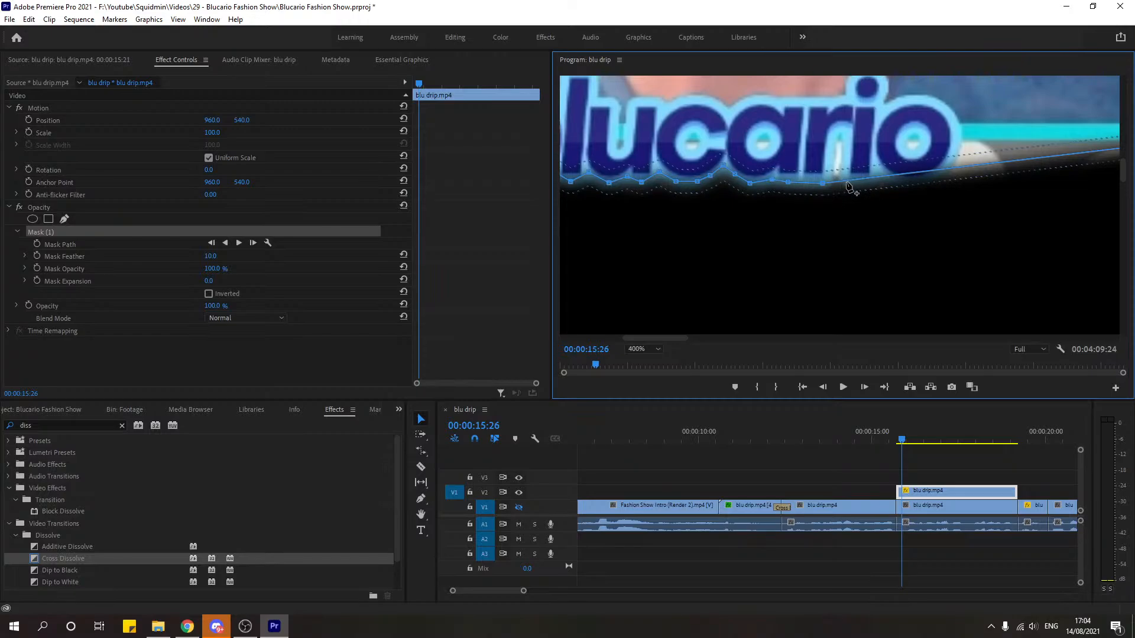
{"action": "left_click_drag", "start_coordinate": [849, 186], "coordinate": [848, 138]}
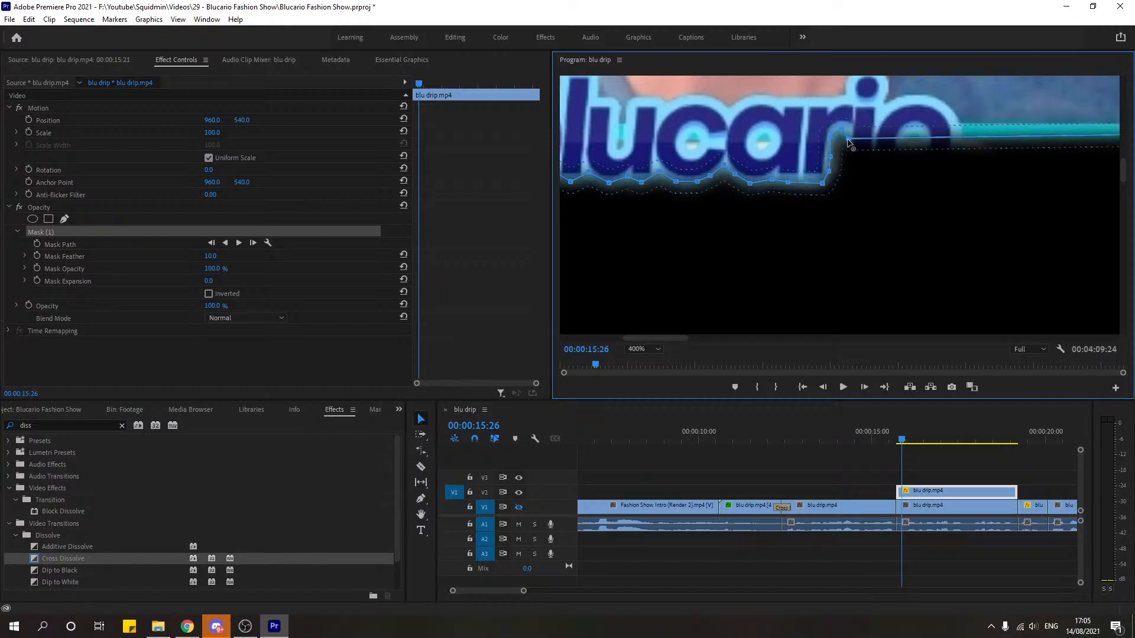
{"action": "key", "text": "ctrl+z"}
{"action": "key", "text": "ctrl+z"}
{"action": "key", "text": "ctrl+z"}
{"action": "key", "text": "ctrl+z"}
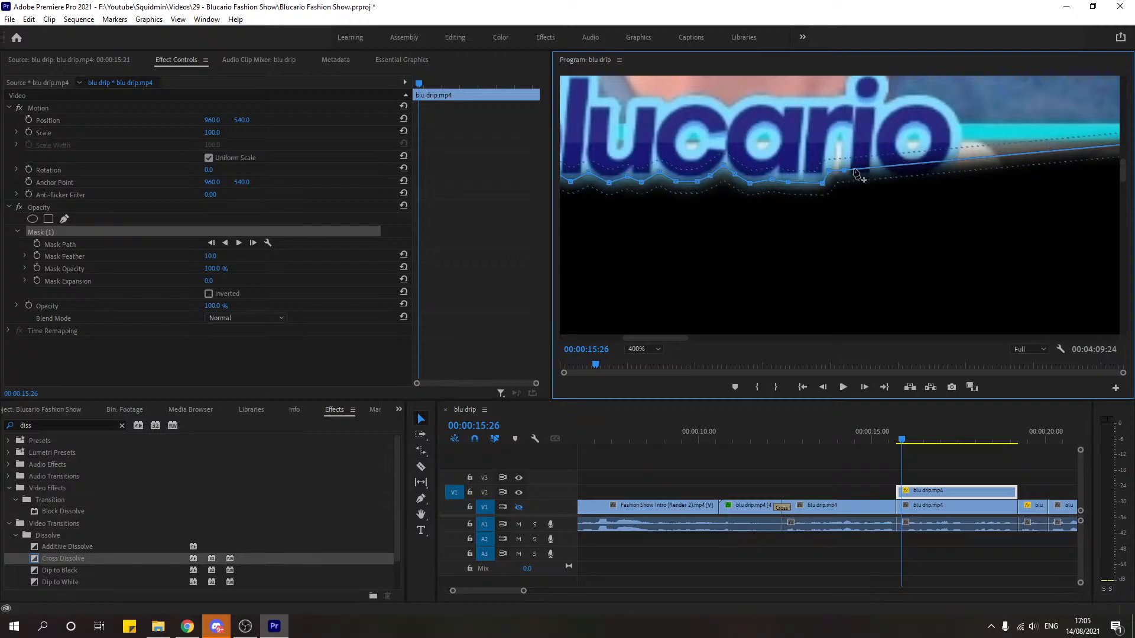
Step: Outline the bottom of the logo's letter i with mask points, undoing the accidental shift of the whole mask
{"action": "mouse_move", "coordinate": [865, 169]}
{"action": "left_mouse_down"}
{"action": "mouse_move", "coordinate": [845, 185]}
{"action": "mouse_move", "coordinate": [861, 185]}
{"action": "left_mouse_up"}
{"action": "left_click", "coordinate": [870, 179]}
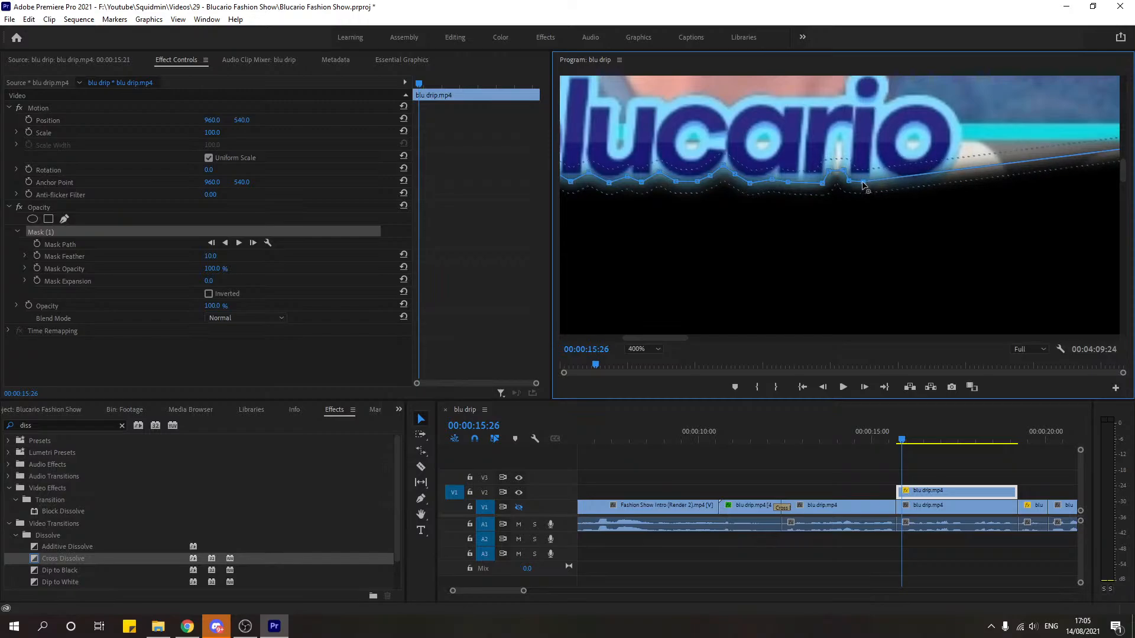
{"action": "left_click", "coordinate": [872, 180]}
{"action": "left_click_drag", "start_coordinate": [873, 180], "coordinate": [902, 174]}
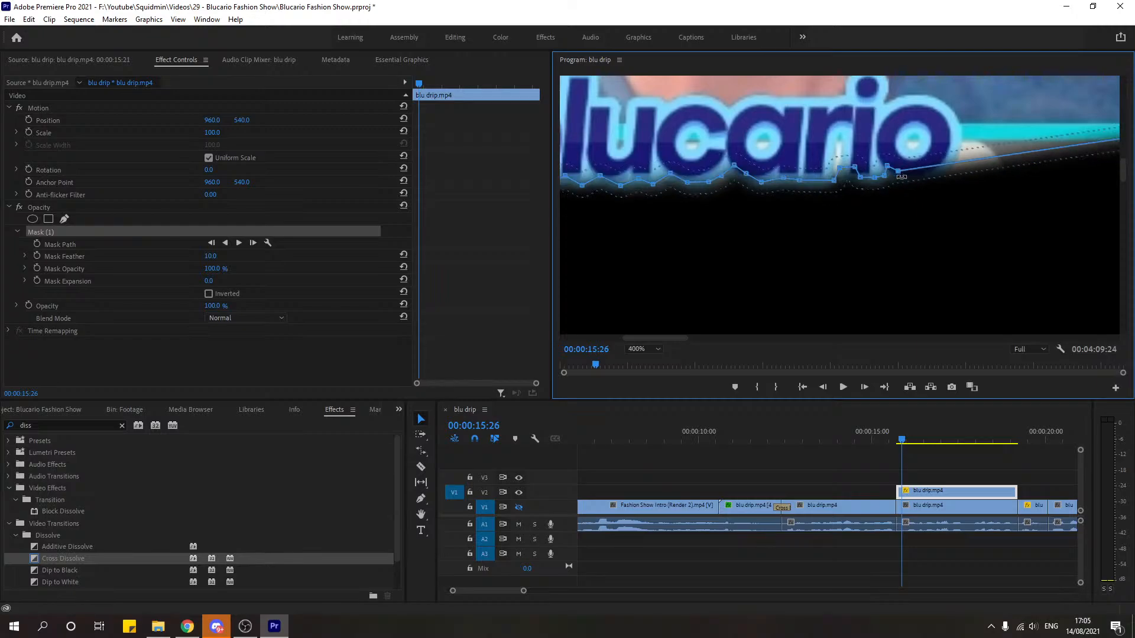
{"action": "key", "text": "ctrl+z"}
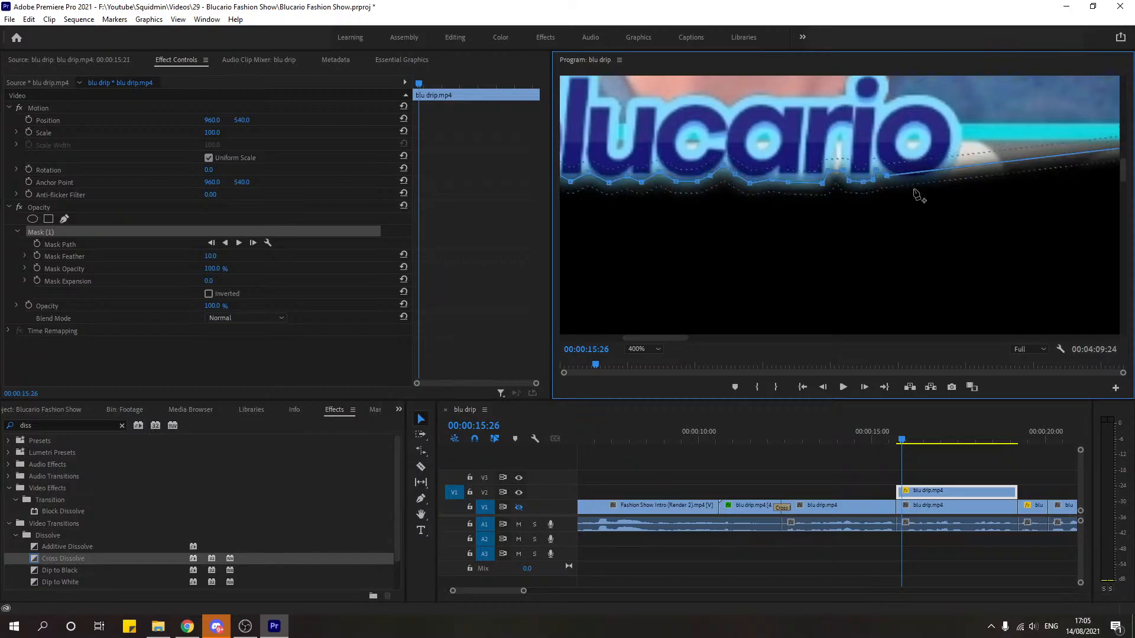
Step: Wrap the mask around the logo's final o and rejoin it to the facecam's bottom border
{"action": "left_click", "coordinate": [907, 173]}
{"action": "left_click_drag", "start_coordinate": [906, 174], "coordinate": [901, 184]}
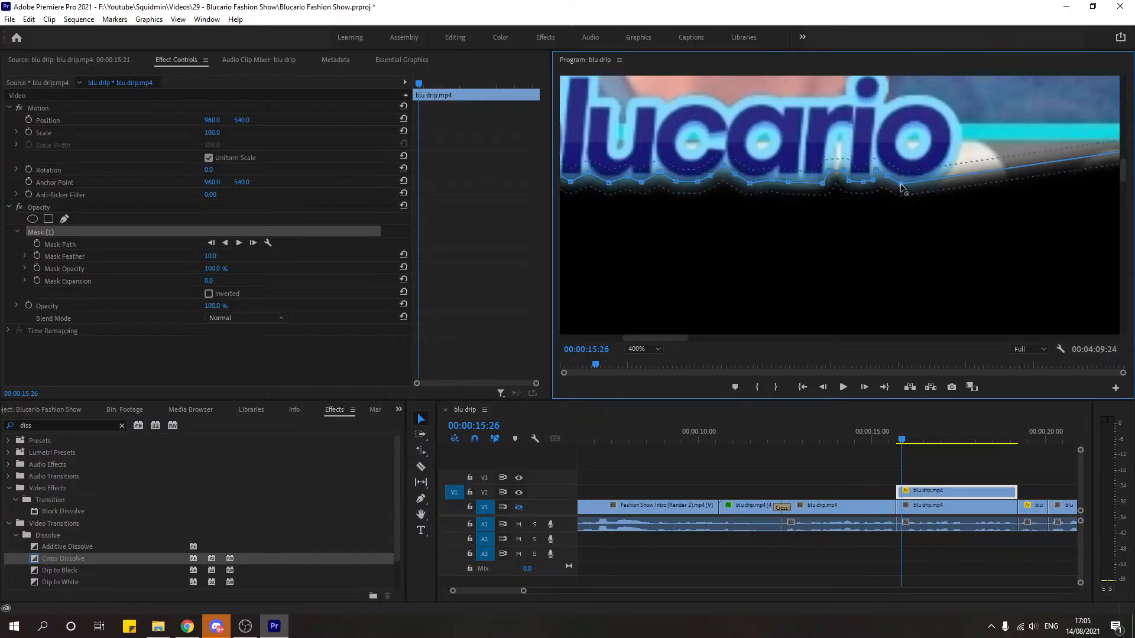
{"action": "left_click", "coordinate": [921, 182]}
{"action": "mouse_move", "coordinate": [948, 178]}
{"action": "left_mouse_down"}
{"action": "mouse_move", "coordinate": [940, 171]}
{"action": "mouse_move", "coordinate": [967, 163]}
{"action": "mouse_move", "coordinate": [950, 155]}
{"action": "left_mouse_up"}
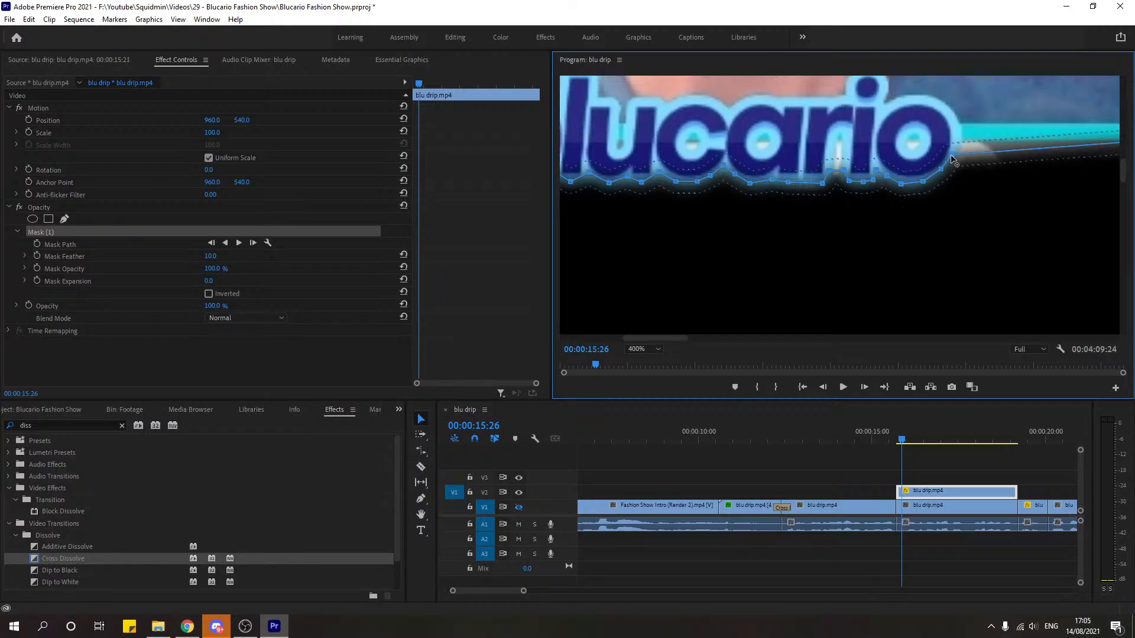
{"action": "left_click", "coordinate": [958, 131]}
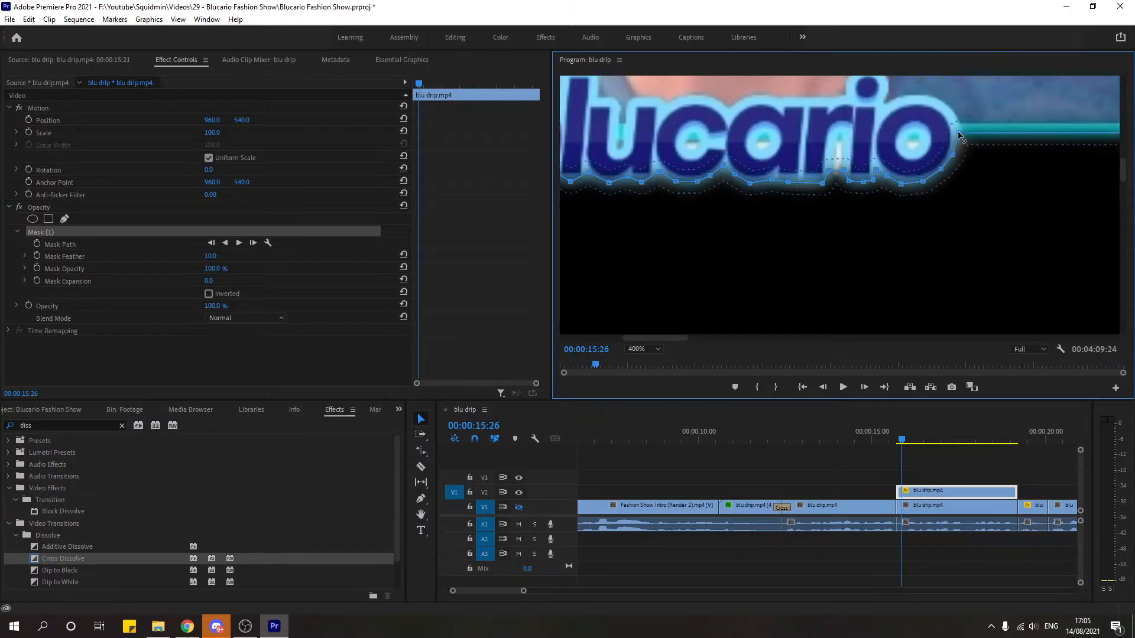
{"action": "left_click_drag", "start_coordinate": [957, 131], "coordinate": [958, 132]}
Step: Play the masked facecam clip and check the whole cutout at fit size with nothing selected
{"action": "key", "text": "space"}
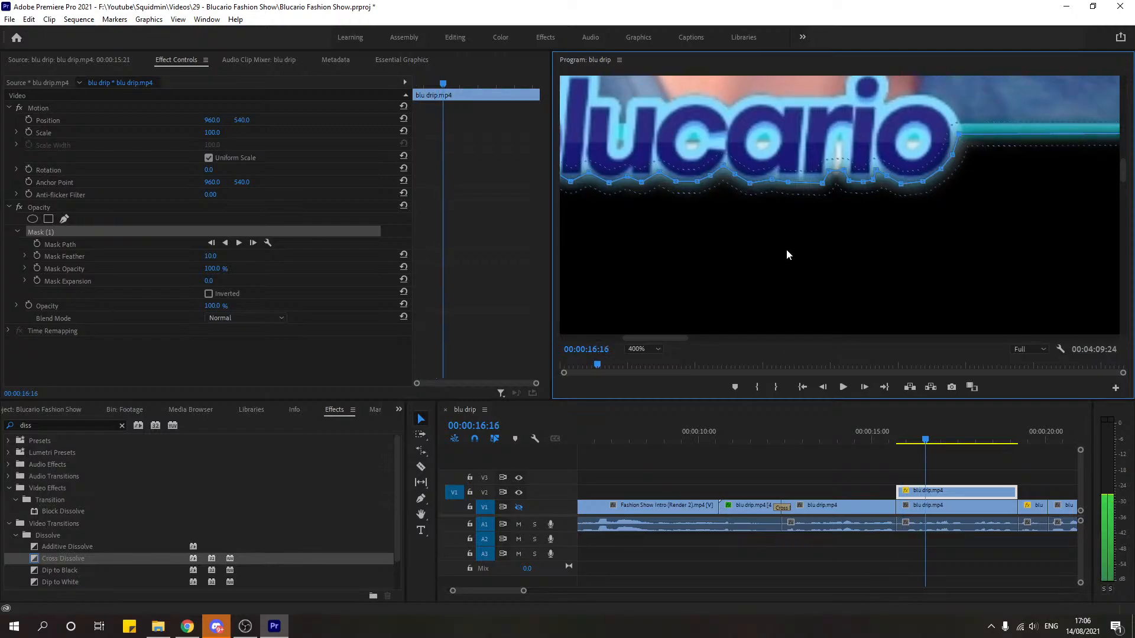
{"action": "left_click", "coordinate": [649, 349]}
{"action": "left_click", "coordinate": [651, 361]}
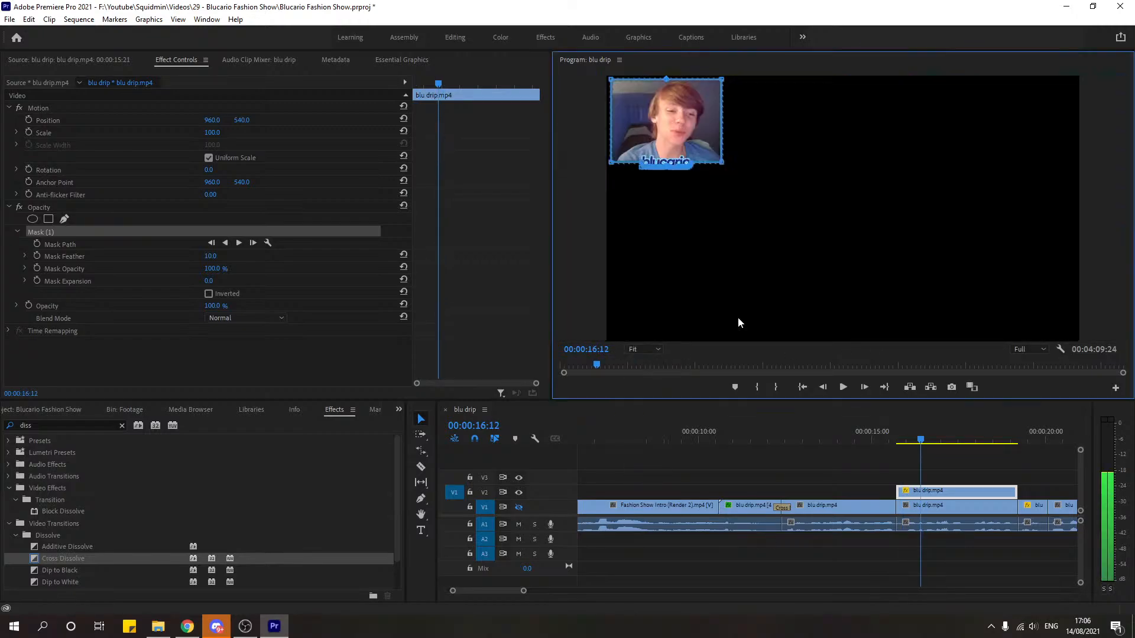
{"action": "left_click", "coordinate": [785, 469]}
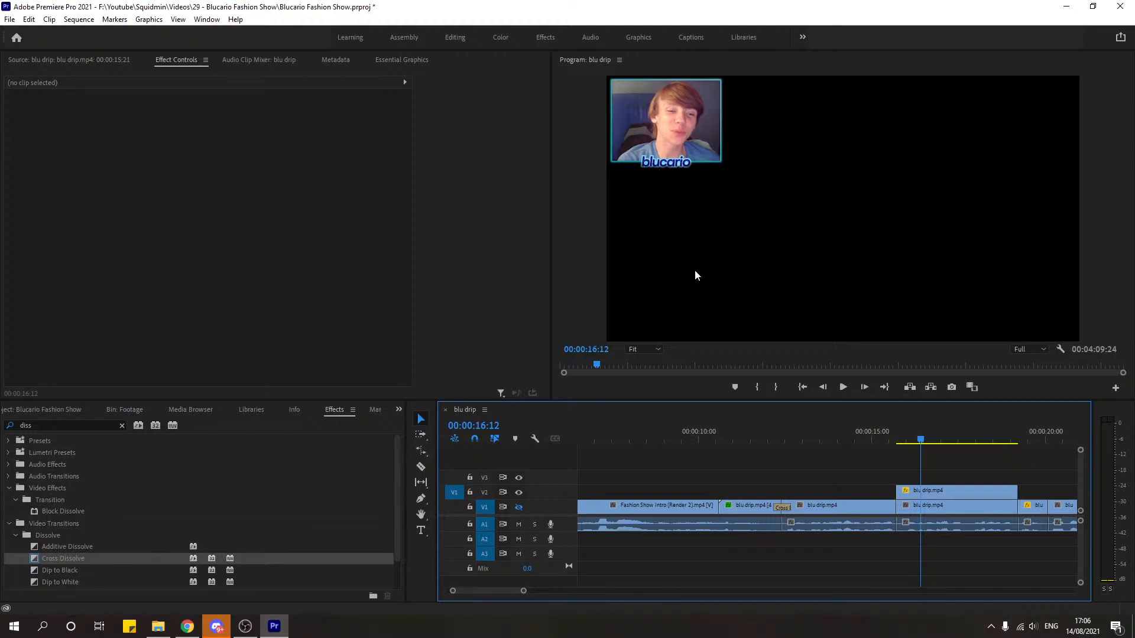
Step: Adjust the V2 clip's mask points beneath the logo's letter b so its outer glow is included, working at 400% zoom
{"action": "left_click", "coordinate": [643, 348]}
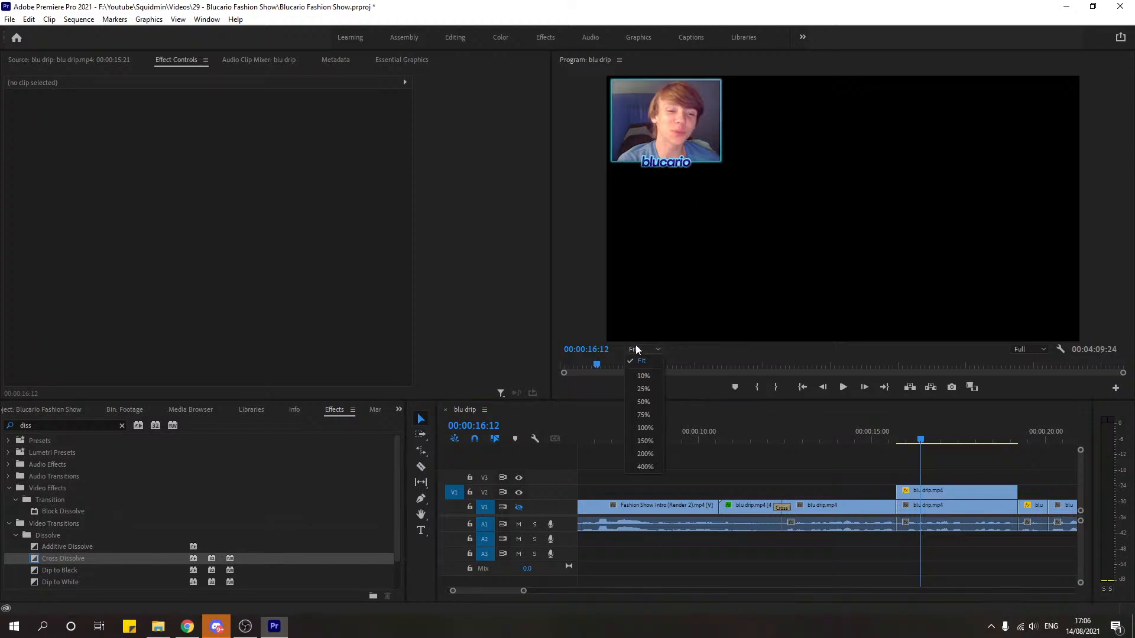
{"action": "left_click", "coordinate": [647, 466]}
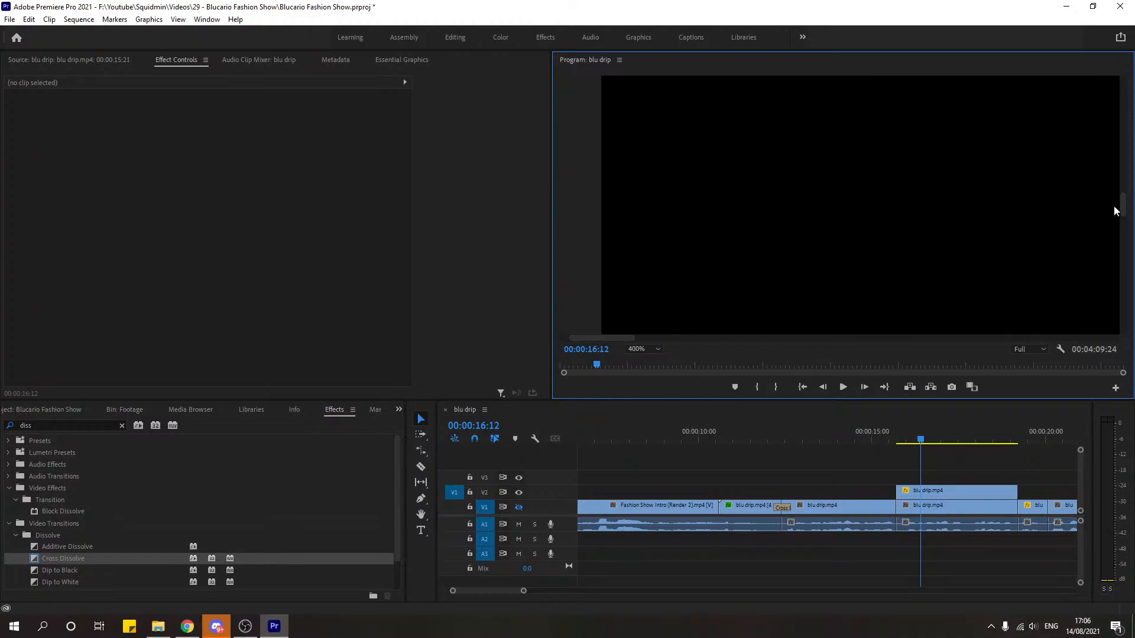
{"action": "left_click_drag", "start_coordinate": [1122, 206], "coordinate": [1122, 163]}
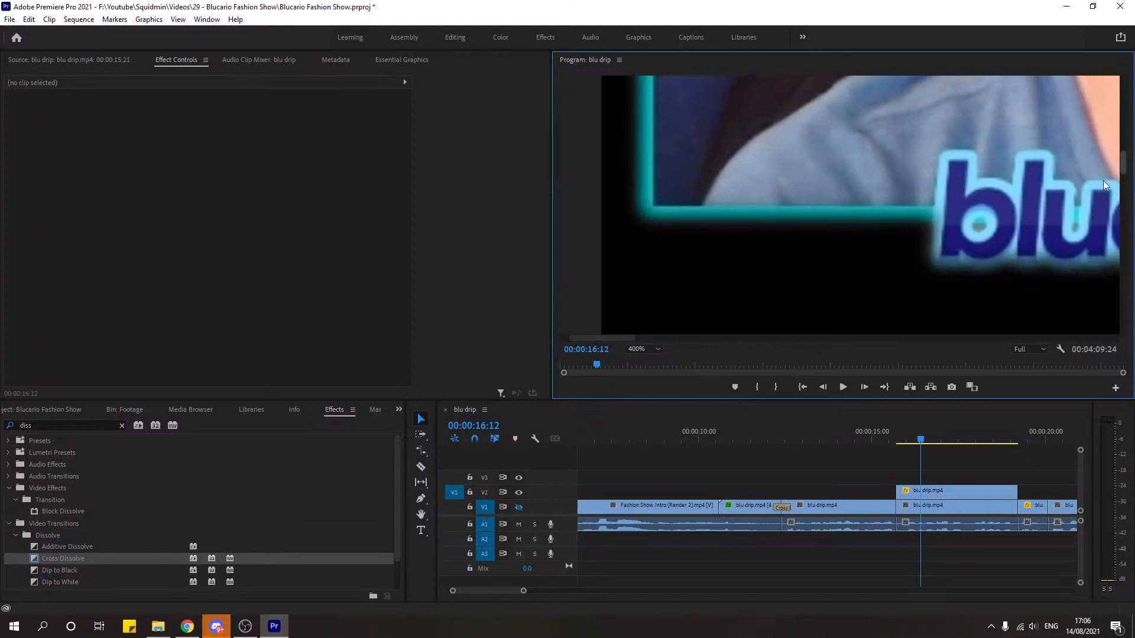
{"action": "left_click", "coordinate": [662, 338]}
{"action": "left_click_drag", "start_coordinate": [664, 342], "coordinate": [658, 341]}
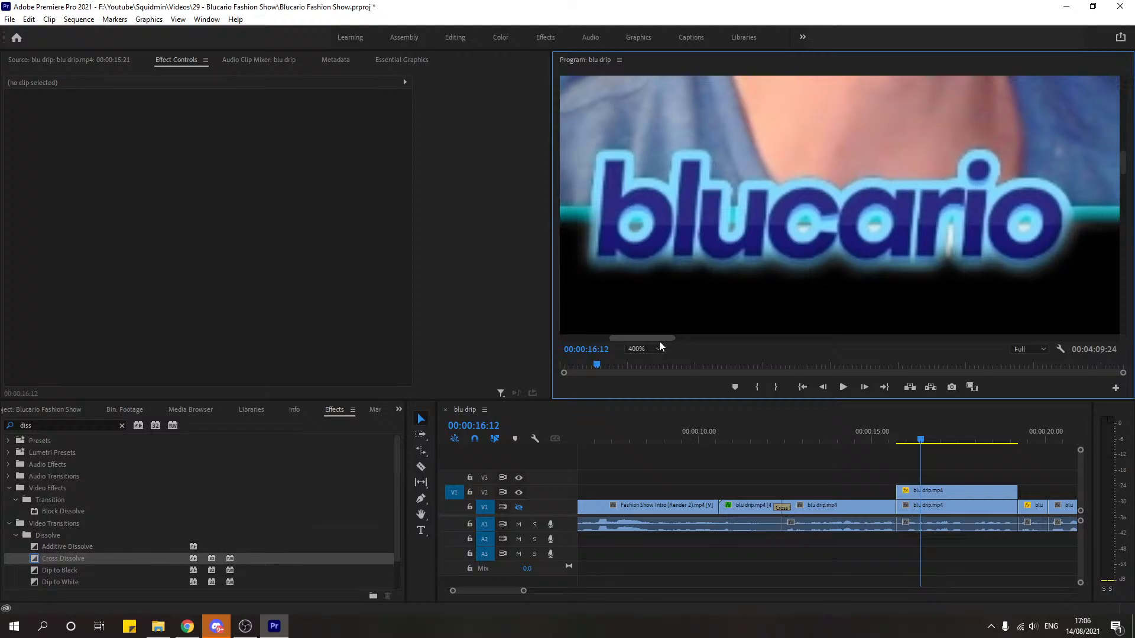
{"action": "left_click", "coordinate": [917, 490]}
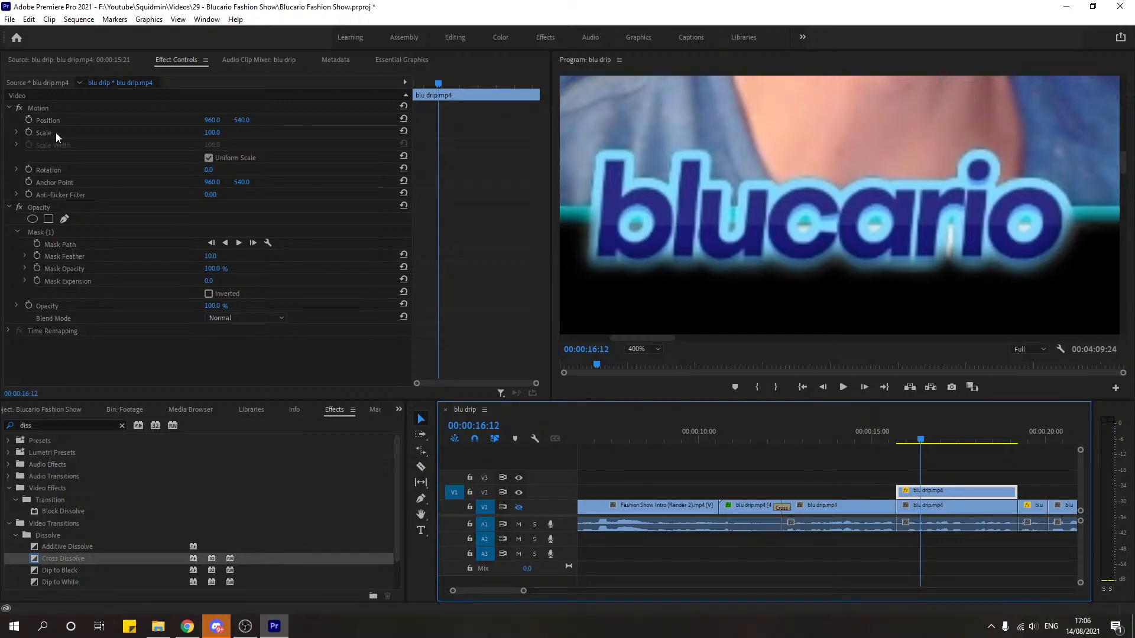
{"action": "left_click", "coordinate": [88, 230]}
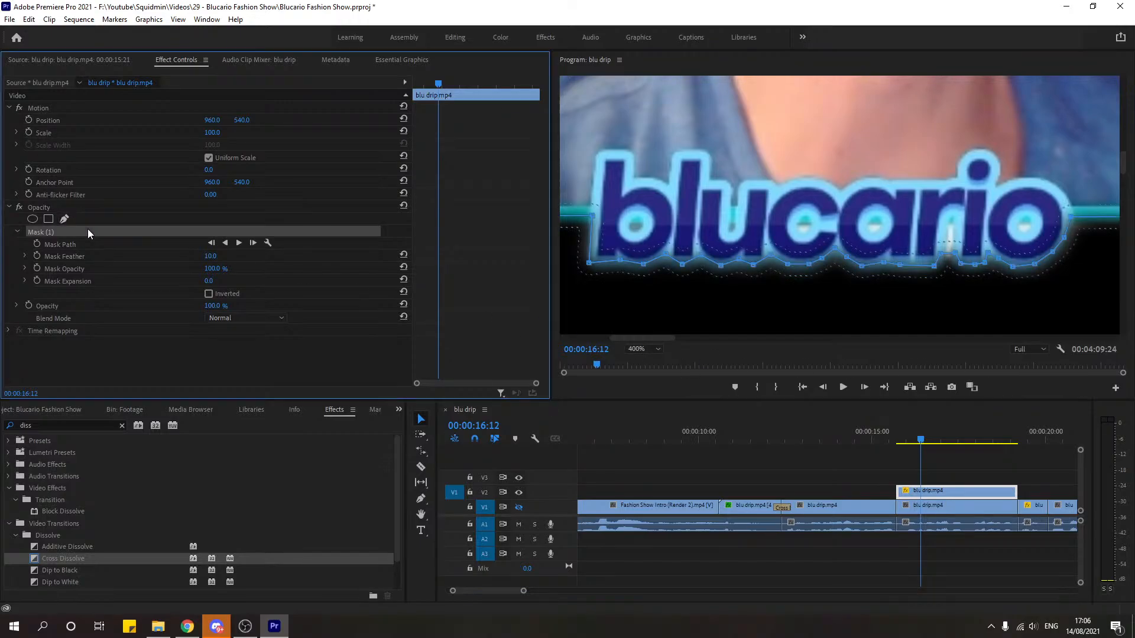
{"action": "left_click", "coordinate": [593, 267]}
{"action": "left_click_drag", "start_coordinate": [592, 265], "coordinate": [640, 269]}
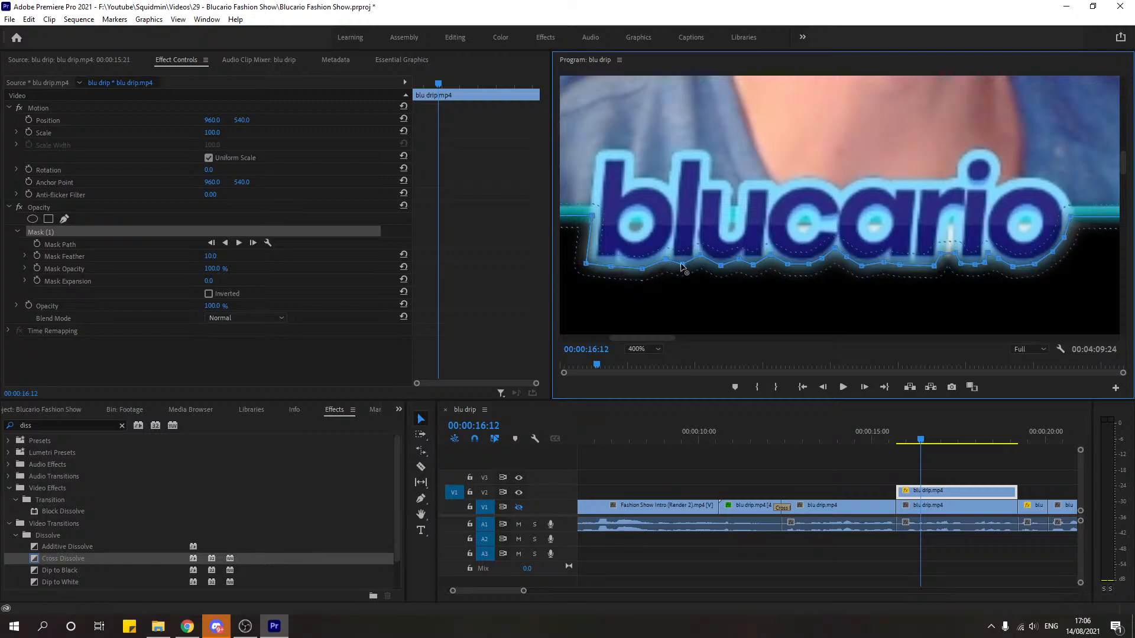
Step: Lower and add mask points beneath the logo's letters l, u and c so the outline follows their glow
{"action": "left_click_drag", "start_coordinate": [681, 265], "coordinate": [684, 270]}
{"action": "left_click_drag", "start_coordinate": [720, 265], "coordinate": [753, 270]}
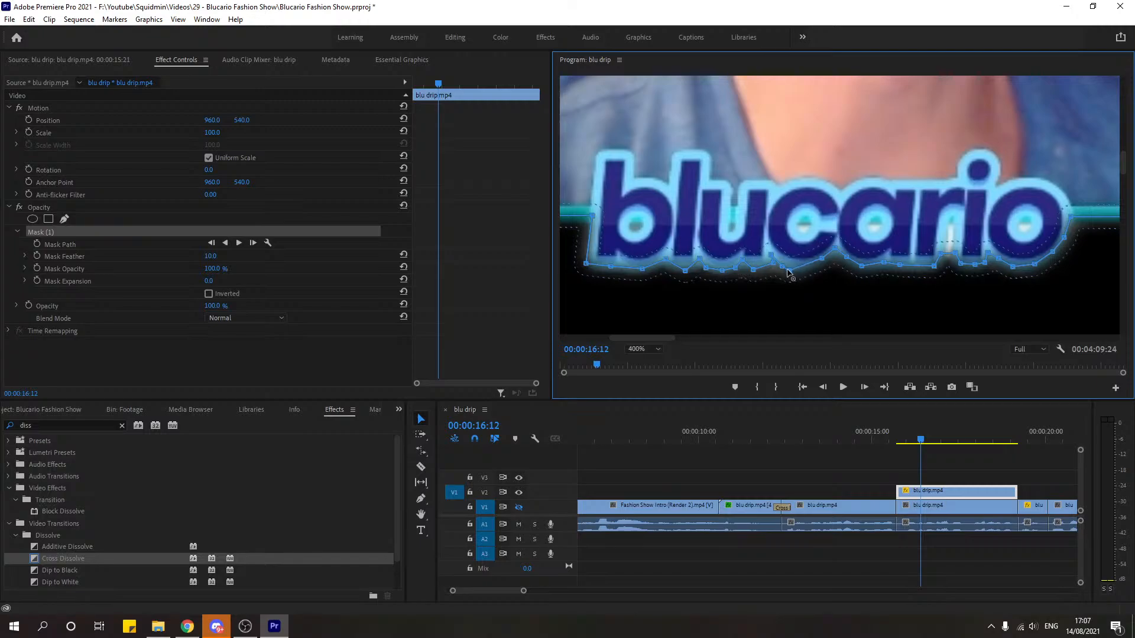
{"action": "left_click", "coordinate": [807, 270]}
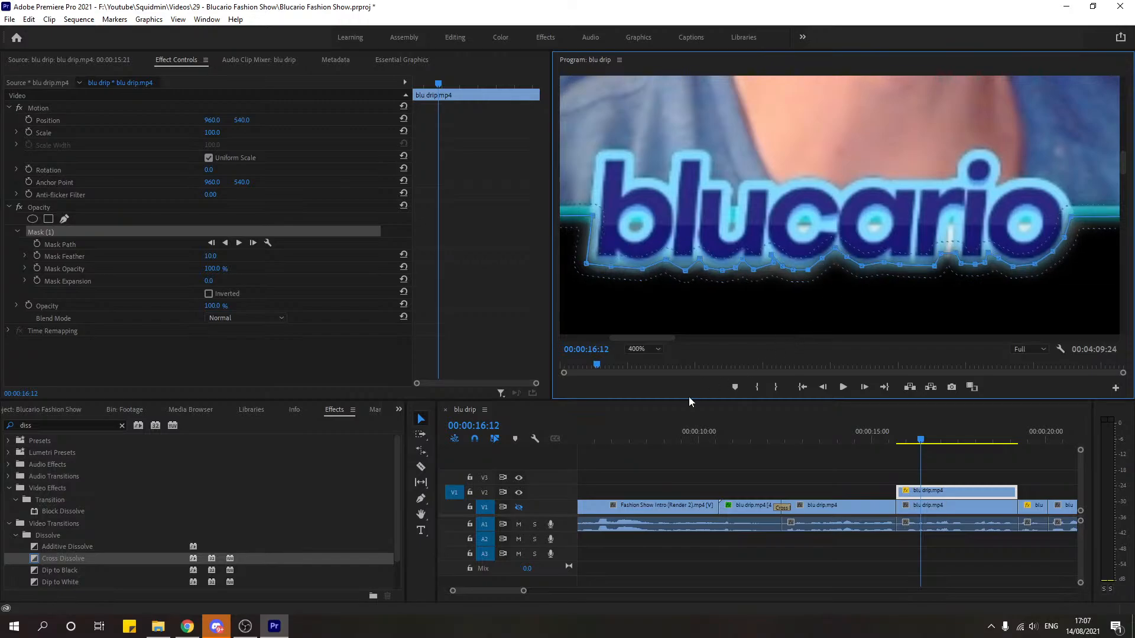
{"action": "left_click", "coordinate": [650, 350]}
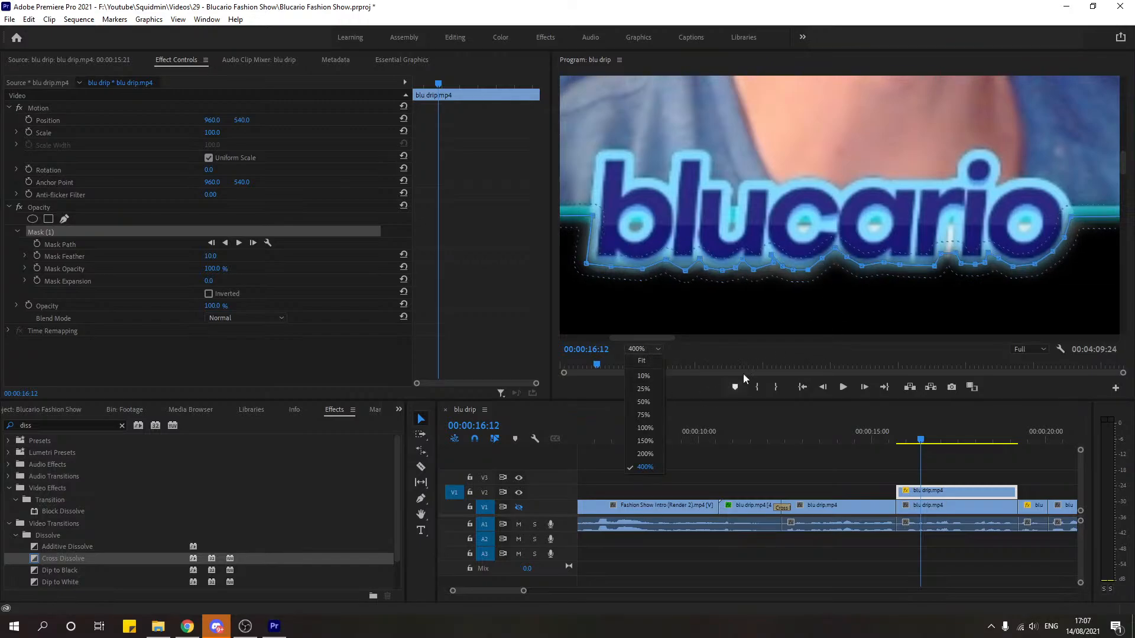
{"action": "left_click", "coordinate": [826, 267]}
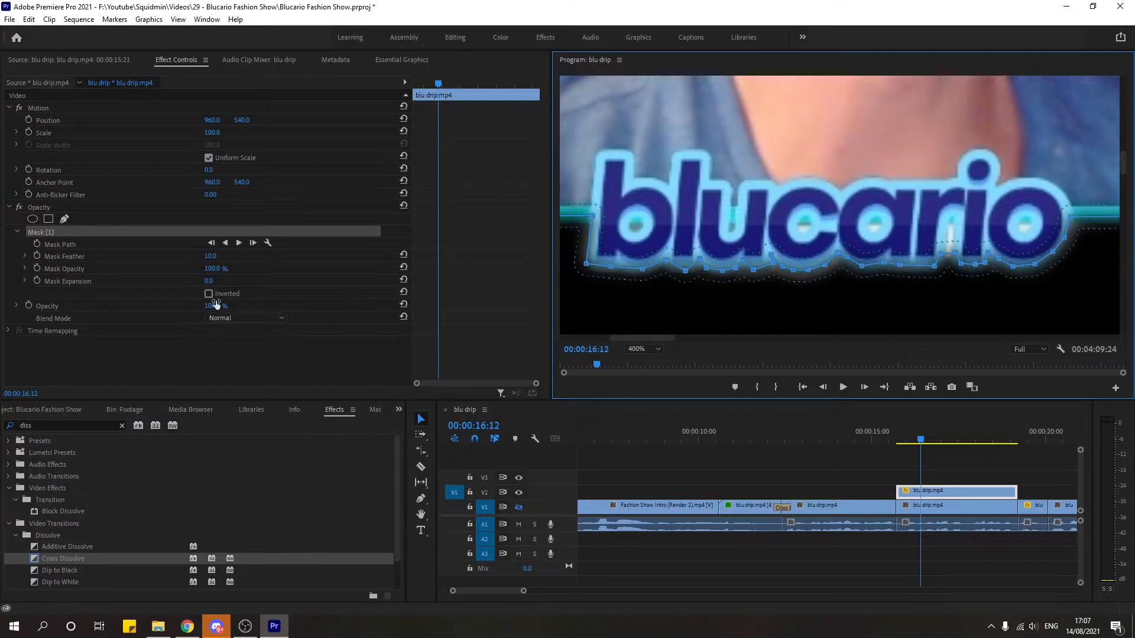
Step: Set the facecam mask's feather to 5 and deselect the clip to view the sharper edge
{"action": "left_click", "coordinate": [210, 256]}
{"action": "type", "text": "5"}
{"action": "key", "text": "Return"}
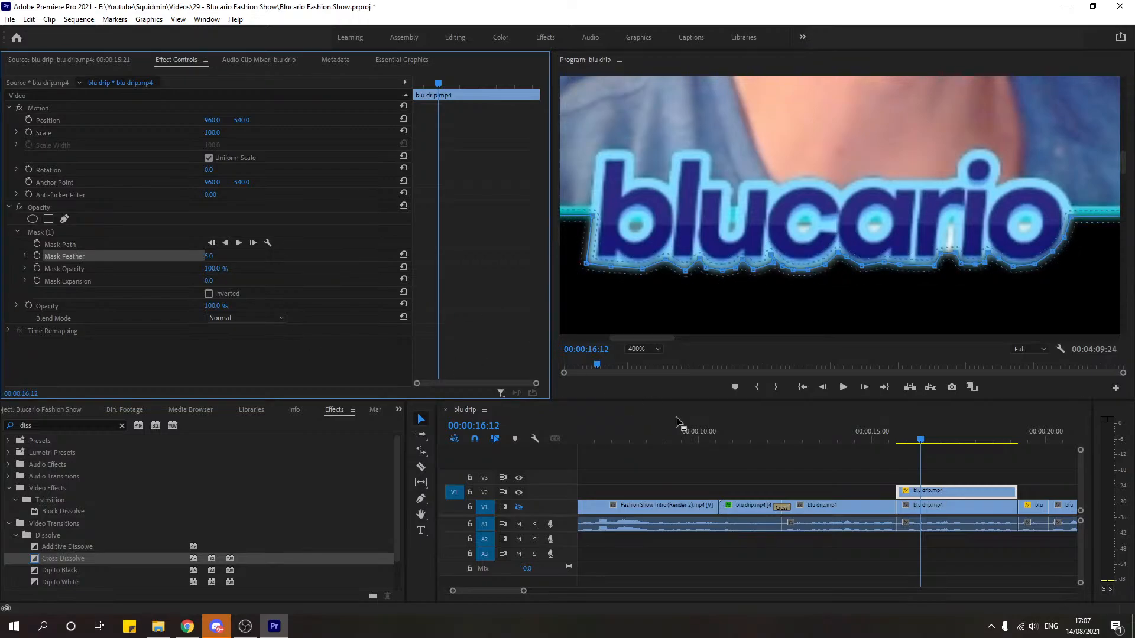
{"action": "left_click", "coordinate": [812, 485]}
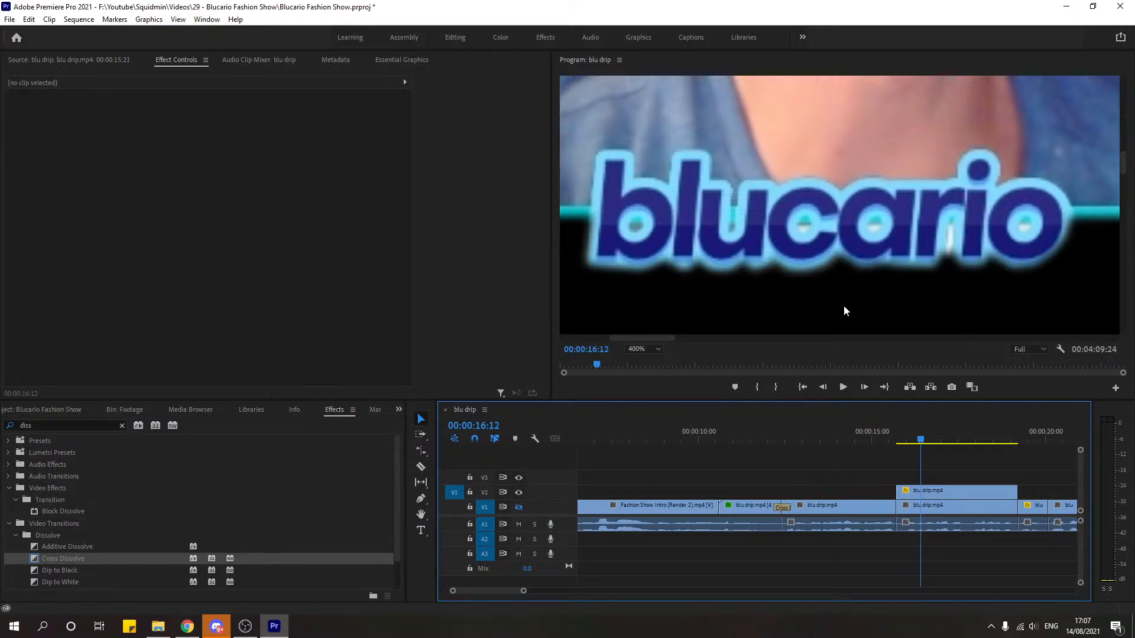
Step: Reselect the facecam mask and refine its lower outline from the logo's letter a onward
{"action": "left_click", "coordinate": [917, 492]}
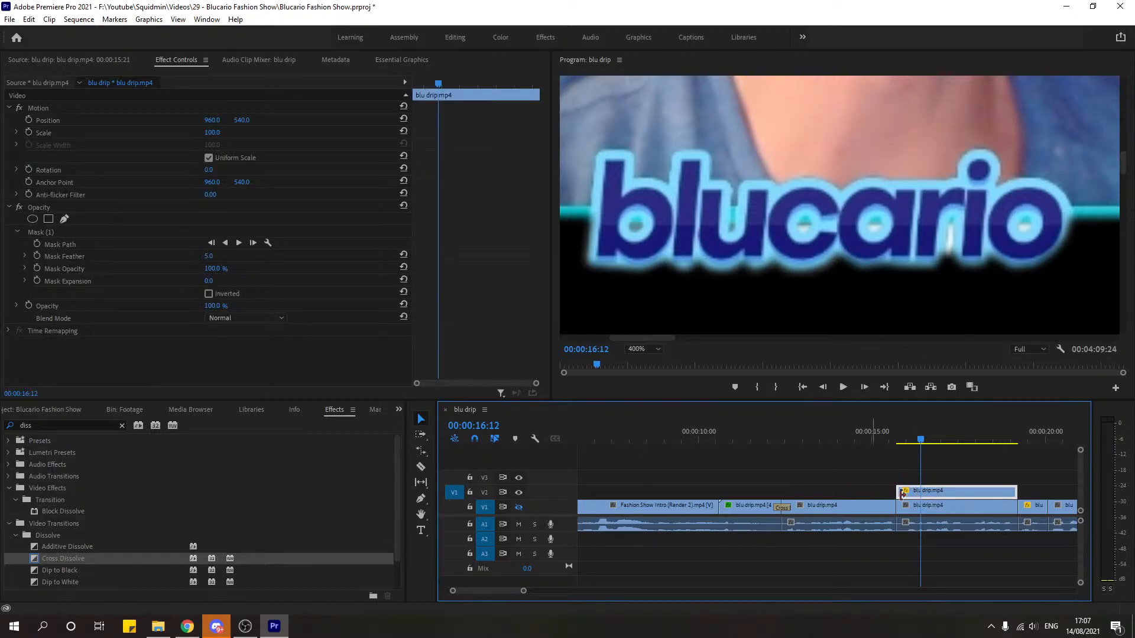
{"action": "left_click", "coordinate": [77, 233]}
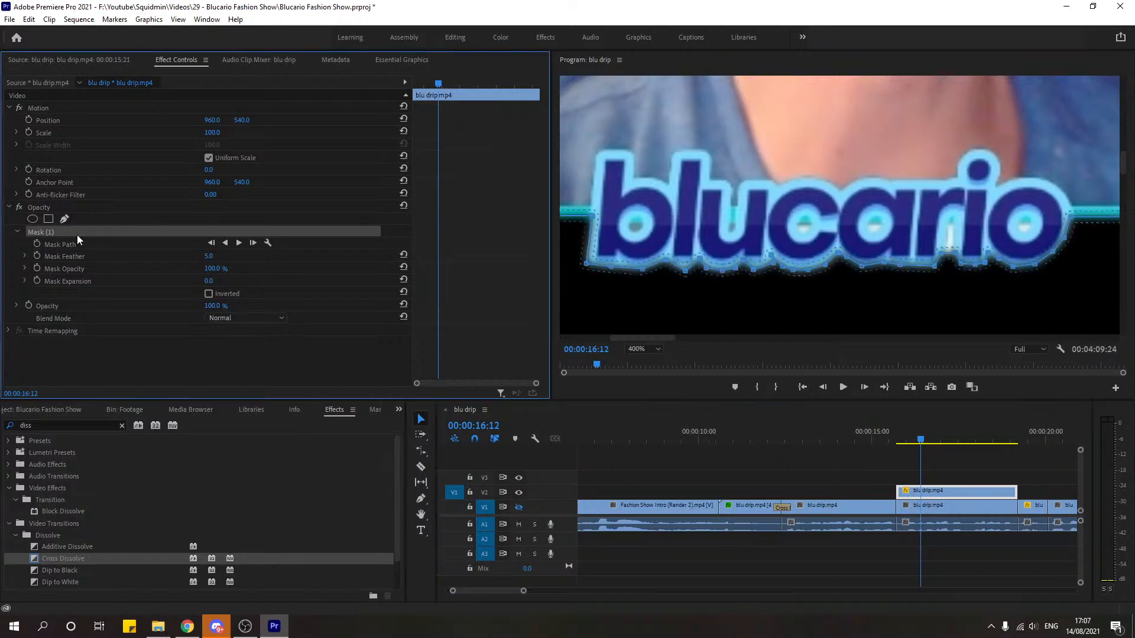
{"action": "left_click", "coordinate": [845, 259]}
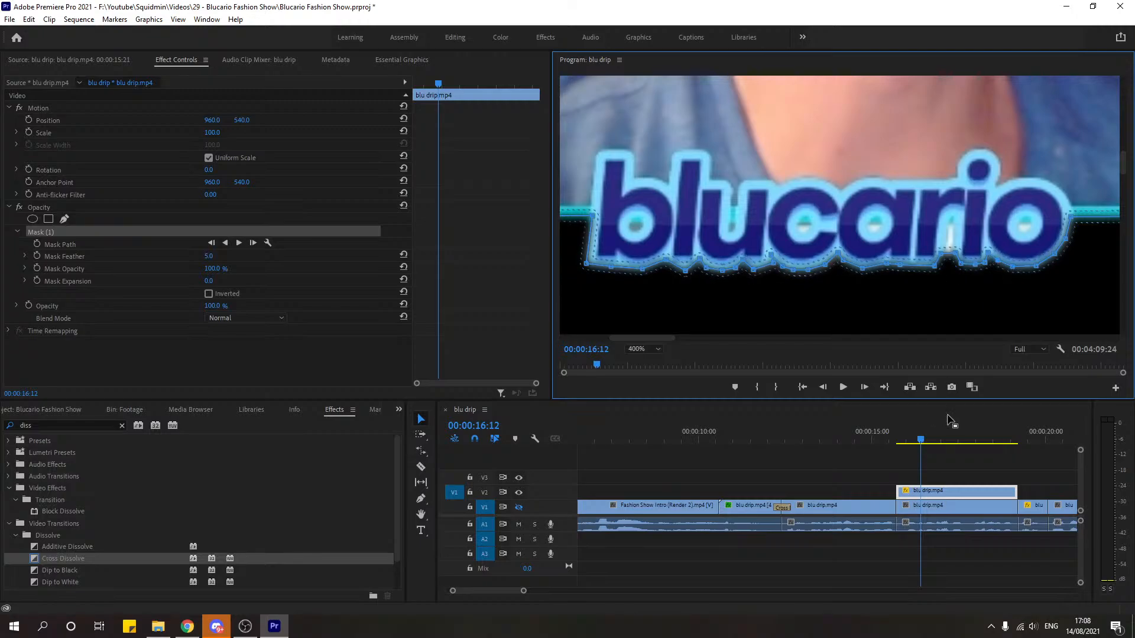
{"action": "left_click", "coordinate": [969, 451]}
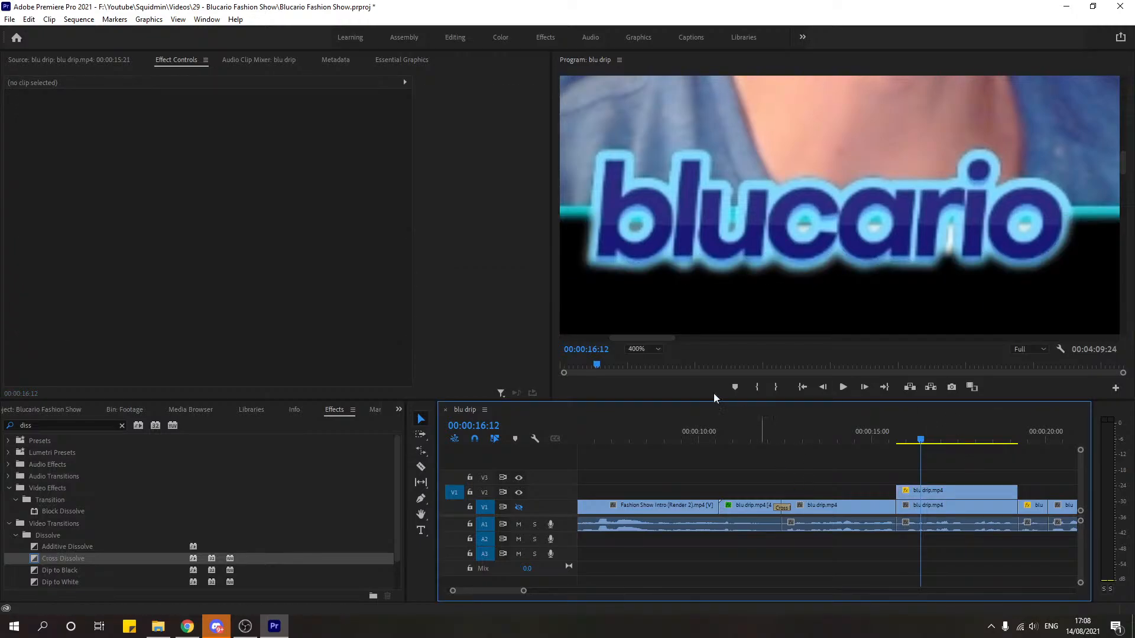
Step: Return the preview to fit size and turn the V1 gameplay track's output back on
{"action": "left_click", "coordinate": [646, 348]}
{"action": "left_click", "coordinate": [650, 360]}
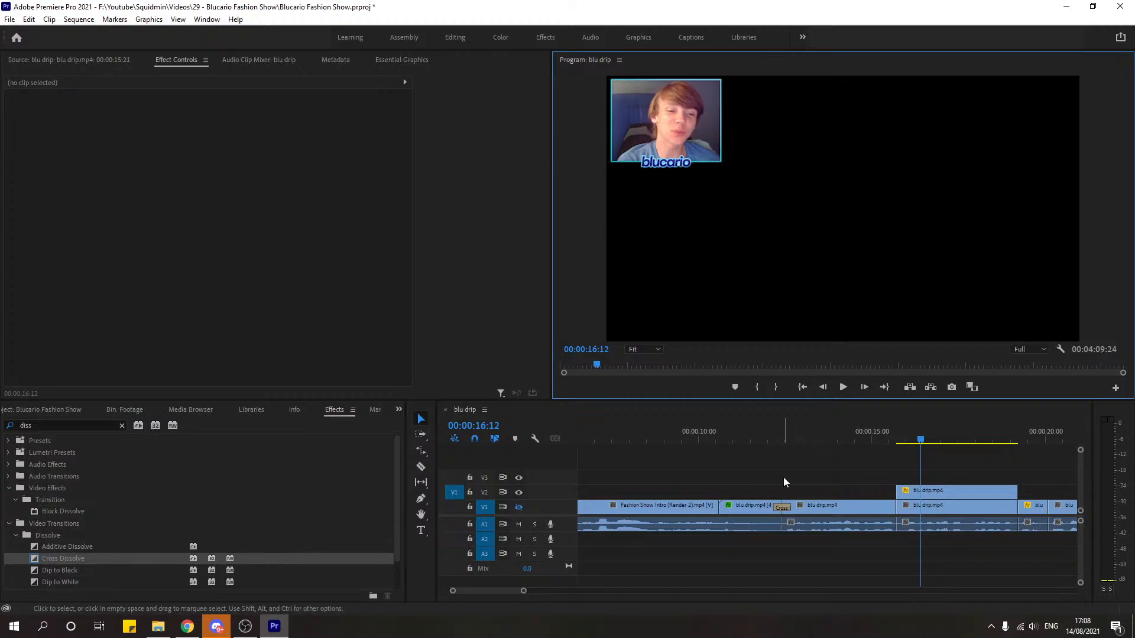
{"action": "left_click", "coordinate": [963, 469]}
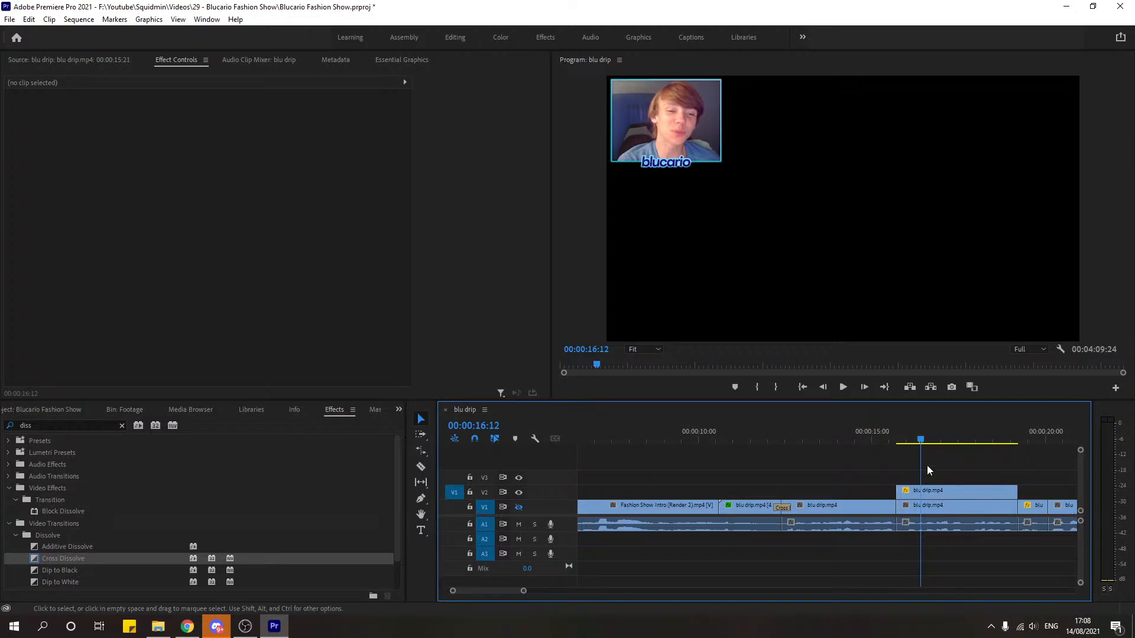
{"action": "left_click", "coordinate": [519, 507]}
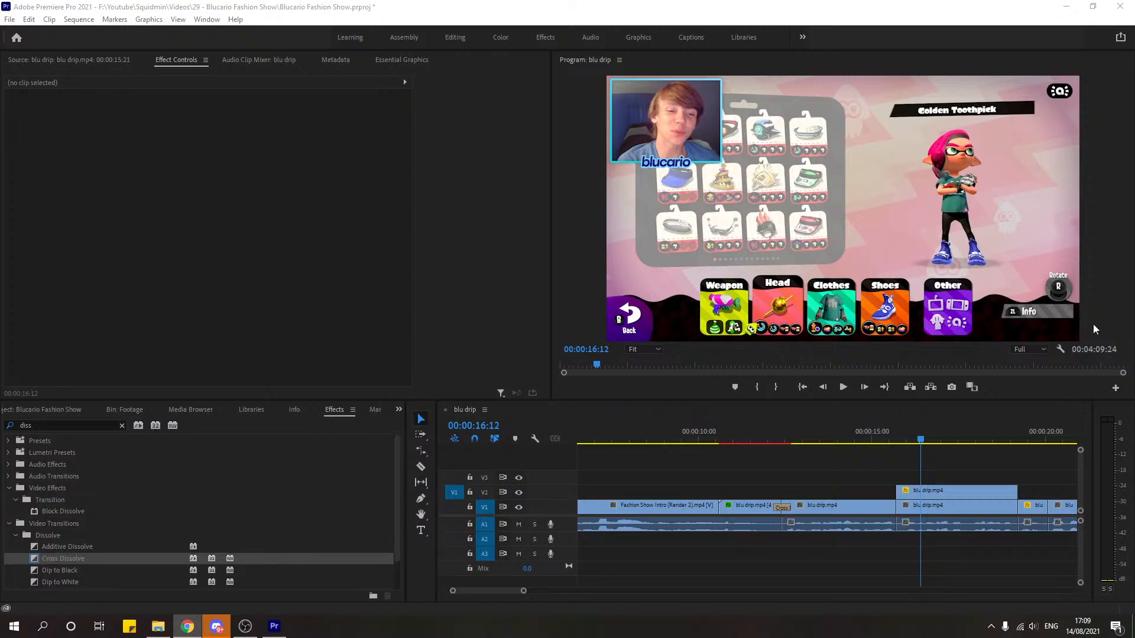
Step: Play the section with the facecam layered over the gameplay, and return the playhead to about 00:00:16:11
{"action": "left_click", "coordinate": [889, 433]}
{"action": "key", "text": "space"}
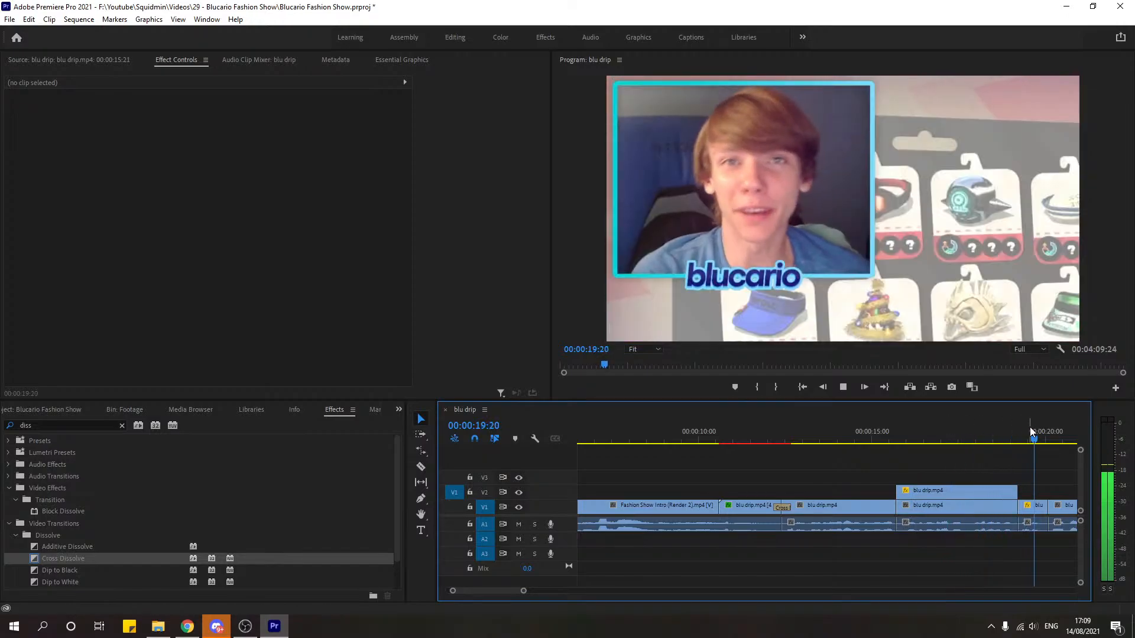
{"action": "left_click_drag", "start_coordinate": [1029, 427], "coordinate": [917, 437]}
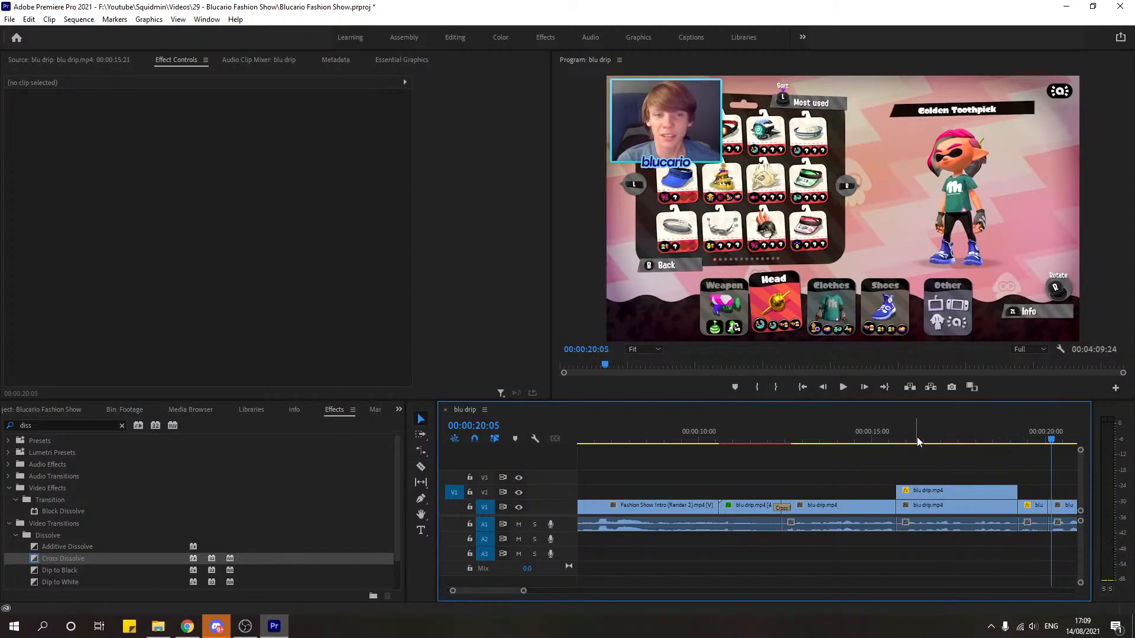
Step: Enlarge the V1 gameplay clip beneath the facecam to about 144.5% scale and reposition it towards the character
{"action": "left_click", "coordinate": [938, 488]}
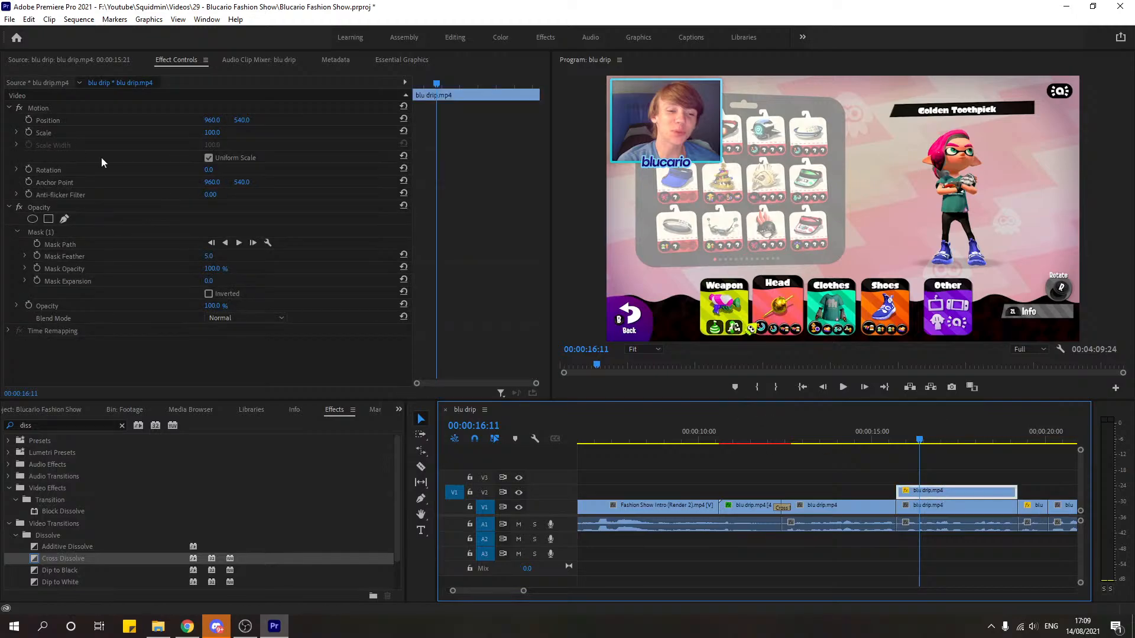
{"action": "left_click", "coordinate": [938, 503]}
{"action": "left_click", "coordinate": [74, 133]}
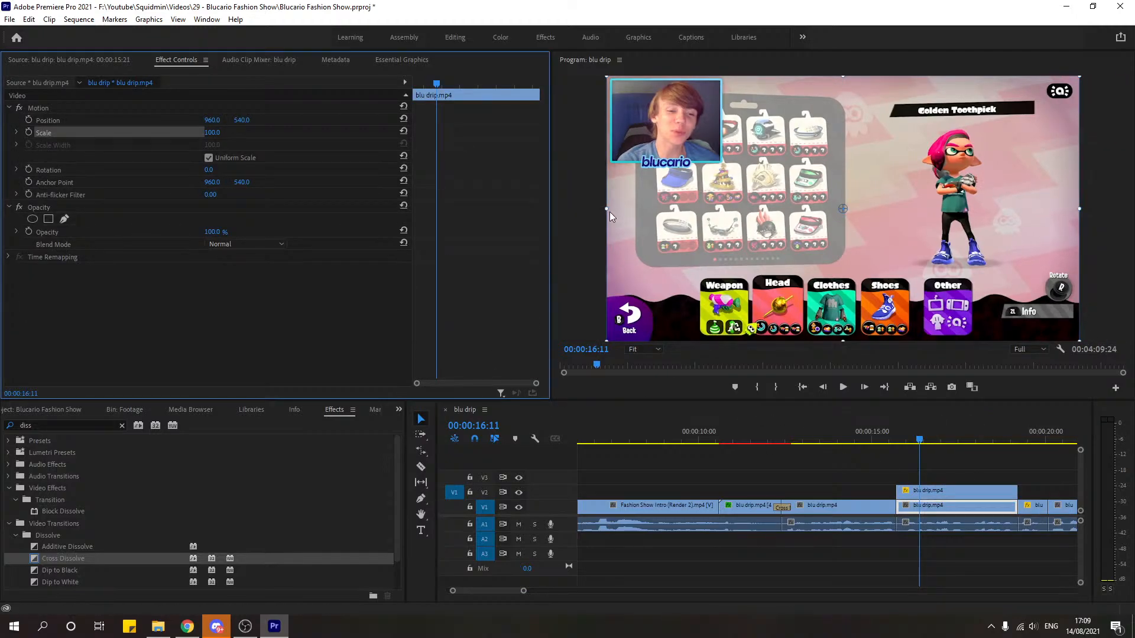
{"action": "left_click_drag", "start_coordinate": [610, 212], "coordinate": [502, 220]}
{"action": "left_click_drag", "start_coordinate": [926, 194], "coordinate": [862, 229]}
{"action": "left_click_drag", "start_coordinate": [863, 233], "coordinate": [864, 233]}
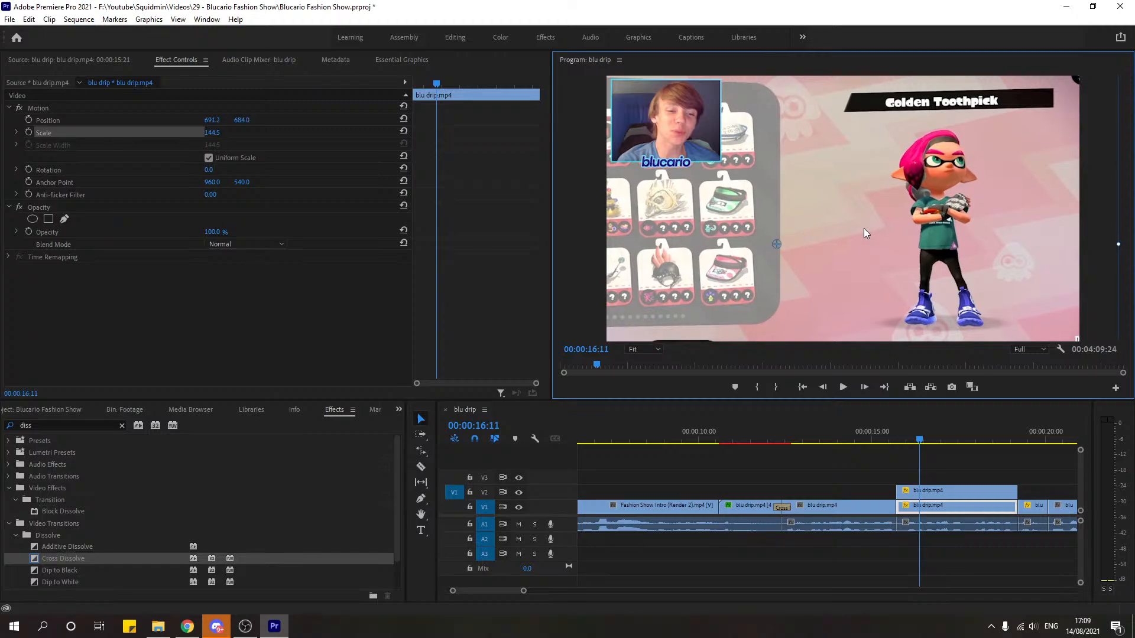
Step: Enlarge the V1 gameplay clip further to about 183.5% and move it so the whole character fits in frame
{"action": "left_click_drag", "start_coordinate": [1118, 244], "coordinate": [1090, 241]}
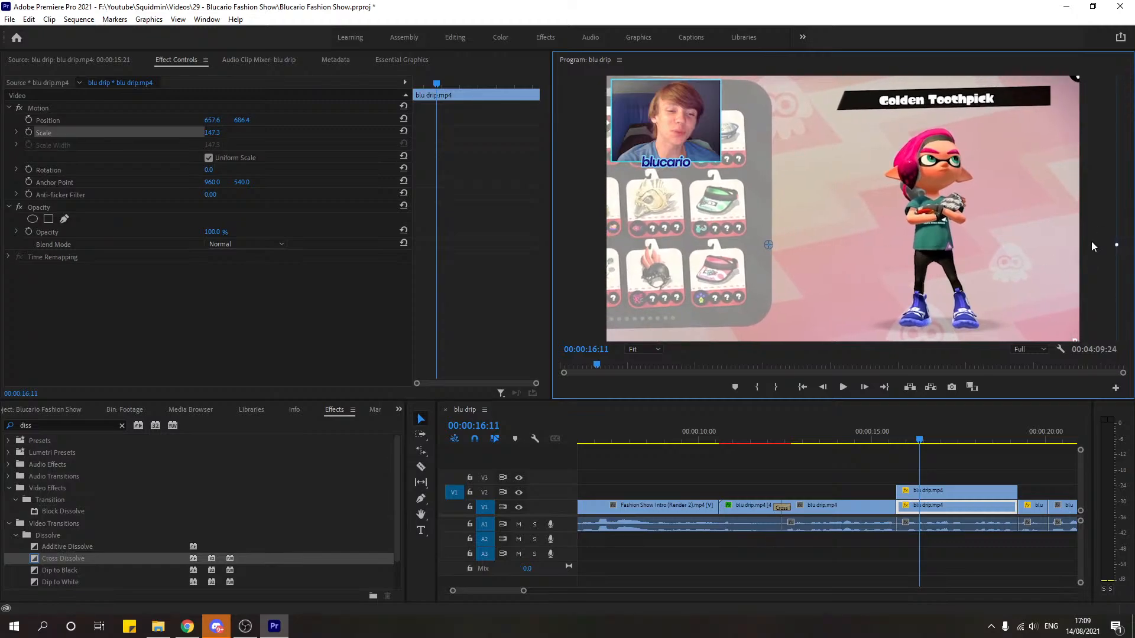
{"action": "left_click_drag", "start_coordinate": [1116, 245], "coordinate": [1134, 243]}
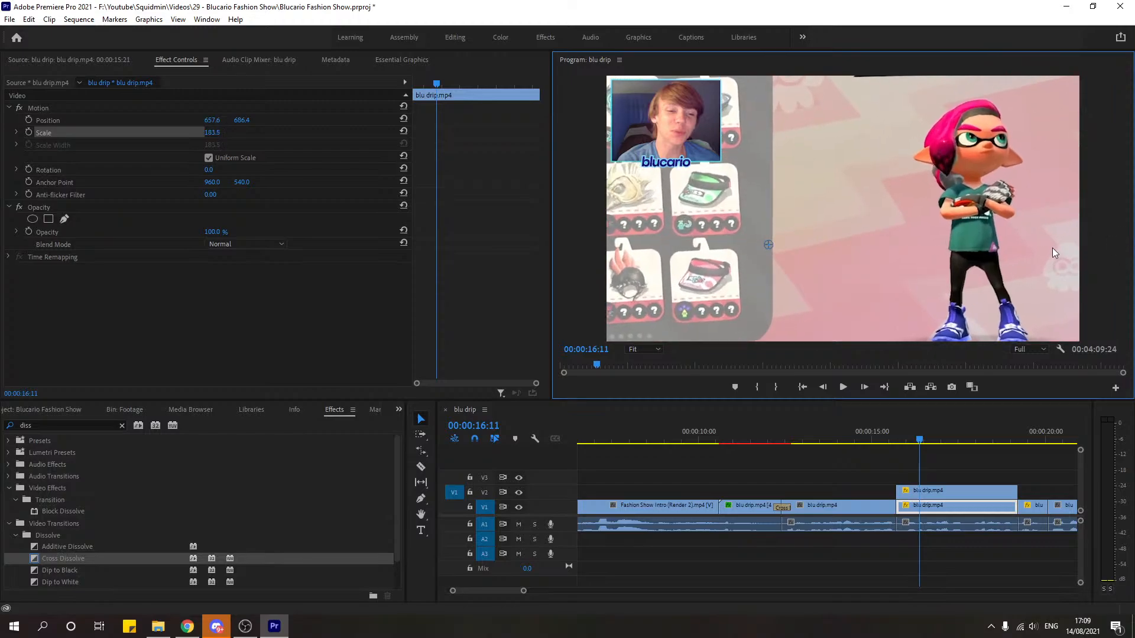
{"action": "left_click_drag", "start_coordinate": [1051, 247], "coordinate": [1013, 236]}
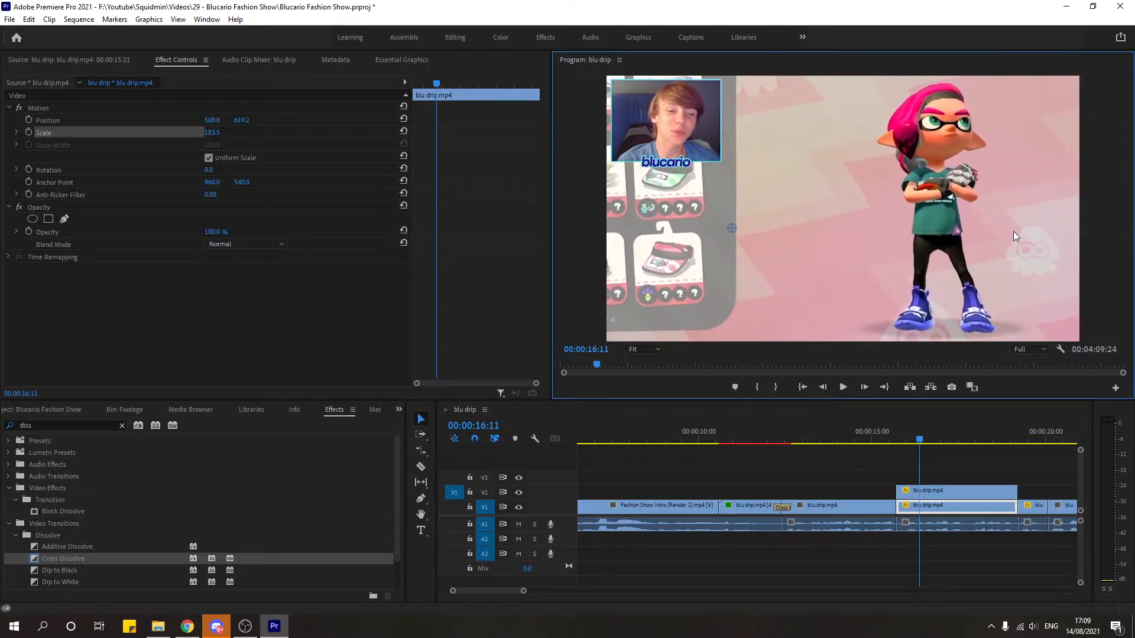
{"action": "left_click_drag", "start_coordinate": [214, 133], "coordinate": [214, 133]}
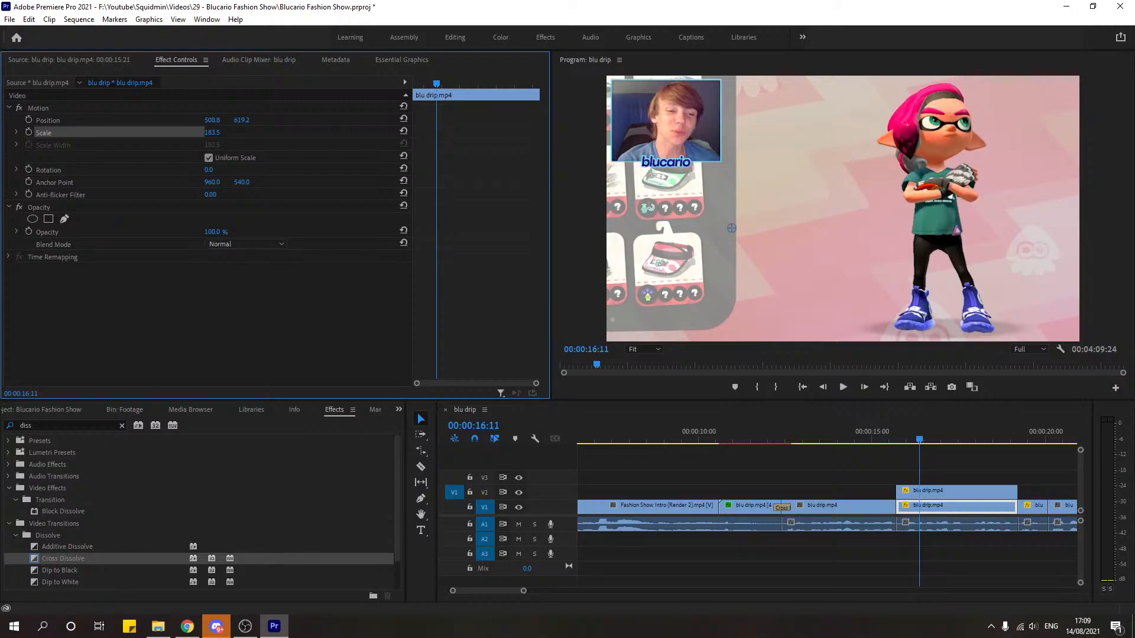
Step: View the preview at 25% and fine-tune the V1 gameplay clip to about 177.2% scale, keeping the character framed
{"action": "left_click", "coordinate": [644, 350]}
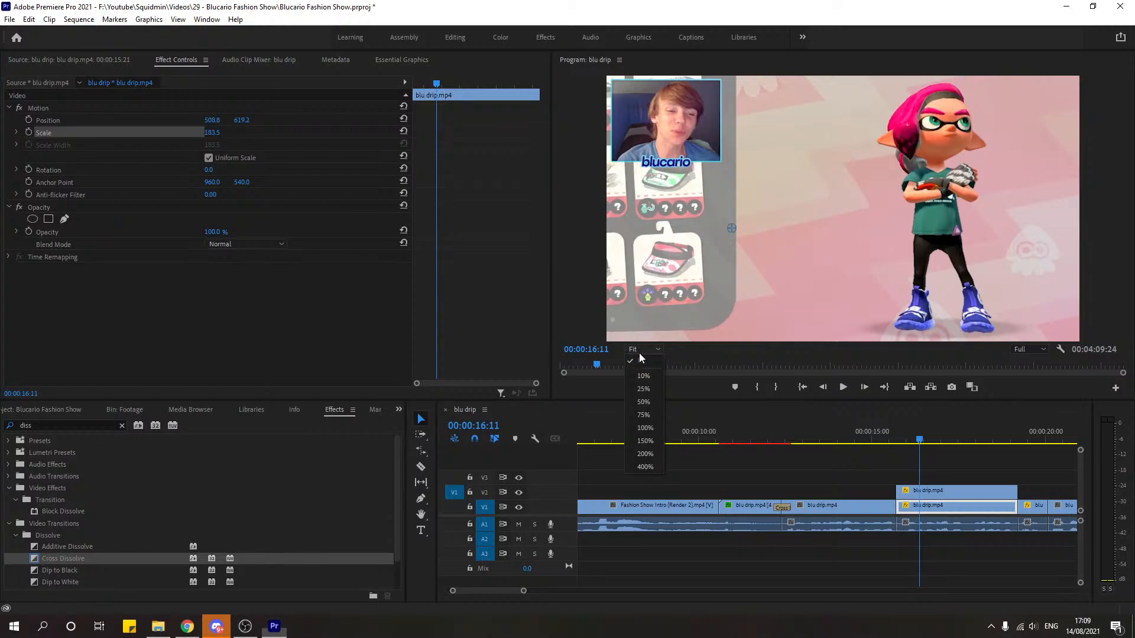
{"action": "left_click", "coordinate": [649, 391]}
{"action": "left_click_drag", "start_coordinate": [1037, 219], "coordinate": [1003, 221]}
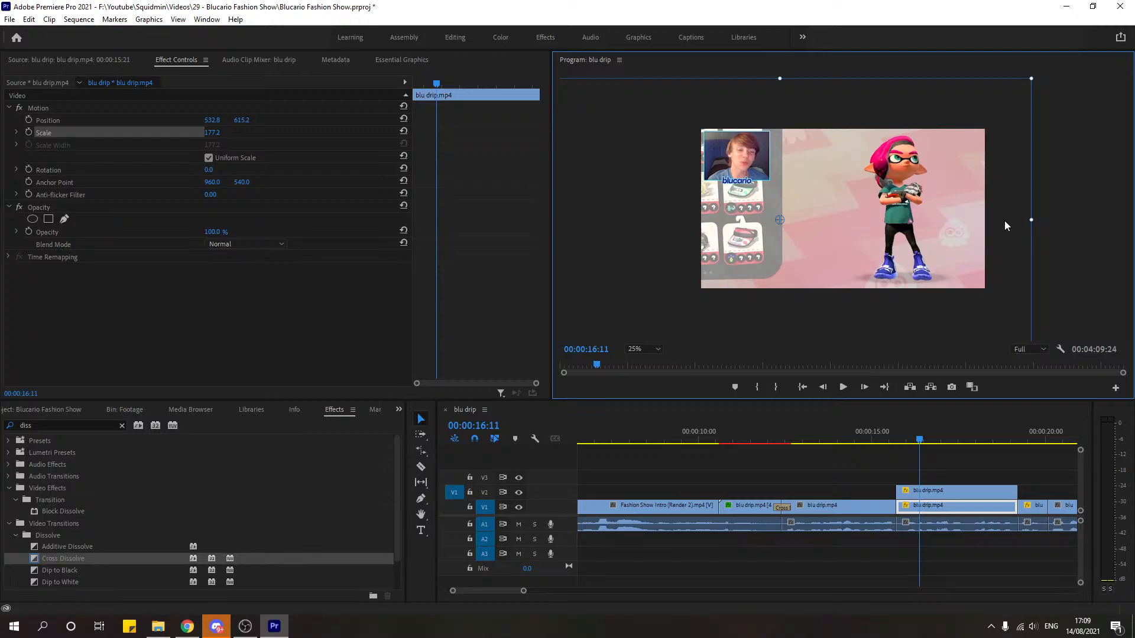
Step: Enlarge the masked facecam clip on V2 to about 143.7% scale and reposition it to about 1388, 784 in the frame's upper-left corner
{"action": "left_click", "coordinate": [956, 483]}
{"action": "left_click", "coordinate": [956, 493]}
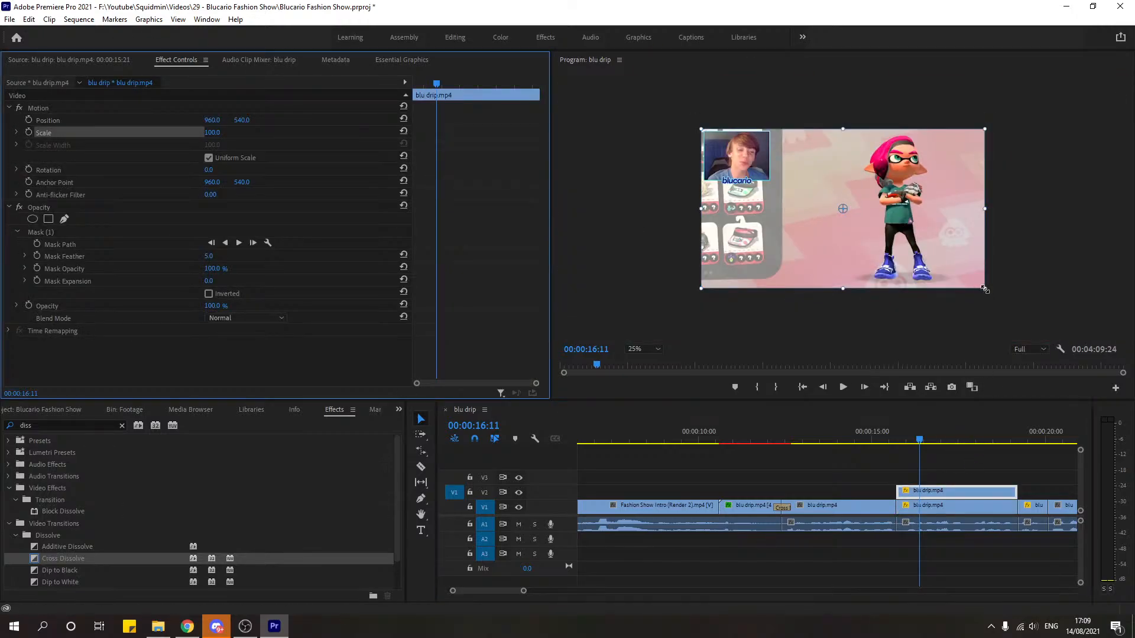
{"action": "left_click_drag", "start_coordinate": [985, 289], "coordinate": [1026, 325]}
{"action": "left_click_drag", "start_coordinate": [924, 246], "coordinate": [985, 284]}
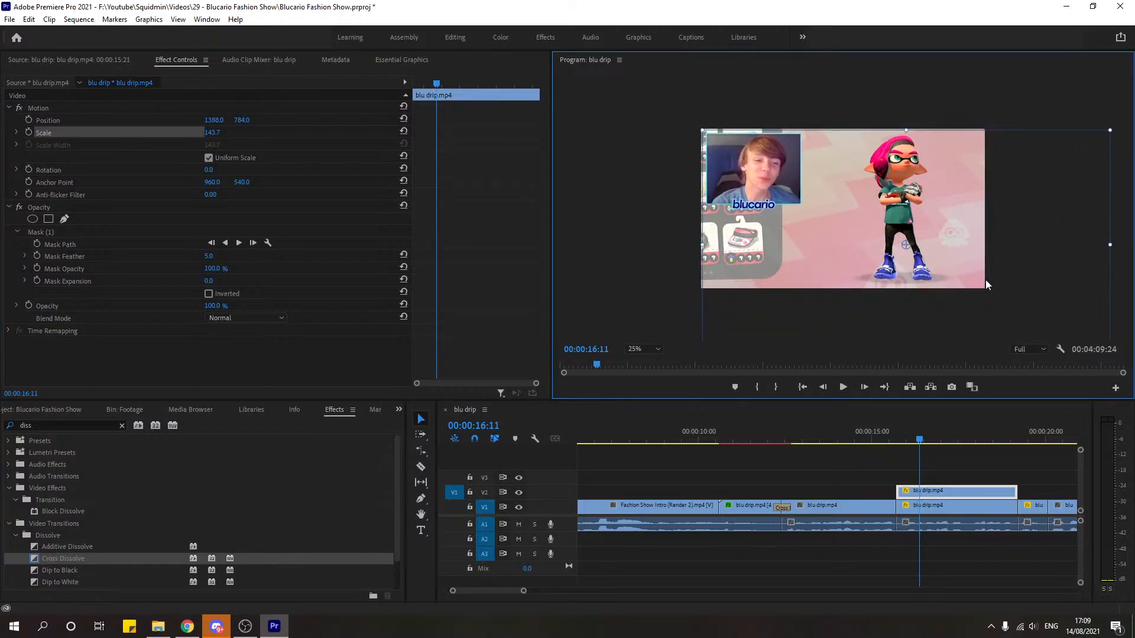
Step: Play the zoomed gameplay section with the enlarged facecam, from just before the layered clips to about 00:00:20:26
{"action": "left_click", "coordinate": [1024, 460]}
{"action": "left_click", "coordinate": [1015, 441]}
{"action": "left_click_drag", "start_coordinate": [1016, 442], "coordinate": [1008, 439]}
{"action": "left_click", "coordinate": [874, 443]}
{"action": "key", "text": "space"}
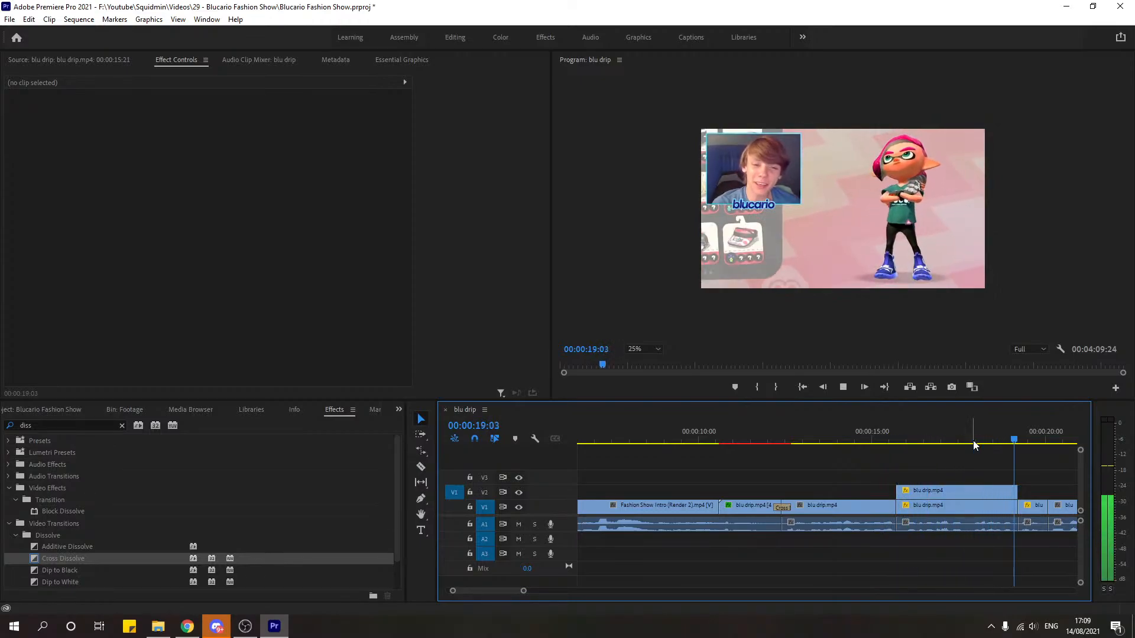
{"action": "key", "text": "space"}
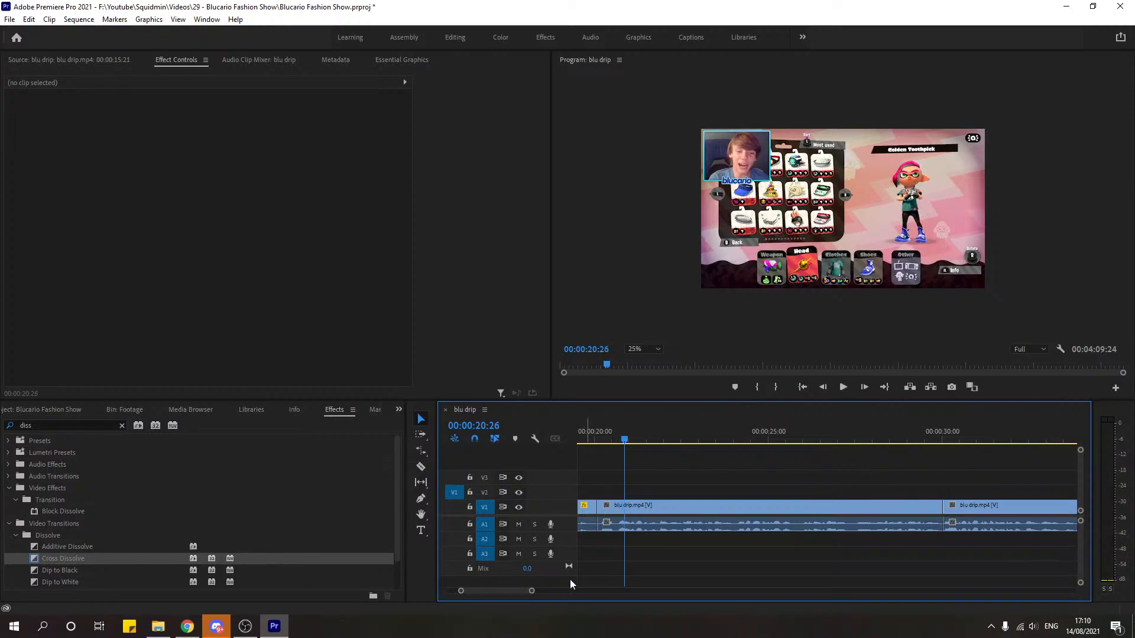
Step: Compare the motion settings of the V2 facecam and V1 gameplay clips at 00:00:16:15, and replay from about 00:00:15:01
{"action": "left_click_drag", "start_coordinate": [518, 592], "coordinate": [508, 595]}
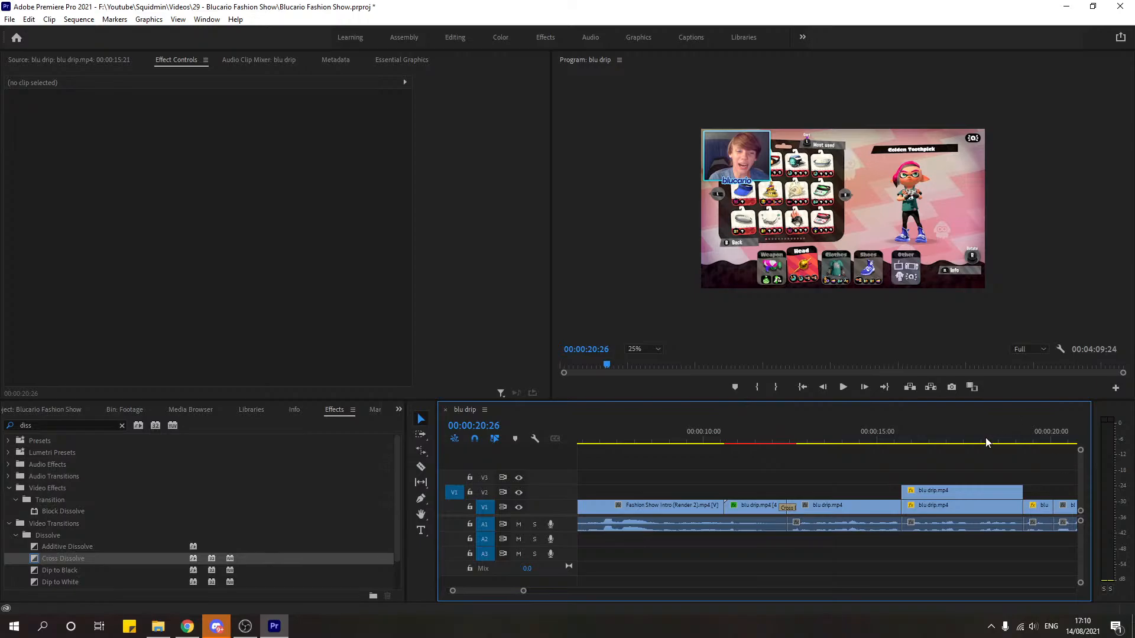
{"action": "left_click", "coordinate": [929, 441]}
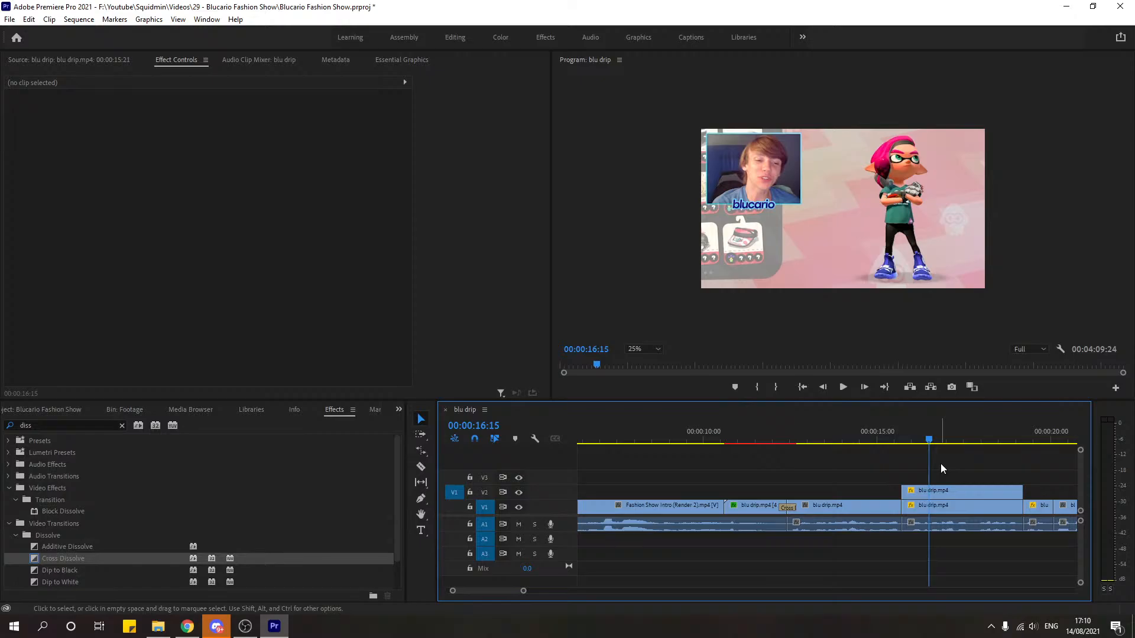
{"action": "left_click", "coordinate": [955, 490]}
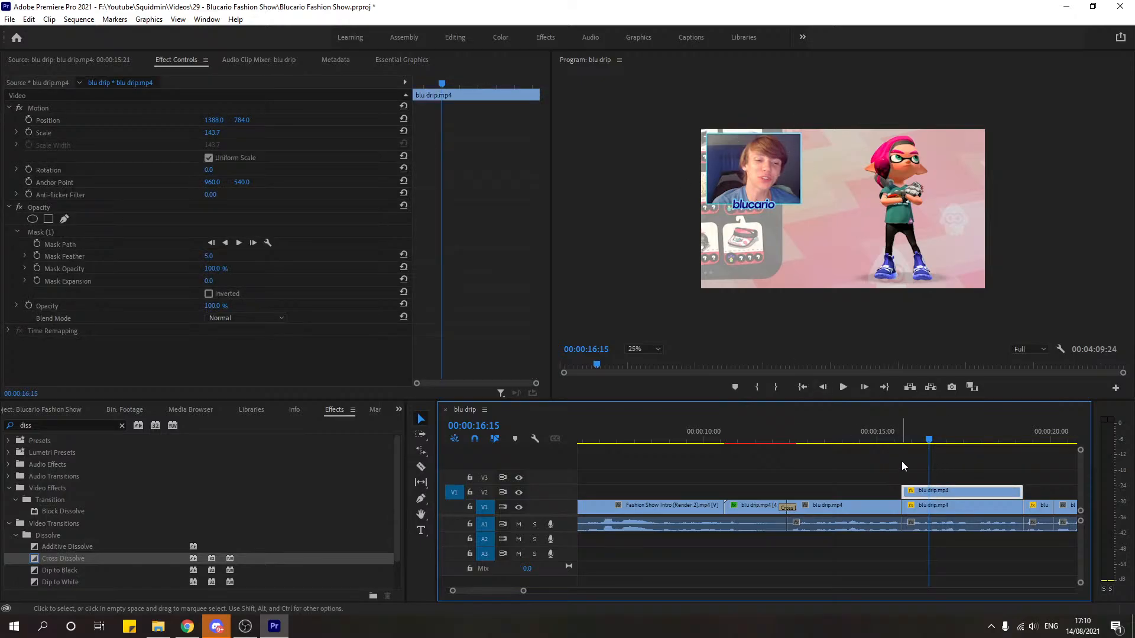
{"action": "left_click", "coordinate": [921, 507]}
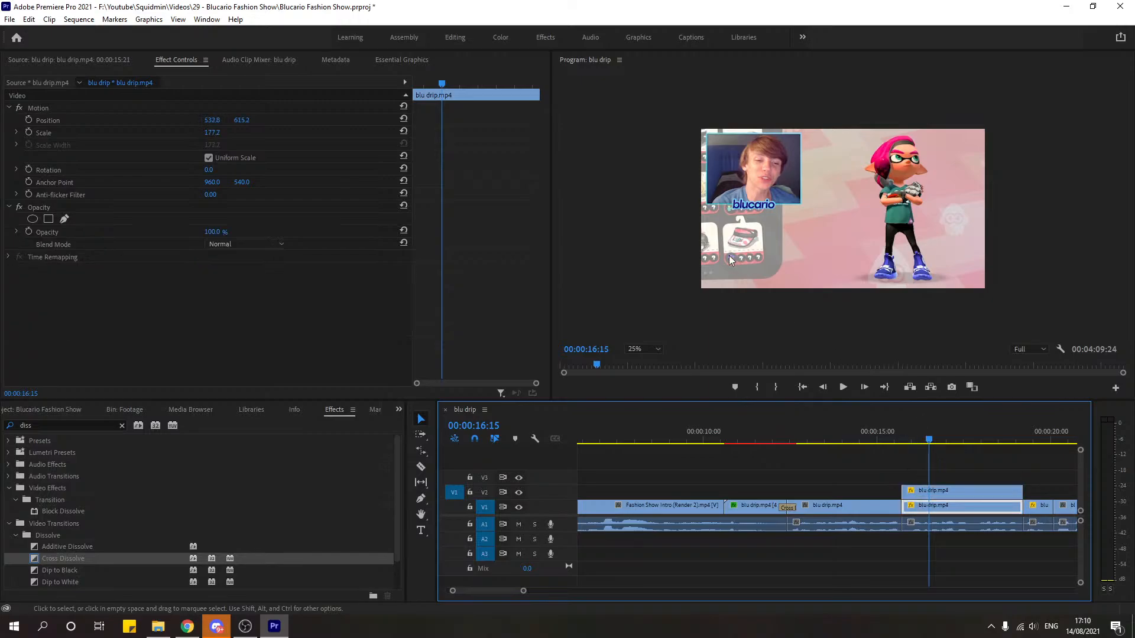
{"action": "left_click", "coordinate": [941, 494]}
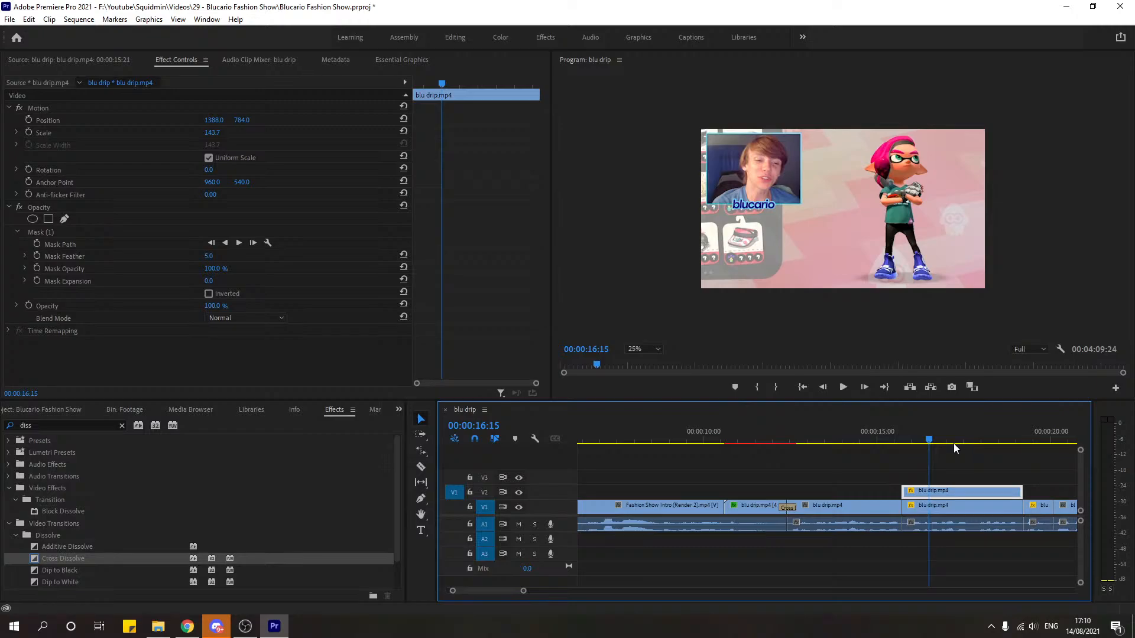
{"action": "left_click", "coordinate": [880, 436]}
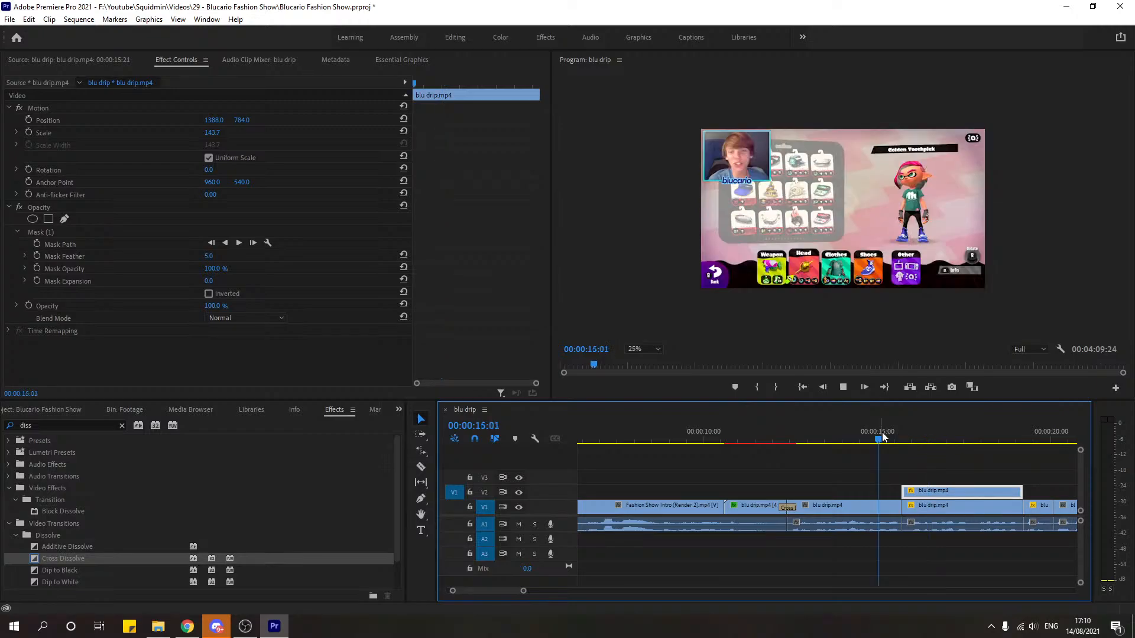
{"action": "key", "text": "space"}
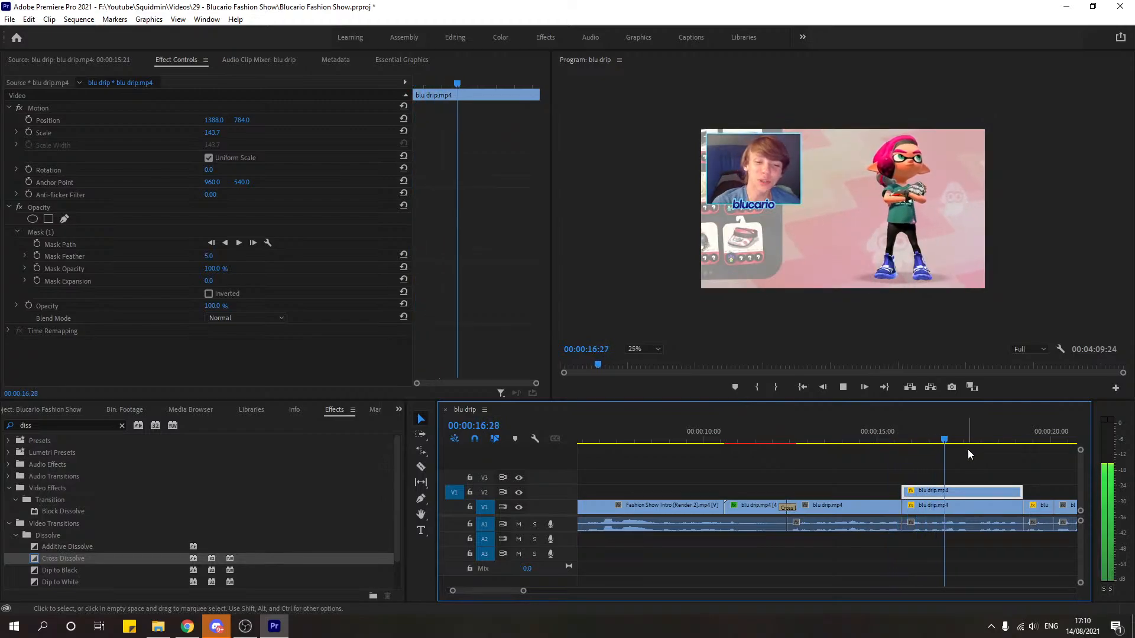
{"action": "key", "text": "space"}
Step: Try shifting the V1 gameplay clip to about 516.8, 627.2, and play the section from 00:00:16:07
{"action": "left_click", "coordinate": [945, 503]}
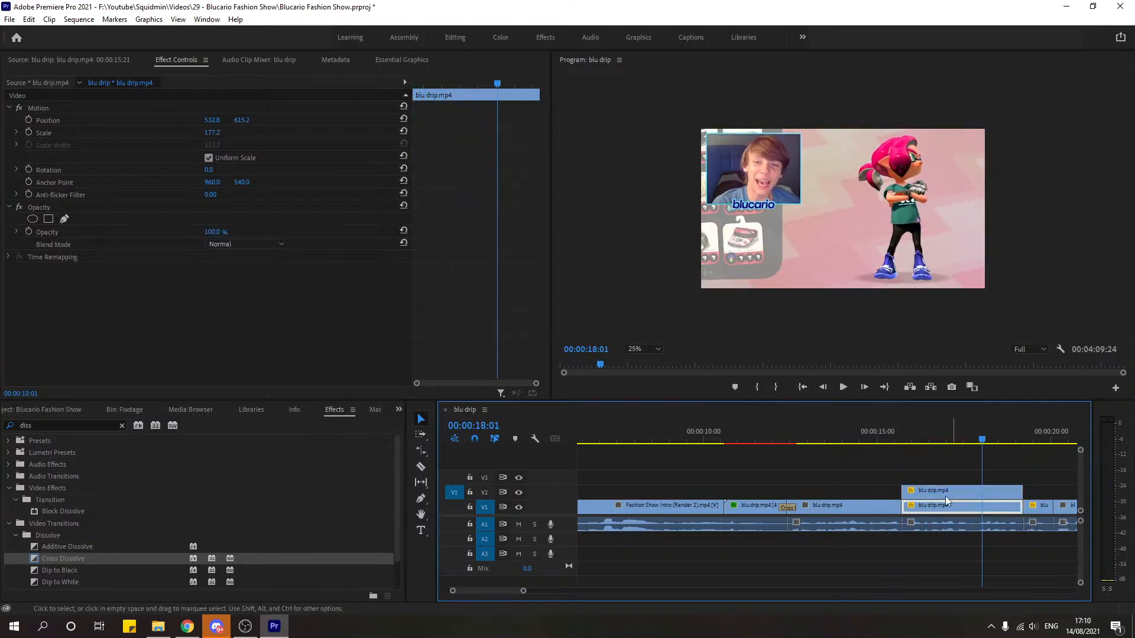
{"action": "left_click", "coordinate": [114, 131]}
{"action": "left_click_drag", "start_coordinate": [844, 193], "coordinate": [841, 195]}
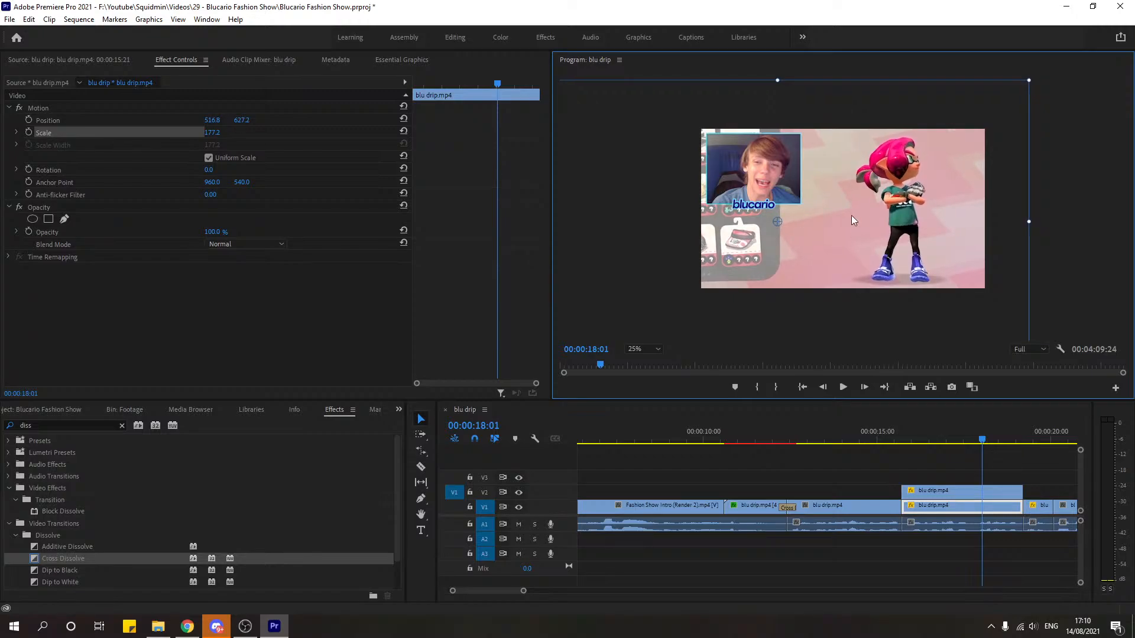
{"action": "left_click", "coordinate": [921, 448]}
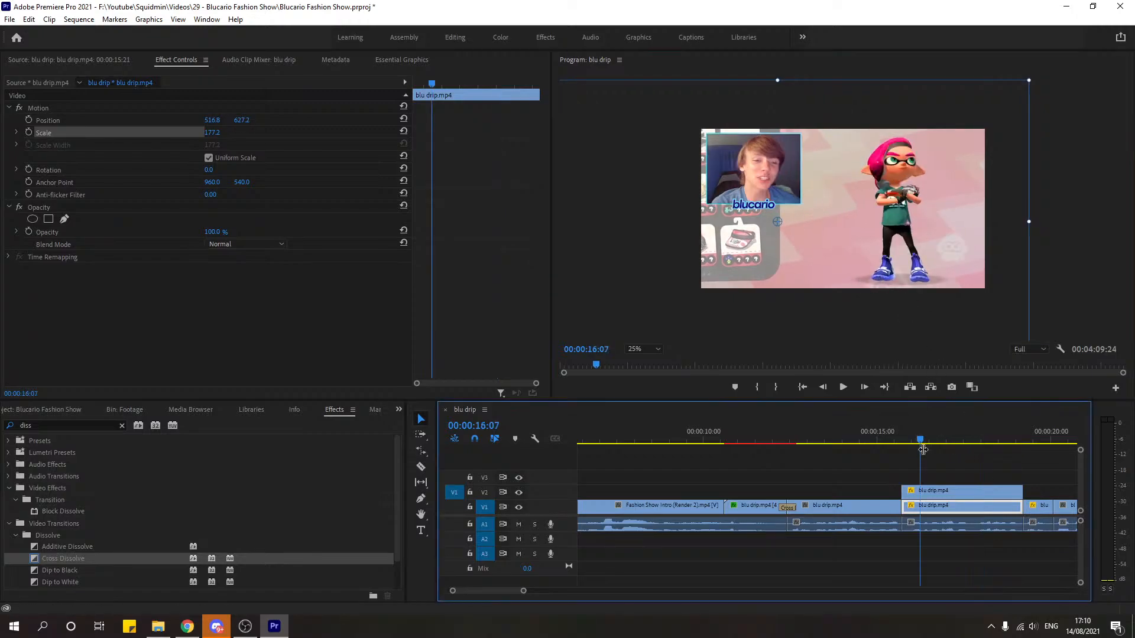
{"action": "key", "text": "space"}
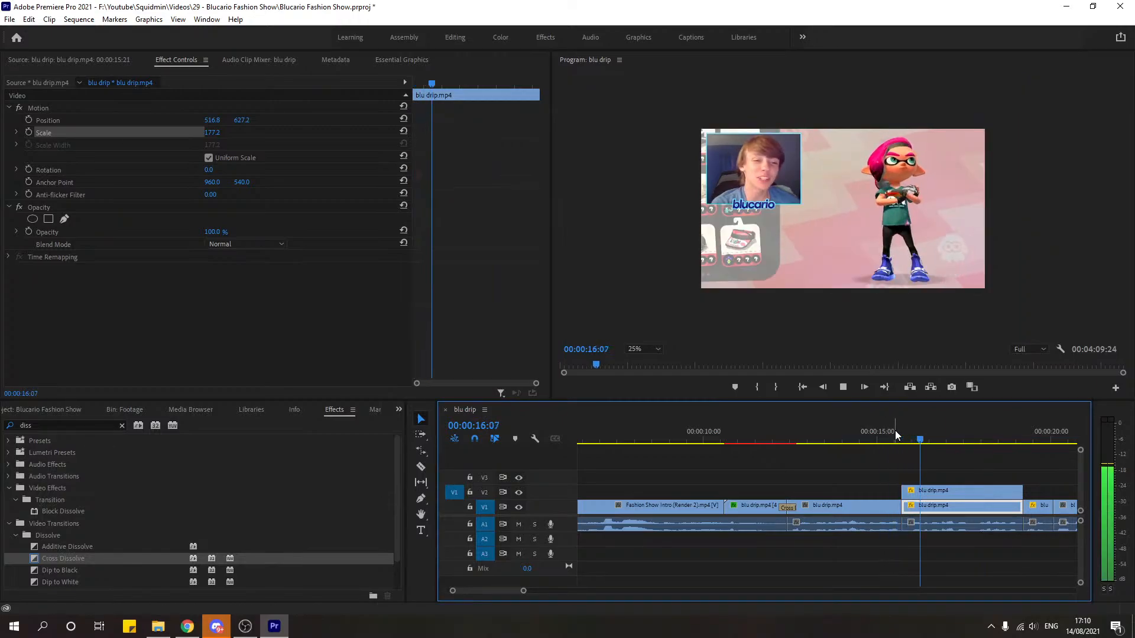
{"action": "key", "text": "space"}
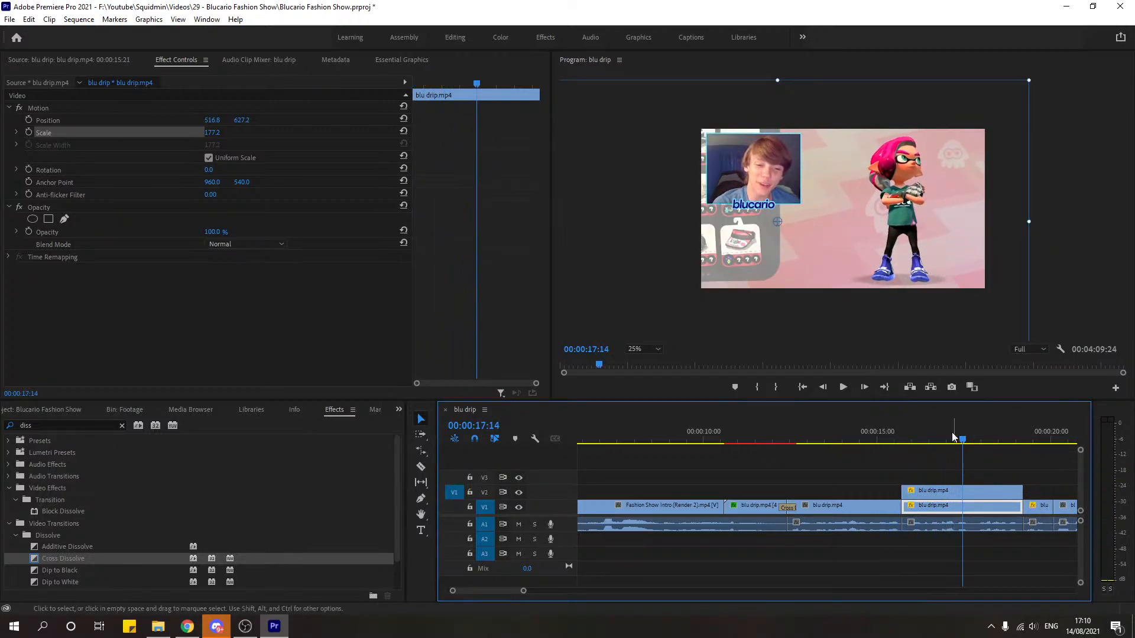
Step: Try moving the V2 facecam clip to about 1440, 812, and undo the facecam and gameplay position changes
{"action": "mouse_move", "coordinate": [936, 303]}
{"action": "left_mouse_down"}
{"action": "mouse_move", "coordinate": [926, 303]}
{"action": "mouse_move", "coordinate": [937, 303]}
{"action": "left_mouse_up"}
{"action": "left_click", "coordinate": [942, 491]}
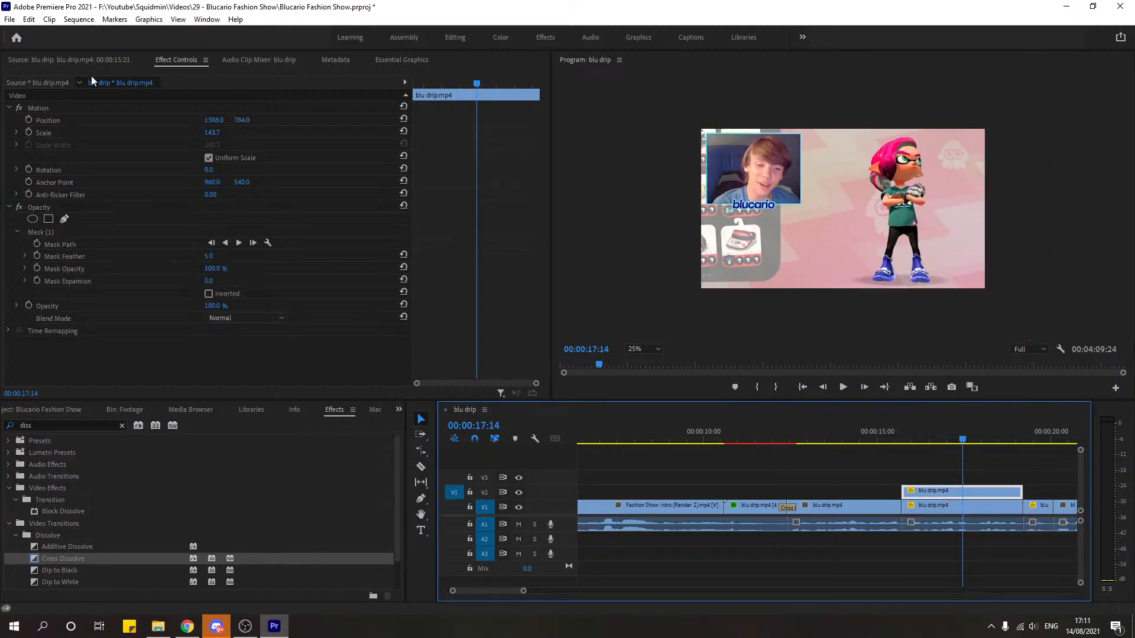
{"action": "mouse_move", "coordinate": [824, 233]}
{"action": "left_mouse_down"}
{"action": "mouse_move", "coordinate": [844, 233]}
{"action": "mouse_move", "coordinate": [832, 237]}
{"action": "left_mouse_up"}
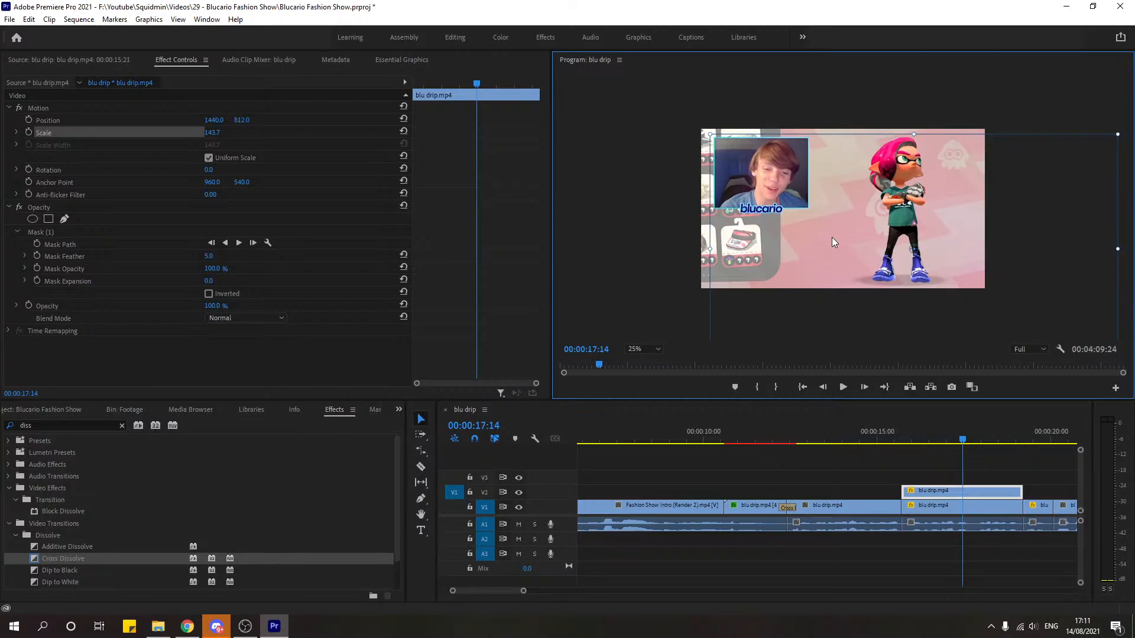
{"action": "key", "text": "ctrl+z"}
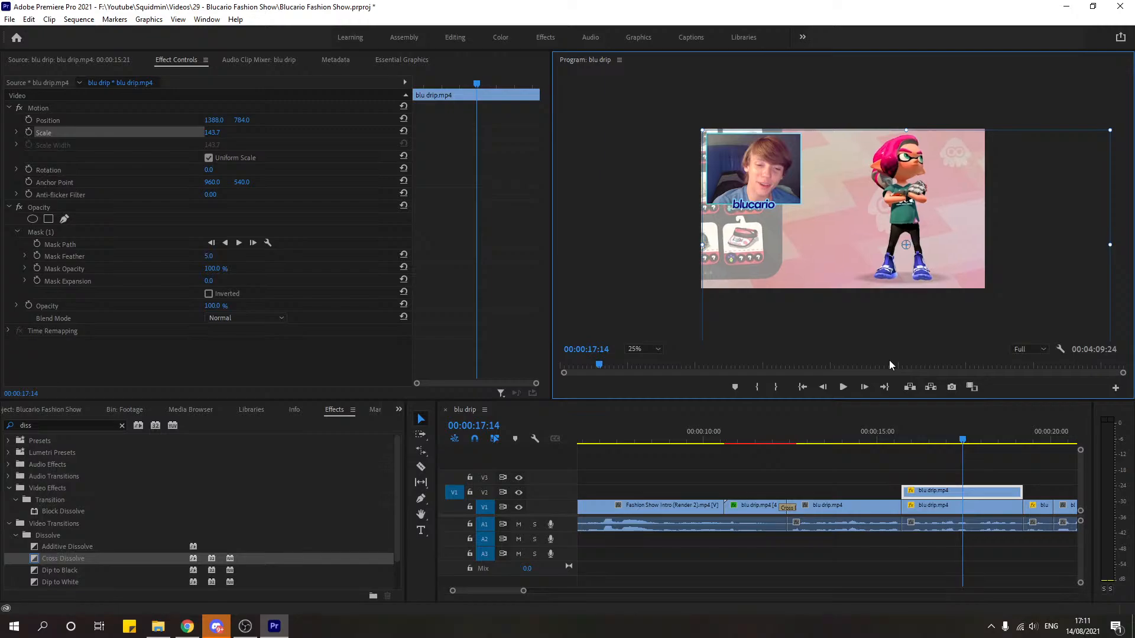
Step: Move the V1 gameplay clip slightly lower, to about position 532, 623.2
{"action": "left_click", "coordinate": [946, 506]}
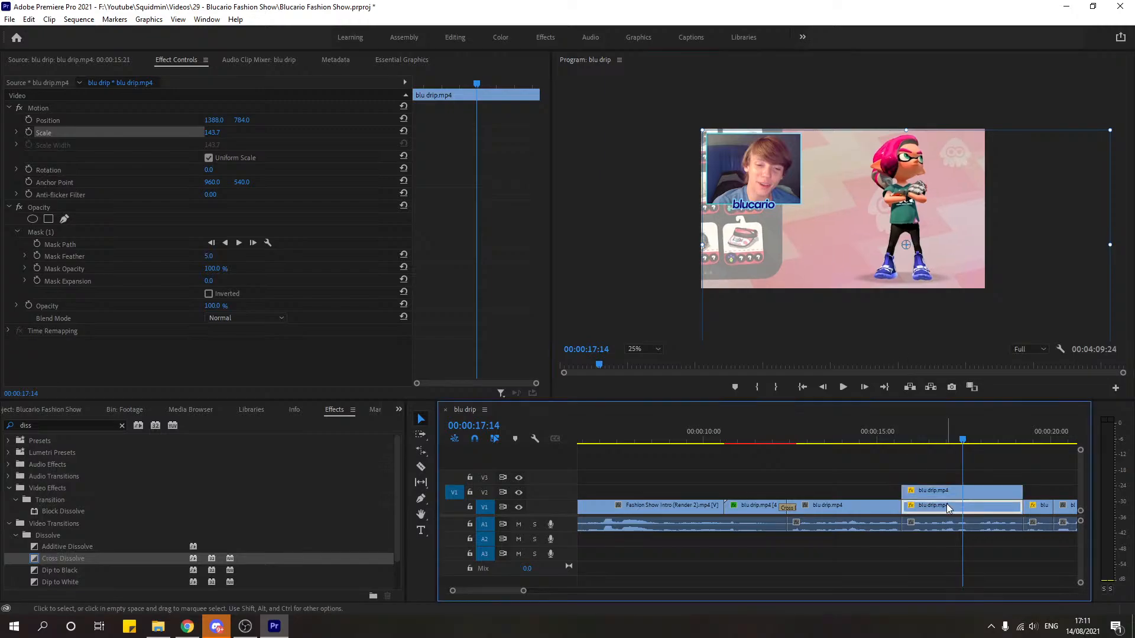
{"action": "left_click", "coordinate": [114, 131]}
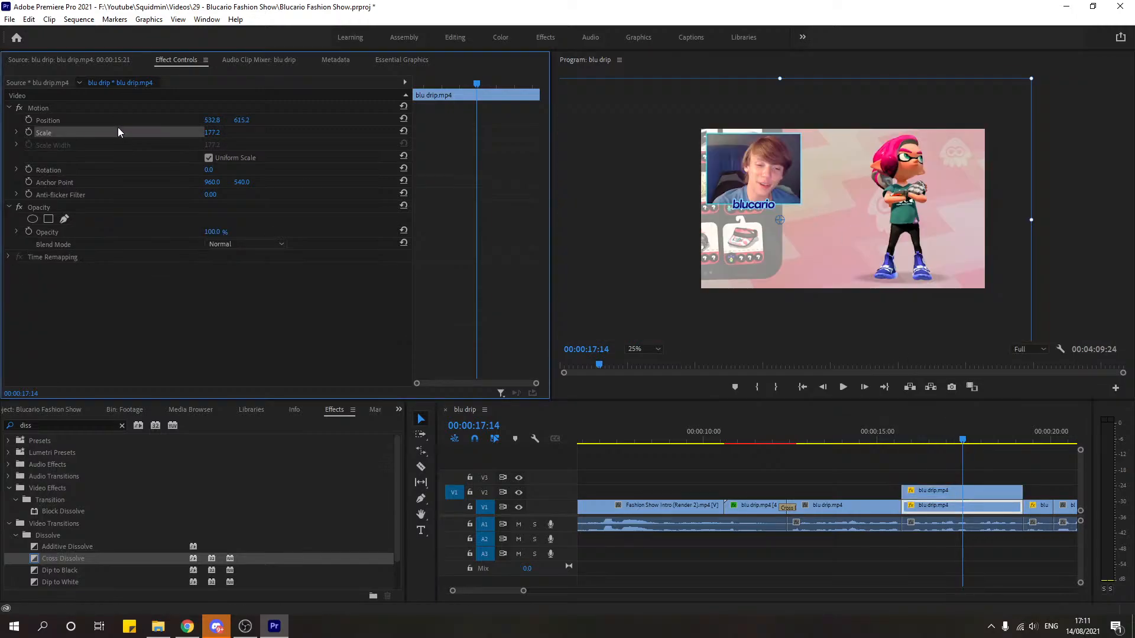
{"action": "left_click", "coordinate": [913, 220]}
{"action": "left_click_drag", "start_coordinate": [913, 220], "coordinate": [913, 223]}
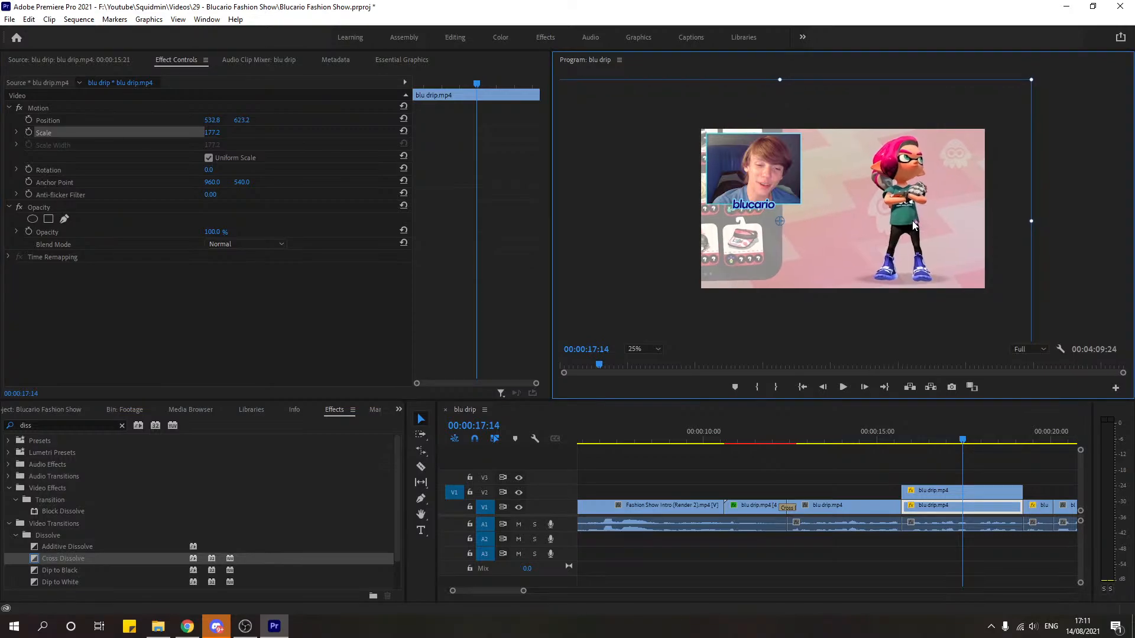
Step: Play the layered section twice from shortly before 00:00:15, through the facecam close-up, to about 00:00:20:08
{"action": "left_click", "coordinate": [870, 430]}
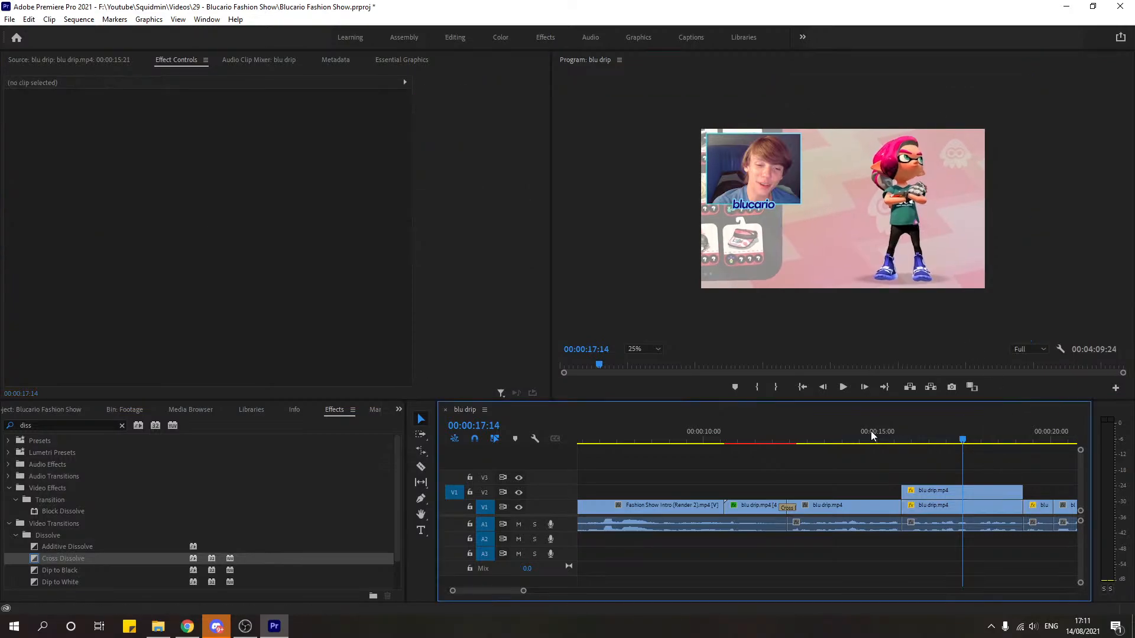
{"action": "key", "text": "space"}
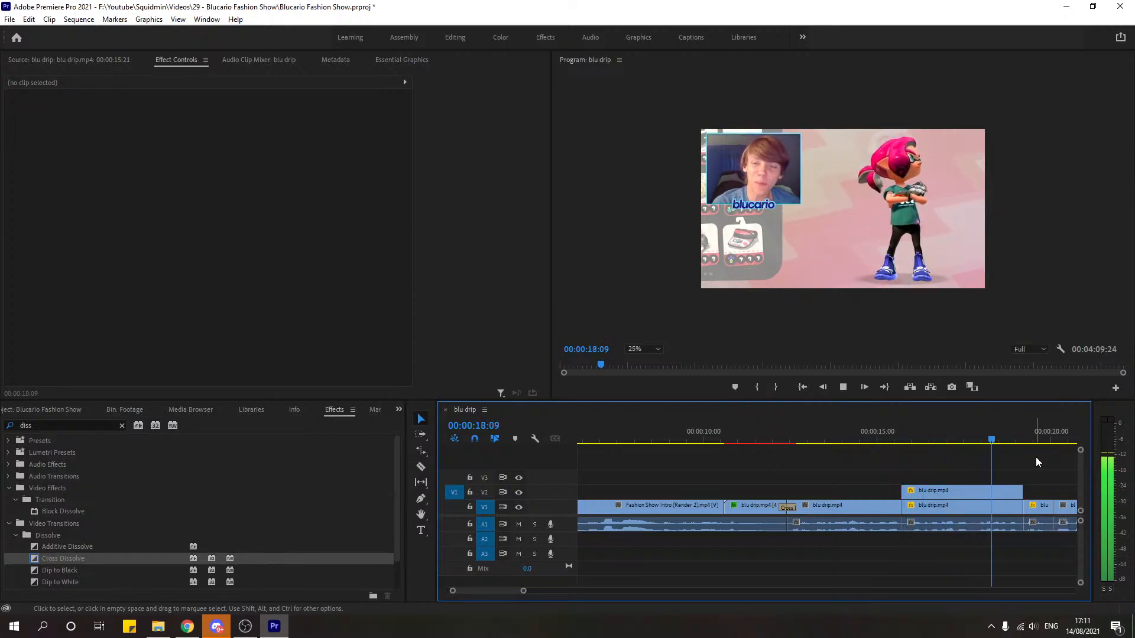
{"action": "key", "text": "space"}
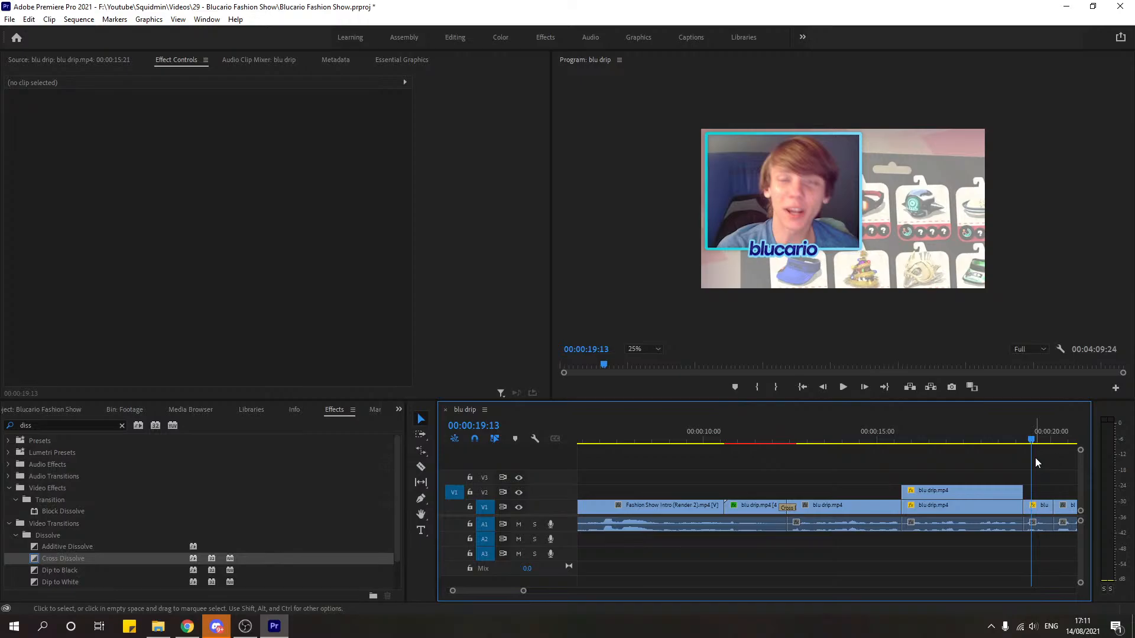
{"action": "left_click", "coordinate": [864, 439]}
{"action": "key", "text": "space"}
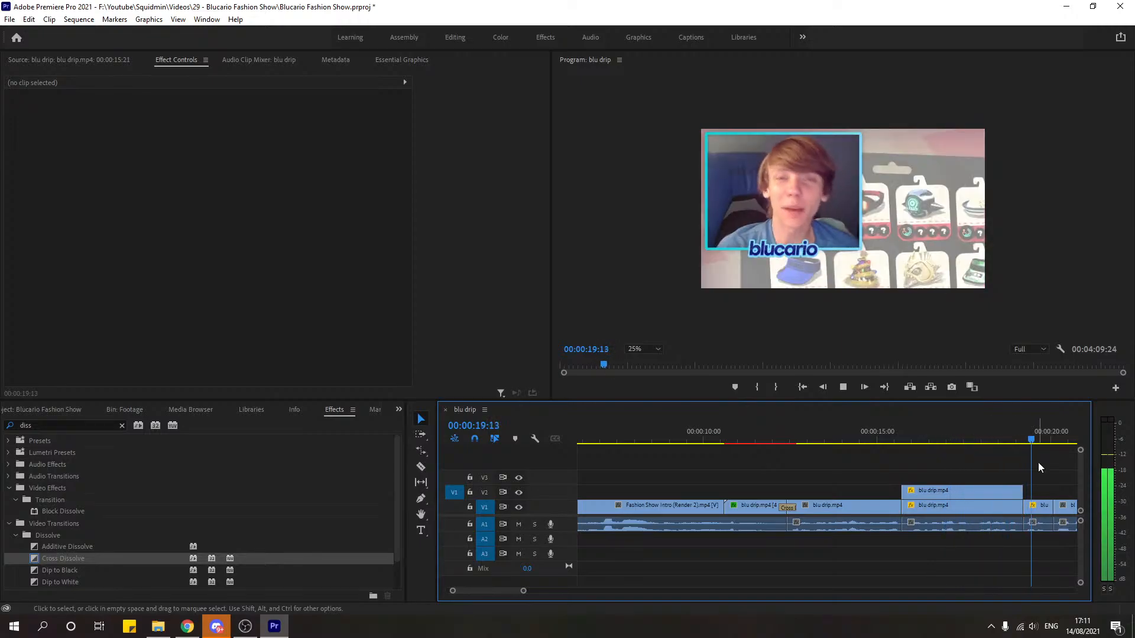
{"action": "key", "text": "space"}
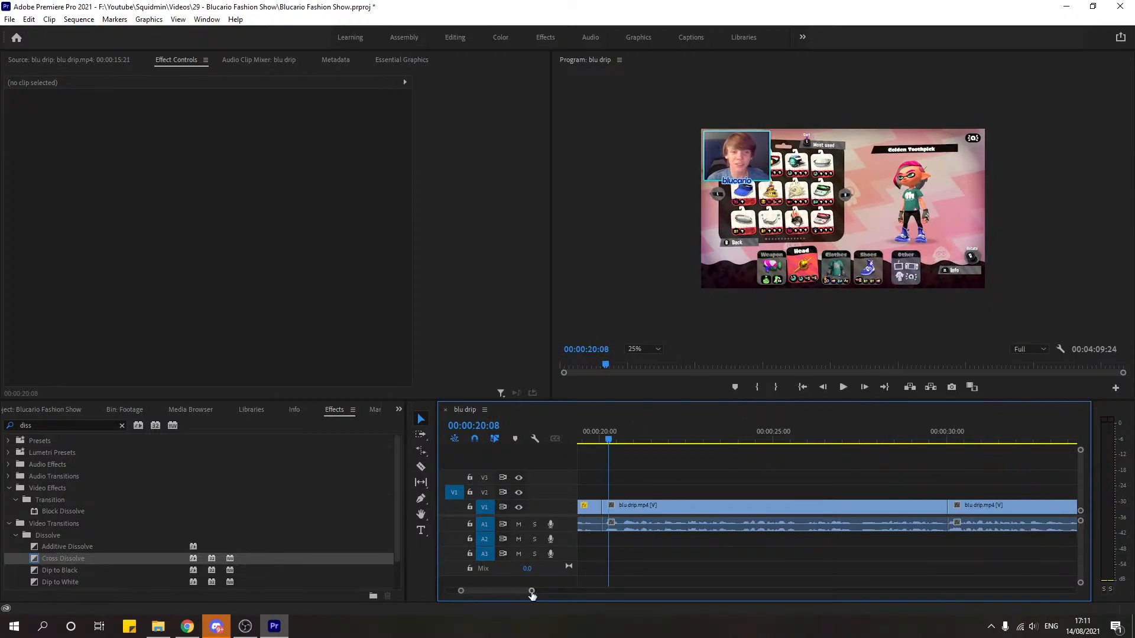
Step: Play the gameplay that follows the facecam close-up, from just before 00:00:20 to about 00:00:30:05
{"action": "left_click_drag", "start_coordinate": [531, 590], "coordinate": [548, 590]}
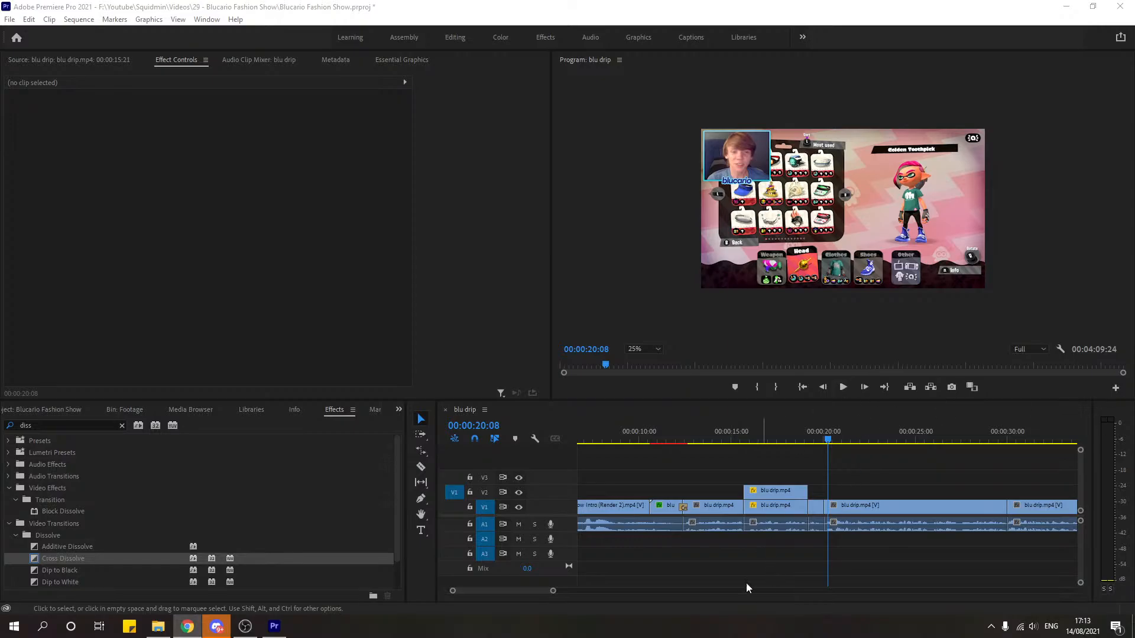
{"action": "left_click_drag", "start_coordinate": [559, 589], "coordinate": [502, 590]}
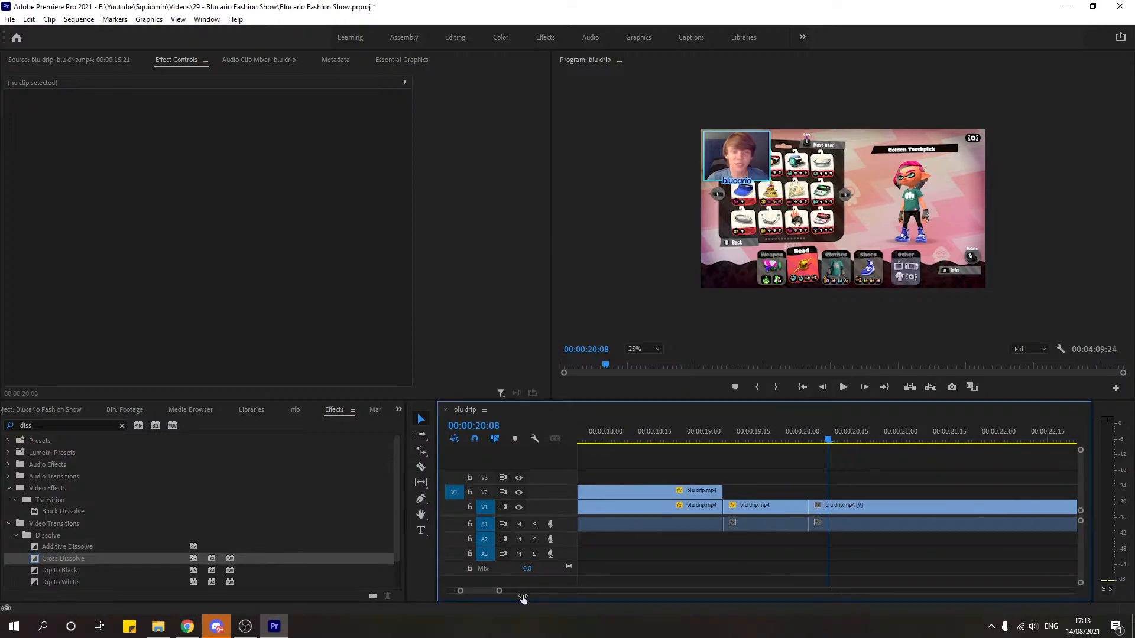
{"action": "left_click", "coordinate": [781, 438]}
{"action": "left_click", "coordinate": [846, 392]}
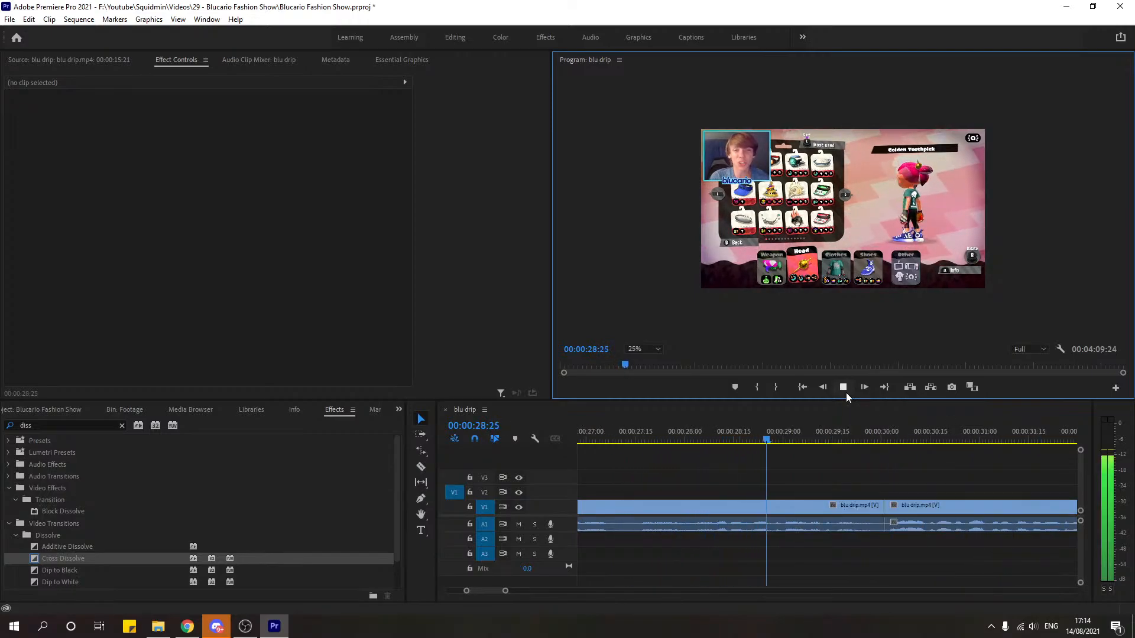
{"action": "key", "text": "space"}
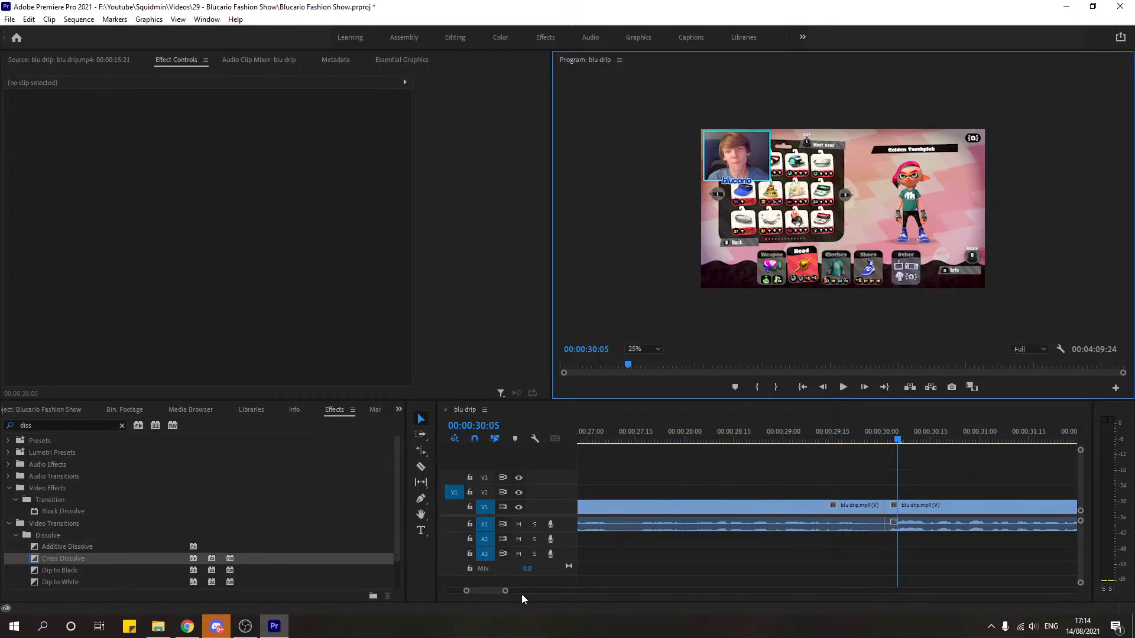
Step: Replay the V1 gameplay from about 00:00:24 and stop at 00:00:30:01, near the next cut
{"action": "left_click_drag", "start_coordinate": [504, 591], "coordinate": [529, 592]}
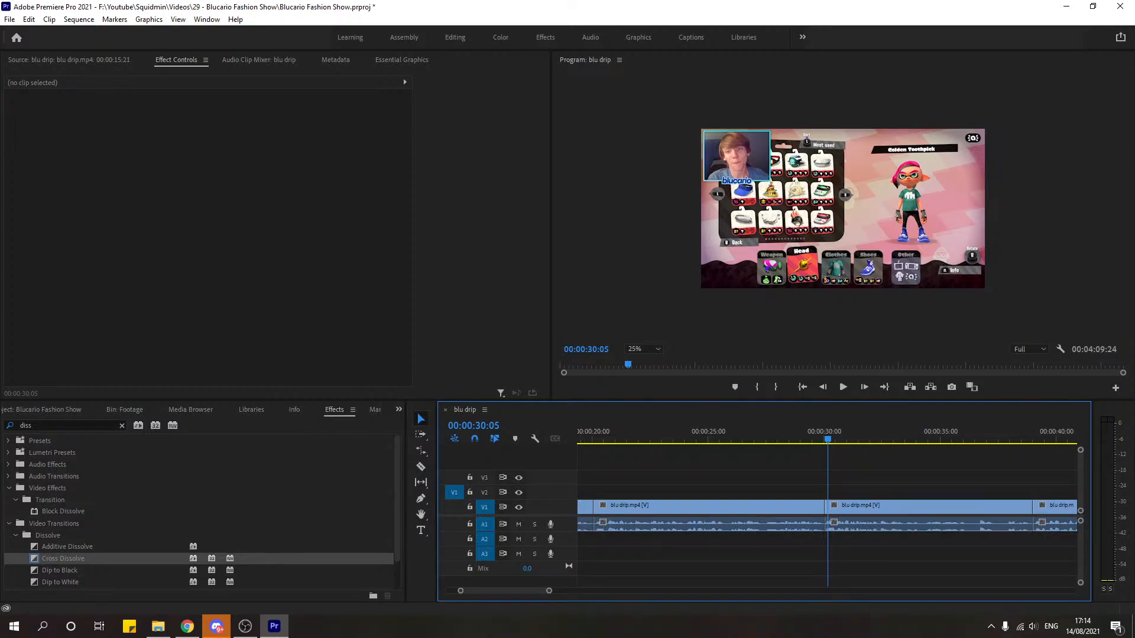
{"action": "key", "text": "alt+Tab"}
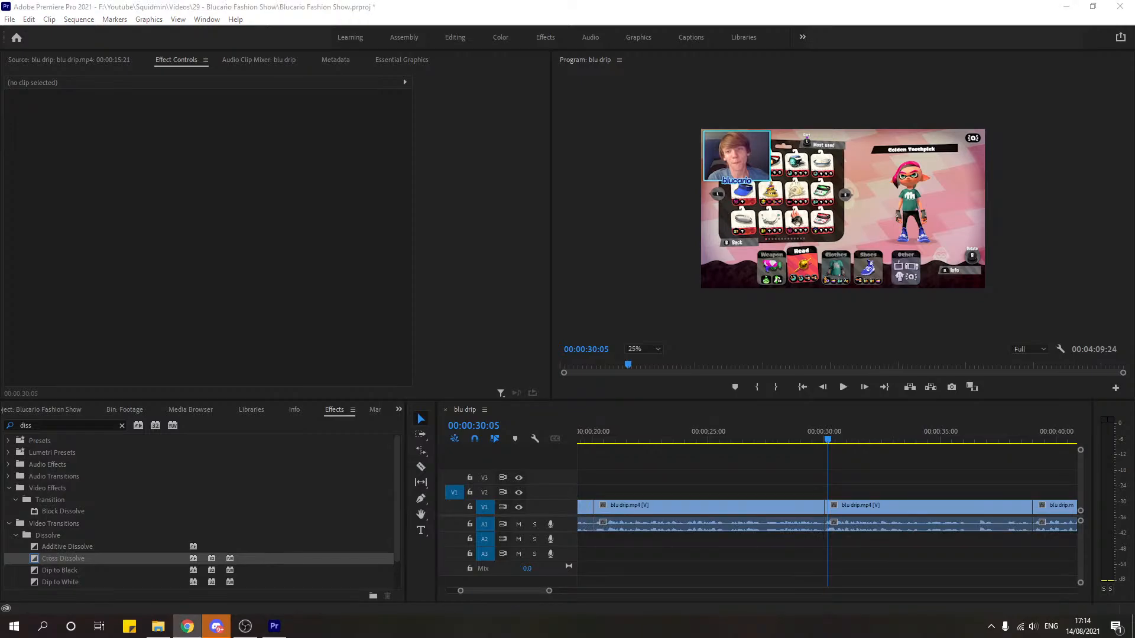
{"action": "left_click", "coordinate": [694, 434]}
{"action": "left_click", "coordinate": [841, 392]}
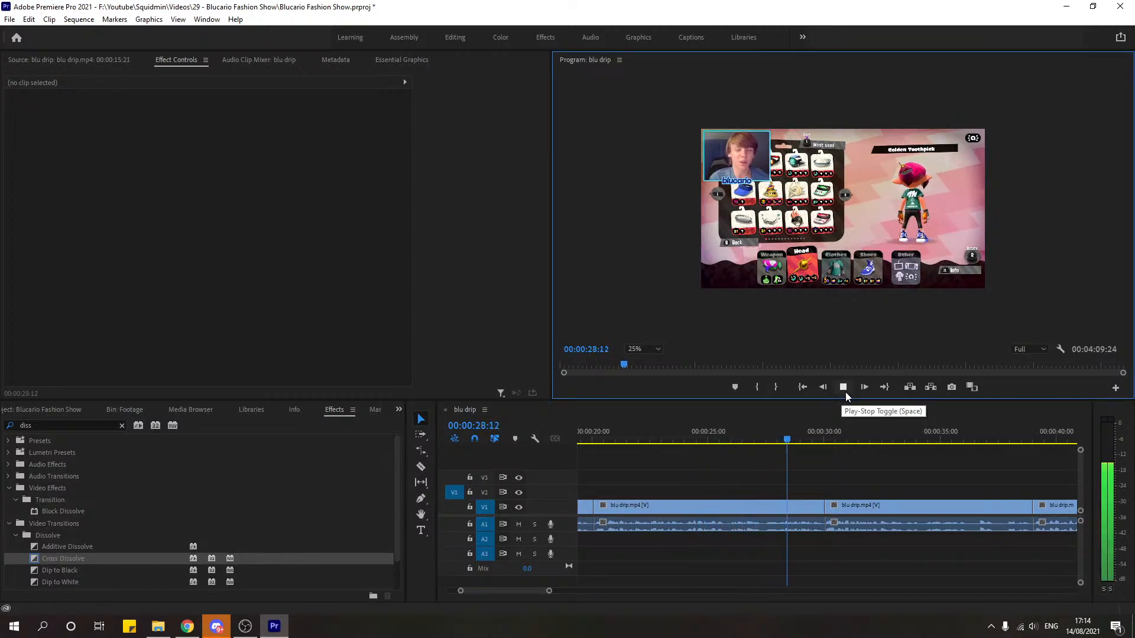
{"action": "left_click", "coordinate": [845, 392]}
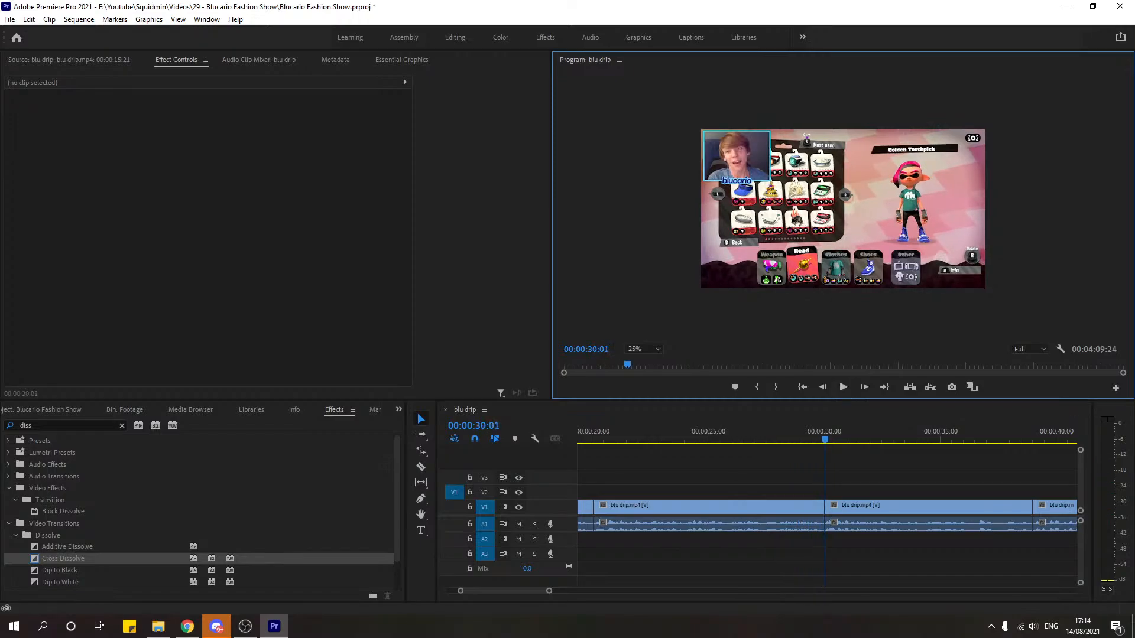
Step: Switch to Chrome, search Google Images for "Splatoon battle", and preview the Splatoon 2 Turf Battle Online Multiplayer image
{"action": "key", "text": "alt+Tab"}
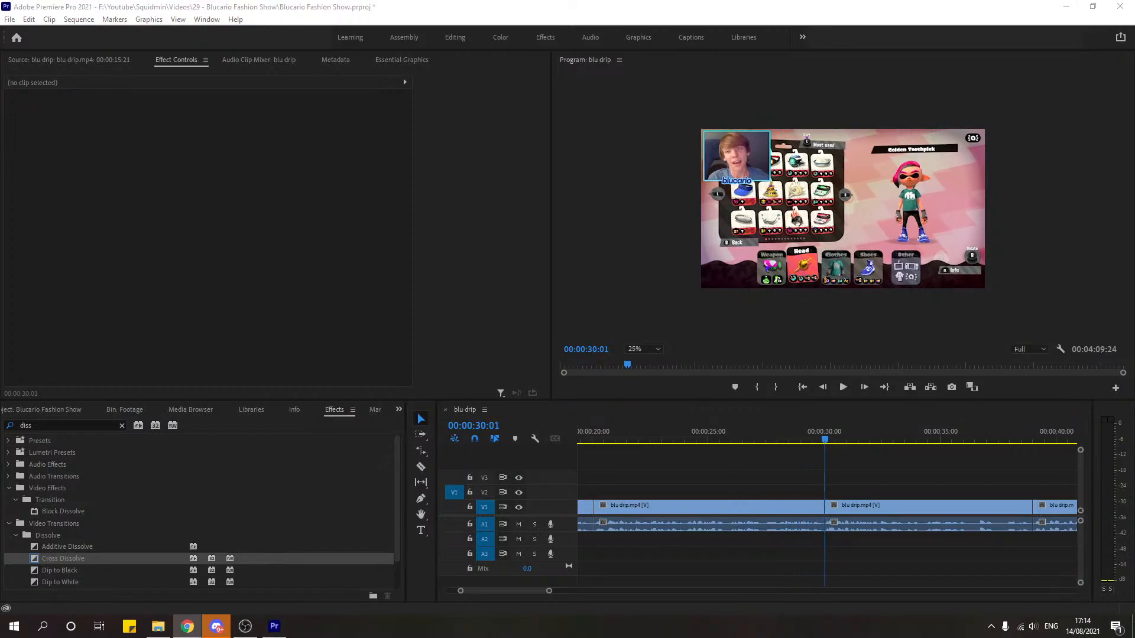
{"action": "left_click_drag", "start_coordinate": [1134, 378], "coordinate": [680, 0]}
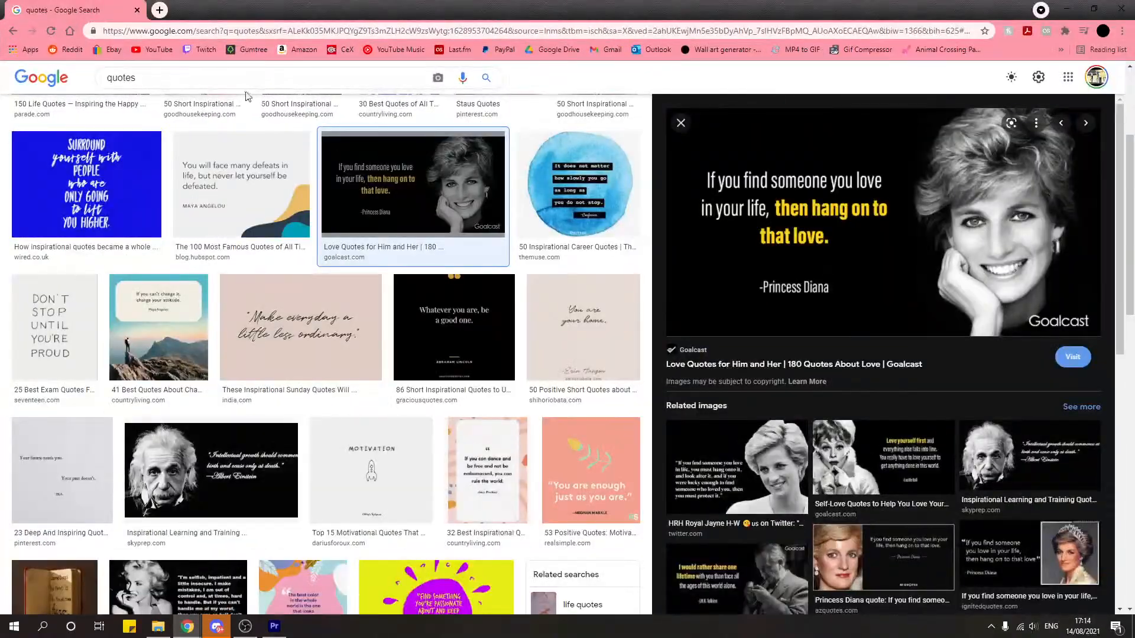
{"action": "left_click_drag", "start_coordinate": [230, 80], "coordinate": [21, 67]}
{"action": "type", "text": "battle"}
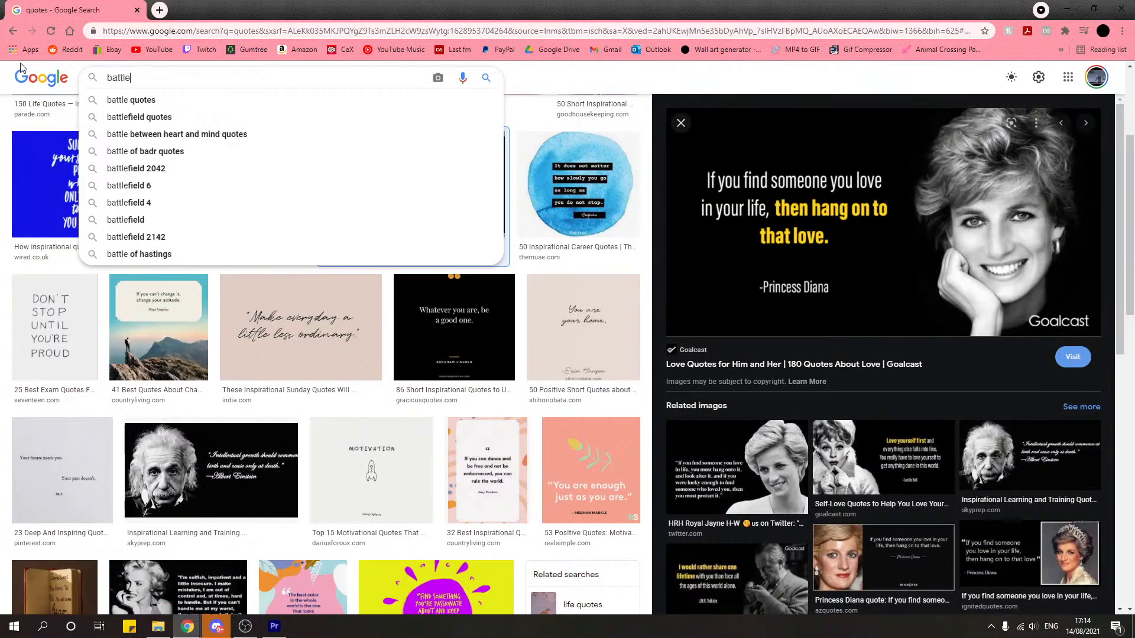
{"action": "key", "text": "BackSpace"}
{"action": "key", "text": "BackSpace"}
{"action": "key", "text": "BackSpace"}
{"action": "key", "text": "BackSpace"}
{"action": "key", "text": "BackSpace"}
{"action": "key", "text": "BackSpace"}
{"action": "type", "text": "Splatoo"}
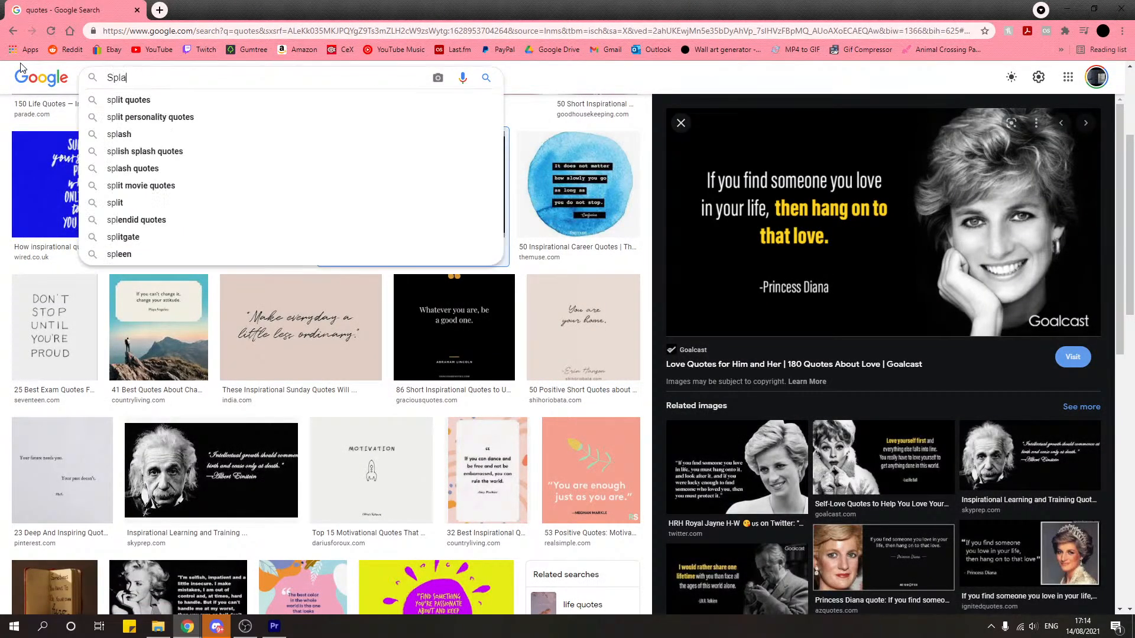
{"action": "type", "text": "n battle"}
{"action": "key", "text": "Return"}
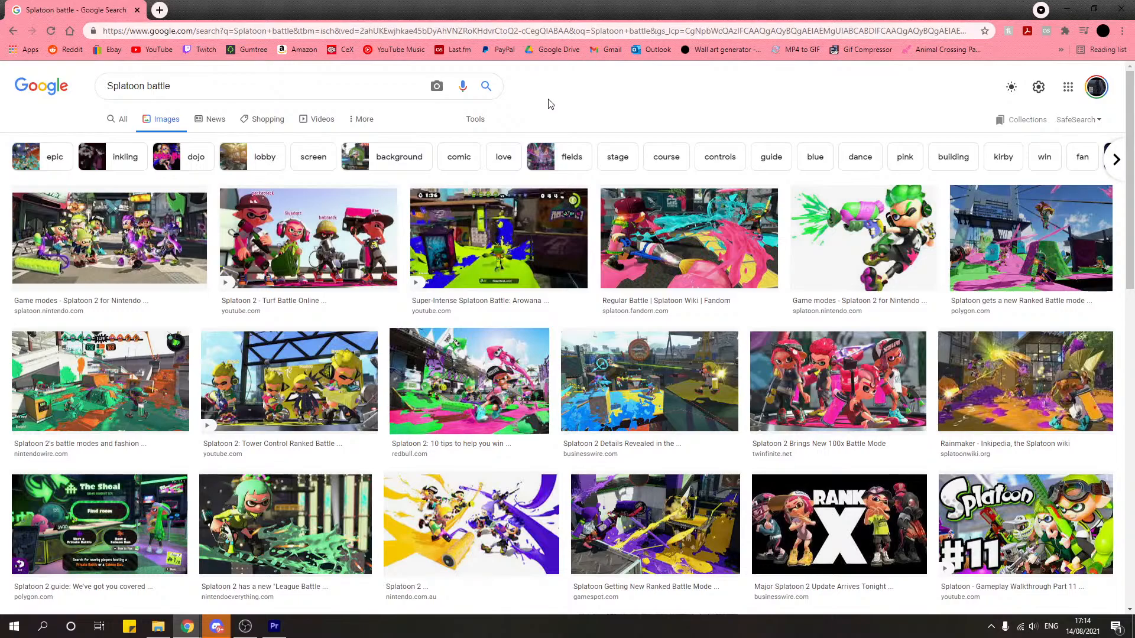
{"action": "left_click", "coordinate": [325, 213]}
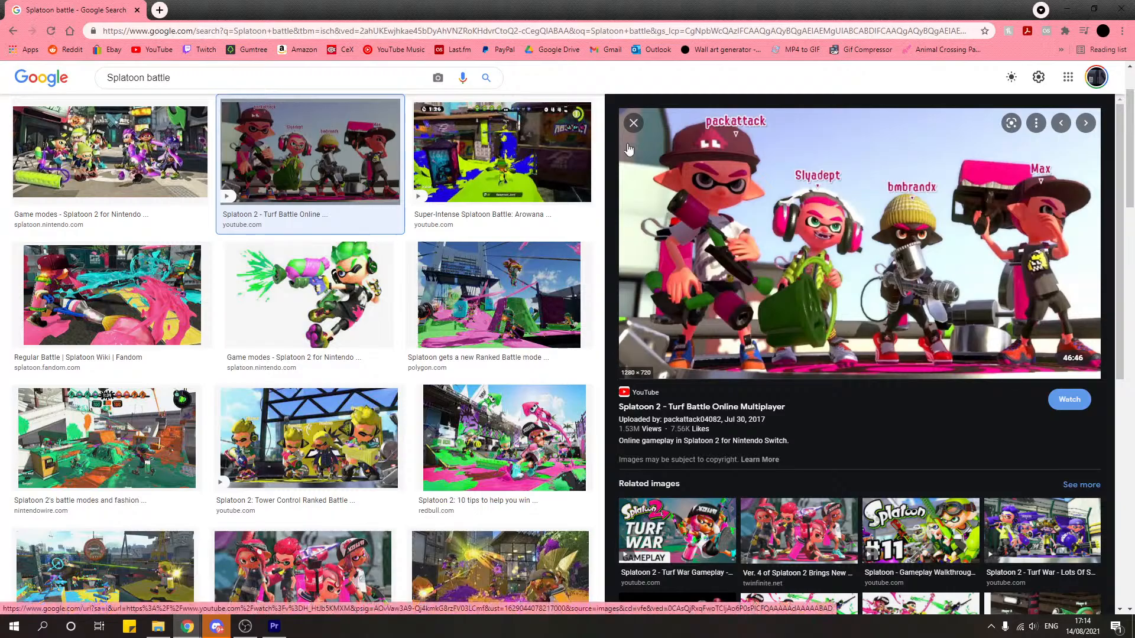
{"action": "key", "text": "Escape"}
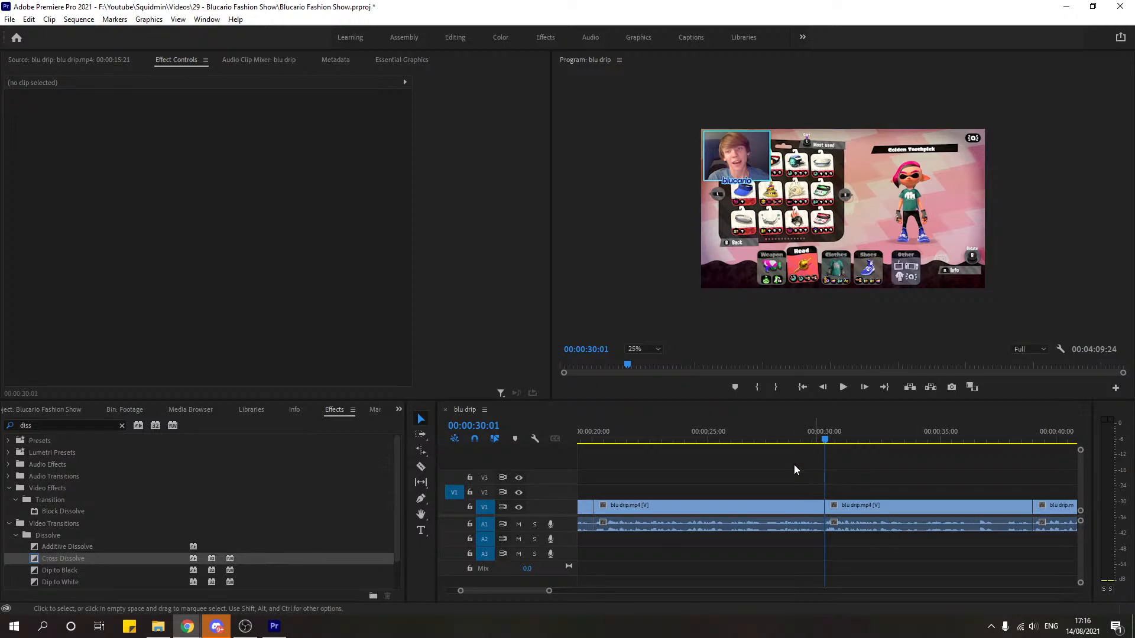
Step: Return to Premiere Pro and replay the gameplay across the cut from 00:00:28:19 to 00:00:30:07
{"action": "left_click", "coordinate": [793, 434]}
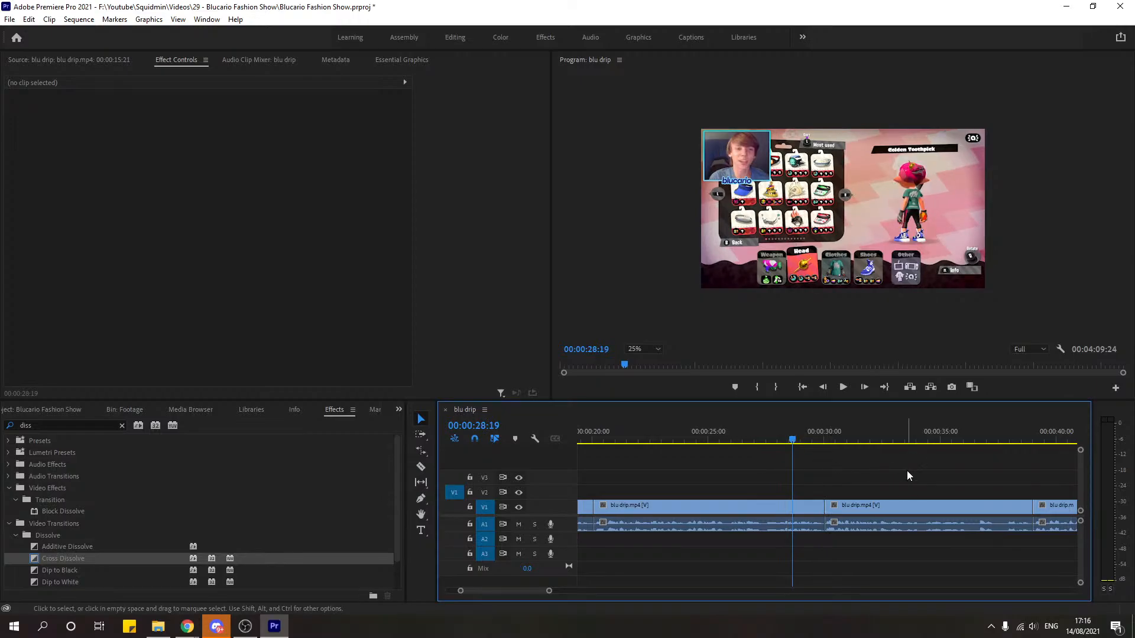
{"action": "key", "text": "space"}
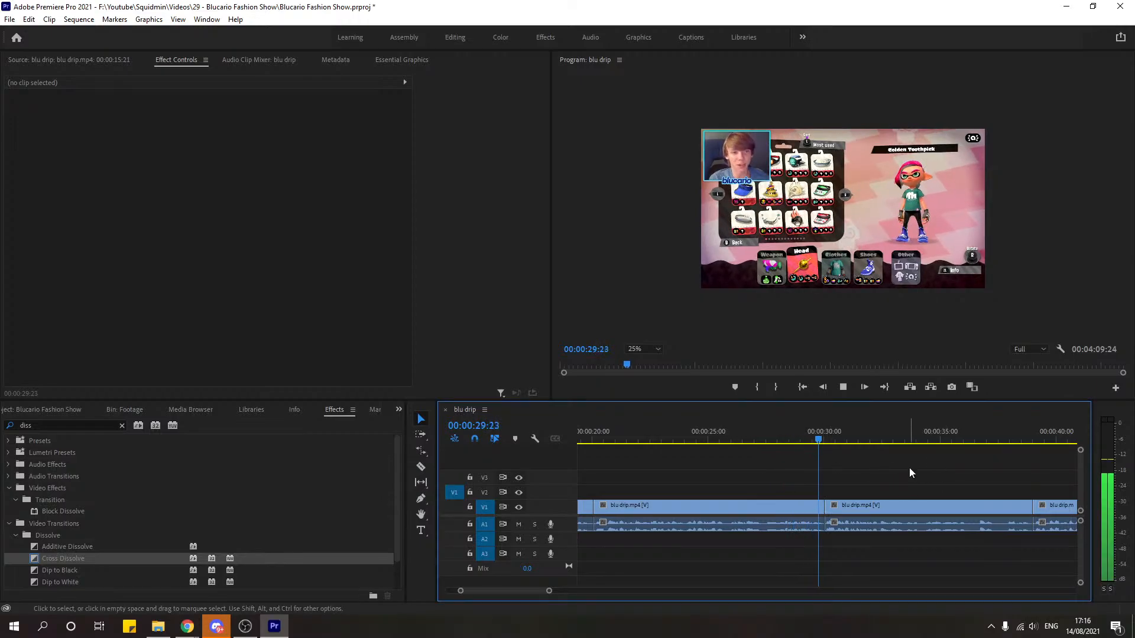
Step: Browse the Nintendo Switch Splatoon 2 screenshots folder in File Explorer and view the image of the magenta team line-up
{"action": "key", "text": "alt+Tab"}
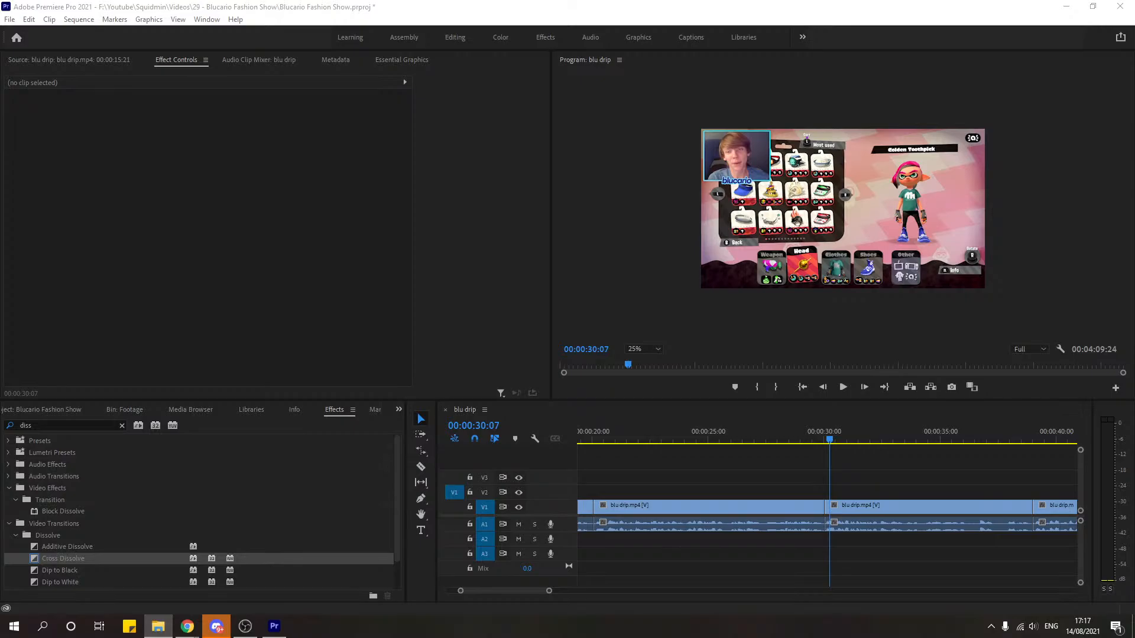
{"action": "left_click_drag", "start_coordinate": [1134, 225], "coordinate": [709, 104]}
{"action": "left_click_drag", "start_coordinate": [845, 246], "coordinate": [821, 397]}
{"action": "scroll", "coordinate": [637, 396], "scroll_direction": "up", "scroll_amount": 1}
{"action": "scroll", "coordinate": [657, 387], "scroll_direction": "up", "scroll_amount": 1}
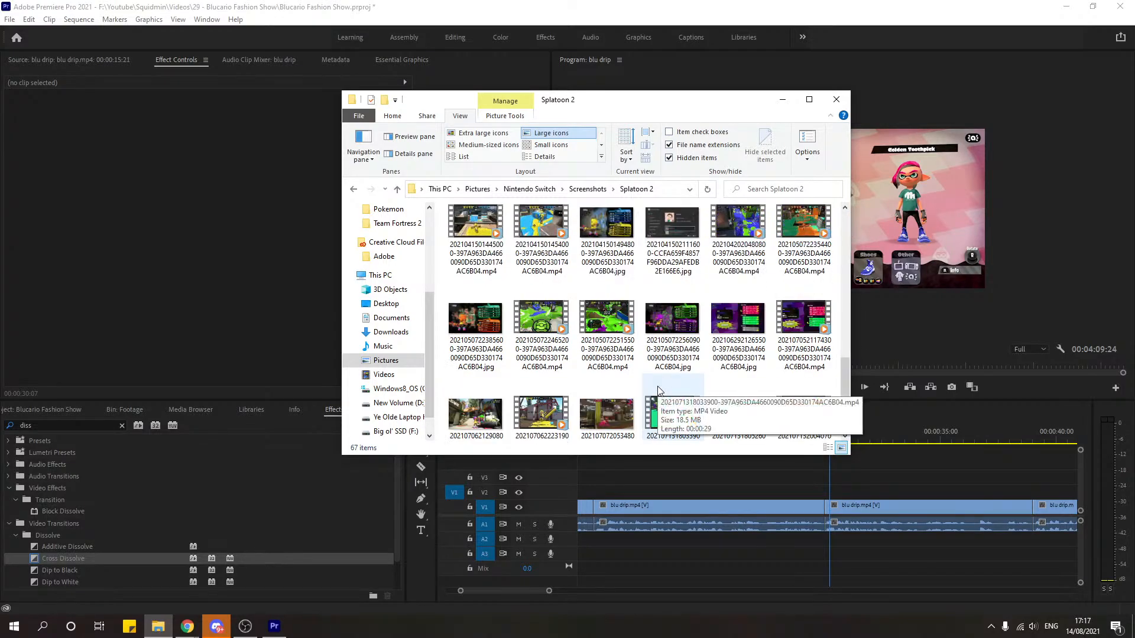
{"action": "scroll", "coordinate": [645, 399], "scroll_direction": "down", "scroll_amount": 2}
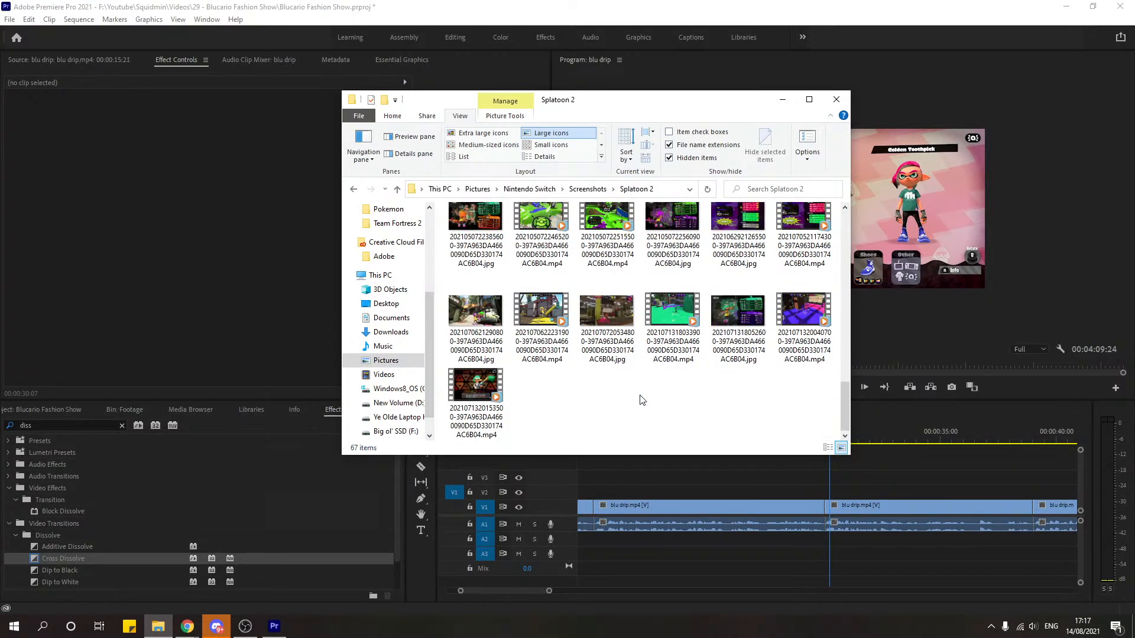
{"action": "scroll", "coordinate": [643, 400], "scroll_direction": "up", "scroll_amount": 6}
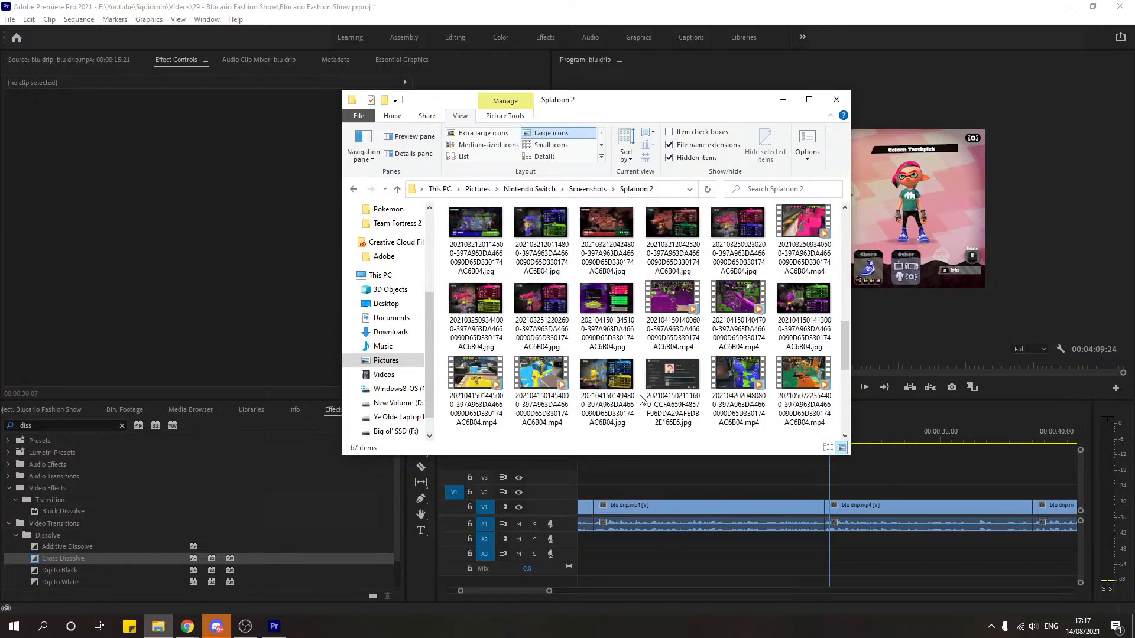
{"action": "scroll", "coordinate": [642, 400], "scroll_direction": "up", "scroll_amount": 6}
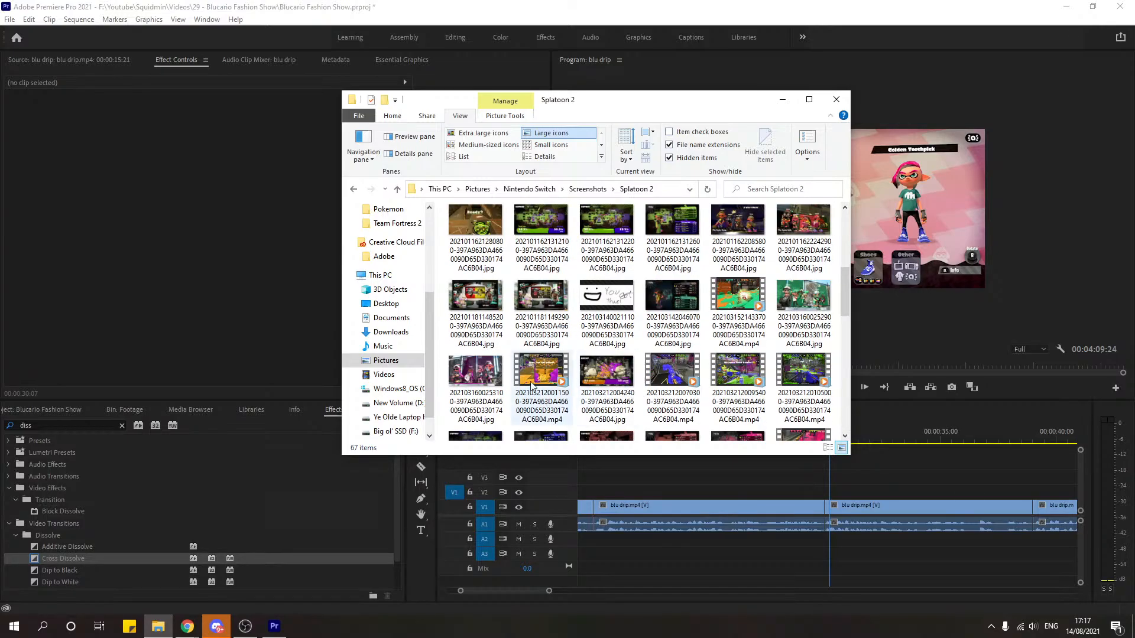
{"action": "left_click", "coordinate": [482, 383]}
{"action": "double_click", "coordinate": [481, 383]}
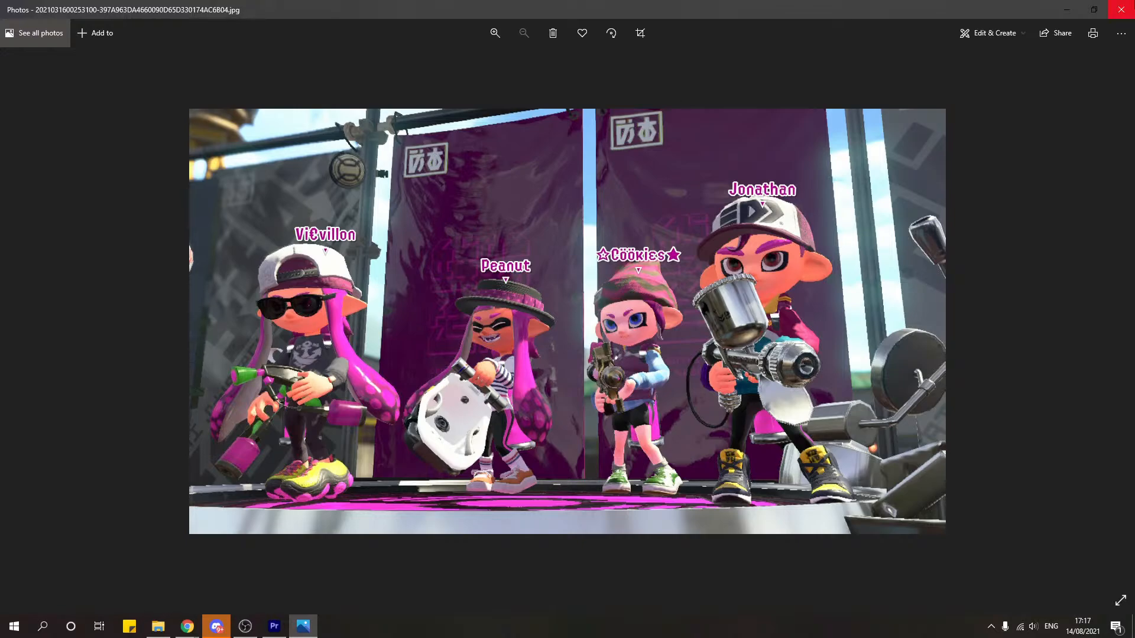
{"action": "left_click", "coordinate": [1120, 9]}
{"action": "left_click", "coordinate": [782, 100]}
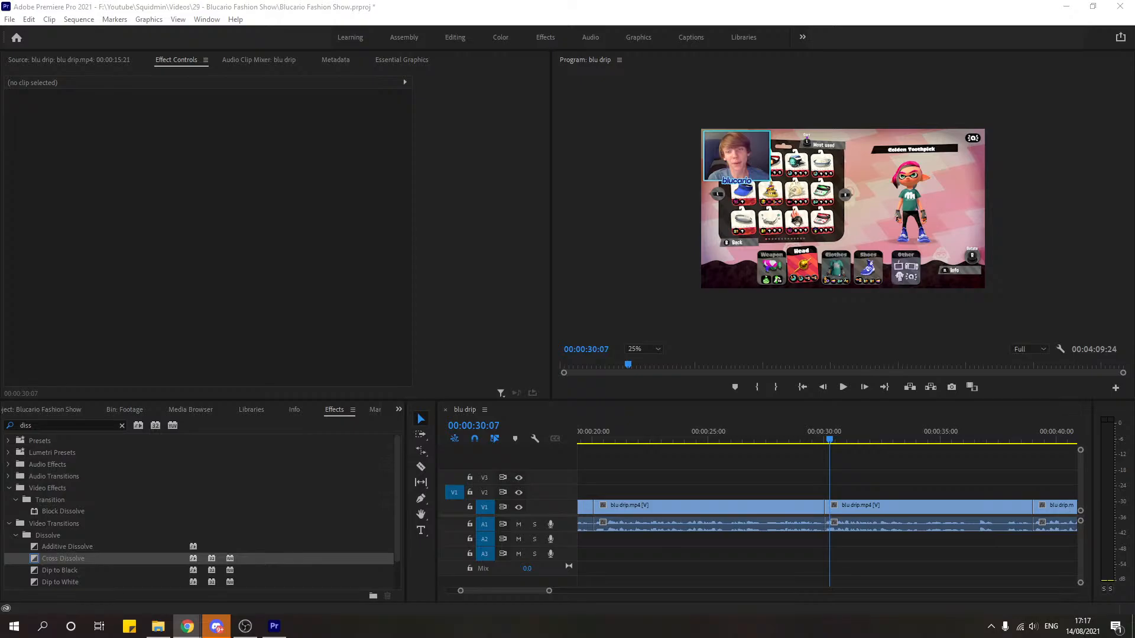
Step: In Chrome, open the newest "PRIVATE BATTLES w/ VIEWERS | Splatoon 2" stream from the Blucario YouTube channel and pause it
{"action": "left_click_drag", "start_coordinate": [1134, 136], "coordinate": [458, 0]}
{"action": "mouse_move", "coordinate": [311, 430]}
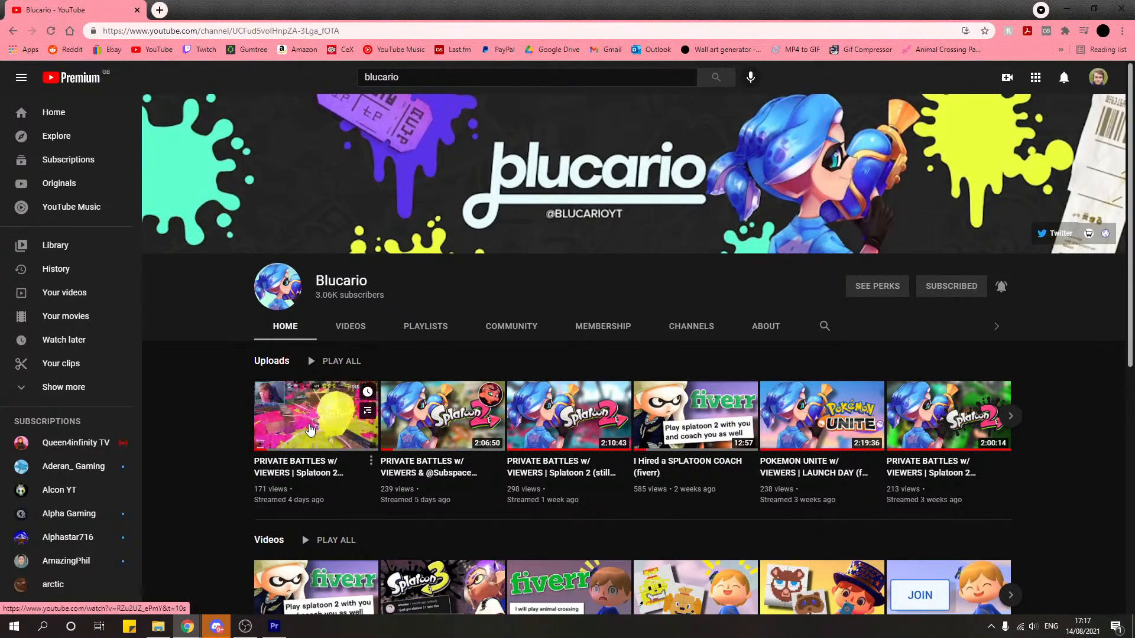
{"action": "left_click", "coordinate": [321, 435]}
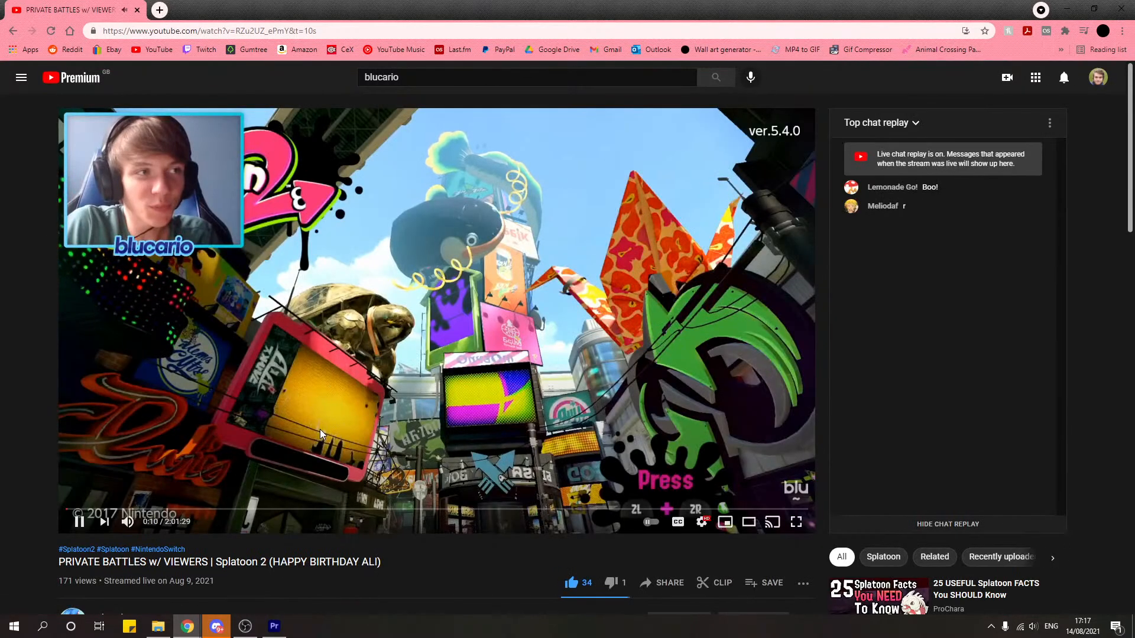
{"action": "left_click", "coordinate": [79, 520]}
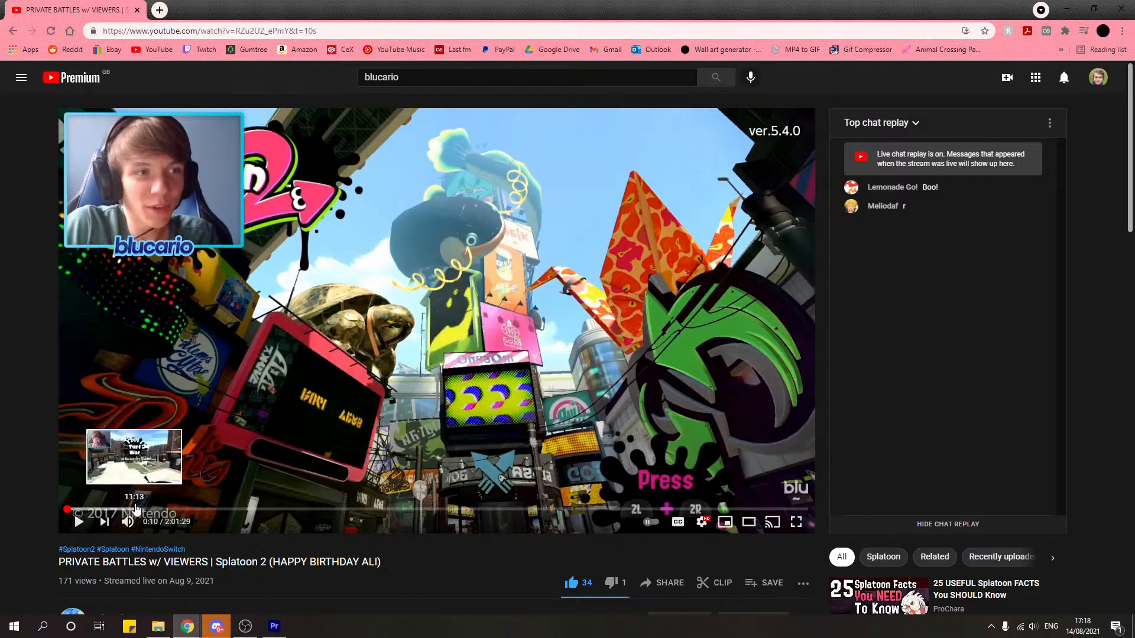
Step: Seek the stream to around 16:03, go back to 15:33, and play to the blue team line-up, pausing at 15:47
{"action": "left_click", "coordinate": [165, 509]}
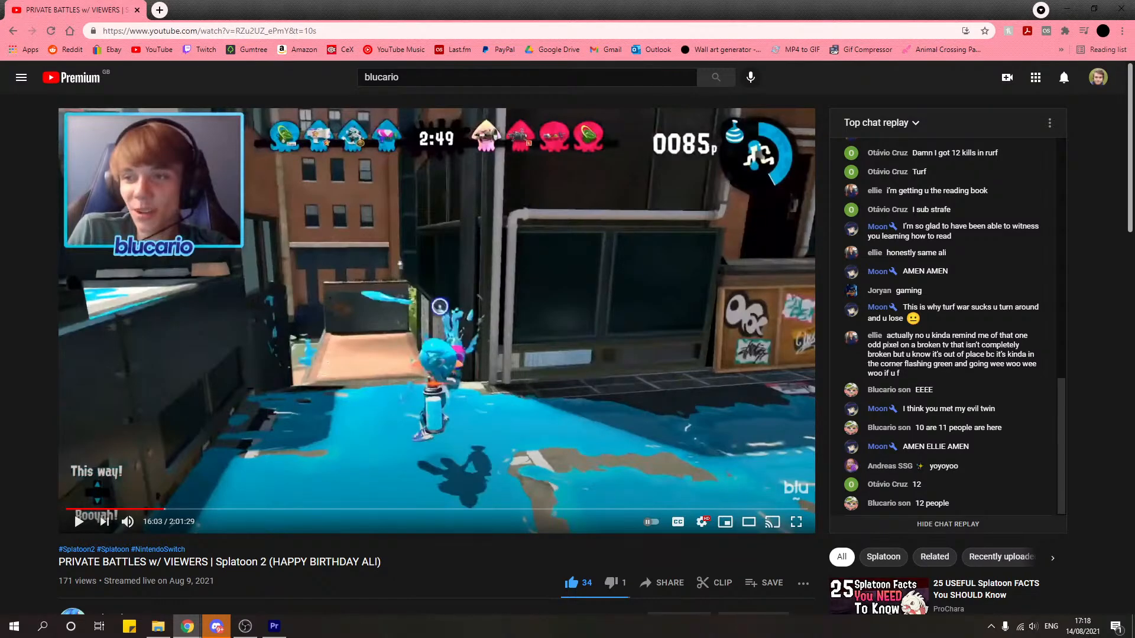
{"action": "key", "text": "Left"}
{"action": "key", "text": "Left"}
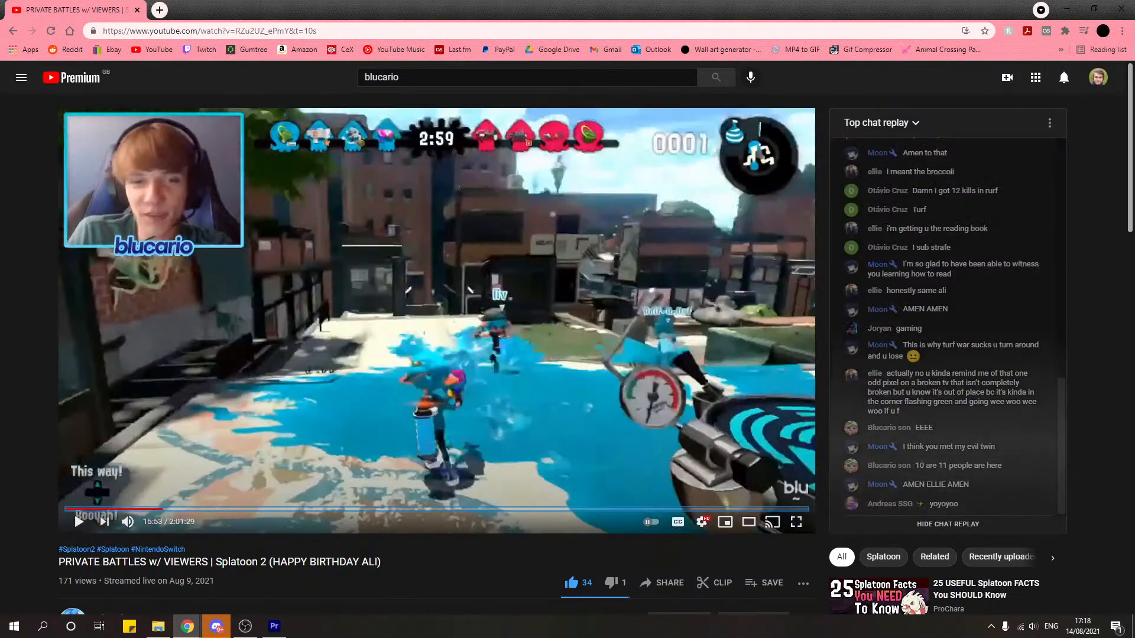
{"action": "key", "text": "Left"}
{"action": "key", "text": "Left"}
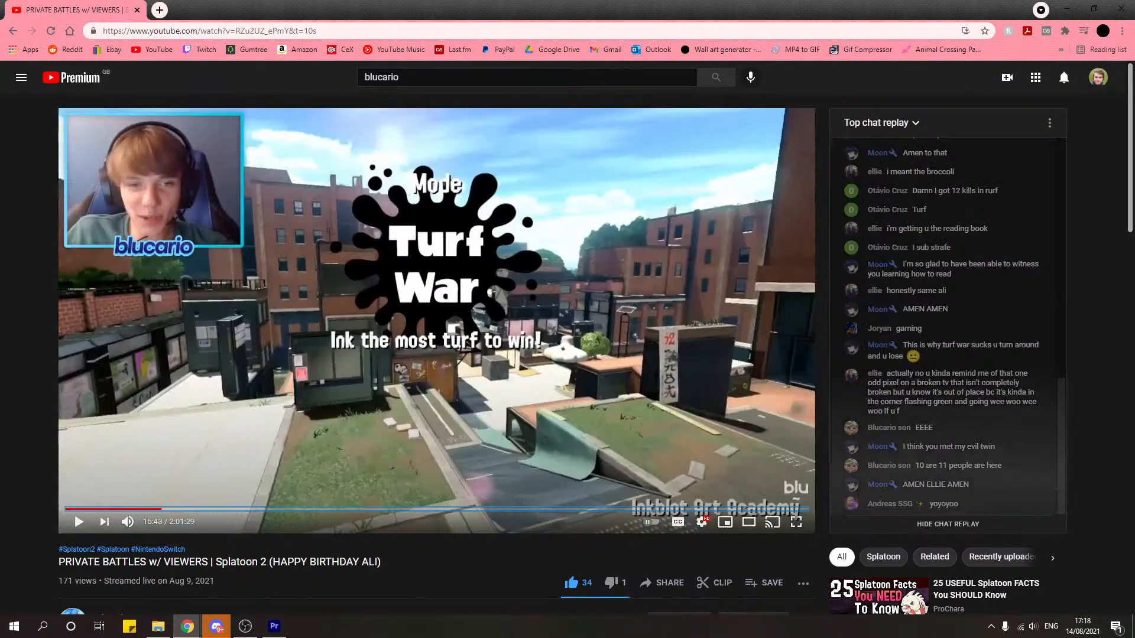
{"action": "key", "text": "Left"}
{"action": "key", "text": "Left"}
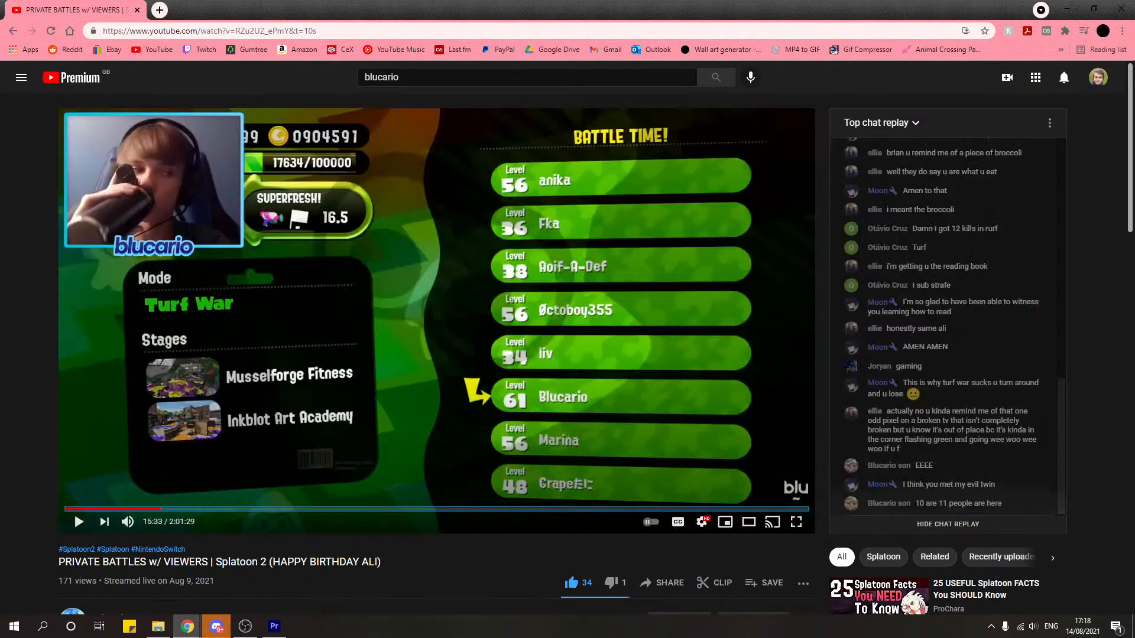
{"action": "key", "text": "space"}
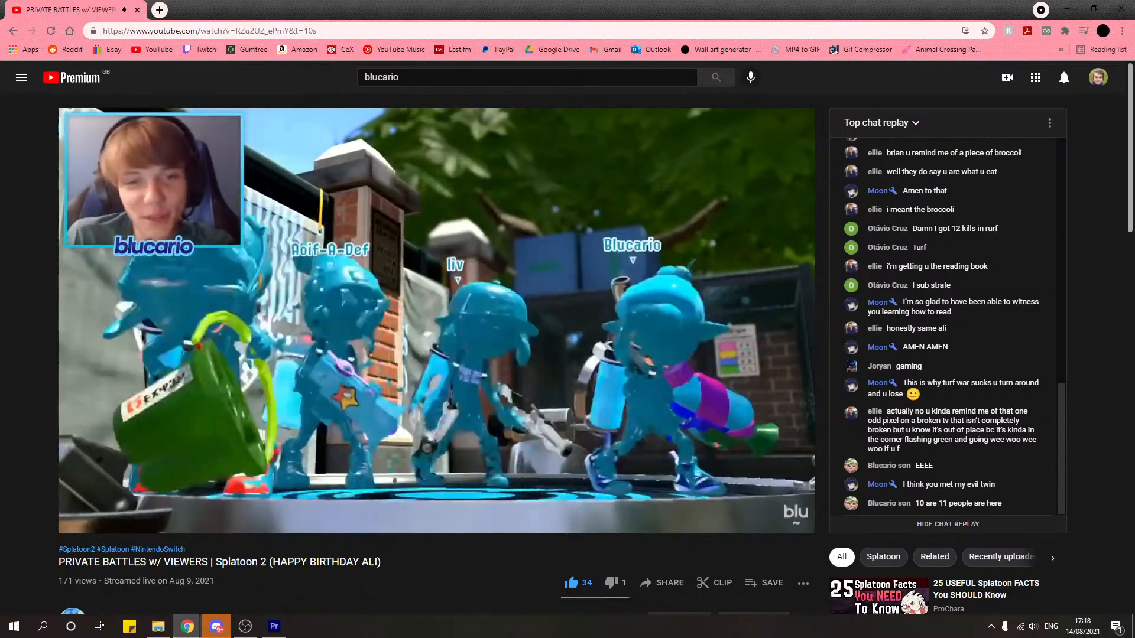
{"action": "key", "text": "space"}
{"action": "key", "text": "space"}
{"action": "key", "text": "space"}
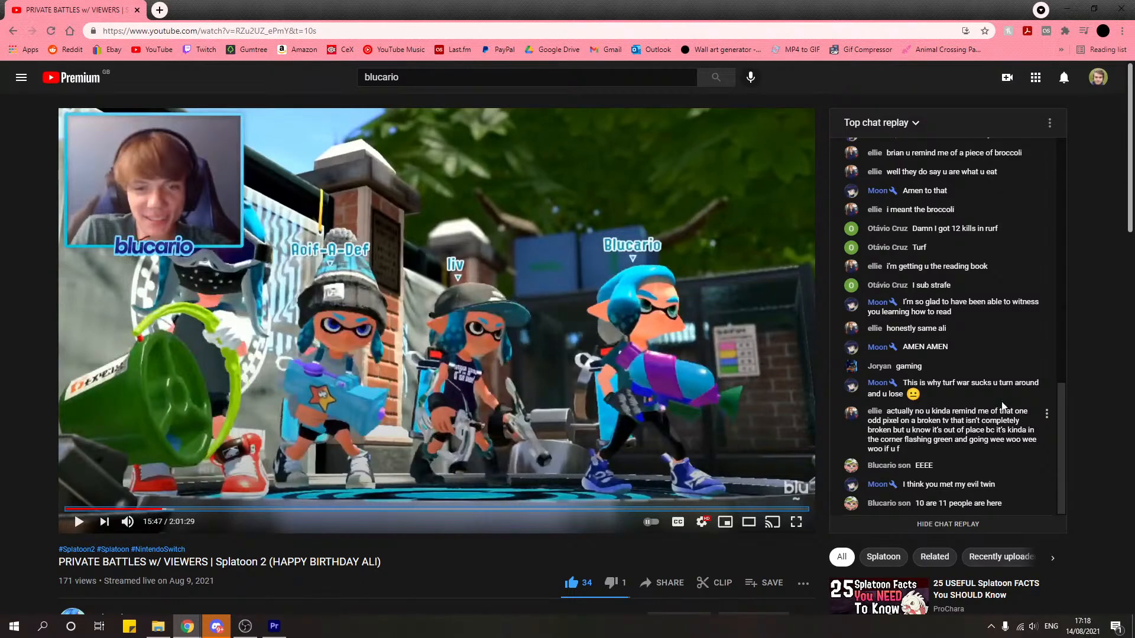
Step: Show the paused stream in full screen and capture a rectangular screenshot of the blue team line-up
{"action": "left_click", "coordinate": [796, 522]}
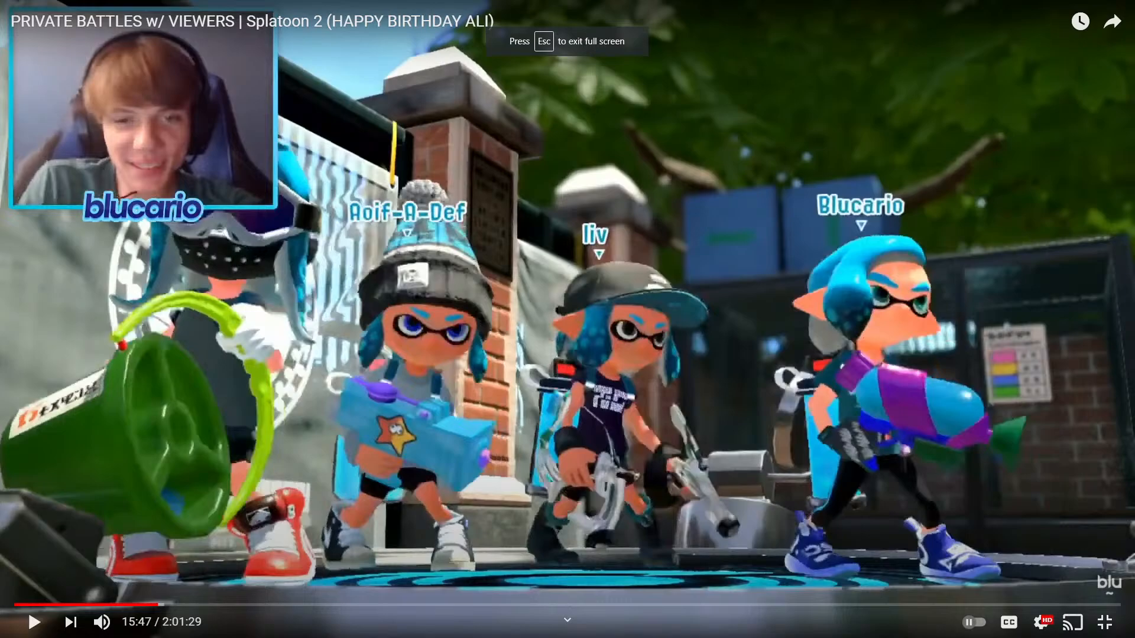
{"action": "key", "text": "super+shift+s"}
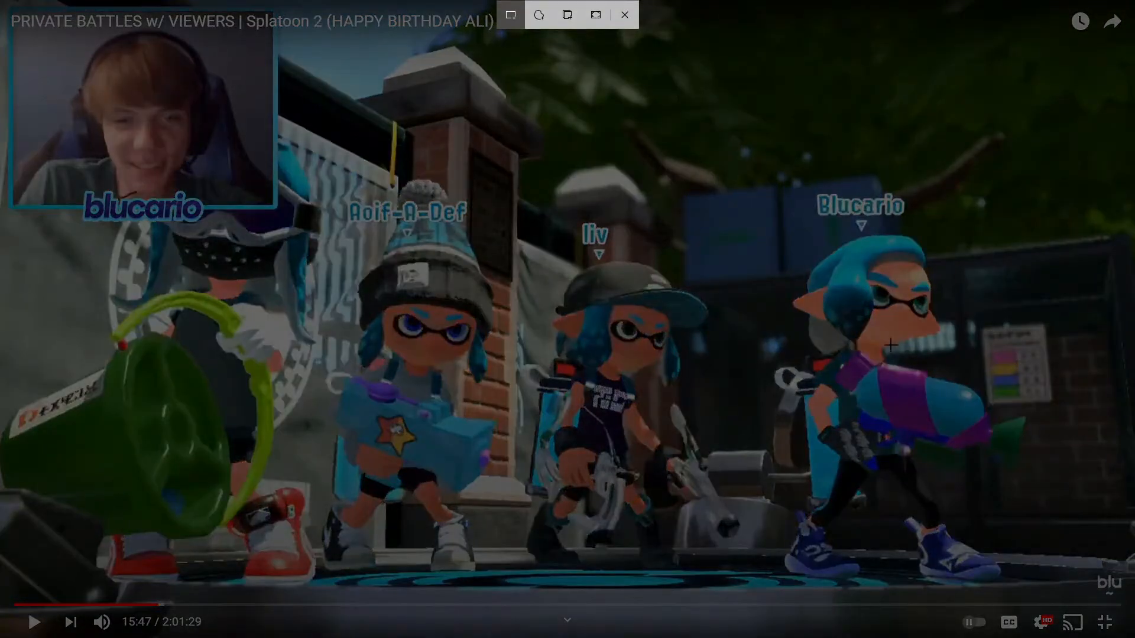
{"action": "left_click_drag", "start_coordinate": [283, 73], "coordinate": [1041, 594]}
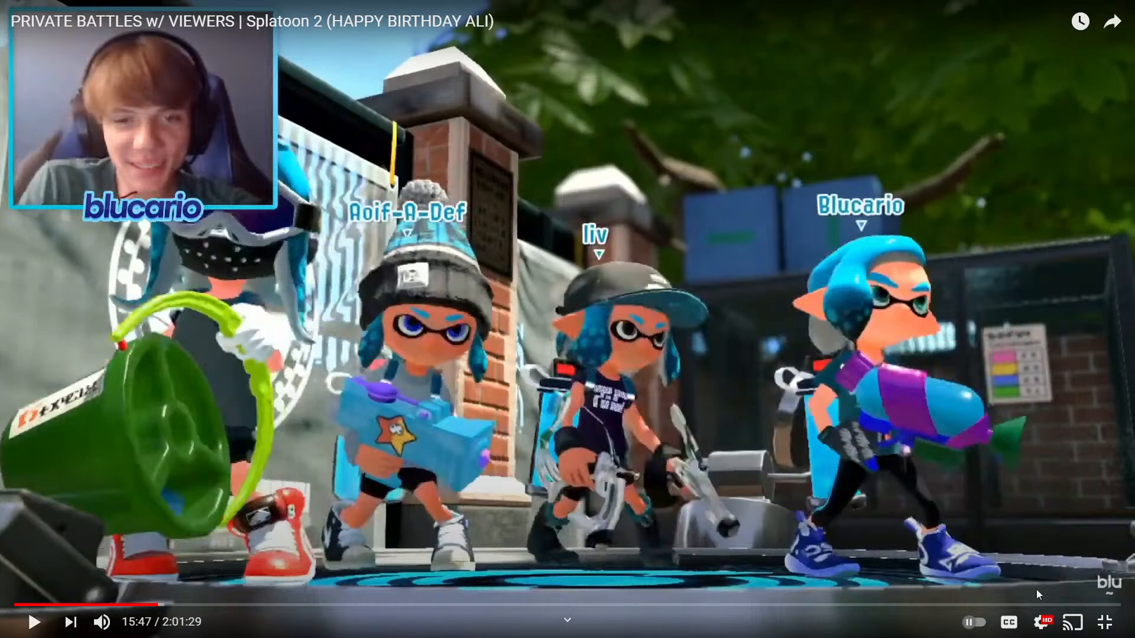
Step: Rewind the stream to 15:27, play the match intro through to 15:51, and return to Premiere Pro
{"action": "key", "text": "Left"}
{"action": "key", "text": "Left"}
{"action": "key", "text": "Left"}
{"action": "key", "text": "Left"}
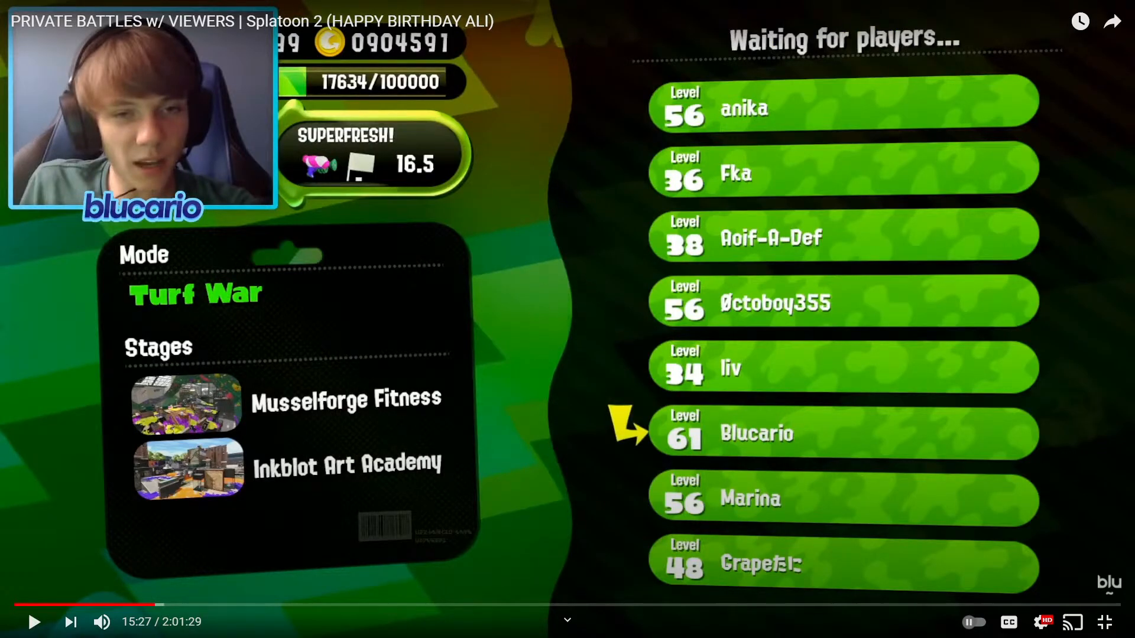
{"action": "key", "text": "space"}
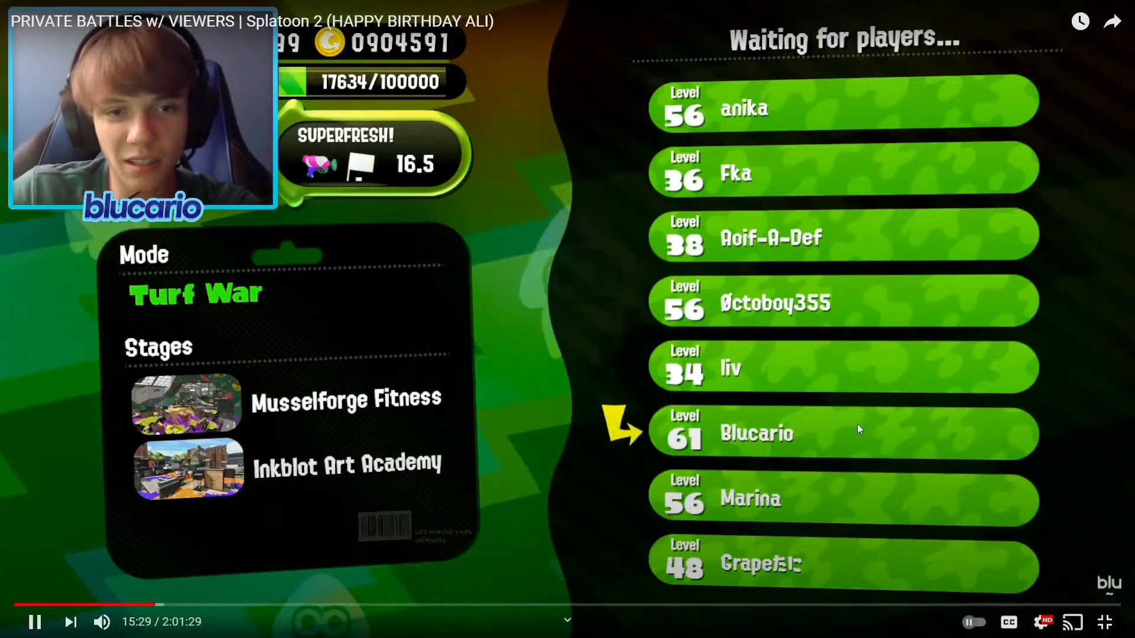
{"action": "key", "text": "space"}
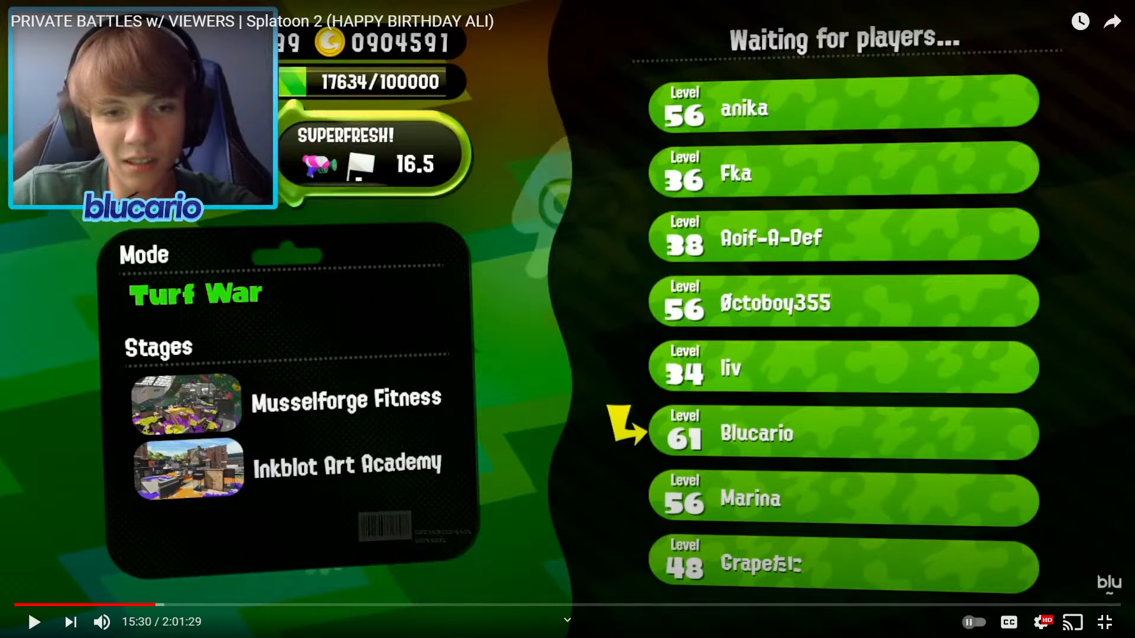
{"action": "key", "text": "space"}
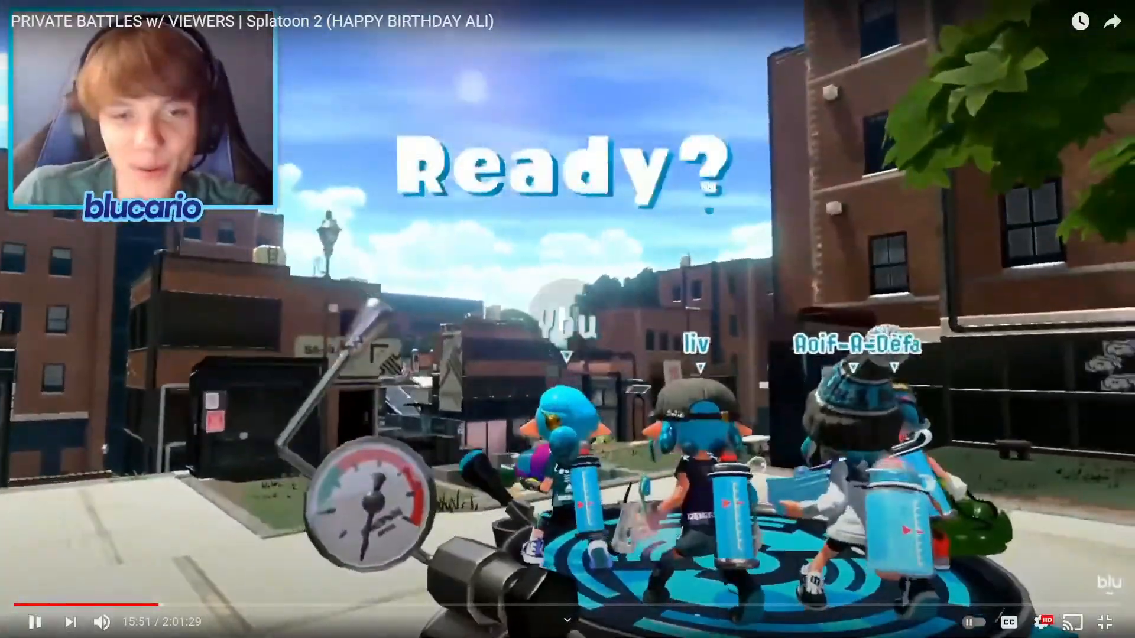
{"action": "key", "text": "space"}
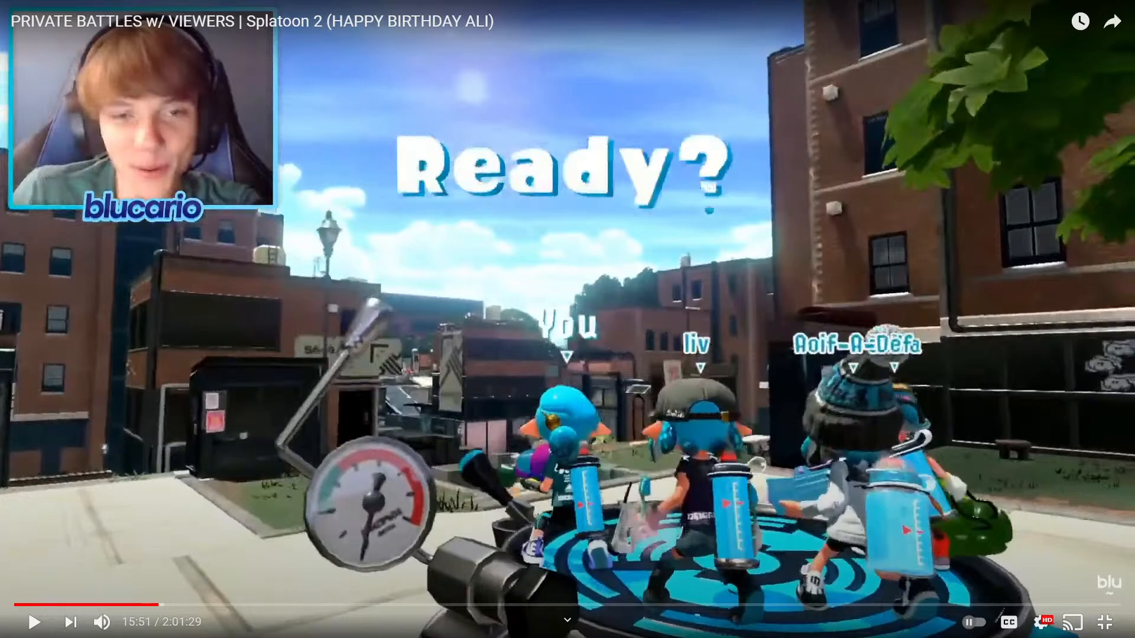
{"action": "key", "text": "Escape"}
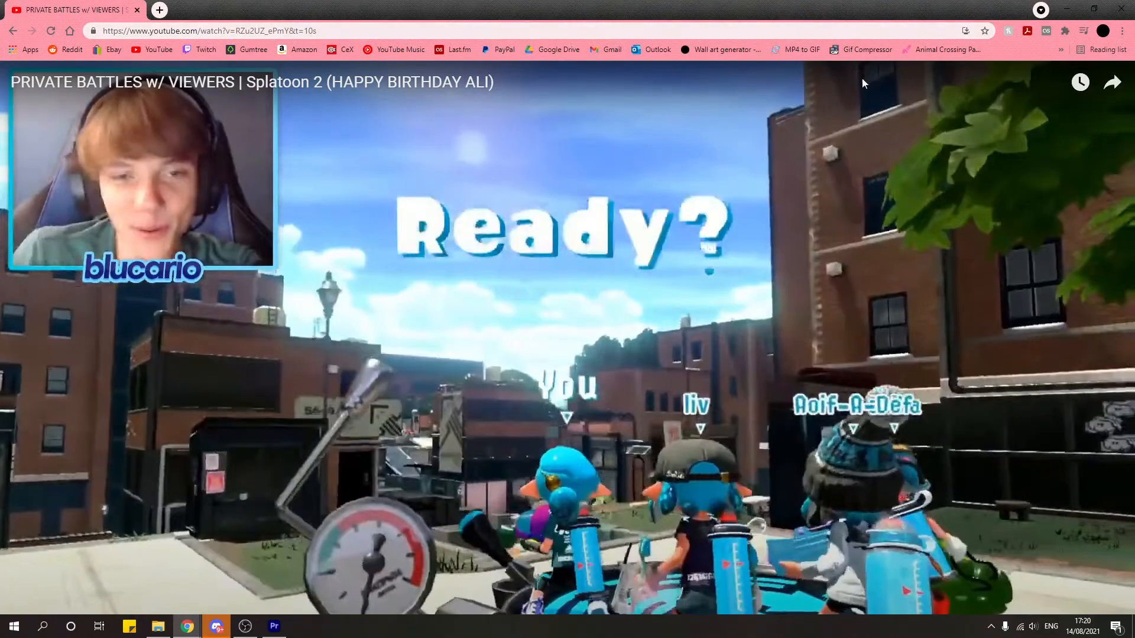
{"action": "key", "text": "alt+Tab"}
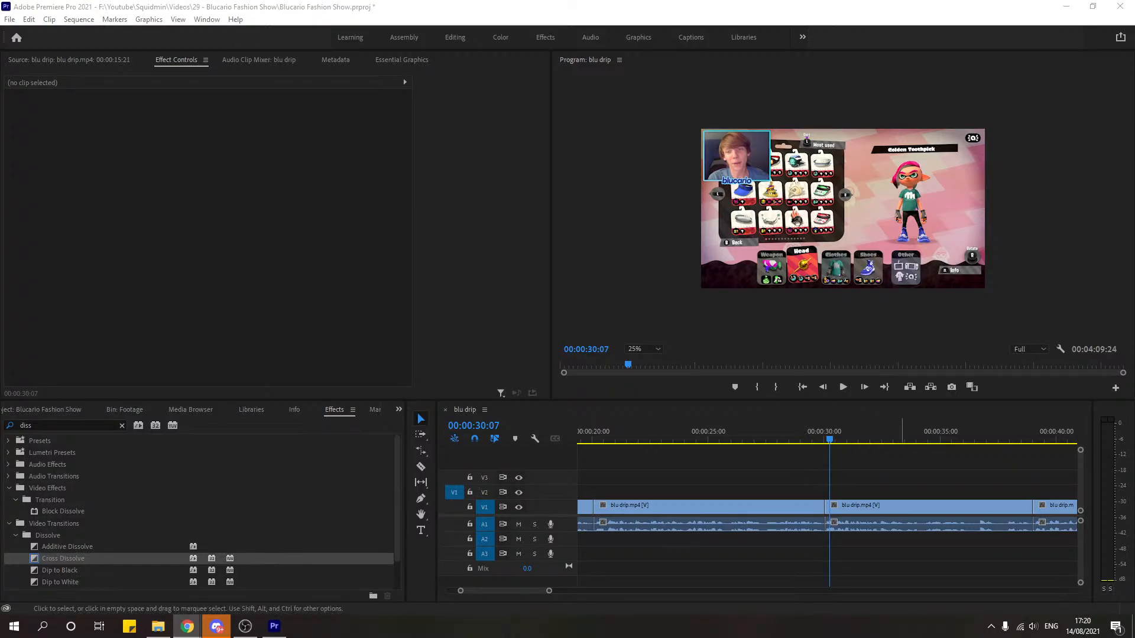
{"action": "left_click", "coordinate": [158, 626]}
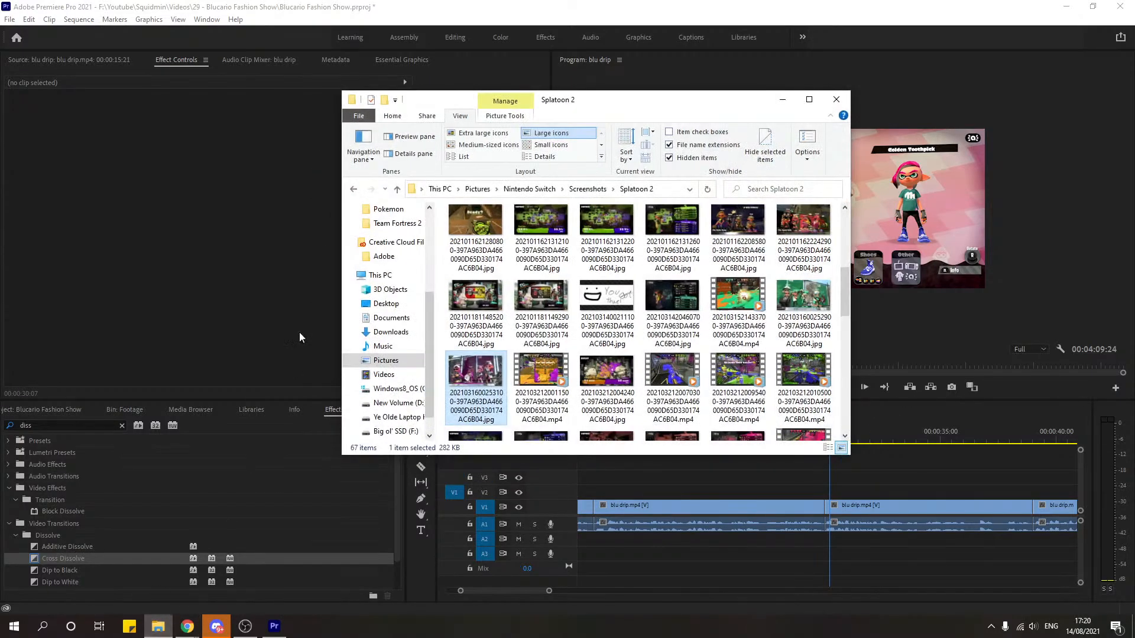
{"action": "left_click_drag", "start_coordinate": [600, 105], "coordinate": [1134, 195]}
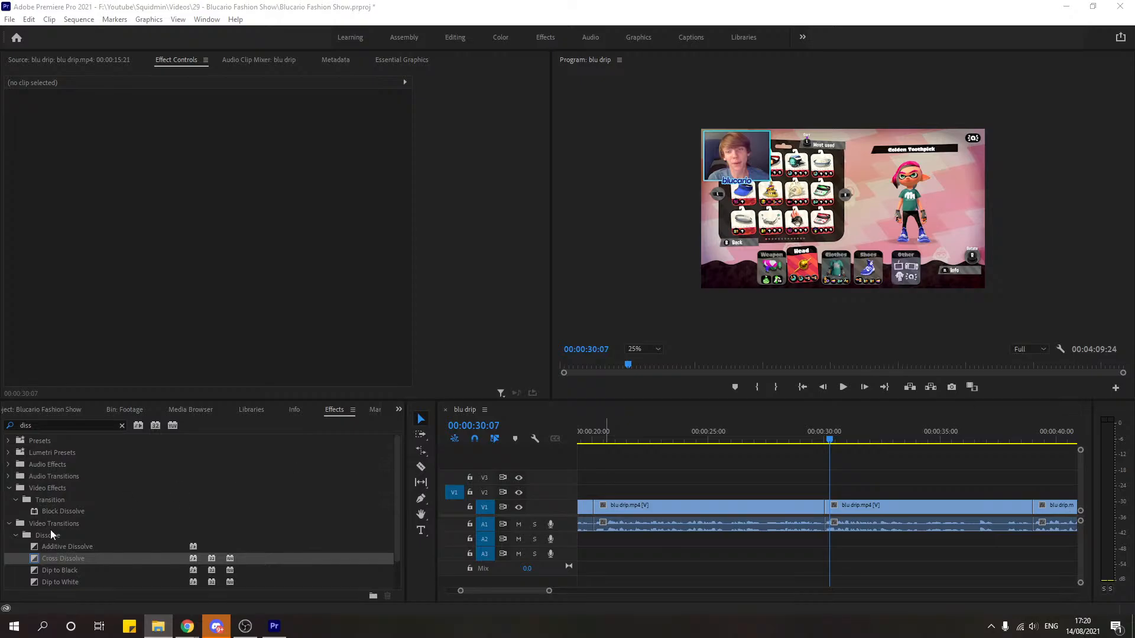
{"action": "left_click", "coordinate": [33, 409]}
{"action": "left_click", "coordinate": [63, 496]}
{"action": "double_click", "coordinate": [63, 497]}
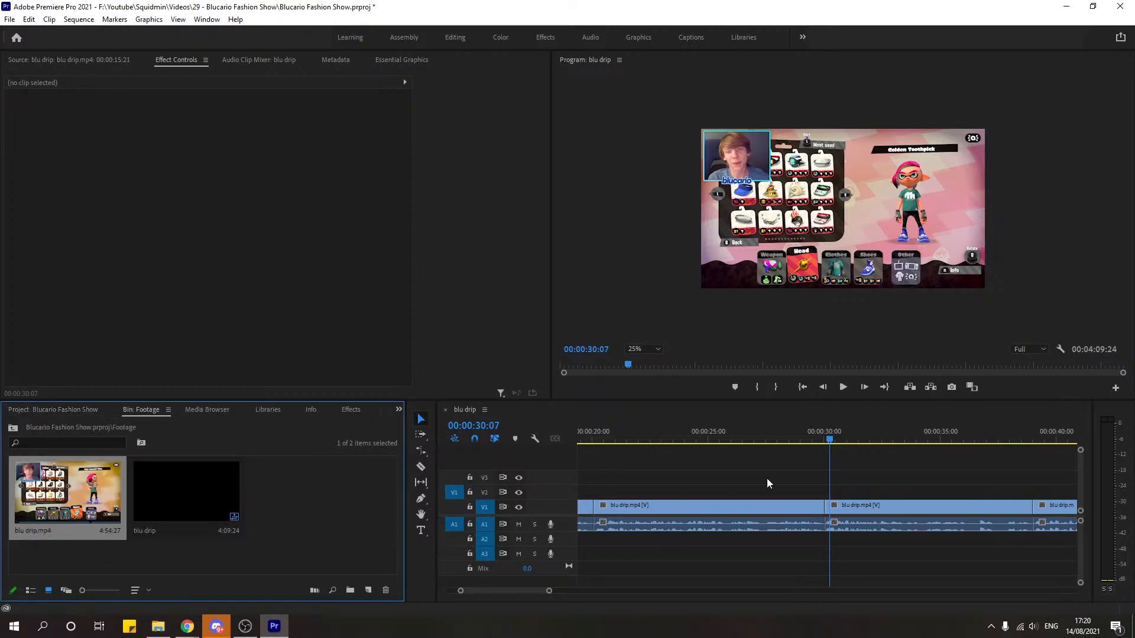
{"action": "mouse_move", "coordinate": [1134, 426]}
{"action": "left_mouse_down"}
{"action": "mouse_move", "coordinate": [282, 504]}
{"action": "mouse_move", "coordinate": [843, 411]}
{"action": "mouse_move", "coordinate": [1134, 408]}
{"action": "left_mouse_up"}
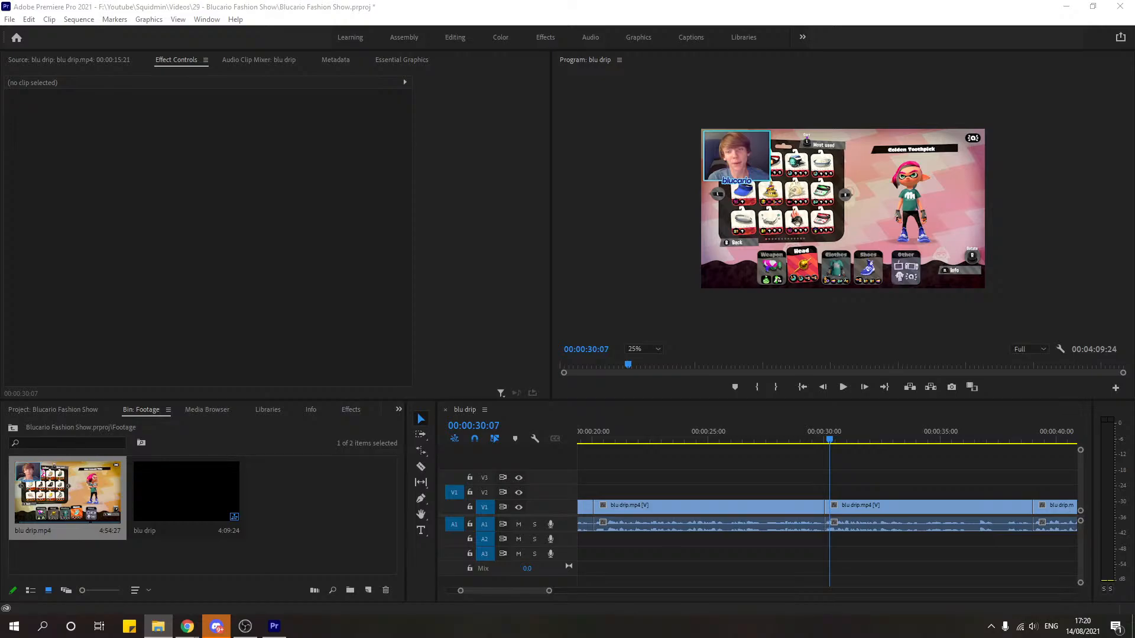
{"action": "left_click_drag", "start_coordinate": [689, 491], "coordinate": [278, 494]}
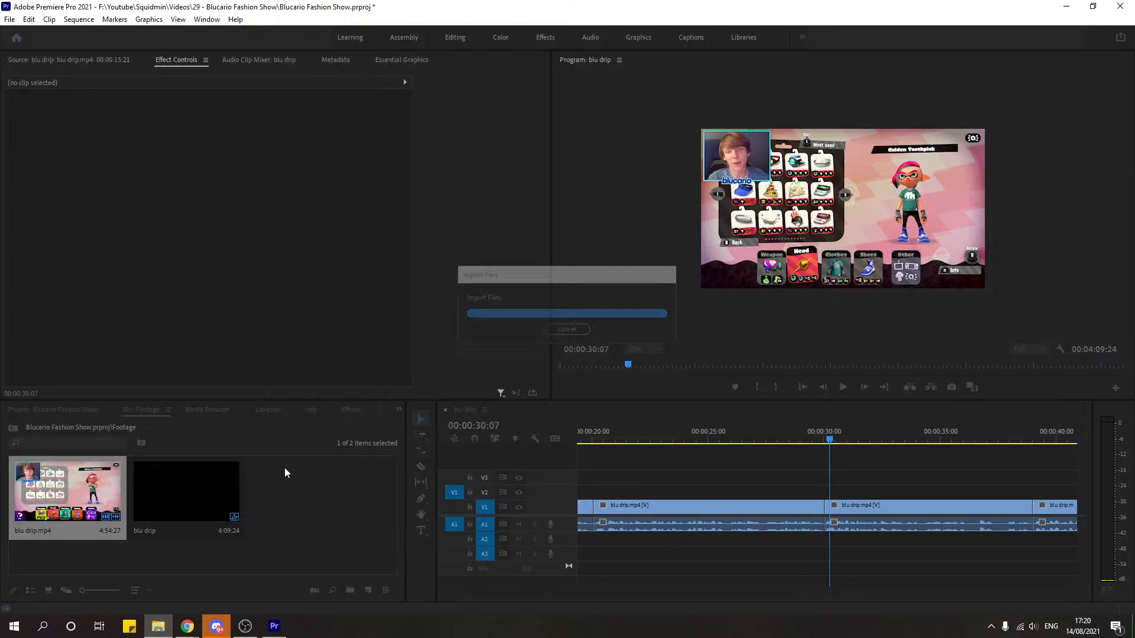
{"action": "double_click", "coordinate": [304, 482]}
{"action": "left_click_drag", "start_coordinate": [270, 367], "coordinate": [386, 374]}
{"action": "key", "text": "i"}
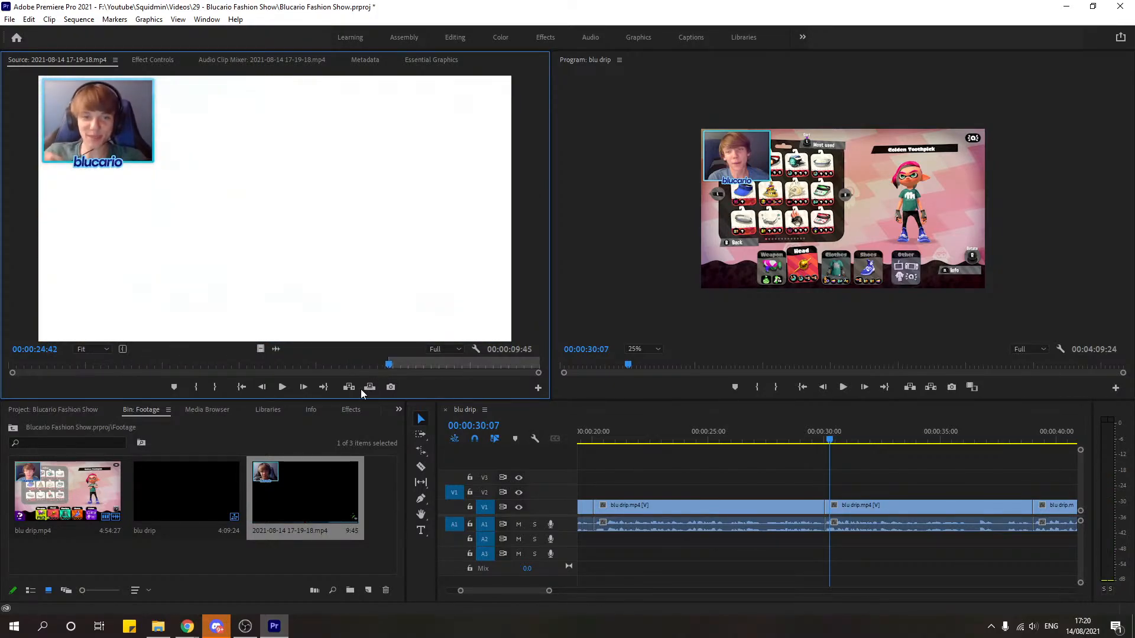
Step: Mark the out point at 00:00:27:23 on the blue team line-up and place only the video on V2, ending at the cut near 00:00:30
{"action": "left_click", "coordinate": [282, 387]}
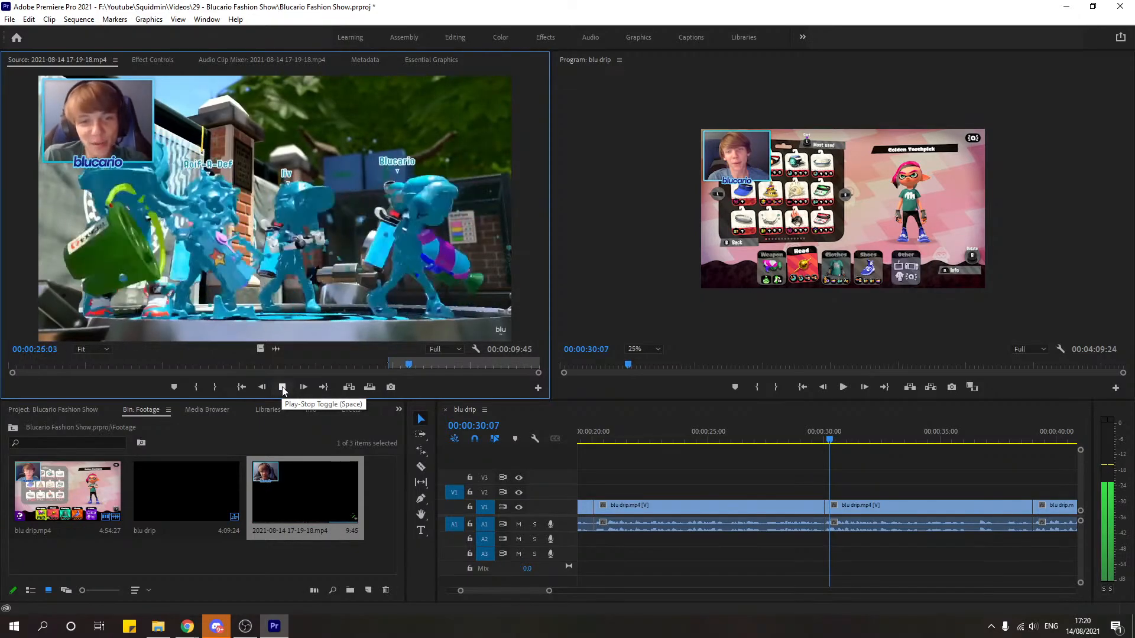
{"action": "left_click", "coordinate": [282, 387]}
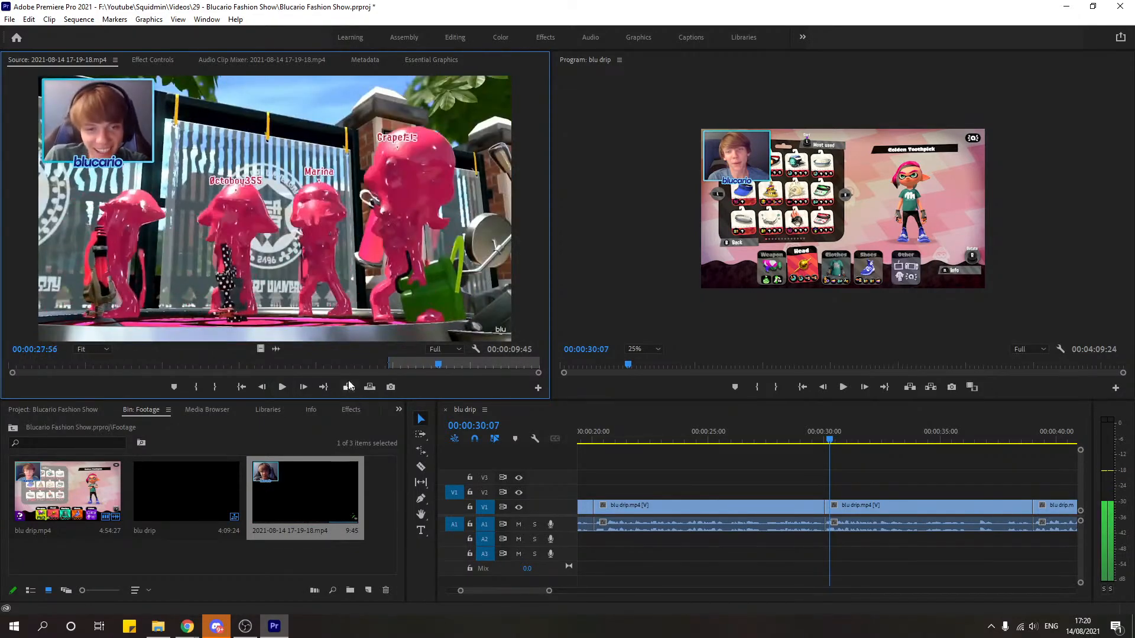
{"action": "left_click", "coordinate": [433, 365]}
{"action": "left_click_drag", "start_coordinate": [433, 366], "coordinate": [431, 367]}
{"action": "left_click", "coordinate": [304, 389]}
{"action": "left_click", "coordinate": [304, 389]}
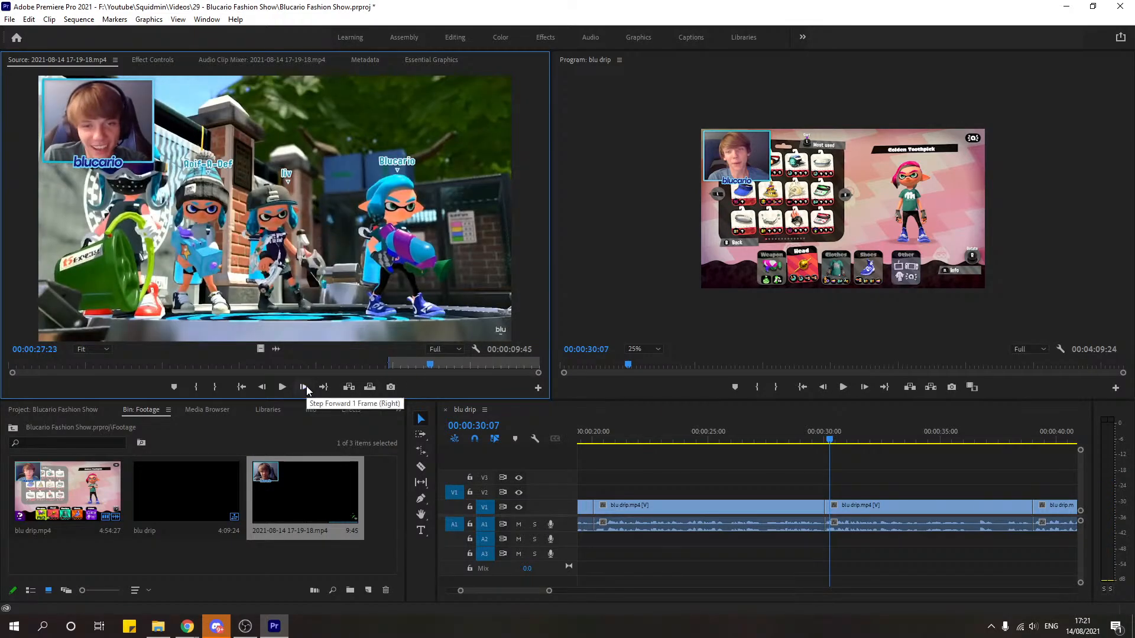
{"action": "left_click", "coordinate": [303, 389]}
{"action": "left_click", "coordinate": [261, 389]}
{"action": "key", "text": "o"}
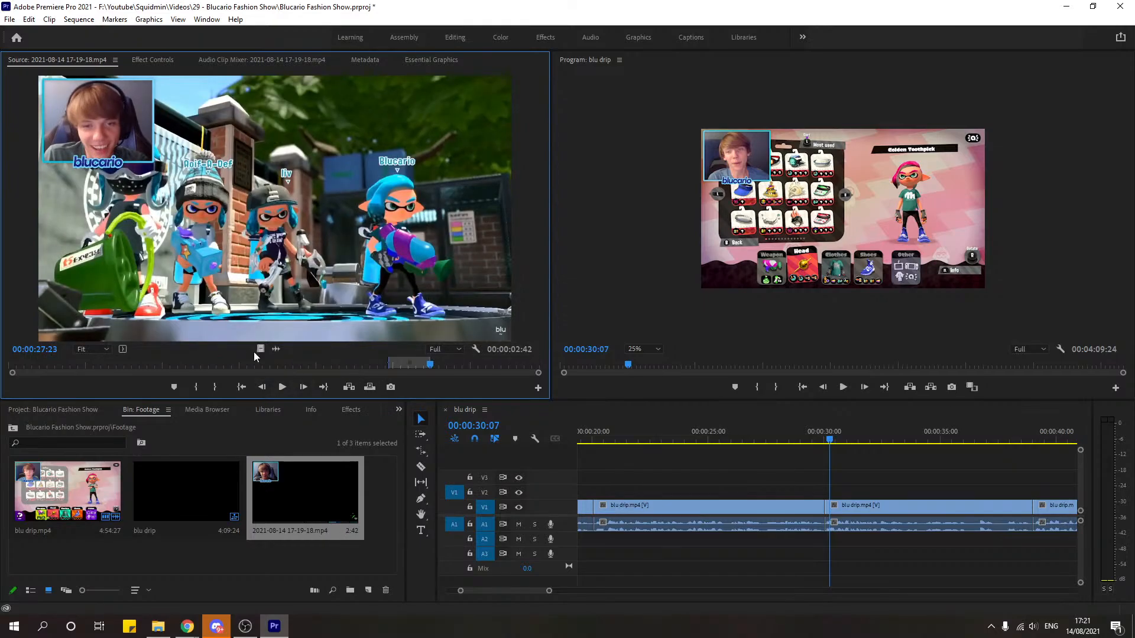
{"action": "left_click_drag", "start_coordinate": [260, 349], "coordinate": [761, 496]}
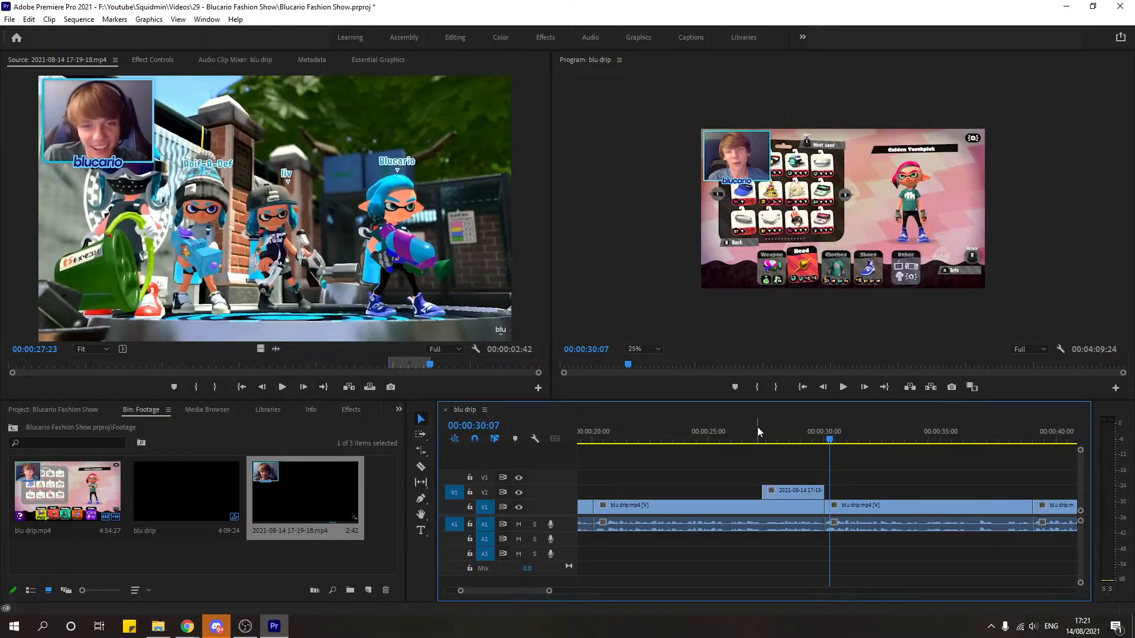
Step: Play back the sequence around the overlay clip on V2, from about 00:00:27 to 00:00:30, to review its cuts
{"action": "mouse_move", "coordinate": [757, 427]}
{"action": "left_mouse_down"}
{"action": "mouse_move", "coordinate": [769, 438]}
{"action": "mouse_move", "coordinate": [746, 432]}
{"action": "left_mouse_up"}
{"action": "key", "text": "space"}
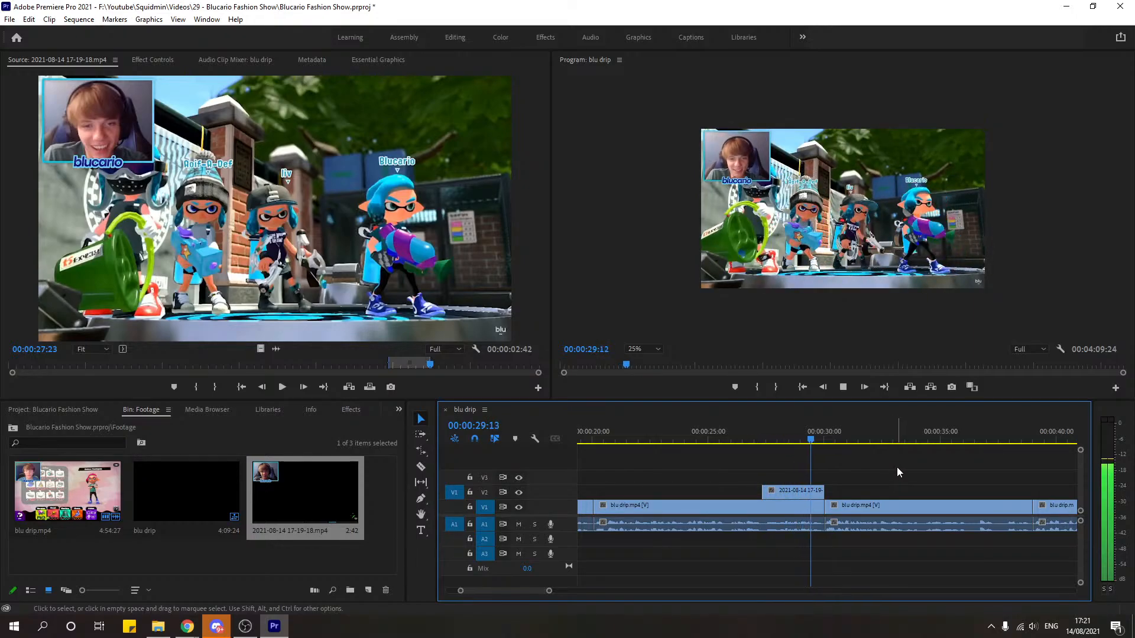
{"action": "key", "text": "space"}
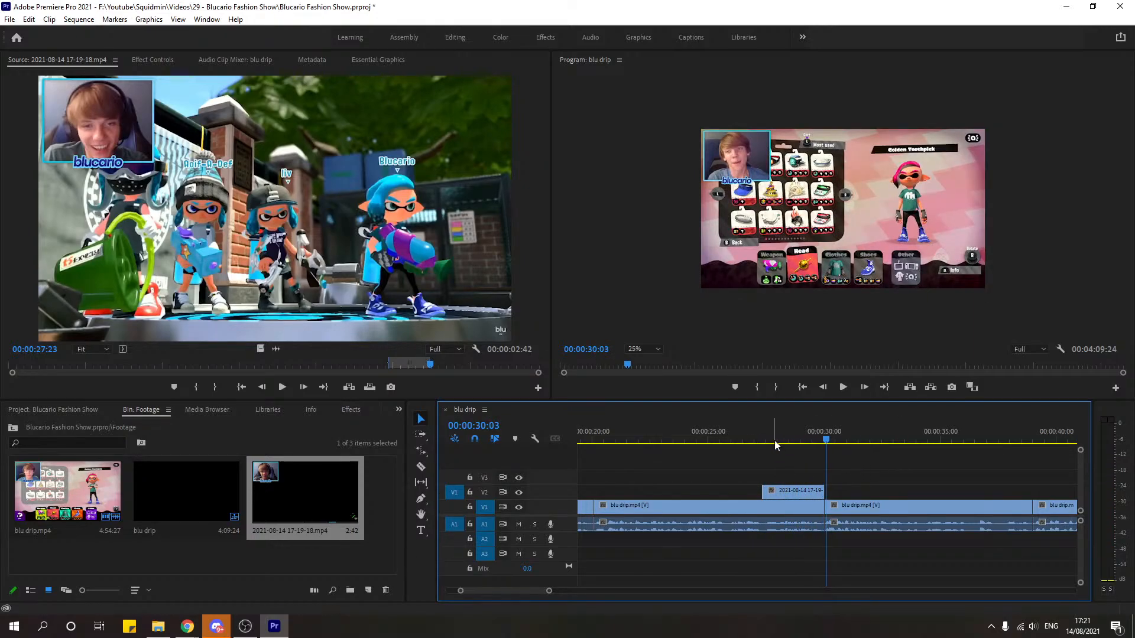
{"action": "key", "text": "space"}
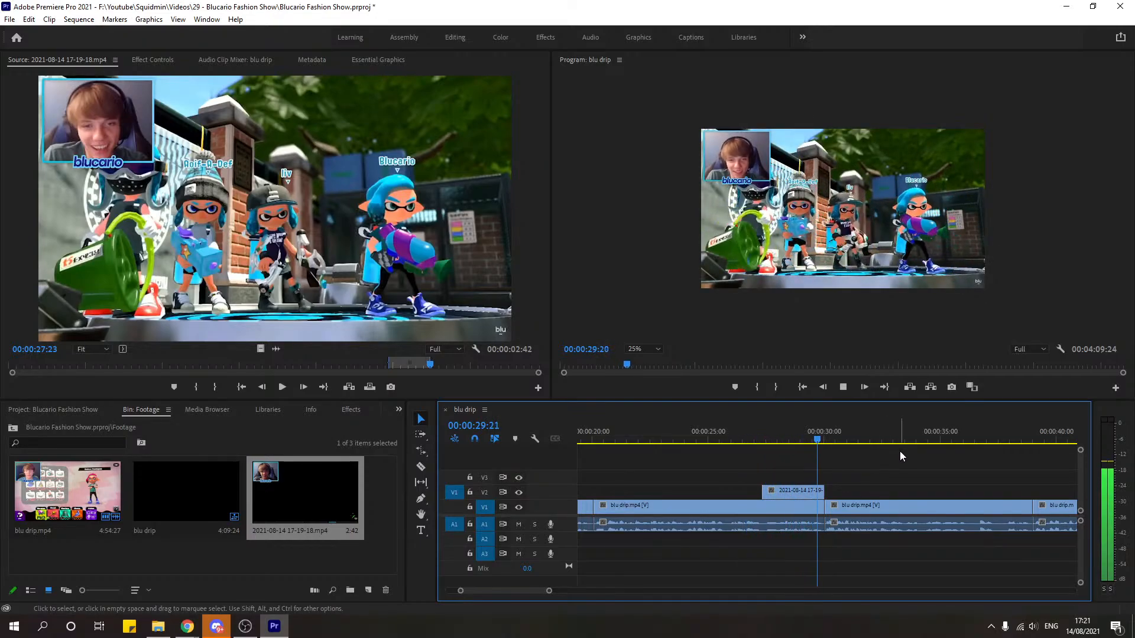
{"action": "key", "text": "space"}
{"action": "left_click", "coordinate": [783, 438]}
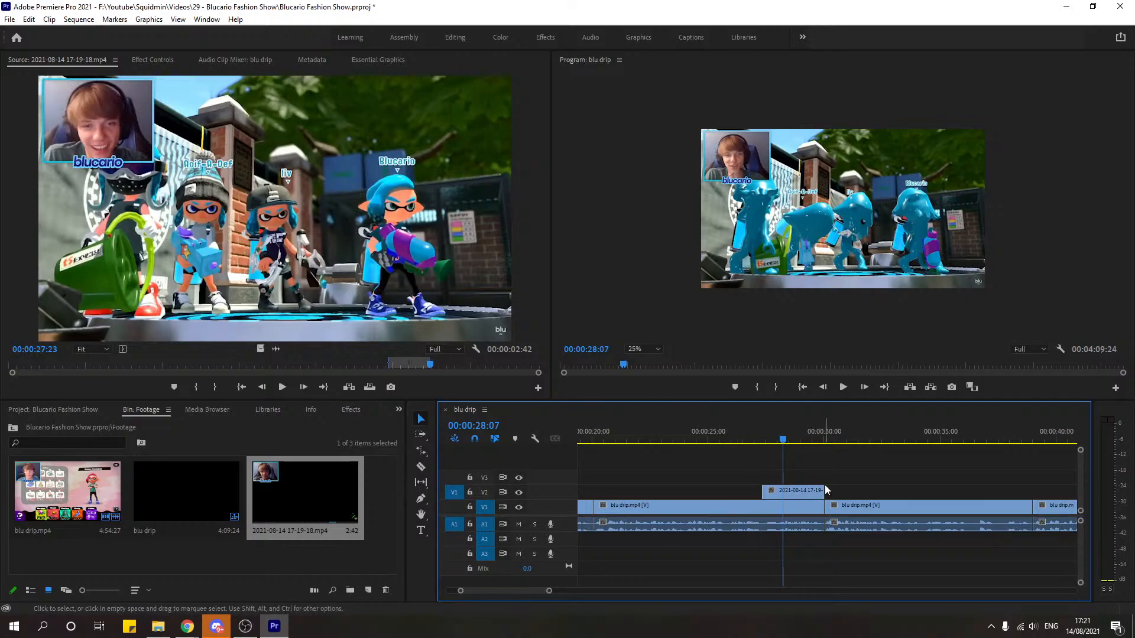
{"action": "left_click_drag", "start_coordinate": [534, 592], "coordinate": [530, 594]}
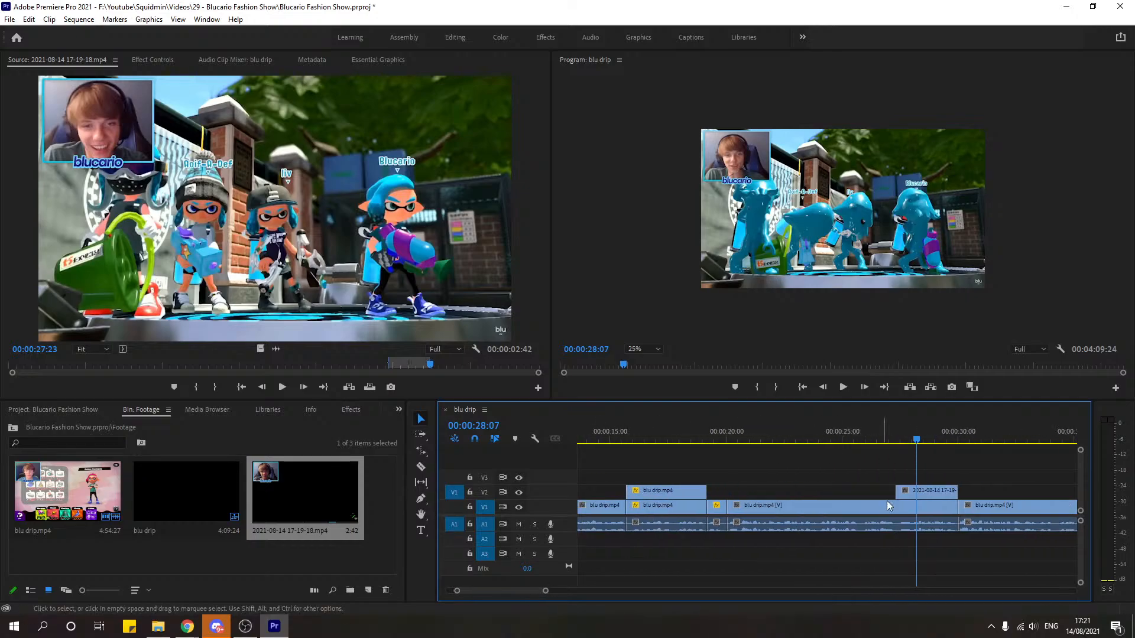
{"action": "left_click_drag", "start_coordinate": [922, 493], "coordinate": [924, 476]}
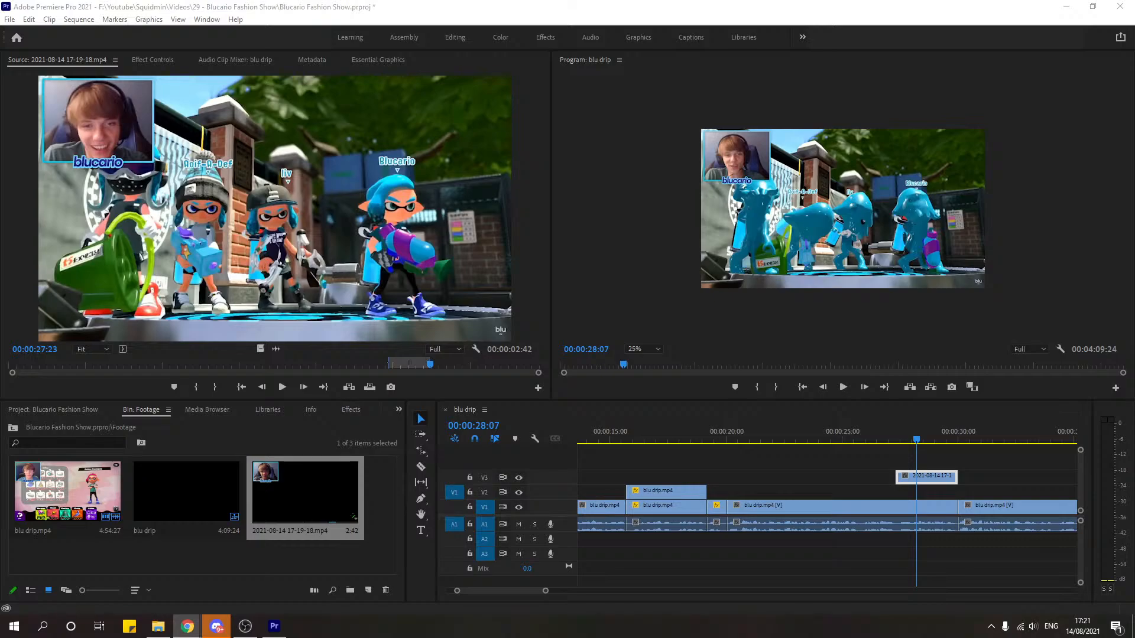
{"action": "left_click_drag", "start_coordinate": [873, 457], "coordinate": [869, 454]}
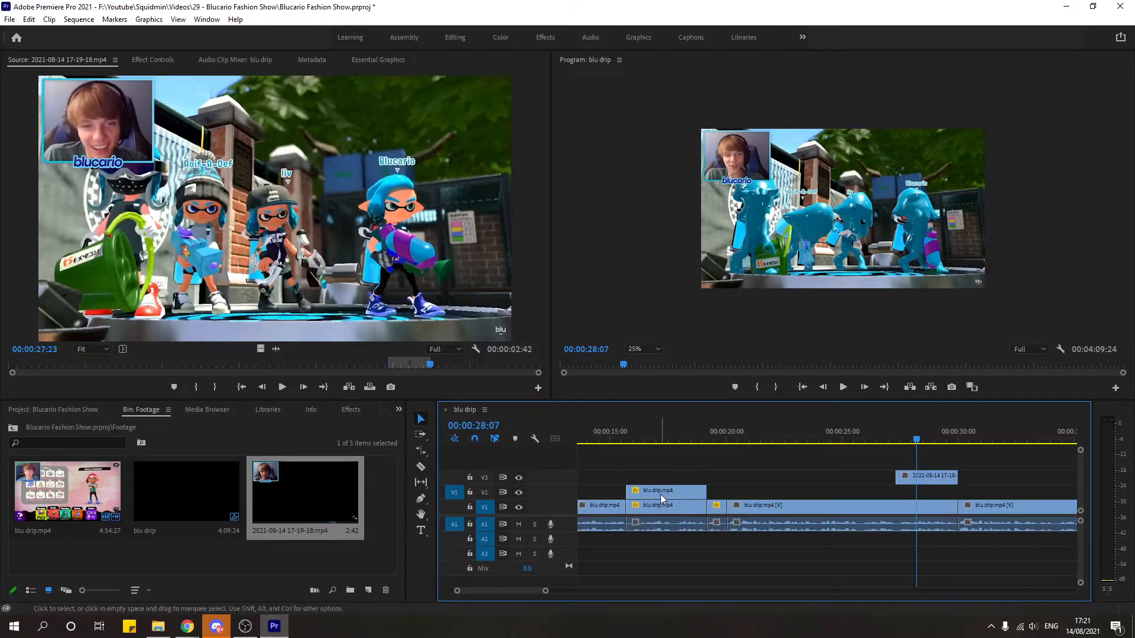
Step: Cut the blu drip.mp4 clip on V1 at the overlay's start and duplicate the segment beneath the overlay onto V2
{"action": "left_click", "coordinate": [679, 442]}
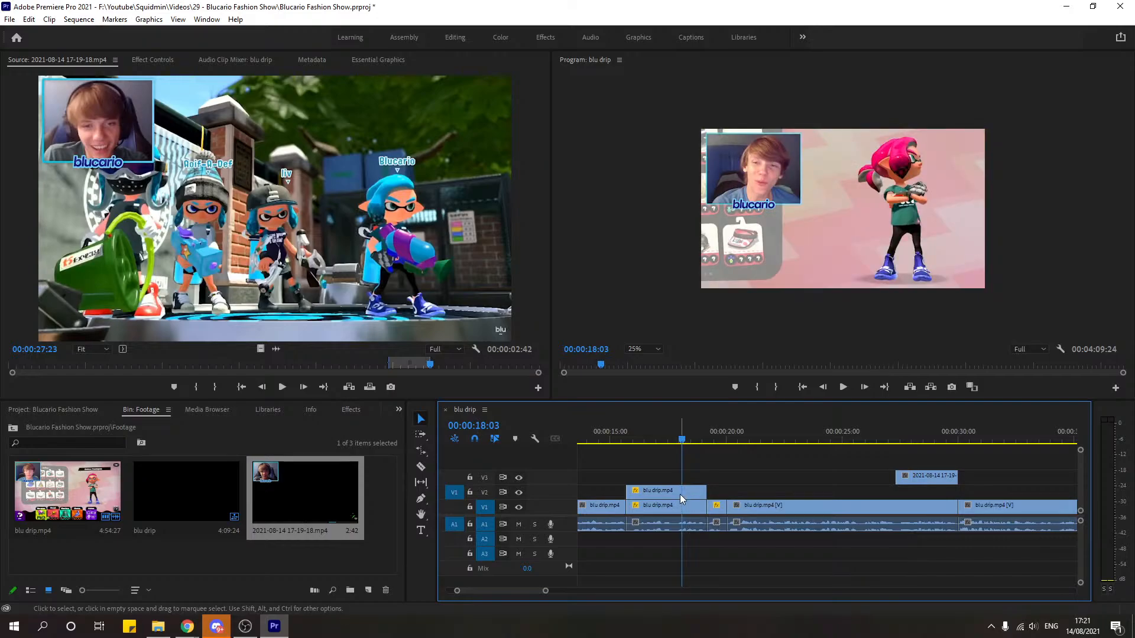
{"action": "left_click", "coordinate": [680, 494]}
{"action": "key", "text": "c"}
{"action": "left_click", "coordinate": [897, 507]}
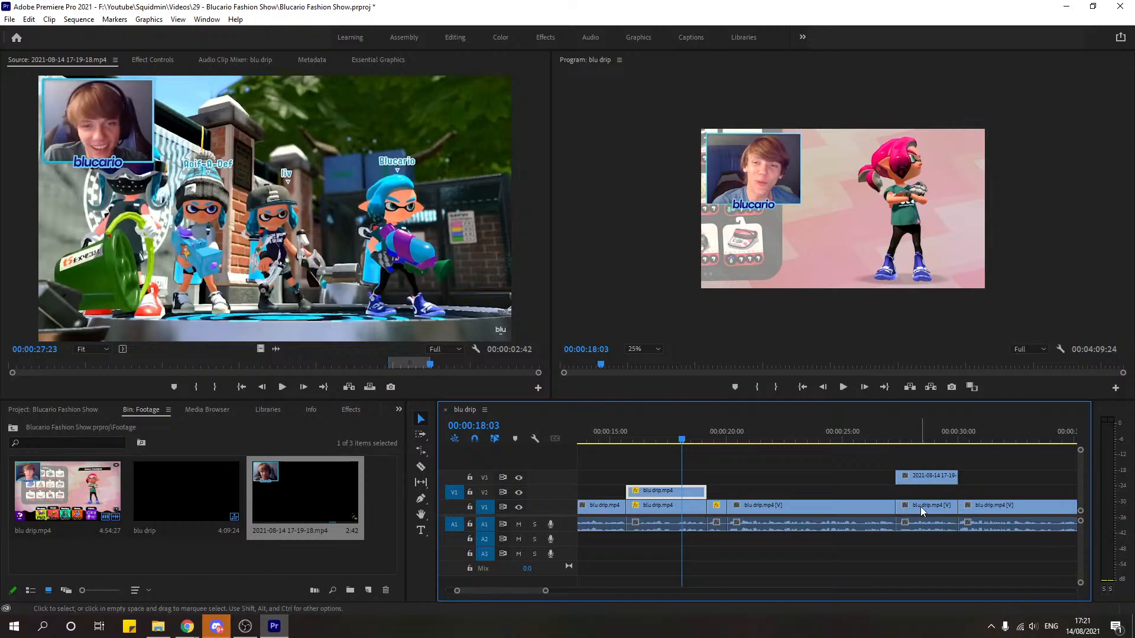
{"action": "left_click_drag", "start_coordinate": [922, 508], "coordinate": [920, 496], "text": "alt"}
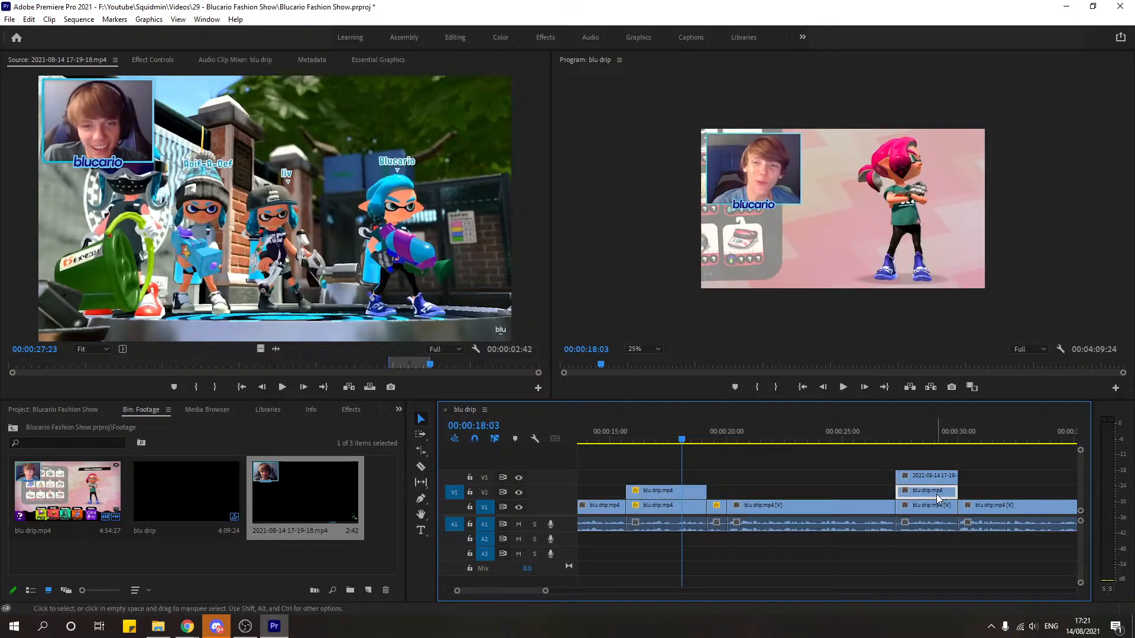
Step: Copy the webcam opacity mask from the earlier V2 clip onto the new duplicate, and delete the extra mask with 10.0 feather
{"action": "double_click", "coordinate": [676, 495]}
{"action": "left_click", "coordinate": [189, 62]}
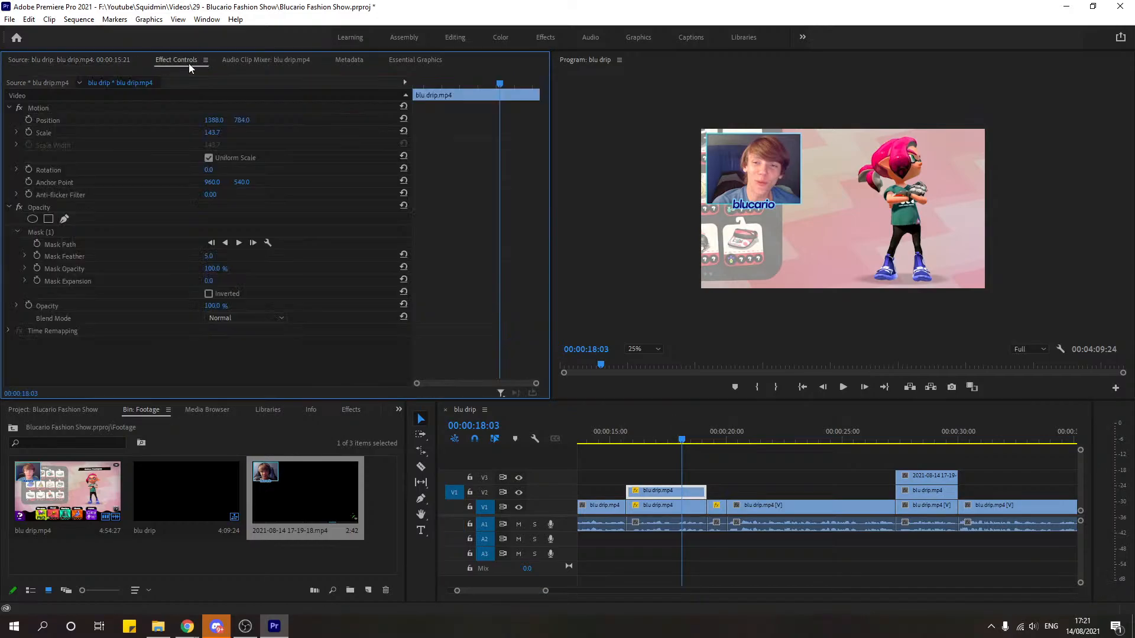
{"action": "left_click", "coordinate": [77, 231]}
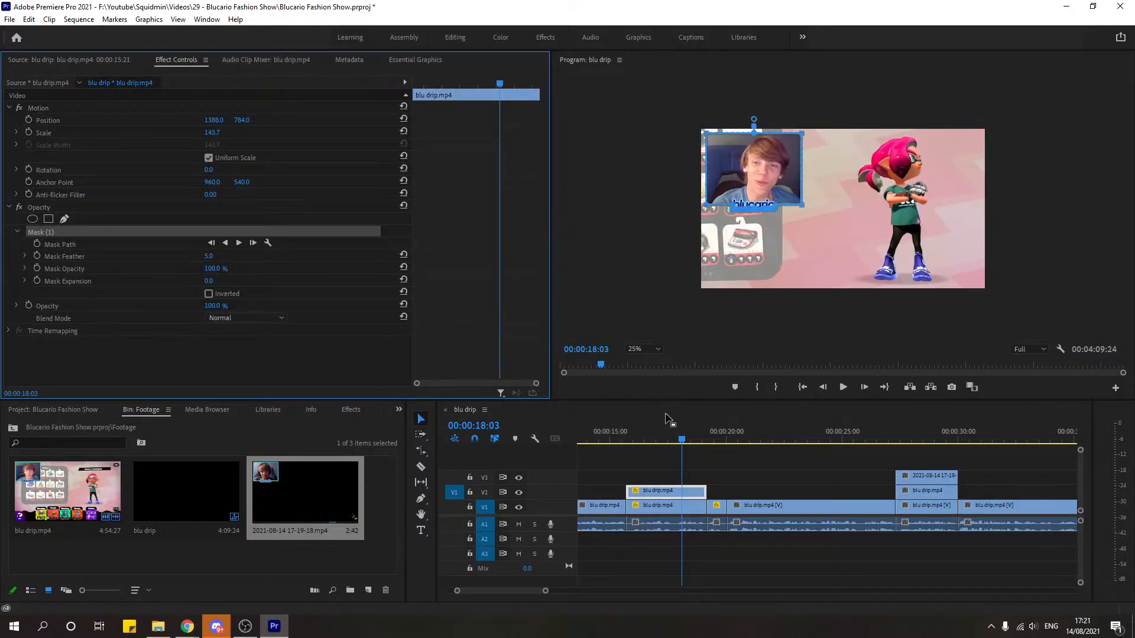
{"action": "left_click", "coordinate": [929, 493]}
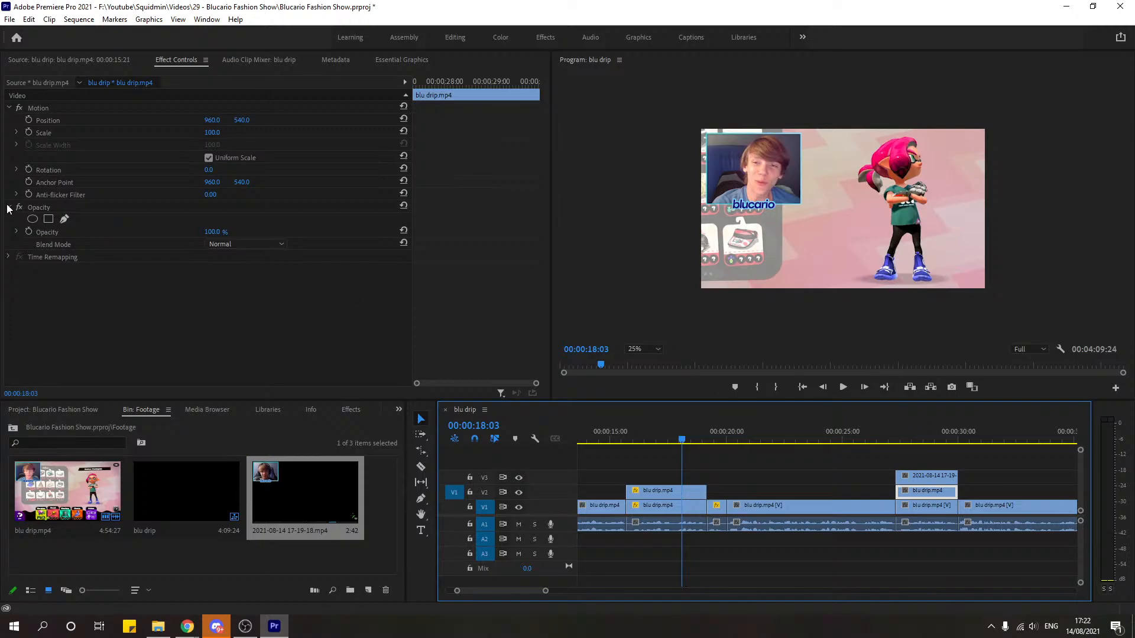
{"action": "left_click", "coordinate": [44, 221]}
{"action": "key", "text": "ctrl+v"}
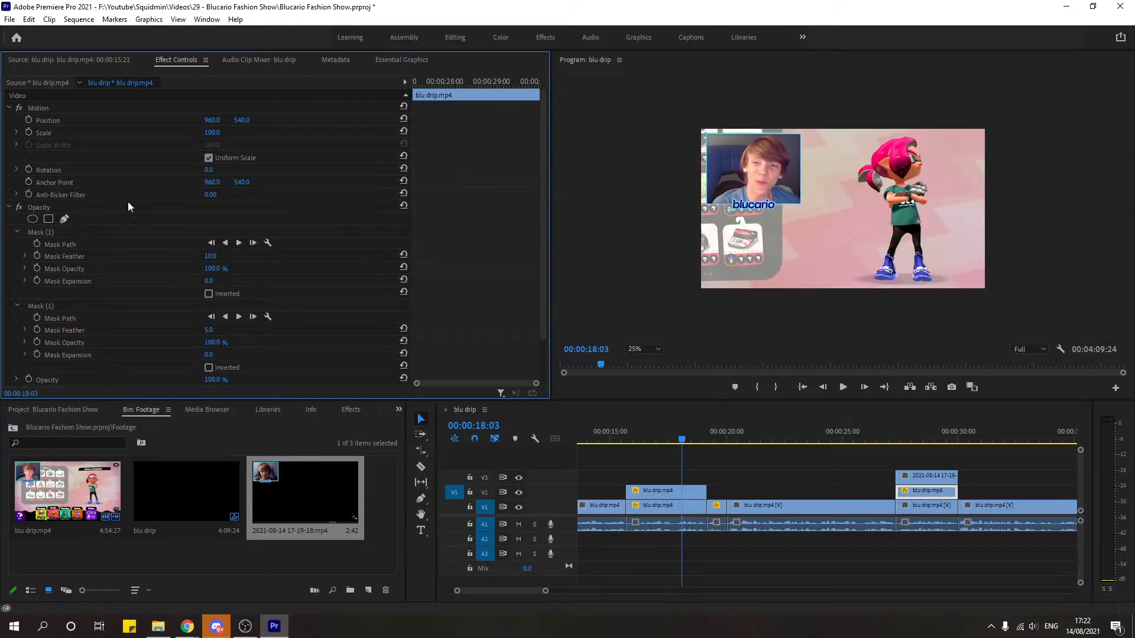
{"action": "left_click", "coordinate": [156, 231]}
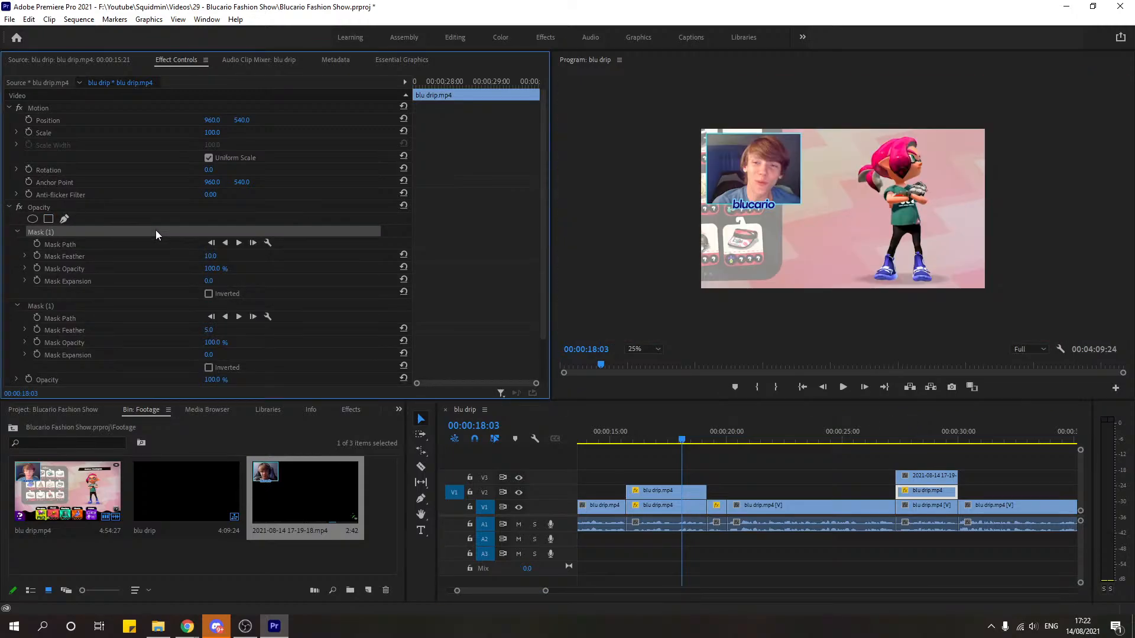
{"action": "key", "text": "Delete"}
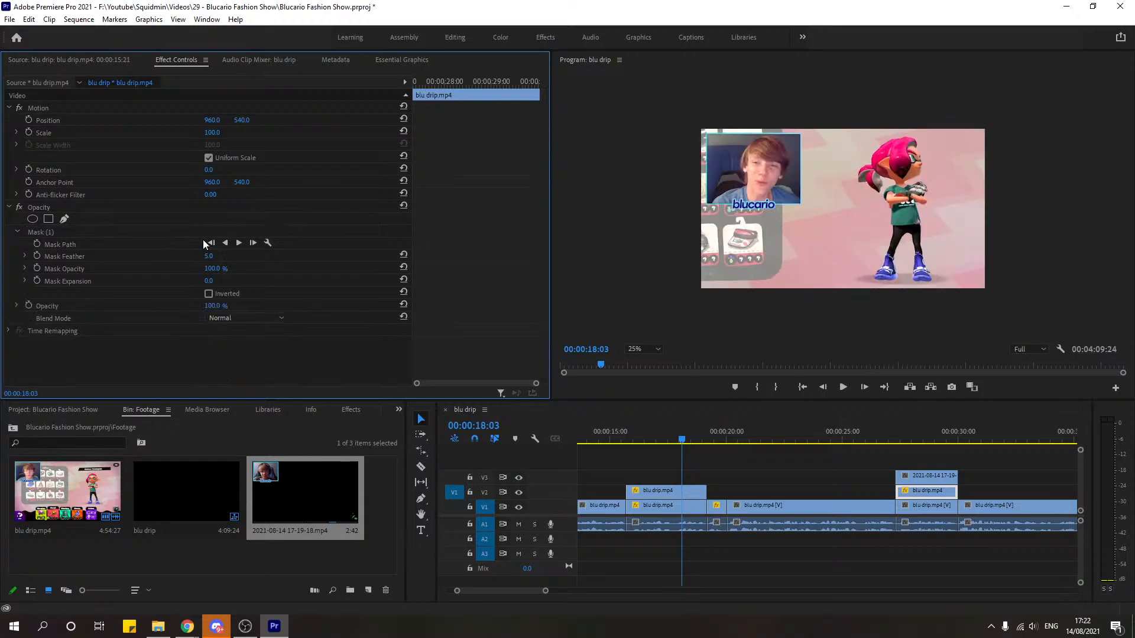
Step: Inspect the Motion settings of the earlier zoomed V2 clip and play back the overlay section from about 00:00:27:03
{"action": "left_click", "coordinate": [694, 495]}
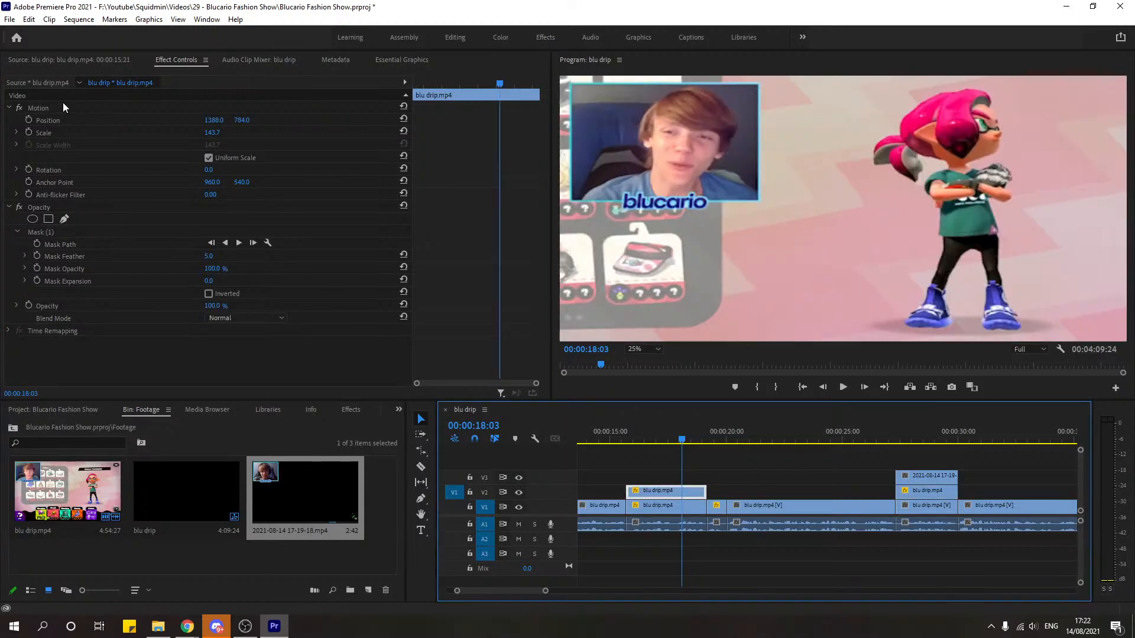
{"action": "left_click", "coordinate": [62, 106]}
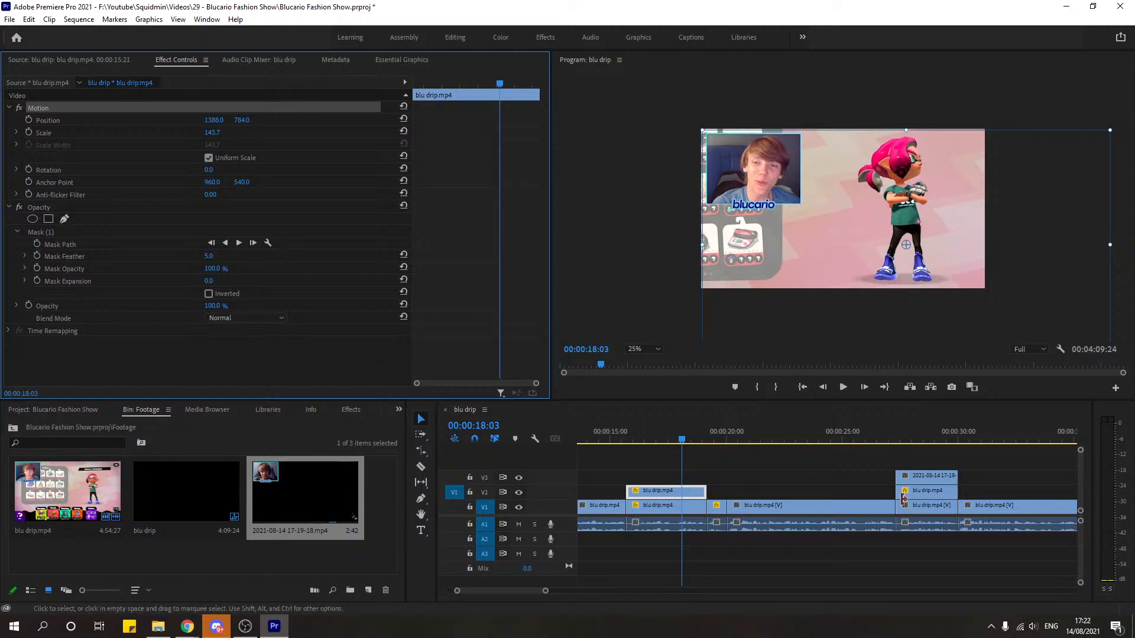
{"action": "left_click", "coordinate": [897, 439]}
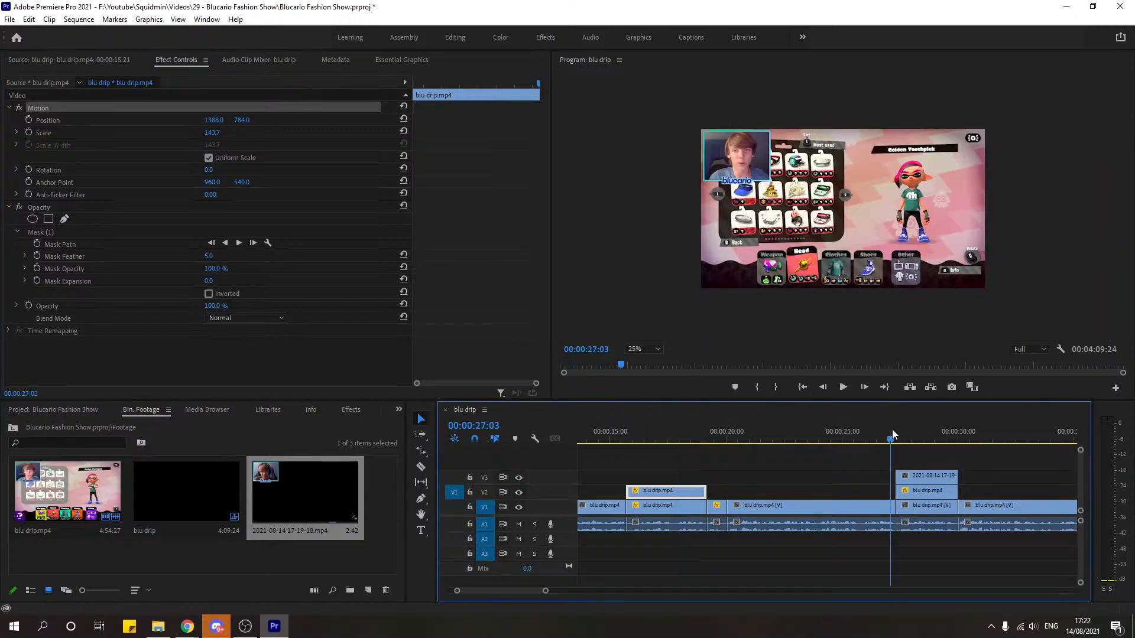
{"action": "key", "text": "space"}
{"action": "key", "text": "space"}
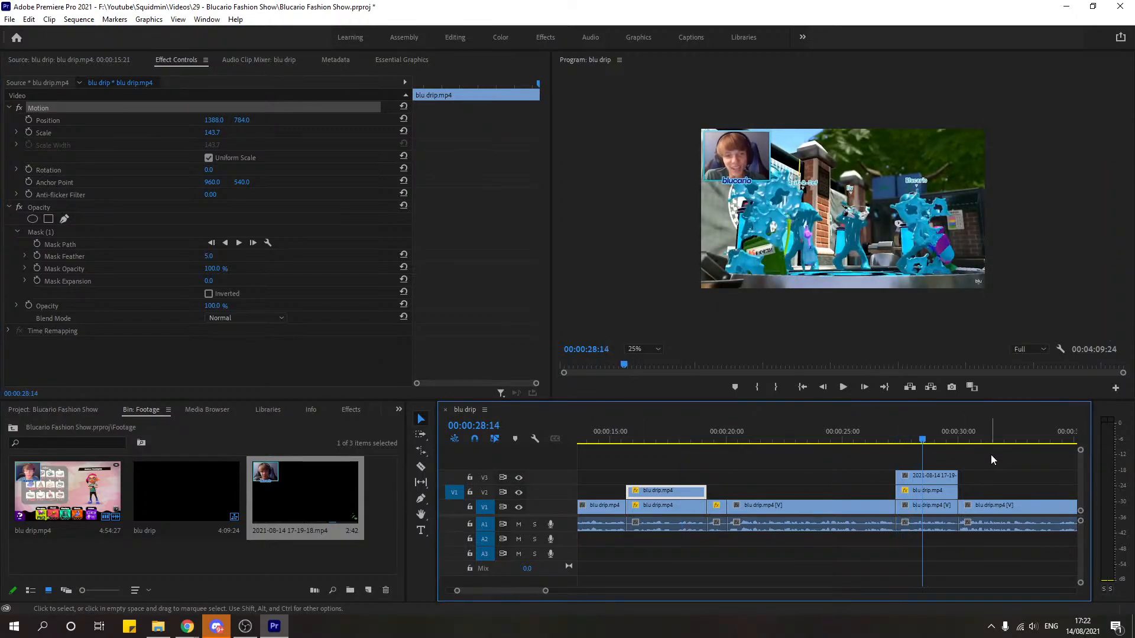
{"action": "left_click", "coordinate": [937, 491]}
{"action": "mouse_move", "coordinate": [939, 471]}
{"action": "left_mouse_down"}
{"action": "mouse_move", "coordinate": [930, 491]}
{"action": "mouse_move", "coordinate": [932, 476]}
{"action": "left_mouse_up"}
{"action": "left_click", "coordinate": [933, 467]}
Step: Play back the restacked overlay section from just before its start, with the program preview zoom set to Fit
{"action": "left_click", "coordinate": [884, 438]}
{"action": "key", "text": "space"}
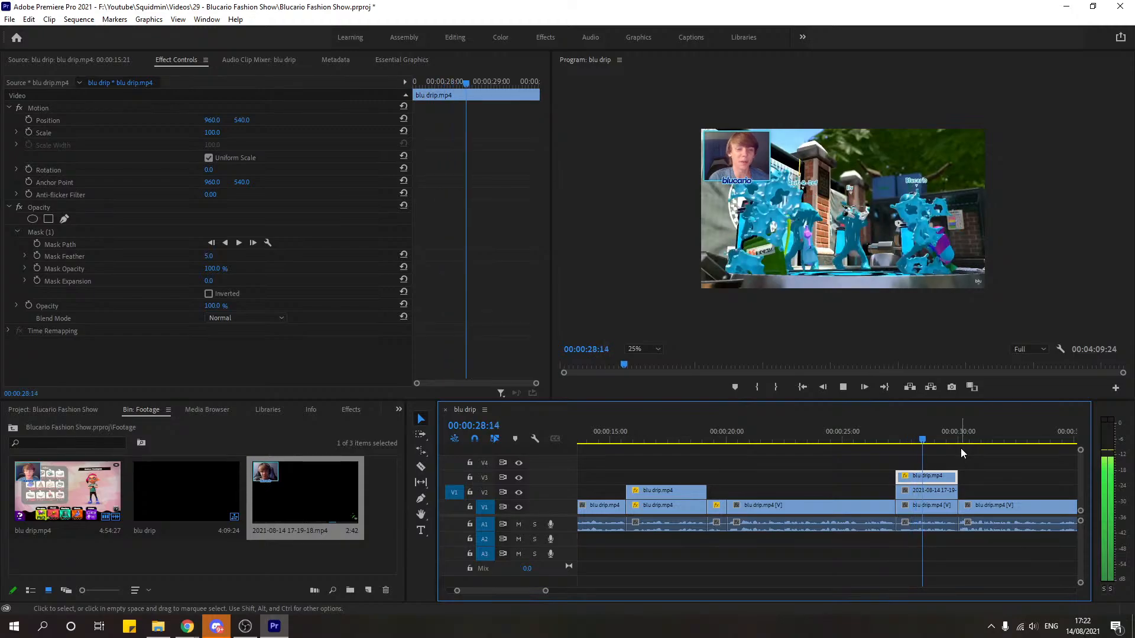
{"action": "key", "text": "space"}
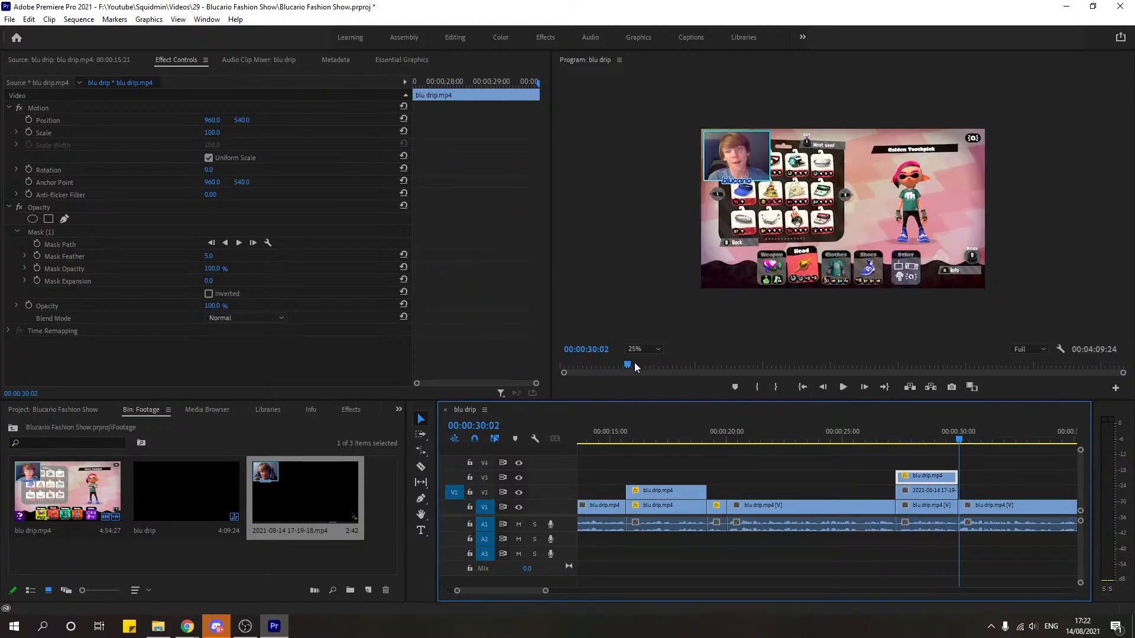
{"action": "left_click", "coordinate": [642, 349]}
{"action": "left_click", "coordinate": [642, 361]}
{"action": "left_click", "coordinate": [880, 440]}
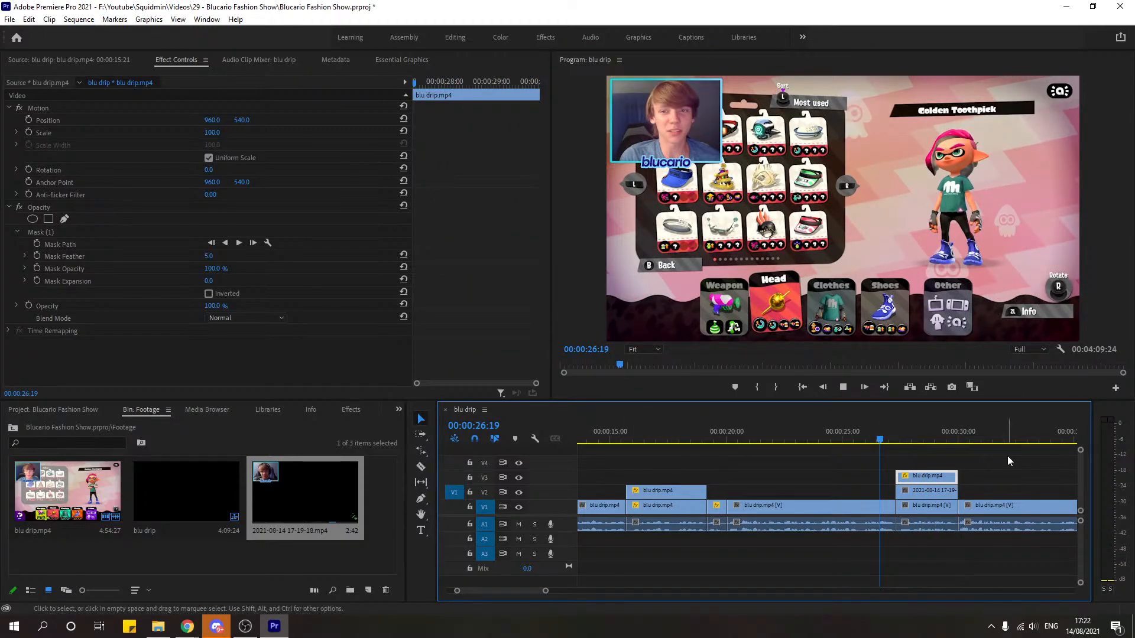
{"action": "key", "text": "space"}
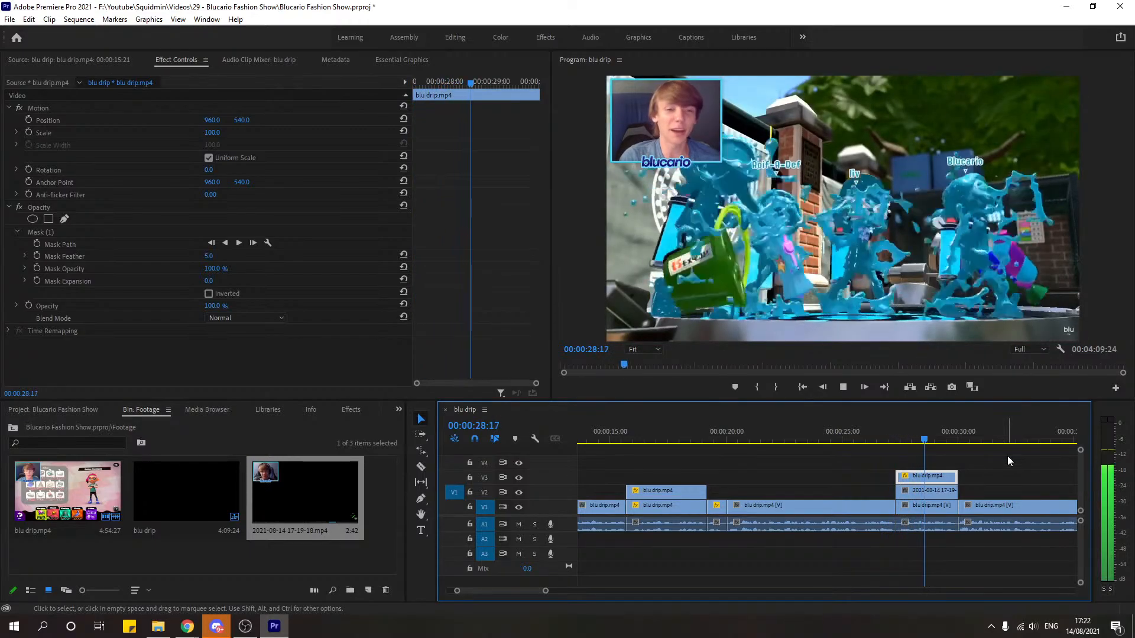
{"action": "key", "text": "space"}
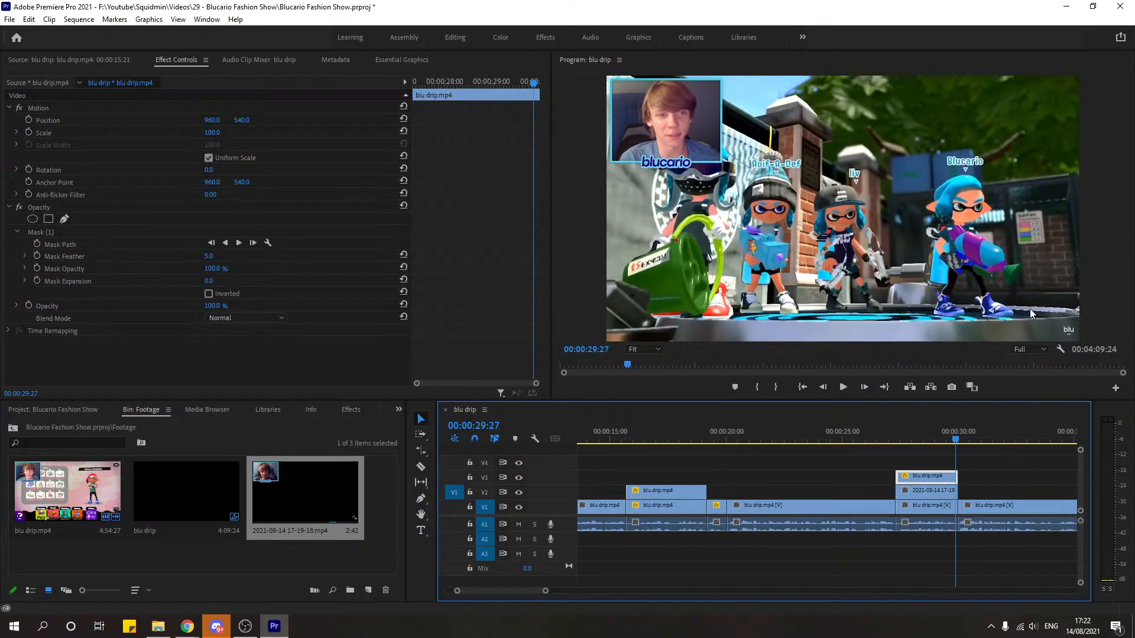
Step: Replay the section with the webcam over the overlay footage, from about 00:00:26:23 to 00:00:29:27
{"action": "left_click", "coordinate": [937, 438]}
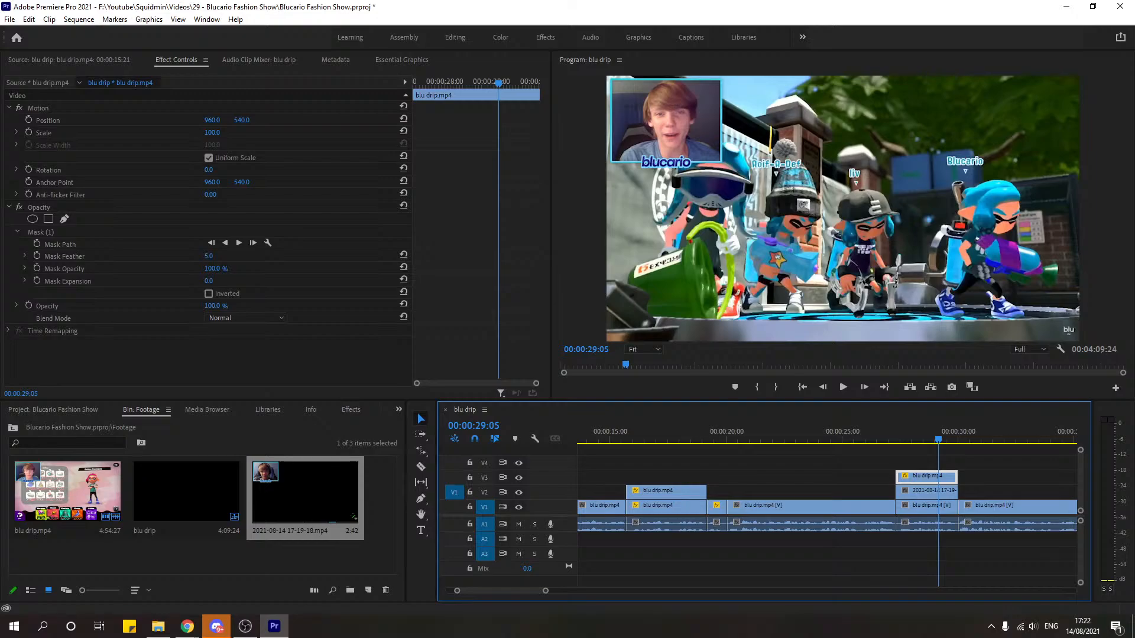
{"action": "left_click", "coordinate": [883, 438]}
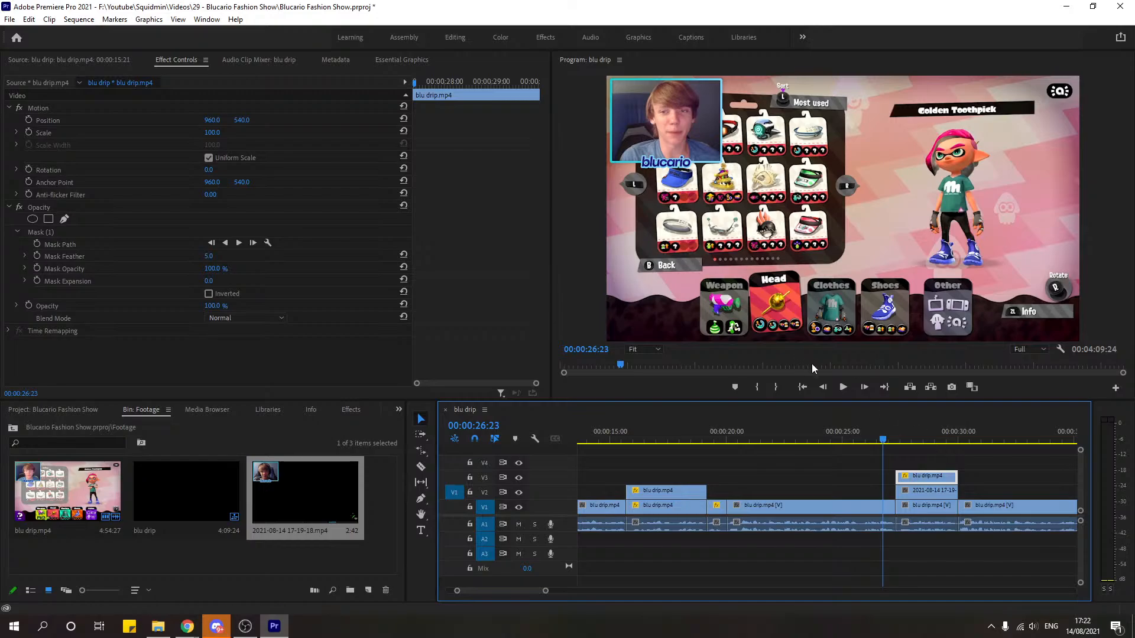
{"action": "left_click", "coordinate": [842, 388]}
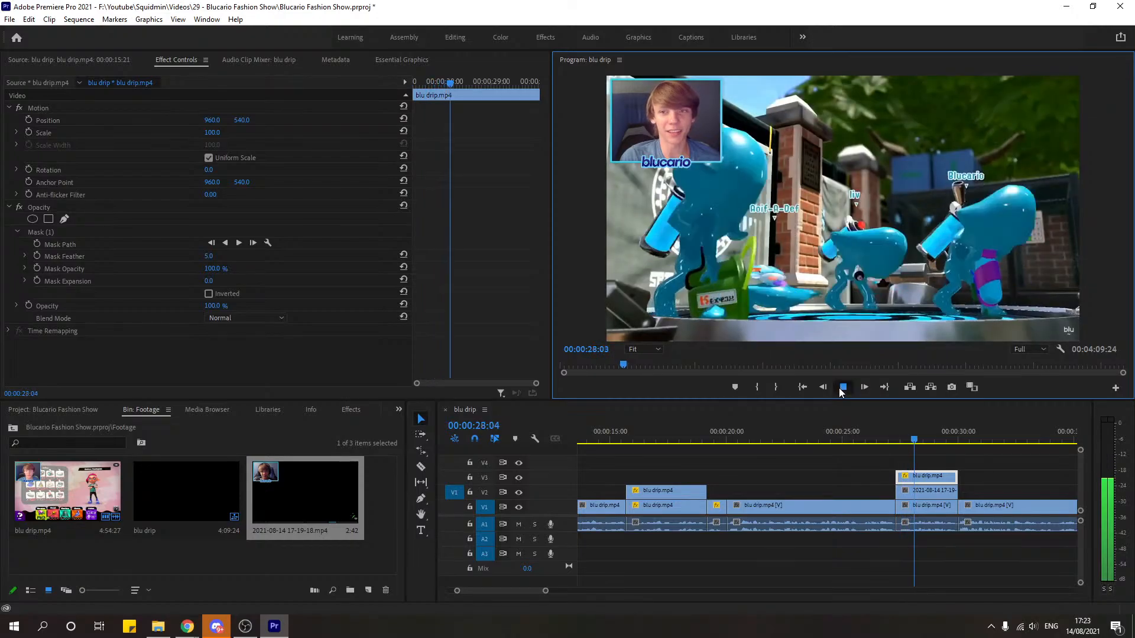
{"action": "left_click", "coordinate": [842, 388]}
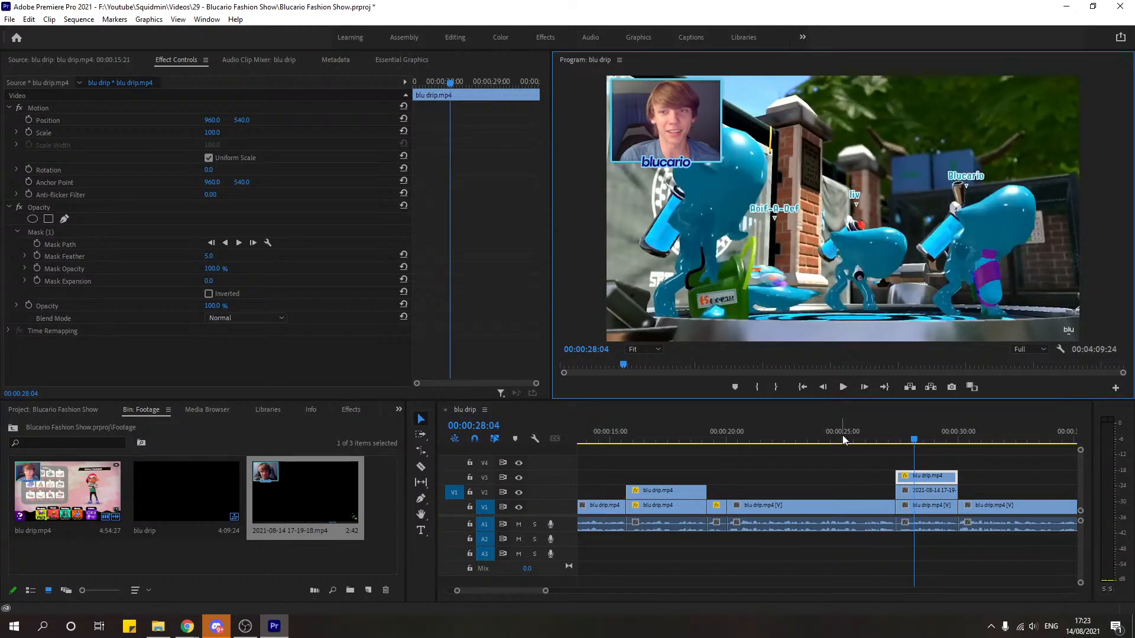
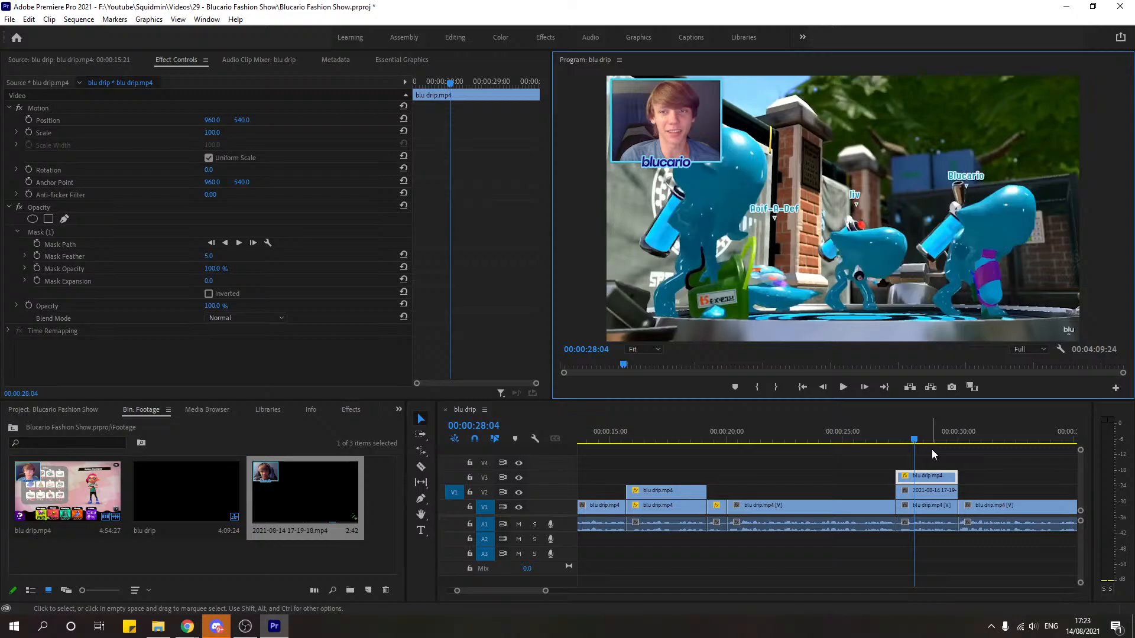
{"action": "left_click", "coordinate": [882, 437]}
{"action": "key", "text": "space"}
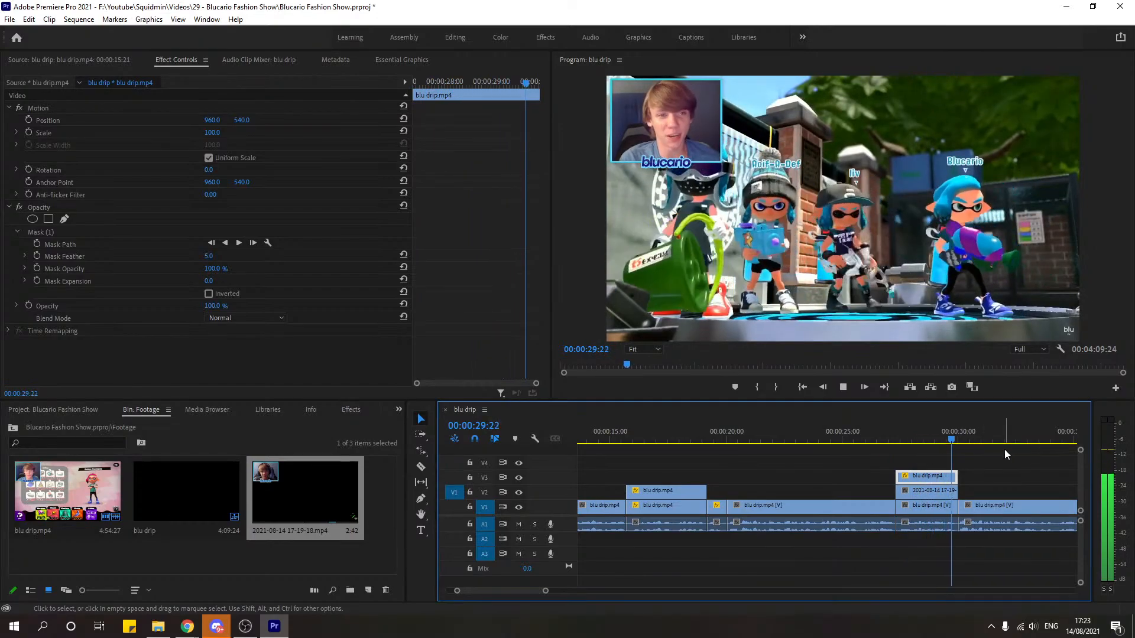
{"action": "key", "text": "space"}
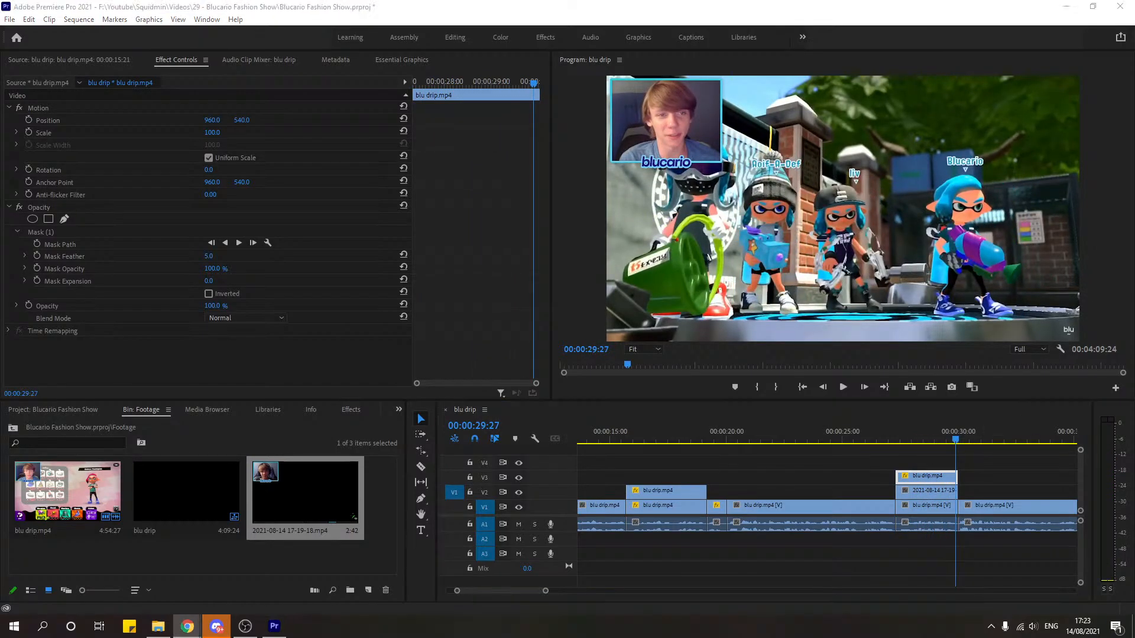
Step: Switch to Chrome and run a Google search for "pyjamas"
{"action": "left_click", "coordinate": [187, 626]}
{"action": "left_click", "coordinate": [274, 30]}
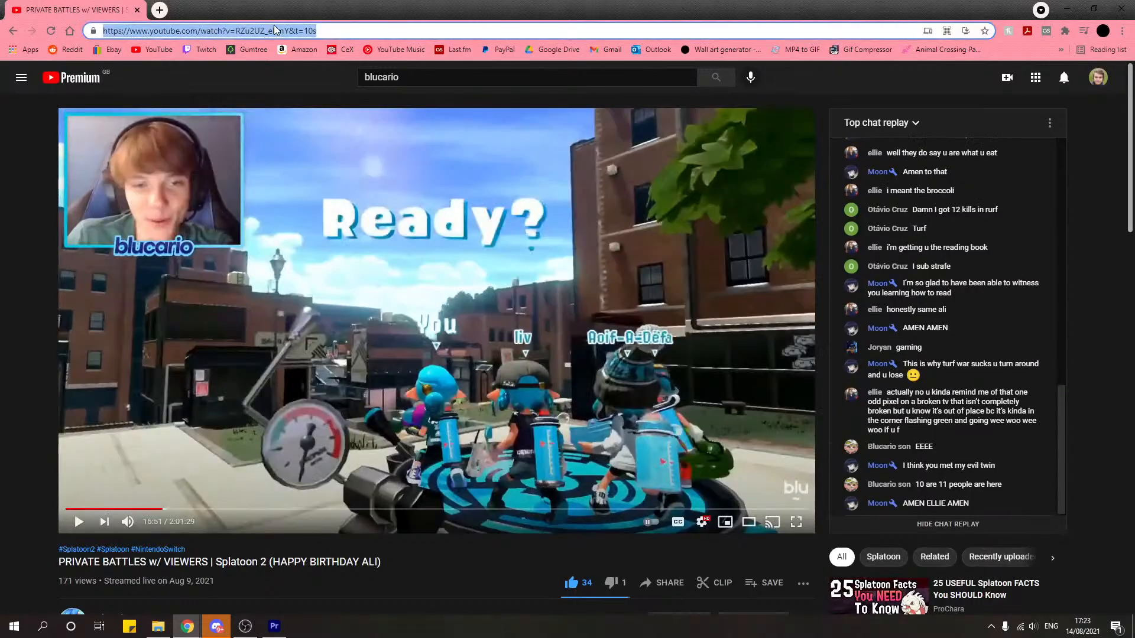
{"action": "type", "text": "pyjamas"}
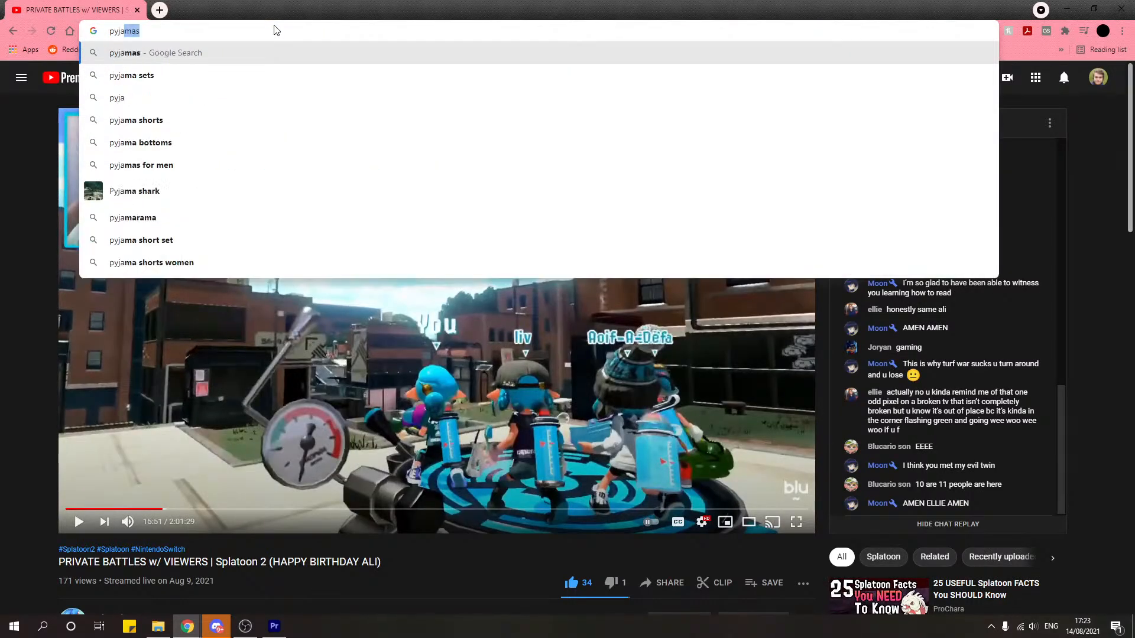
{"action": "key", "text": "Return"}
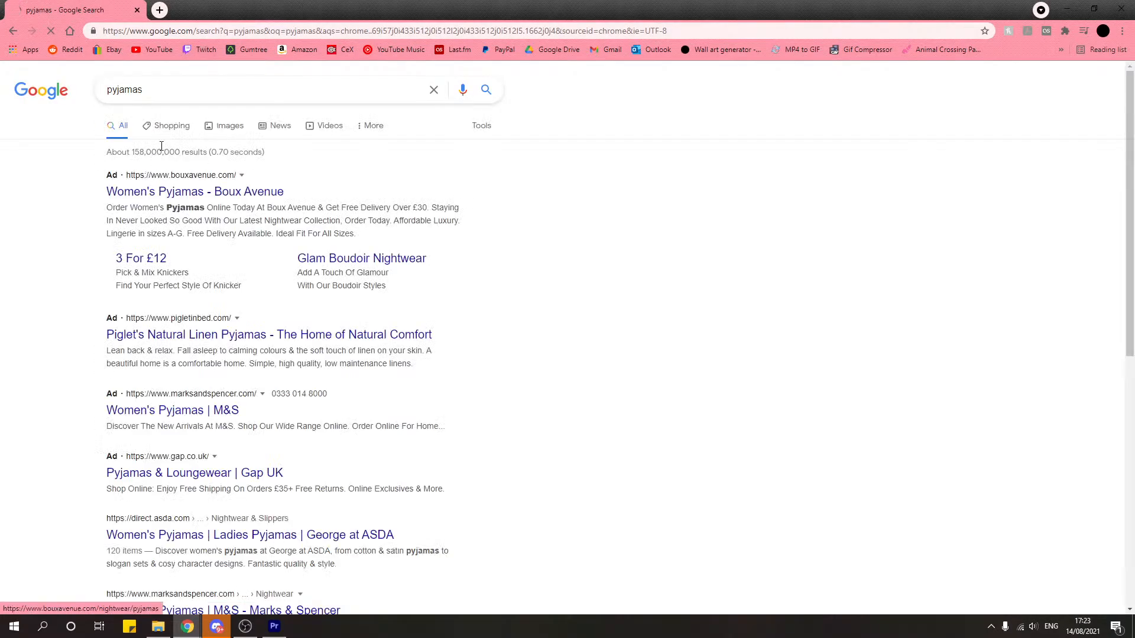
Step: Switch the pyjamas search to image results and preview the purple face-print Ladies Custom Pyjamas picture
{"action": "left_click", "coordinate": [222, 124]}
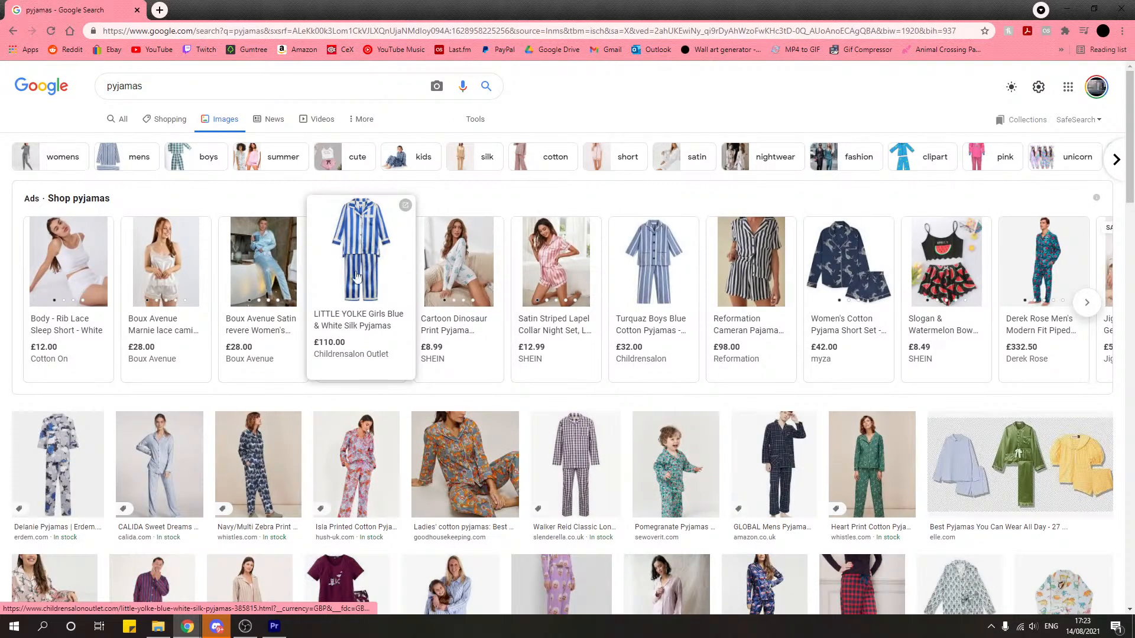
{"action": "scroll", "coordinate": [384, 251], "scroll_direction": "down", "scroll_amount": 2}
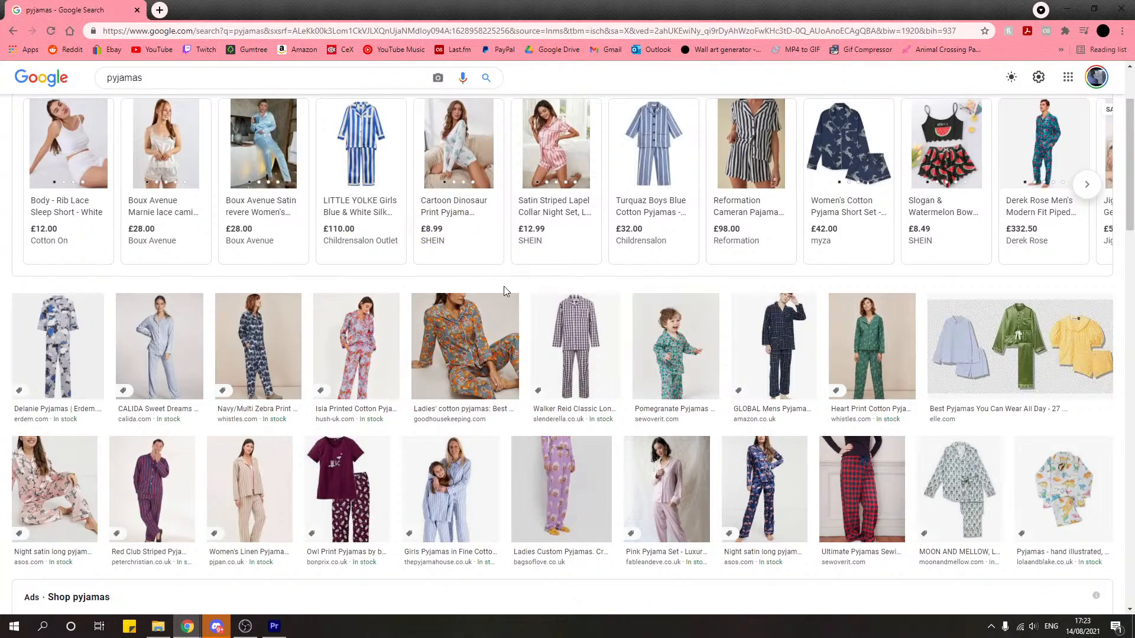
{"action": "scroll", "coordinate": [503, 289], "scroll_direction": "down", "scroll_amount": 2}
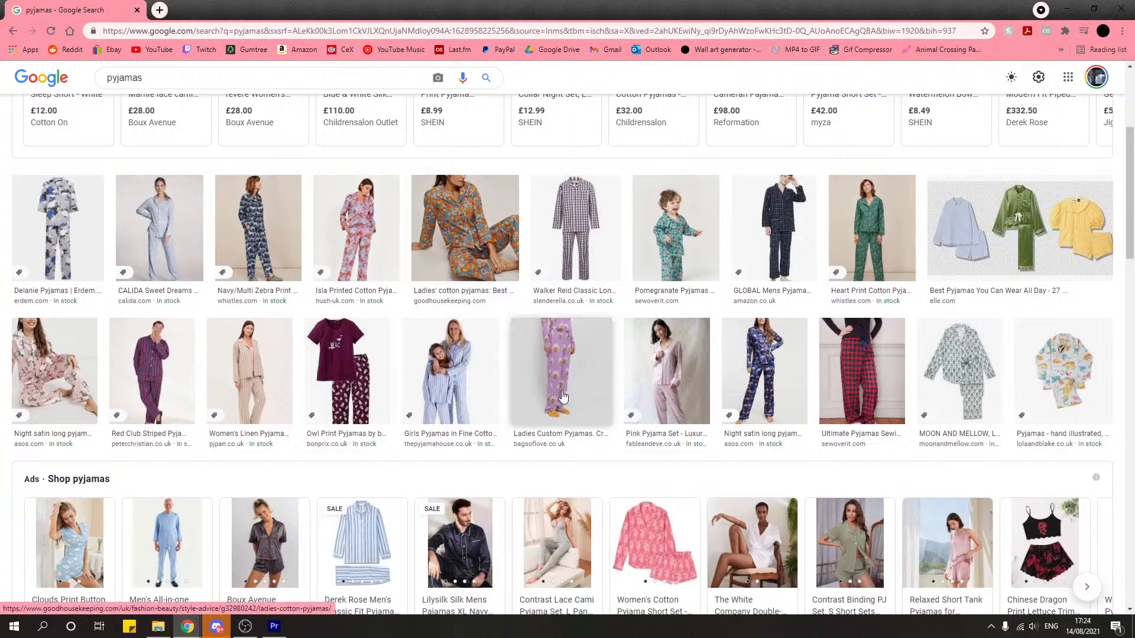
{"action": "left_click", "coordinate": [563, 396]}
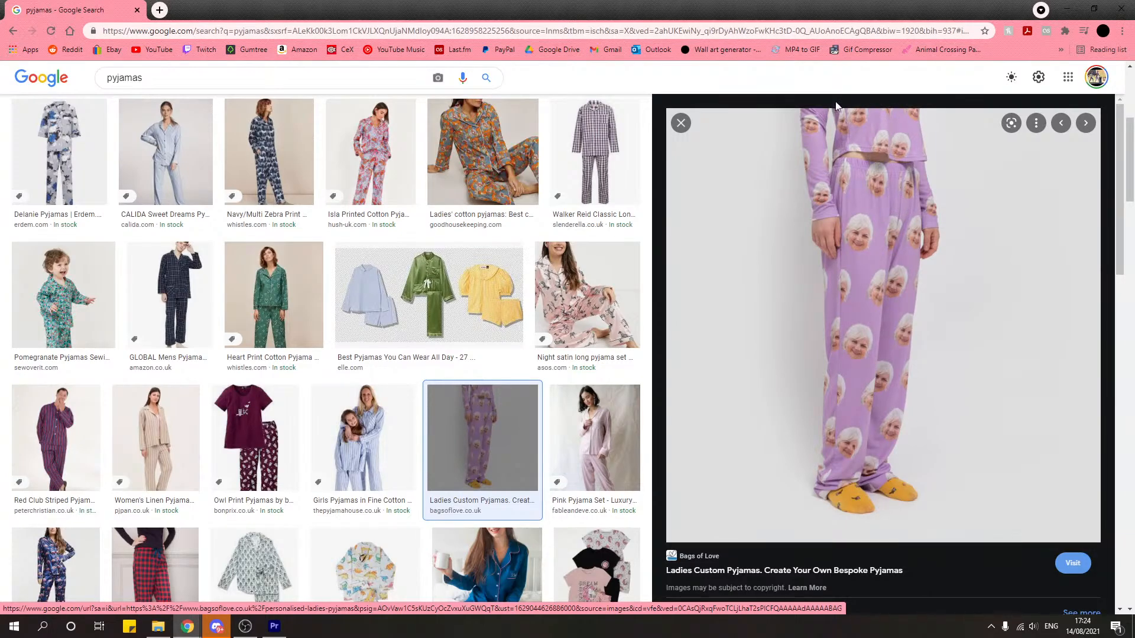
Step: Preview the blue-striped Turquaz boys' cotton pyjamas picture from the Childrensalon result
{"action": "scroll", "coordinate": [490, 405], "scroll_direction": "down", "scroll_amount": 2}
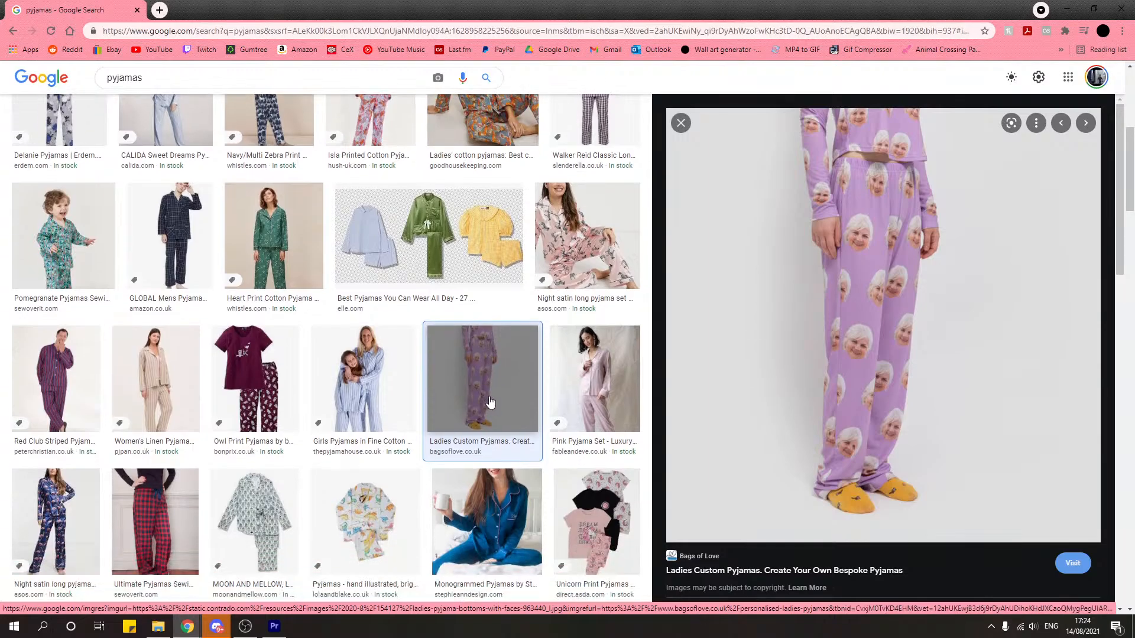
{"action": "scroll", "coordinate": [510, 416], "scroll_direction": "down", "scroll_amount": 1}
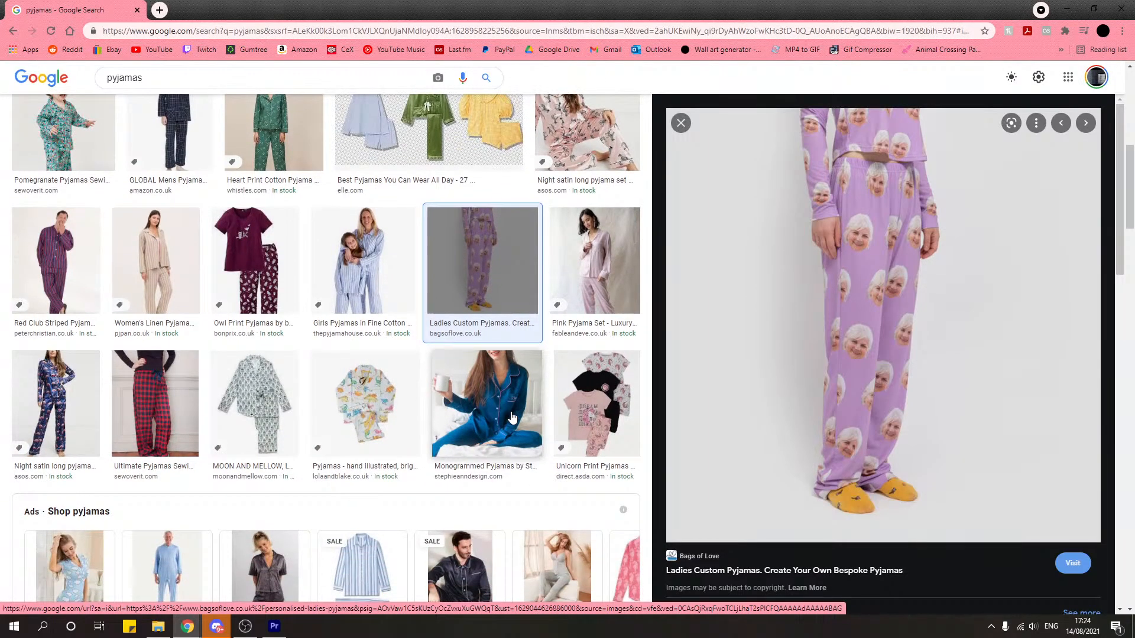
{"action": "scroll", "coordinate": [512, 418], "scroll_direction": "down", "scroll_amount": 5}
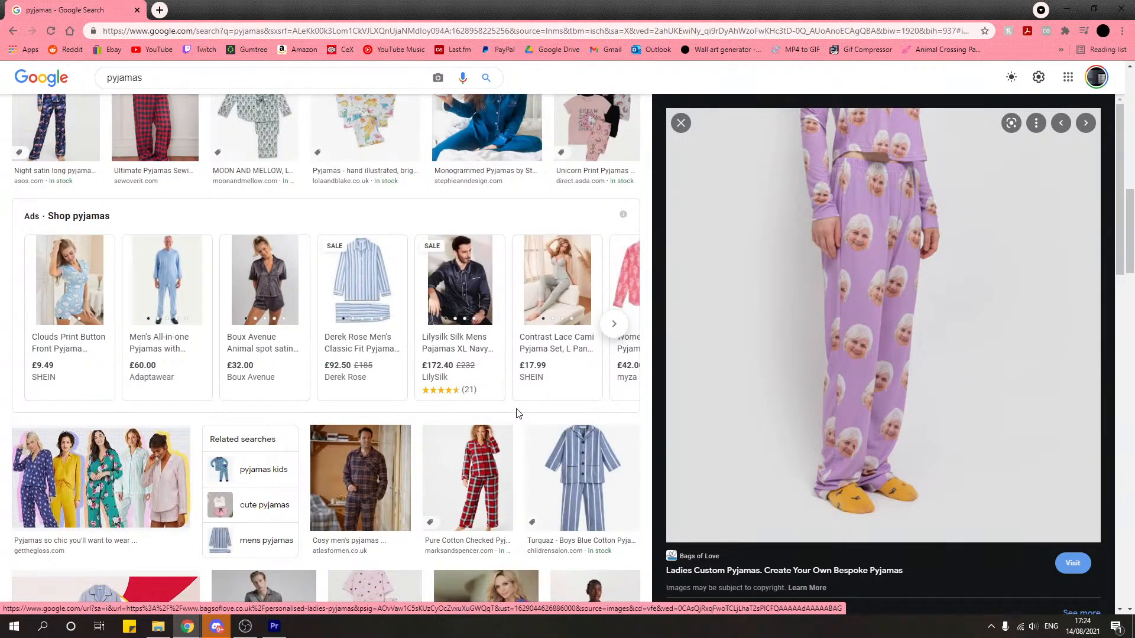
{"action": "left_click", "coordinate": [576, 473]}
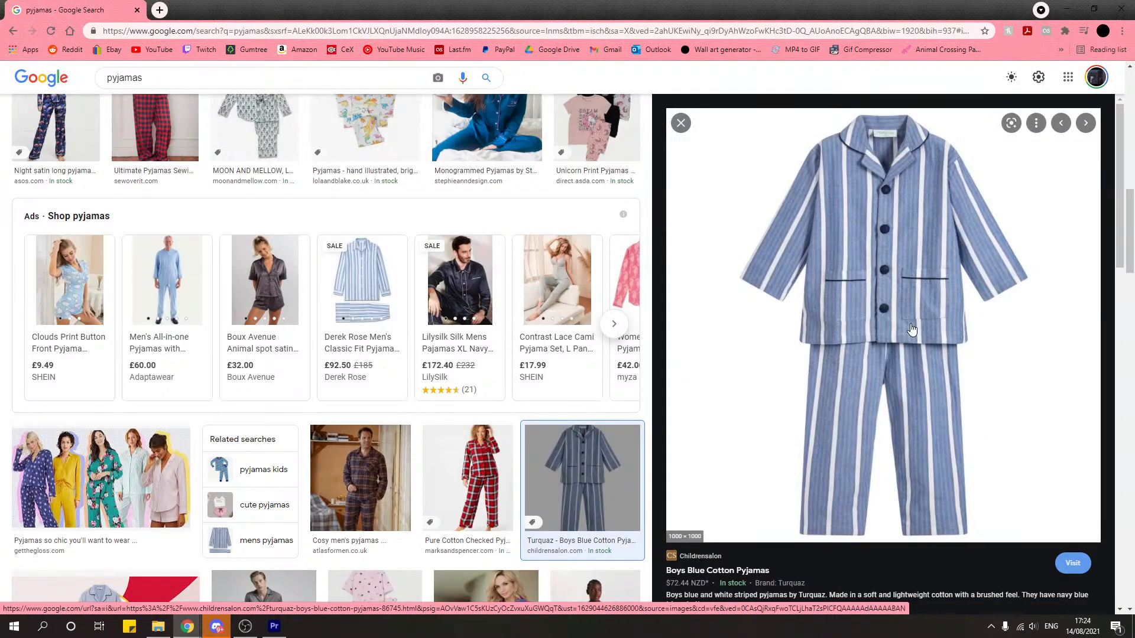
Step: Run an image search for "blue onesie" in place of the pyjamas search
{"action": "scroll", "coordinate": [513, 389], "scroll_direction": "down", "scroll_amount": 3}
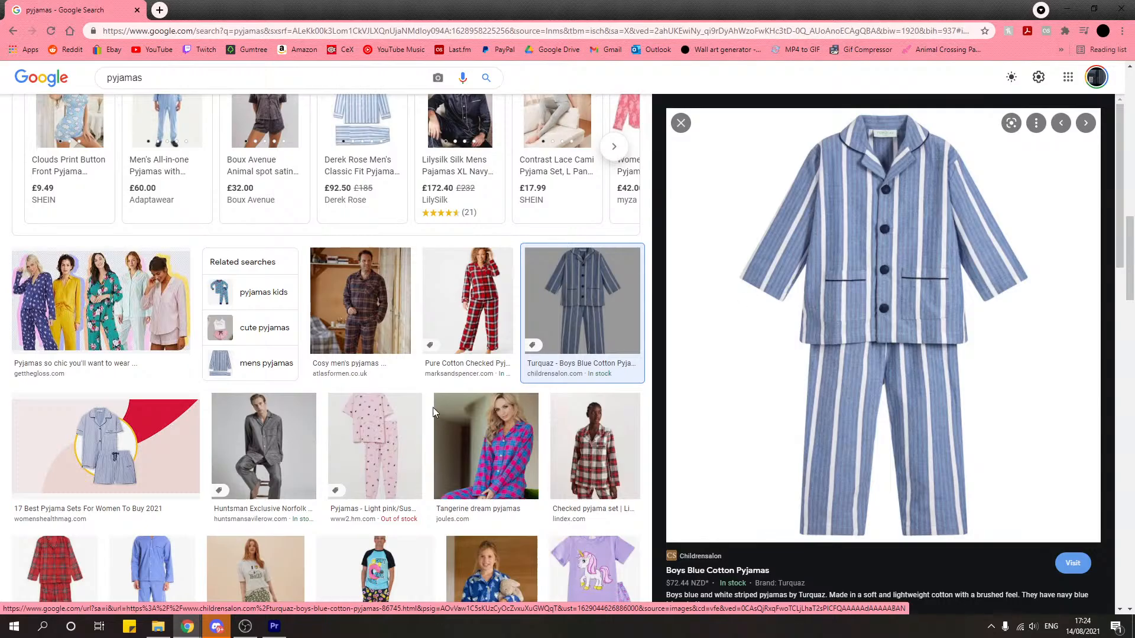
{"action": "scroll", "coordinate": [433, 407], "scroll_direction": "down", "scroll_amount": 5}
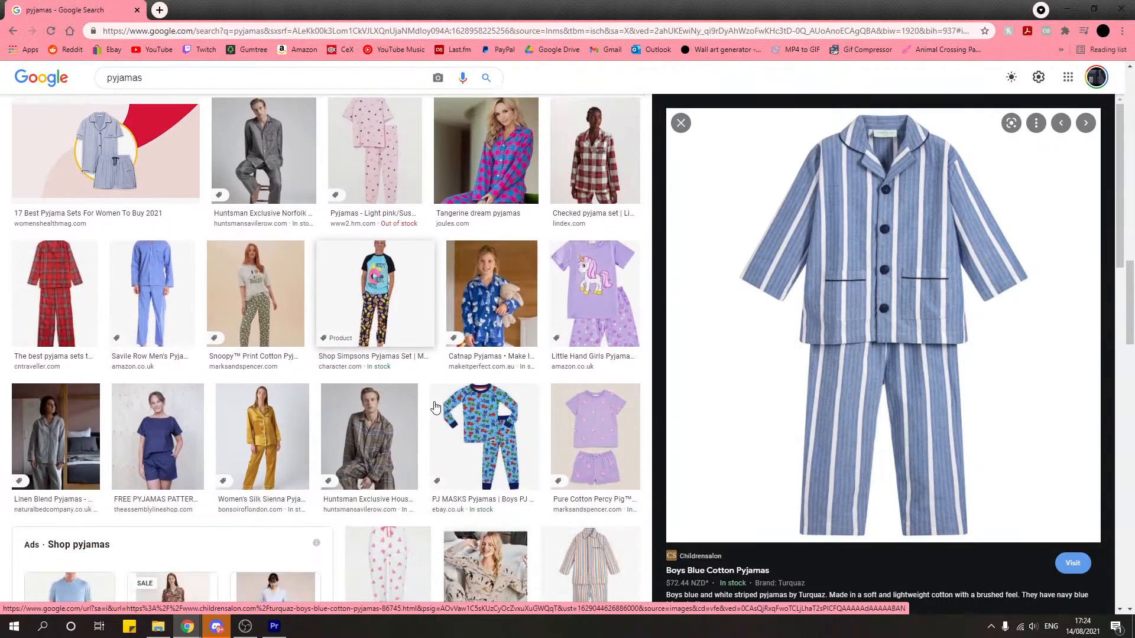
{"action": "scroll", "coordinate": [435, 406], "scroll_direction": "down", "scroll_amount": 5}
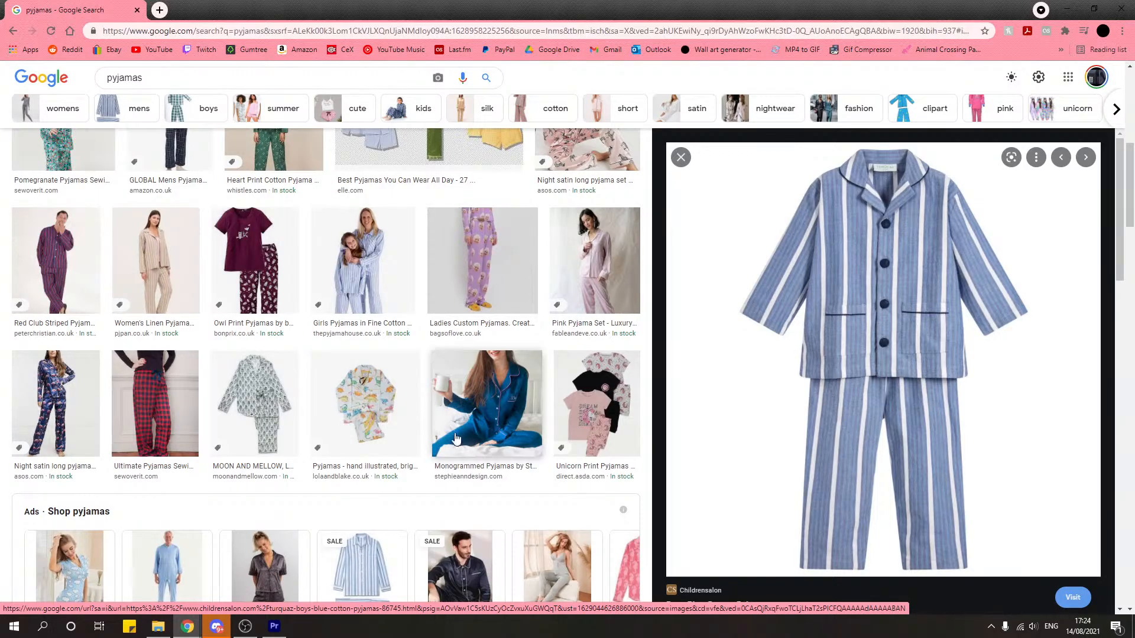
{"action": "scroll", "coordinate": [452, 425], "scroll_direction": "up", "scroll_amount": 8}
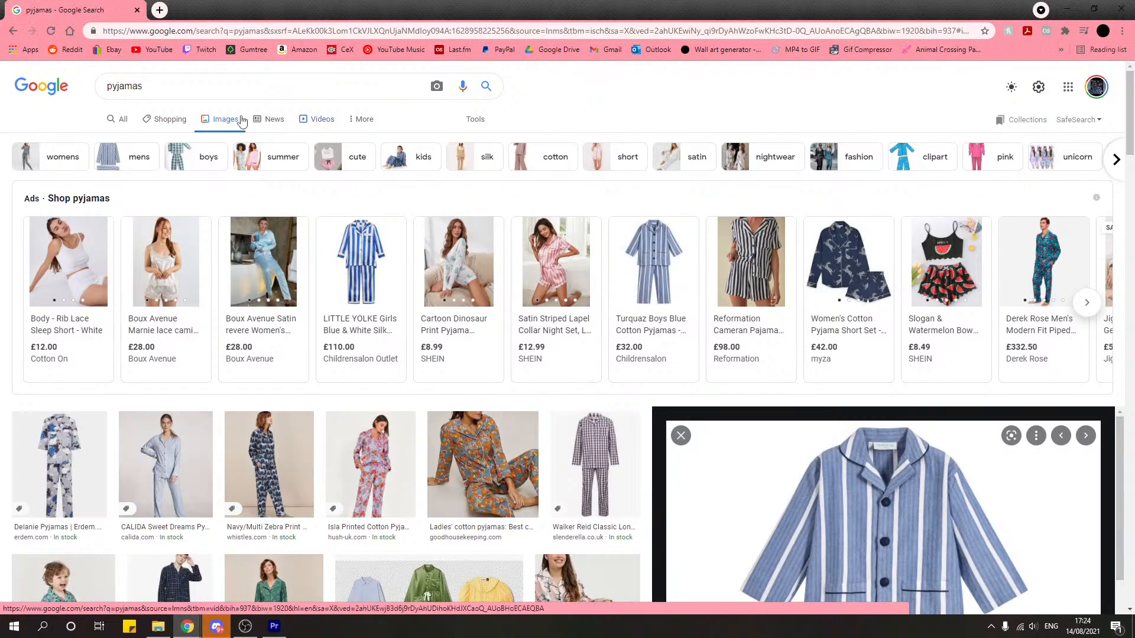
{"action": "left_click", "coordinate": [201, 81]}
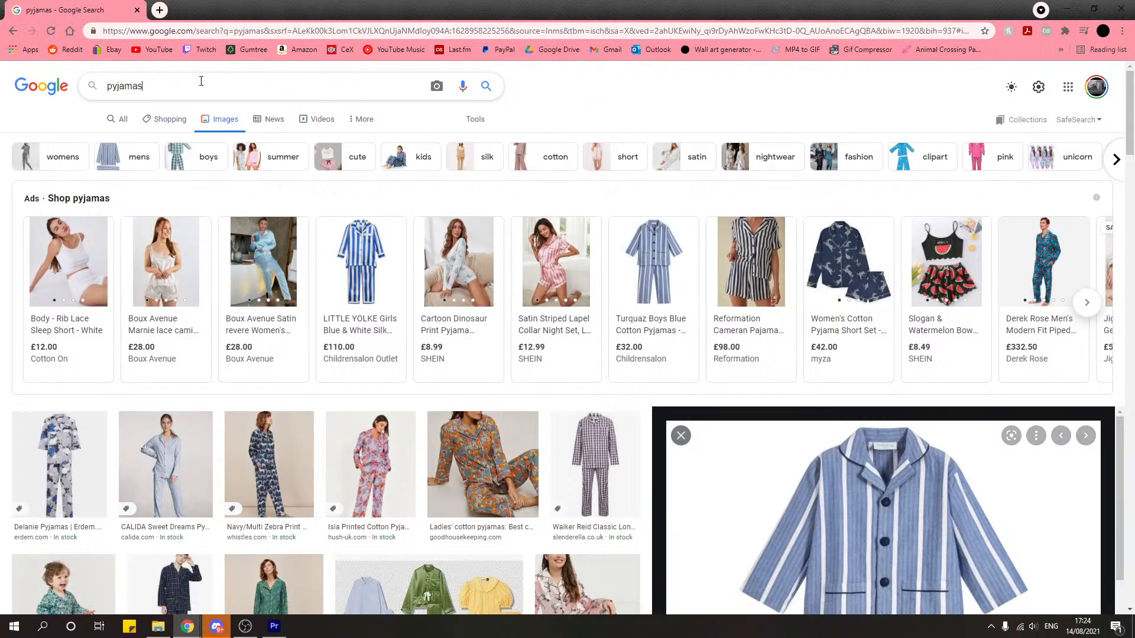
{"action": "key", "text": "BackSpace"}
{"action": "key", "text": "BackSpace"}
{"action": "key", "text": "BackSpace"}
{"action": "key", "text": "BackSpace"}
{"action": "key", "text": "BackSpace"}
{"action": "key", "text": "BackSpace"}
{"action": "type", "text": "blue oo"}
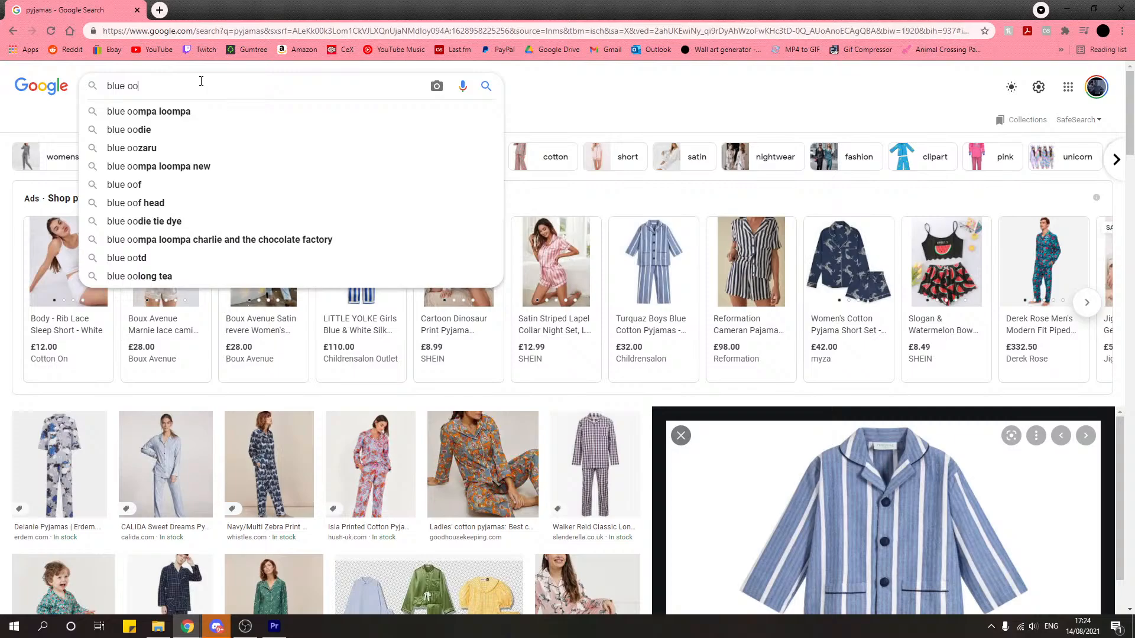
{"action": "key", "text": "BackSpace"}
{"action": "type", "text": "n"}
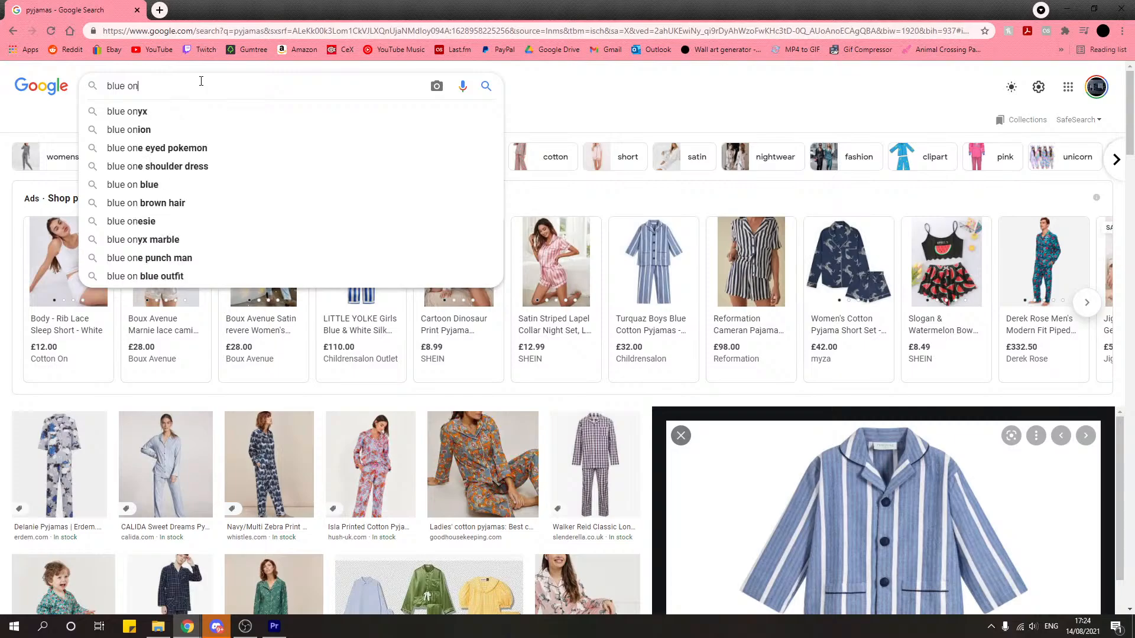
{"action": "type", "text": "esie"}
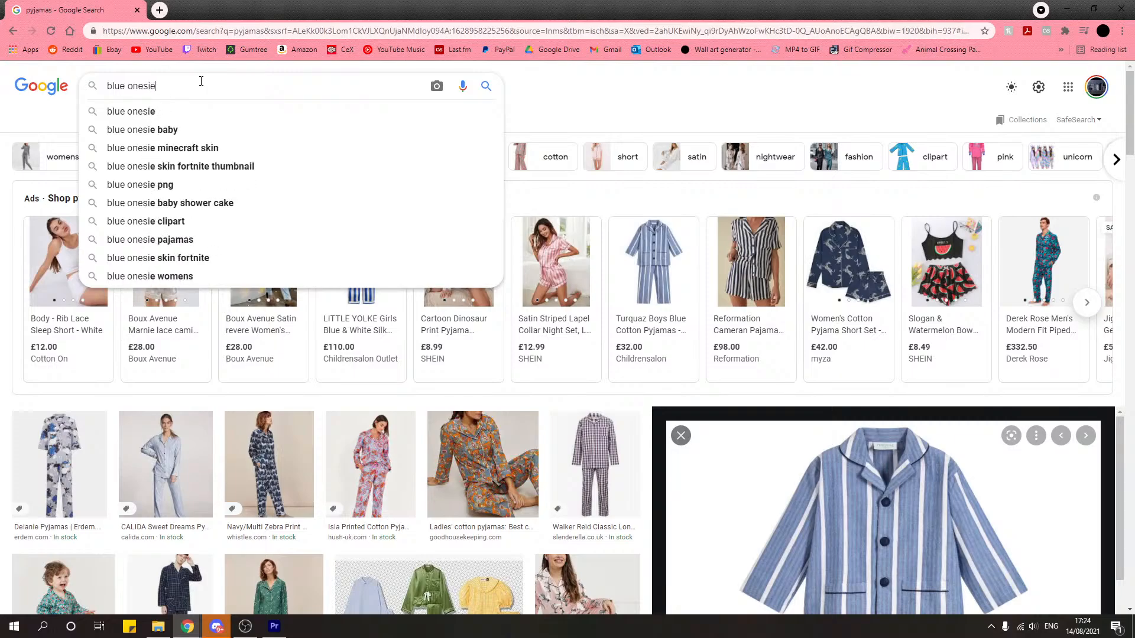
{"action": "key", "text": "Return"}
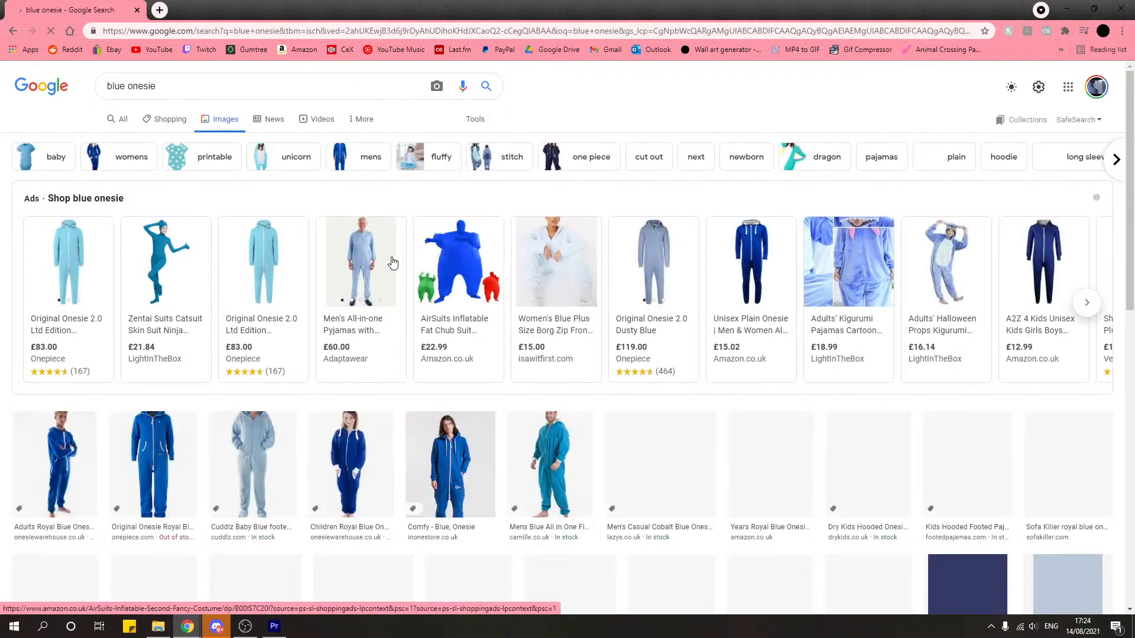
Step: Look over the blue onesie images, and return to the earlier pyjamas image results
{"action": "mouse_move", "coordinate": [392, 259]}
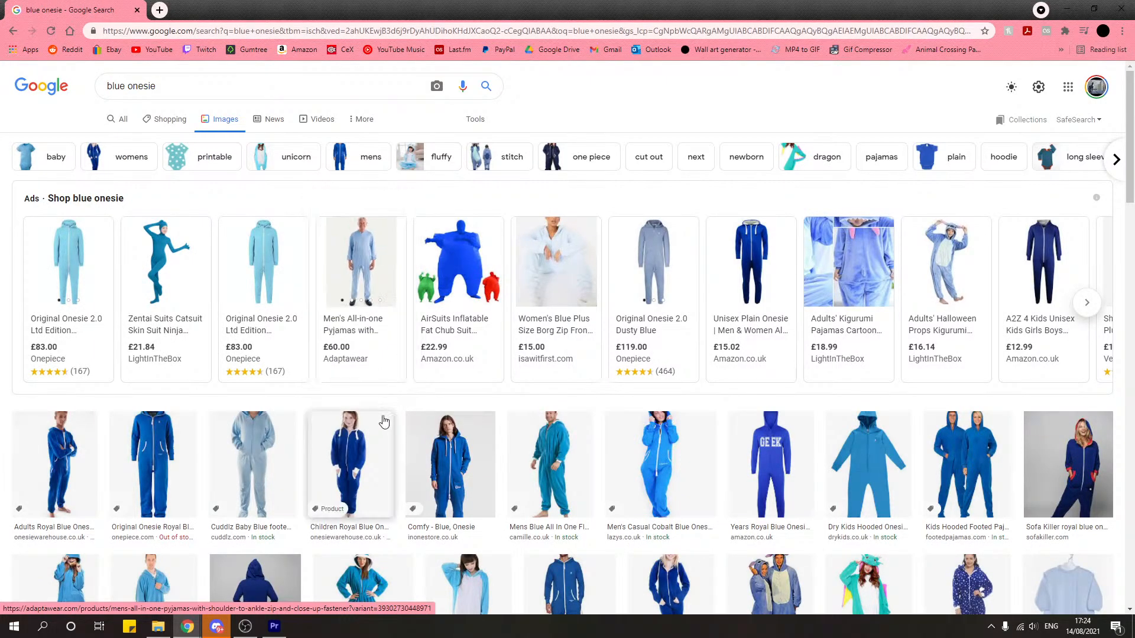
{"action": "scroll", "coordinate": [382, 422], "scroll_direction": "down", "scroll_amount": 2}
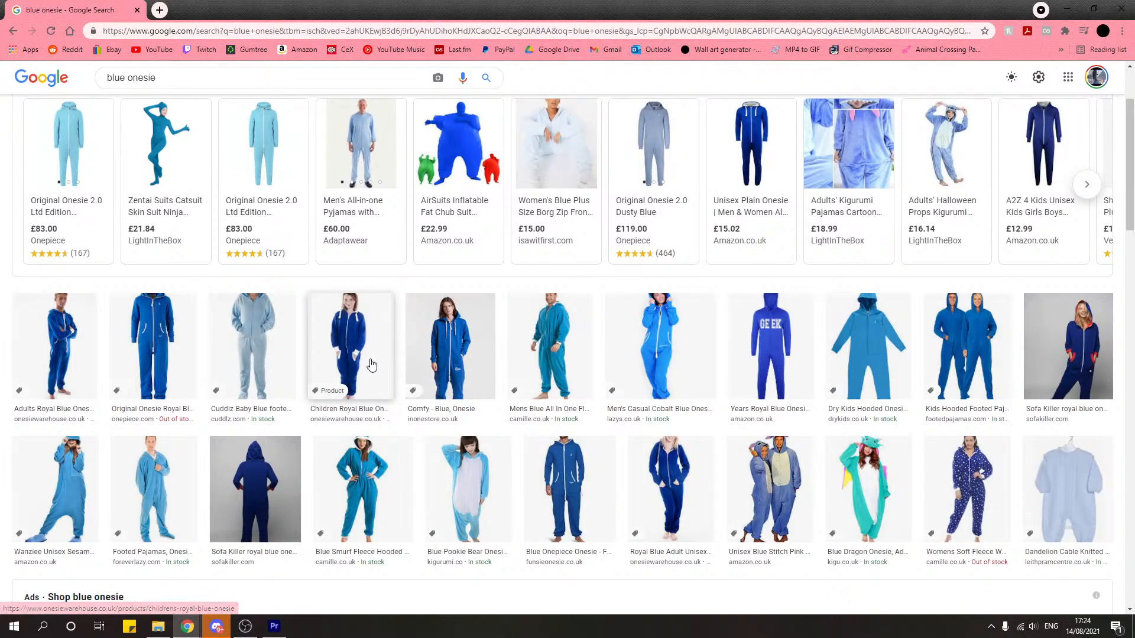
{"action": "scroll", "coordinate": [365, 373], "scroll_direction": "down", "scroll_amount": 1}
{"action": "scroll", "coordinate": [236, 236], "scroll_direction": "up", "scroll_amount": 3}
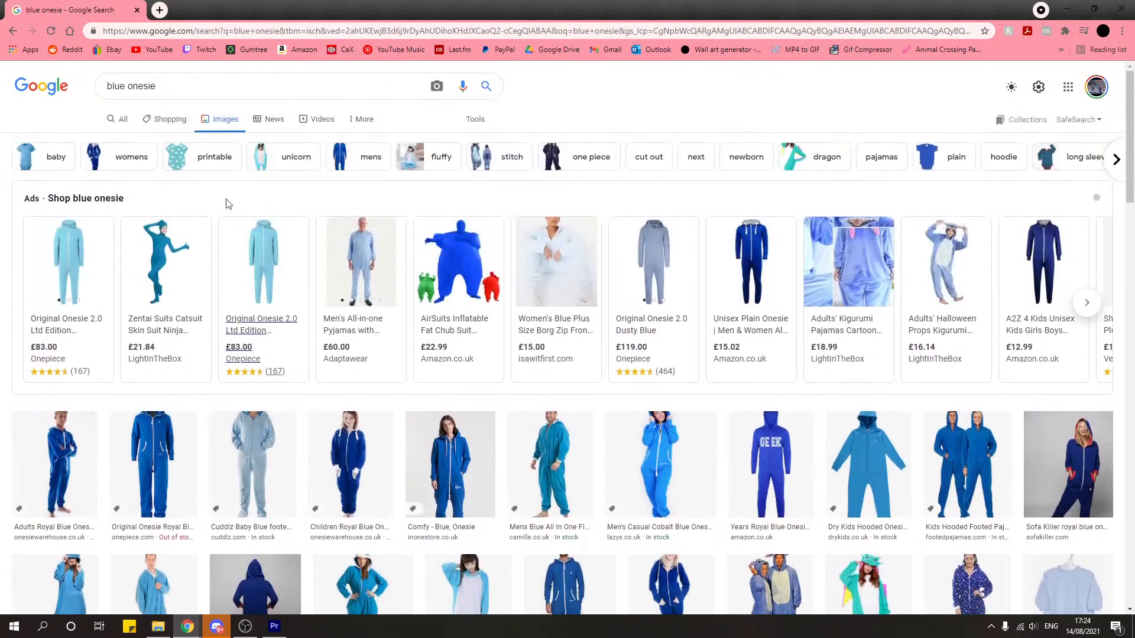
{"action": "left_click", "coordinate": [20, 29]}
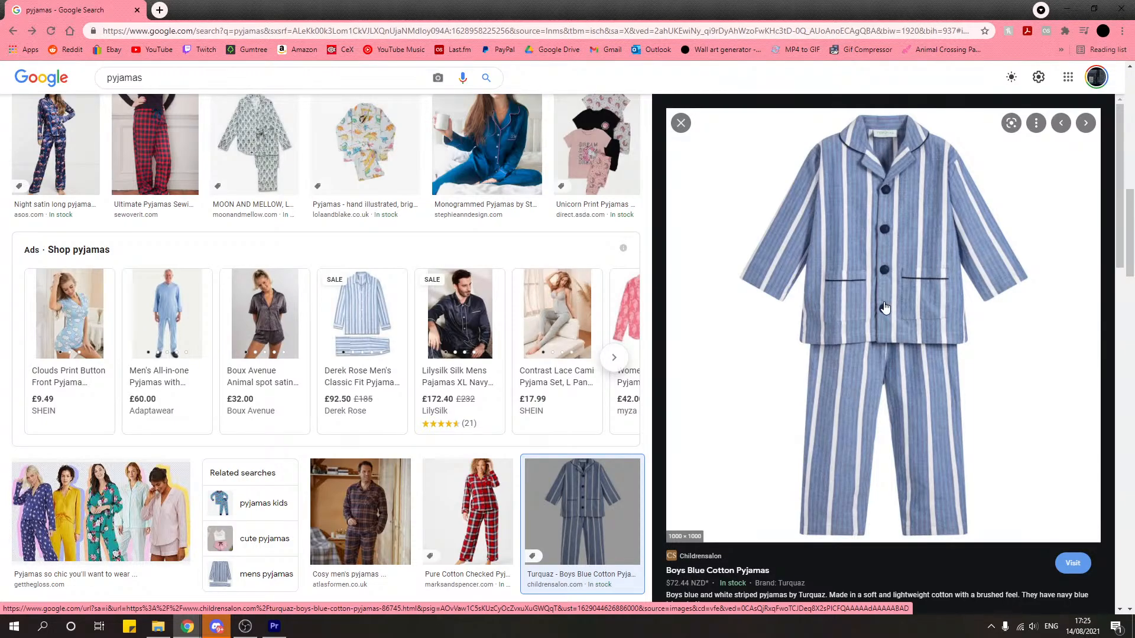
Step: Try opening the blue-striped Turquaz pyjamas picture in a new tab, and close that tab
{"action": "scroll", "coordinate": [519, 342], "scroll_direction": "up", "scroll_amount": 10}
{"action": "scroll", "coordinate": [517, 413], "scroll_direction": "down", "scroll_amount": 3}
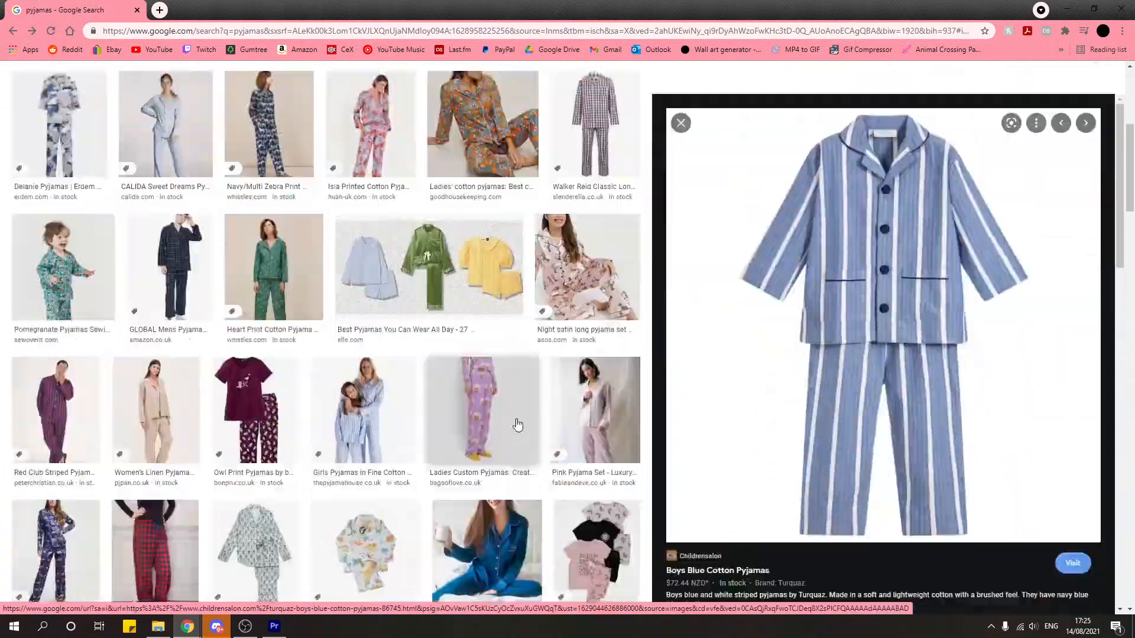
{"action": "scroll", "coordinate": [517, 425], "scroll_direction": "up", "scroll_amount": 4}
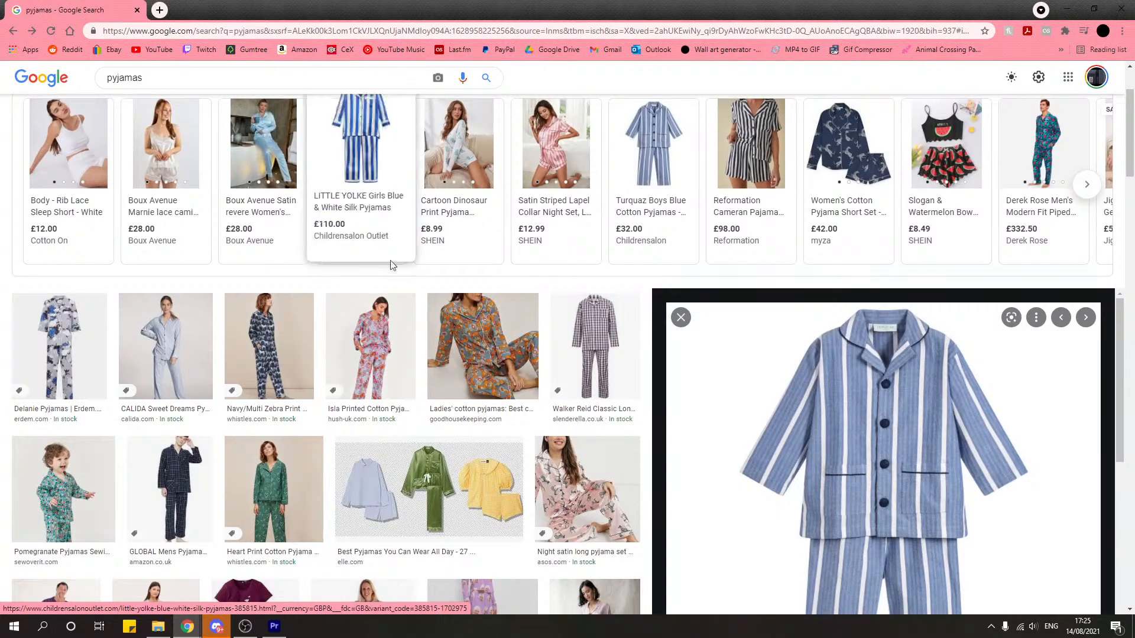
{"action": "scroll", "coordinate": [470, 370], "scroll_direction": "down", "scroll_amount": 4}
{"action": "right_click", "coordinate": [894, 323]}
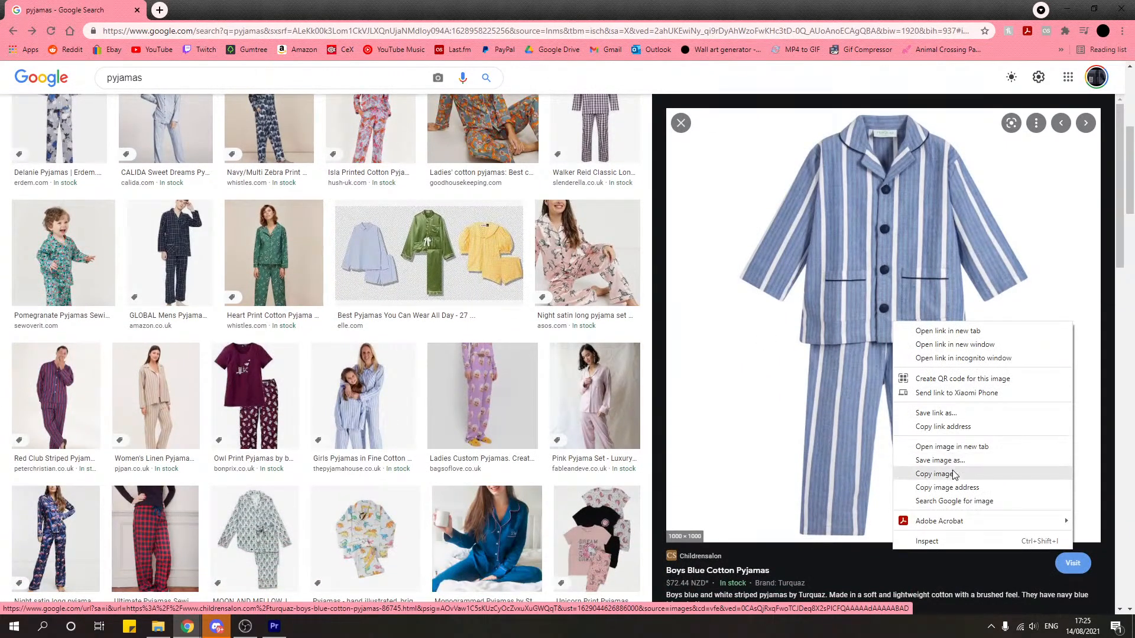
{"action": "left_click", "coordinate": [951, 446]}
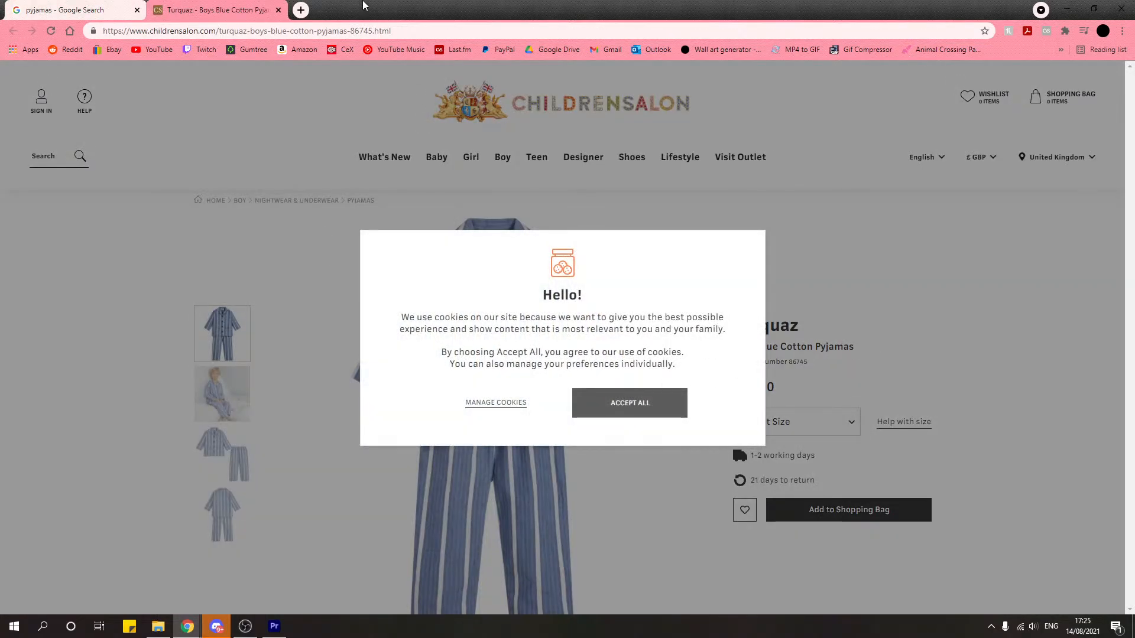
{"action": "left_click", "coordinate": [277, 10]}
Step: Start saving the blue-striped Turquaz pyjamas picture from the preview as an image file
{"action": "scroll", "coordinate": [631, 337], "scroll_direction": "down", "scroll_amount": 10}
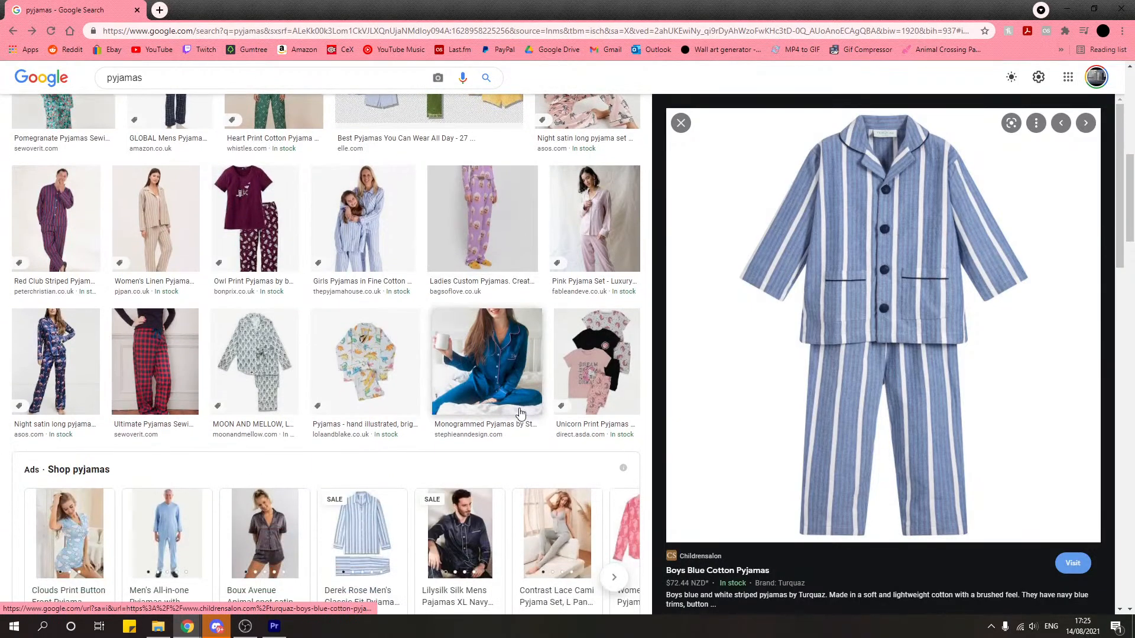
{"action": "scroll", "coordinate": [516, 408], "scroll_direction": "down", "scroll_amount": 2}
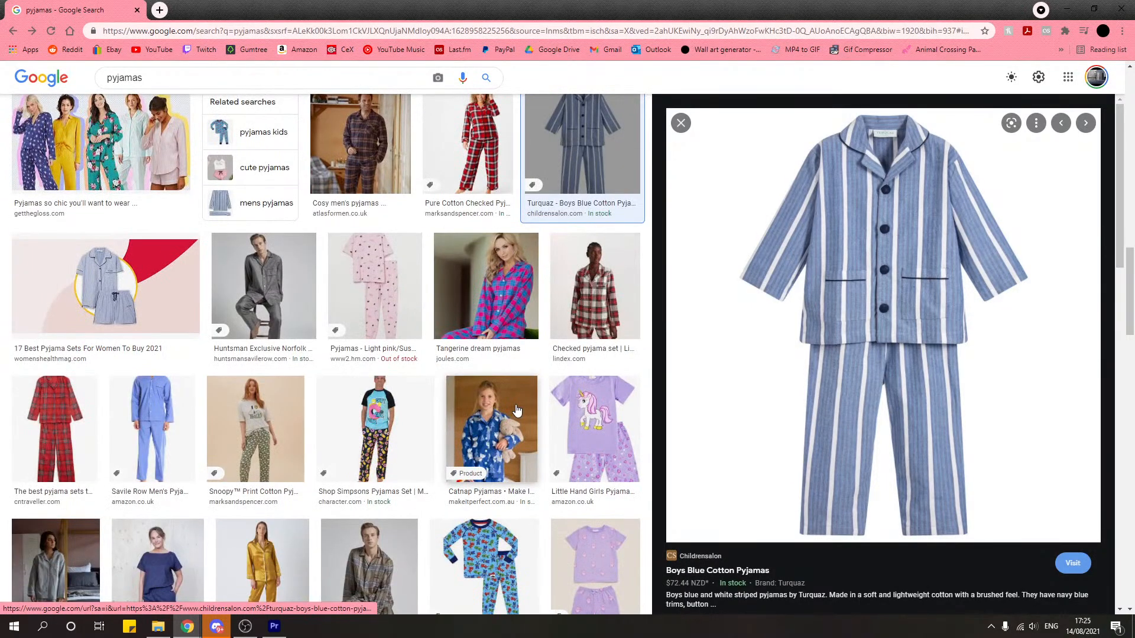
{"action": "scroll", "coordinate": [515, 408], "scroll_direction": "up", "scroll_amount": 2}
{"action": "right_click", "coordinate": [923, 343]}
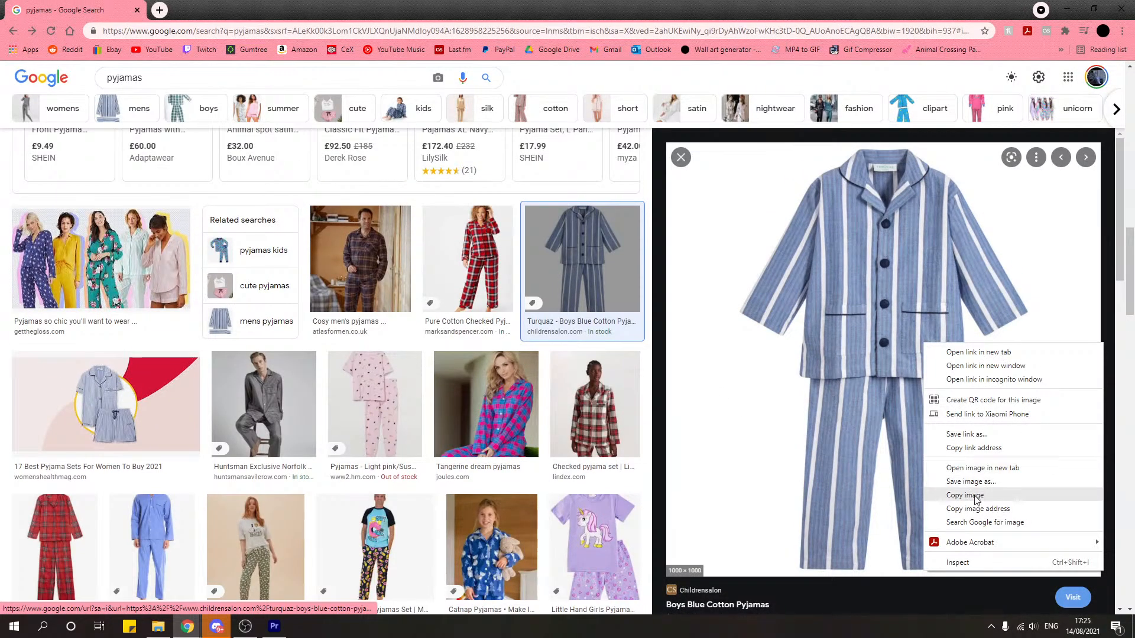
{"action": "left_click", "coordinate": [951, 482]}
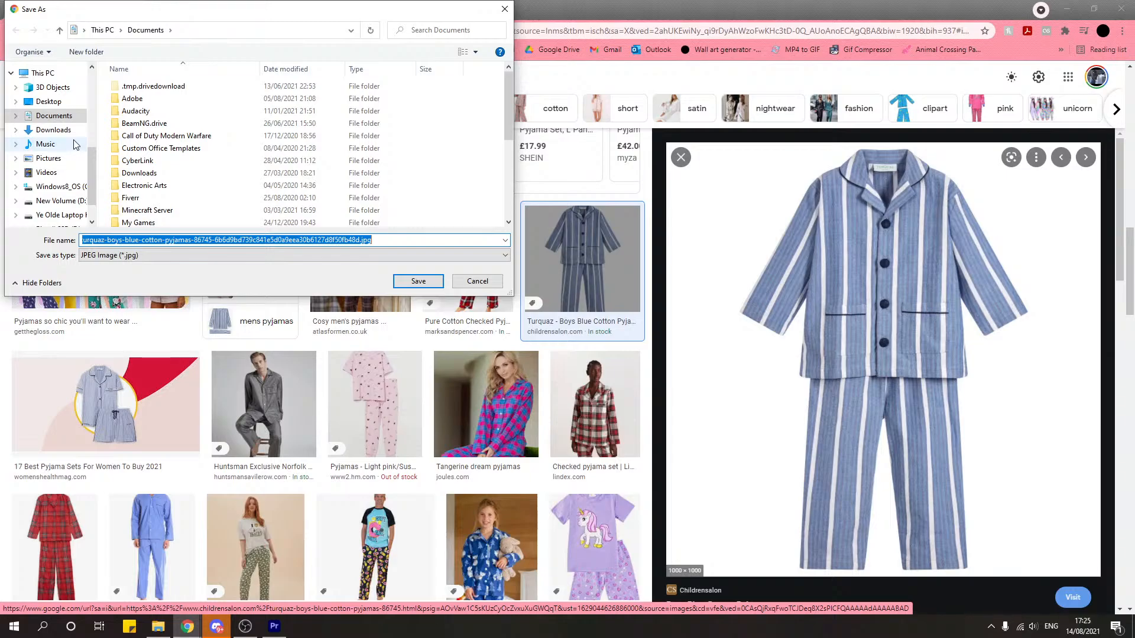
Step: Set the save location to Youtube > Squidmin > Videos > 29 - Blucario Fashion Show on the Big ol' SSD (F:) drive
{"action": "left_click", "coordinate": [47, 158]}
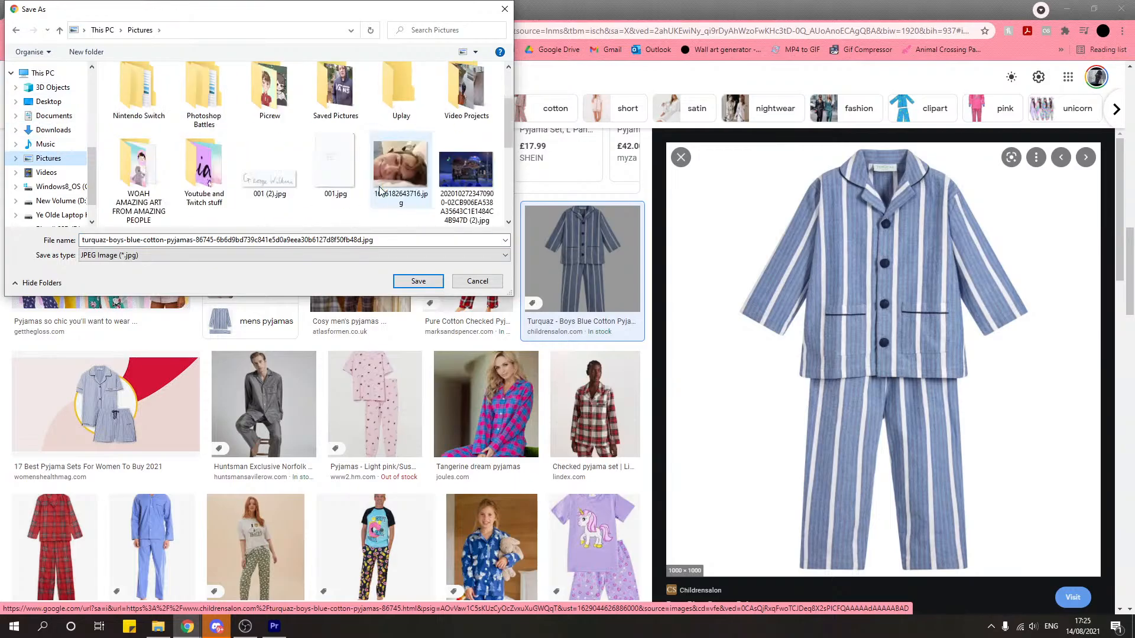
{"action": "scroll", "coordinate": [59, 189], "scroll_direction": "down", "scroll_amount": 1}
{"action": "left_click", "coordinate": [59, 195]}
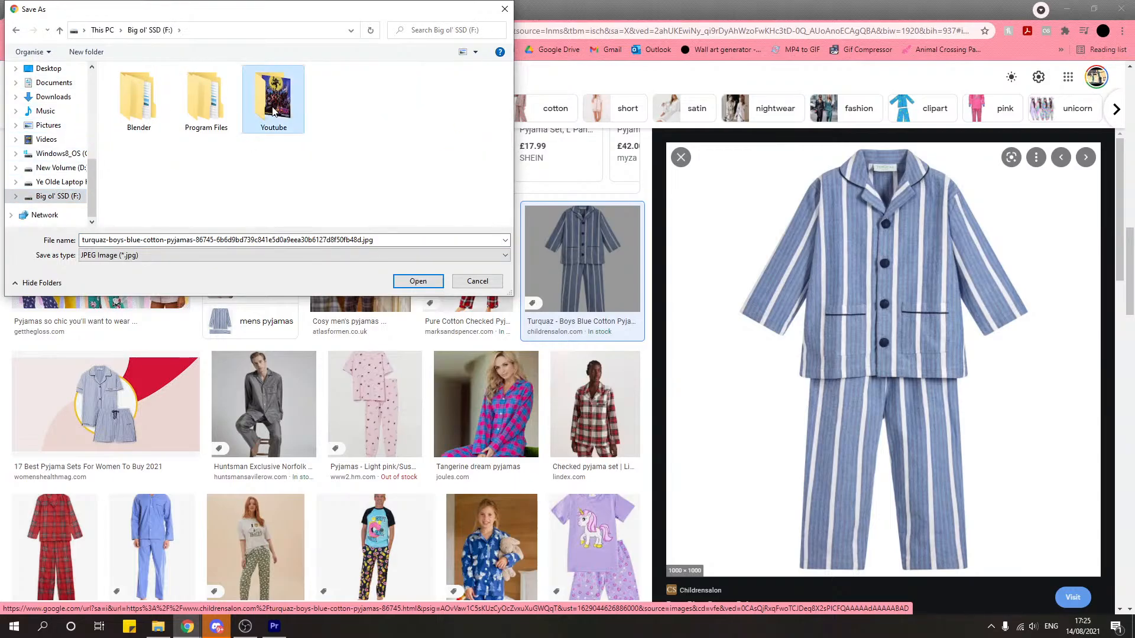
{"action": "double_click", "coordinate": [273, 100]}
{"action": "double_click", "coordinate": [322, 111]}
{"action": "double_click", "coordinate": [264, 112]}
{"action": "scroll", "coordinate": [331, 177], "scroll_direction": "down", "scroll_amount": 3}
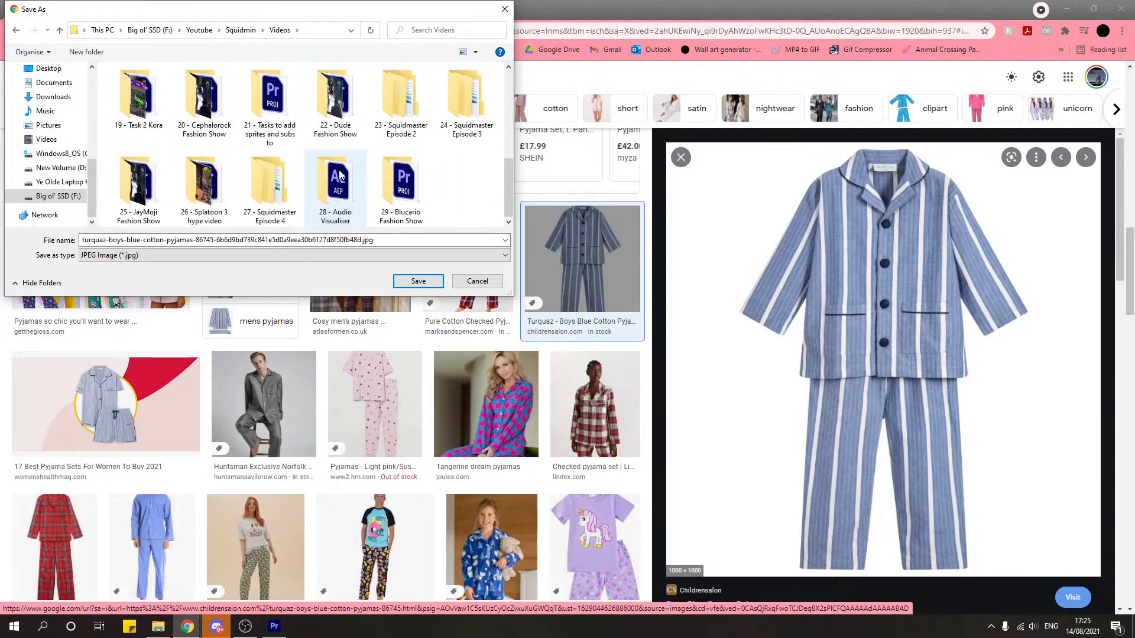
{"action": "double_click", "coordinate": [402, 180]}
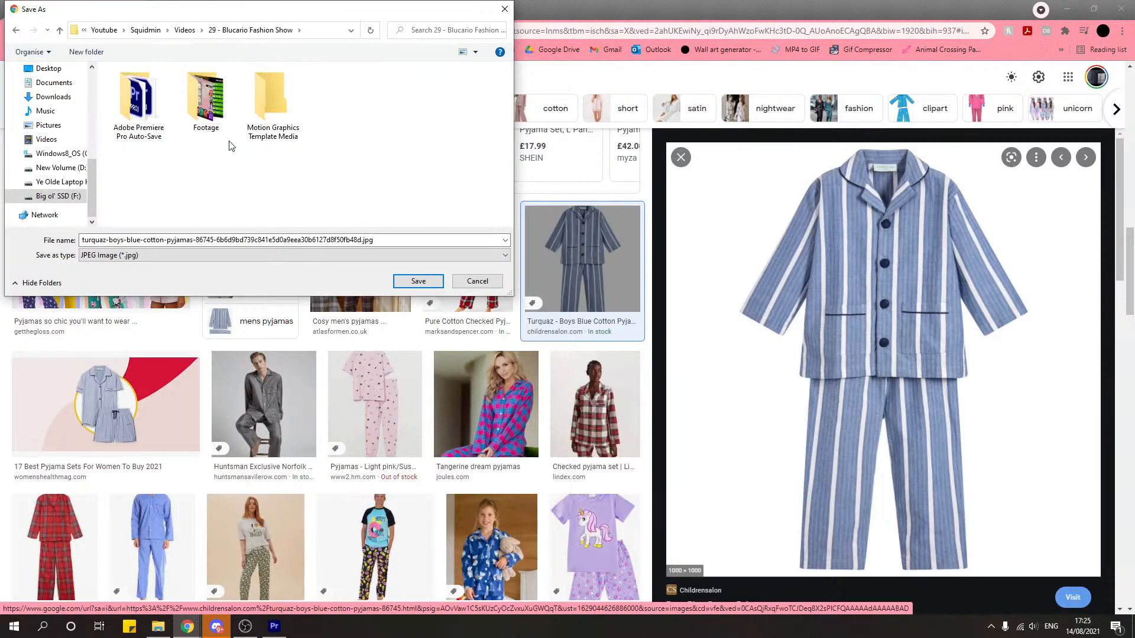
Step: Create a new folder named Assets inside the 29 - Blucario Fashion Show folder
{"action": "left_click", "coordinate": [86, 51]}
{"action": "type", "text": "As"}
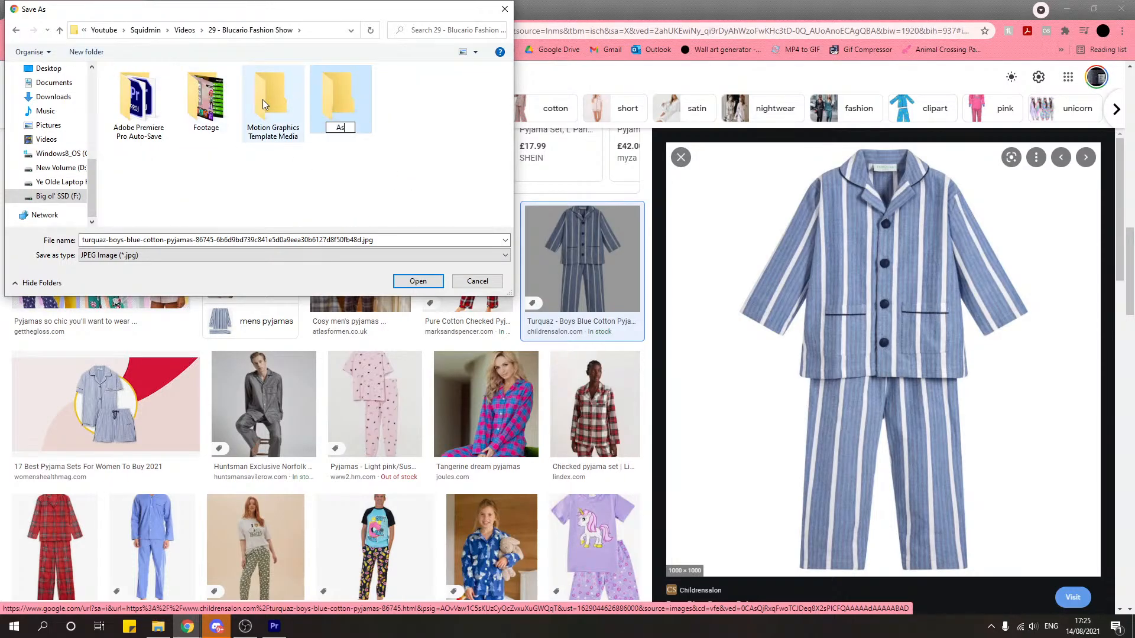
{"action": "type", "text": "sets"}
{"action": "key", "text": "Return"}
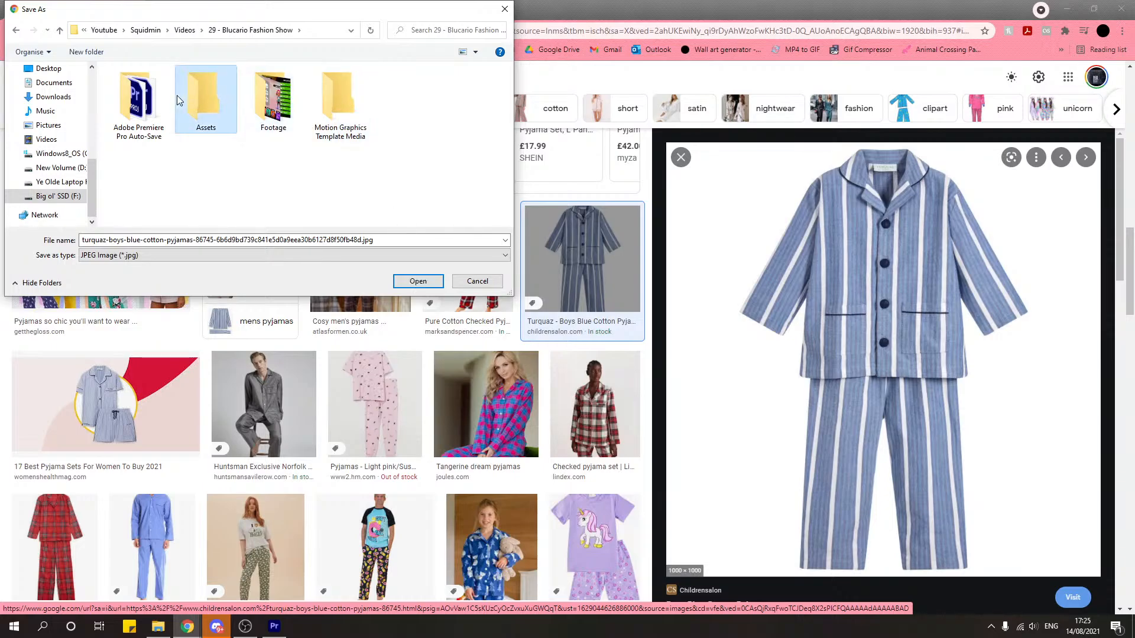
Step: Save the picture as Blu pyjamas in JPEG format inside the new Assets folder
{"action": "double_click", "coordinate": [178, 98]}
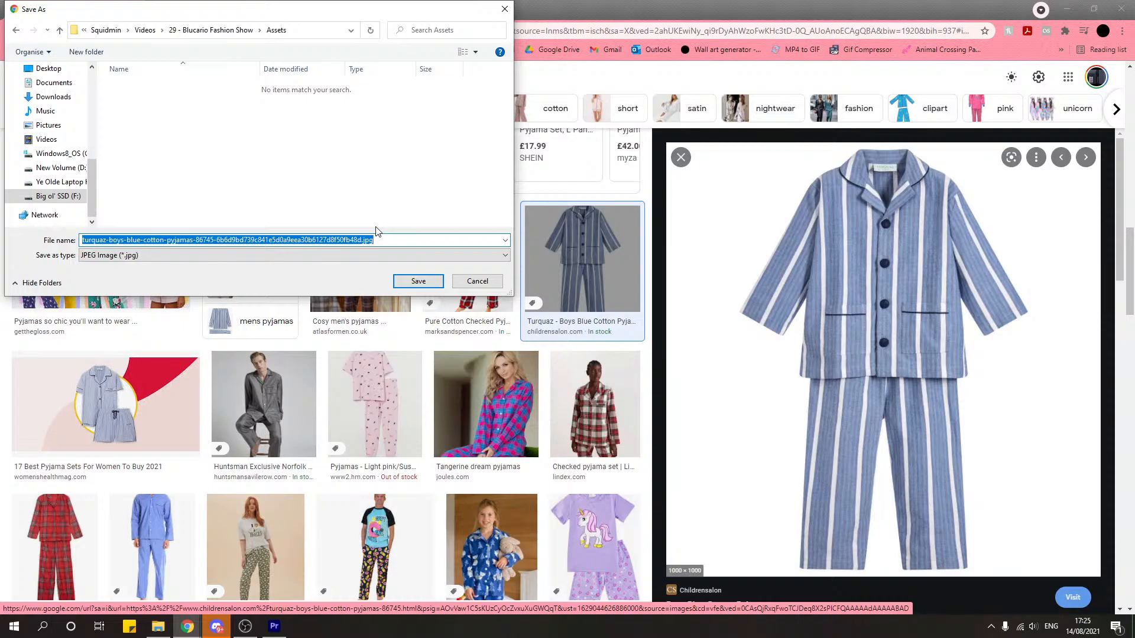
{"action": "type", "text": "Blu"}
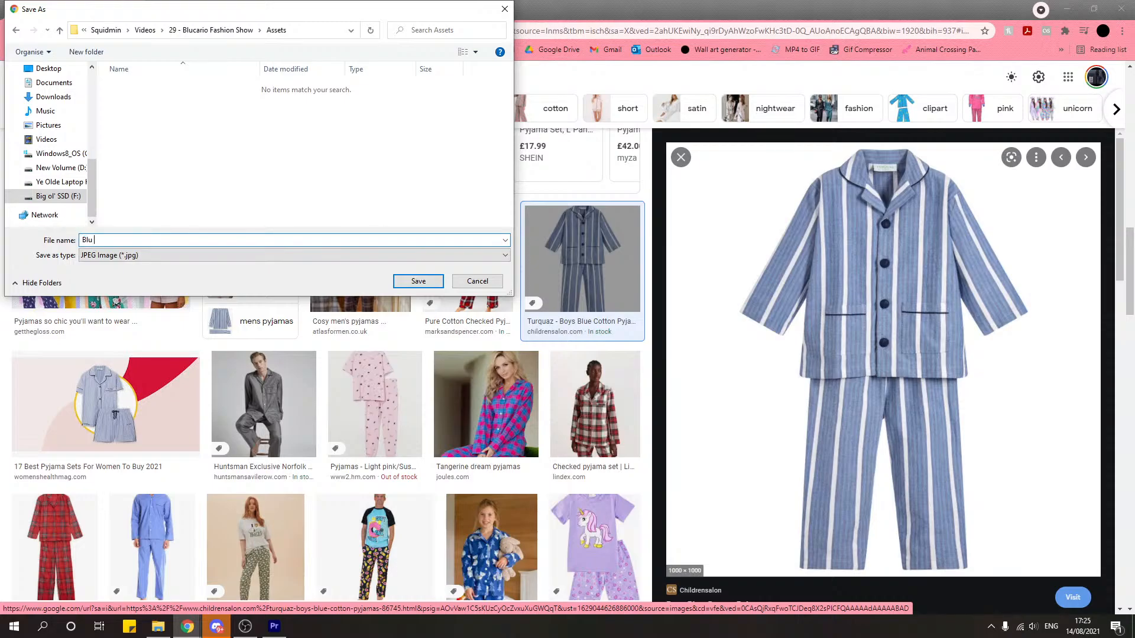
{"action": "type", "text": " pyjamas"}
{"action": "left_click", "coordinate": [420, 282]}
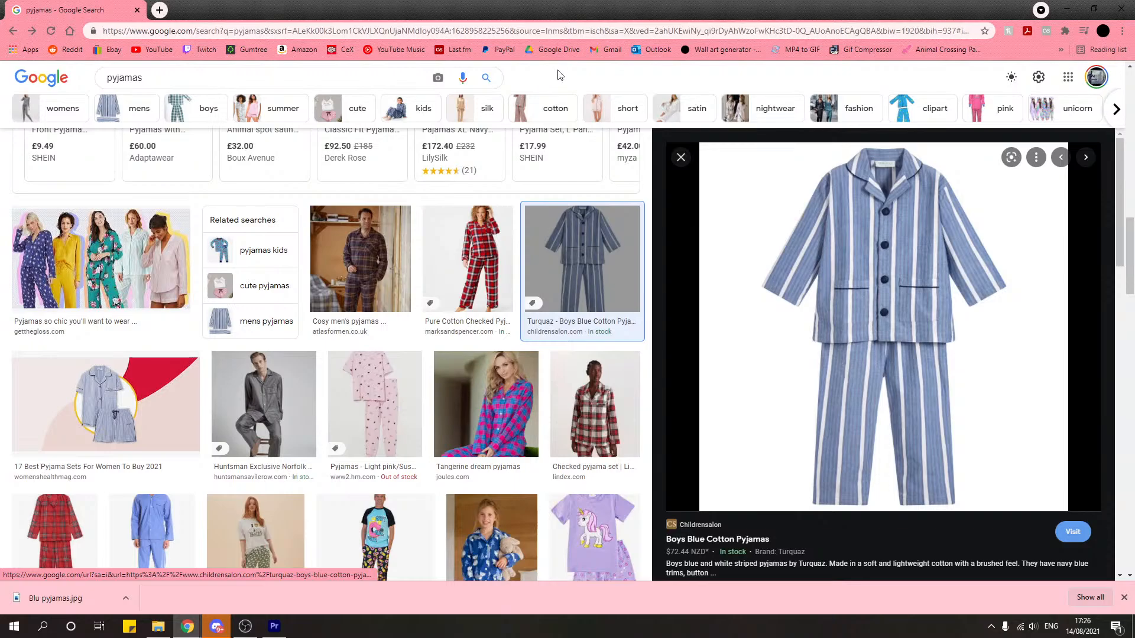
Step: Switch to Premiere Pro, import the Assets folder into the root of the Blucario Fashion Show project, and open its bin
{"action": "left_click", "coordinate": [1067, 9]}
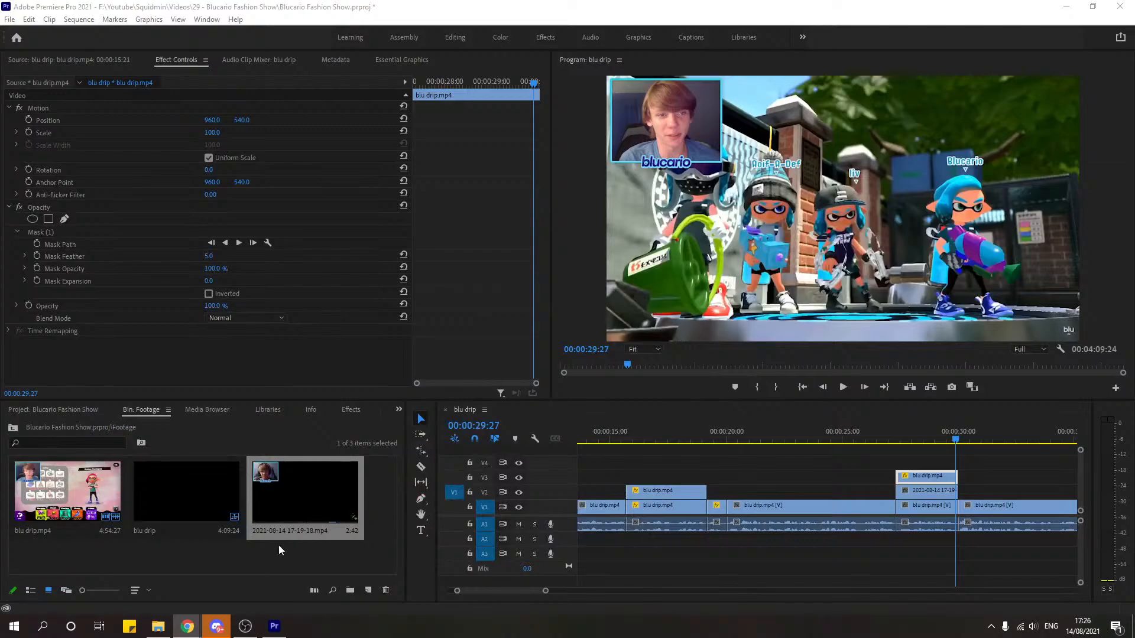
{"action": "left_click", "coordinate": [68, 411]}
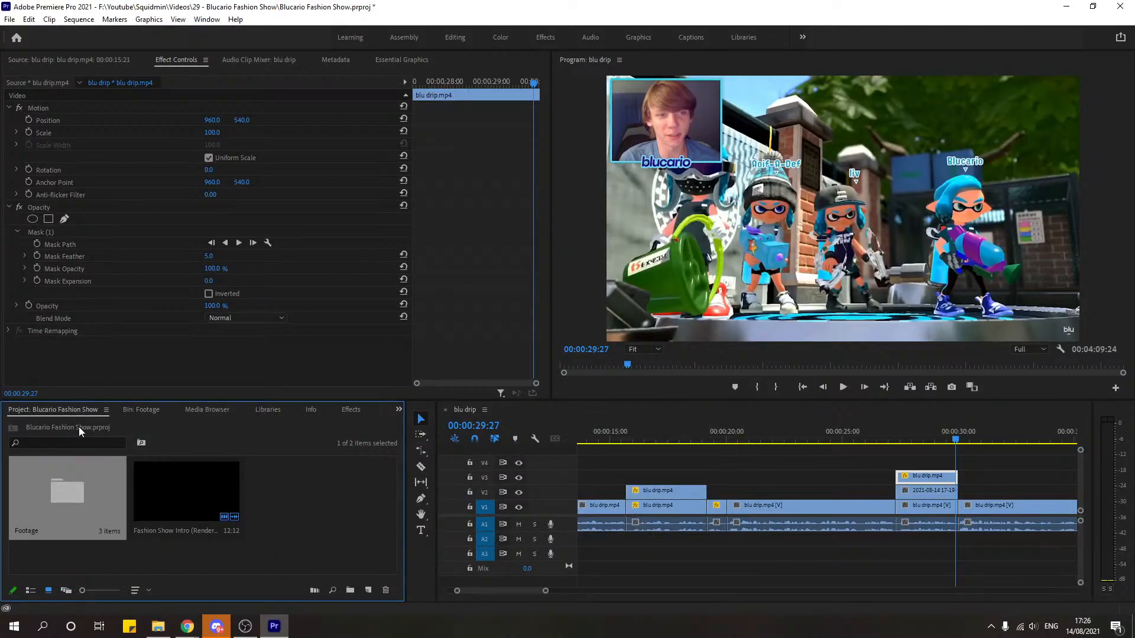
{"action": "left_click", "coordinate": [157, 626]}
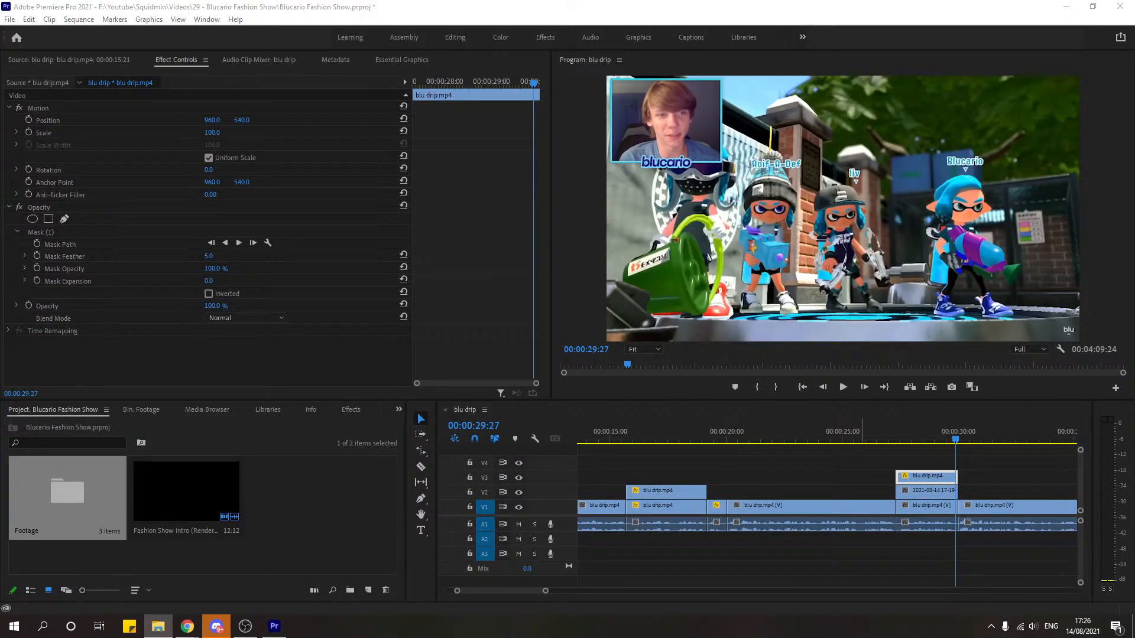
{"action": "left_click_drag", "start_coordinate": [430, 565], "coordinate": [338, 497]}
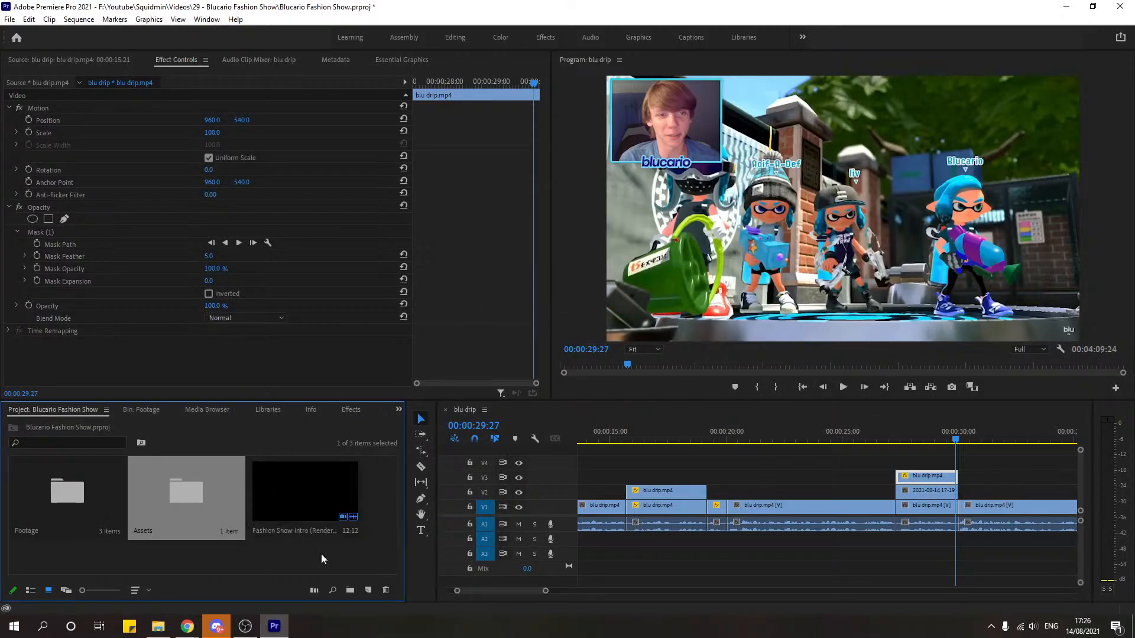
{"action": "double_click", "coordinate": [172, 491]}
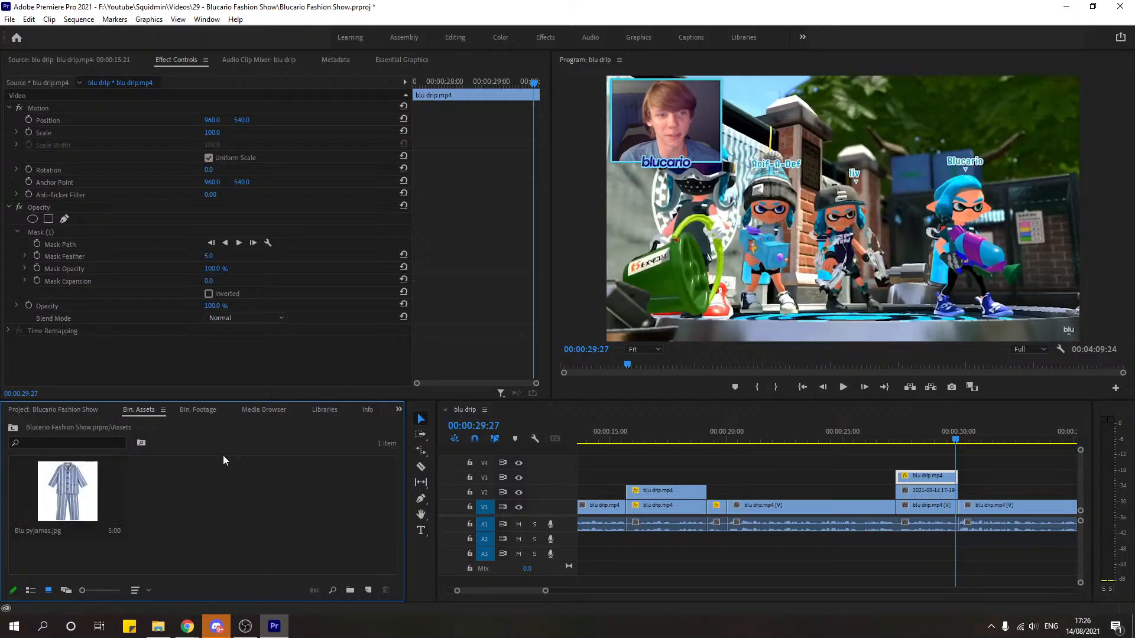
Step: Try placing Blu pyjamas.jpg on V4 above the stacked clips, trimmed to their end, and delete that clip
{"action": "left_click", "coordinate": [80, 500]}
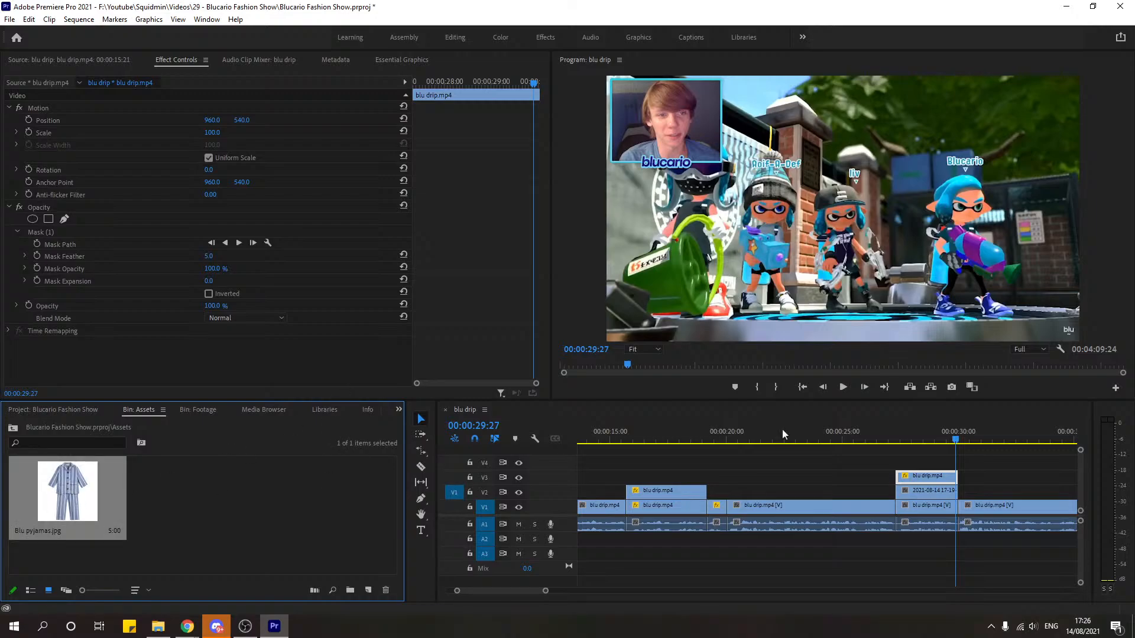
{"action": "left_click_drag", "start_coordinate": [77, 497], "coordinate": [896, 465]}
{"action": "left_click_drag", "start_coordinate": [1010, 463], "coordinate": [955, 464]}
{"action": "left_click", "coordinate": [946, 465]}
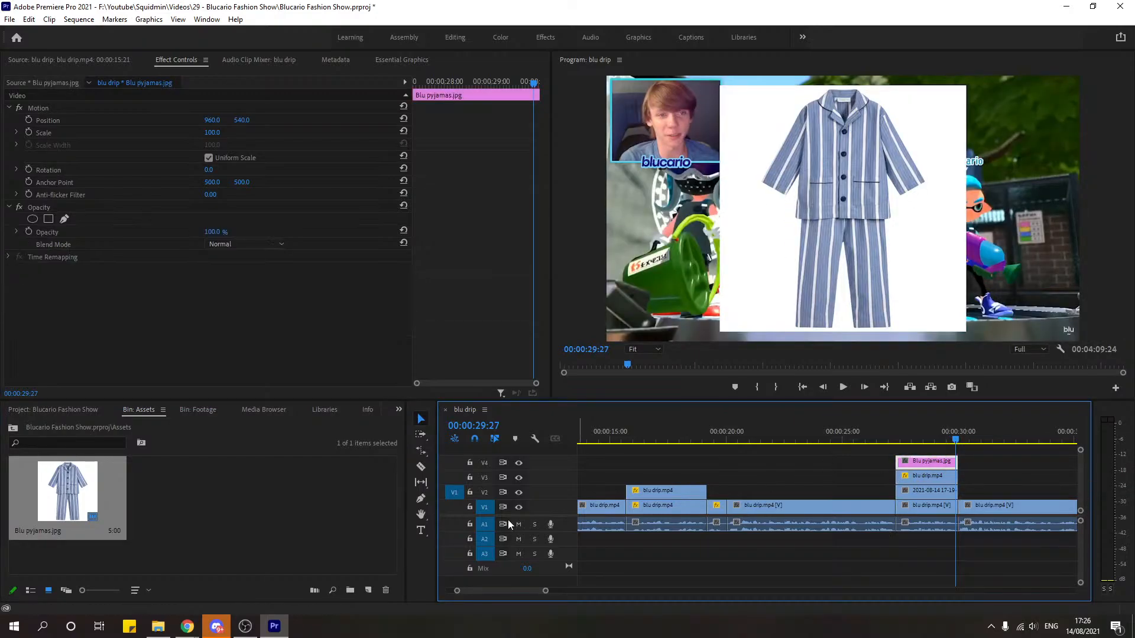
{"action": "key", "text": "Delete"}
Step: Launch paint.net and open Blu pyjamas.jpg from the Assets folder in it
{"action": "left_click", "coordinate": [14, 627]}
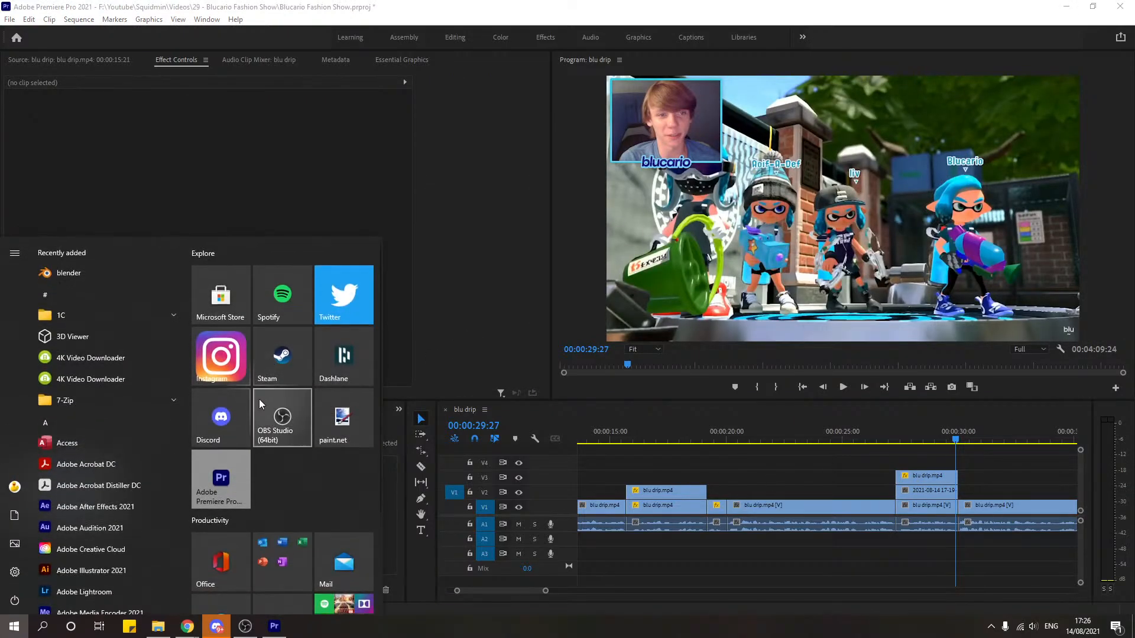
{"action": "left_click", "coordinate": [354, 426]}
{"action": "mouse_move", "coordinate": [103, 507]}
{"action": "left_mouse_down"}
{"action": "mouse_move", "coordinate": [94, 513]}
{"action": "mouse_move", "coordinate": [160, 528]}
{"action": "mouse_move", "coordinate": [306, 620]}
{"action": "mouse_move", "coordinate": [461, 361]}
{"action": "mouse_move", "coordinate": [1054, 473]}
{"action": "left_mouse_up"}
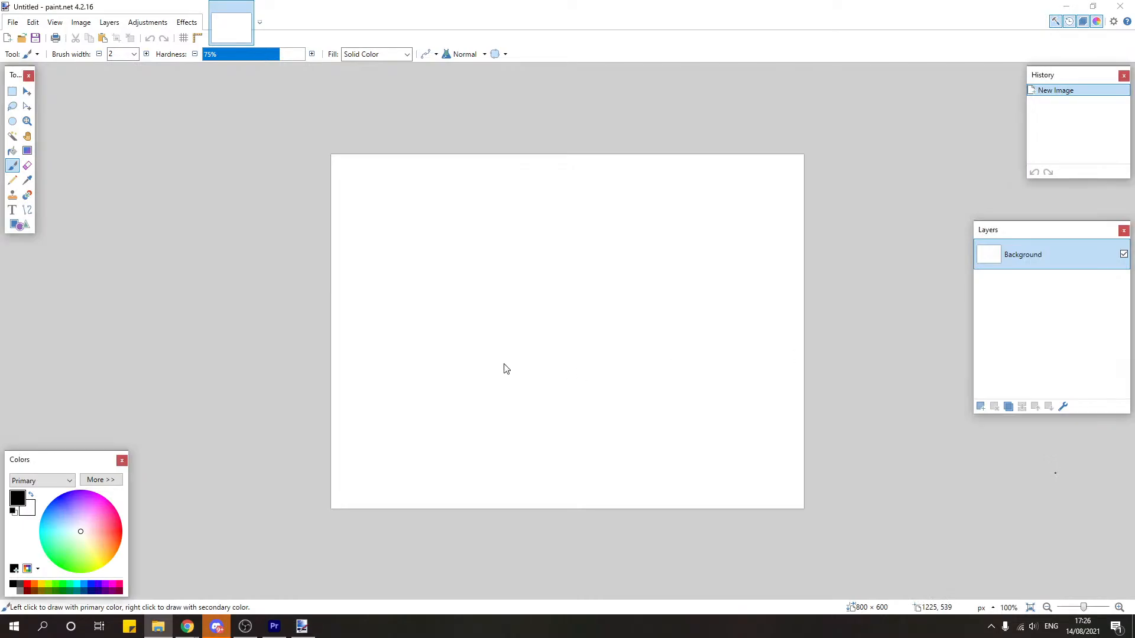
{"action": "left_click", "coordinate": [505, 319]}
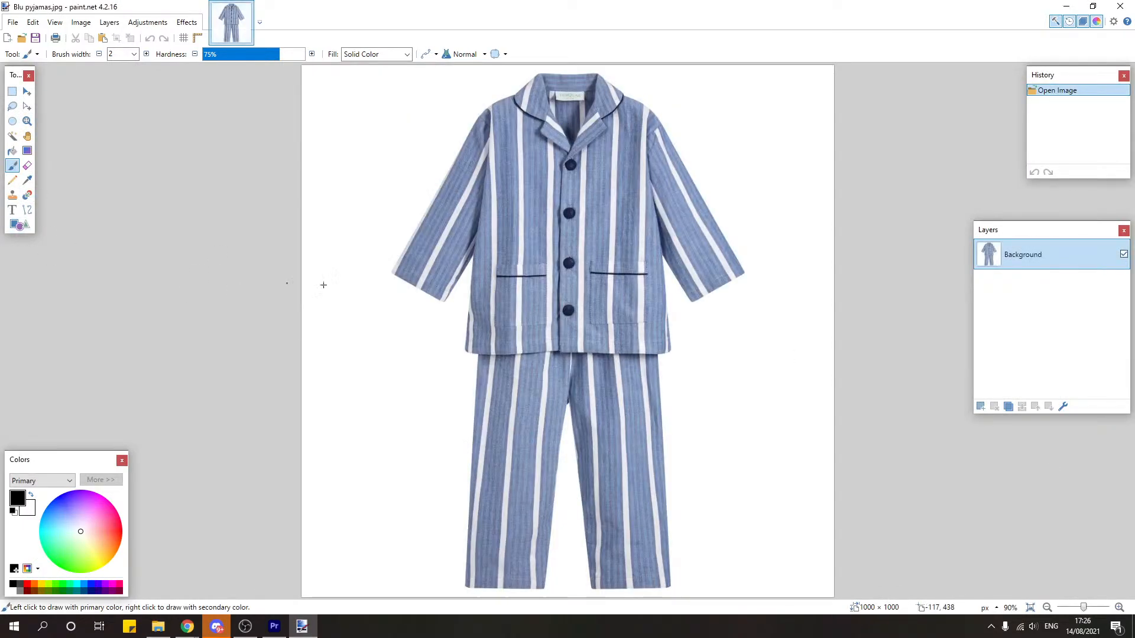
Step: Select the white background around the pyjamas with the Magic Wand at 20% tolerance and erase it
{"action": "scroll", "coordinate": [322, 285], "scroll_direction": "down", "scroll_amount": 1}
{"action": "left_click", "coordinate": [11, 136]}
{"action": "left_click", "coordinate": [382, 141]}
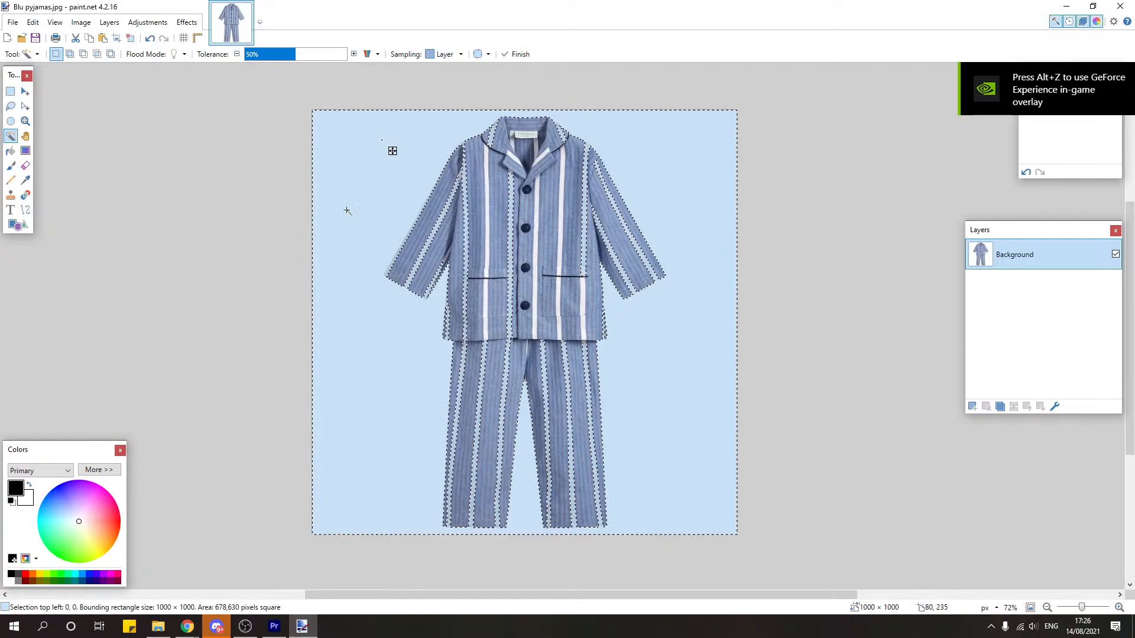
{"action": "left_click", "coordinate": [254, 54]}
{"action": "left_click_drag", "start_coordinate": [254, 54], "coordinate": [265, 57]}
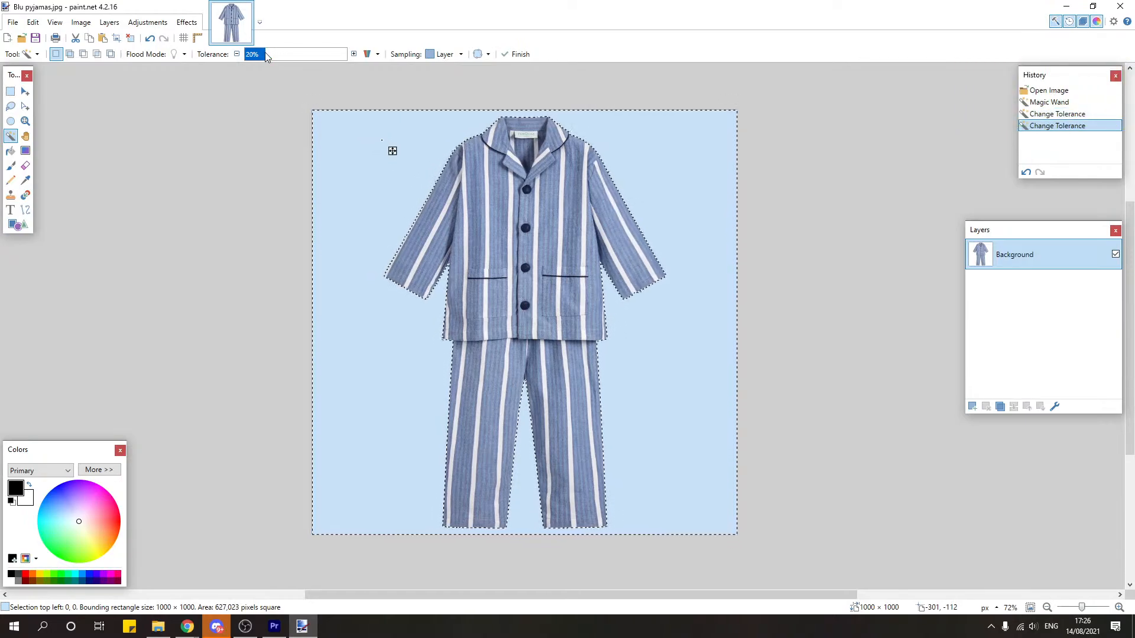
{"action": "key", "text": "Delete"}
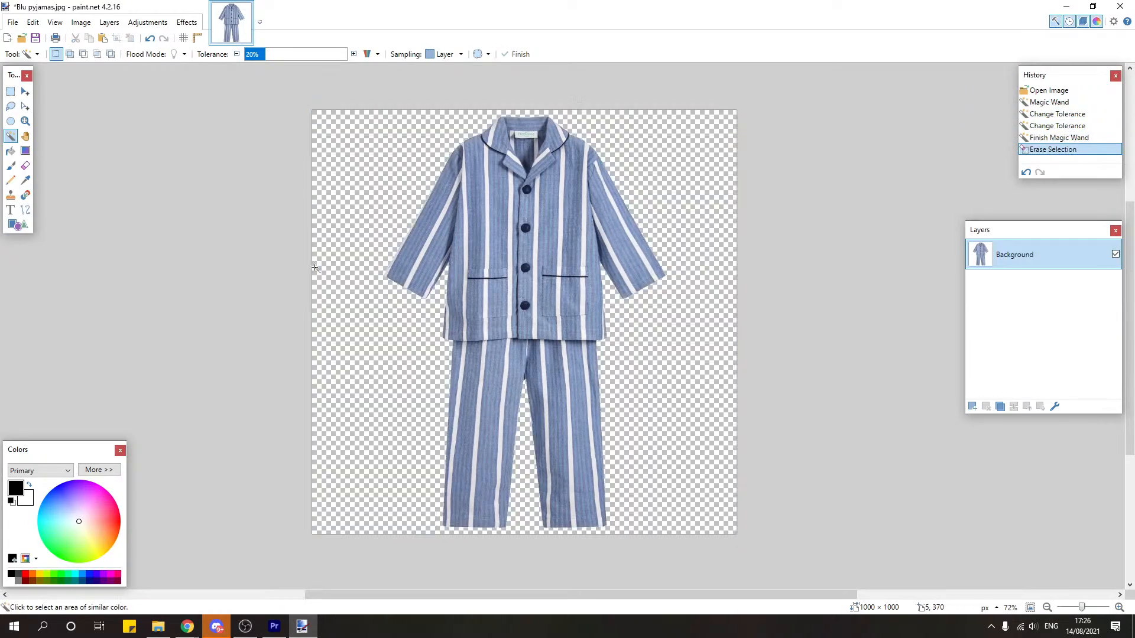
Step: Save the cut-out as Blu pyjamas.png in the Assets folder, in PNG format with auto-detect bit depth
{"action": "left_click", "coordinate": [12, 22]}
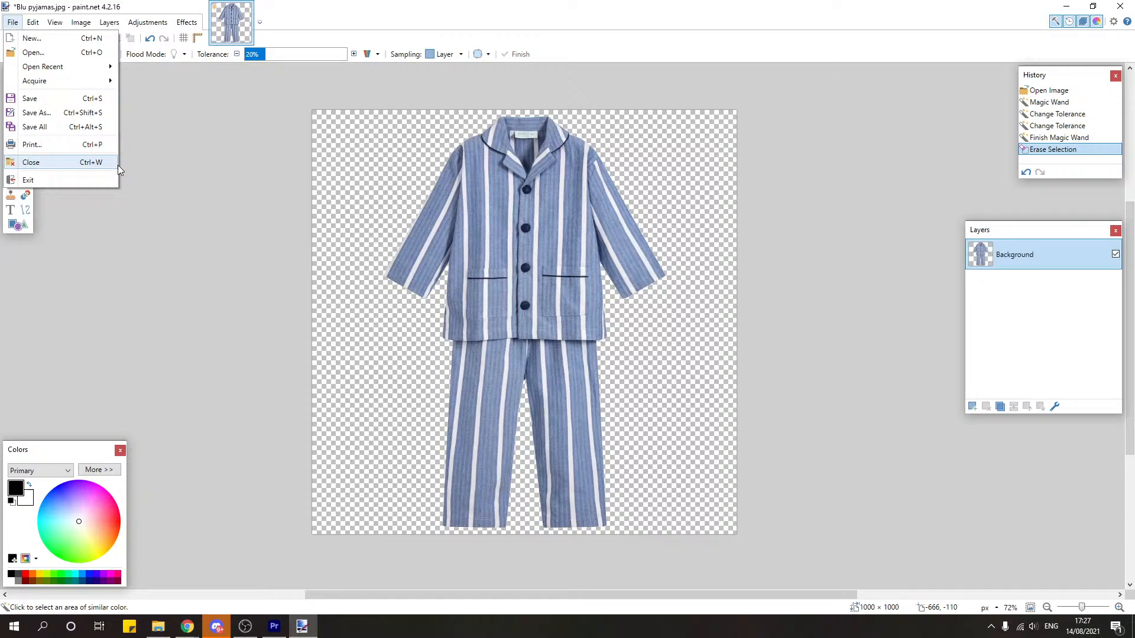
{"action": "left_click", "coordinate": [36, 112]}
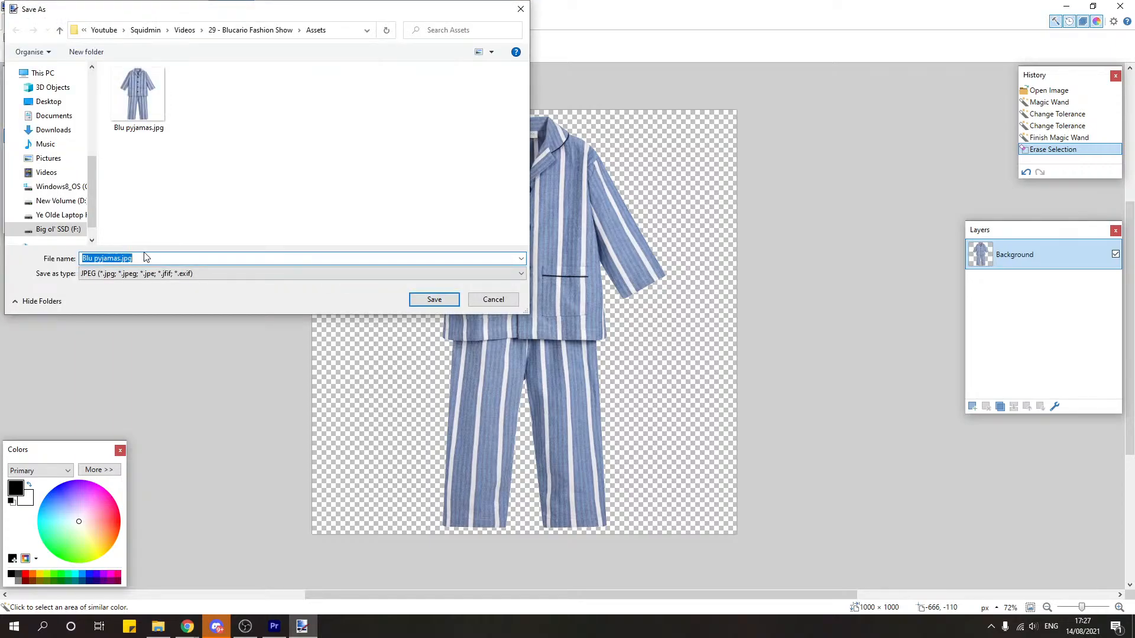
{"action": "left_click", "coordinate": [127, 274]}
{"action": "left_click", "coordinate": [125, 295]}
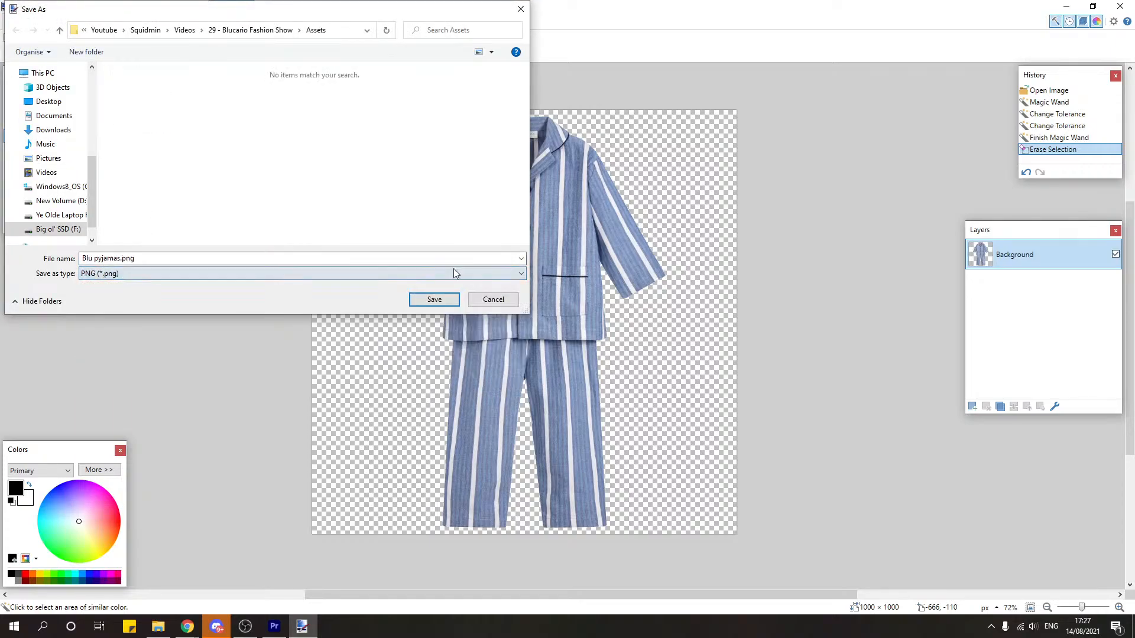
{"action": "left_click", "coordinate": [434, 300]}
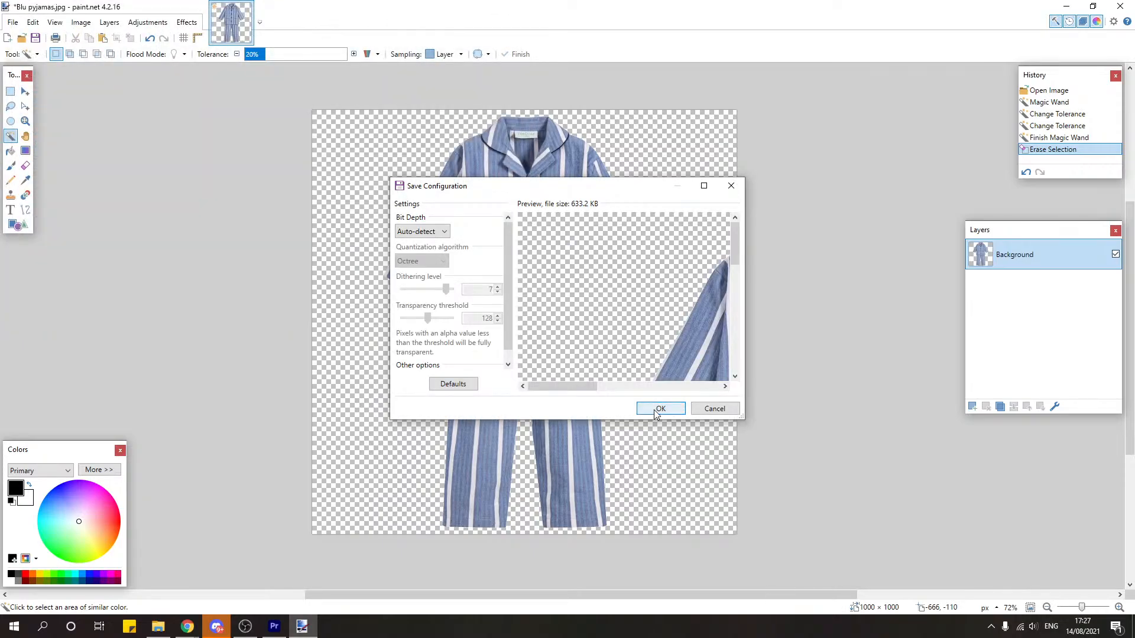
{"action": "left_click", "coordinate": [660, 408]}
Step: Back in Premiere Pro, remove Blu pyjamas.jpg from the Assets bin and import Blu pyjamas.png in its place
{"action": "left_click", "coordinate": [1065, 6]}
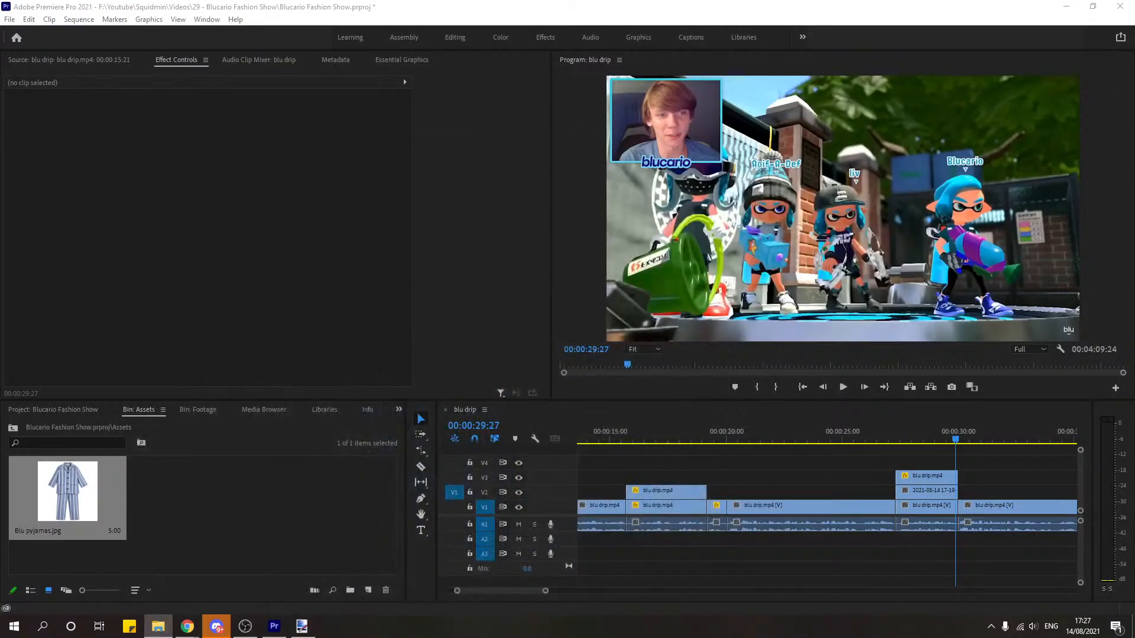
{"action": "left_click", "coordinate": [67, 516]}
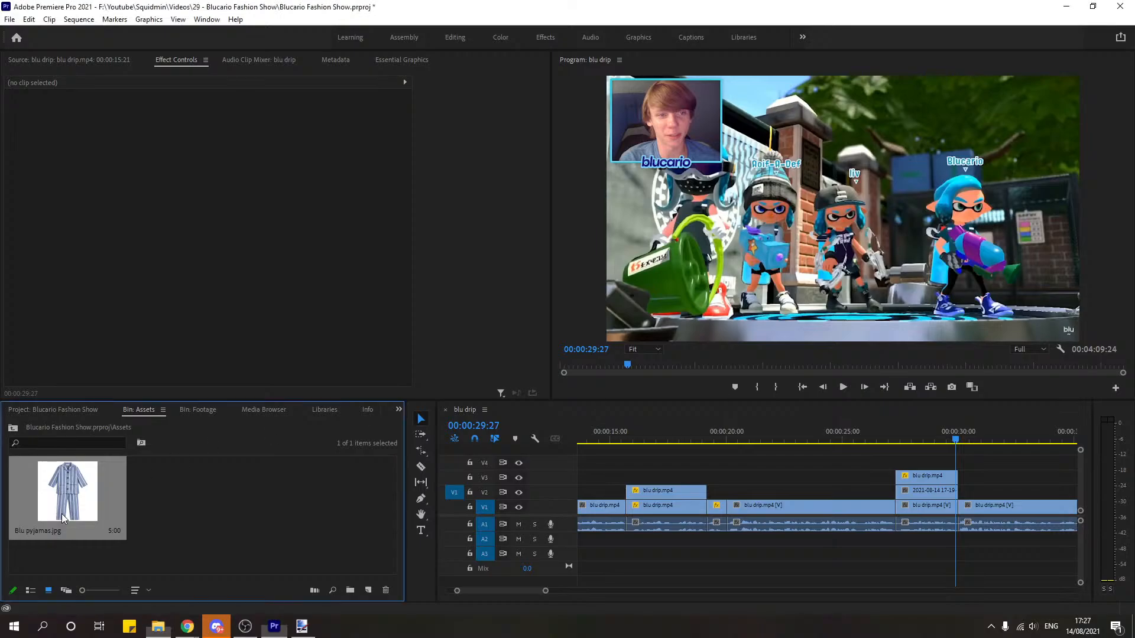
{"action": "key", "text": "Delete"}
{"action": "left_click_drag", "start_coordinate": [1133, 359], "coordinate": [148, 492]}
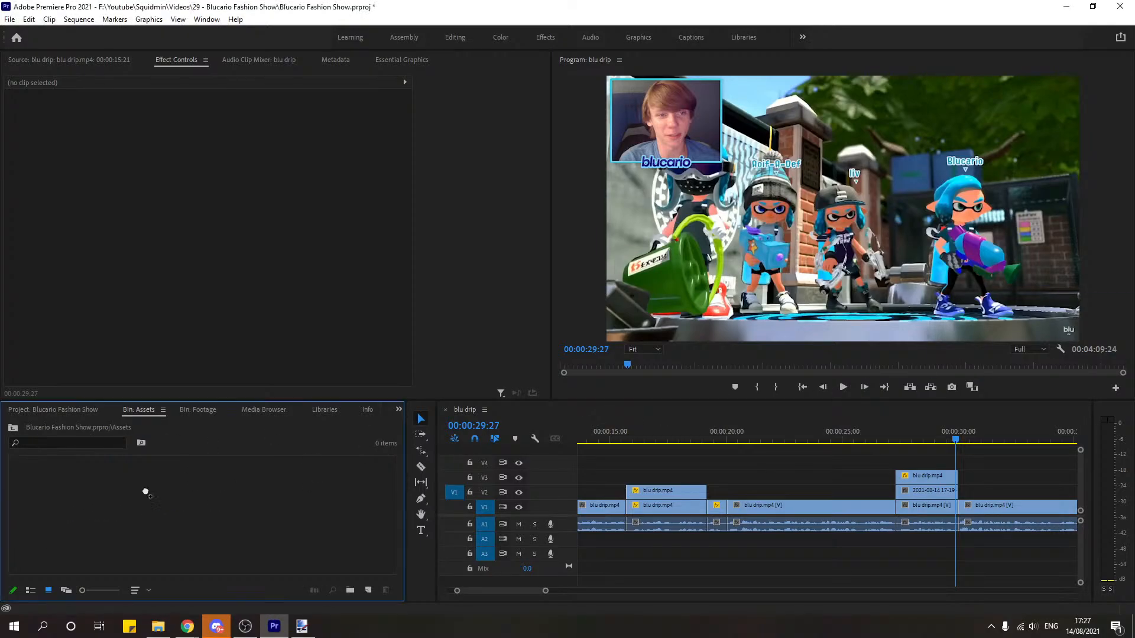
Step: Place Blu pyjamas.png on V4 above the stacked clips and trim its end to match theirs
{"action": "left_click_drag", "start_coordinate": [86, 514], "coordinate": [896, 463]}
{"action": "left_click_drag", "start_coordinate": [1009, 463], "coordinate": [957, 462]}
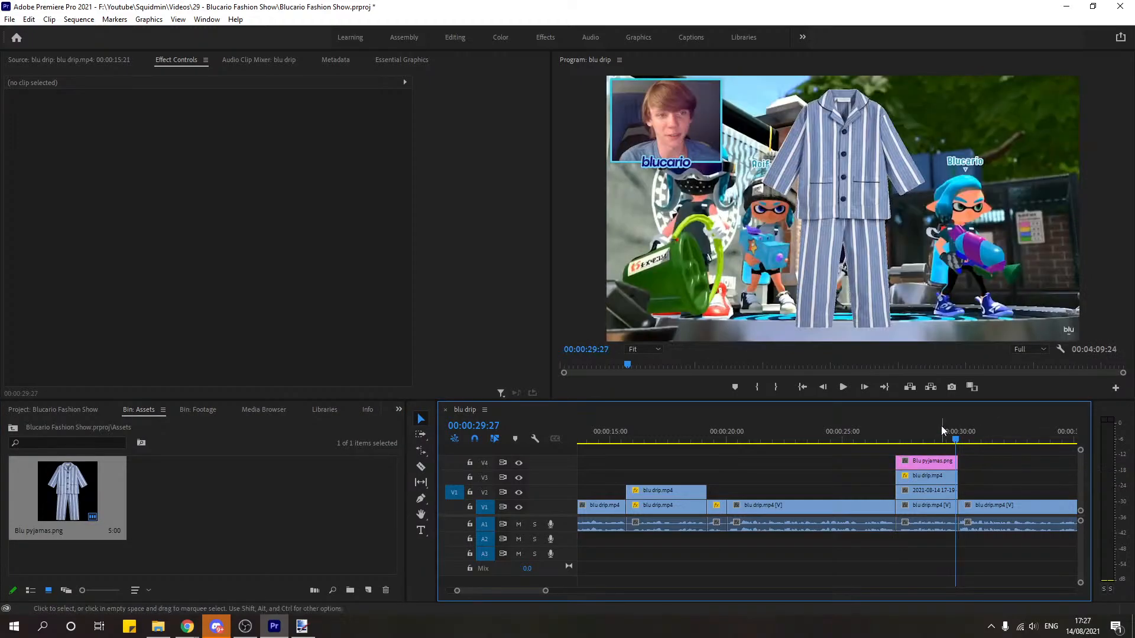
Step: At 00:00:29:07, scale the pyjamas image to about 35% and move it over the Blucario character's body
{"action": "left_click", "coordinate": [939, 428]}
{"action": "left_click", "coordinate": [936, 460]}
{"action": "left_click", "coordinate": [42, 133]}
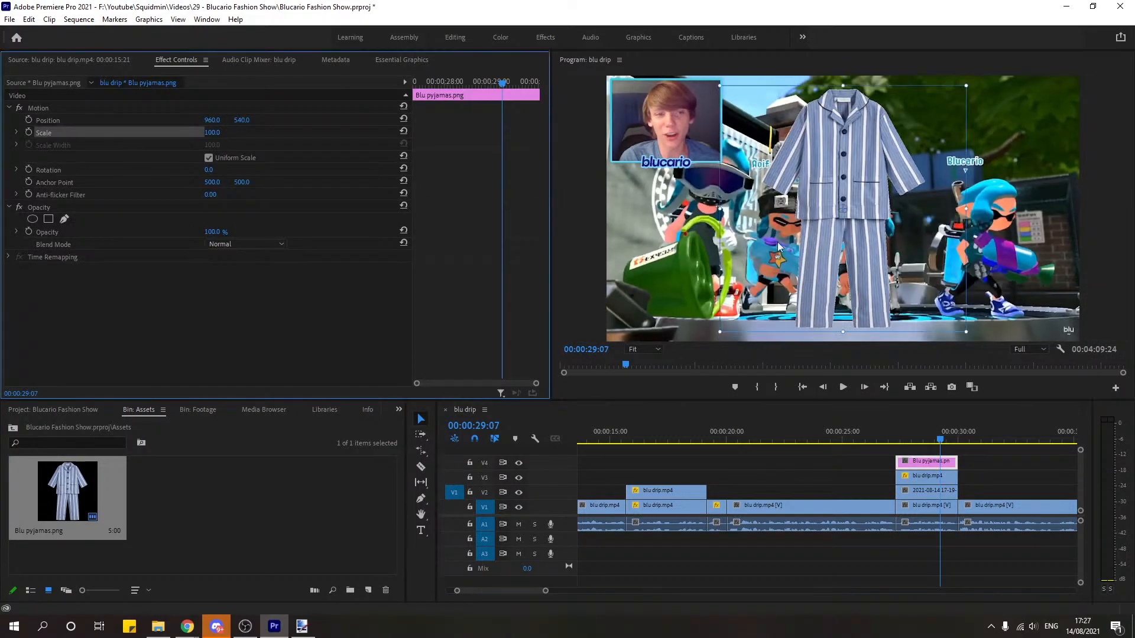
{"action": "left_click_drag", "start_coordinate": [717, 210], "coordinate": [787, 208]}
{"action": "left_click_drag", "start_coordinate": [856, 246], "coordinate": [985, 323]}
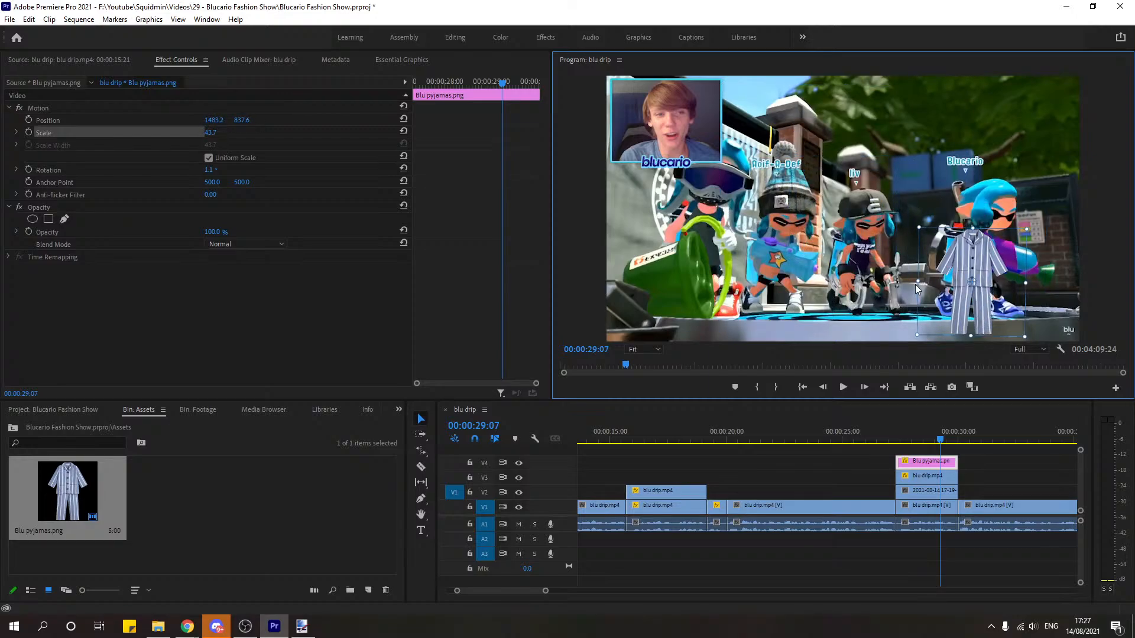
{"action": "left_click_drag", "start_coordinate": [918, 281], "coordinate": [933, 281]}
{"action": "left_click_drag", "start_coordinate": [995, 329], "coordinate": [995, 316]}
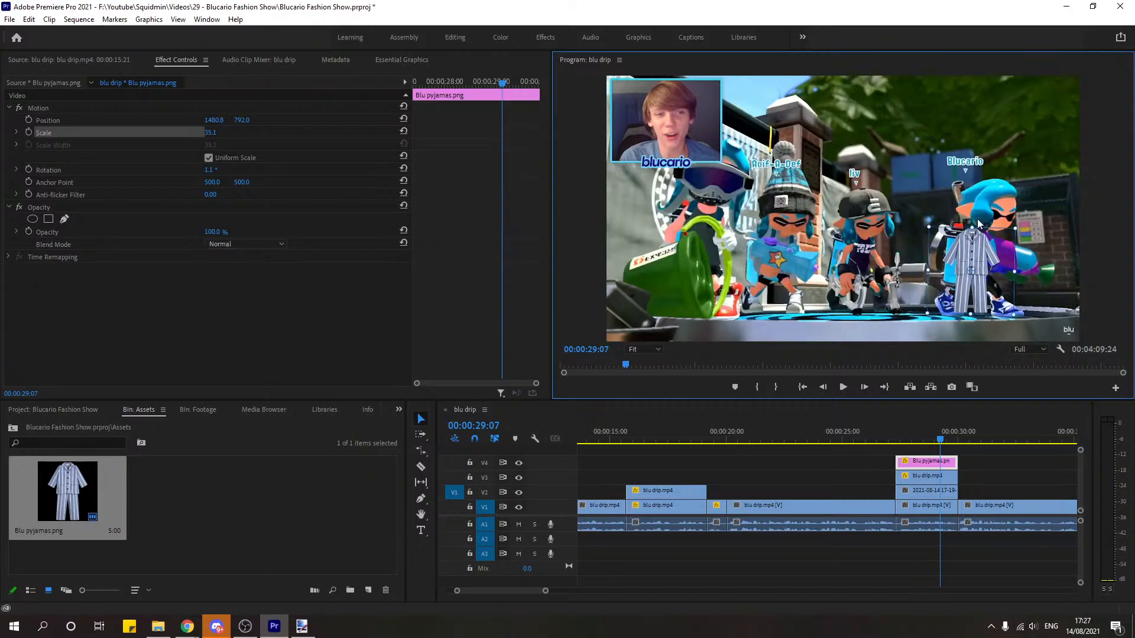
Step: Rotate the pyjamas image to about 6.7° and shift it to about 1485.6, 808.8 on the Blucario character
{"action": "left_click_drag", "start_coordinate": [971, 224], "coordinate": [984, 254]}
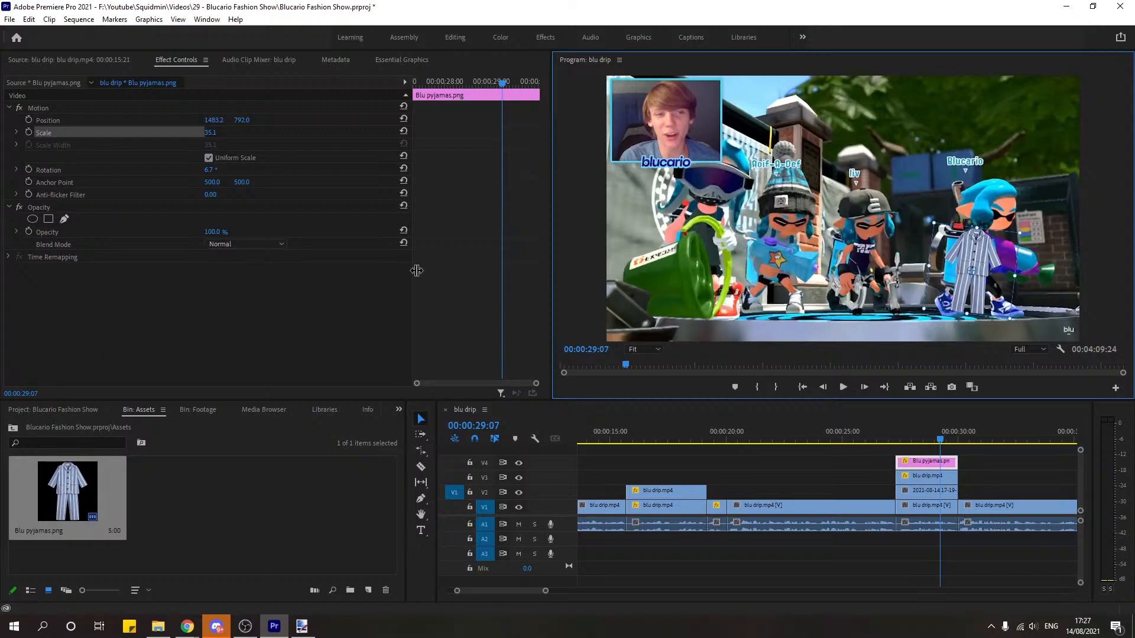
{"action": "left_click_drag", "start_coordinate": [988, 254], "coordinate": [990, 258]}
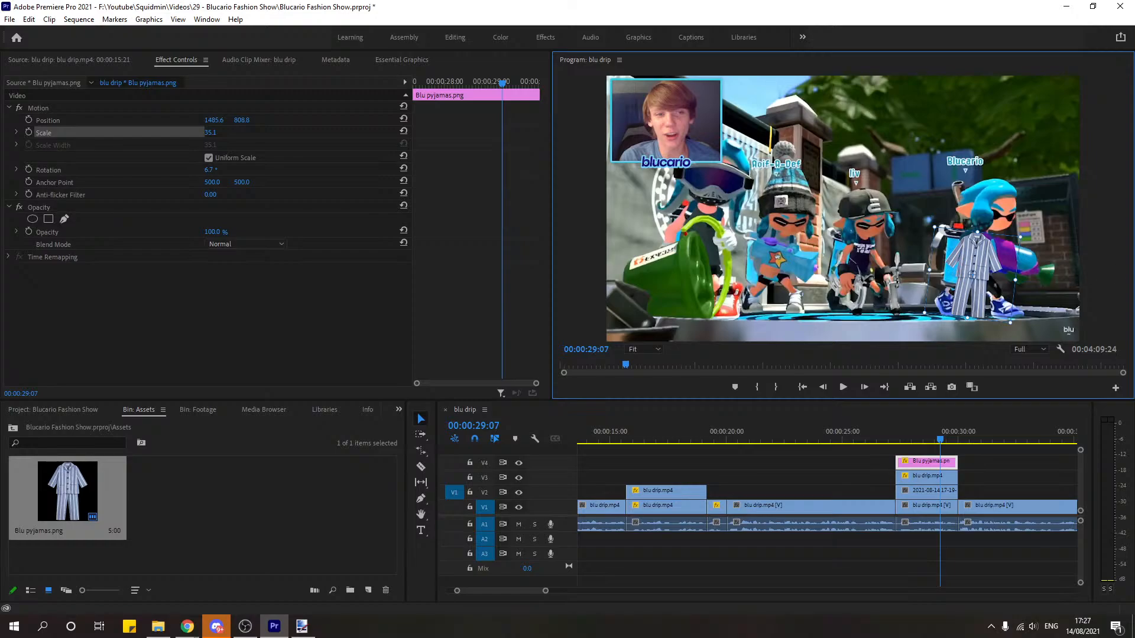
Step: Play the sequence from 00:00:26:23 through the pyjamas overlay to check its placement, stopping at 00:00:29:11
{"action": "key", "text": "alt+Tab"}
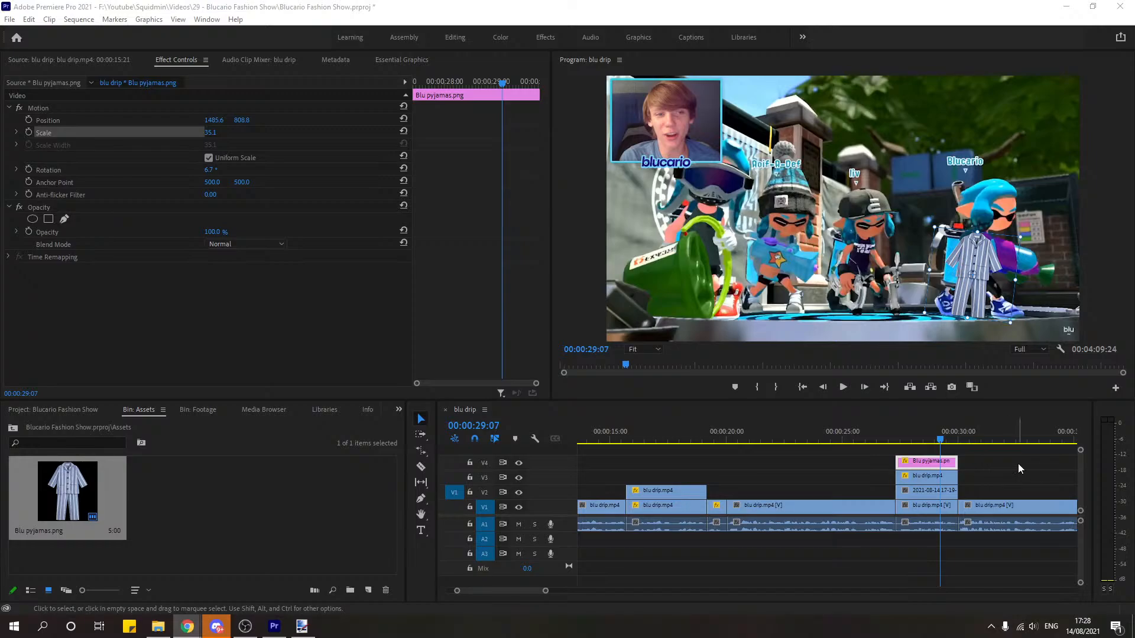
{"action": "left_click", "coordinate": [884, 440]}
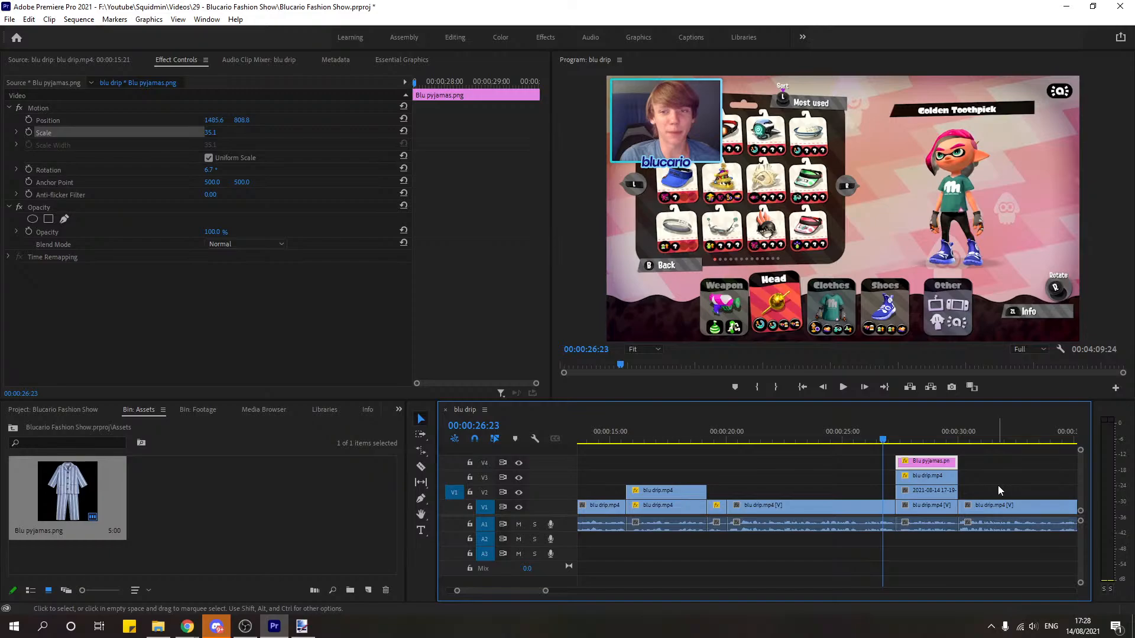
{"action": "left_click", "coordinate": [840, 387]}
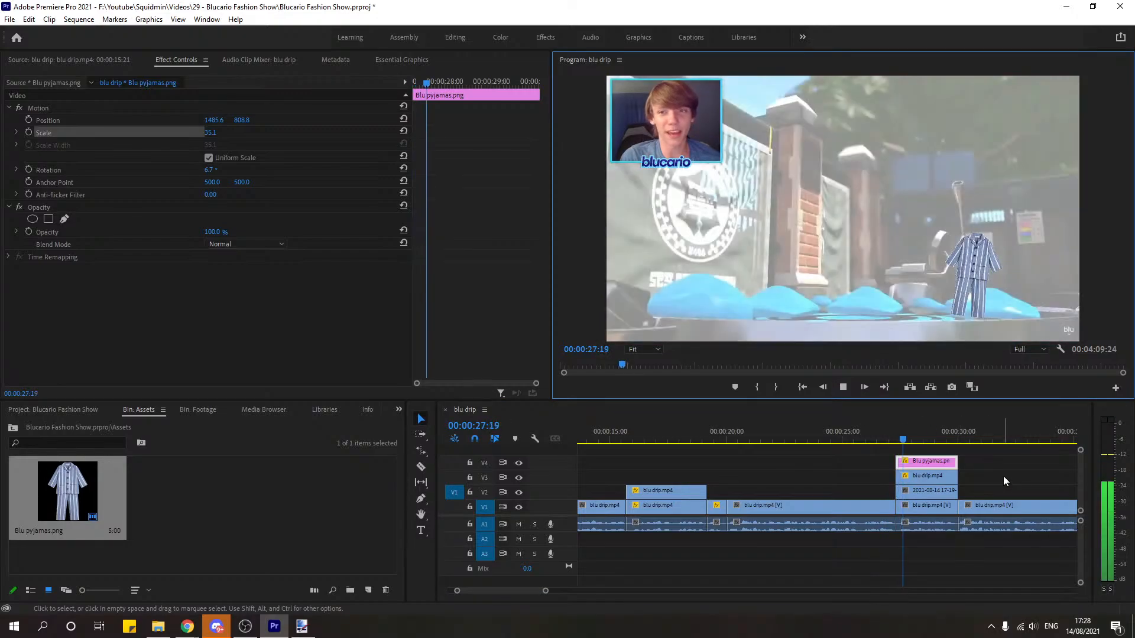
{"action": "key", "text": "space"}
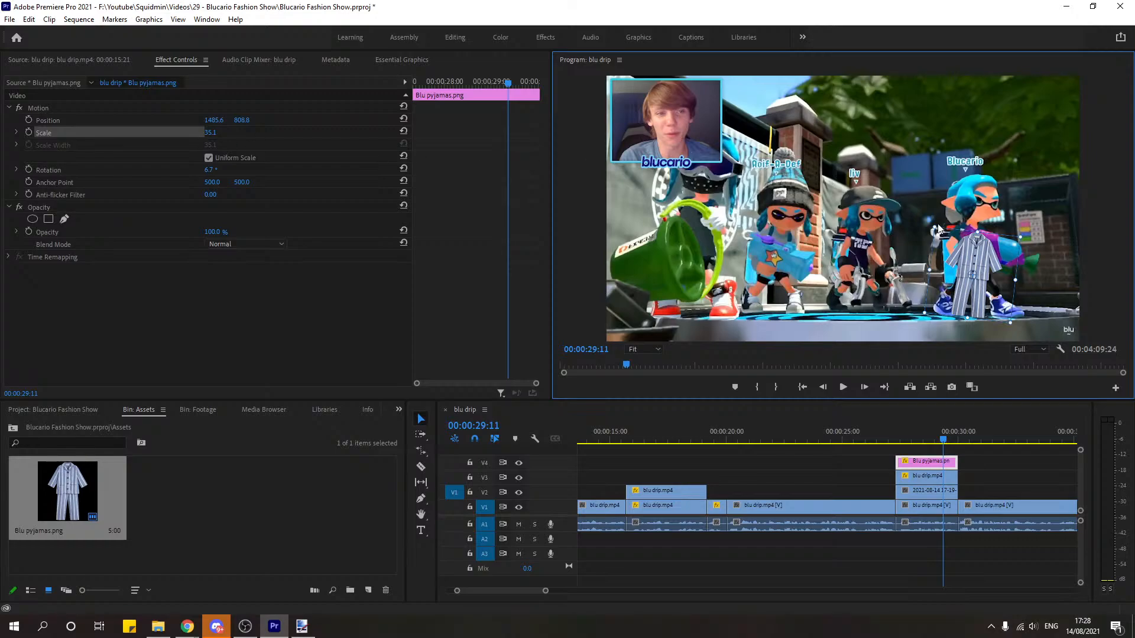
Step: At 00:00:29:11, move the pyjamas image to about 1464, 782.4 and rotate it to about 3.6°
{"action": "left_click_drag", "start_coordinate": [1005, 260], "coordinate": [999, 253]}
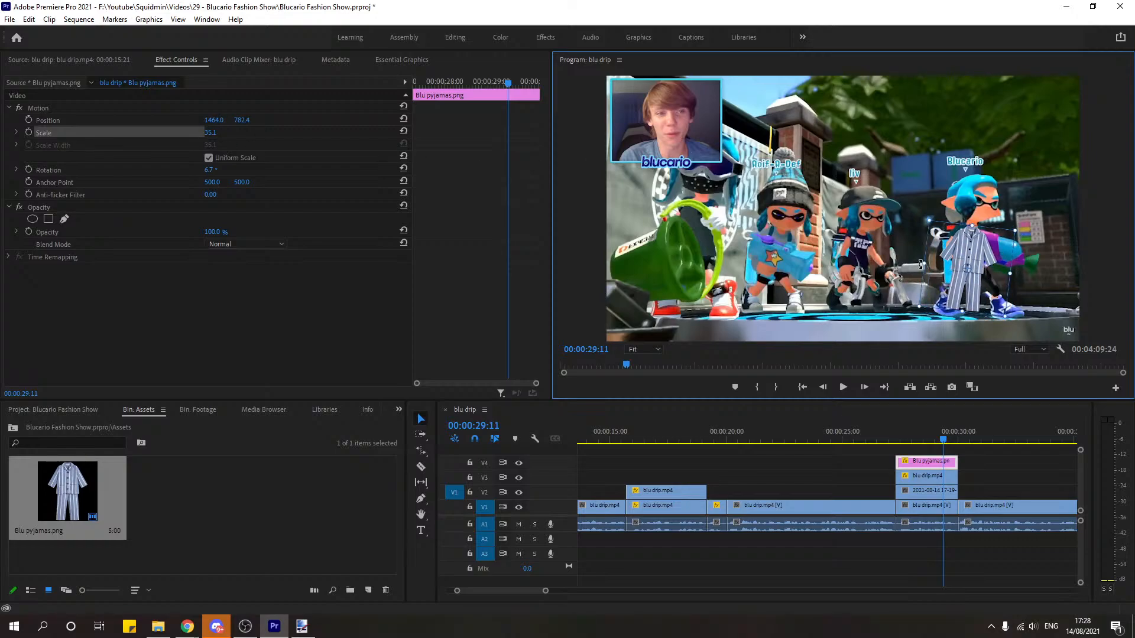
{"action": "left_click_drag", "start_coordinate": [918, 258], "coordinate": [917, 262]}
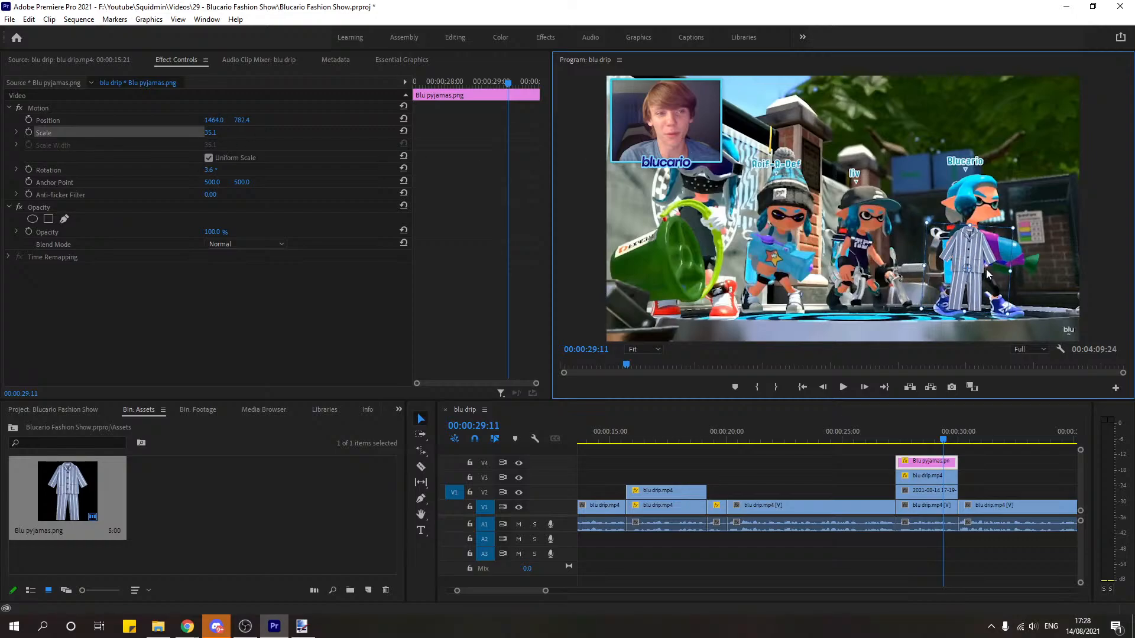
Step: Nudge the pyjamas image to about 1468.8, 772.8 and review the fashion show intro animation around 00:00:02:25
{"action": "left_click_drag", "start_coordinate": [988, 274], "coordinate": [989, 273]}
{"action": "left_click_drag", "start_coordinate": [536, 590], "coordinate": [522, 576]}
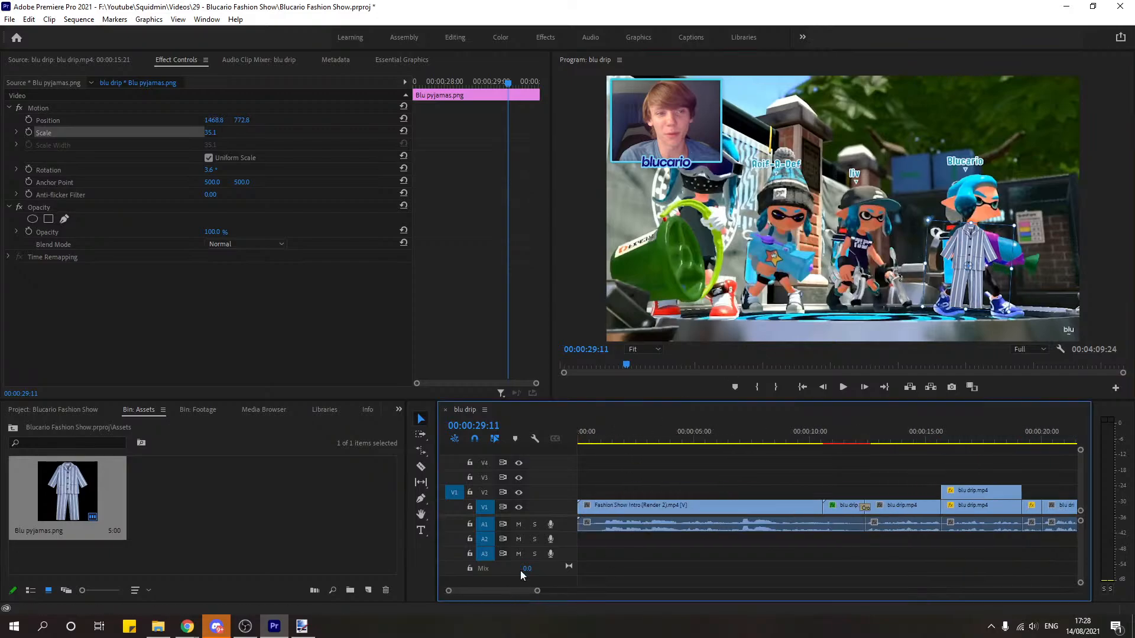
{"action": "left_click_drag", "start_coordinate": [631, 441], "coordinate": [644, 442]}
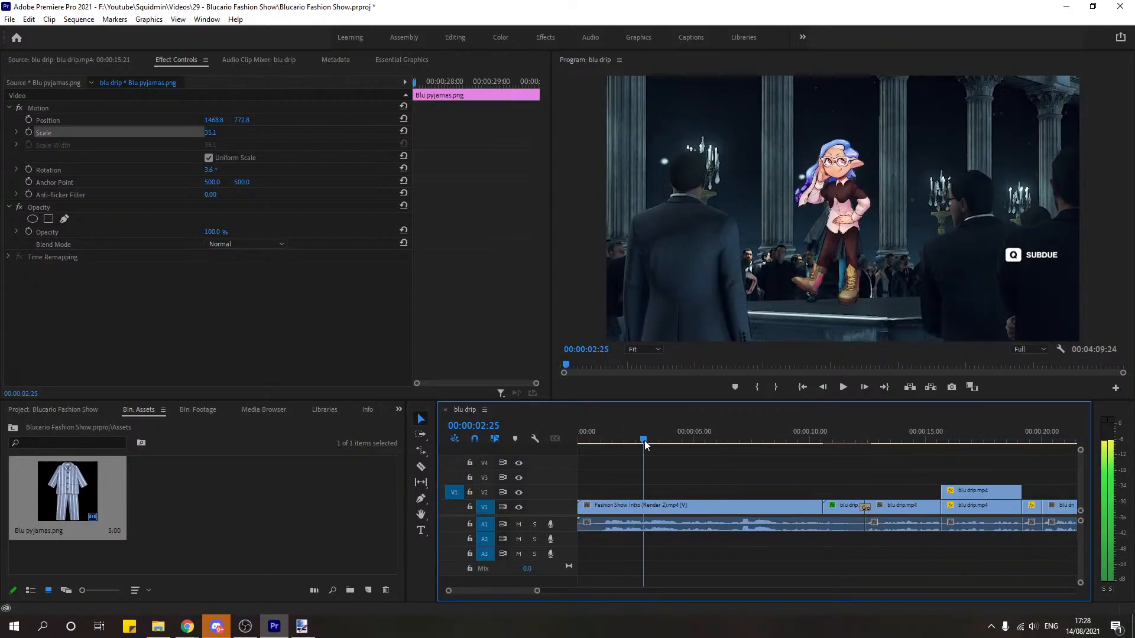
{"action": "left_click_drag", "start_coordinate": [529, 590], "coordinate": [544, 592]}
{"action": "left_click", "coordinate": [666, 441]}
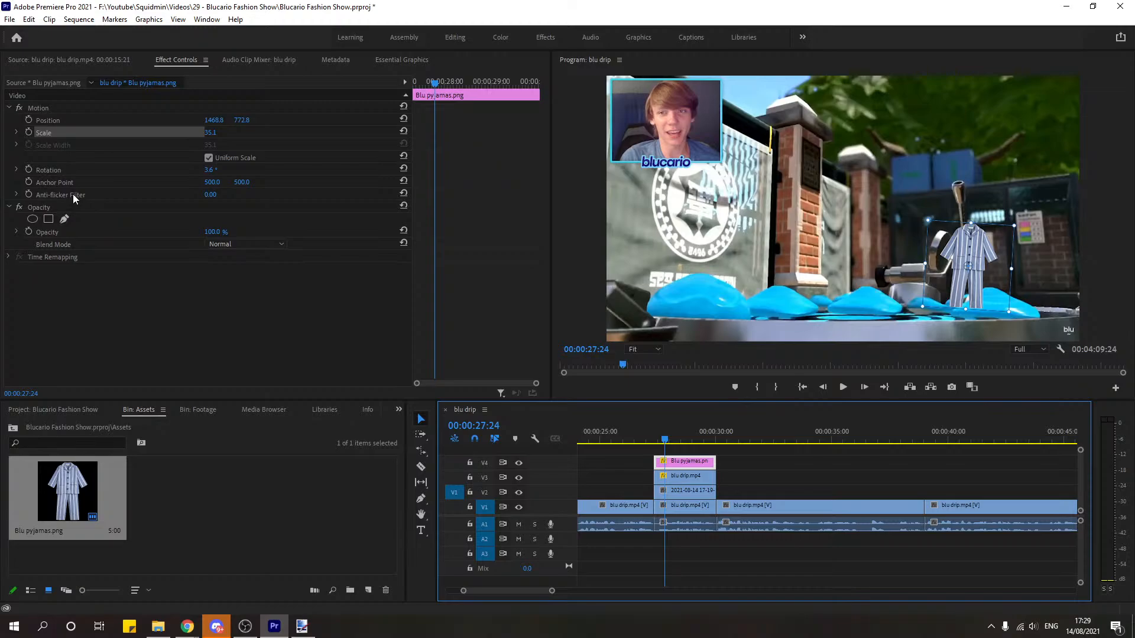
Step: Play the pyjamas overlay from its start and trim the beginning of its clip to 00:00:28:00
{"action": "left_click", "coordinate": [643, 436]}
{"action": "key", "text": "space"}
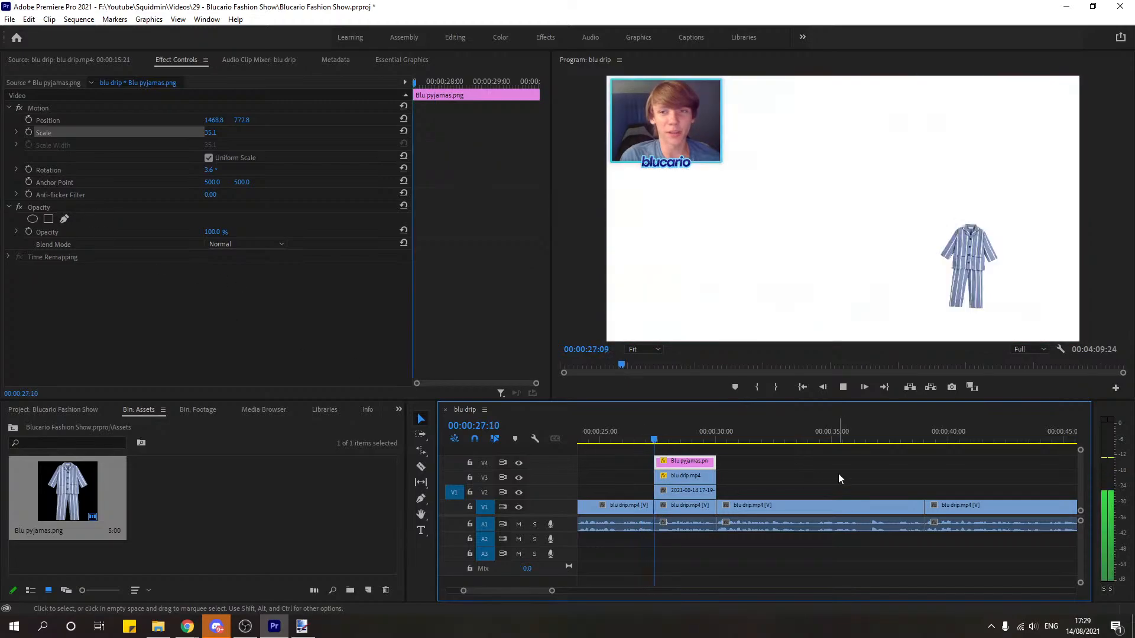
{"action": "key", "text": "space"}
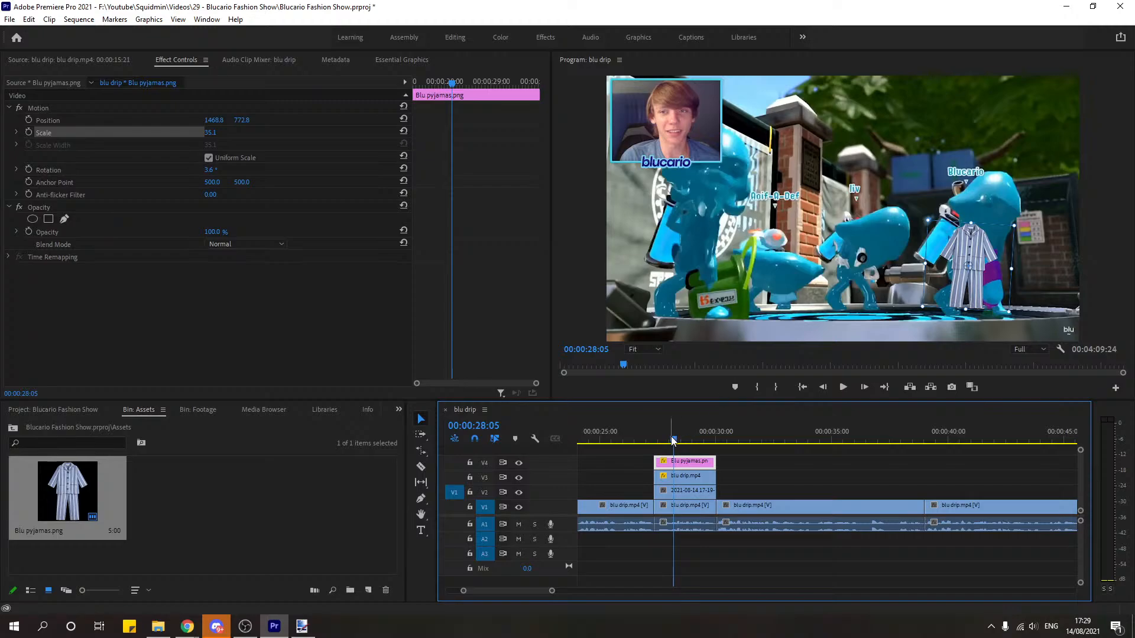
{"action": "left_click_drag", "start_coordinate": [672, 437], "coordinate": [694, 452]}
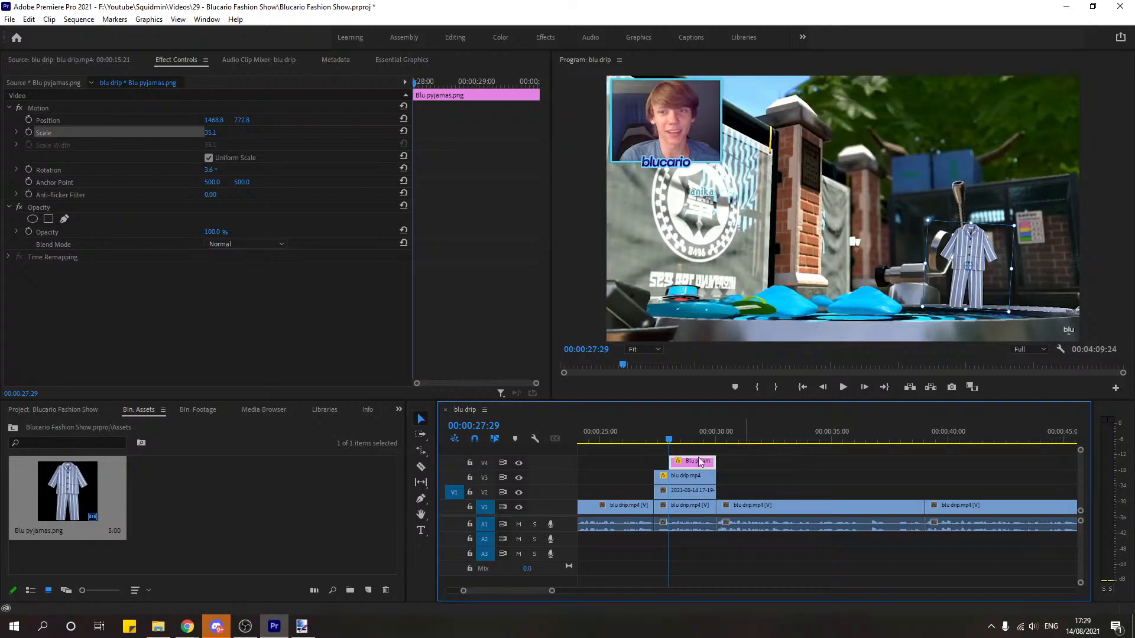
{"action": "left_click_drag", "start_coordinate": [551, 590], "coordinate": [489, 591]}
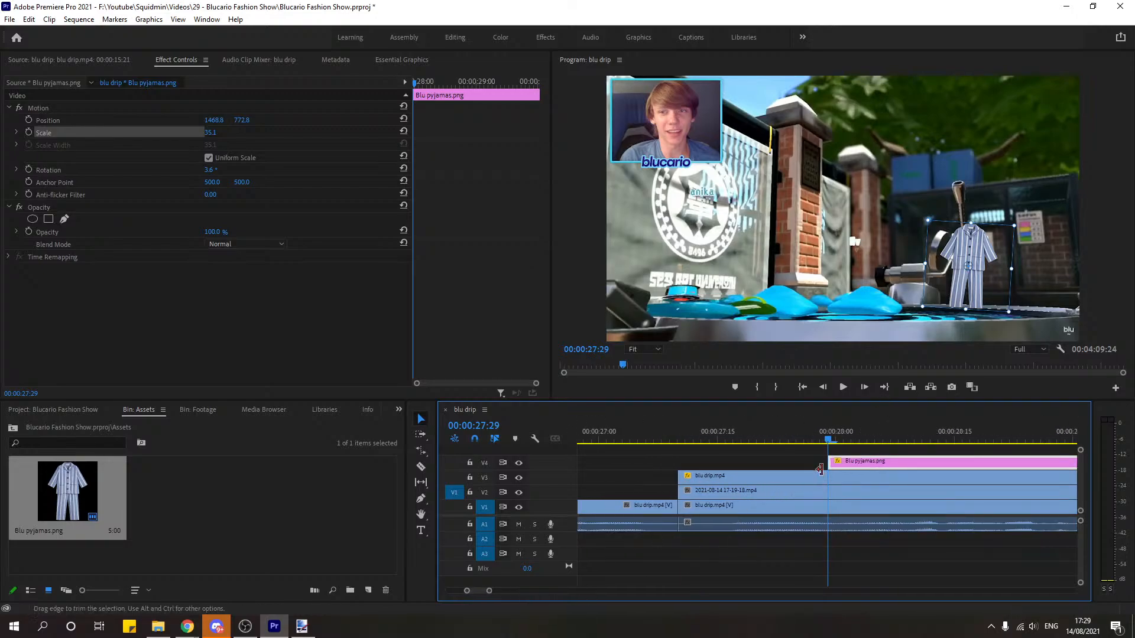
{"action": "left_click_drag", "start_coordinate": [828, 466], "coordinate": [836, 466]}
{"action": "left_click", "coordinate": [862, 387]}
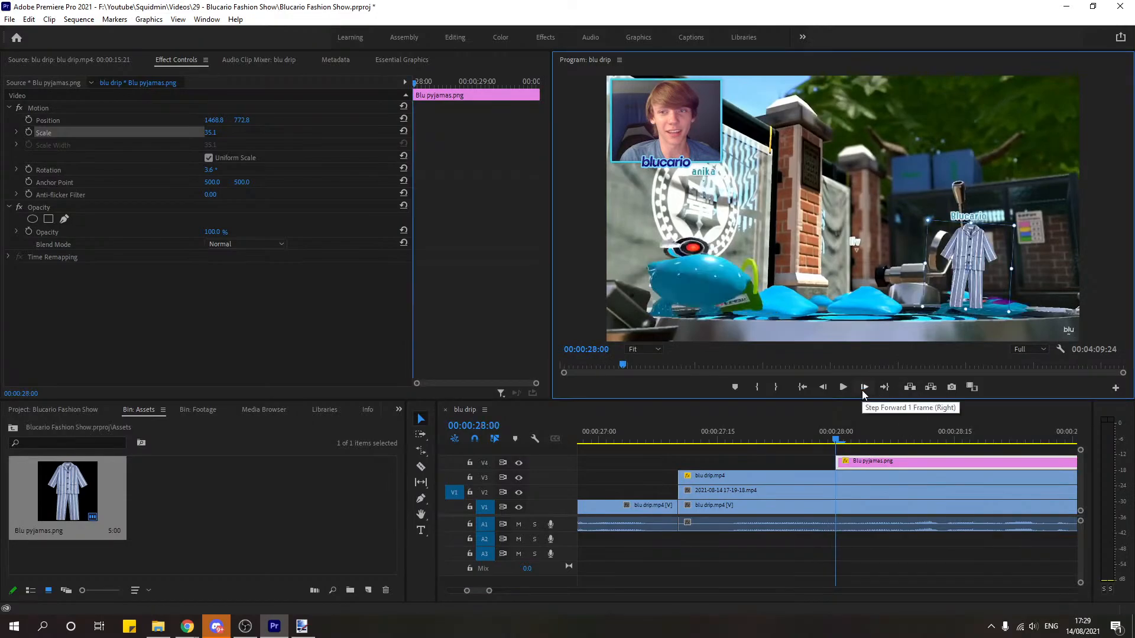
Step: Turn off uniform scaling for the pyjamas image and start position, scale height, scale width and rotation keyframes at 00:00:28:00
{"action": "left_click", "coordinate": [209, 158]}
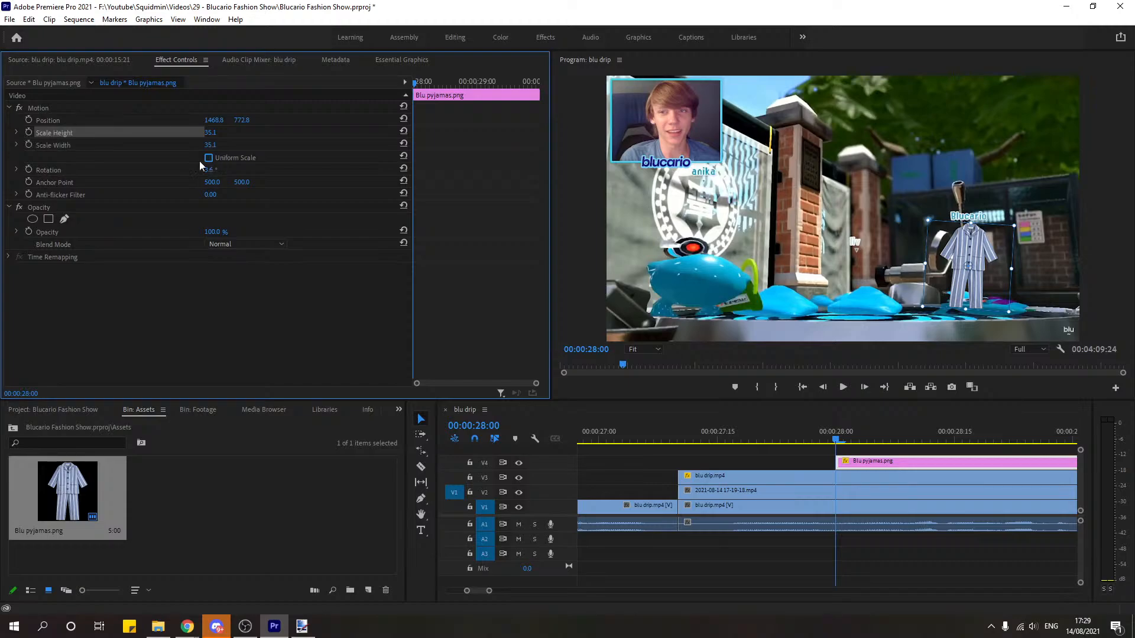
{"action": "left_click", "coordinate": [28, 132]}
{"action": "left_click", "coordinate": [28, 145]}
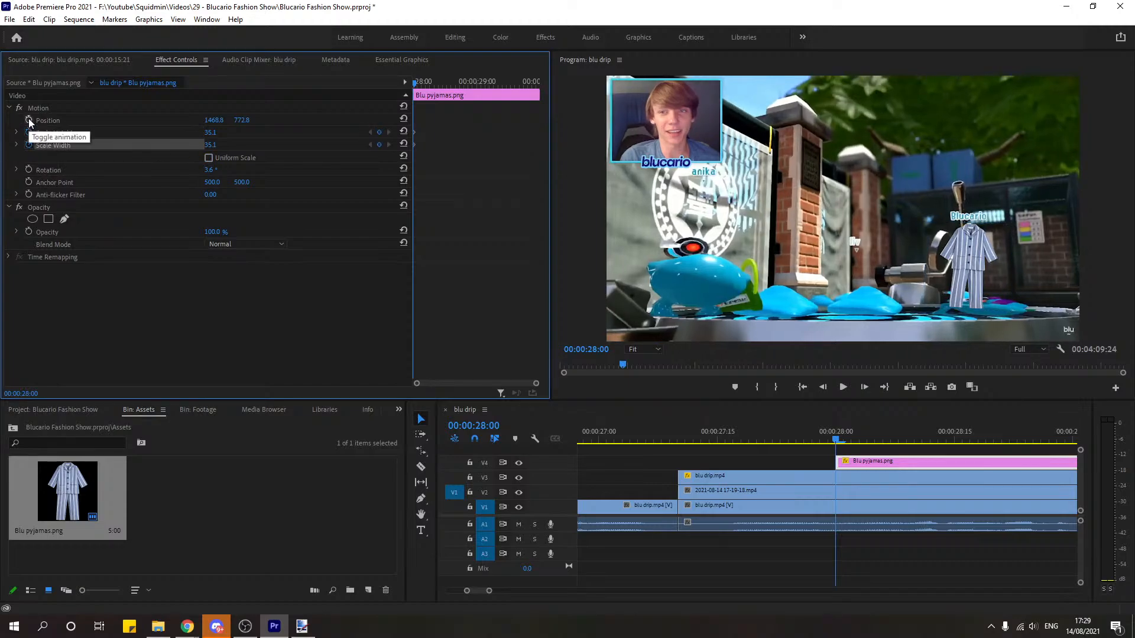
{"action": "left_click", "coordinate": [28, 120]}
{"action": "left_click", "coordinate": [29, 170]}
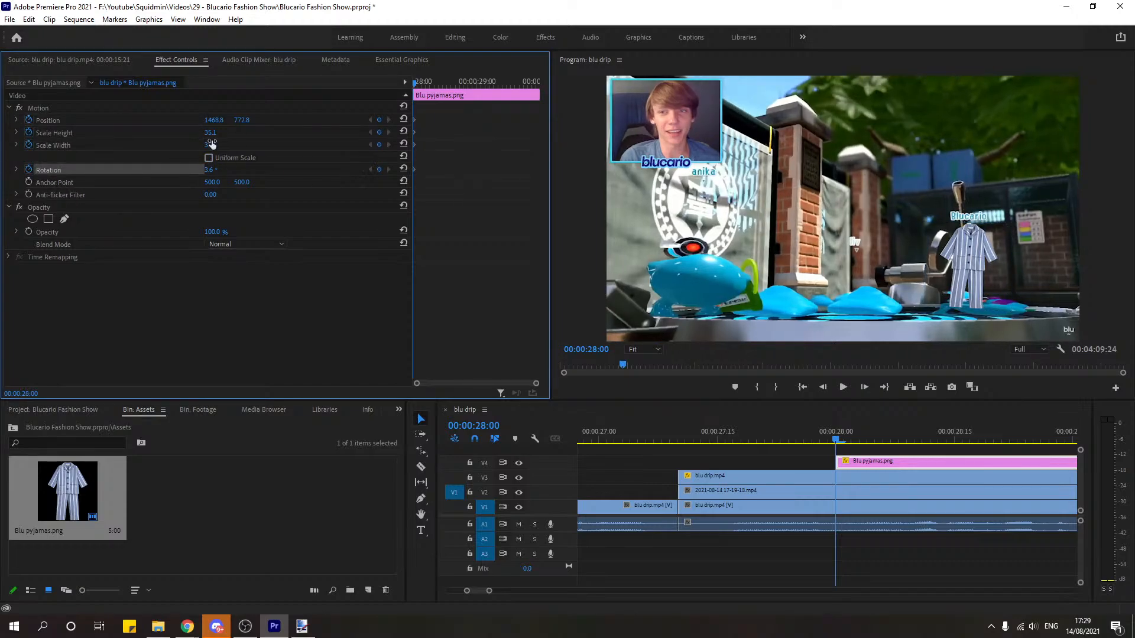
Step: At 00:00:28:00, squash the pyjamas to about 4.2 scale height, position them at about 1468.8, 957.6 and rotate them to 10.7°
{"action": "left_click", "coordinate": [171, 133]}
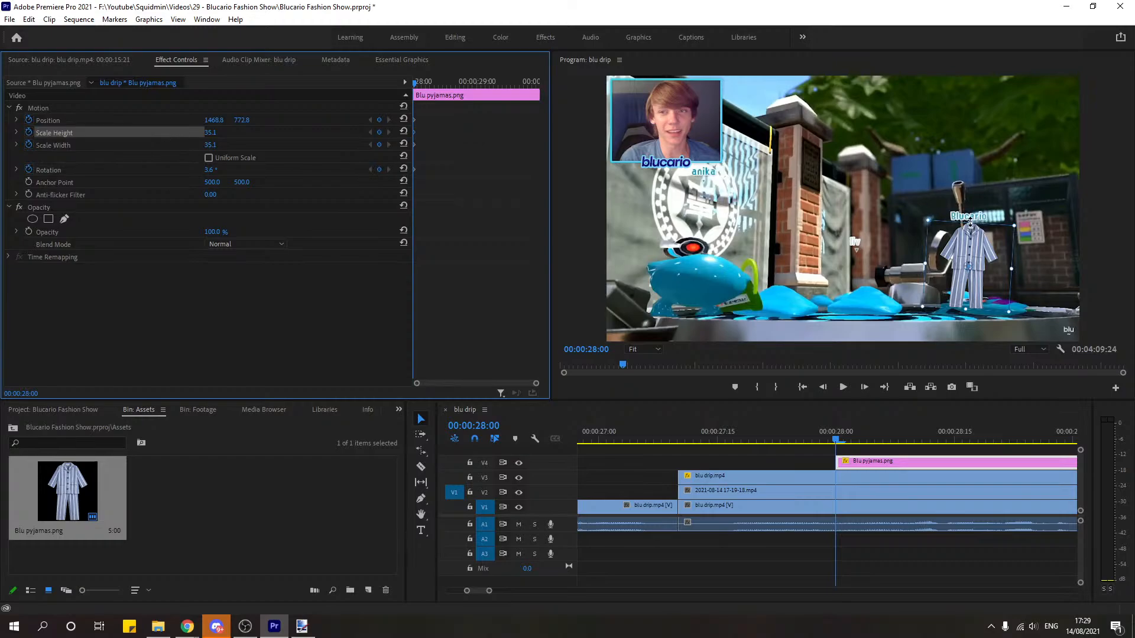
{"action": "left_click_drag", "start_coordinate": [969, 221], "coordinate": [965, 300]}
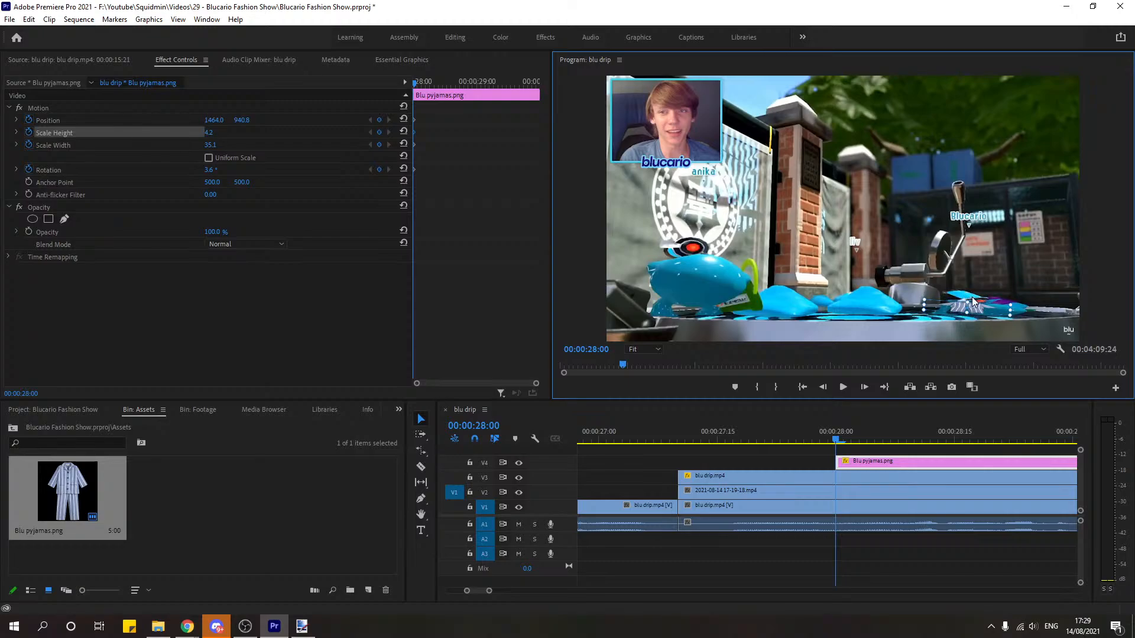
{"action": "left_click", "coordinate": [967, 295]}
{"action": "left_click", "coordinate": [880, 465]}
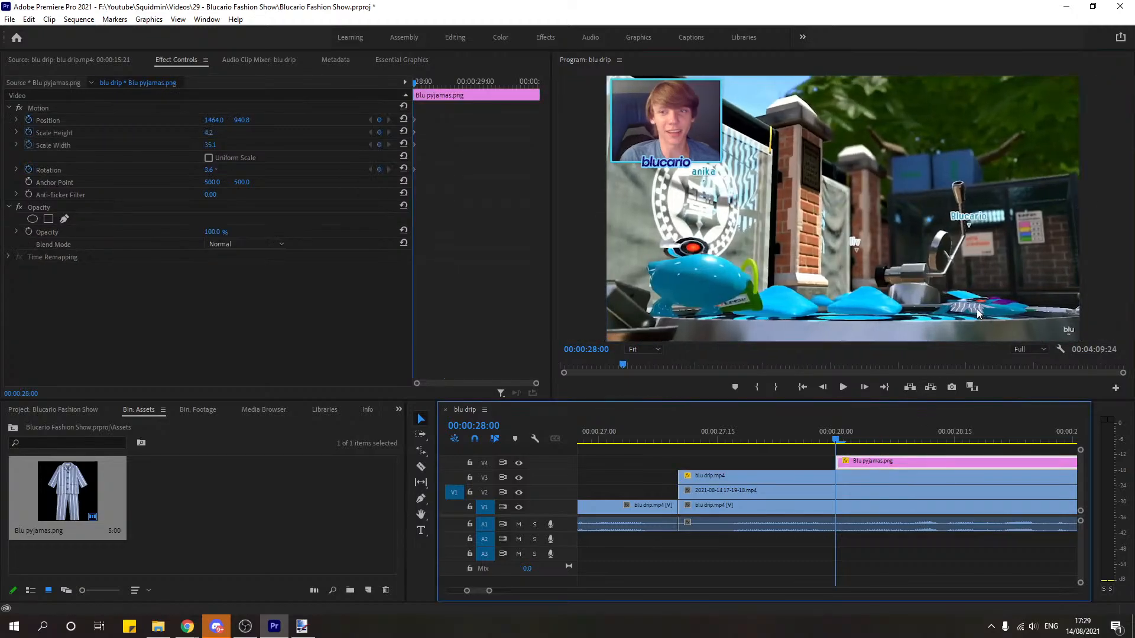
{"action": "left_click", "coordinate": [68, 135]}
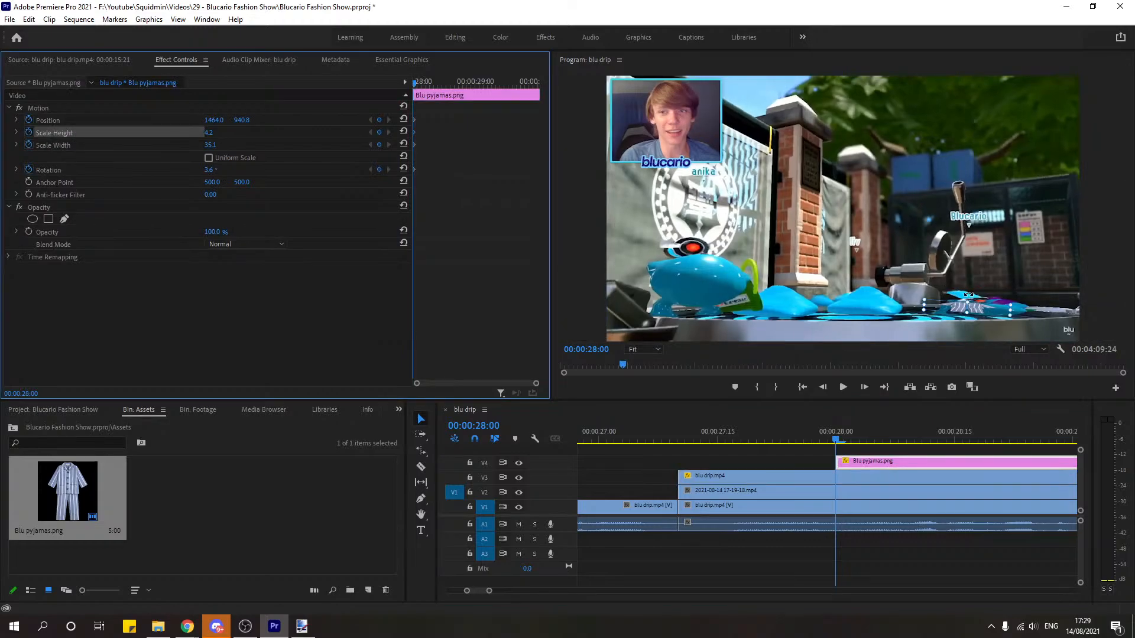
{"action": "left_click_drag", "start_coordinate": [967, 295], "coordinate": [982, 315]}
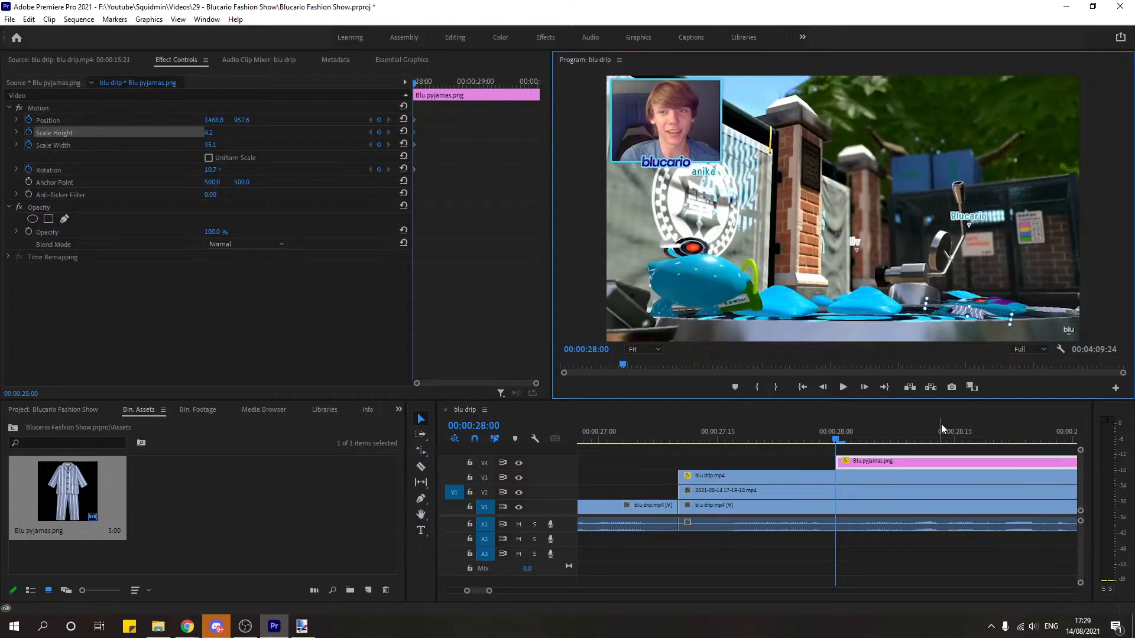
Step: At 00:00:28:01, move the pyjamas to about 1473.6, 888.0 with a scale height of 8.9 and scale width of 35.1
{"action": "left_click", "coordinate": [864, 388]}
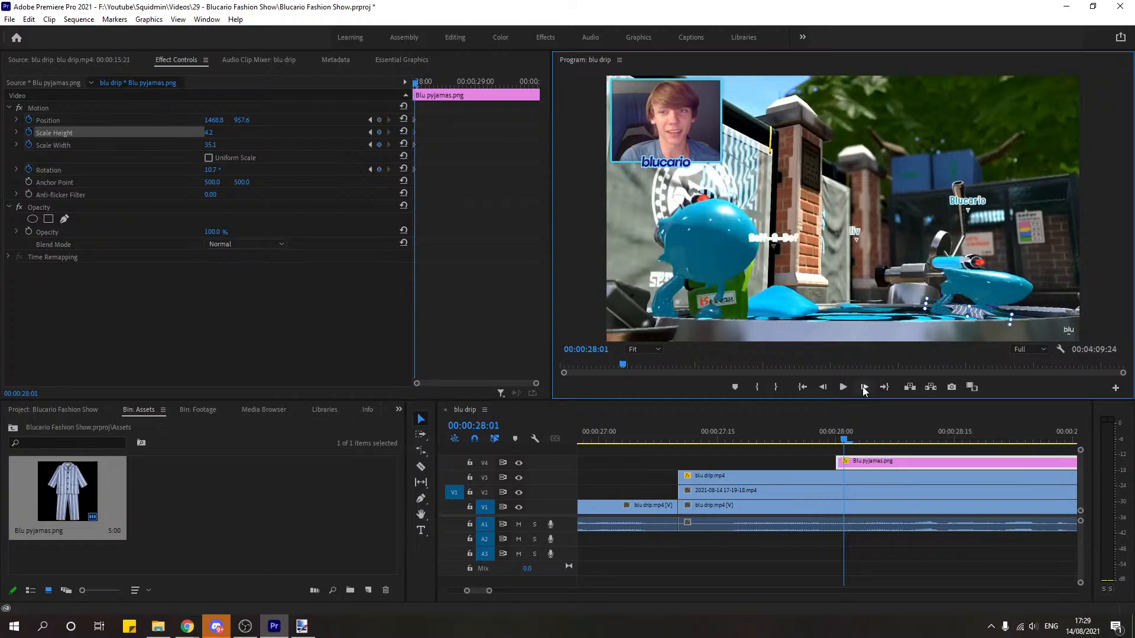
{"action": "left_click_drag", "start_coordinate": [970, 303], "coordinate": [933, 275]}
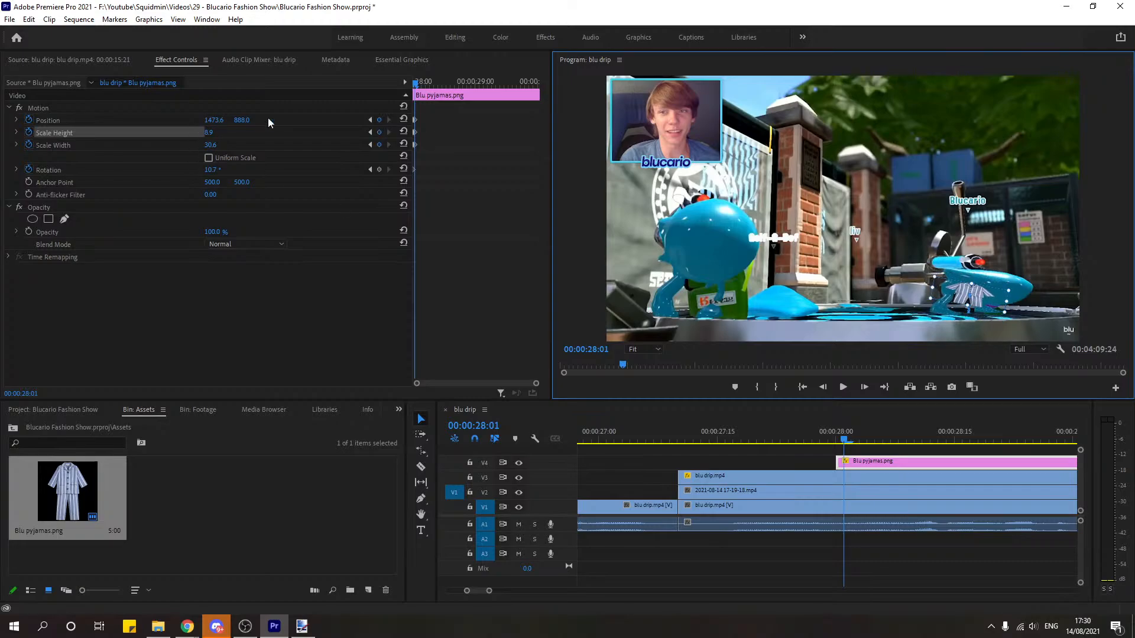
{"action": "left_click", "coordinate": [370, 132]}
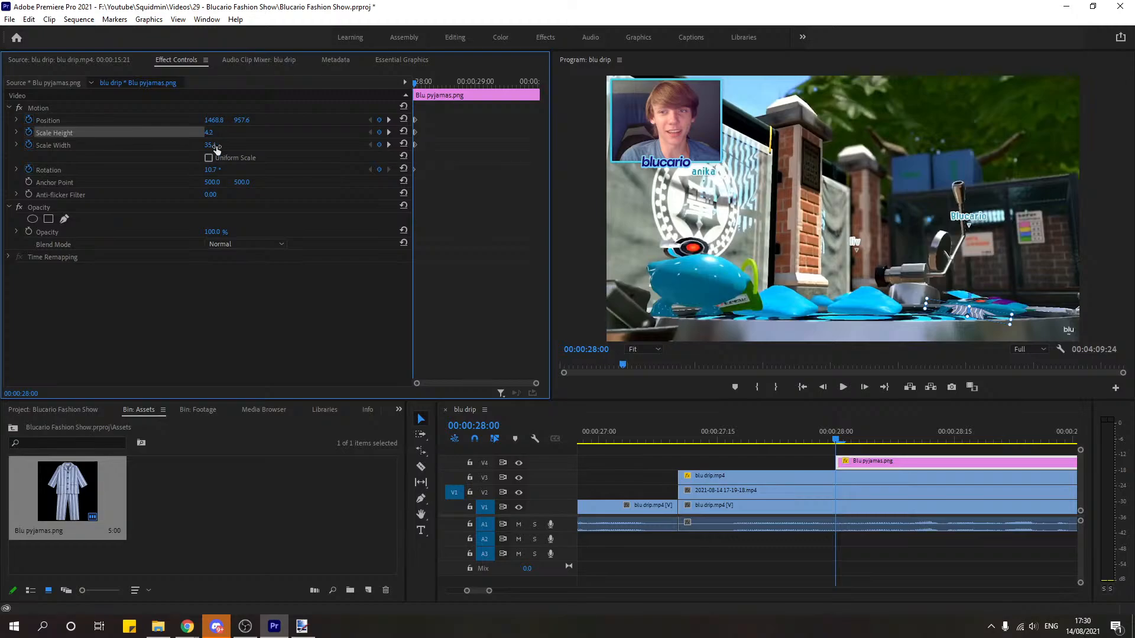
{"action": "left_click", "coordinate": [390, 145]}
{"action": "key", "text": "Return"}
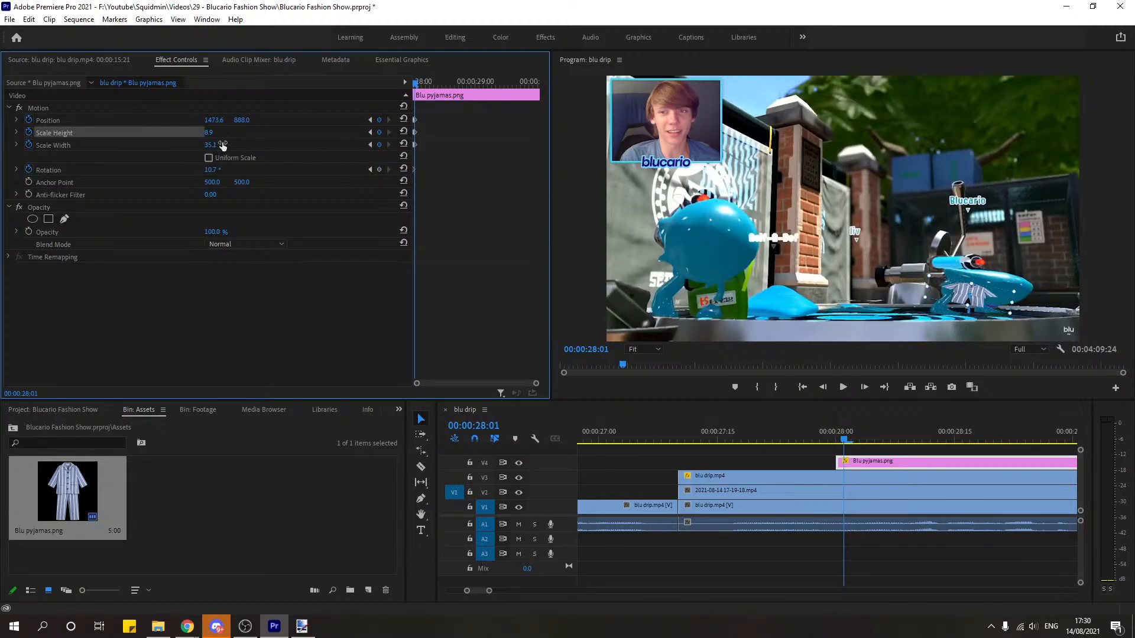
Step: Shift the pyjamas at 00:00:28:01 to about 1437.6, 888.0, rotate them to 5.9° and compare with the previous keyframe
{"action": "left_click_drag", "start_coordinate": [936, 277], "coordinate": [983, 301]}
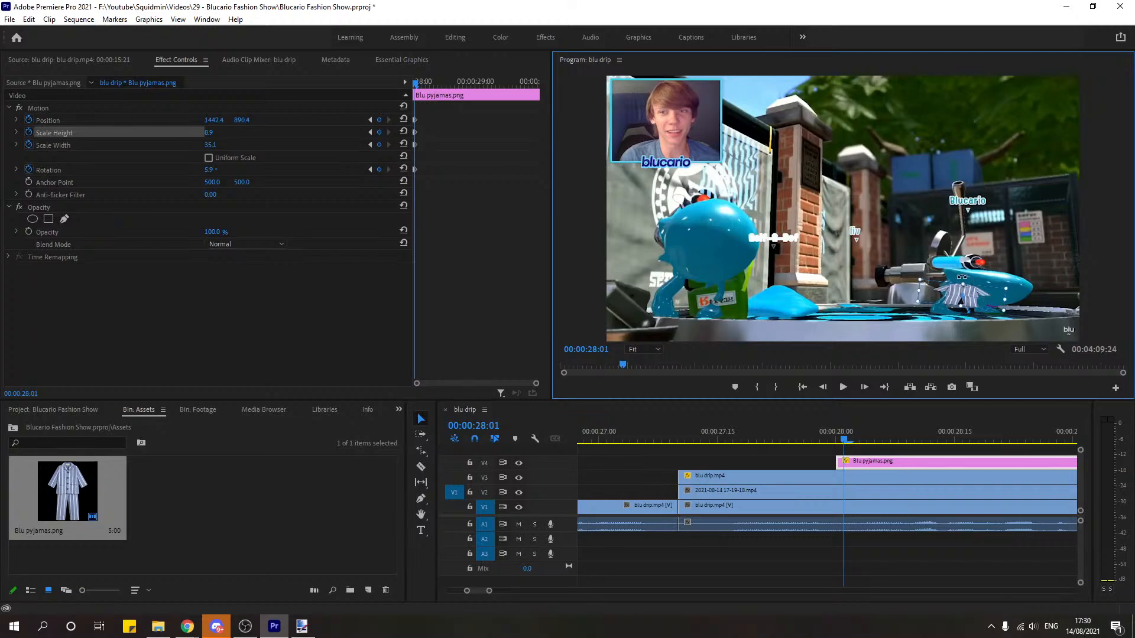
{"action": "left_click", "coordinate": [983, 289]}
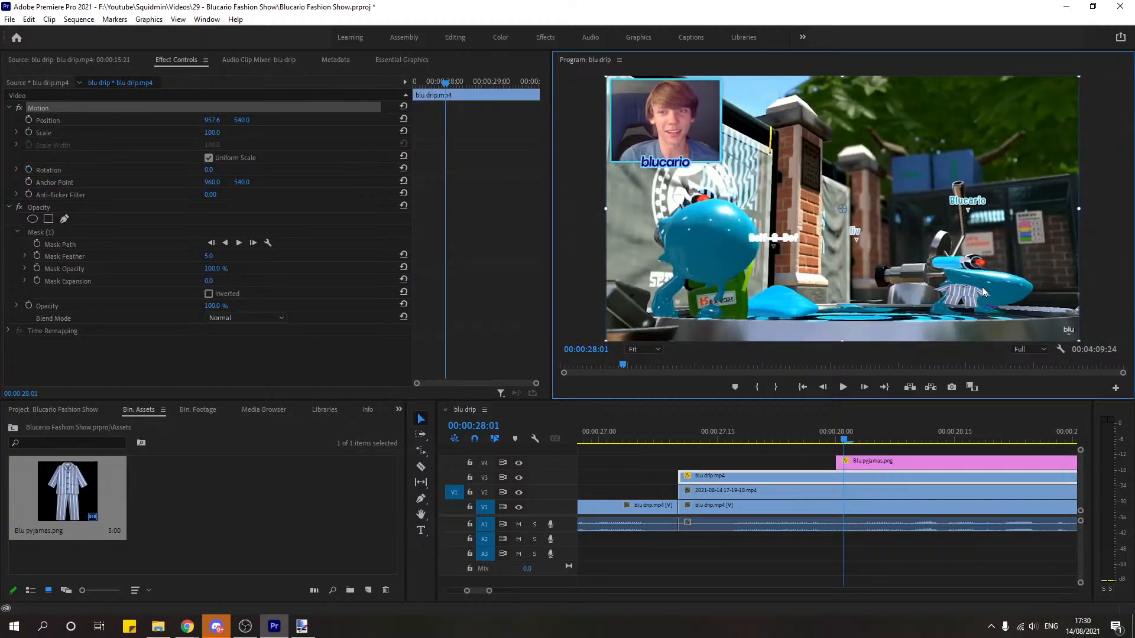
{"action": "left_click", "coordinate": [884, 460]}
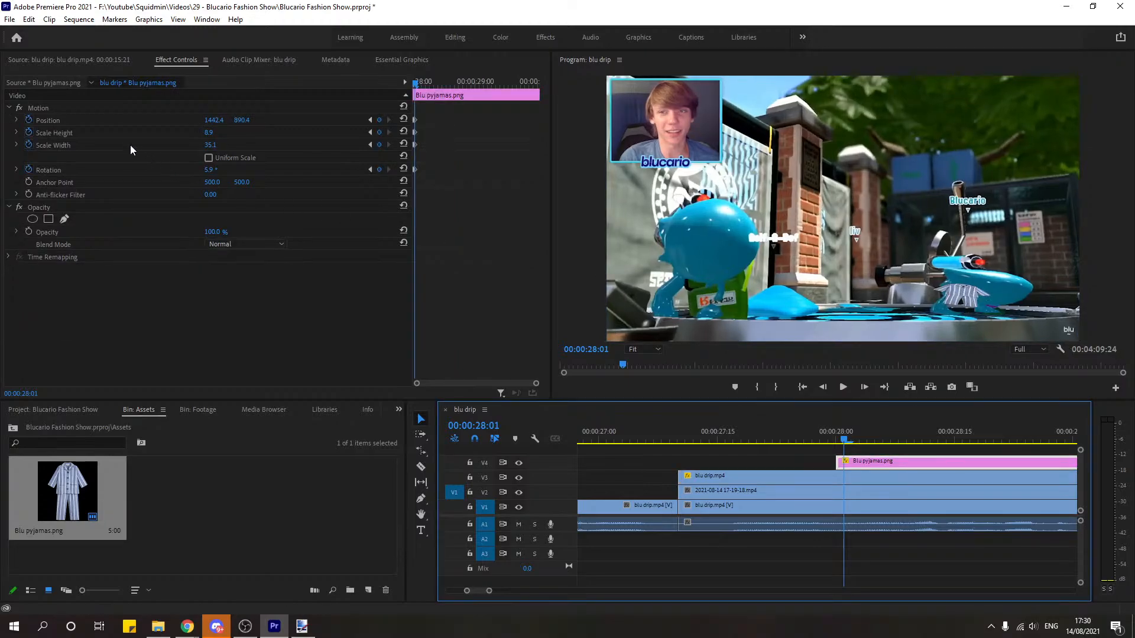
{"action": "left_click", "coordinate": [97, 132]}
{"action": "left_click_drag", "start_coordinate": [984, 301], "coordinate": [985, 301]}
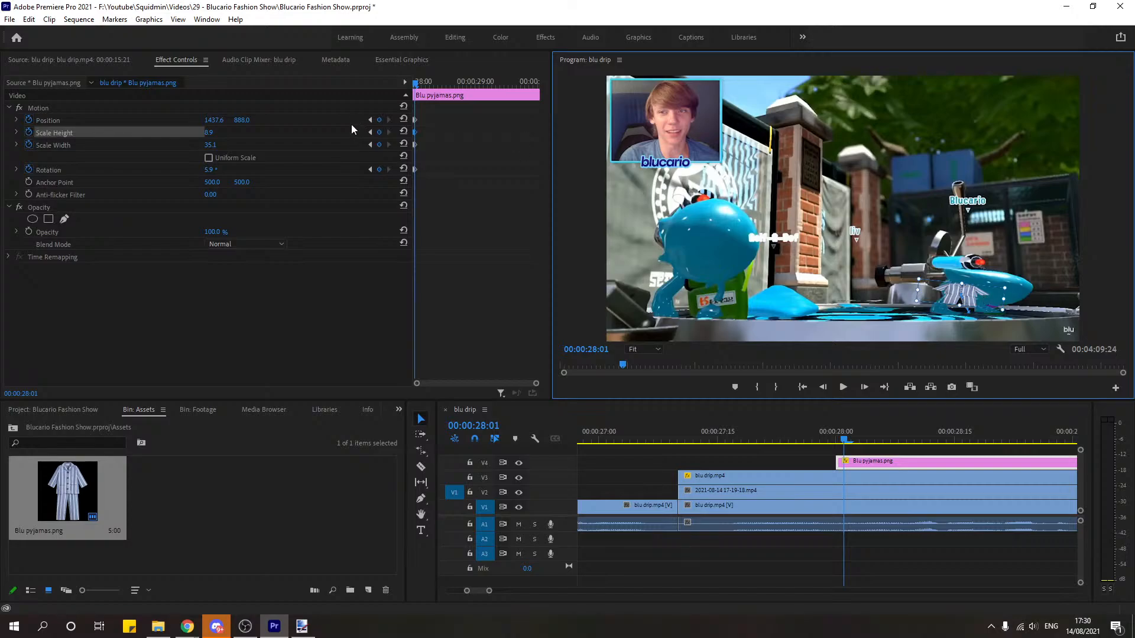
{"action": "left_click", "coordinate": [370, 133]}
{"action": "left_click", "coordinate": [388, 133]}
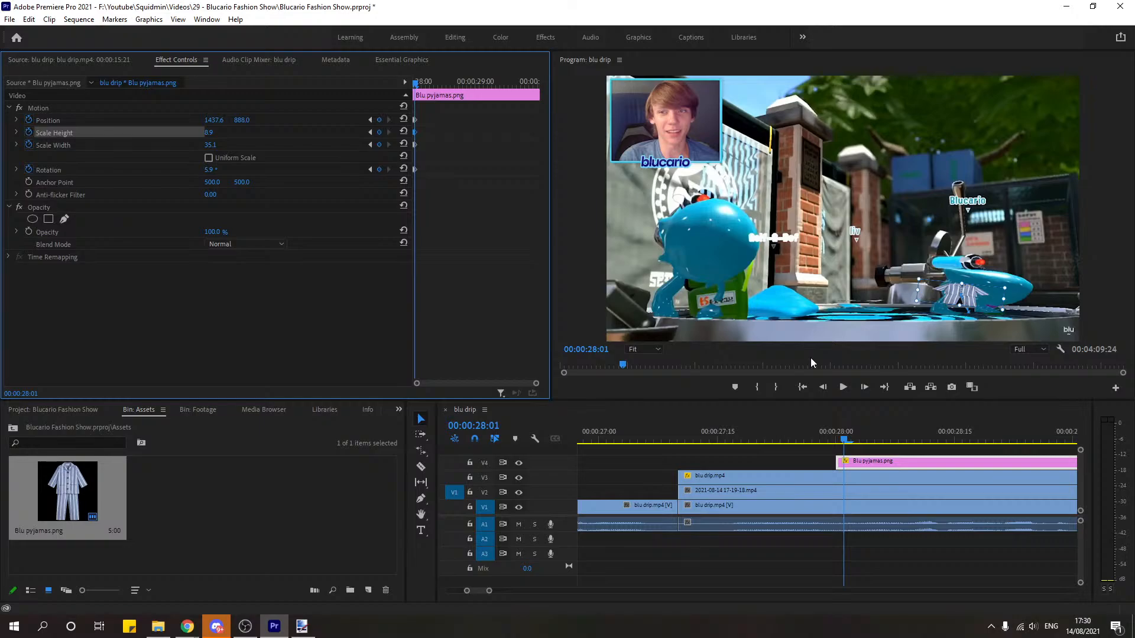
Step: At 00:00:28:02, scale the pyjamas to about 19.9 high and 57.9 wide, position them at 1456.8, 816.0 and rotate to 0.9°
{"action": "left_click", "coordinate": [866, 384]}
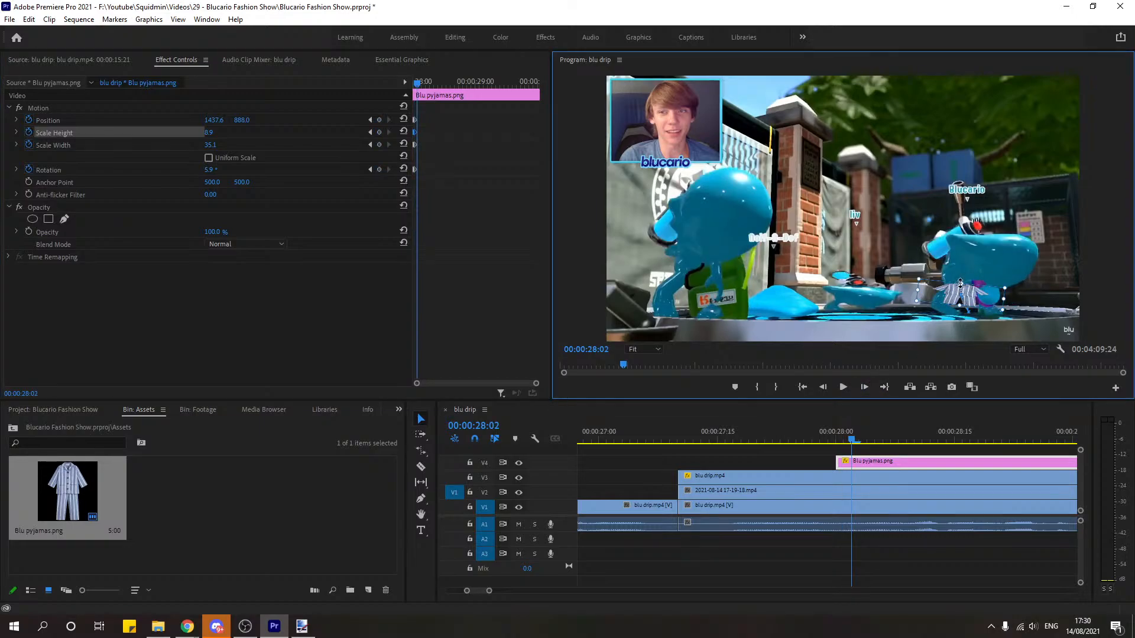
{"action": "left_click_drag", "start_coordinate": [961, 283], "coordinate": [890, 282]}
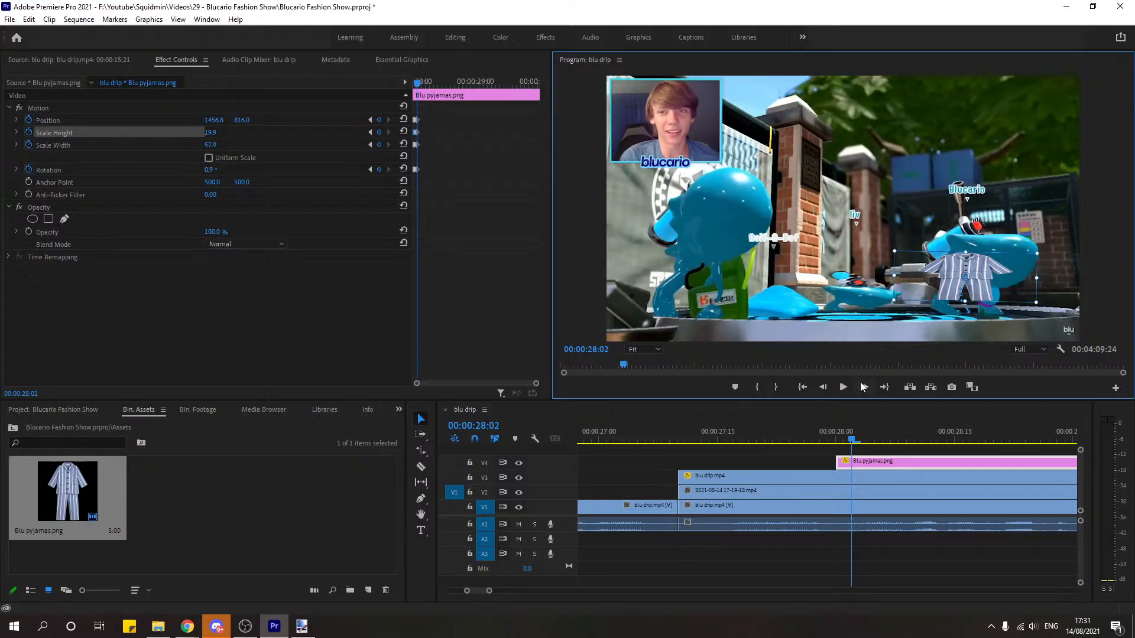
Step: Play the pyjamas animation from 00:00:28:00 to check how it follows Blucario's rising squid form
{"action": "left_click", "coordinate": [825, 387]}
{"action": "left_click", "coordinate": [824, 387]}
{"action": "left_click", "coordinate": [843, 387]}
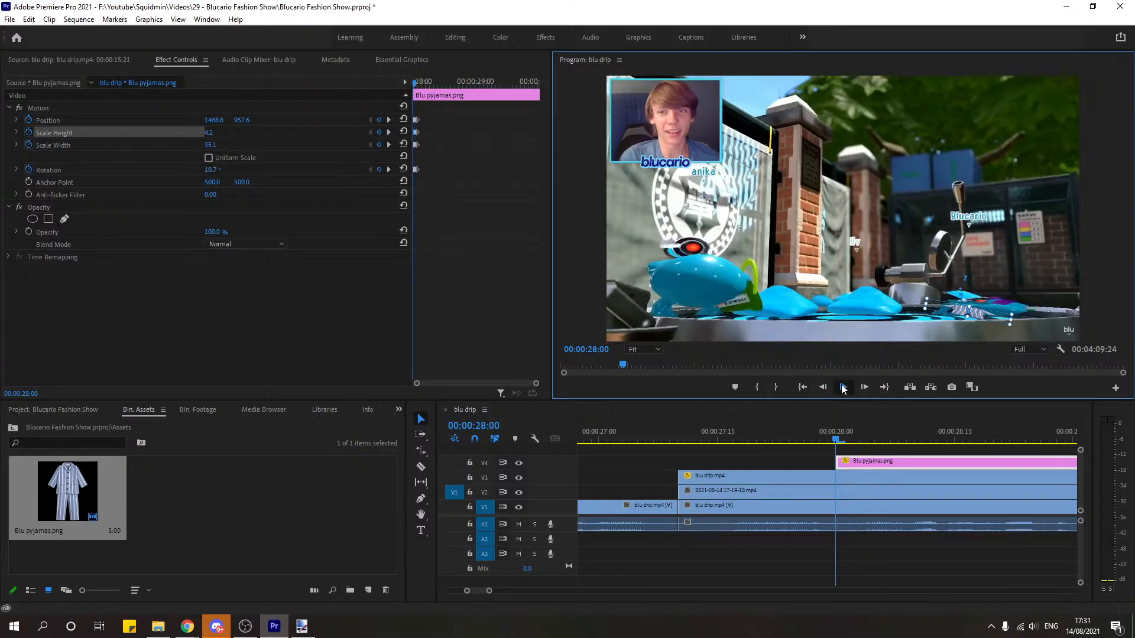
{"action": "left_click", "coordinate": [843, 387]}
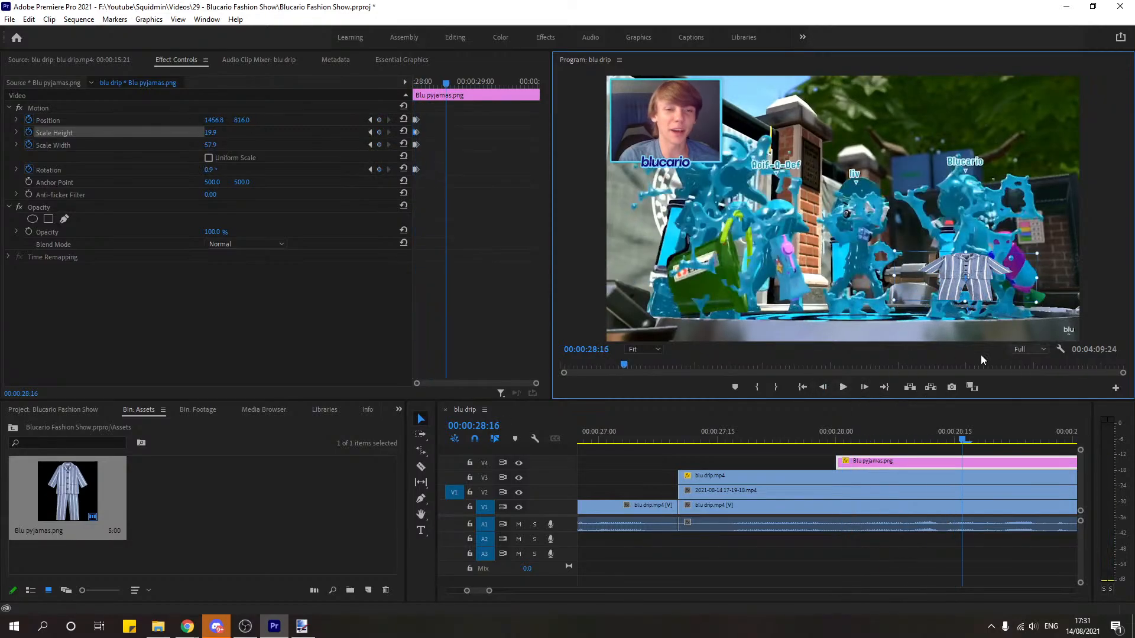
Step: At 00:00:28:03, scale the pyjamas to about 27.2 high and 55.5 wide, position them at 1471.2, 789.6 and rotate to 5.4°
{"action": "left_click", "coordinate": [845, 436]}
{"action": "left_click", "coordinate": [867, 385]}
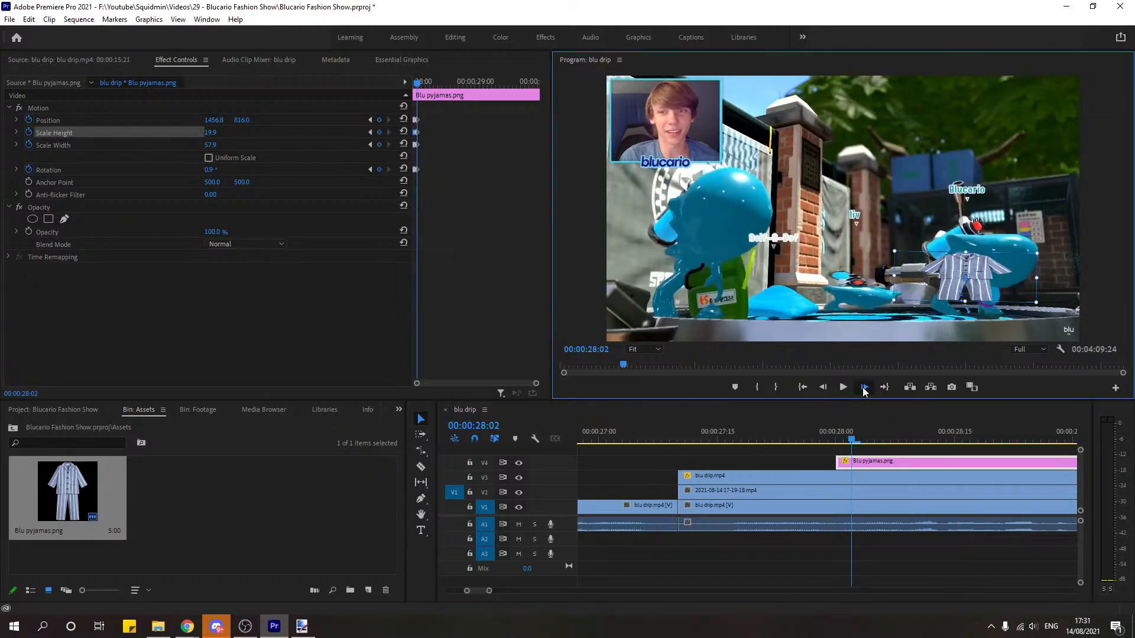
{"action": "left_click", "coordinate": [868, 385]}
{"action": "left_click_drag", "start_coordinate": [965, 253], "coordinate": [965, 243]}
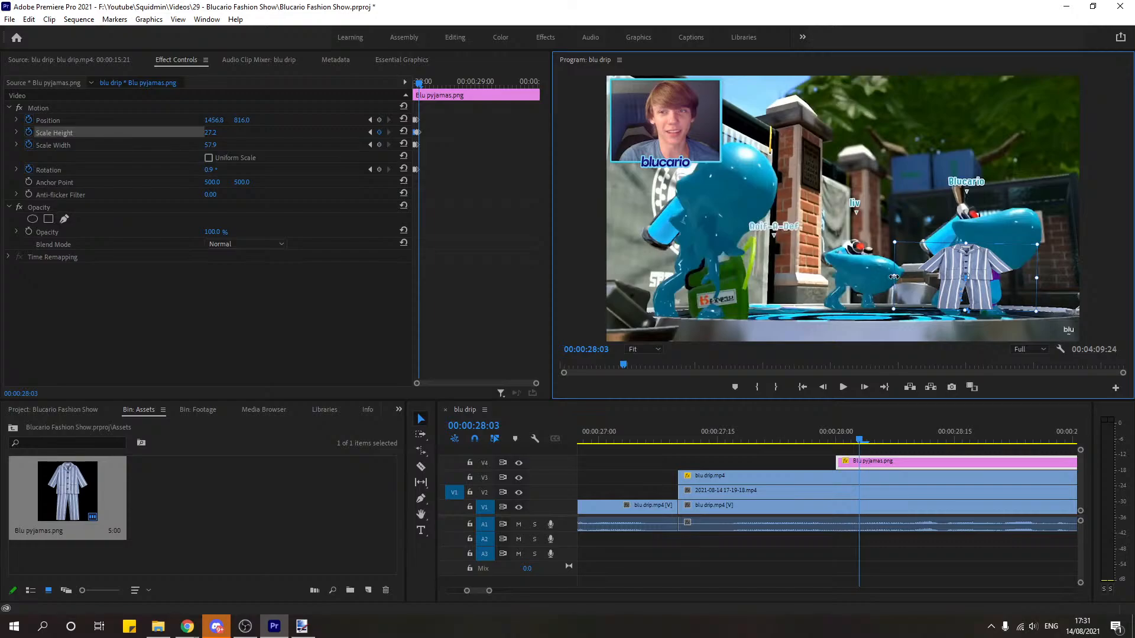
{"action": "left_click_drag", "start_coordinate": [894, 277], "coordinate": [924, 278]}
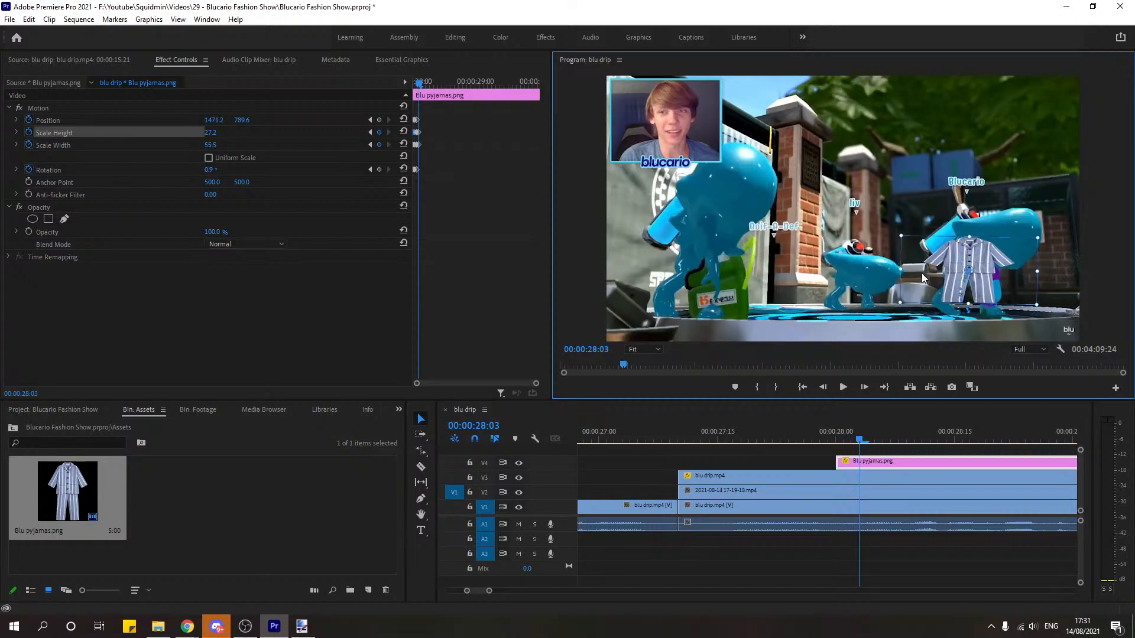
{"action": "left_click_drag", "start_coordinate": [967, 234], "coordinate": [971, 233]}
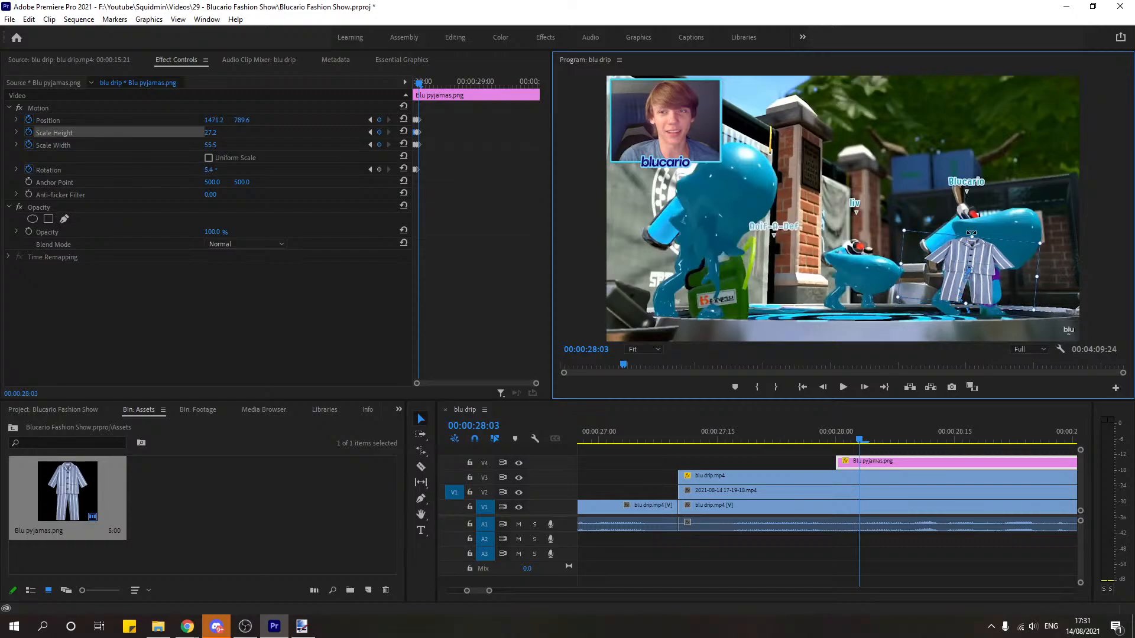
Step: Refine the pyjamas keyframes at 00:00:28:02 to about position 1473.6, 818.4, scale width 59.3 and rotation 2.0°
{"action": "left_click", "coordinate": [820, 387]}
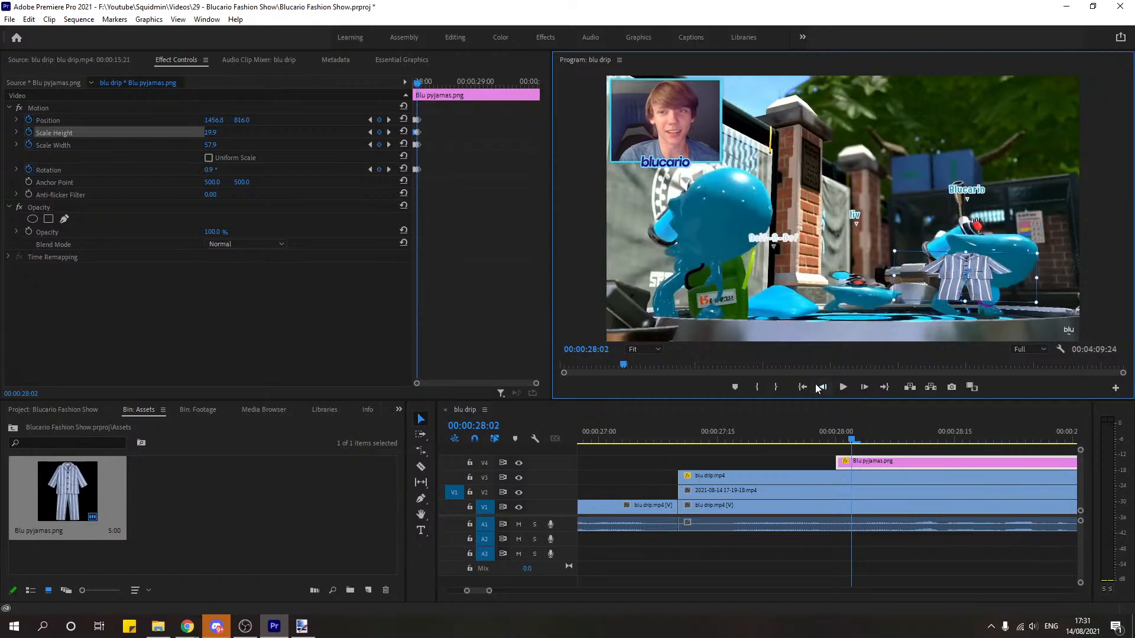
{"action": "left_click_drag", "start_coordinate": [965, 249], "coordinate": [996, 288]}
{"action": "left_click_drag", "start_coordinate": [898, 274], "coordinate": [896, 274]}
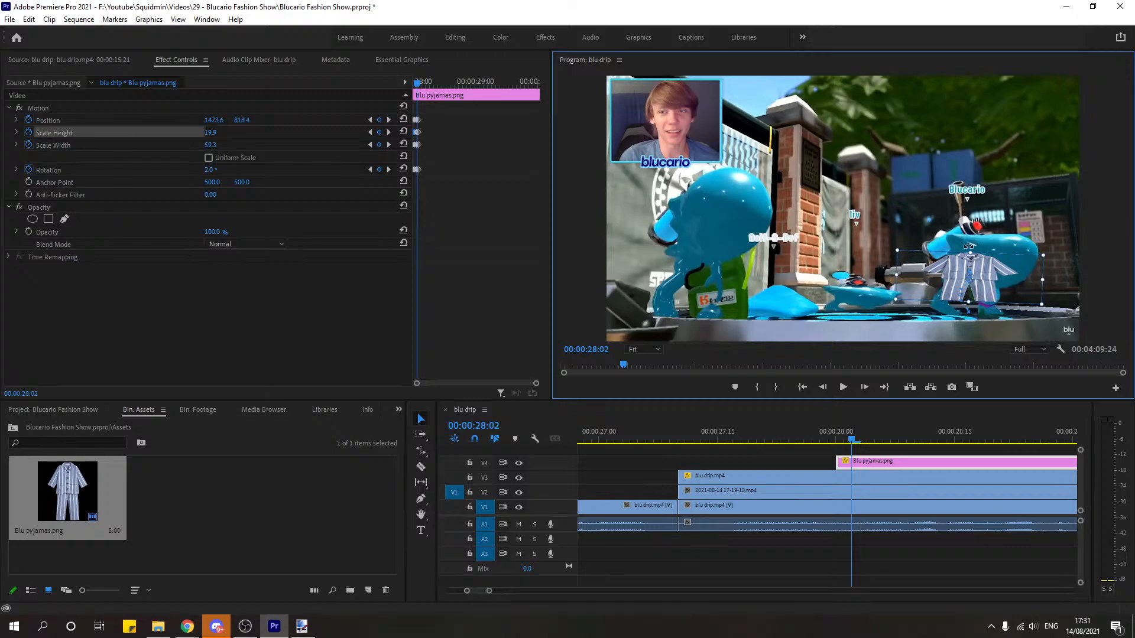
Step: Refine the pyjamas at 00:00:28:02 to about position 1466.4, 818.4 and rotation 3.1°, comparing with the previous frame
{"action": "left_click_drag", "start_coordinate": [969, 246], "coordinate": [970, 246]}
{"action": "left_click_drag", "start_coordinate": [990, 290], "coordinate": [989, 291]}
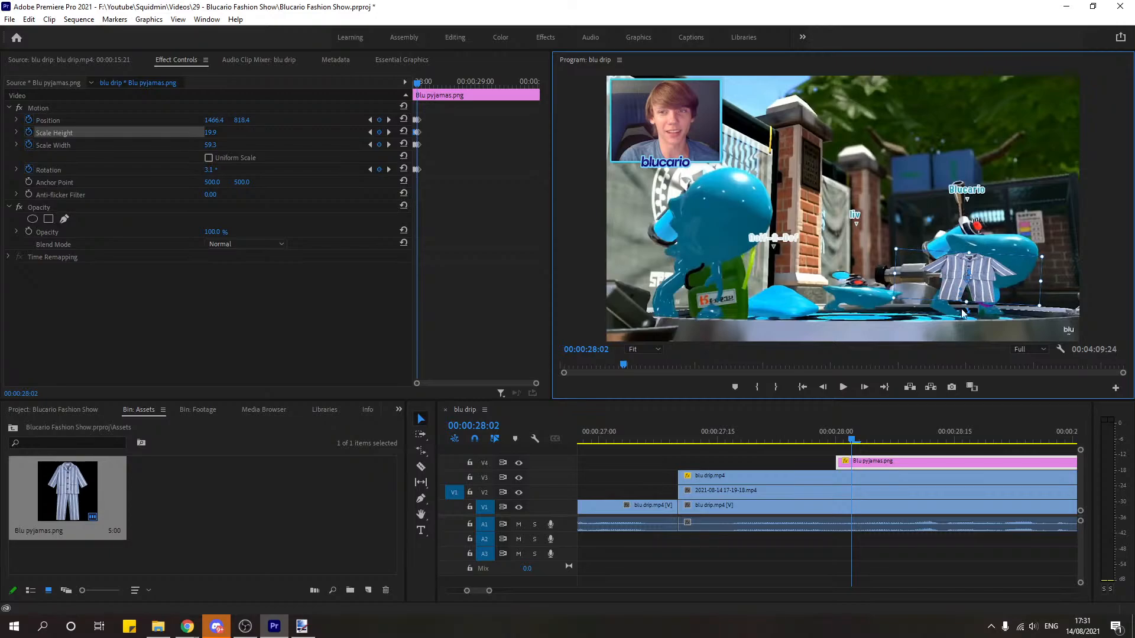
{"action": "left_click", "coordinate": [823, 387]}
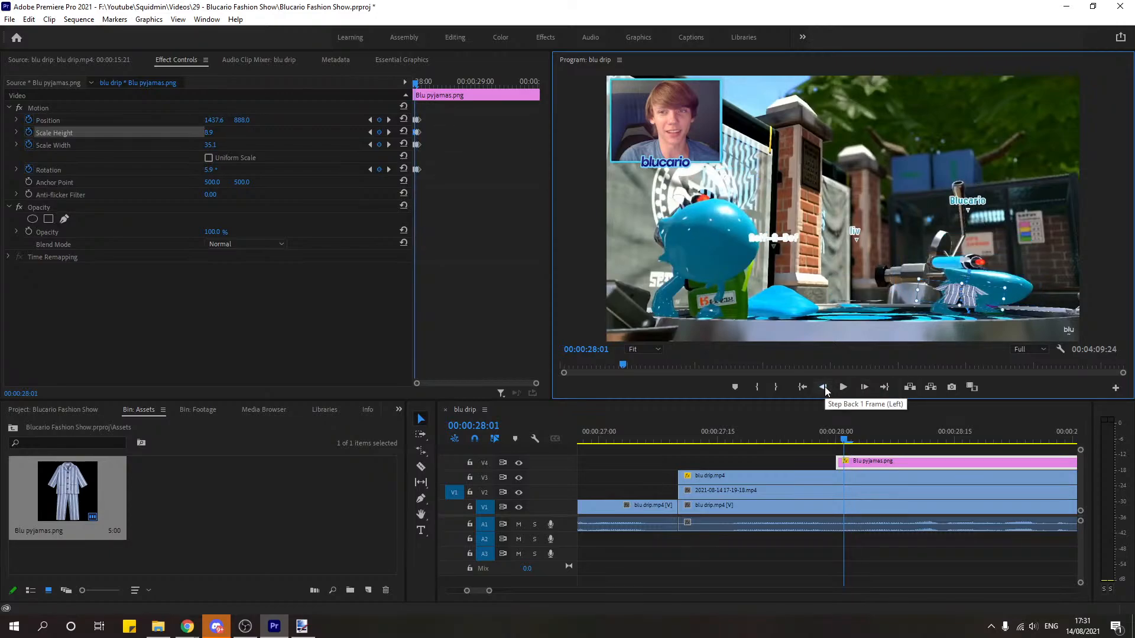
Step: At 00:00:28:04, scale the pyjamas to about 29.8 high and 57.8 wide and position them at 1471.2, 780.0
{"action": "left_click", "coordinate": [866, 387]}
{"action": "left_click", "coordinate": [865, 387]}
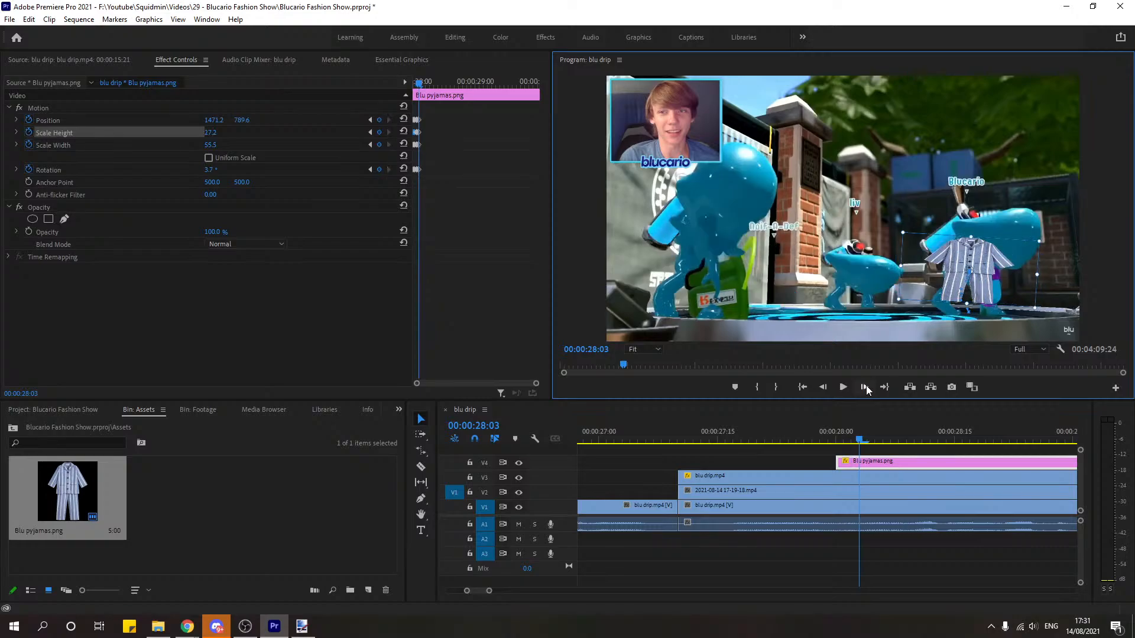
{"action": "left_click", "coordinate": [865, 387]}
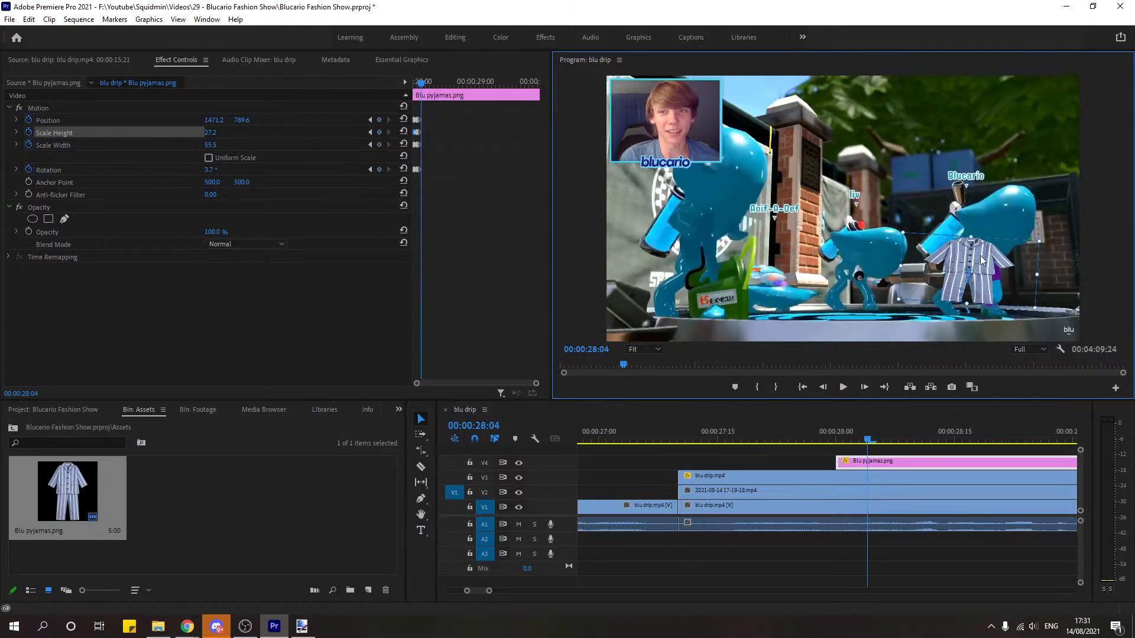
{"action": "left_click_drag", "start_coordinate": [969, 236], "coordinate": [980, 251]}
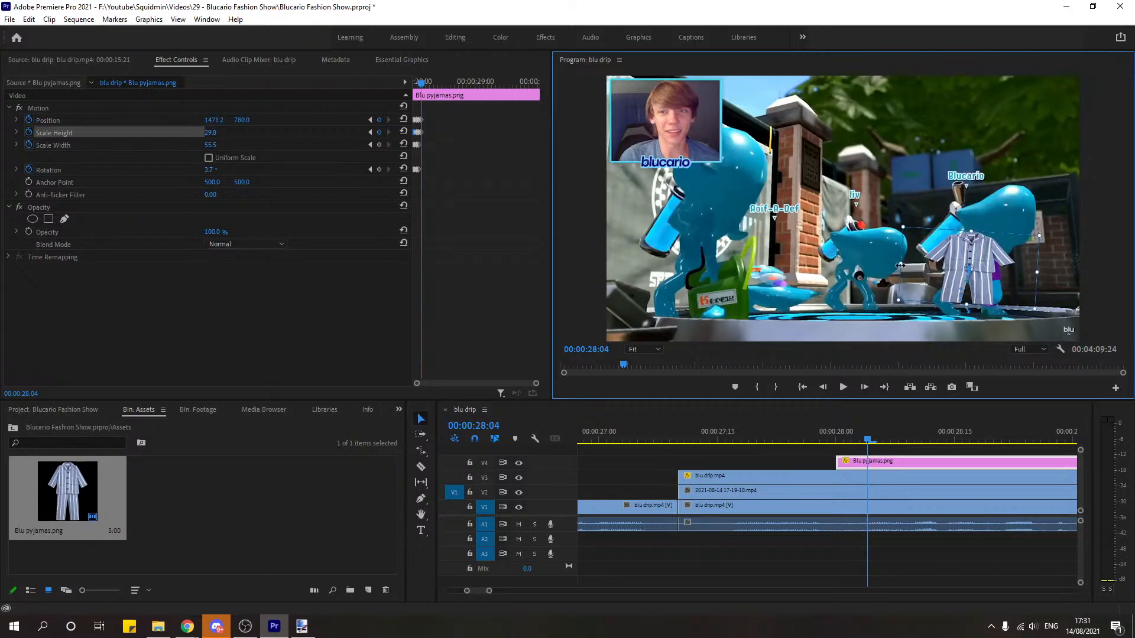
{"action": "left_click_drag", "start_coordinate": [900, 265], "coordinate": [896, 265]}
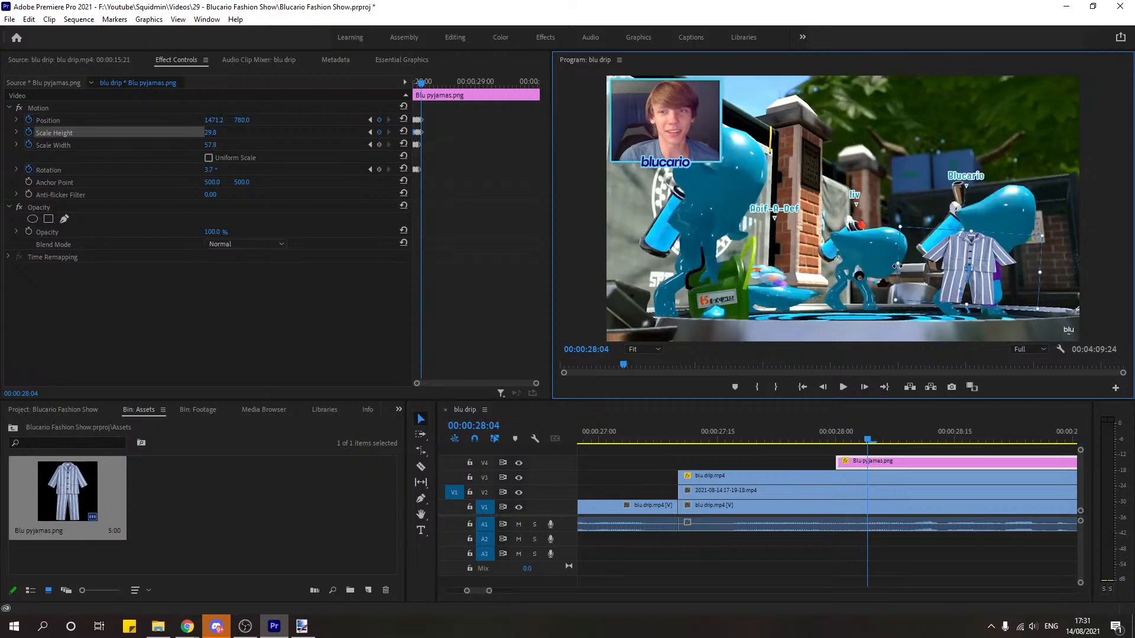
Step: At 00:00:28:05, scale the pyjamas to about 30.9 high and 64.9 wide, position them at 1488.0, 763.2 and rotate to 2.1°
{"action": "left_click", "coordinate": [865, 389]}
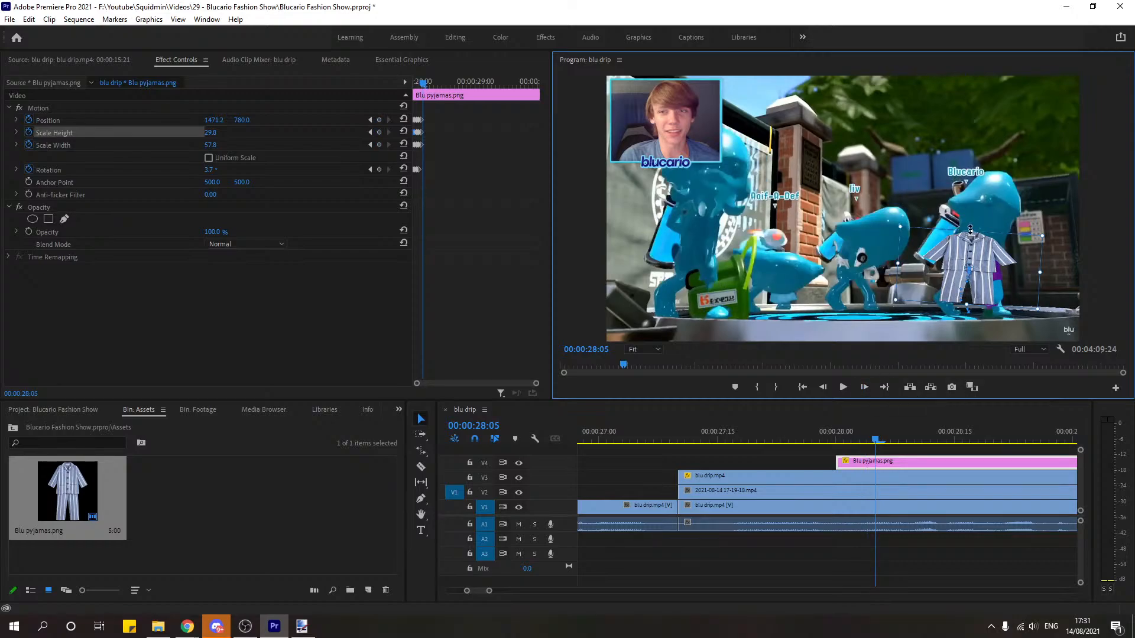
{"action": "left_click_drag", "start_coordinate": [969, 229], "coordinate": [972, 227]}
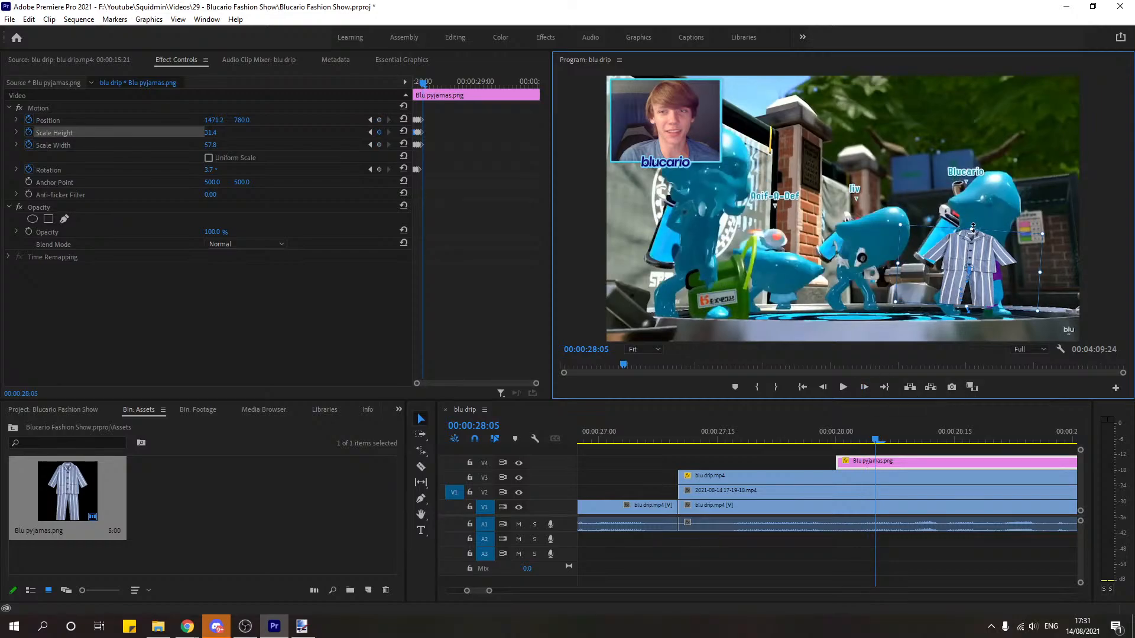
{"action": "left_click_drag", "start_coordinate": [972, 227], "coordinate": [1031, 281]}
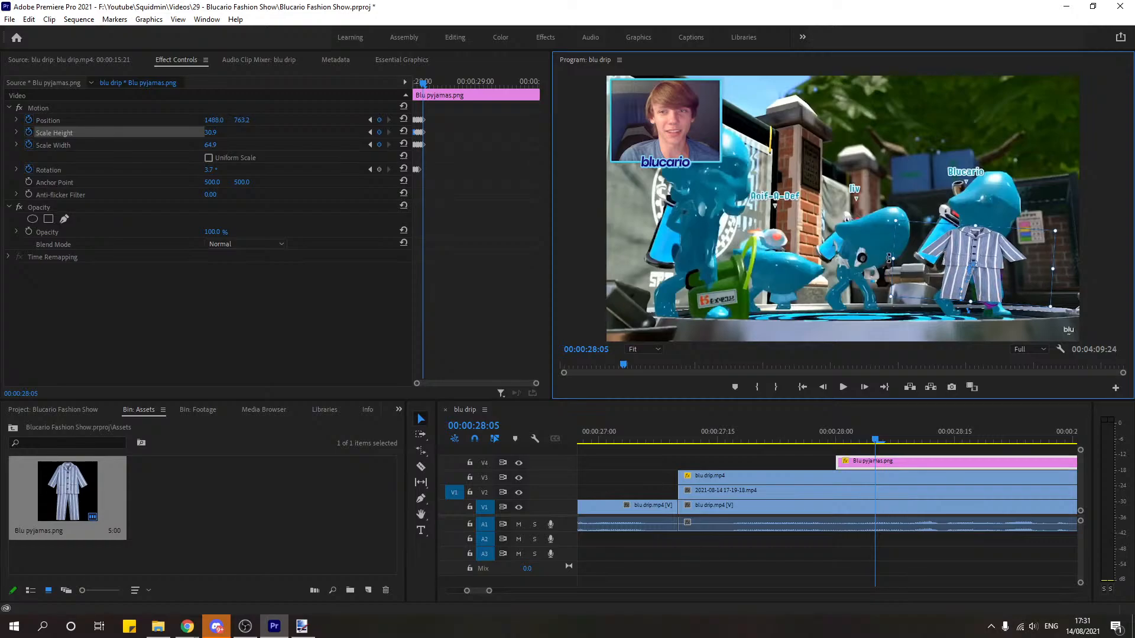
{"action": "left_click_drag", "start_coordinate": [889, 258], "coordinate": [888, 260]}
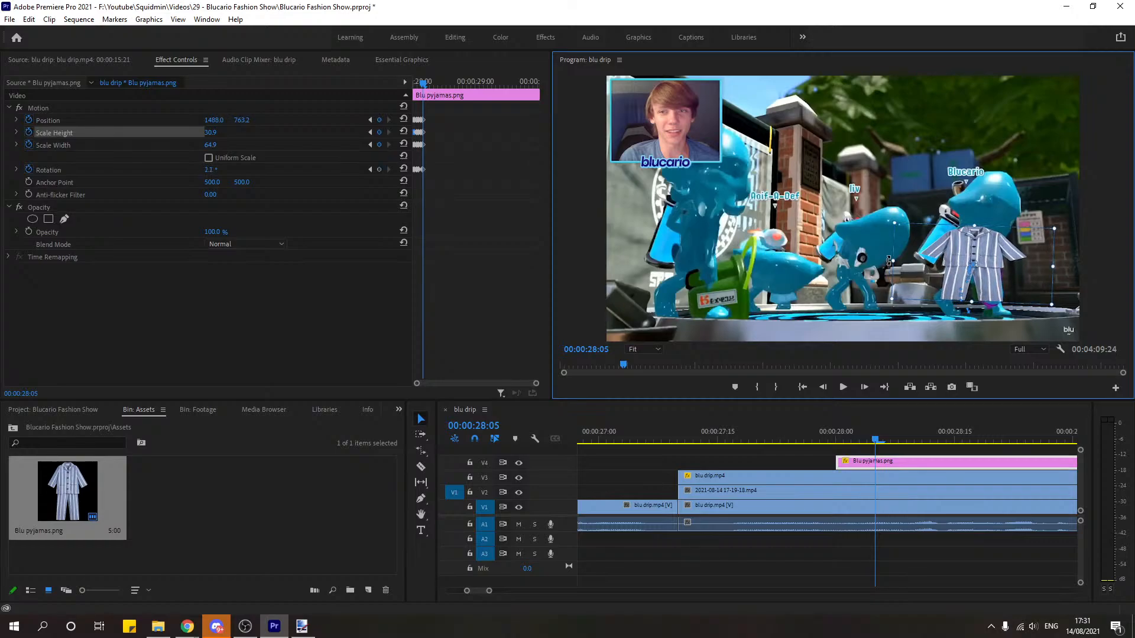
Step: Rotate the pyjamas to about -1.1° at 00:00:28:06 and to about -4.2° at 00:00:28:07
{"action": "left_click", "coordinate": [864, 387]}
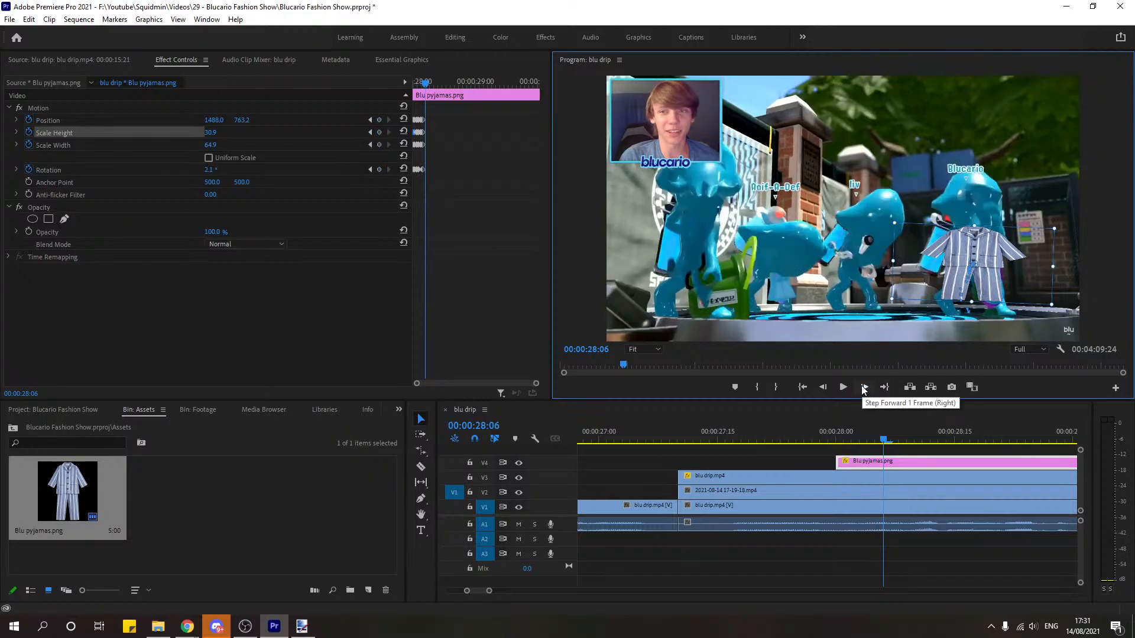
{"action": "left_click_drag", "start_coordinate": [888, 260], "coordinate": [886, 264]}
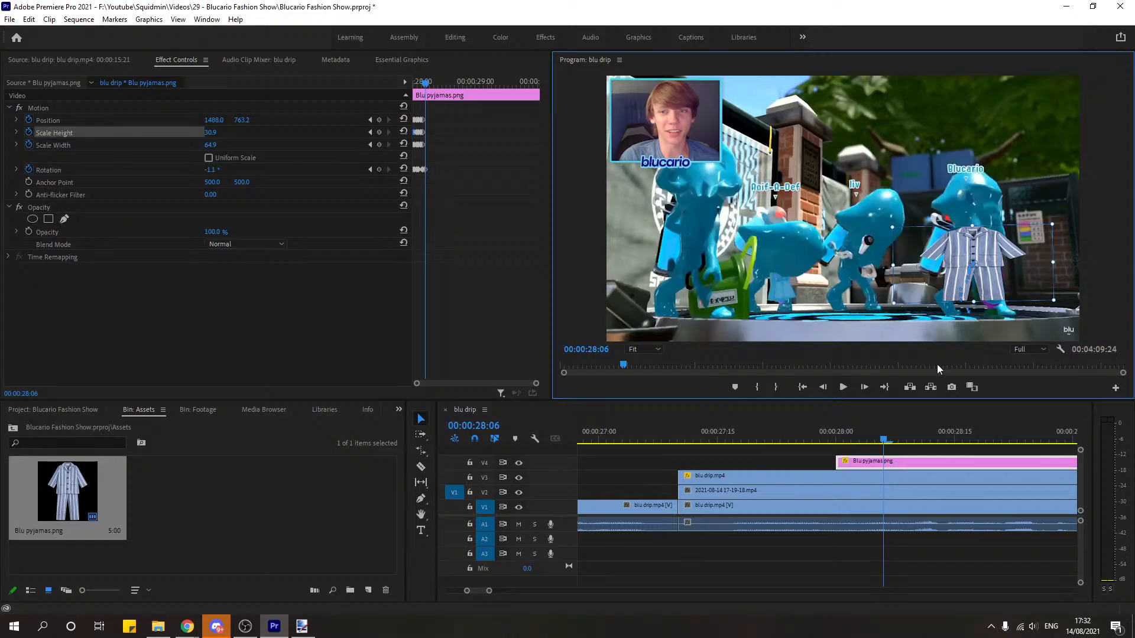
{"action": "left_click", "coordinate": [864, 387]}
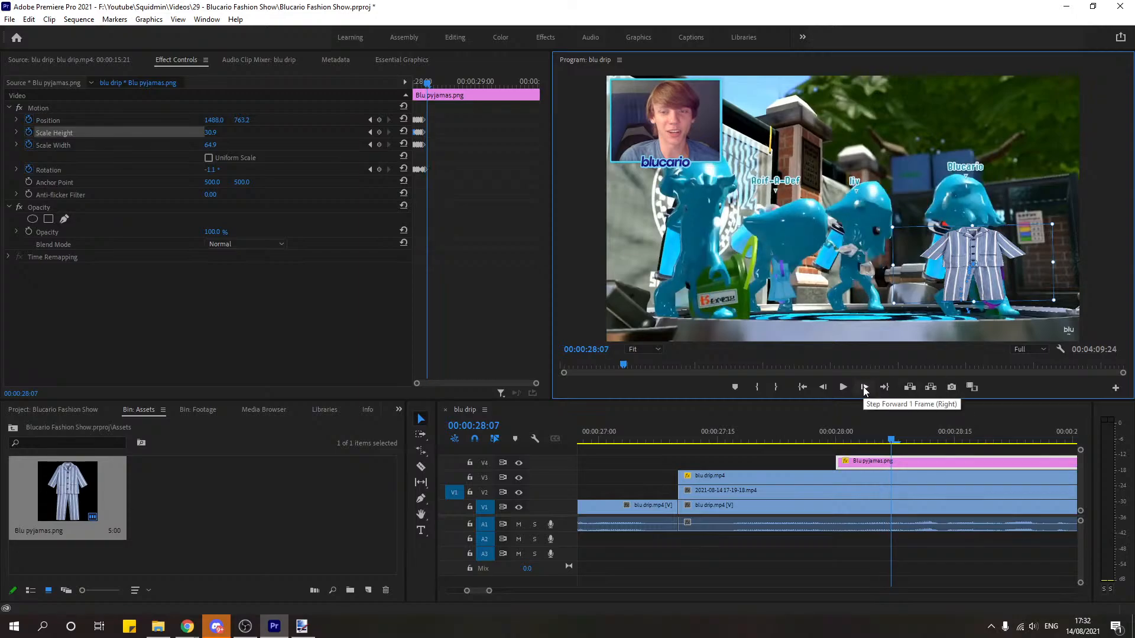
{"action": "left_click_drag", "start_coordinate": [887, 264], "coordinate": [885, 269]}
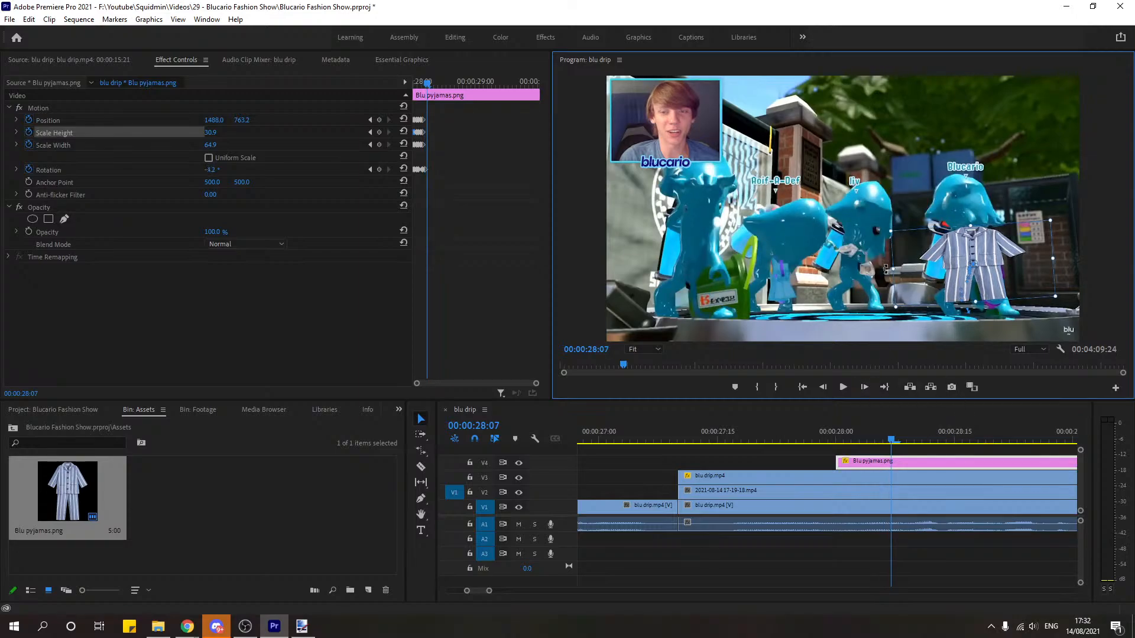
Step: Play the pyjamas animation from 00:00:27:28 to check how it follows Blucario's transformation
{"action": "left_click", "coordinate": [821, 435]}
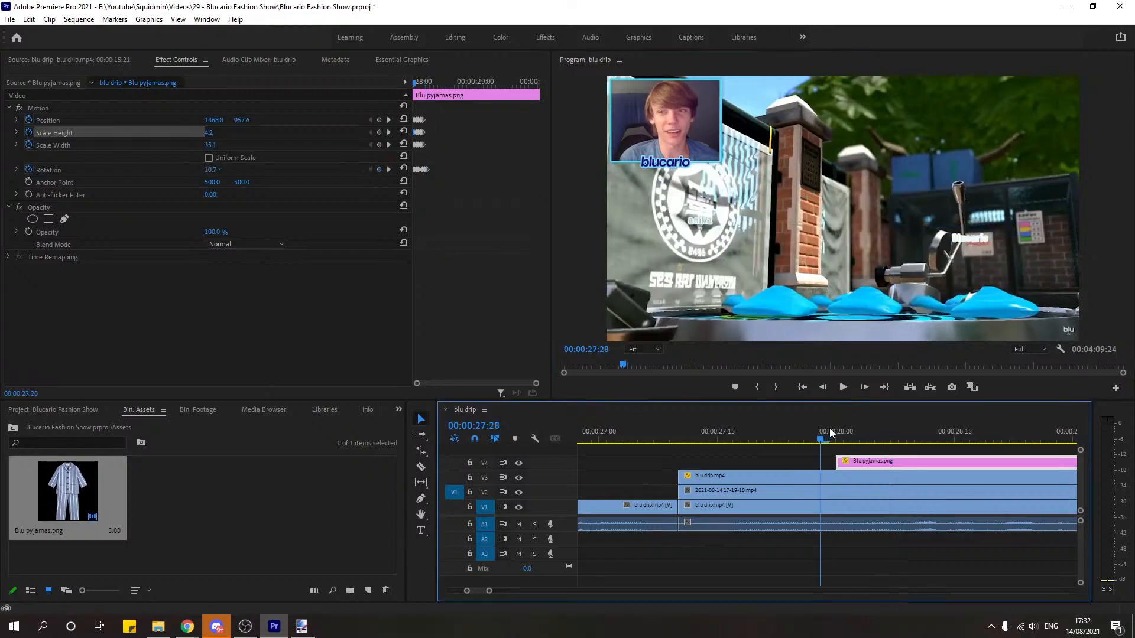
{"action": "key", "text": "space"}
{"action": "key", "text": "space"}
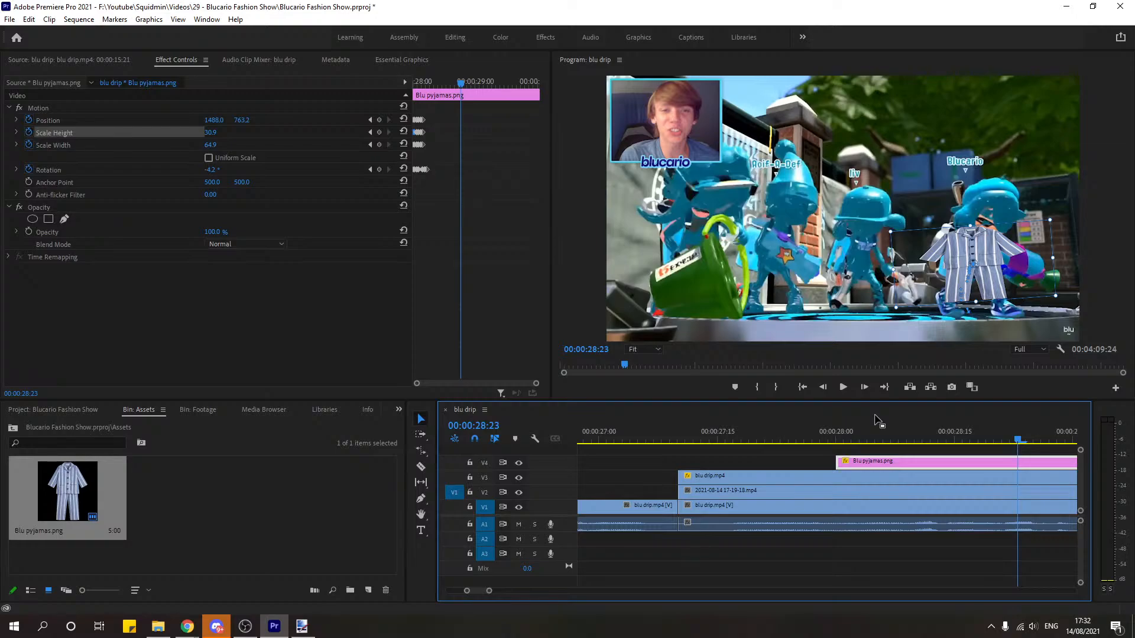
Step: At 00:00:28:08, rotate the pyjamas to about -5.7°
{"action": "left_click", "coordinate": [876, 441]}
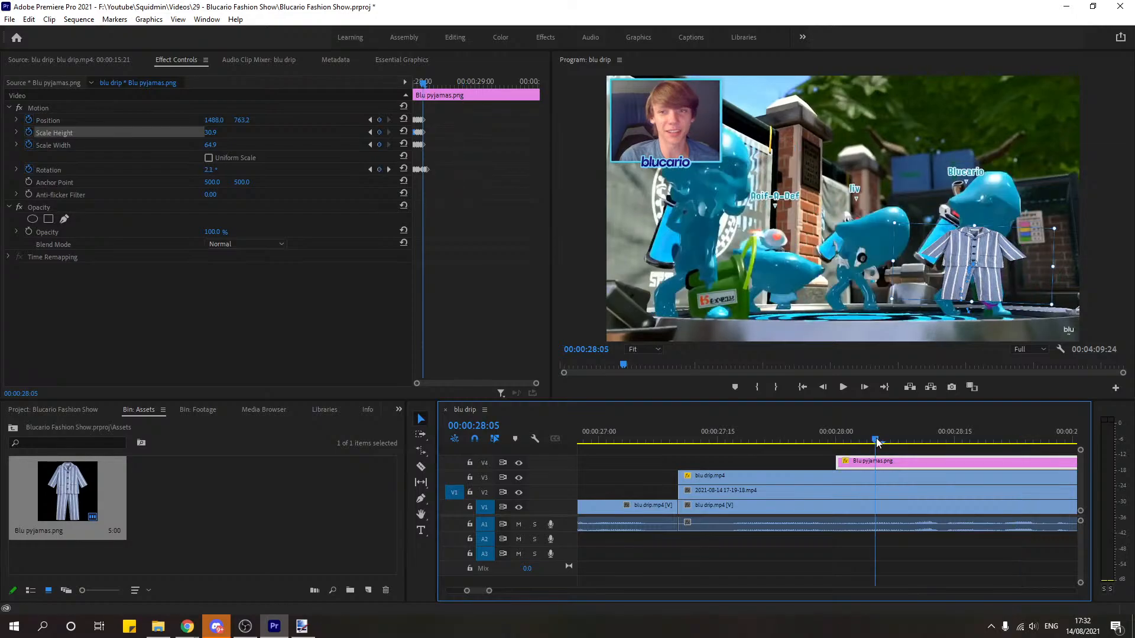
{"action": "key", "text": "Right"}
{"action": "left_click", "coordinate": [864, 387]}
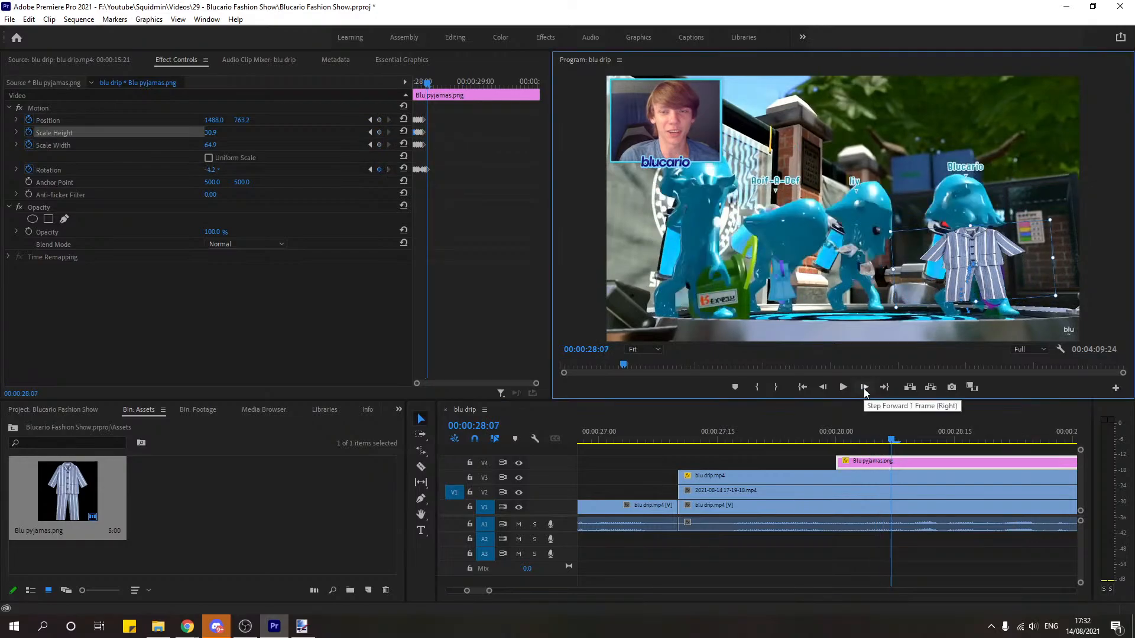
{"action": "left_click", "coordinate": [863, 387]}
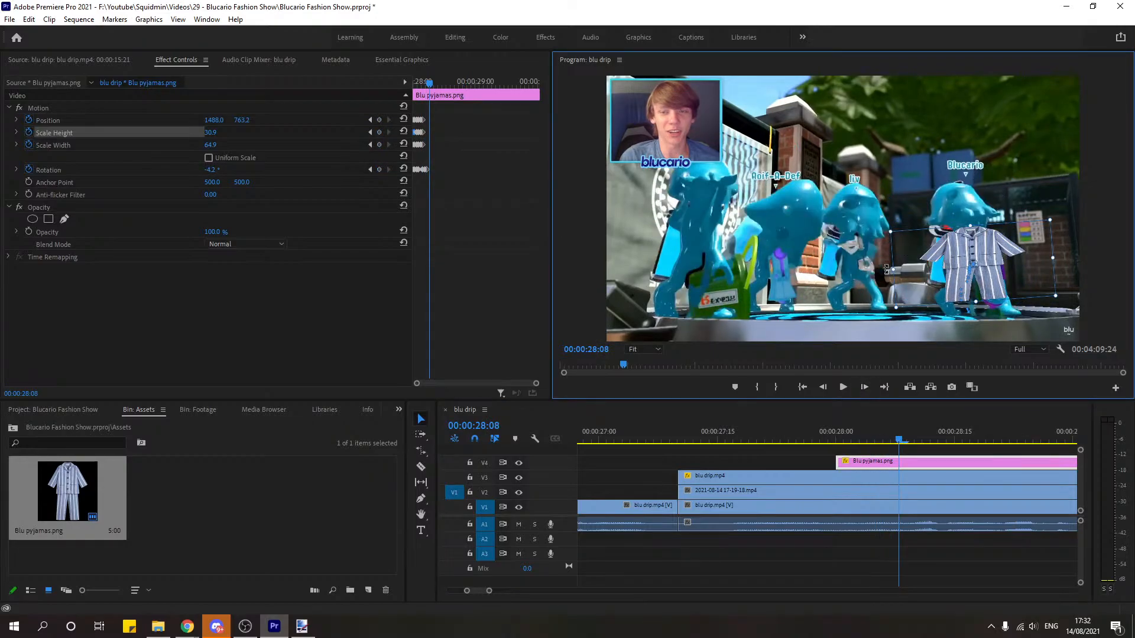
{"action": "left_click_drag", "start_coordinate": [886, 266], "coordinate": [886, 271]}
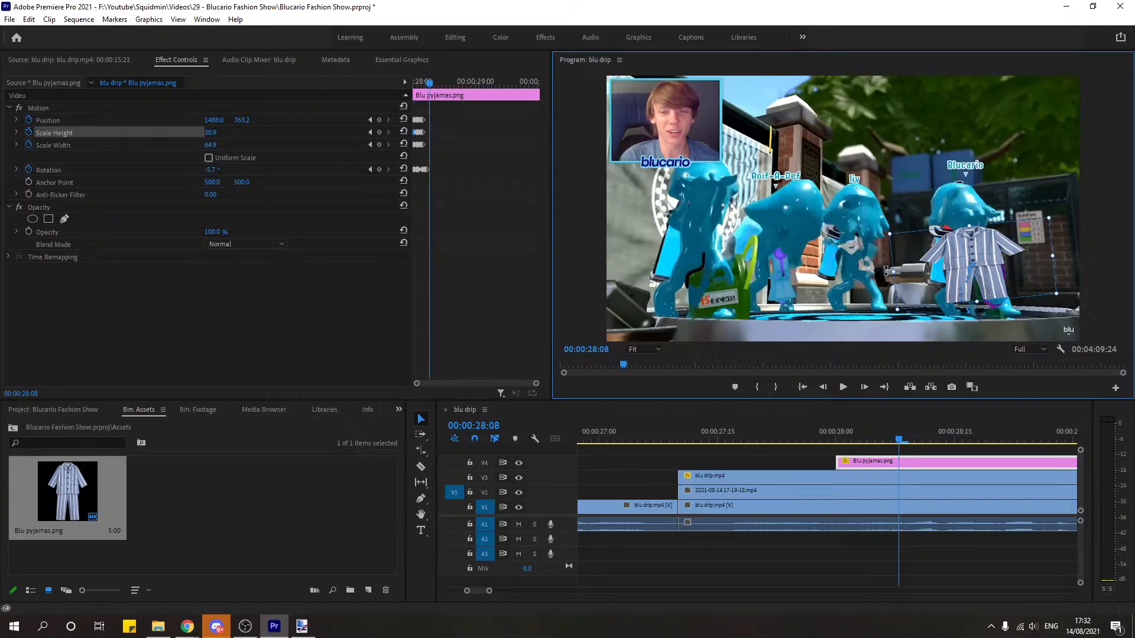
Step: Rotate the pyjamas to about -7.9° at 00:00:28:09, and at 00:00:28:10 set scale height to about 29.4 and position to 1490.4, 772.8
{"action": "left_click", "coordinate": [864, 387]}
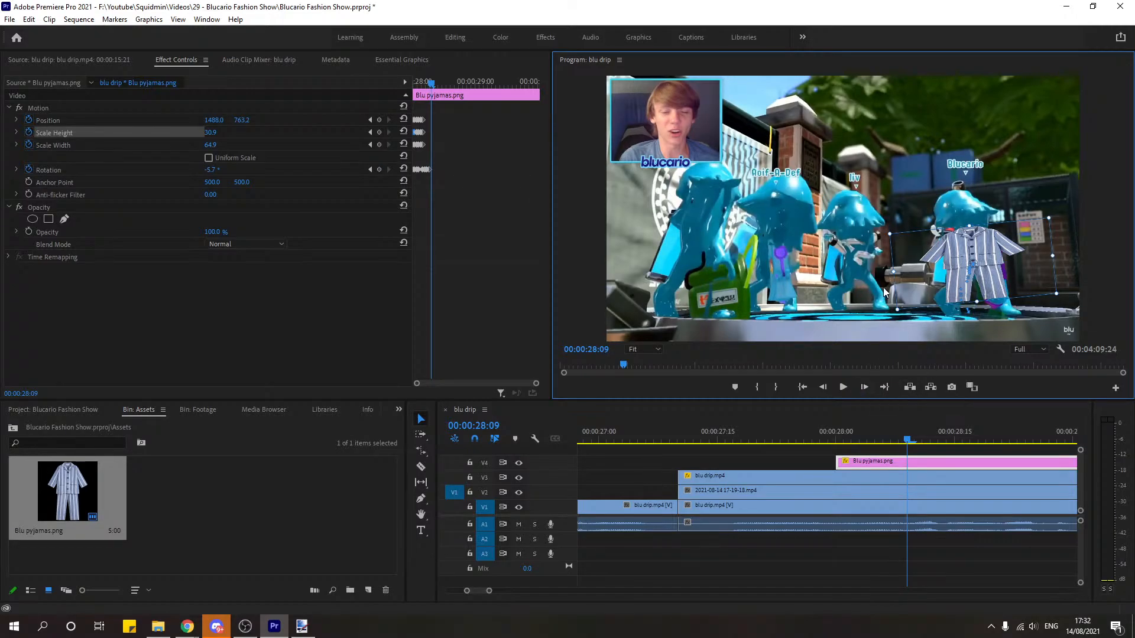
{"action": "left_click_drag", "start_coordinate": [888, 274], "coordinate": [891, 275]}
{"action": "left_click", "coordinate": [865, 388]}
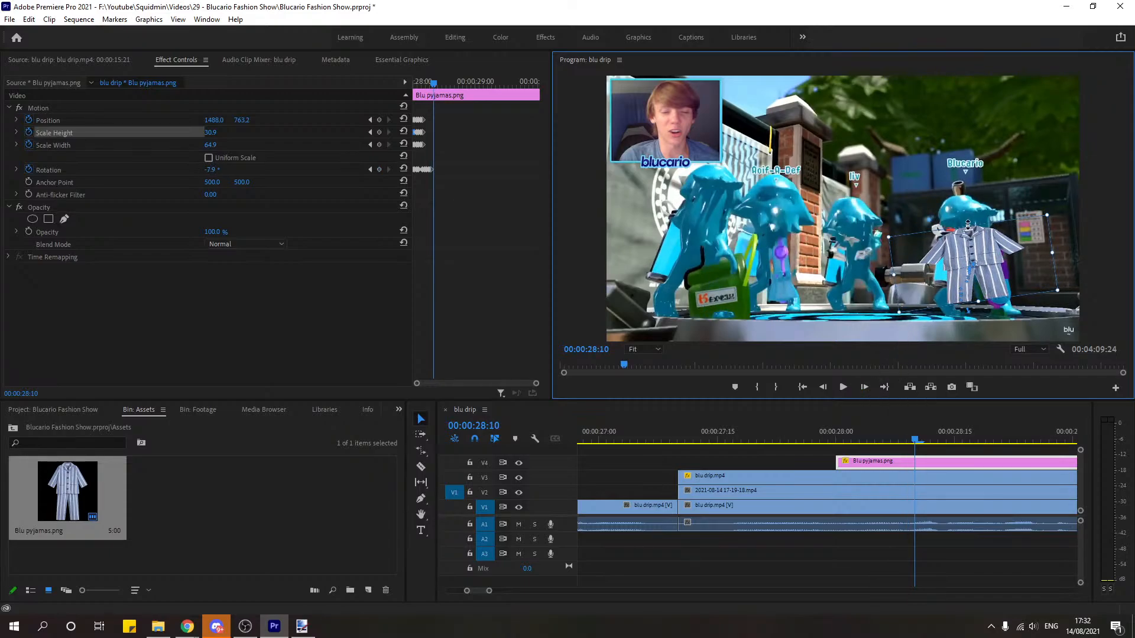
{"action": "left_click_drag", "start_coordinate": [967, 224], "coordinate": [983, 244]}
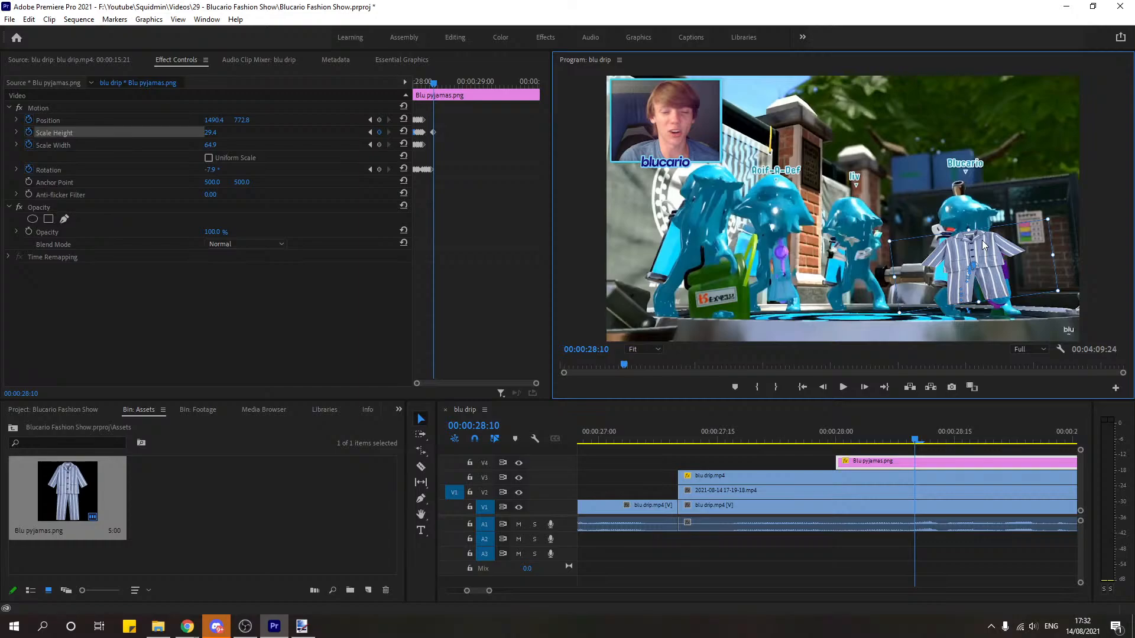
Step: Step through the frames between 00:00:28:11 and 00:00:28:25 and play onward to examine Blucario's movement relative to the pyjamas
{"action": "left_click", "coordinate": [862, 389]}
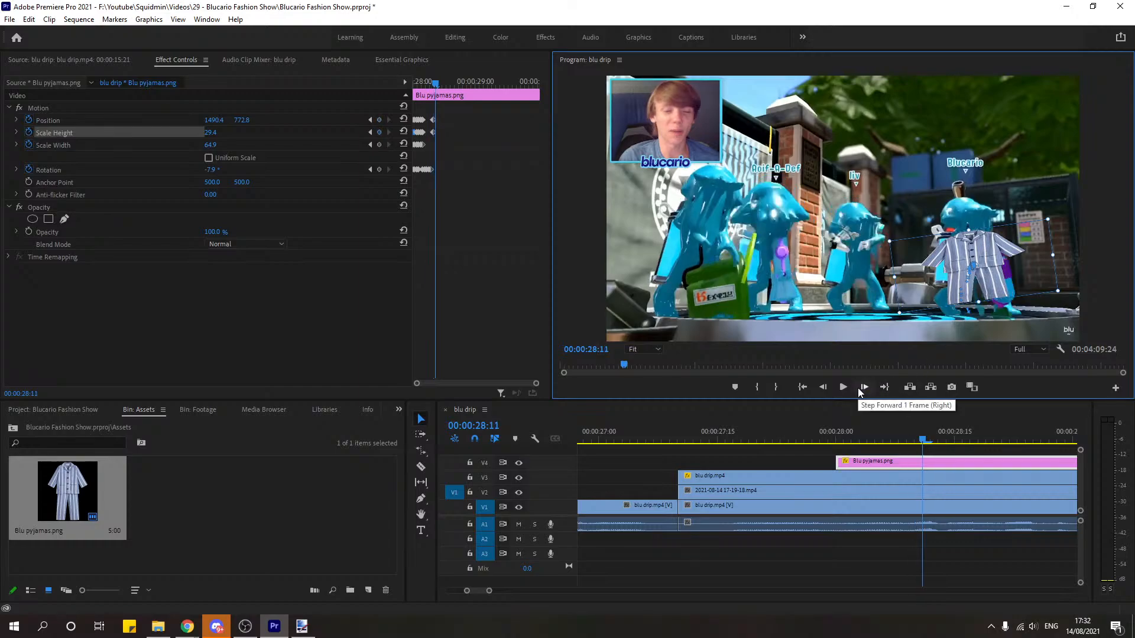
{"action": "left_click", "coordinate": [862, 389]}
{"action": "left_click", "coordinate": [862, 389]}
{"action": "left_click", "coordinate": [863, 388]}
{"action": "left_click", "coordinate": [863, 389]}
{"action": "left_click", "coordinate": [862, 389]}
{"action": "left_click", "coordinate": [862, 388]}
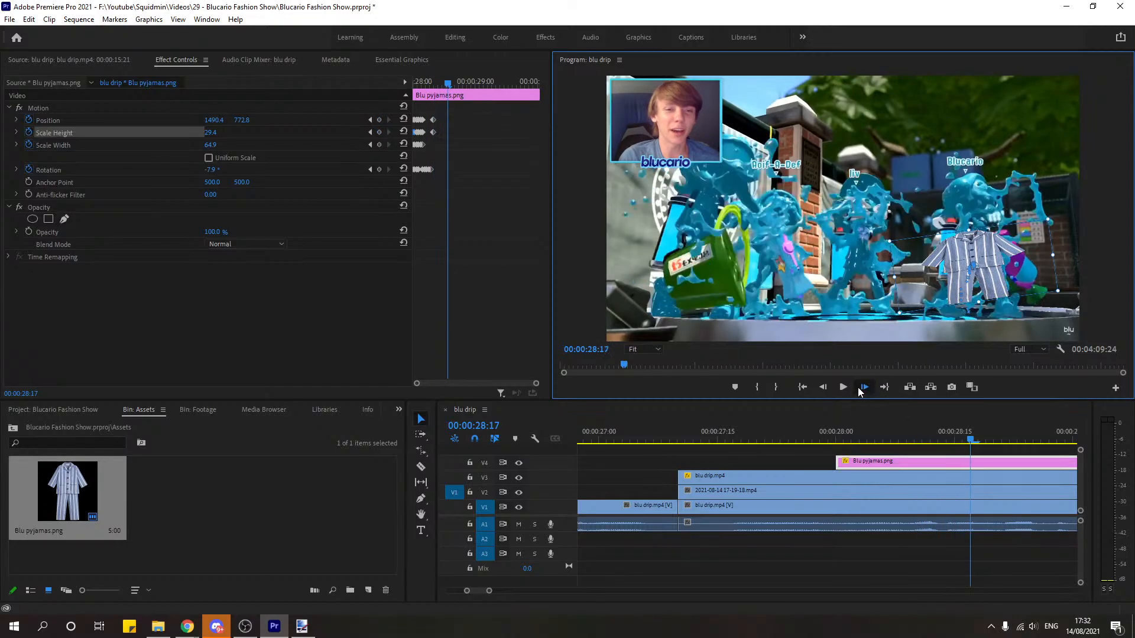
{"action": "left_click", "coordinate": [862, 389]}
{"action": "left_click", "coordinate": [863, 389]}
{"action": "left_click", "coordinate": [862, 389]}
{"action": "left_click", "coordinate": [863, 389]}
{"action": "left_click", "coordinate": [862, 389]}
{"action": "left_click", "coordinate": [862, 389]}
{"action": "left_click", "coordinate": [862, 389]}
{"action": "left_click", "coordinate": [862, 389]}
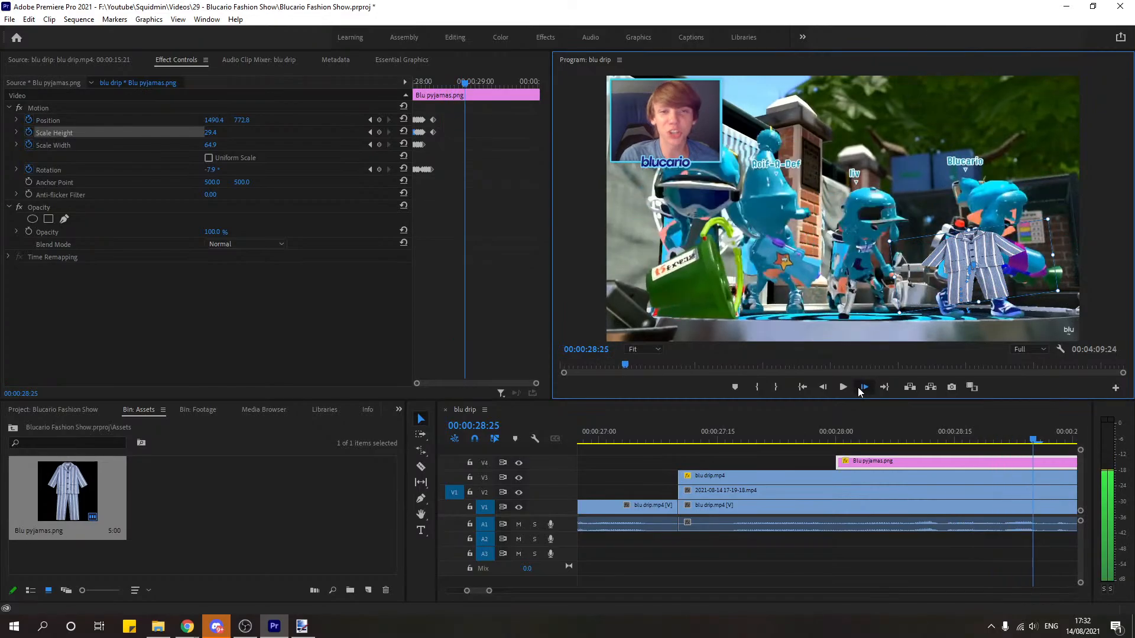
{"action": "left_click", "coordinate": [823, 387]}
{"action": "left_click", "coordinate": [823, 387]}
{"action": "left_click", "coordinate": [822, 387]}
{"action": "left_click", "coordinate": [822, 387]}
{"action": "left_click", "coordinate": [822, 387]}
{"action": "left_click", "coordinate": [823, 387]}
{"action": "left_click", "coordinate": [822, 387]}
{"action": "left_click", "coordinate": [823, 387]}
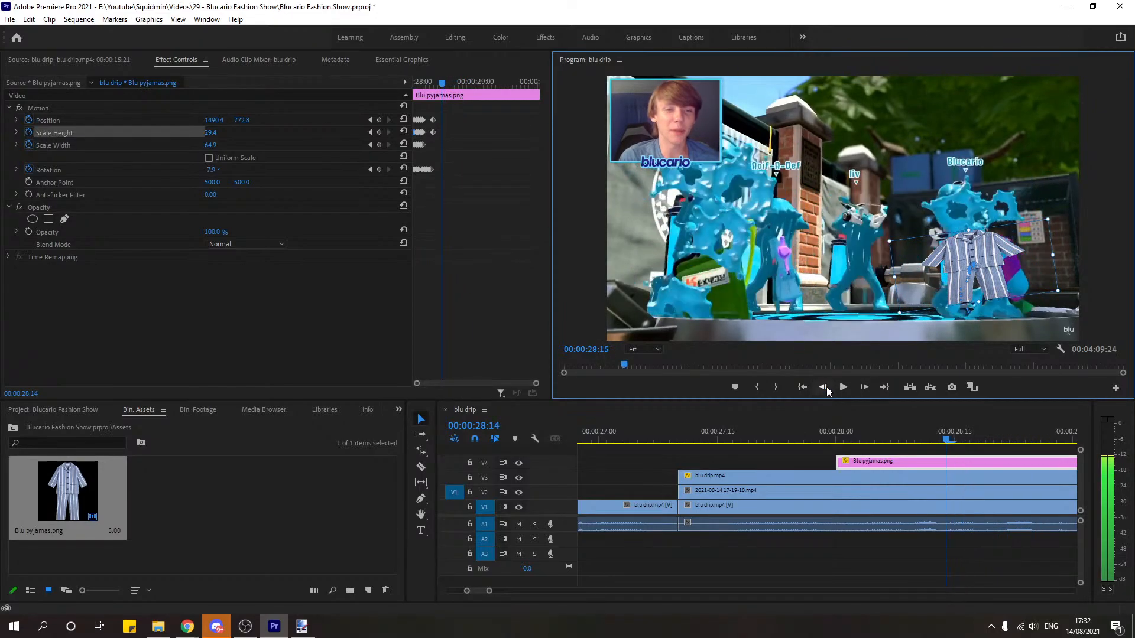
{"action": "left_click", "coordinate": [824, 387]}
{"action": "left_click", "coordinate": [823, 388]}
{"action": "left_click", "coordinate": [824, 388]}
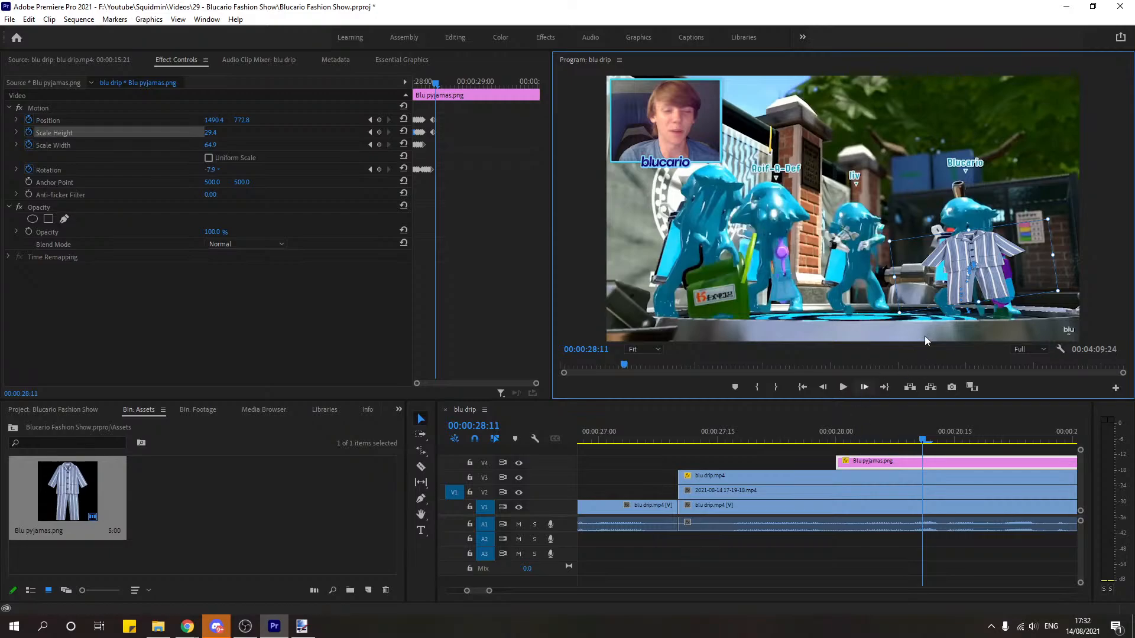
{"action": "left_click", "coordinate": [852, 386]}
{"action": "left_click", "coordinate": [852, 385]}
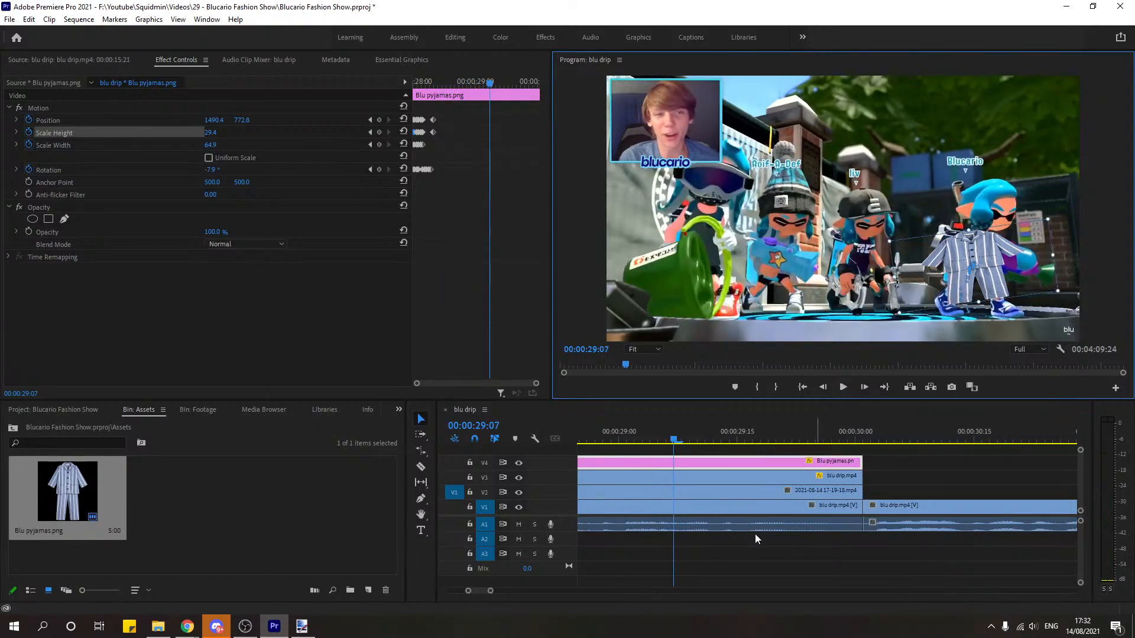
Step: At 00:00:28:12, position the pyjamas at about 1488.0, 780.0 and rotate them to about -3.6°
{"action": "left_click_drag", "start_coordinate": [482, 591], "coordinate": [481, 590]}
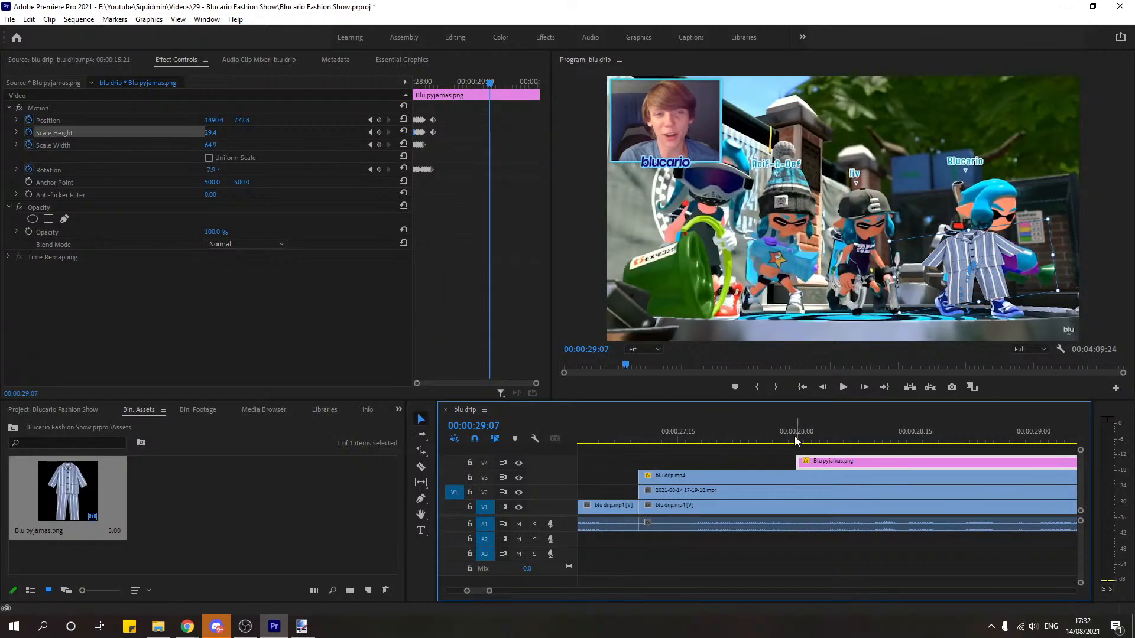
{"action": "left_click_drag", "start_coordinate": [794, 436], "coordinate": [874, 451]}
{"action": "left_click", "coordinate": [367, 132]}
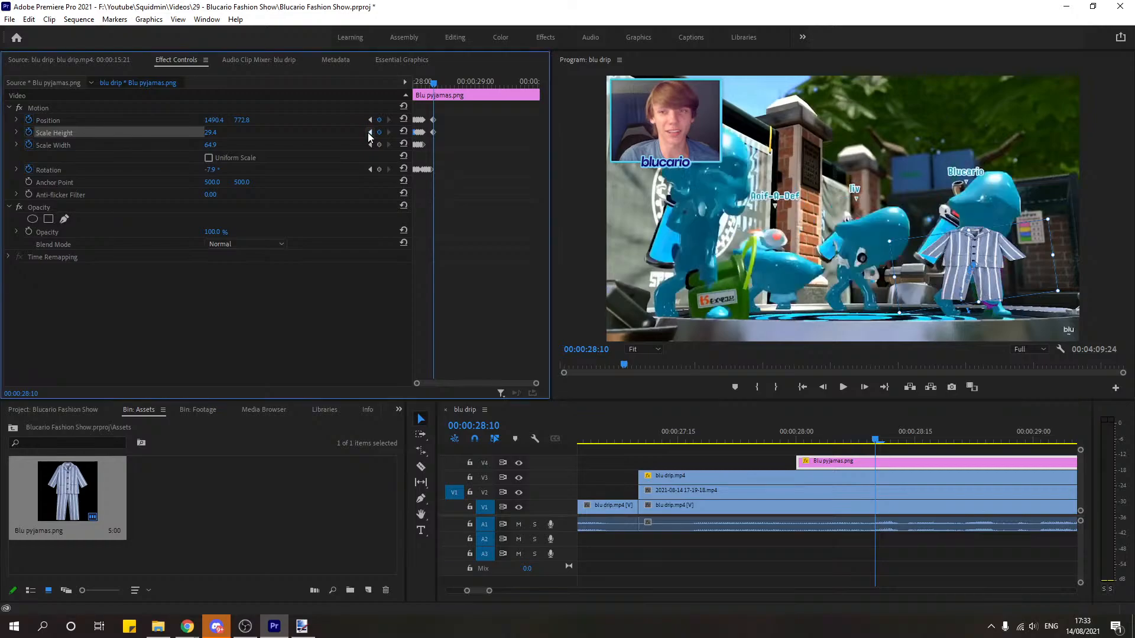
{"action": "left_click_drag", "start_coordinate": [427, 83], "coordinate": [442, 84]}
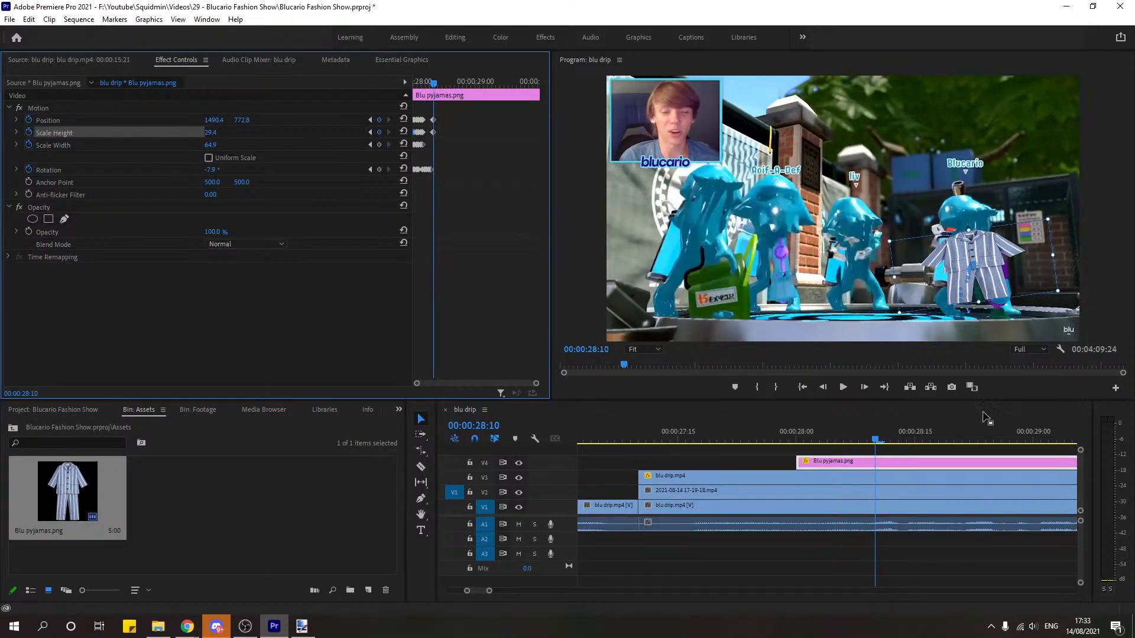
{"action": "left_click", "coordinate": [861, 388]}
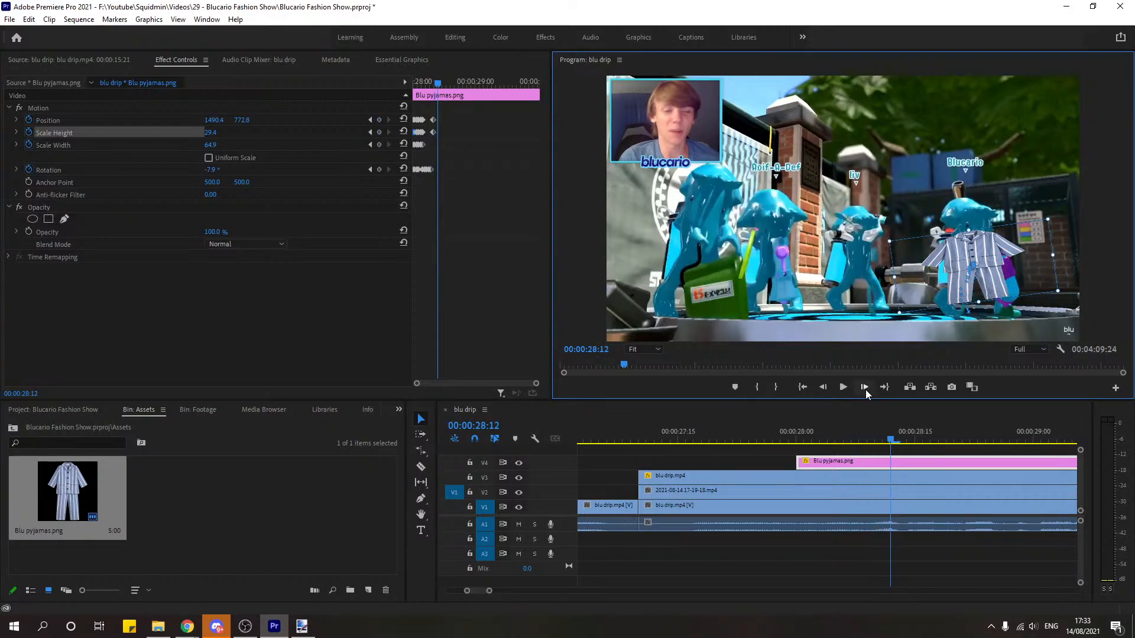
{"action": "left_click_drag", "start_coordinate": [889, 279], "coordinate": [896, 271]}
{"action": "left_click_drag", "start_coordinate": [989, 244], "coordinate": [991, 251]}
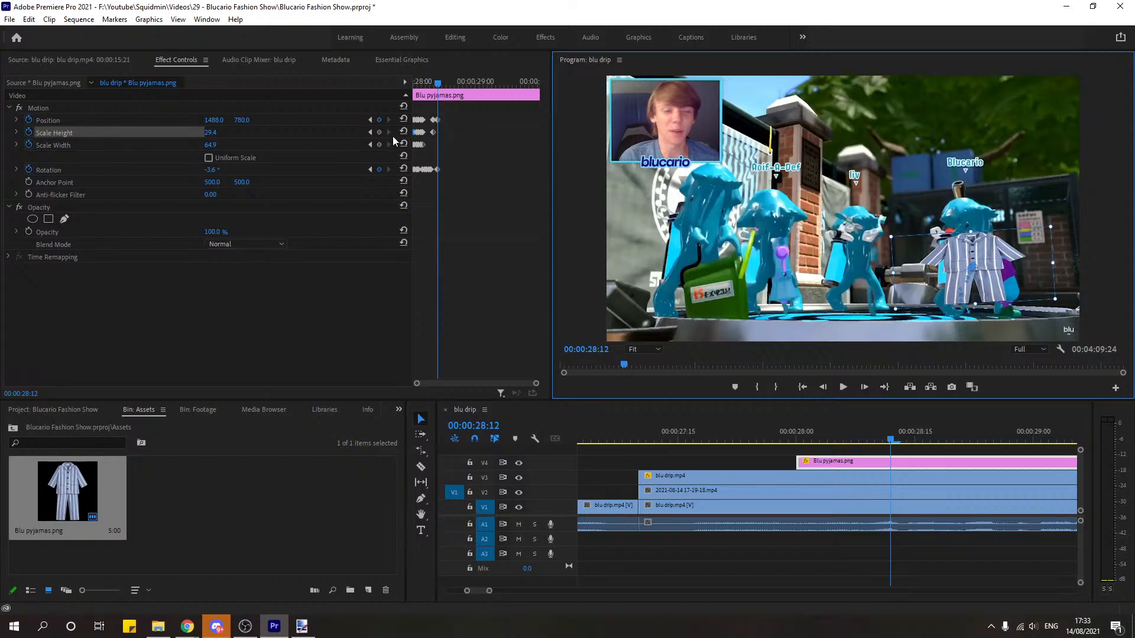
Step: Step through the frames after 00:00:28:12 and play back the whole pyjamas clip to examine how the overlay tracks Blucario
{"action": "left_click", "coordinate": [865, 387]}
{"action": "left_click", "coordinate": [865, 387]}
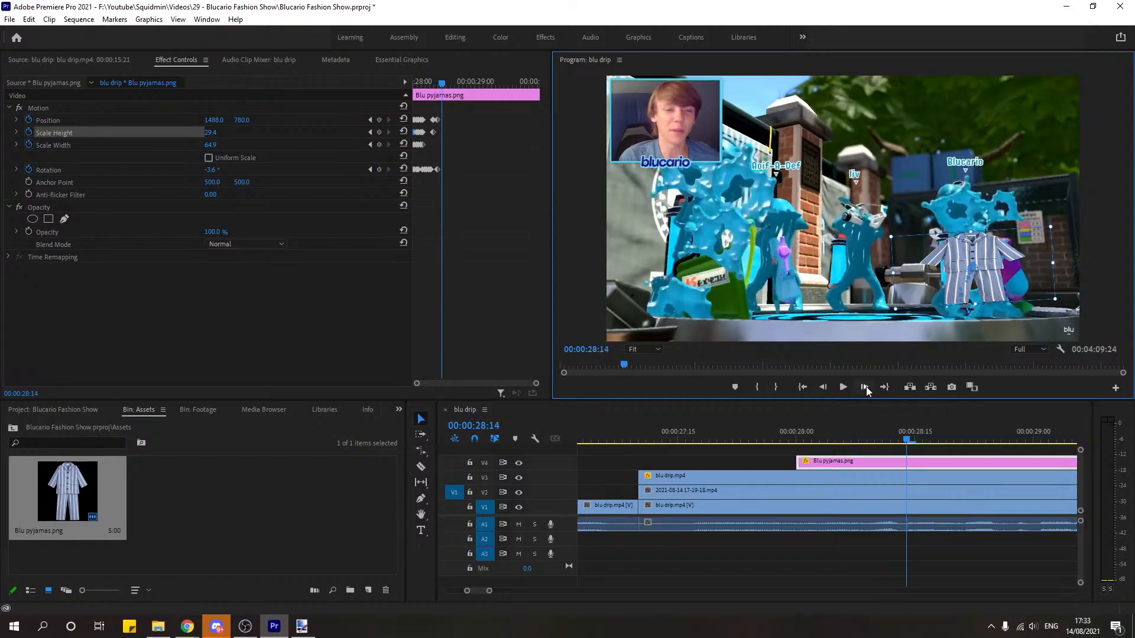
{"action": "left_click", "coordinate": [865, 387]}
{"action": "left_click", "coordinate": [865, 387]}
{"action": "left_click", "coordinate": [845, 436]}
{"action": "key", "text": "space"}
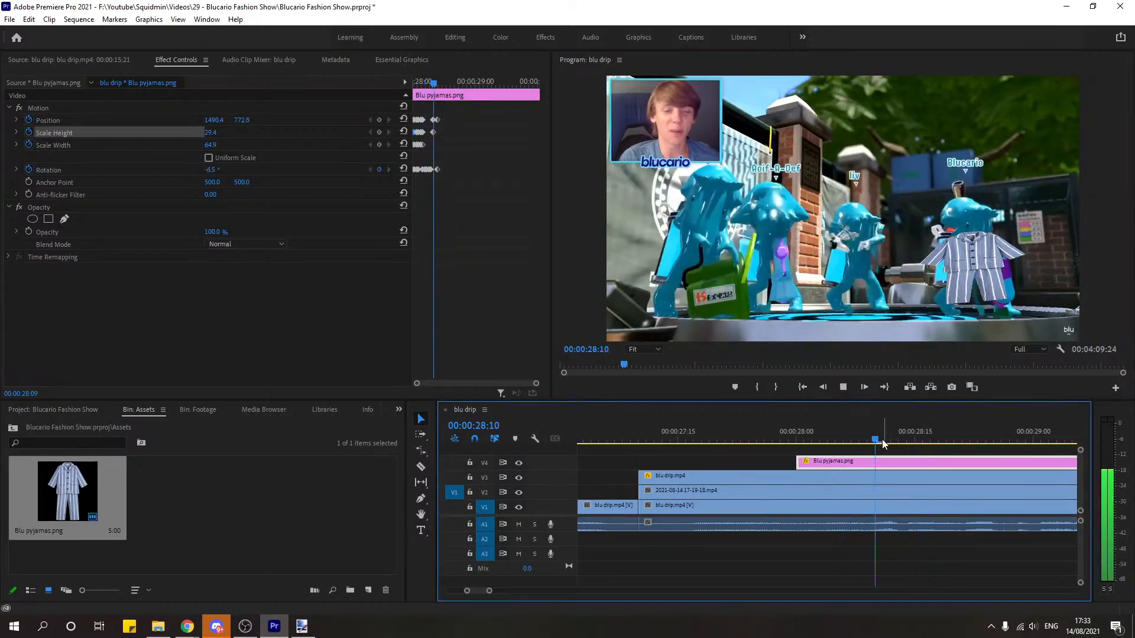
{"action": "key", "text": "space"}
{"action": "mouse_move", "coordinate": [595, 437]}
{"action": "left_mouse_down"}
{"action": "mouse_move", "coordinate": [513, 441]}
{"action": "mouse_move", "coordinate": [610, 438]}
{"action": "left_mouse_up"}
{"action": "key", "text": "space"}
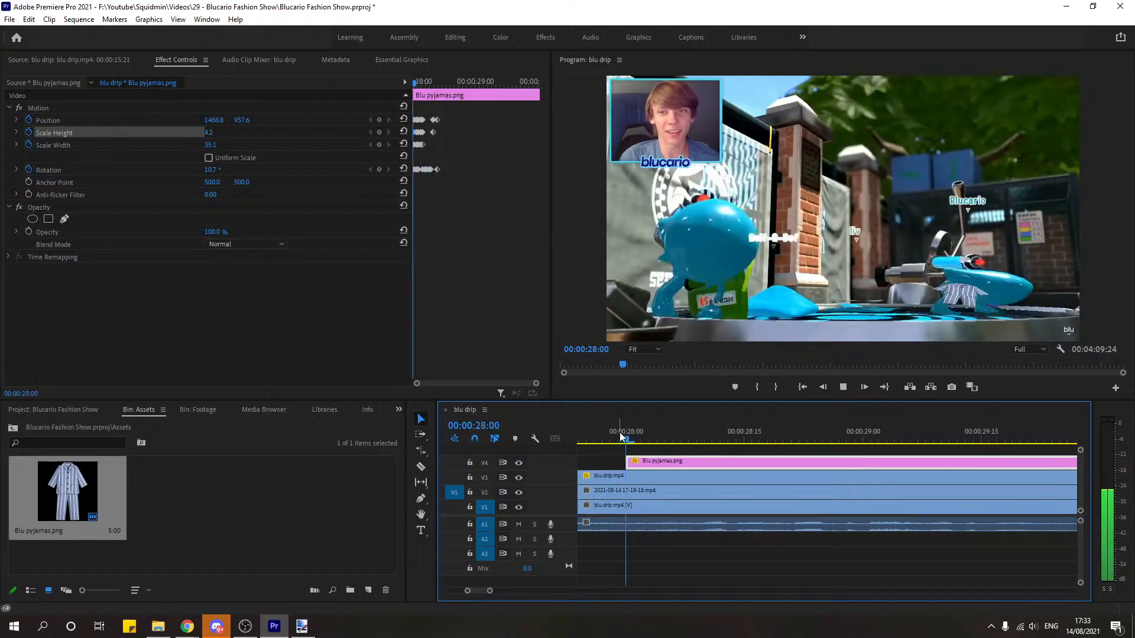
{"action": "key", "text": "space"}
{"action": "scroll", "coordinate": [620, 438], "scroll_direction": "down", "scroll_amount": 5}
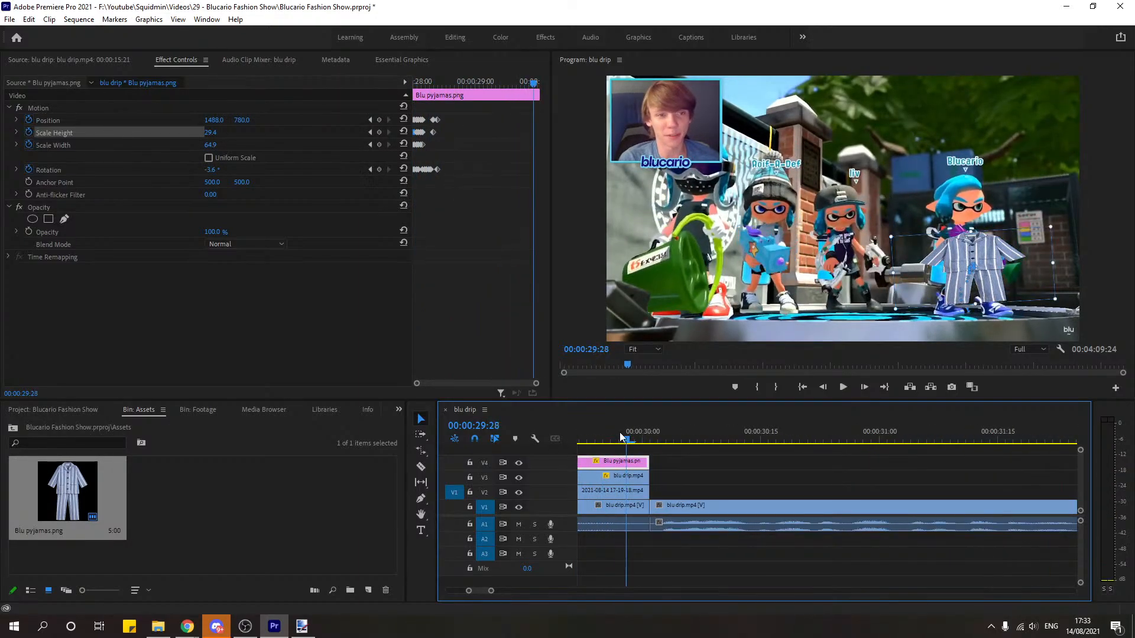
{"action": "key", "text": "j"}
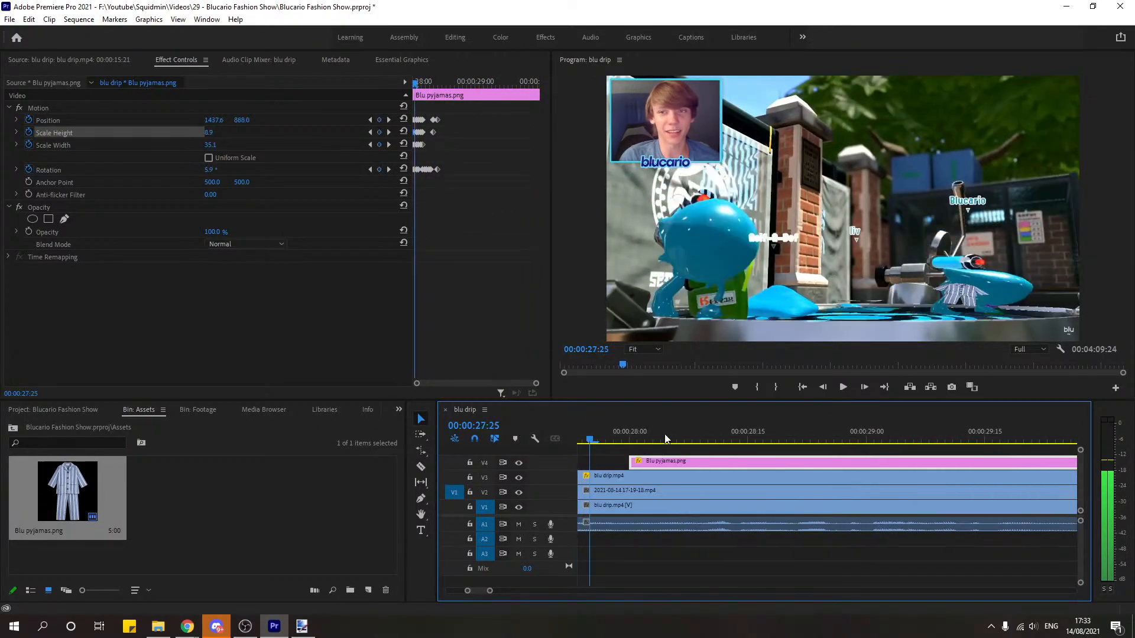
Step: At 00:00:28:19, keyframe the pyjamas' position at about 1497.6, 760.8, scale height 35.0, scale width 64.9 and rotation 2.8°
{"action": "left_click_drag", "start_coordinate": [650, 439], "coordinate": [779, 439]}
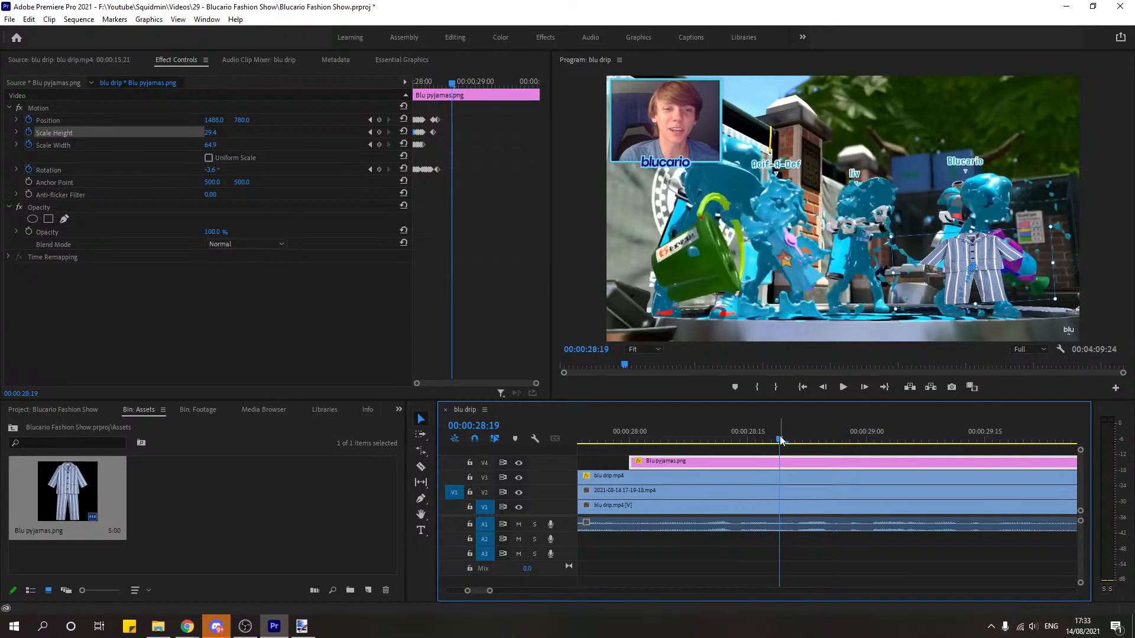
{"action": "left_click", "coordinate": [378, 120]}
{"action": "left_click", "coordinate": [379, 132]}
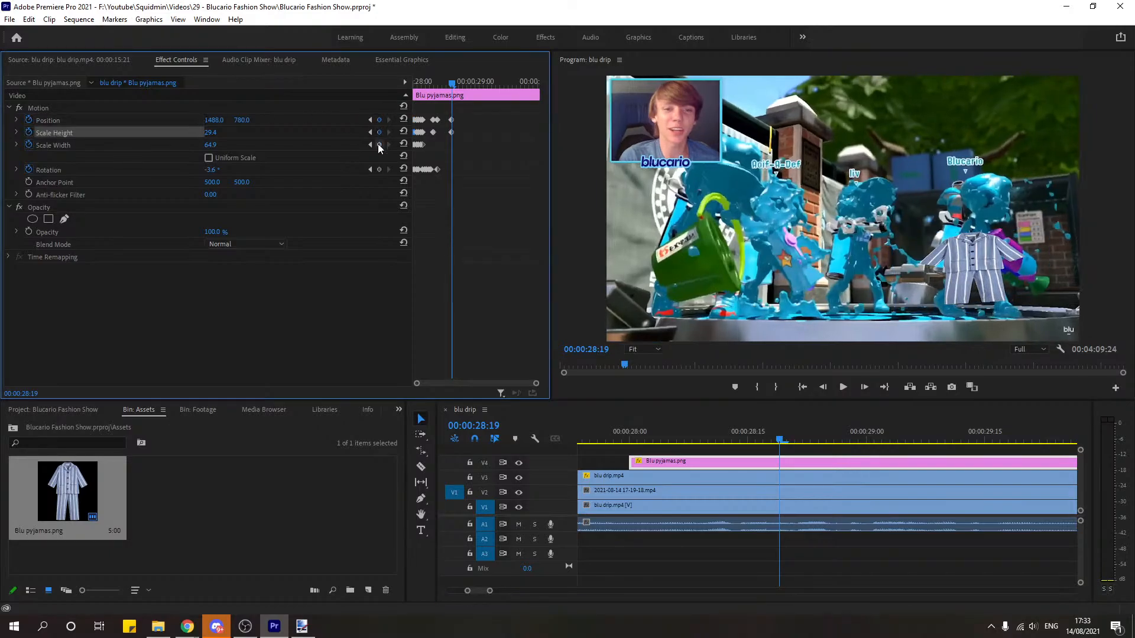
{"action": "left_click", "coordinate": [379, 144]}
{"action": "left_click", "coordinate": [379, 169]}
{"action": "mouse_move", "coordinate": [971, 229]}
{"action": "left_mouse_down"}
{"action": "mouse_move", "coordinate": [975, 242]}
{"action": "mouse_move", "coordinate": [985, 224]}
{"action": "mouse_move", "coordinate": [987, 235]}
{"action": "left_mouse_up"}
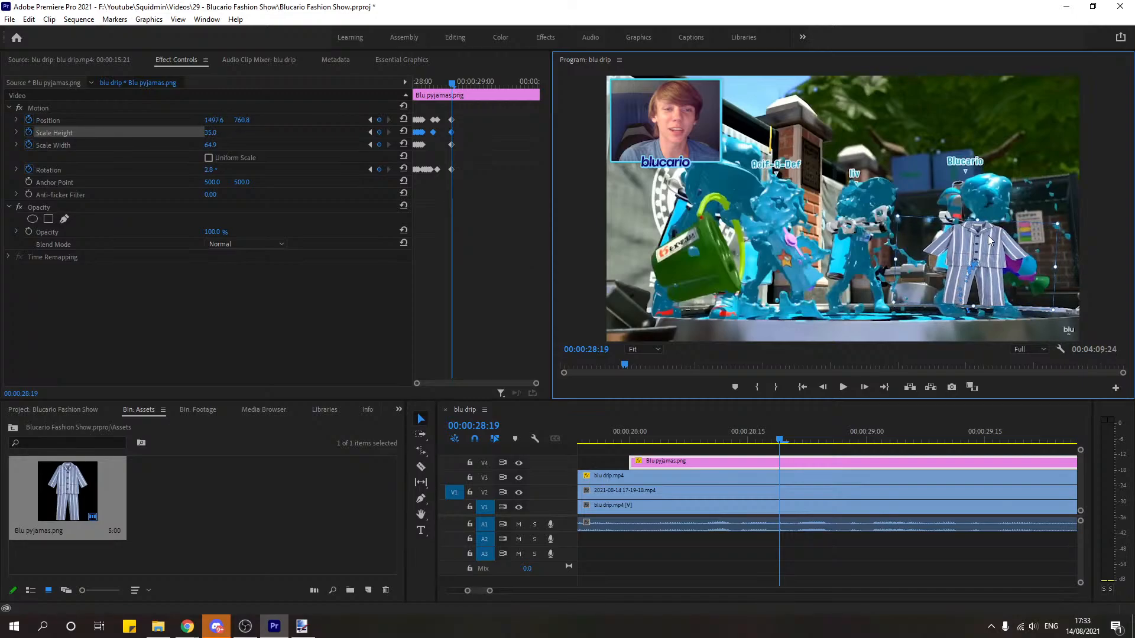
Step: Play onward to 00:00:29:06 and set the pyjamas' position to about 1492.8, 780.0, scale height to 31.4 and scale width to 56.8
{"action": "left_click", "coordinate": [712, 436]}
{"action": "key", "text": "space"}
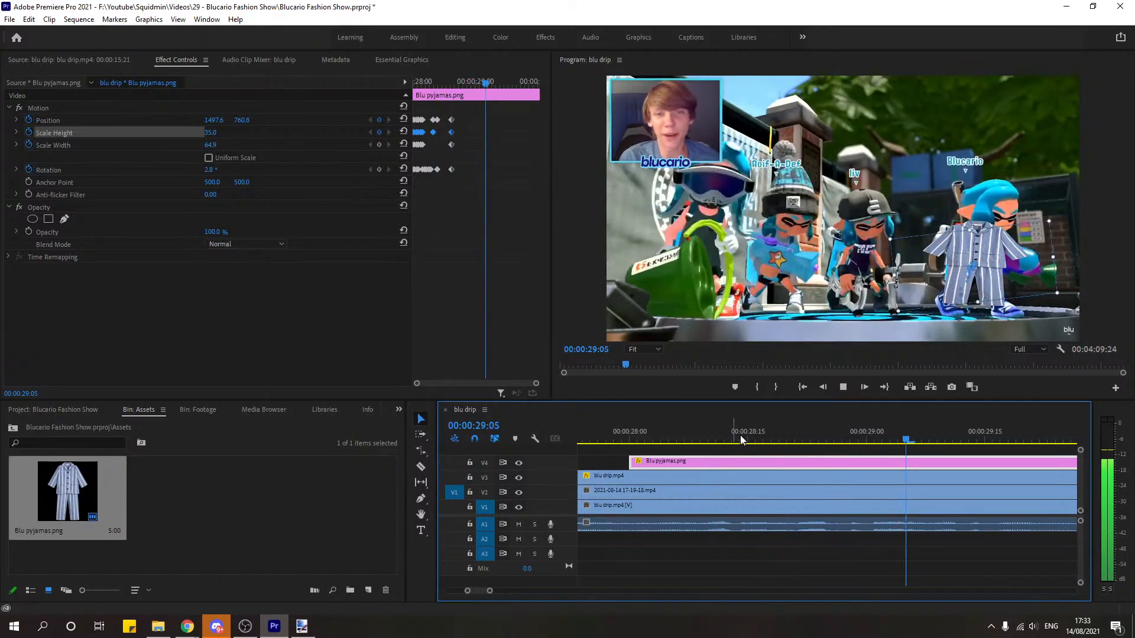
{"action": "key", "text": "space"}
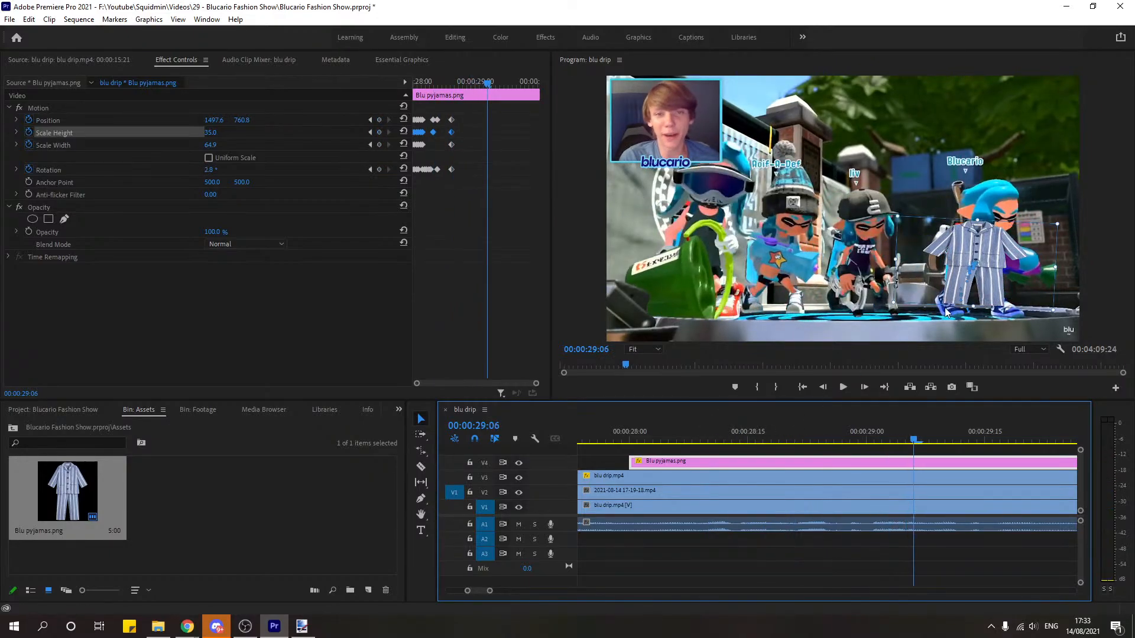
{"action": "left_click", "coordinate": [998, 237]}
{"action": "left_click_drag", "start_coordinate": [976, 220], "coordinate": [981, 226]}
{"action": "left_click_drag", "start_coordinate": [895, 262], "coordinate": [941, 256]}
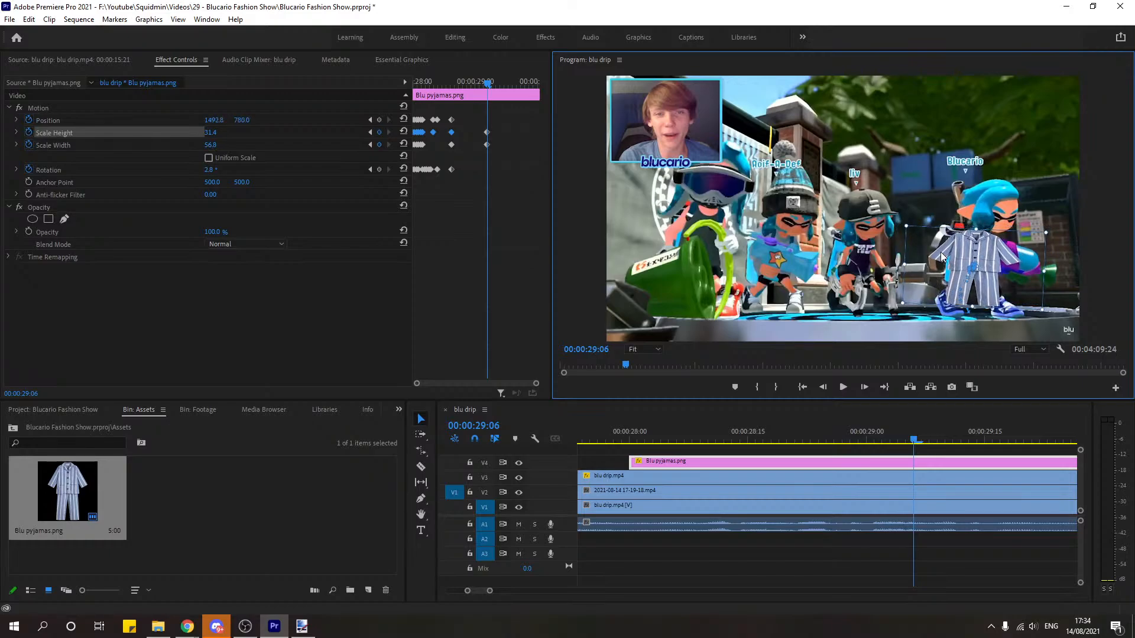
Step: Review the playback and shift the position, scale height and scale width keyframes at 00:00:29:06 to 00:00:29:05
{"action": "left_click", "coordinate": [821, 423]}
{"action": "key", "text": "space"}
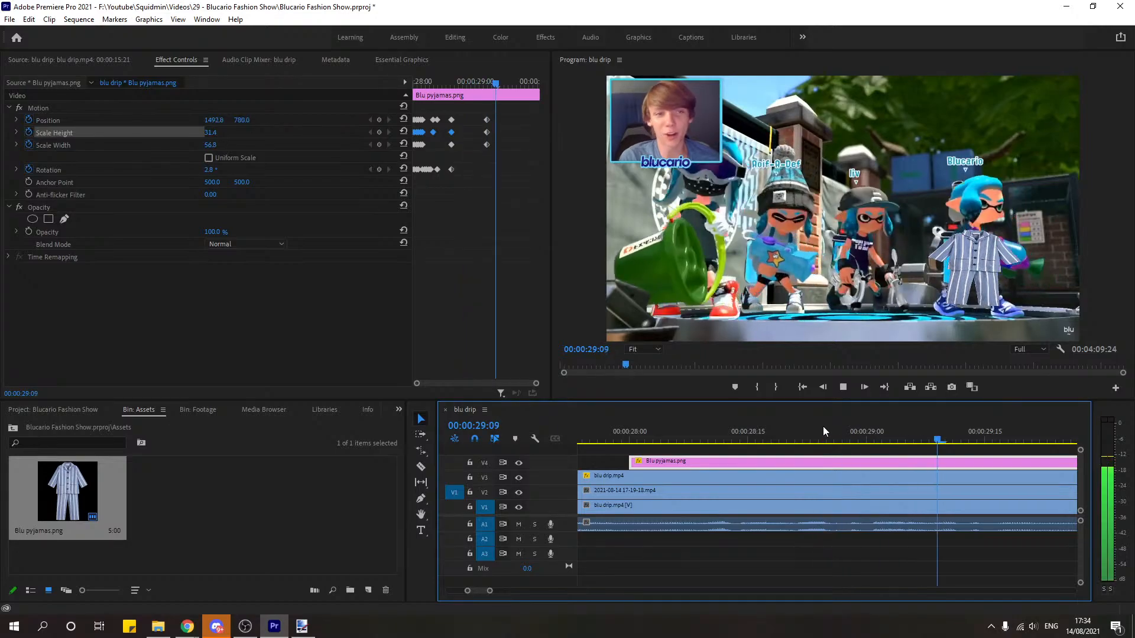
{"action": "key", "text": "space"}
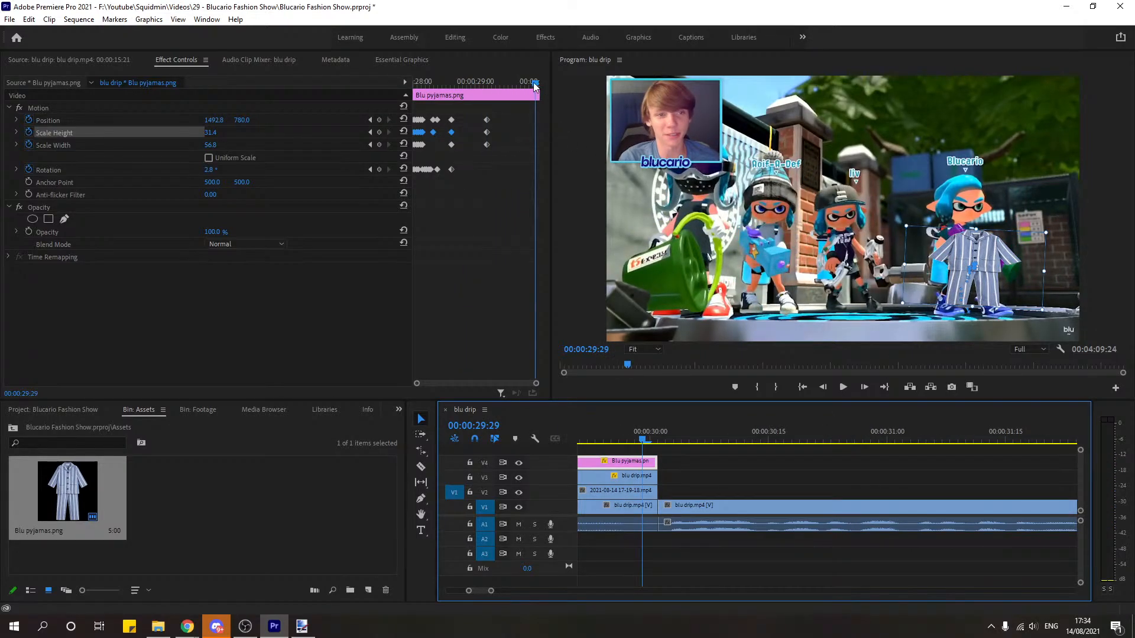
{"action": "left_click_drag", "start_coordinate": [534, 87], "coordinate": [488, 92]}
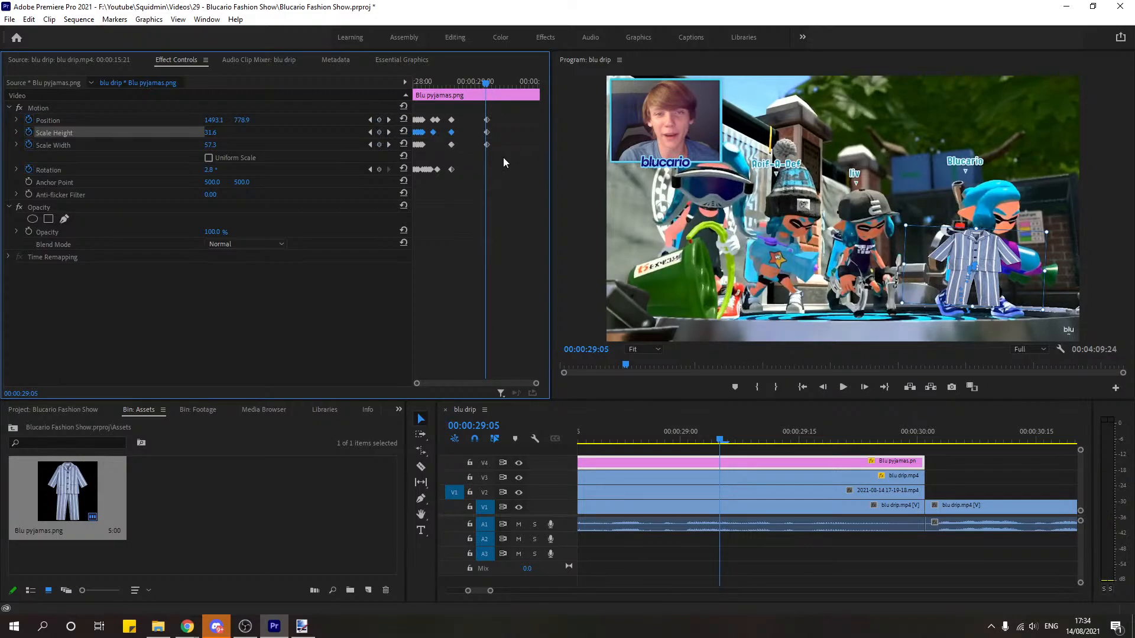
{"action": "left_click_drag", "start_coordinate": [503, 157], "coordinate": [484, 131]}
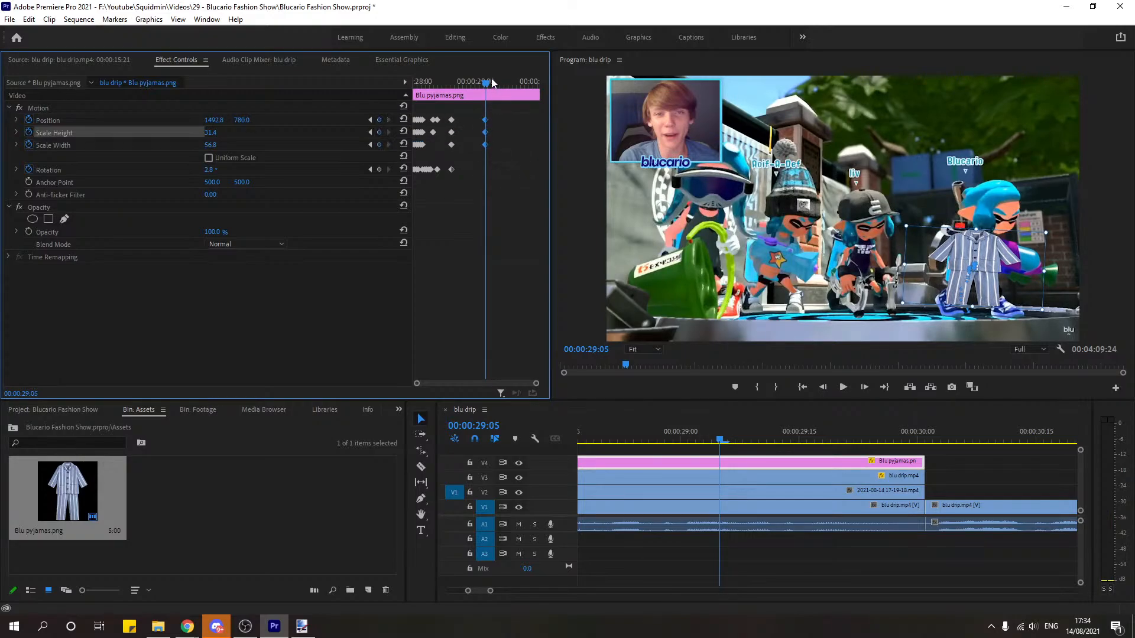
Step: Add position, scale height, scale width and rotation keyframes to the pyjamas at 00:00:29:19
{"action": "left_click_drag", "start_coordinate": [491, 78], "coordinate": [517, 80]}
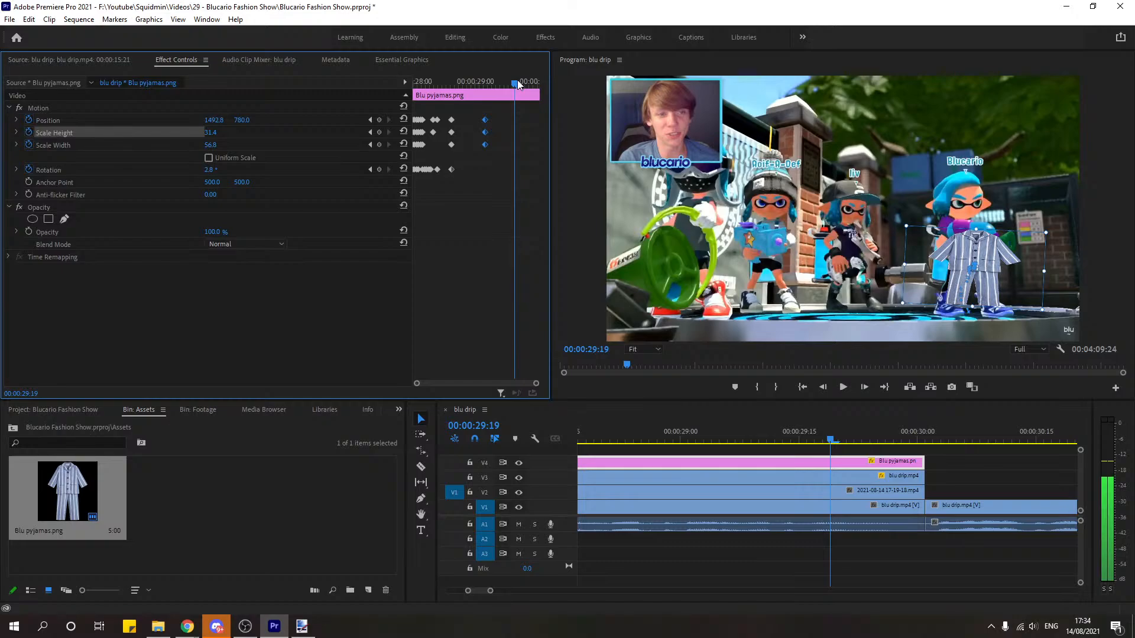
{"action": "left_click", "coordinate": [379, 119]}
{"action": "left_click", "coordinate": [379, 132]}
{"action": "left_click", "coordinate": [379, 144]}
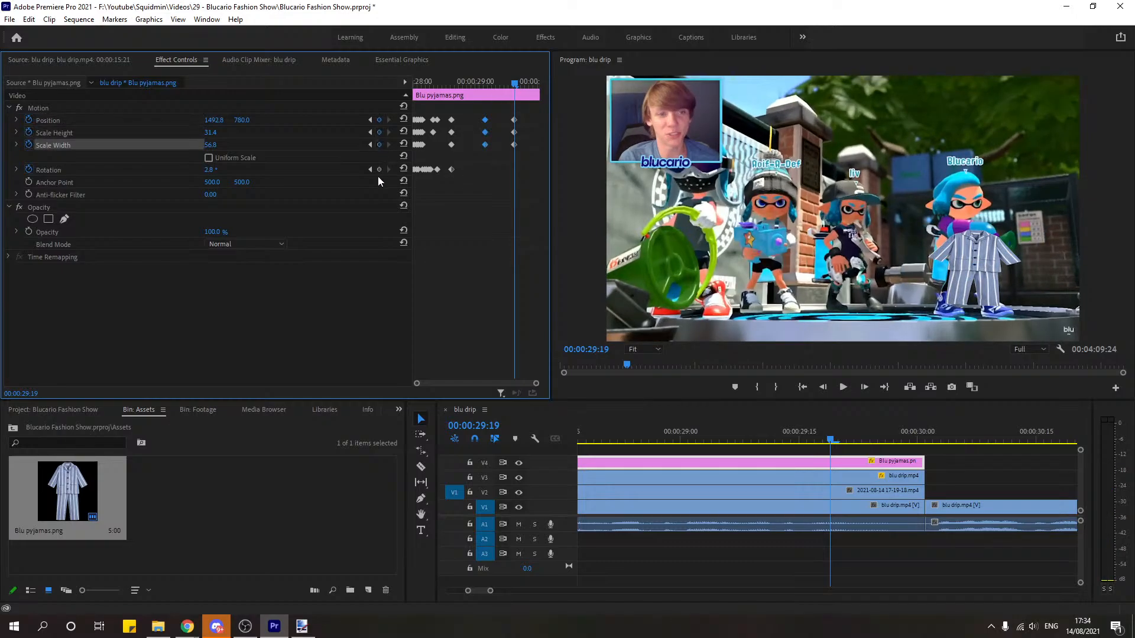
{"action": "left_click", "coordinate": [379, 169]}
Step: At 00:00:29:19, rotate the pyjamas to about -3.0°, position them at about 1449.6, 756.0 and set scale height to about 35.1
{"action": "left_click", "coordinate": [109, 133]}
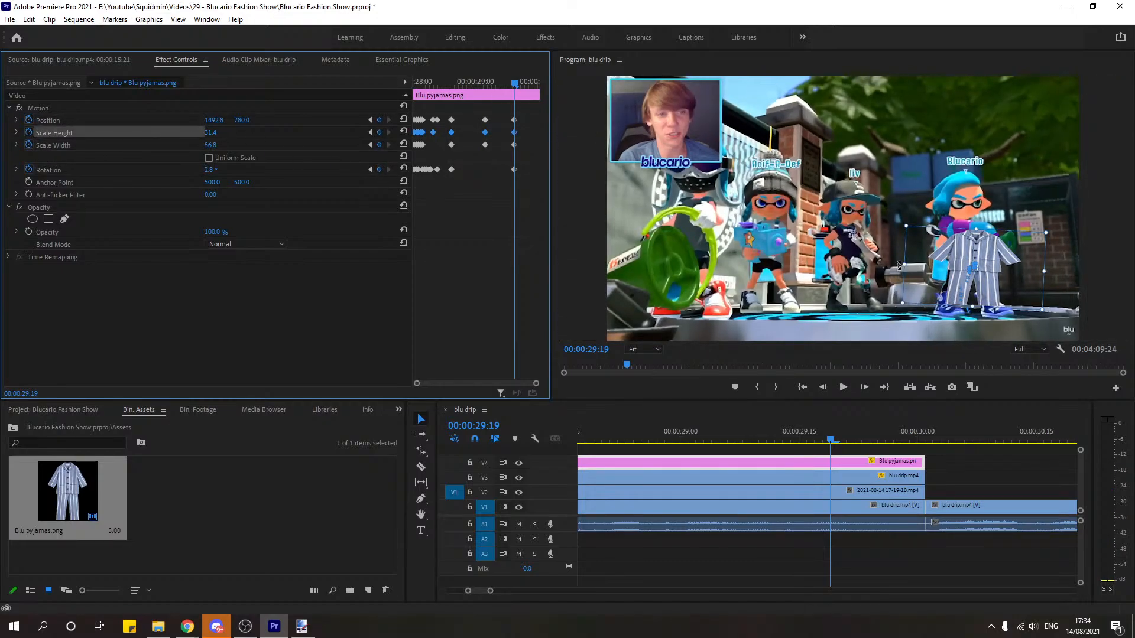
{"action": "left_click_drag", "start_coordinate": [899, 266], "coordinate": [896, 271]}
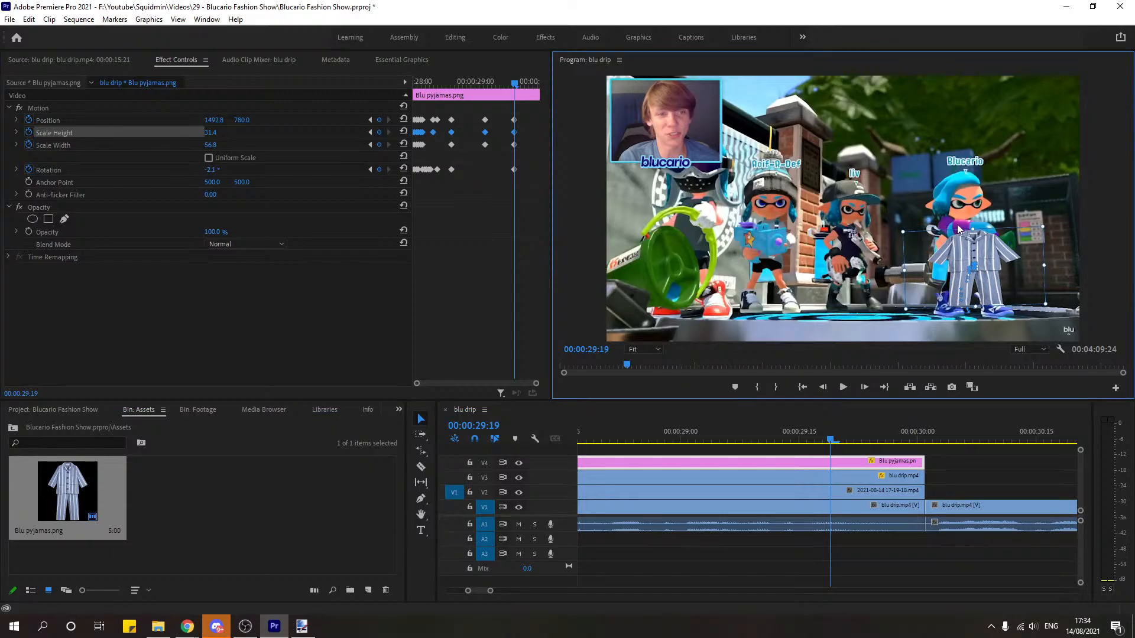
{"action": "left_click_drag", "start_coordinate": [972, 228], "coordinate": [974, 224]}
{"action": "left_click_drag", "start_coordinate": [1008, 260], "coordinate": [993, 255]}
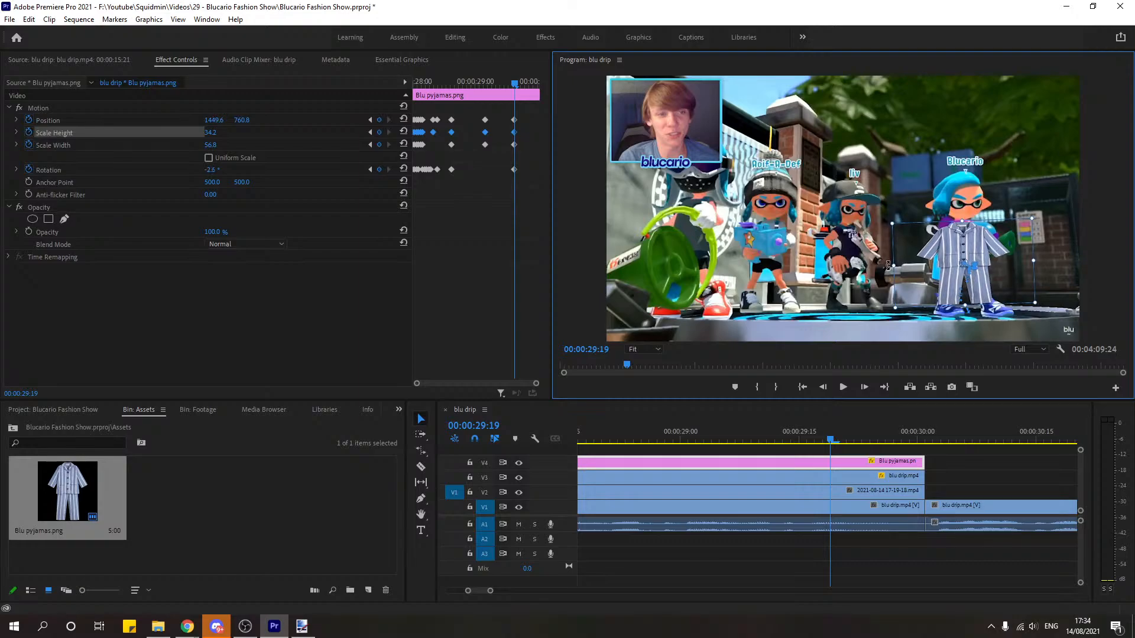
{"action": "left_click_drag", "start_coordinate": [888, 265], "coordinate": [923, 275]}
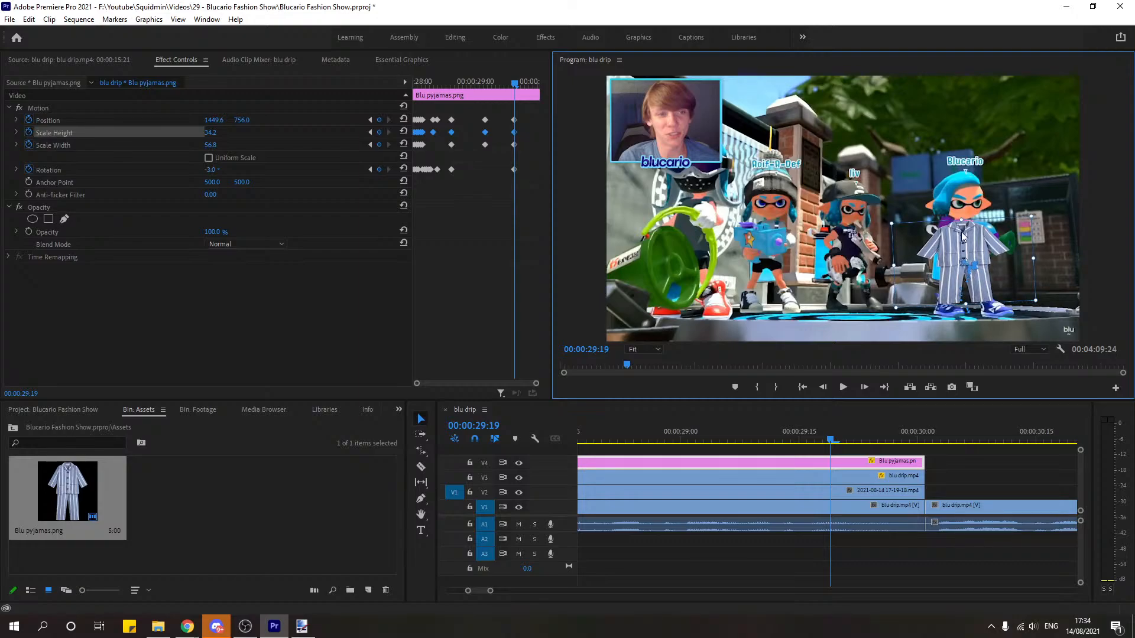
{"action": "left_click_drag", "start_coordinate": [961, 221], "coordinate": [964, 220]}
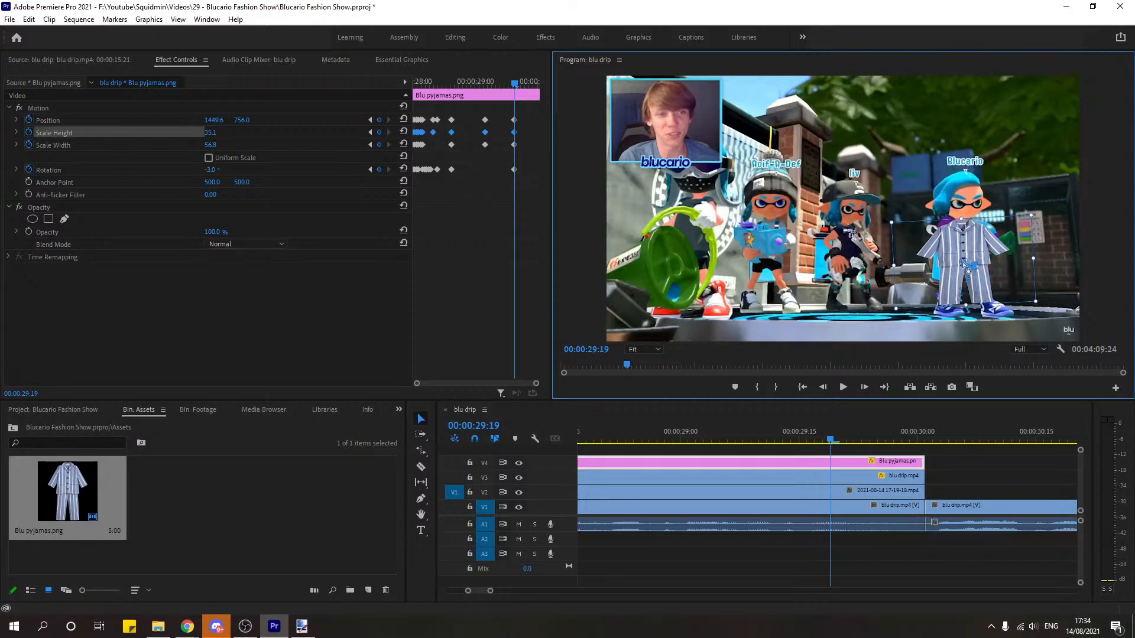
Step: Set the pyjamas' scale height to about 33.1 at 00:00:29:20, 32.1 at 00:00:29:21 and 31.6 at 00:00:29:22
{"action": "mouse_move", "coordinate": [830, 440]}
{"action": "left_mouse_down"}
{"action": "mouse_move", "coordinate": [881, 442]}
{"action": "mouse_move", "coordinate": [831, 444]}
{"action": "left_mouse_up"}
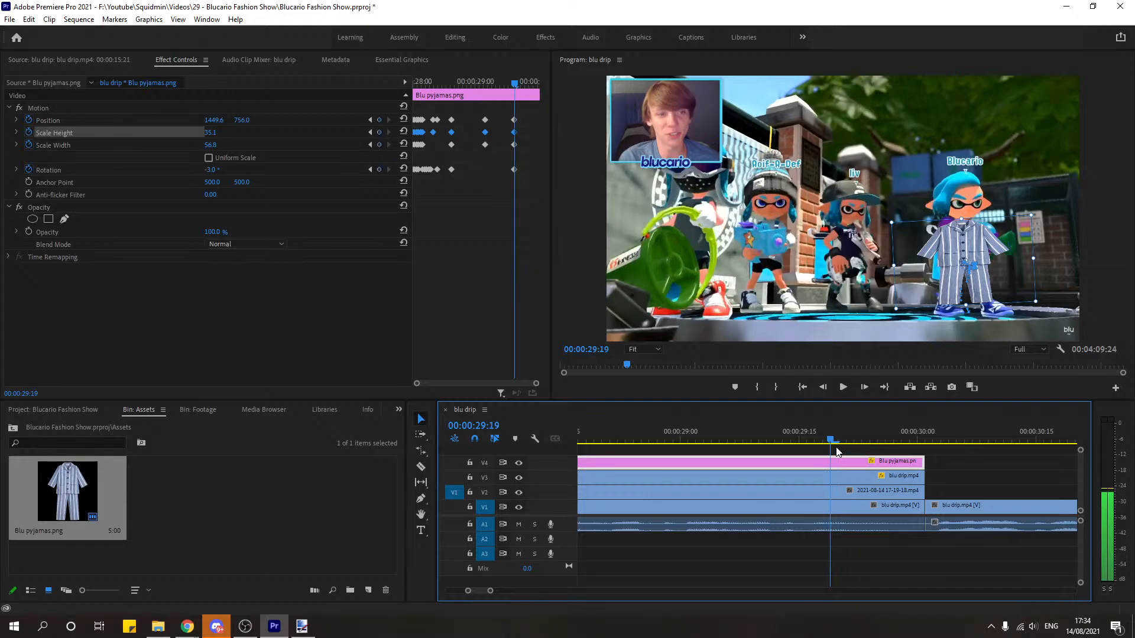
{"action": "left_click", "coordinate": [863, 389]}
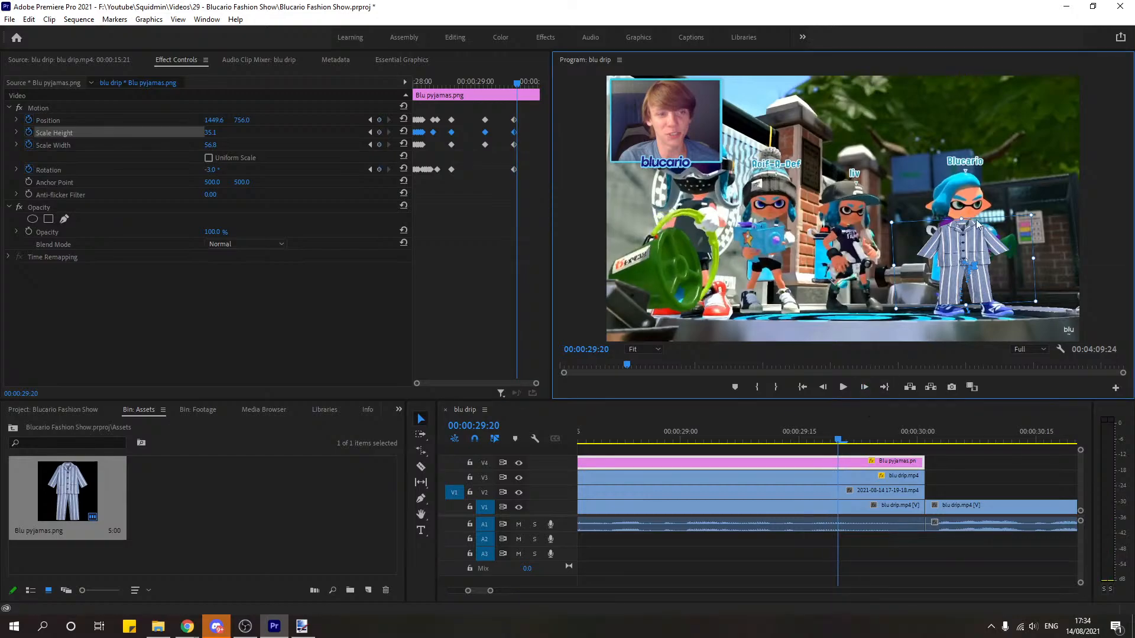
{"action": "left_click_drag", "start_coordinate": [962, 218], "coordinate": [963, 220]}
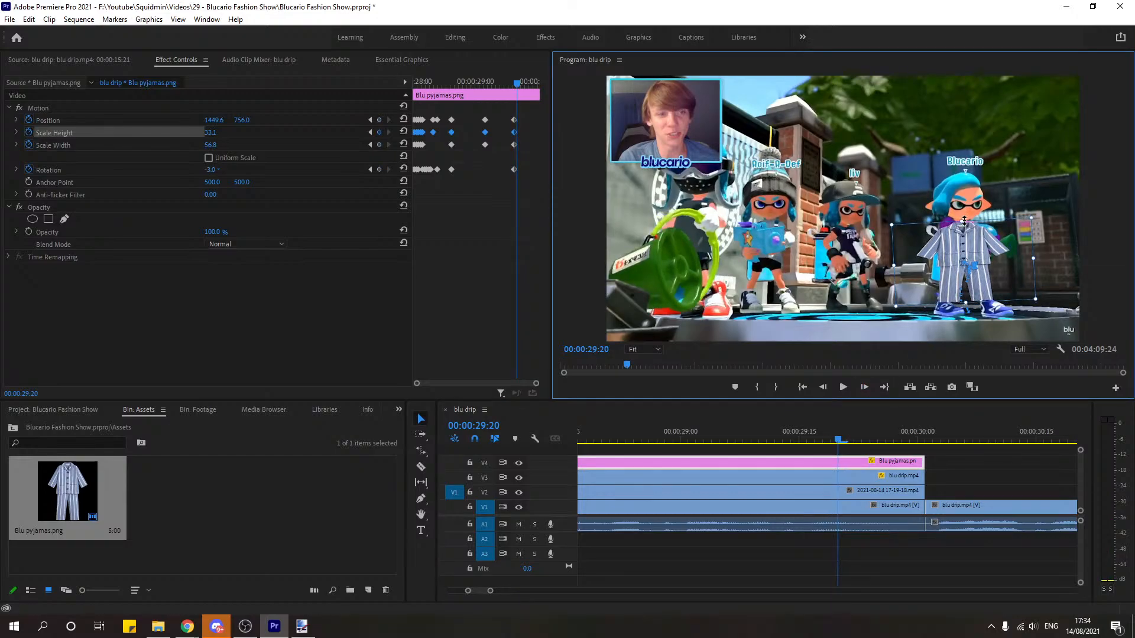
{"action": "left_click", "coordinate": [862, 389]}
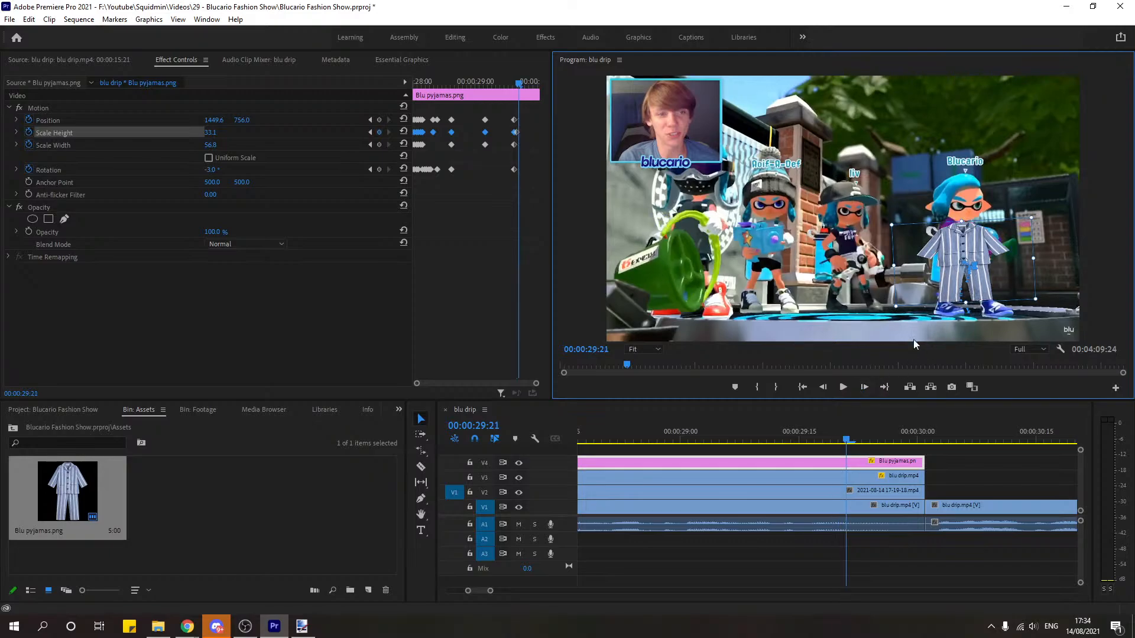
{"action": "left_click_drag", "start_coordinate": [961, 221], "coordinate": [961, 224]}
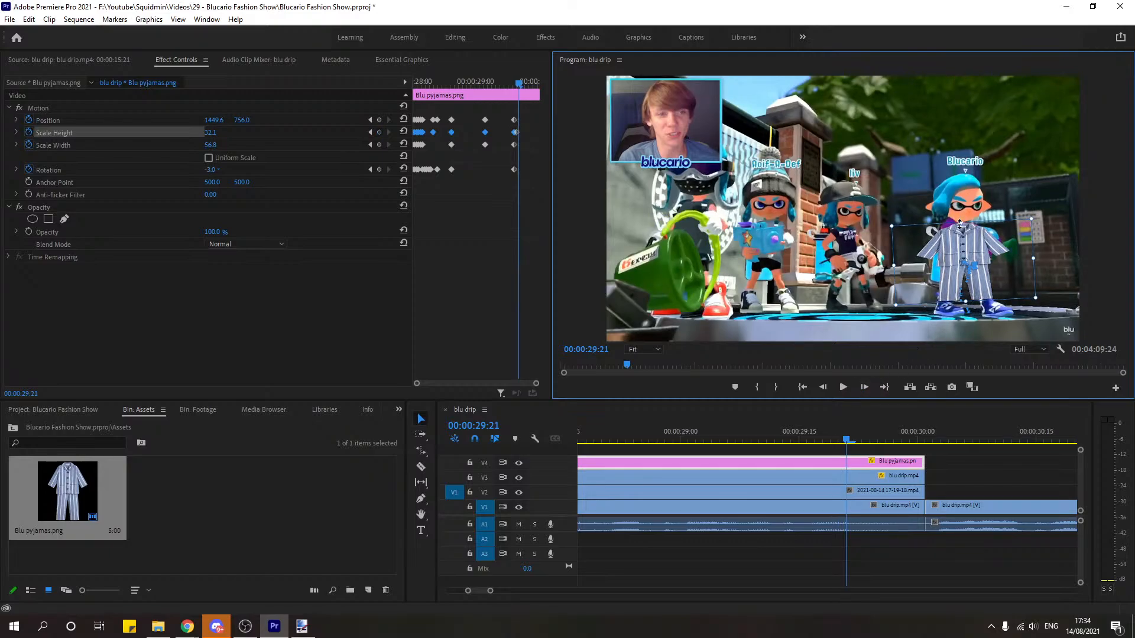
{"action": "left_click", "coordinate": [865, 388]}
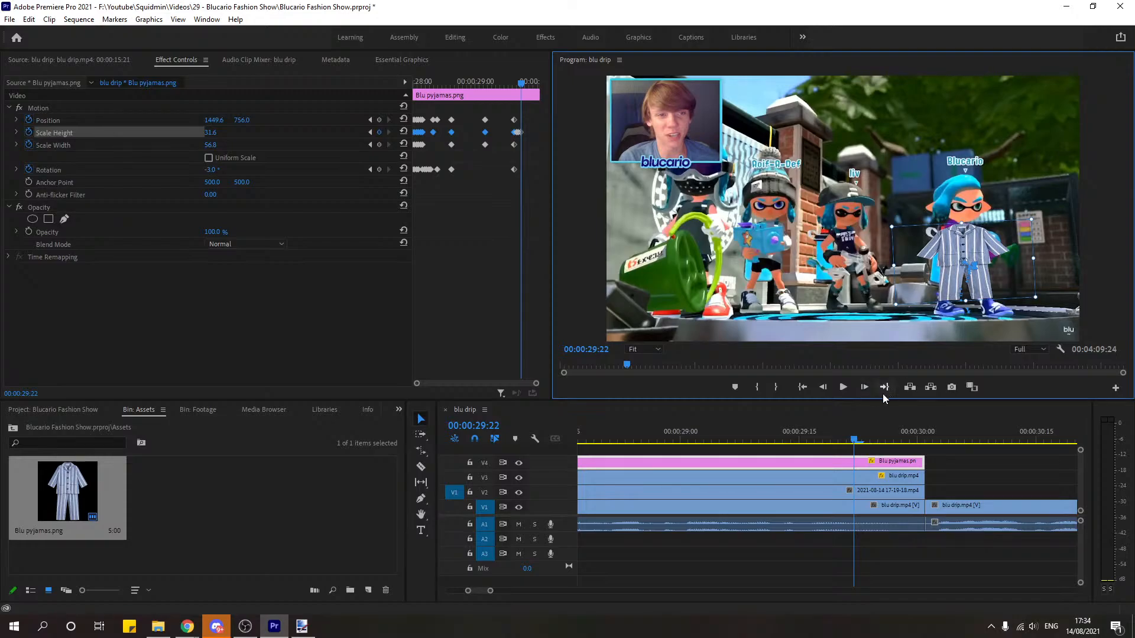
Step: Step frame by frame from 00:00:29:22 past the end of the pyjamas clip to check the overlay's fit
{"action": "left_click", "coordinate": [863, 387]}
{"action": "left_click", "coordinate": [862, 389]}
{"action": "left_click", "coordinate": [861, 389]}
{"action": "left_click", "coordinate": [862, 390]}
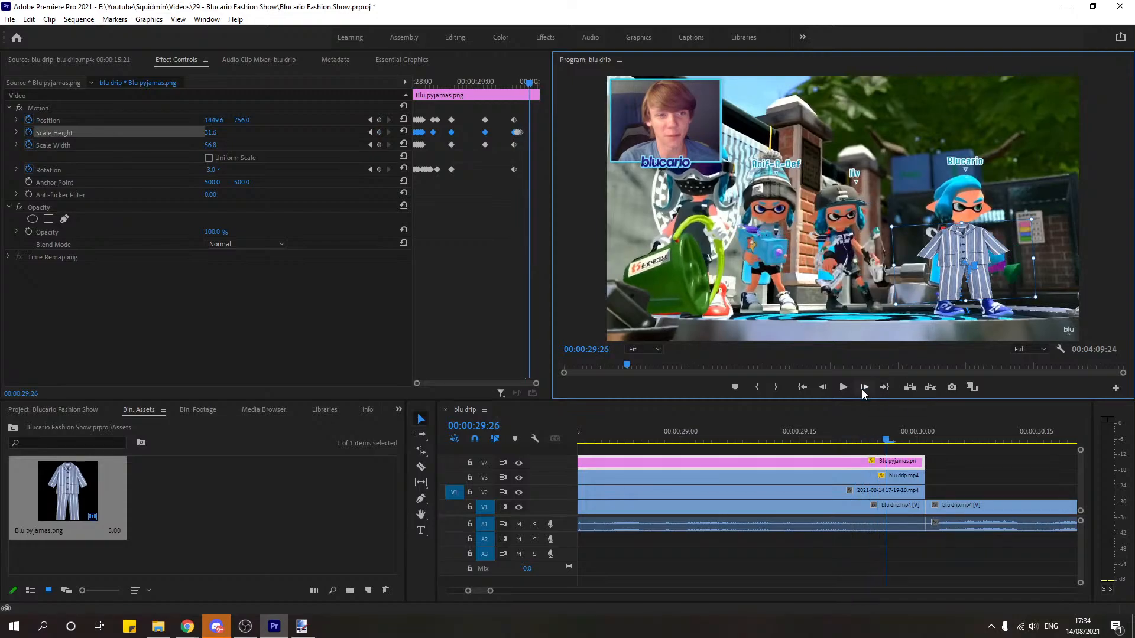
{"action": "left_click", "coordinate": [861, 390]}
{"action": "left_click", "coordinate": [862, 389]}
{"action": "left_click", "coordinate": [862, 390]}
{"action": "left_click", "coordinate": [861, 389]}
{"action": "left_click", "coordinate": [861, 389]}
{"action": "left_click", "coordinate": [862, 389]}
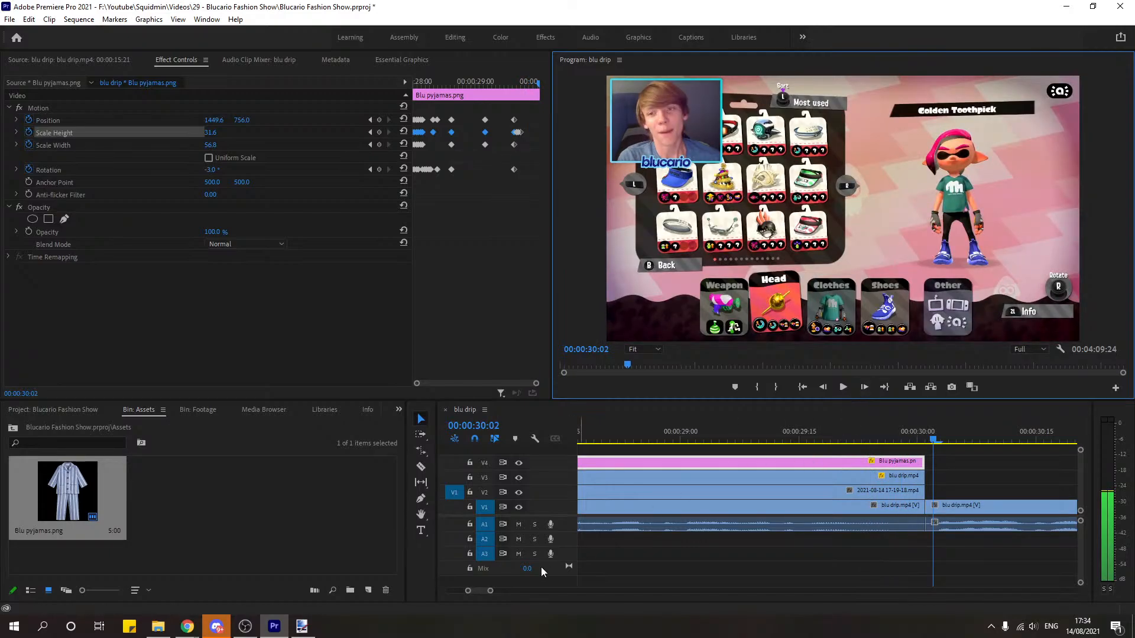
Step: Play back the full transformation and inspect the pyjamas' fit around 00:00:28:23 to 00:00:28:25
{"action": "left_click_drag", "start_coordinate": [492, 592], "coordinate": [521, 591]}
{"action": "left_click", "coordinate": [700, 430]}
{"action": "key", "text": "space"}
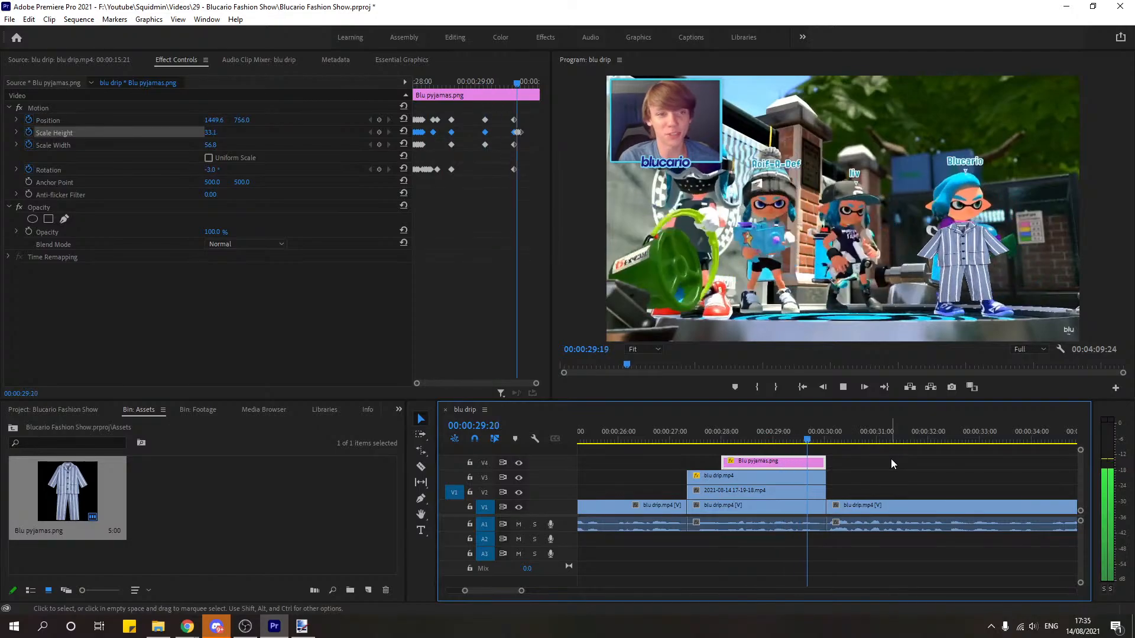
{"action": "key", "text": "space"}
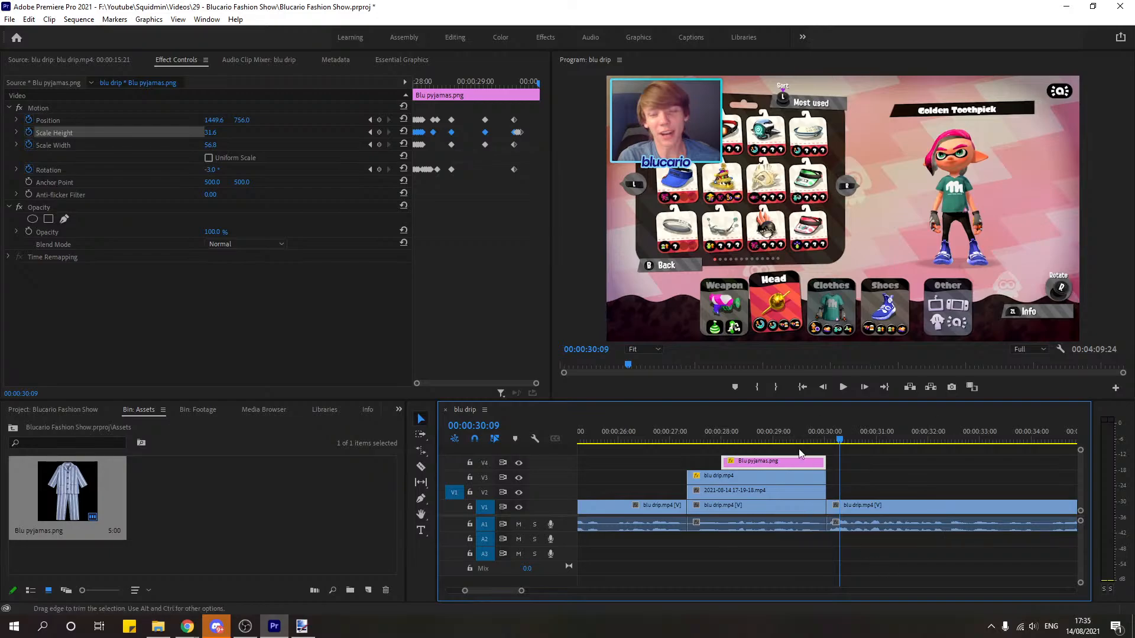
{"action": "left_click", "coordinate": [723, 441]}
{"action": "key", "text": "space"}
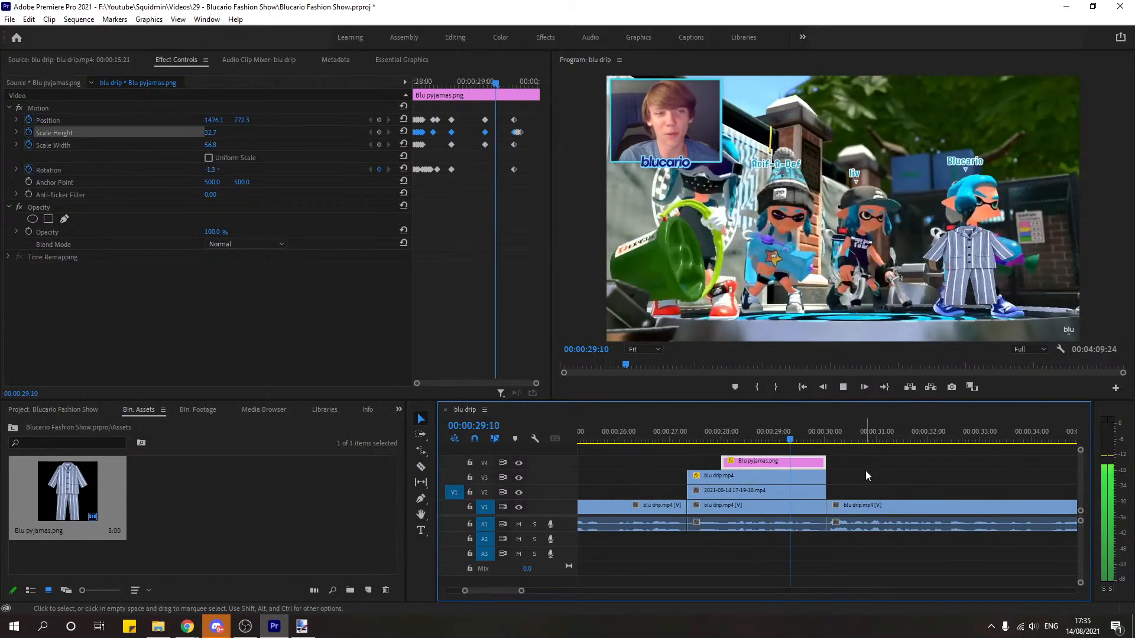
{"action": "left_click", "coordinate": [761, 437]}
{"action": "mouse_move", "coordinate": [761, 437]}
{"action": "left_mouse_down"}
{"action": "mouse_move", "coordinate": [793, 438]}
{"action": "mouse_move", "coordinate": [765, 443]}
{"action": "left_mouse_up"}
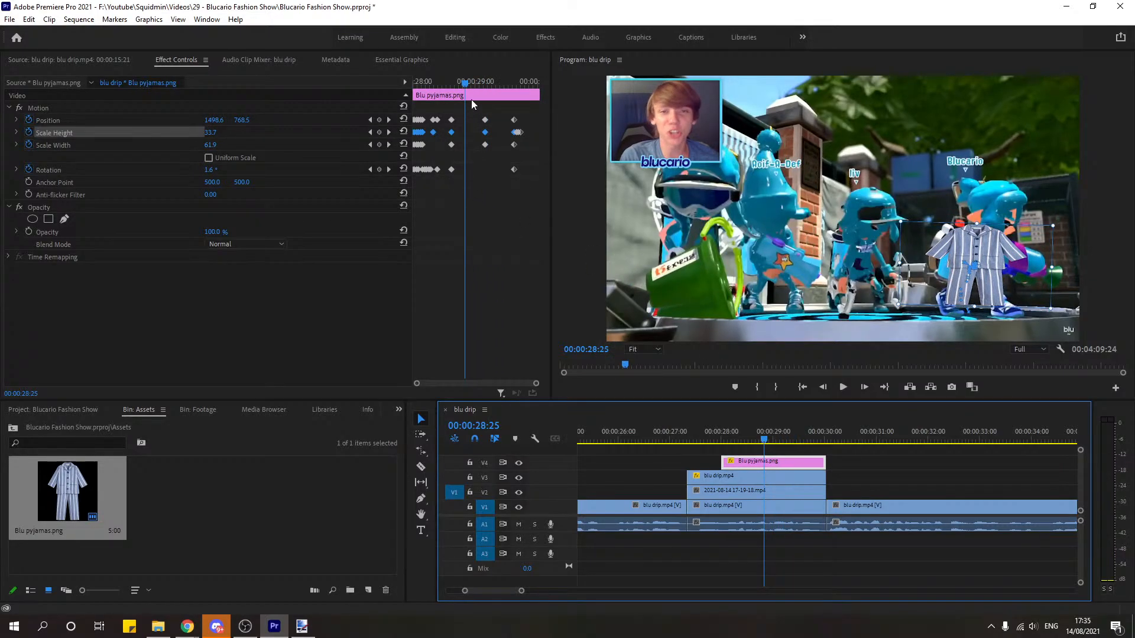
{"action": "mouse_move", "coordinate": [463, 85]}
{"action": "left_mouse_down"}
{"action": "mouse_move", "coordinate": [437, 95]}
{"action": "mouse_move", "coordinate": [471, 92]}
{"action": "mouse_move", "coordinate": [462, 96]}
{"action": "left_mouse_up"}
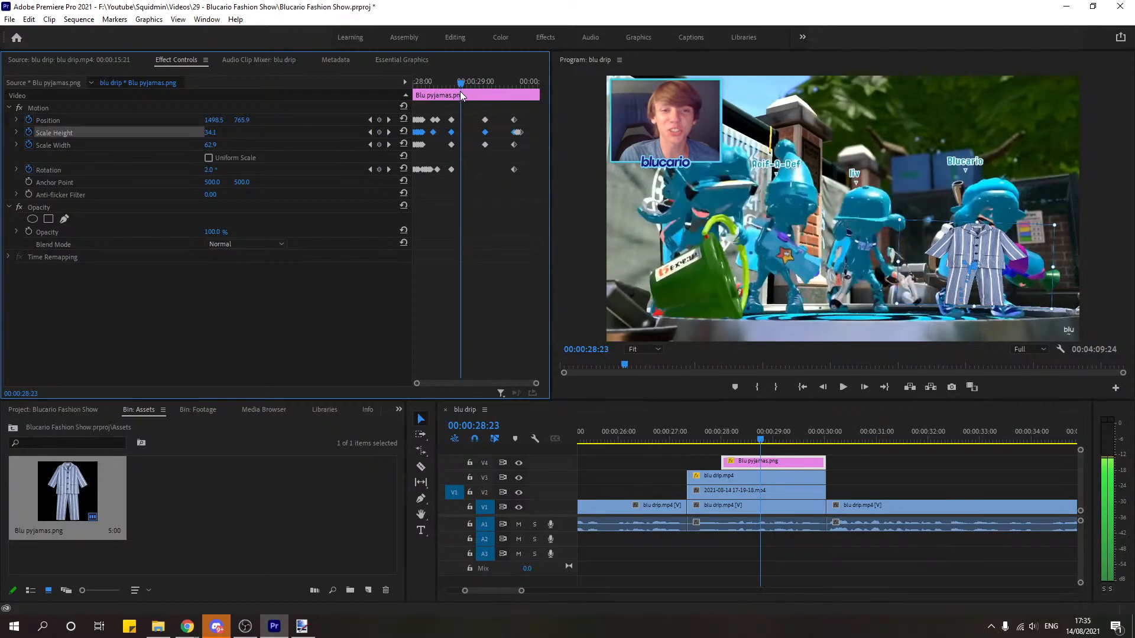
Step: At 00:00:28:23, keyframe all the pyjamas' transform properties, with scale height about 32.2, scale width about 59.1 and position about 1496.1, 765.9
{"action": "left_click", "coordinate": [379, 120]}
{"action": "left_click", "coordinate": [379, 132]}
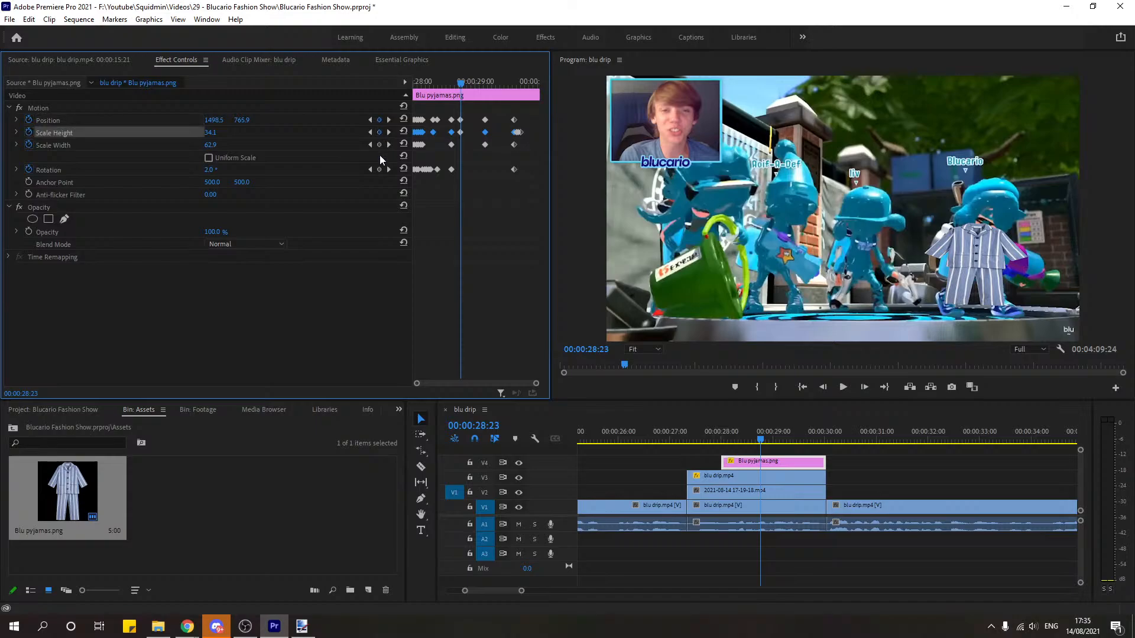
{"action": "left_click", "coordinate": [379, 144]}
{"action": "left_click", "coordinate": [379, 170]}
{"action": "left_click", "coordinate": [54, 133]}
{"action": "left_click_drag", "start_coordinate": [975, 220], "coordinate": [976, 224]}
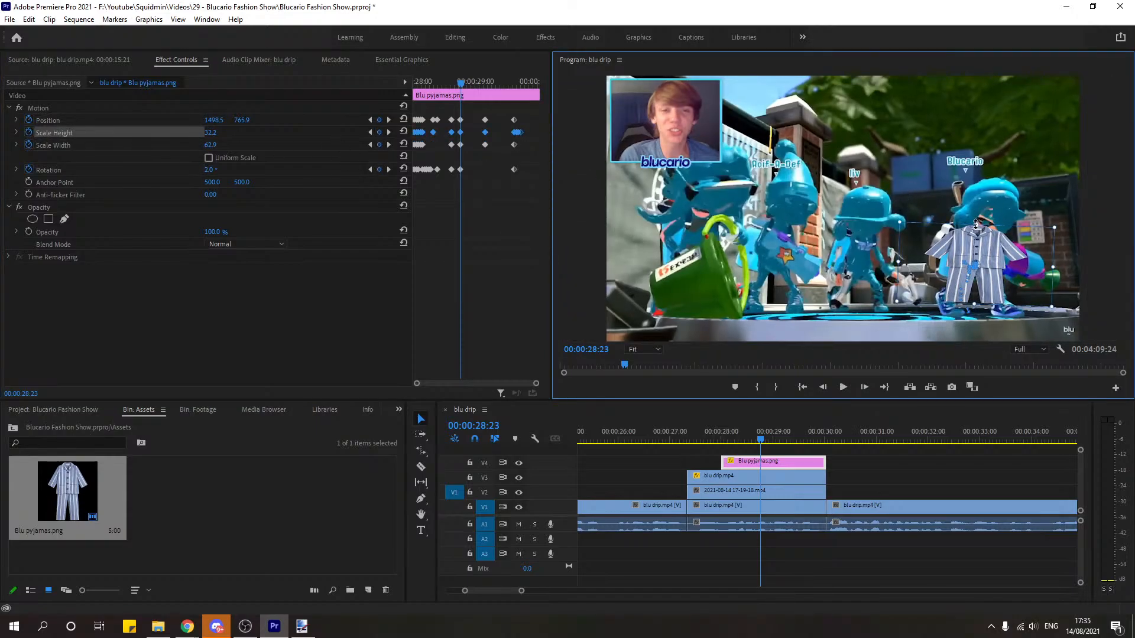
{"action": "left_click_drag", "start_coordinate": [898, 260], "coordinate": [925, 264]}
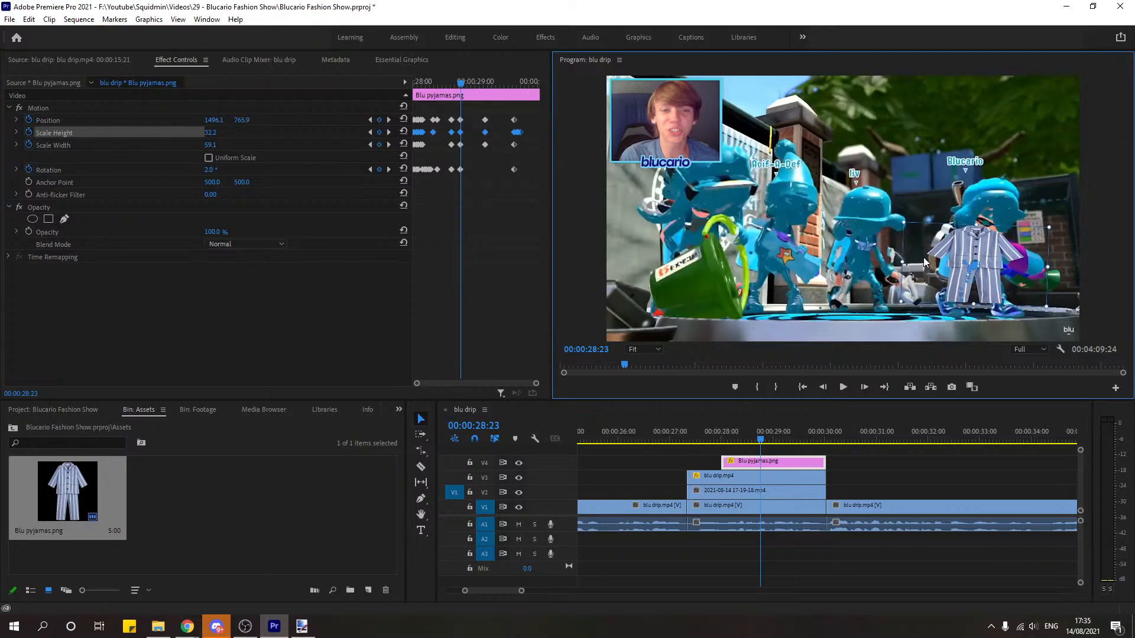
Step: Scrub and play back the transformation to check the pyjamas overlay between about 00:00:28:23 and 00:00:29:17
{"action": "left_click", "coordinate": [761, 439]}
{"action": "left_click_drag", "start_coordinate": [761, 438], "coordinate": [794, 449]}
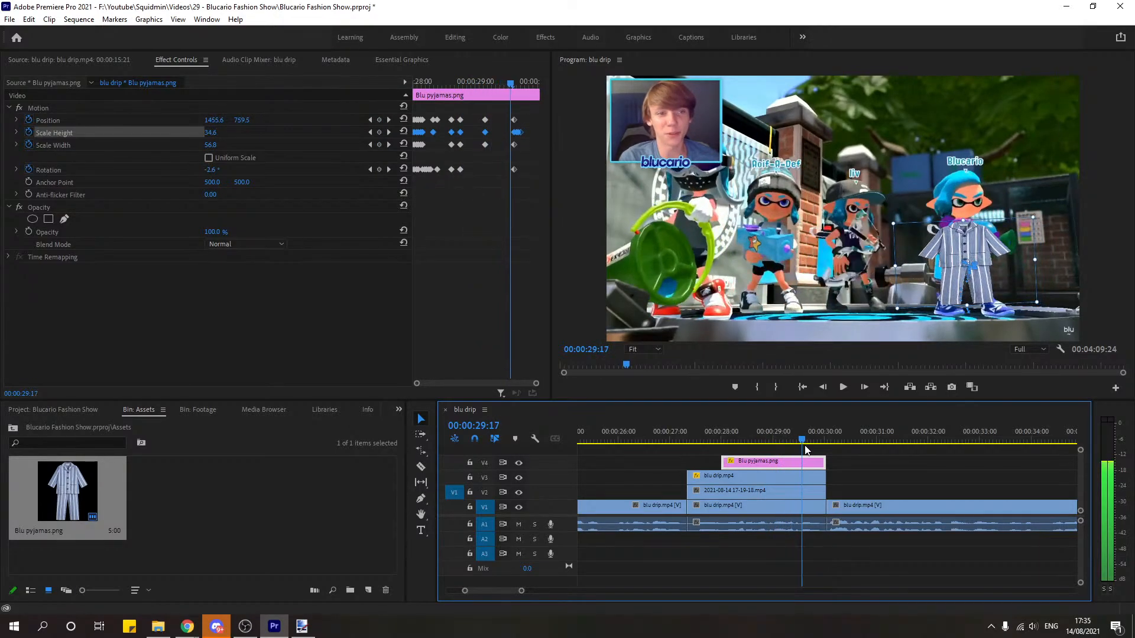
{"action": "left_click", "coordinate": [711, 430]}
{"action": "key", "text": "space"}
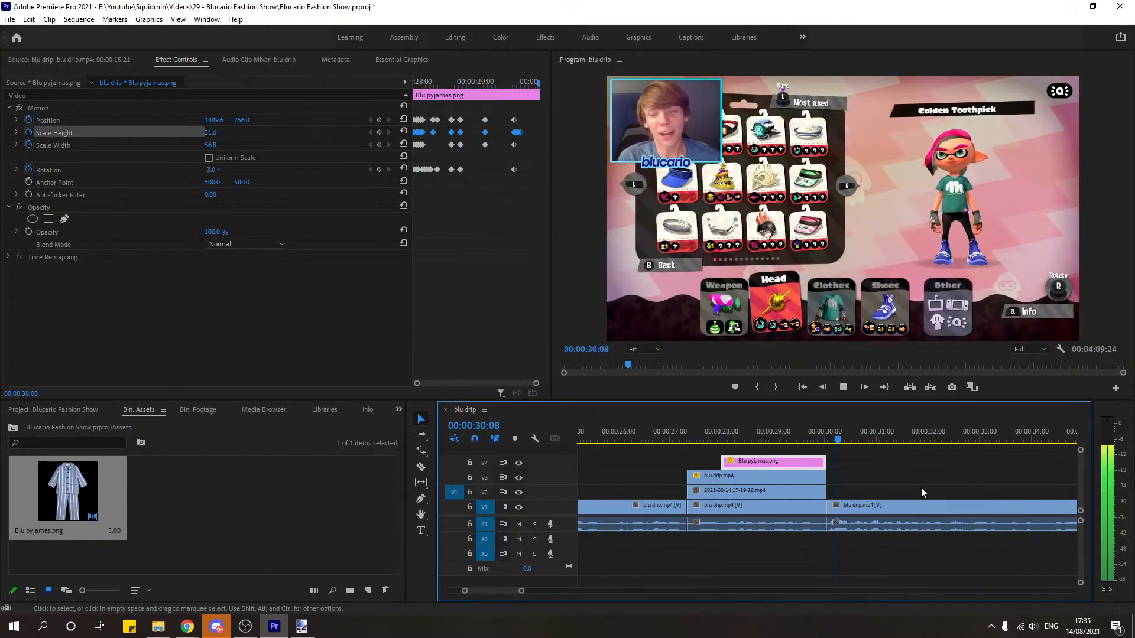
{"action": "key", "text": "space"}
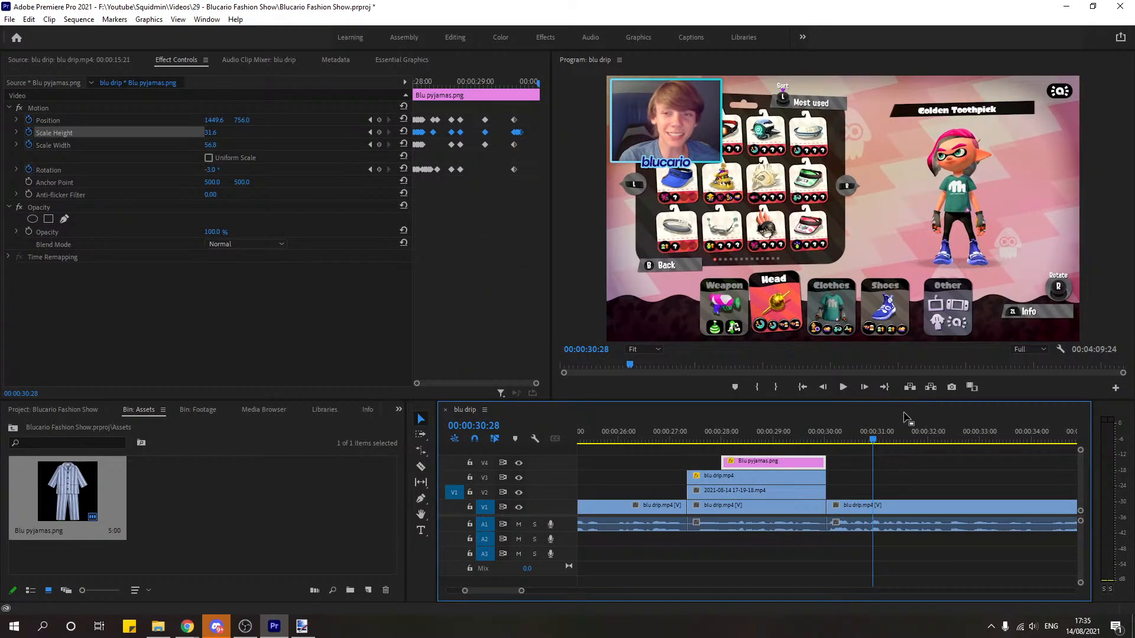
{"action": "left_click", "coordinate": [772, 433]}
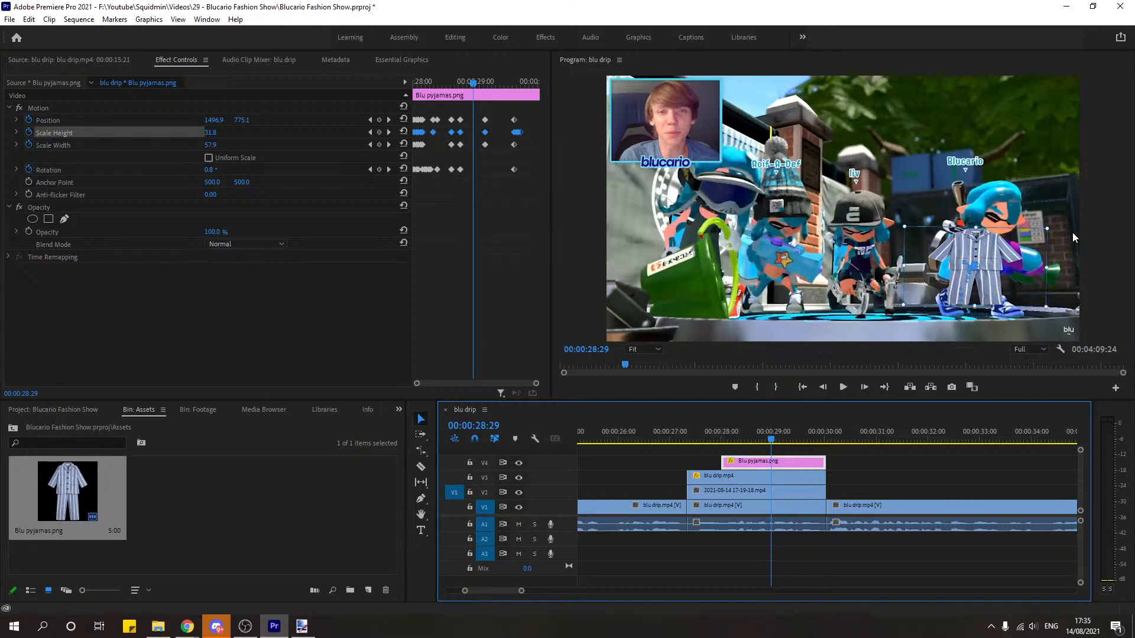
{"action": "left_click_drag", "start_coordinate": [774, 437], "coordinate": [799, 443]}
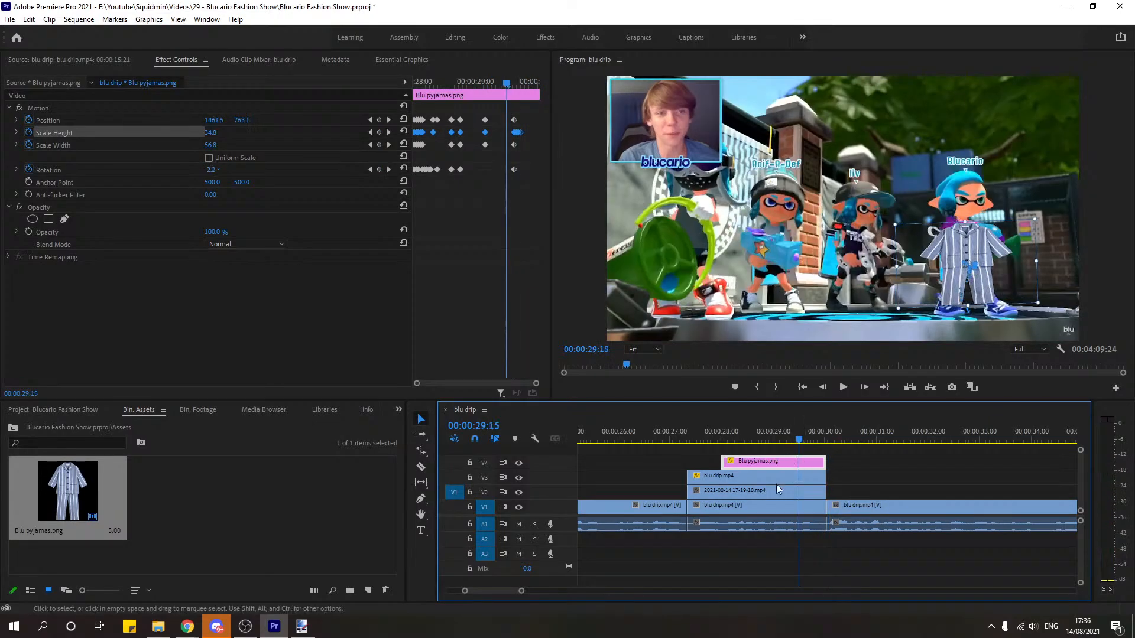
{"action": "left_click_drag", "start_coordinate": [757, 478], "coordinate": [887, 476]}
{"action": "left_click_drag", "start_coordinate": [773, 462], "coordinate": [774, 478]}
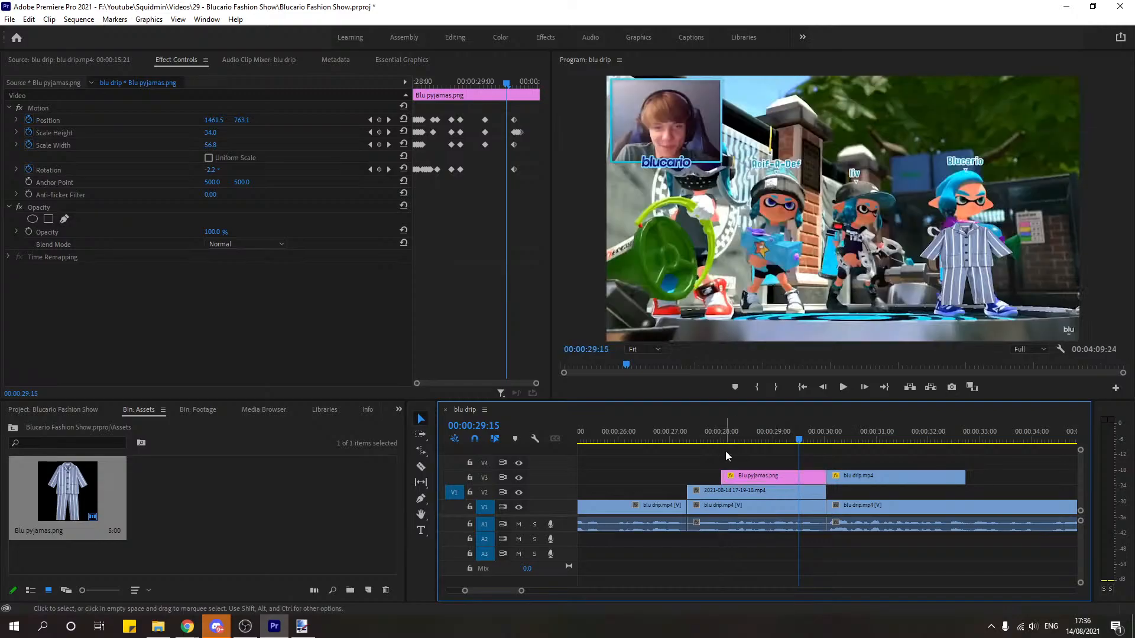
{"action": "left_click_drag", "start_coordinate": [725, 451], "coordinate": [762, 482]}
{"action": "right_click", "coordinate": [762, 482]}
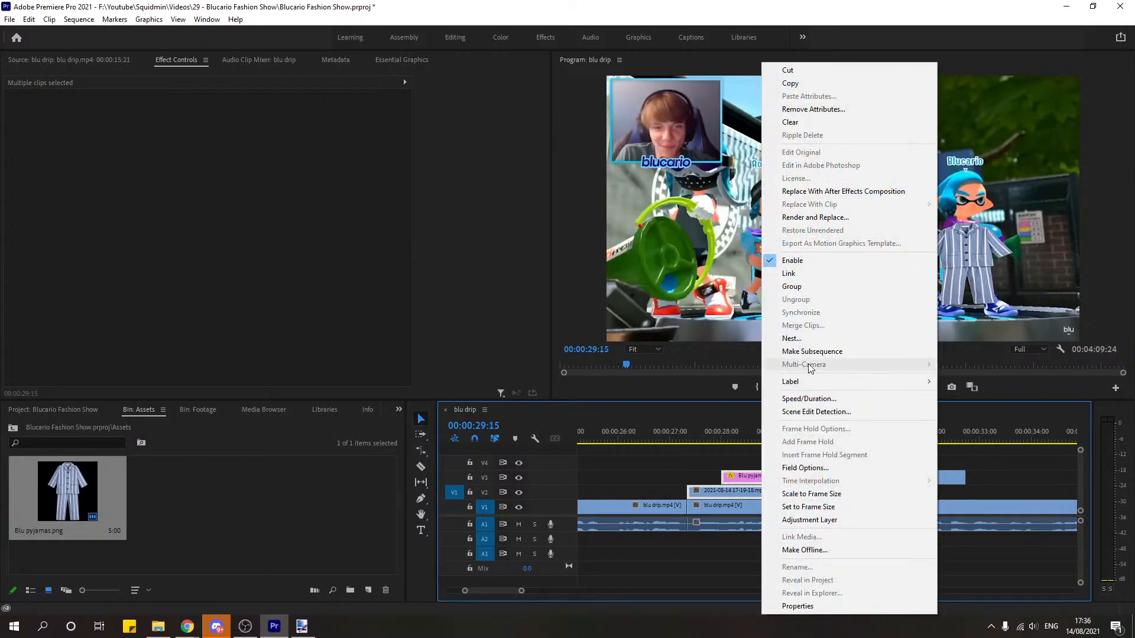
{"action": "left_click", "coordinate": [807, 337]}
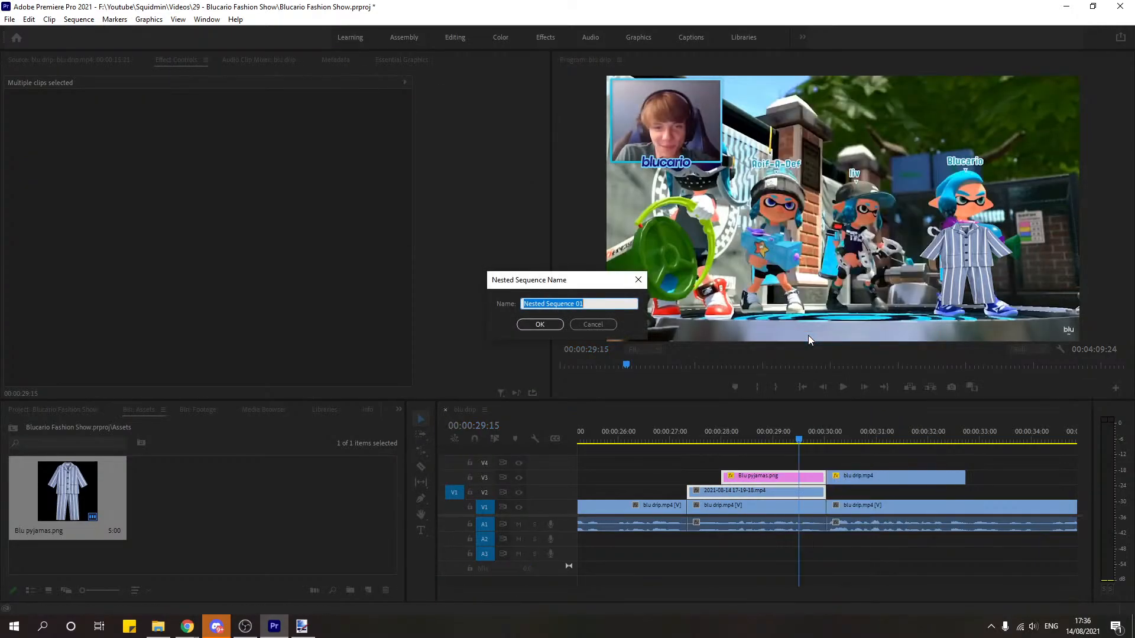
{"action": "left_click", "coordinate": [539, 324]}
Step: Enlarge Nested Sequence 01 to a scale of about 146 and position it at about 542.4, 360.0 to frame the Blucario character
{"action": "left_click", "coordinate": [760, 489]}
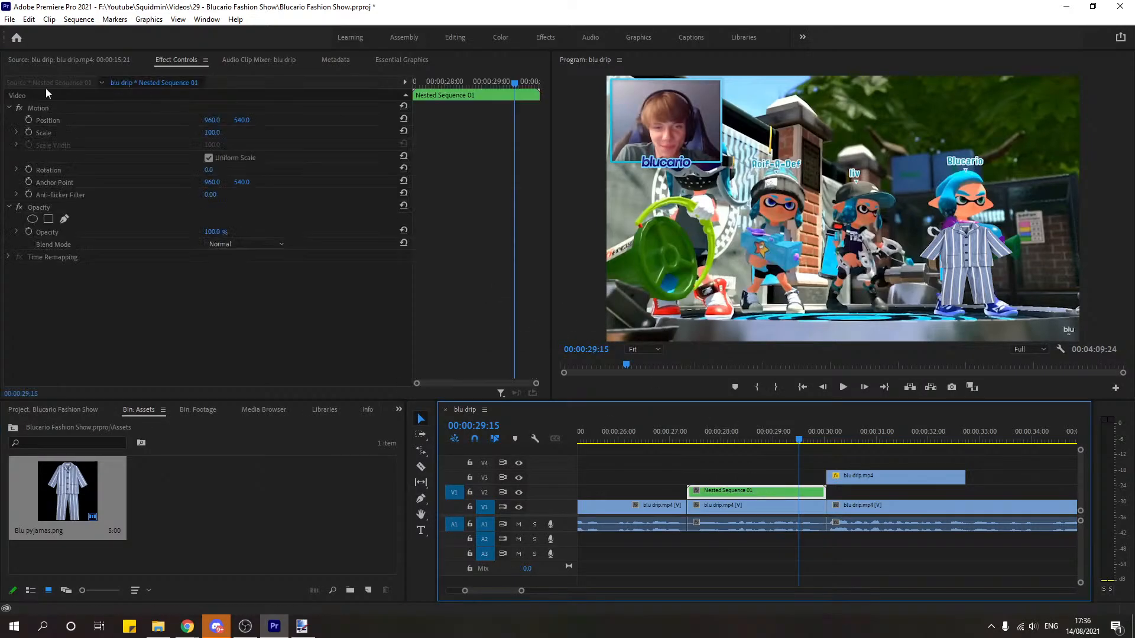
{"action": "left_click", "coordinate": [79, 134]}
{"action": "left_click_drag", "start_coordinate": [607, 210], "coordinate": [486, 235]}
{"action": "left_click_drag", "start_coordinate": [772, 258], "coordinate": [663, 214]}
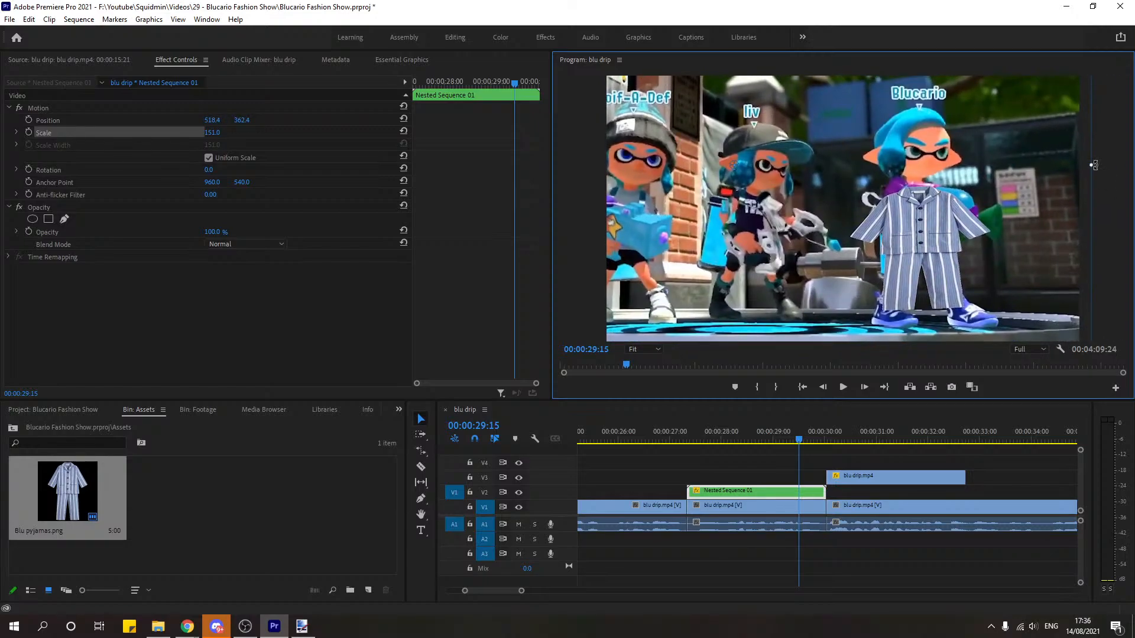
{"action": "left_click_drag", "start_coordinate": [1092, 165], "coordinate": [1051, 202]}
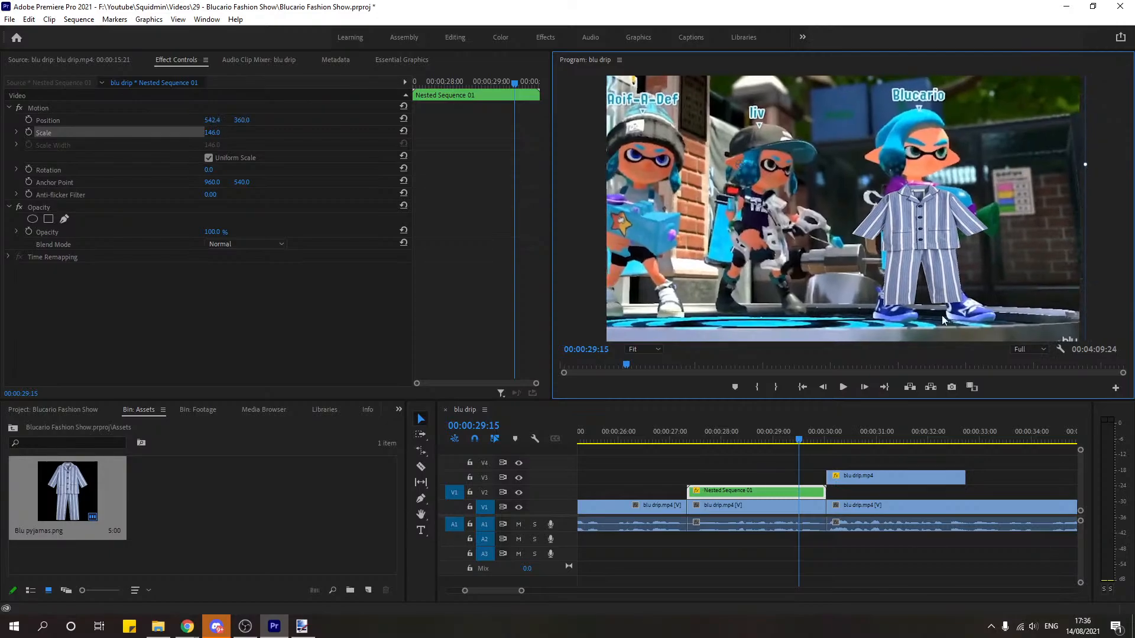
Step: Place the blu drip.mp4 facecam overlay back above the nested sequence, scaled to about 134.5 and positioned at about 1293.6, 724.8
{"action": "left_click", "coordinate": [671, 440]}
{"action": "left_click_drag", "start_coordinate": [673, 440], "coordinate": [726, 475]}
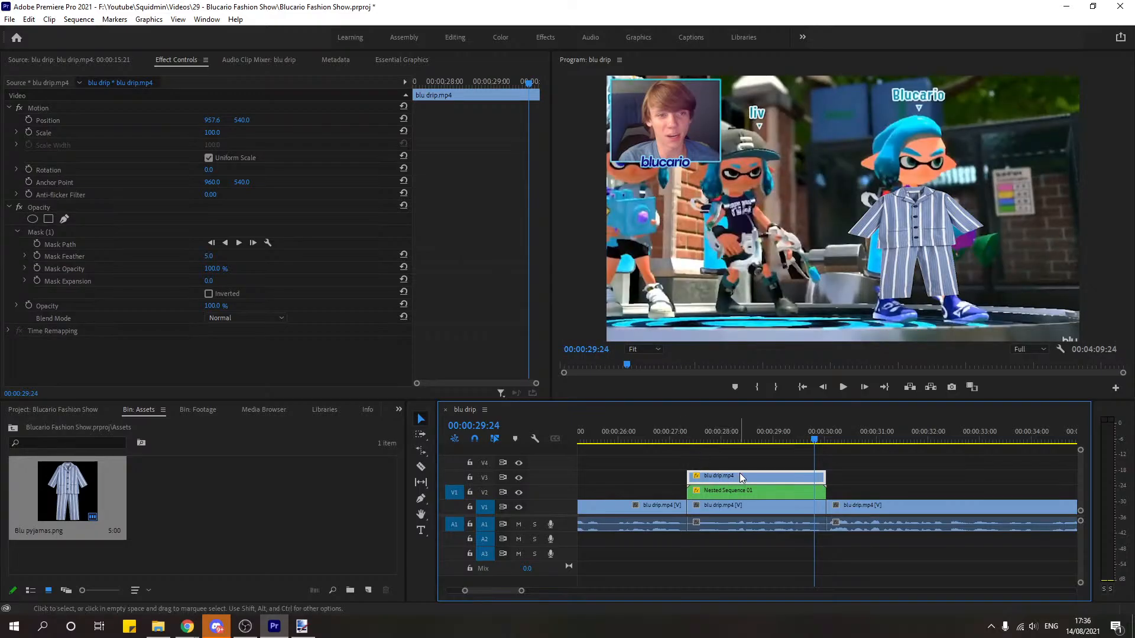
{"action": "left_click", "coordinate": [288, 135]}
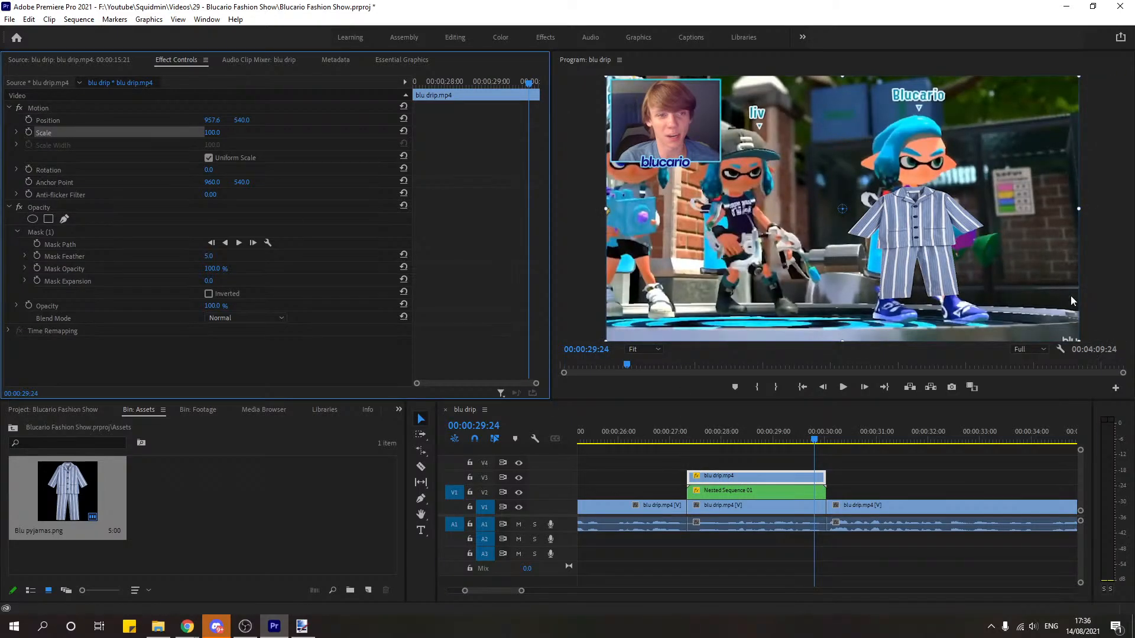
{"action": "left_click_drag", "start_coordinate": [1078, 208], "coordinate": [1129, 209]}
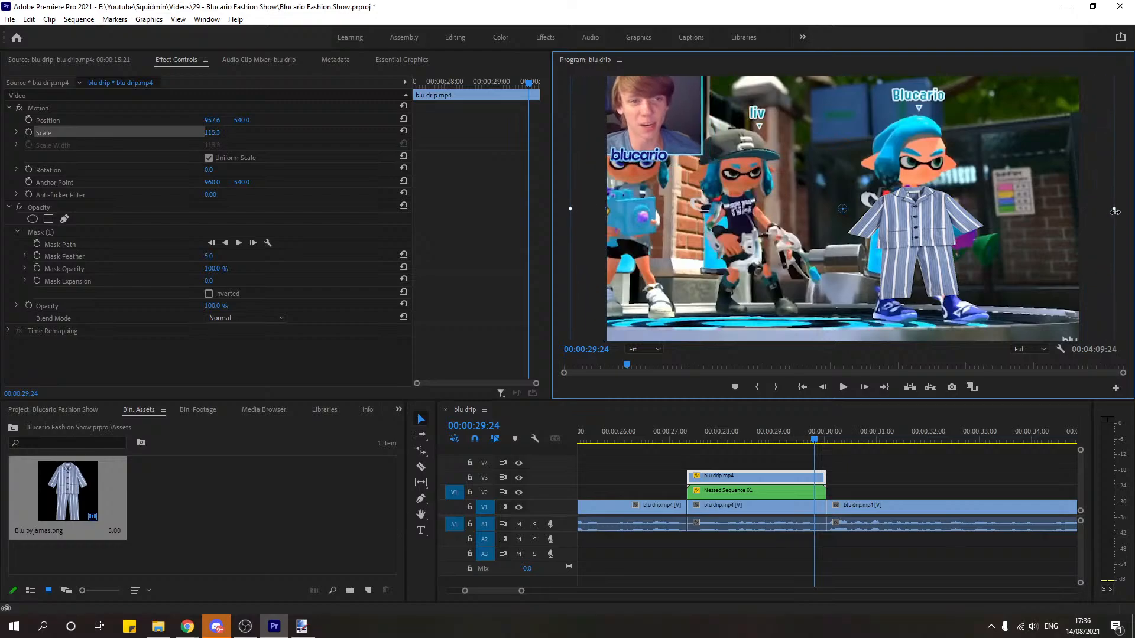
{"action": "left_click_drag", "start_coordinate": [851, 199], "coordinate": [934, 244]}
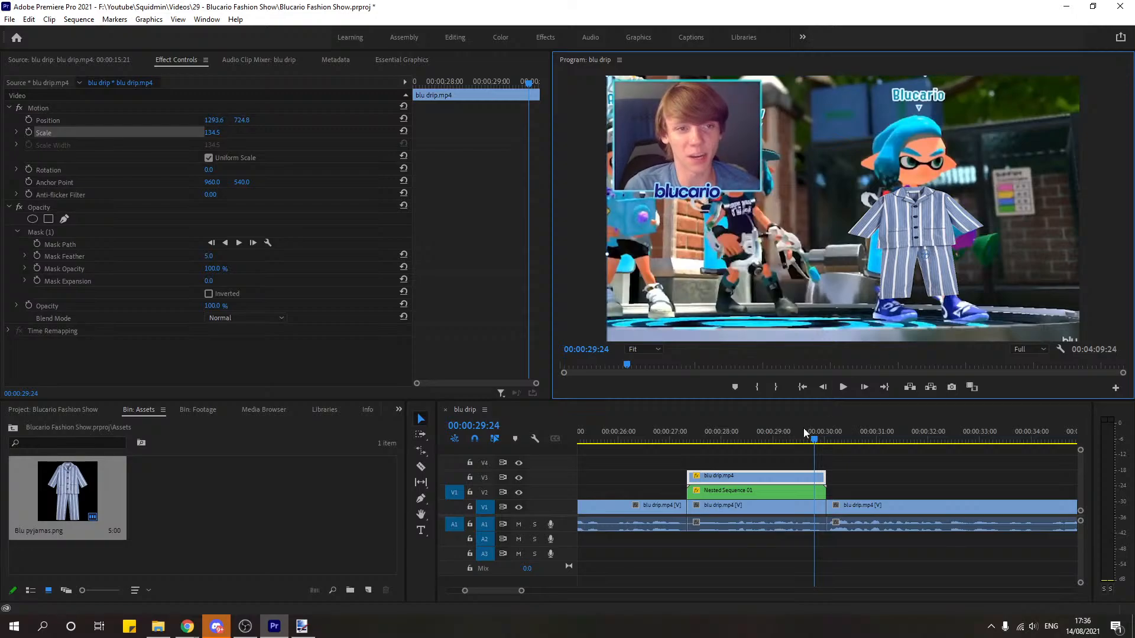
Step: Play back the zoomed-in transformation from the start of the nested clip and inspect the frame at 00:00:29:10
{"action": "left_click", "coordinate": [693, 428]}
{"action": "left_click", "coordinate": [694, 429]}
{"action": "key", "text": "space"}
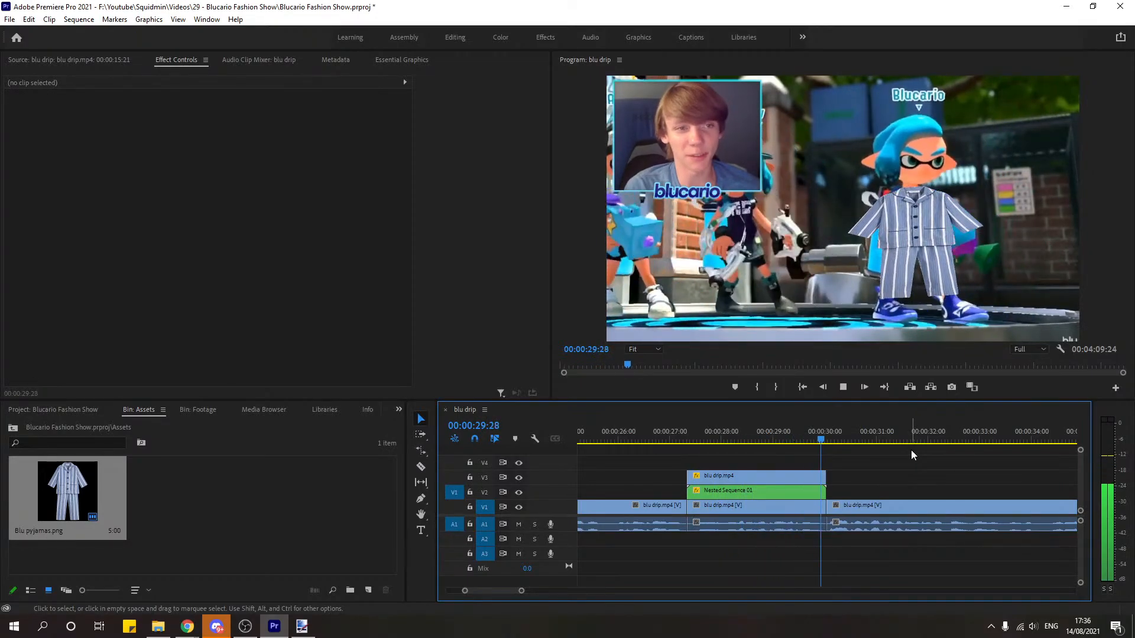
{"action": "key", "text": "space"}
{"action": "left_click", "coordinate": [791, 440]}
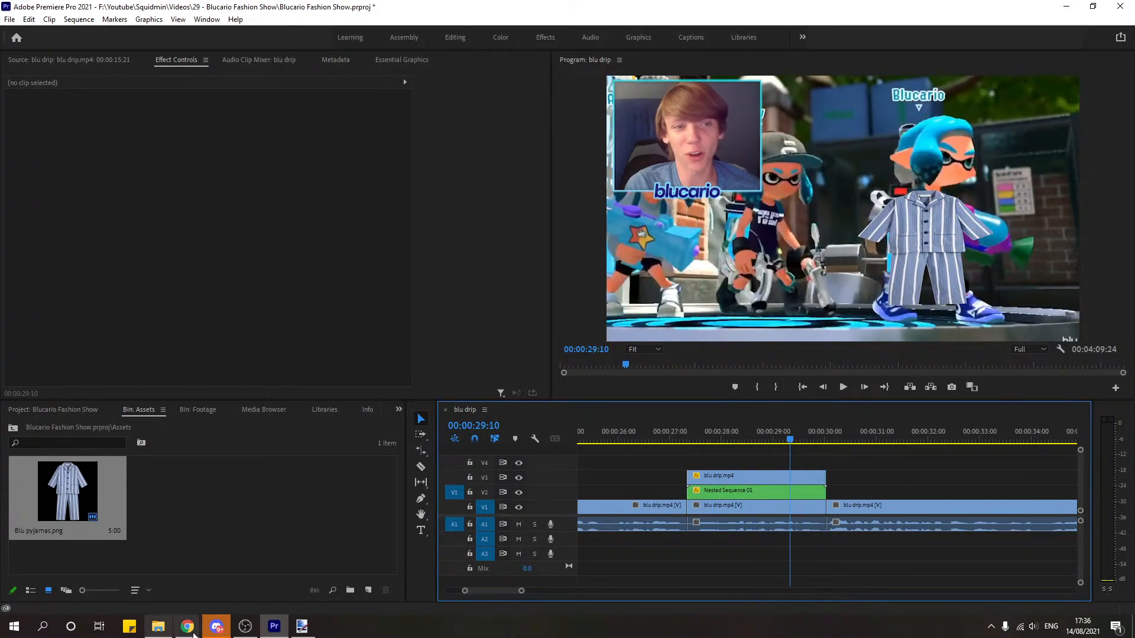
Step: Switch to the Google Images page in Chrome and search for "cross sign"
{"action": "mouse_move", "coordinate": [187, 626]}
{"action": "left_click", "coordinate": [354, 566]}
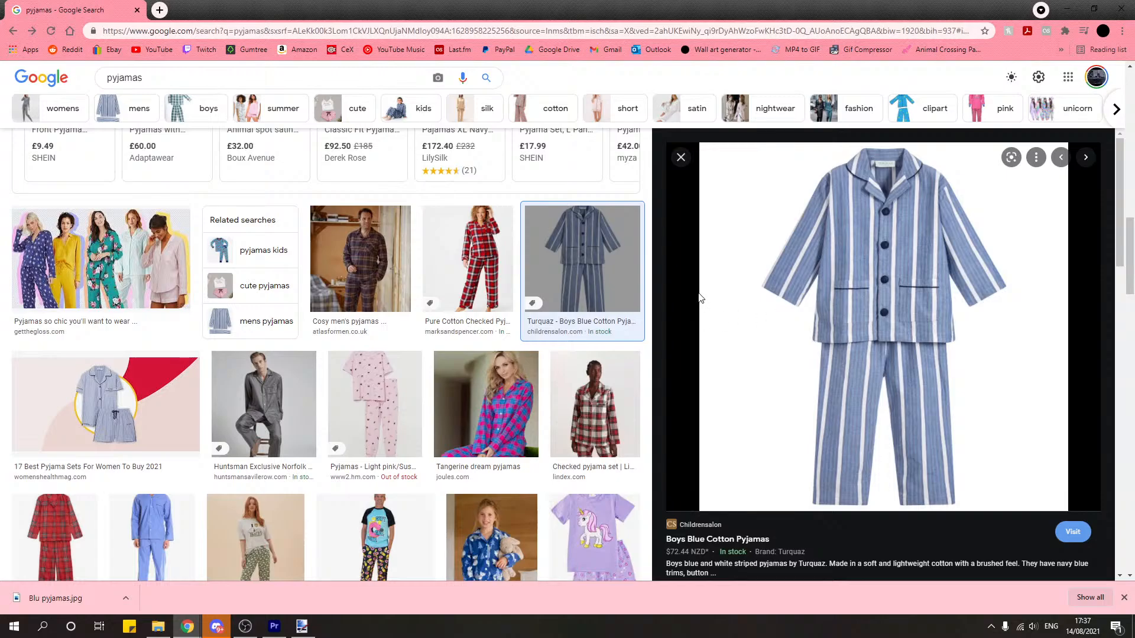
{"action": "scroll", "coordinate": [532, 354], "scroll_direction": "up", "scroll_amount": 10}
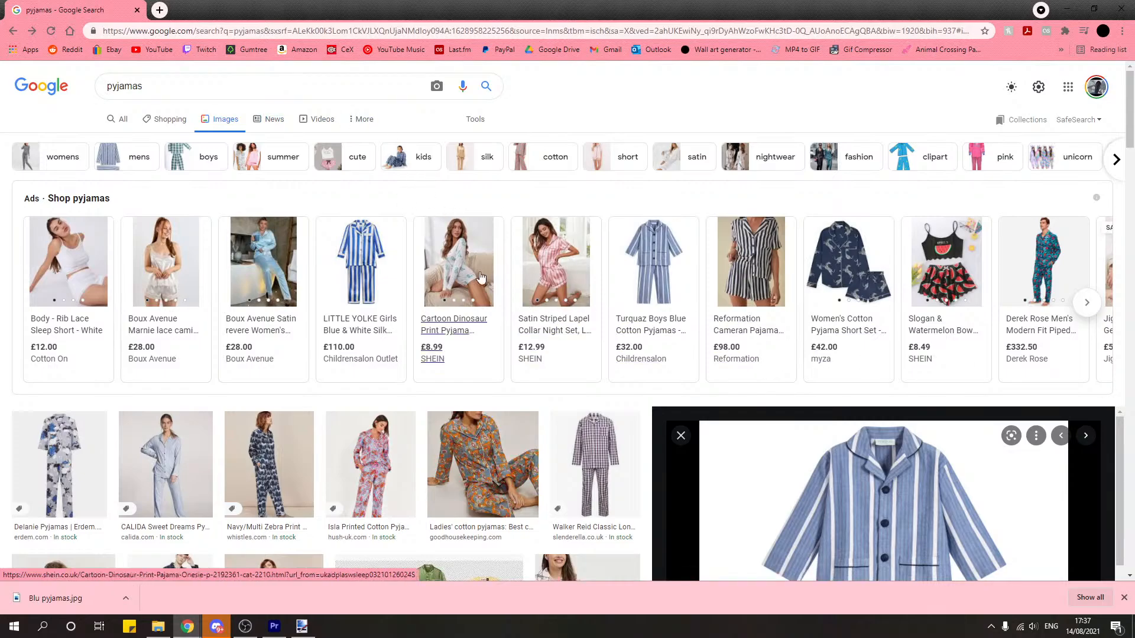
{"action": "double_click", "coordinate": [261, 93]}
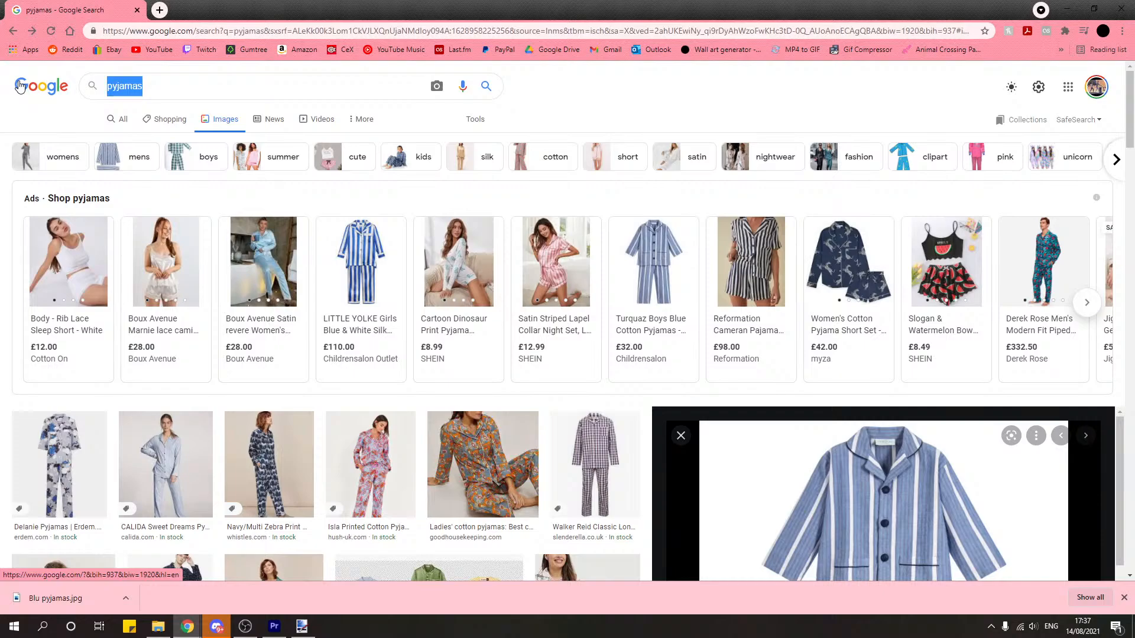
{"action": "key", "text": "BackSpace"}
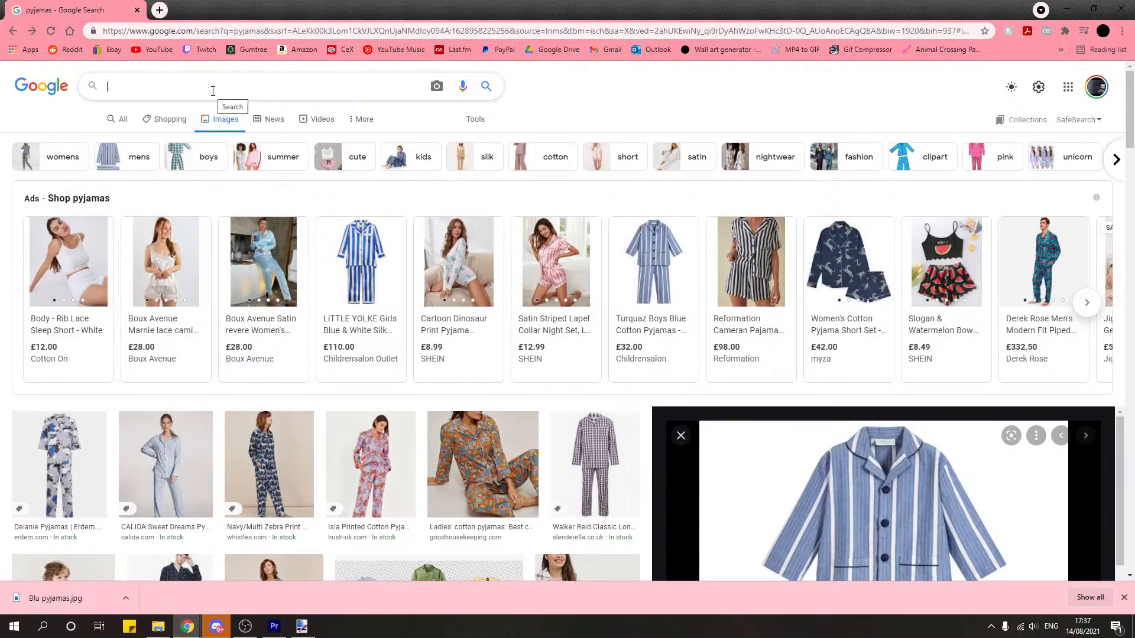
{"action": "type", "text": "c"}
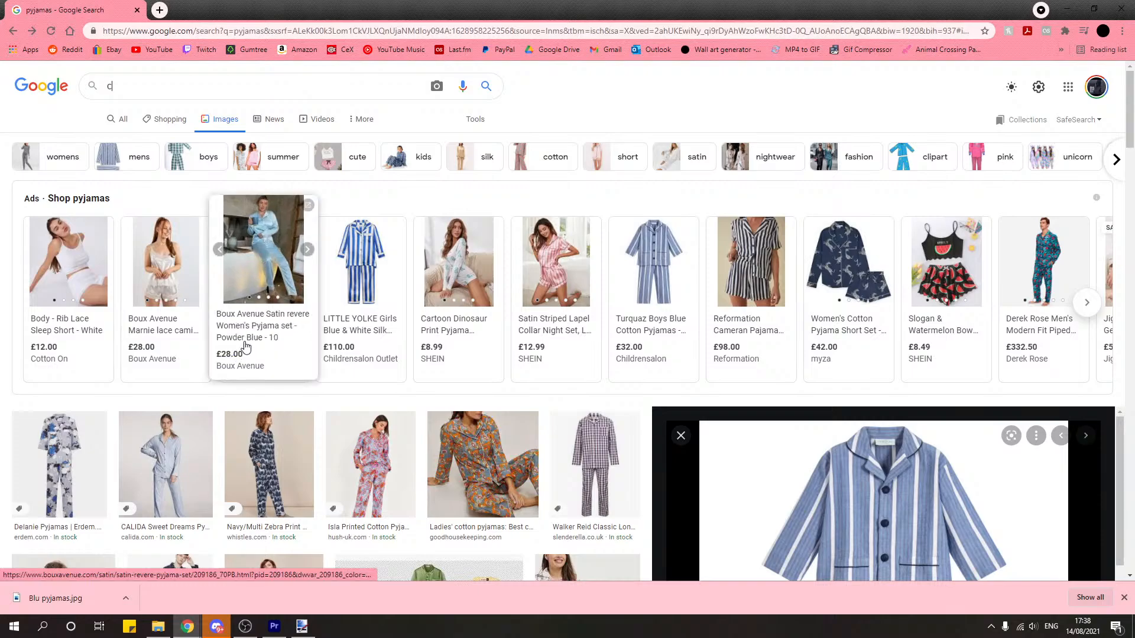
{"action": "type", "text": "ross sign"}
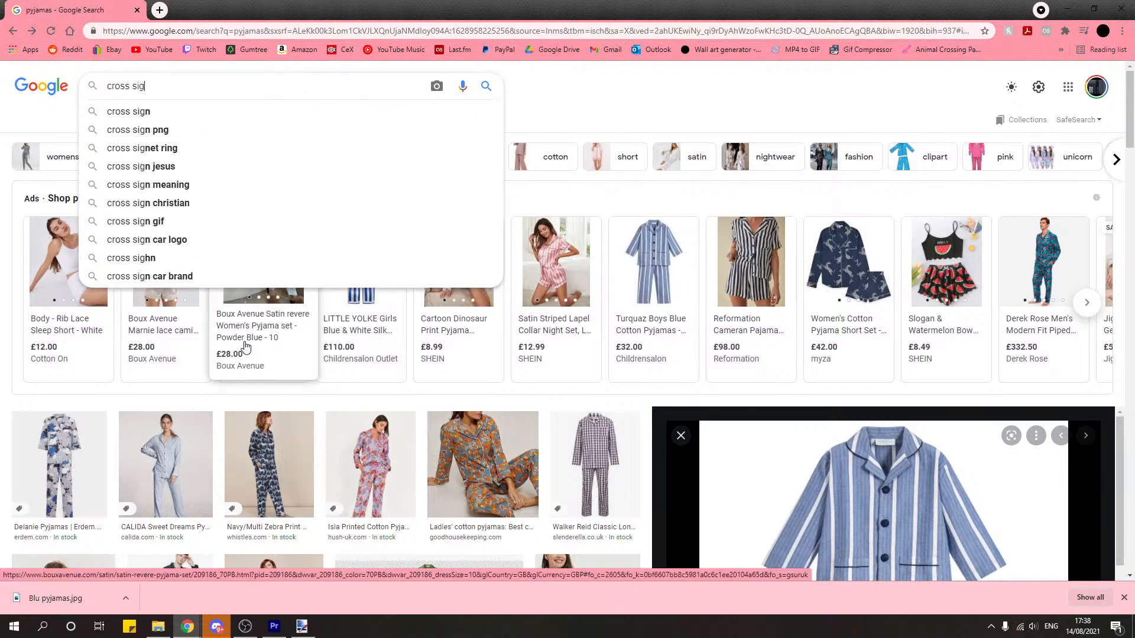
{"action": "key", "text": "Return"}
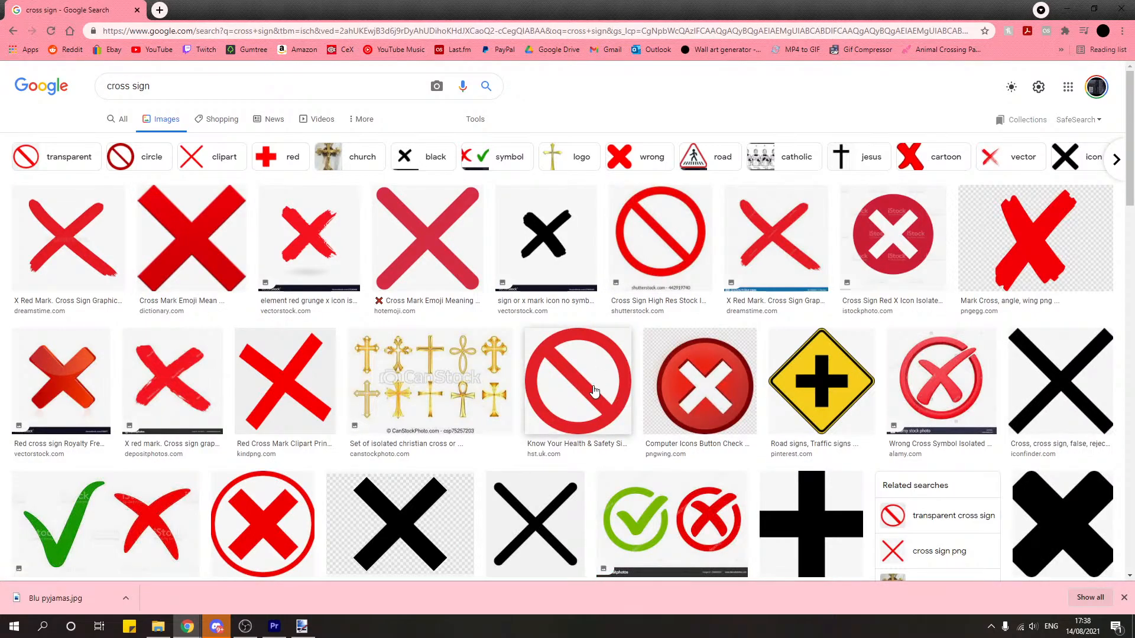
{"action": "left_click", "coordinate": [630, 402]}
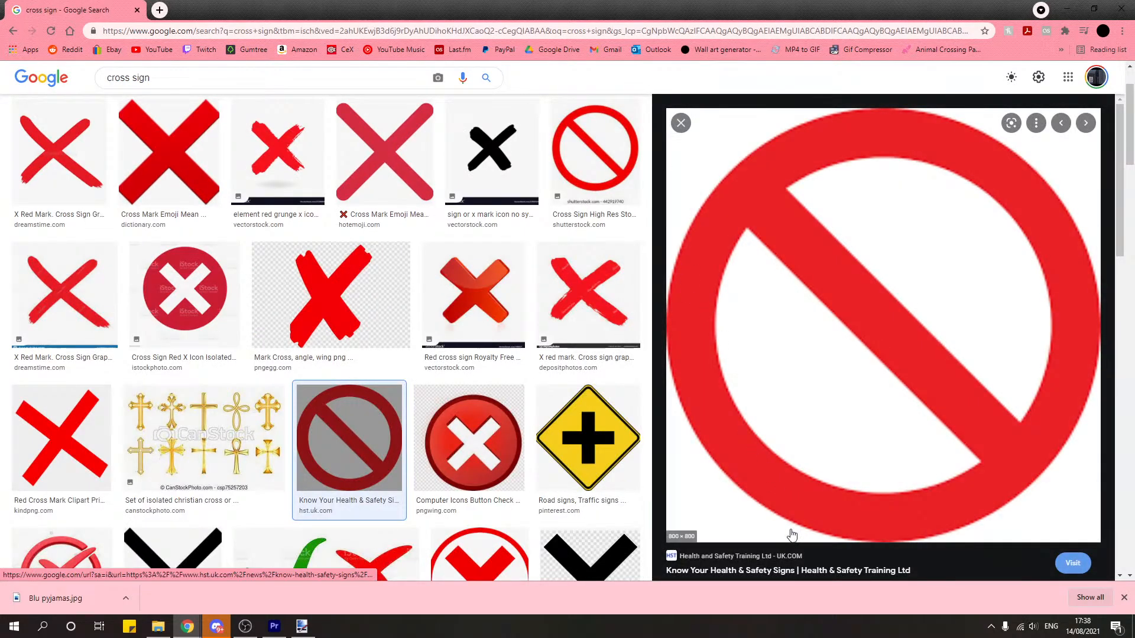
{"action": "left_click", "coordinate": [680, 122]}
{"action": "scroll", "coordinate": [470, 273], "scroll_direction": "up", "scroll_amount": 3}
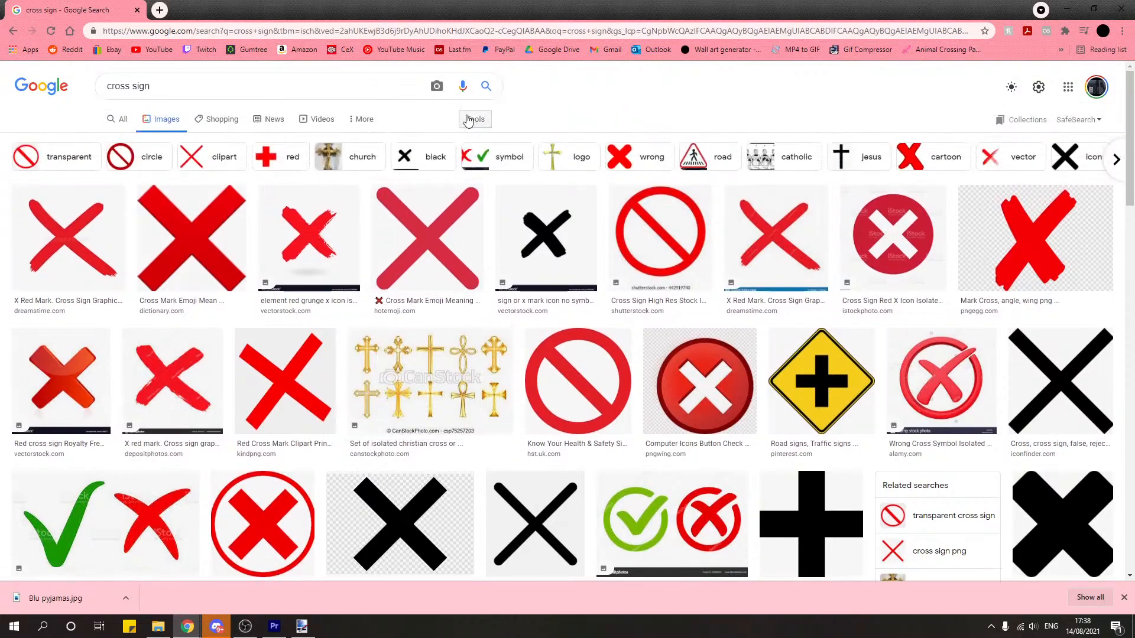
Step: Filter the cross sign image results to large size and transparent colour
{"action": "left_click", "coordinate": [475, 119]}
{"action": "left_click", "coordinate": [104, 141]}
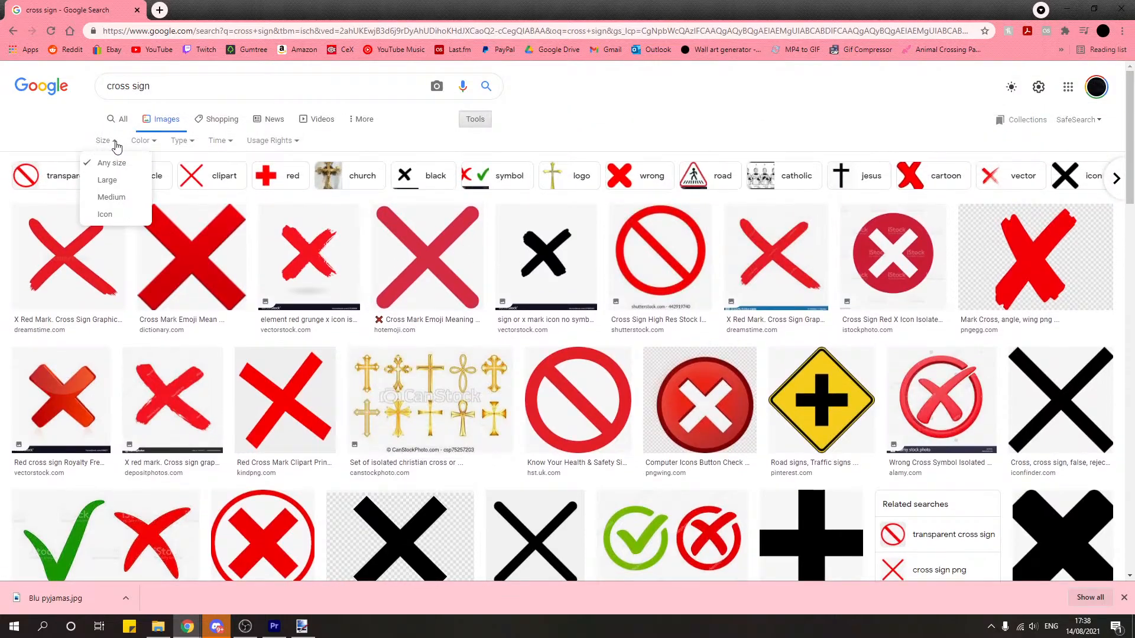
{"action": "left_click", "coordinate": [125, 183]}
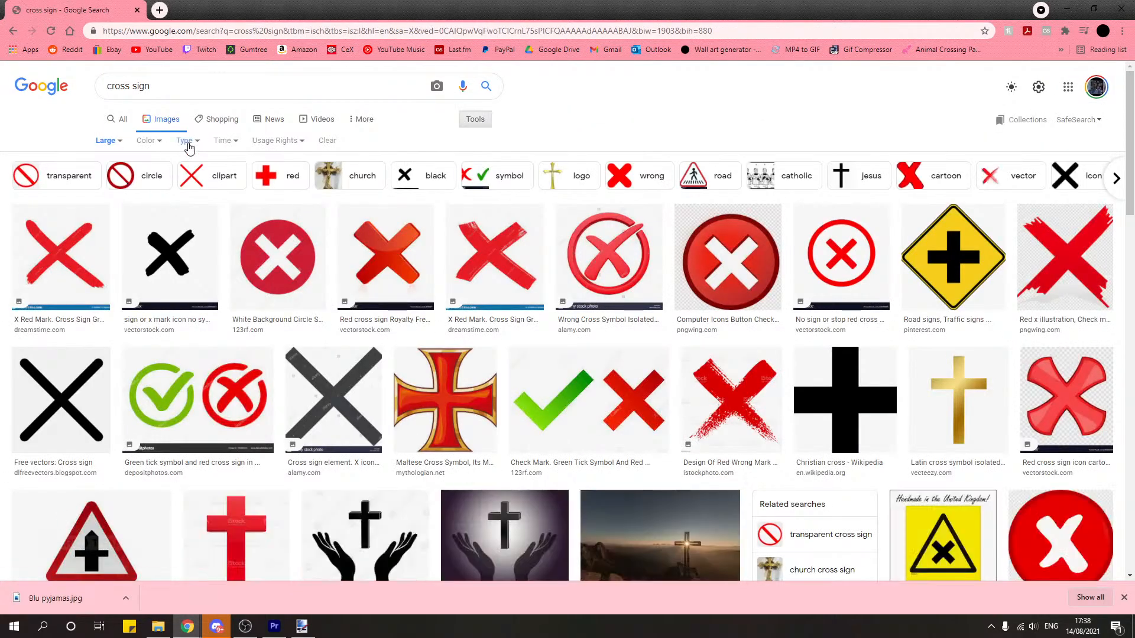
{"action": "left_click", "coordinate": [185, 141]}
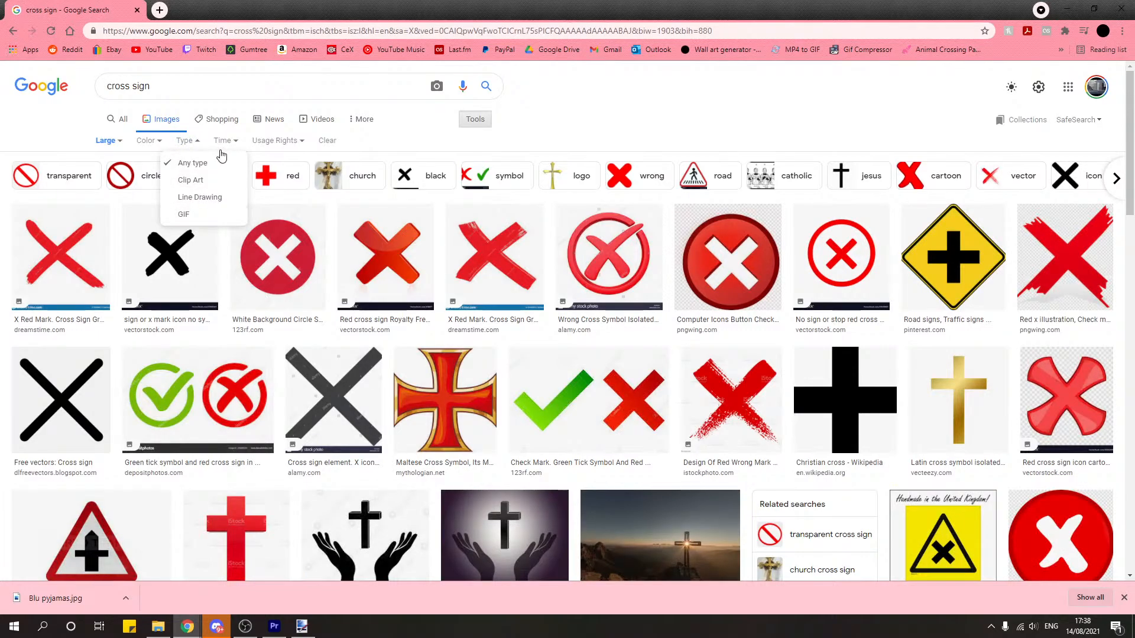
{"action": "left_click", "coordinate": [148, 141]}
{"action": "left_click", "coordinate": [171, 204]}
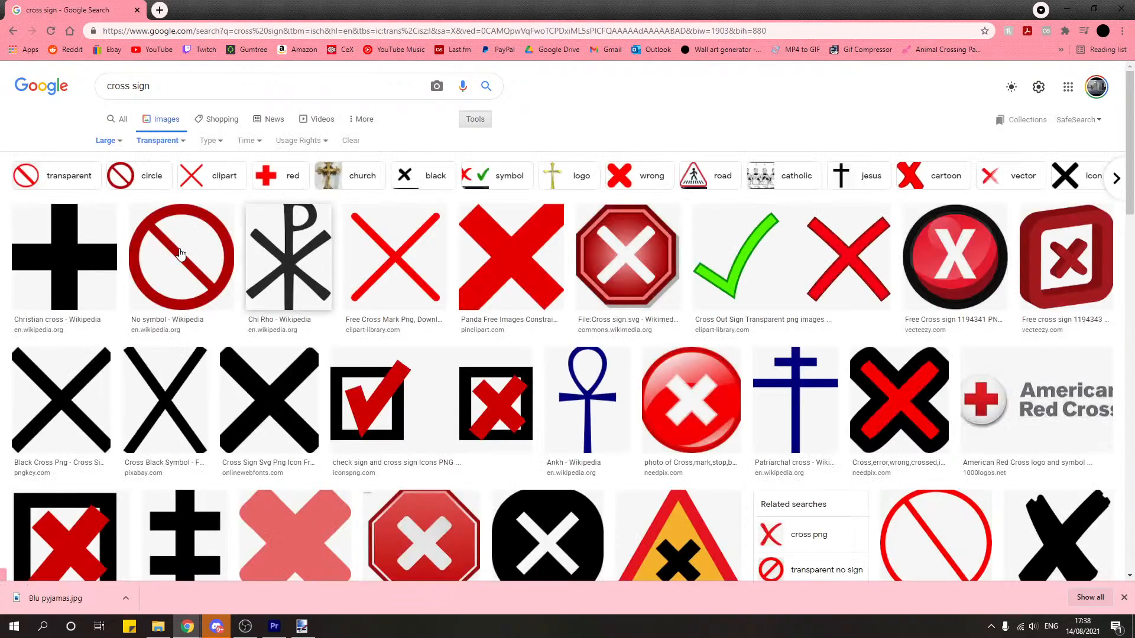
Step: Save the red Wikipedia no symbol image as "no symbol" in the Assets folder and close its photo preview
{"action": "left_click", "coordinate": [177, 260]}
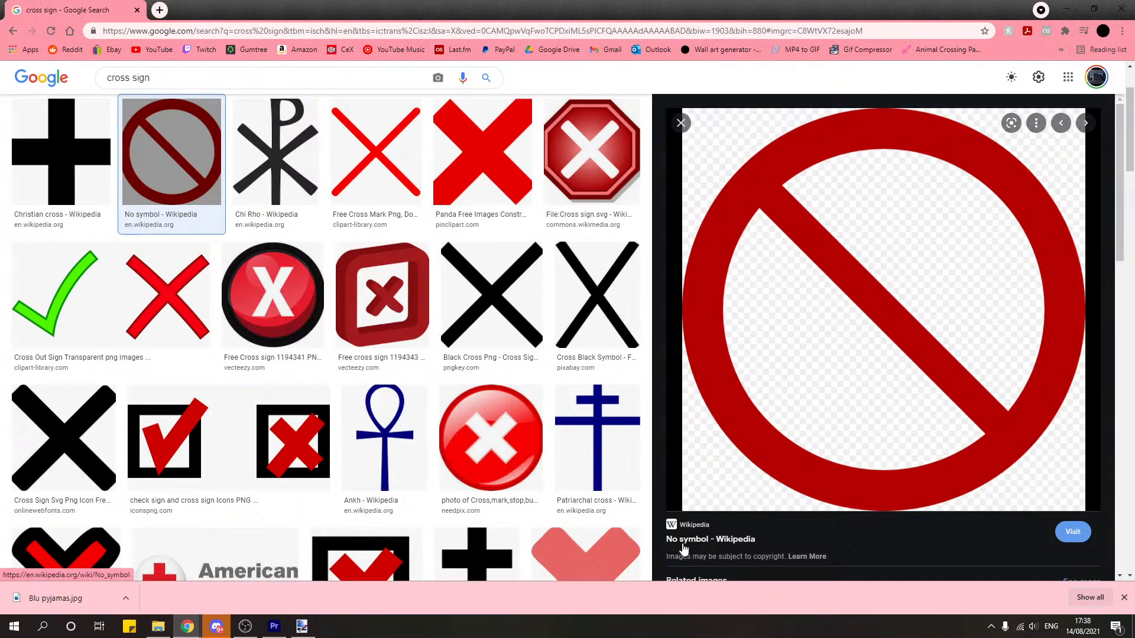
{"action": "right_click", "coordinate": [829, 233]}
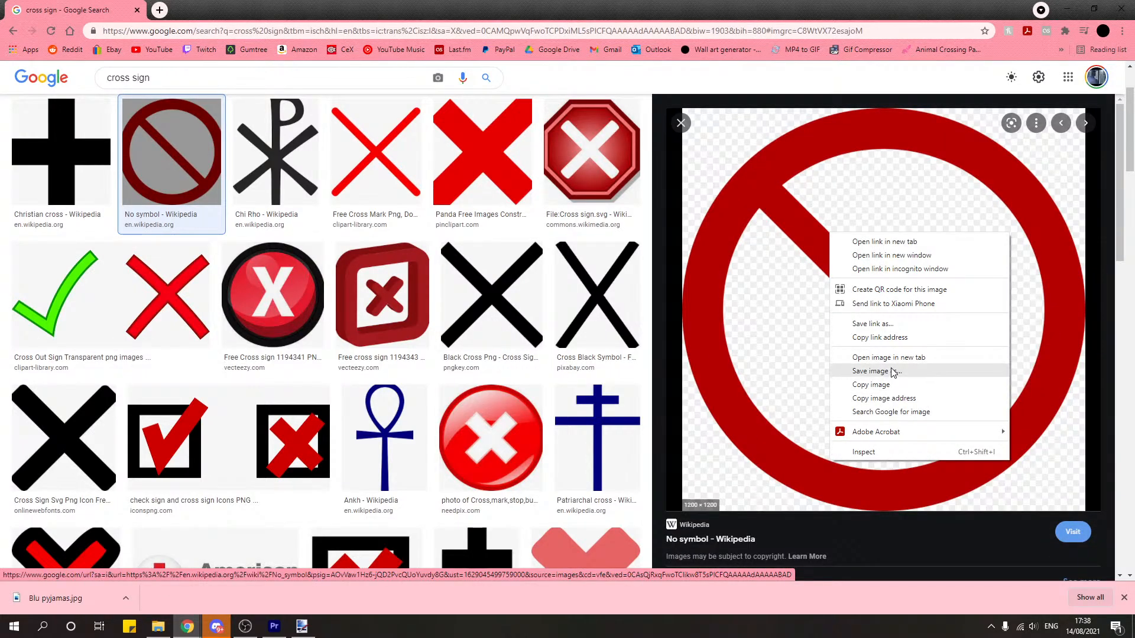
{"action": "left_click", "coordinate": [892, 376]}
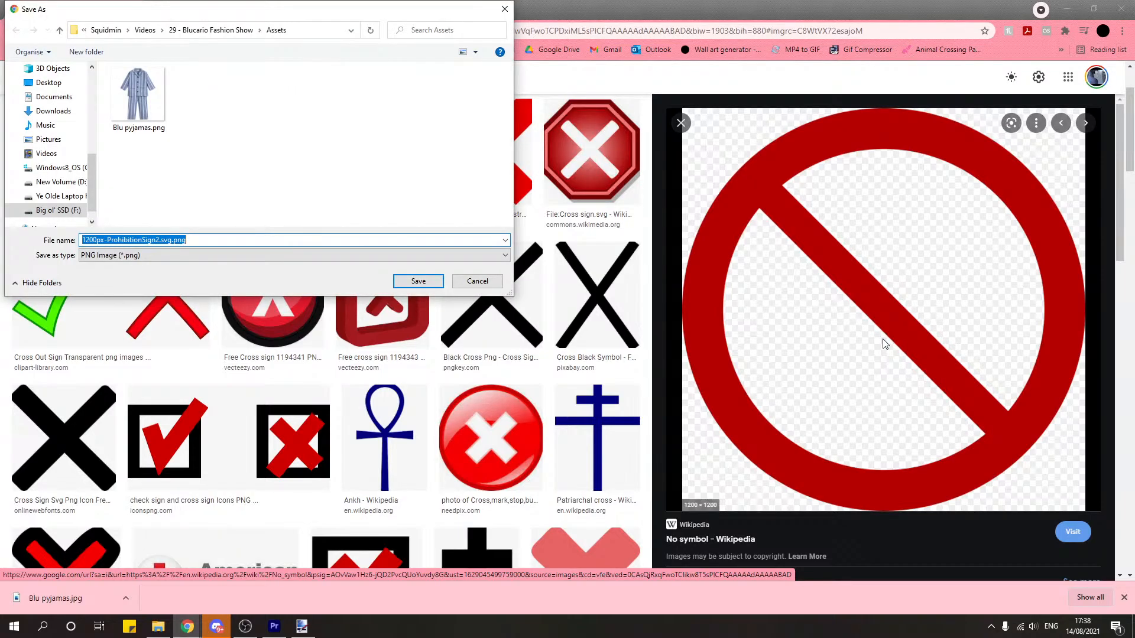
{"action": "type", "text": "no "}
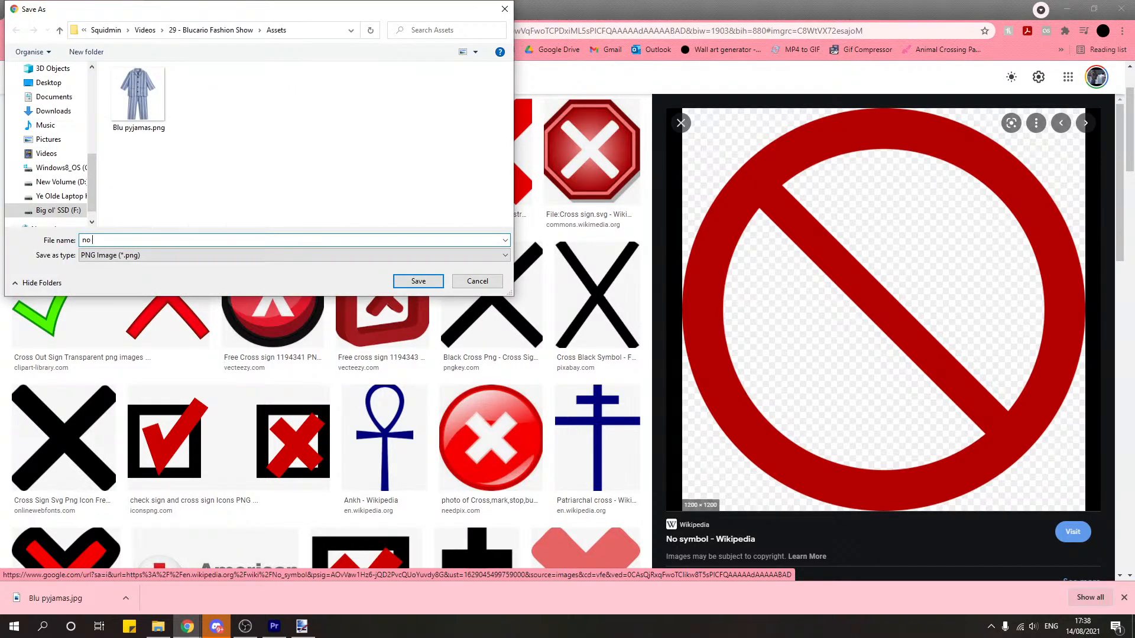
{"action": "type", "text": "symbol"}
{"action": "left_click", "coordinate": [417, 282]}
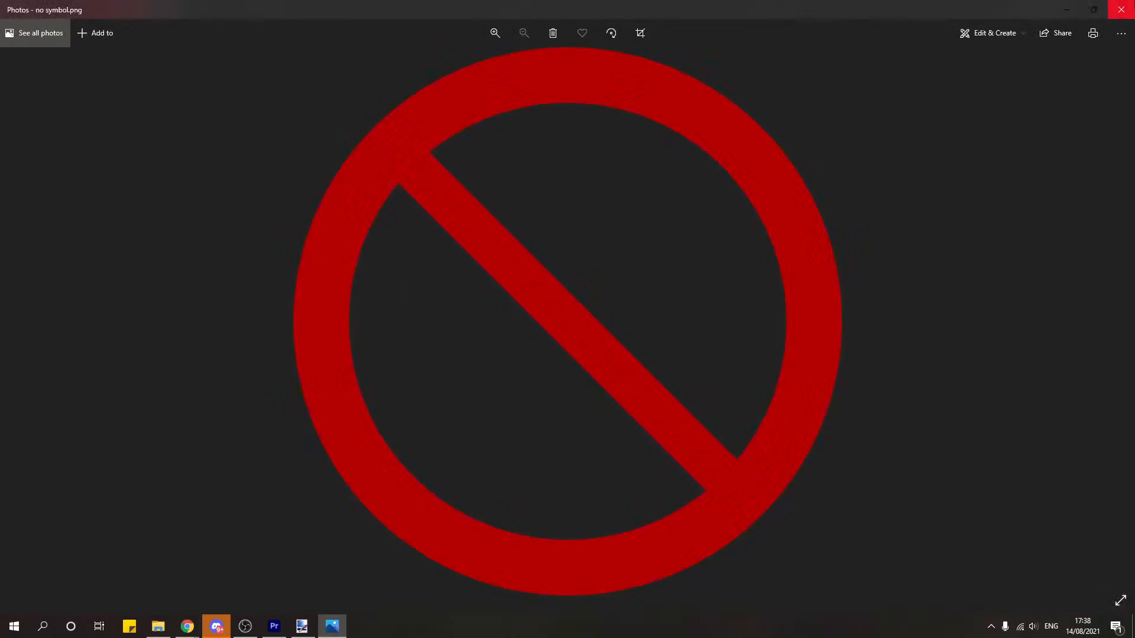
{"action": "left_click", "coordinate": [1122, 6]}
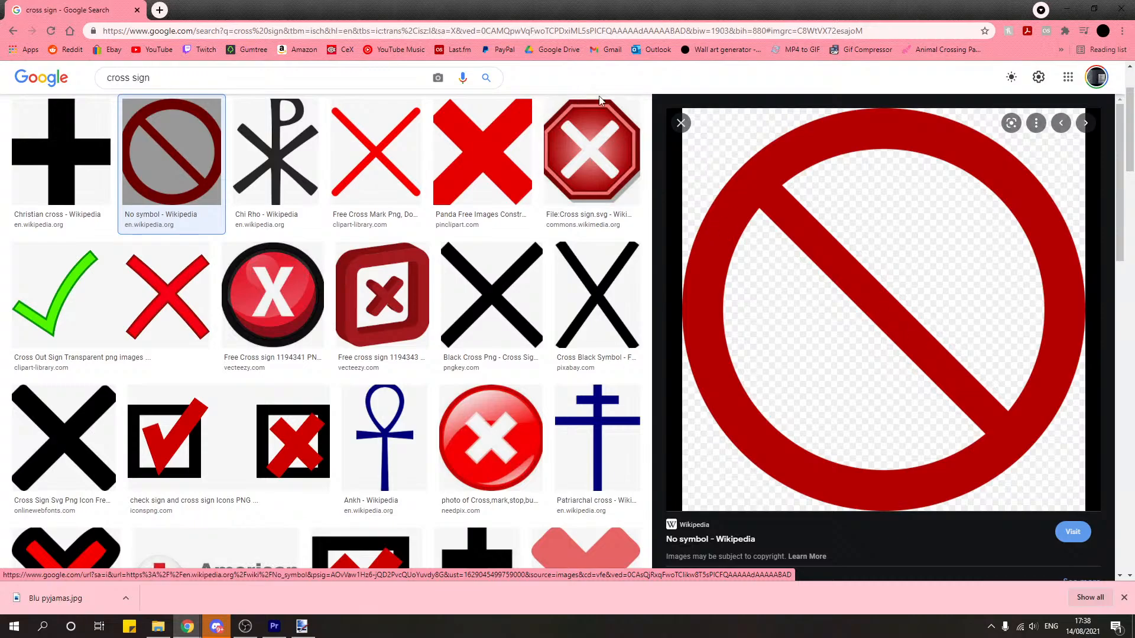
Step: Switch back to Premiere Pro, import no symbol.png into the Assets bin and place it on V4 from the nested sequence's start
{"action": "key", "text": "alt+Tab"}
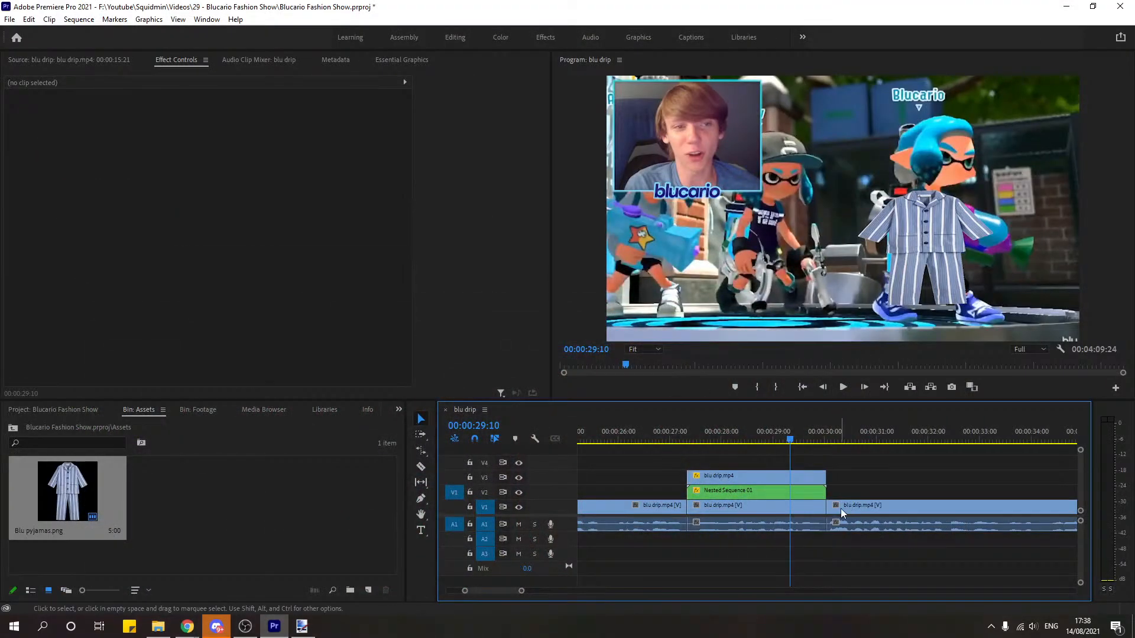
{"action": "key", "text": "alt+Tab"}
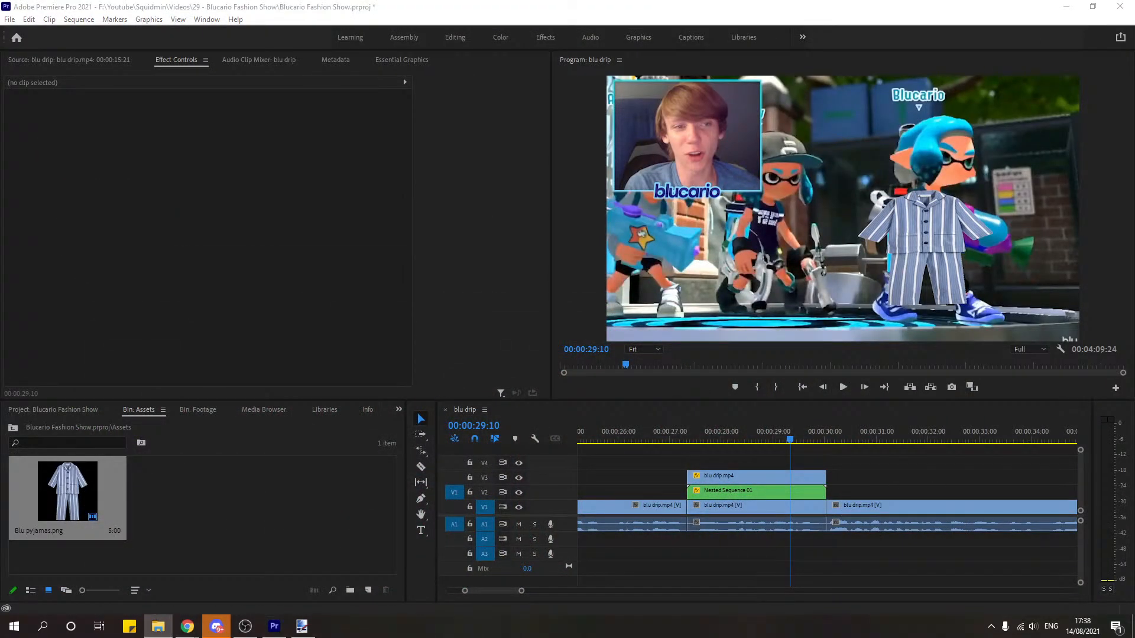
{"action": "left_click_drag", "start_coordinate": [1134, 347], "coordinate": [333, 497]}
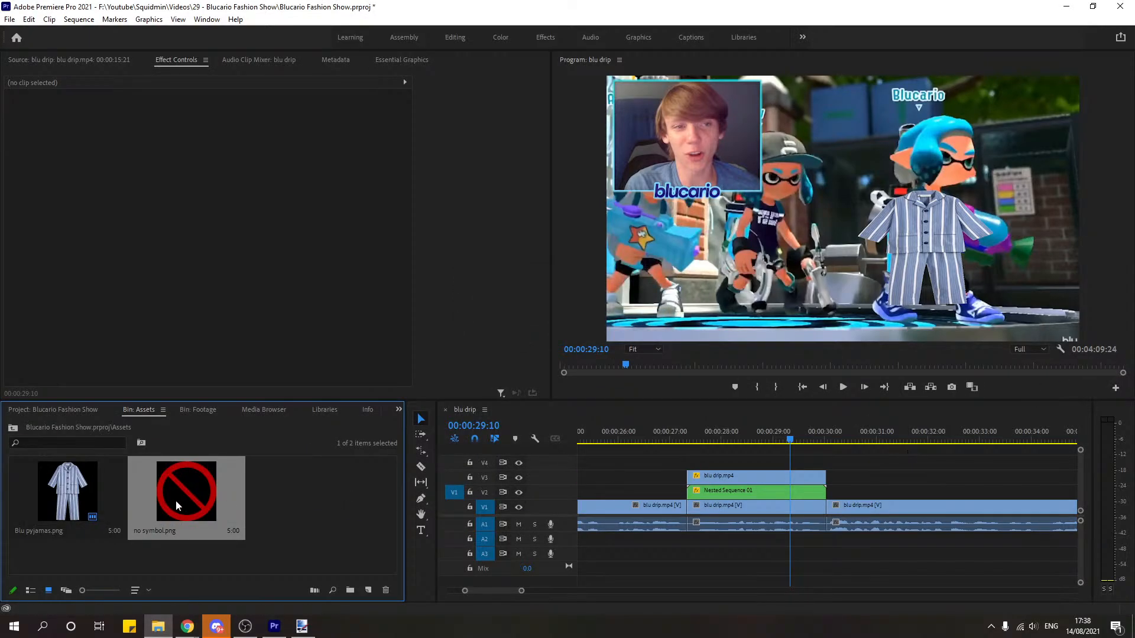
{"action": "left_click_drag", "start_coordinate": [630, 450], "coordinate": [697, 467]}
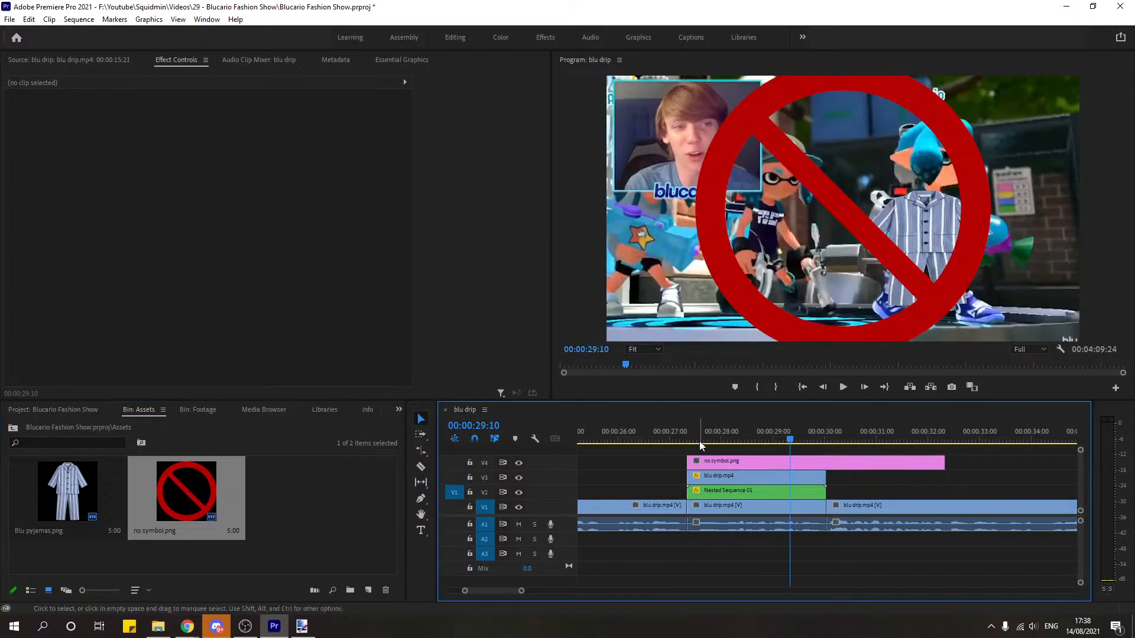
Step: Trim the no symbol.png clip to start at about 00:00:28:29 and end together with the nested sequence
{"action": "left_click", "coordinate": [677, 441]}
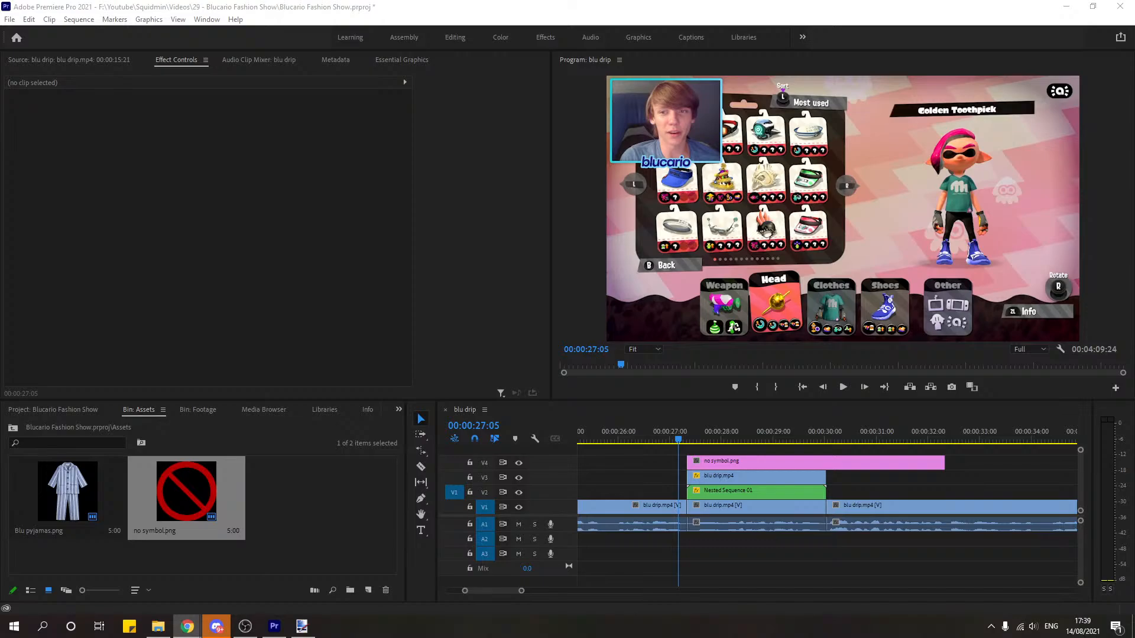
{"action": "left_click", "coordinate": [663, 434]}
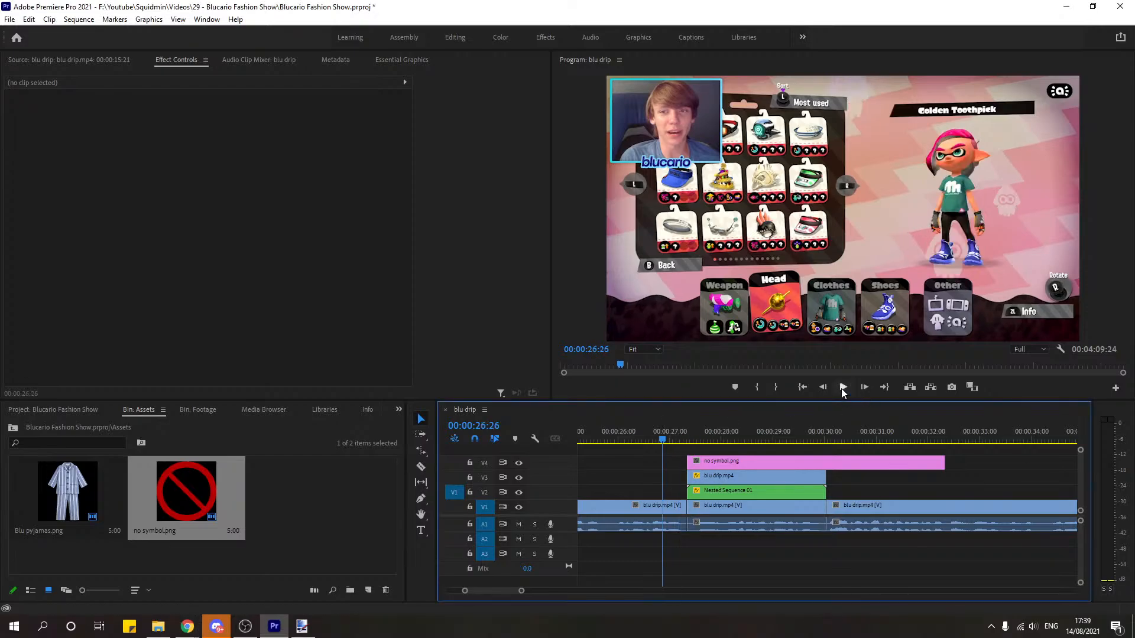
{"action": "left_click", "coordinate": [843, 388]}
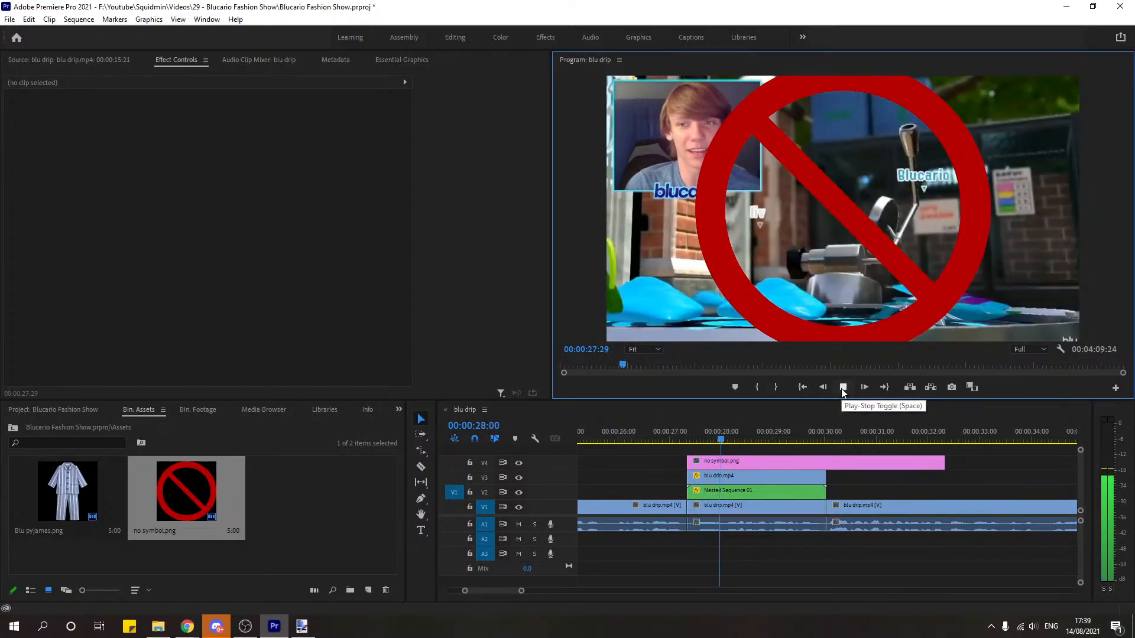
{"action": "left_click", "coordinate": [843, 387]}
{"action": "left_click_drag", "start_coordinate": [716, 433], "coordinate": [772, 448]}
{"action": "left_click_drag", "start_coordinate": [687, 462], "coordinate": [775, 465]}
{"action": "left_click_drag", "start_coordinate": [943, 463], "coordinate": [826, 463]}
Step: Scale the no symbol to 68 and position it over Blucario at about 1250, 571
{"action": "left_click", "coordinate": [75, 131]}
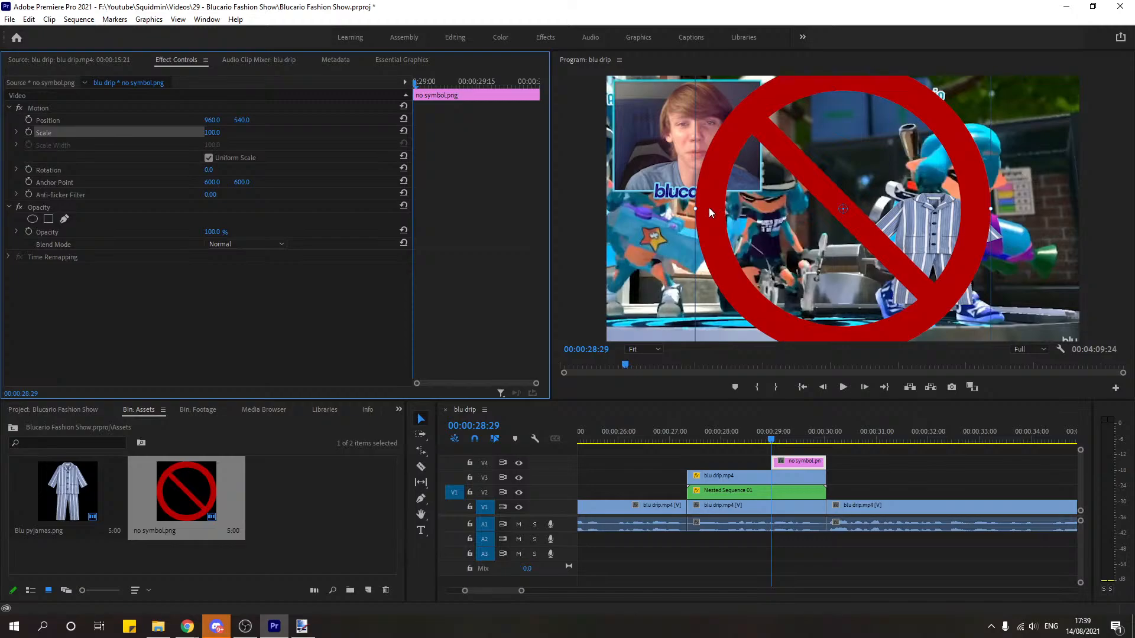
{"action": "left_click_drag", "start_coordinate": [689, 208], "coordinate": [744, 228]}
{"action": "left_click_drag", "start_coordinate": [830, 269], "coordinate": [924, 278]}
{"action": "left_click_drag", "start_coordinate": [778, 440], "coordinate": [802, 447]}
{"action": "left_click_drag", "start_coordinate": [989, 271], "coordinate": [966, 271]}
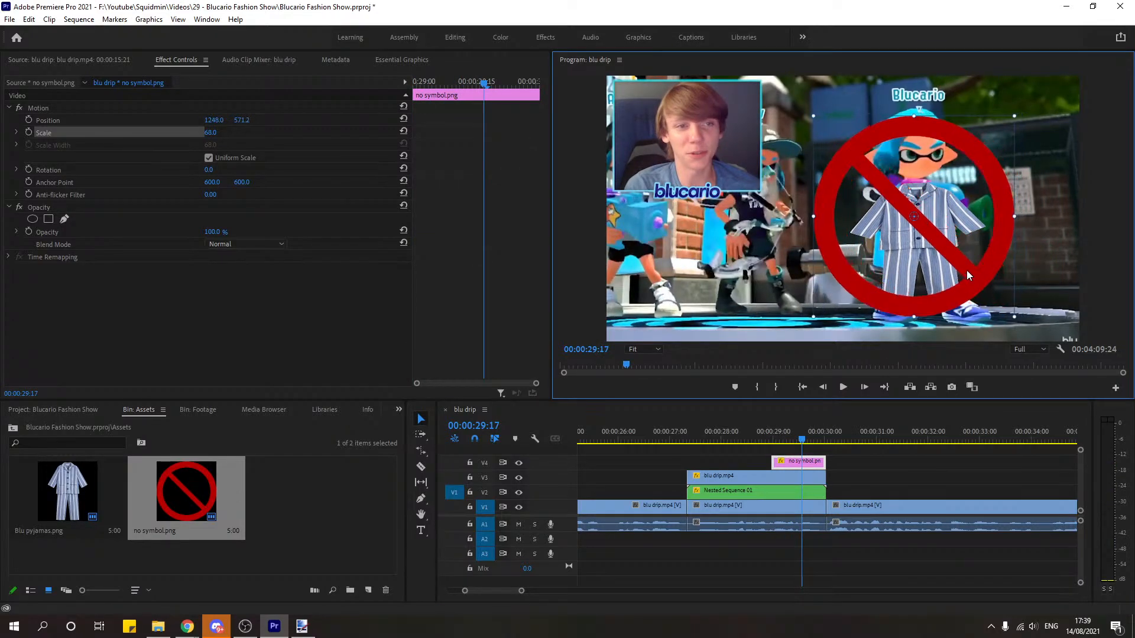
Step: Trim the start of the no symbol.png clip to 00:00:29:13 and play back its appearance
{"action": "left_click_drag", "start_coordinate": [789, 439], "coordinate": [796, 463]}
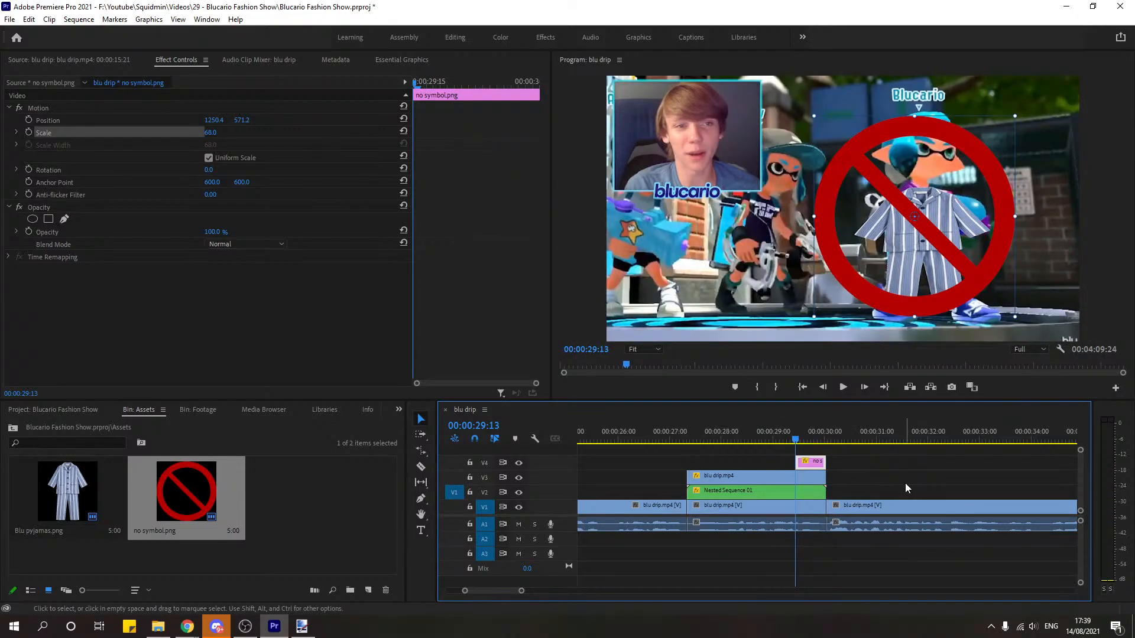
{"action": "left_click", "coordinate": [769, 439]}
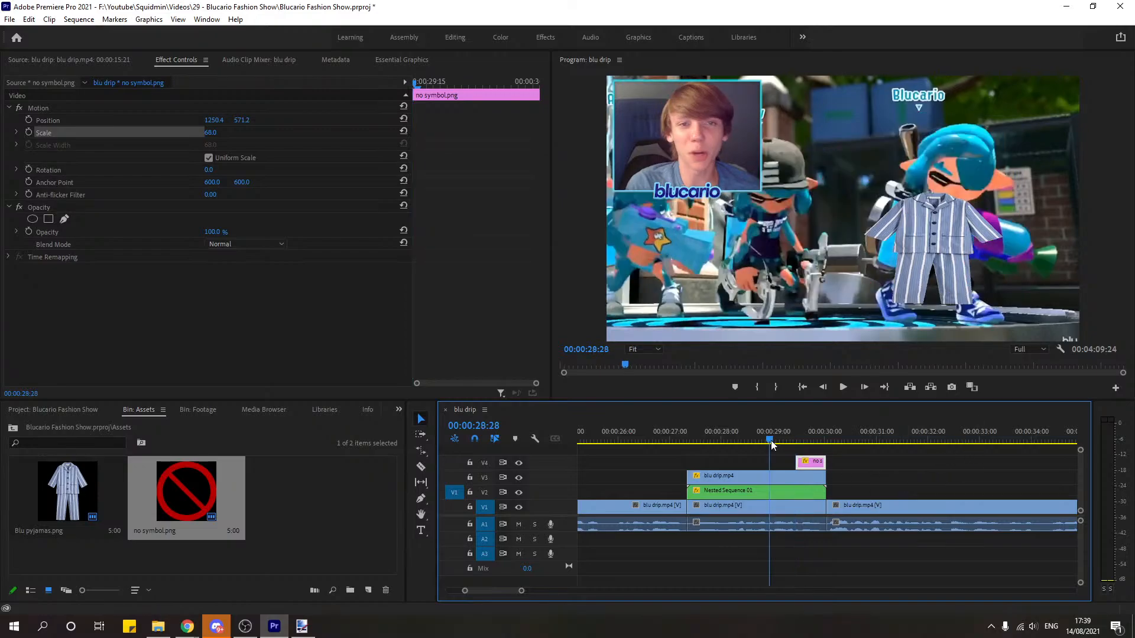
{"action": "left_click", "coordinate": [842, 389]}
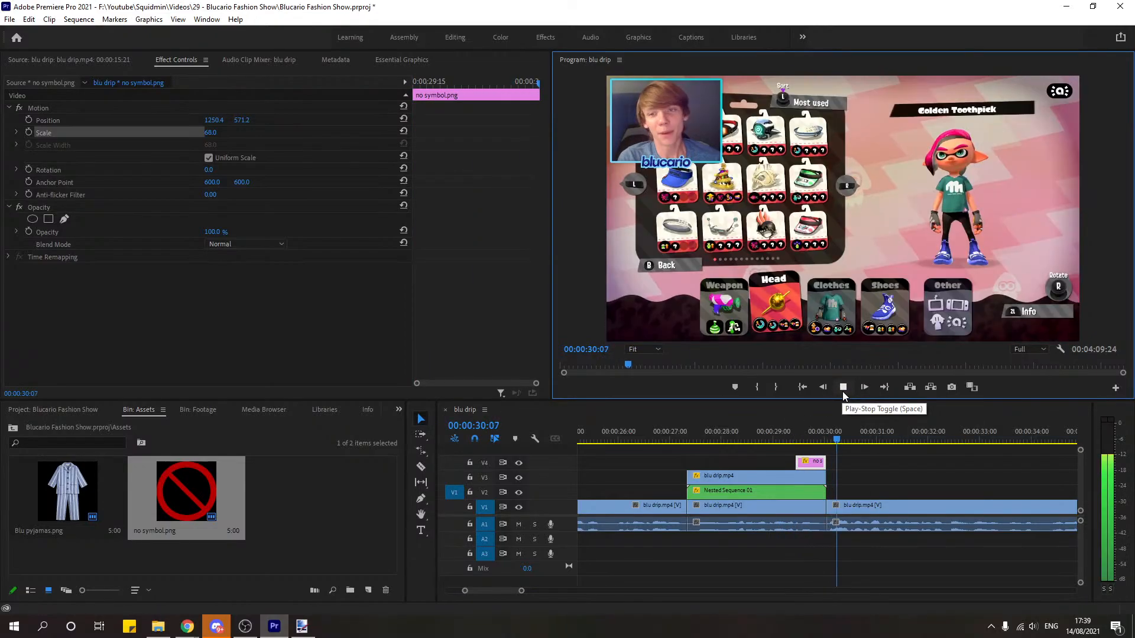
{"action": "left_click", "coordinate": [842, 388]}
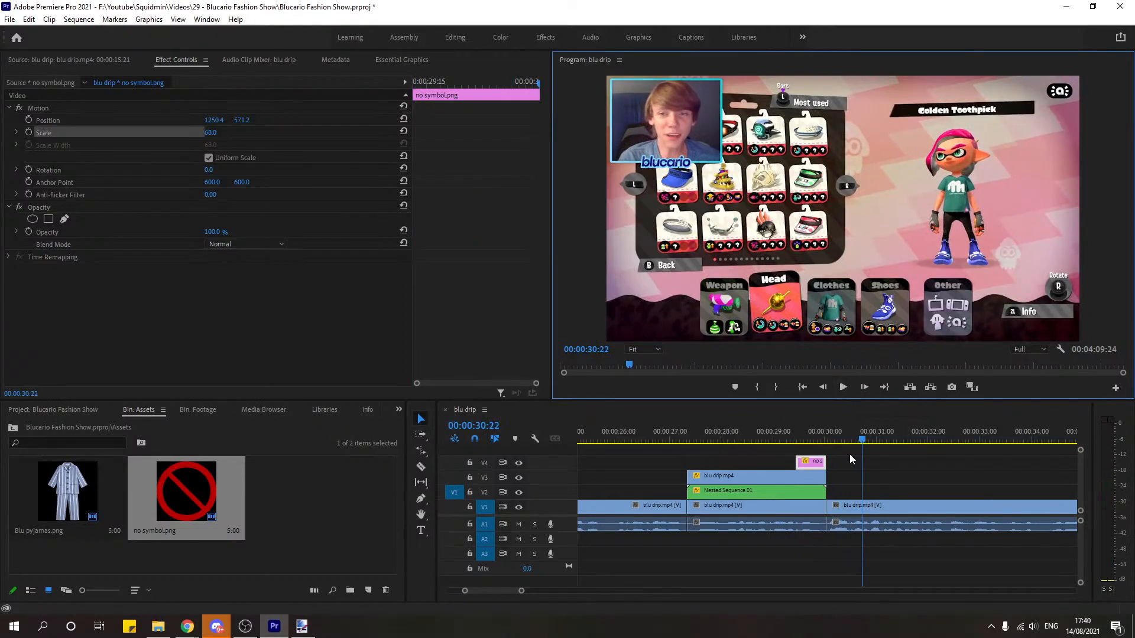
Step: Play back the whole pyjamas joke from 00:00:27:05 and inspect the no symbol frame at 00:00:29:21
{"action": "left_click", "coordinate": [803, 430]}
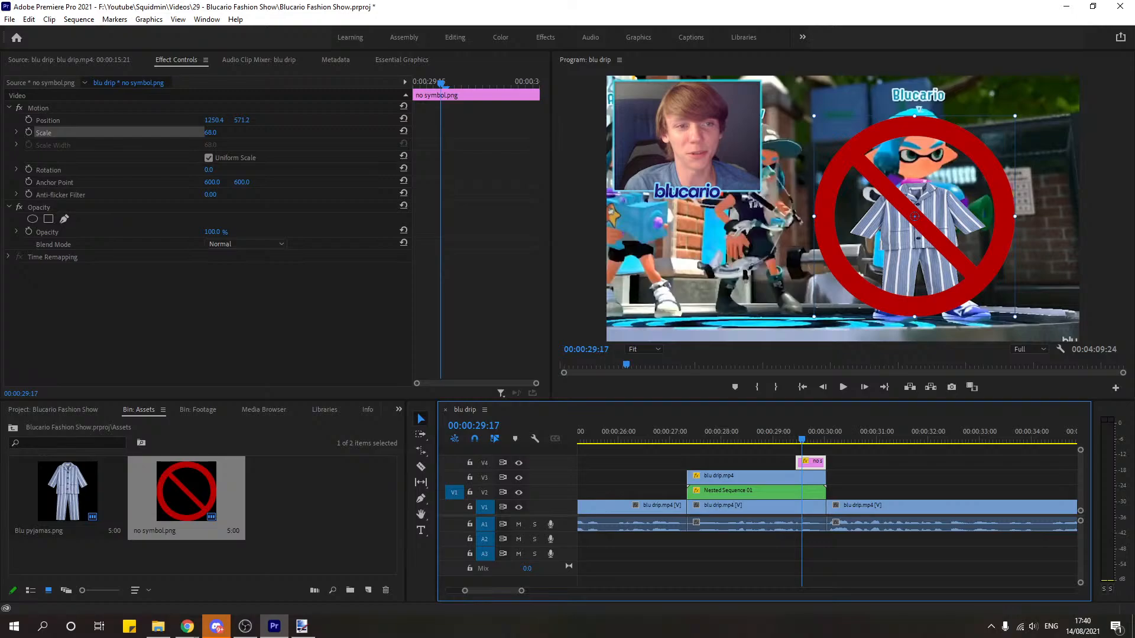
{"action": "left_click", "coordinate": [864, 488]}
{"action": "left_click", "coordinate": [680, 435]}
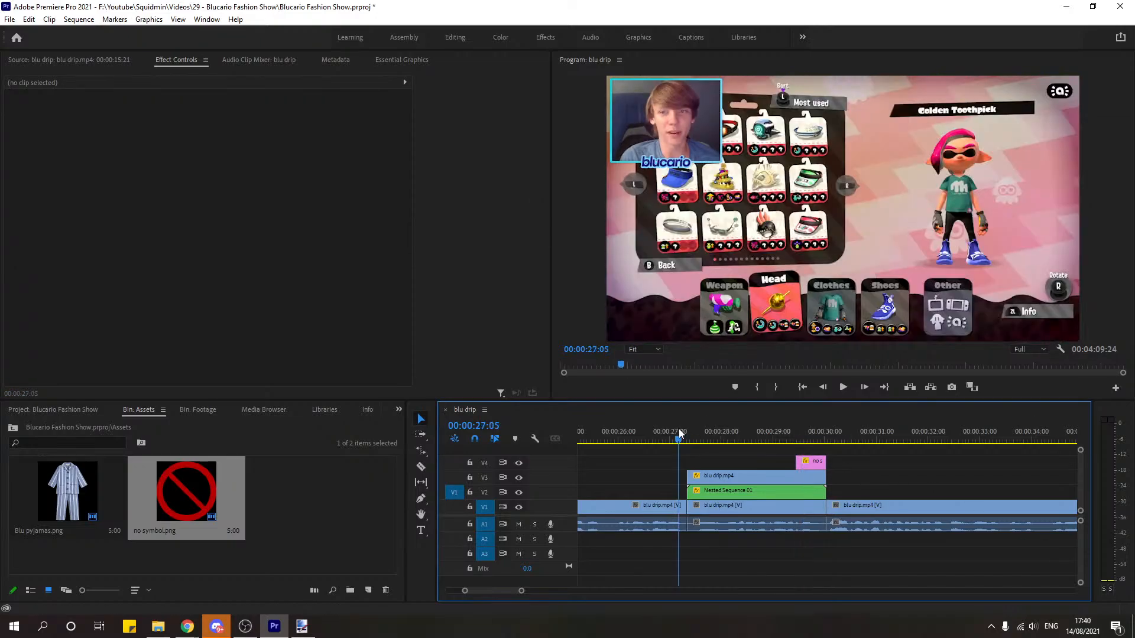
{"action": "left_click", "coordinate": [843, 387]}
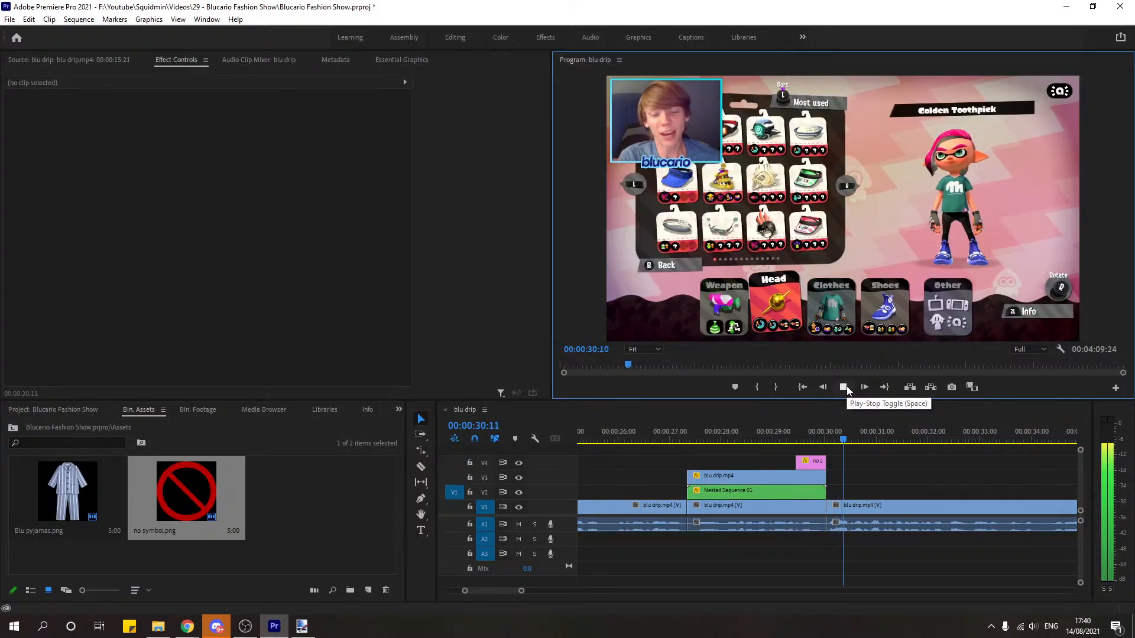
{"action": "left_click", "coordinate": [812, 452]}
{"action": "left_click", "coordinate": [809, 442]}
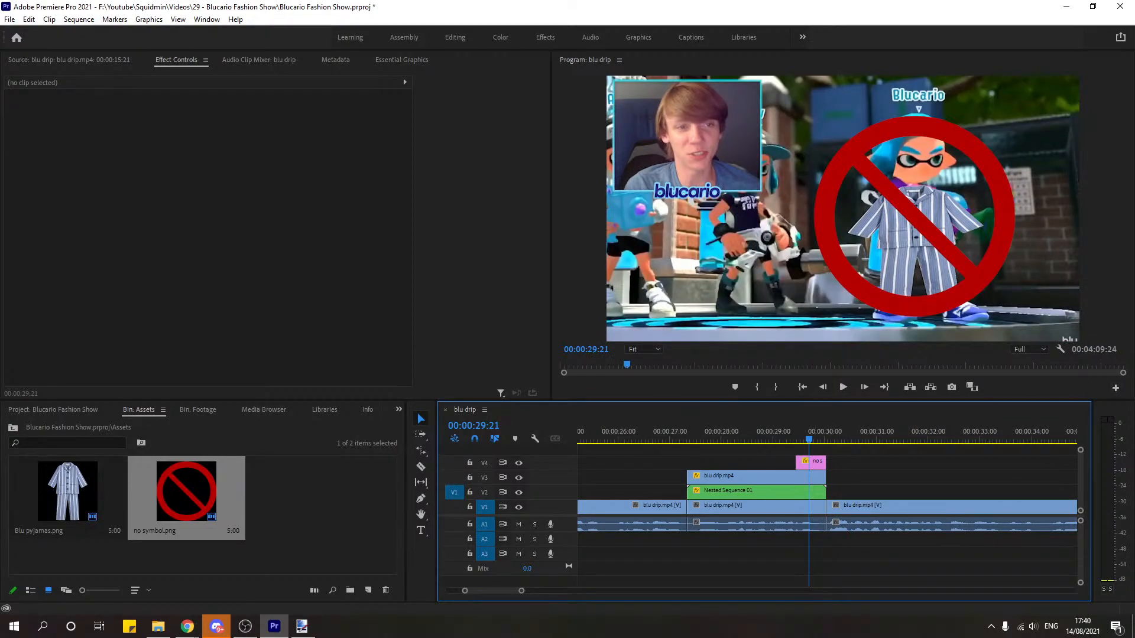
Step: Switch to the cross sign search page in Chrome and open freesound.org there
{"action": "key", "text": "alt+Tab"}
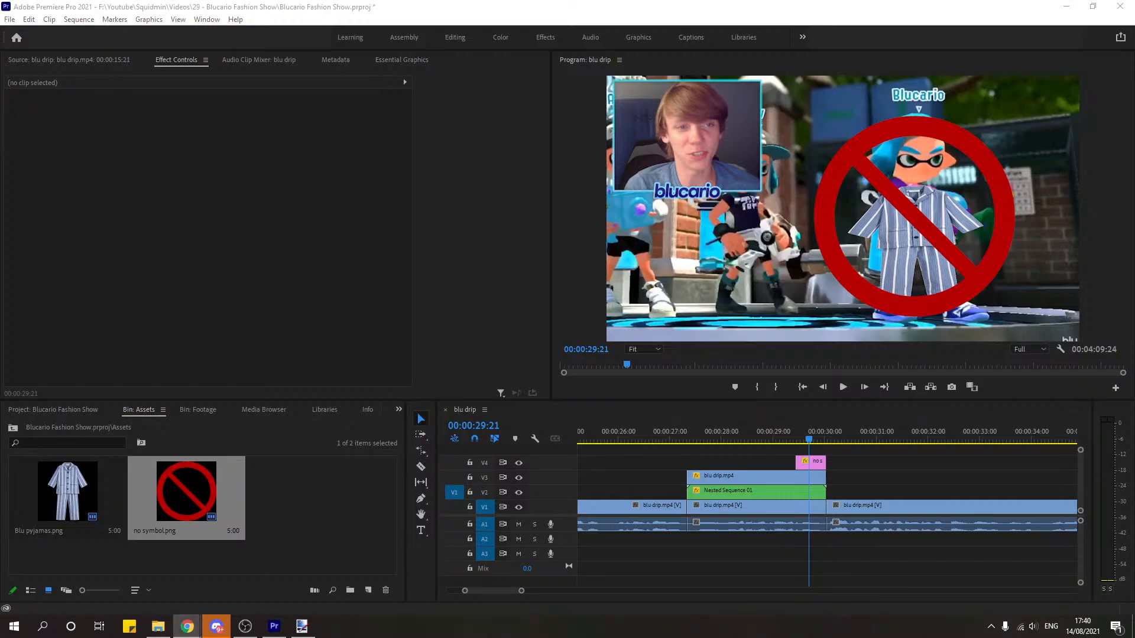
{"action": "mouse_move", "coordinate": [187, 623]}
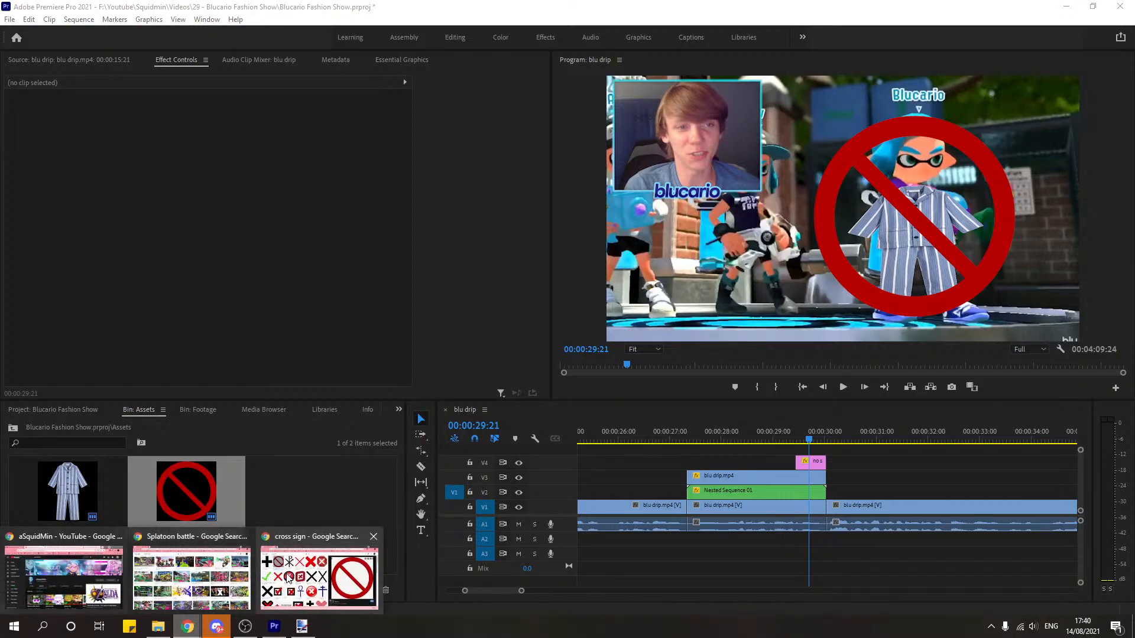
{"action": "mouse_move", "coordinate": [198, 576]}
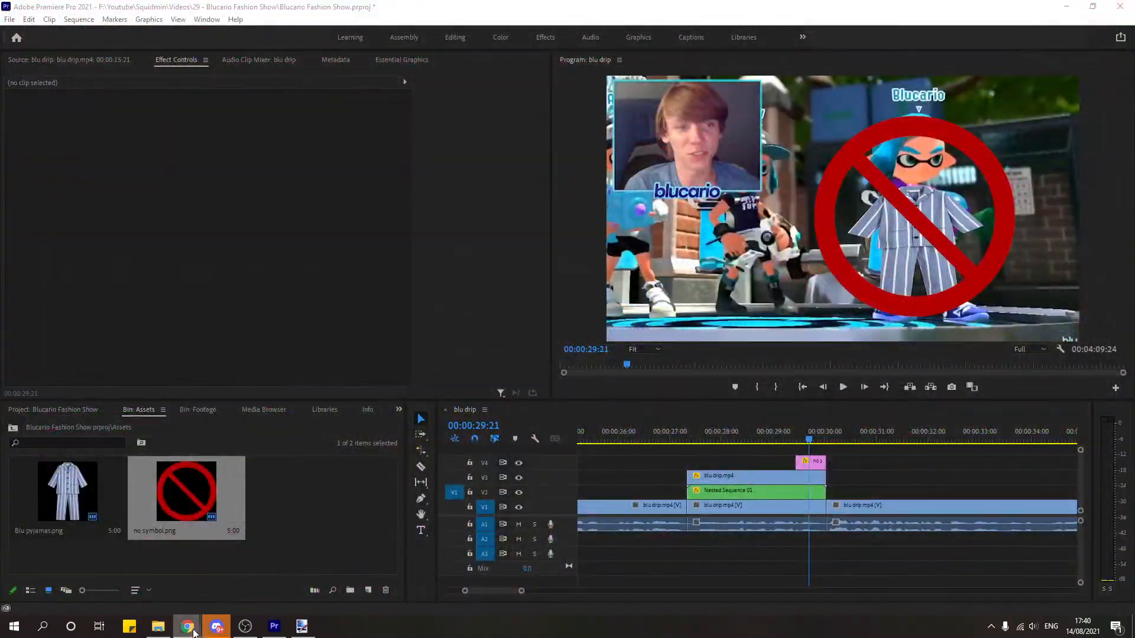
{"action": "left_click", "coordinate": [277, 576]}
{"action": "left_click", "coordinate": [295, 31]}
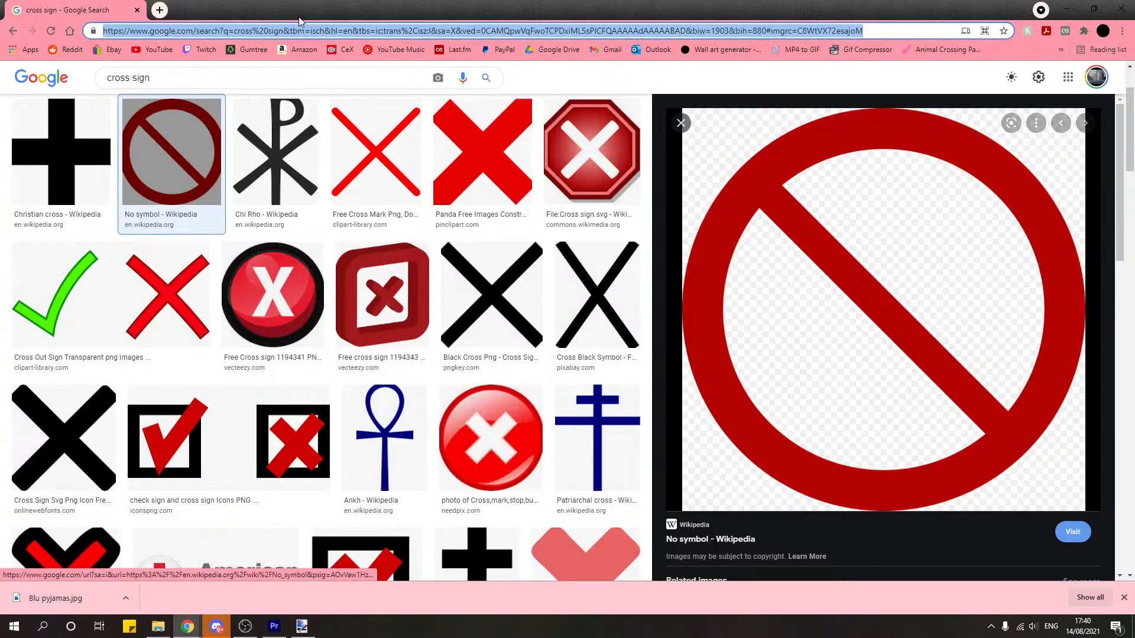
{"action": "type", "text": "freesoynd"}
{"action": "key", "text": "BackSpace"}
{"action": "key", "text": "BackSpace"}
{"action": "key", "text": "BackSpace"}
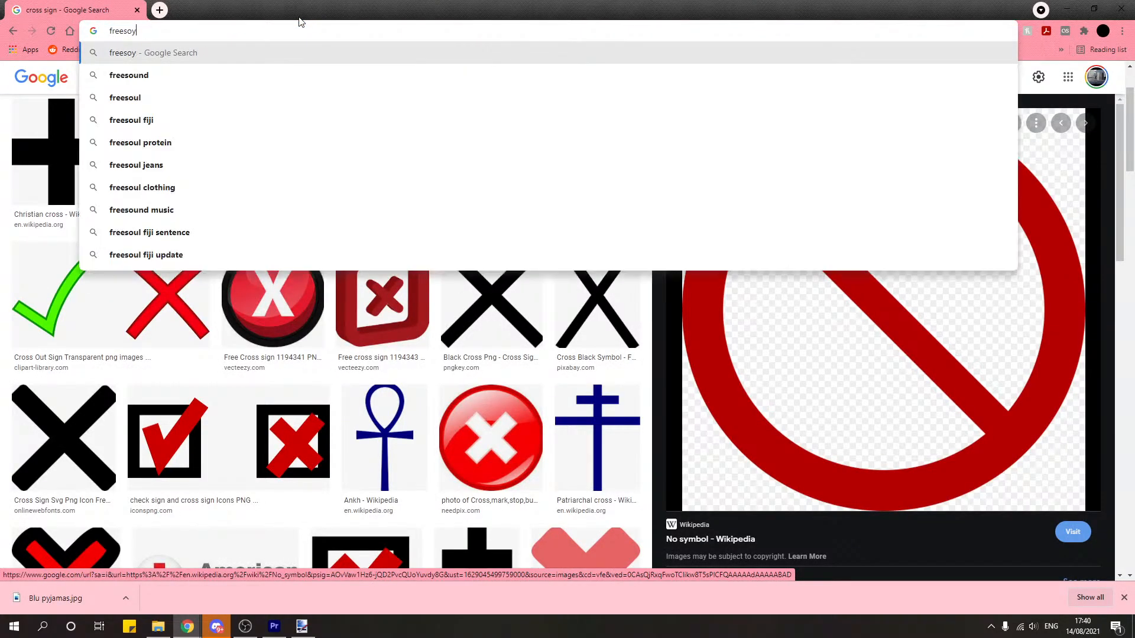
{"action": "type", "text": "und.org"}
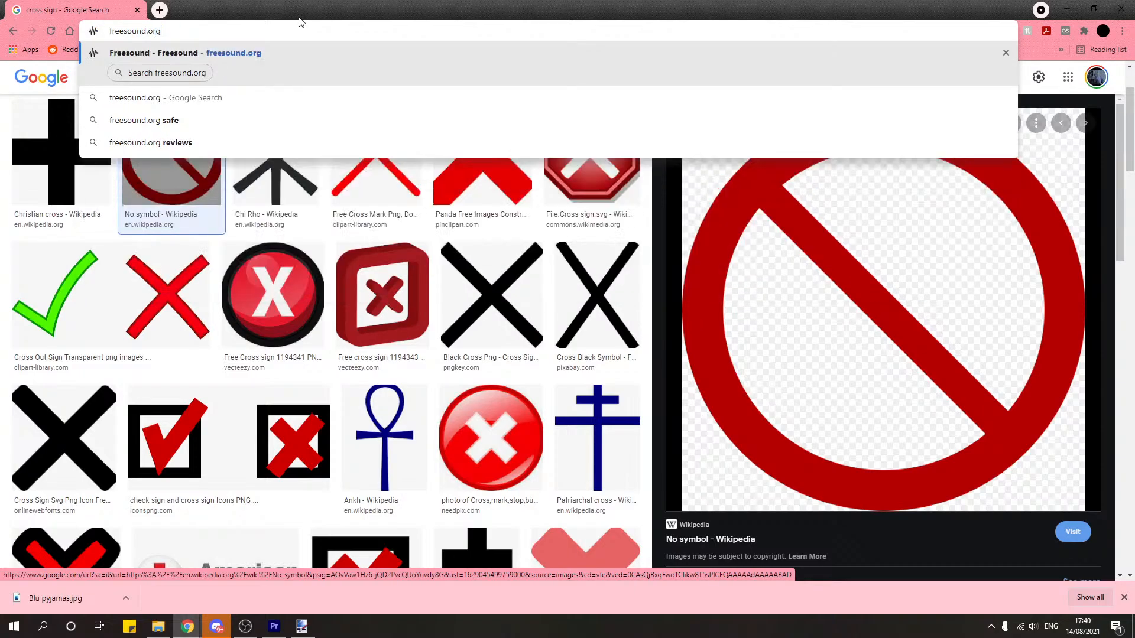
{"action": "key", "text": "Return"}
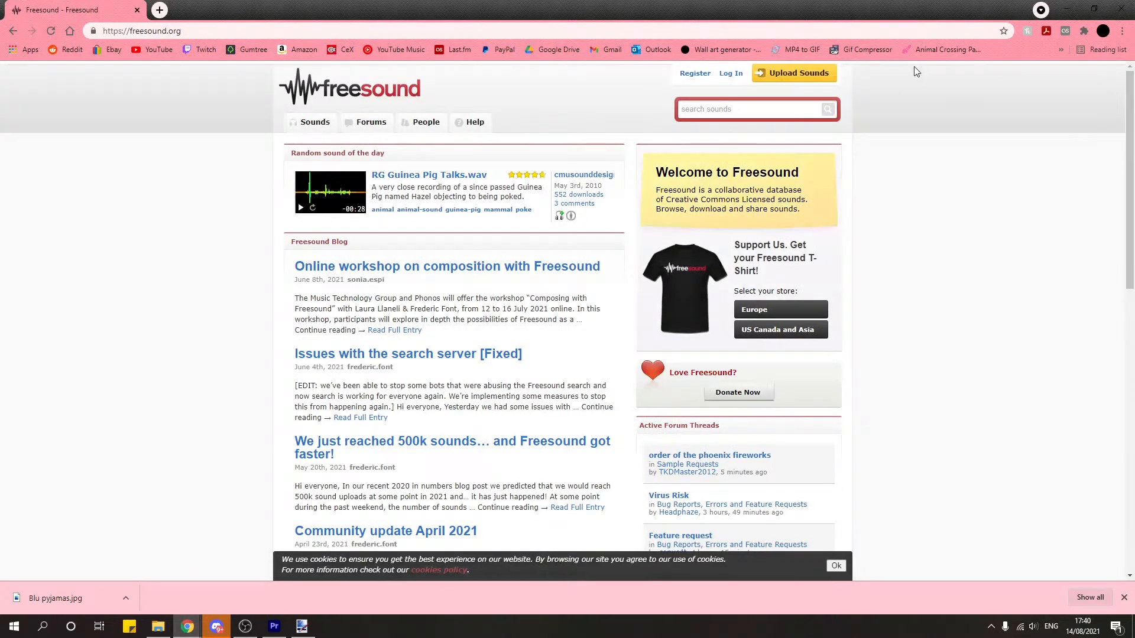
Step: Search Freesound for "no sound" and look through the results for a fitting sound effect
{"action": "left_click", "coordinate": [749, 106]}
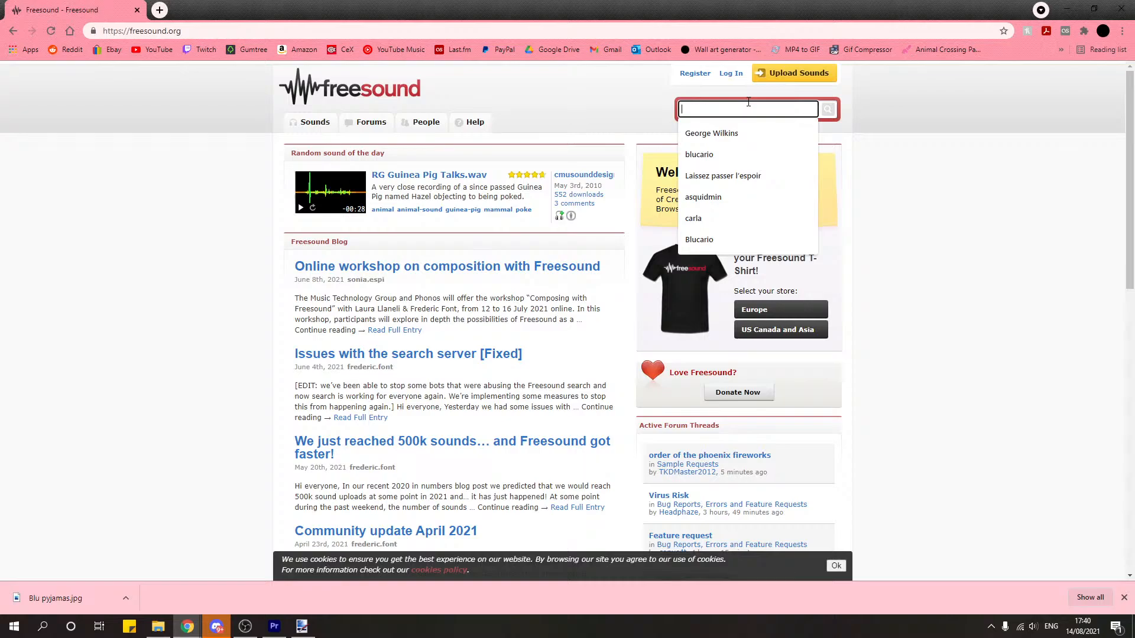
{"action": "type", "text": "no sound"}
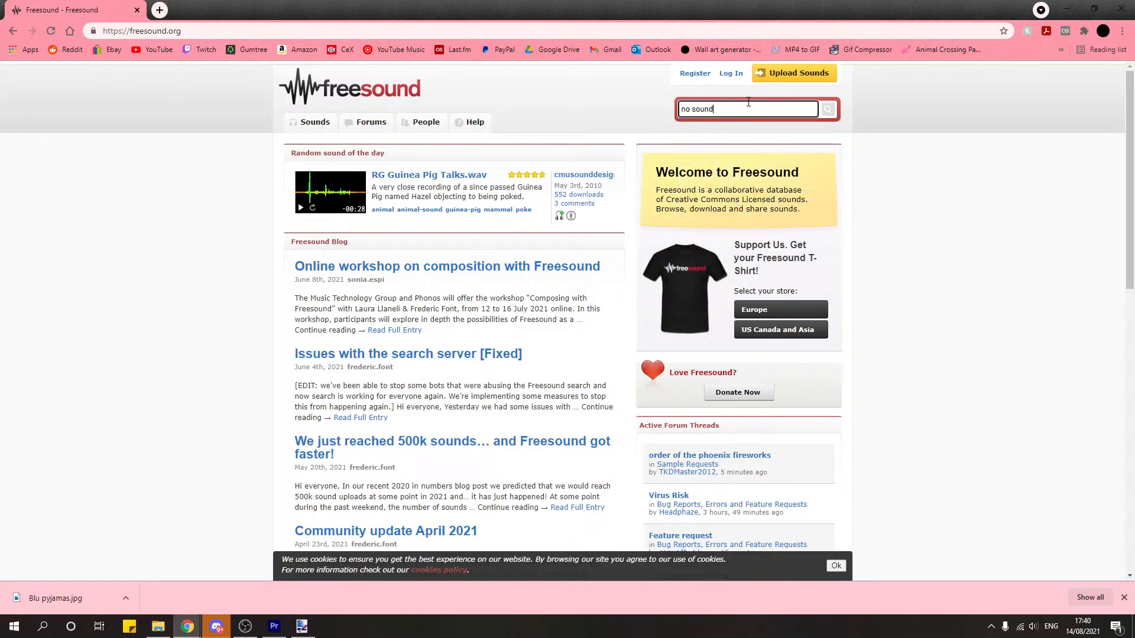
{"action": "key", "text": "Return"}
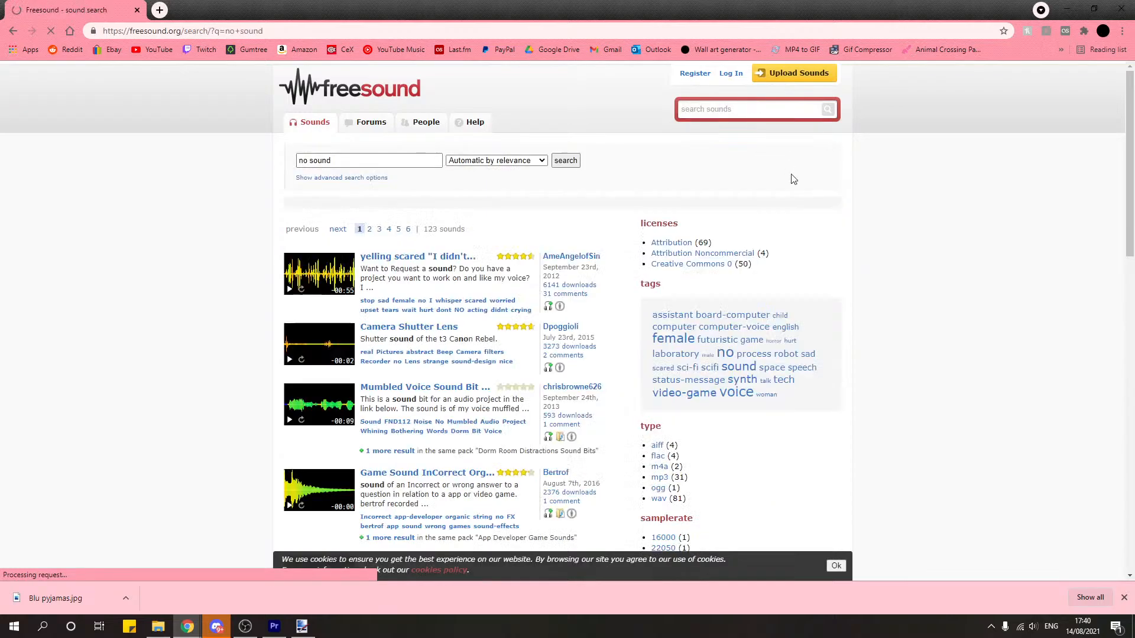
{"action": "scroll", "coordinate": [615, 309], "scroll_direction": "down", "scroll_amount": 3}
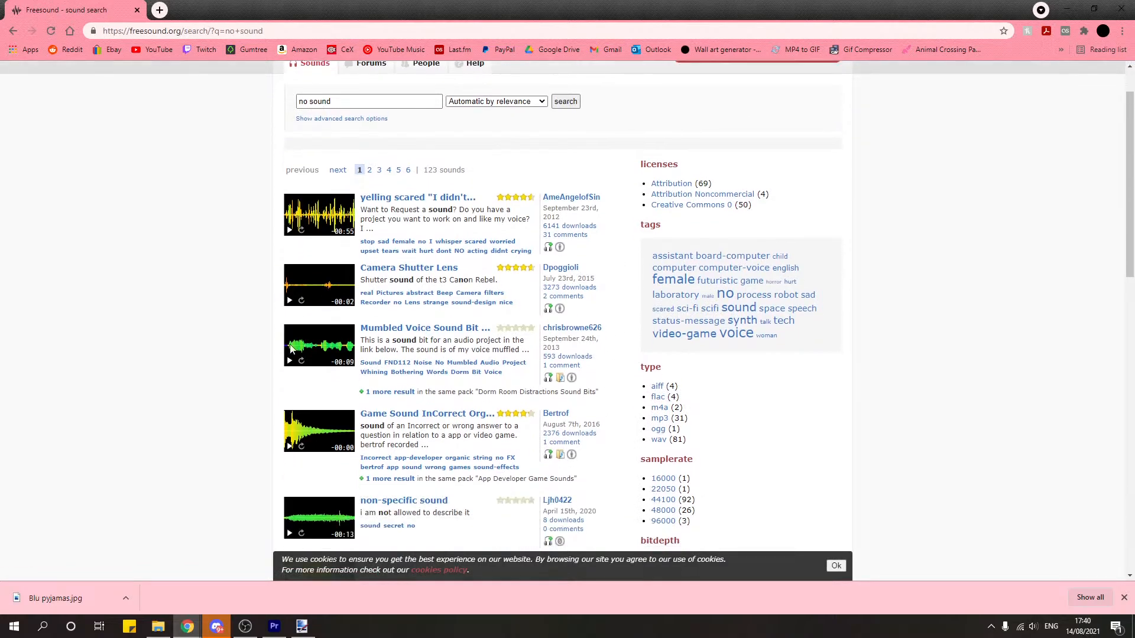
{"action": "scroll", "coordinate": [289, 350], "scroll_direction": "down", "scroll_amount": 3}
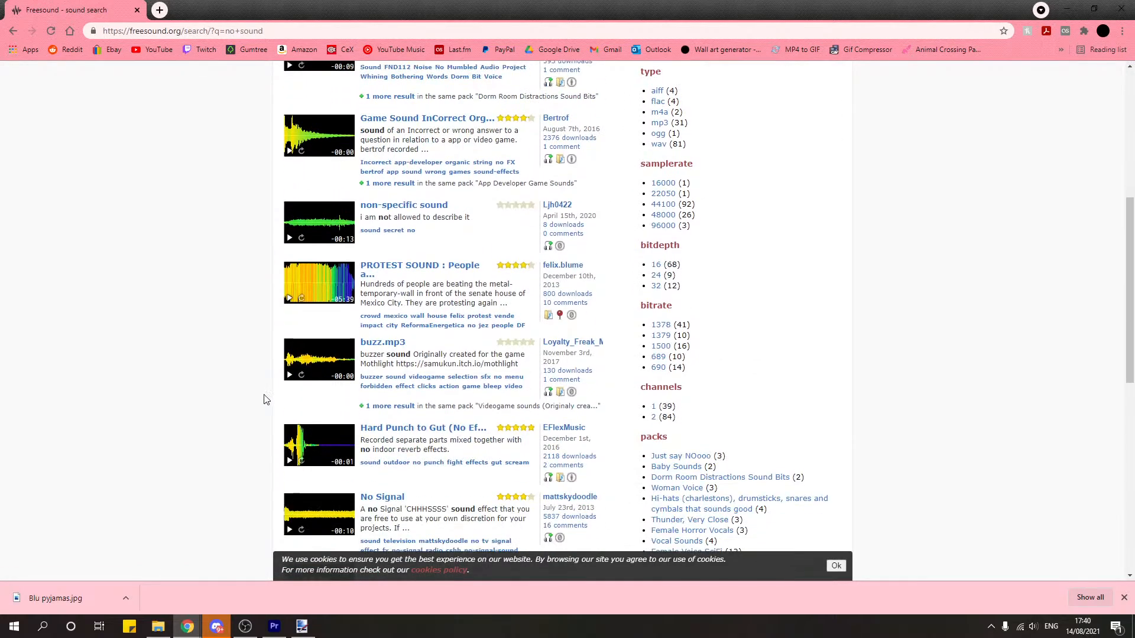
Step: Preview buzz.mp3 and look through the remaining "no sound" results
{"action": "left_click", "coordinate": [289, 376]}
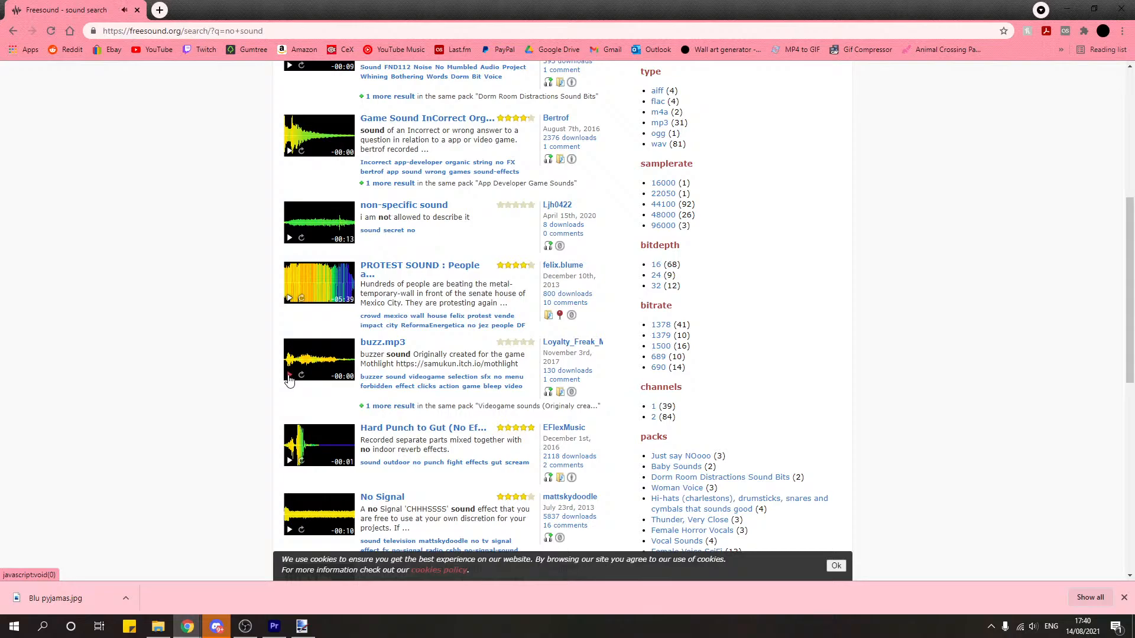
{"action": "scroll", "coordinate": [289, 380], "scroll_direction": "down", "scroll_amount": 2}
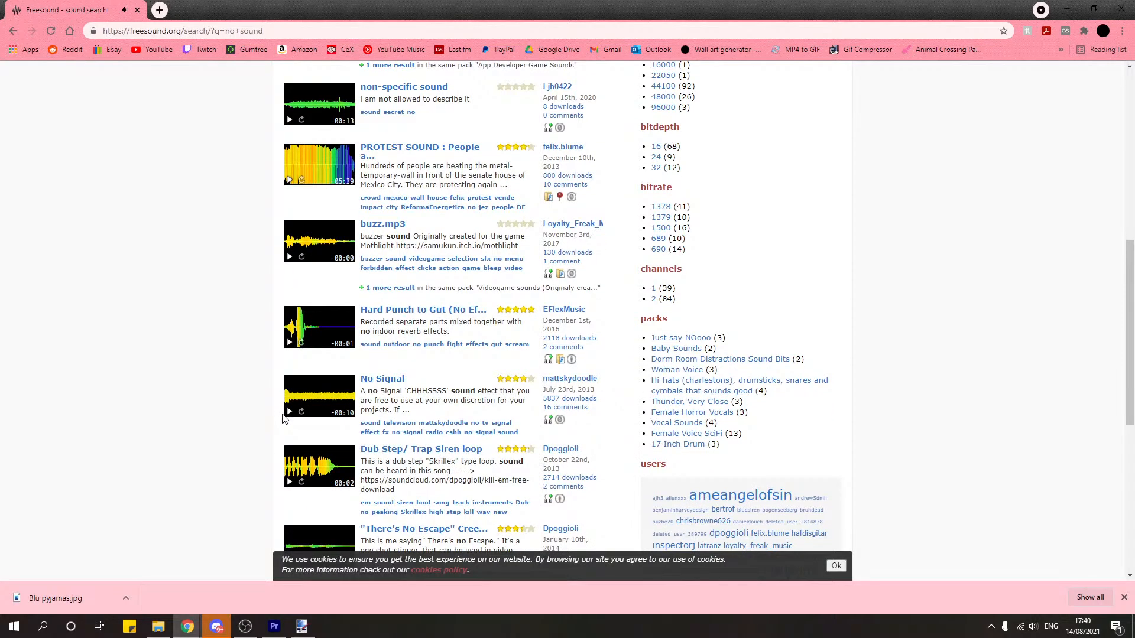
{"action": "scroll", "coordinate": [282, 418], "scroll_direction": "up", "scroll_amount": 8}
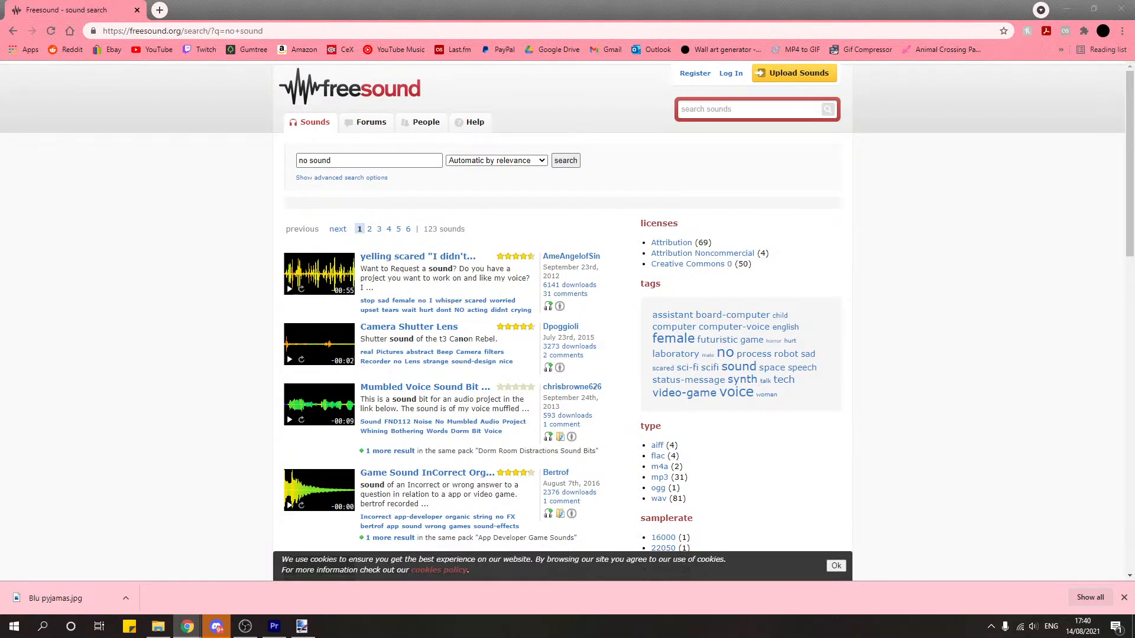
Step: Clear the previous query and search Freesound for "buzzer"
{"action": "left_click", "coordinate": [751, 113]}
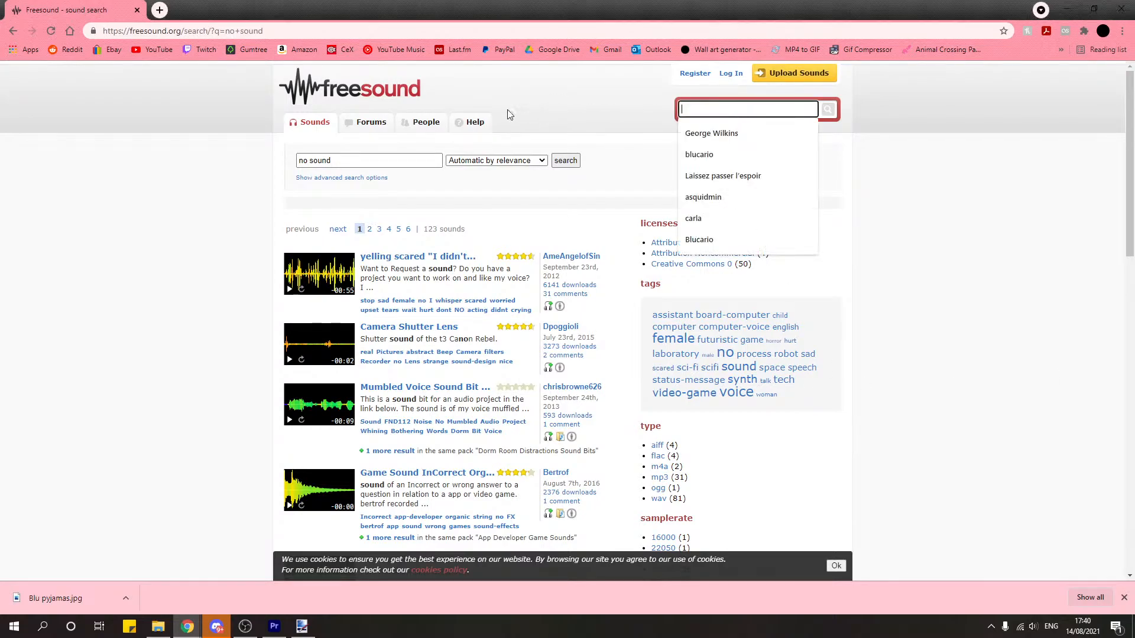
{"action": "left_click", "coordinate": [354, 159]}
{"action": "key", "text": "BackSpace"}
{"action": "key", "text": "BackSpace"}
{"action": "key", "text": "BackSpace"}
{"action": "key", "text": "BackSpace"}
{"action": "key", "text": "BackSpace"}
{"action": "key", "text": "BackSpace"}
{"action": "key", "text": "BackSpace"}
{"action": "key", "text": "BackSpace"}
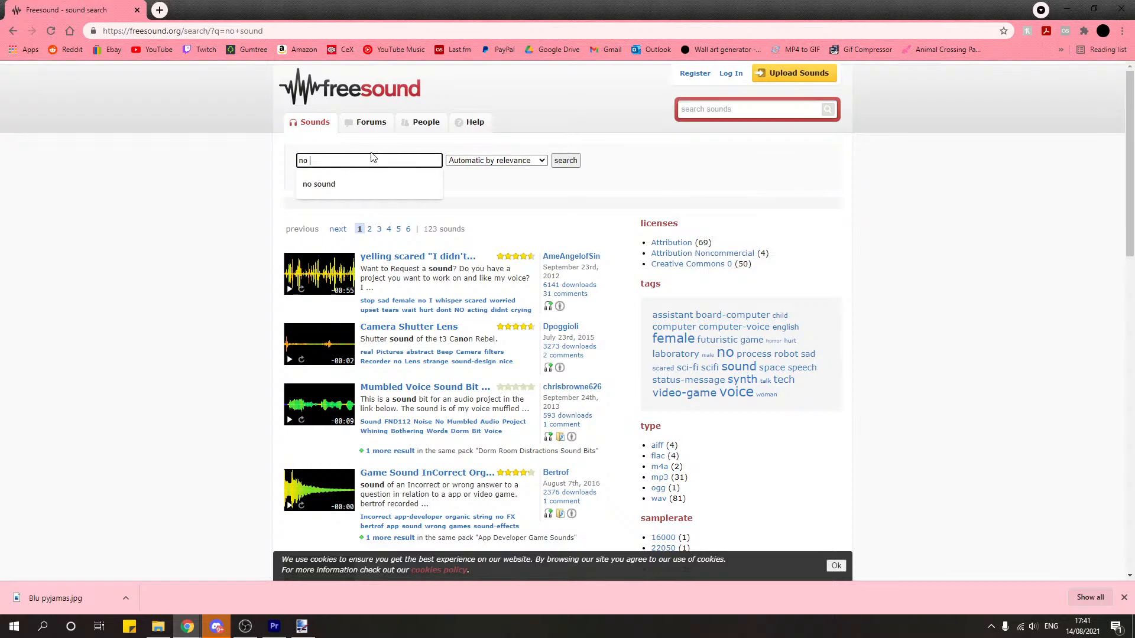
{"action": "left_click", "coordinate": [701, 112]}
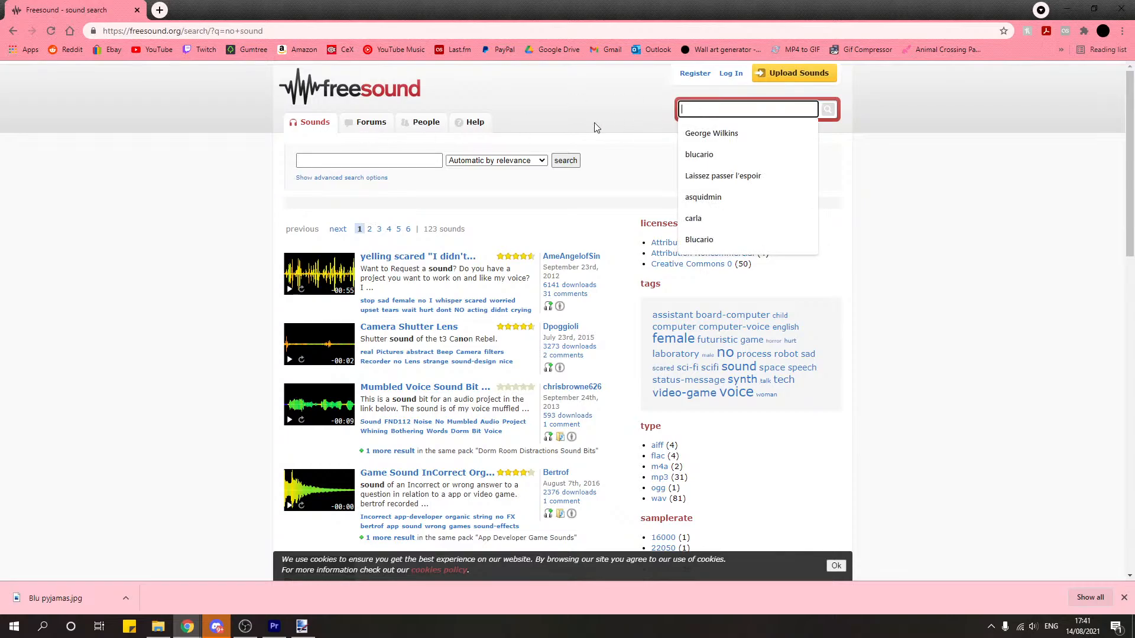
{"action": "type", "text": "bu"}
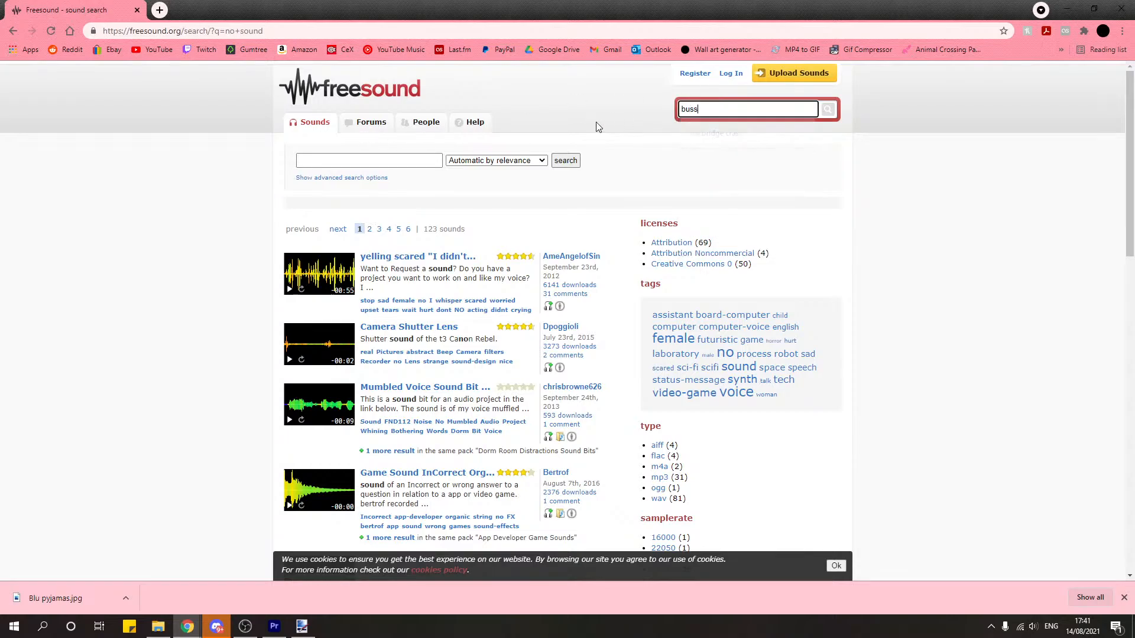
{"action": "type", "text": "zze"}
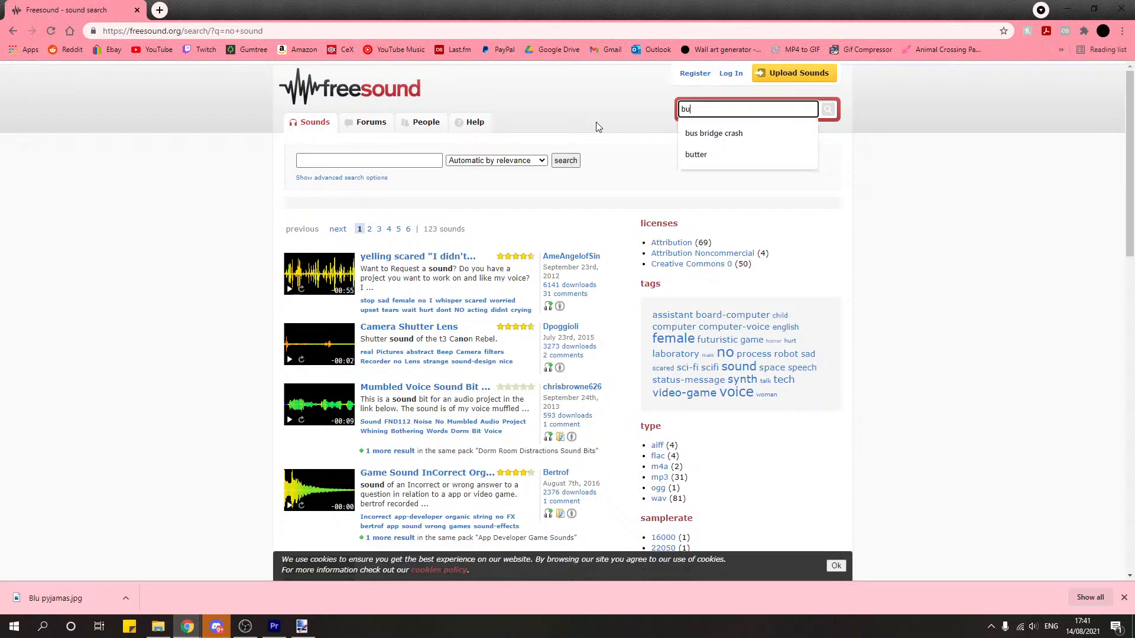
{"action": "type", "text": "r"}
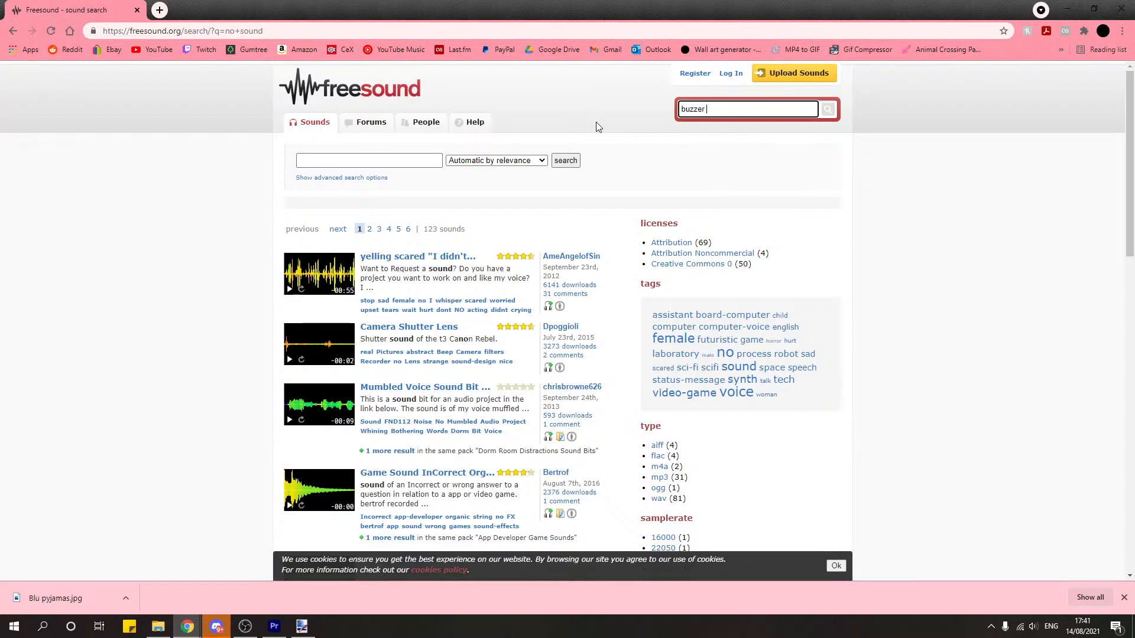
{"action": "key", "text": "Return"}
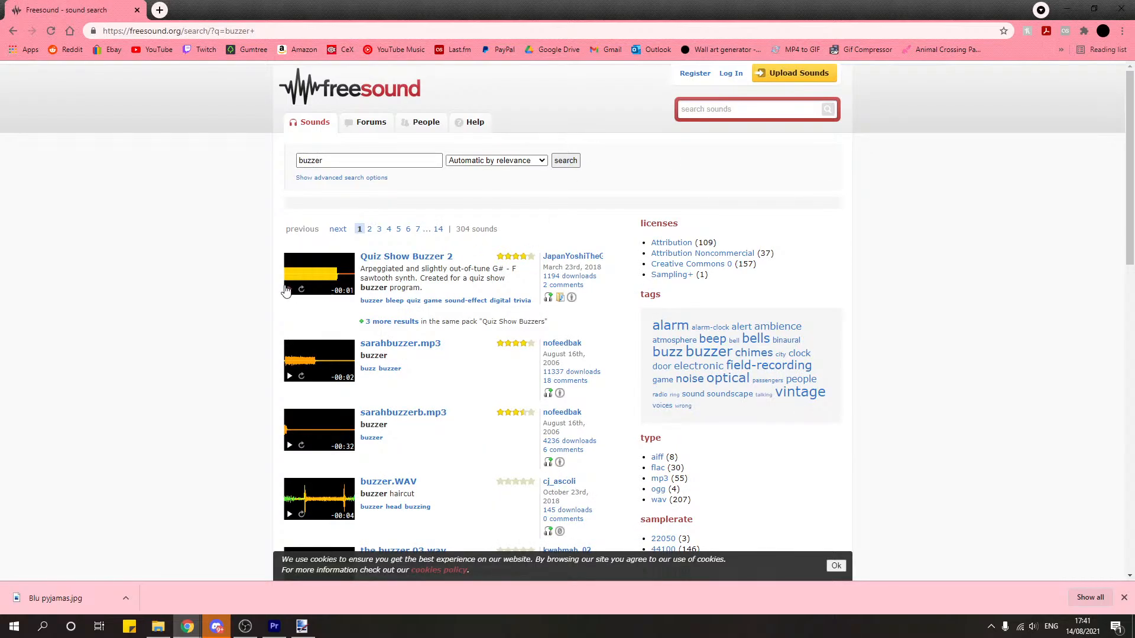
Step: Preview the Quiz Show Buzzer 2, sarahbuzzer.mp3 and sarahbuzzerb.mp3 sounds in the buzzer results
{"action": "left_click", "coordinate": [289, 290]}
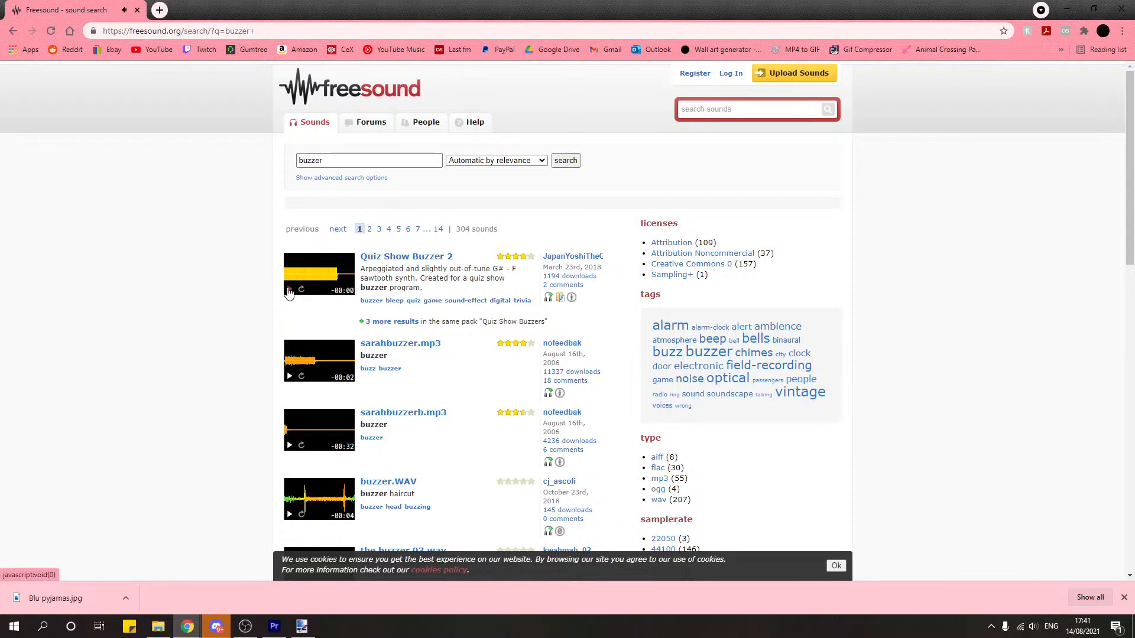
{"action": "scroll", "coordinate": [279, 362], "scroll_direction": "down", "scroll_amount": 1}
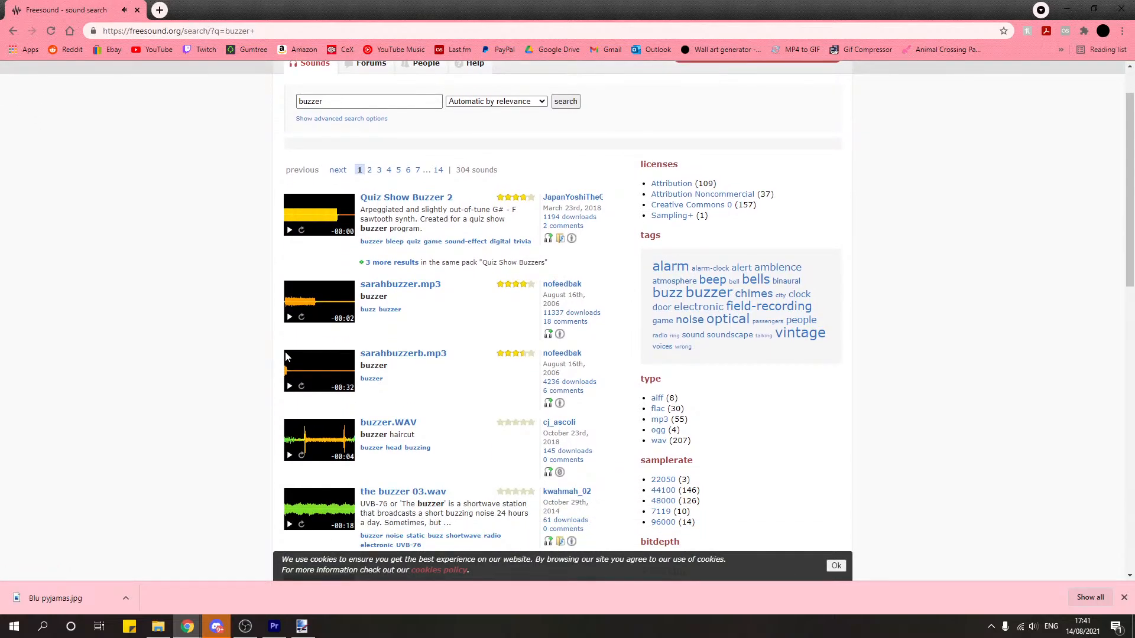
{"action": "left_click", "coordinate": [290, 319]}
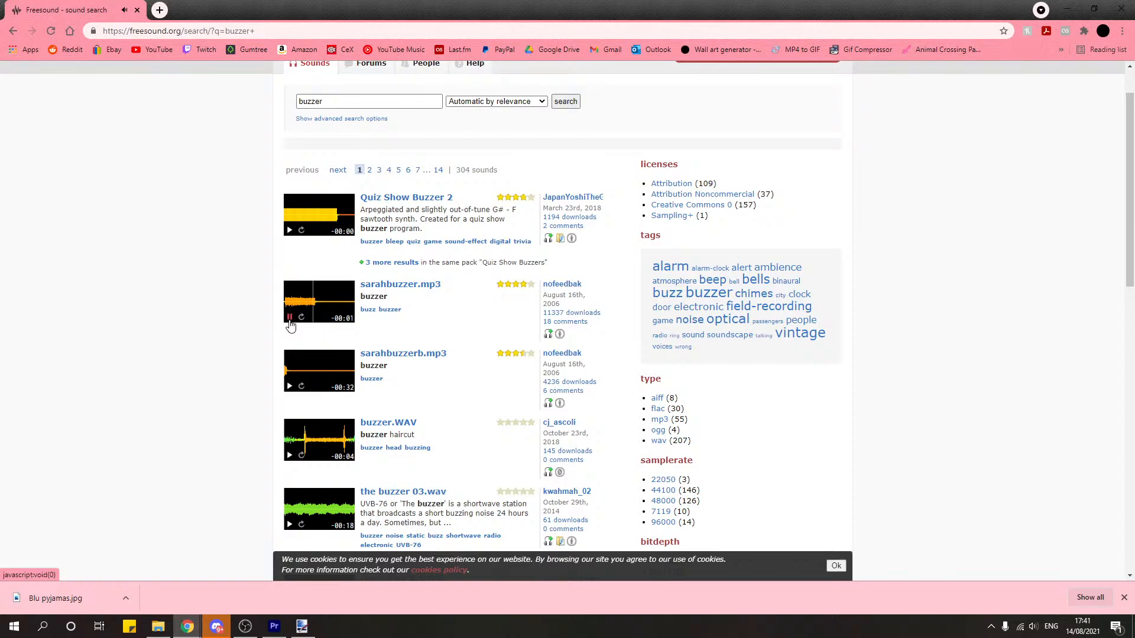
{"action": "scroll", "coordinate": [251, 340], "scroll_direction": "down", "scroll_amount": 1}
{"action": "left_click", "coordinate": [289, 328]}
{"action": "left_click", "coordinate": [290, 332]}
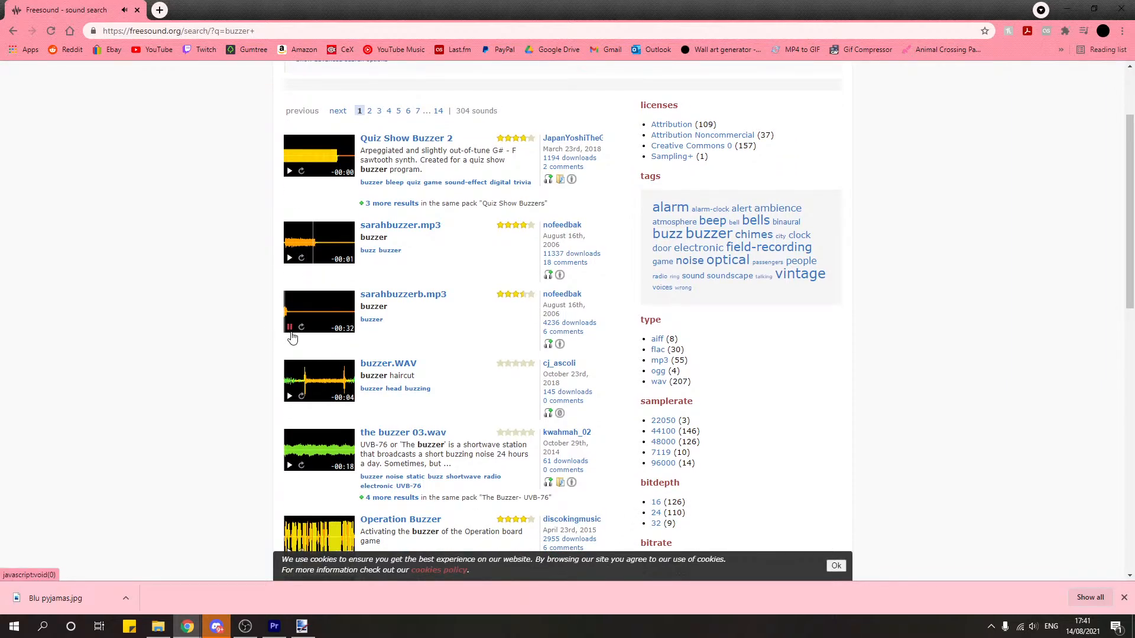
Step: Preview buzzer.WAV and the buzzer 03.wav, and open the Operation Buzzer sound's page
{"action": "scroll", "coordinate": [233, 330], "scroll_direction": "down", "scroll_amount": 2}
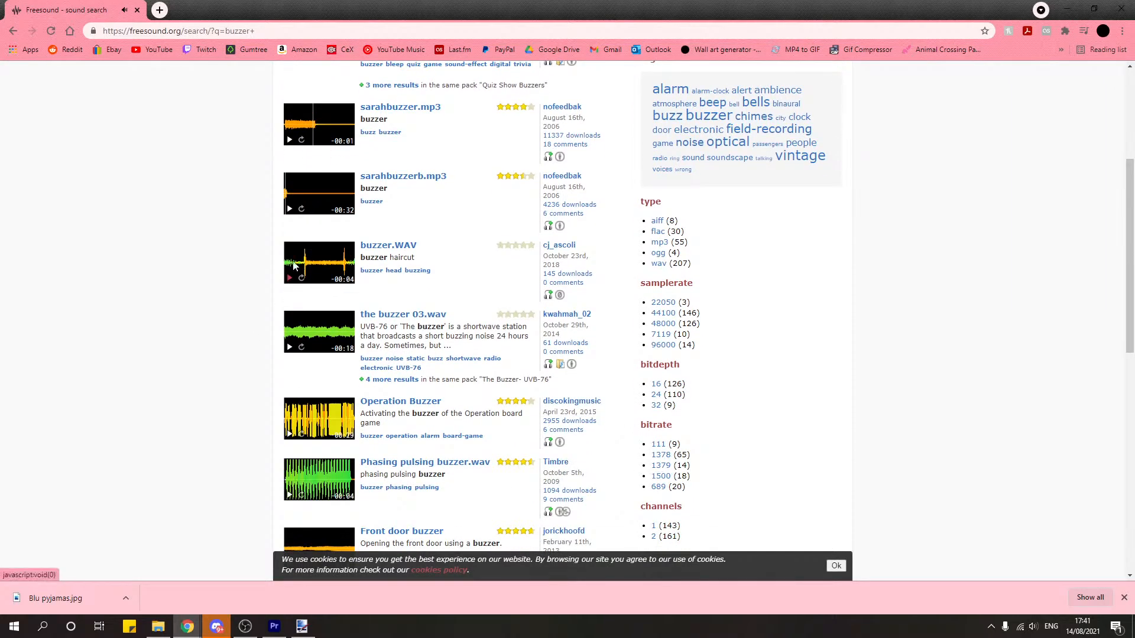
{"action": "left_click", "coordinate": [290, 282]}
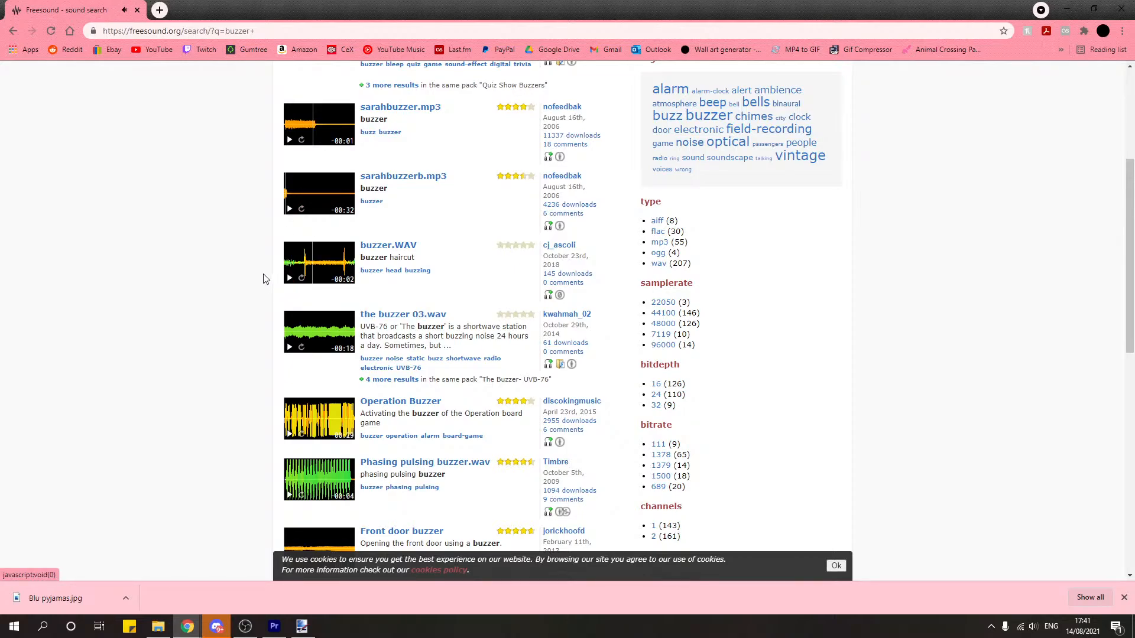
{"action": "scroll", "coordinate": [273, 260], "scroll_direction": "down", "scroll_amount": 2}
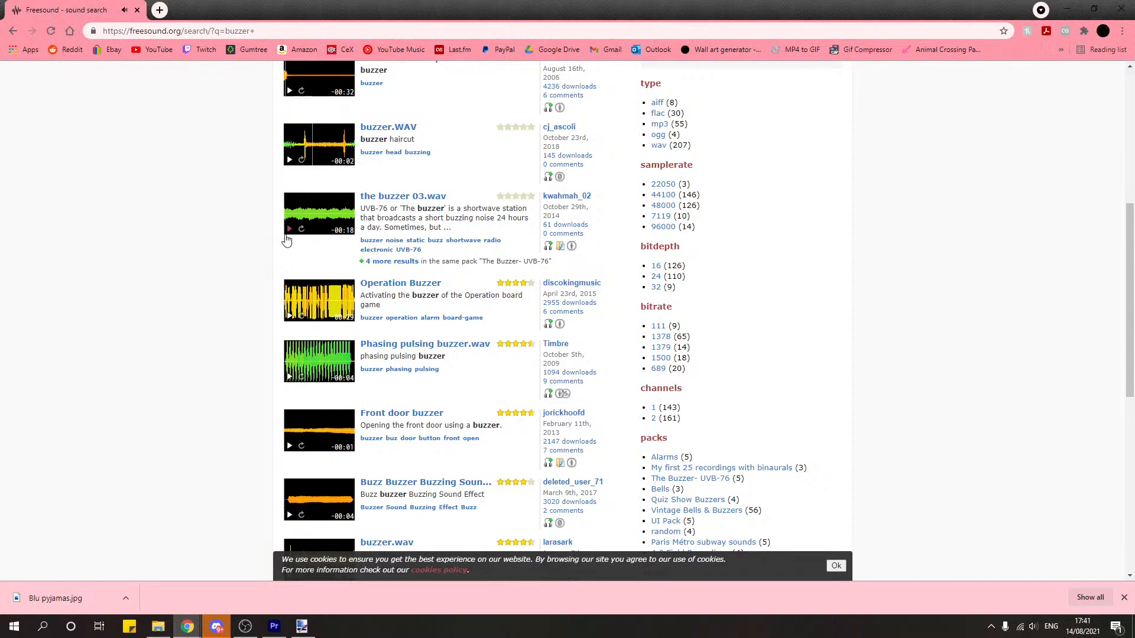
{"action": "left_click", "coordinate": [289, 229]}
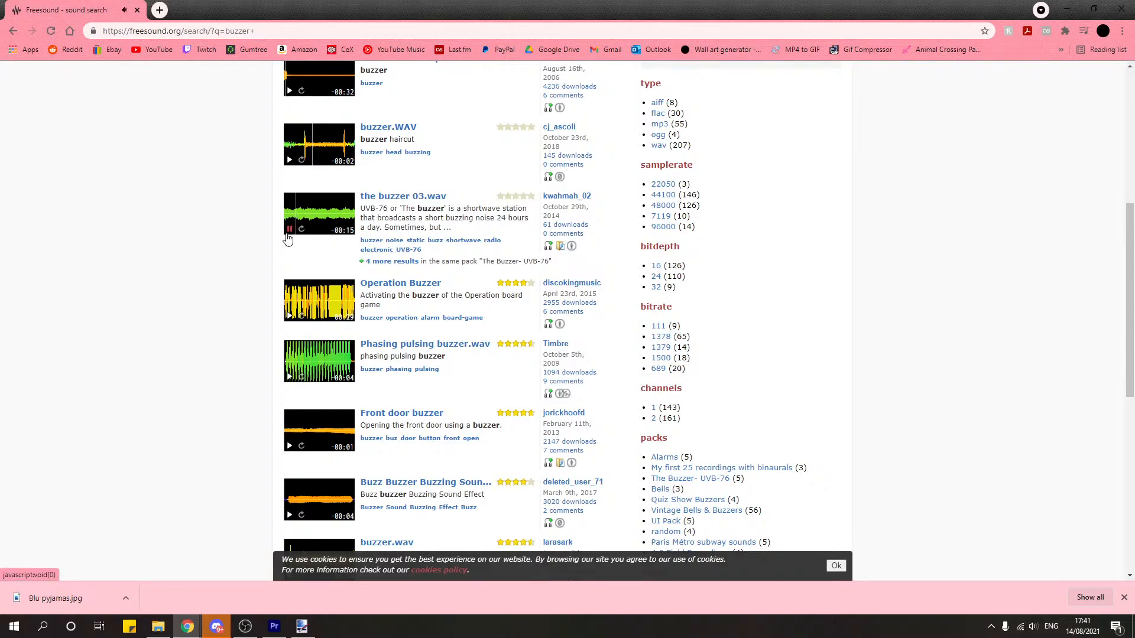
{"action": "left_click", "coordinate": [287, 235]}
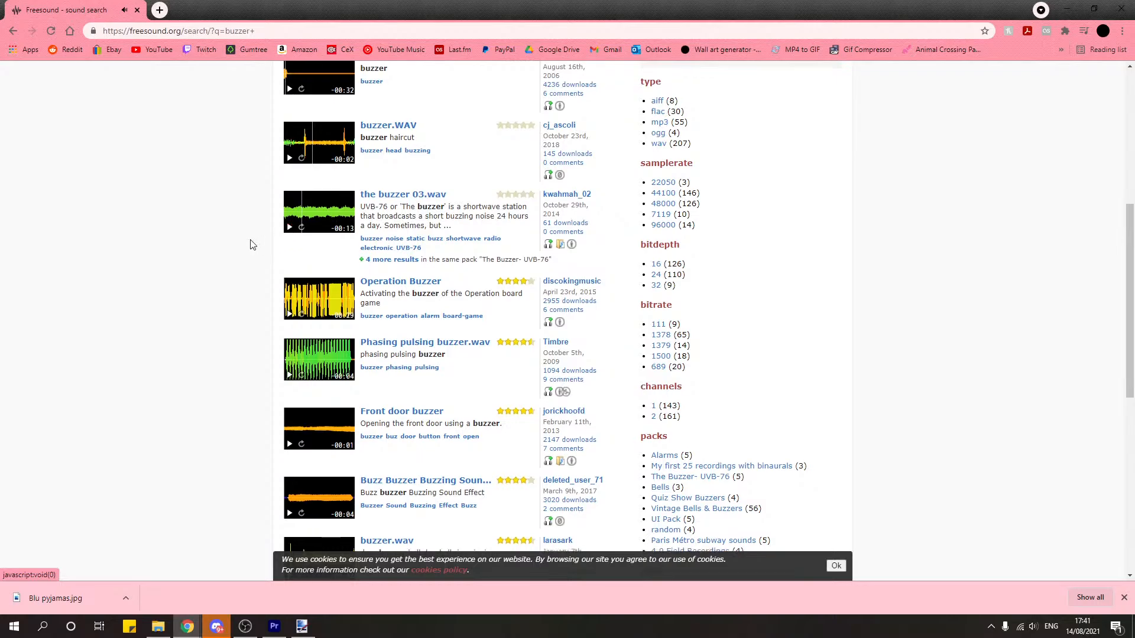
{"action": "scroll", "coordinate": [250, 246], "scroll_direction": "down", "scroll_amount": 1}
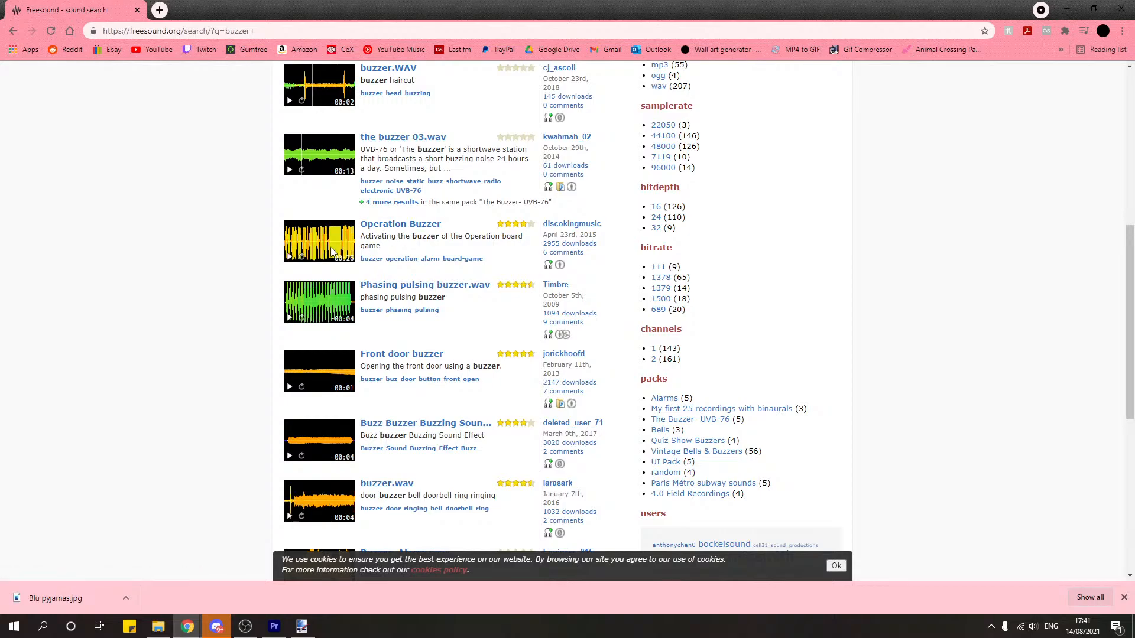
{"action": "left_click", "coordinate": [412, 227]}
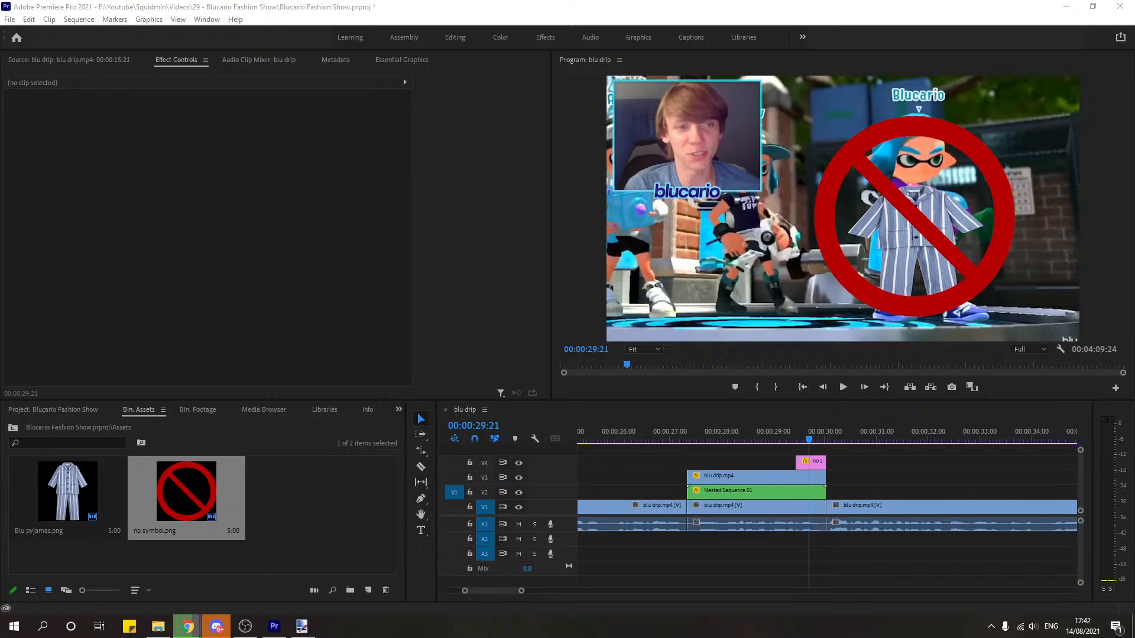
Step: Switch to File Explorer and open the Youtube\Sound effects folder on the Big ol' SSD (F:) drive
{"action": "left_click", "coordinate": [158, 626]}
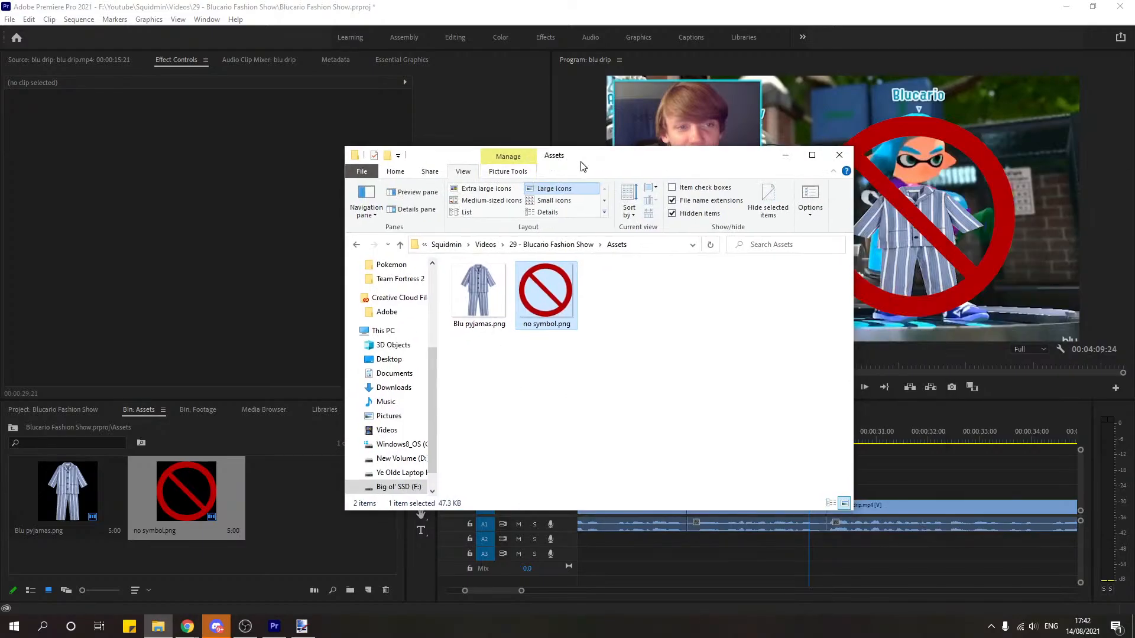
{"action": "left_click", "coordinate": [402, 486]}
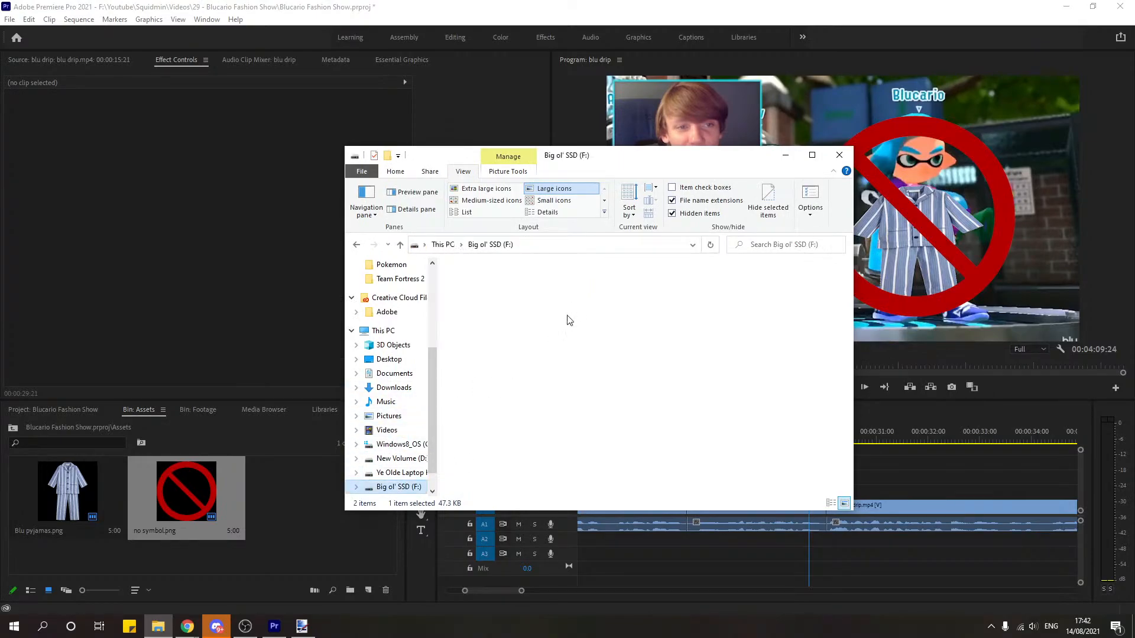
{"action": "double_click", "coordinate": [612, 289]}
{"action": "double_click", "coordinate": [608, 286]}
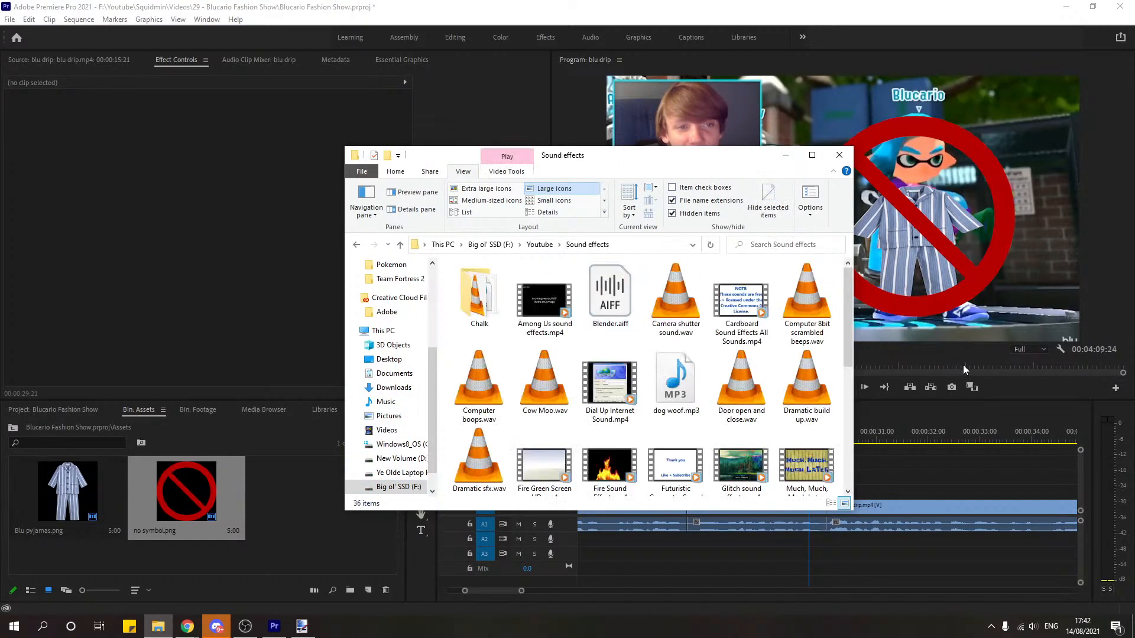
Step: Put 271389__discokingmusic__operation-buzzer.wav into the Sound effects folder and move the Explorer window aside to uncover Premiere Pro
{"action": "left_click_drag", "start_coordinate": [537, 361], "coordinate": [562, 334]}
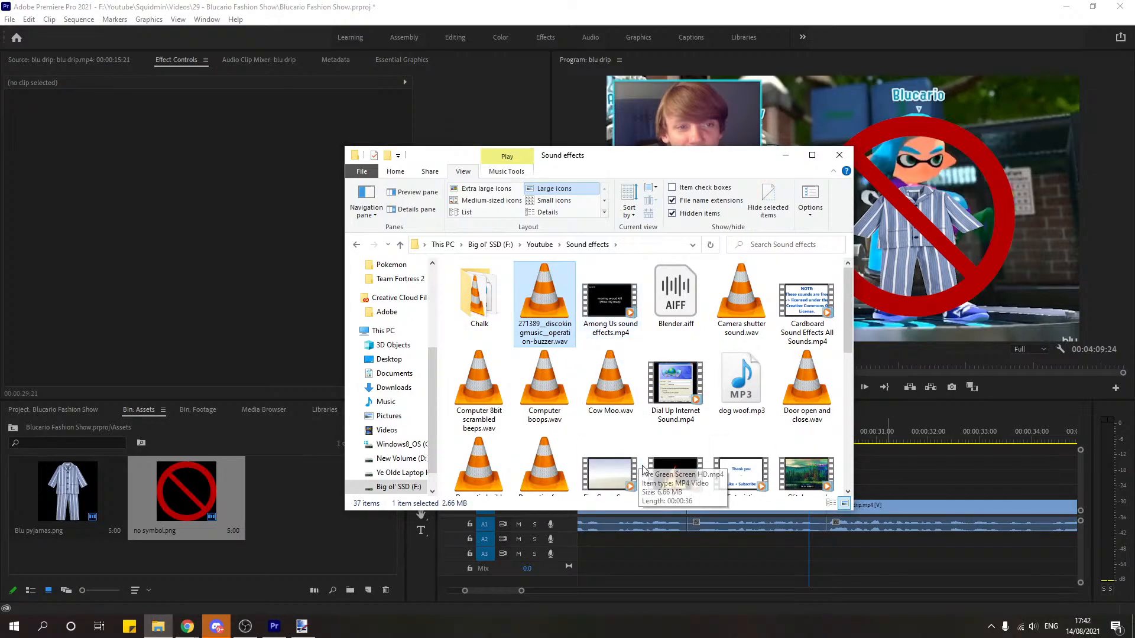
{"action": "left_click", "coordinate": [580, 265]}
{"action": "left_click", "coordinate": [577, 263]}
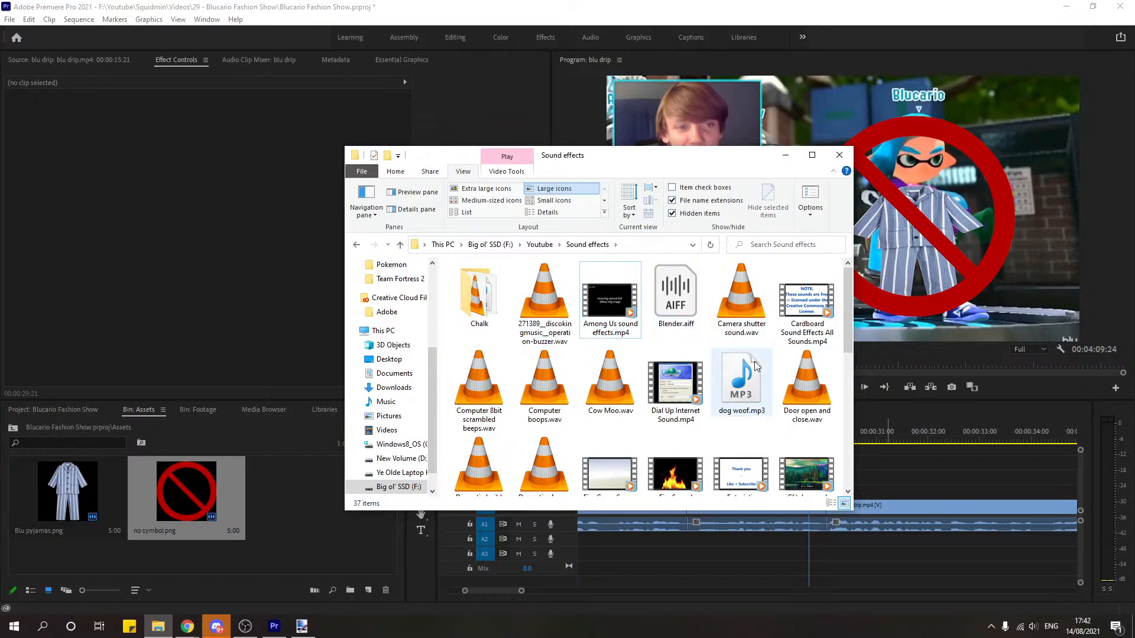
{"action": "left_click_drag", "start_coordinate": [709, 150], "coordinate": [1134, 154]}
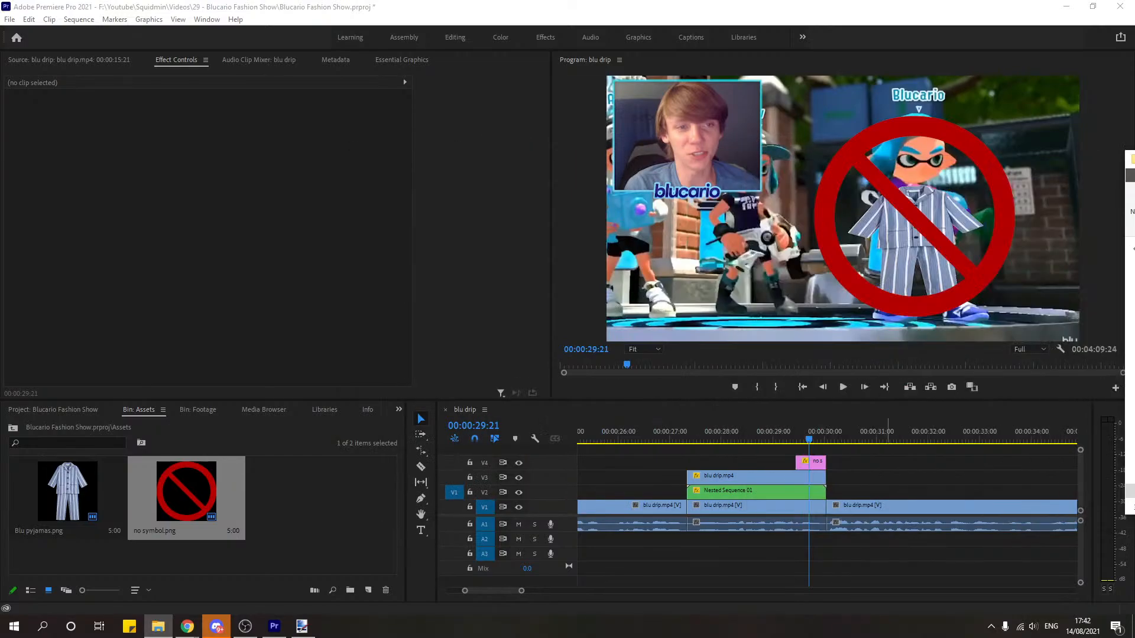
Step: Create a bin named Audio at the top level of the Blucario Fashion Show project and open it
{"action": "left_click", "coordinate": [198, 410]}
{"action": "left_click", "coordinate": [28, 409]}
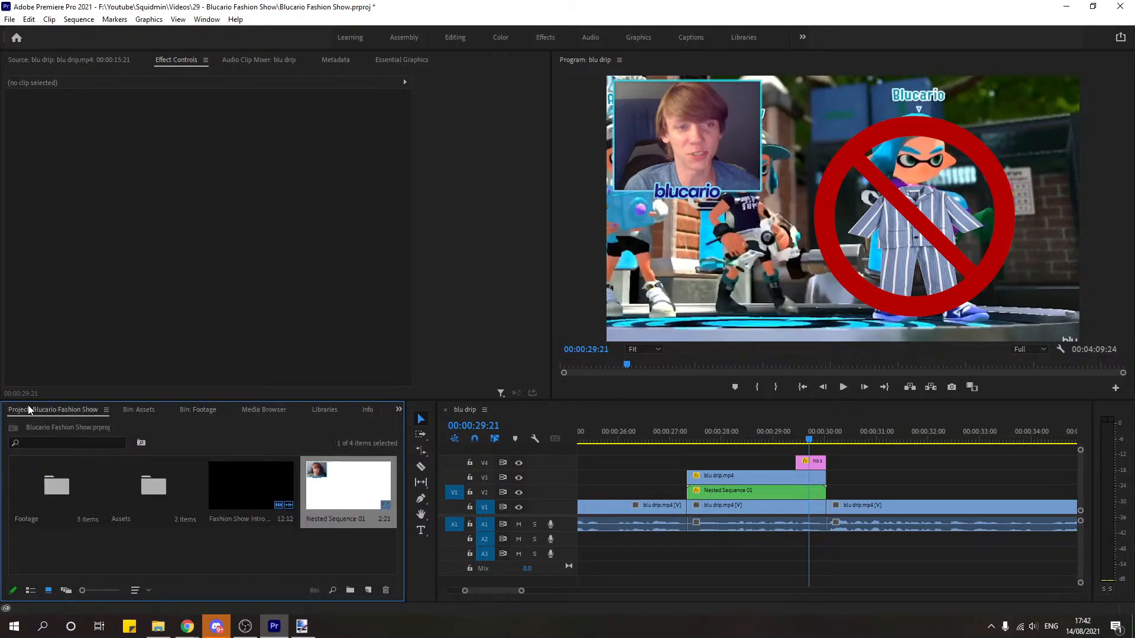
{"action": "right_click", "coordinate": [142, 552]}
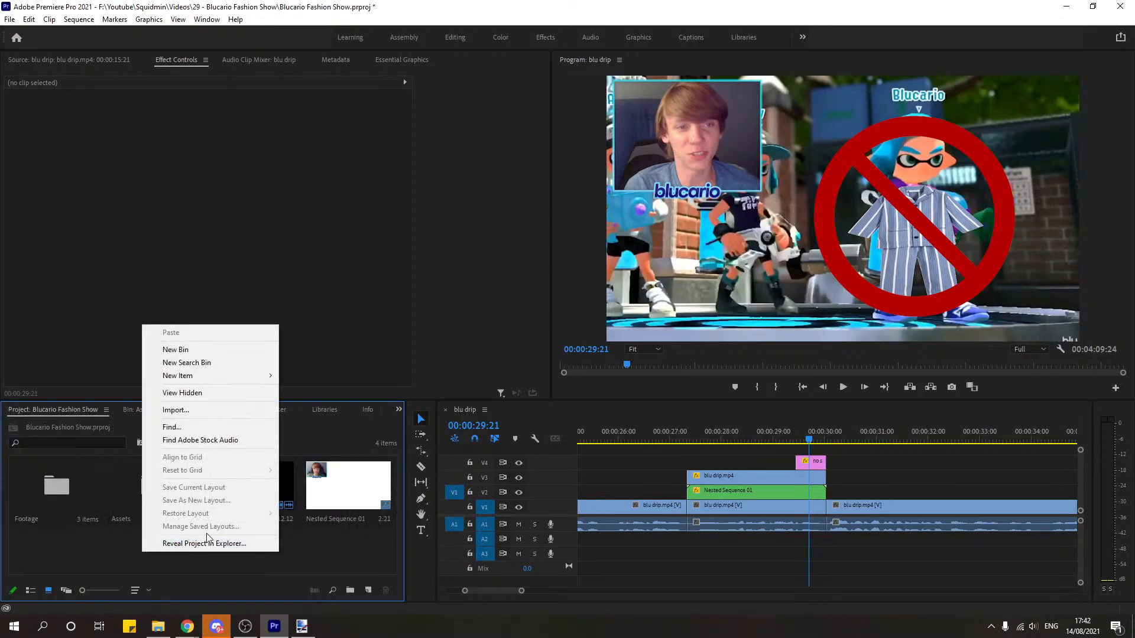
{"action": "left_click", "coordinate": [197, 351]}
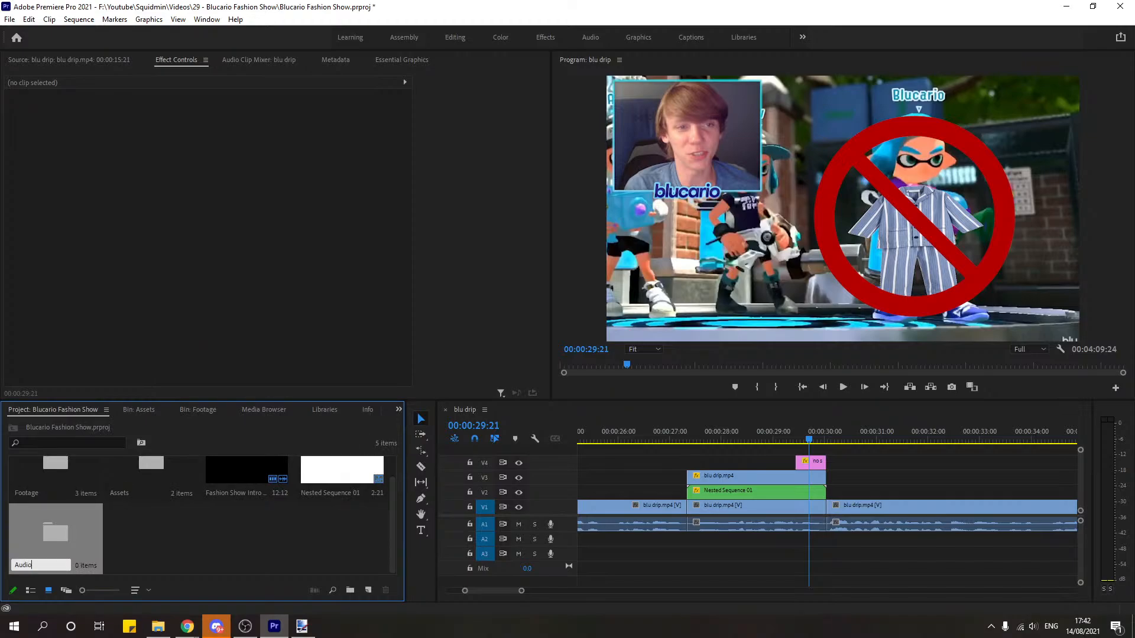
{"action": "left_click", "coordinate": [148, 541]}
{"action": "double_click", "coordinate": [76, 520]}
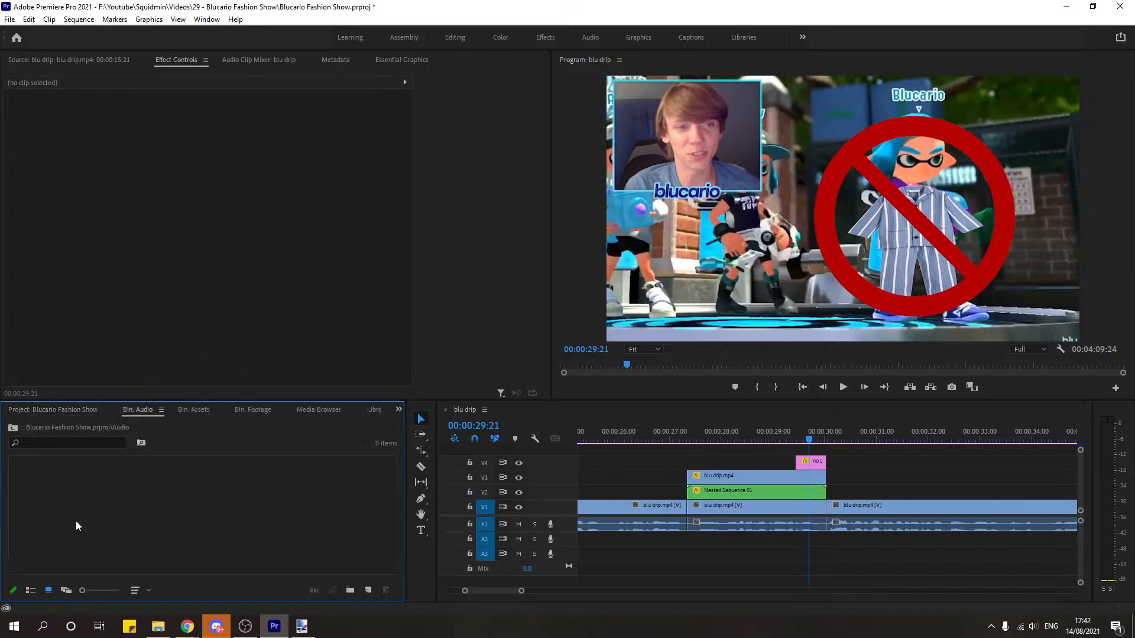
Step: Create bins named Sound effects and Music inside the Audio bin, and open the Sound effects bin
{"action": "left_click", "coordinate": [350, 589]}
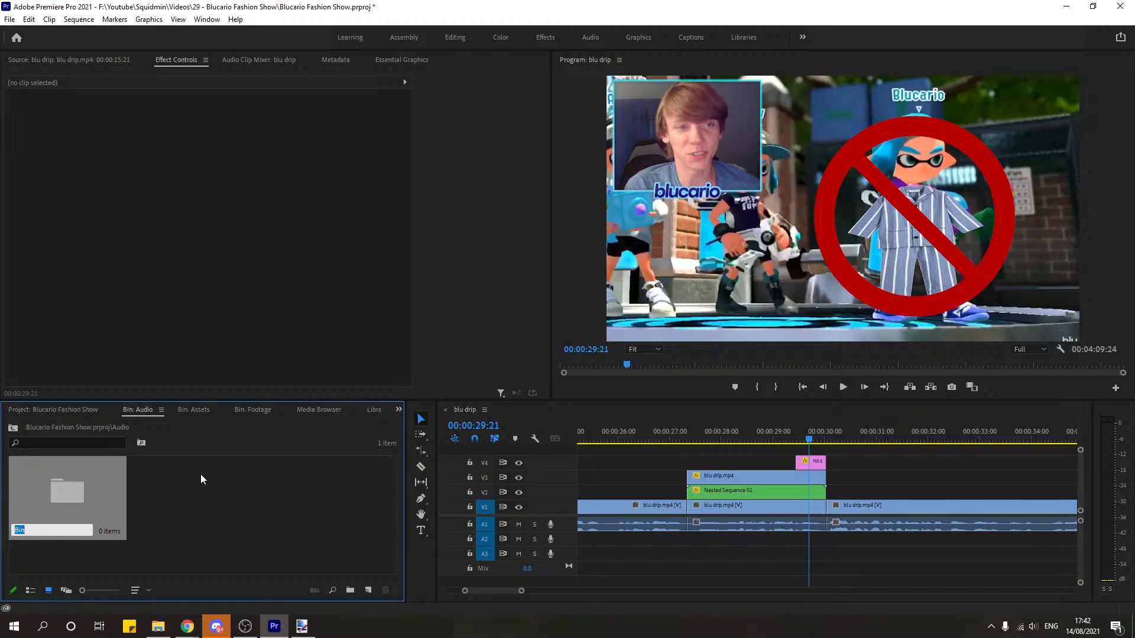
{"action": "type", "text": "Sound effects"}
{"action": "left_click", "coordinate": [190, 552]}
{"action": "left_click", "coordinate": [350, 590]}
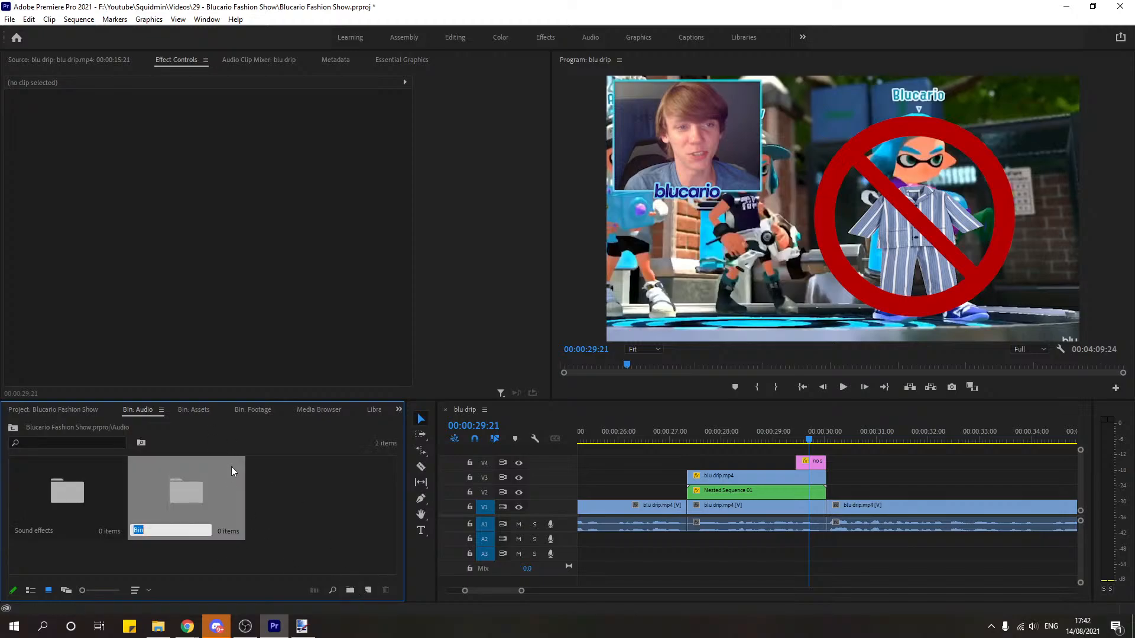
{"action": "left_click", "coordinate": [324, 480]}
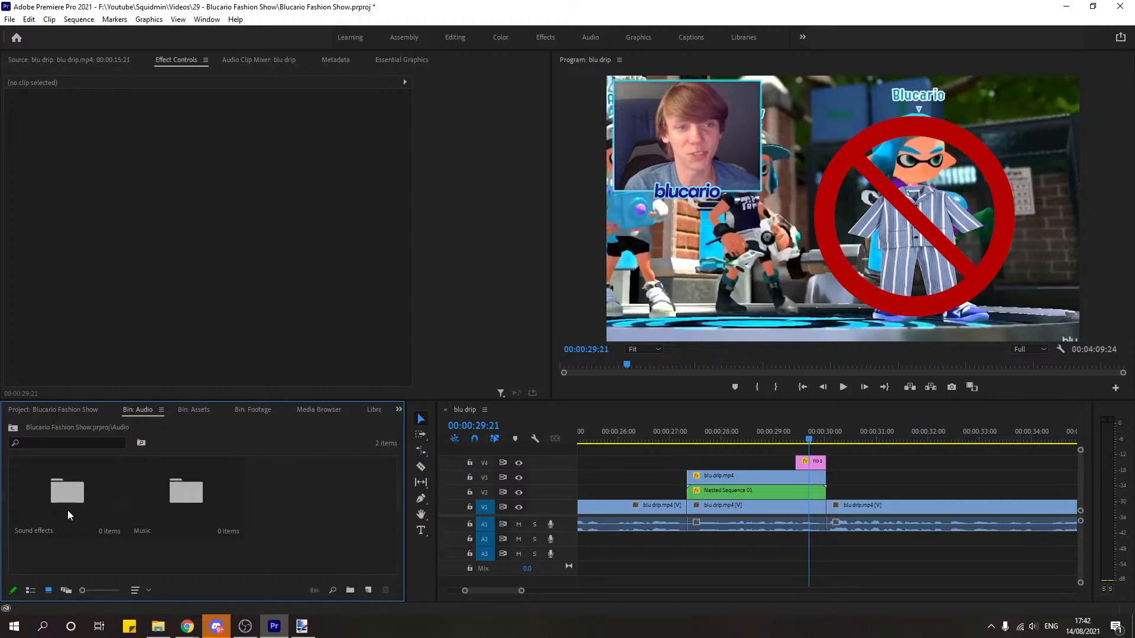
{"action": "double_click", "coordinate": [68, 502]}
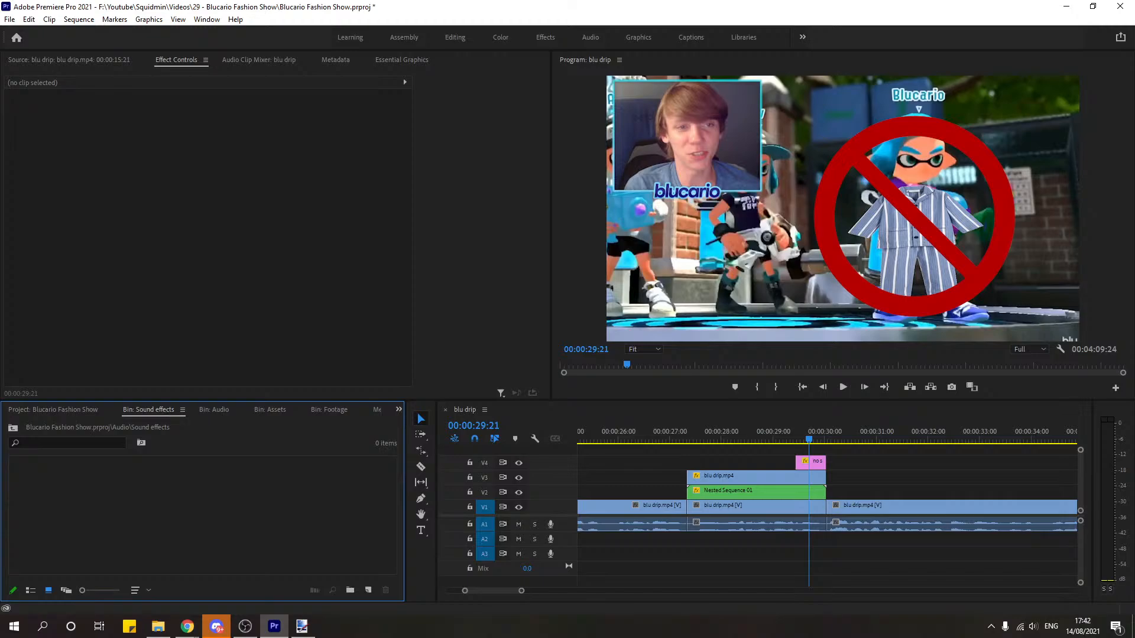
Step: Import No Buzzer.wav from File Explorer into the Sound effects bin and preview it in the Source monitor
{"action": "left_click", "coordinate": [158, 626]}
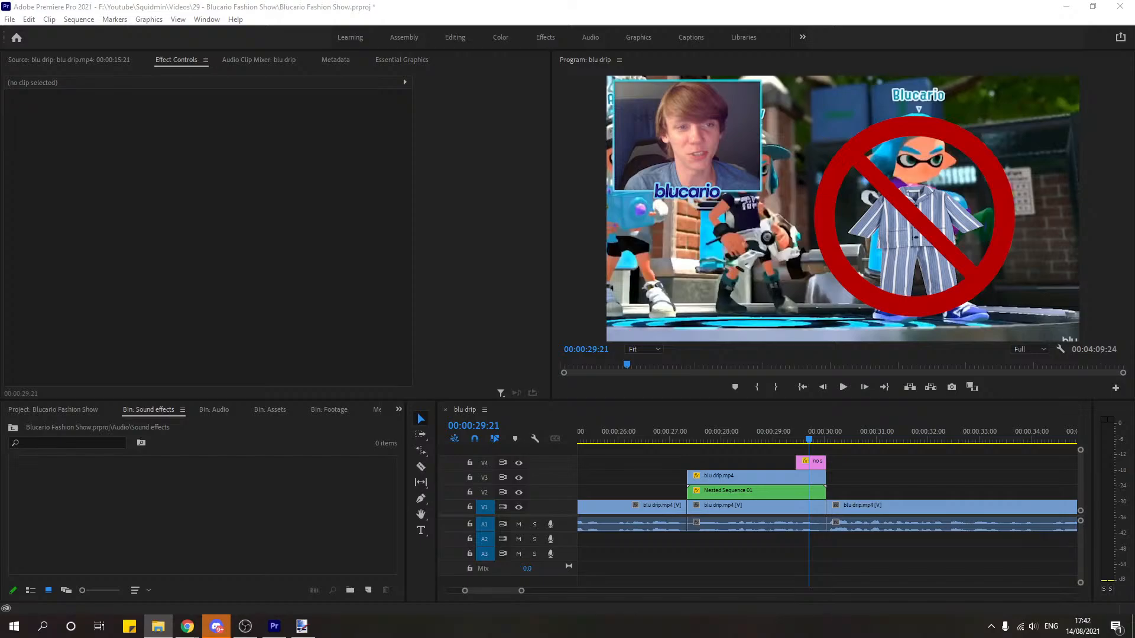
{"action": "left_click_drag", "start_coordinate": [388, 486], "coordinate": [177, 522]}
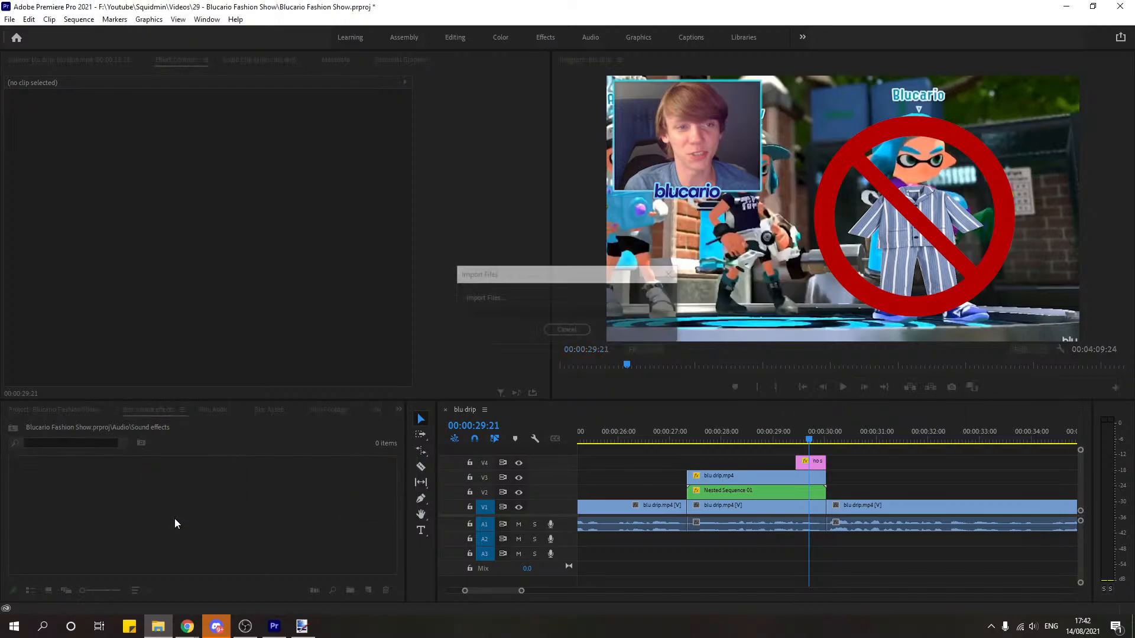
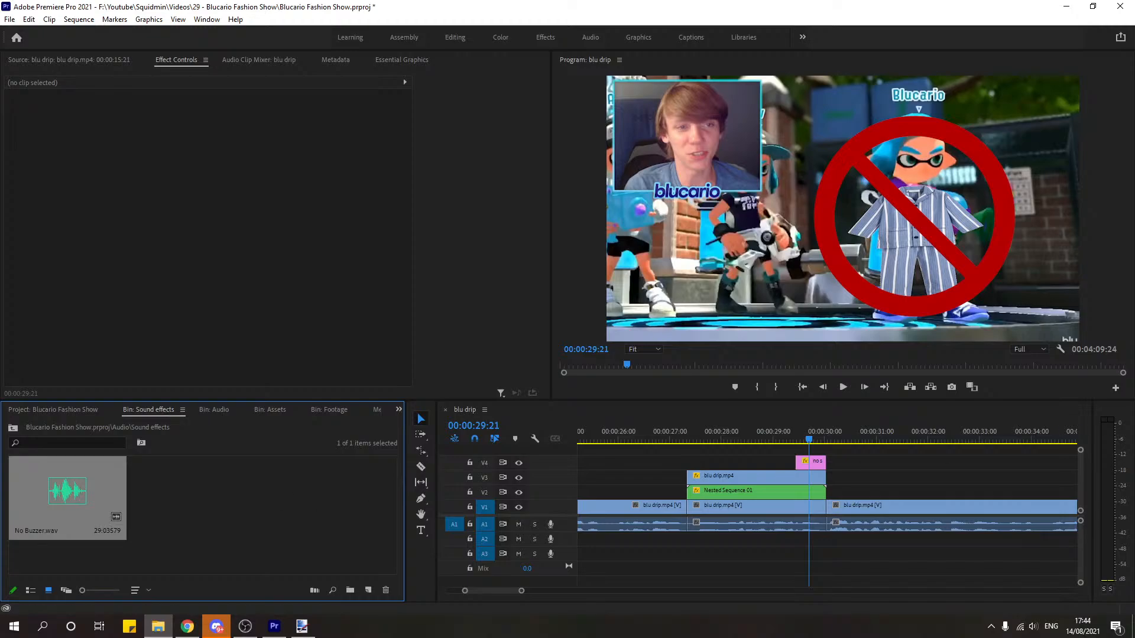
{"action": "mouse_move", "coordinate": [88, 505]}
{"action": "left_mouse_down"}
{"action": "mouse_move", "coordinate": [762, 551]}
{"action": "mouse_move", "coordinate": [86, 490]}
{"action": "left_mouse_up"}
{"action": "double_click", "coordinate": [85, 488]}
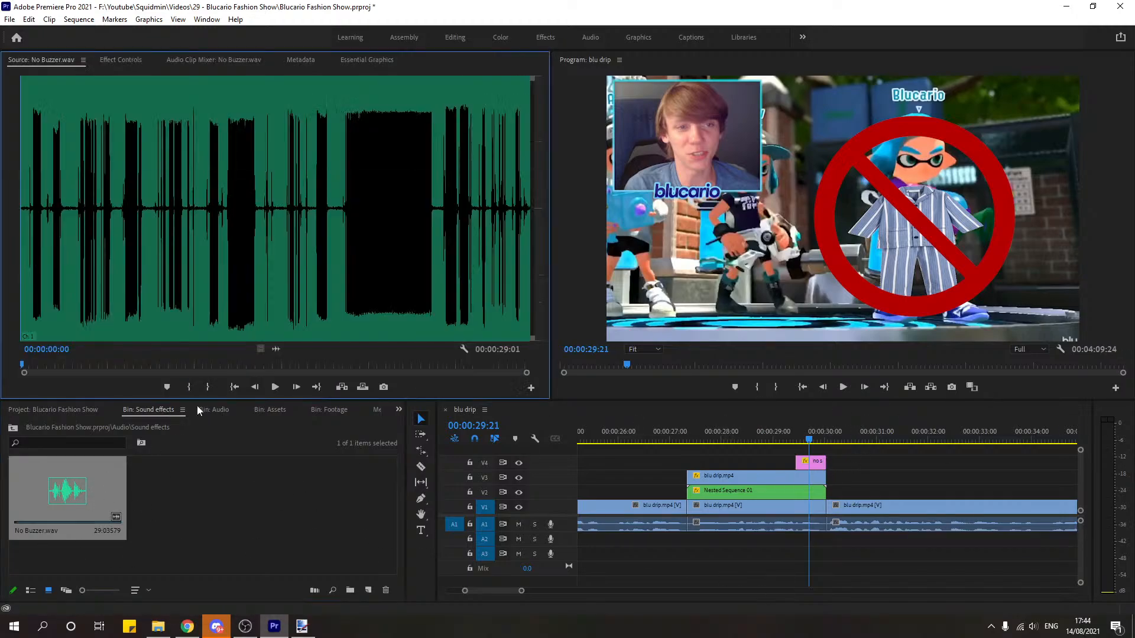
{"action": "left_click", "coordinate": [276, 389]}
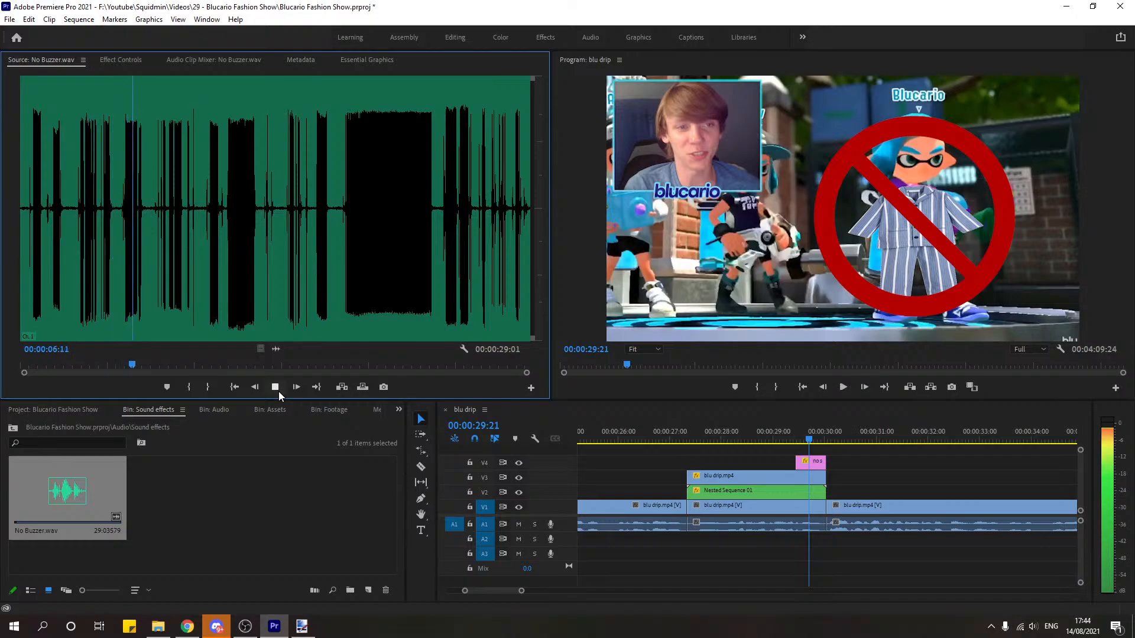
{"action": "left_click", "coordinate": [278, 390]}
Step: Isolate the first buzz of No Buzzer.wav by marking an in point at its start and an out point at 00:00:01:11
{"action": "left_click_drag", "start_coordinate": [30, 100], "coordinate": [33, 95]}
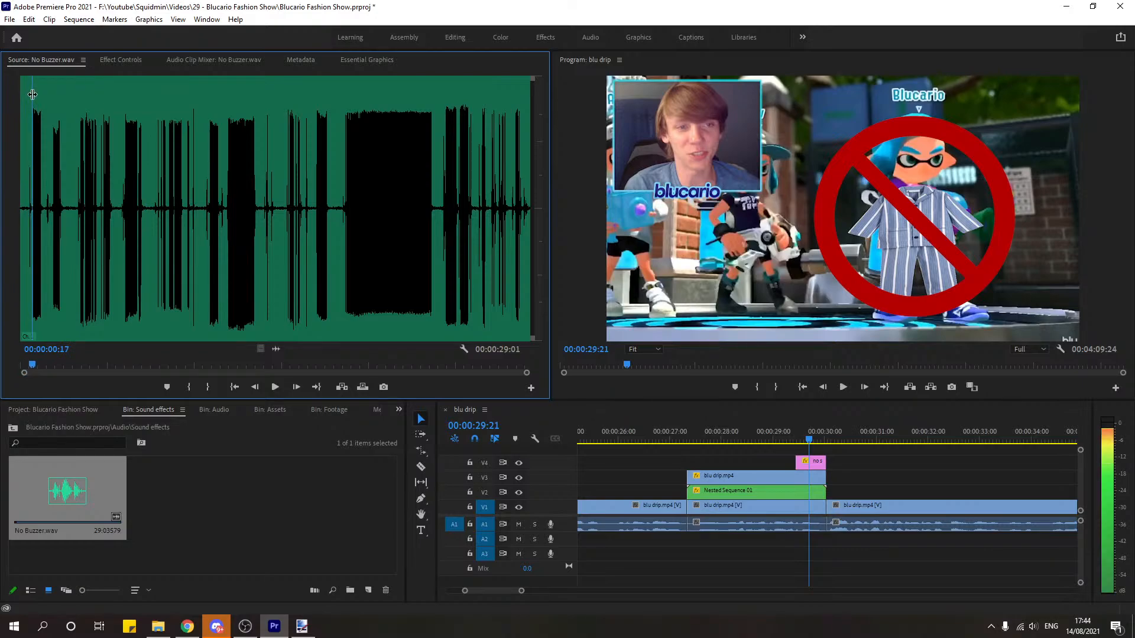
{"action": "key", "text": "i"}
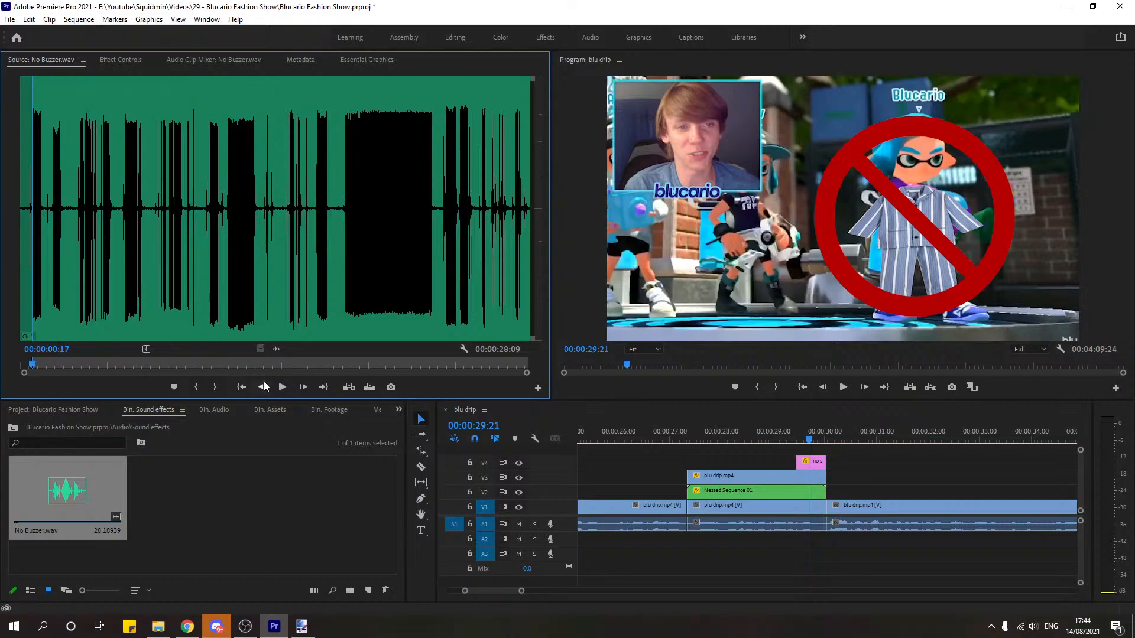
{"action": "left_click", "coordinate": [282, 387]}
{"action": "left_click", "coordinate": [283, 388]}
{"action": "key", "text": "o"}
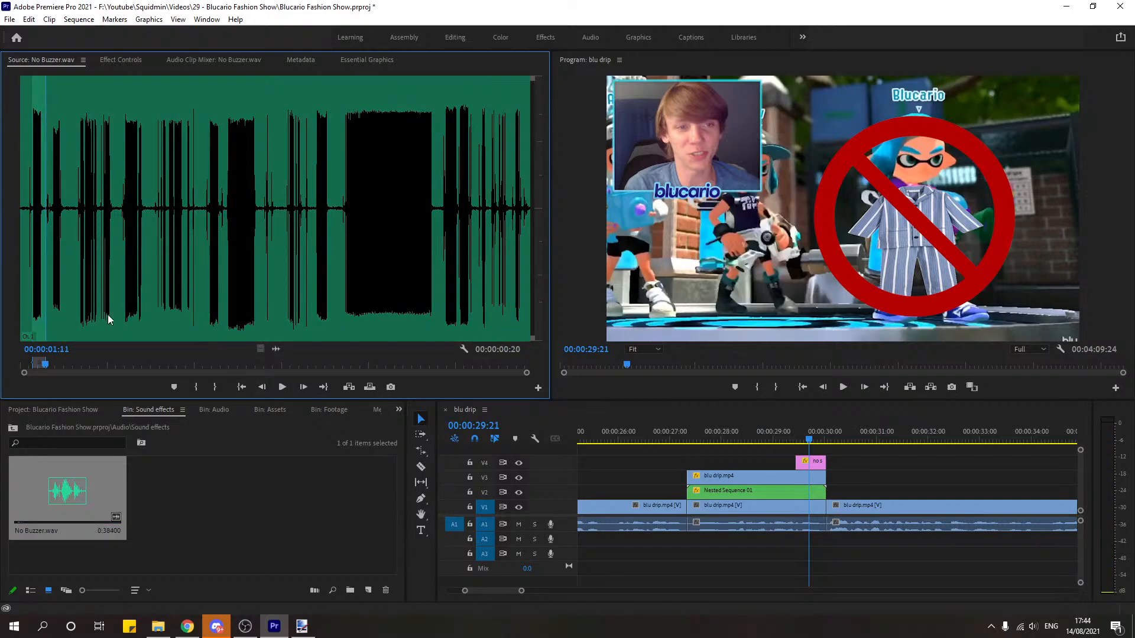
Step: Place the marked buzzer audio on track A2, aligned with the start of the no symbol.png clip, and play it back
{"action": "left_click_drag", "start_coordinate": [276, 348], "coordinate": [796, 544]}
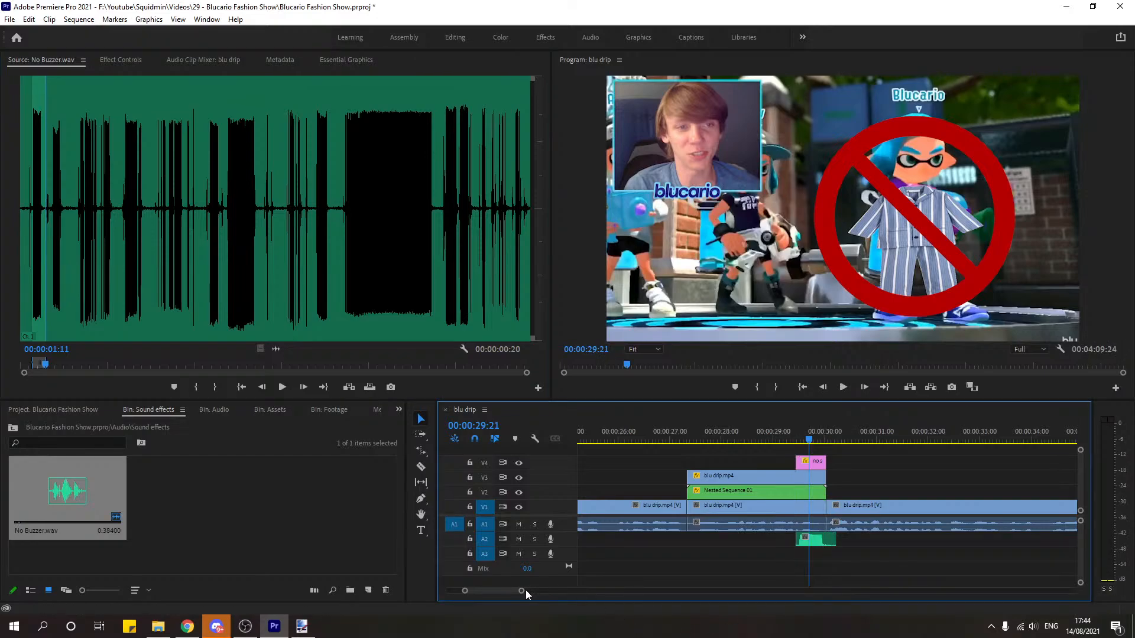
{"action": "left_click_drag", "start_coordinate": [522, 590], "coordinate": [476, 590]}
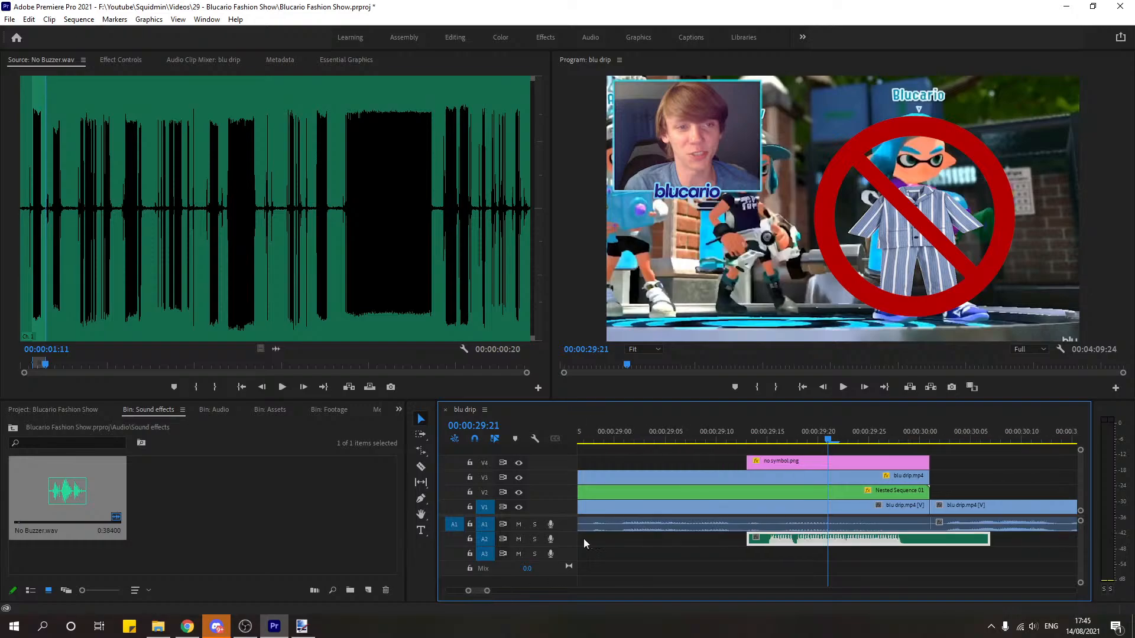
{"action": "left_click", "coordinate": [757, 443]}
{"action": "left_click", "coordinate": [767, 440]}
{"action": "left_click", "coordinate": [844, 388]}
{"action": "left_click", "coordinate": [845, 388]}
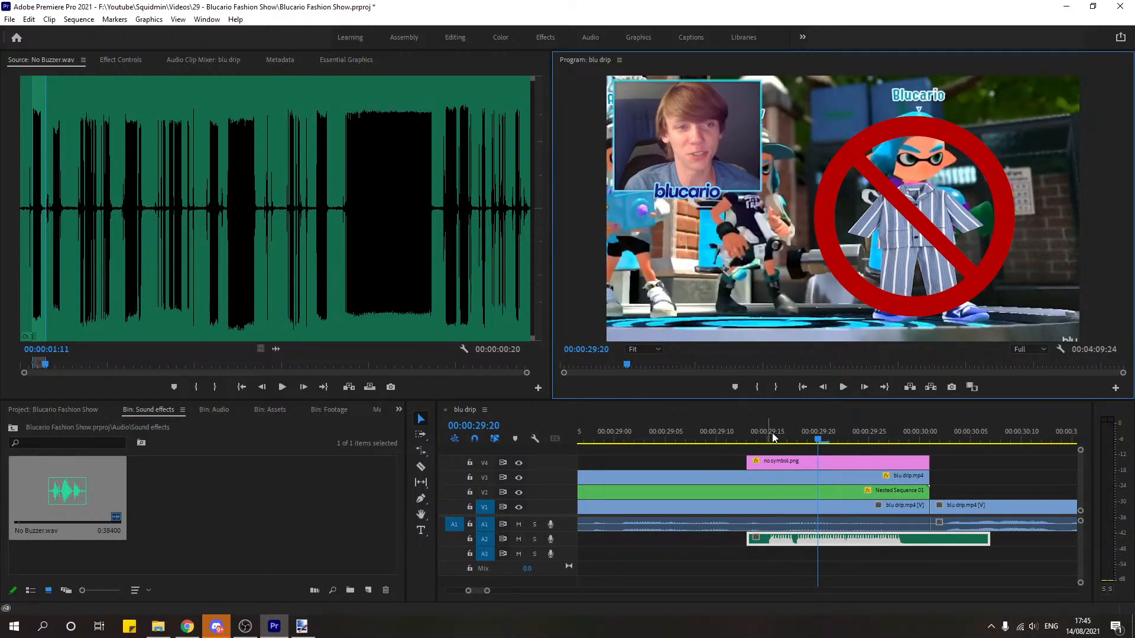
Step: Shift the buzzer clip on A2 slightly earlier than the no symbol's start and play back from 00:00:29:13
{"action": "mouse_move", "coordinate": [767, 539]}
{"action": "left_mouse_down"}
{"action": "mouse_move", "coordinate": [792, 541]}
{"action": "mouse_move", "coordinate": [740, 541]}
{"action": "mouse_move", "coordinate": [762, 545]}
{"action": "left_mouse_up"}
{"action": "left_click", "coordinate": [743, 441]}
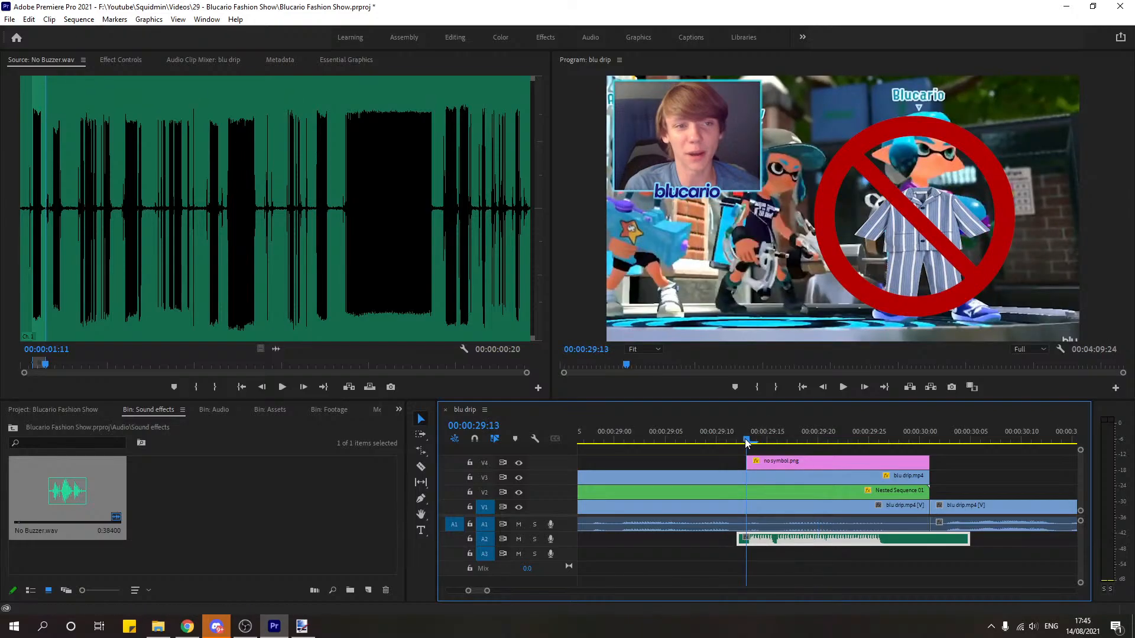
{"action": "left_click", "coordinate": [843, 387]}
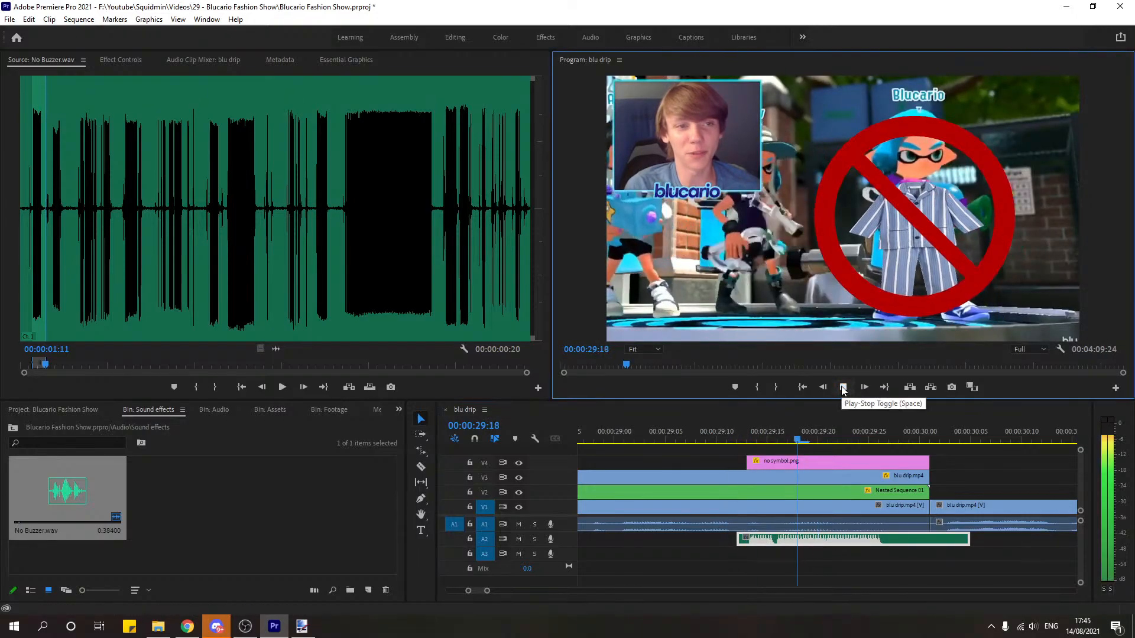
{"action": "left_click", "coordinate": [843, 387]}
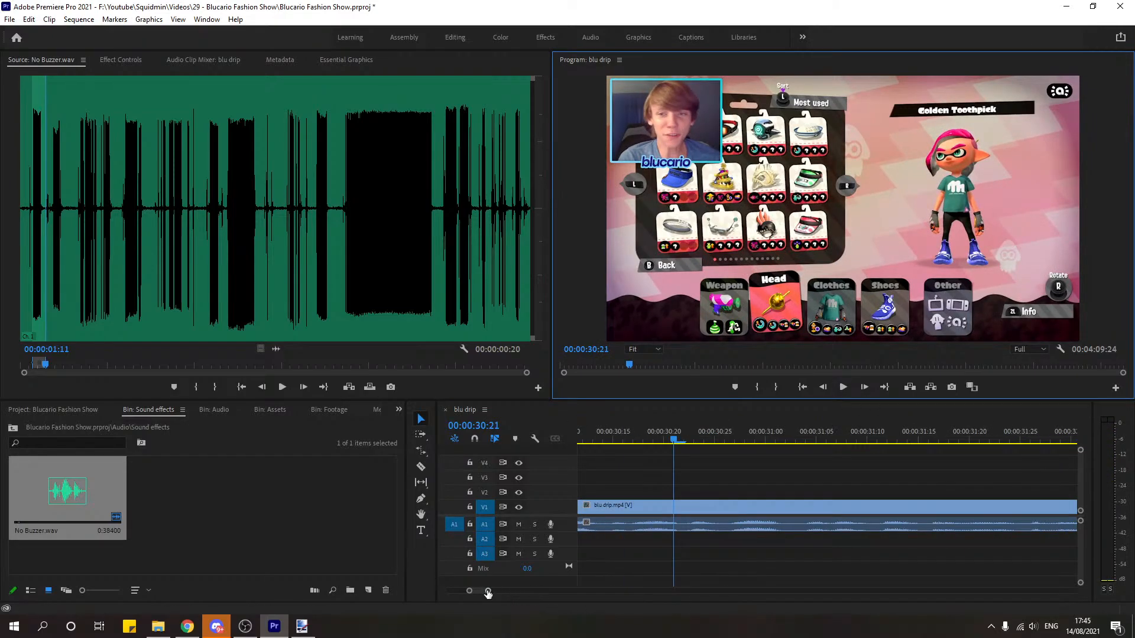
Step: Trim the end of the buzzer clip on A2 to match the end of no symbol.png
{"action": "left_click_drag", "start_coordinate": [488, 590], "coordinate": [495, 601]}
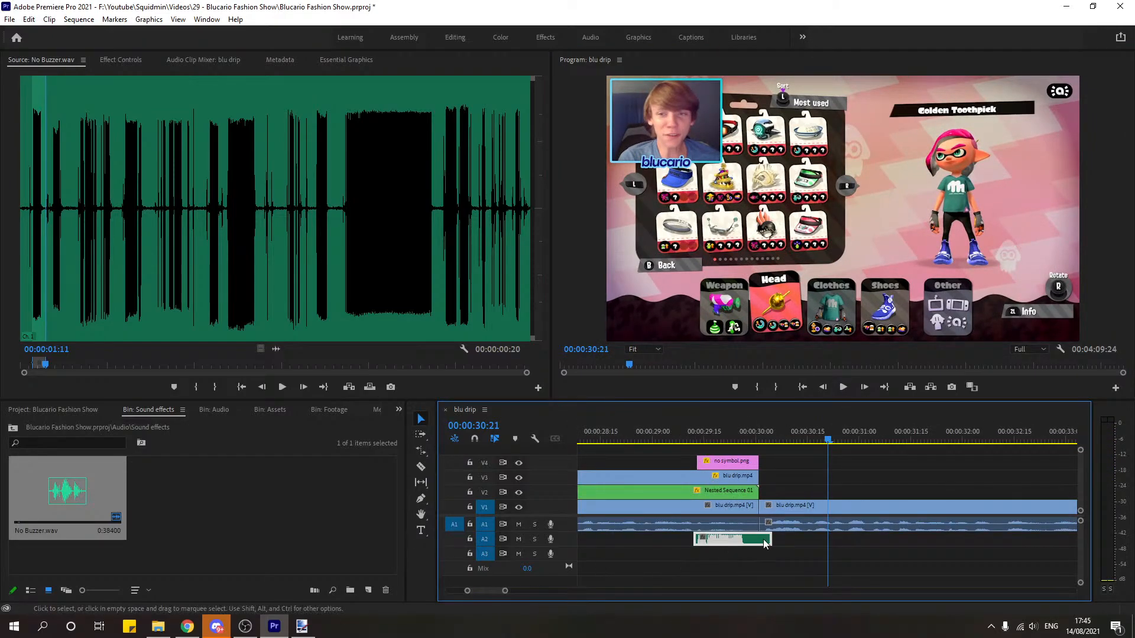
{"action": "left_click_drag", "start_coordinate": [767, 539], "coordinate": [758, 541]}
{"action": "left_click", "coordinate": [729, 445]}
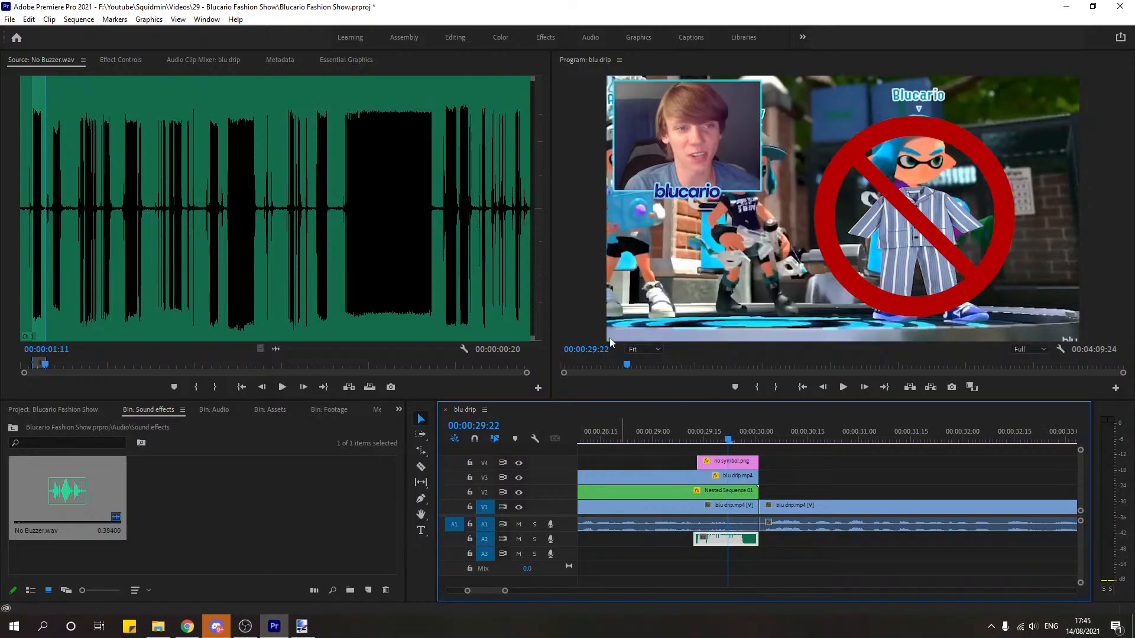
Step: Set the buzzer clip's volume level to -12 dB, turn off keyframing for the level, and play back the result
{"action": "left_click", "coordinate": [124, 59]}
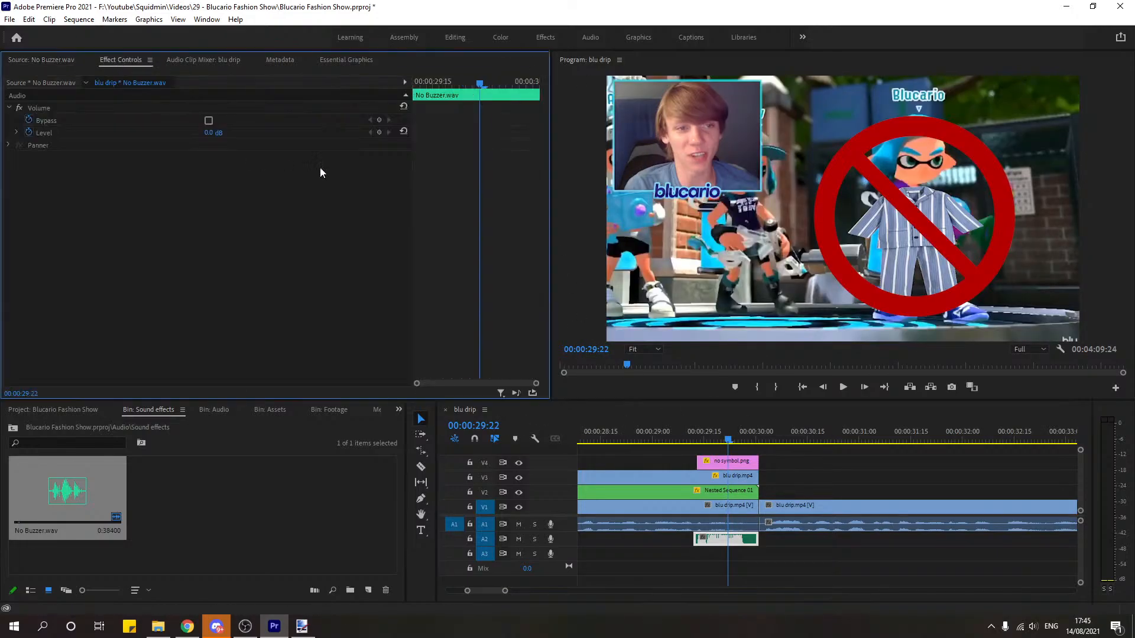
{"action": "left_click", "coordinate": [214, 133]}
{"action": "type", "text": "-12"}
{"action": "key", "text": "Return"}
{"action": "left_click", "coordinate": [28, 132]}
{"action": "key", "text": "Return"}
{"action": "left_click", "coordinate": [690, 439]}
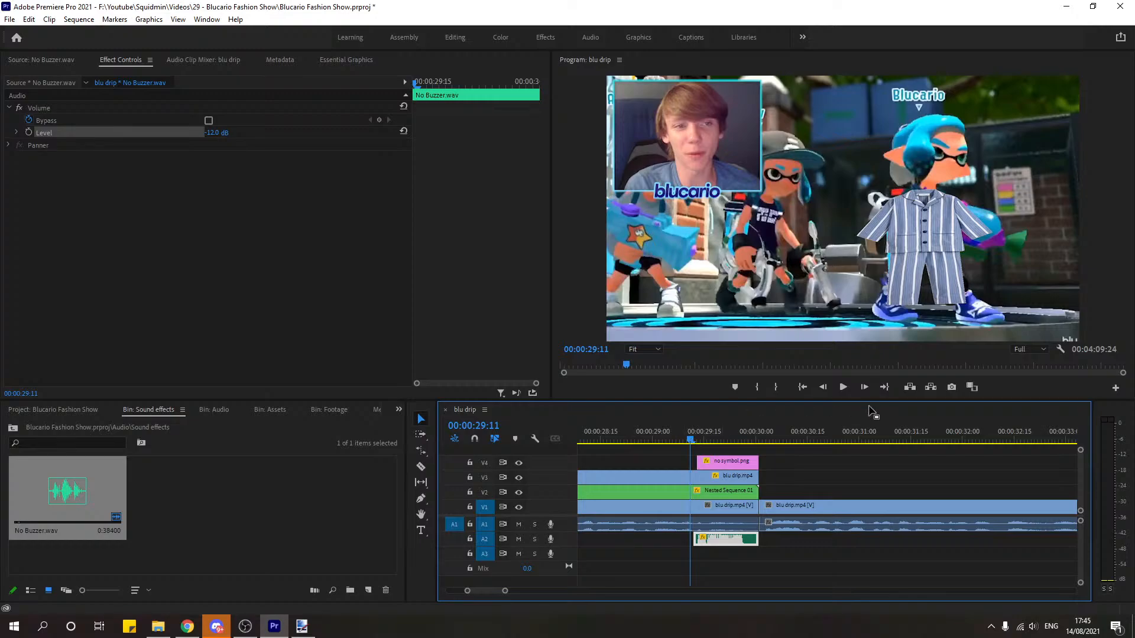
{"action": "left_click", "coordinate": [843, 387]}
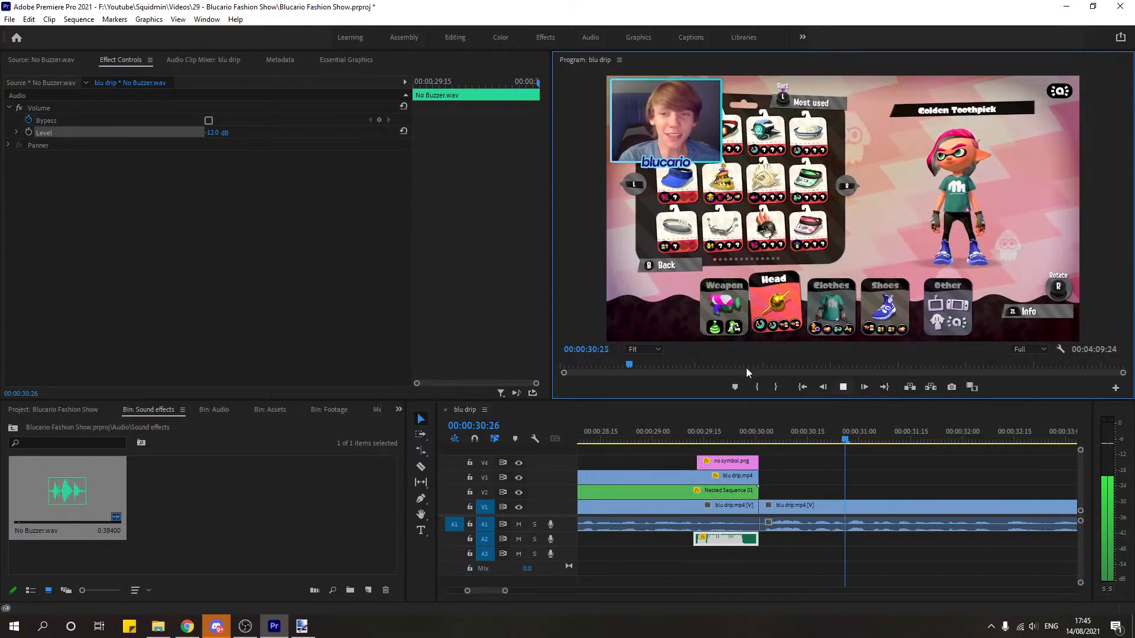
Step: Raise the buzzer clip's volume level to -10 dB and play back from 00:00:29:07
{"action": "left_click", "coordinate": [216, 132]}
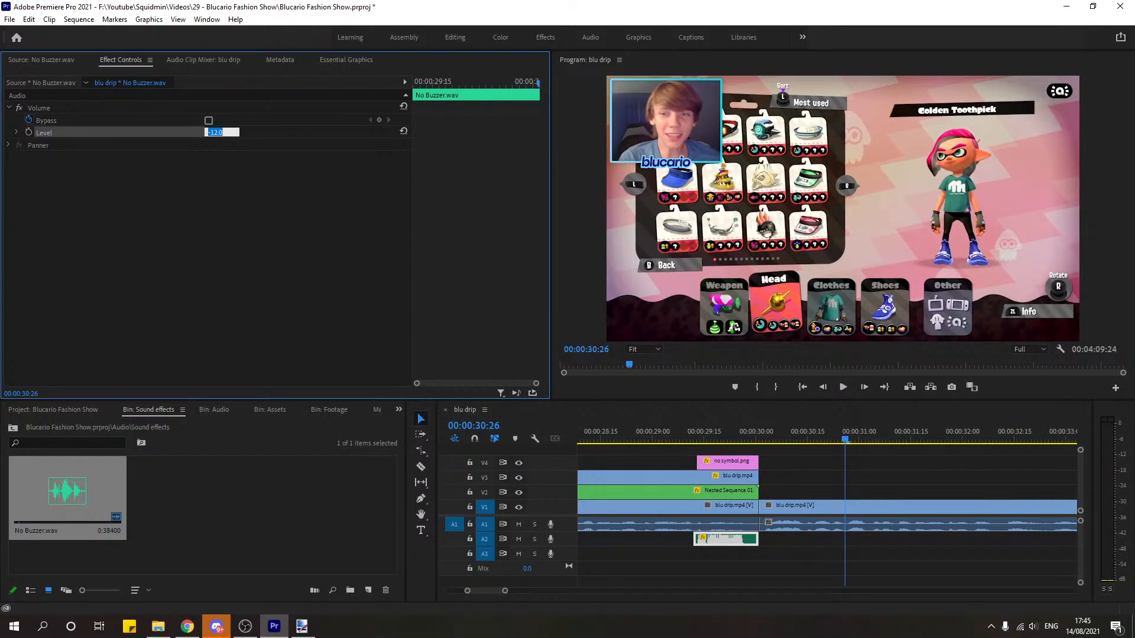
{"action": "type", "text": "-10"}
{"action": "left_click", "coordinate": [675, 442]}
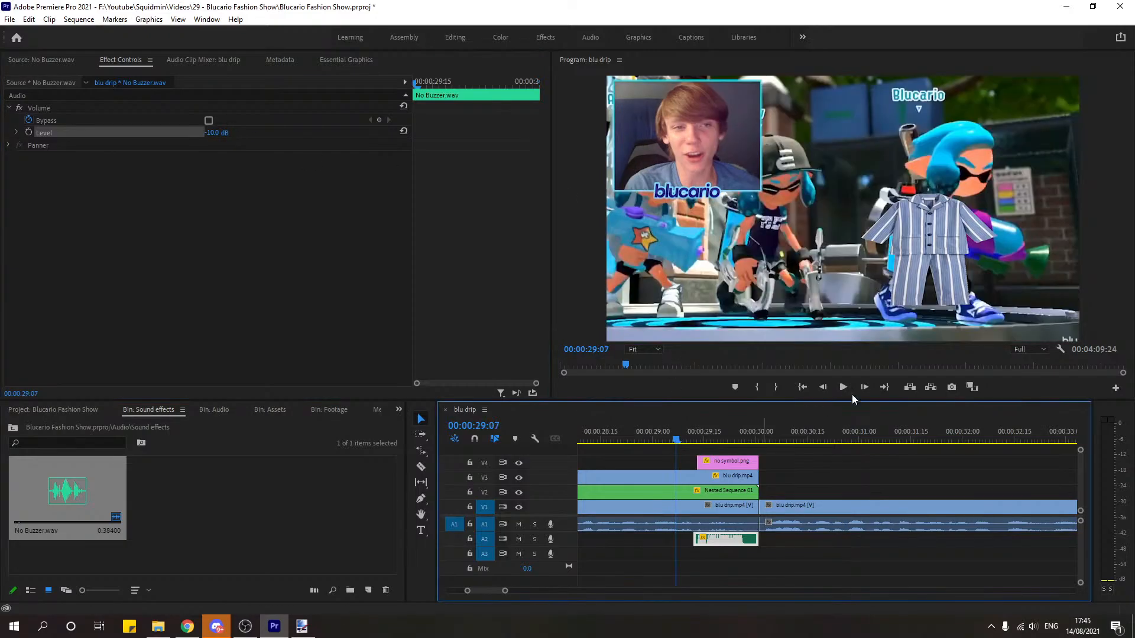
{"action": "left_click", "coordinate": [844, 387]}
{"action": "left_click", "coordinate": [844, 387]}
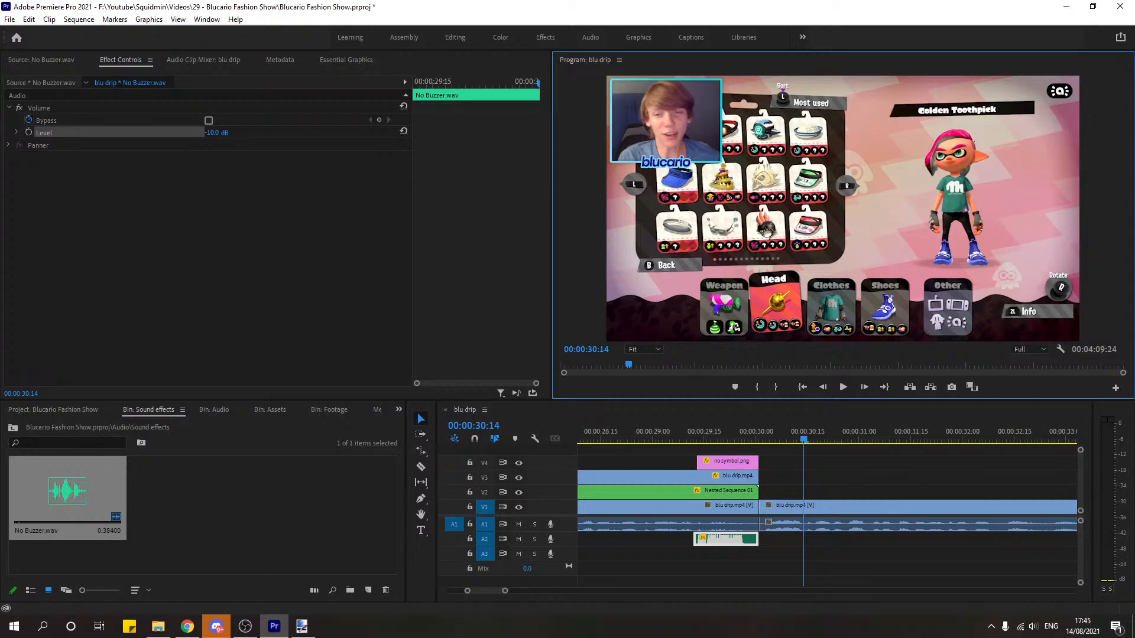
Step: Review the pyjamas joke by playing from 00:00:26:21, and check the earlier footage at 00:00:17:16 and 00:00:21:06
{"action": "key", "text": "alt+Tab"}
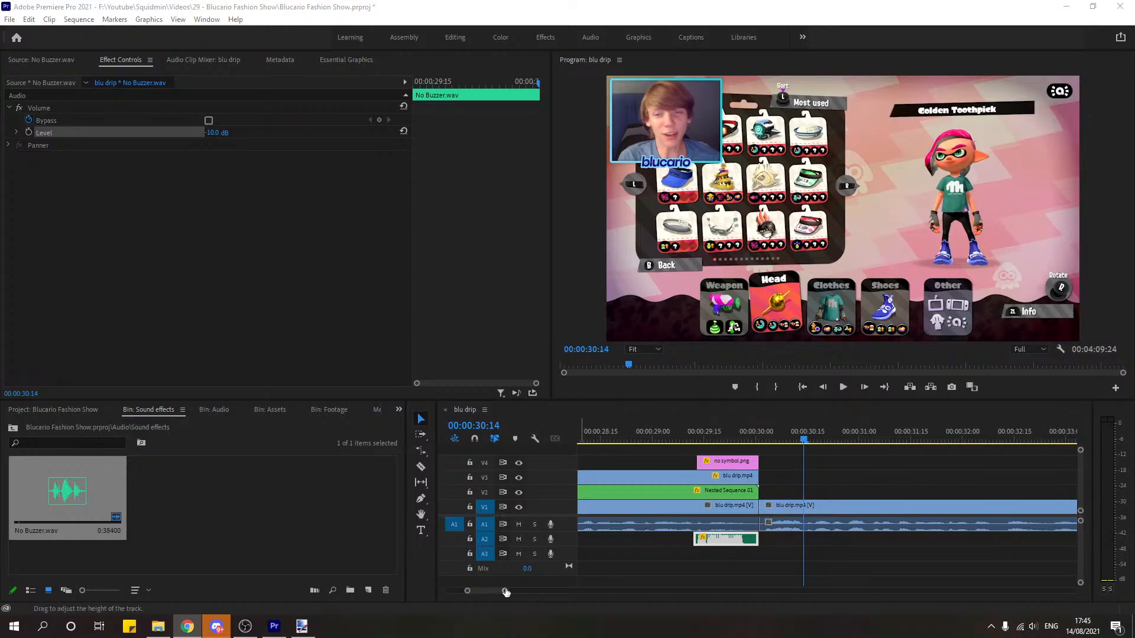
{"action": "left_click_drag", "start_coordinate": [504, 591], "coordinate": [534, 590]}
{"action": "key", "text": "Up"}
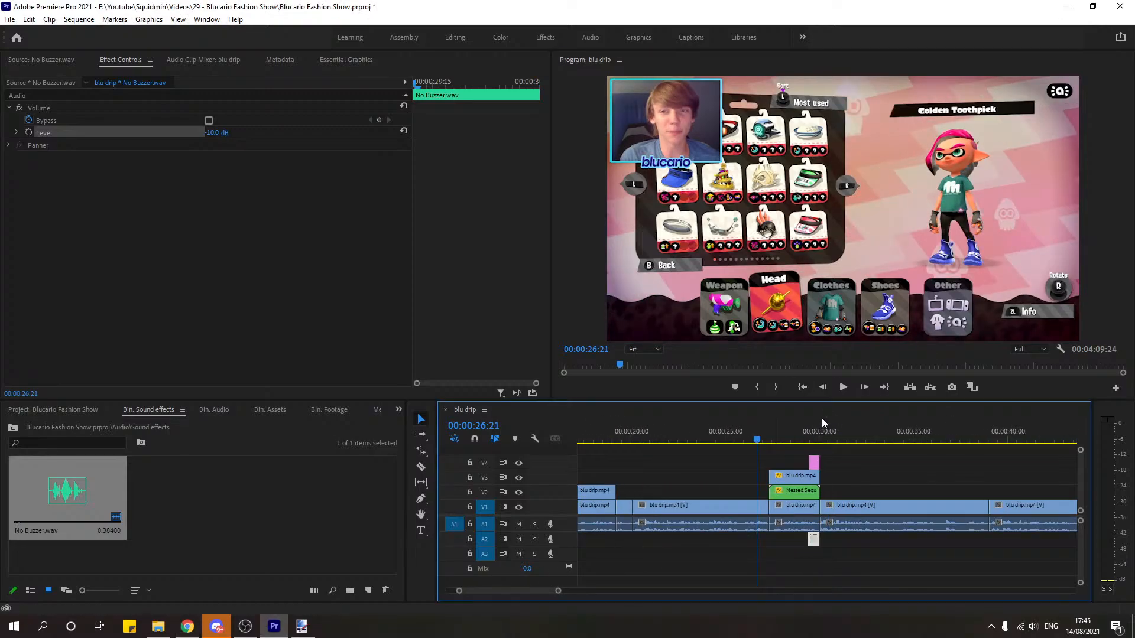
{"action": "left_click", "coordinate": [842, 388]}
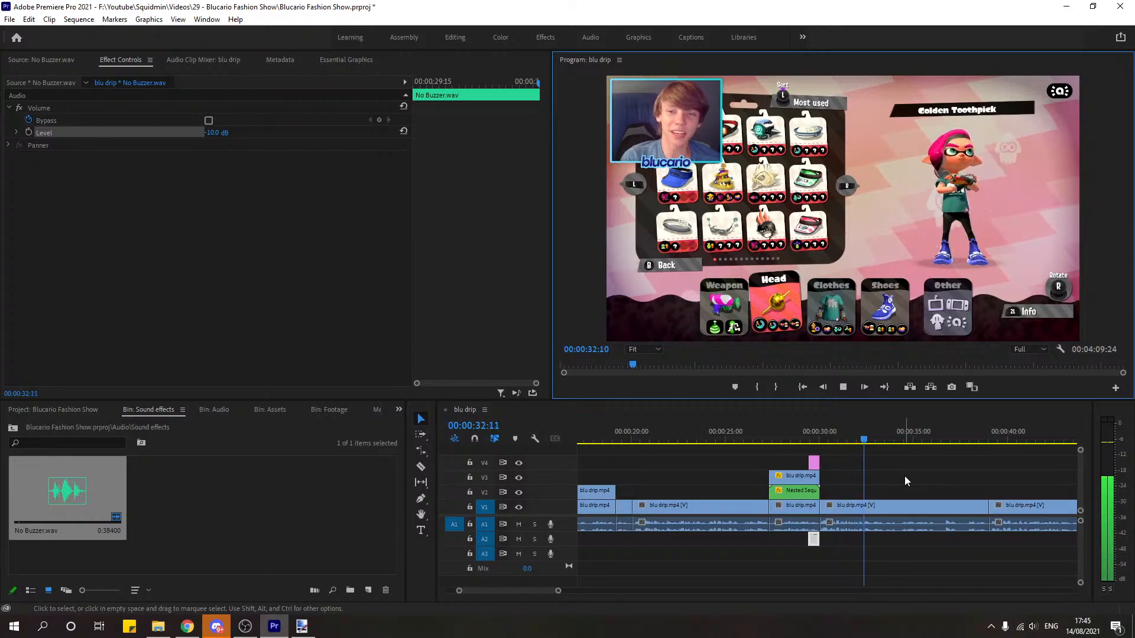
{"action": "left_click", "coordinate": [923, 488]}
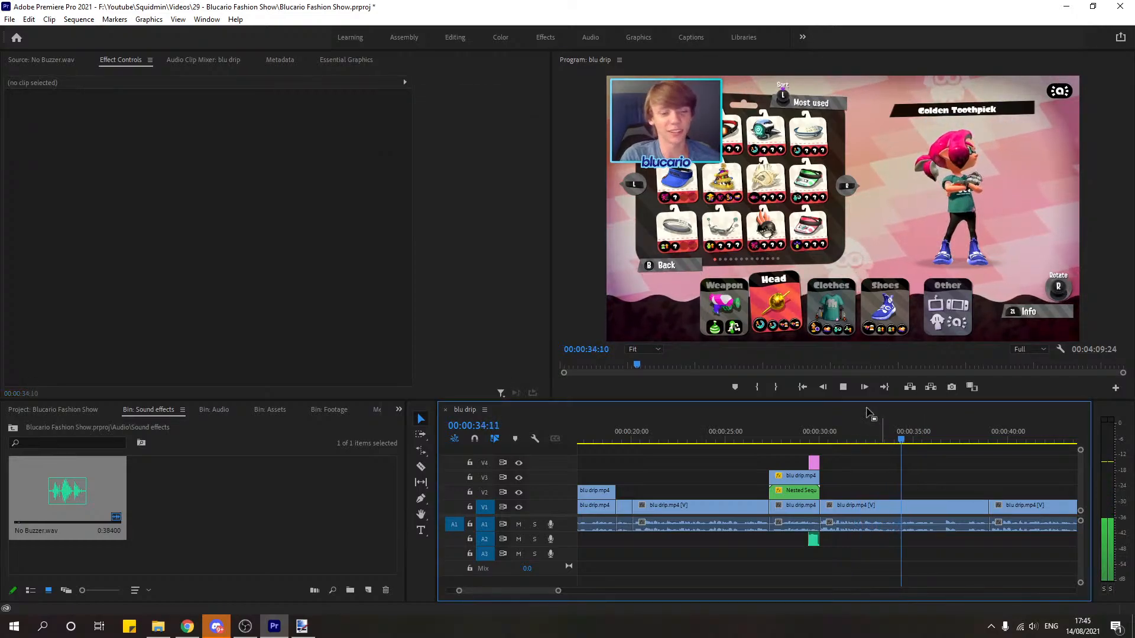
{"action": "key", "text": "space"}
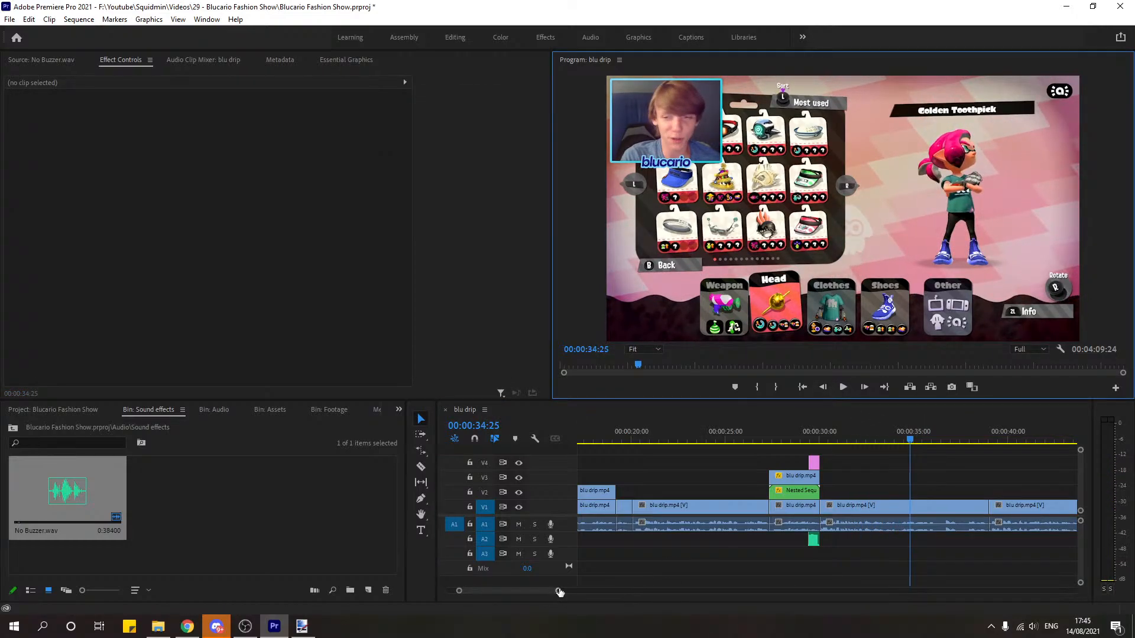
{"action": "left_click_drag", "start_coordinate": [559, 592], "coordinate": [696, 601]}
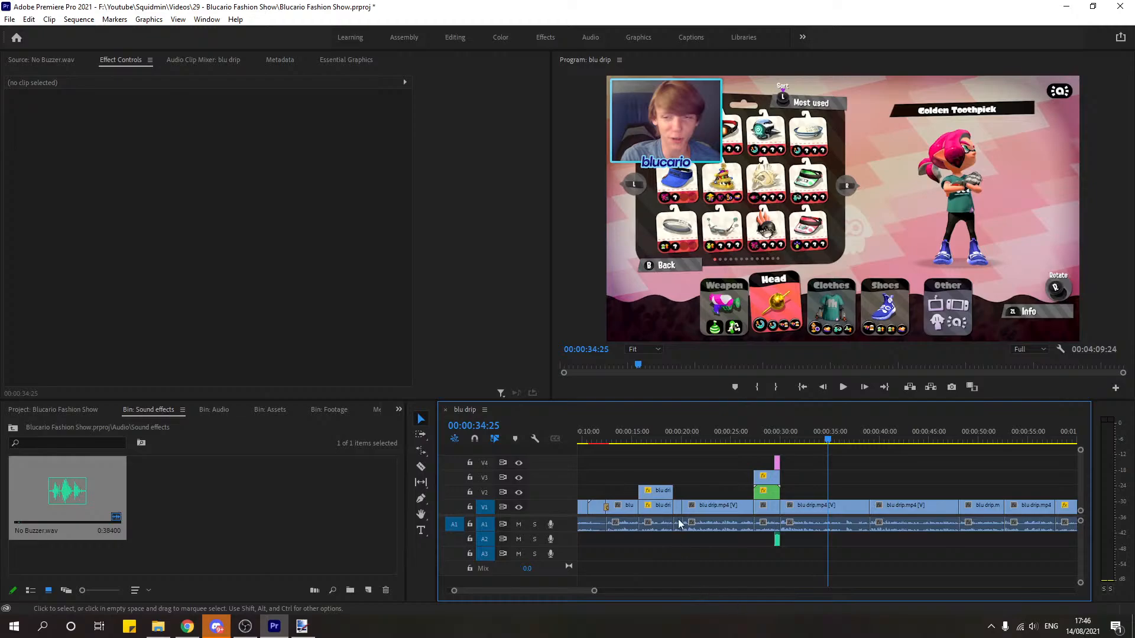
{"action": "left_click", "coordinate": [656, 431]}
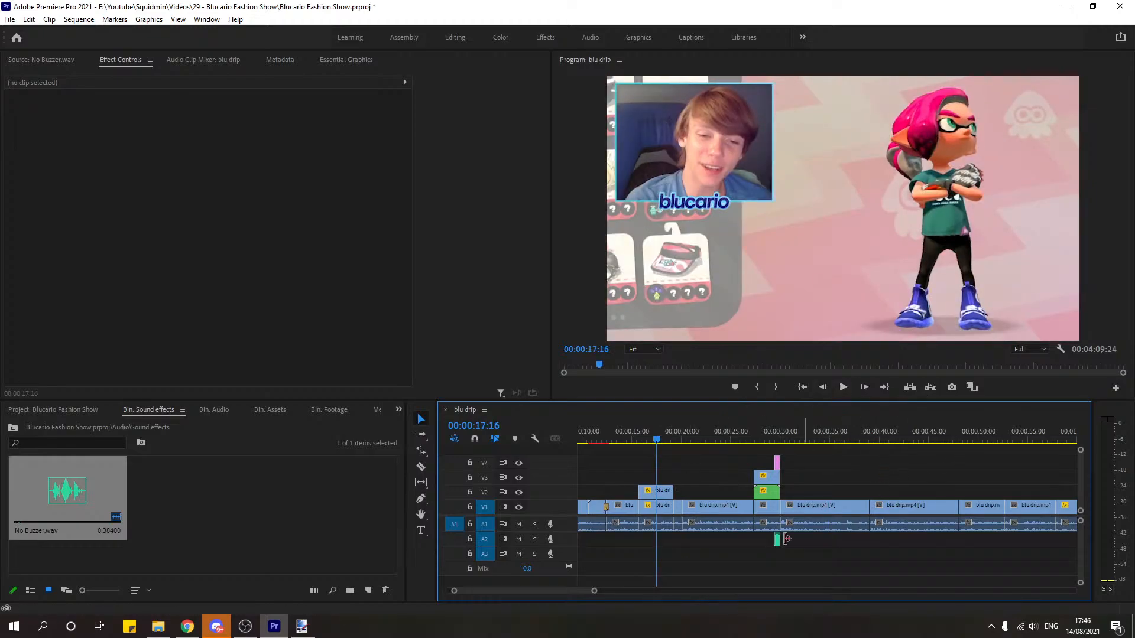
{"action": "left_click", "coordinate": [692, 431]}
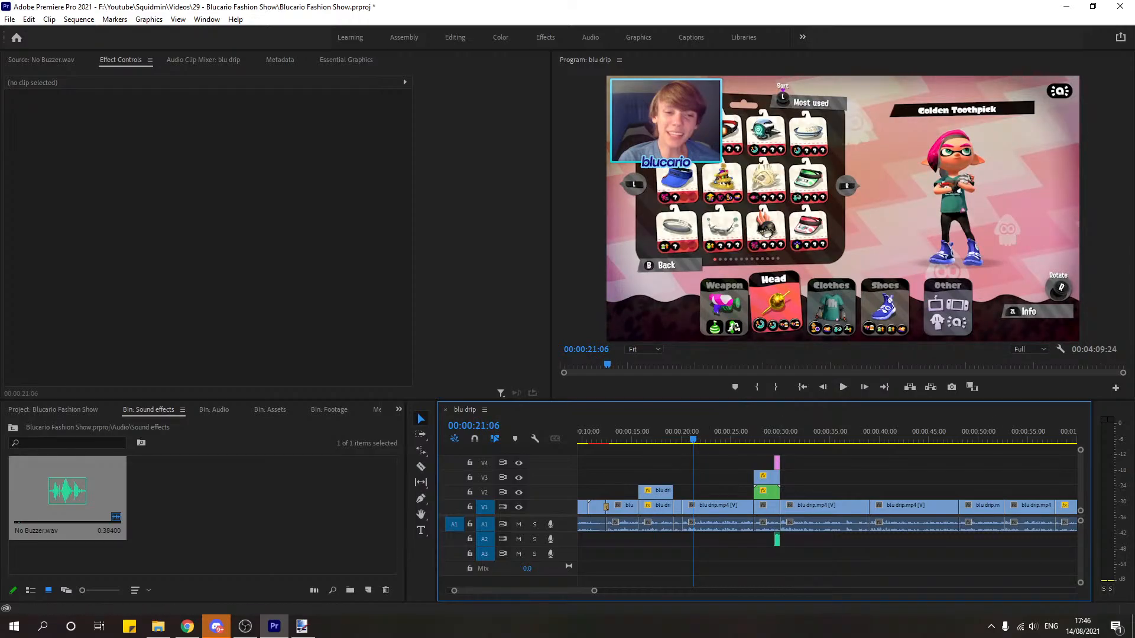
Step: Add the 1 Squidmin Subtitle Template from the Essential Graphics templates to V1 in the empty area after the sequence's last clip
{"action": "left_click", "coordinate": [345, 60]}
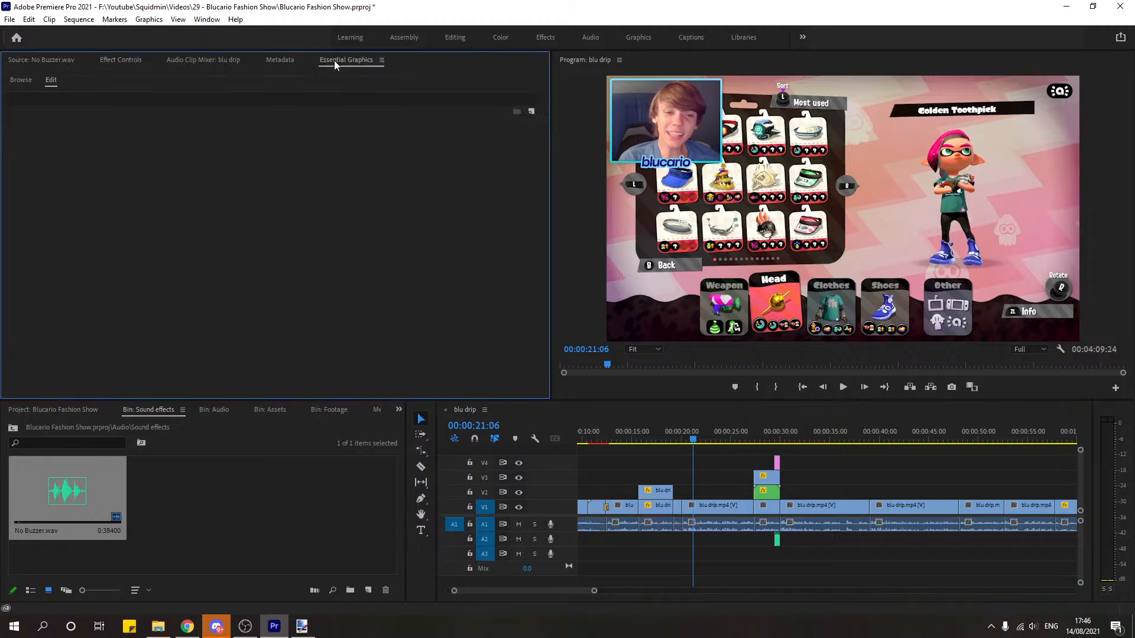
{"action": "left_click_drag", "start_coordinate": [507, 590], "coordinate": [644, 591]}
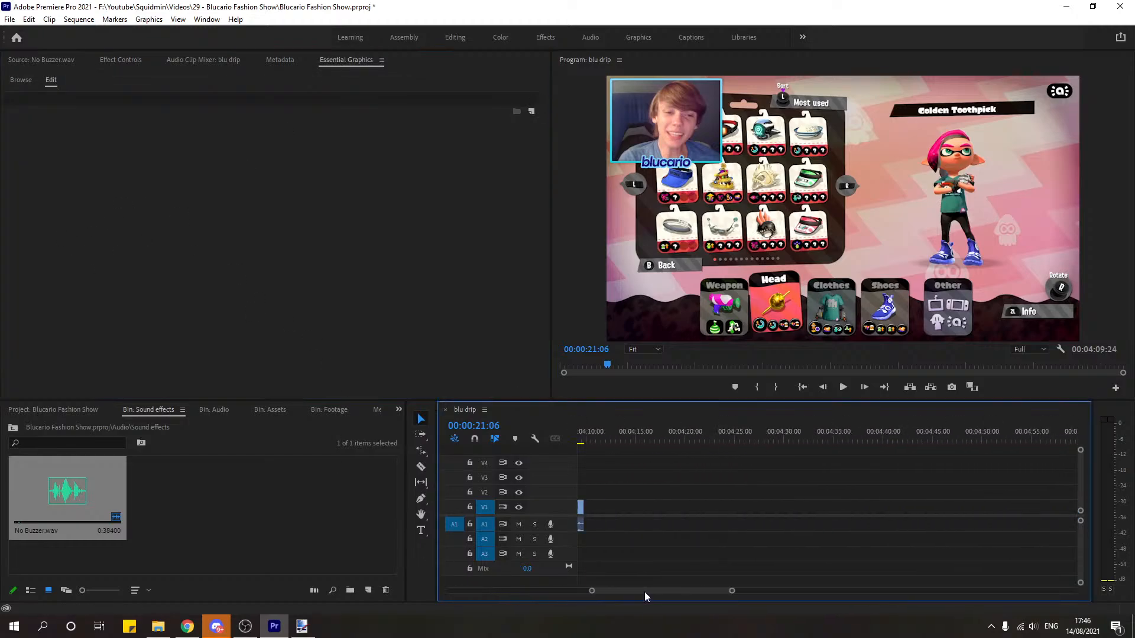
{"action": "left_click", "coordinate": [27, 90]}
{"action": "left_click", "coordinate": [26, 87]}
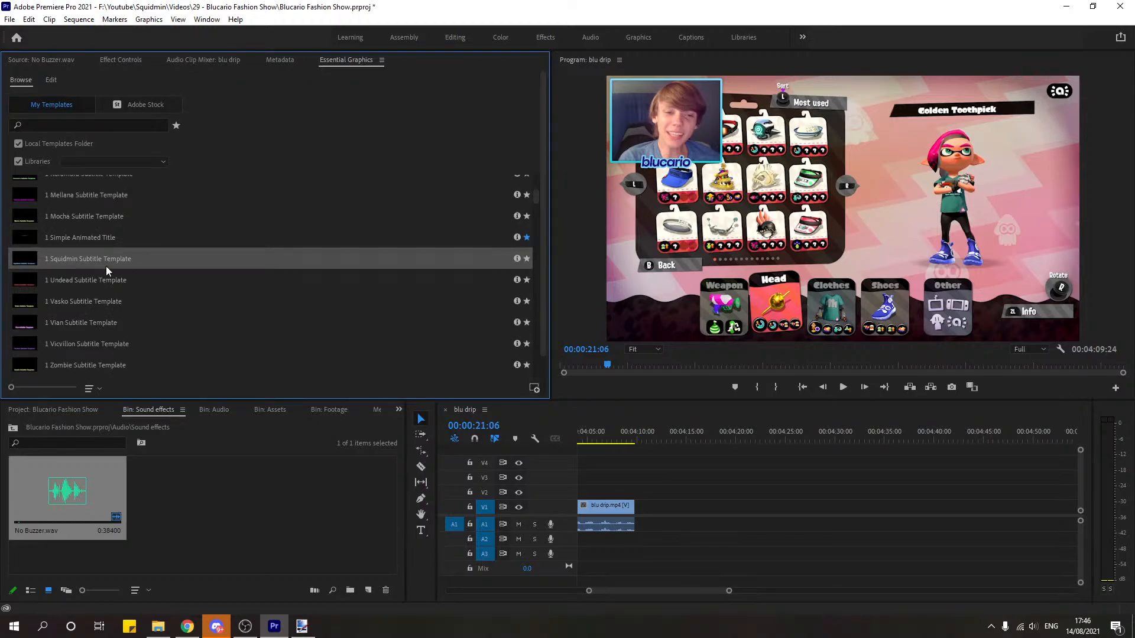
{"action": "scroll", "coordinate": [122, 264], "scroll_direction": "up", "scroll_amount": 2}
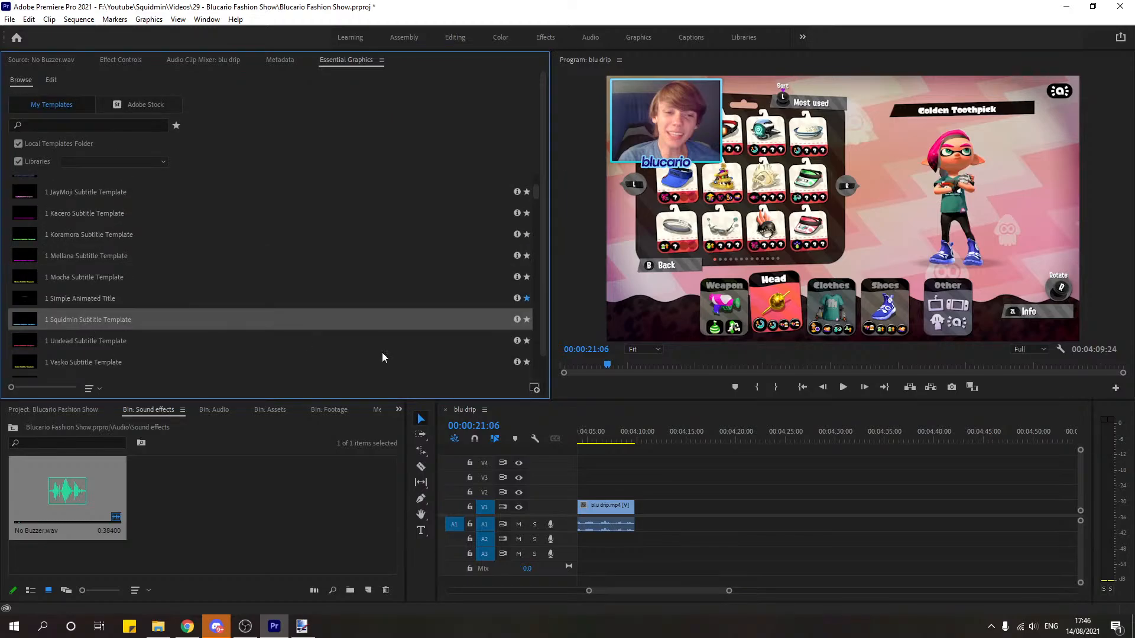
{"action": "left_click_drag", "start_coordinate": [378, 320], "coordinate": [679, 507]}
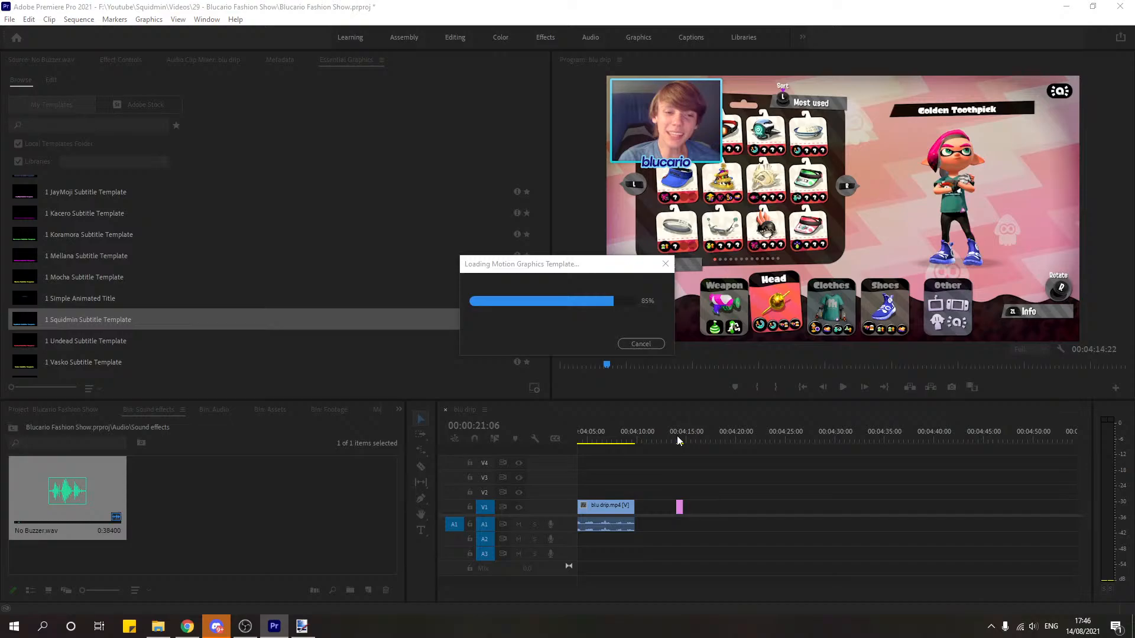
Step: Replace Squidmin with Blucario in the subtitle graphic so that its text reads Blucario Subtitle Template
{"action": "left_click", "coordinate": [677, 438]}
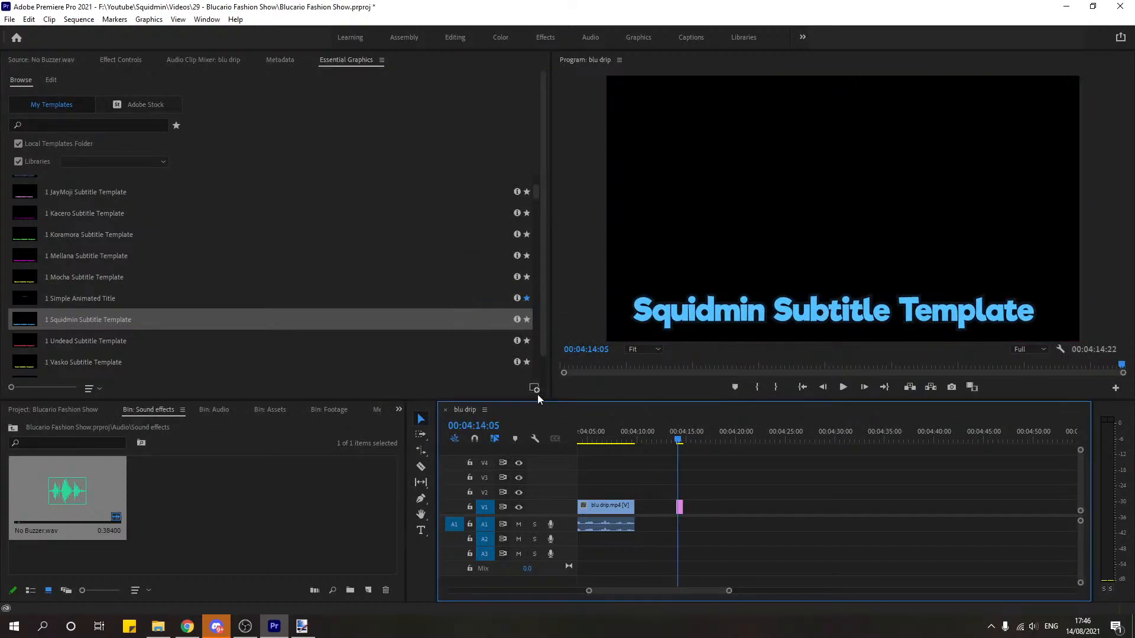
{"action": "left_click", "coordinate": [679, 507]}
{"action": "left_click", "coordinate": [420, 530]}
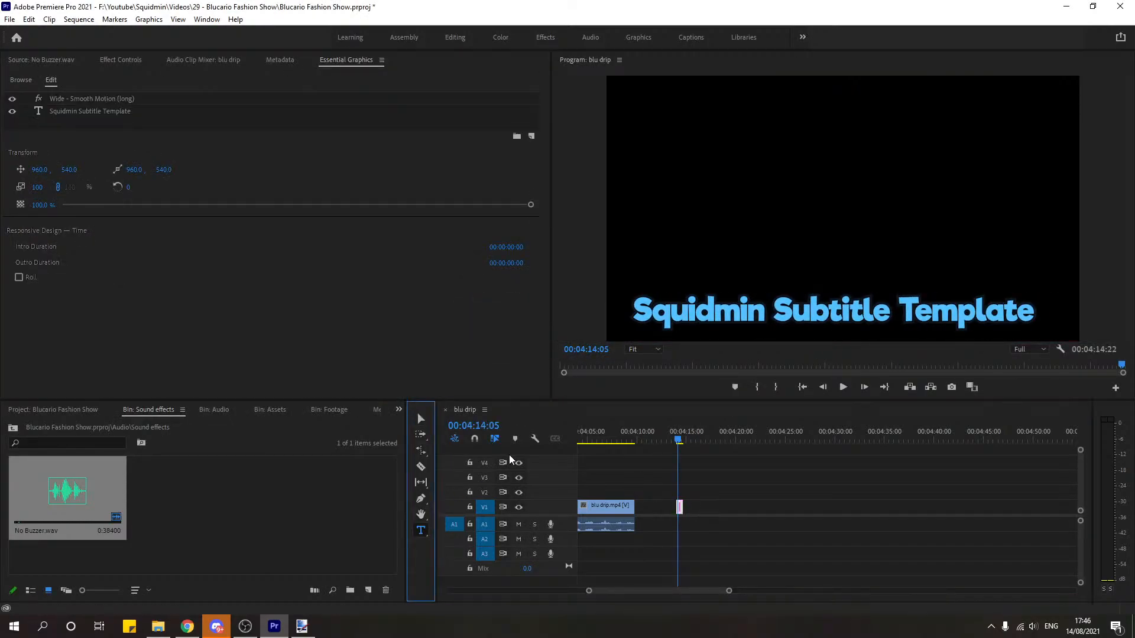
{"action": "left_click", "coordinate": [751, 314]}
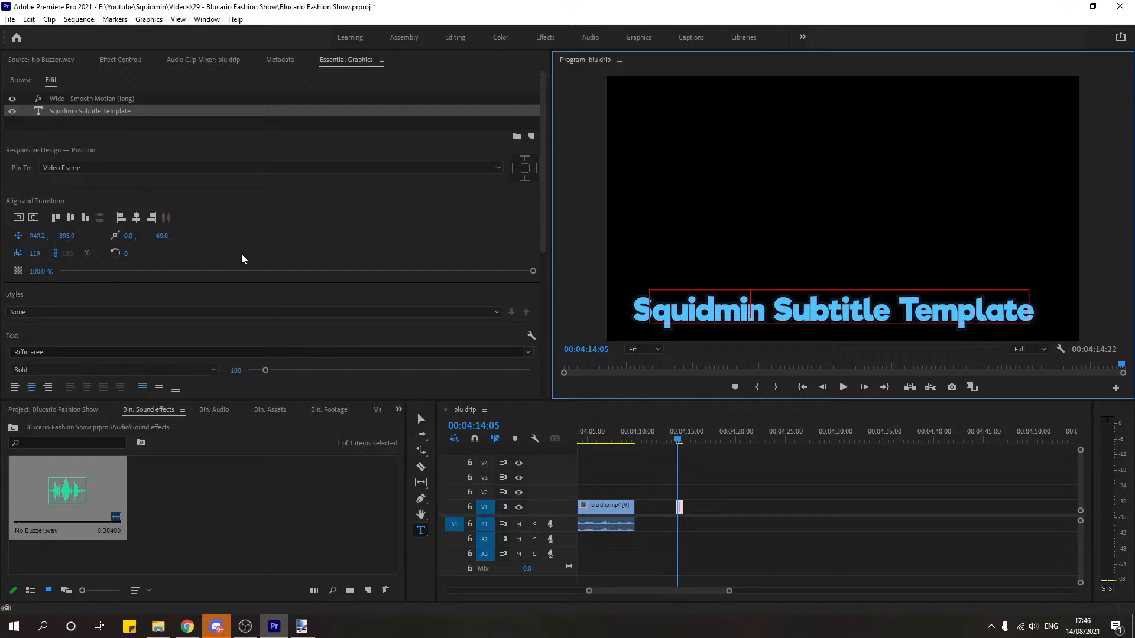
{"action": "left_click_drag", "start_coordinate": [728, 591], "coordinate": [704, 600]}
{"action": "left_click", "coordinate": [873, 311]}
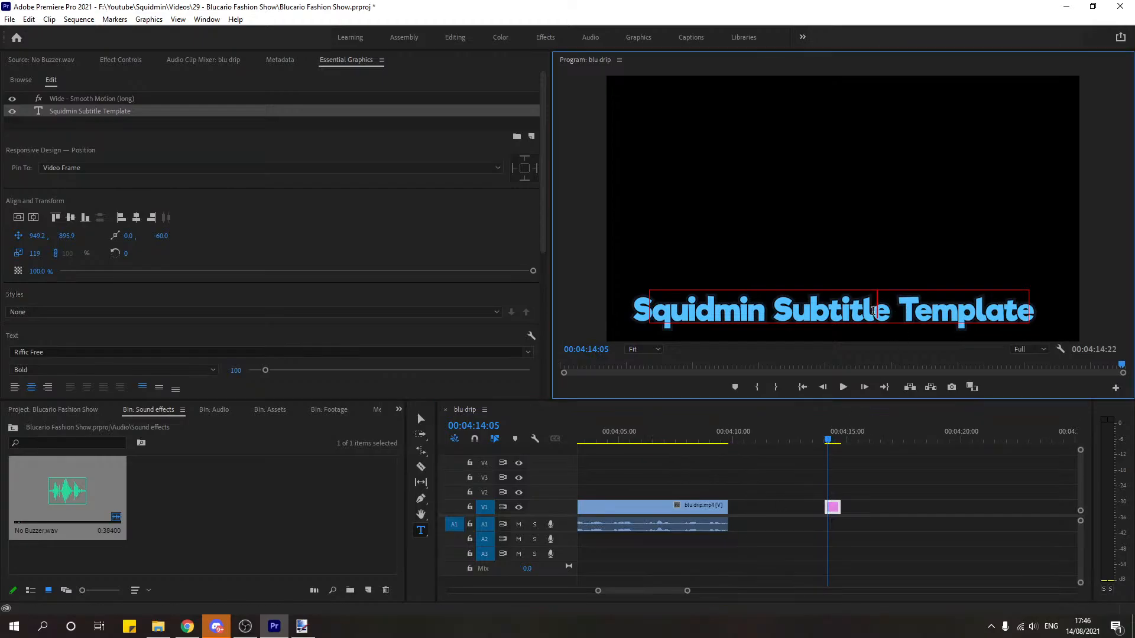
{"action": "key", "text": "Left"}
{"action": "key", "text": "Left"}
{"action": "key", "text": "Left"}
{"action": "key", "text": "Left"}
{"action": "key", "text": "Left"}
{"action": "key", "text": "Left"}
{"action": "key", "text": "Left"}
{"action": "key", "text": "Left"}
{"action": "key", "text": "BackSpace"}
{"action": "key", "text": "BackSpace"}
{"action": "key", "text": "BackSpace"}
{"action": "key", "text": "BackSpace"}
{"action": "key", "text": "BackSpace"}
{"action": "key", "text": "BackSpace"}
{"action": "key", "text": "BackSpace"}
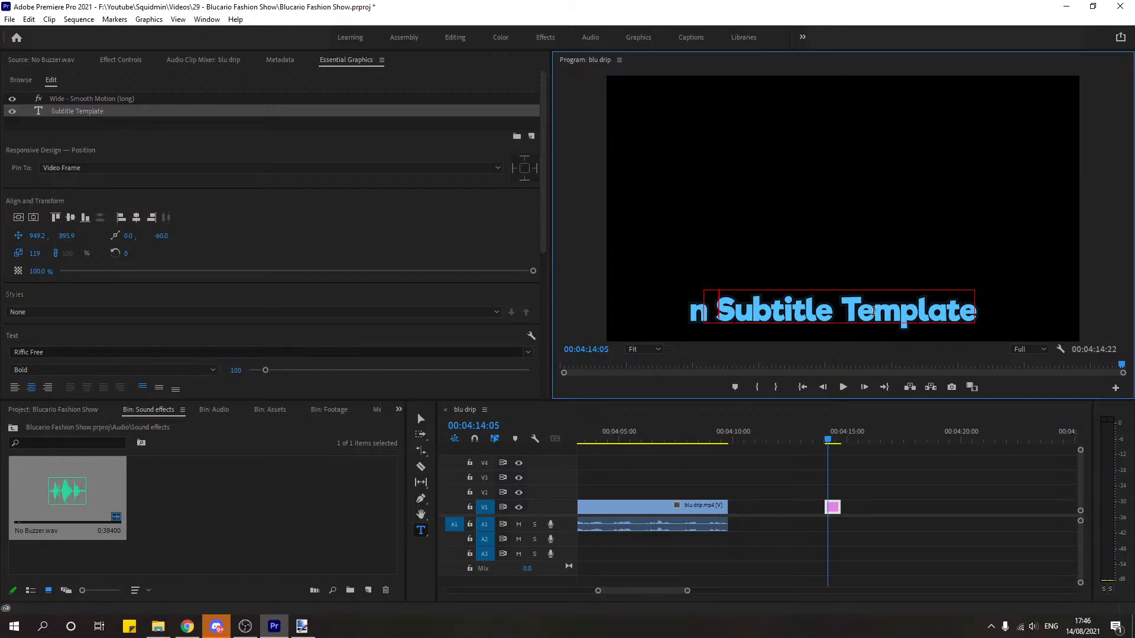
{"action": "type", "text": "Blucario"}
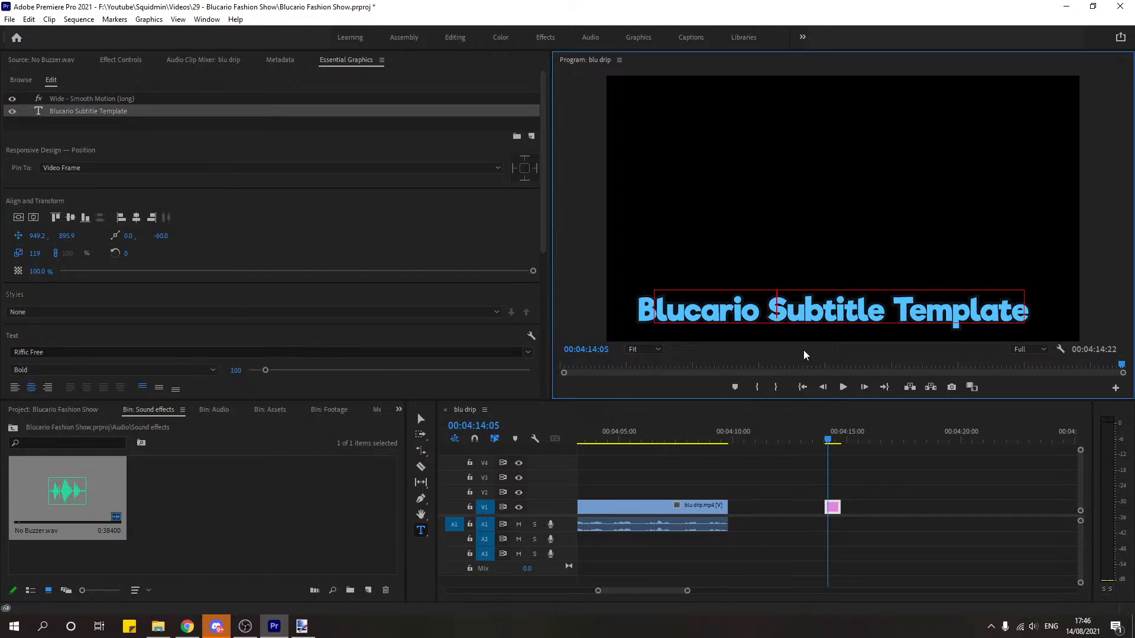
Step: Try to change the Blucario subtitle's fill to light blue A0DDFF without selecting its text
{"action": "left_click", "coordinate": [831, 442]}
{"action": "key", "text": "Left"}
{"action": "scroll", "coordinate": [234, 268], "scroll_direction": "down", "scroll_amount": 5}
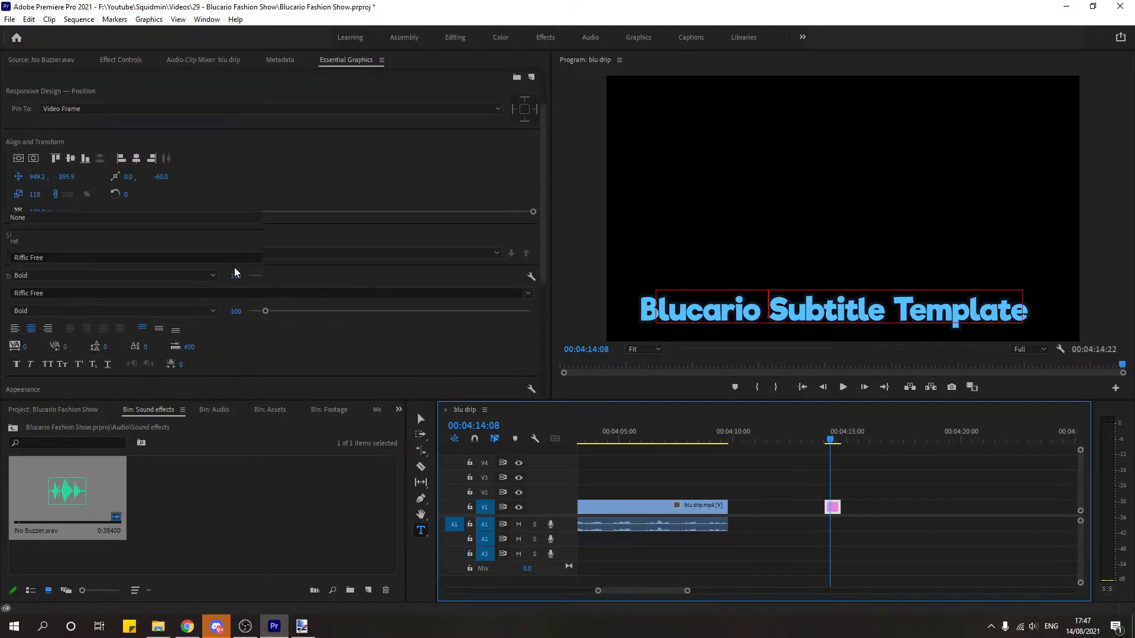
{"action": "left_click", "coordinate": [33, 242]}
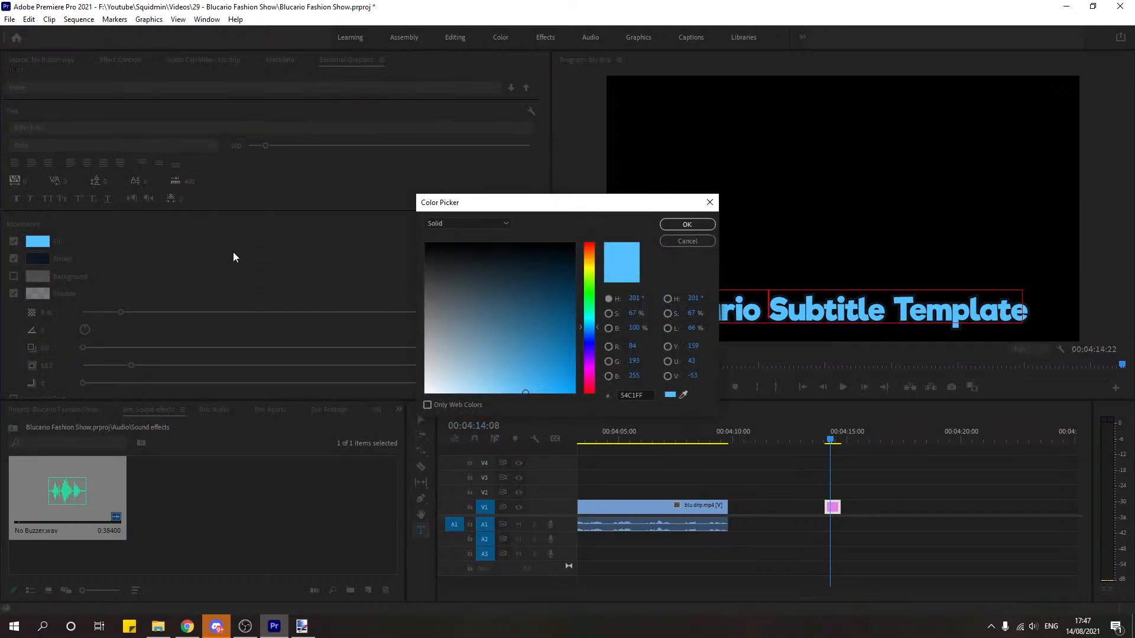
{"action": "mouse_move", "coordinate": [525, 393]}
{"action": "left_mouse_down"}
{"action": "mouse_move", "coordinate": [461, 395]}
{"action": "mouse_move", "coordinate": [477, 384]}
{"action": "mouse_move", "coordinate": [475, 360]}
{"action": "mouse_move", "coordinate": [480, 400]}
{"action": "left_mouse_up"}
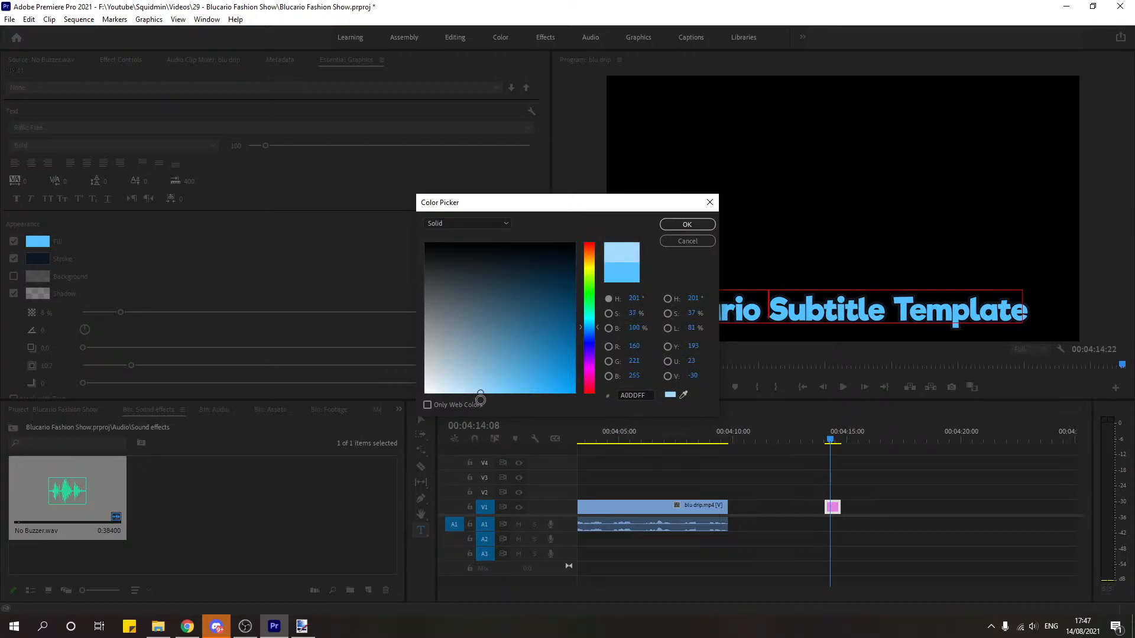
{"action": "left_click", "coordinate": [686, 224]}
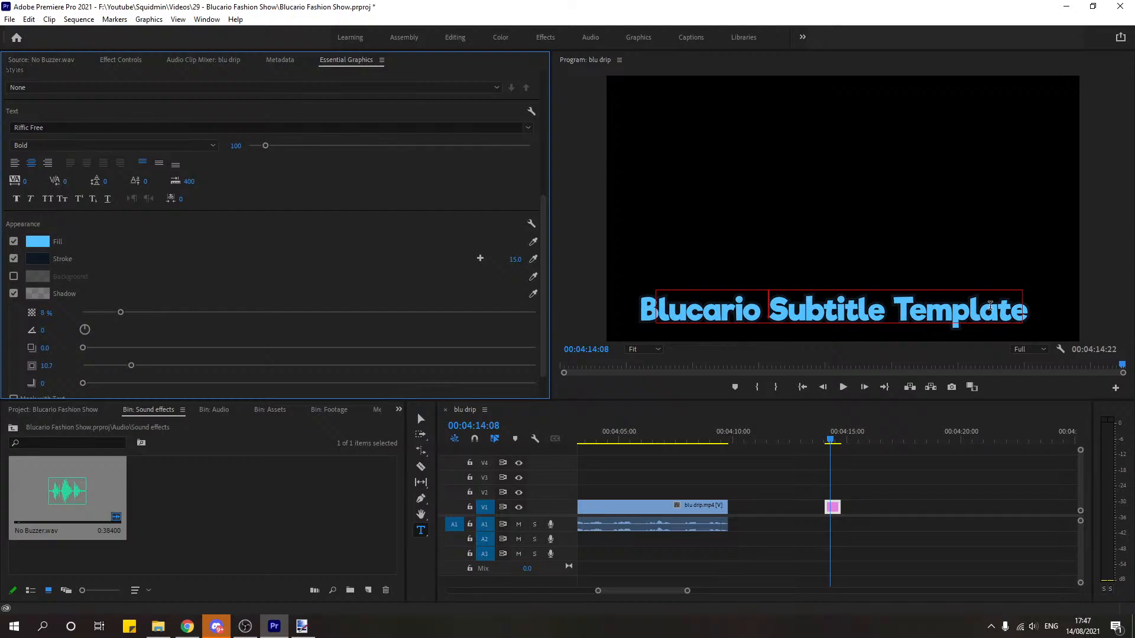
Step: Select the whole Blucario Subtitle Template text, set its fill to light blue B4E4FF, and deselect the graphic
{"action": "left_click", "coordinate": [1020, 309]}
{"action": "left_click_drag", "start_coordinate": [1021, 309], "coordinate": [574, 303]}
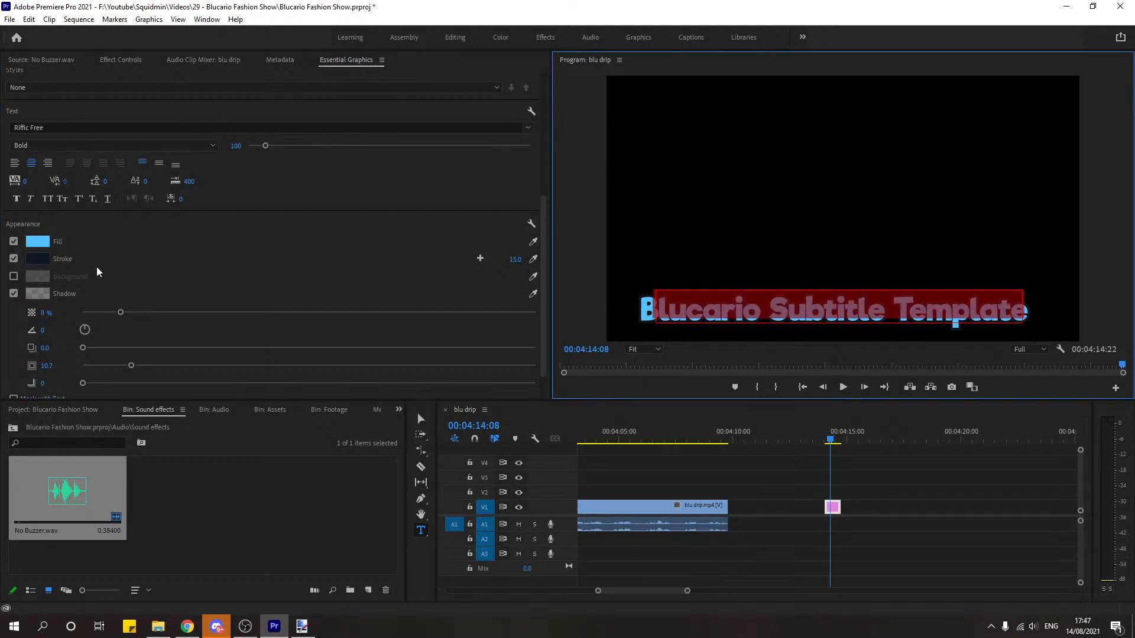
{"action": "left_click", "coordinate": [41, 242]}
{"action": "left_click_drag", "start_coordinate": [513, 383], "coordinate": [468, 393]}
{"action": "left_click", "coordinate": [686, 225]}
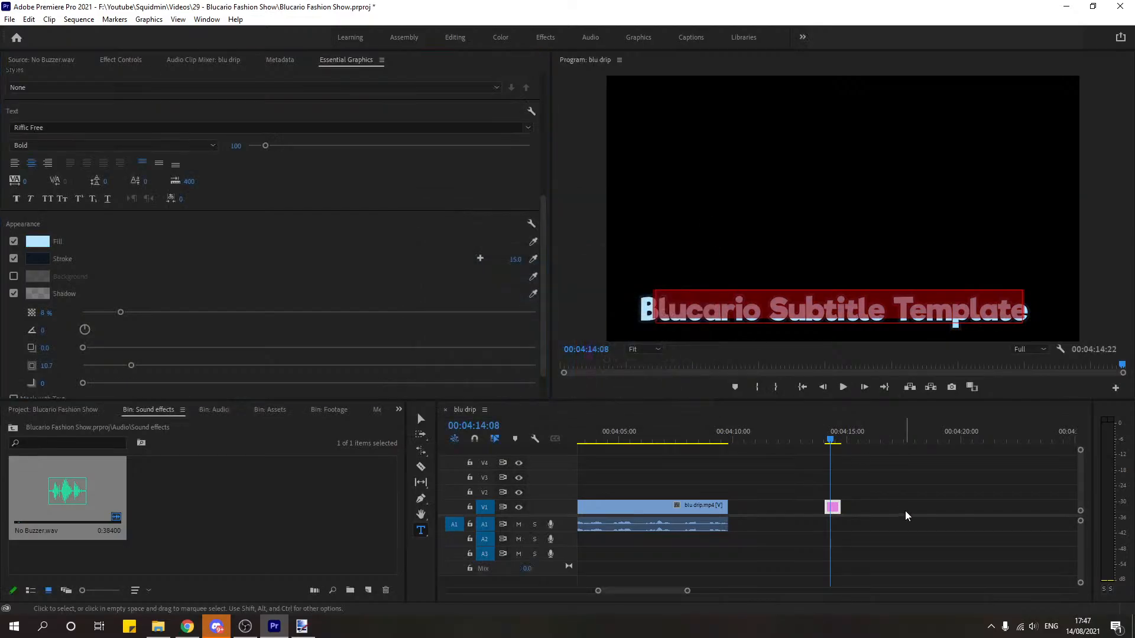
{"action": "left_click", "coordinate": [905, 511]}
{"action": "left_click", "coordinate": [832, 506]}
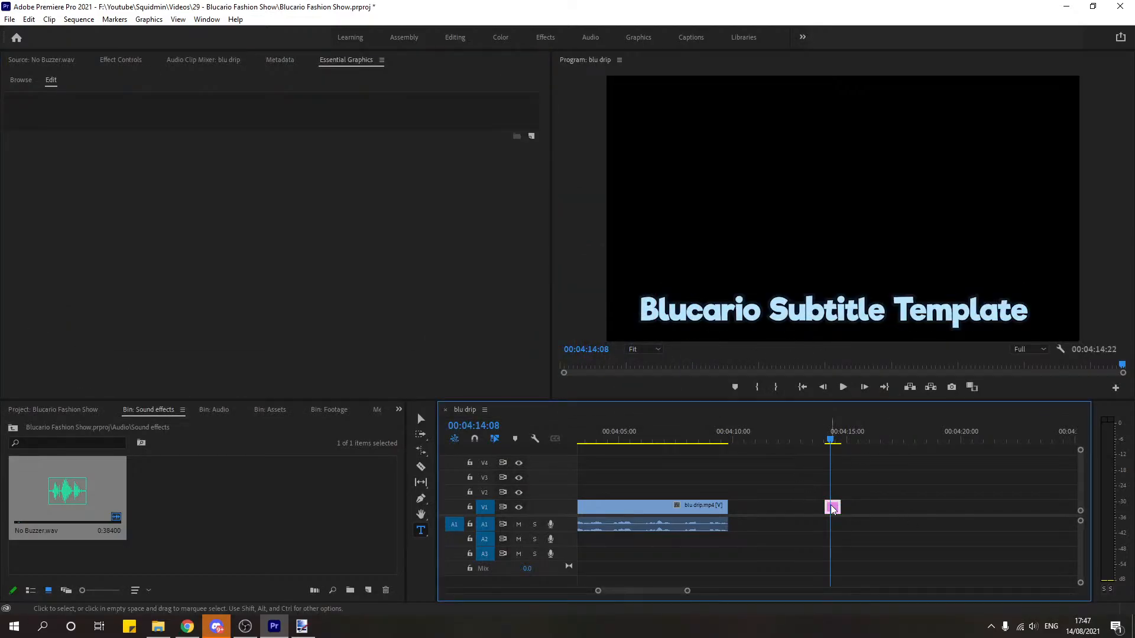
{"action": "left_click", "coordinate": [75, 111]}
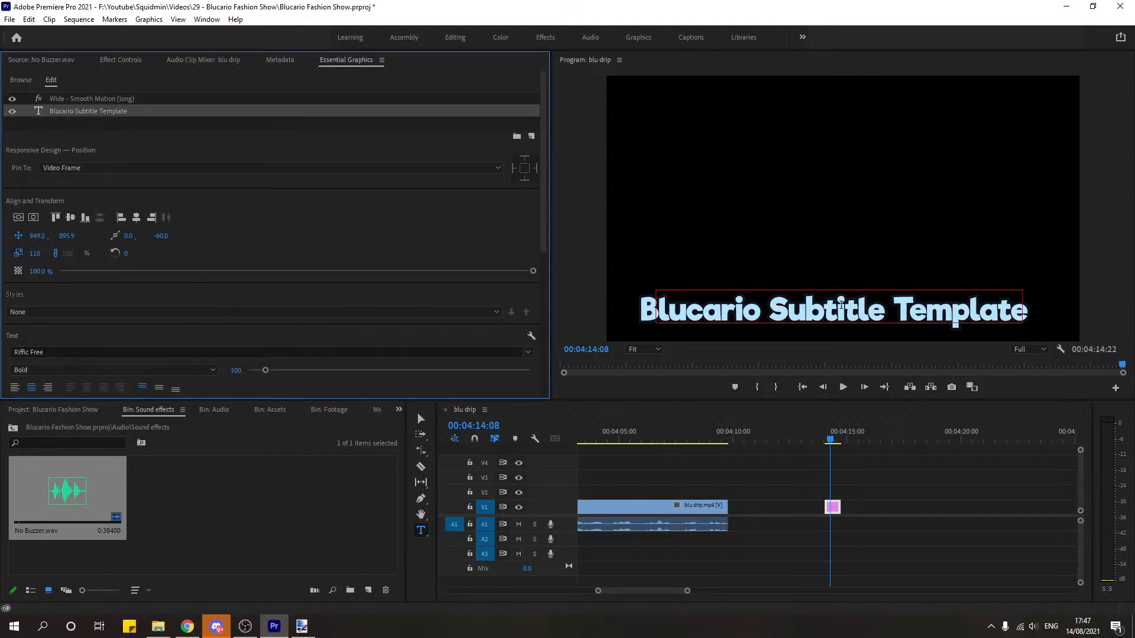
{"action": "scroll", "coordinate": [244, 242], "scroll_direction": "down", "scroll_amount": 5}
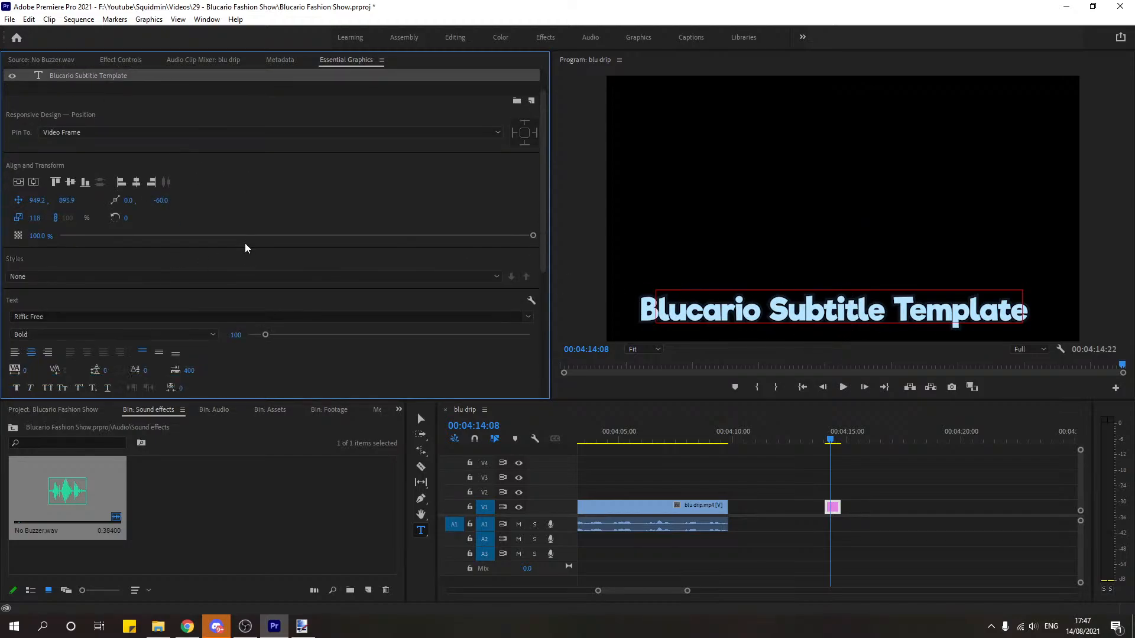
{"action": "left_click", "coordinate": [38, 324]}
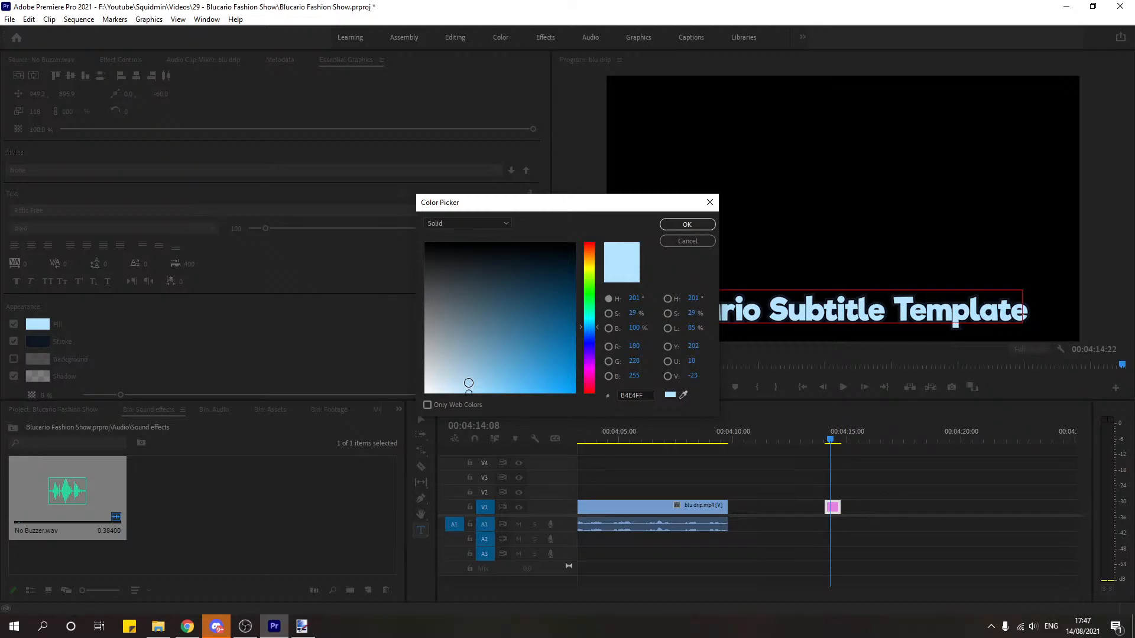
{"action": "left_click", "coordinate": [684, 394]}
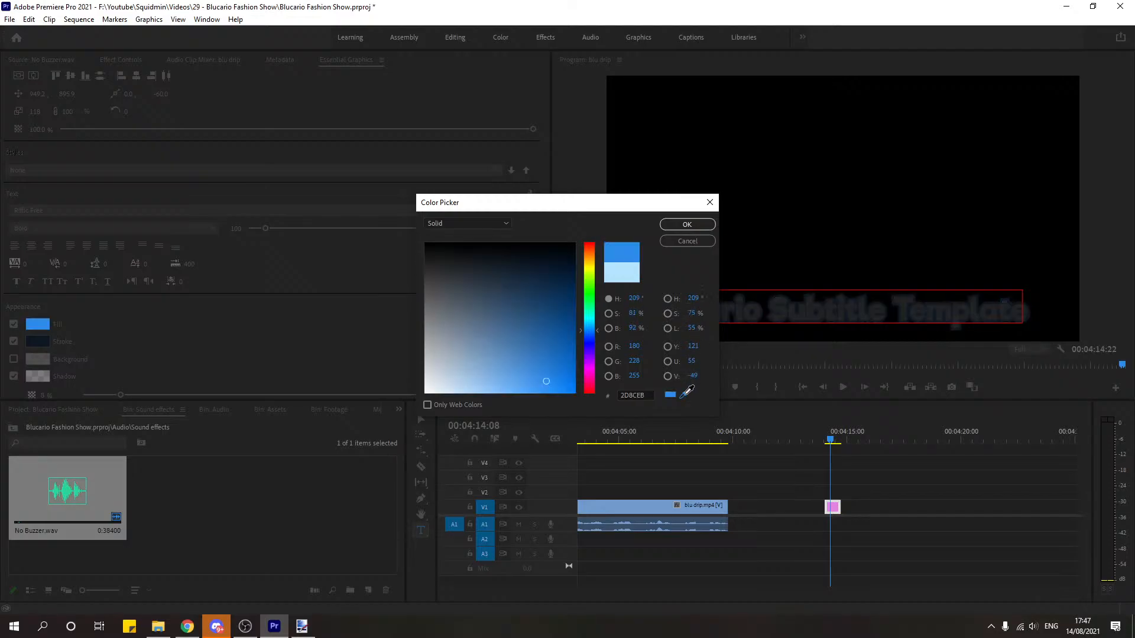
{"action": "left_click", "coordinate": [683, 396]}
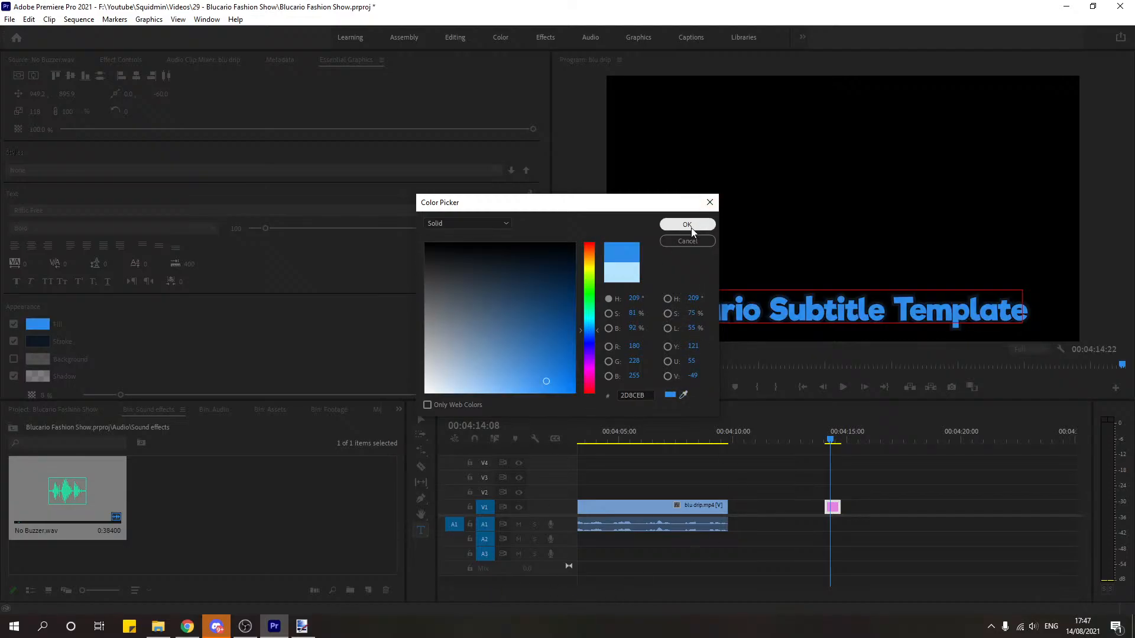
{"action": "left_click", "coordinate": [707, 204]}
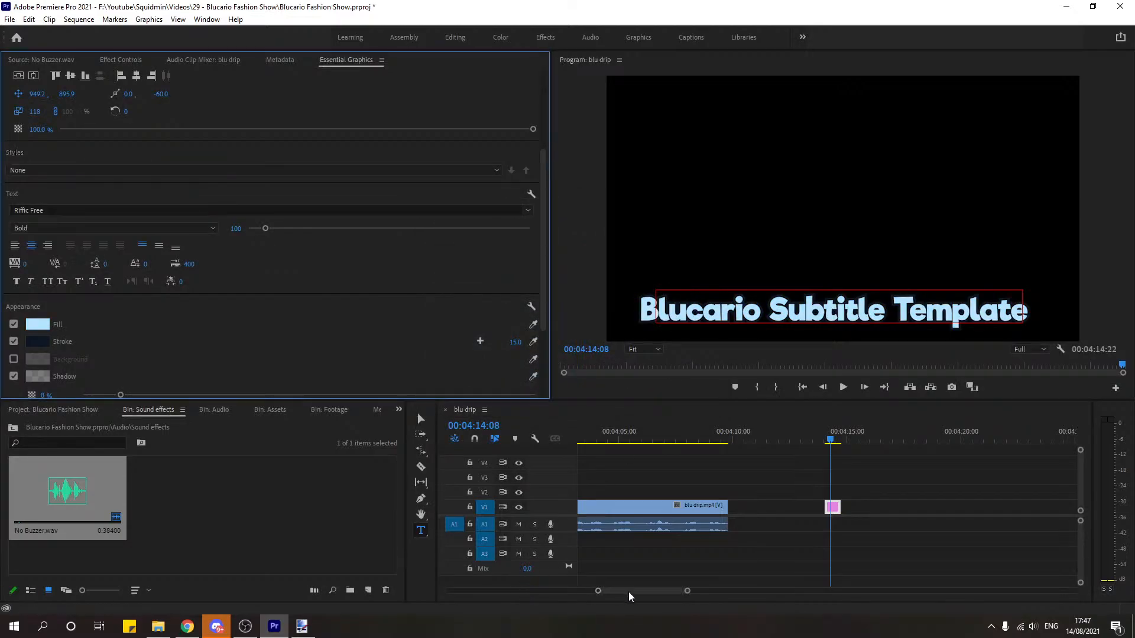
Step: Fill the Blucario subtitle with the green sampled from the character's shirt at 00:00:23:09, and view the graphic at 00:04:14:10
{"action": "left_click_drag", "start_coordinate": [629, 591], "coordinate": [487, 594]}
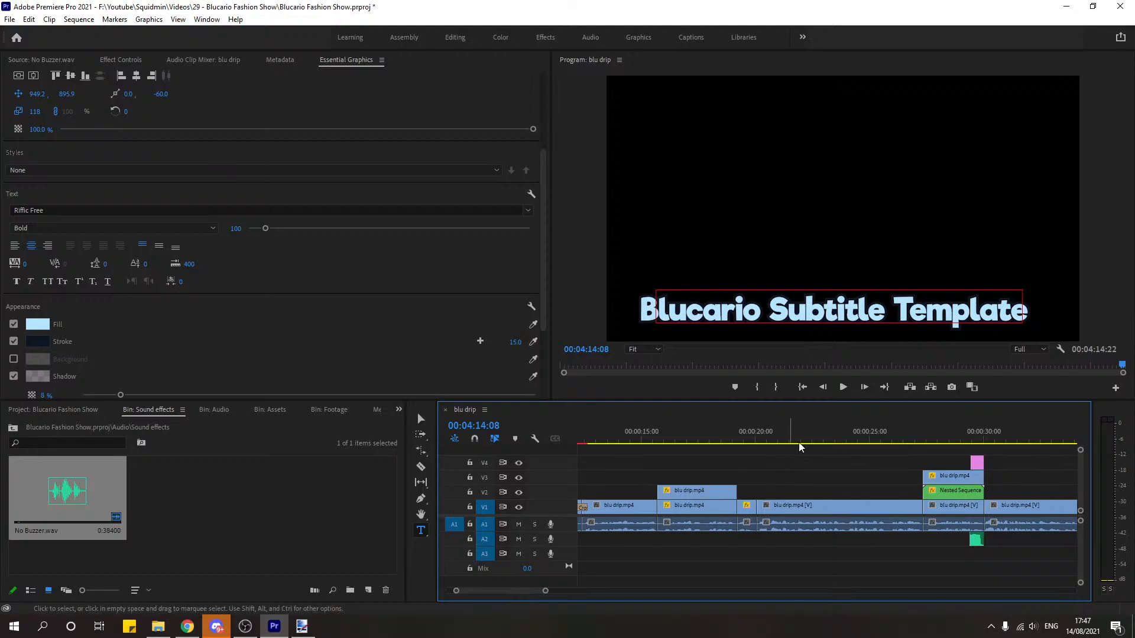
{"action": "left_click_drag", "start_coordinate": [800, 439], "coordinate": [830, 435]}
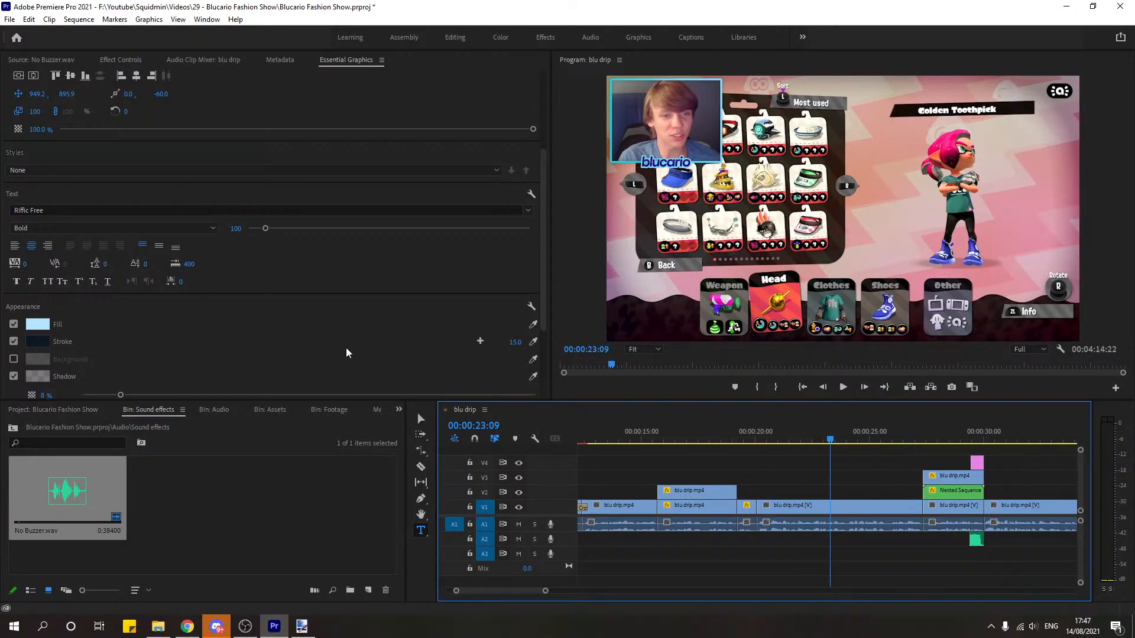
{"action": "left_click", "coordinate": [532, 325]}
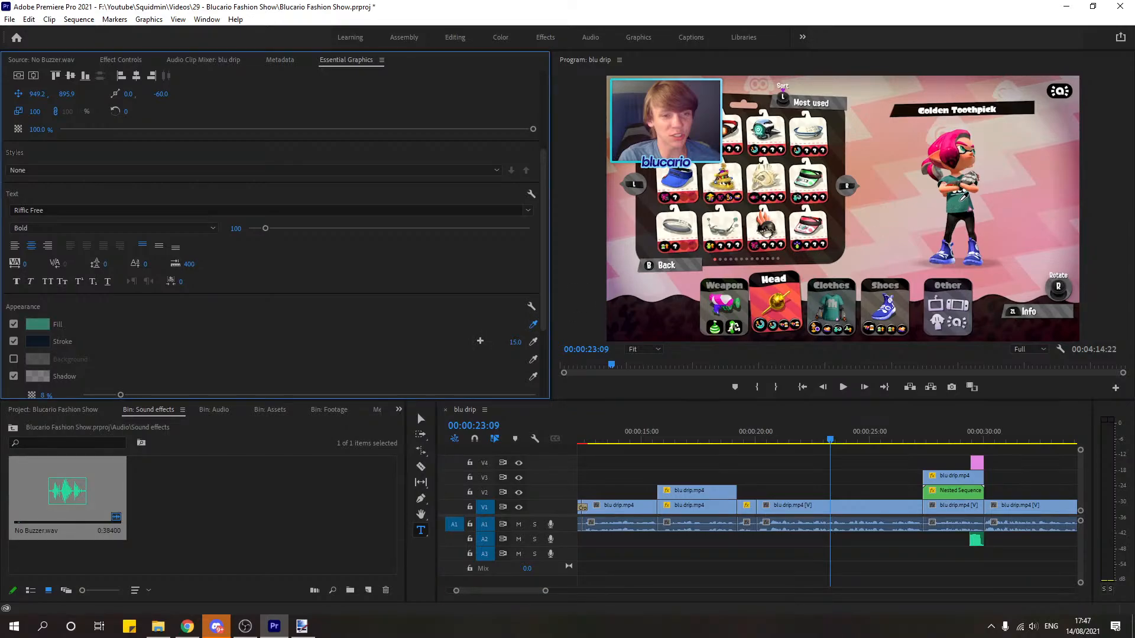
{"action": "left_click", "coordinate": [963, 201]}
{"action": "left_click_drag", "start_coordinate": [518, 588], "coordinate": [669, 618]}
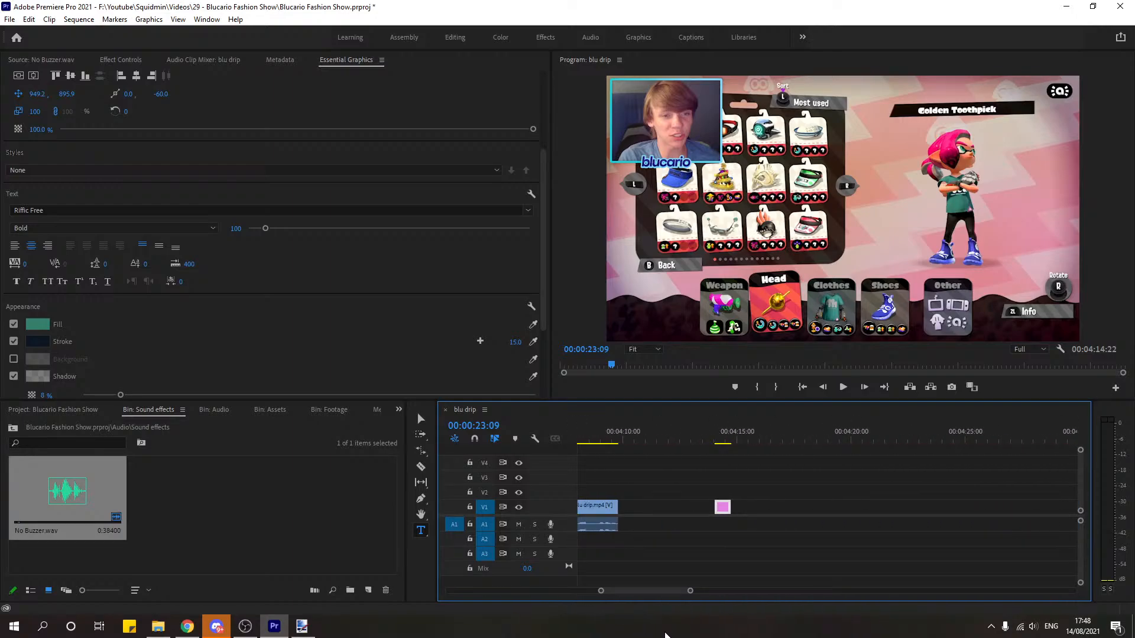
{"action": "left_click", "coordinate": [723, 438]}
{"action": "left_click_drag", "start_coordinate": [725, 437], "coordinate": [724, 437]}
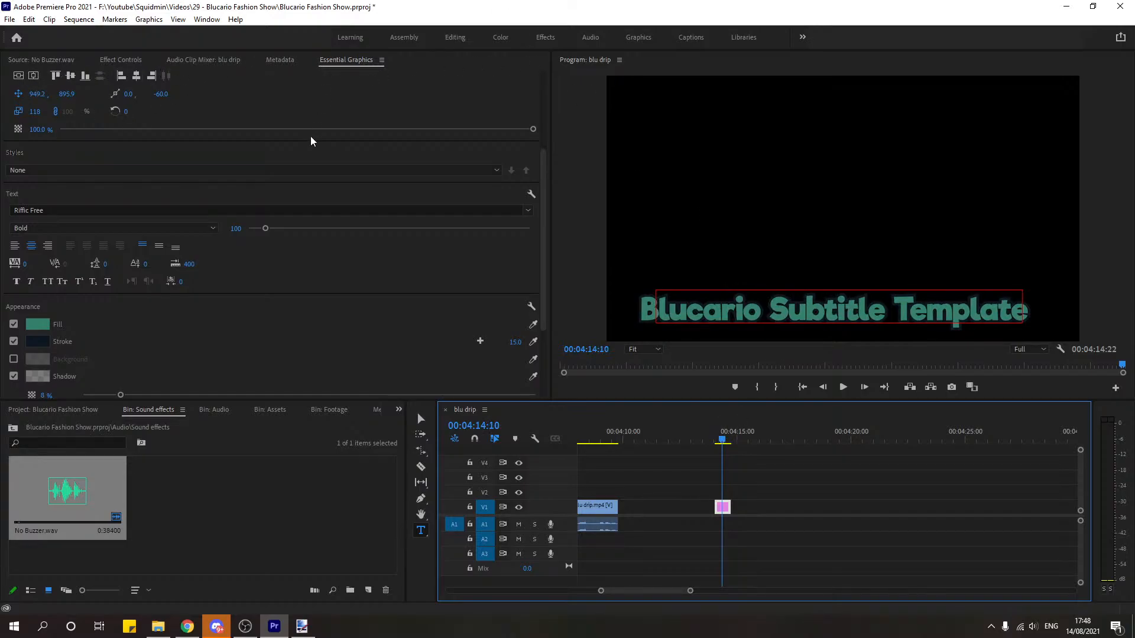
Step: Try out the 1 Vasko Subtitle Template on V1 just after the Blucario subtitle, delete it, and return to the Blucario subtitle
{"action": "scroll", "coordinate": [310, 140], "scroll_direction": "up", "scroll_amount": 5}
{"action": "left_click", "coordinate": [21, 84]}
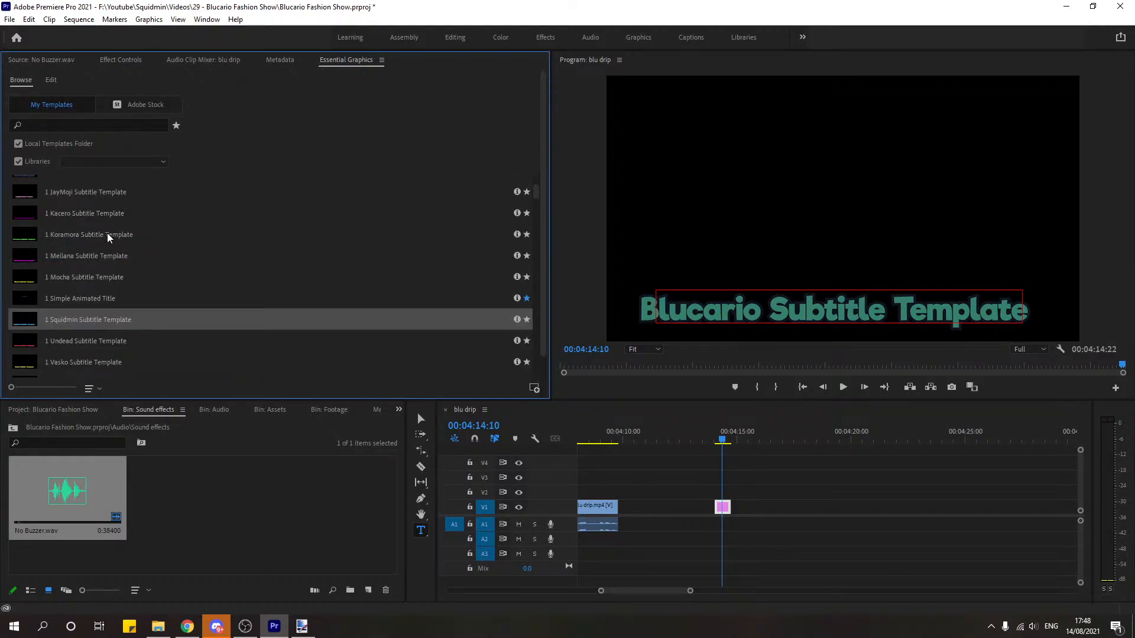
{"action": "scroll", "coordinate": [107, 232], "scroll_direction": "up", "scroll_amount": 3}
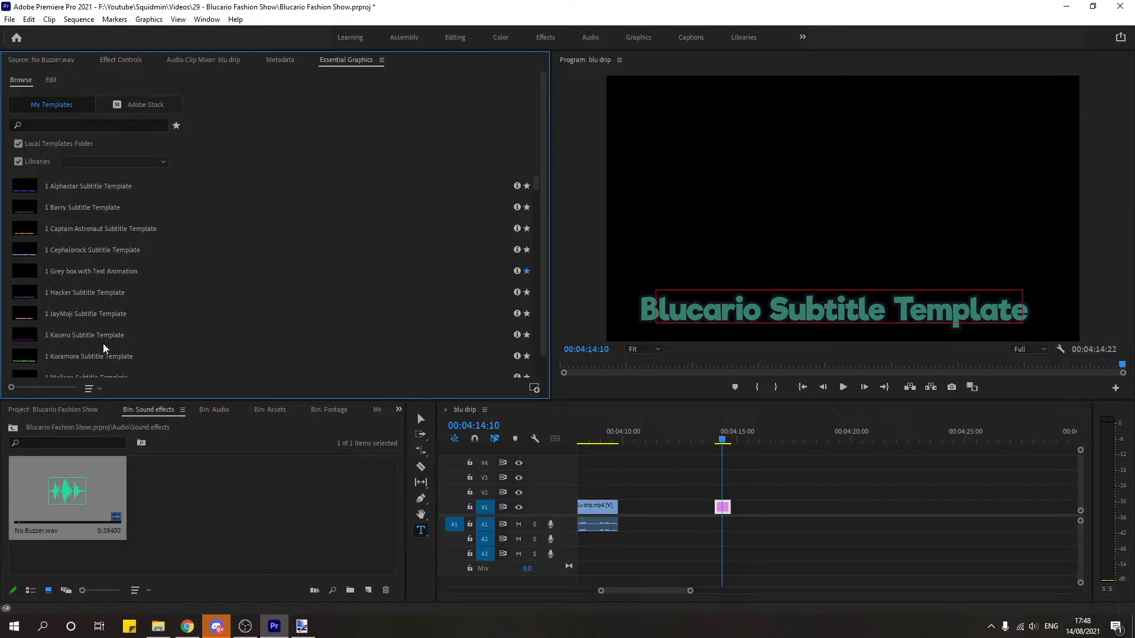
{"action": "scroll", "coordinate": [101, 343], "scroll_direction": "down", "scroll_amount": 5}
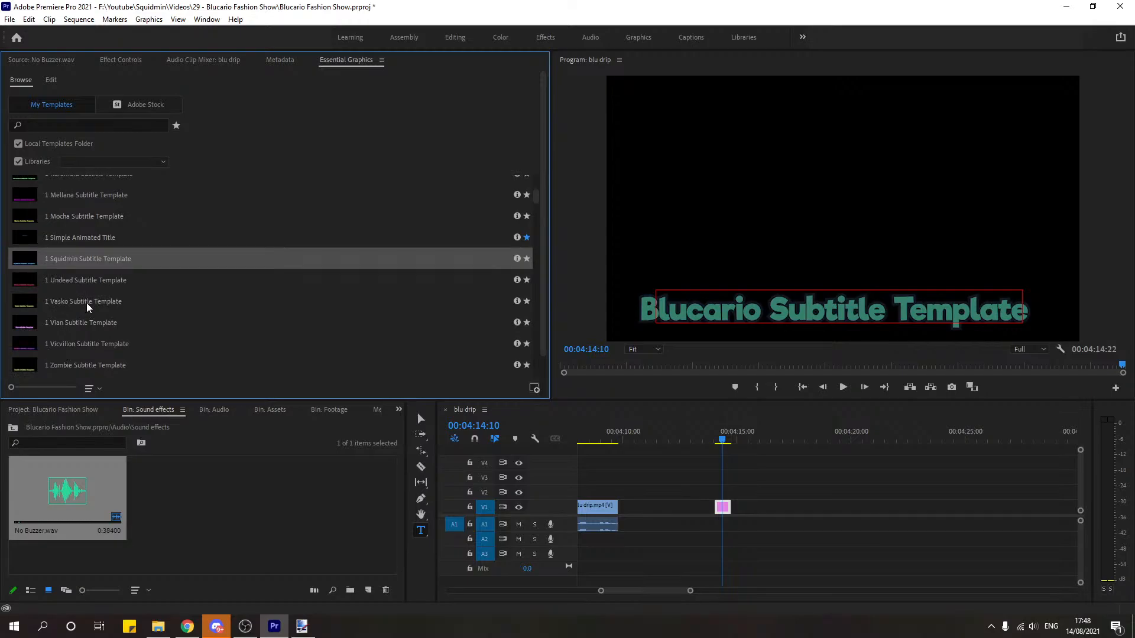
{"action": "left_click_drag", "start_coordinate": [86, 302], "coordinate": [732, 508]}
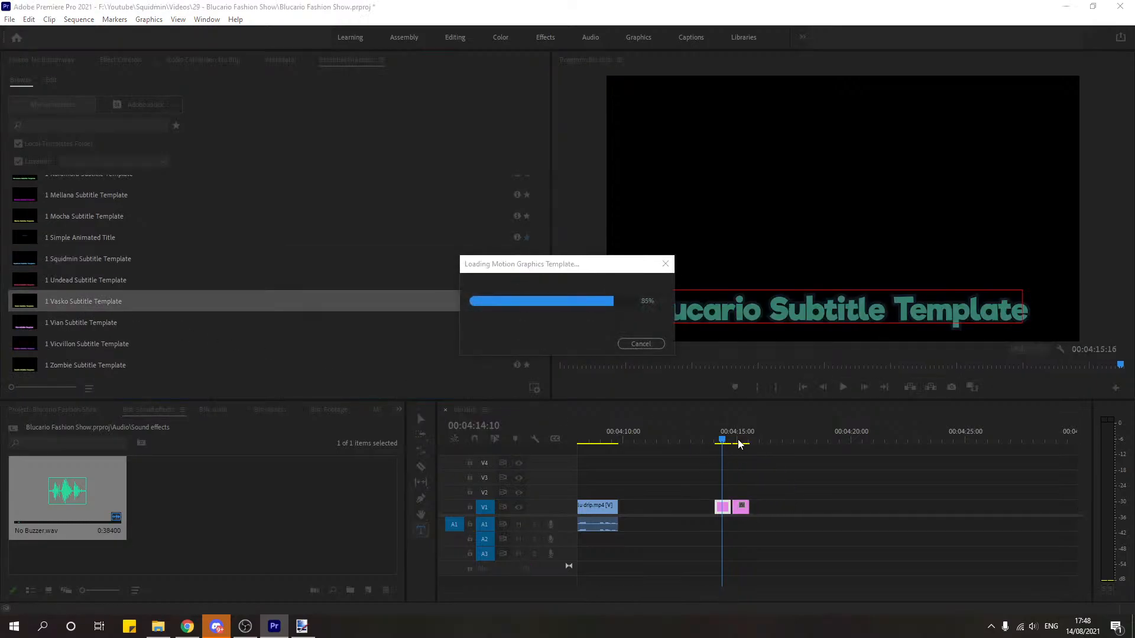
{"action": "left_click", "coordinate": [740, 440]}
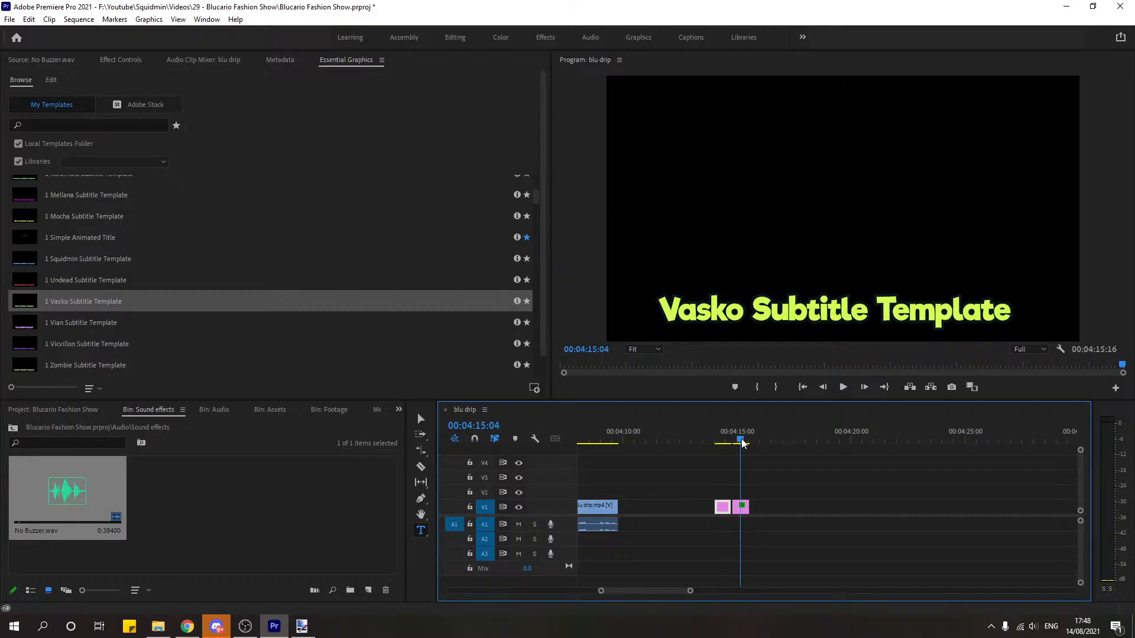
{"action": "left_click", "coordinate": [740, 508]}
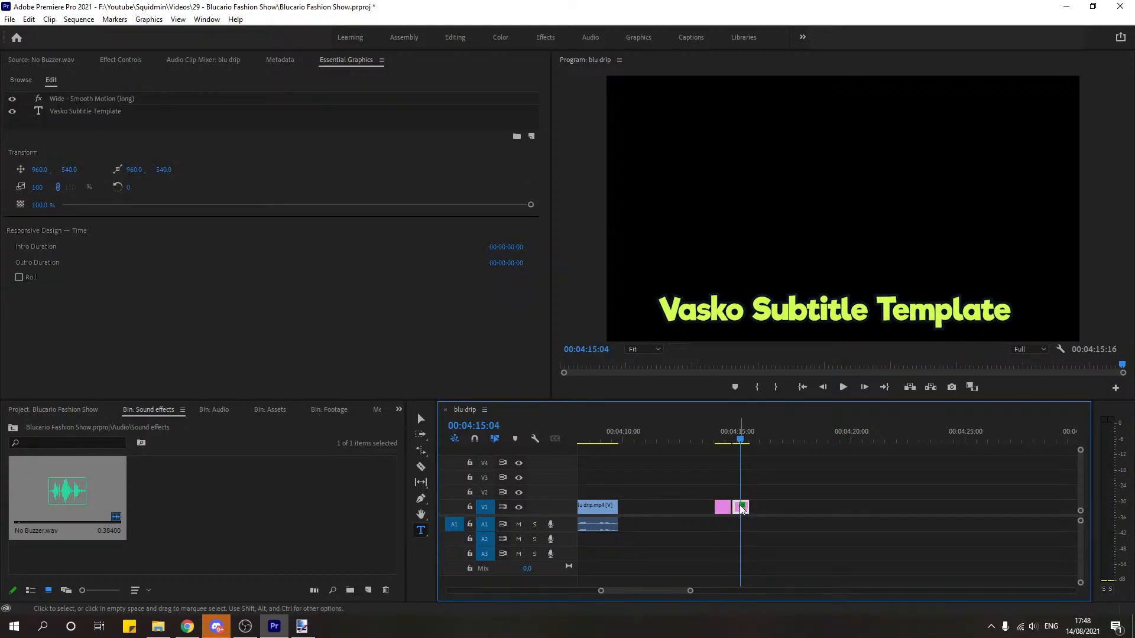
{"action": "key", "text": "Delete"}
{"action": "left_click", "coordinate": [727, 438]}
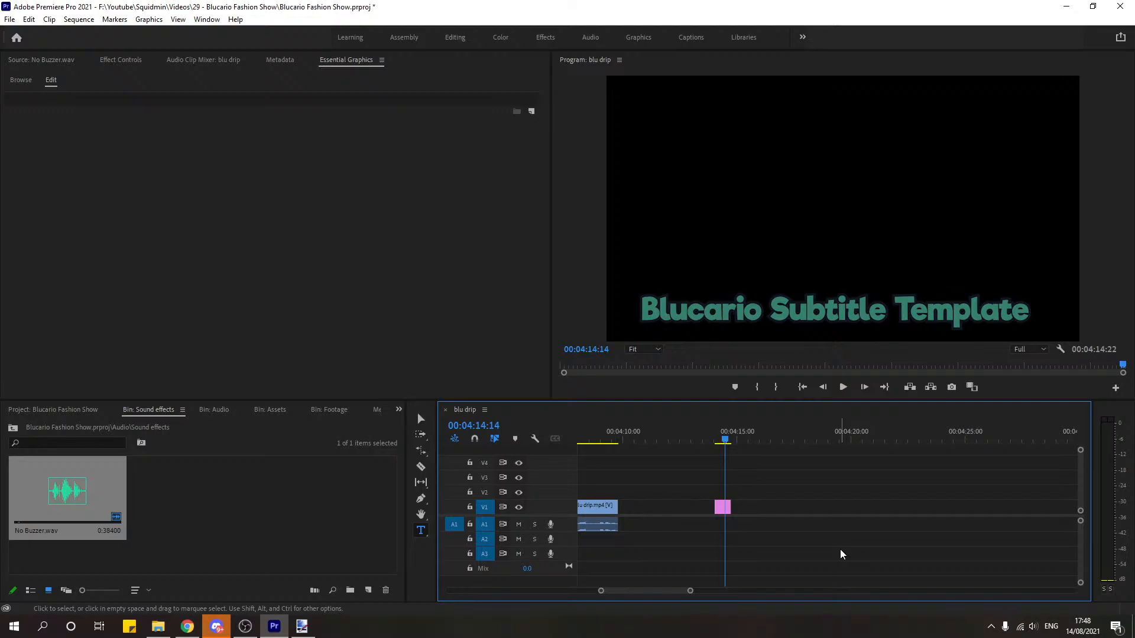
Step: Add the 1 Zombie Subtitle Template to V1 after the Blucario subtitle and compare the two graphics
{"action": "left_click", "coordinate": [21, 80]}
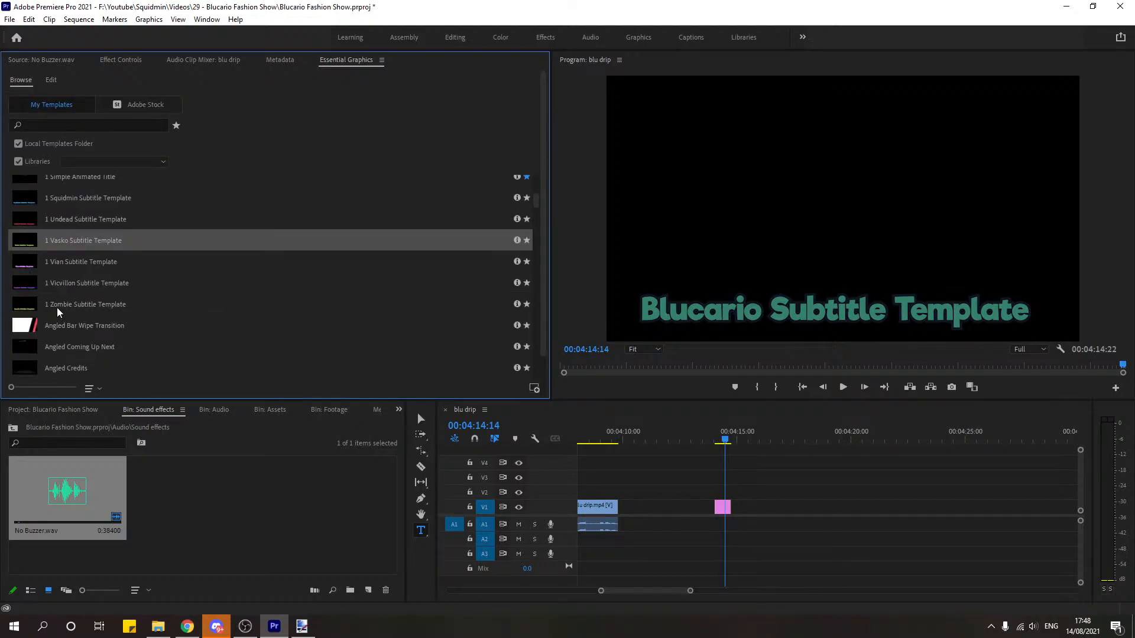
{"action": "left_click_drag", "start_coordinate": [62, 305], "coordinate": [754, 510]}
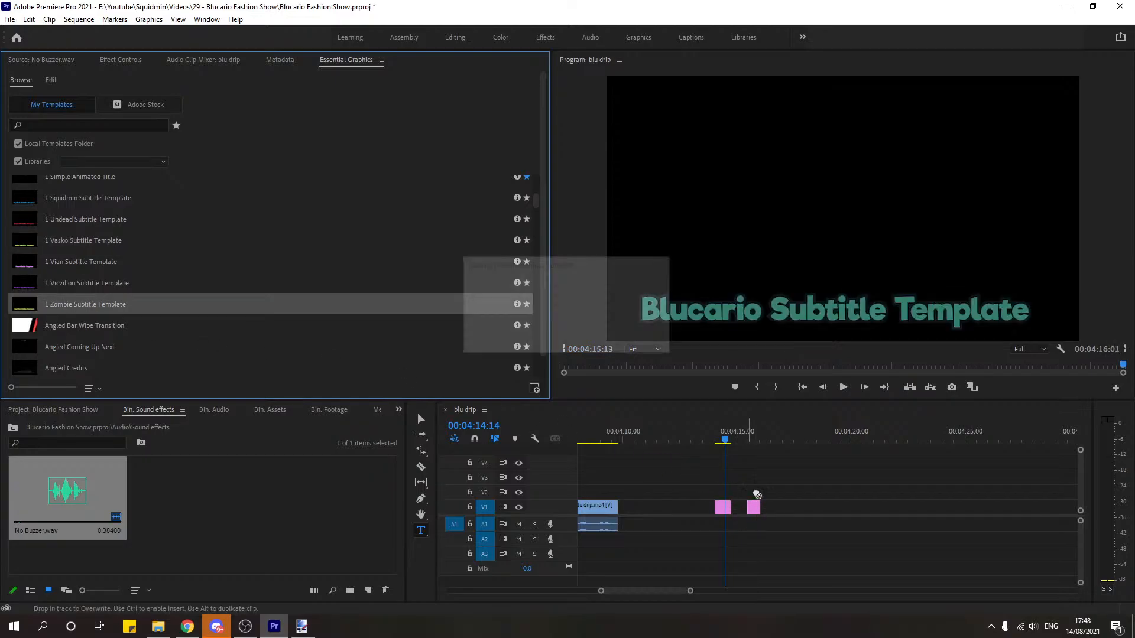
{"action": "left_click", "coordinate": [754, 442]}
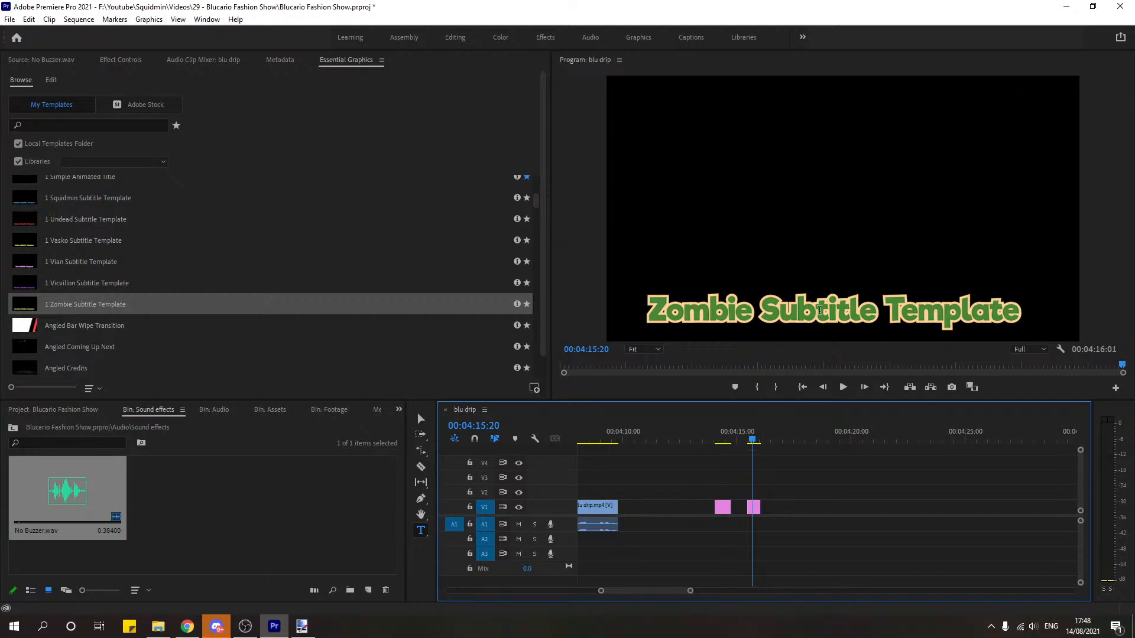
{"action": "left_click", "coordinate": [723, 441]}
{"action": "left_click_drag", "start_coordinate": [725, 439], "coordinate": [754, 450]}
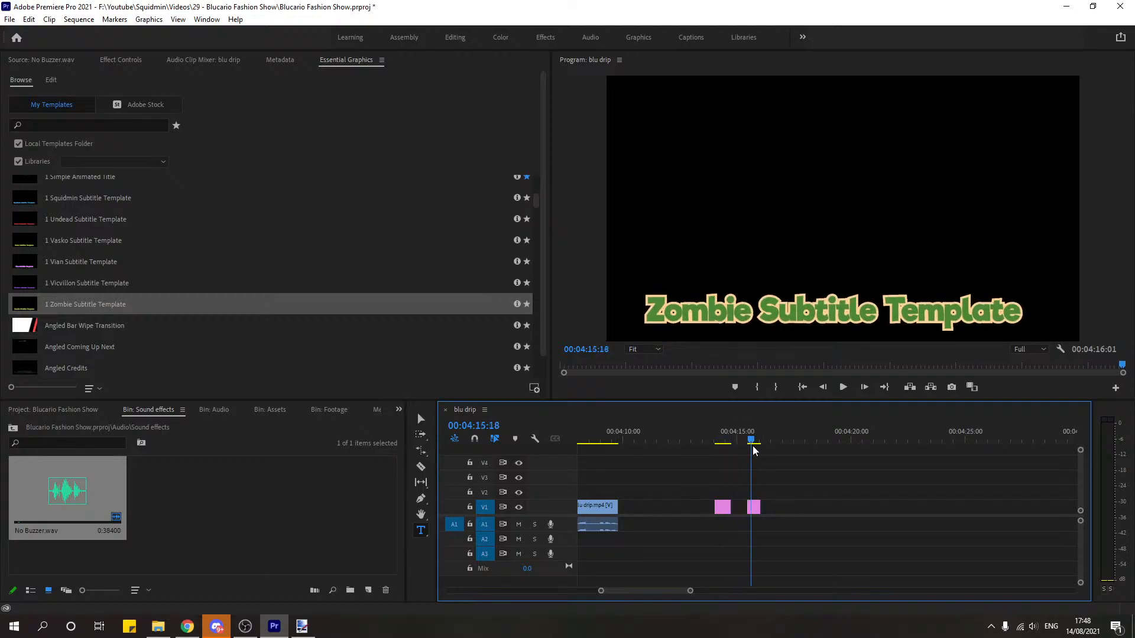
Step: Delete the Zombie Subtitle Template clip from track V1 and put the playhead on the Blucario subtitle clip
{"action": "left_click", "coordinate": [754, 508]}
{"action": "key", "text": "Delete"}
{"action": "left_click", "coordinate": [726, 443]}
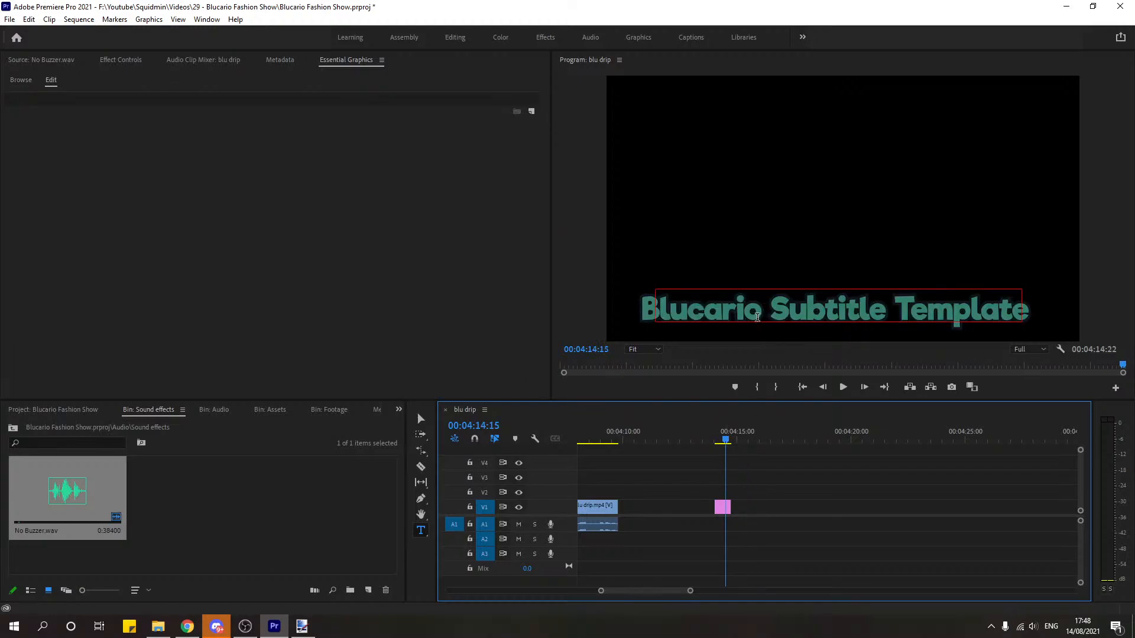
Step: Select the Blucario subtitle's text layer and set its stroke color to bright blue 3A94FF
{"action": "left_click", "coordinate": [722, 507]}
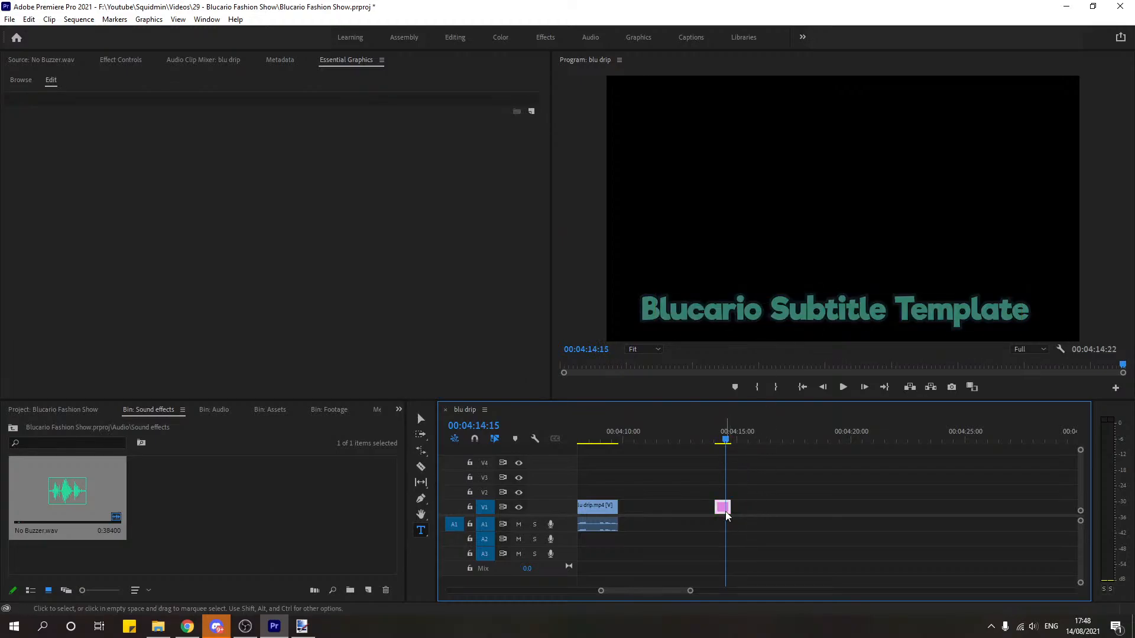
{"action": "left_click", "coordinate": [80, 112]}
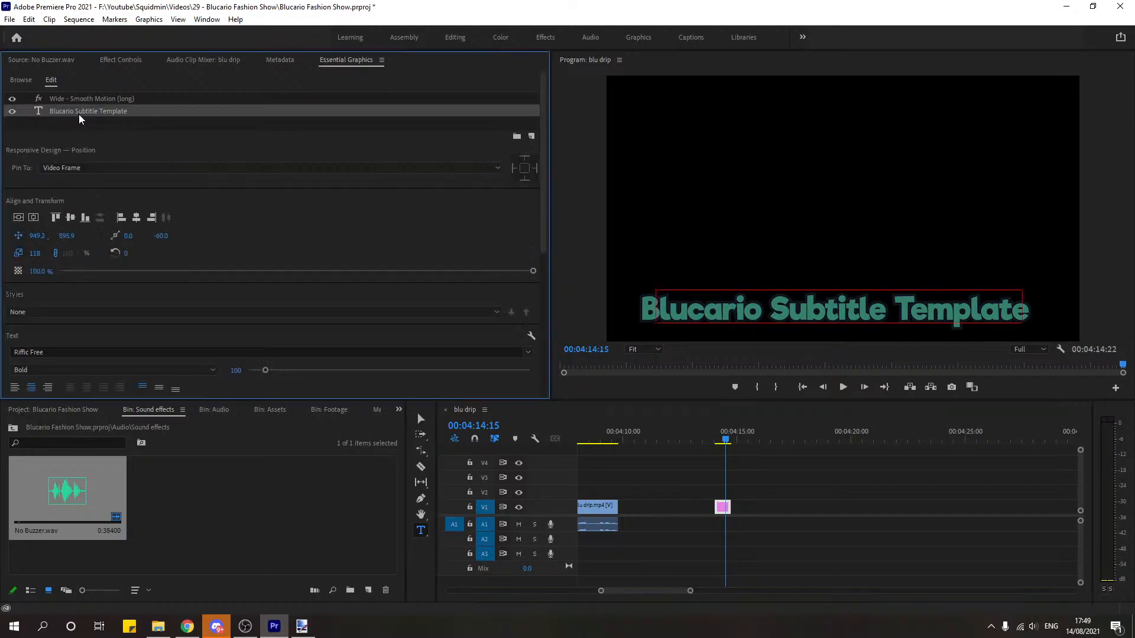
{"action": "scroll", "coordinate": [236, 264], "scroll_direction": "down", "scroll_amount": 1}
{"action": "scroll", "coordinate": [236, 264], "scroll_direction": "down", "scroll_amount": 3}
{"action": "left_click", "coordinate": [37, 340]}
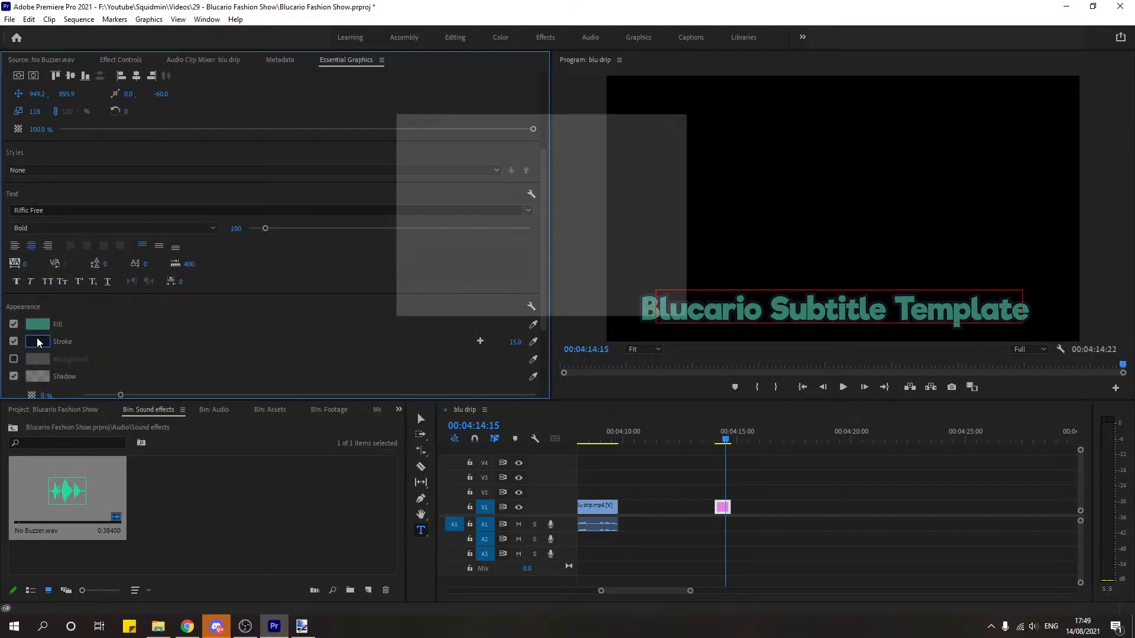
{"action": "mouse_move", "coordinate": [493, 168]}
{"action": "left_mouse_down"}
{"action": "mouse_move", "coordinate": [472, 237]}
{"action": "mouse_move", "coordinate": [470, 301]}
{"action": "mouse_move", "coordinate": [515, 298]}
{"action": "left_mouse_up"}
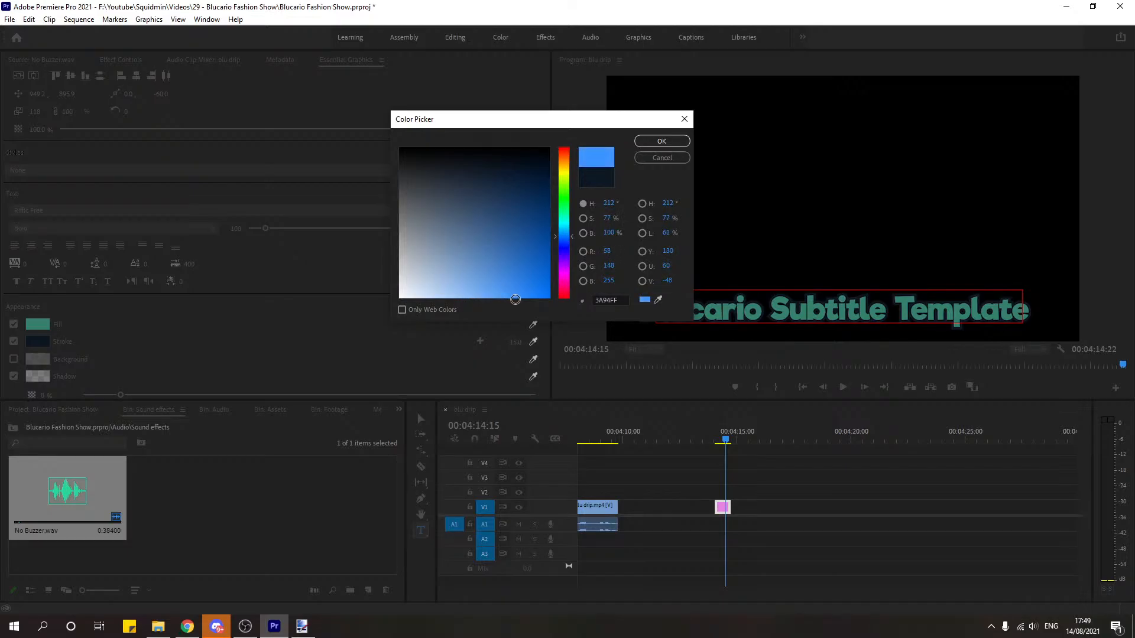
{"action": "left_click", "coordinate": [661, 141]}
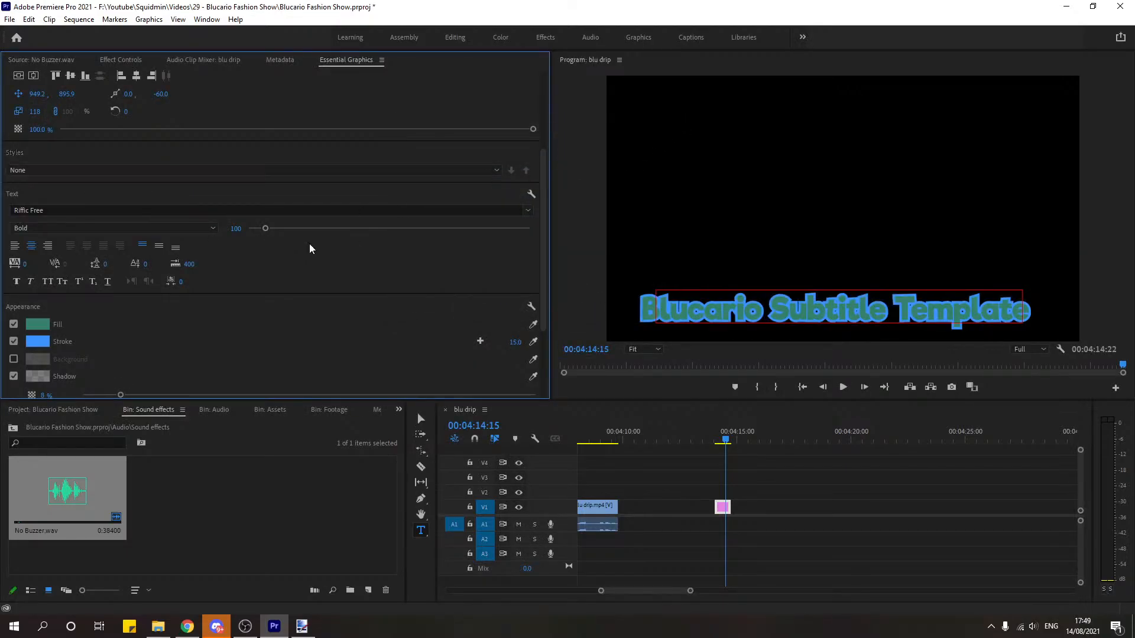
Step: Darken the subtitle's stroke through several blue shades to dark blue 173459
{"action": "left_click", "coordinate": [46, 341]}
{"action": "left_click_drag", "start_coordinate": [509, 280], "coordinate": [551, 218]}
{"action": "left_click", "coordinate": [661, 141]}
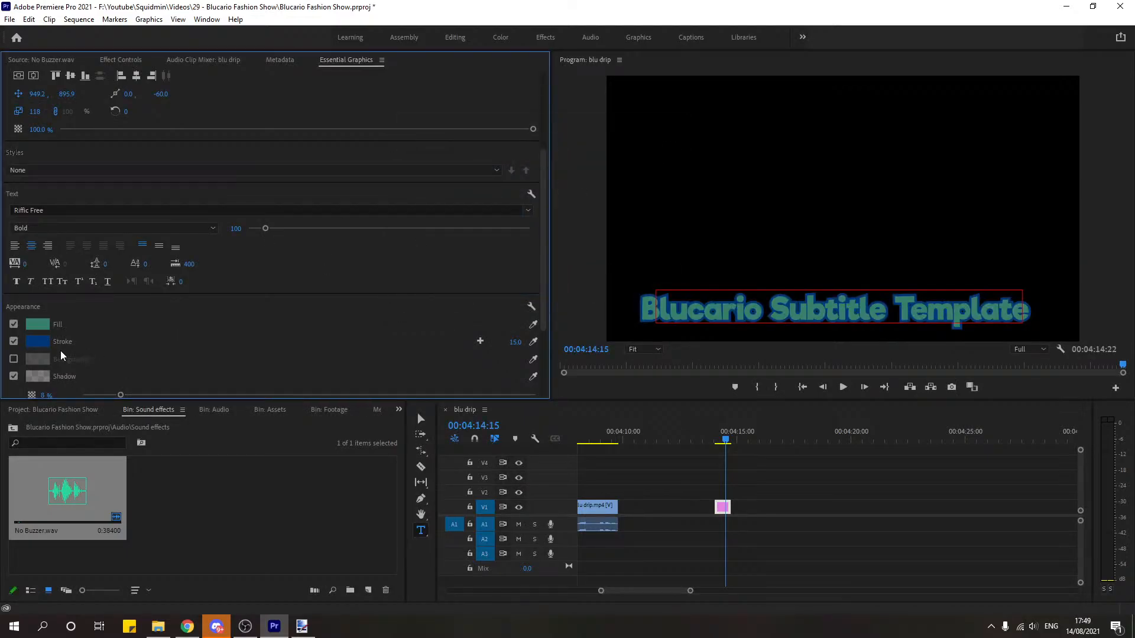
{"action": "left_click", "coordinate": [41, 341]}
{"action": "left_click_drag", "start_coordinate": [547, 220], "coordinate": [487, 197]}
{"action": "left_click", "coordinate": [680, 144]}
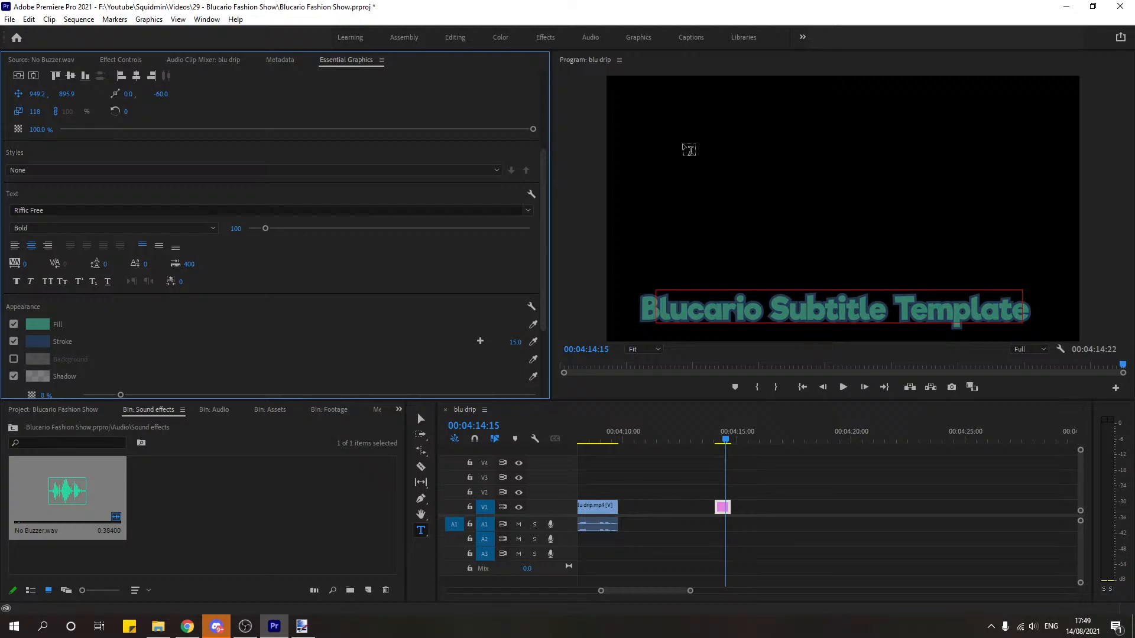
{"action": "left_click", "coordinate": [36, 341]}
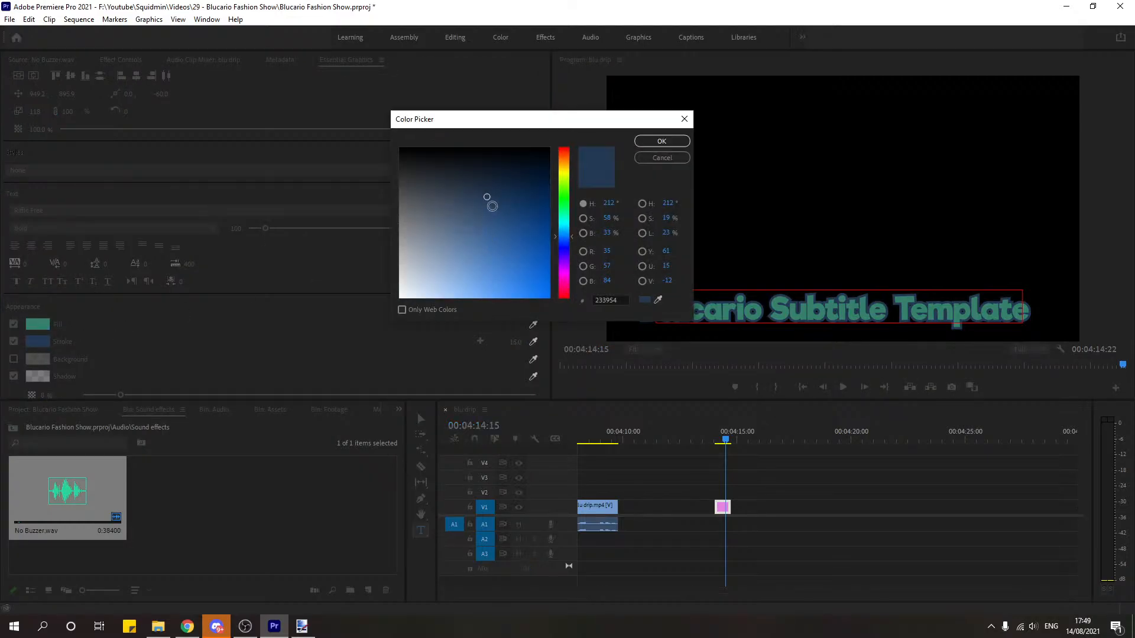
{"action": "left_click_drag", "start_coordinate": [489, 201], "coordinate": [512, 197]}
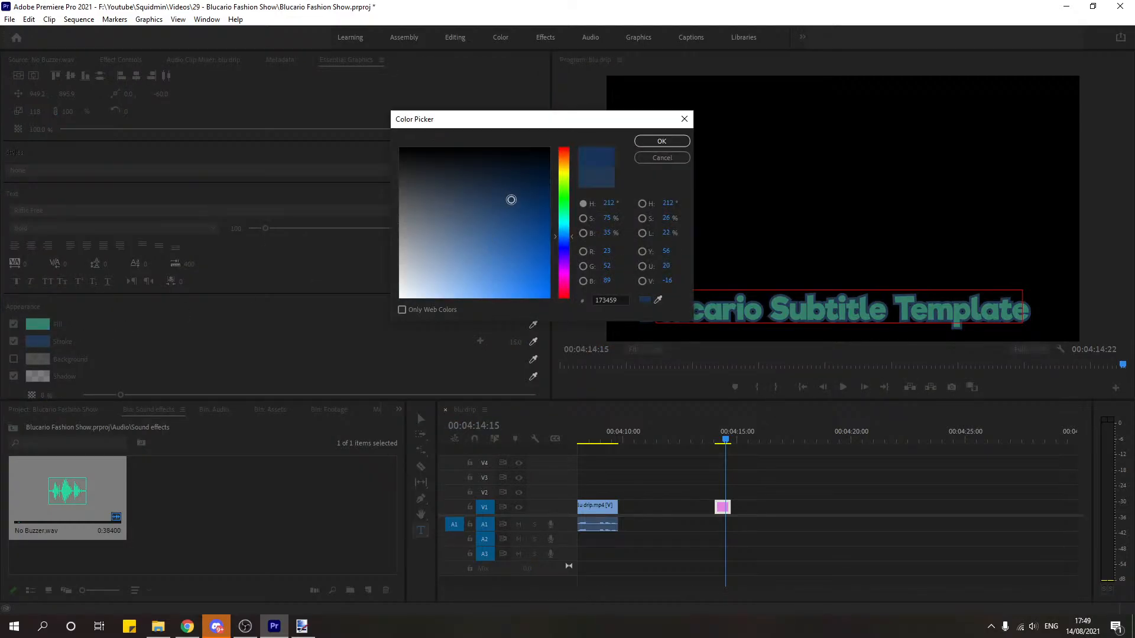
{"action": "left_click", "coordinate": [661, 142]}
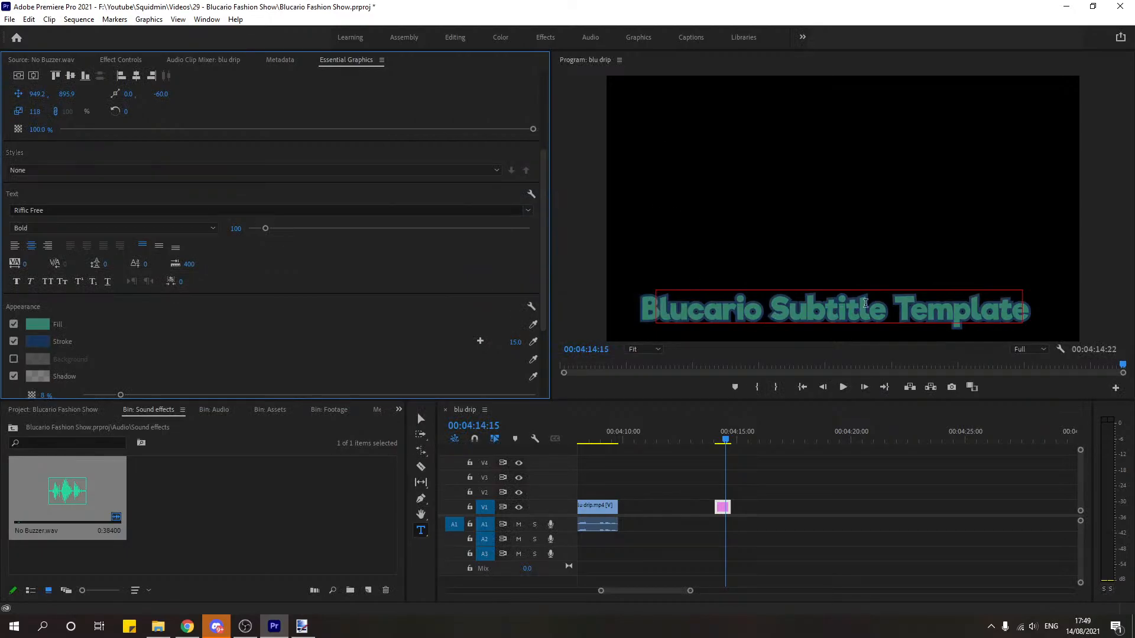
Step: Try a greyish blue 3F4D5E stroke on the subtitle, and replace it with the more saturated dark blue 15345A
{"action": "left_click", "coordinate": [43, 340]}
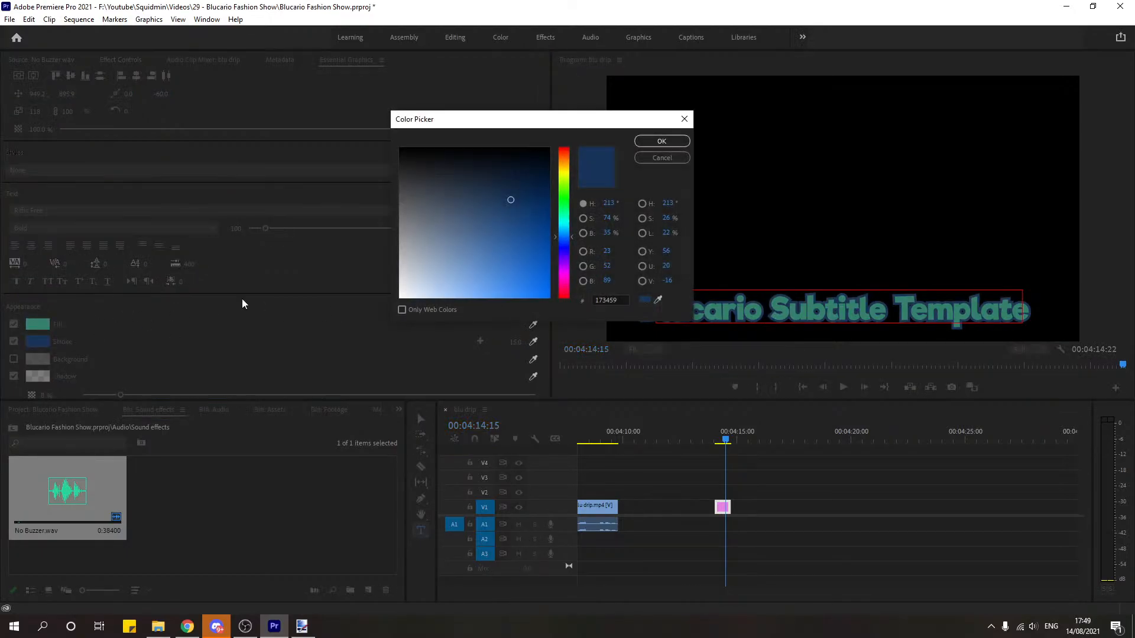
{"action": "left_click_drag", "start_coordinate": [508, 200], "coordinate": [449, 202]}
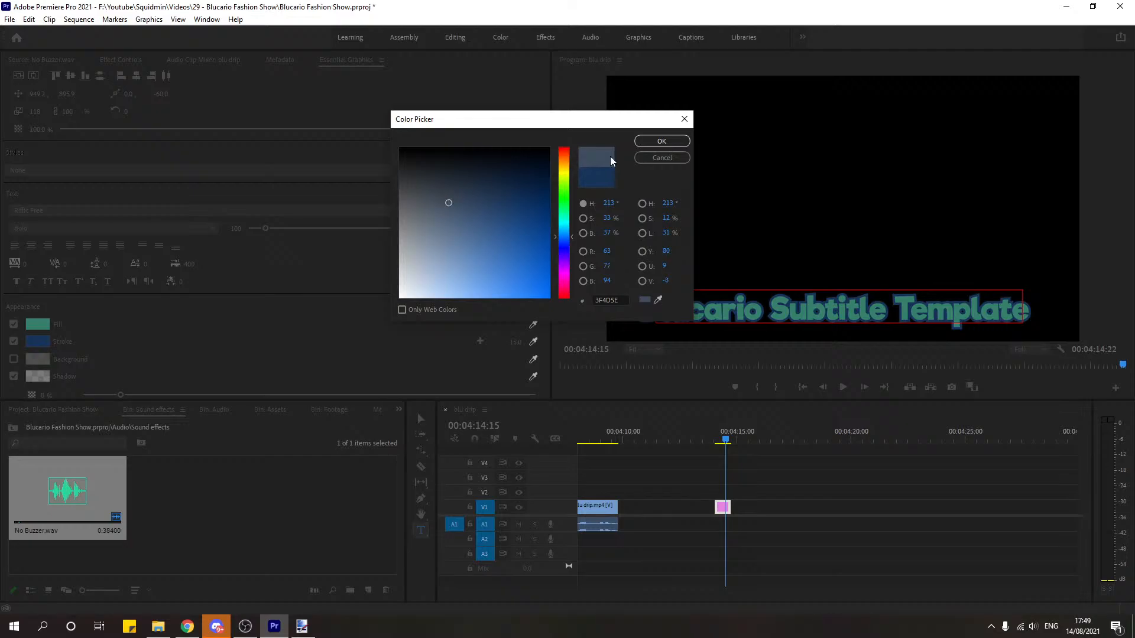
{"action": "left_click", "coordinate": [654, 143]}
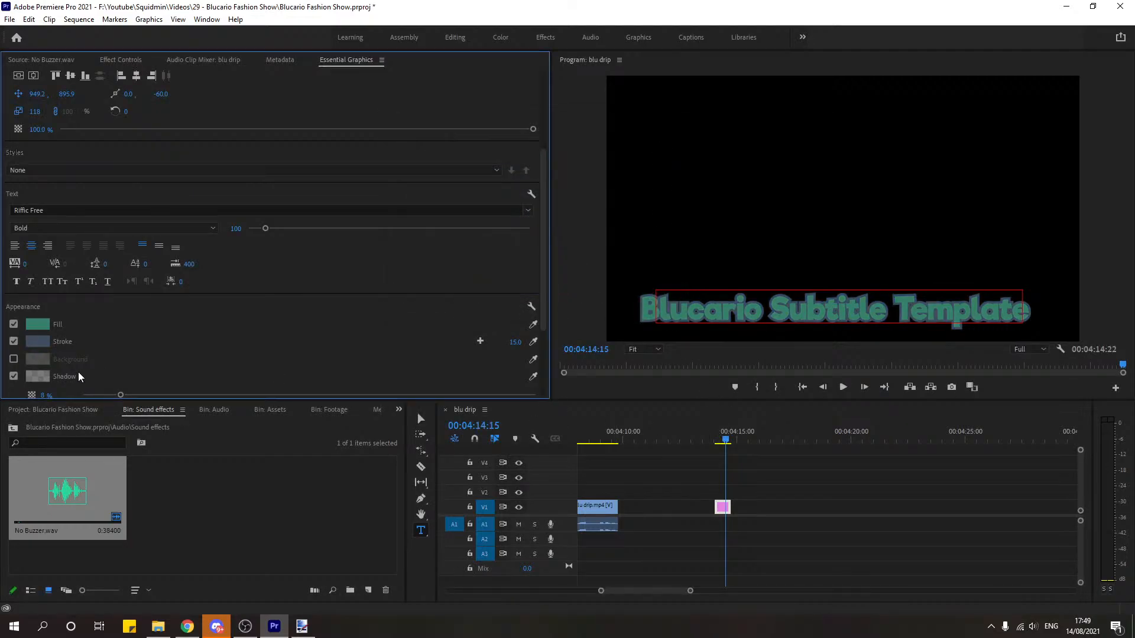
{"action": "left_click", "coordinate": [40, 342]}
{"action": "mouse_move", "coordinate": [507, 215]}
{"action": "left_mouse_down"}
{"action": "mouse_move", "coordinate": [456, 199]}
{"action": "mouse_move", "coordinate": [515, 200]}
{"action": "left_mouse_up"}
{"action": "left_click", "coordinate": [650, 141]}
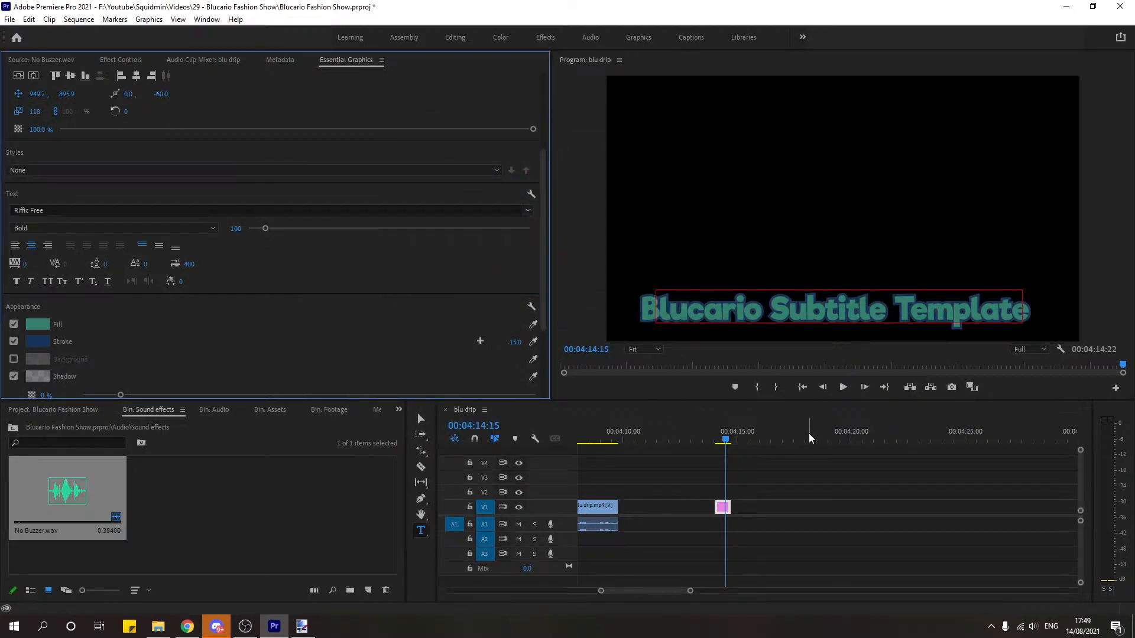
Step: Keep the subtitle's green fill and shift the stroke hue to a purer navy blue, 15225A
{"action": "left_click", "coordinate": [40, 325]}
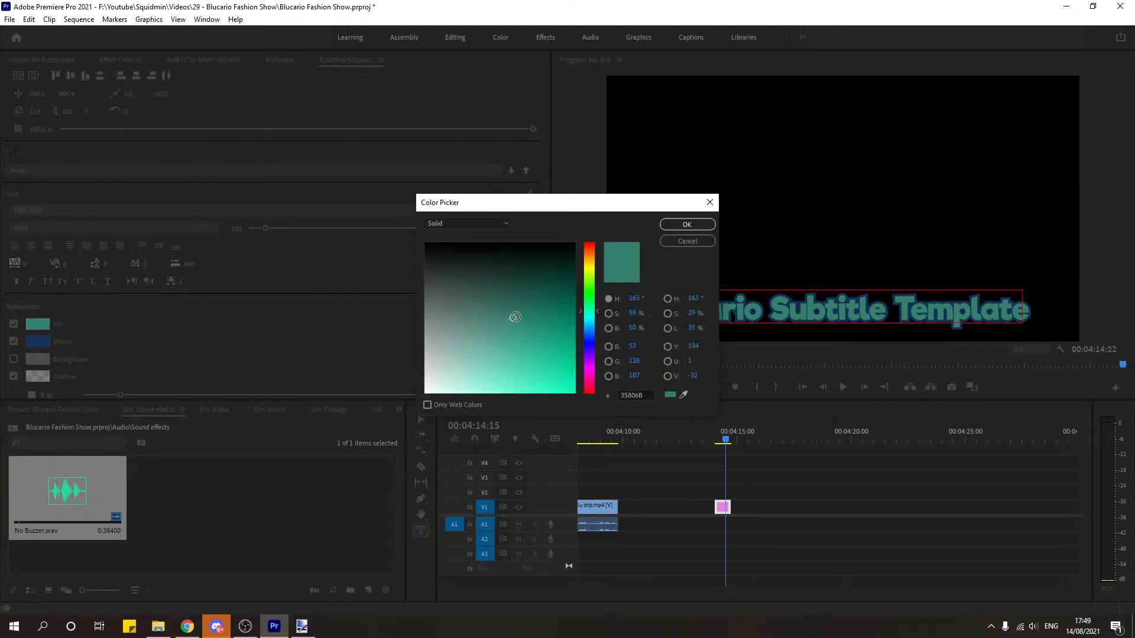
{"action": "left_click", "coordinate": [687, 224]}
{"action": "left_click", "coordinate": [38, 342]}
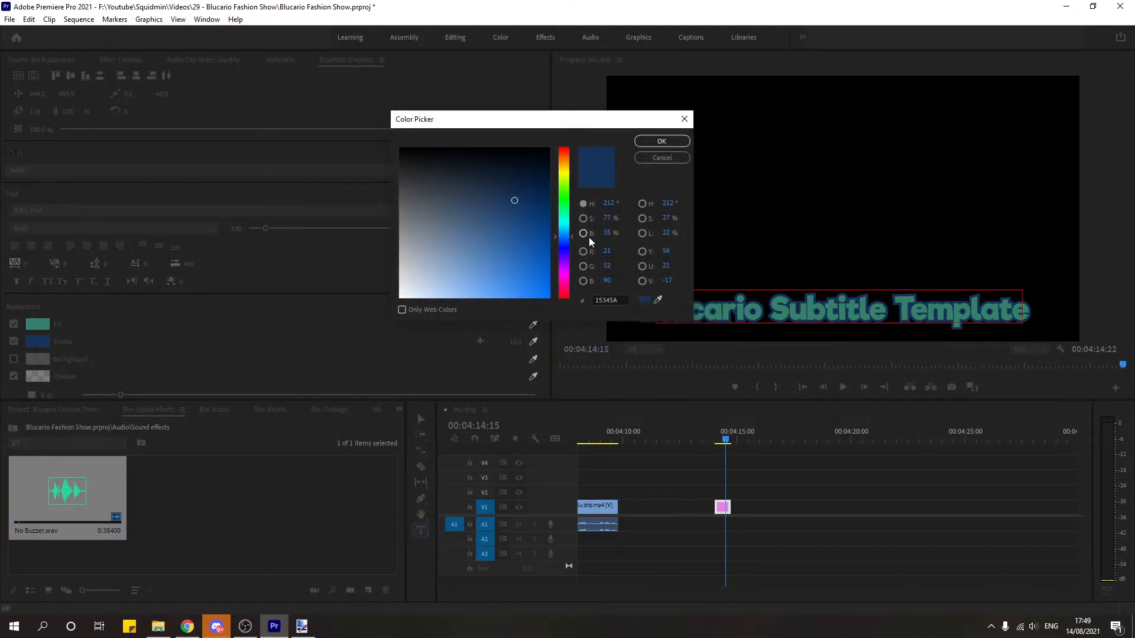
{"action": "left_click_drag", "start_coordinate": [565, 241], "coordinate": [570, 243]}
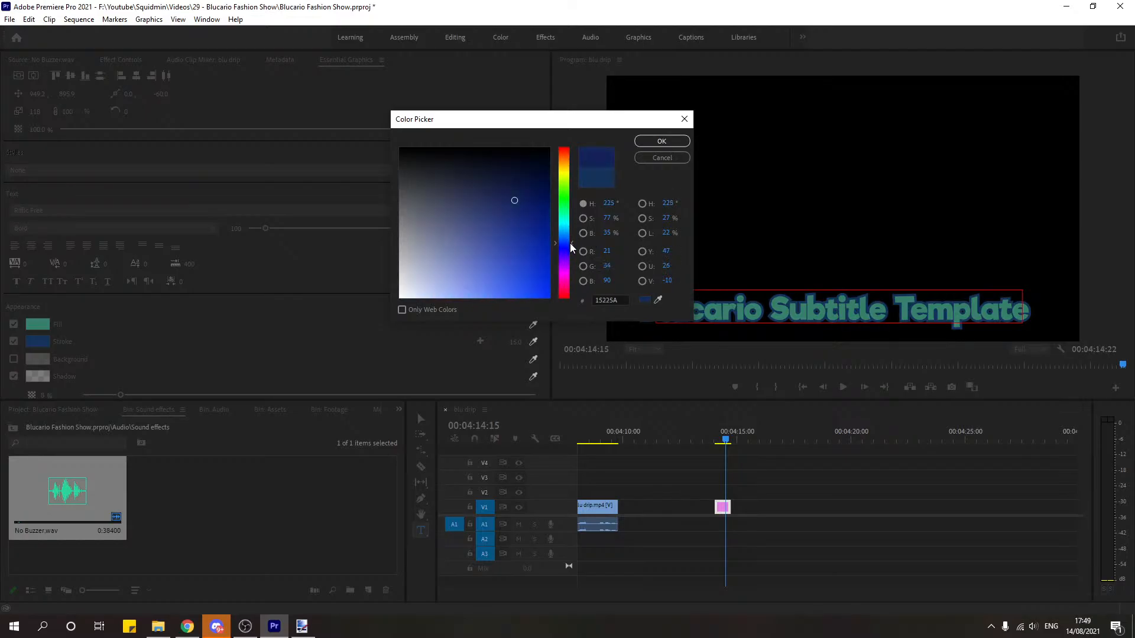
{"action": "left_click", "coordinate": [651, 141]}
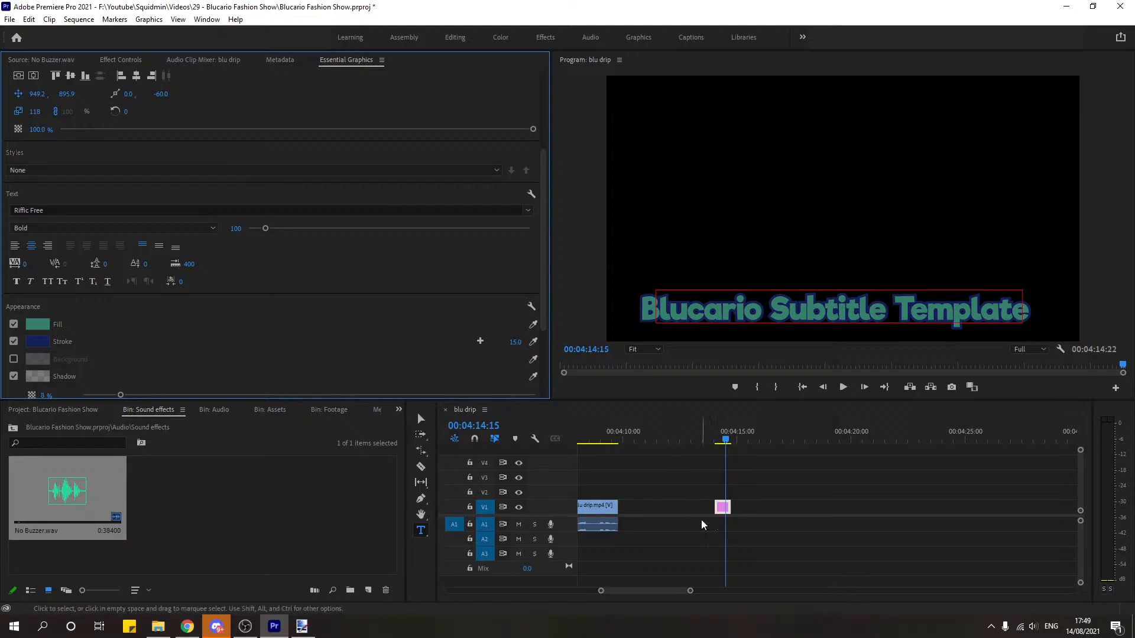
Step: Move the subtitle clip above the blu drip.mp4 footage to preview it, and return it to V1 with the playhead at 00:04:12:07
{"action": "left_click_drag", "start_coordinate": [721, 506], "coordinate": [588, 491]}
{"action": "left_click", "coordinate": [588, 433]}
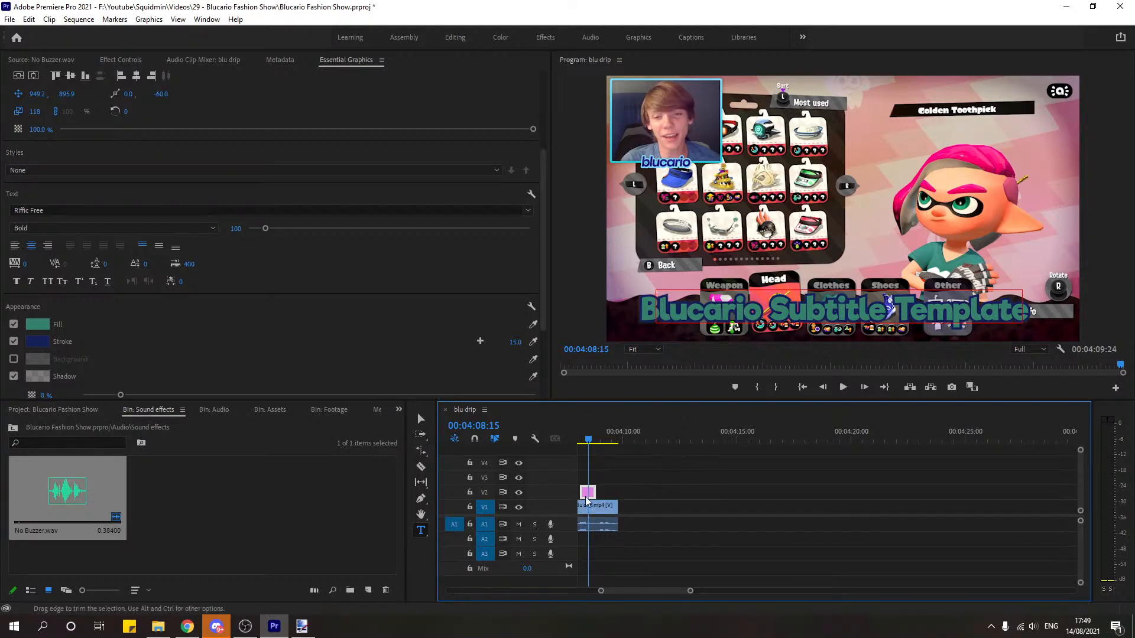
{"action": "left_click_drag", "start_coordinate": [588, 491], "coordinate": [678, 507]}
{"action": "left_click", "coordinate": [675, 439]}
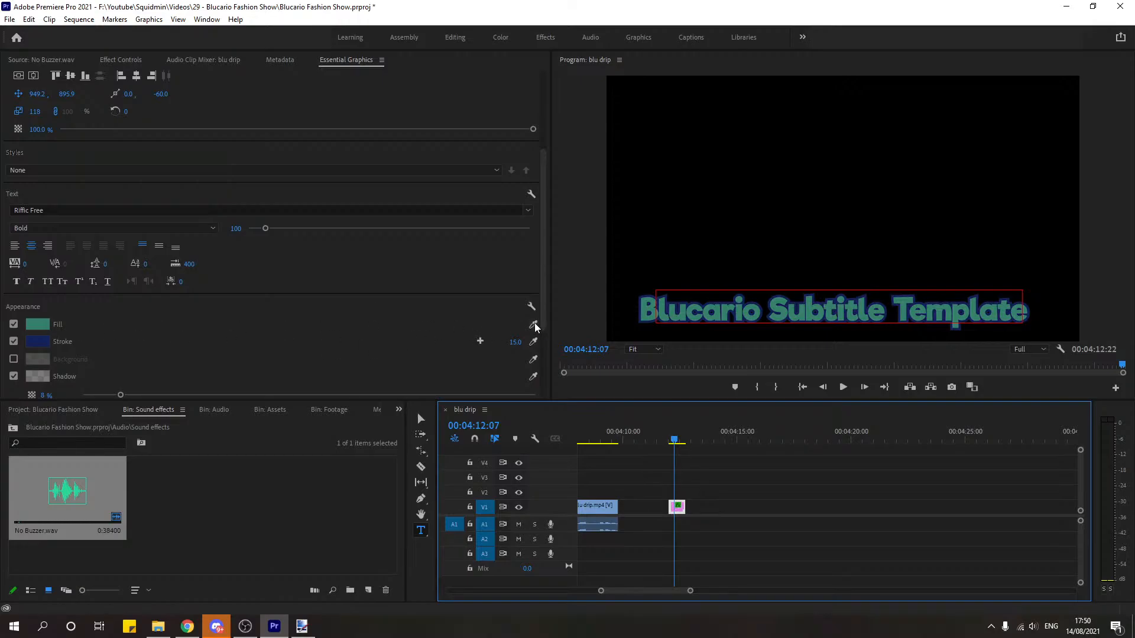
Step: Lighten the subtitle's fill color in stages to the brighter teal green 48BB9B
{"action": "left_click", "coordinate": [56, 323]}
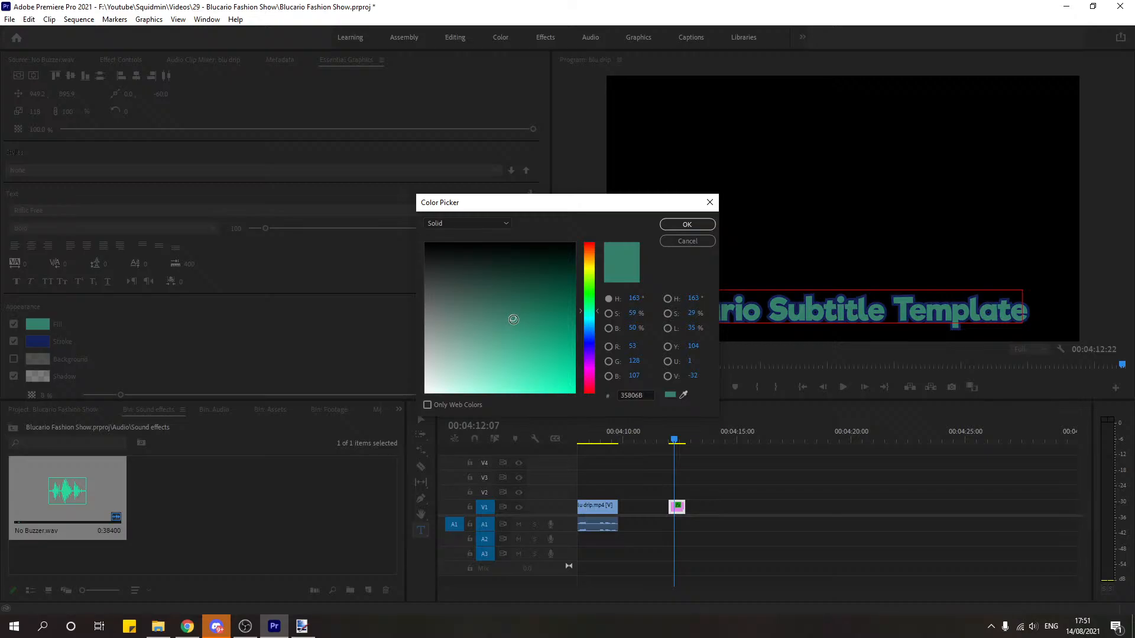
{"action": "left_click", "coordinate": [512, 326]}
{"action": "left_click", "coordinate": [686, 225]}
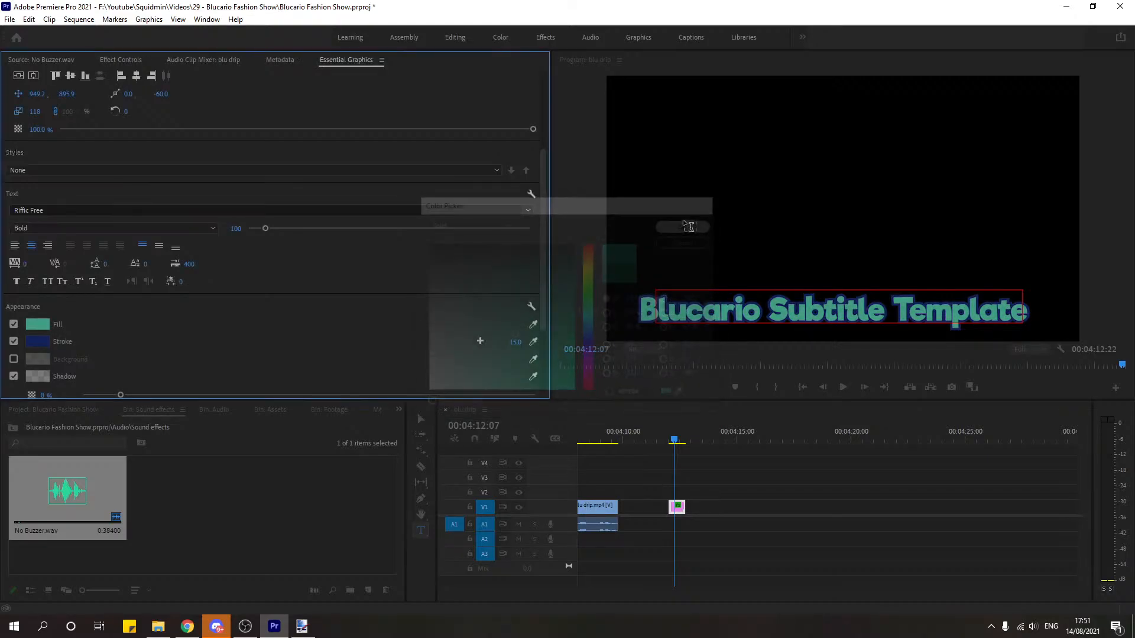
{"action": "left_click", "coordinate": [36, 324]}
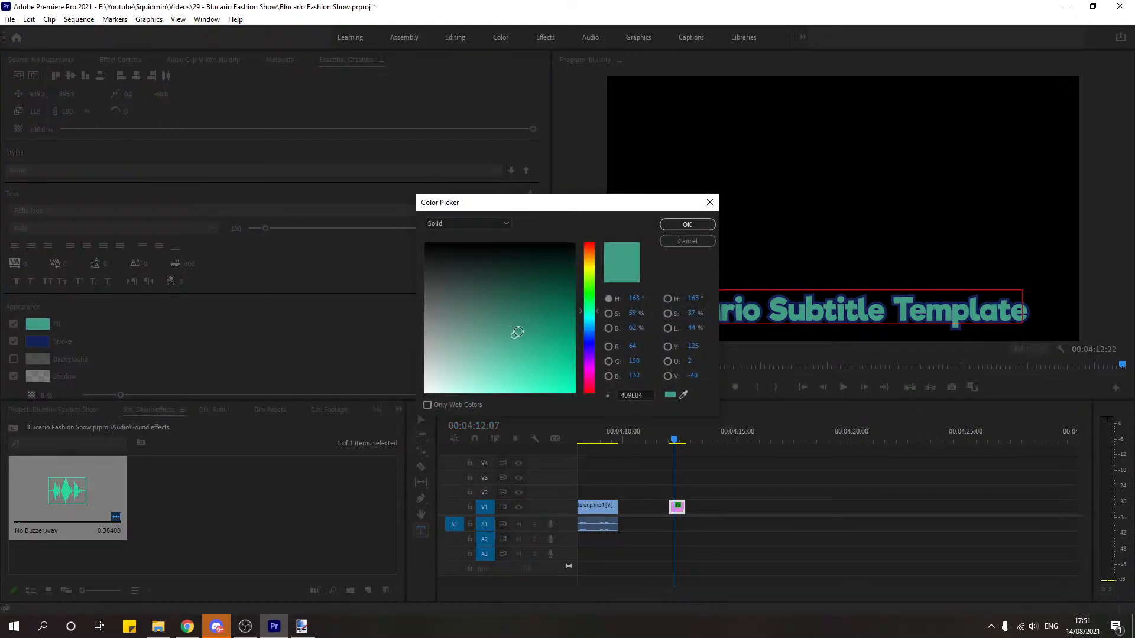
{"action": "left_click", "coordinate": [509, 342]}
{"action": "left_click", "coordinate": [685, 226]}
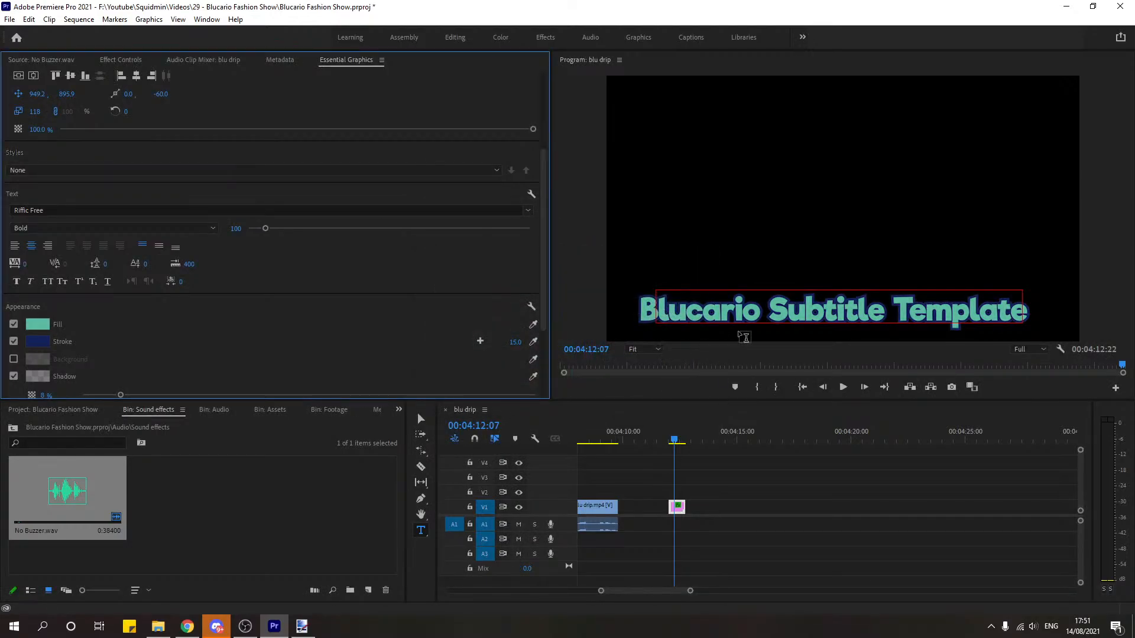
{"action": "left_click", "coordinate": [33, 329]}
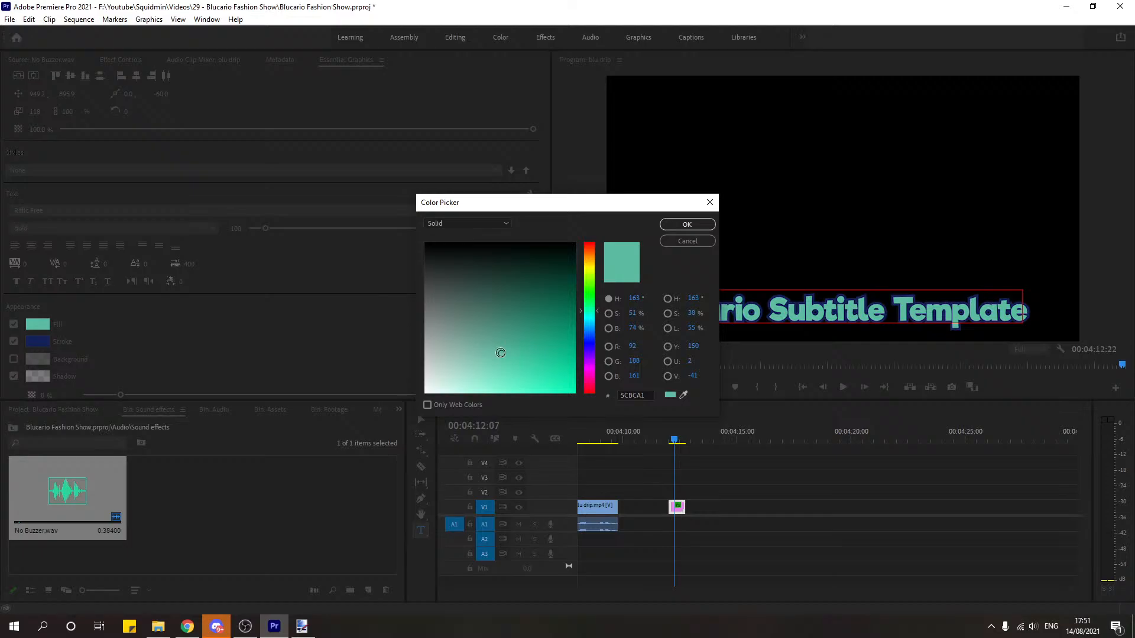
{"action": "left_click_drag", "start_coordinate": [499, 353], "coordinate": [517, 352]}
{"action": "left_click", "coordinate": [686, 225]}
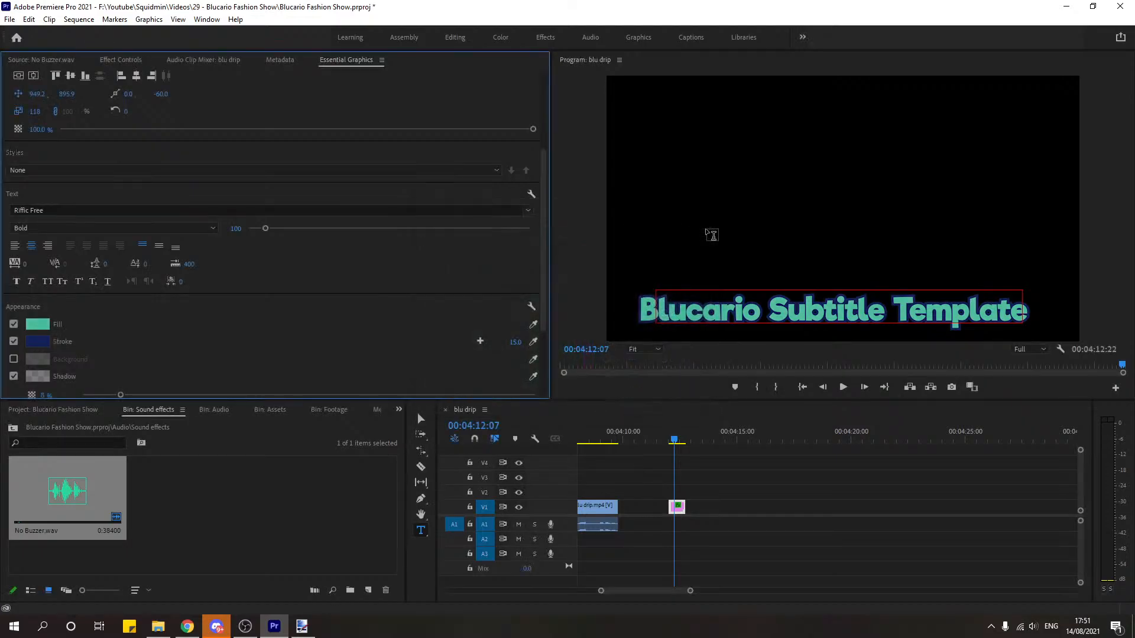
Step: Set the subtitle's fill to pale mint 84D9C1 and its stroke to muted navy 1C2446
{"action": "left_click", "coordinate": [42, 326]}
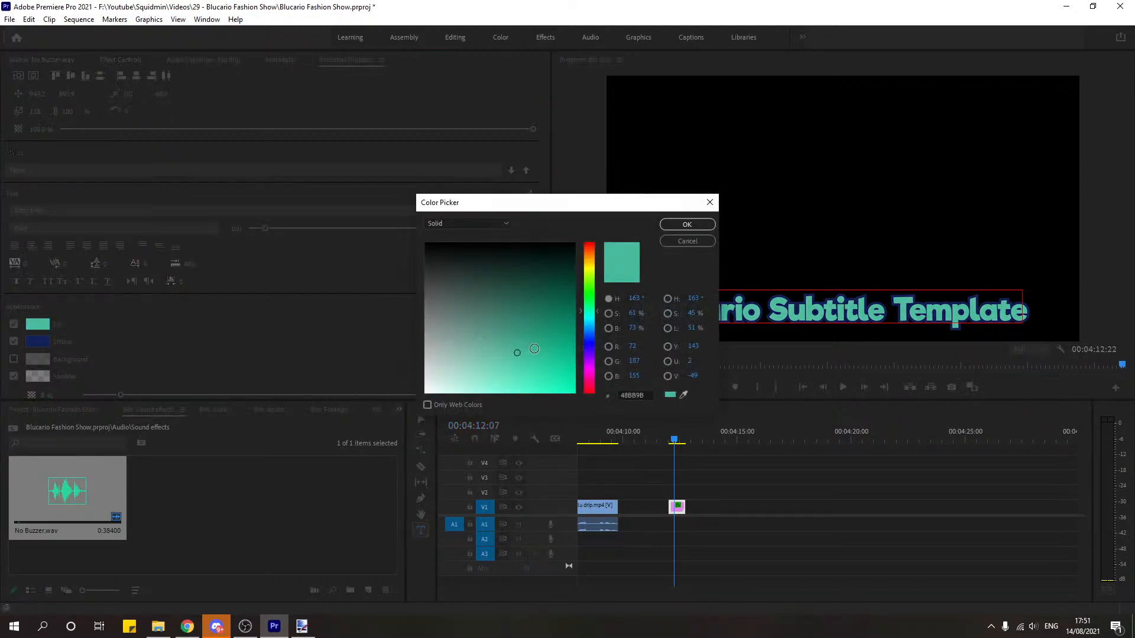
{"action": "mouse_move", "coordinate": [517, 352]}
{"action": "left_mouse_down"}
{"action": "mouse_move", "coordinate": [514, 393]}
{"action": "mouse_move", "coordinate": [487, 394]}
{"action": "mouse_move", "coordinate": [475, 357]}
{"action": "mouse_move", "coordinate": [483, 372]}
{"action": "left_mouse_up"}
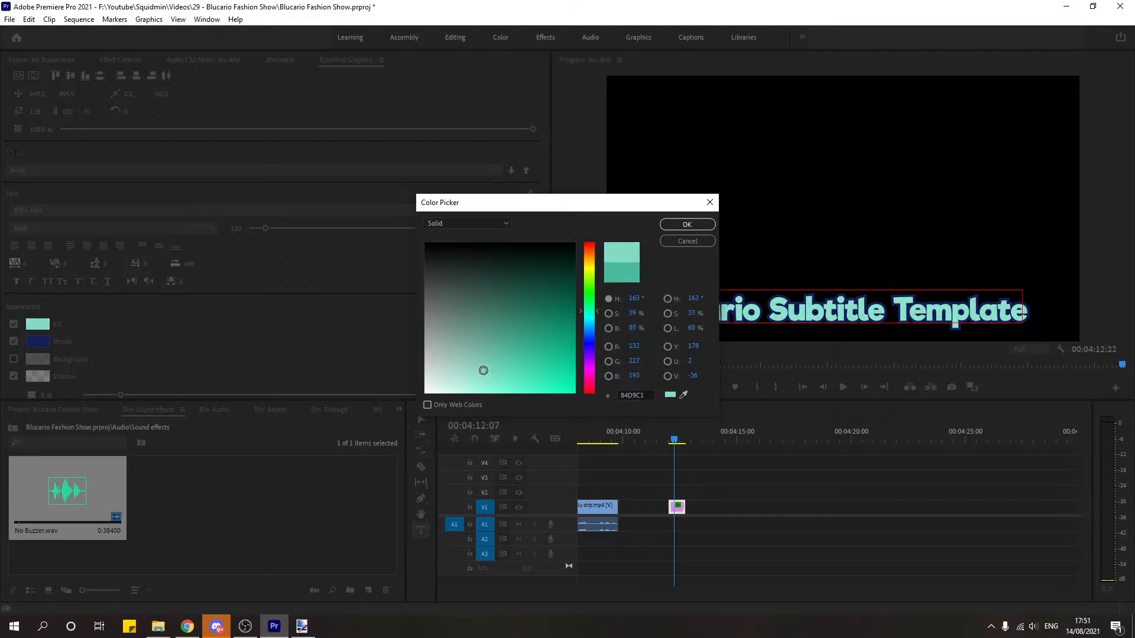
{"action": "left_click", "coordinate": [673, 224]}
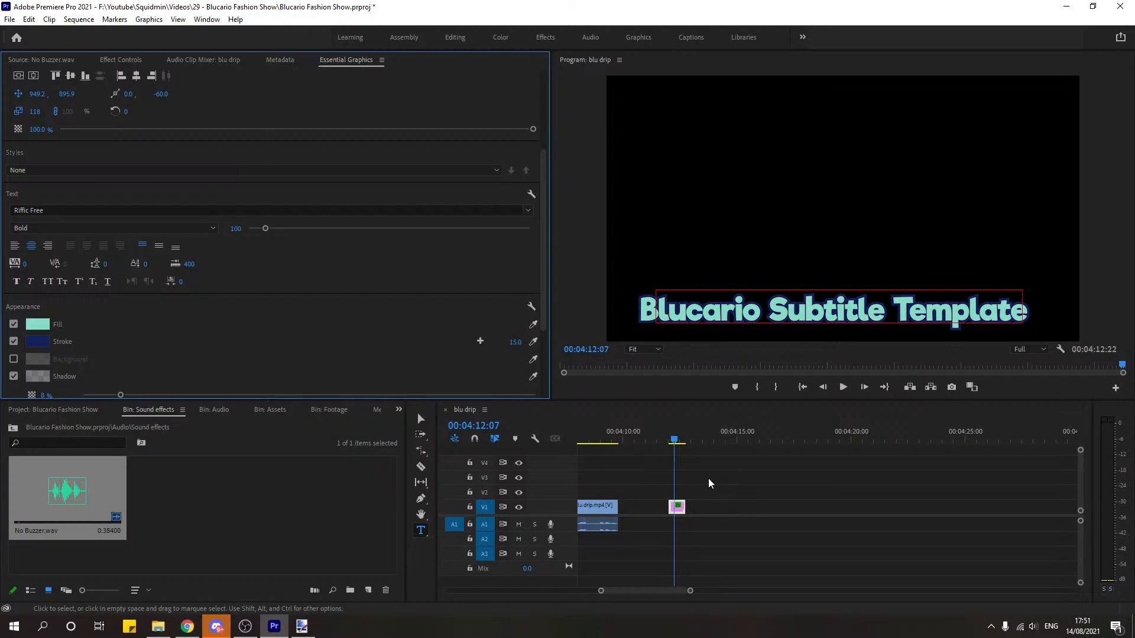
{"action": "left_click", "coordinate": [37, 341]}
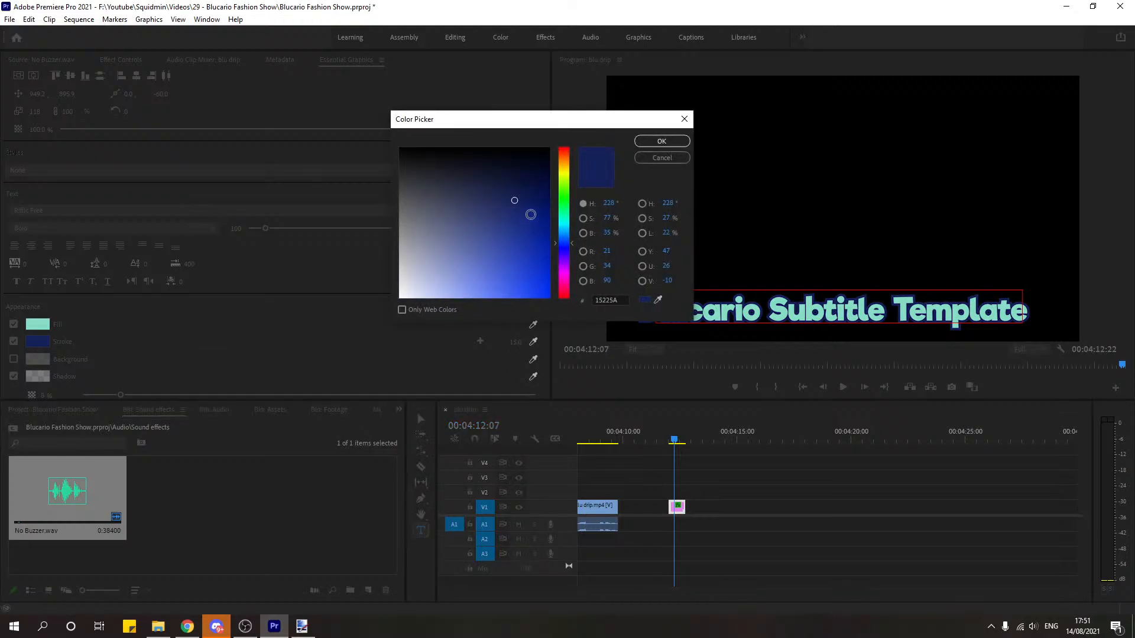
{"action": "left_click_drag", "start_coordinate": [514, 198], "coordinate": [490, 189]}
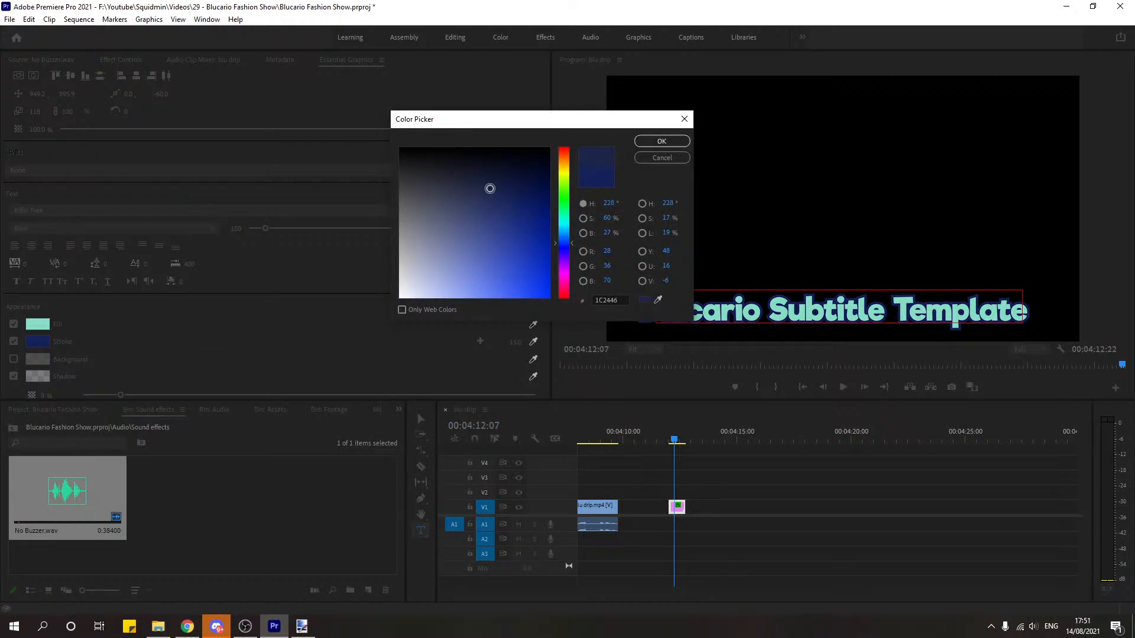
{"action": "left_click", "coordinate": [661, 142]}
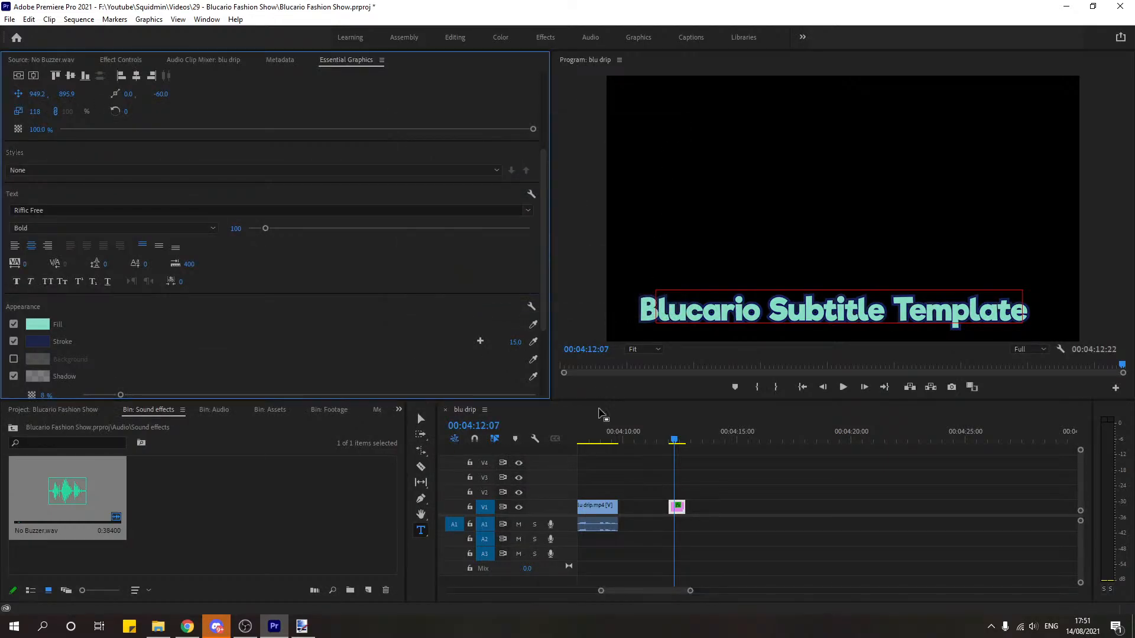
Step: Move the subtitle clip to track V2 above the blu drip.mp4 footage and preview it at 00:04:08:21
{"action": "left_click_drag", "start_coordinate": [677, 507], "coordinate": [595, 447]}
{"action": "left_click", "coordinate": [593, 440]}
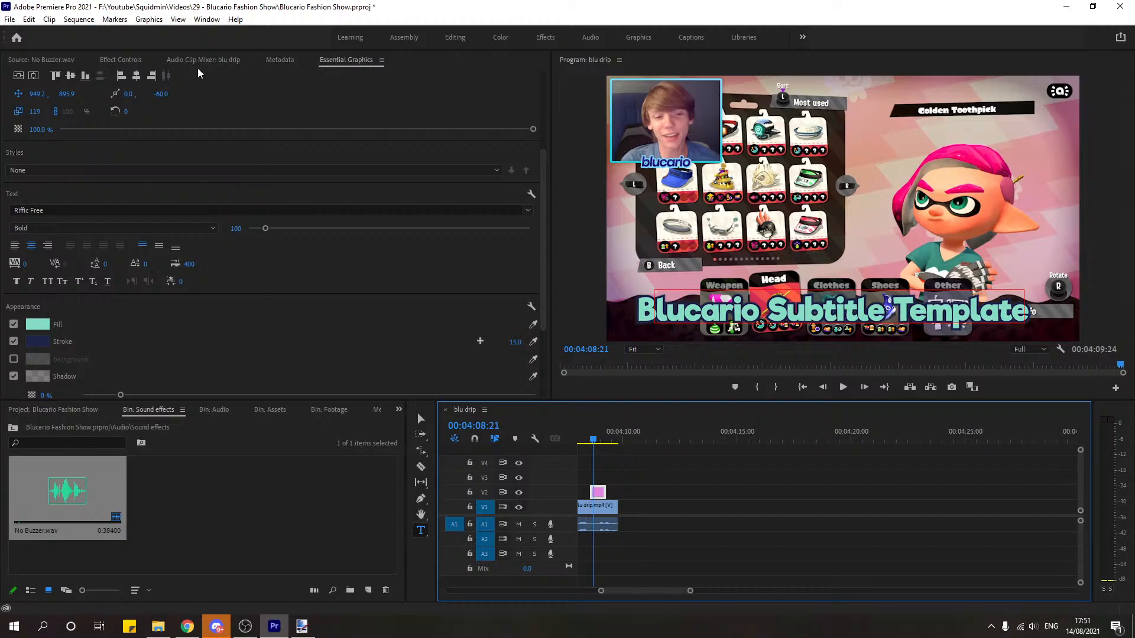
{"action": "scroll", "coordinate": [343, 343], "scroll_direction": "up", "scroll_amount": 5}
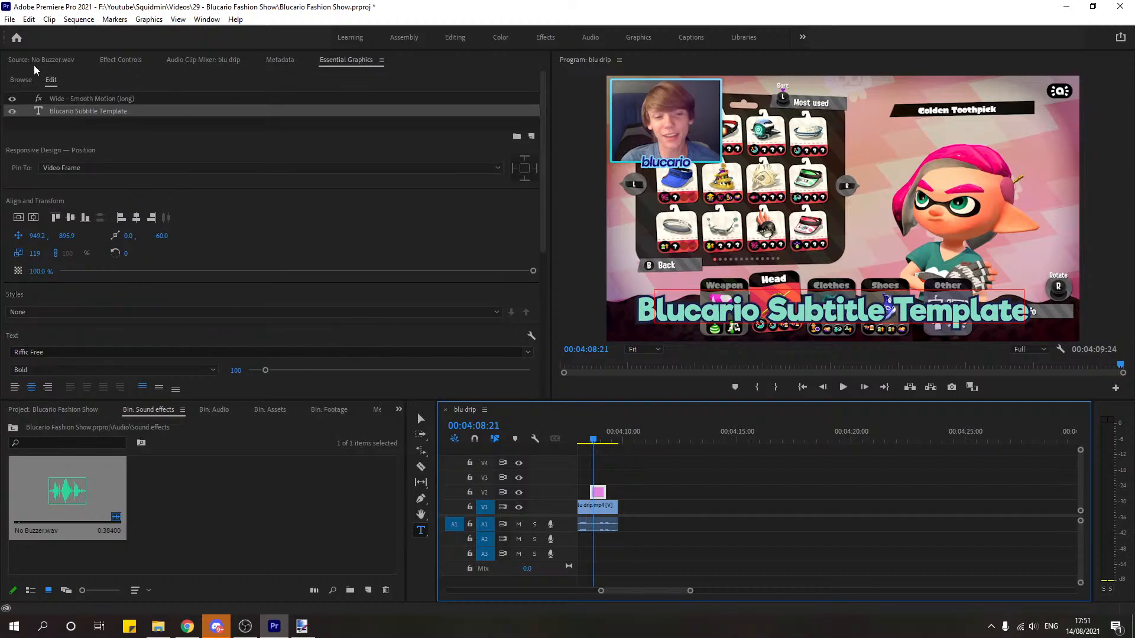
Step: Place 1 Hacker Subtitle Template after the footage on V1, preview it at 00:04:10:26 to compare its style, and delete the clip
{"action": "left_click", "coordinate": [22, 79]}
{"action": "scroll", "coordinate": [197, 237], "scroll_direction": "up", "scroll_amount": 5}
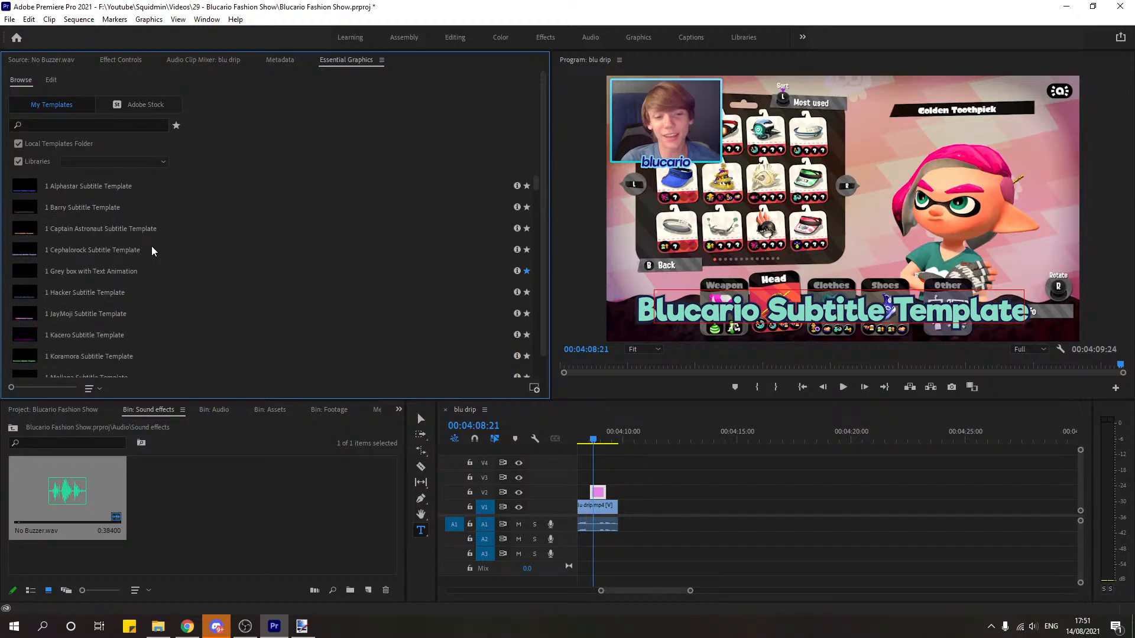
{"action": "left_click", "coordinate": [136, 292]}
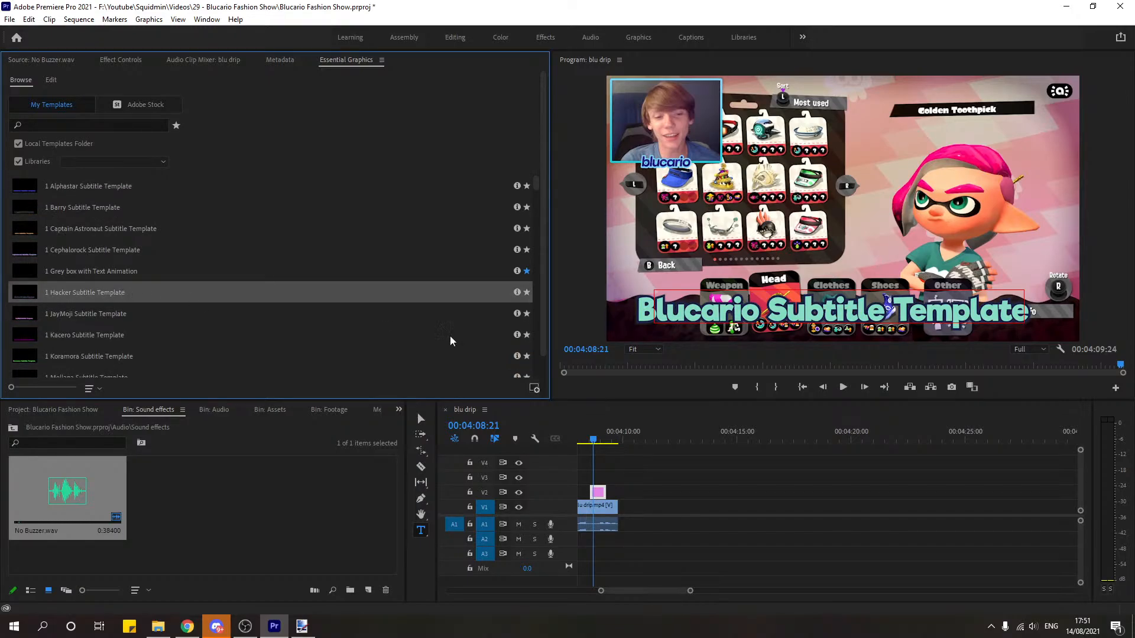
{"action": "left_click_drag", "start_coordinate": [449, 341], "coordinate": [641, 507]}
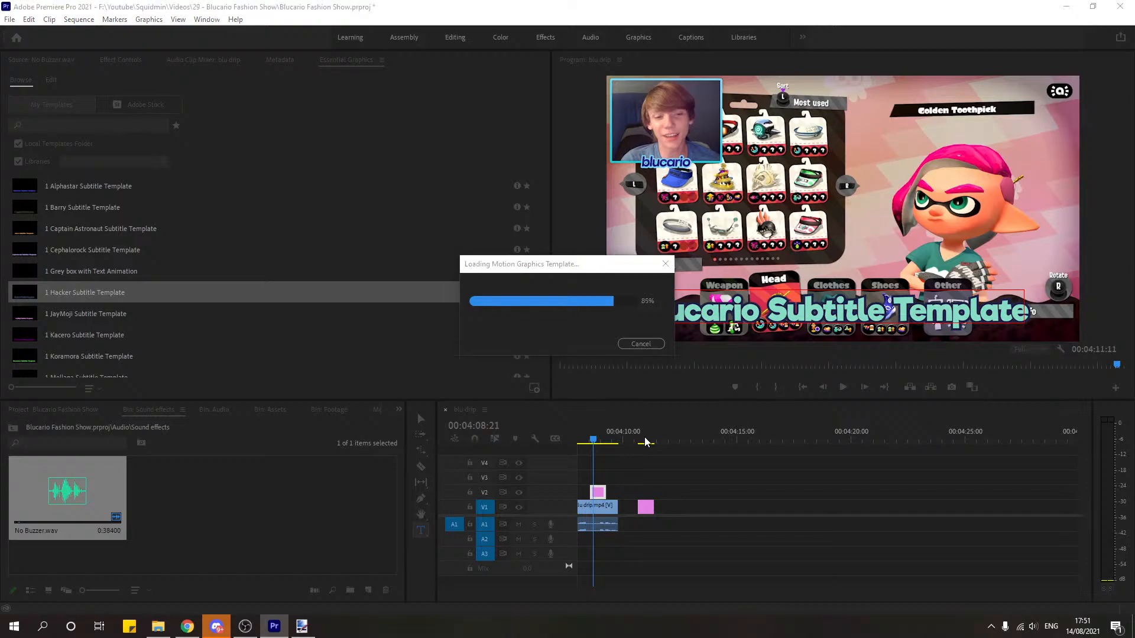
{"action": "left_click", "coordinate": [645, 442]}
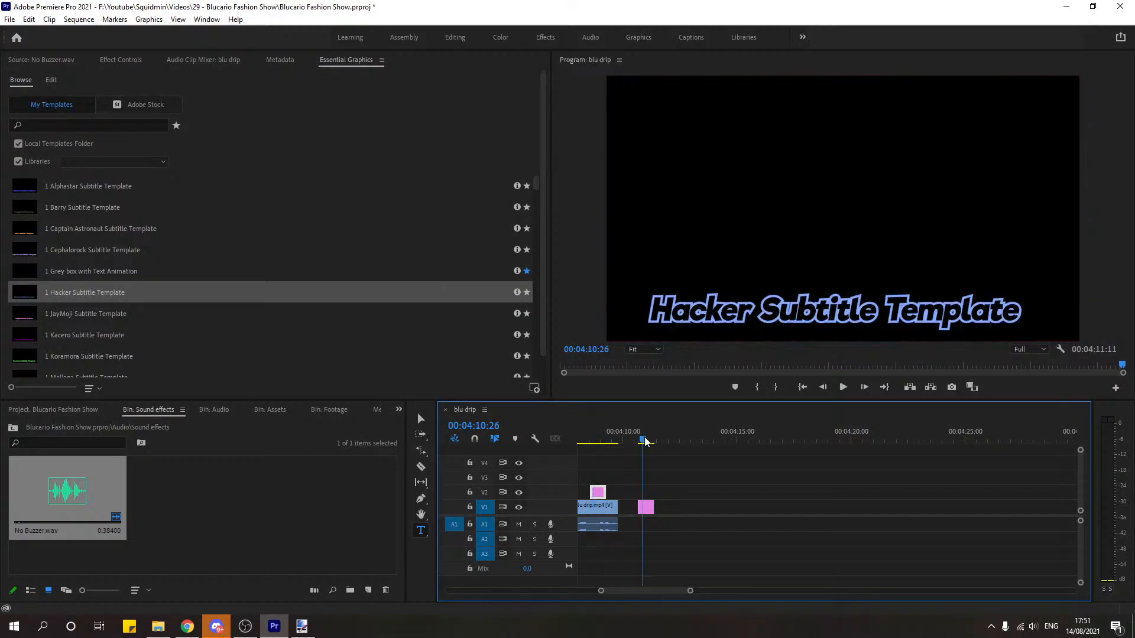
{"action": "left_click", "coordinate": [646, 507]}
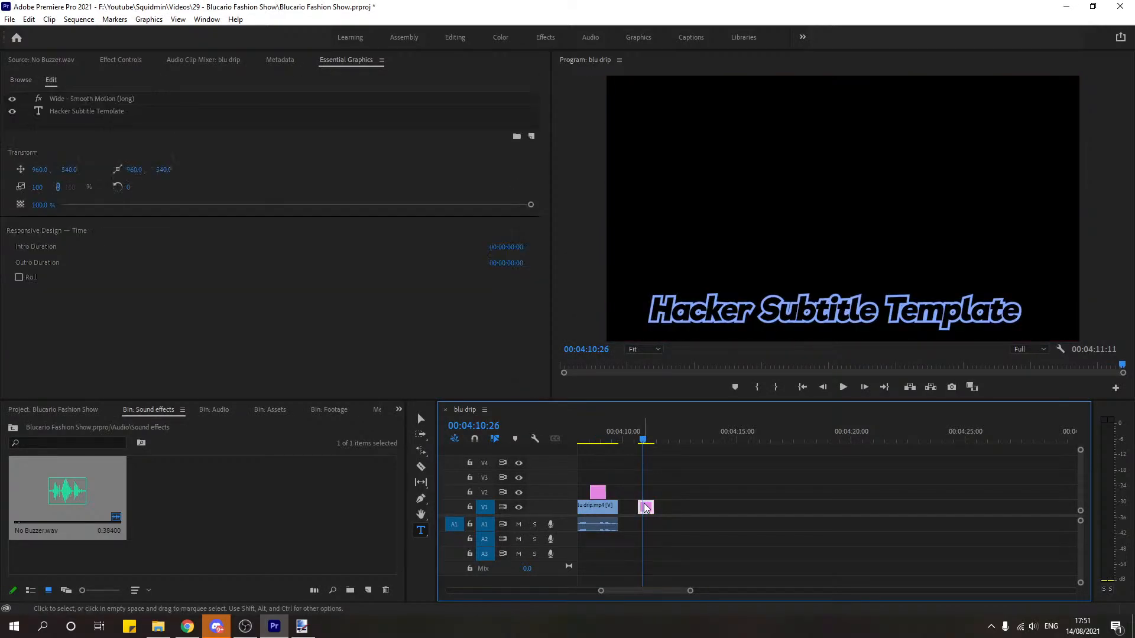
{"action": "key", "text": "Delete"}
Step: Move the Blucario subtitle clip to the empty stretch of V1 after the footage and preview it at 00:04:11:16
{"action": "left_click", "coordinate": [600, 440]}
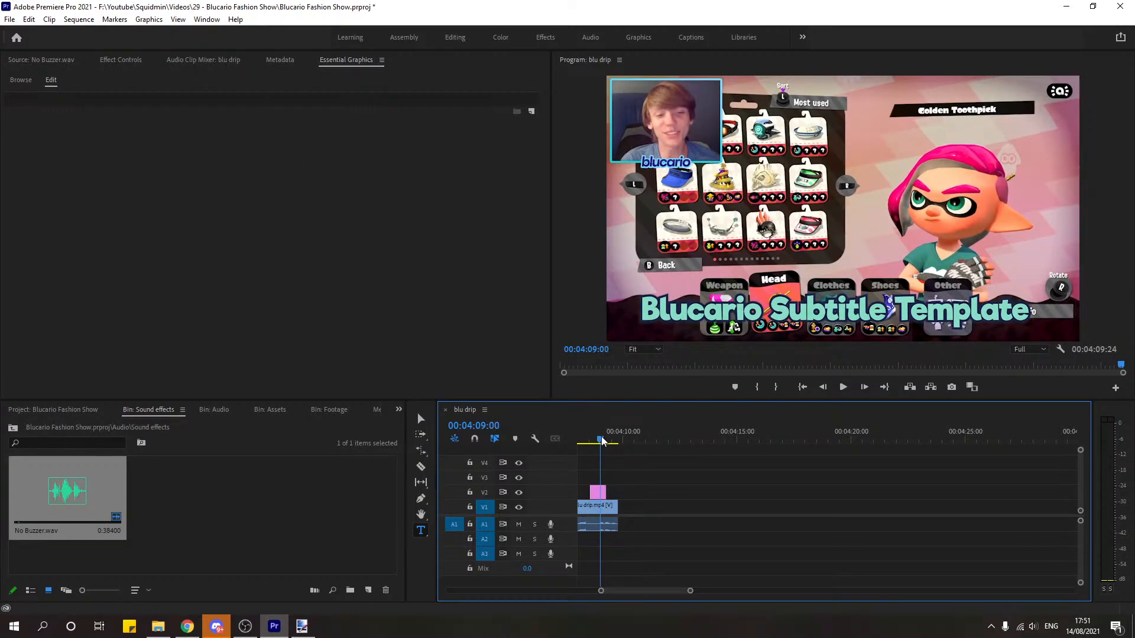
{"action": "left_click", "coordinate": [601, 493]}
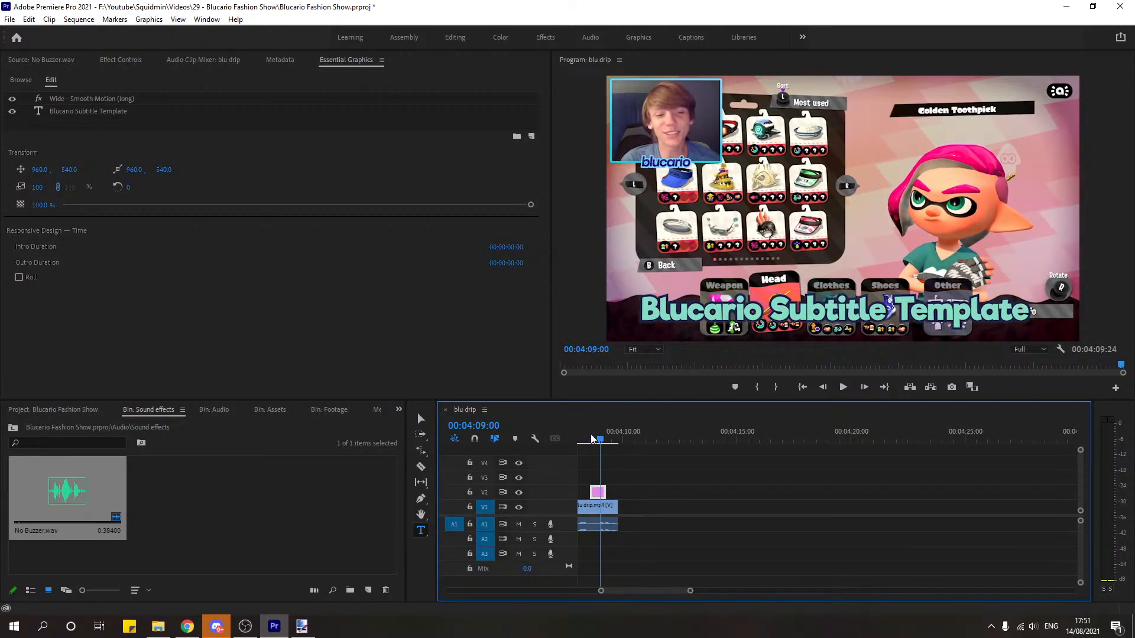
{"action": "left_click_drag", "start_coordinate": [600, 493], "coordinate": [658, 507]}
{"action": "left_click", "coordinate": [658, 440]}
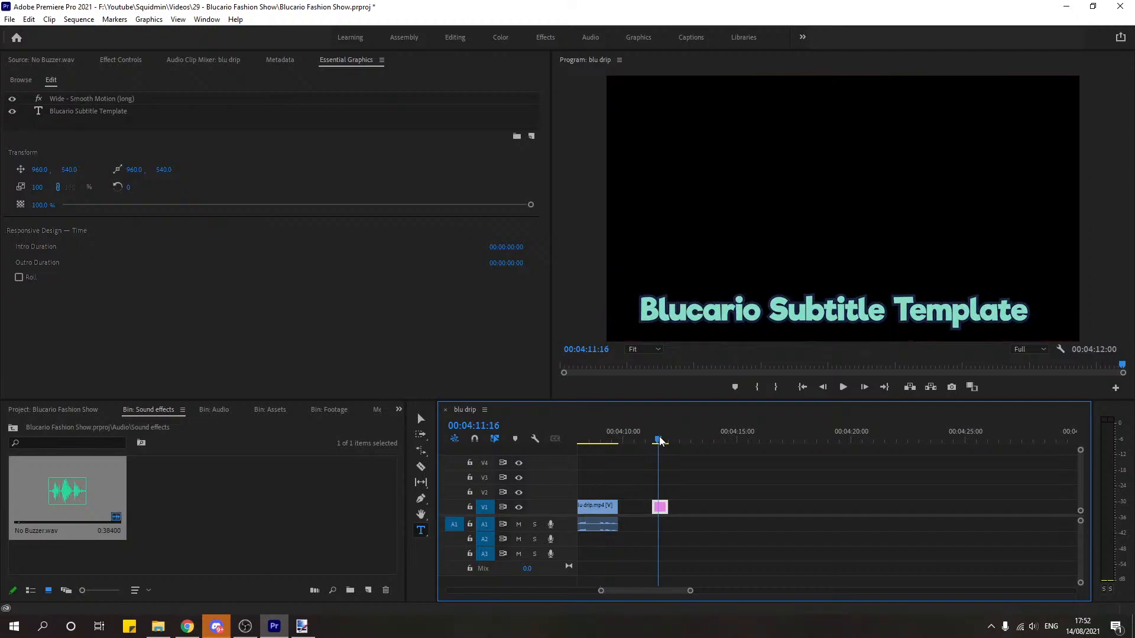
Step: Turn off the Blucario subtitle text's fill, trying shadow slider adjustments and undoing the last one
{"action": "left_click", "coordinate": [98, 112]}
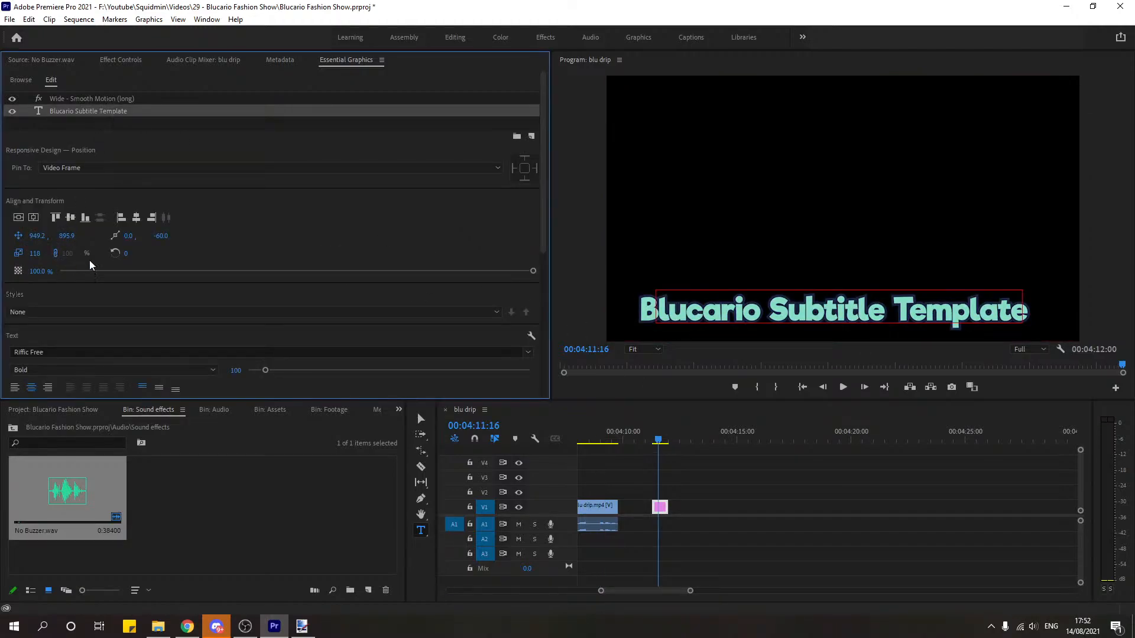
{"action": "scroll", "coordinate": [152, 293], "scroll_direction": "down", "scroll_amount": 3}
{"action": "scroll", "coordinate": [153, 298], "scroll_direction": "down", "scroll_amount": 1}
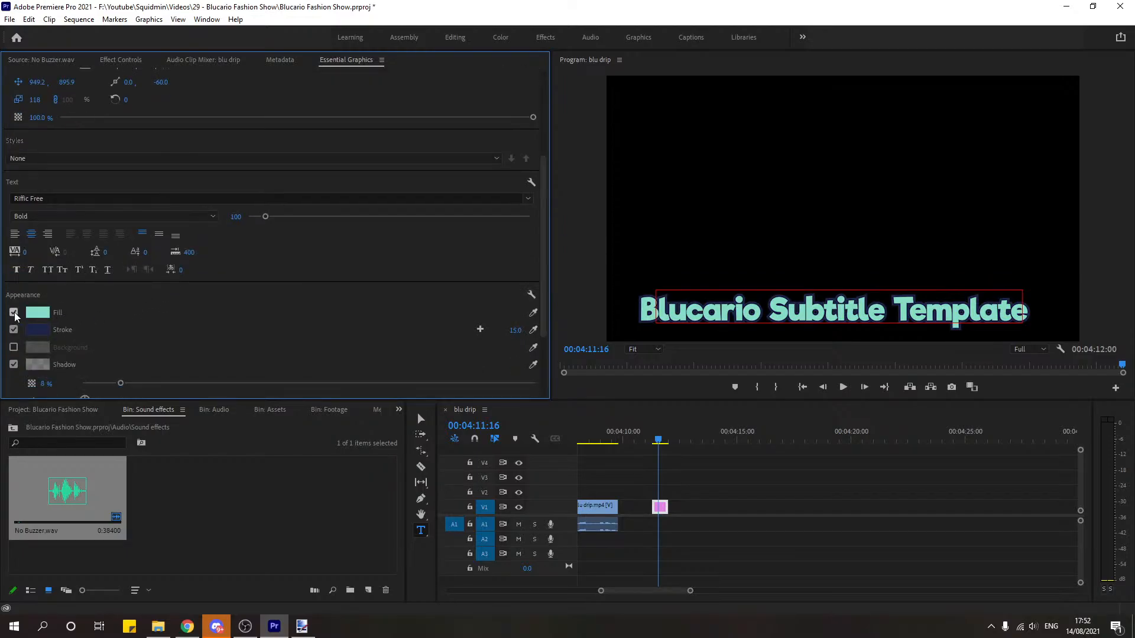
{"action": "left_click", "coordinate": [14, 312]}
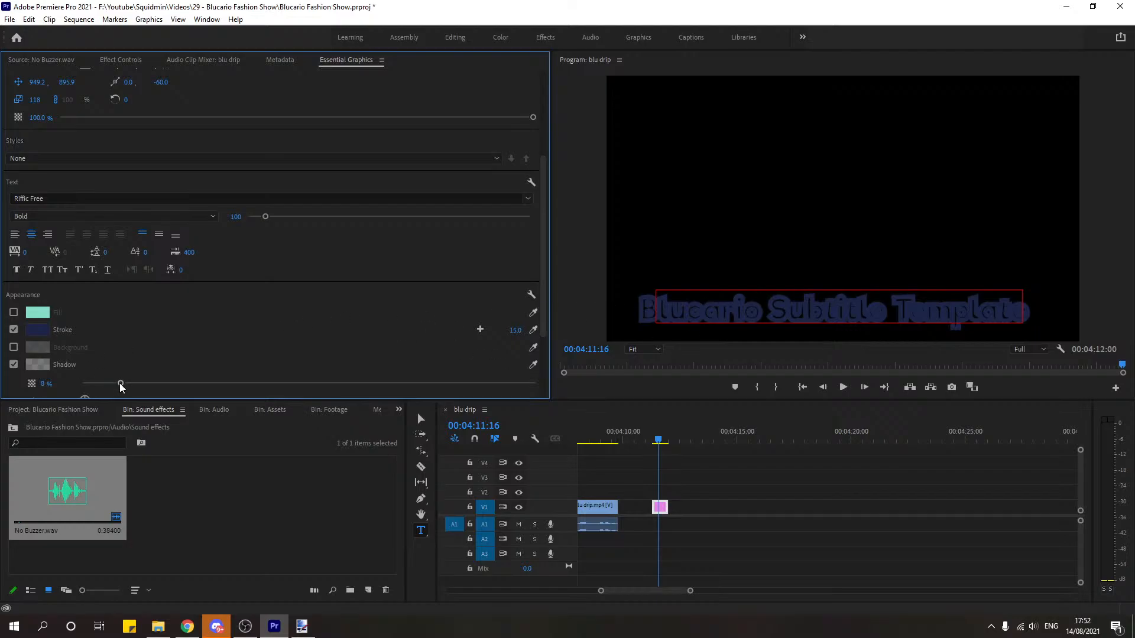
{"action": "left_click_drag", "start_coordinate": [90, 385], "coordinate": [88, 384]}
{"action": "scroll", "coordinate": [168, 331], "scroll_direction": "down", "scroll_amount": 3}
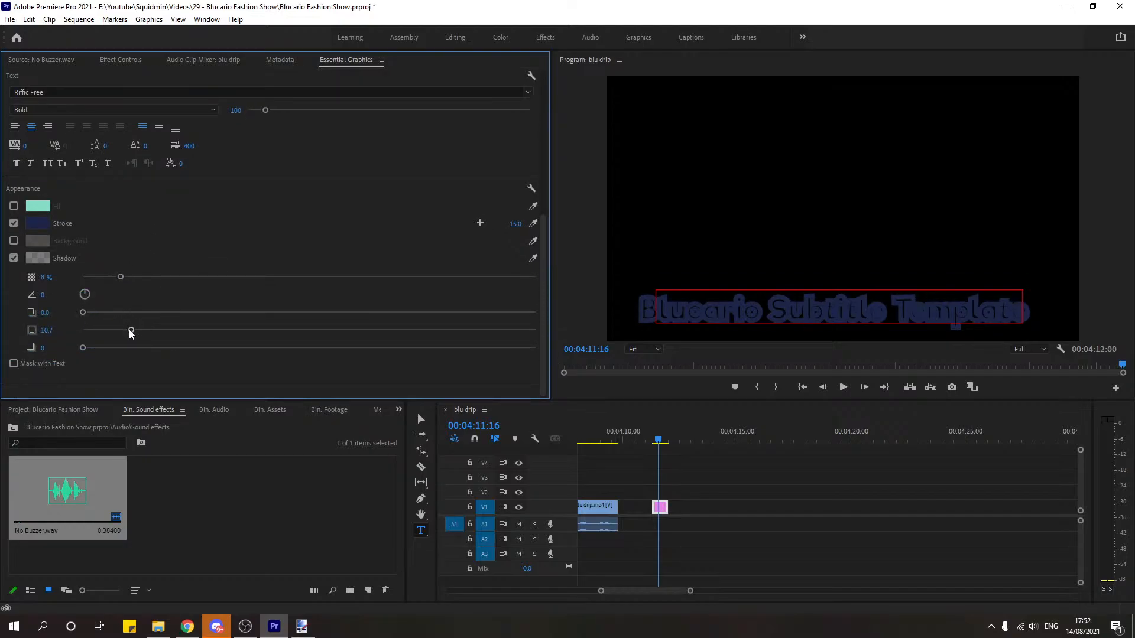
{"action": "left_click_drag", "start_coordinate": [131, 331], "coordinate": [127, 331]}
{"action": "key", "text": "ctrl+z"}
{"action": "scroll", "coordinate": [206, 252], "scroll_direction": "down", "scroll_amount": 1}
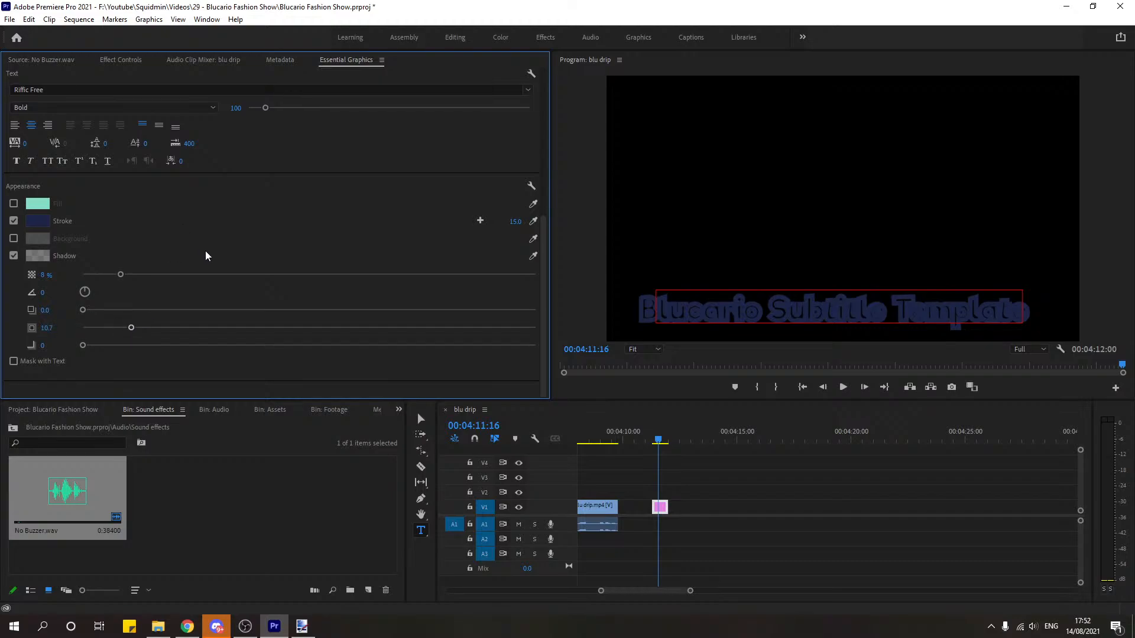
Step: Reduce the subtitle's stroke width to 5.0 for a thin outline
{"action": "left_click", "coordinate": [514, 222]}
{"action": "left_click", "coordinate": [473, 228]}
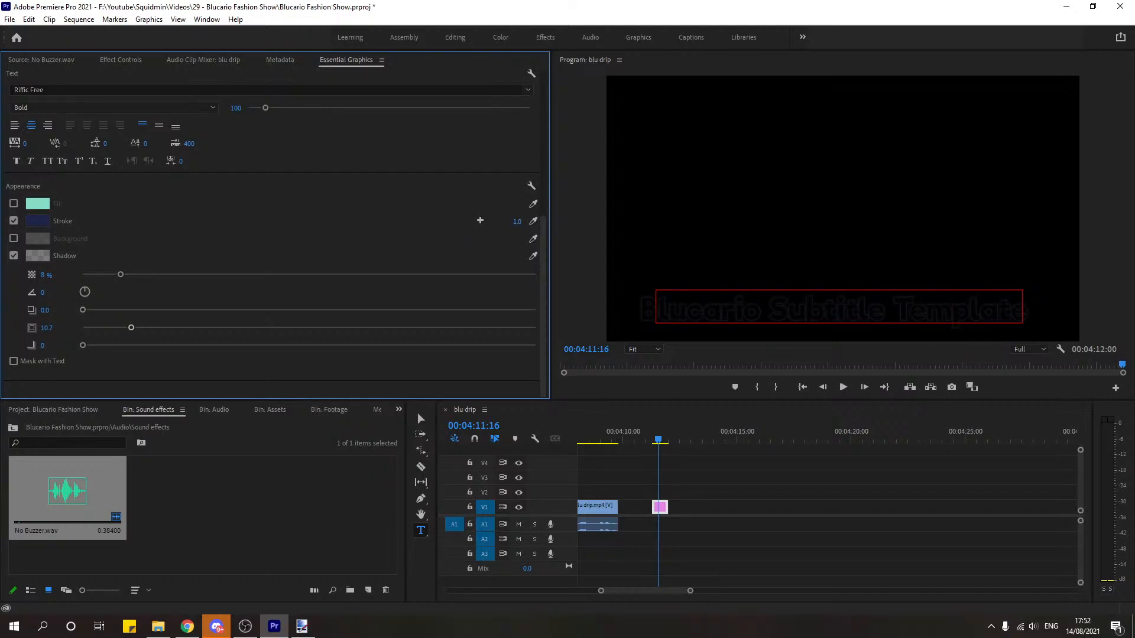
{"action": "left_click_drag", "start_coordinate": [515, 221], "coordinate": [518, 221]}
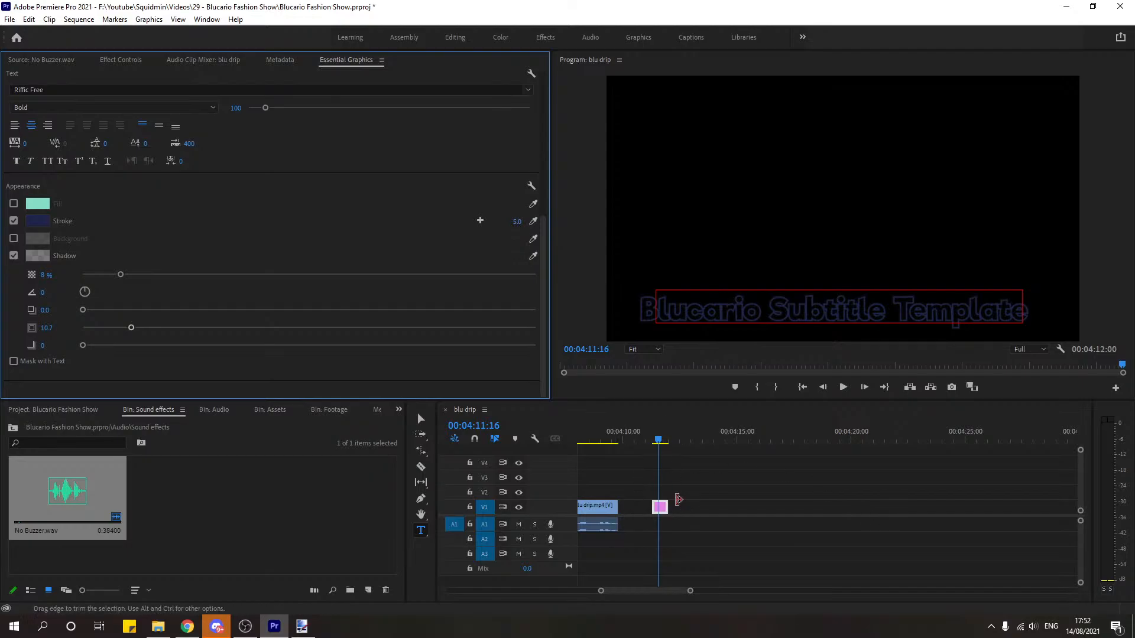
Step: Move the subtitle clip to V2 above the blu drip.mp4 footage and set its stroke width to 6
{"action": "left_click_drag", "start_coordinate": [663, 504], "coordinate": [603, 494]}
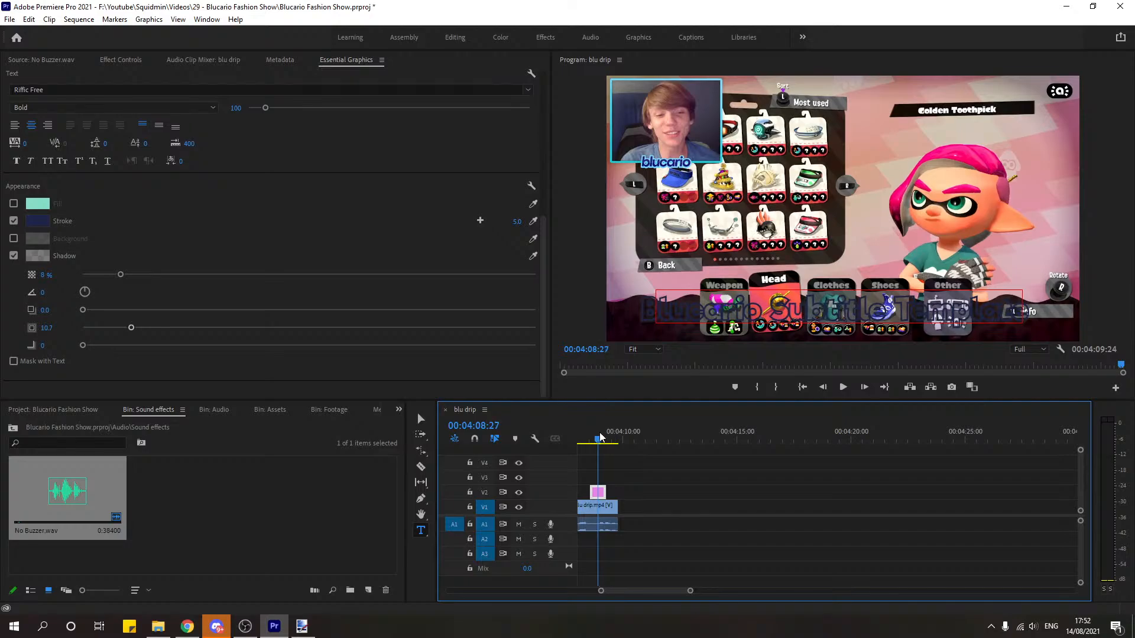
{"action": "left_click", "coordinate": [517, 222]}
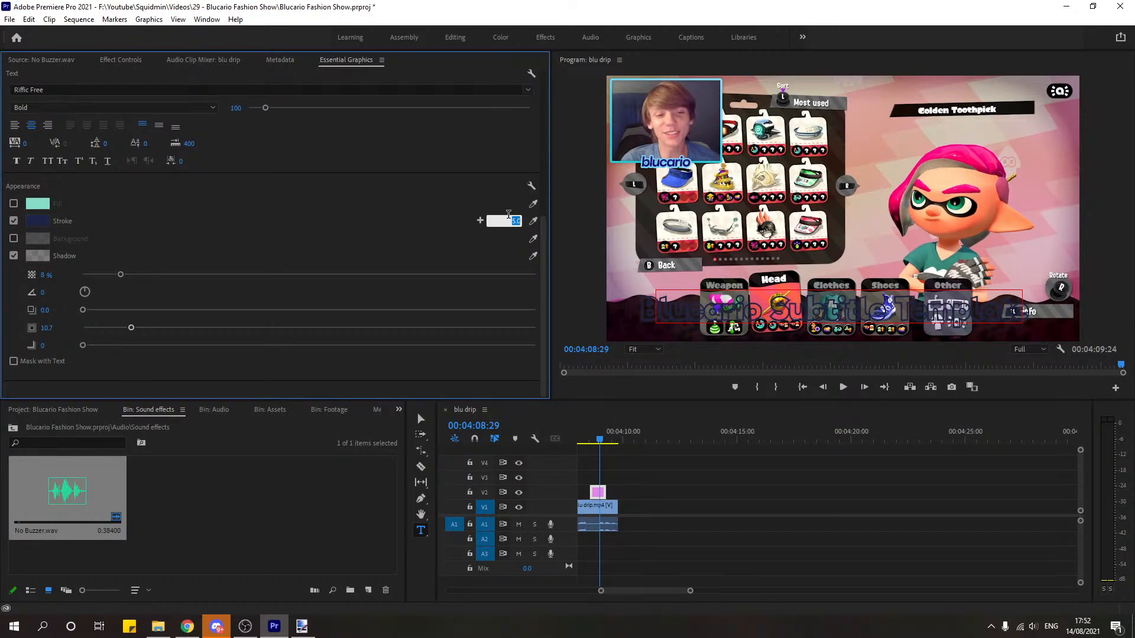
{"action": "type", "text": "6"}
{"action": "key", "text": "Return"}
Step: Try a bright cyan 1FE2FF stroke on the outlined subtitle, and undo the whole outline-only restyling
{"action": "left_click", "coordinate": [44, 221]}
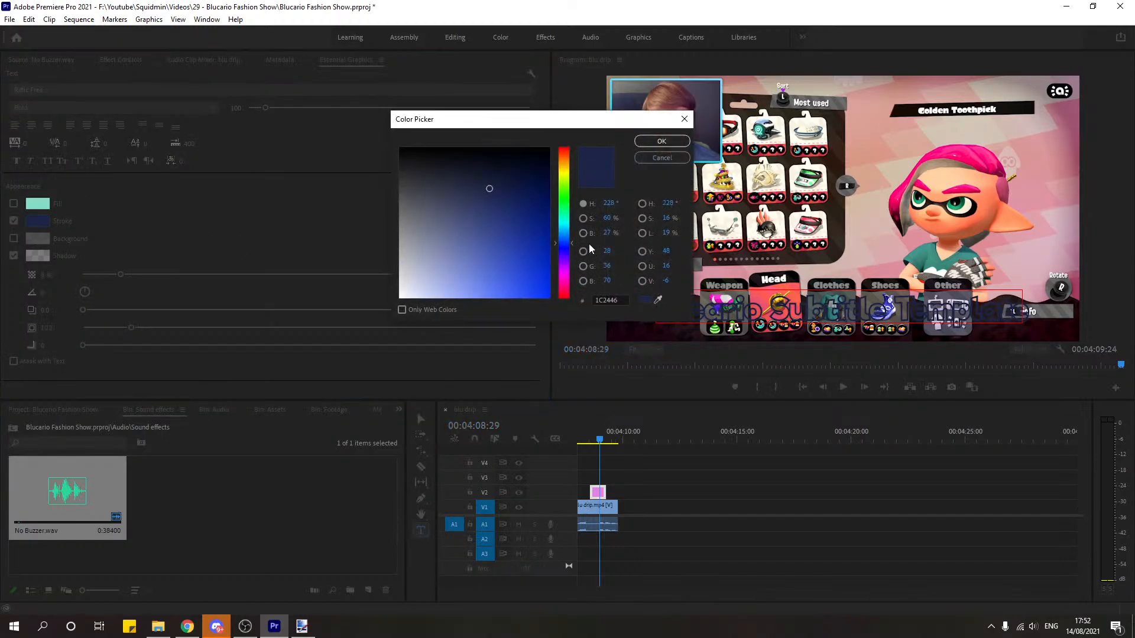
{"action": "left_click", "coordinate": [565, 224]}
{"action": "left_click_drag", "start_coordinate": [571, 223], "coordinate": [570, 227]}
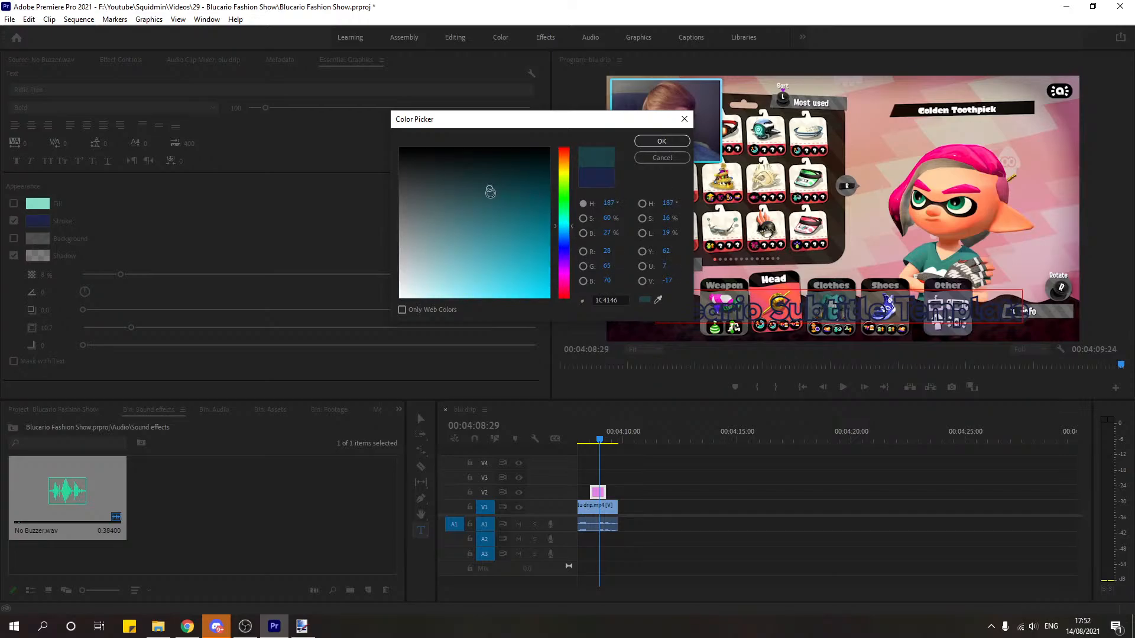
{"action": "left_click_drag", "start_coordinate": [489, 189], "coordinate": [531, 313]}
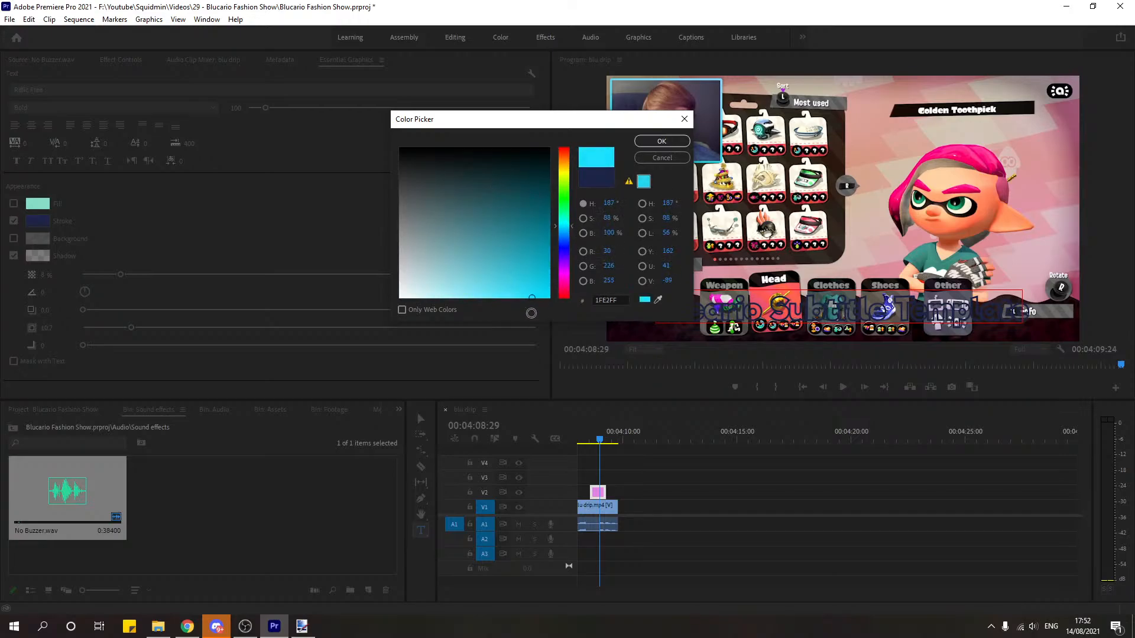
{"action": "left_click", "coordinate": [658, 142]}
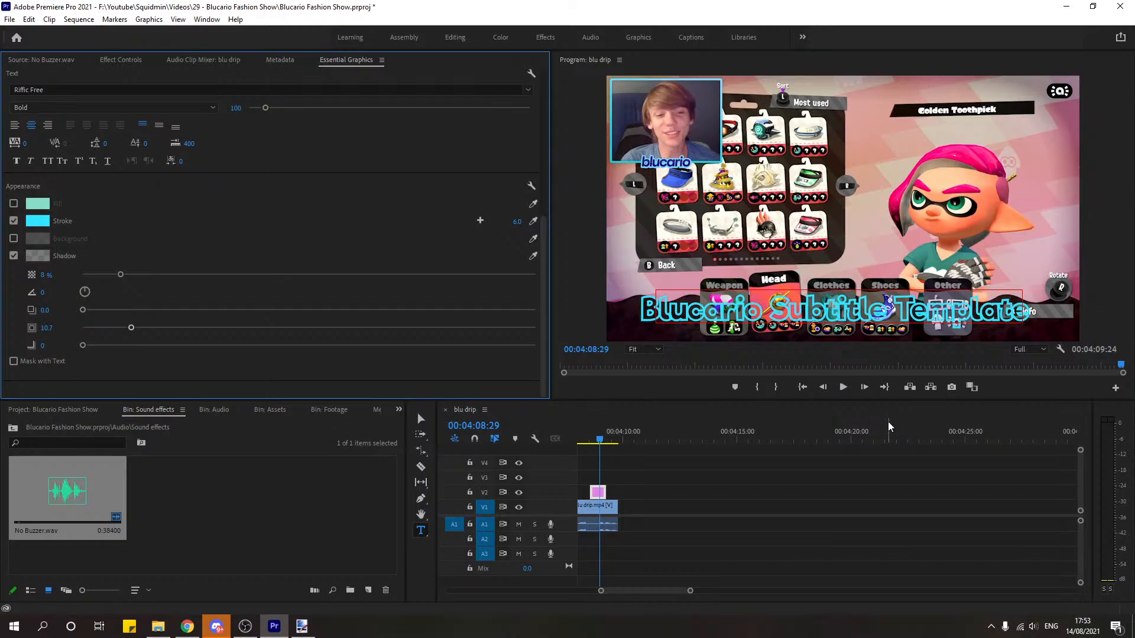
{"action": "key", "text": "ctrl+z"}
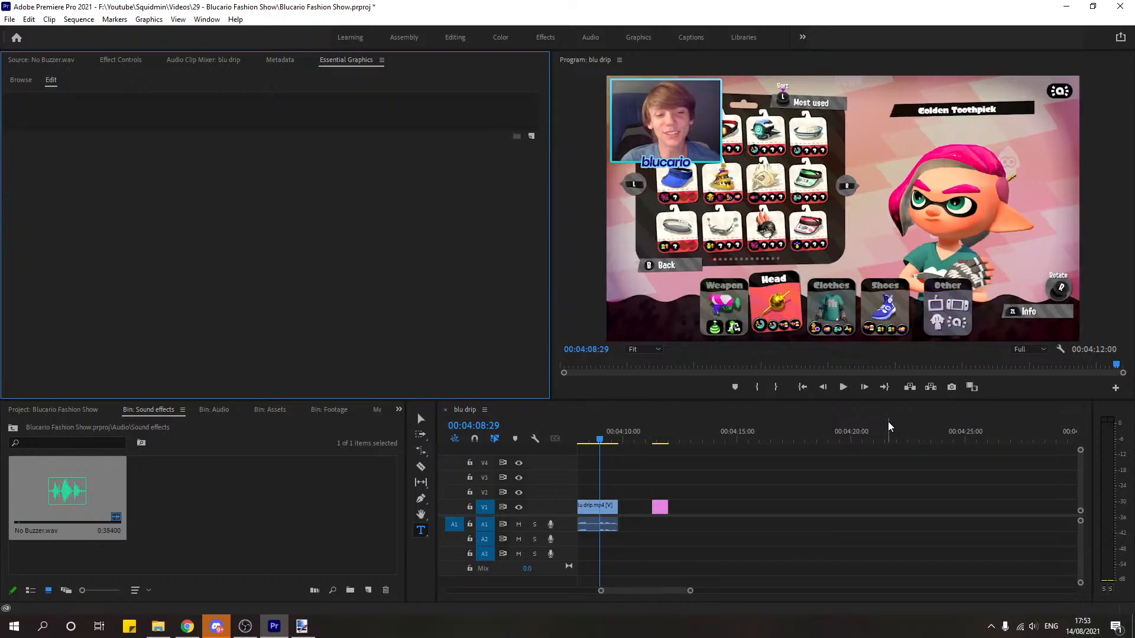
Step: Move the mint-filled subtitle clip to V2 above the end of the blu drip.mp4 footage and preview it at 00:04:08:20
{"action": "left_click", "coordinate": [660, 432]}
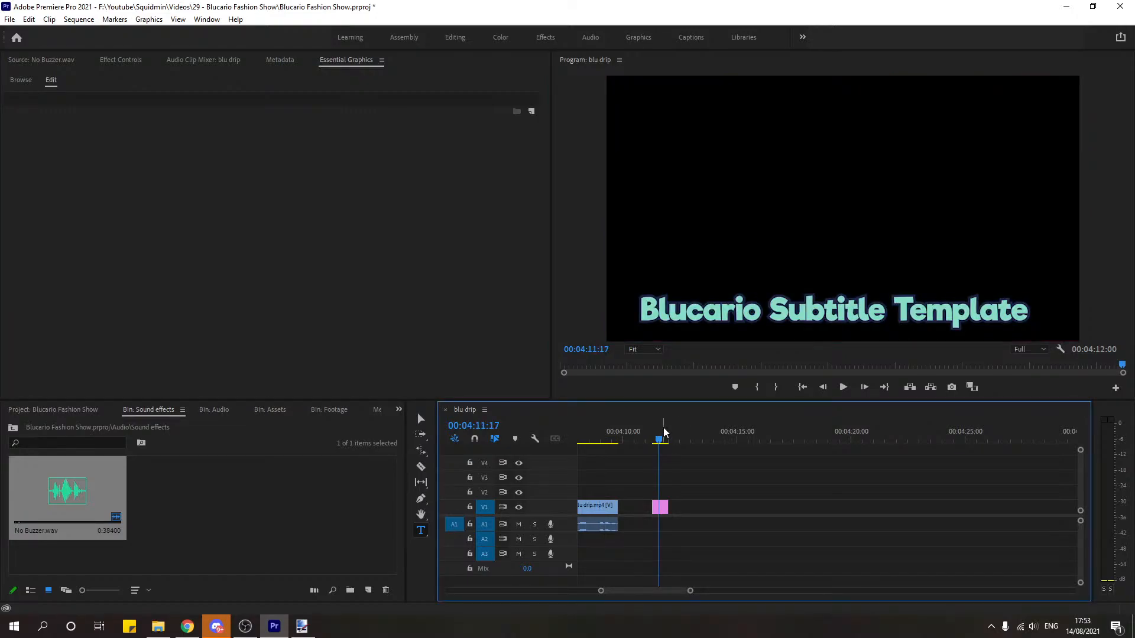
{"action": "left_click_drag", "start_coordinate": [660, 507], "coordinate": [592, 492]}
{"action": "left_click", "coordinate": [593, 443]}
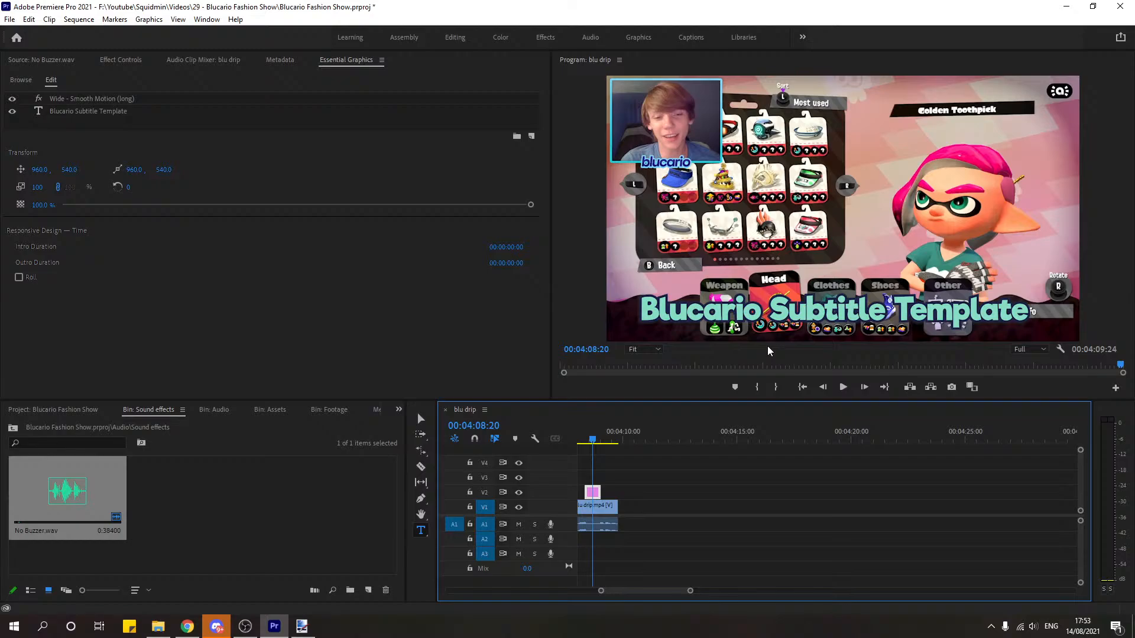
{"action": "left_click", "coordinate": [674, 585]}
{"action": "left_click_drag", "start_coordinate": [670, 591], "coordinate": [709, 591]}
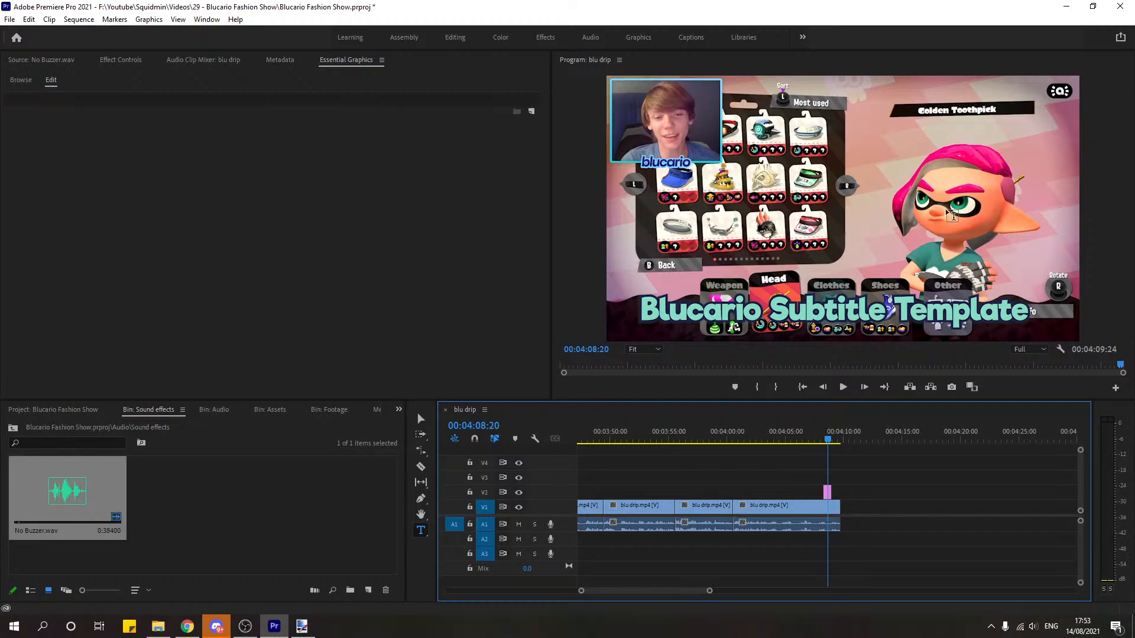
{"action": "left_click_drag", "start_coordinate": [710, 591], "coordinate": [683, 591]}
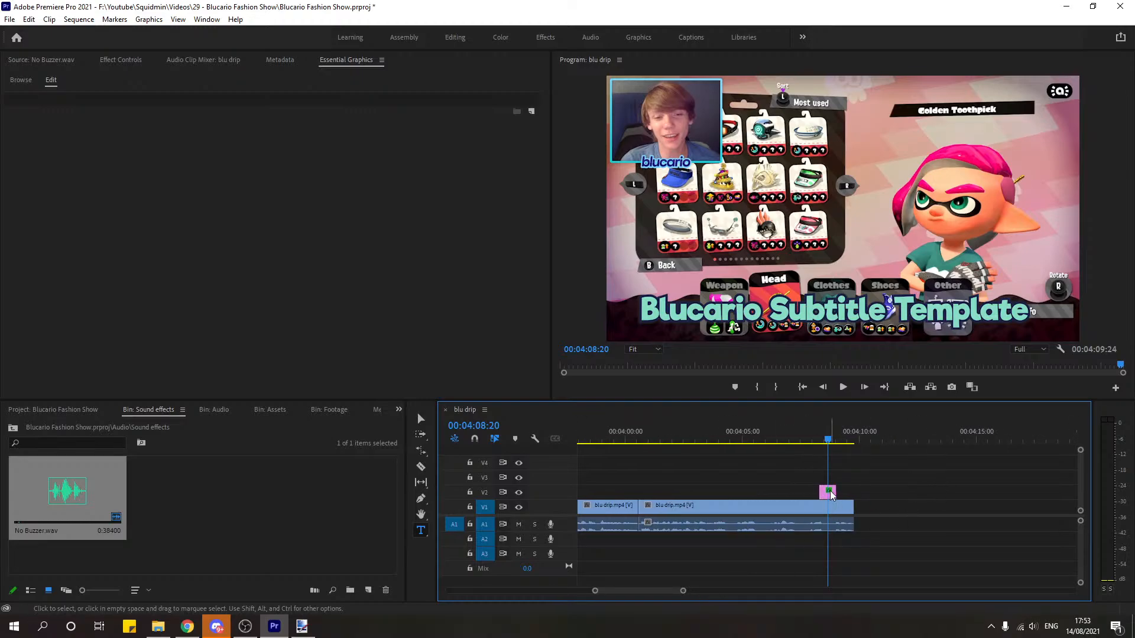
Step: Try trimming the start of the subtitle clip on V2, undo the trim, and start playback from 00:04:07:28
{"action": "left_click_drag", "start_coordinate": [819, 493], "coordinate": [823, 494]}
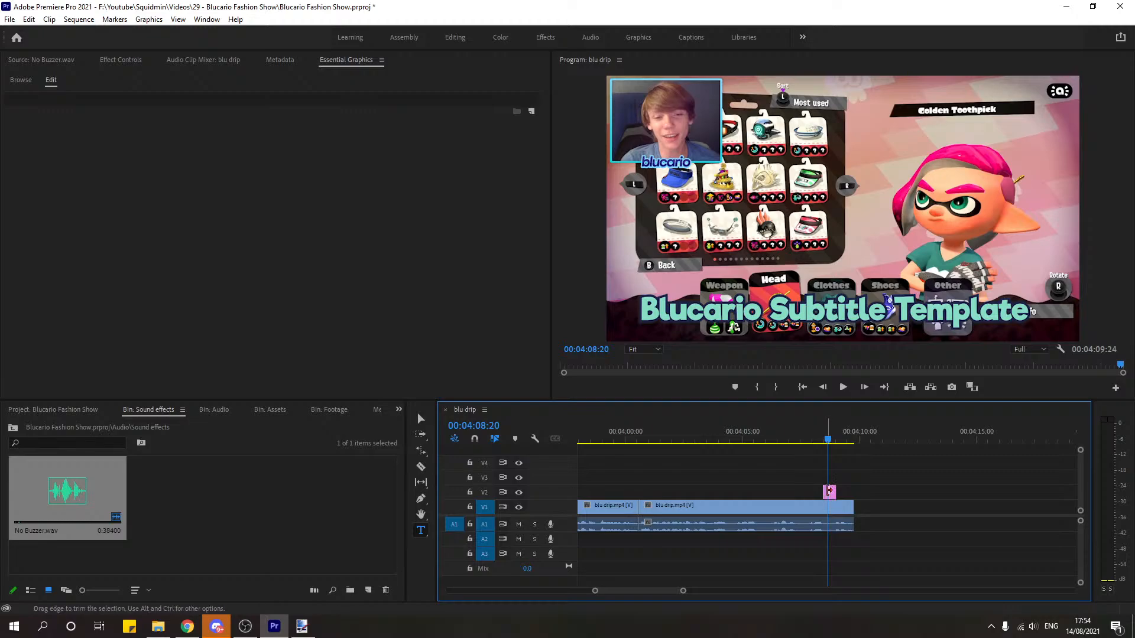
{"action": "key", "text": "ctrl+z"}
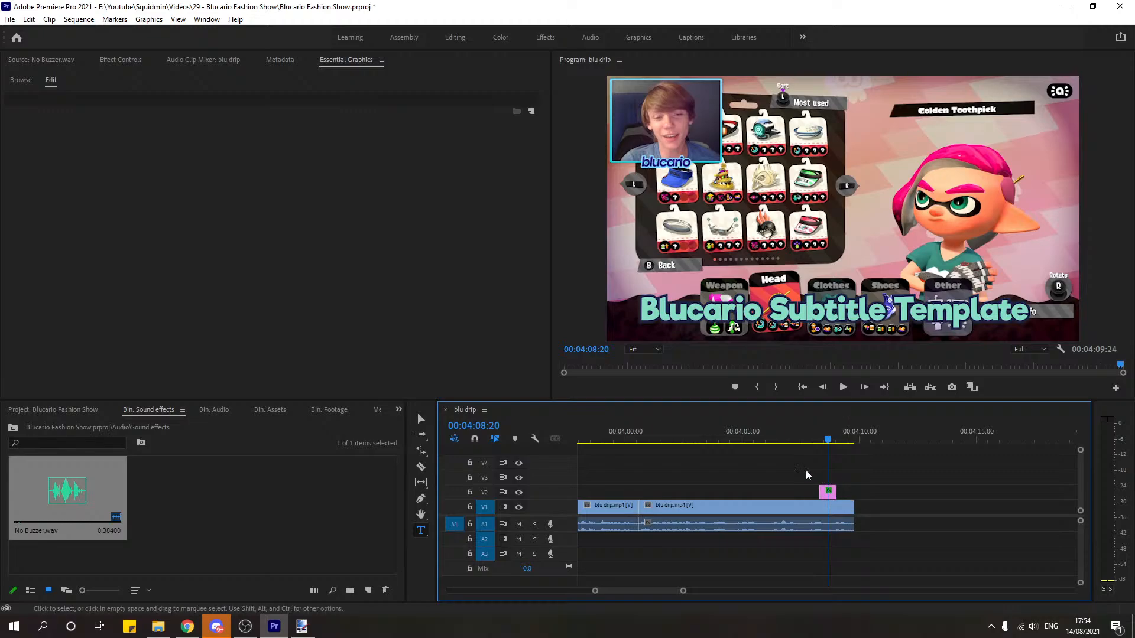
{"action": "left_click", "coordinate": [811, 438]}
{"action": "left_click", "coordinate": [842, 387]}
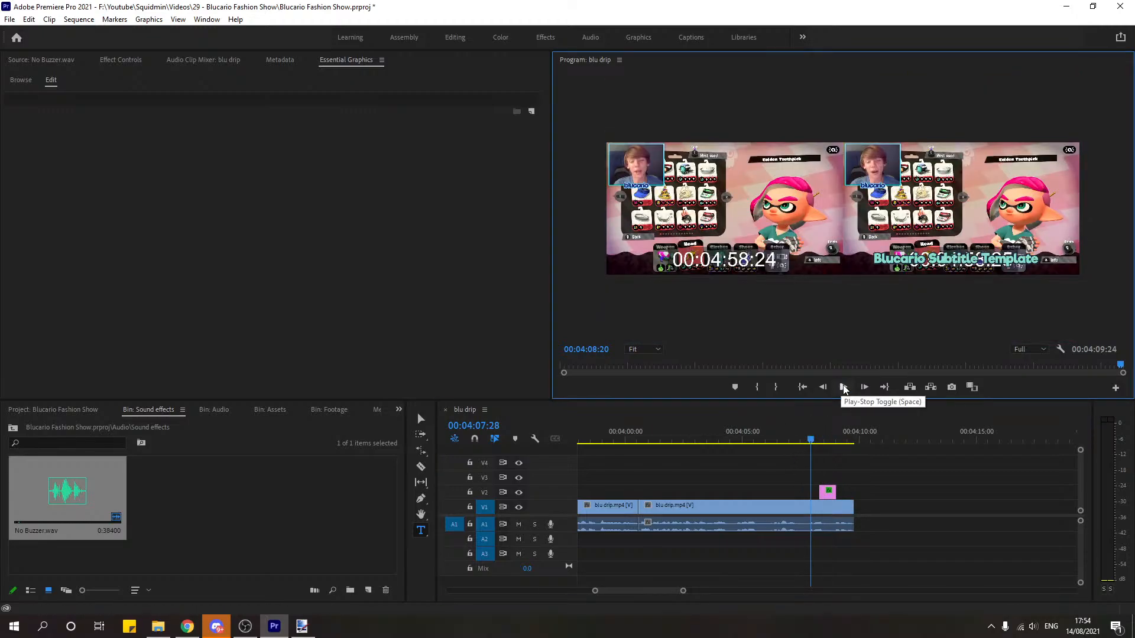
Step: Move the subtitle clip to V1 after the footage, play it from 00:04:10:22, and park the playhead on it at 00:04:11:09
{"action": "left_click", "coordinate": [829, 493]}
{"action": "left_click_drag", "start_coordinate": [890, 507], "coordinate": [891, 507]}
{"action": "left_click", "coordinate": [876, 439]}
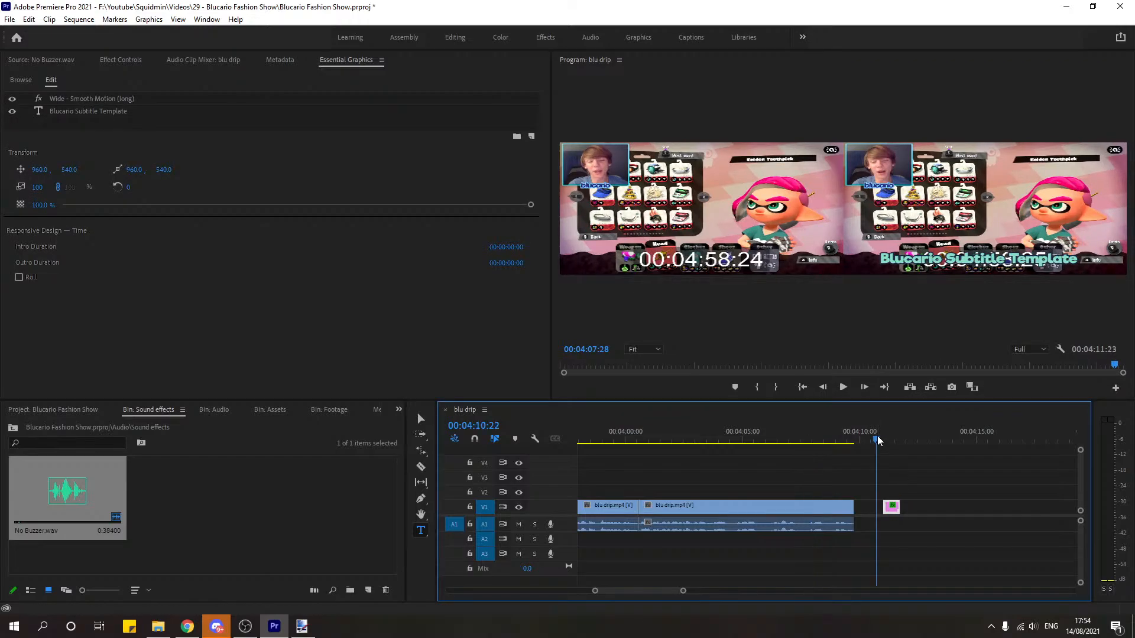
{"action": "left_click", "coordinate": [844, 386]}
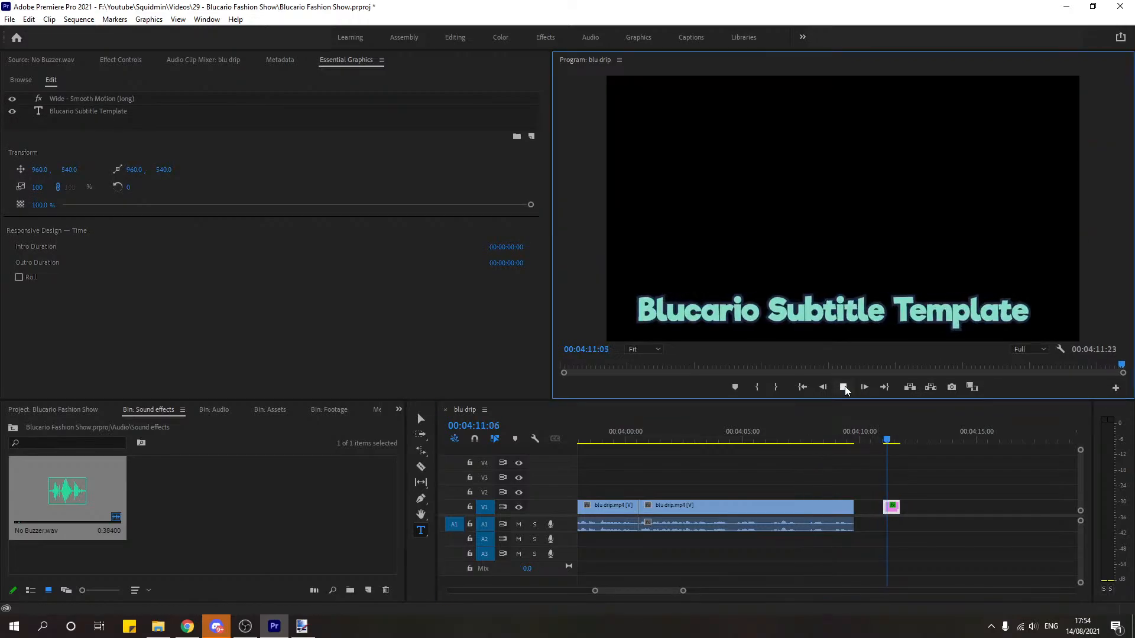
{"action": "left_click", "coordinate": [897, 438]}
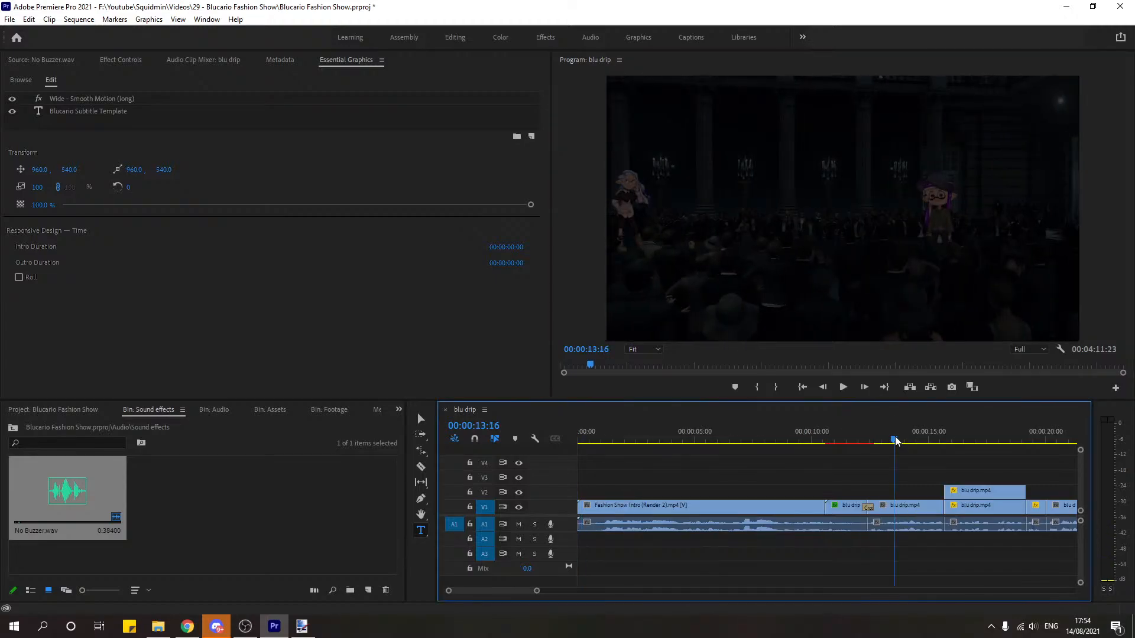
{"action": "left_click_drag", "start_coordinate": [526, 594], "coordinate": [687, 592]}
{"action": "left_click", "coordinate": [792, 444]}
{"action": "right_click", "coordinate": [793, 504]}
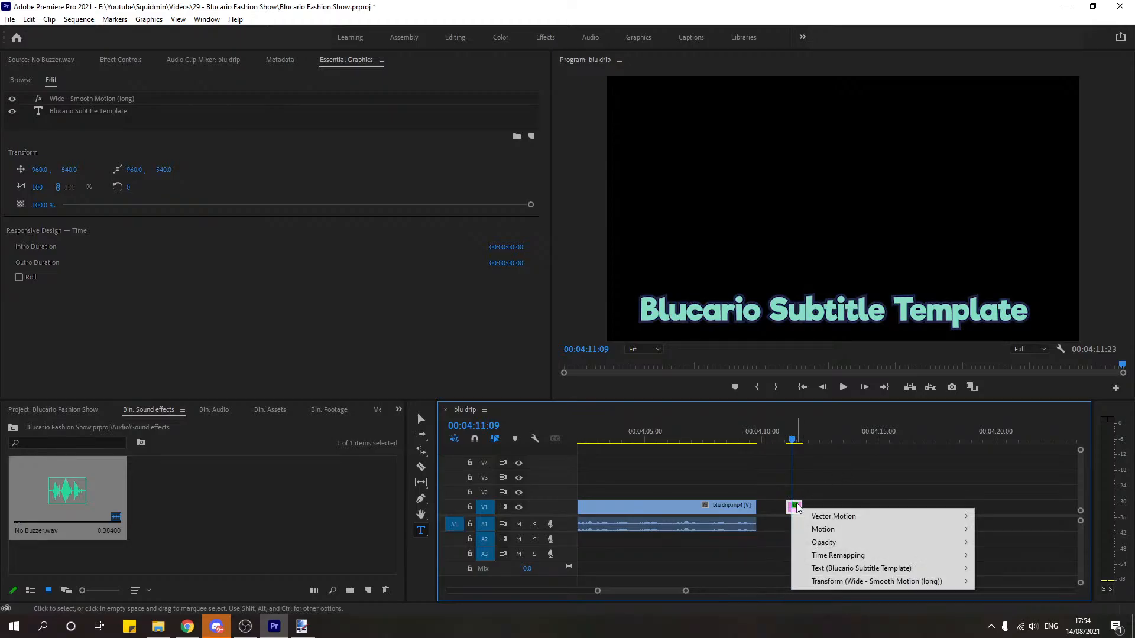
{"action": "left_click", "coordinate": [805, 493]}
{"action": "right_click", "coordinate": [792, 508]}
{"action": "right_click", "coordinate": [797, 506]}
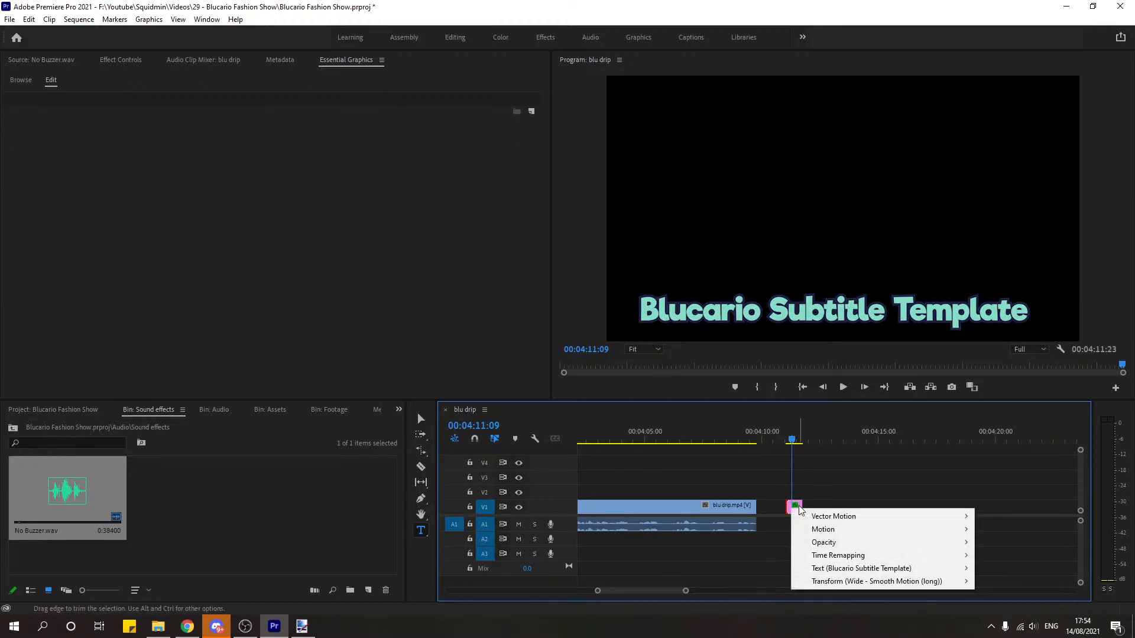
{"action": "right_click", "coordinate": [797, 506]}
{"action": "left_click", "coordinate": [820, 498]}
{"action": "right_click", "coordinate": [795, 507]}
{"action": "left_click", "coordinate": [809, 498]}
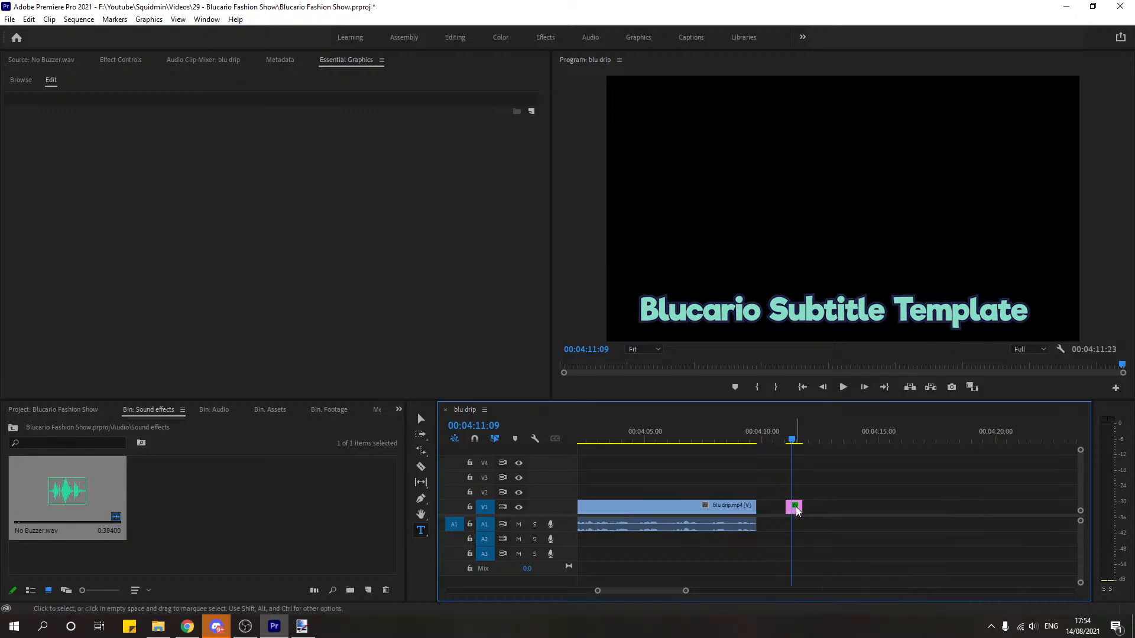
{"action": "right_click", "coordinate": [795, 507]}
{"action": "left_click", "coordinate": [808, 491]}
{"action": "right_click", "coordinate": [792, 509]}
{"action": "right_click", "coordinate": [794, 507]}
{"action": "right_click", "coordinate": [794, 507]}
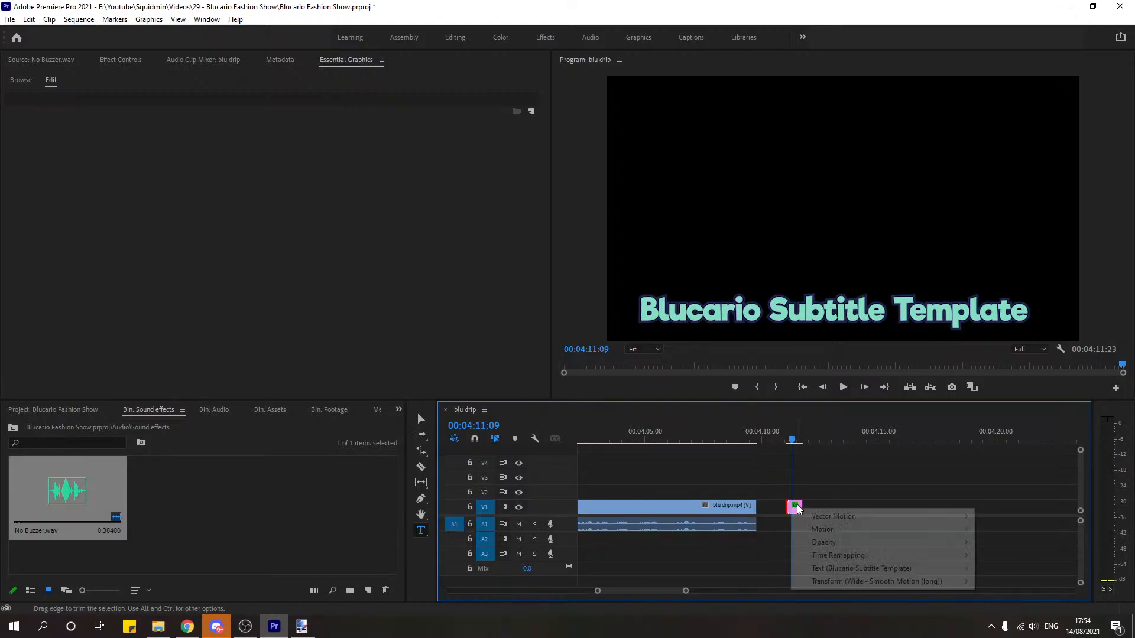
{"action": "left_click", "coordinate": [843, 439]}
{"action": "right_click", "coordinate": [796, 509]}
{"action": "right_click", "coordinate": [793, 508]}
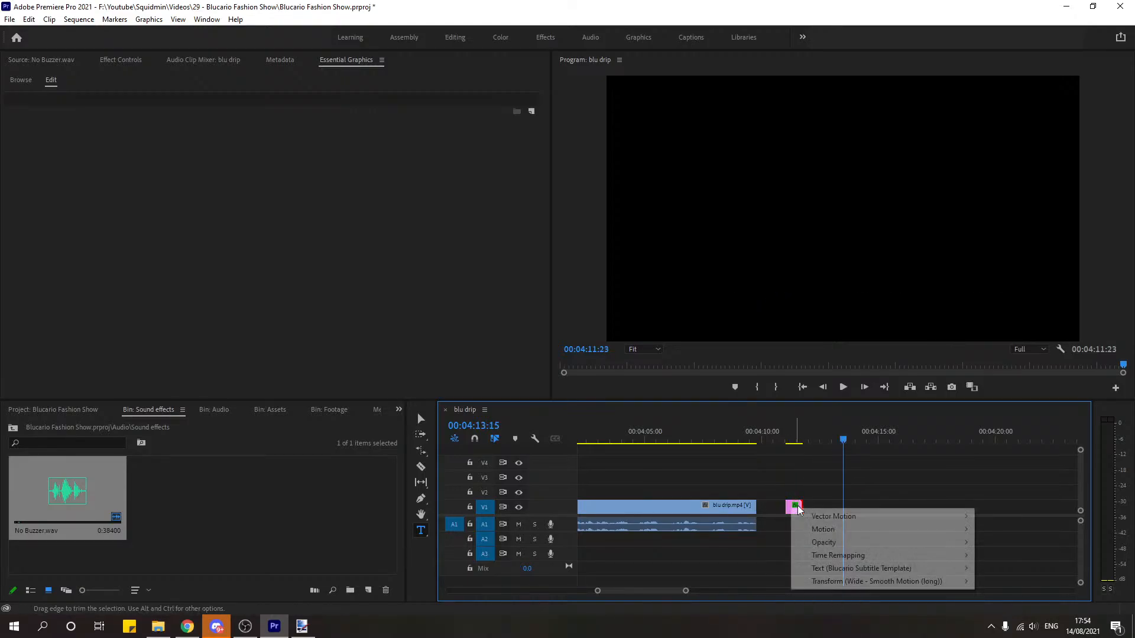
{"action": "right_click", "coordinate": [792, 509]}
{"action": "right_click", "coordinate": [792, 507]}
{"action": "left_click", "coordinate": [801, 494]}
Step: Export the subtitle clip as a motion graphics template named 1 Blucario Subtitle Template to the Local Templates Folder
{"action": "left_click_drag", "start_coordinate": [687, 592], "coordinate": [657, 593]}
{"action": "right_click", "coordinate": [660, 511]}
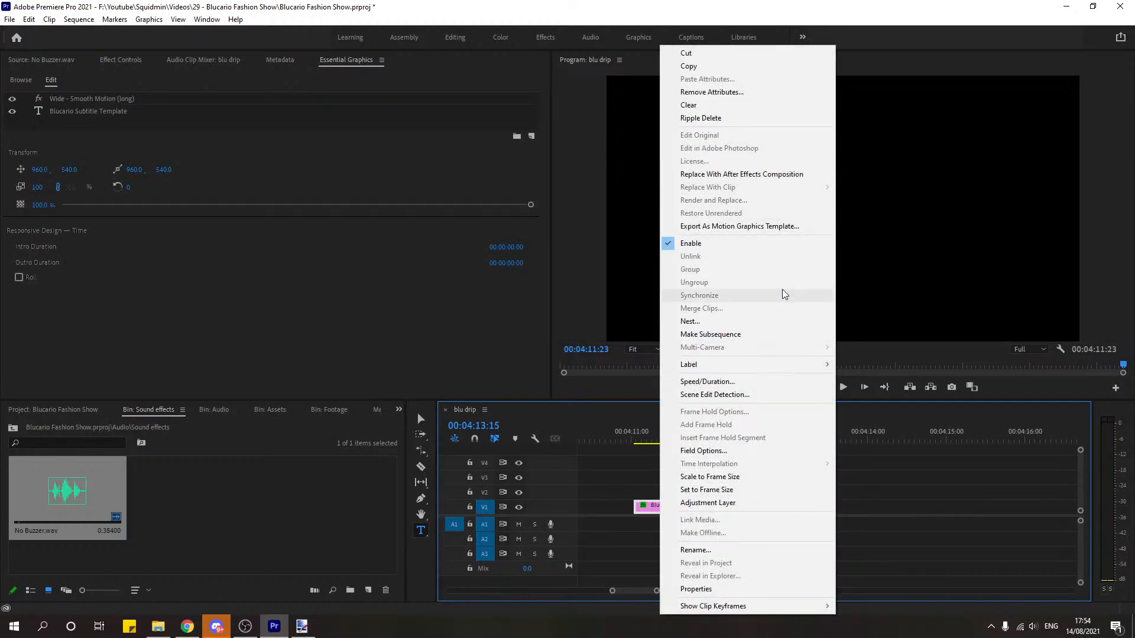
{"action": "left_click", "coordinate": [738, 228]}
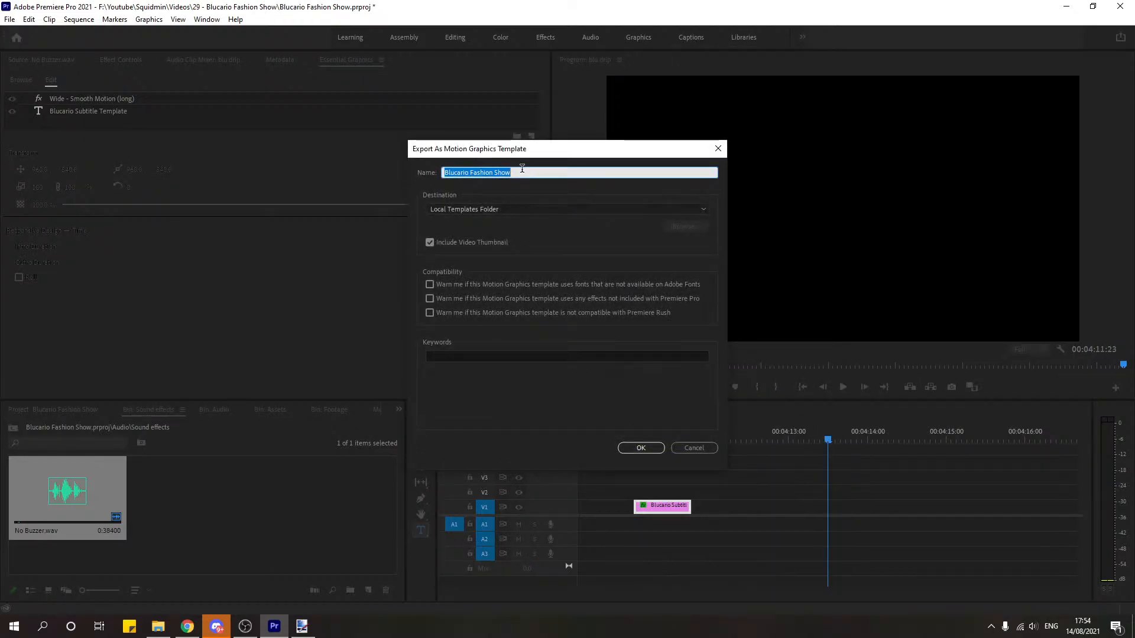
{"action": "left_click_drag", "start_coordinate": [523, 175], "coordinate": [470, 173]}
{"action": "type", "text": "Su"}
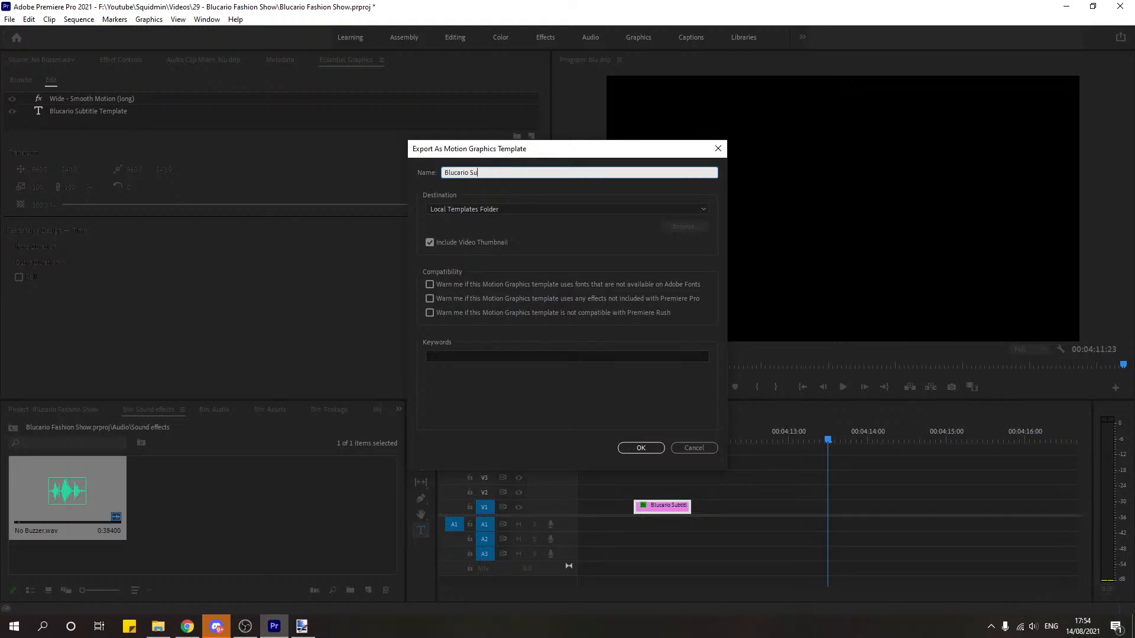
{"action": "type", "text": "btitle Templat"}
{"action": "type", "text": "1"}
{"action": "left_click", "coordinate": [650, 449]}
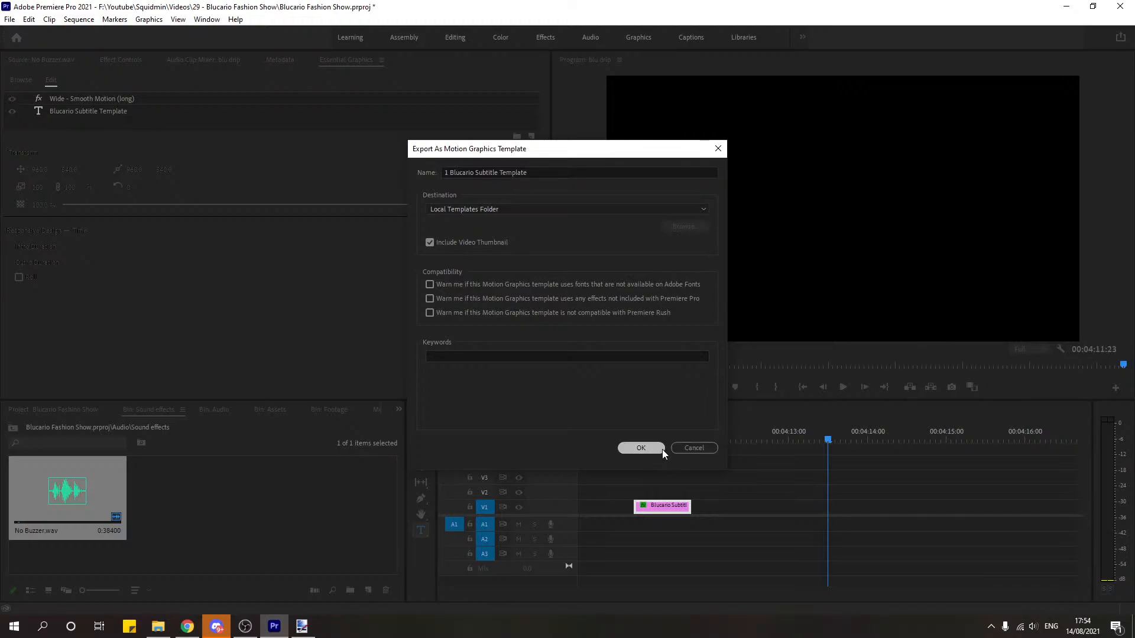
{"action": "left_click", "coordinate": [662, 449]}
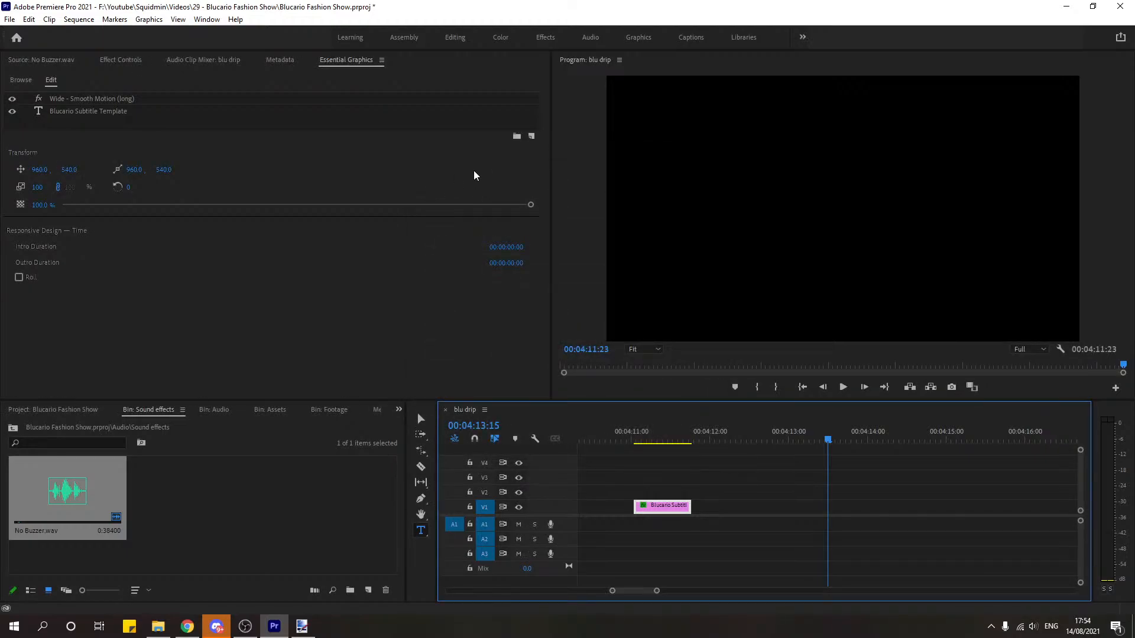
Step: Look through the saved graphics templates for the 1 Blucario Subtitle Template entry and the other subtitle templates
{"action": "left_click", "coordinate": [23, 79]}
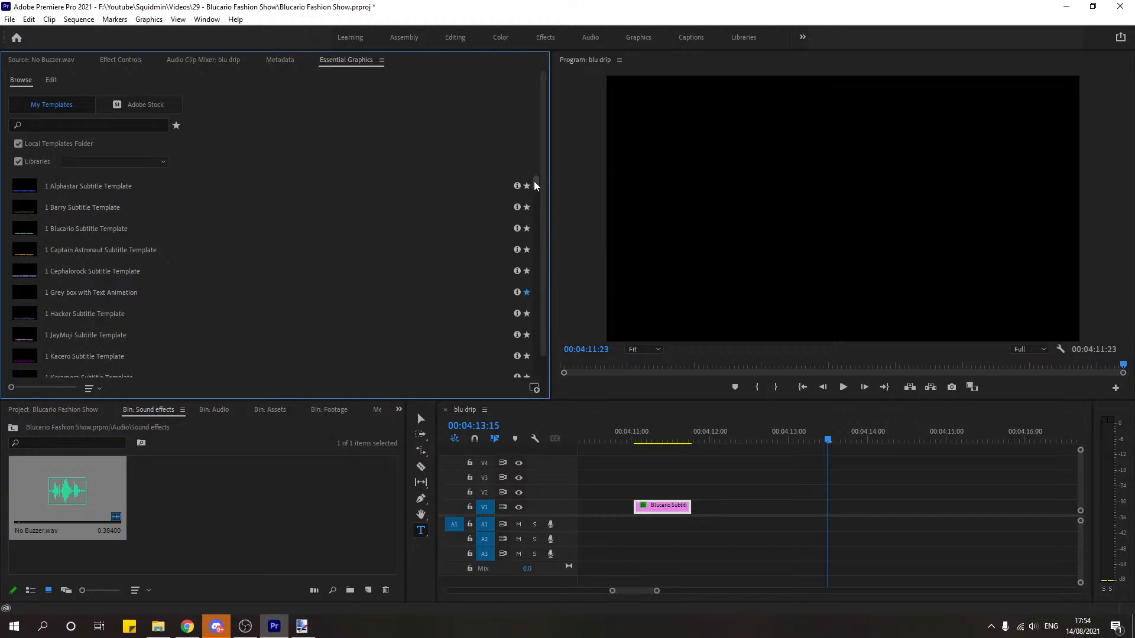
{"action": "left_click_drag", "start_coordinate": [534, 181], "coordinate": [535, 206]}
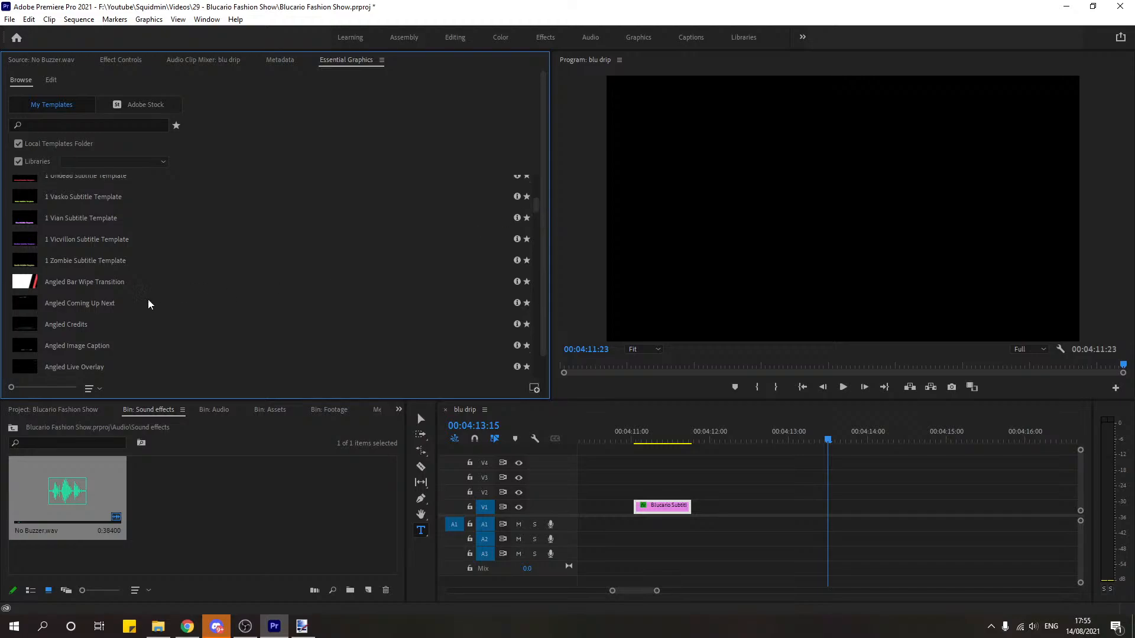
{"action": "scroll", "coordinate": [200, 305], "scroll_direction": "down", "scroll_amount": 8}
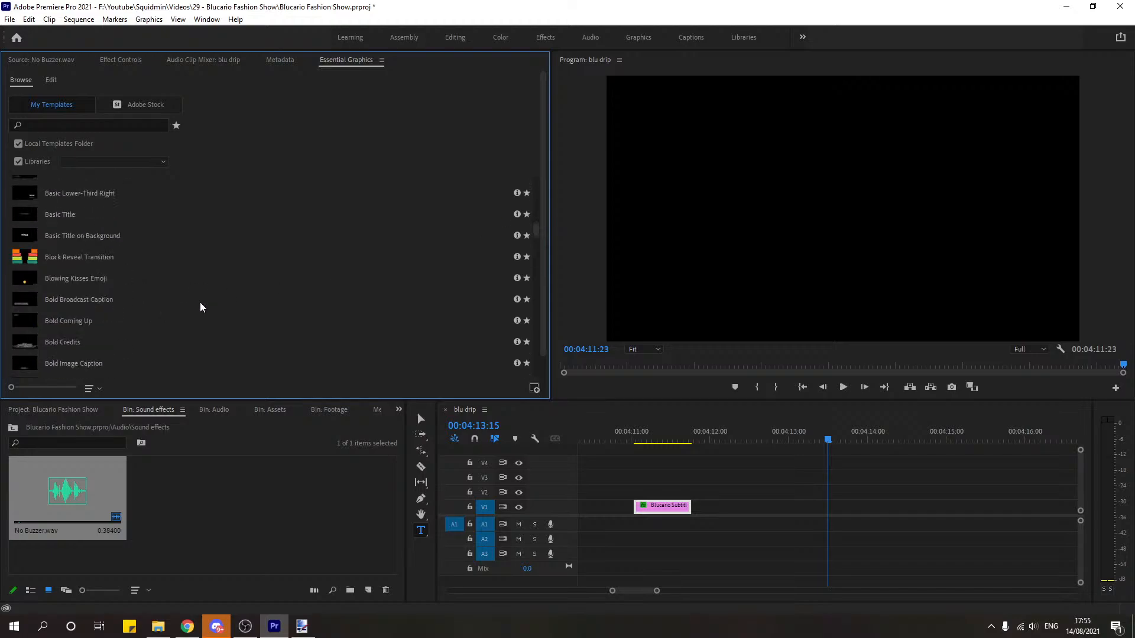
{"action": "scroll", "coordinate": [200, 304], "scroll_direction": "down", "scroll_amount": 10}
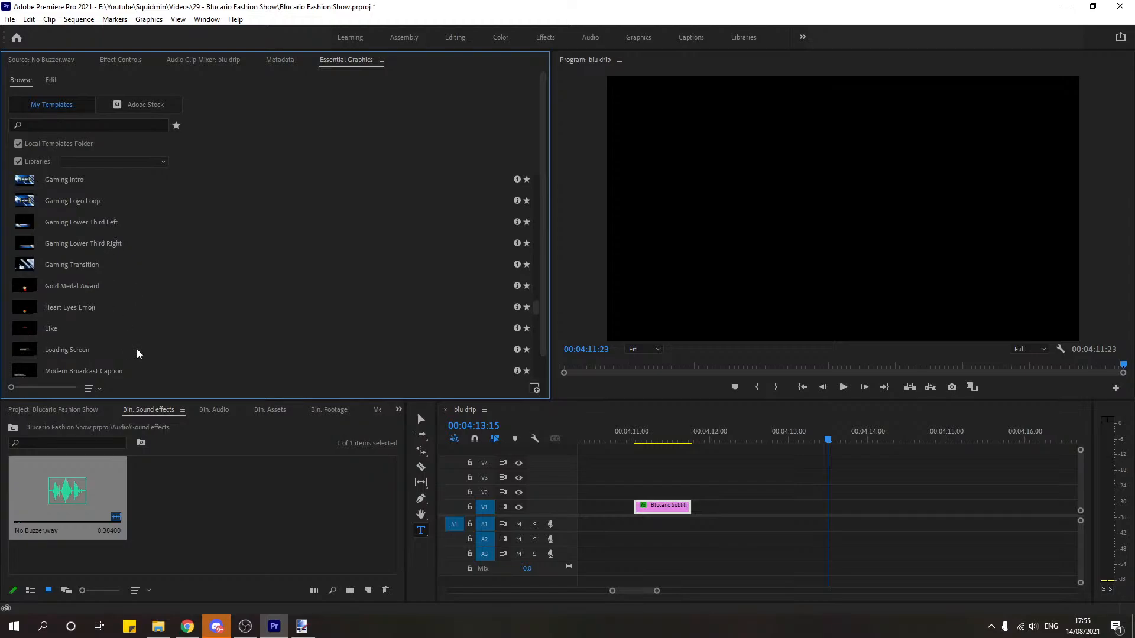
{"action": "left_click_drag", "start_coordinate": [537, 307], "coordinate": [536, 192]}
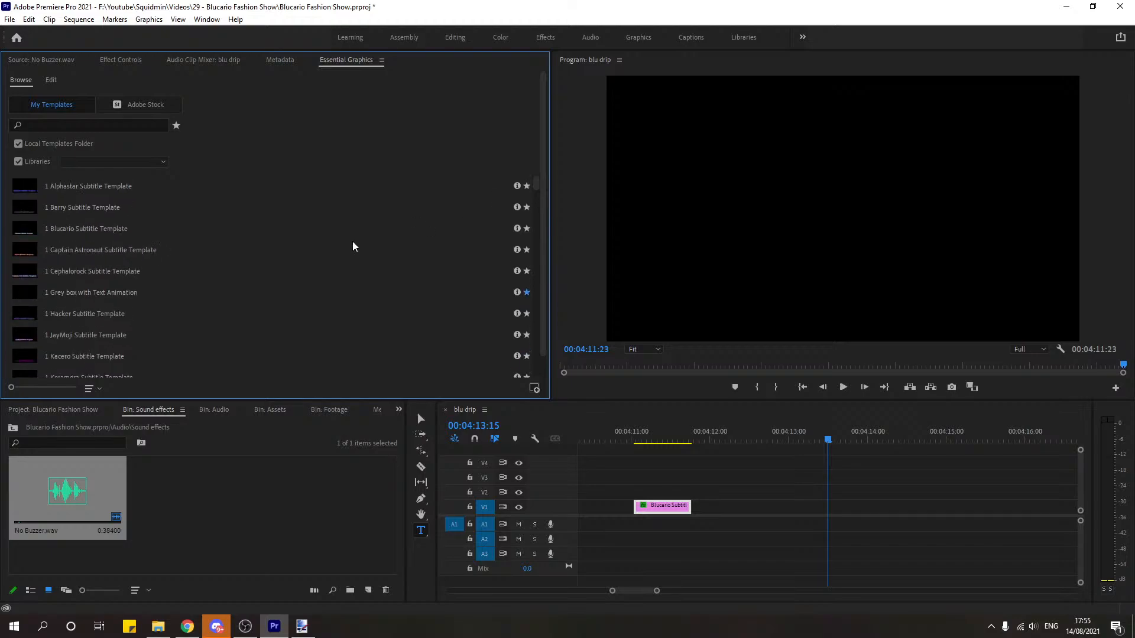
{"action": "scroll", "coordinate": [317, 260], "scroll_direction": "down", "scroll_amount": 8}
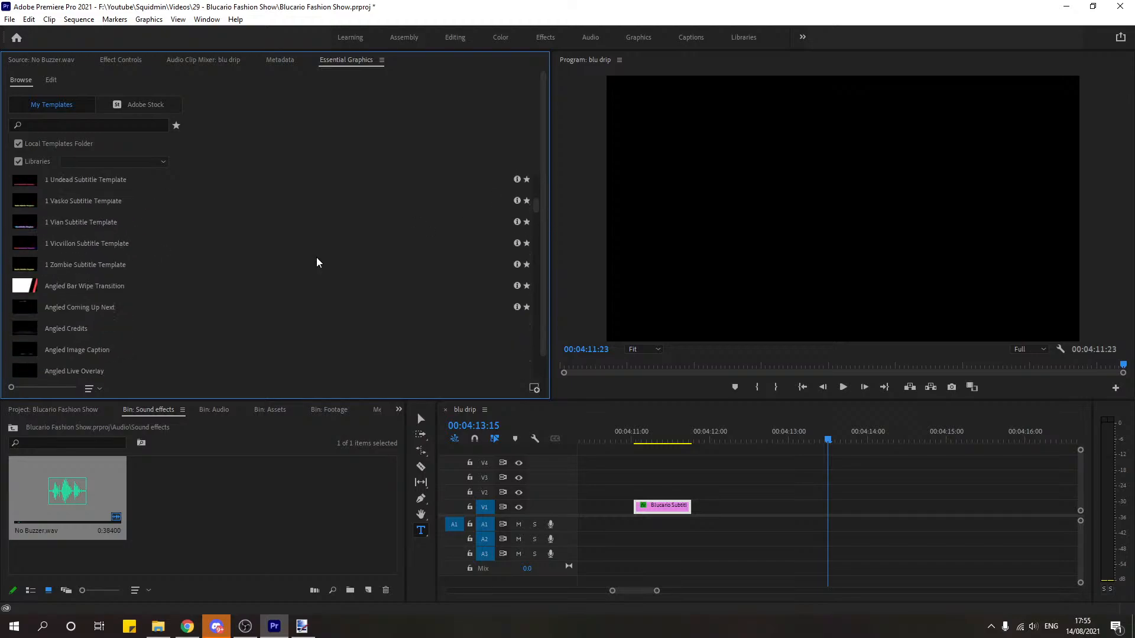
{"action": "scroll", "coordinate": [317, 260], "scroll_direction": "up", "scroll_amount": 3}
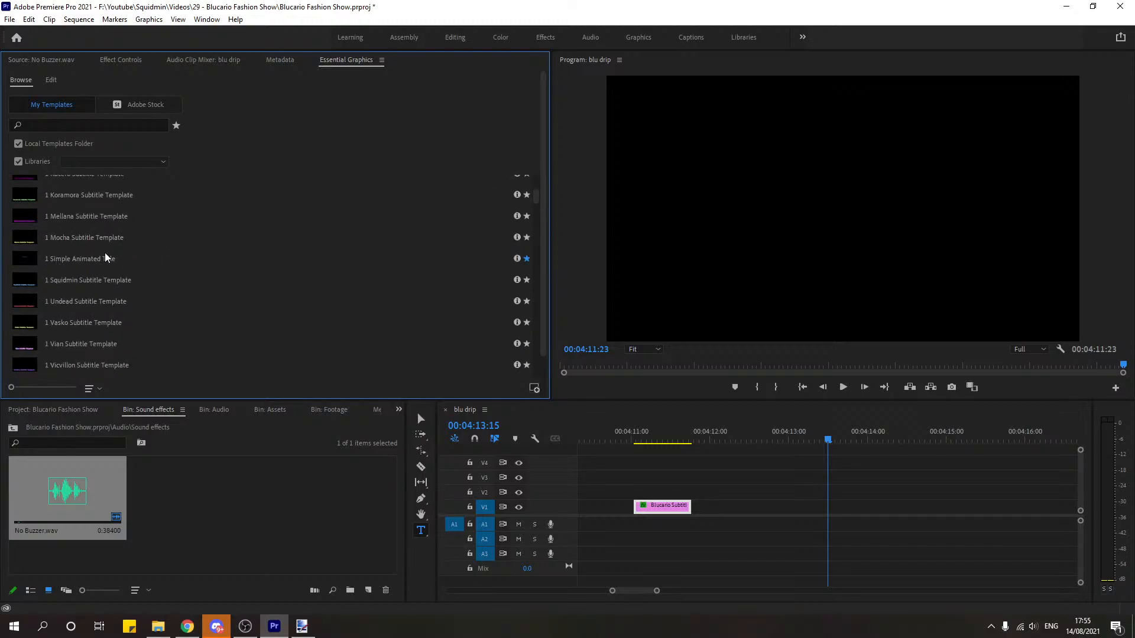
{"action": "scroll", "coordinate": [306, 264], "scroll_direction": "up", "scroll_amount": 3}
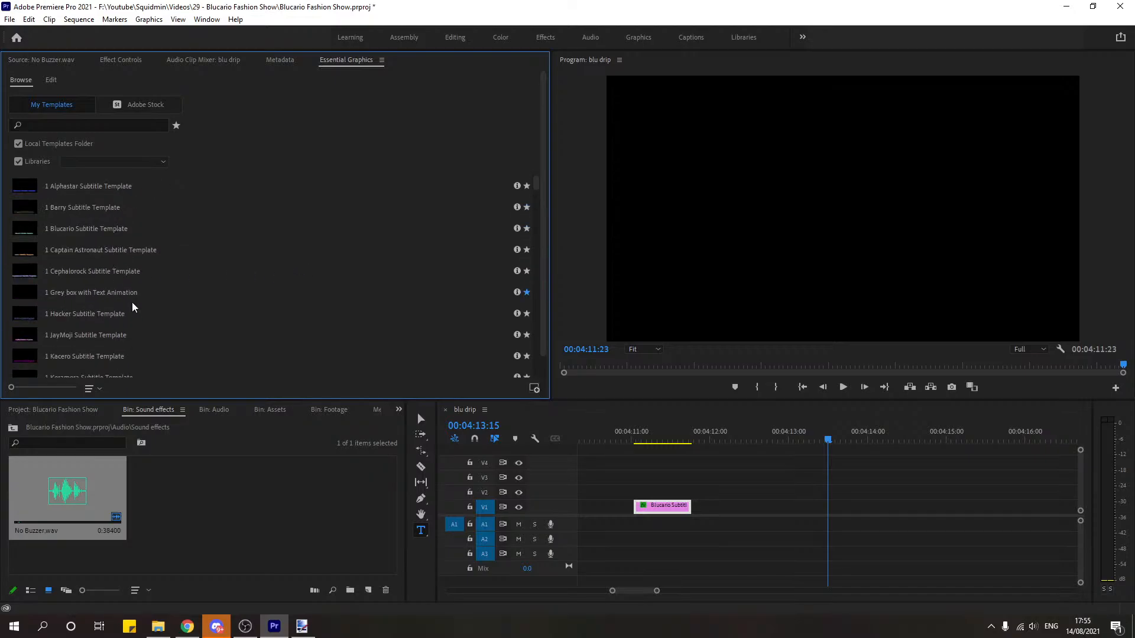
{"action": "scroll", "coordinate": [127, 293], "scroll_direction": "down", "scroll_amount": 9}
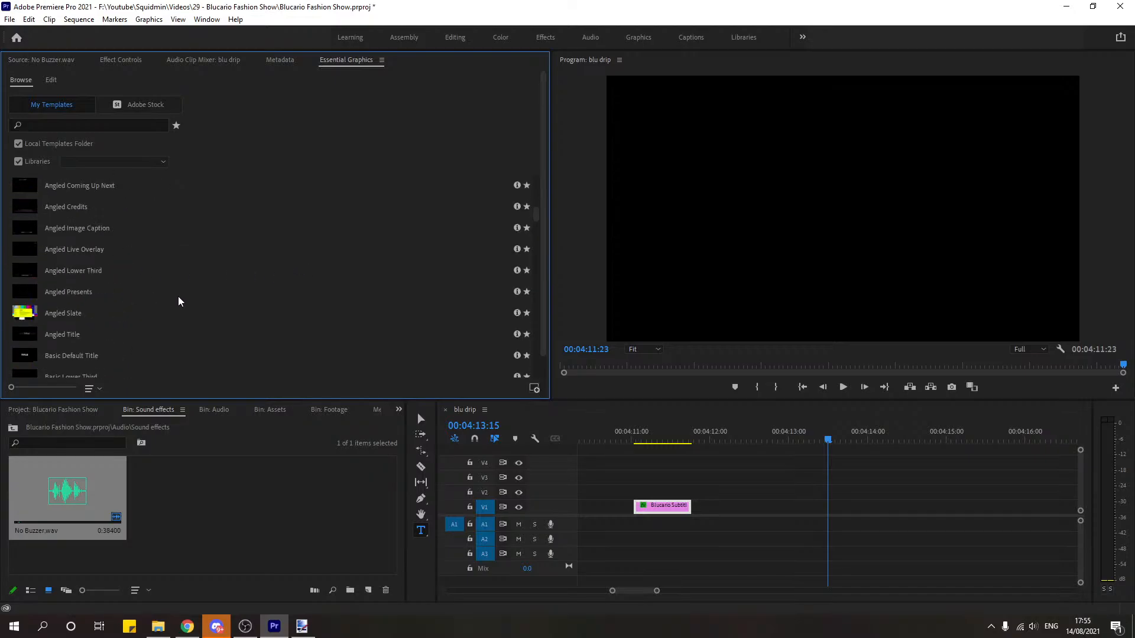
{"action": "scroll", "coordinate": [179, 301], "scroll_direction": "up", "scroll_amount": 9}
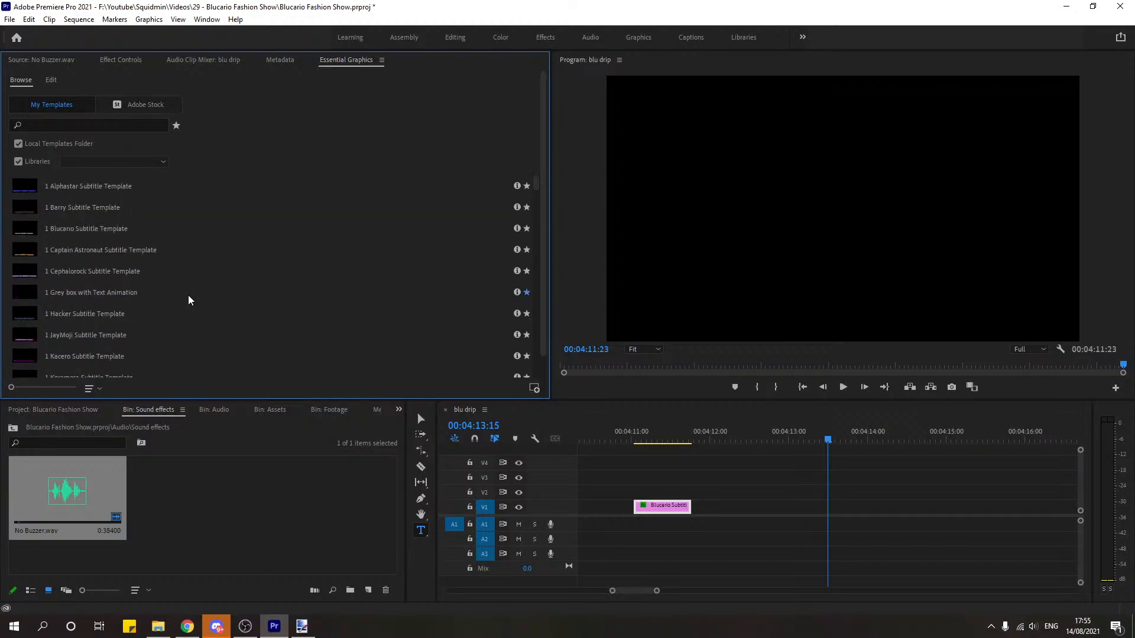
Step: Add the saved 1 Blucario Subtitle Template to V1 after the existing subtitle clip and start playback
{"action": "left_click", "coordinate": [92, 226]}
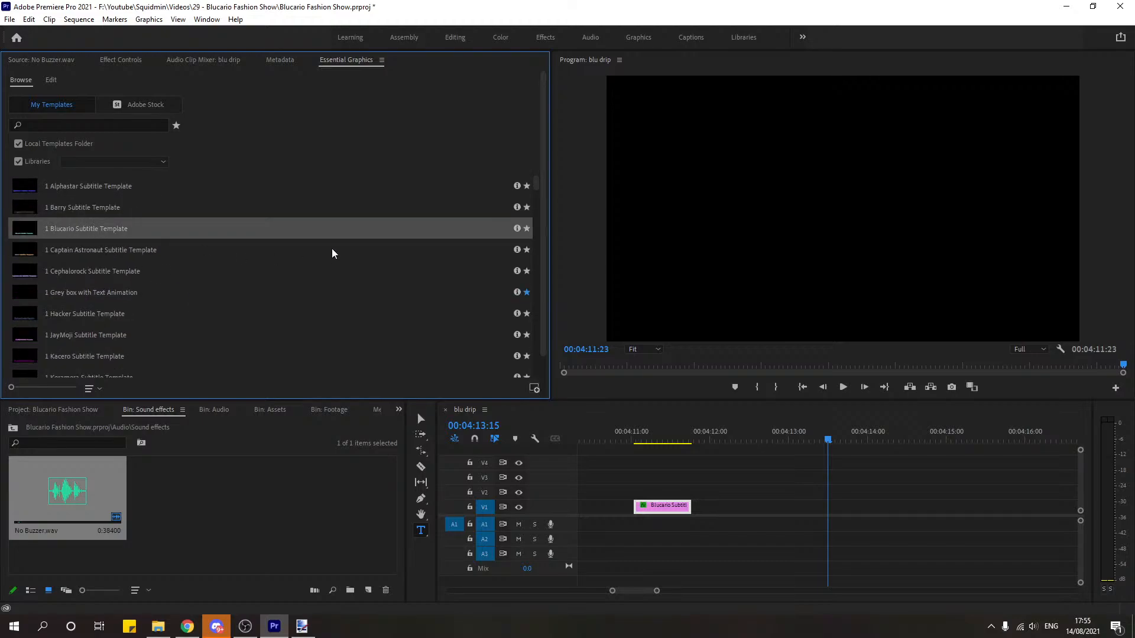
{"action": "left_click_drag", "start_coordinate": [98, 233], "coordinate": [721, 507]}
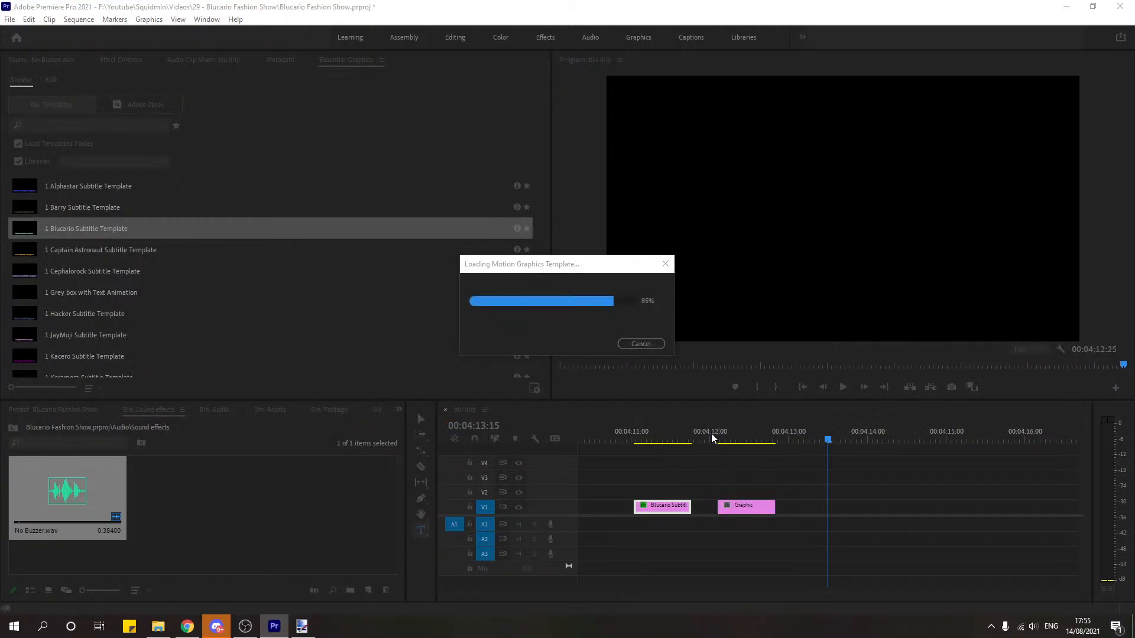
{"action": "left_click", "coordinate": [711, 435]}
{"action": "left_click", "coordinate": [844, 387]}
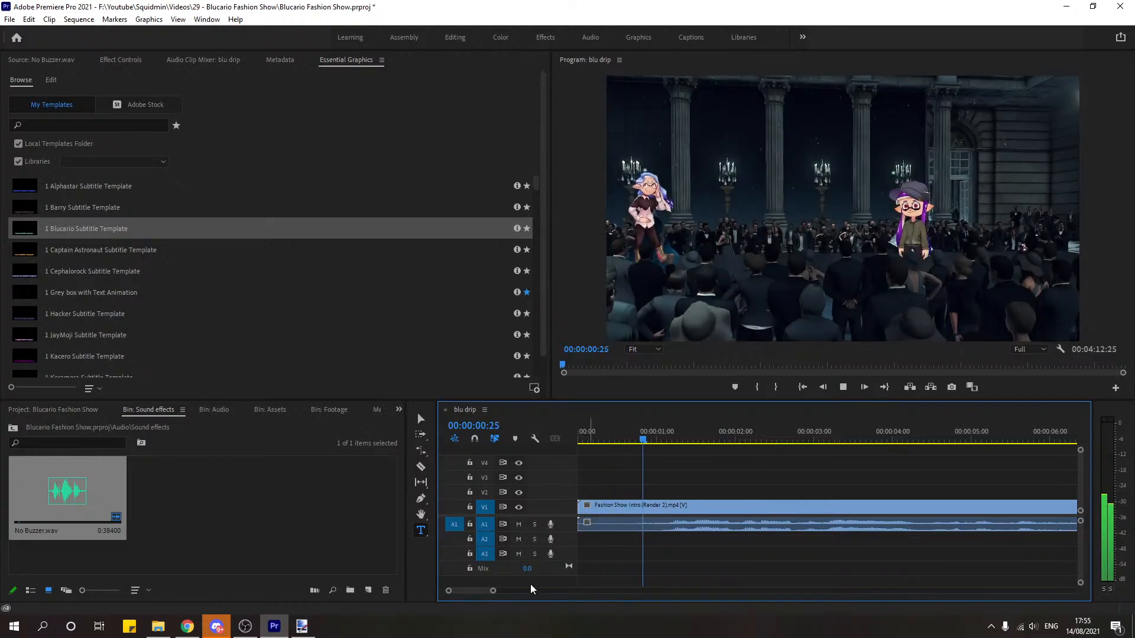
Step: Stop playback and delete both subtitle clips from V1 beyond the end of the footage
{"action": "left_click_drag", "start_coordinate": [495, 590], "coordinate": [740, 600]}
{"action": "left_click", "coordinate": [841, 388]}
{"action": "left_click_drag", "start_coordinate": [835, 532], "coordinate": [798, 498]}
{"action": "key", "text": "Delete"}
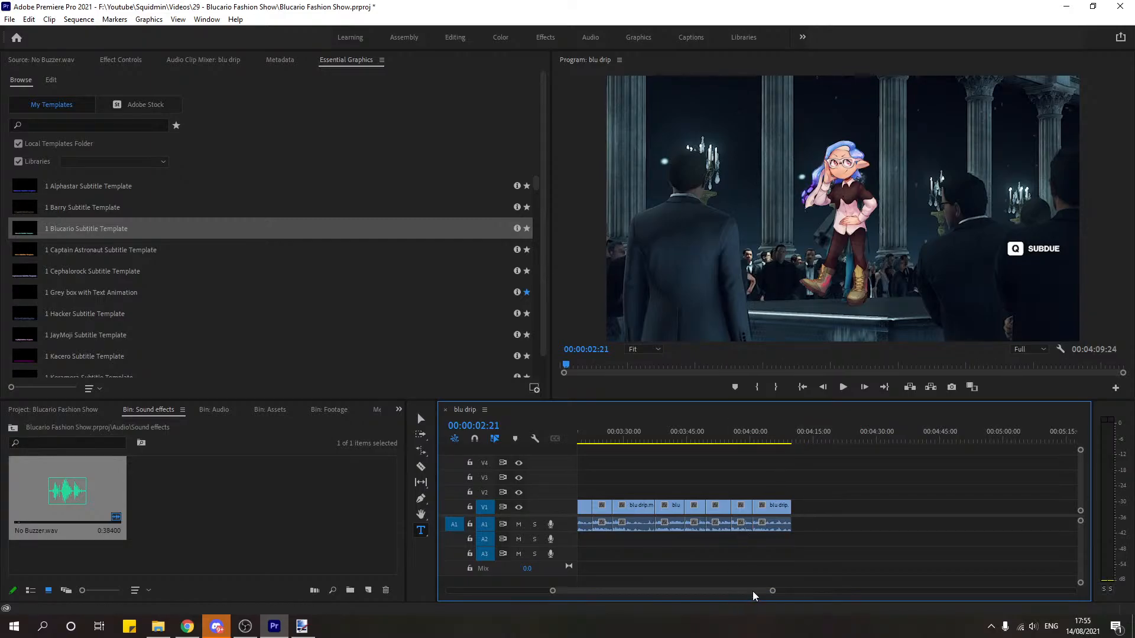
Step: Preview the sequence from 00:00:26:23, and replay it from 00:00:22:18 up to 00:00:33:18
{"action": "left_click_drag", "start_coordinate": [752, 591], "coordinate": [568, 590]}
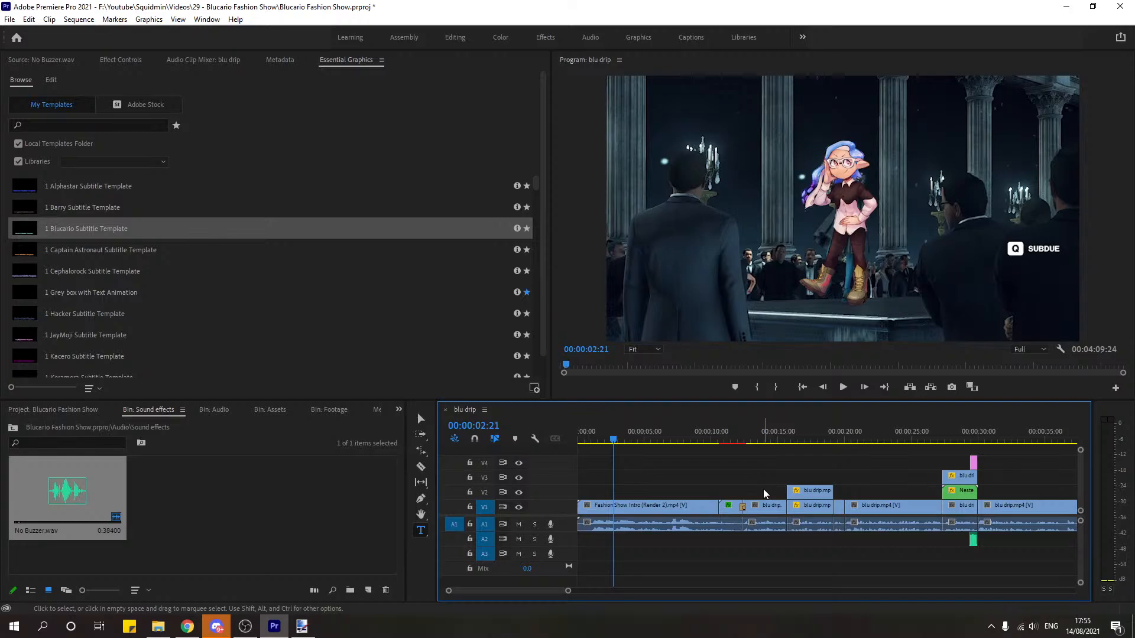
{"action": "left_click", "coordinate": [935, 440]}
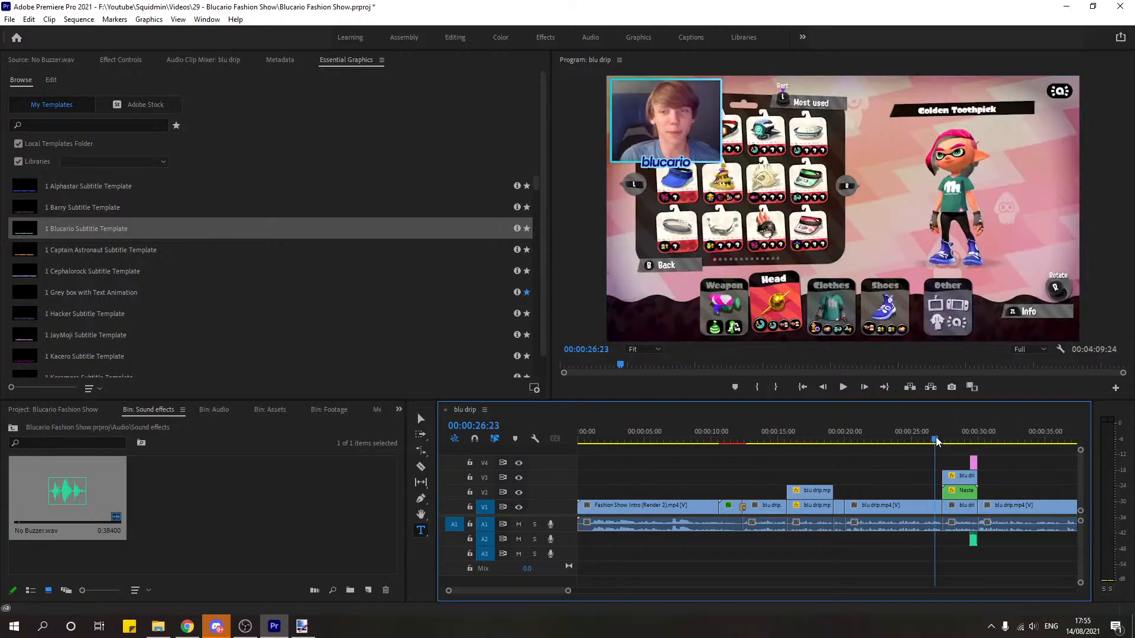
{"action": "key", "text": "space"}
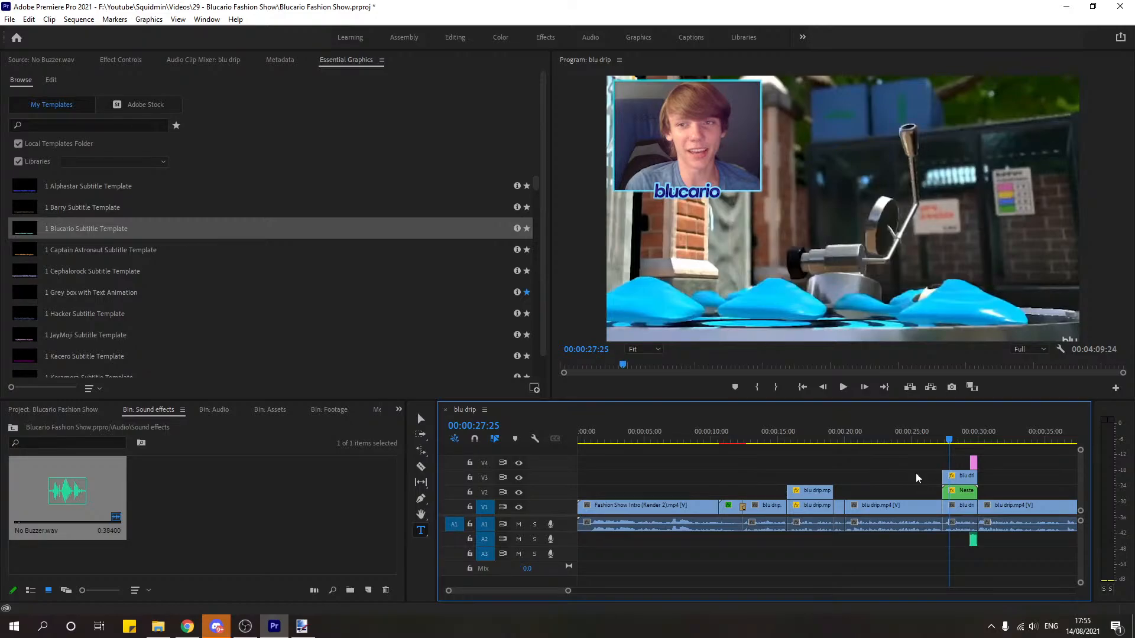
{"action": "left_click", "coordinate": [879, 438]}
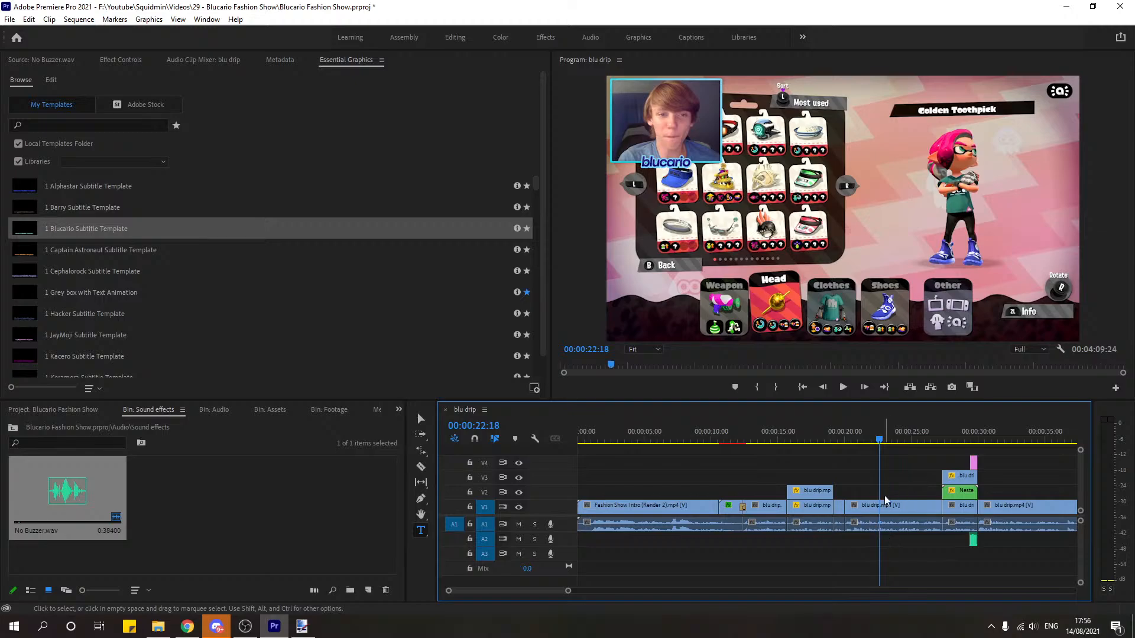
{"action": "key", "text": "space"}
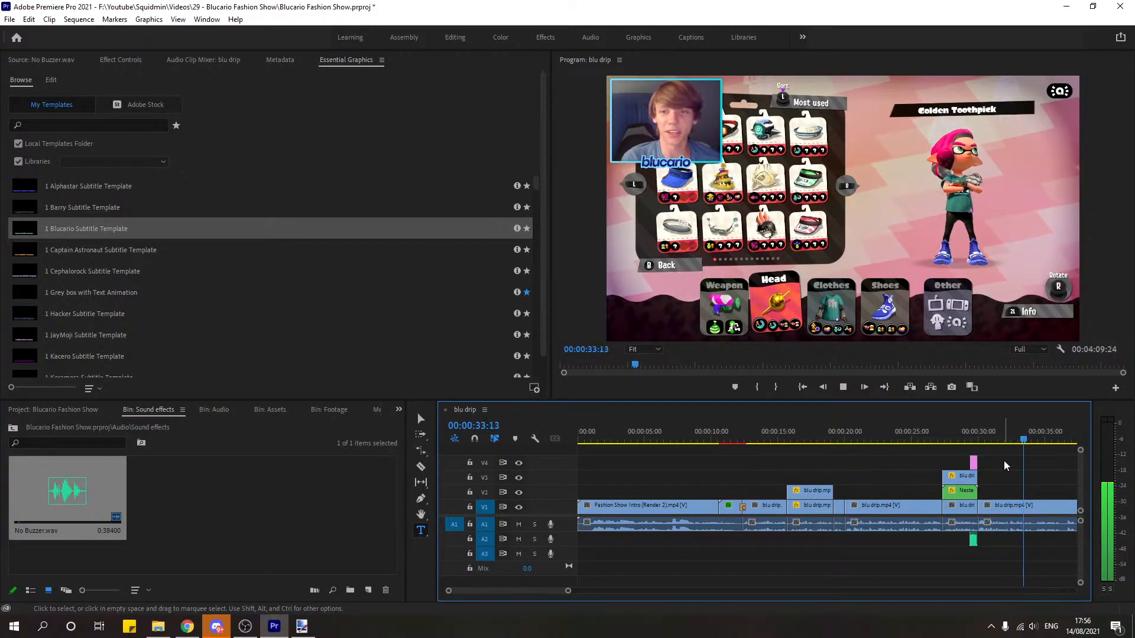
{"action": "key", "text": "space"}
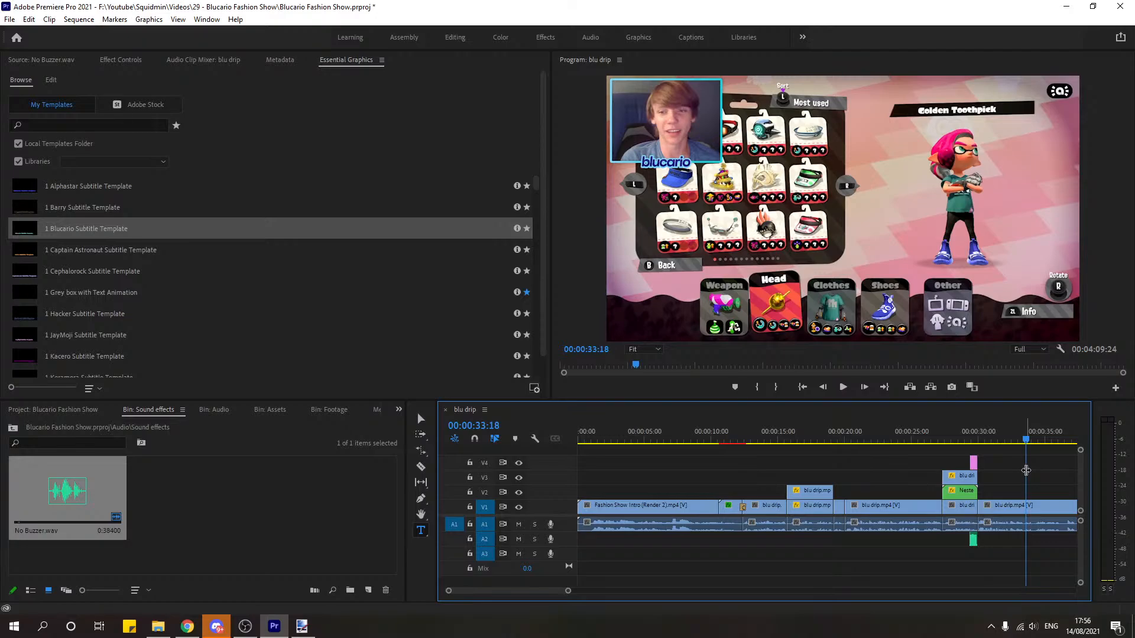
Step: Continue the preview from 00:00:33:18, replay it from 00:00:37:21, and stop at 00:00:40:22
{"action": "key", "text": "space"}
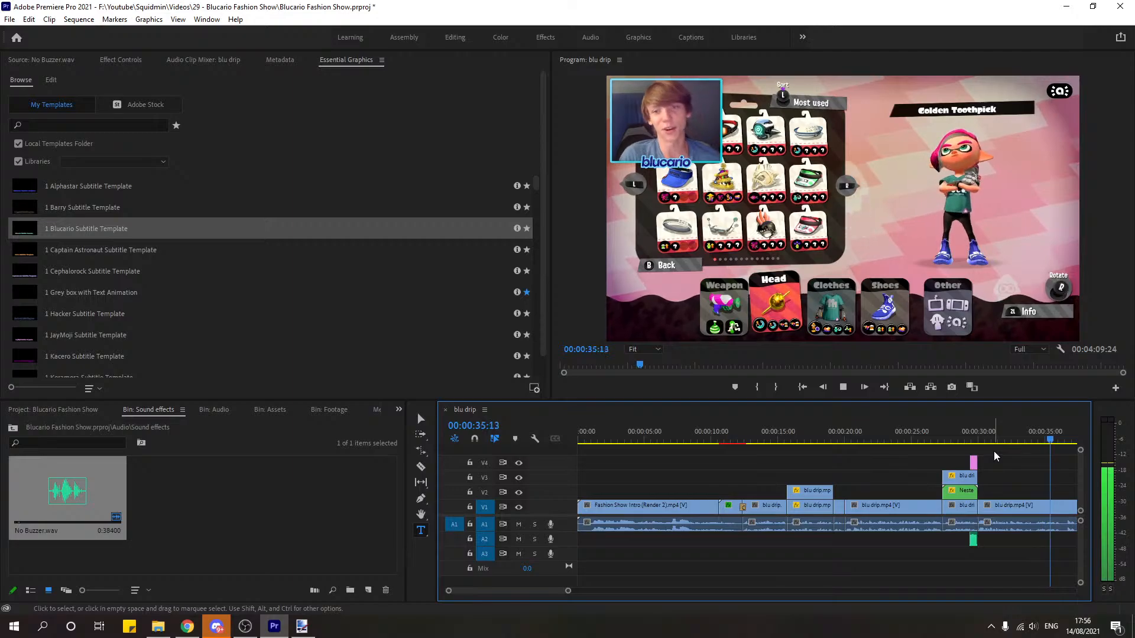
{"action": "left_click_drag", "start_coordinate": [587, 594], "coordinate": [578, 595]}
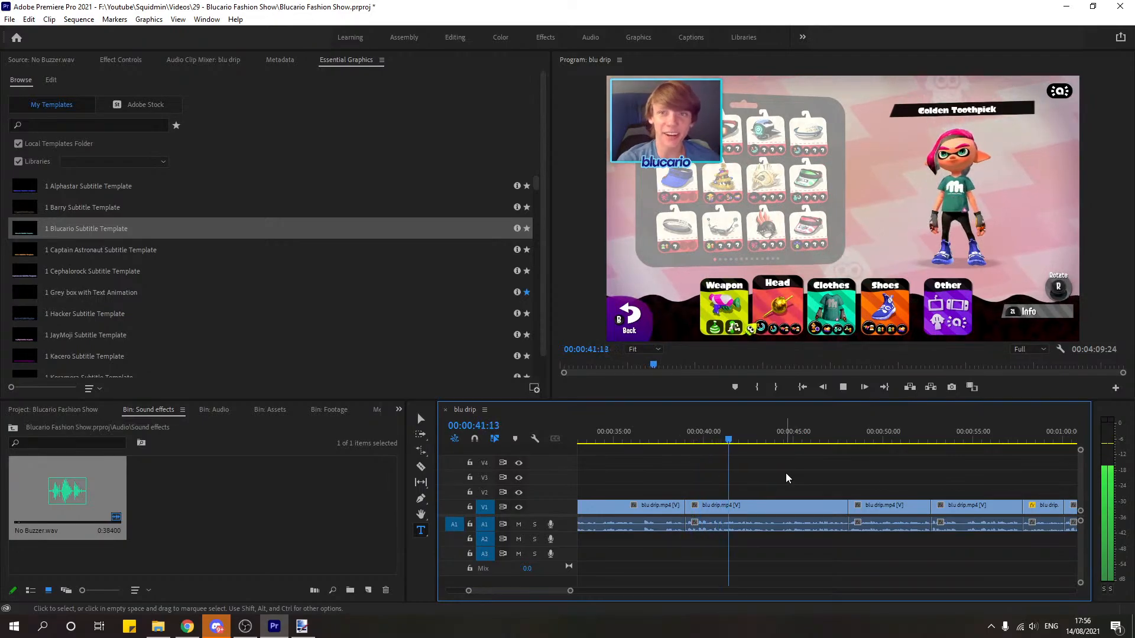
{"action": "left_click", "coordinate": [662, 439]}
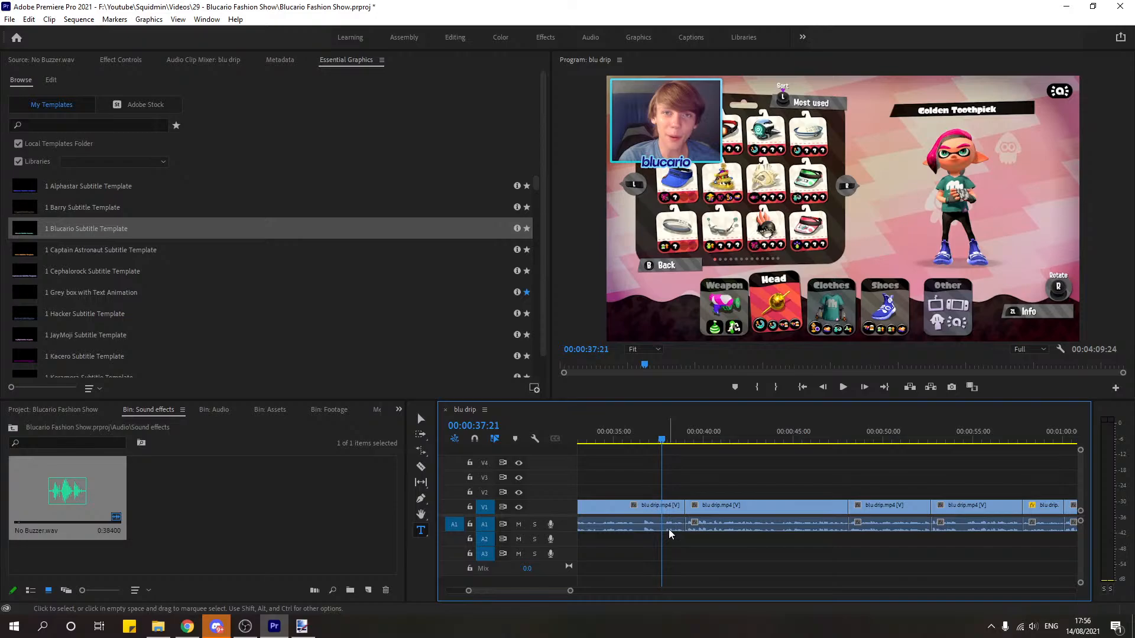
{"action": "left_click", "coordinate": [844, 387]}
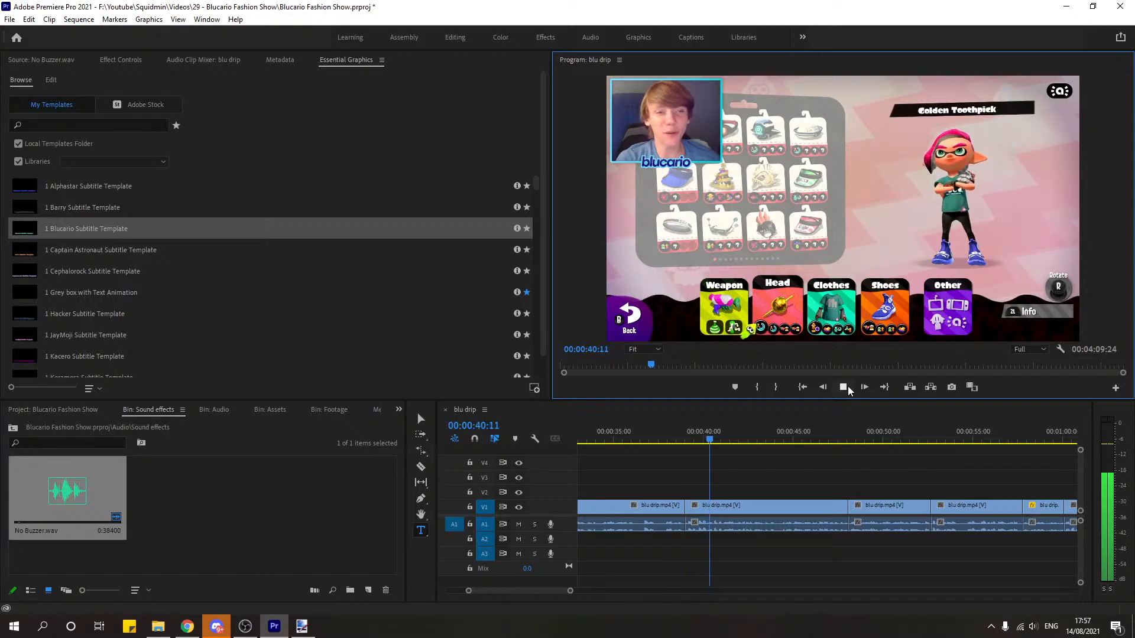
{"action": "left_click", "coordinate": [848, 390]}
Step: Add a Constant Power audio crossfade to the A1 cut near 00:00:39:00
{"action": "left_click", "coordinate": [399, 409]}
{"action": "left_click", "coordinate": [422, 527]}
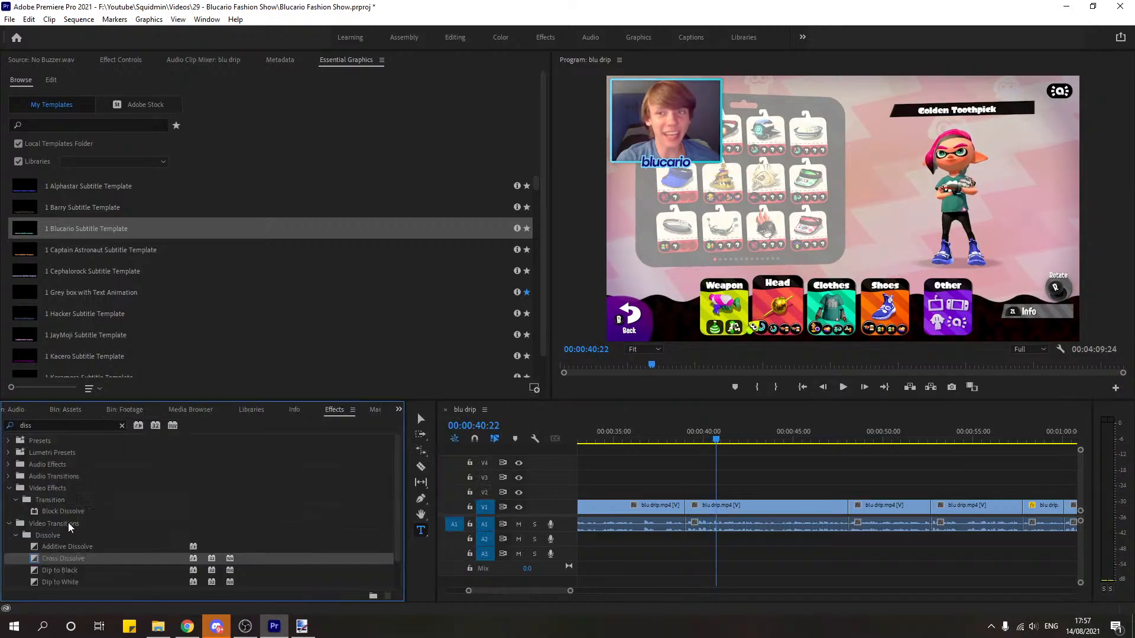
{"action": "left_click", "coordinate": [122, 425]}
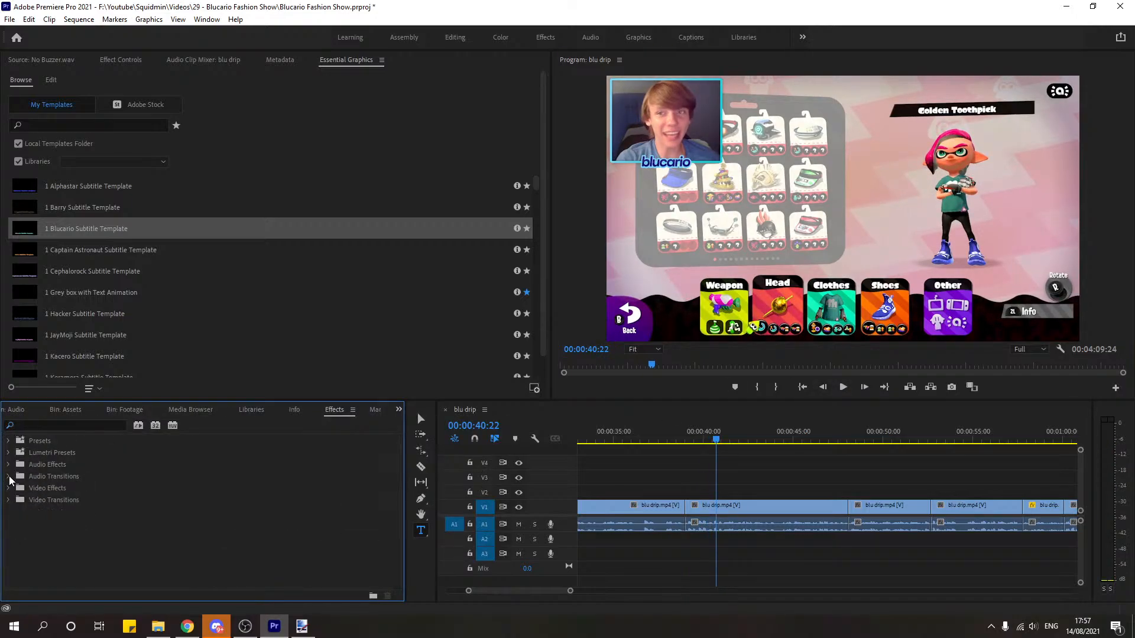
{"action": "left_click", "coordinate": [9, 476]}
{"action": "left_click", "coordinate": [16, 488]}
{"action": "left_click_drag", "start_coordinate": [48, 513], "coordinate": [686, 524]}
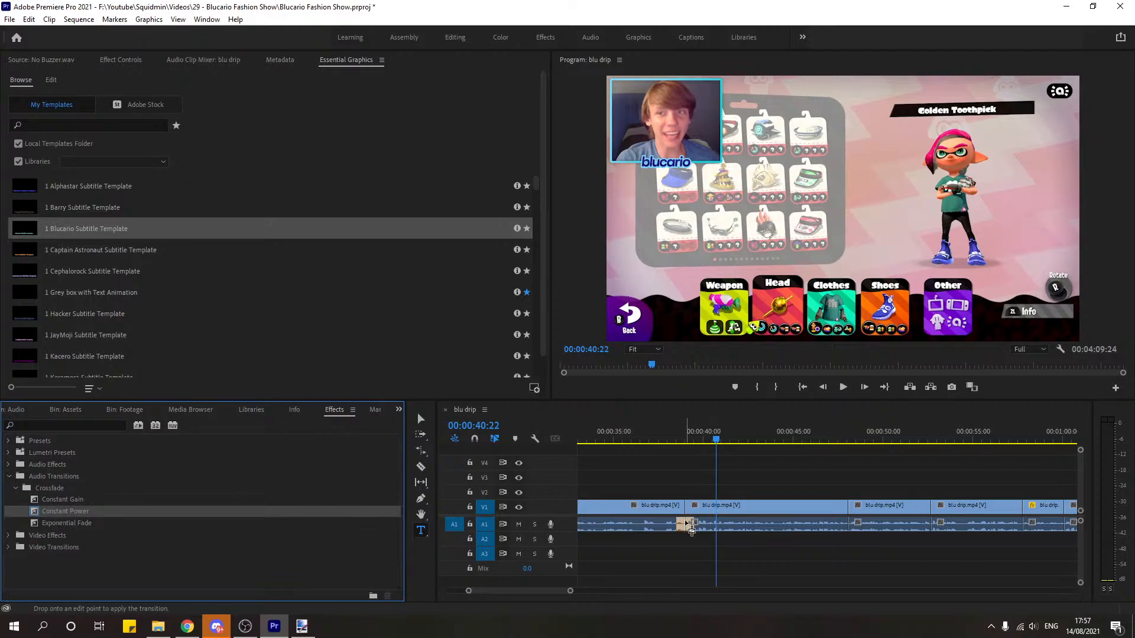
Step: Shorten the Constant Power crossfade at the A1 cut to about half a second, previewing the cut while adjusting its length
{"action": "left_click", "coordinate": [678, 441]}
{"action": "left_click_drag", "start_coordinate": [571, 594], "coordinate": [525, 591]}
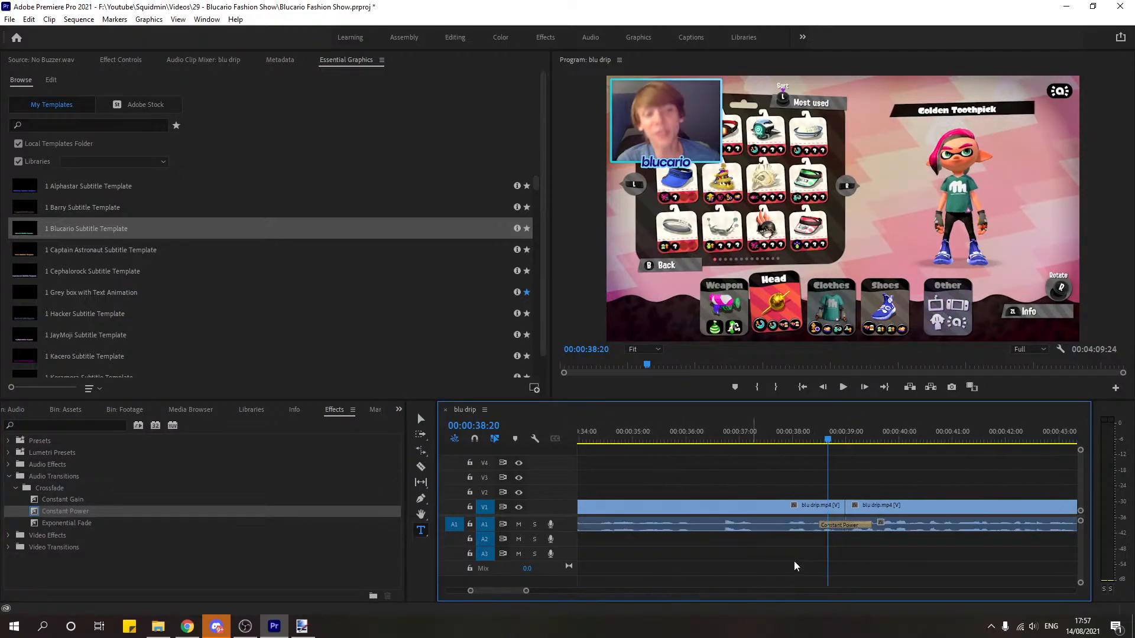
{"action": "left_click_drag", "start_coordinate": [836, 525], "coordinate": [843, 525]}
{"action": "left_click", "coordinate": [844, 387]}
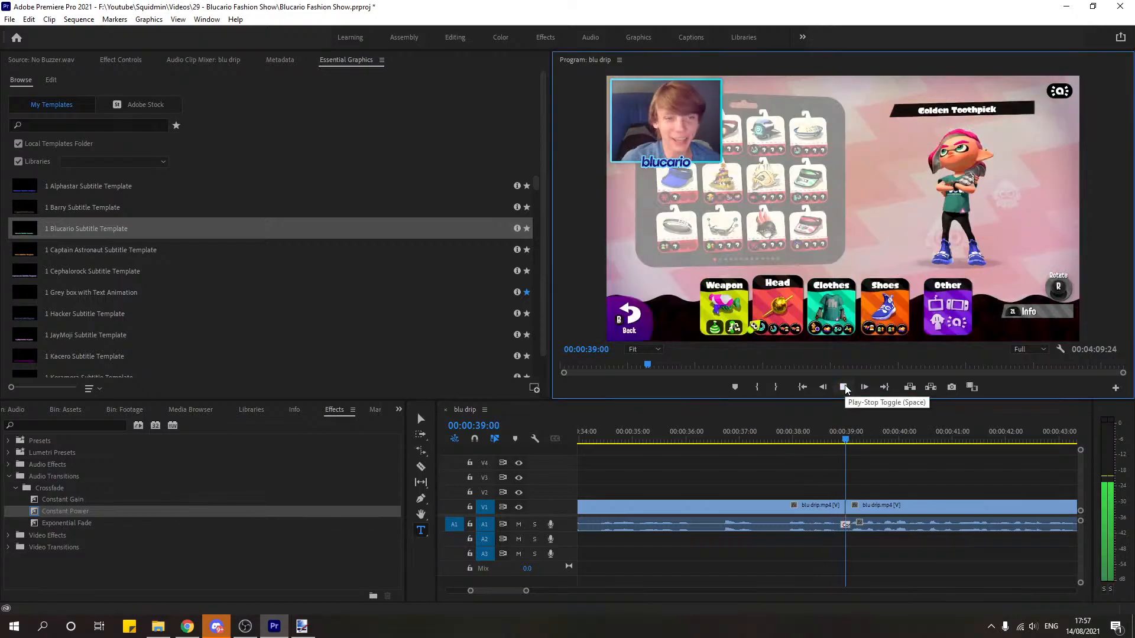
{"action": "left_click", "coordinate": [844, 387]}
{"action": "left_click", "coordinate": [843, 431]}
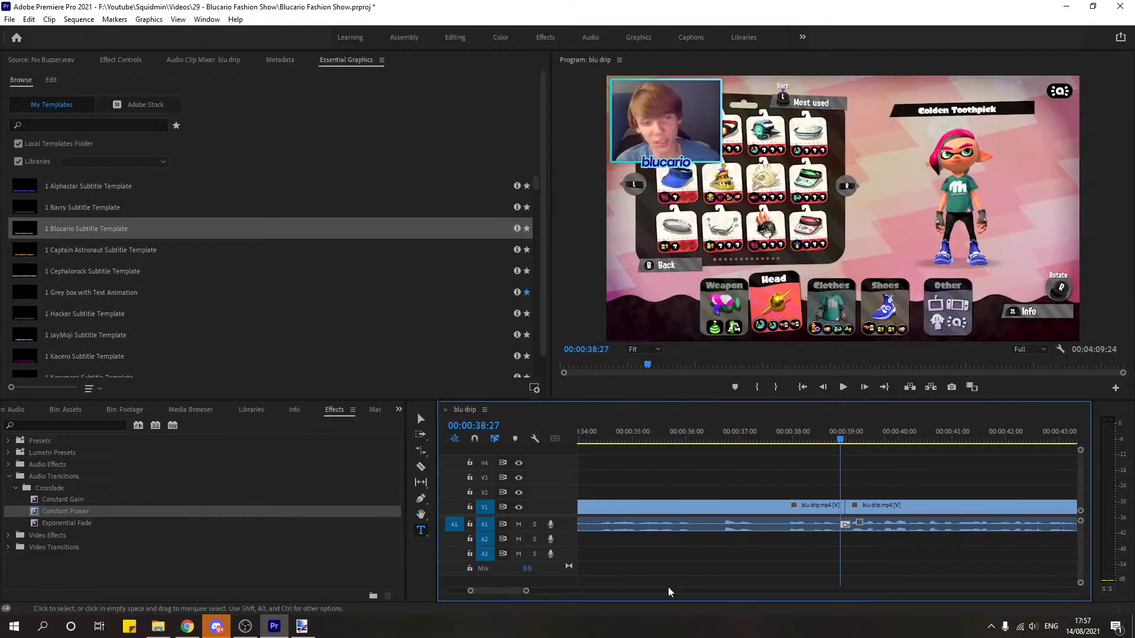
{"action": "left_click_drag", "start_coordinate": [526, 591], "coordinate": [501, 591]}
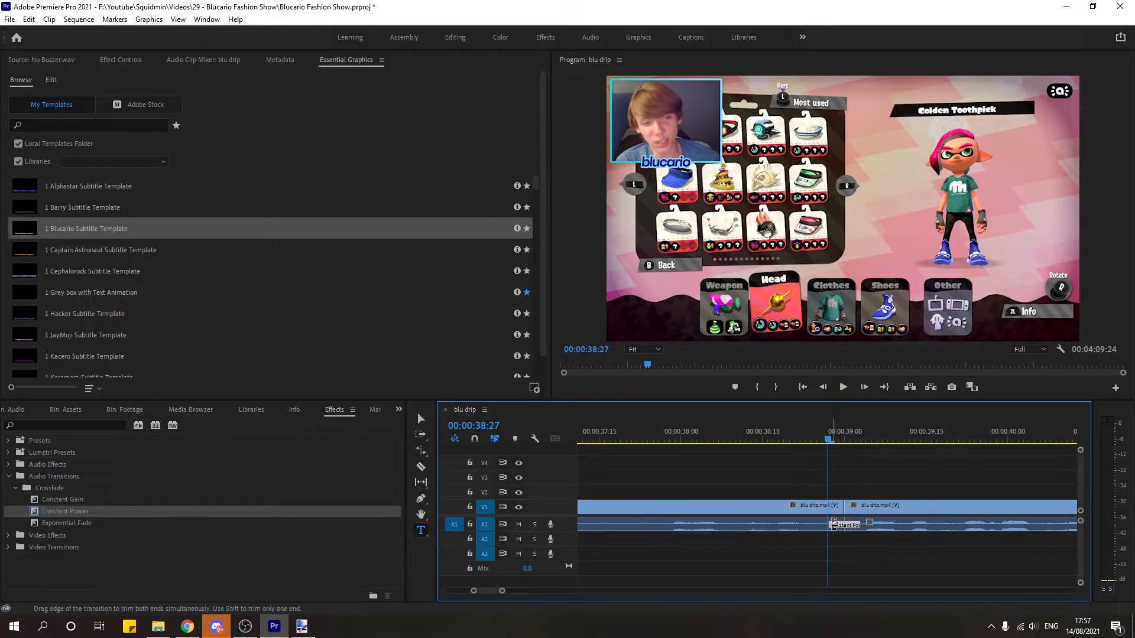
{"action": "left_click_drag", "start_coordinate": [829, 525], "coordinate": [807, 525]}
Step: Preview the adjusted crossfade from 00:00:38:06, and replay the cut up to 00:00:40:24
{"action": "left_click", "coordinate": [713, 431]}
{"action": "left_click", "coordinate": [843, 387]}
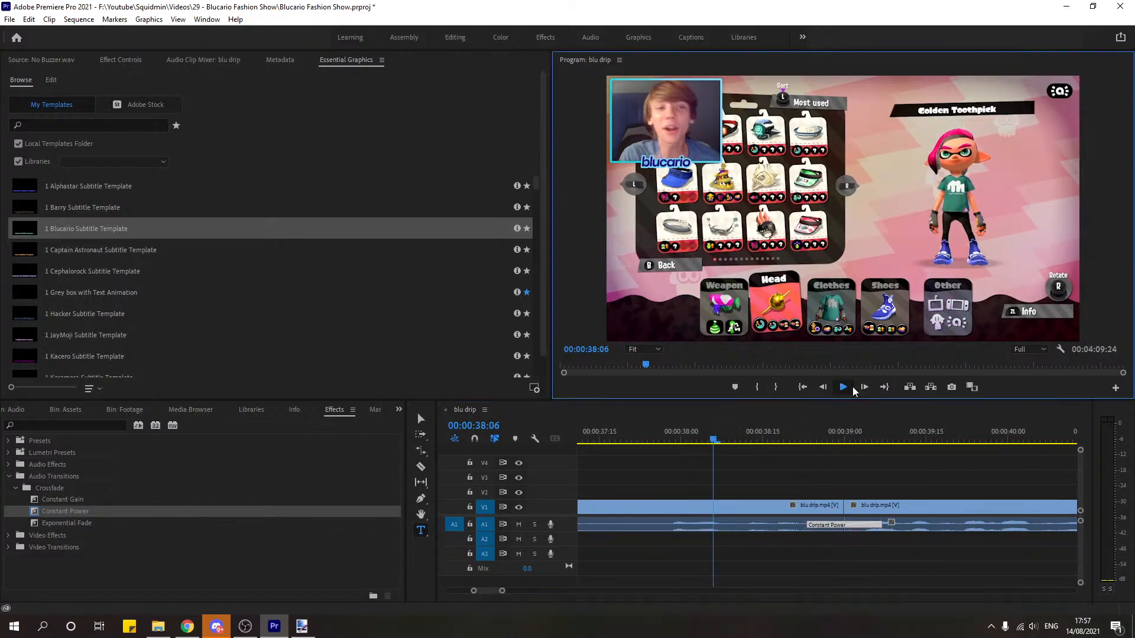
{"action": "left_click", "coordinate": [852, 390]}
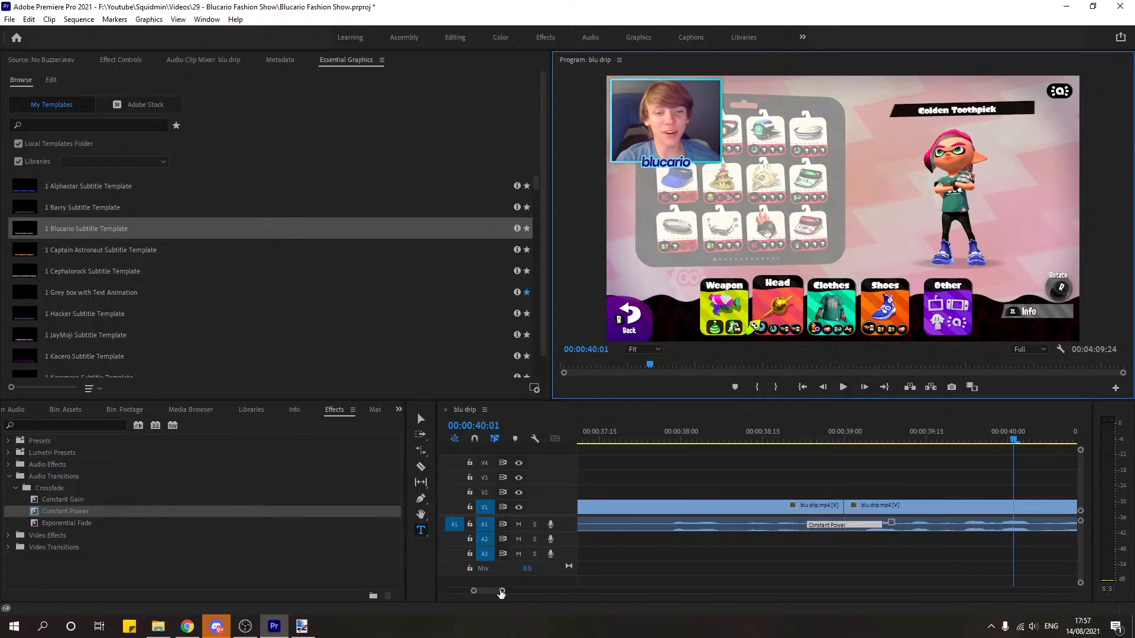
{"action": "left_click_drag", "start_coordinate": [502, 591], "coordinate": [530, 590]}
{"action": "left_click", "coordinate": [721, 435]}
{"action": "key", "text": "space"}
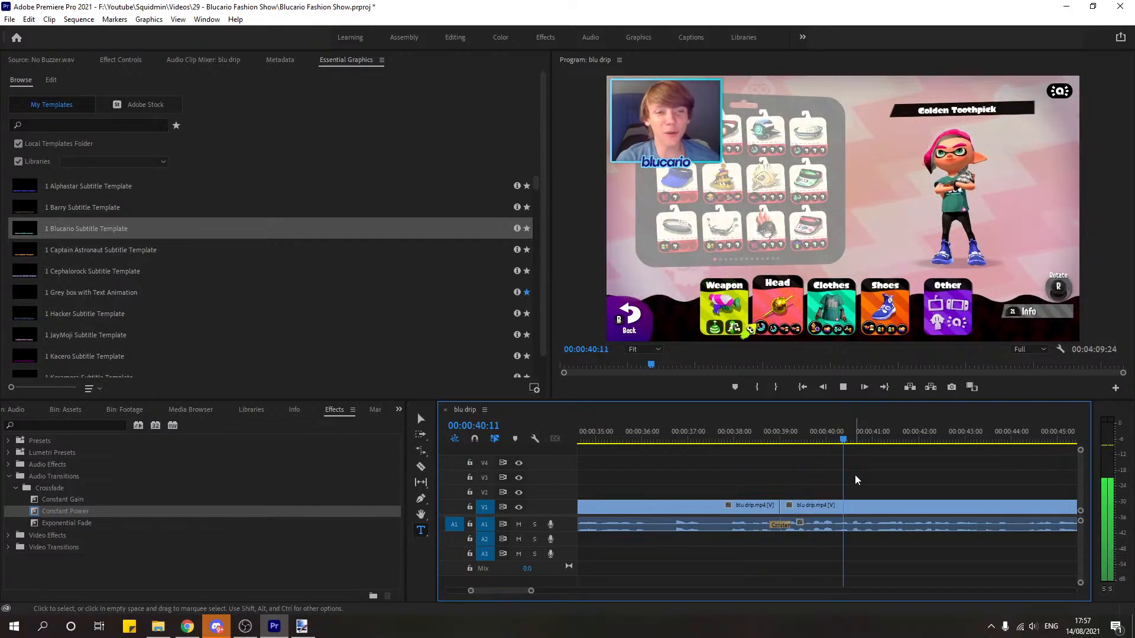
{"action": "key", "text": "space"}
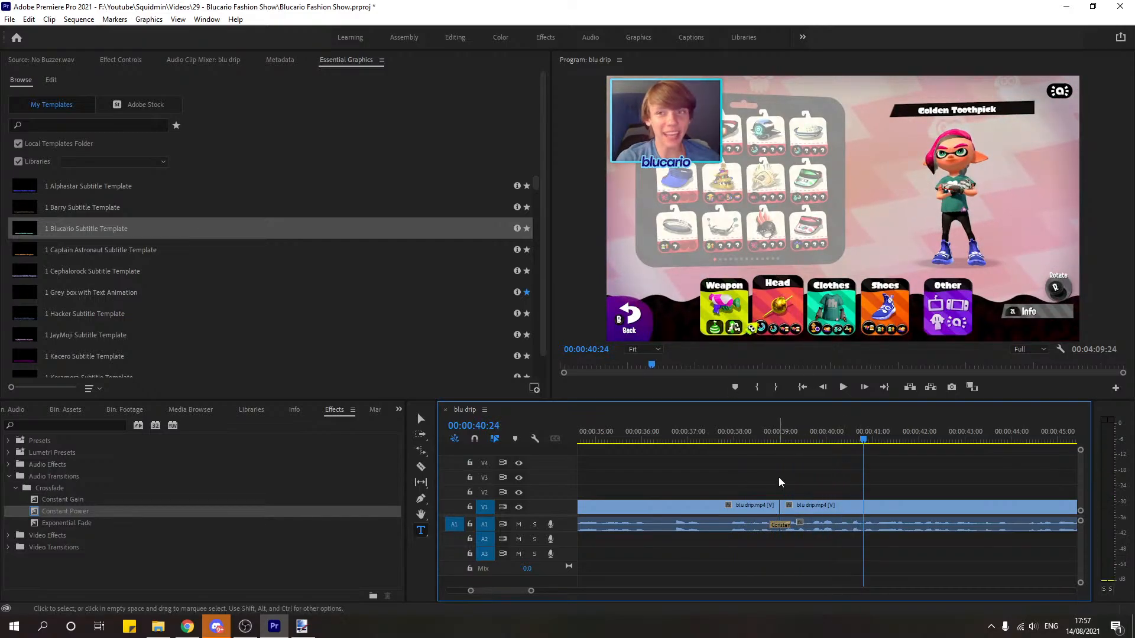
Step: Activate the Selection tool, replay the sequence from 00:00:38:15 past the next cut, and return the playhead to 00:00:44:24
{"action": "key", "text": "v"}
{"action": "left_click", "coordinate": [758, 438]}
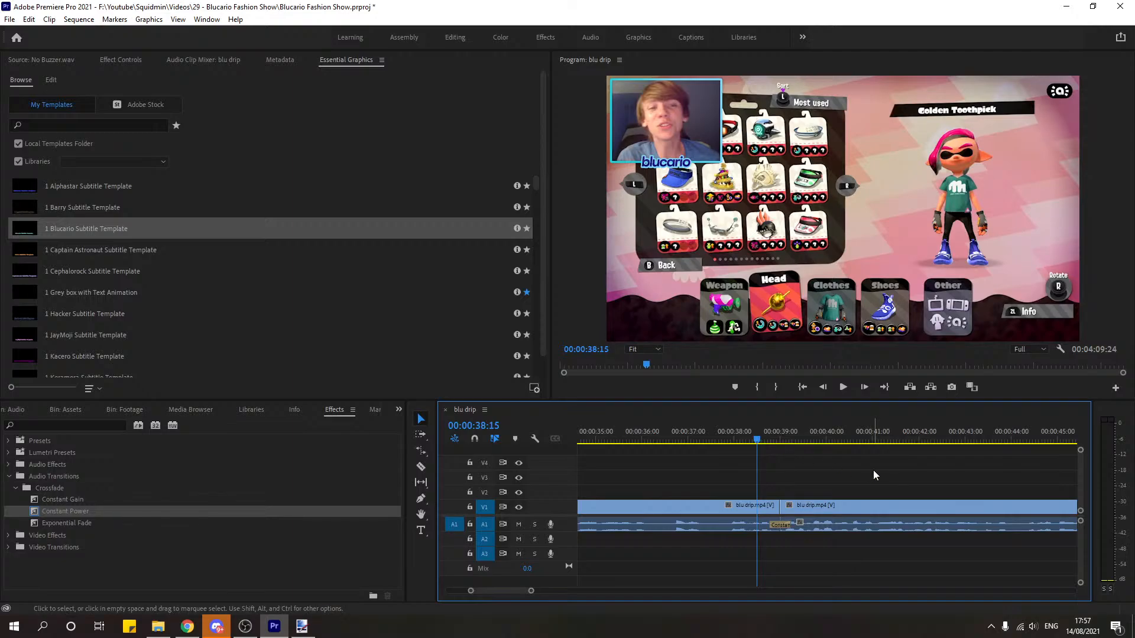
{"action": "key", "text": "space"}
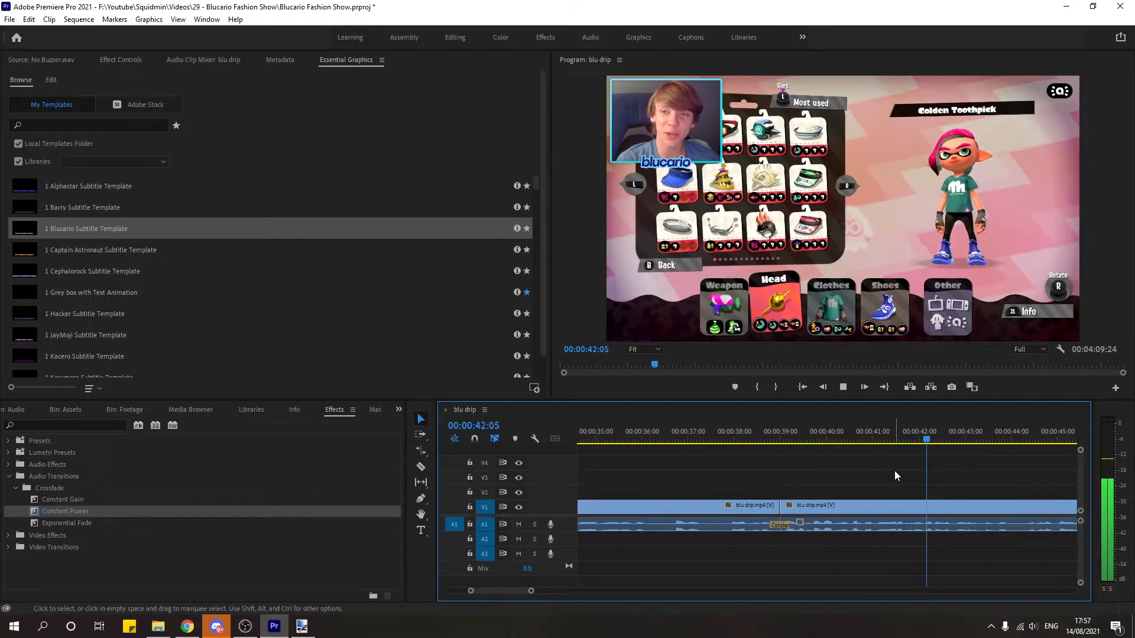
{"action": "left_click_drag", "start_coordinate": [530, 590], "coordinate": [549, 590]}
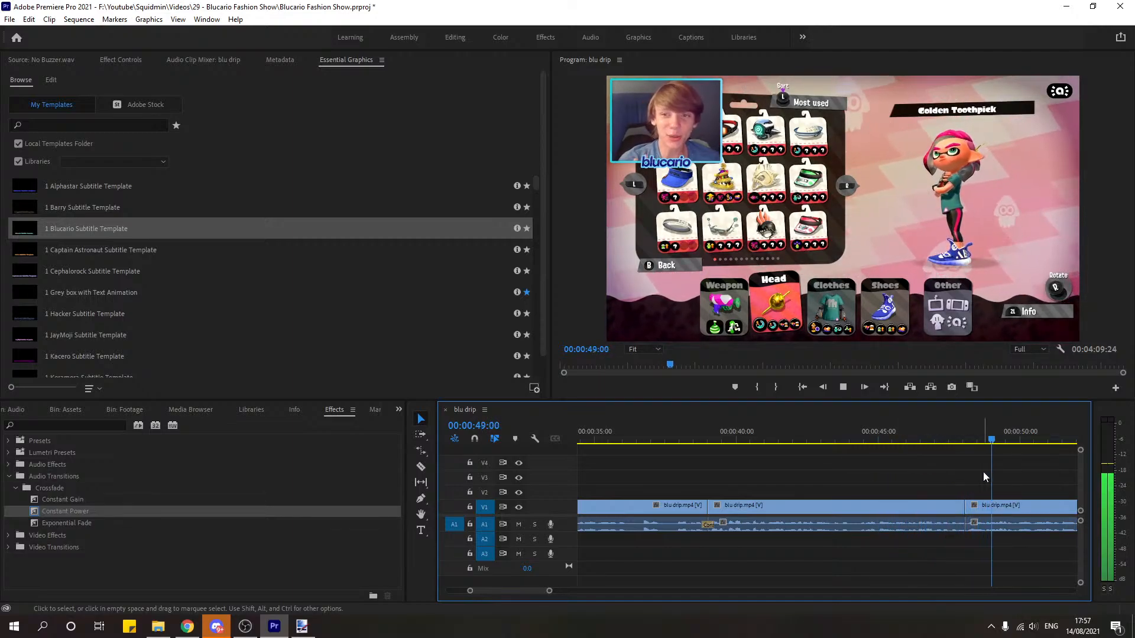
{"action": "left_click", "coordinate": [873, 440]}
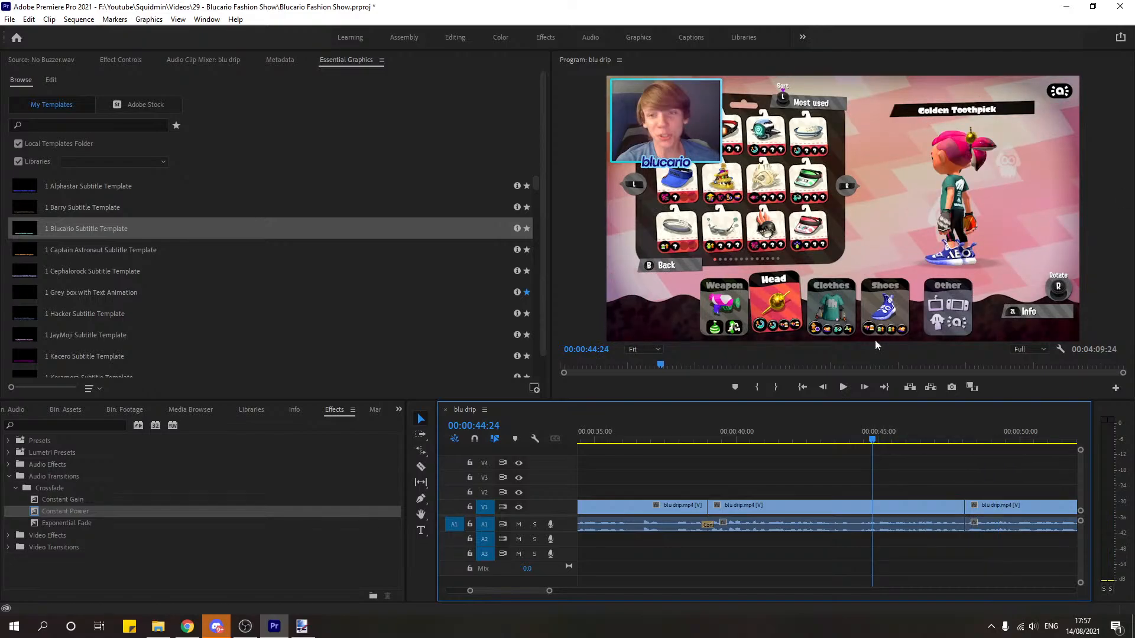
Step: Bring the Sound effects folder window into view, and switch to Chrome with a new Incognito window
{"action": "left_click", "coordinate": [158, 627]}
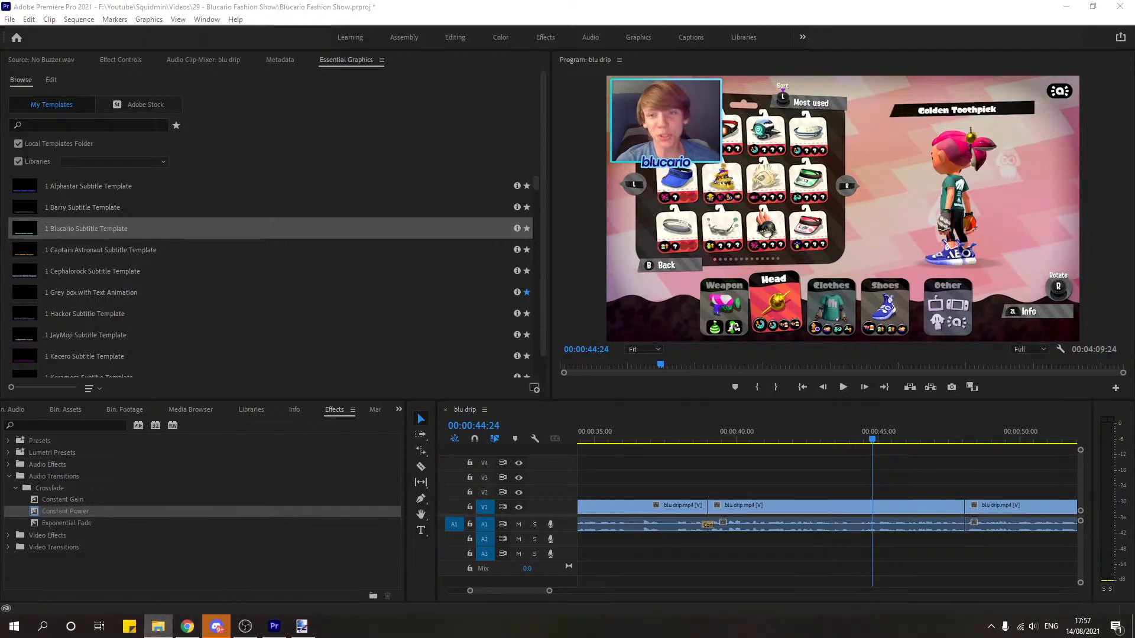
{"action": "left_click_drag", "start_coordinate": [1133, 169], "coordinate": [614, 122]}
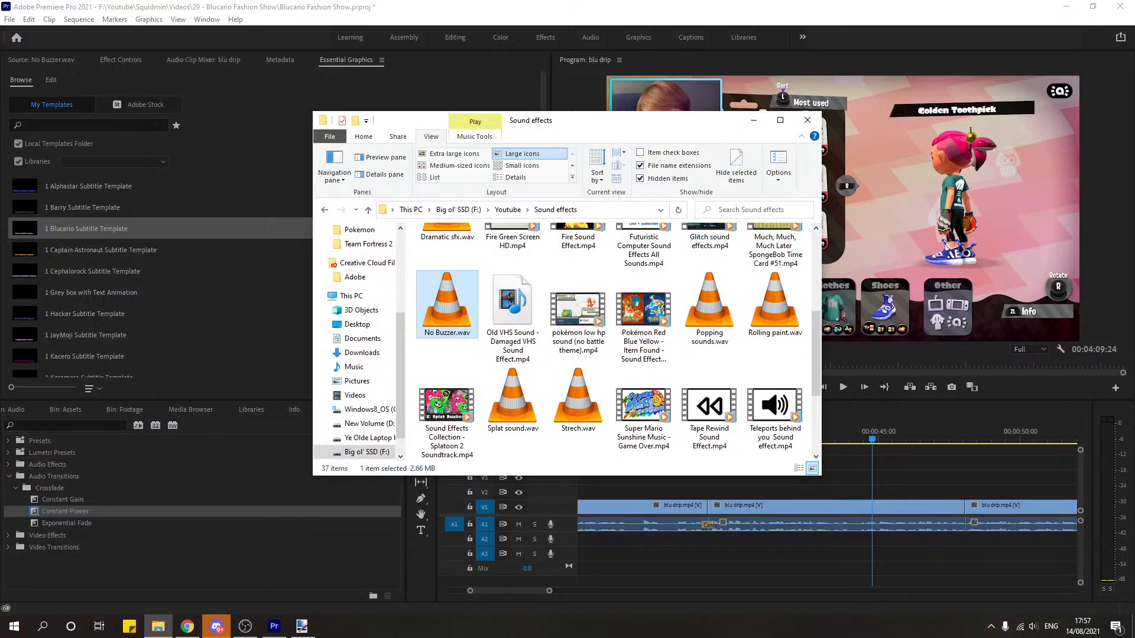
{"action": "left_click", "coordinate": [186, 626]}
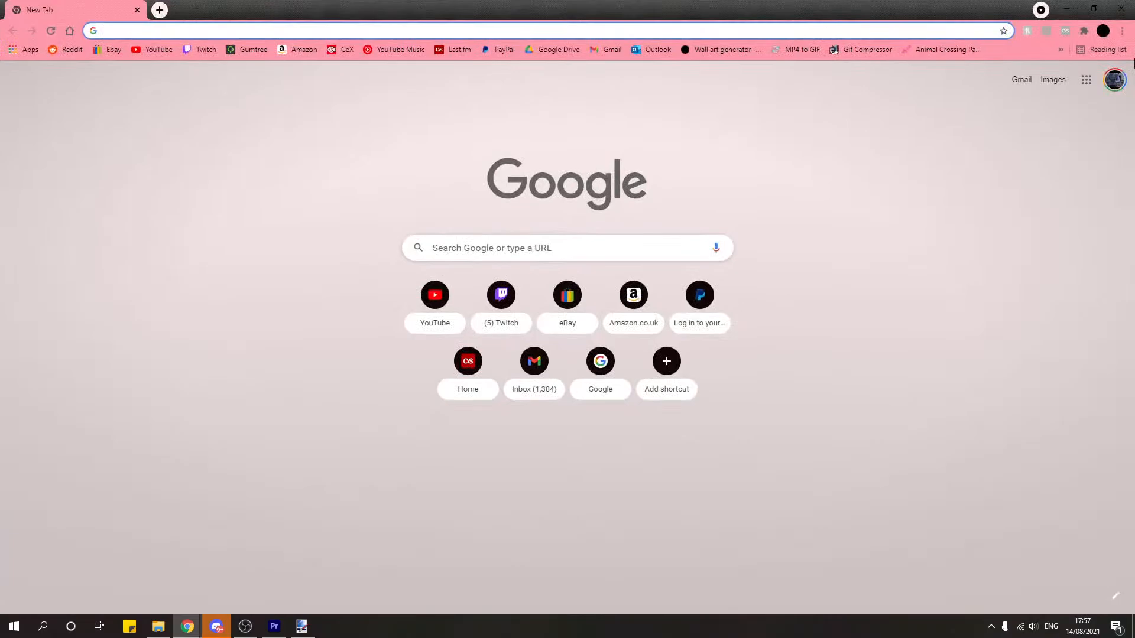
{"action": "left_click", "coordinate": [1121, 30]}
{"action": "left_click", "coordinate": [1032, 70]}
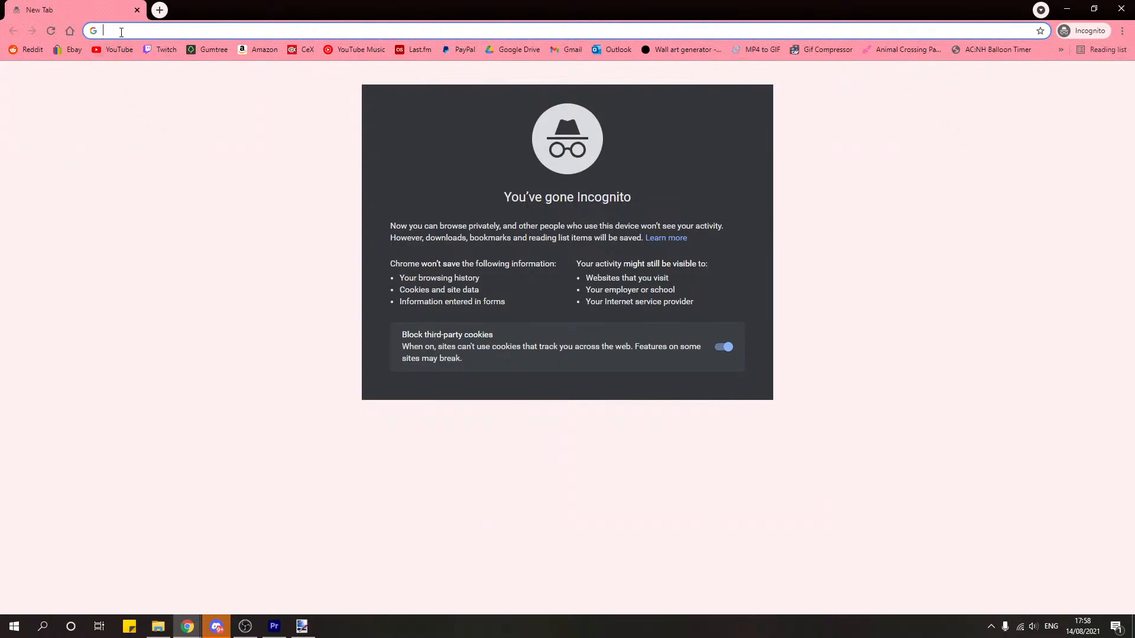
{"action": "left_click", "coordinate": [165, 7]}
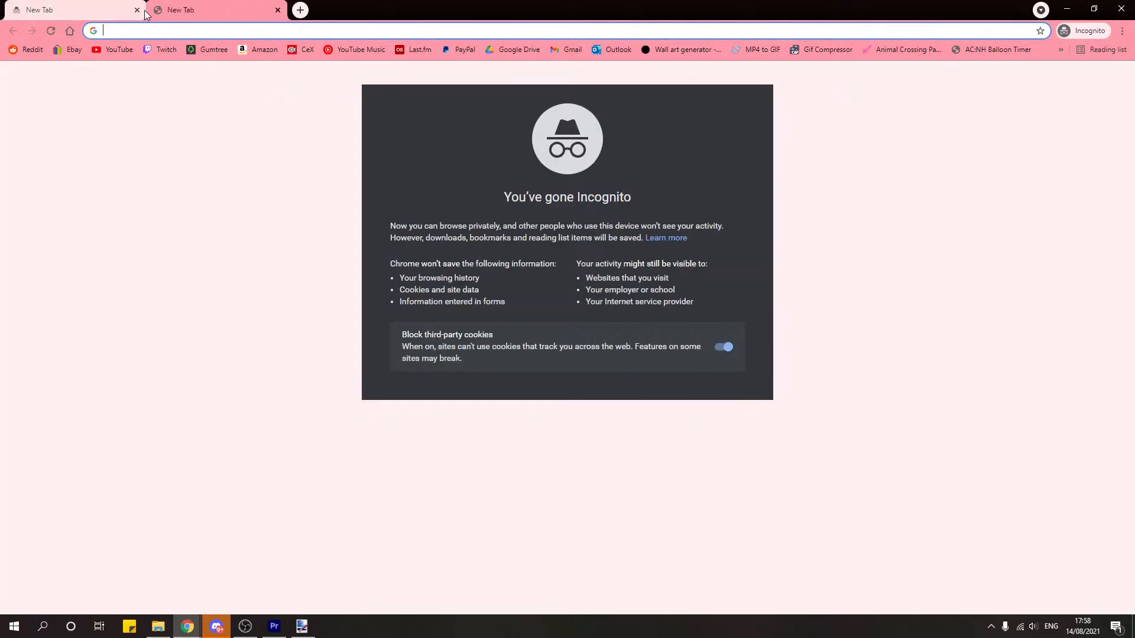
{"action": "middle_click", "coordinate": [155, 8]}
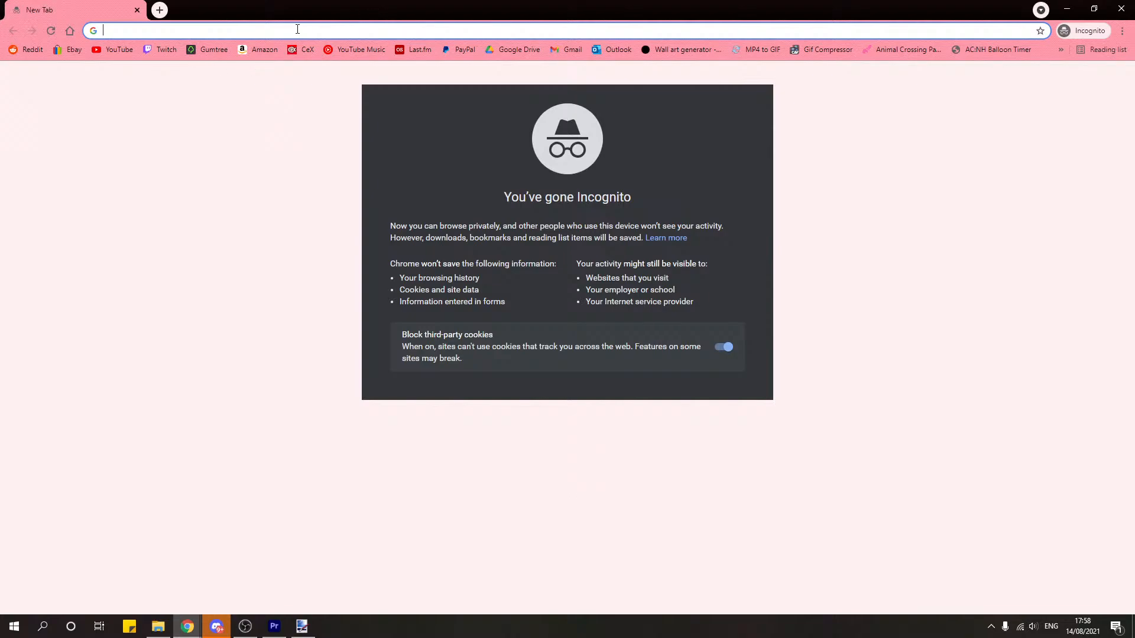
Step: Search Google for "octo expansion boss", accept the cookie notice, and browse the image results
{"action": "type", "text": "octo e"}
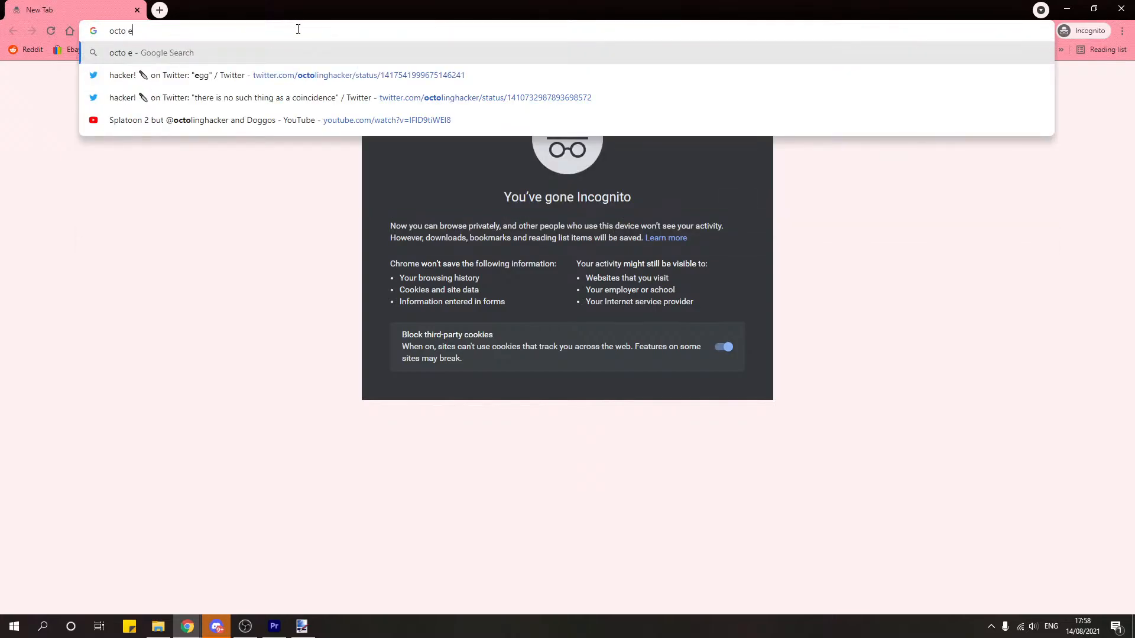
{"action": "type", "text": "xpansion"}
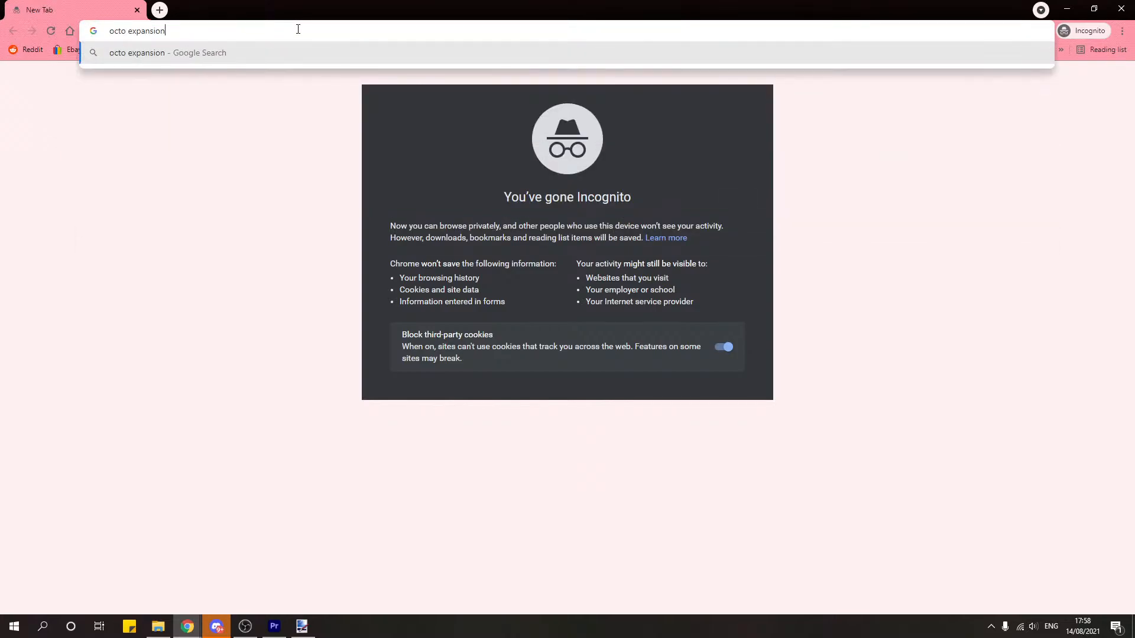
{"action": "type", "text": " boss"}
{"action": "key", "text": "Return"}
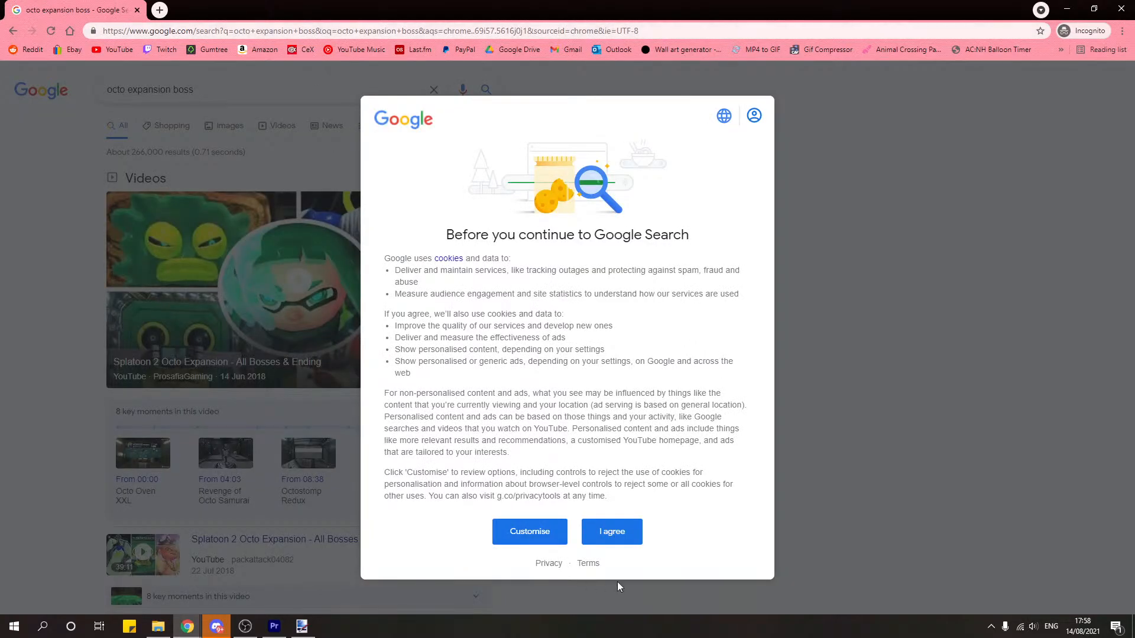
{"action": "left_click", "coordinate": [617, 534]}
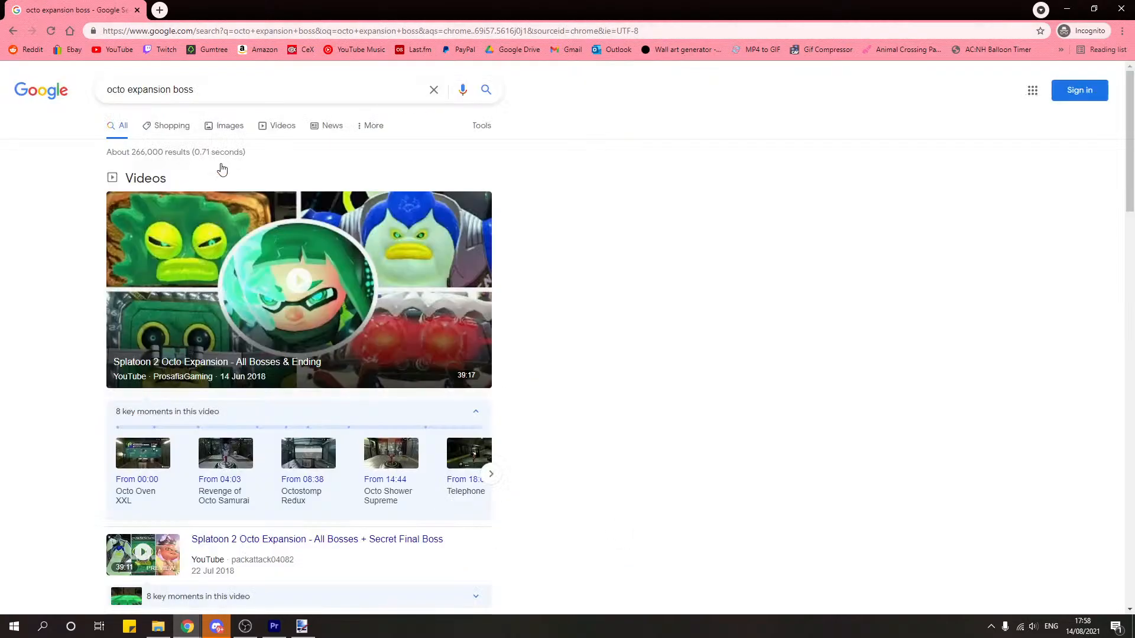
{"action": "left_click", "coordinate": [214, 127]}
{"action": "scroll", "coordinate": [477, 319], "scroll_direction": "down", "scroll_amount": 1}
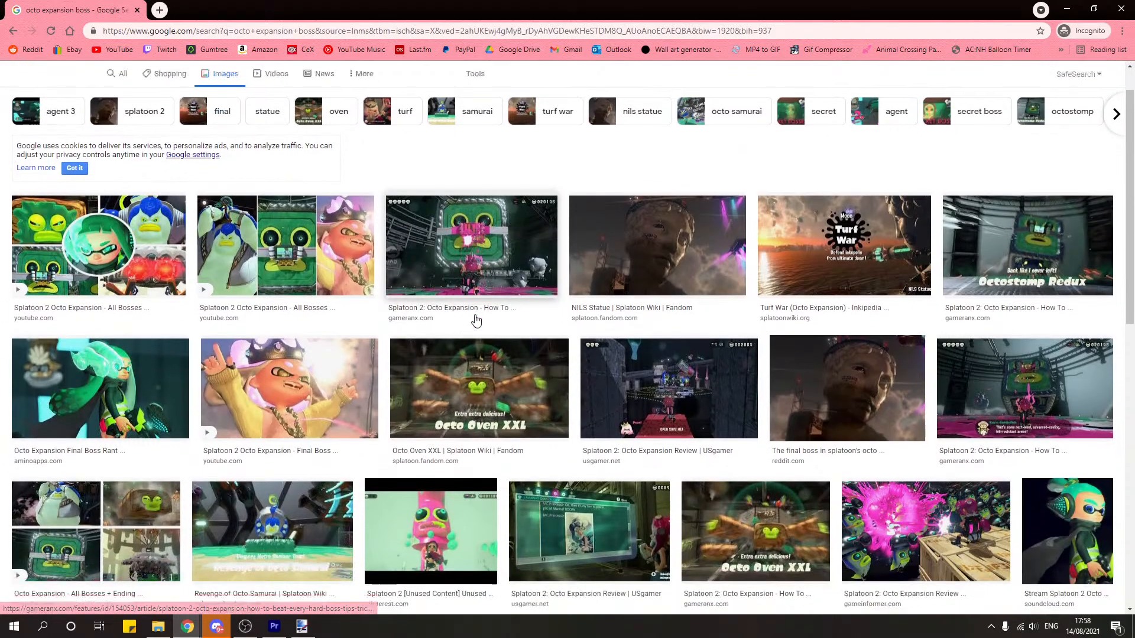
{"action": "scroll", "coordinate": [476, 319], "scroll_direction": "down", "scroll_amount": 1}
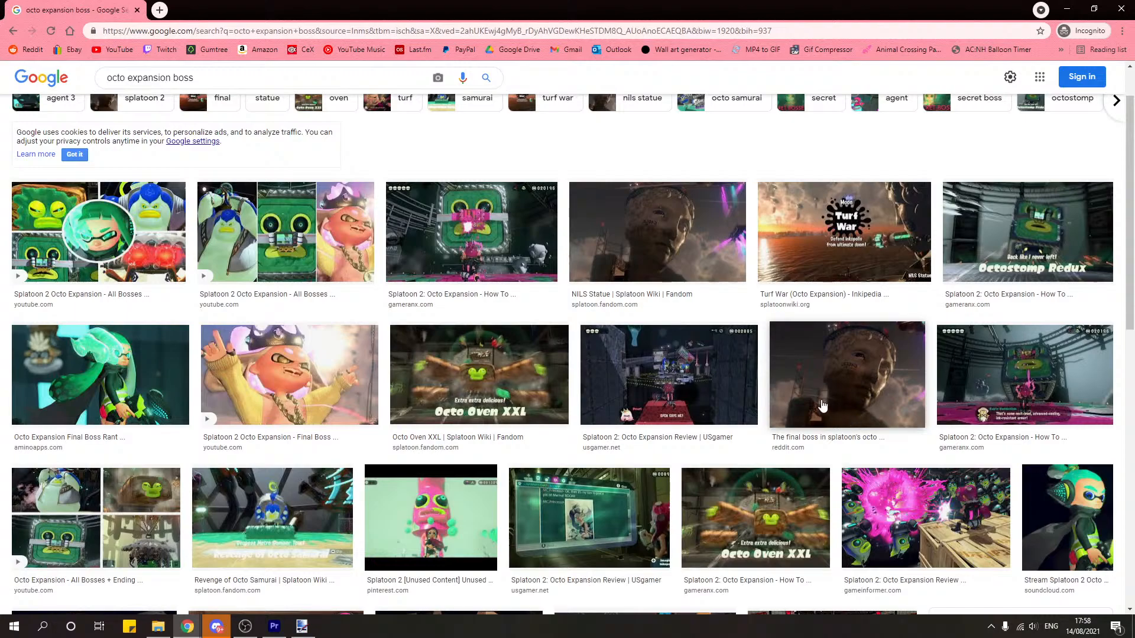
Step: Search for "golden toothpick splatoon" in a new tab and open the Golden Toothpick page on Inkipedia
{"action": "left_click", "coordinate": [165, 10]}
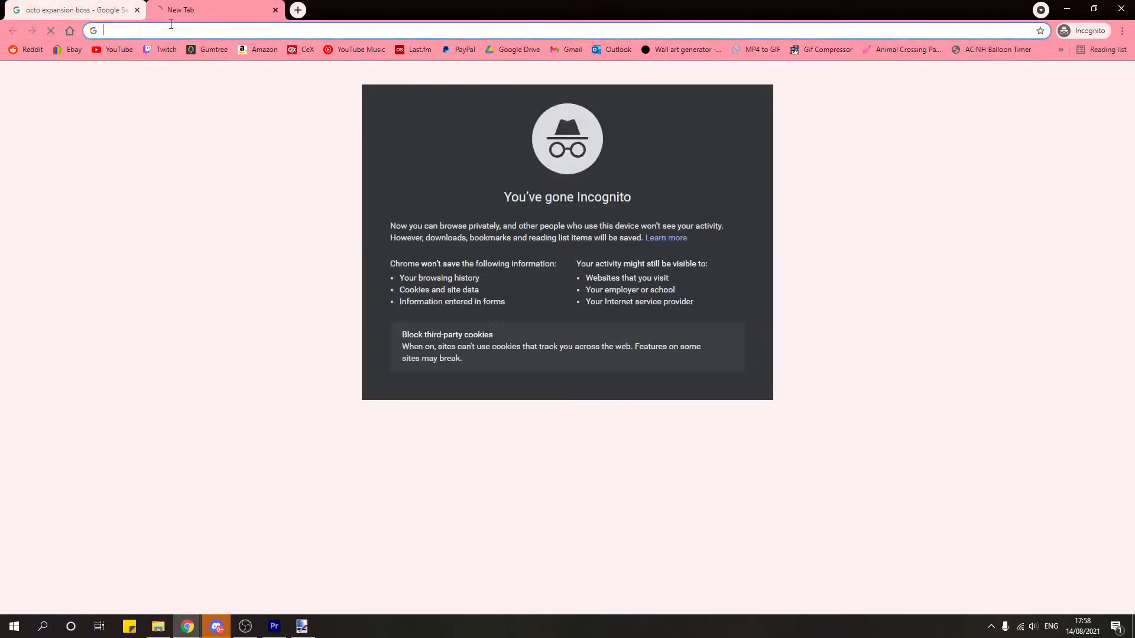
{"action": "type", "text": "gold"}
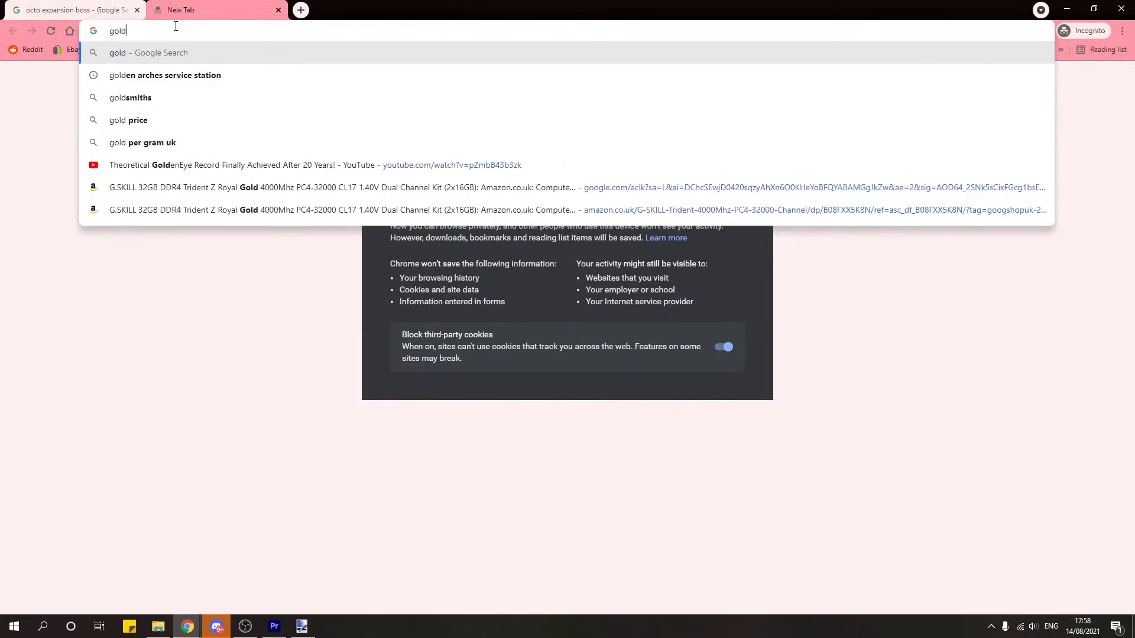
{"action": "type", "text": "en toi"}
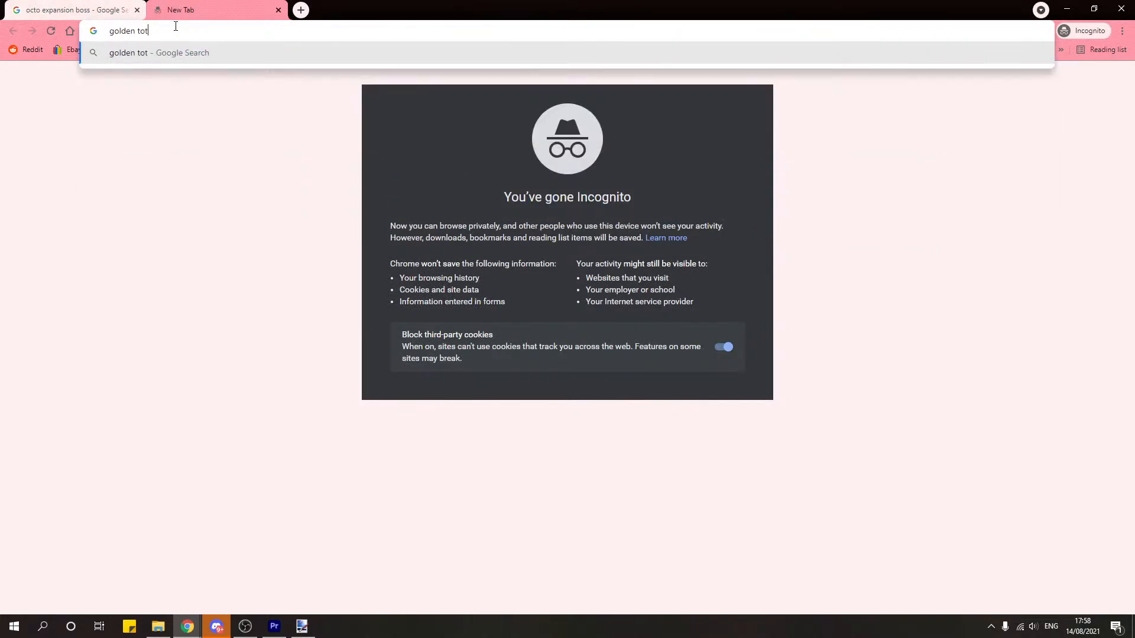
{"action": "key", "text": "BackSpace"}
{"action": "type", "text": "othpick splatoon"}
{"action": "key", "text": "Return"}
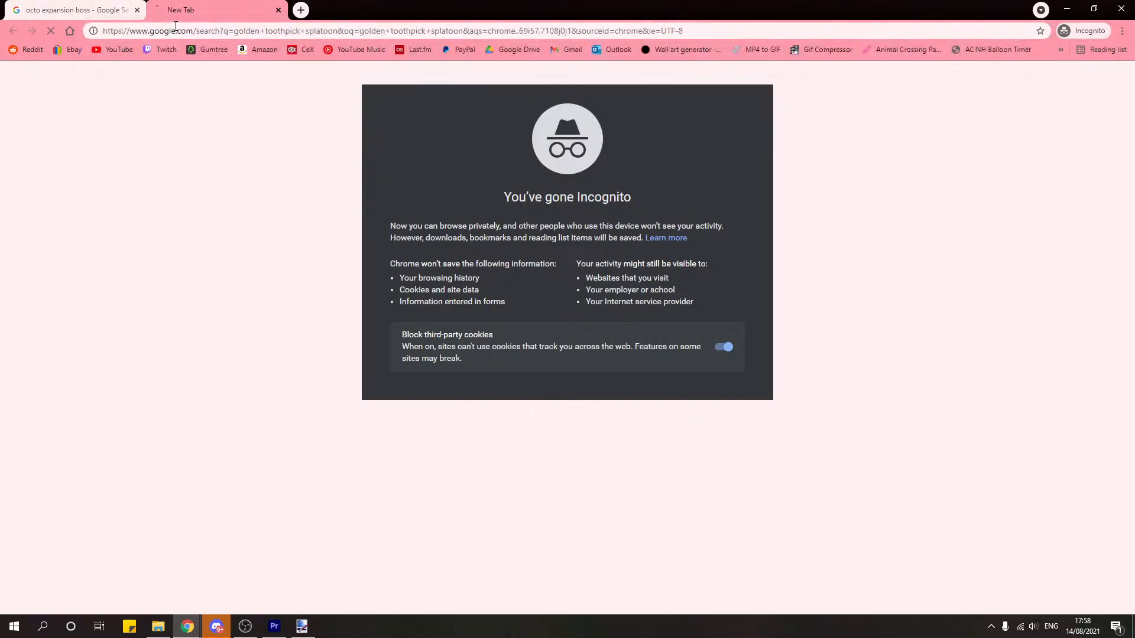
{"action": "left_click", "coordinate": [201, 190]}
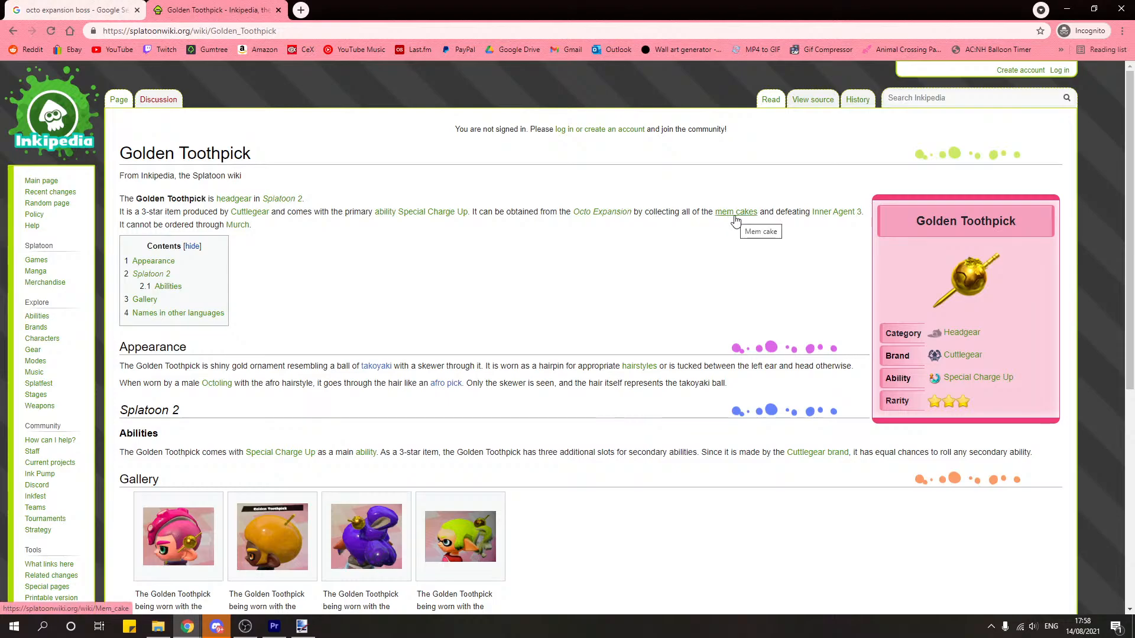
Step: Go to the wiki's Inner Agent 3 page and open the gallery image of Agent 3 before the battle starts
{"action": "left_click", "coordinate": [822, 214]}
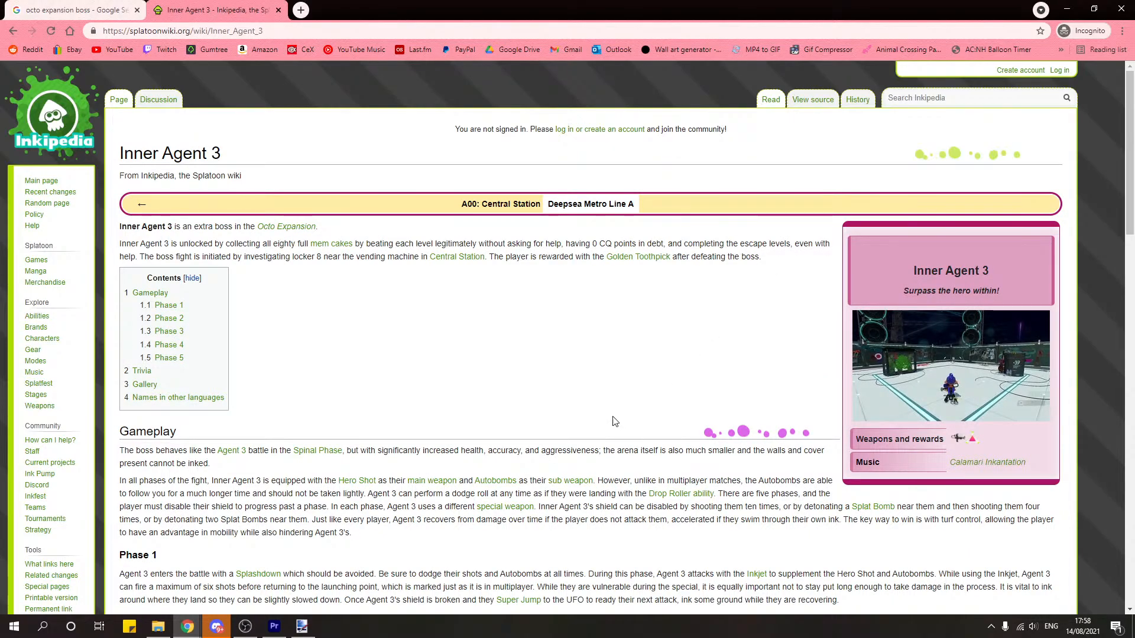
{"action": "scroll", "coordinate": [611, 420], "scroll_direction": "down", "scroll_amount": 10}
{"action": "scroll", "coordinate": [614, 422], "scroll_direction": "down", "scroll_amount": 4}
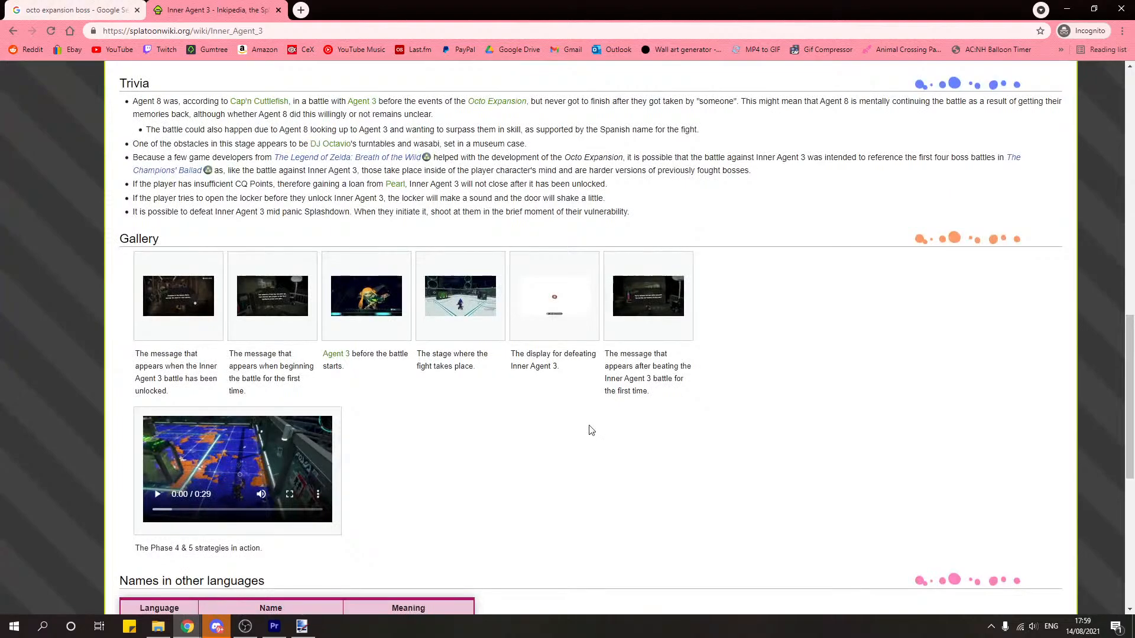
{"action": "left_click", "coordinate": [379, 321]}
{"action": "scroll", "coordinate": [693, 357], "scroll_direction": "down", "scroll_amount": 1}
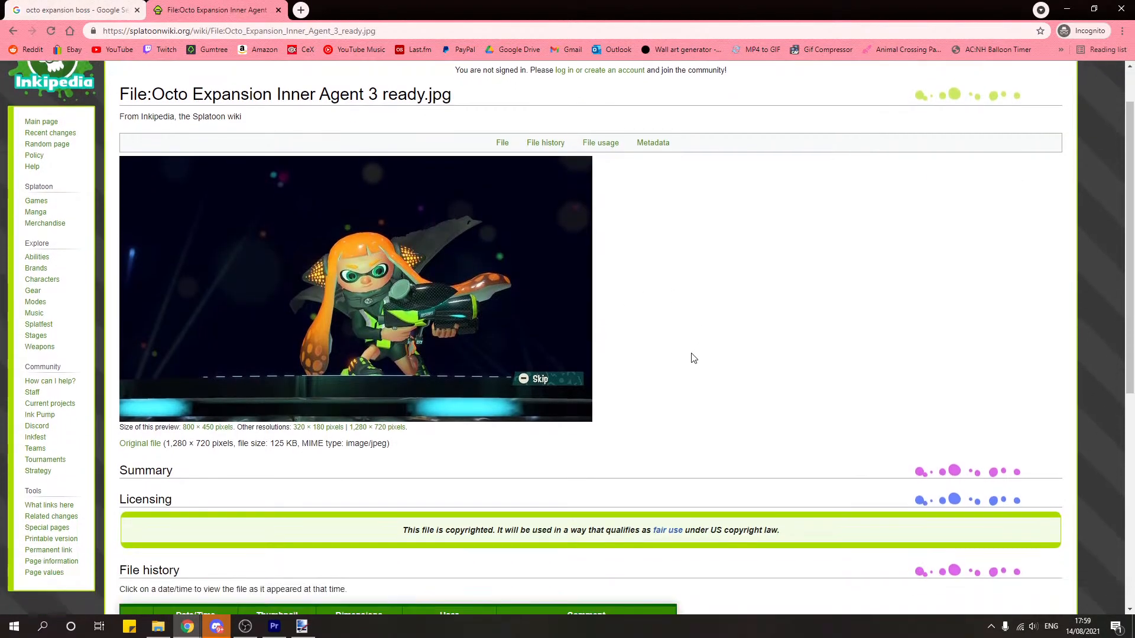
Step: Search Google for "inner agent 3" in a new tab and show the image results
{"action": "scroll", "coordinate": [696, 373], "scroll_direction": "down", "scroll_amount": 4}
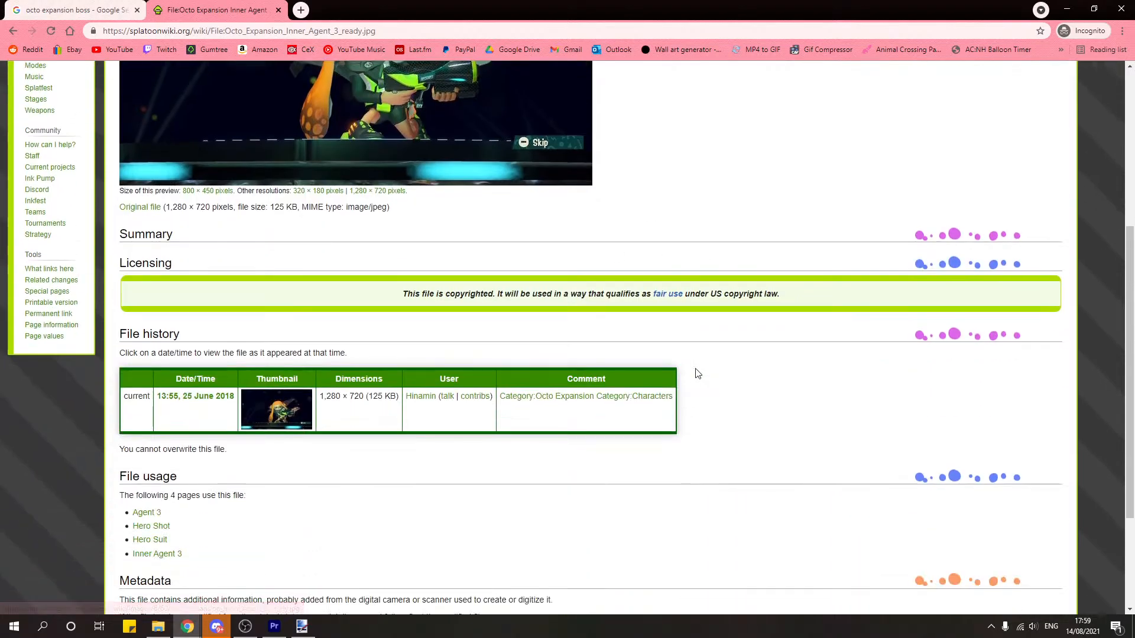
{"action": "scroll", "coordinate": [693, 378], "scroll_direction": "up", "scroll_amount": 5}
{"action": "left_click", "coordinate": [301, 9]}
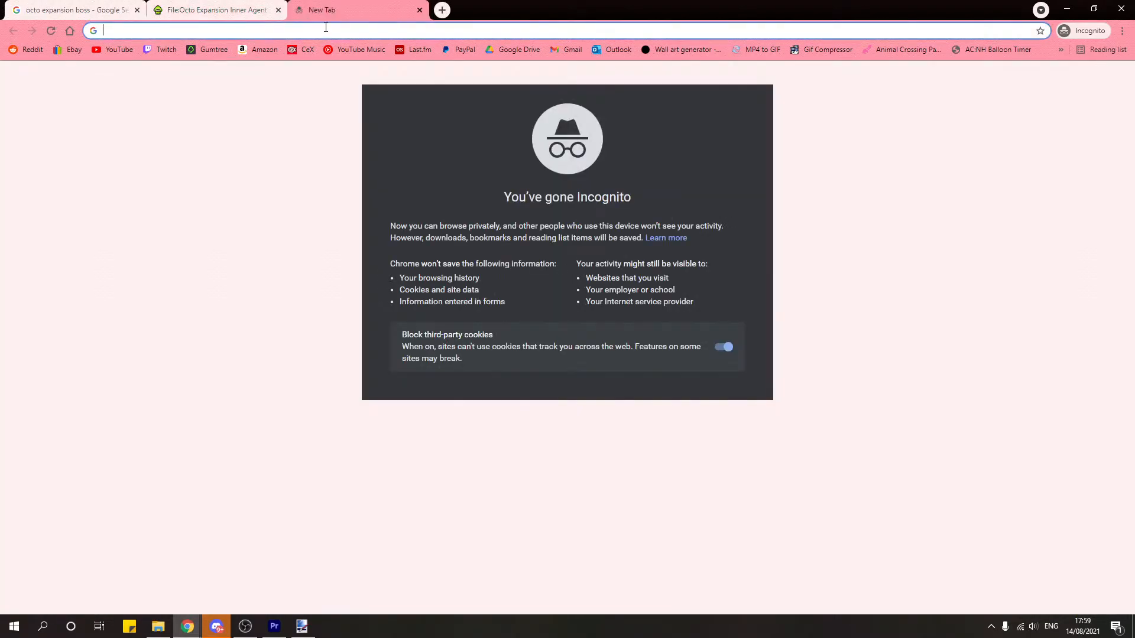
{"action": "type", "text": "inner aghen"}
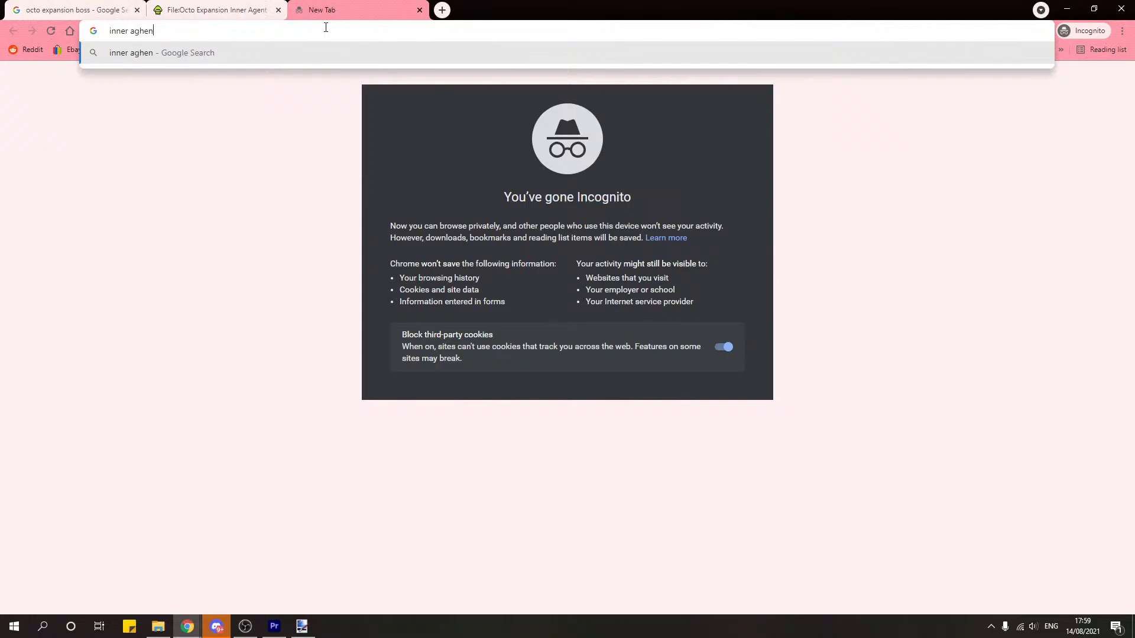
{"action": "key", "text": "BackSpace"}
{"action": "key", "text": "BackSpace"}
{"action": "type", "text": "nt 3"}
{"action": "key", "text": "Return"}
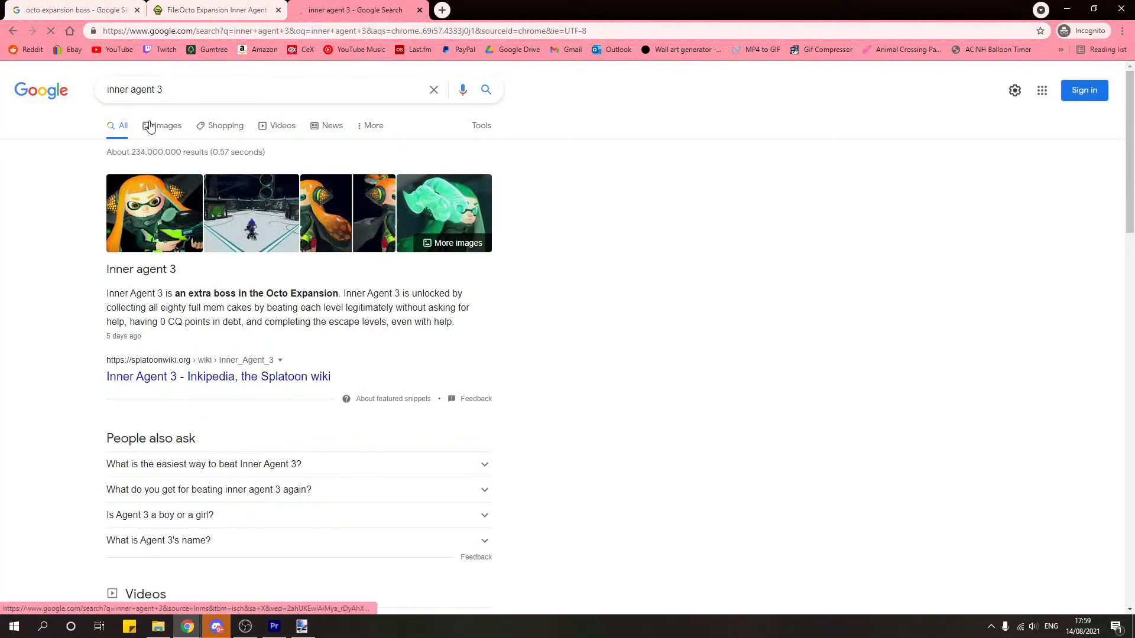
{"action": "left_click", "coordinate": [148, 126]}
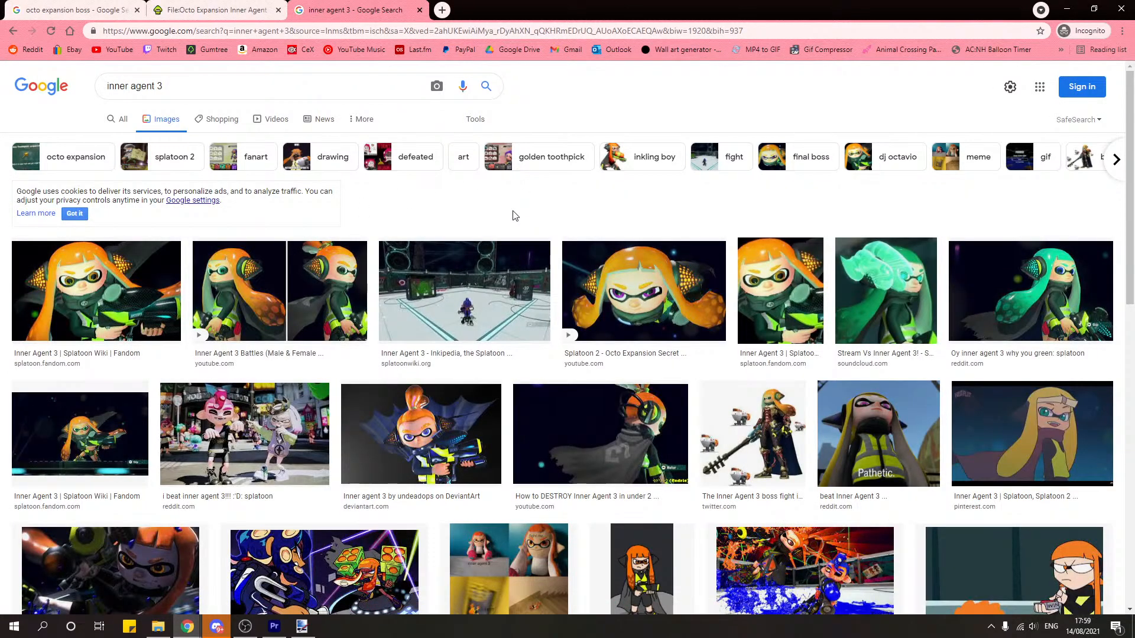
Step: Preview the "Splatoon 2 - Octo Expansion Secret Final Boss" image and browse the other Inner Agent 3 image results
{"action": "left_click", "coordinate": [620, 313]}
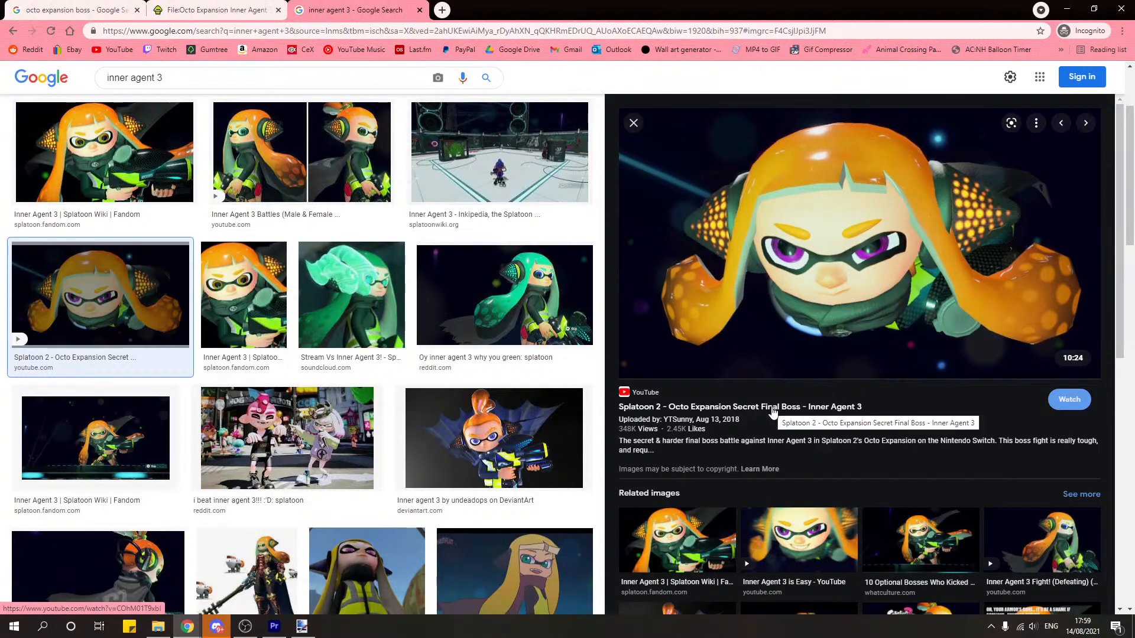
{"action": "scroll", "coordinate": [339, 320], "scroll_direction": "down", "scroll_amount": 2}
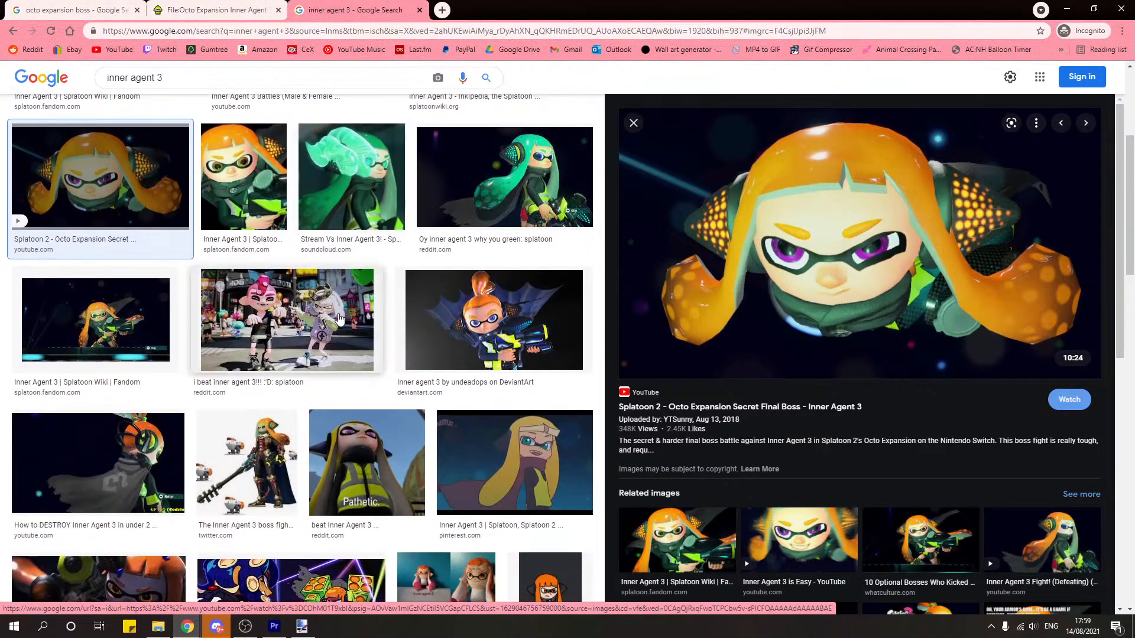
{"action": "scroll", "coordinate": [340, 331], "scroll_direction": "down", "scroll_amount": 5}
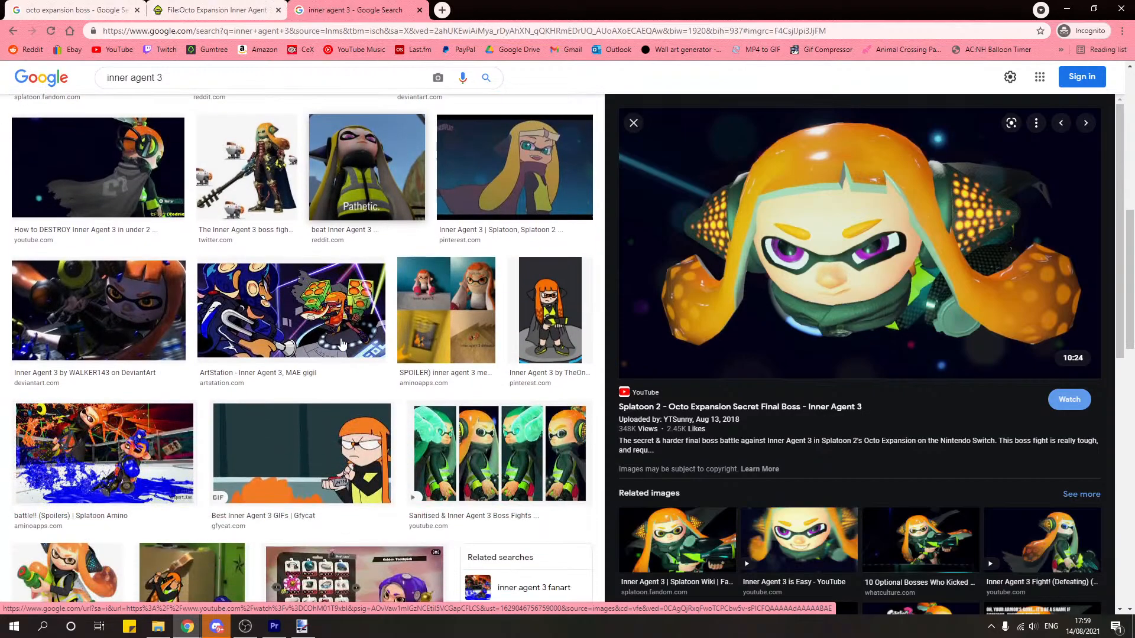
{"action": "scroll", "coordinate": [341, 343], "scroll_direction": "up", "scroll_amount": 10}
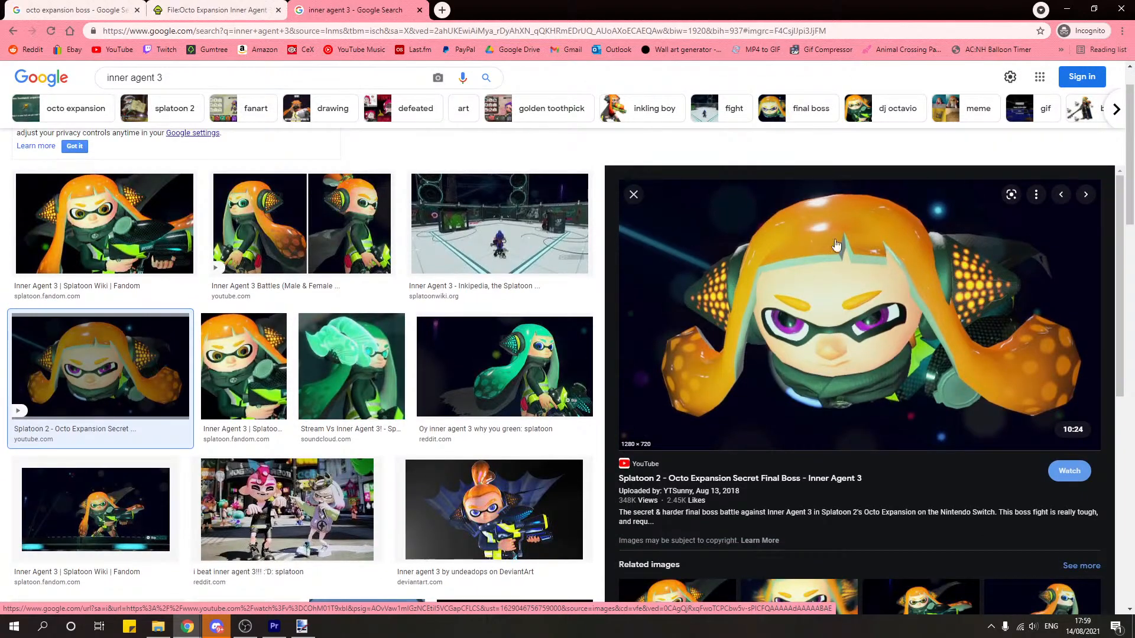
{"action": "right_click", "coordinate": [835, 290]}
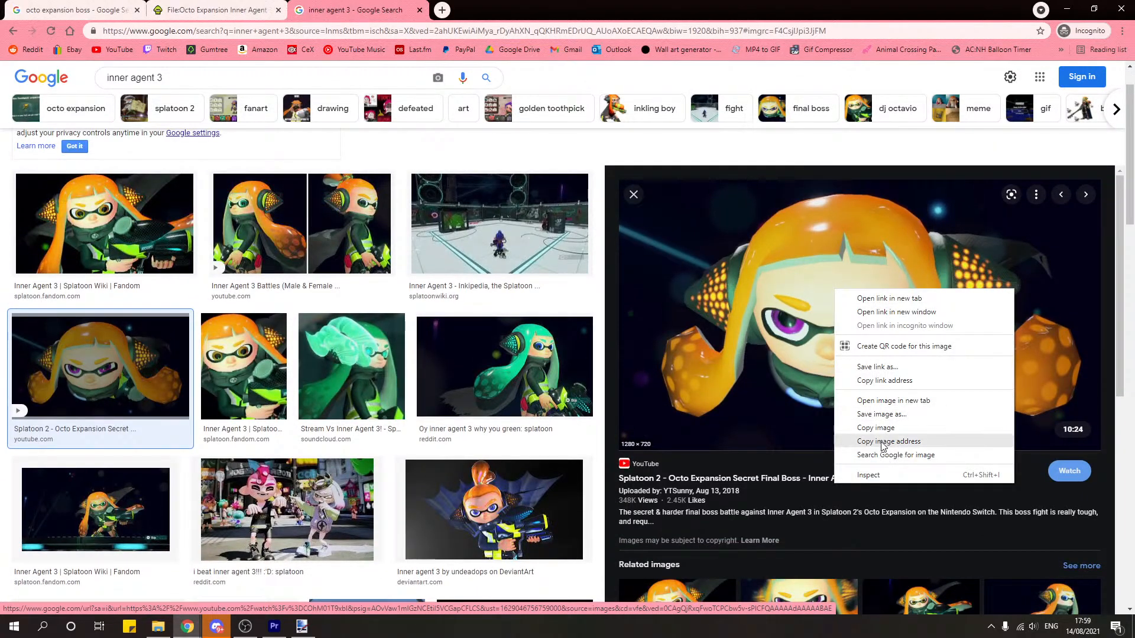
{"action": "left_click", "coordinate": [880, 413]}
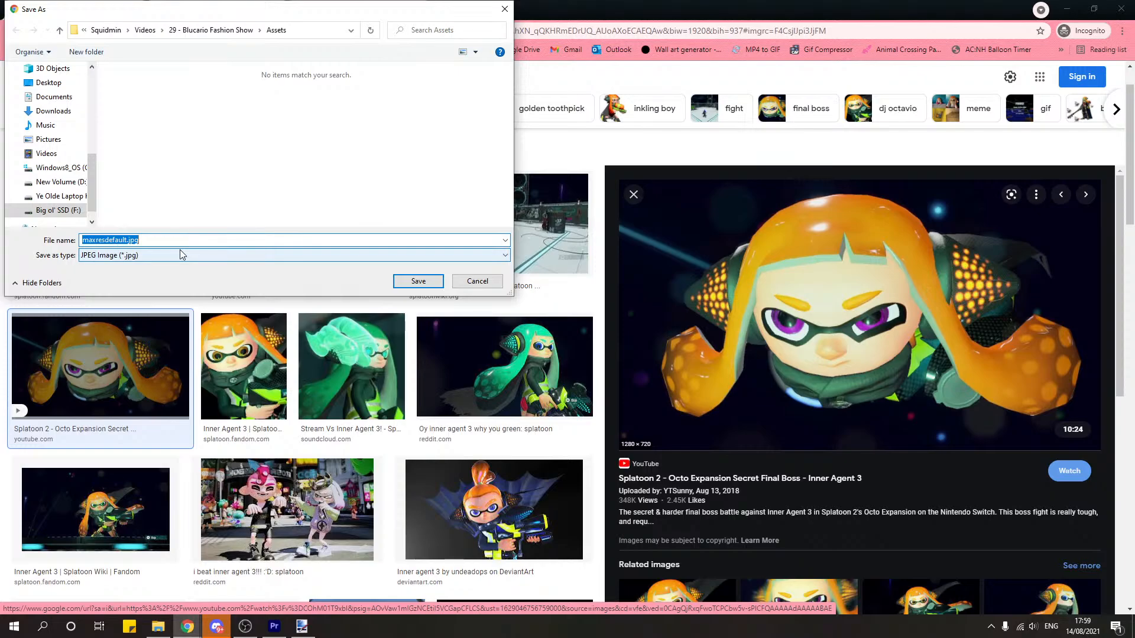
{"action": "left_click", "coordinate": [477, 281]}
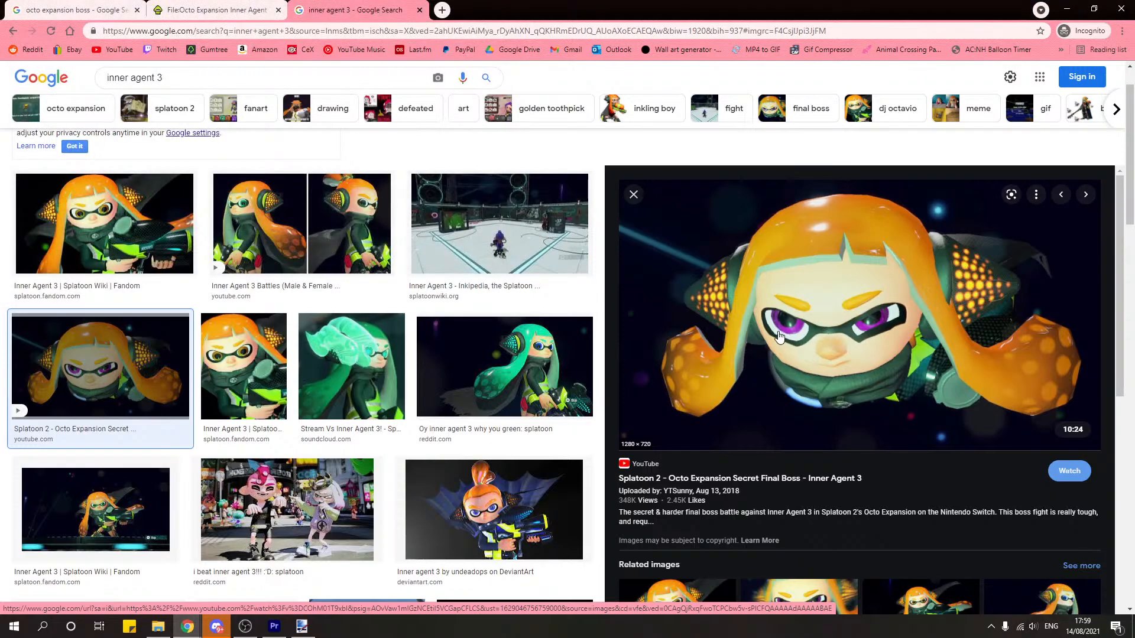
{"action": "scroll", "coordinate": [471, 397], "scroll_direction": "down", "scroll_amount": 10}
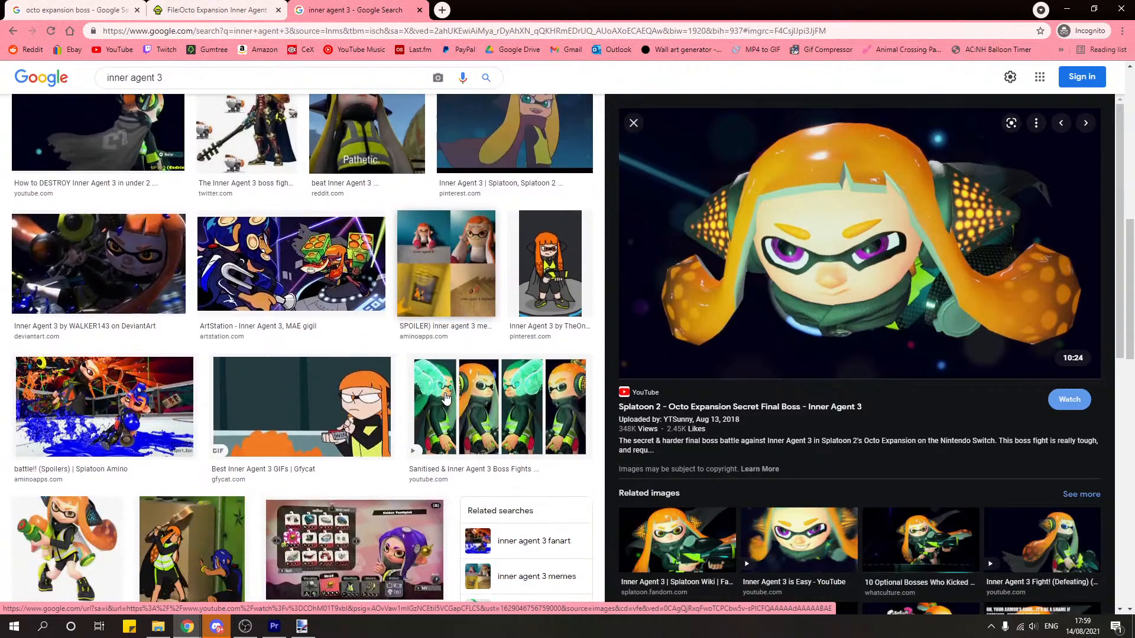
Step: Save the Inner Agent 3 ready image from the Inkipedia file page into the project's Assets folder as "Inner agent 3"
{"action": "left_click", "coordinate": [217, 10]}
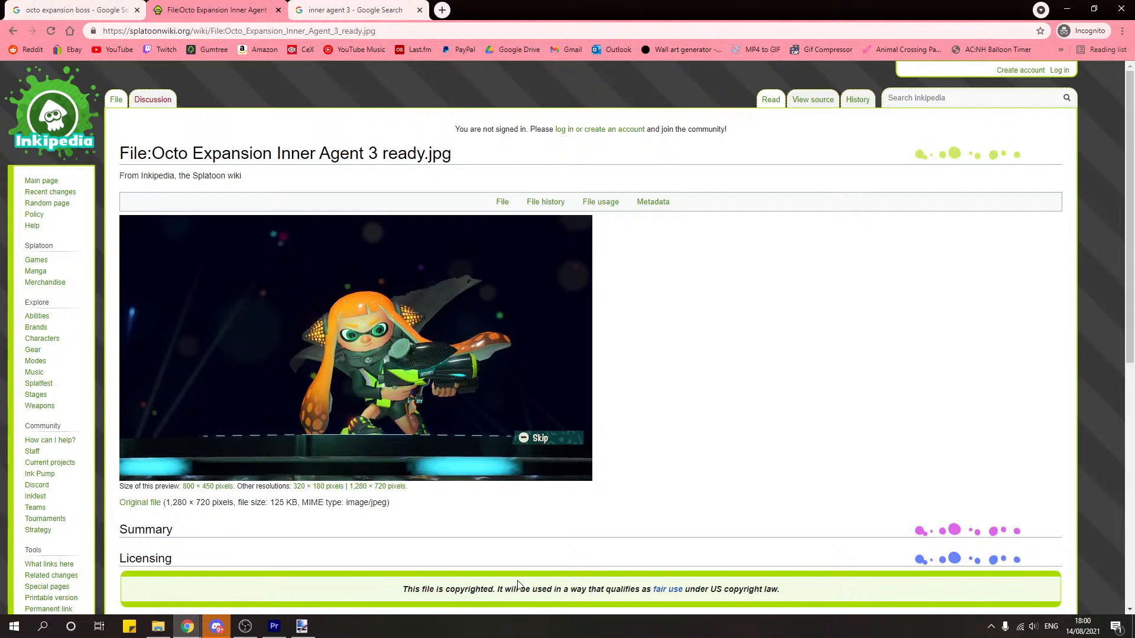
{"action": "right_click", "coordinate": [333, 336]}
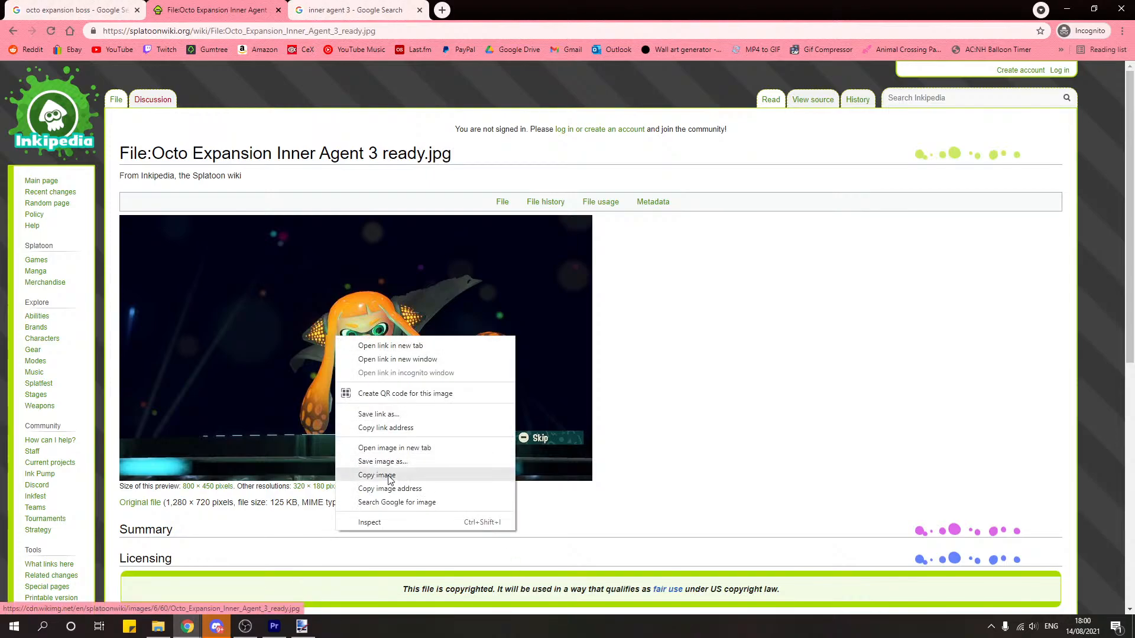
{"action": "left_click", "coordinate": [390, 459]}
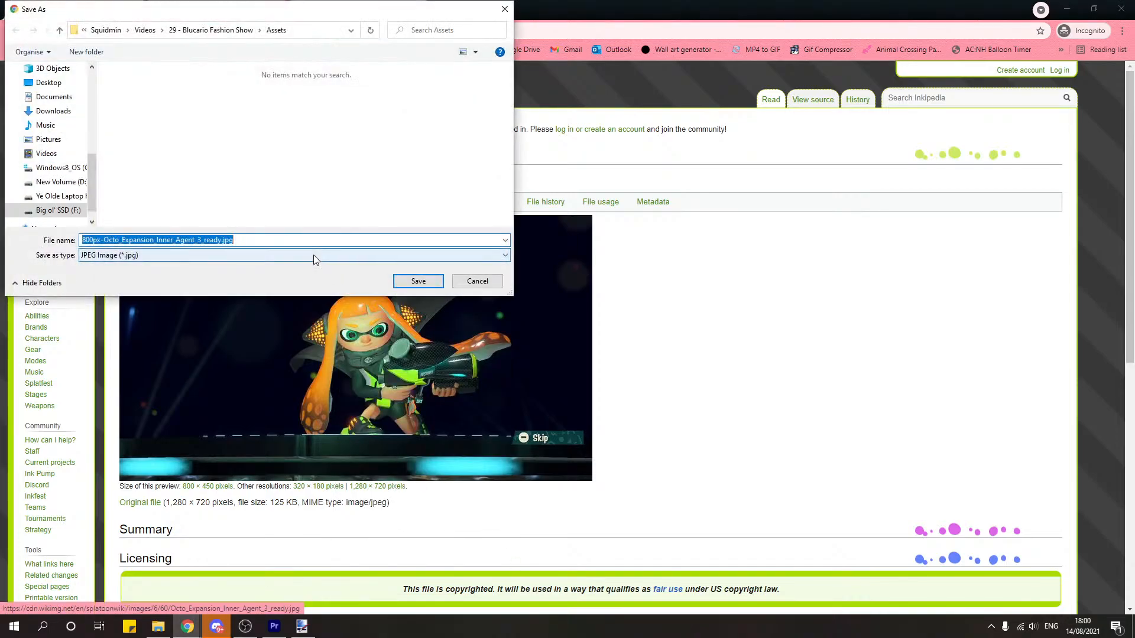
{"action": "type", "text": "Inner agent 3"}
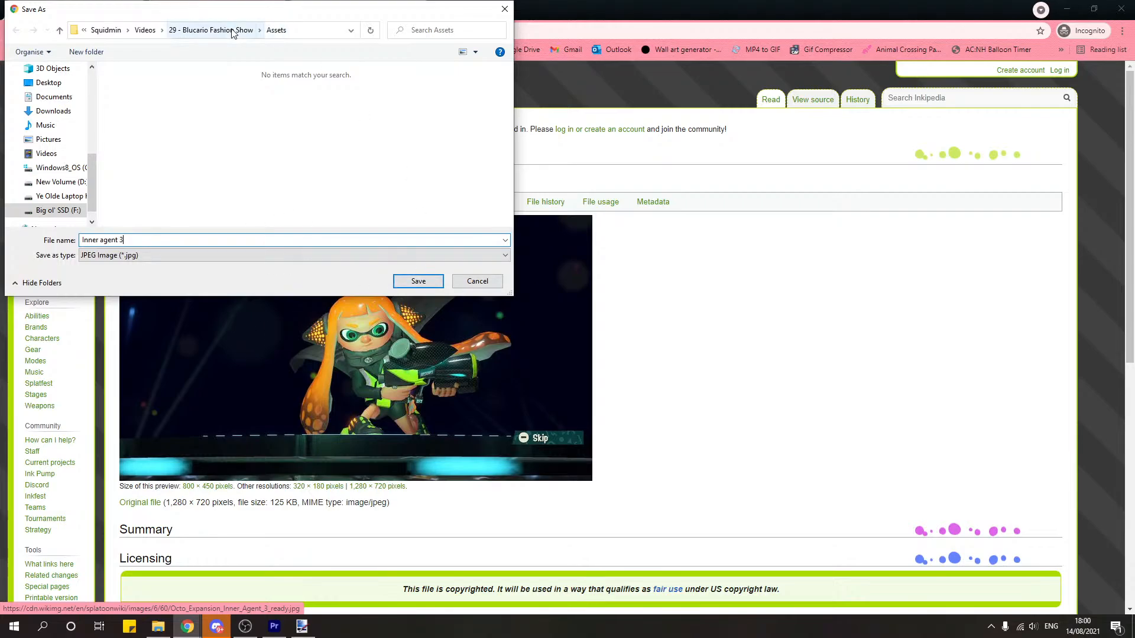
{"action": "left_click", "coordinate": [418, 282]}
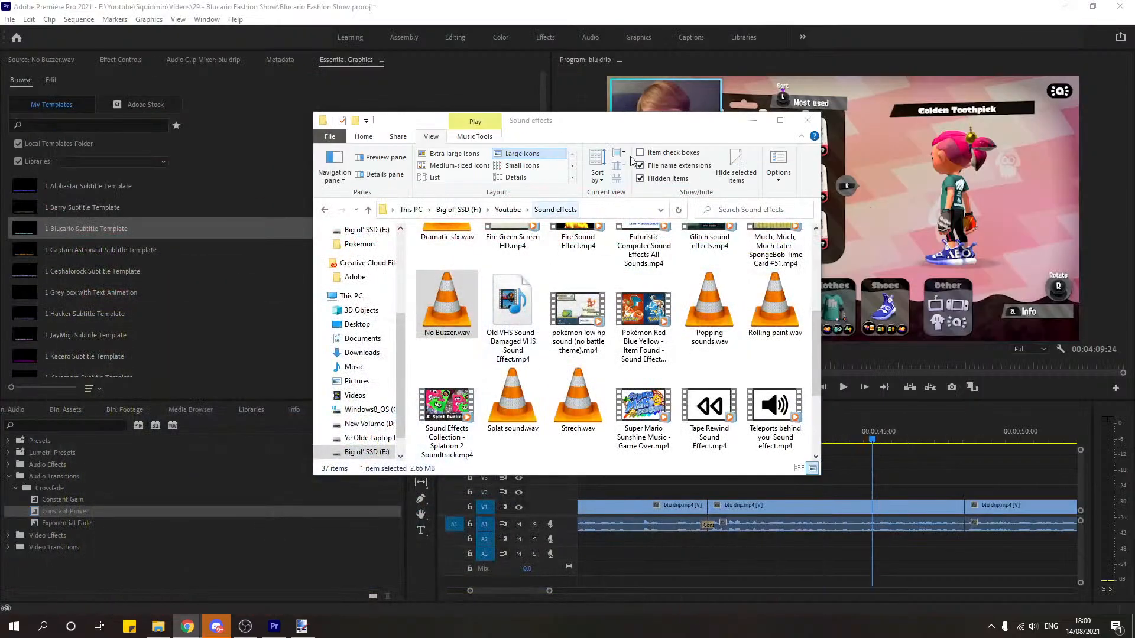
Step: Switch back to Premiere Pro and import Inner agent 3.jpg from the Assets folder into the Assets bin
{"action": "left_click", "coordinate": [158, 626]}
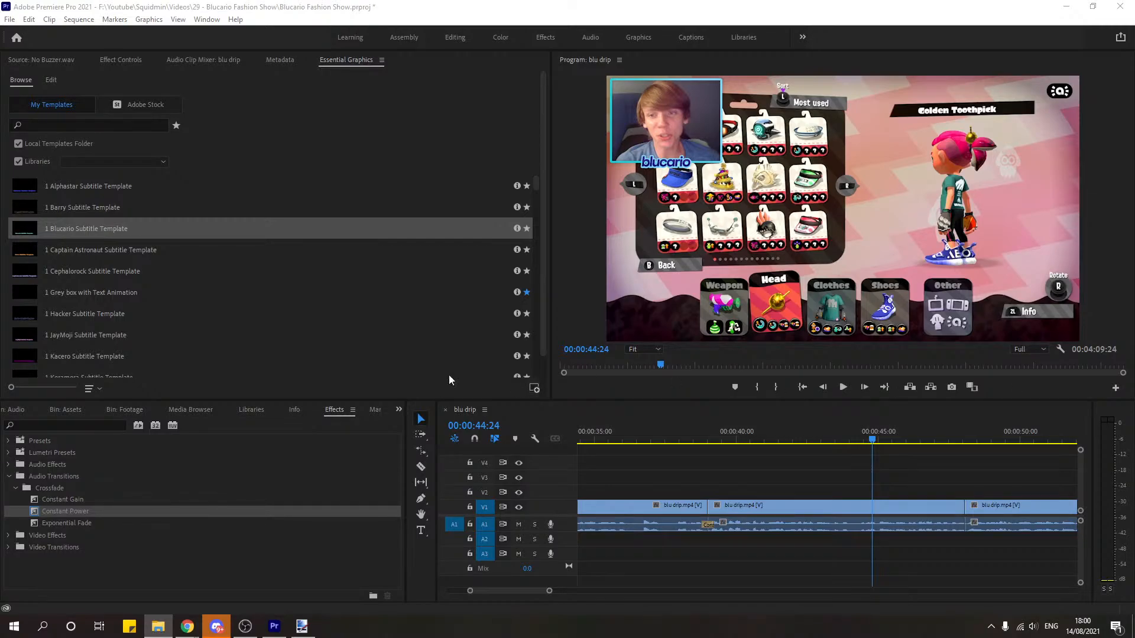
{"action": "left_click", "coordinate": [66, 409]}
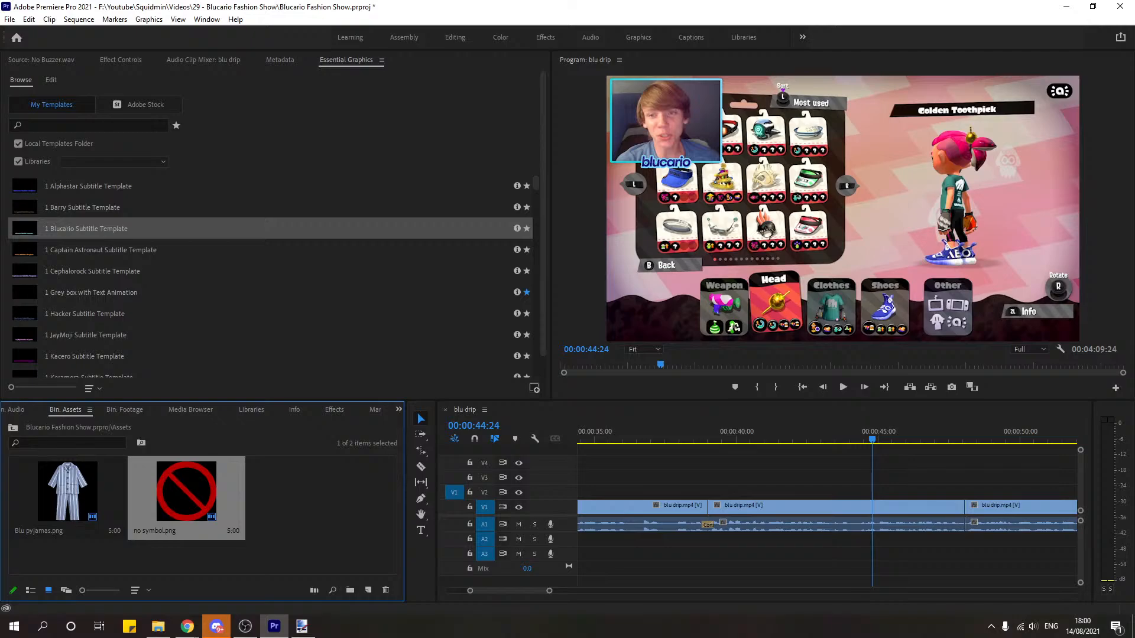
{"action": "key", "text": "alt+Tab"}
{"action": "left_click_drag", "start_coordinate": [640, 464], "coordinate": [342, 509]}
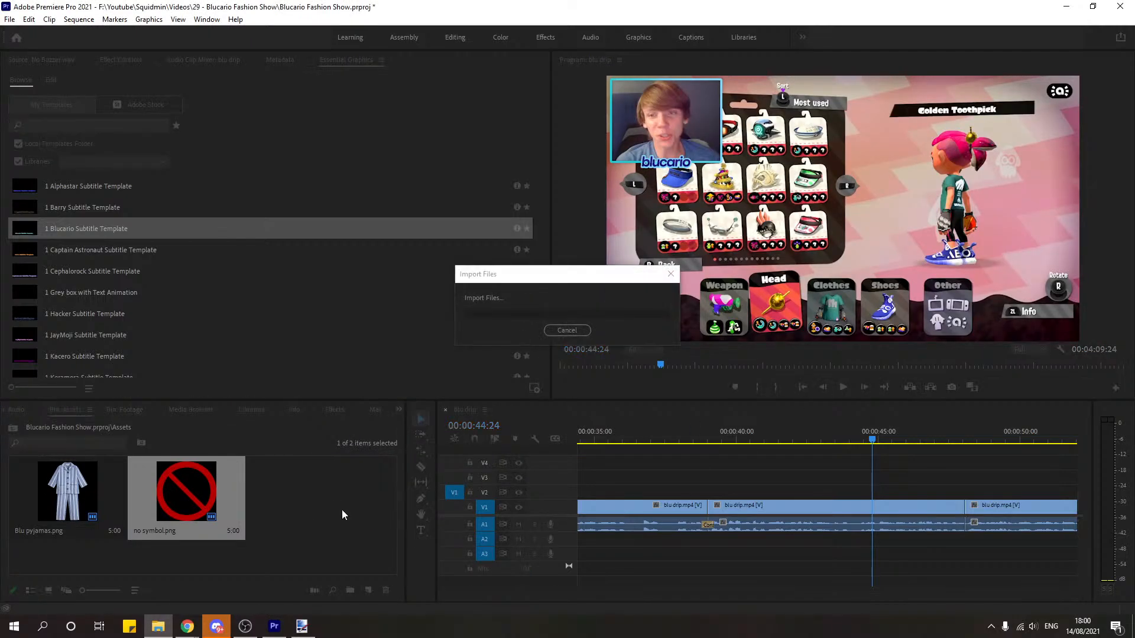
Step: Place Inner agent 3.jpg on track V2 above the Golden Toothpick footage, with its end snapped to the cut near 00:00:48
{"action": "left_click", "coordinate": [739, 438]}
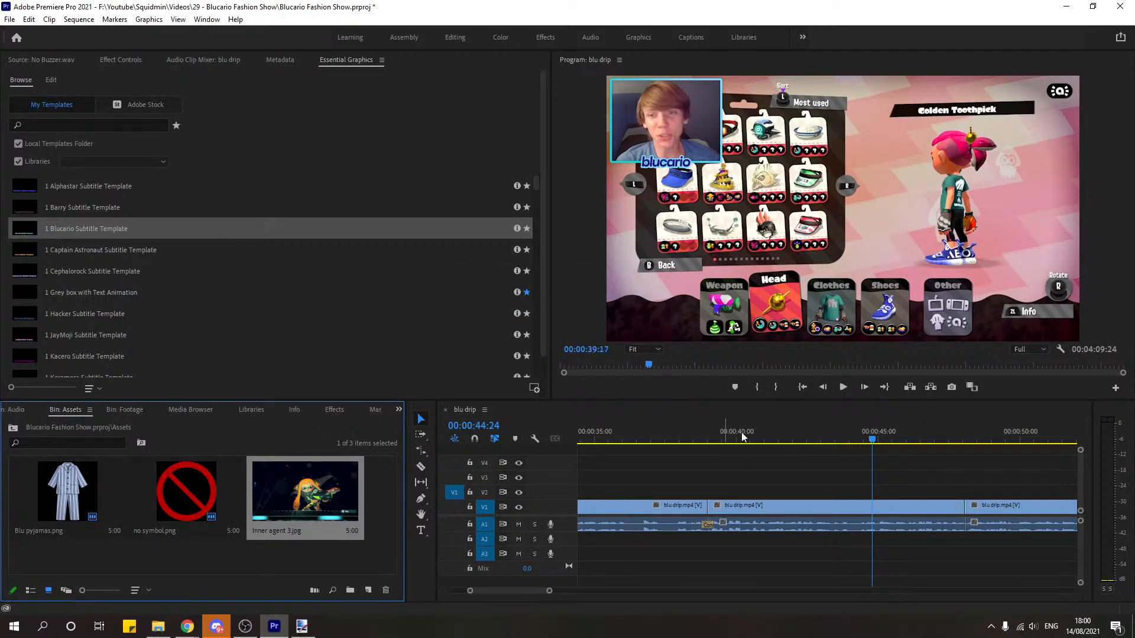
{"action": "key", "text": "space"}
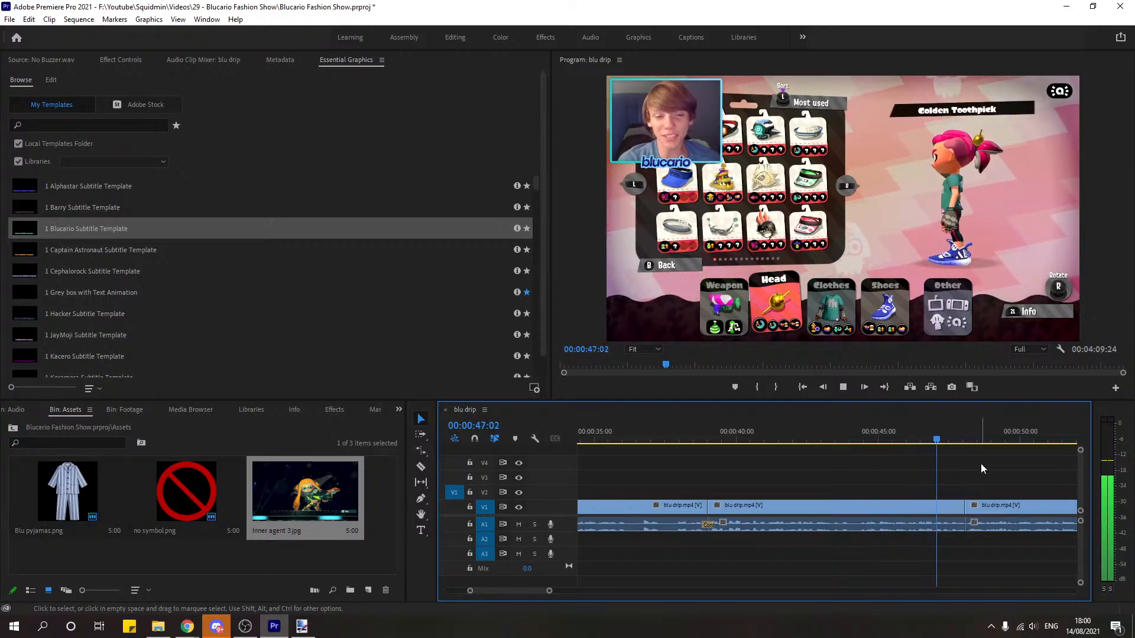
{"action": "key", "text": "space"}
{"action": "left_click_drag", "start_coordinate": [266, 501], "coordinate": [822, 492]}
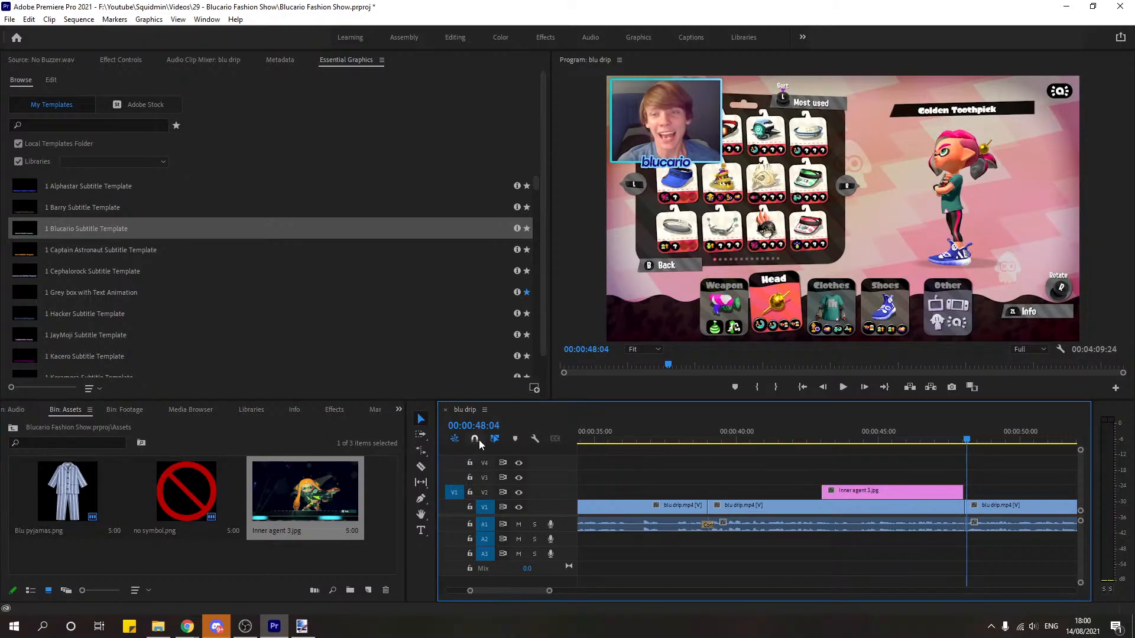
{"action": "left_click_drag", "start_coordinate": [933, 493], "coordinate": [936, 491]}
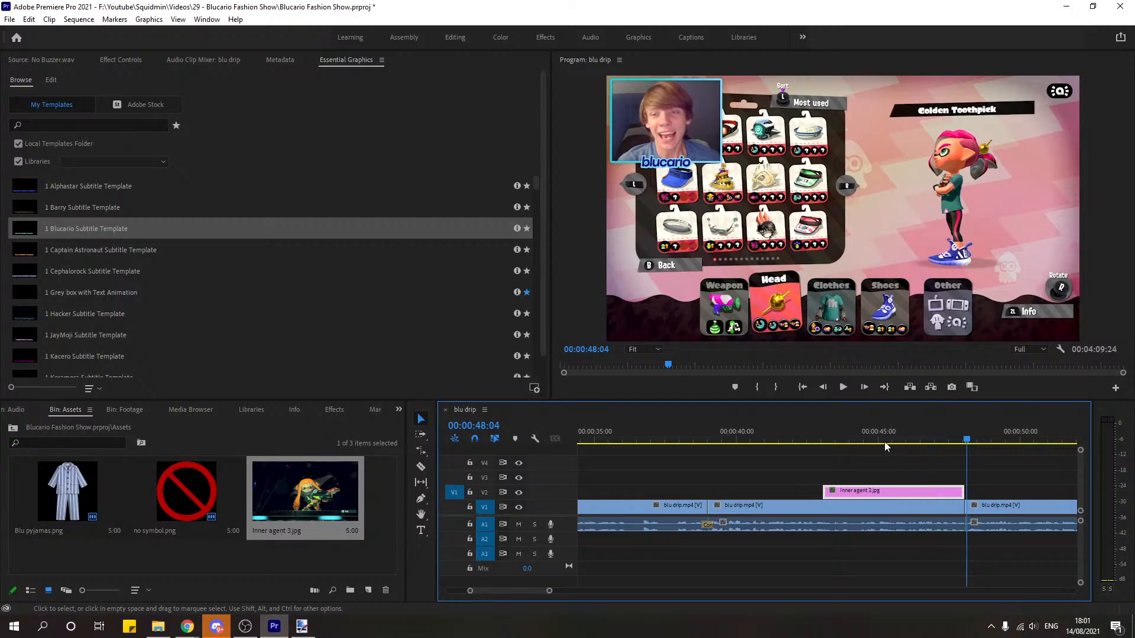
Step: Trim the start of the Inner agent 3.jpg clip to about 00:00:45:19 and set the playhead to 00:00:45:10
{"action": "left_click", "coordinate": [864, 432]}
{"action": "key", "text": "space"}
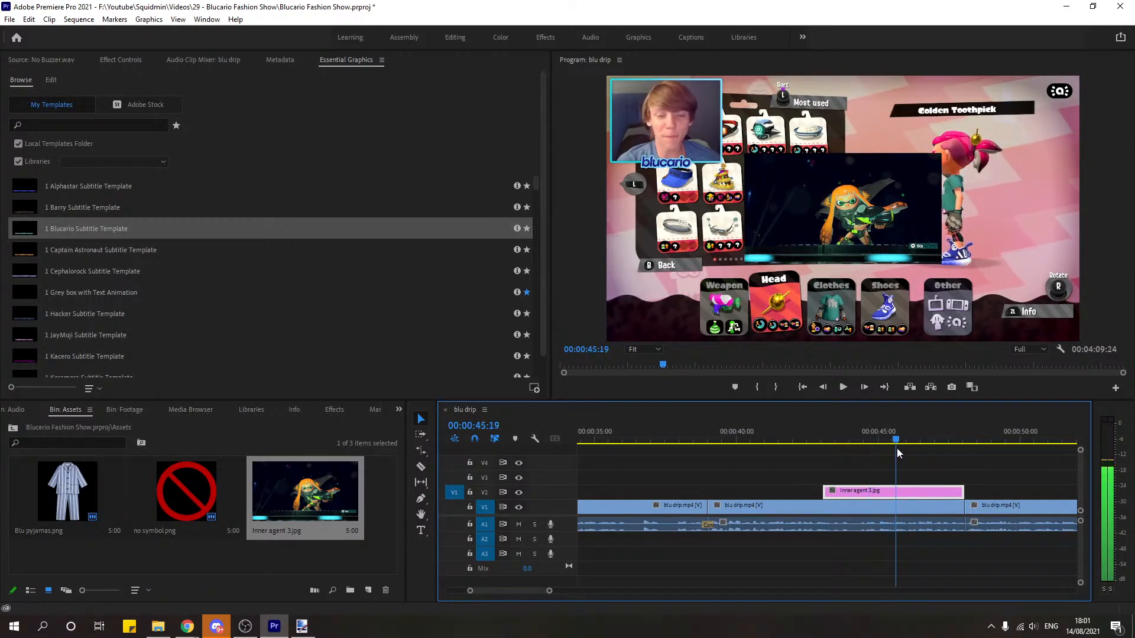
{"action": "left_click", "coordinate": [896, 449]}
{"action": "left_click_drag", "start_coordinate": [896, 449], "coordinate": [894, 449]}
{"action": "left_click_drag", "start_coordinate": [825, 493], "coordinate": [899, 476]}
{"action": "left_click", "coordinate": [887, 444]}
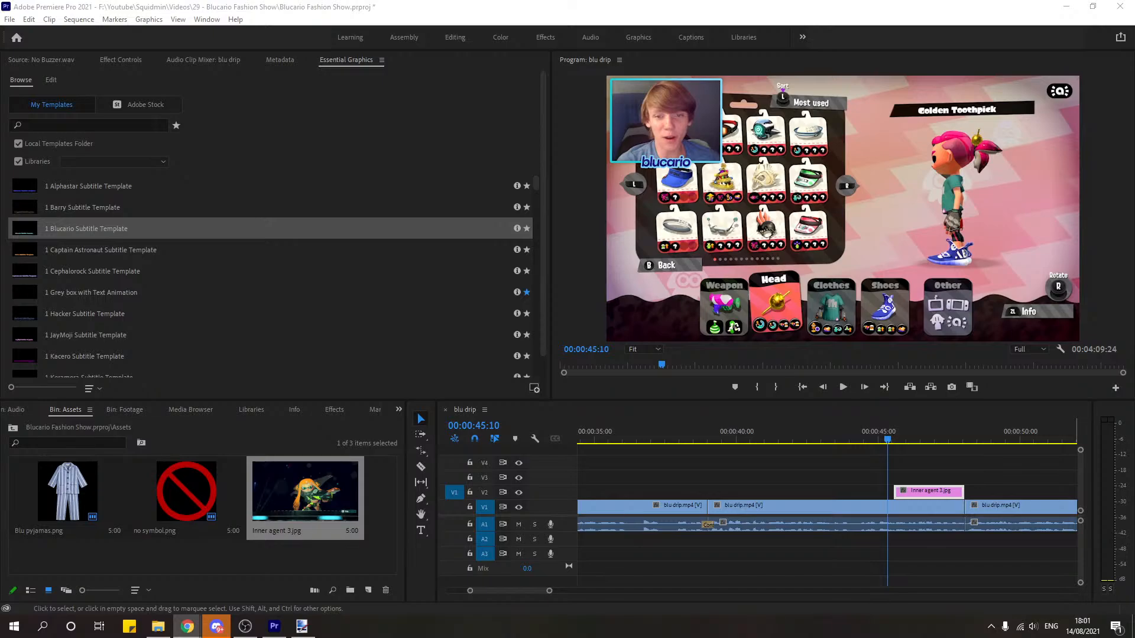
Step: Switch to Chrome, search Blucario's YouTube channel for "inner agent 3", and open the Custom Splatfest Announcement video
{"action": "left_click_drag", "start_coordinate": [1134, 331], "coordinate": [462, 1]}
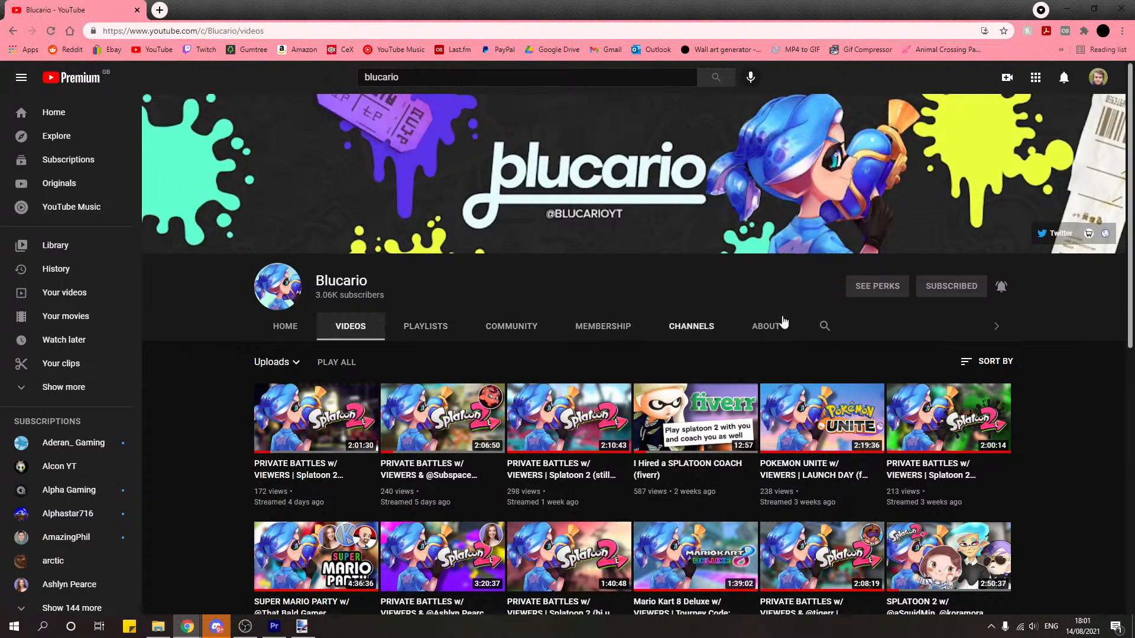
{"action": "left_click", "coordinate": [823, 327]}
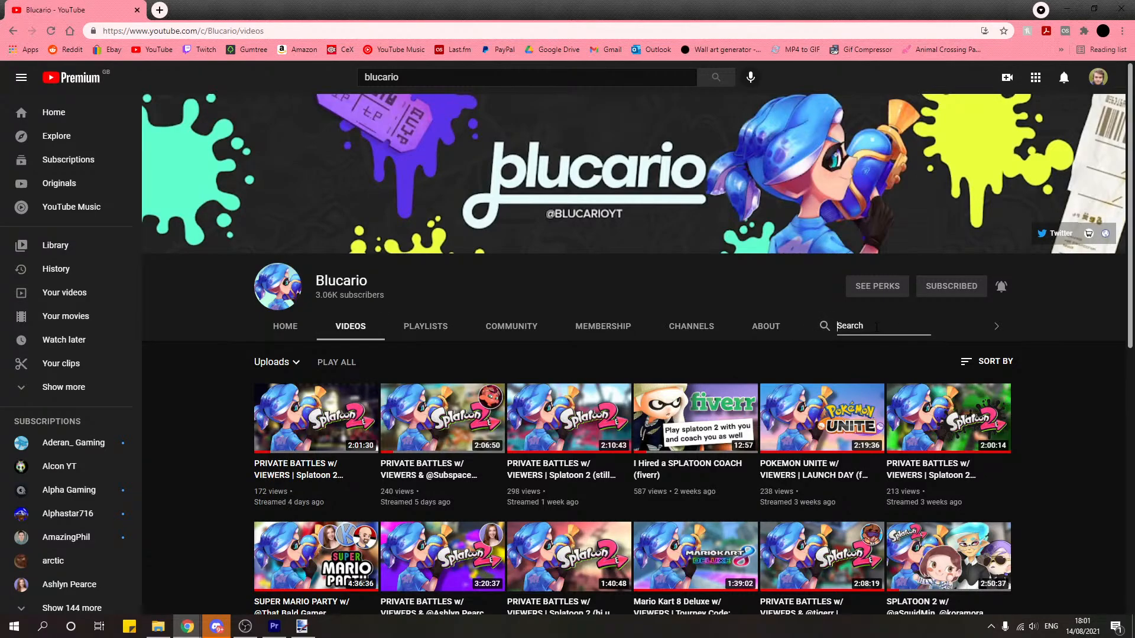
{"action": "type", "text": "inner agent 3"}
{"action": "key", "text": "Return"}
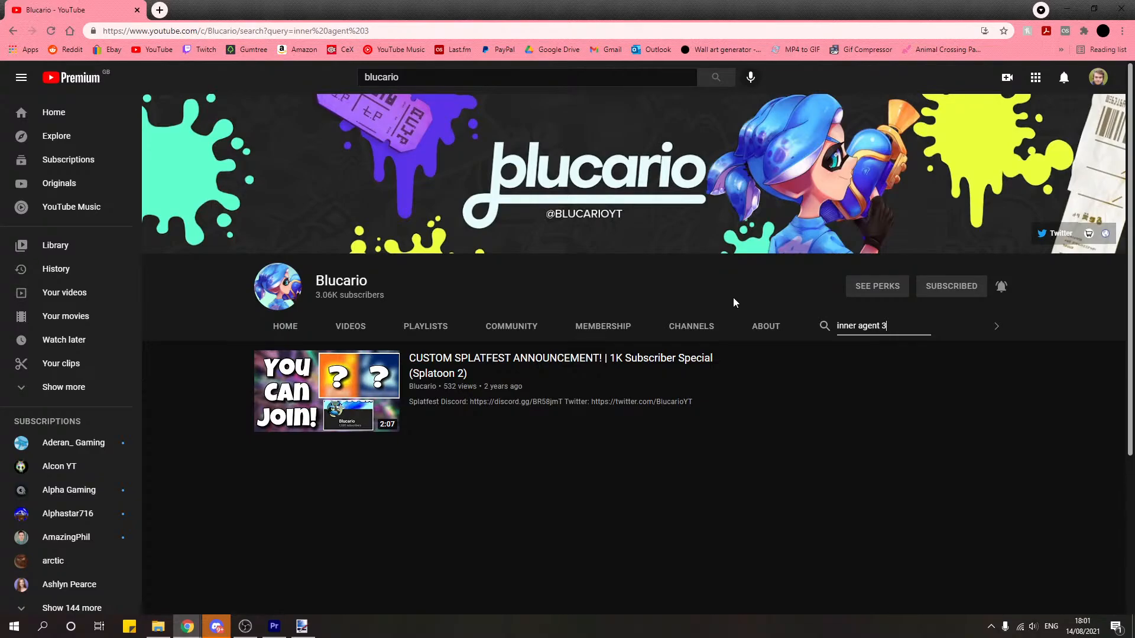
{"action": "left_click", "coordinate": [638, 365]}
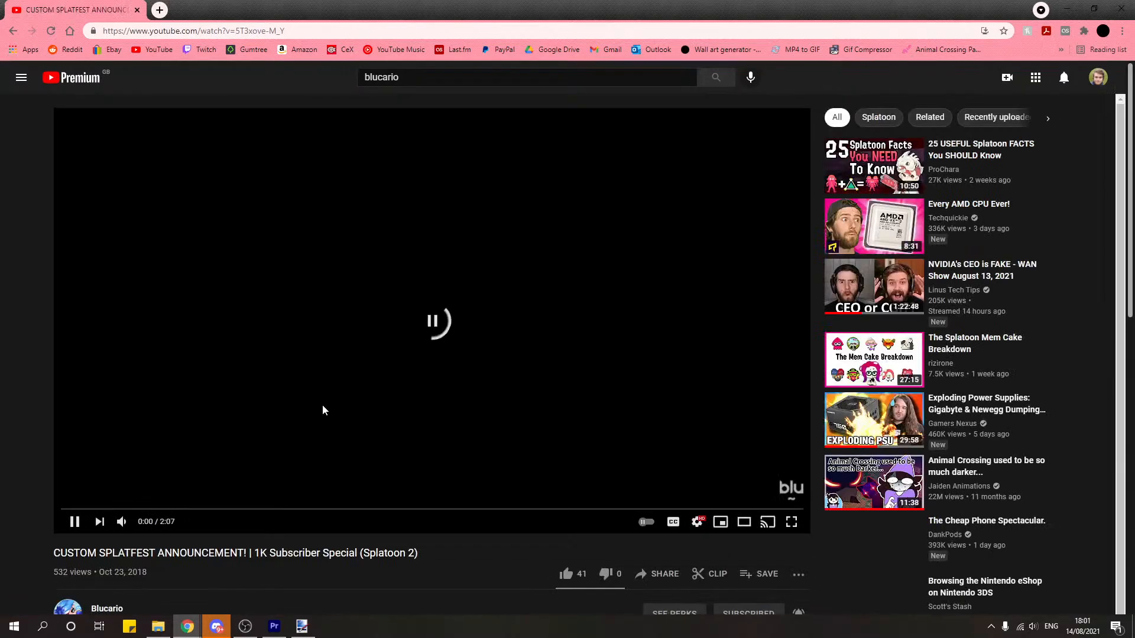
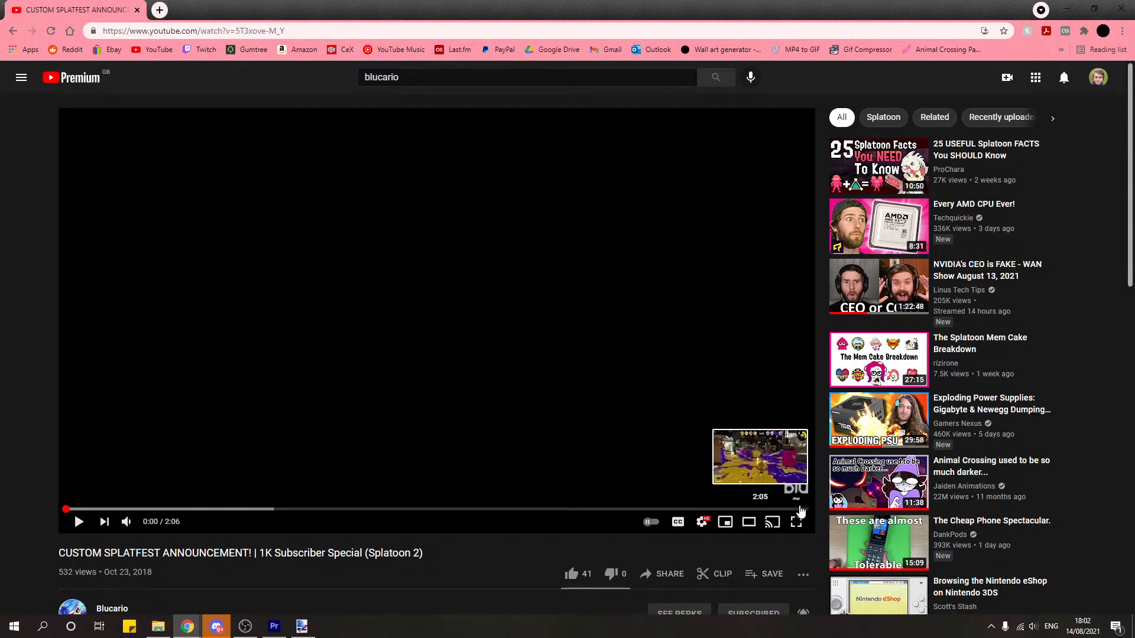
Step: Look over the video's description and comments, and return to the blu drip timeline in Premiere Pro
{"action": "scroll", "coordinate": [417, 562], "scroll_direction": "down", "scroll_amount": 4}
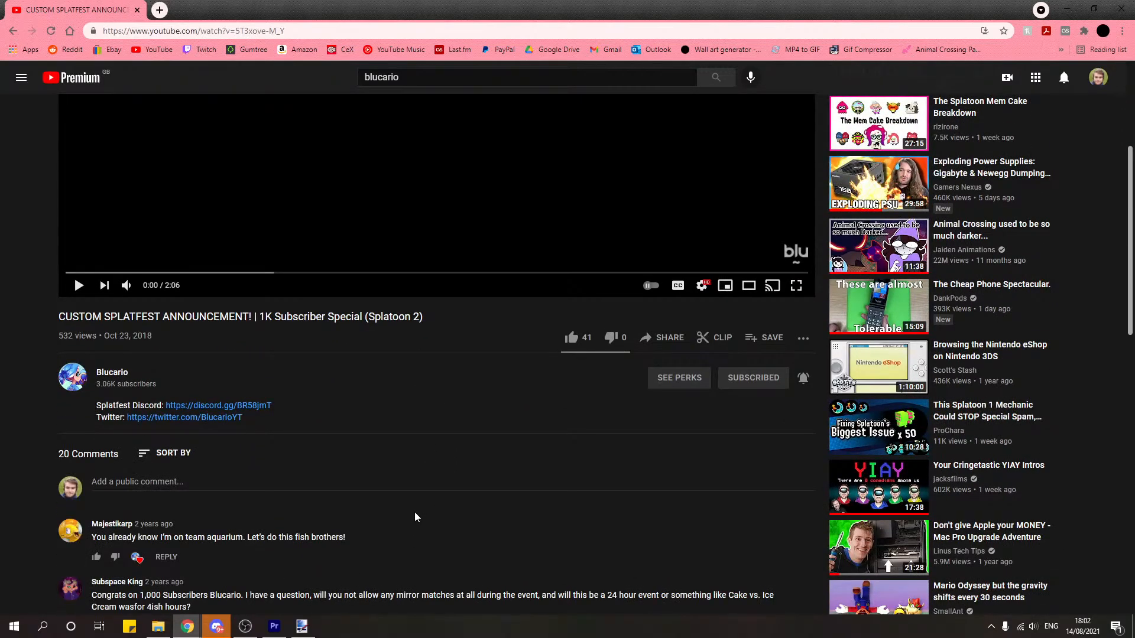
{"action": "scroll", "coordinate": [414, 508], "scroll_direction": "up", "scroll_amount": 5}
{"action": "key", "text": "alt+Tab"}
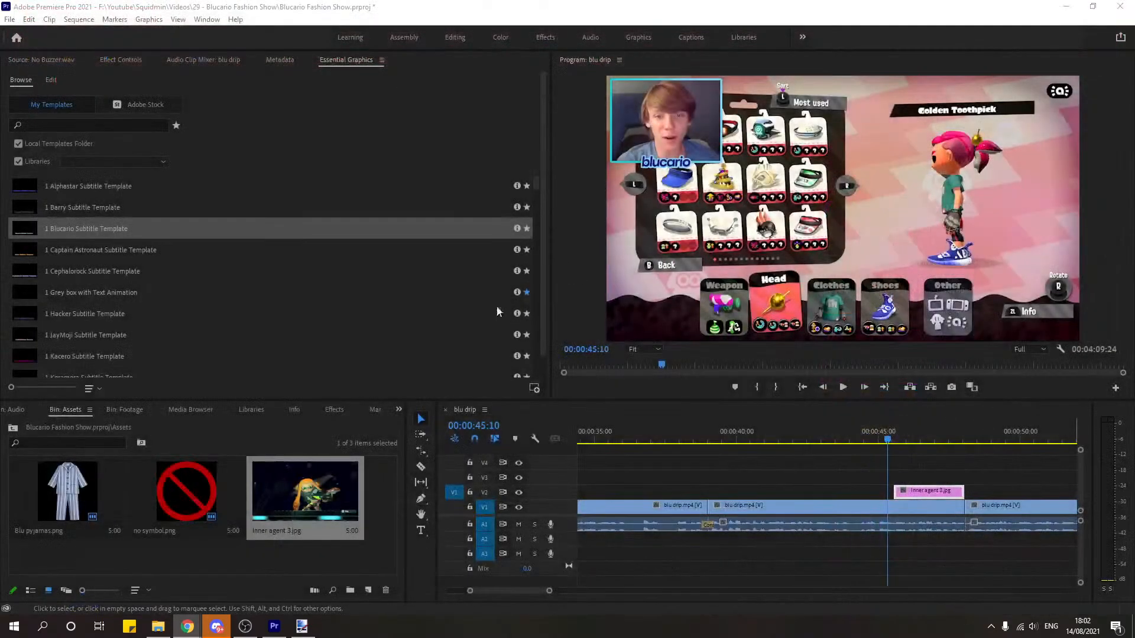
{"action": "left_click", "coordinate": [654, 481]}
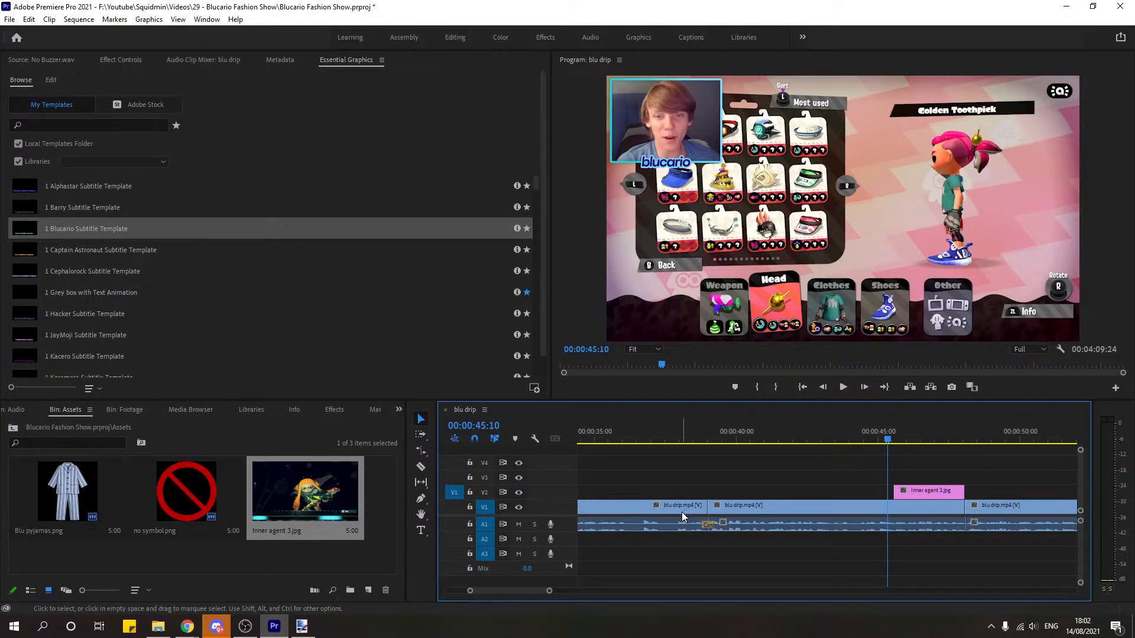
Step: Try enlarging the Inner agent 3.jpg clip to a scale of about 263.8 and moving it to about 1207, 554
{"action": "key", "text": "space"}
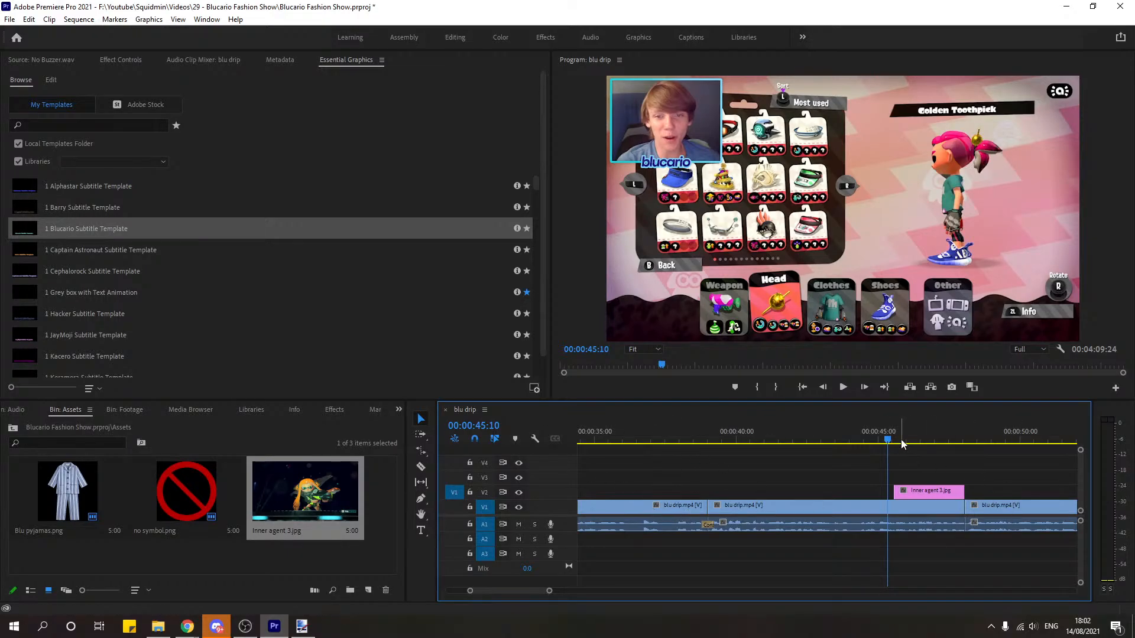
{"action": "left_click", "coordinate": [924, 493]}
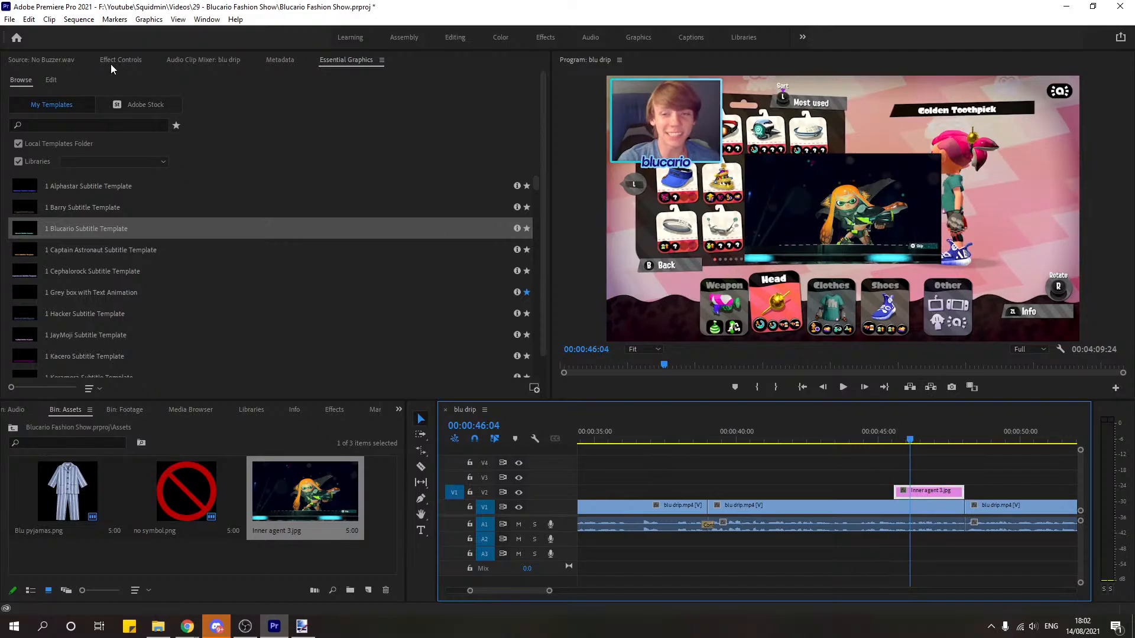
{"action": "left_click", "coordinate": [121, 60]}
{"action": "left_click", "coordinate": [75, 132]}
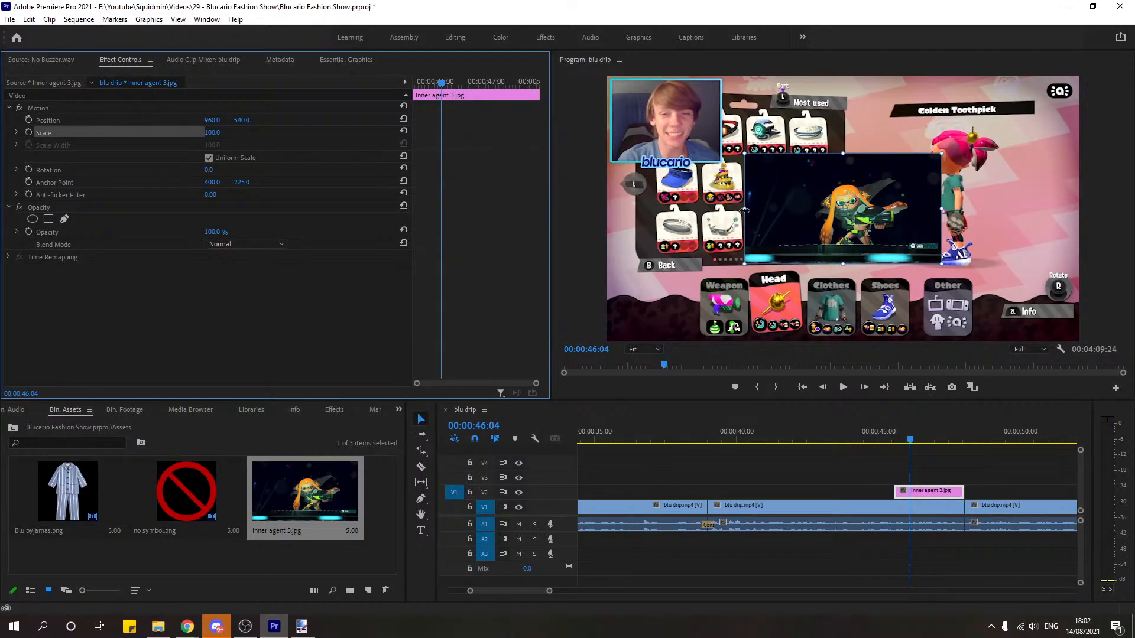
{"action": "left_click_drag", "start_coordinate": [745, 211], "coordinate": [582, 232]}
{"action": "left_click_drag", "start_coordinate": [765, 268], "coordinate": [736, 260]}
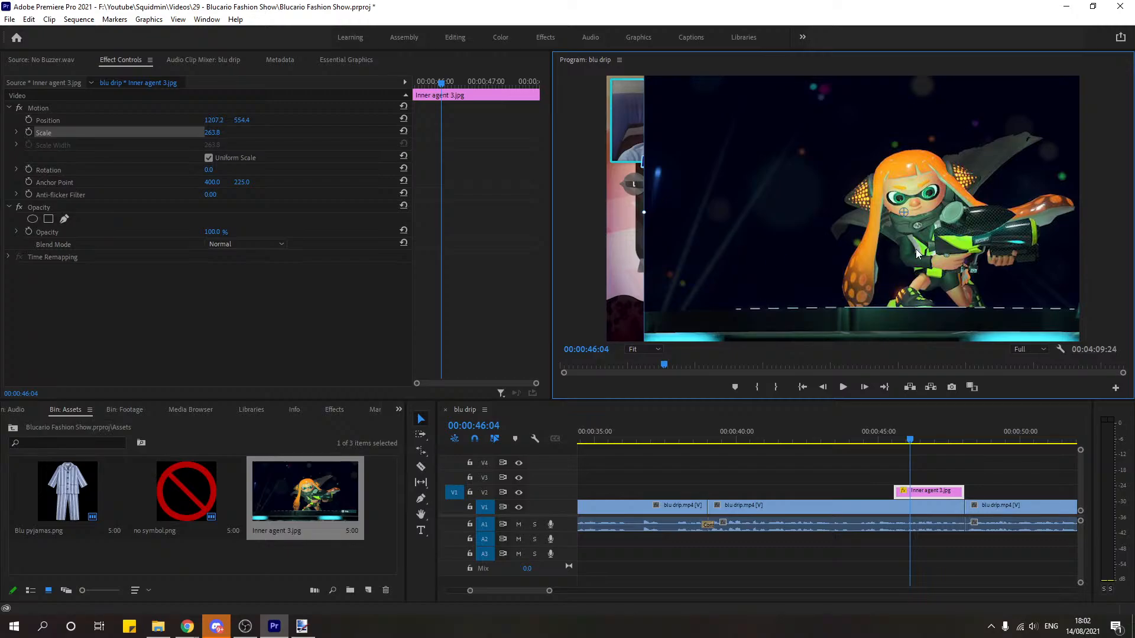
Step: Delete the Inner agent 3.jpg clip from track V2 and remove its source image from the Assets bin
{"action": "left_click", "coordinate": [929, 494]}
{"action": "key", "text": "Delete"}
{"action": "left_click", "coordinate": [346, 490]}
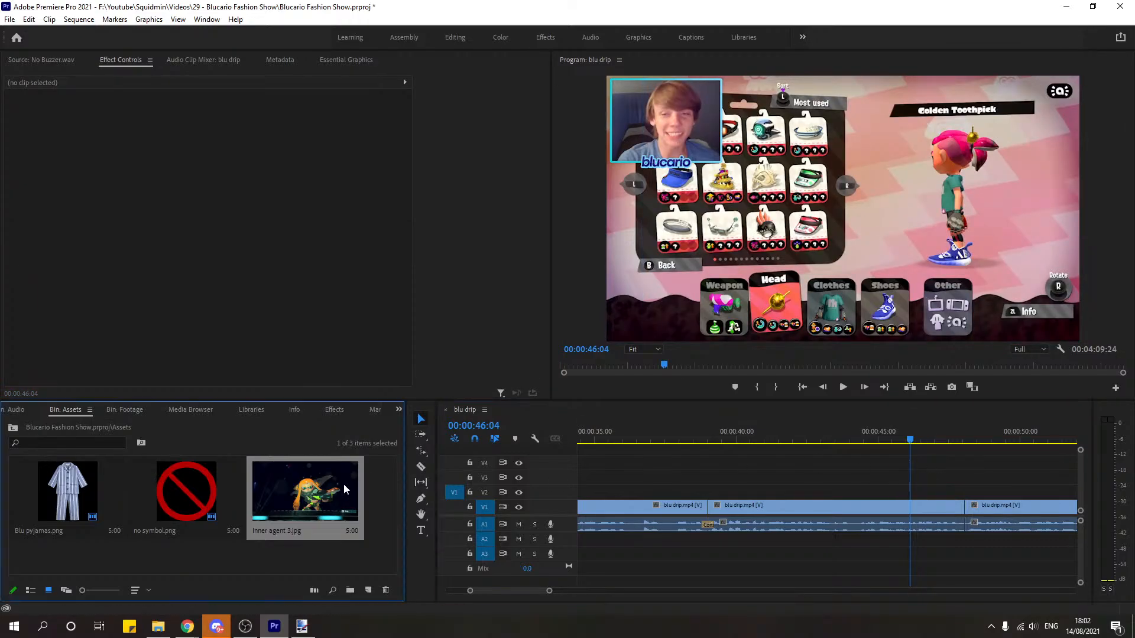
{"action": "key", "text": "Delete"}
Step: Switch to paint.net and open Inner agent 3.jpg from File Explorer as a separate image
{"action": "key", "text": "super"}
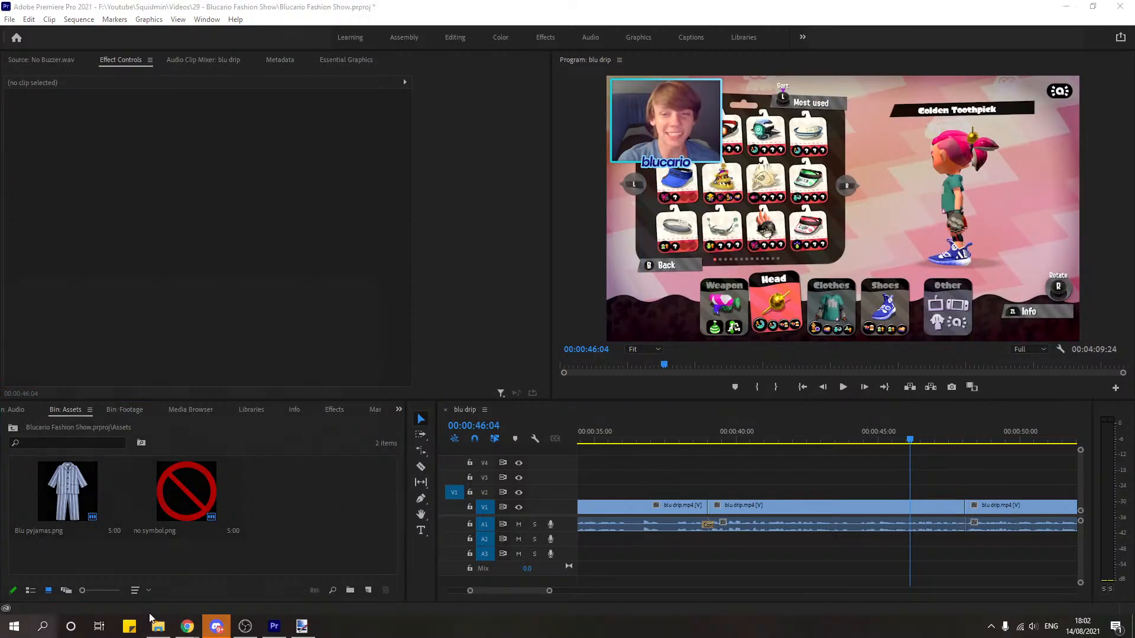
{"action": "left_click", "coordinate": [301, 627]}
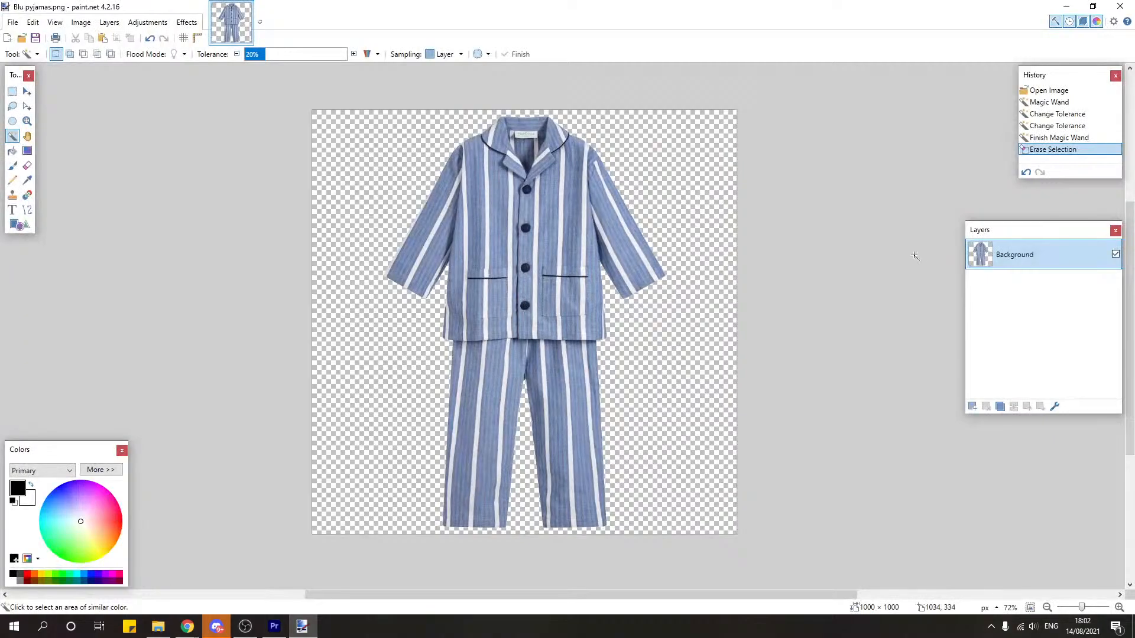
{"action": "key", "text": "super+e"}
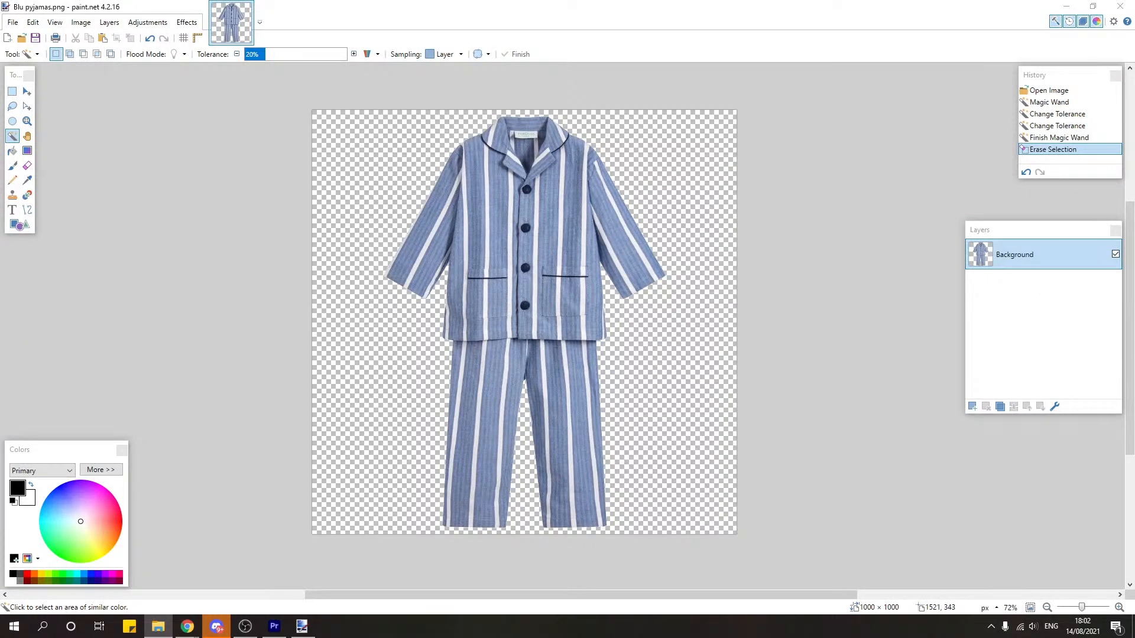
{"action": "left_click_drag", "start_coordinate": [851, 295], "coordinate": [679, 326]}
{"action": "left_click", "coordinate": [504, 317]}
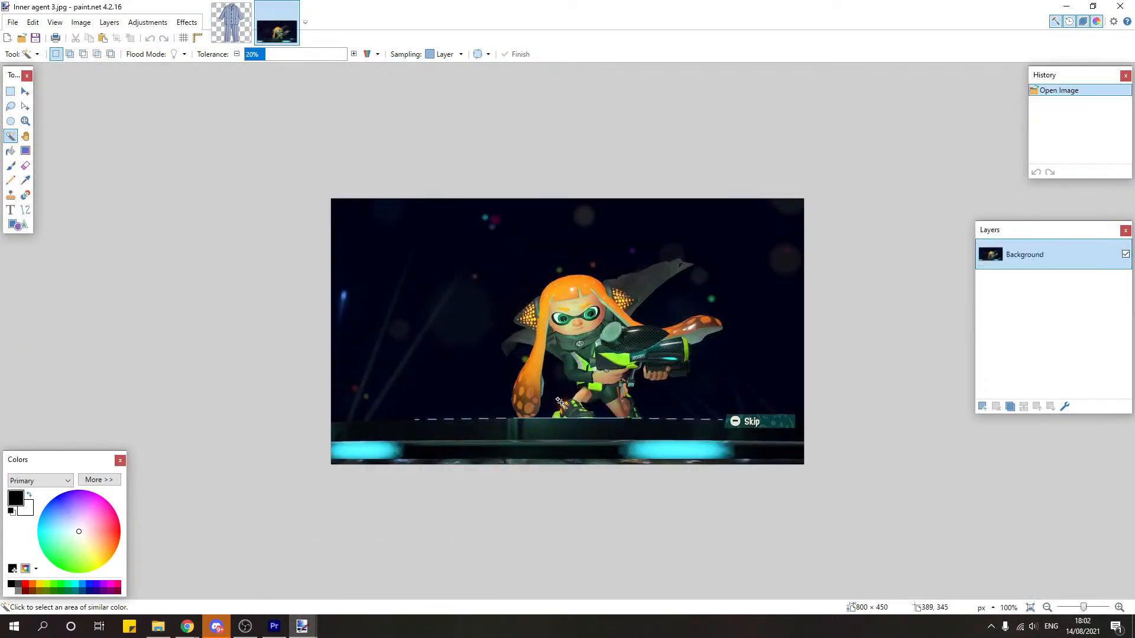
Step: Activate the Eraser tool with a brush width of 20 for the Inner agent 3.jpg image
{"action": "scroll", "coordinate": [561, 403], "scroll_direction": "up", "scroll_amount": 5}
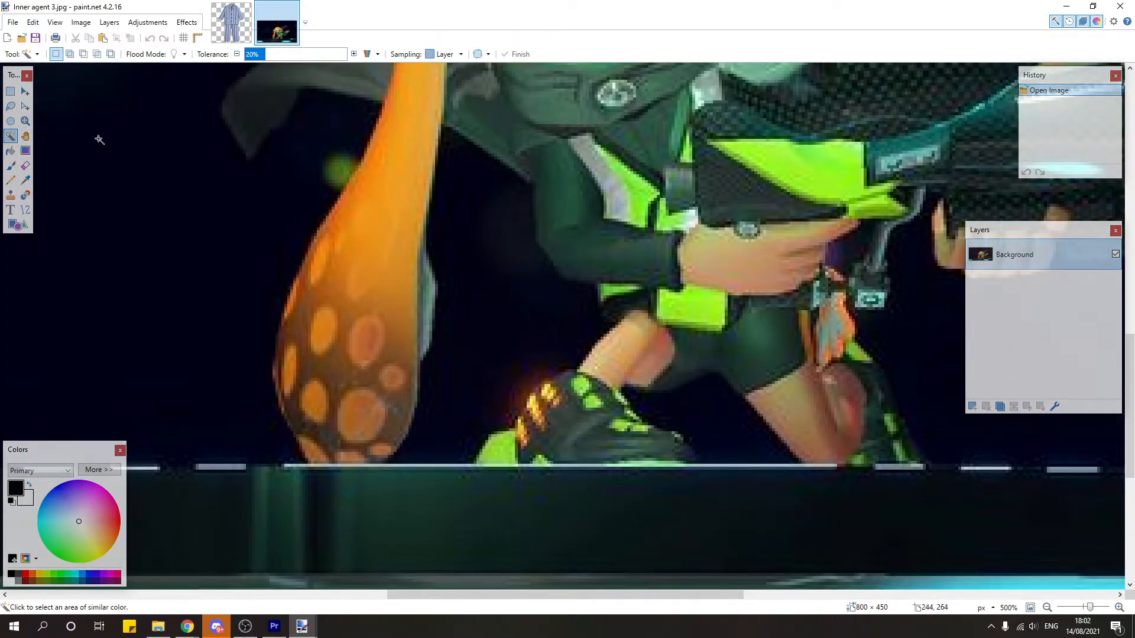
{"action": "left_click", "coordinate": [26, 166]}
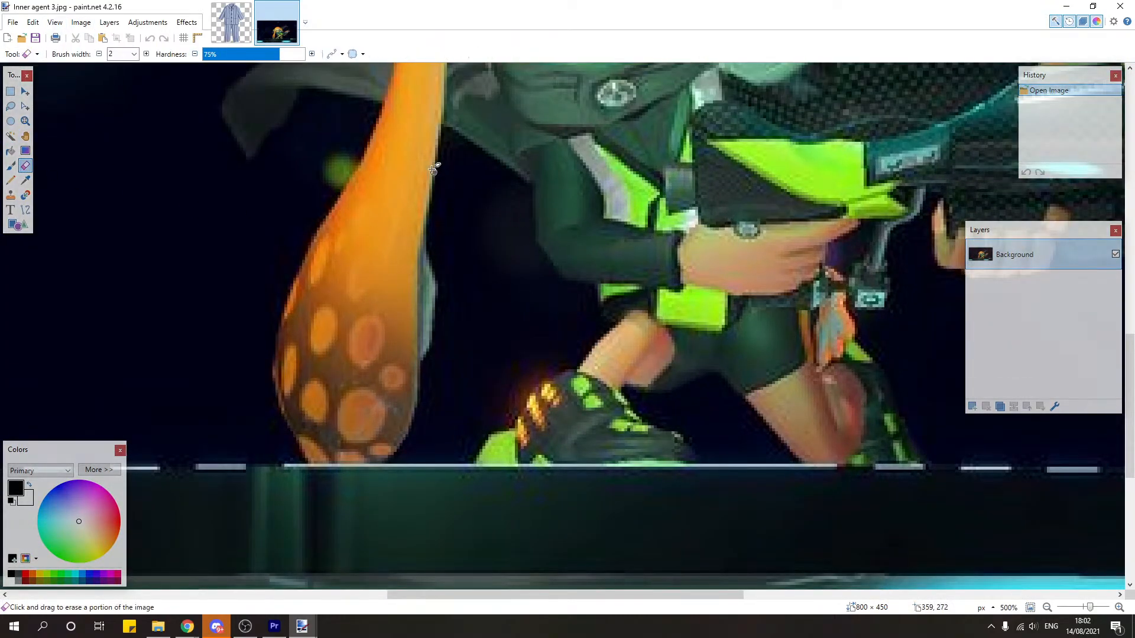
{"action": "left_click", "coordinate": [135, 57]}
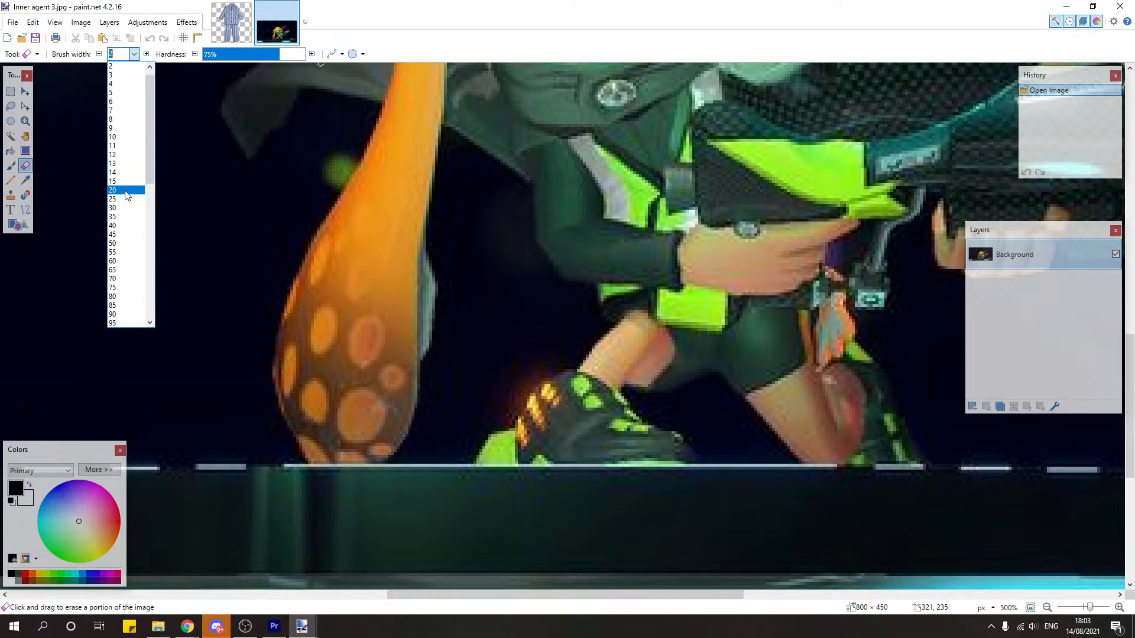
{"action": "left_click", "coordinate": [126, 190]}
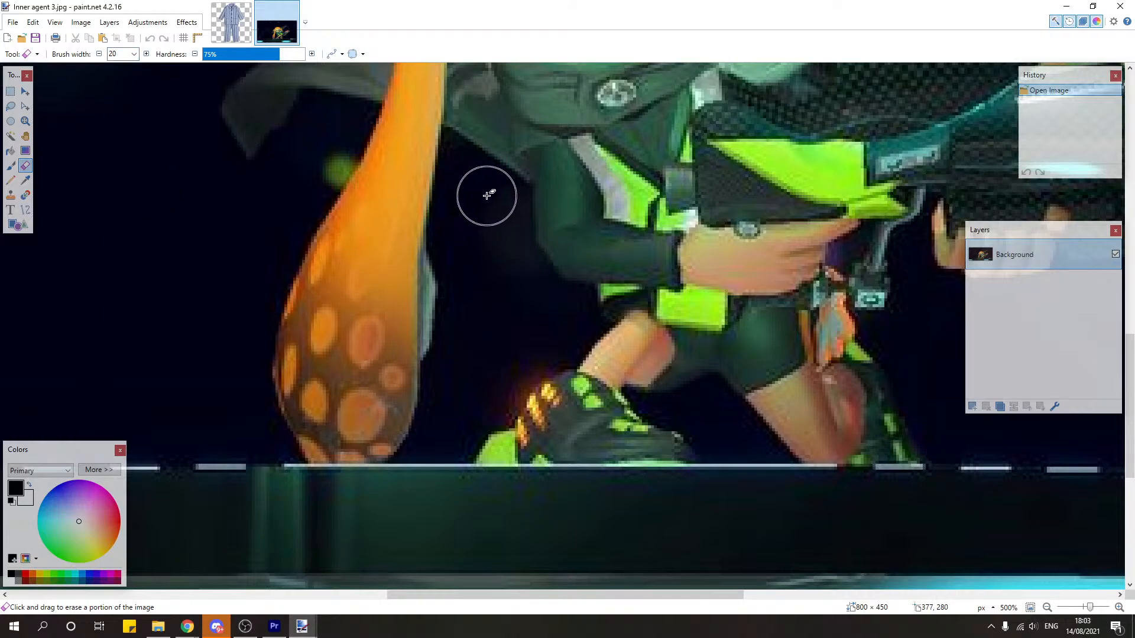
Step: Examine the character's outline up close, from the boots and hair to the weapon and cape
{"action": "scroll", "coordinate": [527, 303], "scroll_direction": "up", "scroll_amount": 8}
{"action": "scroll", "coordinate": [591, 331], "scroll_direction": "down", "scroll_amount": 4}
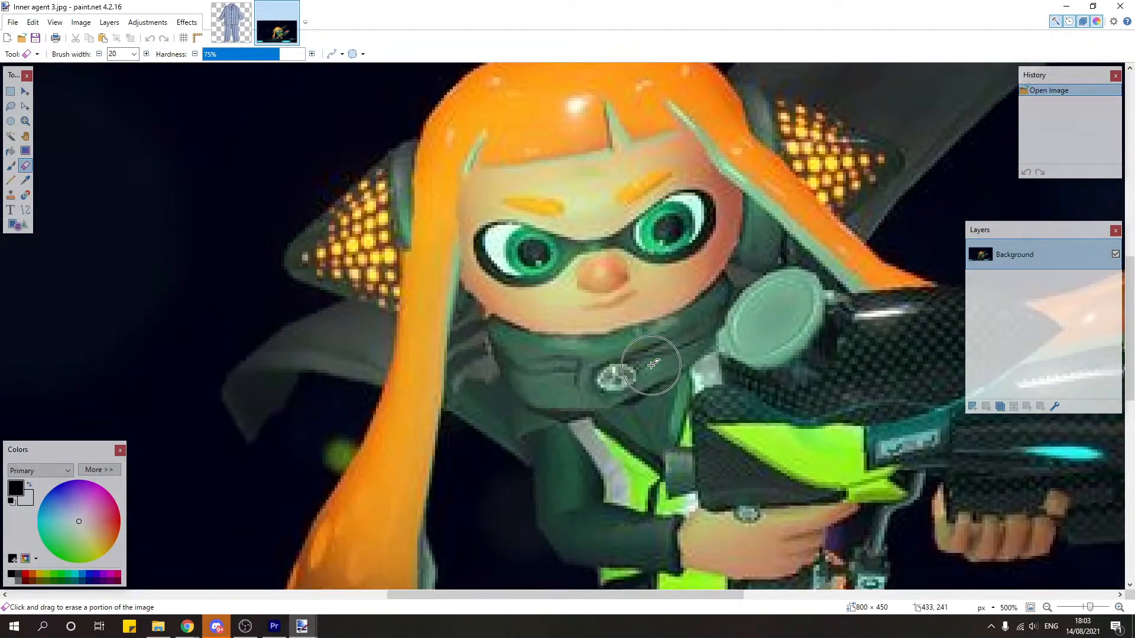
{"action": "scroll", "coordinate": [653, 364], "scroll_direction": "up", "scroll_amount": 2}
{"action": "scroll", "coordinate": [653, 364], "scroll_direction": "down", "scroll_amount": 5}
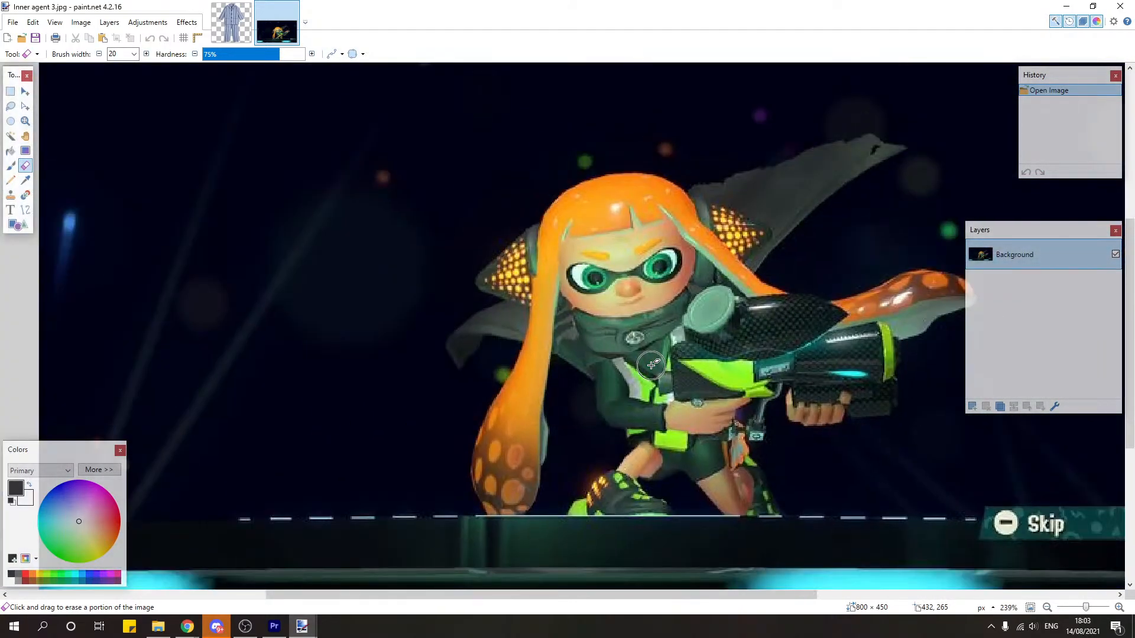
{"action": "scroll", "coordinate": [751, 404], "scroll_direction": "up", "scroll_amount": 2}
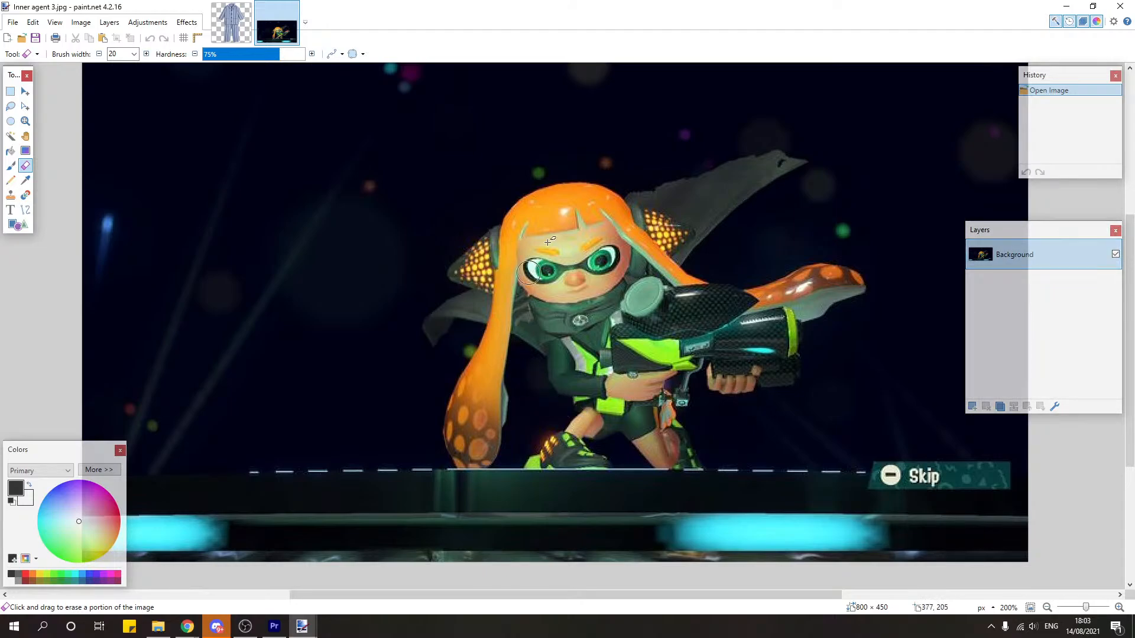
{"action": "scroll", "coordinate": [538, 433], "scroll_direction": "up", "scroll_amount": 5}
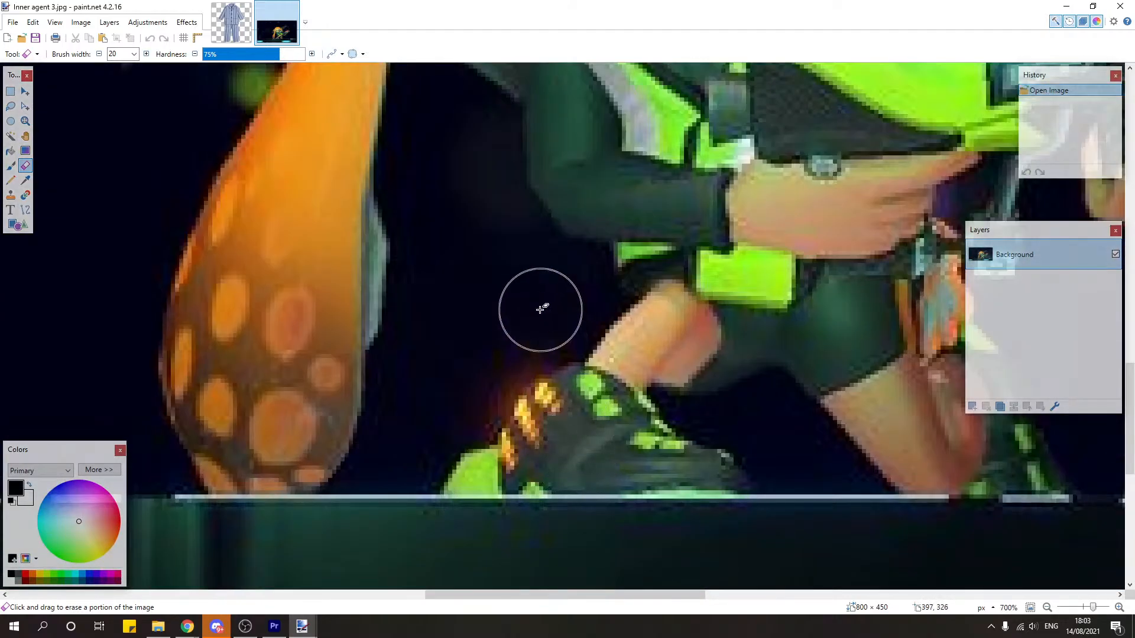
{"action": "scroll", "coordinate": [434, 437], "scroll_direction": "down", "scroll_amount": 5}
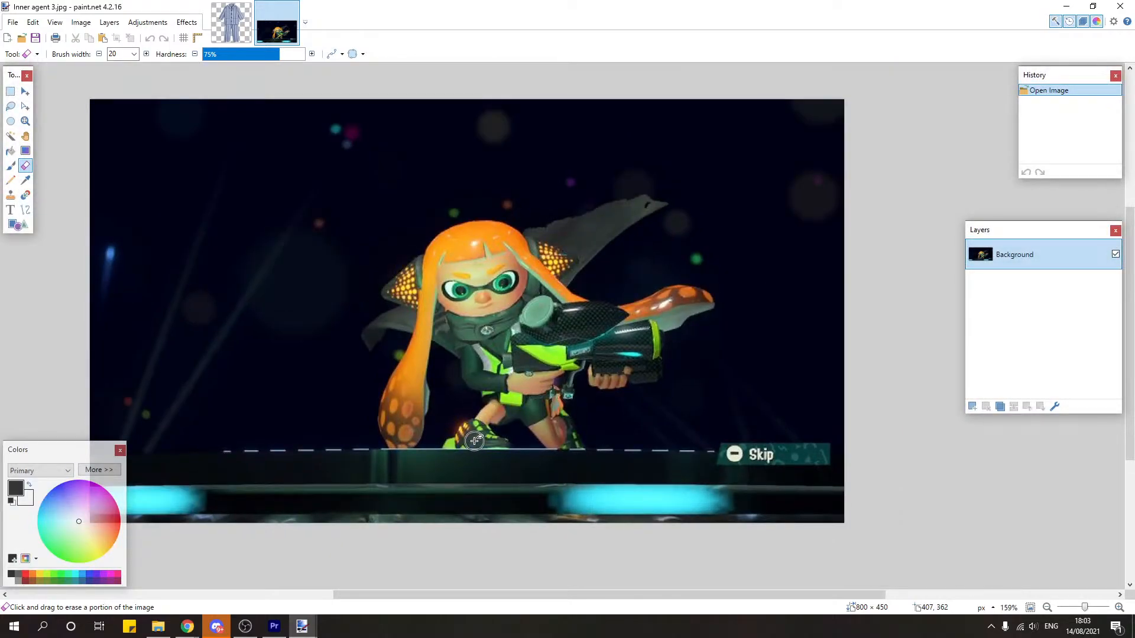
{"action": "scroll", "coordinate": [615, 324], "scroll_direction": "up", "scroll_amount": 5}
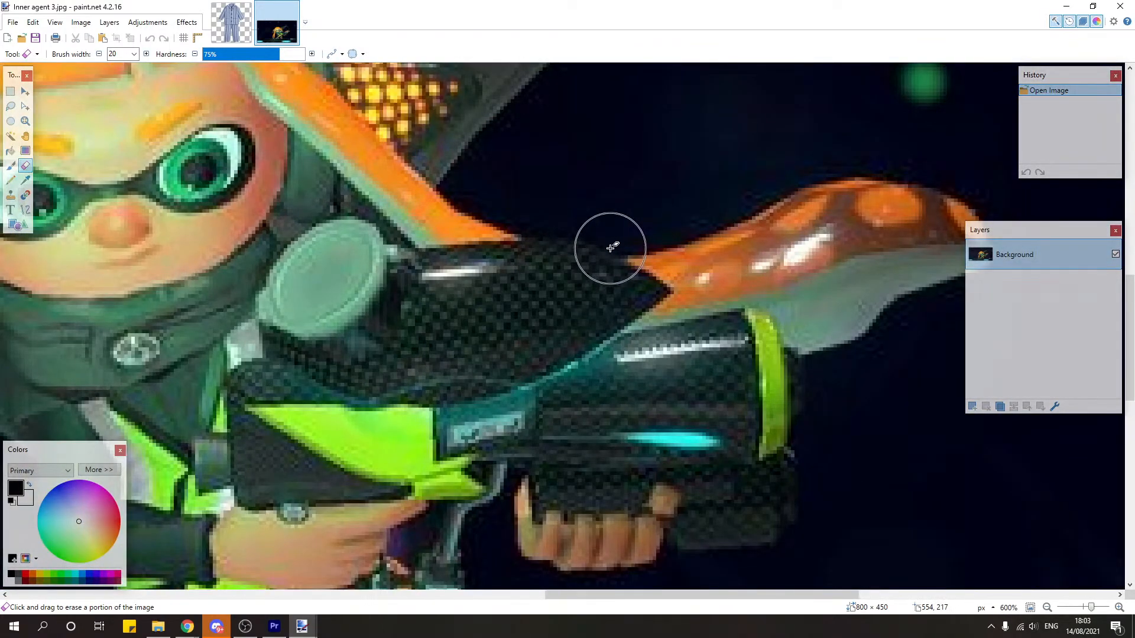
{"action": "scroll", "coordinate": [618, 241], "scroll_direction": "up", "scroll_amount": 5}
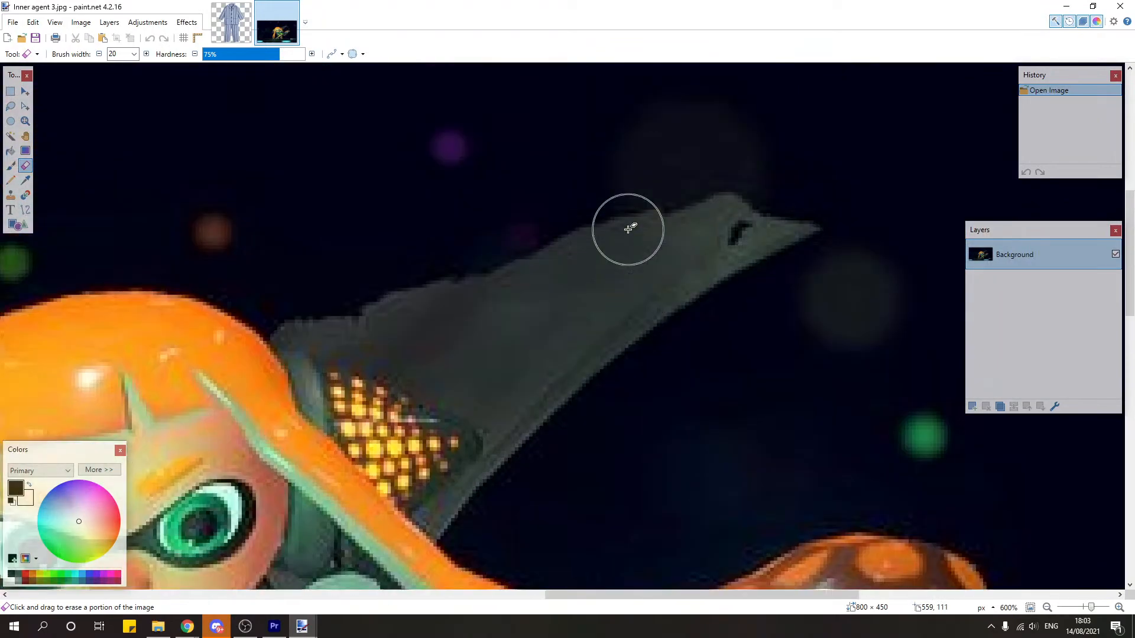
Step: Set the eraser width to 15 and erase the background beneath the cape's lower edge, beginning beside the orange hair
{"action": "left_click", "coordinate": [135, 53]}
{"action": "left_click", "coordinate": [125, 168]}
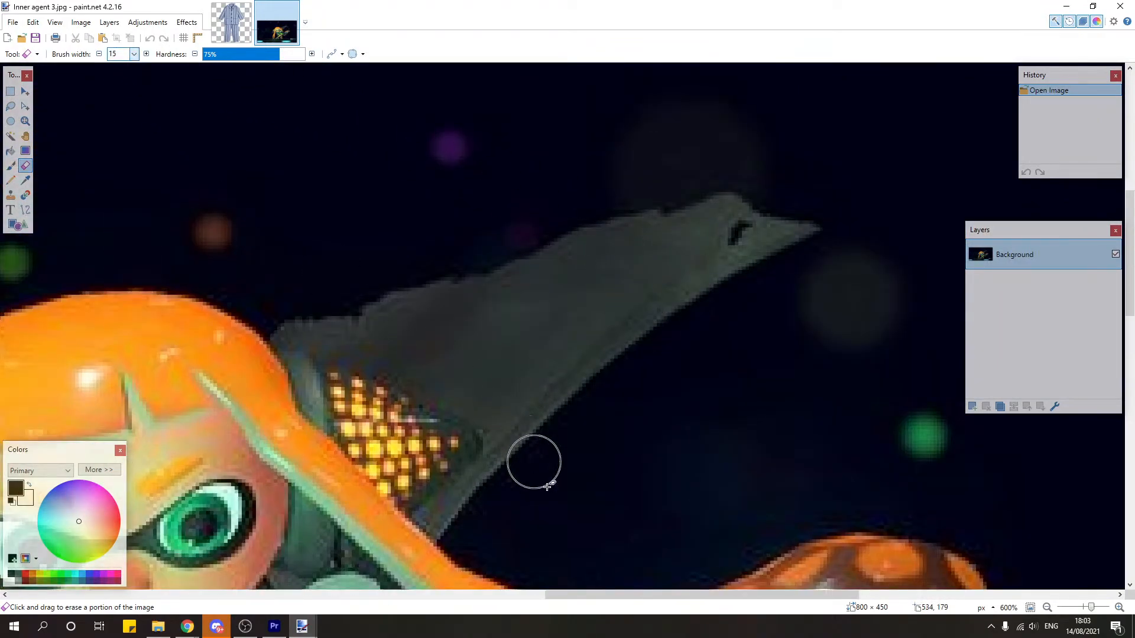
{"action": "scroll", "coordinate": [571, 512], "scroll_direction": "down", "scroll_amount": 1}
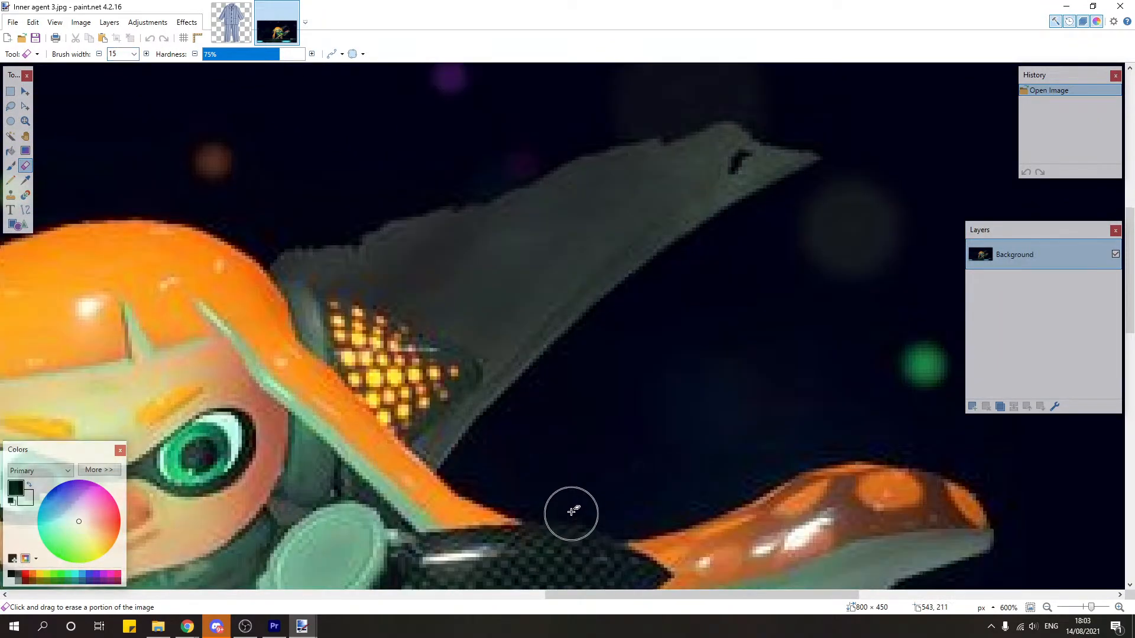
{"action": "left_click", "coordinate": [472, 471]}
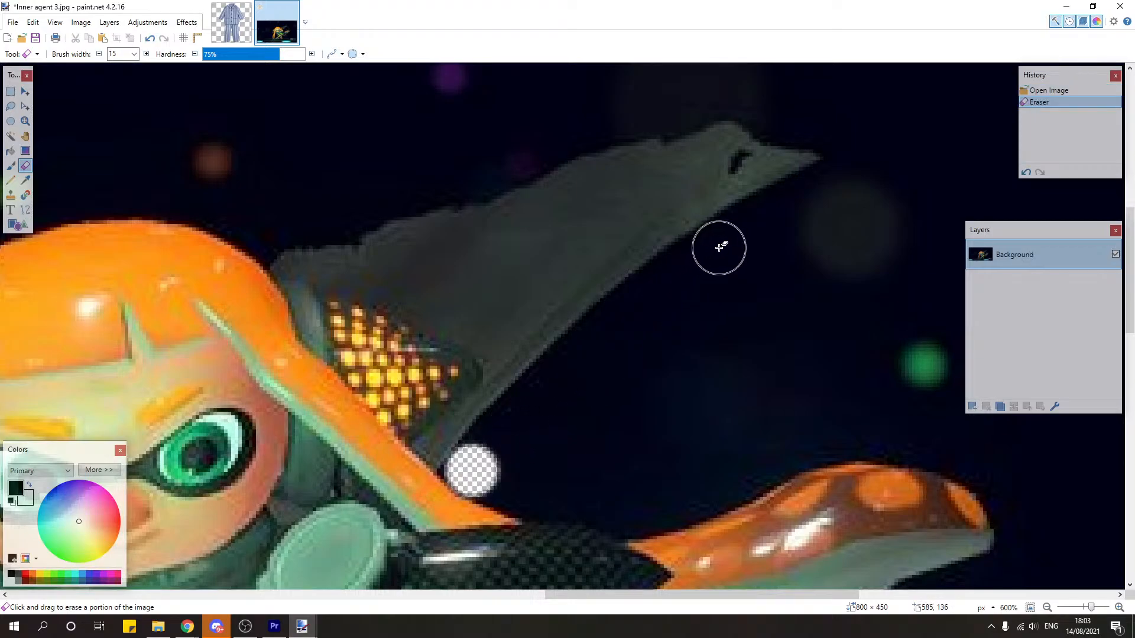
{"action": "scroll", "coordinate": [483, 477], "scroll_direction": "up", "scroll_amount": 3}
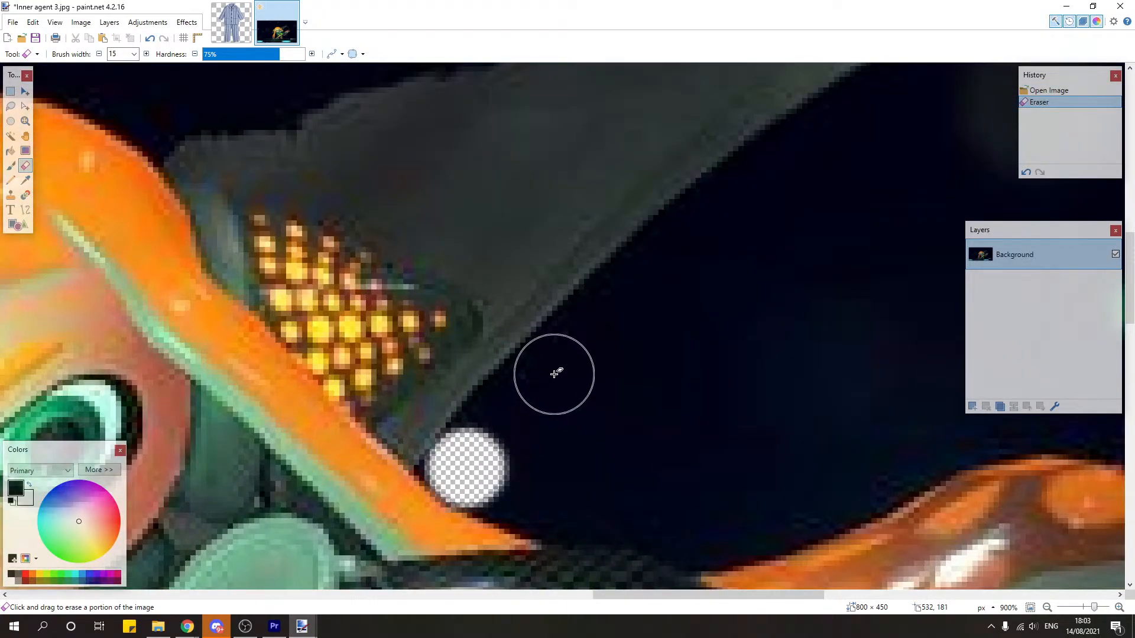
{"action": "left_click_drag", "start_coordinate": [555, 374], "coordinate": [477, 453]}
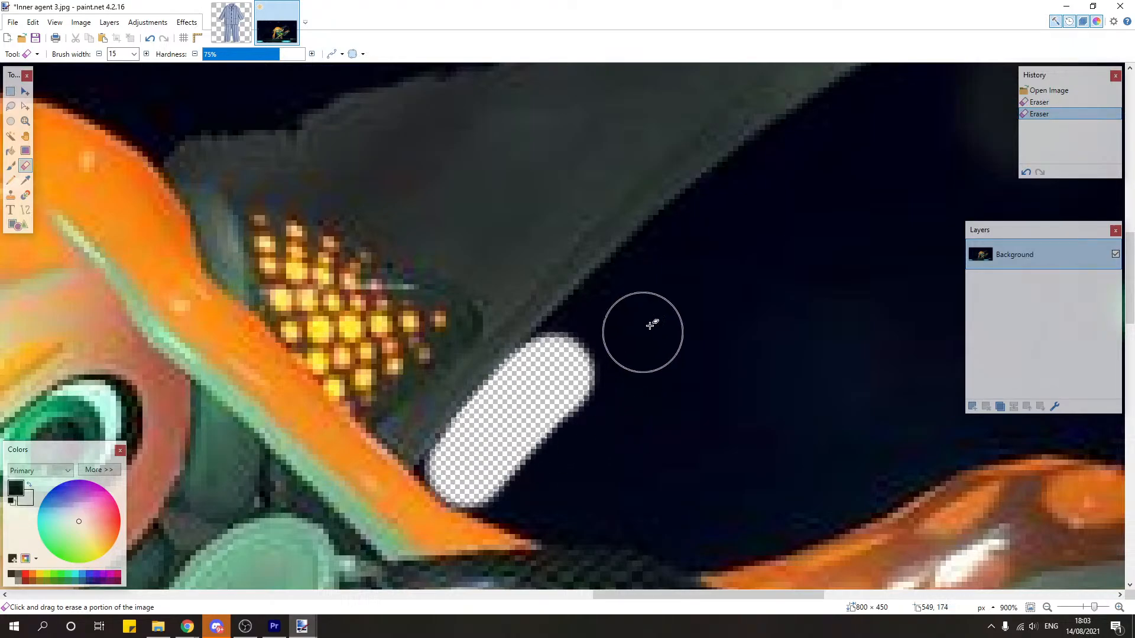
Step: Continue erasing the background along the cape's lower edge out to its pointed tip
{"action": "scroll", "coordinate": [656, 327], "scroll_direction": "up", "scroll_amount": 2}
{"action": "left_click_drag", "start_coordinate": [659, 335], "coordinate": [561, 436]}
{"action": "scroll", "coordinate": [757, 434], "scroll_direction": "up", "scroll_amount": 2}
{"action": "left_click", "coordinate": [606, 463]}
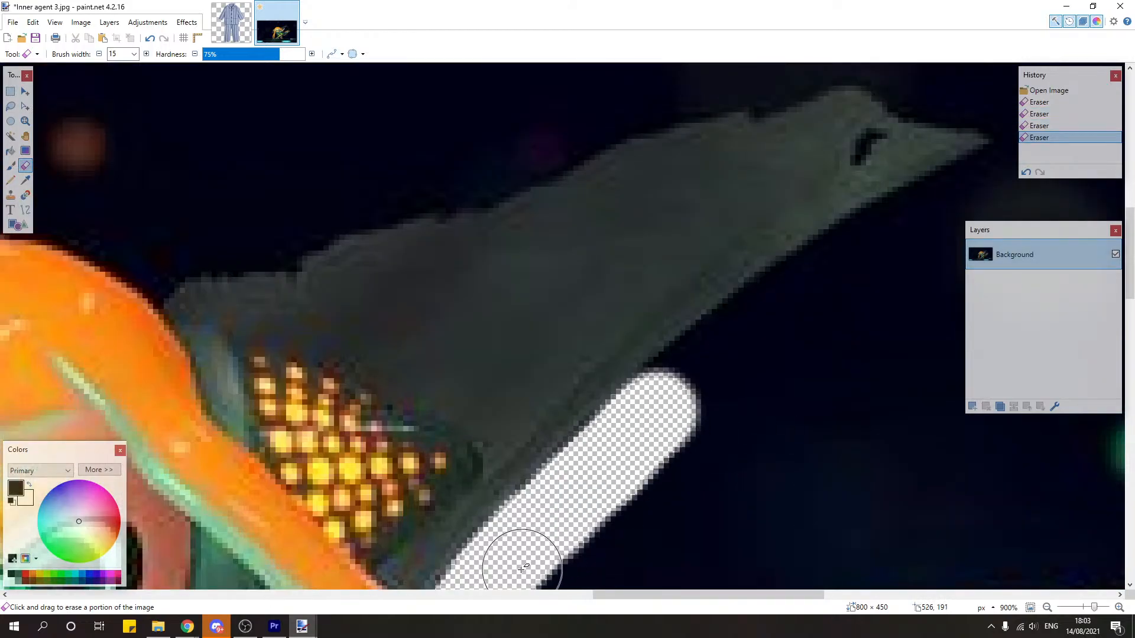
{"action": "left_click_drag", "start_coordinate": [593, 595], "coordinate": [621, 596]}
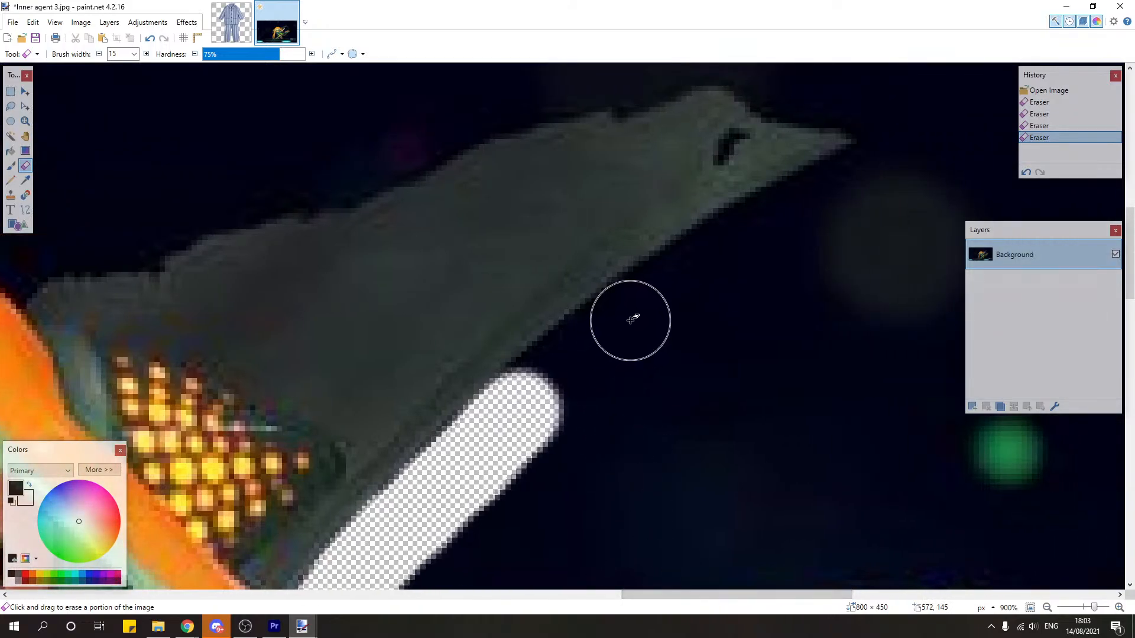
{"action": "mouse_move", "coordinate": [636, 314]}
{"action": "left_mouse_down"}
{"action": "mouse_move", "coordinate": [523, 411]}
{"action": "mouse_move", "coordinate": [579, 360]}
{"action": "mouse_move", "coordinate": [617, 353]}
{"action": "left_mouse_up"}
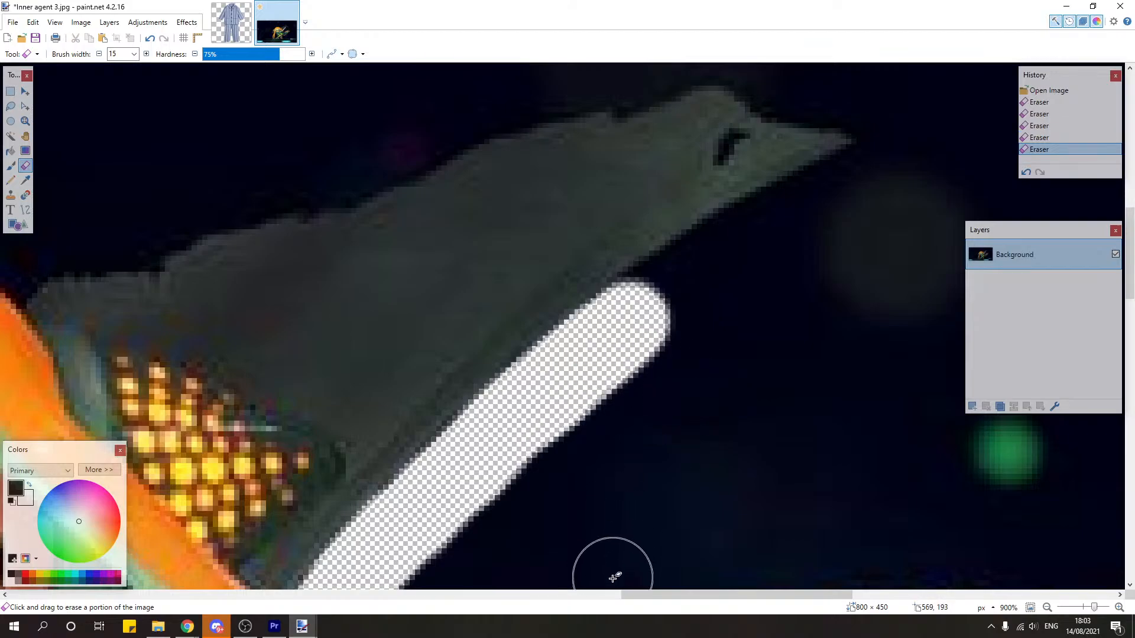
{"action": "left_click_drag", "start_coordinate": [641, 595], "coordinate": [669, 595]}
{"action": "scroll", "coordinate": [631, 520], "scroll_direction": "up", "scroll_amount": 1}
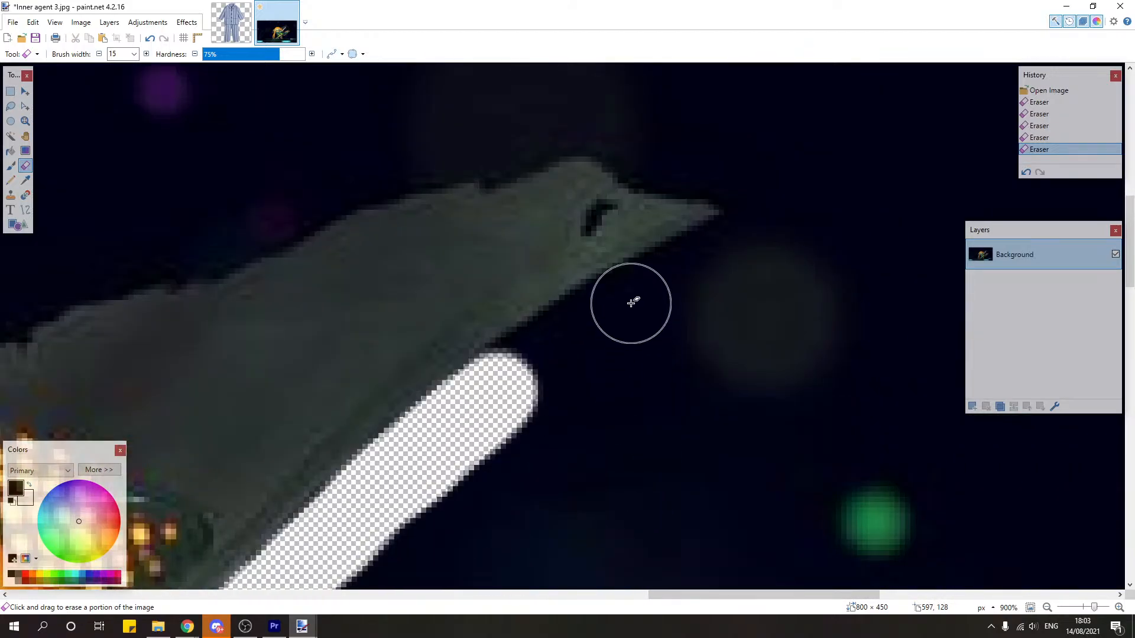
{"action": "mouse_move", "coordinate": [630, 303]}
{"action": "left_mouse_down"}
{"action": "mouse_move", "coordinate": [509, 381]}
{"action": "mouse_move", "coordinate": [734, 236]}
{"action": "mouse_move", "coordinate": [772, 236]}
{"action": "left_mouse_up"}
Step: Erase the background around the cape's pointed tip and back along the outer part of its upper edge
{"action": "scroll", "coordinate": [763, 230], "scroll_direction": "up", "scroll_amount": 2}
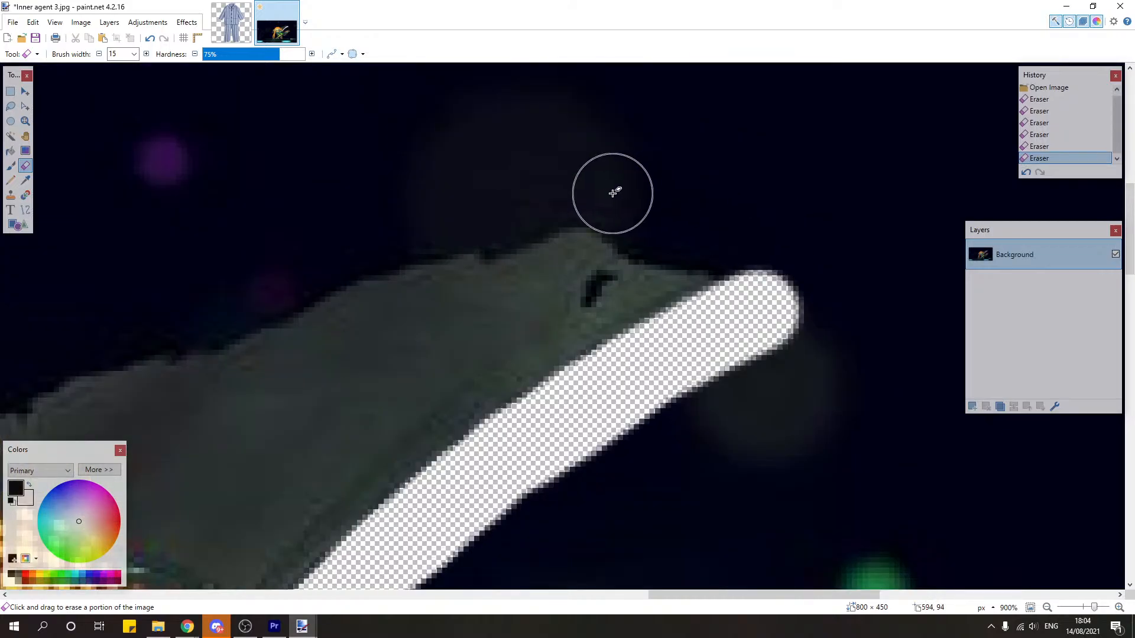
{"action": "mouse_move", "coordinate": [613, 193]}
{"action": "left_mouse_down"}
{"action": "mouse_move", "coordinate": [713, 230]}
{"action": "mouse_move", "coordinate": [751, 286]}
{"action": "left_mouse_up"}
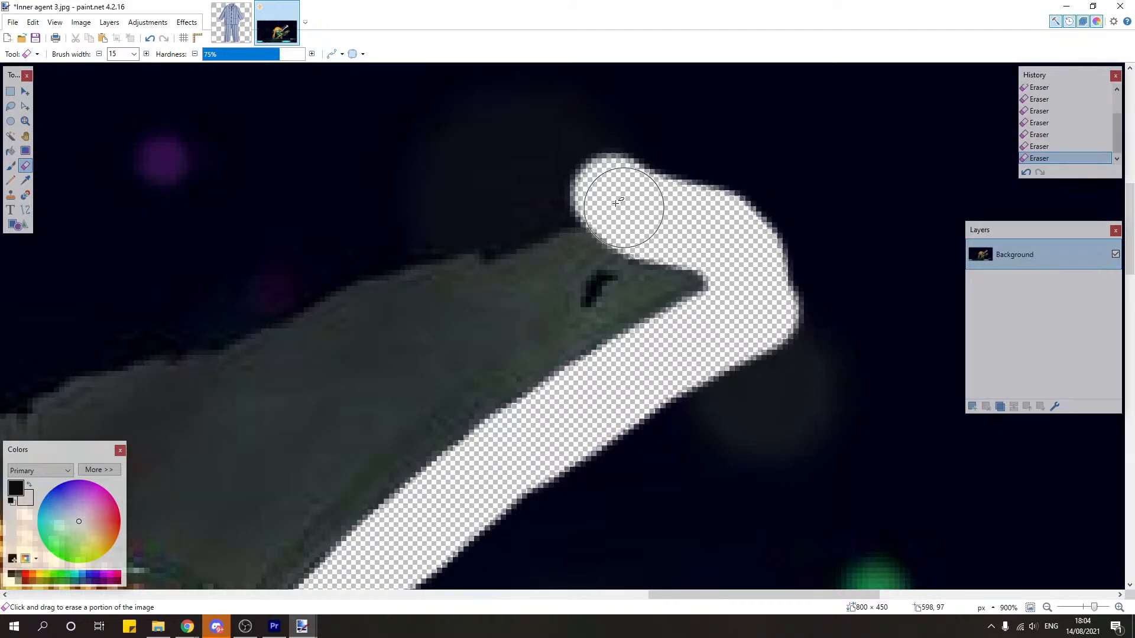
{"action": "scroll", "coordinate": [520, 222], "scroll_direction": "up", "scroll_amount": 1}
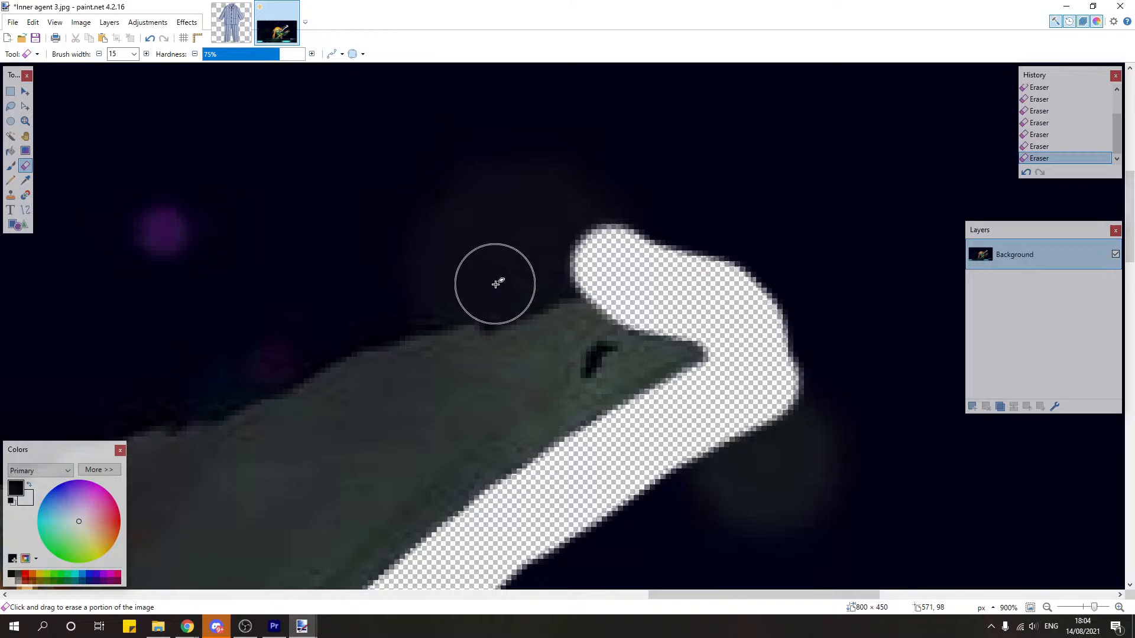
{"action": "left_click_drag", "start_coordinate": [498, 283], "coordinate": [595, 255]}
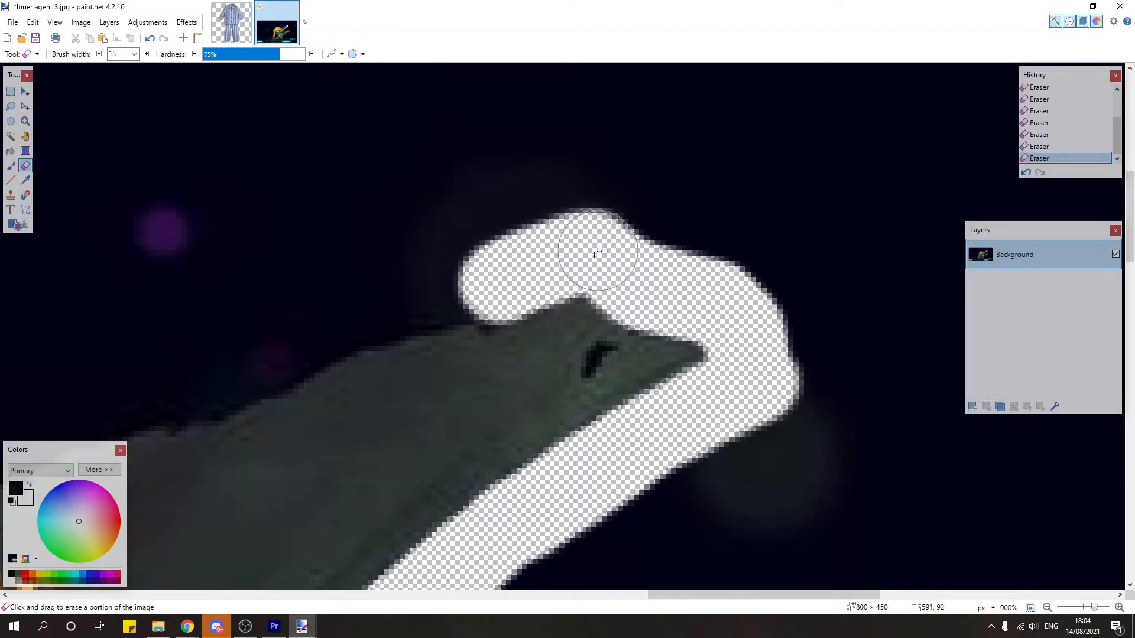
{"action": "scroll", "coordinate": [638, 583], "scroll_direction": "left", "scroll_amount": 3}
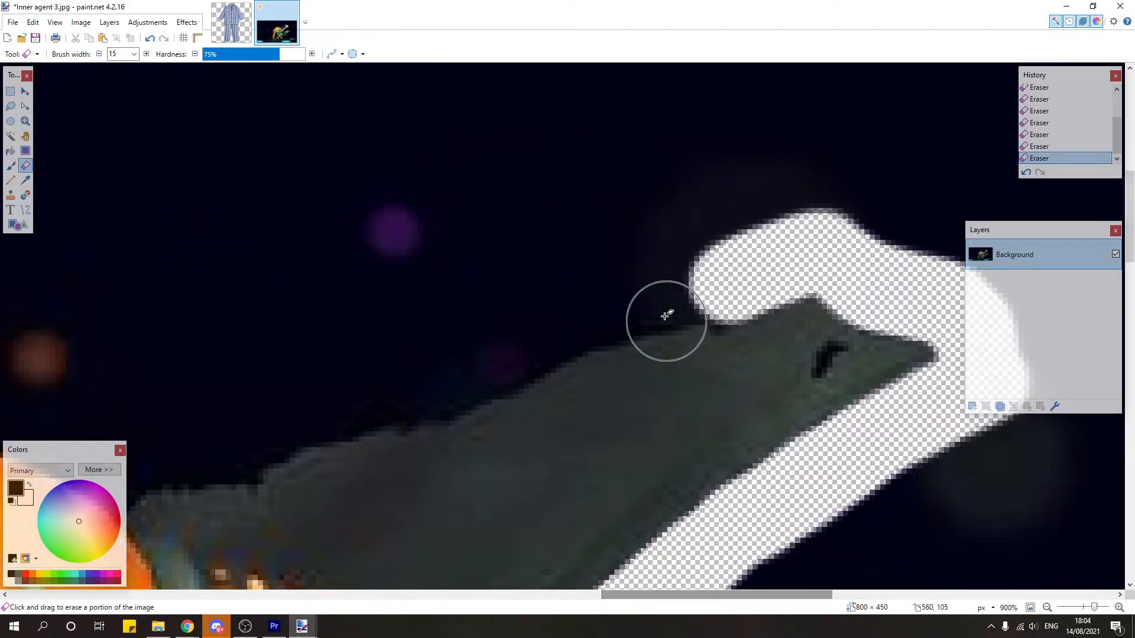
{"action": "mouse_move", "coordinate": [532, 332]}
{"action": "left_mouse_down"}
{"action": "mouse_move", "coordinate": [646, 288]}
{"action": "mouse_move", "coordinate": [712, 279]}
{"action": "left_mouse_up"}
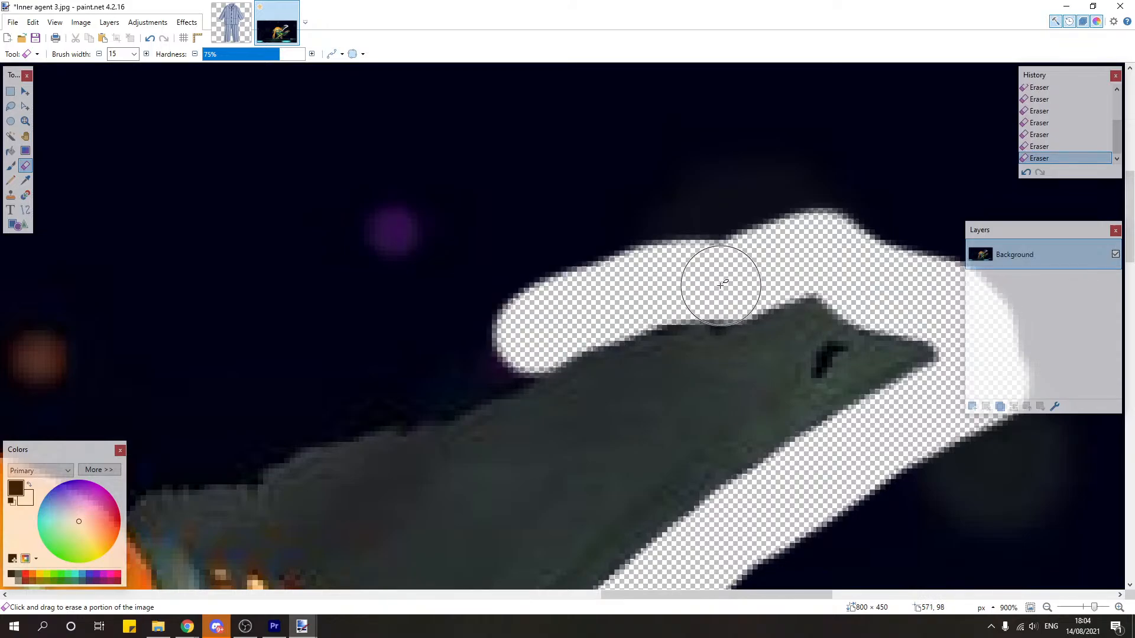
Step: Continue erasing the background along the cape's upper edge inward until it meets the orange hair
{"action": "left_click_drag", "start_coordinate": [661, 594], "coordinate": [623, 593]}
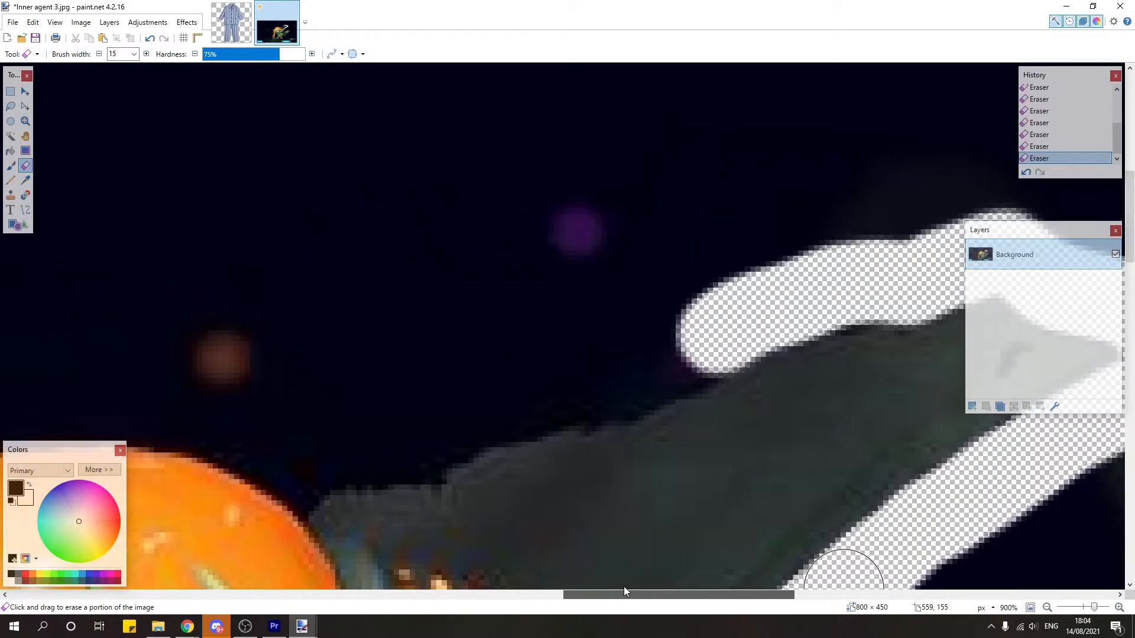
{"action": "left_click", "coordinate": [619, 385]}
{"action": "left_click_drag", "start_coordinate": [618, 385], "coordinate": [693, 346]}
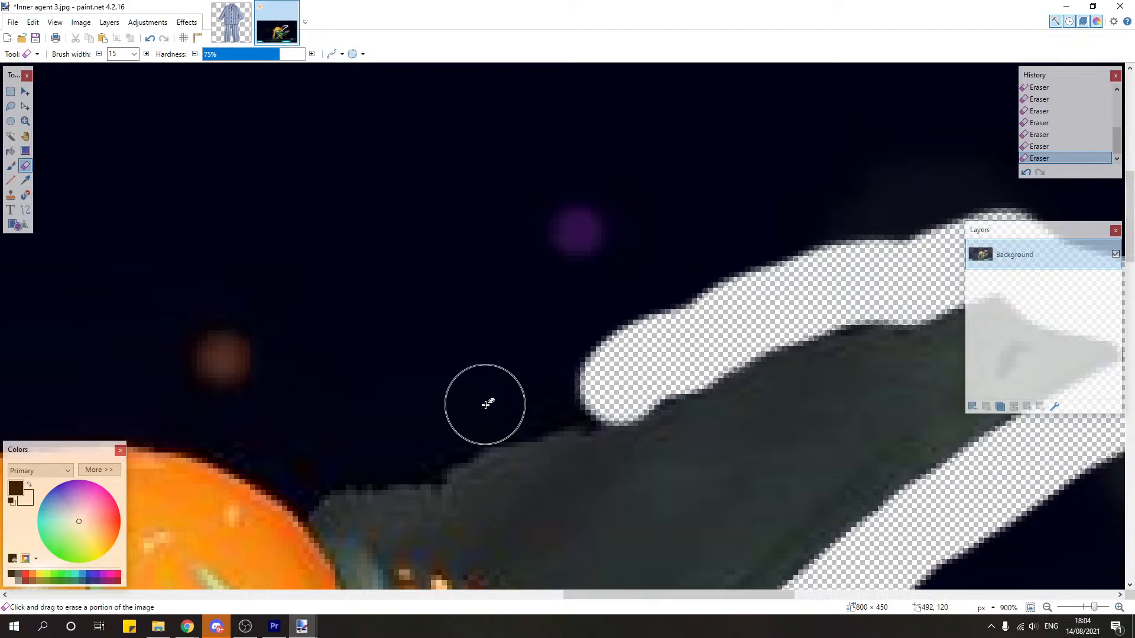
{"action": "left_click_drag", "start_coordinate": [471, 406], "coordinate": [580, 384]}
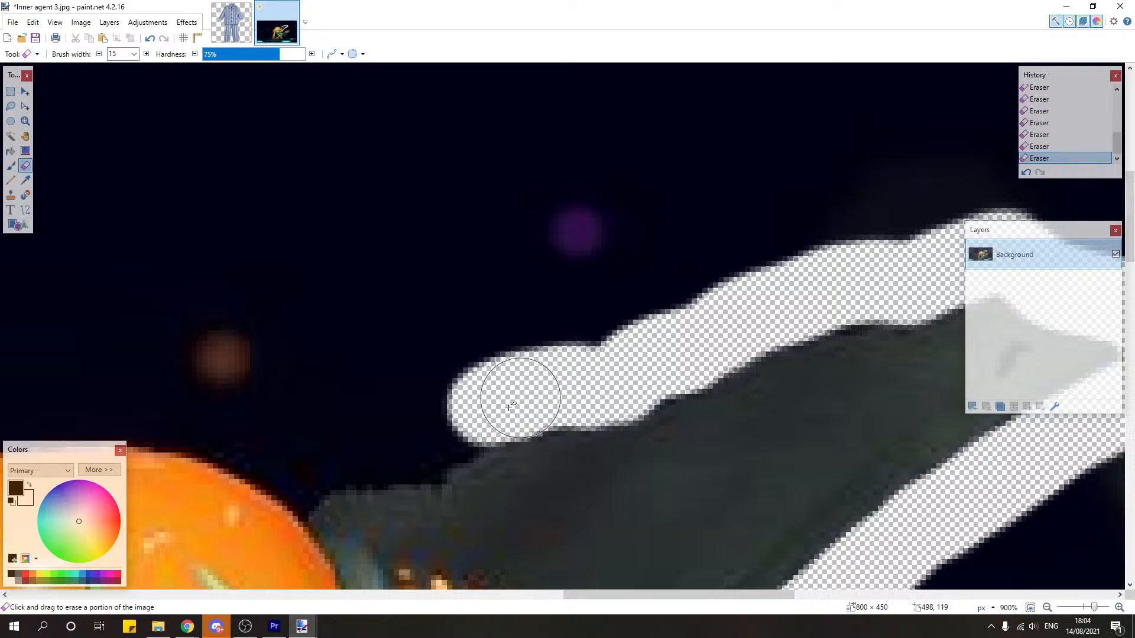
{"action": "scroll", "coordinate": [579, 583], "scroll_direction": "left", "scroll_amount": 3}
{"action": "scroll", "coordinate": [582, 463], "scroll_direction": "down", "scroll_amount": 1}
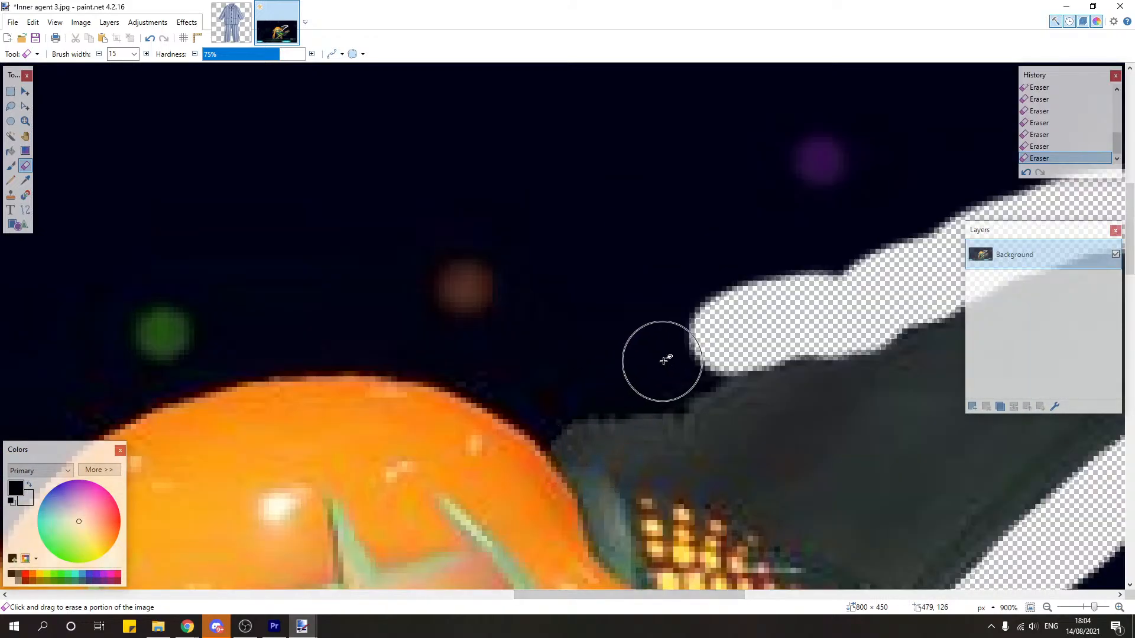
{"action": "left_click_drag", "start_coordinate": [641, 371], "coordinate": [703, 345]}
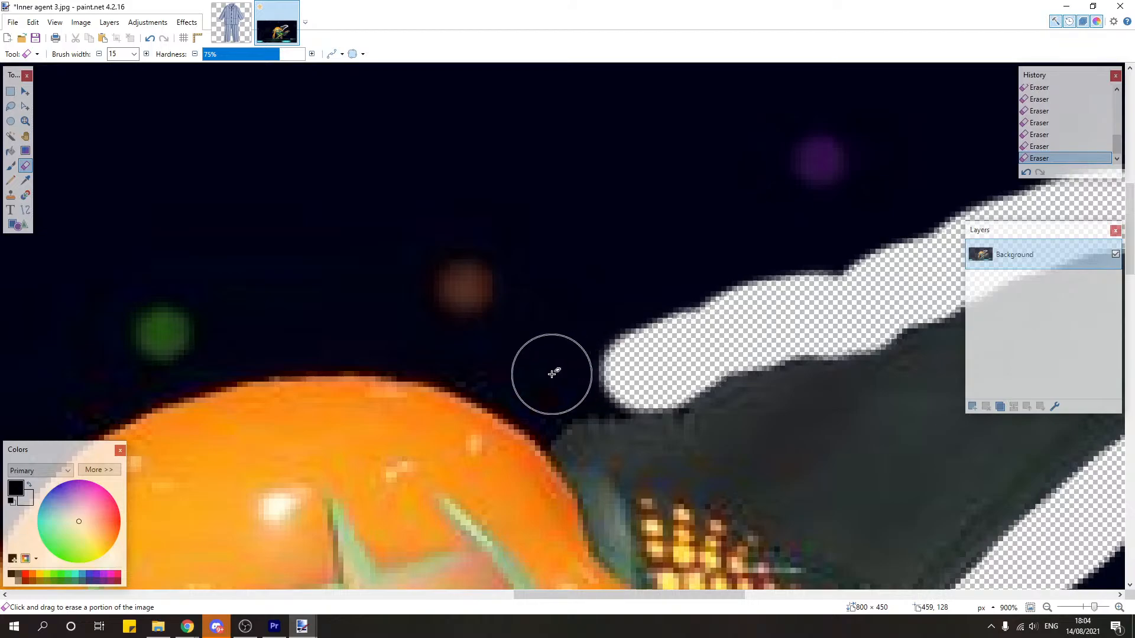
{"action": "left_click_drag", "start_coordinate": [541, 393], "coordinate": [626, 373]}
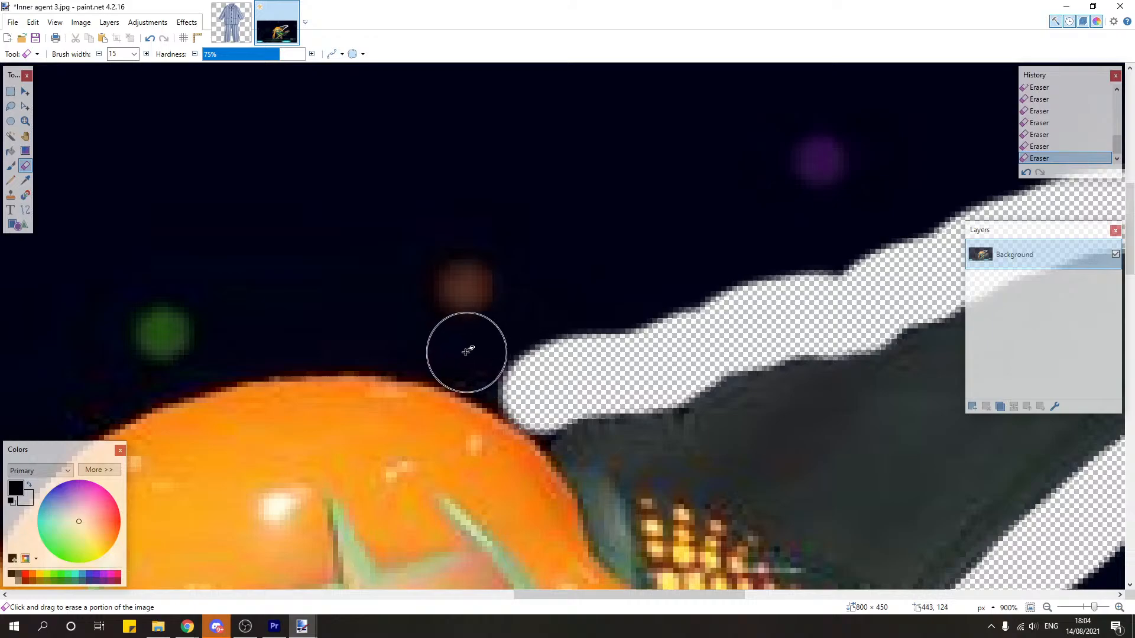
Step: Erase the background around the top of the orange hair and down its other side to the gold-studded ear piece, trimming the dark fringe
{"action": "mouse_move", "coordinate": [466, 349]}
{"action": "left_mouse_down"}
{"action": "mouse_move", "coordinate": [528, 383]}
{"action": "mouse_move", "coordinate": [436, 337]}
{"action": "left_mouse_up"}
{"action": "left_click_drag", "start_coordinate": [611, 594], "coordinate": [552, 593]}
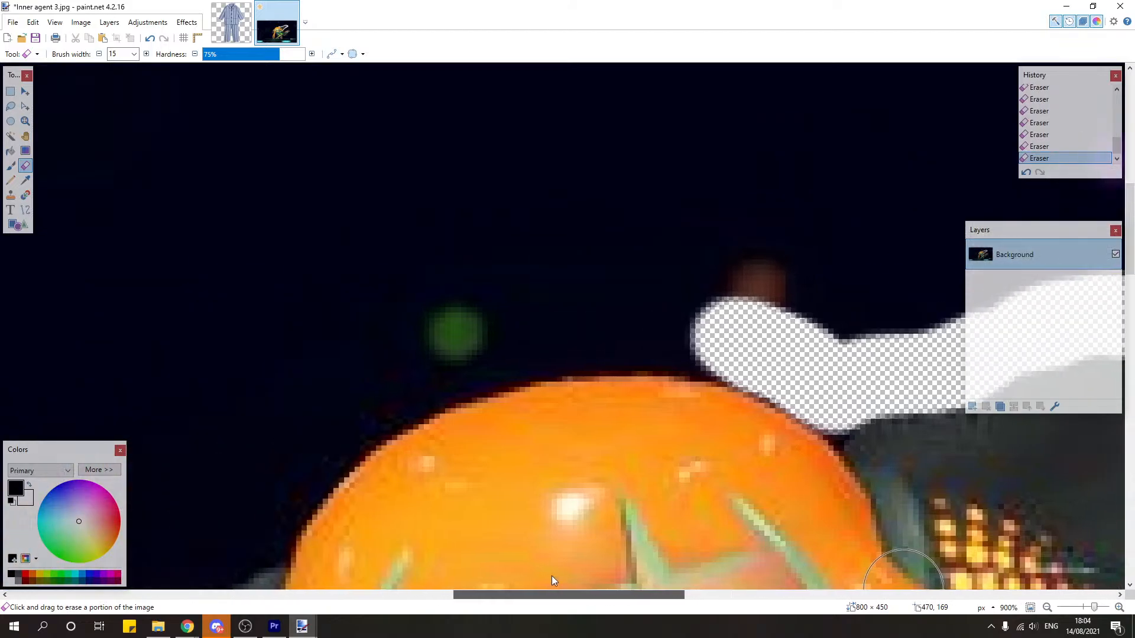
{"action": "mouse_move", "coordinate": [603, 321]}
{"action": "left_mouse_down"}
{"action": "mouse_move", "coordinate": [756, 351]}
{"action": "mouse_move", "coordinate": [767, 341]}
{"action": "mouse_move", "coordinate": [657, 328]}
{"action": "mouse_move", "coordinate": [530, 341]}
{"action": "mouse_move", "coordinate": [414, 373]}
{"action": "mouse_move", "coordinate": [372, 401]}
{"action": "left_mouse_up"}
{"action": "key", "text": "ctrl+z"}
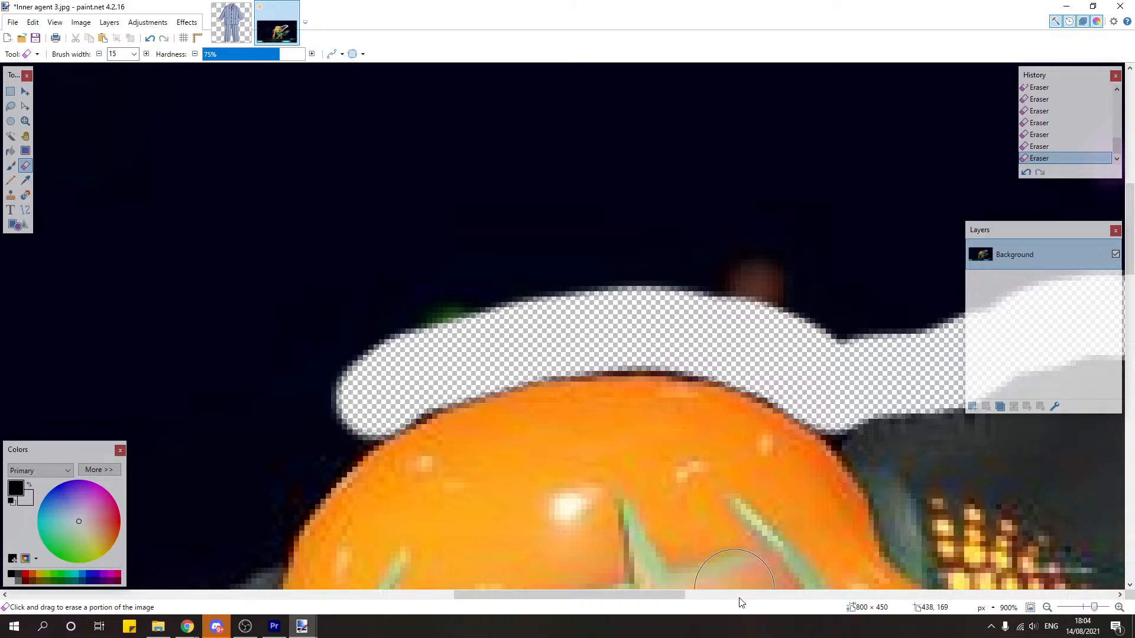
{"action": "left_click_drag", "start_coordinate": [674, 597], "coordinate": [668, 598]}
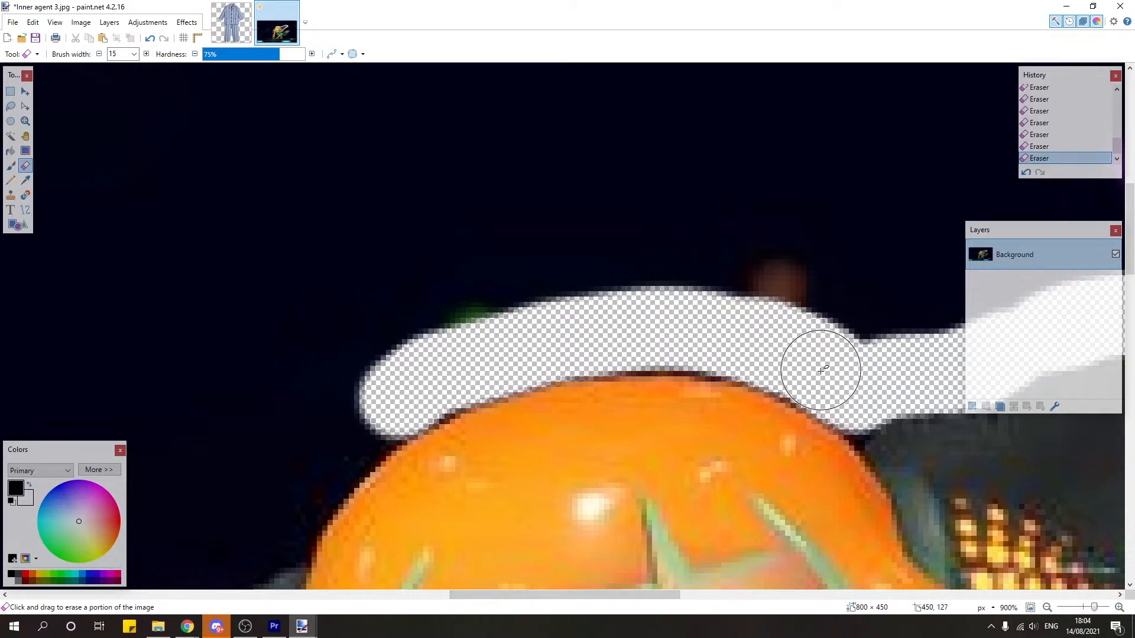
{"action": "mouse_move", "coordinate": [775, 357]}
{"action": "left_mouse_down"}
{"action": "mouse_move", "coordinate": [677, 337]}
{"action": "mouse_move", "coordinate": [604, 339]}
{"action": "mouse_move", "coordinate": [490, 354]}
{"action": "mouse_move", "coordinate": [442, 374]}
{"action": "left_mouse_up"}
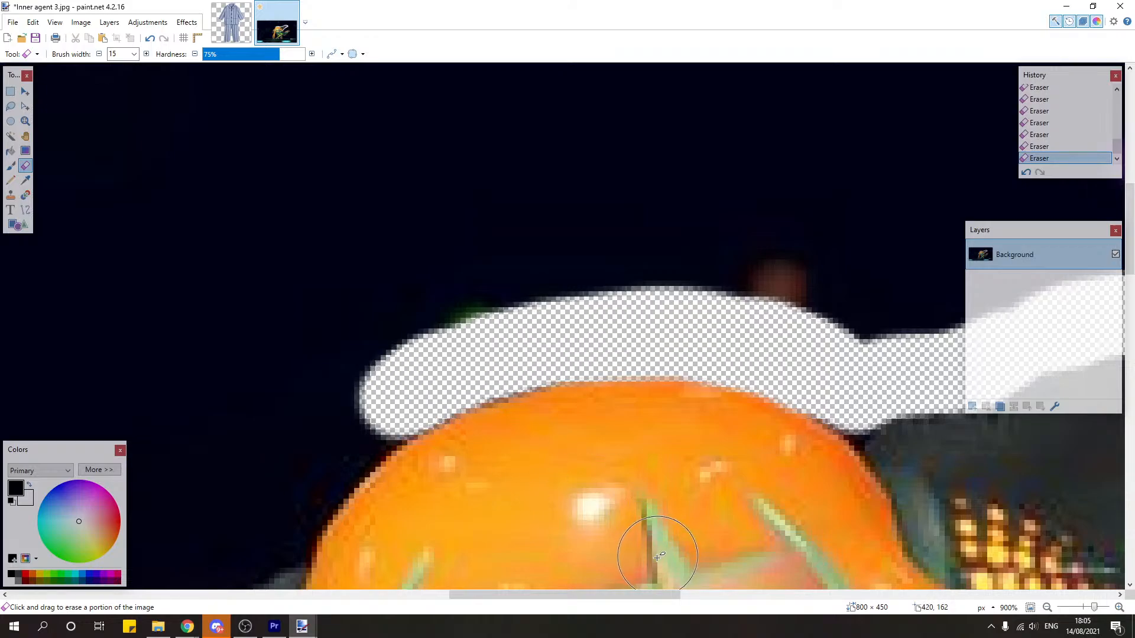
{"action": "scroll", "coordinate": [672, 405], "scroll_direction": "left", "scroll_amount": 5}
{"action": "scroll", "coordinate": [650, 405], "scroll_direction": "down", "scroll_amount": 3}
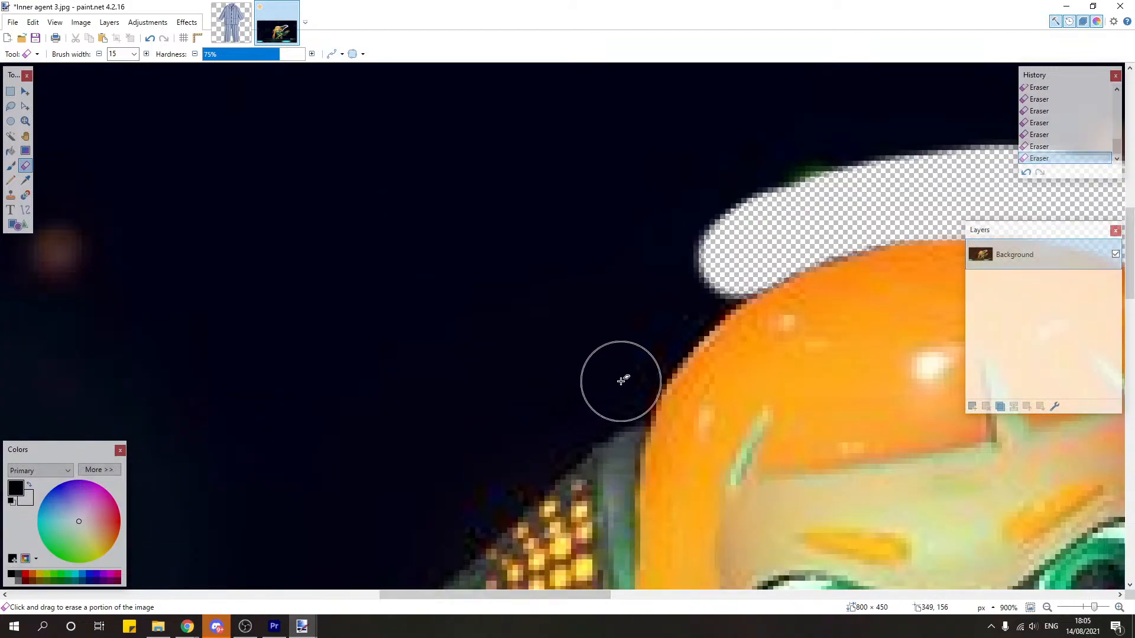
{"action": "mouse_move", "coordinate": [616, 385]}
{"action": "left_mouse_down"}
{"action": "mouse_move", "coordinate": [679, 298]}
{"action": "mouse_move", "coordinate": [734, 260]}
{"action": "mouse_move", "coordinate": [690, 284]}
{"action": "left_mouse_up"}
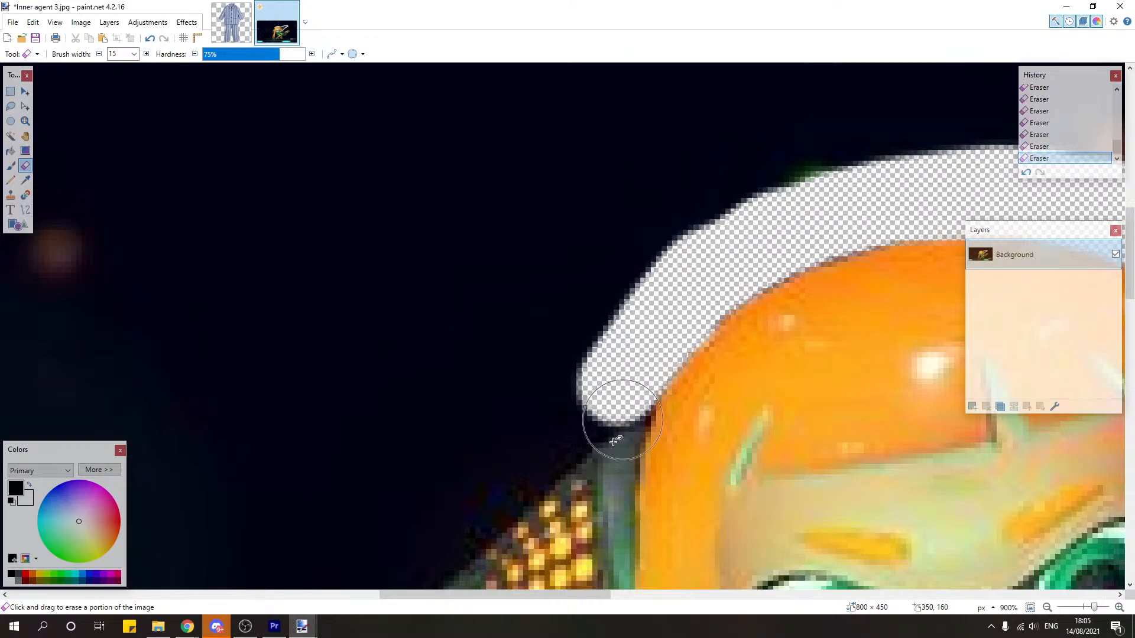
Step: Erase the background along the gold-studded ear piece's upper edge and around its pointed tip
{"action": "scroll", "coordinate": [632, 497], "scroll_direction": "down", "scroll_amount": 2}
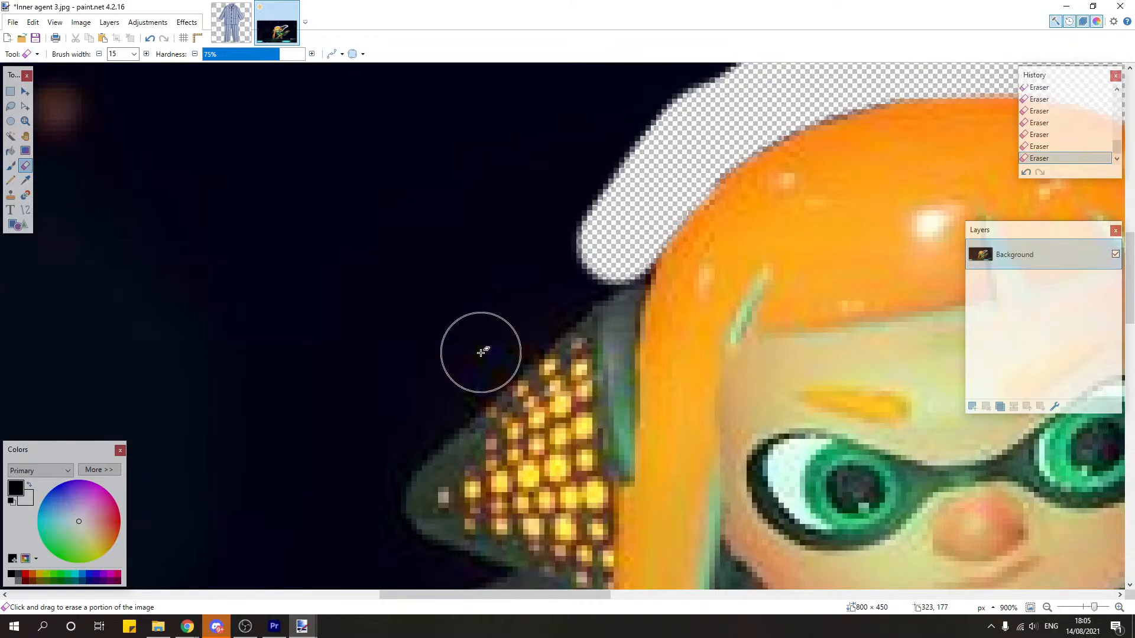
{"action": "left_click_drag", "start_coordinate": [481, 352], "coordinate": [522, 328]}
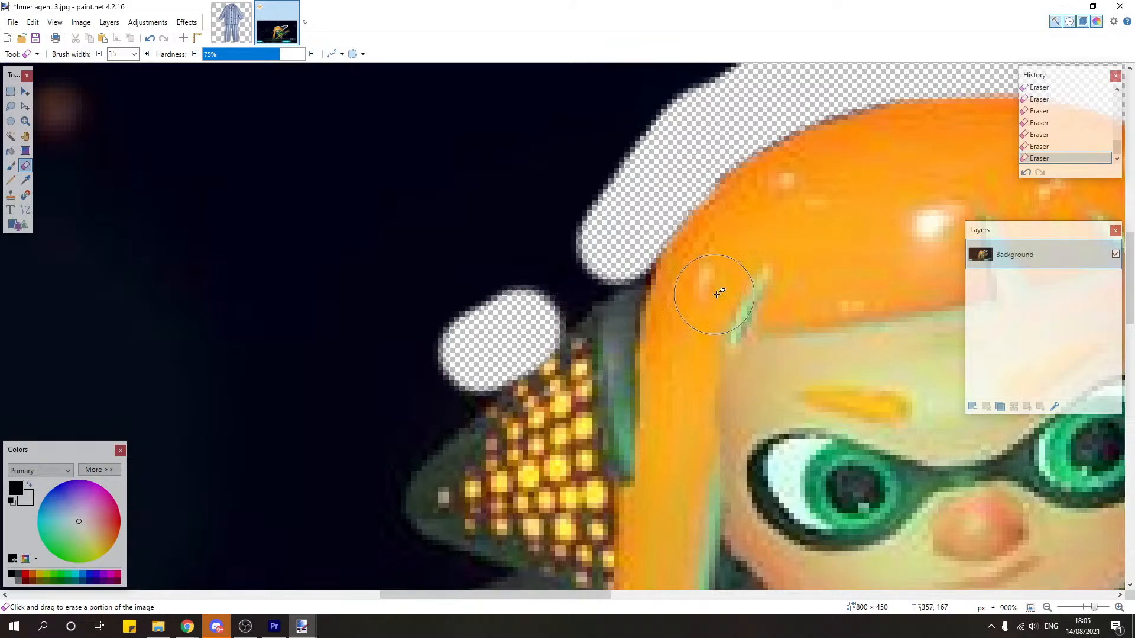
{"action": "key", "text": "ctrl+z"}
{"action": "mouse_move", "coordinate": [591, 265]}
{"action": "left_mouse_down"}
{"action": "mouse_move", "coordinate": [613, 243]}
{"action": "mouse_move", "coordinate": [555, 276]}
{"action": "mouse_move", "coordinate": [537, 293]}
{"action": "mouse_move", "coordinate": [571, 272]}
{"action": "mouse_move", "coordinate": [379, 441]}
{"action": "mouse_move", "coordinate": [478, 350]}
{"action": "left_mouse_up"}
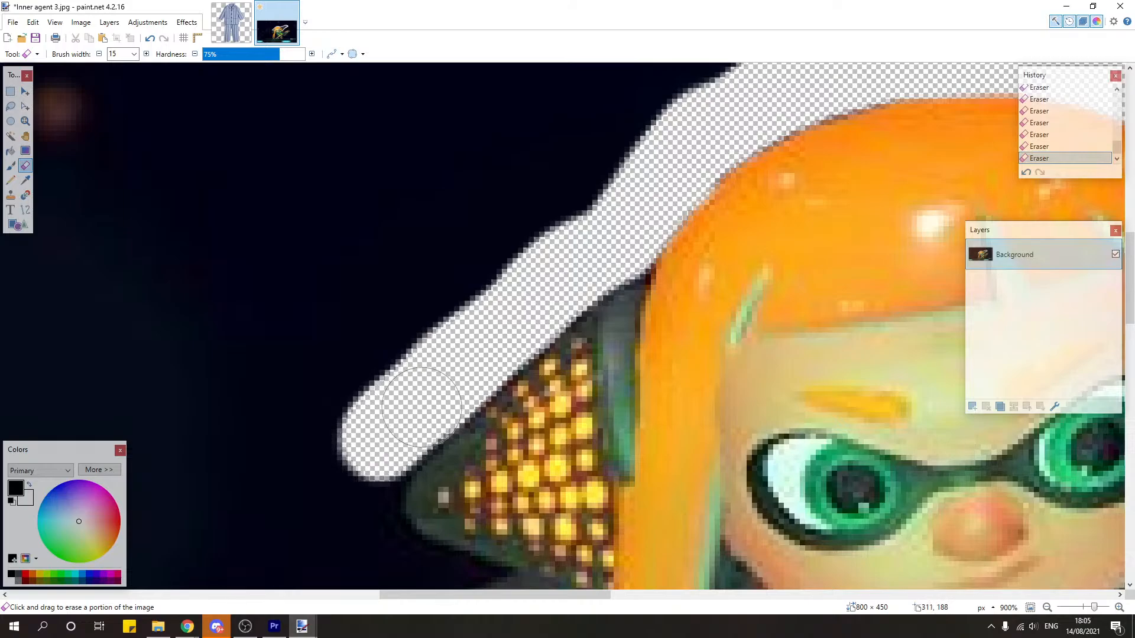
{"action": "mouse_move", "coordinate": [422, 407]}
{"action": "left_mouse_down"}
{"action": "mouse_move", "coordinate": [380, 414]}
{"action": "mouse_move", "coordinate": [386, 430]}
{"action": "left_mouse_up"}
{"action": "left_click_drag", "start_coordinate": [585, 230], "coordinate": [591, 220]}
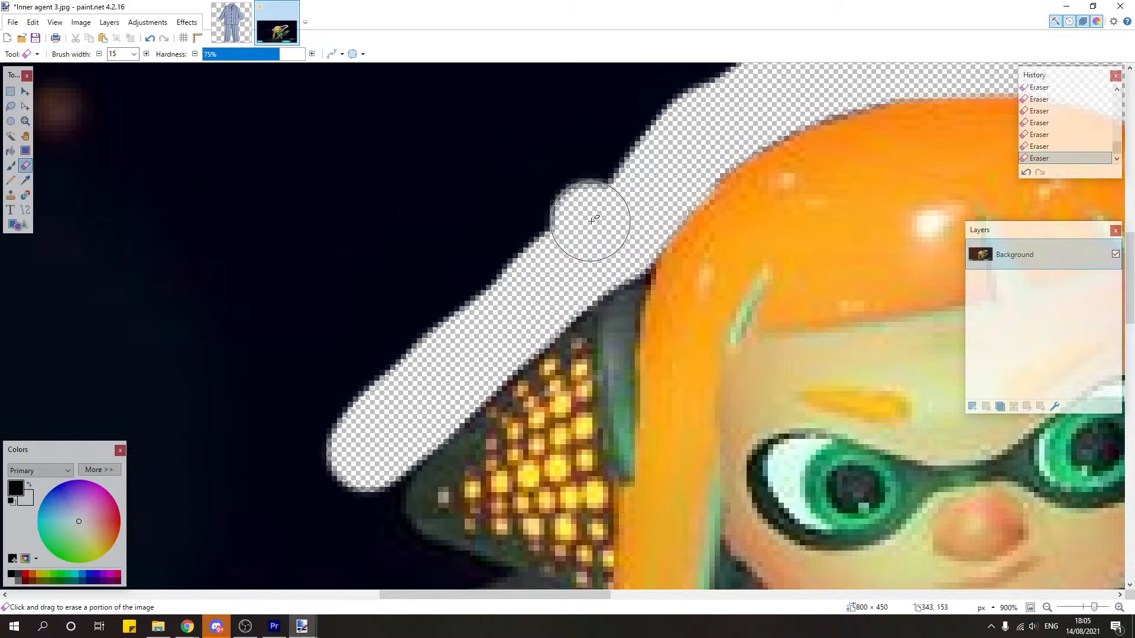
{"action": "scroll", "coordinate": [585, 290], "scroll_direction": "down", "scroll_amount": 3}
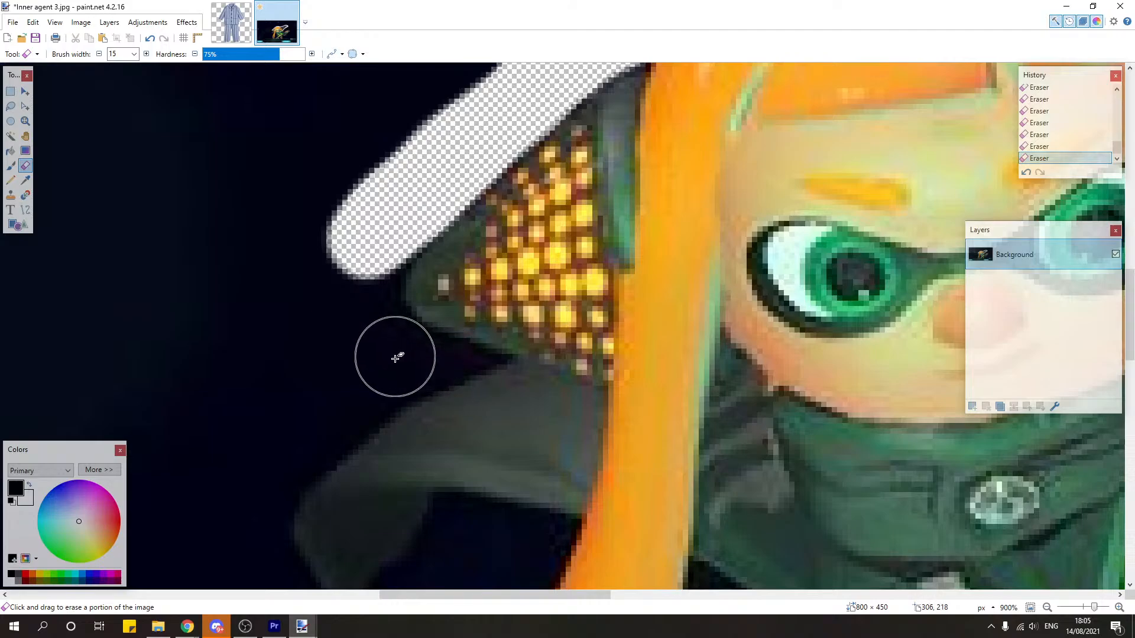
{"action": "mouse_move", "coordinate": [396, 358]}
{"action": "left_mouse_down"}
{"action": "mouse_move", "coordinate": [371, 327]}
{"action": "mouse_move", "coordinate": [380, 248]}
{"action": "left_mouse_up"}
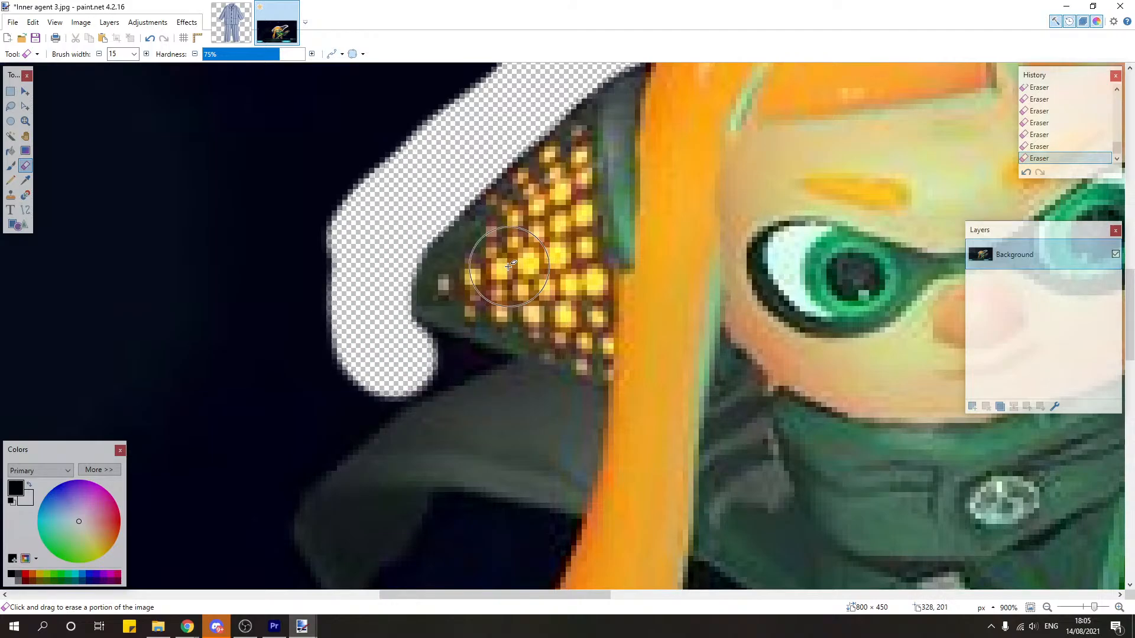
{"action": "scroll", "coordinate": [467, 265], "scroll_direction": "up", "scroll_amount": 1}
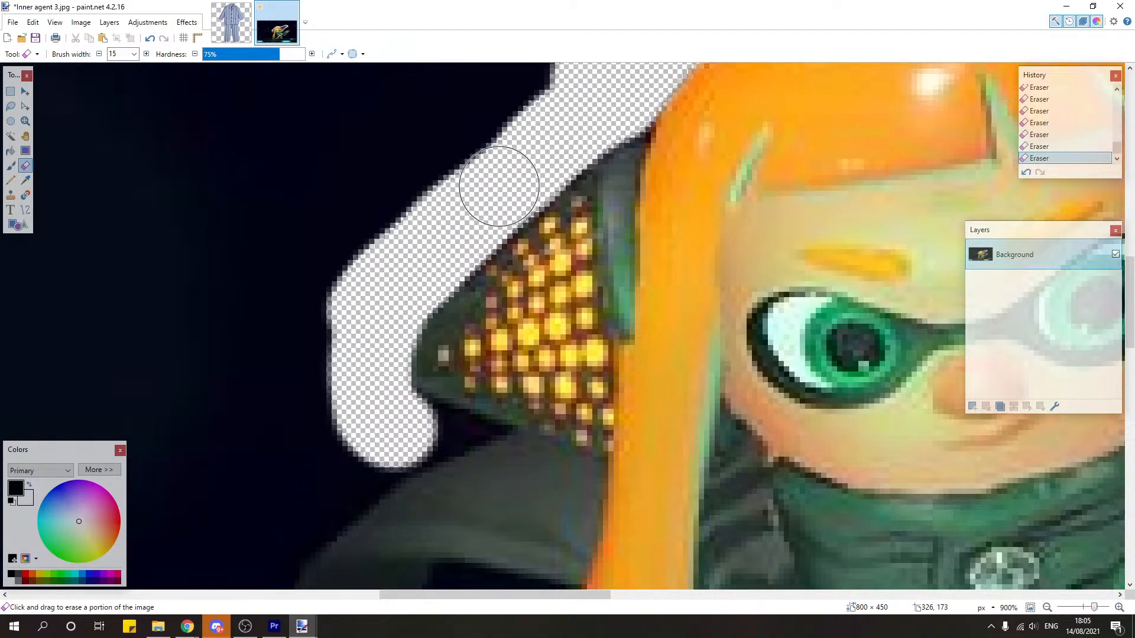
{"action": "scroll", "coordinate": [483, 206], "scroll_direction": "down", "scroll_amount": 5}
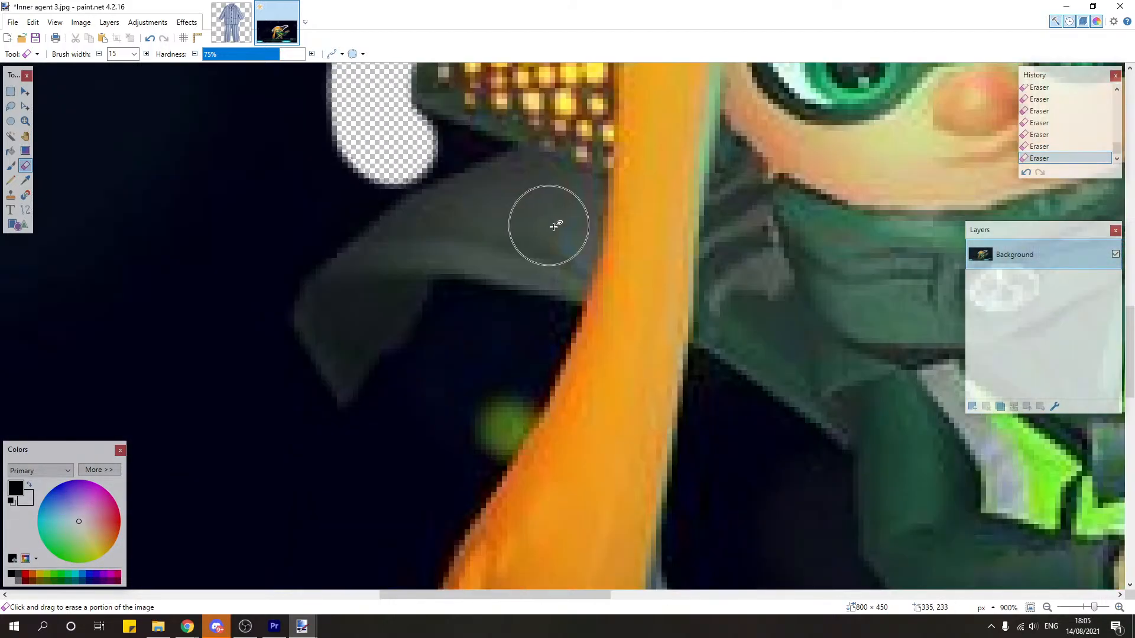
{"action": "scroll", "coordinate": [617, 260], "scroll_direction": "up", "scroll_amount": 6}
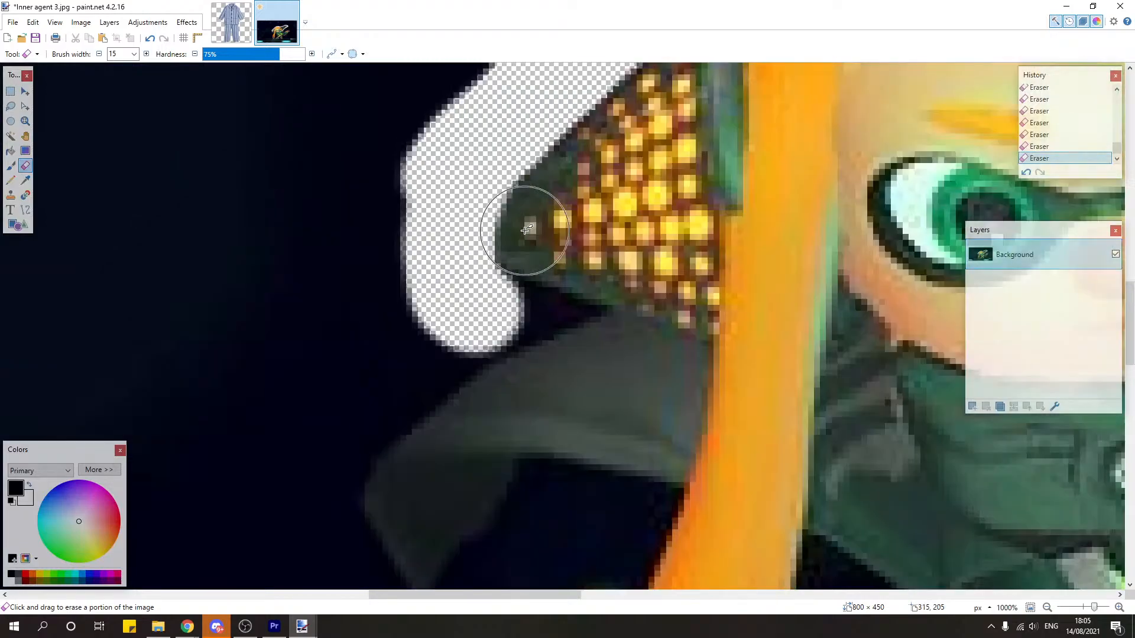
{"action": "left_click", "coordinate": [135, 53]}
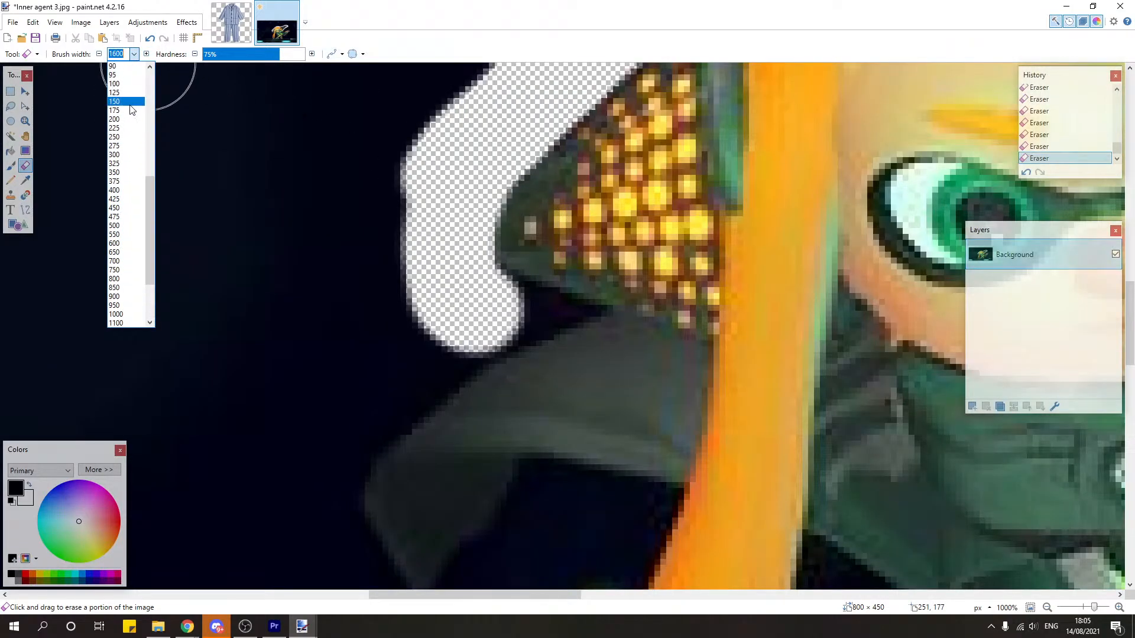
{"action": "scroll", "coordinate": [133, 104], "scroll_direction": "up", "scroll_amount": 4}
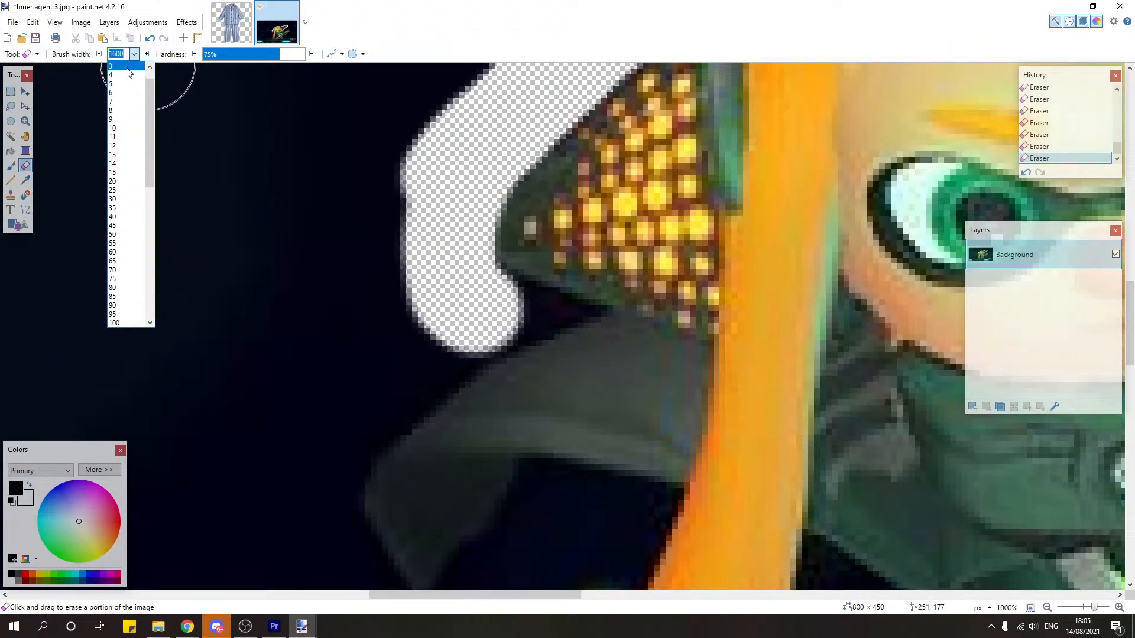
{"action": "left_click", "coordinate": [468, 266]}
{"action": "left_click", "coordinate": [507, 273]}
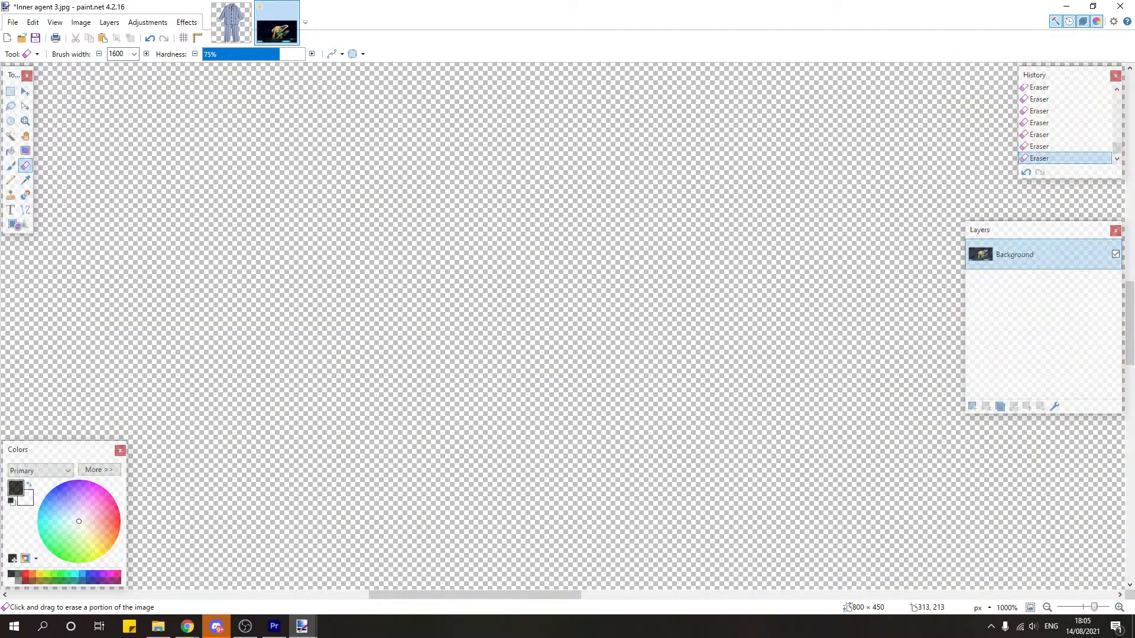
{"action": "key", "text": "ctrl+z"}
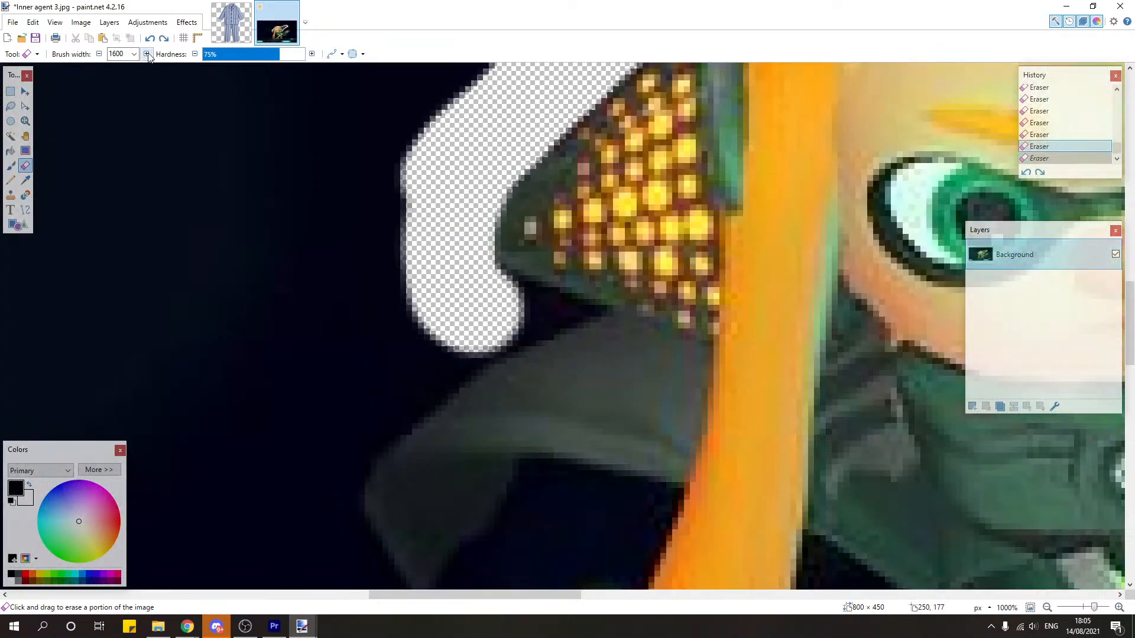
Step: Set the eraser width to 3 and erase the narrow background wedge between the ear piece's underside and the cape, undoing the last stroke
{"action": "left_click", "coordinate": [135, 54]}
{"action": "scroll", "coordinate": [131, 118], "scroll_direction": "up", "scroll_amount": 6}
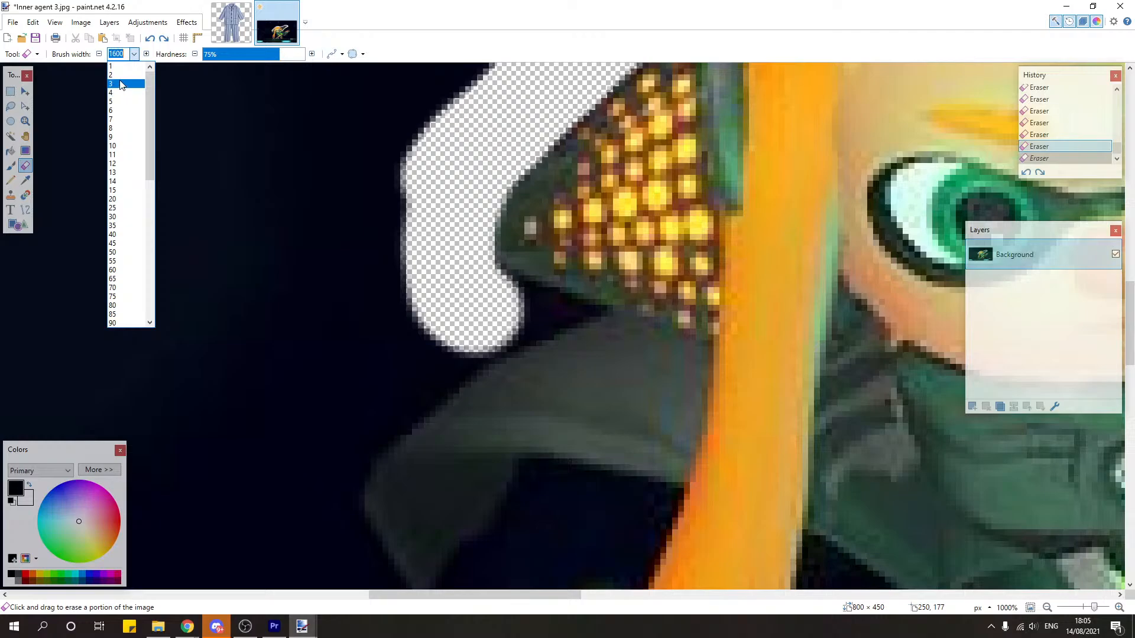
{"action": "left_click", "coordinate": [121, 84]}
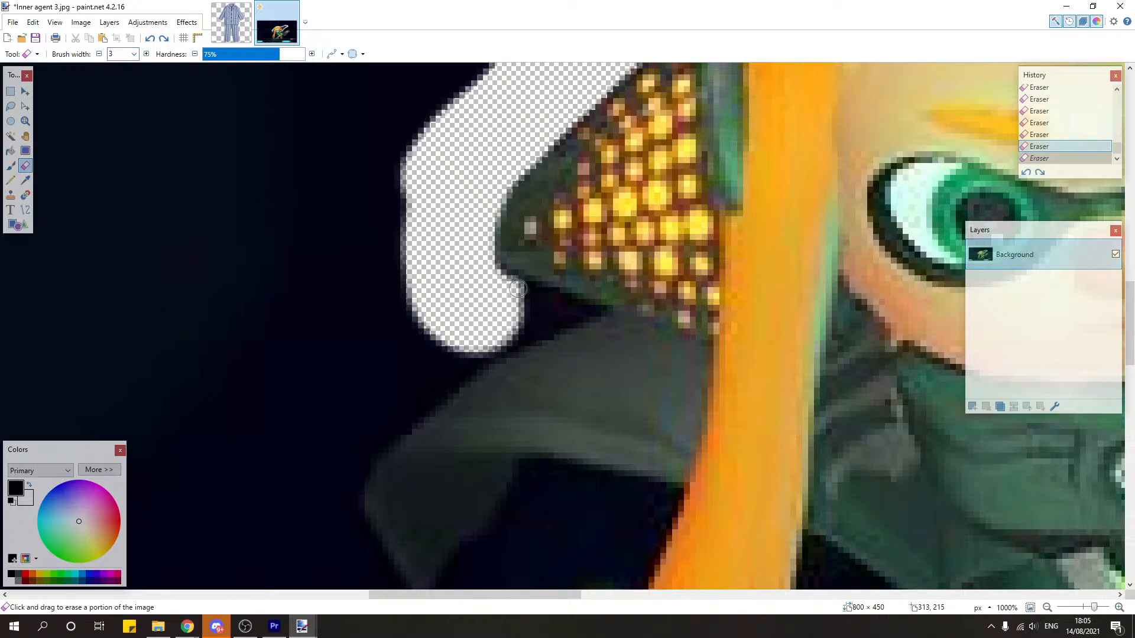
{"action": "left_click", "coordinate": [578, 314]}
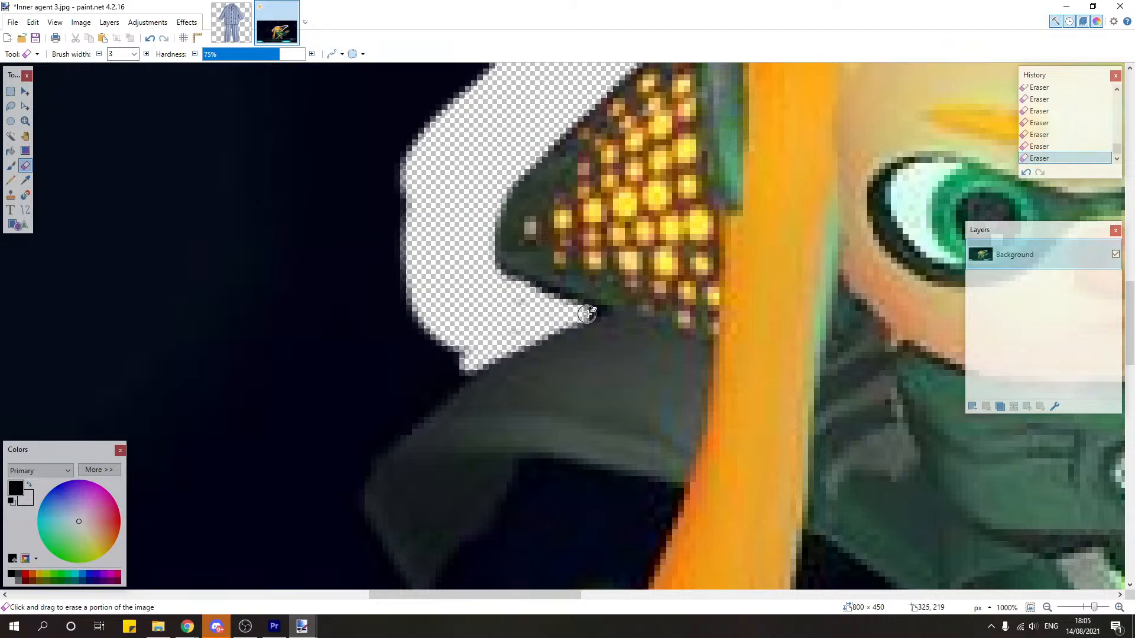
{"action": "key", "text": "ctrl+z"}
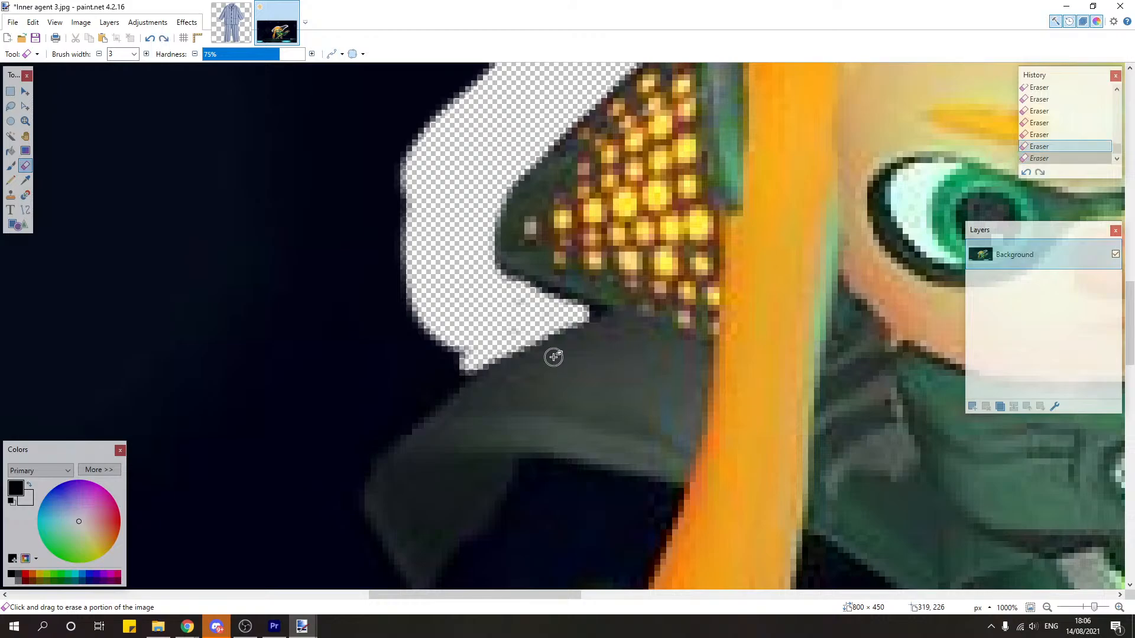
Step: Redo the undone erasure, set the eraser width to 15 and erase the background around the outer edge of the cape flap below the ear piece
{"action": "key", "text": "ctrl+y"}
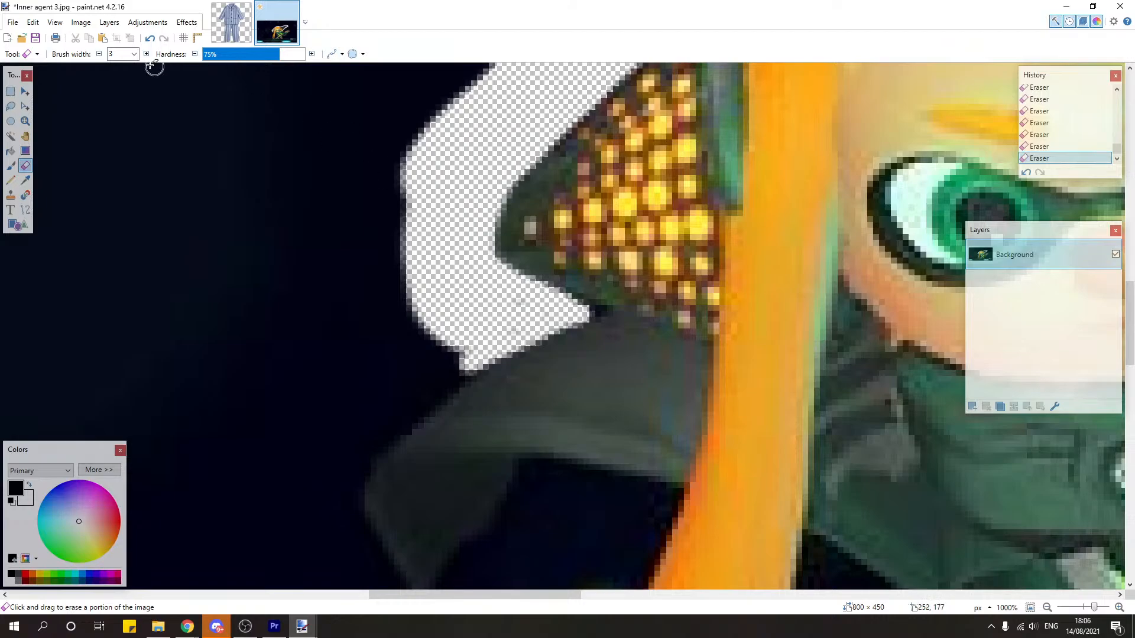
{"action": "left_click", "coordinate": [135, 54]}
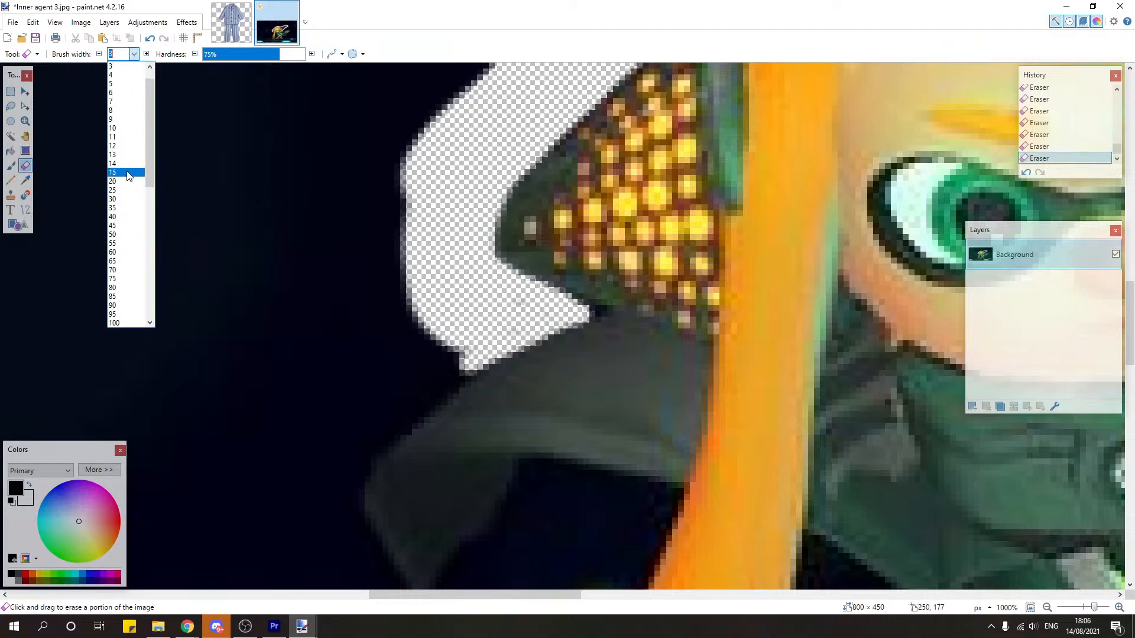
{"action": "left_click", "coordinate": [128, 174]}
{"action": "scroll", "coordinate": [449, 255], "scroll_direction": "down", "scroll_amount": 1}
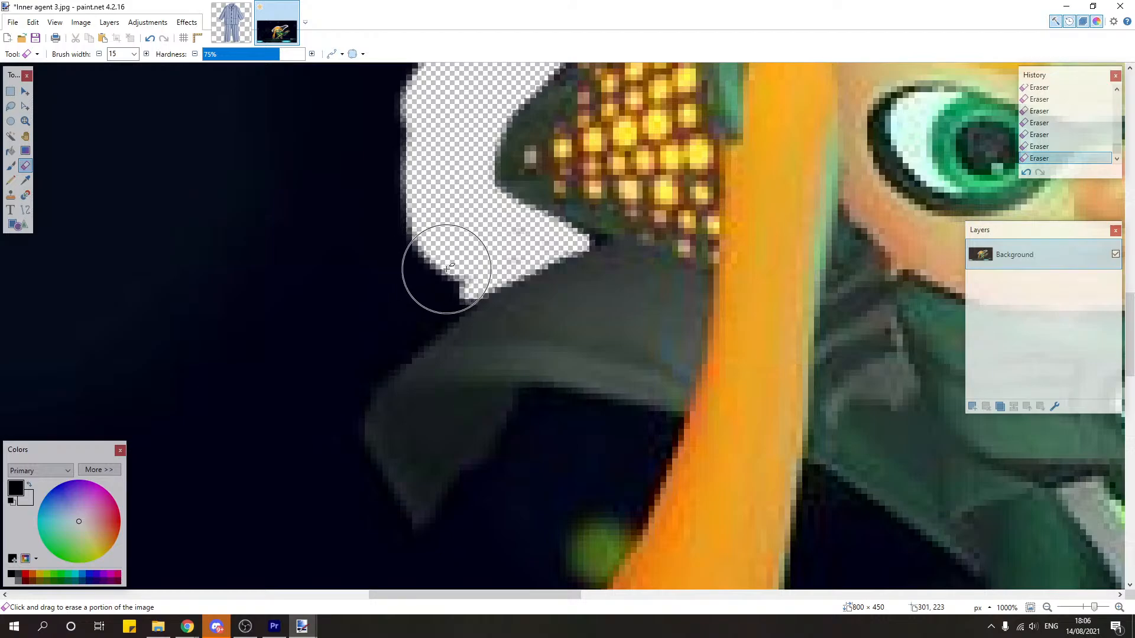
{"action": "left_click_drag", "start_coordinate": [448, 269], "coordinate": [404, 296]}
{"action": "scroll", "coordinate": [438, 260], "scroll_direction": "down", "scroll_amount": 1}
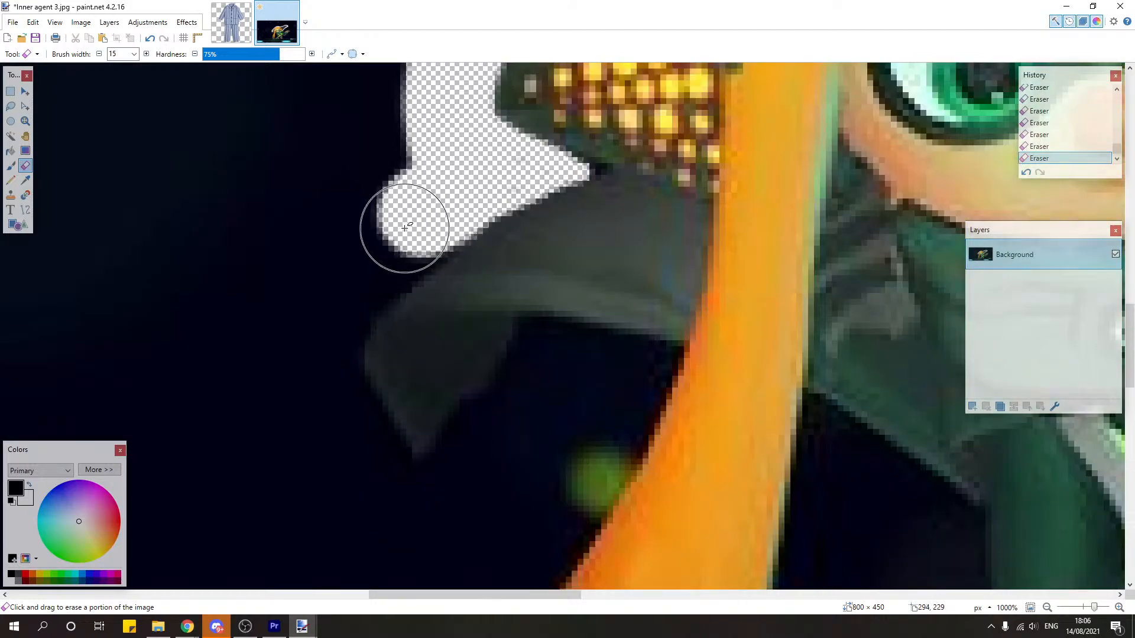
{"action": "mouse_move", "coordinate": [404, 227]}
{"action": "left_mouse_down"}
{"action": "mouse_move", "coordinate": [337, 291]}
{"action": "mouse_move", "coordinate": [321, 325]}
{"action": "mouse_move", "coordinate": [324, 403]}
{"action": "mouse_move", "coordinate": [342, 452]}
{"action": "mouse_move", "coordinate": [387, 495]}
{"action": "mouse_move", "coordinate": [372, 483]}
{"action": "left_mouse_up"}
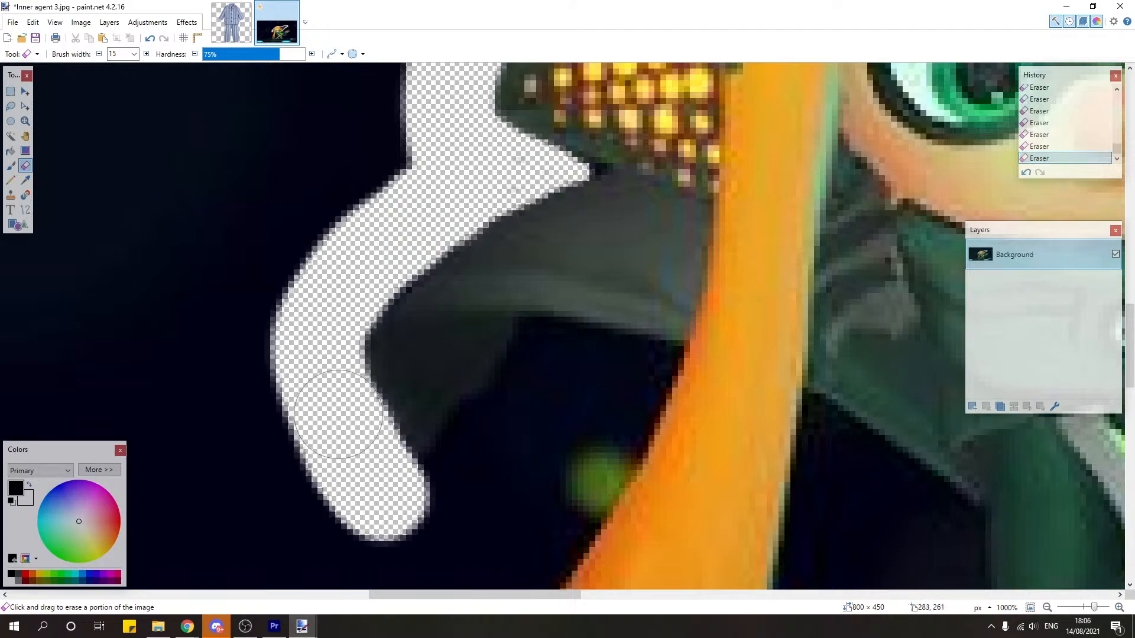
Step: Erase the background along the underside of the cape flap, from its pointed tip inward to the orange tentacle
{"action": "scroll", "coordinate": [408, 373], "scroll_direction": "down", "scroll_amount": 1}
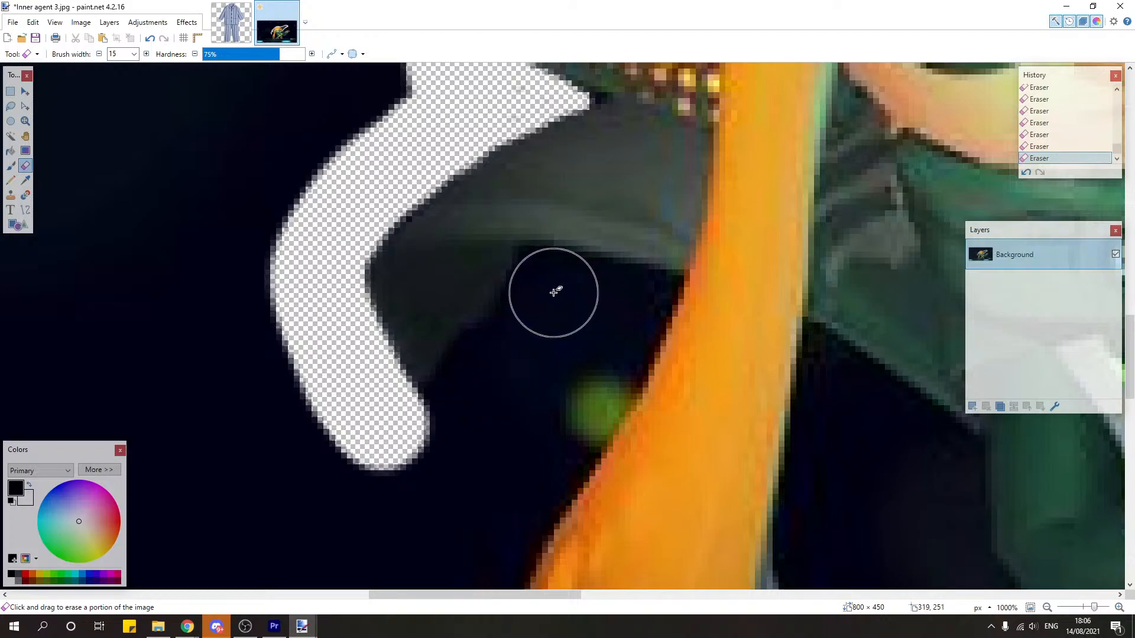
{"action": "mouse_move", "coordinate": [552, 295]}
{"action": "left_mouse_down"}
{"action": "mouse_move", "coordinate": [482, 390]}
{"action": "mouse_move", "coordinate": [431, 416]}
{"action": "mouse_move", "coordinate": [396, 416]}
{"action": "left_mouse_up"}
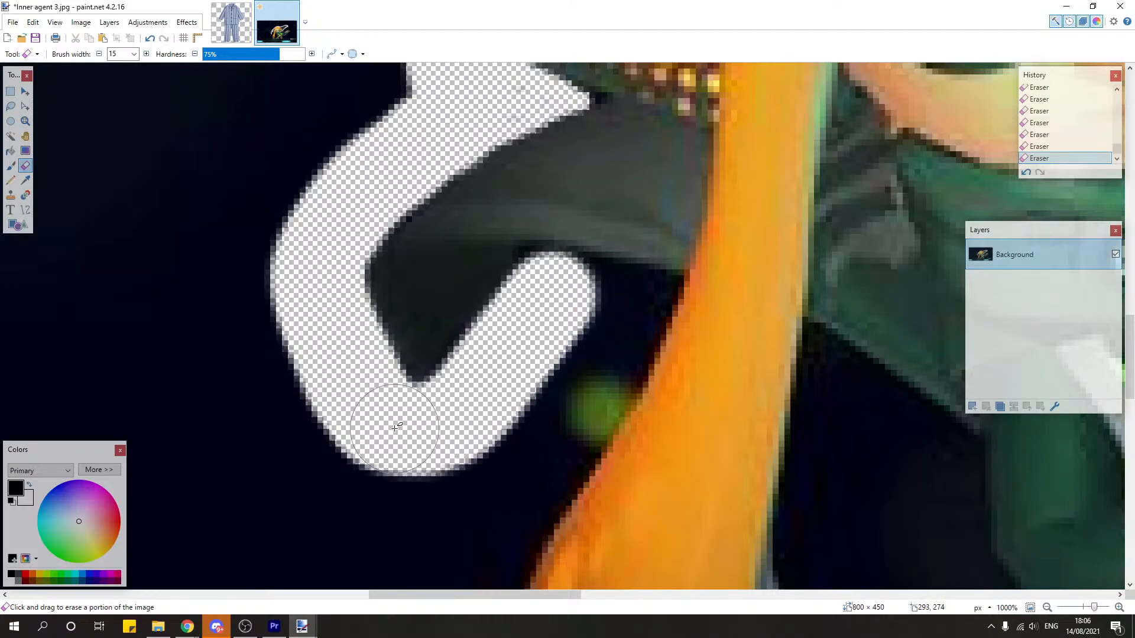
{"action": "left_click_drag", "start_coordinate": [630, 304], "coordinate": [591, 300]}
Step: Erase the background down the outer edge of the hanging orange tentacle, from the cape to past the stage line
{"action": "scroll", "coordinate": [626, 323], "scroll_direction": "down", "scroll_amount": 2}
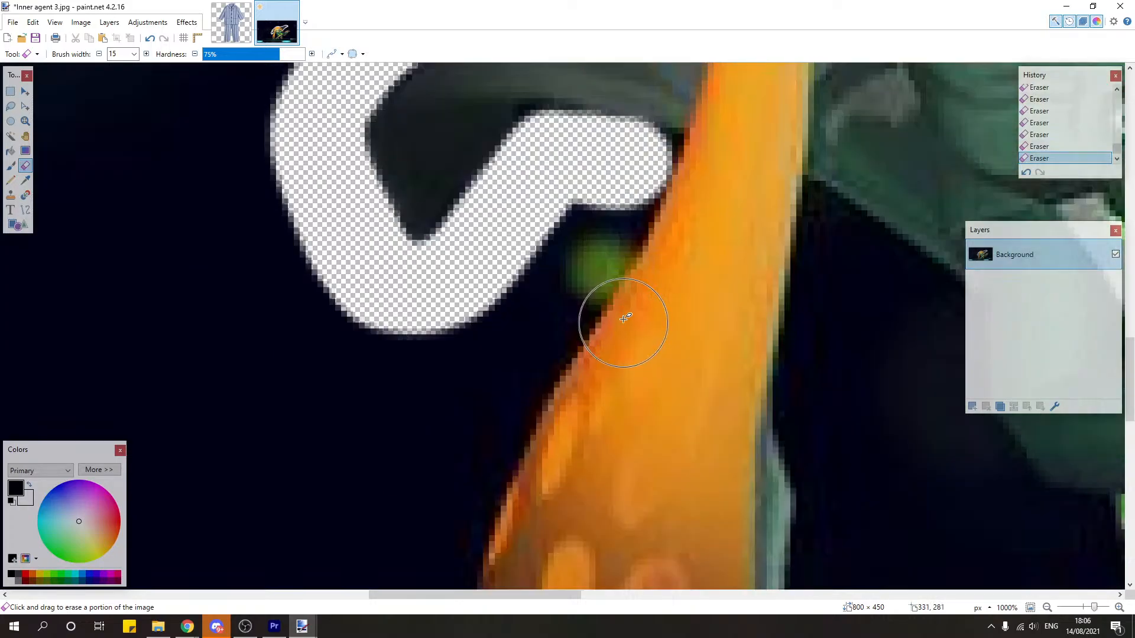
{"action": "mouse_move", "coordinate": [626, 171]}
{"action": "left_mouse_down"}
{"action": "mouse_move", "coordinate": [592, 245]}
{"action": "mouse_move", "coordinate": [494, 403]}
{"action": "left_mouse_up"}
{"action": "scroll", "coordinate": [494, 402], "scroll_direction": "down", "scroll_amount": 2}
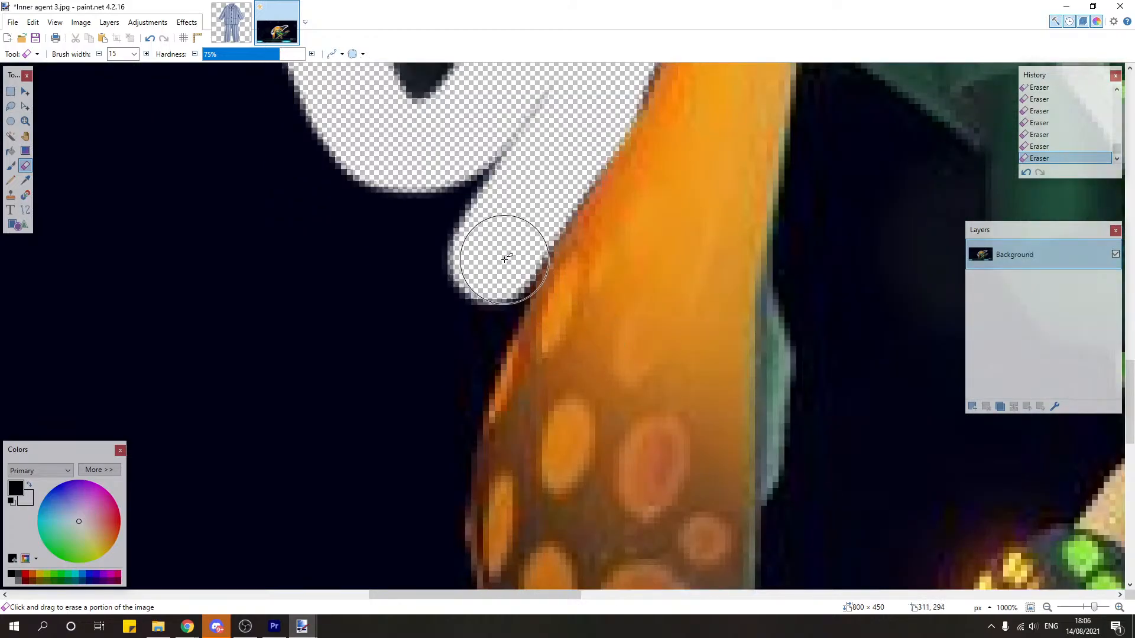
{"action": "left_click_drag", "start_coordinate": [503, 242], "coordinate": [445, 374]}
{"action": "scroll", "coordinate": [445, 354], "scroll_direction": "down", "scroll_amount": 1}
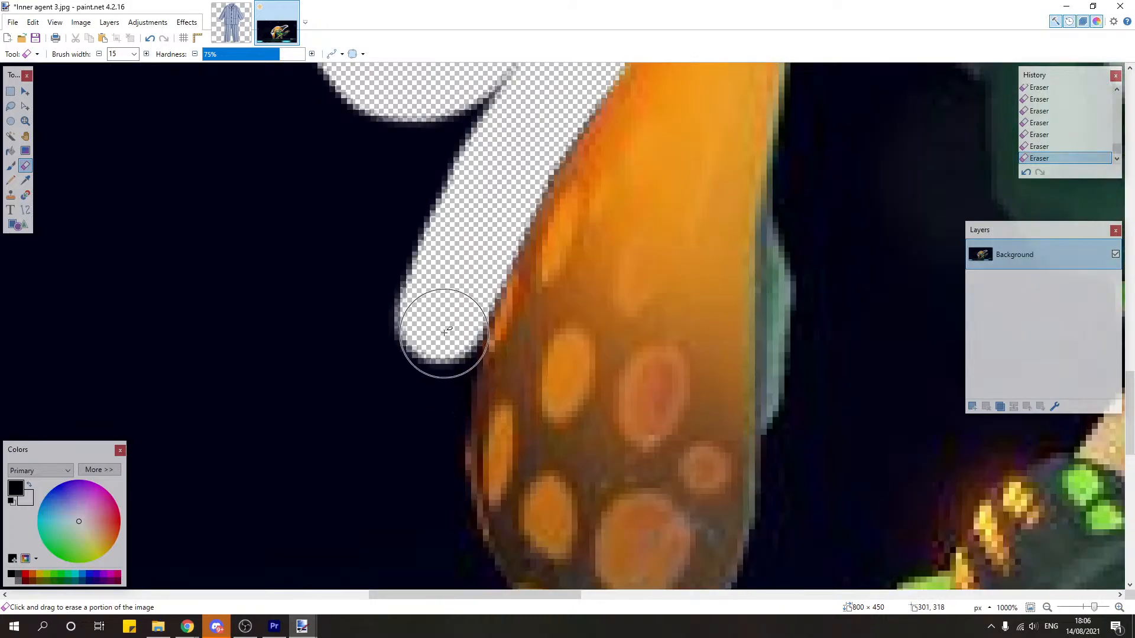
{"action": "left_click_drag", "start_coordinate": [452, 291], "coordinate": [417, 407]}
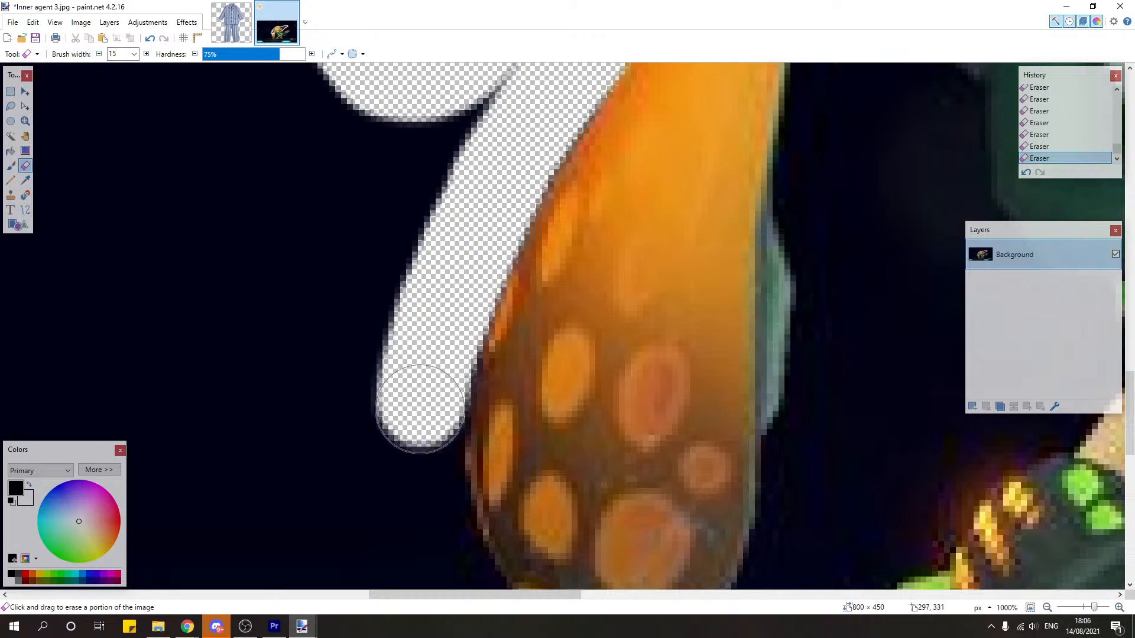
{"action": "scroll", "coordinate": [438, 396], "scroll_direction": "down", "scroll_amount": 2}
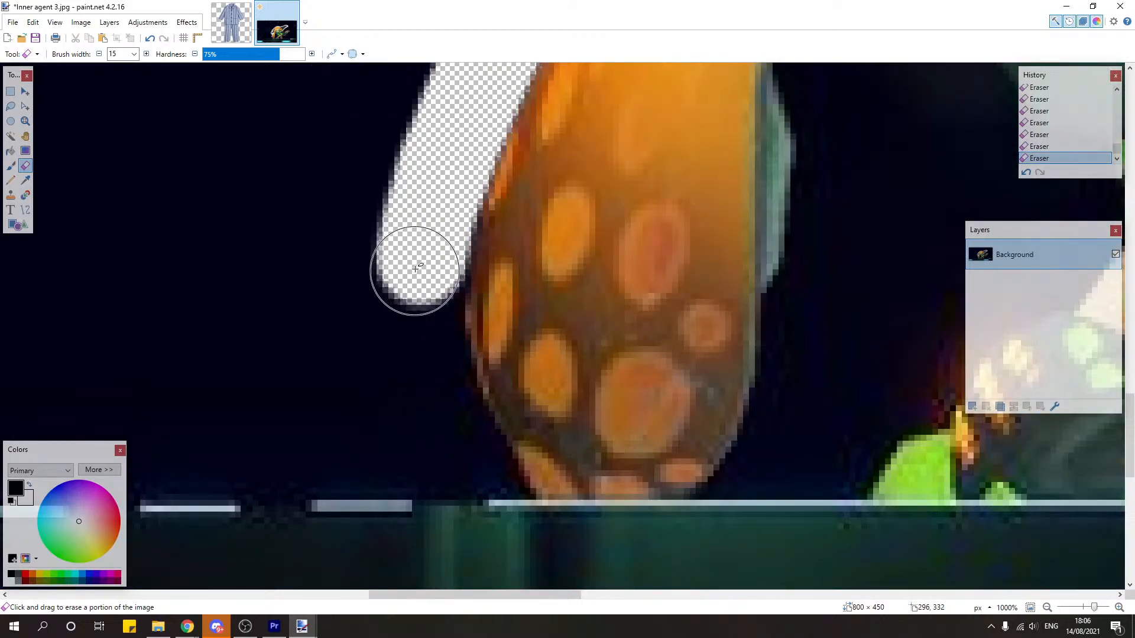
{"action": "mouse_move", "coordinate": [418, 253]}
{"action": "left_mouse_down"}
{"action": "mouse_move", "coordinate": [413, 317]}
{"action": "mouse_move", "coordinate": [429, 387]}
{"action": "mouse_move", "coordinate": [499, 533]}
{"action": "mouse_move", "coordinate": [424, 376]}
{"action": "left_mouse_up"}
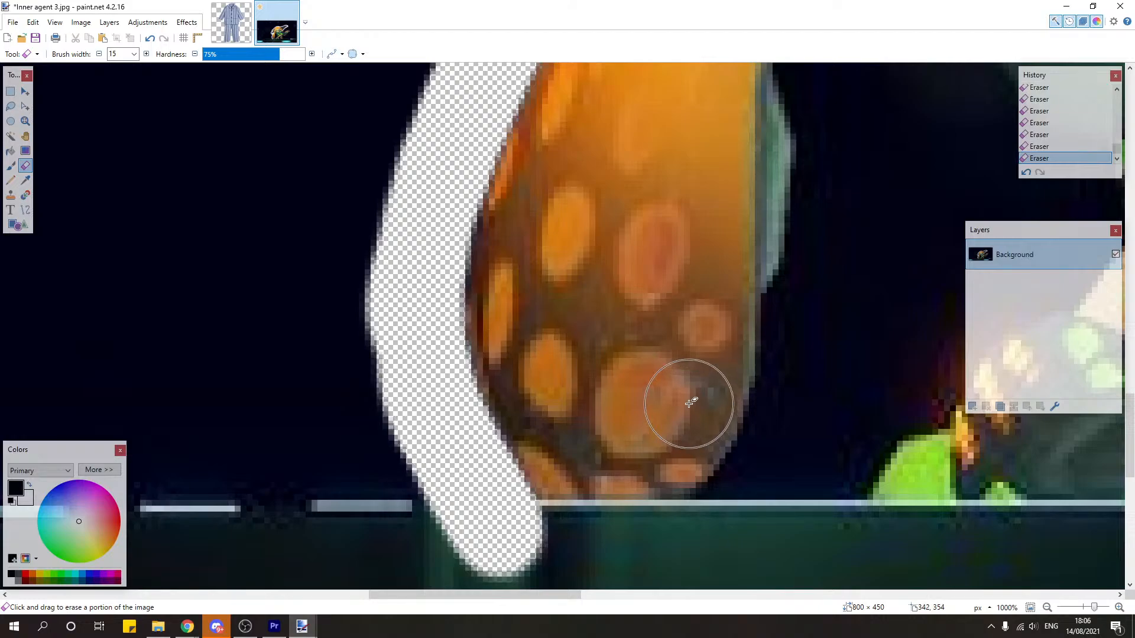
Step: Erase the background strip beneath the orange tentacle's tip, undoing the last stroke
{"action": "scroll", "coordinate": [687, 407], "scroll_direction": "down", "scroll_amount": 2}
{"action": "scroll", "coordinate": [760, 505], "scroll_direction": "up", "scroll_amount": 2}
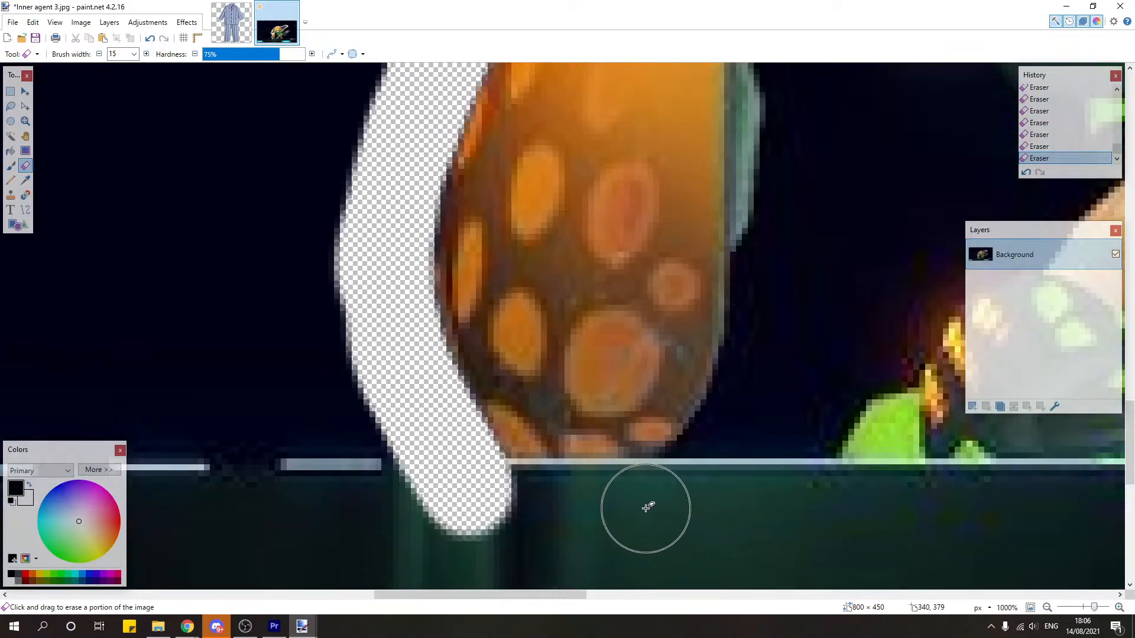
{"action": "left_click_drag", "start_coordinate": [650, 499], "coordinate": [469, 490]}
{"action": "scroll", "coordinate": [711, 516], "scroll_direction": "up", "scroll_amount": 1}
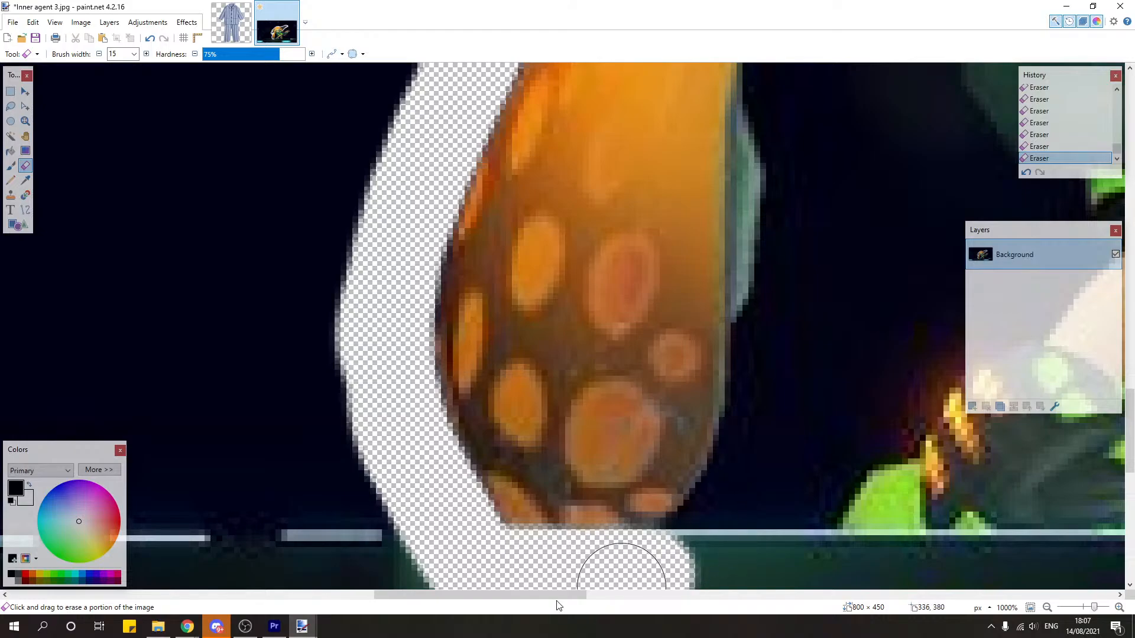
{"action": "scroll", "coordinate": [544, 562], "scroll_direction": "down", "scroll_amount": 5}
{"action": "key", "text": "ctrl+z"}
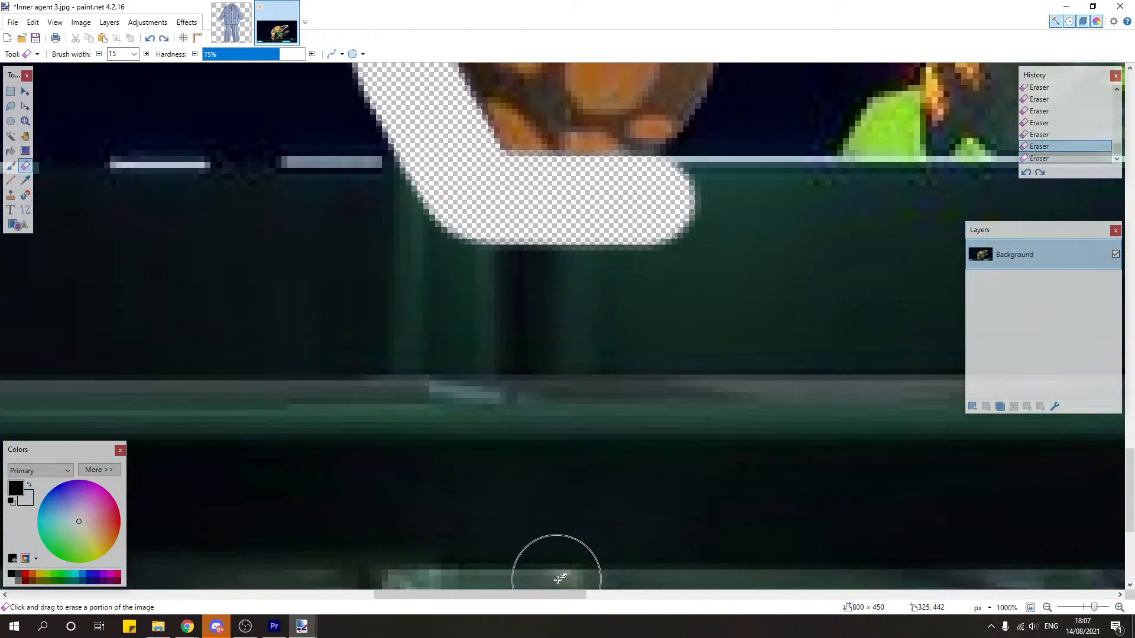
Step: Erase the background around the inner side of the tentacle's tip, joining it to the cleared strip beneath
{"action": "scroll", "coordinate": [472, 576], "scroll_direction": "right", "scroll_amount": 5}
{"action": "scroll", "coordinate": [502, 508], "scroll_direction": "up", "scroll_amount": 4}
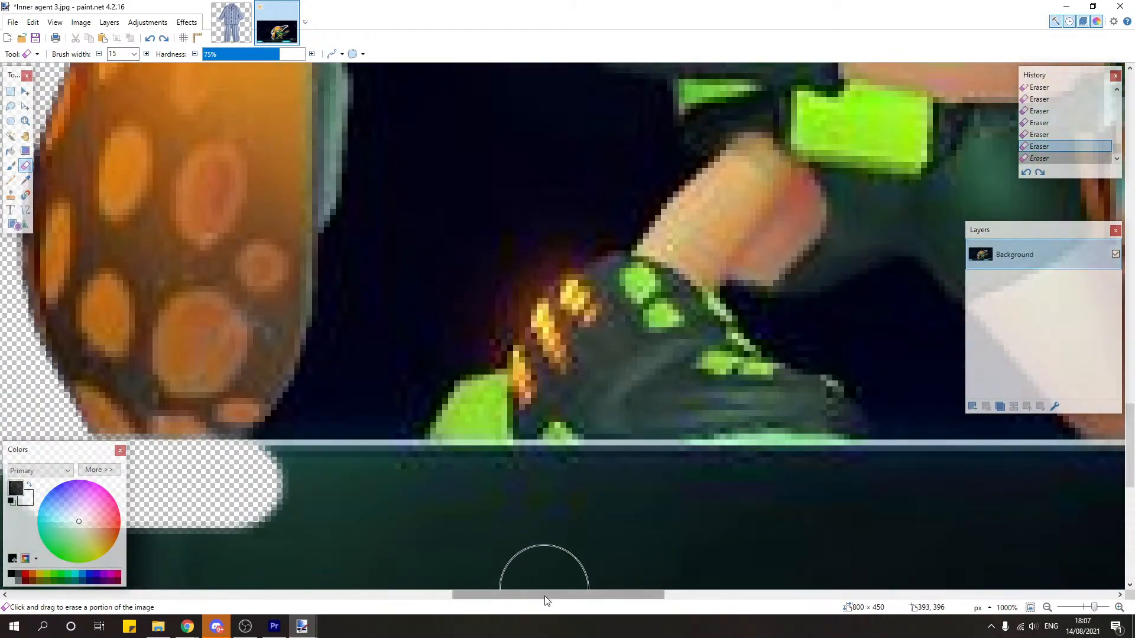
{"action": "scroll", "coordinate": [544, 591], "scroll_direction": "left", "scroll_amount": 3}
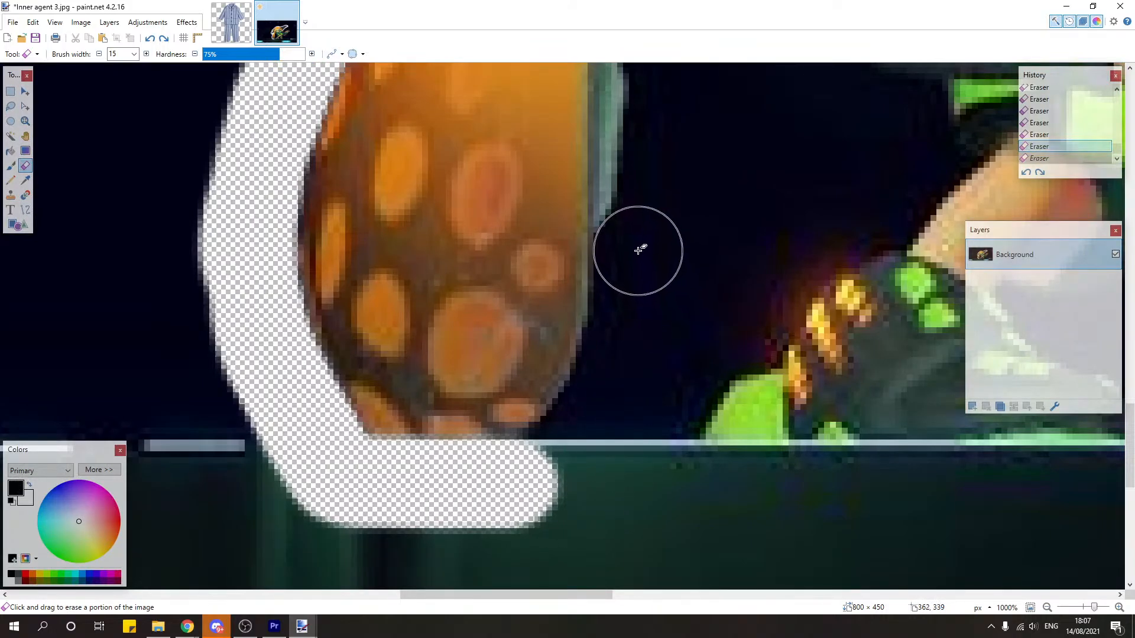
{"action": "mouse_move", "coordinate": [638, 250]}
{"action": "left_mouse_down"}
{"action": "mouse_move", "coordinate": [603, 406]}
{"action": "mouse_move", "coordinate": [564, 461]}
{"action": "mouse_move", "coordinate": [522, 485]}
{"action": "left_mouse_up"}
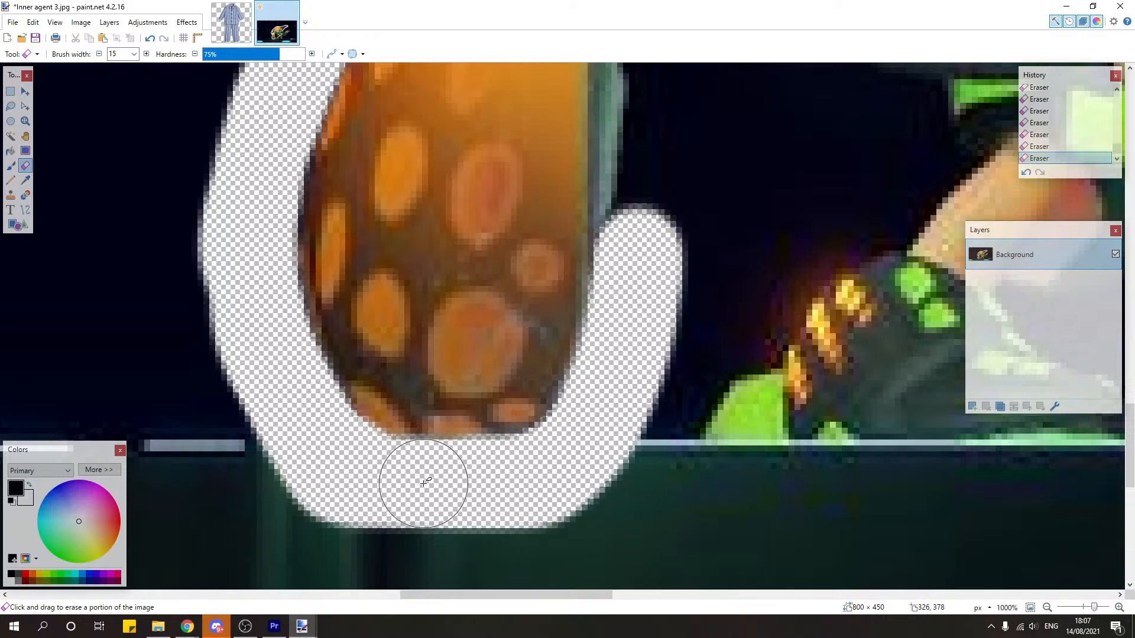
Step: Erase the background up the tentacle's inner edge, past the teal fringe, to just below the cape collar
{"action": "scroll", "coordinate": [627, 473], "scroll_direction": "up", "scroll_amount": 3}
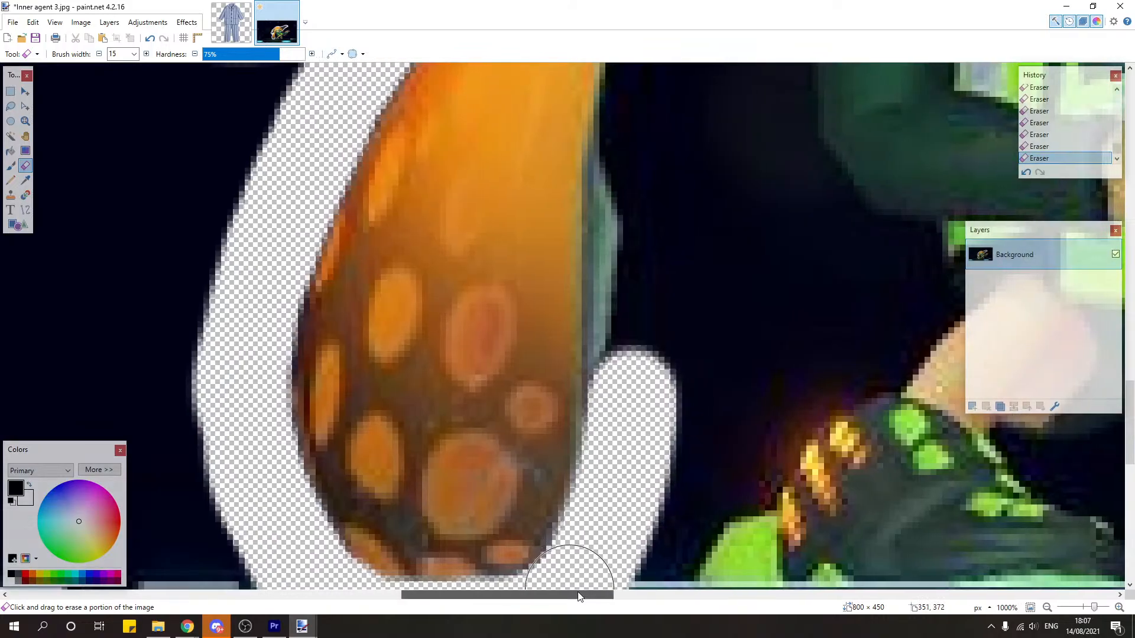
{"action": "scroll", "coordinate": [582, 532], "scroll_direction": "up", "scroll_amount": 1}
{"action": "scroll", "coordinate": [582, 531], "scroll_direction": "right", "scroll_amount": 3}
{"action": "left_click_drag", "start_coordinate": [519, 309], "coordinate": [499, 442]}
{"action": "scroll", "coordinate": [532, 444], "scroll_direction": "up", "scroll_amount": 3}
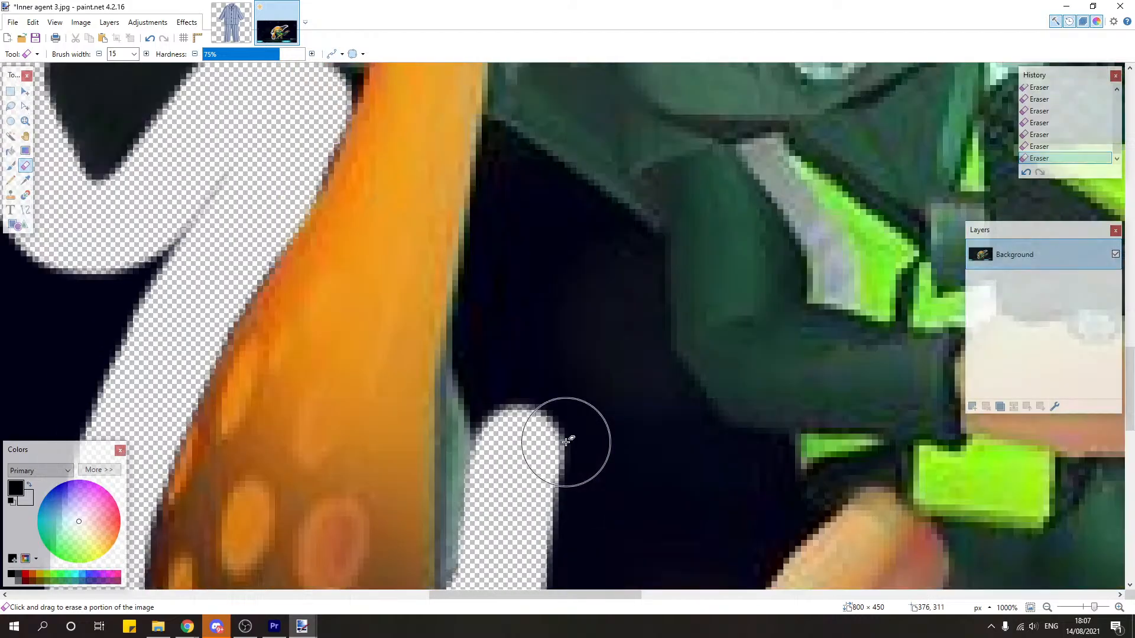
{"action": "mouse_move", "coordinate": [520, 189]}
{"action": "left_mouse_down"}
{"action": "mouse_move", "coordinate": [492, 344]}
{"action": "mouse_move", "coordinate": [520, 443]}
{"action": "left_mouse_up"}
Step: Erase the background beneath the collar's lower edge toward the arm, and clear the corner beside the tentacle with eraser width 2
{"action": "scroll", "coordinate": [581, 388], "scroll_direction": "up", "scroll_amount": 1}
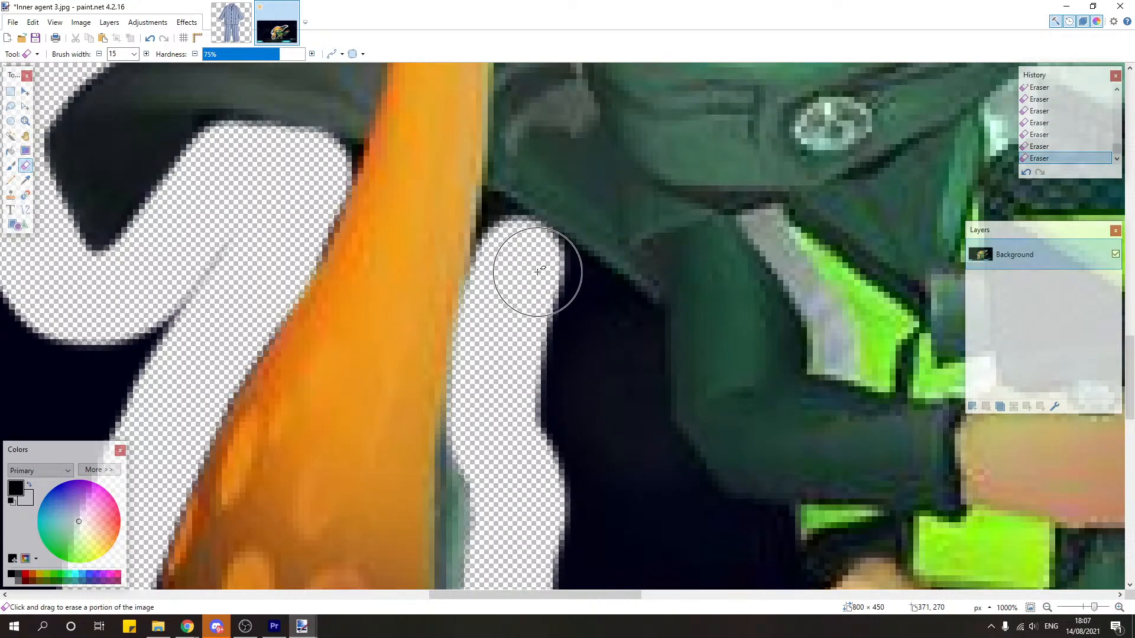
{"action": "mouse_move", "coordinate": [538, 271]}
{"action": "left_mouse_down"}
{"action": "mouse_move", "coordinate": [621, 333]}
{"action": "mouse_move", "coordinate": [577, 297]}
{"action": "left_mouse_up"}
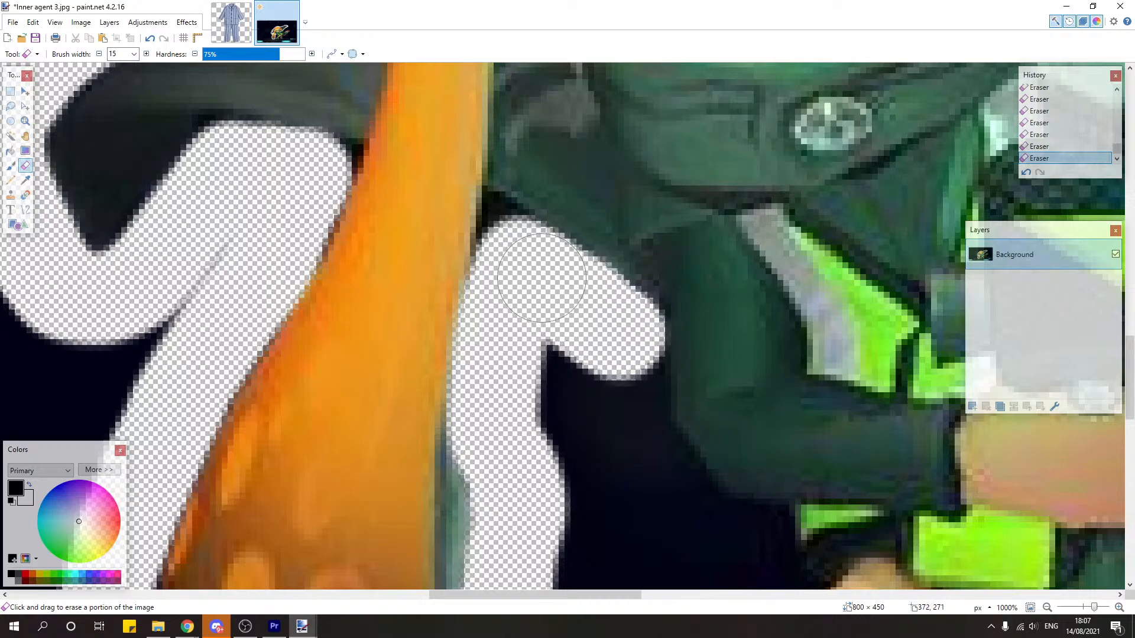
{"action": "left_click", "coordinate": [134, 54]}
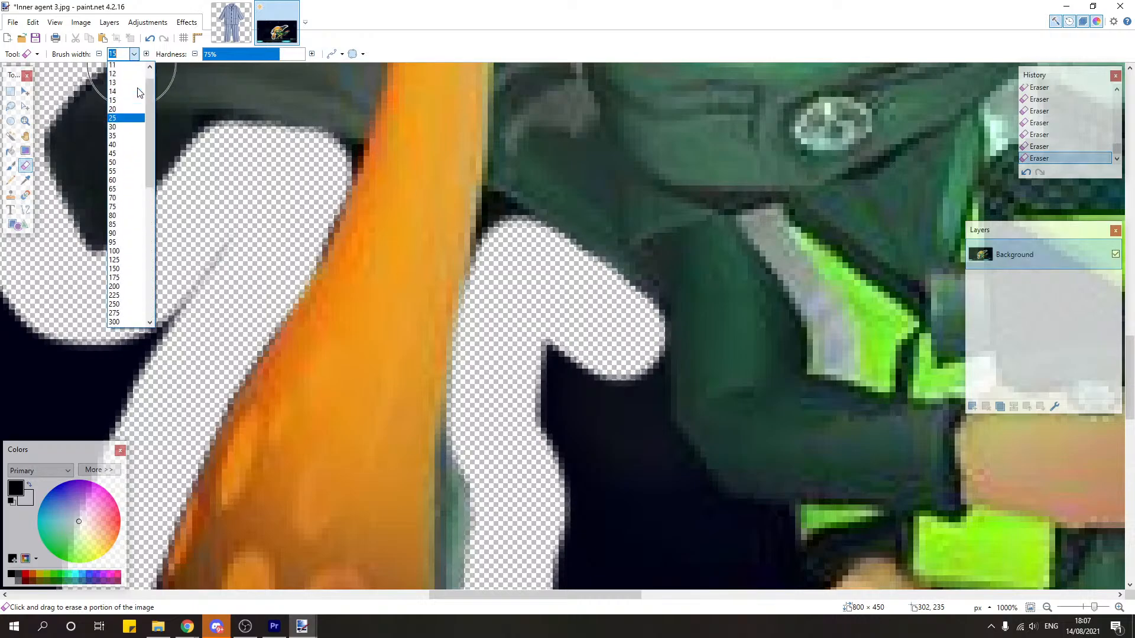
{"action": "left_click", "coordinate": [124, 75]}
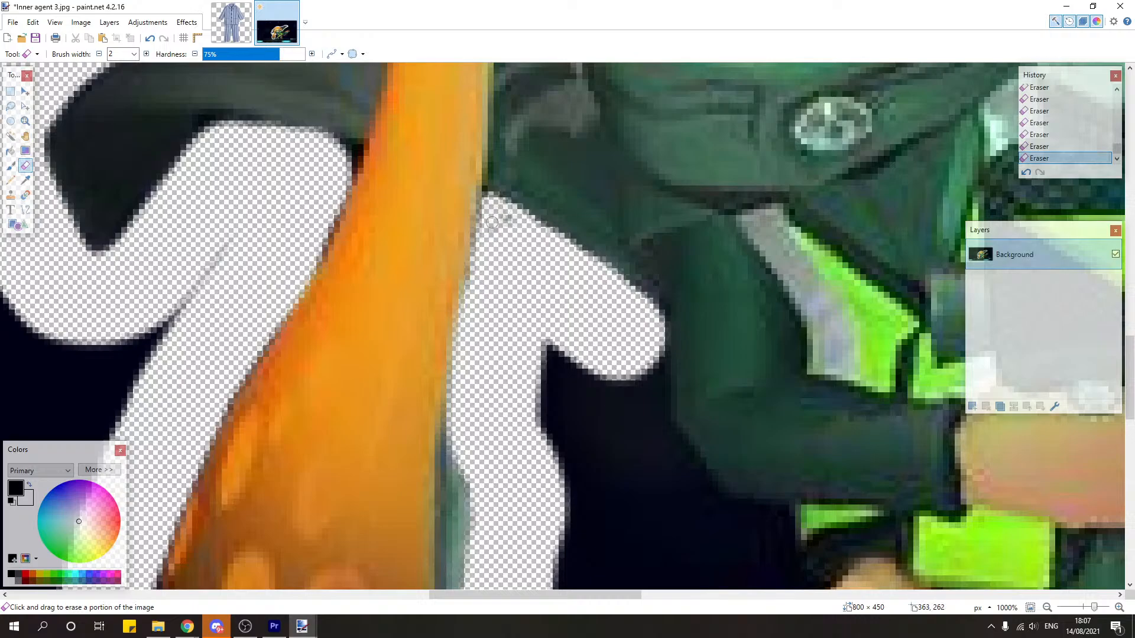
Step: Trim the remaining dark fringe along the orange tentacle's outer edge and in the corner where it meets the cape flap's underside
{"action": "scroll", "coordinate": [614, 325], "scroll_direction": "down", "scroll_amount": 2}
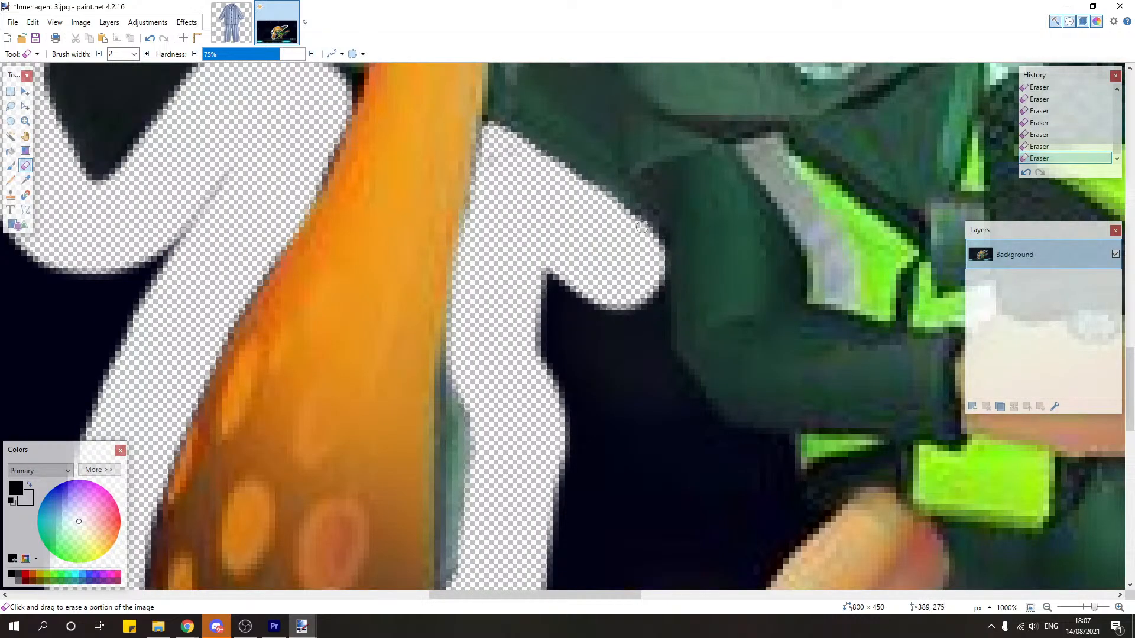
{"action": "scroll", "coordinate": [648, 348], "scroll_direction": "down", "scroll_amount": 6}
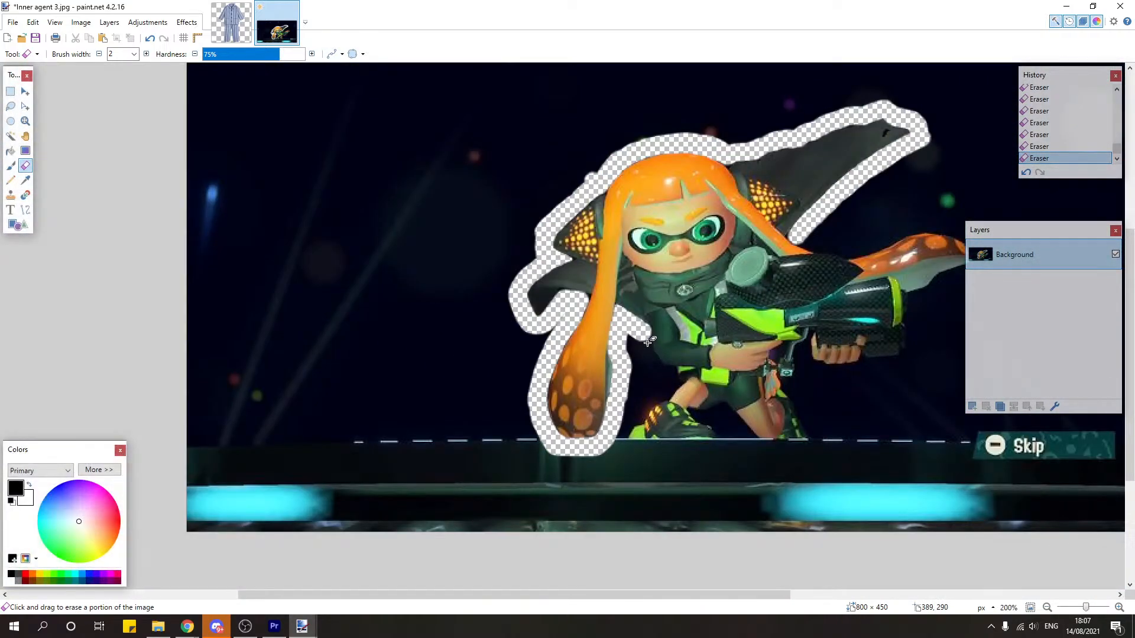
{"action": "scroll", "coordinate": [591, 354], "scroll_direction": "up", "scroll_amount": 9}
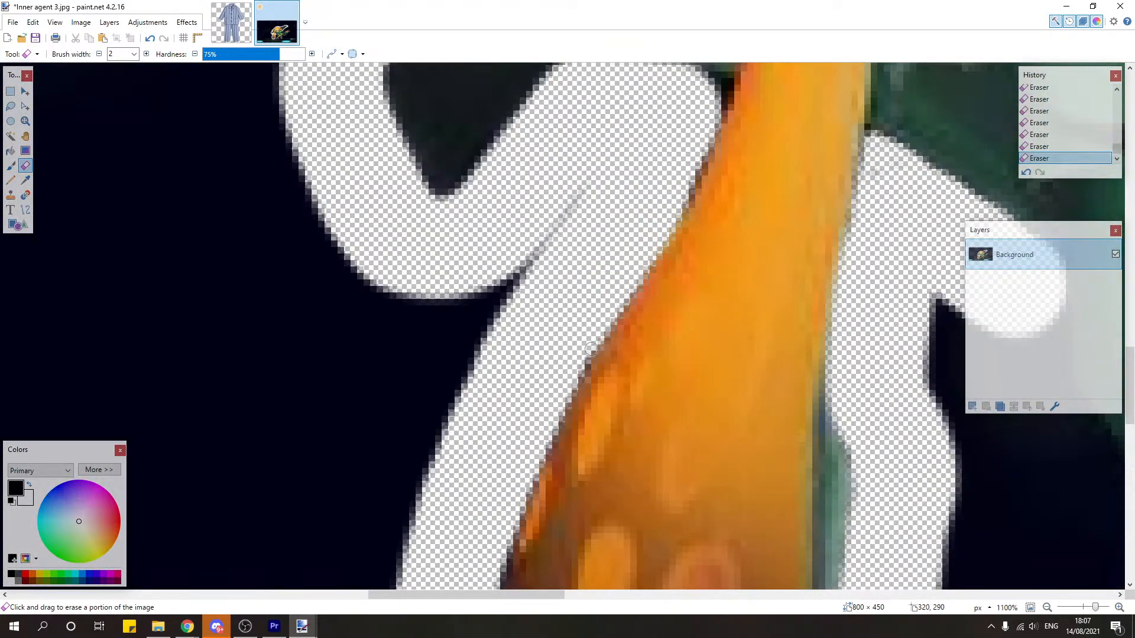
{"action": "scroll", "coordinate": [549, 437], "scroll_direction": "down", "scroll_amount": 4}
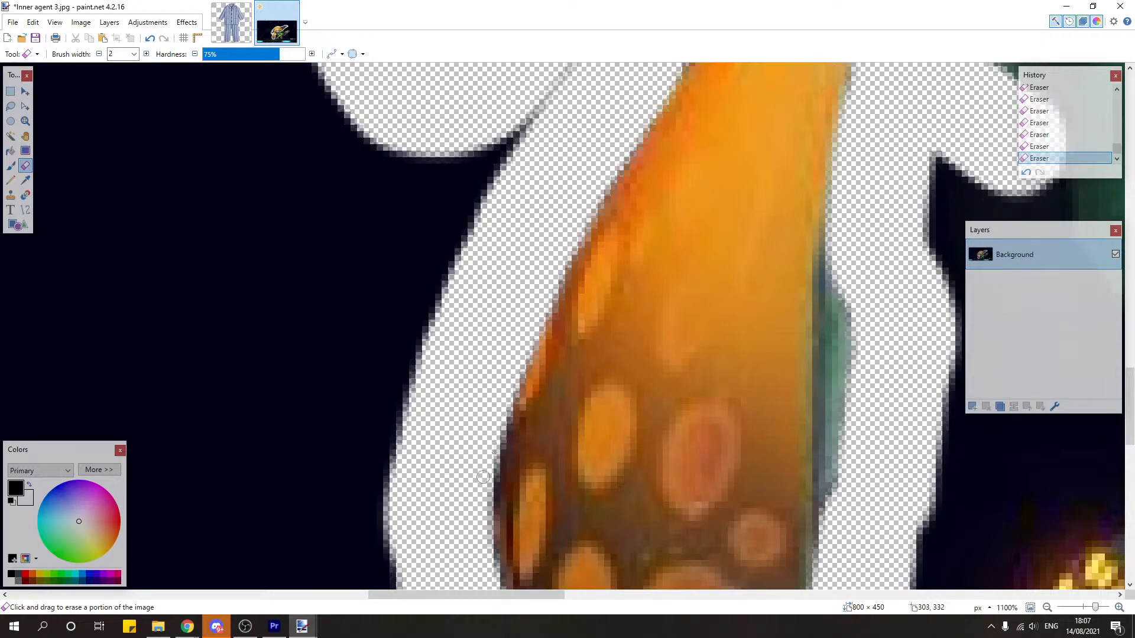
{"action": "scroll", "coordinate": [482, 476], "scroll_direction": "down", "scroll_amount": 4}
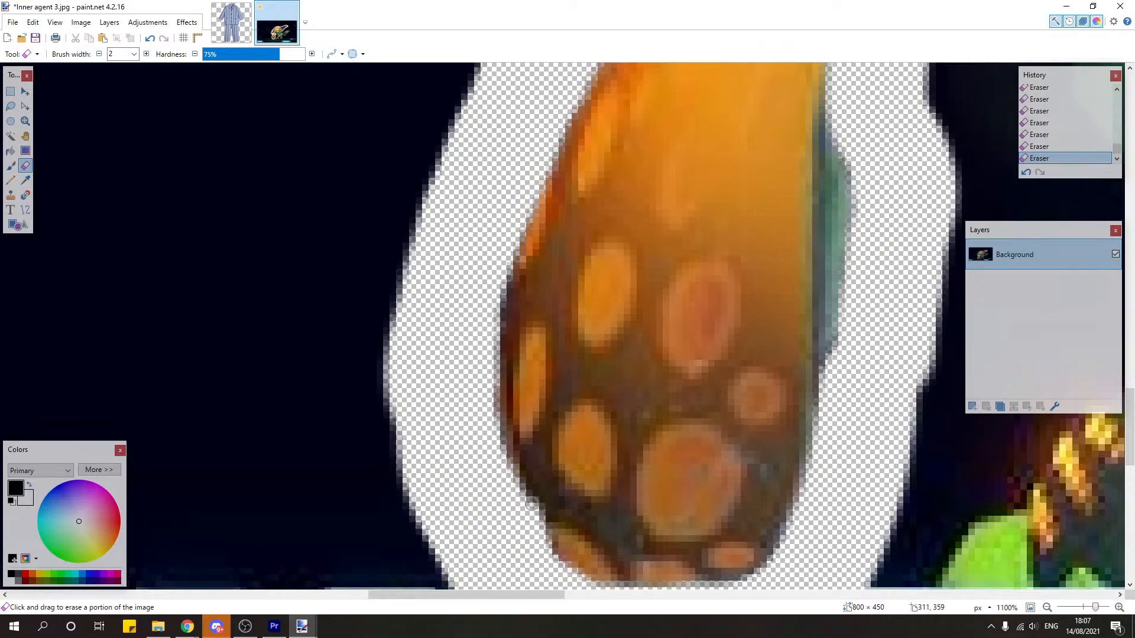
{"action": "scroll", "coordinate": [510, 365], "scroll_direction": "down", "scroll_amount": 6}
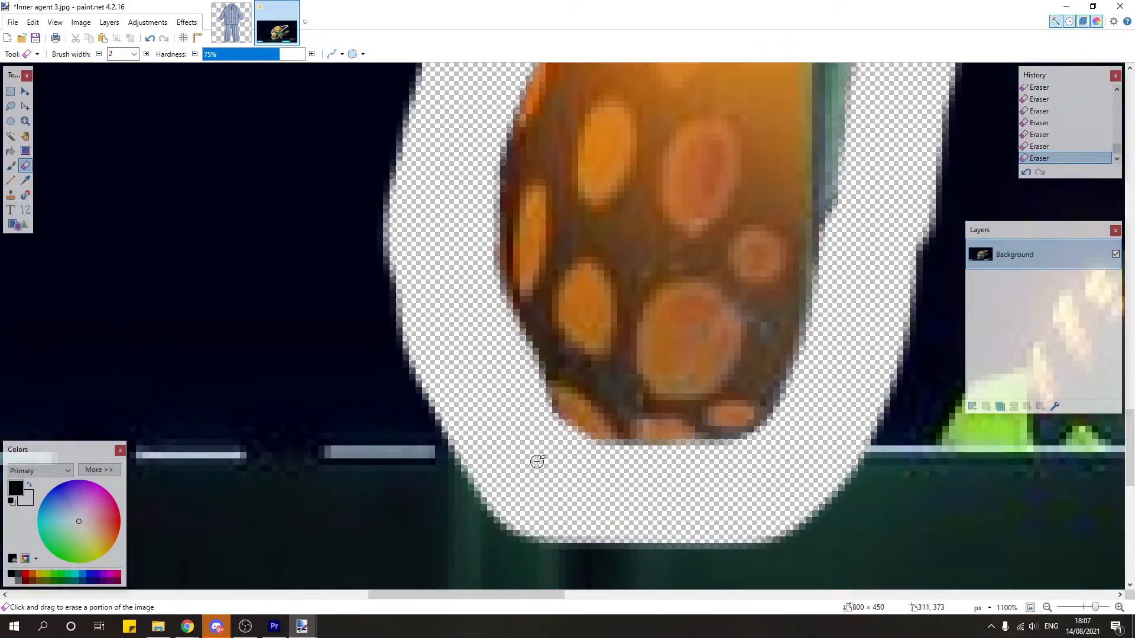
{"action": "scroll", "coordinate": [598, 279], "scroll_direction": "up", "scroll_amount": 2}
{"action": "scroll", "coordinate": [598, 279], "scroll_direction": "up", "scroll_amount": 3}
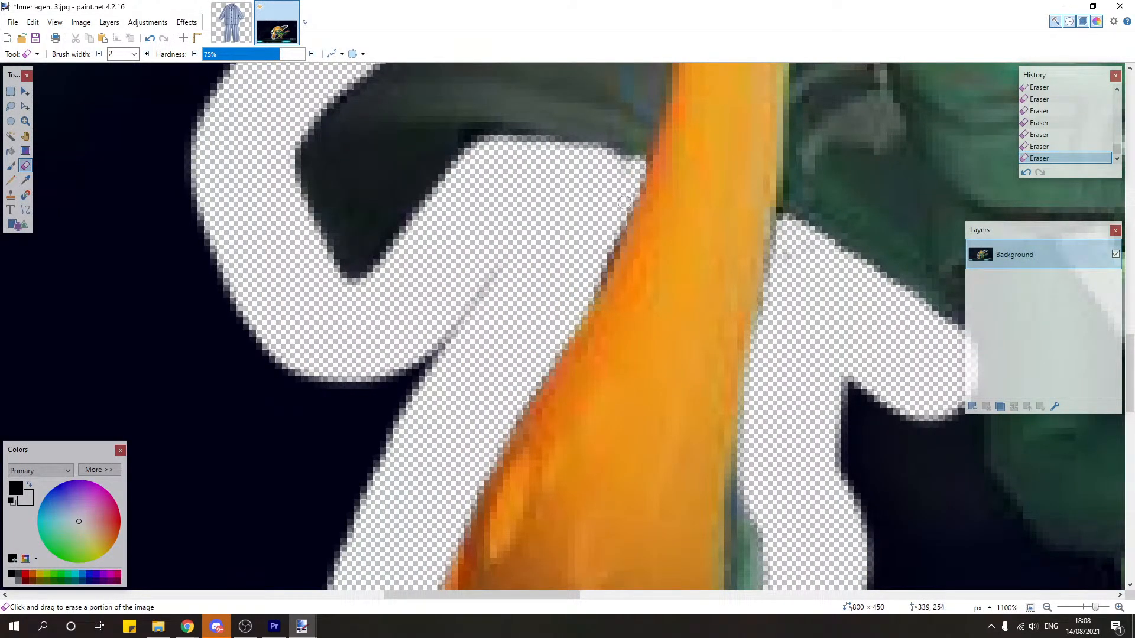
{"action": "scroll", "coordinate": [668, 286], "scroll_direction": "down", "scroll_amount": 4}
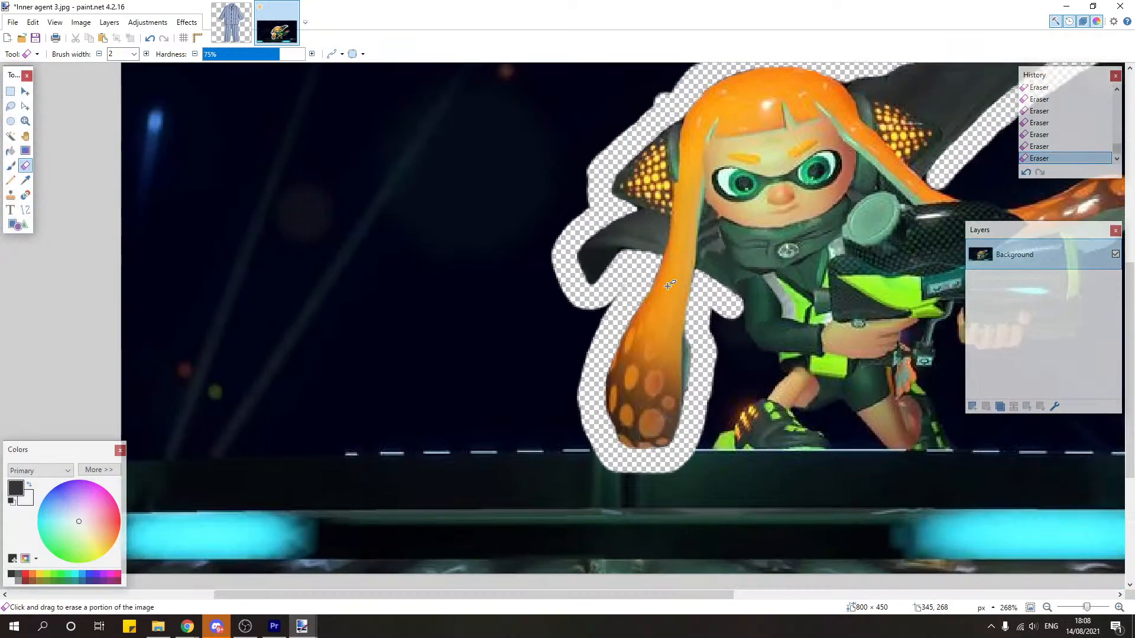
{"action": "scroll", "coordinate": [697, 321], "scroll_direction": "up", "scroll_amount": 5}
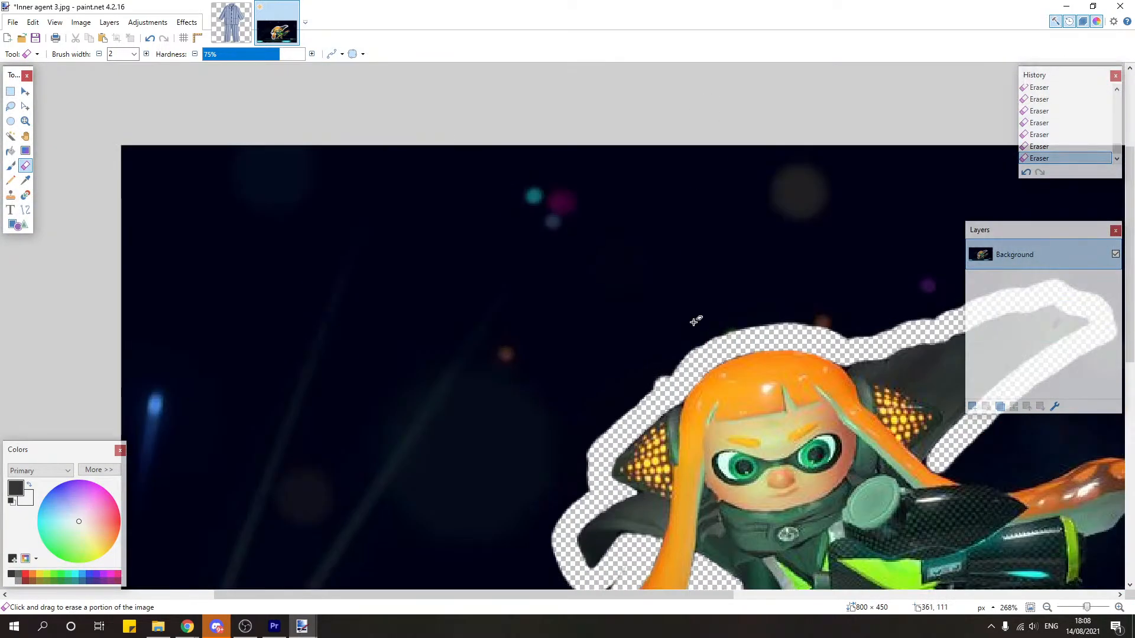
{"action": "scroll", "coordinate": [746, 349], "scroll_direction": "down", "scroll_amount": 4}
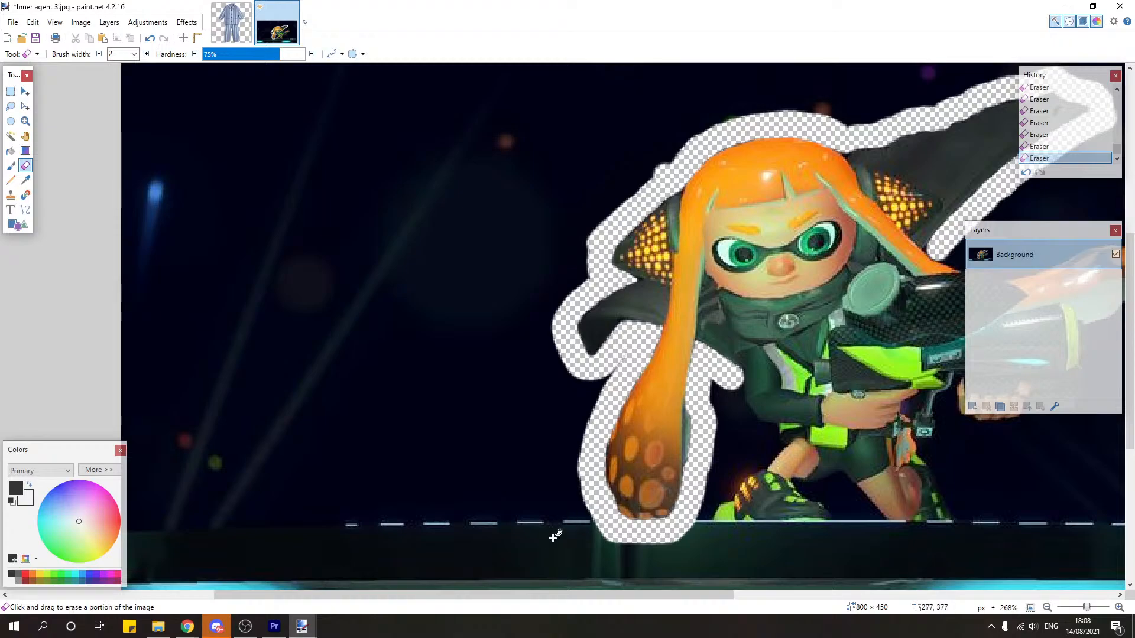
Step: Set the eraser width to 15 and erase the background between the hanging tentacle and the arm, down to the elbow
{"action": "left_click_drag", "start_coordinate": [530, 594], "coordinate": [611, 593]}
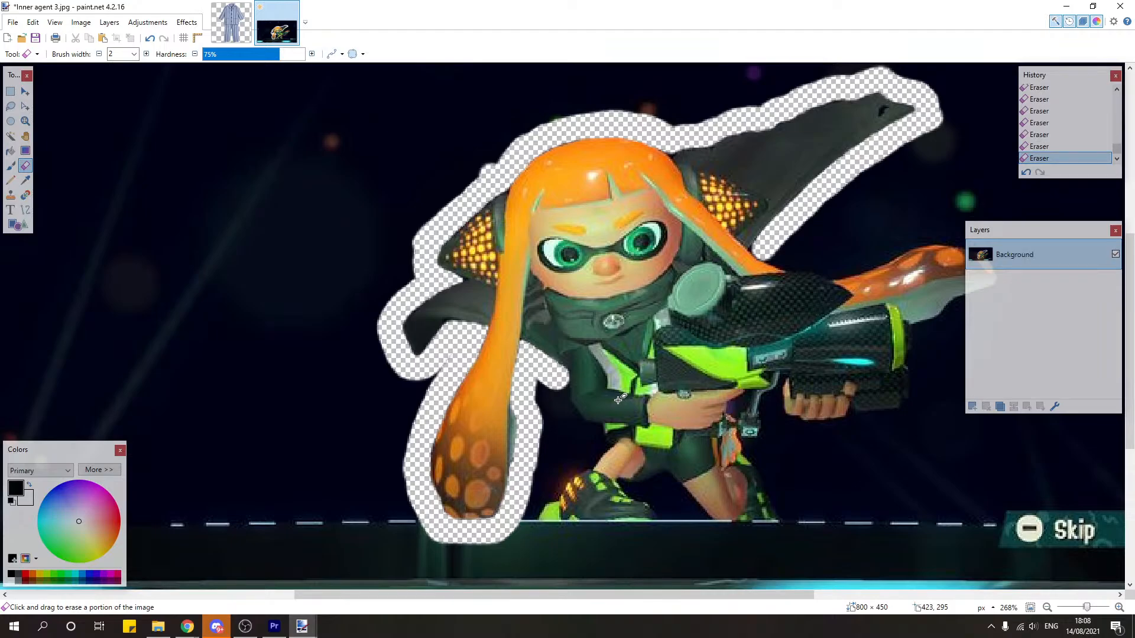
{"action": "left_click", "coordinate": [134, 54]}
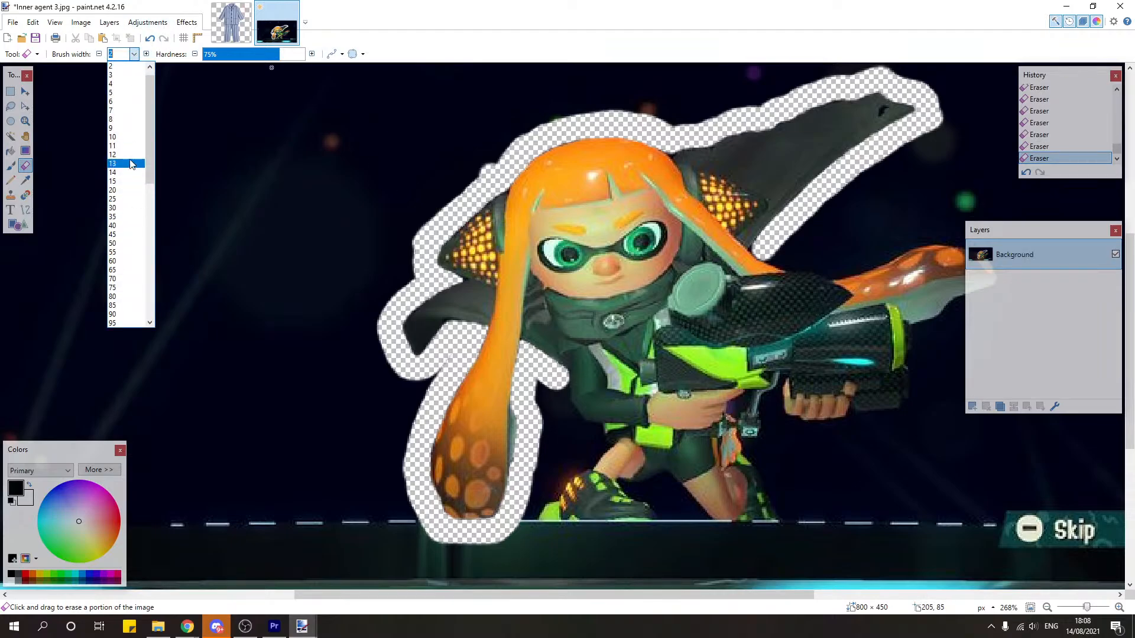
{"action": "left_click", "coordinate": [125, 181]}
{"action": "scroll", "coordinate": [552, 423], "scroll_direction": "up", "scroll_amount": 6, "text": "ctrl"}
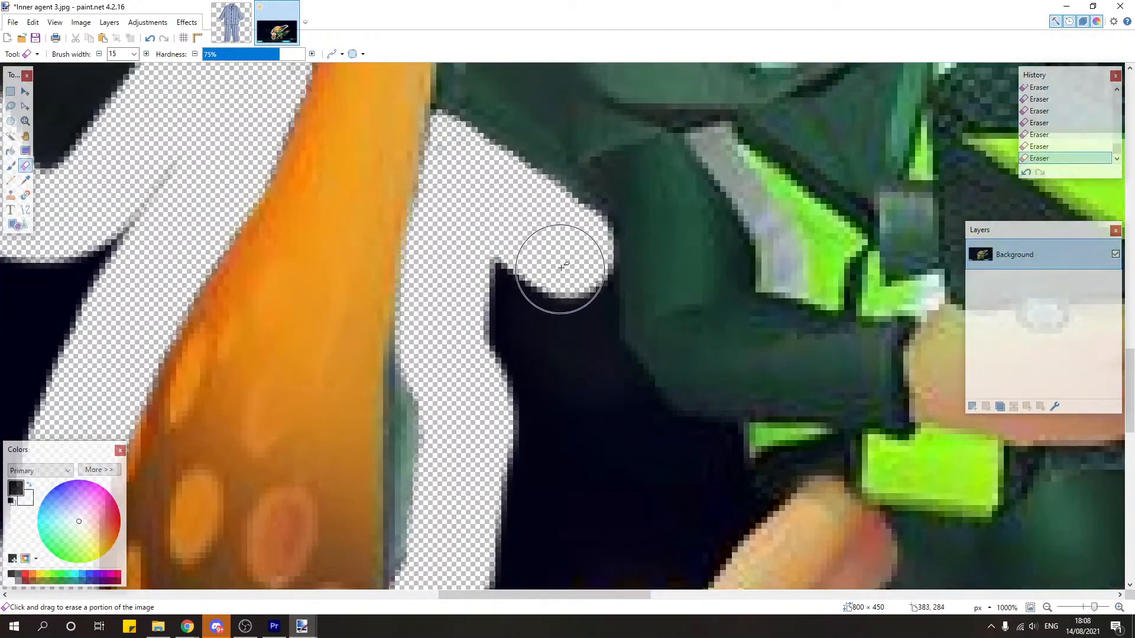
{"action": "mouse_move", "coordinate": [561, 267]}
{"action": "left_mouse_down"}
{"action": "mouse_move", "coordinate": [571, 255]}
{"action": "mouse_move", "coordinate": [580, 364]}
{"action": "mouse_move", "coordinate": [632, 440]}
{"action": "mouse_move", "coordinate": [588, 378]}
{"action": "mouse_move", "coordinate": [575, 320]}
{"action": "left_mouse_up"}
{"action": "mouse_move", "coordinate": [571, 268]}
{"action": "left_mouse_down"}
{"action": "mouse_move", "coordinate": [511, 262]}
{"action": "mouse_move", "coordinate": [521, 401]}
{"action": "mouse_move", "coordinate": [570, 439]}
{"action": "mouse_move", "coordinate": [552, 468]}
{"action": "mouse_move", "coordinate": [523, 482]}
{"action": "mouse_move", "coordinate": [552, 457]}
{"action": "left_mouse_up"}
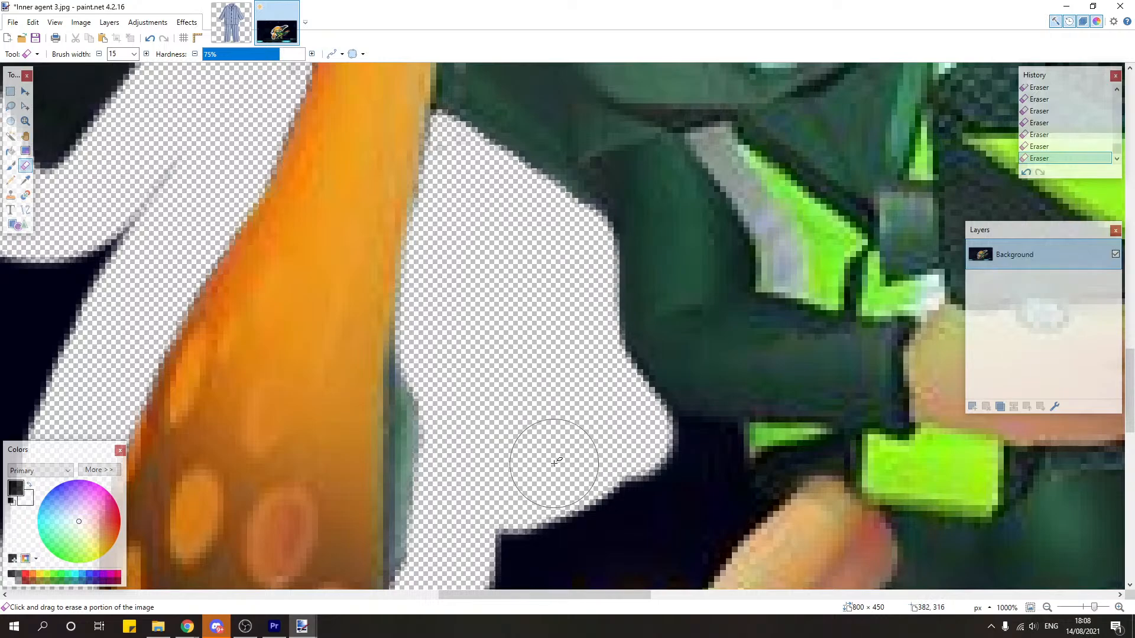
Step: Erase the background beneath the elbow, past the belt and along the bare leg to the top of the boot beside the tentacle
{"action": "scroll", "coordinate": [607, 431], "scroll_direction": "down", "scroll_amount": 3}
{"action": "scroll", "coordinate": [607, 433], "scroll_direction": "up", "scroll_amount": 3}
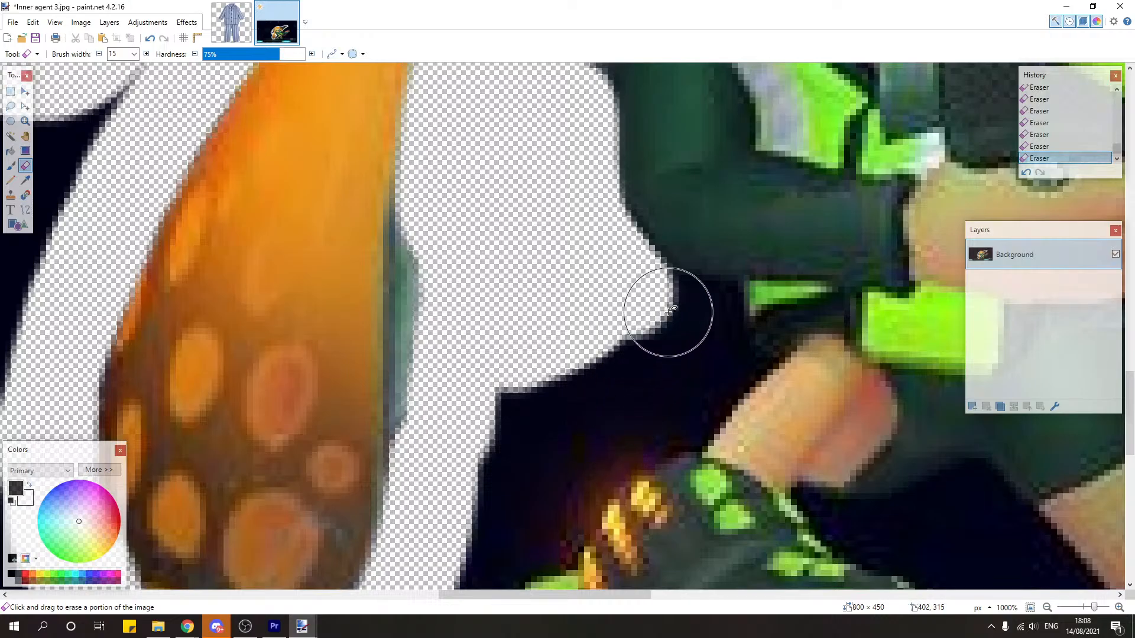
{"action": "left_click_drag", "start_coordinate": [695, 327], "coordinate": [645, 301]}
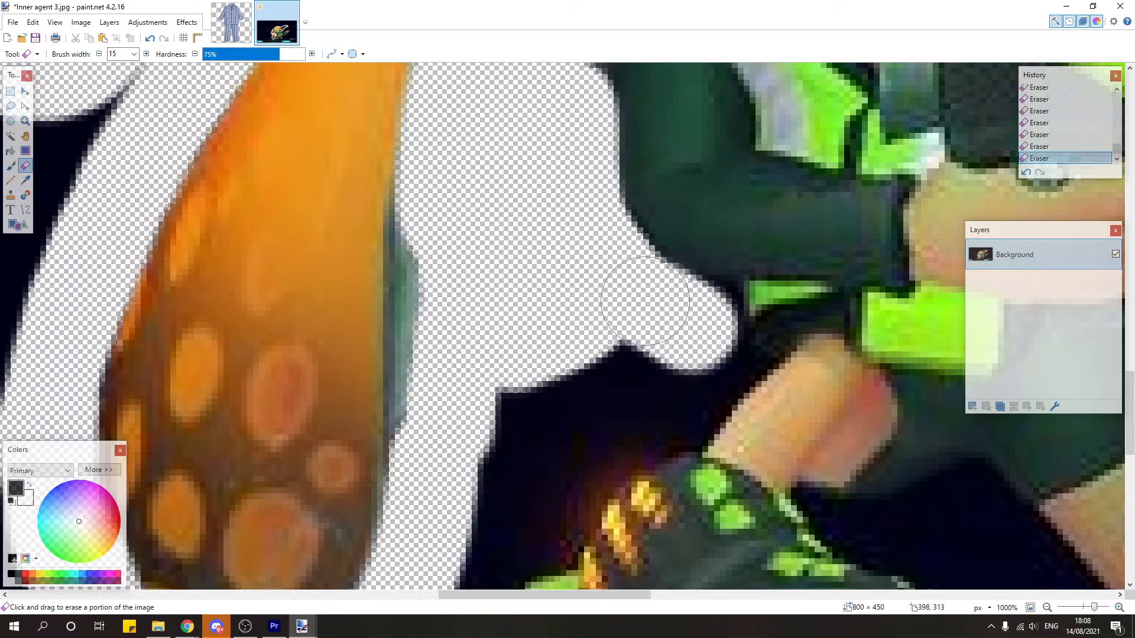
{"action": "scroll", "coordinate": [650, 325], "scroll_direction": "down", "scroll_amount": 3}
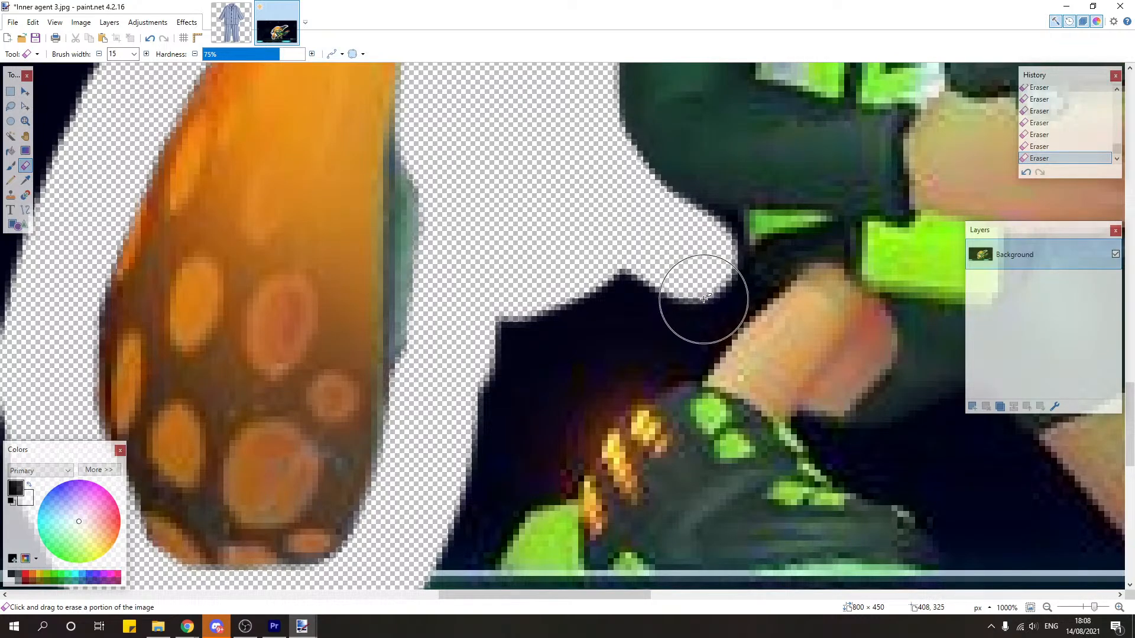
{"action": "mouse_move", "coordinate": [703, 299]}
{"action": "left_mouse_down"}
{"action": "mouse_move", "coordinate": [680, 293]}
{"action": "mouse_move", "coordinate": [635, 313]}
{"action": "mouse_move", "coordinate": [520, 325]}
{"action": "mouse_move", "coordinate": [628, 321]}
{"action": "left_mouse_up"}
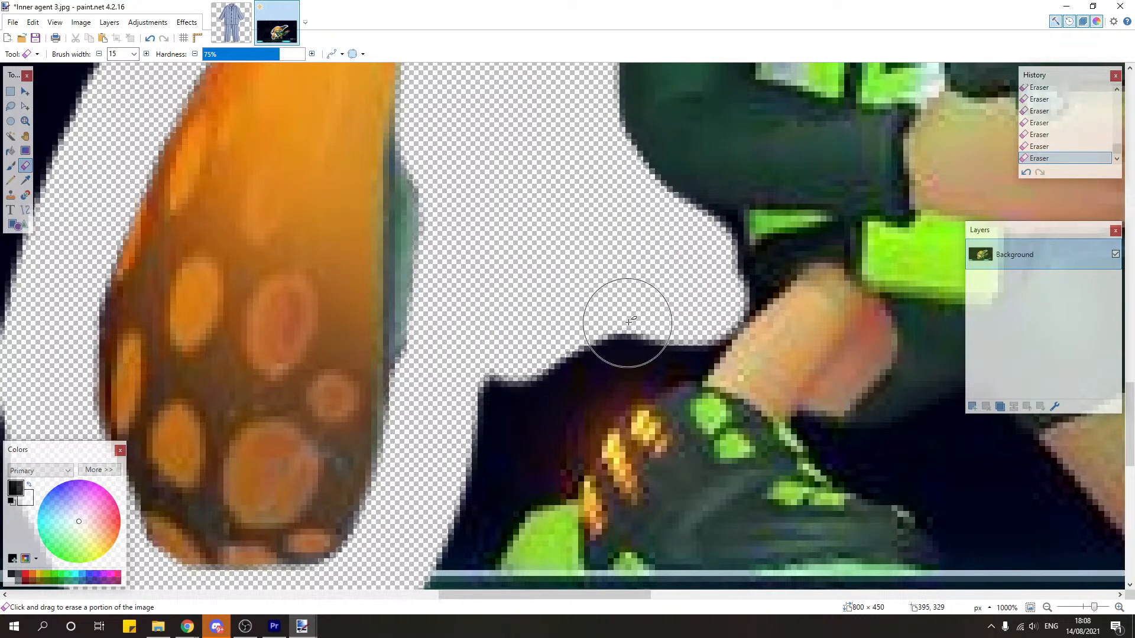
{"action": "scroll", "coordinate": [628, 322], "scroll_direction": "down", "scroll_amount": 1}
{"action": "left_click_drag", "start_coordinate": [686, 262], "coordinate": [682, 261]}
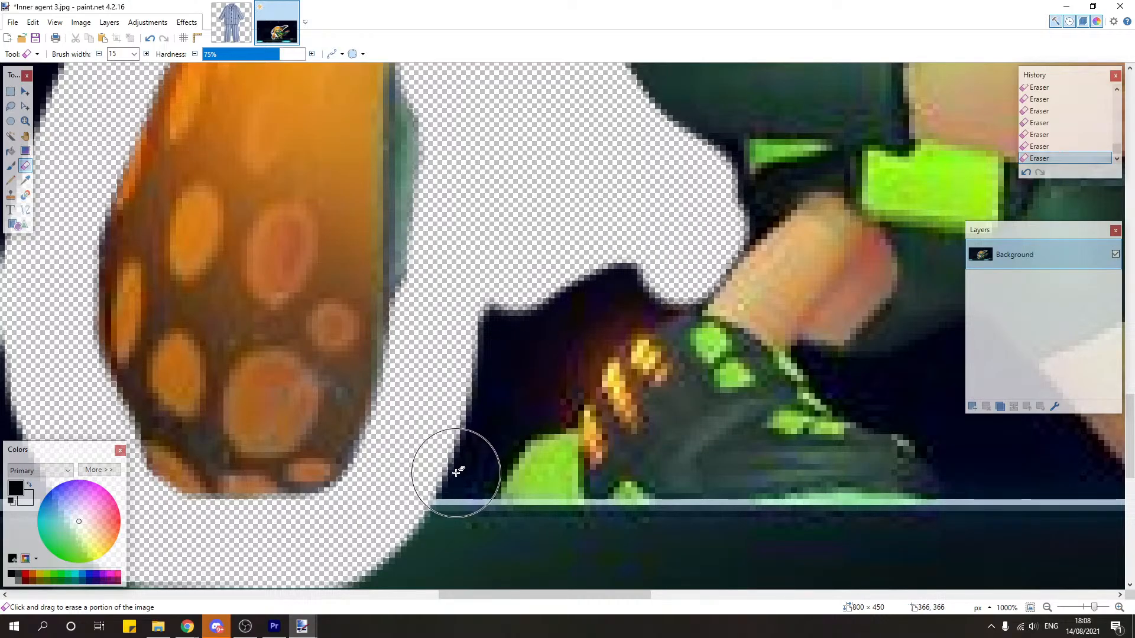
Step: Clear the dark patch between the tentacle's tip and the near boot, following the boot's green end and its glowing outer edge
{"action": "mouse_move", "coordinate": [459, 474]}
{"action": "left_mouse_down"}
{"action": "mouse_move", "coordinate": [476, 422]}
{"action": "mouse_move", "coordinate": [509, 396]}
{"action": "left_mouse_up"}
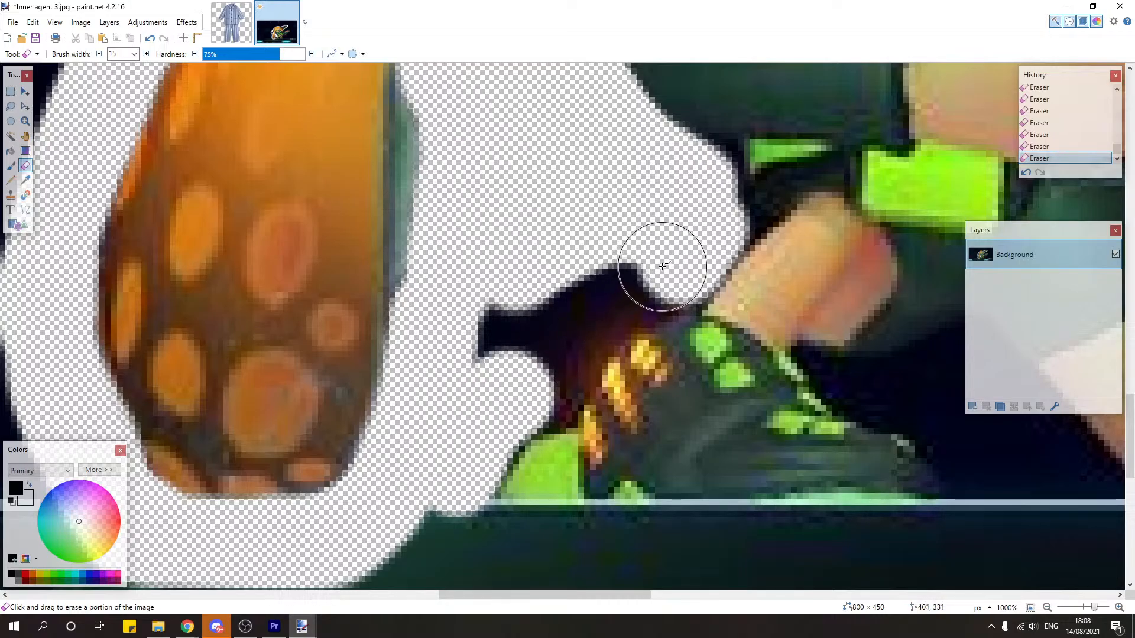
{"action": "mouse_move", "coordinate": [653, 260]}
{"action": "left_mouse_down"}
{"action": "mouse_move", "coordinate": [568, 283]}
{"action": "mouse_move", "coordinate": [540, 309]}
{"action": "mouse_move", "coordinate": [509, 386]}
{"action": "mouse_move", "coordinate": [517, 366]}
{"action": "mouse_move", "coordinate": [486, 322]}
{"action": "mouse_move", "coordinate": [567, 328]}
{"action": "left_mouse_up"}
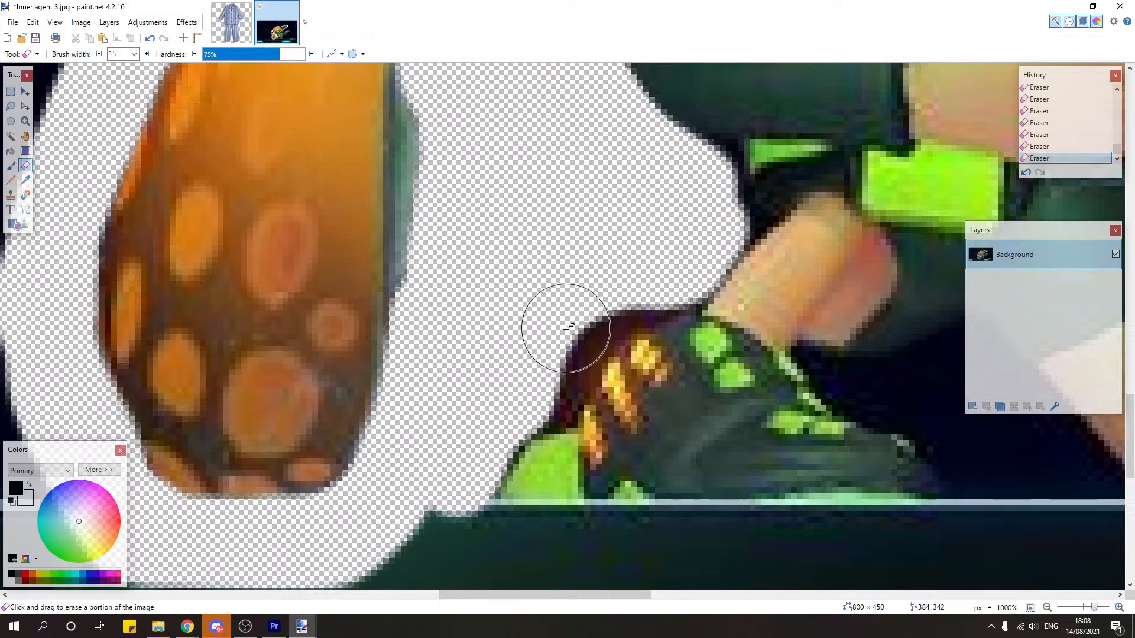
{"action": "scroll", "coordinate": [506, 357], "scroll_direction": "down", "scroll_amount": 5}
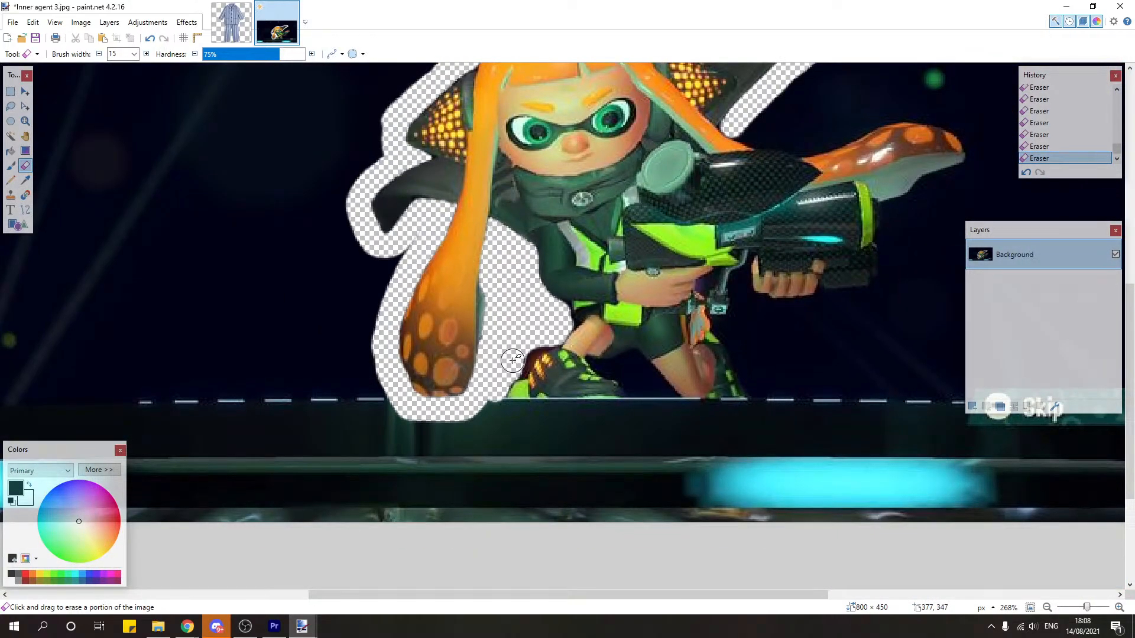
{"action": "scroll", "coordinate": [512, 360], "scroll_direction": "up", "scroll_amount": 6}
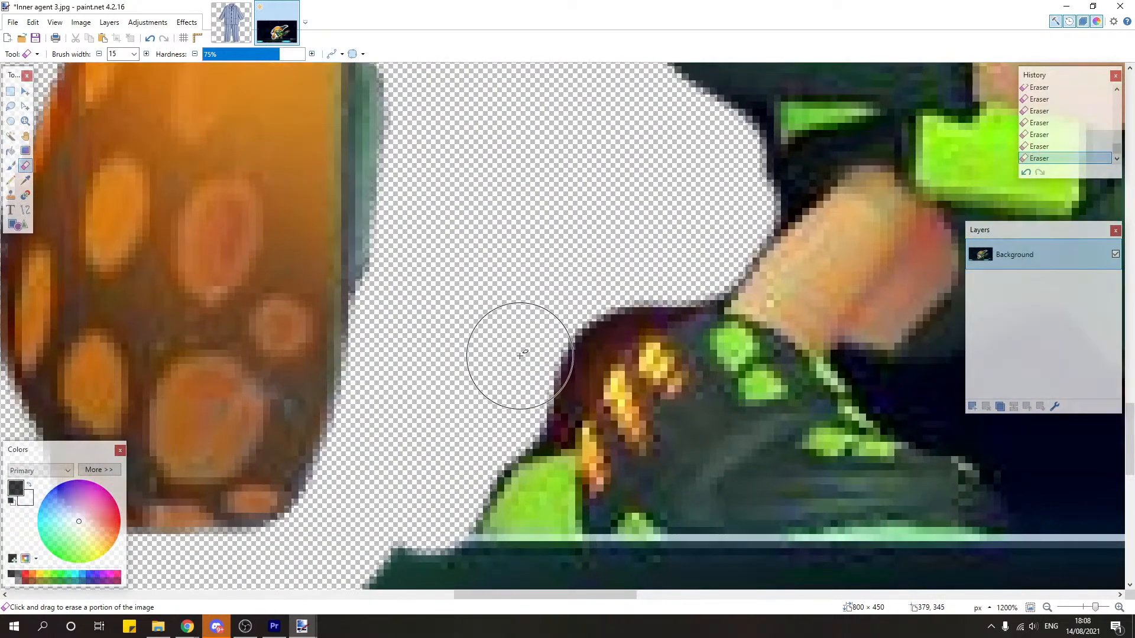
{"action": "mouse_move", "coordinate": [668, 266]}
{"action": "left_mouse_down"}
{"action": "mouse_move", "coordinate": [678, 255]}
{"action": "mouse_move", "coordinate": [621, 266]}
{"action": "mouse_move", "coordinate": [570, 299]}
{"action": "mouse_move", "coordinate": [513, 397]}
{"action": "left_mouse_up"}
Step: Erase the stage floor along the near boot's sole and around its toe, up into the gap between the legs
{"action": "scroll", "coordinate": [515, 394], "scroll_direction": "down", "scroll_amount": 6}
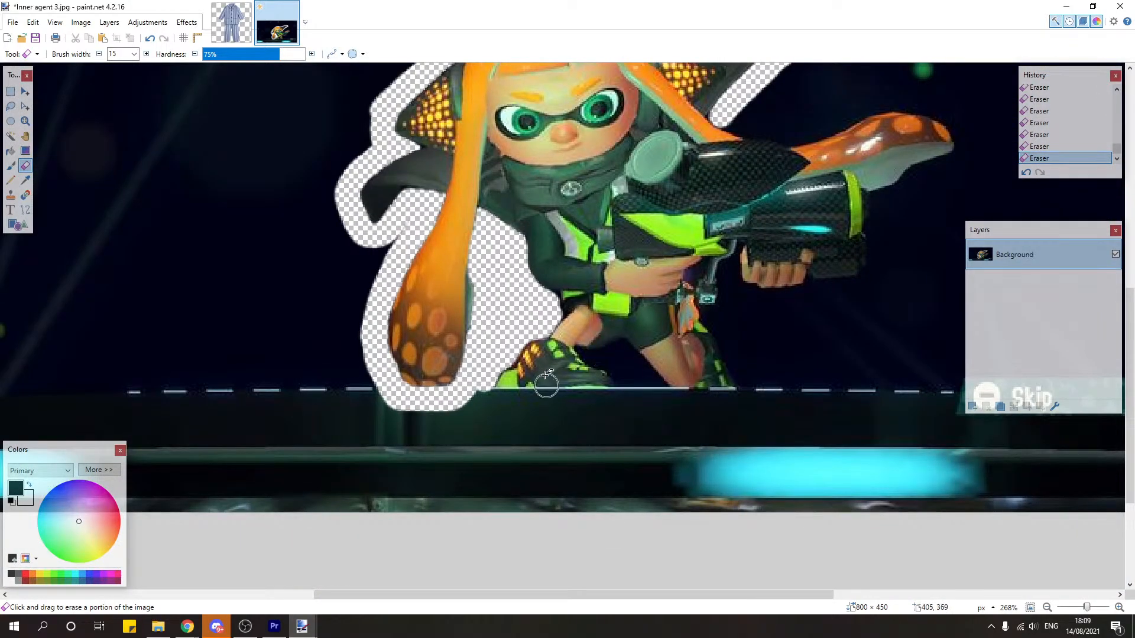
{"action": "scroll", "coordinate": [534, 407], "scroll_direction": "up", "scroll_amount": 7}
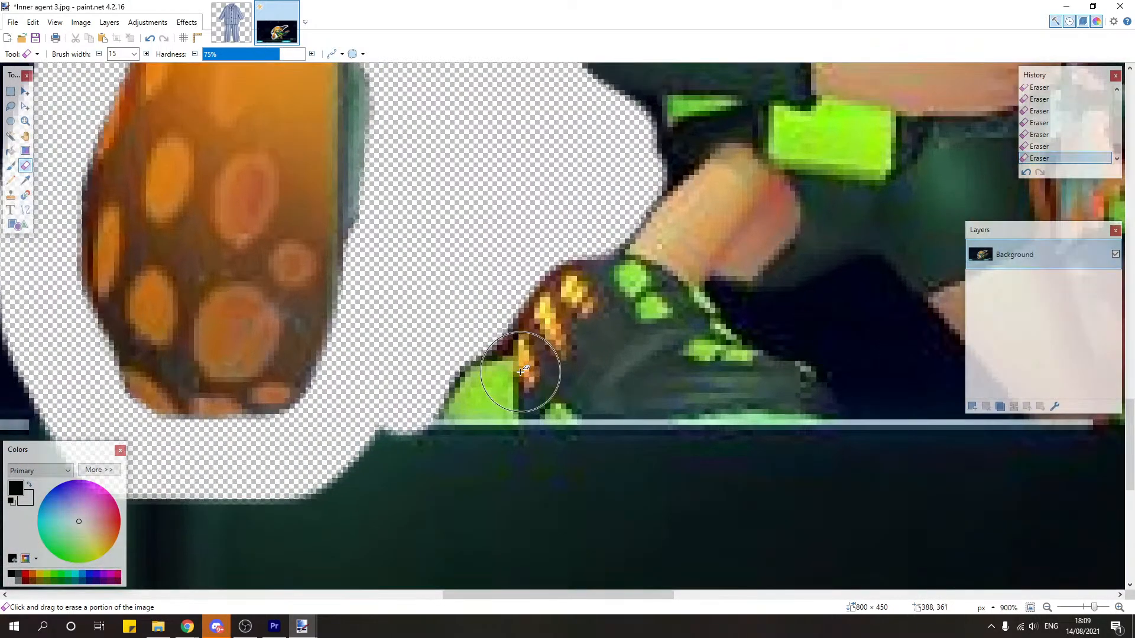
{"action": "scroll", "coordinate": [651, 448], "scroll_direction": "down", "scroll_amount": 5}
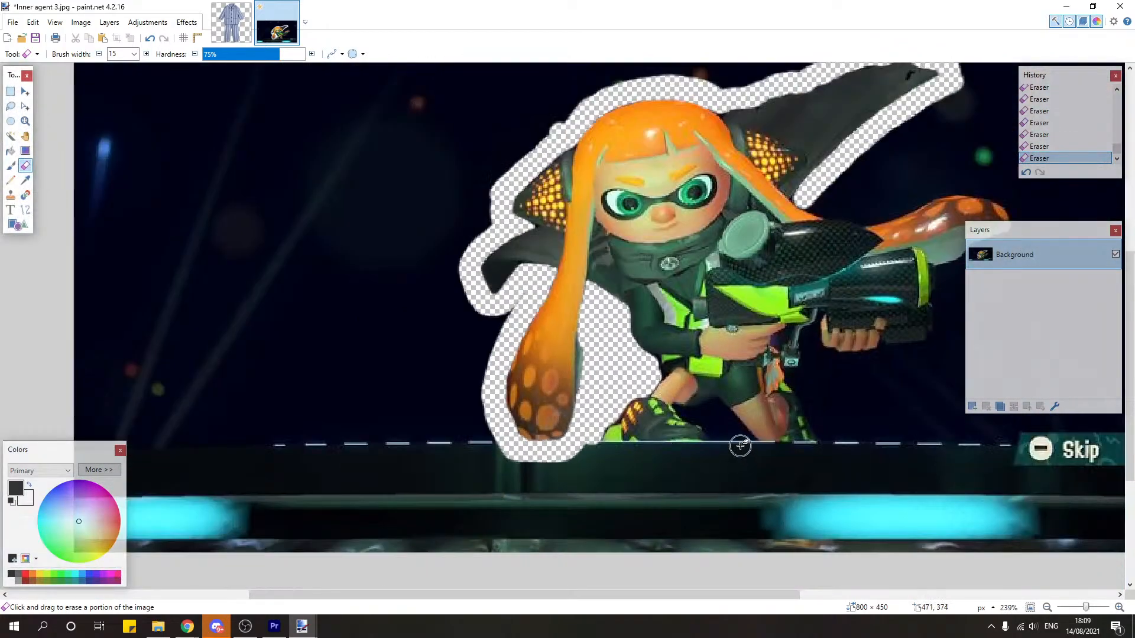
{"action": "scroll", "coordinate": [735, 426], "scroll_direction": "up", "scroll_amount": 7}
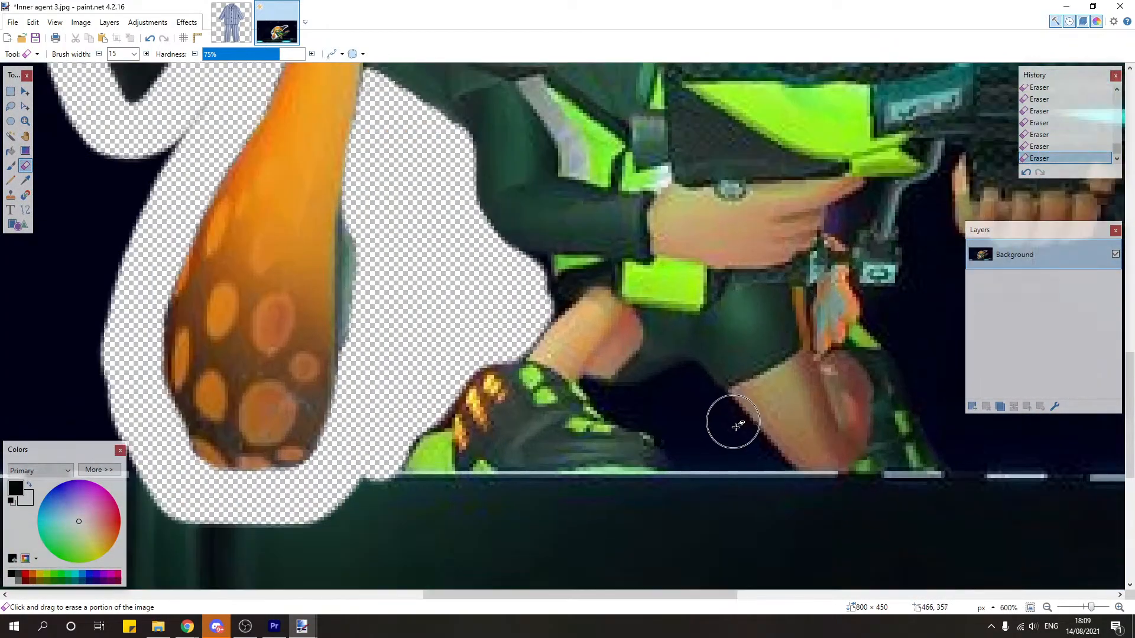
{"action": "scroll", "coordinate": [755, 463], "scroll_direction": "down", "scroll_amount": 4}
{"action": "scroll", "coordinate": [765, 483], "scroll_direction": "up", "scroll_amount": 4}
{"action": "scroll", "coordinate": [532, 519], "scroll_direction": "down", "scroll_amount": 5}
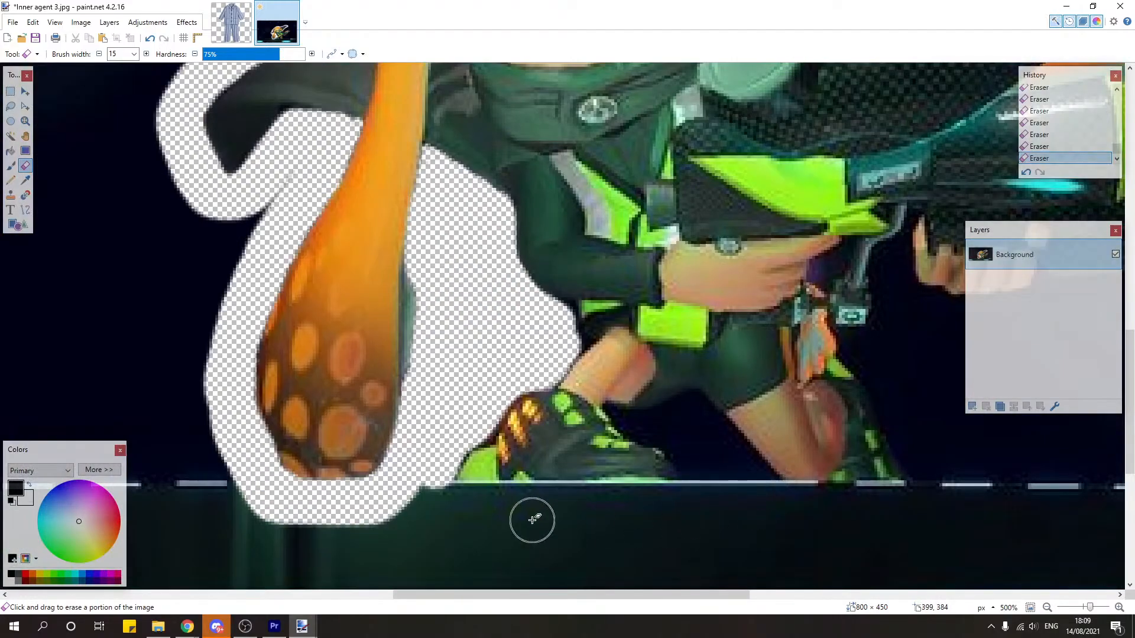
{"action": "scroll", "coordinate": [537, 532], "scroll_direction": "up", "scroll_amount": 5}
{"action": "mouse_move", "coordinate": [343, 468]}
{"action": "left_mouse_down"}
{"action": "mouse_move", "coordinate": [368, 472]}
{"action": "mouse_move", "coordinate": [334, 451]}
{"action": "mouse_move", "coordinate": [324, 421]}
{"action": "mouse_move", "coordinate": [321, 397]}
{"action": "mouse_move", "coordinate": [348, 335]}
{"action": "left_mouse_up"}
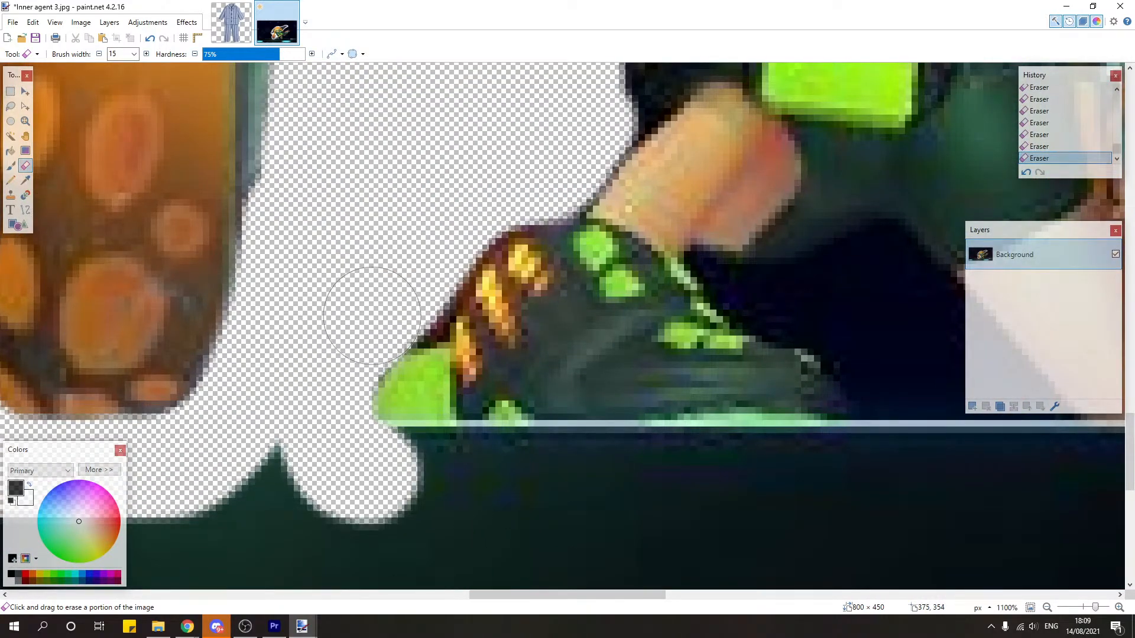
{"action": "left_click_drag", "start_coordinate": [390, 473], "coordinate": [669, 471]}
{"action": "mouse_move", "coordinate": [732, 471]}
{"action": "left_mouse_down"}
{"action": "mouse_move", "coordinate": [803, 471]}
{"action": "mouse_move", "coordinate": [864, 433]}
{"action": "mouse_move", "coordinate": [878, 358]}
{"action": "mouse_move", "coordinate": [834, 298]}
{"action": "mouse_move", "coordinate": [898, 417]}
{"action": "left_mouse_up"}
Step: Set the eraser width to 5 and erase the background under the shorts and down the far leg's inner edge to the floor
{"action": "scroll", "coordinate": [907, 449], "scroll_direction": "down", "scroll_amount": 3}
{"action": "scroll", "coordinate": [970, 467], "scroll_direction": "up", "scroll_amount": 2}
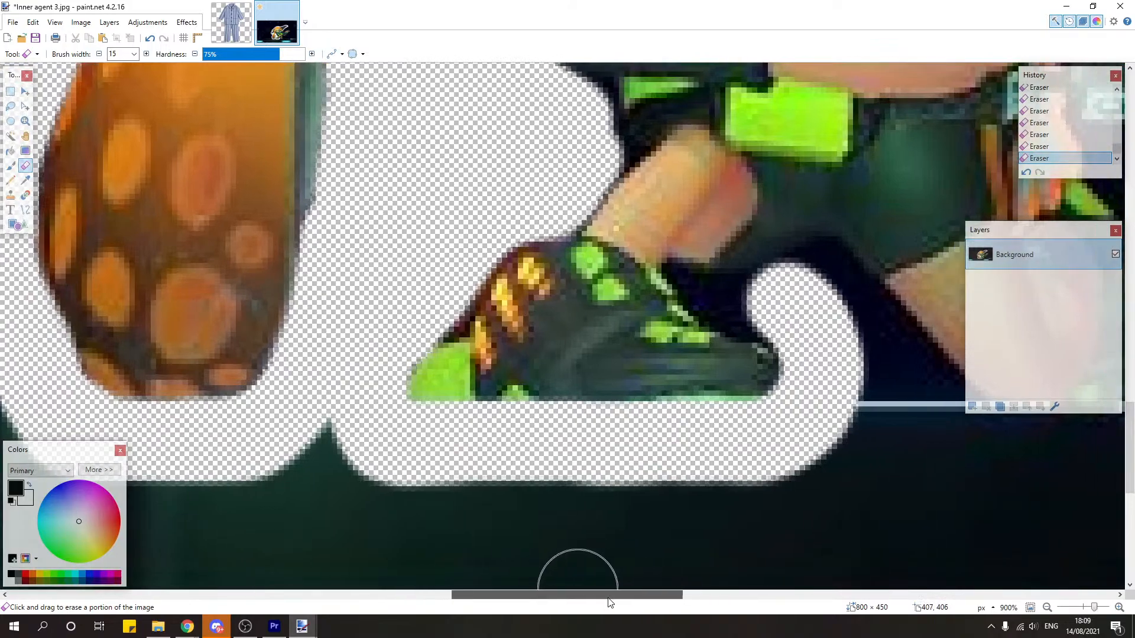
{"action": "left_click_drag", "start_coordinate": [575, 595], "coordinate": [659, 603]}
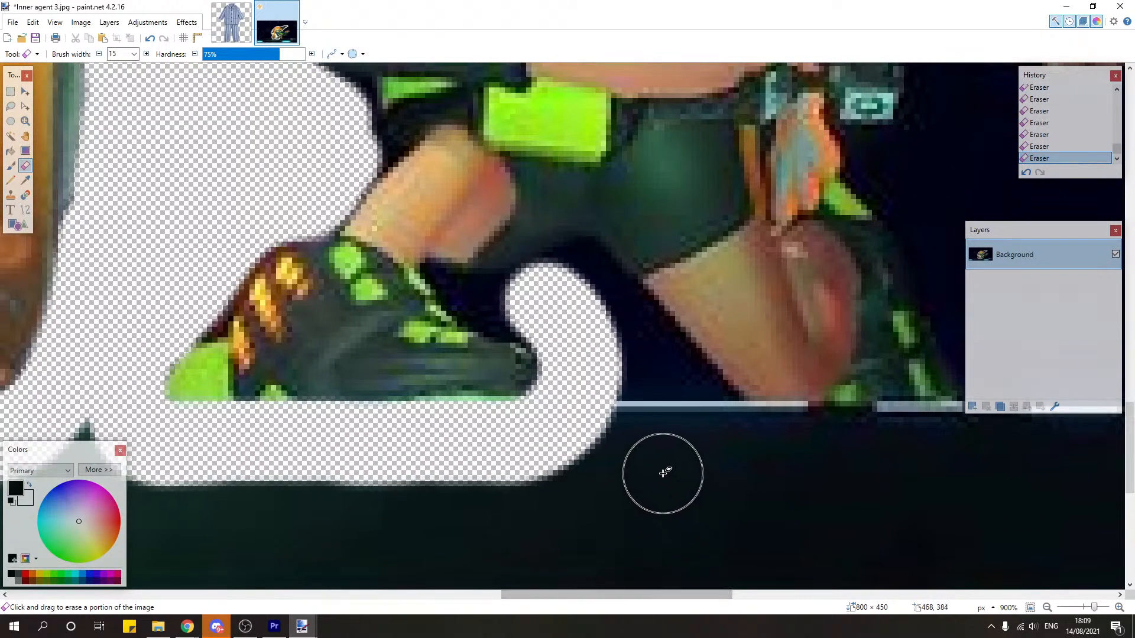
{"action": "left_click", "coordinate": [134, 53]}
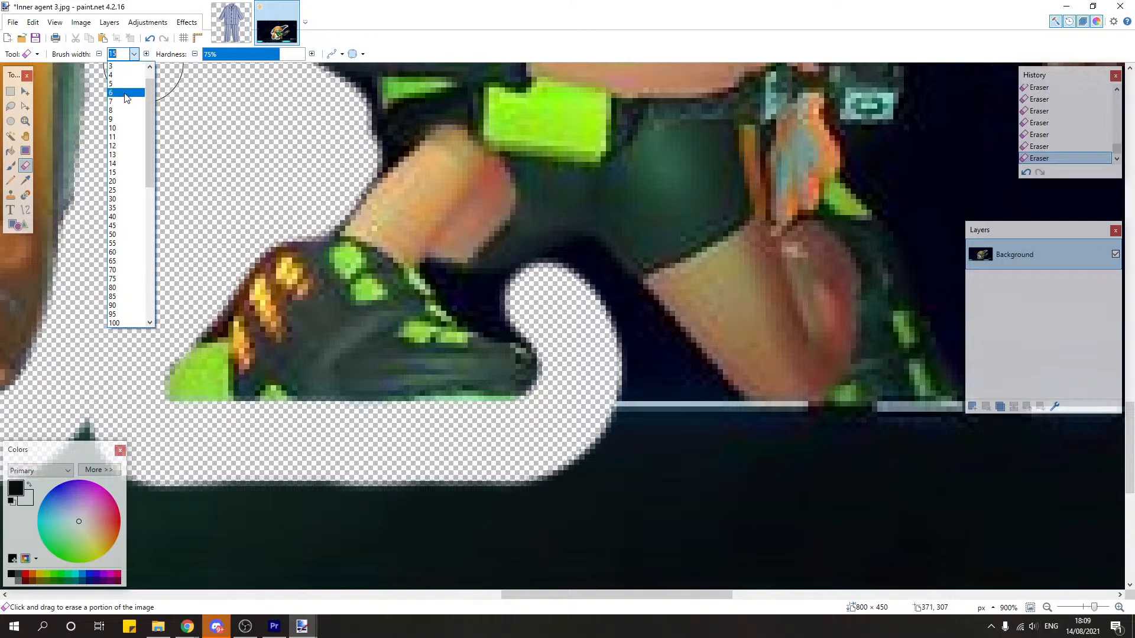
{"action": "scroll", "coordinate": [121, 74], "scroll_direction": "up", "scroll_amount": 1}
{"action": "left_click", "coordinate": [126, 101]}
{"action": "scroll", "coordinate": [587, 305], "scroll_direction": "up", "scroll_amount": 1, "text": "ctrl"}
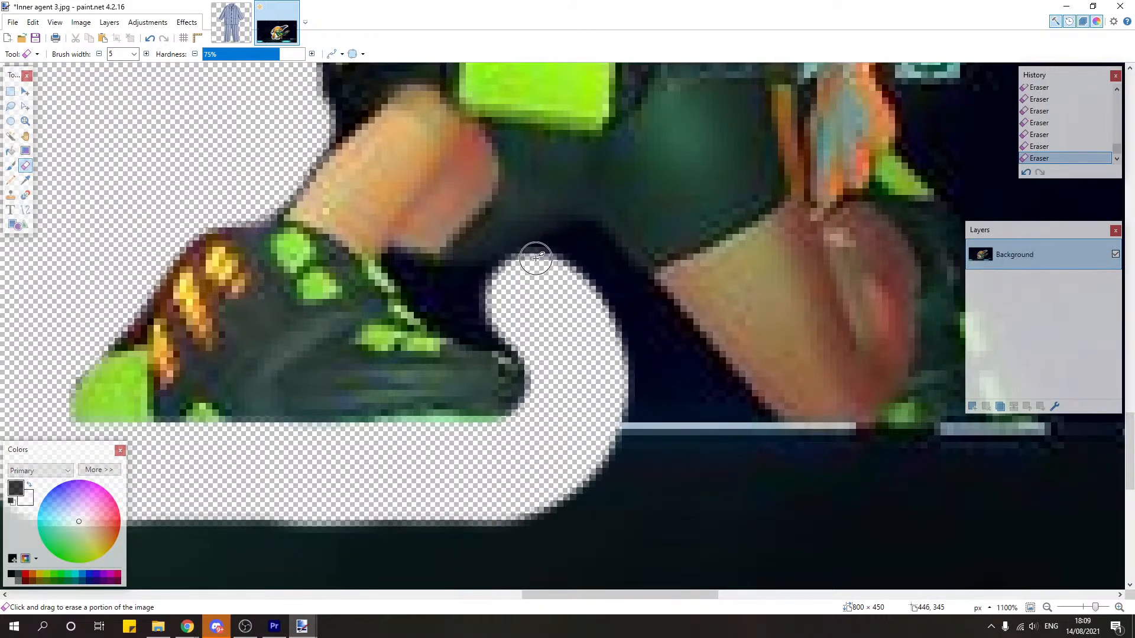
{"action": "mouse_move", "coordinate": [536, 258]}
{"action": "left_mouse_down"}
{"action": "mouse_move", "coordinate": [592, 245]}
{"action": "mouse_move", "coordinate": [764, 433]}
{"action": "mouse_move", "coordinate": [622, 414]}
{"action": "mouse_move", "coordinate": [653, 400]}
{"action": "mouse_move", "coordinate": [716, 406]}
{"action": "mouse_move", "coordinate": [583, 267]}
{"action": "mouse_move", "coordinate": [653, 385]}
{"action": "left_mouse_up"}
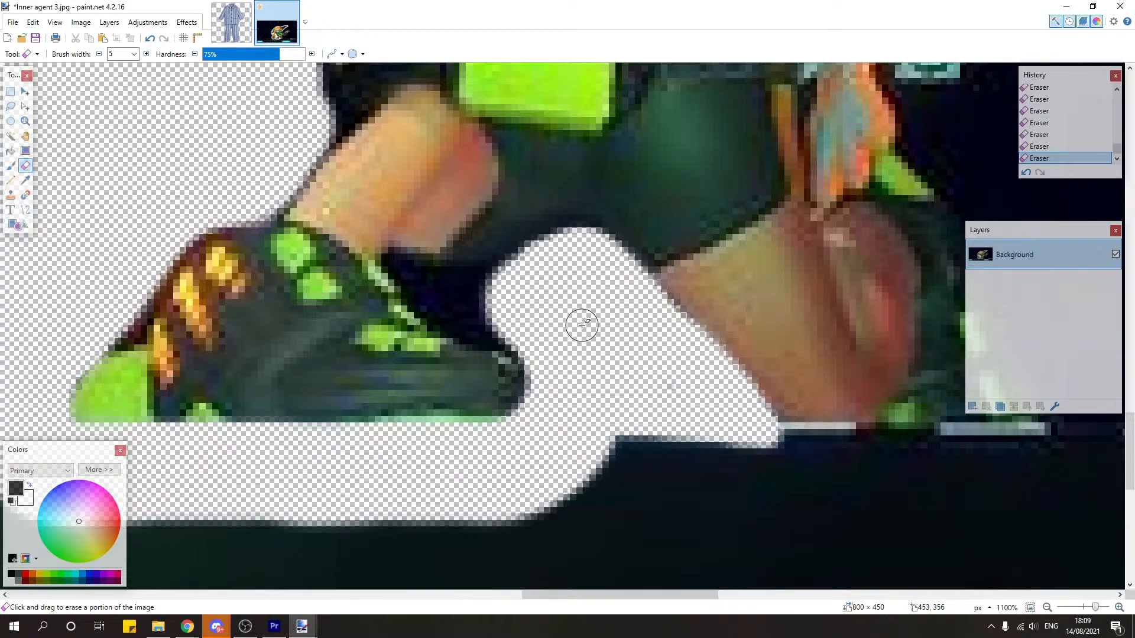
Step: Erase the dark wedge between the near boot's upper edge and the leg above it, including the narrow corner where they meet
{"action": "scroll", "coordinate": [582, 325], "scroll_direction": "down", "scroll_amount": 6}
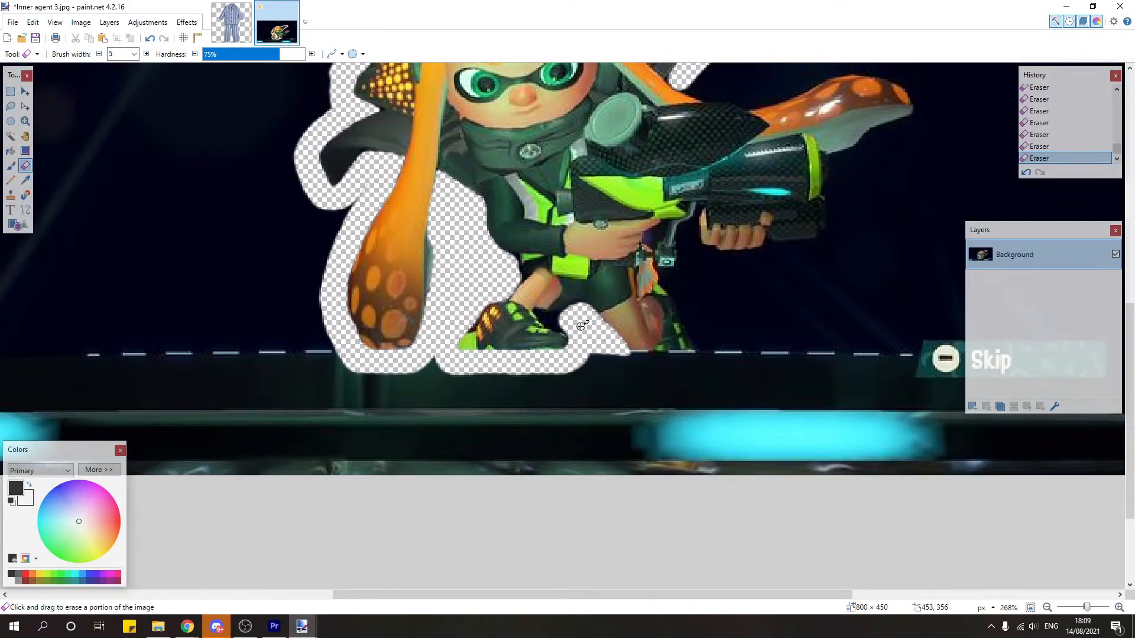
{"action": "scroll", "coordinate": [582, 324], "scroll_direction": "up", "scroll_amount": 6}
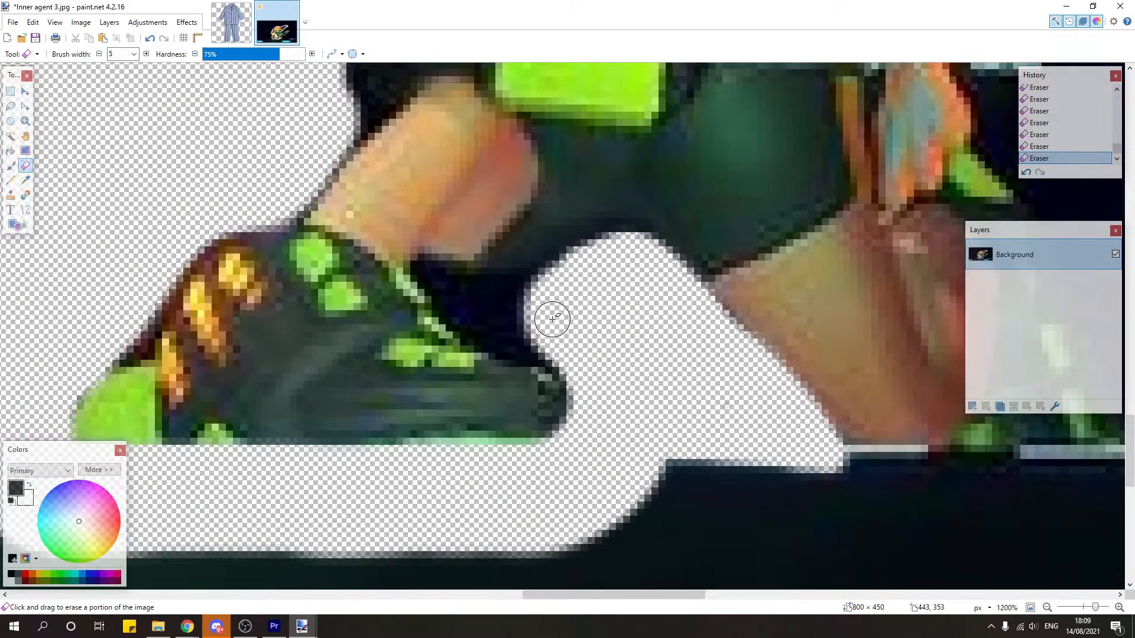
{"action": "mouse_move", "coordinate": [435, 275]}
{"action": "left_mouse_down"}
{"action": "mouse_move", "coordinate": [518, 345]}
{"action": "mouse_move", "coordinate": [562, 355]}
{"action": "mouse_move", "coordinate": [456, 288]}
{"action": "mouse_move", "coordinate": [549, 297]}
{"action": "left_mouse_up"}
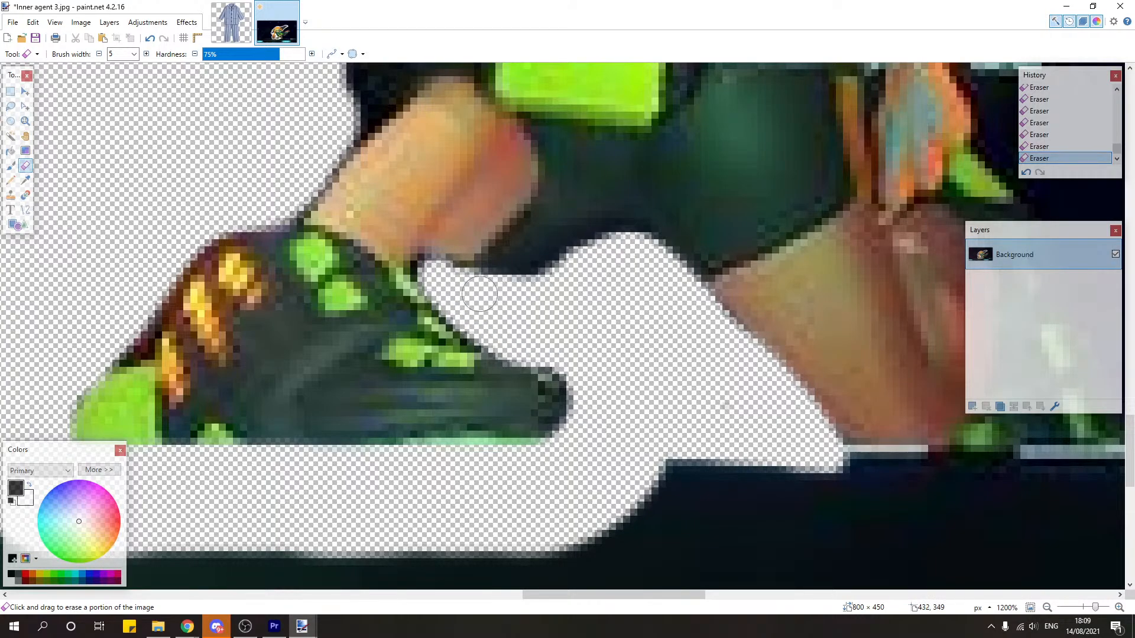
{"action": "scroll", "coordinate": [576, 335], "scroll_direction": "down", "scroll_amount": 6}
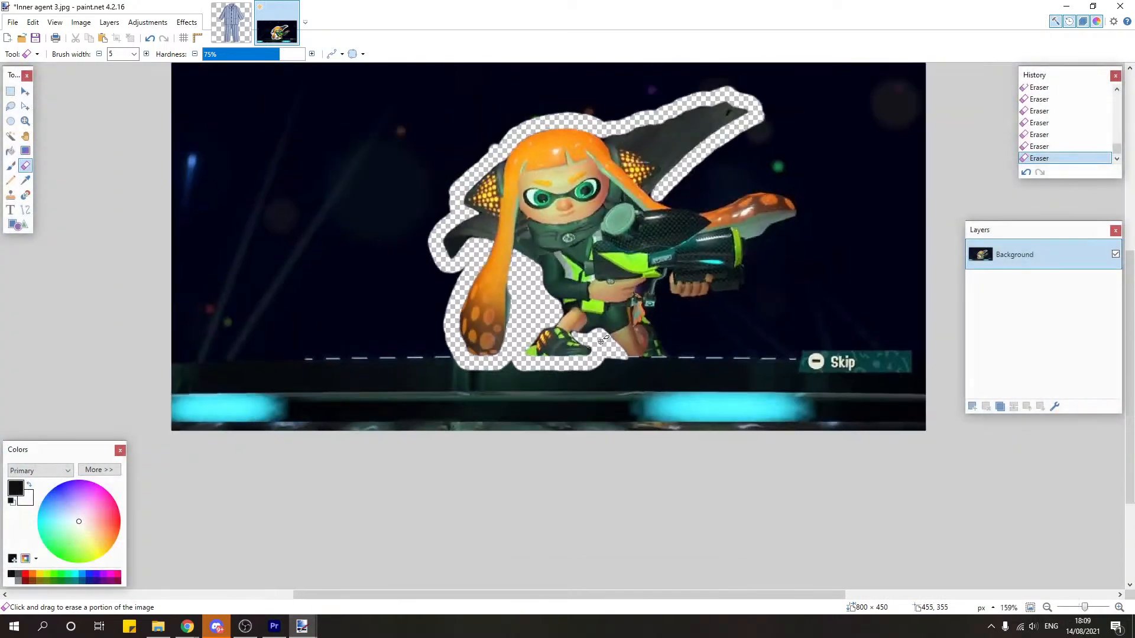
{"action": "scroll", "coordinate": [626, 366], "scroll_direction": "up", "scroll_amount": 7}
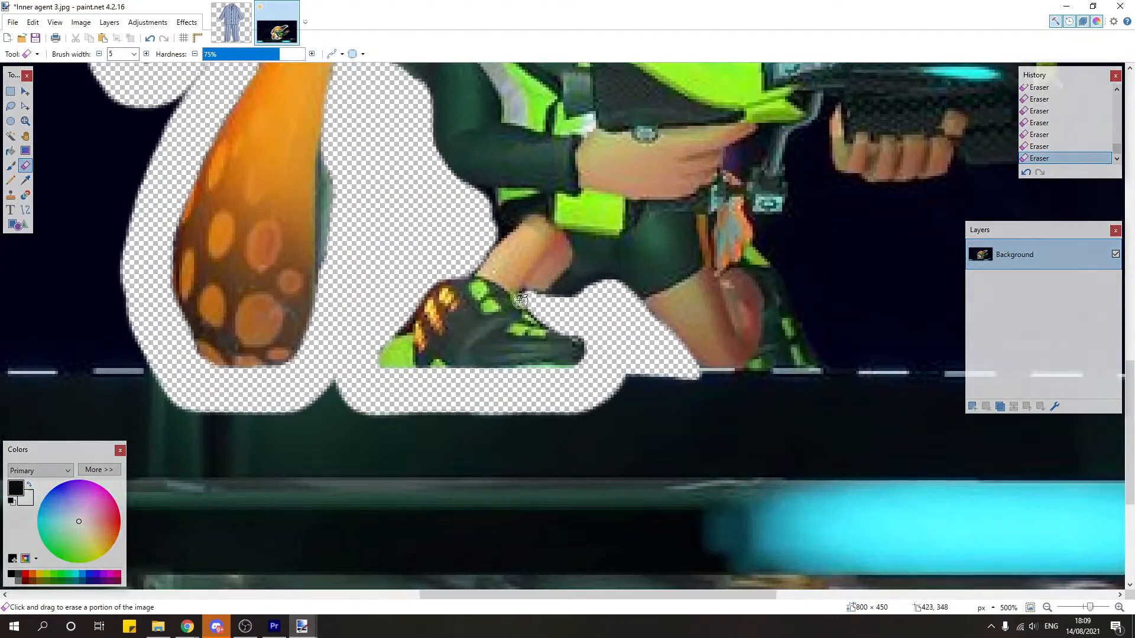
{"action": "left_click", "coordinate": [528, 293]}
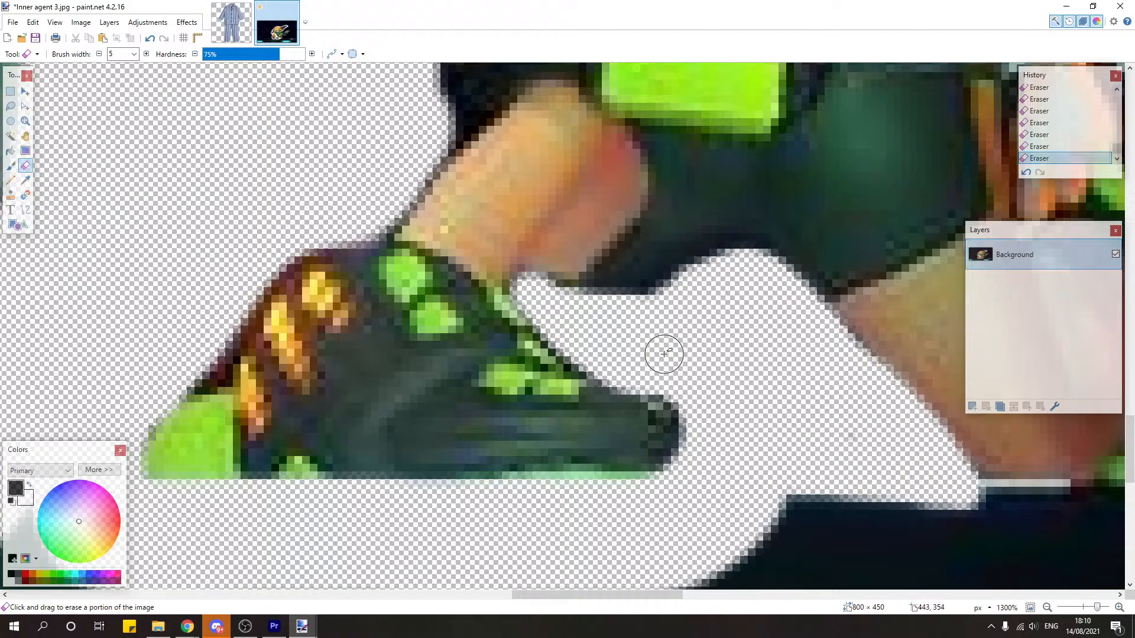
Step: Trim the dark fringe beside the near leg, just below the belt on the side facing the tentacle
{"action": "scroll", "coordinate": [664, 353], "scroll_direction": "down", "scroll_amount": 3}
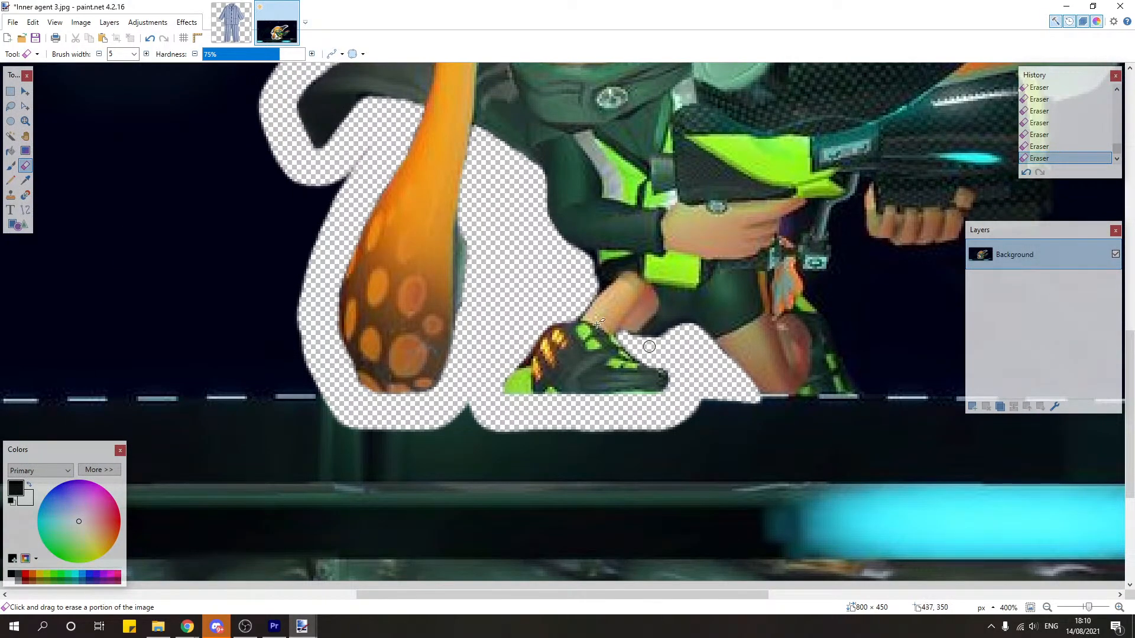
{"action": "scroll", "coordinate": [638, 300], "scroll_direction": "up", "scroll_amount": 6}
{"action": "left_click", "coordinate": [672, 261]}
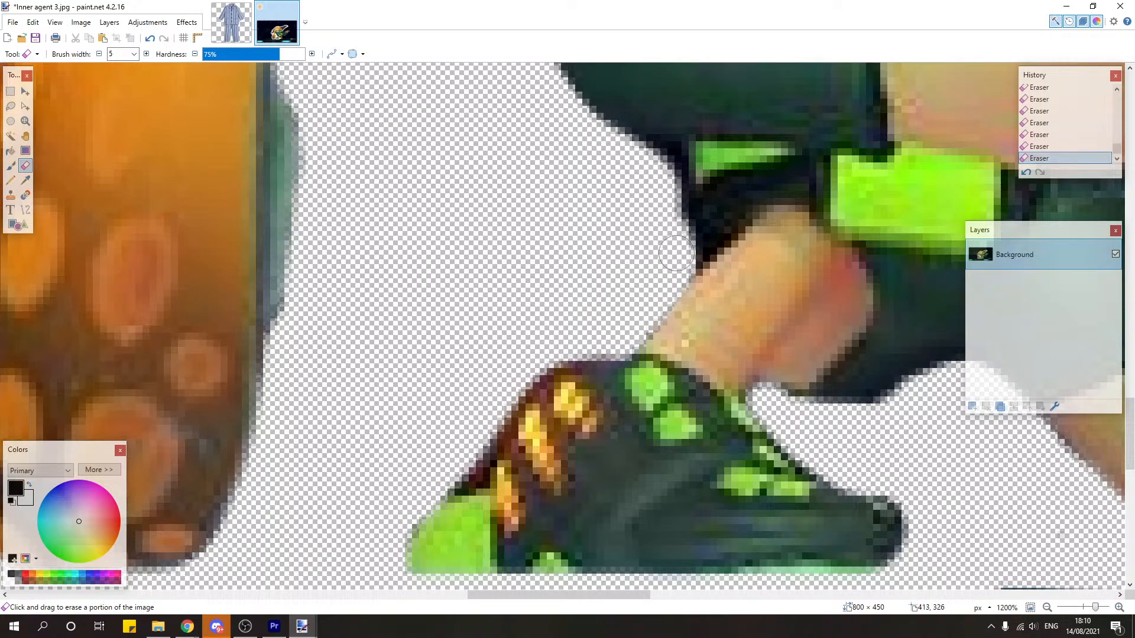
Step: Erase the floor line beneath the far leg and boot, and continue a short way up the boot's outer edge
{"action": "scroll", "coordinate": [670, 227], "scroll_direction": "down", "scroll_amount": 10}
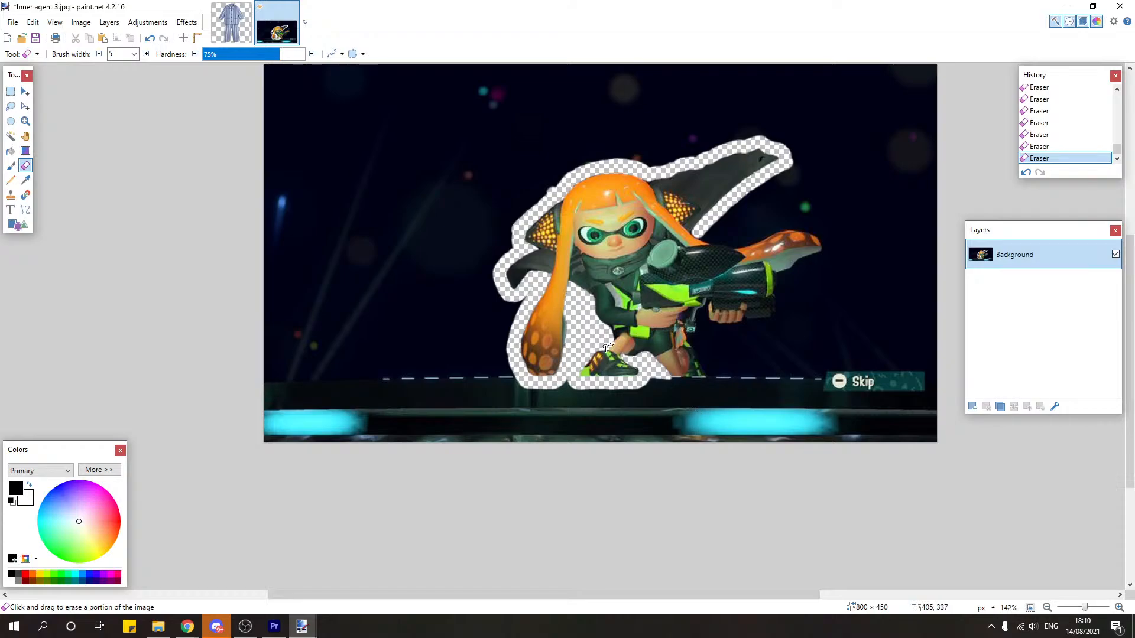
{"action": "scroll", "coordinate": [681, 373], "scroll_direction": "up", "scroll_amount": 7}
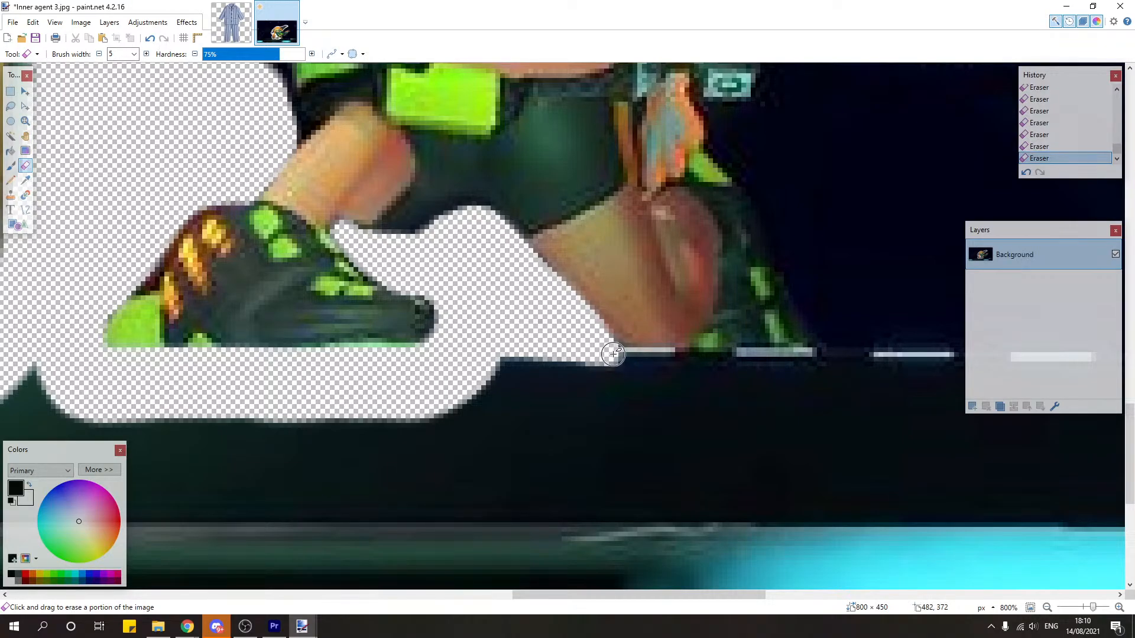
{"action": "mouse_move", "coordinate": [629, 360]}
{"action": "left_mouse_down"}
{"action": "mouse_move", "coordinate": [782, 357]}
{"action": "mouse_move", "coordinate": [799, 348]}
{"action": "mouse_move", "coordinate": [795, 279]}
{"action": "left_mouse_up"}
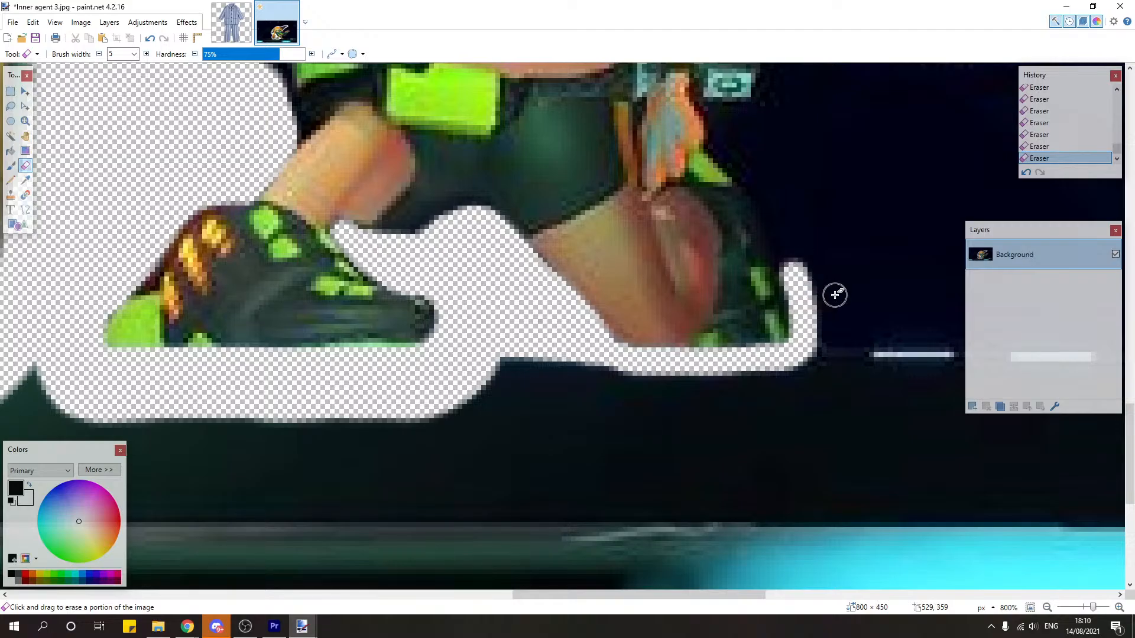
Step: Undo the last eraser stroke and erase again beneath the far boot, continuing up its outer edge to the orange charm
{"action": "key", "text": "ctrl+z"}
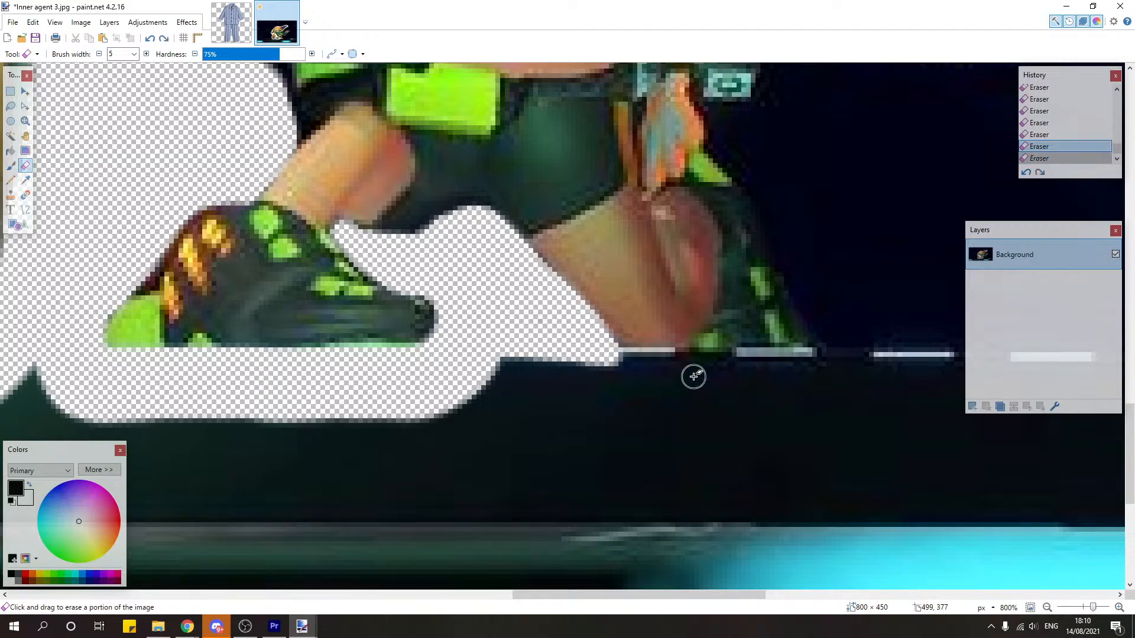
{"action": "mouse_move", "coordinate": [614, 353]}
{"action": "left_mouse_down"}
{"action": "mouse_move", "coordinate": [777, 353]}
{"action": "mouse_move", "coordinate": [793, 333]}
{"action": "mouse_move", "coordinate": [790, 285]}
{"action": "left_mouse_up"}
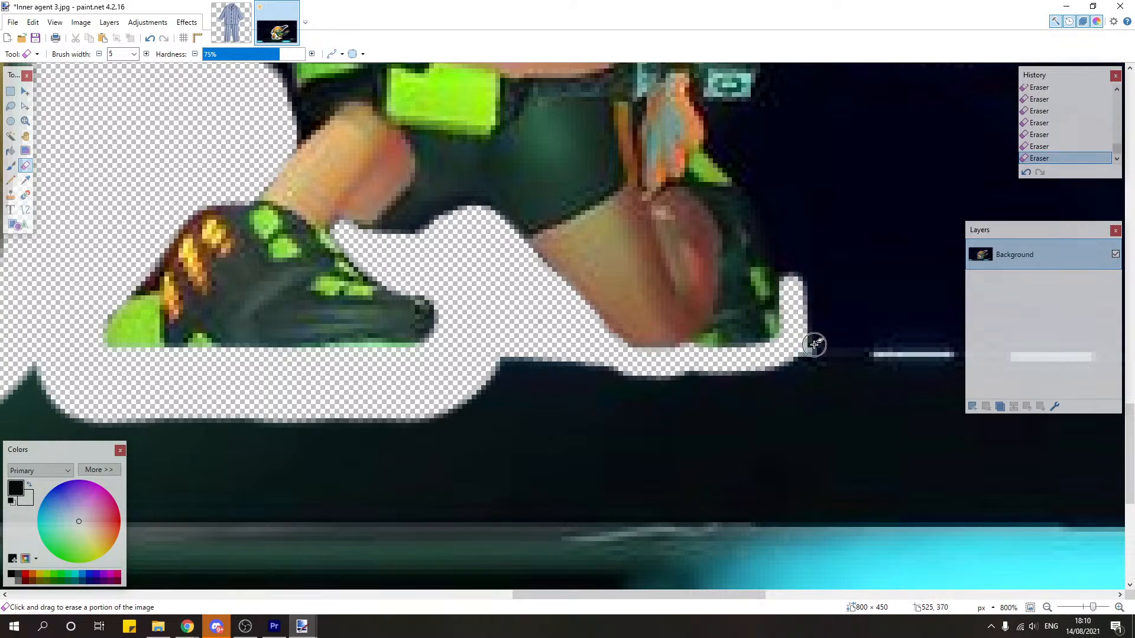
{"action": "scroll", "coordinate": [814, 344], "scroll_direction": "up", "scroll_amount": 3}
{"action": "mouse_move", "coordinate": [717, 288]}
{"action": "left_mouse_down"}
{"action": "mouse_move", "coordinate": [758, 331]}
{"action": "mouse_move", "coordinate": [792, 427]}
{"action": "left_mouse_up"}
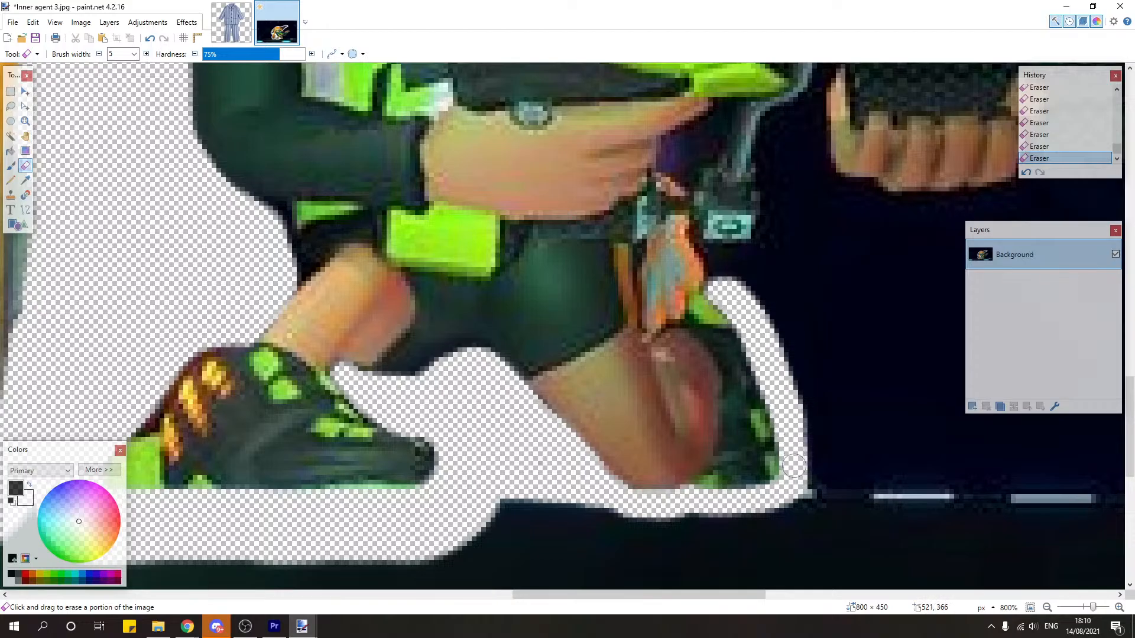
{"action": "scroll", "coordinate": [828, 411], "scroll_direction": "up", "scroll_amount": 2}
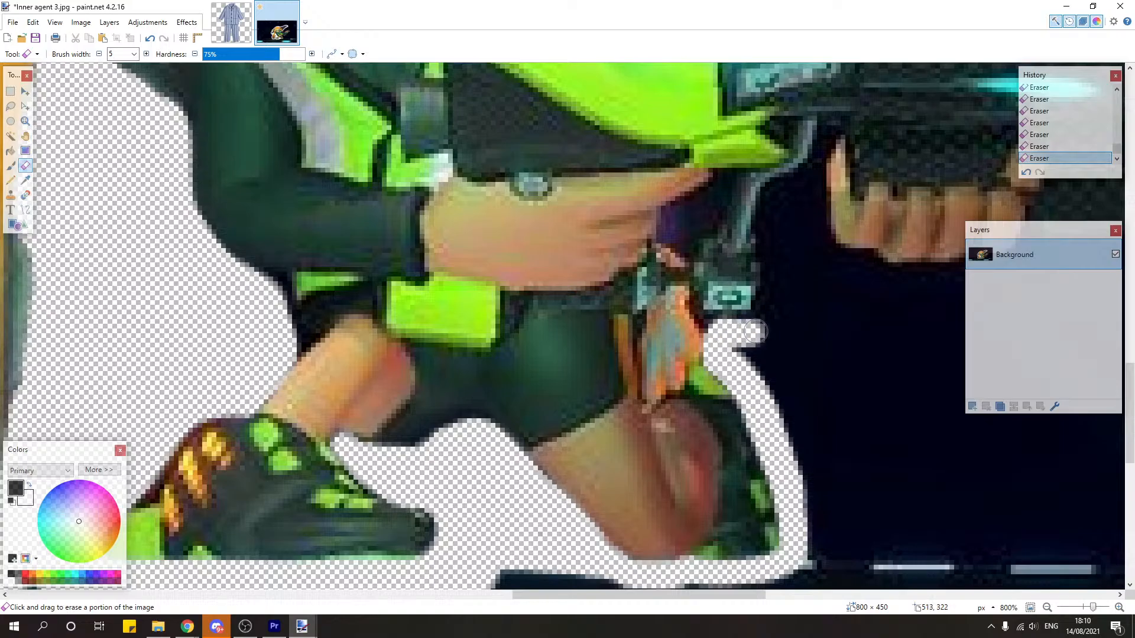
Step: Erase the background along the outer edge of the bracket hanging below the weapon, redoing the first stroke for a closer fit
{"action": "scroll", "coordinate": [821, 333], "scroll_direction": "up", "scroll_amount": 2}
{"action": "scroll", "coordinate": [824, 340], "scroll_direction": "up", "scroll_amount": 2}
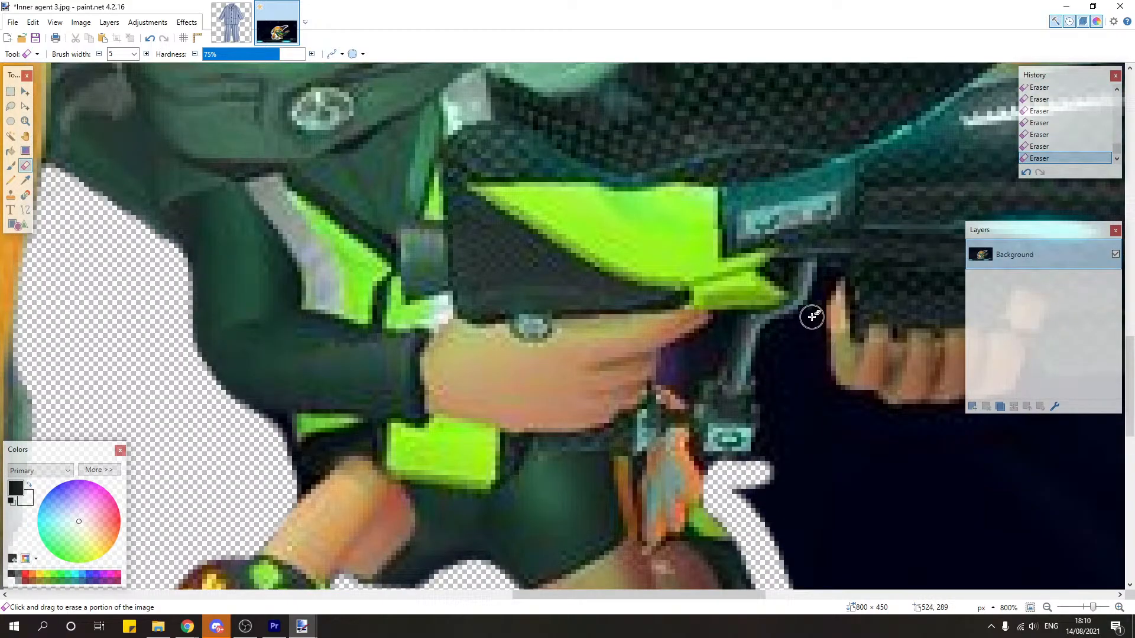
{"action": "mouse_move", "coordinate": [811, 313]}
{"action": "left_mouse_down"}
{"action": "mouse_move", "coordinate": [771, 338]}
{"action": "mouse_move", "coordinate": [767, 379]}
{"action": "mouse_move", "coordinate": [767, 352]}
{"action": "mouse_move", "coordinate": [779, 429]}
{"action": "mouse_move", "coordinate": [759, 475]}
{"action": "left_mouse_up"}
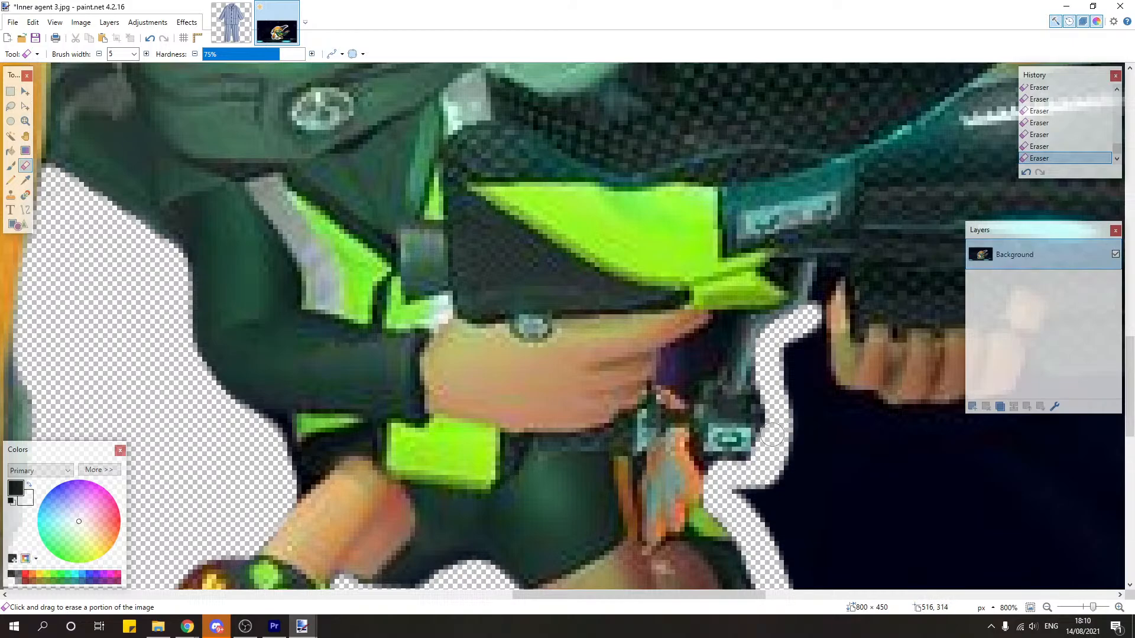
{"action": "key", "text": "ctrl+z"}
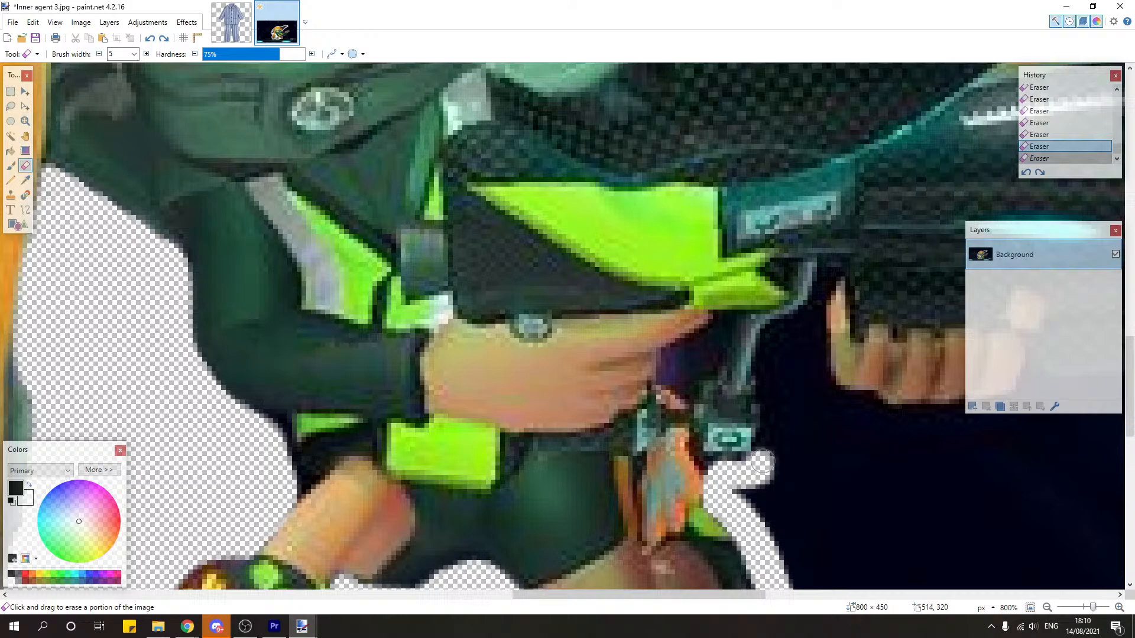
{"action": "mouse_move", "coordinate": [762, 461]}
{"action": "left_mouse_down"}
{"action": "mouse_move", "coordinate": [775, 431]}
{"action": "mouse_move", "coordinate": [779, 343]}
{"action": "mouse_move", "coordinate": [805, 328]}
{"action": "left_mouse_up"}
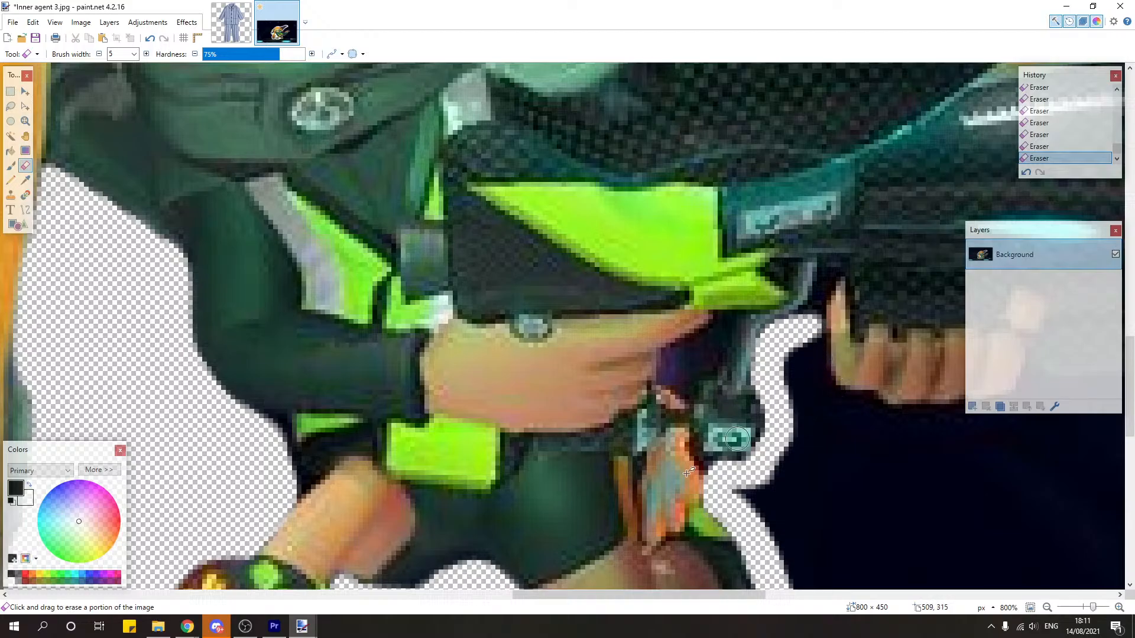
Step: Clear the dark gap between the hanging bracket and the front hand, trimming closely around the hand's nearest finger
{"action": "scroll", "coordinate": [703, 467], "scroll_direction": "right", "scroll_amount": 4}
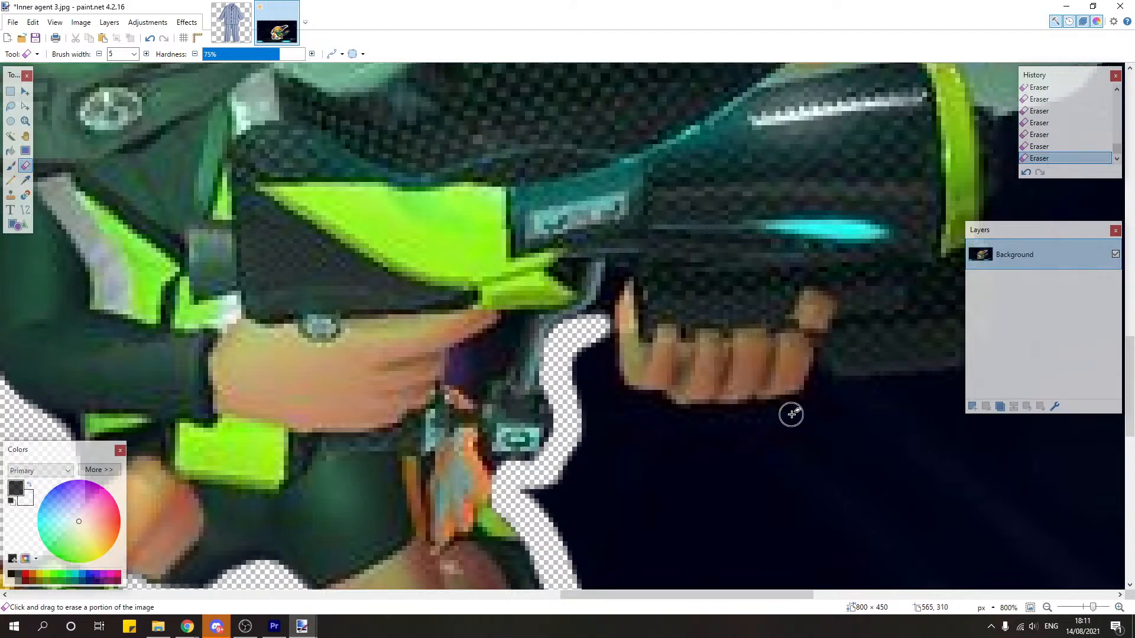
{"action": "scroll", "coordinate": [622, 362], "scroll_direction": "up", "scroll_amount": 3}
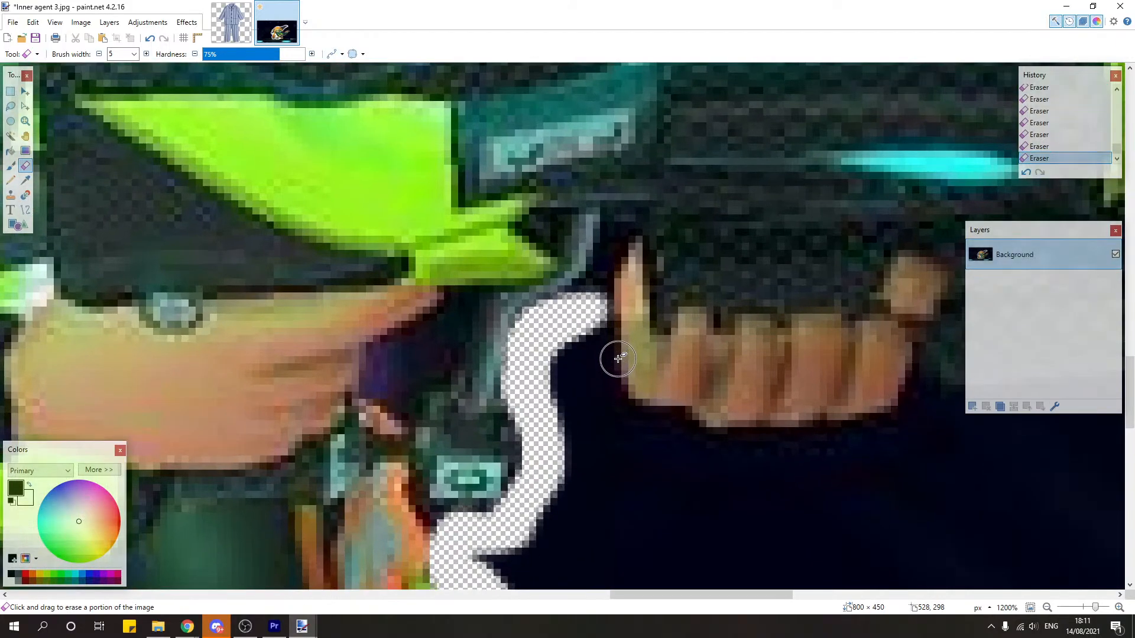
{"action": "mouse_move", "coordinate": [587, 319]}
{"action": "left_mouse_down"}
{"action": "mouse_move", "coordinate": [608, 425]}
{"action": "mouse_move", "coordinate": [639, 448]}
{"action": "mouse_move", "coordinate": [684, 450]}
{"action": "mouse_move", "coordinate": [604, 424]}
{"action": "mouse_move", "coordinate": [559, 352]}
{"action": "mouse_move", "coordinate": [558, 405]}
{"action": "mouse_move", "coordinate": [544, 390]}
{"action": "mouse_move", "coordinate": [590, 476]}
{"action": "mouse_move", "coordinate": [622, 458]}
{"action": "left_mouse_up"}
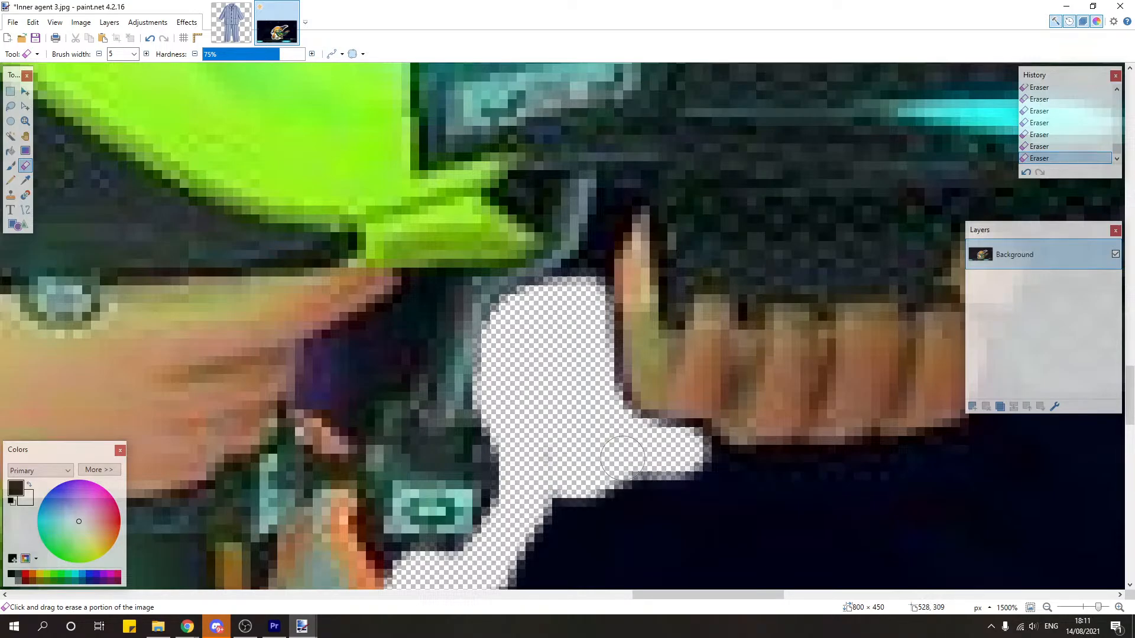
{"action": "left_click_drag", "start_coordinate": [631, 602], "coordinate": [641, 601]}
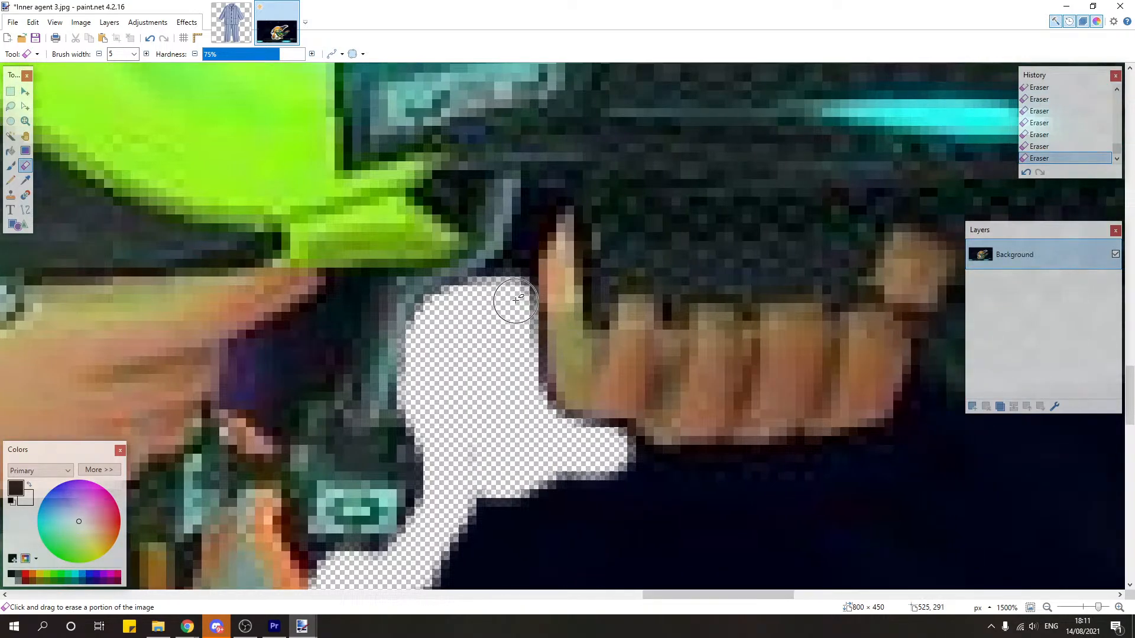
{"action": "mouse_move", "coordinate": [517, 311]}
{"action": "left_mouse_down"}
{"action": "mouse_move", "coordinate": [534, 407]}
{"action": "mouse_move", "coordinate": [629, 459]}
{"action": "left_mouse_up"}
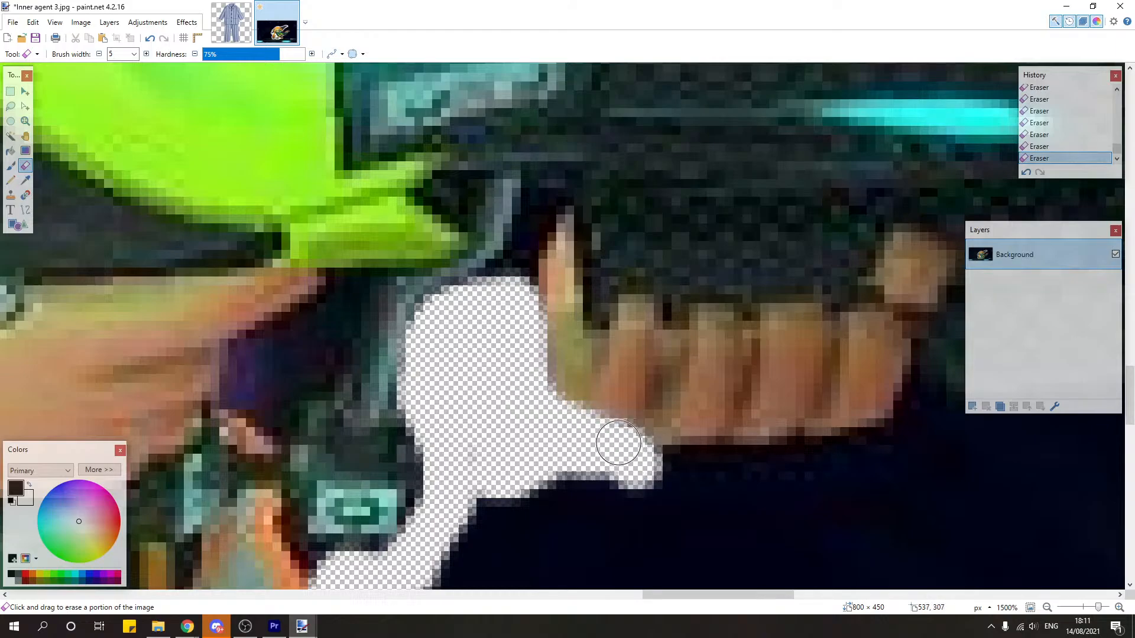
Step: Erase the background beneath the front hand's fingers up to the corner where they meet the weapon's lower grip
{"action": "left_click_drag", "start_coordinate": [669, 596], "coordinate": [693, 597]}
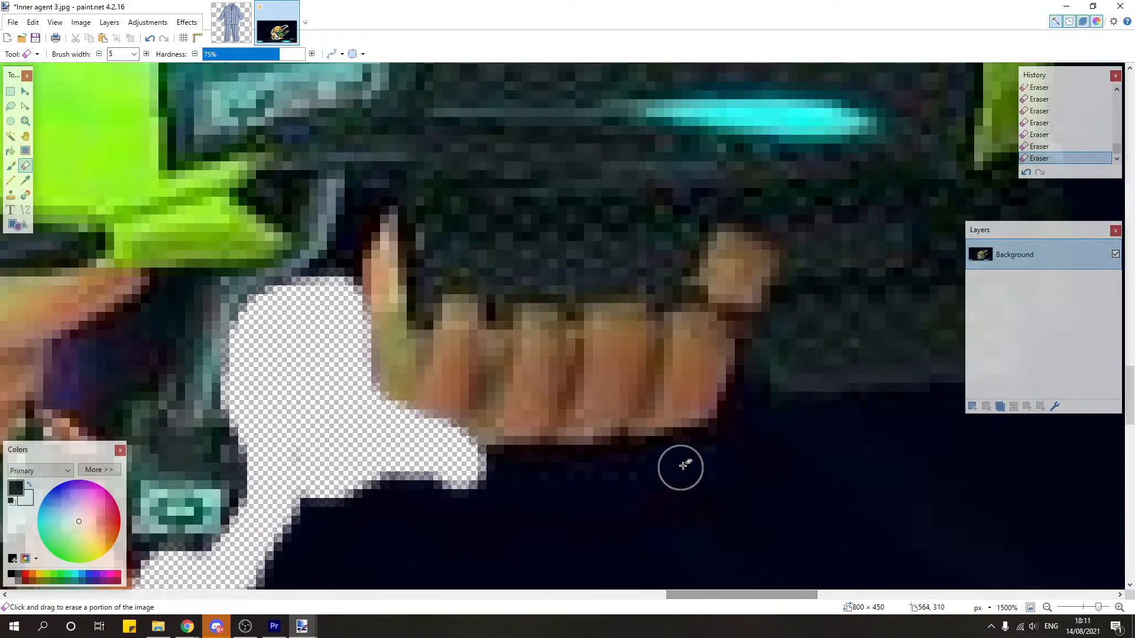
{"action": "mouse_move", "coordinate": [709, 449]}
{"action": "left_mouse_down"}
{"action": "mouse_move", "coordinate": [612, 468]}
{"action": "mouse_move", "coordinate": [473, 467]}
{"action": "left_mouse_up"}
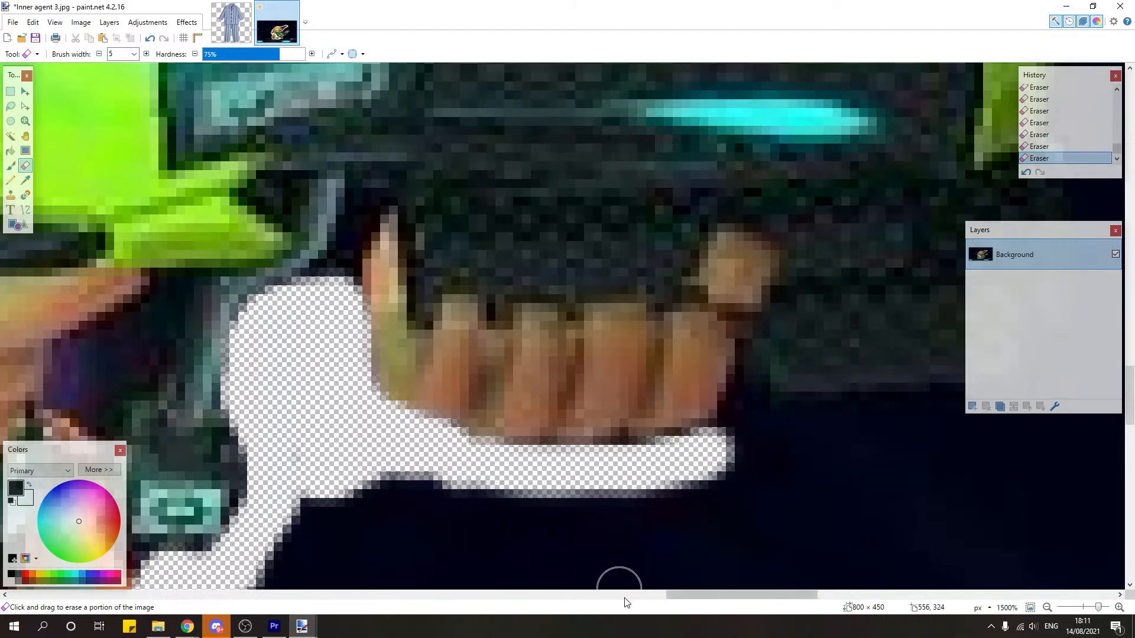
{"action": "left_click_drag", "start_coordinate": [674, 596], "coordinate": [698, 597]}
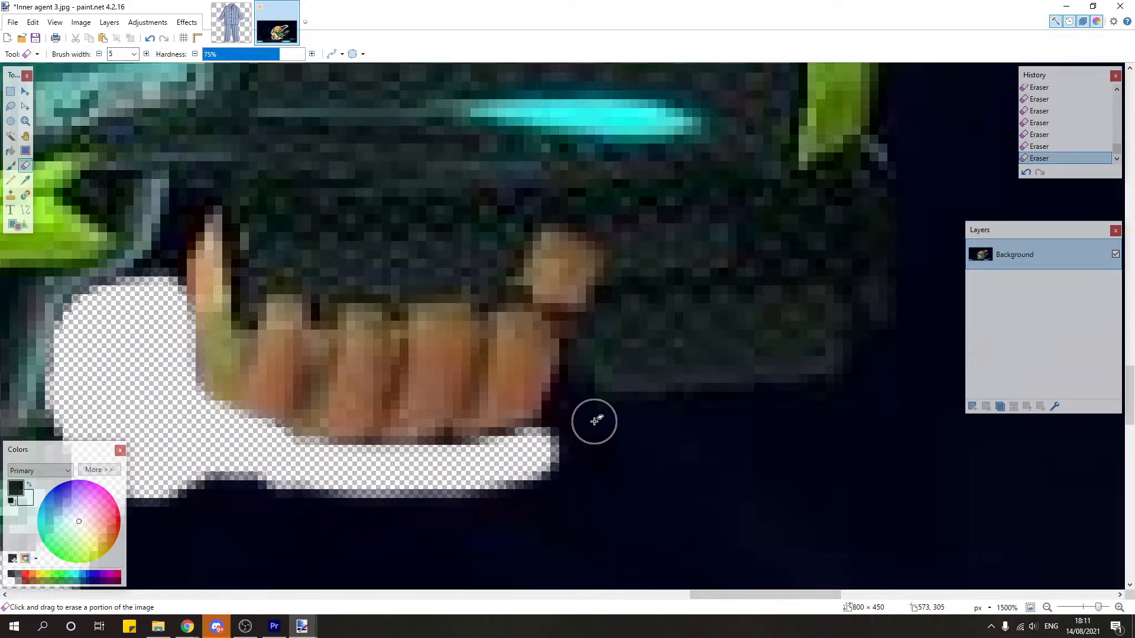
{"action": "mouse_move", "coordinate": [594, 421]}
{"action": "left_mouse_down"}
{"action": "mouse_move", "coordinate": [566, 432]}
{"action": "mouse_move", "coordinate": [550, 455]}
{"action": "left_mouse_up"}
Step: Erase the background beneath the weapon's lower grip, from the fingers to the grip's front end
{"action": "scroll", "coordinate": [632, 491], "scroll_direction": "down", "scroll_amount": 6}
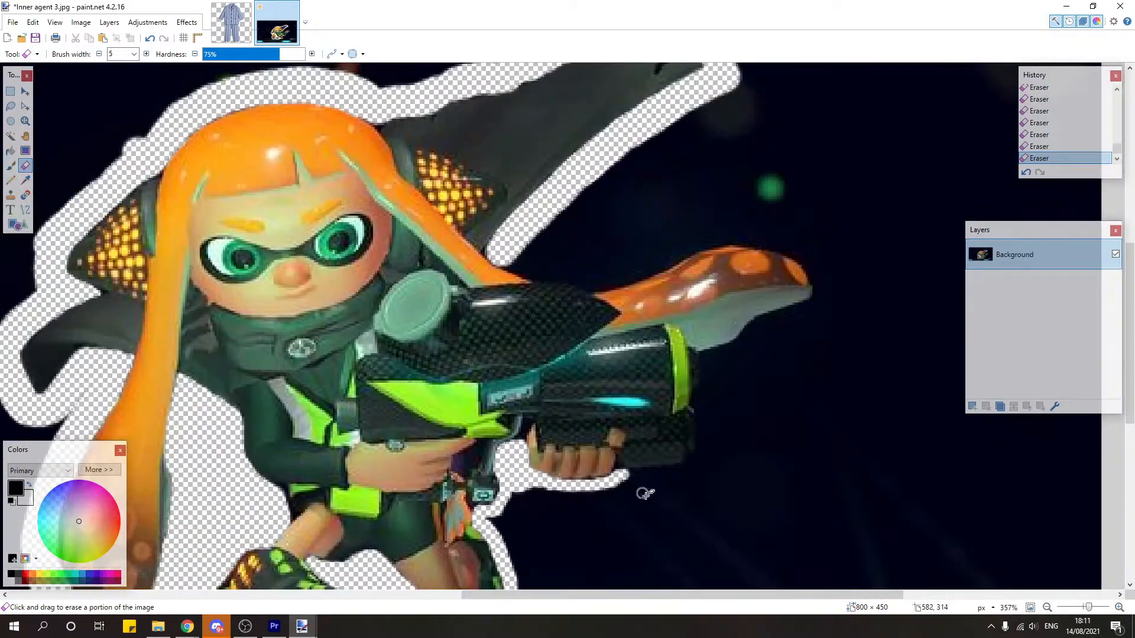
{"action": "scroll", "coordinate": [644, 494], "scroll_direction": "up", "scroll_amount": 6}
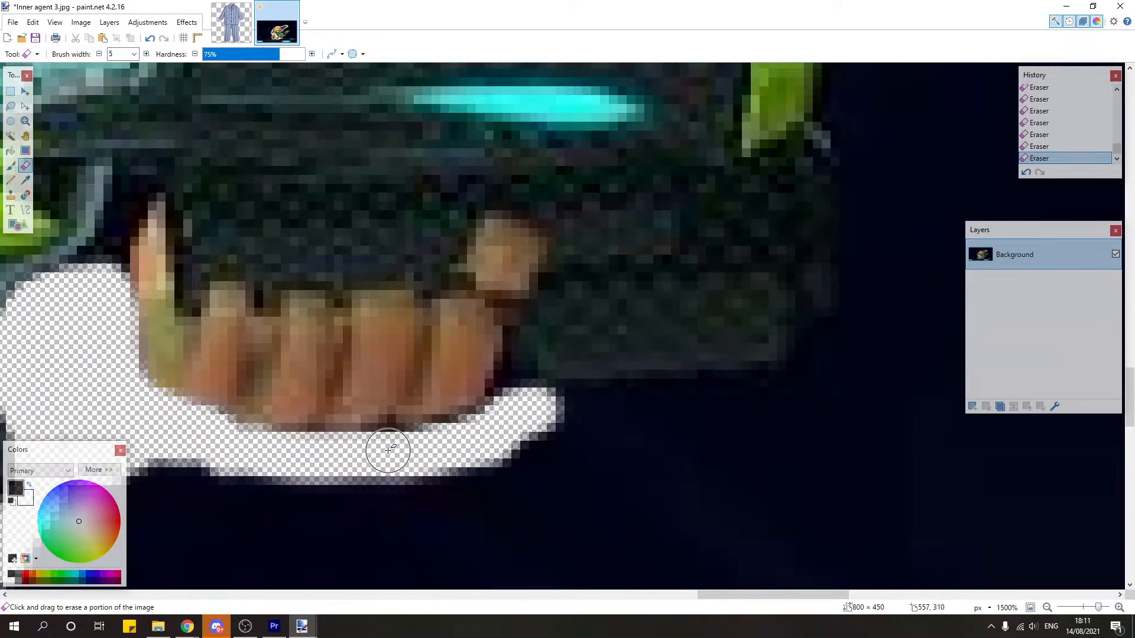
{"action": "mouse_move", "coordinate": [538, 438]}
{"action": "left_mouse_down"}
{"action": "mouse_move", "coordinate": [557, 410]}
{"action": "mouse_move", "coordinate": [720, 409]}
{"action": "left_mouse_up"}
{"action": "scroll", "coordinate": [767, 479], "scroll_direction": "down", "scroll_amount": 6}
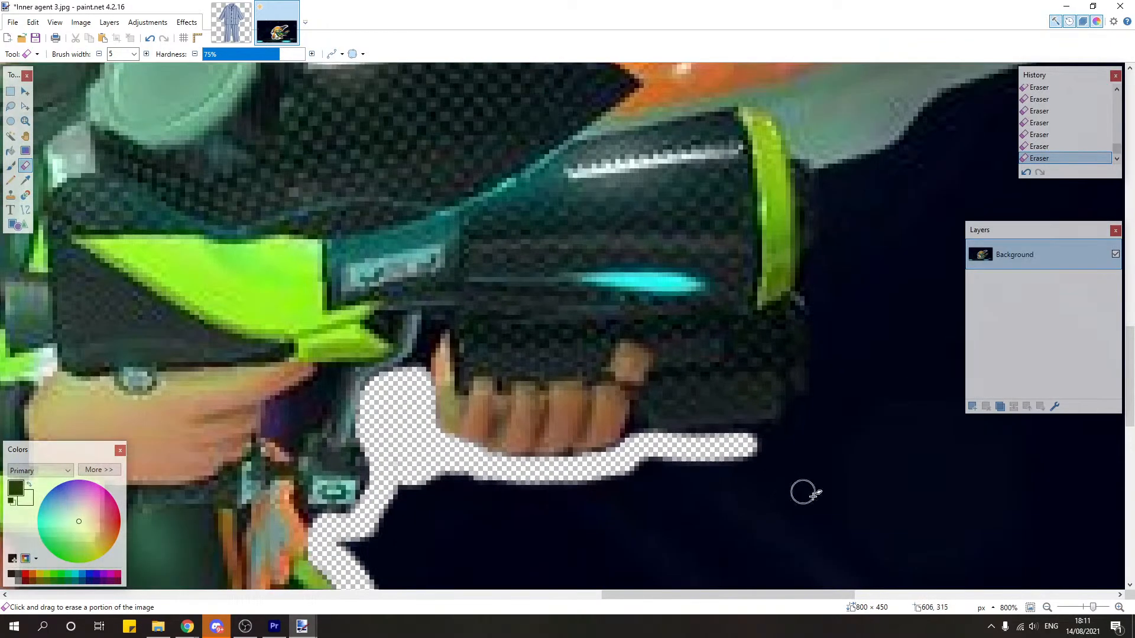
{"action": "scroll", "coordinate": [779, 463], "scroll_direction": "up", "scroll_amount": 8}
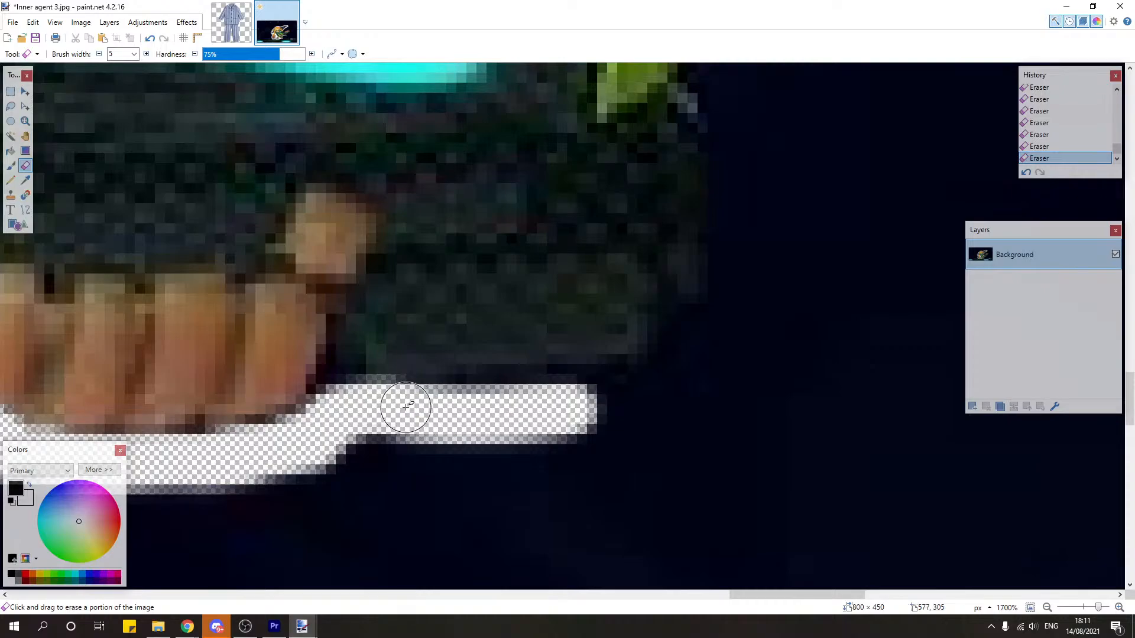
{"action": "mouse_move", "coordinate": [405, 407]}
{"action": "left_mouse_down"}
{"action": "mouse_move", "coordinate": [620, 409]}
{"action": "mouse_move", "coordinate": [680, 360]}
{"action": "mouse_move", "coordinate": [700, 319]}
{"action": "mouse_move", "coordinate": [684, 309]}
{"action": "mouse_move", "coordinate": [703, 355]}
{"action": "mouse_move", "coordinate": [706, 416]}
{"action": "mouse_move", "coordinate": [690, 477]}
{"action": "left_mouse_up"}
Step: Erase the background up the weapon's front end, past the green ring, to the underside of the tentacle
{"action": "scroll", "coordinate": [770, 380], "scroll_direction": "up", "scroll_amount": 4}
{"action": "scroll", "coordinate": [816, 400], "scroll_direction": "down", "scroll_amount": 8}
{"action": "scroll", "coordinate": [836, 398], "scroll_direction": "up", "scroll_amount": 6}
{"action": "scroll", "coordinate": [743, 430], "scroll_direction": "up", "scroll_amount": 3}
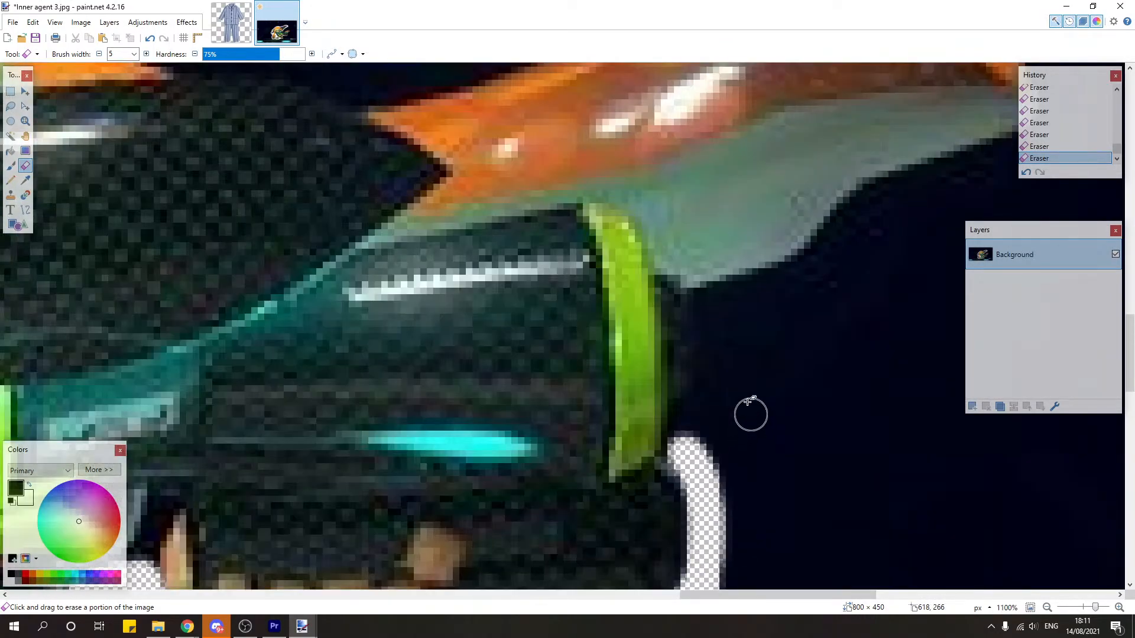
{"action": "mouse_move", "coordinate": [695, 304]}
{"action": "left_mouse_down"}
{"action": "mouse_move", "coordinate": [700, 364]}
{"action": "mouse_move", "coordinate": [687, 444]}
{"action": "mouse_move", "coordinate": [696, 310]}
{"action": "left_mouse_up"}
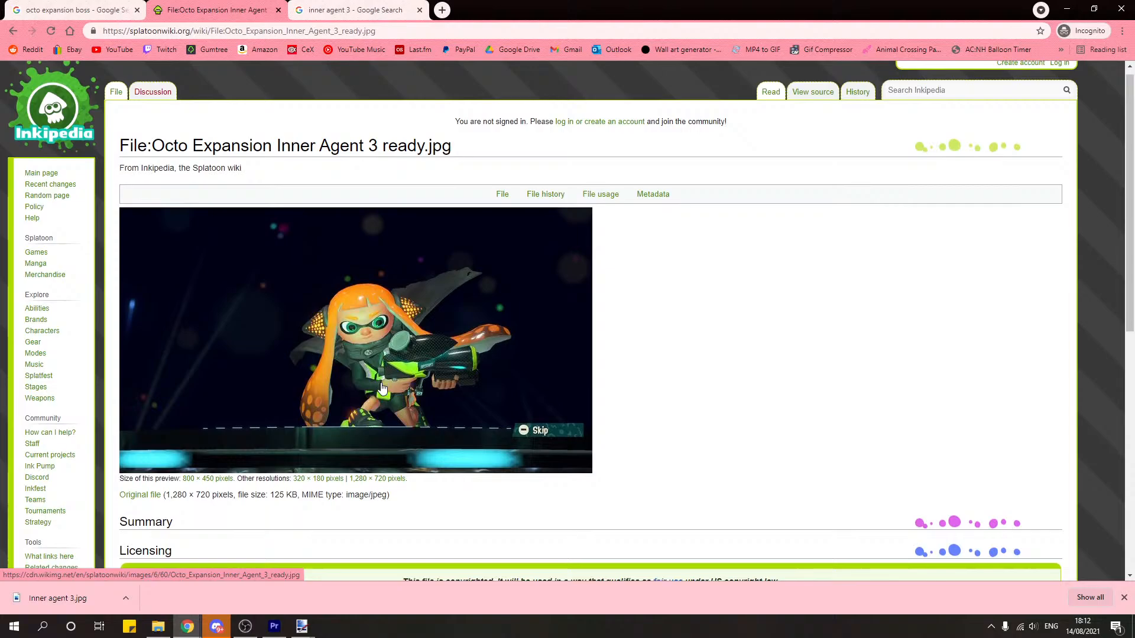
Step: Open the 1,280 × 720 version of the Inner Agent 3 image on Inkipedia and examine the weapon and hands enlarged
{"action": "scroll", "coordinate": [381, 388], "scroll_direction": "down", "scroll_amount": 4}
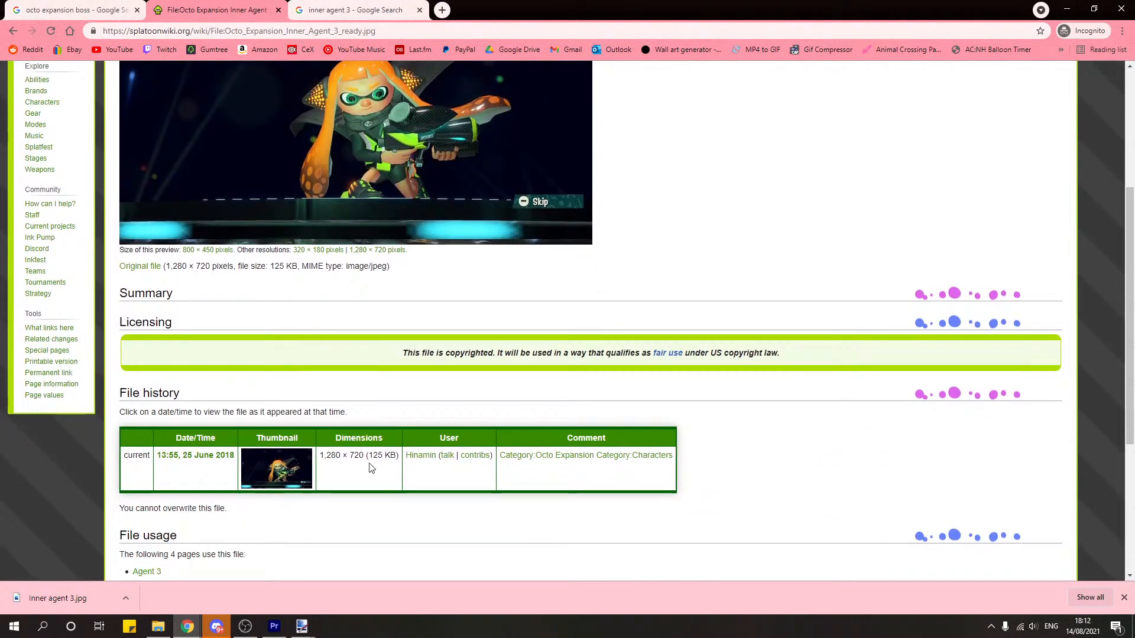
{"action": "scroll", "coordinate": [415, 438], "scroll_direction": "up", "scroll_amount": 4}
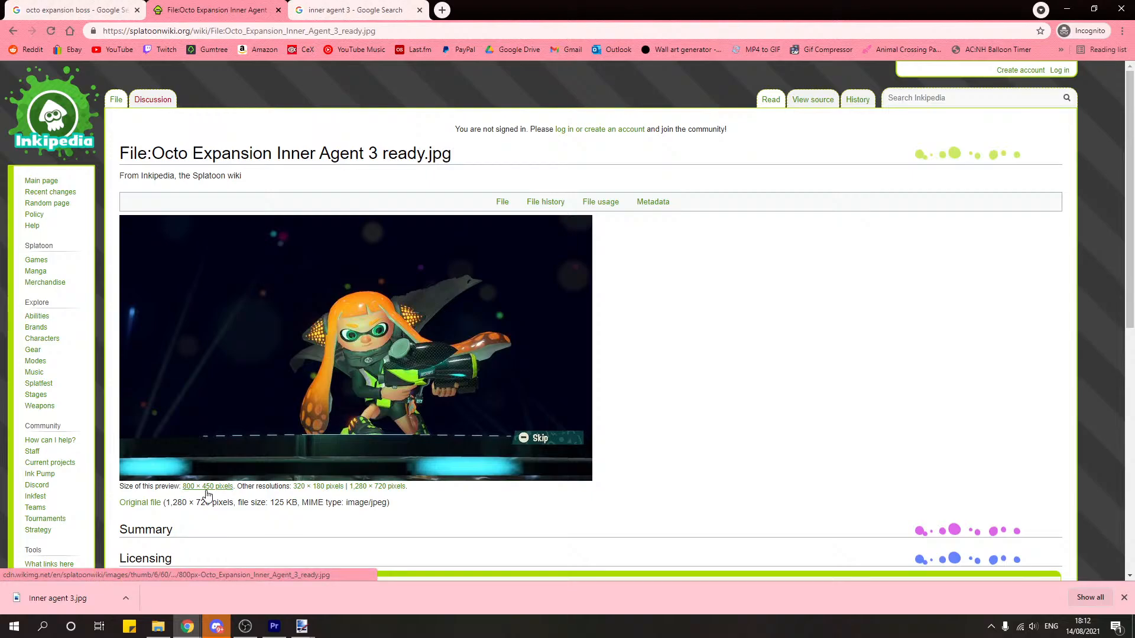
{"action": "left_click", "coordinate": [376, 488]}
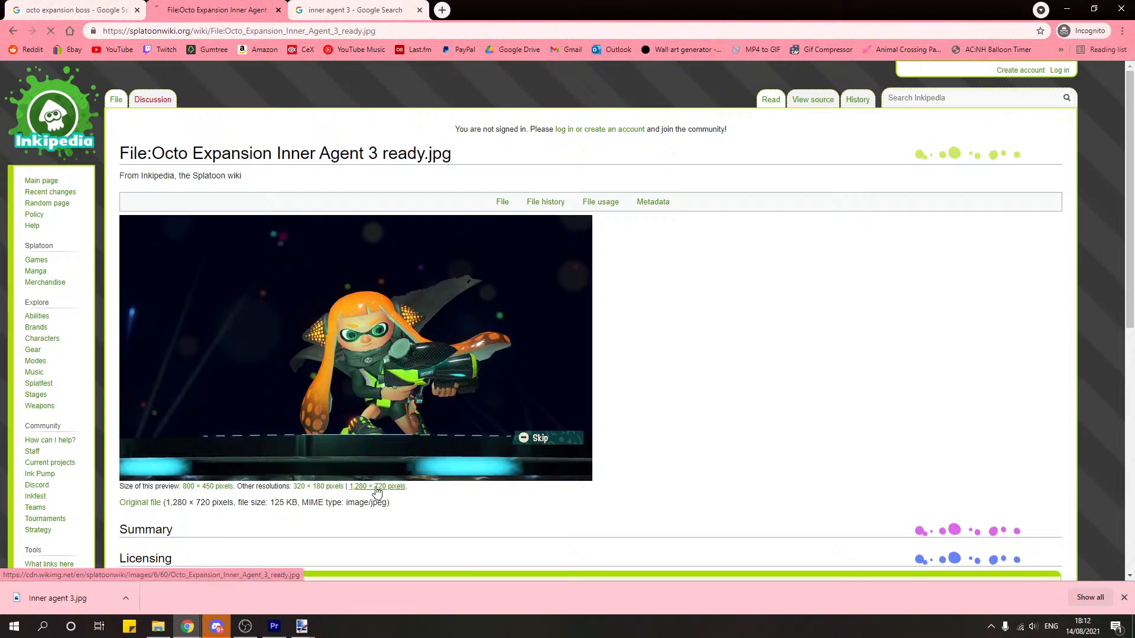
{"action": "scroll", "coordinate": [625, 349], "scroll_direction": "up", "scroll_amount": 3}
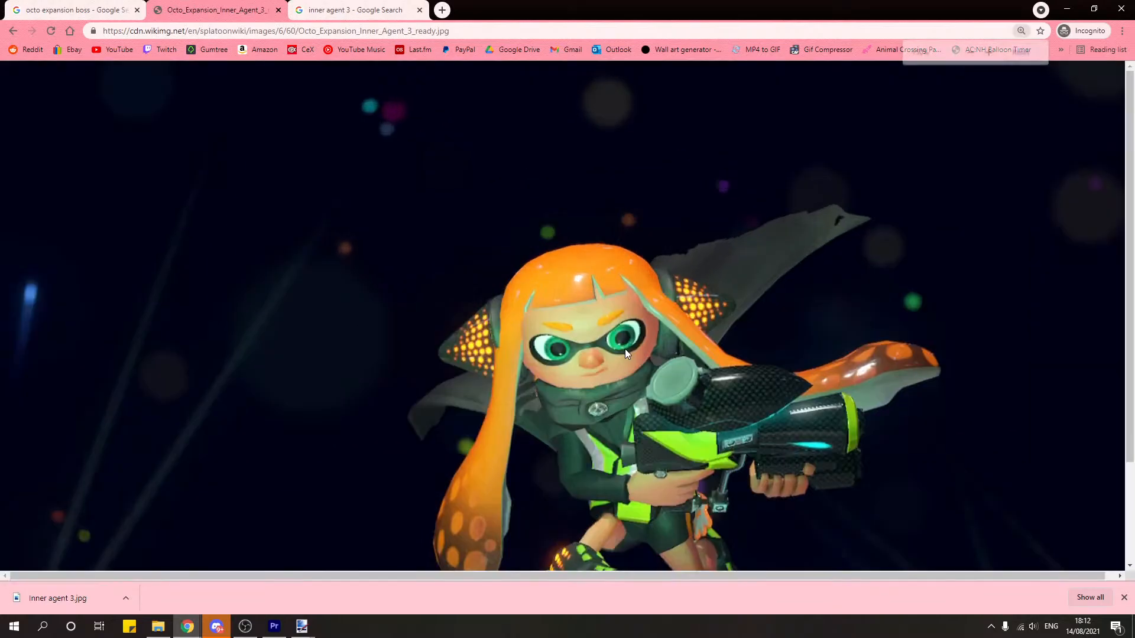
{"action": "scroll", "coordinate": [625, 349], "scroll_direction": "up", "scroll_amount": 5}
{"action": "scroll", "coordinate": [863, 459], "scroll_direction": "down", "scroll_amount": 15}
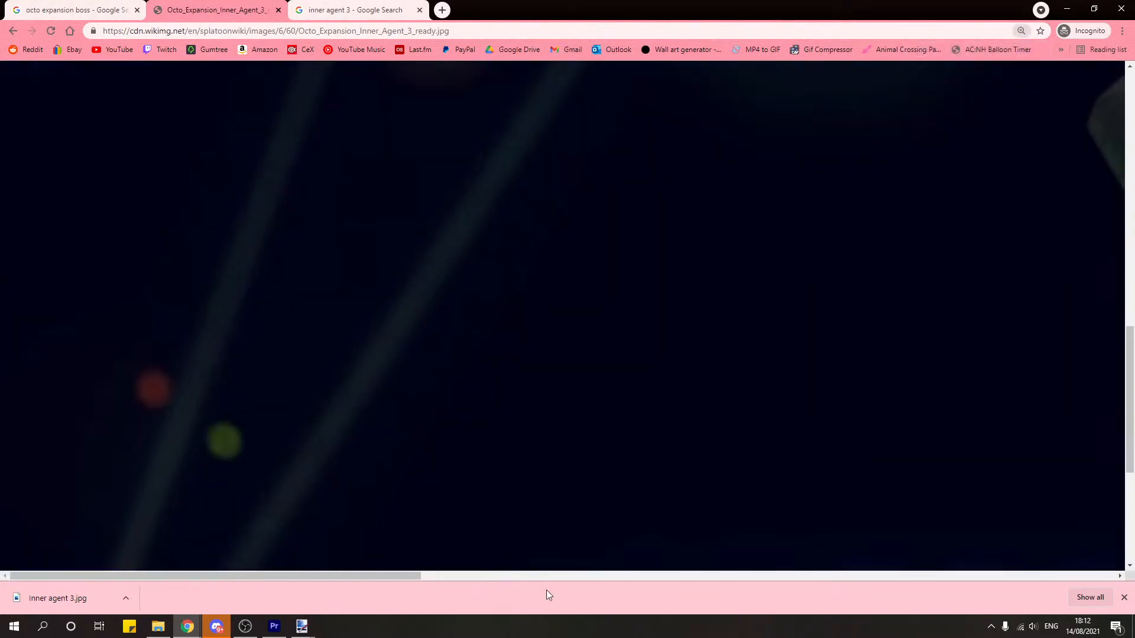
{"action": "left_click_drag", "start_coordinate": [384, 574], "coordinate": [842, 538]}
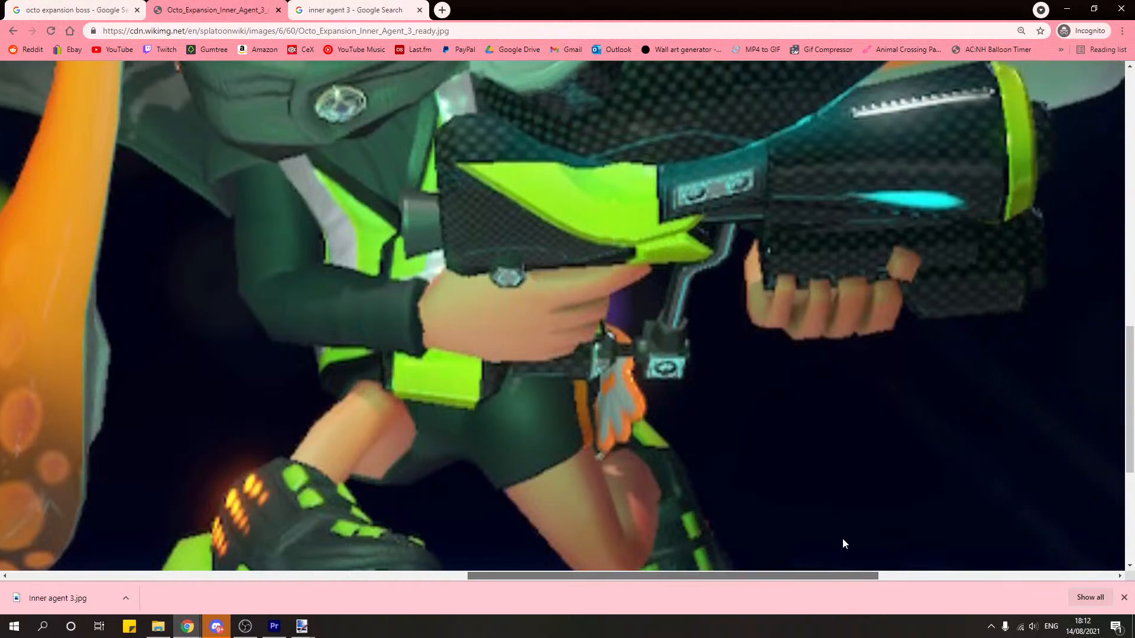
Step: Close the enlarged source image and switch back to Inner agent 3.jpg in paint.net
{"action": "left_click", "coordinate": [279, 10]}
{"action": "mouse_move", "coordinate": [301, 626]}
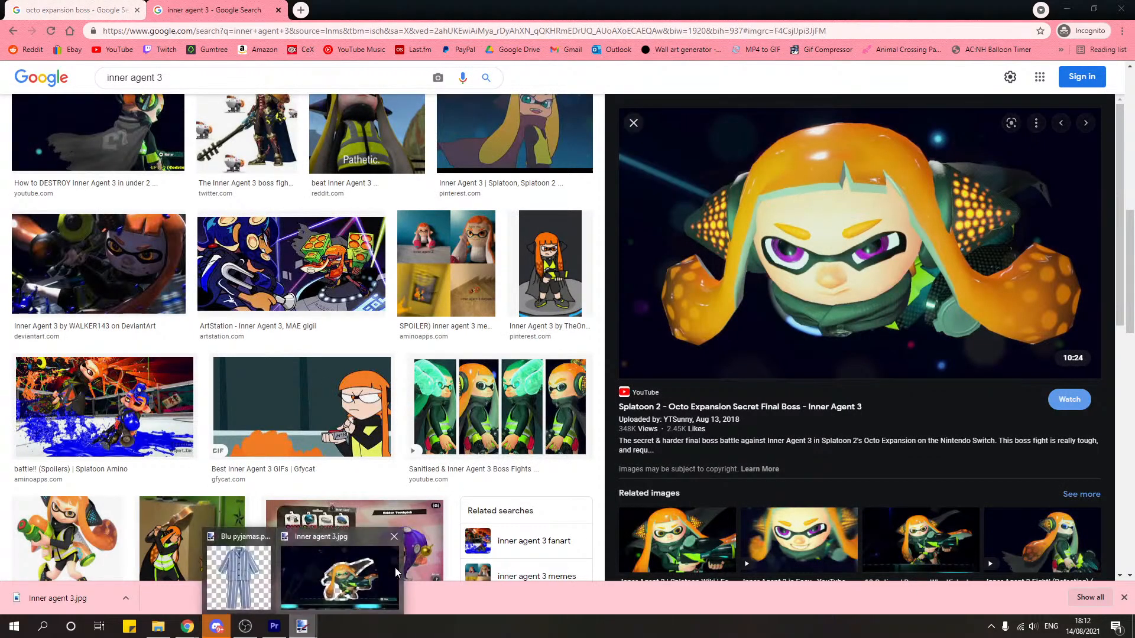
{"action": "left_click", "coordinate": [349, 582]}
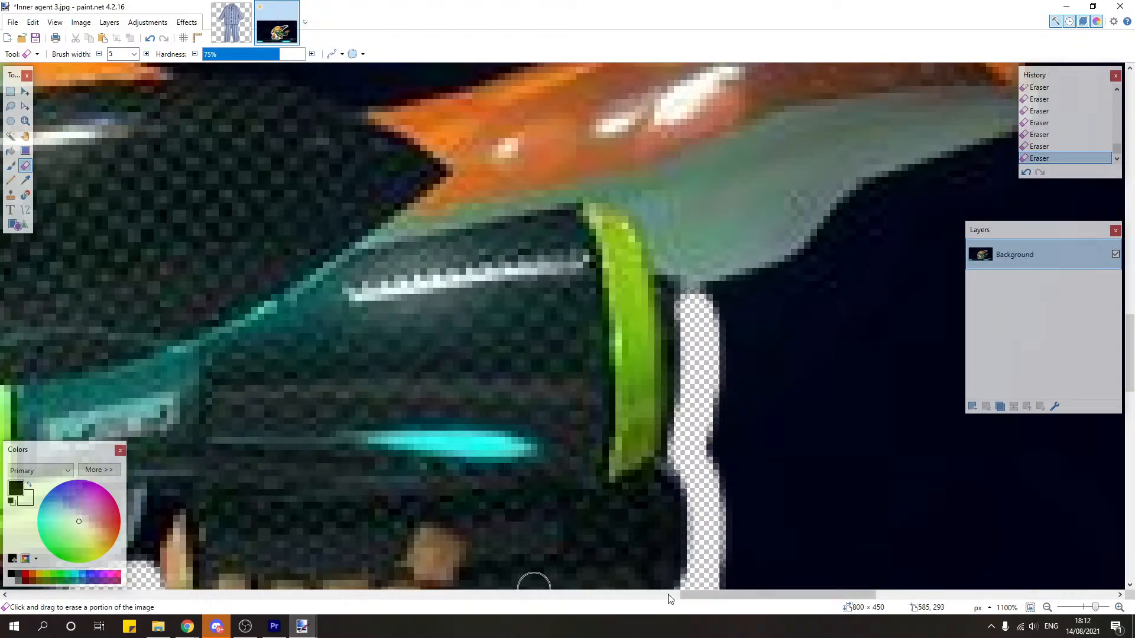
Step: Erase the background along the pale underside of the tentacle beyond the weapon and around its tip to the upper edge
{"action": "left_click_drag", "start_coordinate": [684, 596], "coordinate": [727, 597]}
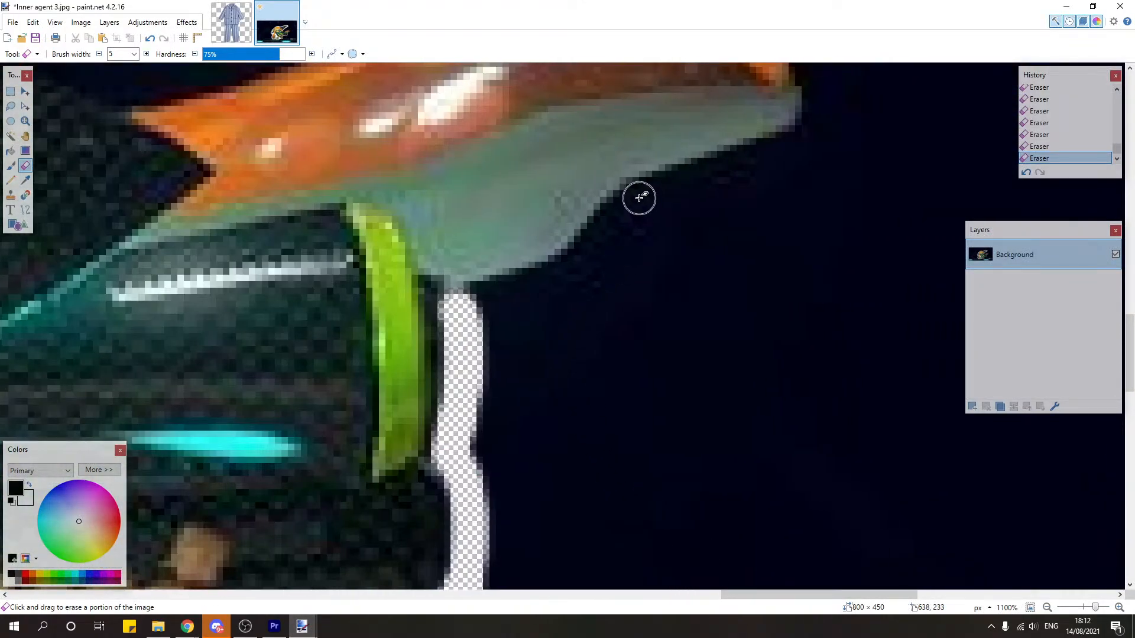
{"action": "mouse_move", "coordinate": [639, 197]}
{"action": "left_mouse_down"}
{"action": "mouse_move", "coordinate": [556, 276]}
{"action": "mouse_move", "coordinate": [482, 305]}
{"action": "left_mouse_up"}
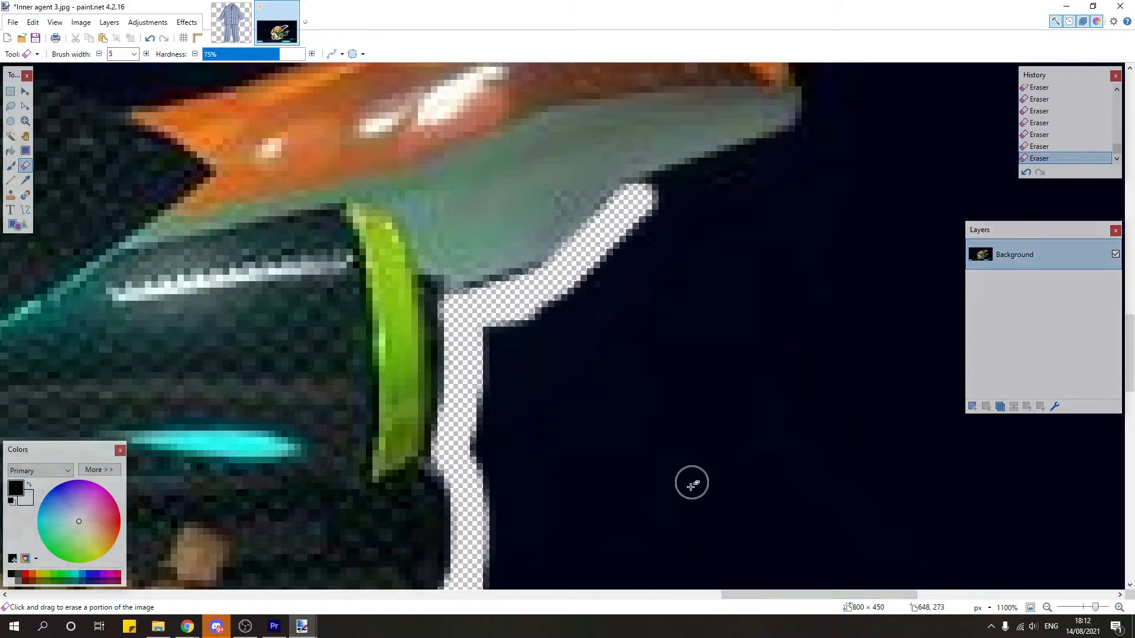
{"action": "scroll", "coordinate": [501, 587], "scroll_direction": "right", "scroll_amount": 3}
{"action": "scroll", "coordinate": [577, 443], "scroll_direction": "up", "scroll_amount": 3}
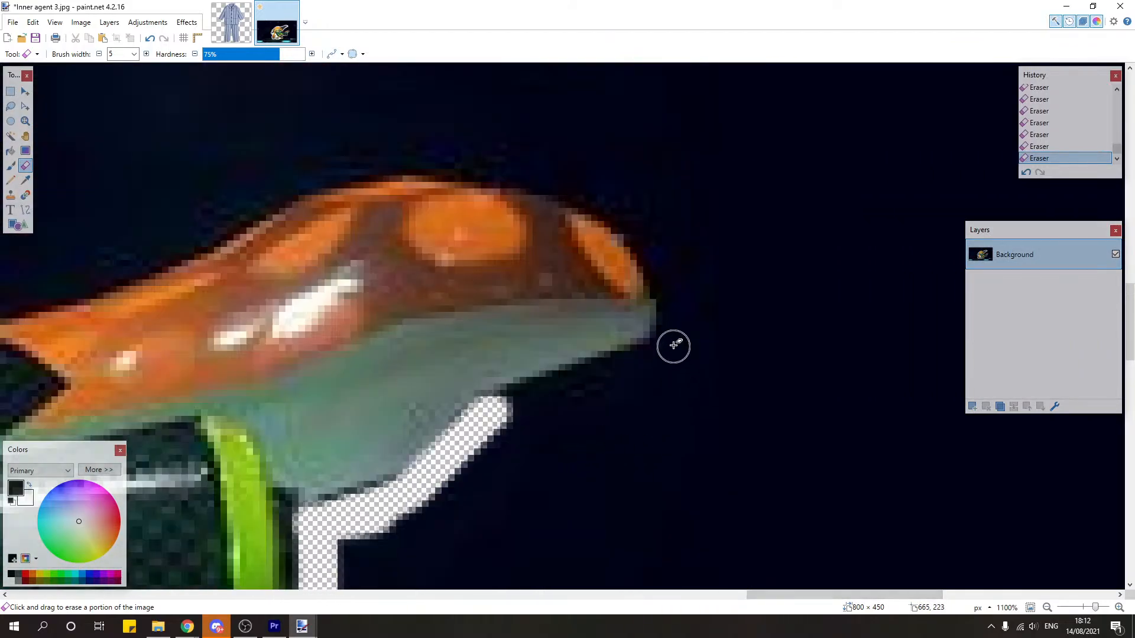
{"action": "mouse_move", "coordinate": [675, 302]}
{"action": "left_mouse_down"}
{"action": "mouse_move", "coordinate": [674, 340]}
{"action": "mouse_move", "coordinate": [650, 363]}
{"action": "mouse_move", "coordinate": [507, 408]}
{"action": "left_mouse_up"}
{"action": "scroll", "coordinate": [650, 332], "scroll_direction": "up", "scroll_amount": 2}
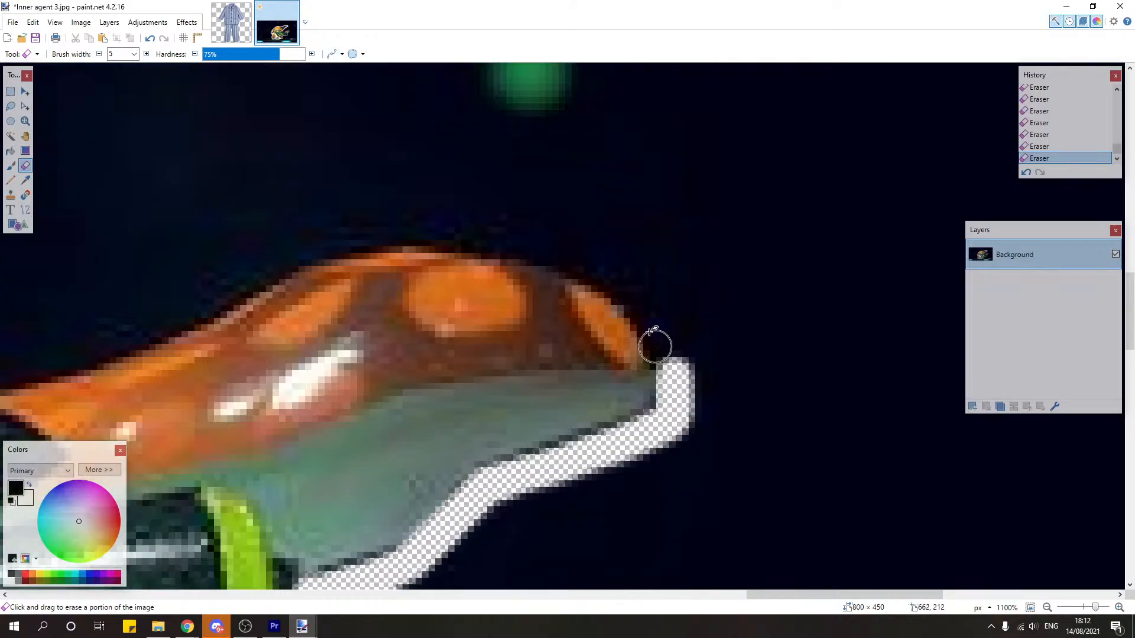
{"action": "mouse_move", "coordinate": [585, 260]}
{"action": "left_mouse_down"}
{"action": "mouse_move", "coordinate": [636, 300]}
{"action": "mouse_move", "coordinate": [668, 346]}
{"action": "mouse_move", "coordinate": [673, 381]}
{"action": "left_mouse_up"}
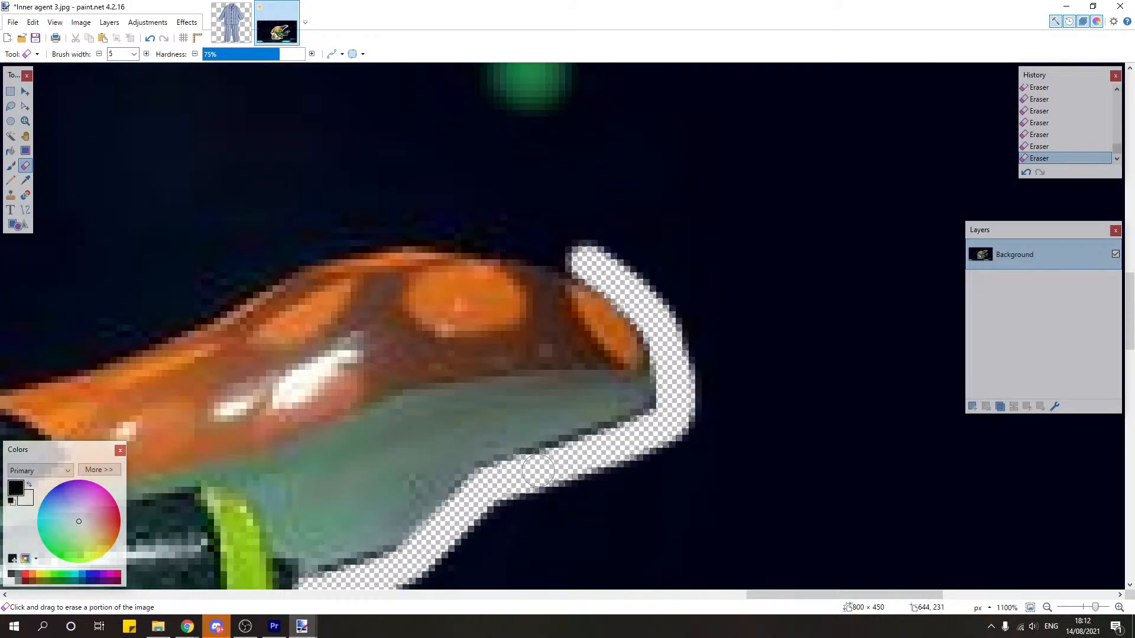
Step: Erase the background along the orange upper edge of the tentacle, from its tip back to the weapon
{"action": "left_click_drag", "start_coordinate": [538, 470], "coordinate": [586, 455]}
{"action": "scroll", "coordinate": [637, 458], "scroll_direction": "up", "scroll_amount": 4}
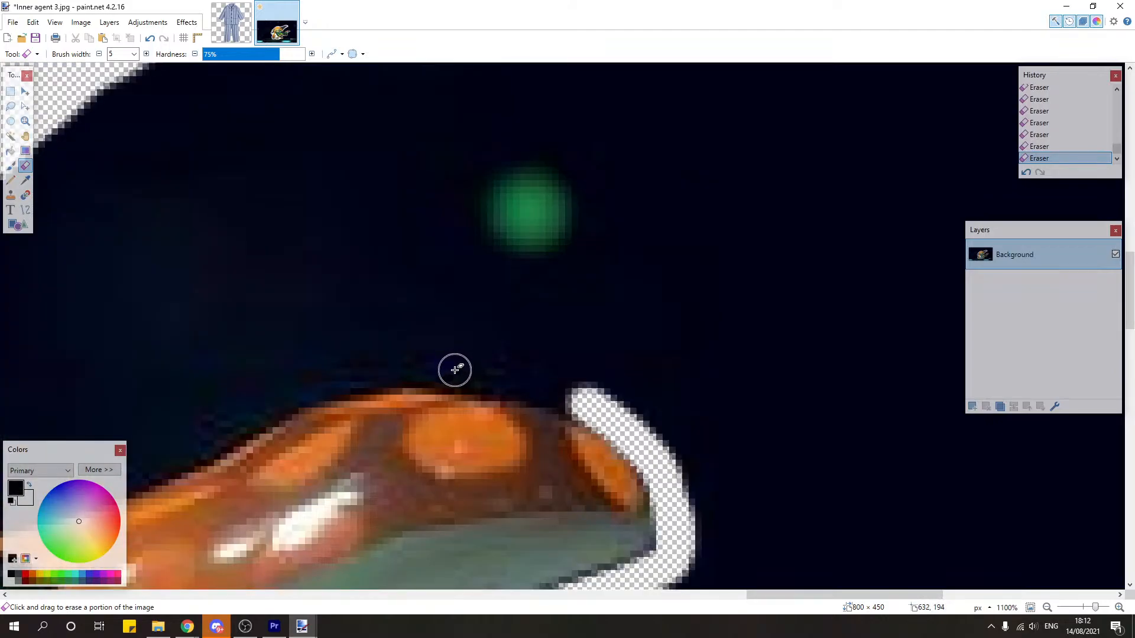
{"action": "mouse_move", "coordinate": [454, 370]}
{"action": "left_mouse_down"}
{"action": "mouse_move", "coordinate": [576, 394]}
{"action": "mouse_move", "coordinate": [437, 361]}
{"action": "mouse_move", "coordinate": [343, 371]}
{"action": "left_mouse_up"}
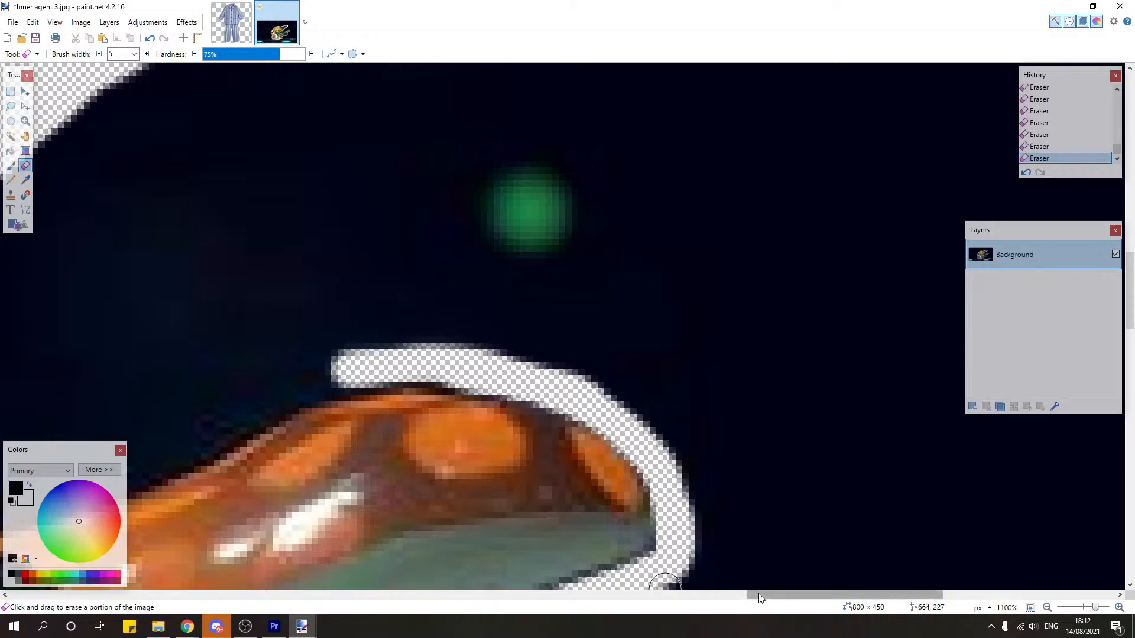
{"action": "left_click_drag", "start_coordinate": [758, 593], "coordinate": [713, 593]}
{"action": "mouse_move", "coordinate": [709, 372]}
{"action": "left_mouse_down"}
{"action": "mouse_move", "coordinate": [590, 378]}
{"action": "mouse_move", "coordinate": [396, 473]}
{"action": "mouse_move", "coordinate": [251, 510]}
{"action": "mouse_move", "coordinate": [437, 455]}
{"action": "left_mouse_up"}
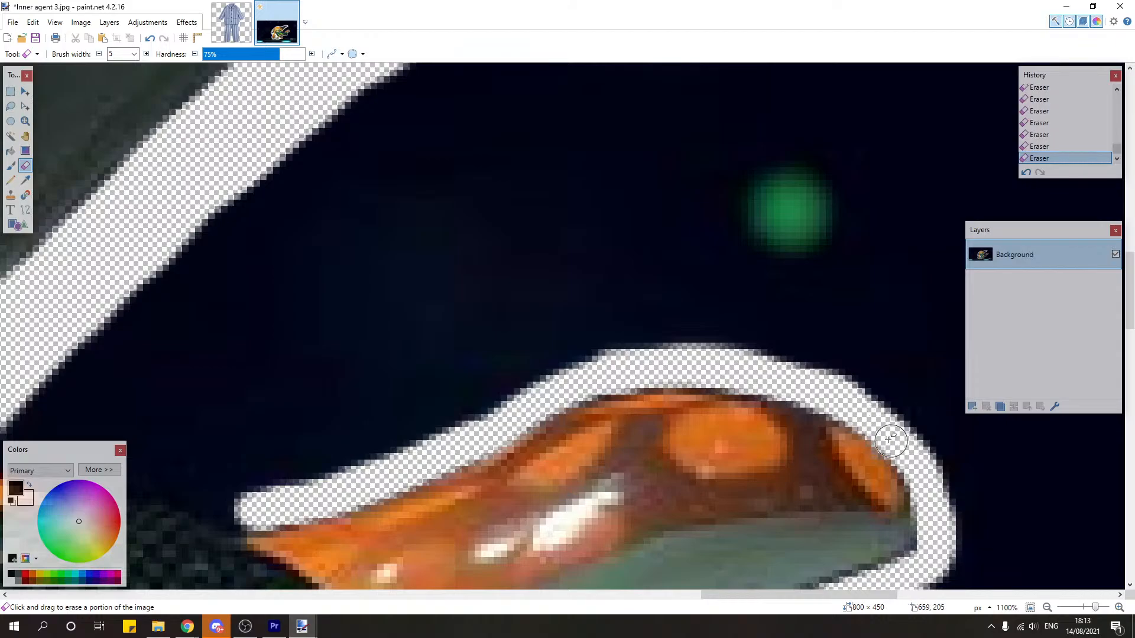
Step: Trim the dark fringe left along the top edge and pale underside of the tentacle's outer end
{"action": "left_click_drag", "start_coordinate": [889, 439], "coordinate": [779, 388]}
{"action": "mouse_move", "coordinate": [709, 375]}
{"action": "left_mouse_down"}
{"action": "mouse_move", "coordinate": [629, 377]}
{"action": "mouse_move", "coordinate": [514, 408]}
{"action": "left_mouse_up"}
{"action": "scroll", "coordinate": [898, 483], "scroll_direction": "down", "scroll_amount": 3}
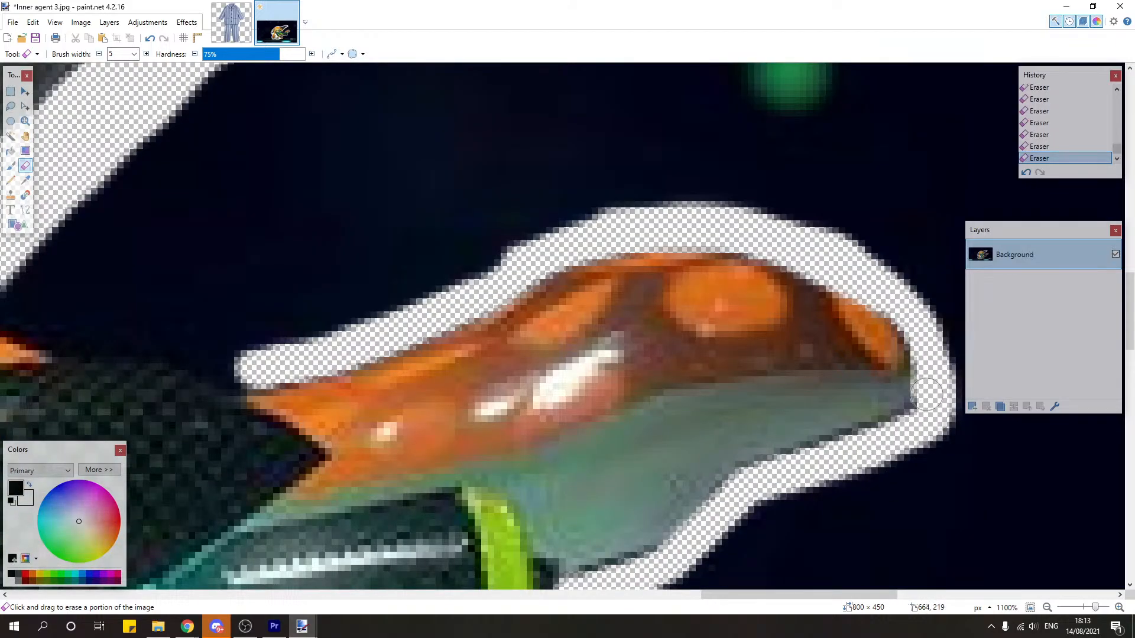
{"action": "left_click_drag", "start_coordinate": [894, 427], "coordinate": [786, 460]}
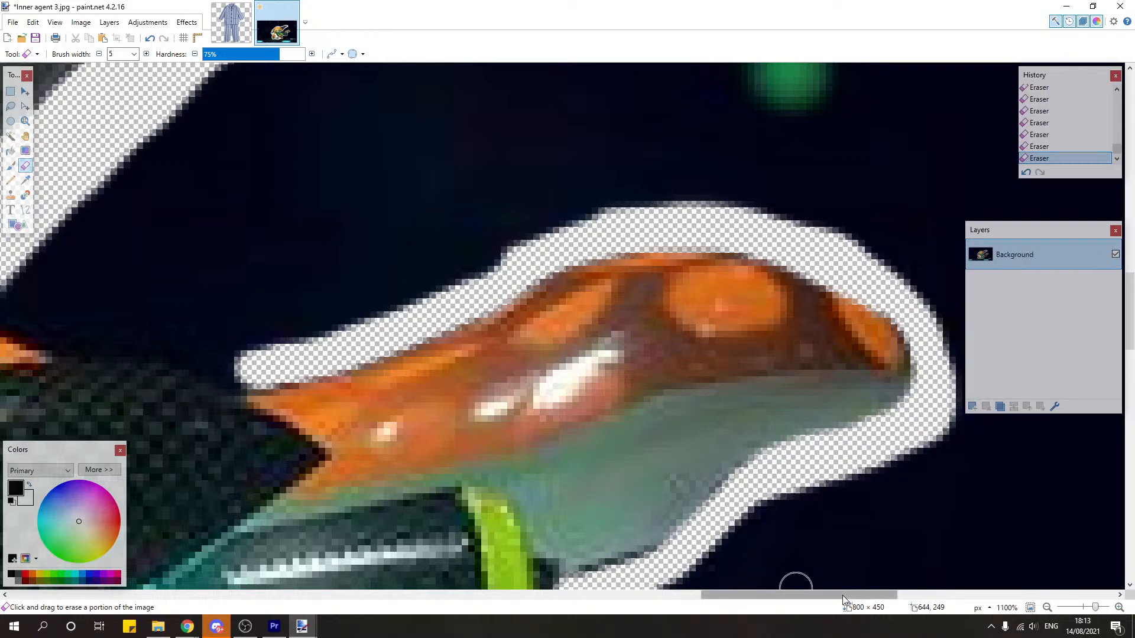
Step: Erase the background along the weapon's top edge, joining the cleared outlines of the cape and the tentacle
{"action": "left_click_drag", "start_coordinate": [842, 595], "coordinate": [805, 594]}
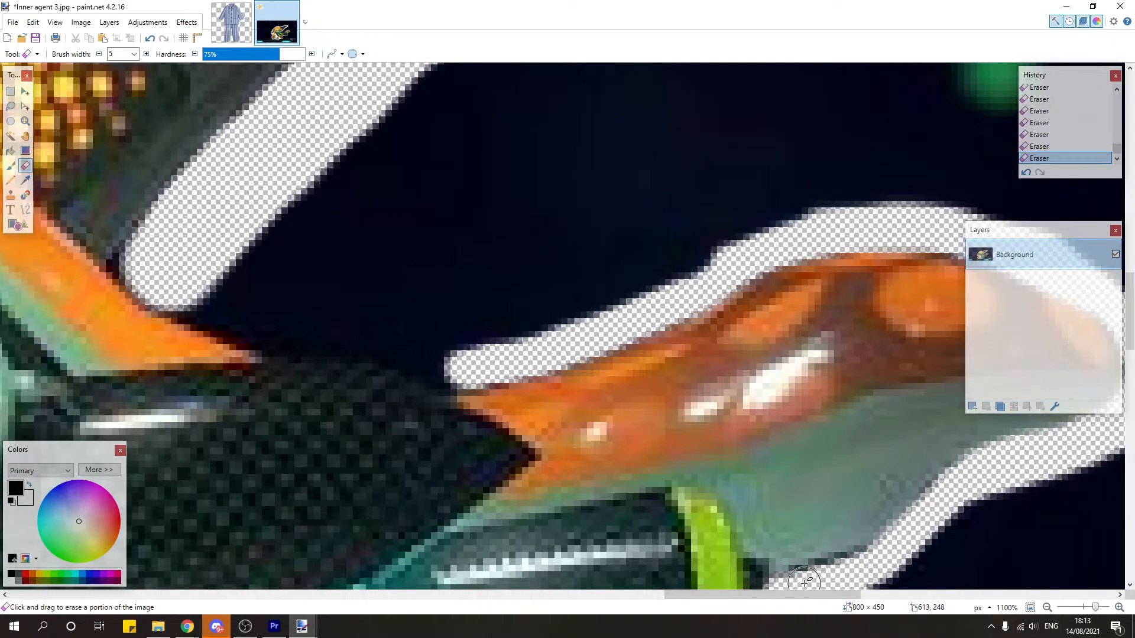
{"action": "scroll", "coordinate": [494, 440], "scroll_direction": "up", "scroll_amount": 1}
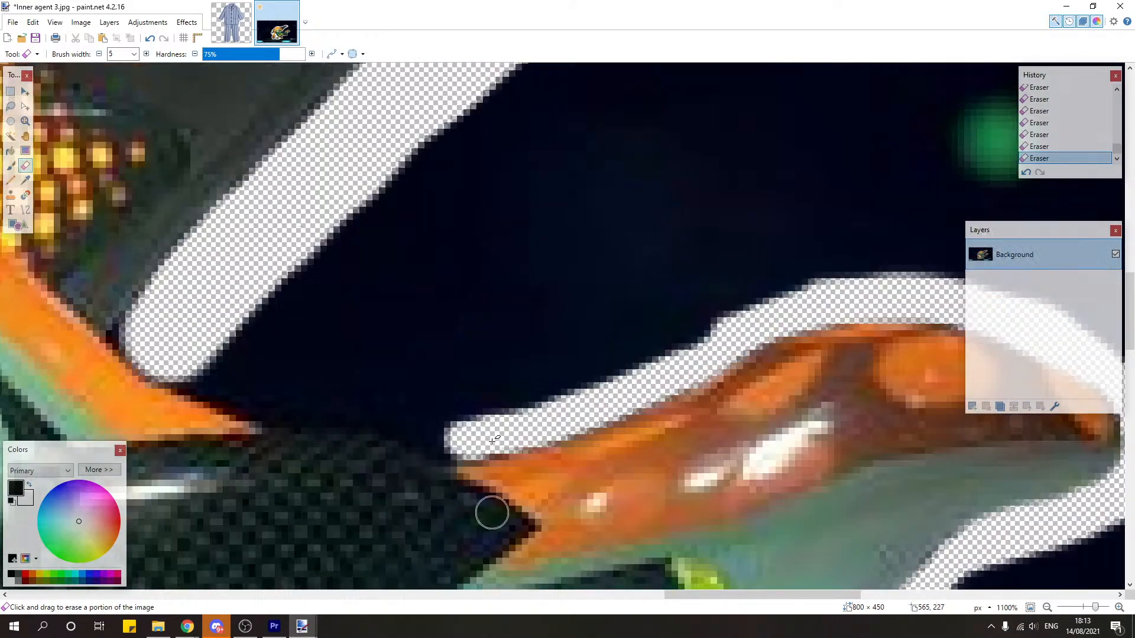
{"action": "mouse_move", "coordinate": [178, 375]}
{"action": "left_mouse_down"}
{"action": "mouse_move", "coordinate": [273, 413]}
{"action": "mouse_move", "coordinate": [432, 426]}
{"action": "mouse_move", "coordinate": [448, 438]}
{"action": "left_mouse_up"}
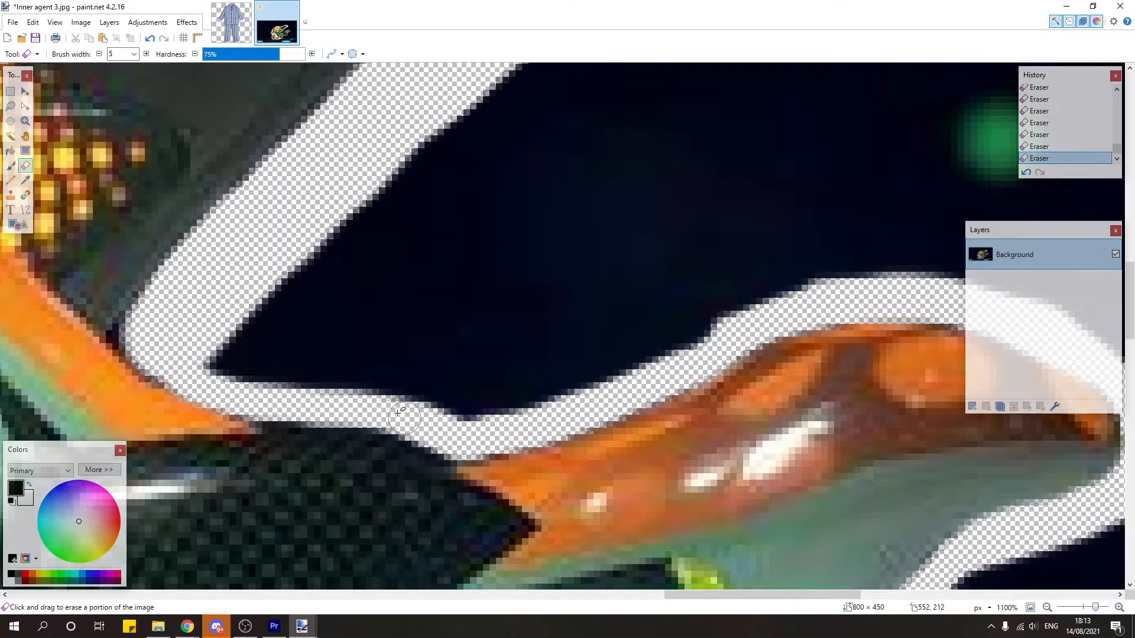
{"action": "left_click_drag", "start_coordinate": [125, 341], "coordinate": [127, 337]}
Step: Set the eraser's brush width to 1 and clear the dark pixels in the notch between the dotted headphone and the scarf
{"action": "scroll", "coordinate": [355, 364], "scroll_direction": "down", "scroll_amount": 10}
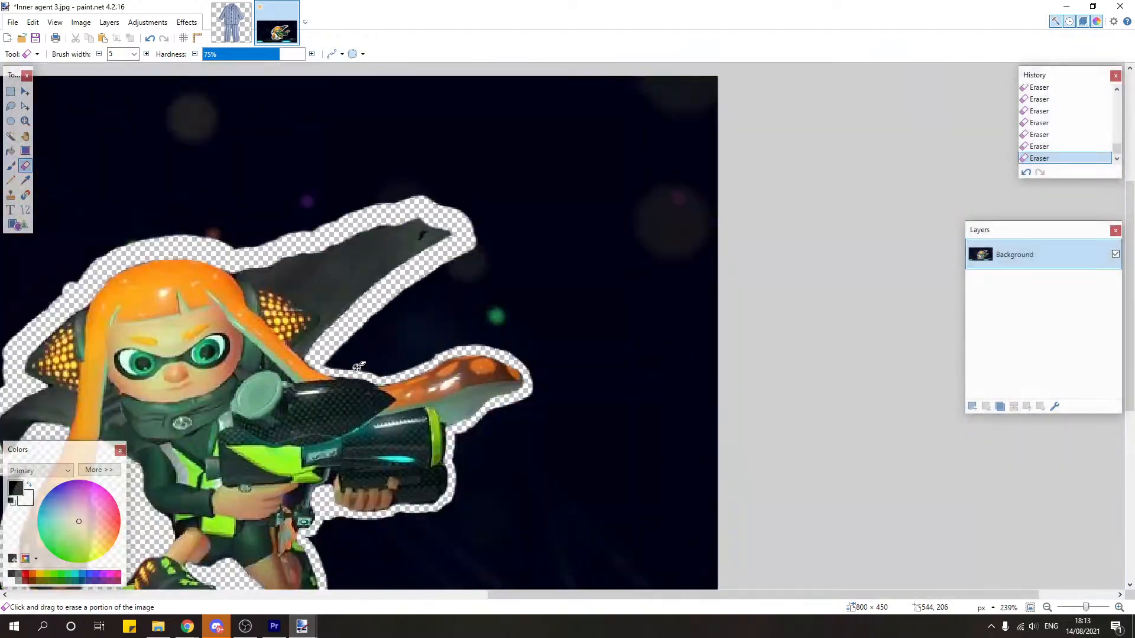
{"action": "scroll", "coordinate": [523, 523], "scroll_direction": "up", "scroll_amount": 3}
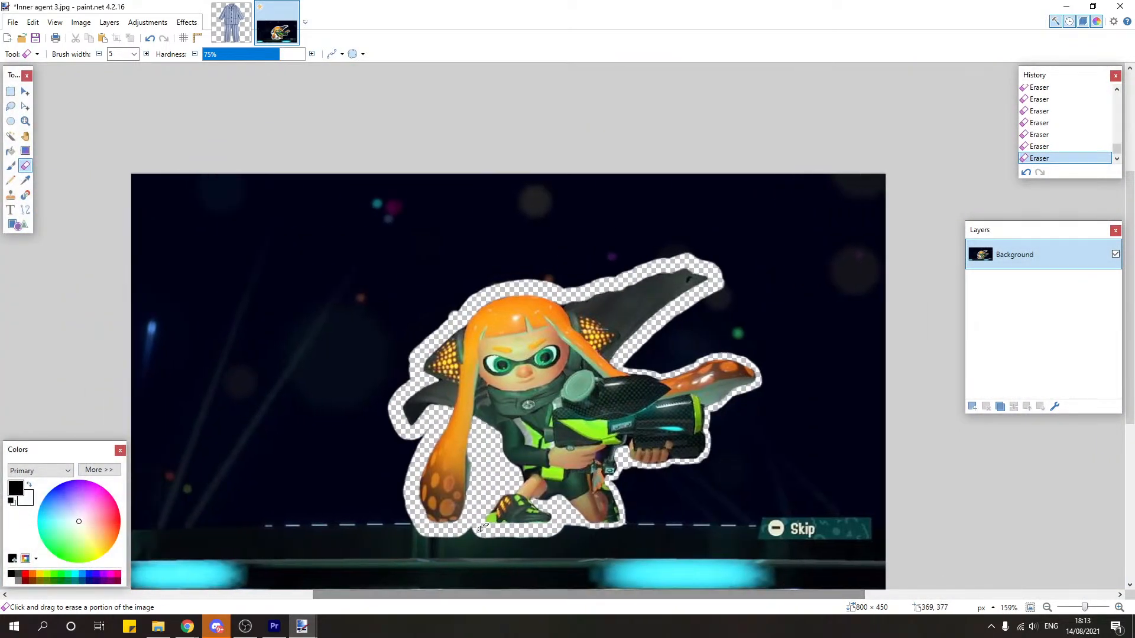
{"action": "scroll", "coordinate": [520, 434], "scroll_direction": "up", "scroll_amount": 5}
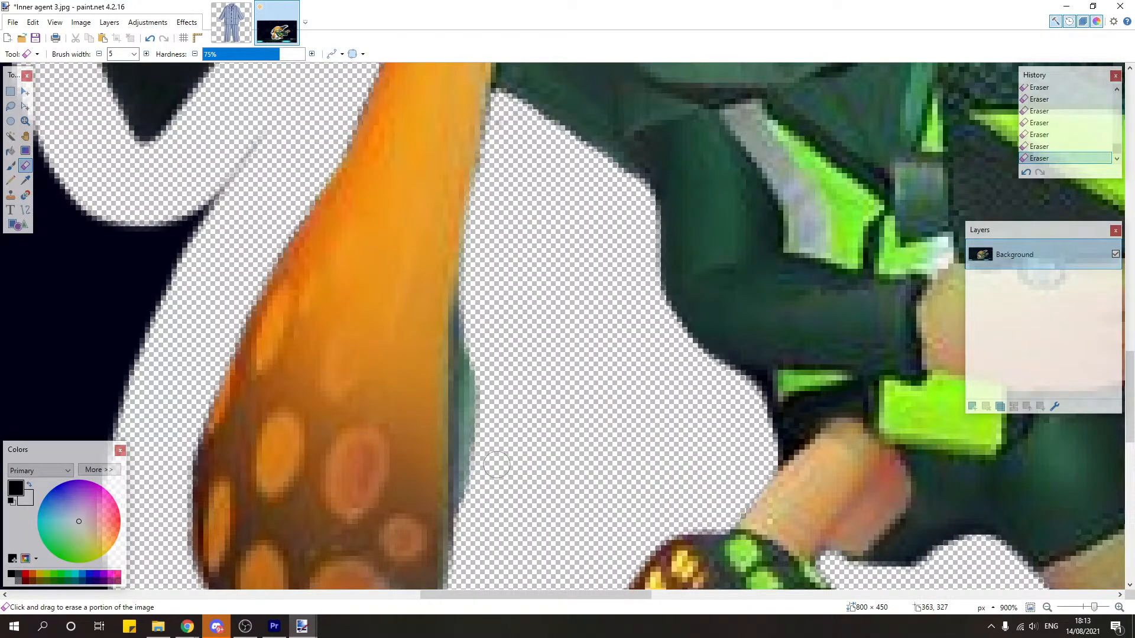
{"action": "scroll", "coordinate": [496, 465], "scroll_direction": "down", "scroll_amount": 5}
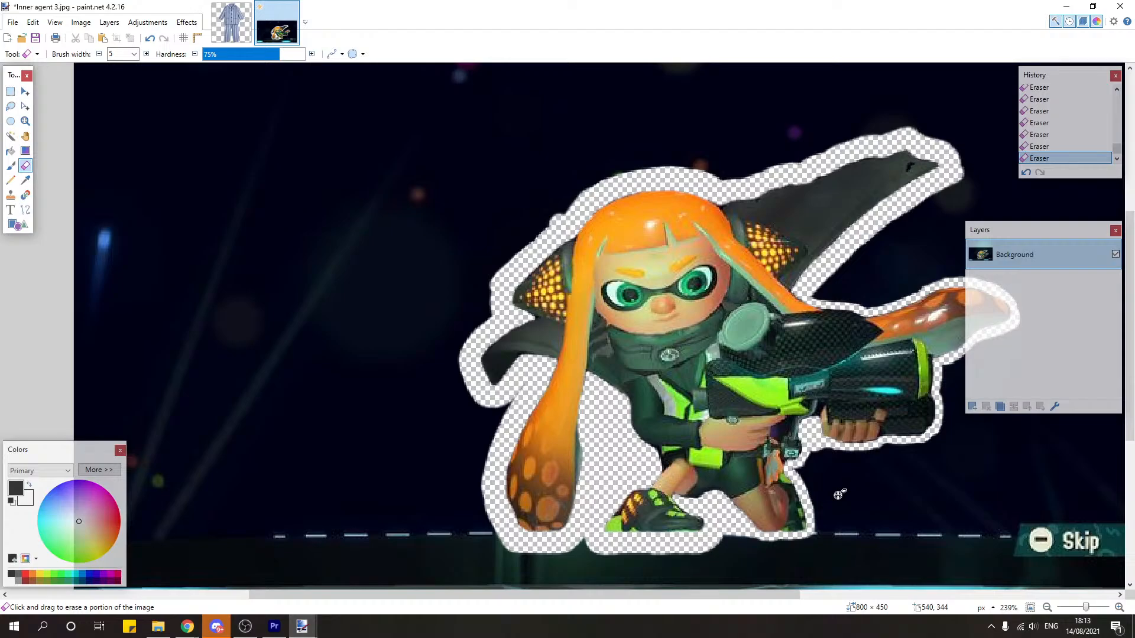
{"action": "scroll", "coordinate": [584, 331], "scroll_direction": "up", "scroll_amount": 8}
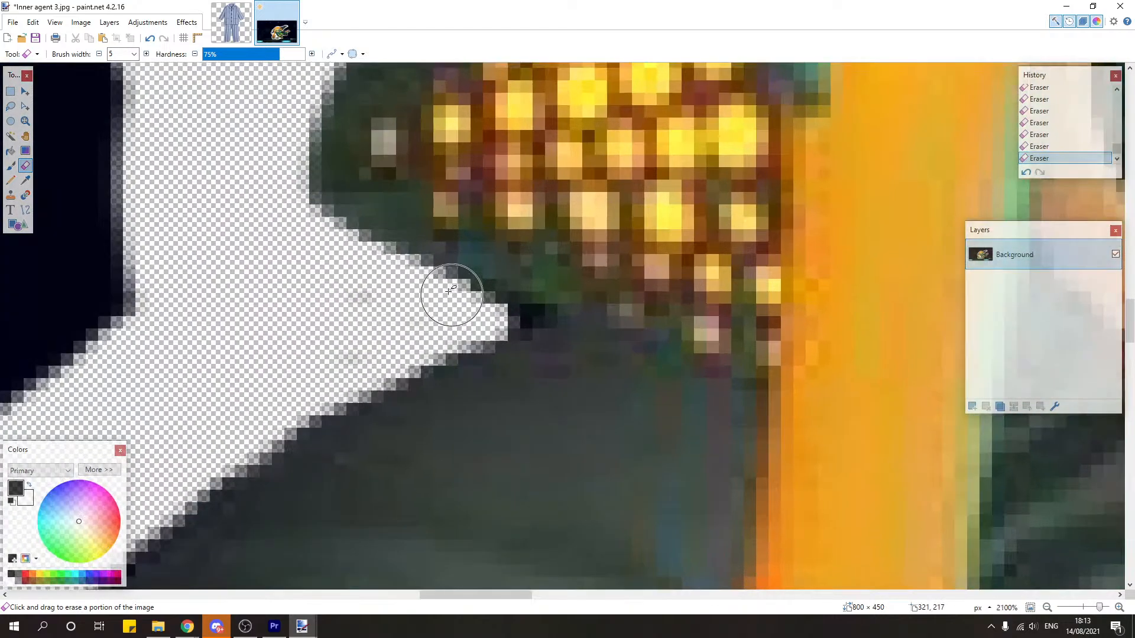
{"action": "left_click", "coordinate": [121, 54]}
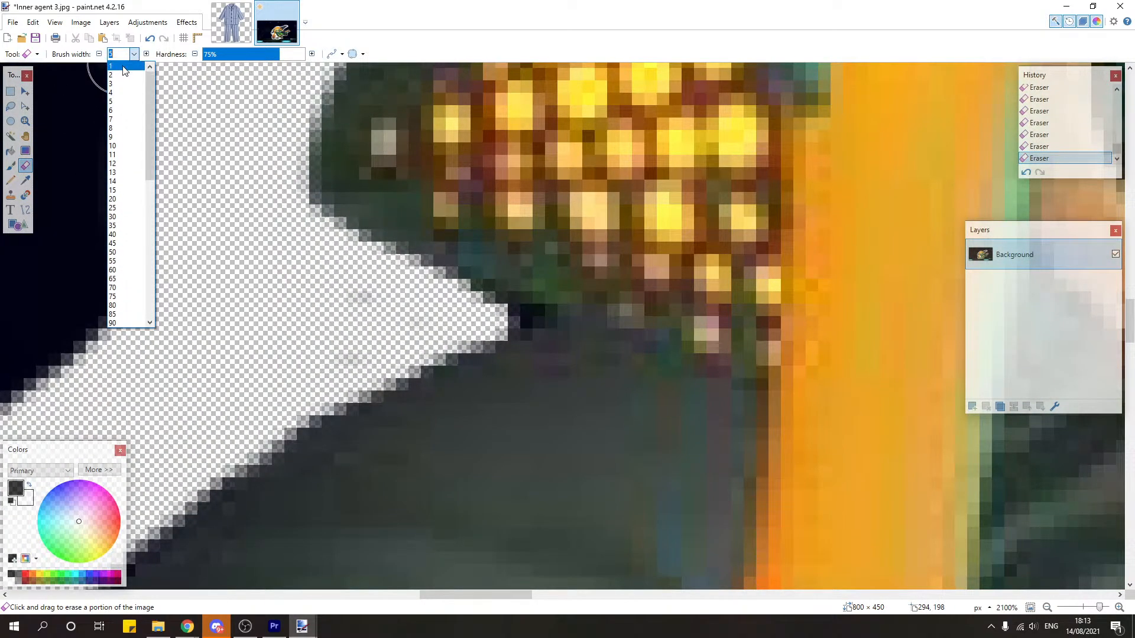
{"action": "left_click", "coordinate": [114, 62]}
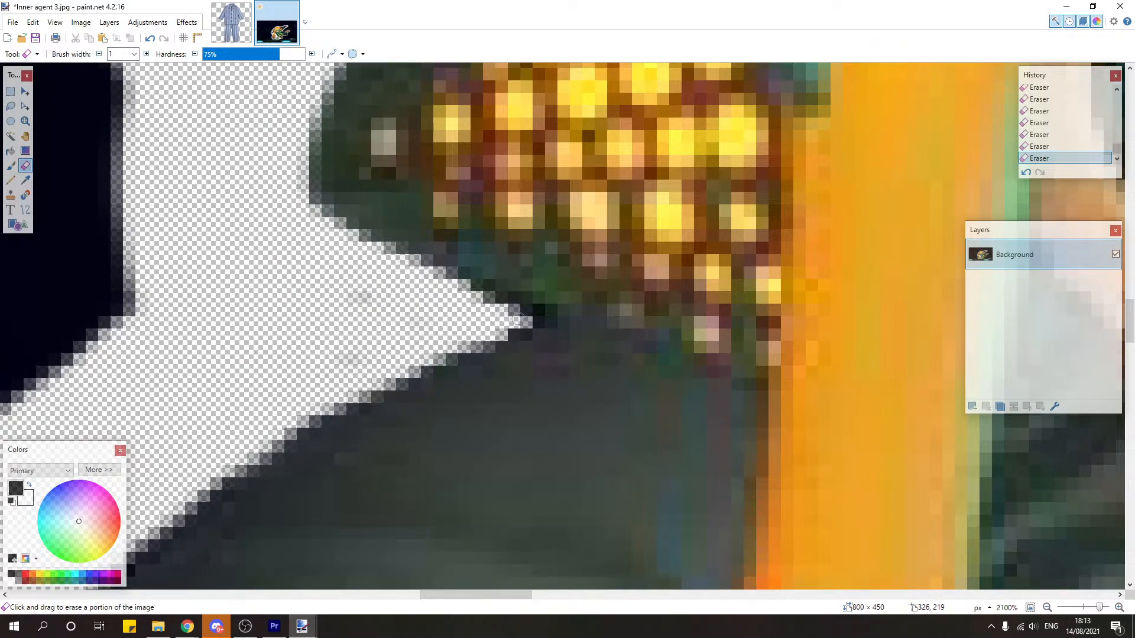
Step: Examine the cutout's edges up close around the hair, the cape and the top of the weapon
{"action": "scroll", "coordinate": [569, 335], "scroll_direction": "down", "scroll_amount": 7}
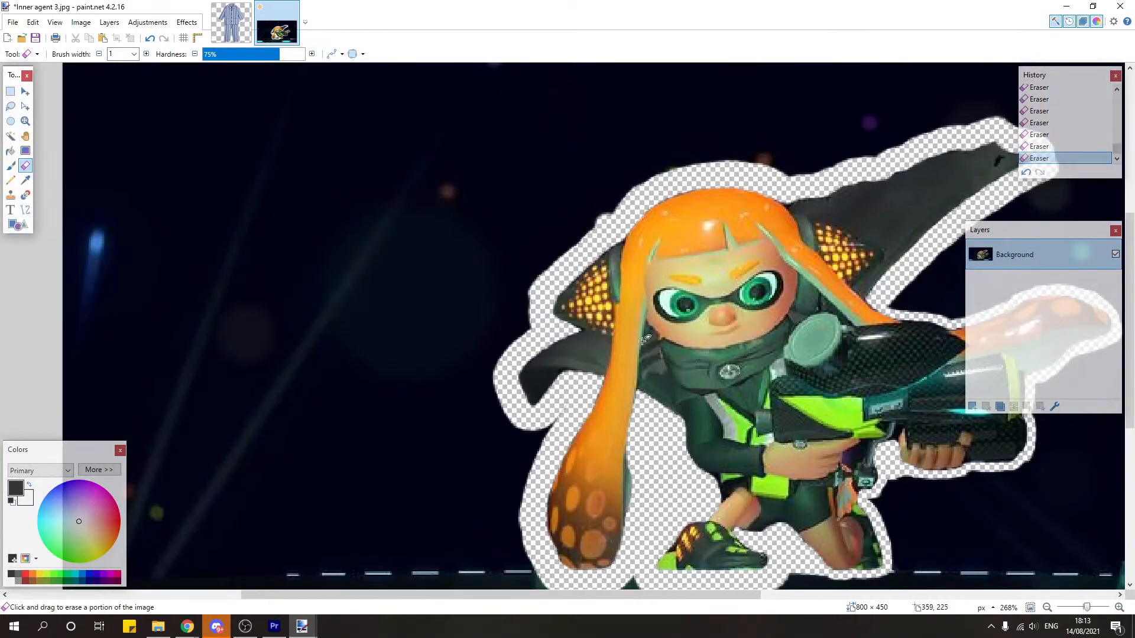
{"action": "scroll", "coordinate": [690, 138], "scroll_direction": "up", "scroll_amount": 6}
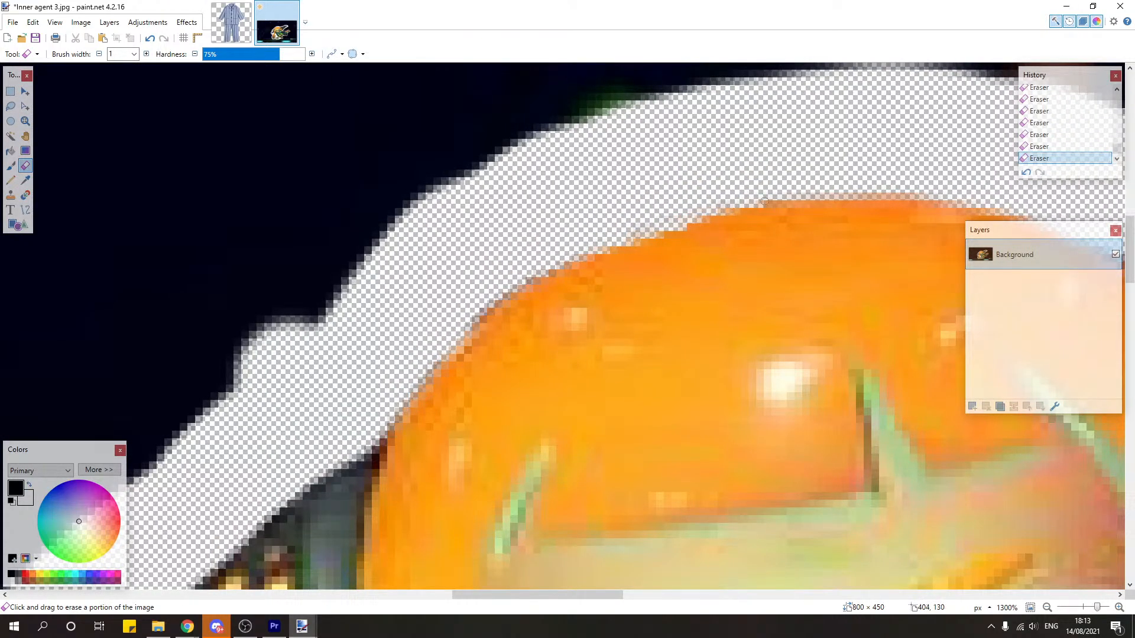
{"action": "scroll", "coordinate": [513, 294], "scroll_direction": "down", "scroll_amount": 4}
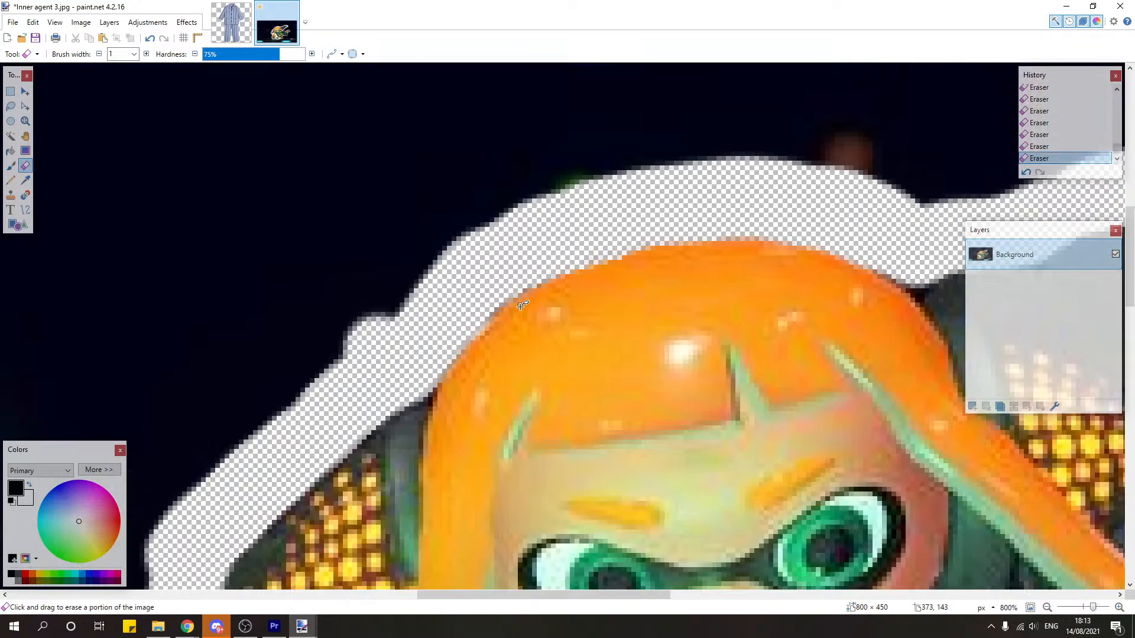
{"action": "scroll", "coordinate": [551, 263], "scroll_direction": "up", "scroll_amount": 4}
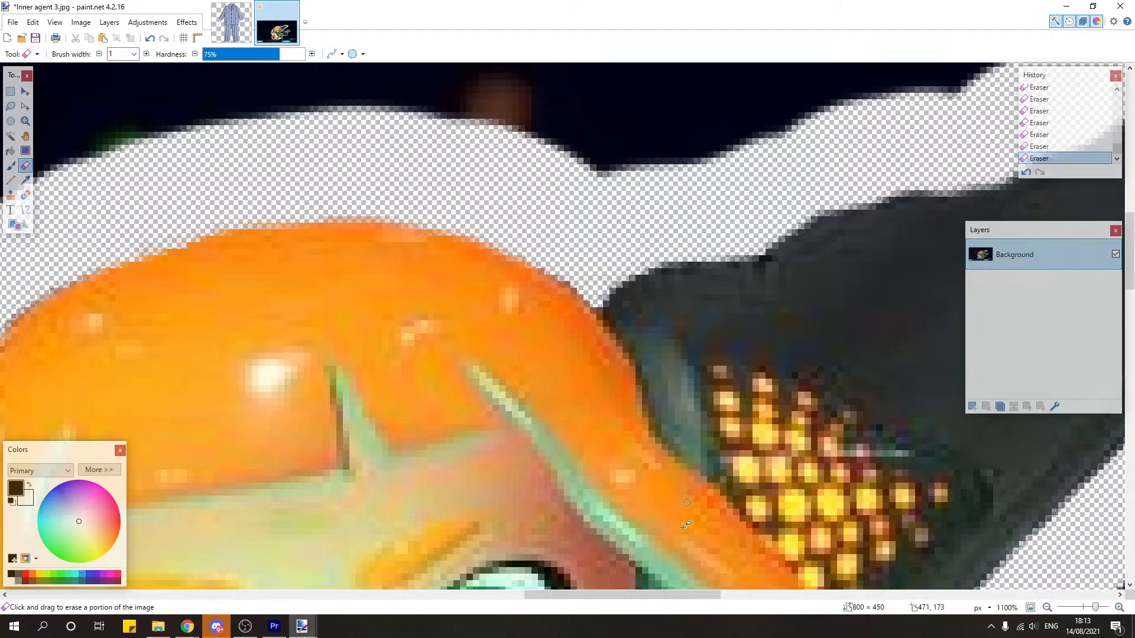
{"action": "left_click_drag", "start_coordinate": [645, 595], "coordinate": [766, 596]}
{"action": "scroll", "coordinate": [761, 449], "scroll_direction": "down", "scroll_amount": 2}
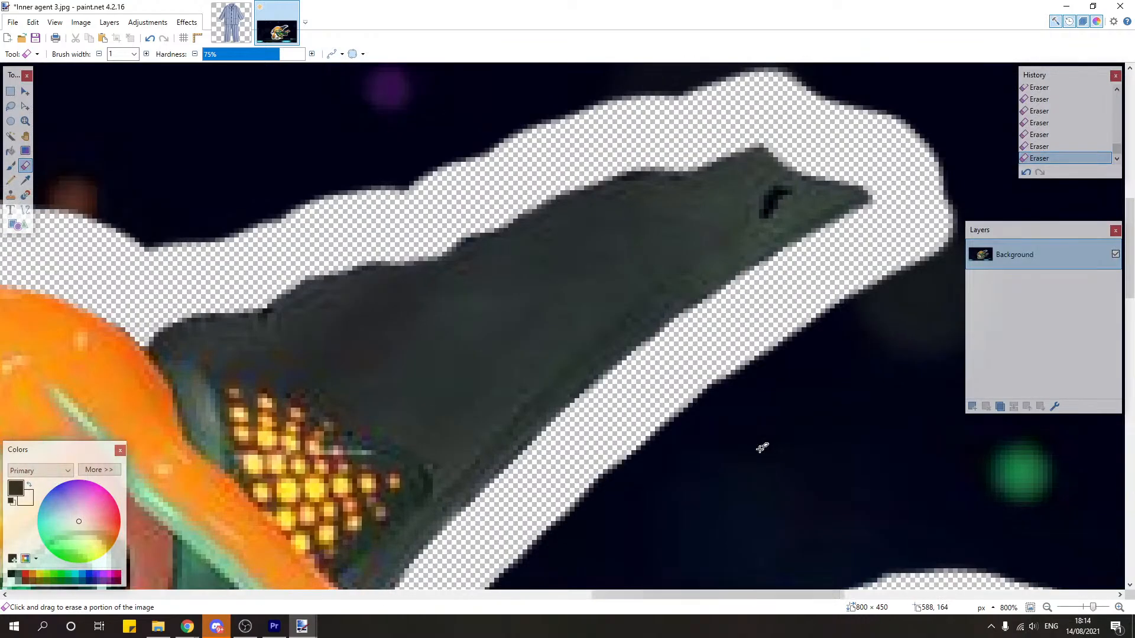
{"action": "scroll", "coordinate": [761, 449], "scroll_direction": "down", "scroll_amount": 6}
{"action": "scroll", "coordinate": [591, 217], "scroll_direction": "up", "scroll_amount": 4}
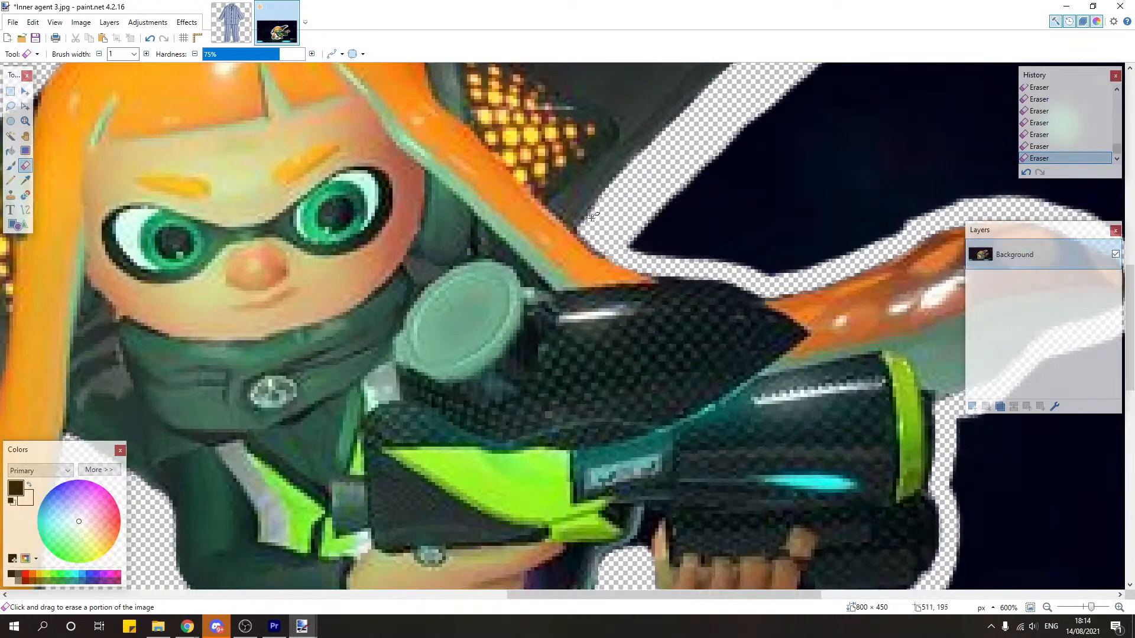
{"action": "scroll", "coordinate": [591, 217], "scroll_direction": "up", "scroll_amount": 5}
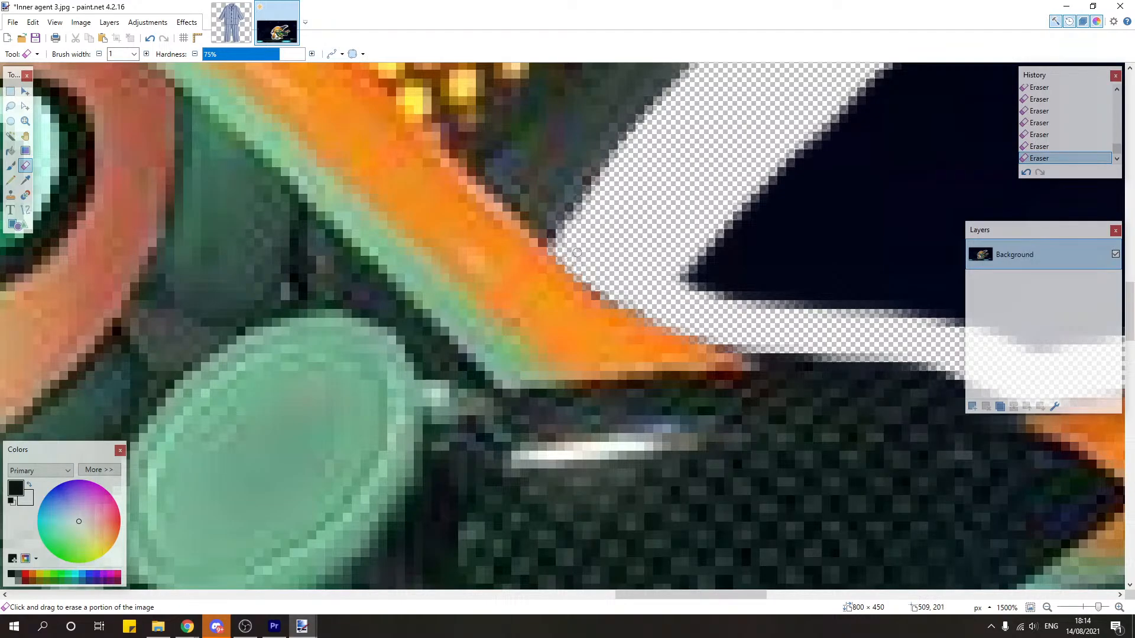
{"action": "scroll", "coordinate": [621, 162], "scroll_direction": "down", "scroll_amount": 10}
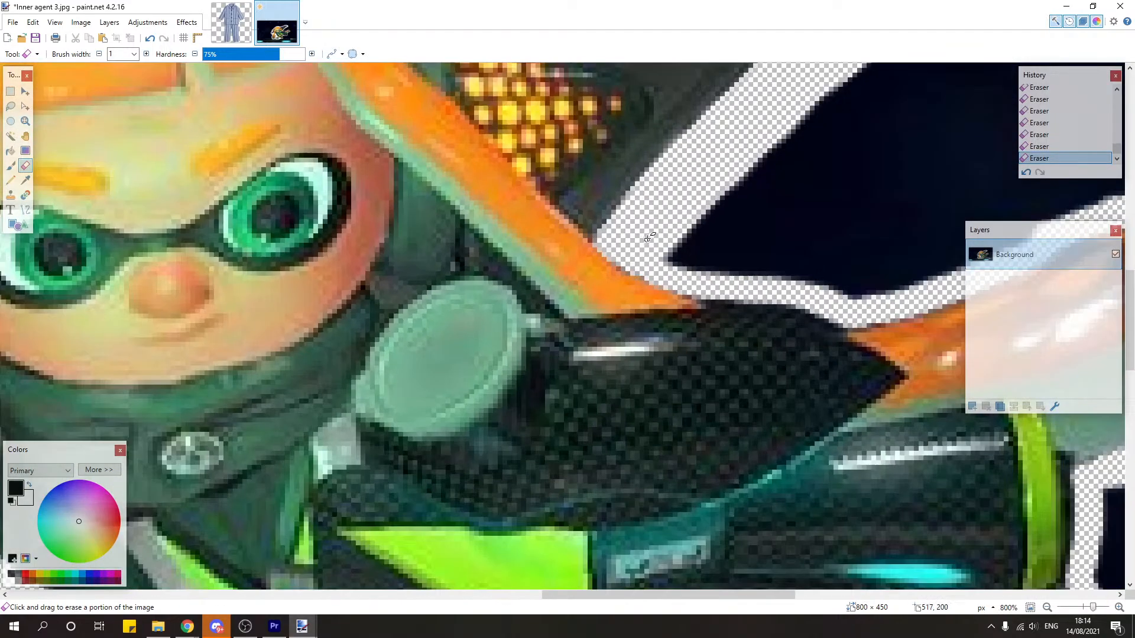
{"action": "scroll", "coordinate": [718, 325], "scroll_direction": "up", "scroll_amount": 4}
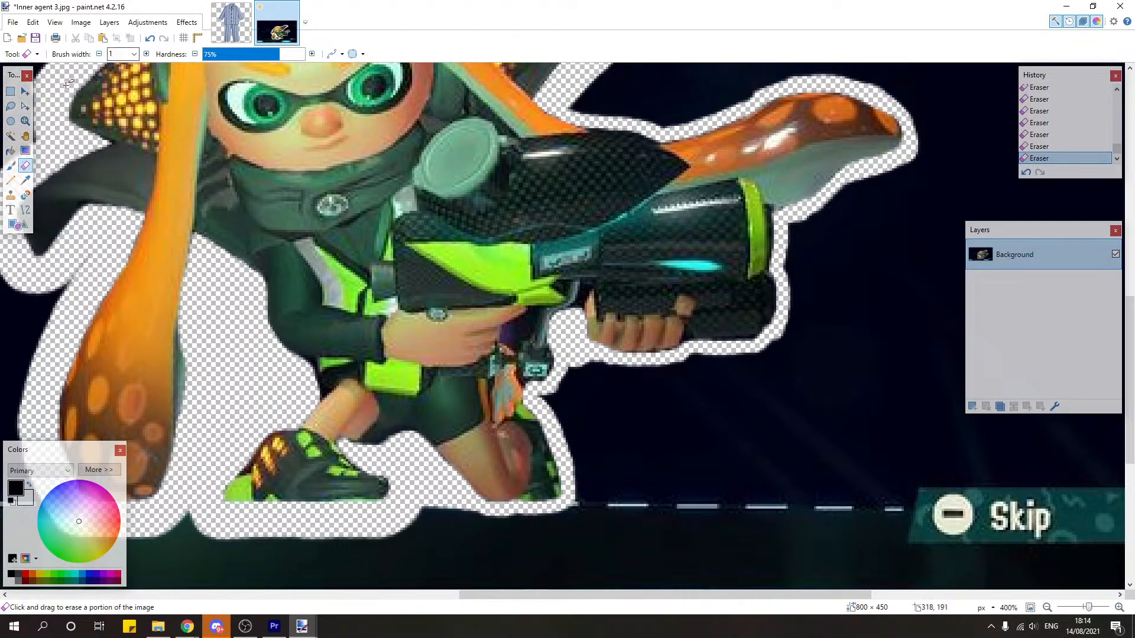
Step: Erase the background below the weapon and between the cape and tentacle with brush width 15 and 100% hardness
{"action": "left_click", "coordinate": [133, 54]}
{"action": "left_click", "coordinate": [121, 190]}
{"action": "left_click_drag", "start_coordinate": [275, 55], "coordinate": [308, 62]}
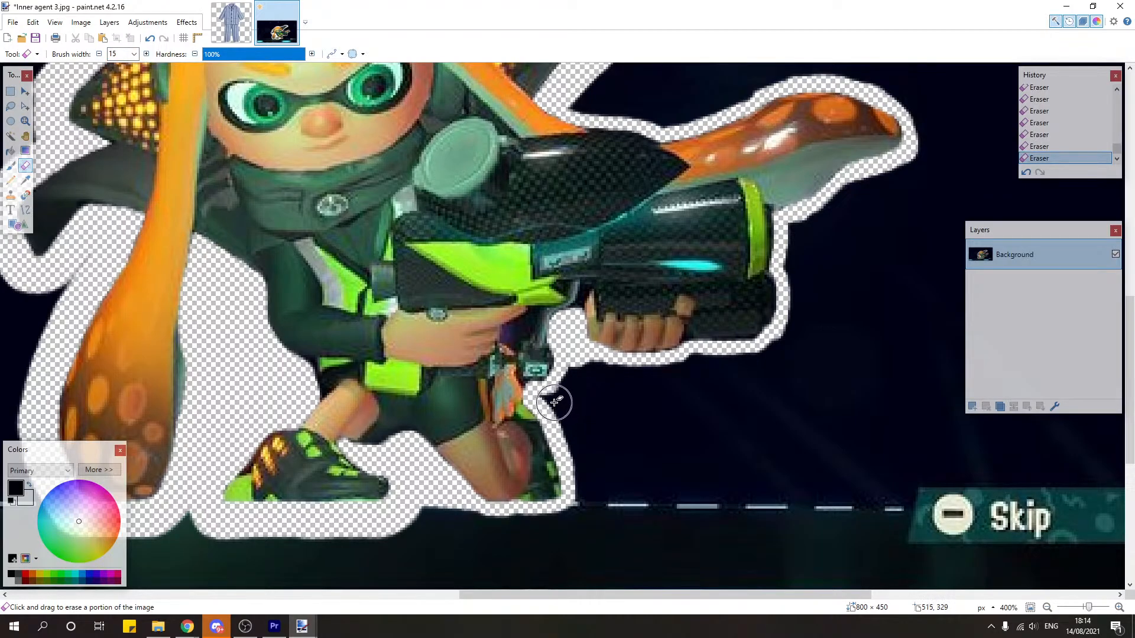
{"action": "mouse_move", "coordinate": [553, 404]}
{"action": "left_mouse_down"}
{"action": "mouse_move", "coordinate": [581, 377]}
{"action": "mouse_move", "coordinate": [770, 360]}
{"action": "mouse_move", "coordinate": [799, 337]}
{"action": "mouse_move", "coordinate": [800, 270]}
{"action": "left_mouse_up"}
{"action": "left_click_drag", "start_coordinate": [813, 229], "coordinate": [912, 176]}
{"action": "scroll", "coordinate": [956, 186], "scroll_direction": "up", "scroll_amount": 3}
{"action": "mouse_move", "coordinate": [782, 170]}
{"action": "left_mouse_down"}
{"action": "mouse_move", "coordinate": [802, 280]}
{"action": "mouse_move", "coordinate": [678, 322]}
{"action": "mouse_move", "coordinate": [582, 311]}
{"action": "mouse_move", "coordinate": [696, 203]}
{"action": "mouse_move", "coordinate": [755, 173]}
{"action": "mouse_move", "coordinate": [771, 255]}
{"action": "mouse_move", "coordinate": [672, 310]}
{"action": "mouse_move", "coordinate": [636, 290]}
{"action": "mouse_move", "coordinate": [758, 237]}
{"action": "mouse_move", "coordinate": [740, 211]}
{"action": "mouse_move", "coordinate": [724, 233]}
{"action": "left_mouse_up"}
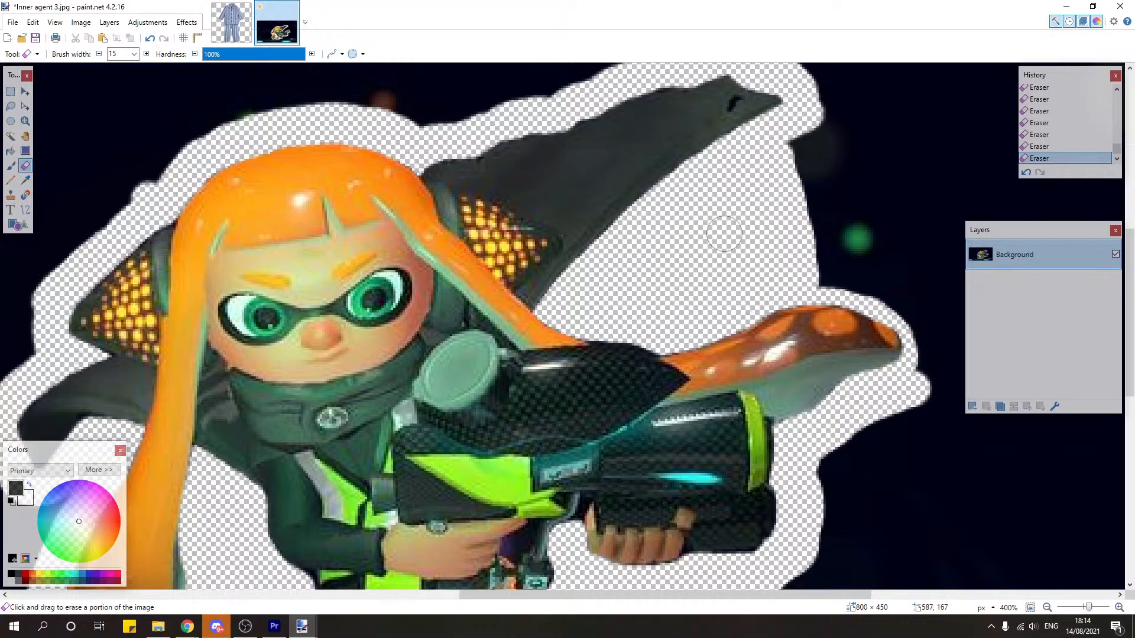
Step: Widen the cleared area around the tentacle tip and erase a border around the background patch beneath the weapon
{"action": "scroll", "coordinate": [726, 233], "scroll_direction": "down", "scroll_amount": 2}
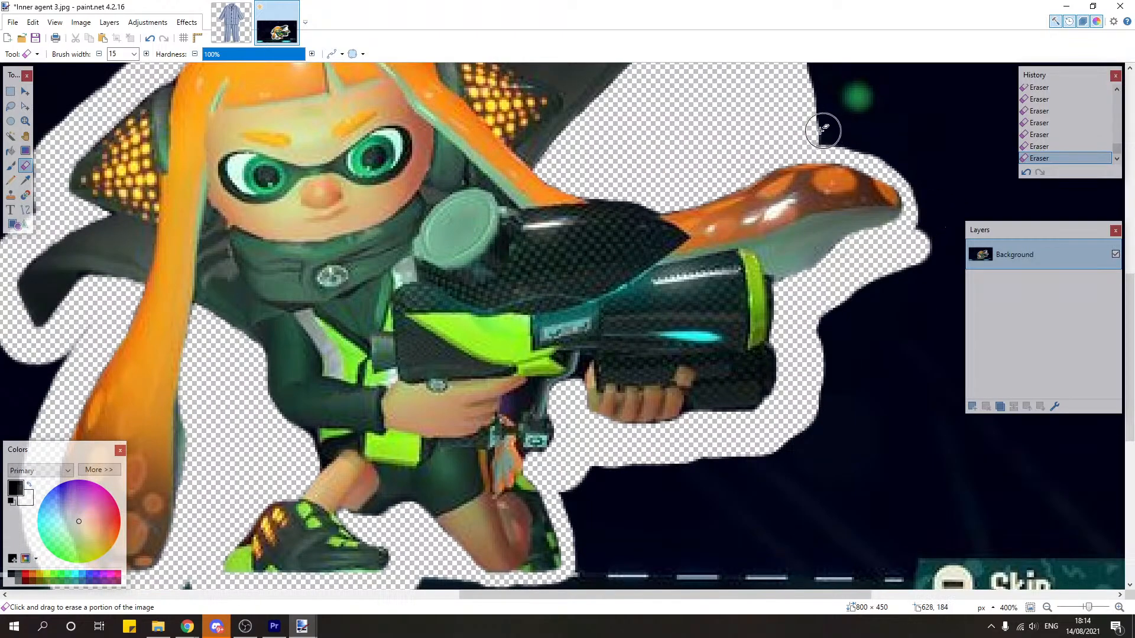
{"action": "mouse_move", "coordinate": [822, 130]}
{"action": "left_mouse_down"}
{"action": "mouse_move", "coordinate": [911, 165]}
{"action": "mouse_move", "coordinate": [933, 262]}
{"action": "mouse_move", "coordinate": [930, 227]}
{"action": "mouse_move", "coordinate": [924, 250]}
{"action": "mouse_move", "coordinate": [925, 231]}
{"action": "mouse_move", "coordinate": [873, 307]}
{"action": "mouse_move", "coordinate": [812, 347]}
{"action": "mouse_move", "coordinate": [885, 277]}
{"action": "mouse_move", "coordinate": [831, 325]}
{"action": "mouse_move", "coordinate": [814, 431]}
{"action": "mouse_move", "coordinate": [933, 432]}
{"action": "mouse_move", "coordinate": [944, 275]}
{"action": "mouse_move", "coordinate": [848, 357]}
{"action": "mouse_move", "coordinate": [893, 391]}
{"action": "mouse_move", "coordinate": [928, 332]}
{"action": "left_mouse_up"}
{"action": "scroll", "coordinate": [846, 400], "scroll_direction": "down", "scroll_amount": 2}
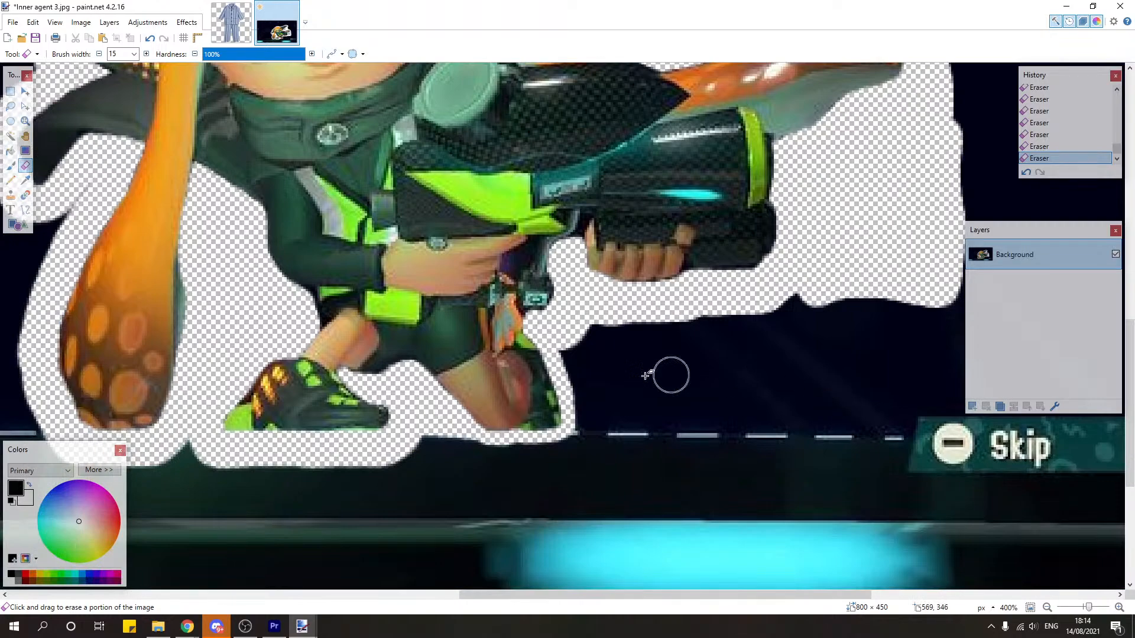
{"action": "mouse_move", "coordinate": [568, 351]}
{"action": "left_mouse_down"}
{"action": "mouse_move", "coordinate": [587, 439]}
{"action": "mouse_move", "coordinate": [854, 441]}
{"action": "mouse_move", "coordinate": [895, 314]}
{"action": "mouse_move", "coordinate": [768, 311]}
{"action": "left_mouse_up"}
Step: Set the eraser's brush width to 80 and clear the enclosed background patch beneath the weapon
{"action": "left_click", "coordinate": [134, 56]}
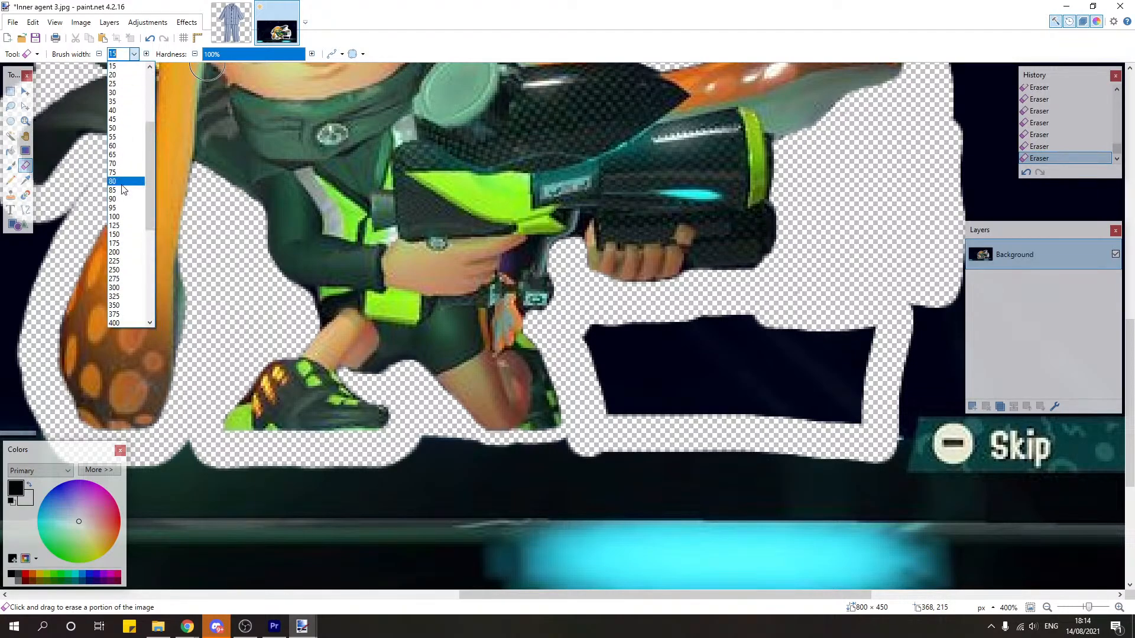
{"action": "left_click", "coordinate": [121, 184]}
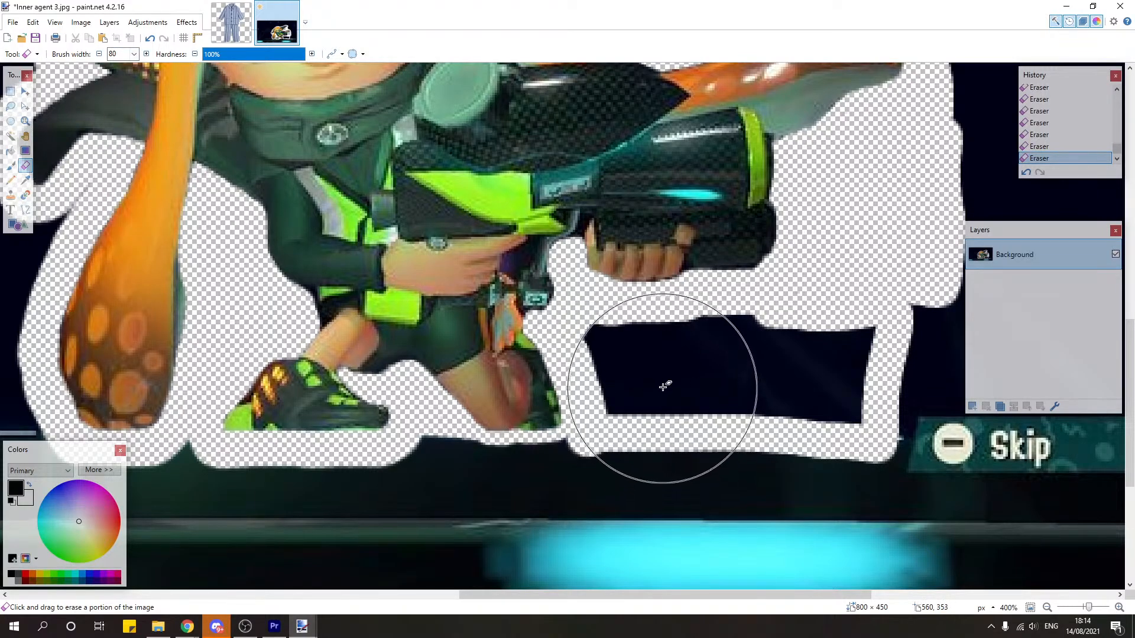
{"action": "mouse_move", "coordinate": [659, 386]}
{"action": "left_mouse_down"}
{"action": "mouse_move", "coordinate": [760, 367]}
{"action": "mouse_move", "coordinate": [790, 395]}
{"action": "left_mouse_up"}
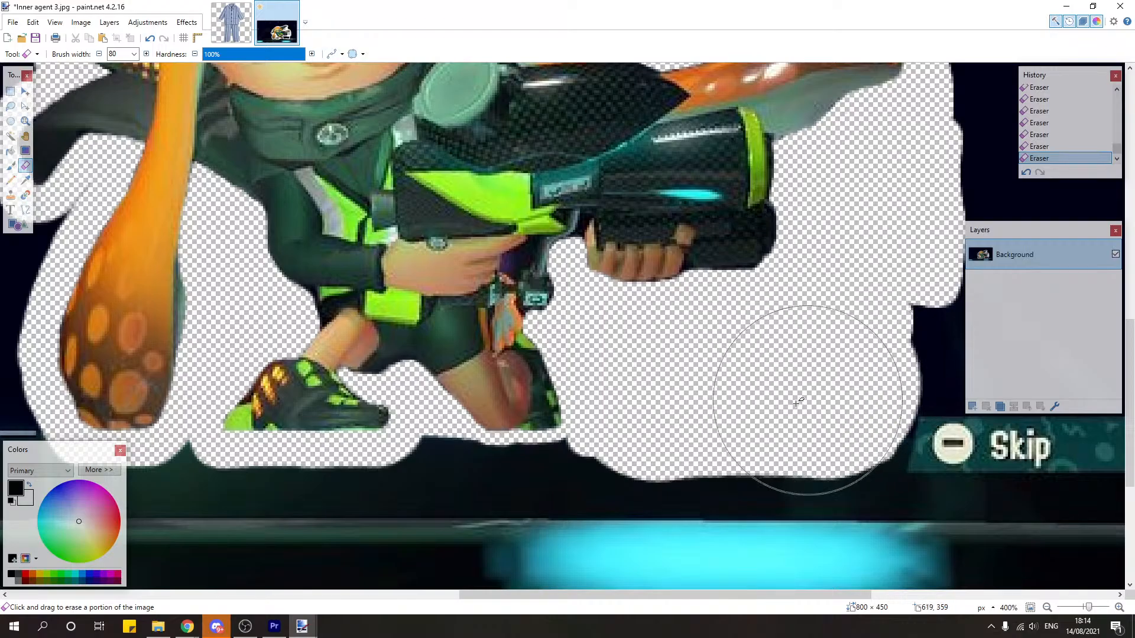
Step: Erase the stage background below the kneeling leg, the front shoe and the hanging tentacle
{"action": "scroll", "coordinate": [538, 329], "scroll_direction": "down", "scroll_amount": 3}
{"action": "left_click_drag", "start_coordinate": [431, 310], "coordinate": [590, 329]}
{"action": "left_click_drag", "start_coordinate": [532, 594], "coordinate": [403, 591]}
{"action": "scroll", "coordinate": [506, 494], "scroll_direction": "up", "scroll_amount": 2}
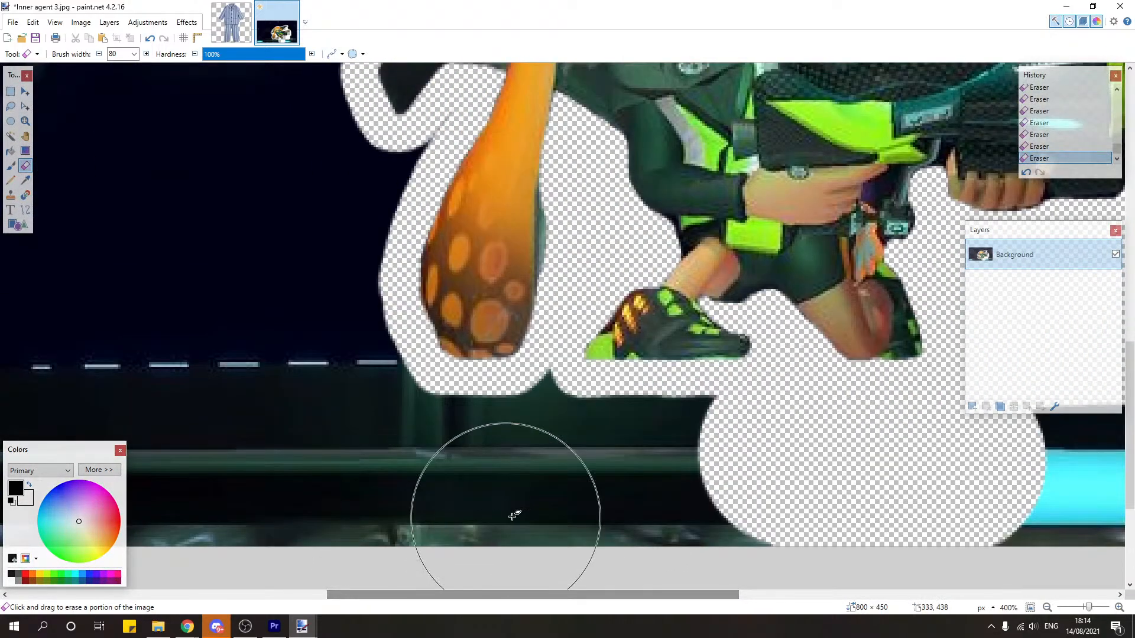
{"action": "left_click", "coordinate": [535, 458]}
{"action": "mouse_move", "coordinate": [535, 459]}
{"action": "left_mouse_down"}
{"action": "mouse_move", "coordinate": [735, 481]}
{"action": "mouse_move", "coordinate": [680, 481]}
{"action": "left_mouse_up"}
Step: Erase background beside the hanging tentacle, and clear the slivers below the scarf tip with brush width 11
{"action": "scroll", "coordinate": [650, 480], "scroll_direction": "up", "scroll_amount": 3}
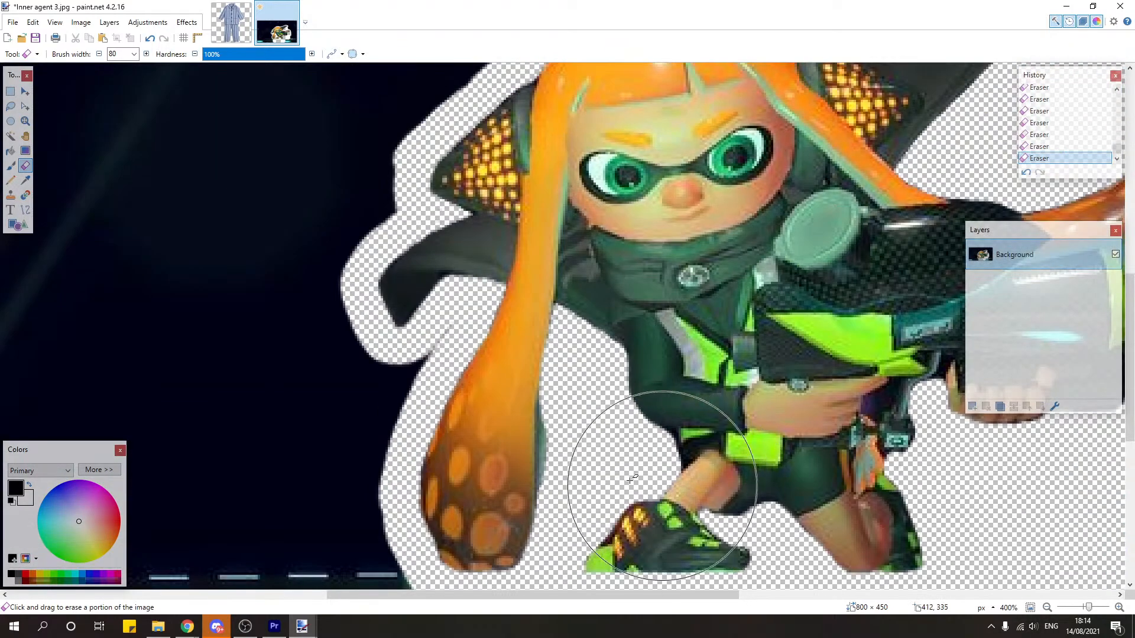
{"action": "left_click", "coordinate": [324, 408]}
{"action": "left_click", "coordinate": [134, 54]}
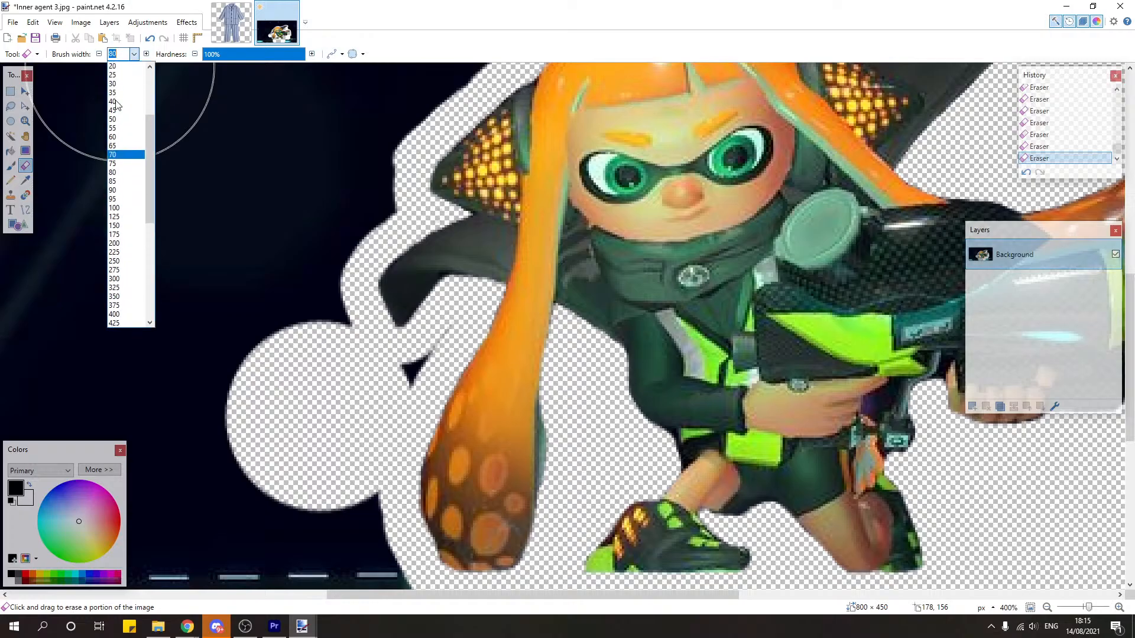
{"action": "left_click", "coordinate": [125, 127]}
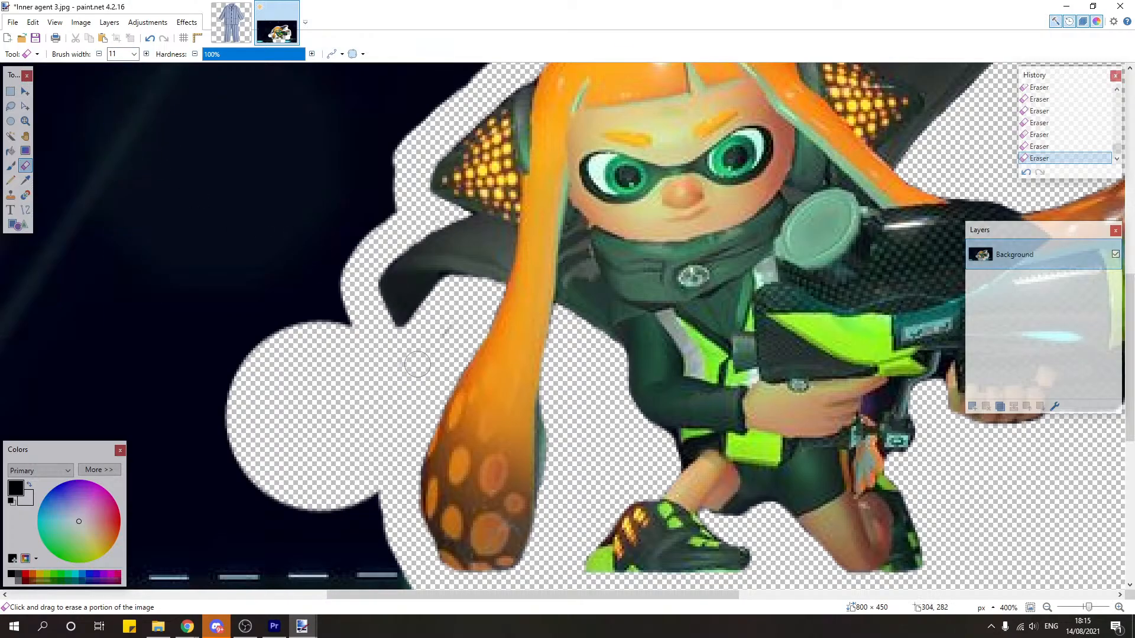
Step: Set the eraser's brush width to 80 and clear all the remaining stage background around the character out to the canvas edges
{"action": "scroll", "coordinate": [447, 325], "scroll_direction": "up", "scroll_amount": 5}
{"action": "scroll", "coordinate": [443, 329], "scroll_direction": "down", "scroll_amount": 4}
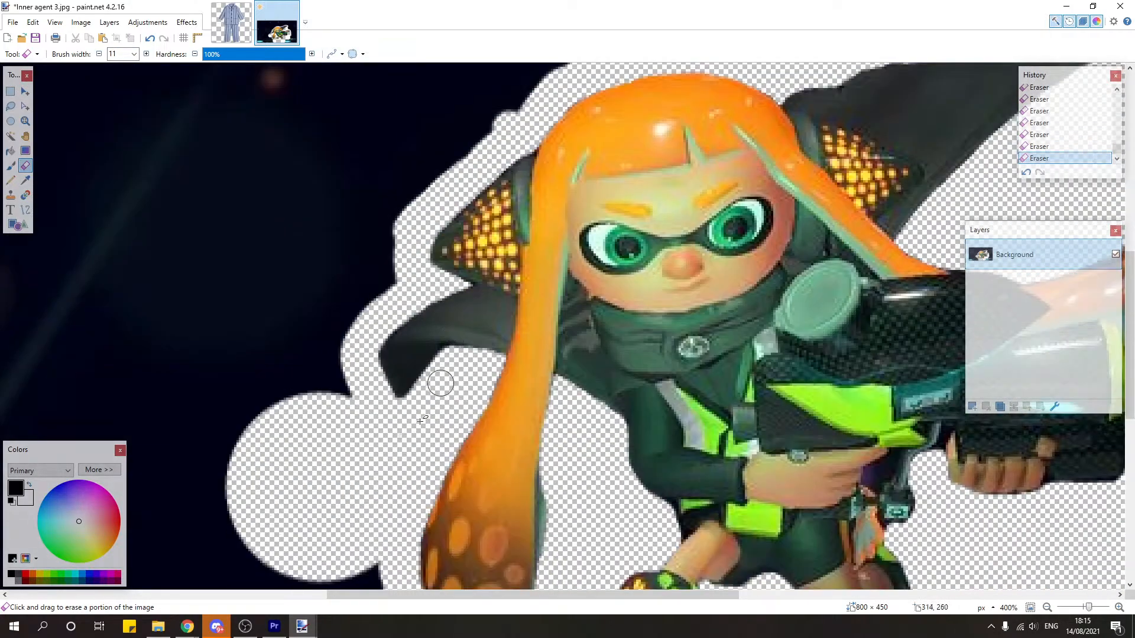
{"action": "left_click", "coordinate": [134, 54]}
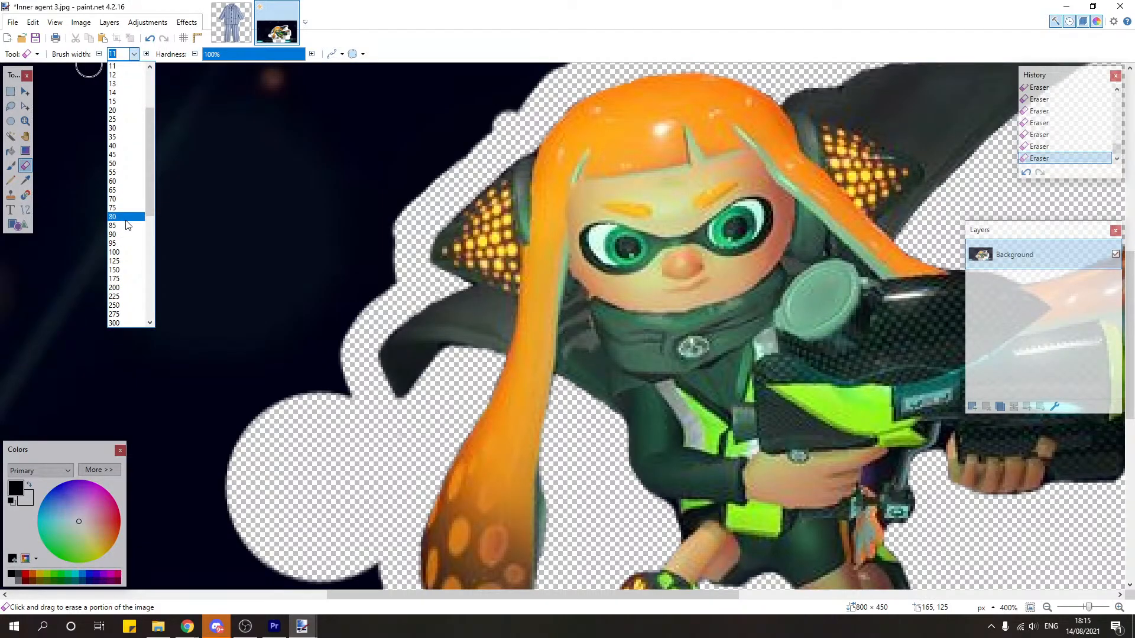
{"action": "left_click", "coordinate": [126, 219]}
{"action": "scroll", "coordinate": [311, 367], "scroll_direction": "down", "scroll_amount": 6}
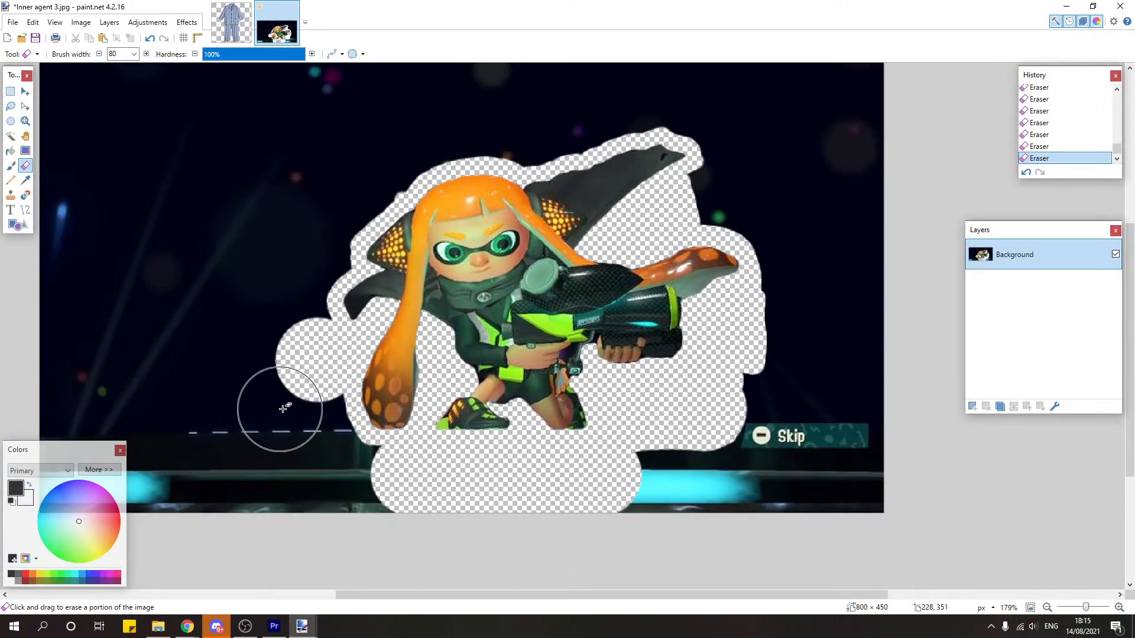
{"action": "mouse_move", "coordinate": [284, 408]}
{"action": "left_mouse_down"}
{"action": "mouse_move", "coordinate": [309, 403]}
{"action": "mouse_move", "coordinate": [343, 462]}
{"action": "mouse_move", "coordinate": [372, 475]}
{"action": "mouse_move", "coordinate": [373, 497]}
{"action": "mouse_move", "coordinate": [297, 470]}
{"action": "mouse_move", "coordinate": [262, 379]}
{"action": "mouse_move", "coordinate": [296, 320]}
{"action": "mouse_move", "coordinate": [290, 301]}
{"action": "mouse_move", "coordinate": [314, 239]}
{"action": "mouse_move", "coordinate": [399, 151]}
{"action": "mouse_move", "coordinate": [468, 123]}
{"action": "mouse_move", "coordinate": [541, 126]}
{"action": "mouse_move", "coordinate": [690, 98]}
{"action": "mouse_move", "coordinate": [735, 121]}
{"action": "mouse_move", "coordinate": [726, 195]}
{"action": "mouse_move", "coordinate": [783, 225]}
{"action": "mouse_move", "coordinate": [794, 250]}
{"action": "mouse_move", "coordinate": [789, 337]}
{"action": "mouse_move", "coordinate": [727, 456]}
{"action": "mouse_move", "coordinate": [639, 486]}
{"action": "mouse_move", "coordinate": [819, 497]}
{"action": "mouse_move", "coordinate": [872, 454]}
{"action": "mouse_move", "coordinate": [891, 321]}
{"action": "mouse_move", "coordinate": [887, 506]}
{"action": "mouse_move", "coordinate": [904, 389]}
{"action": "mouse_move", "coordinate": [894, 227]}
{"action": "mouse_move", "coordinate": [870, 104]}
{"action": "mouse_move", "coordinate": [831, 55]}
{"action": "mouse_move", "coordinate": [720, 53]}
{"action": "mouse_move", "coordinate": [673, 73]}
{"action": "mouse_move", "coordinate": [834, 140]}
{"action": "mouse_move", "coordinate": [808, 180]}
{"action": "mouse_move", "coordinate": [795, 151]}
{"action": "mouse_move", "coordinate": [828, 196]}
{"action": "mouse_move", "coordinate": [860, 283]}
{"action": "mouse_move", "coordinate": [844, 441]}
{"action": "mouse_move", "coordinate": [819, 481]}
{"action": "mouse_move", "coordinate": [802, 477]}
{"action": "mouse_move", "coordinate": [836, 457]}
{"action": "left_mouse_up"}
{"action": "scroll", "coordinate": [837, 458], "scroll_direction": "up", "scroll_amount": 1}
{"action": "scroll", "coordinate": [837, 458], "scroll_direction": "down", "scroll_amount": 1}
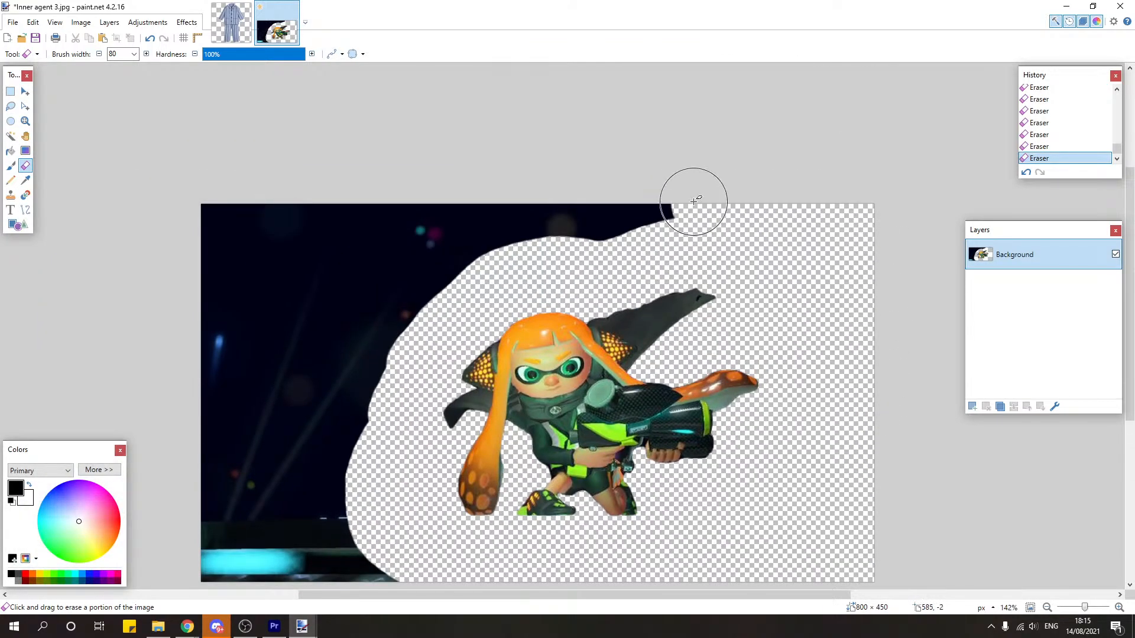
{"action": "mouse_move", "coordinate": [694, 201]}
{"action": "left_mouse_down"}
{"action": "mouse_move", "coordinate": [525, 219]}
{"action": "mouse_move", "coordinate": [238, 215]}
{"action": "mouse_move", "coordinate": [189, 253]}
{"action": "mouse_move", "coordinate": [483, 256]}
{"action": "mouse_move", "coordinate": [484, 271]}
{"action": "mouse_move", "coordinate": [225, 301]}
{"action": "mouse_move", "coordinate": [398, 301]}
{"action": "mouse_move", "coordinate": [326, 331]}
{"action": "mouse_move", "coordinate": [222, 346]}
{"action": "mouse_move", "coordinate": [356, 354]}
{"action": "mouse_move", "coordinate": [354, 384]}
{"action": "mouse_move", "coordinate": [219, 381]}
{"action": "mouse_move", "coordinate": [346, 421]}
{"action": "mouse_move", "coordinate": [336, 458]}
{"action": "mouse_move", "coordinate": [222, 461]}
{"action": "mouse_move", "coordinate": [355, 498]}
{"action": "mouse_move", "coordinate": [233, 525]}
{"action": "mouse_move", "coordinate": [385, 557]}
{"action": "left_mouse_up"}
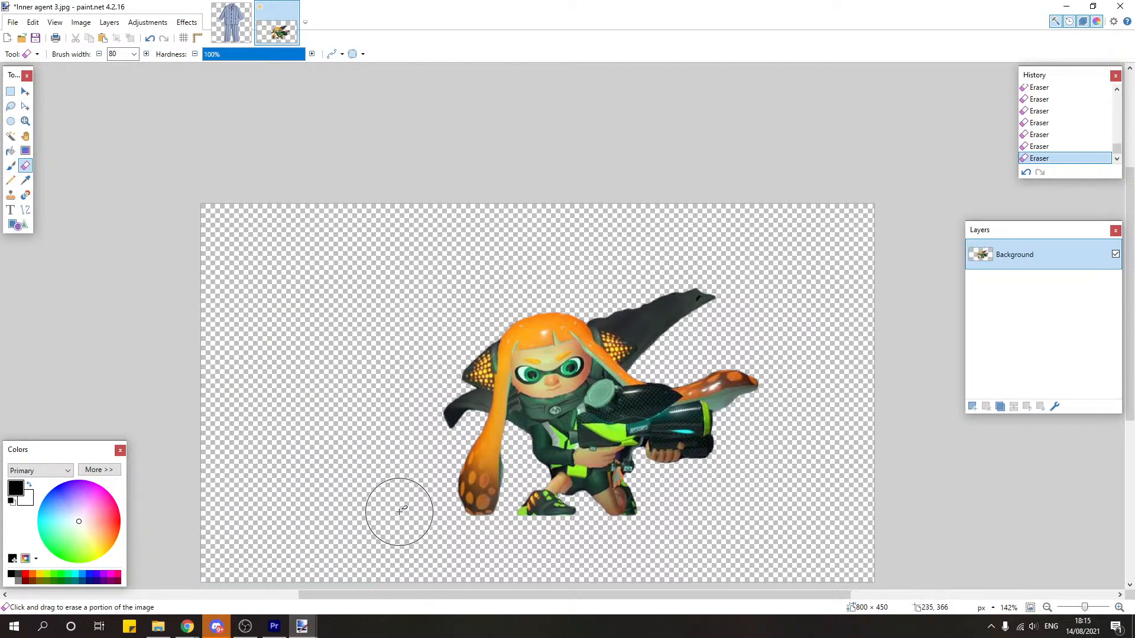
Step: Select a rectangular area of about 455 × 336 pixels around the cut-out character and start creating a new image
{"action": "scroll", "coordinate": [400, 510], "scroll_direction": "down", "scroll_amount": 1}
{"action": "left_click", "coordinate": [10, 92]}
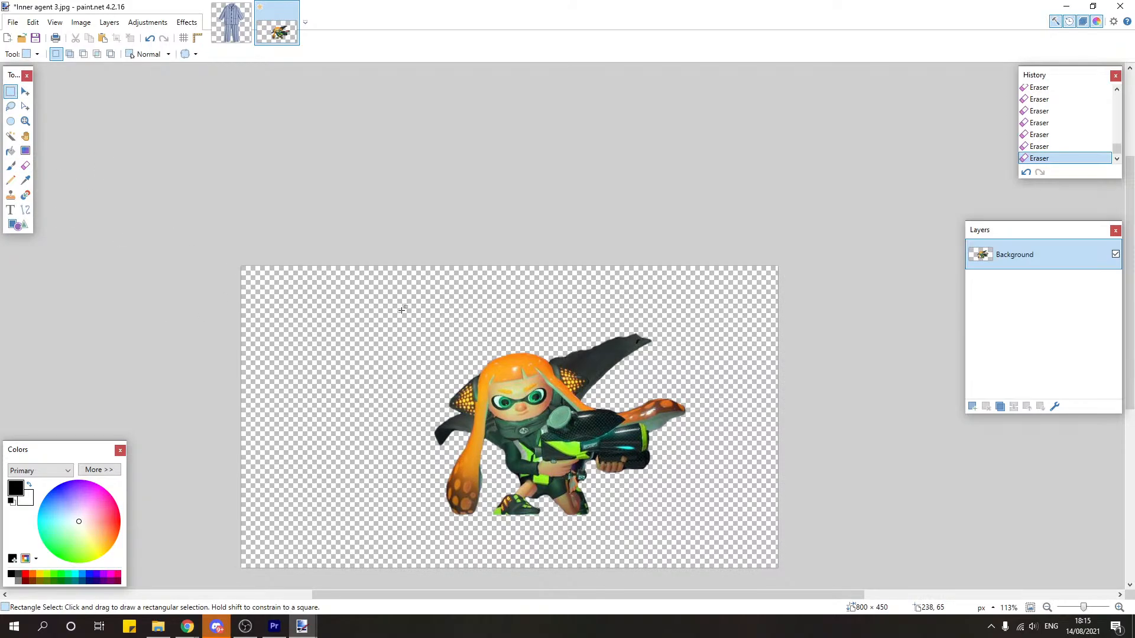
{"action": "left_click_drag", "start_coordinate": [402, 309], "coordinate": [707, 535]}
{"action": "left_click", "coordinate": [8, 38]}
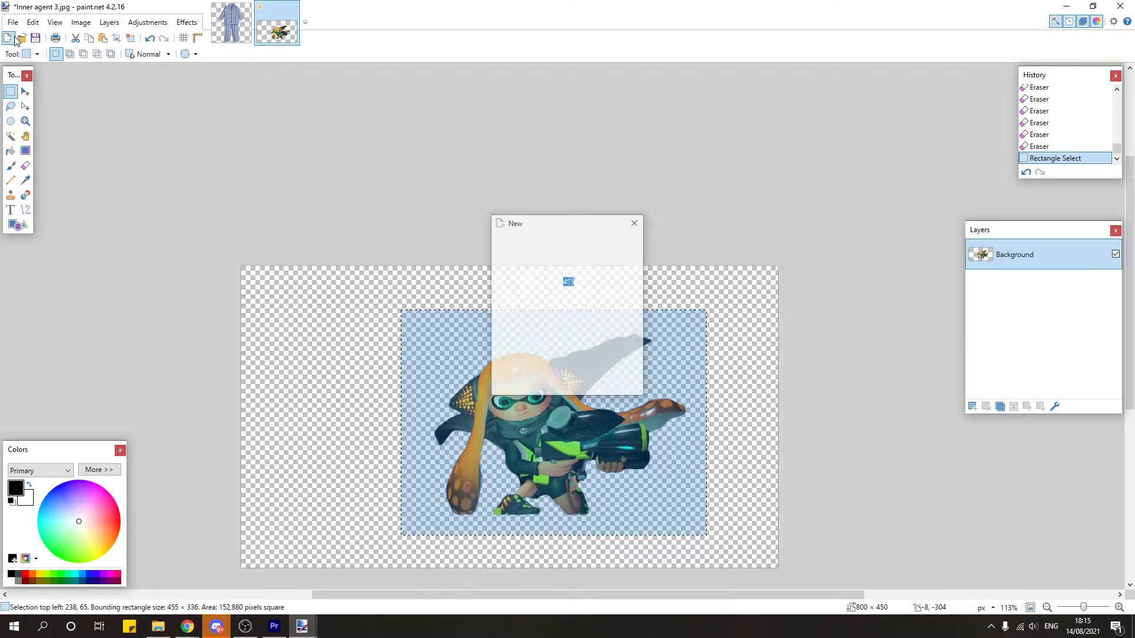
Step: Create a new 455 × 336 image and paste the copied character cut-out into it
{"action": "key", "text": "Return"}
{"action": "key", "text": "ctrl+v"}
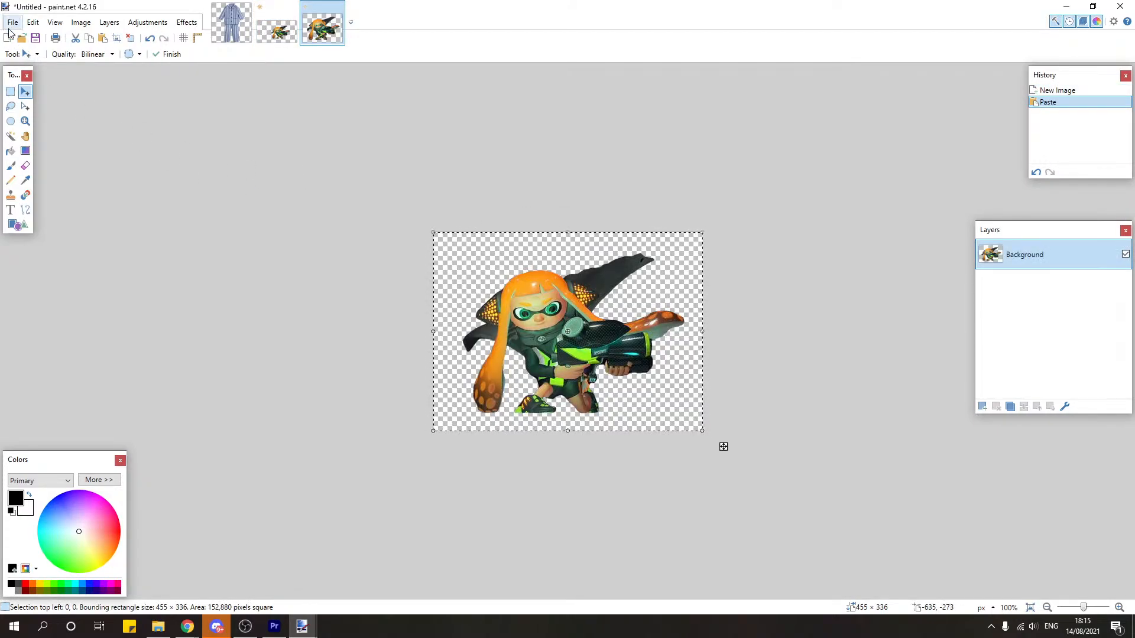
Step: Save the pasted cut-out in the Assets folder as a PNG file named Inner agent 3
{"action": "left_click", "coordinate": [12, 22]}
{"action": "left_click", "coordinate": [54, 114]}
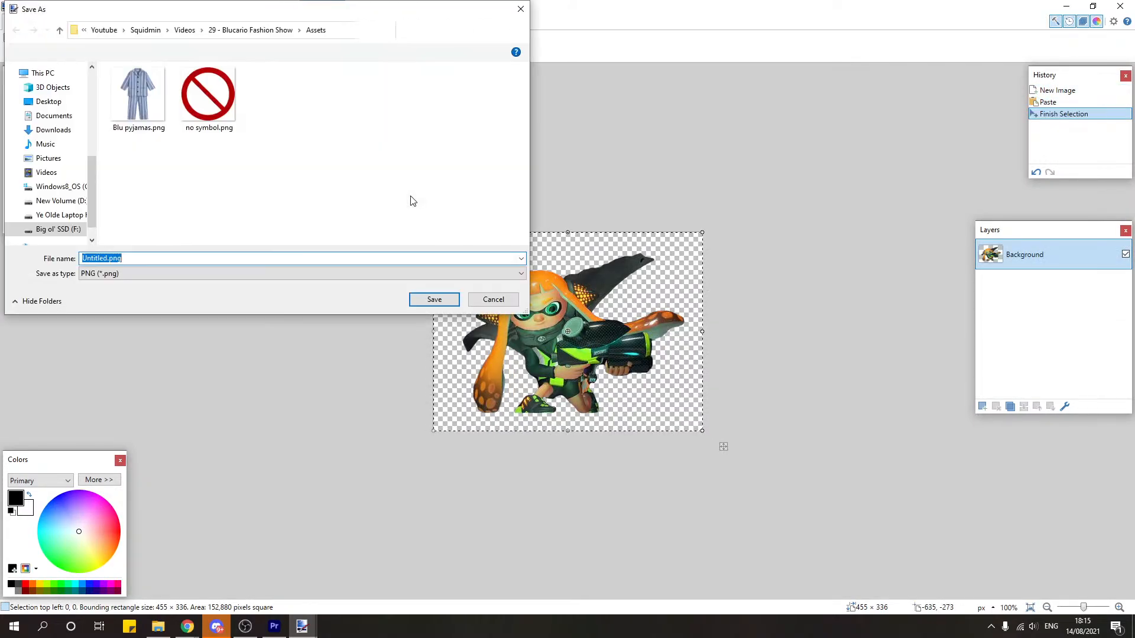
{"action": "key", "text": "shift+F10"}
{"action": "left_click", "coordinate": [169, 254]}
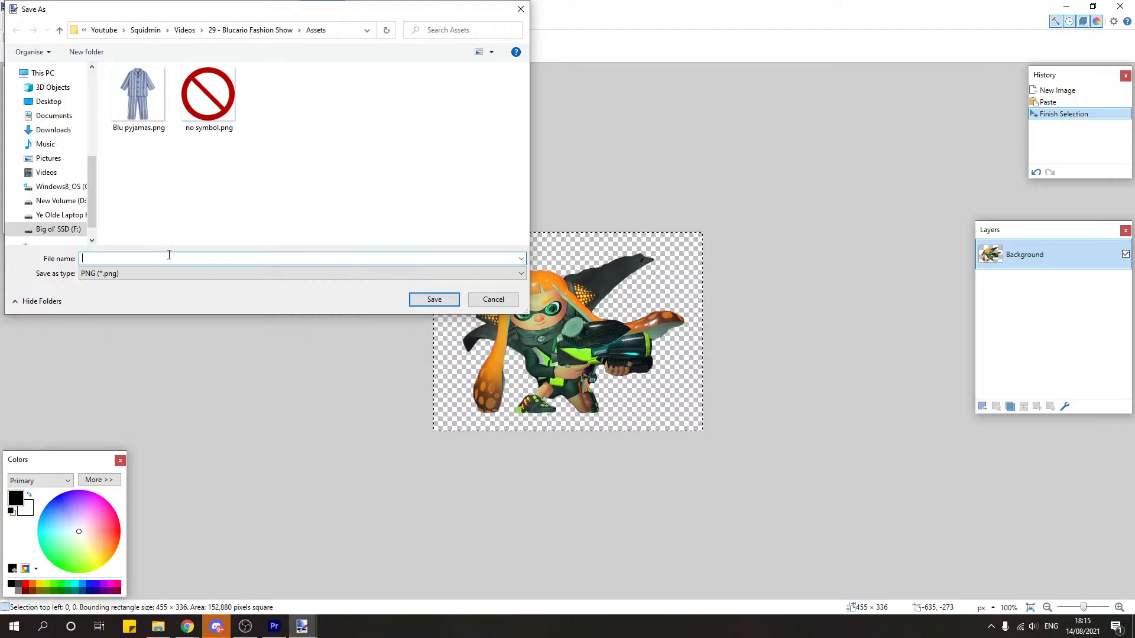
{"action": "type", "text": "Inner age"}
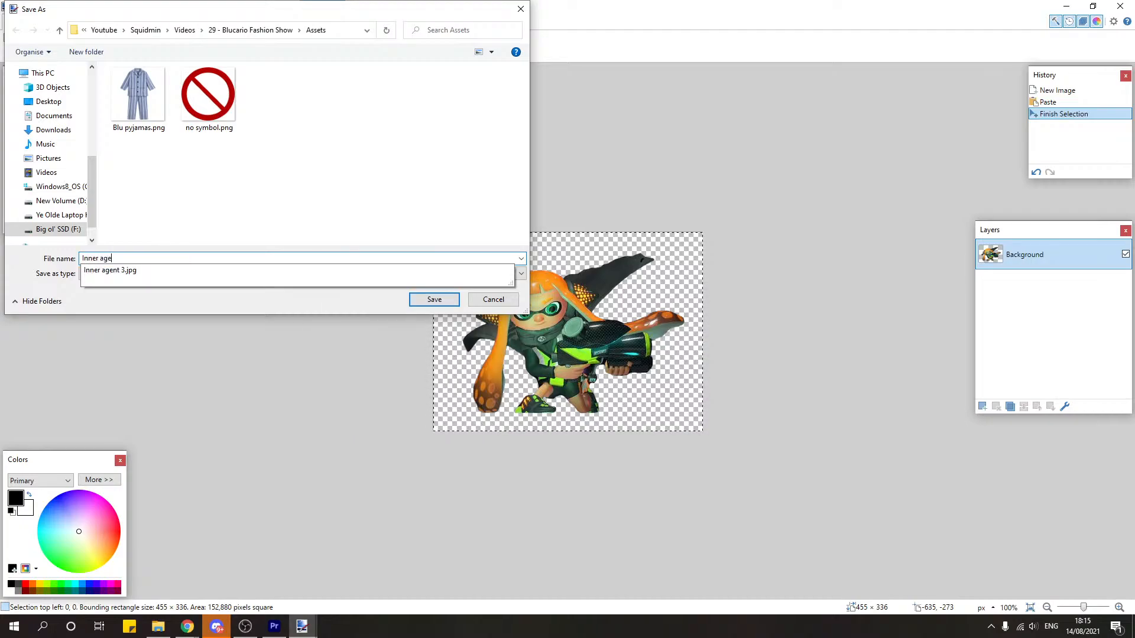
{"action": "type", "text": "nt 3"}
{"action": "left_click", "coordinate": [169, 277]}
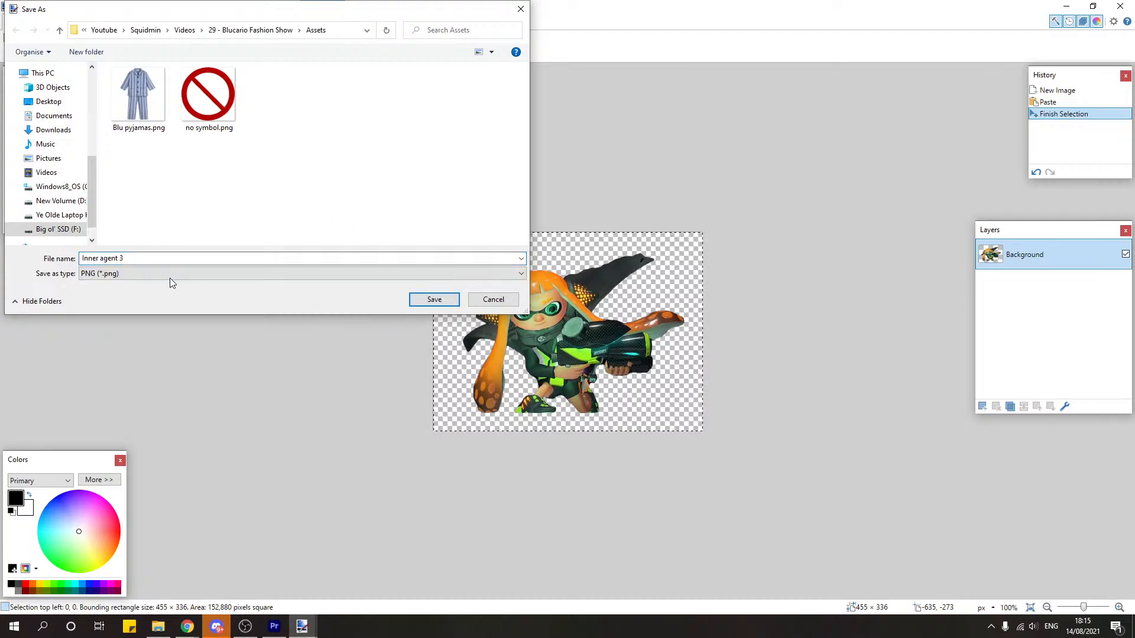
{"action": "left_click", "coordinate": [165, 274]}
{"action": "left_click", "coordinate": [143, 295]}
{"action": "left_click", "coordinate": [429, 299]}
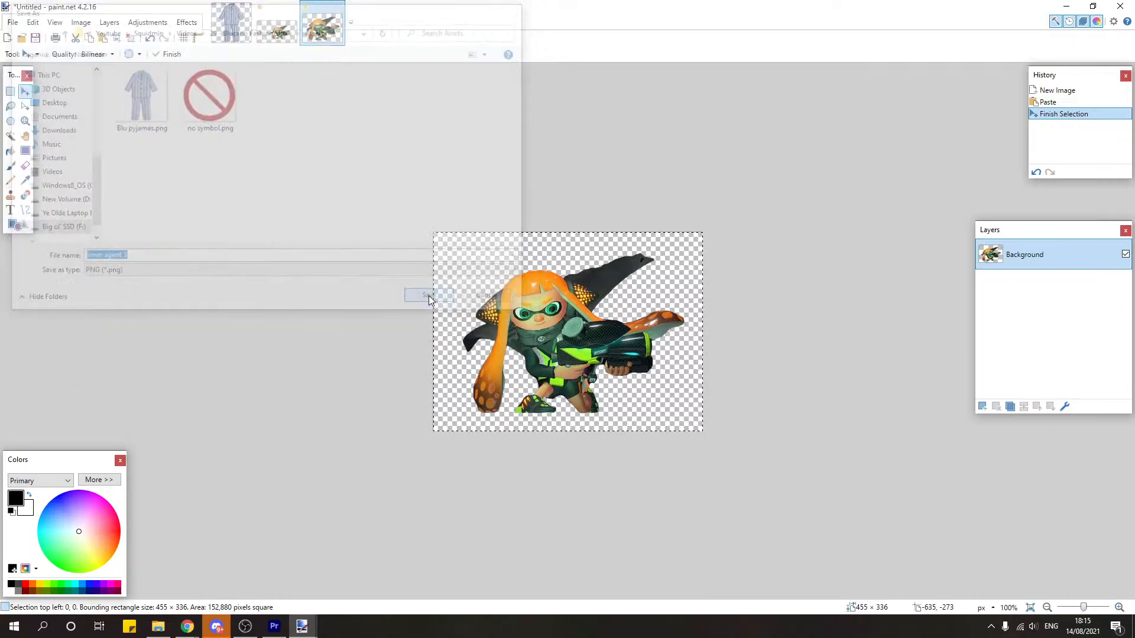
{"action": "left_click", "coordinate": [662, 409]}
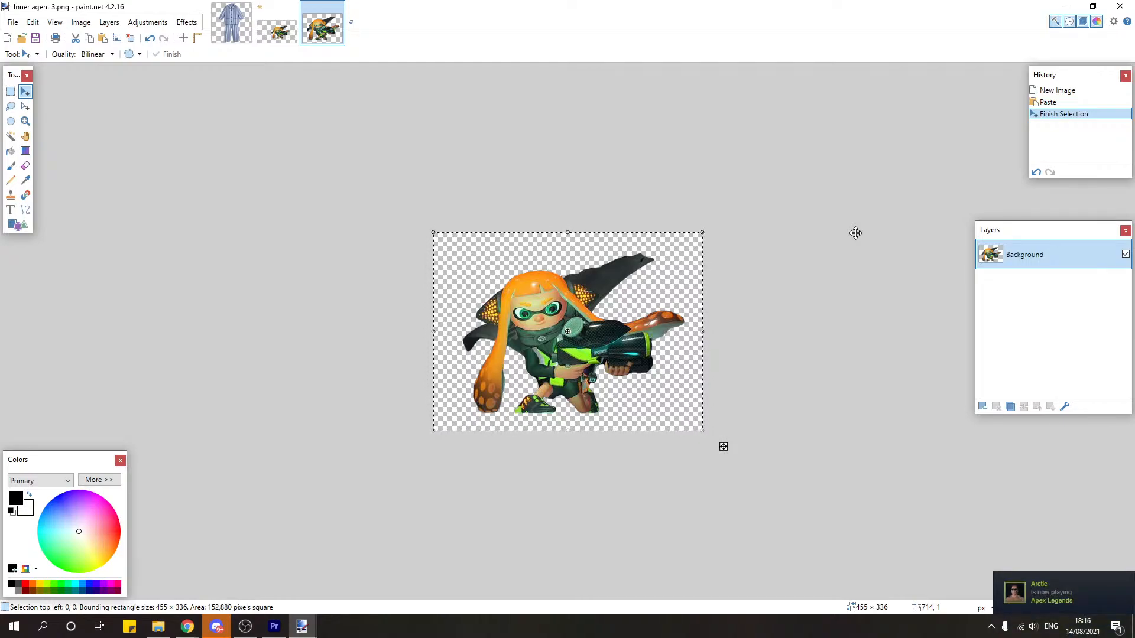
Step: Switch to Chrome and look through the inner agent 3 image results for a picture of the boss arena, previewing the arena shots
{"action": "left_click", "coordinate": [1065, 6]}
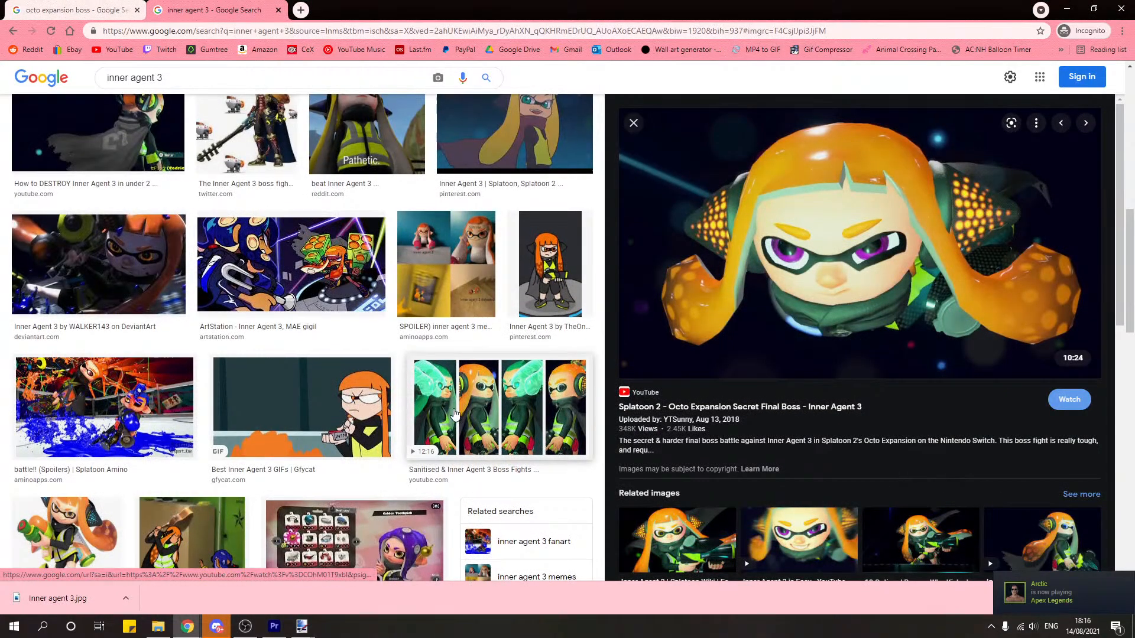
{"action": "scroll", "coordinate": [454, 414], "scroll_direction": "up", "scroll_amount": 10}
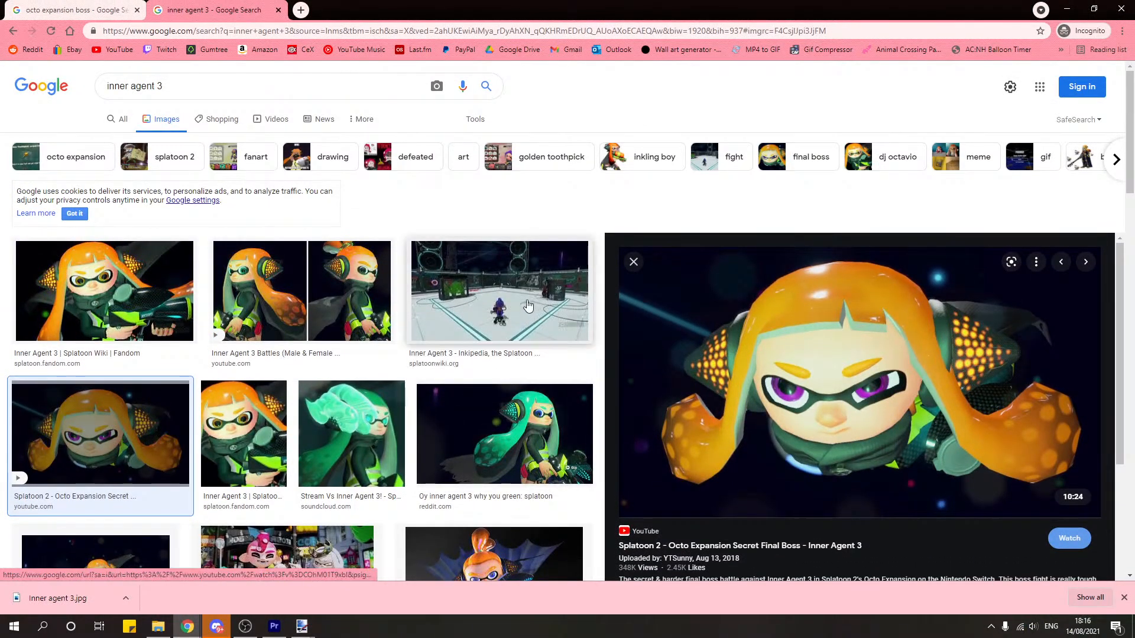
{"action": "left_click", "coordinate": [511, 320]}
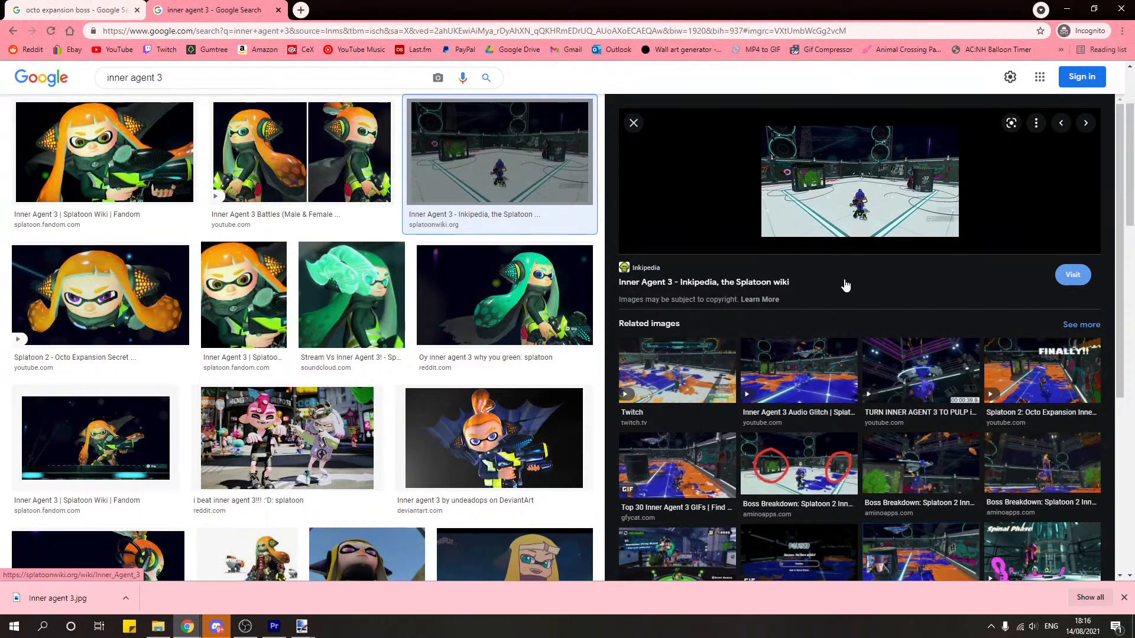
{"action": "scroll", "coordinate": [846, 285], "scroll_direction": "down", "scroll_amount": 1}
{"action": "left_click", "coordinate": [802, 405]}
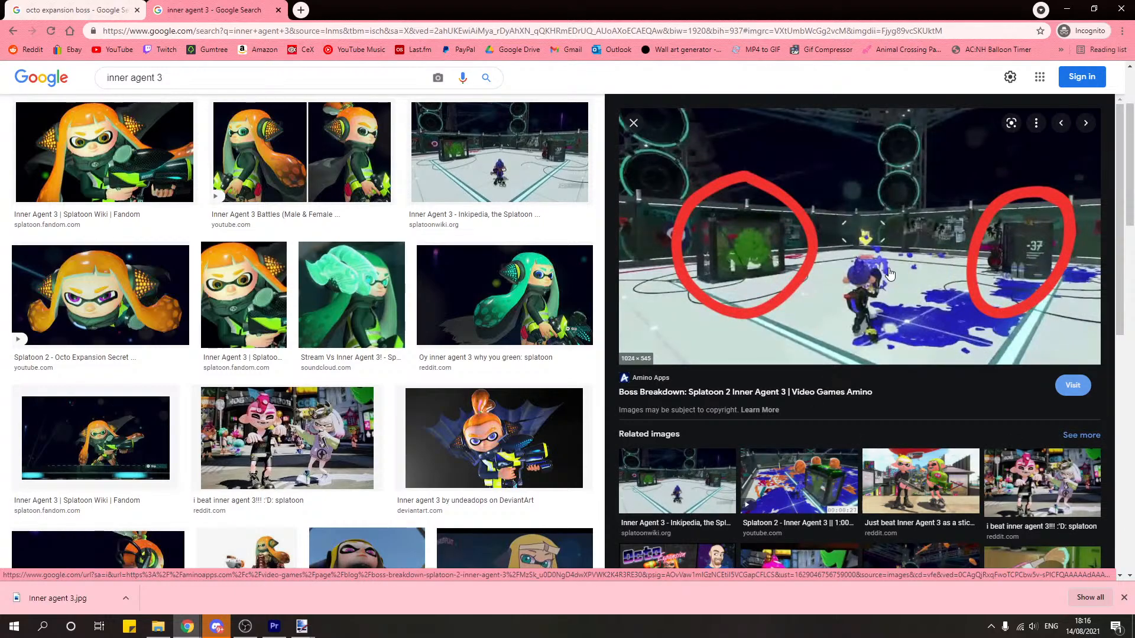
{"action": "scroll", "coordinate": [790, 341], "scroll_direction": "down", "scroll_amount": 5}
{"action": "scroll", "coordinate": [790, 342], "scroll_direction": "up", "scroll_amount": 4}
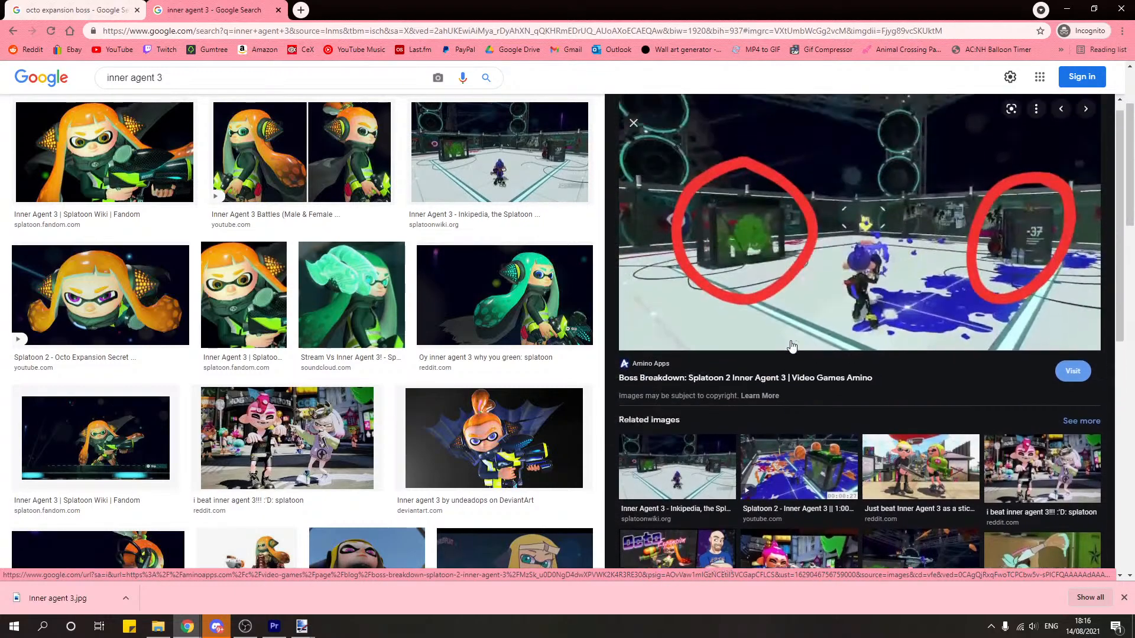
{"action": "scroll", "coordinate": [417, 413], "scroll_direction": "down", "scroll_amount": 7}
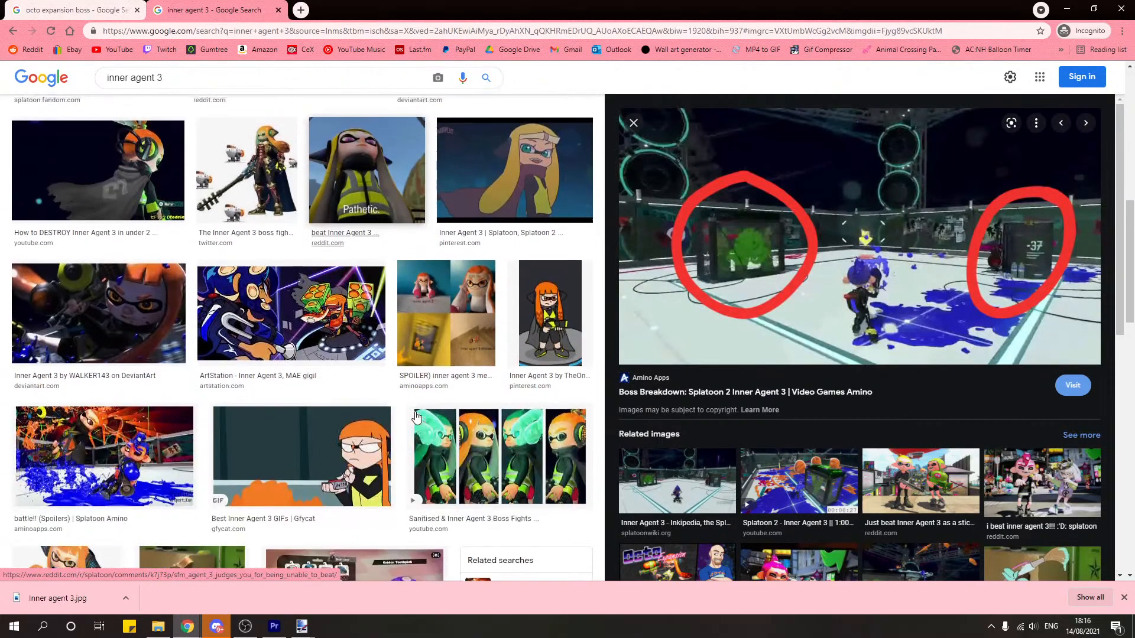
{"action": "scroll", "coordinate": [416, 418], "scroll_direction": "down", "scroll_amount": 4}
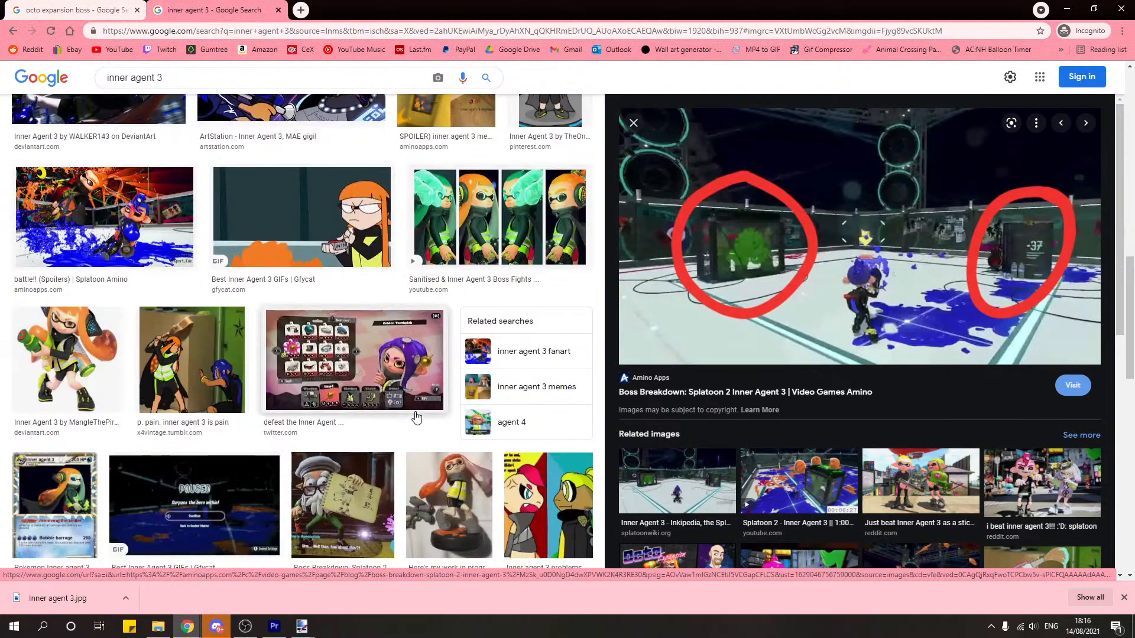
{"action": "scroll", "coordinate": [416, 418], "scroll_direction": "up", "scroll_amount": 12}
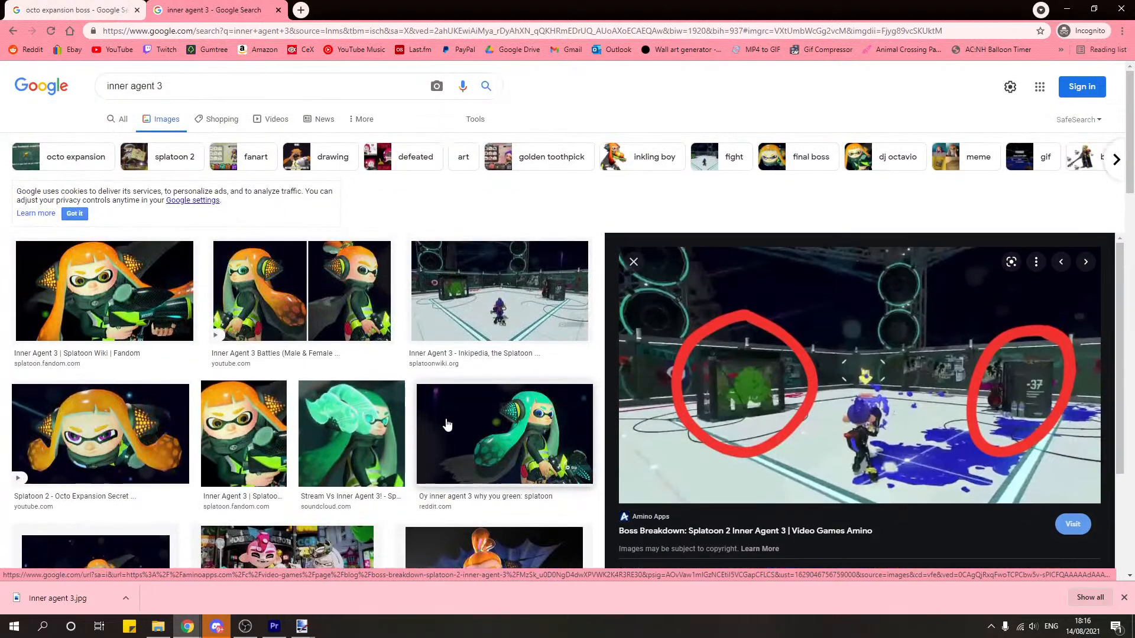
Step: Search Google Images for "inner agent 3 stadium"
{"action": "left_click", "coordinate": [225, 86]}
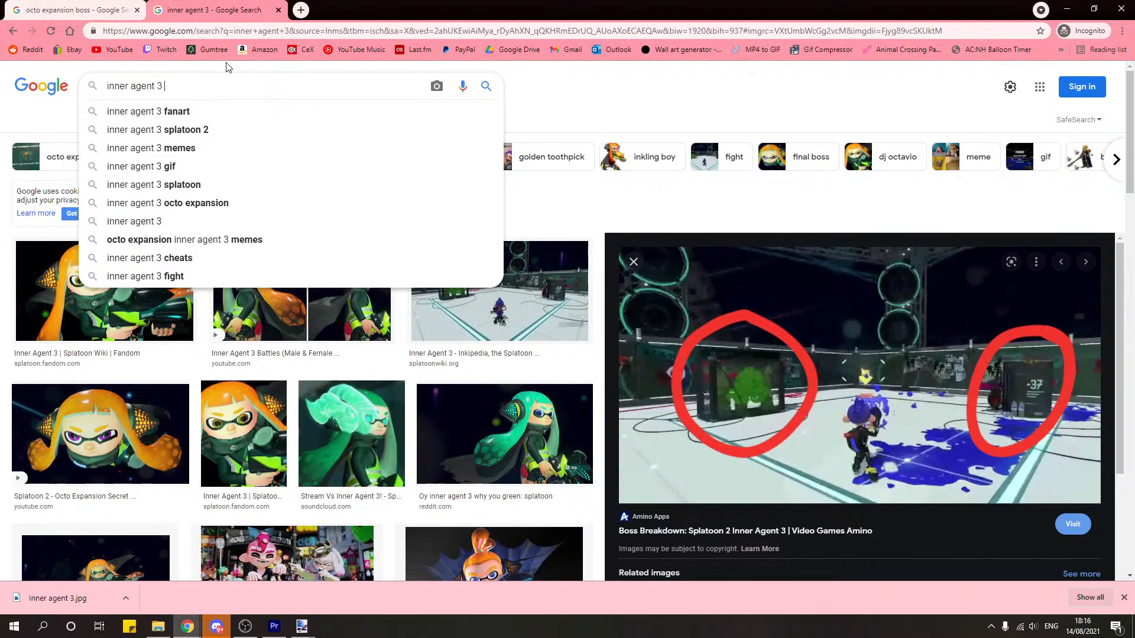
{"action": "type", "text": "stad"}
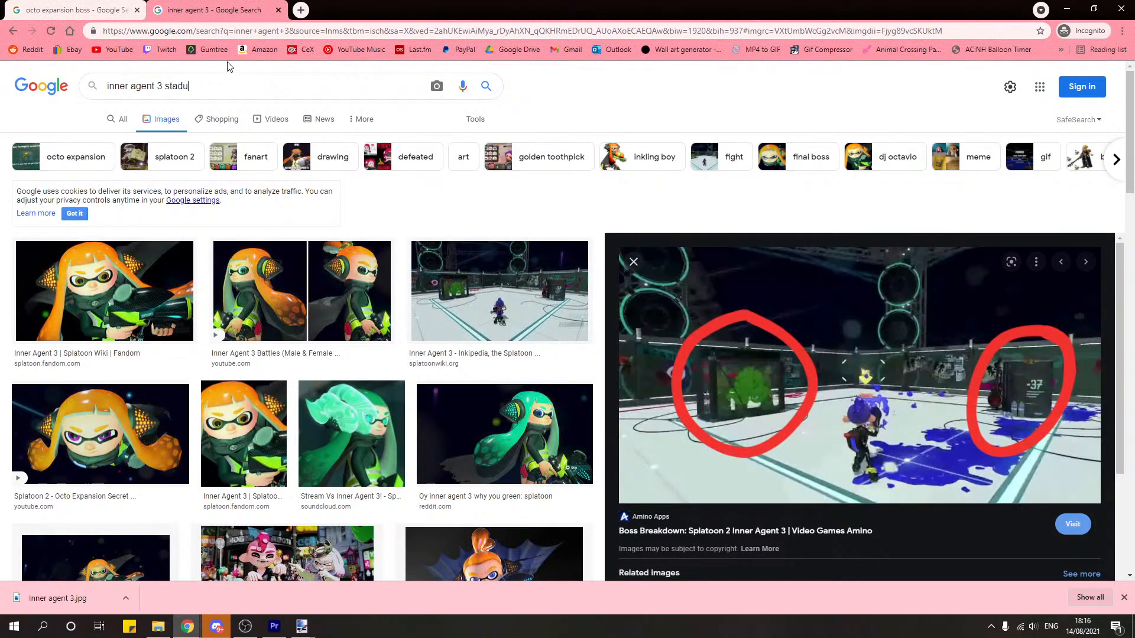
{"action": "type", "text": "ium"}
{"action": "key", "text": "Return"}
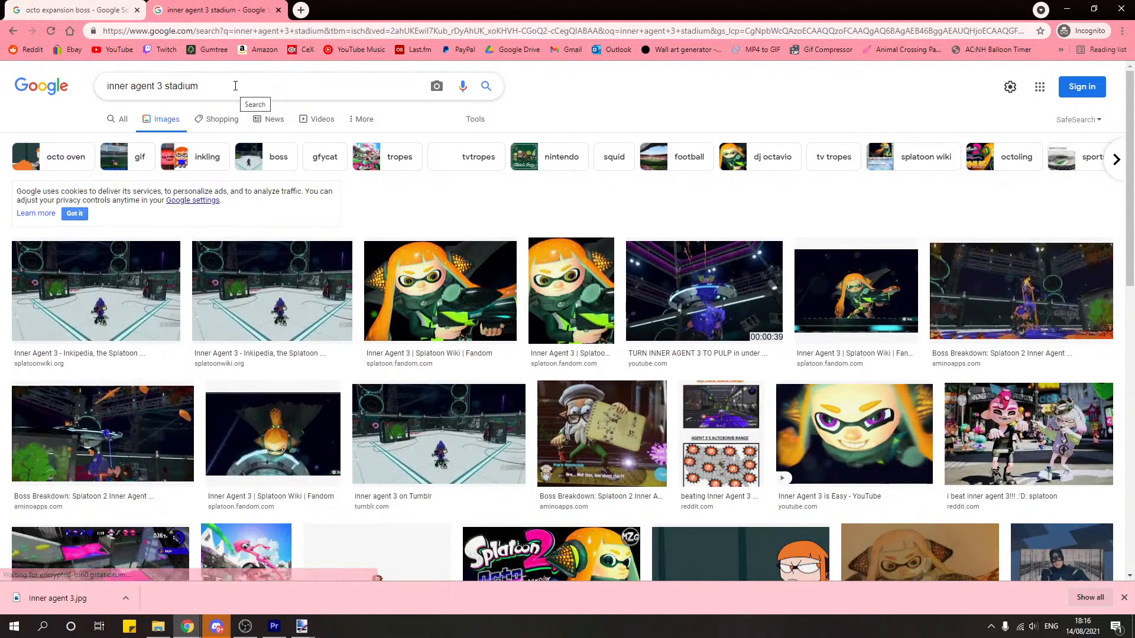
Step: Change the image search to "inner agent 3 zone"
{"action": "left_click", "coordinate": [235, 85]}
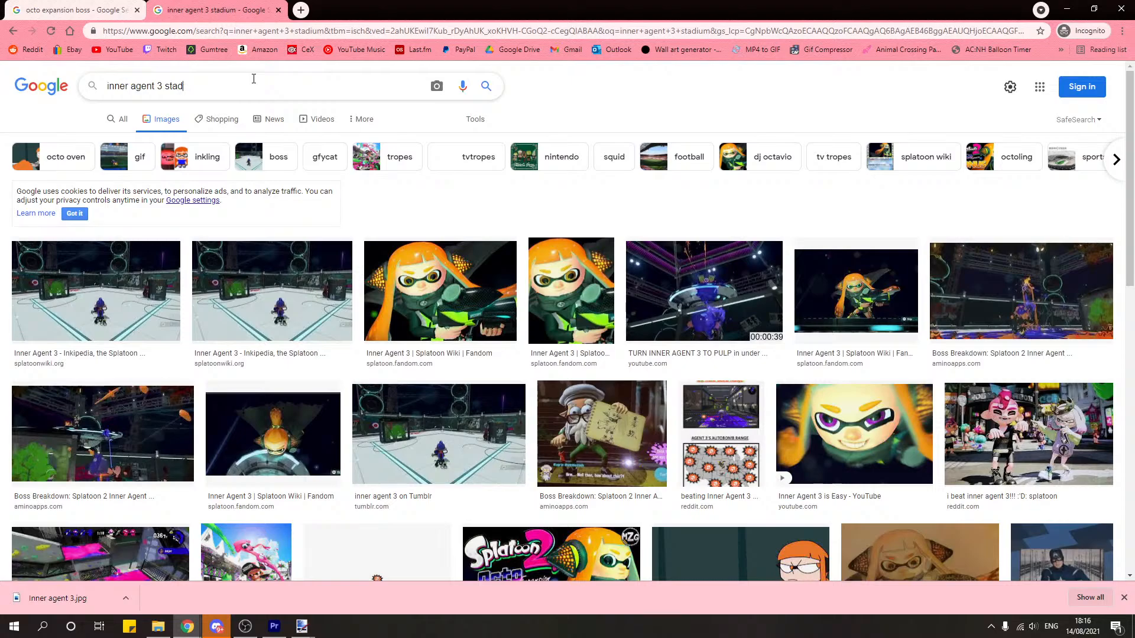
{"action": "key", "text": "BackSpace"}
{"action": "key", "text": "BackSpace"}
{"action": "key", "text": "BackSpace"}
{"action": "key", "text": "BackSpace"}
{"action": "type", "text": "z"}
{"action": "key", "text": "Return"}
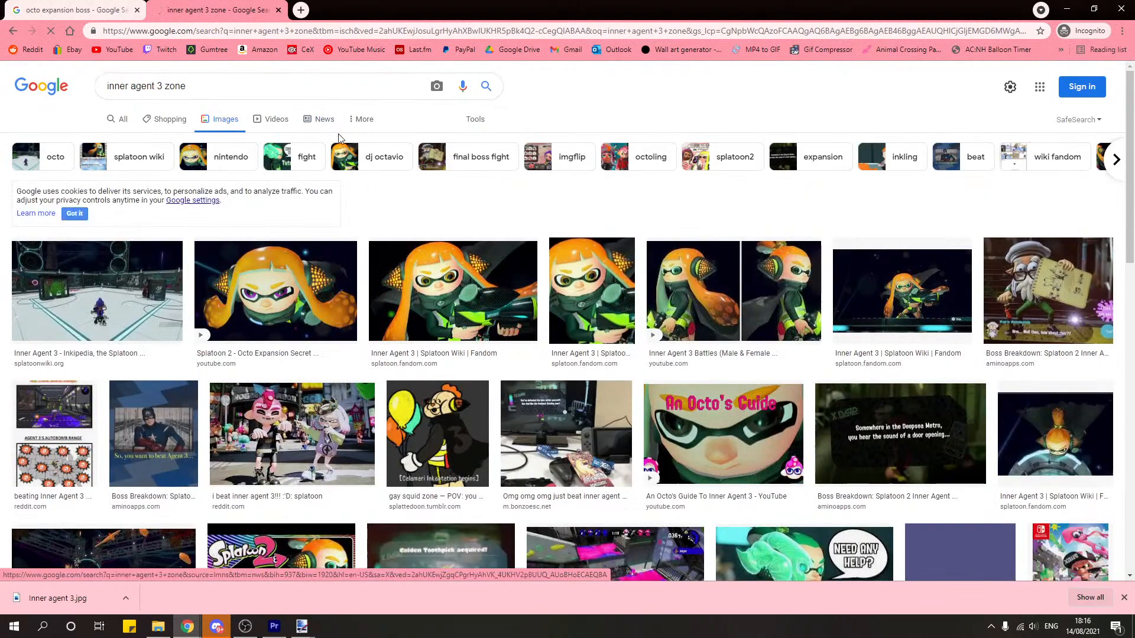
Step: Preview the Inkipedia arena screenshot from the results and close the preview
{"action": "left_click", "coordinate": [98, 291]}
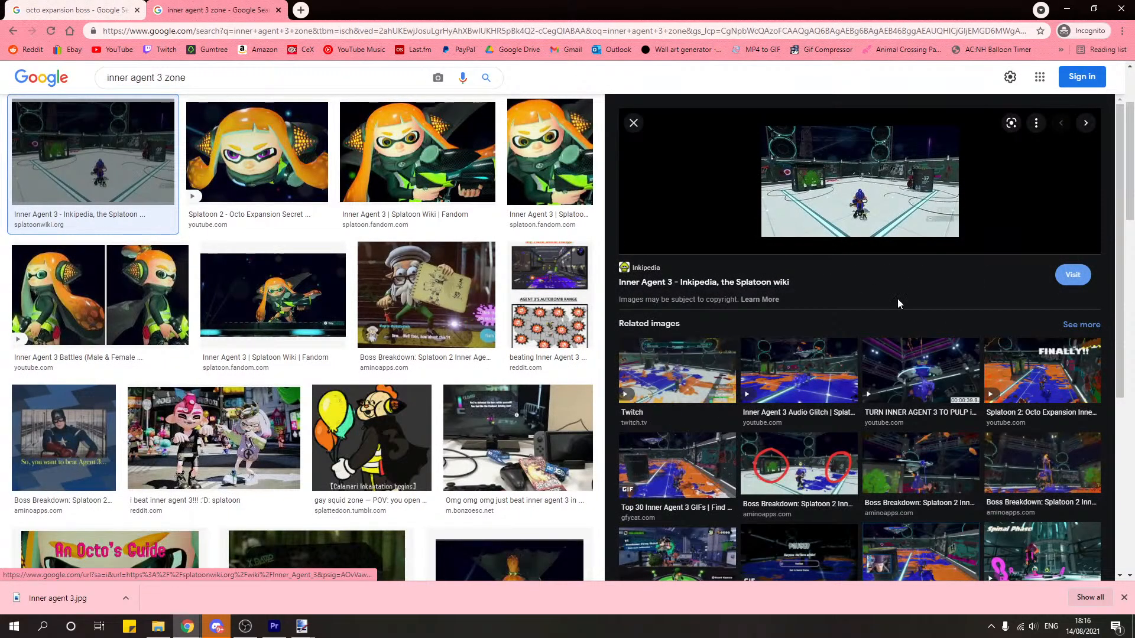
{"action": "scroll", "coordinate": [897, 300], "scroll_direction": "down", "scroll_amount": 3}
{"action": "scroll", "coordinate": [897, 301], "scroll_direction": "up", "scroll_amount": 6}
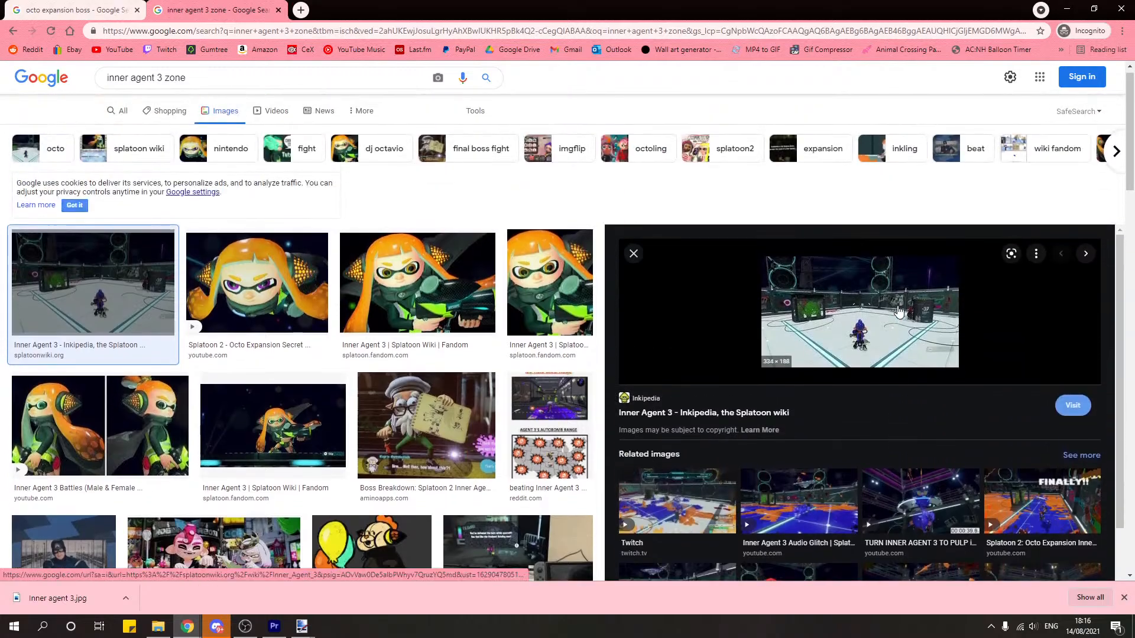
{"action": "left_click", "coordinate": [631, 254]}
Step: Browse further down the results for an arena picture, previewing the image from "Inner Agent 3, The Refight - Octo Expansion"
{"action": "scroll", "coordinate": [443, 408], "scroll_direction": "down", "scroll_amount": 3}
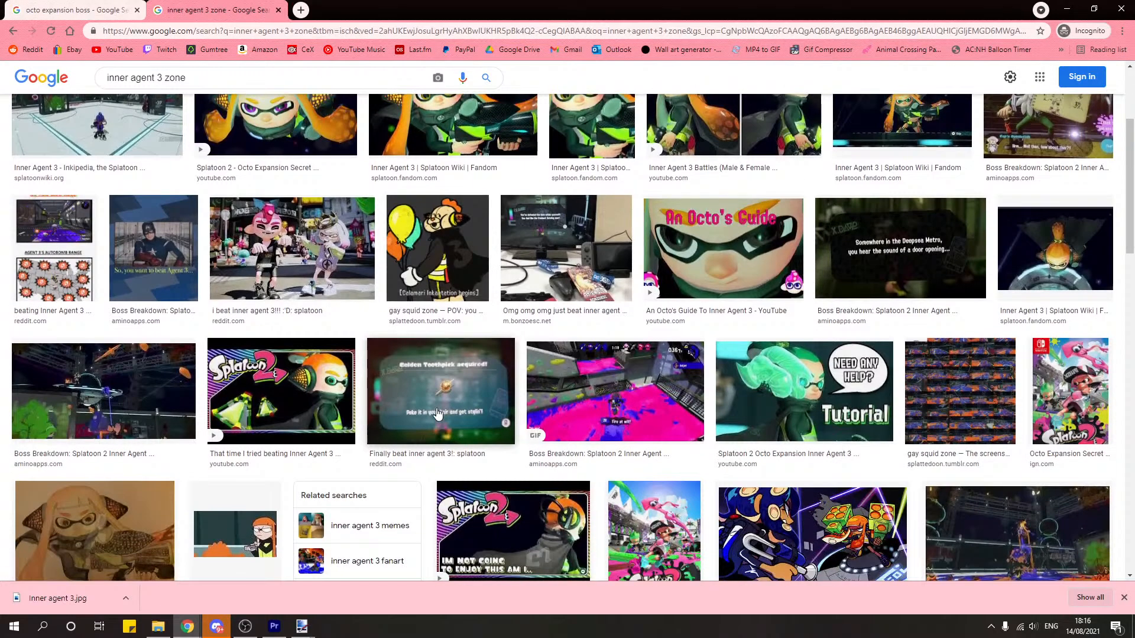
{"action": "scroll", "coordinate": [437, 414], "scroll_direction": "down", "scroll_amount": 4}
{"action": "scroll", "coordinate": [437, 414], "scroll_direction": "down", "scroll_amount": 3}
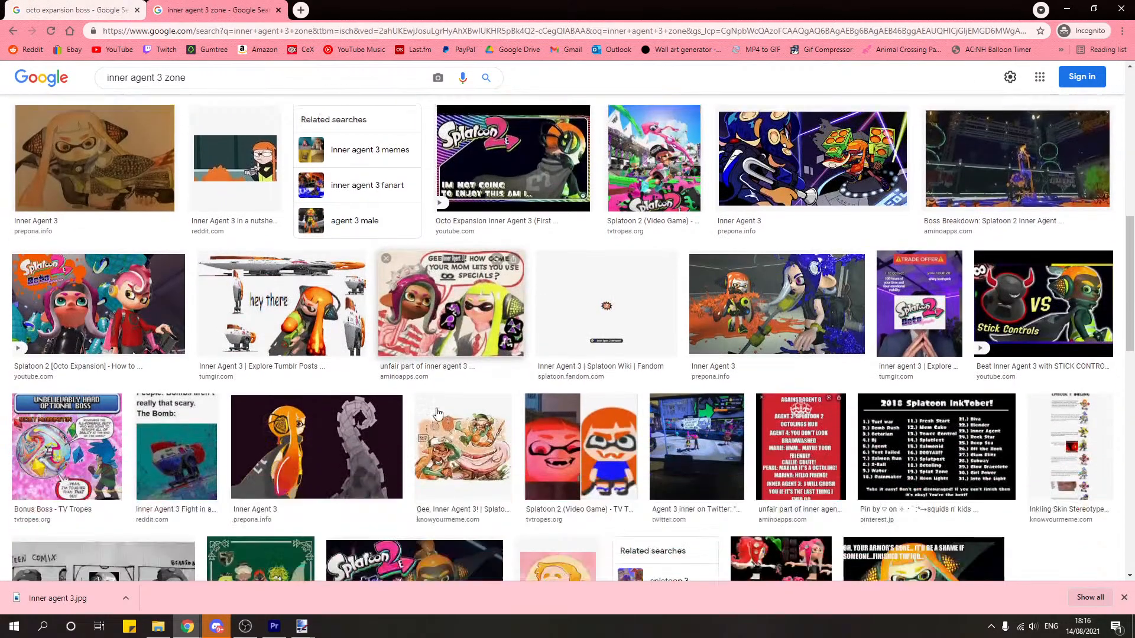
{"action": "scroll", "coordinate": [437, 414], "scroll_direction": "down", "scroll_amount": 3}
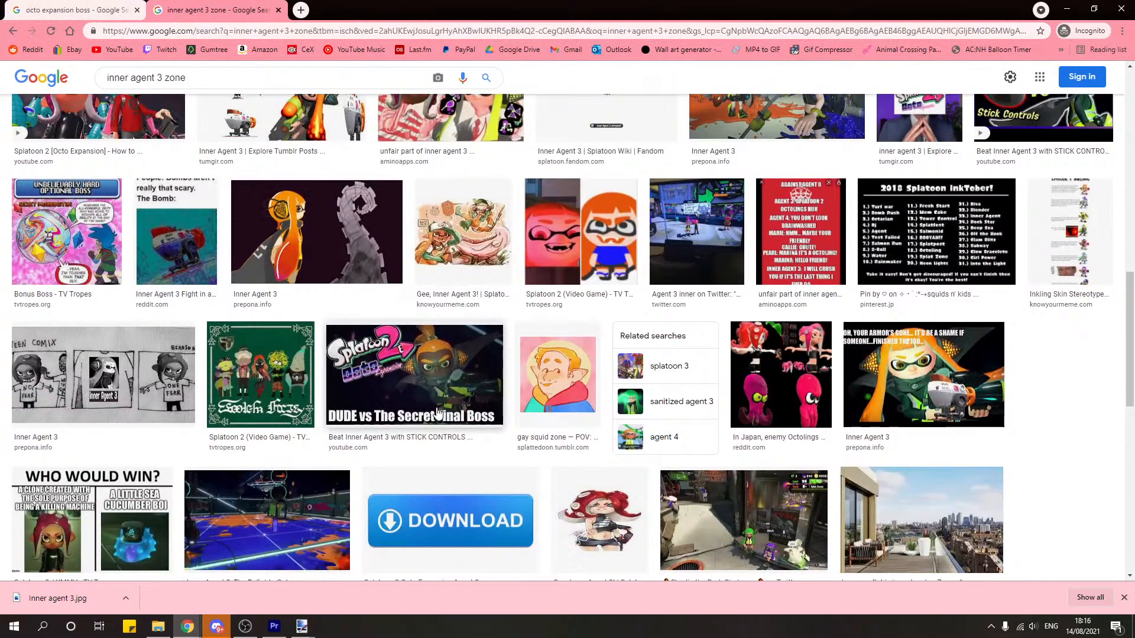
{"action": "scroll", "coordinate": [437, 408], "scroll_direction": "down", "scroll_amount": 4}
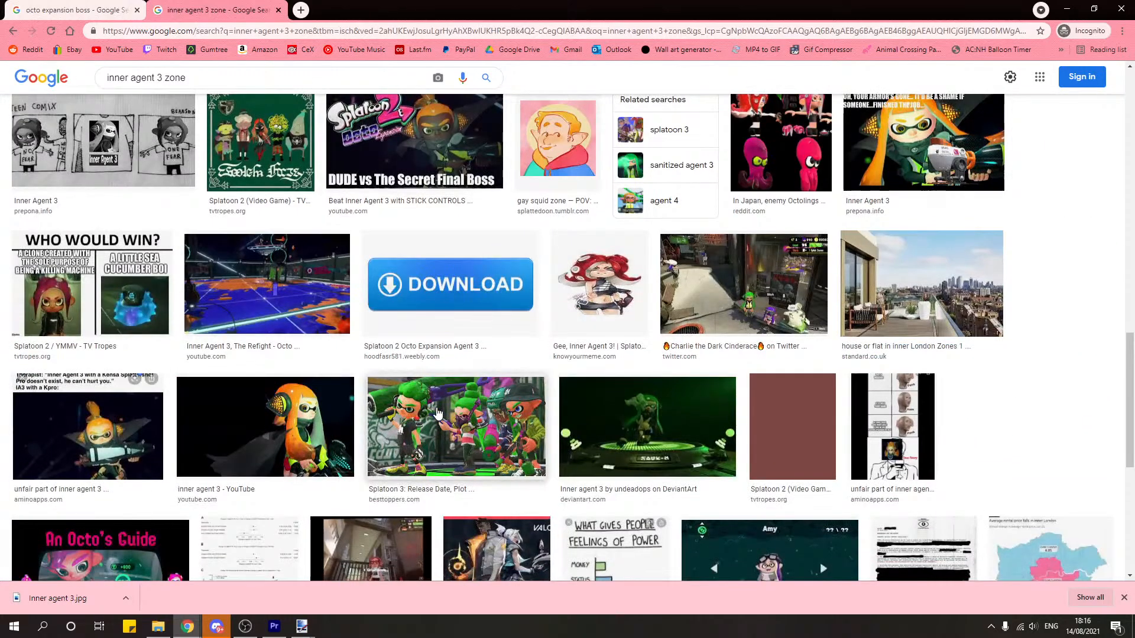
{"action": "left_click", "coordinate": [262, 306]}
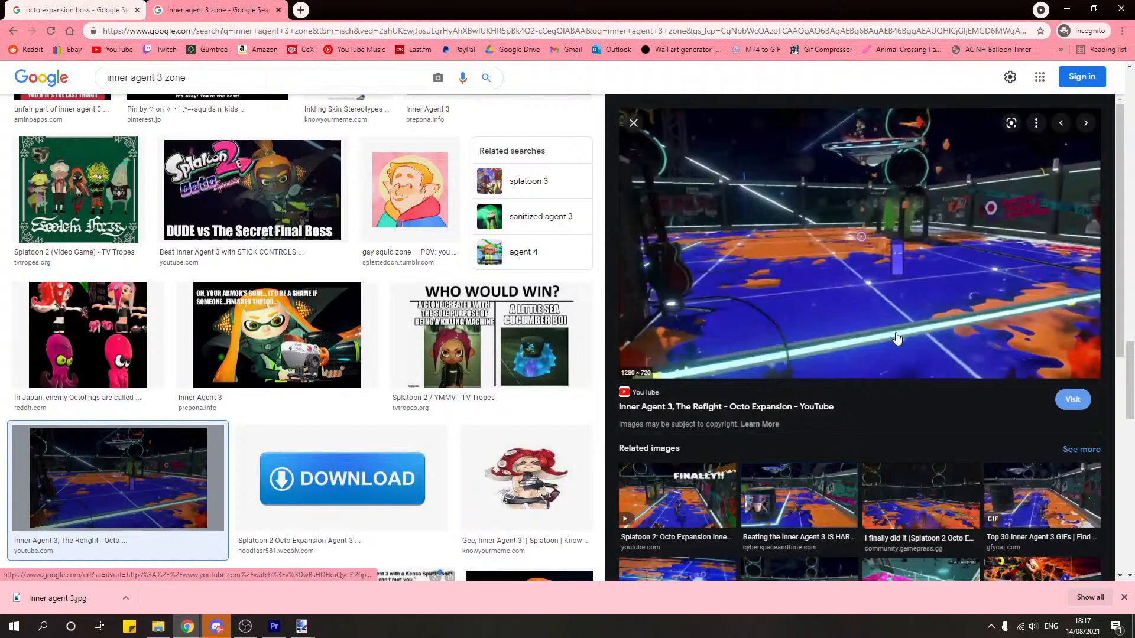
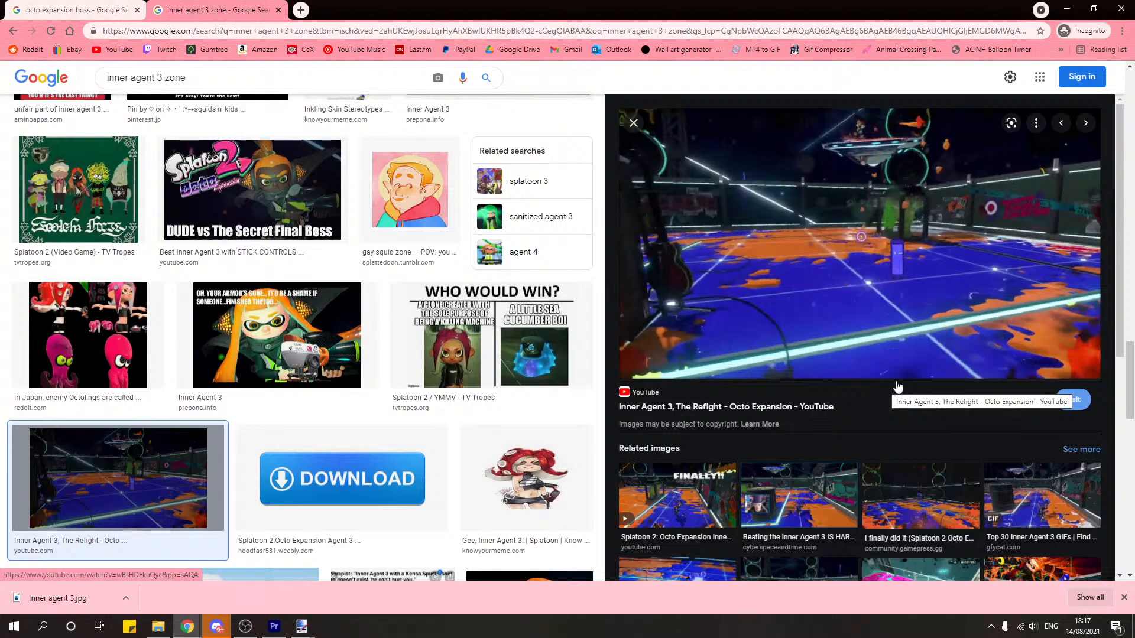
{"action": "left_click", "coordinate": [637, 127]}
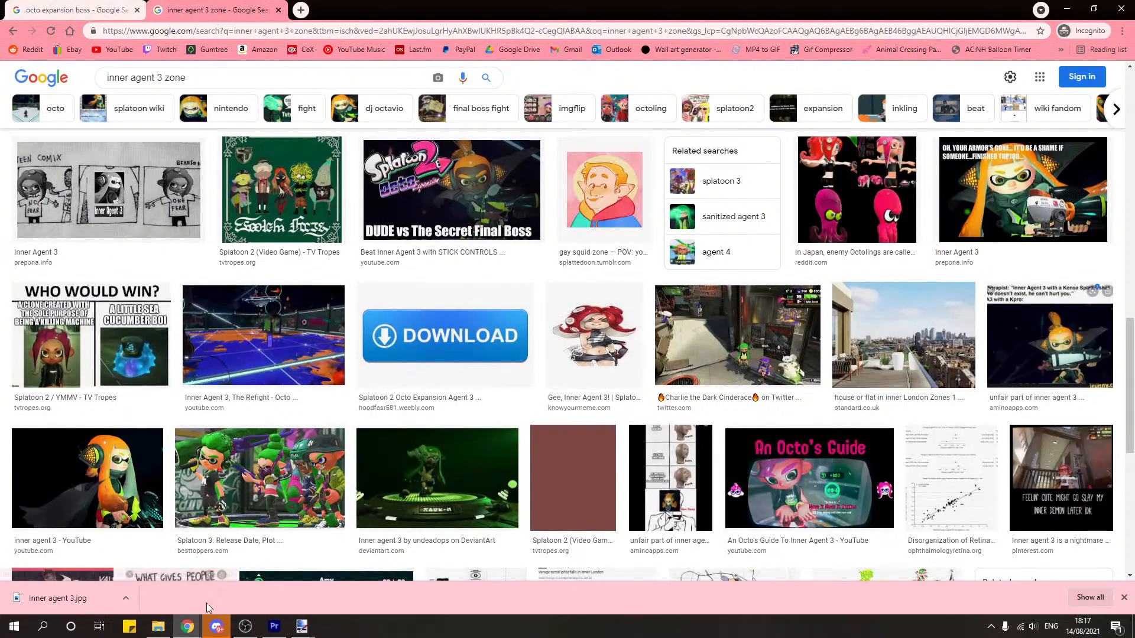
{"action": "scroll", "coordinate": [473, 472], "scroll_direction": "down", "scroll_amount": 1}
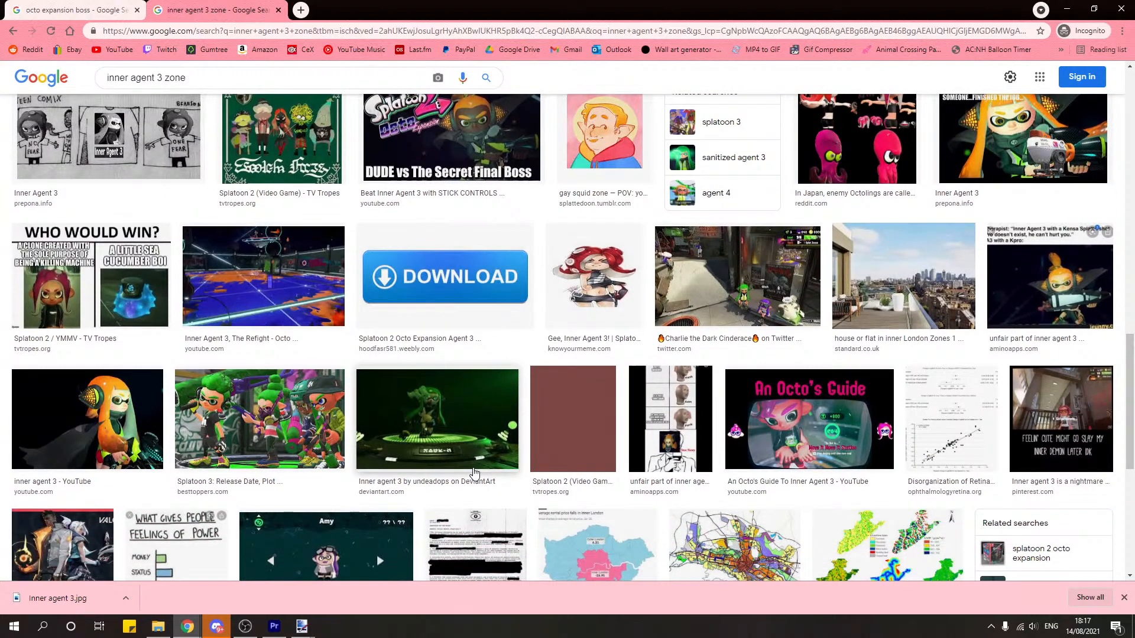
Step: Switch to the Blucario sprites folder in File Explorer and view its images, starting with Blucario sprite.png
{"action": "left_click", "coordinate": [157, 626]}
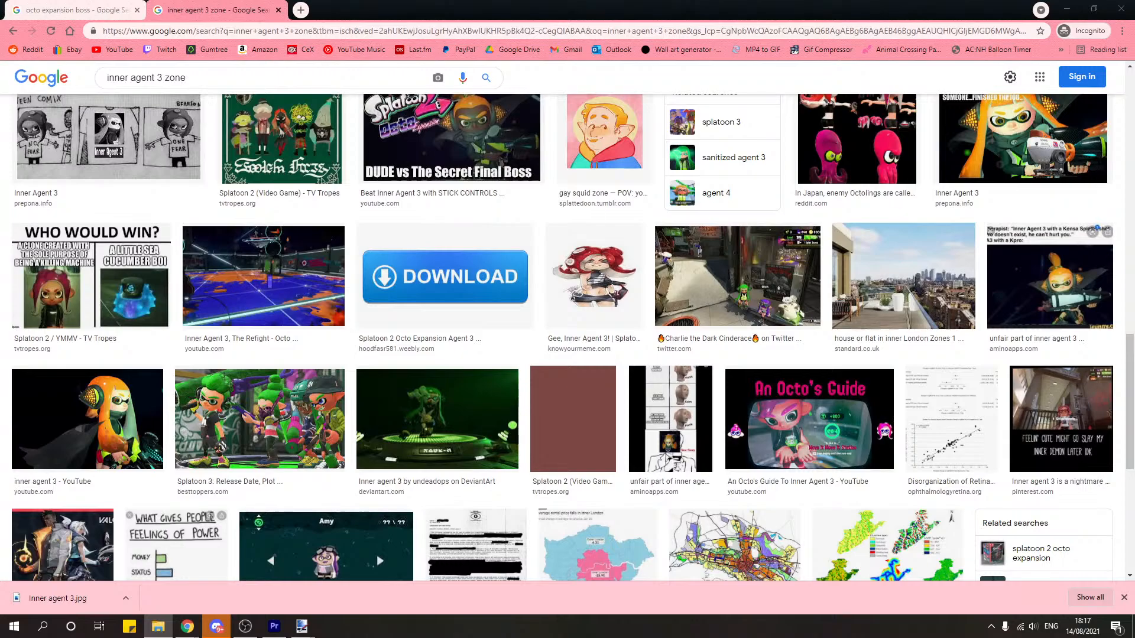
{"action": "left_click_drag", "start_coordinate": [1134, 215], "coordinate": [509, 116]}
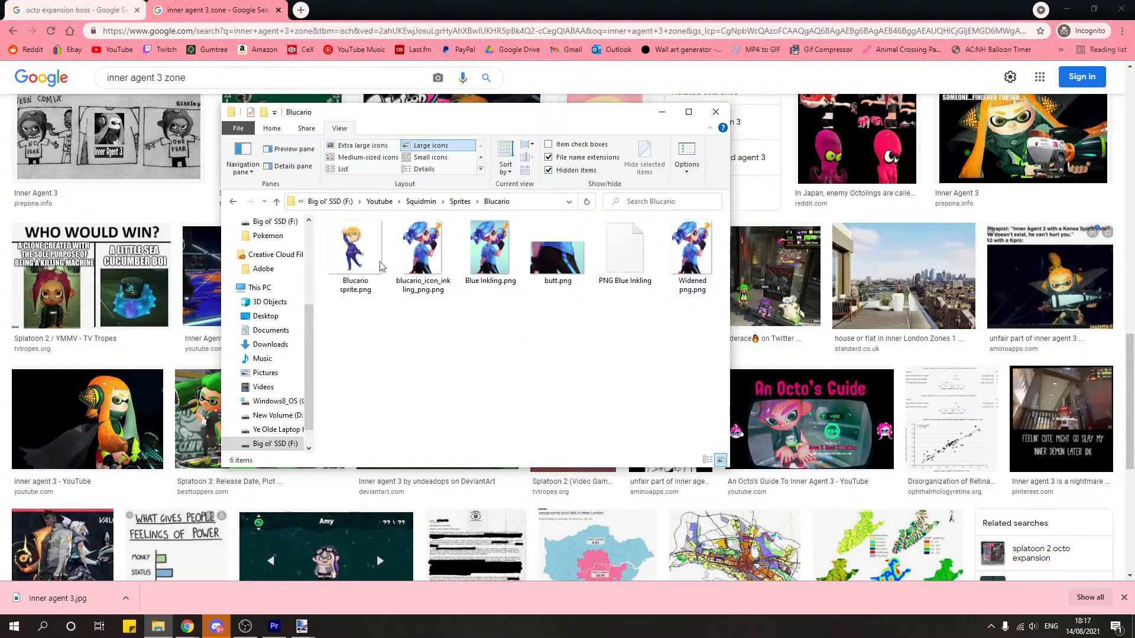
{"action": "double_click", "coordinate": [355, 260]}
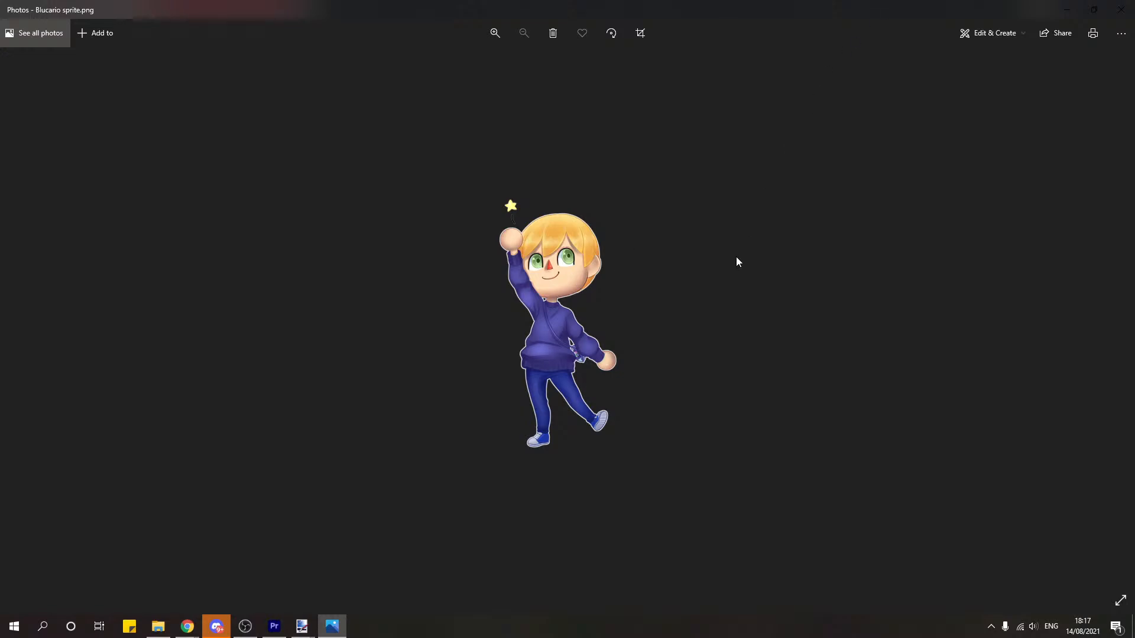
{"action": "key", "text": "Right"}
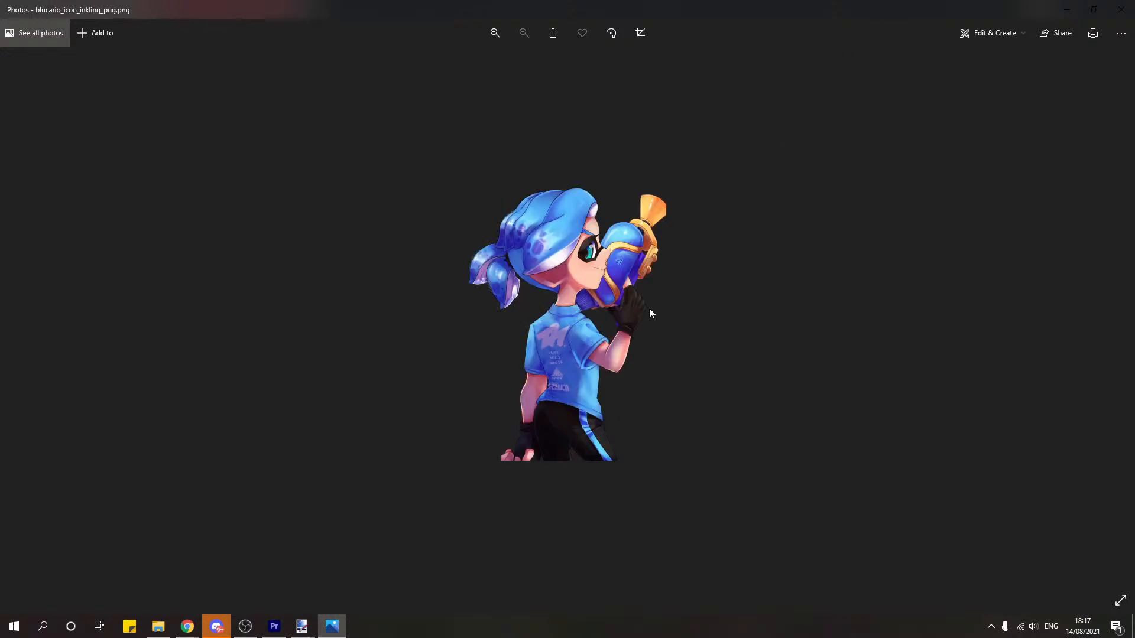
{"action": "key", "text": "Right"}
{"action": "key", "text": "Right"}
{"action": "key", "text": "Right"}
{"action": "key", "text": "Right"}
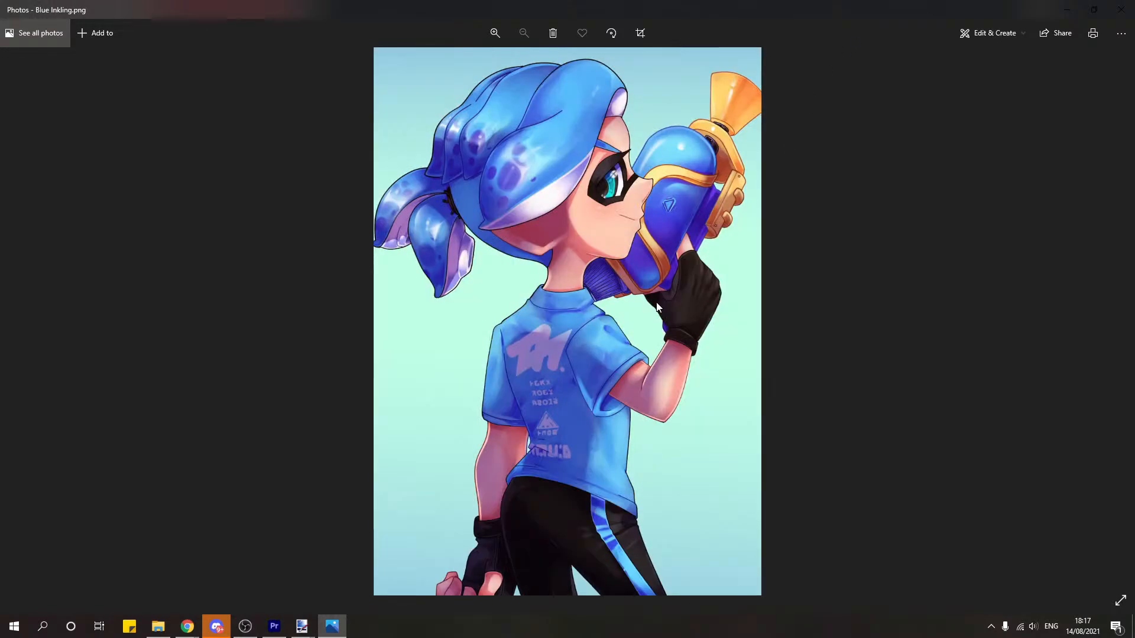
Step: Look through Blue Inkling.png, butt.png and Widened png.png in the Blucario folder, enlarging the widened cut-out, and close the viewer
{"action": "key", "text": "Left"}
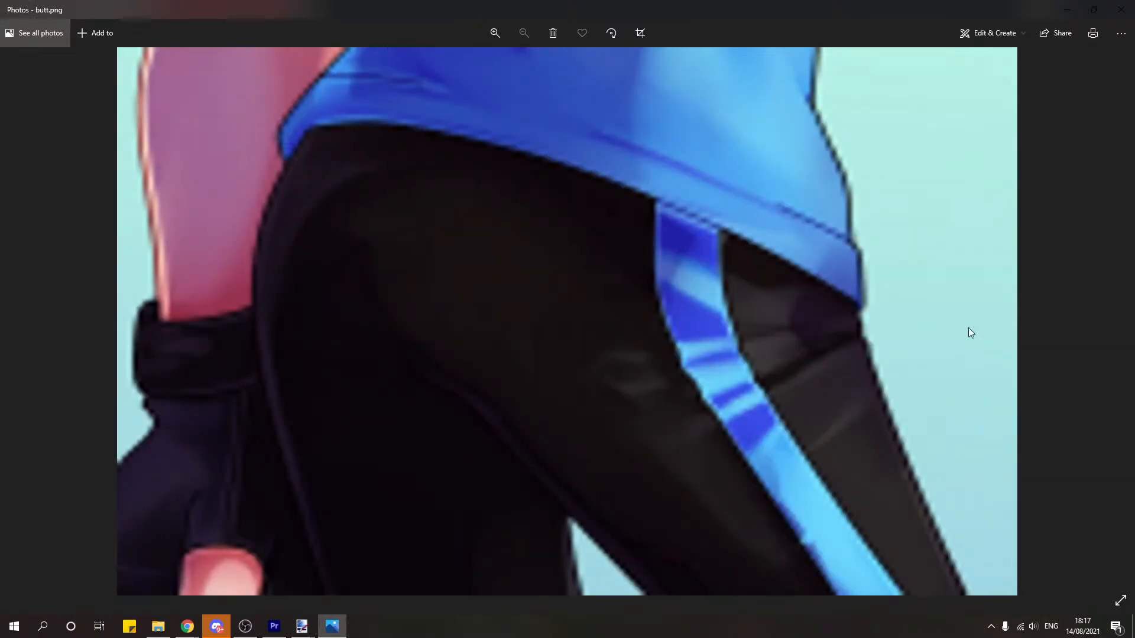
{"action": "key", "text": "Right"}
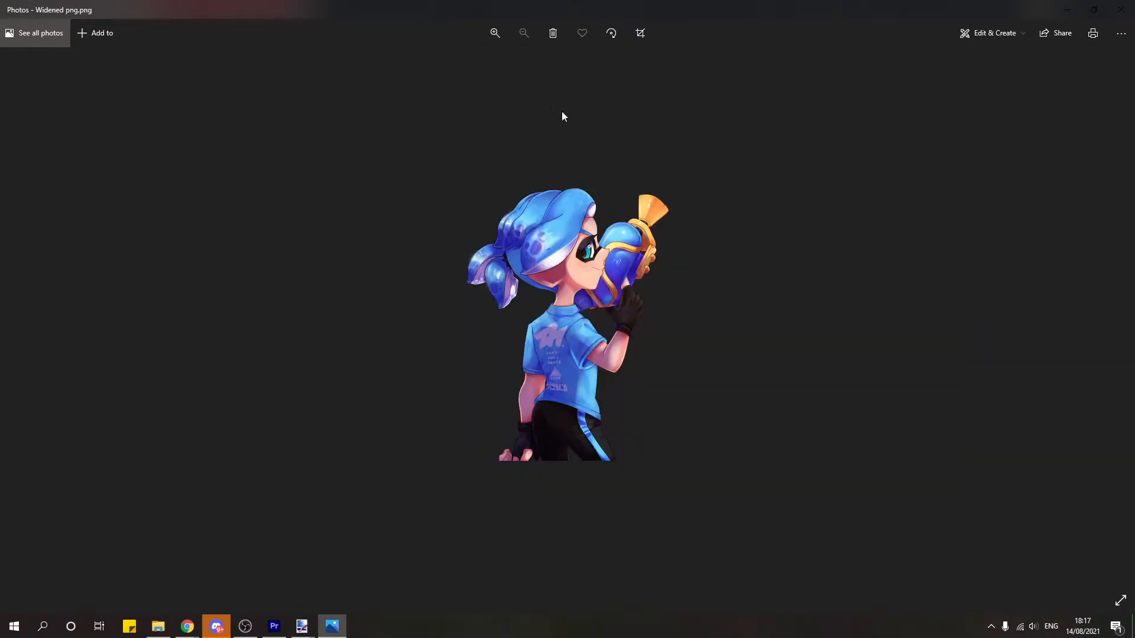
{"action": "left_click", "coordinate": [495, 34]}
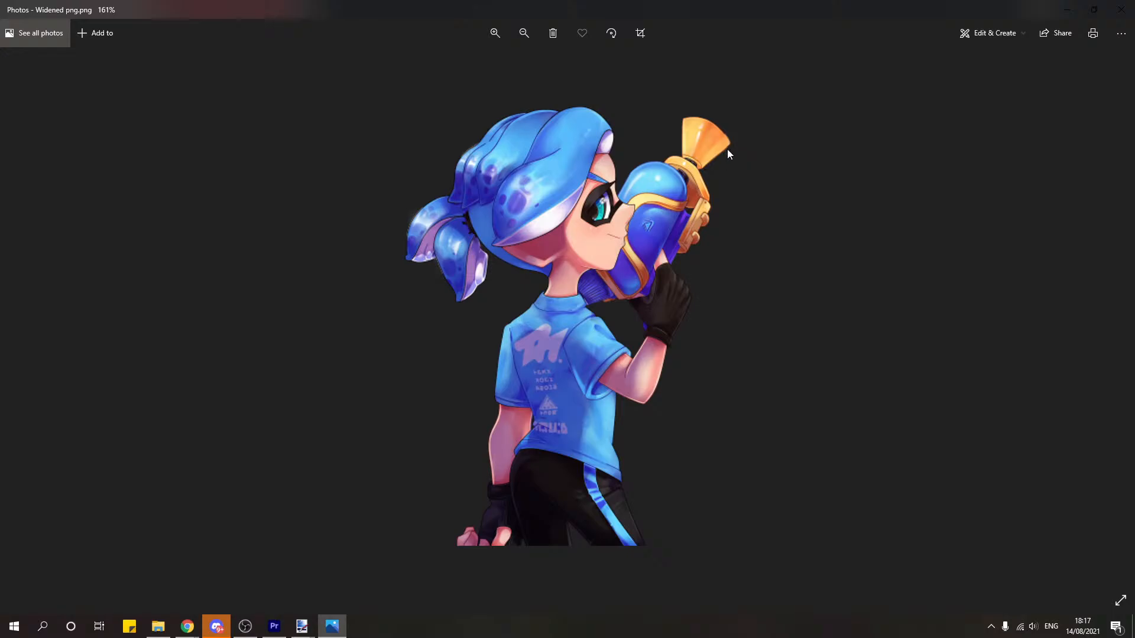
{"action": "left_click", "coordinate": [536, 27]}
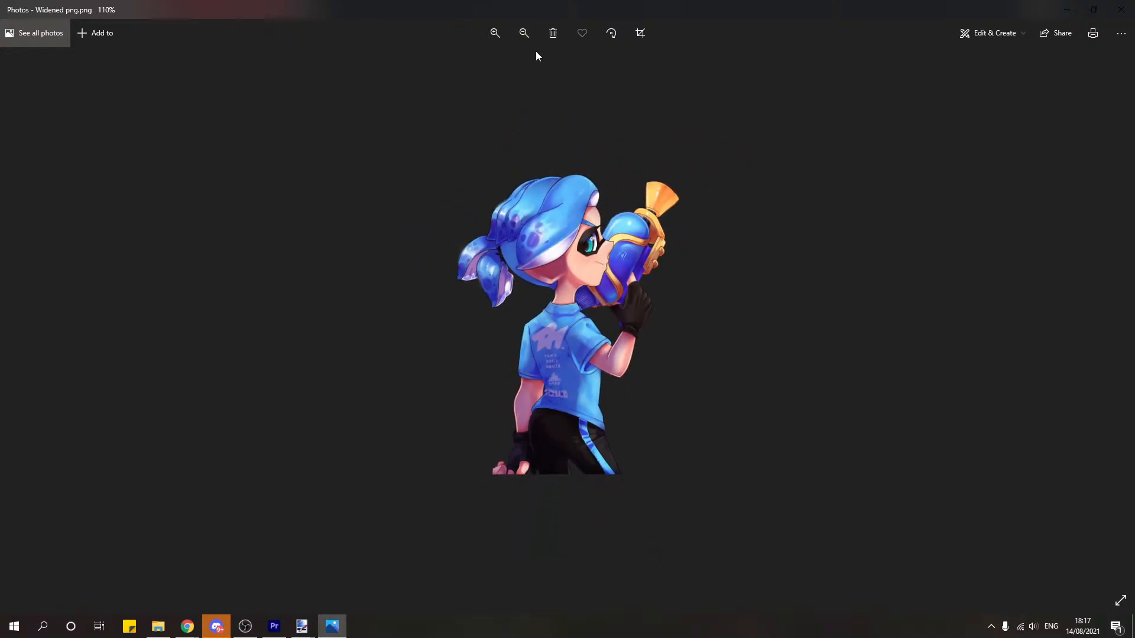
{"action": "key", "text": "Left"}
{"action": "key", "text": "Left"}
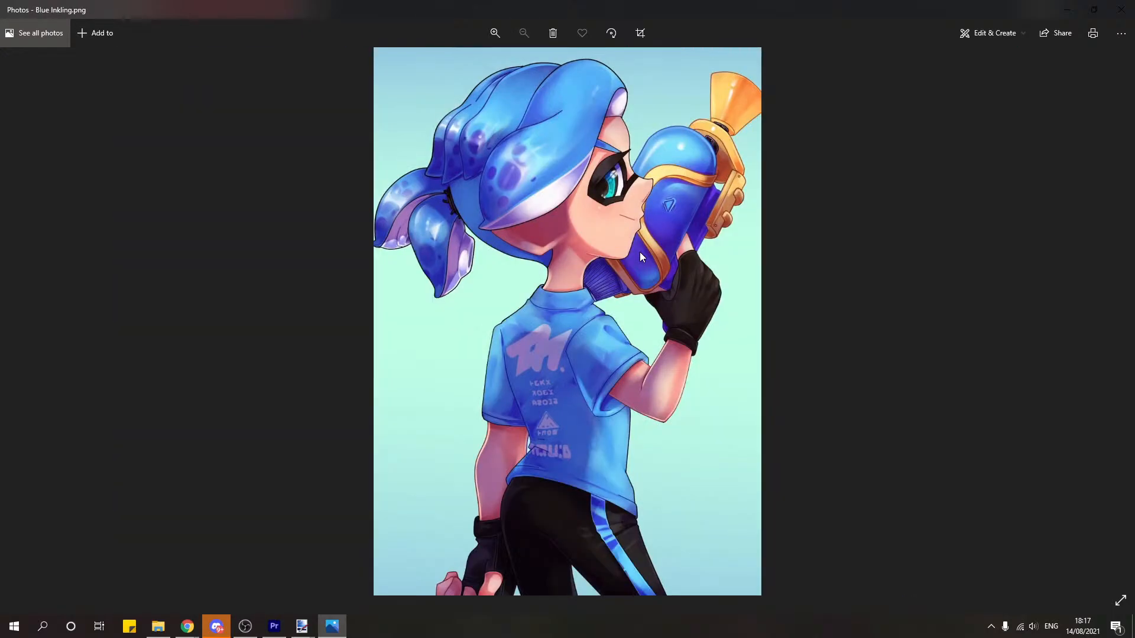
{"action": "key", "text": "Left"}
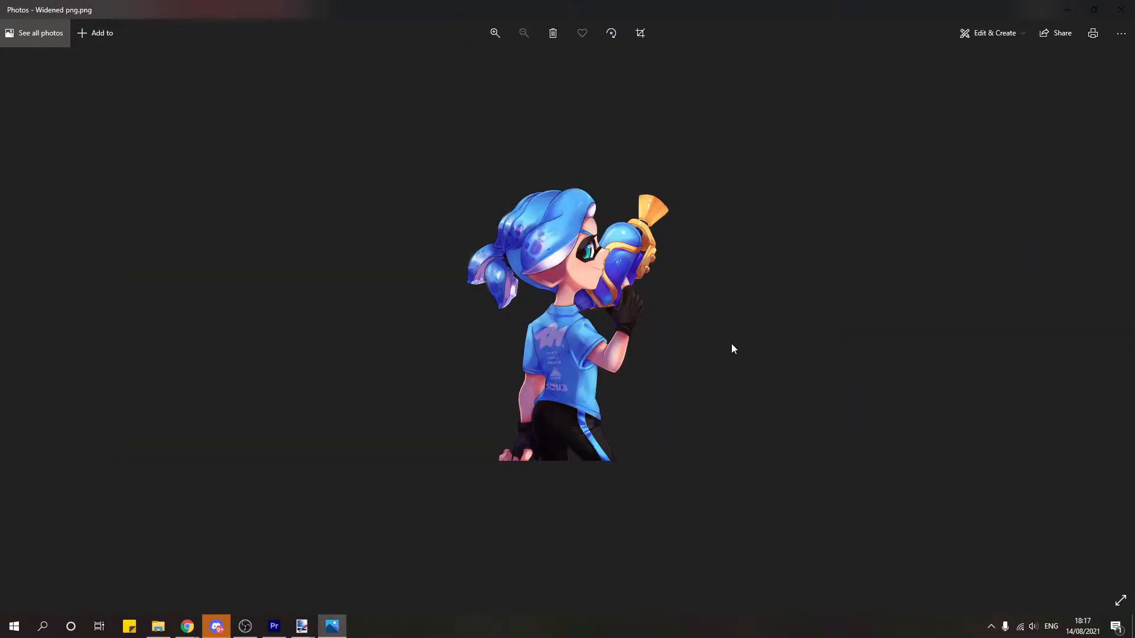
{"action": "key", "text": "Left"}
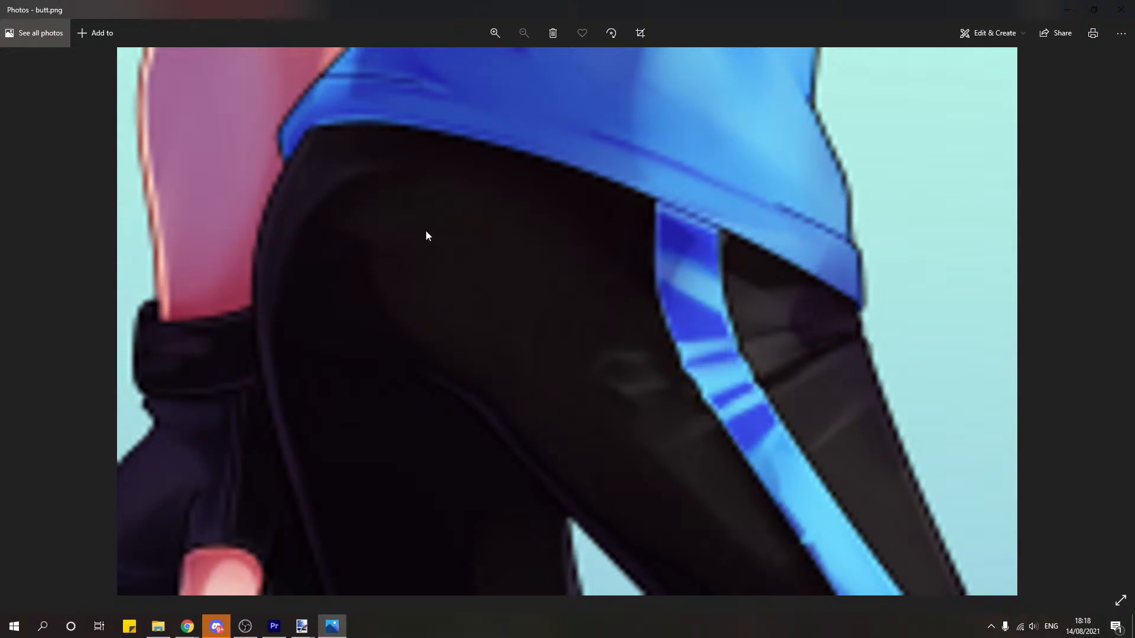
{"action": "left_click", "coordinate": [1121, 10]}
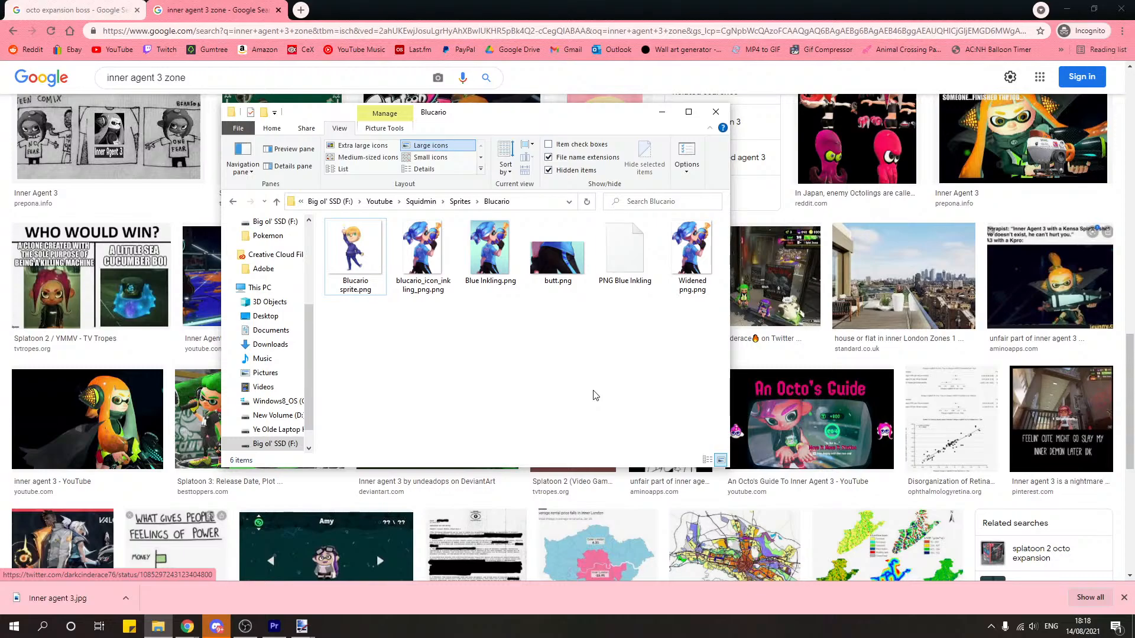
Step: Go up to the Sprites folder in a maximized window, view Wilbo.png from the Wilbos World folder, and return to Sprites
{"action": "left_click", "coordinate": [458, 202]}
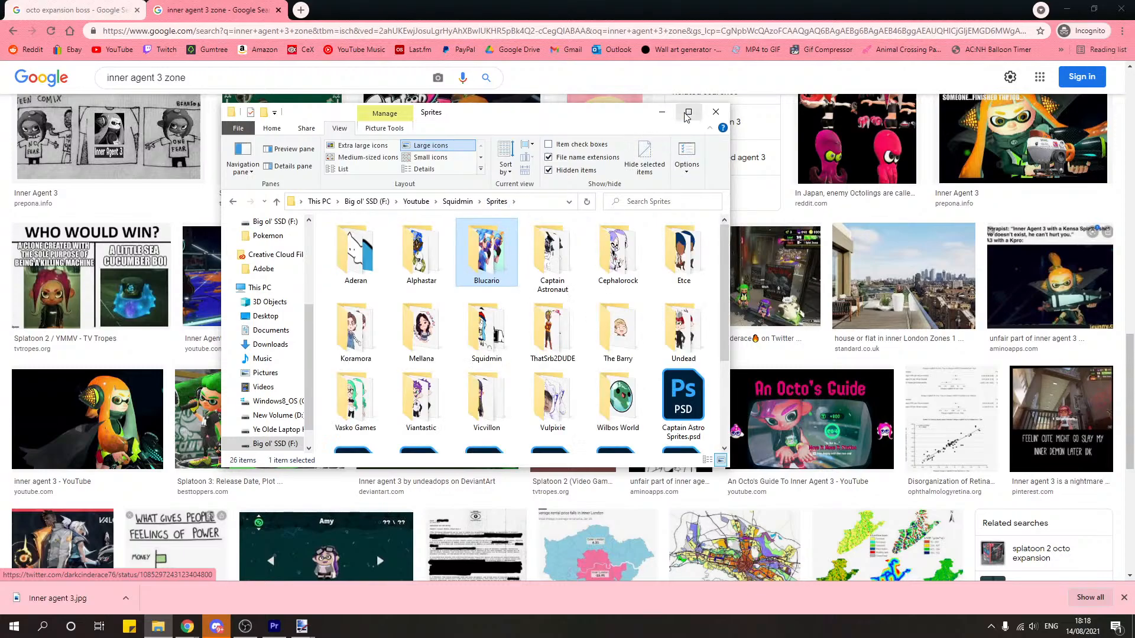
{"action": "key", "text": "super+Up"}
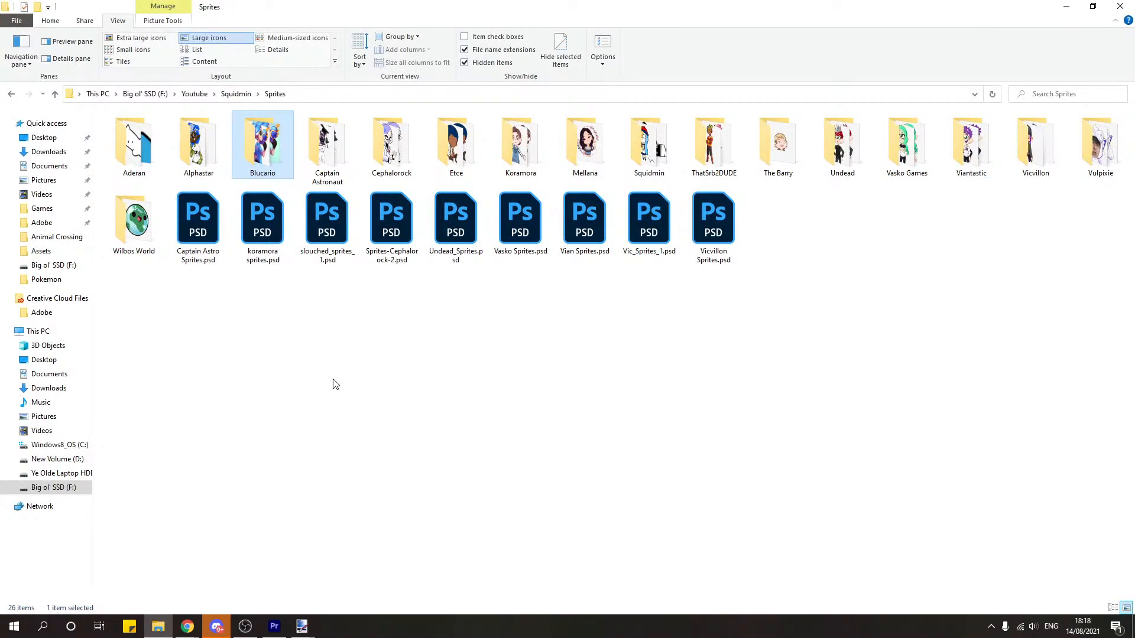
{"action": "double_click", "coordinate": [133, 222]}
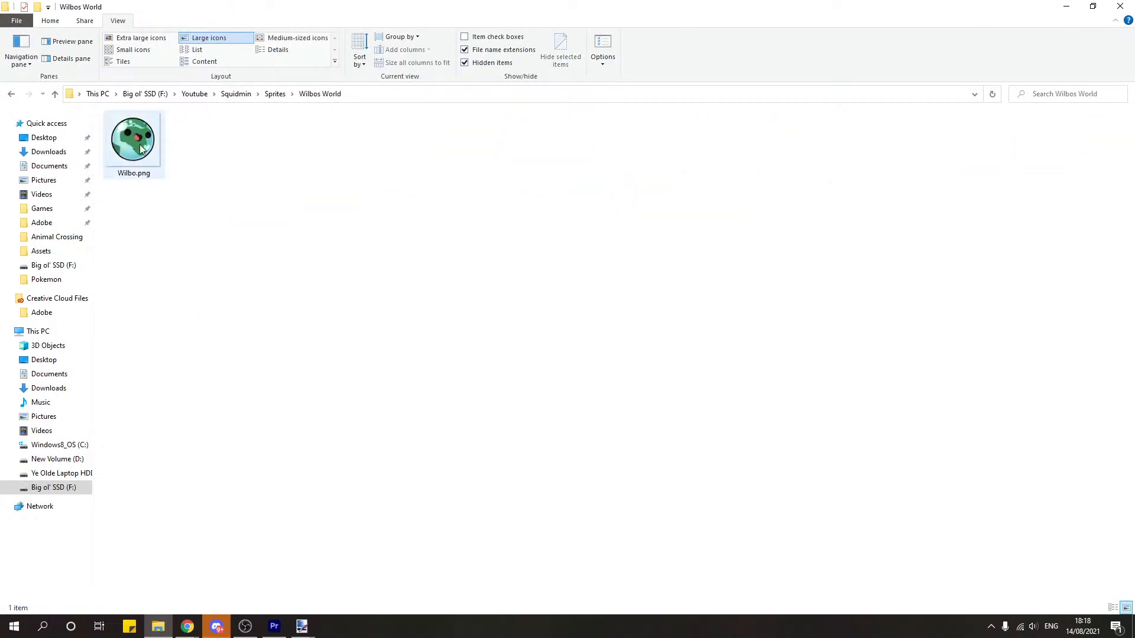
{"action": "double_click", "coordinate": [141, 148]}
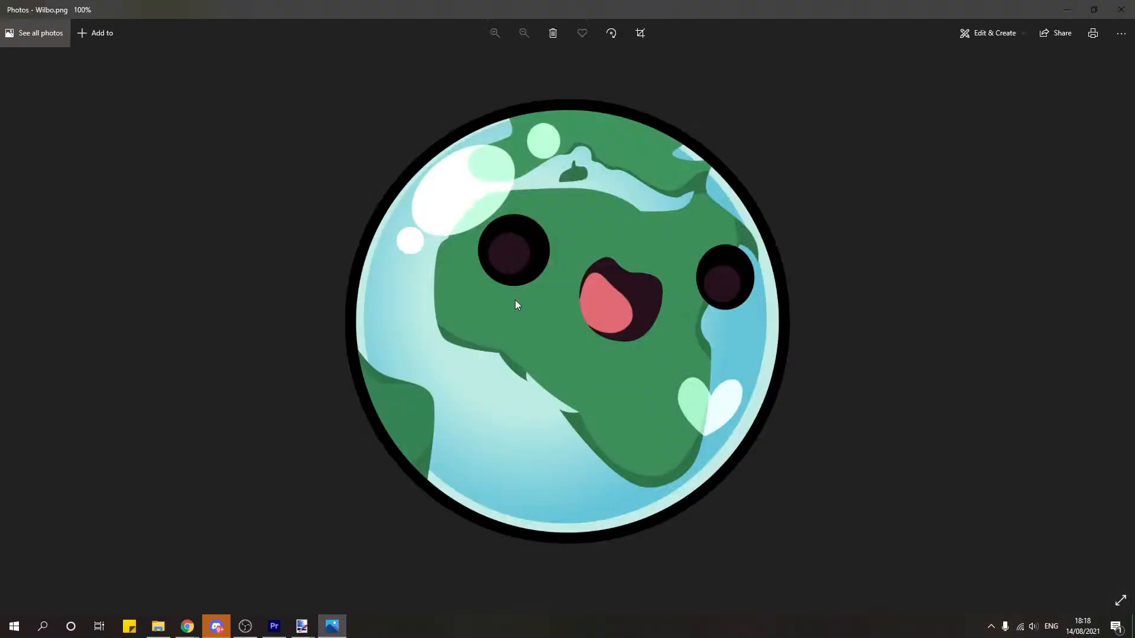
{"action": "key", "text": "alt+F4"}
{"action": "left_click", "coordinate": [274, 93]}
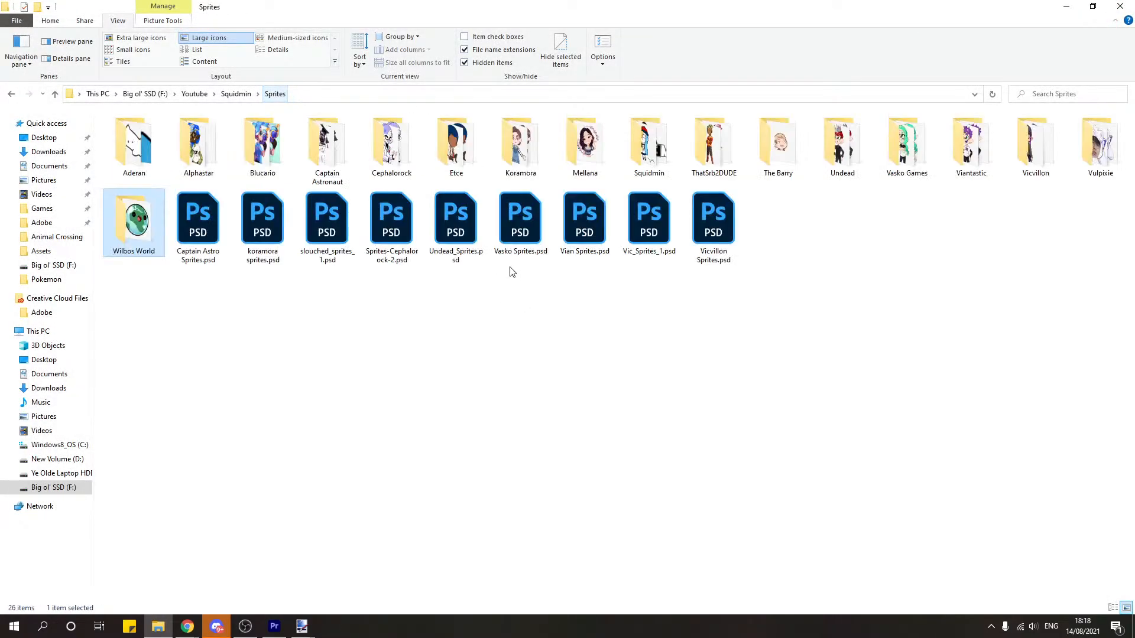
Step: View the visor-faced sprite Eujv-_EUcAYBk_o.png in the Vulpixie folder, and return to the Sprites folder
{"action": "double_click", "coordinate": [1105, 148]}
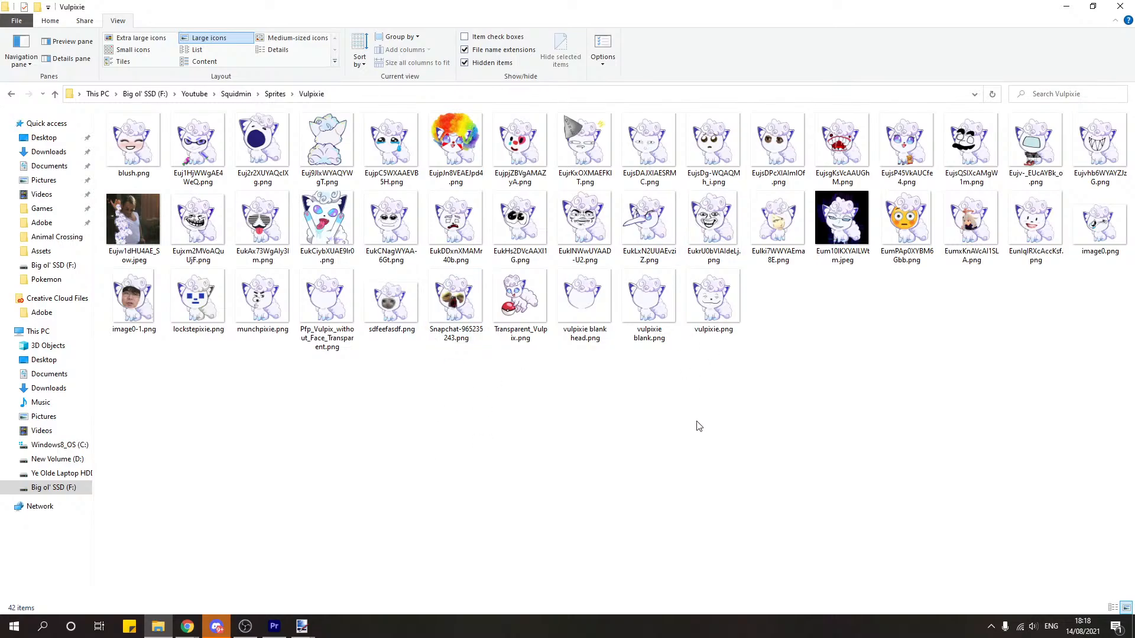
{"action": "double_click", "coordinate": [1034, 145]}
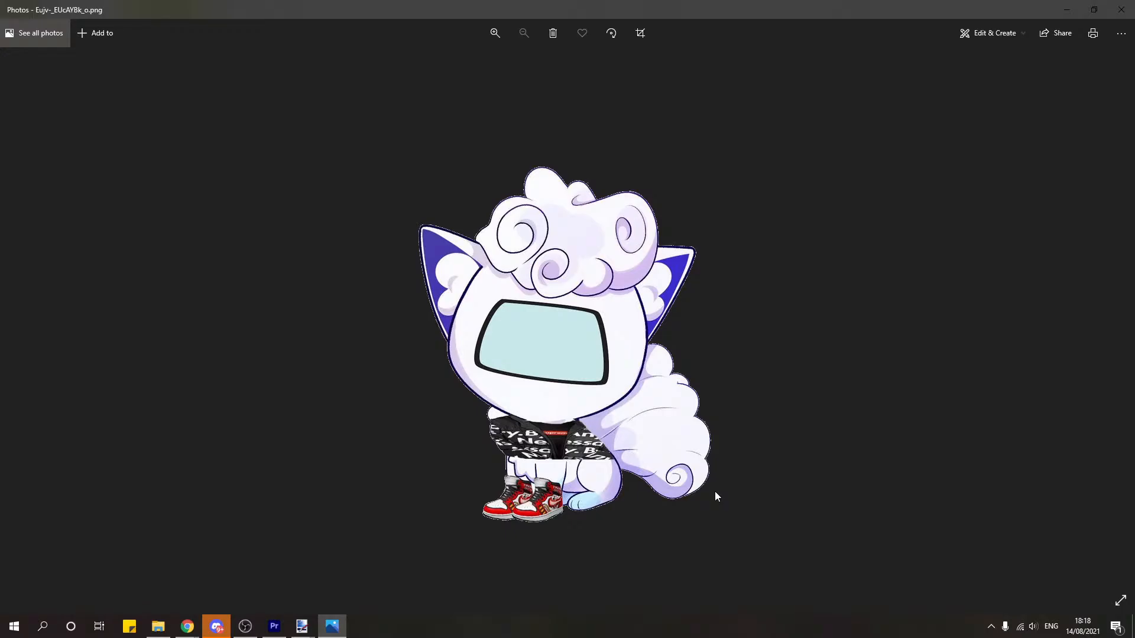
{"action": "left_click", "coordinate": [1121, 10]}
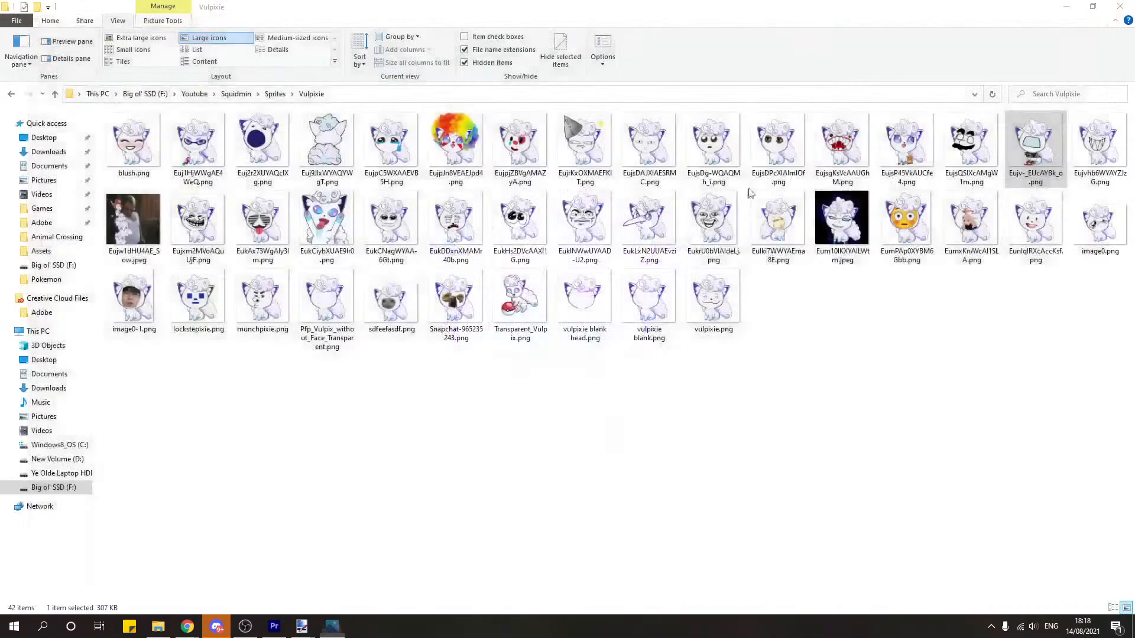
{"action": "left_click", "coordinate": [273, 94]}
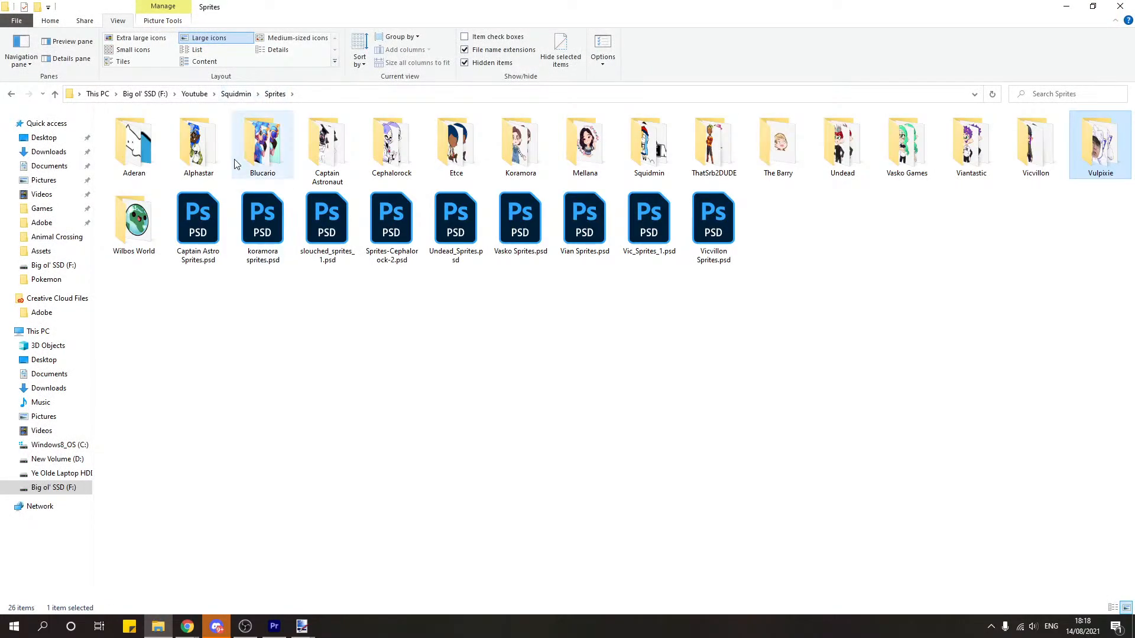
Step: View Aderan o mouth.png and BongoPOG.png in the Aderan folder, and return to the Sprites folder
{"action": "left_click", "coordinate": [141, 153]}
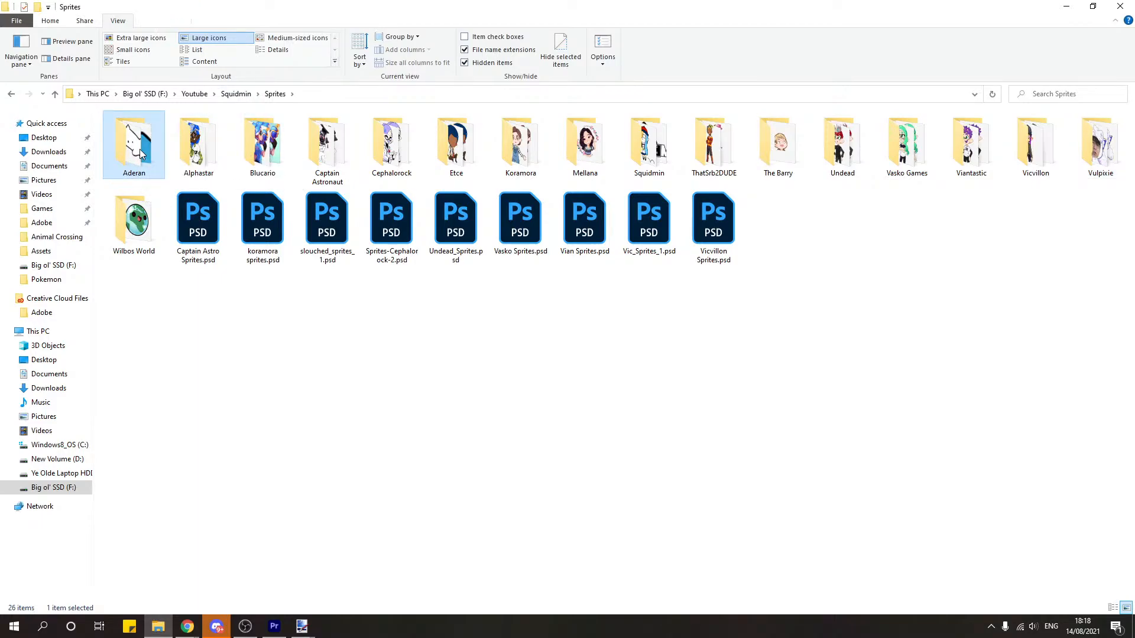
{"action": "double_click", "coordinate": [140, 154]}
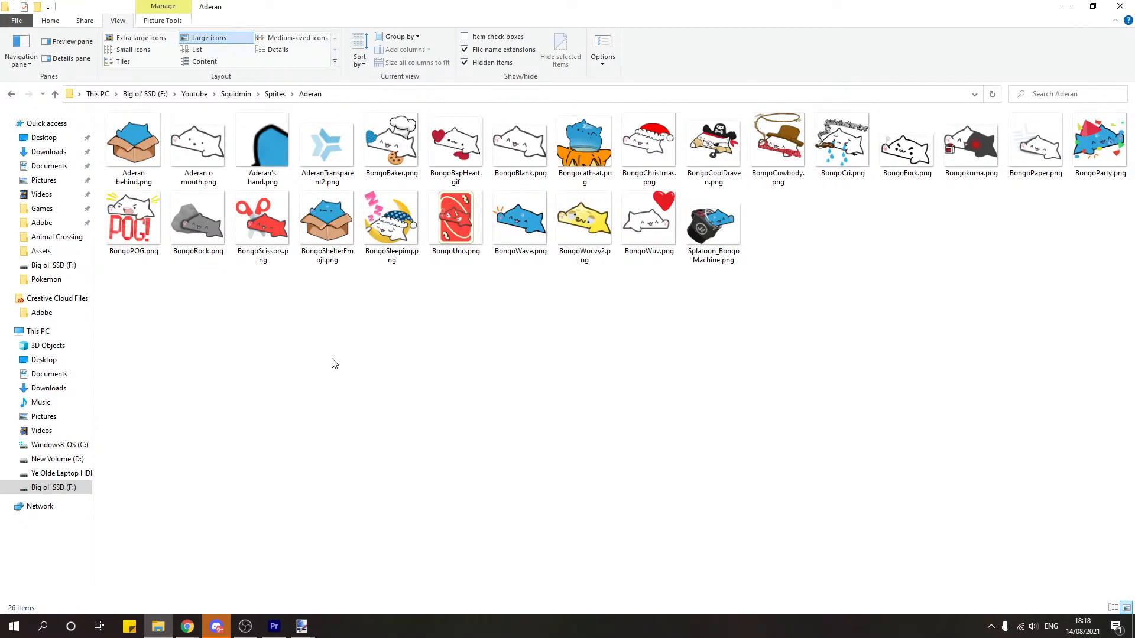
{"action": "double_click", "coordinate": [201, 150]}
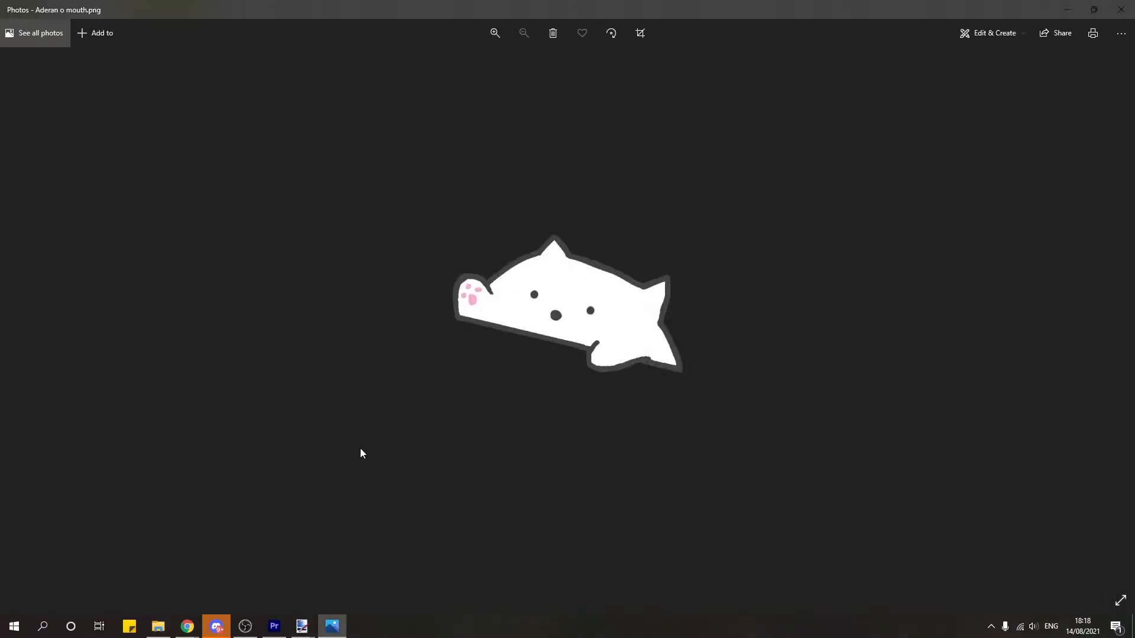
{"action": "key", "text": "alt+F4"}
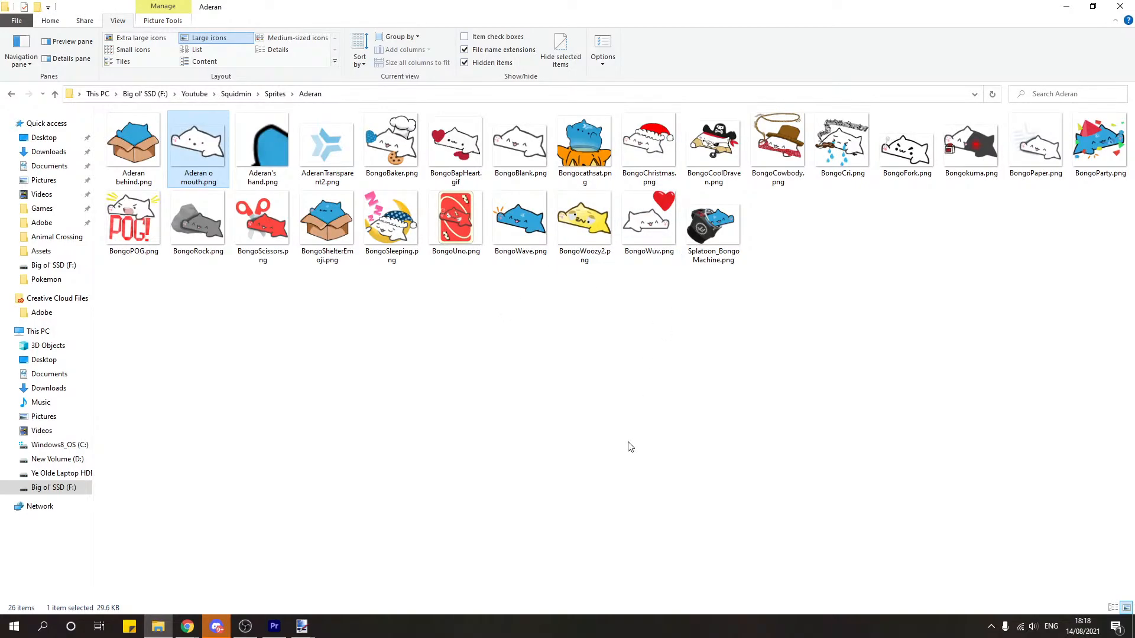
{"action": "double_click", "coordinate": [205, 154]}
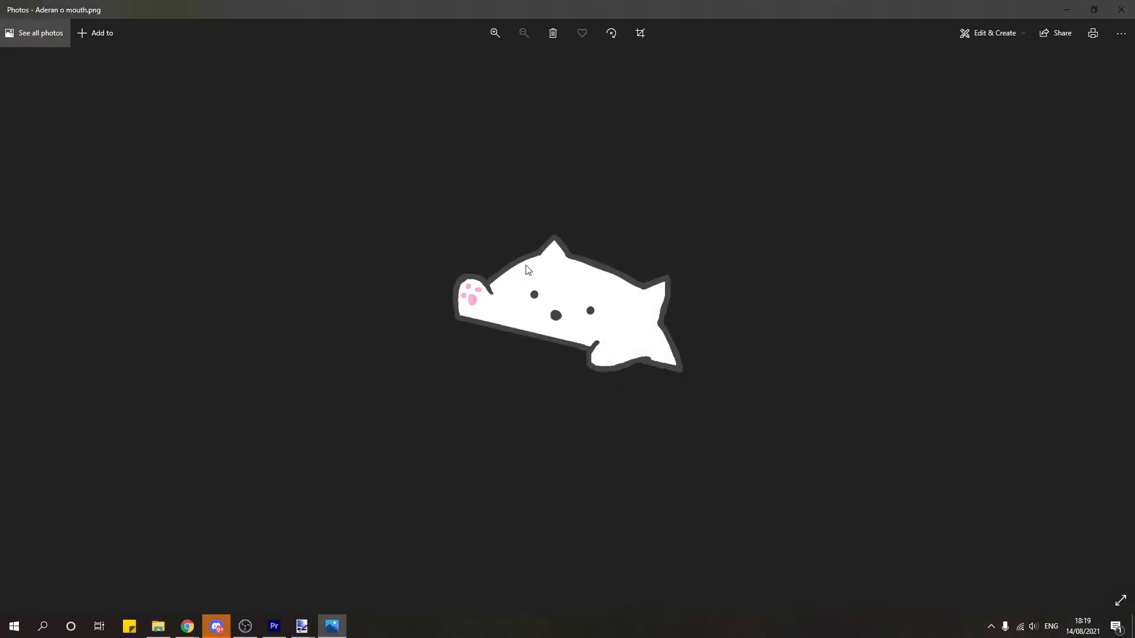
{"action": "key", "text": "alt+F4"}
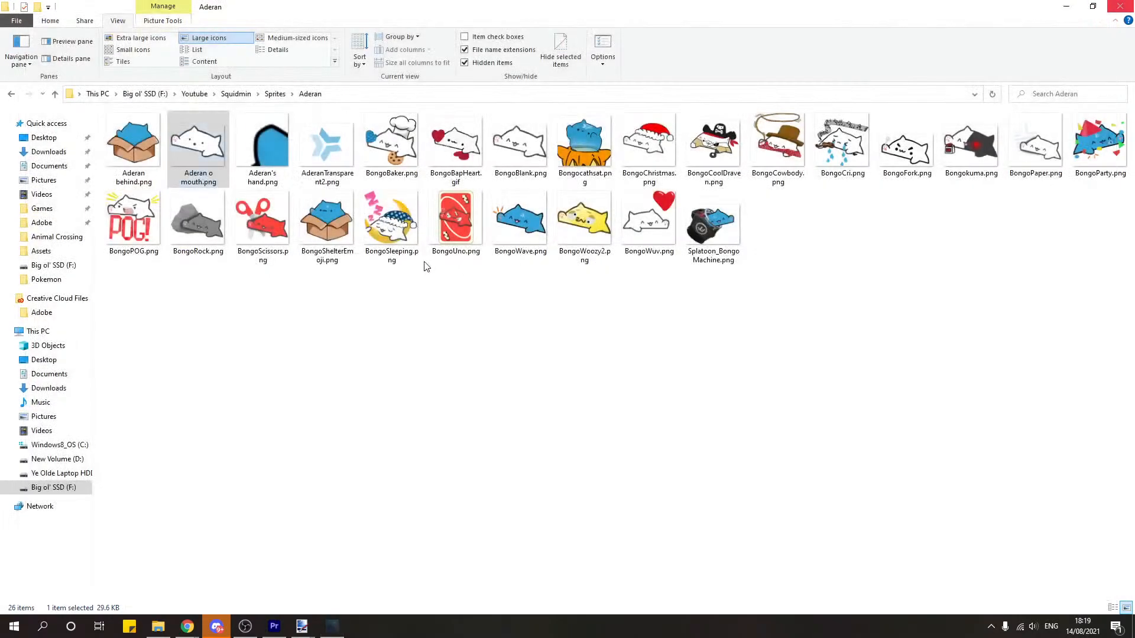
{"action": "double_click", "coordinate": [134, 219]}
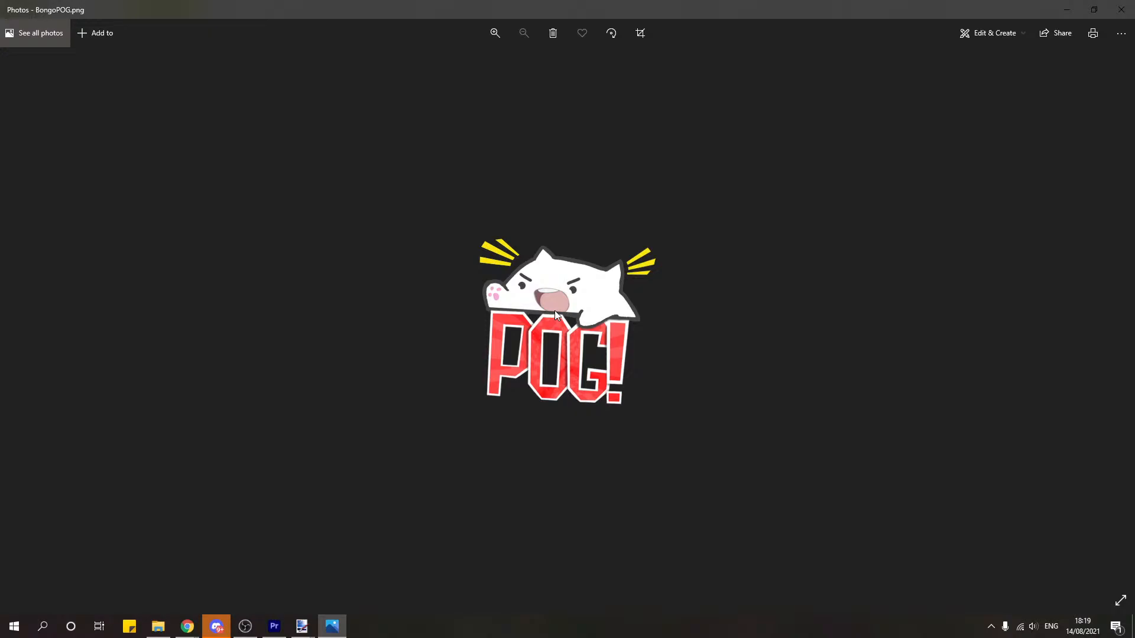
{"action": "left_click", "coordinate": [1121, 9]}
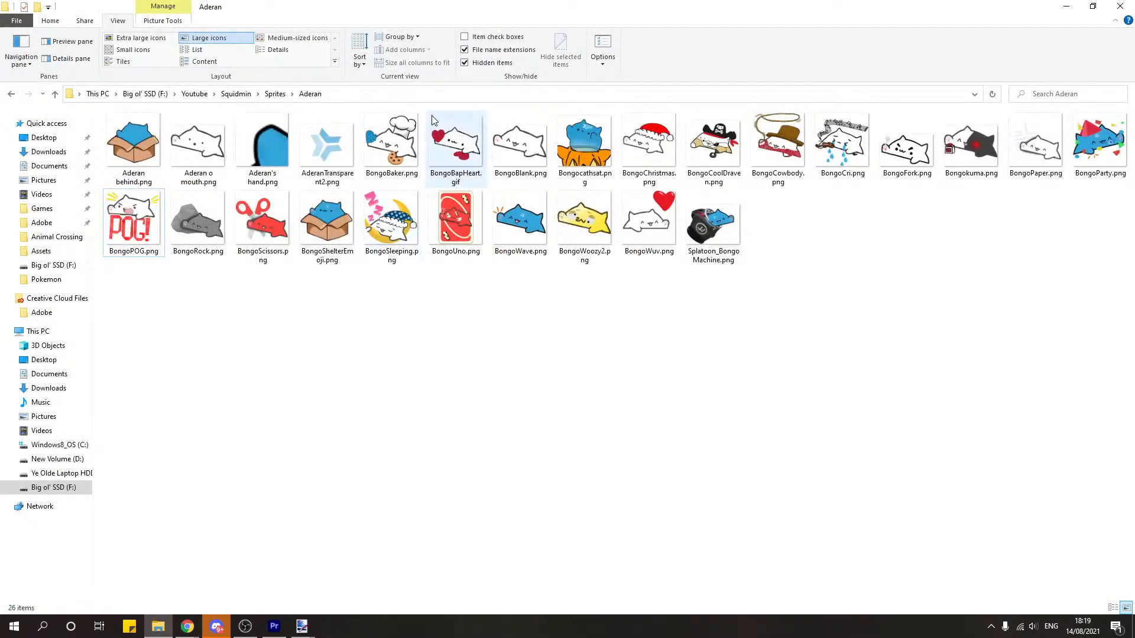
{"action": "left_click", "coordinate": [275, 93]}
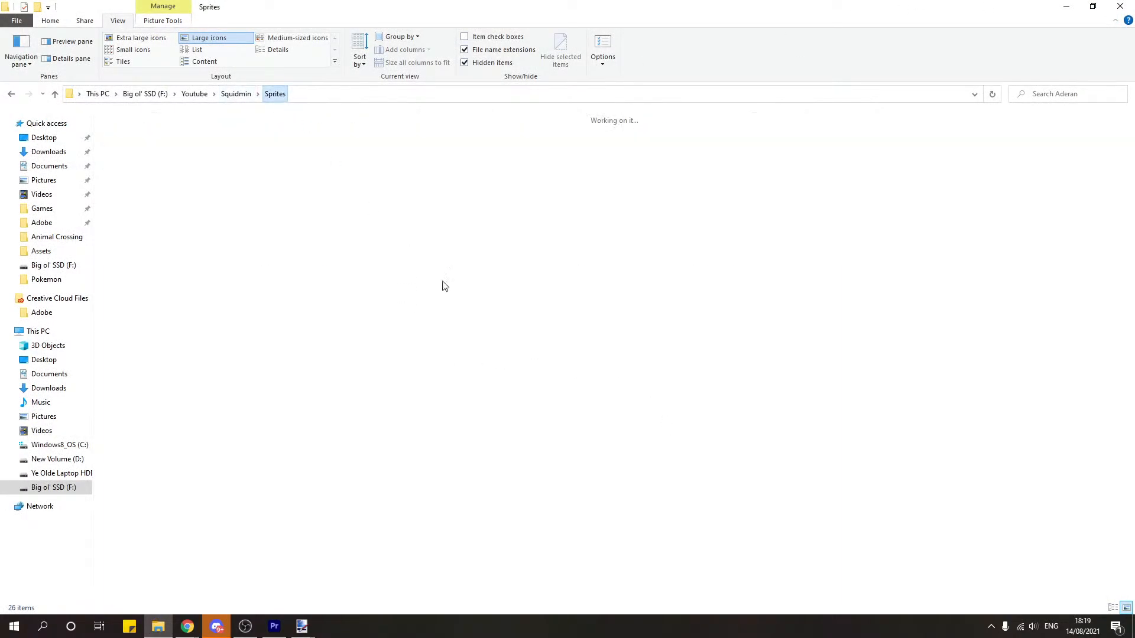
Step: Minimize File Explorer to return to Chrome and change the image search to "octo expansion"
{"action": "left_click", "coordinate": [1066, 6]}
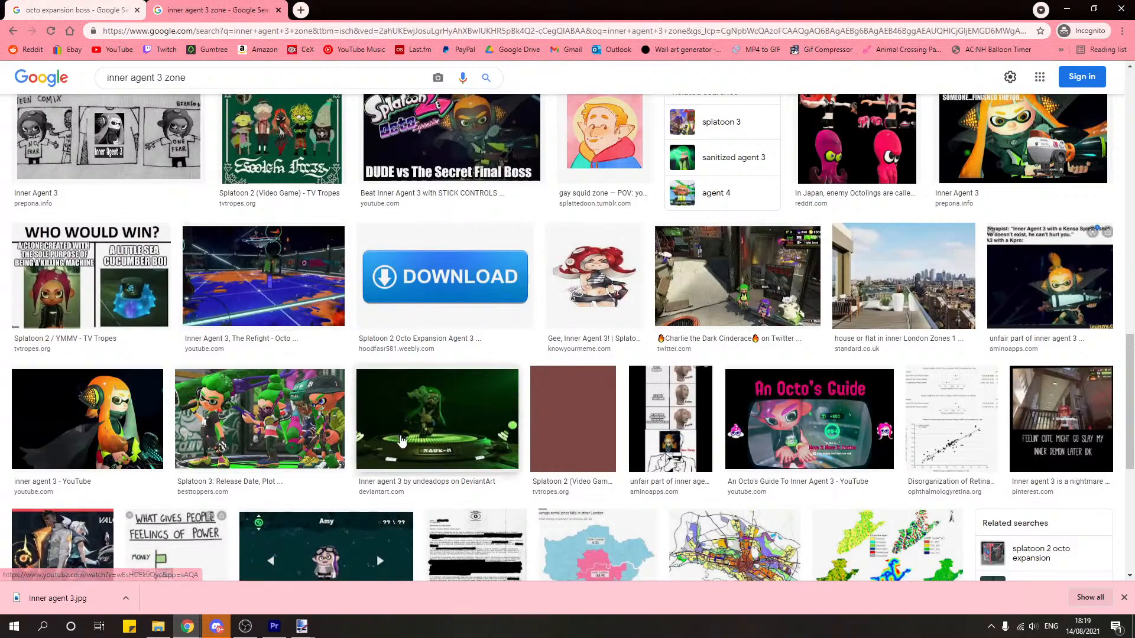
{"action": "scroll", "coordinate": [264, 277], "scroll_direction": "up", "scroll_amount": 15}
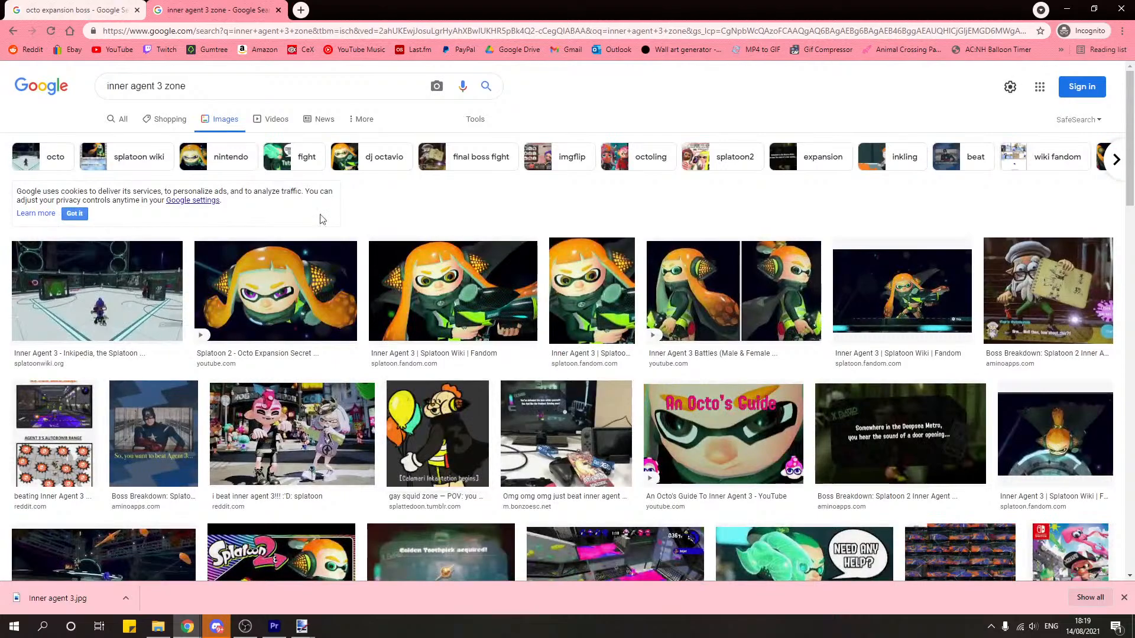
{"action": "triple_click", "coordinate": [204, 84]}
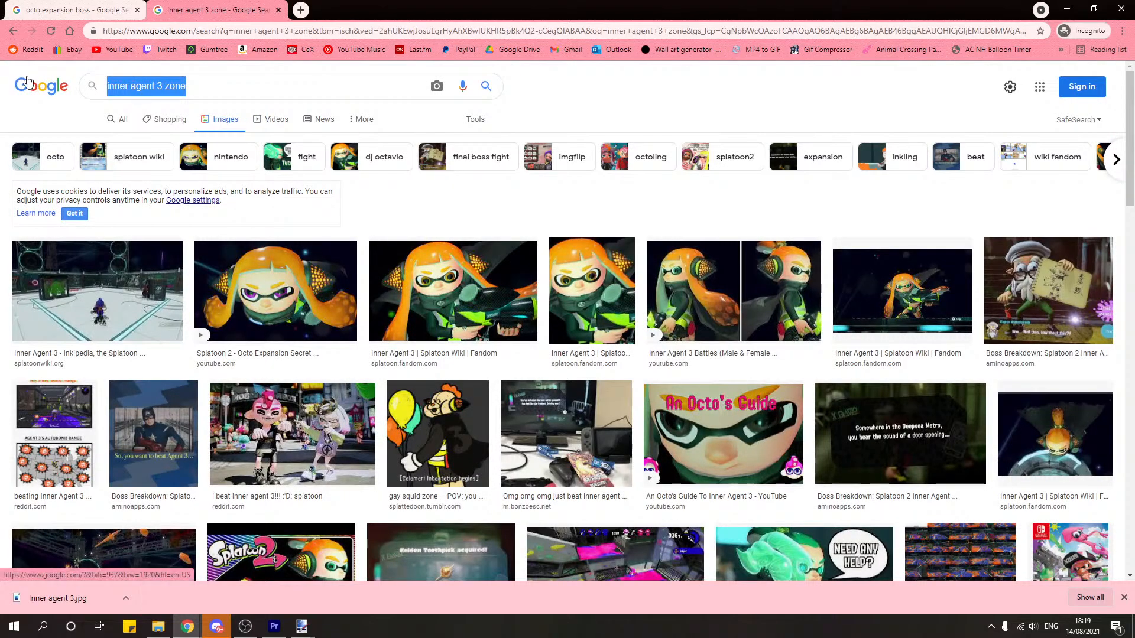
{"action": "type", "text": "octo e"}
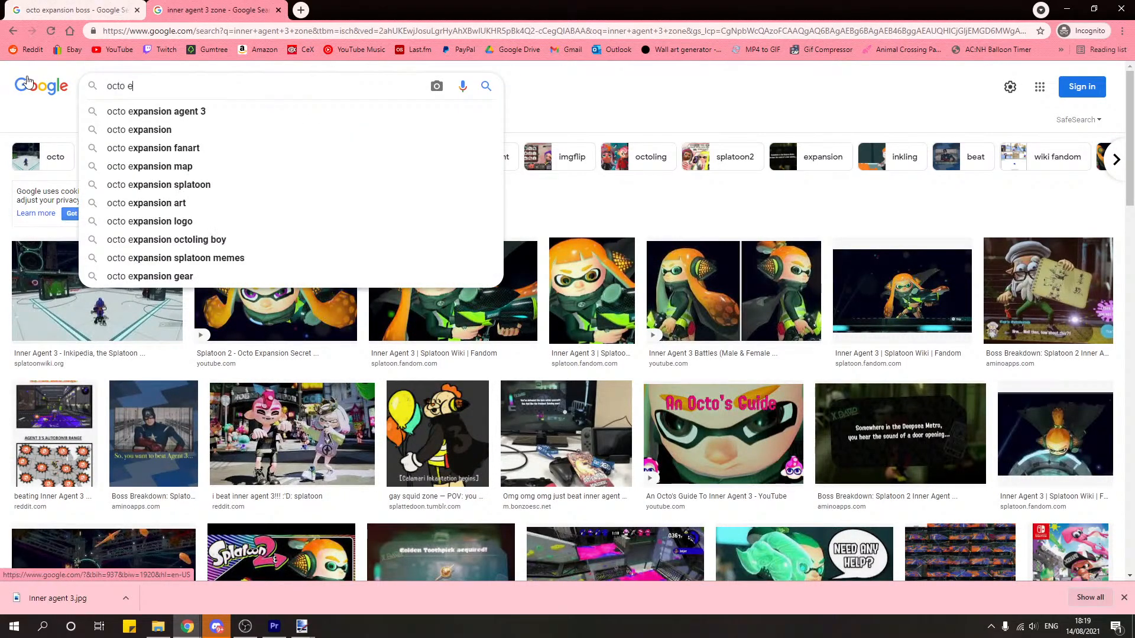
{"action": "key", "text": "Down"}
{"action": "key", "text": "Down"}
{"action": "key", "text": "Return"}
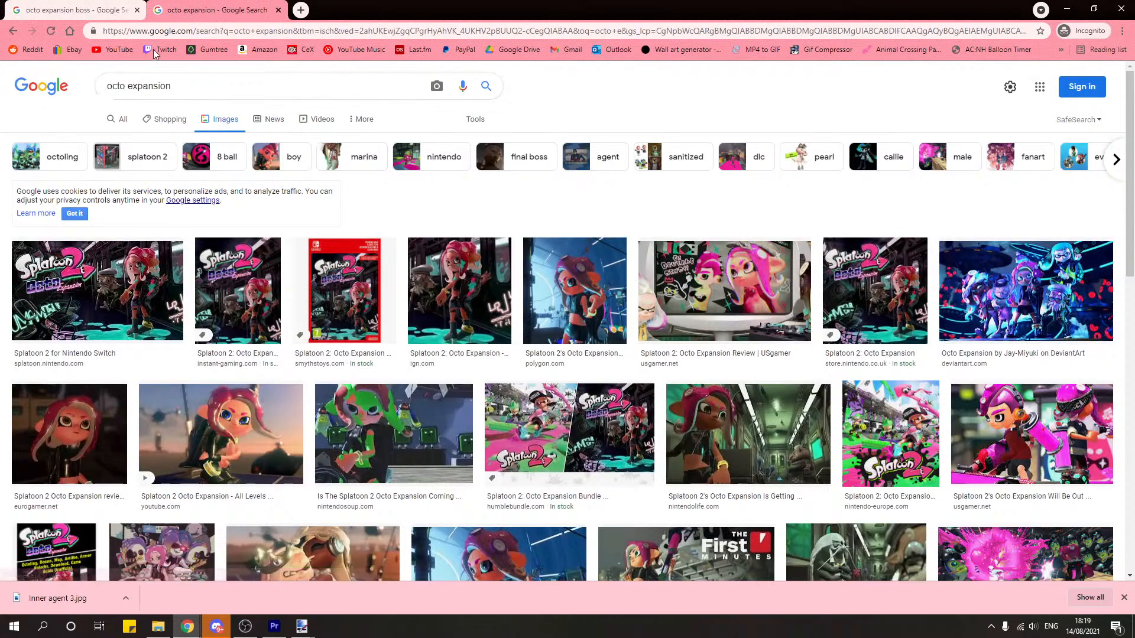
Step: Refine the image search to "octo expansion stage" and browse the results for a stage picture
{"action": "left_click", "coordinate": [241, 81]}
{"action": "type", "text": "stage"}
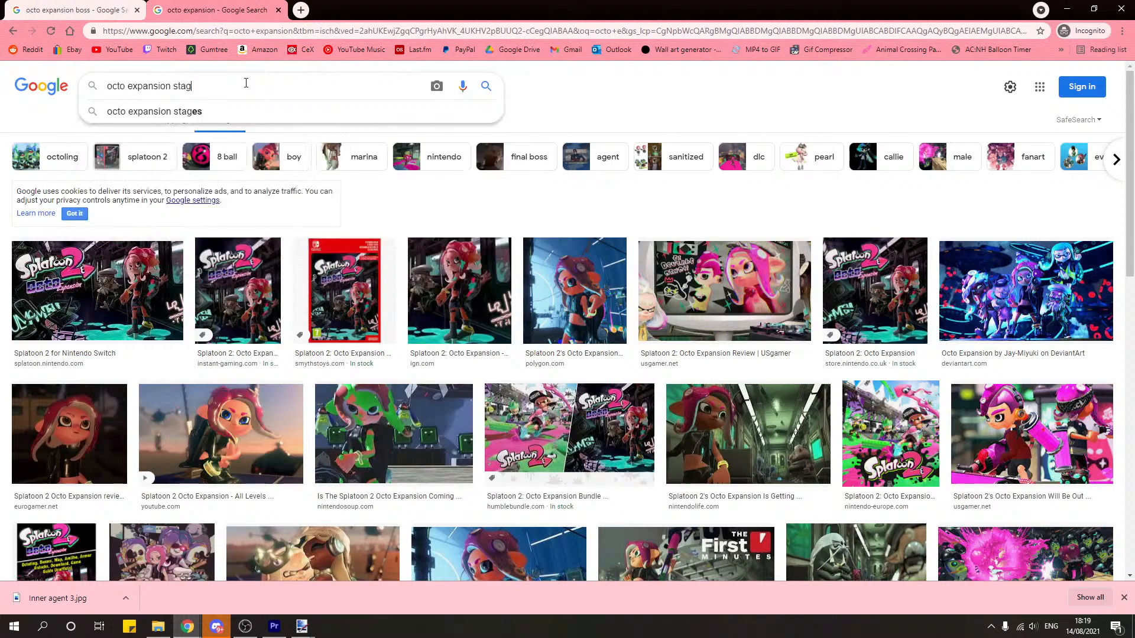
{"action": "key", "text": "Return"}
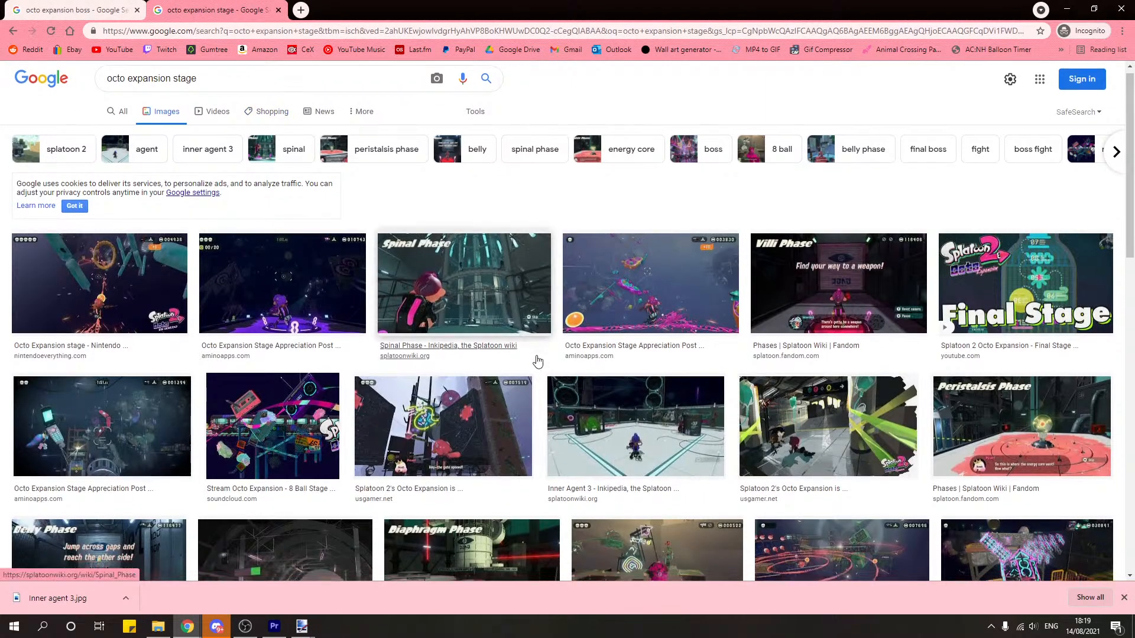
{"action": "scroll", "coordinate": [537, 360], "scroll_direction": "down", "scroll_amount": 2}
{"action": "scroll", "coordinate": [538, 359], "scroll_direction": "down", "scroll_amount": 1}
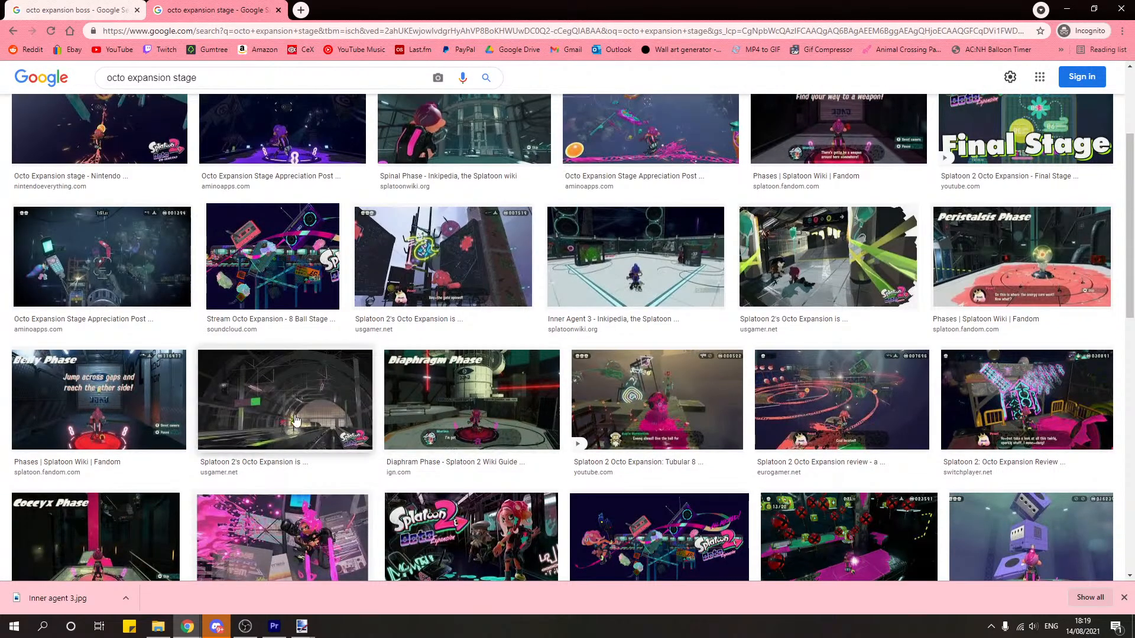
{"action": "scroll", "coordinate": [408, 410], "scroll_direction": "down", "scroll_amount": 4}
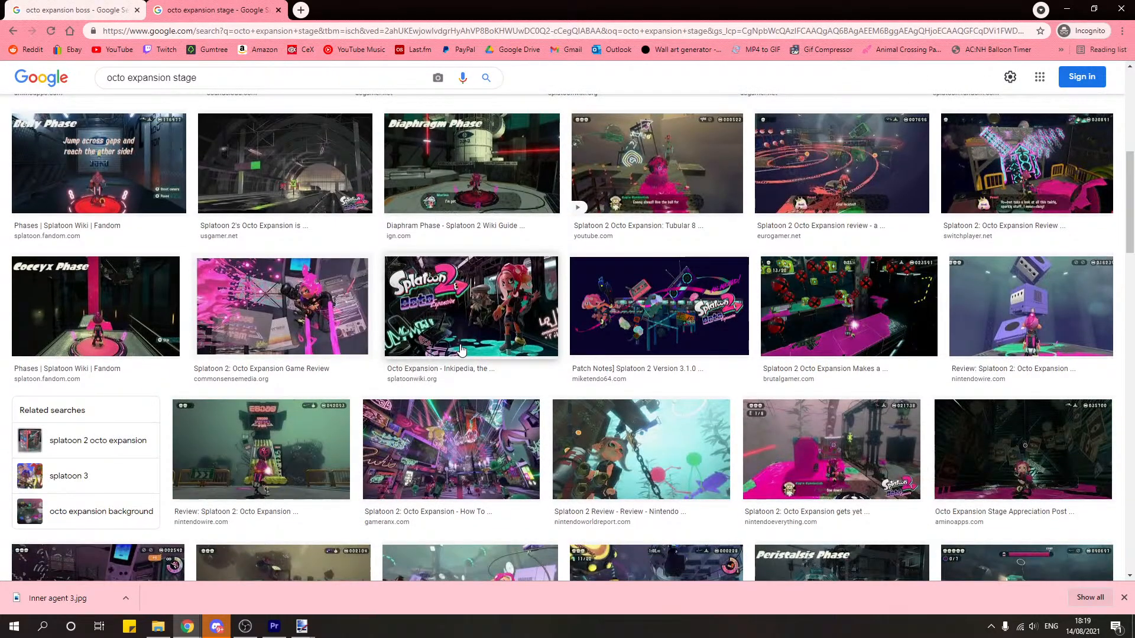
Step: Save the IGN Peristalsis Phase picture as Stage.jpg in the project's Assets folder
{"action": "scroll", "coordinate": [461, 350], "scroll_direction": "down", "scroll_amount": 3}
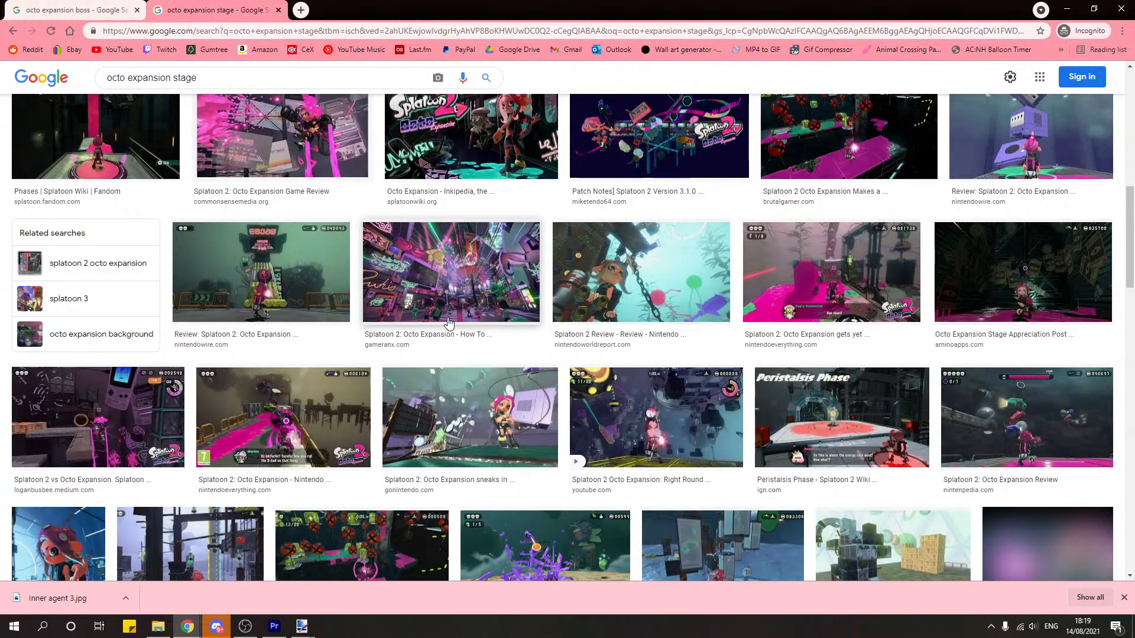
{"action": "left_click", "coordinate": [818, 434]}
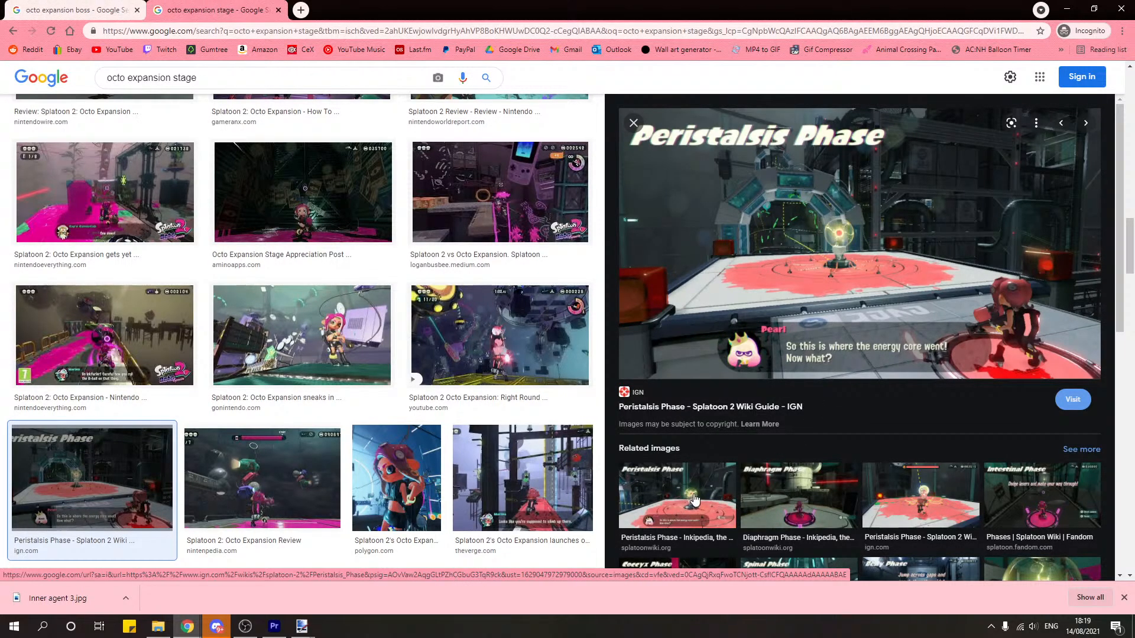
{"action": "left_click", "coordinate": [891, 486]}
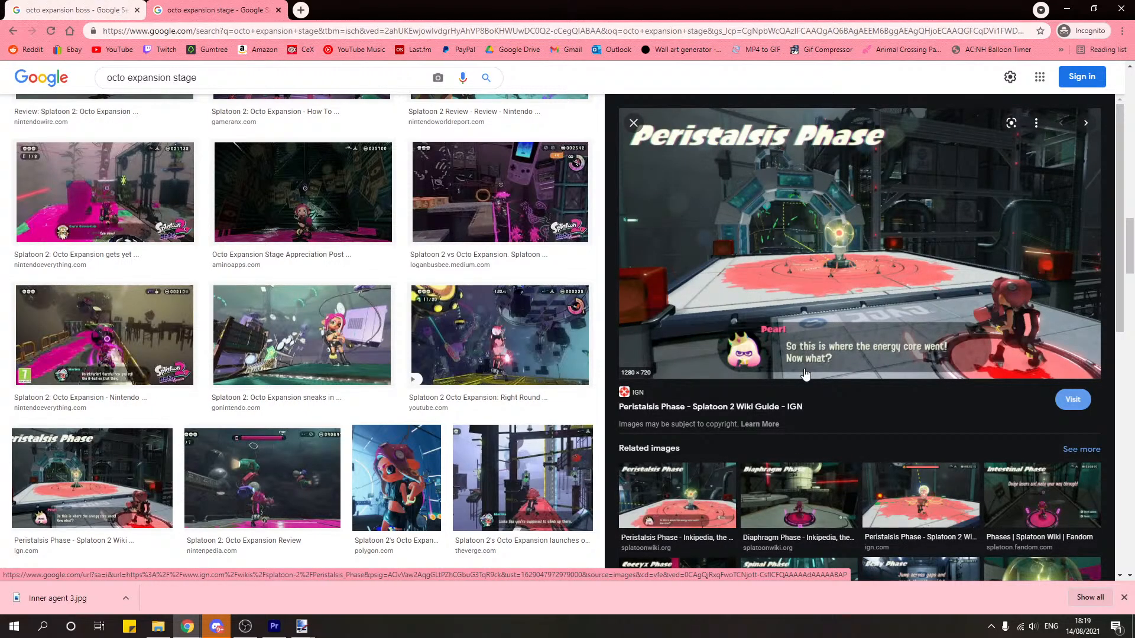
{"action": "right_click", "coordinate": [820, 283]}
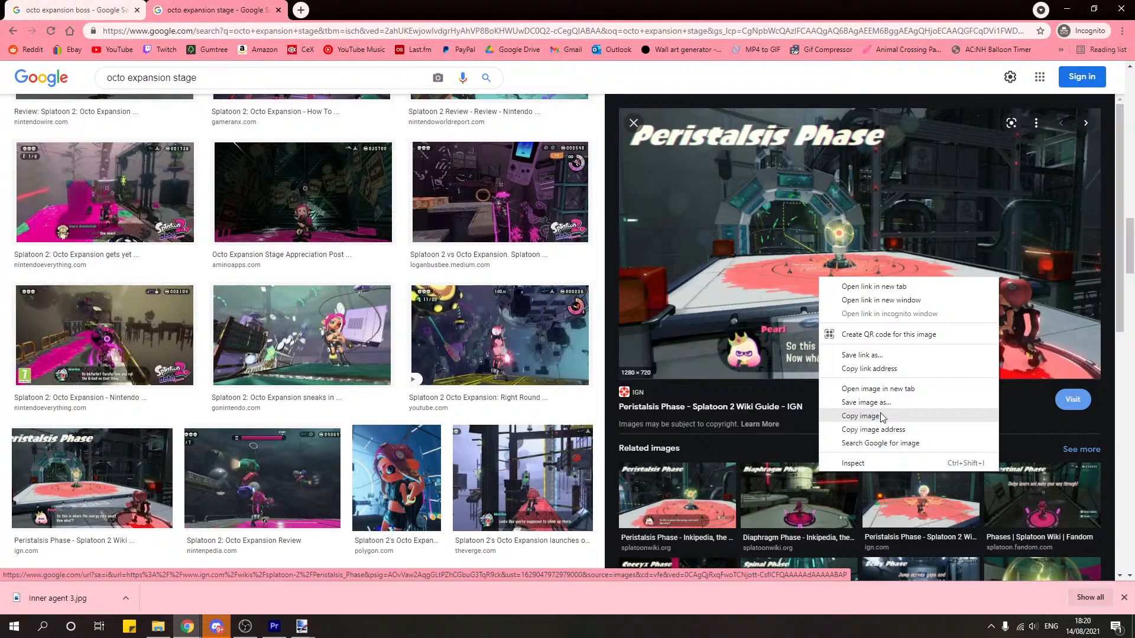
{"action": "left_click", "coordinate": [874, 403]}
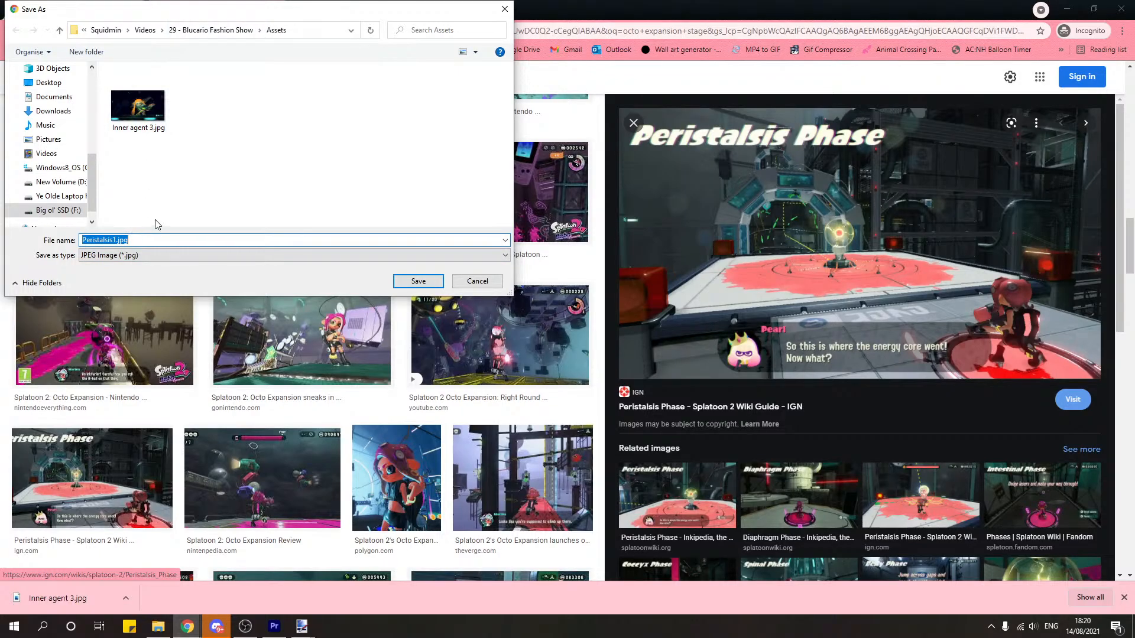
{"action": "type", "text": "Stage"}
{"action": "left_click", "coordinate": [418, 280]}
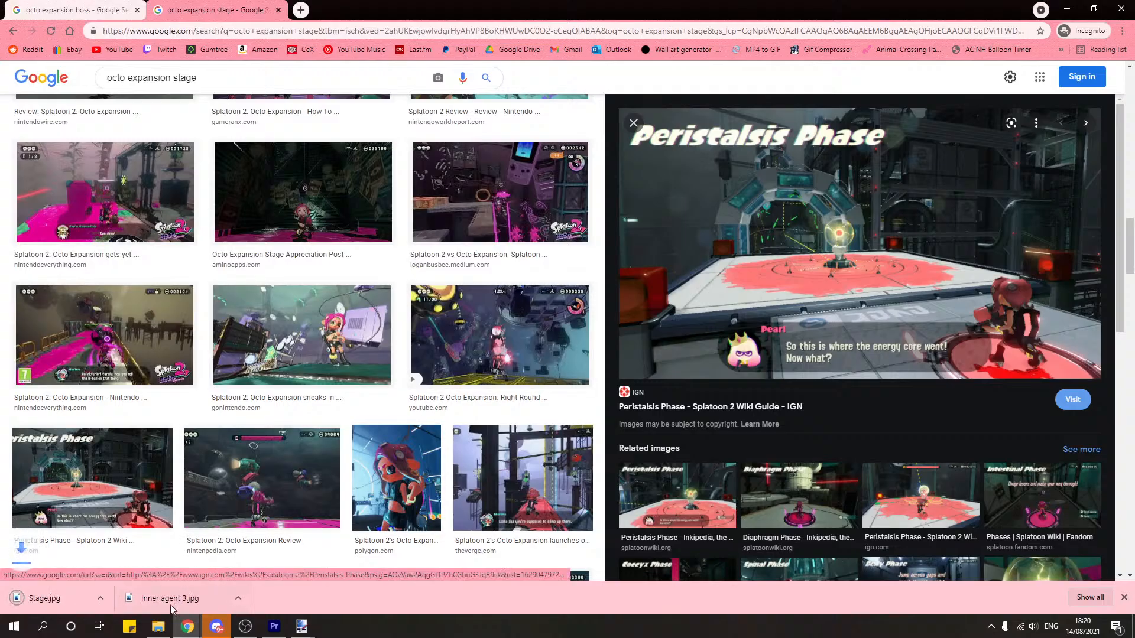
Step: Switch to File Explorer to view the Videos folder, and go back through Chrome to Premiere Pro
{"action": "left_click", "coordinate": [166, 627]}
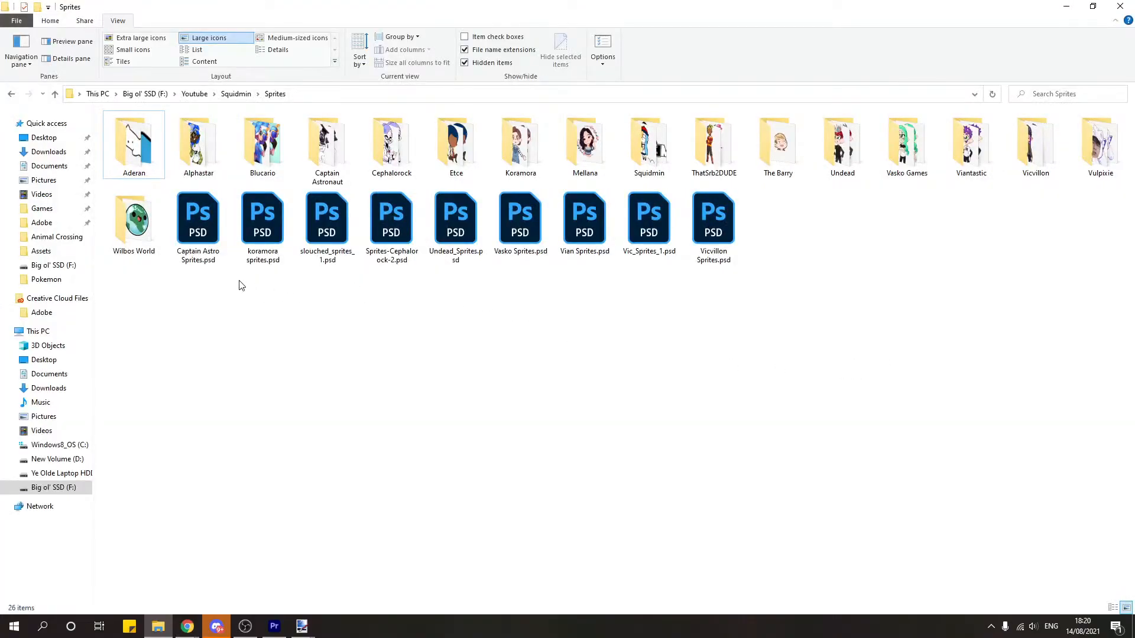
{"action": "left_click", "coordinate": [41, 194]}
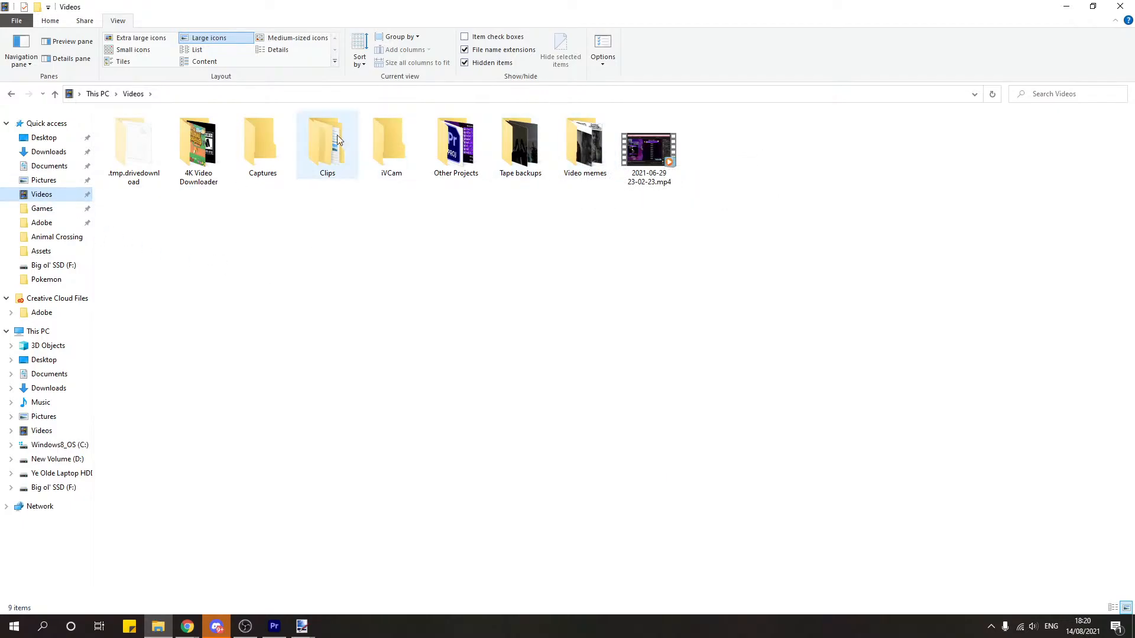
{"action": "left_click_drag", "start_coordinate": [337, 7], "coordinate": [1134, 98]}
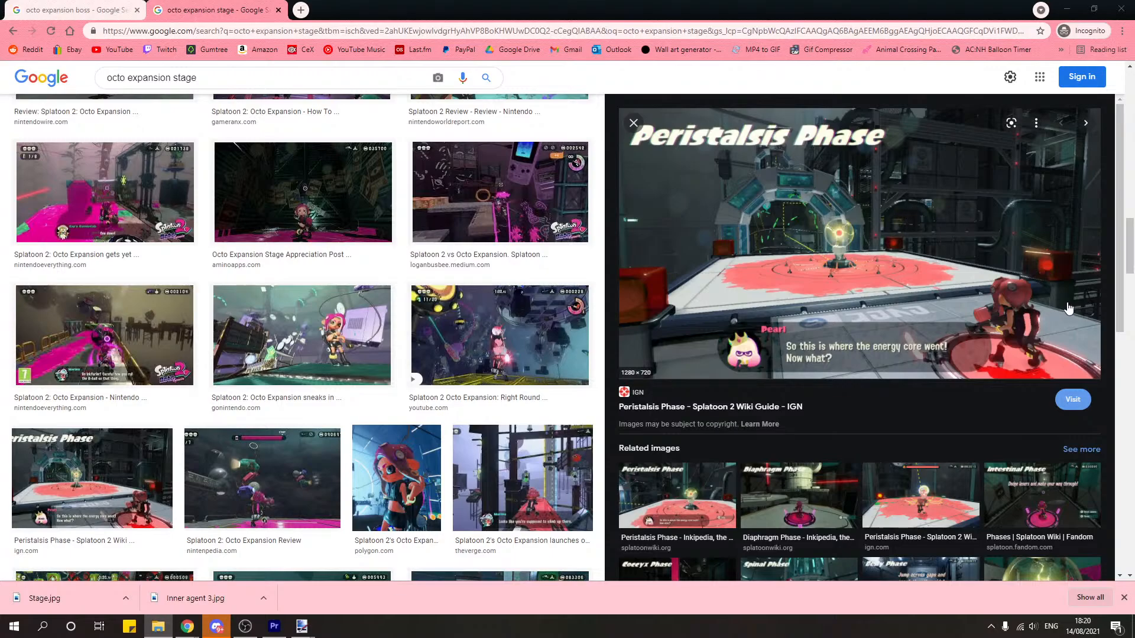
{"action": "left_click", "coordinate": [74, 10]}
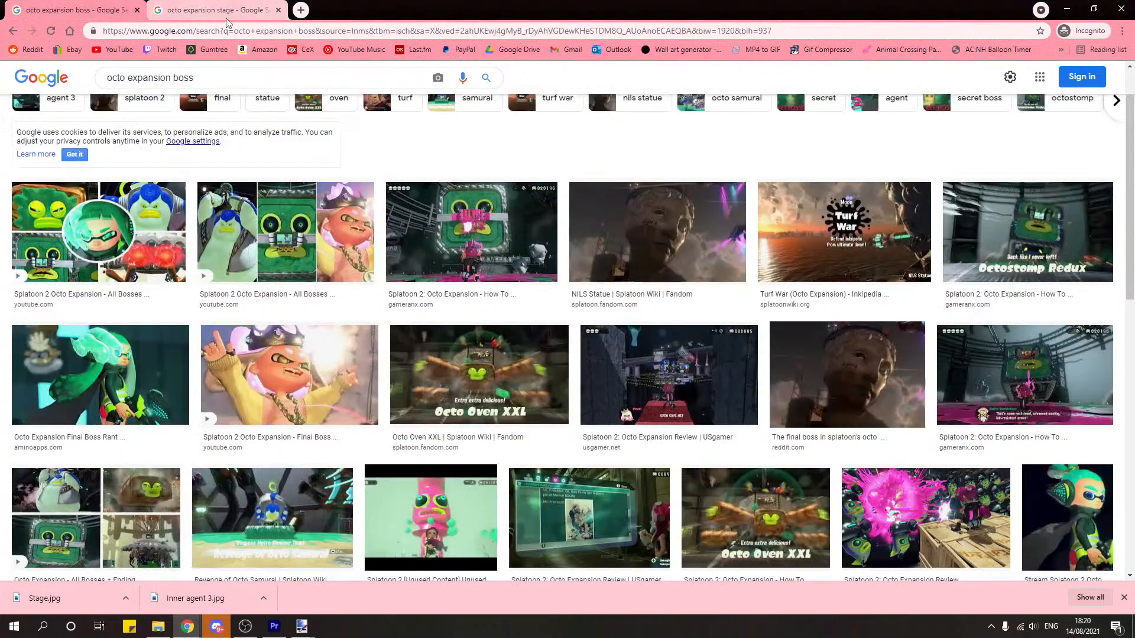
{"action": "left_click", "coordinate": [1068, 7]}
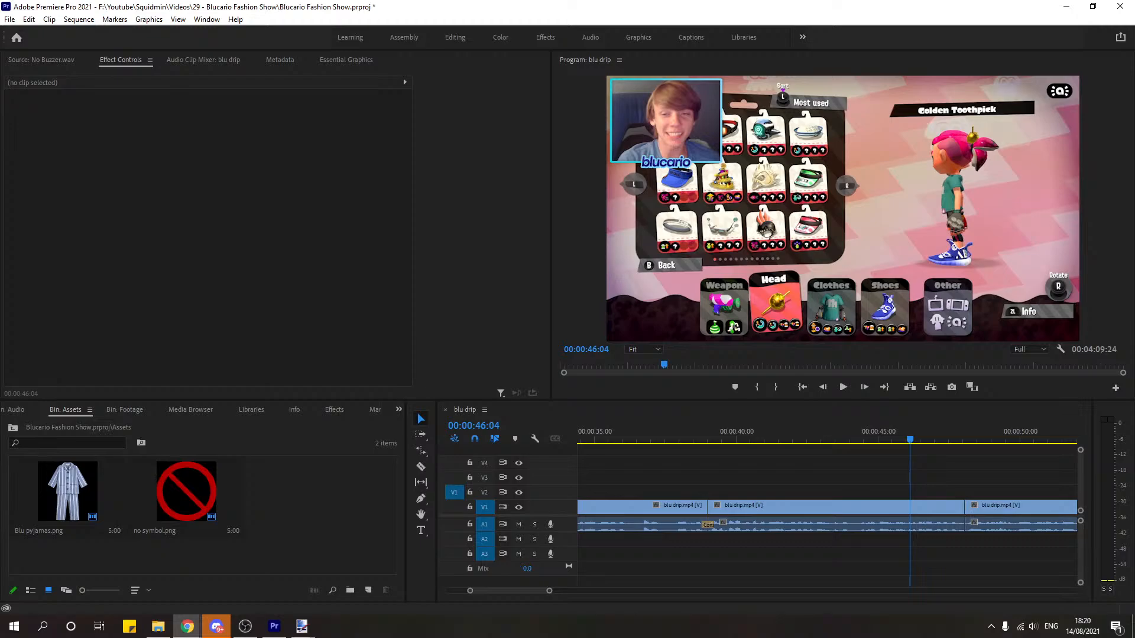
Step: Switch to Chrome and search YouTube for "blucario"
{"action": "left_click_drag", "start_coordinate": [1134, 367], "coordinate": [414, 1]}
{"action": "left_click", "coordinate": [446, 80]}
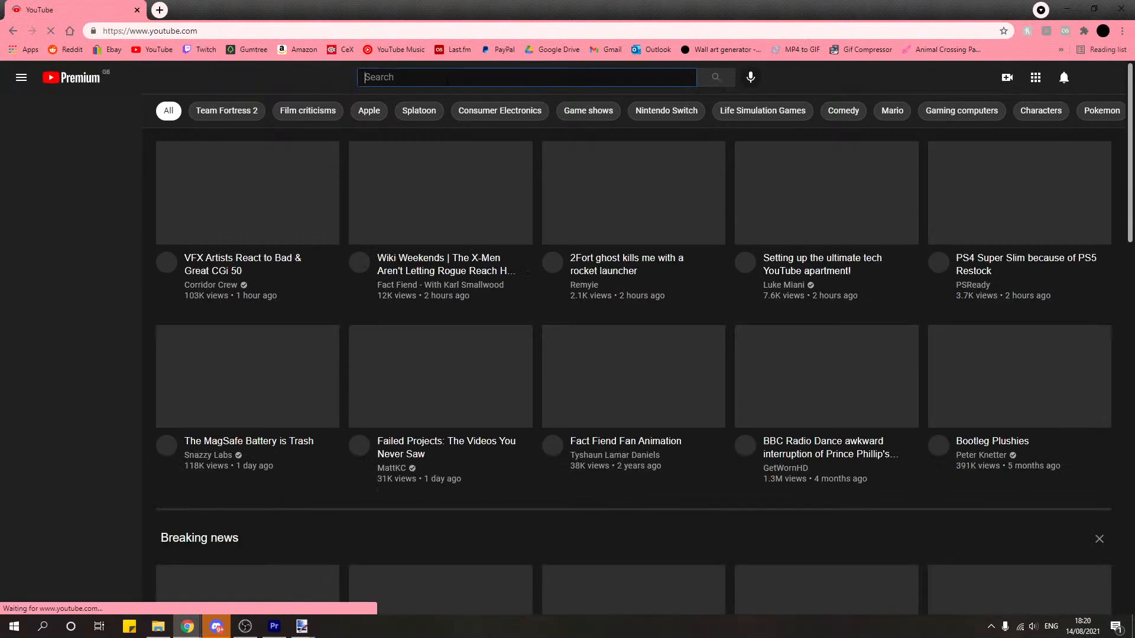
{"action": "type", "text": "blucario"}
{"action": "key", "text": "Return"}
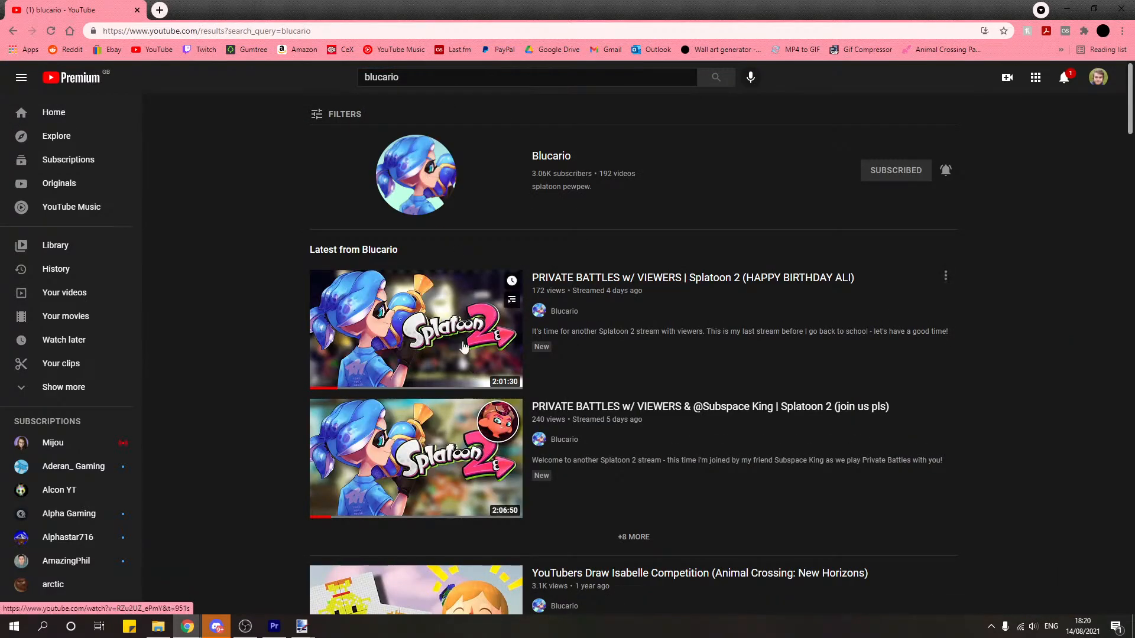
Step: Open Blucario's newest PRIVATE BATTLES w/ VIEWERS stream and pause it on a gameplay frame at 16:41
{"action": "left_click", "coordinate": [445, 323]}
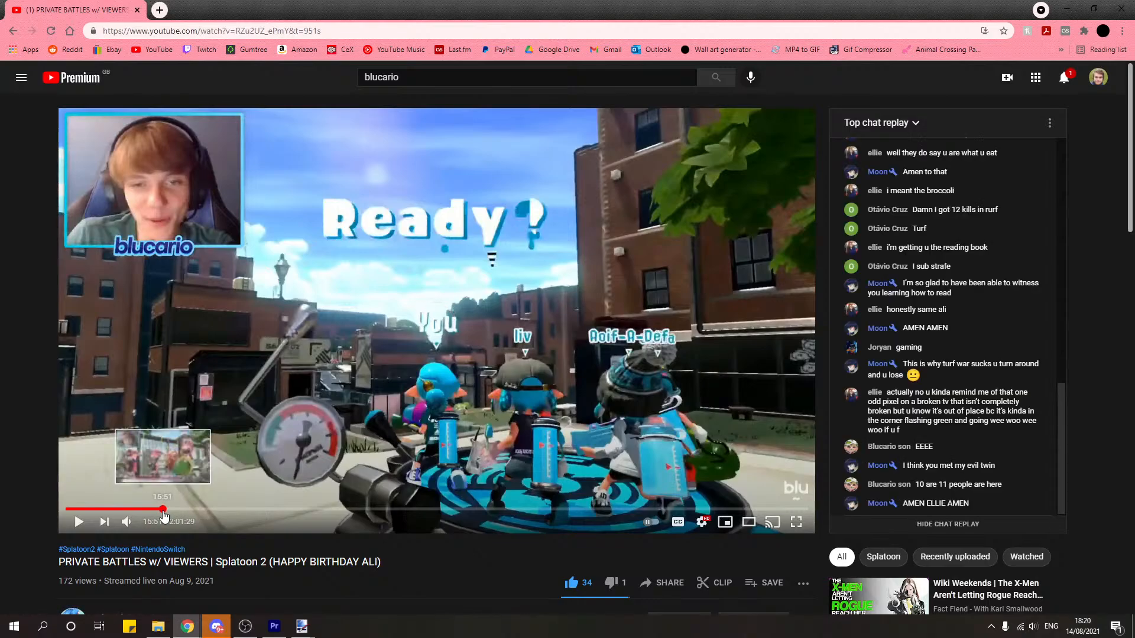
{"action": "left_click_drag", "start_coordinate": [165, 516], "coordinate": [165, 512]}
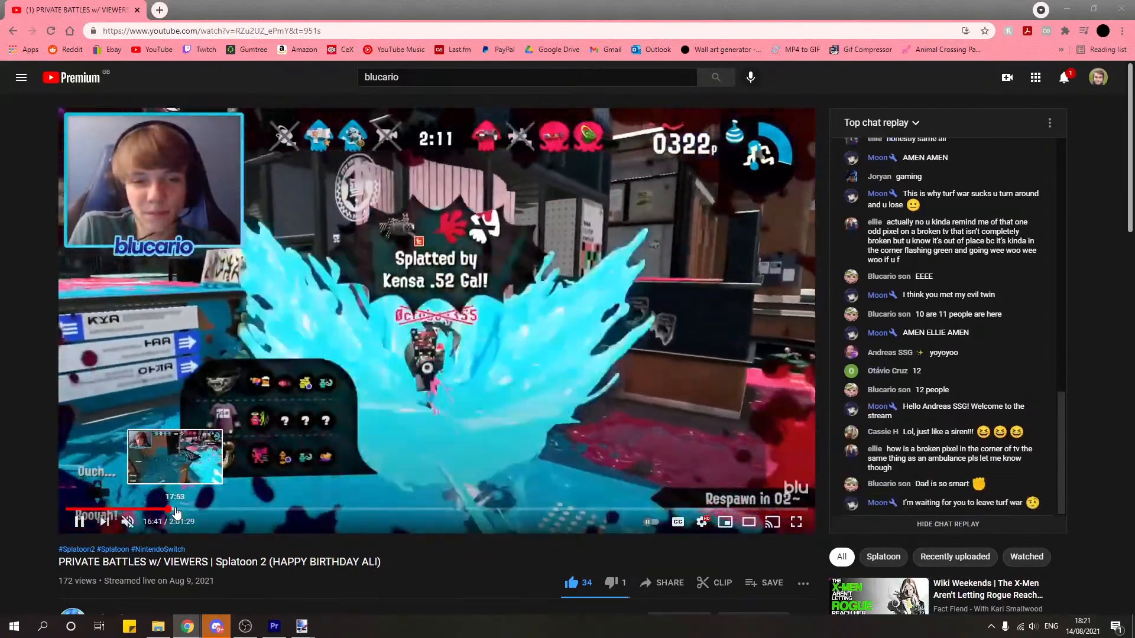
{"action": "left_click", "coordinate": [236, 354]}
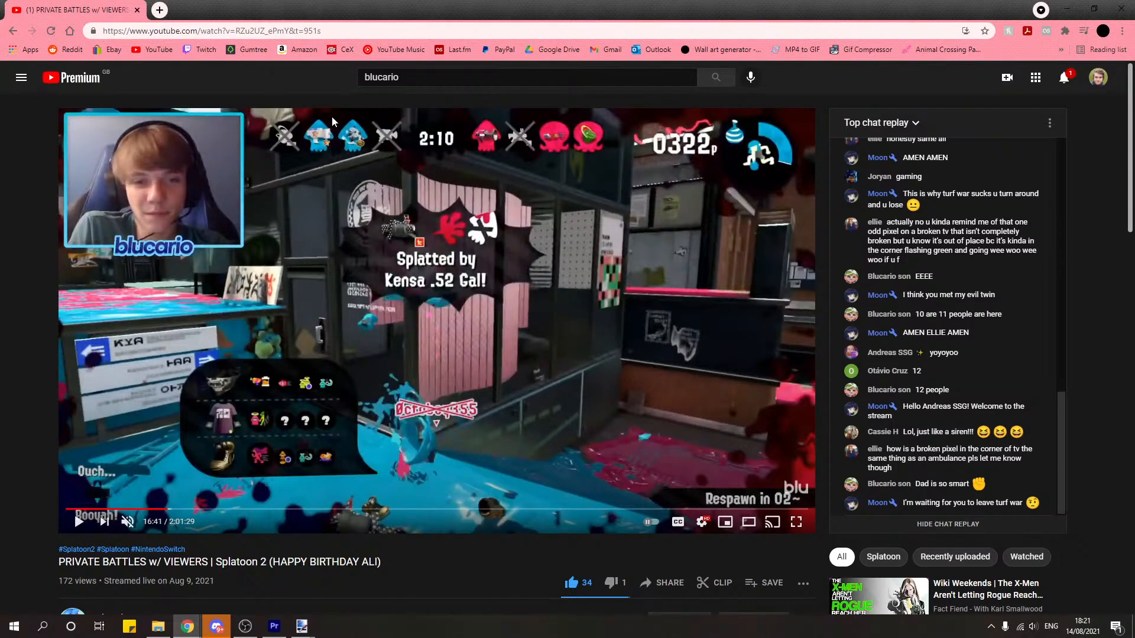
Step: Search Google Images for "Splatoon background" in a new tab
{"action": "left_click", "coordinate": [159, 9]}
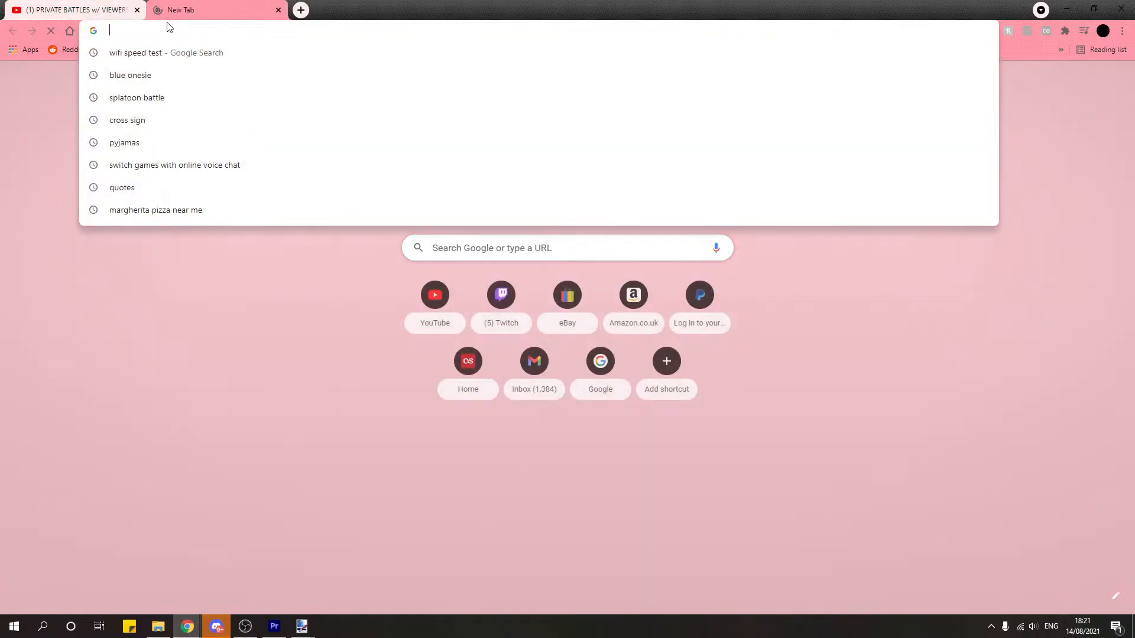
{"action": "type", "text": "Splatoon ba"}
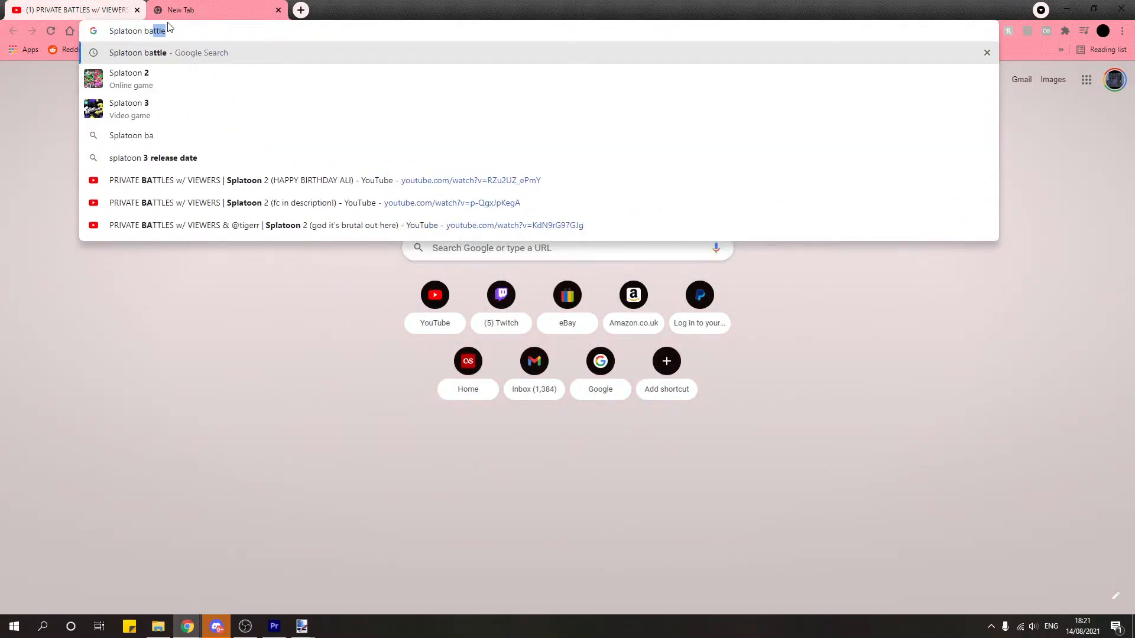
{"action": "type", "text": "ckground"}
{"action": "key", "text": "Return"}
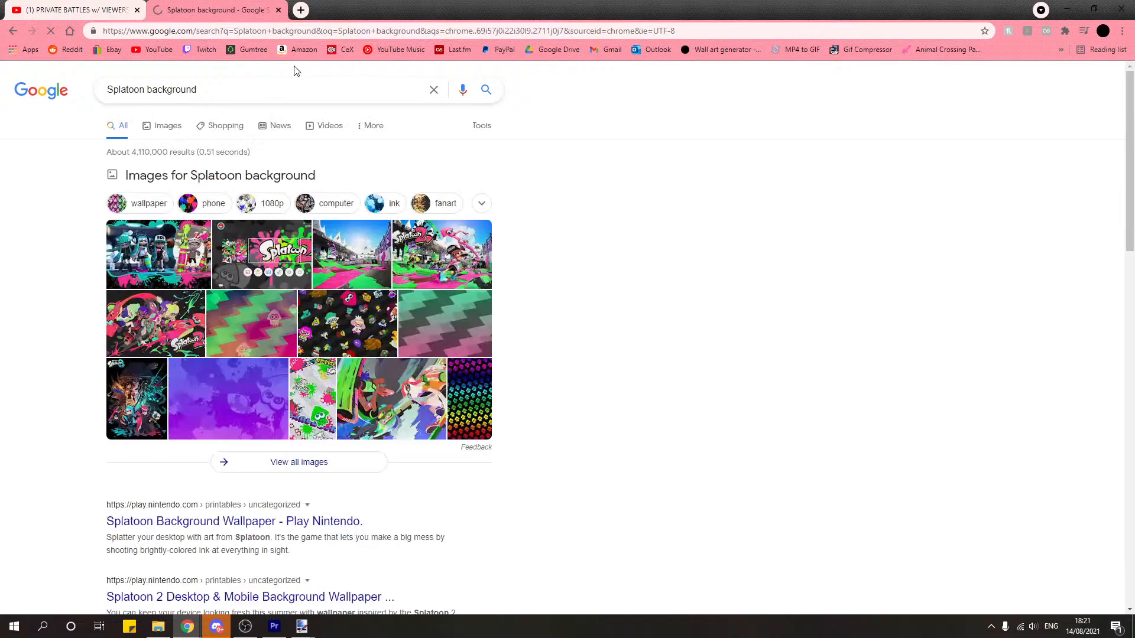
{"action": "left_click", "coordinate": [167, 126]}
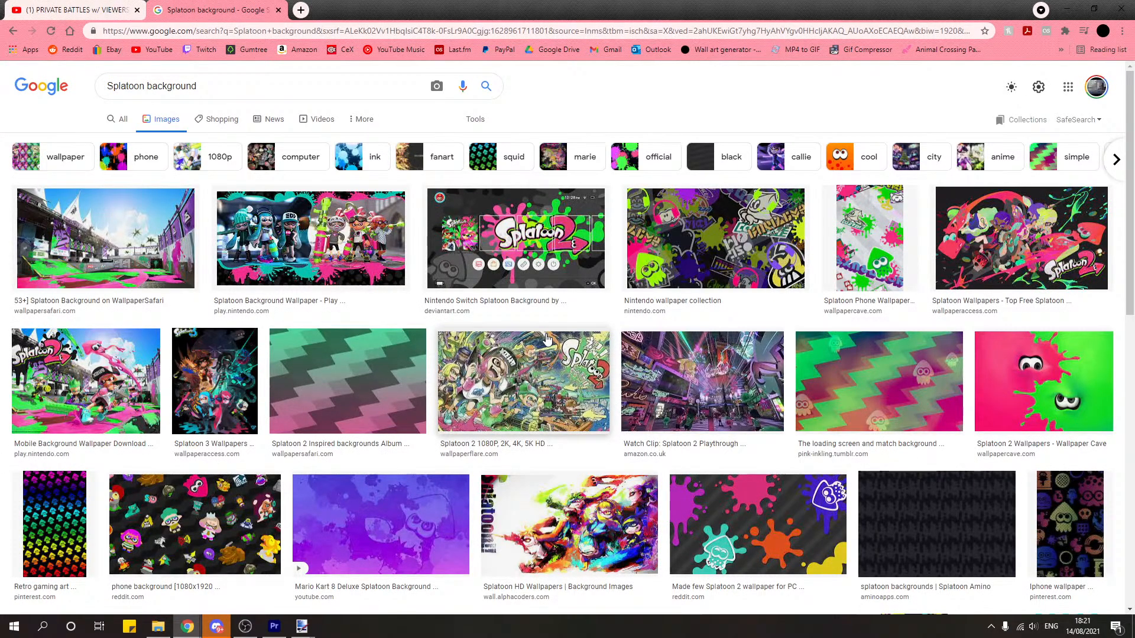
Step: Change the image search to "splatoon octo expansion background" and browse the results for a suitable background
{"action": "left_click", "coordinate": [334, 86]}
{"action": "type", "text": "octo"}
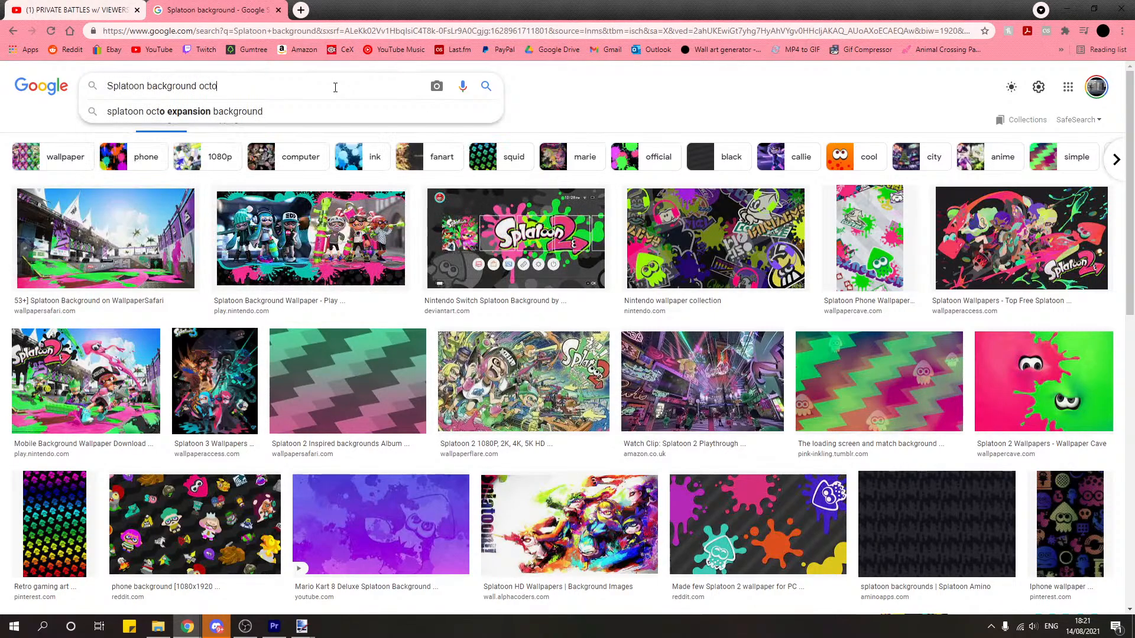
{"action": "key", "text": "Down"}
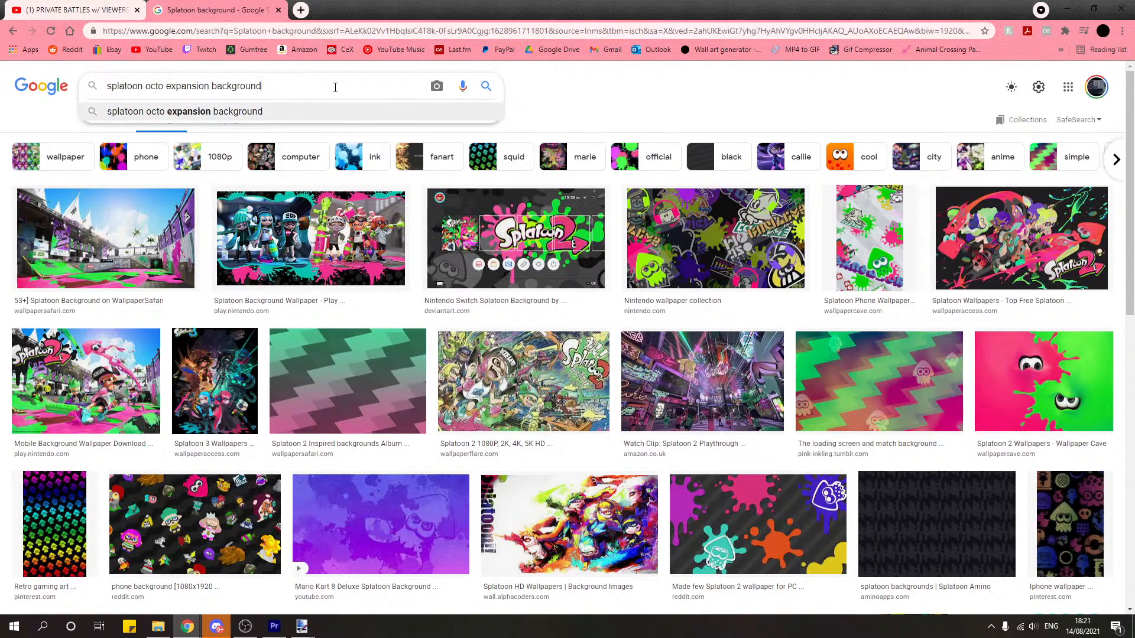
{"action": "key", "text": "Return"}
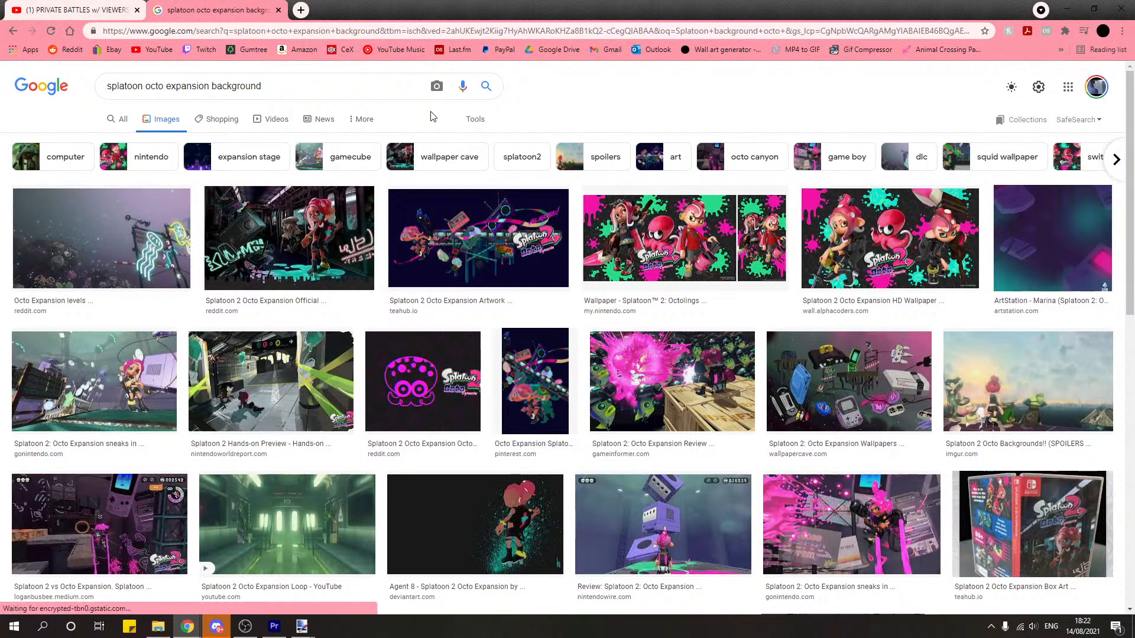
{"action": "scroll", "coordinate": [334, 343], "scroll_direction": "down", "scroll_amount": 1}
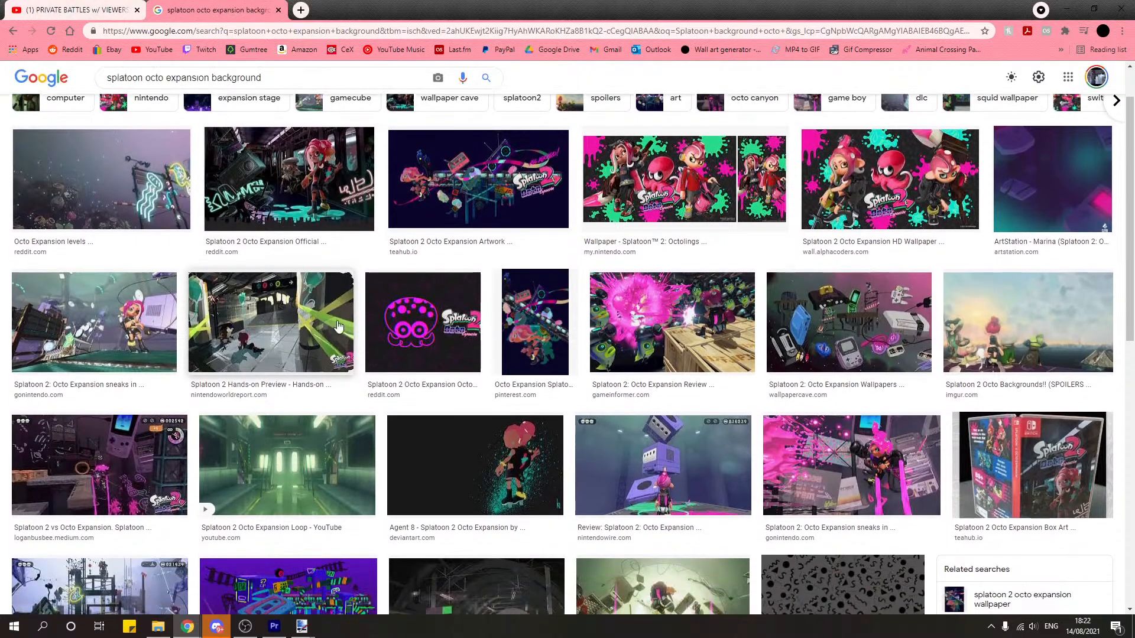
{"action": "scroll", "coordinate": [338, 327], "scroll_direction": "down", "scroll_amount": 4}
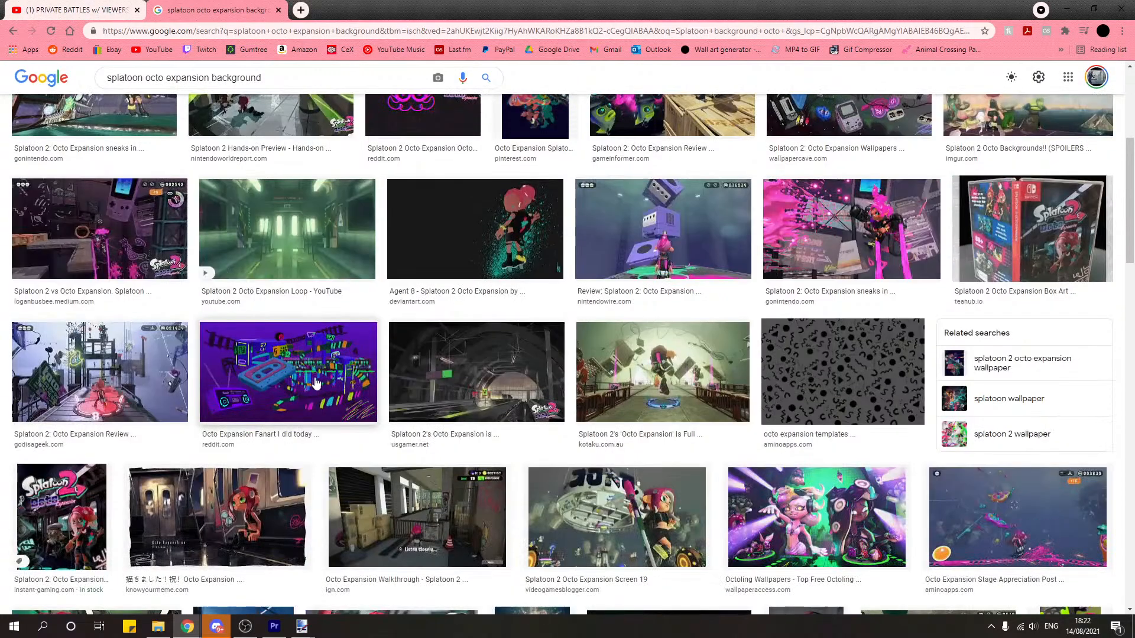
{"action": "scroll", "coordinate": [352, 380], "scroll_direction": "up", "scroll_amount": 5}
Step: Return to the "Splatoon background" image results, preview the WallpaperSafari stage picture, and browse the other backgrounds
{"action": "left_click", "coordinate": [12, 31]}
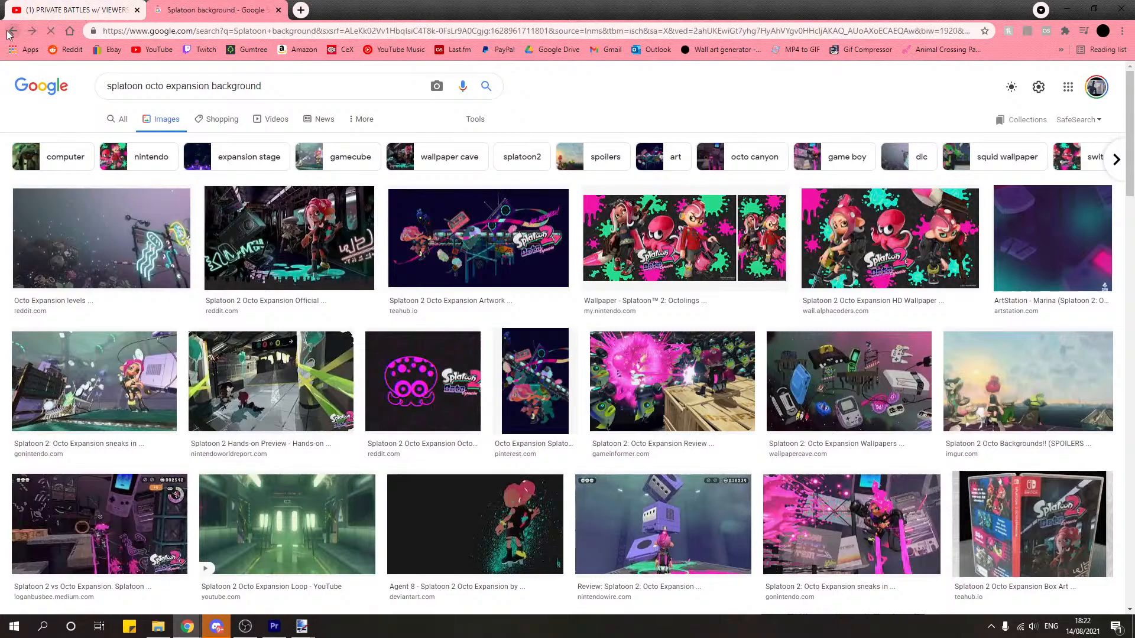
{"action": "left_click", "coordinate": [105, 238]}
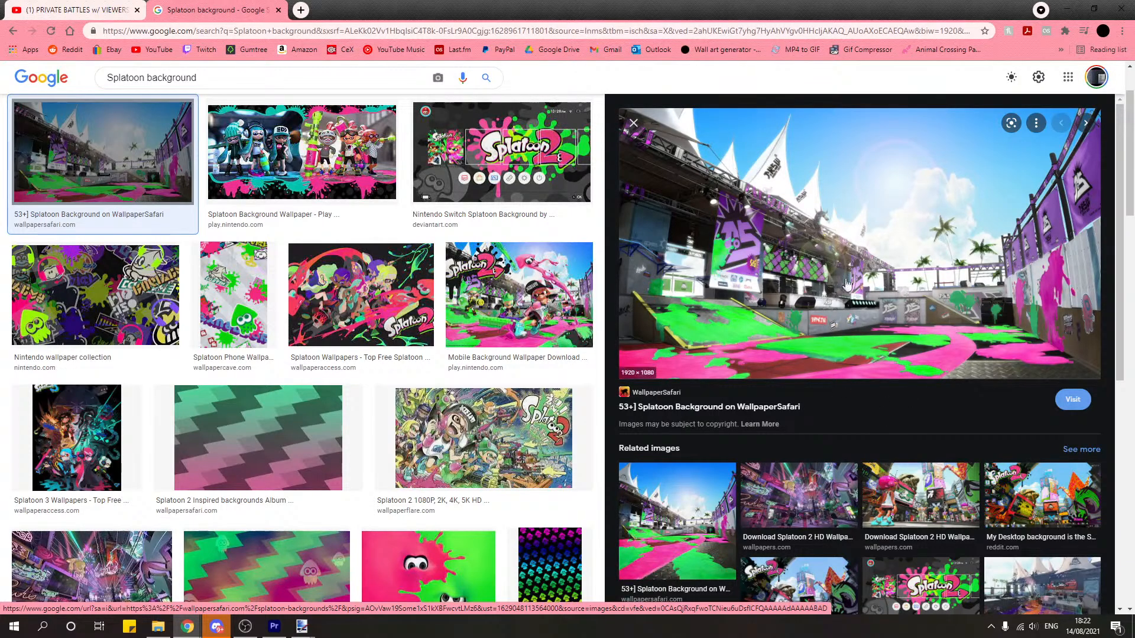
{"action": "scroll", "coordinate": [427, 366], "scroll_direction": "down", "scroll_amount": 3}
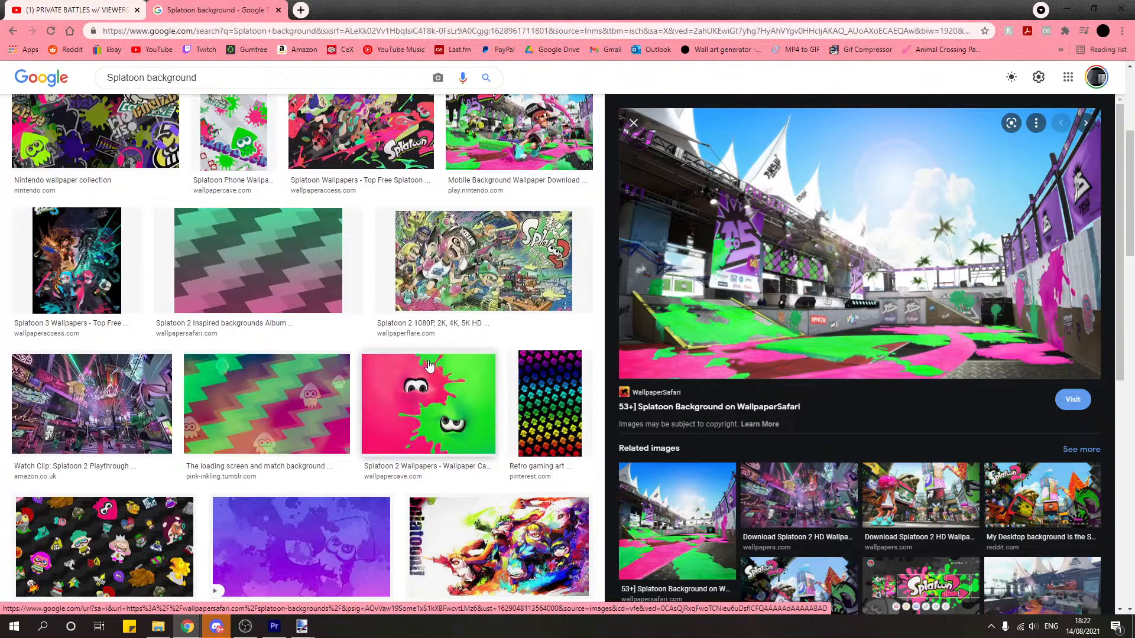
{"action": "scroll", "coordinate": [429, 367], "scroll_direction": "down", "scroll_amount": 3}
{"action": "scroll", "coordinate": [428, 366], "scroll_direction": "up", "scroll_amount": 7}
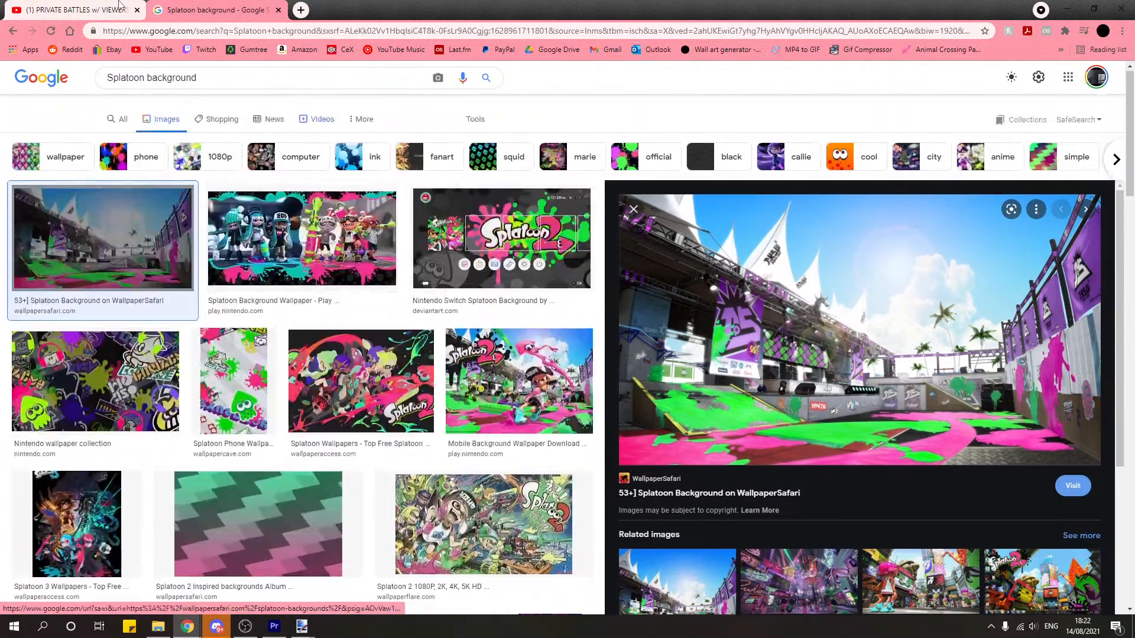
Step: Bring up the 29 - Blucario Fashion Show folder in File Explorer and minimize Chrome to reveal Premiere Pro behind it
{"action": "left_click", "coordinate": [120, 5]}
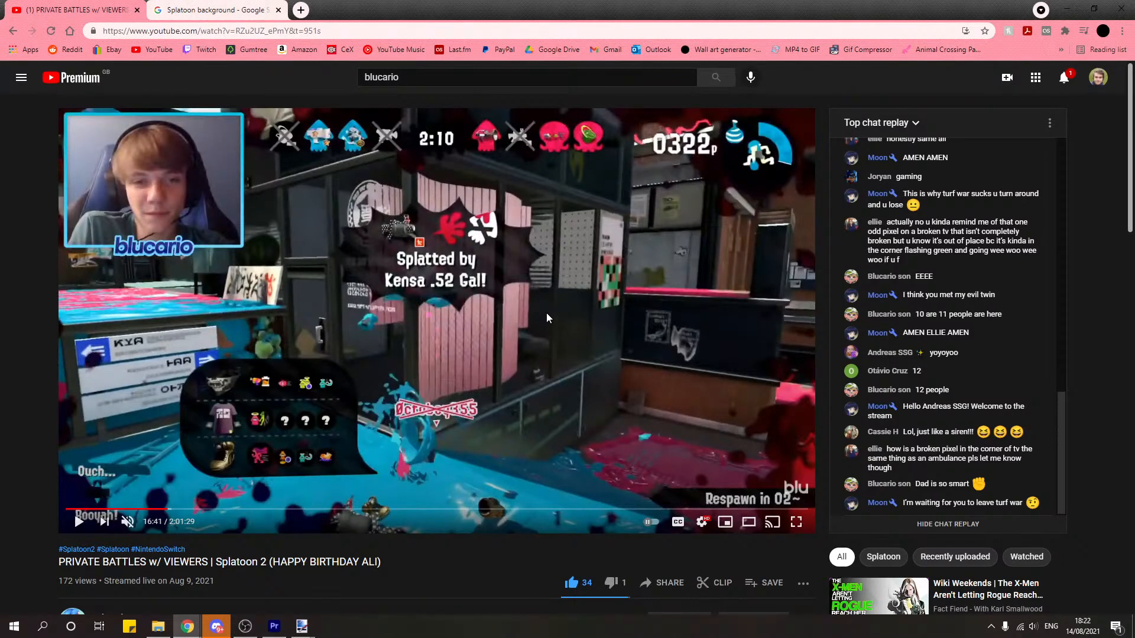
{"action": "left_click", "coordinate": [173, 631]}
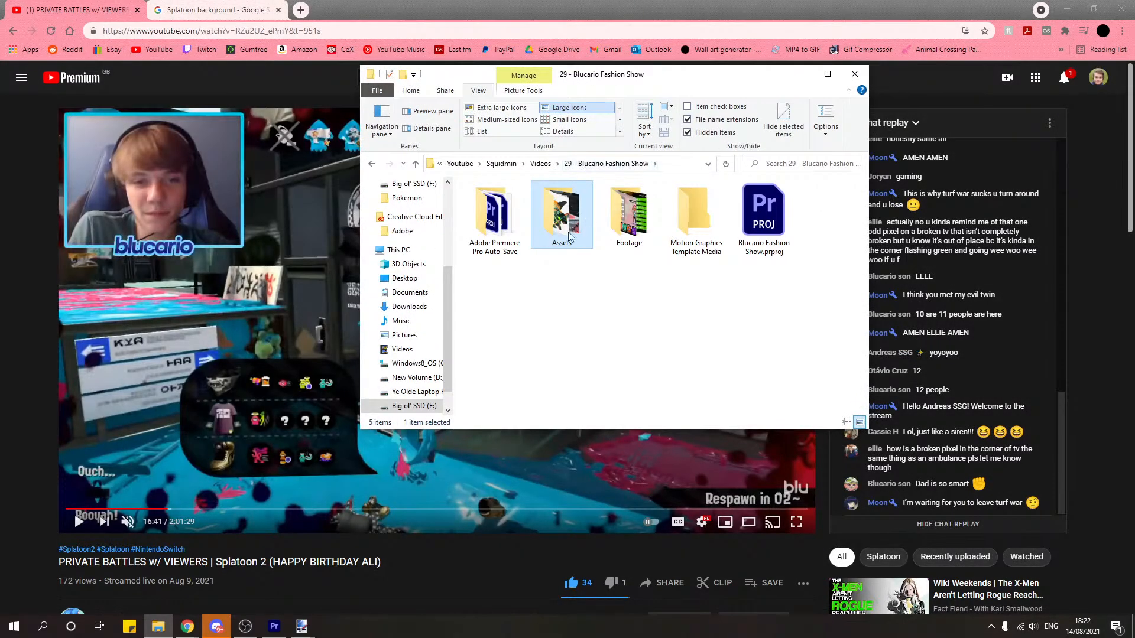
{"action": "left_click", "coordinate": [1066, 9]}
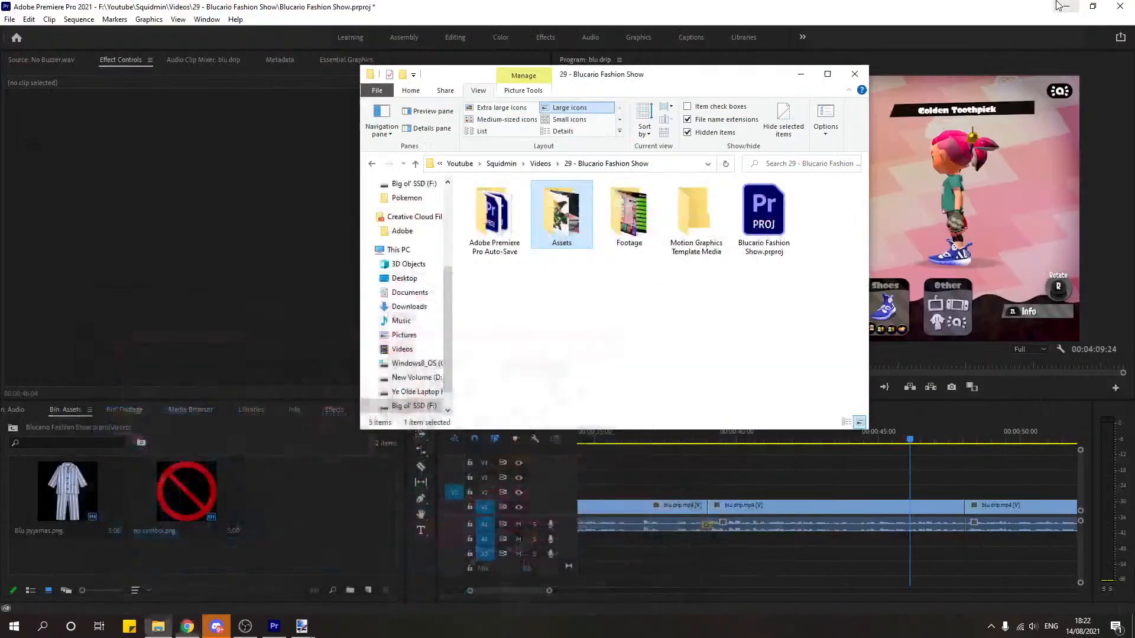
Step: Go up to the Videos folder in File Explorer and open the Assets bin in the Premiere Pro project
{"action": "left_click_drag", "start_coordinate": [606, 80], "coordinate": [693, 79]}
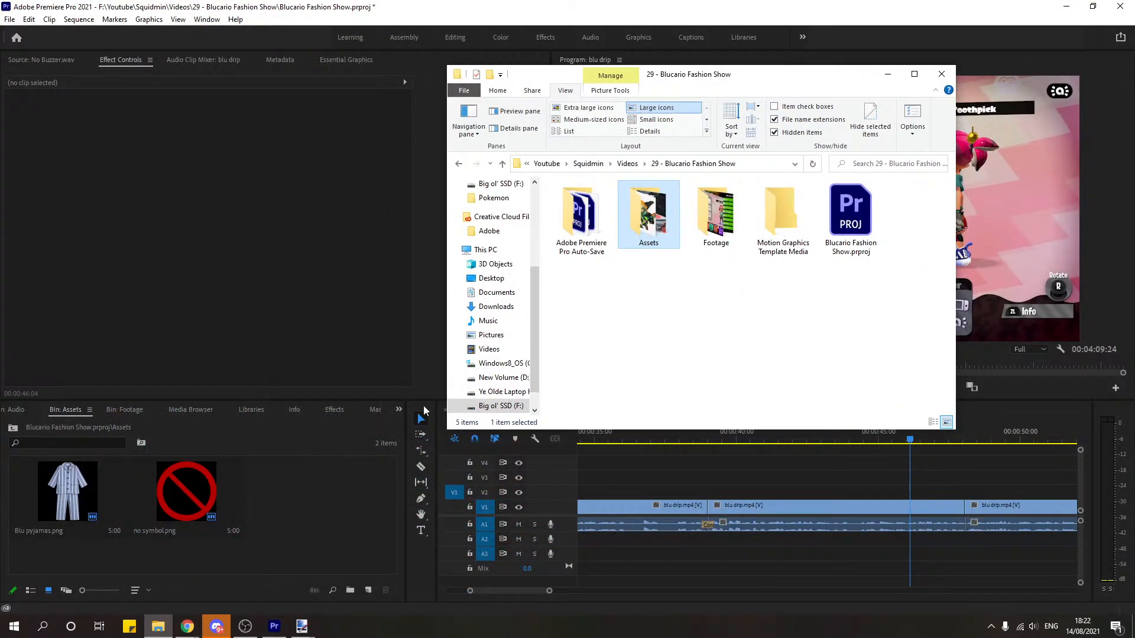
{"action": "left_click", "coordinate": [627, 163]}
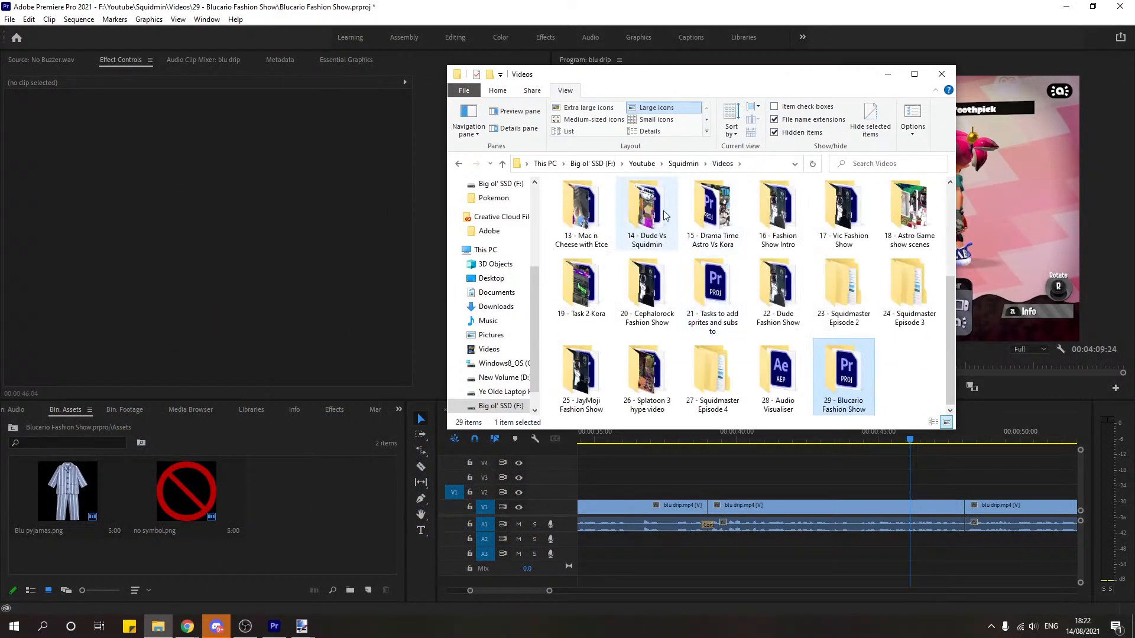
{"action": "left_click", "coordinate": [16, 409]}
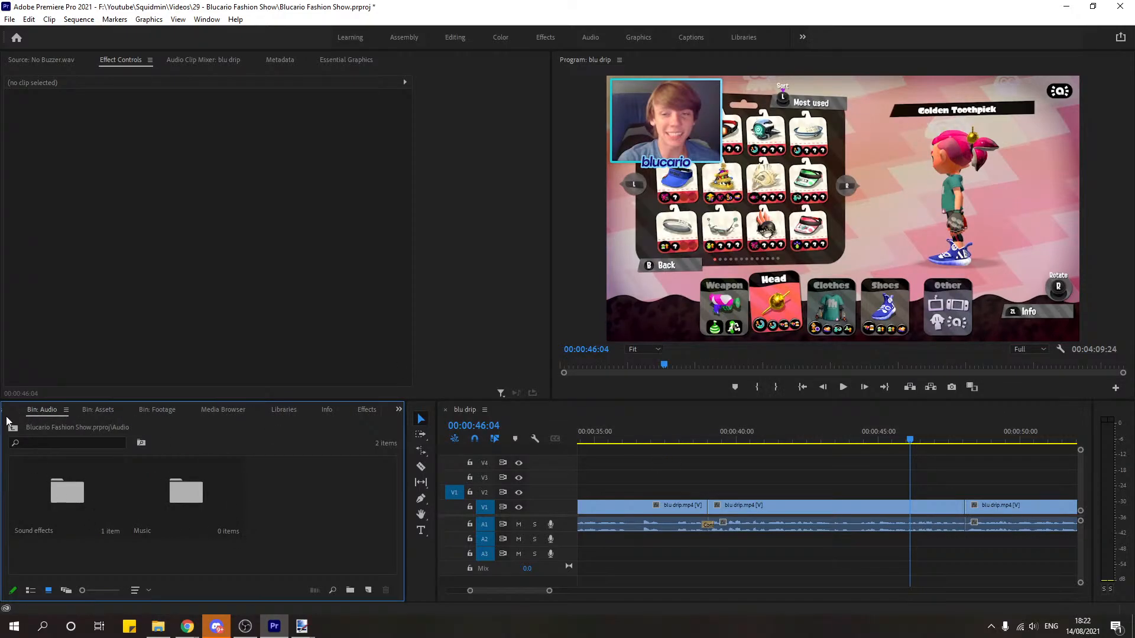
{"action": "left_click", "coordinate": [7, 412]}
{"action": "left_click", "coordinate": [10, 412]}
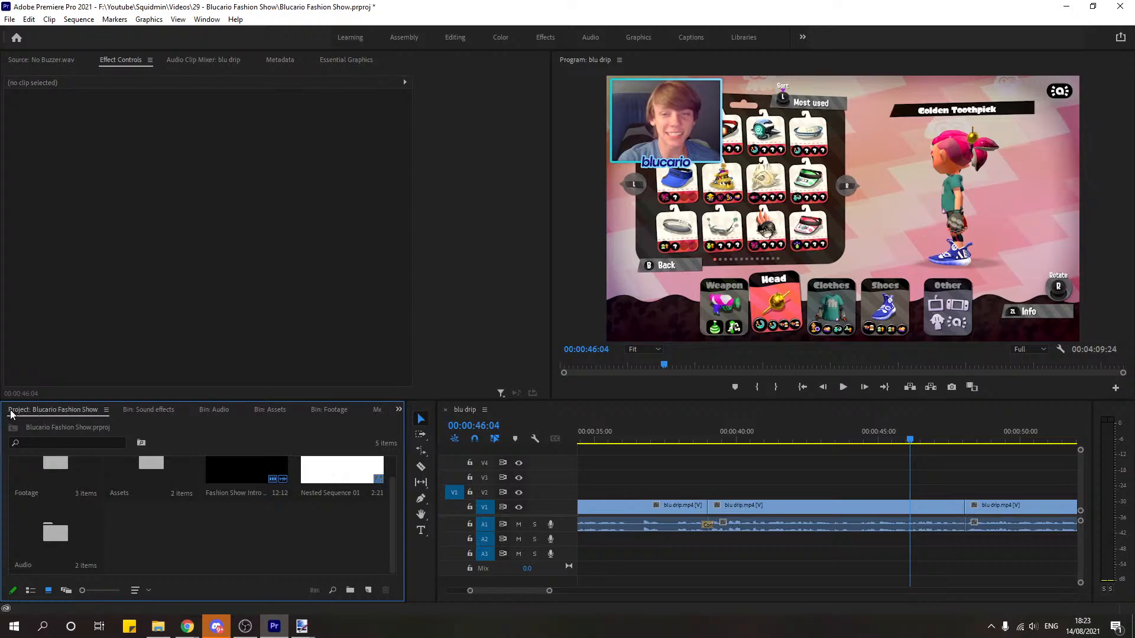
{"action": "scroll", "coordinate": [239, 549], "scroll_direction": "up", "scroll_amount": 1}
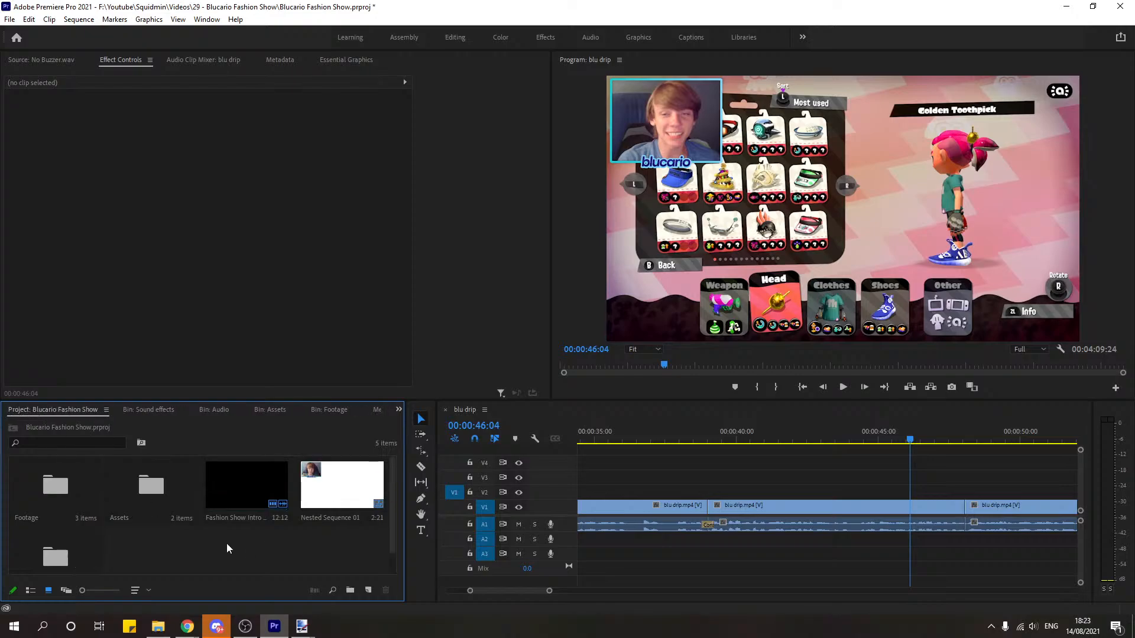
{"action": "double_click", "coordinate": [159, 499]}
Step: Import the Blucario folder from Squidmin's Sprites folder into the Assets bin and preview its Widened png.png image
{"action": "left_click", "coordinate": [157, 627]}
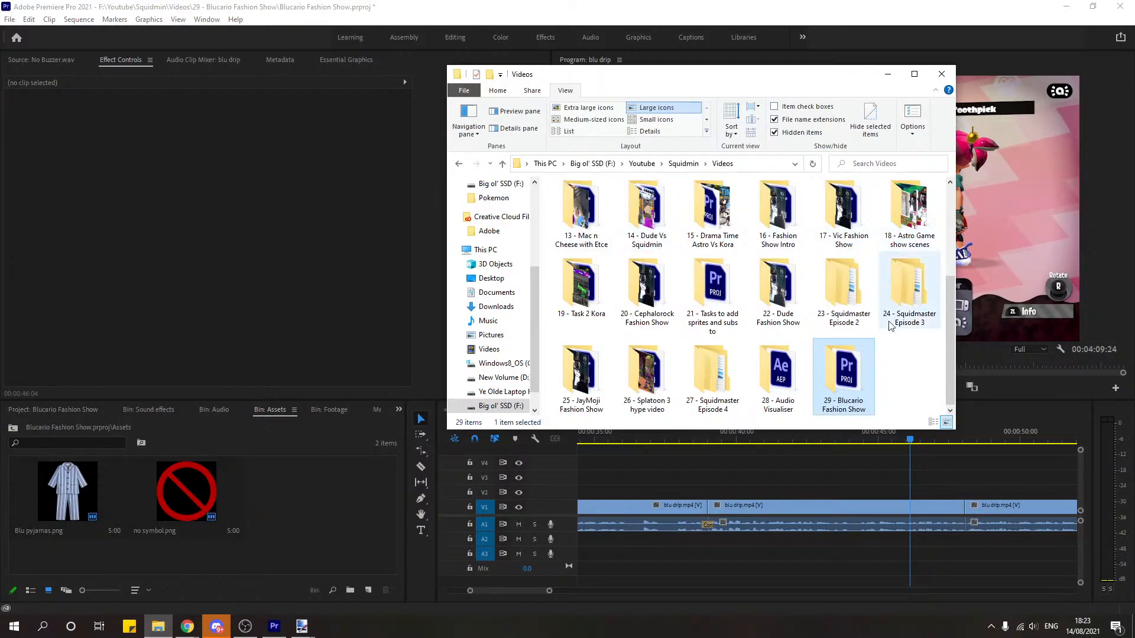
{"action": "left_click", "coordinate": [681, 163]}
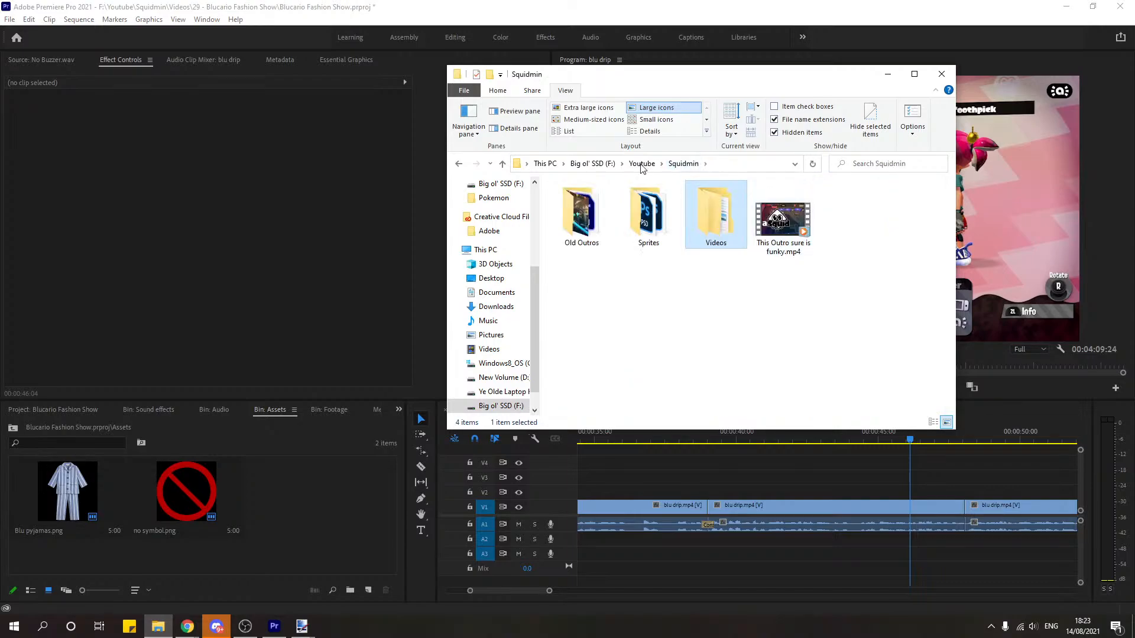
{"action": "left_click", "coordinate": [642, 165]}
{"action": "double_click", "coordinate": [781, 222]}
{"action": "left_click", "coordinate": [666, 225]}
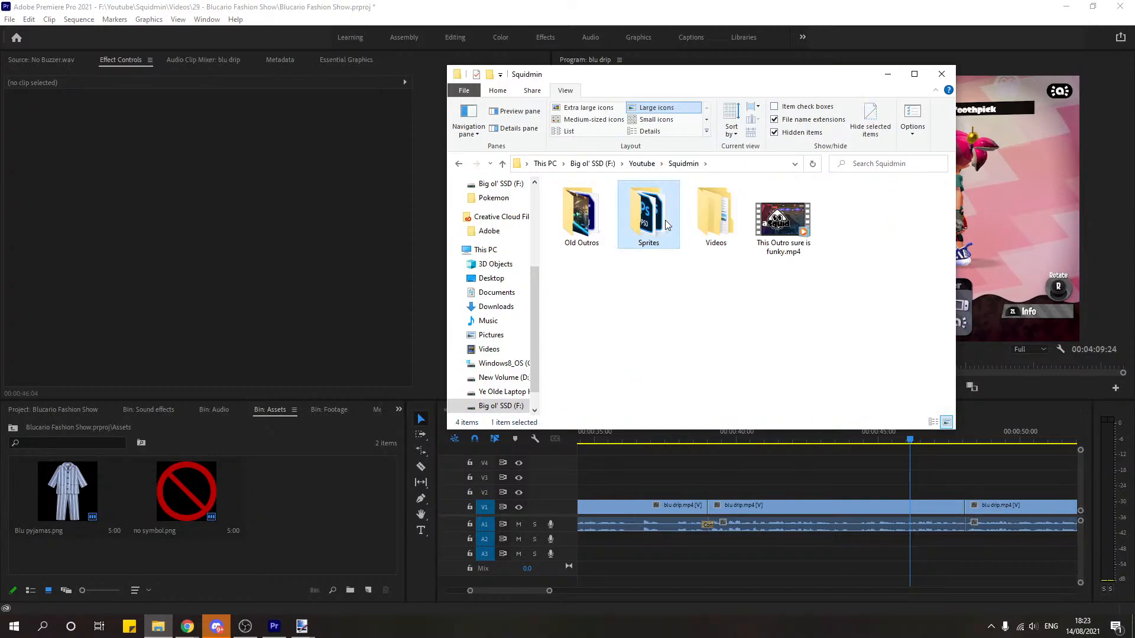
{"action": "double_click", "coordinate": [666, 225]}
{"action": "left_click_drag", "start_coordinate": [712, 212], "coordinate": [409, 488]}
{"action": "left_click", "coordinate": [407, 272]}
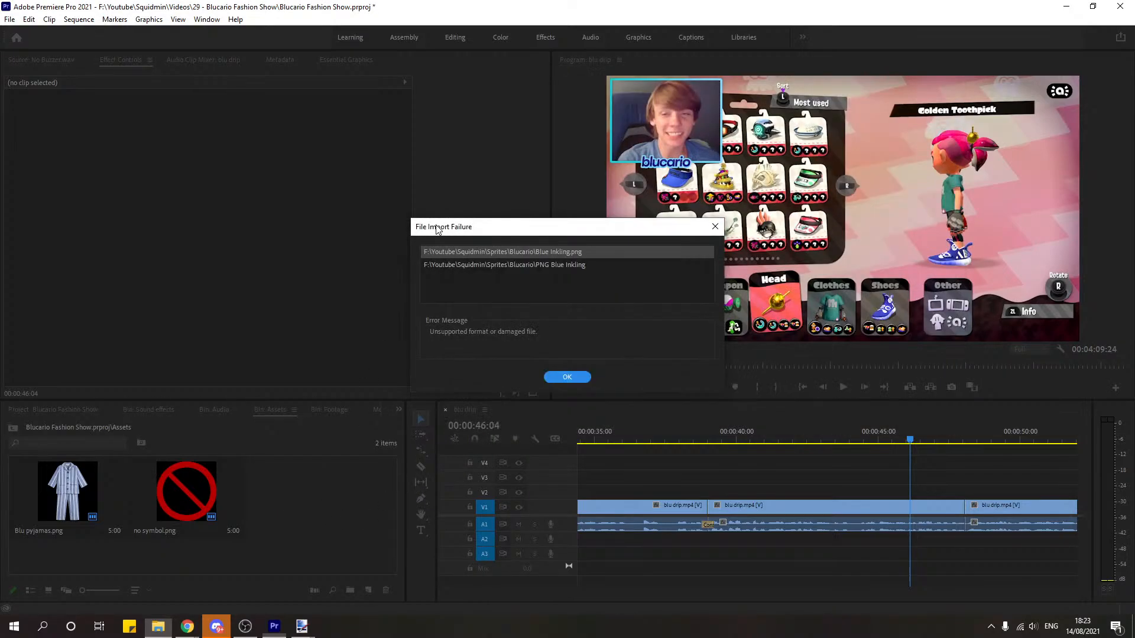
{"action": "left_click", "coordinate": [579, 377]}
{"action": "double_click", "coordinate": [325, 522]}
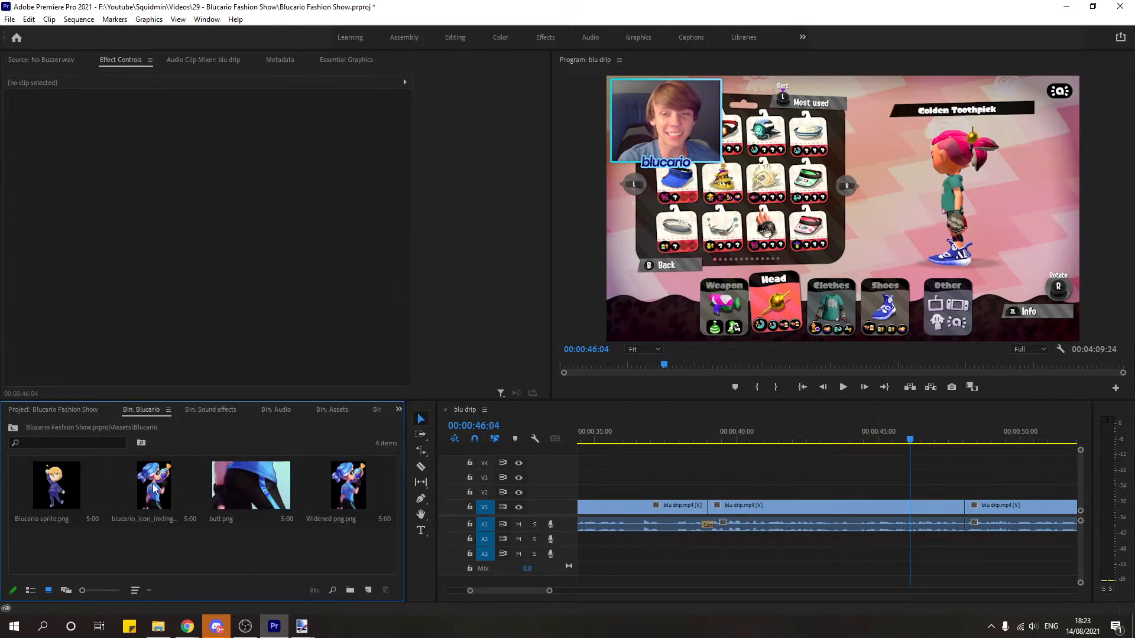
{"action": "double_click", "coordinate": [349, 488]}
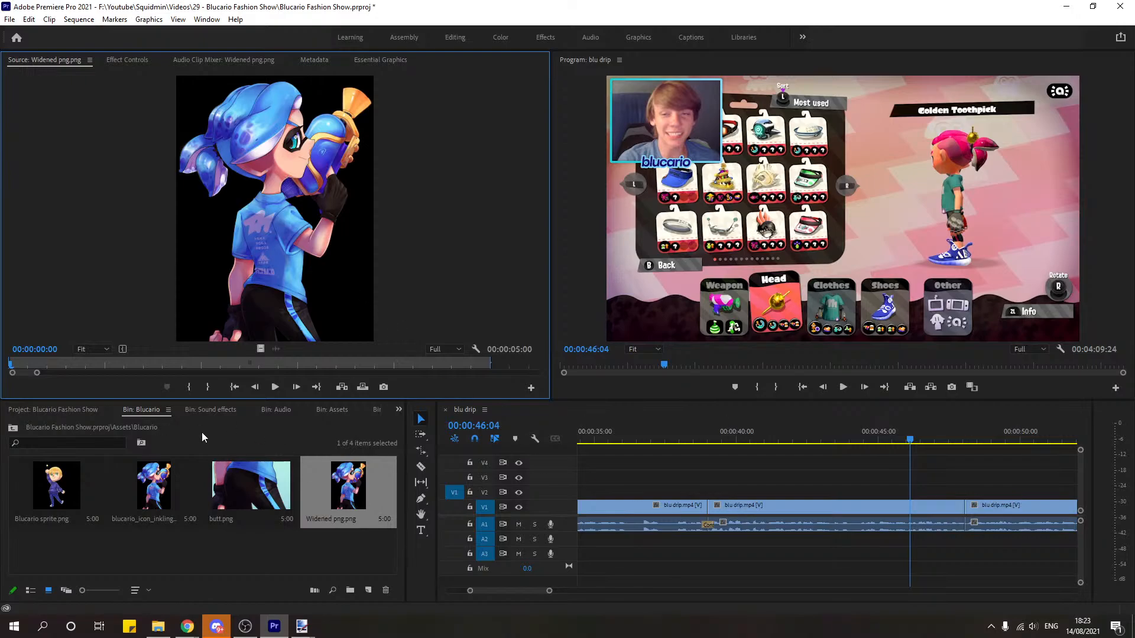
Step: Return to the Assets bin and import Stage.jpg from File Explorer into it
{"action": "left_click", "coordinate": [50, 409]}
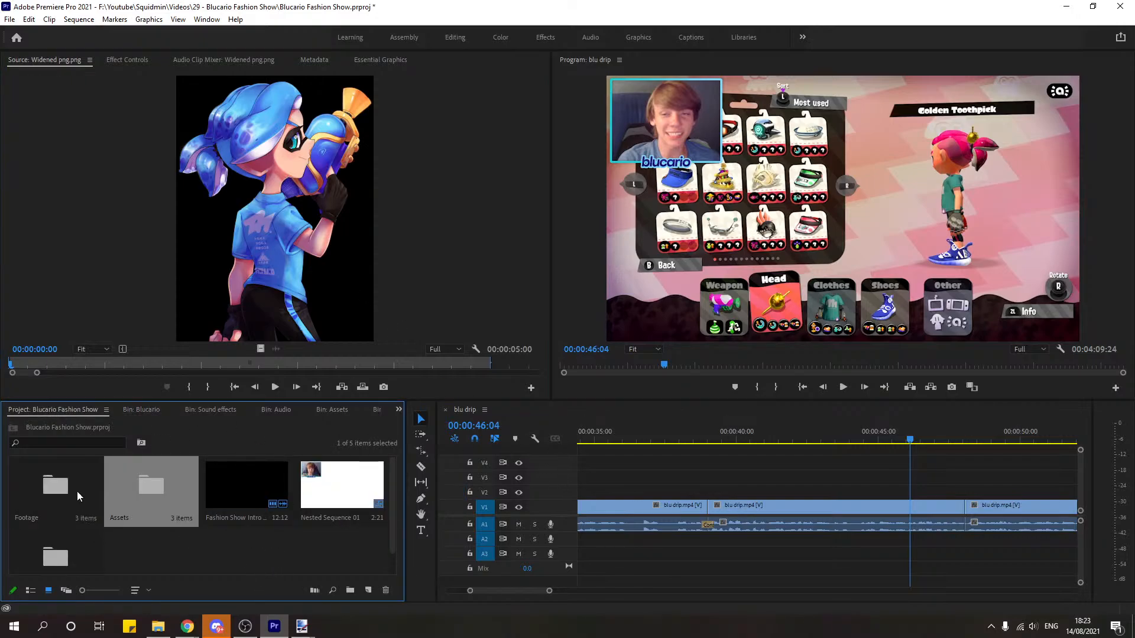
{"action": "double_click", "coordinate": [114, 505]}
{"action": "left_click", "coordinate": [158, 627]}
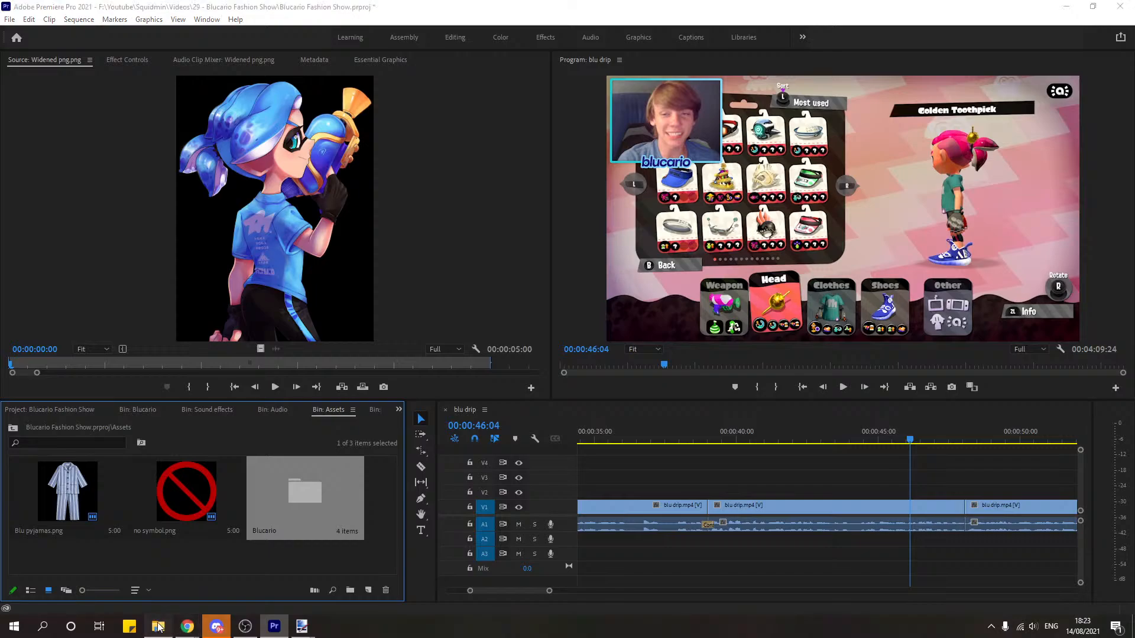
{"action": "left_click", "coordinate": [158, 626]}
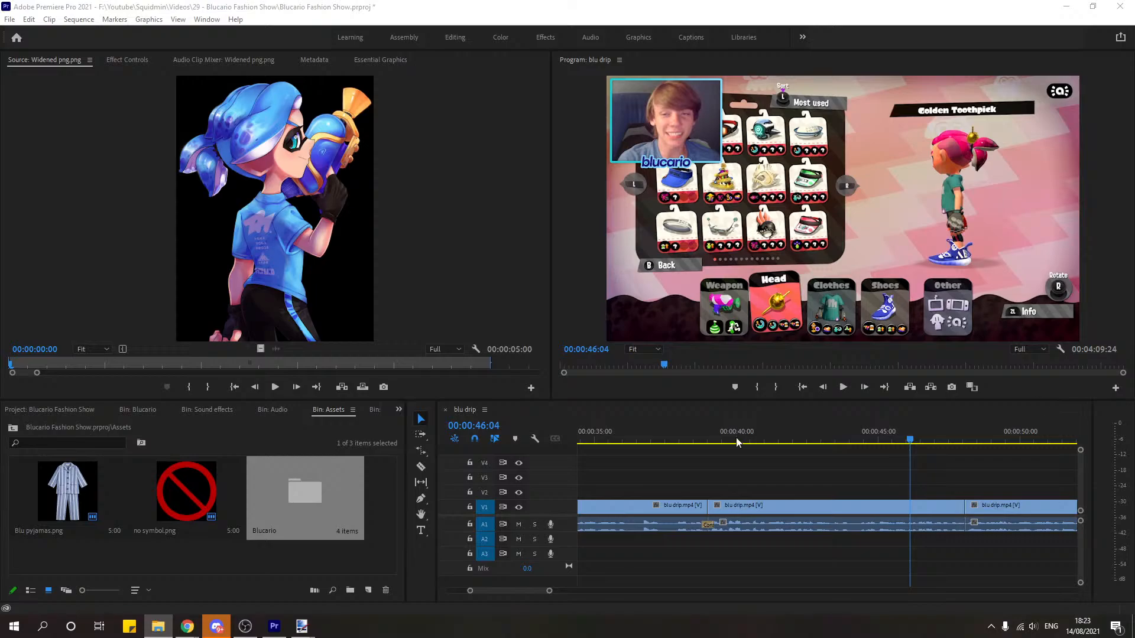
{"action": "left_click_drag", "start_coordinate": [738, 443], "coordinate": [304, 528]}
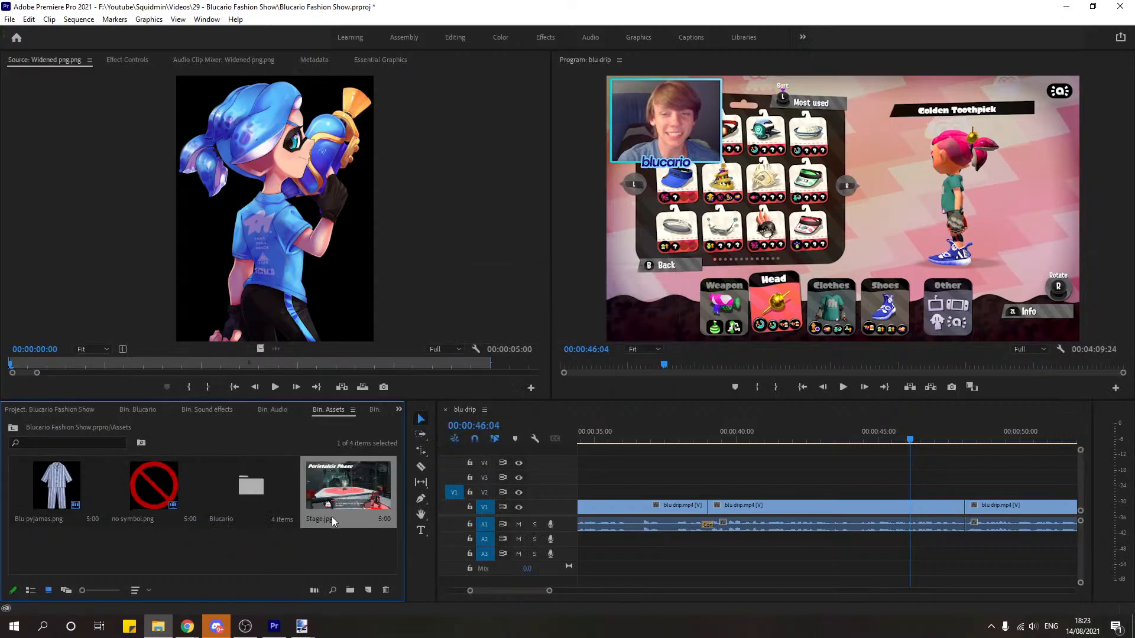
Step: Place Stage.jpg on V2 from about 00:00:45:17 to the cut near 00:00:48:02 and play back the section
{"action": "double_click", "coordinate": [338, 501]}
{"action": "left_click_drag", "start_coordinate": [345, 498], "coordinate": [975, 491]}
{"action": "left_click", "coordinate": [886, 441]}
{"action": "key", "text": "space"}
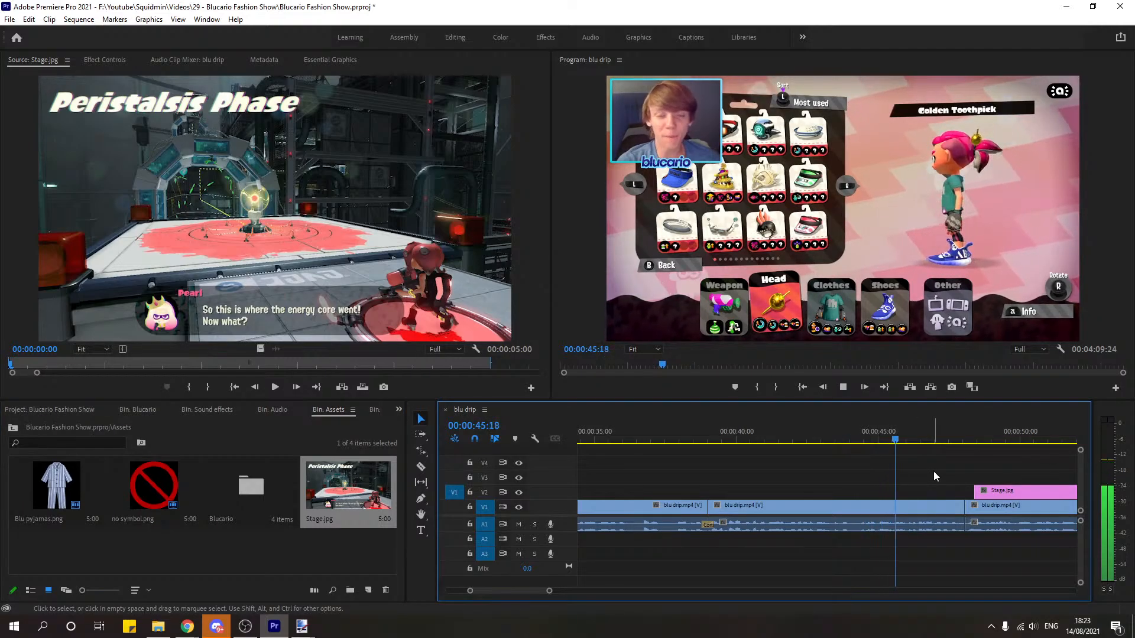
{"action": "left_click", "coordinate": [889, 443]}
{"action": "left_click", "coordinate": [894, 449]}
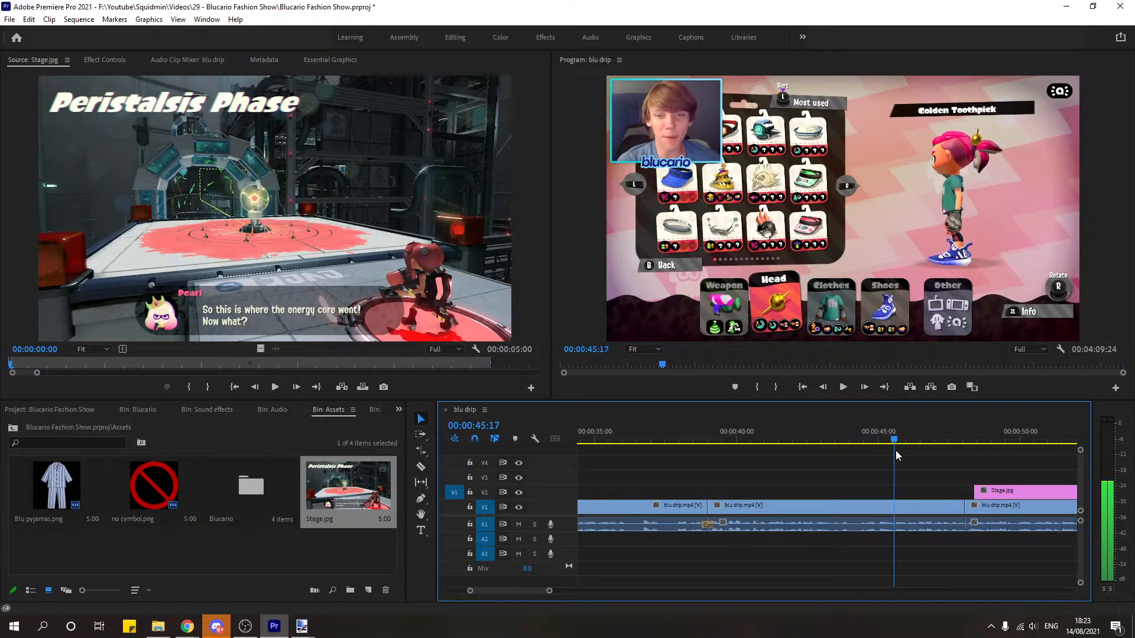
{"action": "left_click_drag", "start_coordinate": [1009, 489], "coordinate": [964, 490]}
{"action": "key", "text": "space"}
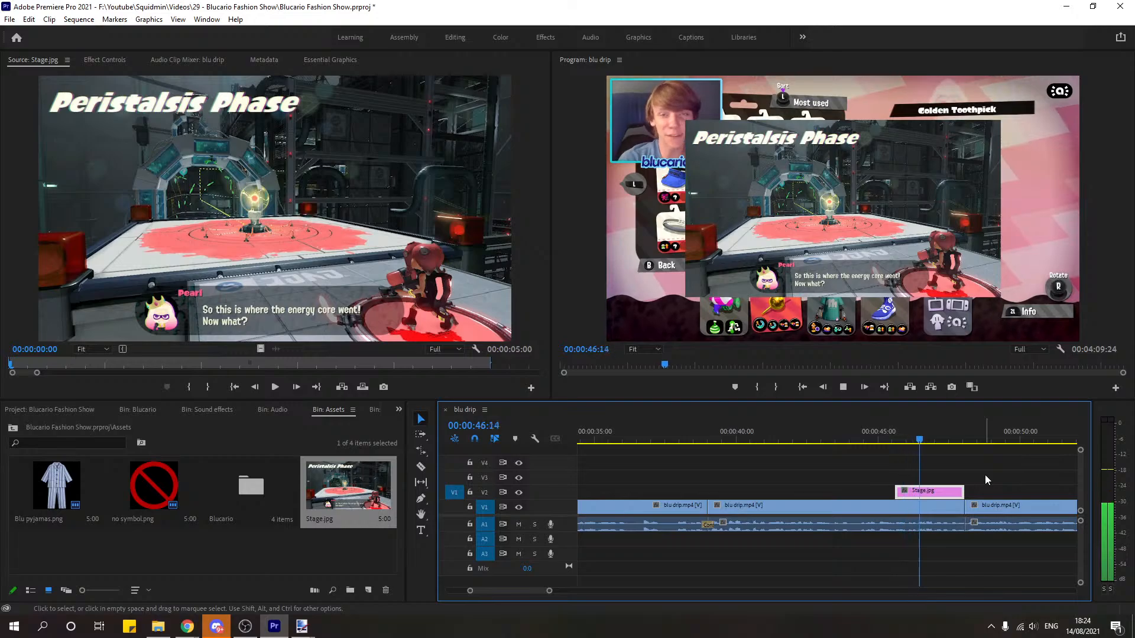
{"action": "key", "text": "space"}
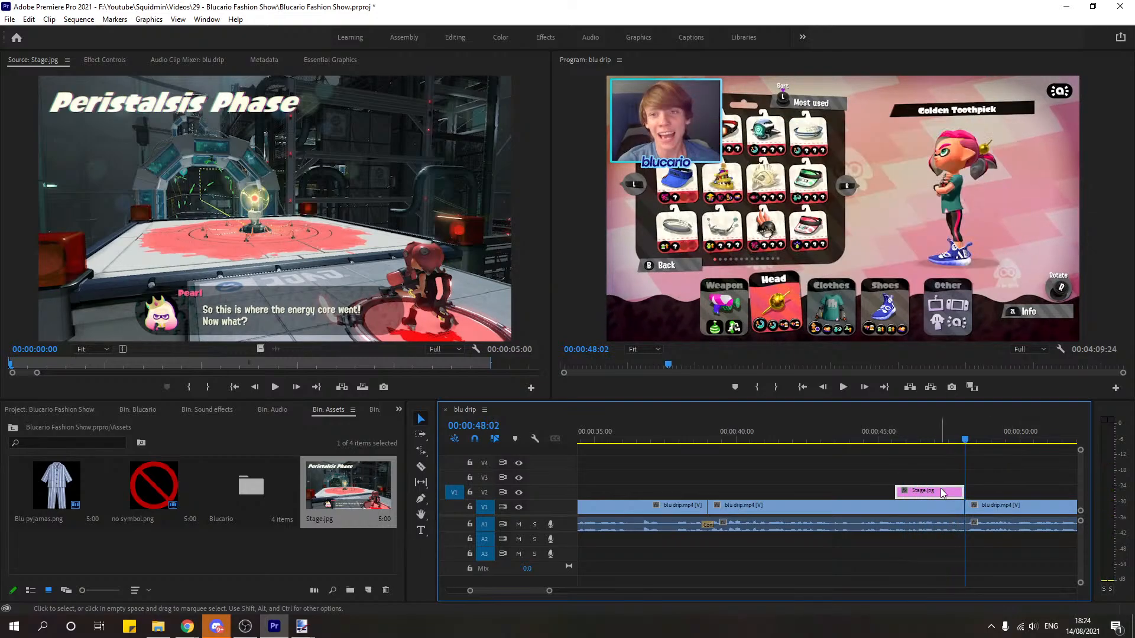
Step: Enlarge the Stage.jpg clip to a scale of 364 and reposition it at about 1233.6, 530.4
{"action": "left_click", "coordinate": [941, 488]}
{"action": "left_click", "coordinate": [109, 60]}
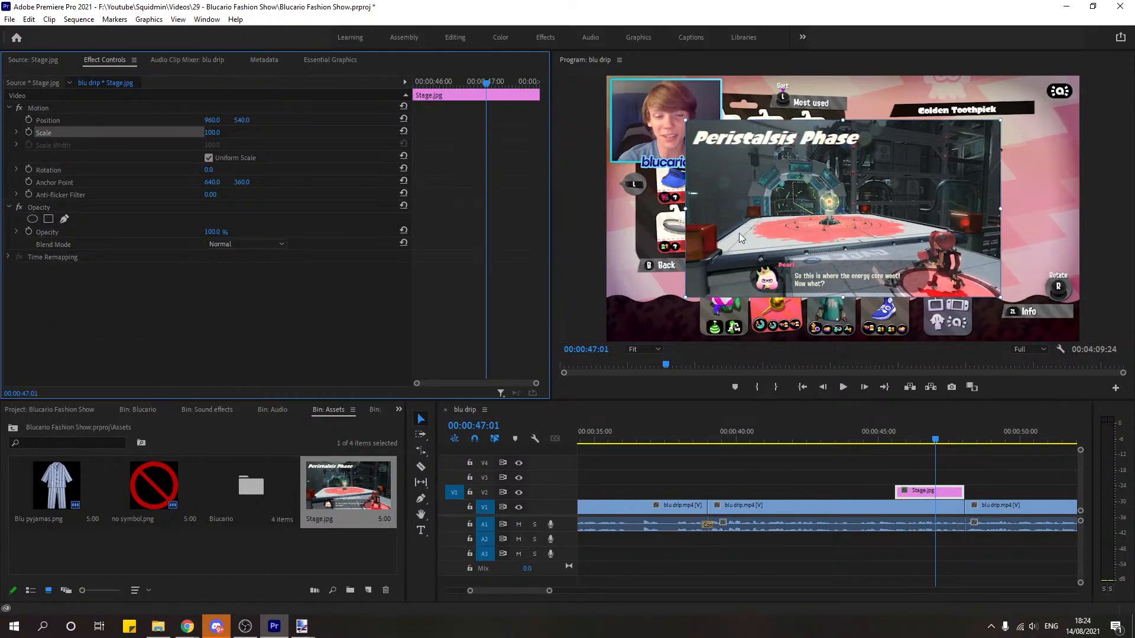
{"action": "left_click_drag", "start_coordinate": [693, 211], "coordinate": [271, 257]}
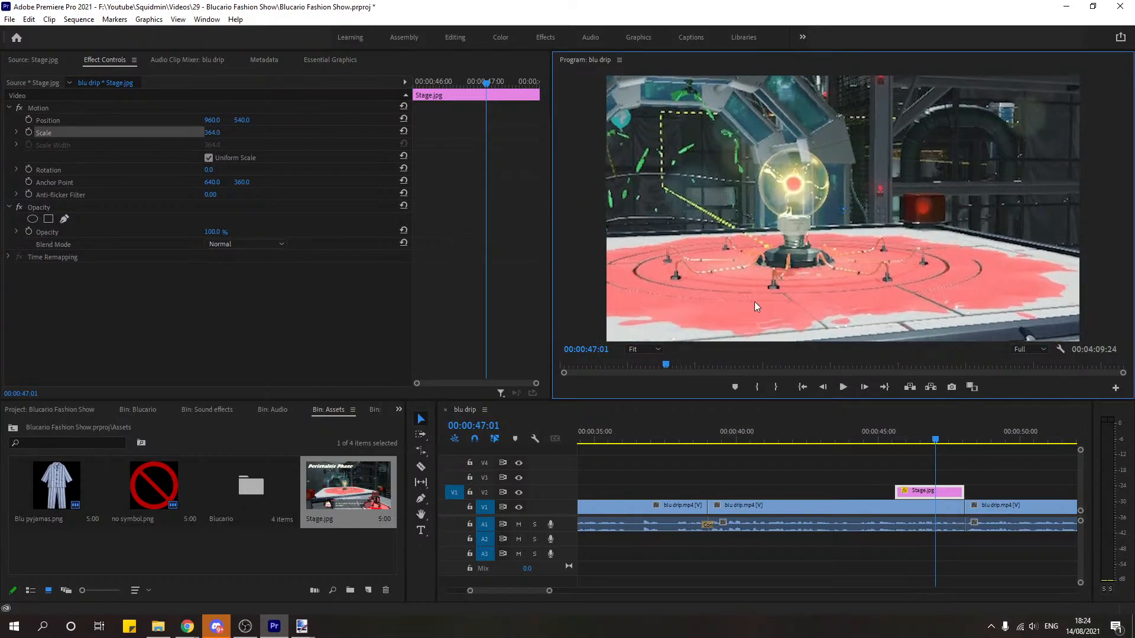
{"action": "left_click_drag", "start_coordinate": [754, 302], "coordinate": [821, 298]}
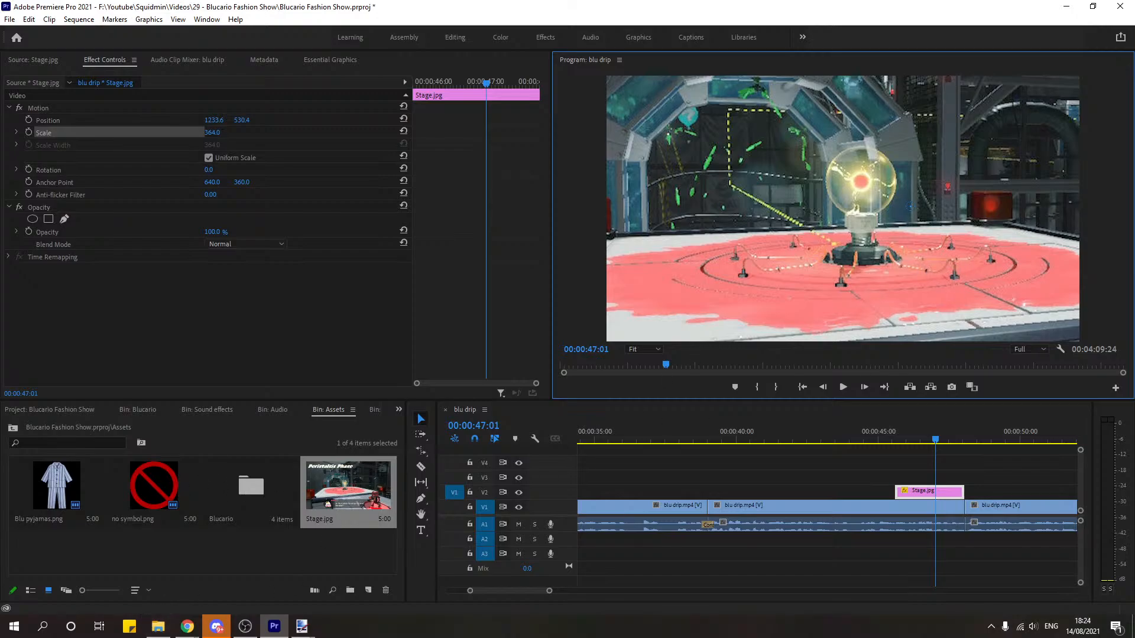
Step: Import Inner agent 3.png into the Assets bin and place it on V3, trimmed to match the Stage.jpg clip
{"action": "left_click_drag", "start_coordinate": [254, 543], "coordinate": [258, 545]}
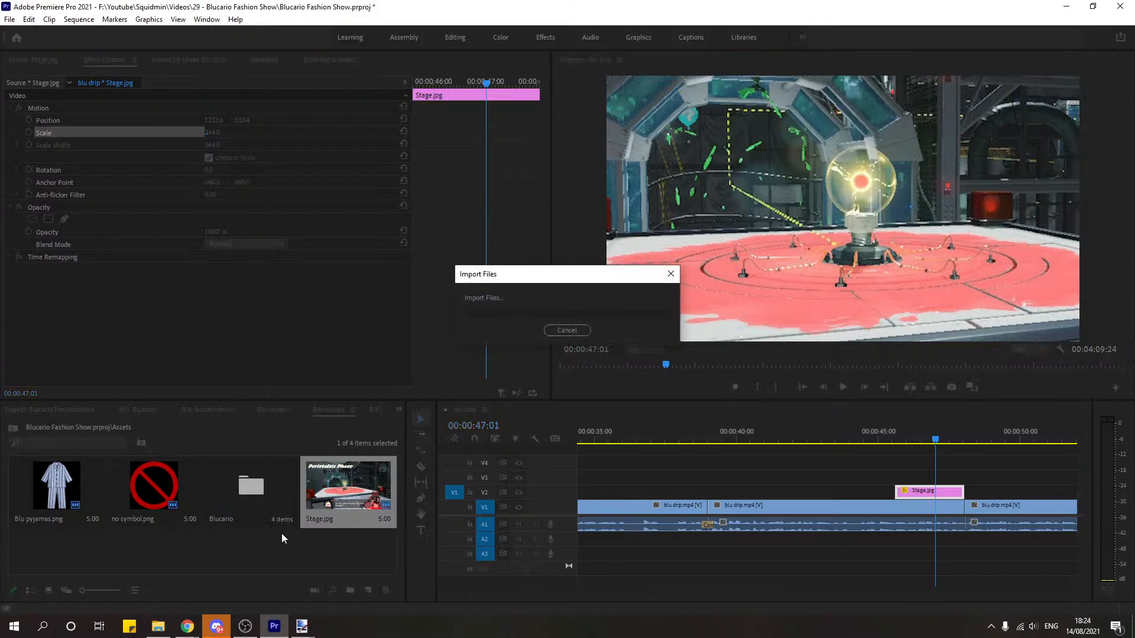
{"action": "left_click_drag", "start_coordinate": [56, 532], "coordinate": [899, 475]}
{"action": "left_click_drag", "start_coordinate": [1031, 478], "coordinate": [951, 486]}
Step: Scale the Inner agent 3.png clip to 147.5 and position it at about 1504.8, 676.8, to the right of the glowing core
{"action": "left_click", "coordinate": [68, 135]}
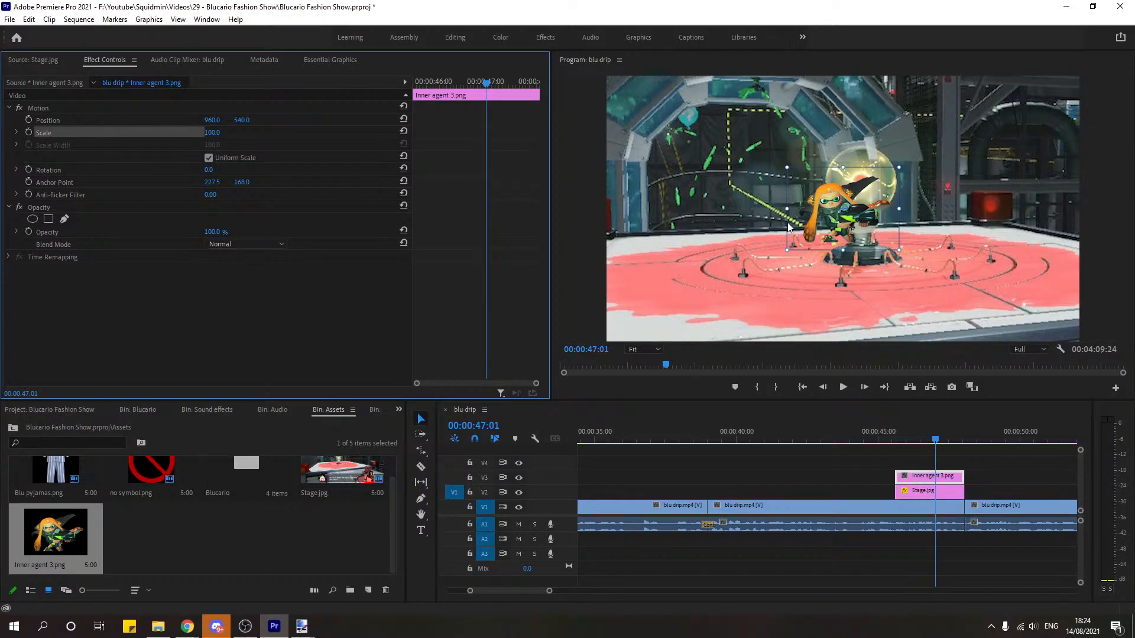
{"action": "left_click_drag", "start_coordinate": [787, 208], "coordinate": [764, 215]}
{"action": "left_click_drag", "start_coordinate": [861, 254], "coordinate": [1000, 286]}
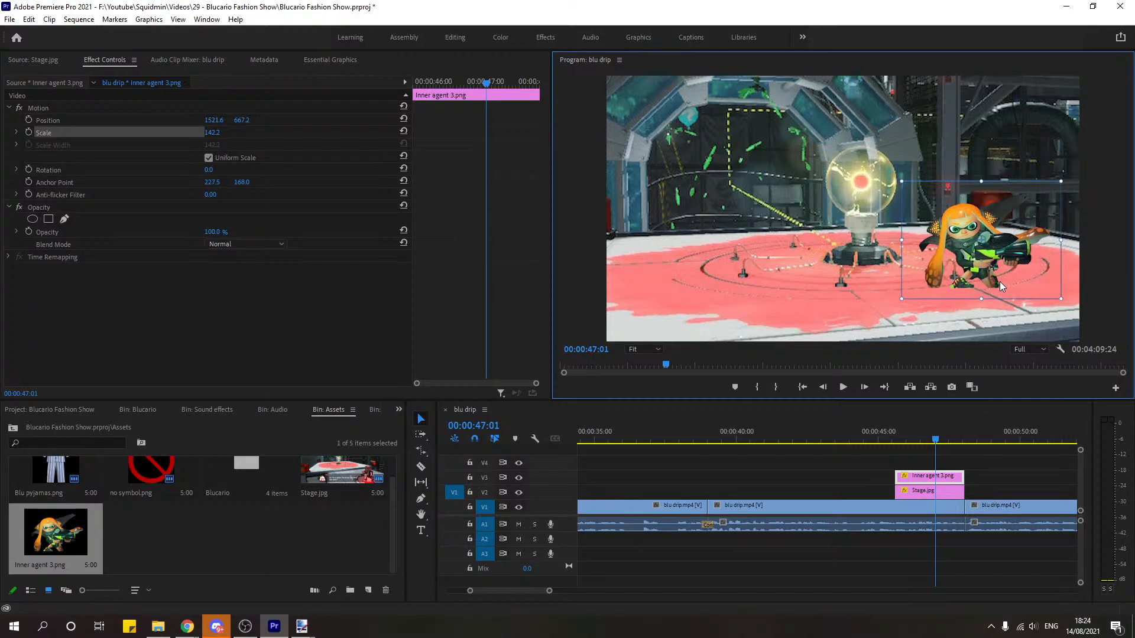
{"action": "left_click_drag", "start_coordinate": [998, 281], "coordinate": [995, 282]}
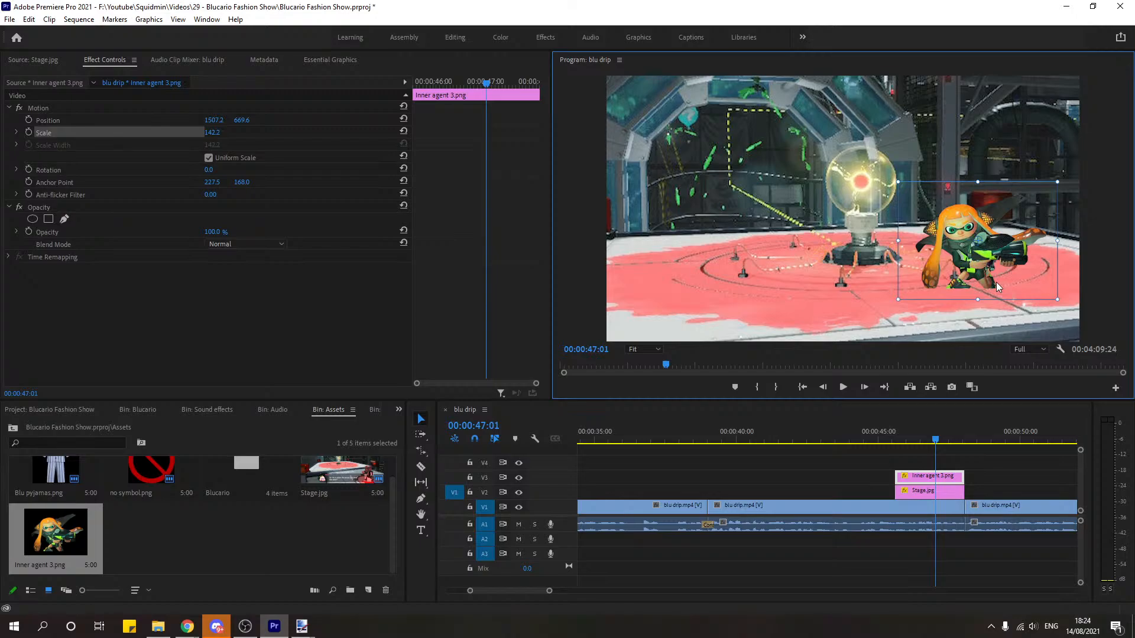
{"action": "left_click_drag", "start_coordinate": [995, 282], "coordinate": [995, 278]}
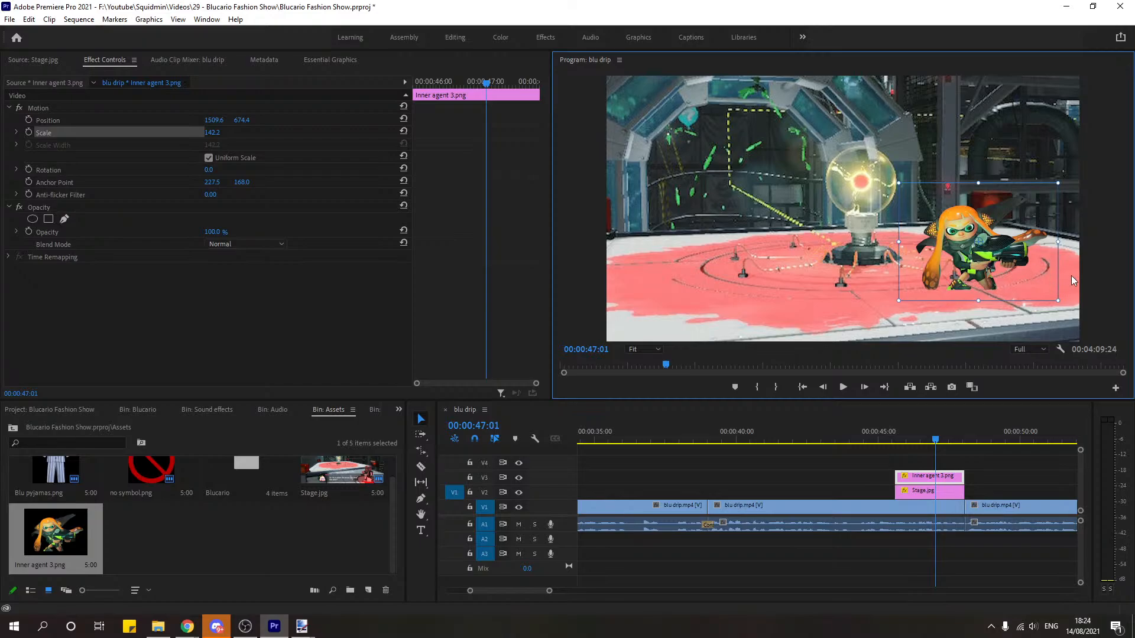
{"action": "left_click_drag", "start_coordinate": [898, 241], "coordinate": [895, 244]}
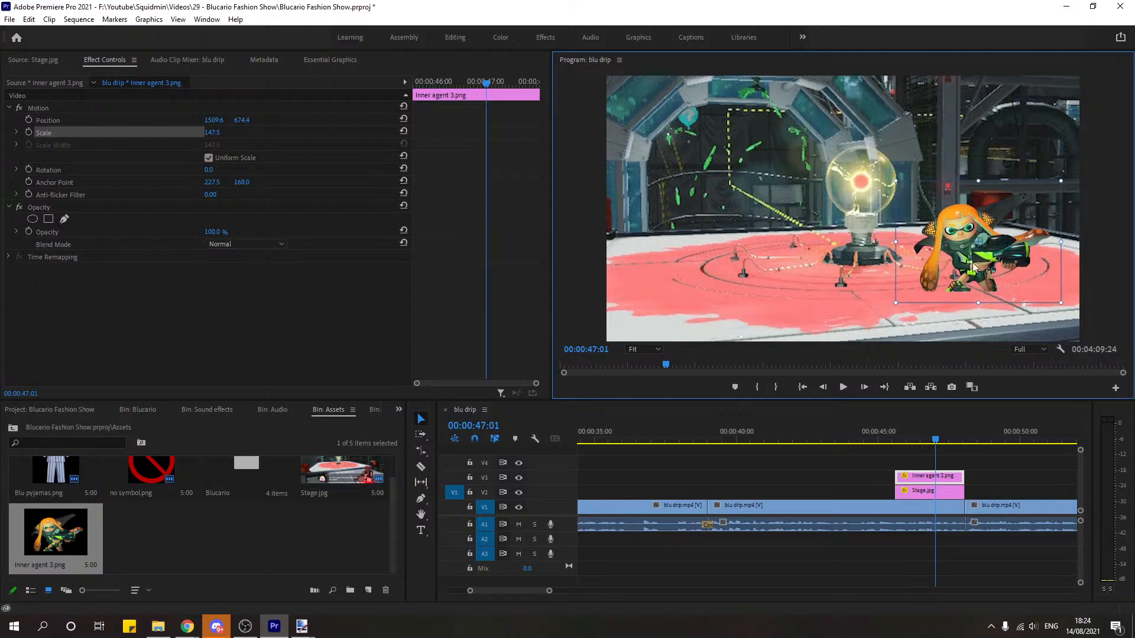
{"action": "left_click_drag", "start_coordinate": [973, 262], "coordinate": [972, 263]}
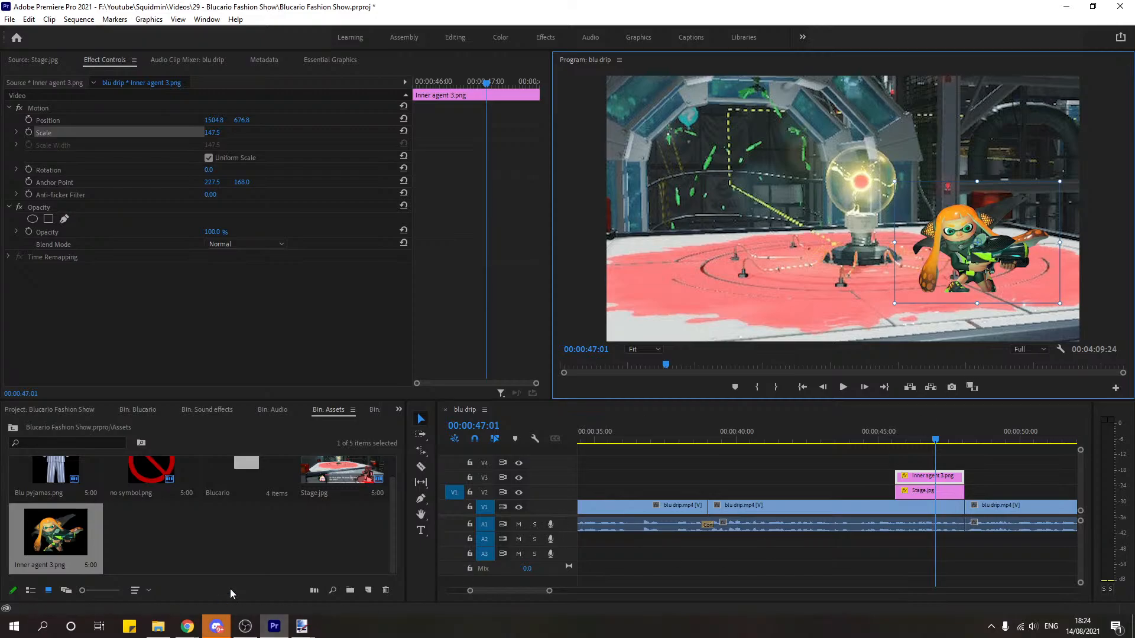
Step: Try Blucario sprite.png from the Blucario bin on V4, trimmed to the length of the clips below
{"action": "scroll", "coordinate": [237, 562], "scroll_direction": "up", "scroll_amount": 1}
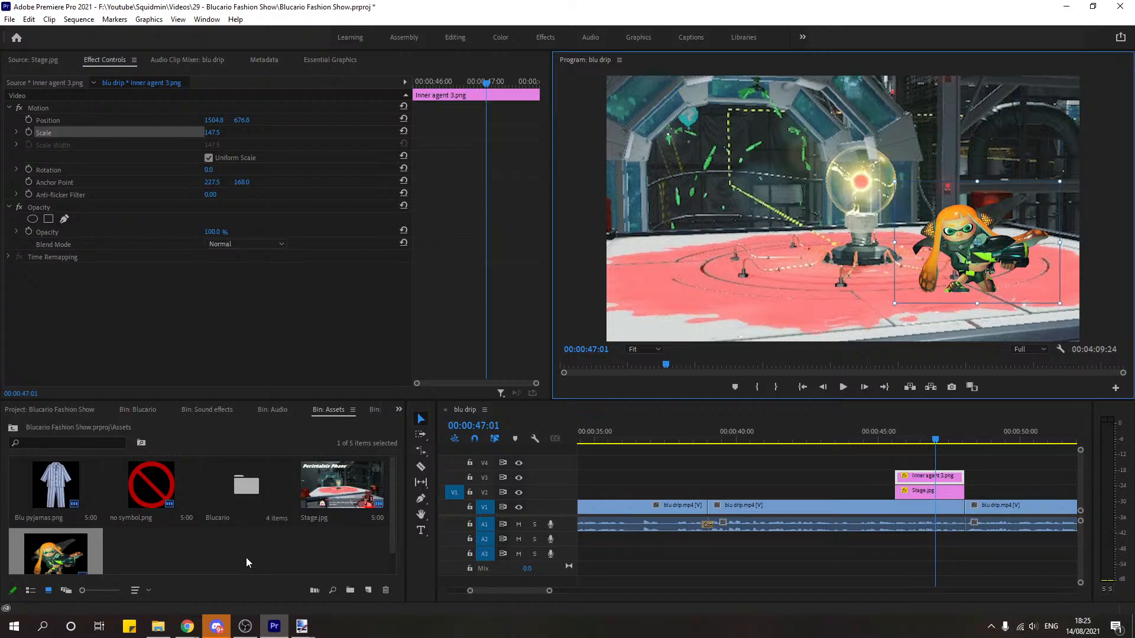
{"action": "double_click", "coordinate": [246, 486]}
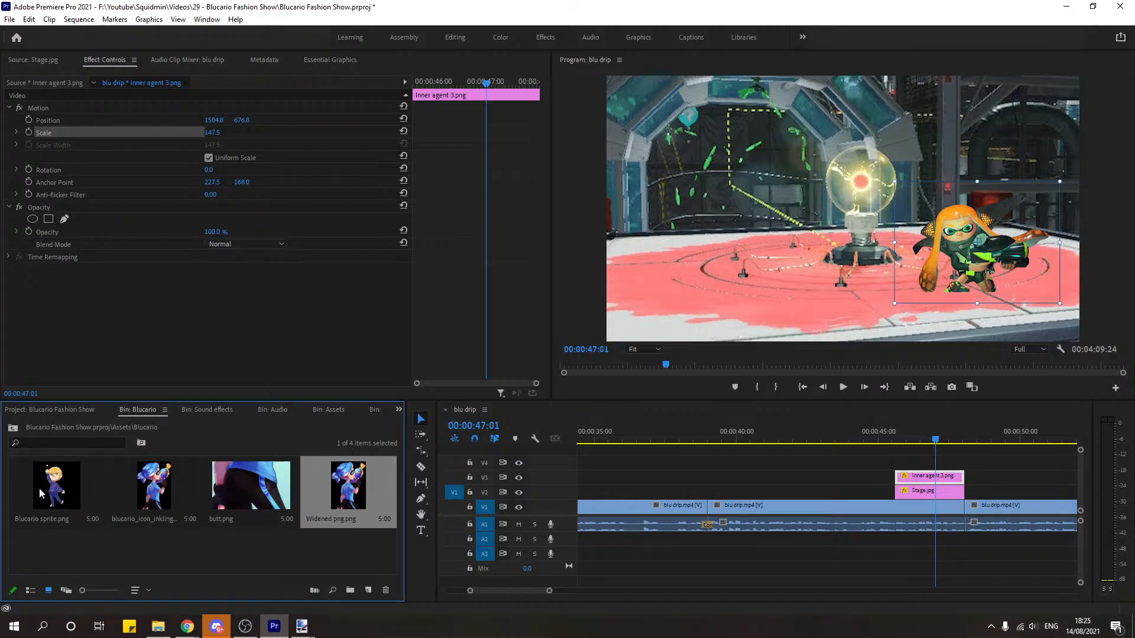
{"action": "left_click_drag", "start_coordinate": [57, 494], "coordinate": [955, 461]}
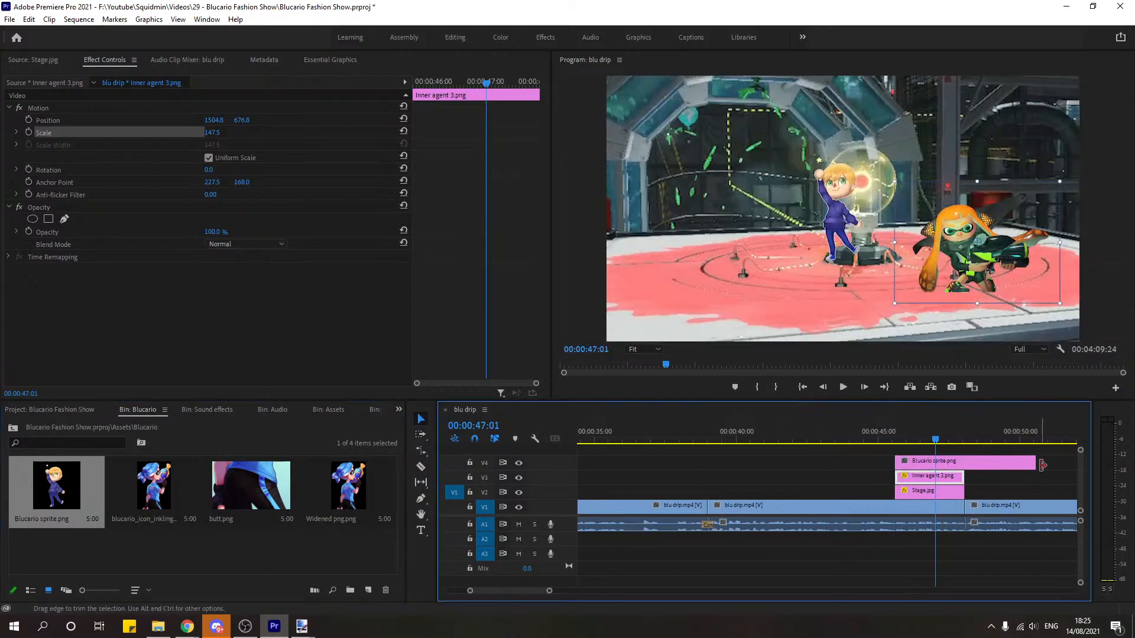
{"action": "left_click_drag", "start_coordinate": [1035, 463], "coordinate": [963, 464]}
{"action": "left_click", "coordinate": [952, 463]}
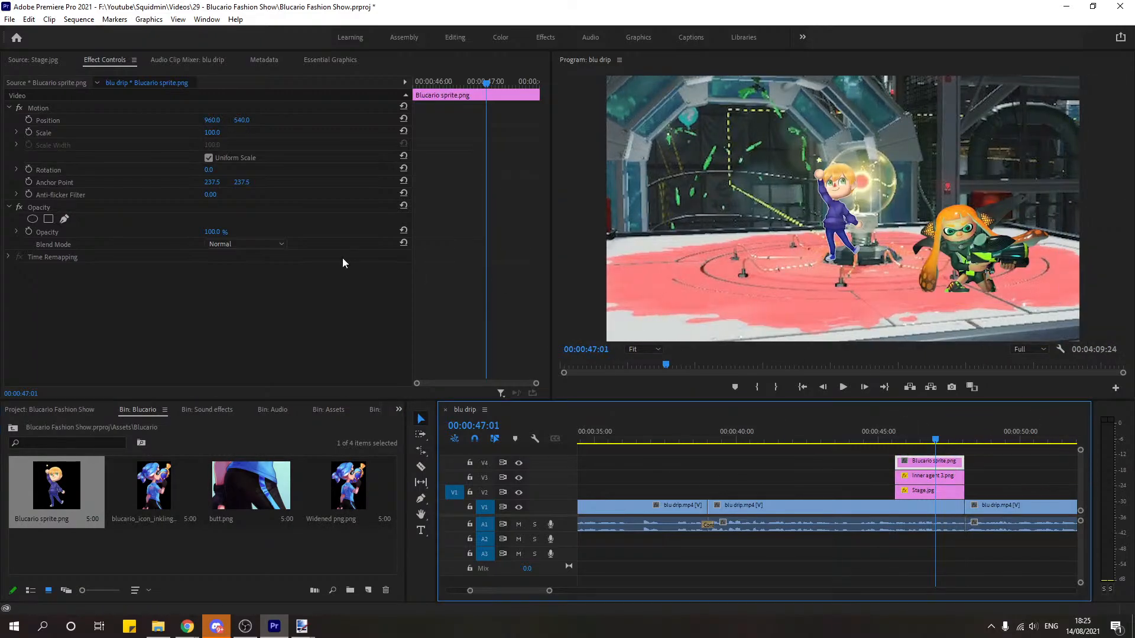
Step: Try the Blucario sprite at scale 161.6 and position 609.6, 602.4, and delete its clip from the timeline
{"action": "left_click", "coordinate": [71, 140]}
{"action": "left_click_drag", "start_coordinate": [785, 212], "coordinate": [753, 212]}
{"action": "left_click_drag", "start_coordinate": [801, 240], "coordinate": [796, 263]}
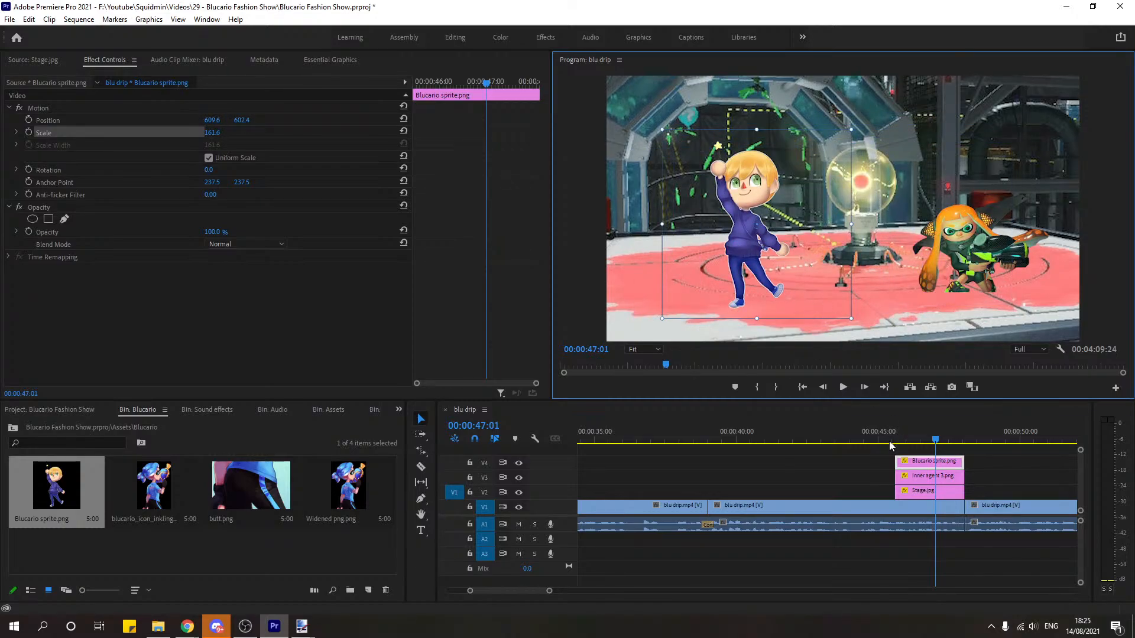
{"action": "left_click", "coordinate": [931, 461]}
{"action": "key", "text": "Delete"}
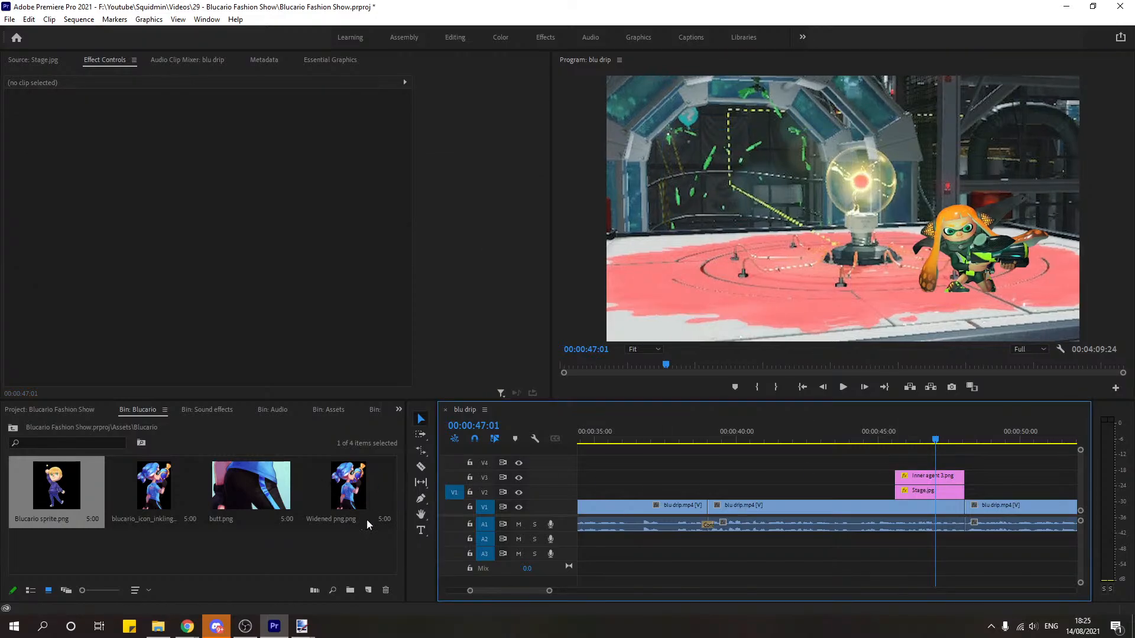
Step: Place Widened png.png from the Blucario bin on V4 and trim it to the length of the clips below
{"action": "left_click_drag", "start_coordinate": [355, 485], "coordinate": [896, 462]}
{"action": "left_click_drag", "start_coordinate": [1035, 461], "coordinate": [964, 466]}
{"action": "left_click", "coordinate": [939, 463]}
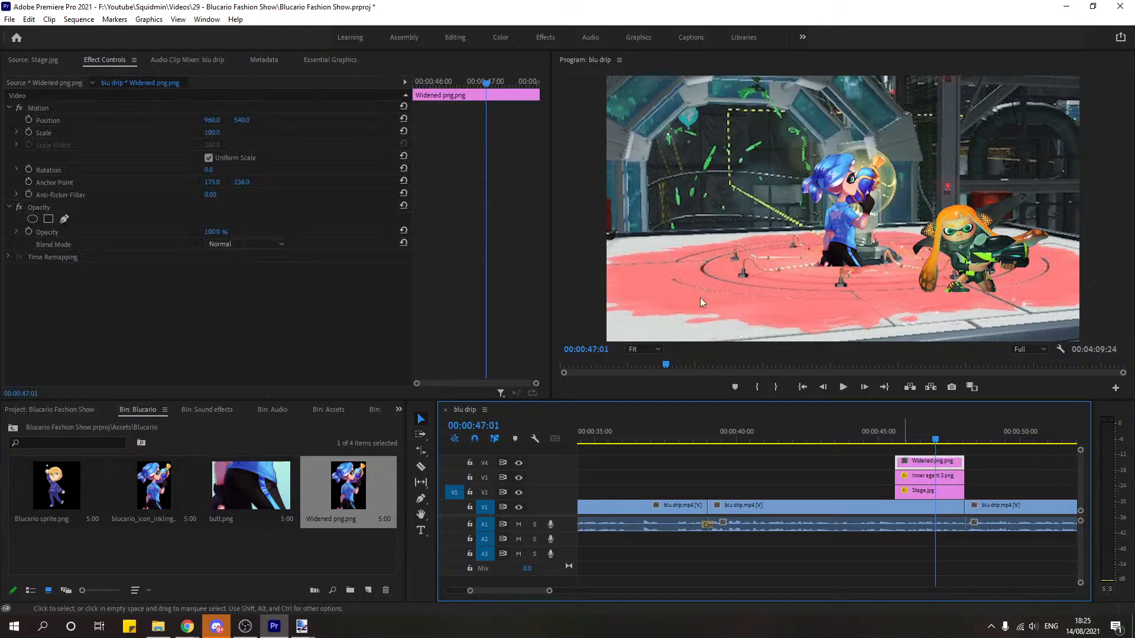
Step: Scale the Widened png.png sprite to 201.9, rotate it 36.4° and position it at 326.4, 837.6 in the foreground facing the agent
{"action": "left_click_drag", "start_coordinate": [796, 209], "coordinate": [808, 147]}
{"action": "left_click_drag", "start_coordinate": [849, 236], "coordinate": [683, 275]}
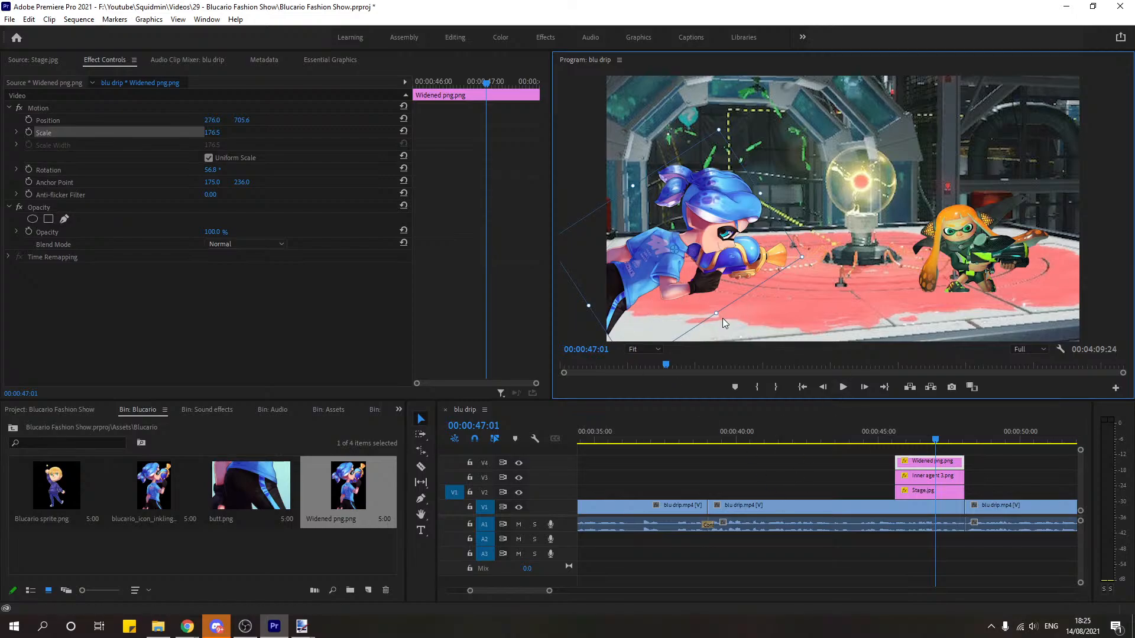
{"action": "left_click_drag", "start_coordinate": [722, 319], "coordinate": [718, 318]}
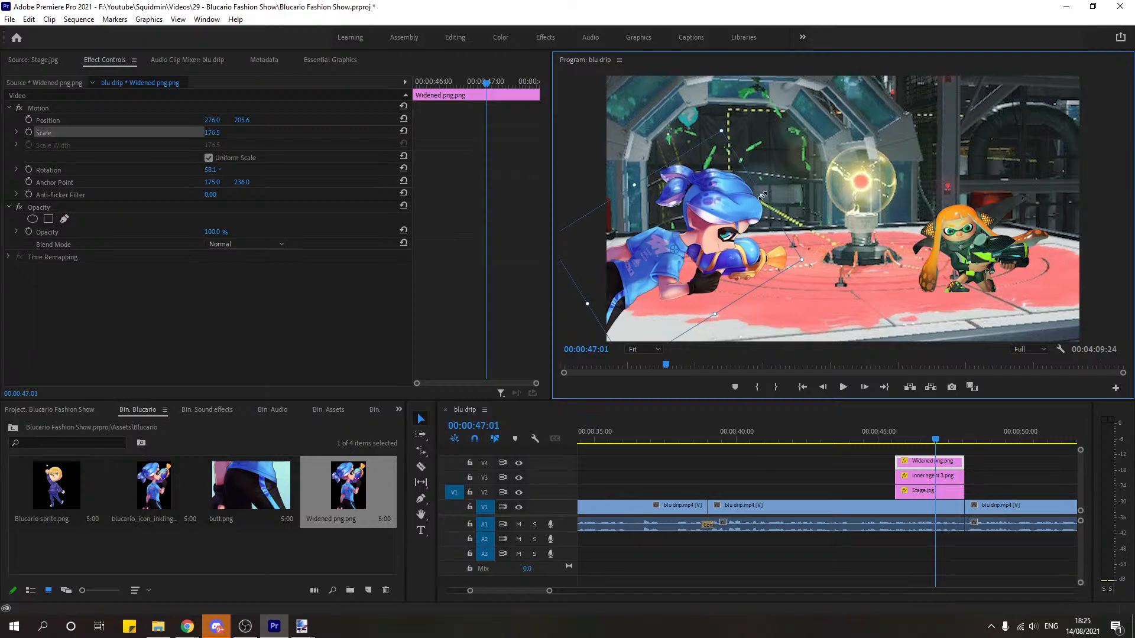
{"action": "left_click_drag", "start_coordinate": [762, 195], "coordinate": [768, 218]}
{"action": "left_click_drag", "start_coordinate": [771, 179], "coordinate": [761, 176]}
{"action": "left_click_drag", "start_coordinate": [753, 215], "coordinate": [749, 220]}
Step: Move the Stage.jpg background up to position 1233.6, 458.4 and the Inner agent 3.png sprite to about 1536.0, 604.8
{"action": "left_click", "coordinate": [925, 492]}
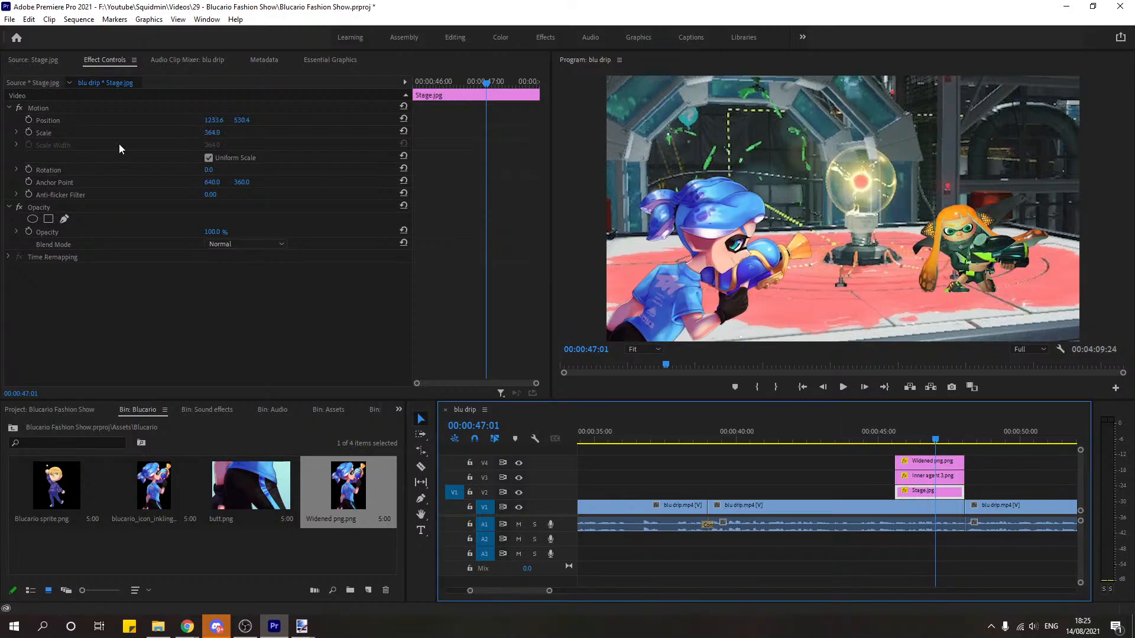
{"action": "left_click_drag", "start_coordinate": [858, 264], "coordinate": [858, 246]}
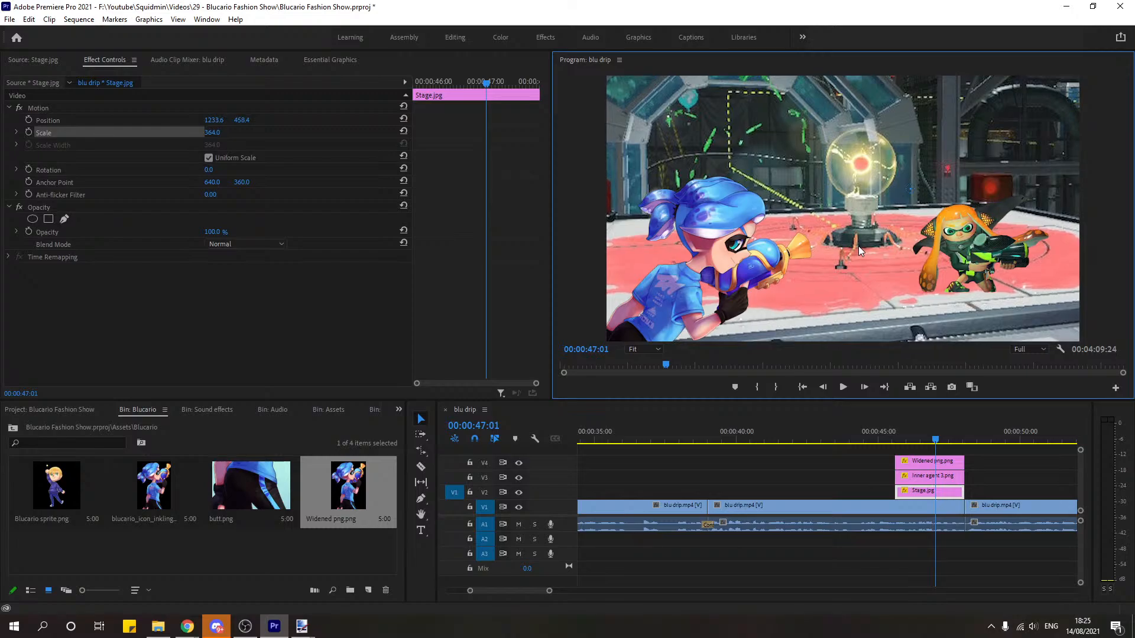
{"action": "left_click", "coordinate": [932, 475]}
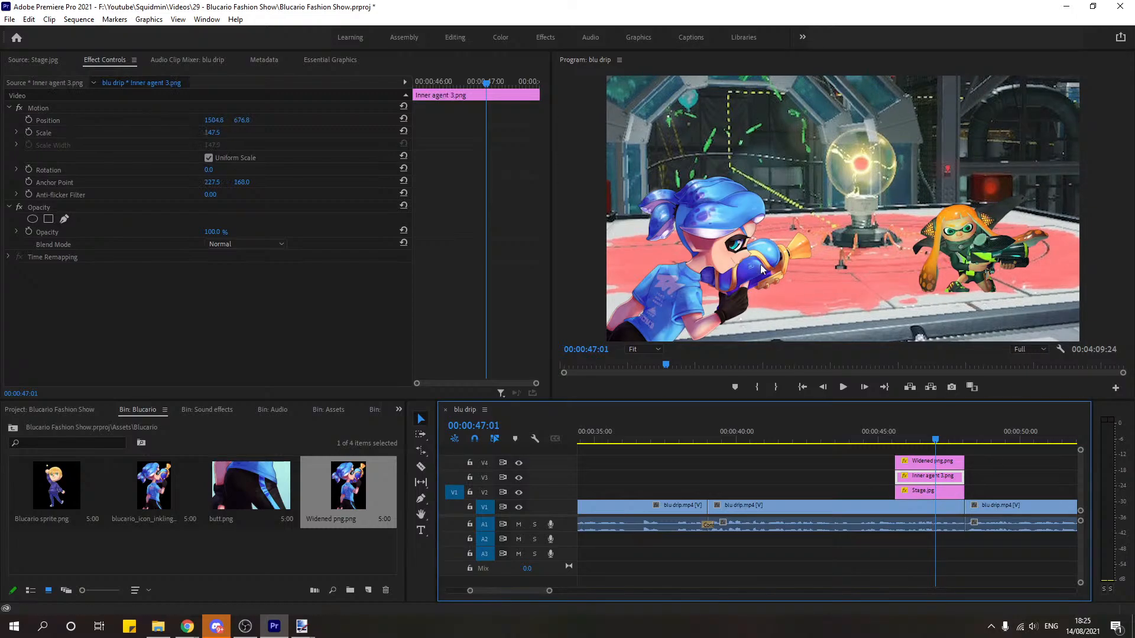
{"action": "left_click", "coordinate": [109, 131]}
{"action": "left_click_drag", "start_coordinate": [991, 291], "coordinate": [997, 273]}
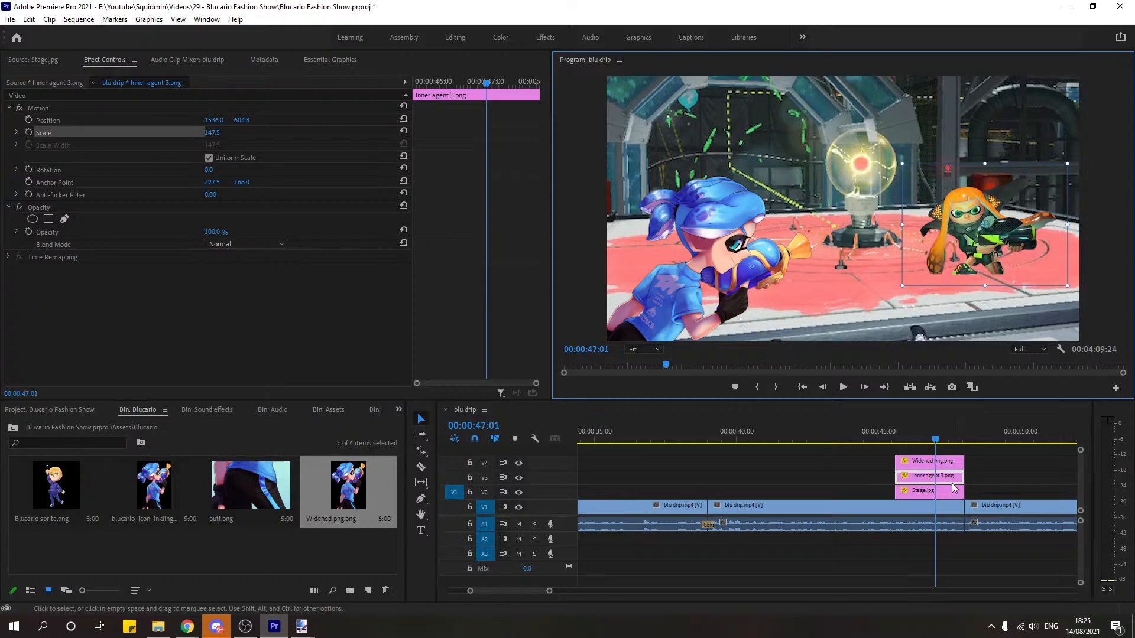
Step: Make a slight transform adjustment to the Widened png.png sprite in the foreground and deselect its clip
{"action": "left_click", "coordinate": [939, 461]}
{"action": "left_click", "coordinate": [86, 131]}
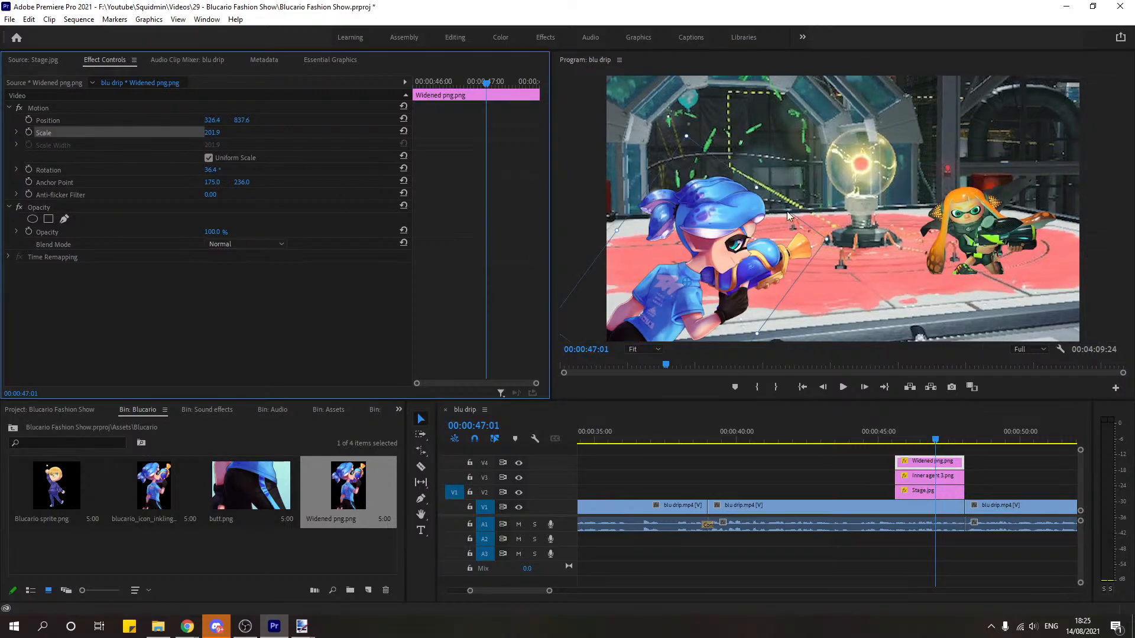
{"action": "left_click", "coordinate": [761, 183]}
{"action": "left_click_drag", "start_coordinate": [761, 182], "coordinate": [760, 181]}
{"action": "left_click", "coordinate": [1010, 491]}
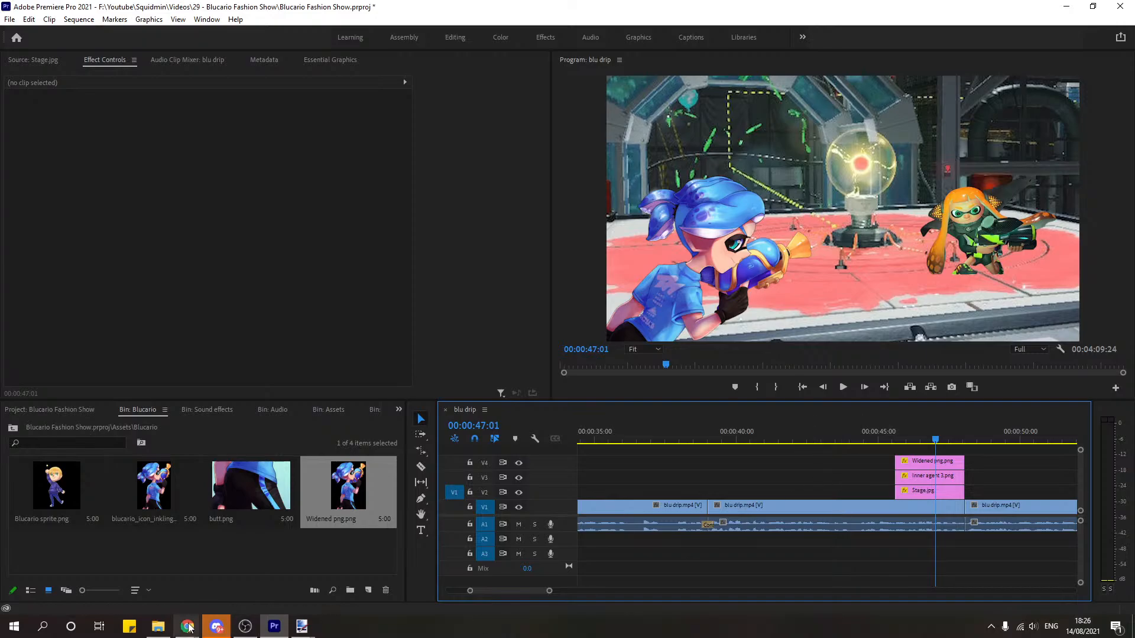
Step: Switch to Chrome, search Google for "splatoon wiki" and open the Inkipedia main page
{"action": "mouse_move", "coordinate": [187, 626]}
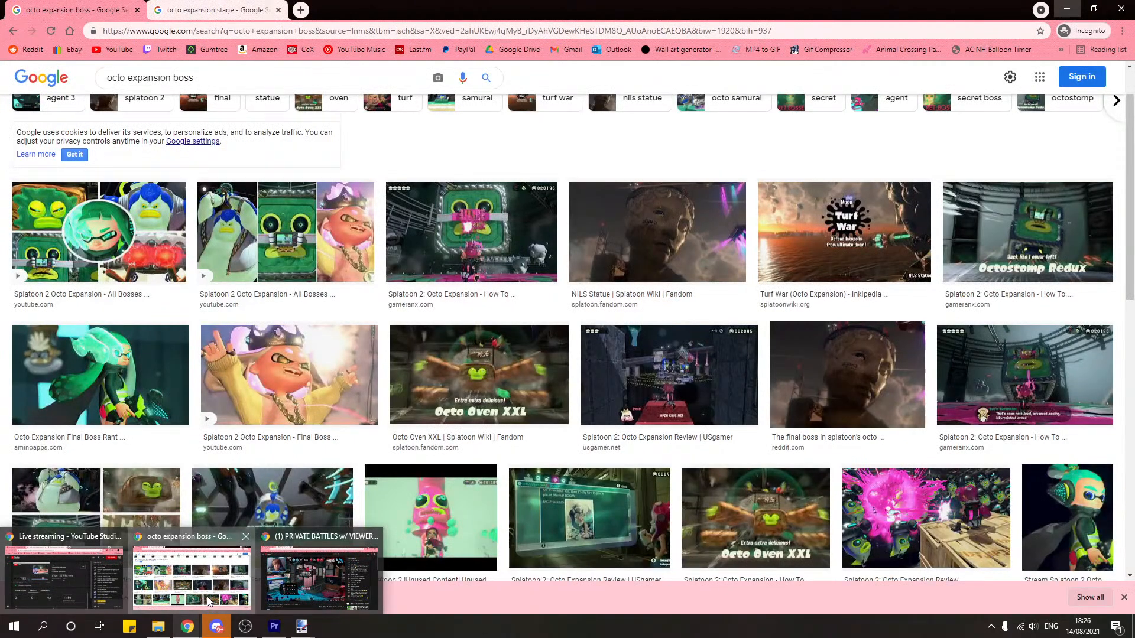
{"action": "left_click", "coordinate": [208, 602]}
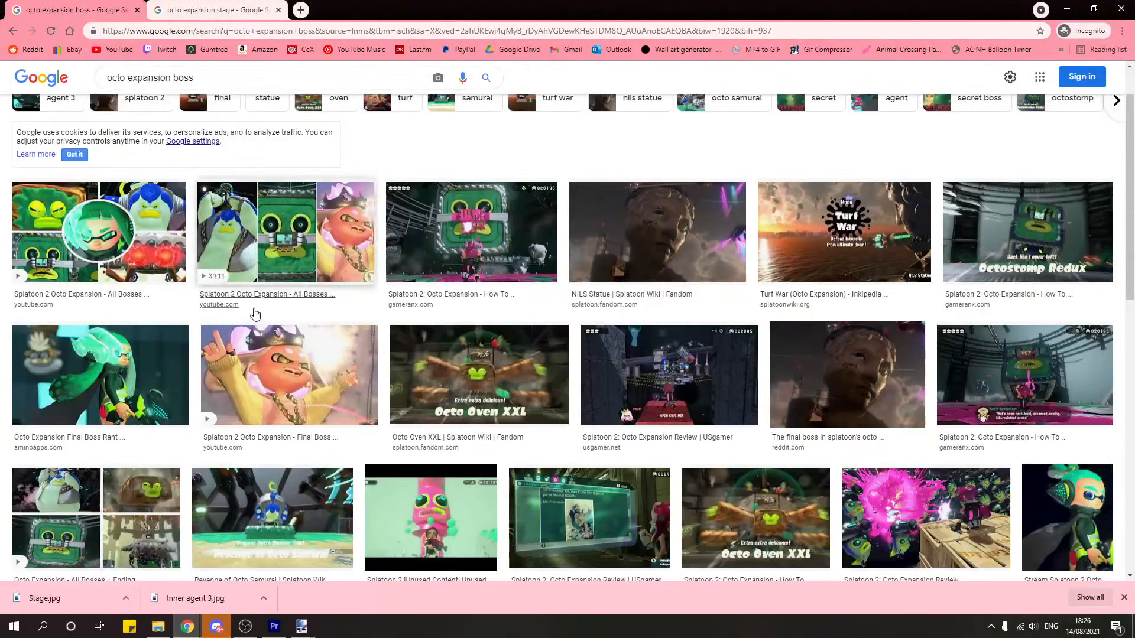
{"action": "scroll", "coordinate": [236, 296], "scroll_direction": "up", "scroll_amount": 1}
{"action": "left_click_drag", "start_coordinate": [213, 86], "coordinate": [2, 78]}
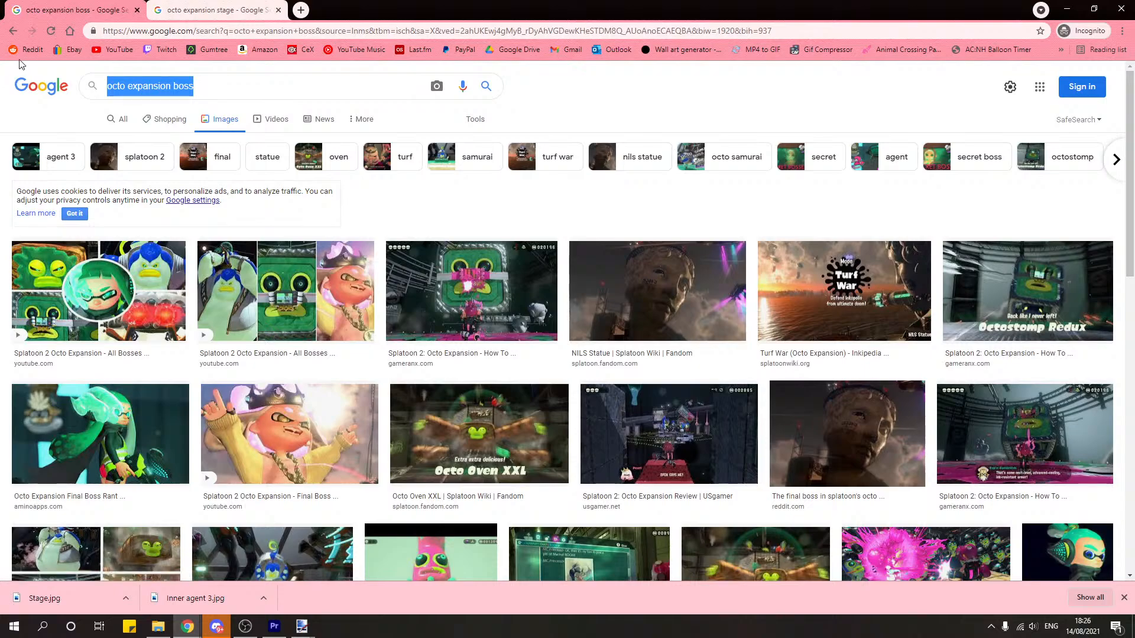
{"action": "type", "text": "splatoon "}
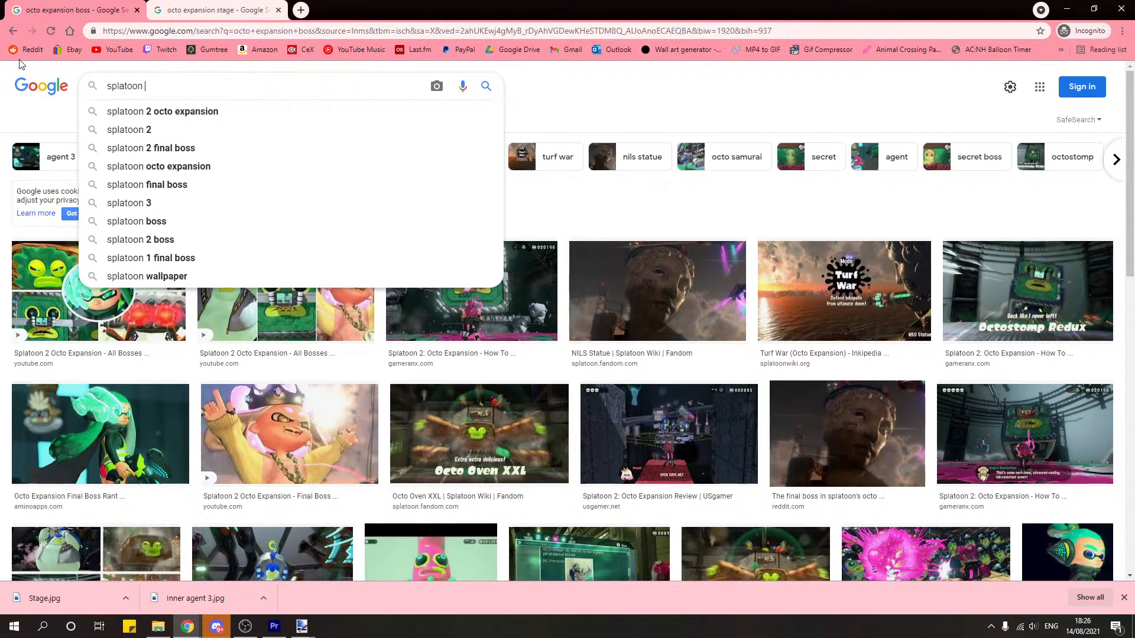
{"action": "type", "text": "wiki"}
{"action": "key", "text": "Return"}
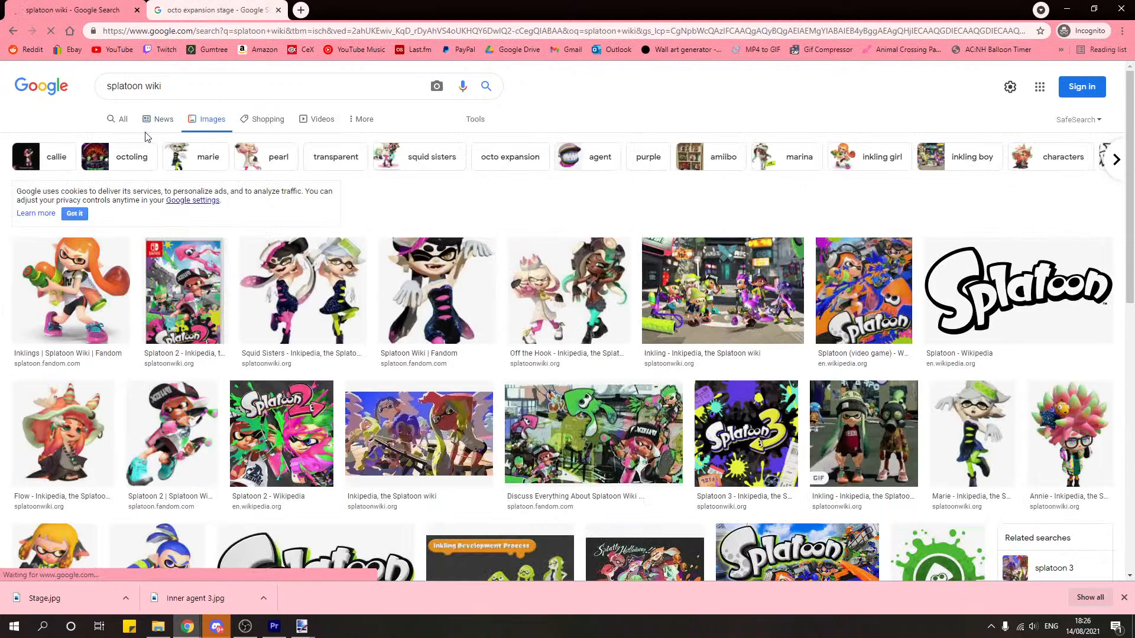
{"action": "left_click", "coordinate": [109, 121]}
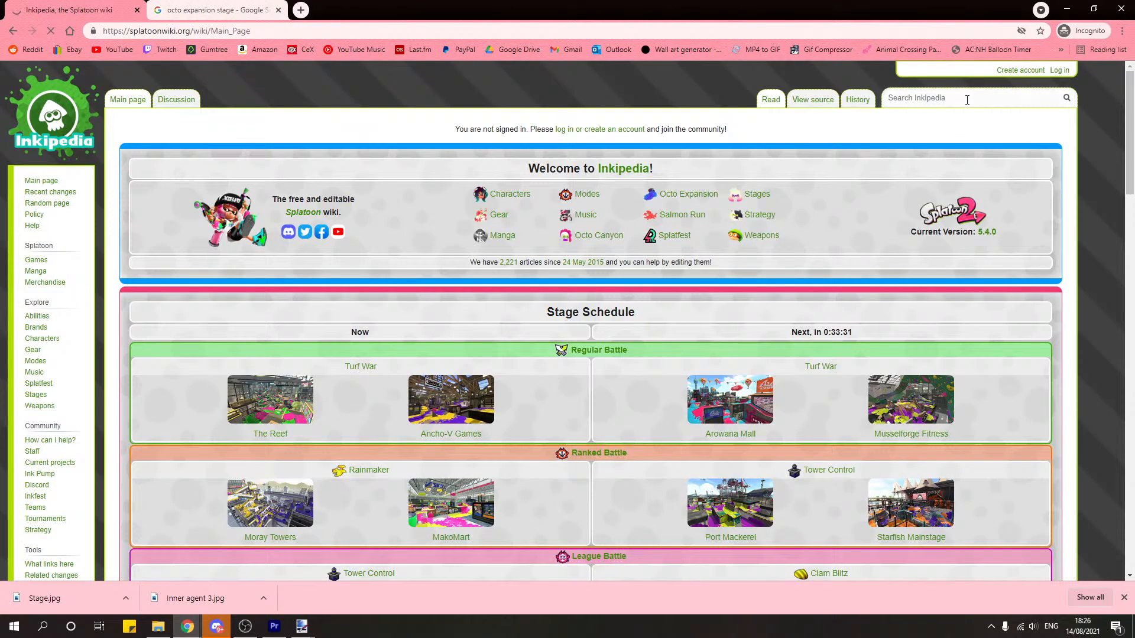
Step: Search Inkipedia for "shot" and open the Ink Shot result
{"action": "left_click", "coordinate": [967, 99]}
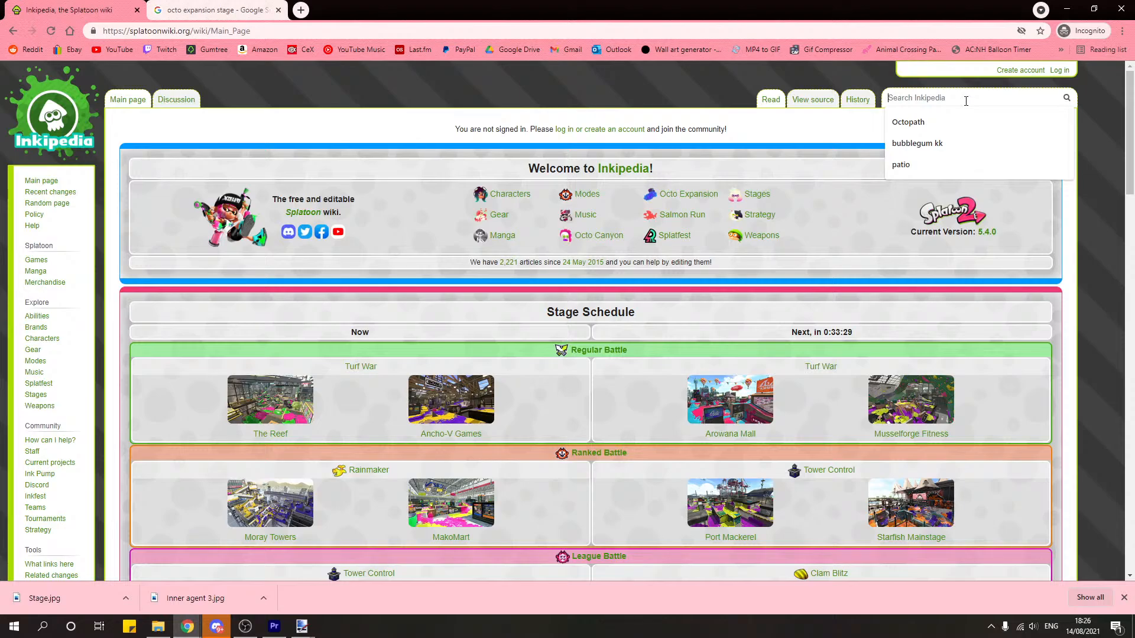
{"action": "type", "text": "shot"}
{"action": "key", "text": "Return"}
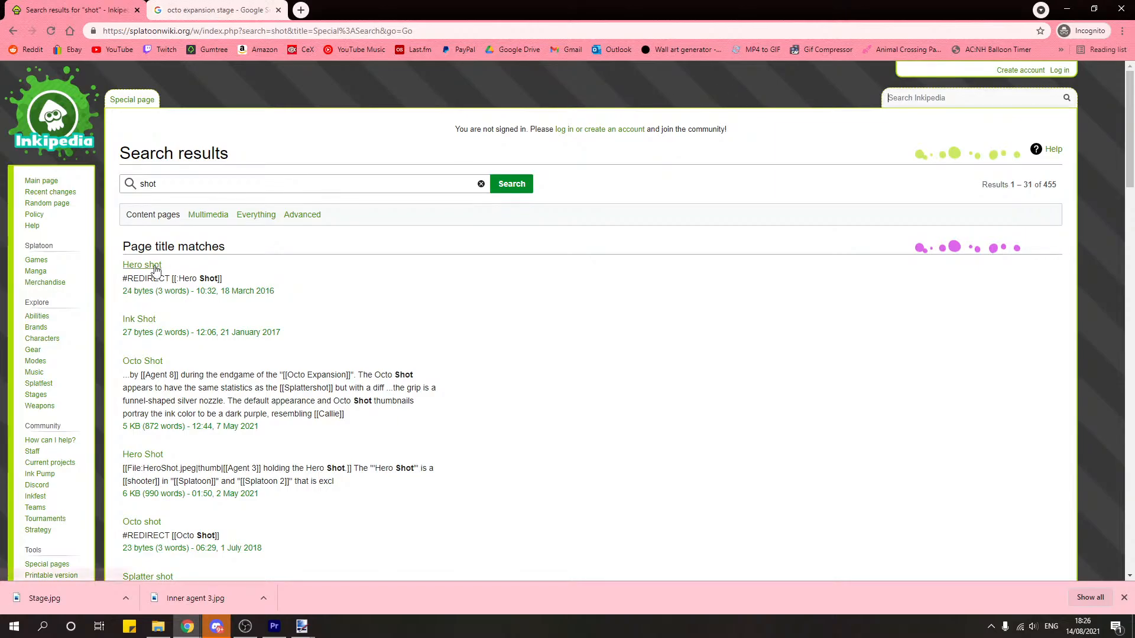
{"action": "left_click", "coordinate": [140, 320]}
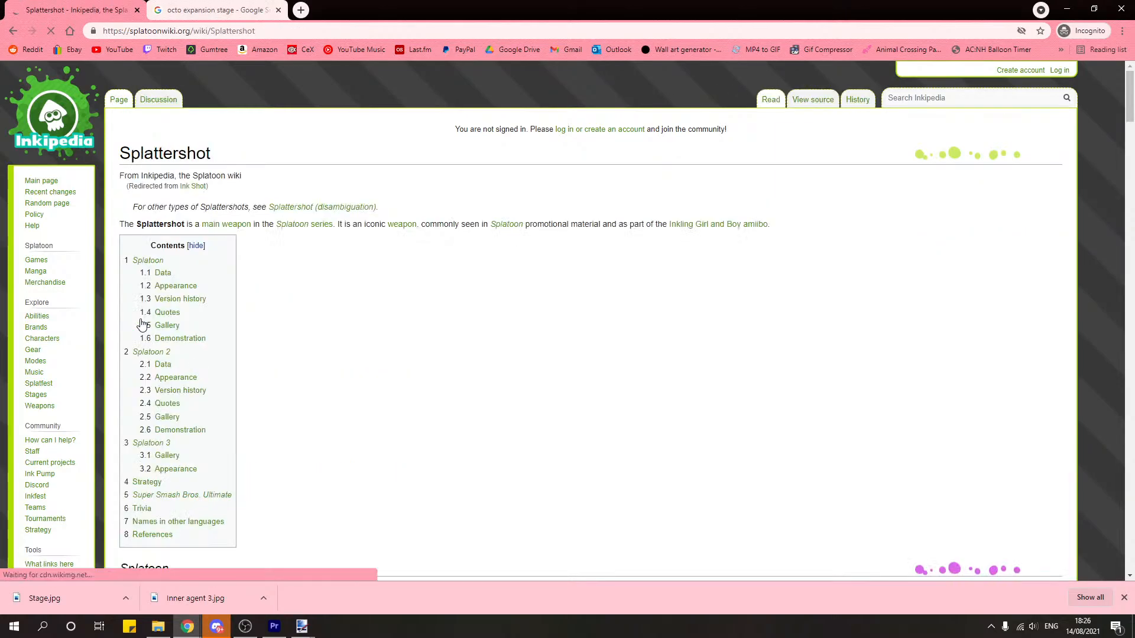
Step: Examine the Splattershot page and its first gallery for usable weapon or shooting artwork
{"action": "scroll", "coordinate": [406, 331], "scroll_direction": "down", "scroll_amount": 10}
{"action": "scroll", "coordinate": [407, 337], "scroll_direction": "up", "scroll_amount": 8}
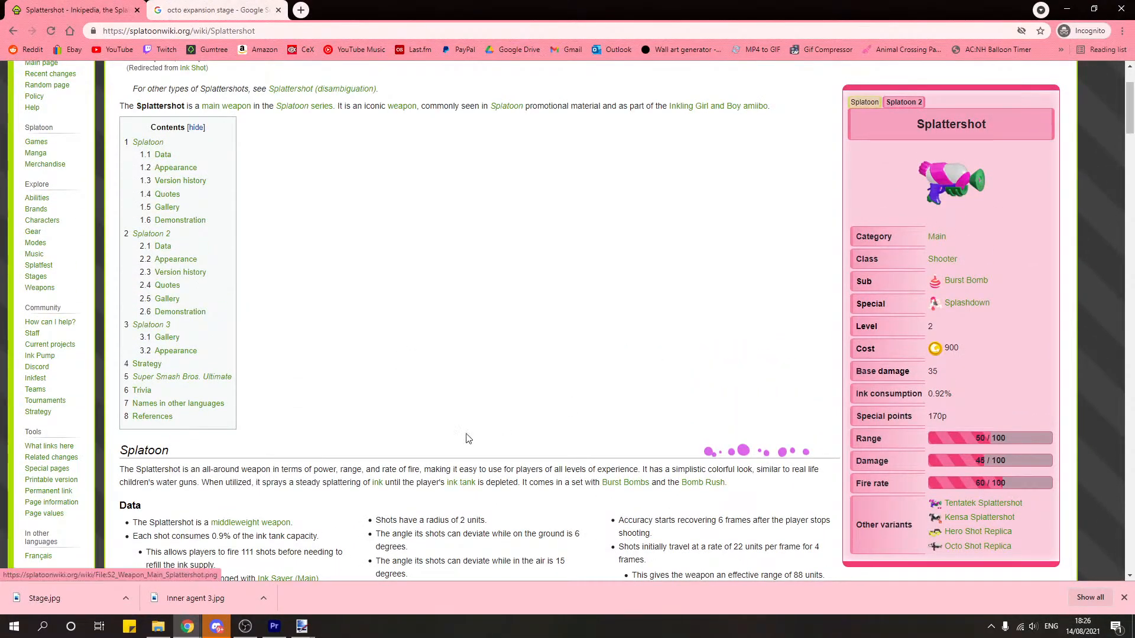
{"action": "scroll", "coordinate": [456, 429], "scroll_direction": "down", "scroll_amount": 3}
{"action": "scroll", "coordinate": [456, 430], "scroll_direction": "down", "scroll_amount": 15}
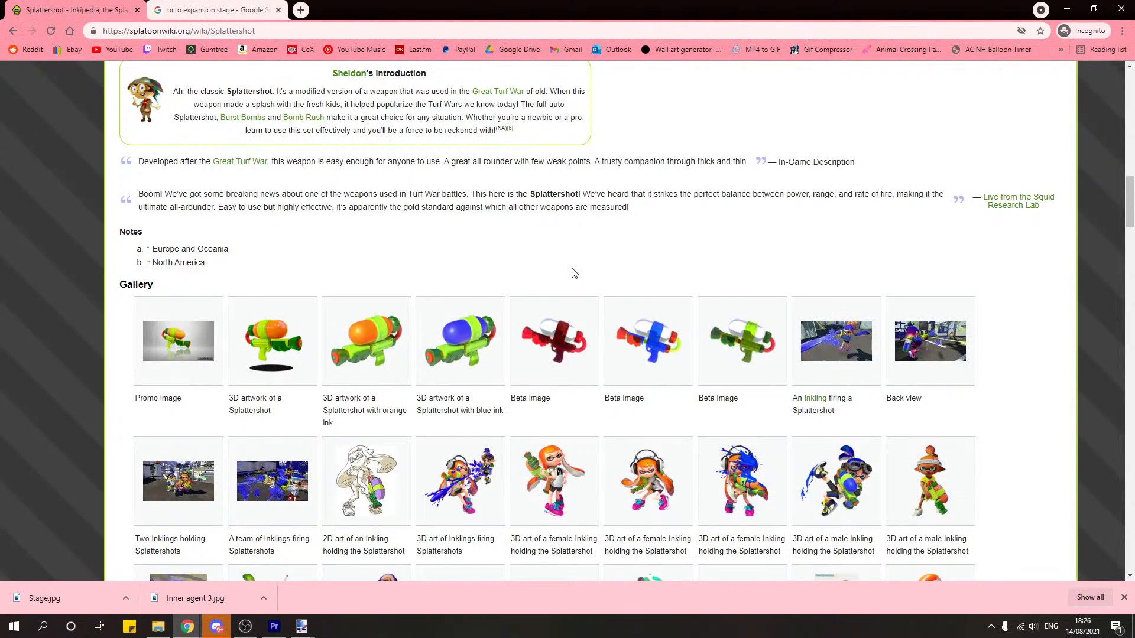
{"action": "scroll", "coordinate": [572, 278], "scroll_direction": "down", "scroll_amount": 3}
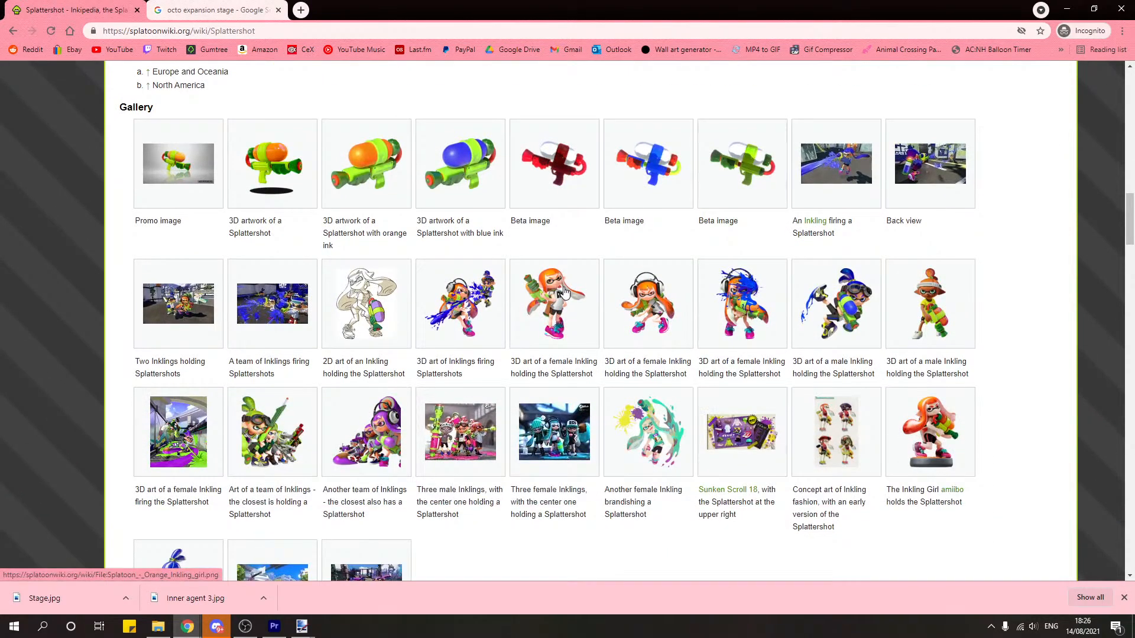
{"action": "scroll", "coordinate": [562, 291], "scroll_direction": "down", "scroll_amount": 5}
{"action": "scroll", "coordinate": [557, 367], "scroll_direction": "up", "scroll_amount": 5}
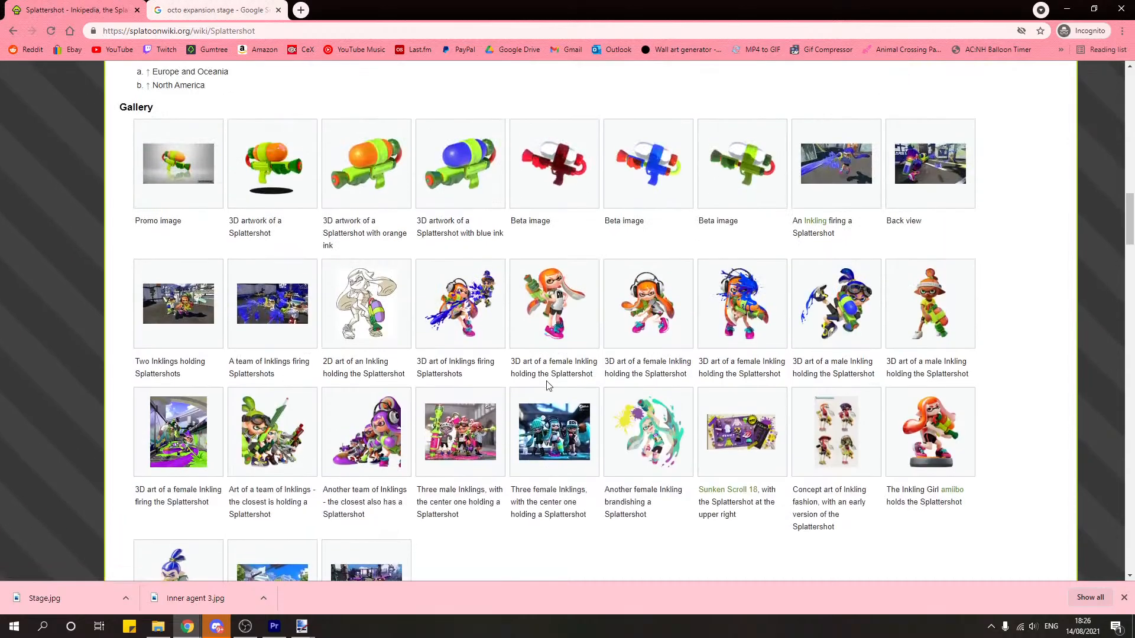
Step: View the 3D art of Inklings firing Splattershots, return to the Splattershot page and look over the rest of its gallery
{"action": "left_click", "coordinate": [483, 308]}
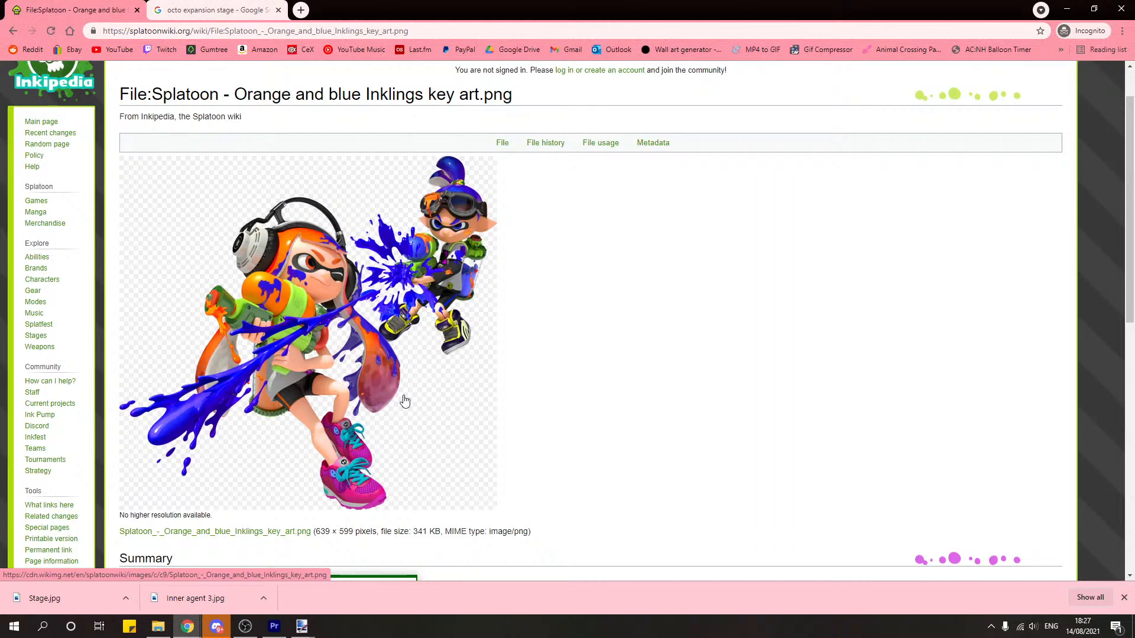
{"action": "key", "text": "alt+Left"}
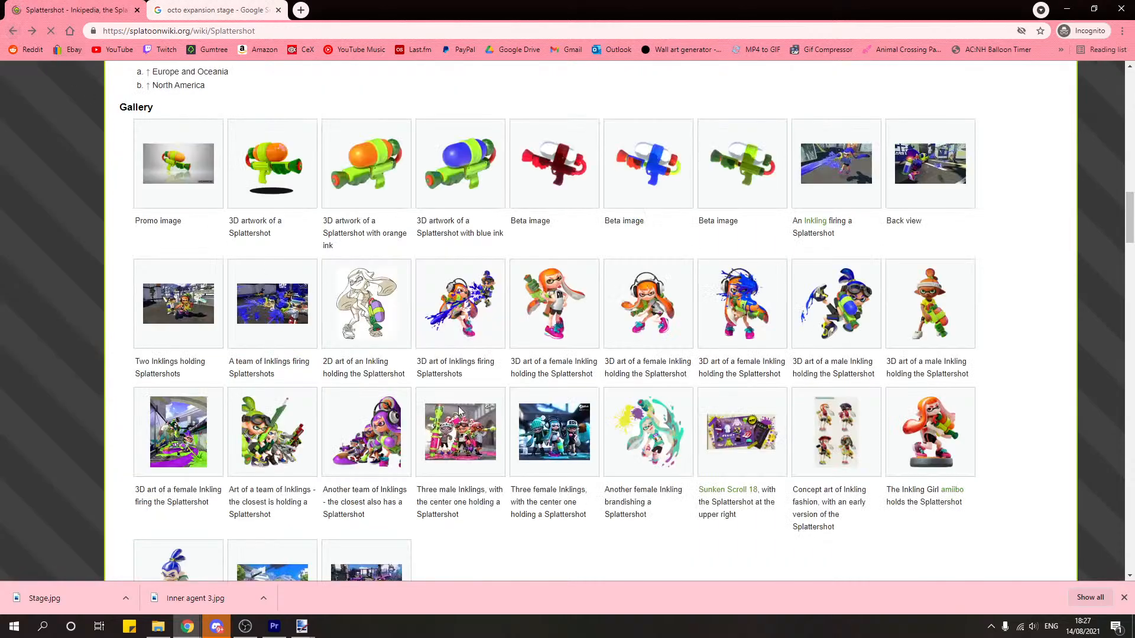
{"action": "scroll", "coordinate": [1000, 410], "scroll_direction": "up", "scroll_amount": 1}
{"action": "scroll", "coordinate": [1030, 396], "scroll_direction": "down", "scroll_amount": 3}
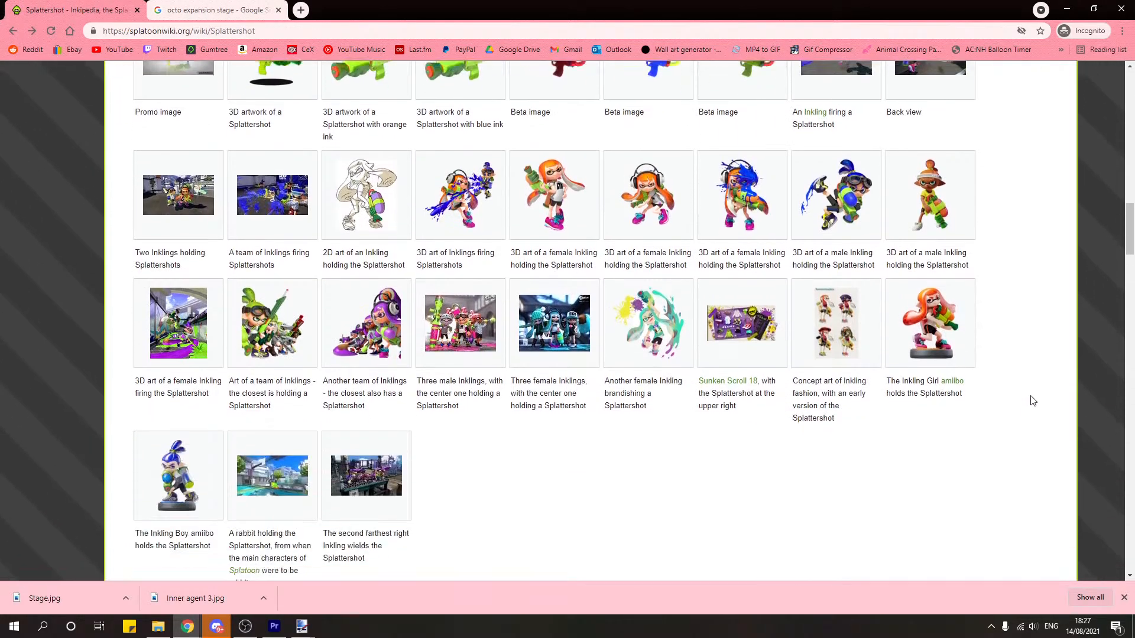
{"action": "scroll", "coordinate": [1006, 430], "scroll_direction": "up", "scroll_amount": 16}
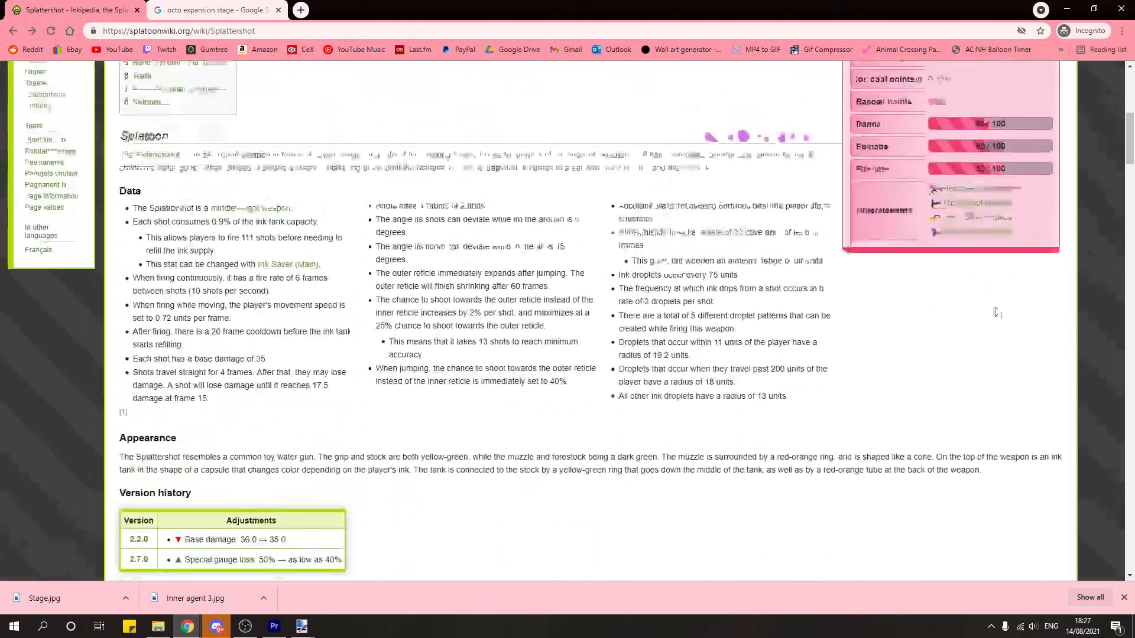
{"action": "scroll", "coordinate": [821, 458], "scroll_direction": "up", "scroll_amount": 6}
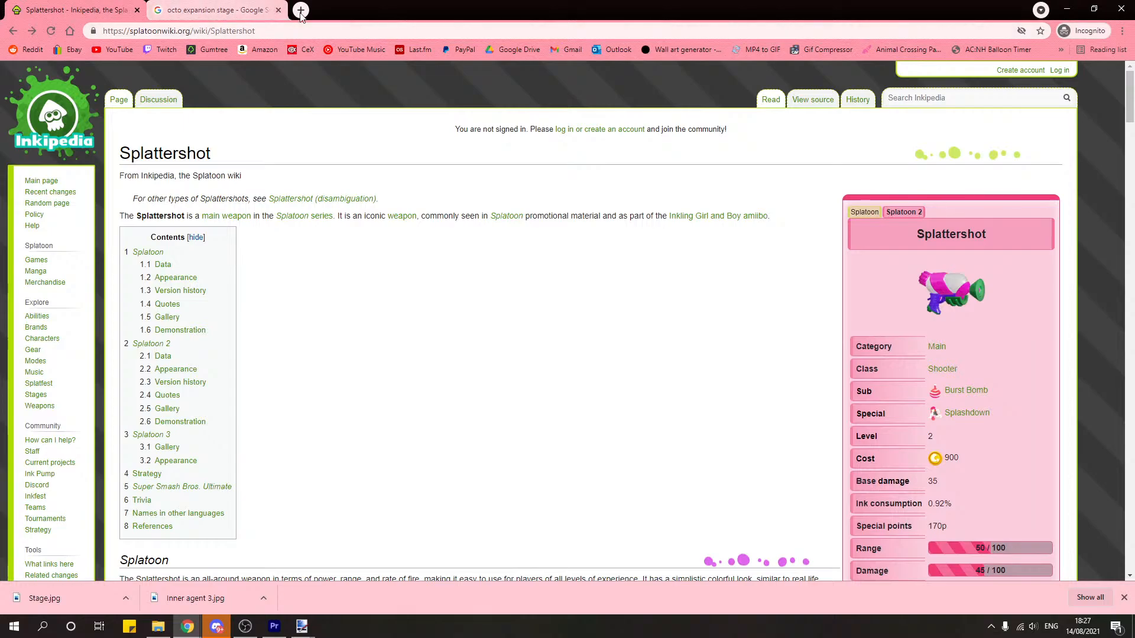
Step: Search Google for "splatoon shot png" in the octo expansion stage tab and show the image results
{"action": "left_click", "coordinate": [223, 11]}
{"action": "left_click", "coordinate": [258, 33]}
{"action": "type", "text": "spla"}
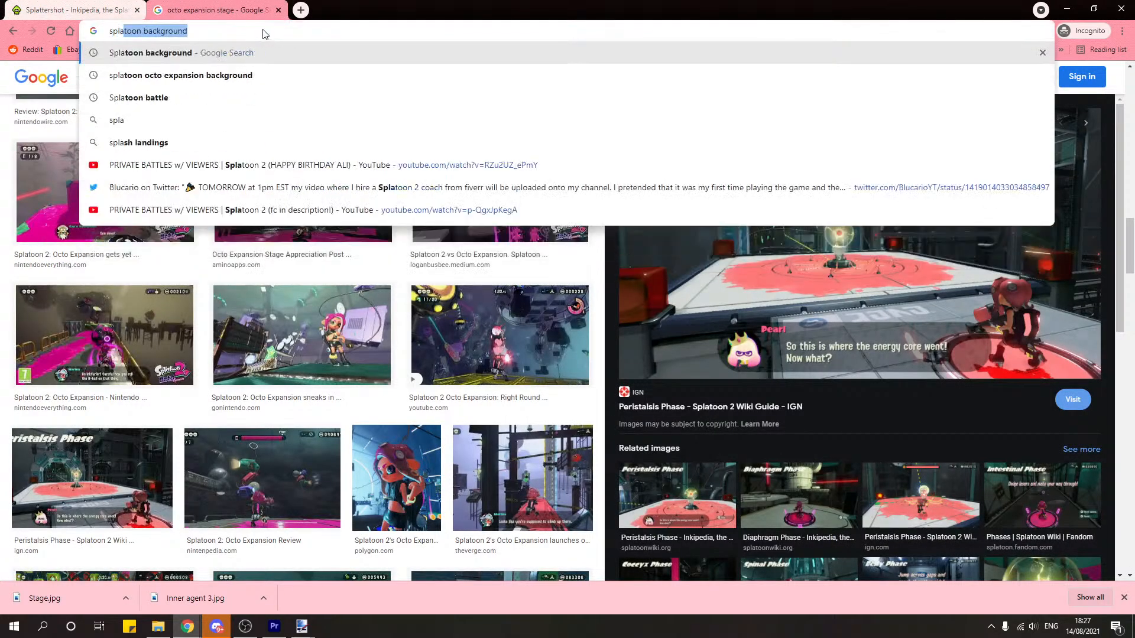
{"action": "type", "text": "toon shot png"}
{"action": "key", "text": "Return"}
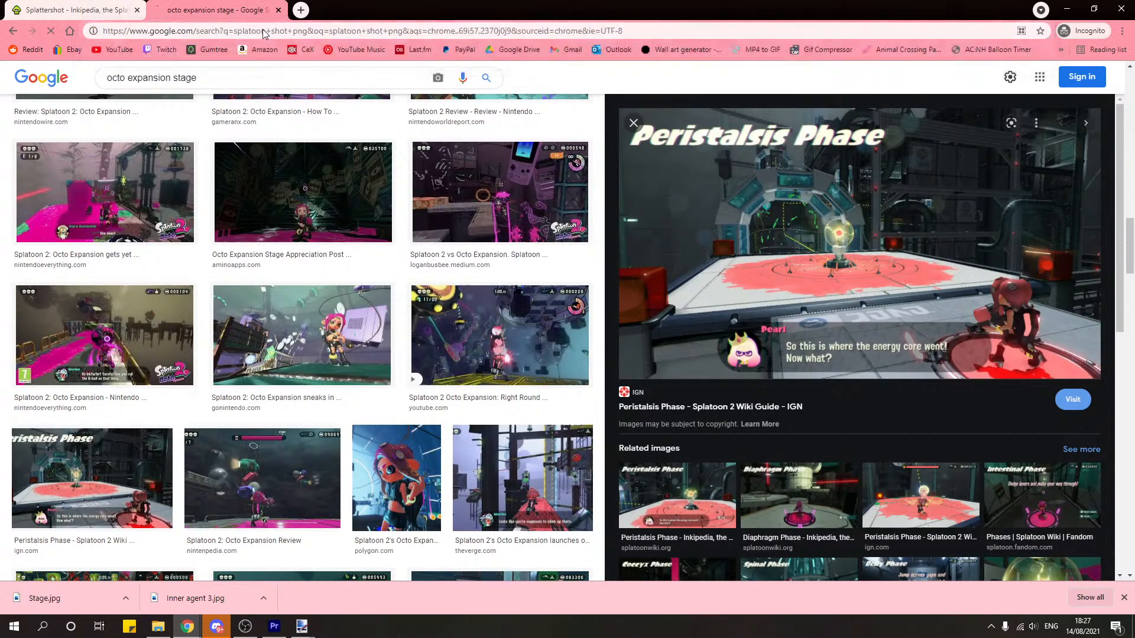
{"action": "left_click", "coordinate": [169, 122]}
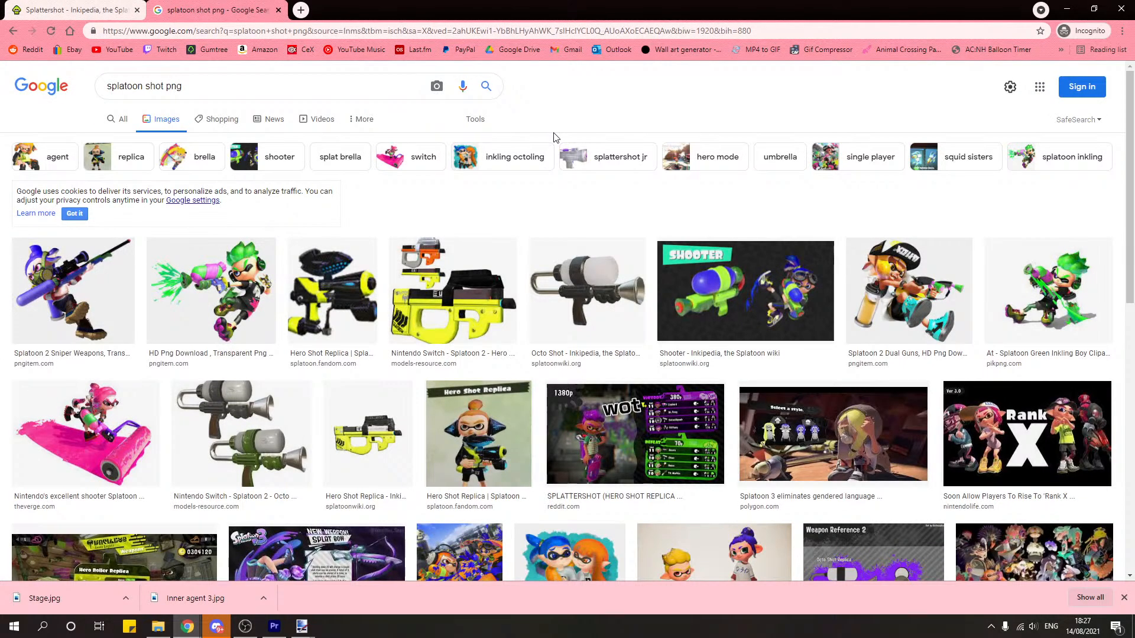
Step: Examine the image results for "splatoon shot png" for usable shot or ink artwork
{"action": "scroll", "coordinate": [538, 253], "scroll_direction": "down", "scroll_amount": 1}
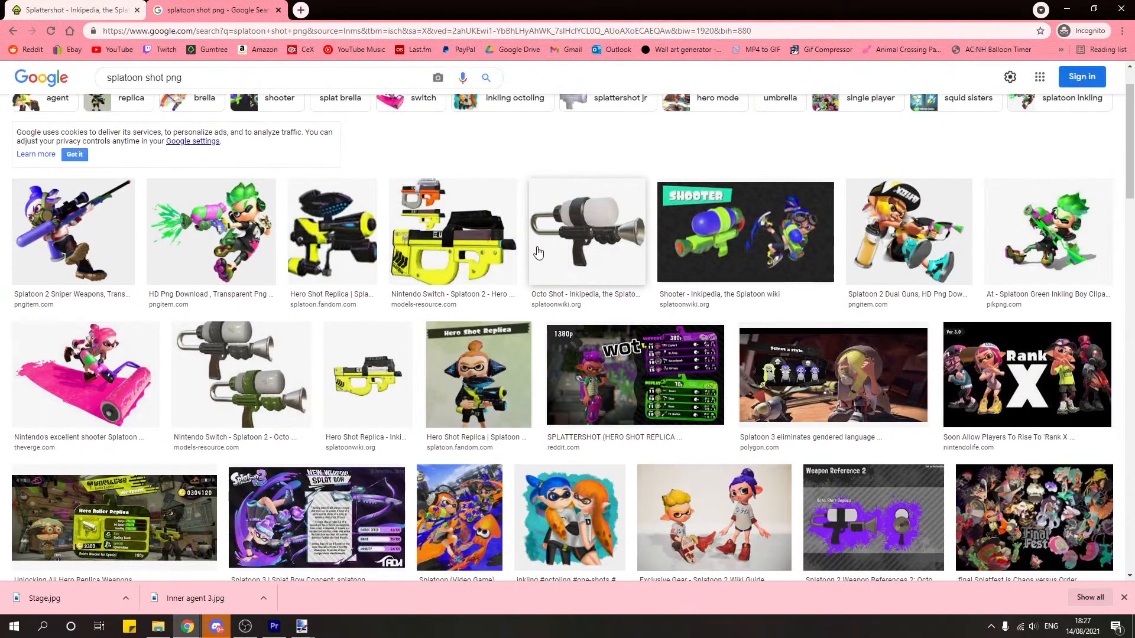
{"action": "scroll", "coordinate": [537, 253], "scroll_direction": "down", "scroll_amount": 7}
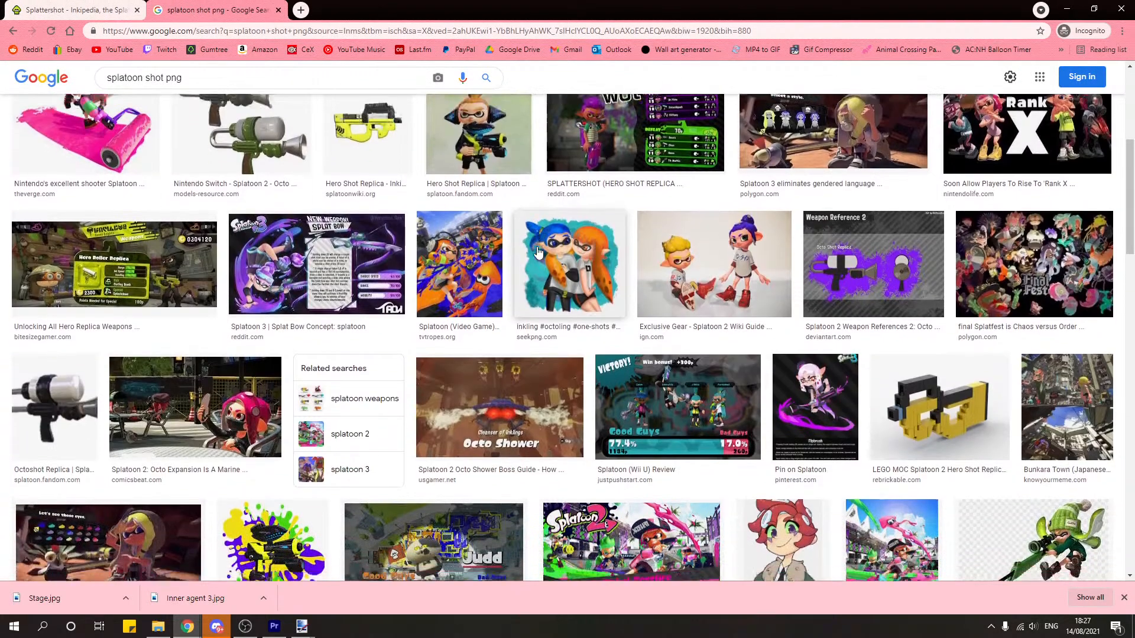
{"action": "scroll", "coordinate": [538, 253], "scroll_direction": "down", "scroll_amount": 3}
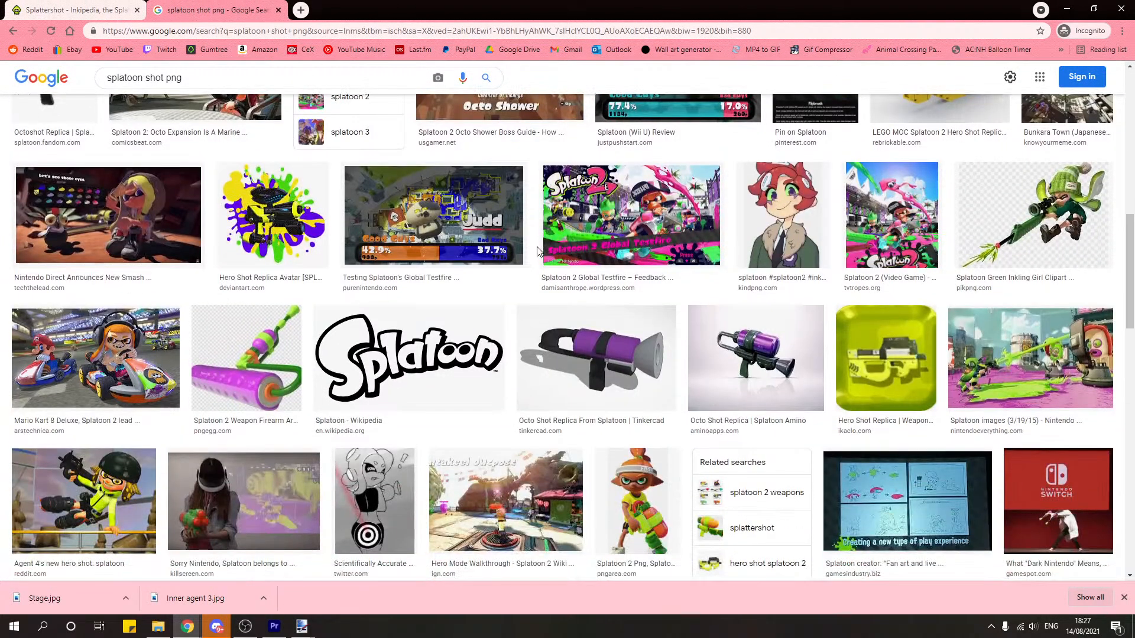
{"action": "scroll", "coordinate": [538, 253], "scroll_direction": "down", "scroll_amount": 3}
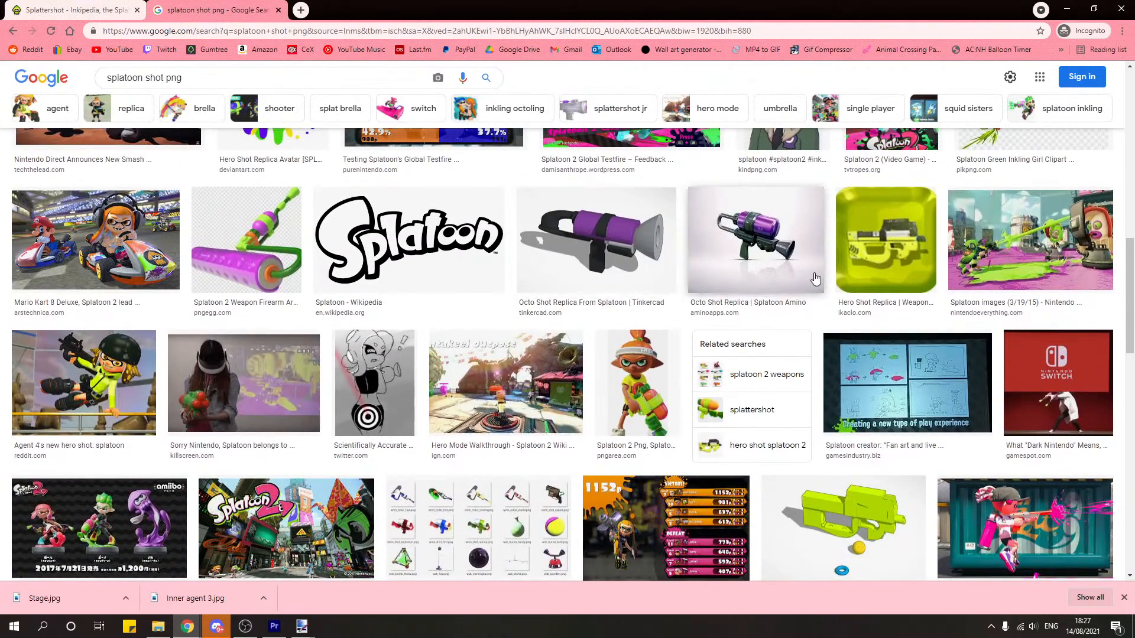
{"action": "scroll", "coordinate": [694, 281], "scroll_direction": "down", "scroll_amount": 5}
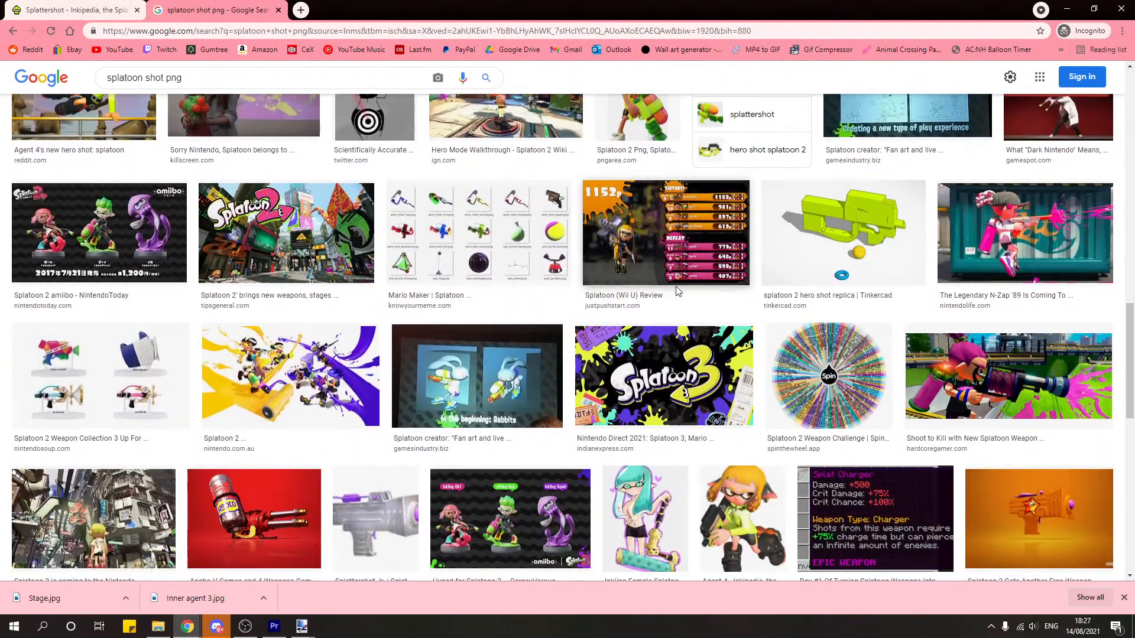
{"action": "scroll", "coordinate": [653, 294], "scroll_direction": "down", "scroll_amount": 4}
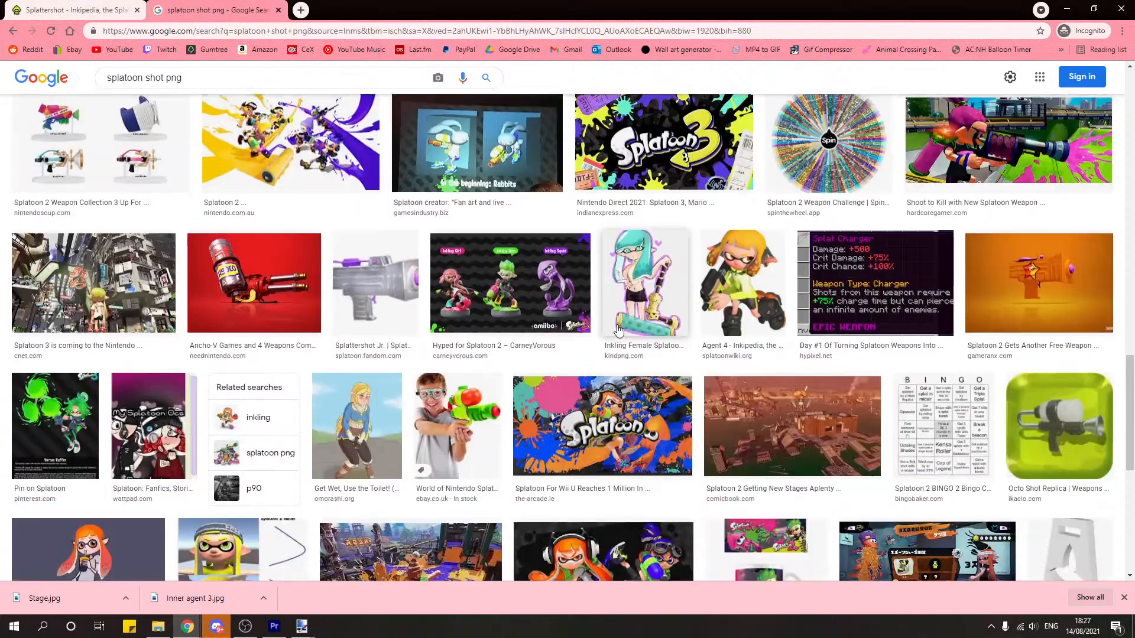
{"action": "scroll", "coordinate": [626, 314], "scroll_direction": "up", "scroll_amount": 2}
{"action": "scroll", "coordinate": [616, 329], "scroll_direction": "down", "scroll_amount": 2}
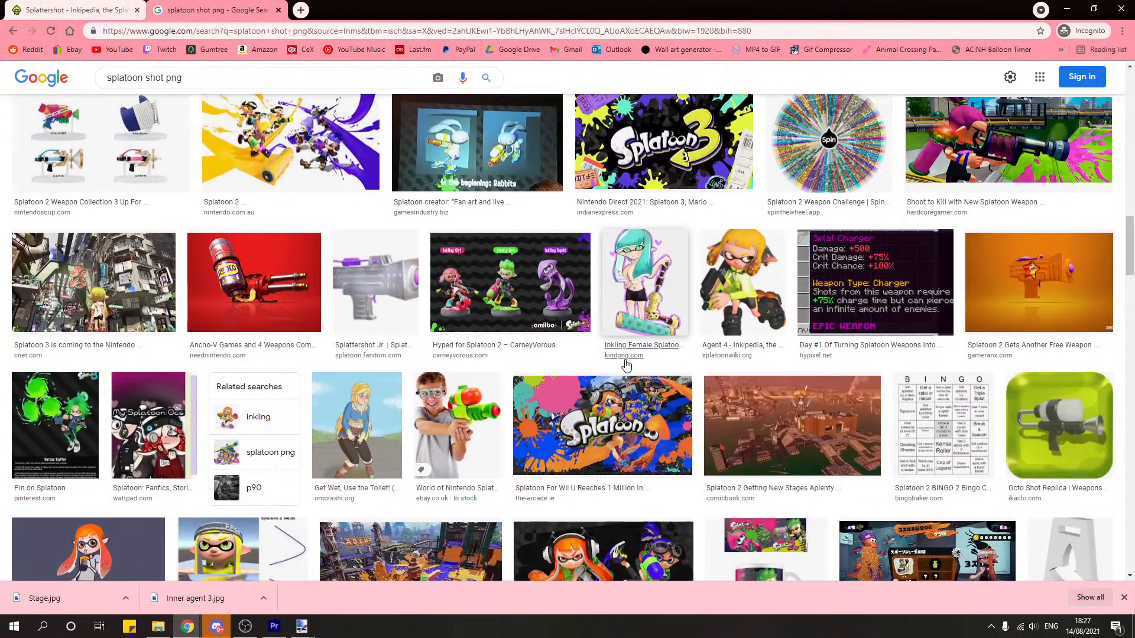
{"action": "scroll", "coordinate": [591, 283], "scroll_direction": "down", "scroll_amount": 10}
{"action": "scroll", "coordinate": [448, 222], "scroll_direction": "up", "scroll_amount": 2}
Step: Search Google Images for "splatoon bullet" and look over the first results
{"action": "left_click_drag", "start_coordinate": [182, 78], "coordinate": [145, 78]}
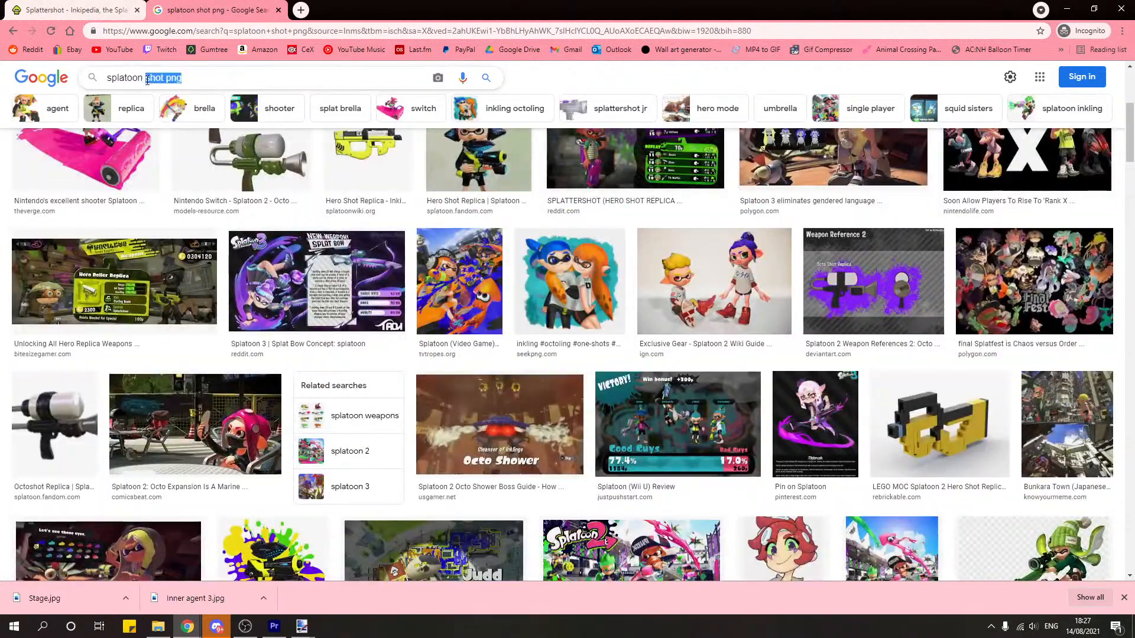
{"action": "type", "text": "bulle"}
{"action": "key", "text": "Return"}
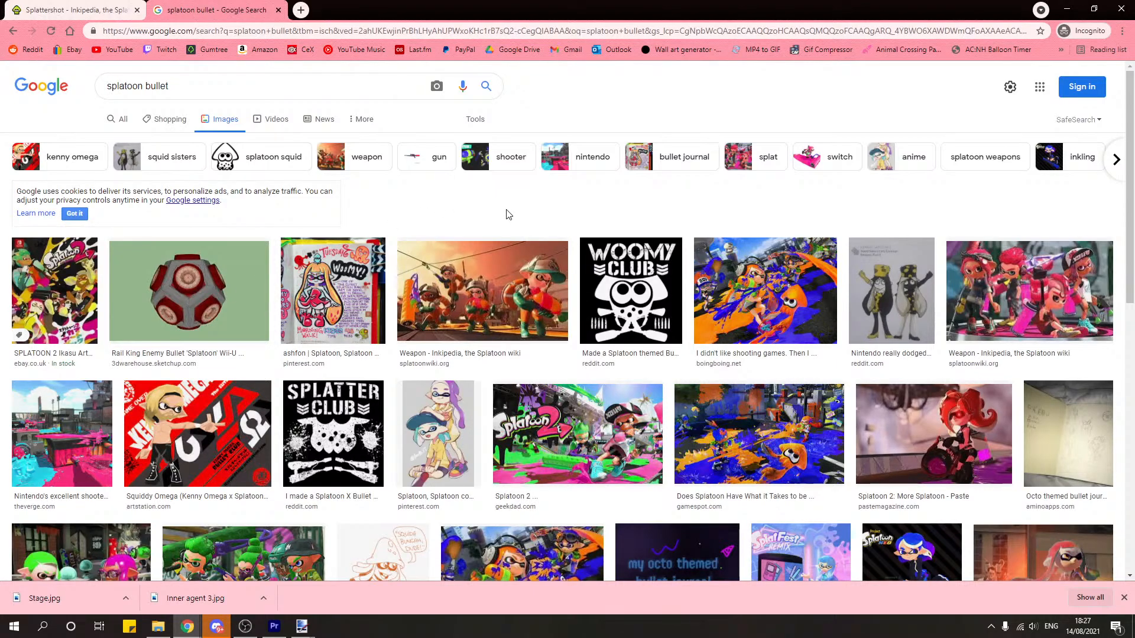
{"action": "scroll", "coordinate": [505, 214], "scroll_direction": "down", "scroll_amount": 4}
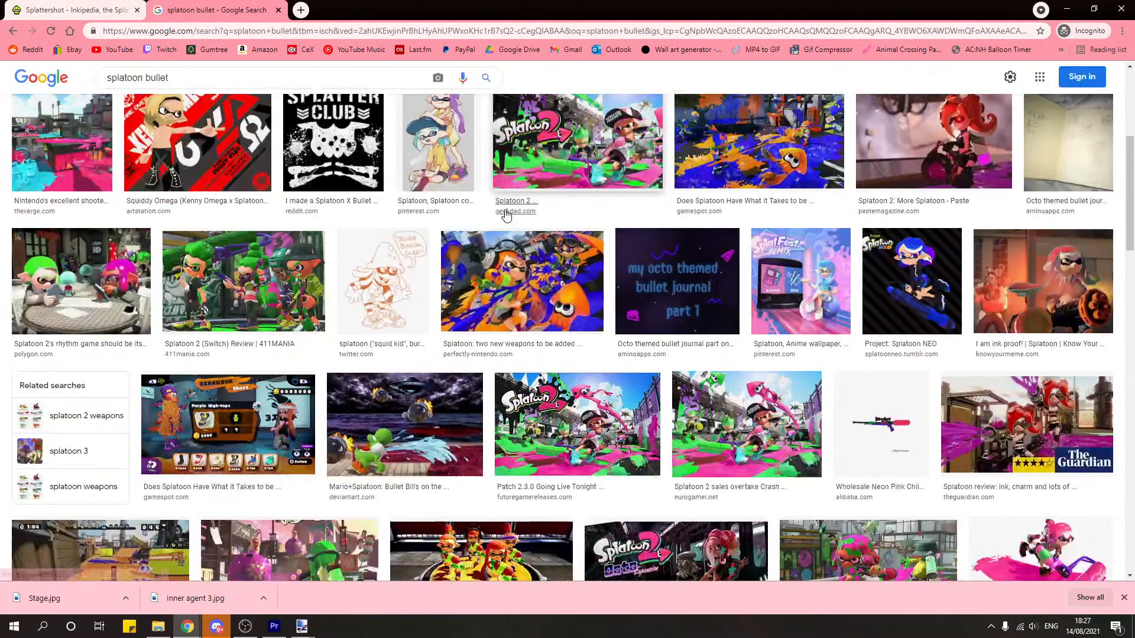
{"action": "scroll", "coordinate": [696, 248], "scroll_direction": "up", "scroll_amount": 3}
Step: Preview the Boing Boing Inkling battle image, close it, and recheck the "splatoon bullet" web and image results
{"action": "left_click", "coordinate": [696, 248]}
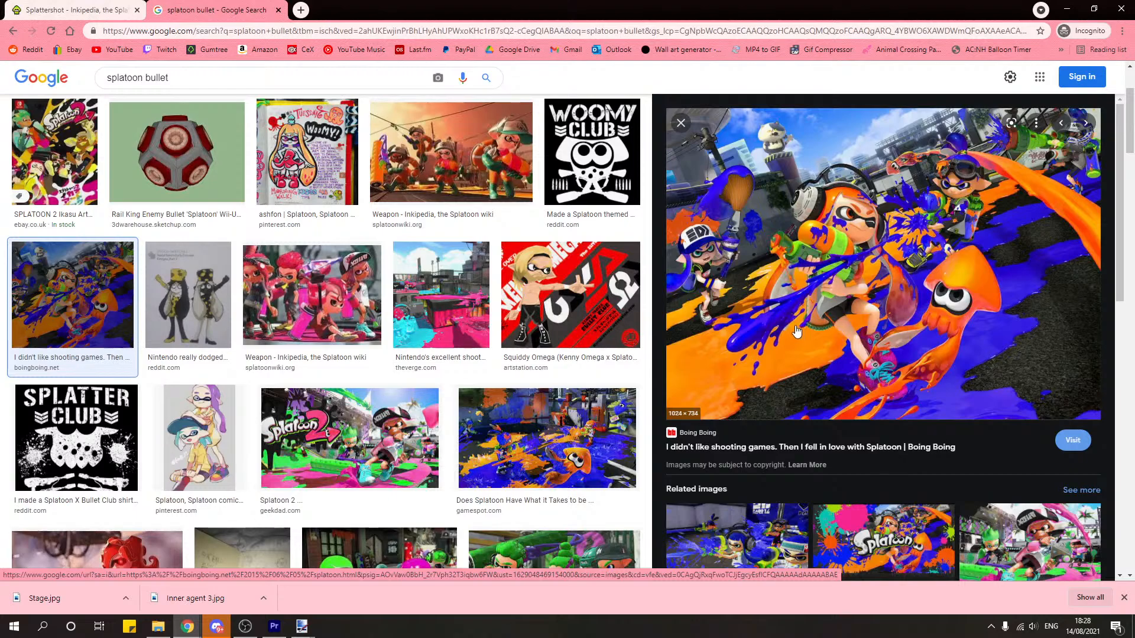
{"action": "left_click", "coordinate": [681, 123]}
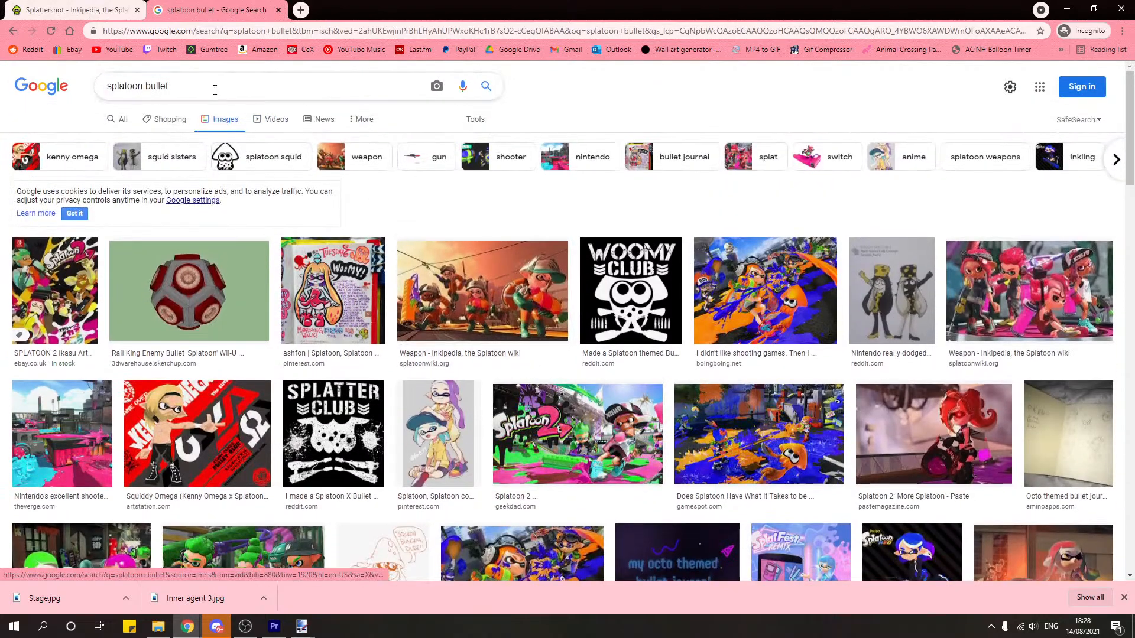
{"action": "left_click", "coordinate": [120, 120]}
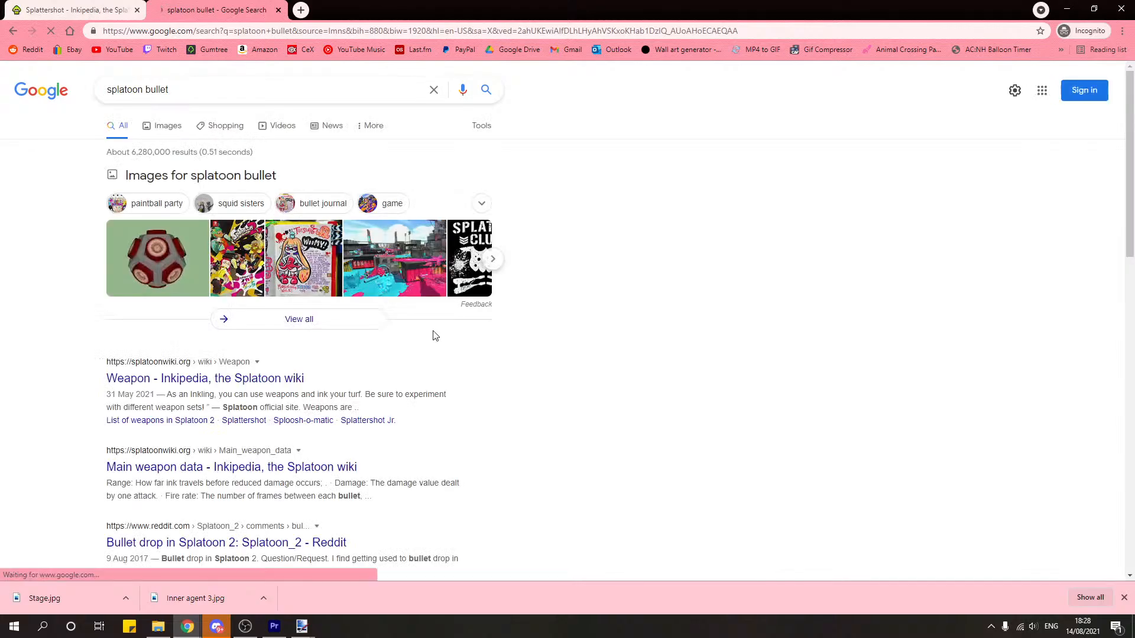
{"action": "left_click", "coordinate": [160, 126]}
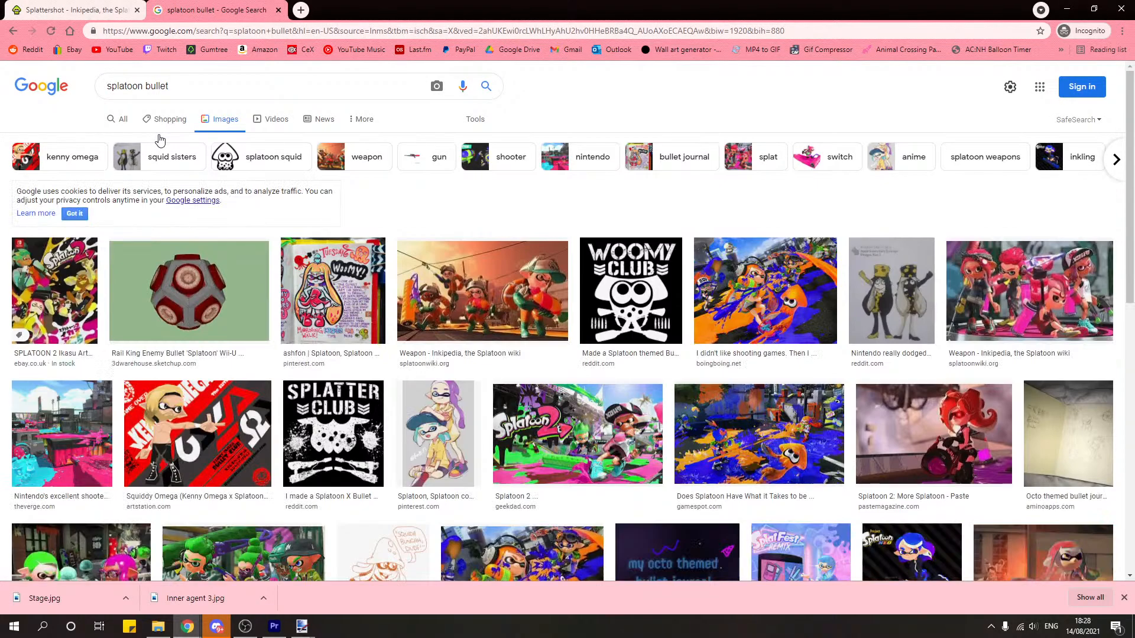
{"action": "scroll", "coordinate": [585, 380], "scroll_direction": "down", "scroll_amount": 3}
{"action": "scroll", "coordinate": [585, 380], "scroll_direction": "up", "scroll_amount": 3}
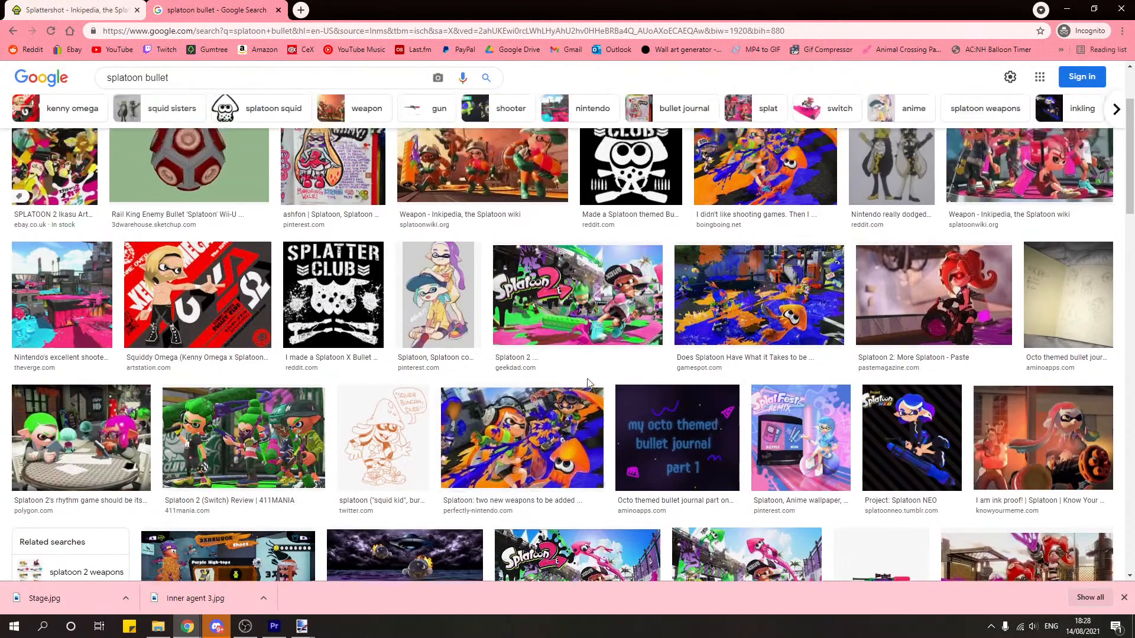
Step: Return to the Splattershot wiki page and view the gallery art of the orange Inkling girl with the blue splat
{"action": "left_click", "coordinate": [39, 7]}
{"action": "scroll", "coordinate": [602, 321], "scroll_direction": "down", "scroll_amount": 10}
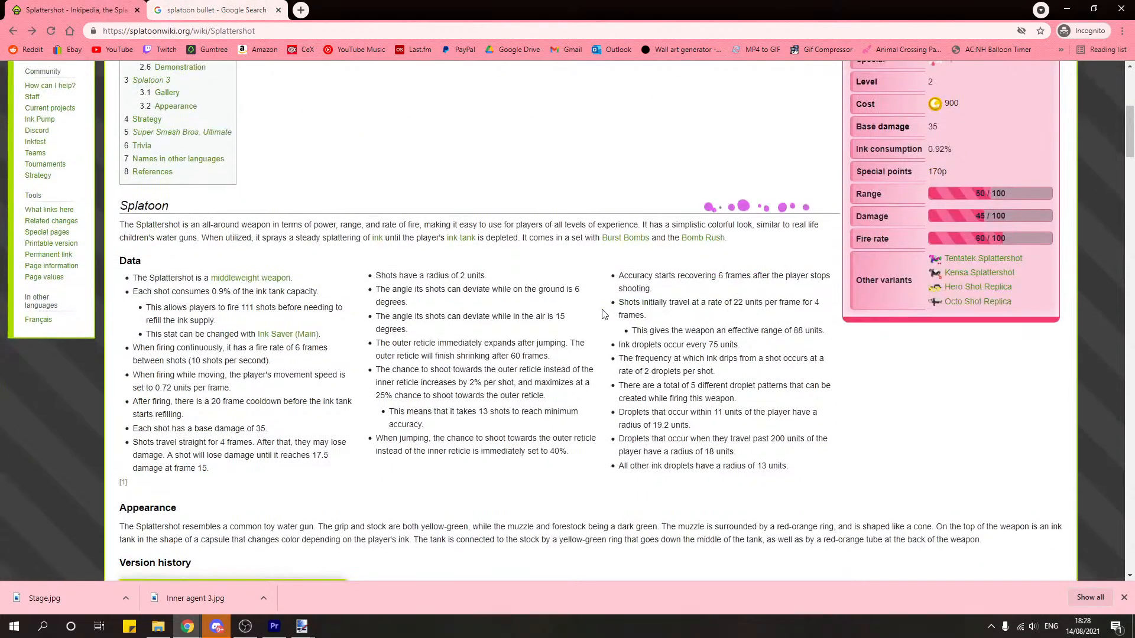
{"action": "scroll", "coordinate": [603, 321], "scroll_direction": "down", "scroll_amount": 6}
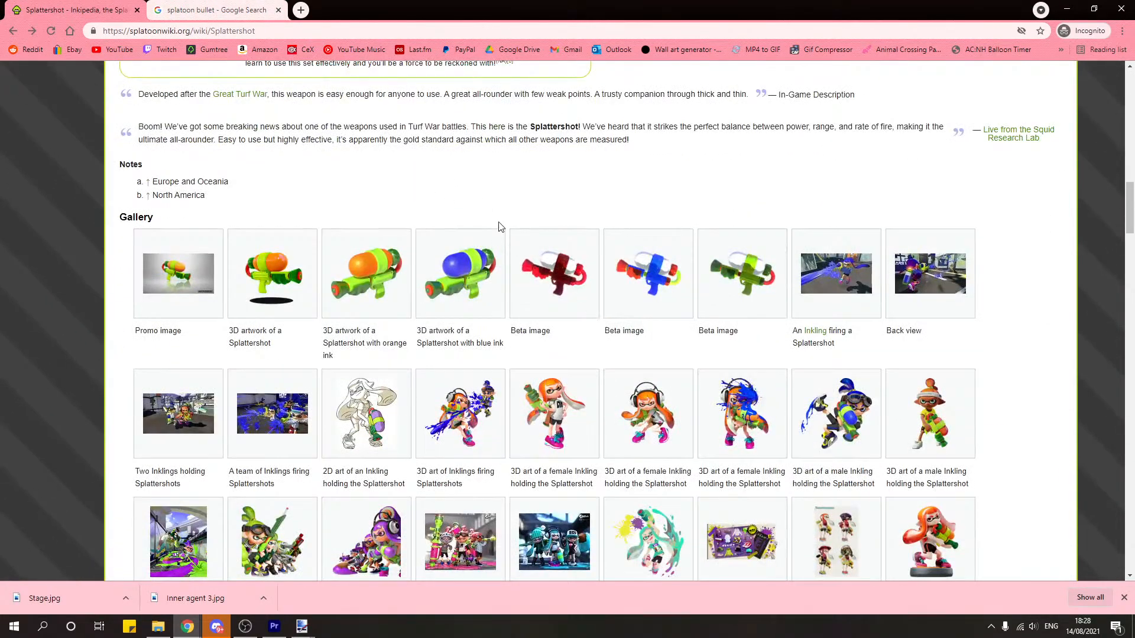
{"action": "scroll", "coordinate": [498, 227], "scroll_direction": "down", "scroll_amount": 1}
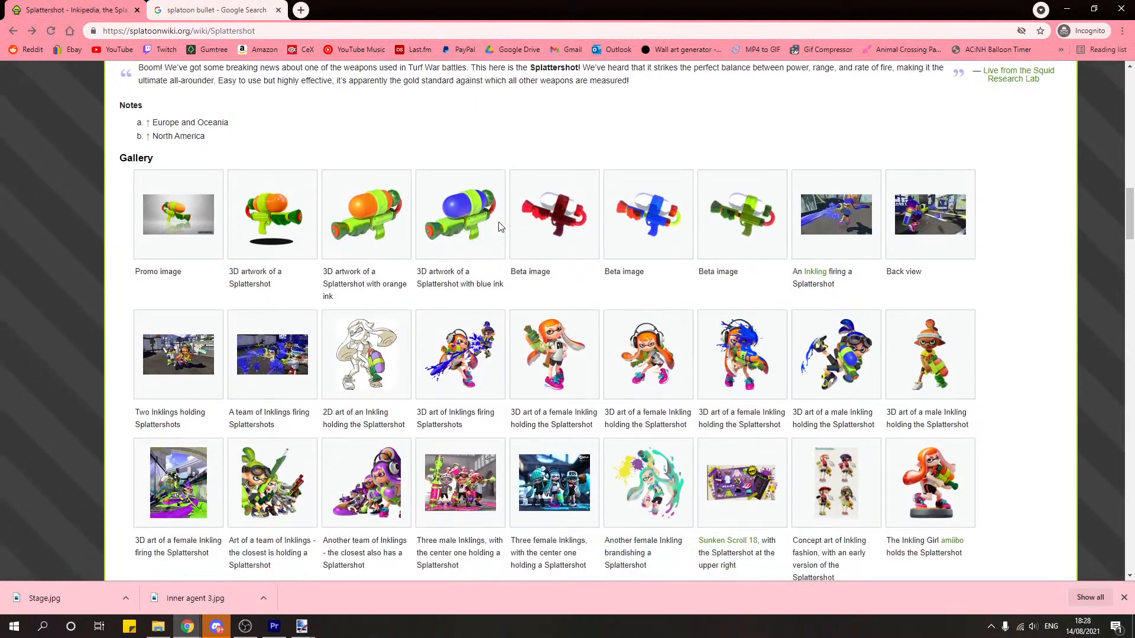
{"action": "left_click", "coordinate": [743, 366]}
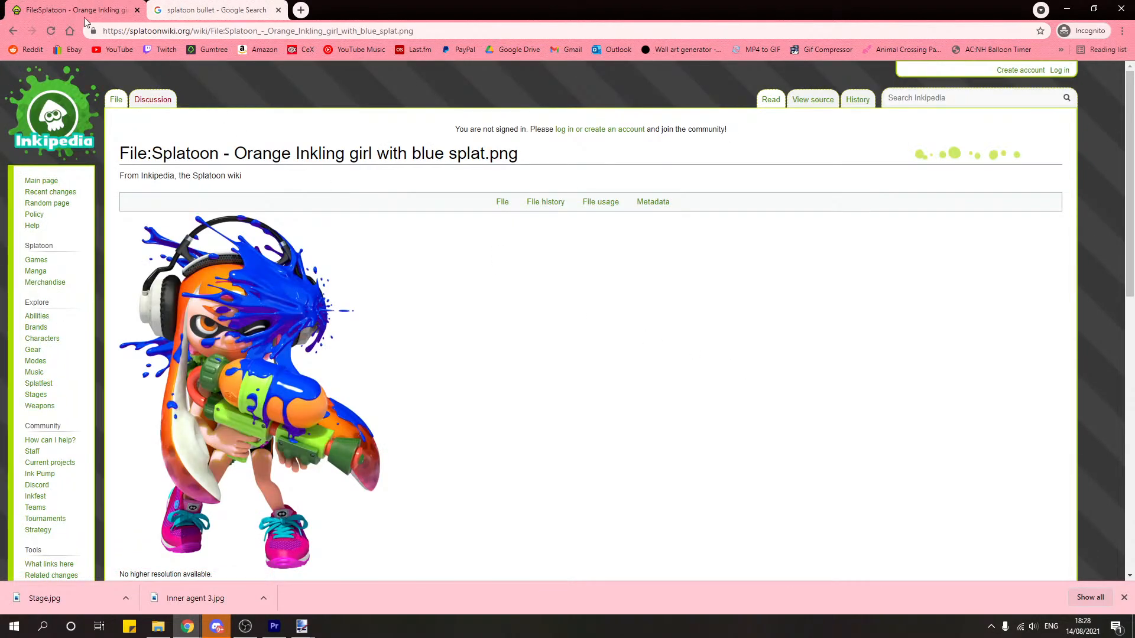
{"action": "key", "text": "alt+Left"}
Step: View the gallery image of the rabbit holding the Splattershot and go back to the Splattershot page
{"action": "scroll", "coordinate": [579, 353], "scroll_direction": "down", "scroll_amount": 3}
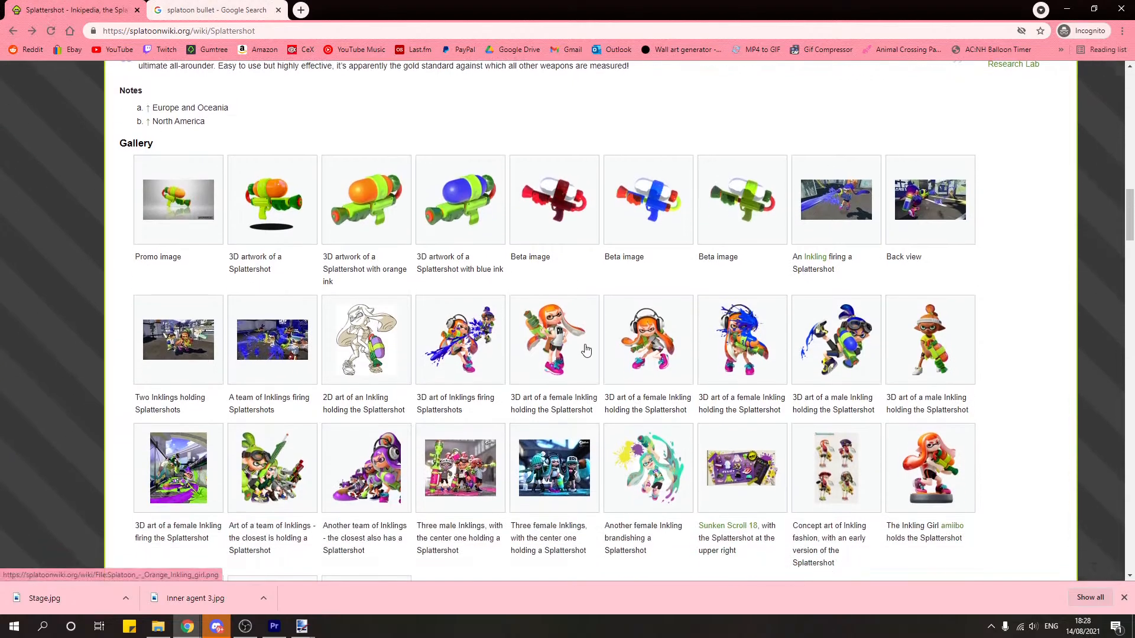
{"action": "scroll", "coordinate": [355, 452], "scroll_direction": "down", "scroll_amount": 1}
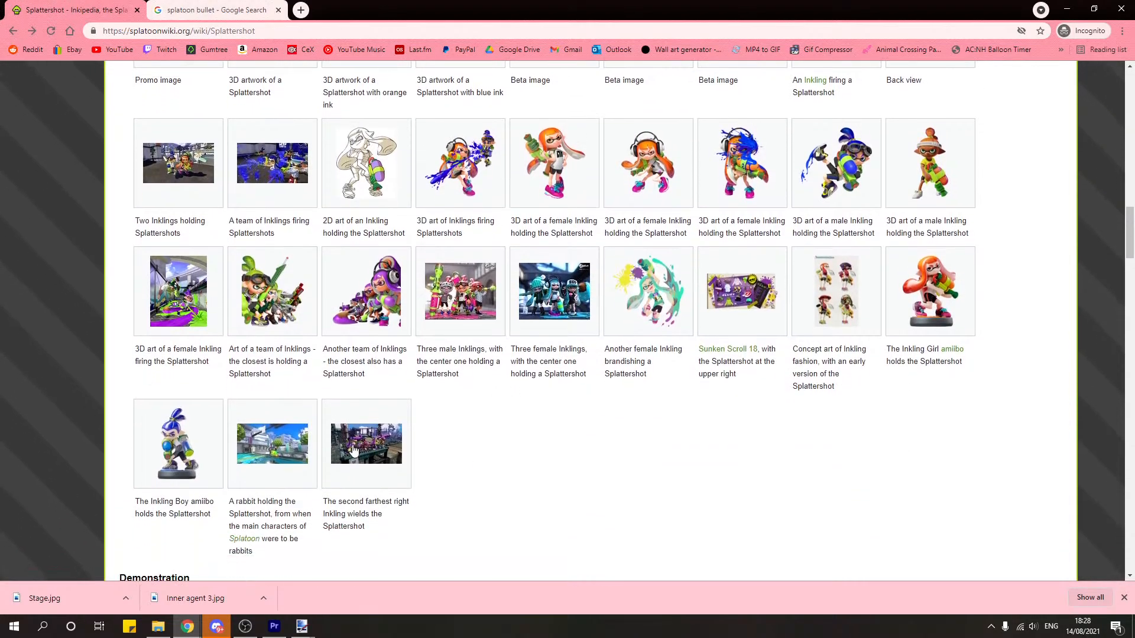
{"action": "left_click", "coordinate": [267, 454]}
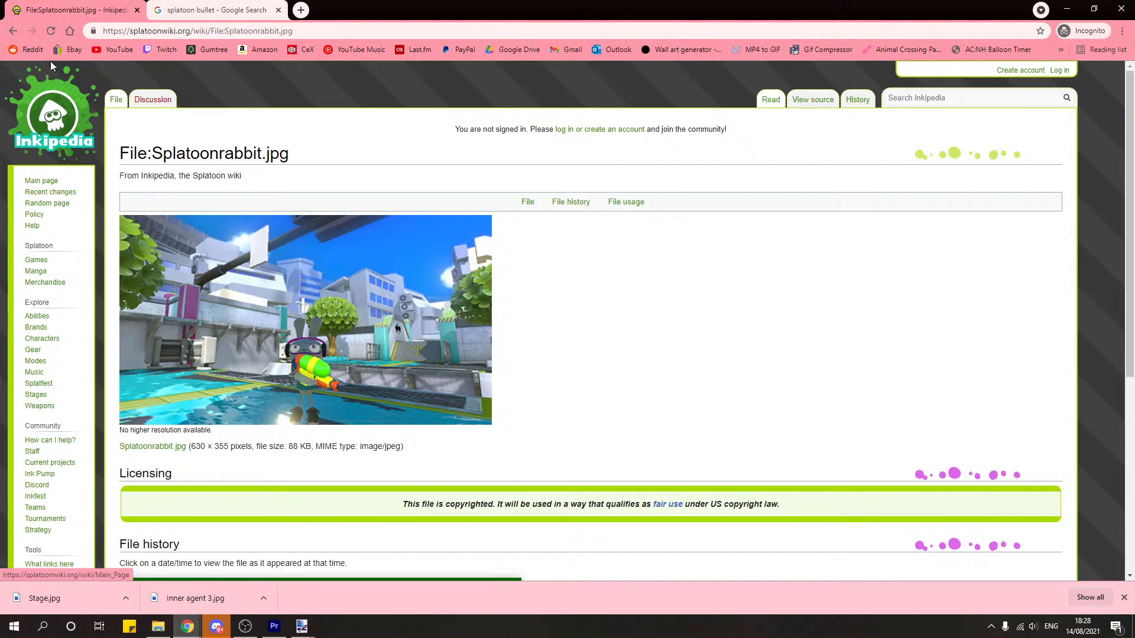
{"action": "key", "text": "alt+Left"}
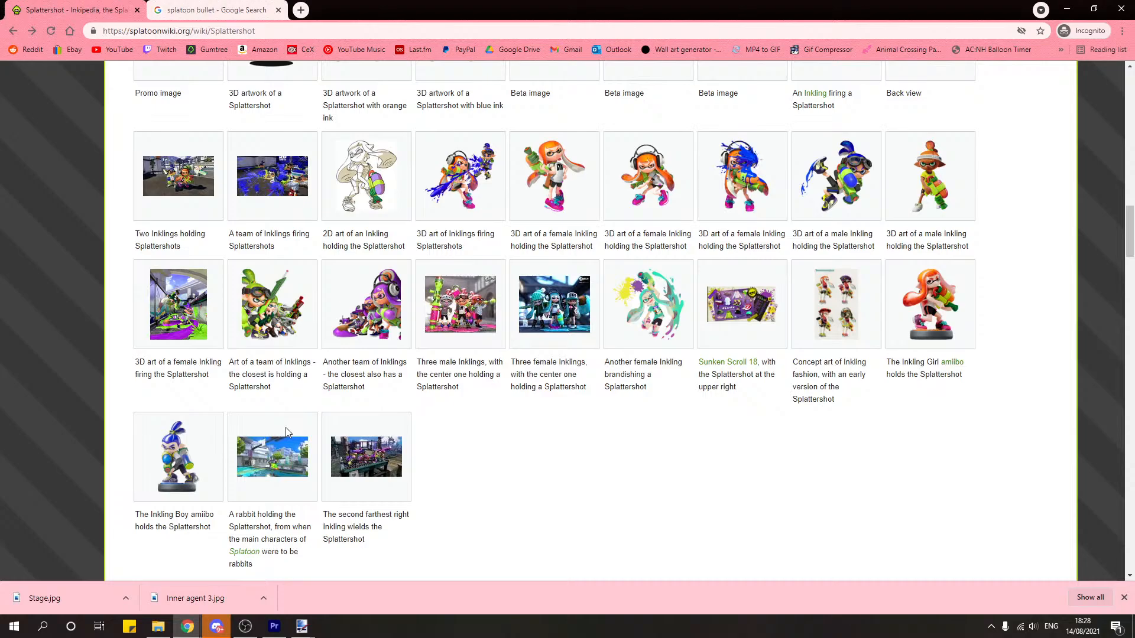
Step: View the gallery's Camp Triggerfish image of four Inklings with its file details, and return to the Splattershot page
{"action": "left_click", "coordinate": [372, 464]}
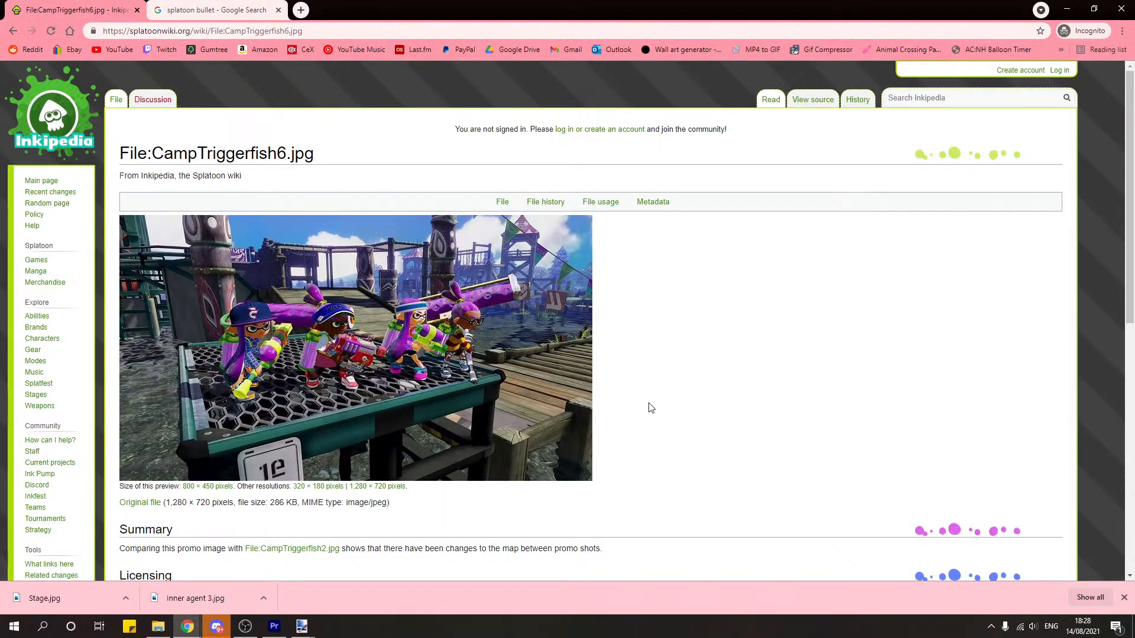
{"action": "scroll", "coordinate": [644, 405], "scroll_direction": "down", "scroll_amount": 6}
{"action": "scroll", "coordinate": [642, 408], "scroll_direction": "up", "scroll_amount": 6}
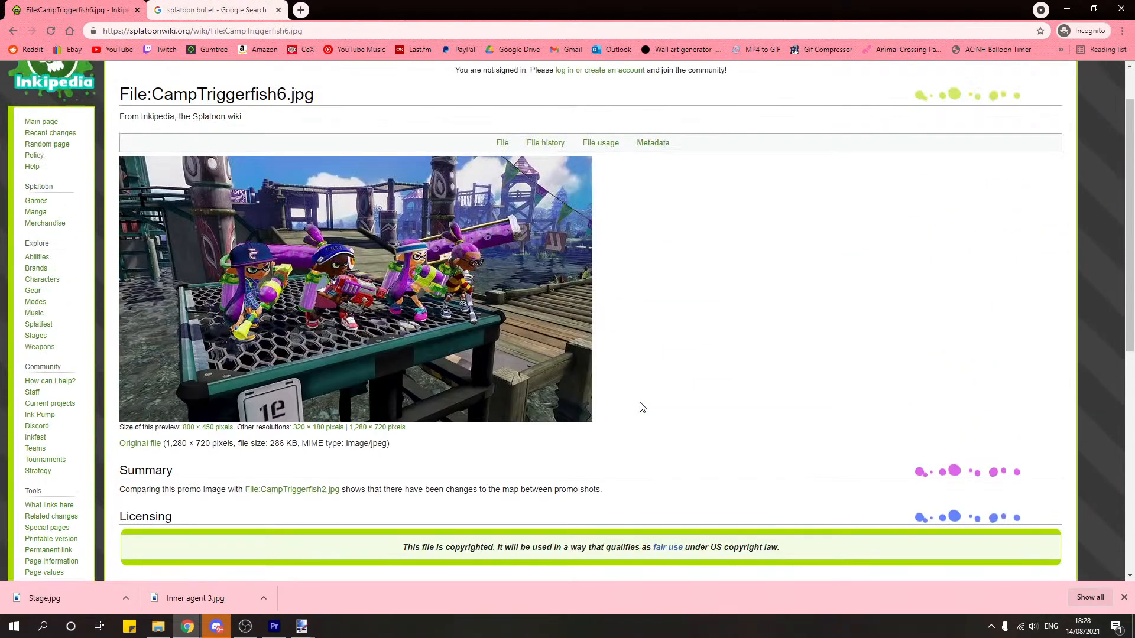
{"action": "left_click", "coordinate": [12, 34]}
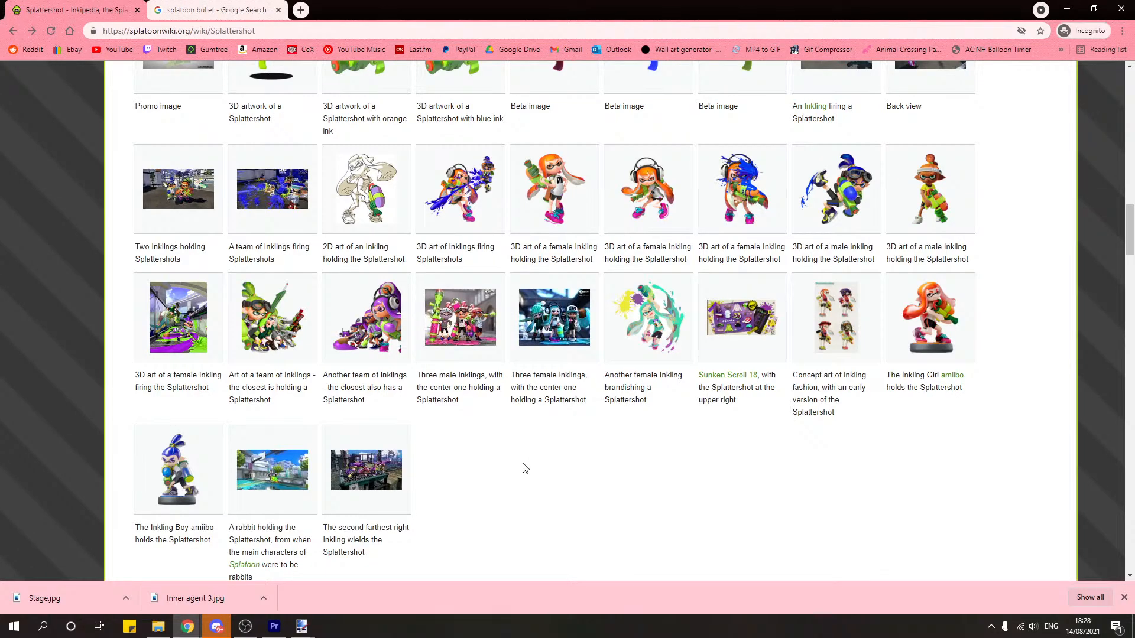
Step: View the gallery image of an Inkling firing a Splattershot and return to the beginning of the Splattershot page
{"action": "scroll", "coordinate": [522, 468], "scroll_direction": "up", "scroll_amount": 8}
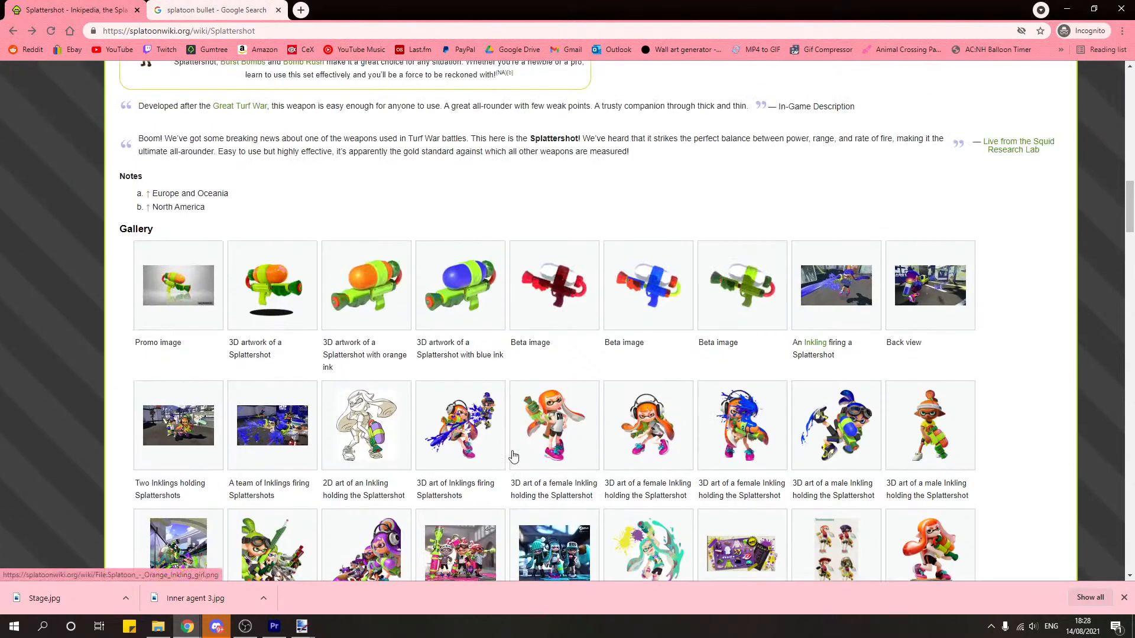
{"action": "left_click", "coordinate": [853, 524]}
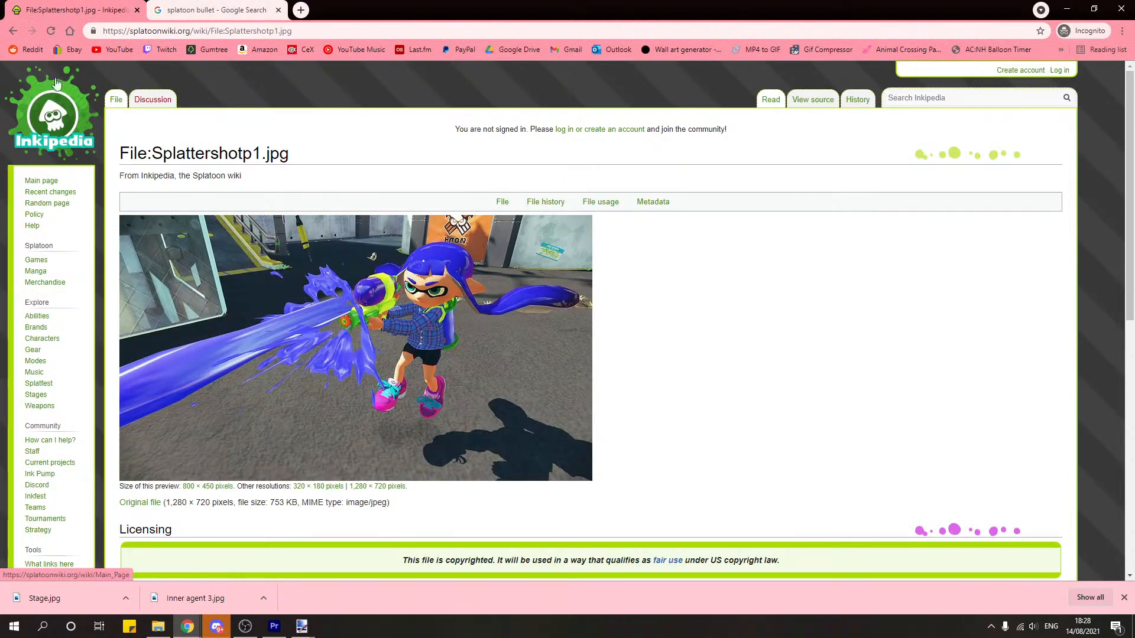
{"action": "key", "text": "alt+Left"}
{"action": "scroll", "coordinate": [476, 406], "scroll_direction": "up", "scroll_amount": 13}
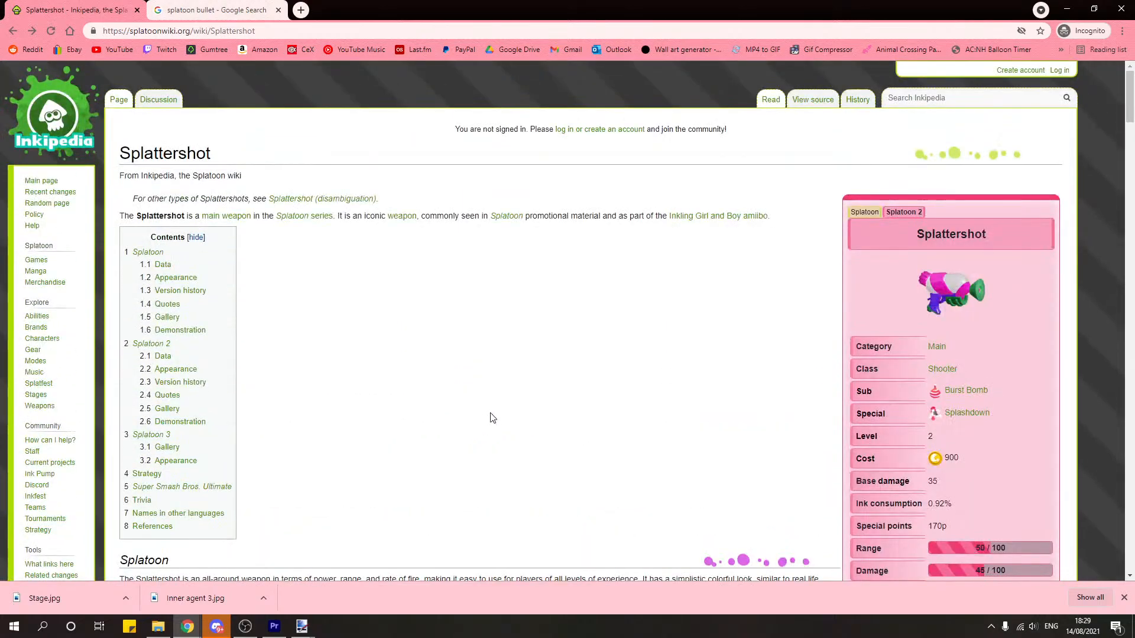
{"action": "left_click", "coordinate": [798, 104]}
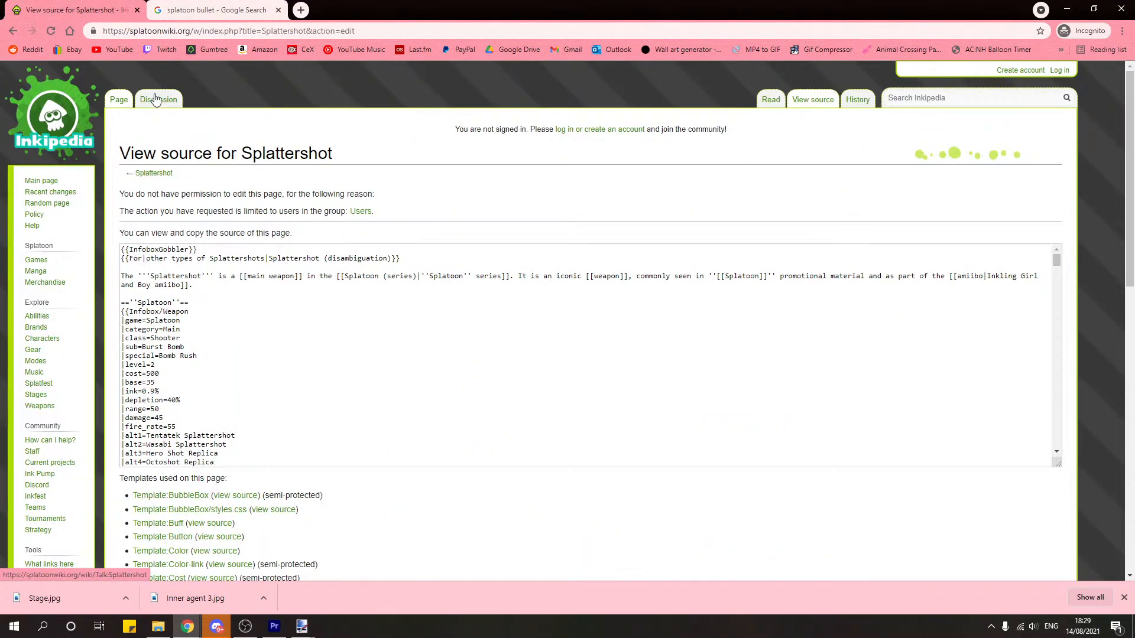
{"action": "left_click", "coordinate": [120, 101]}
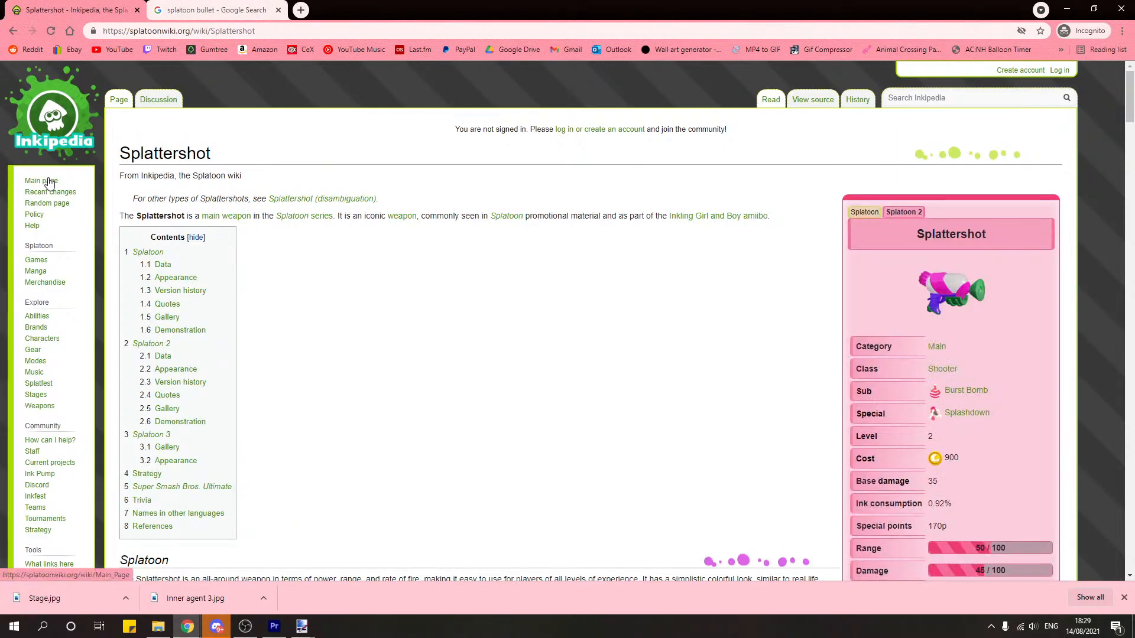
{"action": "scroll", "coordinate": [48, 247], "scroll_direction": "down", "scroll_amount": 2}
{"action": "scroll", "coordinate": [53, 246], "scroll_direction": "up", "scroll_amount": 2}
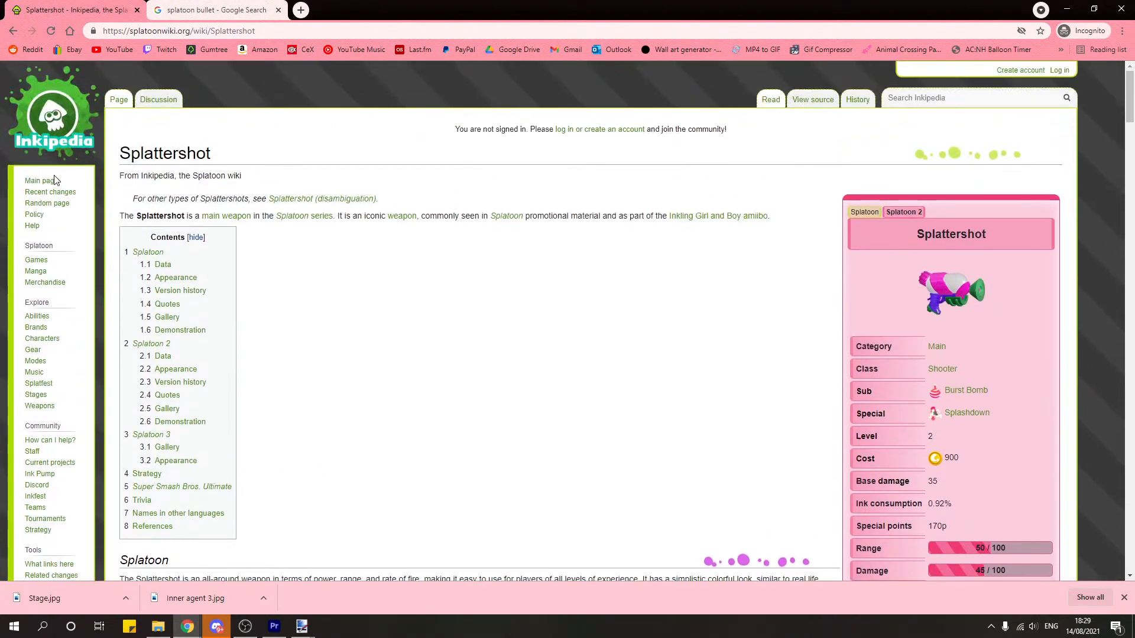
Step: Open Inkipedia's main page and look over its schedules, news and topic links
{"action": "left_click", "coordinate": [47, 185]}
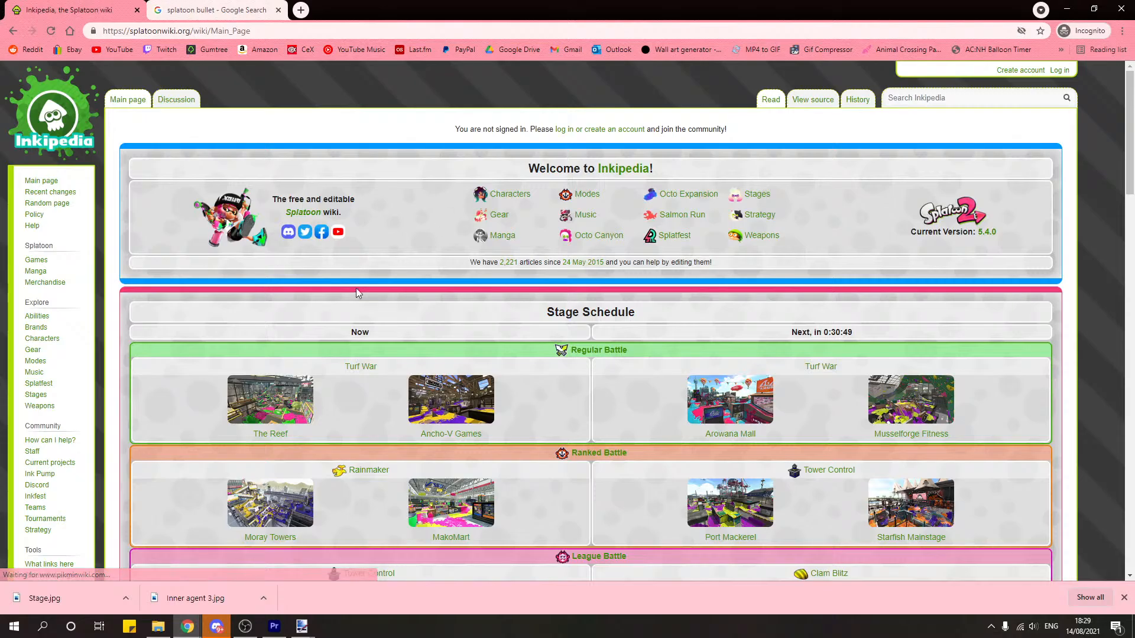
{"action": "scroll", "coordinate": [339, 313], "scroll_direction": "down", "scroll_amount": 5}
{"action": "scroll", "coordinate": [339, 316], "scroll_direction": "down", "scroll_amount": 8}
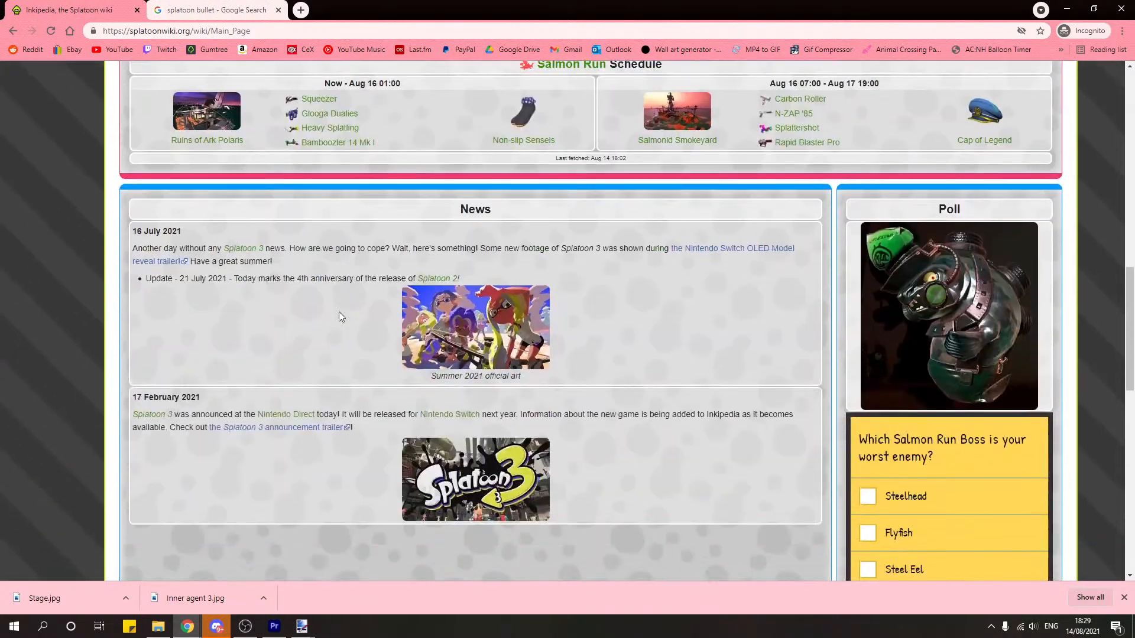
{"action": "scroll", "coordinate": [339, 315], "scroll_direction": "down", "scroll_amount": 7}
{"action": "scroll", "coordinate": [338, 311], "scroll_direction": "up", "scroll_amount": 18}
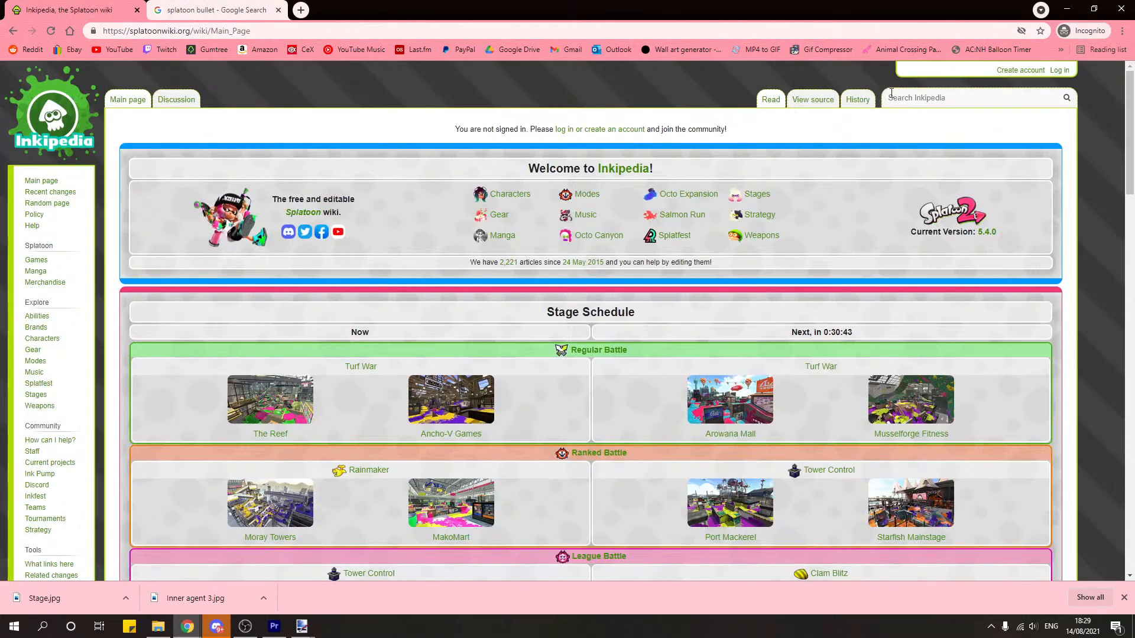
Step: Search Inkipedia for the weapon article and open the Weapon page
{"action": "left_click", "coordinate": [938, 95]}
{"action": "type", "text": "weopons"}
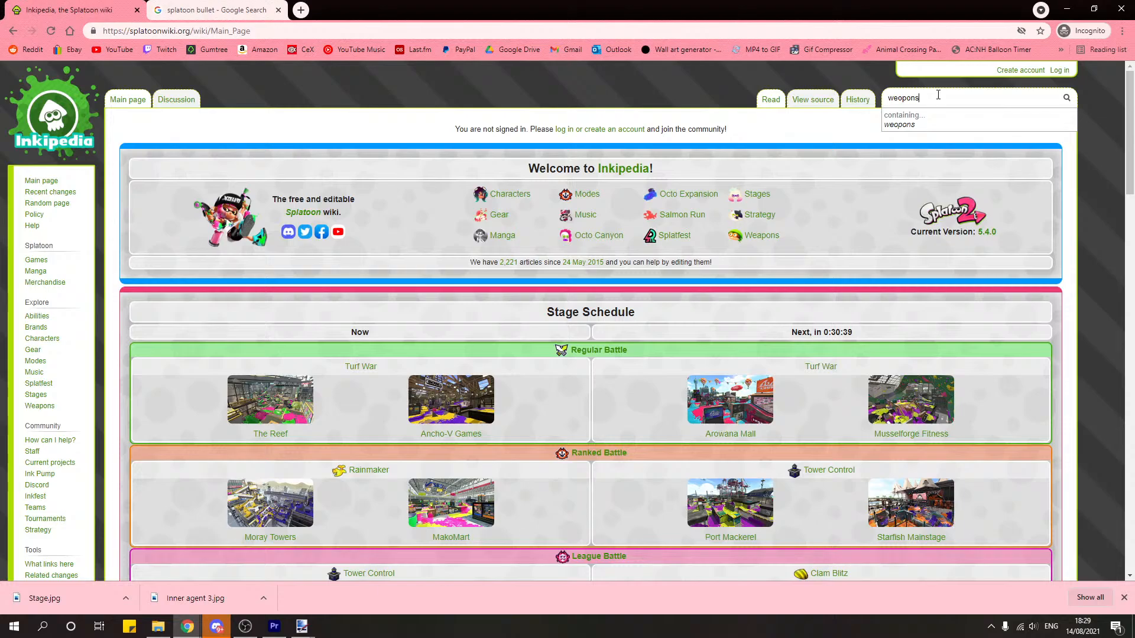
{"action": "key", "text": "BackSpace"}
{"action": "key", "text": "BackSpace"}
{"action": "key", "text": "BackSpace"}
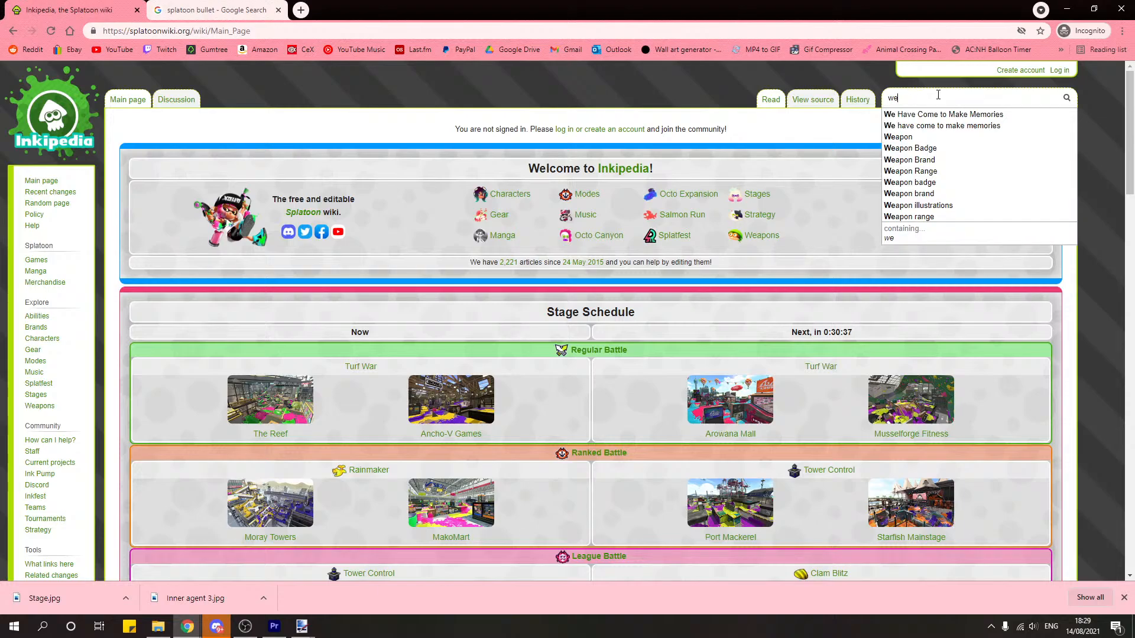
{"action": "key", "text": "Down"}
{"action": "key", "text": "Down"}
{"action": "key", "text": "Down"}
{"action": "key", "text": "Return"}
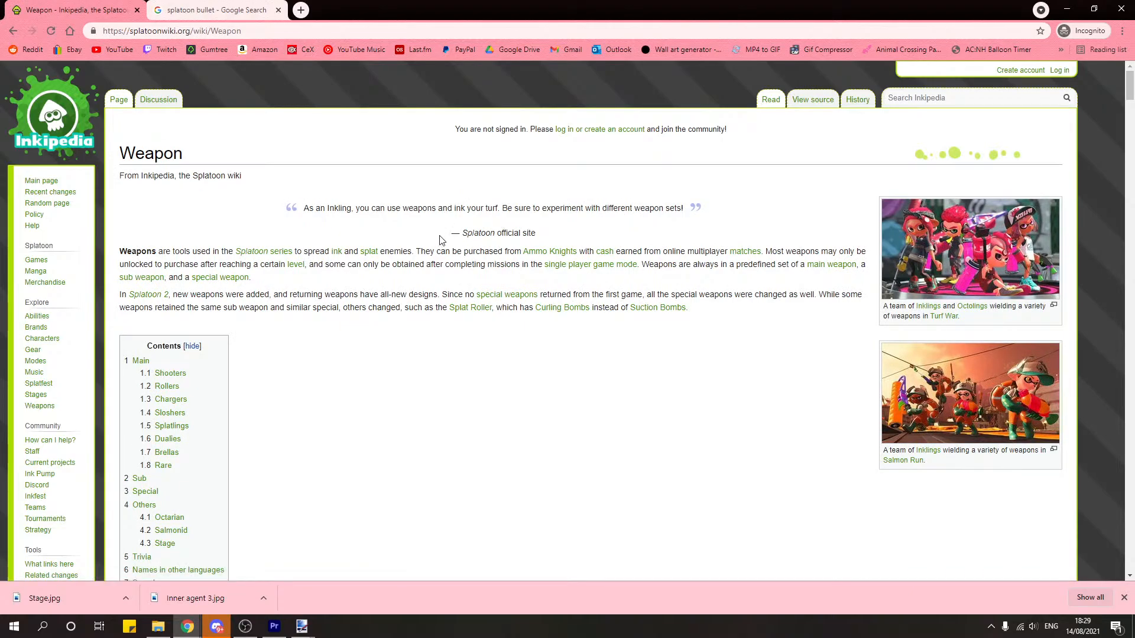
Step: Open the Splattershot Jr. page from the shooters table in a separate tab and look through its gallery
{"action": "scroll", "coordinate": [444, 230], "scroll_direction": "down", "scroll_amount": 10}
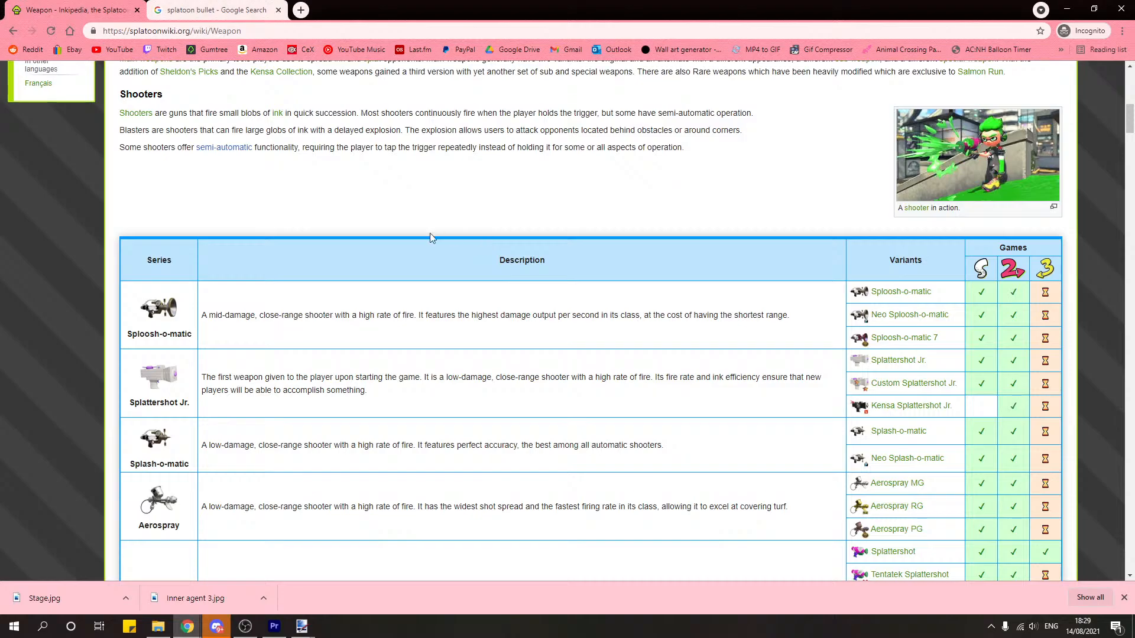
{"action": "scroll", "coordinate": [386, 233], "scroll_direction": "down", "scroll_amount": 2}
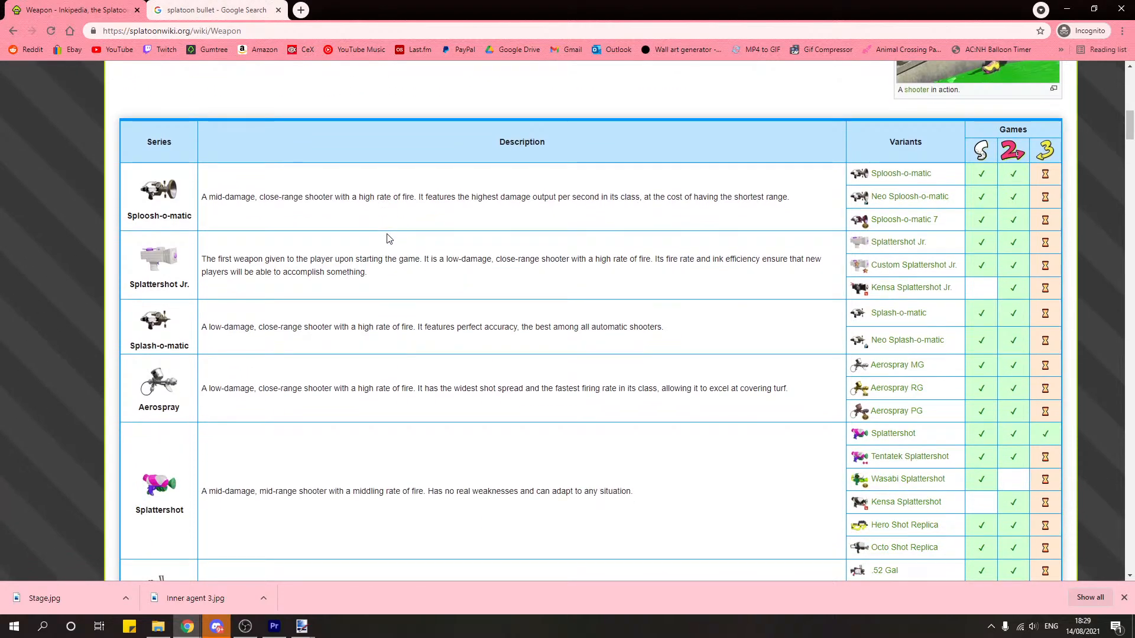
{"action": "middle_click", "coordinate": [898, 242]}
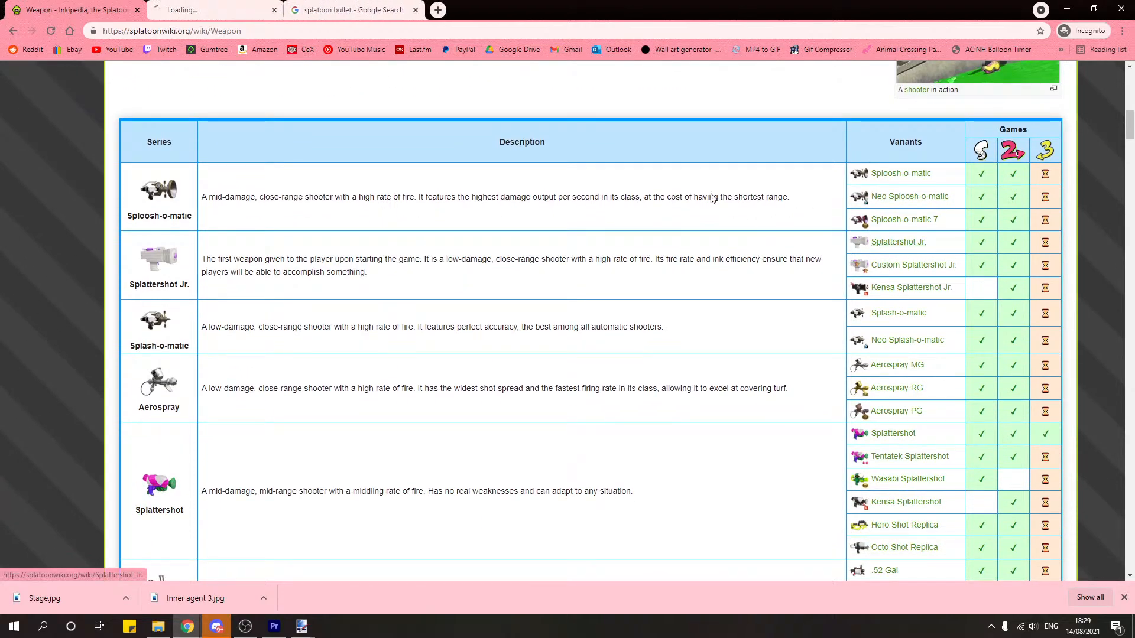
{"action": "left_click", "coordinate": [213, 10]}
{"action": "scroll", "coordinate": [456, 312], "scroll_direction": "down", "scroll_amount": 6}
{"action": "scroll", "coordinate": [449, 361], "scroll_direction": "down", "scroll_amount": 7}
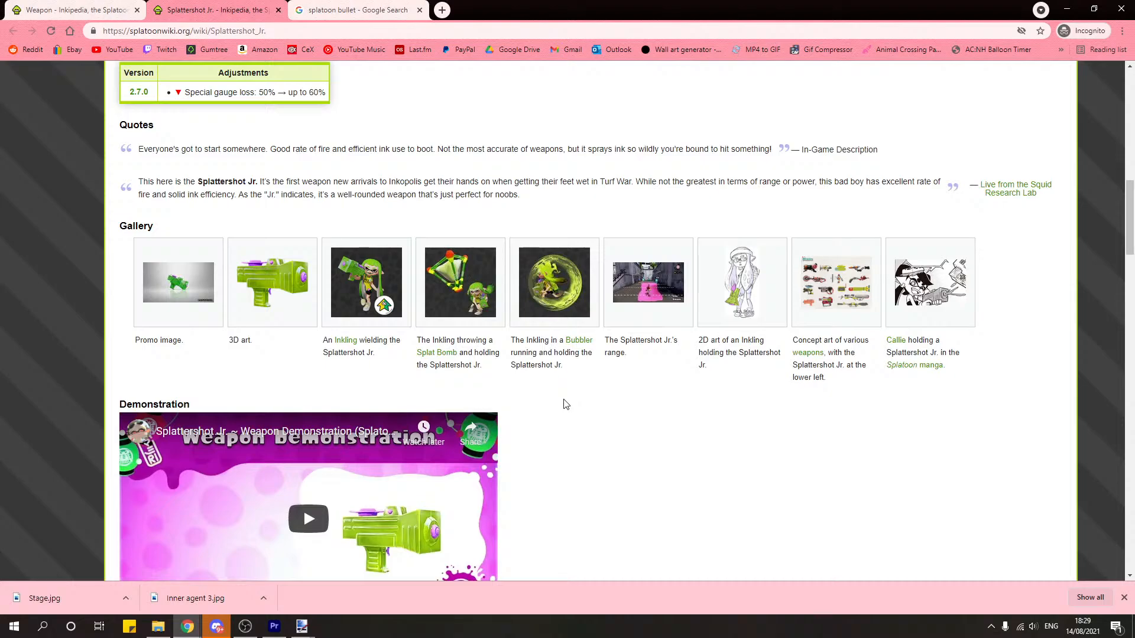
{"action": "scroll", "coordinate": [303, 153], "scroll_direction": "down", "scroll_amount": 6}
{"action": "scroll", "coordinate": [303, 240], "scroll_direction": "up", "scroll_amount": 3}
Step: Play the Splattershot Jr. demonstration video, skip ahead and pause it at 0:58 with the sound muted
{"action": "left_click", "coordinate": [351, 340]}
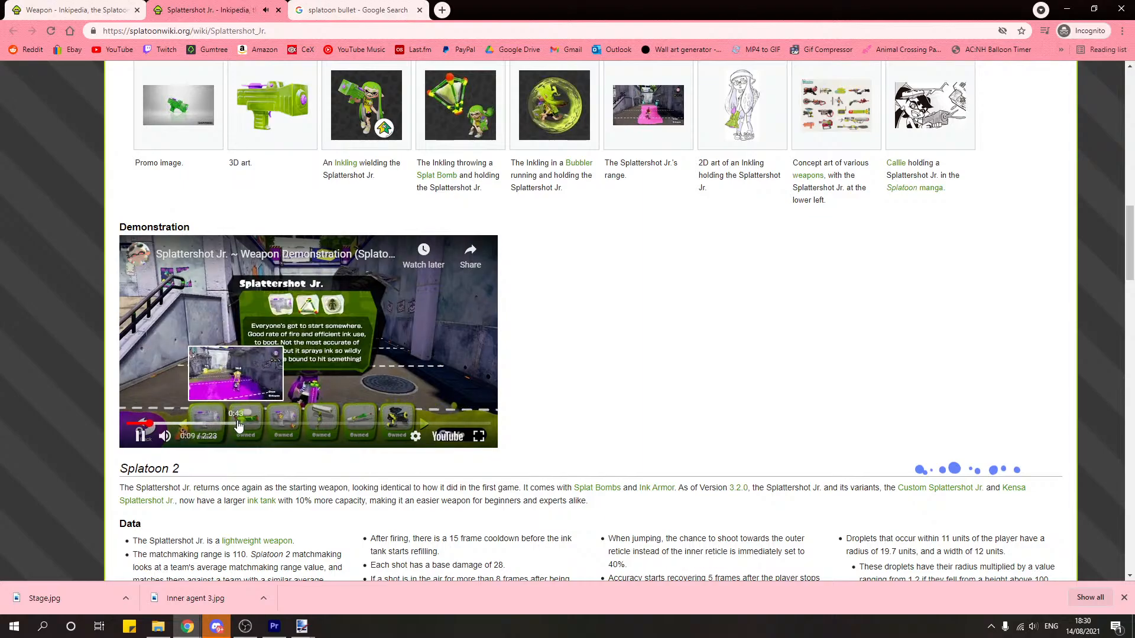
{"action": "left_click", "coordinate": [266, 424]}
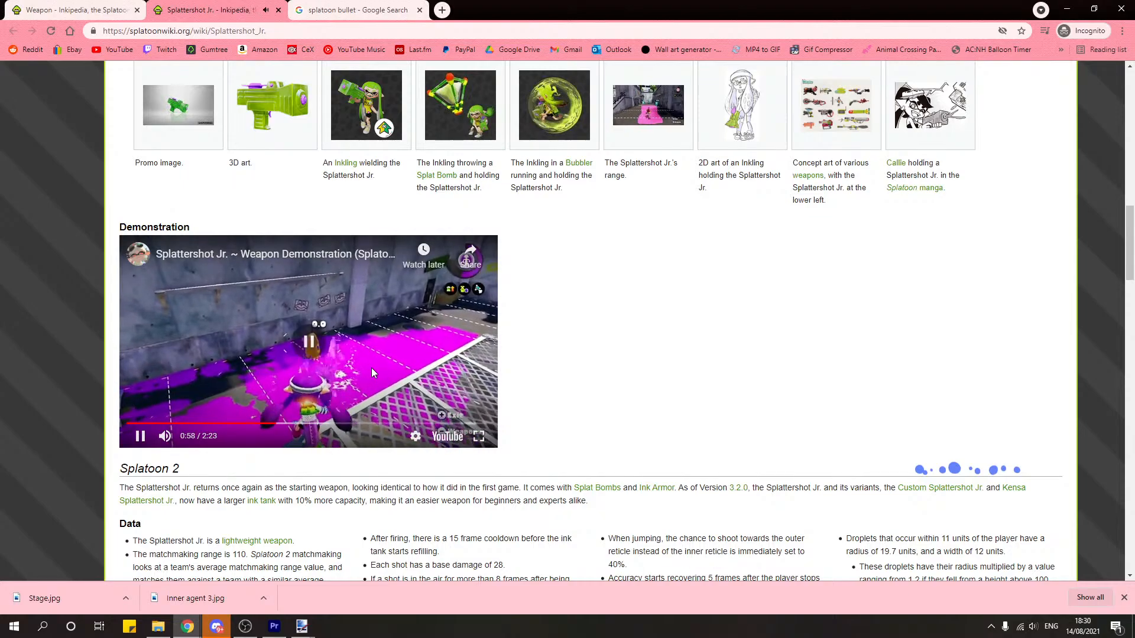
{"action": "left_click", "coordinate": [371, 367]}
{"action": "left_click", "coordinate": [473, 343]}
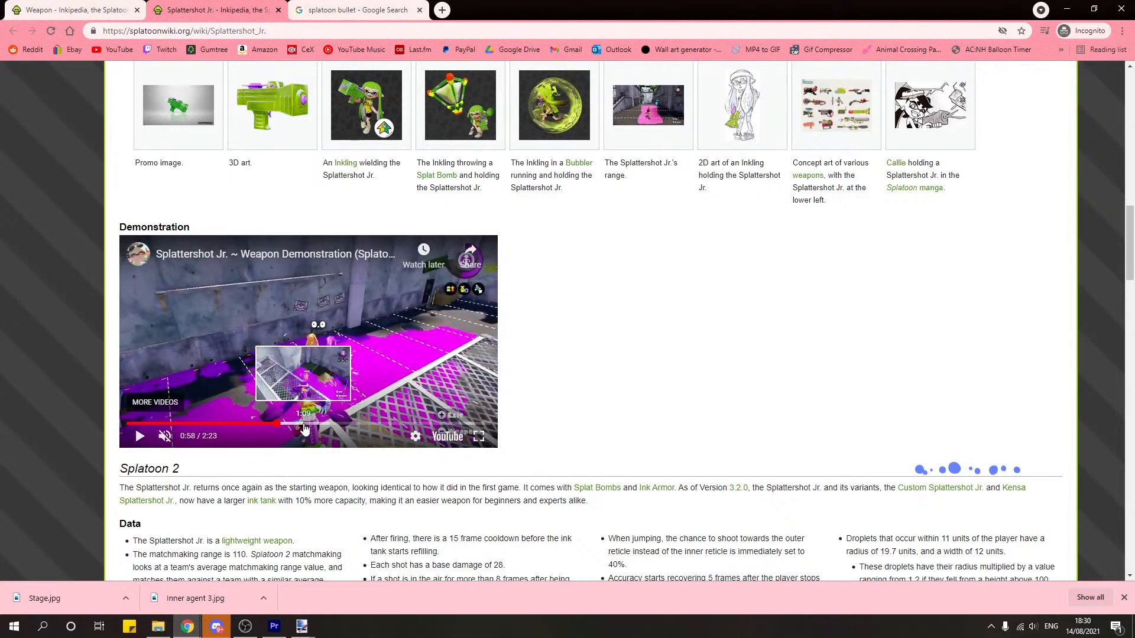
Step: Skim the Splattershot Jr. demonstration from 1:26 to 2:09, examining frames of the weapon being fired
{"action": "left_click", "coordinate": [347, 424]}
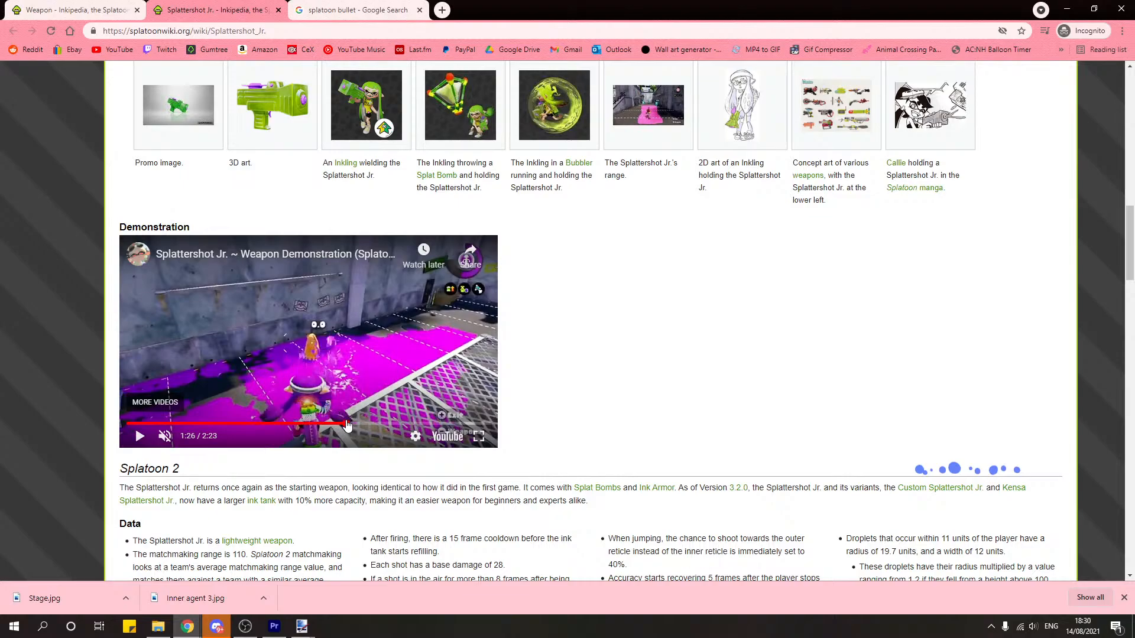
{"action": "left_click", "coordinate": [362, 371]}
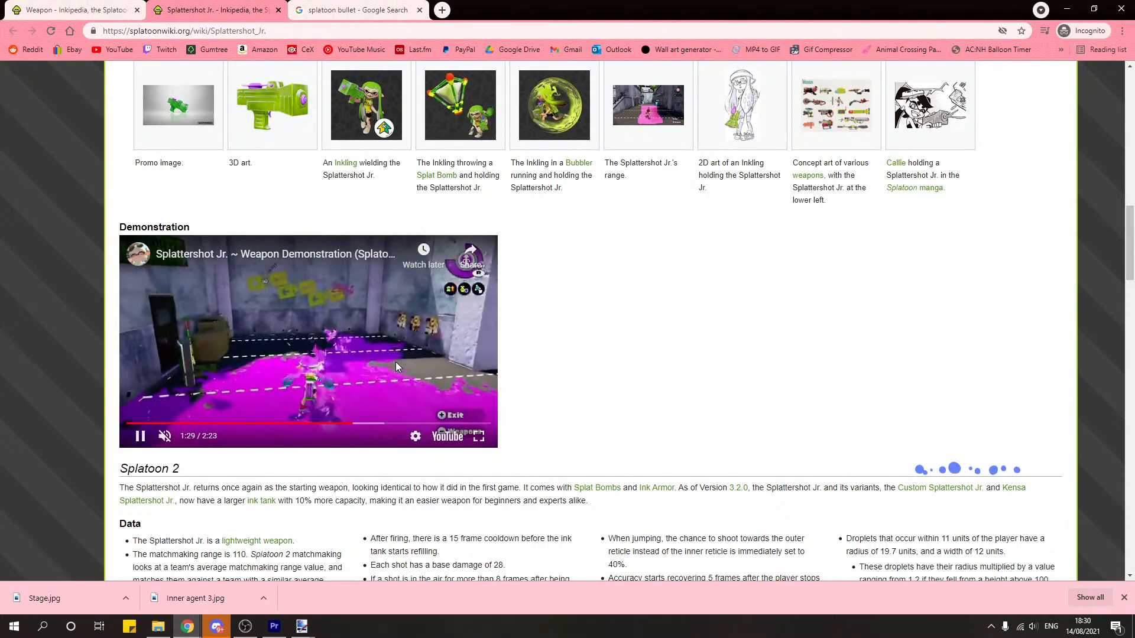
{"action": "left_click", "coordinate": [396, 361]}
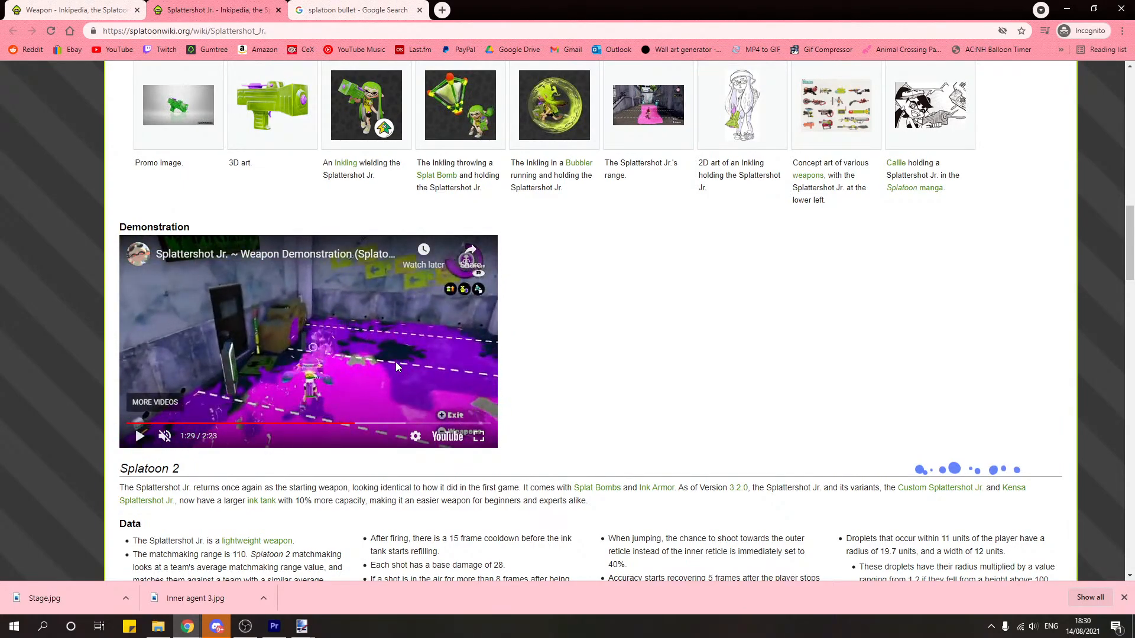
{"action": "left_click", "coordinate": [353, 425]}
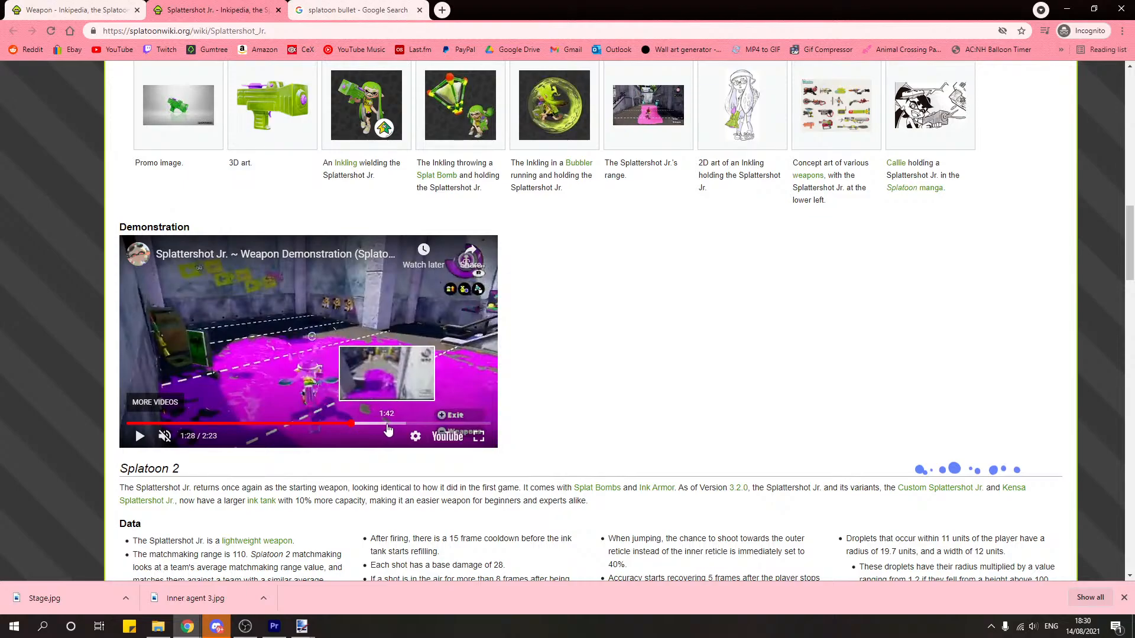
{"action": "left_click", "coordinate": [393, 425]}
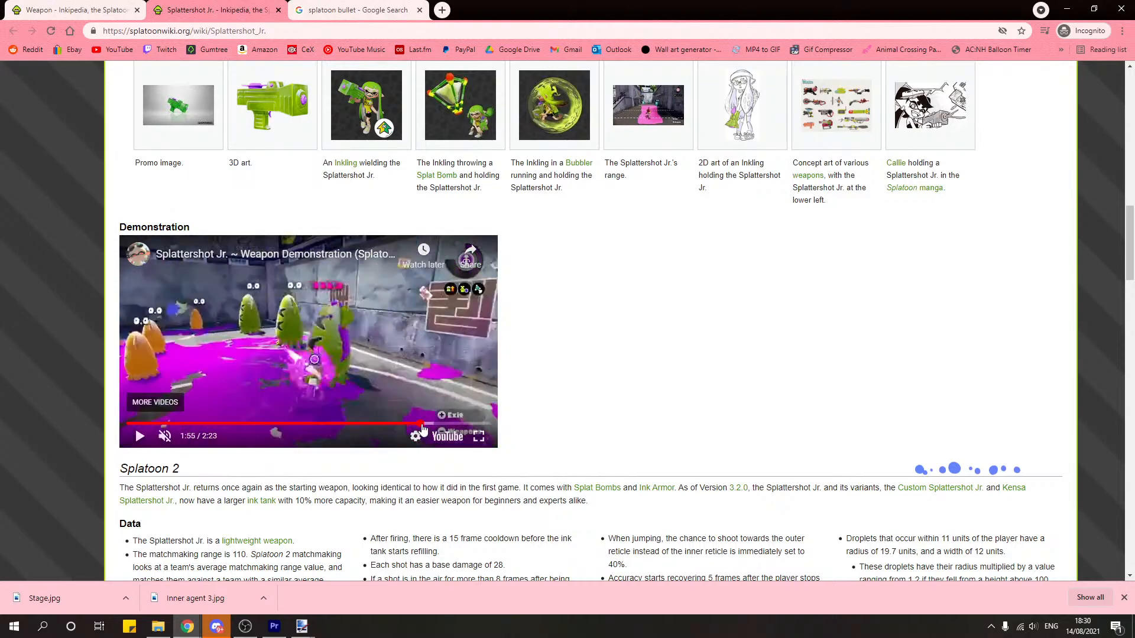
{"action": "left_click", "coordinate": [440, 426]}
{"action": "left_click", "coordinate": [455, 423]}
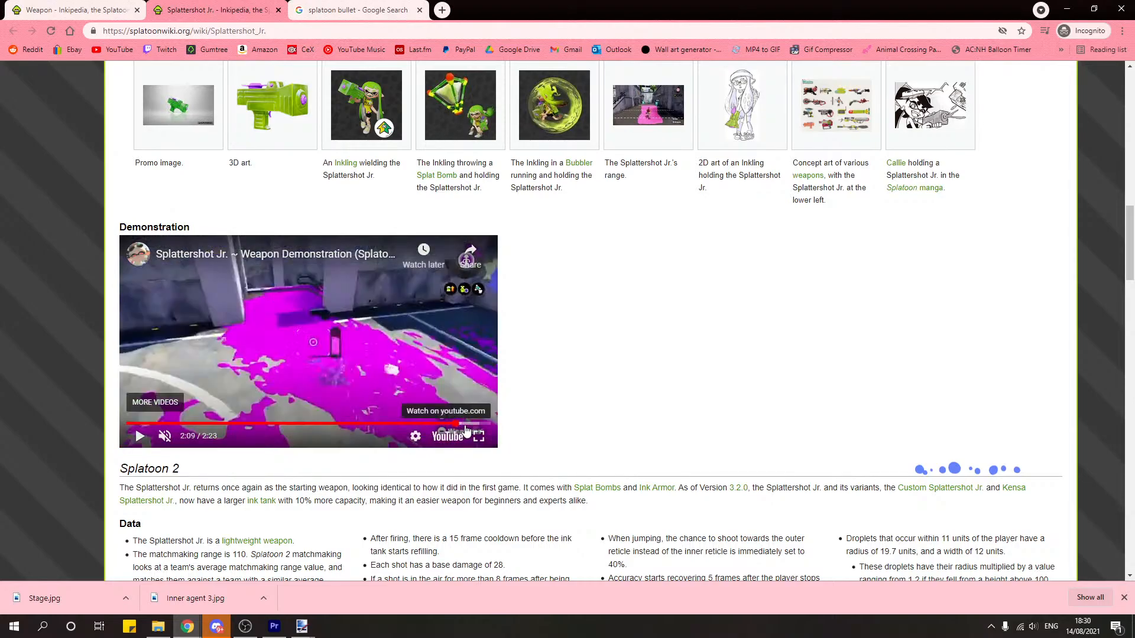
Step: View the demonstration video in full screen, skip to 2:14 and play it to the end
{"action": "left_click", "coordinate": [478, 436]}
{"action": "left_click", "coordinate": [1029, 604]}
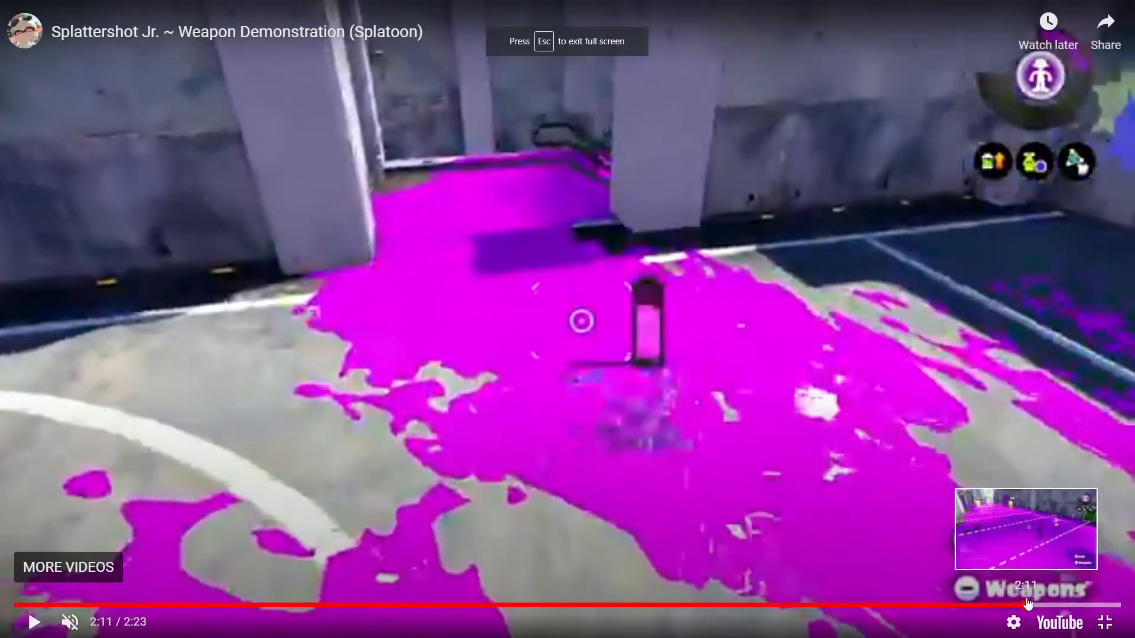
{"action": "left_click", "coordinate": [1053, 605]}
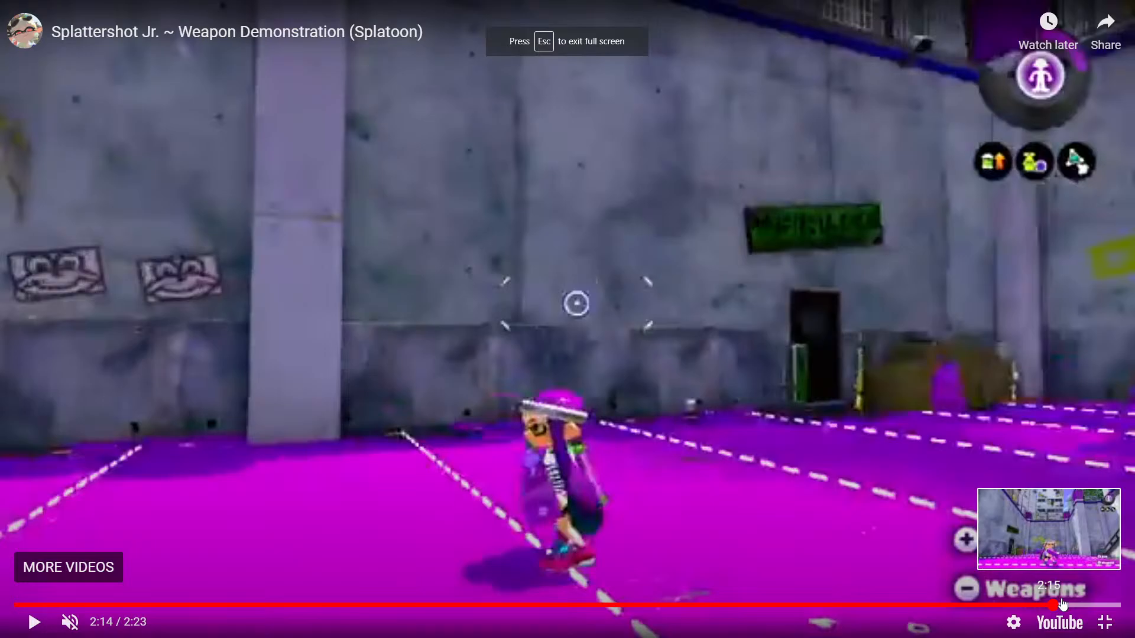
{"action": "left_click", "coordinate": [944, 517]}
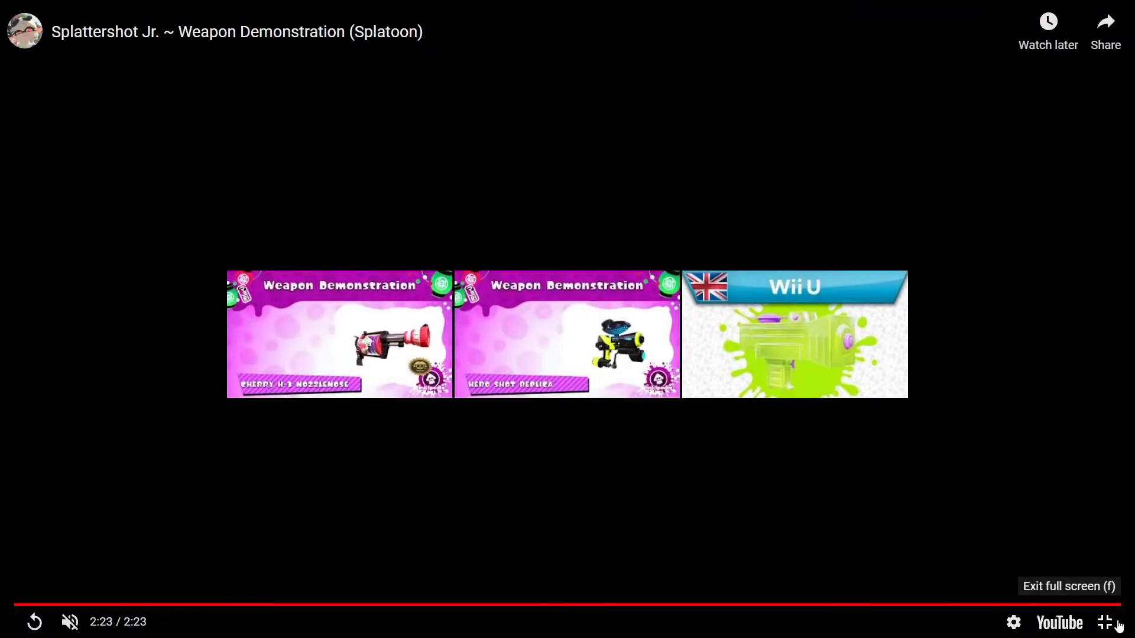
Step: Exit the full-screen video and close the Splattershot Jr. page to return to the weapon list
{"action": "left_click", "coordinate": [1104, 622]}
{"action": "scroll", "coordinate": [444, 341], "scroll_direction": "down", "scroll_amount": 5}
{"action": "scroll", "coordinate": [445, 341], "scroll_direction": "up", "scroll_amount": 5}
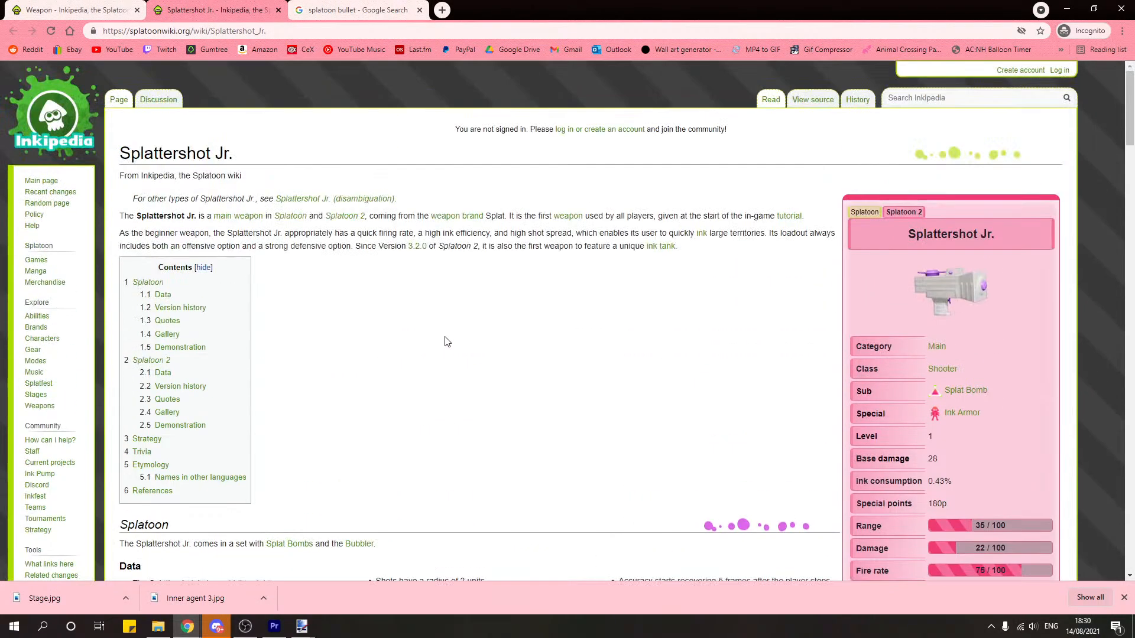
{"action": "left_click", "coordinate": [278, 10]}
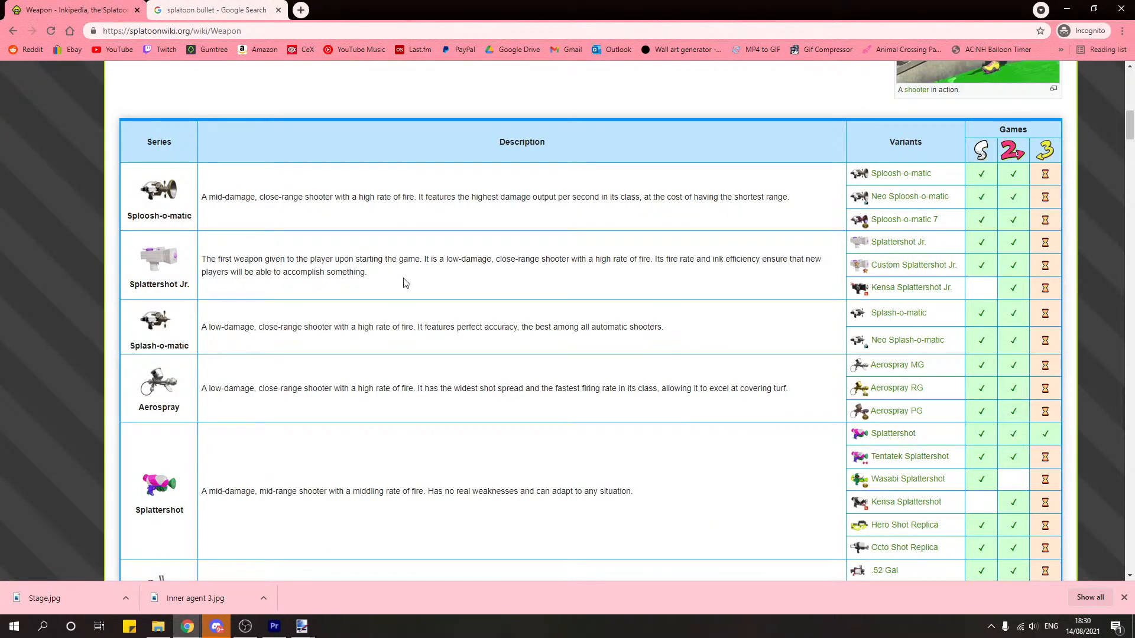
Step: Open the Sploosh-o-matic page, view the gallery image Sploosh-o-matic3.jpg, and return to the weapon list
{"action": "middle_click", "coordinate": [912, 181]}
{"action": "key", "text": "ctrl+Tab"}
{"action": "scroll", "coordinate": [508, 425], "scroll_direction": "down", "scroll_amount": 15}
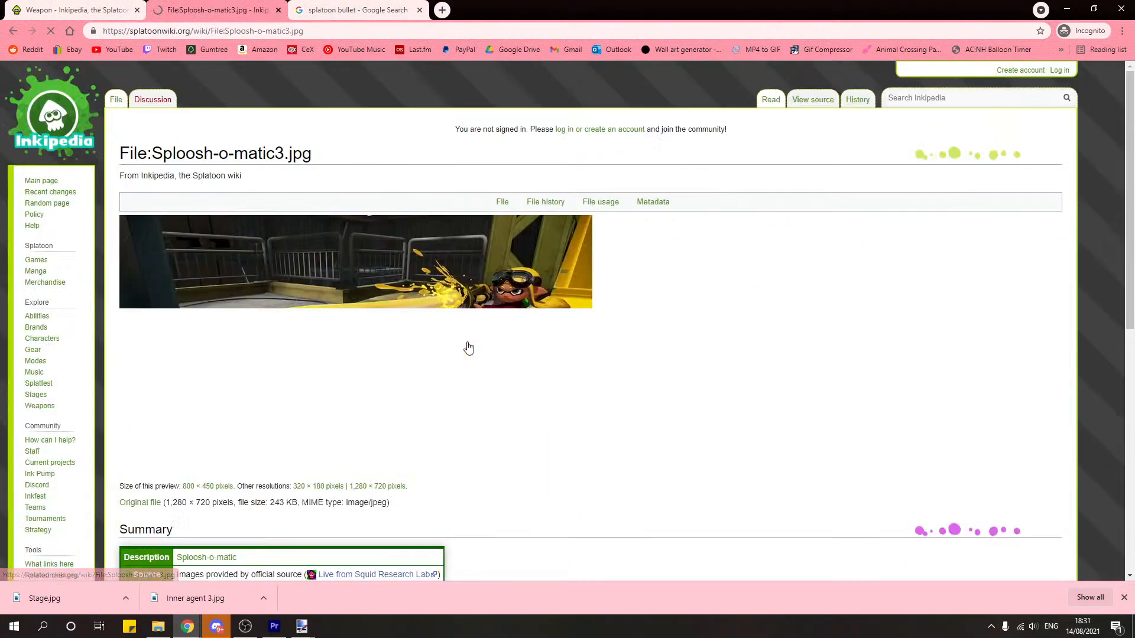
{"action": "left_click", "coordinate": [278, 10]}
{"action": "left_click", "coordinate": [90, 6]}
Step: Open the Aerospray MG page, look over its gallery, and close it to return to the weapon list
{"action": "scroll", "coordinate": [356, 316], "scroll_direction": "down", "scroll_amount": 1}
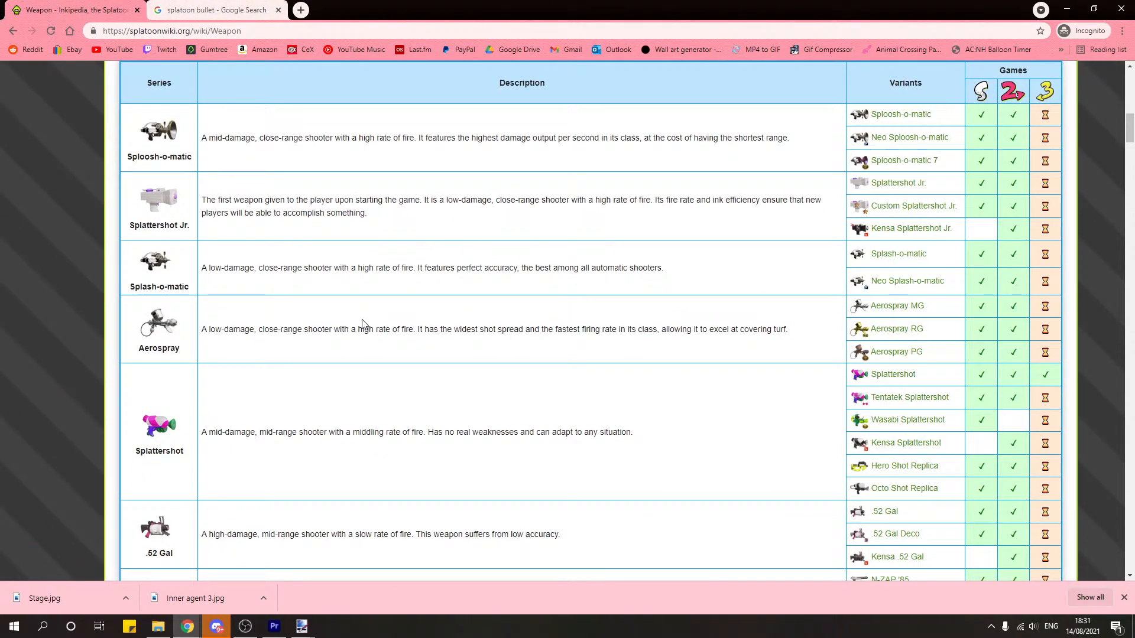
{"action": "middle_click", "coordinate": [890, 306]}
{"action": "key", "text": "ctrl+Tab"}
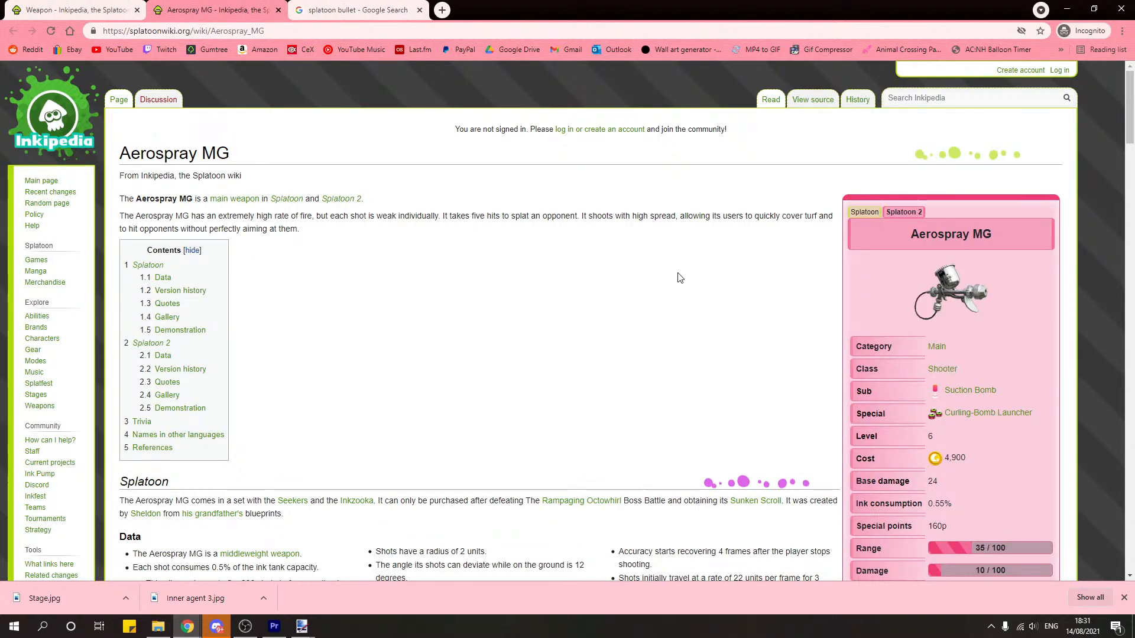
{"action": "scroll", "coordinate": [540, 384], "scroll_direction": "down", "scroll_amount": 15}
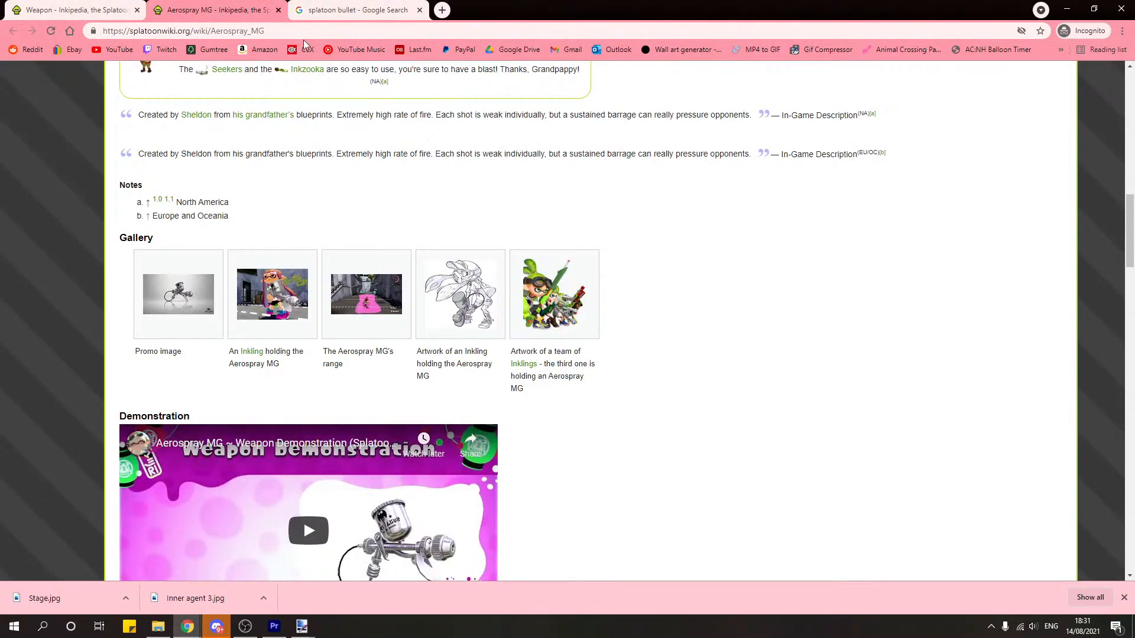
{"action": "left_click", "coordinate": [279, 10]}
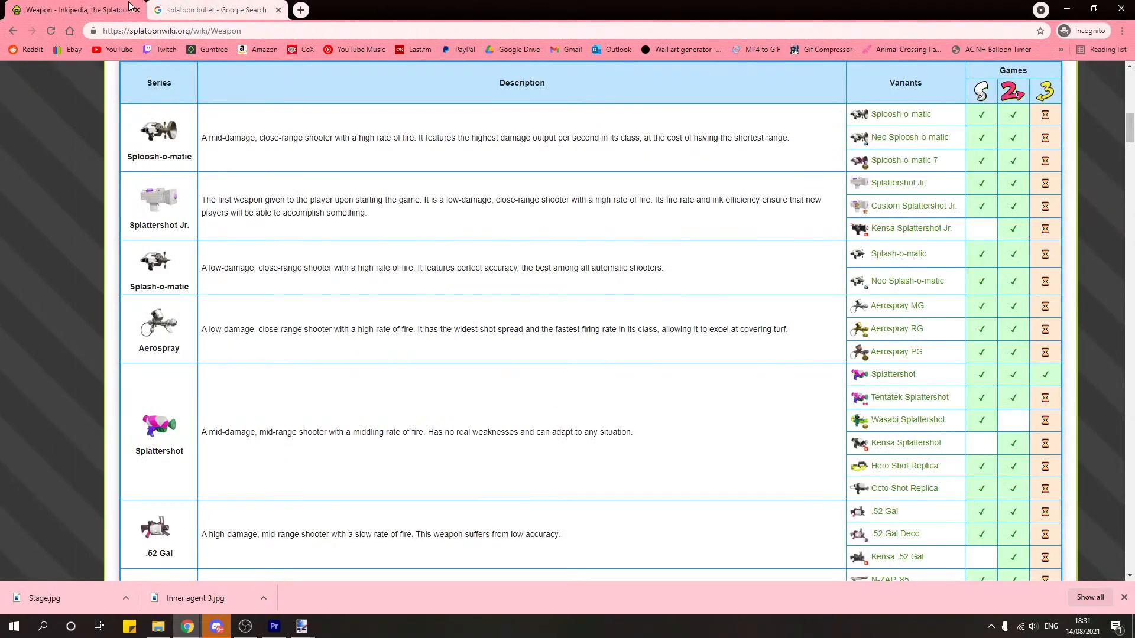
Step: Open the .52 Gal page from the weapon list and look through its gallery
{"action": "scroll", "coordinate": [872, 361], "scroll_direction": "down", "scroll_amount": 1}
{"action": "scroll", "coordinate": [654, 367], "scroll_direction": "down", "scroll_amount": 2}
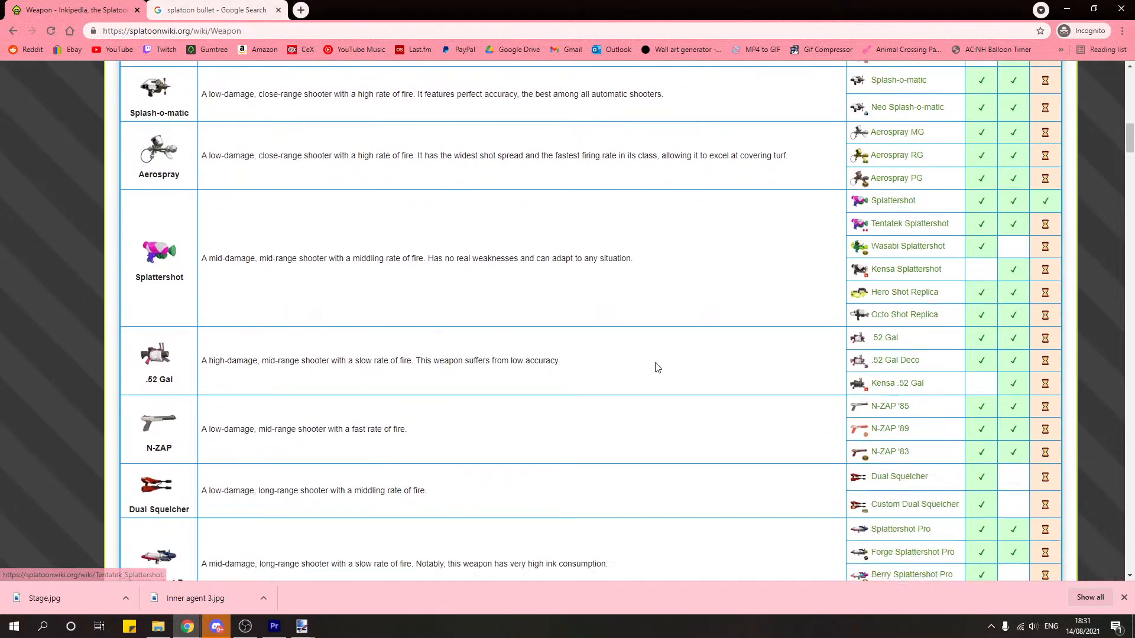
{"action": "middle_click", "coordinate": [878, 340]}
{"action": "left_click", "coordinate": [248, 9]}
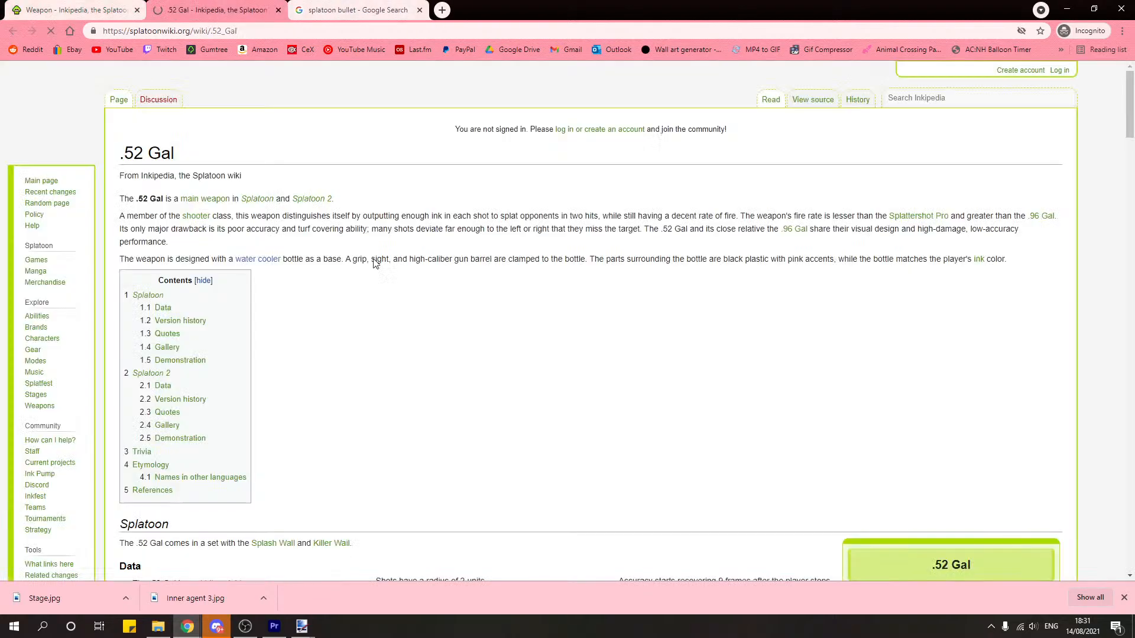
{"action": "scroll", "coordinate": [498, 426], "scroll_direction": "down", "scroll_amount": 6}
{"action": "scroll", "coordinate": [498, 429], "scroll_direction": "down", "scroll_amount": 9}
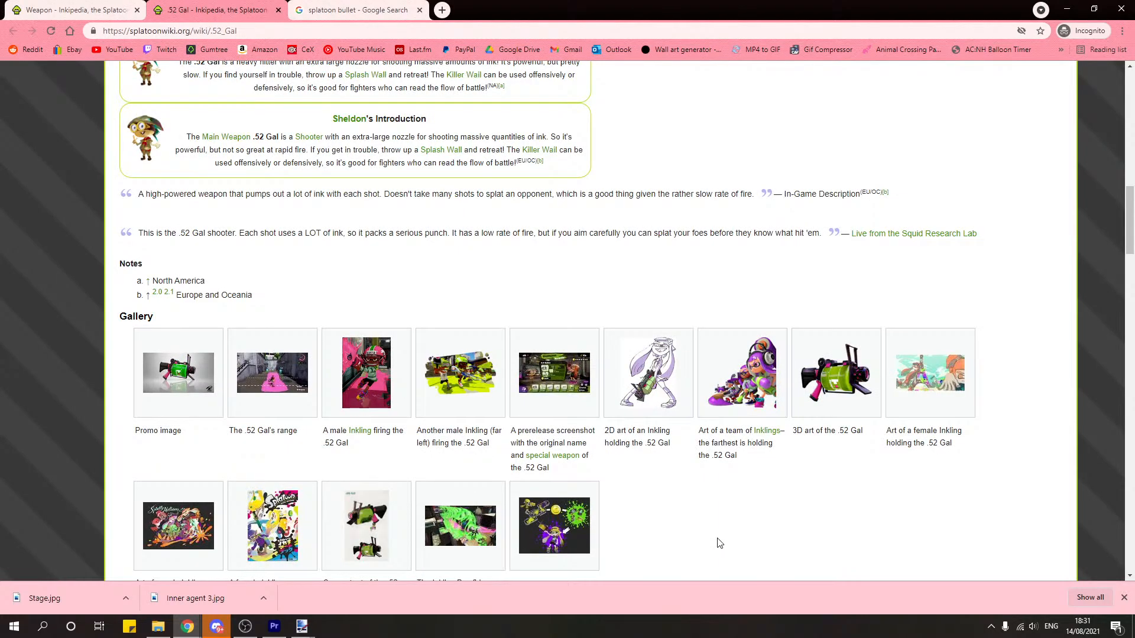
Step: View the gallery's Intro-purple-team.png artwork with its file details and go back to the .52 Gal page
{"action": "left_click", "coordinate": [741, 405]}
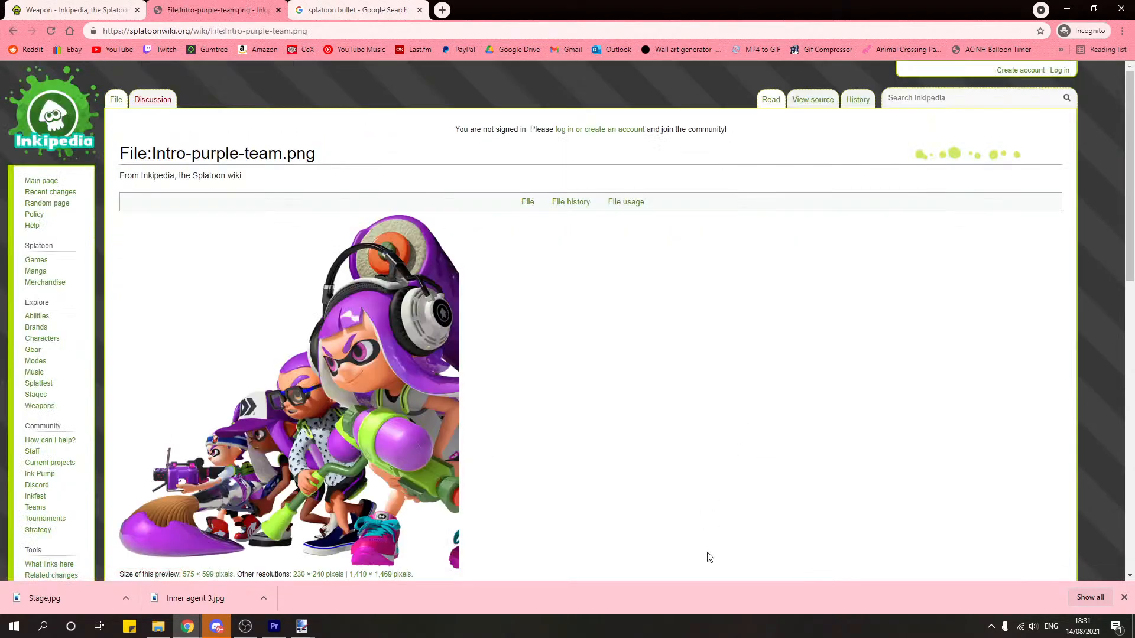
{"action": "scroll", "coordinate": [614, 510], "scroll_direction": "down", "scroll_amount": 1}
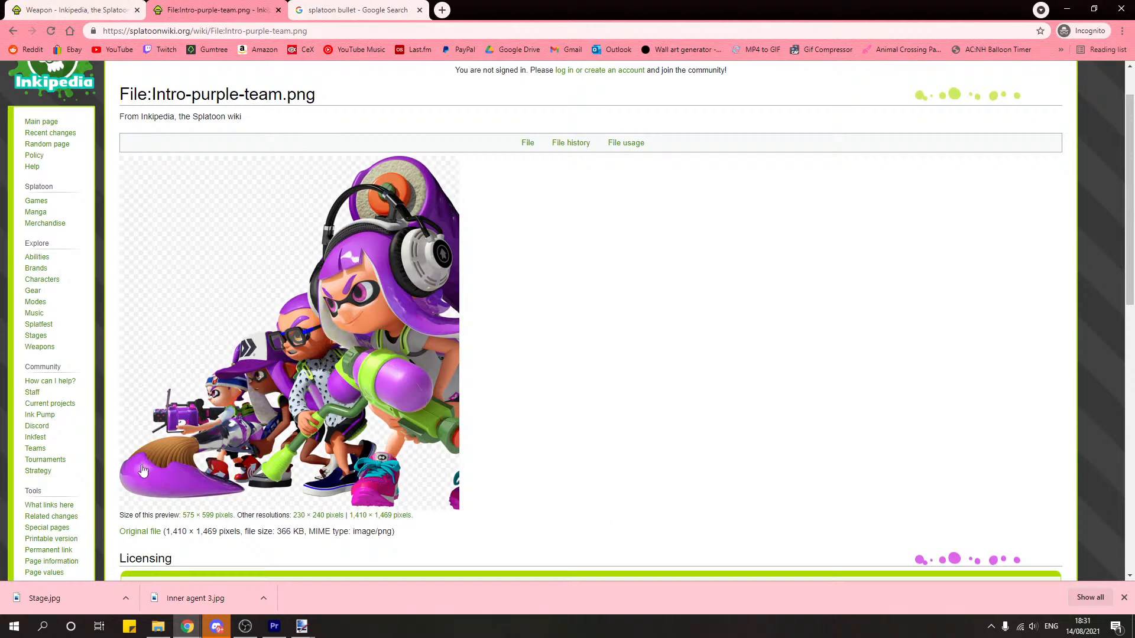
{"action": "scroll", "coordinate": [585, 435], "scroll_direction": "down", "scroll_amount": 5}
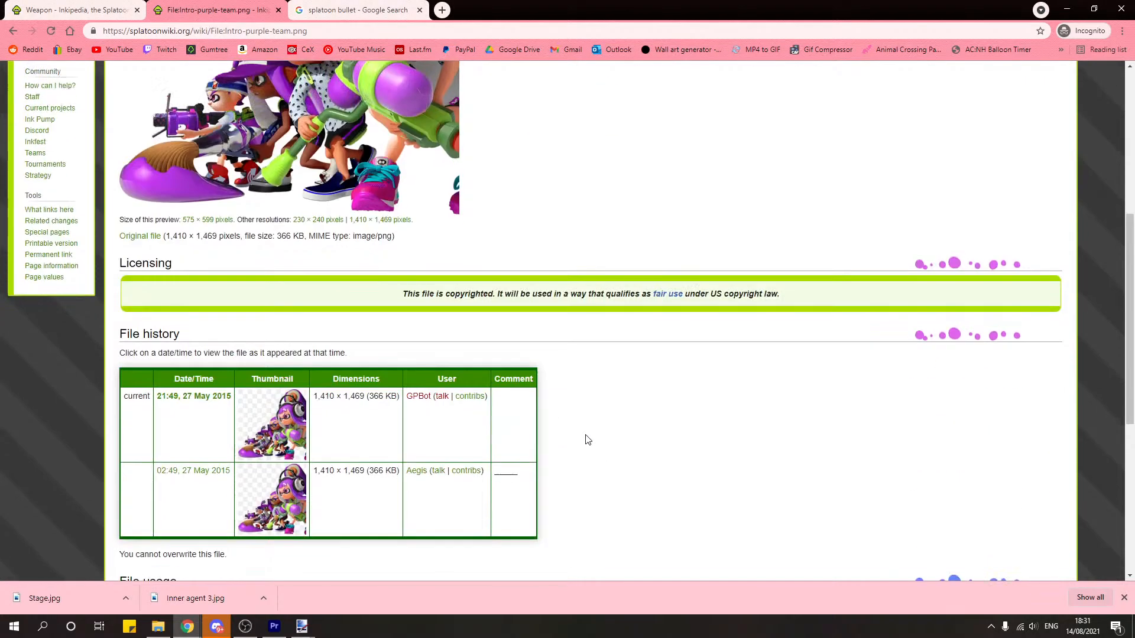
{"action": "scroll", "coordinate": [270, 144], "scroll_direction": "up", "scroll_amount": 4}
{"action": "key", "text": "alt+Left"}
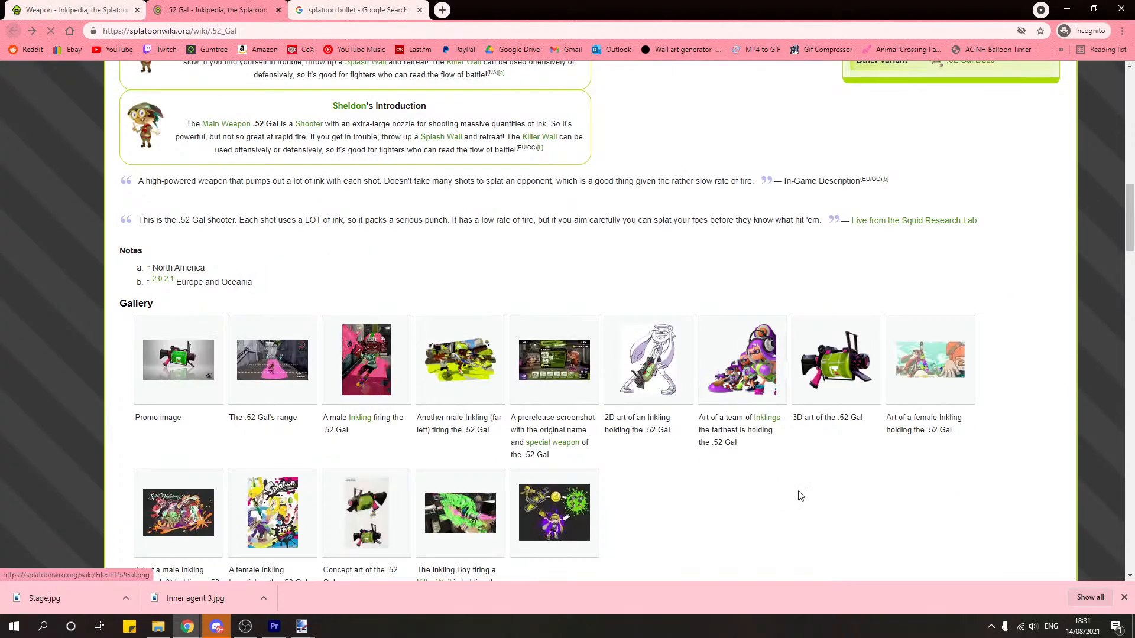
Step: View the gallery image Feature-new.png of male Inklings firing weapons and return to the .52 Gal gallery
{"action": "left_click", "coordinate": [458, 367]}
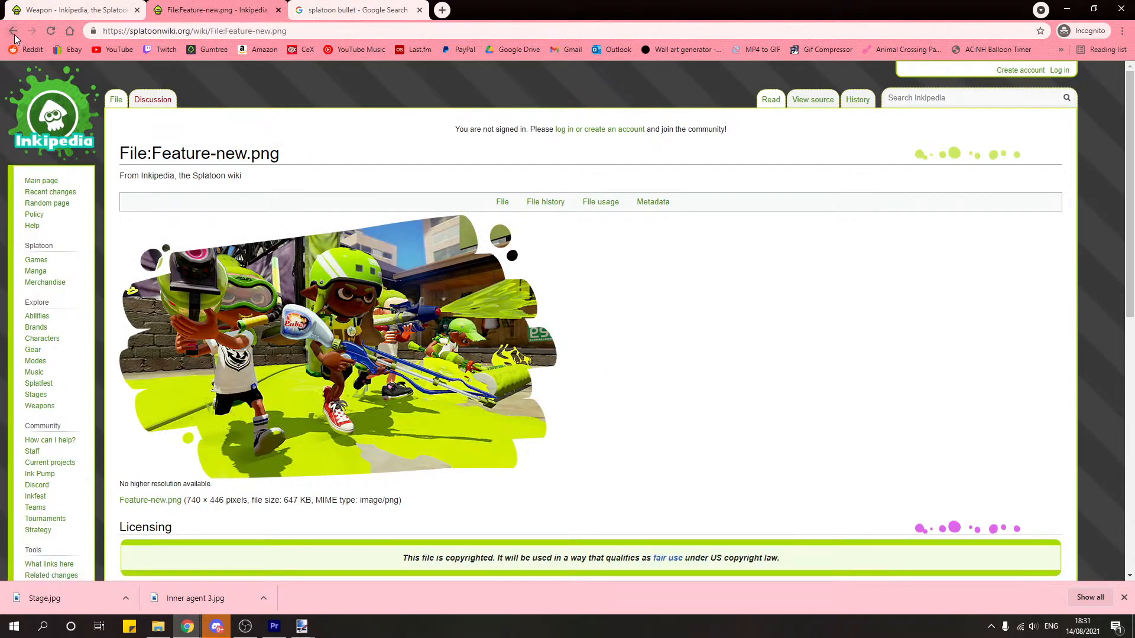
{"action": "left_click", "coordinate": [14, 33]}
{"action": "scroll", "coordinate": [569, 460], "scroll_direction": "down", "scroll_amount": 1}
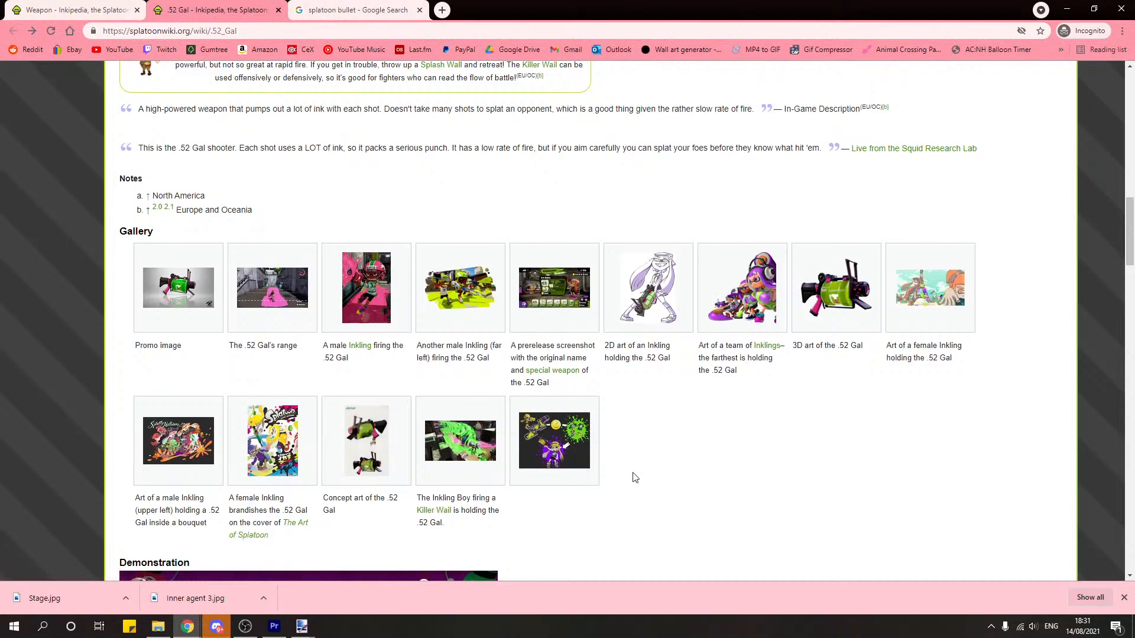
Step: Play the .52 Gal weapon demonstration video from 0:54 and rewind to rewatch the shots hitting the wall
{"action": "scroll", "coordinate": [634, 477], "scroll_direction": "down", "scroll_amount": 6}
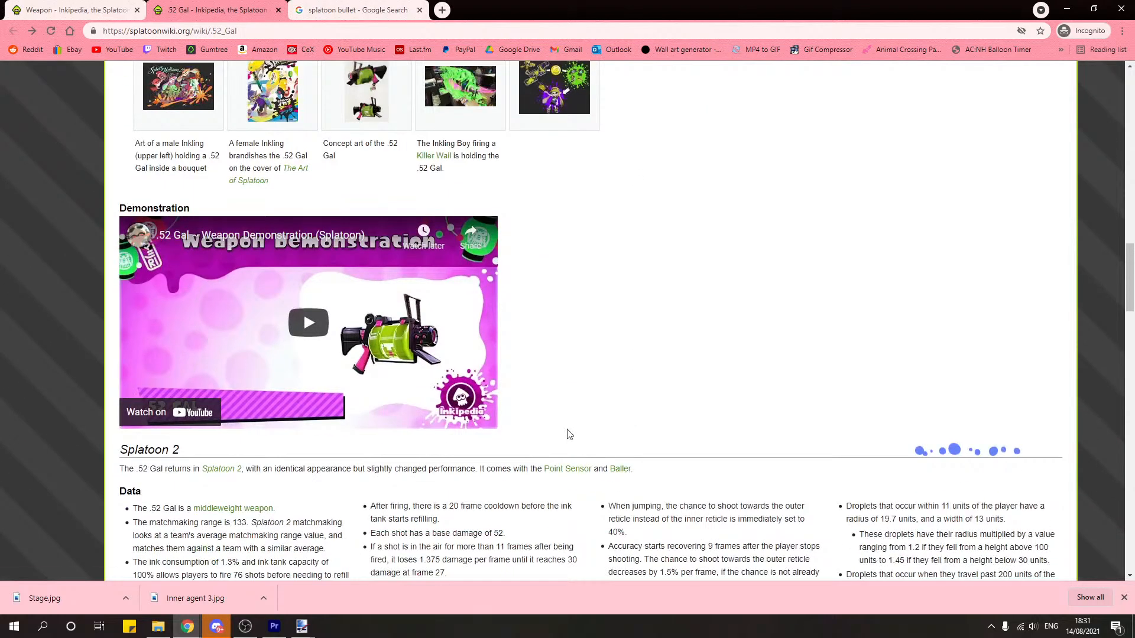
{"action": "left_click", "coordinate": [331, 318]}
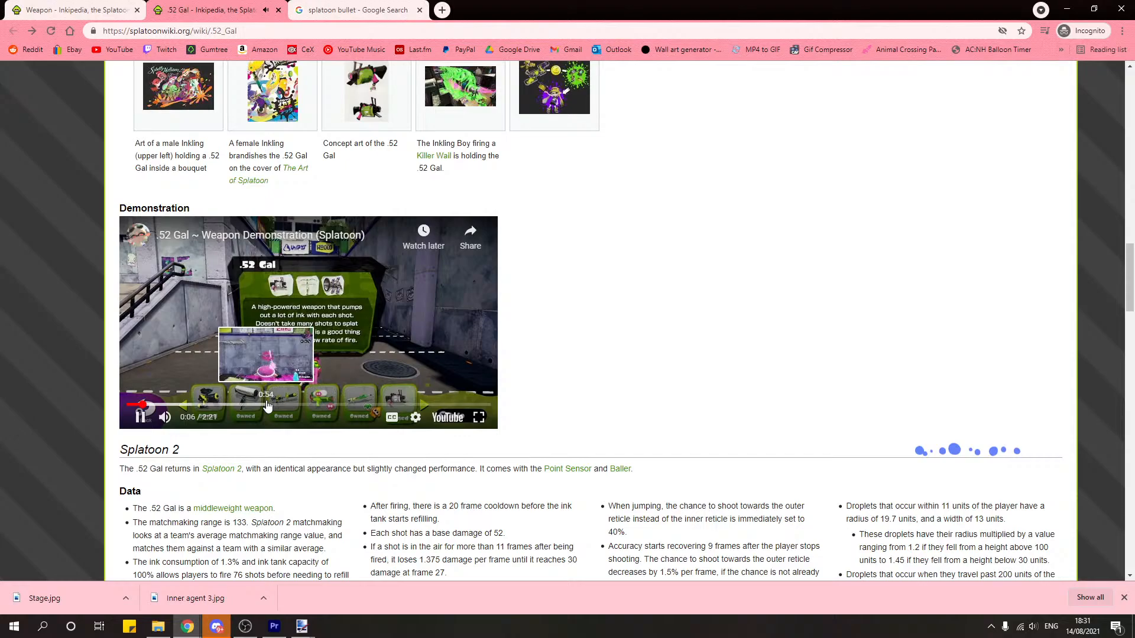
{"action": "left_click", "coordinate": [267, 405]}
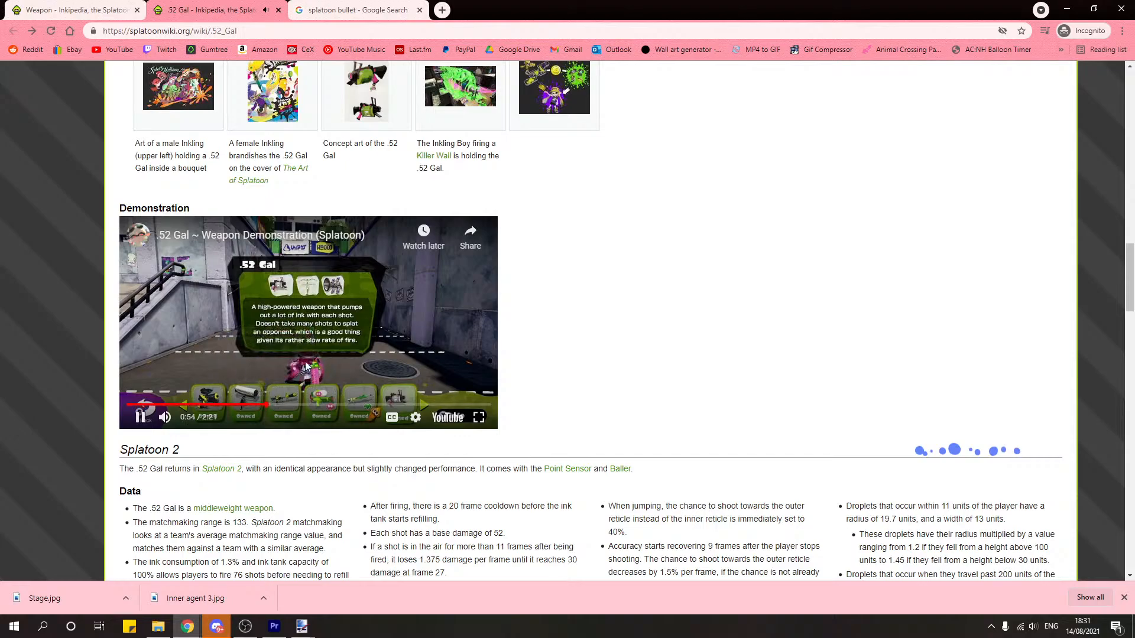
{"action": "left_click", "coordinate": [434, 335]}
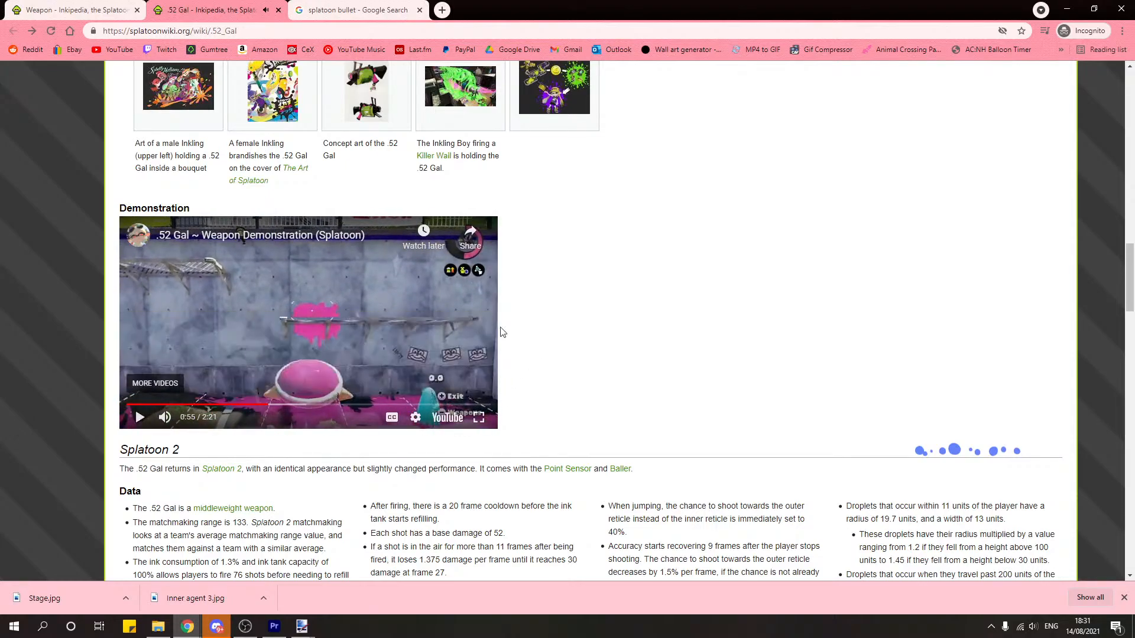
{"action": "key", "text": "Left"}
{"action": "key", "text": "space"}
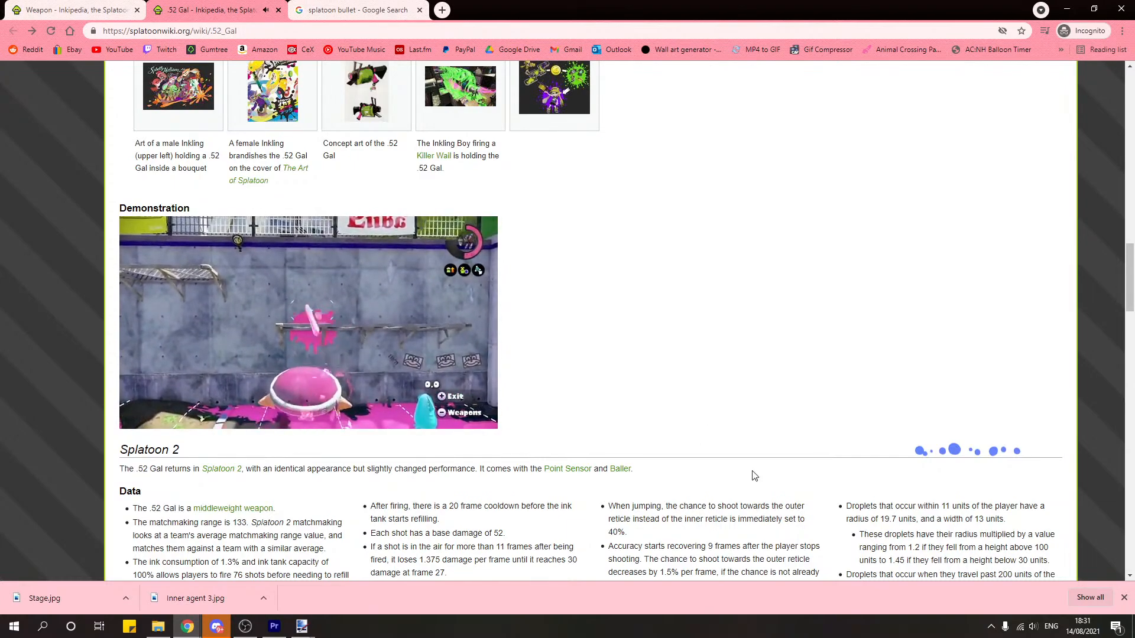
Step: Show the .52 Gal demonstration video full screen, rewind it, and pause at 0:52 where ink shots are fired at the wall
{"action": "left_click", "coordinate": [403, 342]}
{"action": "left_click", "coordinate": [479, 421]}
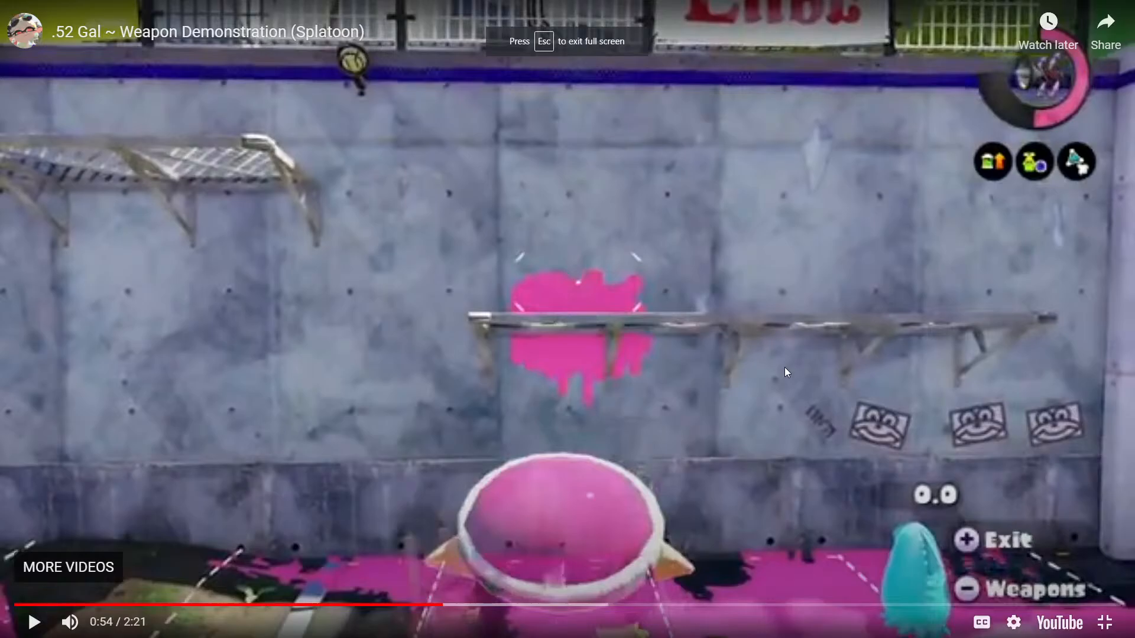
{"action": "key", "text": "Left"}
{"action": "key", "text": "space"}
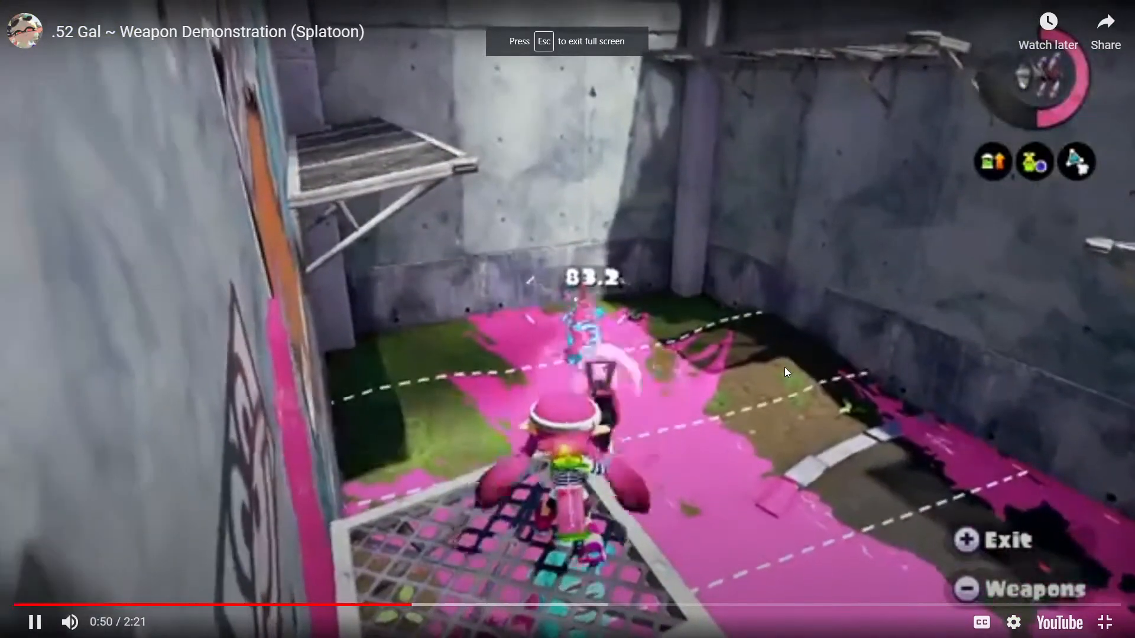
{"action": "key", "text": "space"}
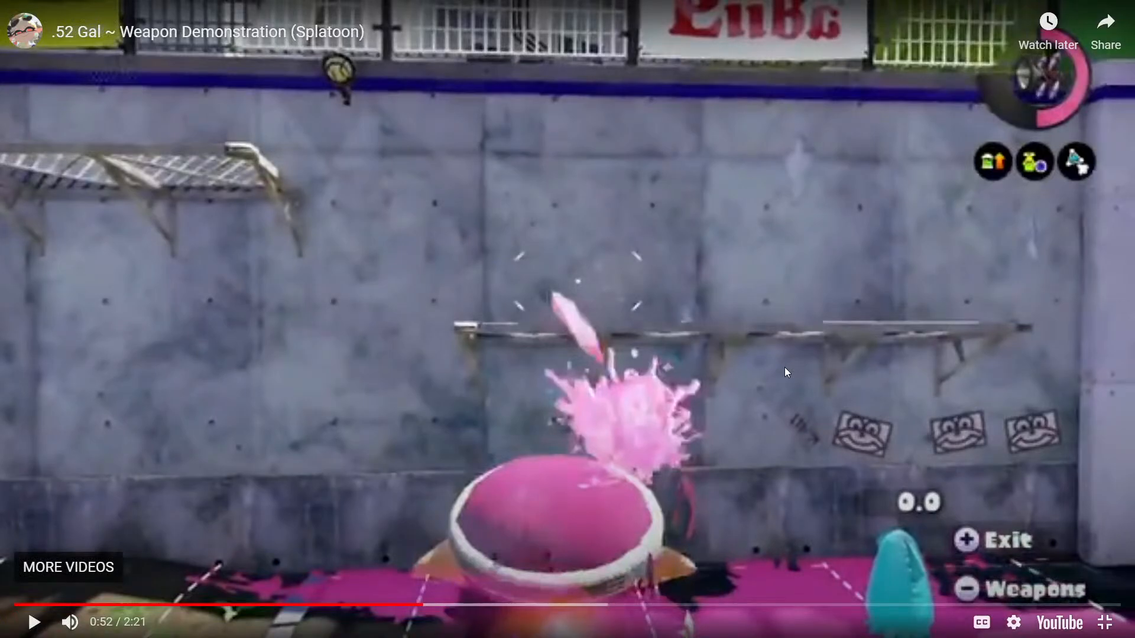
Step: Advance the paused video by single frames and raise its playback quality for a sharper view of the ink shot
{"action": "key", "text": "period"}
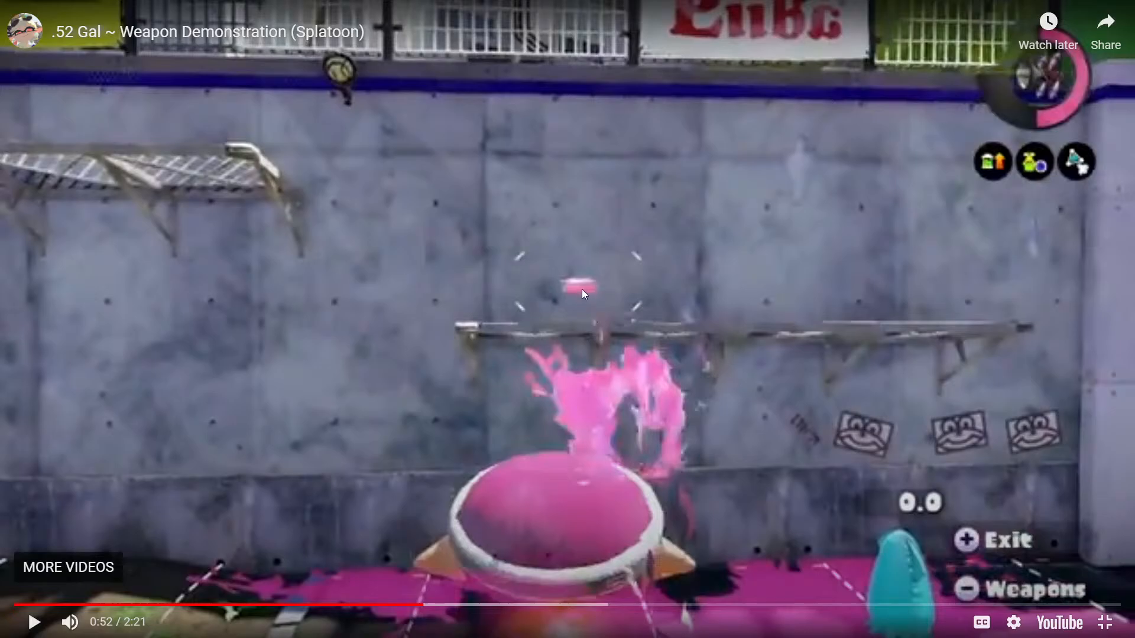
{"action": "key", "text": "period"}
{"action": "left_click", "coordinate": [1013, 622]}
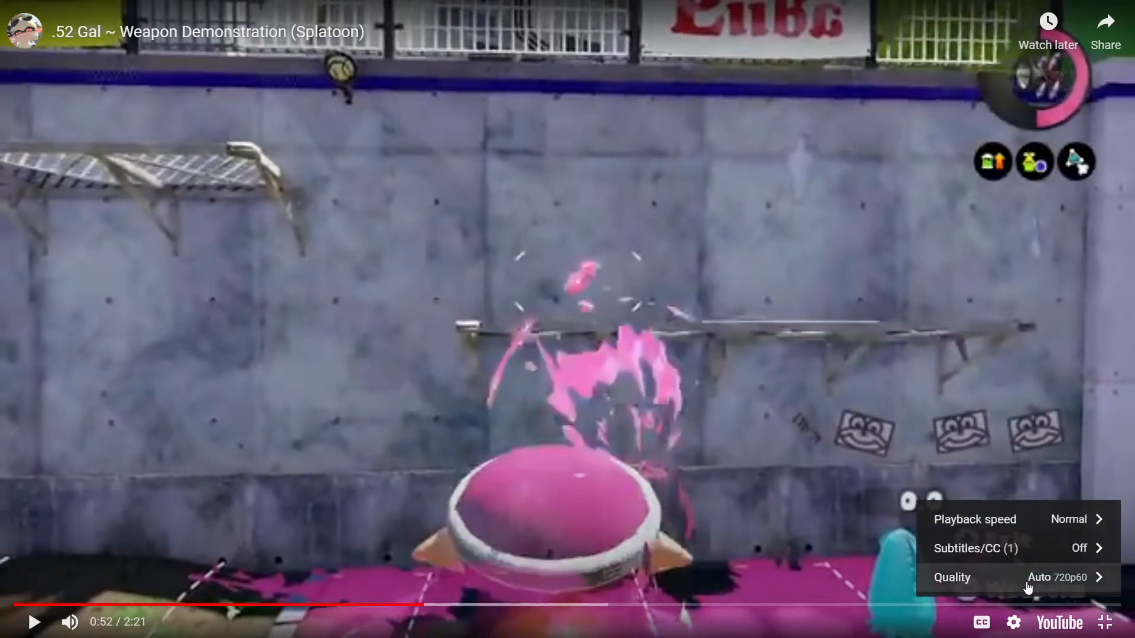
{"action": "left_click", "coordinate": [1022, 575]}
{"action": "left_click", "coordinate": [1014, 438]}
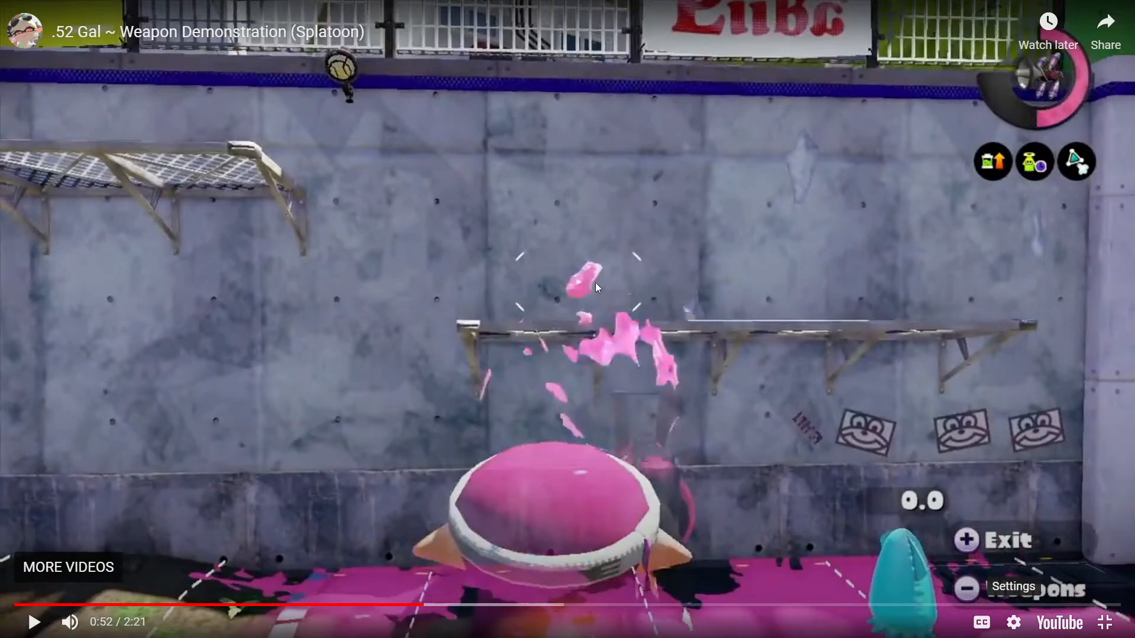
Step: Step through the paused video frame by frame to a frame with a separate pink ink blob inside the crosshair
{"action": "key", "text": "period"}
{"action": "key", "text": "period"}
{"action": "key", "text": "period"}
{"action": "key", "text": "period"}
{"action": "key", "text": "period"}
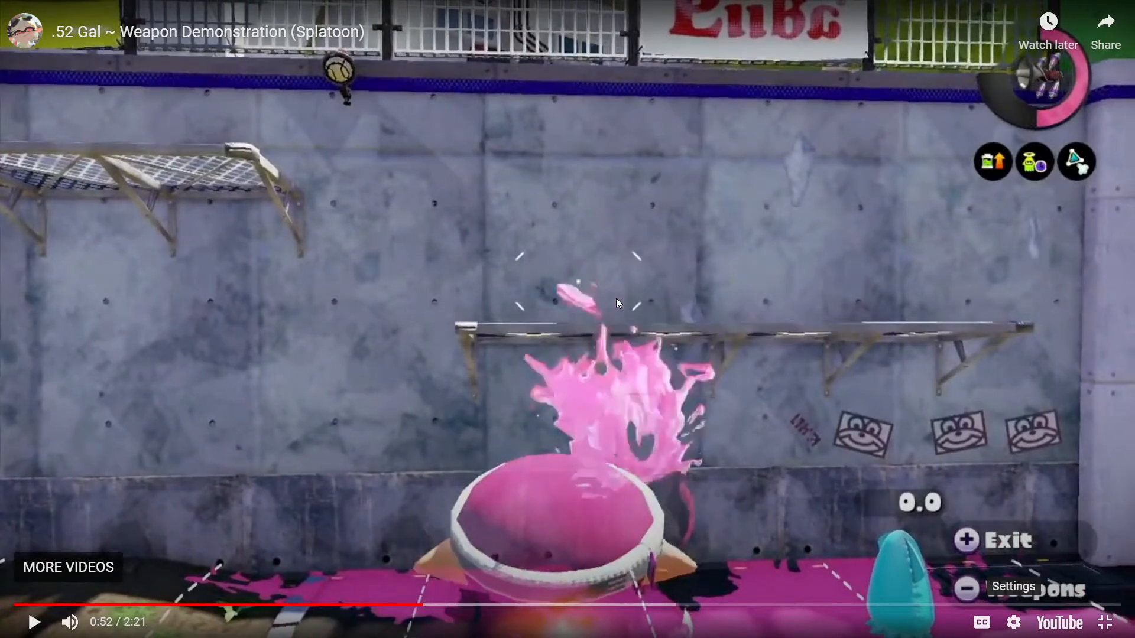
{"action": "key", "text": "period"}
{"action": "key", "text": "period"}
{"action": "key", "text": "period"}
{"action": "key", "text": "period"}
{"action": "key", "text": "period"}
{"action": "key", "text": "period"}
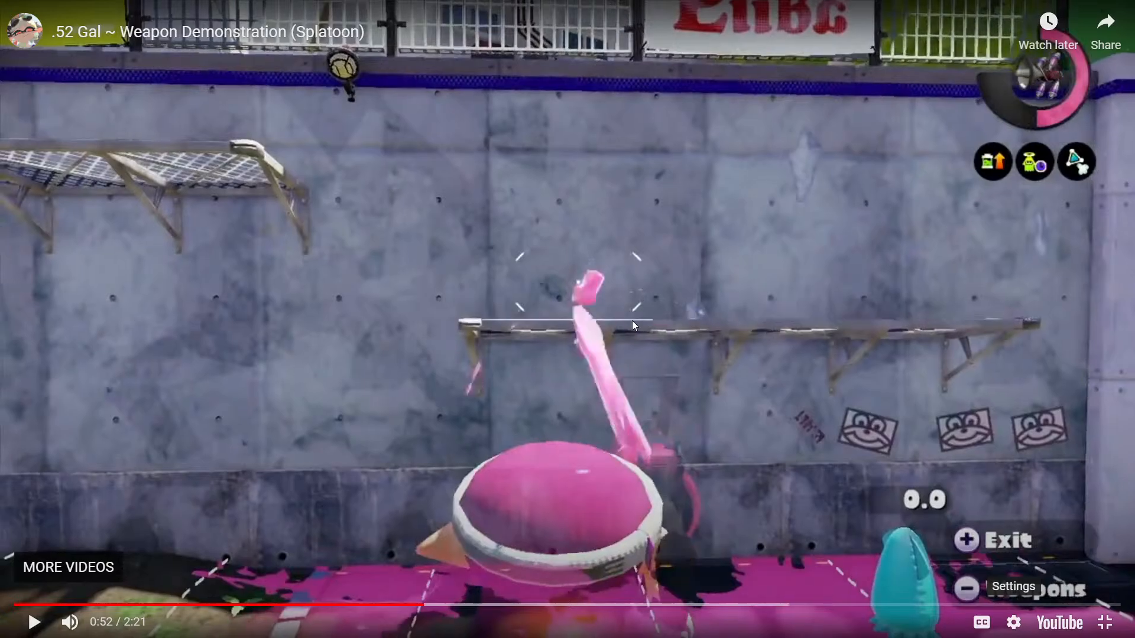
{"action": "key", "text": "period"}
{"action": "key", "text": "period"}
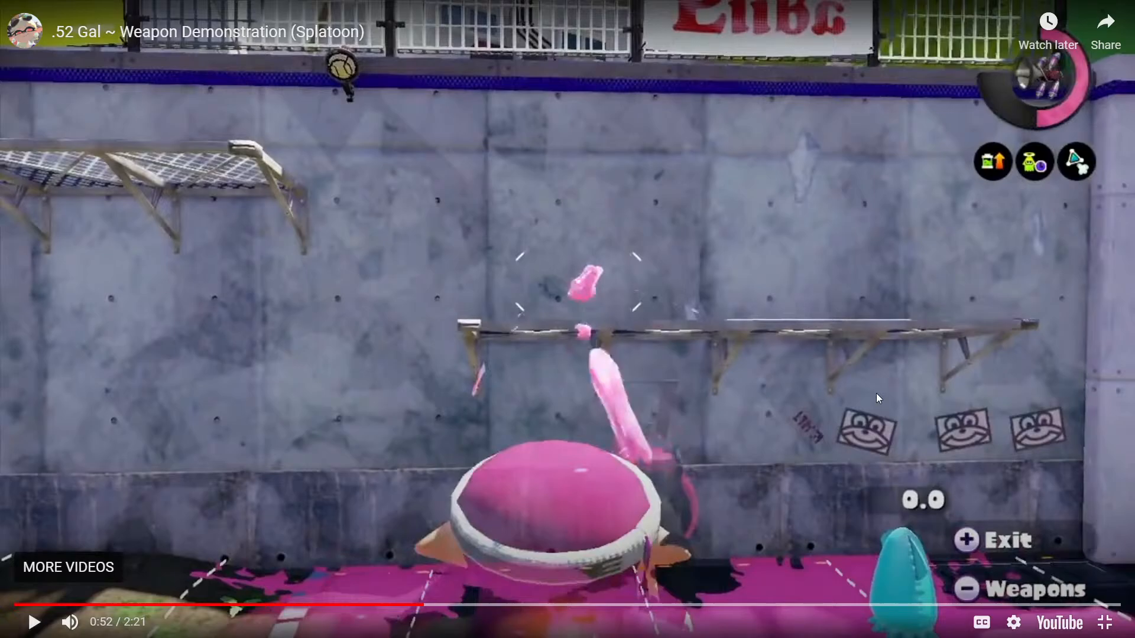
Step: Take a rectangular screen snip of the pink ink blob inside the crosshair and exit the full-screen video
{"action": "key", "text": "super+shift+s"}
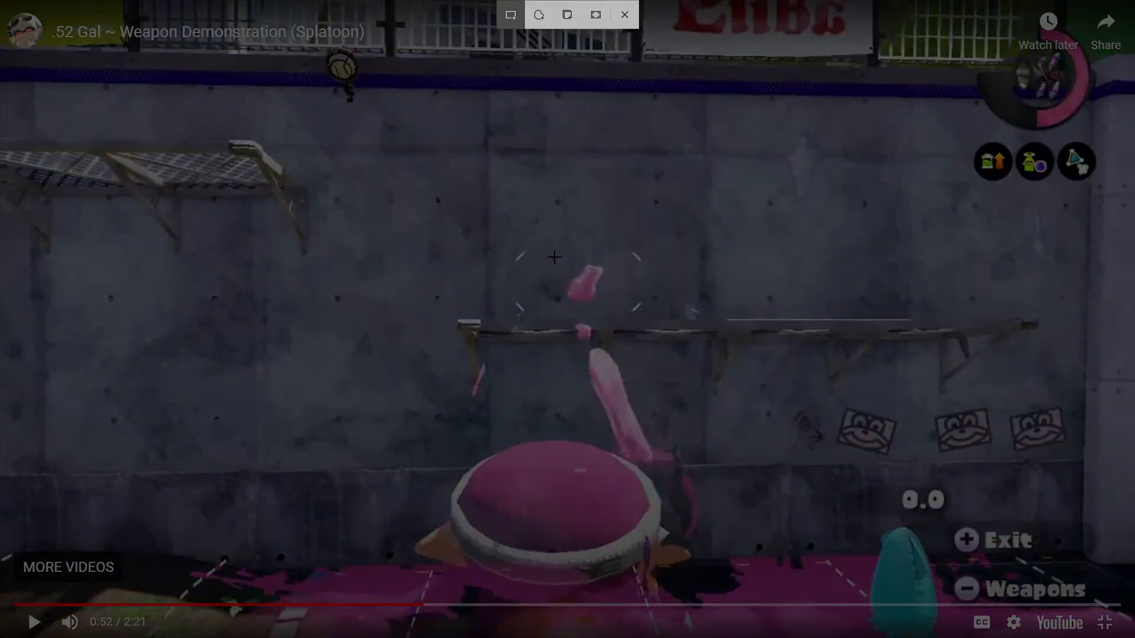
{"action": "left_click_drag", "start_coordinate": [554, 257], "coordinate": [612, 308]}
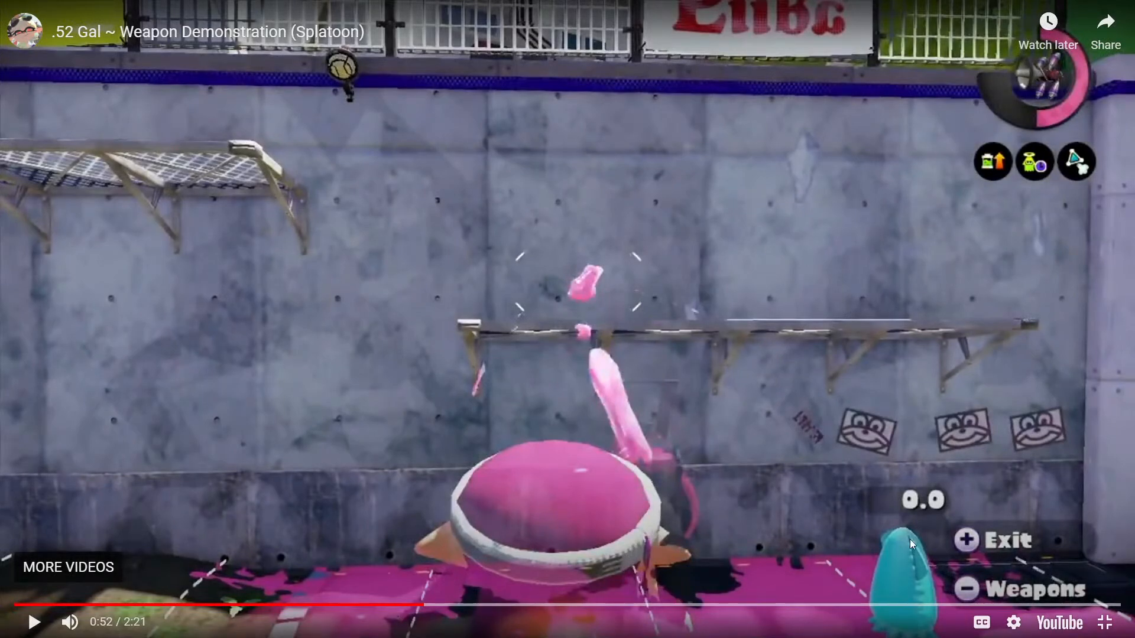
{"action": "left_click", "coordinate": [1104, 622]}
Step: Switch to paint.net and close all the open images, including Inner agent 3.png
{"action": "left_click", "coordinate": [1066, 7]}
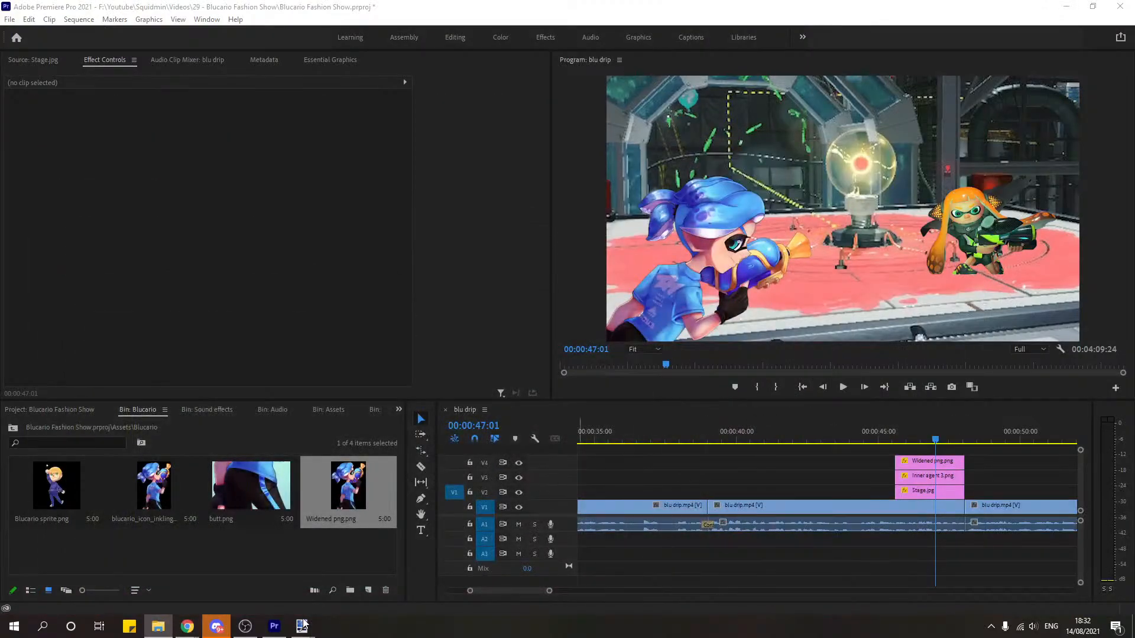
{"action": "left_click", "coordinate": [304, 592]}
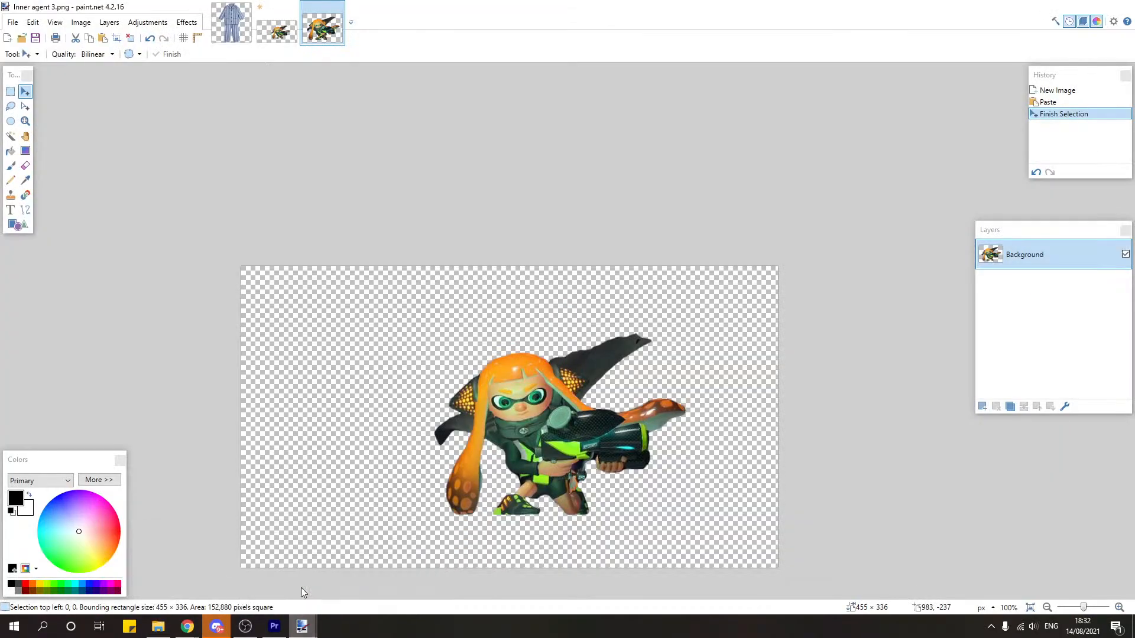
{"action": "left_click", "coordinate": [245, 8]}
{"action": "left_click", "coordinate": [245, 8]}
{"action": "left_click", "coordinate": [553, 377]}
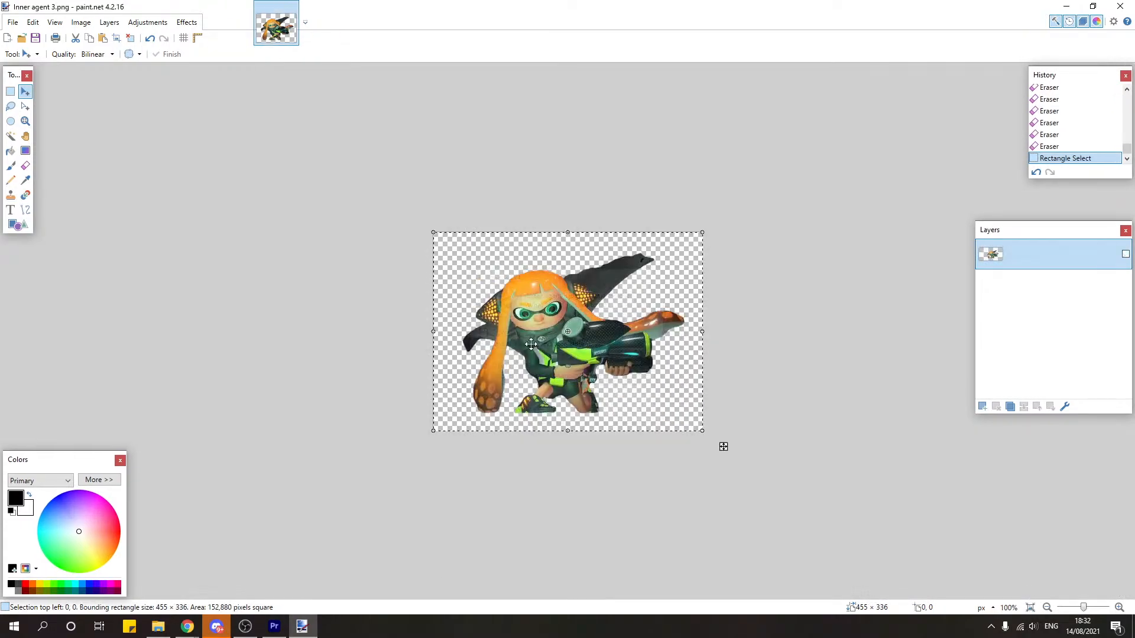
{"action": "left_click", "coordinate": [247, 6]}
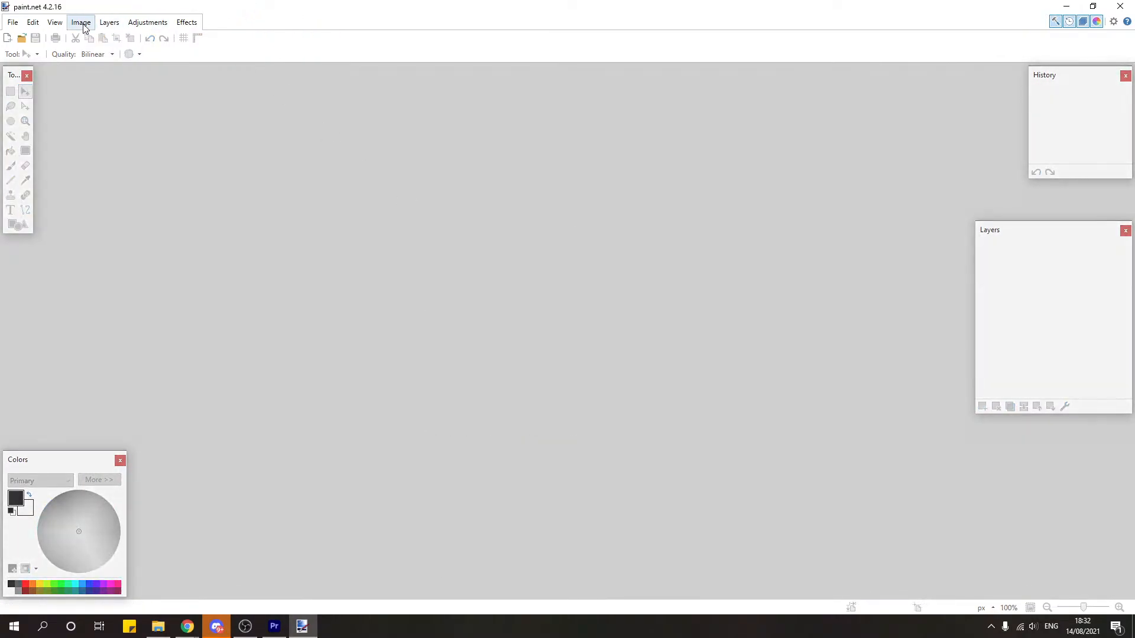
Step: Create a new image at the default size, paste the captured ink blob into it, and deselect it
{"action": "left_click", "coordinate": [7, 38]}
{"action": "key", "text": "Return"}
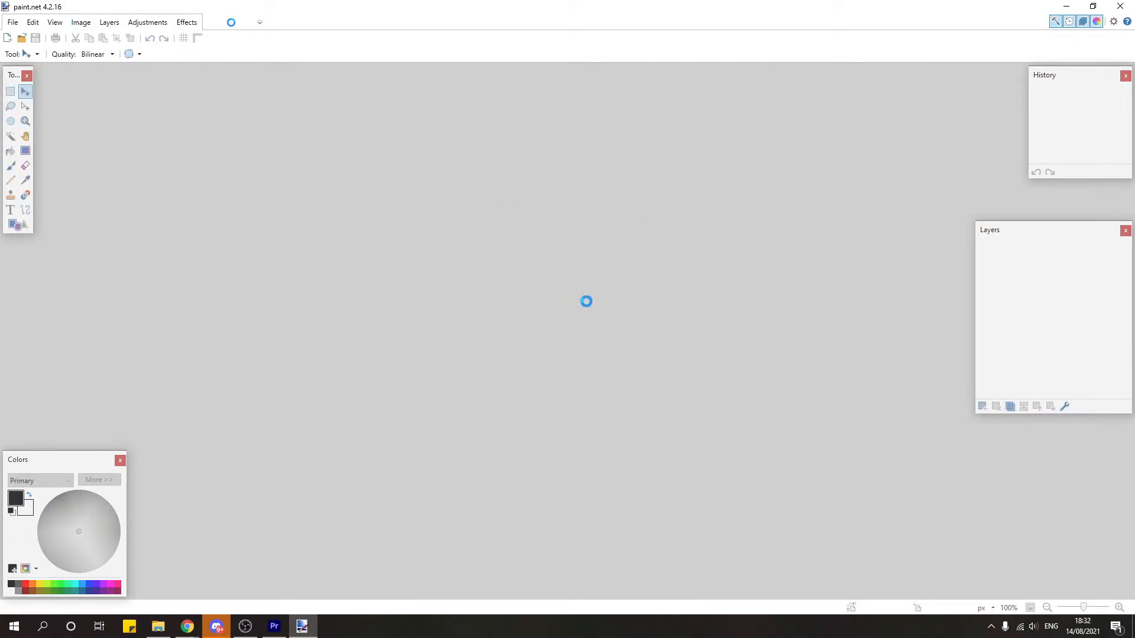
{"action": "key", "text": "ctrl+v"}
{"action": "scroll", "coordinate": [569, 329], "scroll_direction": "up", "scroll_amount": 4}
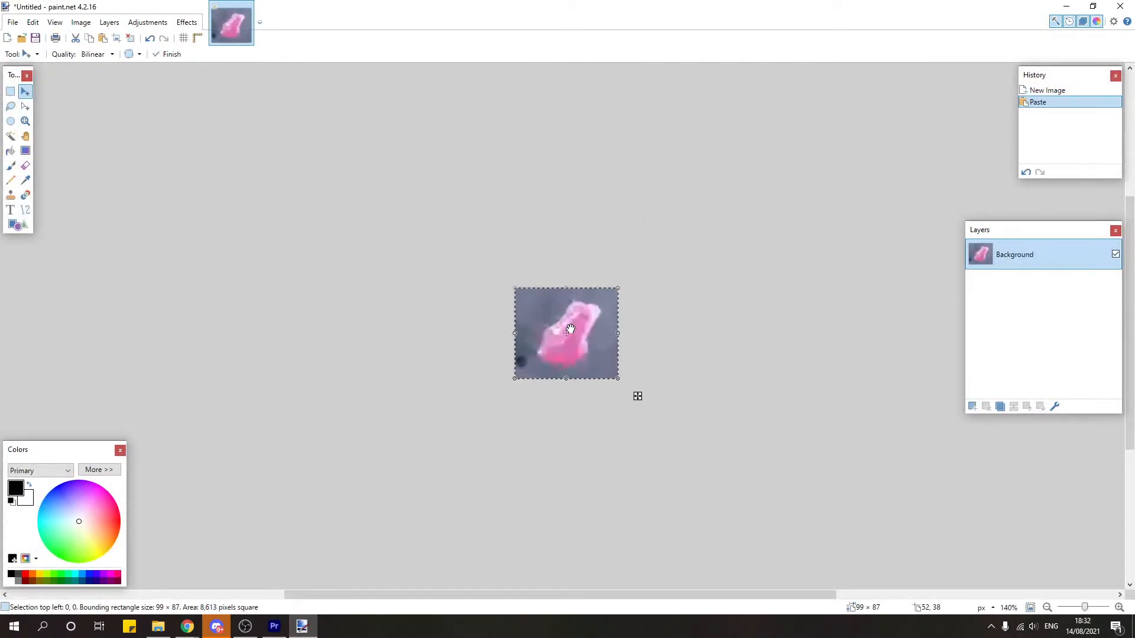
{"action": "left_click", "coordinate": [10, 91]}
{"action": "left_click", "coordinate": [237, 173]}
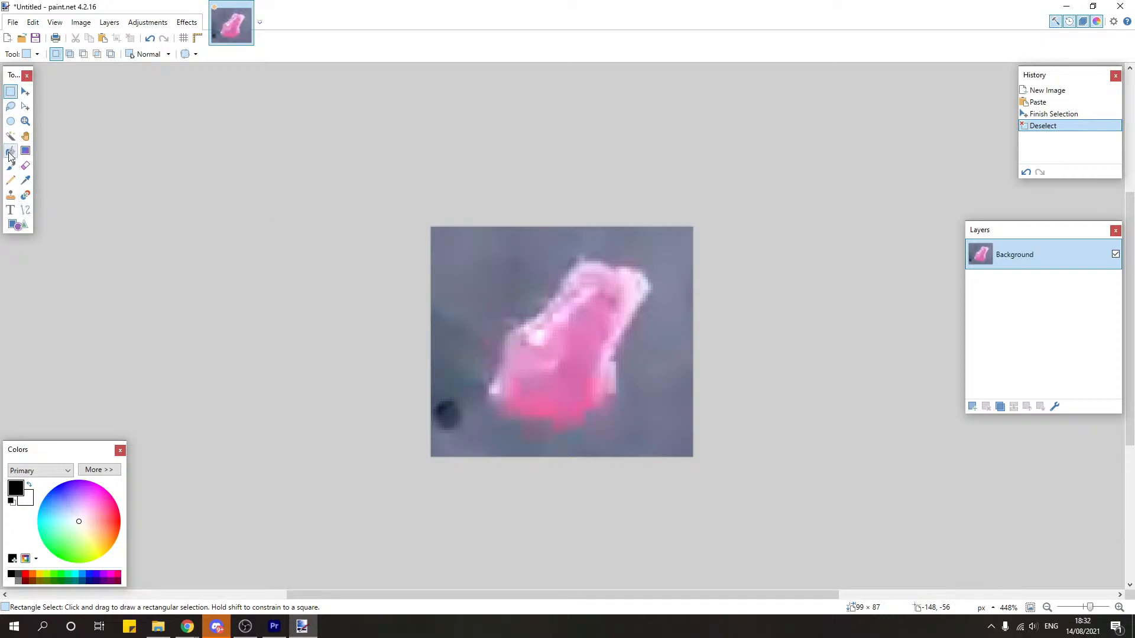
Step: Delete the grey background around the ink blob using Magic Wand at 36% tolerance and erase the leftover dark spot
{"action": "left_click", "coordinate": [10, 136]}
{"action": "left_click", "coordinate": [501, 267]}
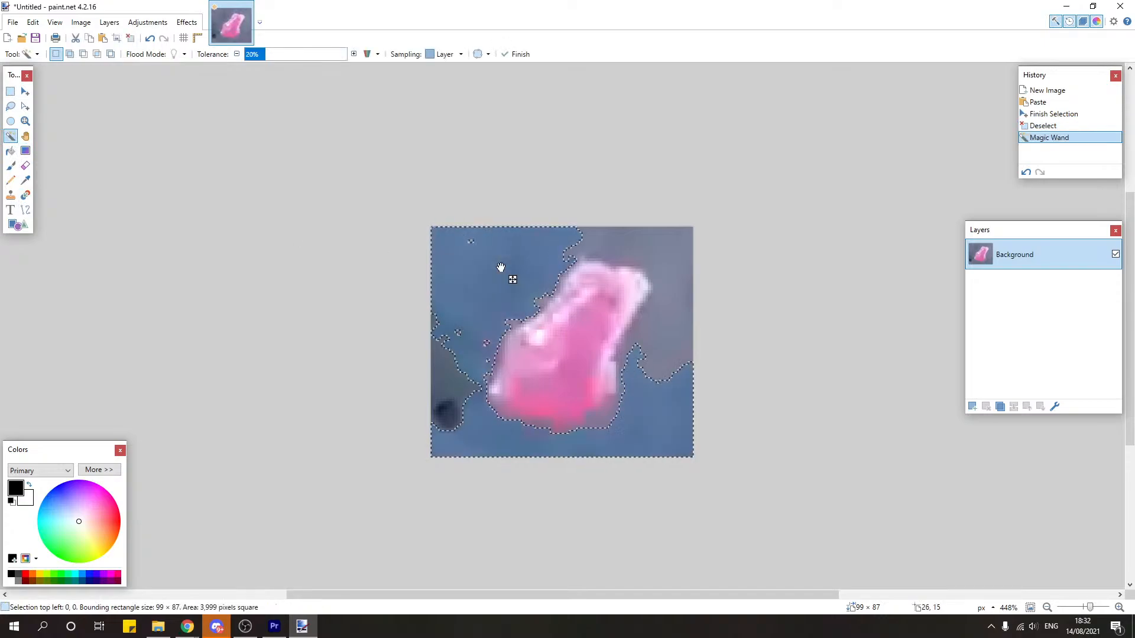
{"action": "left_click", "coordinate": [268, 55]}
{"action": "left_click_drag", "start_coordinate": [269, 55], "coordinate": [282, 57]}
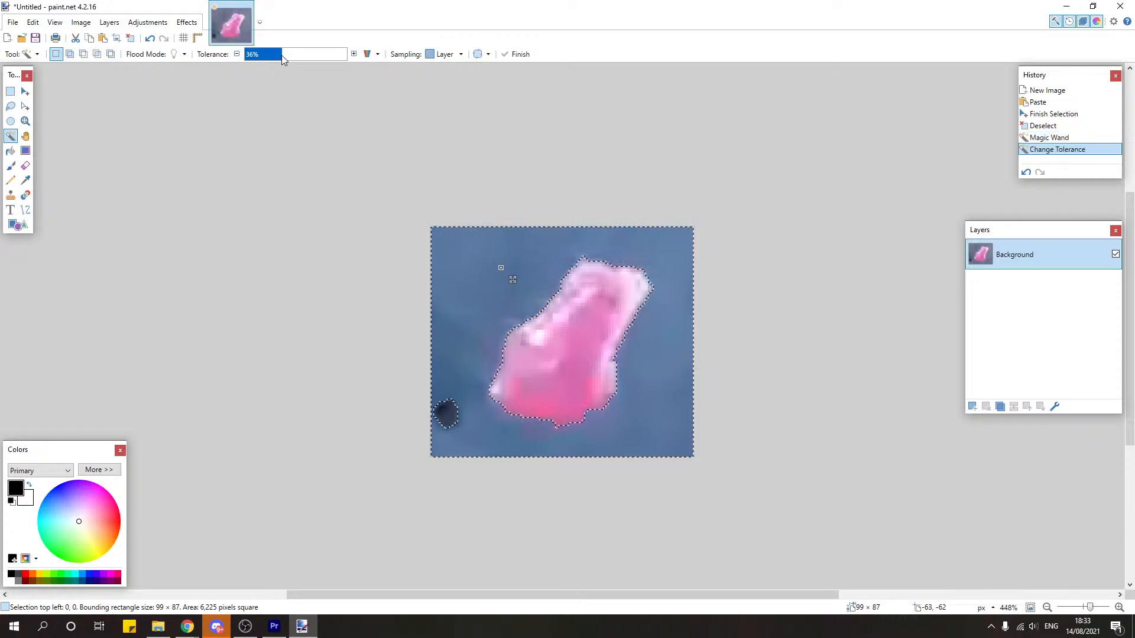
{"action": "key", "text": "Delete"}
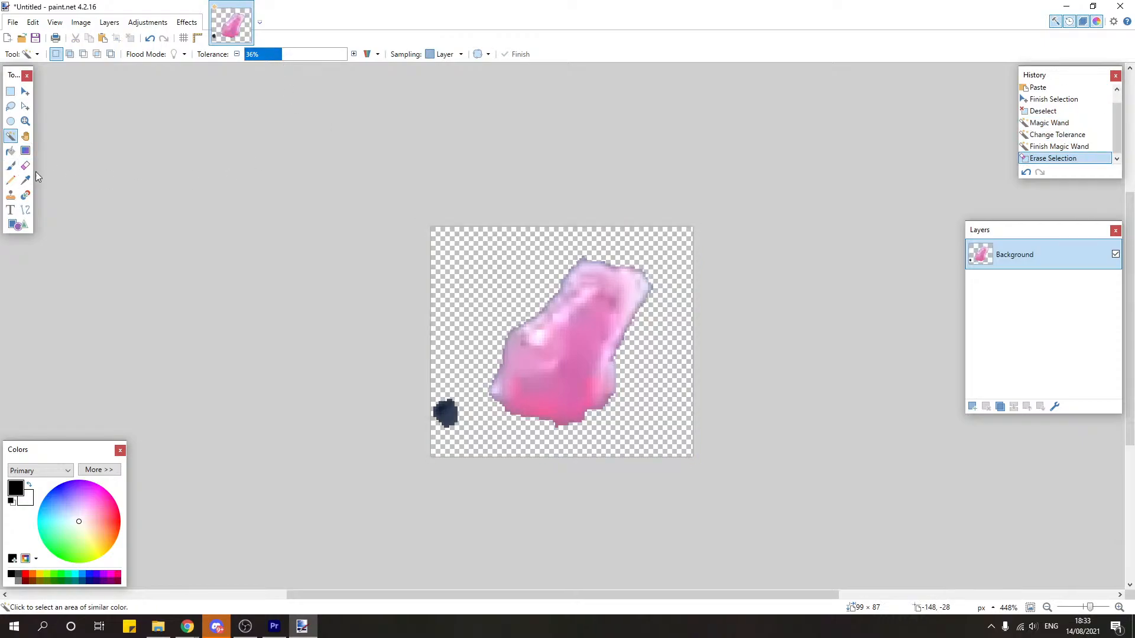
{"action": "left_click", "coordinate": [25, 165]}
{"action": "left_click_drag", "start_coordinate": [385, 398], "coordinate": [367, 410]}
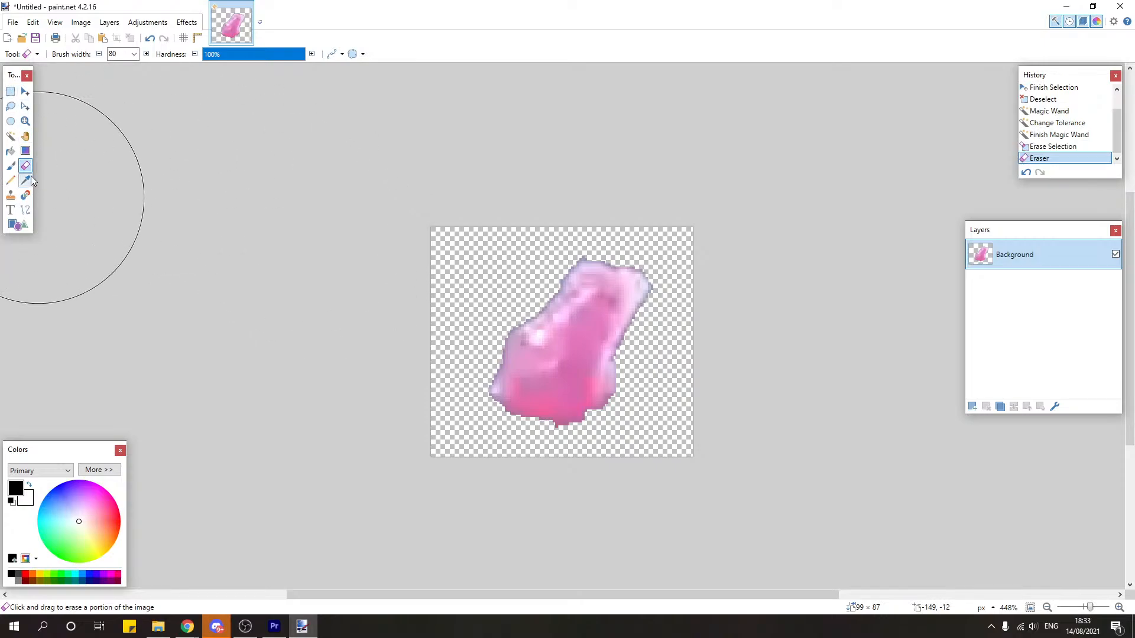
Step: Erase around the pink ink blob with brush width 15 and 49% hardness to shape it into a smooth, tapered teardrop
{"action": "left_click", "coordinate": [134, 54]}
{"action": "scroll", "coordinate": [129, 138], "scroll_direction": "up", "scroll_amount": 4}
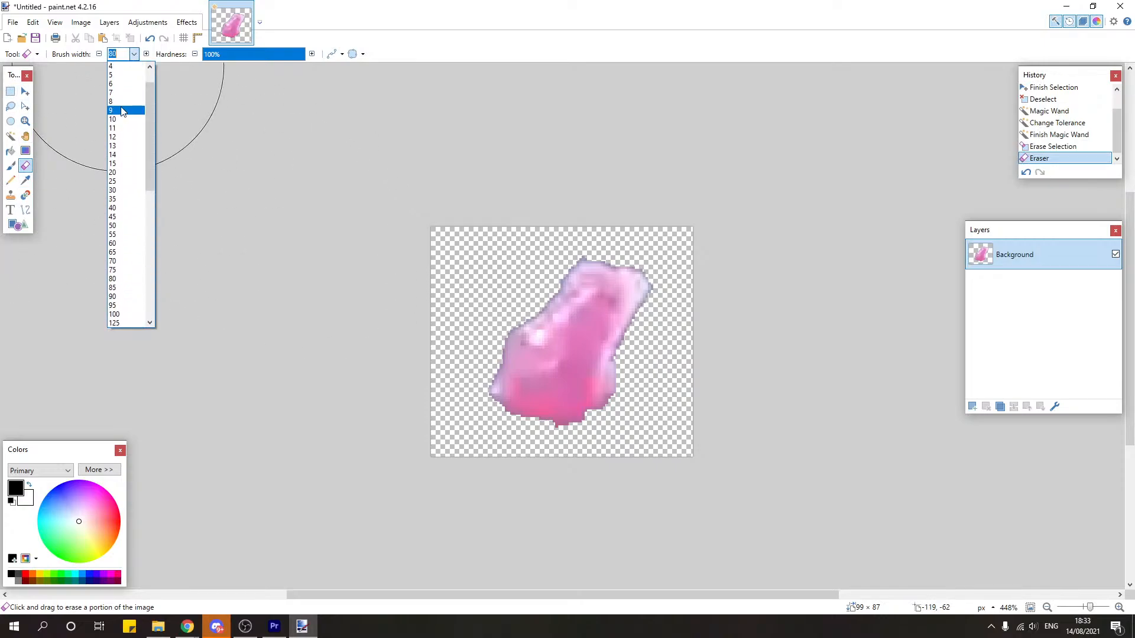
{"action": "left_click", "coordinate": [124, 167]}
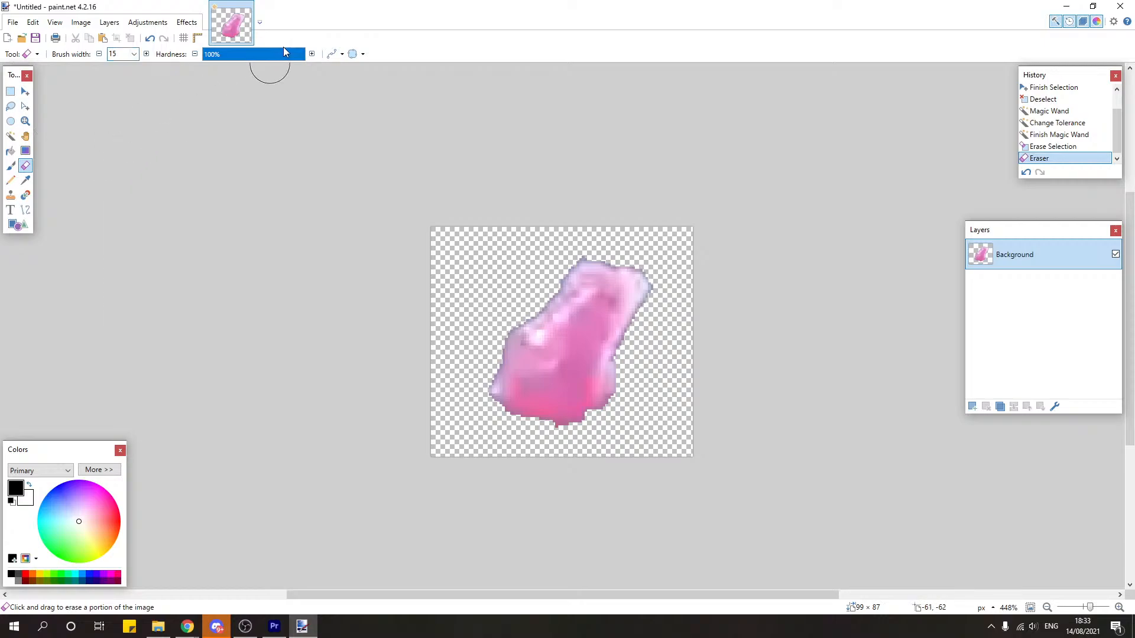
{"action": "left_click_drag", "start_coordinate": [286, 55], "coordinate": [253, 56]}
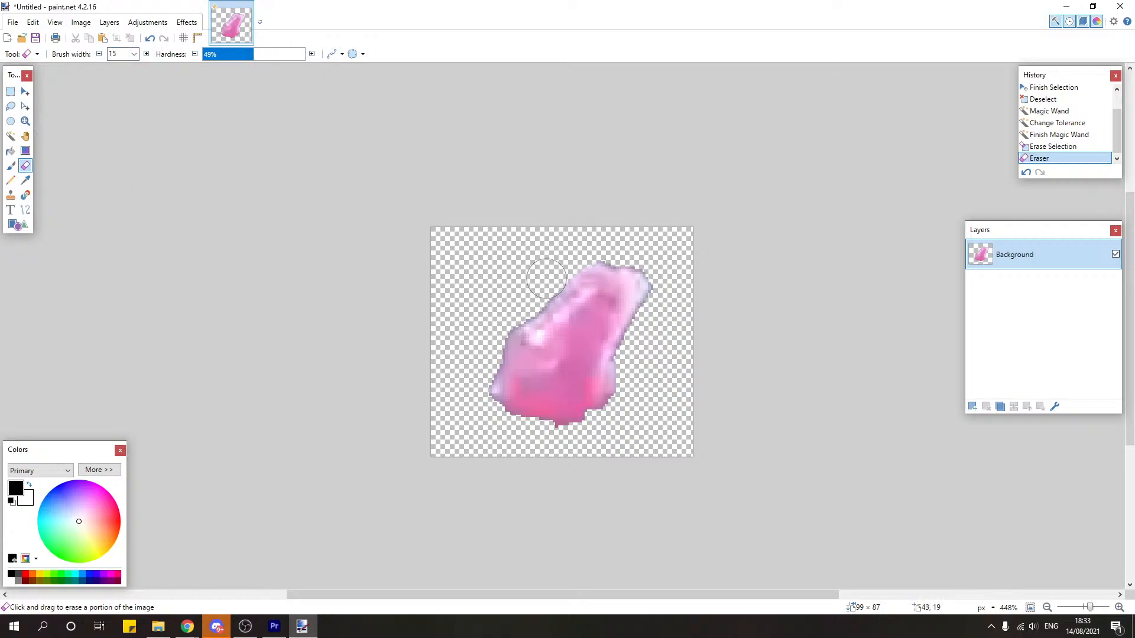
{"action": "left_click_drag", "start_coordinate": [546, 278], "coordinate": [464, 407]}
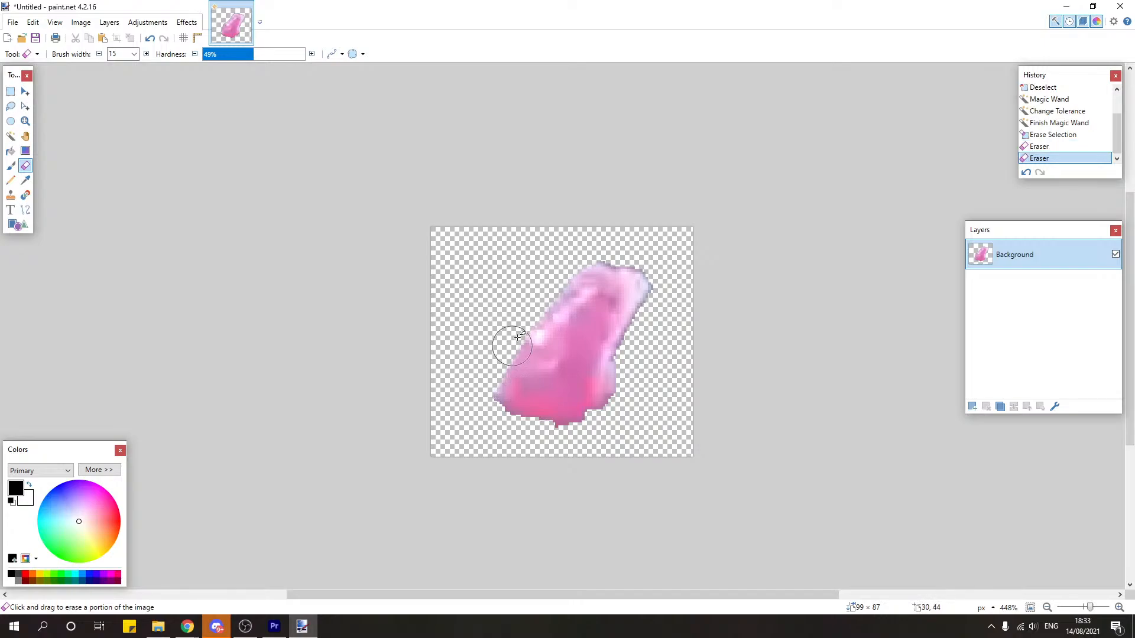
{"action": "key", "text": "ctrl+z"}
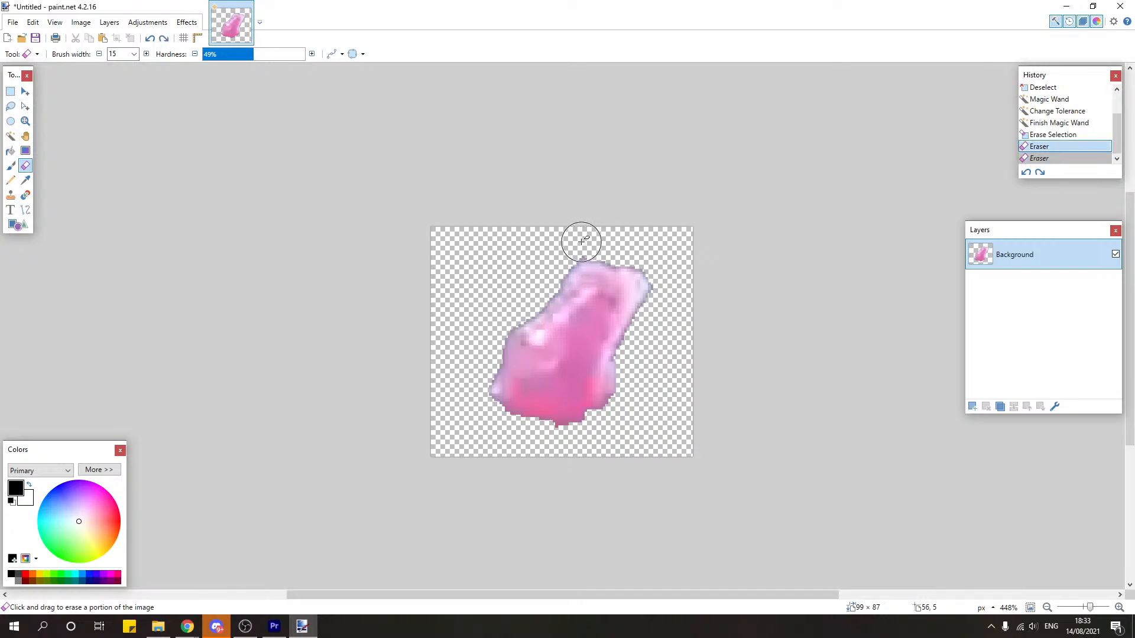
{"action": "mouse_move", "coordinate": [627, 254]}
{"action": "left_mouse_down"}
{"action": "mouse_move", "coordinate": [648, 285]}
{"action": "mouse_move", "coordinate": [642, 370]}
{"action": "left_mouse_up"}
{"action": "mouse_move", "coordinate": [592, 248]}
{"action": "left_mouse_down"}
{"action": "mouse_move", "coordinate": [511, 331]}
{"action": "mouse_move", "coordinate": [523, 347]}
{"action": "mouse_move", "coordinate": [514, 435]}
{"action": "left_mouse_up"}
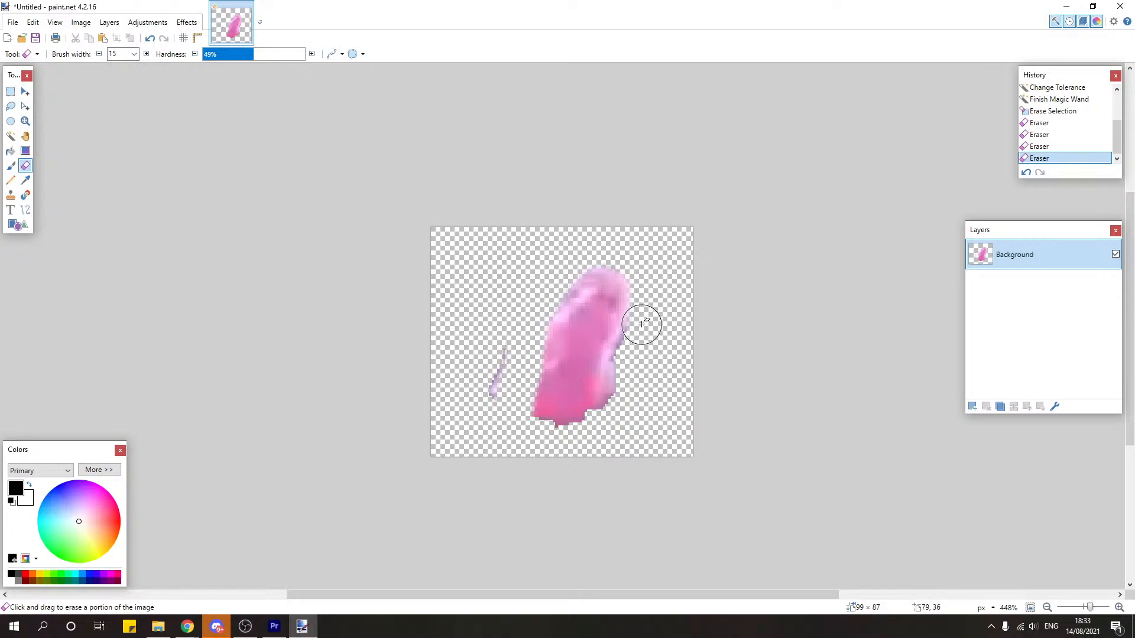
{"action": "mouse_move", "coordinate": [643, 323]}
{"action": "left_mouse_down"}
{"action": "mouse_move", "coordinate": [617, 369]}
{"action": "mouse_move", "coordinate": [521, 433]}
{"action": "left_mouse_up"}
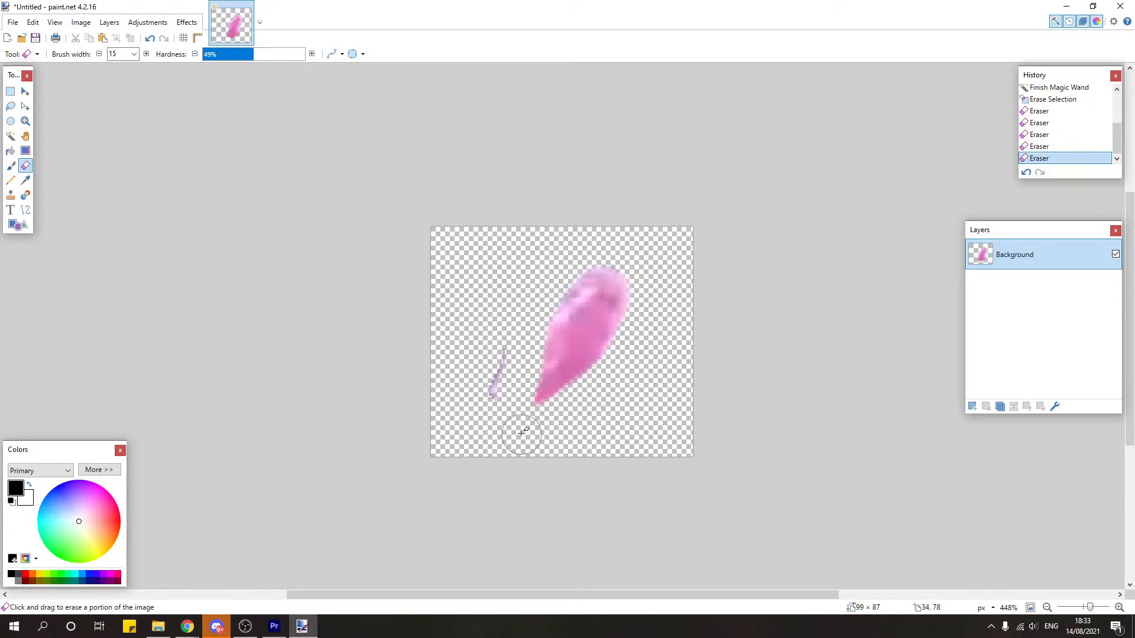
{"action": "left_click_drag", "start_coordinate": [504, 332], "coordinate": [495, 400]}
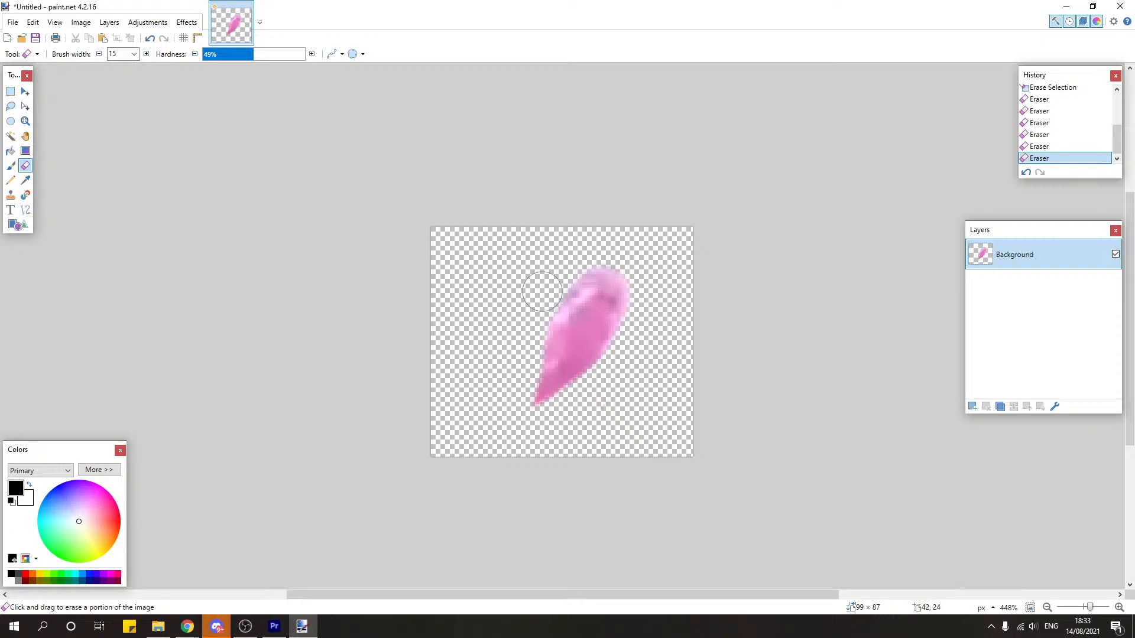
Step: Erase along the ink blob's outer edges to narrow and shorten its pointed tail
{"action": "mouse_move", "coordinate": [541, 290]}
{"action": "left_mouse_down"}
{"action": "mouse_move", "coordinate": [519, 337]}
{"action": "mouse_move", "coordinate": [520, 405]}
{"action": "left_mouse_up"}
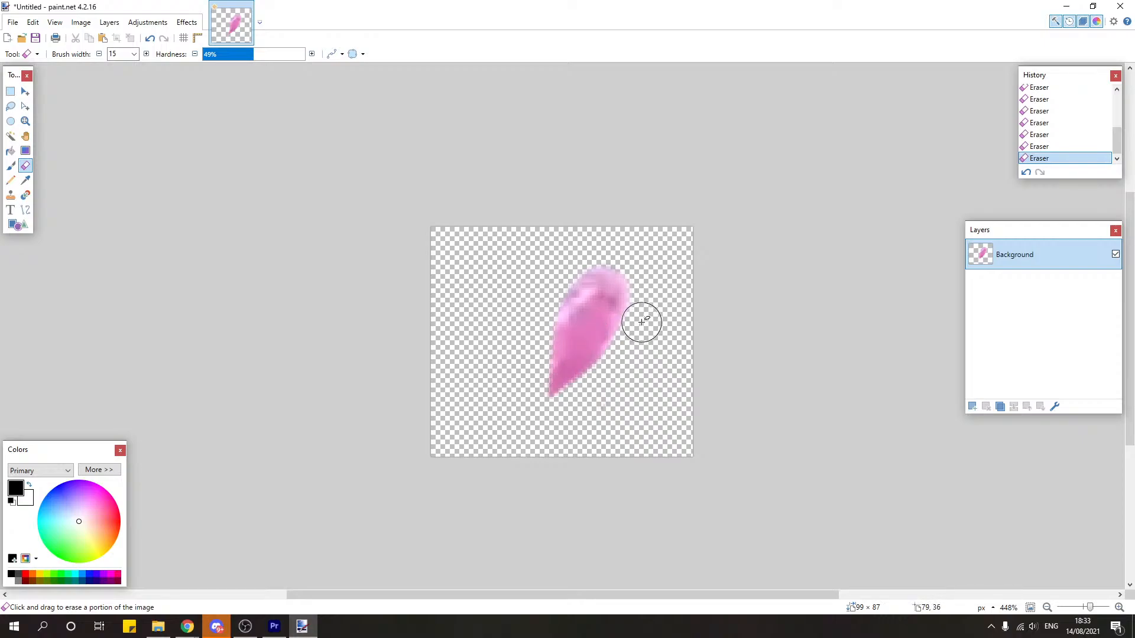
{"action": "left_click_drag", "start_coordinate": [643, 321], "coordinate": [552, 400]}
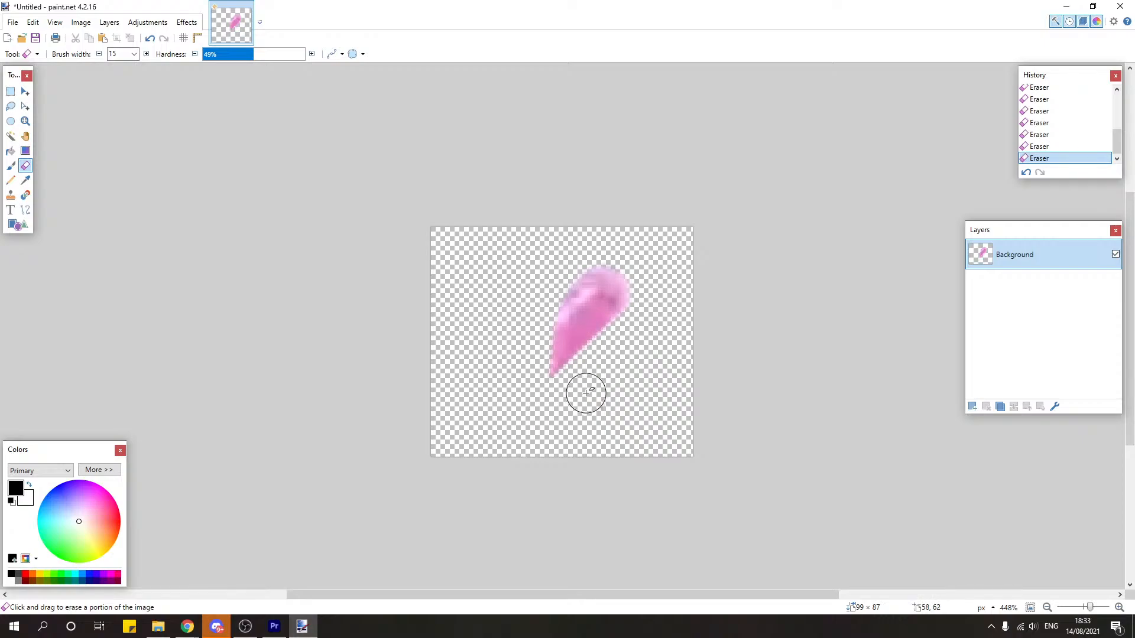
{"action": "key", "text": "ctrl+z"}
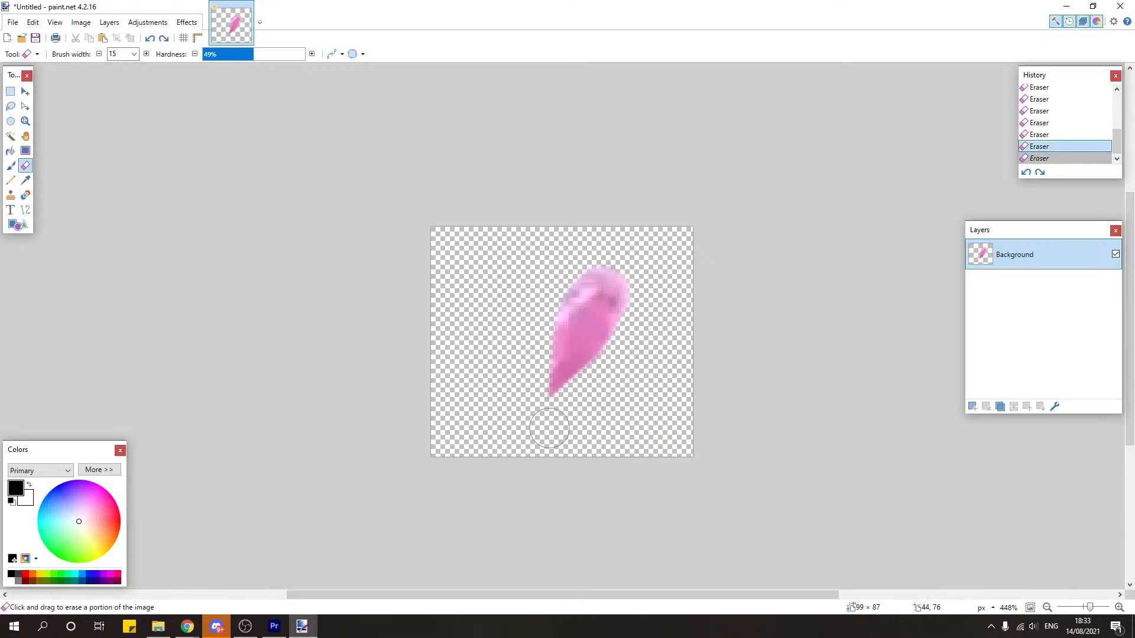
{"action": "key", "text": "ctrl+y"}
Step: Save the cutout as a PNG named Bullet of Ink in the Assets folder, keeping the default save configuration
{"action": "left_click", "coordinate": [12, 22]}
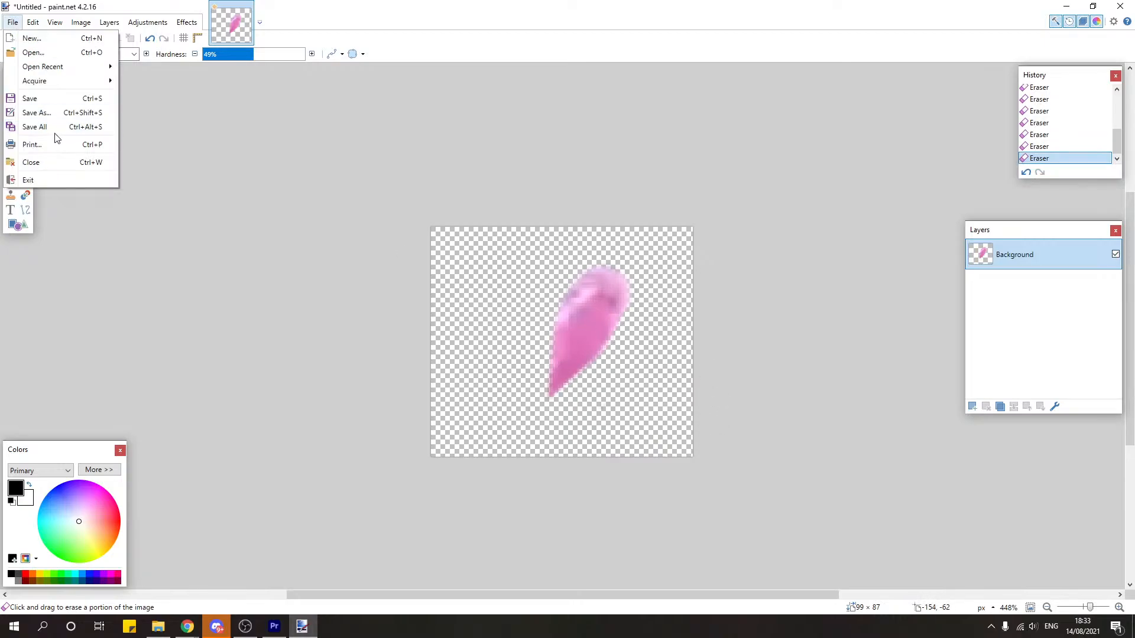
{"action": "left_click", "coordinate": [56, 113]}
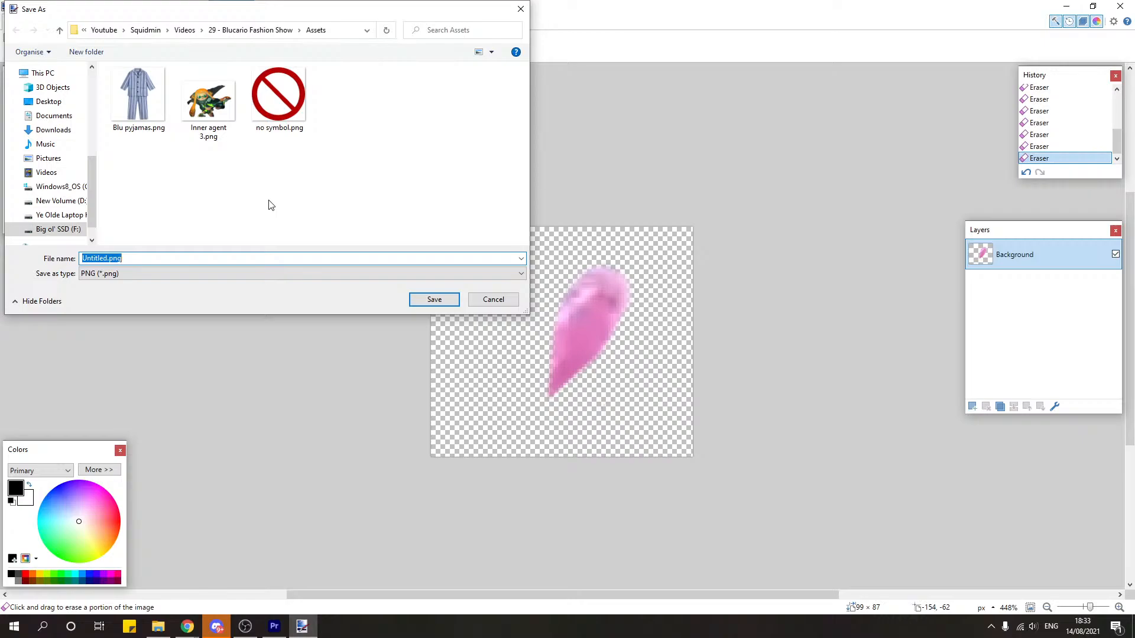
{"action": "type", "text": "Bullet of Ink"}
{"action": "left_click", "coordinate": [437, 298]}
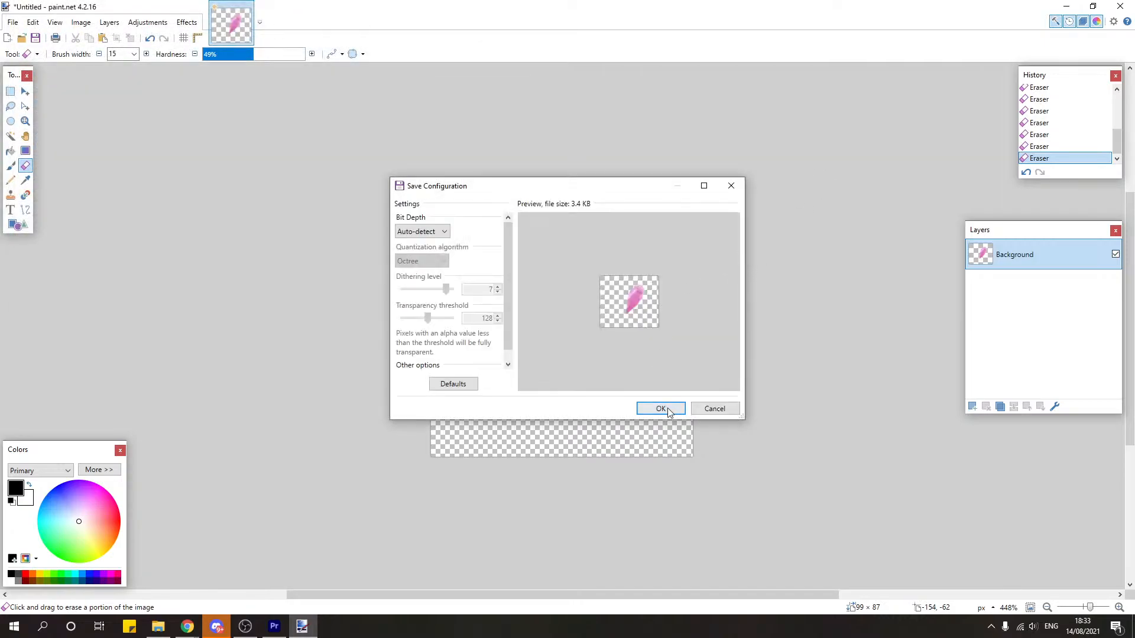
{"action": "left_click", "coordinate": [660, 409]}
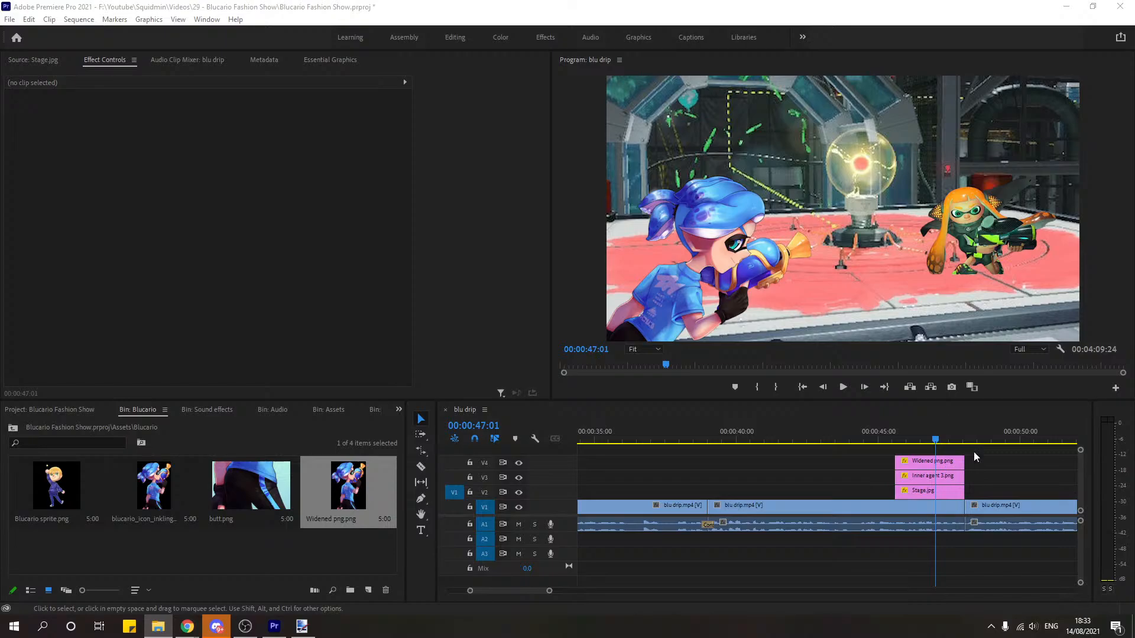
Step: Switch to Premiere Pro and import Bullet of Ink.png into the Assets bin
{"action": "left_click", "coordinate": [1080, 481]}
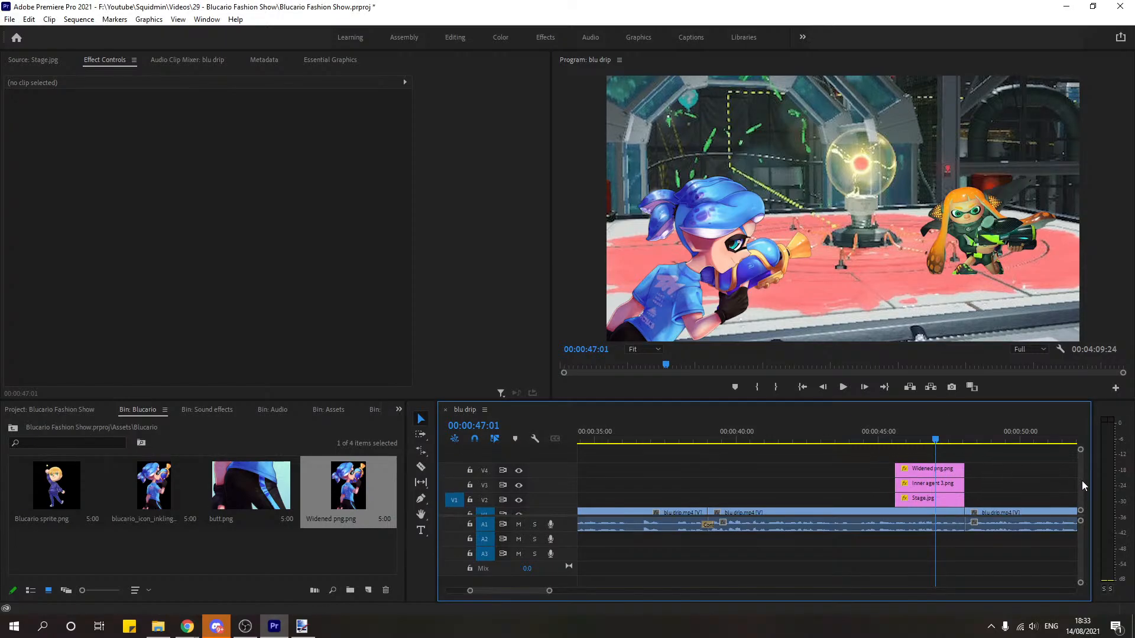
{"action": "scroll", "coordinate": [1082, 480], "scroll_direction": "up", "scroll_amount": 1}
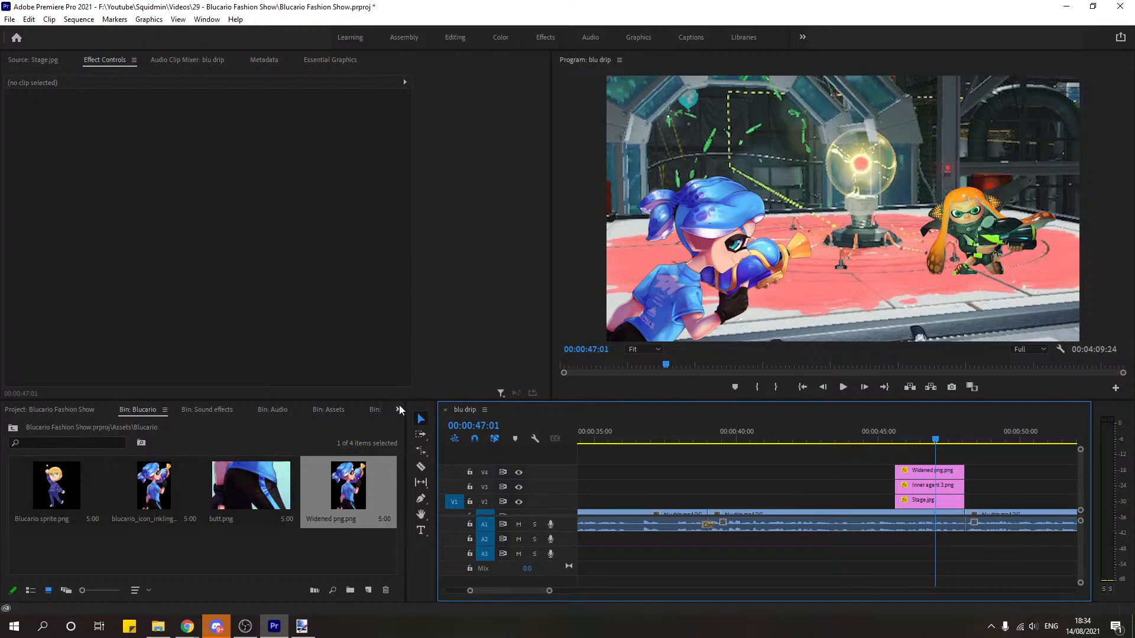
{"action": "left_click", "coordinate": [398, 409]}
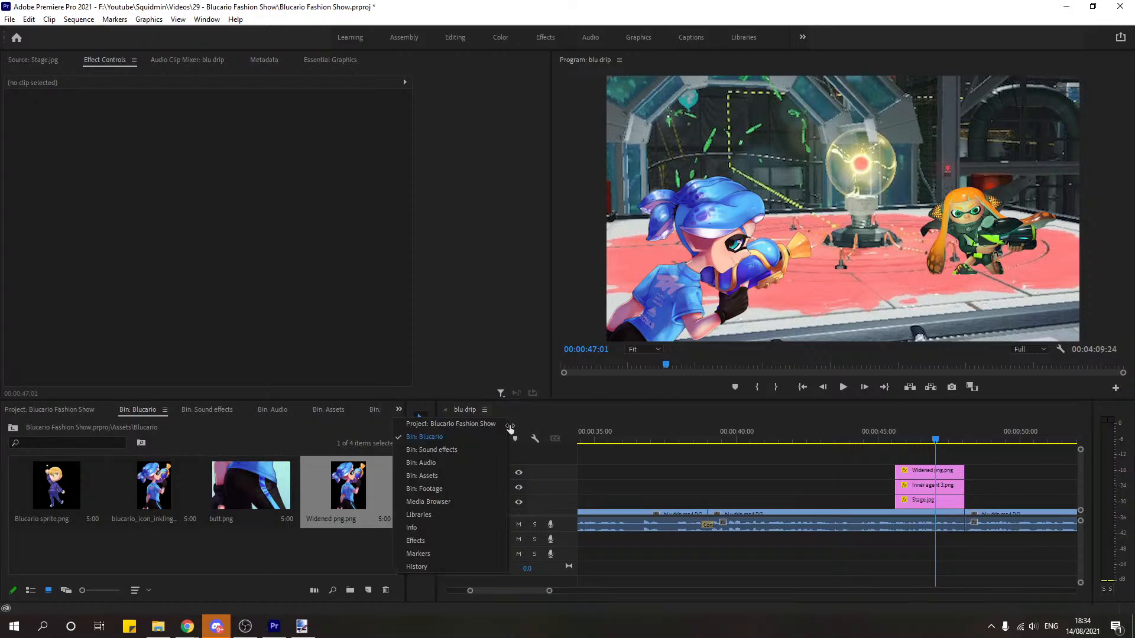
{"action": "left_click", "coordinate": [449, 462]}
{"action": "left_click", "coordinate": [399, 410]}
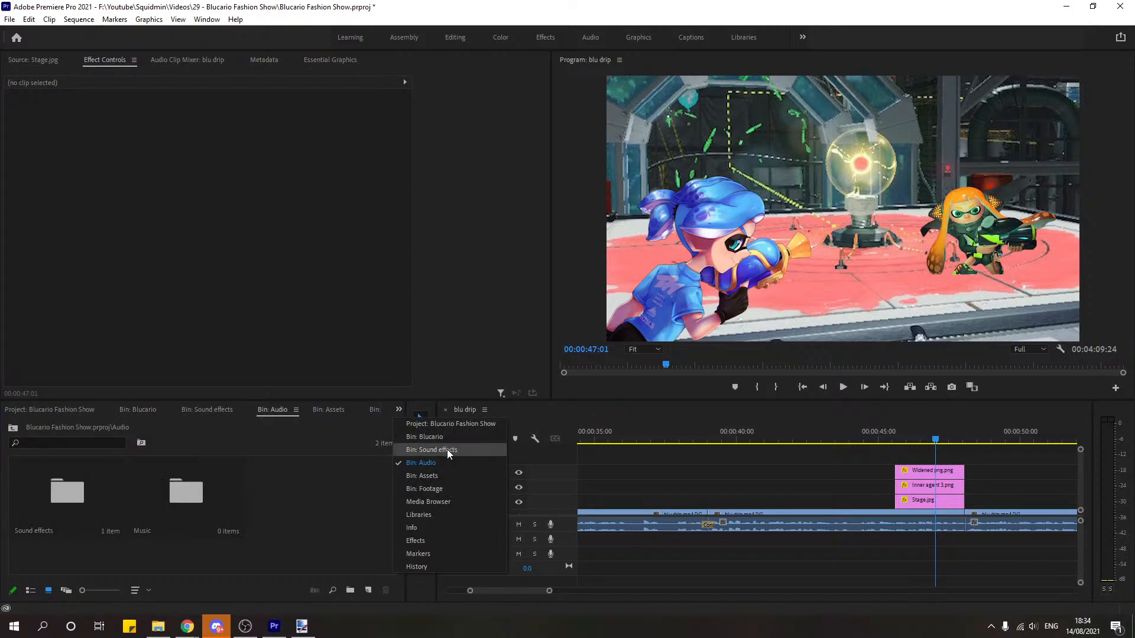
{"action": "left_click", "coordinate": [449, 474]}
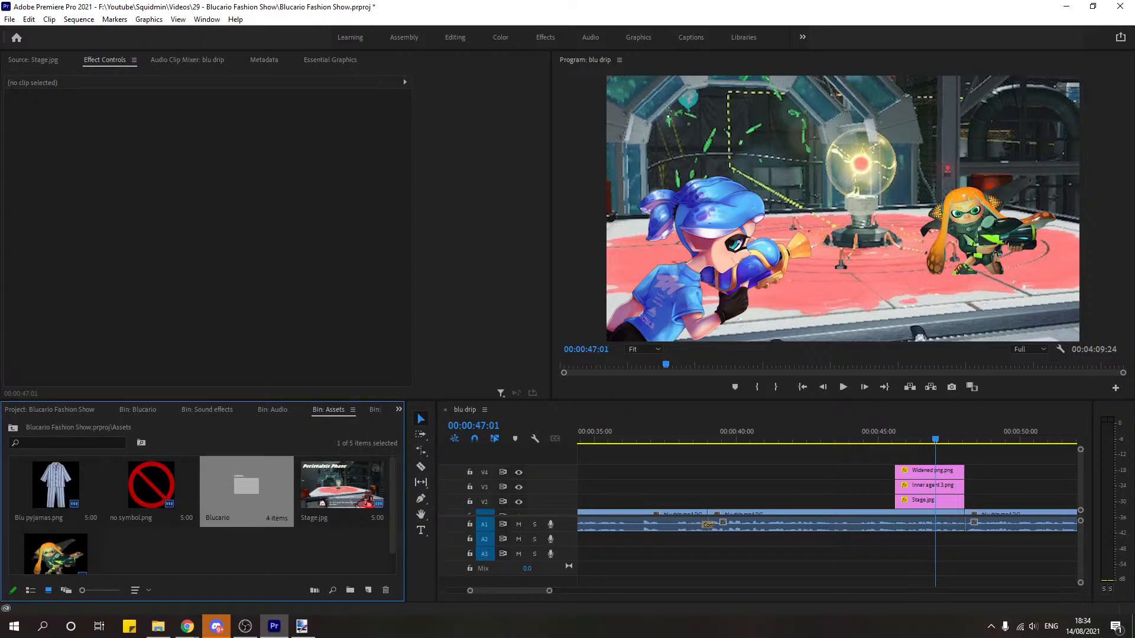
{"action": "left_click_drag", "start_coordinate": [310, 547], "coordinate": [288, 550]}
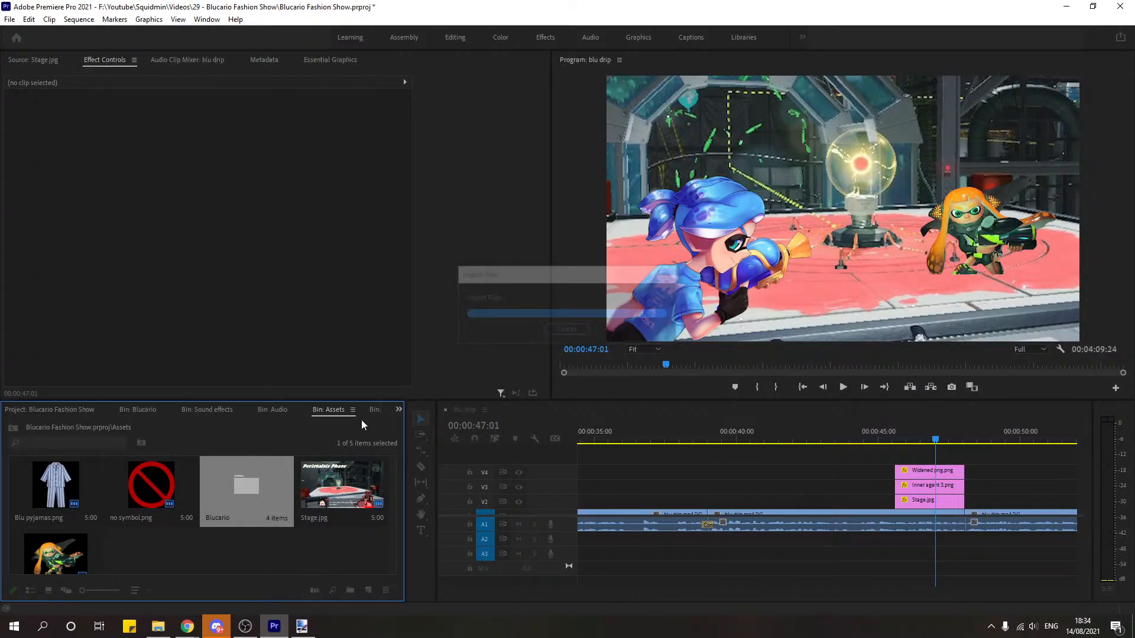
Step: Place Bullet of Ink.png on track V5 above Widened png.png and trim it to the length of the scene's other clips
{"action": "mouse_move", "coordinate": [148, 539]}
{"action": "left_mouse_down"}
{"action": "mouse_move", "coordinate": [696, 493]}
{"action": "mouse_move", "coordinate": [899, 447]}
{"action": "left_mouse_up"}
{"action": "left_click_drag", "start_coordinate": [1038, 453], "coordinate": [964, 453]}
{"action": "left_click_drag", "start_coordinate": [1079, 470], "coordinate": [1080, 466]}
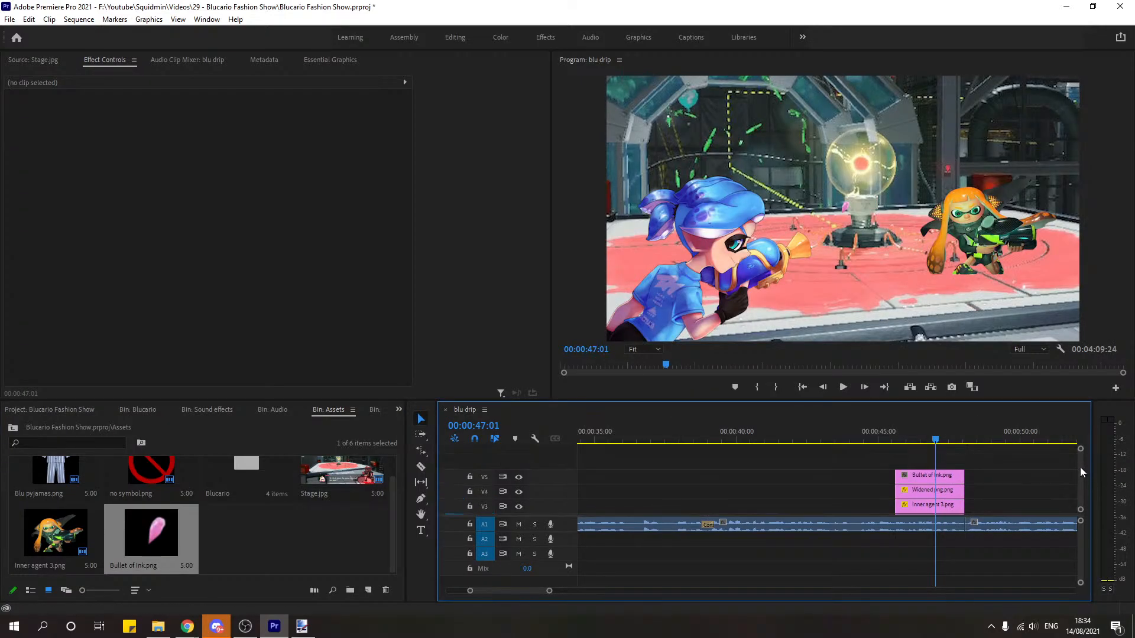
Step: Reorder the clips so Bullet of Ink.png sits on V4 beneath Widened png.png on V5
{"action": "left_click_drag", "start_coordinate": [949, 495], "coordinate": [948, 462]}
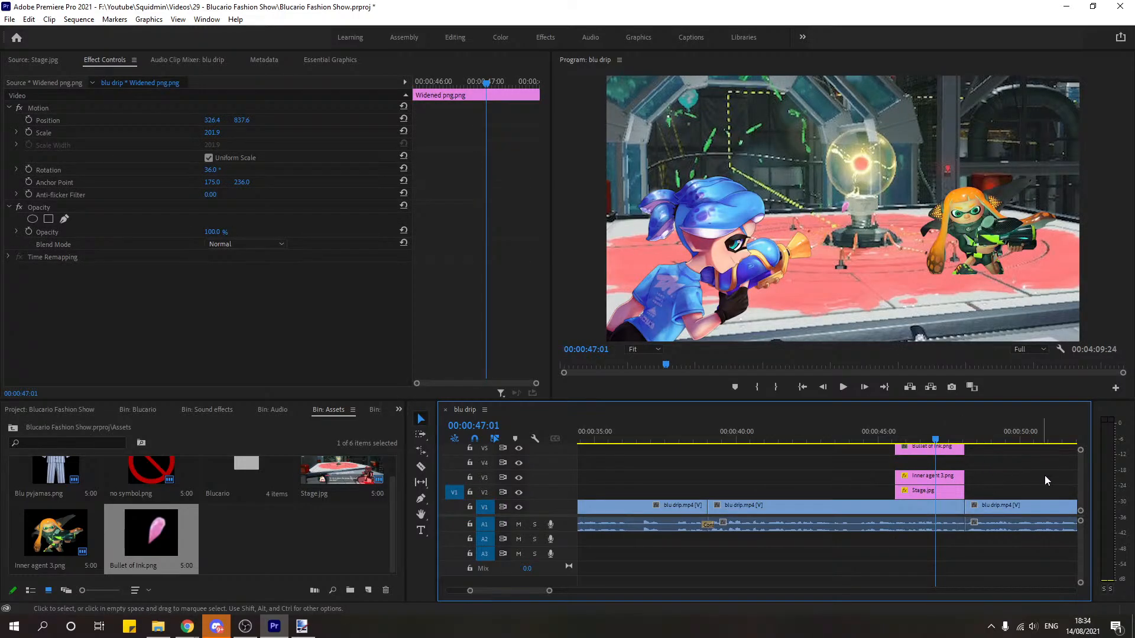
{"action": "left_click_drag", "start_coordinate": [1081, 479], "coordinate": [1081, 475]}
{"action": "mouse_move", "coordinate": [990, 497]}
{"action": "left_mouse_down"}
{"action": "mouse_move", "coordinate": [936, 466]}
{"action": "mouse_move", "coordinate": [937, 498]}
{"action": "left_mouse_up"}
Step: Scale the ink shot to about 256.3, rotate it about 39.1° and position it at the blue character's gun muzzle, about 734.4, 708.0
{"action": "left_click", "coordinate": [926, 436]}
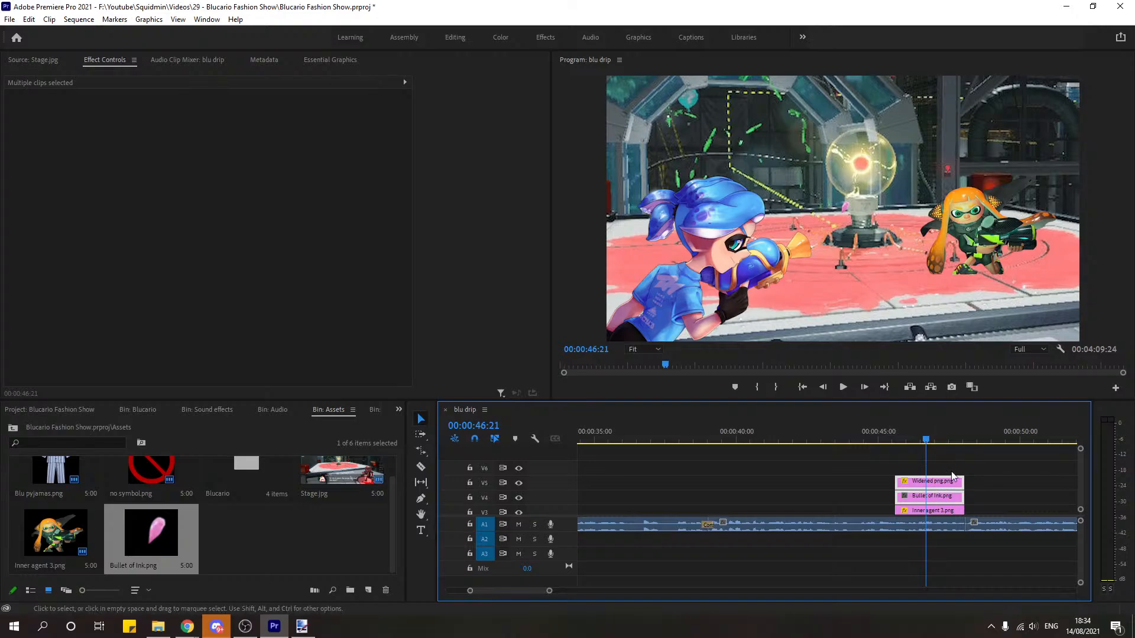
{"action": "left_click", "coordinate": [939, 495]}
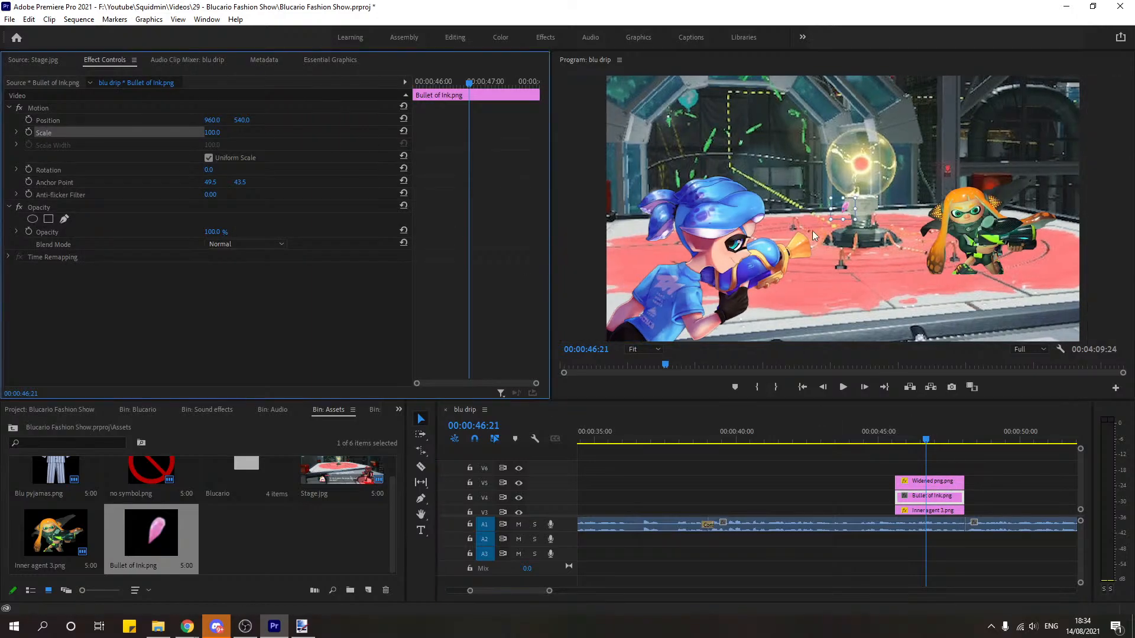
{"action": "mouse_move", "coordinate": [831, 220]}
{"action": "left_mouse_down"}
{"action": "mouse_move", "coordinate": [791, 251]}
{"action": "mouse_move", "coordinate": [801, 244]}
{"action": "mouse_move", "coordinate": [801, 184]}
{"action": "left_mouse_up"}
{"action": "mouse_move", "coordinate": [835, 243]}
{"action": "left_mouse_down"}
{"action": "mouse_move", "coordinate": [792, 279]}
{"action": "mouse_move", "coordinate": [857, 244]}
{"action": "mouse_move", "coordinate": [913, 242]}
{"action": "mouse_move", "coordinate": [969, 251]}
{"action": "mouse_move", "coordinate": [964, 260]}
{"action": "mouse_move", "coordinate": [969, 242]}
{"action": "left_mouse_up"}
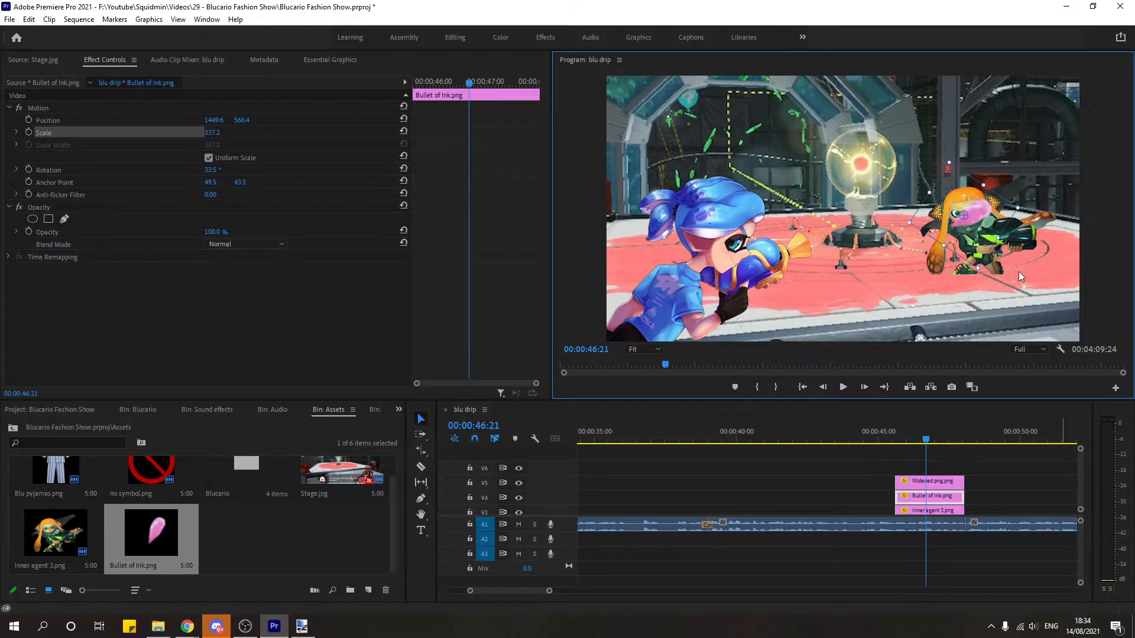
{"action": "mouse_move", "coordinate": [1017, 207]}
{"action": "left_mouse_down"}
{"action": "mouse_move", "coordinate": [922, 254]}
{"action": "mouse_move", "coordinate": [818, 264]}
{"action": "left_mouse_up"}
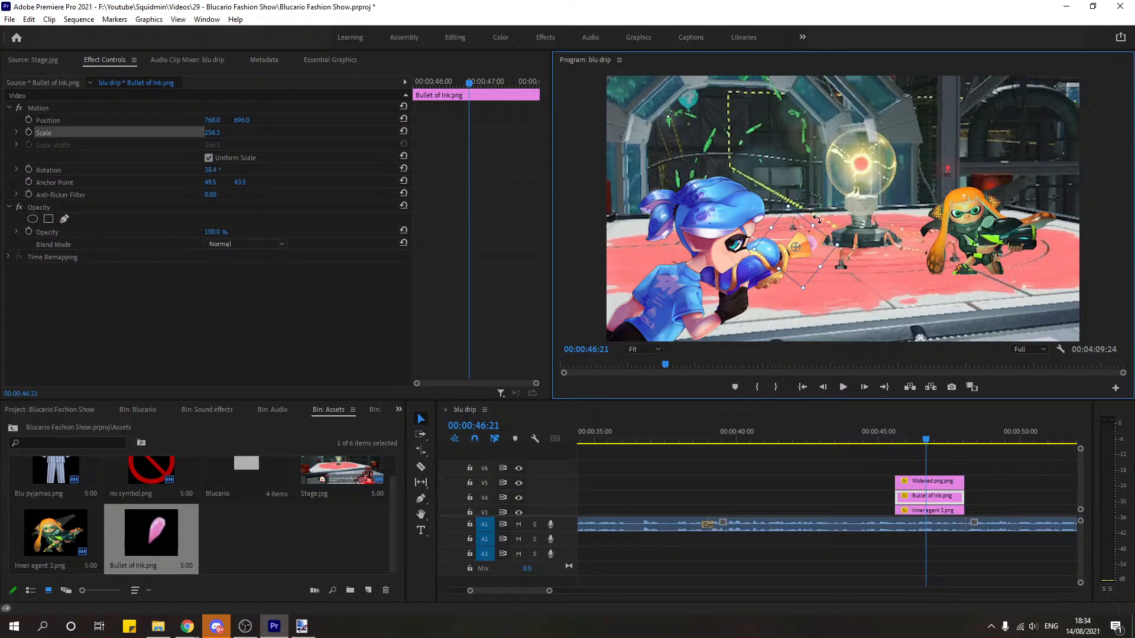
{"action": "left_click_drag", "start_coordinate": [823, 245], "coordinate": [816, 253]}
Step: Enable Position, Scale and Rotation keyframing for the ink shot at the clip's start, 00:00:45:18
{"action": "left_click_drag", "start_coordinate": [443, 87], "coordinate": [339, 91]}
{"action": "left_click", "coordinate": [29, 120]}
{"action": "left_click", "coordinate": [28, 133]}
{"action": "left_click", "coordinate": [28, 170]}
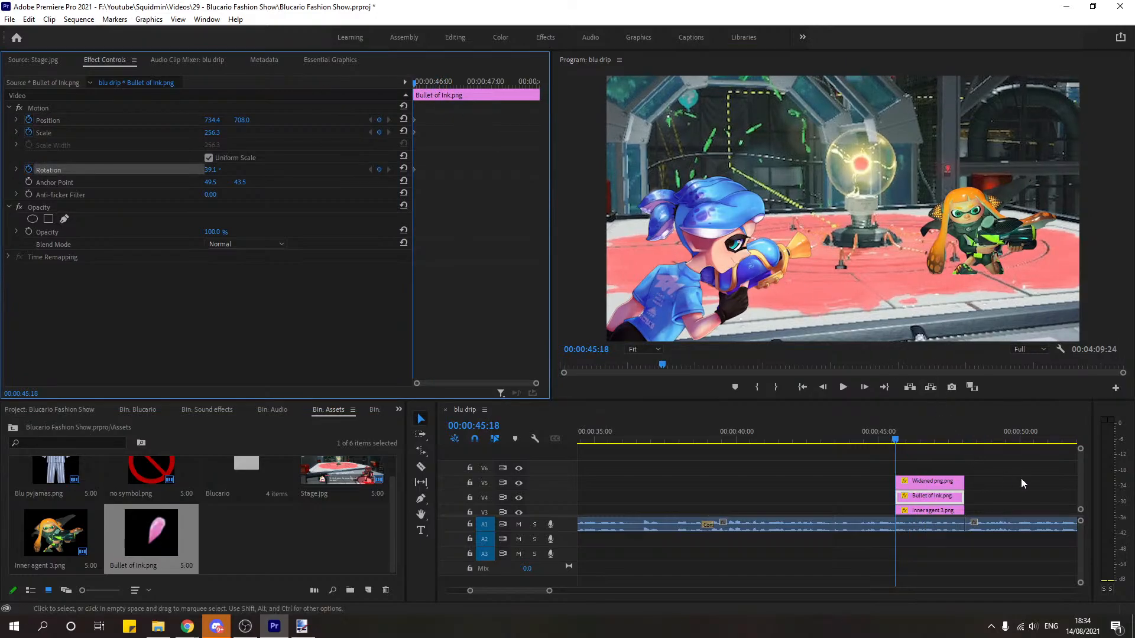
Step: Shorten the Bullet of Ink.png clip to about eight frames and add Position, Scale and Rotation keyframes at 00:00:45:25
{"action": "left_click_drag", "start_coordinate": [974, 499], "coordinate": [899, 499]}
{"action": "left_click_drag", "start_coordinate": [441, 86], "coordinate": [606, 110]}
{"action": "left_click", "coordinate": [822, 388]}
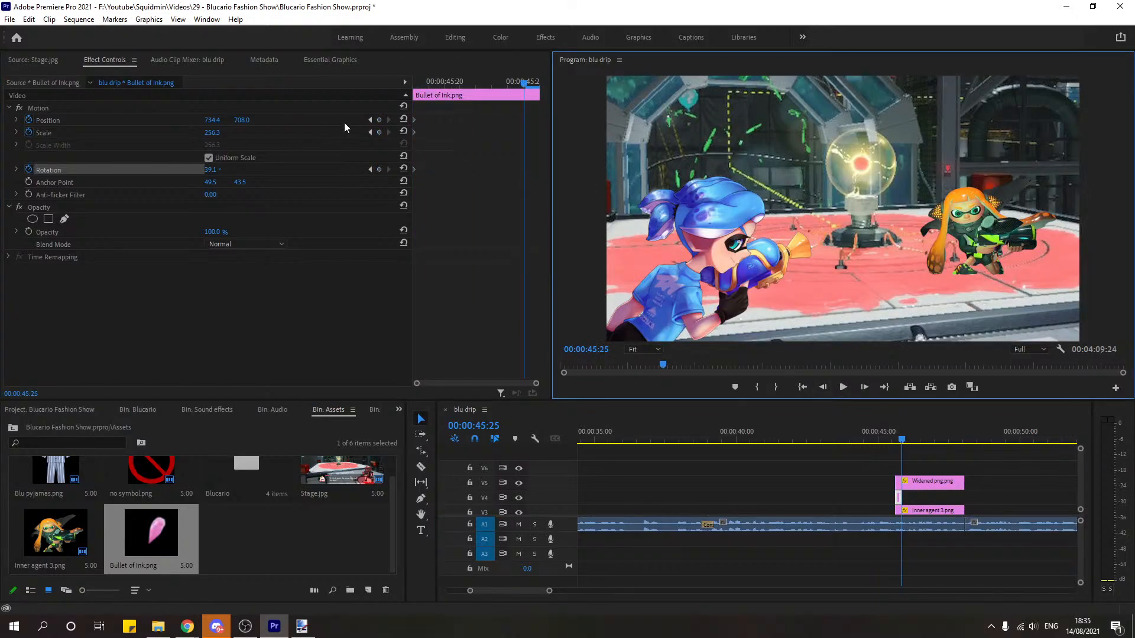
{"action": "left_click", "coordinate": [380, 120]}
{"action": "left_click", "coordinate": [380, 132]}
{"action": "left_click", "coordinate": [379, 169]}
{"action": "left_click", "coordinate": [169, 135]}
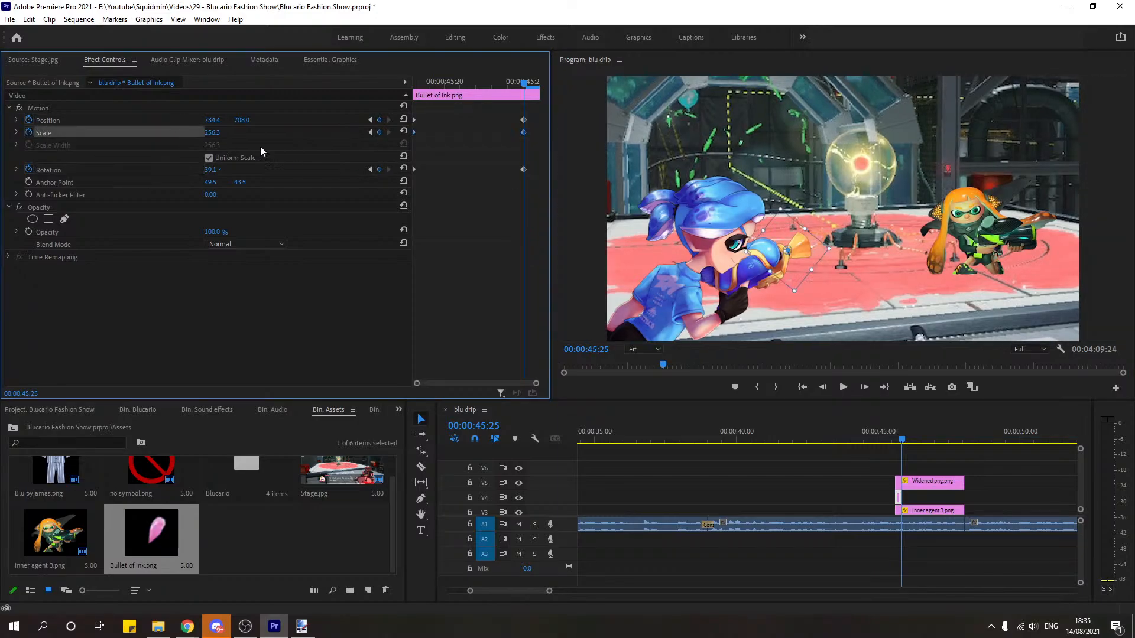
Step: Move the ink shot at its end keyframe onto the orange-haired character, about 1353.6, 549.6, and play back the shot
{"action": "left_click_drag", "start_coordinate": [788, 267], "coordinate": [935, 232]}
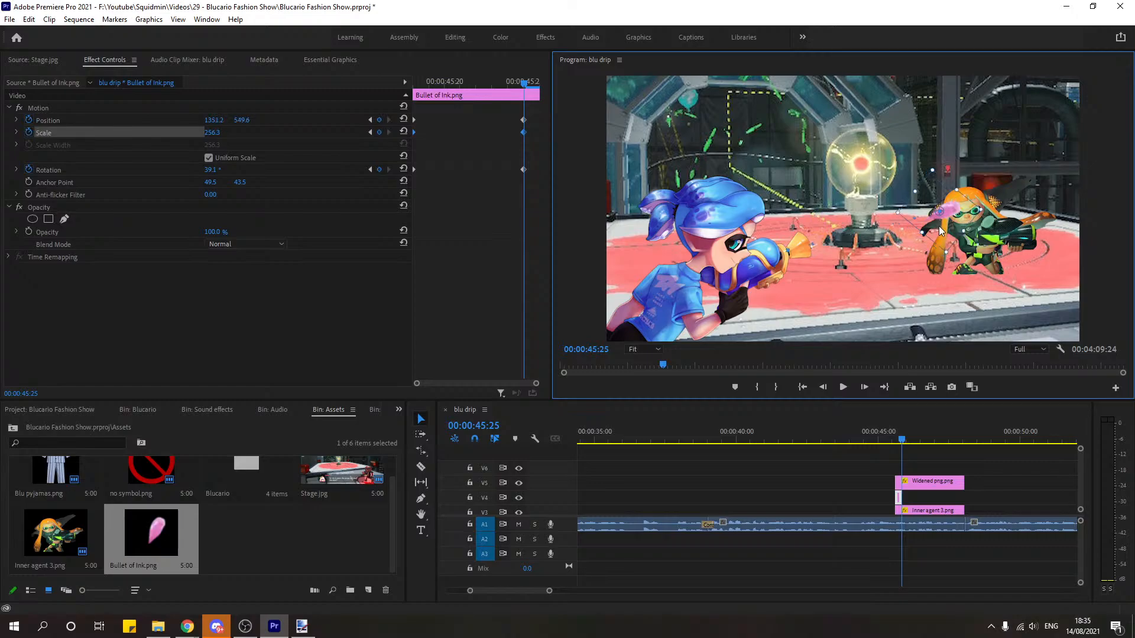
{"action": "left_click", "coordinate": [887, 432]}
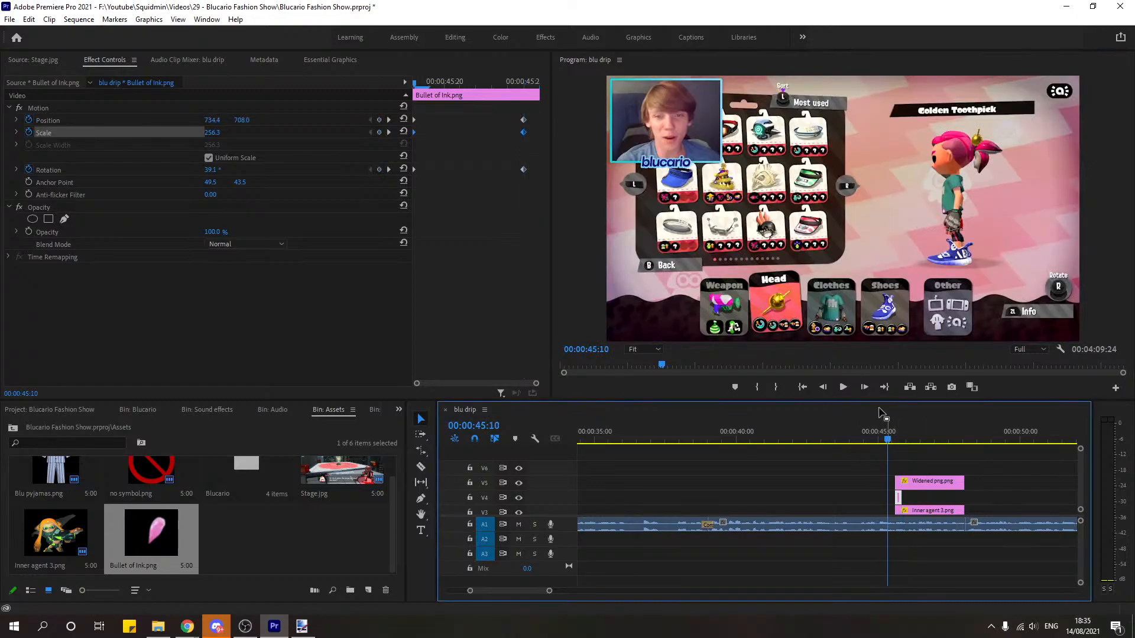
{"action": "left_click", "coordinate": [842, 387]}
{"action": "left_click", "coordinate": [842, 387]}
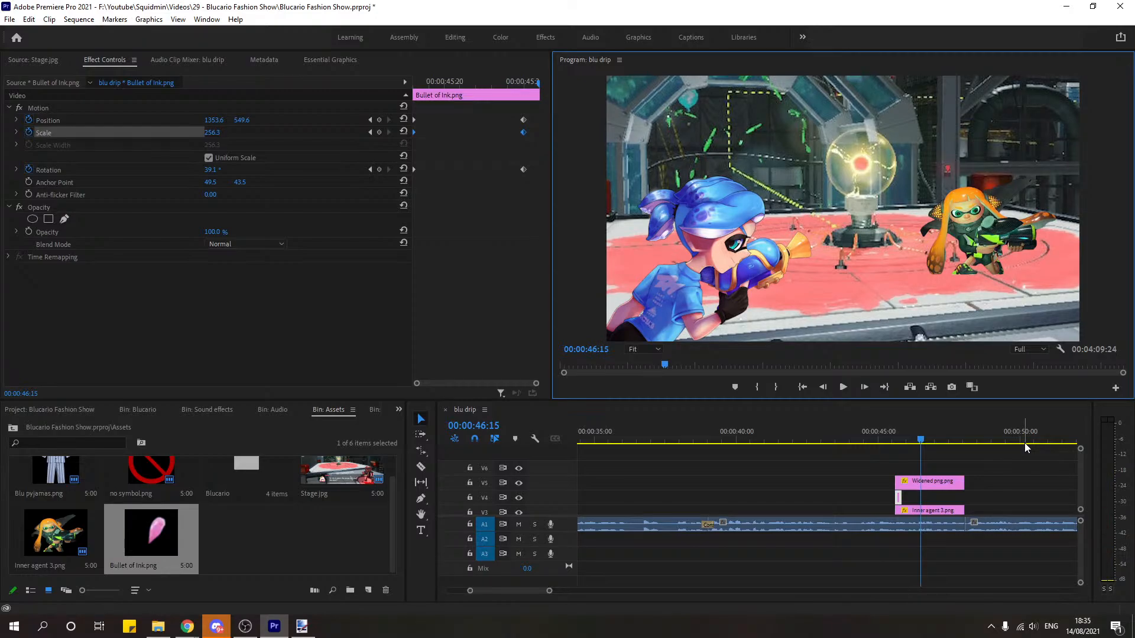
Step: Rotate the ink shot to about 46.7°, remove its Rotation keyframes and preview the animation from the clip's start
{"action": "left_click", "coordinate": [898, 438]}
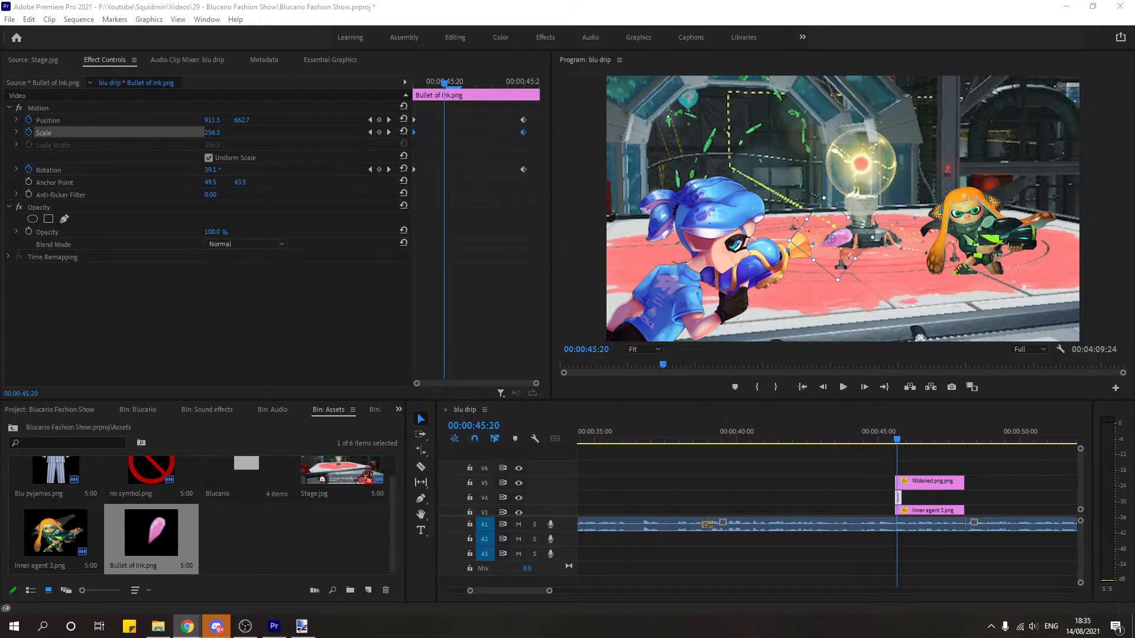
{"action": "key", "text": "alt+Tab"}
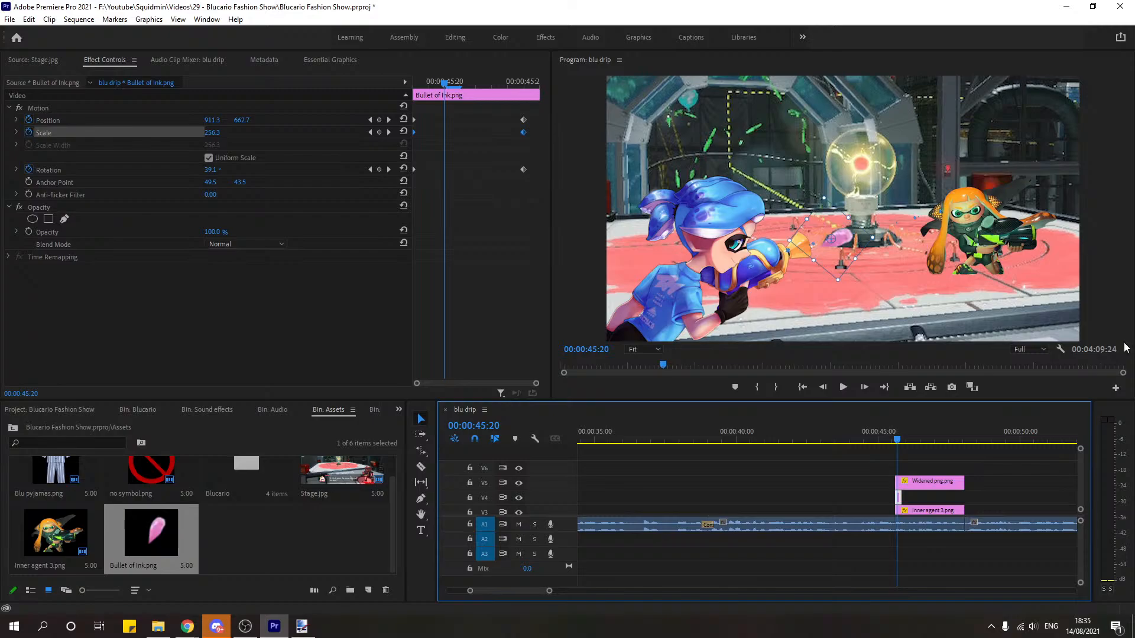
{"action": "left_click_drag", "start_coordinate": [853, 210], "coordinate": [854, 211]}
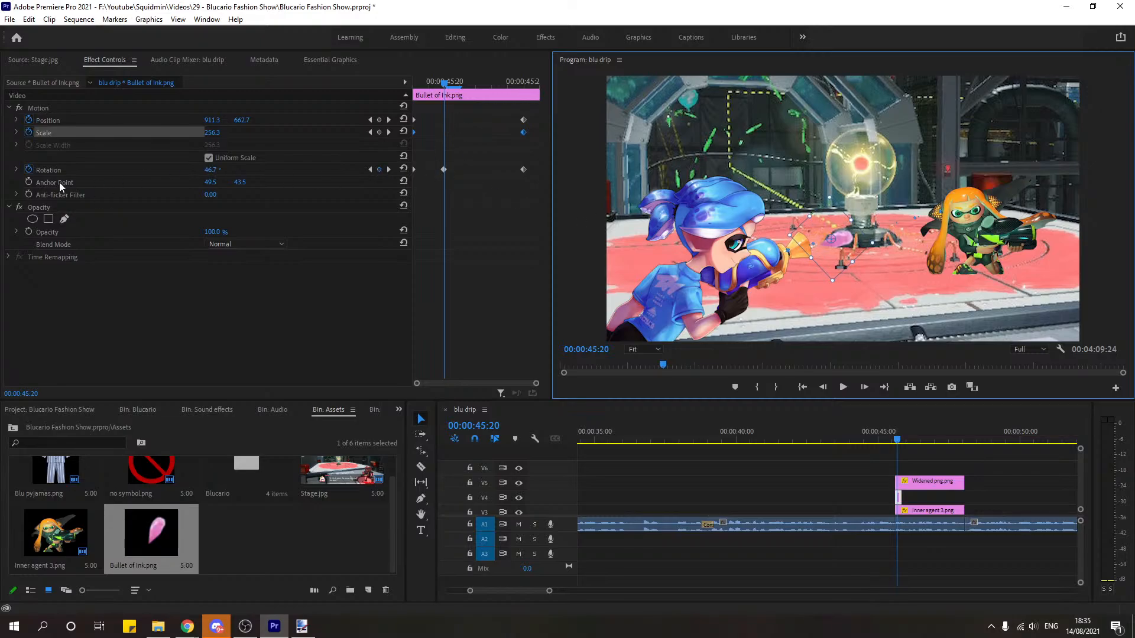
{"action": "left_click", "coordinate": [28, 170]}
{"action": "key", "text": "Return"}
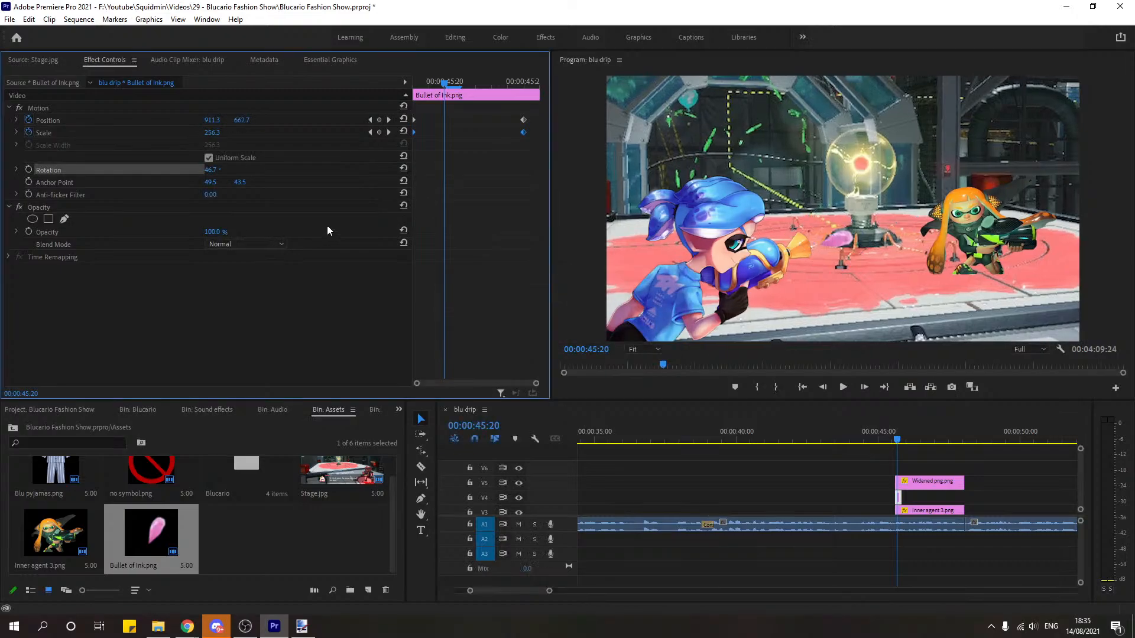
{"action": "key", "text": "Left"}
{"action": "key", "text": "Left"}
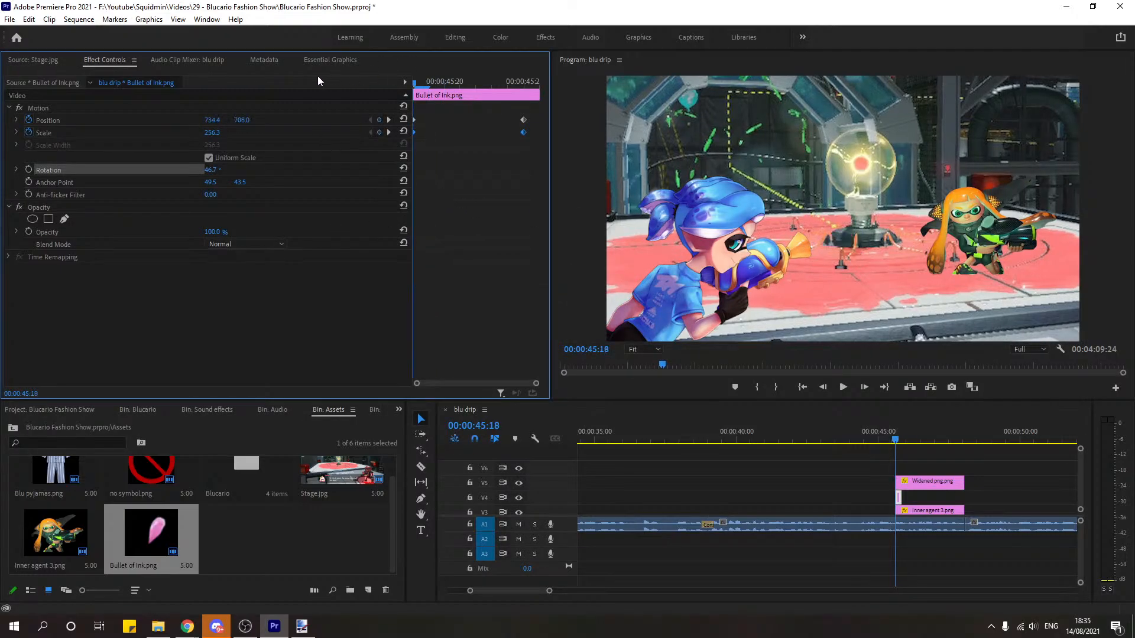
{"action": "left_click", "coordinate": [842, 387]}
{"action": "left_click", "coordinate": [842, 387]}
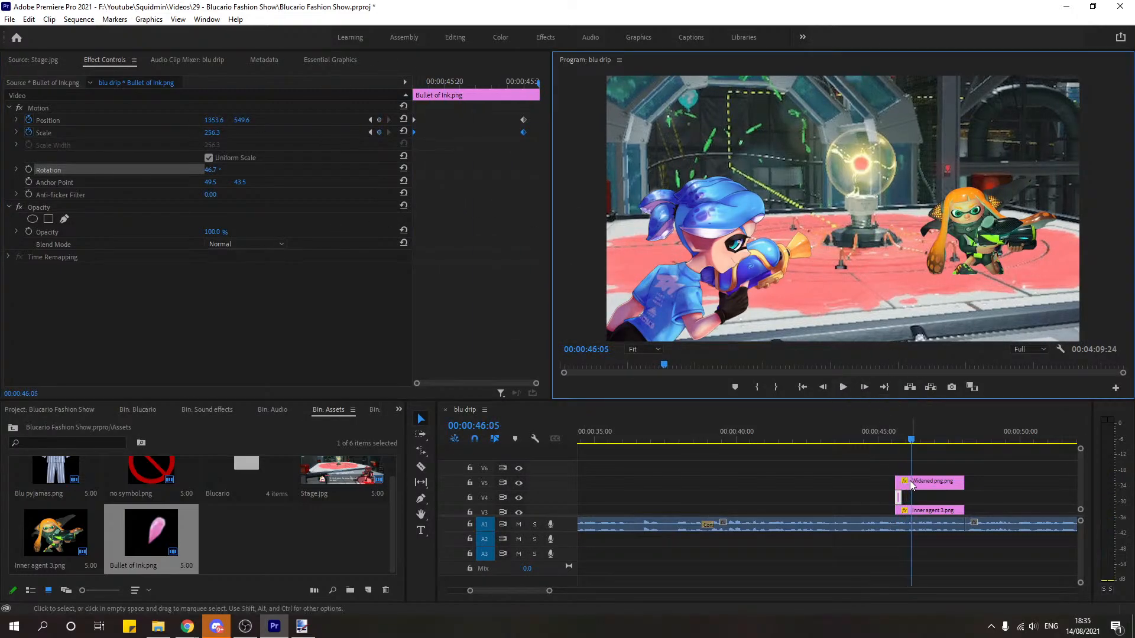
Step: Shift the end Position and Scale keyframes earlier to about 00:00:45:23 and review the faster shot
{"action": "left_click", "coordinate": [525, 153]}
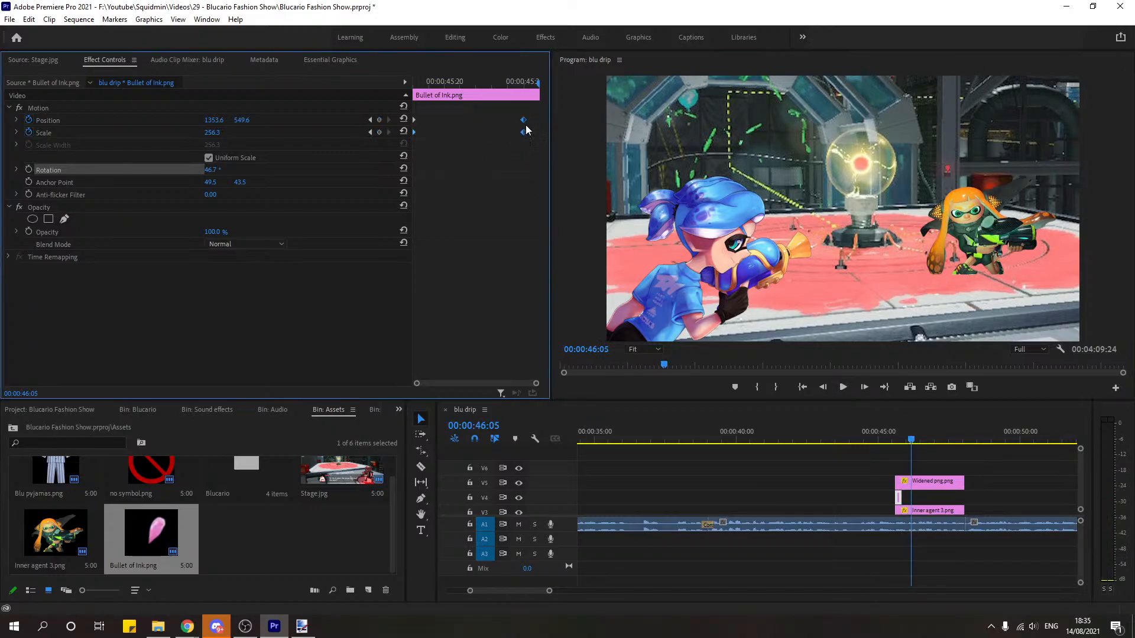
{"action": "left_click_drag", "start_coordinate": [523, 120], "coordinate": [490, 122]}
{"action": "left_click_drag", "start_coordinate": [477, 83], "coordinate": [413, 84]}
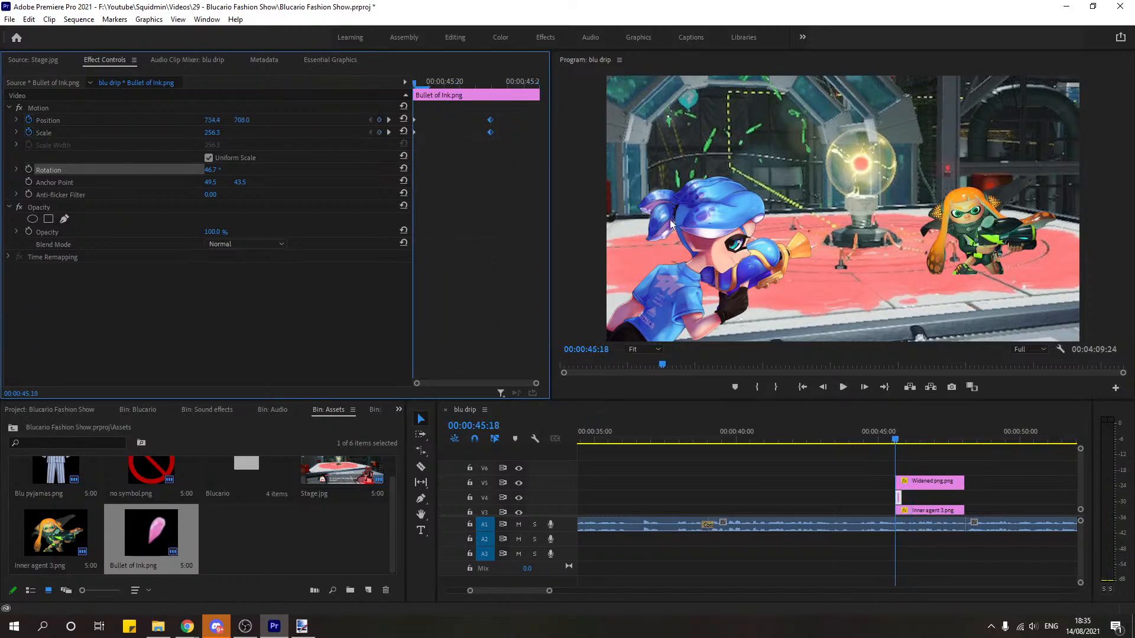
{"action": "left_click", "coordinate": [845, 388]}
{"action": "left_click", "coordinate": [845, 388]}
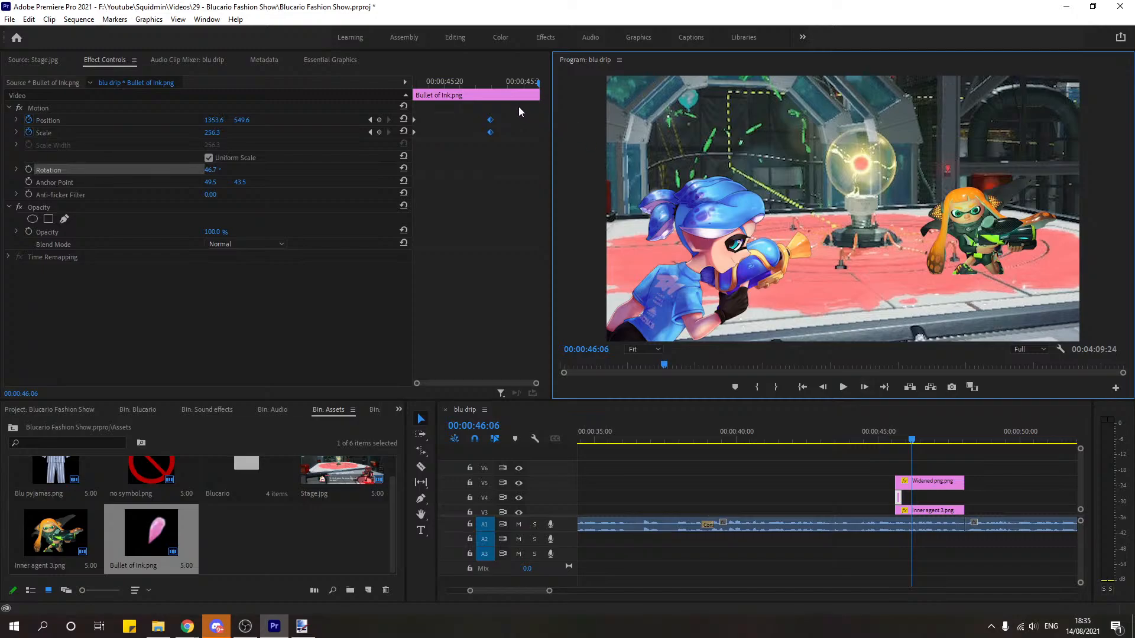
{"action": "left_click", "coordinate": [493, 82]}
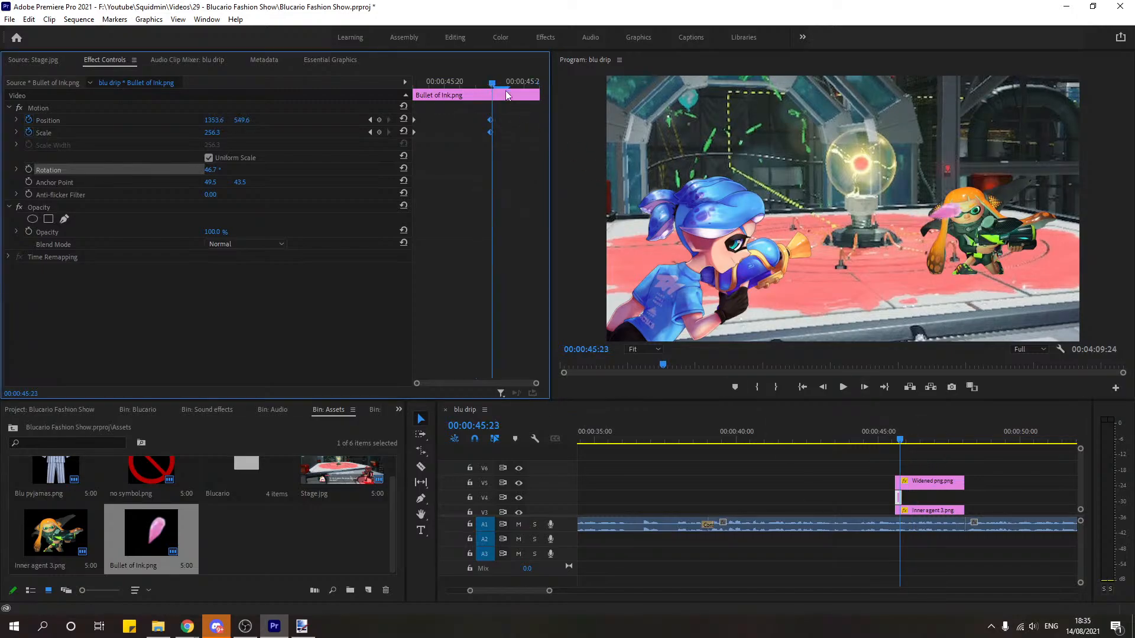
Step: Trim the end of the Bullet of Ink.png clip back to 00:00:45:23 and play back the shot
{"action": "left_click_drag", "start_coordinate": [907, 500], "coordinate": [900, 500]}
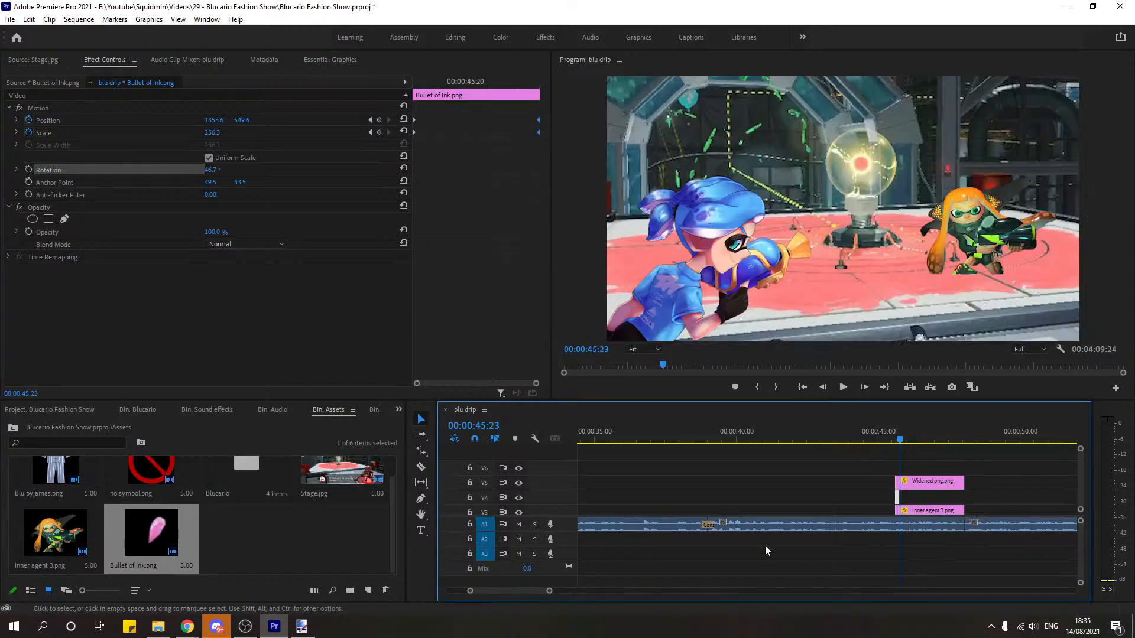
{"action": "left_click_drag", "start_coordinate": [549, 590], "coordinate": [520, 598]}
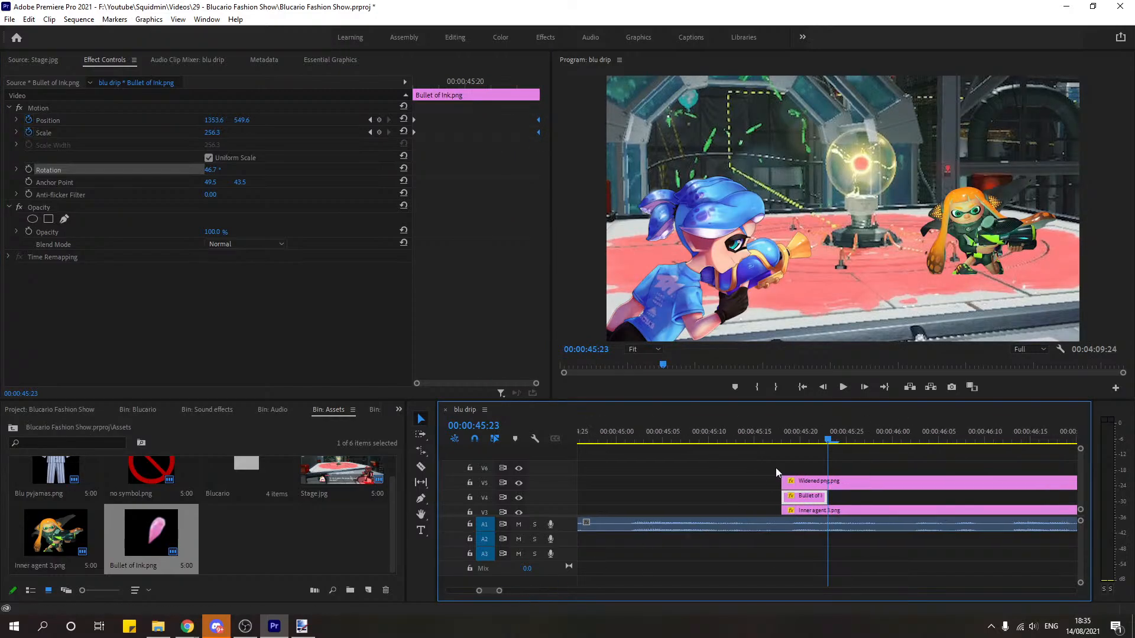
{"action": "left_click", "coordinate": [773, 436]}
{"action": "left_click", "coordinate": [843, 387]}
{"action": "left_click", "coordinate": [844, 387]}
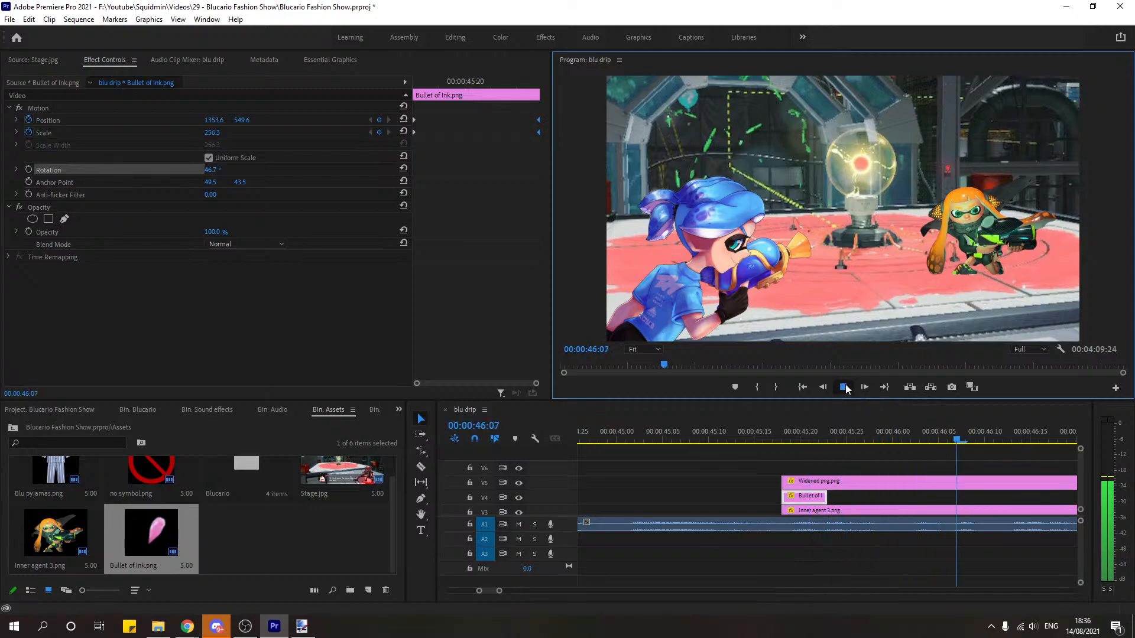
Step: Lock video tracks V3, V2 and V1, leaving the ink shot's track editable
{"action": "left_click", "coordinate": [501, 591]}
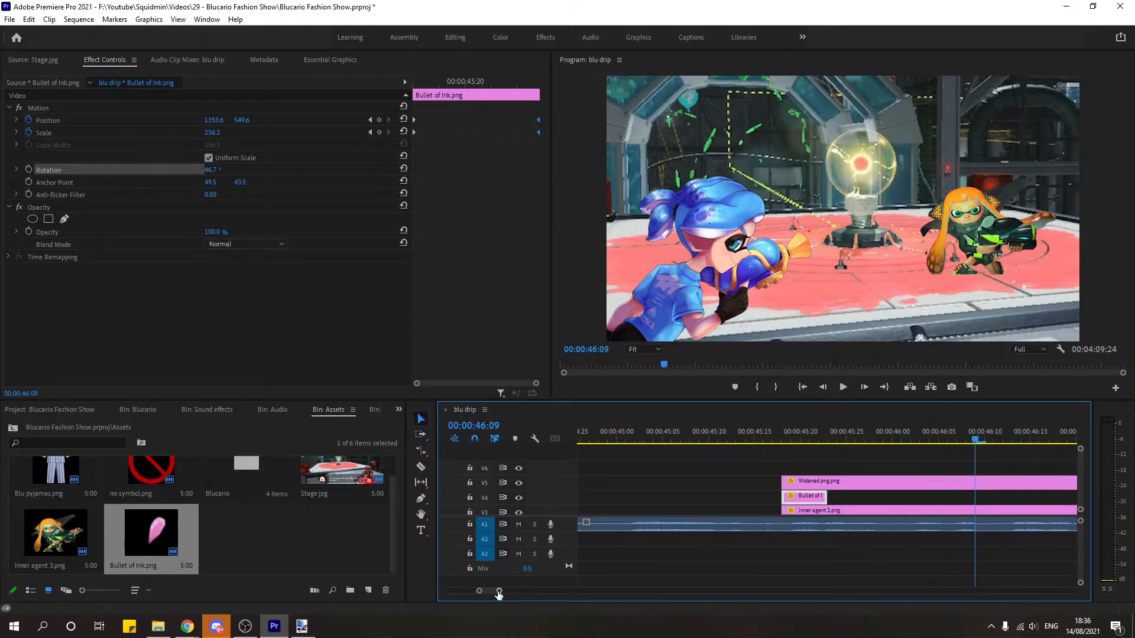
{"action": "left_click_drag", "start_coordinate": [498, 591], "coordinate": [528, 591]}
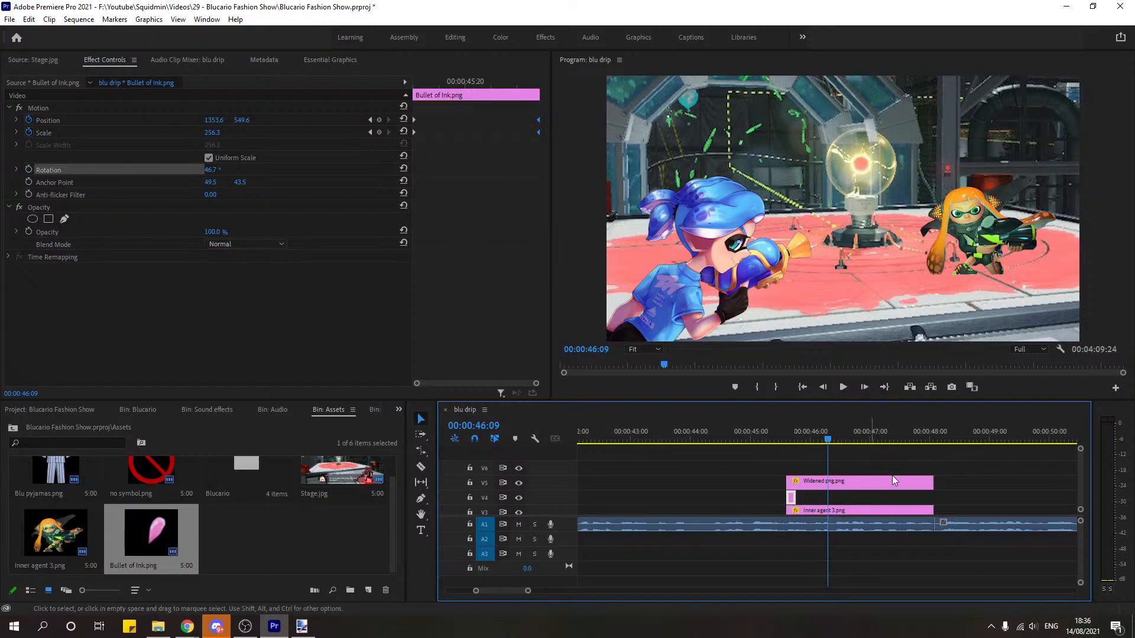
{"action": "left_click", "coordinate": [964, 435]}
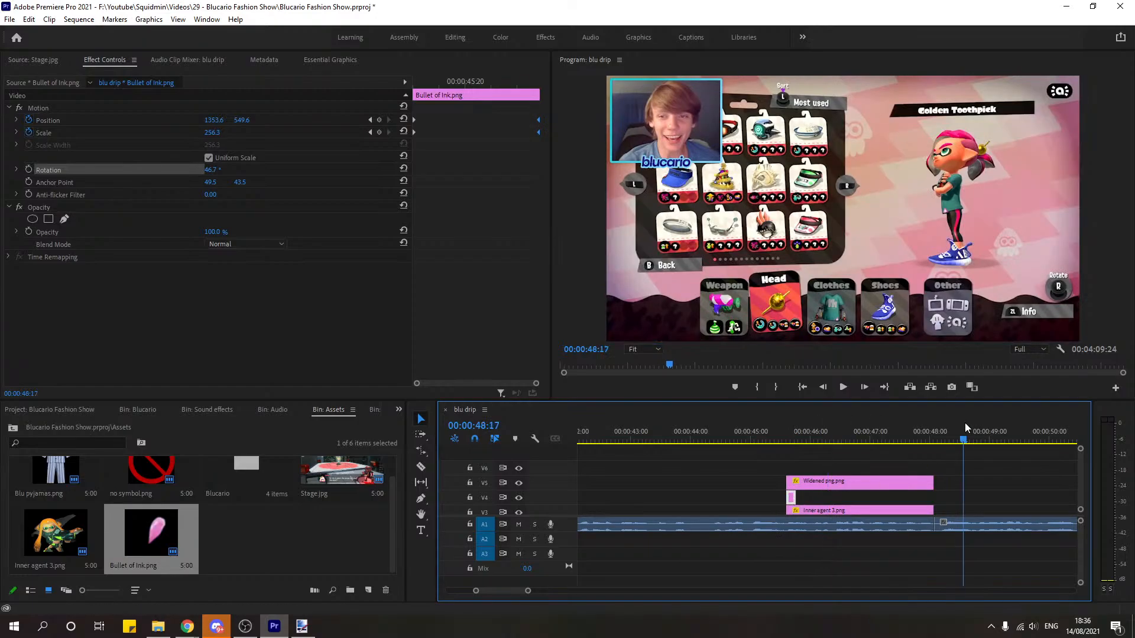
{"action": "left_click", "coordinate": [471, 512]}
{"action": "scroll", "coordinate": [1048, 510], "scroll_direction": "down", "scroll_amount": 2}
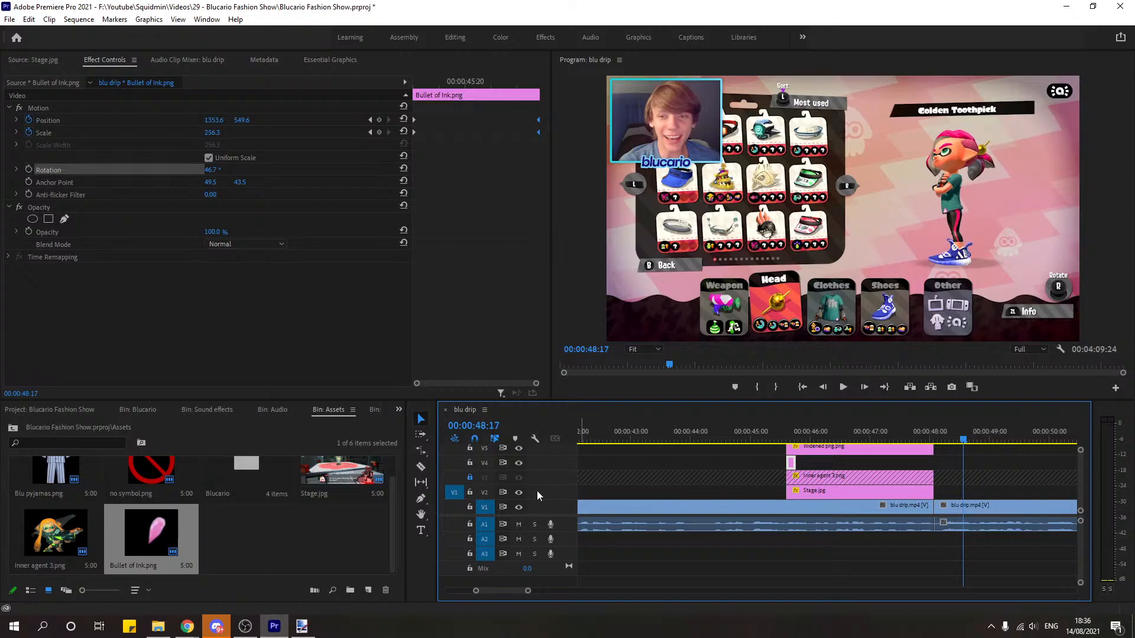
{"action": "left_click", "coordinate": [470, 492]}
{"action": "left_click", "coordinate": [470, 507]}
Step: Paste repeated copies of the ink shot clip back to back after the original on V4 and play back the sequence
{"action": "key", "text": "space"}
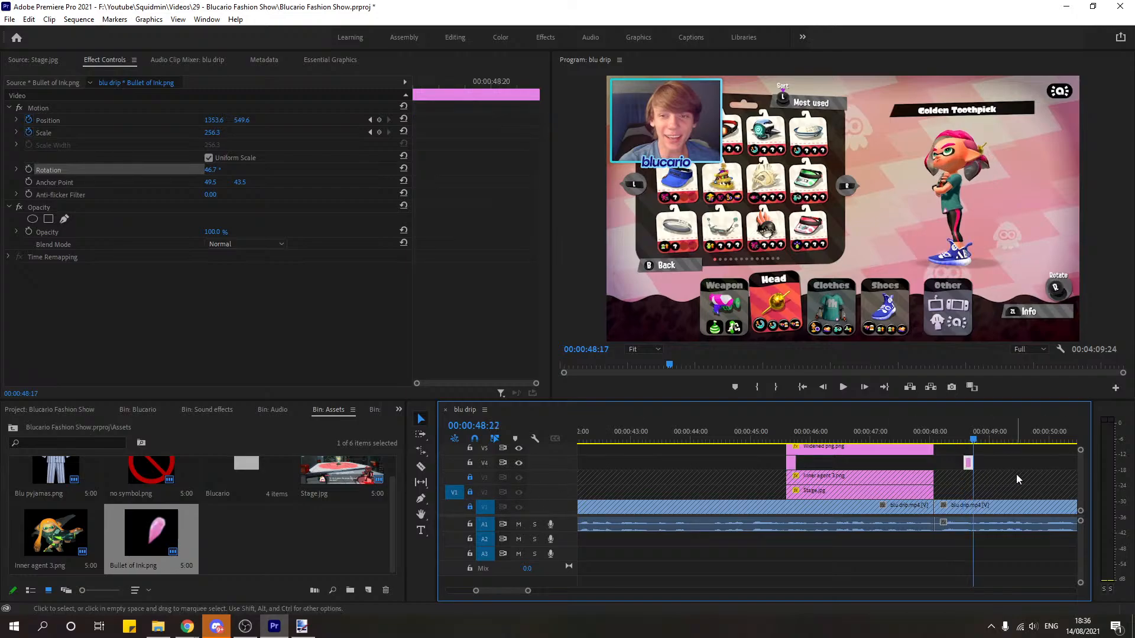
{"action": "left_click_drag", "start_coordinate": [1045, 462], "coordinate": [799, 464]}
{"action": "left_click", "coordinate": [788, 430]}
{"action": "left_click", "coordinate": [1007, 460]}
{"action": "key", "text": "space"}
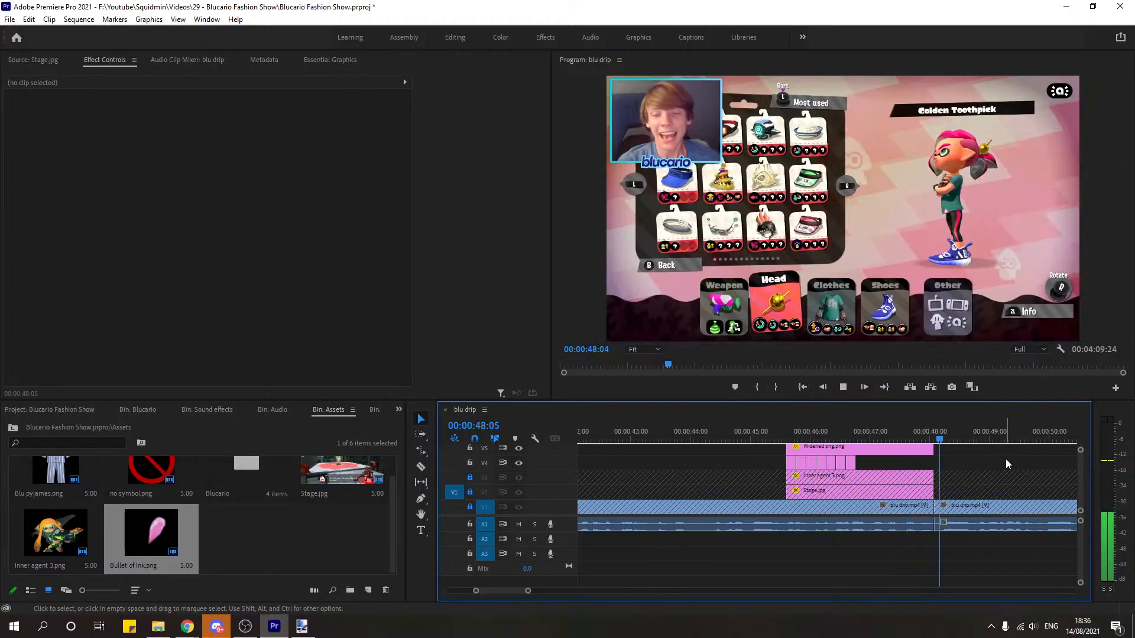
{"action": "key", "text": "space"}
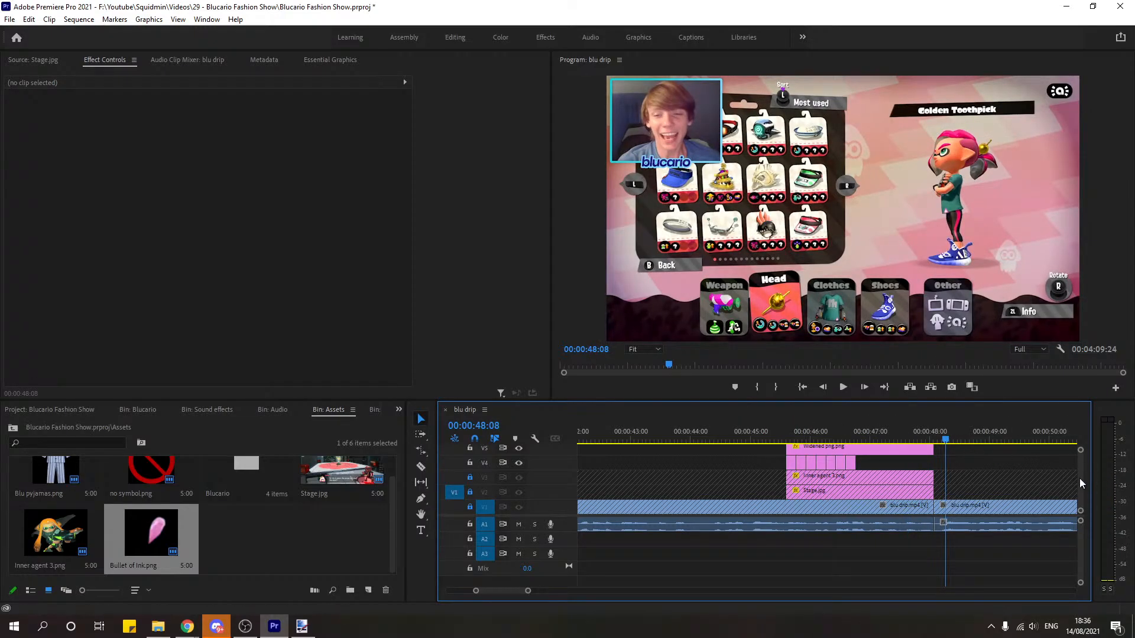
Step: Split the Widened png.png clip on V5 where the last ink shot ends
{"action": "scroll", "coordinate": [1077, 477], "scroll_direction": "up", "scroll_amount": 1}
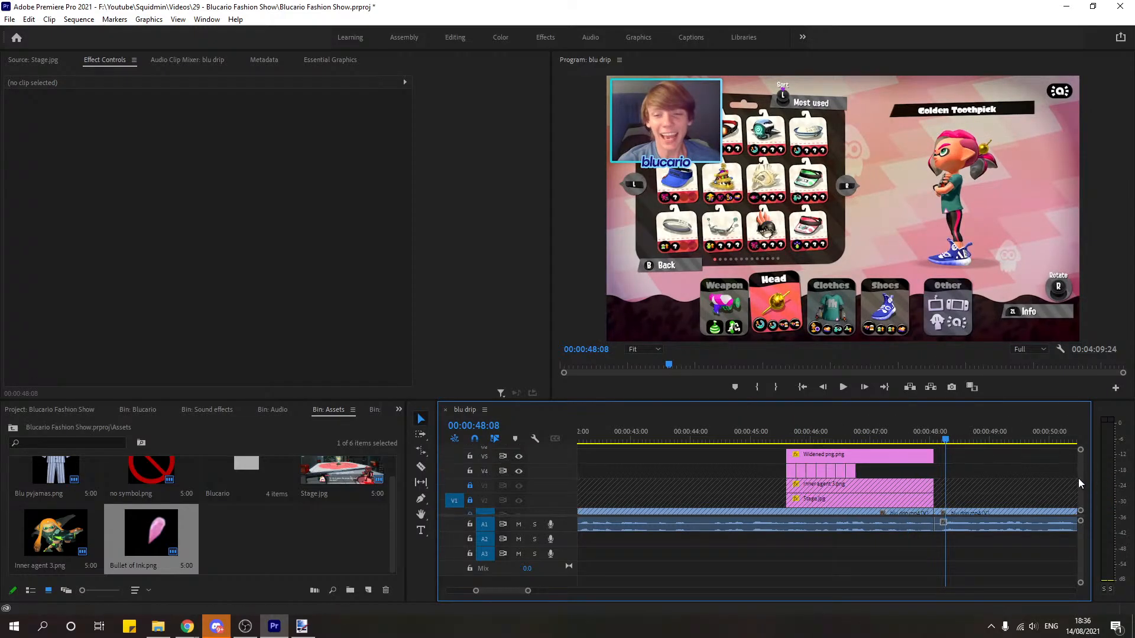
{"action": "left_click", "coordinate": [865, 432]}
{"action": "left_click", "coordinate": [797, 434]}
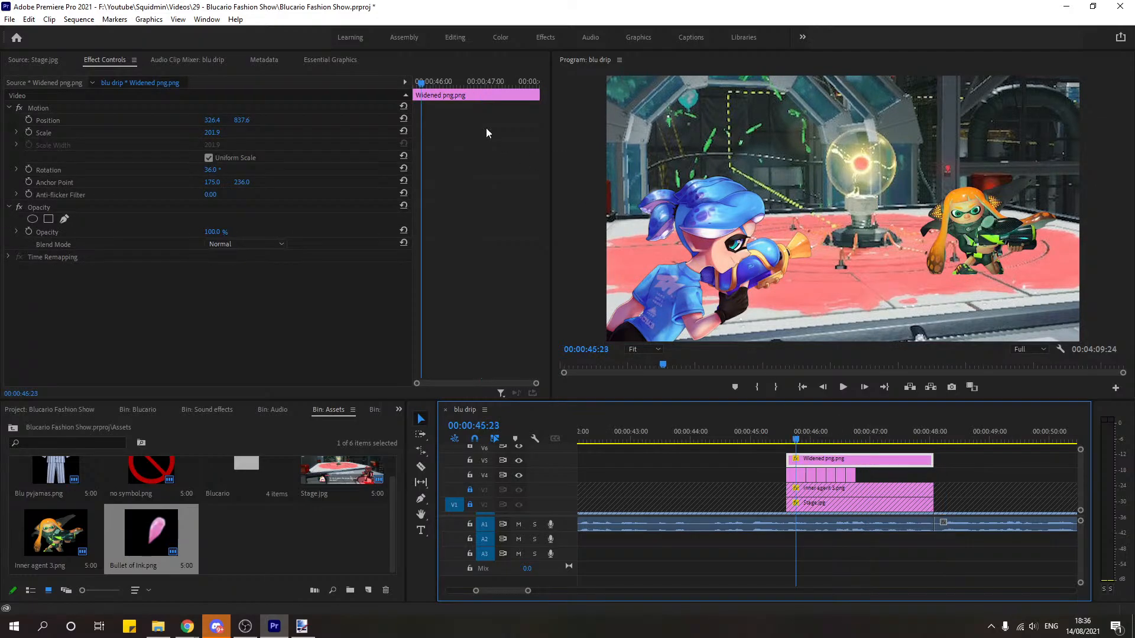
{"action": "left_click", "coordinate": [412, 82]}
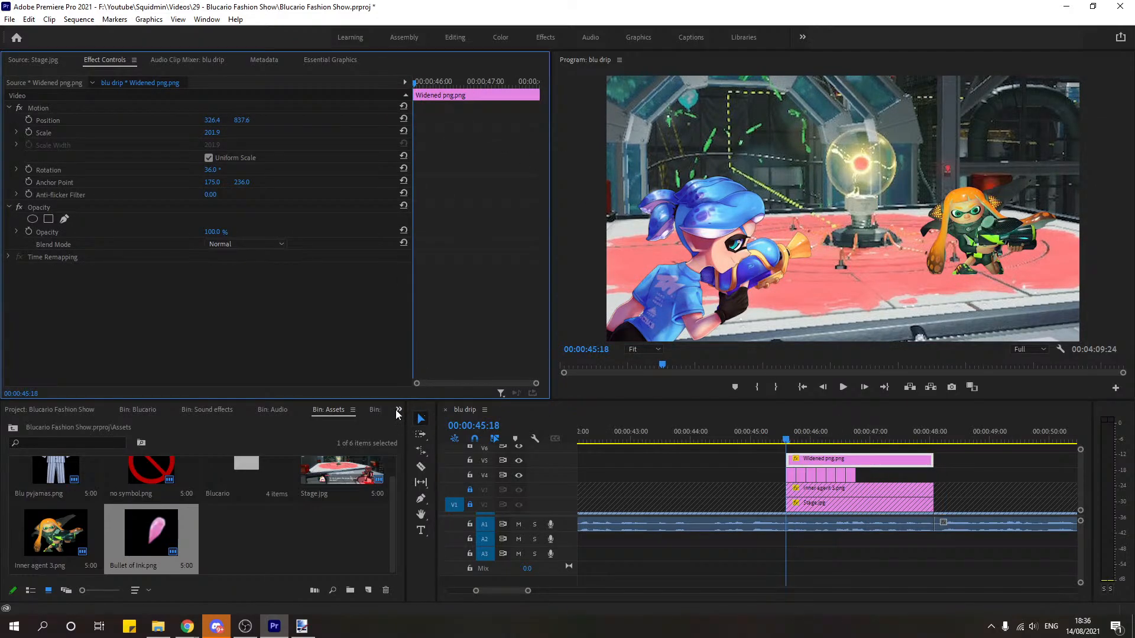
{"action": "left_click", "coordinate": [855, 461], "text": "ctrl"}
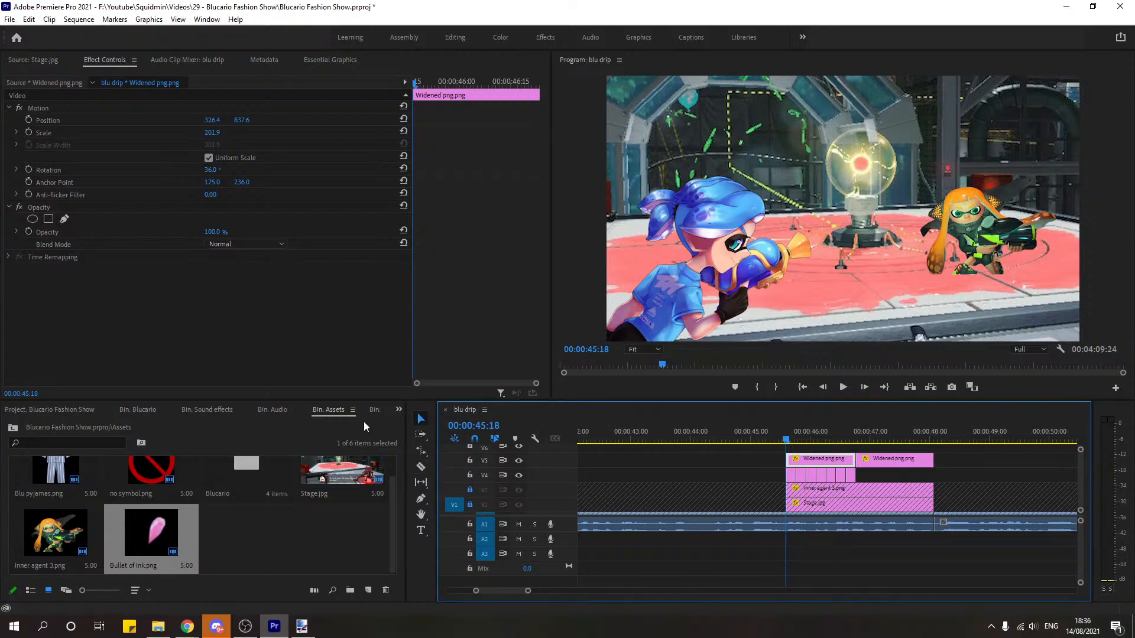
Step: Find the Wide - Smooth Motion (long) preset among the Fake Handheld Movement effect presets
{"action": "left_click", "coordinate": [399, 410]}
{"action": "left_click", "coordinate": [430, 537]}
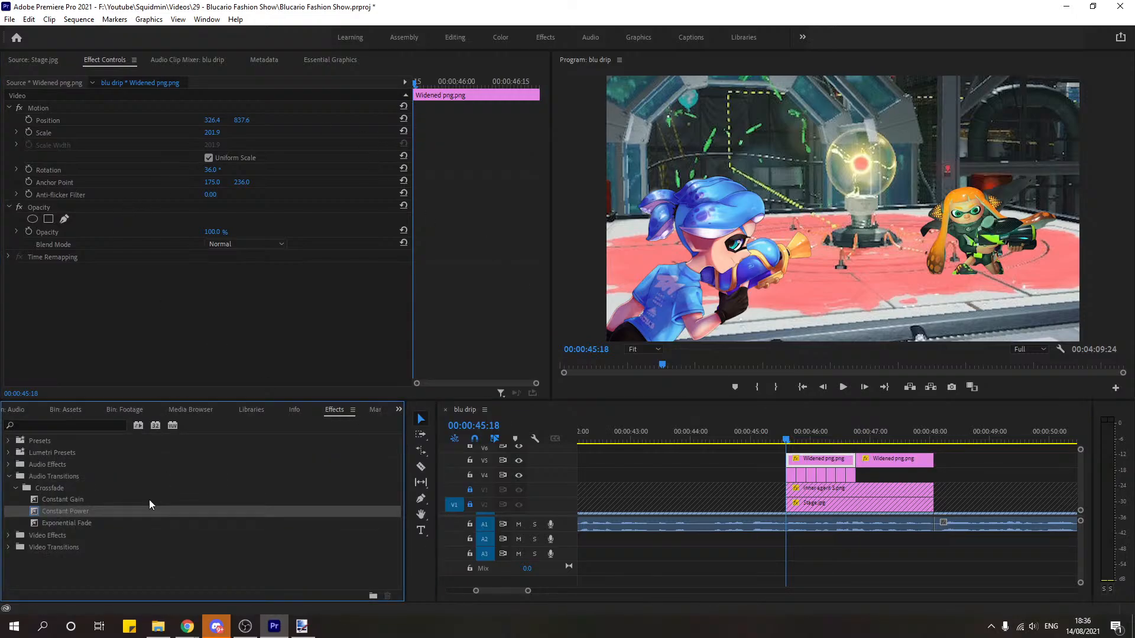
{"action": "left_click", "coordinate": [10, 547]}
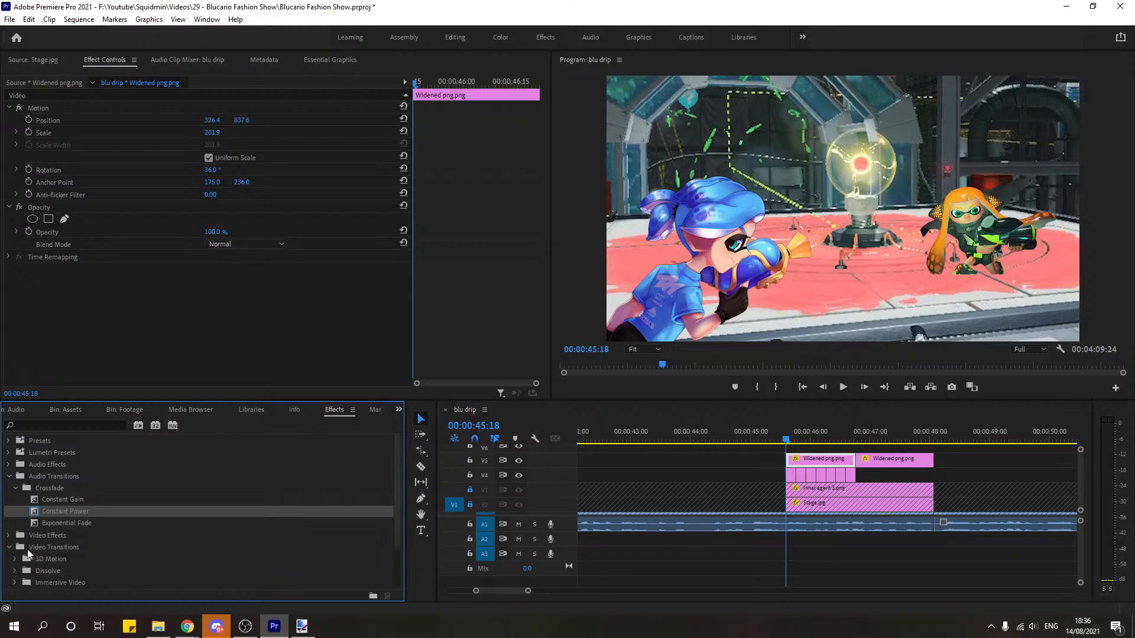
{"action": "left_click", "coordinate": [27, 548]}
{"action": "left_click", "coordinate": [9, 547]}
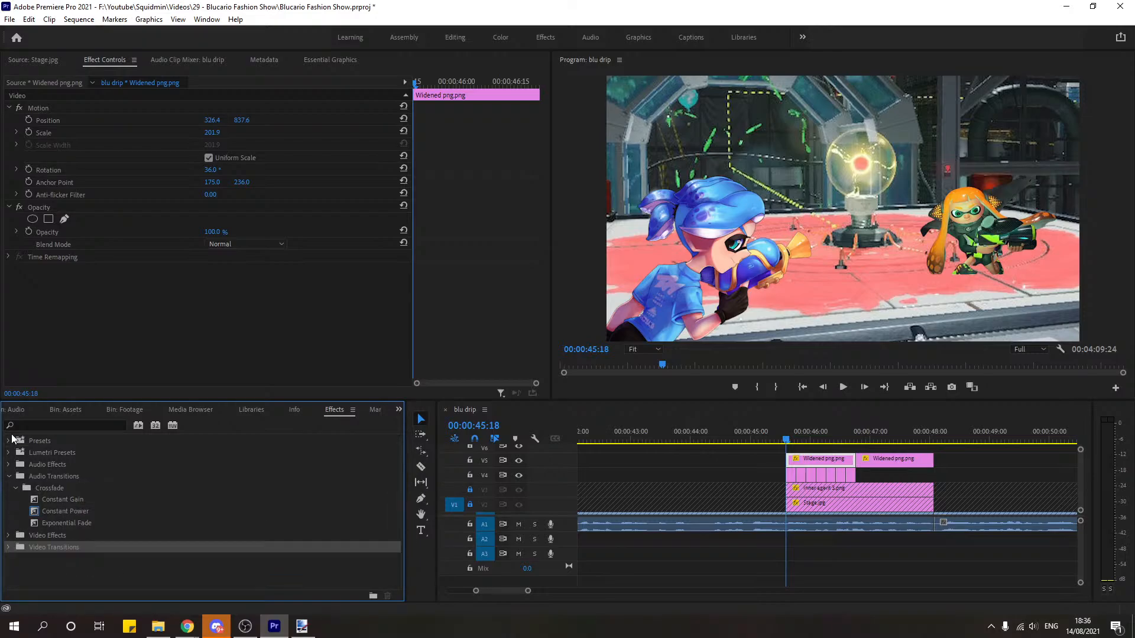
{"action": "left_click", "coordinate": [10, 440]}
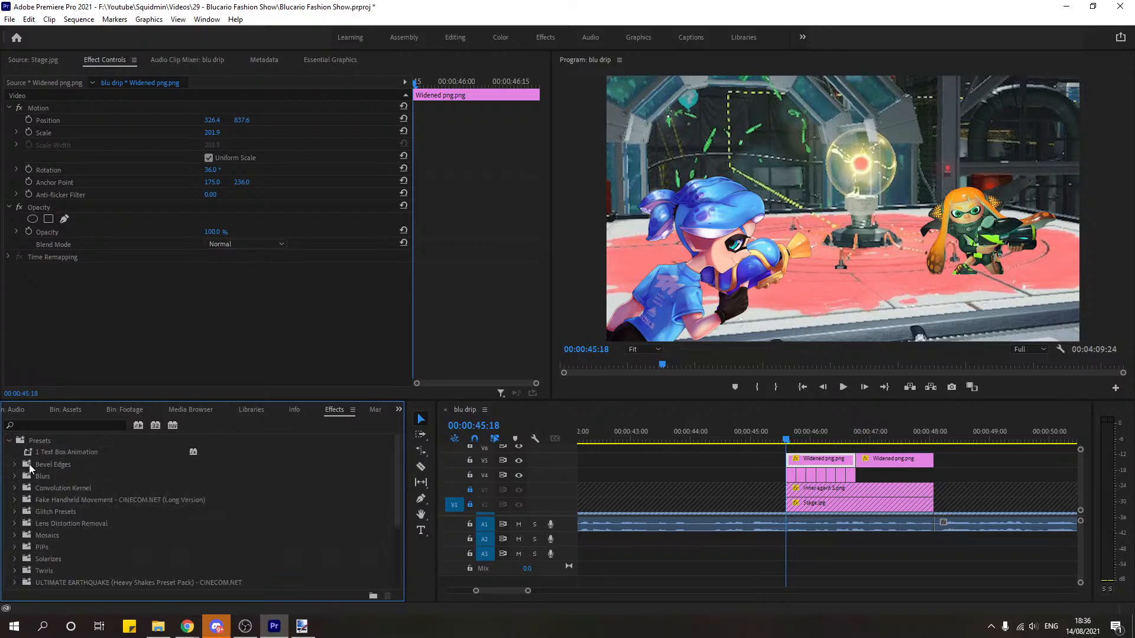
{"action": "left_click", "coordinate": [14, 490]}
{"action": "scroll", "coordinate": [115, 529], "scroll_direction": "down", "scroll_amount": 2}
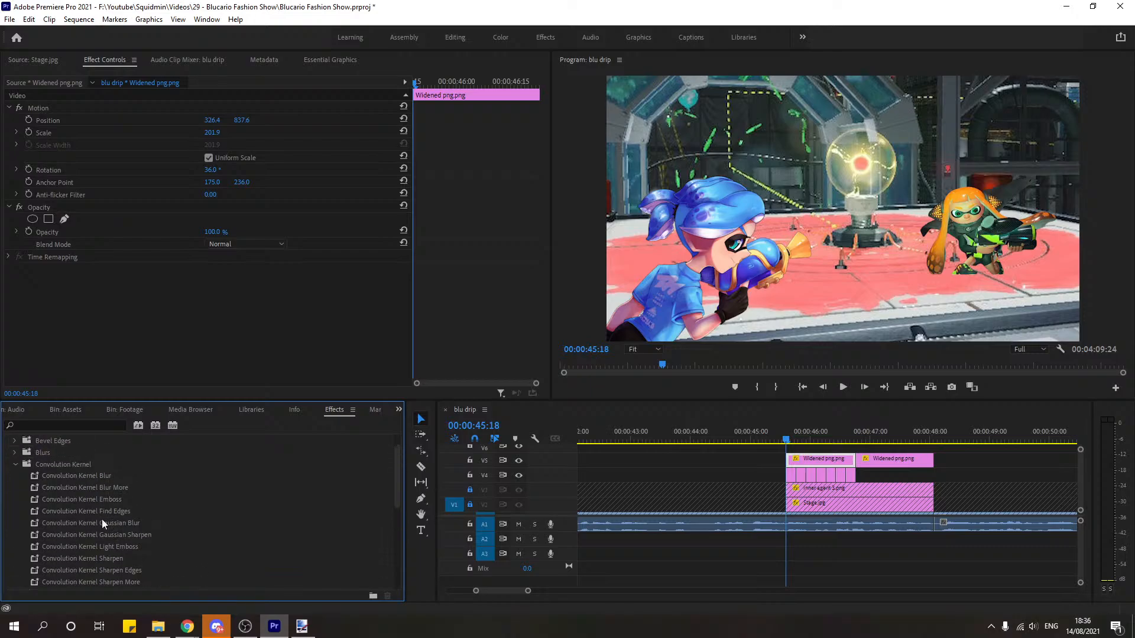
{"action": "left_click", "coordinate": [16, 464]}
{"action": "left_click", "coordinate": [15, 476]}
{"action": "scroll", "coordinate": [118, 519], "scroll_direction": "down", "scroll_amount": 2}
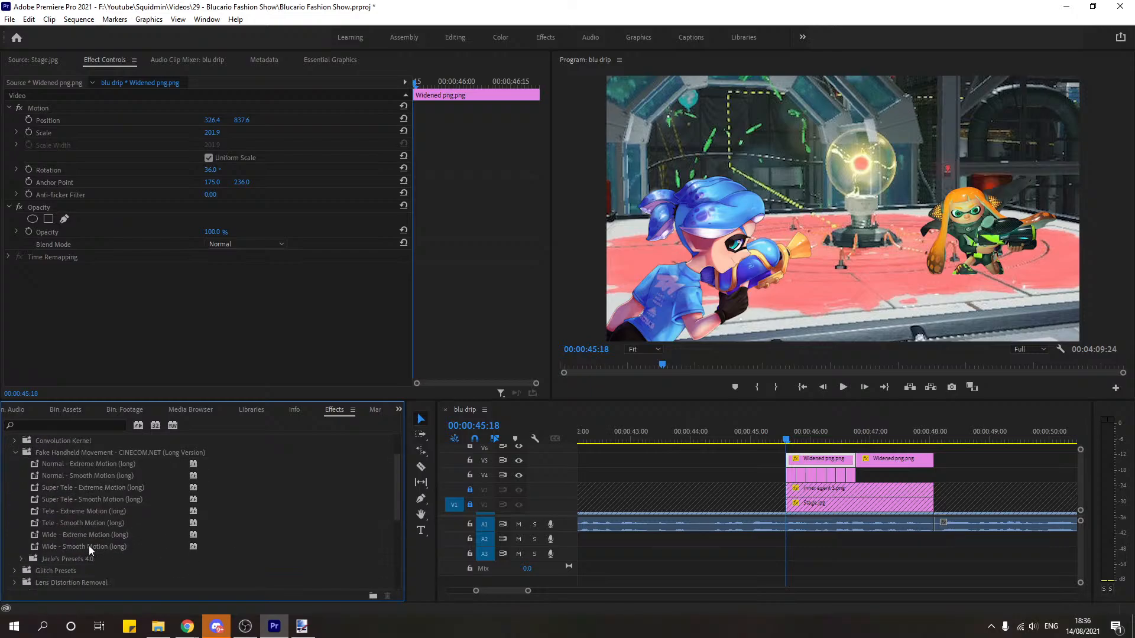
Step: Try the Wide - Smooth Motion (long) preset on the first Widened png.png piece, and undo it
{"action": "left_click_drag", "start_coordinate": [89, 546], "coordinate": [838, 458]}
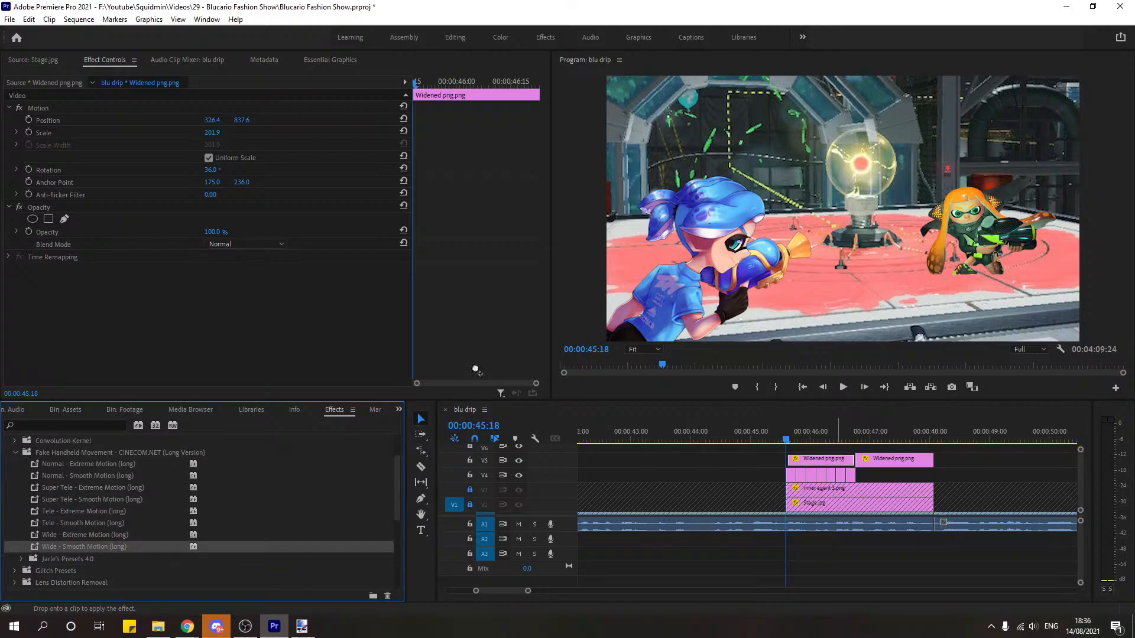
{"action": "left_click_drag", "start_coordinate": [240, 288], "coordinate": [240, 286]}
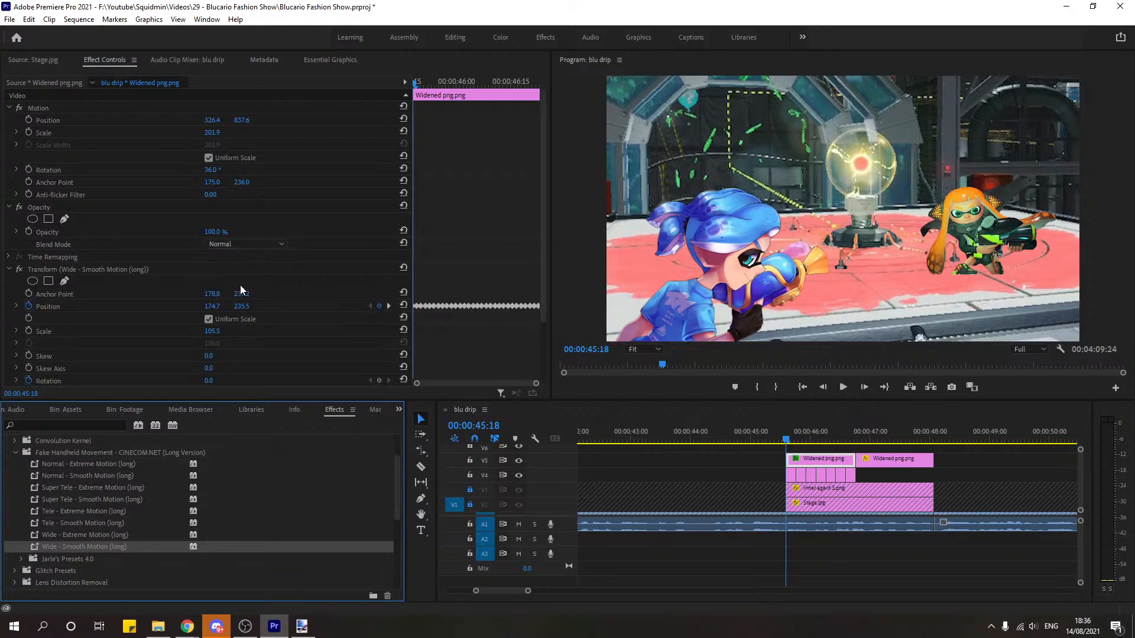
{"action": "key", "text": "ctrl+z"}
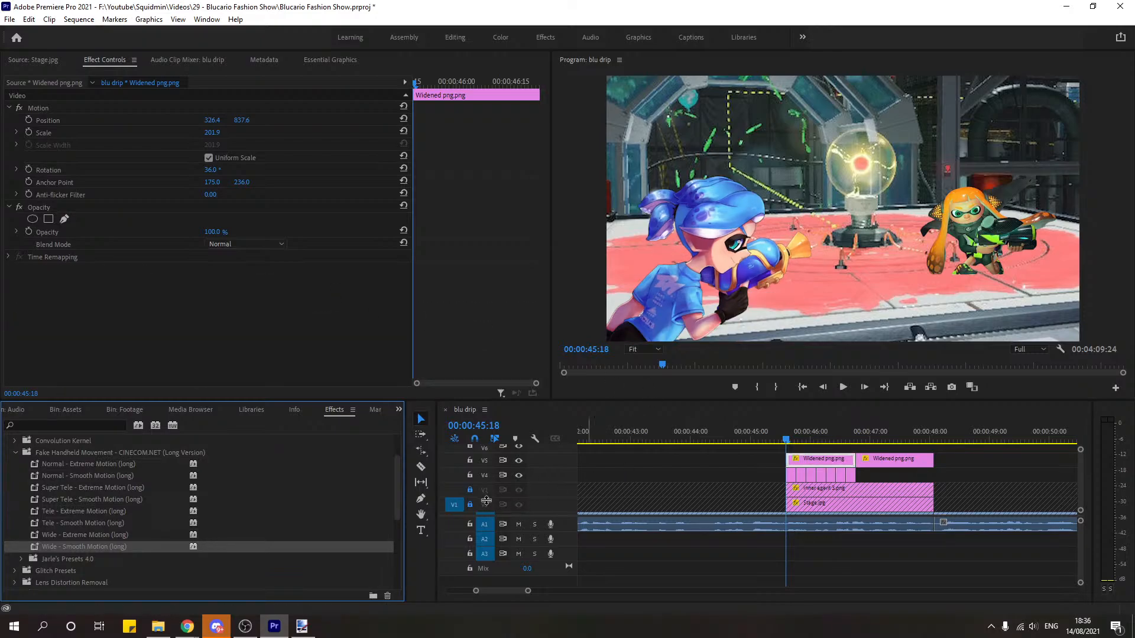
Step: Unlock track V3 and apply the Wide - Smooth Motion (long) preset to the Inner agent 3.png clip
{"action": "left_click", "coordinate": [469, 489]}
{"action": "left_click", "coordinate": [77, 546]}
{"action": "left_click_drag", "start_coordinate": [77, 547], "coordinate": [820, 494]}
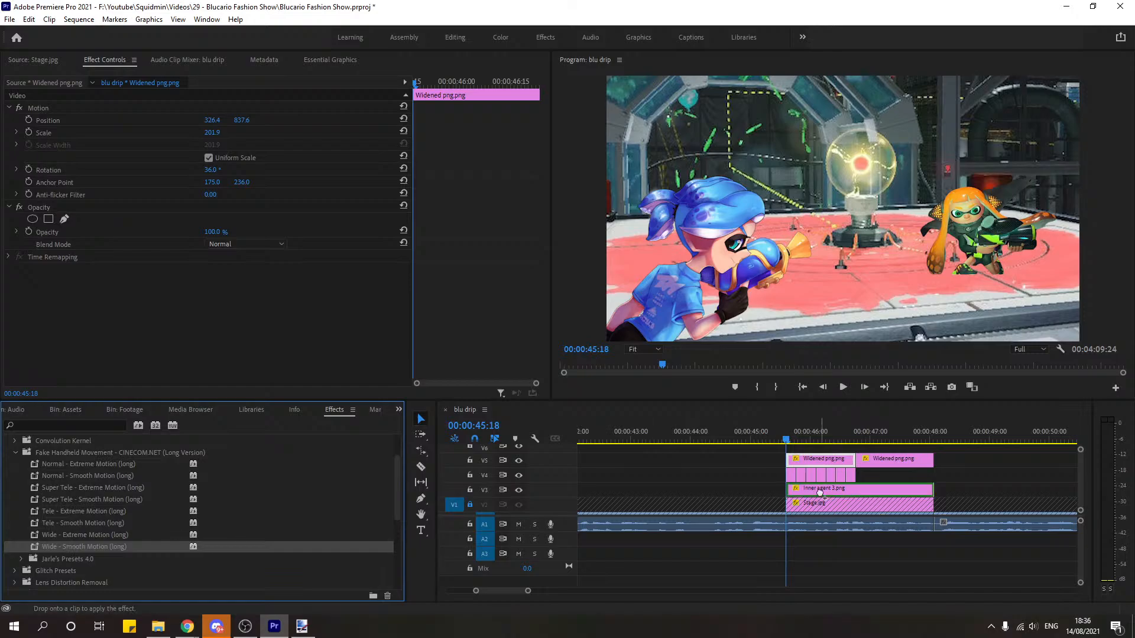
{"action": "left_click_drag", "start_coordinate": [711, 472], "coordinate": [717, 473]}
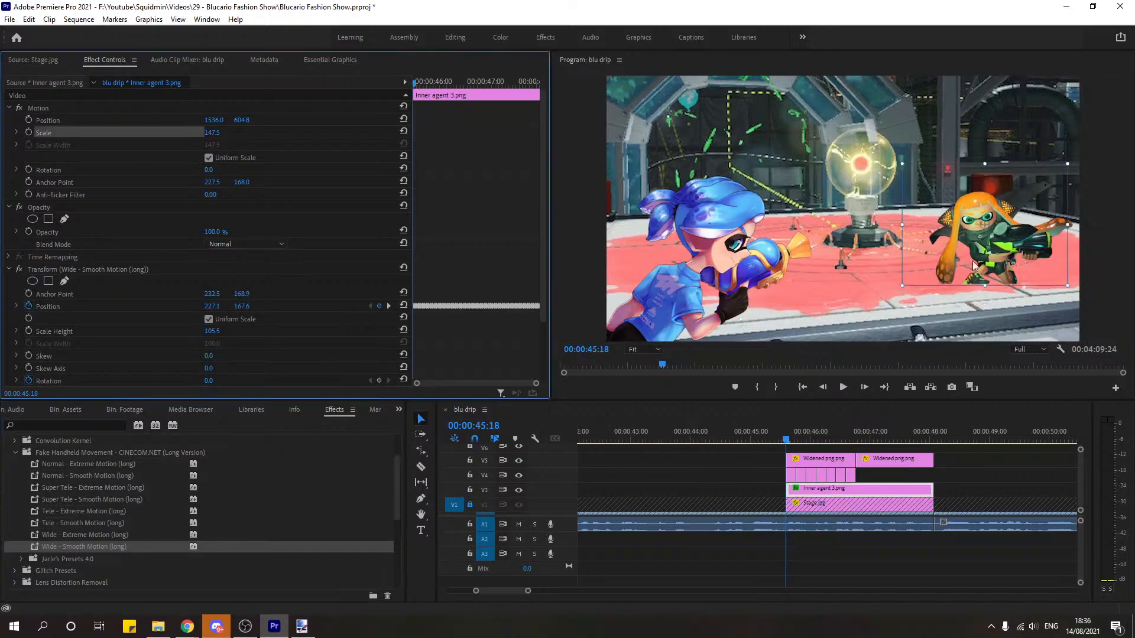
Step: Reposition Inner Agent 3 to about 1461.6, 573.6 on the stage and play back the scene
{"action": "left_click", "coordinate": [1012, 267]}
{"action": "left_click_drag", "start_coordinate": [1002, 257], "coordinate": [999, 257]}
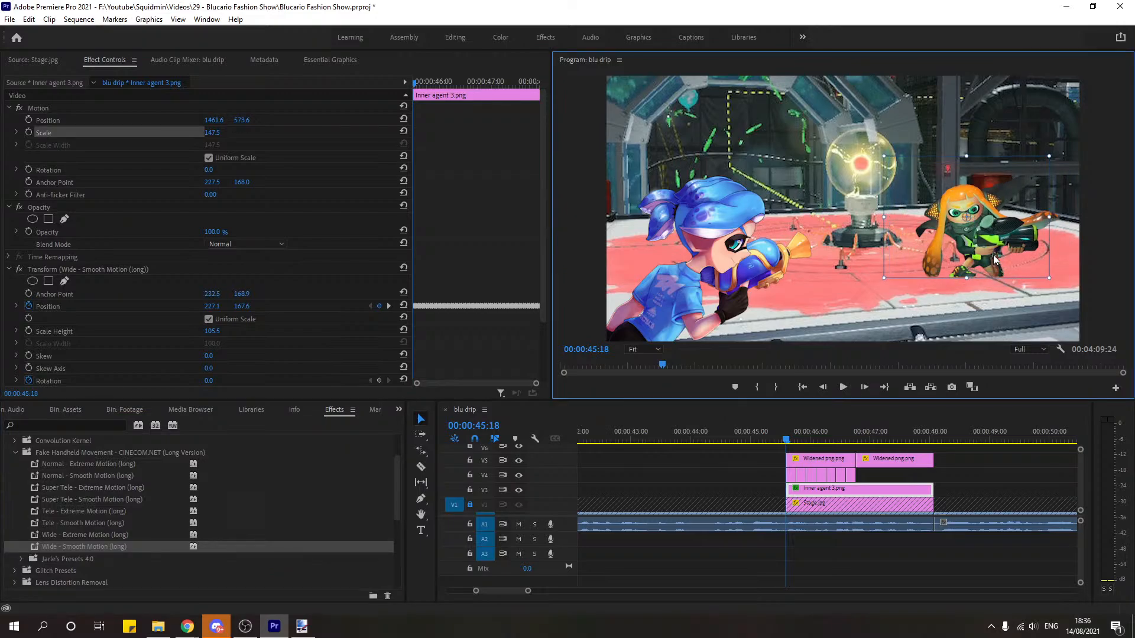
{"action": "left_click", "coordinate": [1001, 480]}
{"action": "key", "text": "space"}
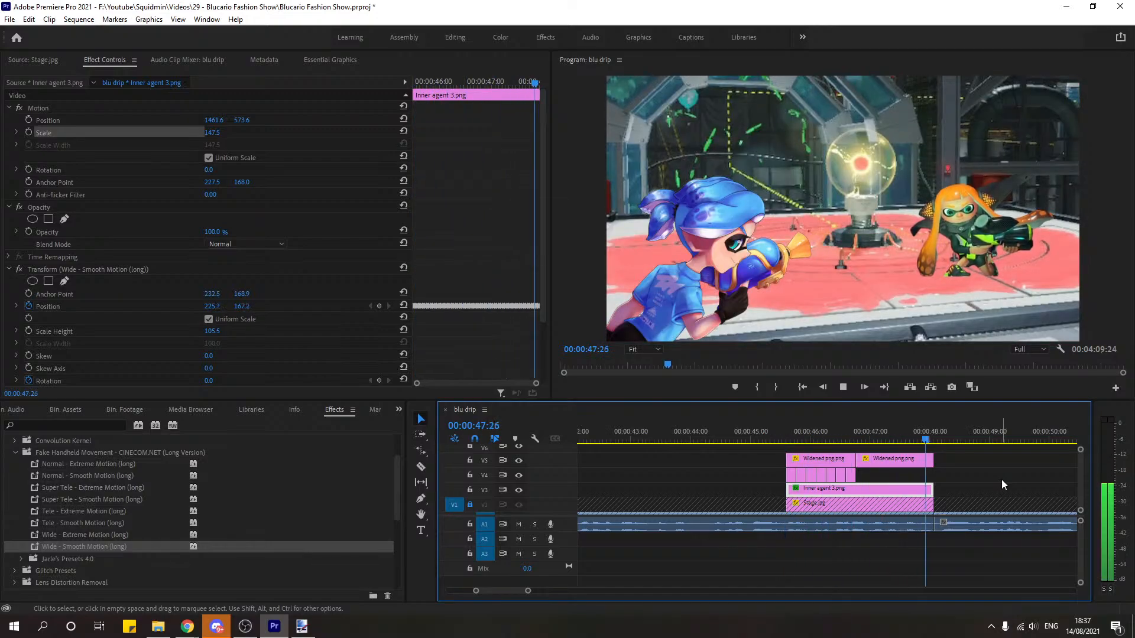
{"action": "key", "text": "space"}
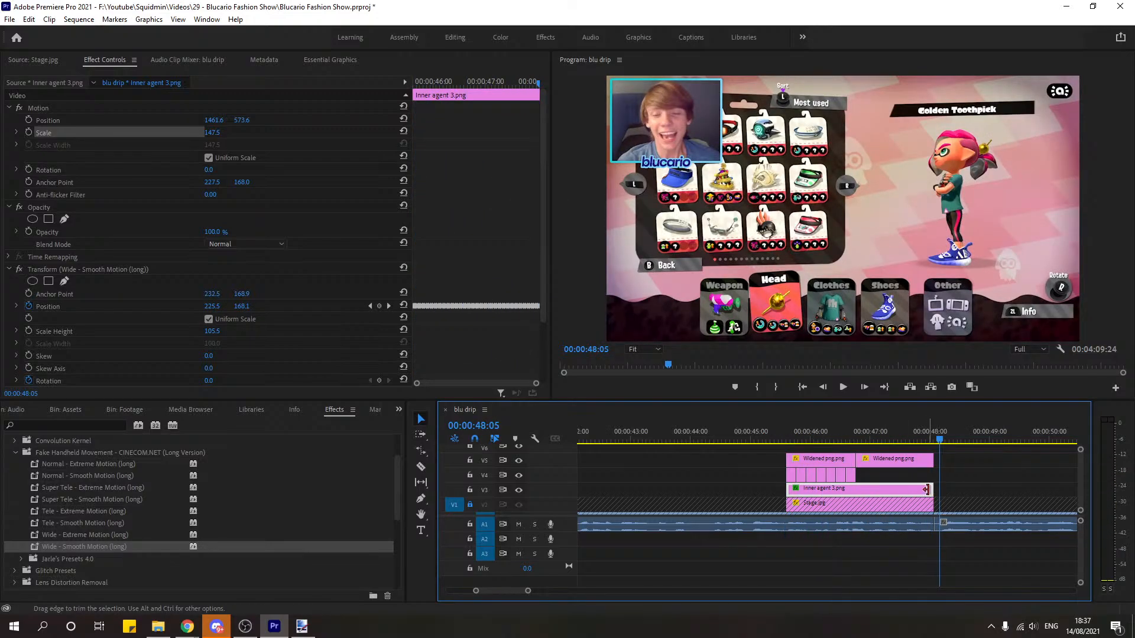
Step: Split Inner agent 3.png where the last ink shot ends, and restore Widened png.png to one full-length clip
{"action": "mouse_move", "coordinate": [926, 490]}
{"action": "left_mouse_down"}
{"action": "mouse_move", "coordinate": [831, 492]}
{"action": "mouse_move", "coordinate": [933, 490]}
{"action": "left_mouse_up"}
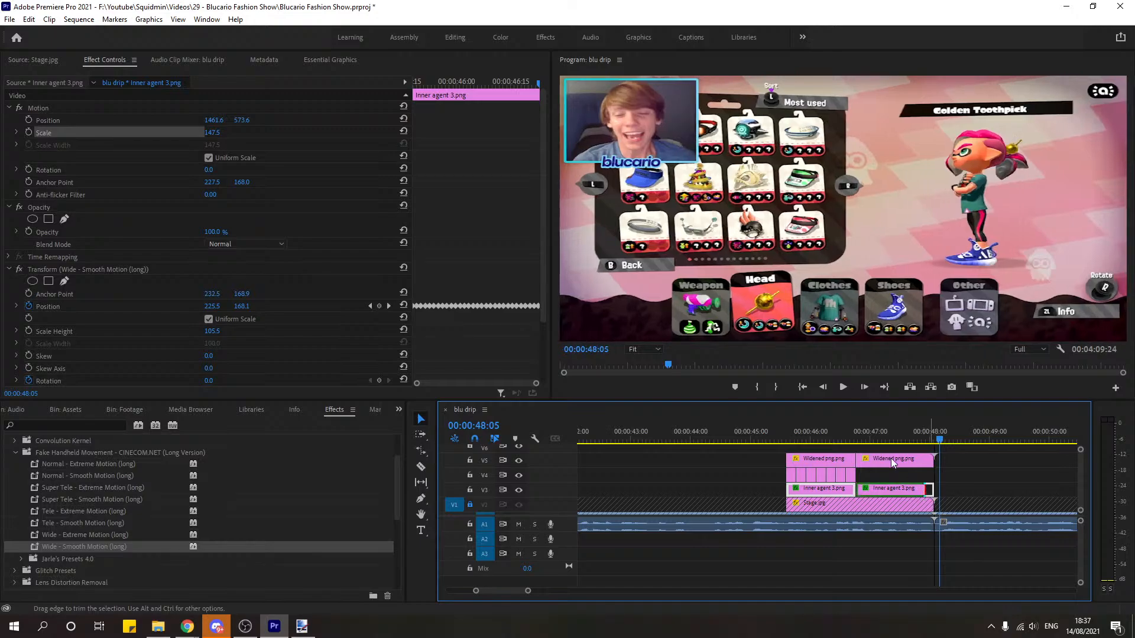
{"action": "left_click", "coordinate": [889, 458]}
{"action": "key", "text": "Delete"}
{"action": "left_click_drag", "start_coordinate": [863, 459], "coordinate": [933, 459]}
Step: Remove the Transform (Wide - Smooth Motion (long)) effect from the second Inner agent 3.png piece
{"action": "left_click", "coordinate": [891, 495]}
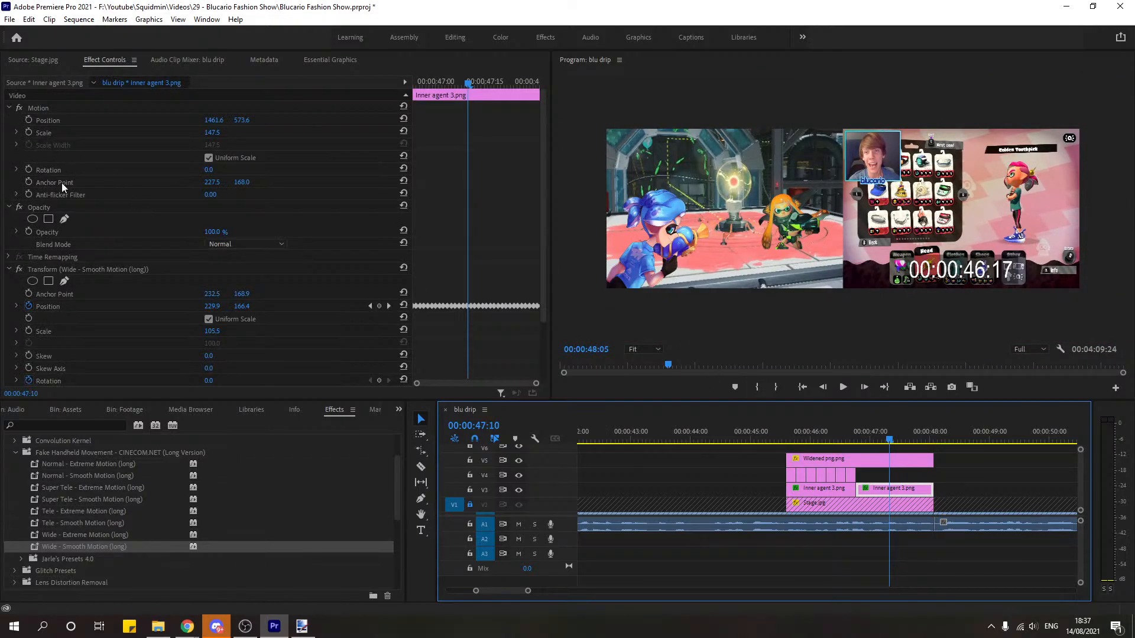
{"action": "left_click", "coordinate": [83, 267]}
{"action": "key", "text": "Delete"}
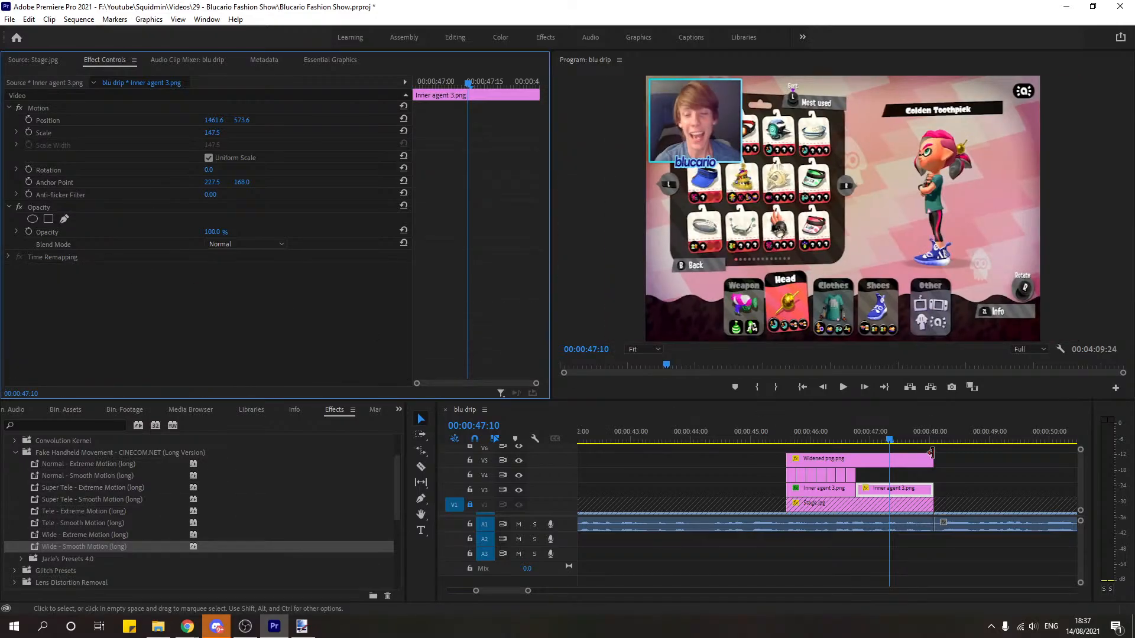
Step: Scale the second Inner agent 3.png piece to 159.1 and move it to about 1507.2, 590.4 to match the first piece
{"action": "left_click", "coordinate": [856, 432]}
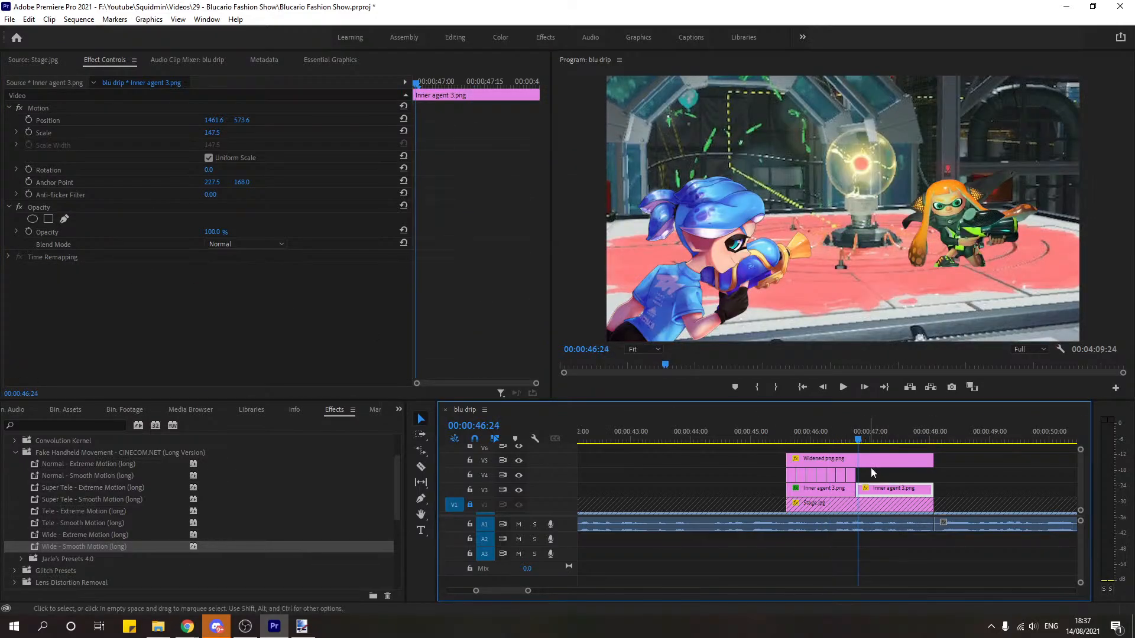
{"action": "left_click", "coordinate": [74, 130]}
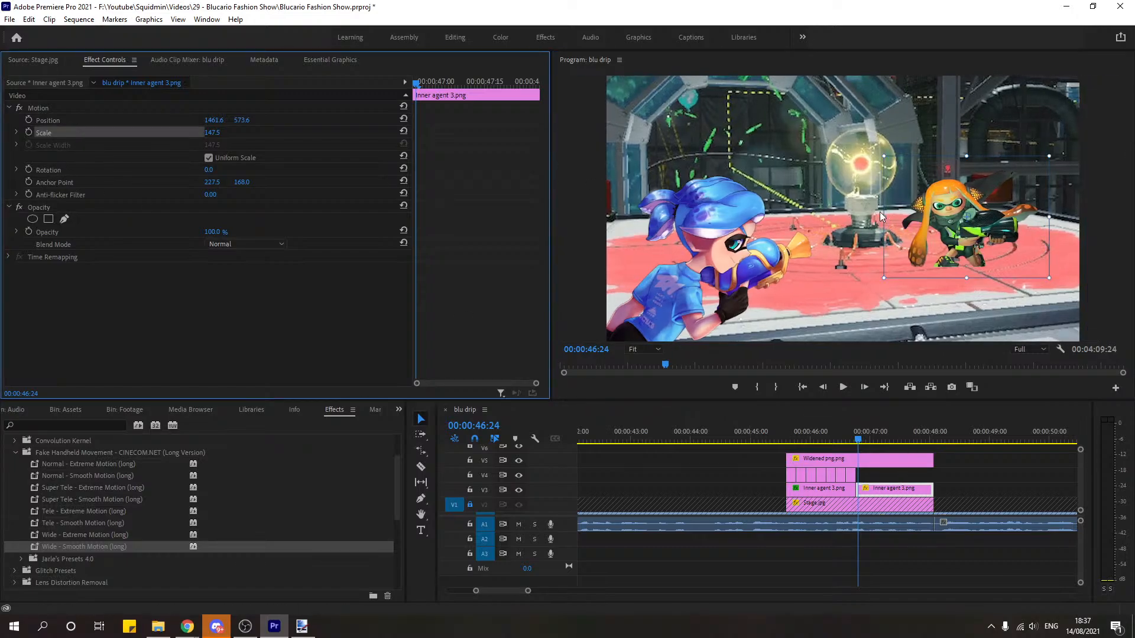
{"action": "left_click_drag", "start_coordinate": [884, 216], "coordinate": [912, 237]}
{"action": "left_click_drag", "start_coordinate": [863, 439], "coordinate": [857, 437]}
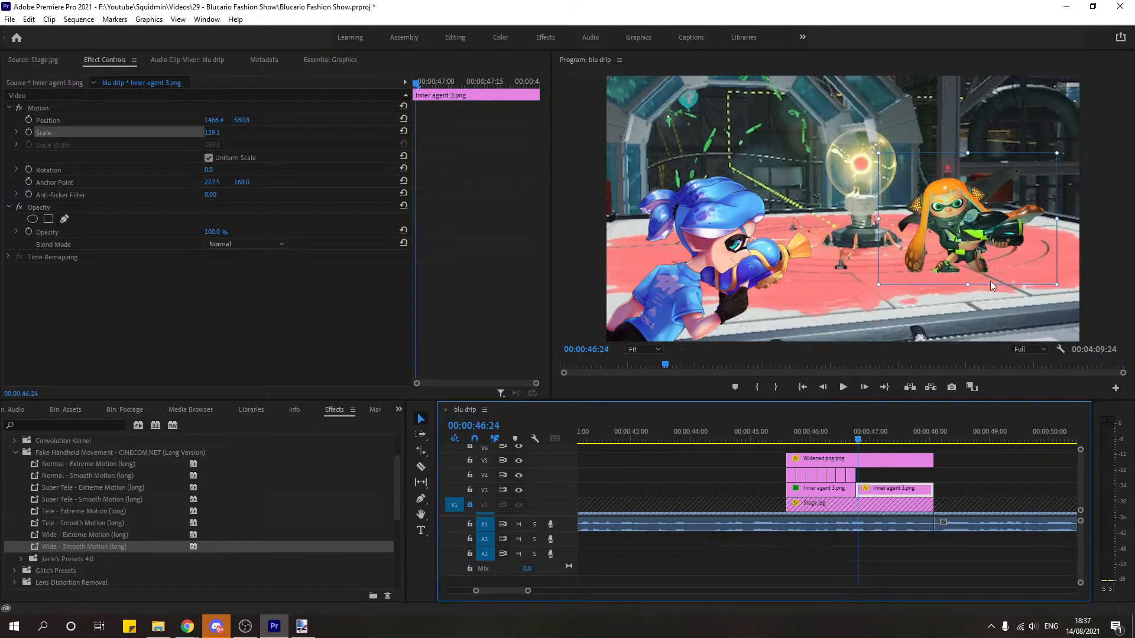
{"action": "left_click_drag", "start_coordinate": [994, 273], "coordinate": [1004, 274]}
{"action": "left_click", "coordinate": [857, 440]}
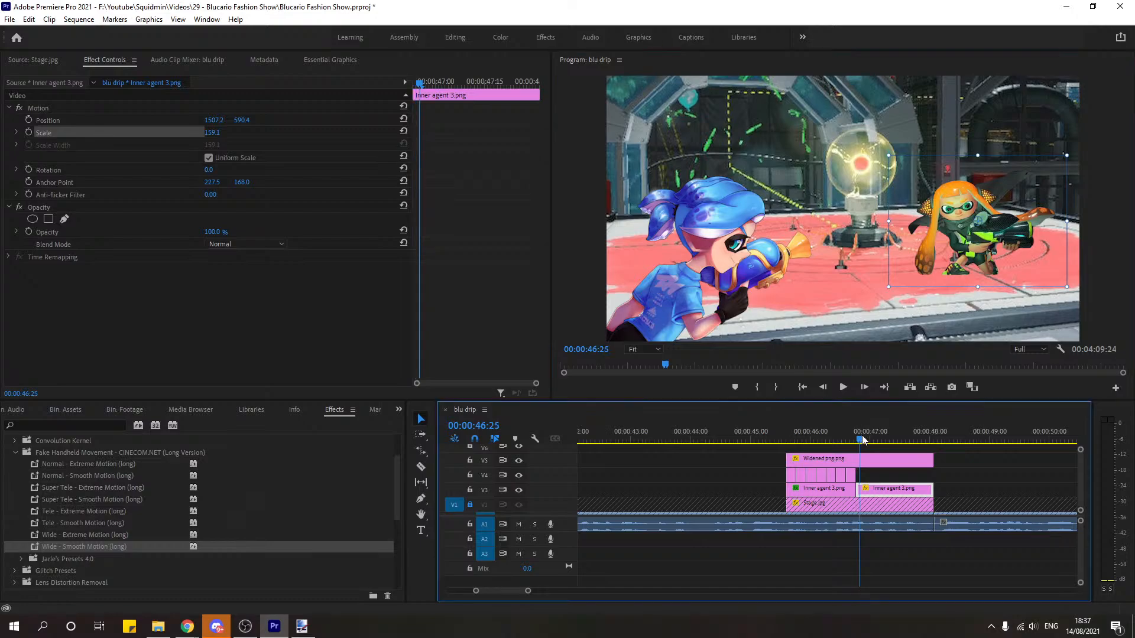
Step: Scale the second Inner agent 3.png piece to 152.7, move it to about 1514.4, 595.2, and play back the transition between the pieces
{"action": "key", "text": "Left"}
{"action": "key", "text": "Left"}
{"action": "left_click_drag", "start_coordinate": [857, 440], "coordinate": [859, 438]}
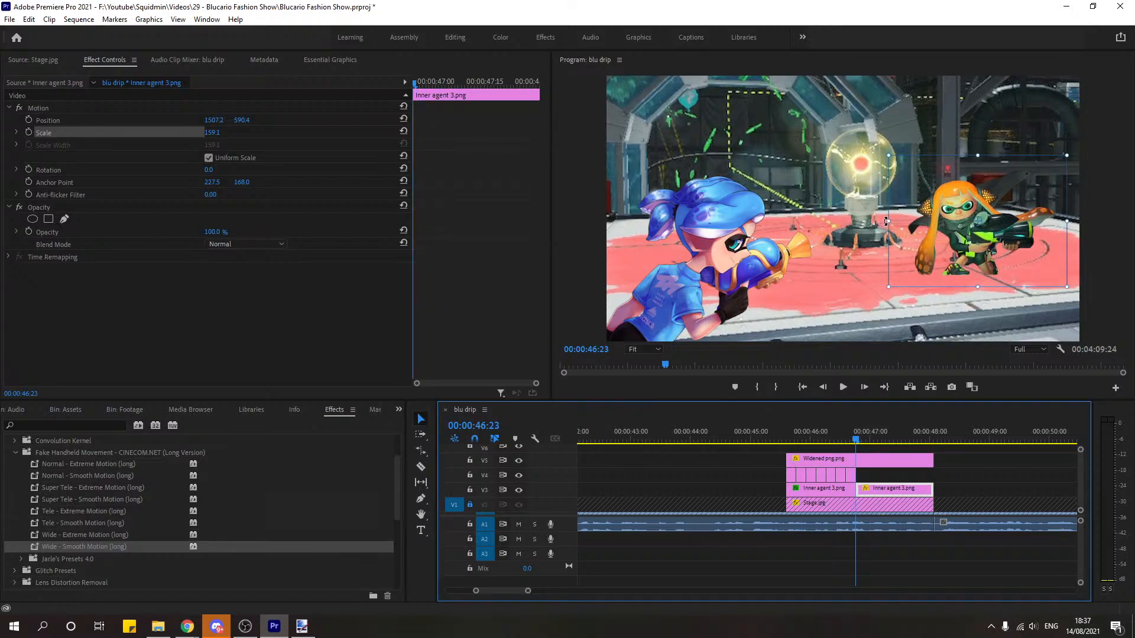
{"action": "left_click_drag", "start_coordinate": [885, 221], "coordinate": [911, 229]}
{"action": "left_click_drag", "start_coordinate": [854, 435], "coordinate": [853, 436]}
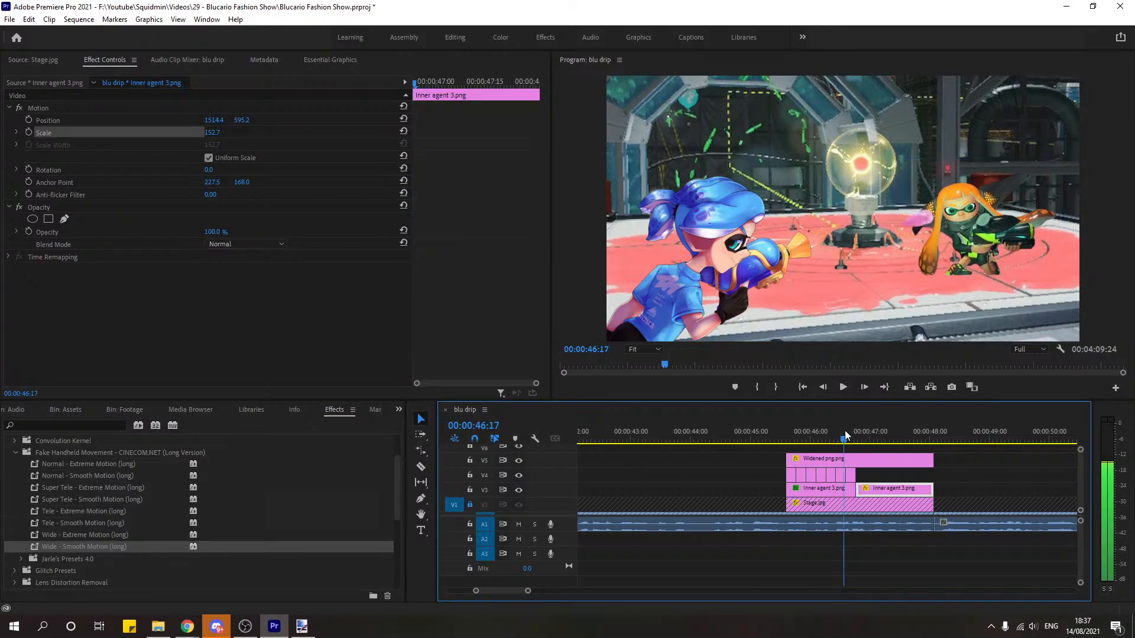
{"action": "key", "text": "space"}
{"action": "key", "text": "space"}
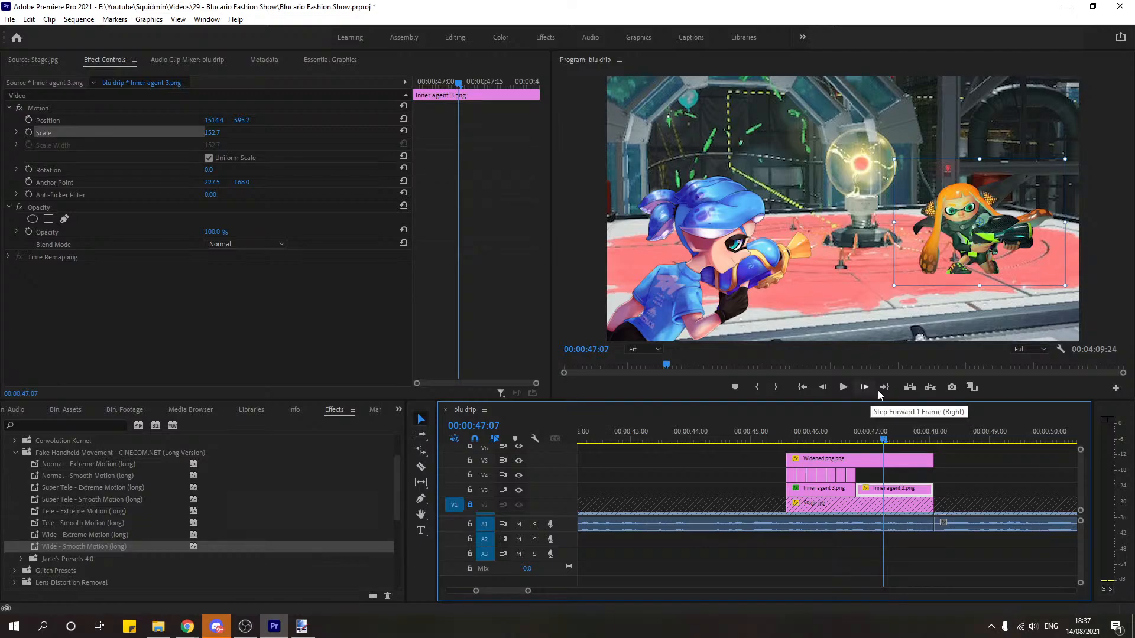
{"action": "left_click", "coordinate": [845, 440]}
{"action": "left_click", "coordinate": [843, 387]}
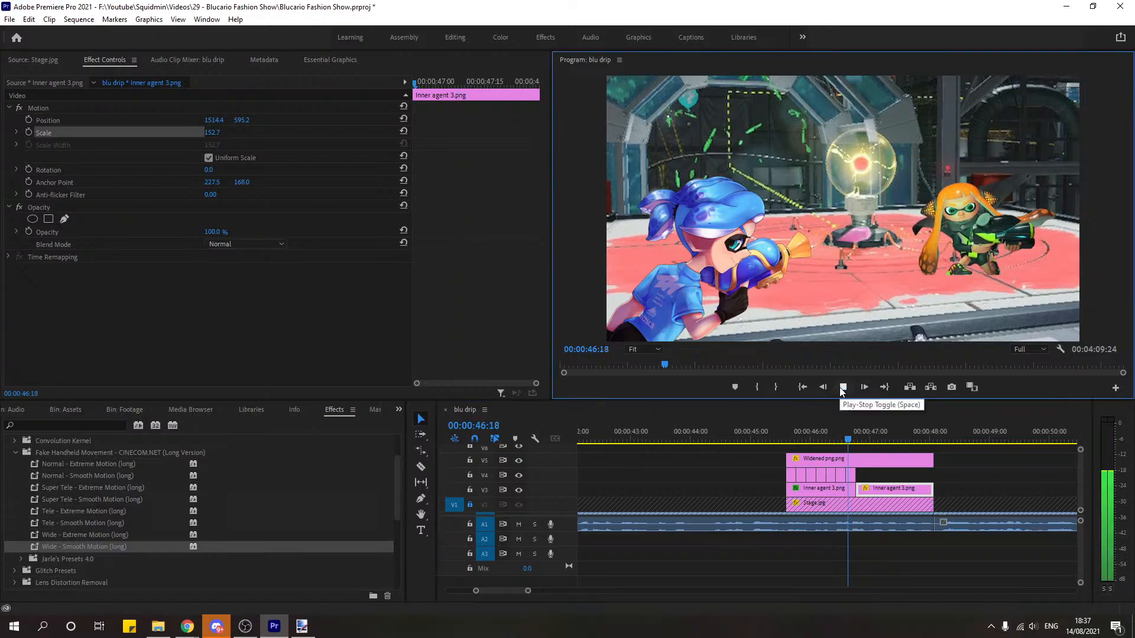
{"action": "key", "text": "space"}
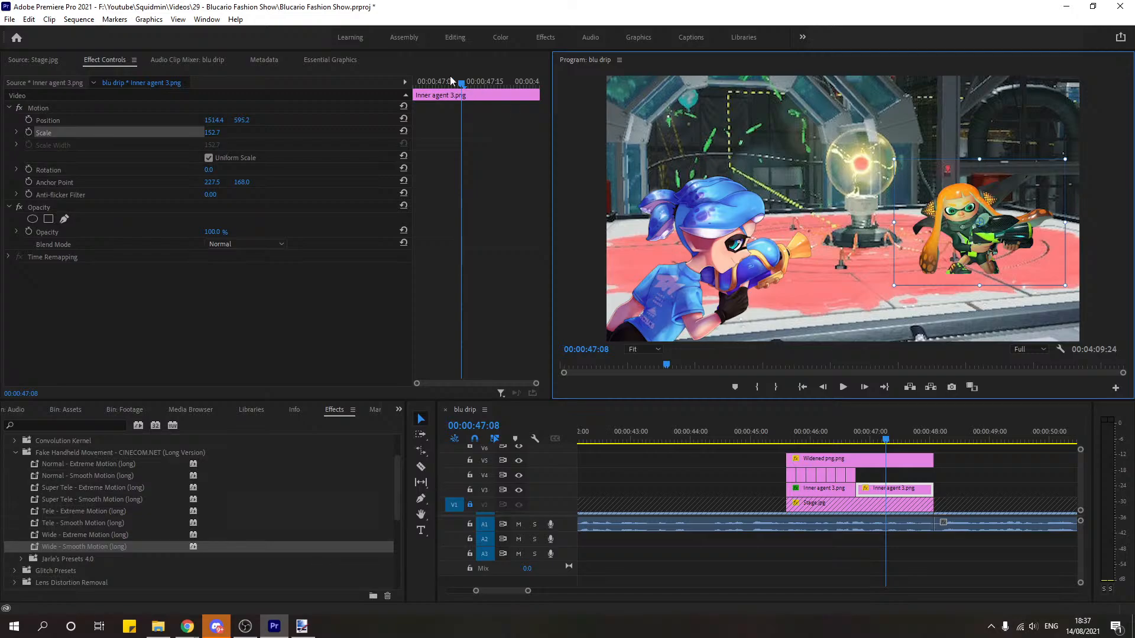
Step: Start Position, Scale and Rotation keyframes at the first frame of the second Inner agent 3.png piece
{"action": "left_click_drag", "start_coordinate": [451, 80], "coordinate": [228, 86]}
{"action": "left_click", "coordinate": [28, 120]}
{"action": "left_click", "coordinate": [28, 133]}
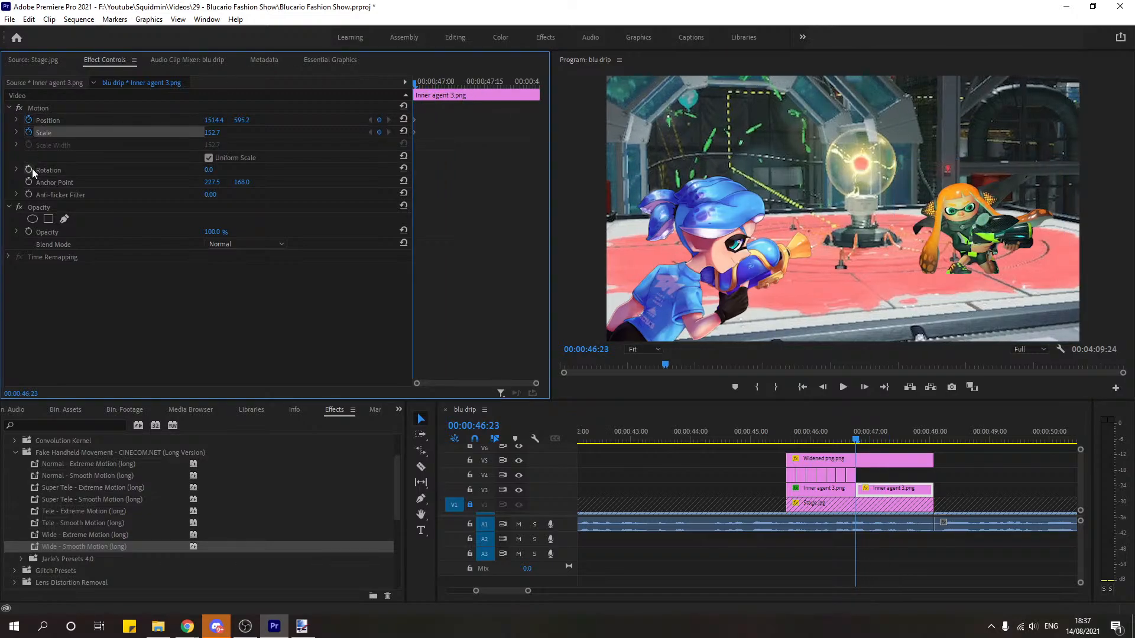
{"action": "left_click", "coordinate": [28, 170]}
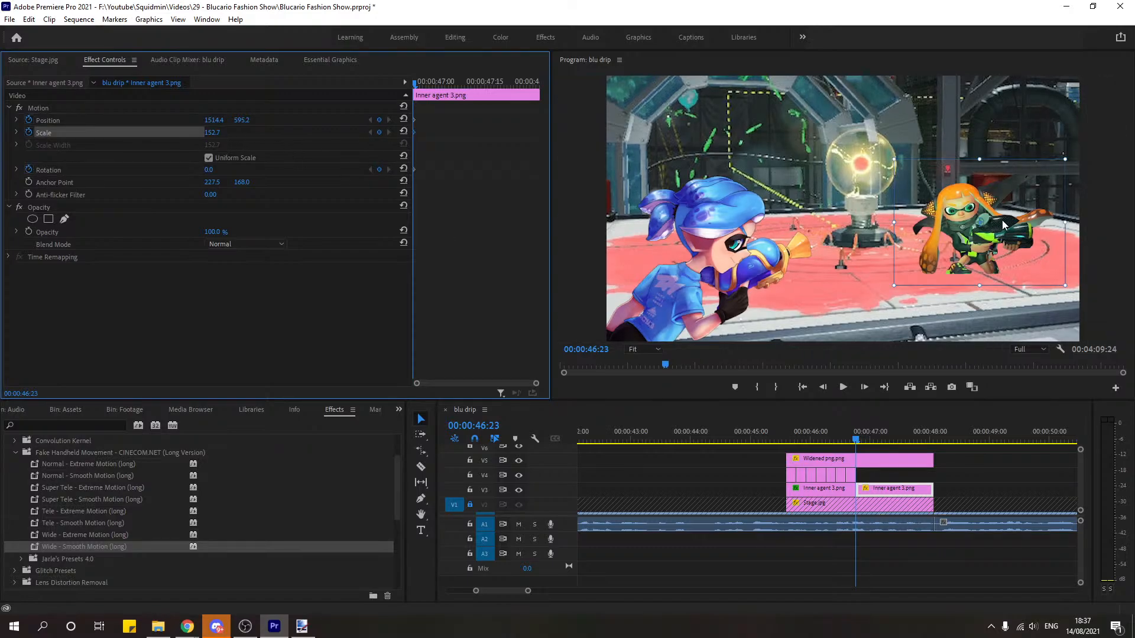
{"action": "left_click_drag", "start_coordinate": [999, 213], "coordinate": [1012, 213]}
{"action": "key", "text": "ctrl+z"}
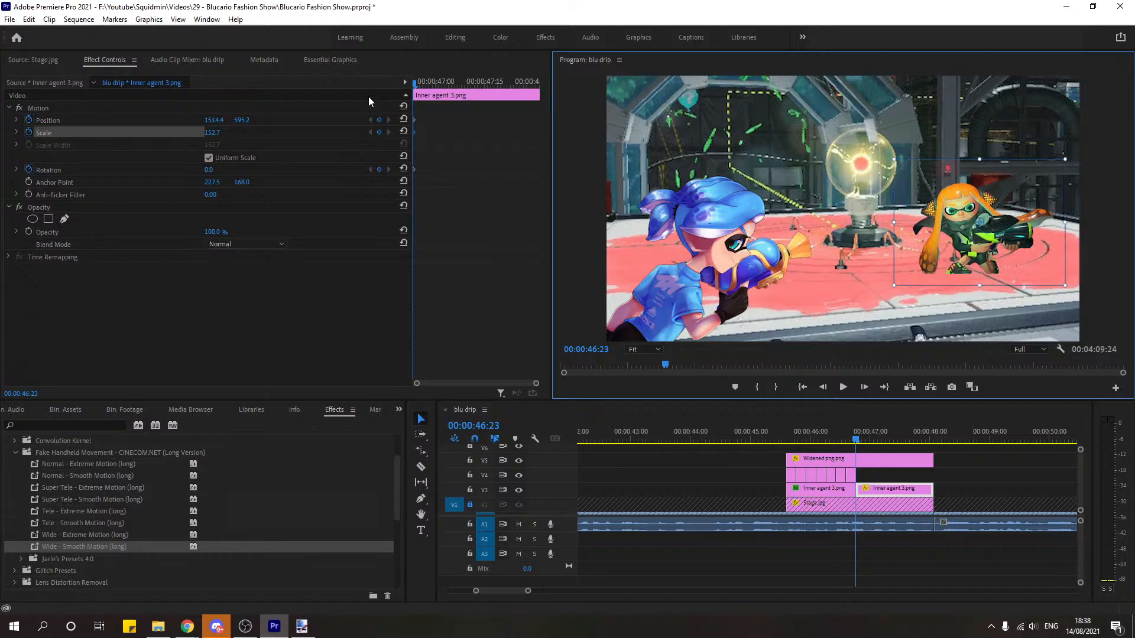
Step: Check the last frame of the second Inner agent 3.png piece and play the battle scene through to its end
{"action": "left_click_drag", "start_coordinate": [422, 85], "coordinate": [636, 101]}
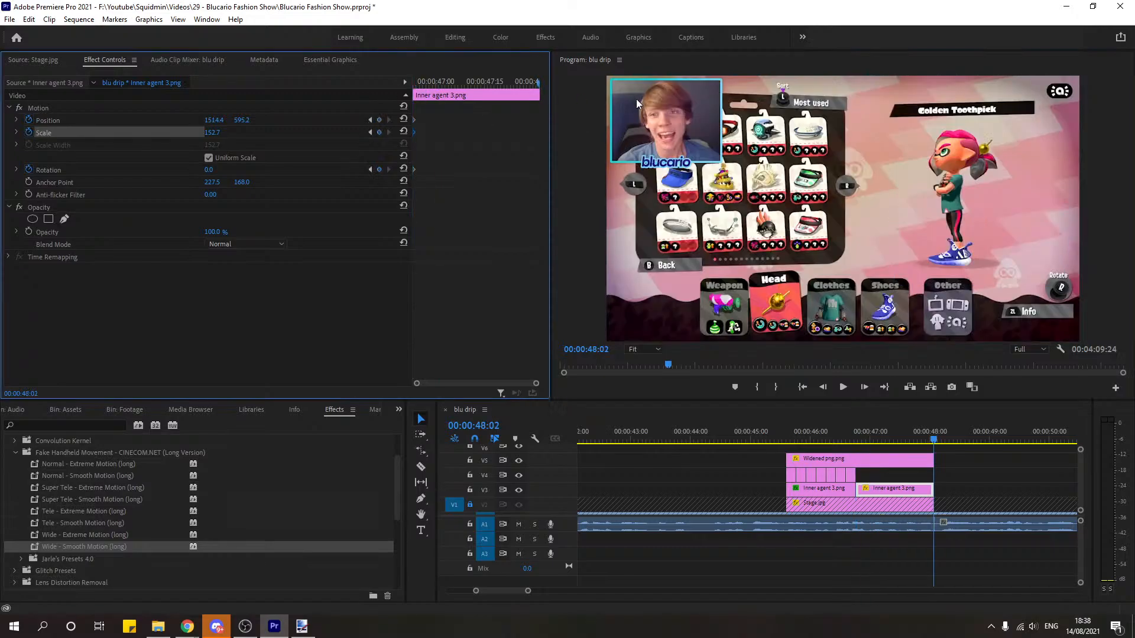
{"action": "left_click", "coordinate": [824, 387]}
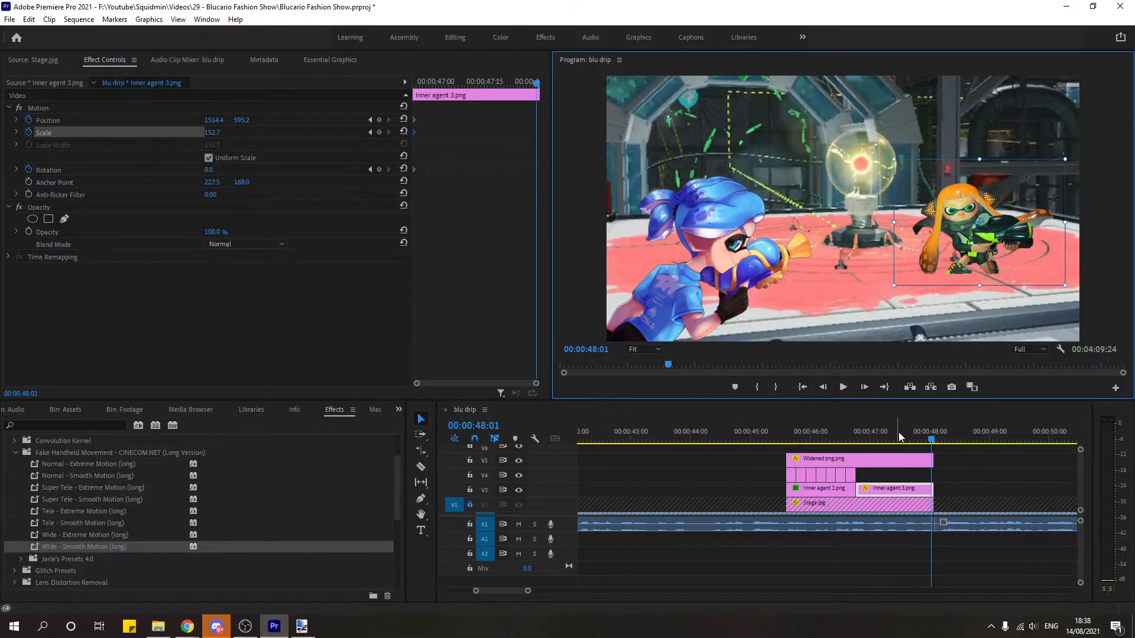
{"action": "left_click_drag", "start_coordinate": [898, 435], "coordinate": [772, 431]}
{"action": "key", "text": "space"}
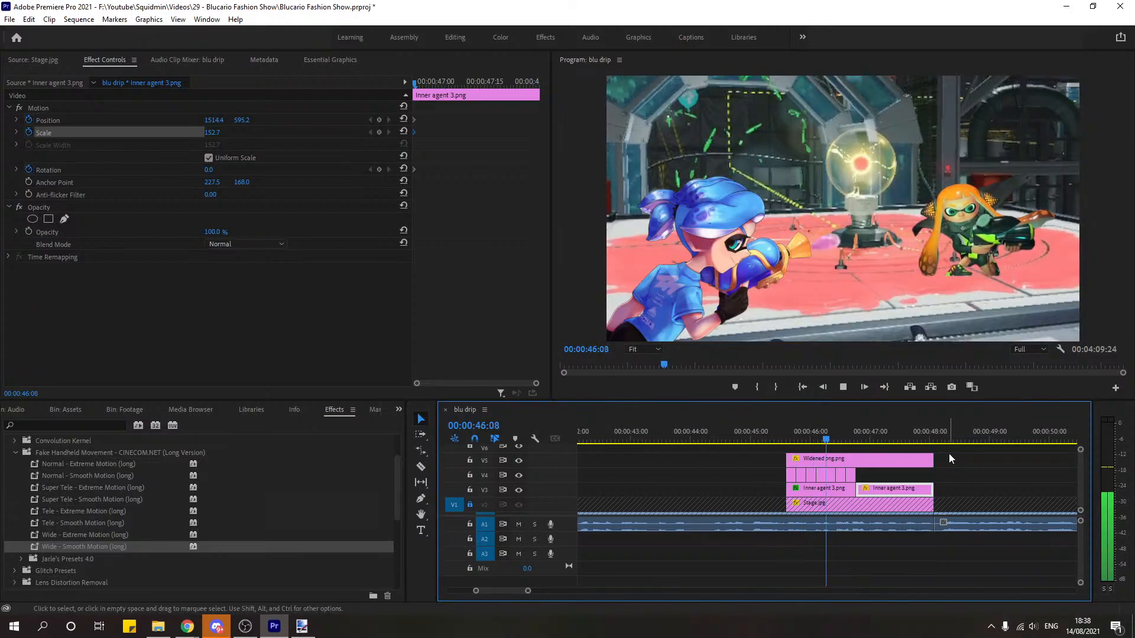
{"action": "key", "text": "space"}
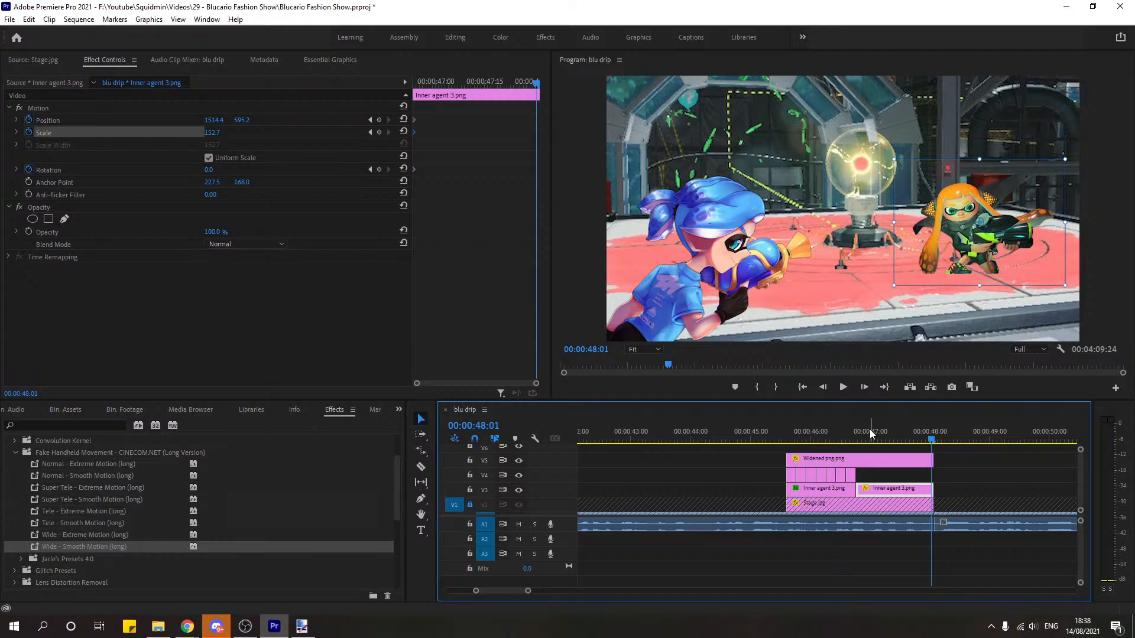
Step: Trim the second Inner agent 3.png piece, Stage.jpg and Widened png.png to end at 00:00:47:09 and play back the scene
{"action": "mouse_move", "coordinate": [869, 436]}
{"action": "left_mouse_down"}
{"action": "mouse_move", "coordinate": [900, 436]}
{"action": "mouse_move", "coordinate": [876, 436]}
{"action": "mouse_move", "coordinate": [889, 441]}
{"action": "left_mouse_up"}
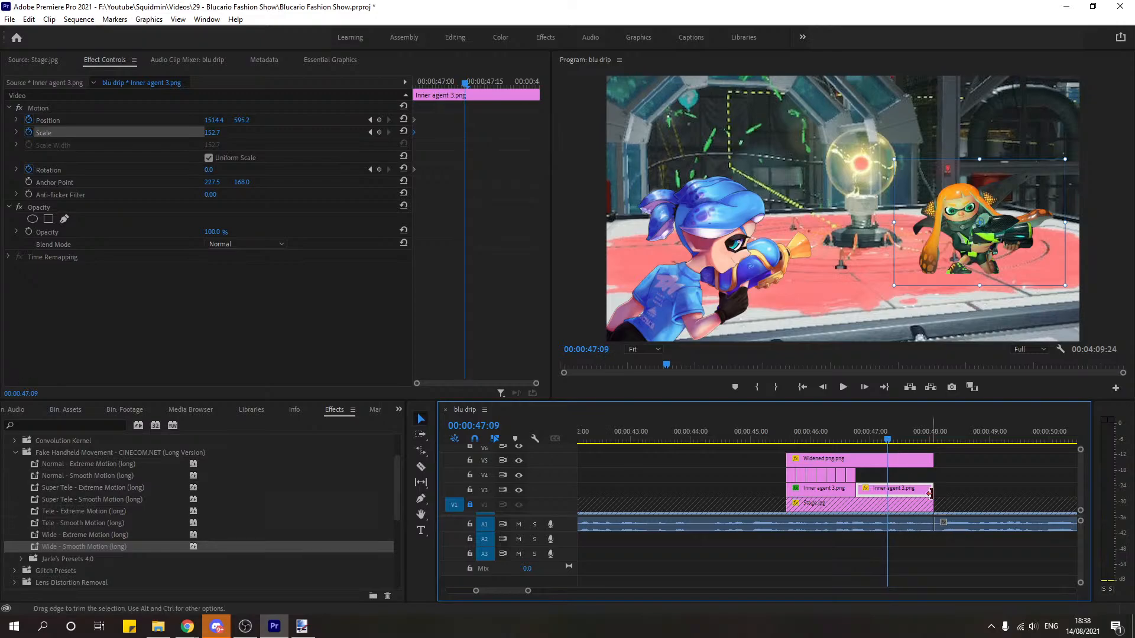
{"action": "left_click_drag", "start_coordinate": [933, 490], "coordinate": [887, 506]}
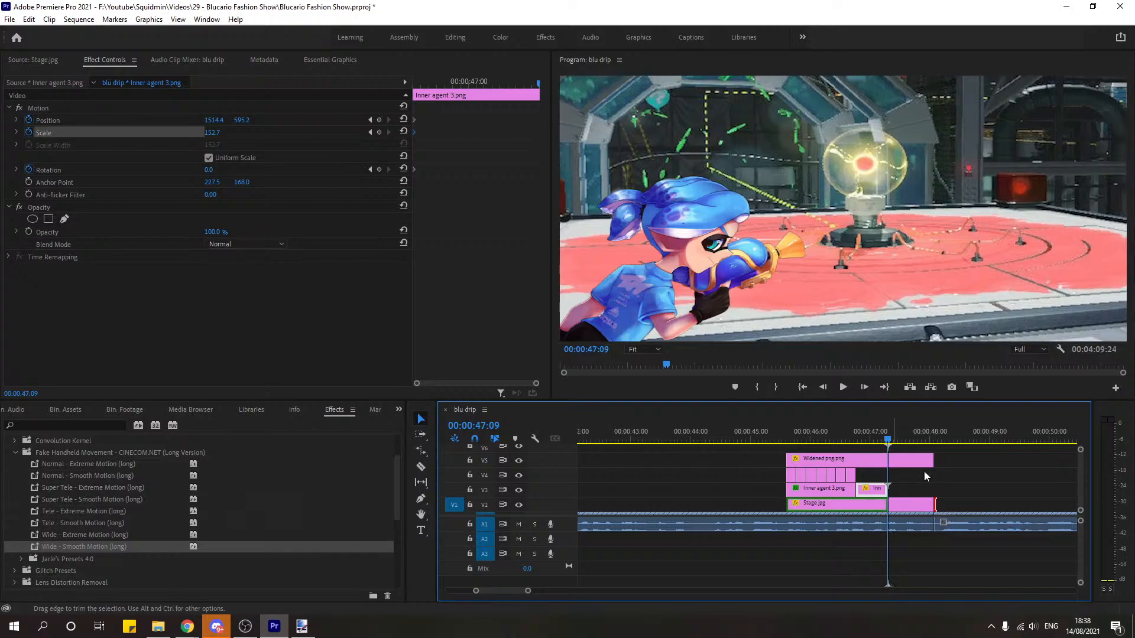
{"action": "left_click_drag", "start_coordinate": [924, 460], "coordinate": [887, 460]}
{"action": "left_click", "coordinate": [920, 467]}
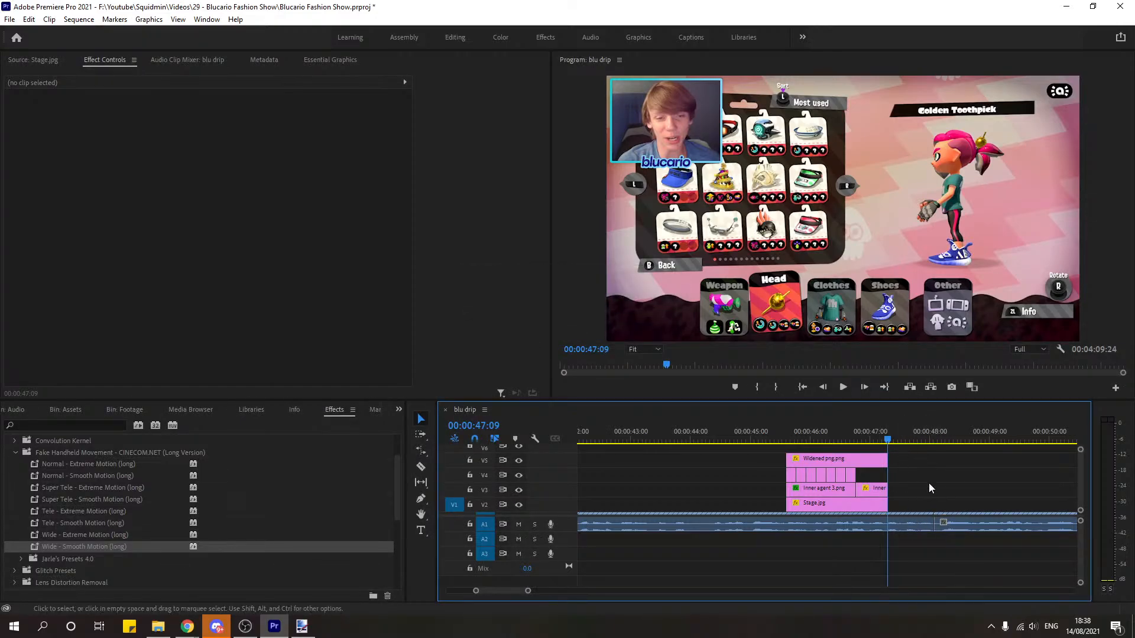
{"action": "left_click", "coordinate": [784, 438]}
{"action": "key", "text": "space"}
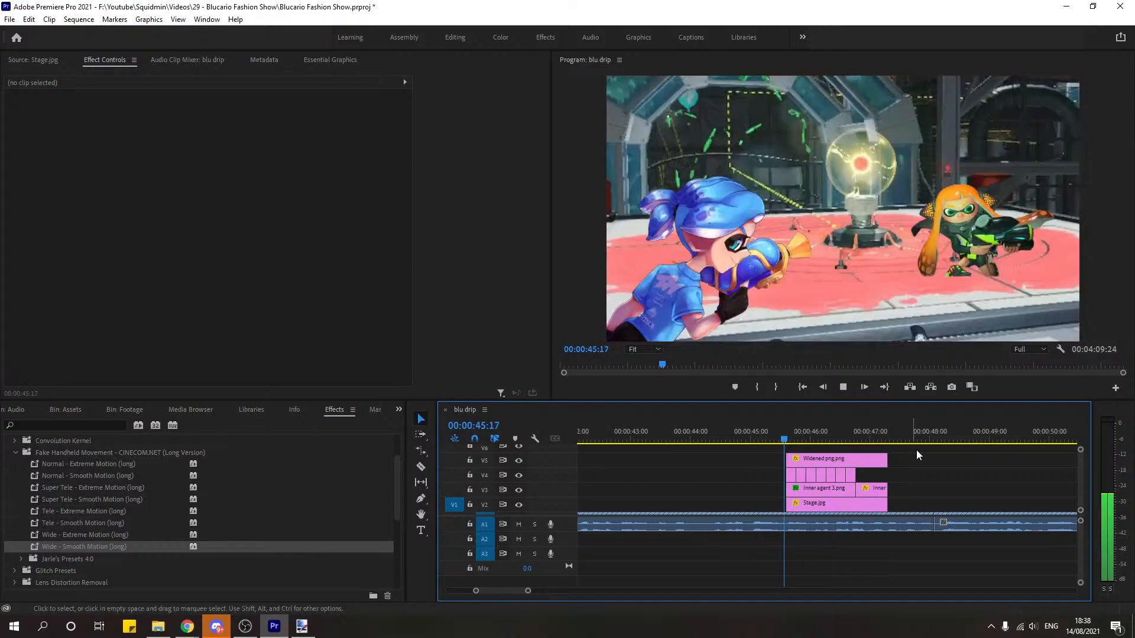
{"action": "key", "text": "space"}
Step: Add Position, Scale and Rotation keyframes at 00:00:46:27 to the second Inner agent 3.png piece and rotate it to about 172.5°
{"action": "left_click", "coordinate": [878, 490]}
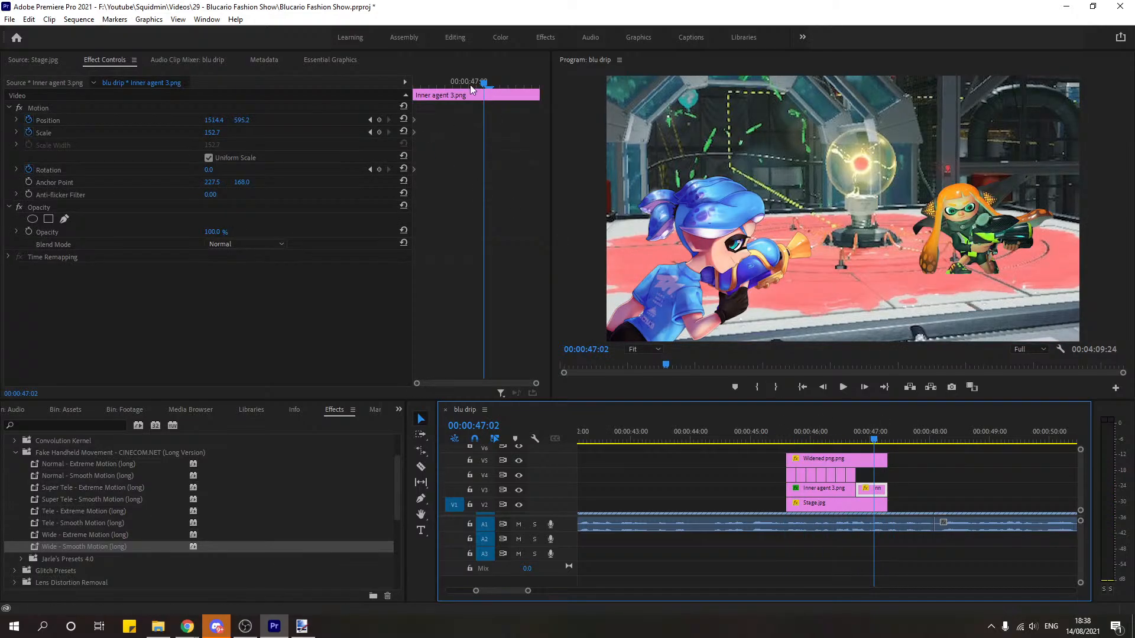
{"action": "left_click_drag", "start_coordinate": [470, 84], "coordinate": [598, 115]}
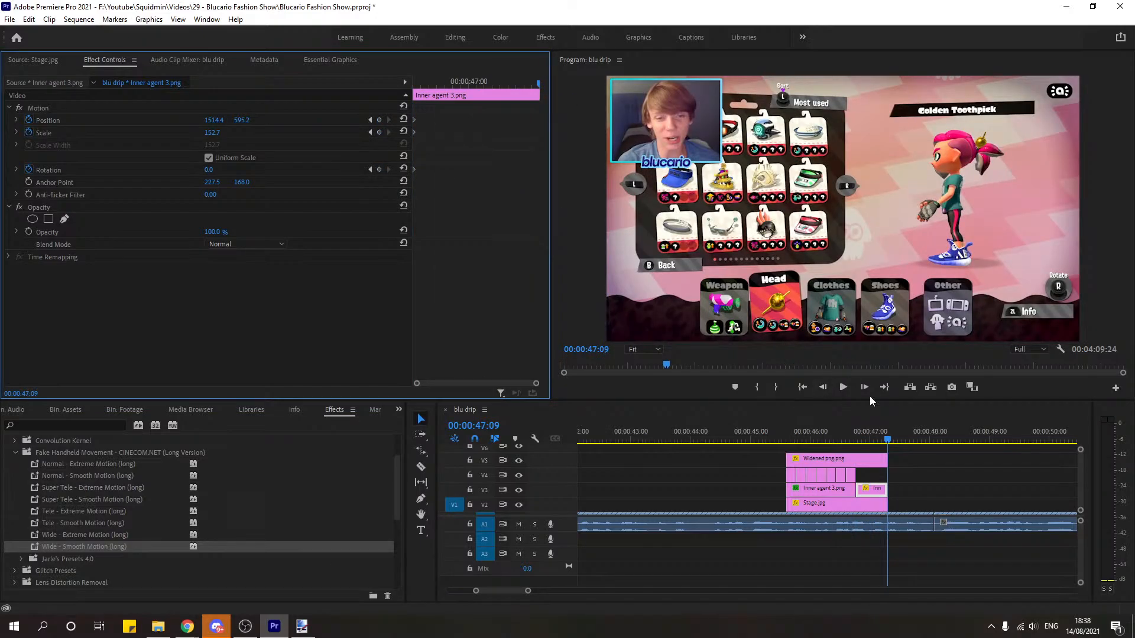
{"action": "left_click", "coordinate": [857, 439]}
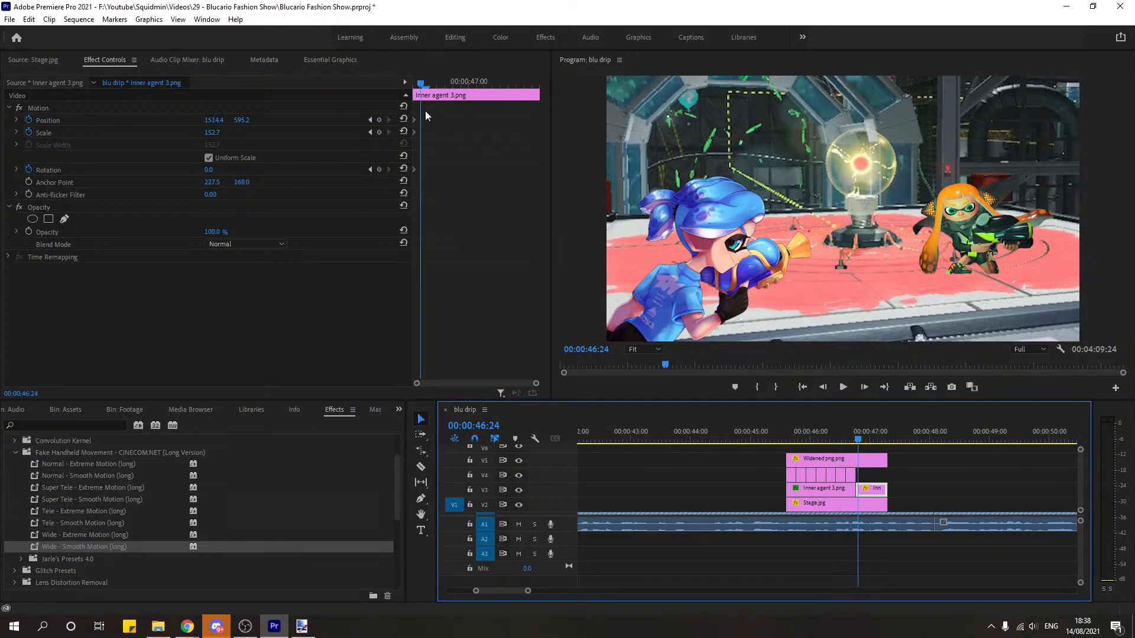
{"action": "left_click_drag", "start_coordinate": [422, 83], "coordinate": [445, 82]}
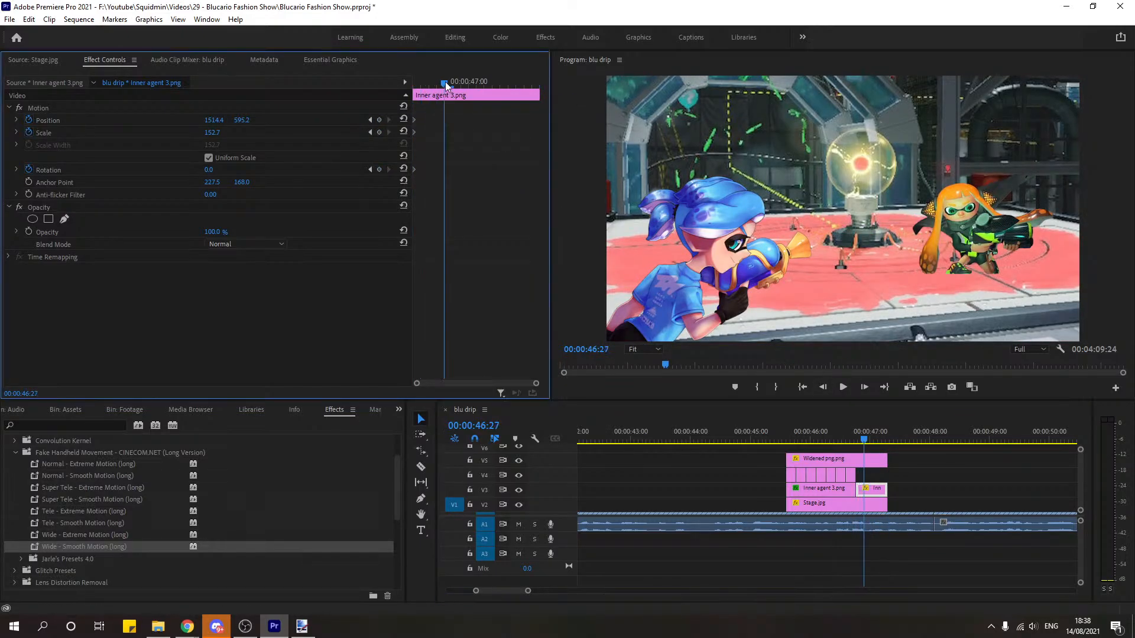
{"action": "left_click", "coordinate": [379, 119]}
{"action": "left_click", "coordinate": [379, 131]}
{"action": "left_click", "coordinate": [378, 169]}
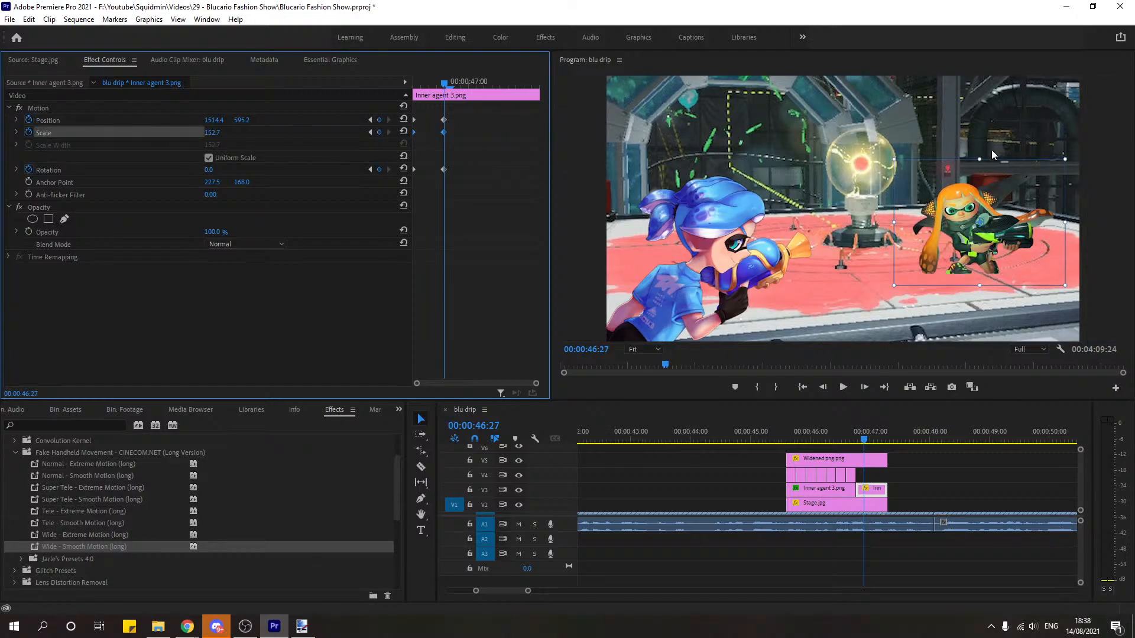
{"action": "left_click_drag", "start_coordinate": [981, 153], "coordinate": [990, 309]}
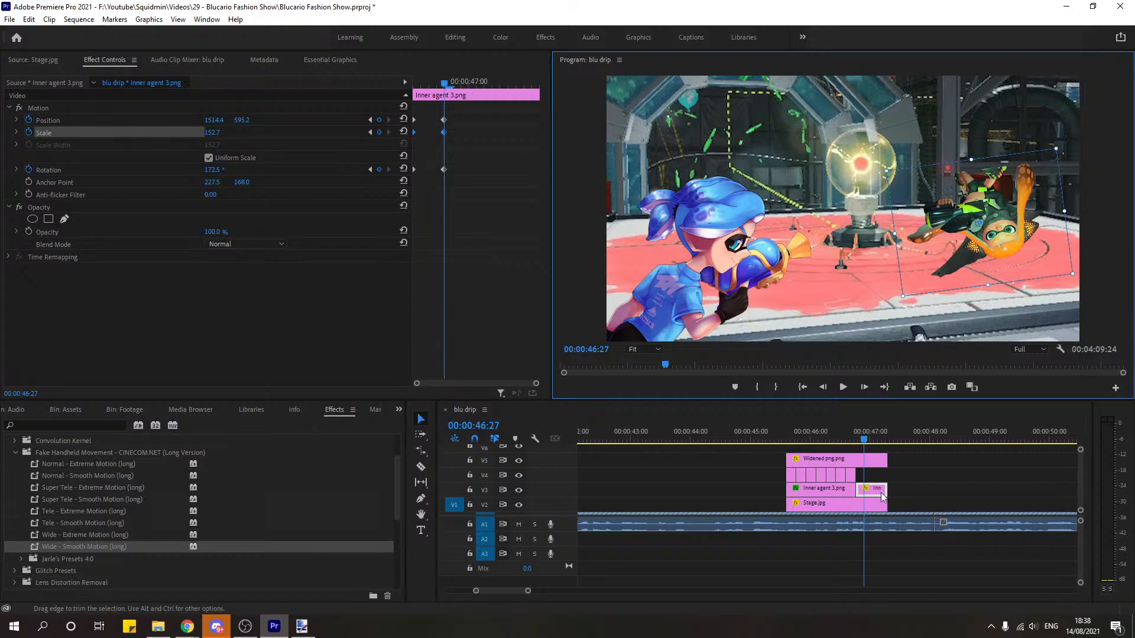
Step: Turn off Uniform Scale and squash Inner Agent 3 to a scale height of about 126.9 at about 1540.8, 626.4
{"action": "left_click", "coordinate": [17, 132]}
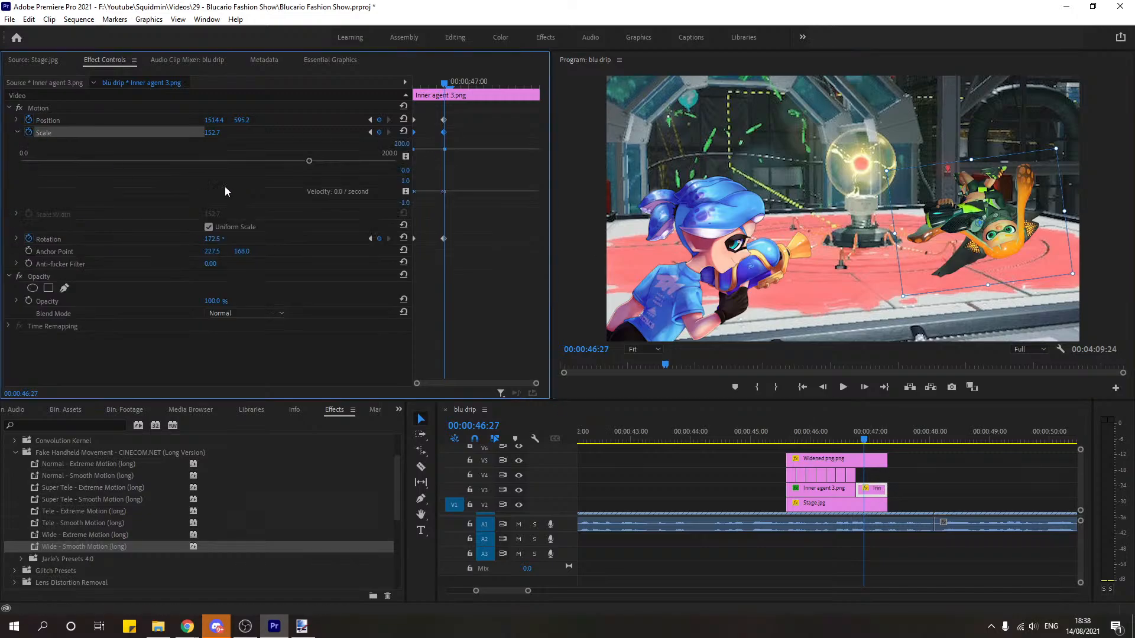
{"action": "left_click", "coordinate": [17, 131]}
{"action": "left_click", "coordinate": [209, 158]}
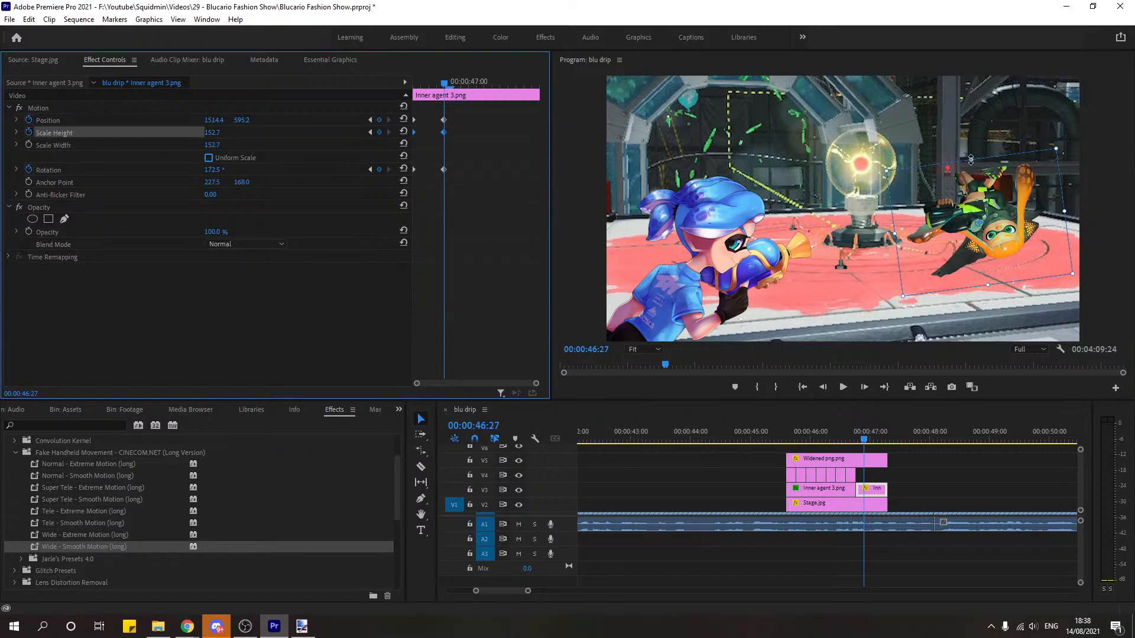
{"action": "left_click_drag", "start_coordinate": [971, 159], "coordinate": [1001, 198]}
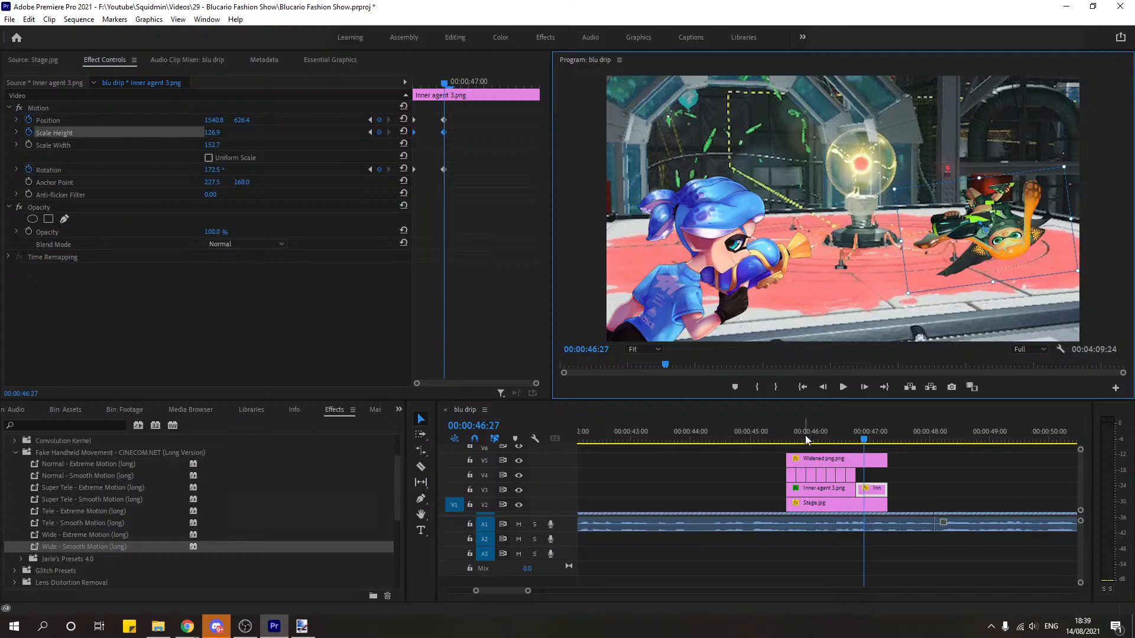
Step: Bend the motion path of Inner Agent 3's fall by pulling its curve handle upward at 200% preview zoom, and restore the Fit view
{"action": "left_click", "coordinate": [656, 350]}
{"action": "left_click", "coordinate": [645, 454]}
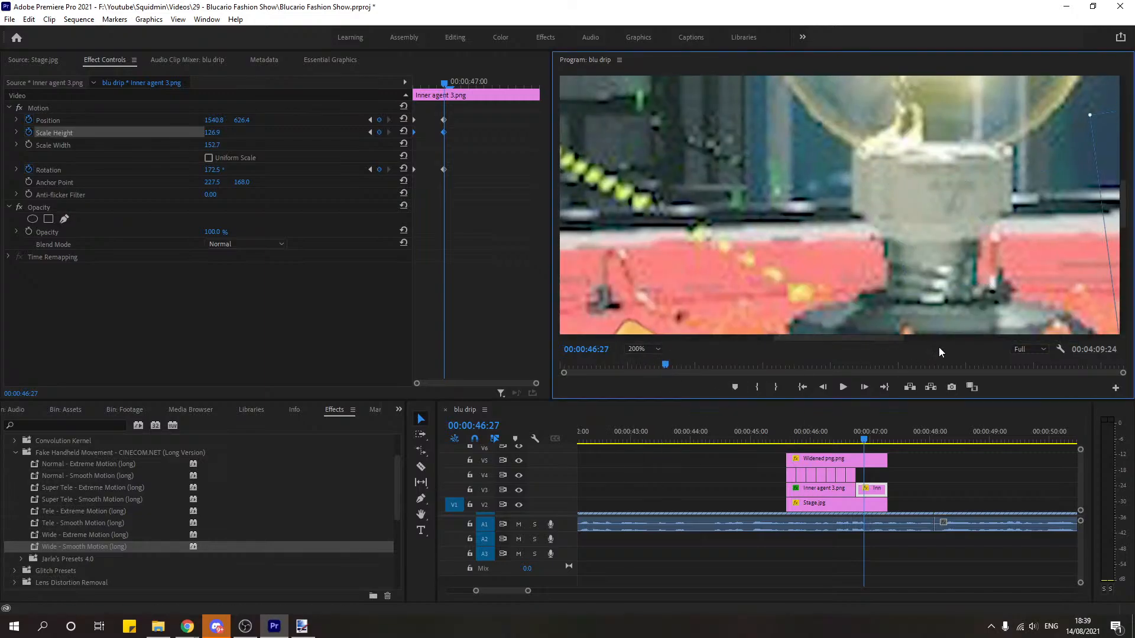
{"action": "left_click_drag", "start_coordinate": [888, 338], "coordinate": [1047, 333]}
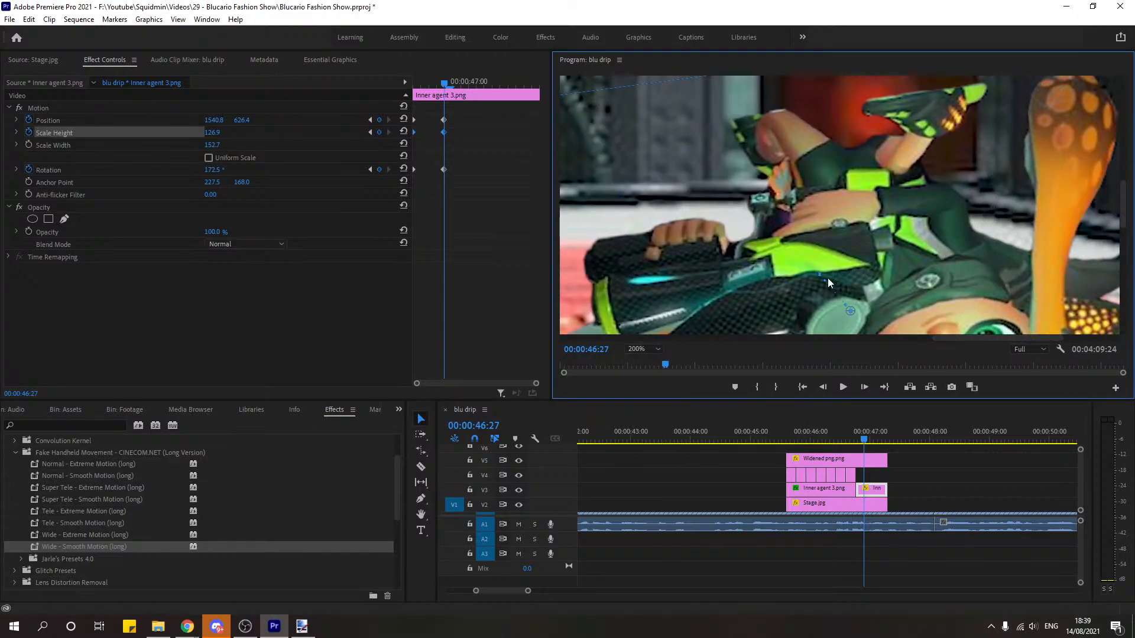
{"action": "left_click_drag", "start_coordinate": [826, 278], "coordinate": [834, 211]}
{"action": "left_click_drag", "start_coordinate": [878, 152], "coordinate": [847, 108]}
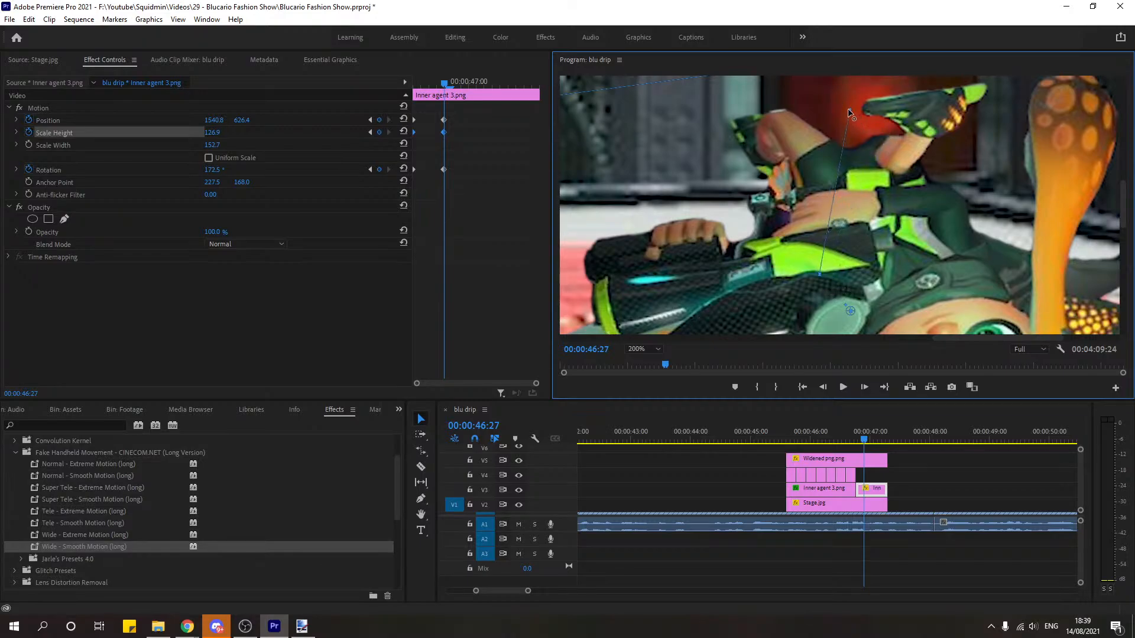
{"action": "left_click", "coordinate": [768, 431]}
{"action": "left_click", "coordinate": [648, 350]}
{"action": "left_click", "coordinate": [649, 360]}
Step: Play back the battle scene several times to check how Inner Agent 3 gets knocked over
{"action": "left_click", "coordinate": [954, 490]}
{"action": "key", "text": "space"}
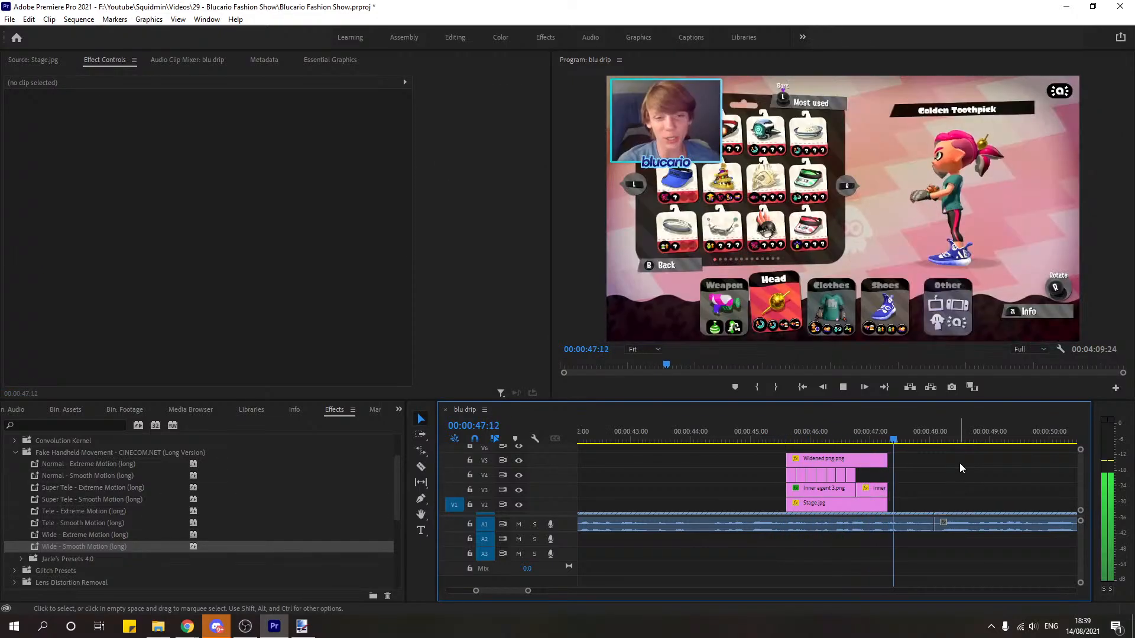
{"action": "key", "text": "space"}
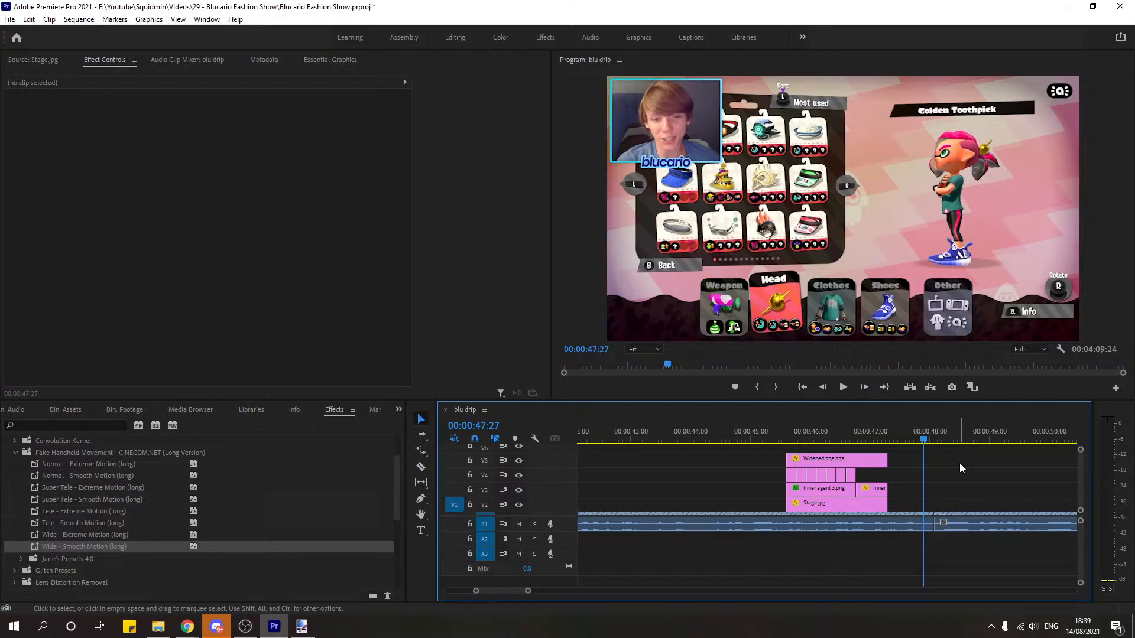
{"action": "left_click", "coordinate": [775, 428]}
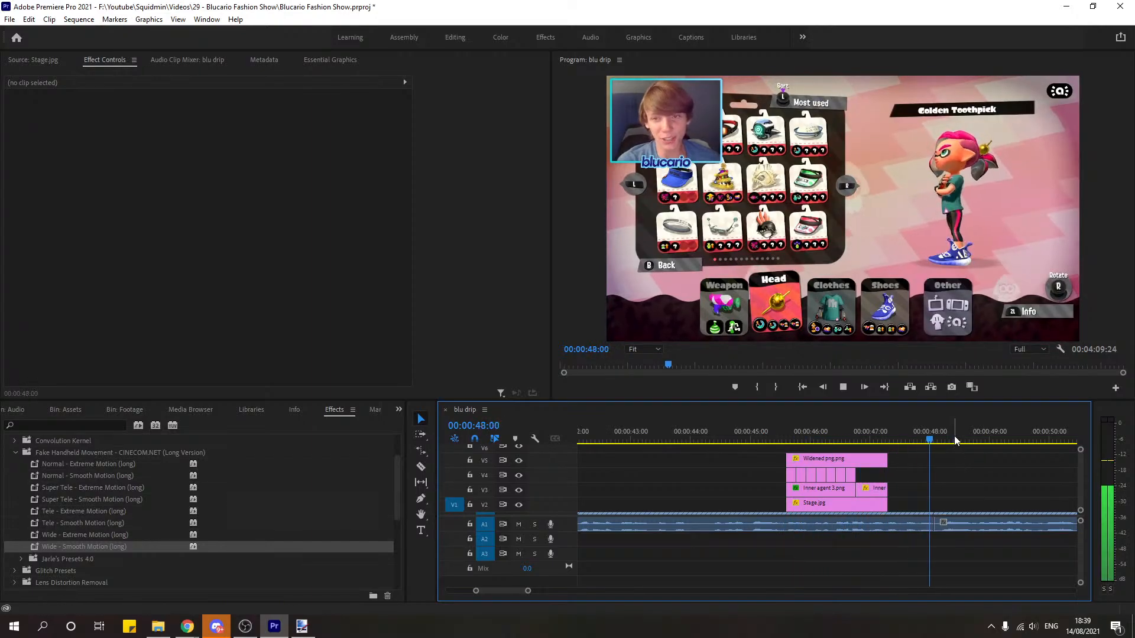
{"action": "key", "text": "space"}
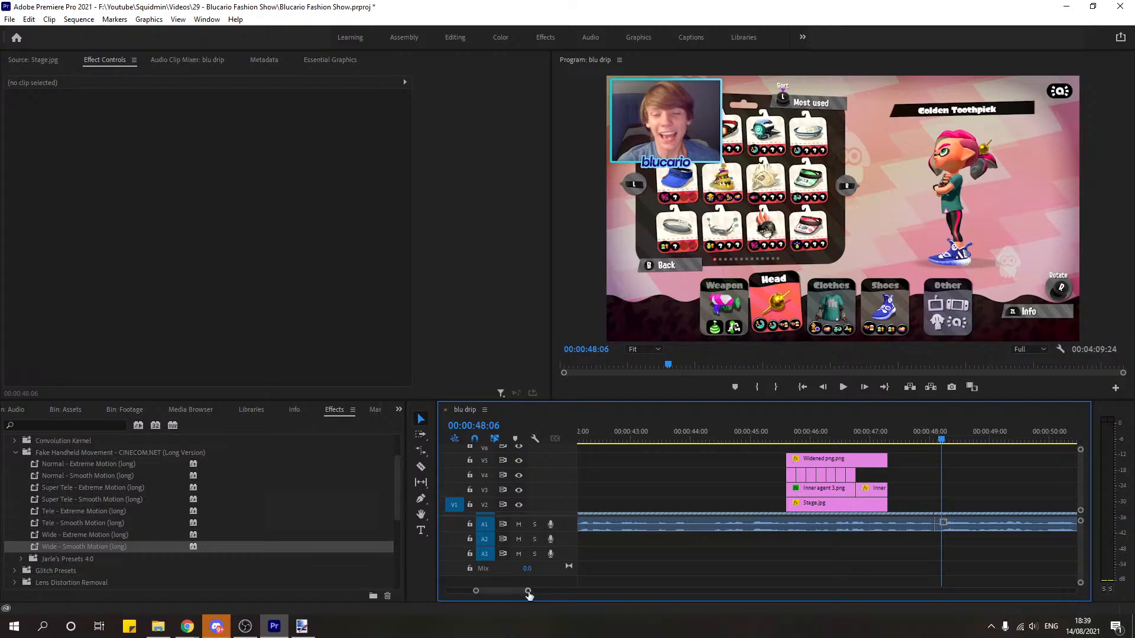
{"action": "left_click_drag", "start_coordinate": [530, 590], "coordinate": [588, 595]}
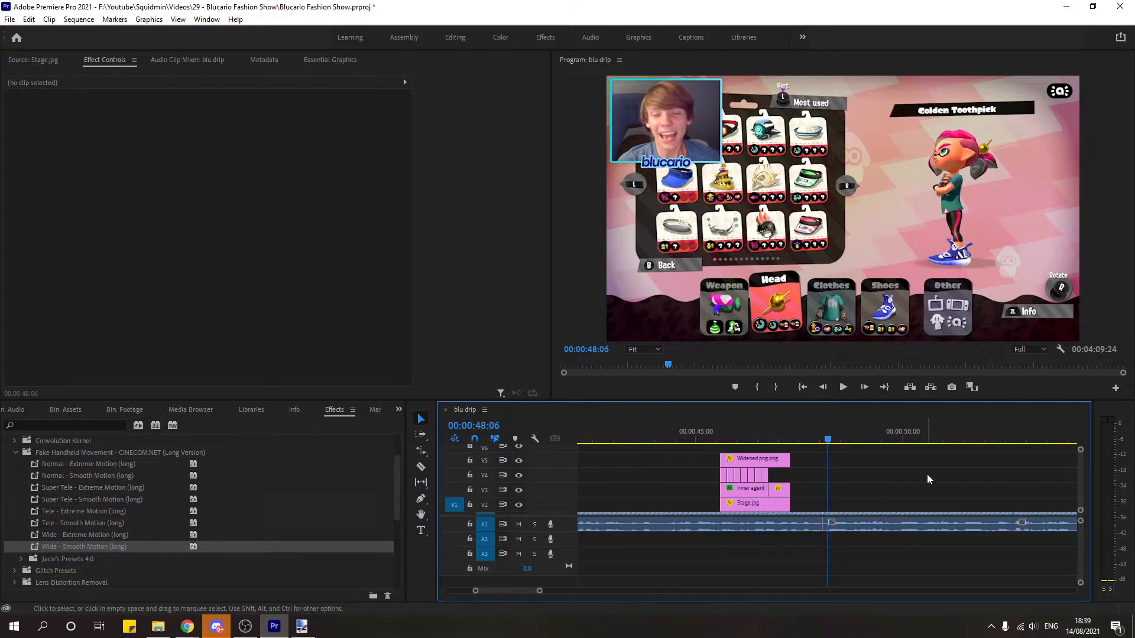
{"action": "left_click", "coordinate": [703, 431]}
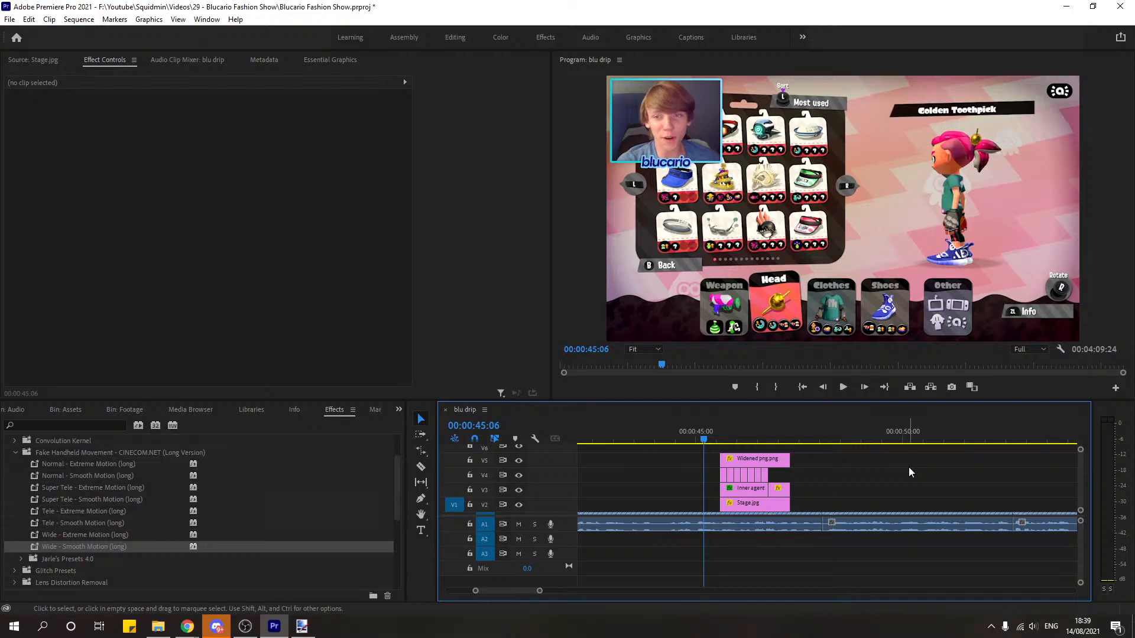
{"action": "key", "text": "space"}
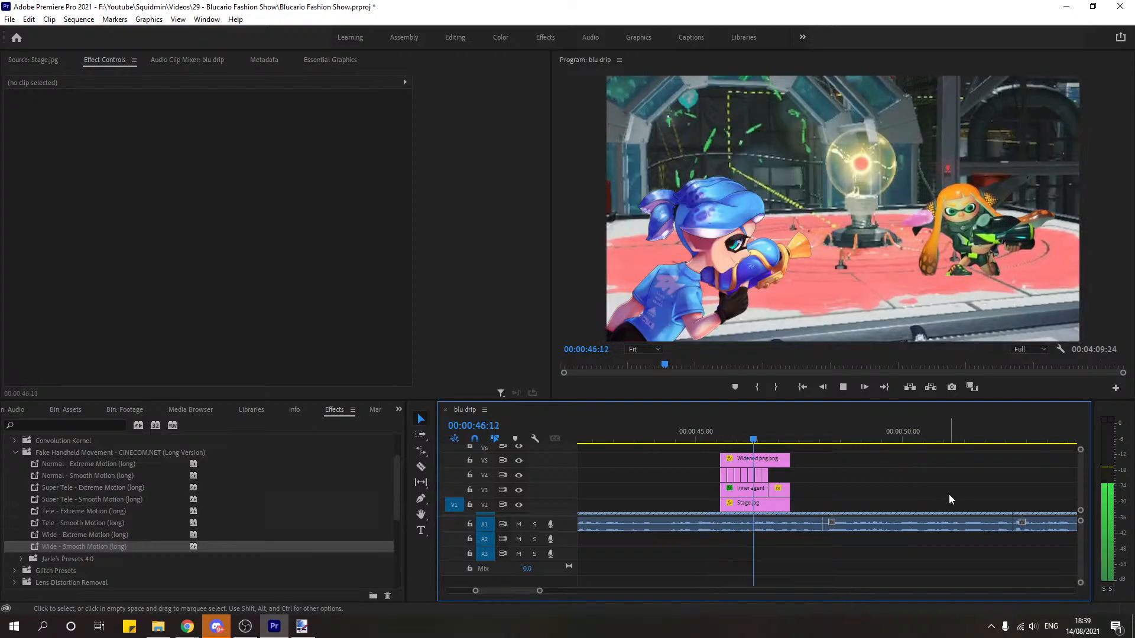
{"action": "key", "text": "space"}
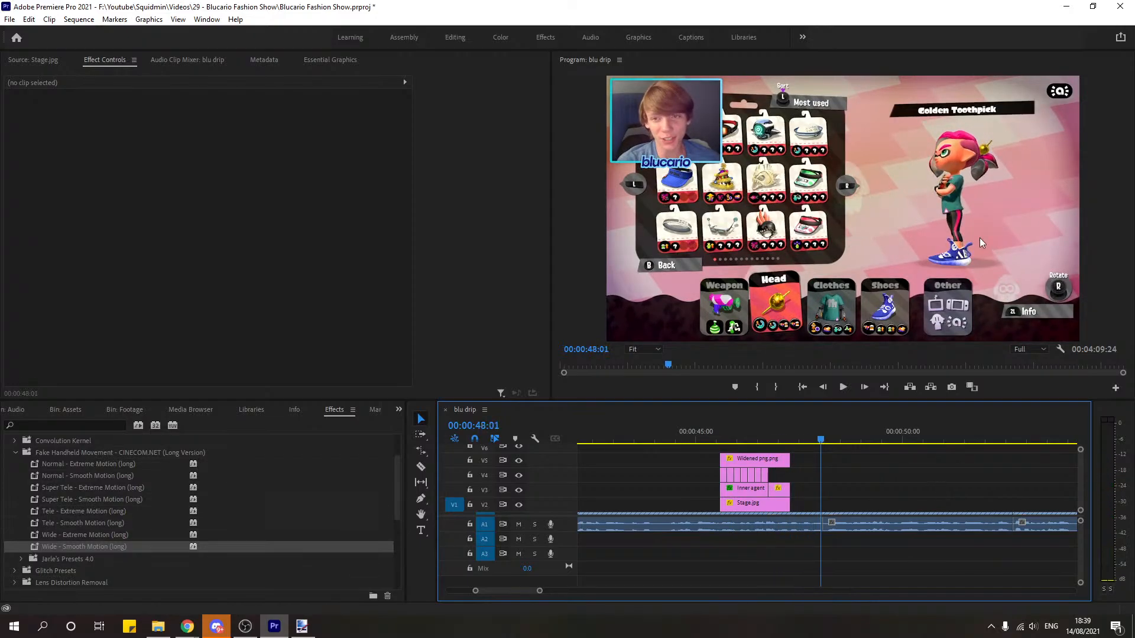
Step: Go to 00:00:47:05, view black cross.png in Photos and close it, and list the project bins in Premiere Pro
{"action": "left_click", "coordinate": [785, 439]}
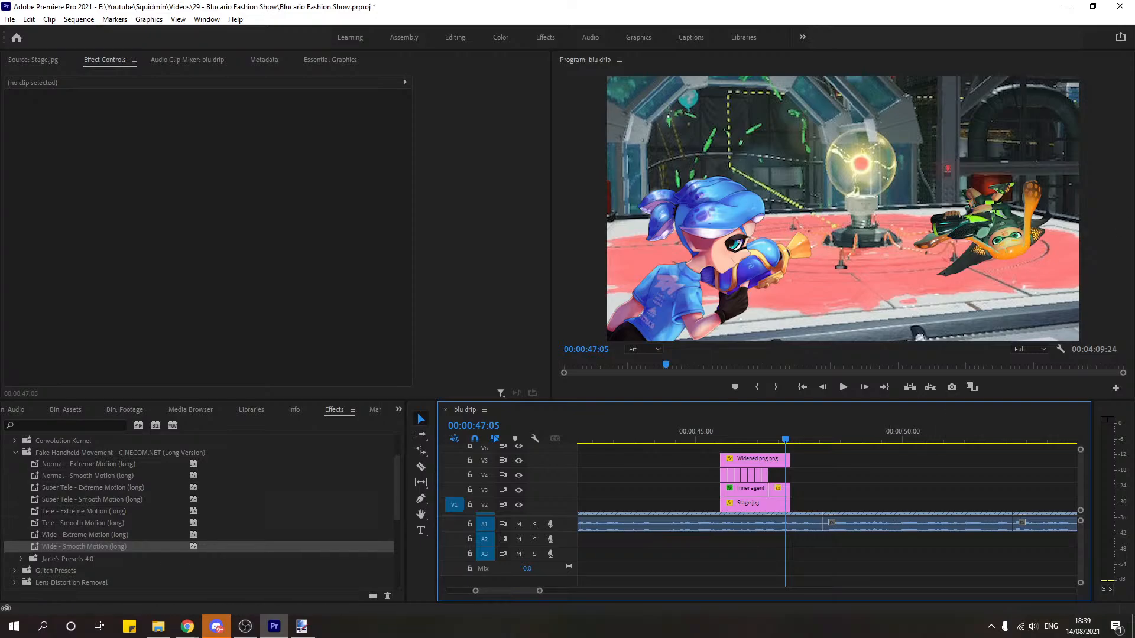
{"action": "key", "text": "alt+Tab"}
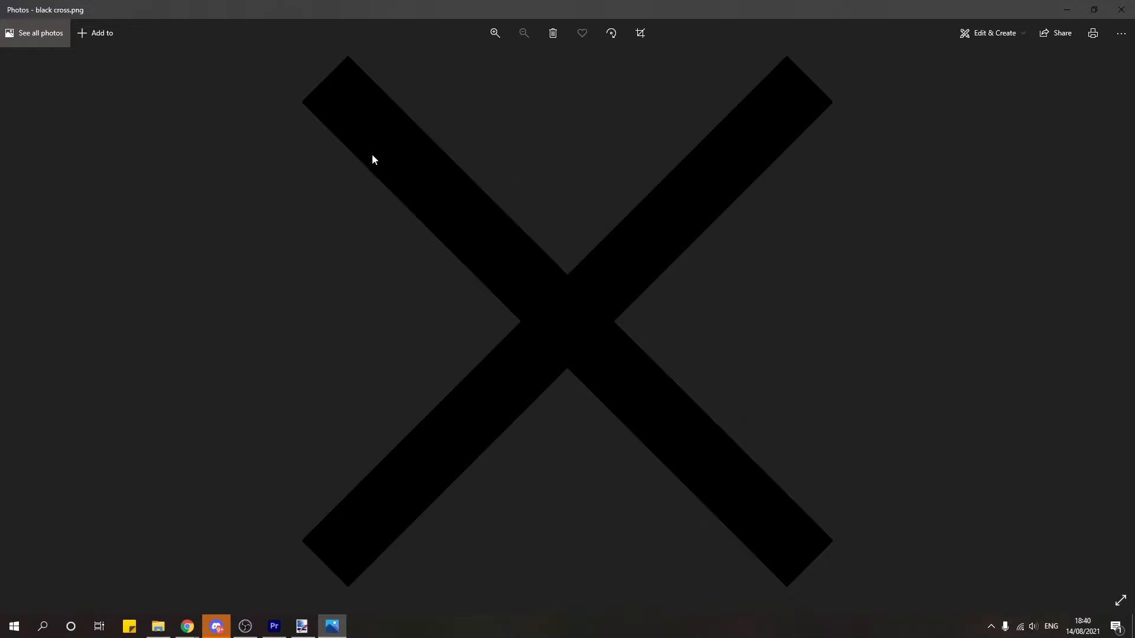
{"action": "left_click", "coordinate": [1121, 10]}
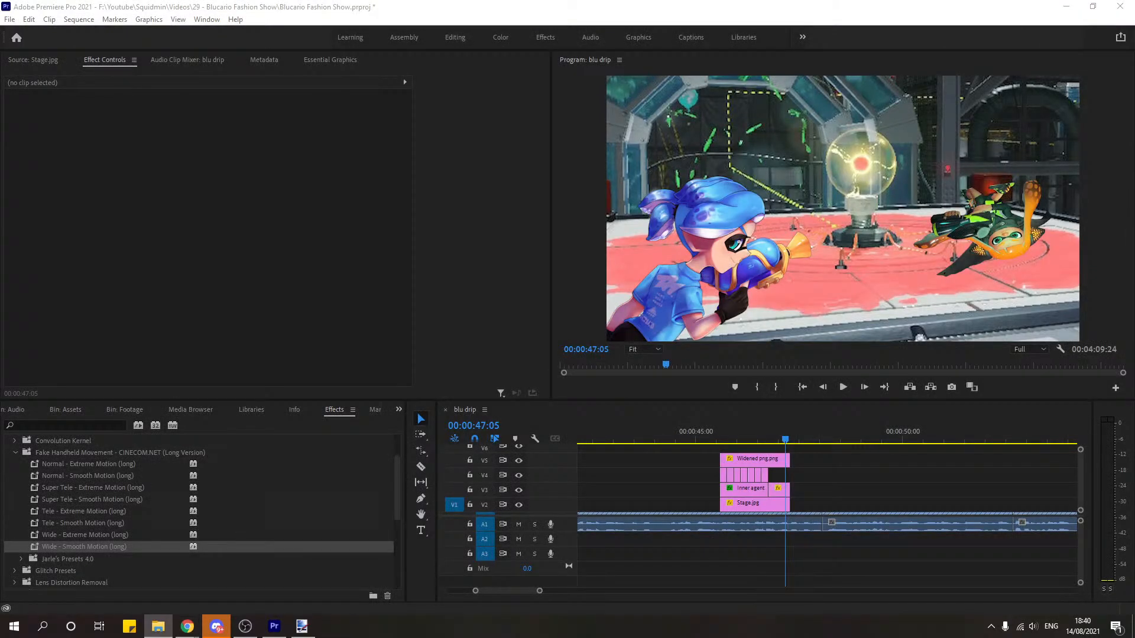
{"action": "left_click", "coordinate": [398, 408]}
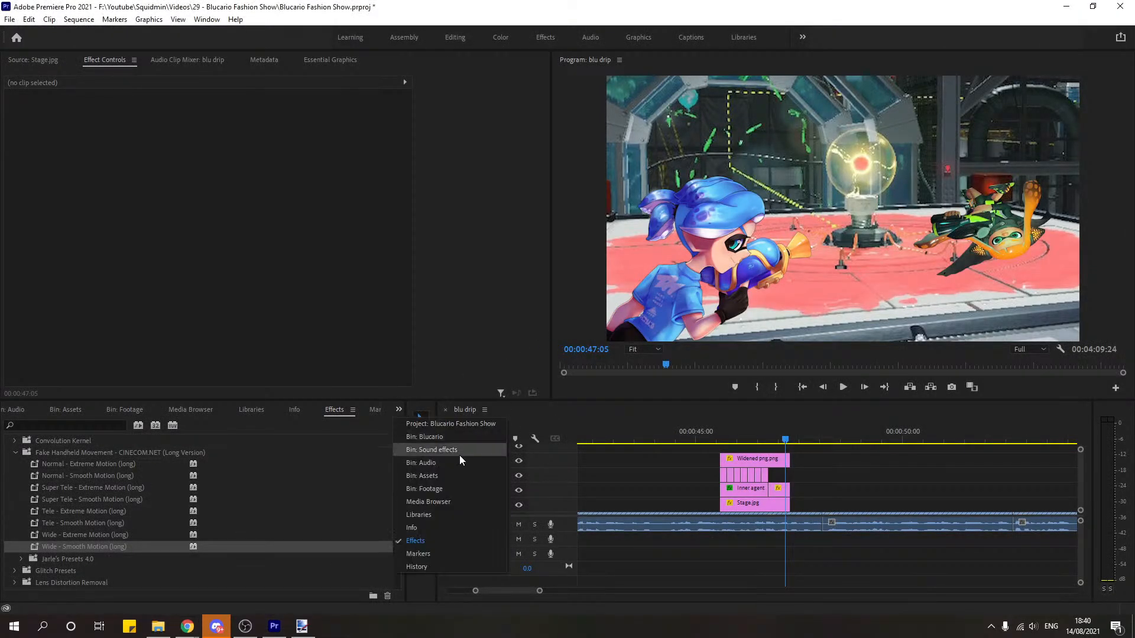
Step: Import black cross.png into the Assets bin and open it for preview
{"action": "left_click", "coordinate": [445, 476]}
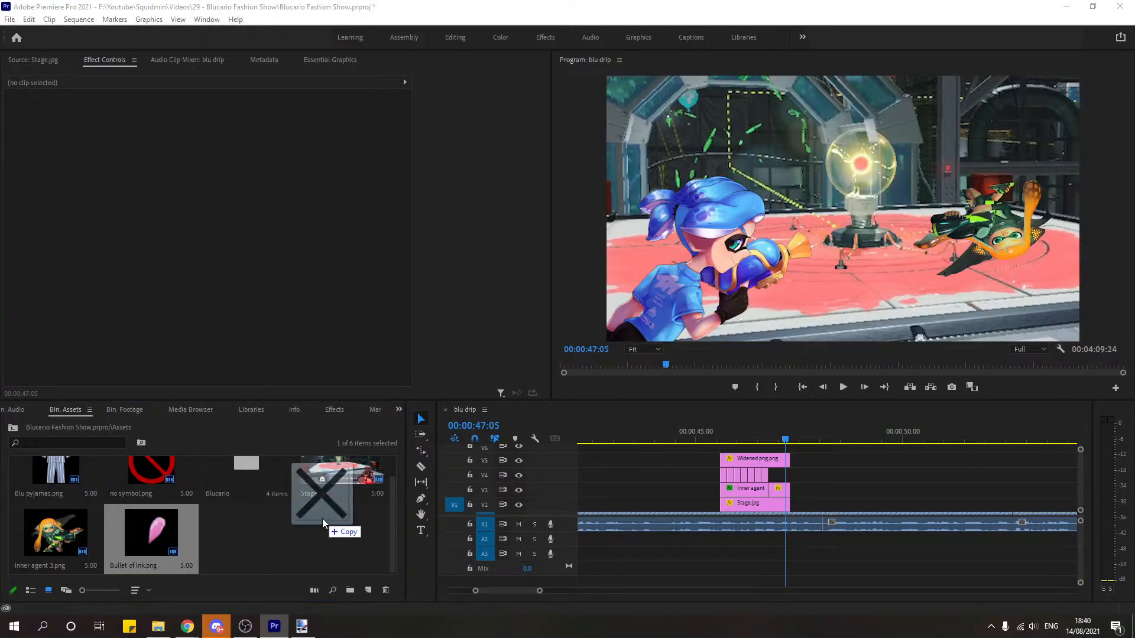
{"action": "left_click_drag", "start_coordinate": [321, 519], "coordinate": [313, 522]}
{"action": "double_click", "coordinate": [247, 531]}
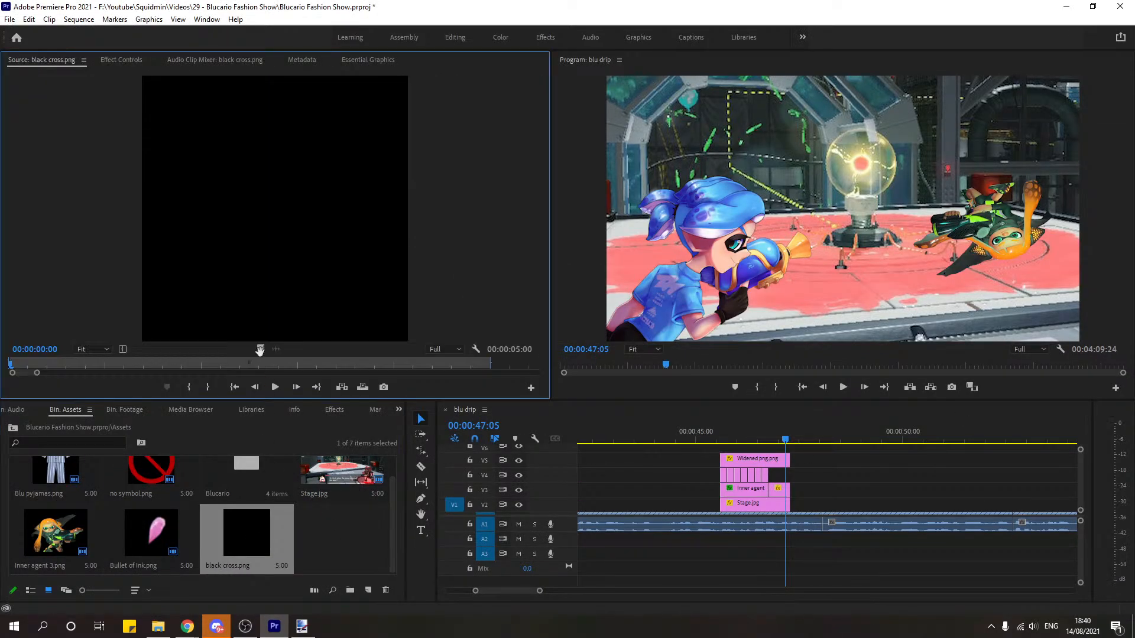
Step: Place two black cross.png clips on V4 and V5 after the row of bullet clips, trimmed to end with the Stage.jpg clip
{"action": "left_click_drag", "start_coordinate": [248, 541], "coordinate": [775, 475]}
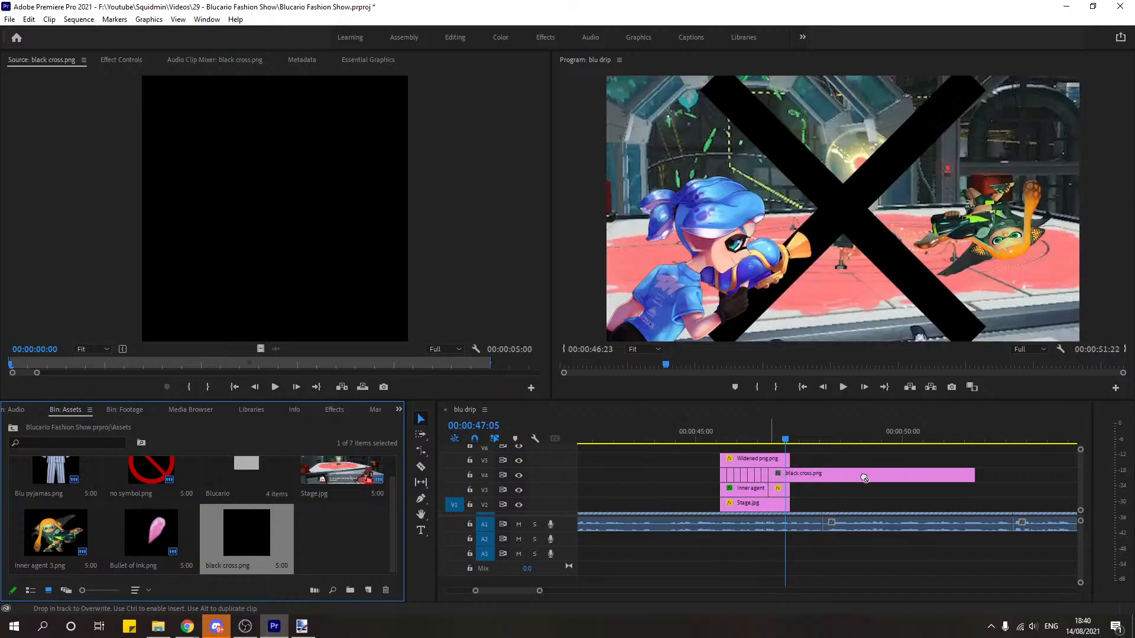
{"action": "left_click_drag", "start_coordinate": [973, 475], "coordinate": [763, 450]}
{"action": "left_click_drag", "start_coordinate": [266, 536], "coordinate": [775, 466]}
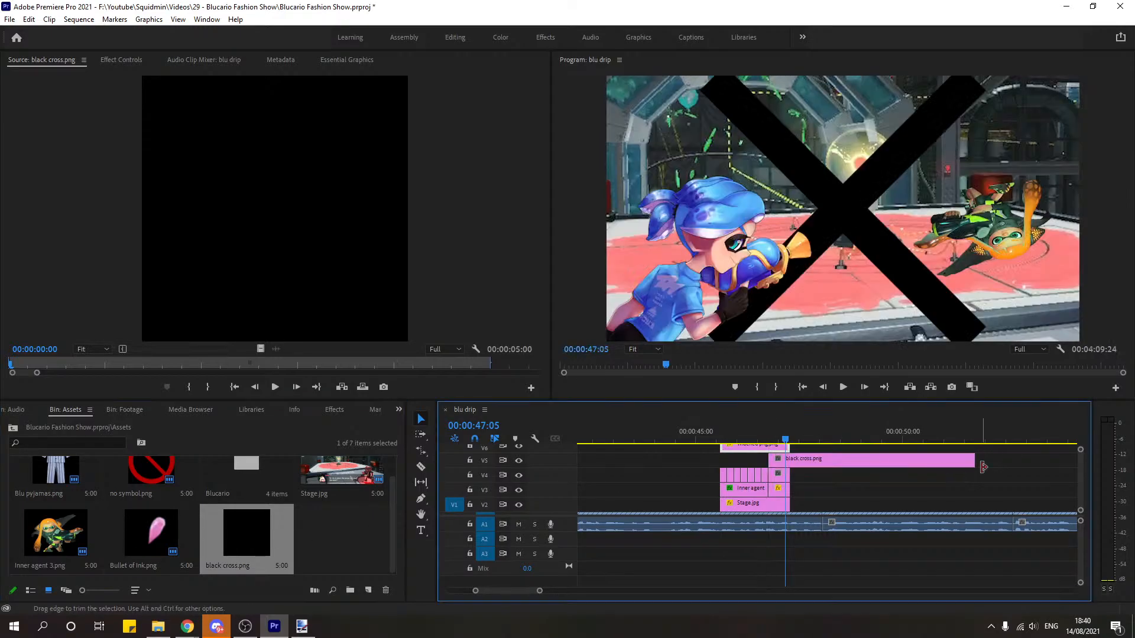
{"action": "left_click_drag", "start_coordinate": [975, 461], "coordinate": [786, 463]}
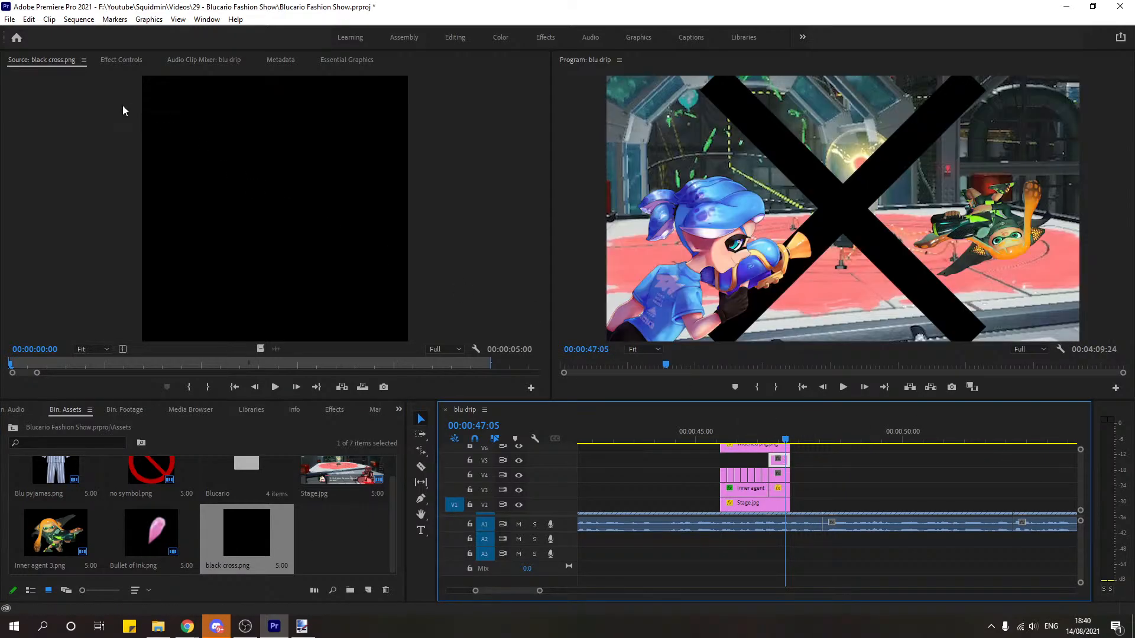
Step: Scale the V5 black cross down to about 5.6 and move it over the fallen character's left-hand eye, near 1588.8, 667.2
{"action": "left_click", "coordinate": [121, 60]}
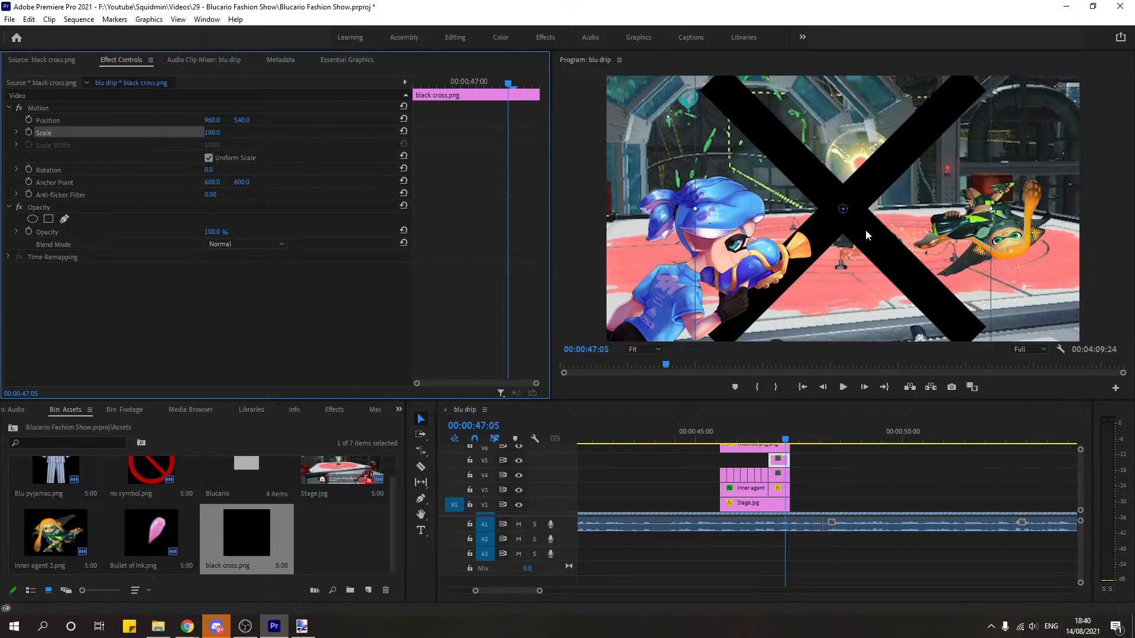
{"action": "left_click_drag", "start_coordinate": [869, 235], "coordinate": [1009, 247]}
{"action": "left_click_drag", "start_coordinate": [838, 219], "coordinate": [999, 244]}
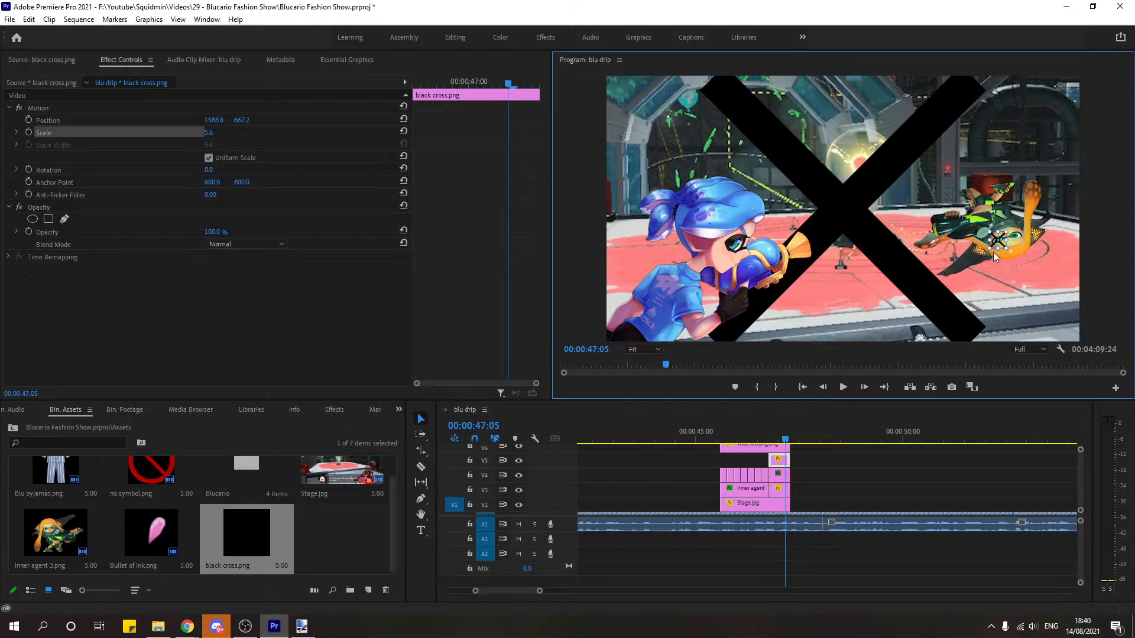
Step: Scale the V4 black cross to about 7.2 and move it over the character's right-hand eye, near 1663.2, 650.4
{"action": "left_click", "coordinate": [776, 475]}
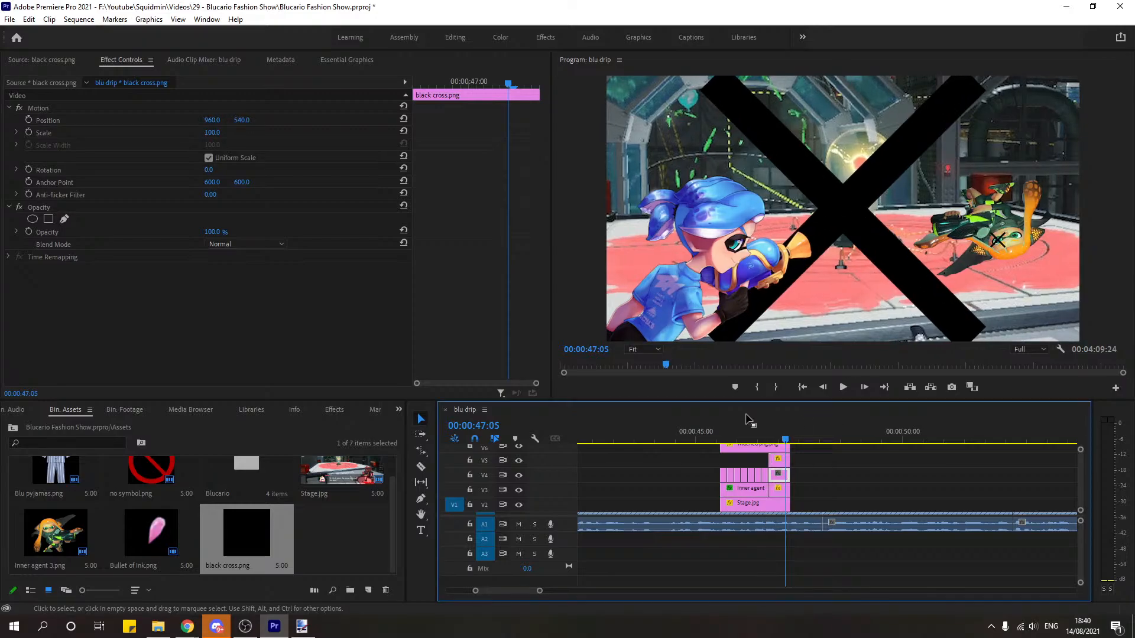
{"action": "left_click", "coordinate": [90, 131]}
{"action": "left_click_drag", "start_coordinate": [697, 210], "coordinate": [1021, 248]}
Step: Fit the V5 cross to the left-hand eye: scale about 2.4, rotation about -27.3°, position about 1580.5, 685
{"action": "left_click", "coordinate": [638, 349]}
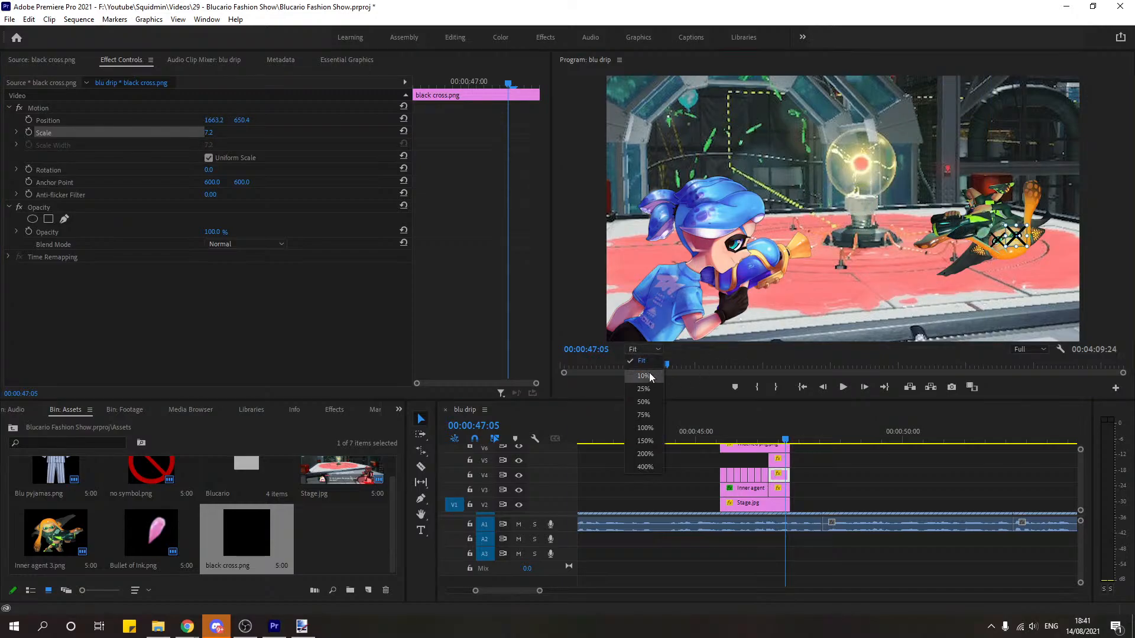
{"action": "left_click", "coordinate": [644, 454]}
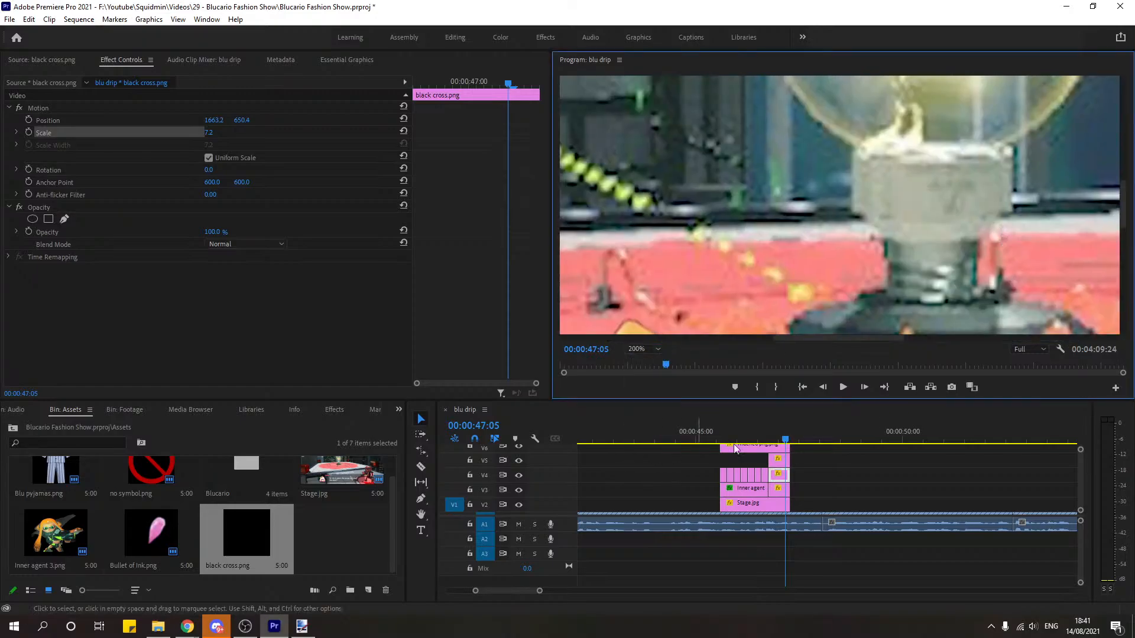
{"action": "left_click_drag", "start_coordinate": [810, 342], "coordinate": [1006, 329]}
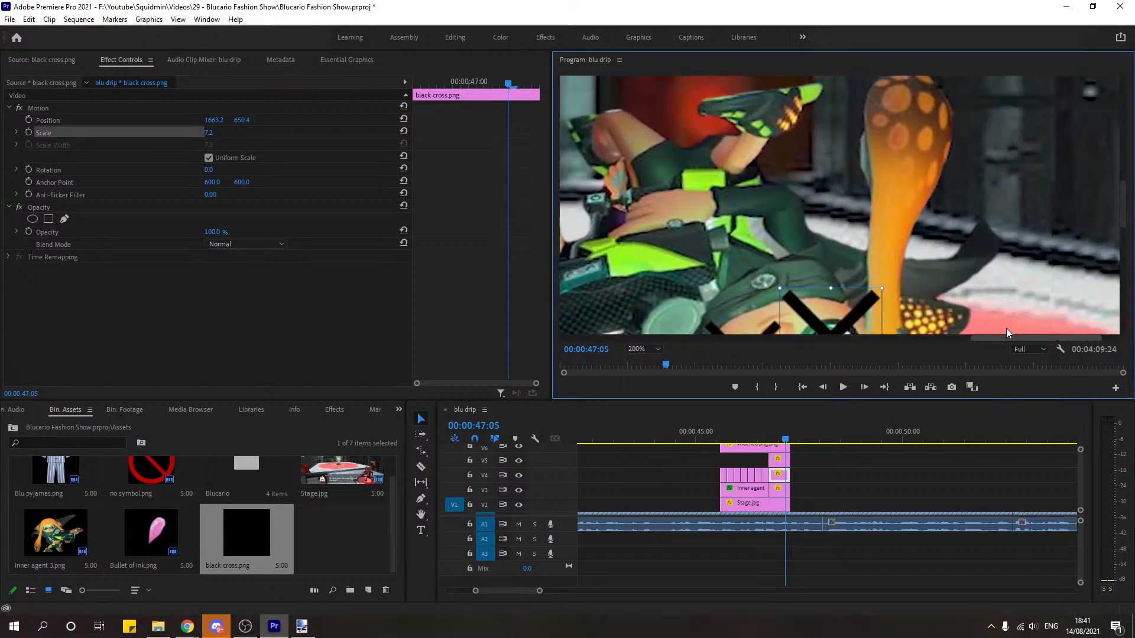
{"action": "left_click", "coordinate": [1118, 199]}
{"action": "left_click_drag", "start_coordinate": [1121, 199], "coordinate": [1120, 229]}
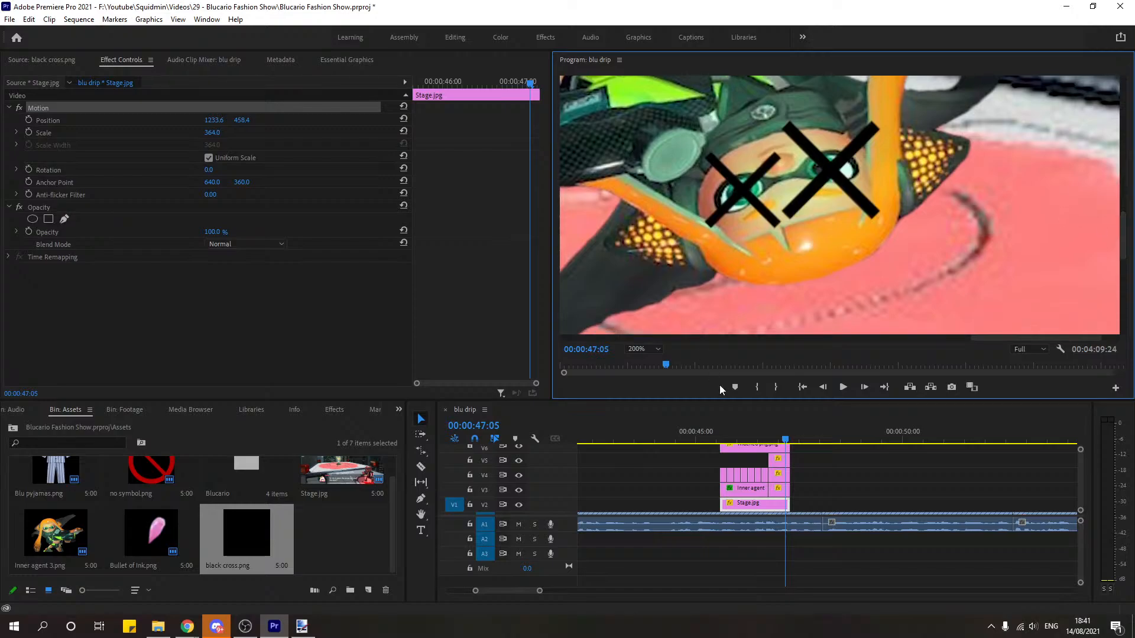
{"action": "left_click", "coordinate": [778, 459]}
{"action": "key", "text": "alt+Tab"}
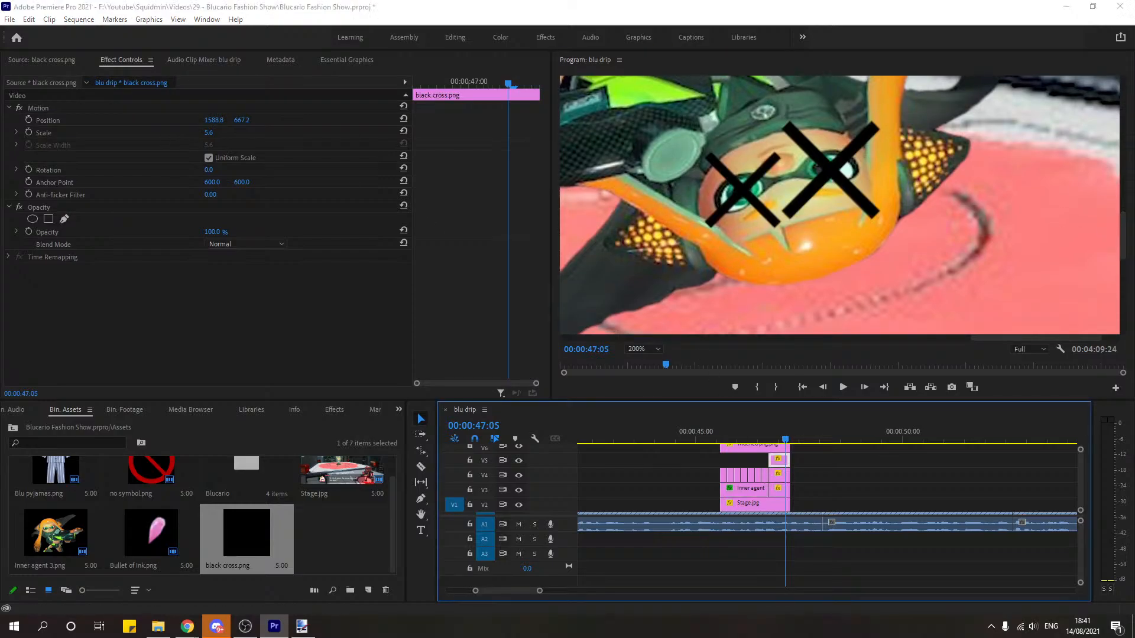
{"action": "left_click", "coordinate": [69, 133]}
{"action": "left_click_drag", "start_coordinate": [782, 191], "coordinate": [758, 195]}
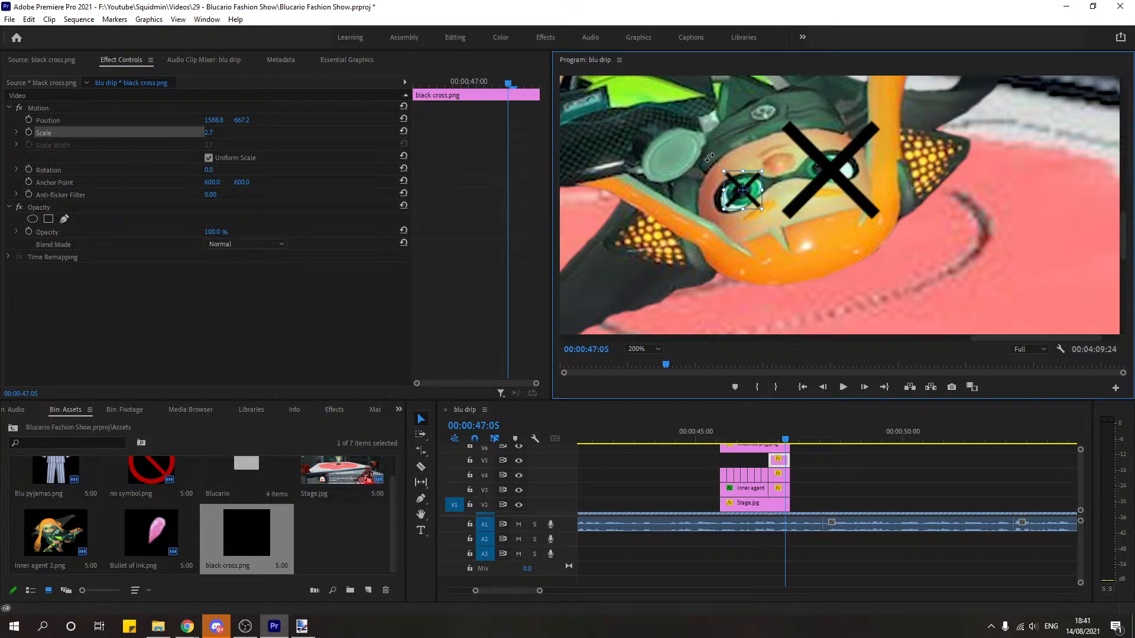
{"action": "left_click_drag", "start_coordinate": [710, 158], "coordinate": [744, 189]}
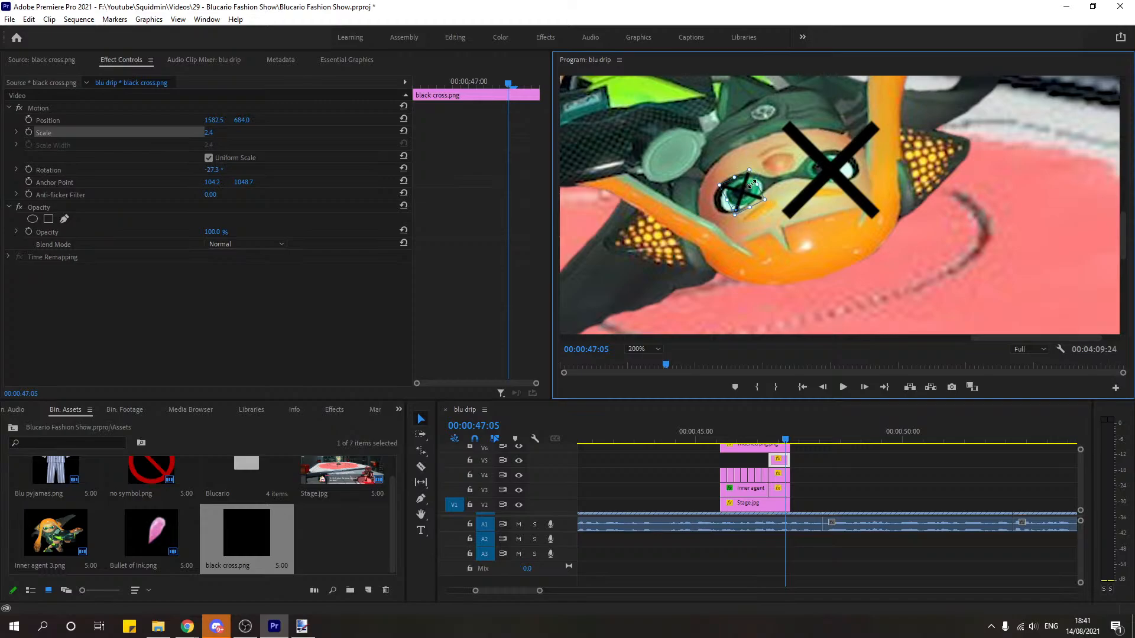
{"action": "left_click_drag", "start_coordinate": [741, 198], "coordinate": [739, 200]}
Step: Copy the V5 cross's Motion settings to the V4 cross, then move it over the right-hand eye and rotate it to about -0.5°
{"action": "left_click", "coordinate": [103, 109]}
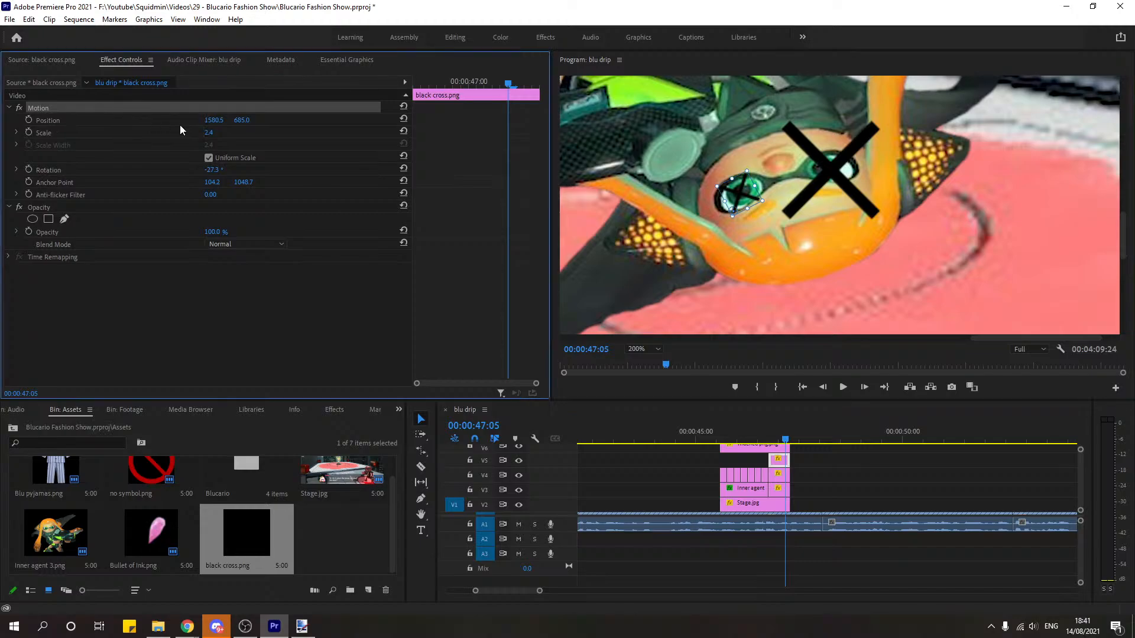
{"action": "left_click", "coordinate": [783, 478]}
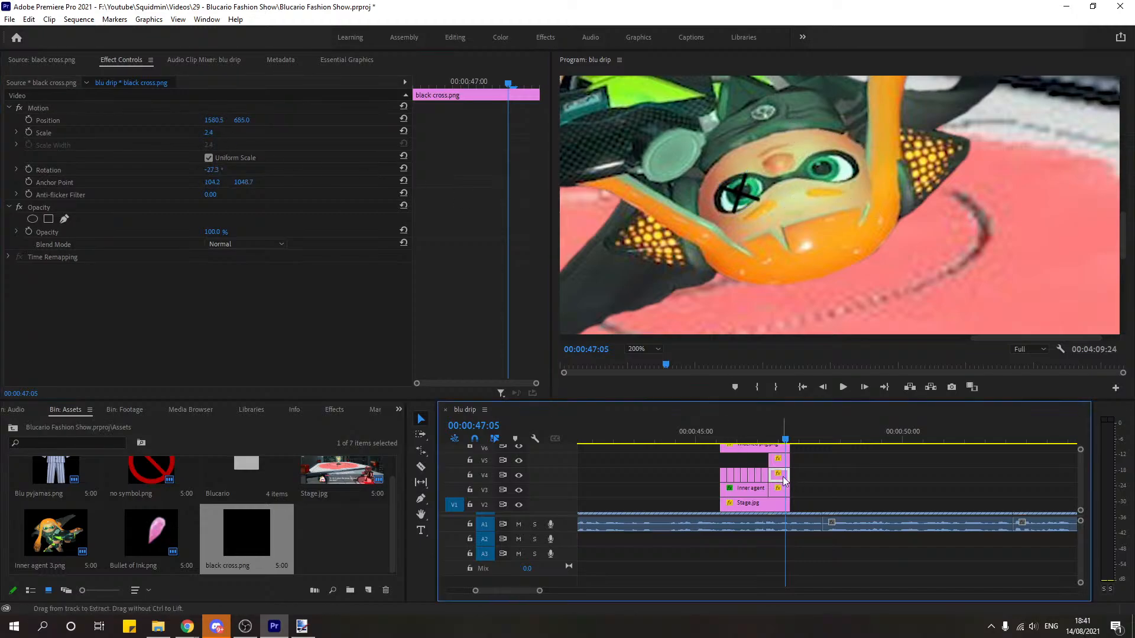
{"action": "left_click", "coordinate": [137, 131]}
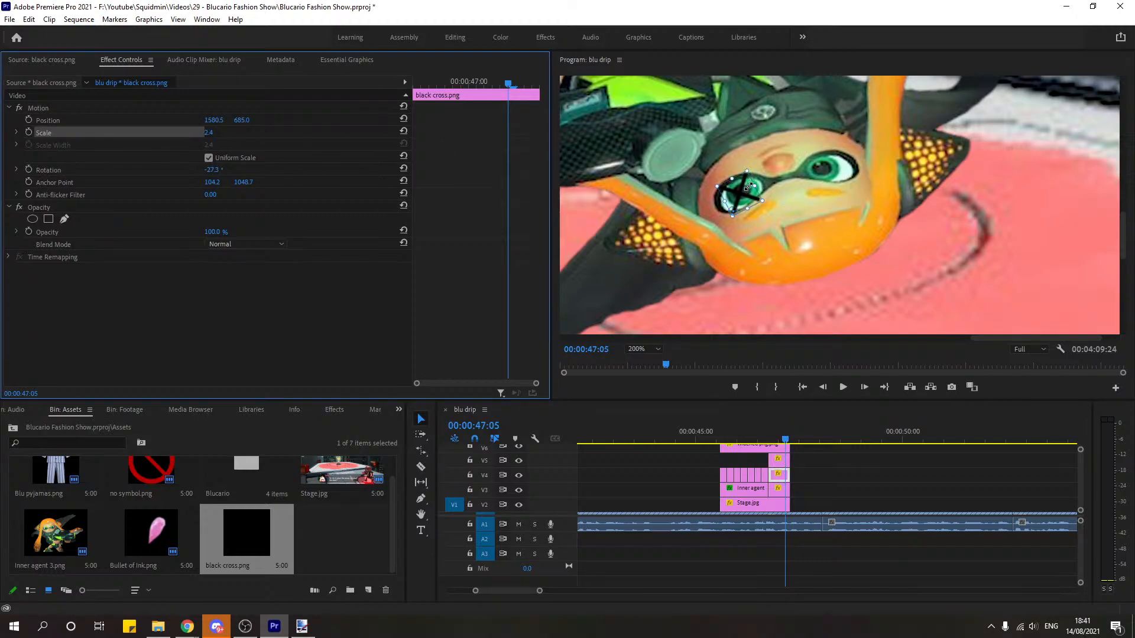
{"action": "left_click_drag", "start_coordinate": [745, 187], "coordinate": [834, 171]}
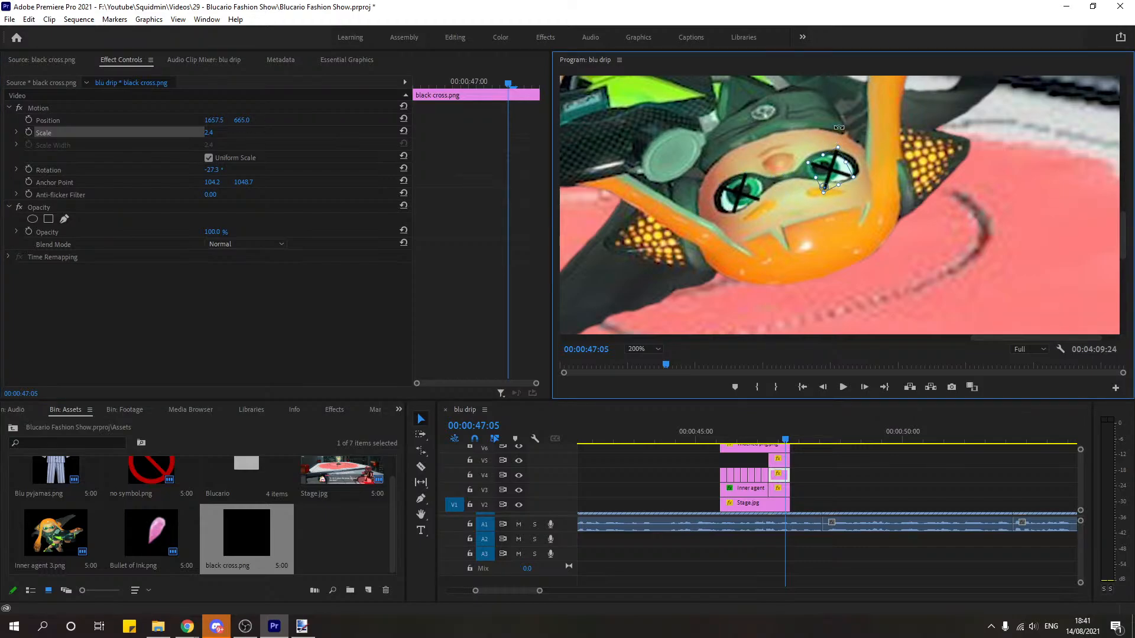
{"action": "left_click_drag", "start_coordinate": [839, 128], "coordinate": [830, 173]}
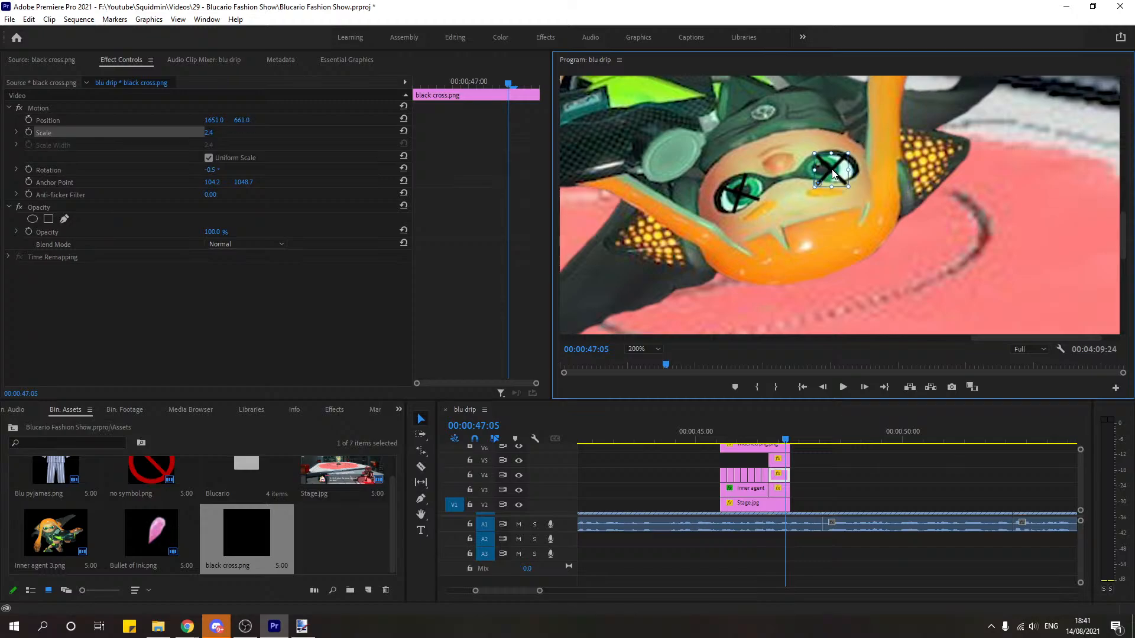
Step: Refine the V4 cross on the right-hand eye to scale about 1.9, rotation about 3.3° and position about 1650.5, 658
{"action": "left_click", "coordinate": [878, 457]}
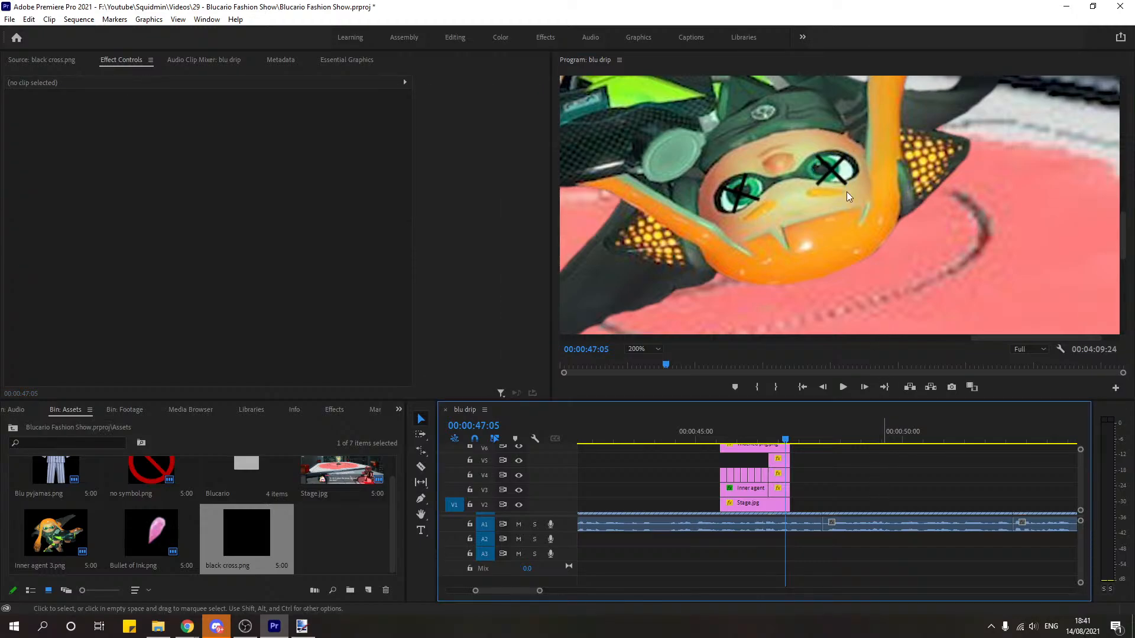
{"action": "left_click", "coordinate": [779, 460]}
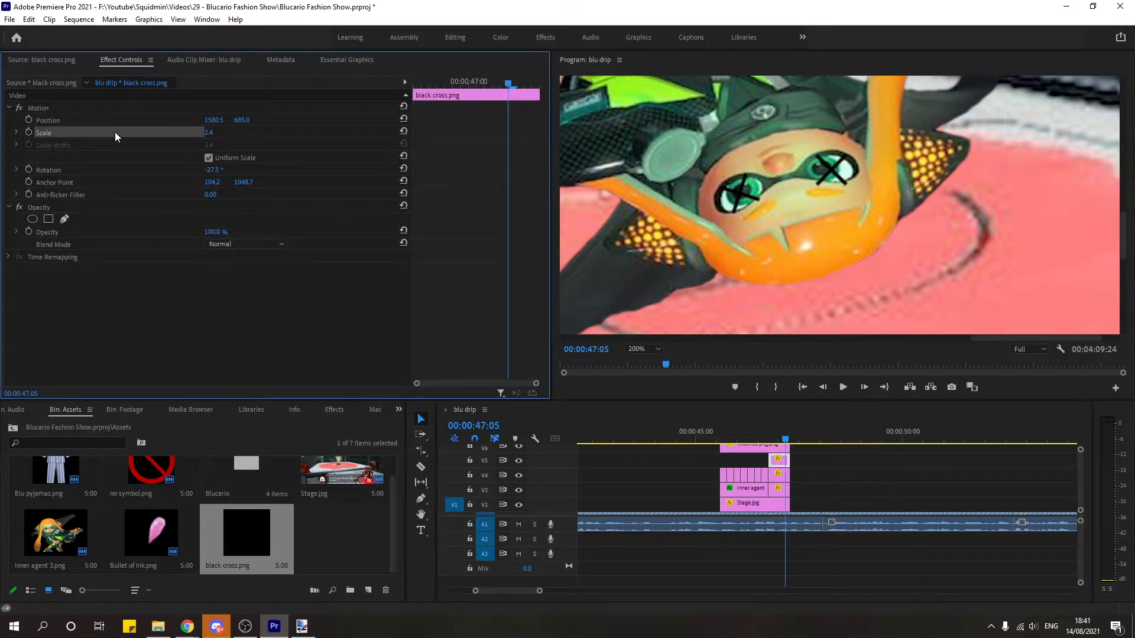
{"action": "left_click", "coordinate": [779, 474]}
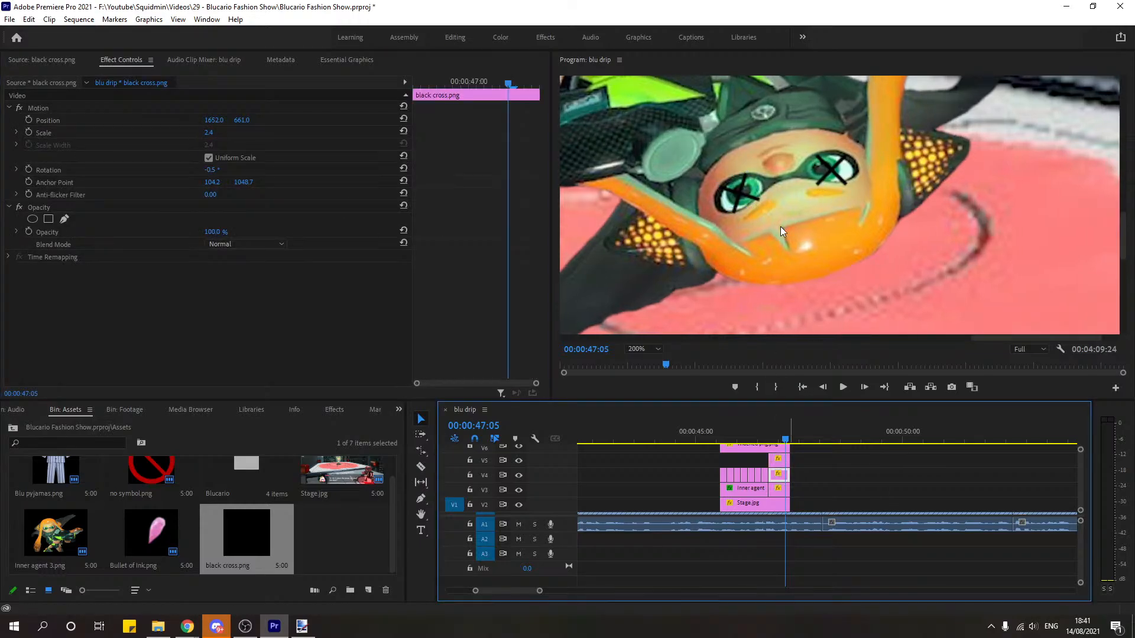
{"action": "left_click", "coordinate": [120, 133]}
{"action": "left_click", "coordinate": [834, 174]}
{"action": "left_click_drag", "start_coordinate": [833, 174], "coordinate": [804, 144]}
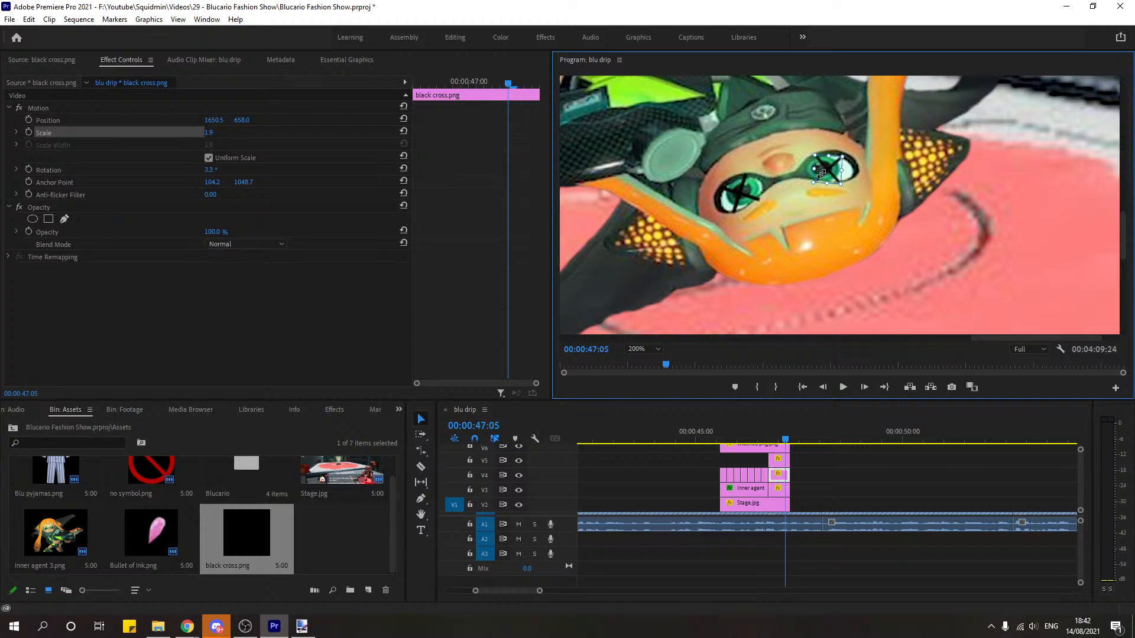
Step: Inspect the crossed-out eyes at 400% zoom, then play back the scene from 00:00:45:11 at Fit size
{"action": "left_click", "coordinate": [644, 349]}
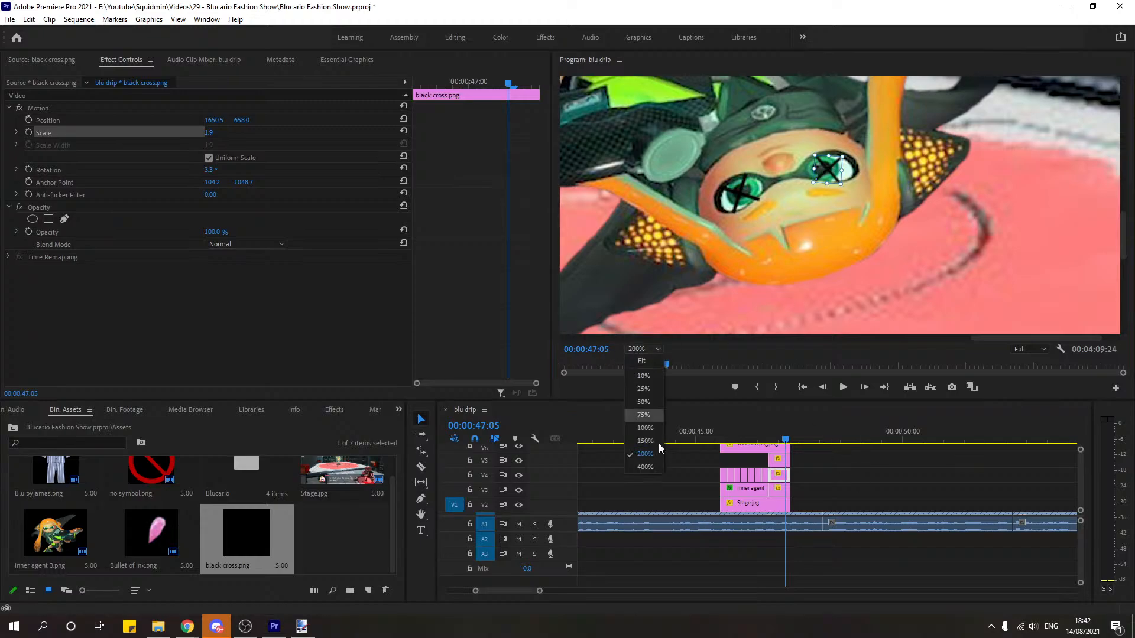
{"action": "left_click", "coordinate": [645, 468]}
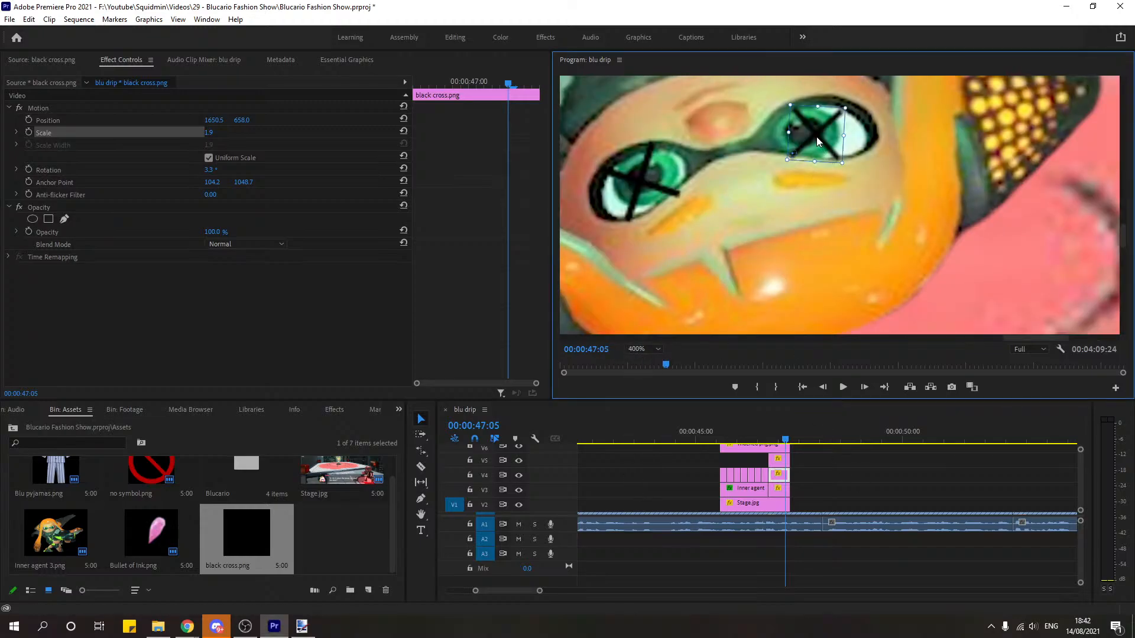
{"action": "left_click", "coordinate": [880, 497]}
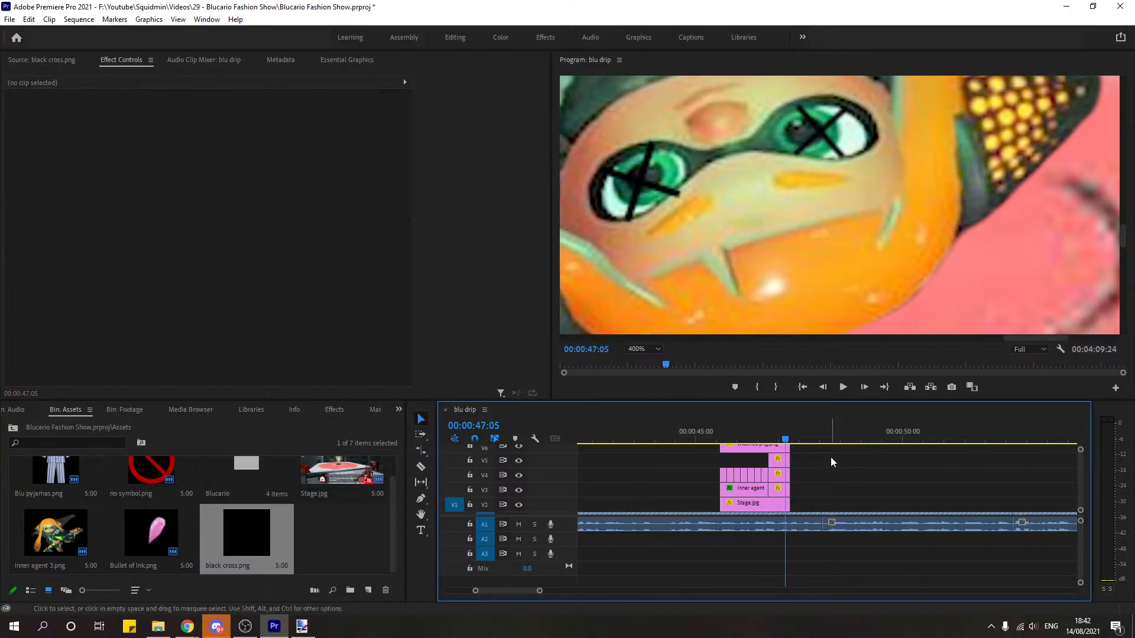
{"action": "left_click", "coordinate": [647, 349]}
{"action": "left_click", "coordinate": [647, 363]}
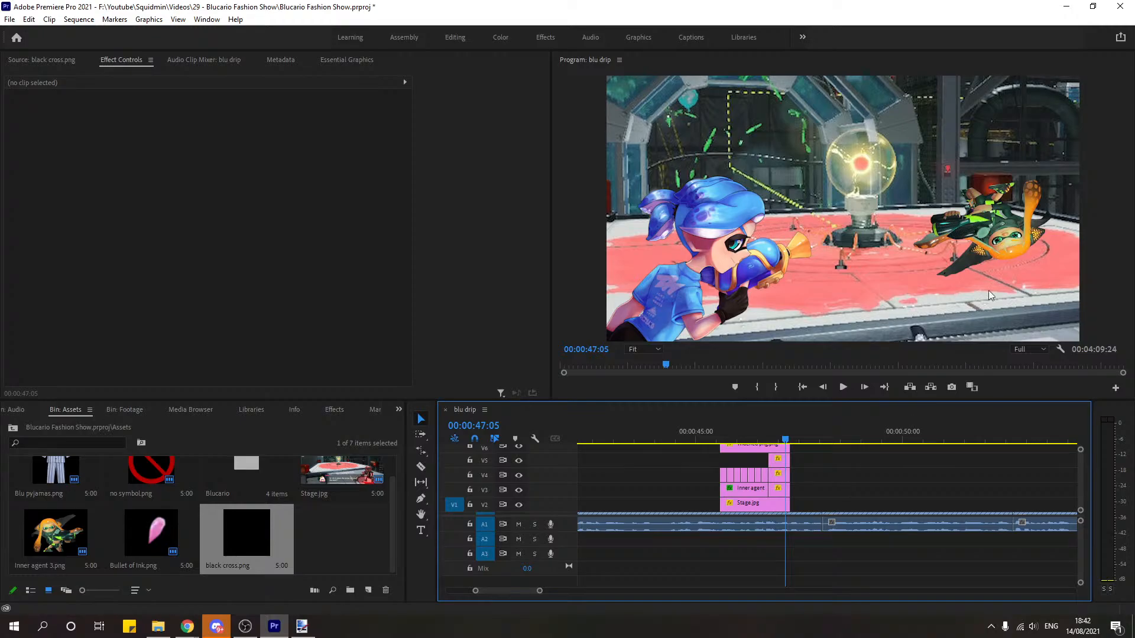
{"action": "key", "text": "space"}
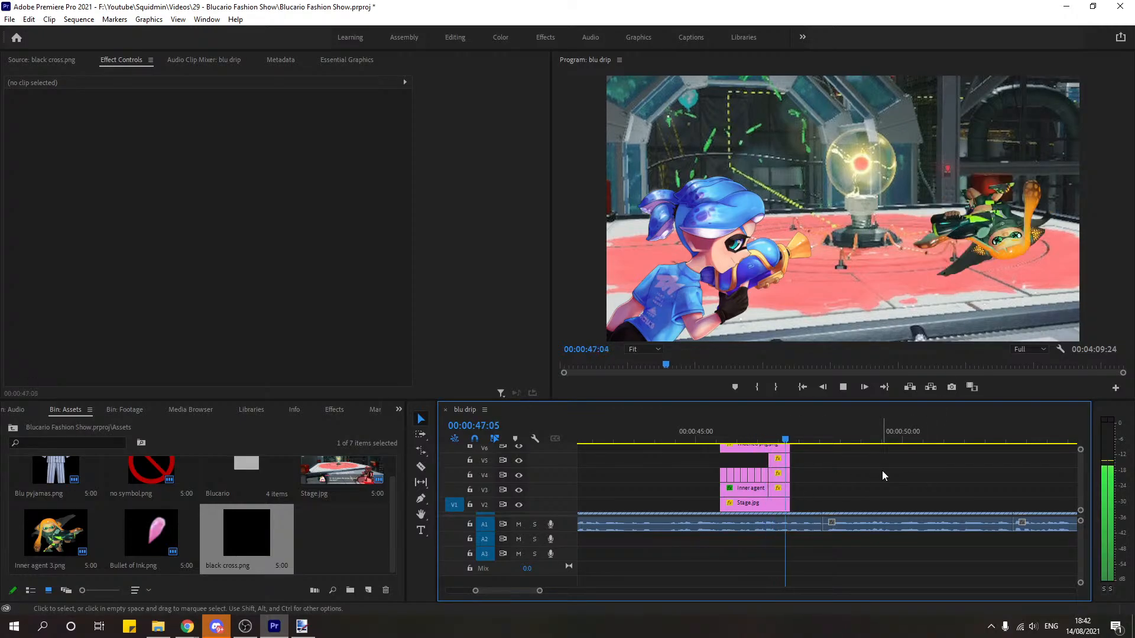
{"action": "key", "text": "space"}
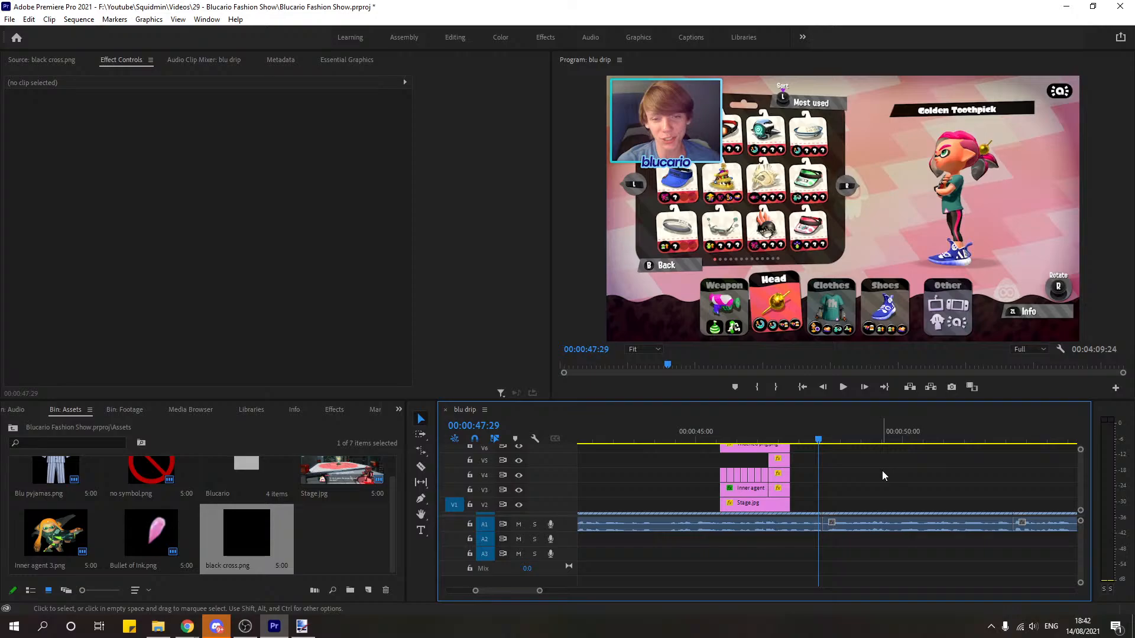
{"action": "left_click", "coordinate": [711, 437]}
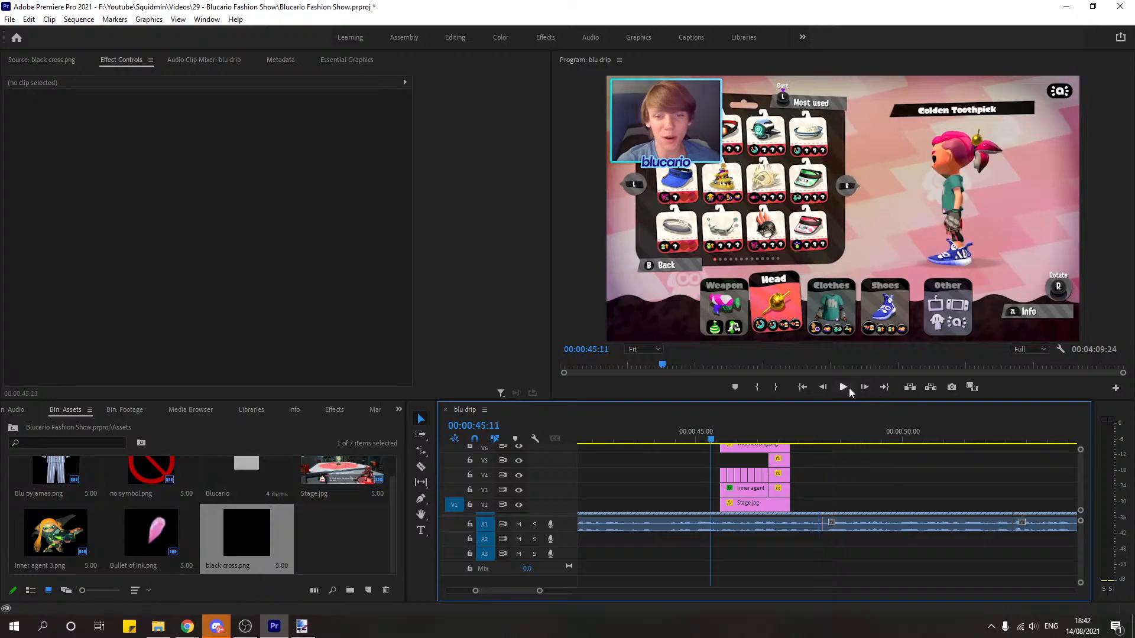
{"action": "left_click", "coordinate": [847, 389]}
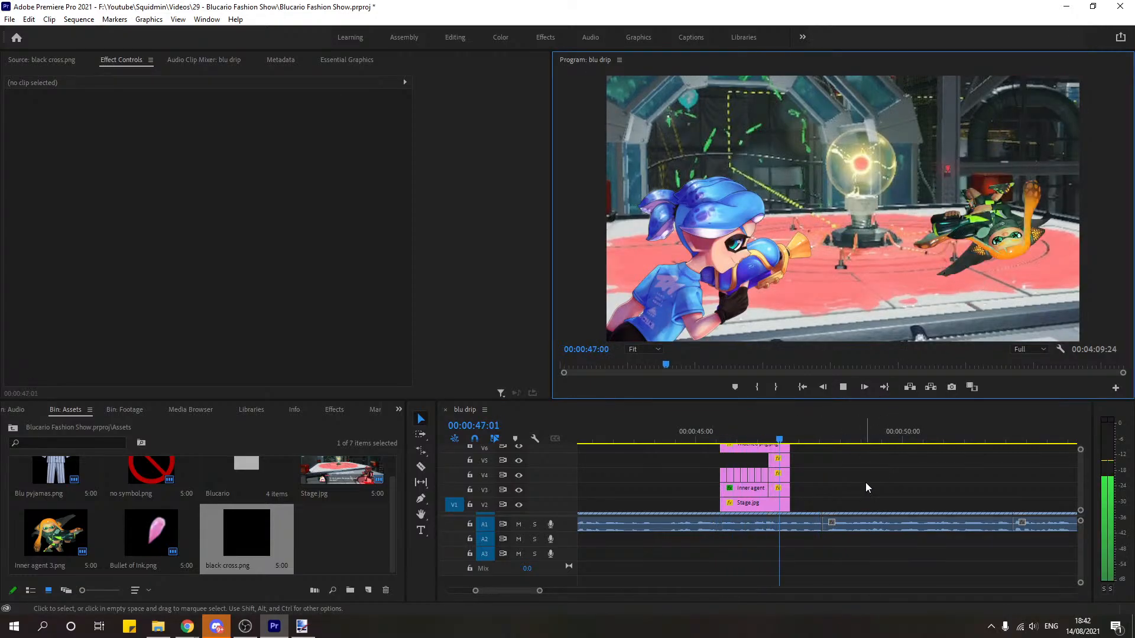
{"action": "key", "text": "space"}
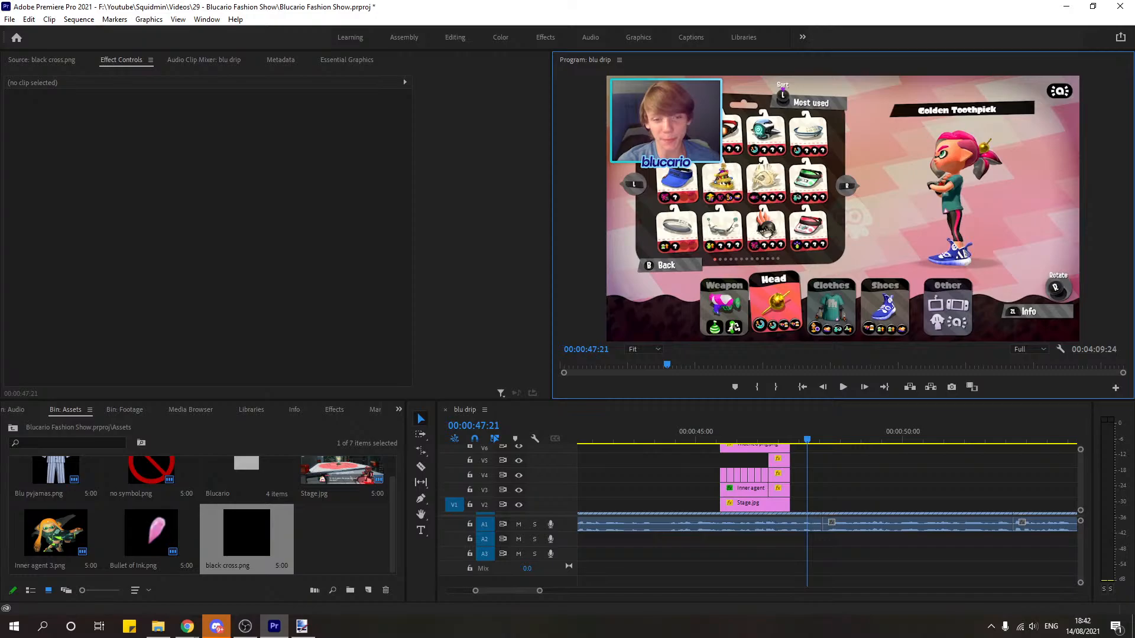
{"action": "key", "text": "alt+Tab"}
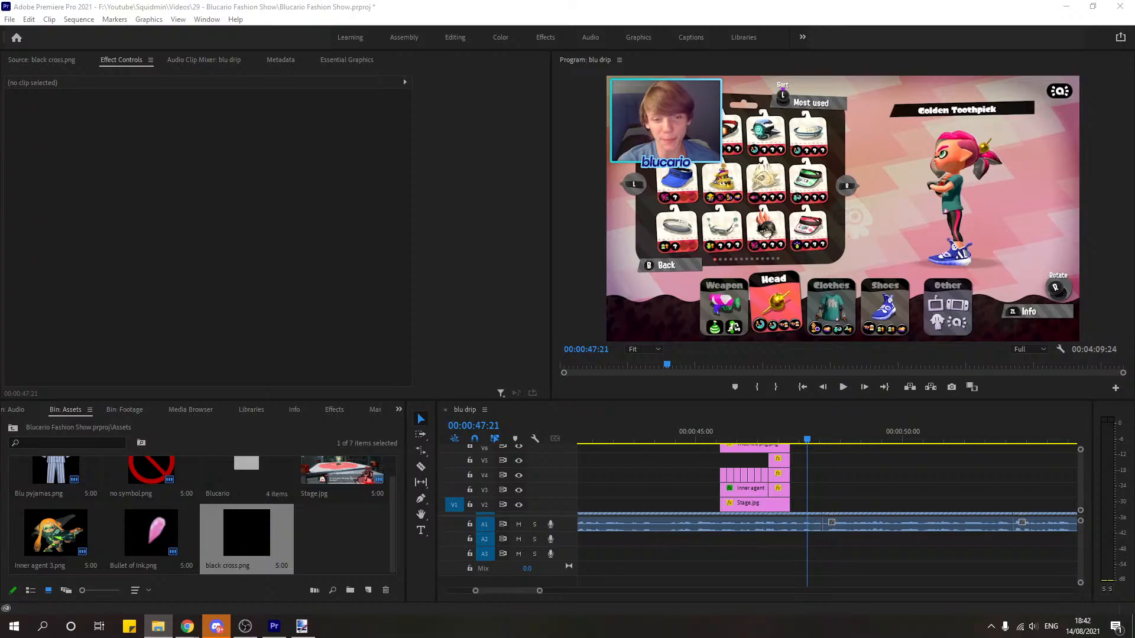
{"action": "key", "text": "alt+Tab"}
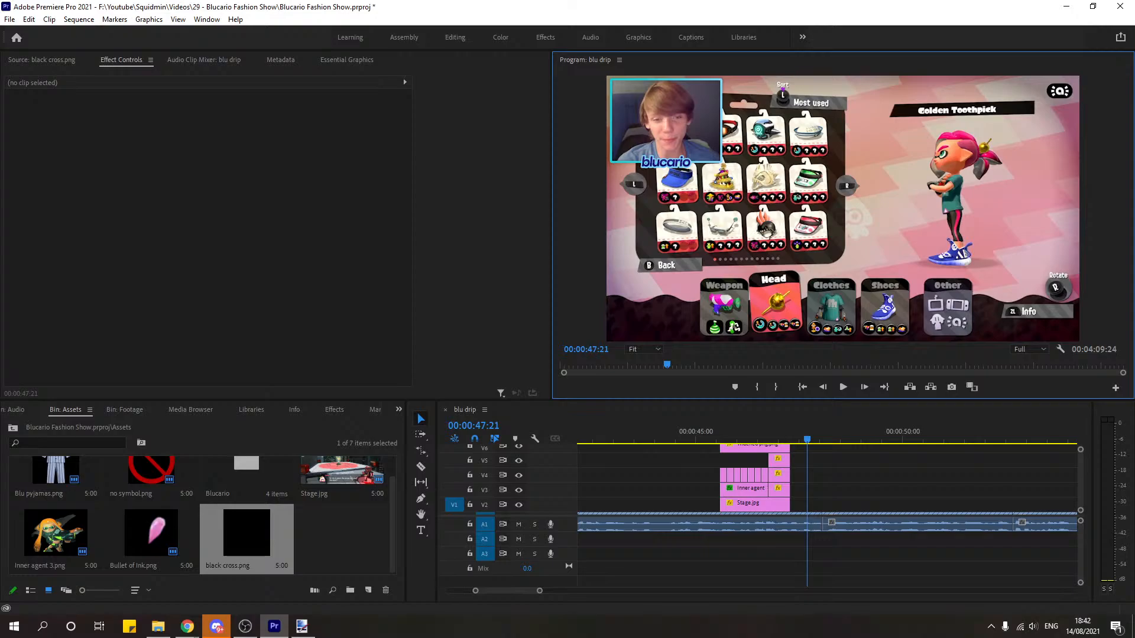
Step: Play back the shooting gag from 00:00:45:14 to check how long the crossed-out eyes stay on screen
{"action": "key", "text": "alt+Tab"}
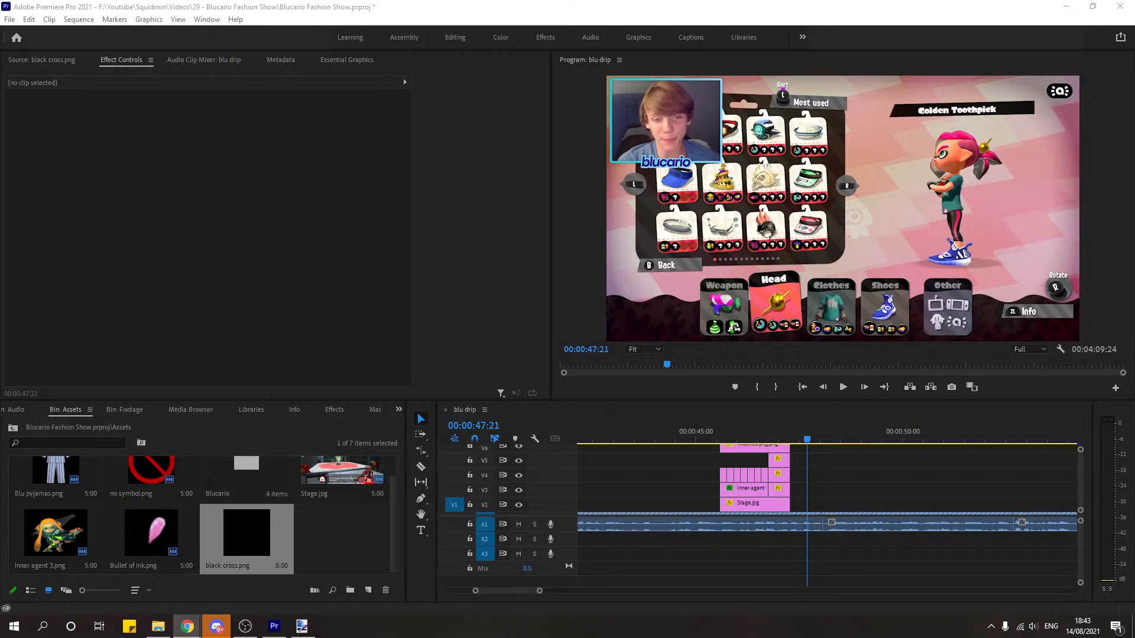
{"action": "left_click", "coordinate": [826, 476]}
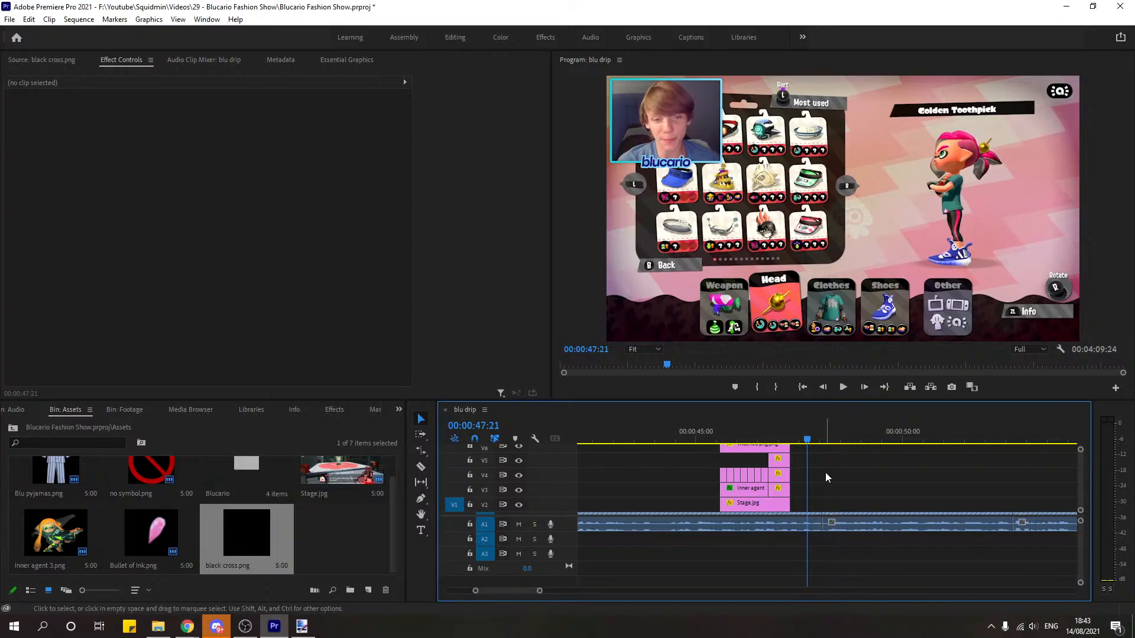
{"action": "left_click_drag", "start_coordinate": [718, 438], "coordinate": [775, 441]}
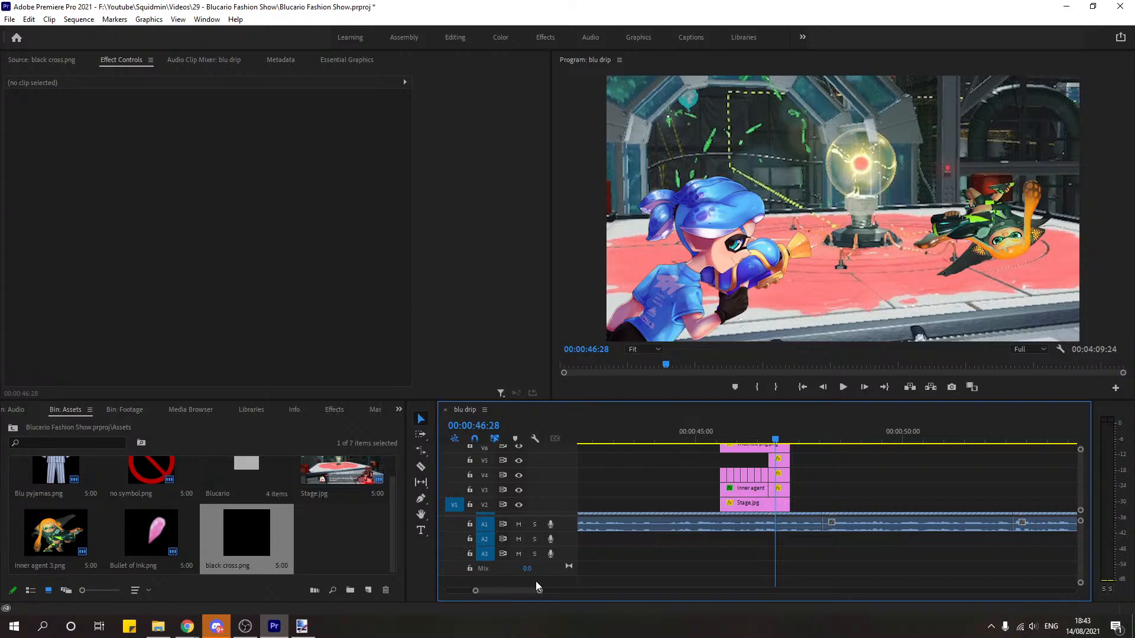
{"action": "mouse_move", "coordinate": [540, 592]}
{"action": "left_mouse_down"}
{"action": "mouse_move", "coordinate": [576, 592]}
{"action": "mouse_move", "coordinate": [556, 601]}
{"action": "left_mouse_up"}
{"action": "left_click", "coordinate": [693, 437]}
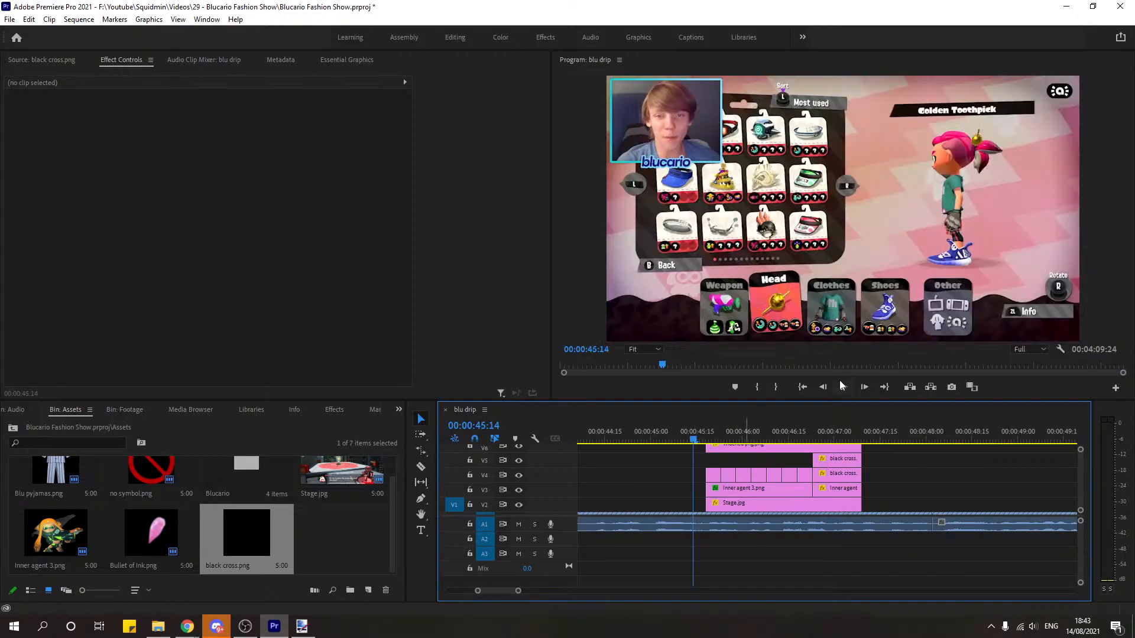
{"action": "left_click", "coordinate": [840, 385]}
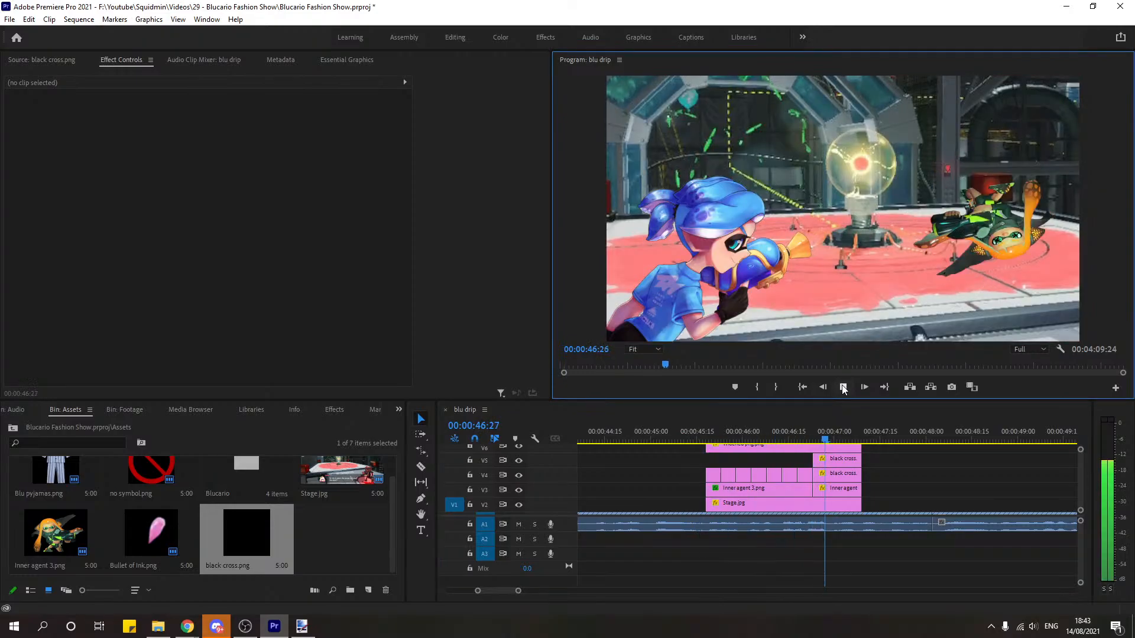
{"action": "left_click", "coordinate": [843, 387]}
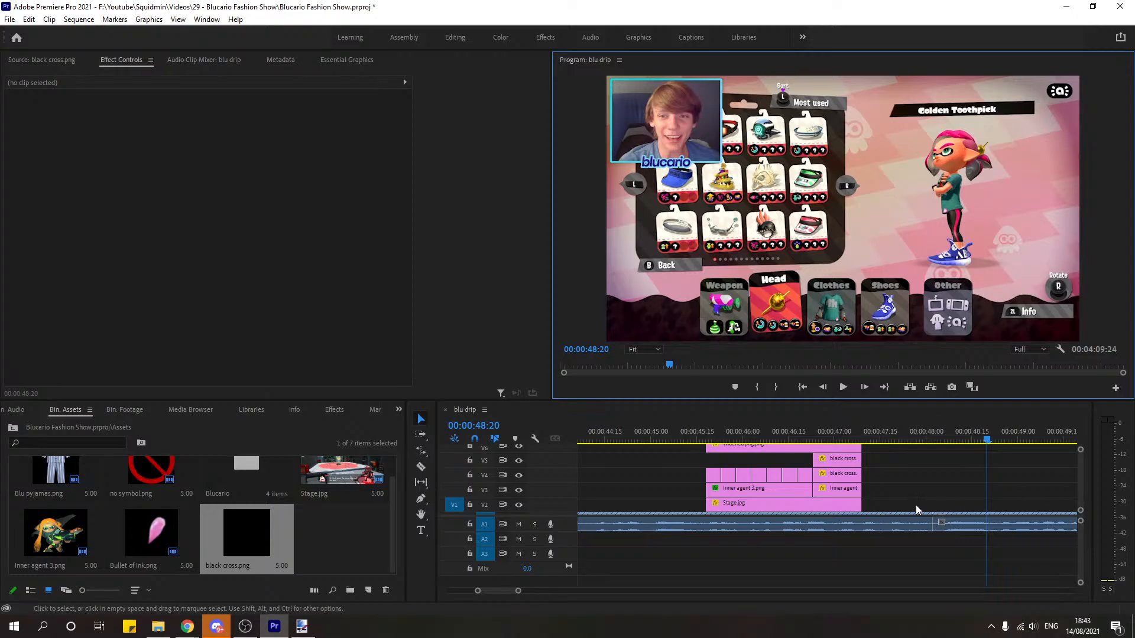
Step: Extend Stage.jpg, Inner agent 3.png, both black crosses and Widened png.png on V2 to V6 to end just past 00:00:48:00
{"action": "left_click", "coordinate": [876, 502]}
{"action": "left_click_drag", "start_coordinate": [878, 503], "coordinate": [934, 489]}
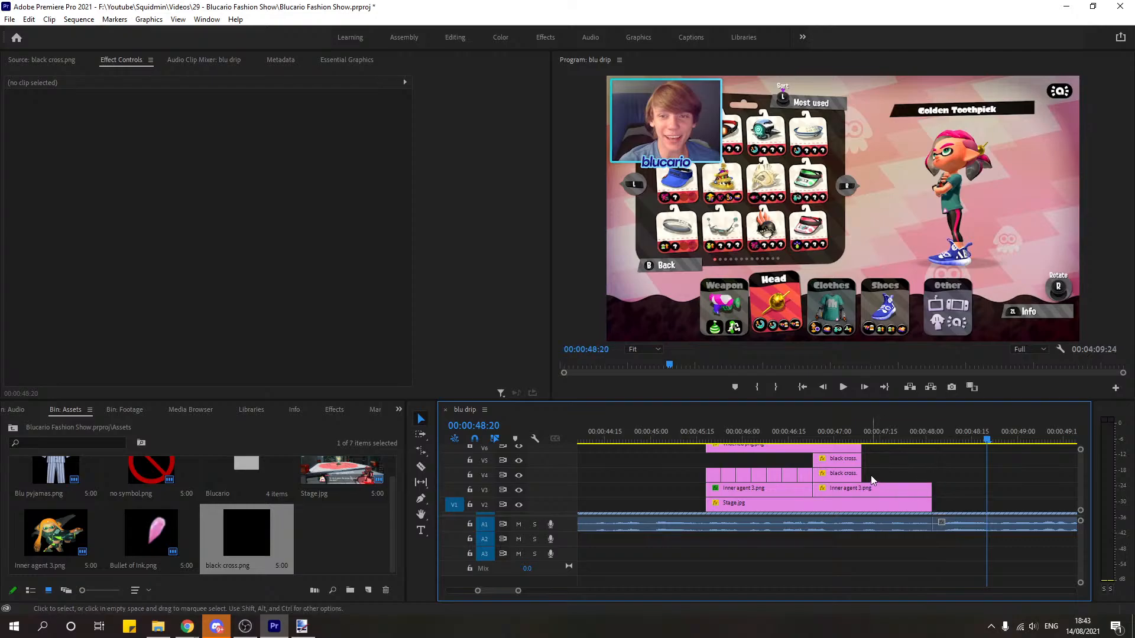
{"action": "left_click_drag", "start_coordinate": [863, 475], "coordinate": [936, 474]}
{"action": "left_click_drag", "start_coordinate": [861, 460], "coordinate": [935, 460]}
{"action": "scroll", "coordinate": [1079, 473], "scroll_direction": "up", "scroll_amount": 1}
{"action": "left_click_drag", "start_coordinate": [861, 453], "coordinate": [931, 453]}
Step: Play back the lengthened gag and the footage after it to judge its timing
{"action": "left_click", "coordinate": [698, 436]}
{"action": "left_click", "coordinate": [842, 388]}
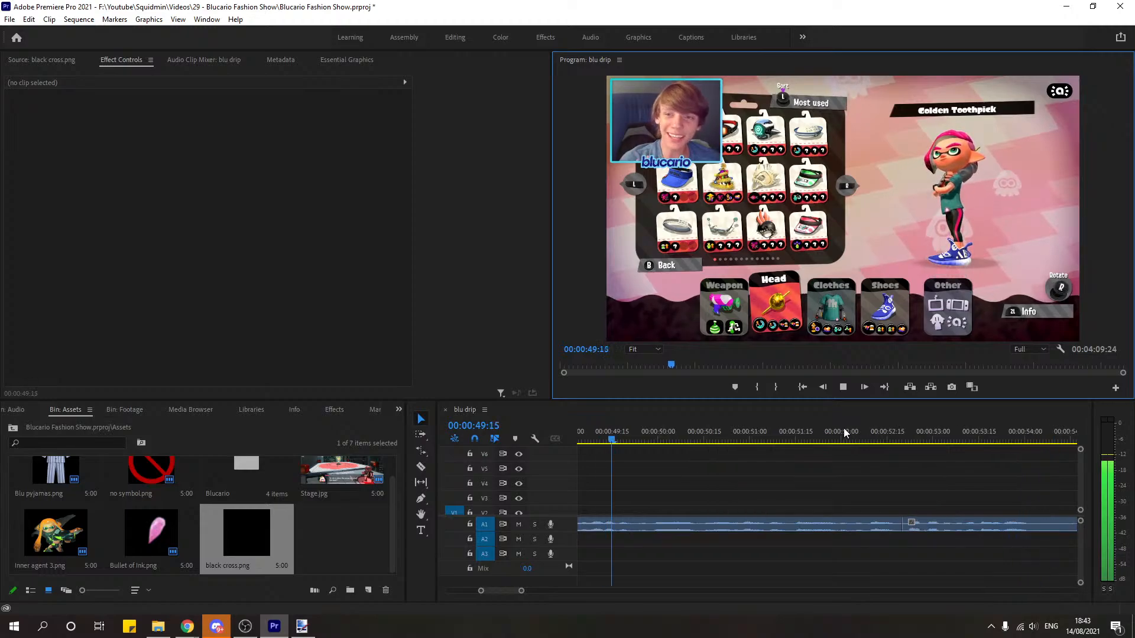
{"action": "left_click_drag", "start_coordinate": [523, 592], "coordinate": [553, 591]}
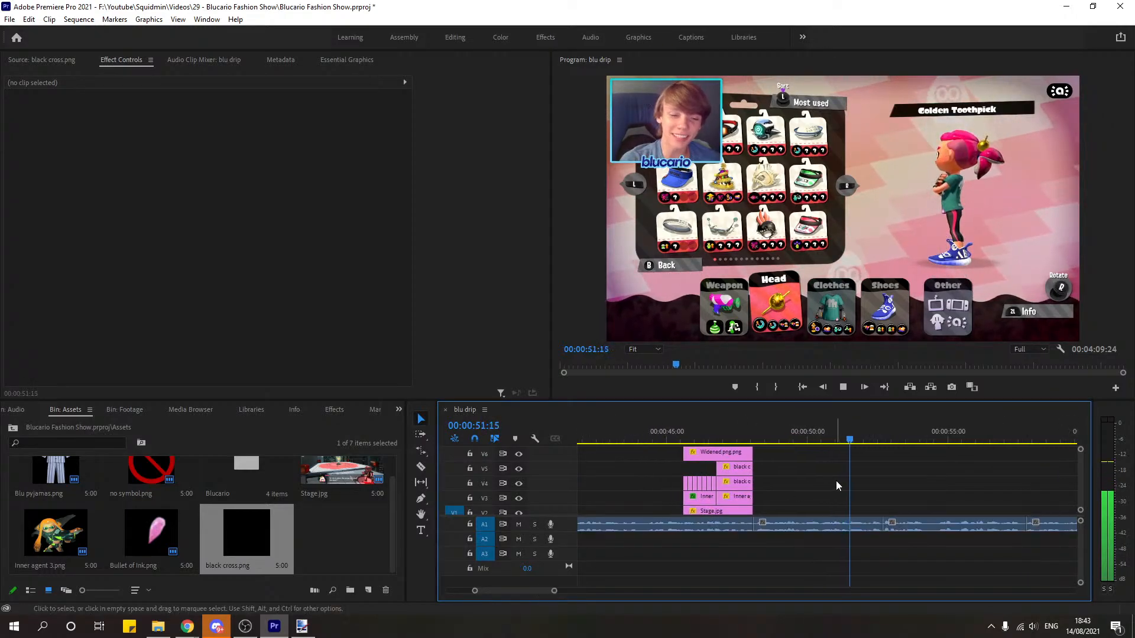
{"action": "left_click", "coordinate": [839, 386]}
{"action": "left_click", "coordinate": [706, 440]}
{"action": "left_click", "coordinate": [843, 387]}
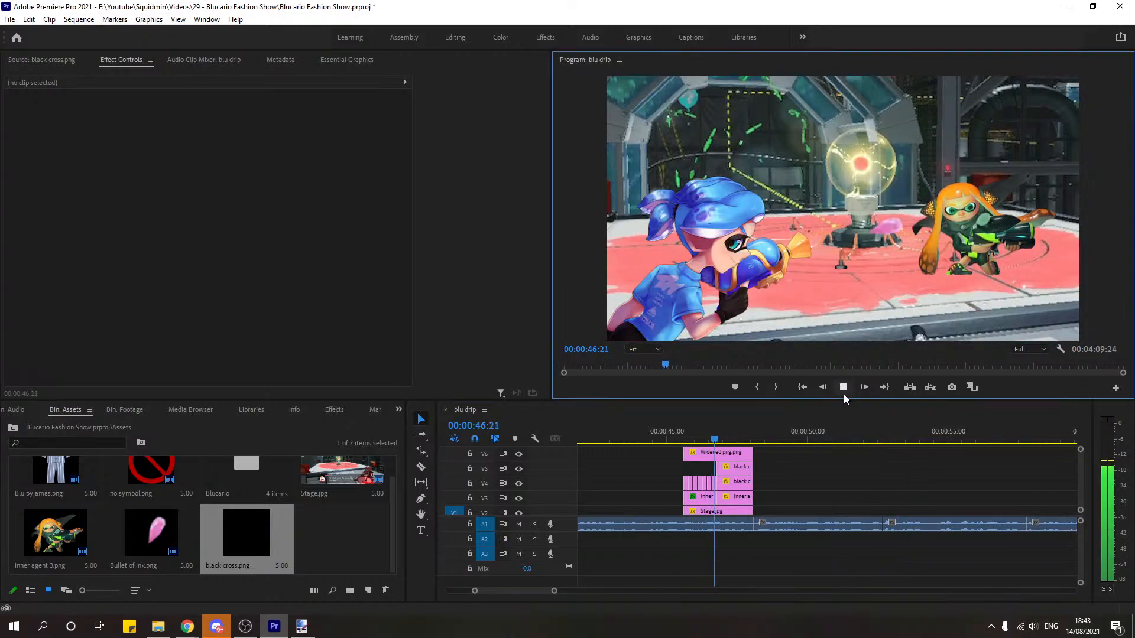
{"action": "left_click", "coordinate": [843, 386]}
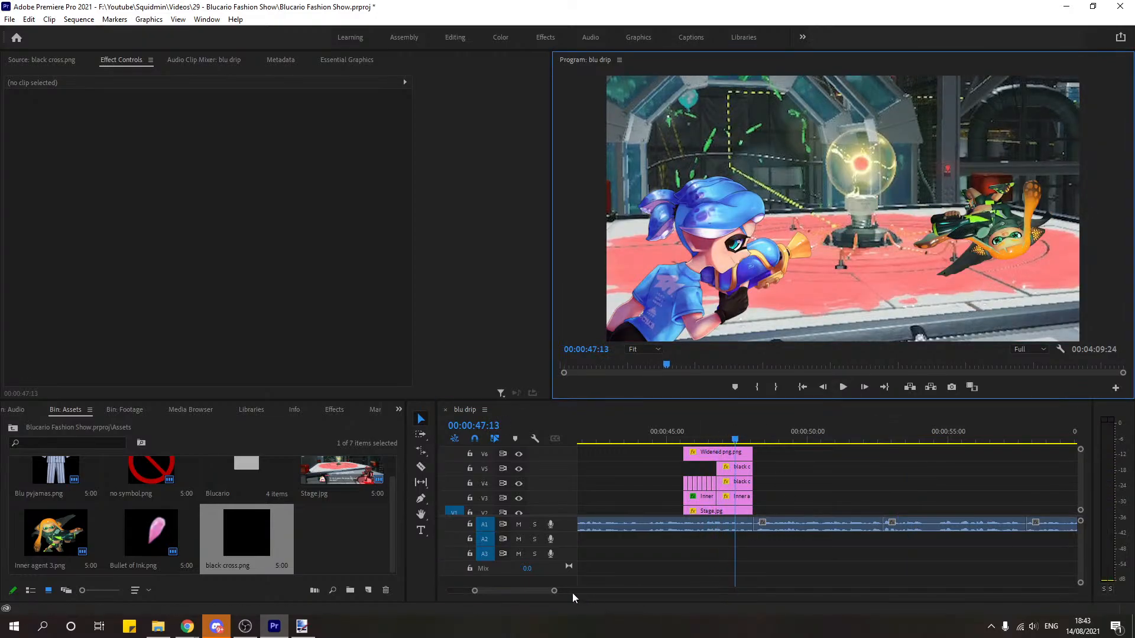
Step: Shorten all the gag clips on V2 to V6 to end together at 00:00:47:17
{"action": "left_click_drag", "start_coordinate": [546, 592], "coordinate": [529, 602]}
{"action": "left_click", "coordinate": [843, 386]}
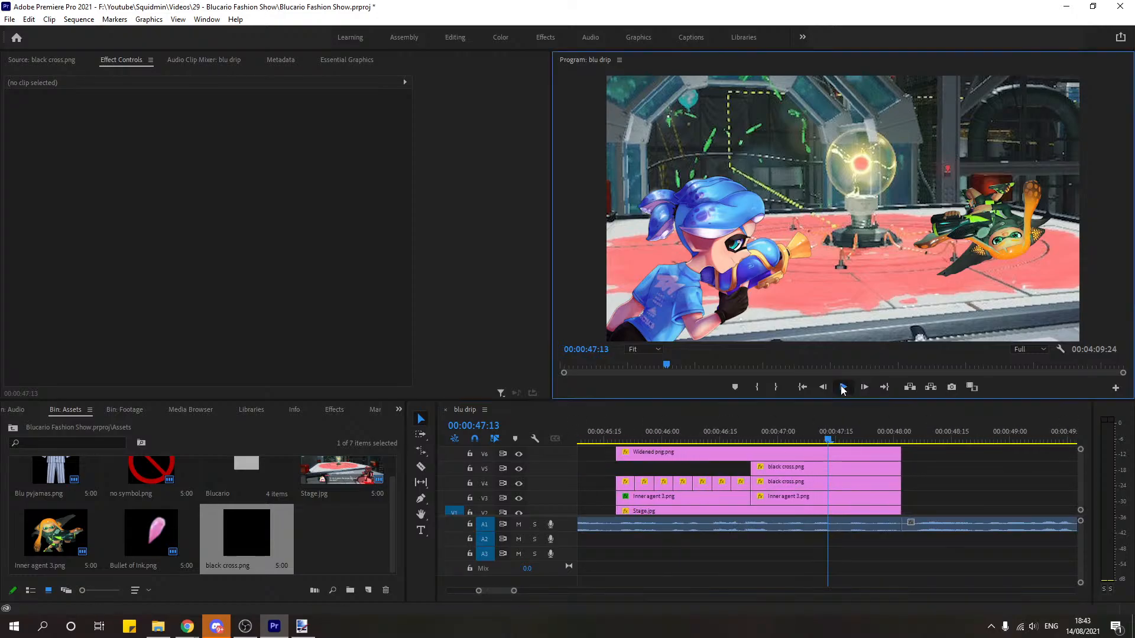
{"action": "left_click", "coordinate": [843, 387]}
{"action": "left_click_drag", "start_coordinate": [813, 424], "coordinate": [844, 427]}
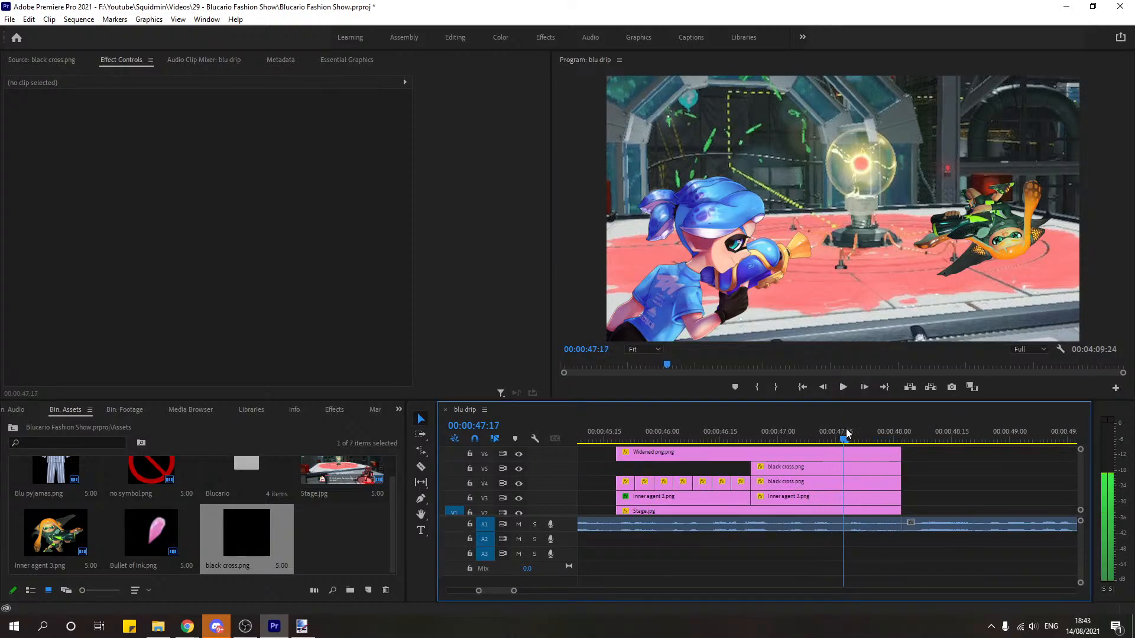
{"action": "left_click_drag", "start_coordinate": [903, 511], "coordinate": [835, 476]}
{"action": "left_click_drag", "start_coordinate": [899, 454], "coordinate": [837, 468]}
Step: Play back the end of the gag from 00:00:46:14 into the following footage
{"action": "left_click", "coordinate": [716, 433]}
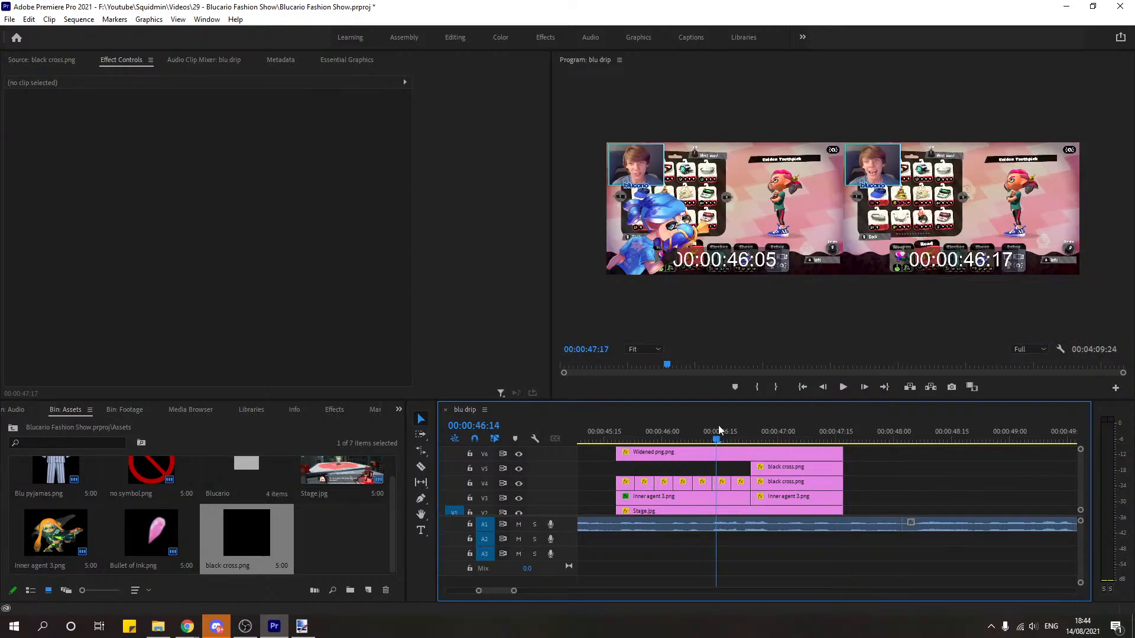
{"action": "left_click", "coordinate": [843, 387]}
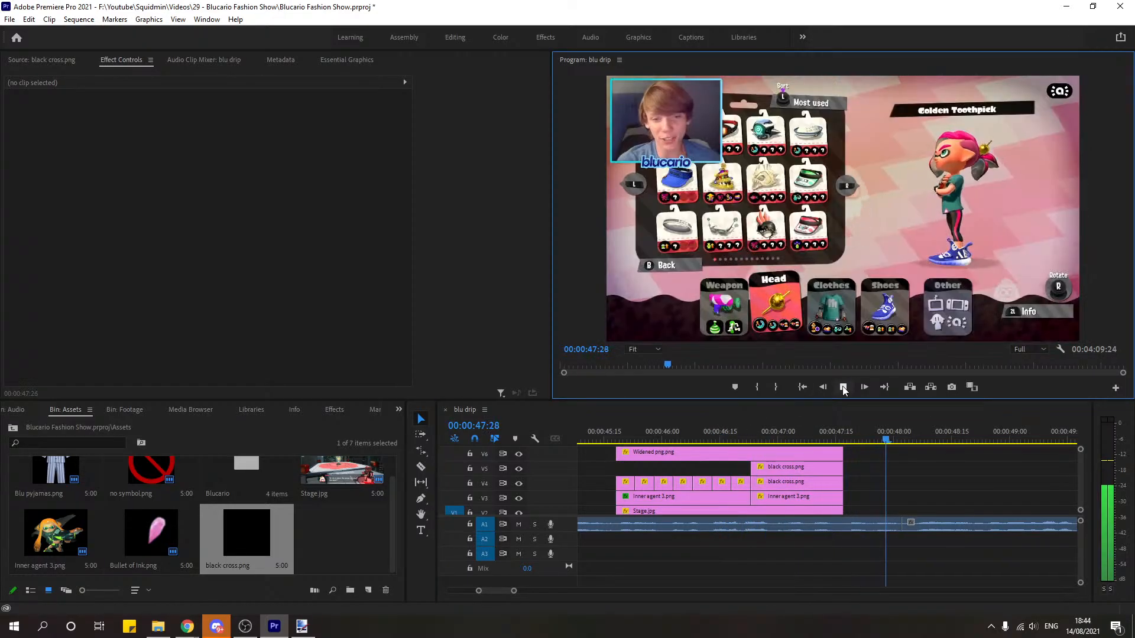
{"action": "left_click", "coordinate": [843, 387]}
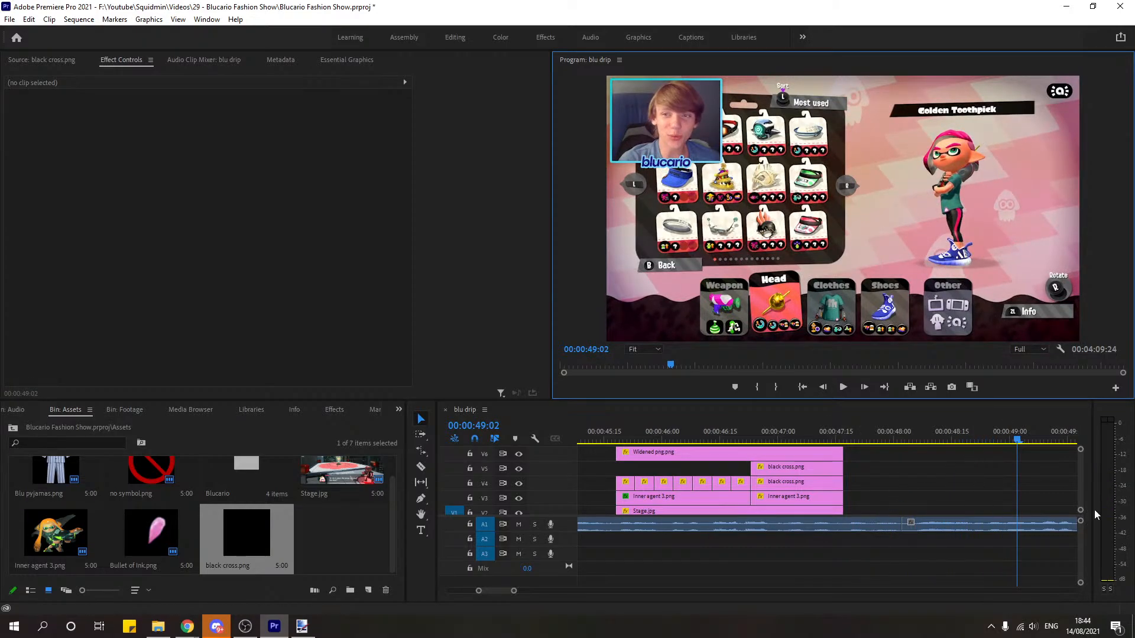
Step: Unlock track V1 and roll the blu drip.mp4 video cut earlier, close to the end of the gag clips
{"action": "left_click_drag", "start_coordinate": [1080, 484], "coordinate": [1065, 504]}
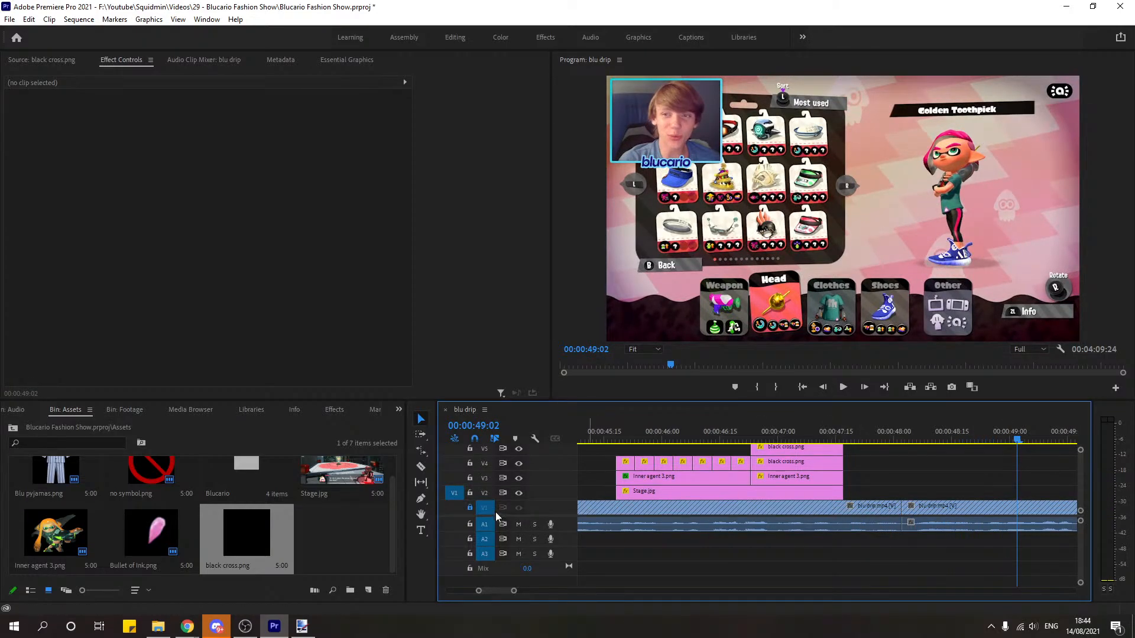
{"action": "left_click", "coordinate": [468, 508]}
{"action": "left_click_drag", "start_coordinate": [899, 508], "coordinate": [870, 511]}
{"action": "left_click", "coordinate": [885, 508]}
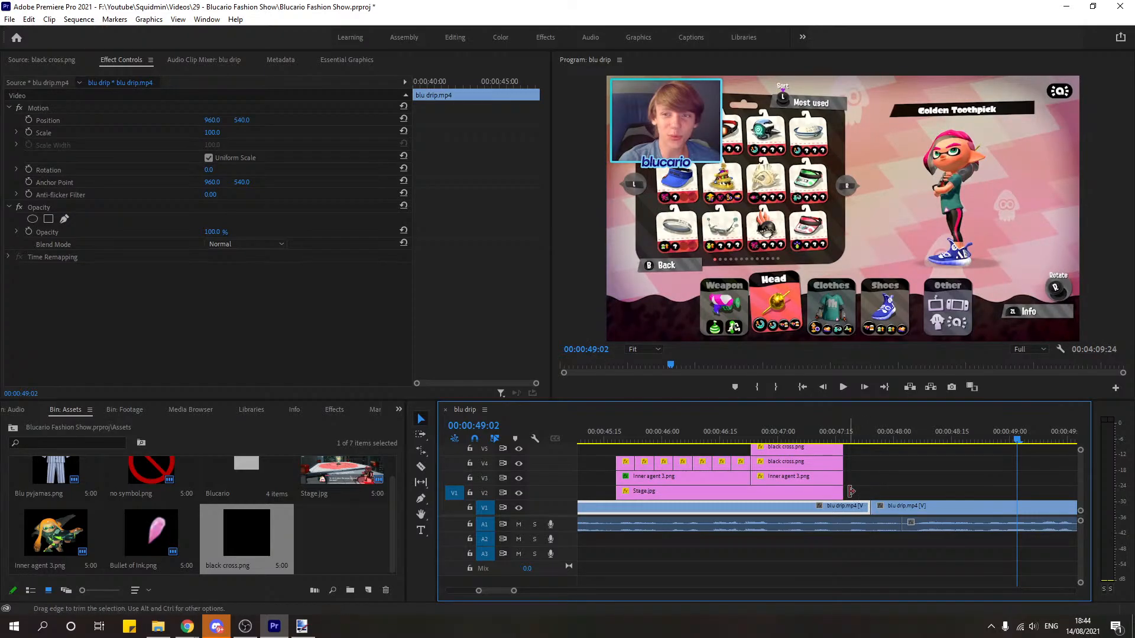
Step: Play back the transition from the gag to the webcam footage twice, starting just before 00:00:47:15
{"action": "left_click", "coordinate": [819, 431]}
{"action": "key", "text": "space"}
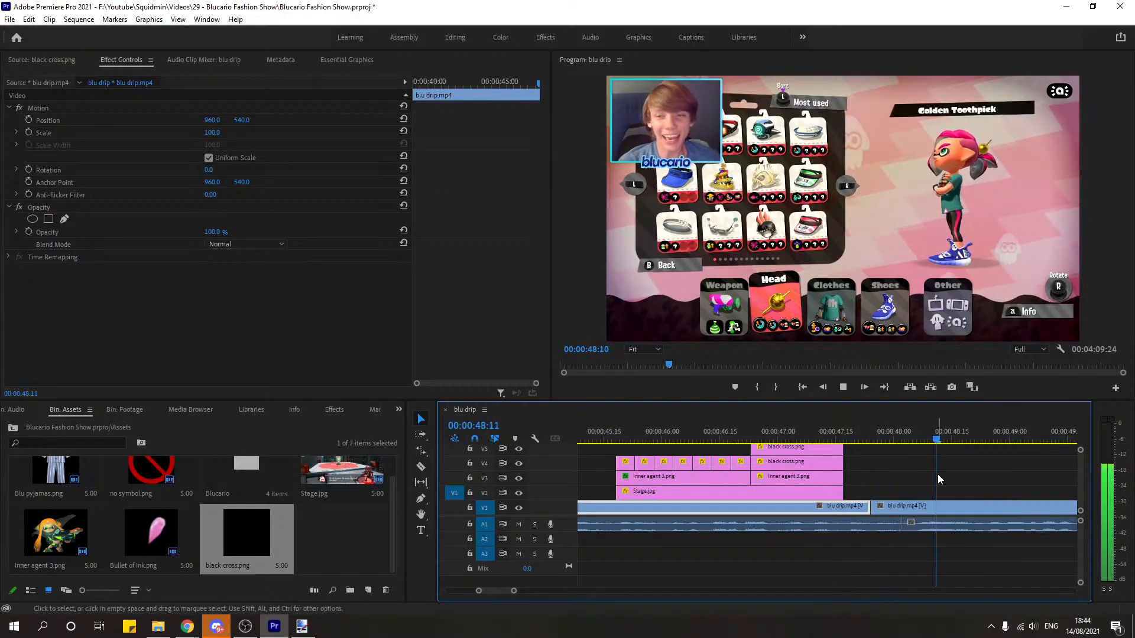
{"action": "key", "text": "space"}
{"action": "left_click", "coordinate": [818, 422]}
{"action": "key", "text": "space"}
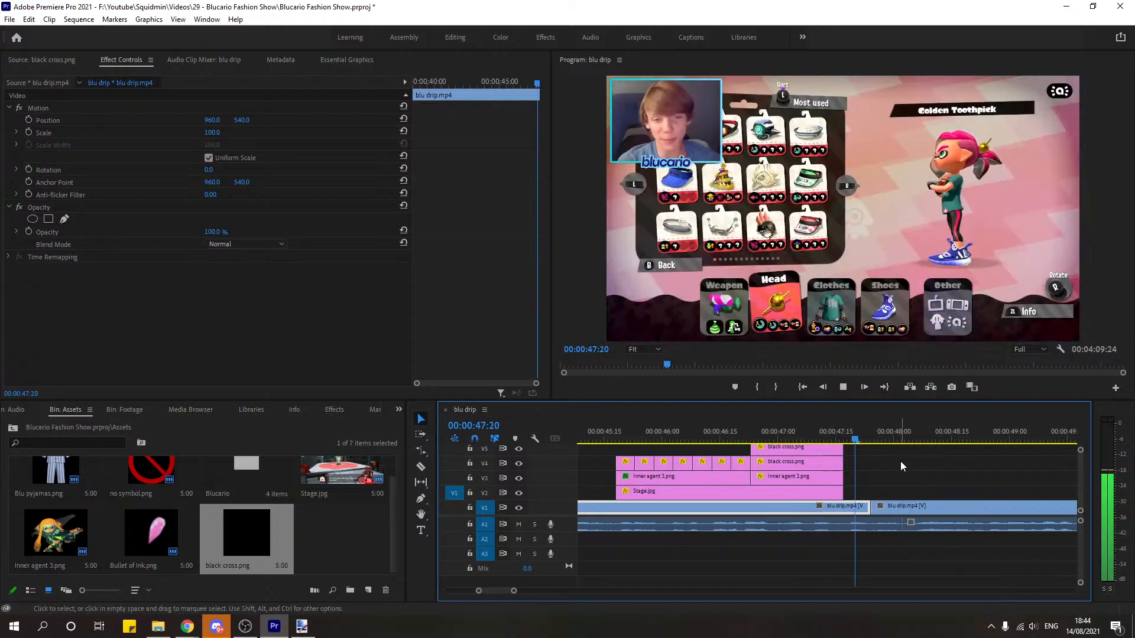
{"action": "key", "text": "space"}
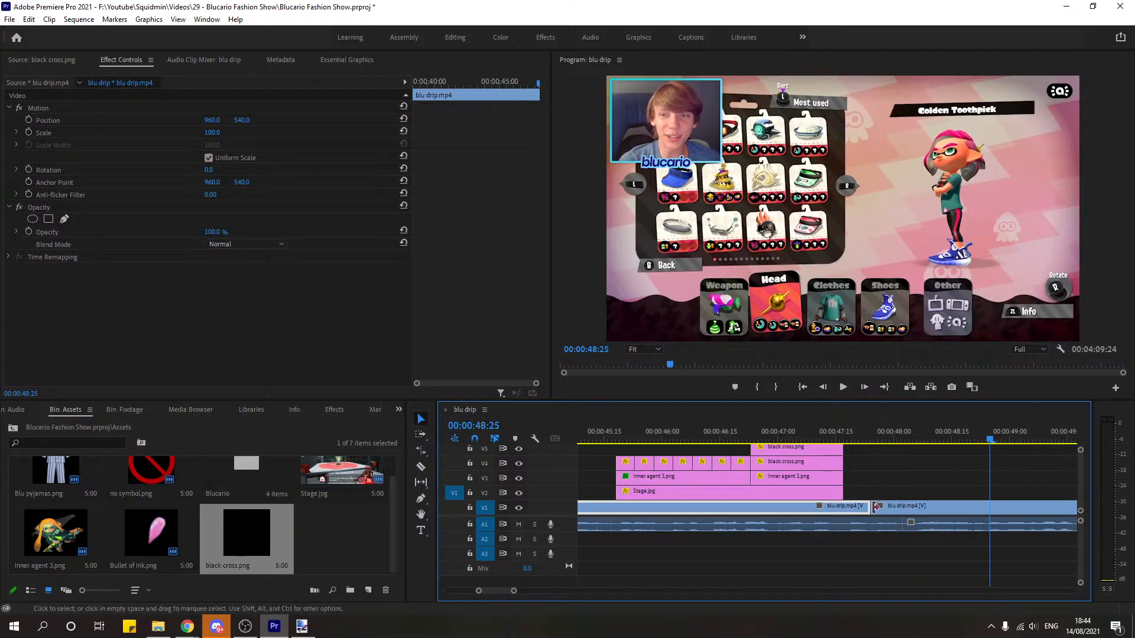
Step: Roll the V1 video cut to the end of the gag clips at 00:00:47:17 and play back the transition
{"action": "left_click_drag", "start_coordinate": [869, 506], "coordinate": [842, 507]}
{"action": "left_click", "coordinate": [776, 431]}
{"action": "key", "text": "space"}
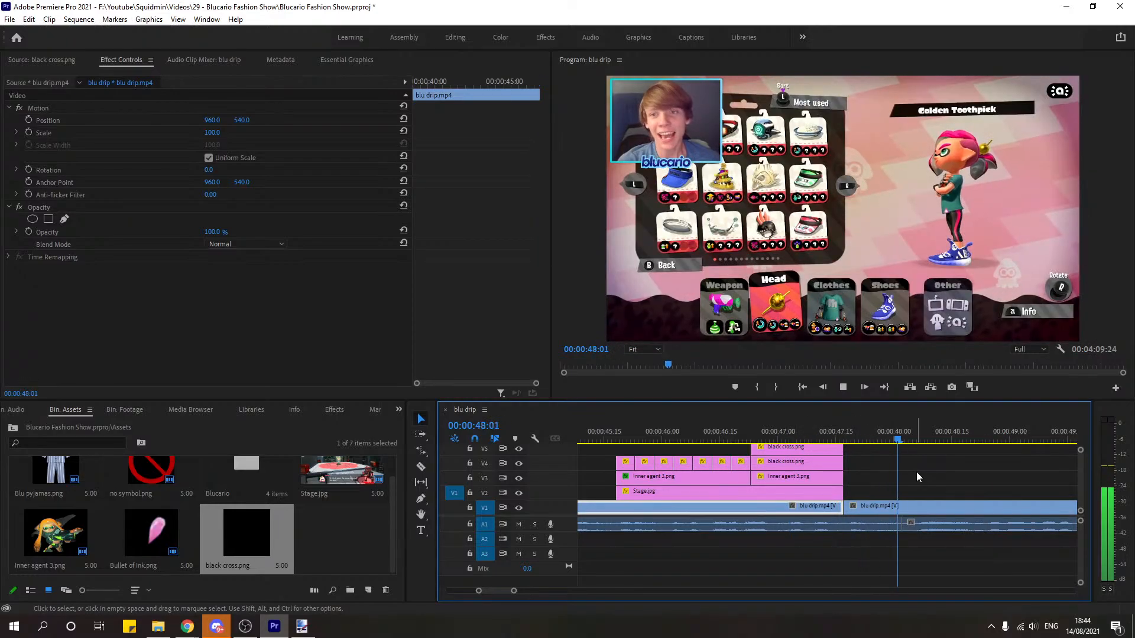
{"action": "key", "text": "space"}
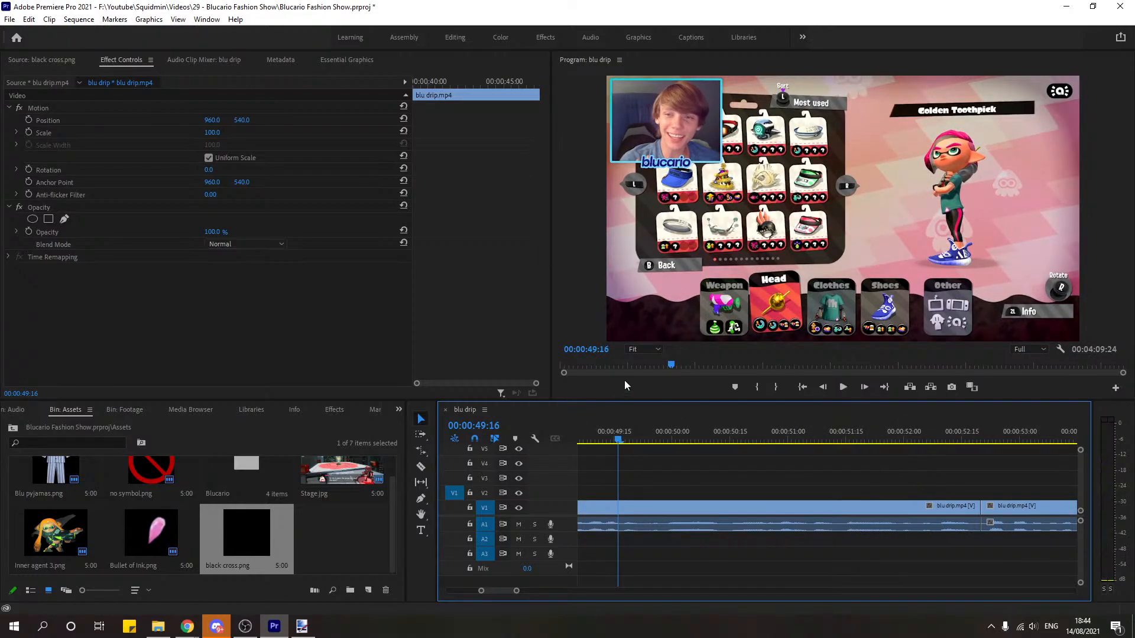
Step: Play back the whole gag with its lead-in, from shortly after 00:00:45:00 to 00:00:48:08
{"action": "left_click_drag", "start_coordinate": [517, 590], "coordinate": [535, 590]}
{"action": "left_click", "coordinate": [614, 432]}
{"action": "left_click", "coordinate": [835, 458]}
{"action": "key", "text": "space"}
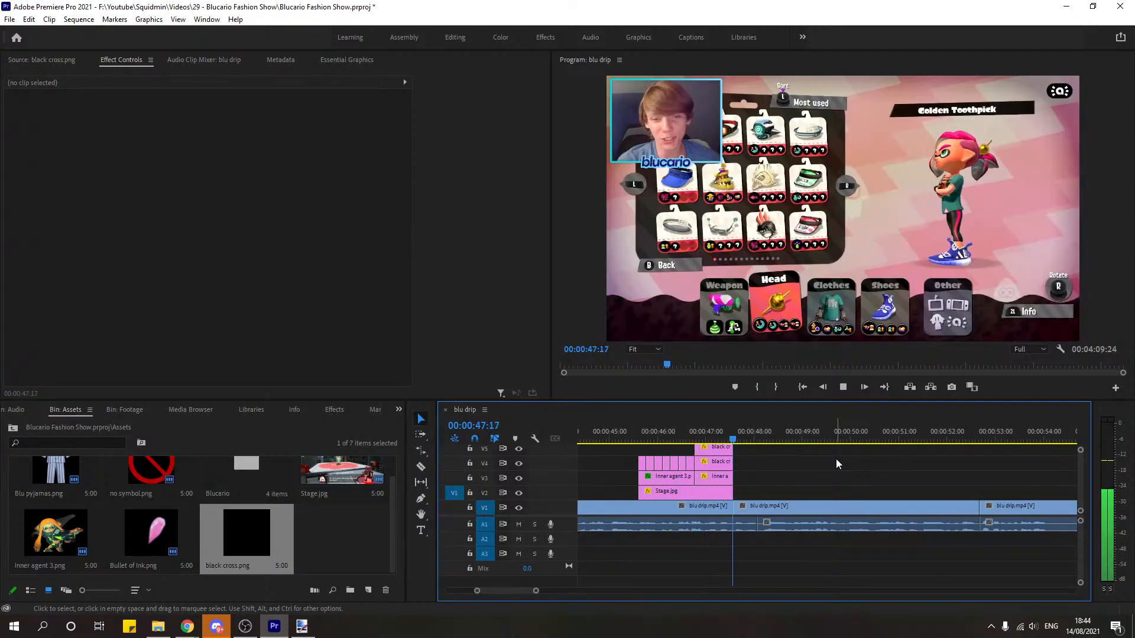
{"action": "key", "text": "space"}
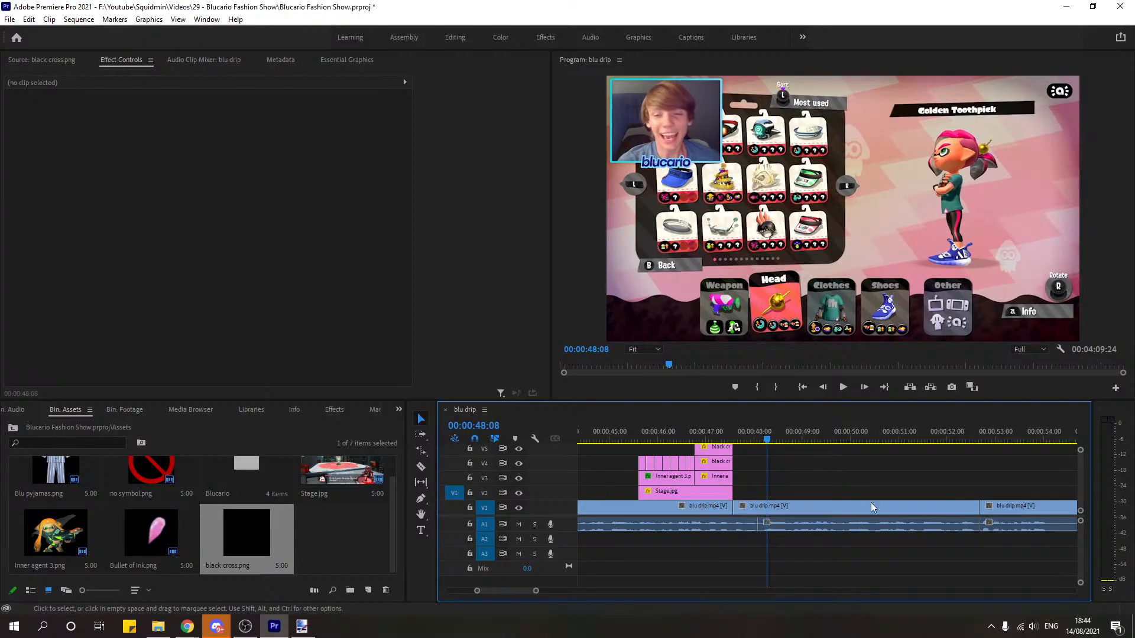
Step: Review the gag once more by playing it from 00:00:45:15 to 00:00:48:09
{"action": "mouse_move", "coordinate": [633, 427]}
{"action": "left_mouse_down"}
{"action": "mouse_move", "coordinate": [734, 445]}
{"action": "mouse_move", "coordinate": [633, 442]}
{"action": "left_mouse_up"}
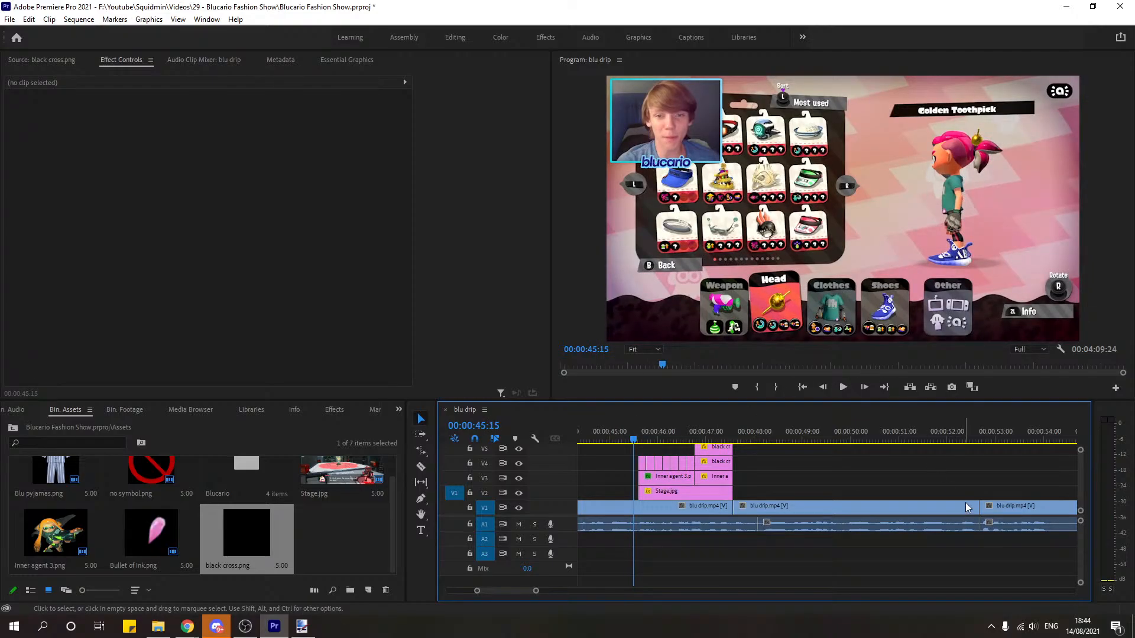
{"action": "key", "text": "alt+Tab"}
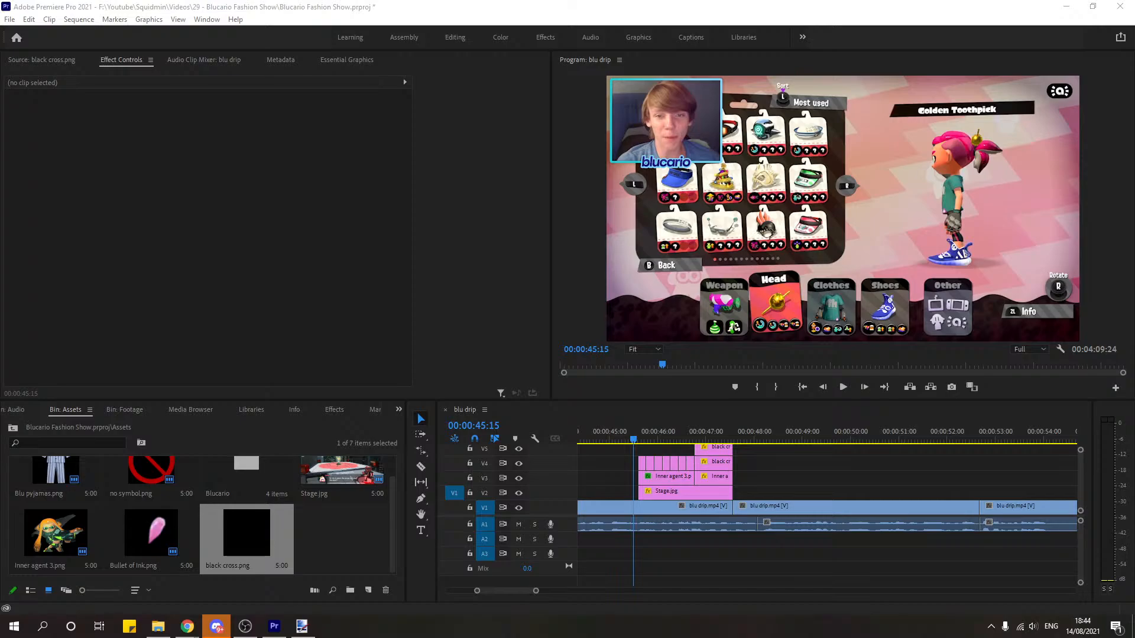
{"action": "key", "text": "alt+Tab"}
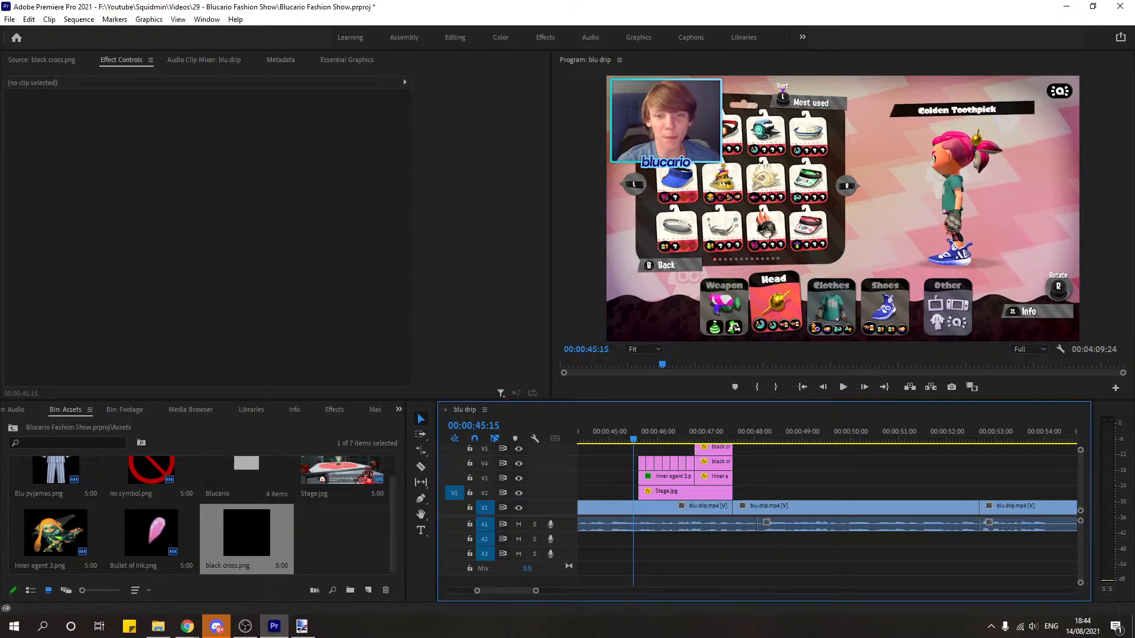
{"action": "left_click_drag", "start_coordinate": [535, 593], "coordinate": [618, 594]}
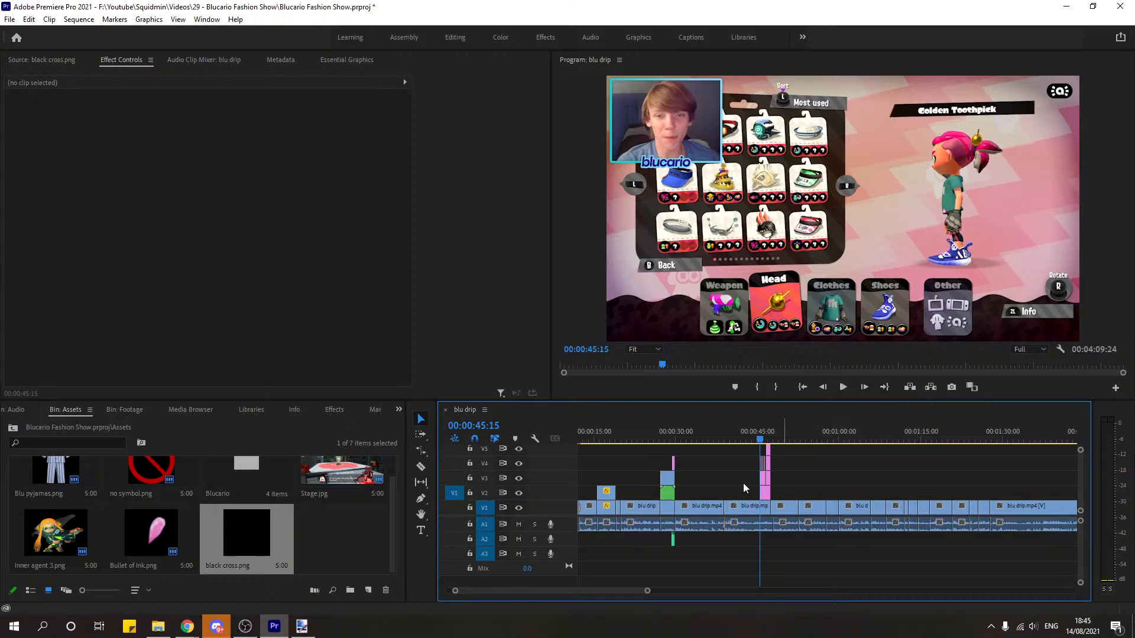
{"action": "left_click_drag", "start_coordinate": [646, 594], "coordinate": [529, 591]}
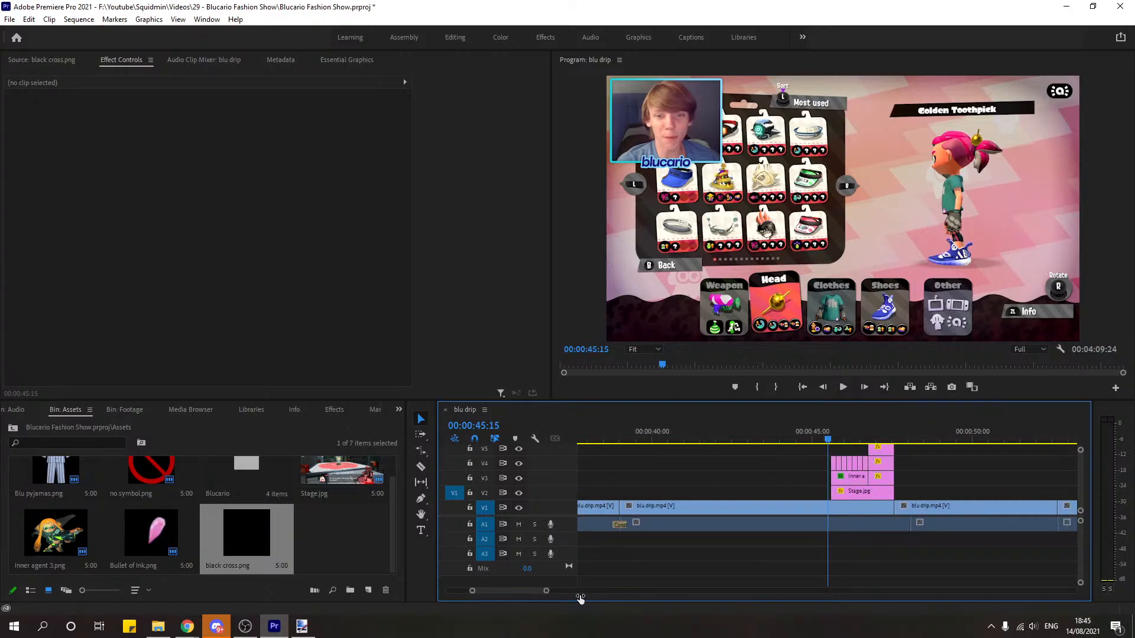
{"action": "left_click", "coordinate": [843, 387]}
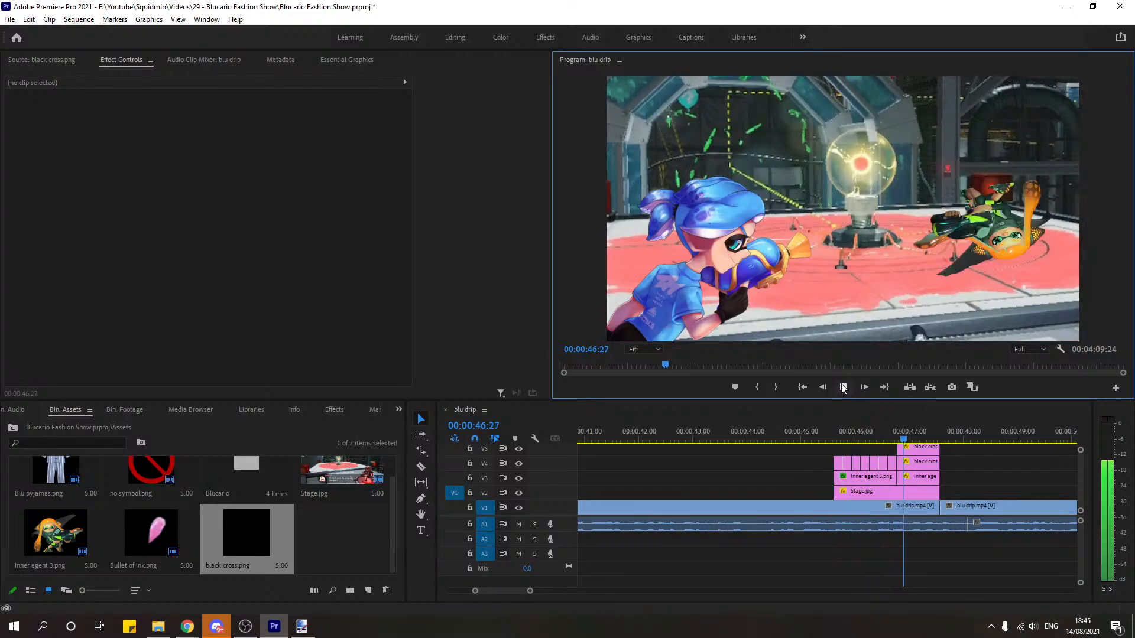
{"action": "key", "text": "space"}
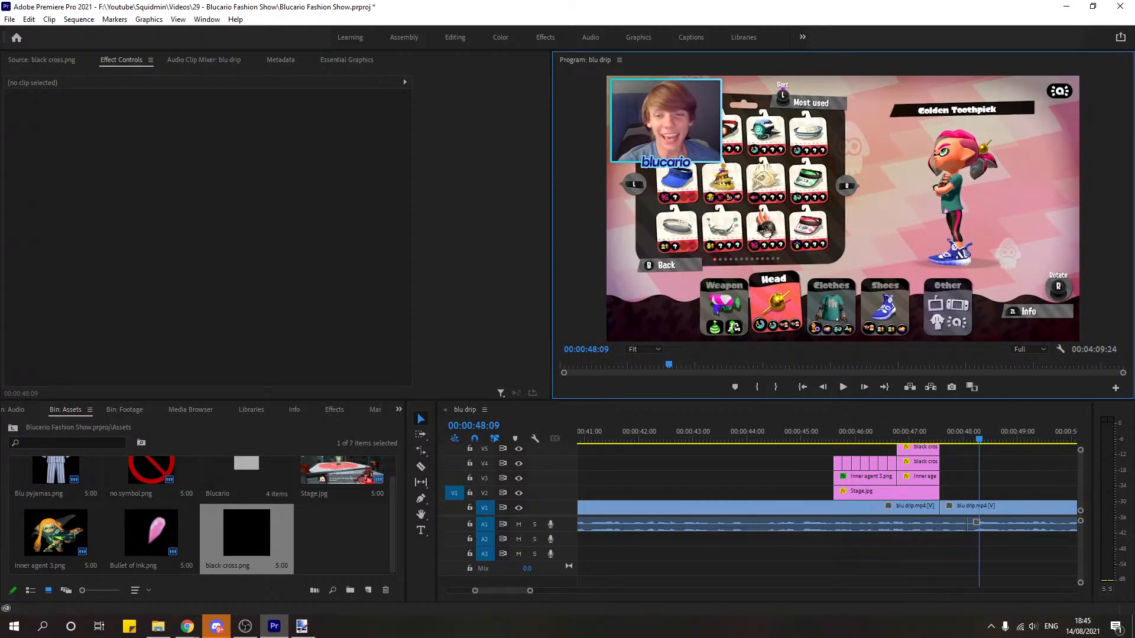
Step: Launch 4K Video Downloader
{"action": "key", "text": "alt+Tab"}
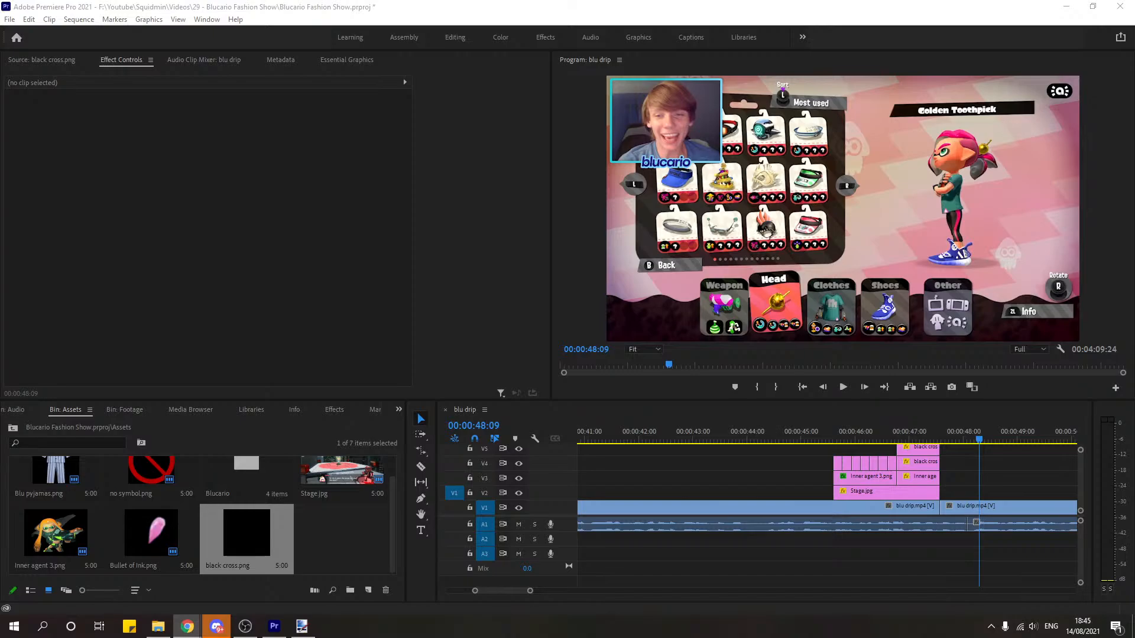
{"action": "left_click", "coordinate": [14, 626]}
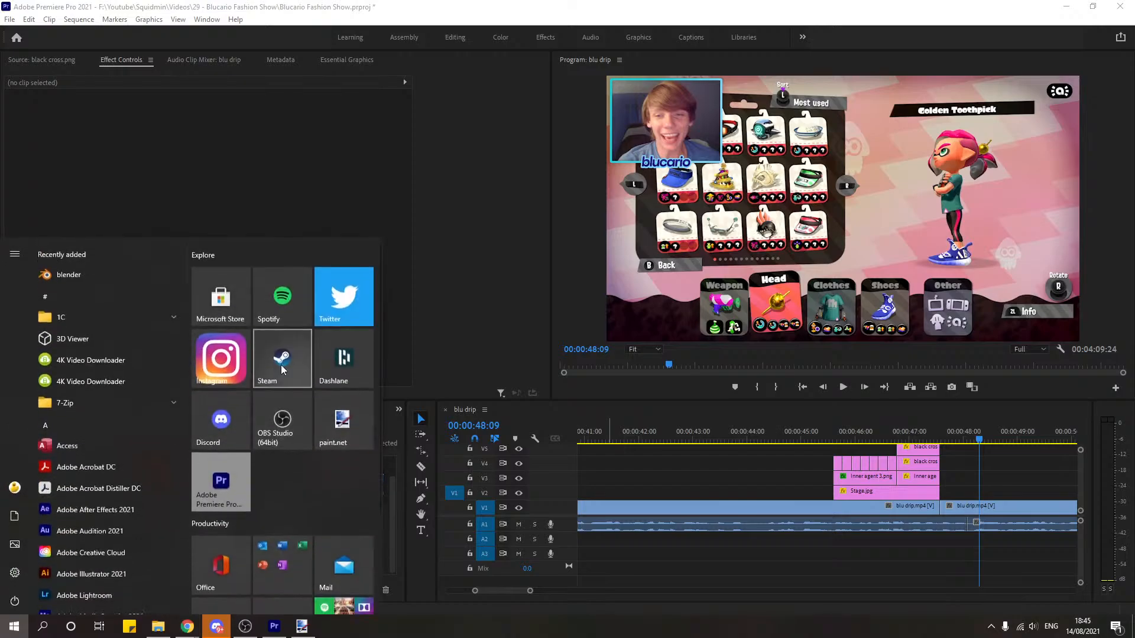
{"action": "left_click", "coordinate": [913, 407]}
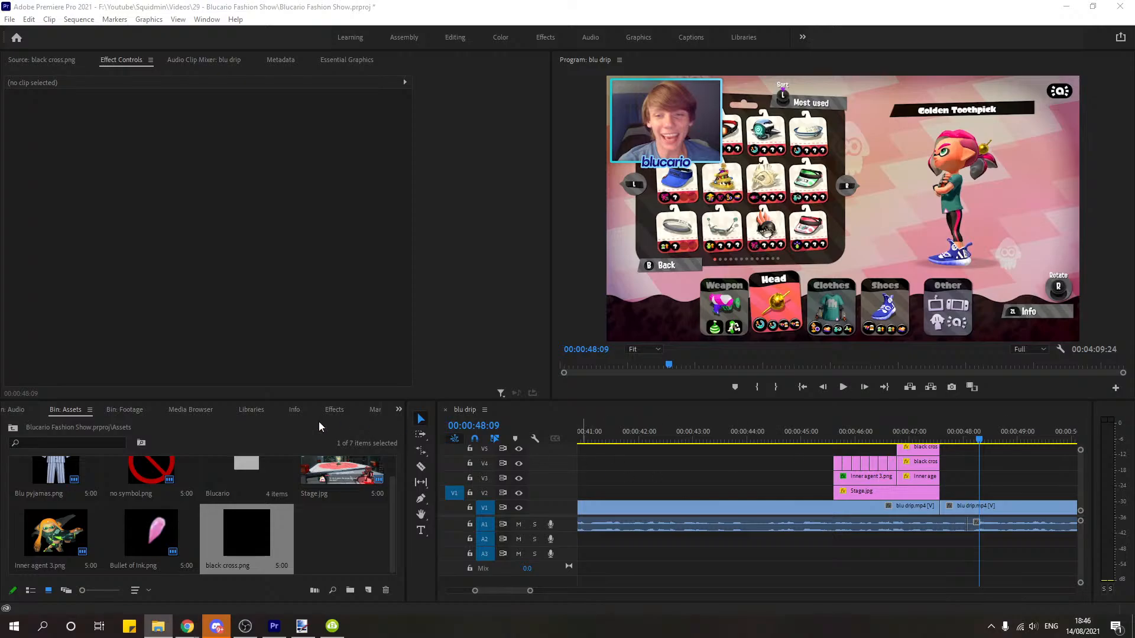
Step: Import Roblox death sound.mp4 into the Sound effects bin inside the Audio bin
{"action": "scroll", "coordinate": [272, 535], "scroll_direction": "up", "scroll_amount": 1}
{"action": "left_click", "coordinate": [7, 410]}
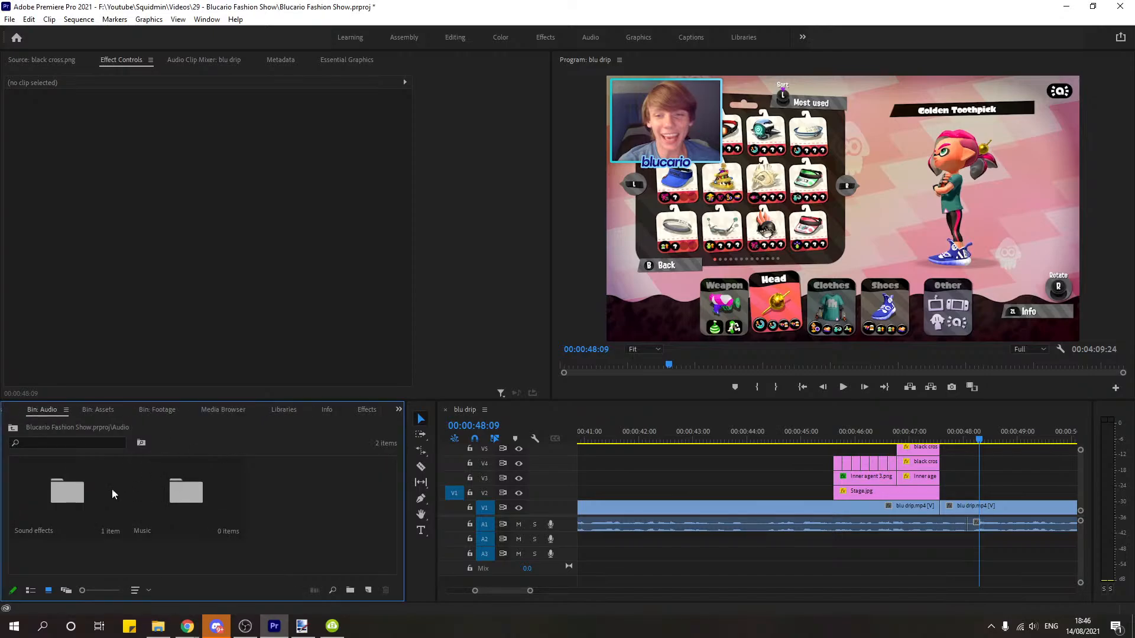
{"action": "double_click", "coordinate": [94, 494]}
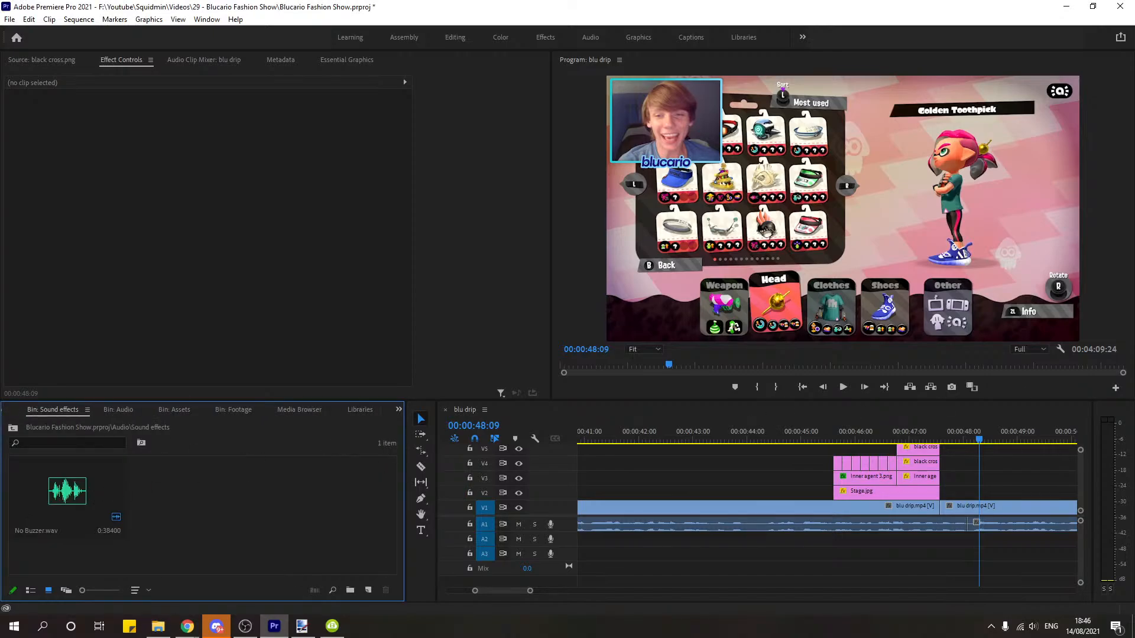
{"action": "left_click", "coordinate": [158, 626]}
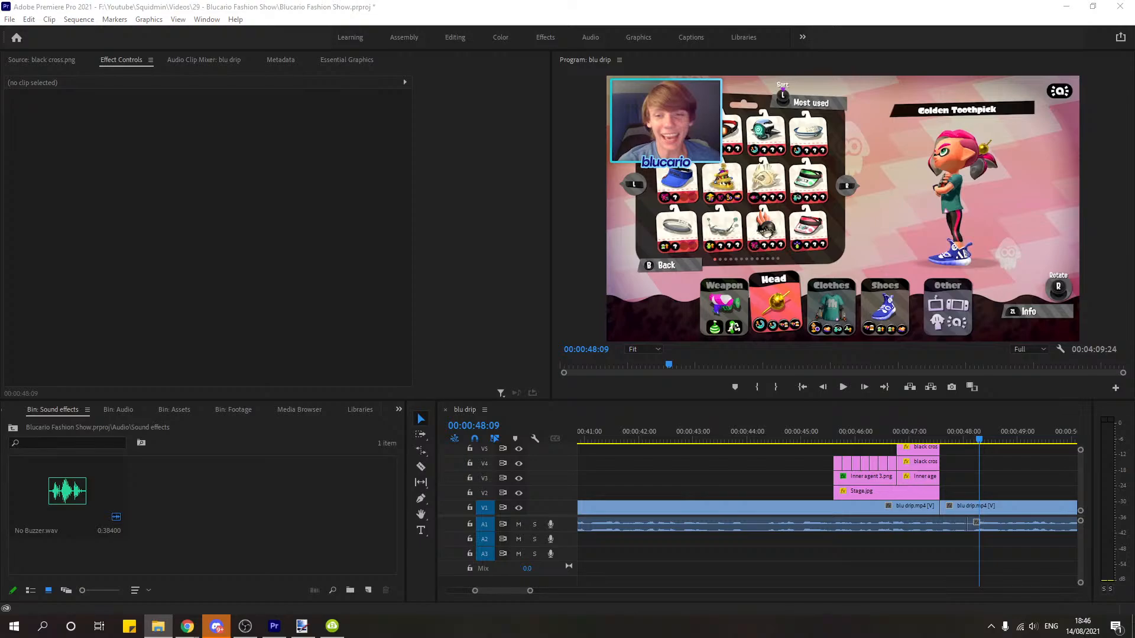
{"action": "left_click_drag", "start_coordinate": [621, 467], "coordinate": [275, 482]}
Step: Preview Roblox death sound.mp4 as a source clip and mark its in point at 00:00:00:33 and out point at 00:00:01:04
{"action": "double_click", "coordinate": [190, 499]}
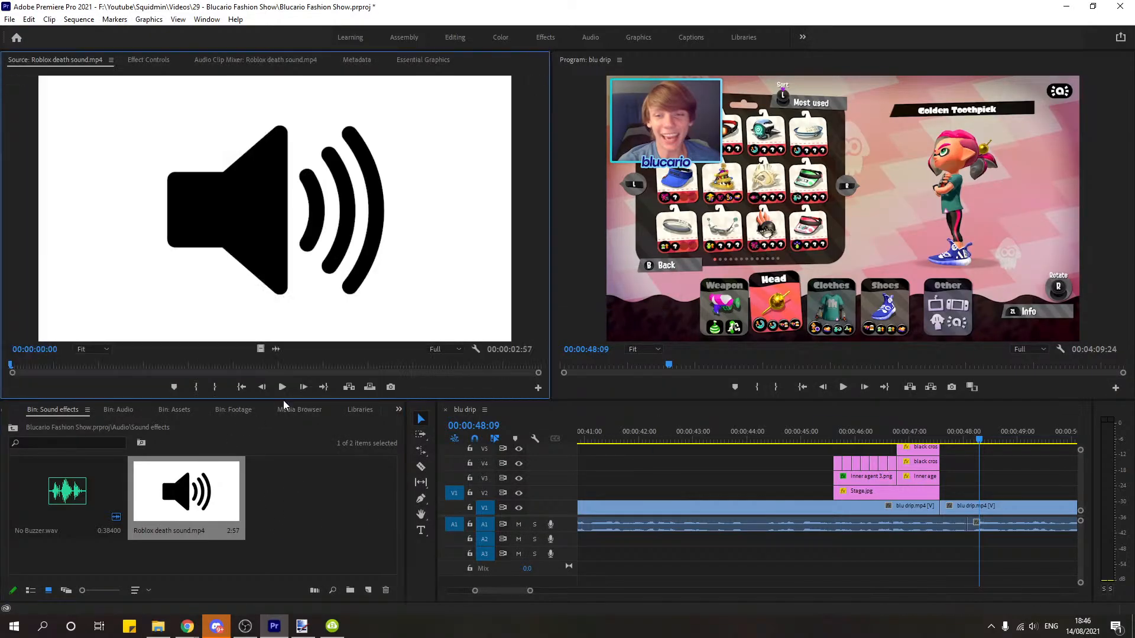
{"action": "left_click", "coordinate": [282, 387]}
{"action": "left_click", "coordinate": [282, 387]}
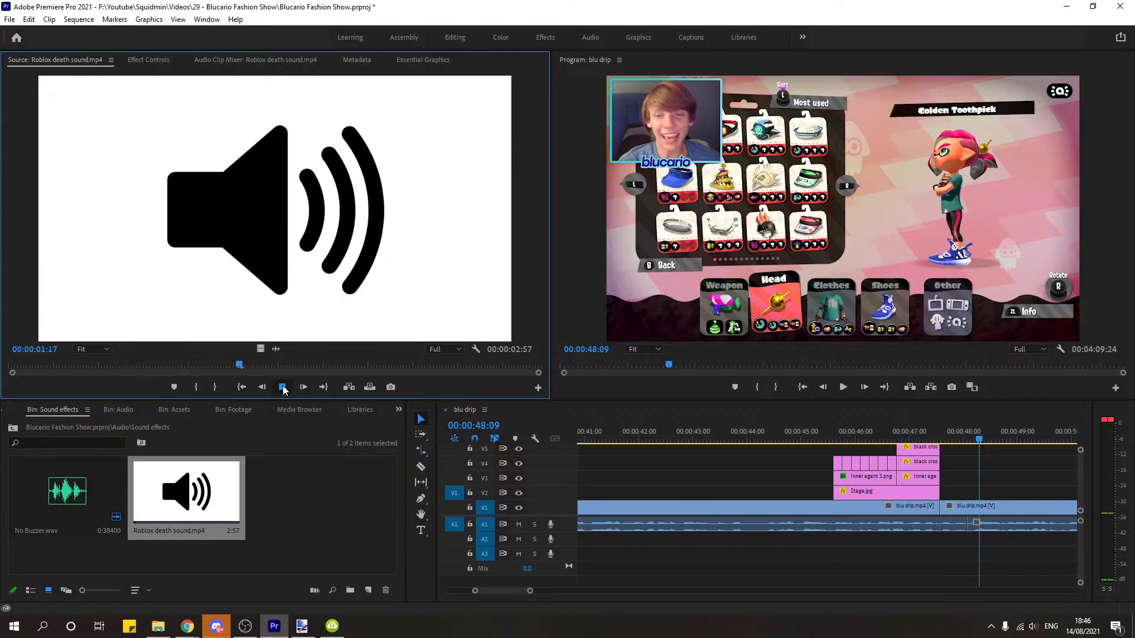
{"action": "key", "text": "o"}
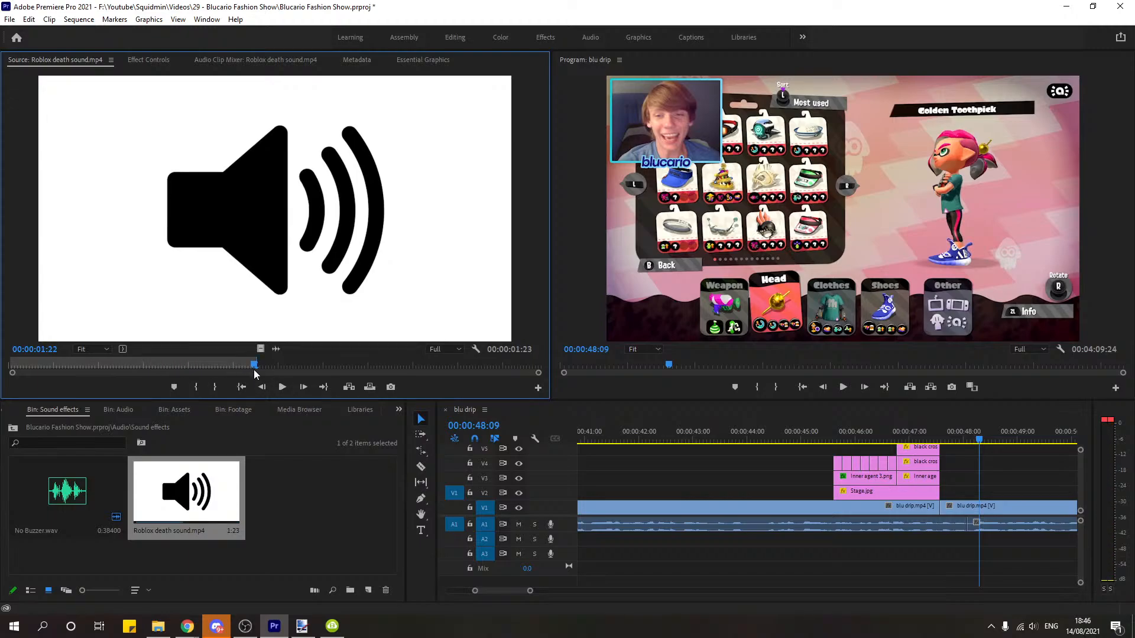
{"action": "mouse_move", "coordinate": [255, 365]}
{"action": "left_mouse_down"}
{"action": "mouse_move", "coordinate": [89, 367]}
{"action": "mouse_move", "coordinate": [217, 369]}
{"action": "mouse_move", "coordinate": [106, 368]}
{"action": "left_mouse_up"}
{"action": "key", "text": "i"}
{"action": "left_click", "coordinate": [279, 387]}
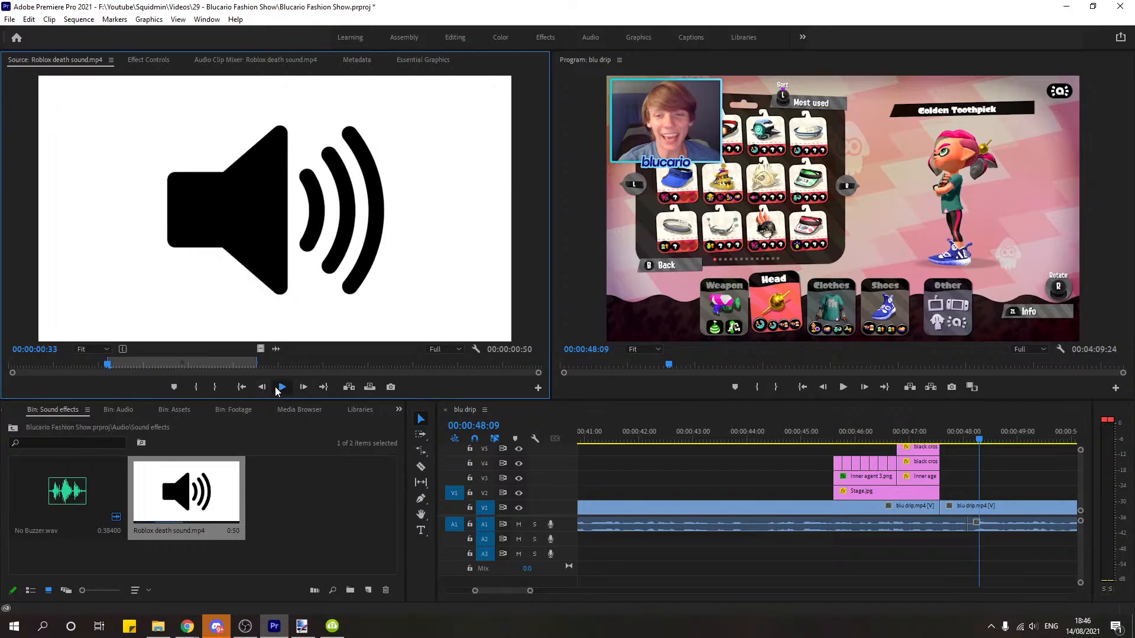
{"action": "left_click_drag", "start_coordinate": [176, 361], "coordinate": [200, 371]}
{"action": "key", "text": "o"}
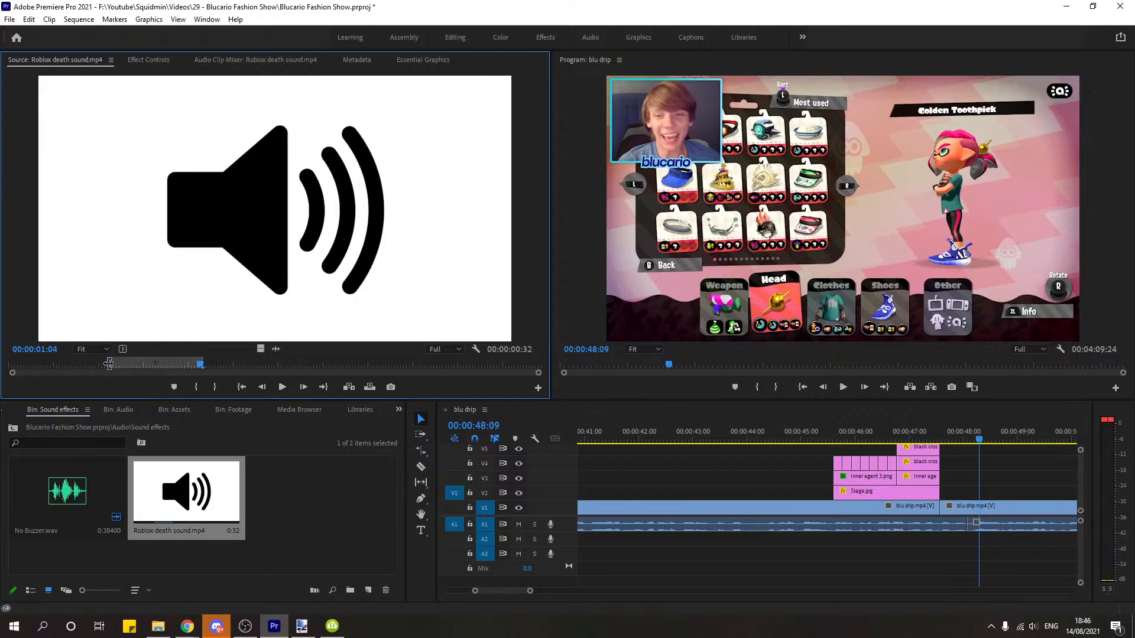
Step: Place only the audio of the trimmed death sound on A3 at 00:00:46:23, where the black cross clips begin
{"action": "left_click_drag", "start_coordinate": [275, 349], "coordinate": [899, 554]}
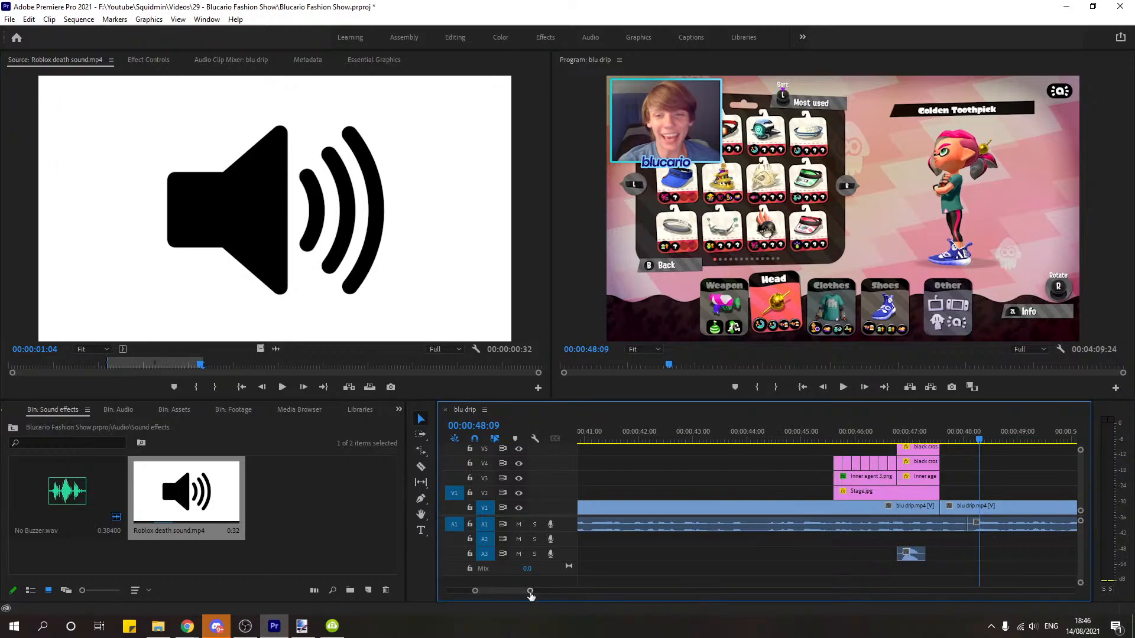
{"action": "left_click_drag", "start_coordinate": [530, 593], "coordinate": [513, 592]}
{"action": "left_click", "coordinate": [645, 439]}
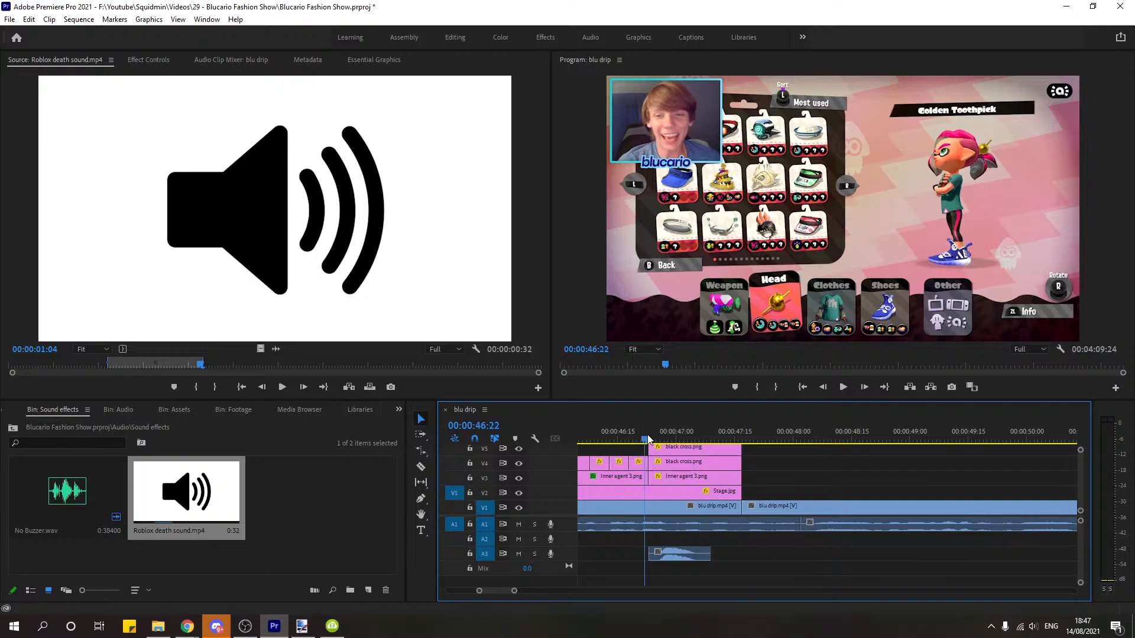
{"action": "left_click_drag", "start_coordinate": [514, 591], "coordinate": [497, 594]}
{"action": "left_click", "coordinate": [842, 439]}
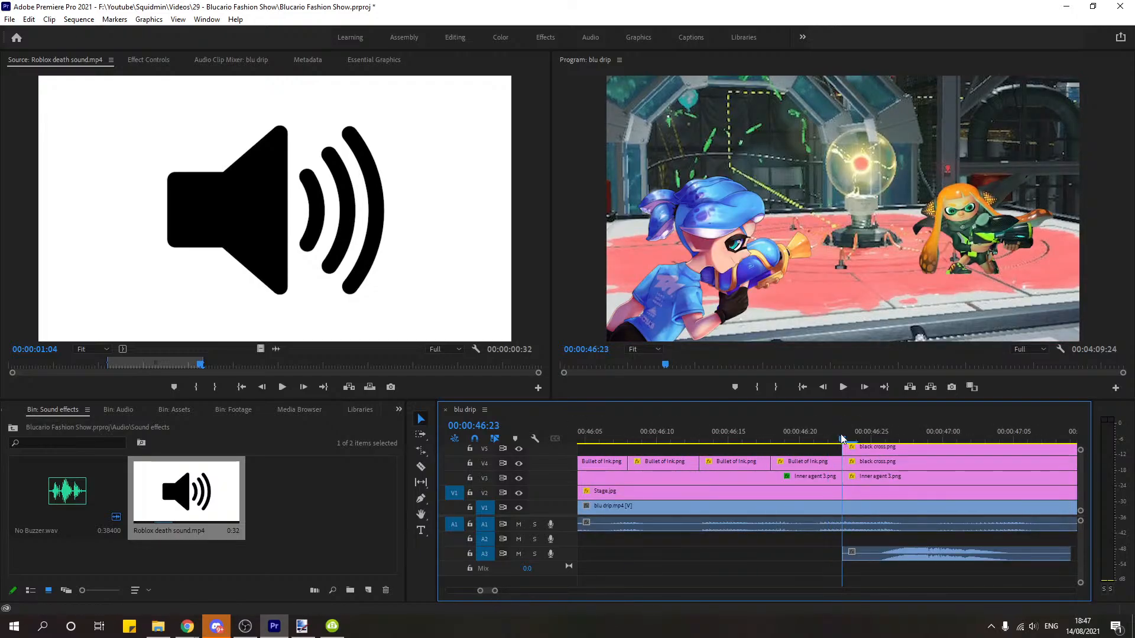
Step: Move the death sound on A3 about three frames earlier, to 00:00:46:20, and play back the hit from 00:00:46:21
{"action": "mouse_move", "coordinate": [889, 558]}
{"action": "left_mouse_down"}
{"action": "mouse_move", "coordinate": [867, 558]}
{"action": "mouse_move", "coordinate": [877, 559]}
{"action": "left_mouse_up"}
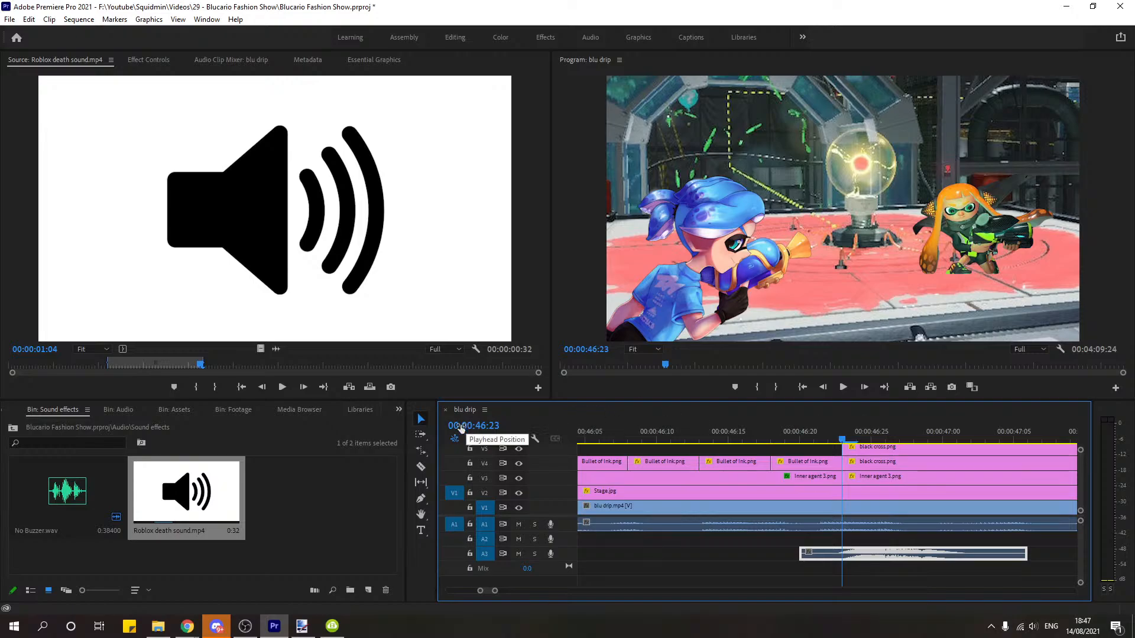
{"action": "mouse_move", "coordinate": [881, 557]}
{"action": "left_mouse_down"}
{"action": "mouse_move", "coordinate": [900, 556]}
{"action": "mouse_move", "coordinate": [890, 555]}
{"action": "left_mouse_up"}
{"action": "key", "text": "Left"}
{"action": "key", "text": "Left"}
{"action": "left_click", "coordinate": [841, 389]}
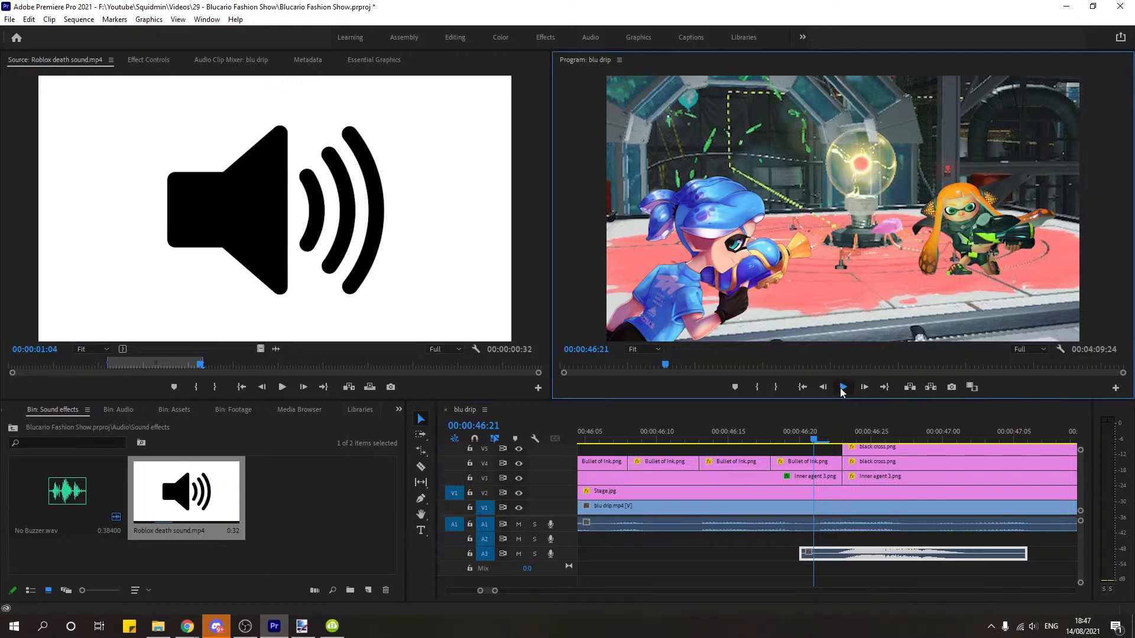
{"action": "left_click", "coordinate": [842, 389]}
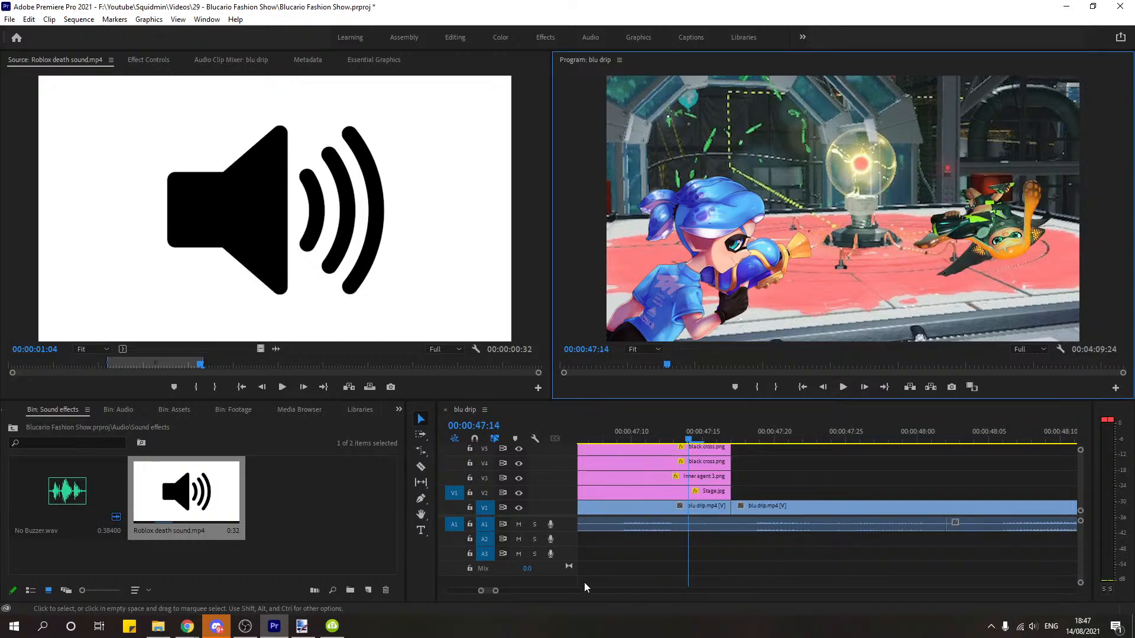
Step: Turn off volume level keyframing for the death sound on A3 and set its level to -10 dB
{"action": "left_click_drag", "start_coordinate": [495, 590], "coordinate": [511, 590]}
{"action": "left_click", "coordinate": [778, 431]}
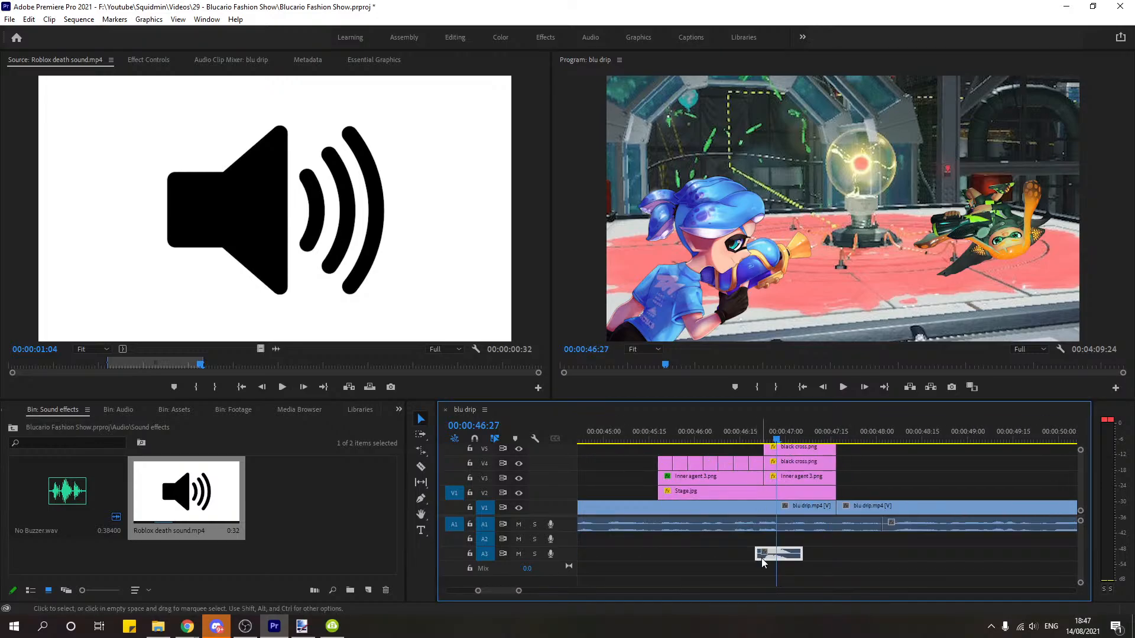
{"action": "left_click_drag", "start_coordinate": [757, 555], "coordinate": [764, 555]}
{"action": "mouse_move", "coordinate": [518, 591]}
{"action": "left_mouse_down"}
{"action": "mouse_move", "coordinate": [506, 598]}
{"action": "mouse_move", "coordinate": [516, 591]}
{"action": "left_mouse_up"}
{"action": "left_click", "coordinate": [148, 59]}
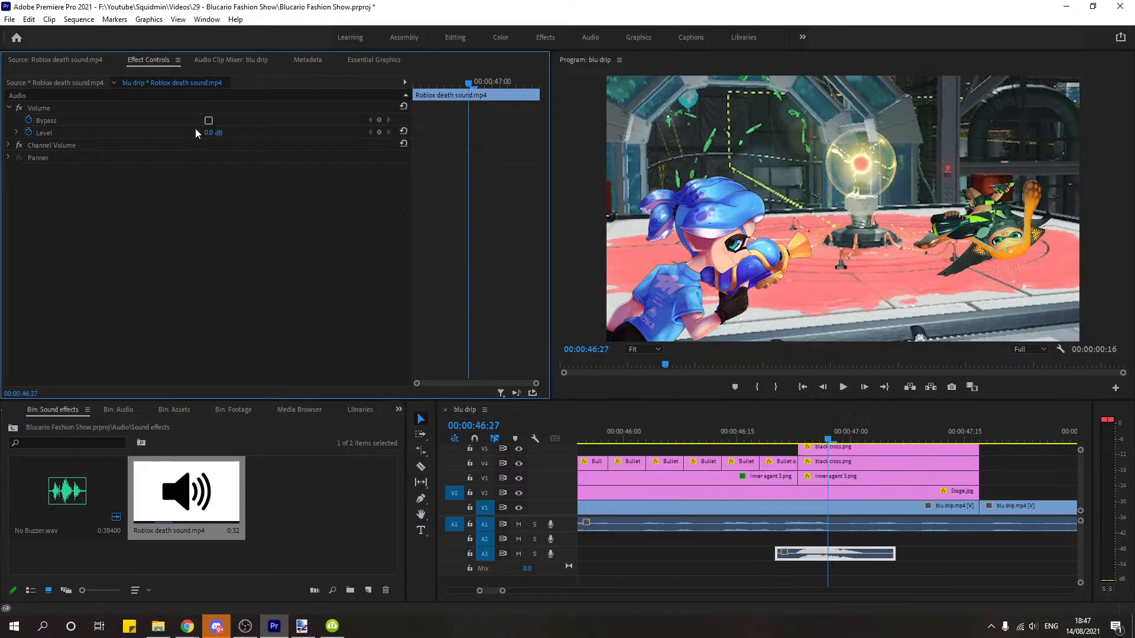
{"action": "left_click", "coordinate": [27, 132]}
{"action": "left_click", "coordinate": [221, 130]}
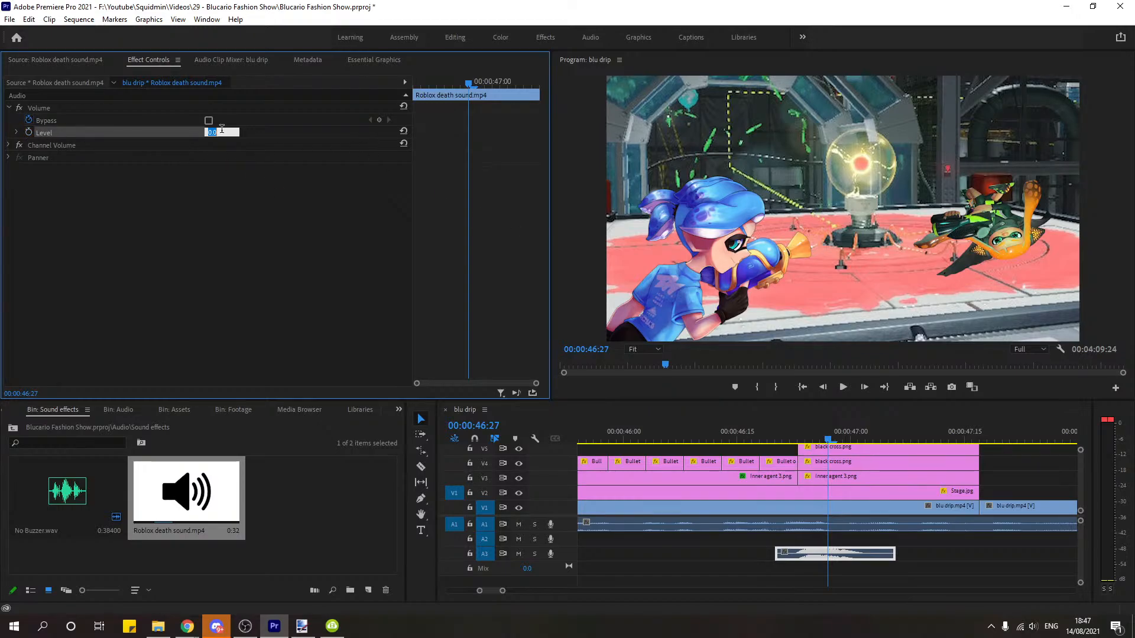
{"action": "type", "text": "-10"}
{"action": "key", "text": "Return"}
Step: Play back the hit with the death sound, from shortly after 00:00:46:15 to 00:00:47:28
{"action": "left_click", "coordinate": [759, 440]}
{"action": "key", "text": "space"}
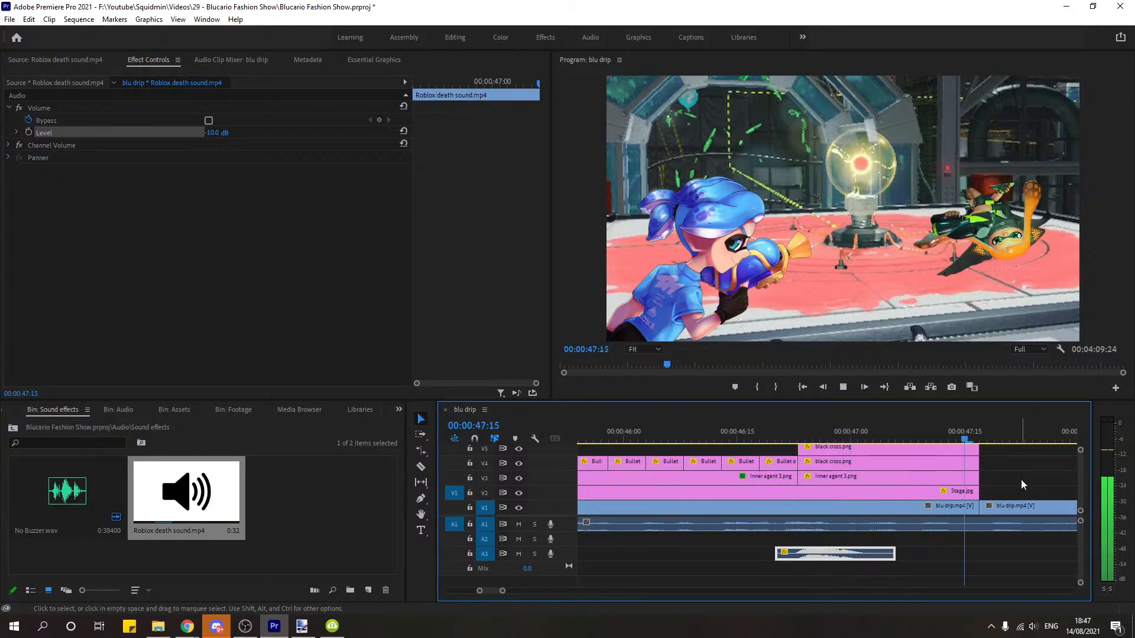
{"action": "key", "text": "space"}
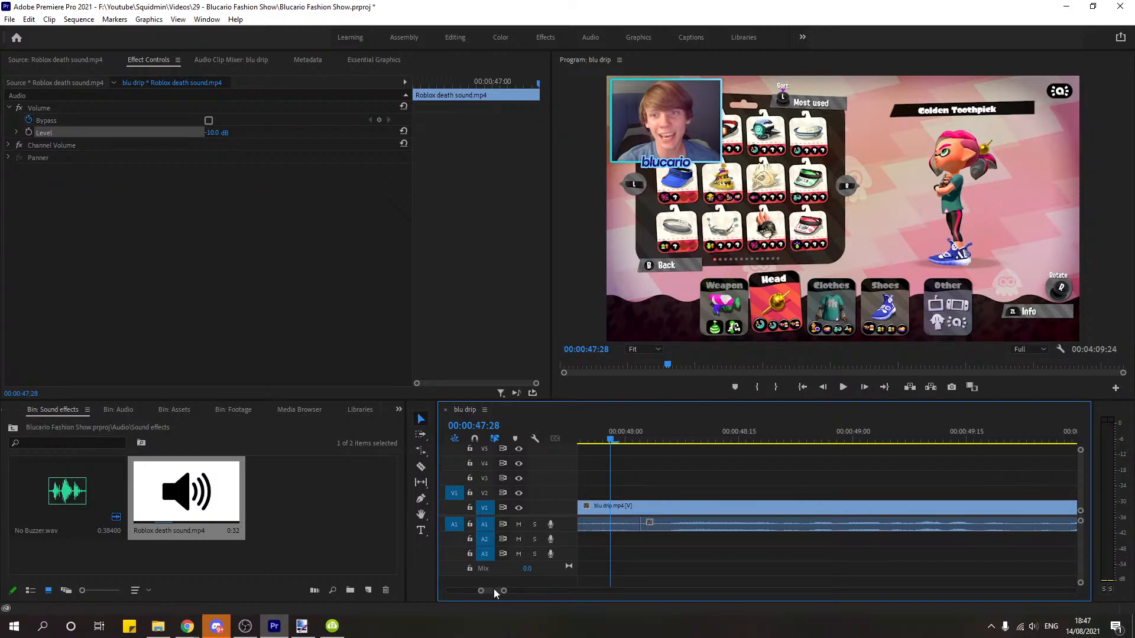
Step: Set the death sound's volume level to -15 dB and play back the gag from 00:00:46:02 to 00:00:47:17
{"action": "left_click_drag", "start_coordinate": [494, 588], "coordinate": [493, 590]}
{"action": "left_click_drag", "start_coordinate": [632, 442], "coordinate": [572, 444]}
{"action": "left_click", "coordinate": [213, 133]}
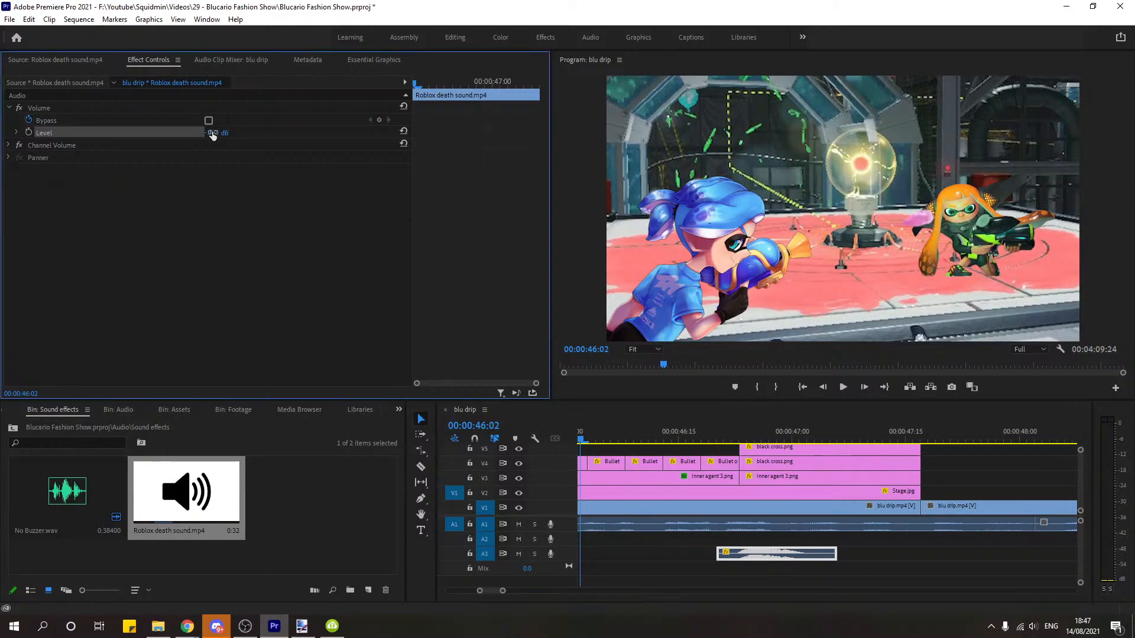
{"action": "type", "text": "-15"}
{"action": "key", "text": "Return"}
{"action": "left_click", "coordinate": [842, 387]}
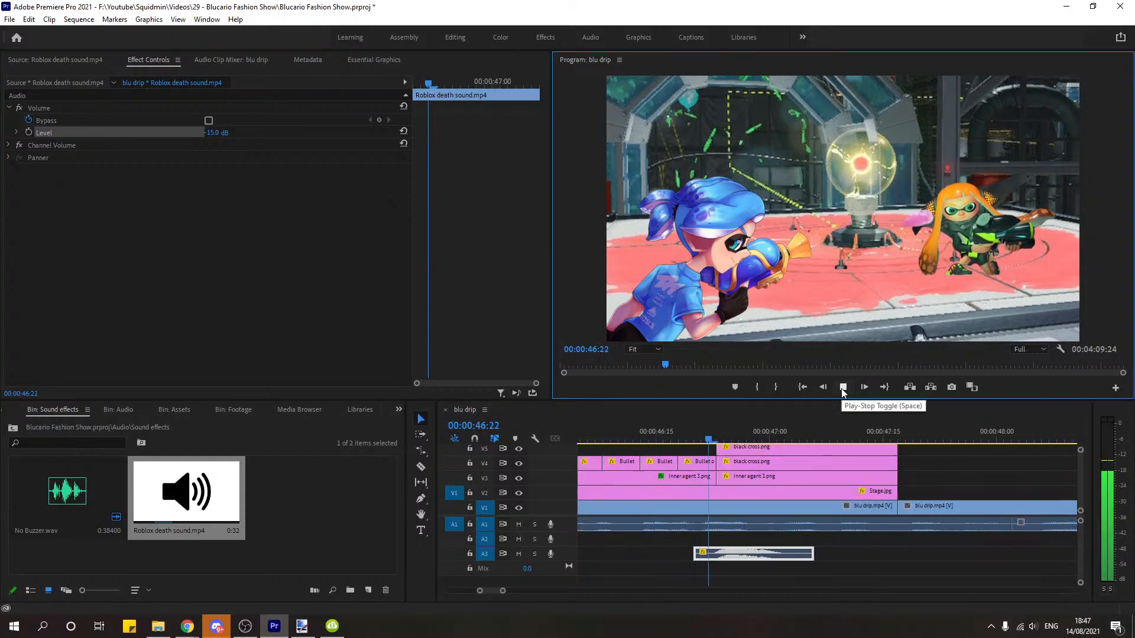
{"action": "left_click", "coordinate": [843, 387]}
Step: Set the death sound's volume level to -18 dB
{"action": "left_click", "coordinate": [218, 134]}
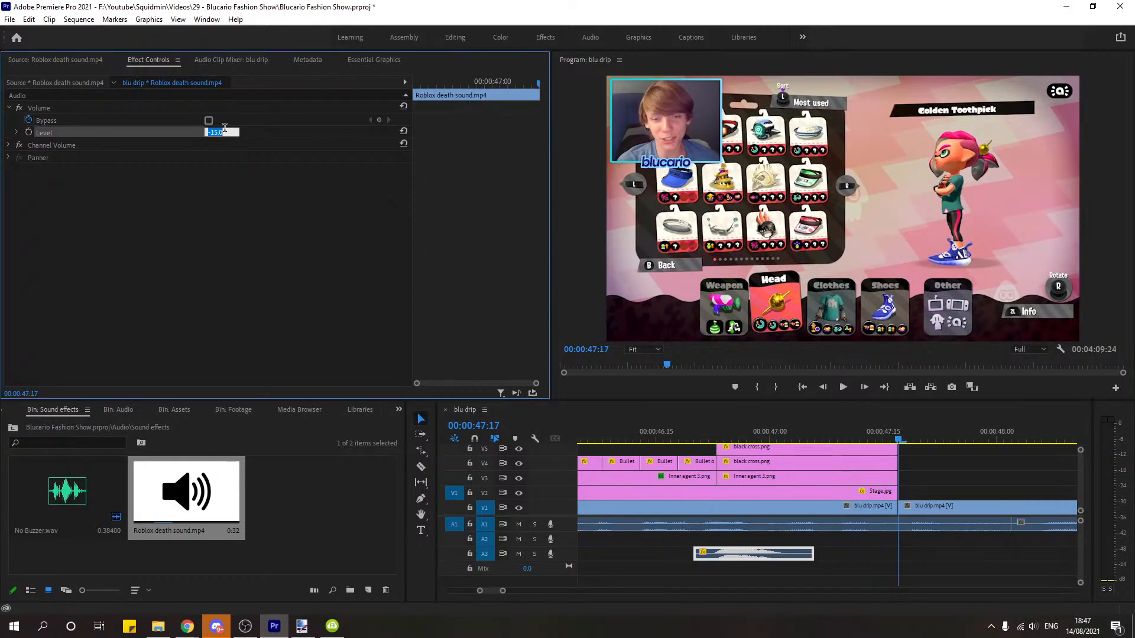
{"action": "type", "text": "-18"}
{"action": "key", "text": "Return"}
Step: Raise the computer's speaker volume to about 15 and place the playhead at 00:00:46:16
{"action": "left_click", "coordinate": [1034, 627]}
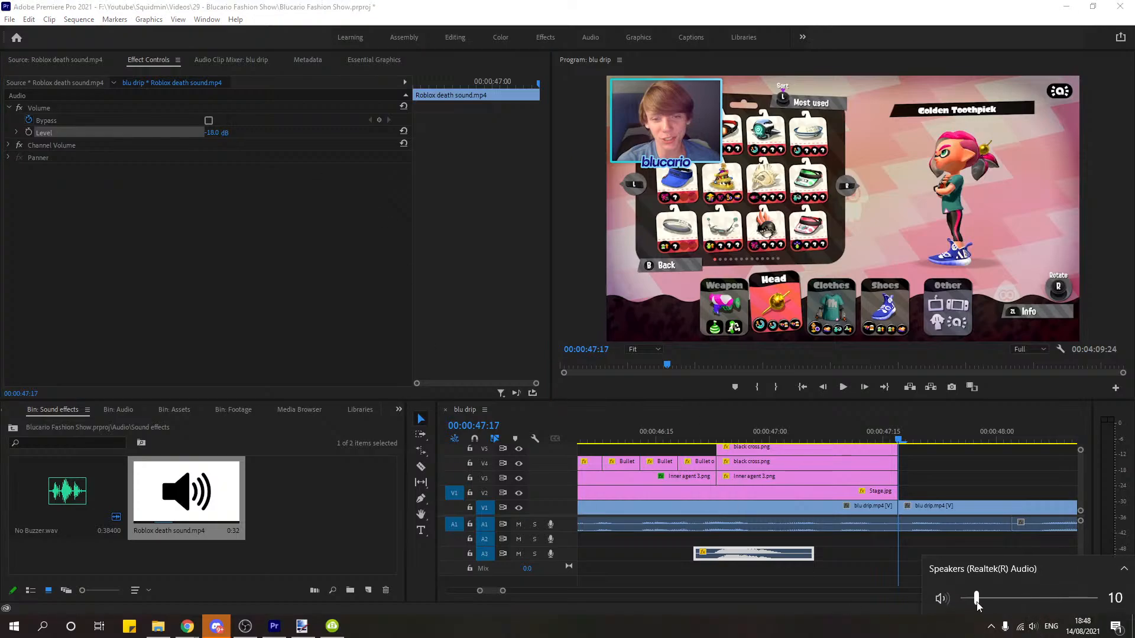
{"action": "left_click_drag", "start_coordinate": [976, 601], "coordinate": [984, 603]}
{"action": "left_click", "coordinate": [977, 485]}
{"action": "left_click", "coordinate": [663, 434]}
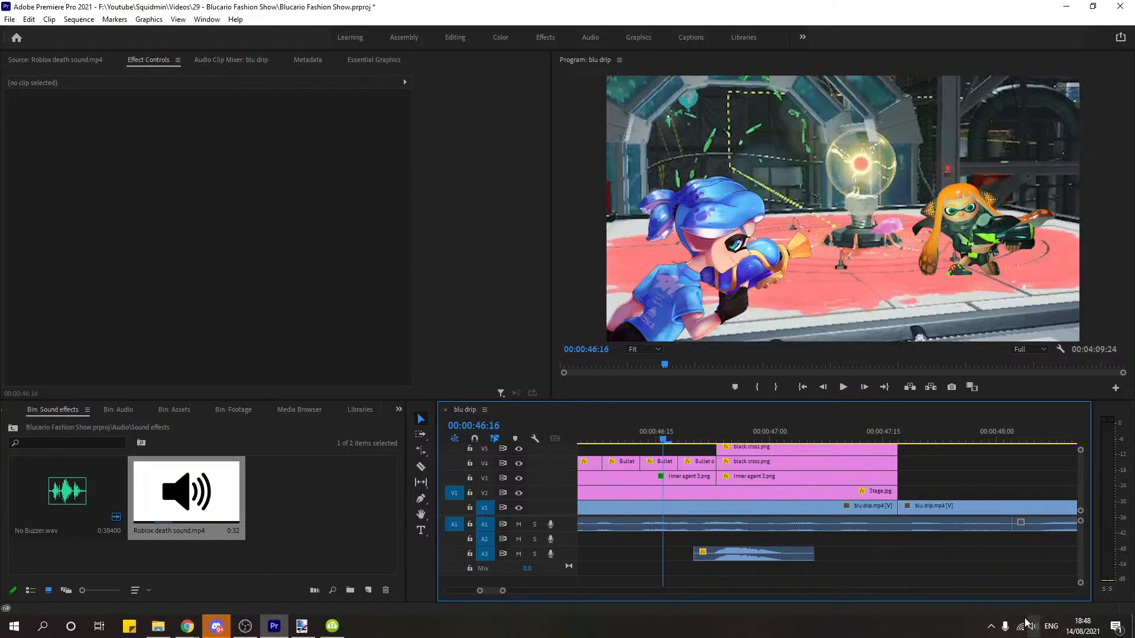
{"action": "left_click", "coordinate": [1032, 626]}
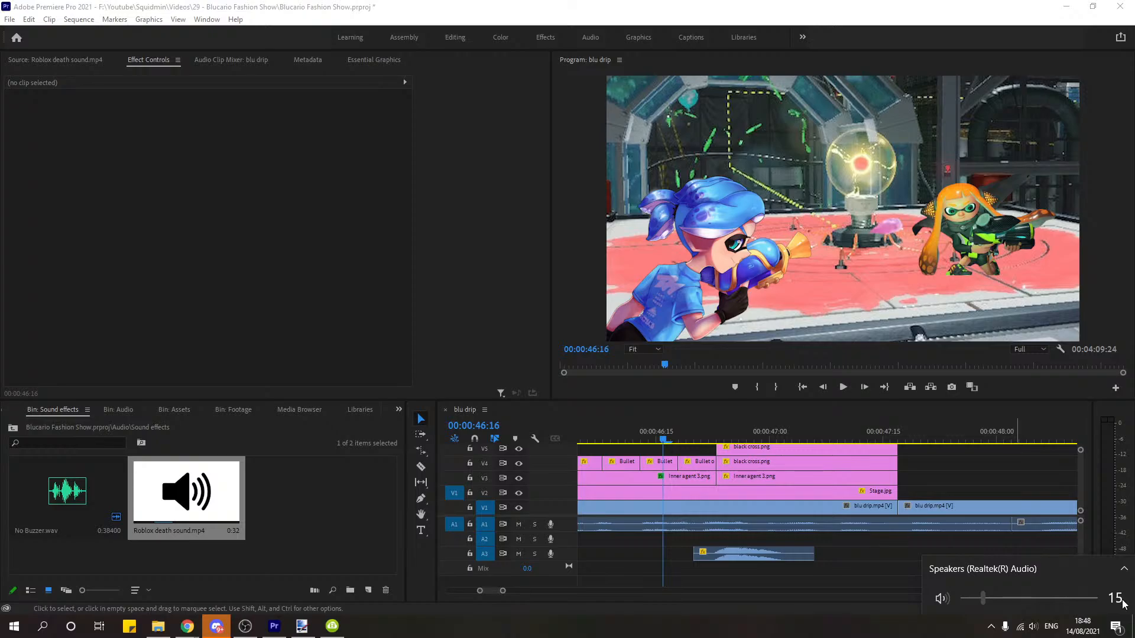
{"action": "left_click_drag", "start_coordinate": [983, 599], "coordinate": [982, 602]}
{"action": "left_click", "coordinate": [955, 489]}
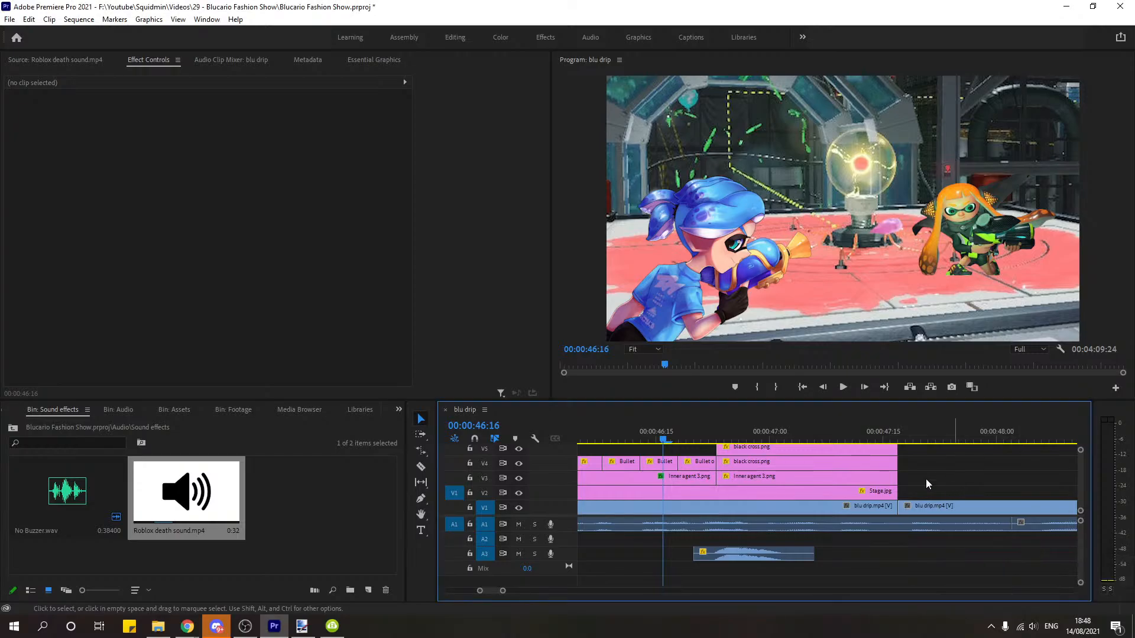
Step: Play back the hit from 00:00:46:12 to judge the death sound's loudness
{"action": "left_click", "coordinate": [632, 424]}
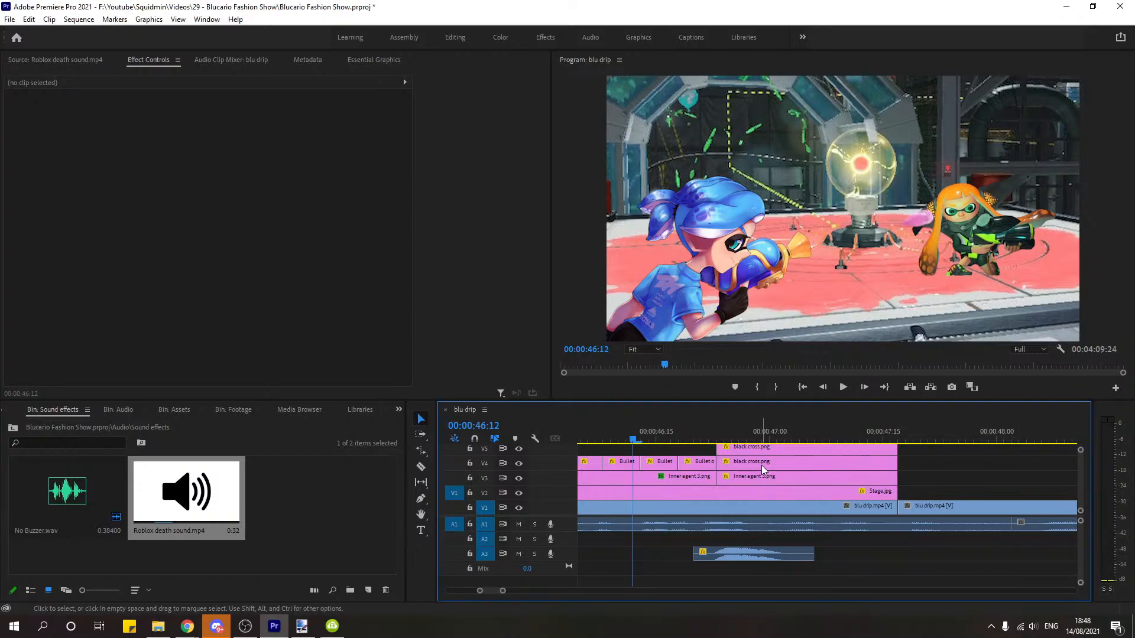
{"action": "left_click", "coordinate": [843, 387]}
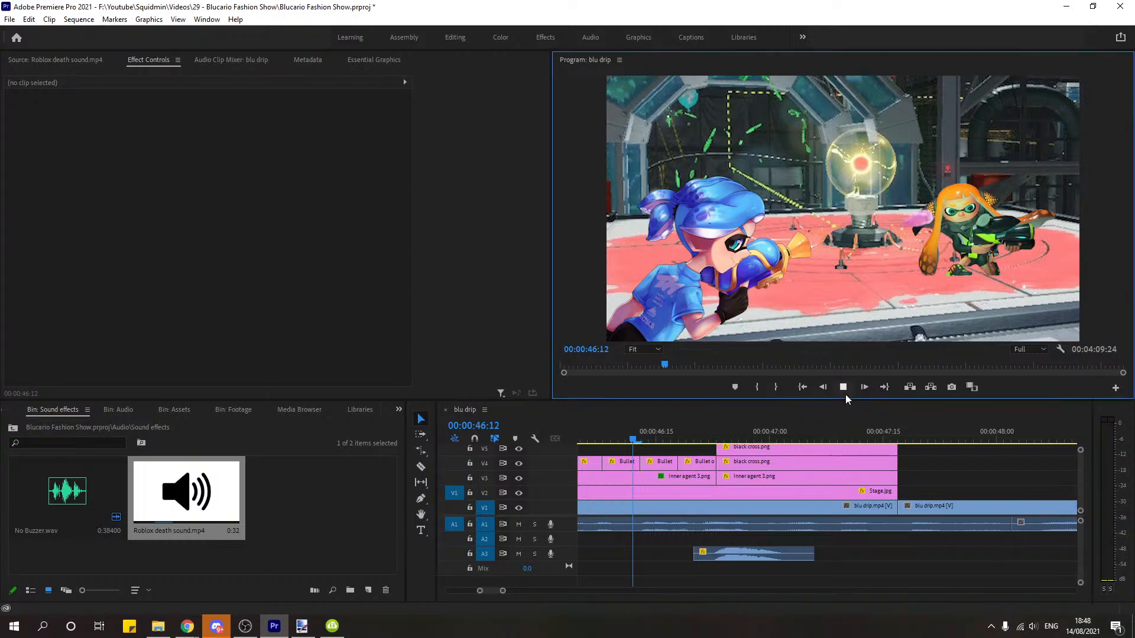
{"action": "left_click", "coordinate": [843, 387]}
Step: Set the volume level of the death sound on A3 to -22 dB
{"action": "left_click", "coordinate": [737, 423]}
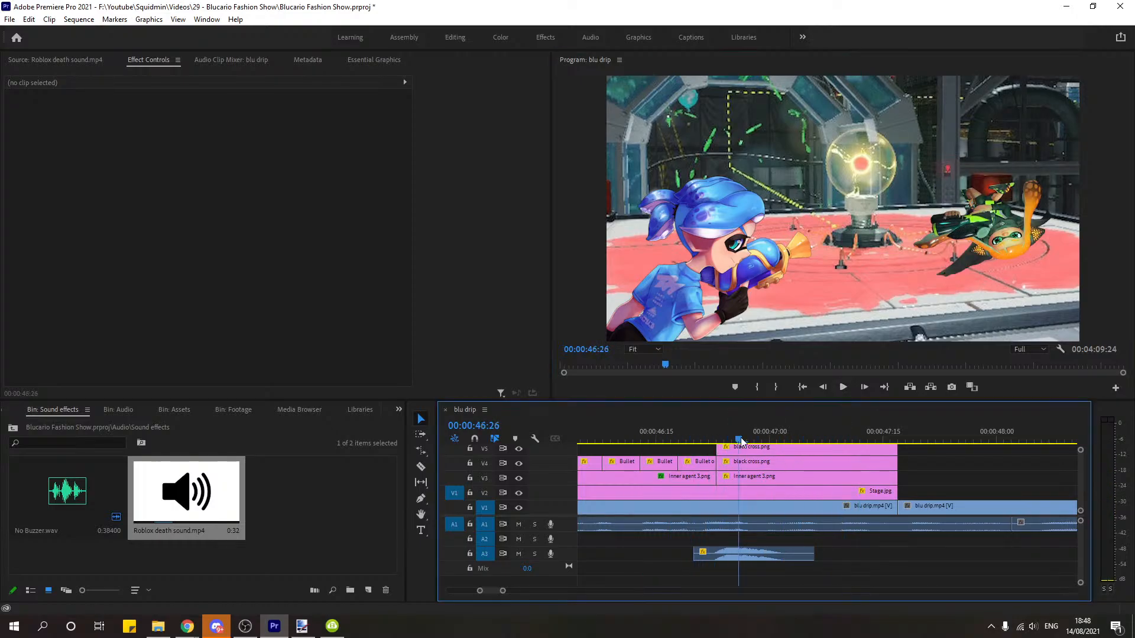
{"action": "left_click", "coordinate": [762, 554]}
{"action": "left_click", "coordinate": [221, 132]}
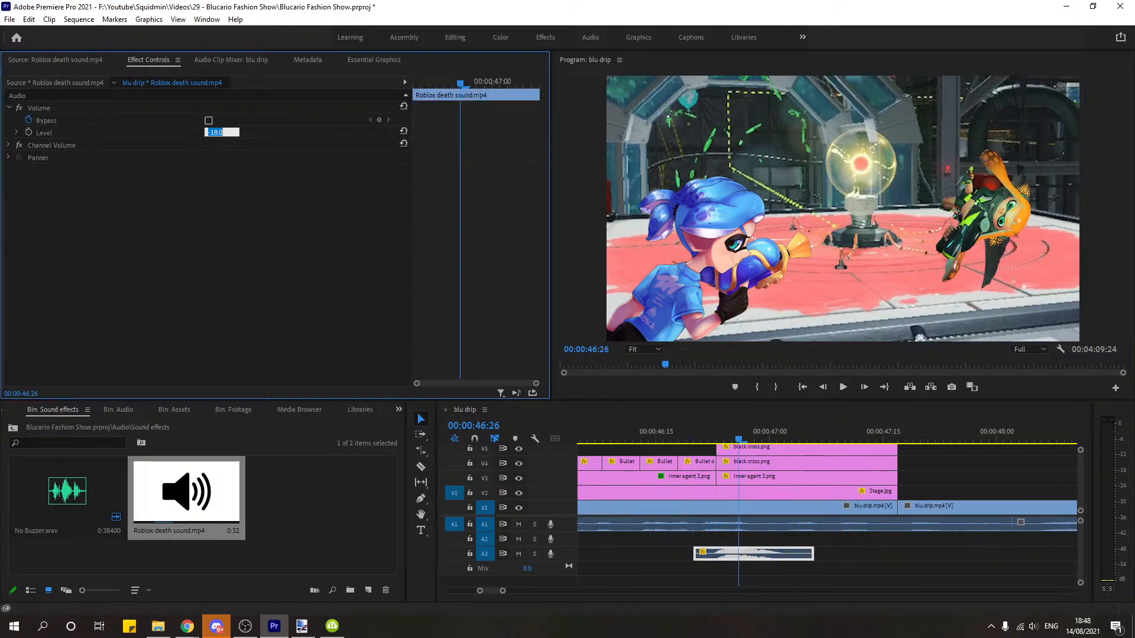
{"action": "type", "text": "-22"}
{"action": "key", "text": "Return"}
Step: Play back the hit twice from around 00:00:46:15, stopping at 00:00:47:21 and at 00:00:47:13
{"action": "left_click", "coordinate": [669, 434]}
{"action": "key", "text": "space"}
{"action": "key", "text": "space"}
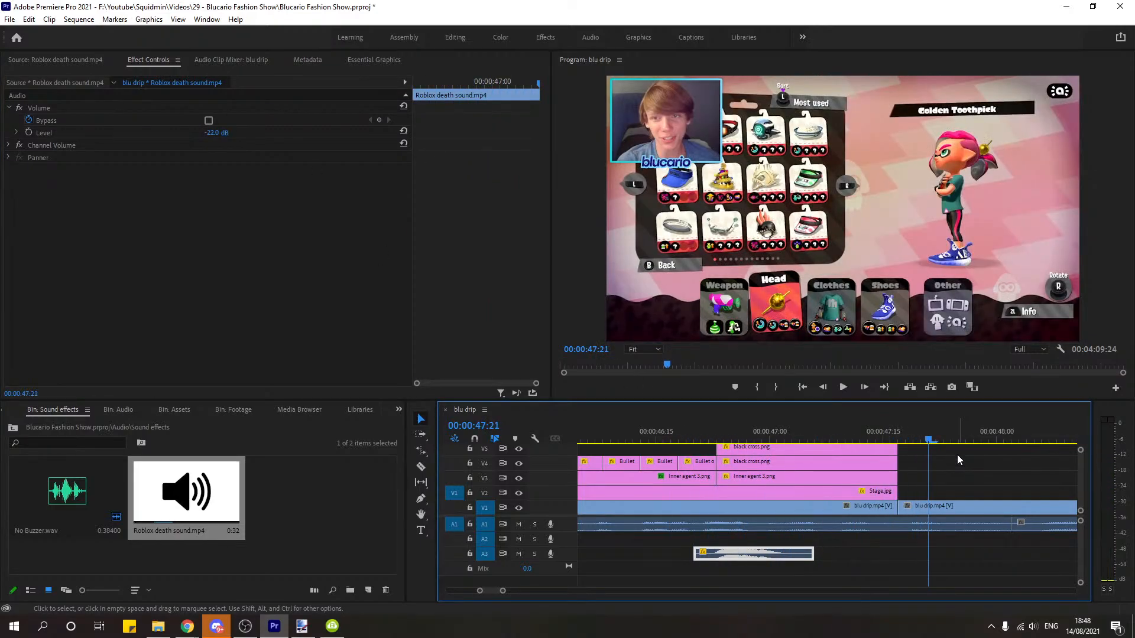
{"action": "left_click", "coordinate": [627, 351]}
{"action": "left_click", "coordinate": [983, 464]}
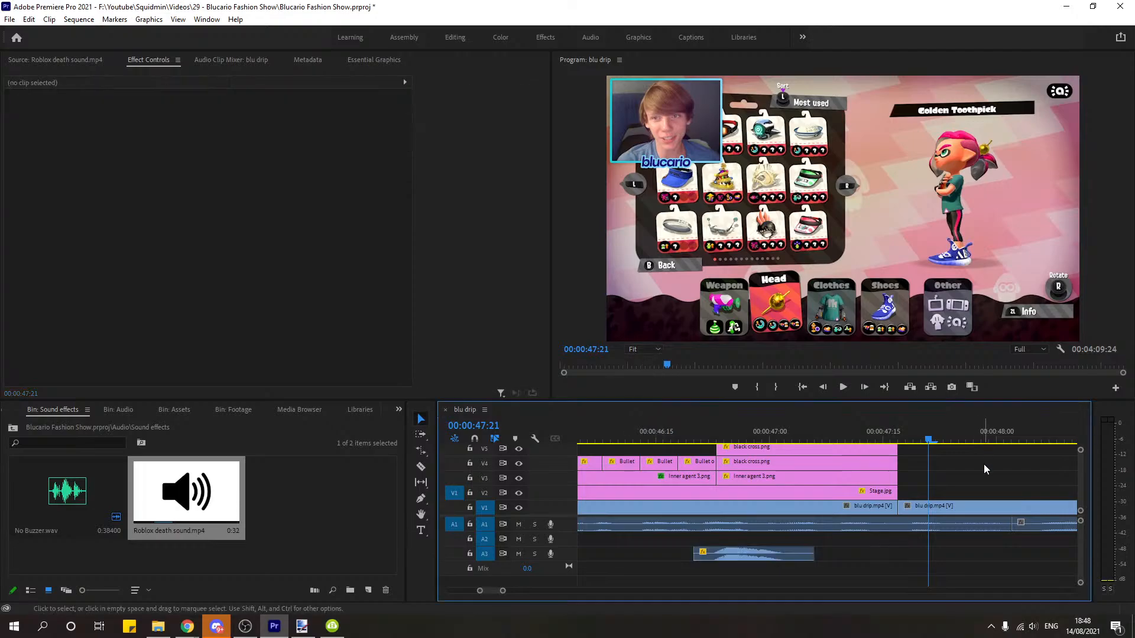
{"action": "left_click", "coordinate": [648, 441]}
{"action": "key", "text": "space"}
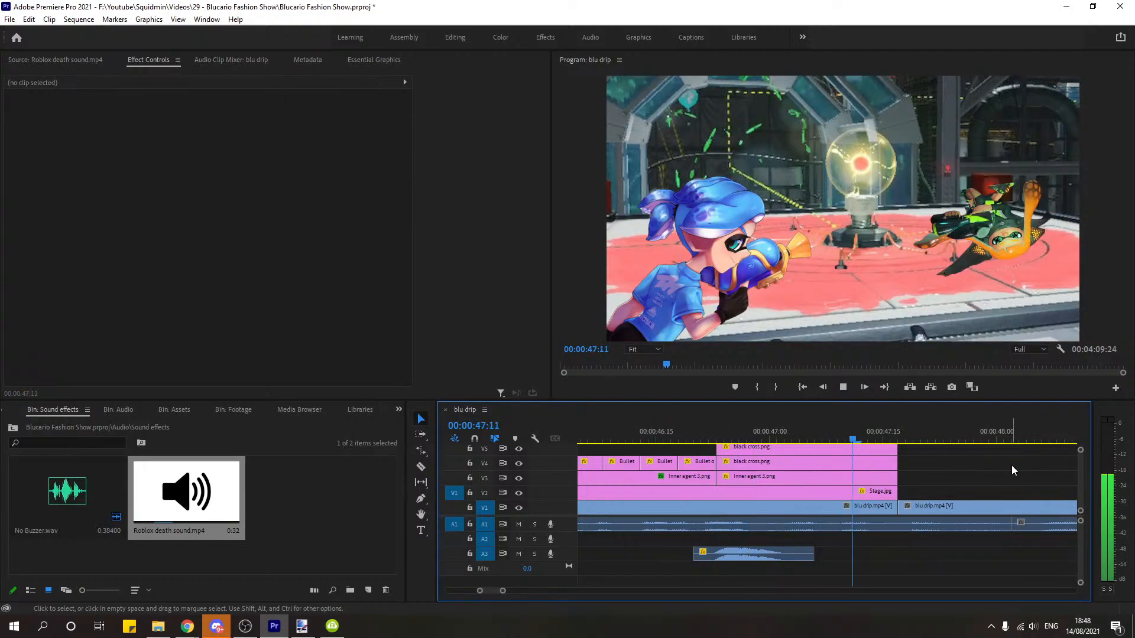
{"action": "key", "text": "space"}
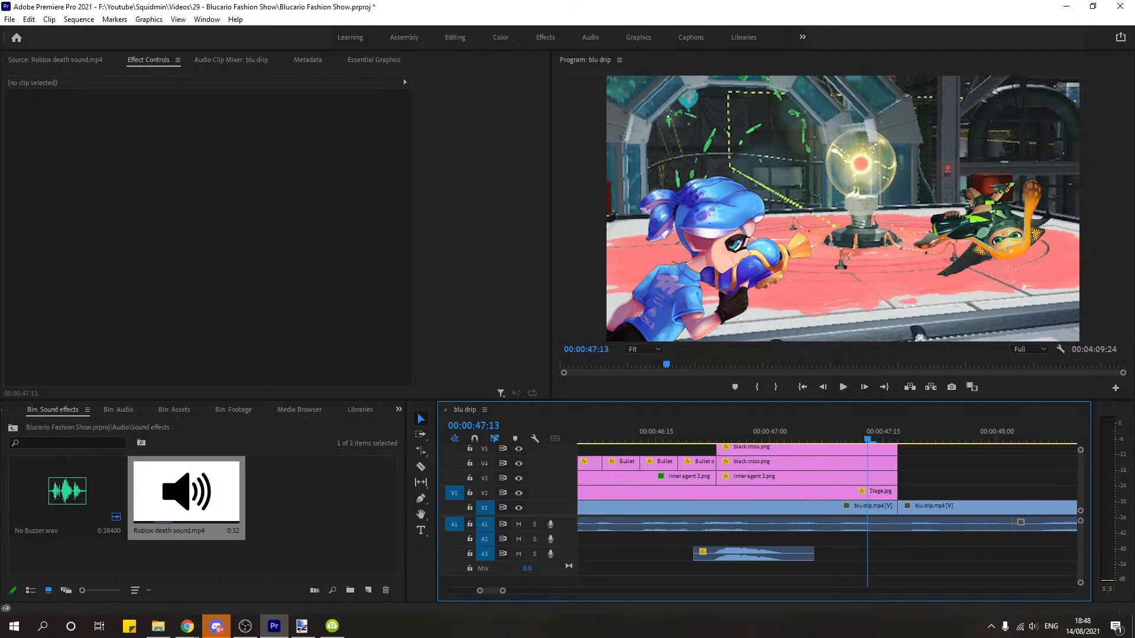
Step: Import Blucario saying pew pew pew.mp3 into the Sound effects bin and open it in the Source monitor
{"action": "key", "text": "alt+Tab"}
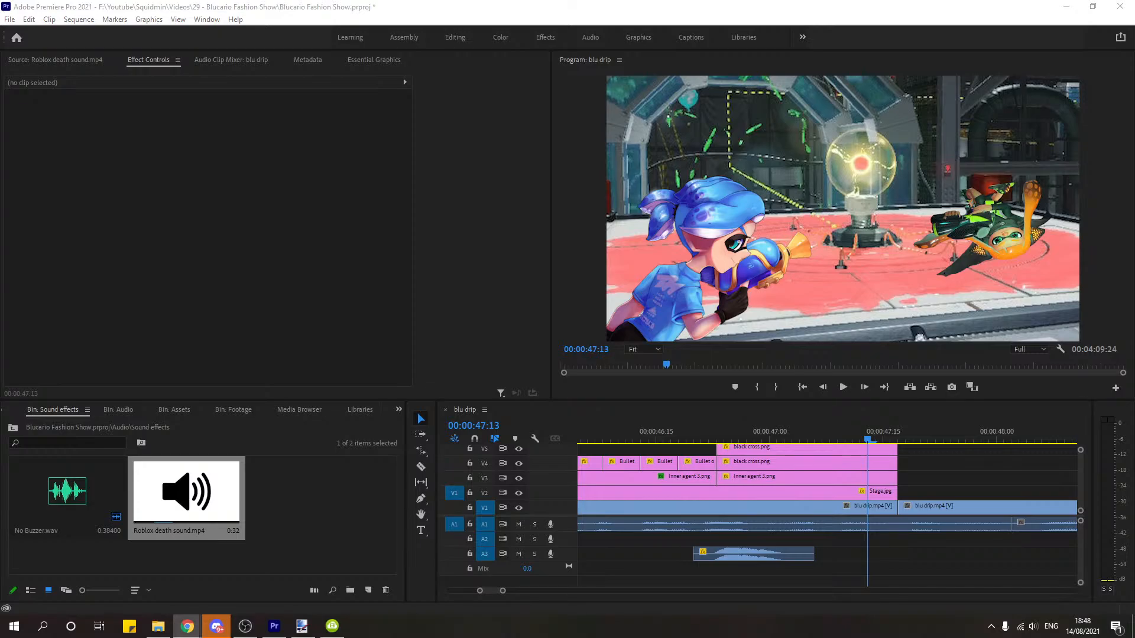
{"action": "key", "text": "alt+Tab"}
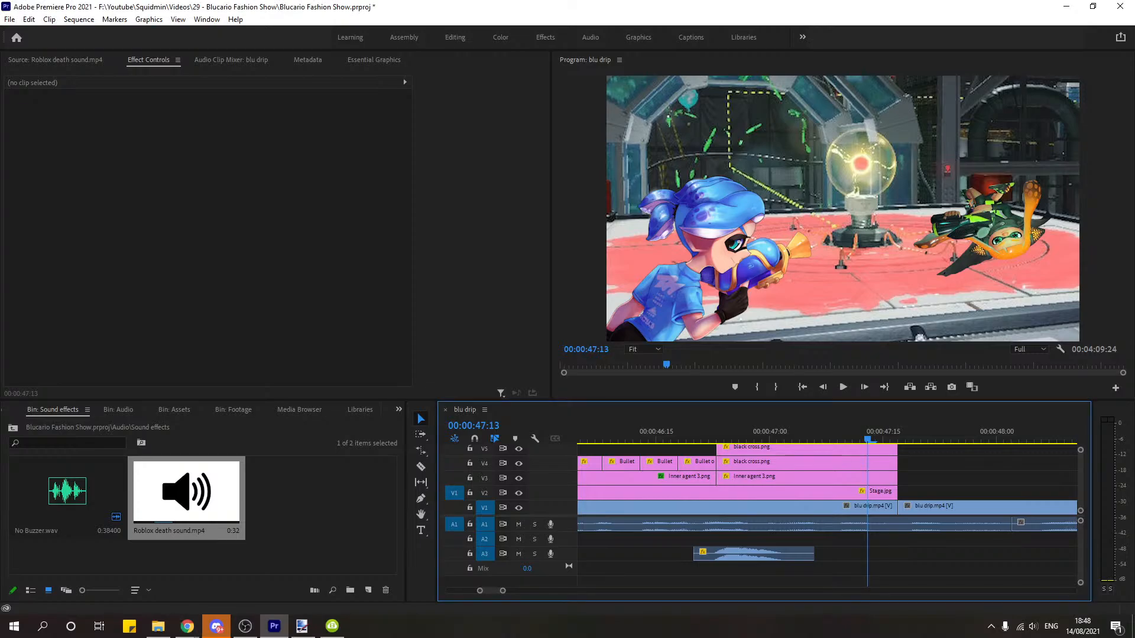
{"action": "key", "text": "alt+Tab"}
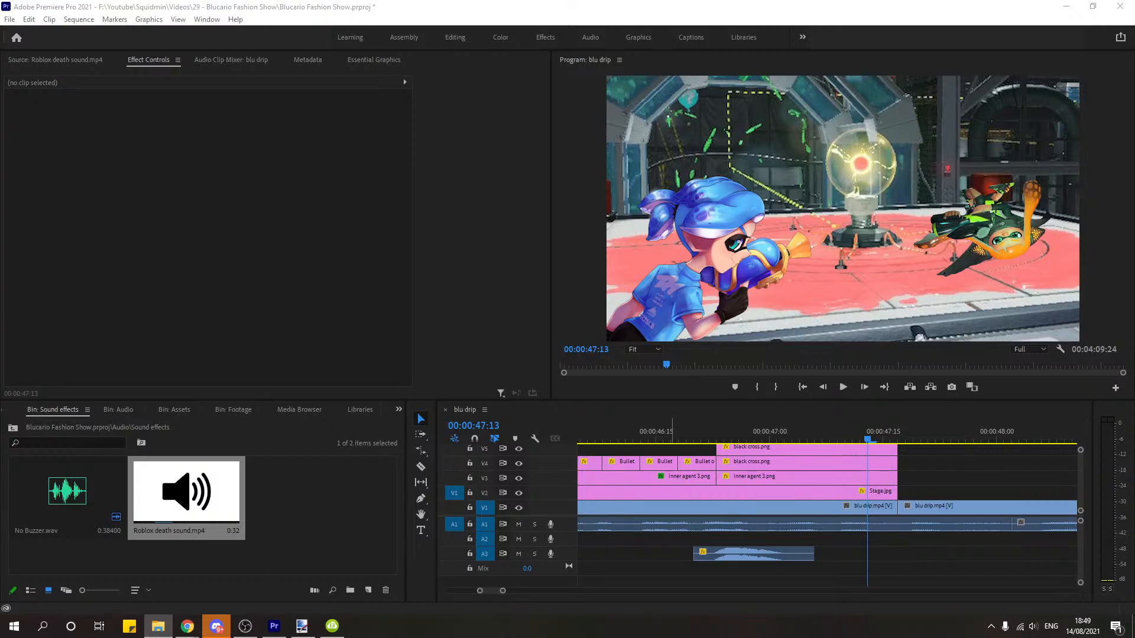
{"action": "left_click_drag", "start_coordinate": [553, 457], "coordinate": [334, 517]}
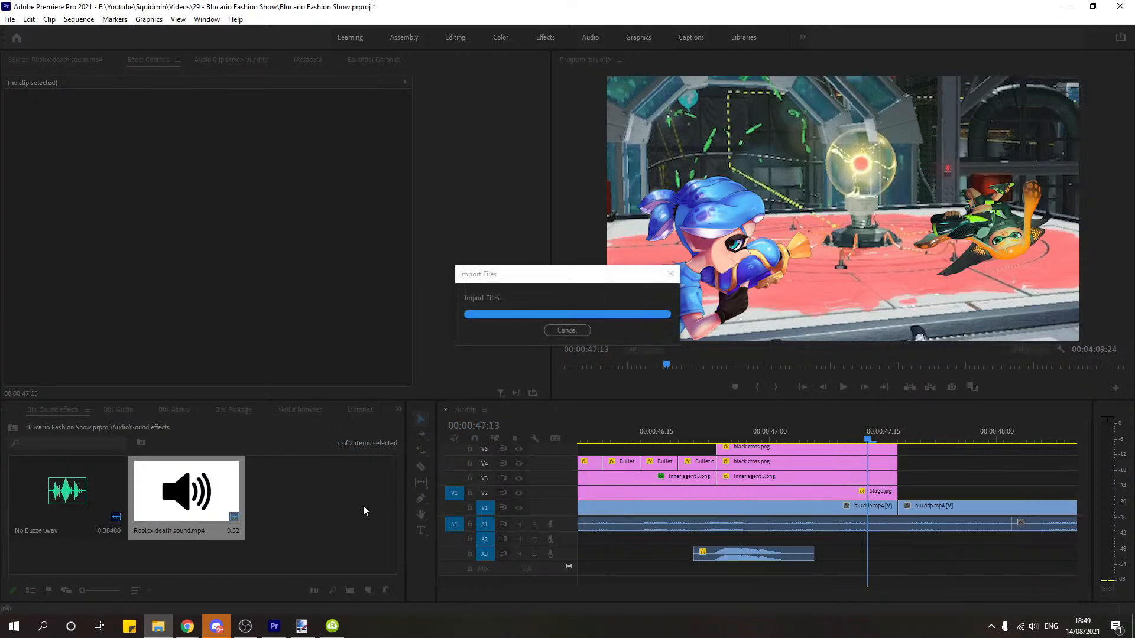
{"action": "left_click_drag", "start_coordinate": [502, 591], "coordinate": [516, 598]}
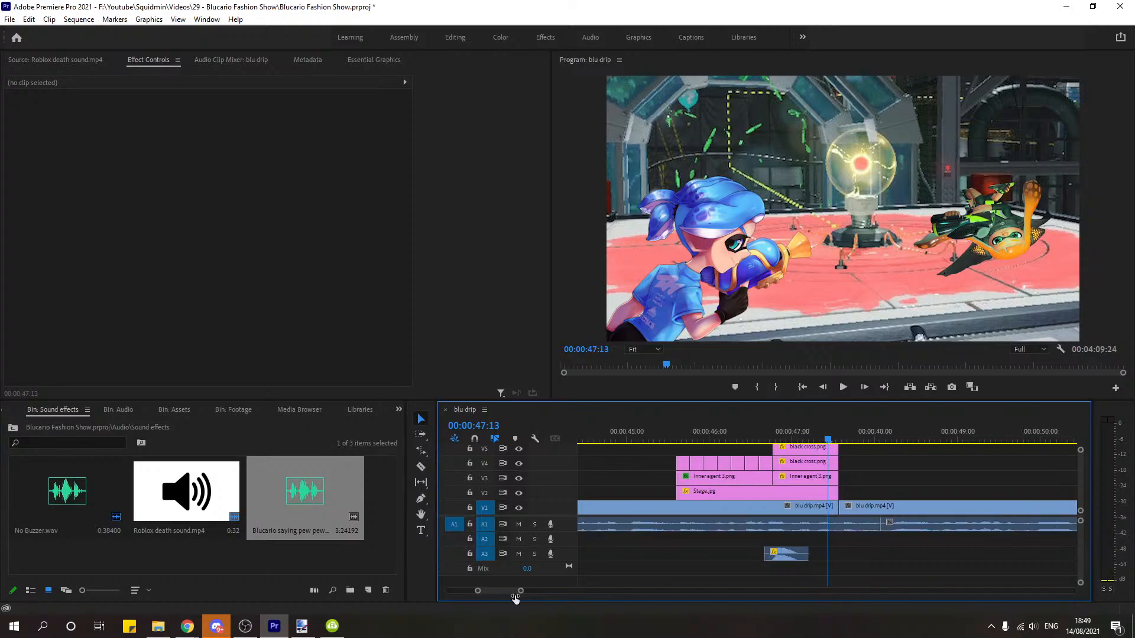
{"action": "double_click", "coordinate": [307, 512]}
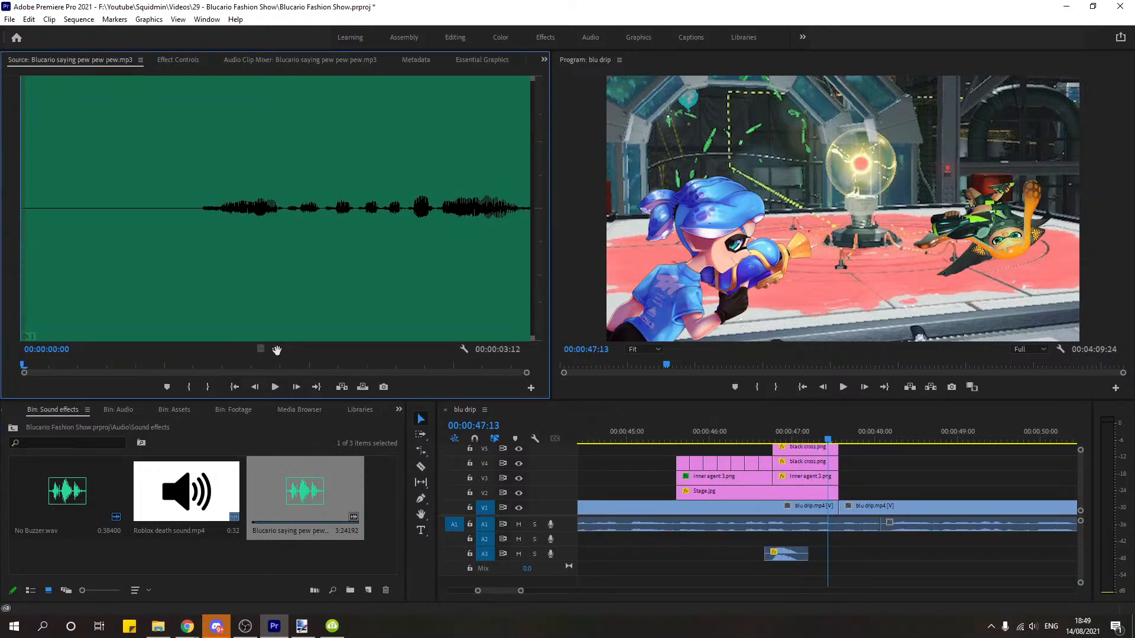
Step: Place the full pew pew pew audio on A2 and shift it so its end lines up with the death sound's end
{"action": "left_click_drag", "start_coordinate": [277, 350], "coordinate": [712, 534]}
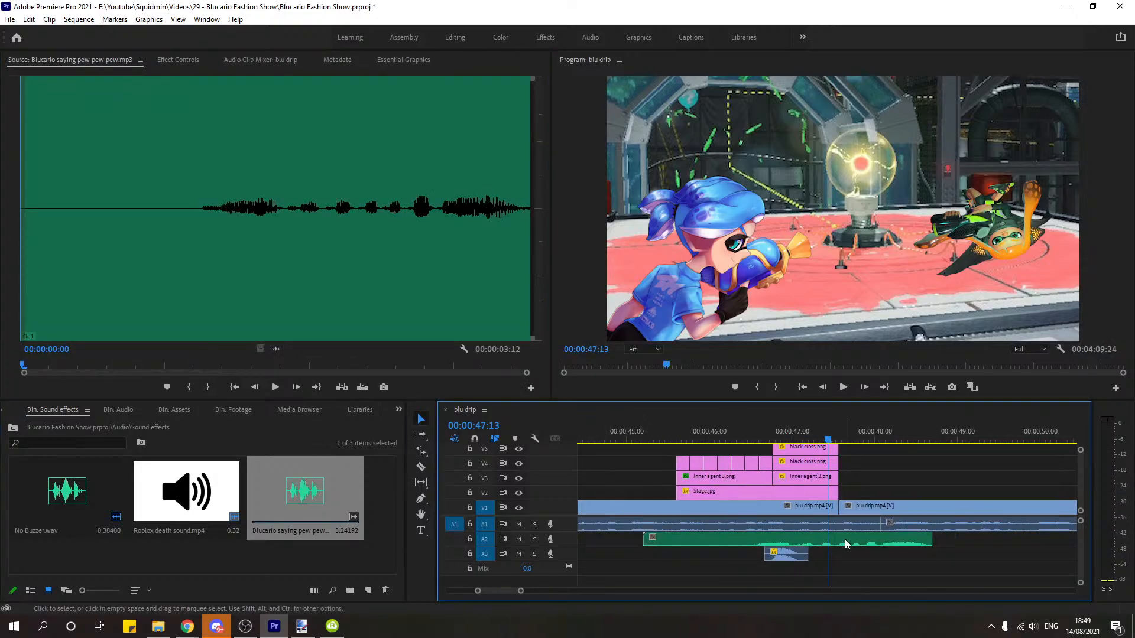
{"action": "left_click_drag", "start_coordinate": [845, 539], "coordinate": [689, 539]}
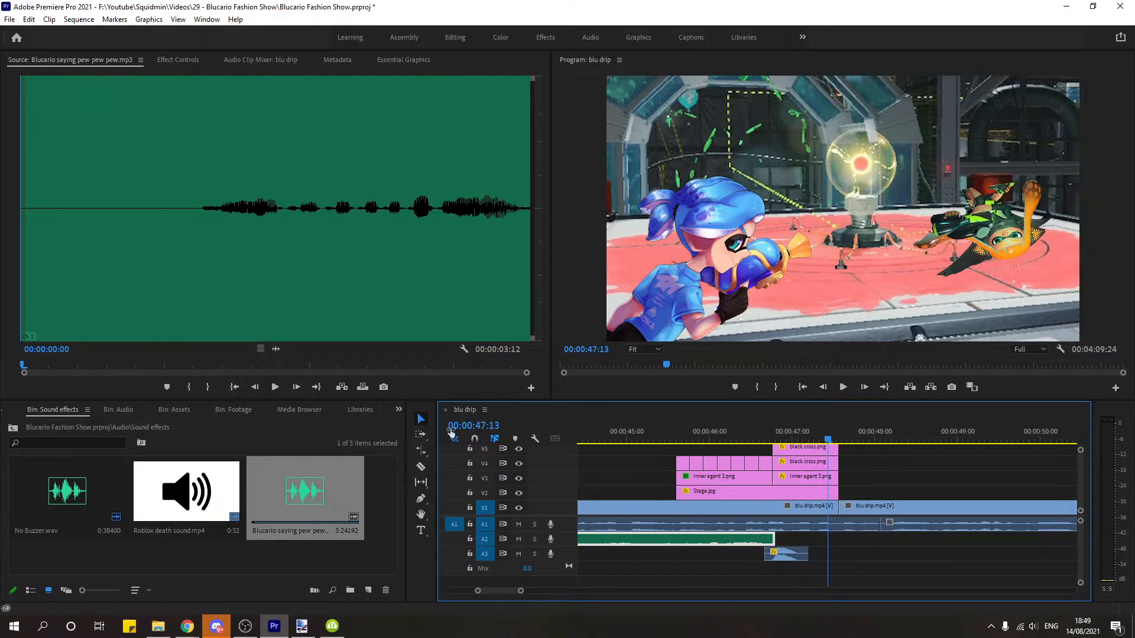
{"action": "key", "text": "alt+Tab"}
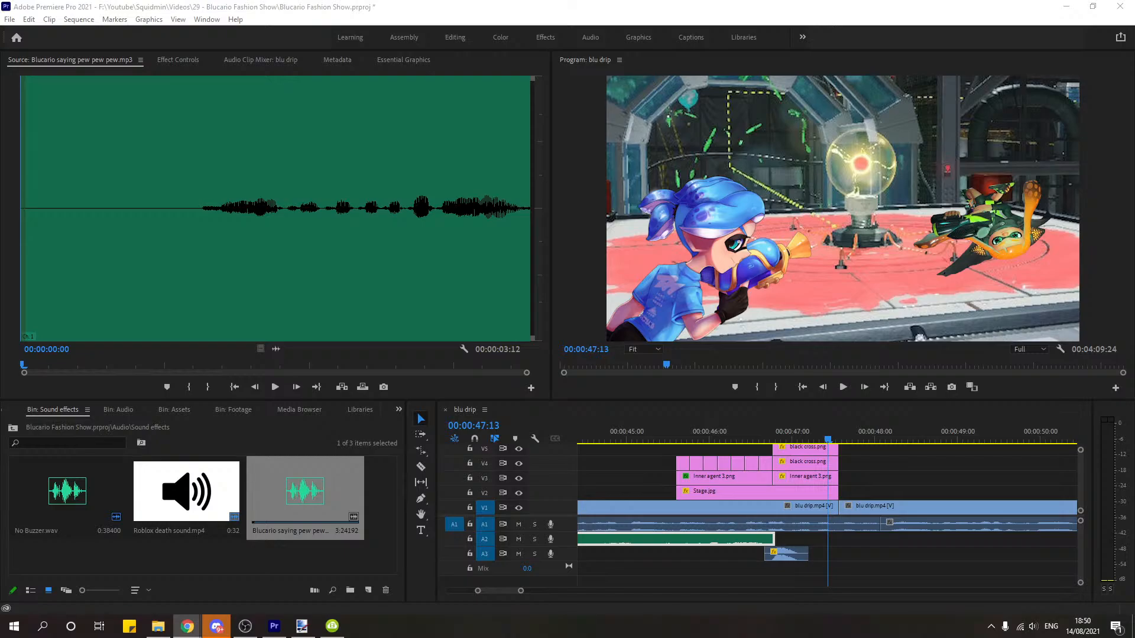
{"action": "left_click_drag", "start_coordinate": [529, 591], "coordinate": [583, 581]}
{"action": "left_click_drag", "start_coordinate": [758, 536], "coordinate": [729, 541]}
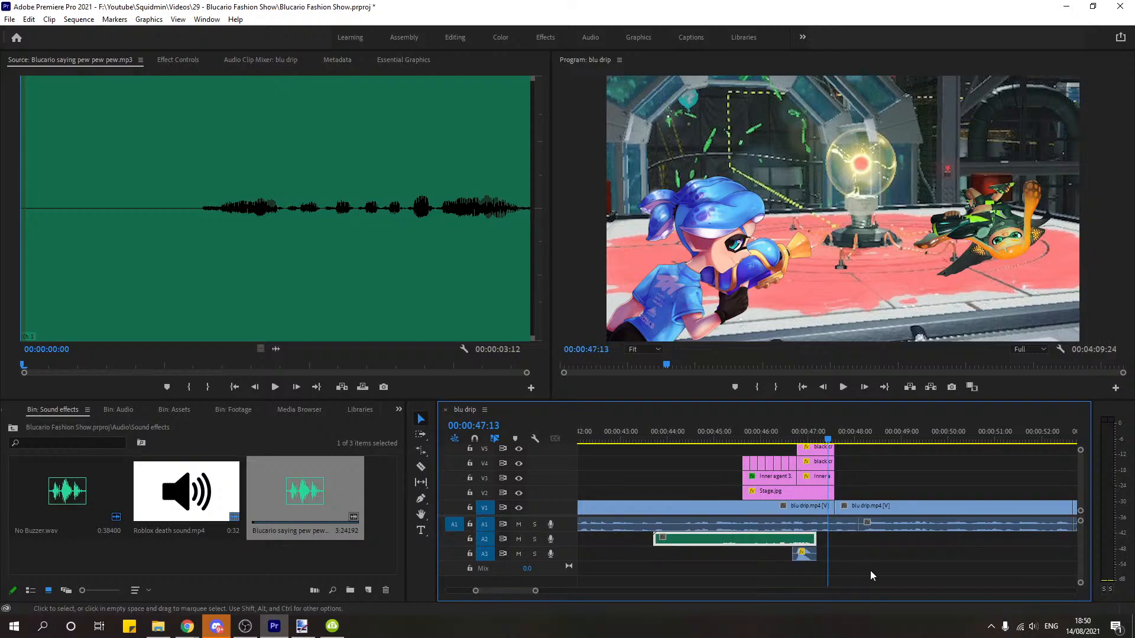
Step: Trim the end of the pew pew pew clip on A2 back to 00:00:47:02
{"action": "left_click_drag", "start_coordinate": [536, 592], "coordinate": [520, 594]}
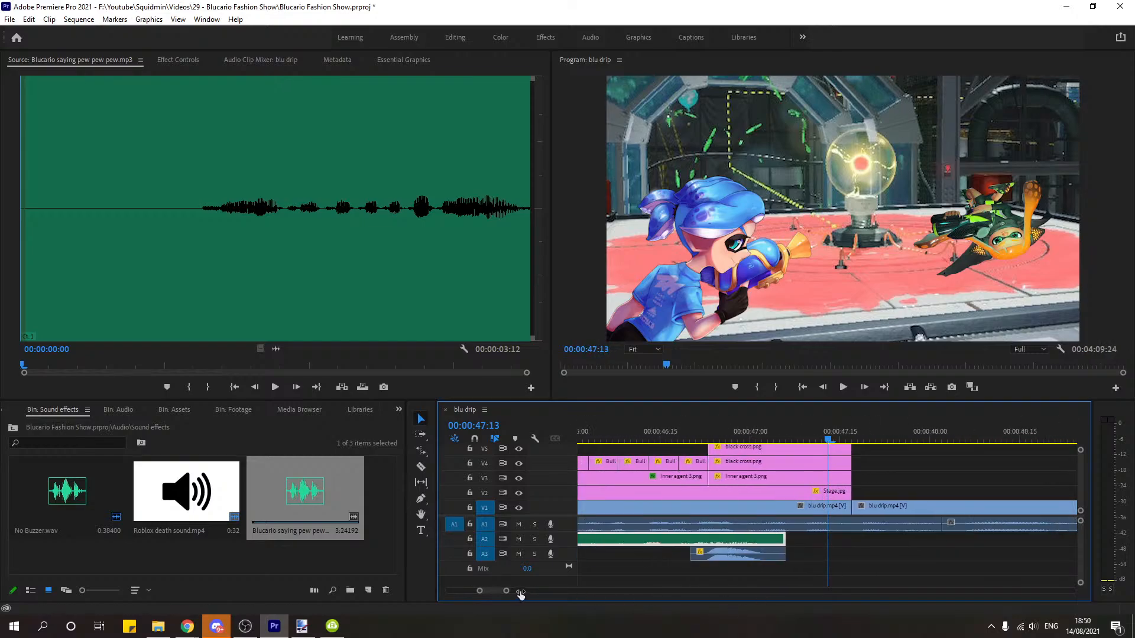
{"action": "left_click_drag", "start_coordinate": [700, 428], "coordinate": [713, 430]}
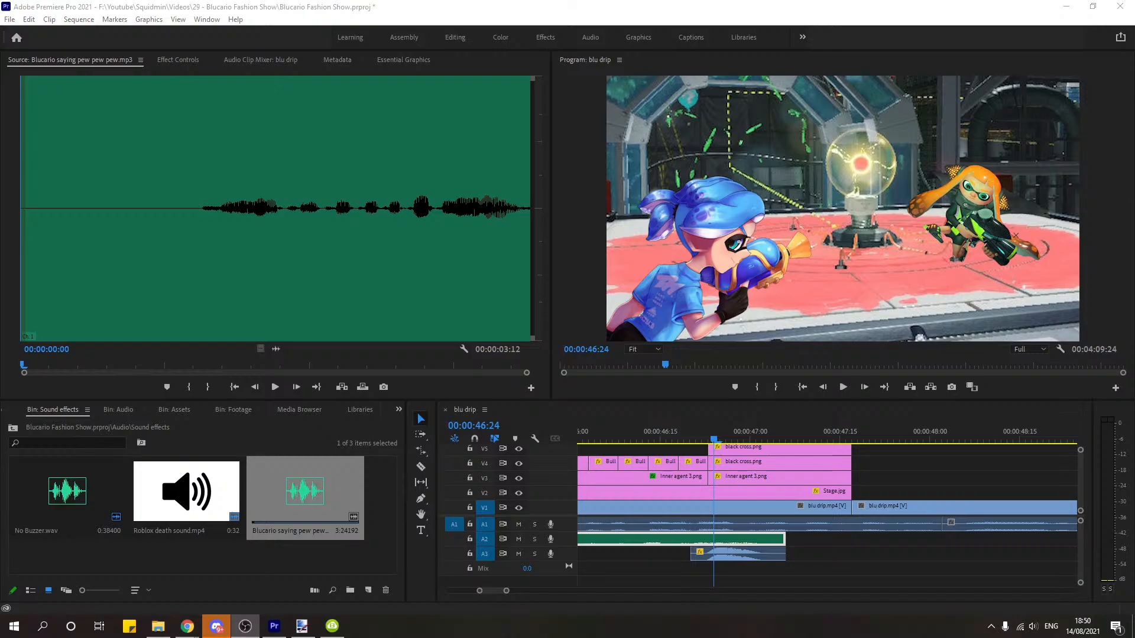
{"action": "key", "text": "alt+Tab"}
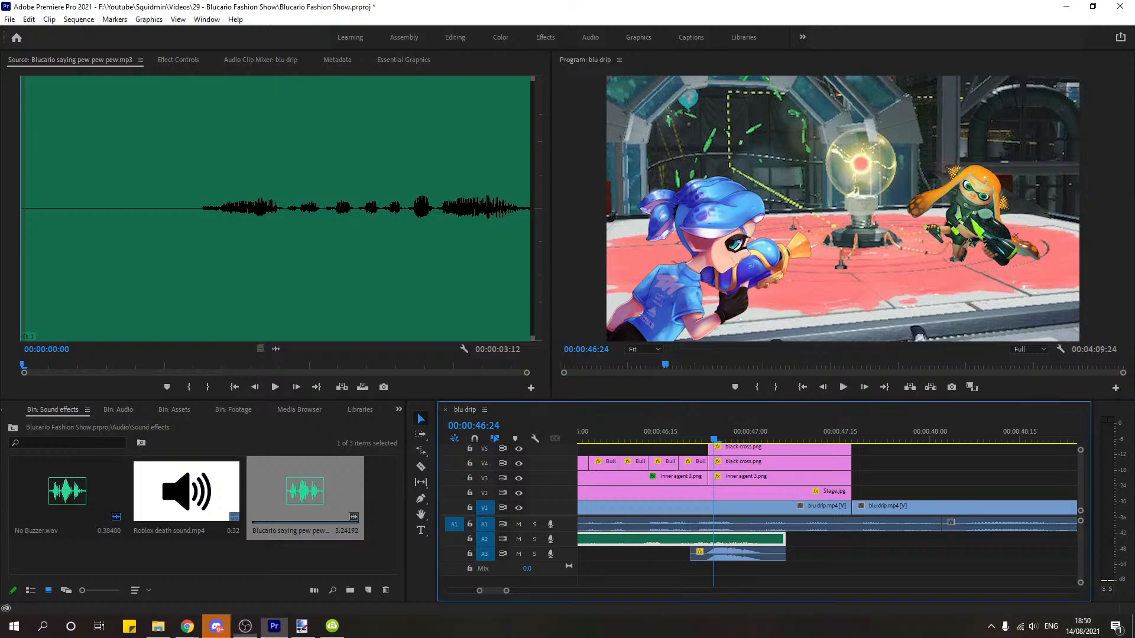
{"action": "left_click_drag", "start_coordinate": [506, 592], "coordinate": [500, 592]}
{"action": "left_click", "coordinate": [878, 442]}
{"action": "left_click", "coordinate": [899, 442]}
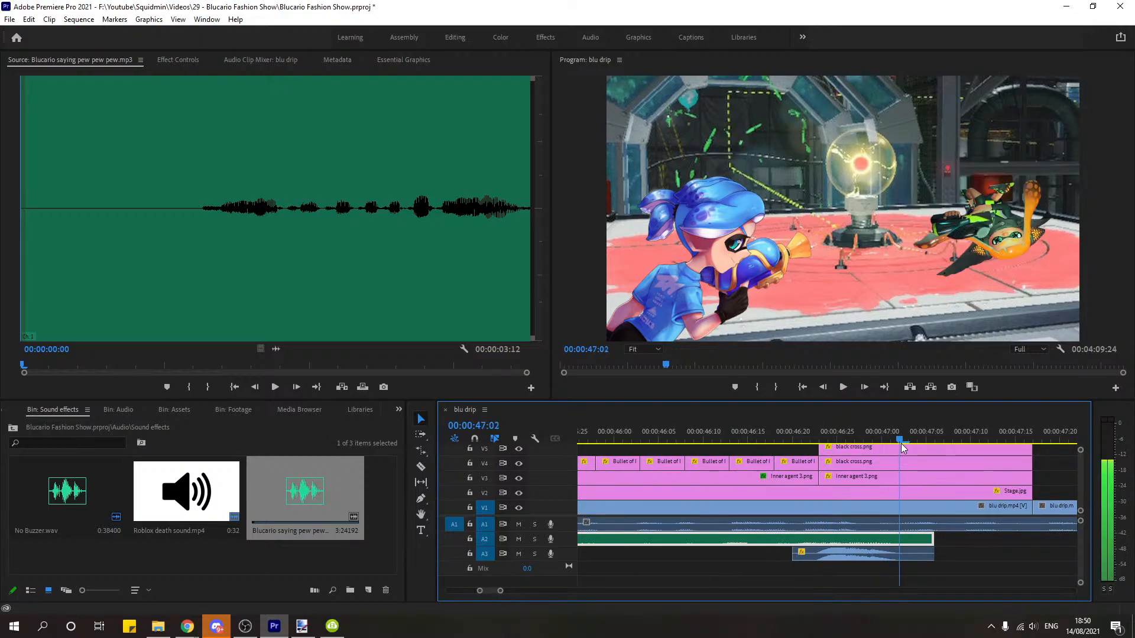
{"action": "left_click_drag", "start_coordinate": [933, 539], "coordinate": [899, 542]}
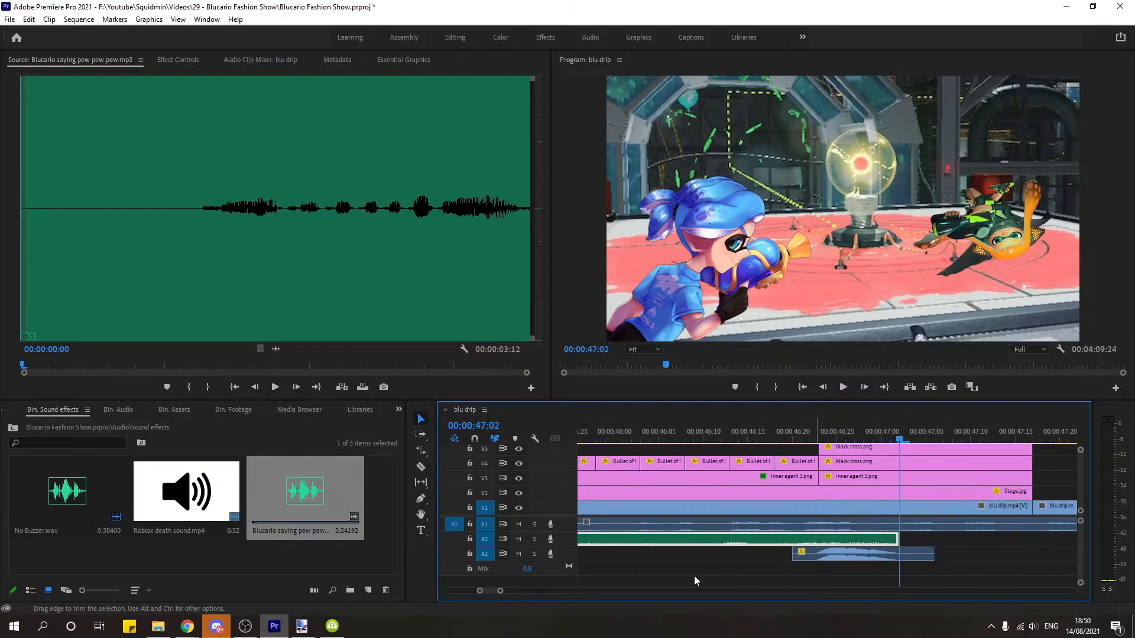
Step: Mark the pew pew pew source audio from In point 00:00:01:05 to an Out point around 00:00:03:11, checking it by playback
{"action": "left_click_drag", "start_coordinate": [500, 595], "coordinate": [507, 598]}
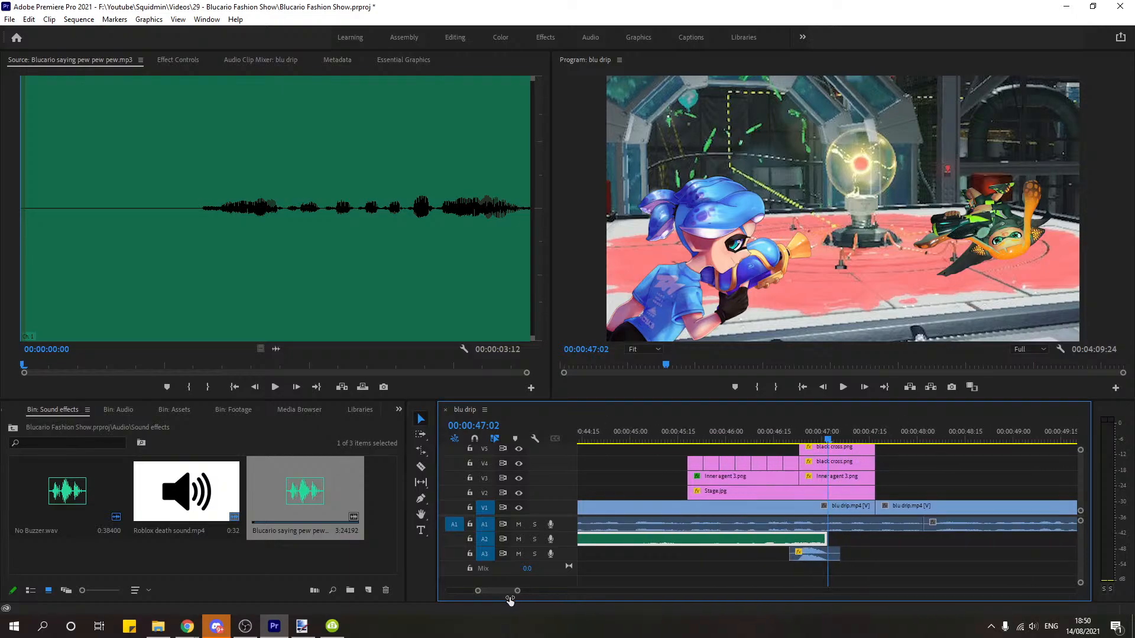
{"action": "left_click", "coordinate": [636, 441]}
{"action": "left_click_drag", "start_coordinate": [638, 440], "coordinate": [631, 441]}
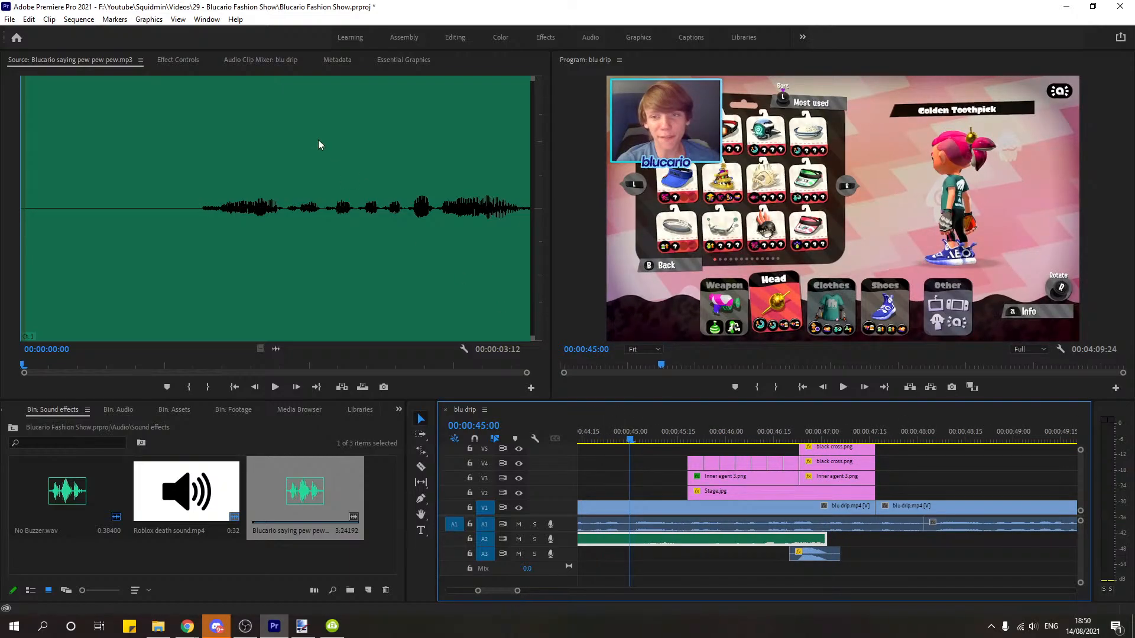
{"action": "left_click", "coordinate": [196, 185]}
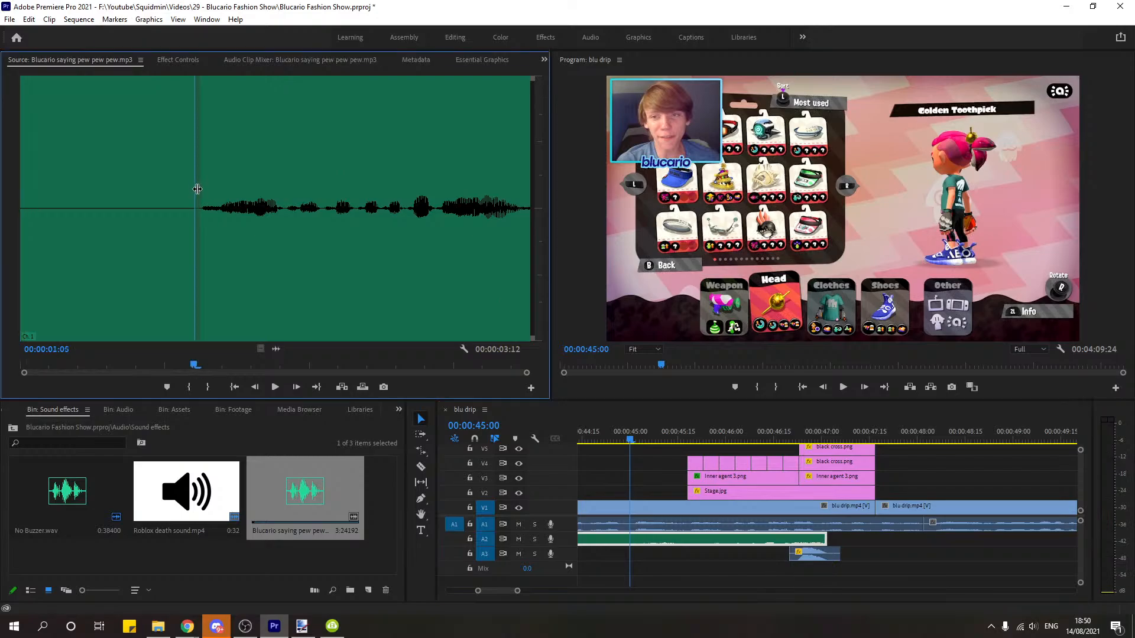
{"action": "key", "text": "i"}
{"action": "left_click", "coordinate": [282, 388]}
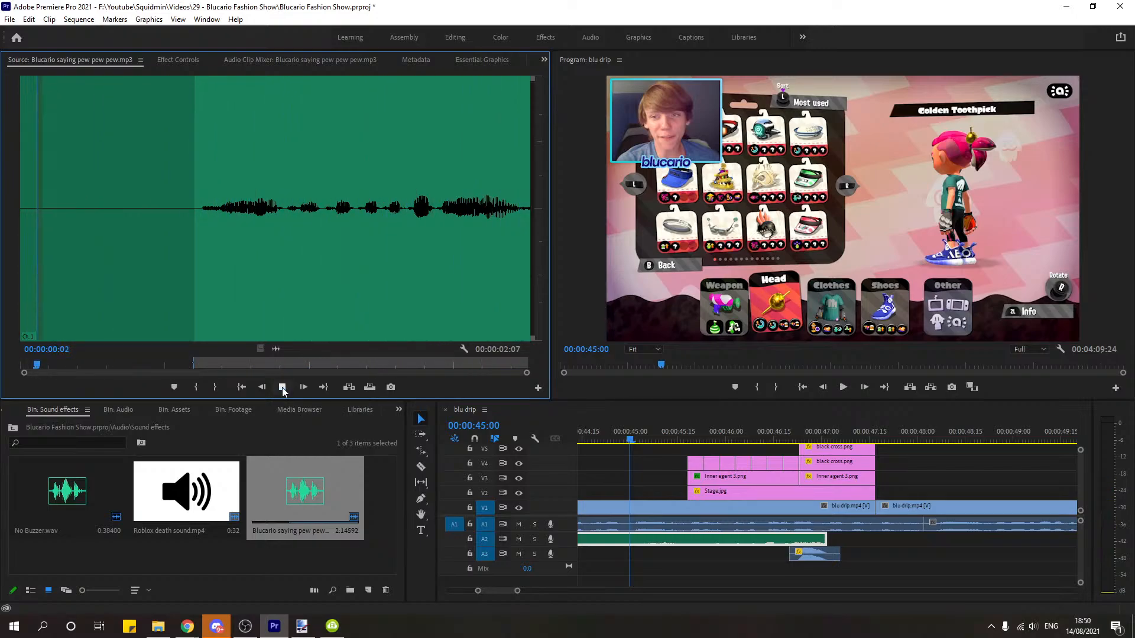
{"action": "left_click", "coordinate": [281, 387]}
{"action": "left_click_drag", "start_coordinate": [140, 365], "coordinate": [520, 367]}
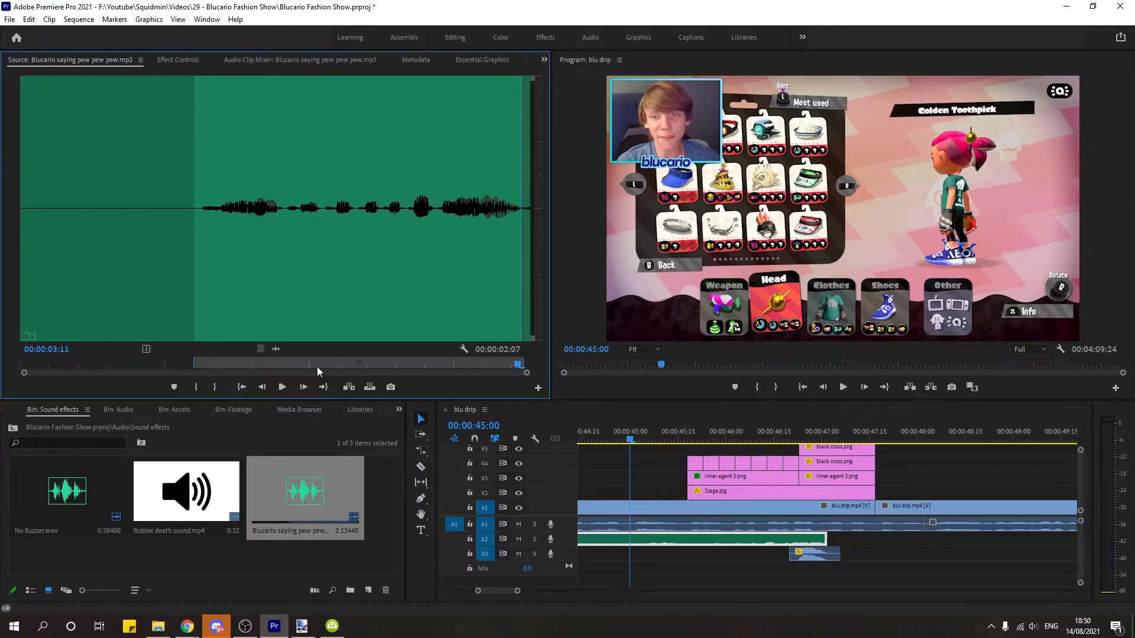
Step: Replace the A2 clip with the marked pew pew pew section, using snapping to end it at 00:00:46:22
{"action": "left_click", "coordinate": [745, 540]}
{"action": "key", "text": "Delete"}
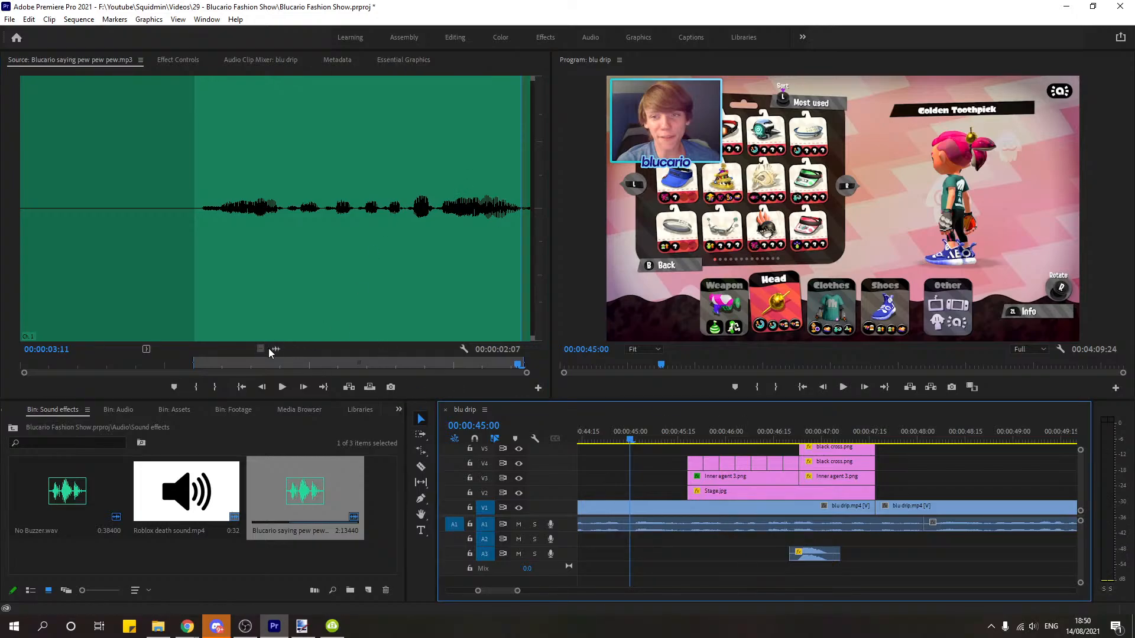
{"action": "left_click_drag", "start_coordinate": [269, 349], "coordinate": [777, 545]}
{"action": "left_click", "coordinate": [475, 440]}
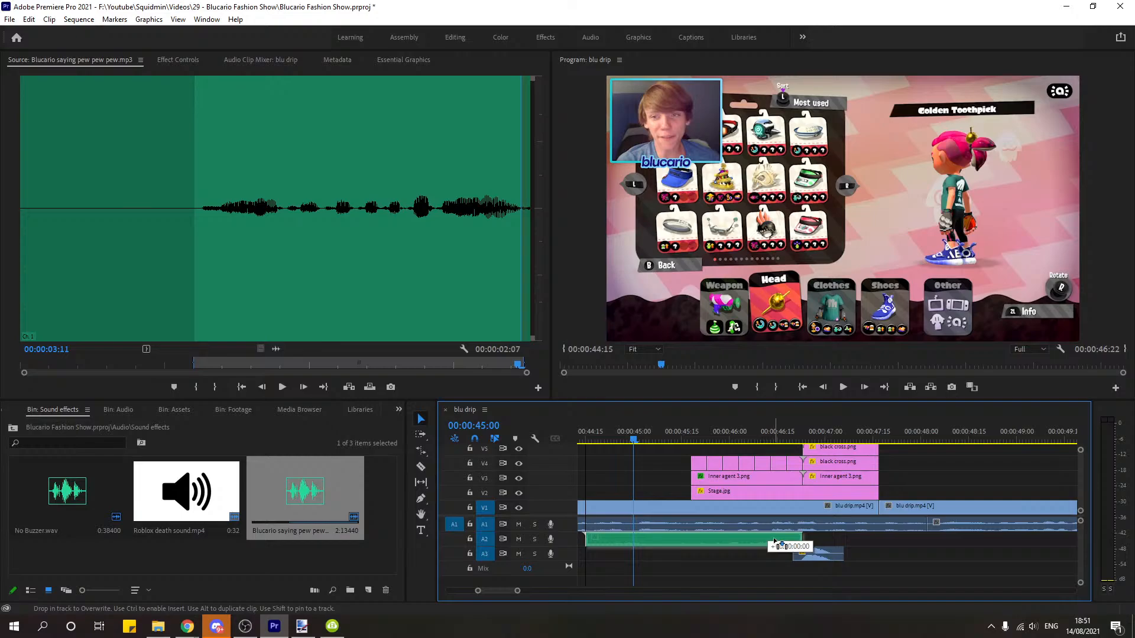
Step: Play back the shooting gag from just before the Stage.jpg shot to about 00:00:47:05 to check the voice timing
{"action": "left_click_drag", "start_coordinate": [674, 440], "coordinate": [689, 440]}
{"action": "left_click", "coordinate": [843, 387]}
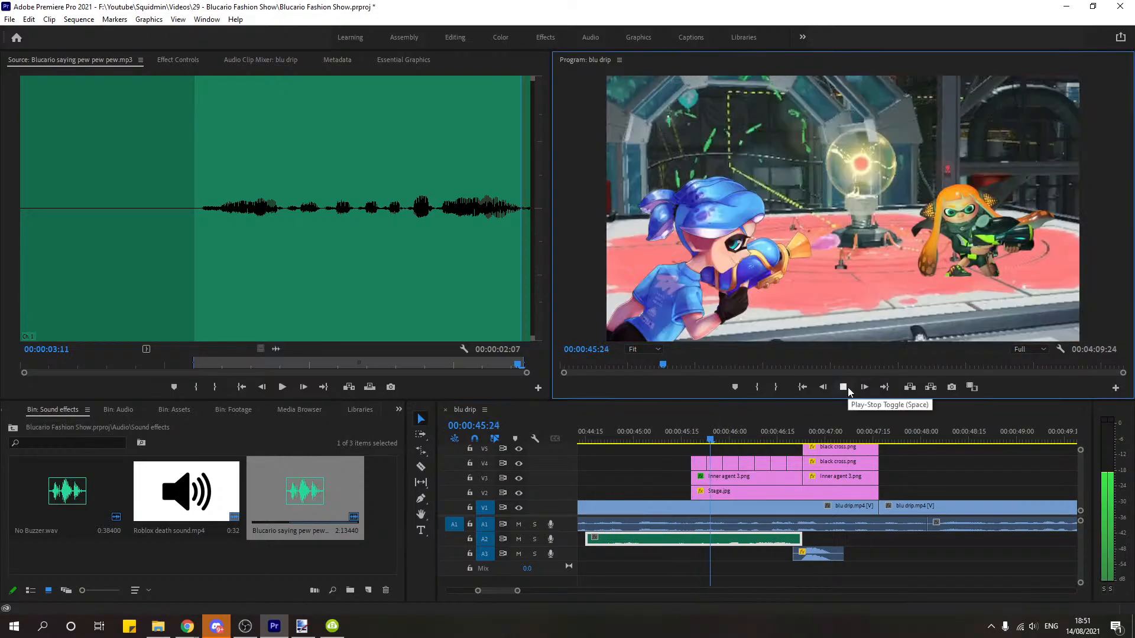
{"action": "left_click", "coordinate": [843, 387]}
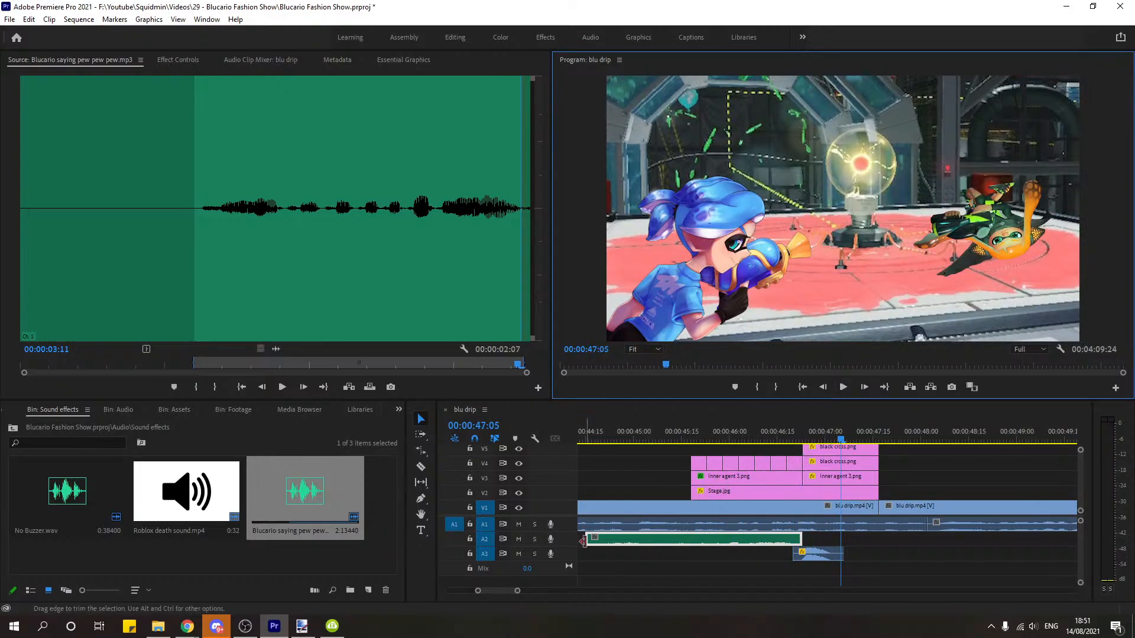
Step: Trim the start of the pew pew pew clip on A2 to the beginning of Stage.jpg and play back the opening shots
{"action": "left_click_drag", "start_coordinate": [589, 540], "coordinate": [693, 548]}
{"action": "left_click", "coordinate": [668, 425]}
{"action": "left_click", "coordinate": [845, 387]}
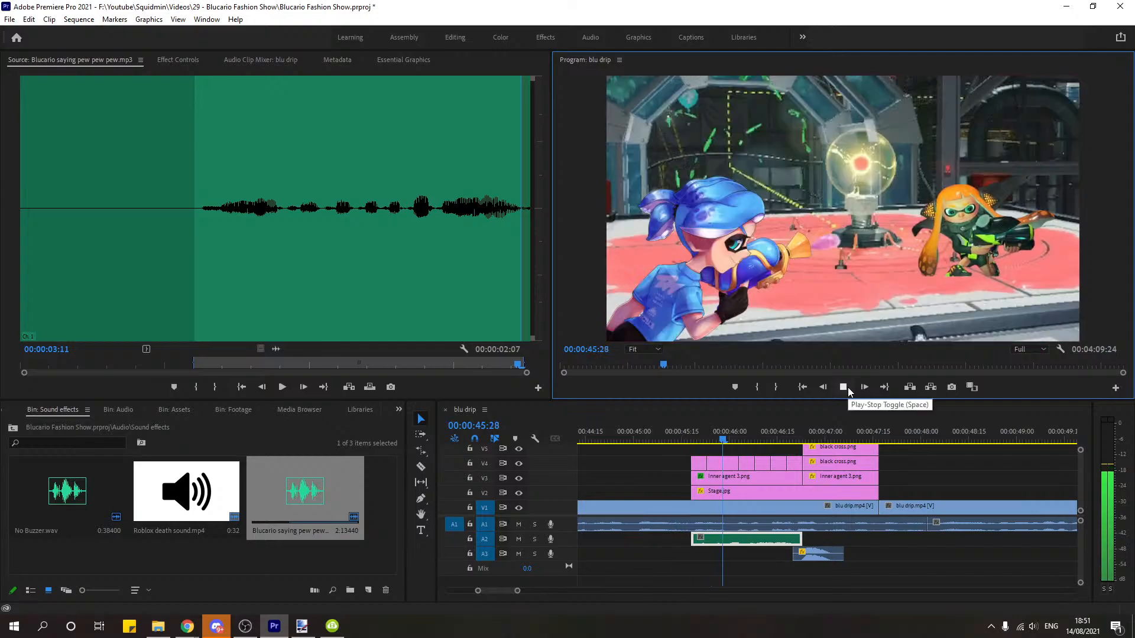
{"action": "left_click", "coordinate": [717, 420]}
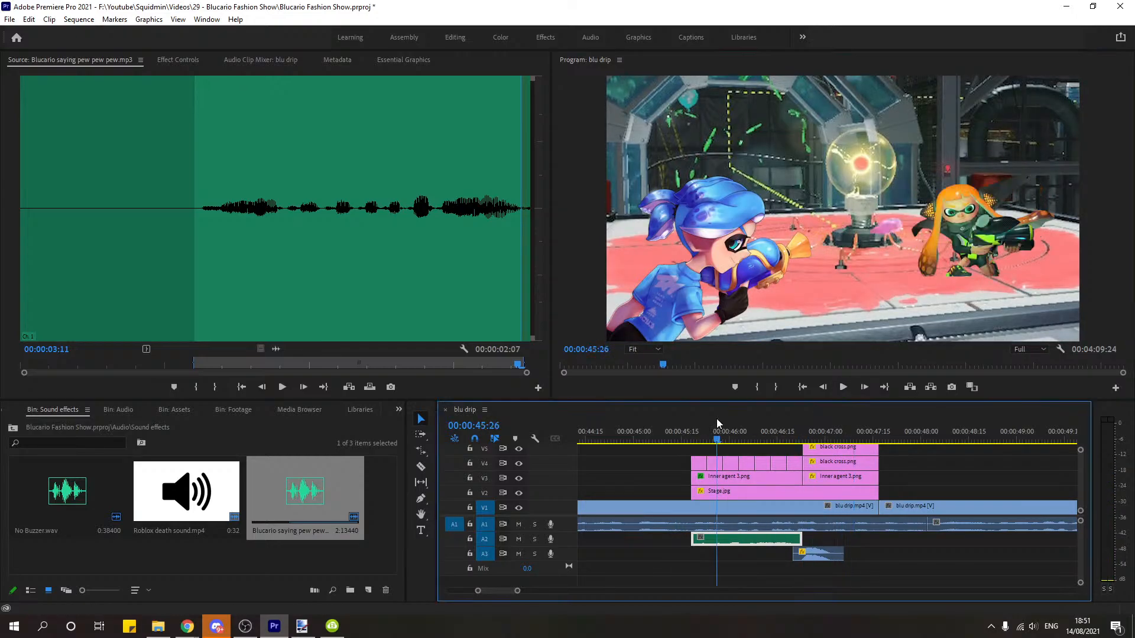
Step: Set the pew pew pew clip's volume level to 5 dB and turn off keyframing for Level, removing its keyframes
{"action": "left_click", "coordinate": [163, 60]}
{"action": "left_click", "coordinate": [220, 131]}
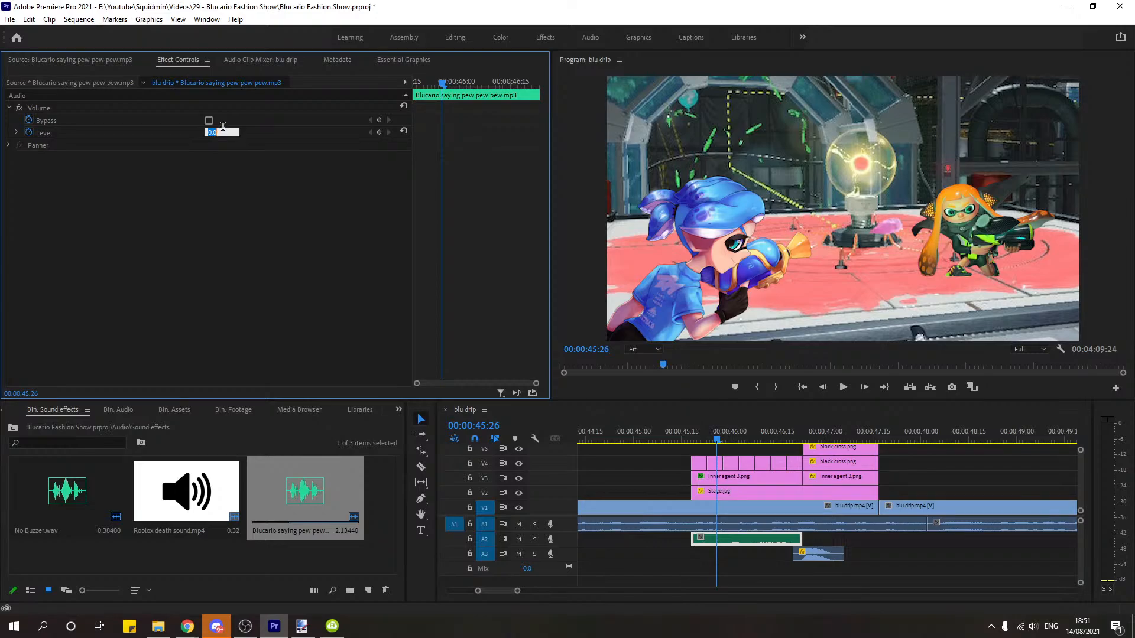
{"action": "type", "text": "5"}
{"action": "key", "text": "Return"}
{"action": "left_click", "coordinate": [28, 132]}
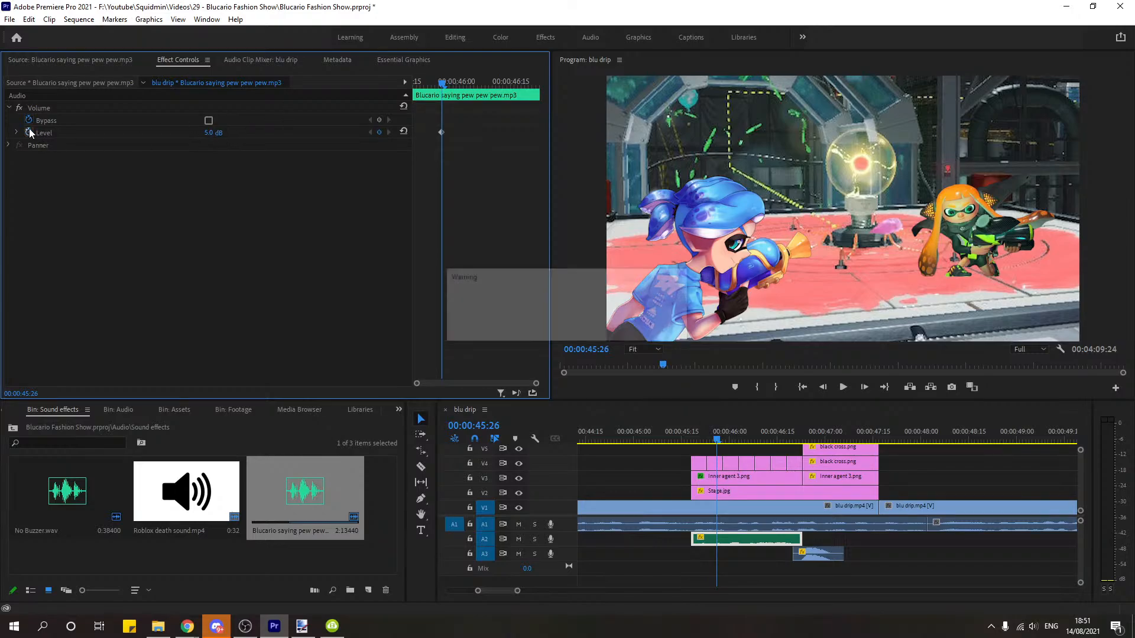
{"action": "key", "text": "Return"}
Step: Play back the gag from just before the first shot to 00:00:47:25 to judge the voice clip's loudness
{"action": "left_click", "coordinate": [681, 430]}
{"action": "left_click", "coordinate": [849, 389]}
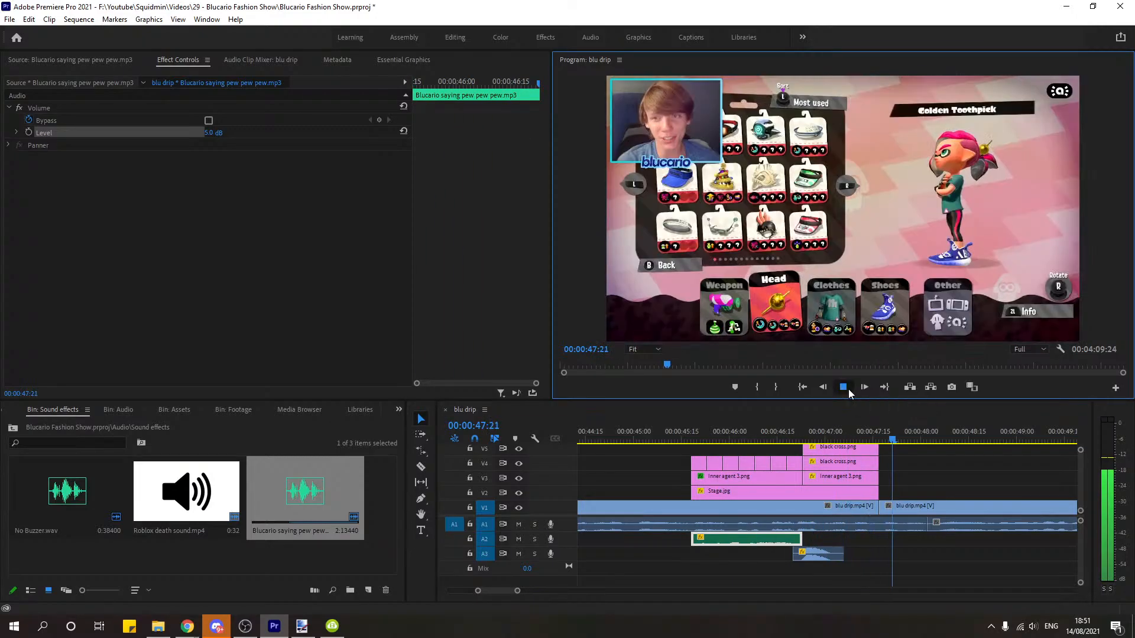
{"action": "left_click", "coordinate": [849, 387]}
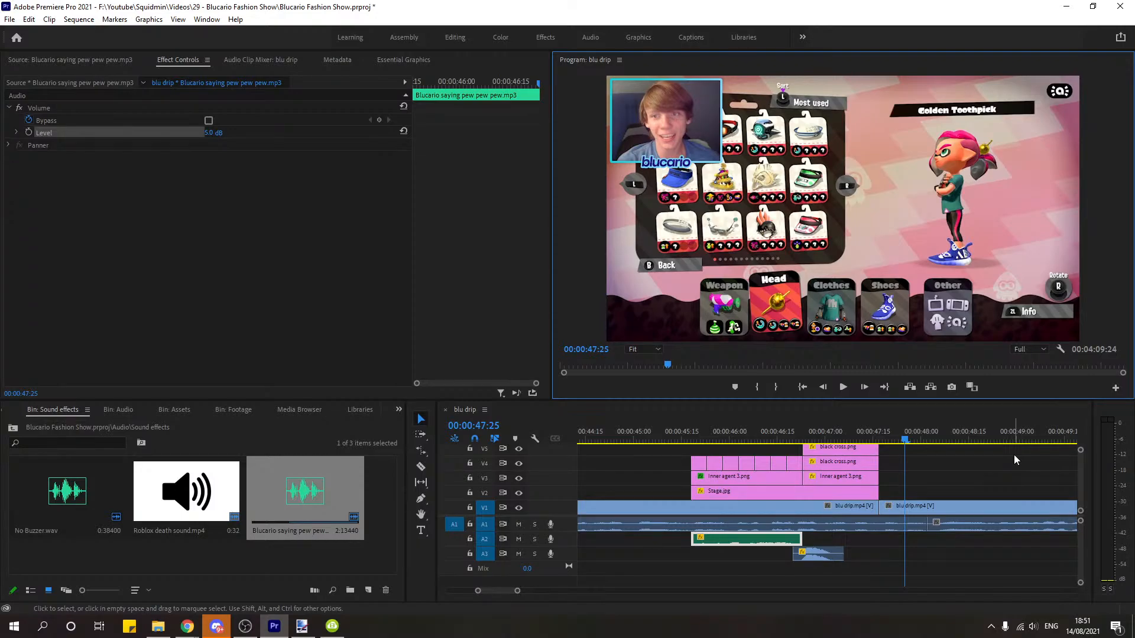
Step: Play back the whole shooting gag with its lead-in, from 00:00:45:00 to 00:00:48:14
{"action": "left_click", "coordinate": [945, 465]}
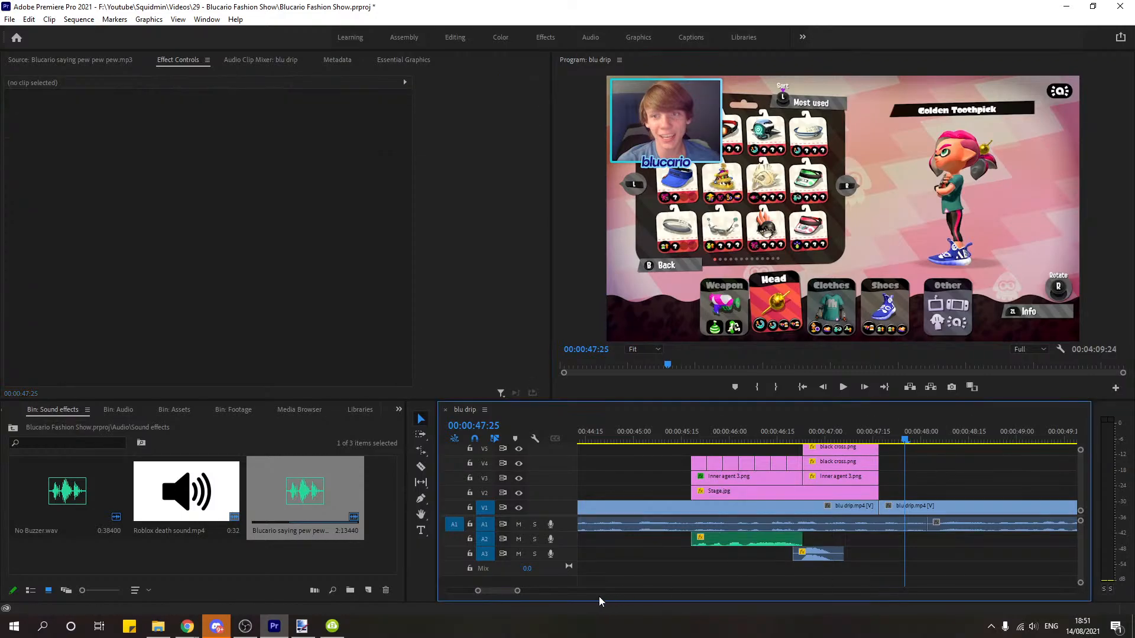
{"action": "left_click_drag", "start_coordinate": [516, 593], "coordinate": [533, 591]}
{"action": "left_click", "coordinate": [704, 437]}
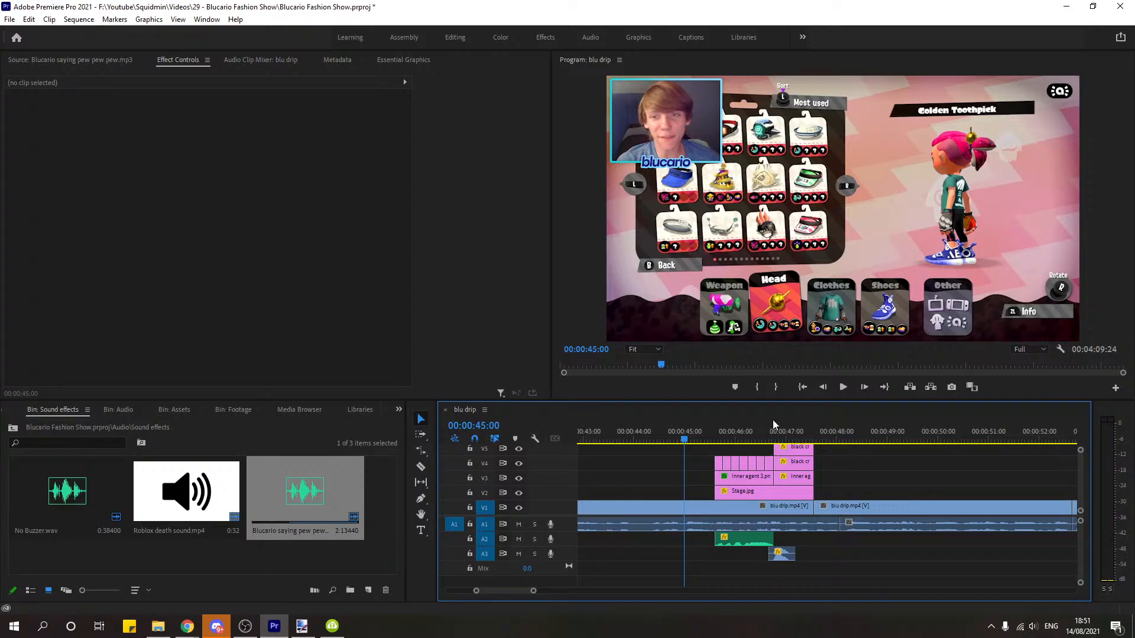
{"action": "left_click", "coordinate": [843, 387]}
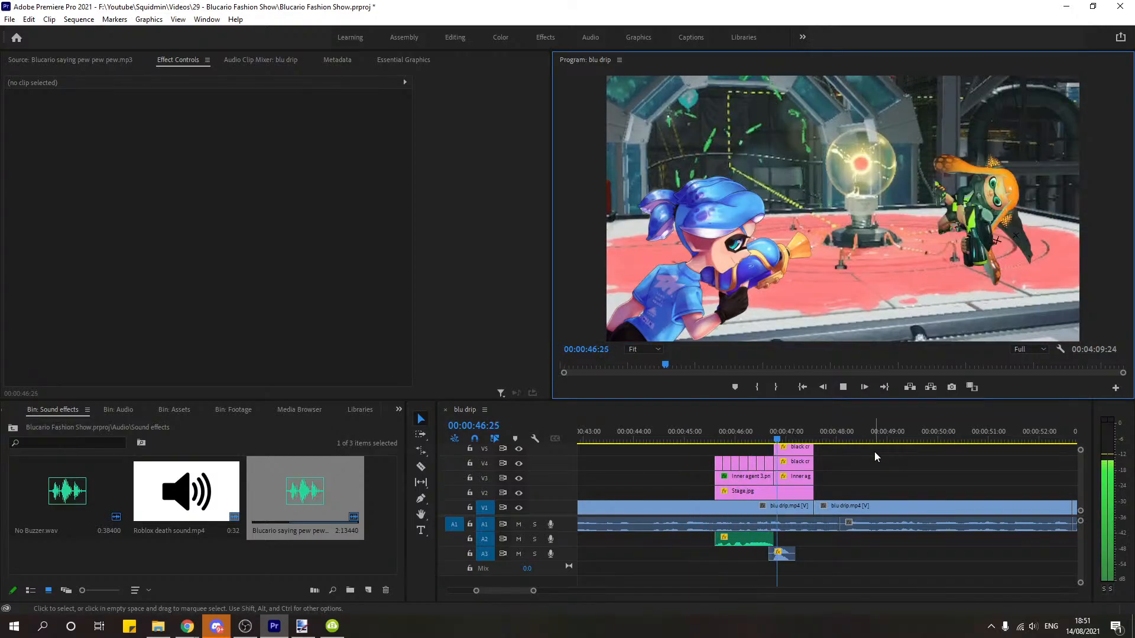
{"action": "left_click", "coordinate": [842, 386]}
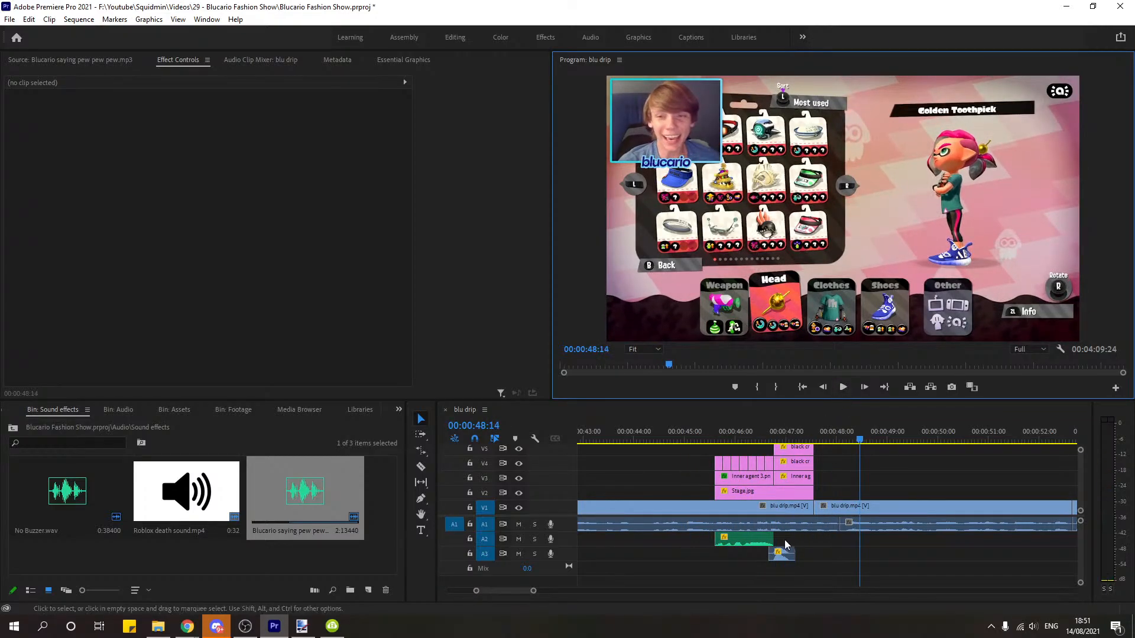
Step: Select the pew pew pew clip on A2 and play back the shooting gag up to 00:00:48:09
{"action": "left_click", "coordinate": [785, 538]}
{"action": "left_click_drag", "start_coordinate": [788, 539], "coordinate": [822, 541]}
{"action": "left_click", "coordinate": [744, 539]}
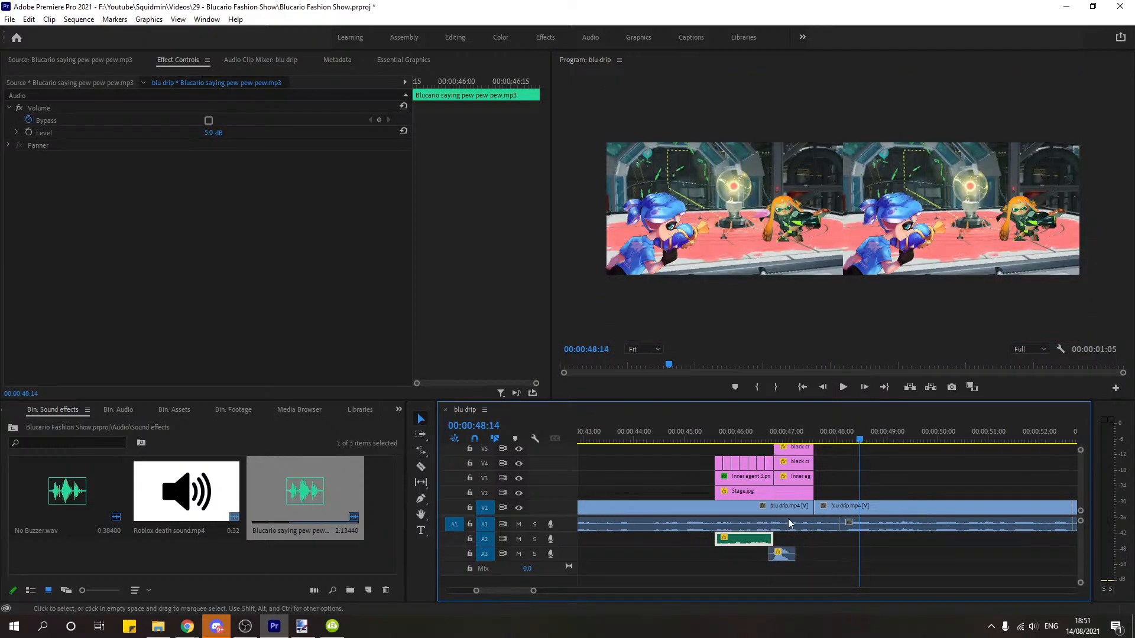
{"action": "left_click", "coordinate": [702, 436]}
{"action": "left_click", "coordinate": [842, 387]}
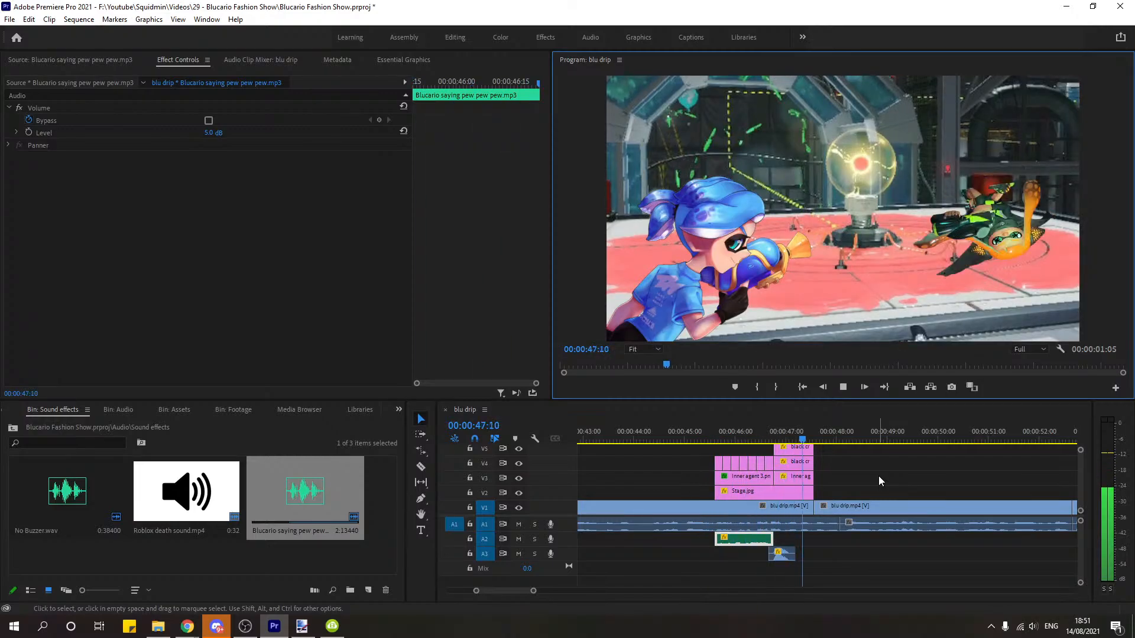
{"action": "key", "text": "space"}
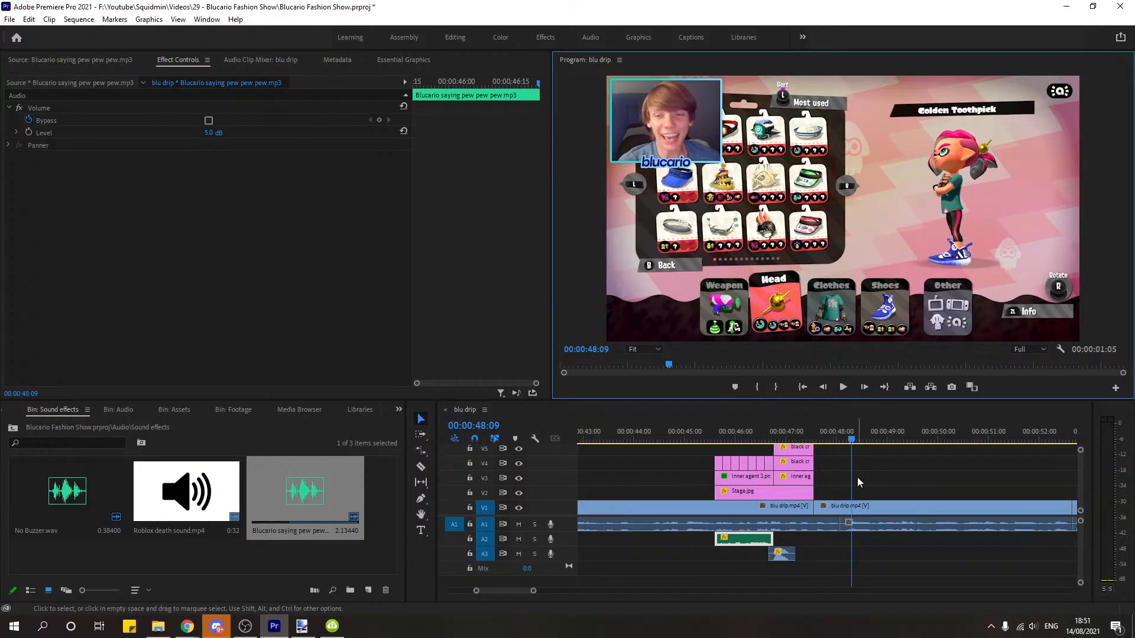
Step: Extend the end of the pew pew pew clip on A2, then delete the clip
{"action": "left_click", "coordinate": [768, 541]}
{"action": "left_click_drag", "start_coordinate": [759, 539], "coordinate": [716, 542]}
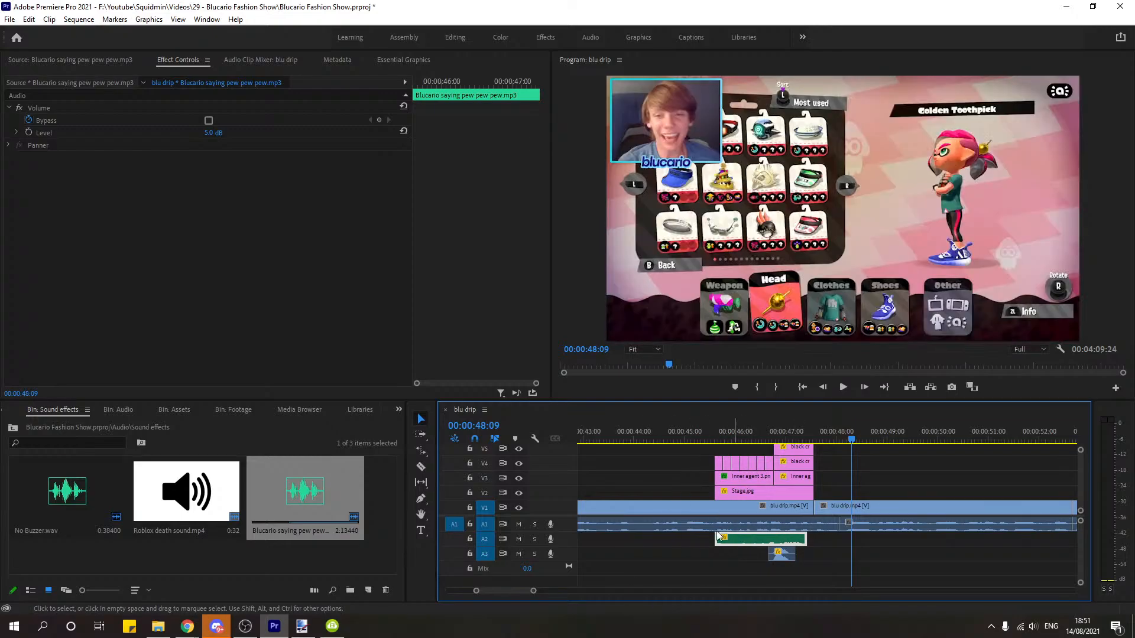
{"action": "key", "text": "Delete"}
Step: Open the pew pew pew audio from the bin, audition it and set its Out point at 00:00:02:21
{"action": "double_click", "coordinate": [309, 490]}
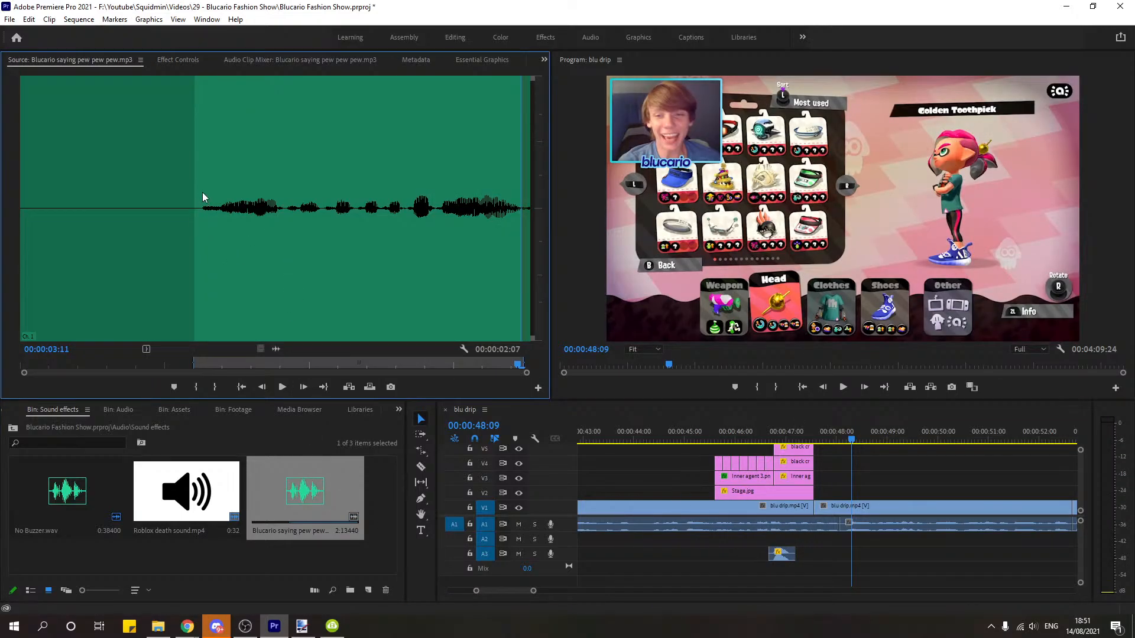
{"action": "key", "text": "space"}
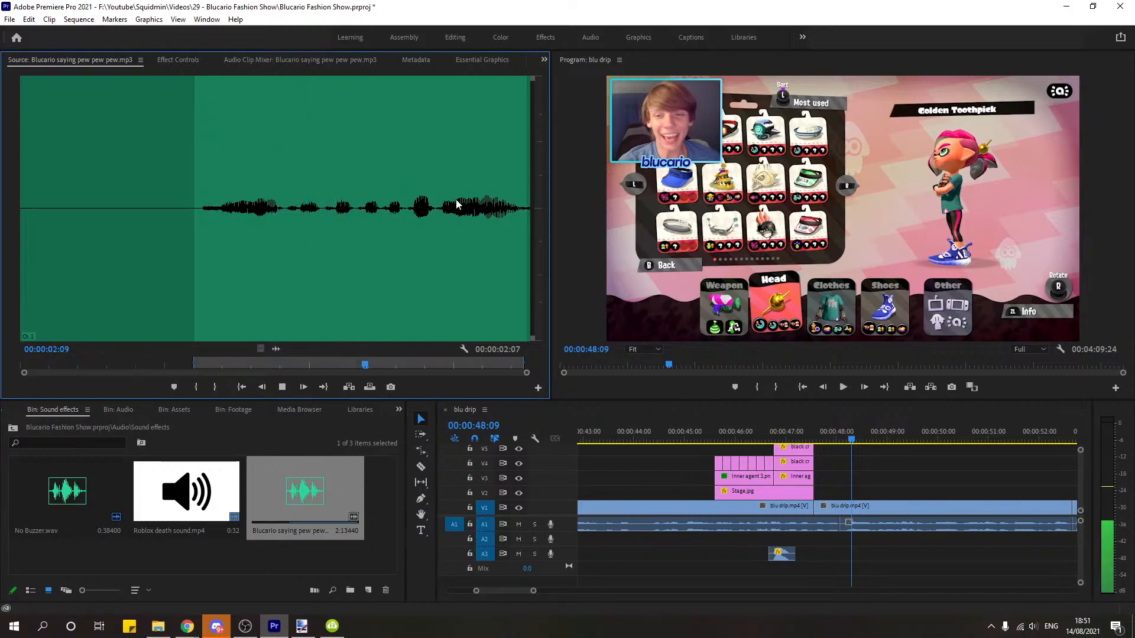
{"action": "key", "text": "space"}
{"action": "key", "text": "space"}
{"action": "key", "text": "space"}
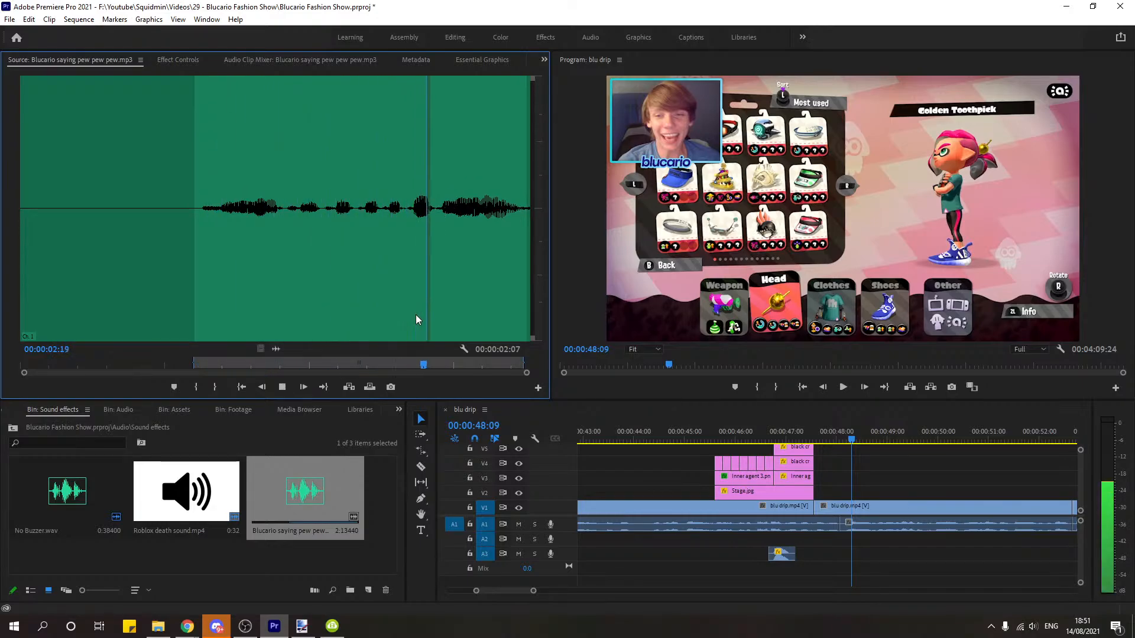
{"action": "left_click", "coordinate": [435, 195]}
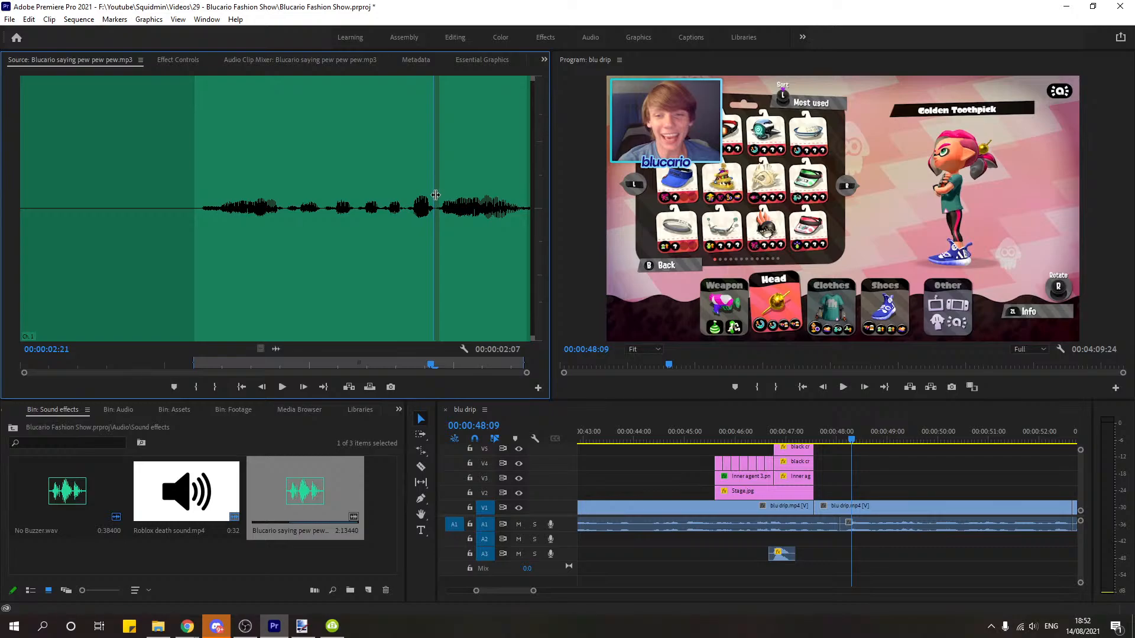
{"action": "key", "text": "o"}
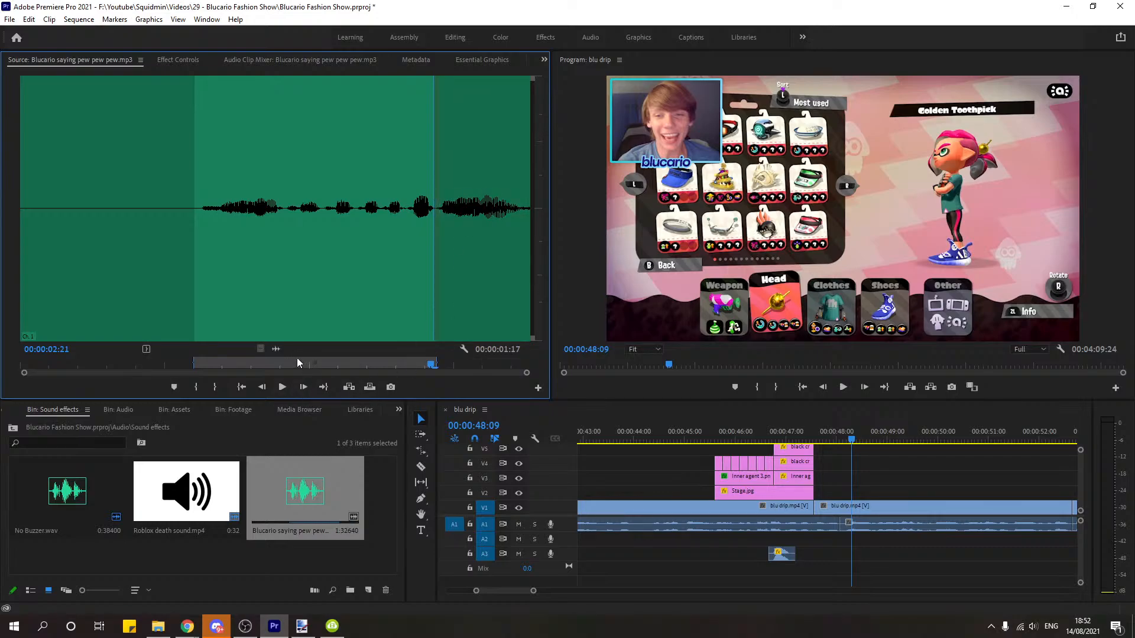
Step: Place the shortened pew pew pew audio on A2 beneath Stage.jpg and try to trim it around 00:00:46:25
{"action": "left_click_drag", "start_coordinate": [395, 387], "coordinate": [714, 544]}
{"action": "left_click_drag", "start_coordinate": [794, 539], "coordinate": [785, 539]}
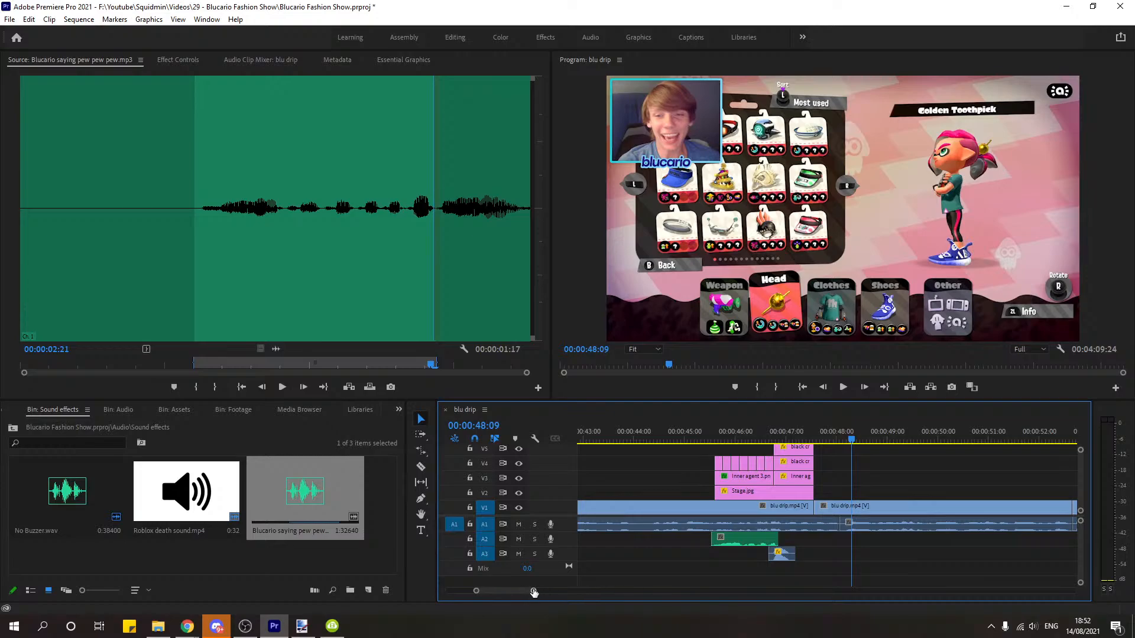
{"action": "left_click_drag", "start_coordinate": [533, 592], "coordinate": [514, 591]}
{"action": "left_click", "coordinate": [661, 430]}
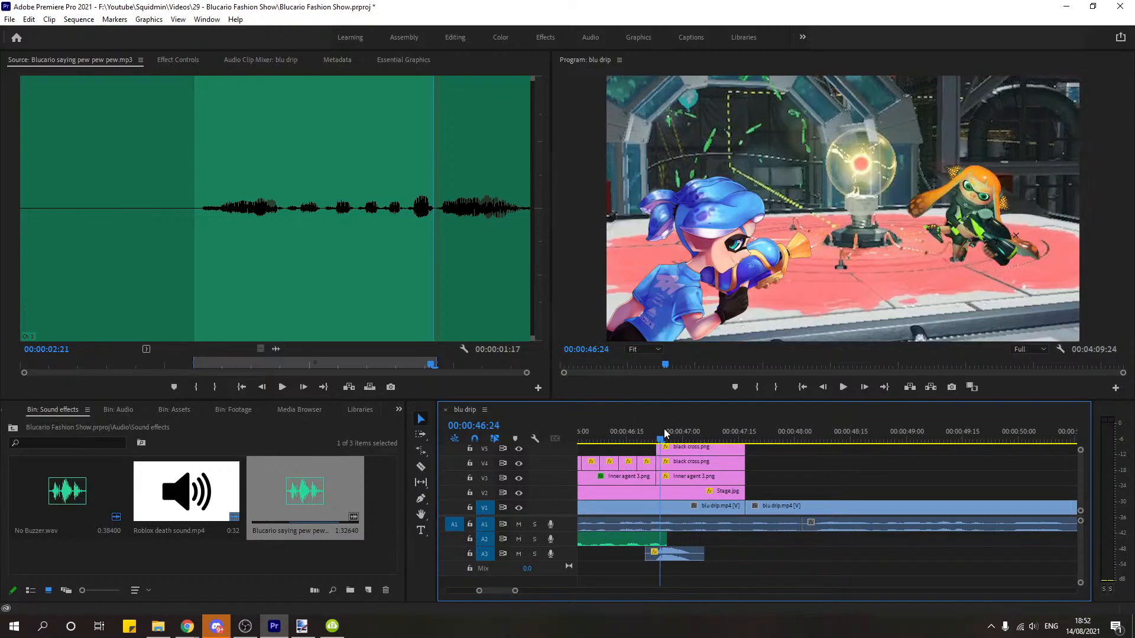
{"action": "left_click_drag", "start_coordinate": [664, 431], "coordinate": [666, 430]}
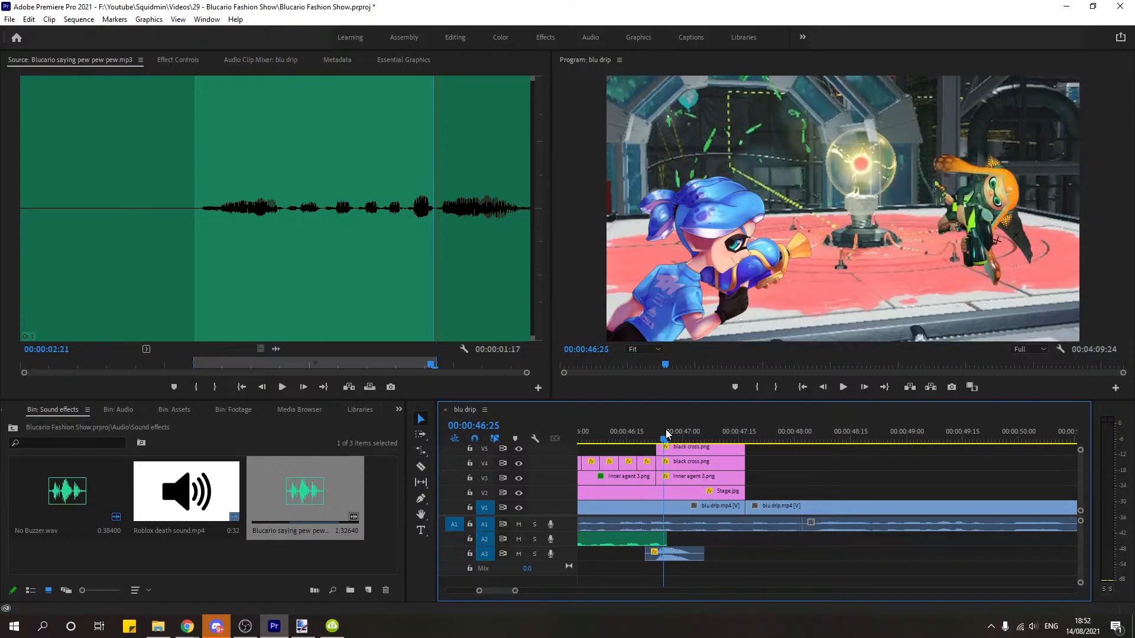
{"action": "left_click_drag", "start_coordinate": [662, 535], "coordinate": [659, 535]}
Step: Play back the gag twice with the replacement pew pew pew clip, up to 00:00:47:29
{"action": "left_click_drag", "start_coordinate": [513, 592], "coordinate": [528, 592]}
{"action": "left_click", "coordinate": [745, 431]}
{"action": "key", "text": "space"}
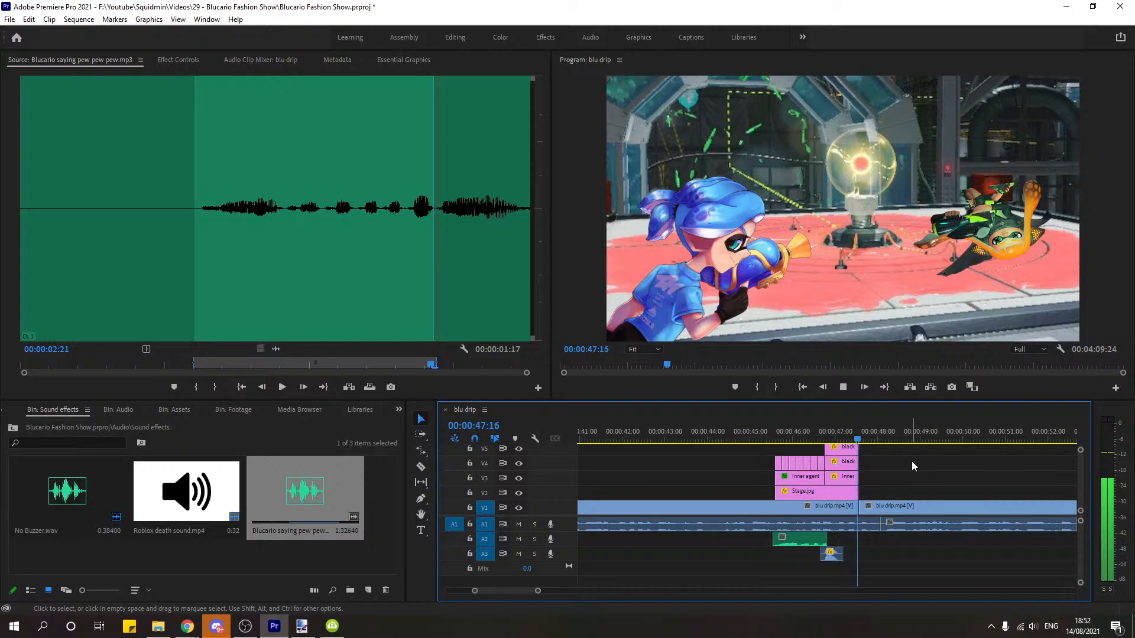
{"action": "key", "text": "space"}
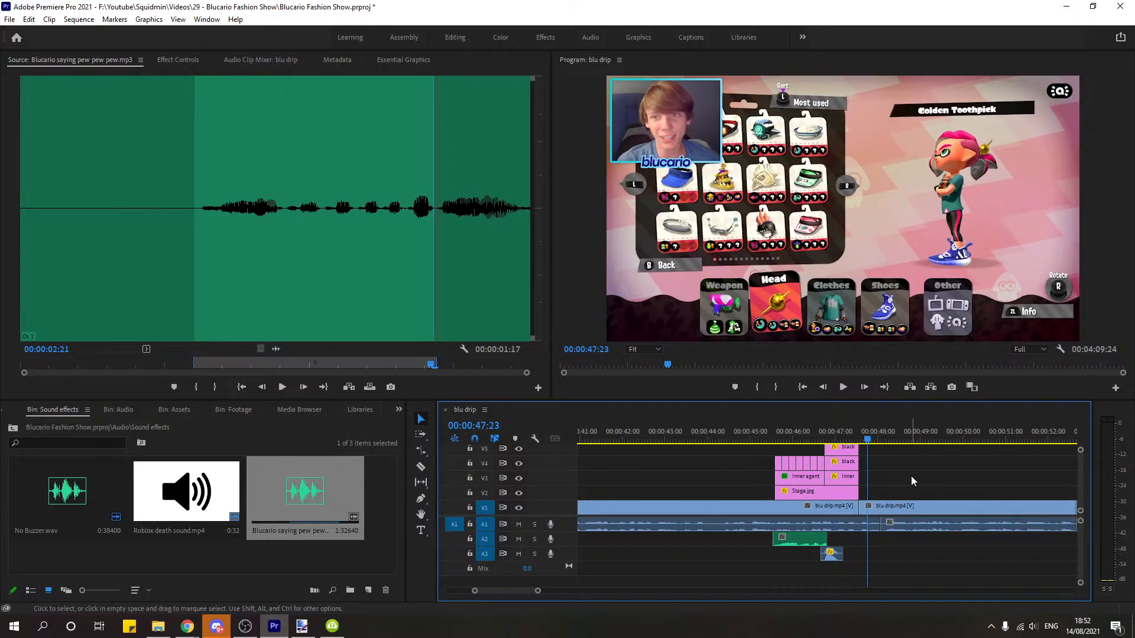
{"action": "left_click", "coordinate": [753, 433]}
{"action": "left_click", "coordinate": [843, 387]}
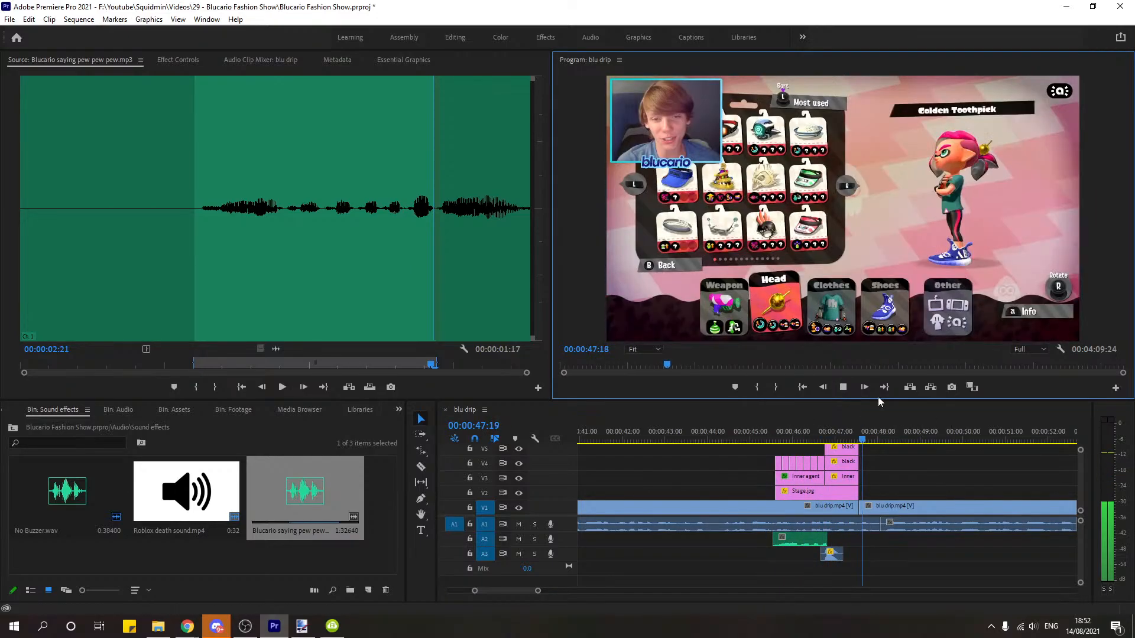
{"action": "key", "text": "space"}
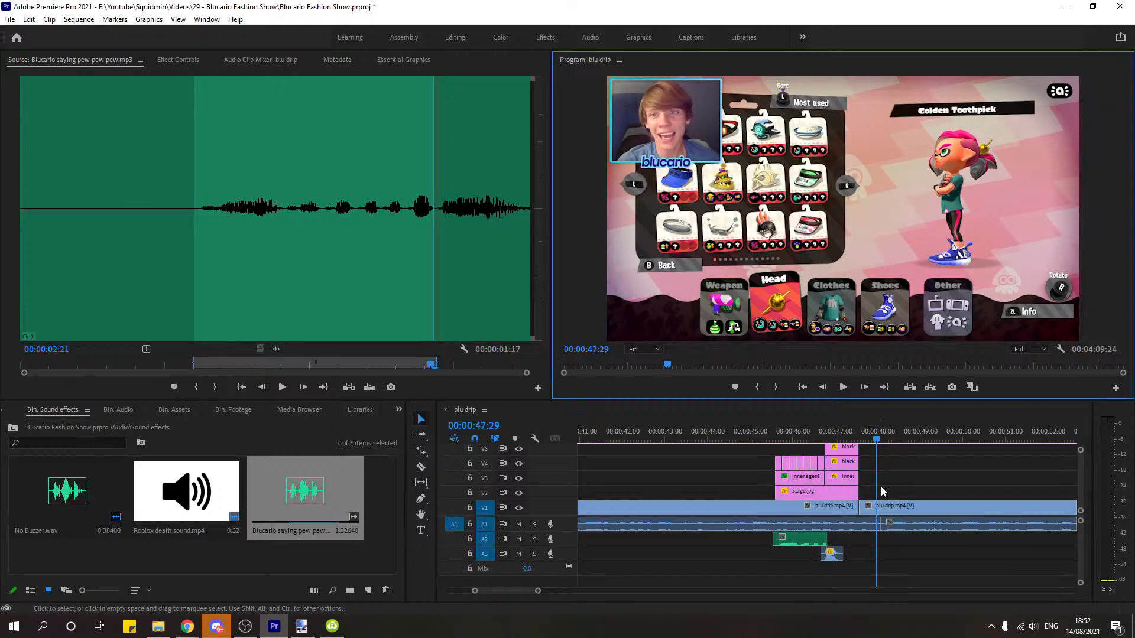
Step: Undo the replacement of the pew pew pew clip on A2, including the source's new Out point
{"action": "key", "text": "ctrl+z"}
{"action": "key", "text": "ctrl+z"}
{"action": "key", "text": "ctrl+z"}
{"action": "key", "text": "ctrl+shift+z"}
{"action": "key", "text": "ctrl+shift+z"}
{"action": "key", "text": "ctrl+shift+z"}
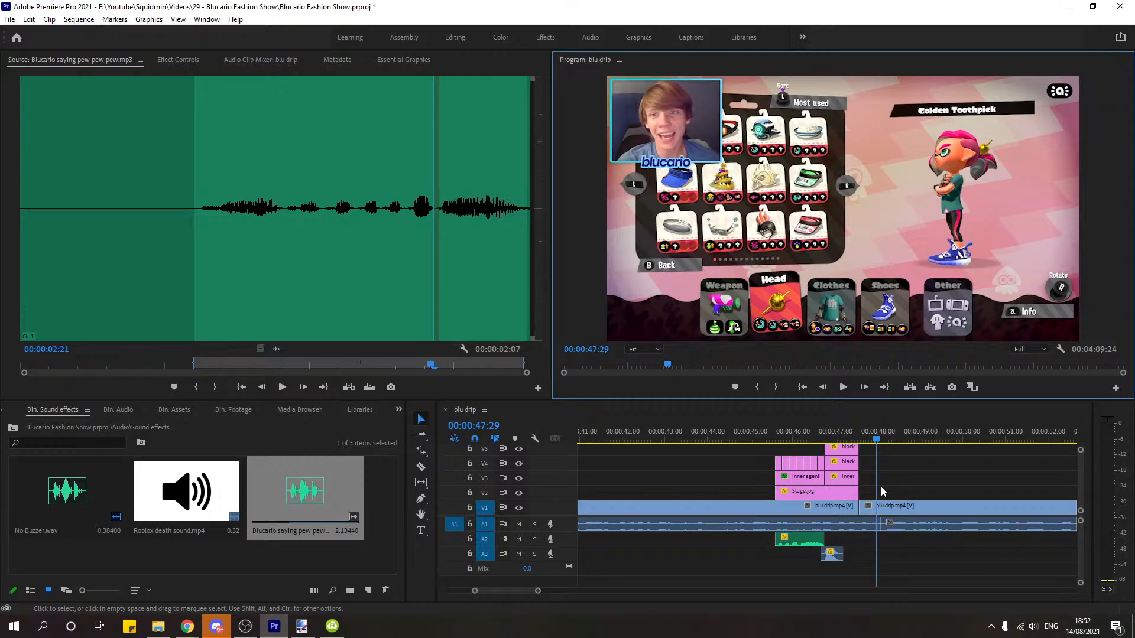
Step: Play back the gag to 00:00:48:06, then show the A2 voice clip's effect settings at 00:00:45:27
{"action": "left_click", "coordinate": [763, 438]}
{"action": "left_click", "coordinate": [843, 388]}
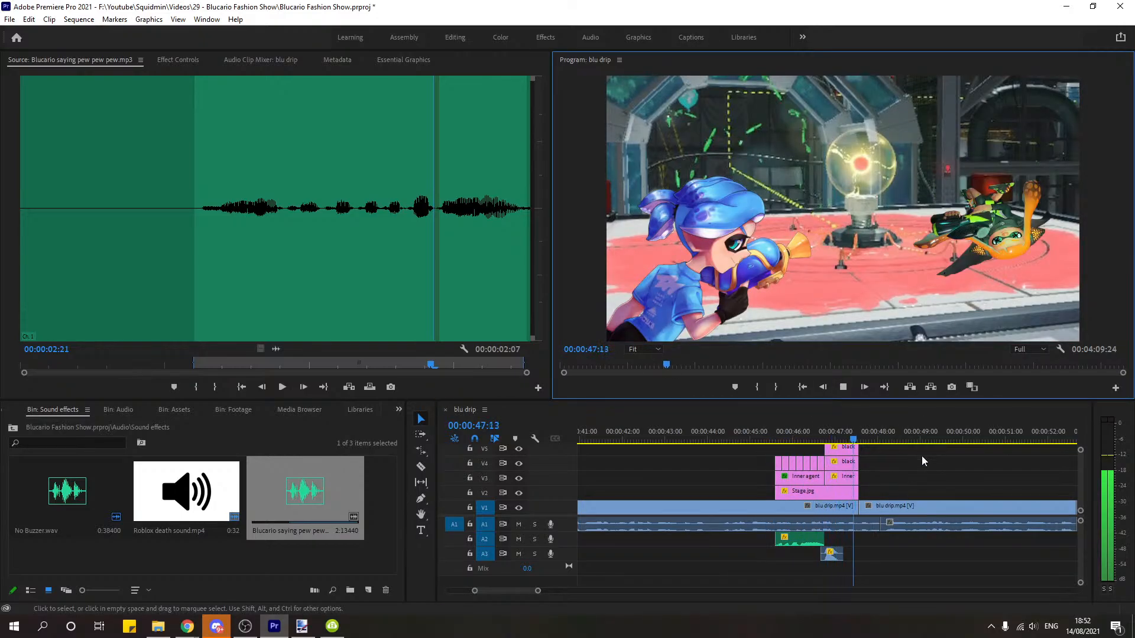
{"action": "left_click", "coordinate": [842, 387]}
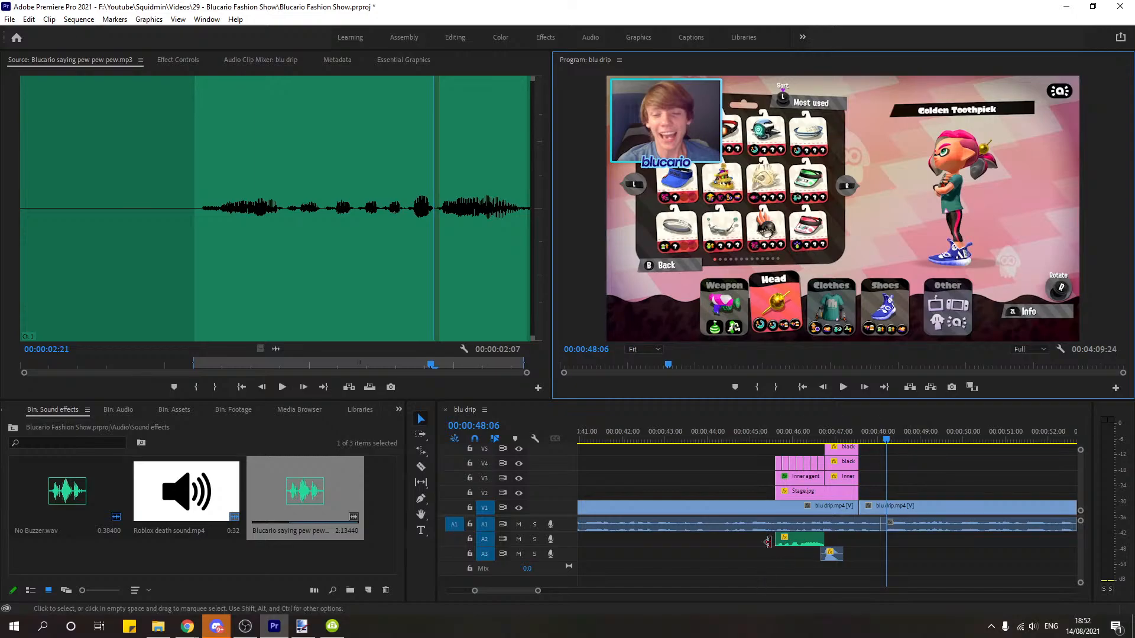
{"action": "left_click", "coordinate": [790, 438]}
{"action": "left_click", "coordinate": [799, 540]}
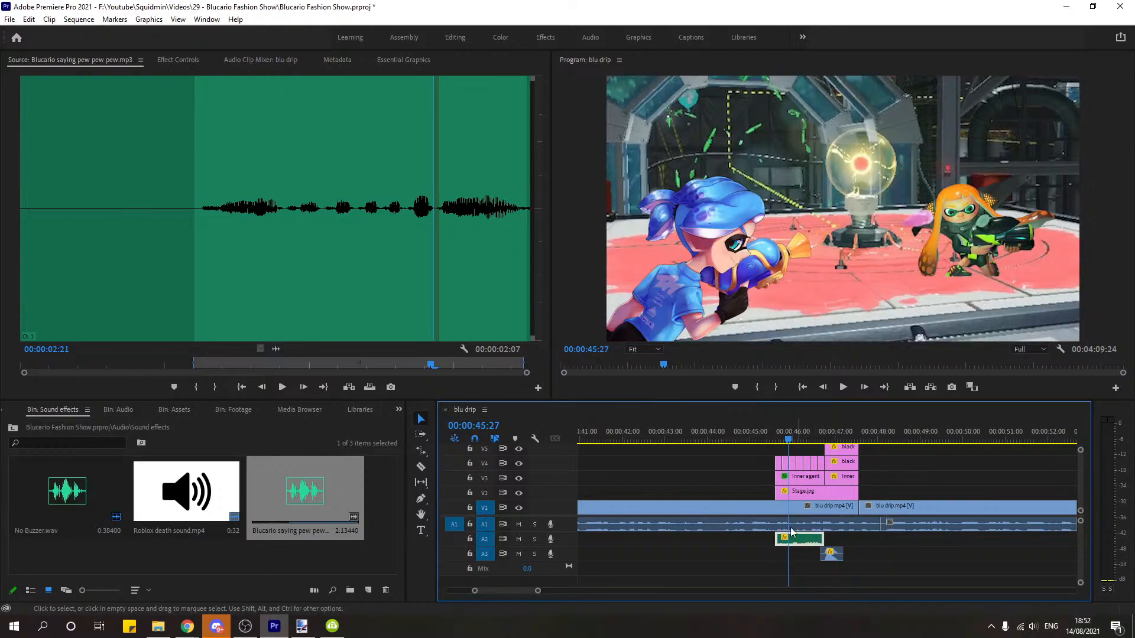
{"action": "left_click", "coordinate": [182, 60]}
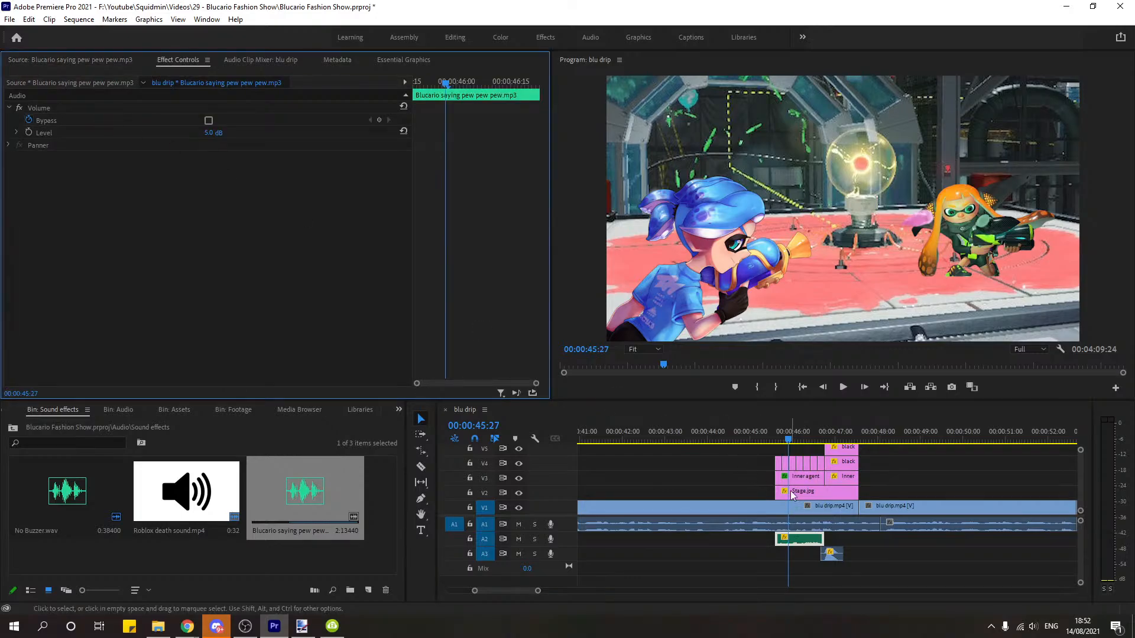
{"action": "left_click_drag", "start_coordinate": [538, 590], "coordinate": [544, 593]}
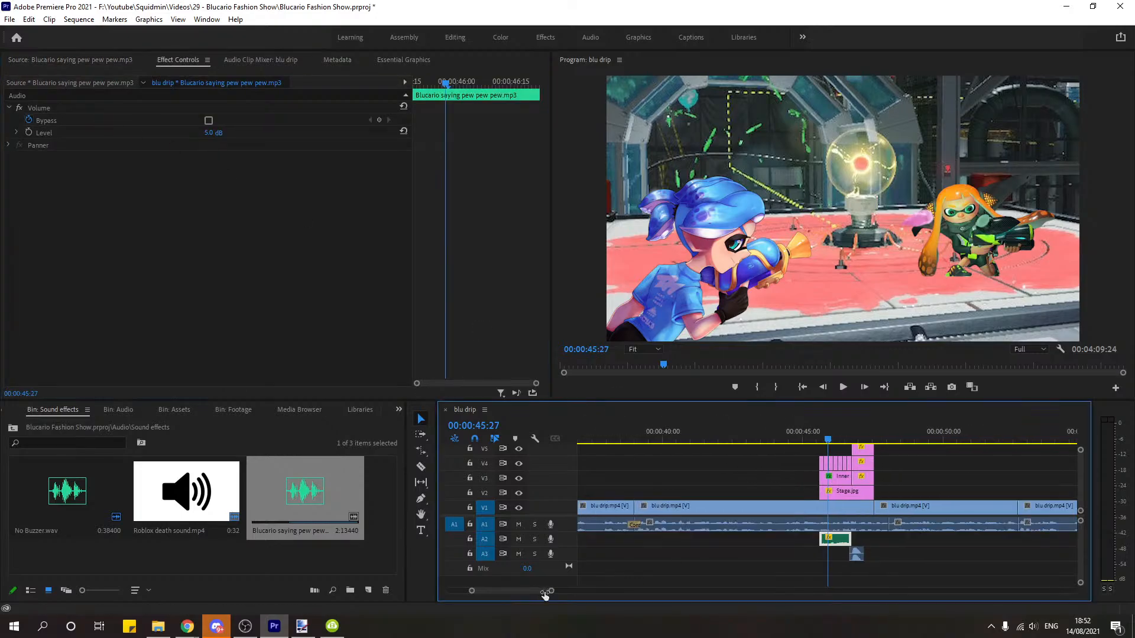
Step: Save the project and play back the start of the gag up to 00:00:46:18
{"action": "left_click", "coordinate": [9, 19]}
{"action": "left_click", "coordinate": [23, 180]}
{"action": "left_click", "coordinate": [784, 433]}
{"action": "left_click", "coordinate": [843, 387]}
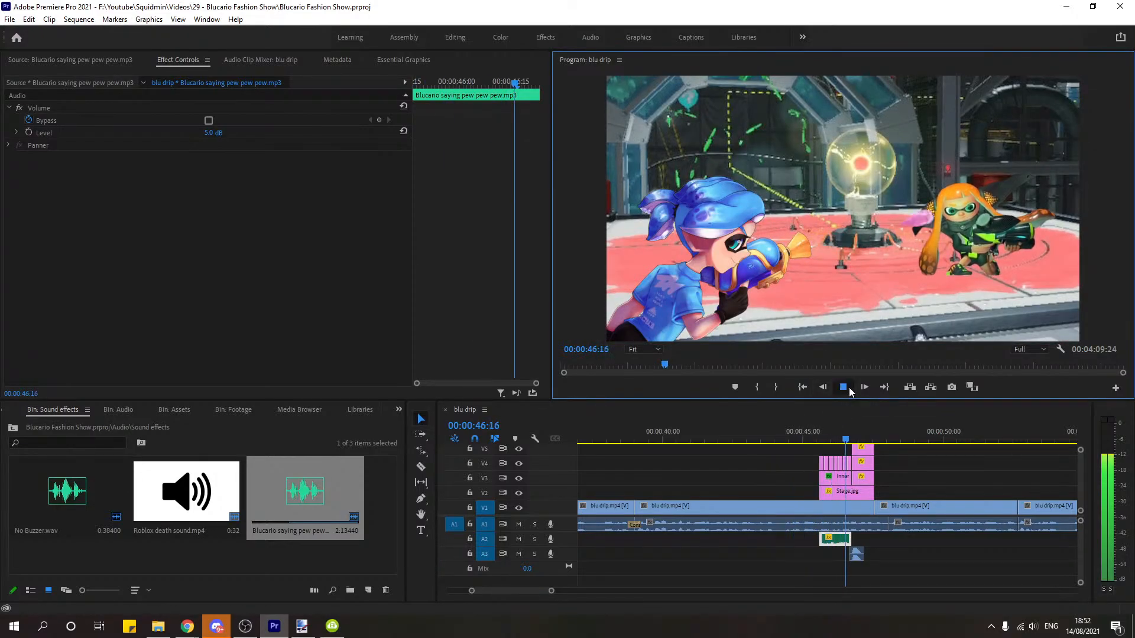
{"action": "left_click", "coordinate": [850, 392]}
Step: Apply a Constant Gain crossfade to the start of the pew pew pew clip on A2 and shorten it to 00:00:00:05
{"action": "left_click", "coordinate": [398, 409]}
{"action": "left_click", "coordinate": [455, 540]}
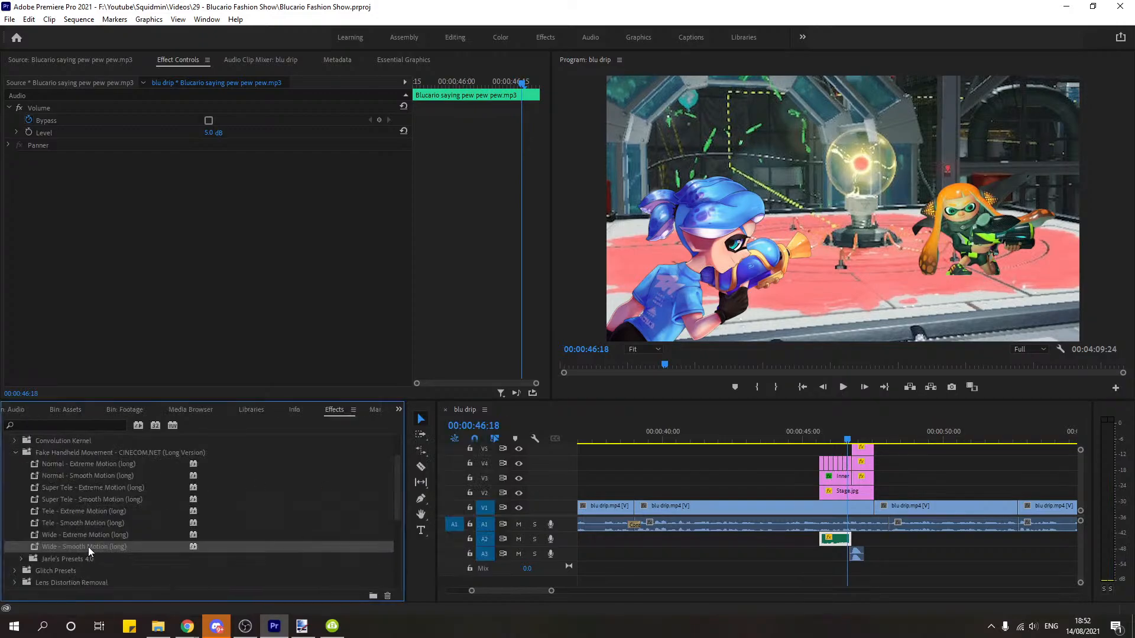
{"action": "left_click", "coordinate": [9, 440]}
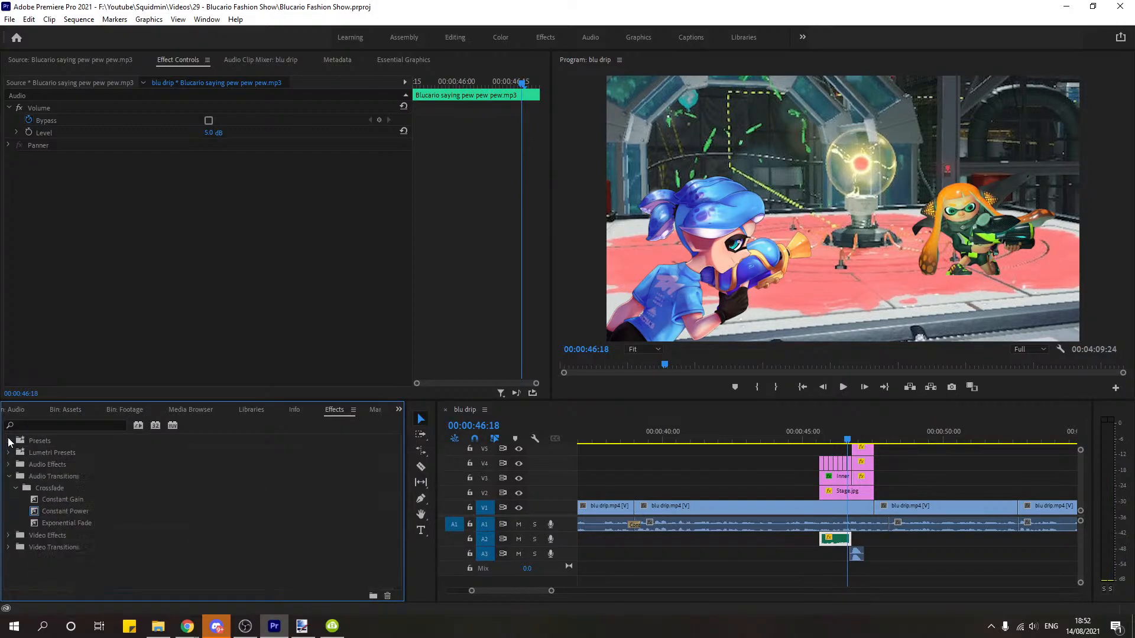
{"action": "left_click", "coordinate": [69, 510]}
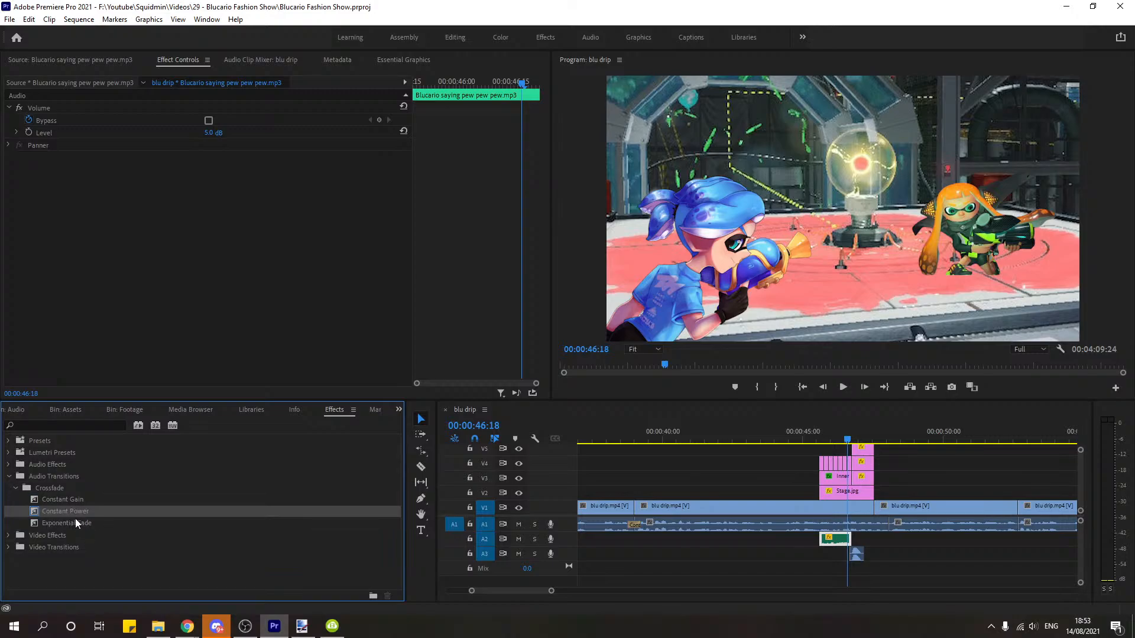
{"action": "left_click_drag", "start_coordinate": [66, 499], "coordinate": [827, 539]}
{"action": "left_click_drag", "start_coordinate": [551, 590], "coordinate": [527, 602]}
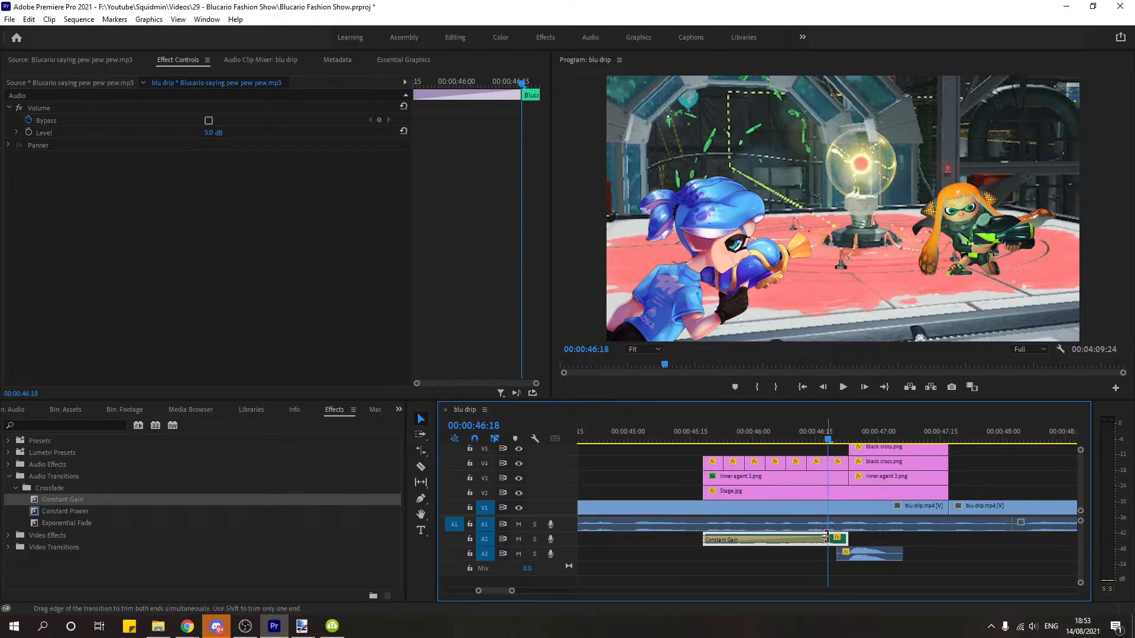
{"action": "left_click_drag", "start_coordinate": [839, 539], "coordinate": [721, 542]}
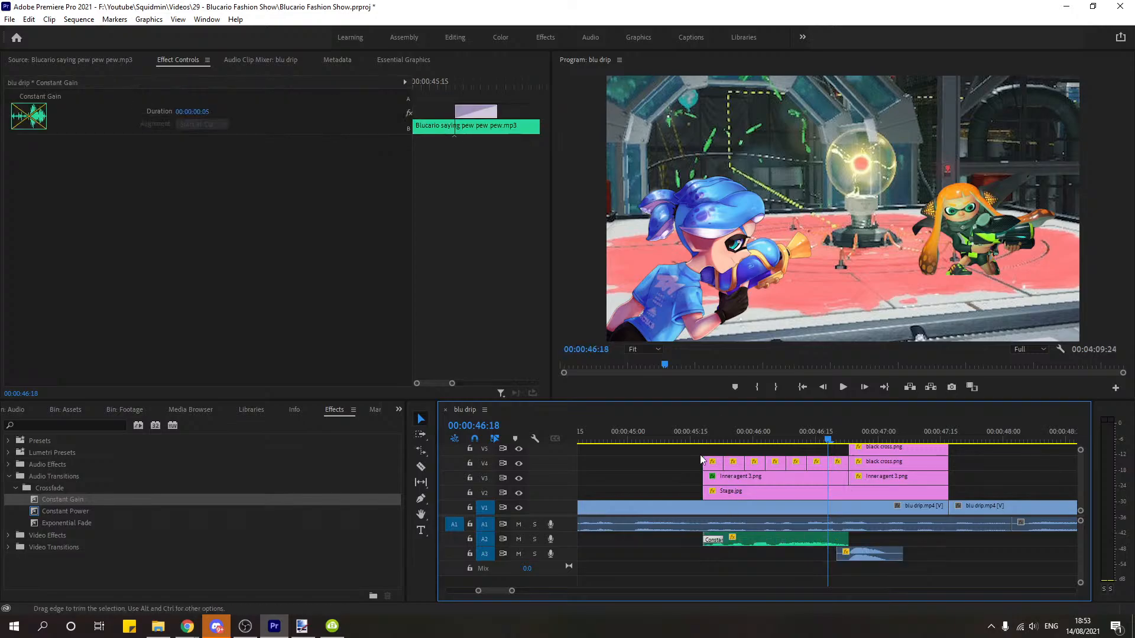
Step: Play back the faded-in pew pew pew clip from just before Stage.jpg to 00:00:47:08 and clear the selection
{"action": "left_click", "coordinate": [685, 433]}
{"action": "left_click", "coordinate": [844, 393]}
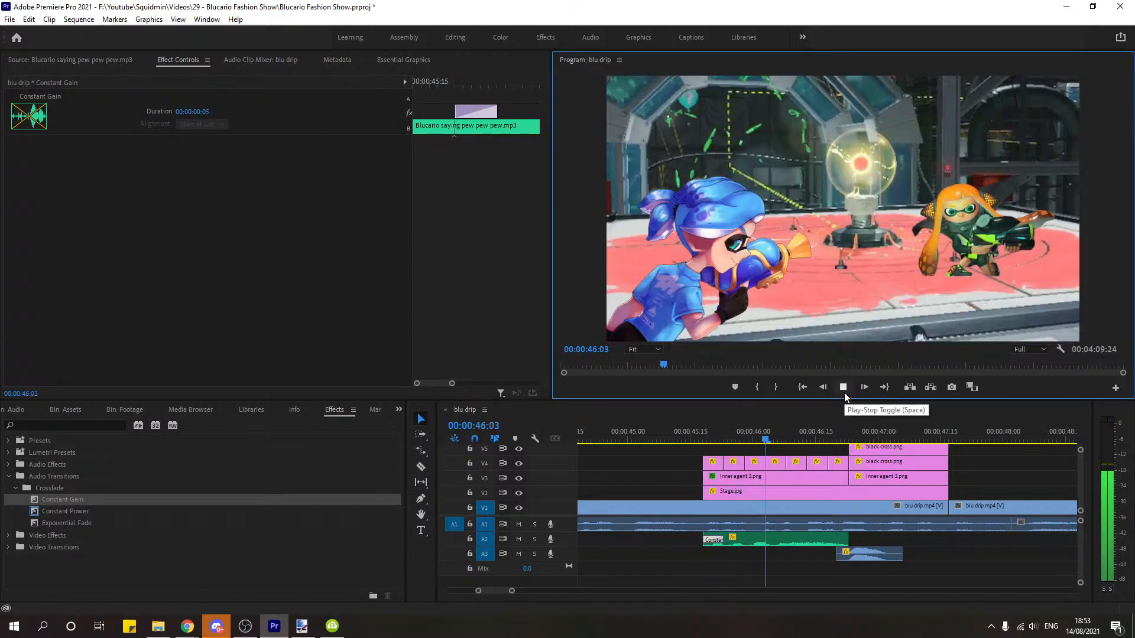
{"action": "left_click", "coordinate": [843, 388]}
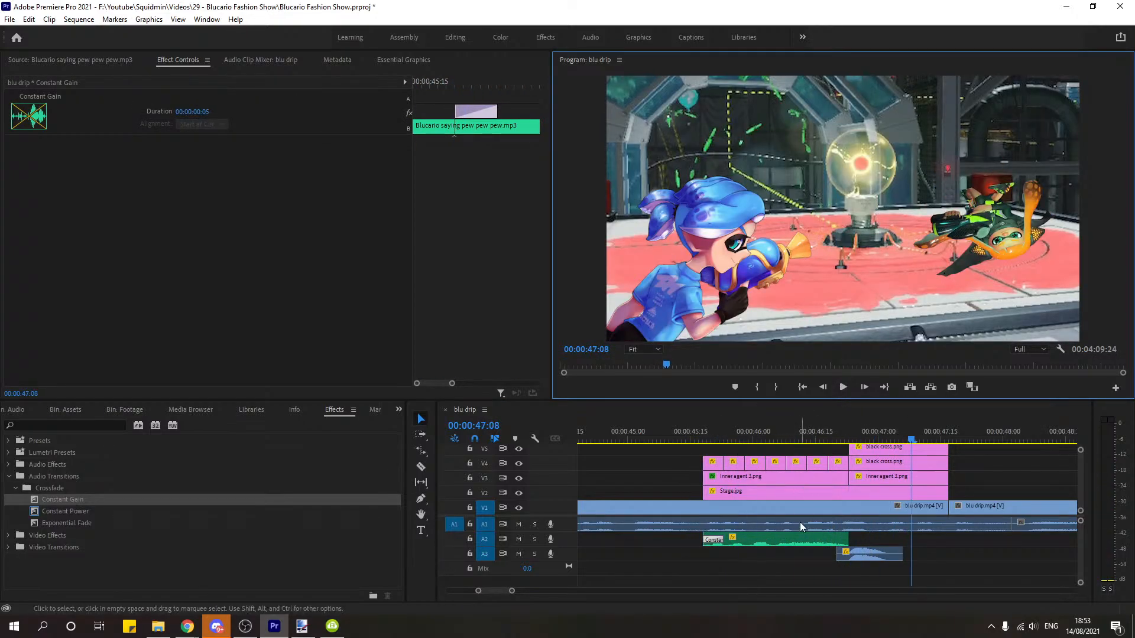
{"action": "left_click_drag", "start_coordinate": [512, 593], "coordinate": [550, 591]}
{"action": "left_click", "coordinate": [969, 463]}
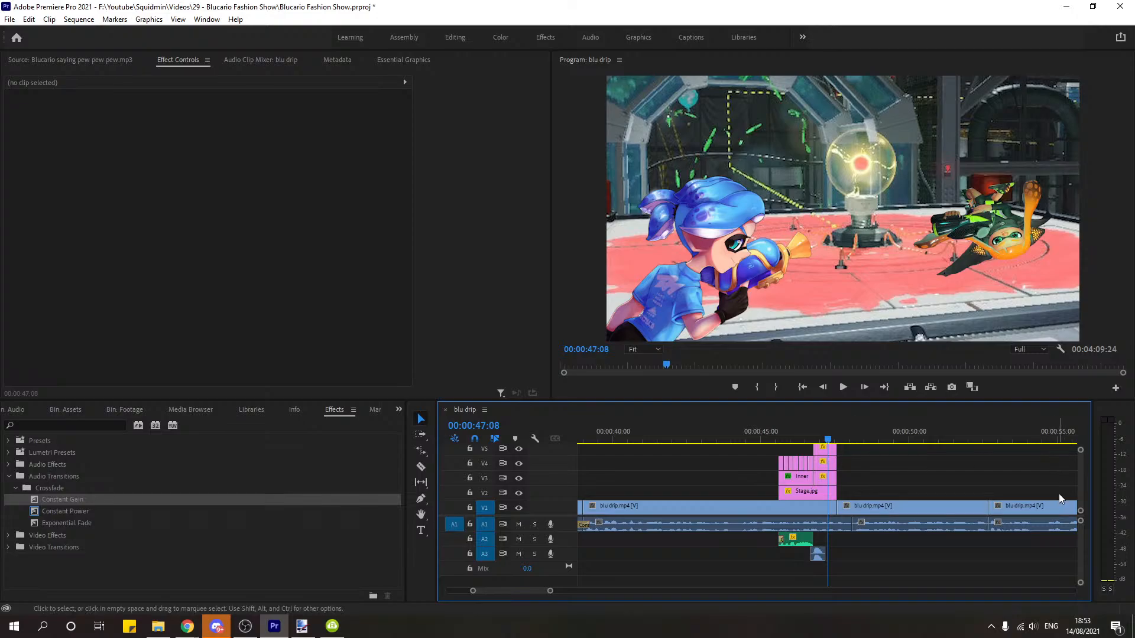
Step: Play back the gag with its lead-in to 00:00:47:21, then return the playhead to 00:00:45:04
{"action": "left_click", "coordinate": [741, 433]}
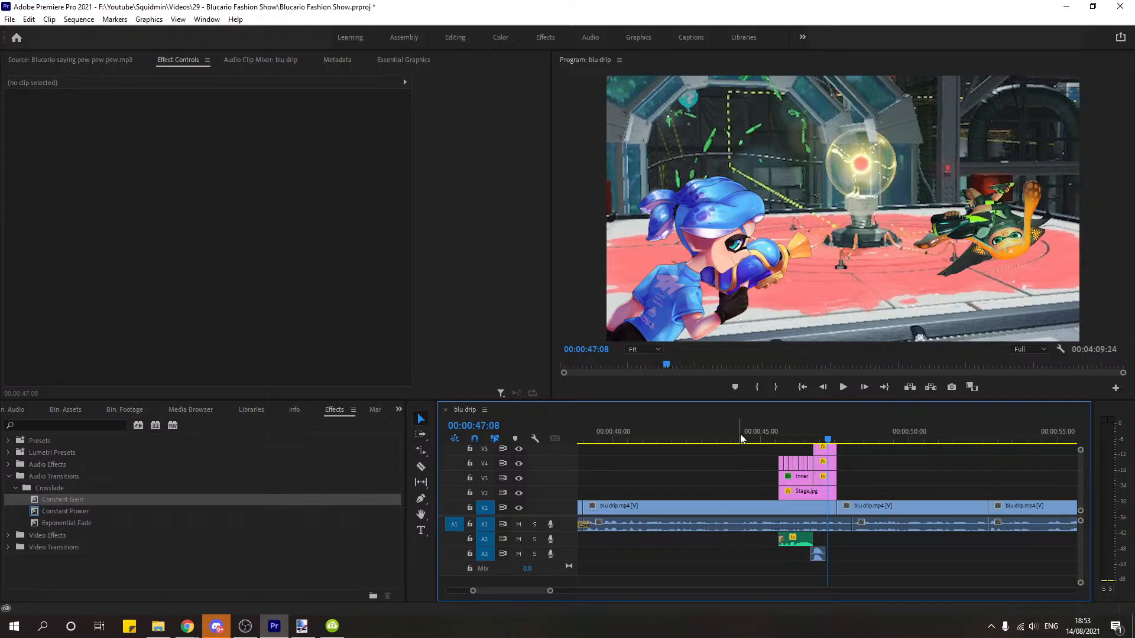
{"action": "left_click", "coordinate": [843, 387]}
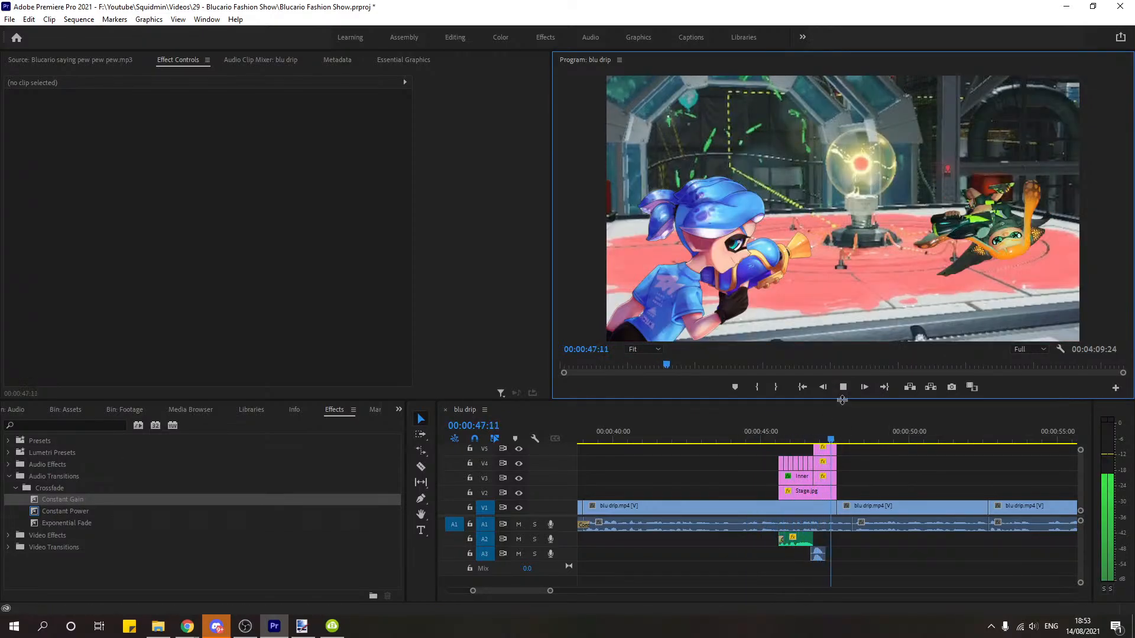
{"action": "key", "text": "space"}
{"action": "key", "text": "alt+Tab"}
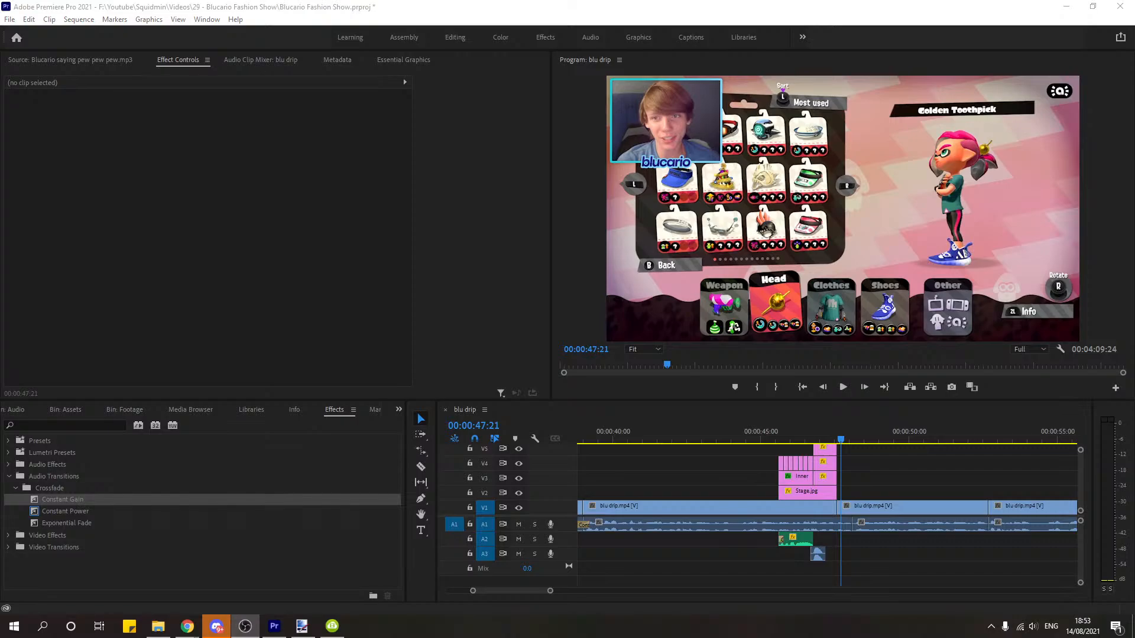
{"action": "left_click", "coordinate": [764, 433]}
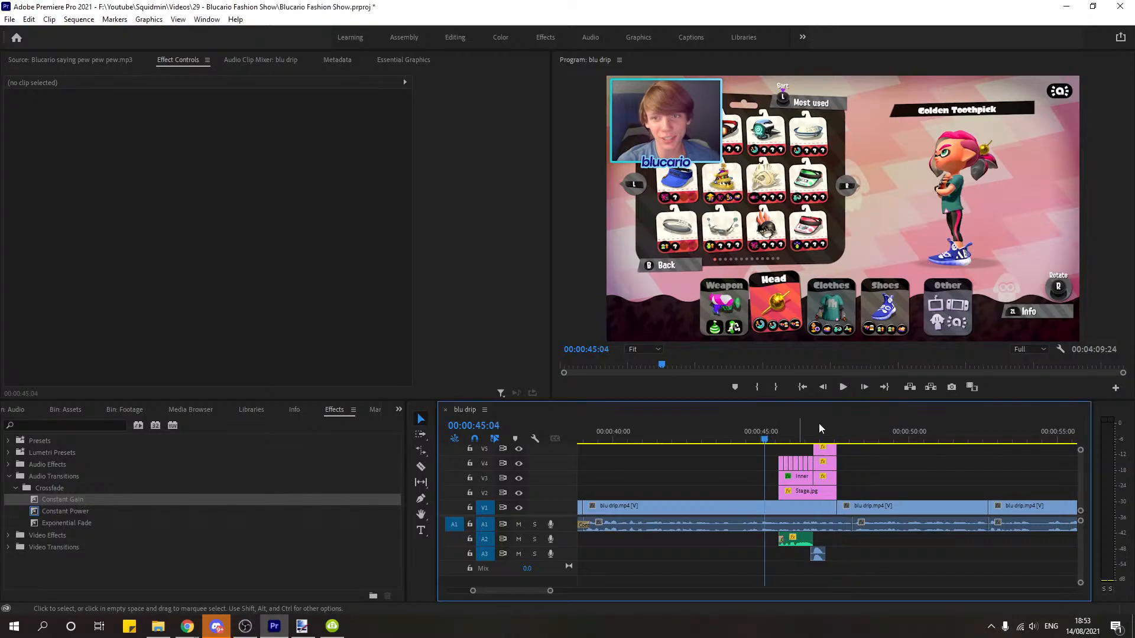
Step: Play back the gag from 00:00:45:04 to 00:00:48:06 and check the speaker volume
{"action": "left_click", "coordinate": [841, 389]}
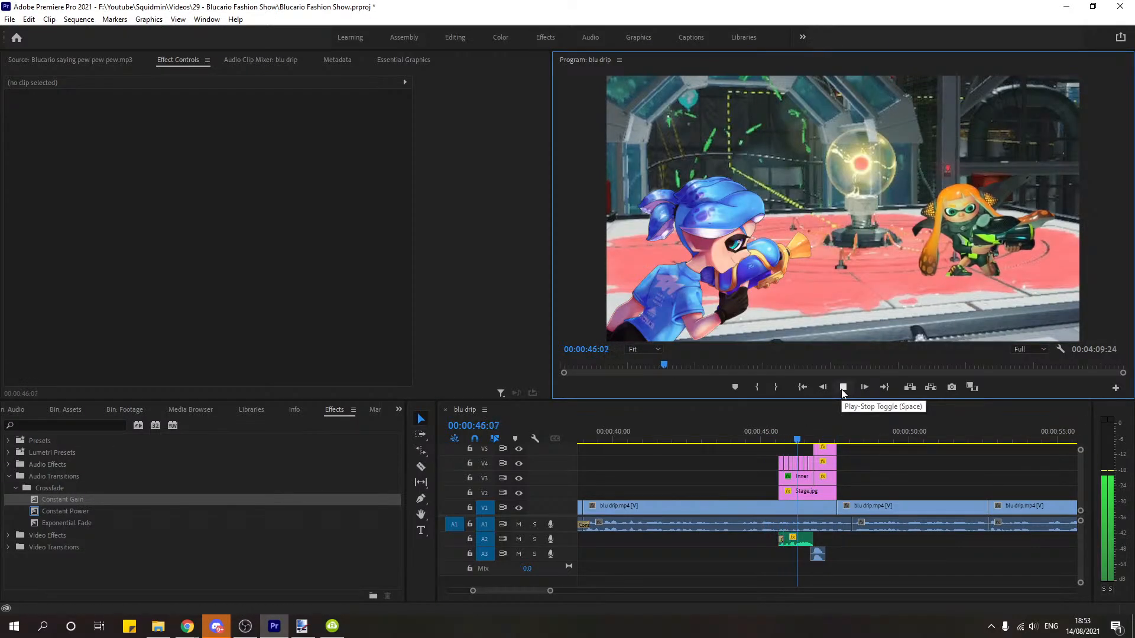
{"action": "left_click", "coordinate": [843, 387]}
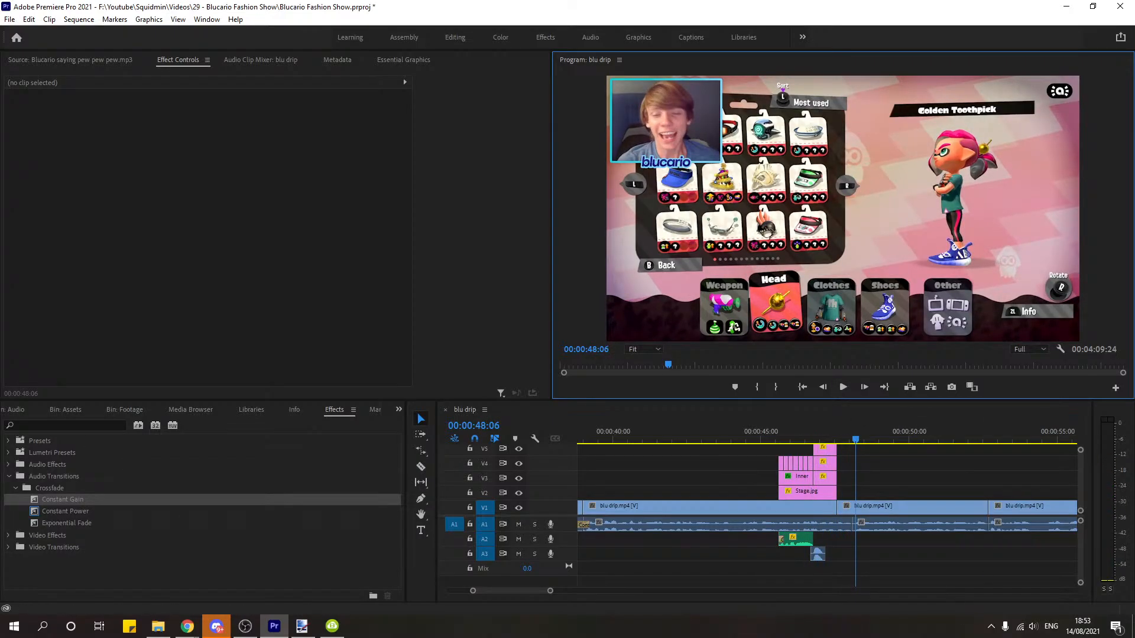
{"action": "key", "text": "alt+Tab"}
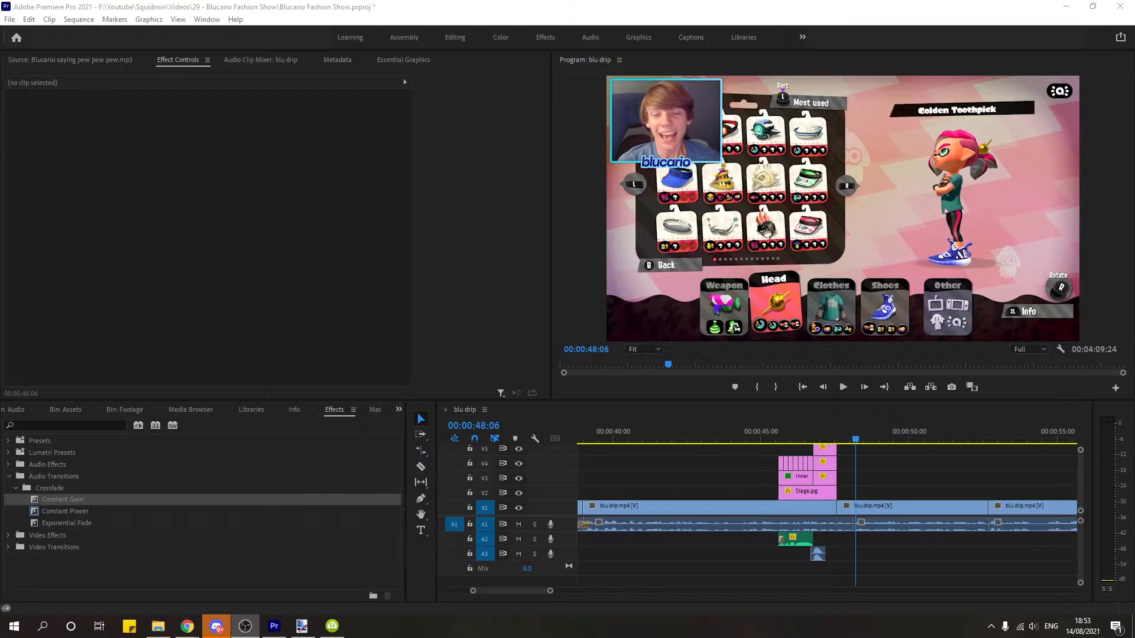
{"action": "key", "text": "alt+Tab"}
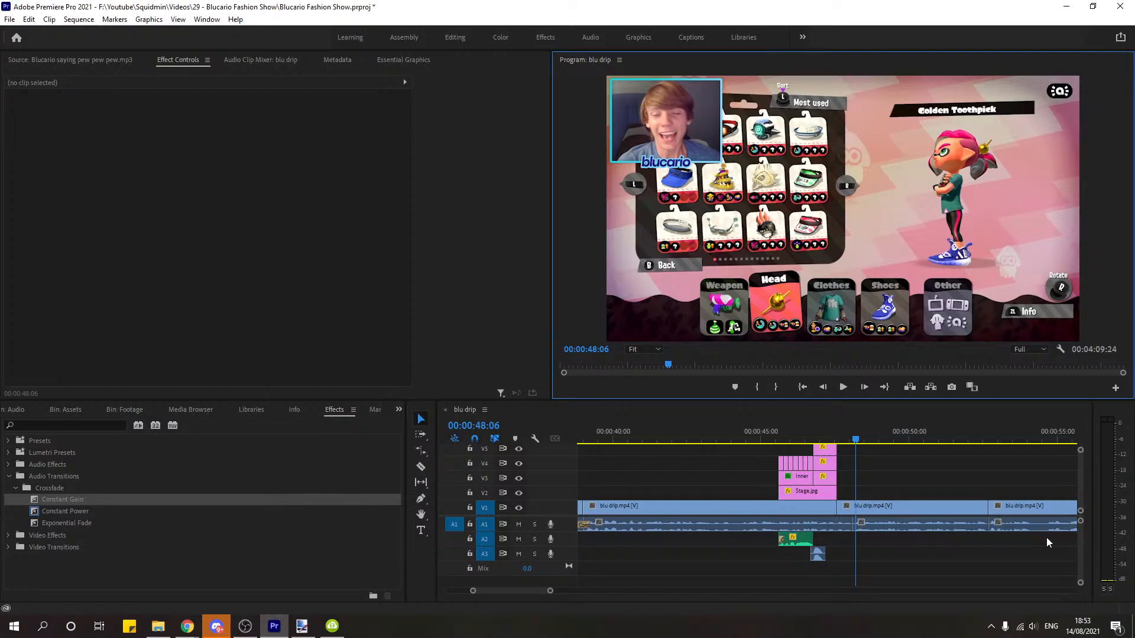
{"action": "left_click", "coordinate": [1033, 627]}
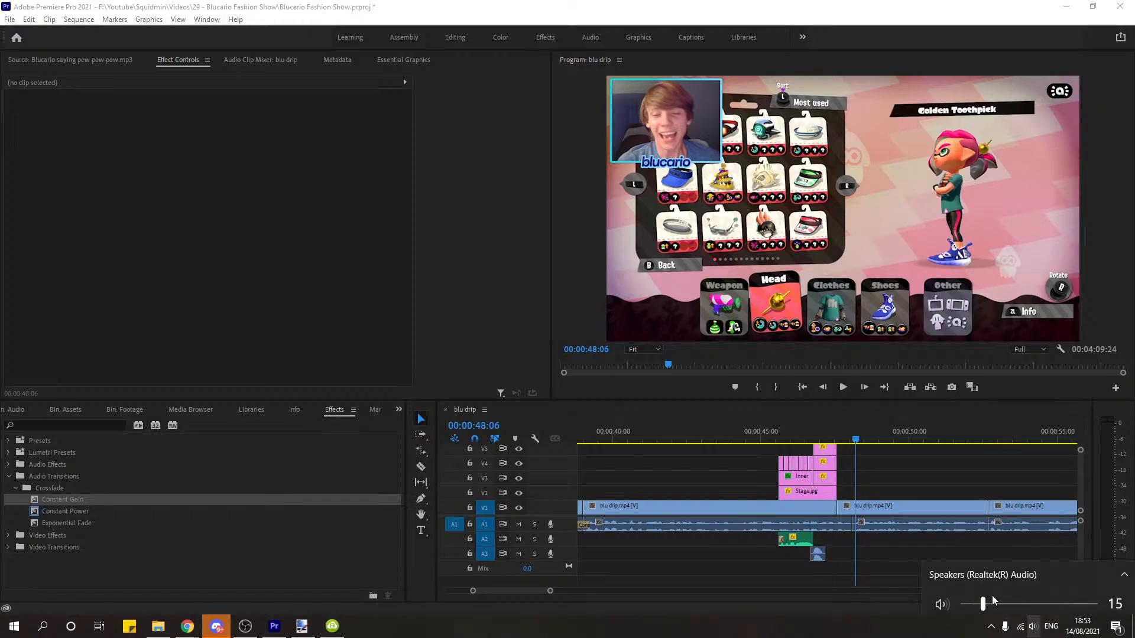
{"action": "left_click", "coordinate": [969, 461]}
Step: Play back from 00:00:46:04 in the gag to 00:01:02:10 and save the project
{"action": "left_click_drag", "start_coordinate": [550, 592], "coordinate": [593, 592]}
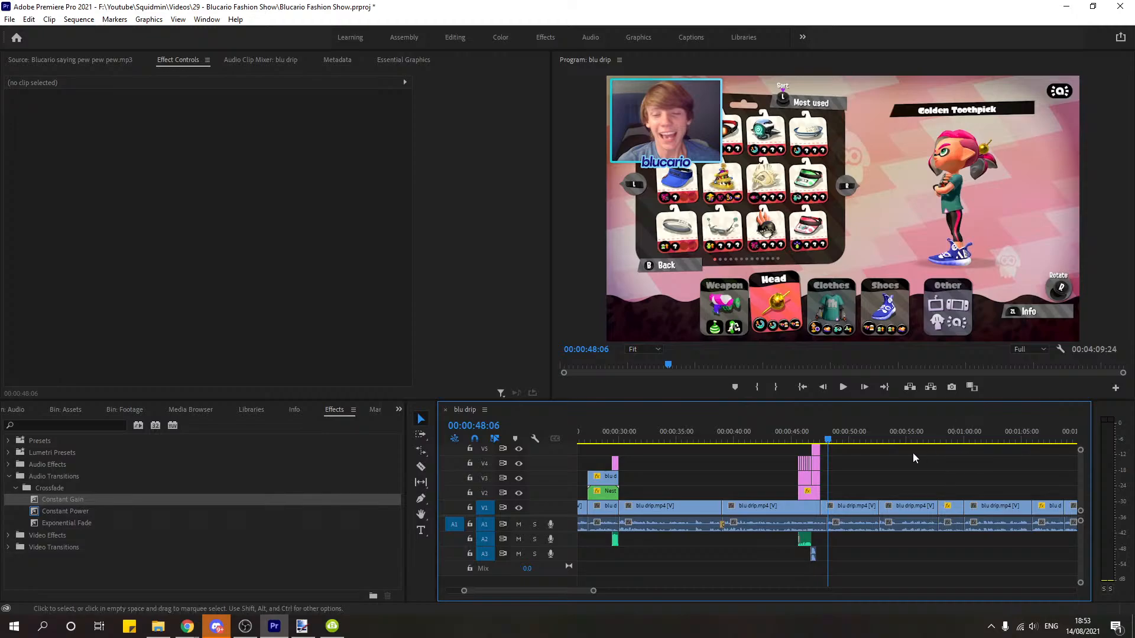
{"action": "left_click", "coordinate": [804, 440]}
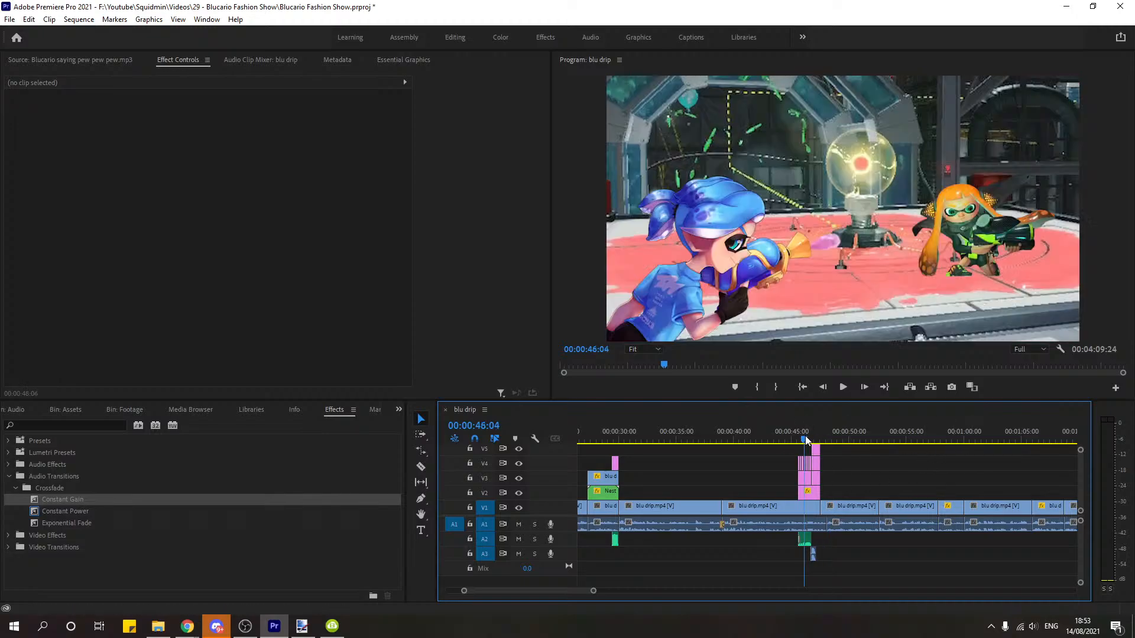
{"action": "left_click", "coordinate": [839, 388]}
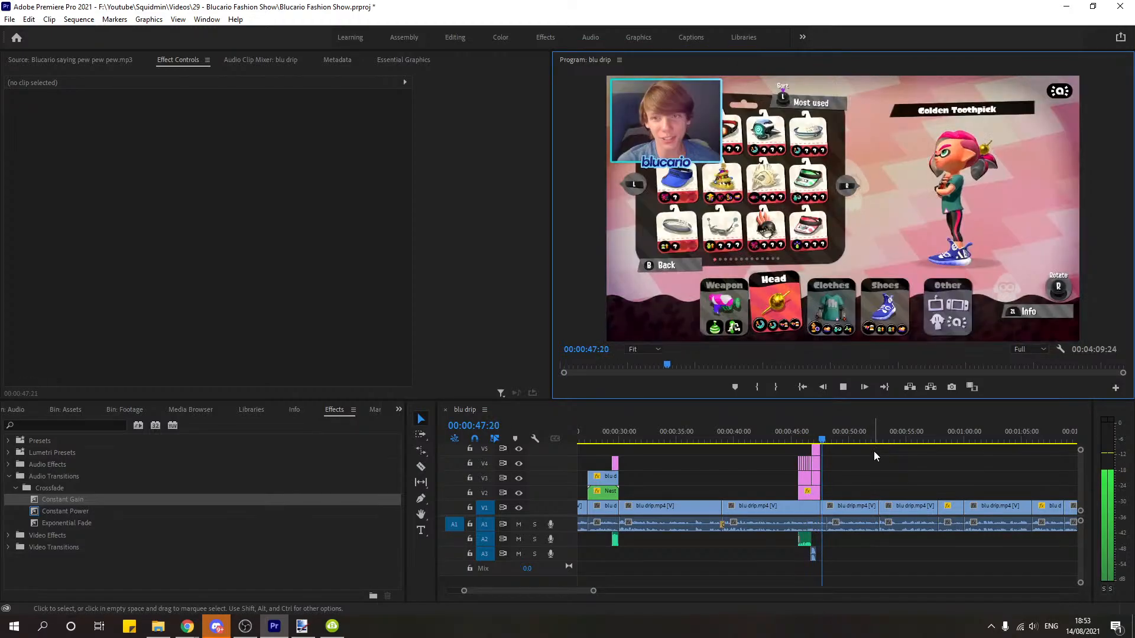
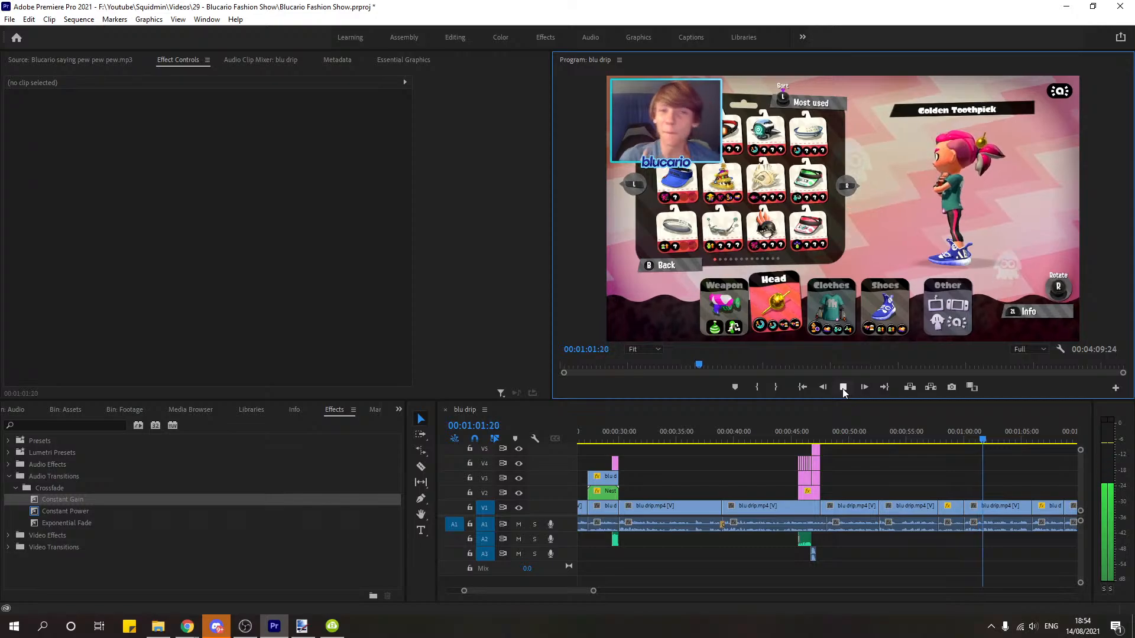
{"action": "left_click", "coordinate": [843, 390]}
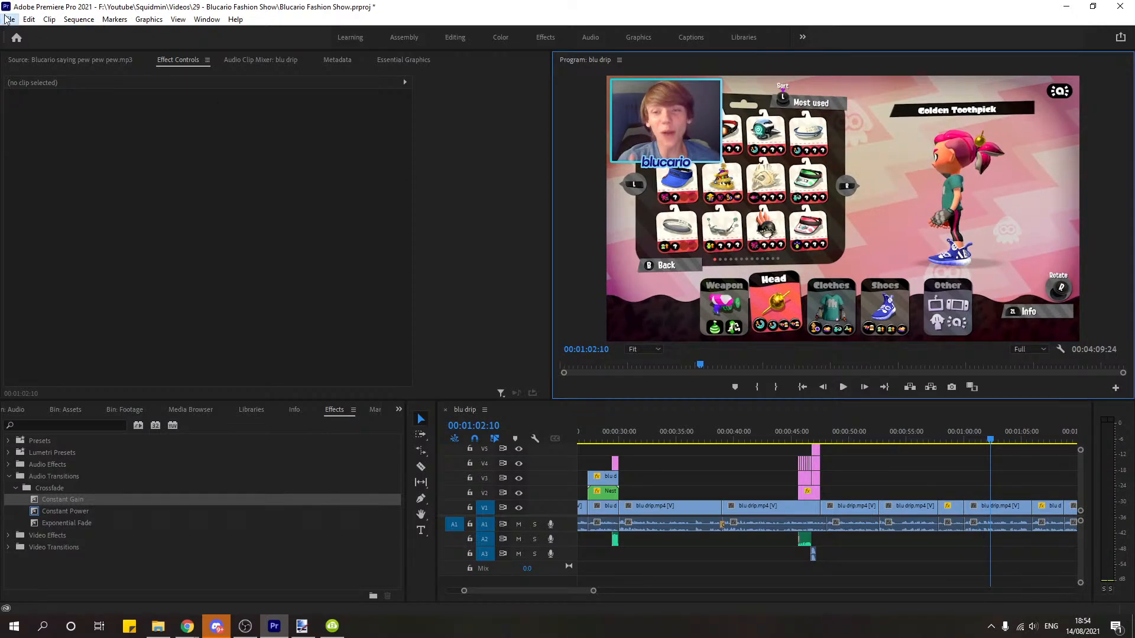
{"action": "left_click", "coordinate": [9, 20]}
{"action": "left_click", "coordinate": [24, 181]}
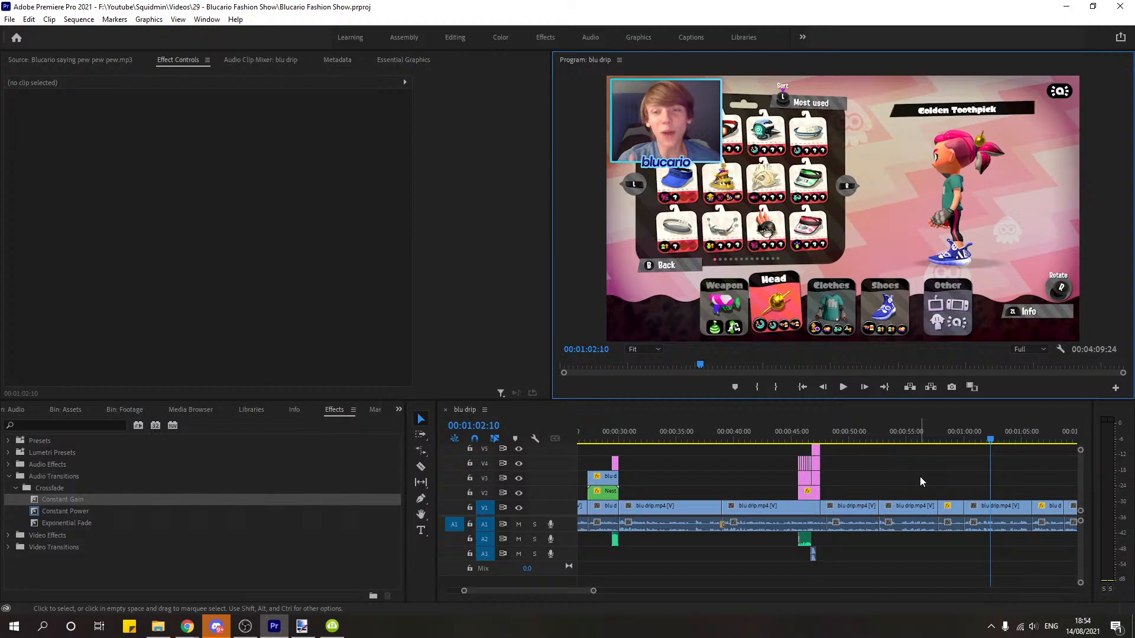
Step: Play on to 00:01:08:08 and remove the zoom on the V1 clip there by pasting the following clip's Motion settings
{"action": "left_click", "coordinate": [843, 387]}
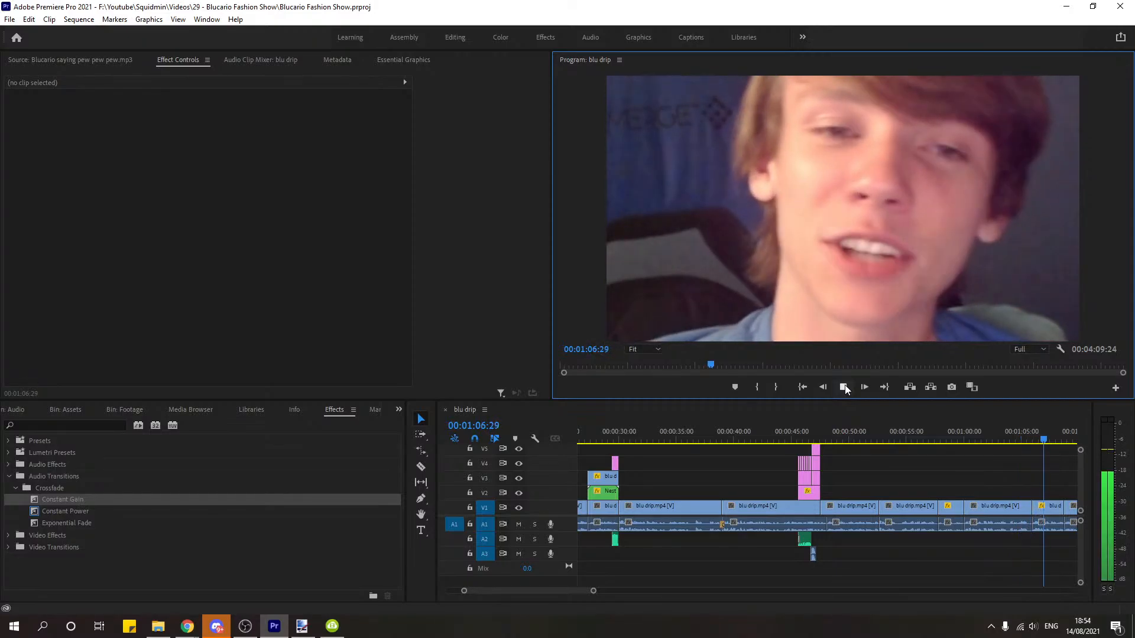
{"action": "key", "text": "space"}
{"action": "left_click", "coordinate": [602, 508]}
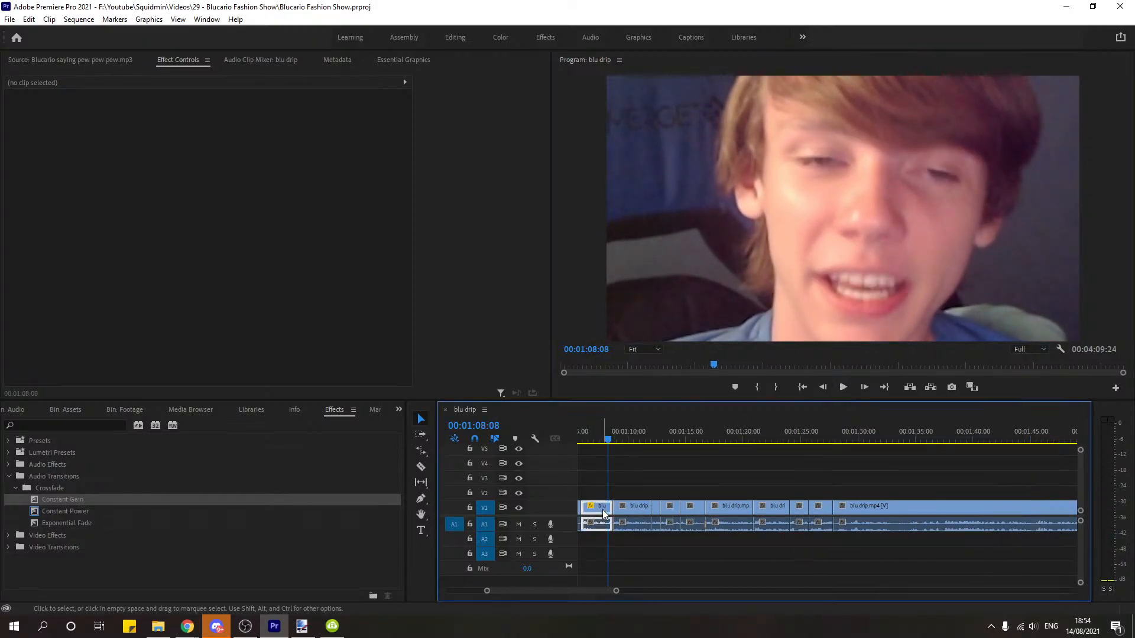
{"action": "left_click", "coordinate": [631, 507]}
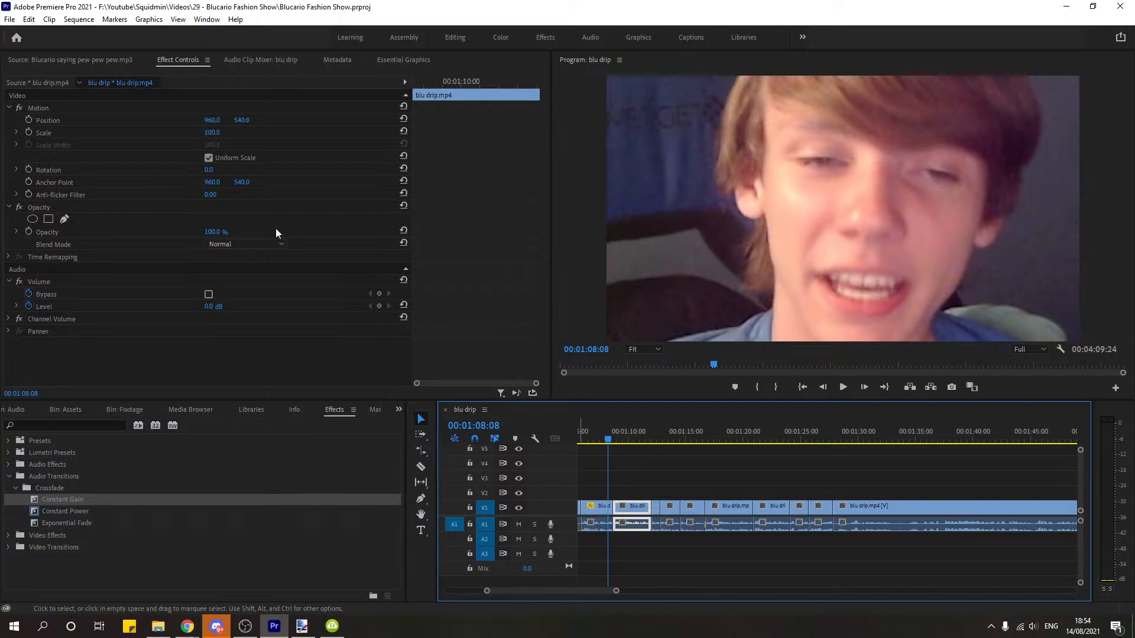
{"action": "left_click", "coordinate": [76, 107]}
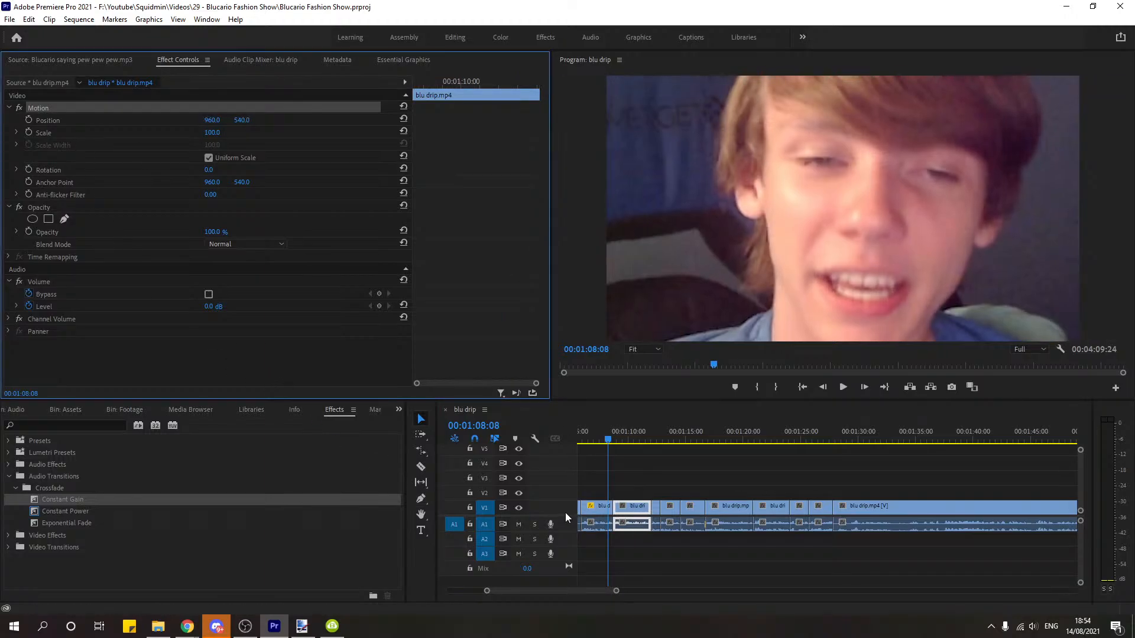
{"action": "left_click", "coordinate": [598, 510]}
{"action": "key", "text": "ctrl+v"}
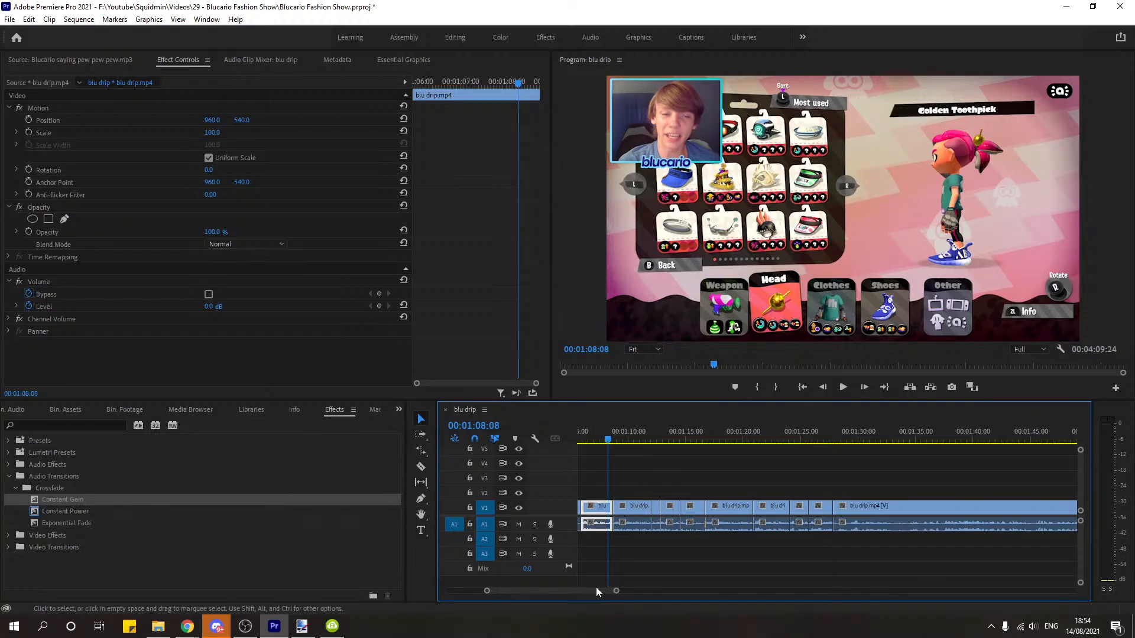
Step: Play back the reset clip with its lead-in to 00:01:08:24, then return the playhead to 00:01:07:11
{"action": "scroll", "coordinate": [595, 587], "scroll_direction": "up", "scroll_amount": 2}
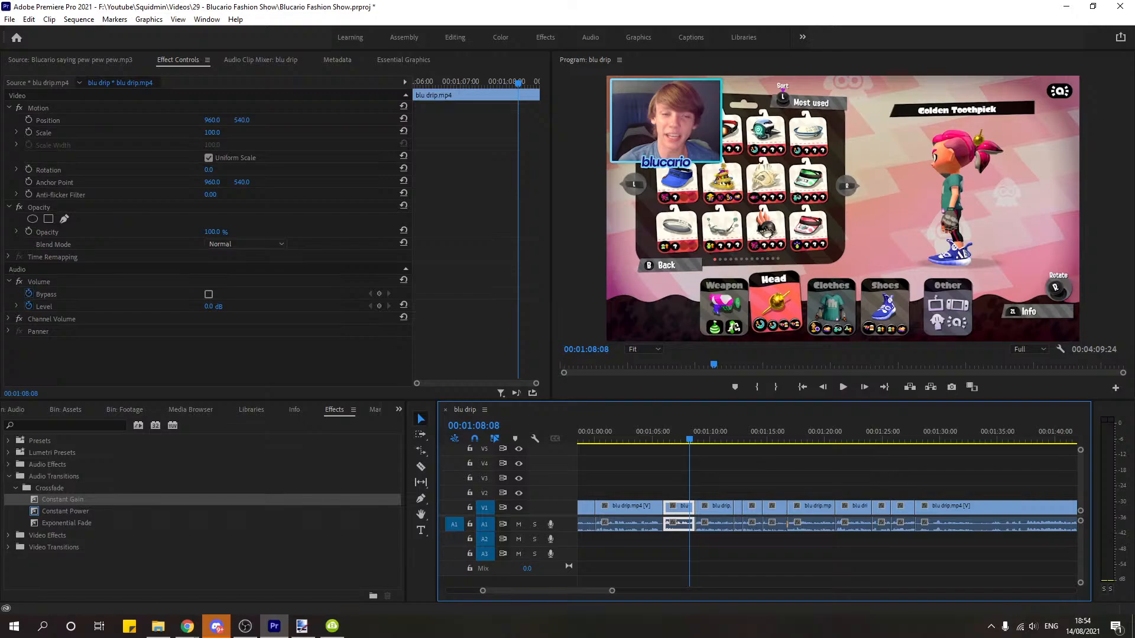
{"action": "left_click", "coordinate": [653, 440]}
{"action": "left_click", "coordinate": [842, 387]}
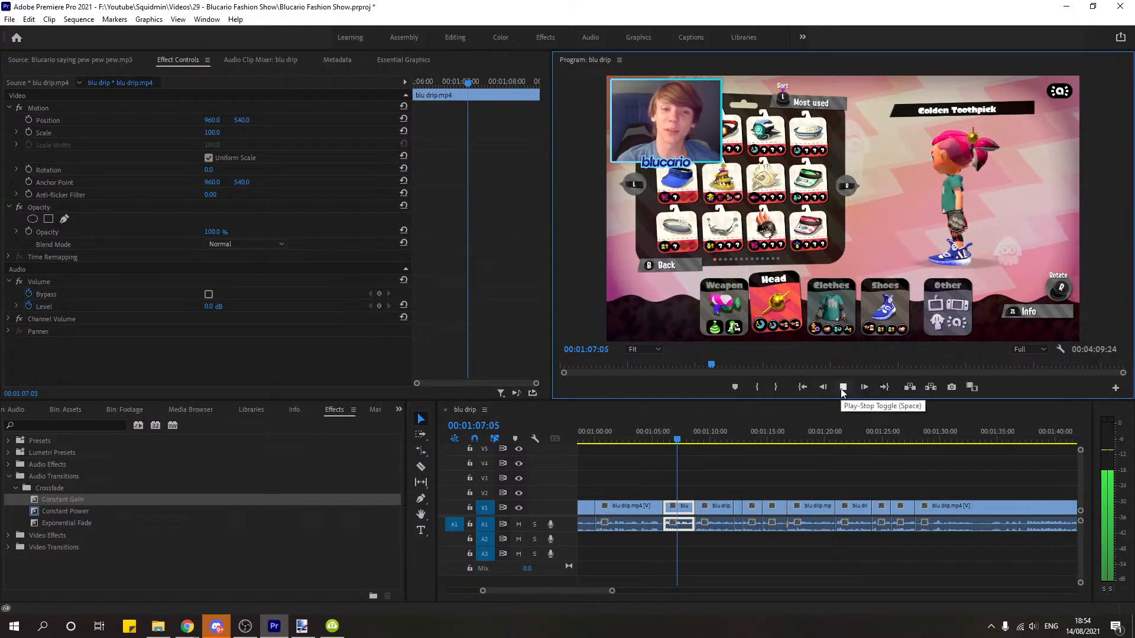
{"action": "left_click", "coordinate": [842, 387]}
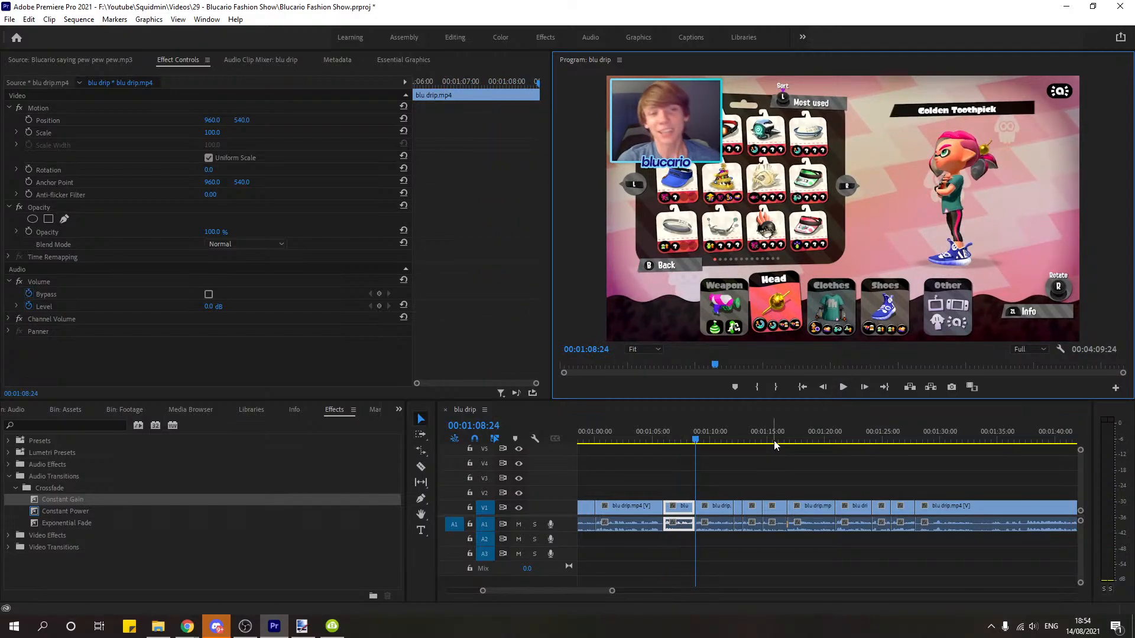
{"action": "left_click", "coordinate": [679, 440]}
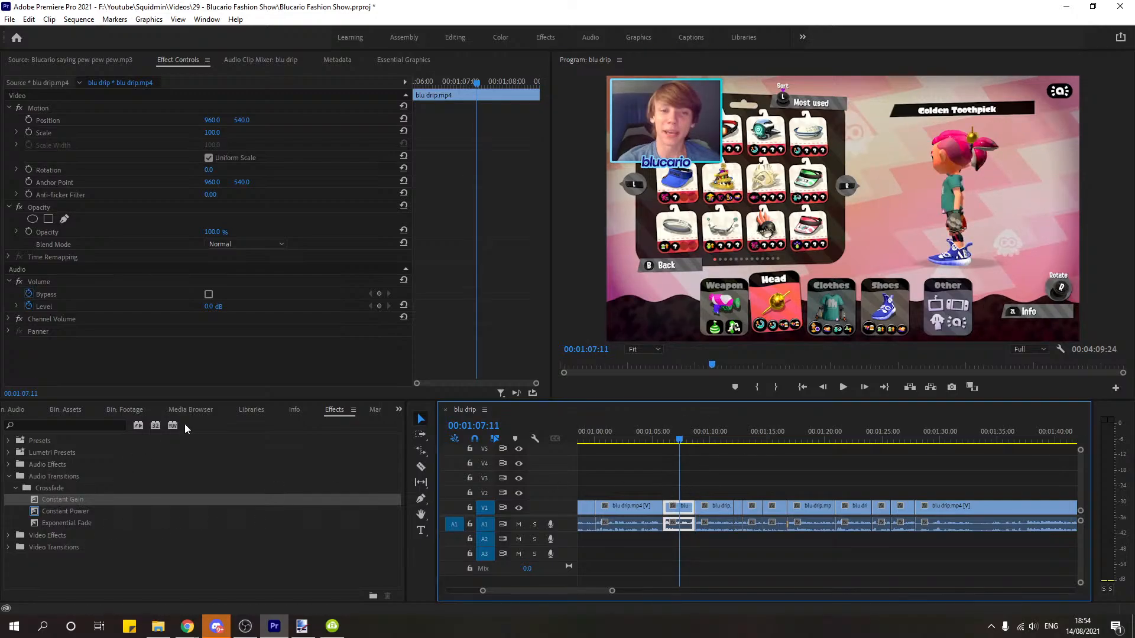
Step: Place the 1 Blucario Subtitle Template on V2 at the reset clip's start and take a screen snip of its text at 00:01:06:07
{"action": "left_click", "coordinate": [401, 59]}
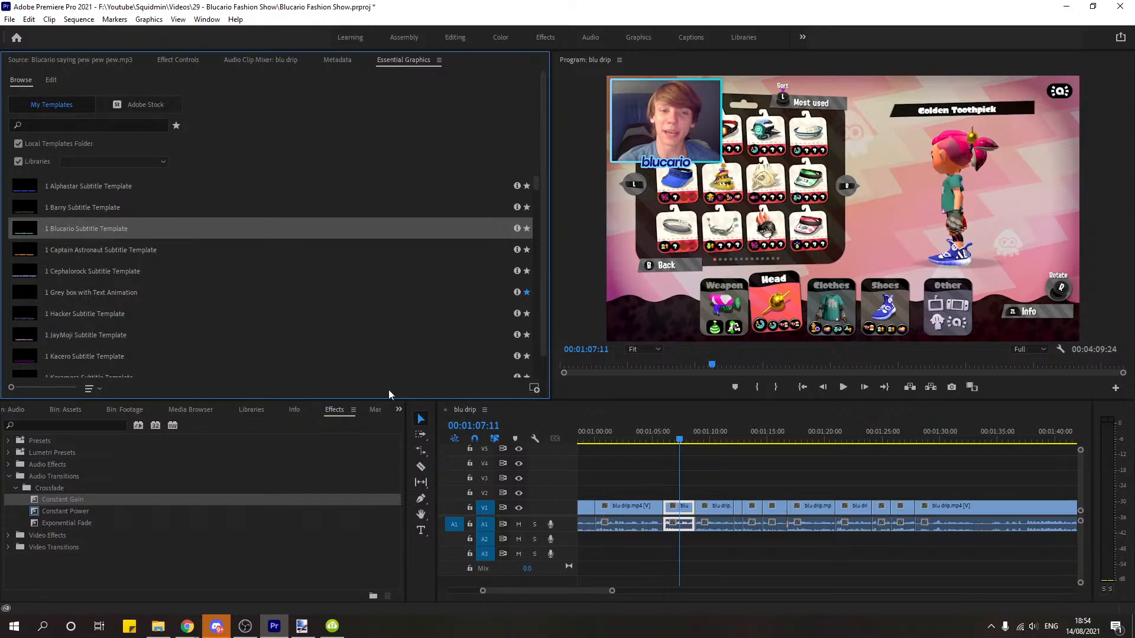
{"action": "left_click_drag", "start_coordinate": [355, 229], "coordinate": [667, 493]}
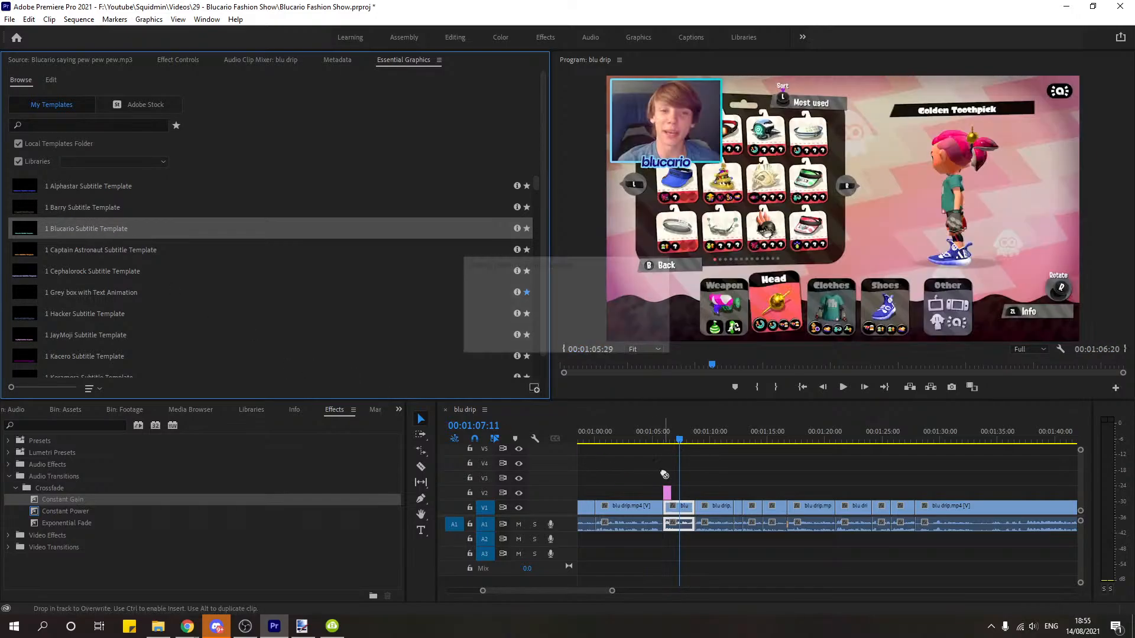
{"action": "left_click", "coordinate": [666, 438]}
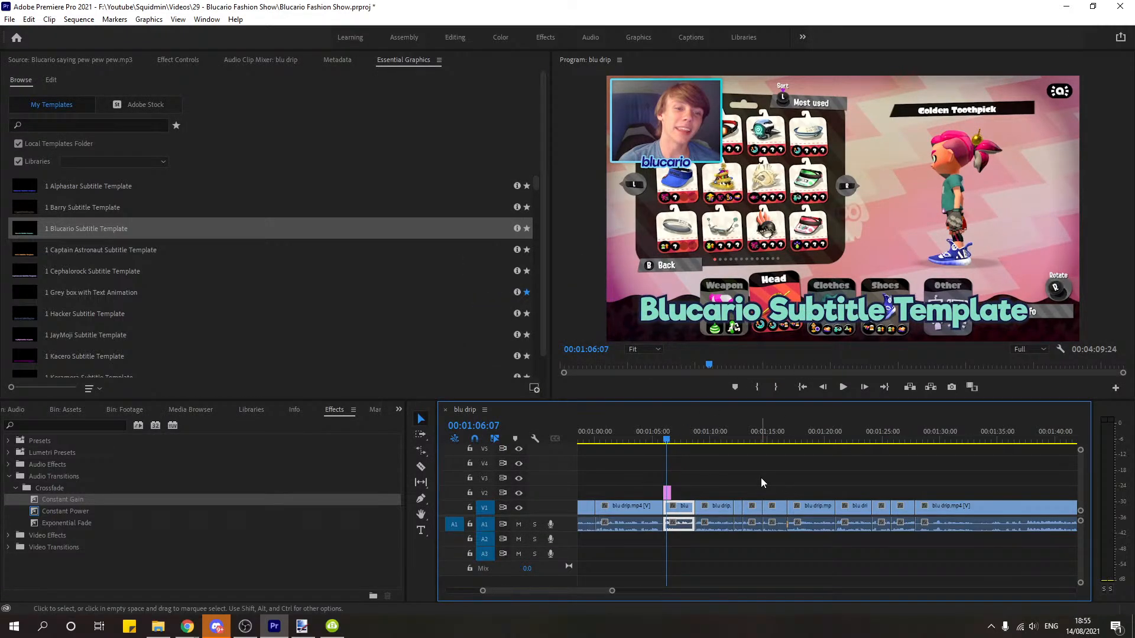
{"action": "key", "text": "super+shift+s"}
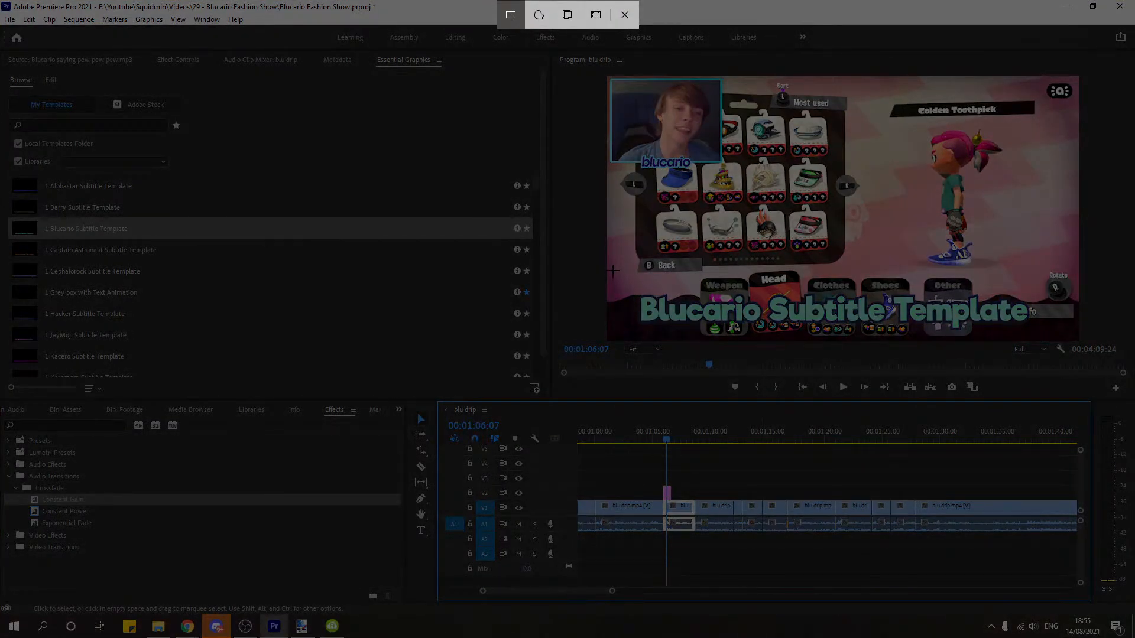
{"action": "left_click_drag", "start_coordinate": [612, 270], "coordinate": [1049, 345]}
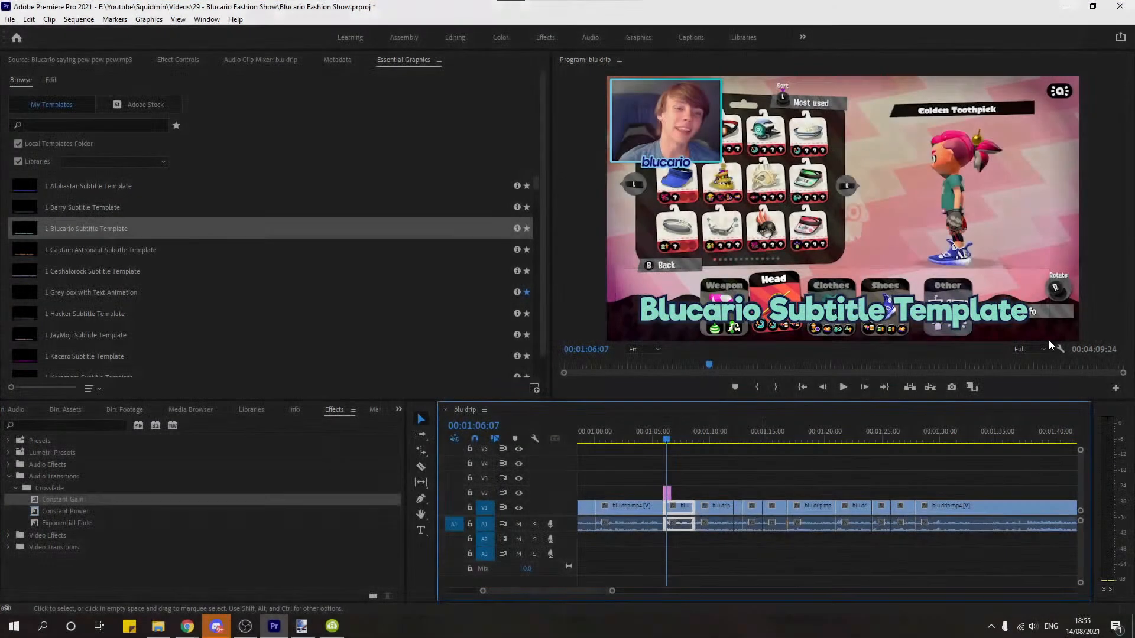
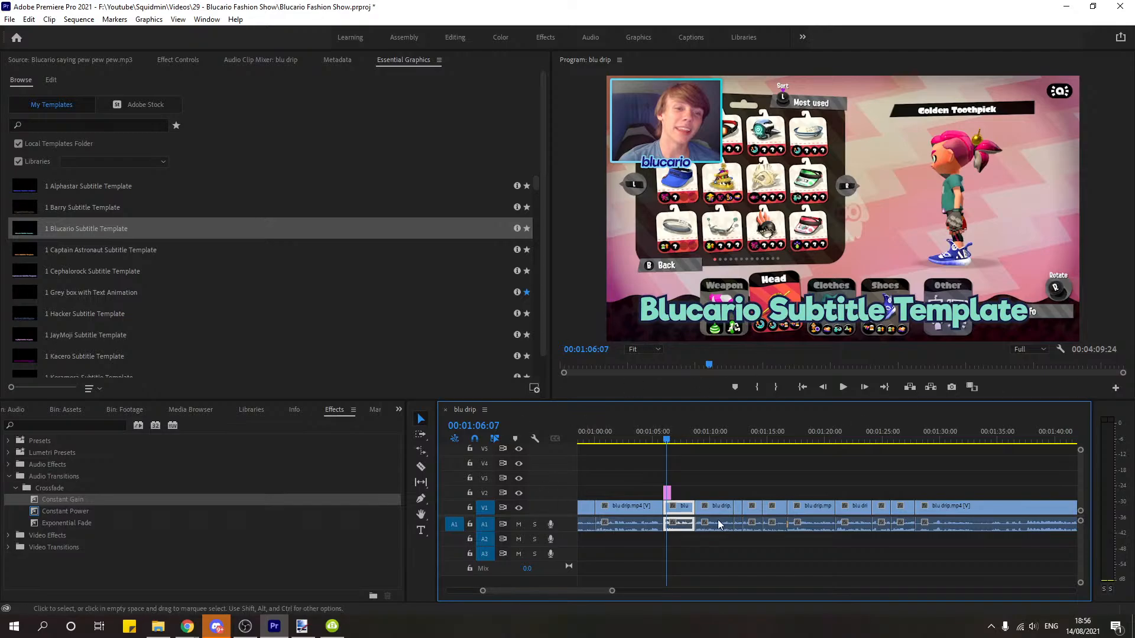
Step: Move the subtitle template up to V3 and duplicate the V1 clip beneath it onto V2
{"action": "left_click", "coordinate": [670, 493]}
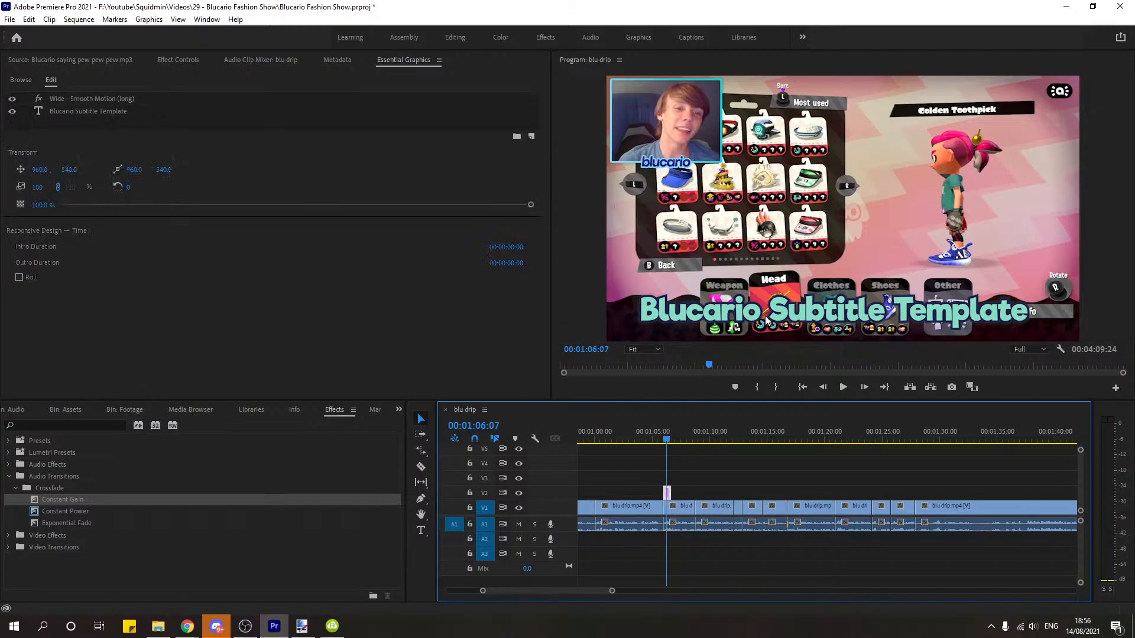
{"action": "left_click", "coordinate": [679, 508]}
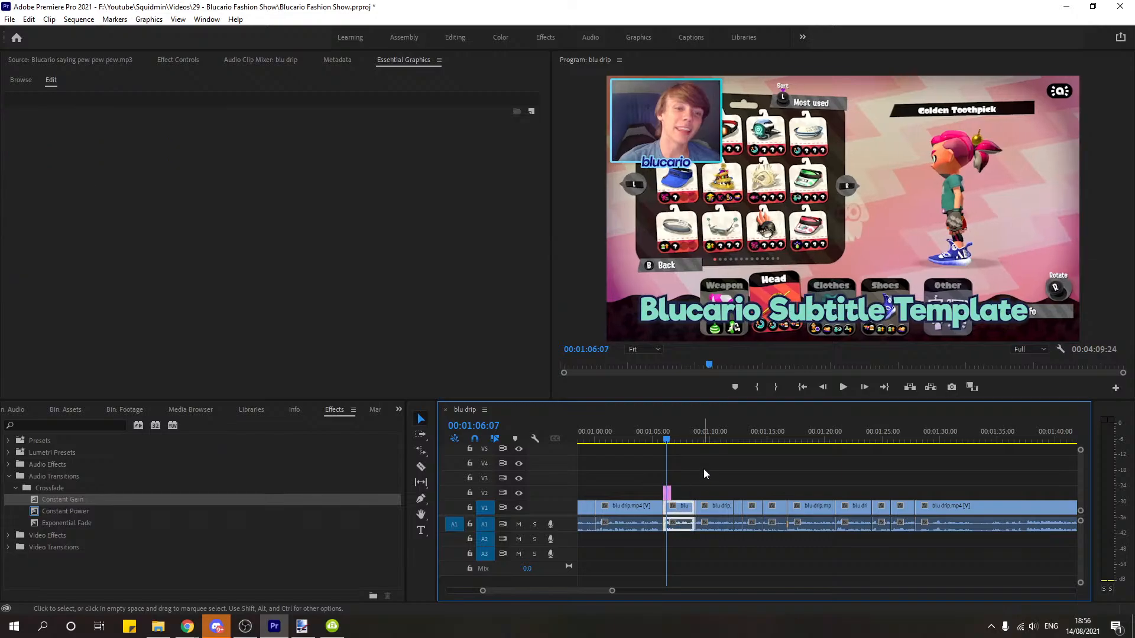
{"action": "left_click", "coordinate": [683, 505]}
{"action": "mouse_move", "coordinate": [670, 498]}
{"action": "left_mouse_down"}
{"action": "mouse_move", "coordinate": [671, 480]}
{"action": "mouse_move", "coordinate": [683, 493]}
{"action": "left_mouse_up"}
Step: Copy the opacity mask from the V2 blu drip facecam clip at 00:00:16:29
{"action": "left_click_drag", "start_coordinate": [576, 593], "coordinate": [546, 598]}
{"action": "left_click", "coordinate": [695, 439]}
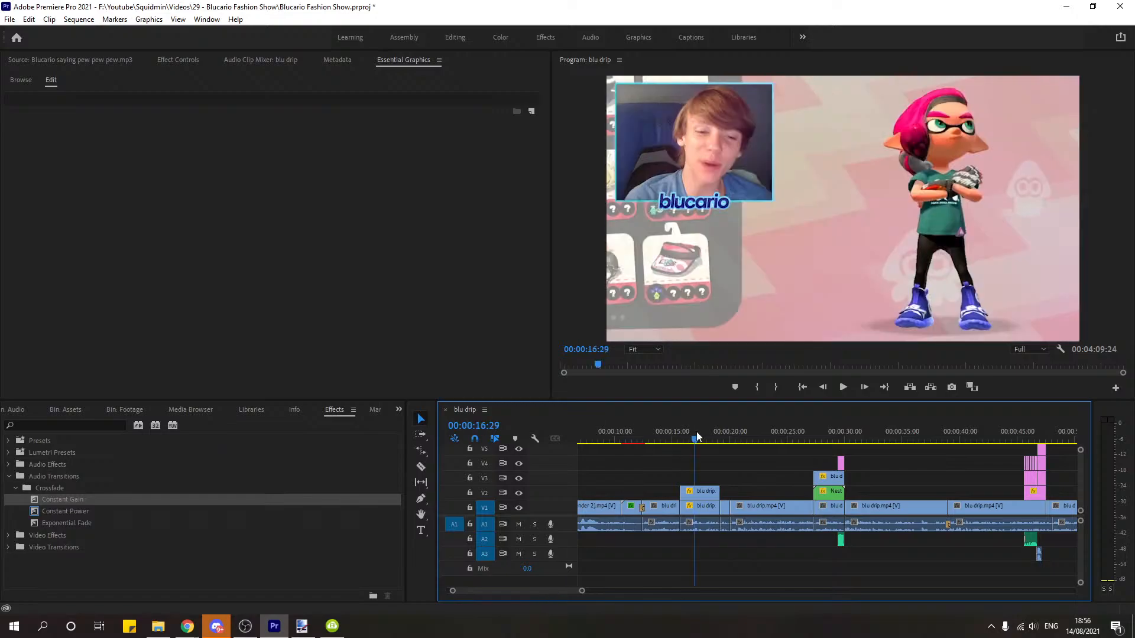
{"action": "left_click", "coordinate": [701, 495]}
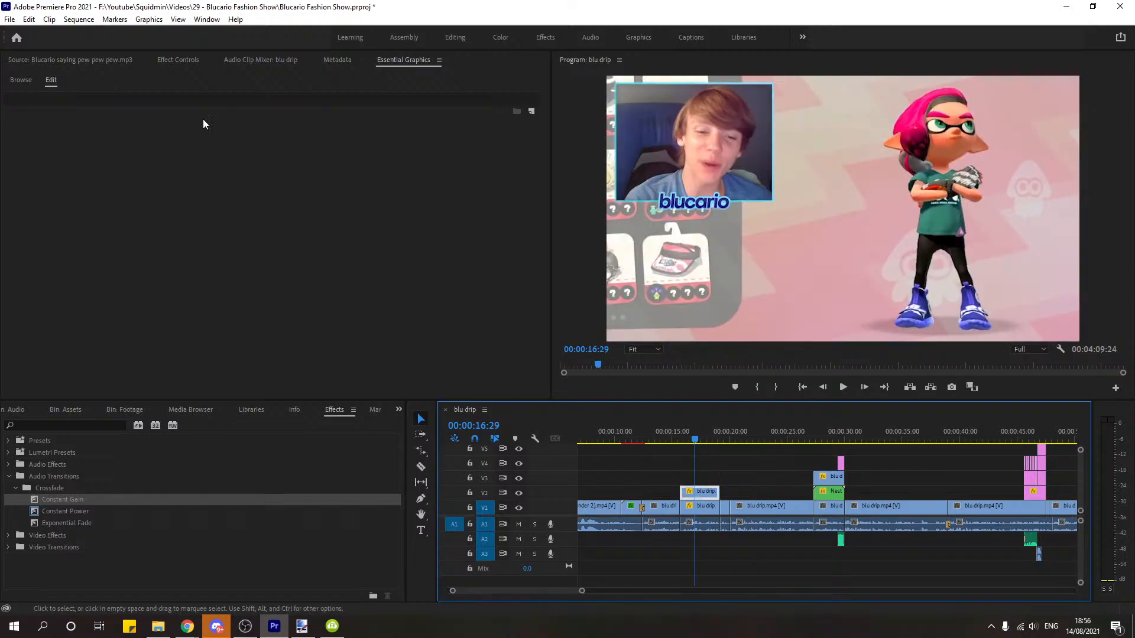
{"action": "left_click", "coordinate": [166, 60]}
{"action": "left_click", "coordinate": [98, 230]}
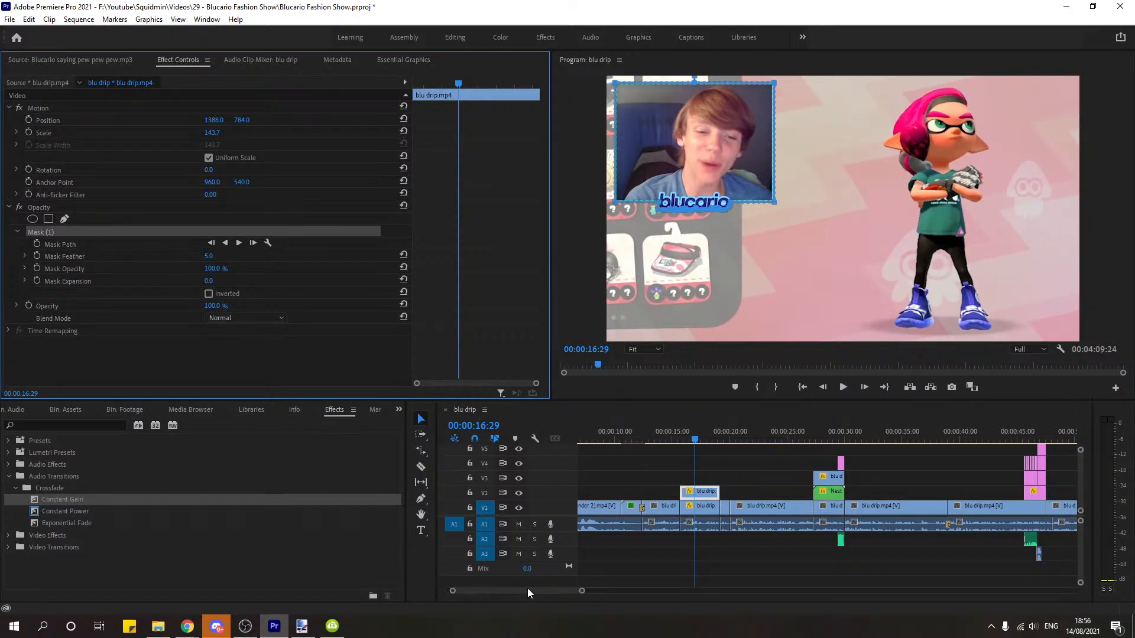
Step: Paste the copied facecam mask onto the duplicated V2 clip at 00:01:06:21 and discard the default rectangle mask drawn on it
{"action": "left_click_drag", "start_coordinate": [527, 589], "coordinate": [550, 590]}
{"action": "left_click", "coordinate": [816, 437]}
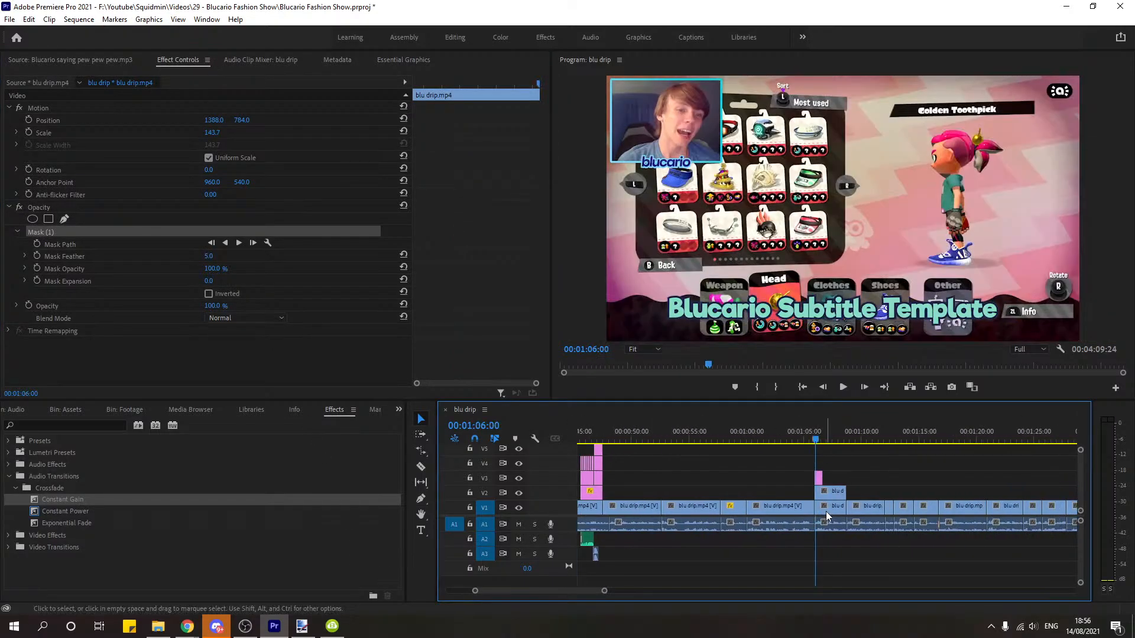
{"action": "left_click", "coordinate": [825, 512]}
{"action": "key", "text": "Down"}
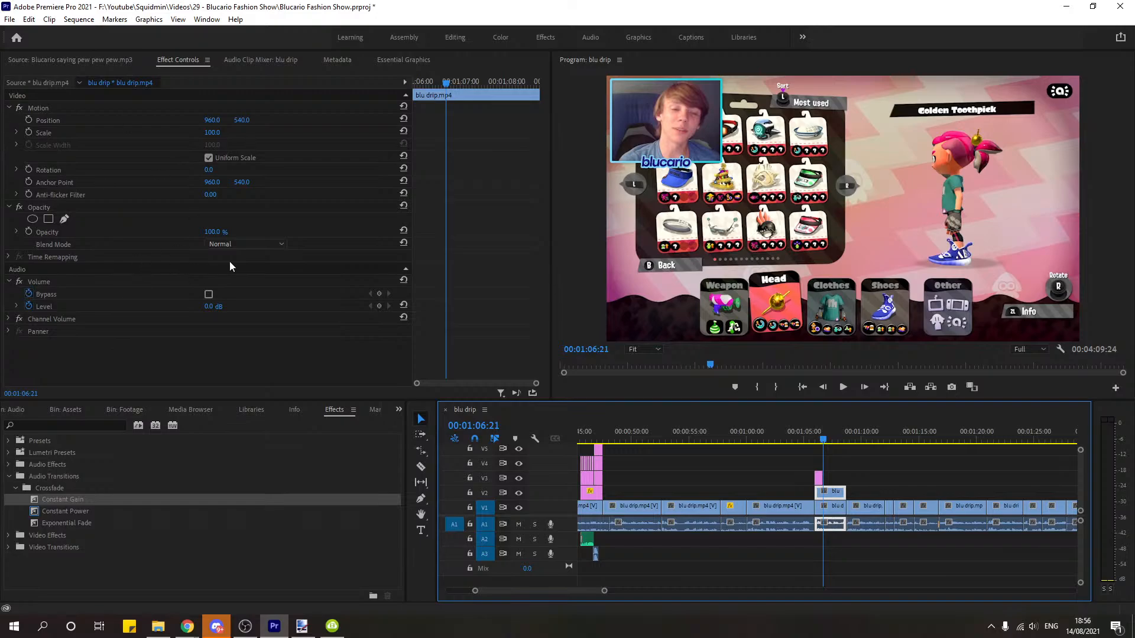
{"action": "left_click", "coordinate": [49, 219]}
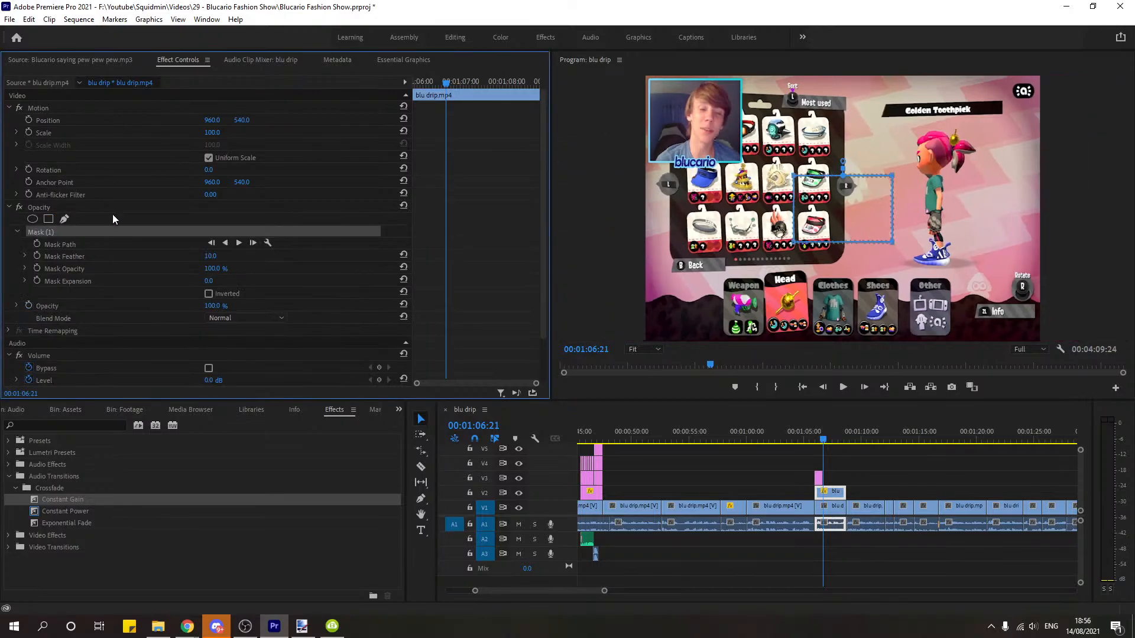
{"action": "key", "text": "ctrl+v"}
{"action": "left_click", "coordinate": [132, 236]}
{"action": "key", "text": "Delete"}
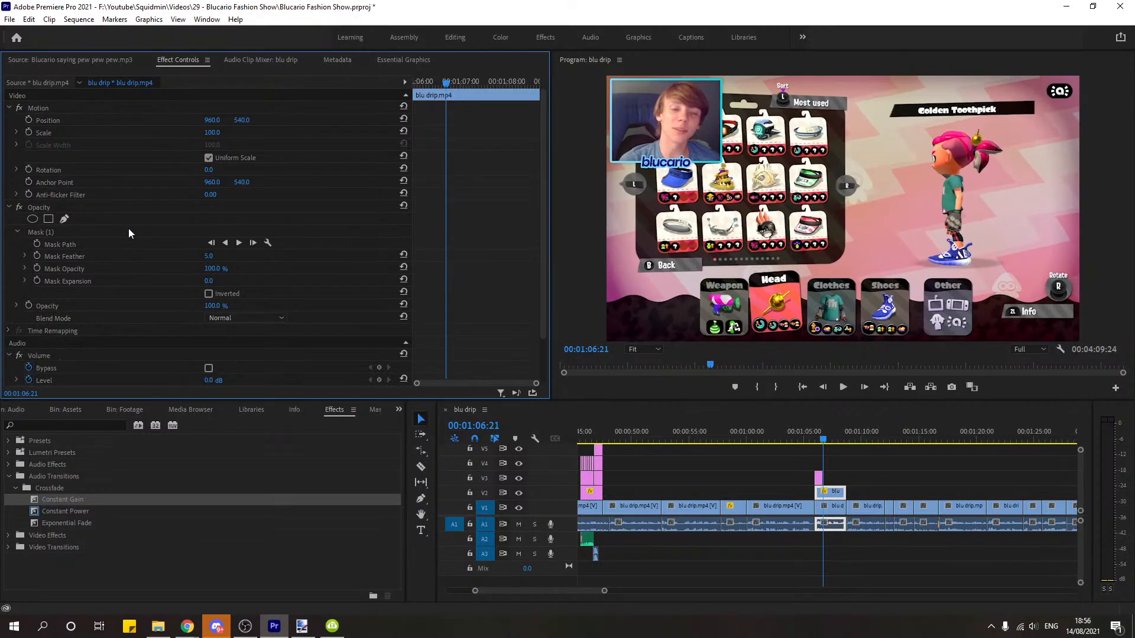
Step: Delete the V1 clip beneath the masked facecam and enlarge the V2 facecam clip to a scale of about 178
{"action": "left_click", "coordinate": [835, 508]}
{"action": "key", "text": "Delete"}
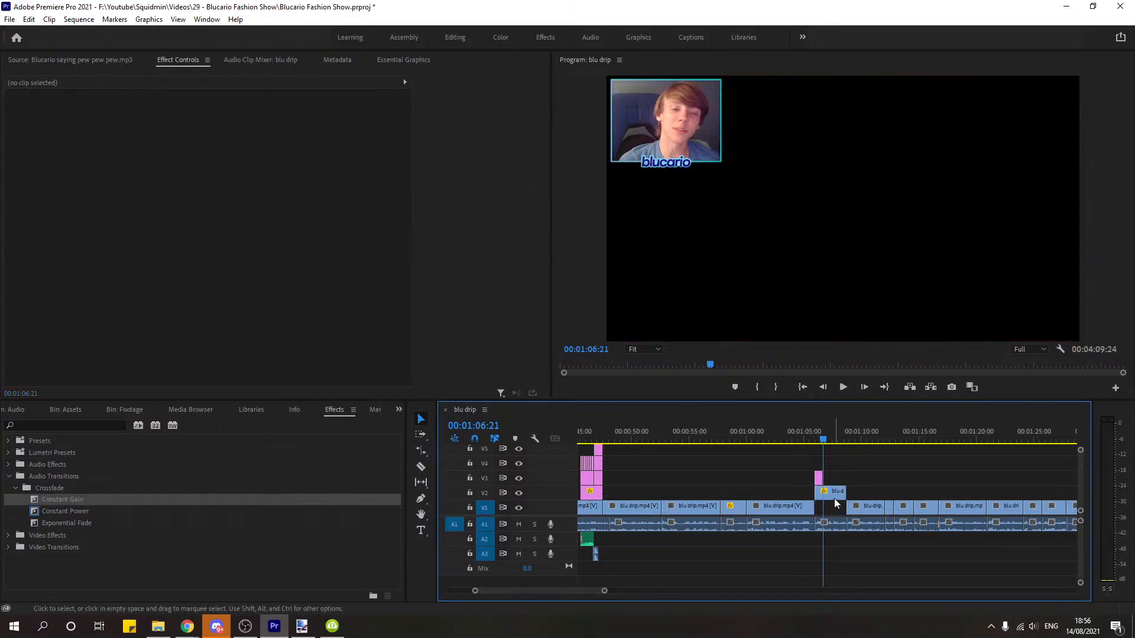
{"action": "left_click", "coordinate": [834, 494]}
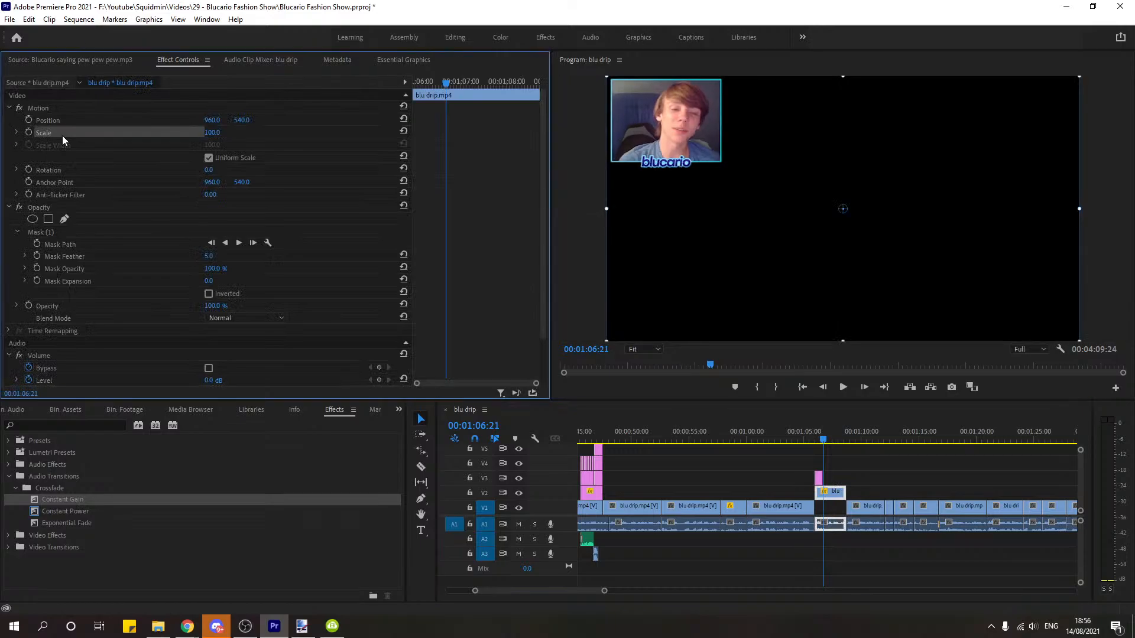
{"action": "left_click_drag", "start_coordinate": [607, 208], "coordinate": [1009, 331]}
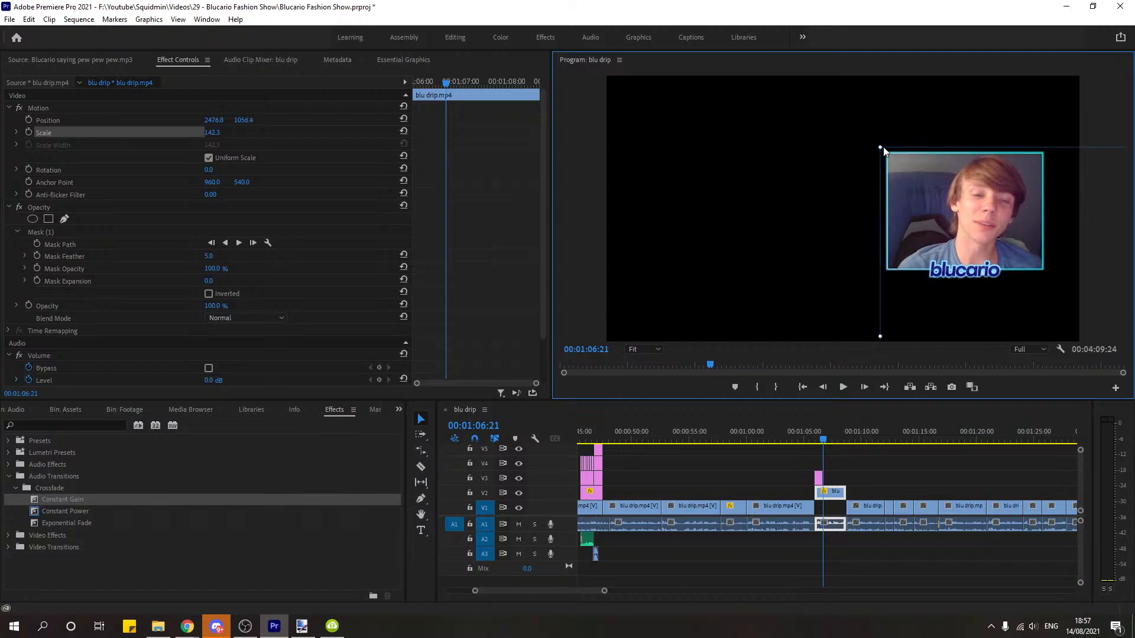
{"action": "left_click_drag", "start_coordinate": [883, 148], "coordinate": [769, 99]}
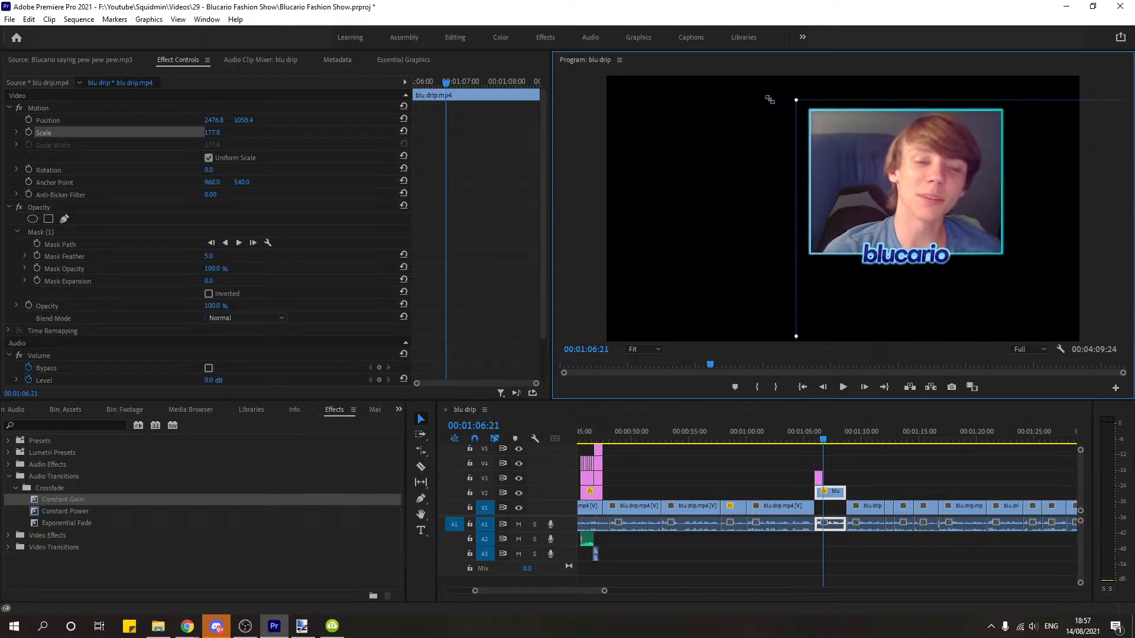
{"action": "left_click_drag", "start_coordinate": [849, 161], "coordinate": [676, 101]}
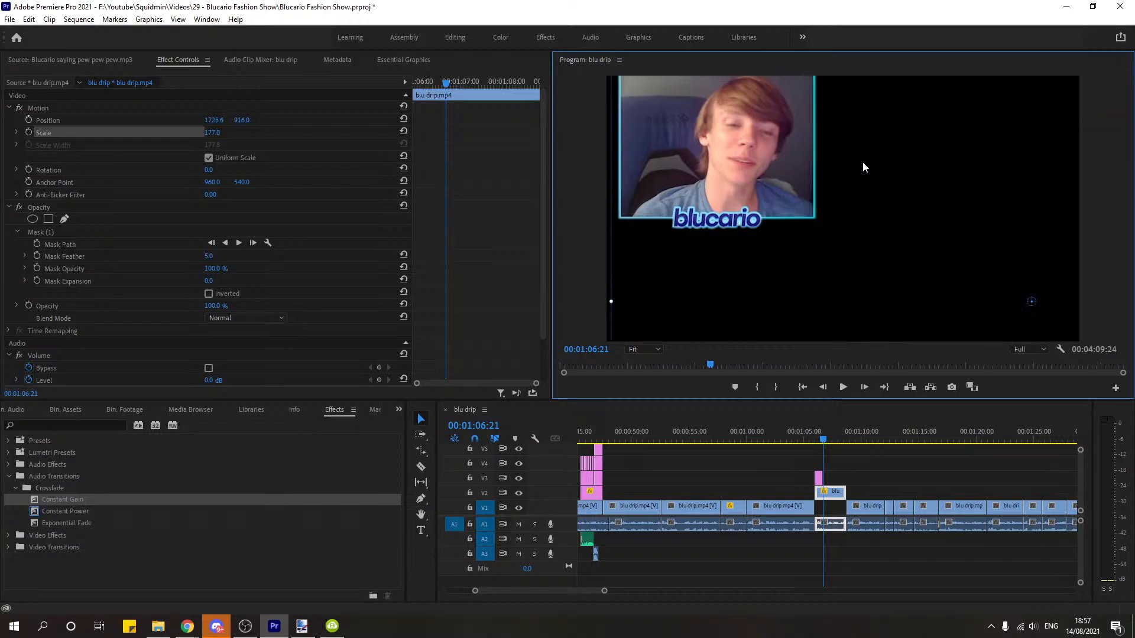
Step: Center the facecam clip's anchor point on the facecam at about 245, 180 and move the clip to about 1387, 530
{"action": "left_click_drag", "start_coordinate": [1031, 301], "coordinate": [714, 132]}
{"action": "left_click_drag", "start_coordinate": [804, 166], "coordinate": [789, 201]}
{"action": "left_click_drag", "start_coordinate": [884, 179], "coordinate": [1040, 186]}
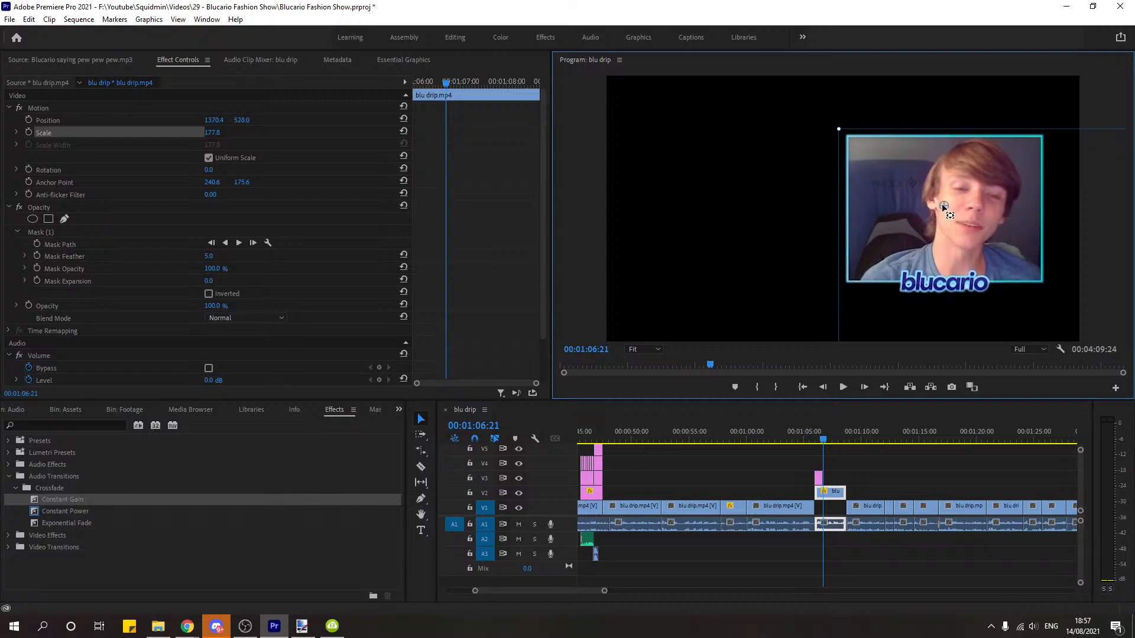
{"action": "left_click_drag", "start_coordinate": [943, 207], "coordinate": [946, 209]}
{"action": "left_click_drag", "start_coordinate": [1026, 212], "coordinate": [1029, 211]}
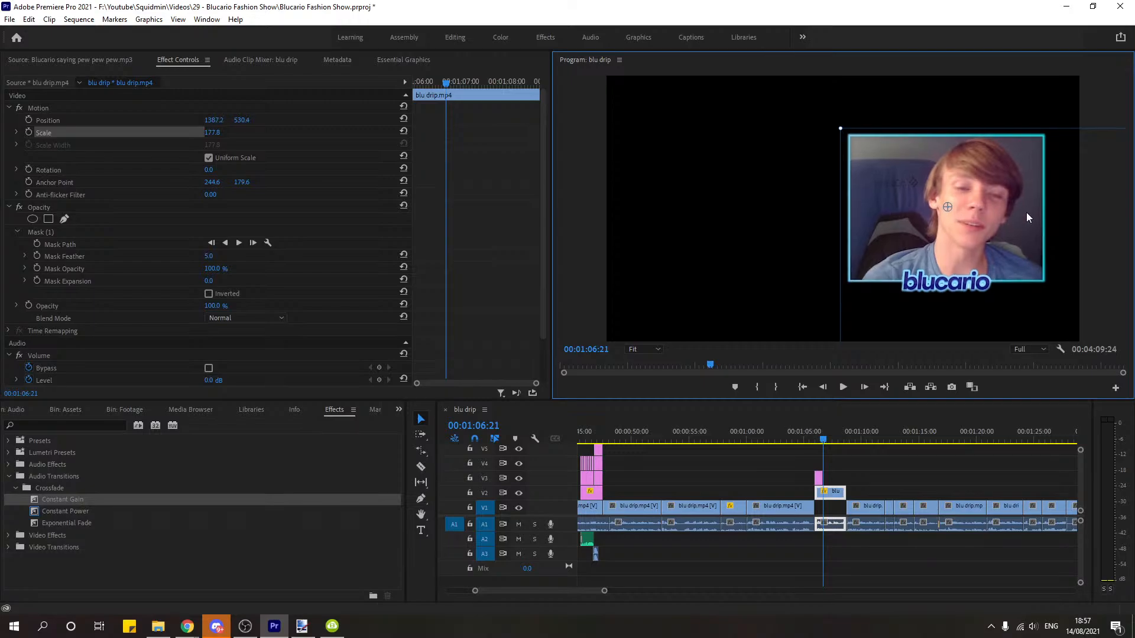
Step: Enlarge the facecam clip to a scale of about 191 and move it down from V2 to V1
{"action": "left_click_drag", "start_coordinate": [842, 127], "coordinate": [833, 120]}
{"action": "left_click", "coordinate": [917, 495]}
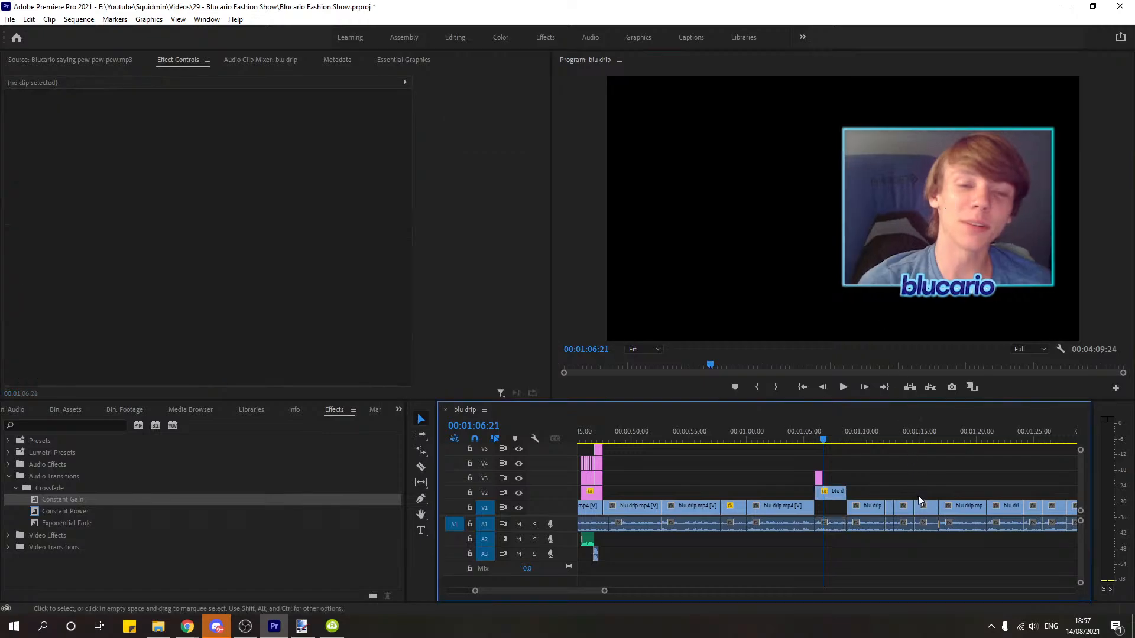
{"action": "left_click_drag", "start_coordinate": [832, 494], "coordinate": [837, 506]}
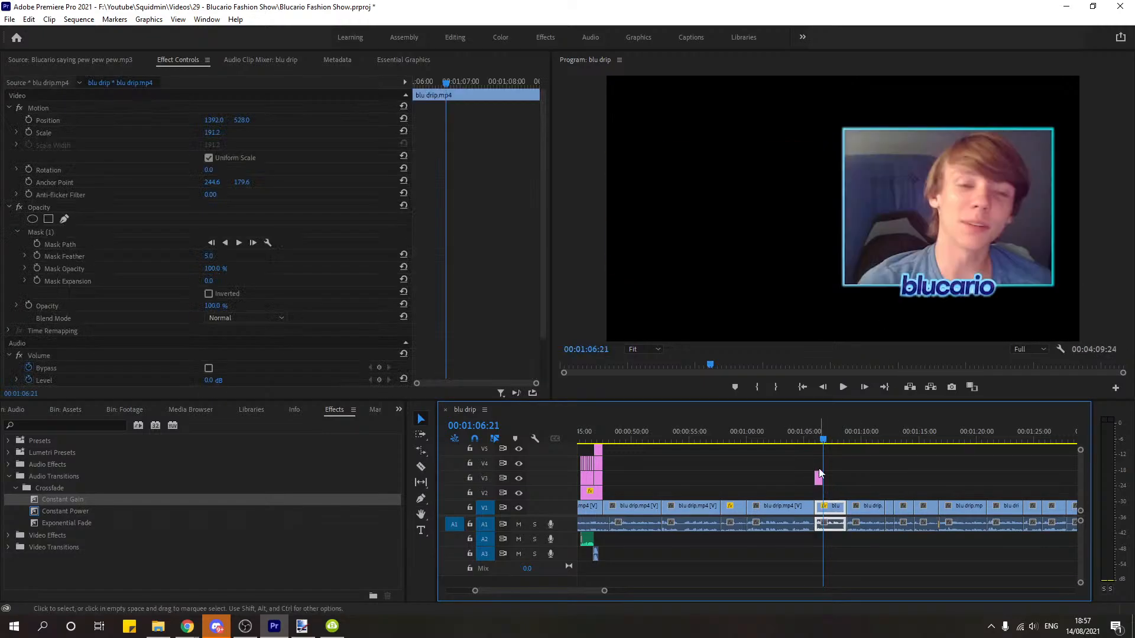
Step: Replace the V3 subtitle template's text at 00:01:06:04 with "- Blucario"
{"action": "left_click", "coordinate": [818, 436]}
{"action": "left_click", "coordinate": [819, 477]}
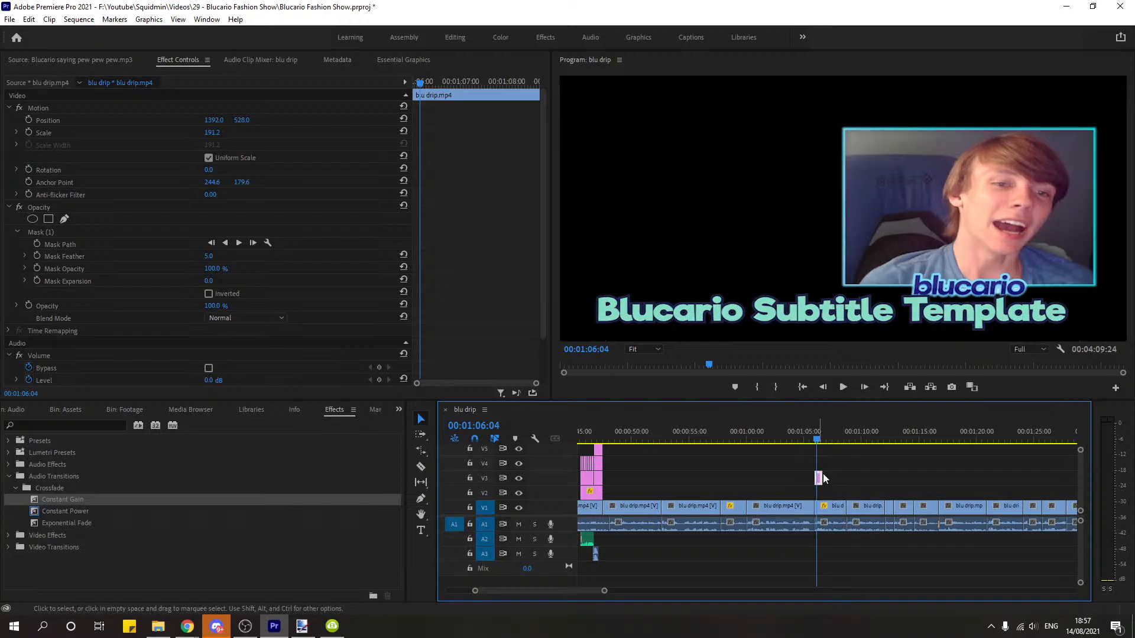
{"action": "left_click", "coordinate": [420, 530]}
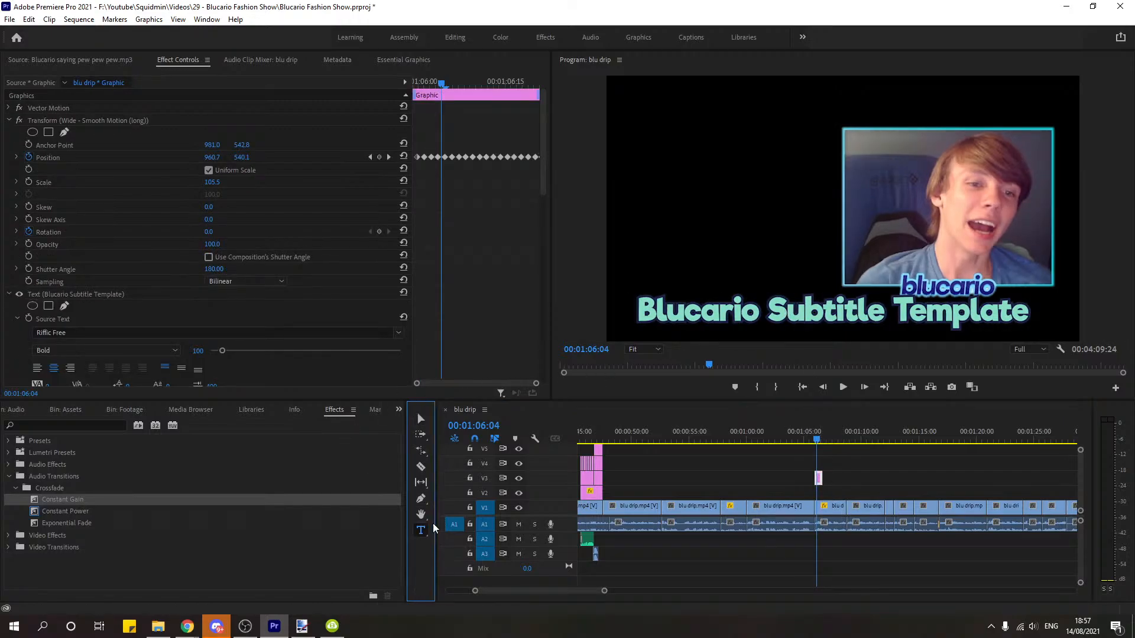
{"action": "left_click", "coordinate": [826, 305]}
{"action": "key", "text": "BackSpace"}
{"action": "key", "text": "BackSpace"}
{"action": "key", "text": "BackSpace"}
{"action": "key", "text": "BackSpace"}
{"action": "key", "text": "BackSpace"}
{"action": "key", "text": "BackSpace"}
{"action": "key", "text": "BackSpace"}
{"action": "key", "text": "BackSpace"}
{"action": "key", "text": "BackSpace"}
{"action": "key", "text": "BackSpace"}
{"action": "key", "text": "BackSpace"}
{"action": "key", "text": "BackSpace"}
{"action": "key", "text": "BackSpace"}
{"action": "key", "text": "BackSpace"}
{"action": "key", "text": "BackSpace"}
{"action": "key", "text": "BackSpace"}
{"action": "key", "text": "BackSpace"}
{"action": "key", "text": "BackSpace"}
{"action": "key", "text": "BackSpace"}
{"action": "key", "text": "BackSpace"}
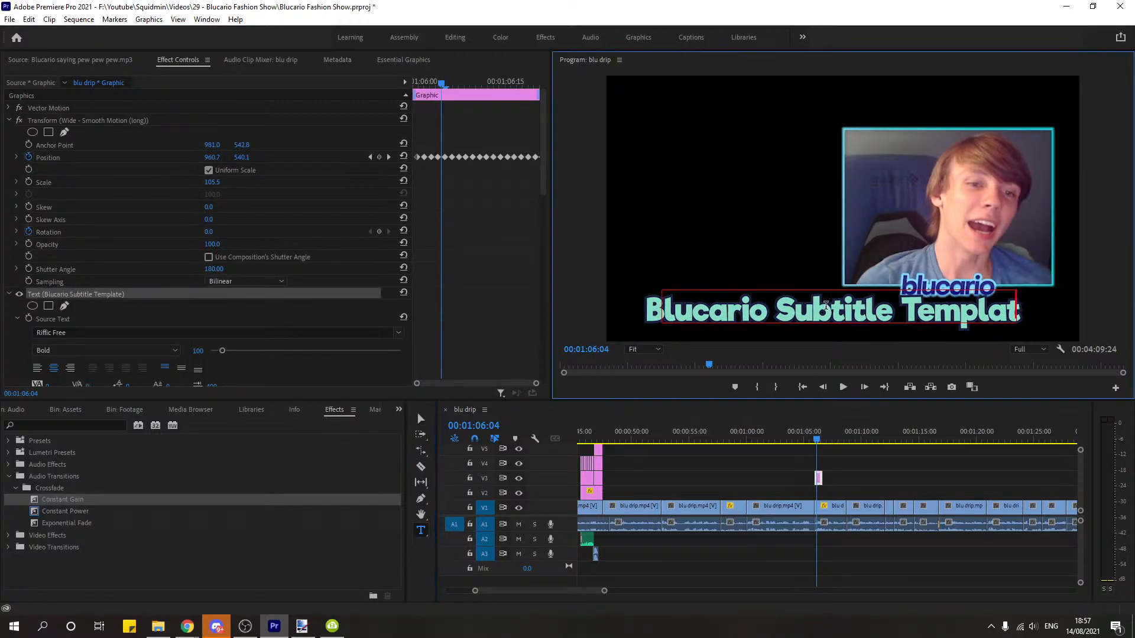
{"action": "type", "text": "-"}
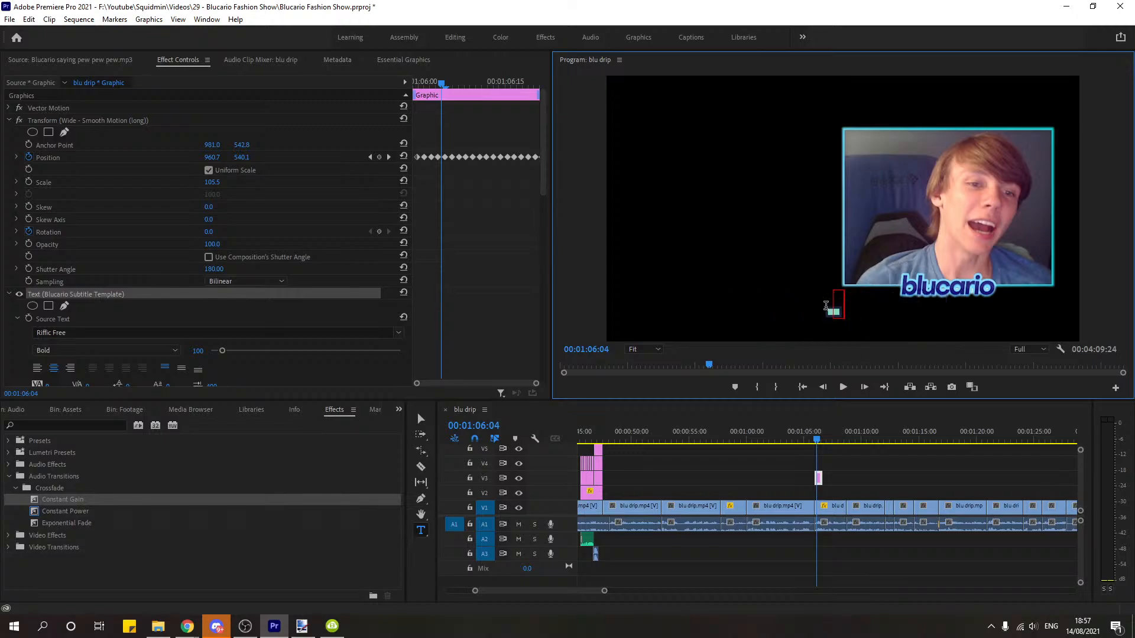
{"action": "key", "text": "BackSpace"}
{"action": "type", "text": "_"}
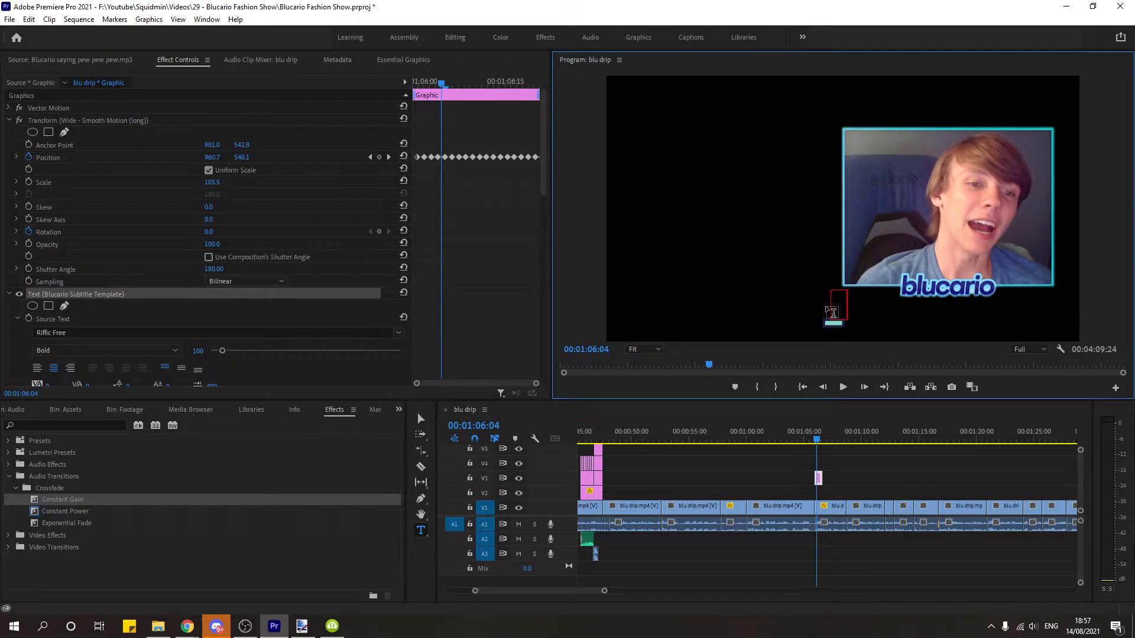
{"action": "key", "text": "BackSpace"}
{"action": "type", "text": "-B"}
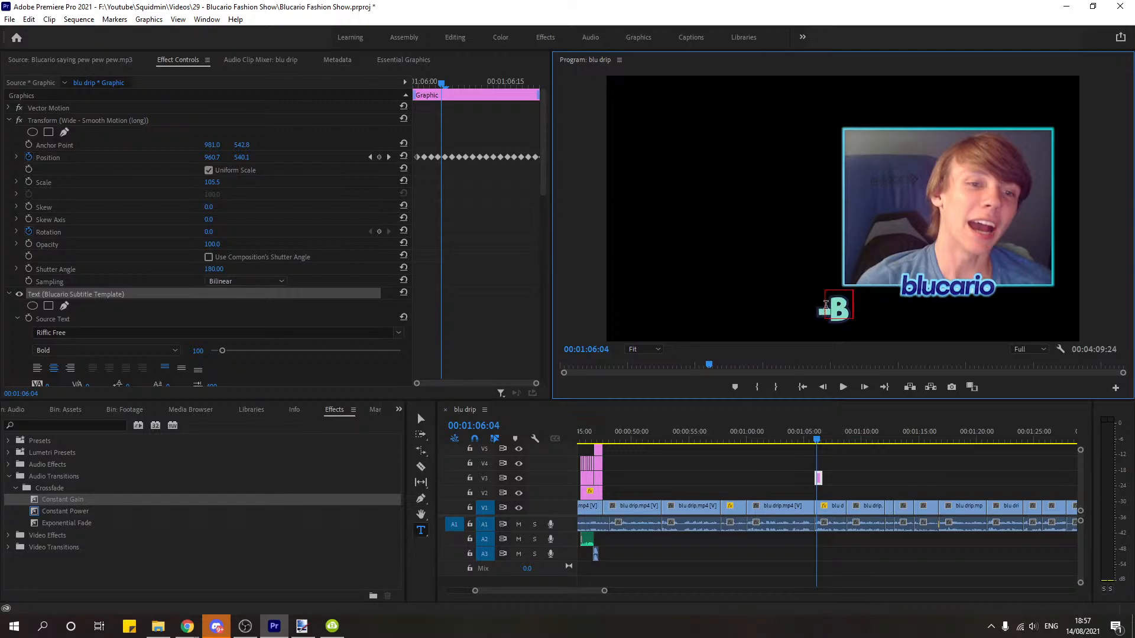
{"action": "key", "text": "BackSpace"}
{"action": "type", "text": "Blu"}
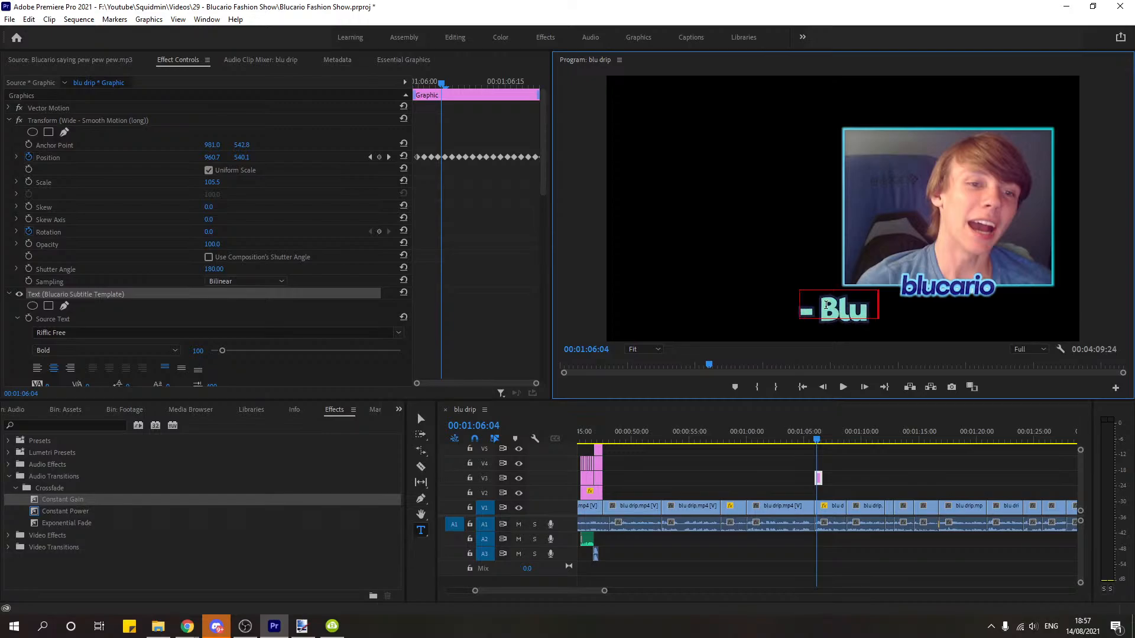
{"action": "type", "text": "cario"}
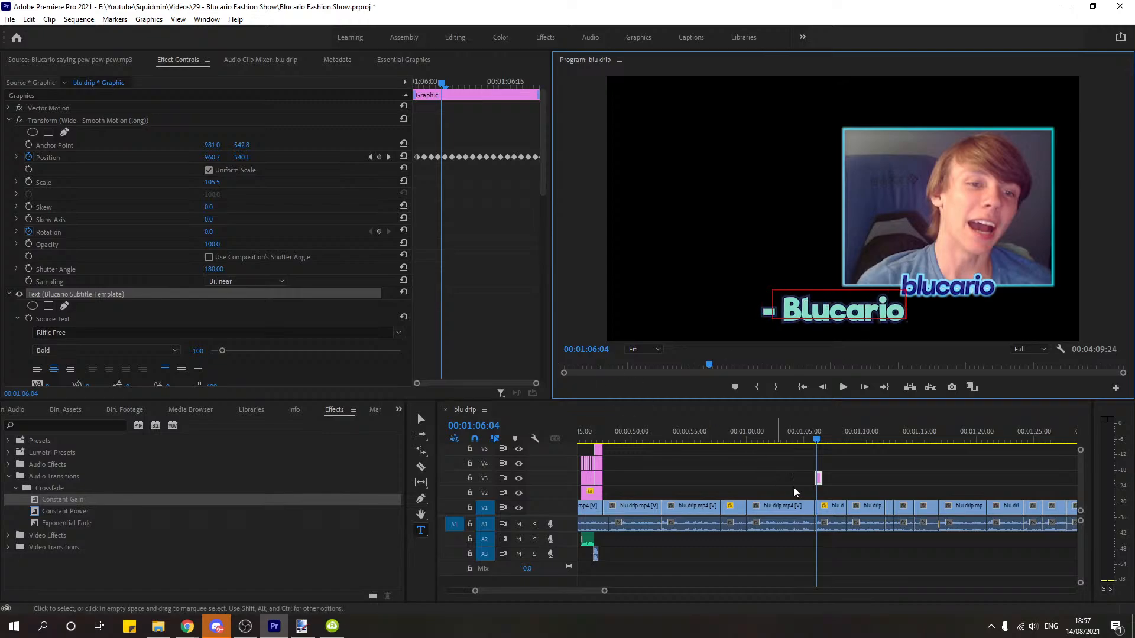
Step: Remove the Transform (Wide - Smooth Motion (long)) effect from the "- Blucario" subtitle graphic
{"action": "left_click", "coordinate": [91, 296]}
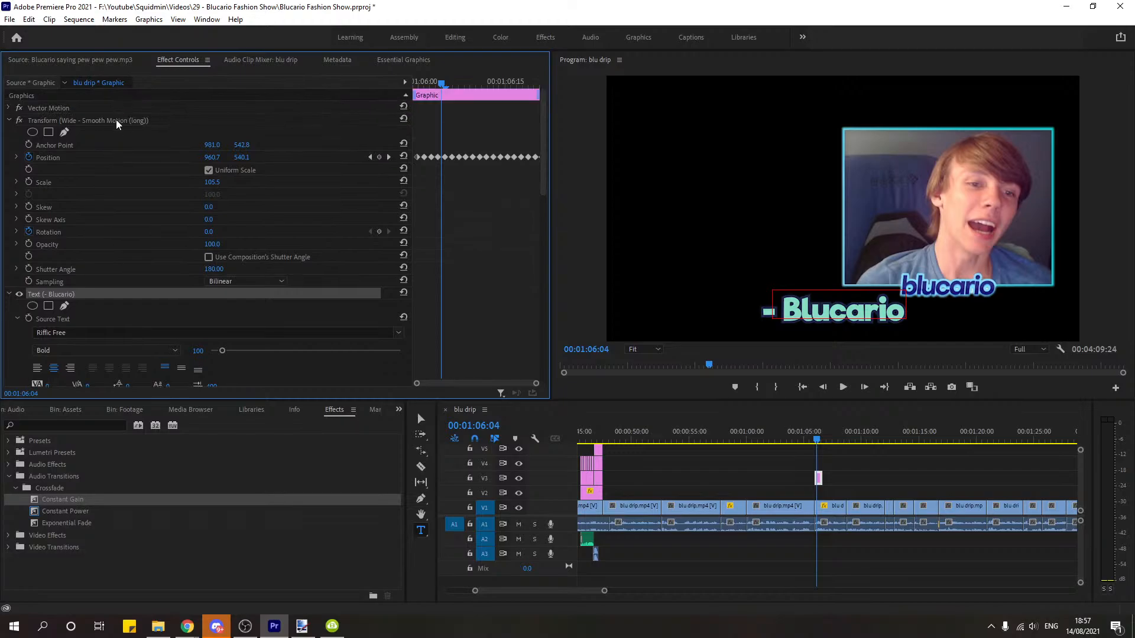
{"action": "left_click", "coordinate": [116, 121]}
{"action": "key", "text": "Delete"}
{"action": "left_click", "coordinate": [421, 419]}
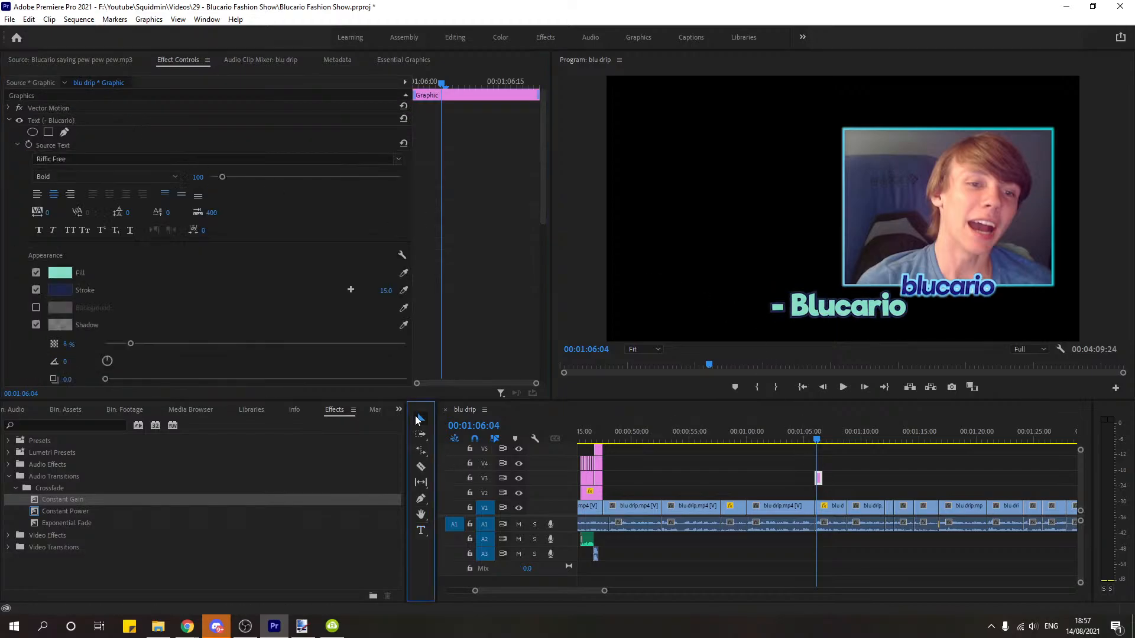
Step: Turn off the "- Blucario" text's position and scale keyframing and place it beside the facecam at about 481, 815 with scale 114
{"action": "left_click_drag", "start_coordinate": [891, 307], "coordinate": [781, 289]}
{"action": "scroll", "coordinate": [441, 263], "scroll_direction": "down", "scroll_amount": 5}
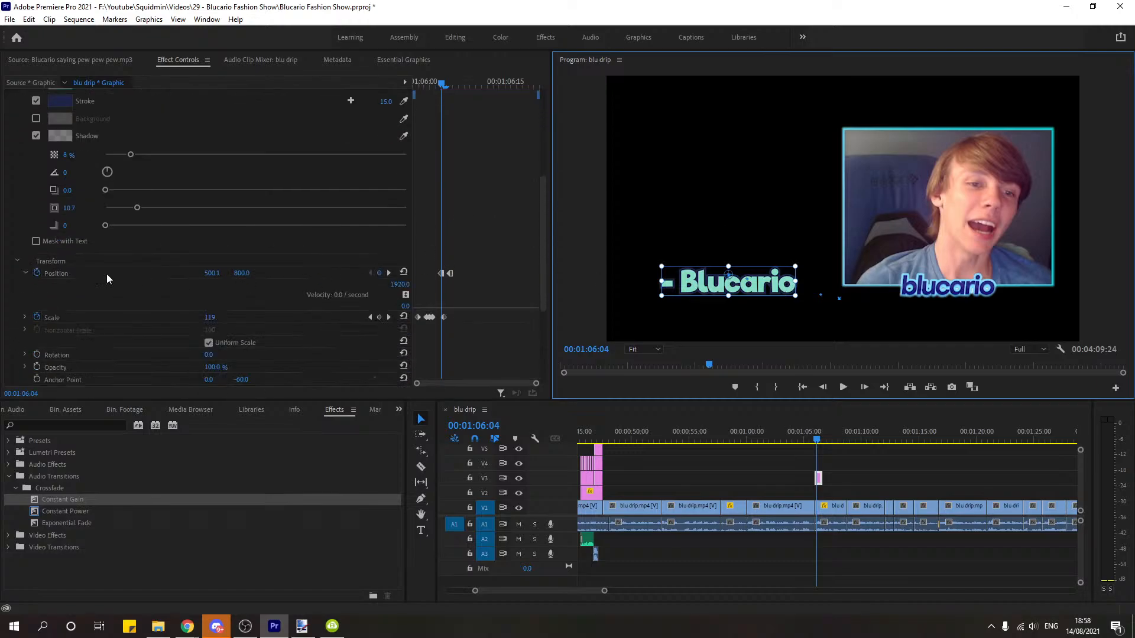
{"action": "left_click", "coordinate": [37, 272]}
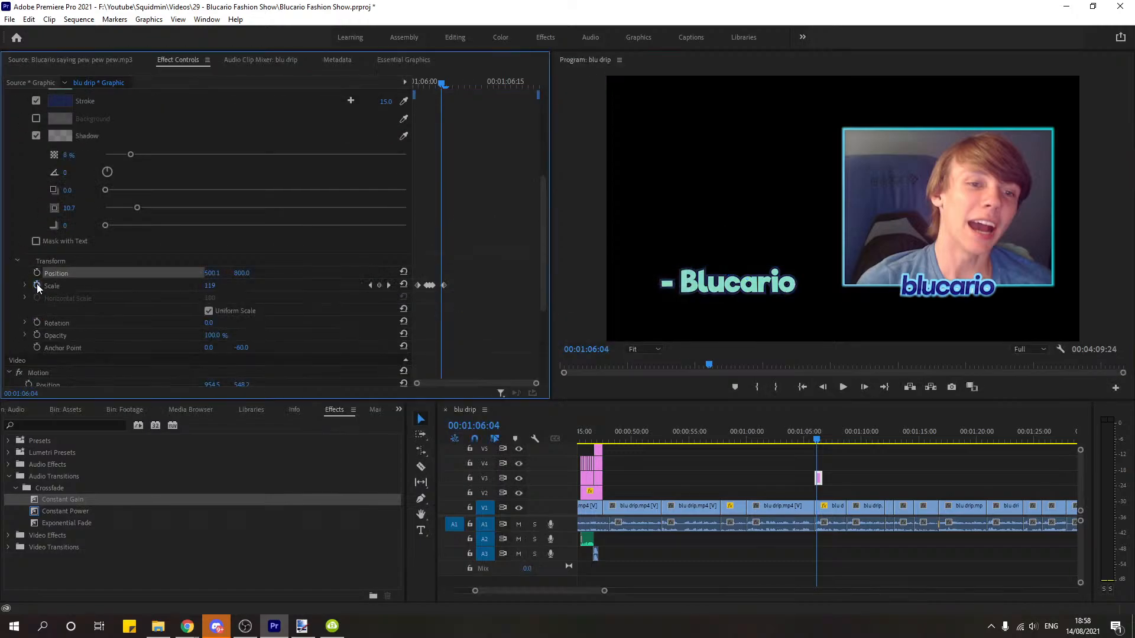
{"action": "key", "text": "Return"}
{"action": "left_click", "coordinate": [768, 287]}
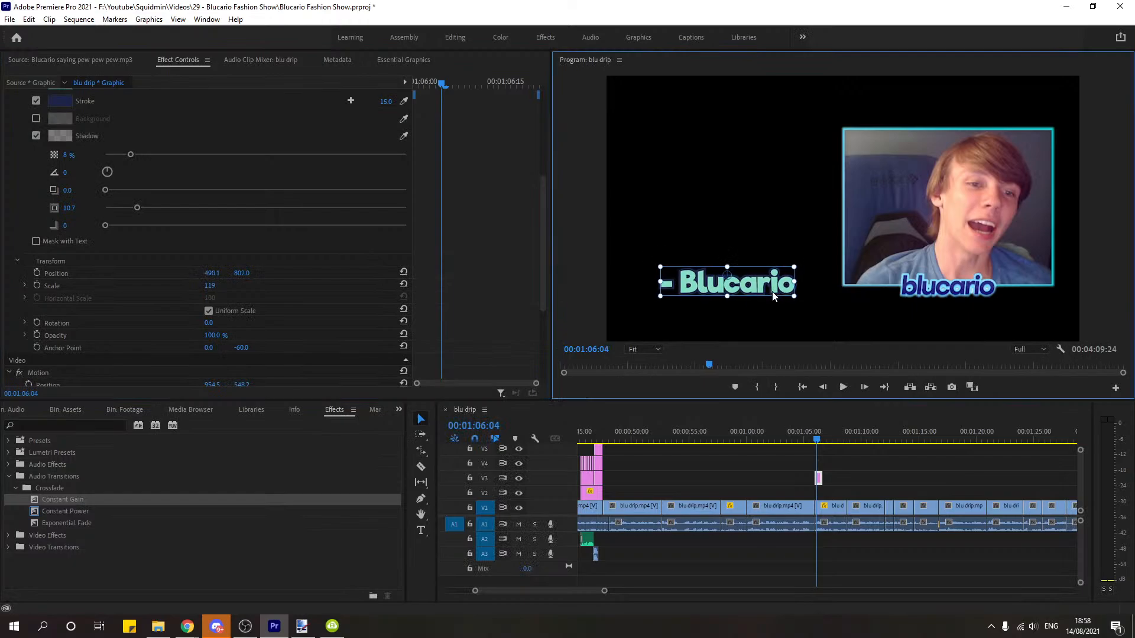
{"action": "mouse_move", "coordinate": [770, 295]}
{"action": "left_mouse_down"}
{"action": "mouse_move", "coordinate": [790, 287]}
{"action": "mouse_move", "coordinate": [768, 293]}
{"action": "left_mouse_up"}
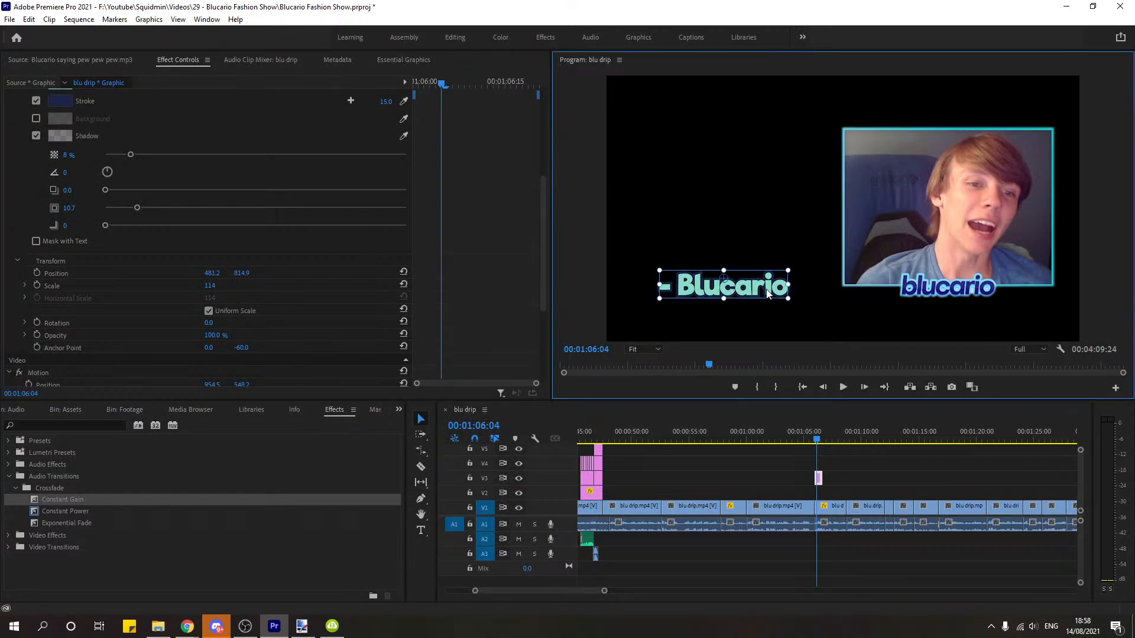
Step: Shrink the V1 facecam clip to a scale of about 171, positioned at about 1409, 530
{"action": "left_click", "coordinate": [830, 509]}
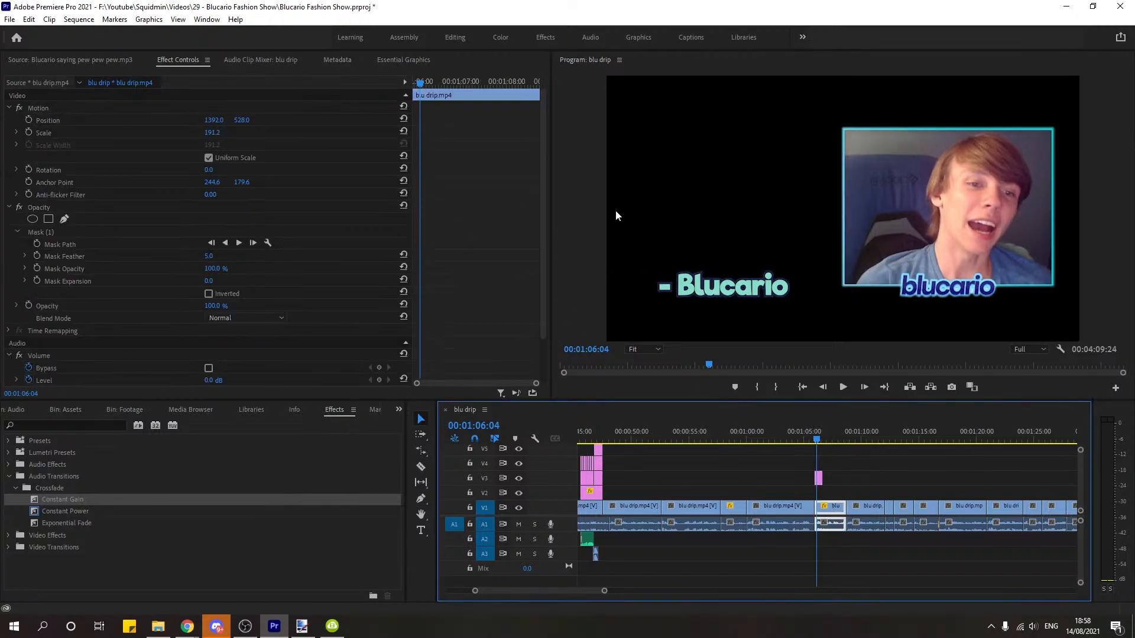
{"action": "left_click", "coordinate": [107, 131]}
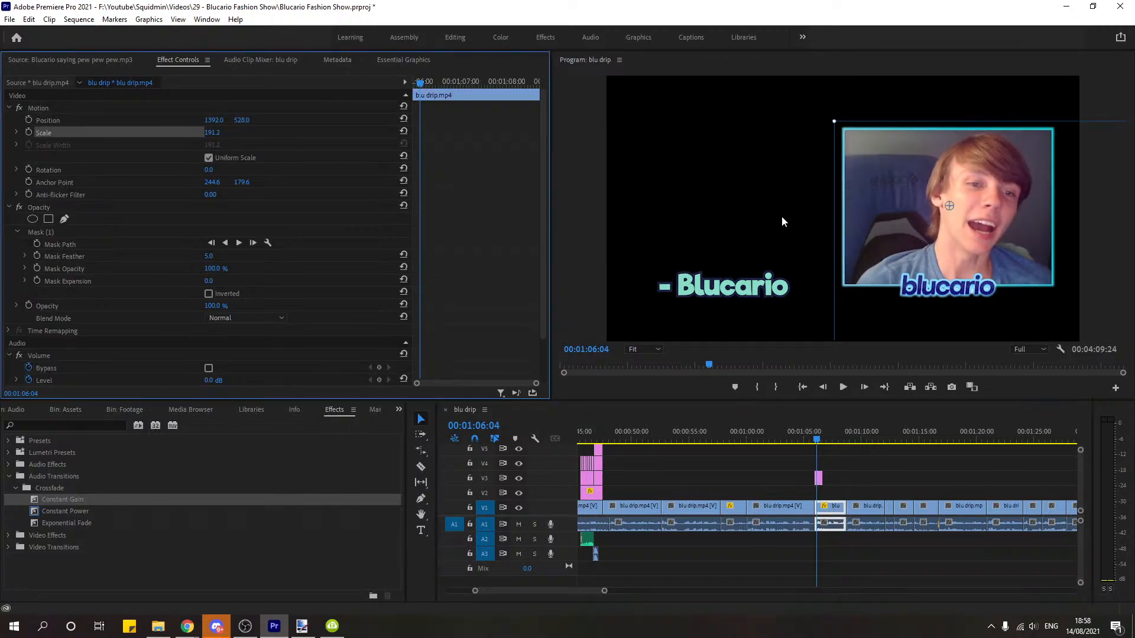
{"action": "left_click_drag", "start_coordinate": [834, 121], "coordinate": [869, 148]}
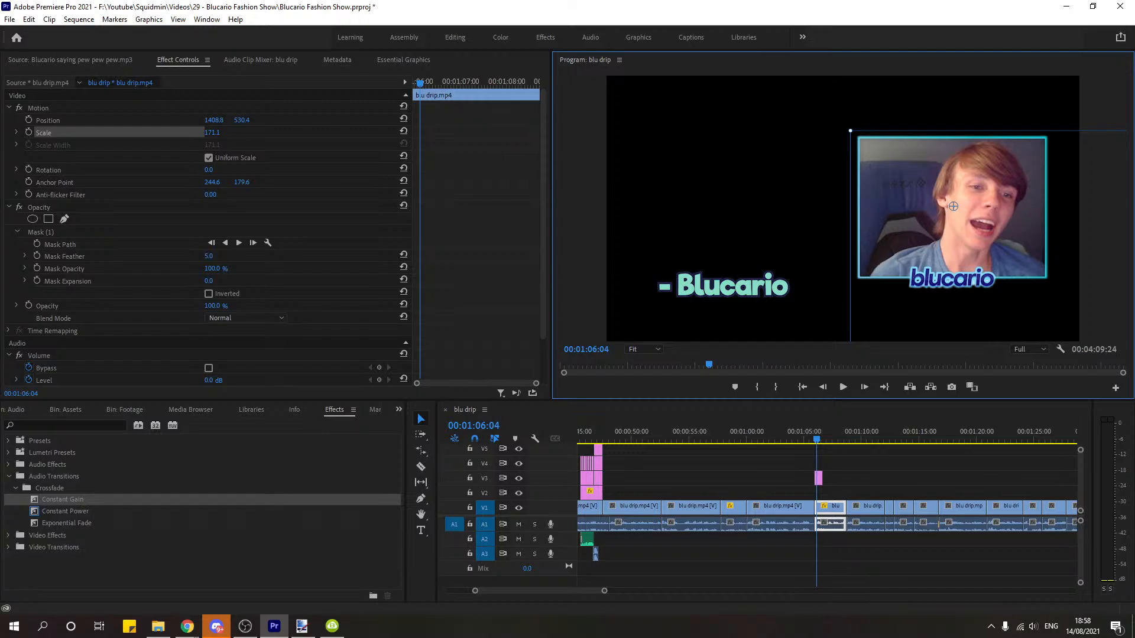
Step: View the Riffic Free Bold font preview and close it
{"action": "key", "text": "alt+Tab"}
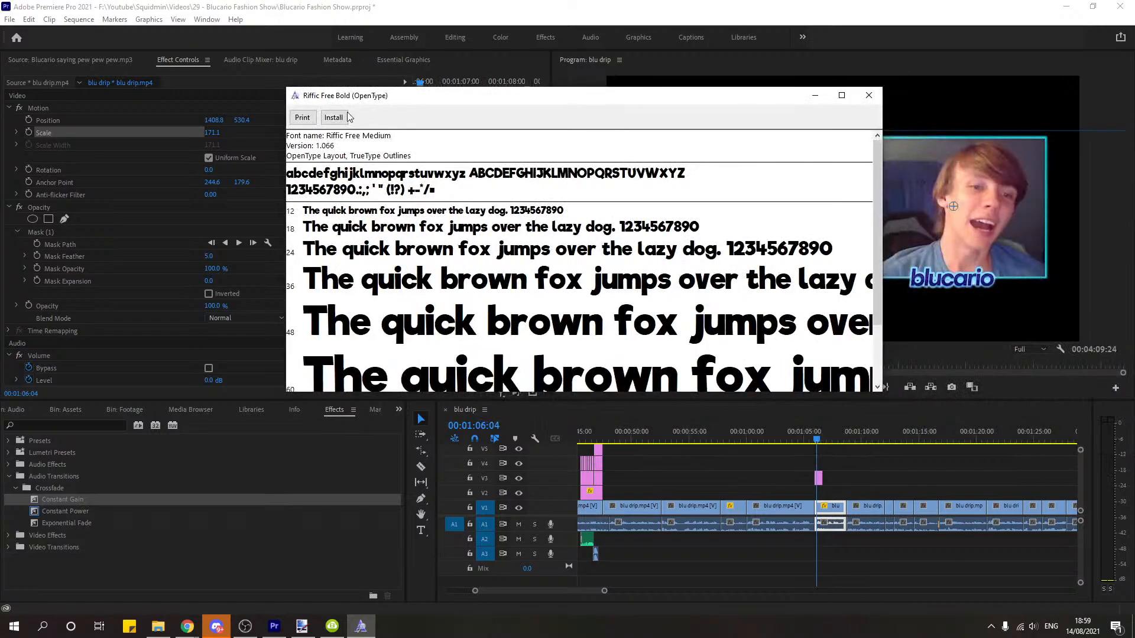
{"action": "left_click", "coordinate": [869, 95]}
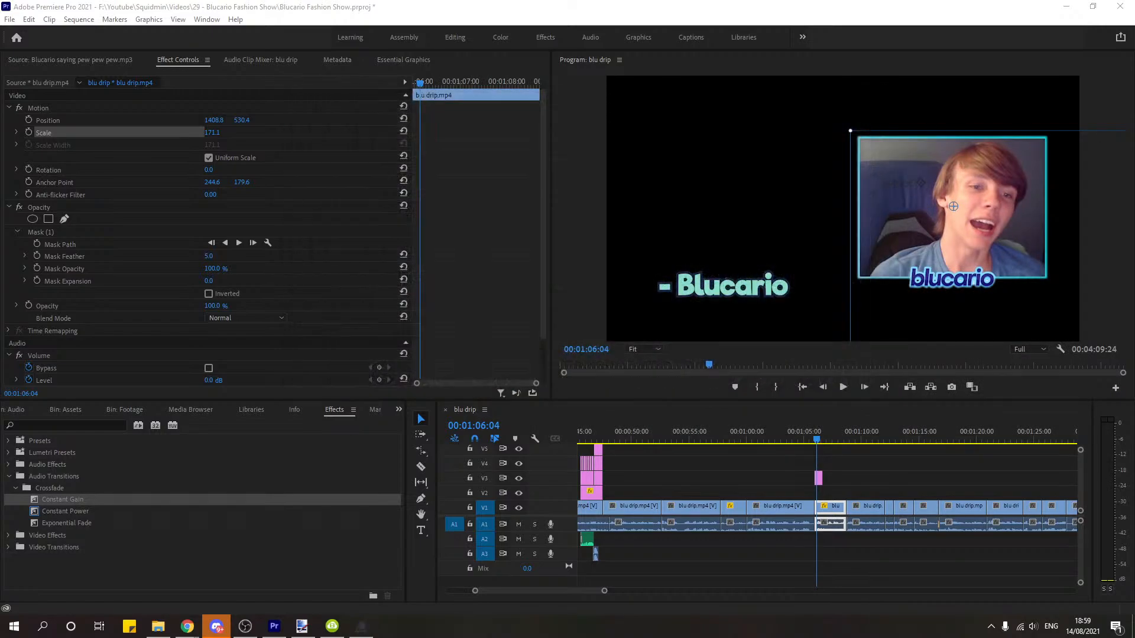
{"action": "mouse_move", "coordinate": [1134, 155]}
{"action": "left_mouse_down"}
{"action": "mouse_move", "coordinate": [936, 153]}
{"action": "mouse_move", "coordinate": [1134, 136]}
{"action": "left_mouse_up"}
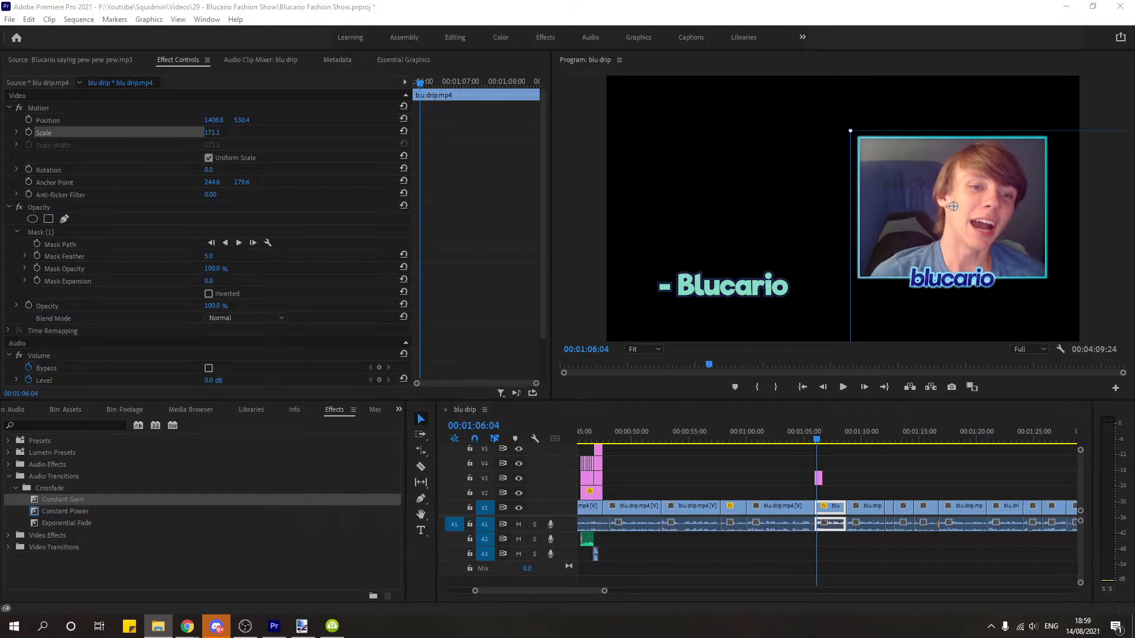
Step: In Discord, send the newly joined member "Hi" and the RifficFree-Bold.ttf font file, and return to Premiere Pro
{"action": "left_click_drag", "start_coordinate": [1134, 88], "coordinate": [768, 1]}
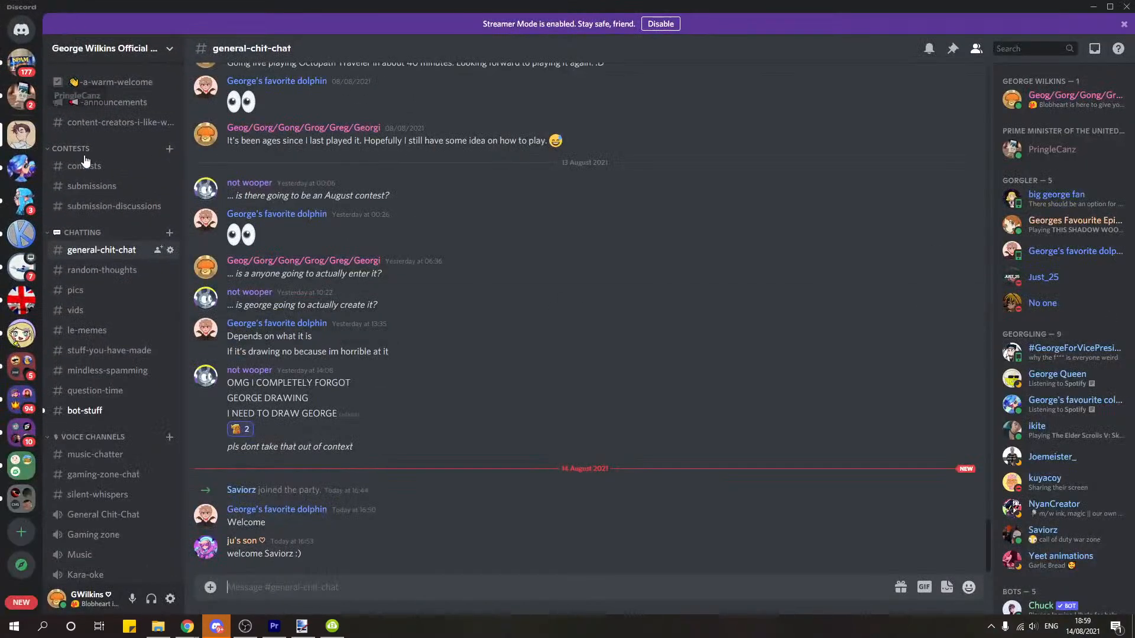
{"action": "left_click", "coordinate": [253, 491]}
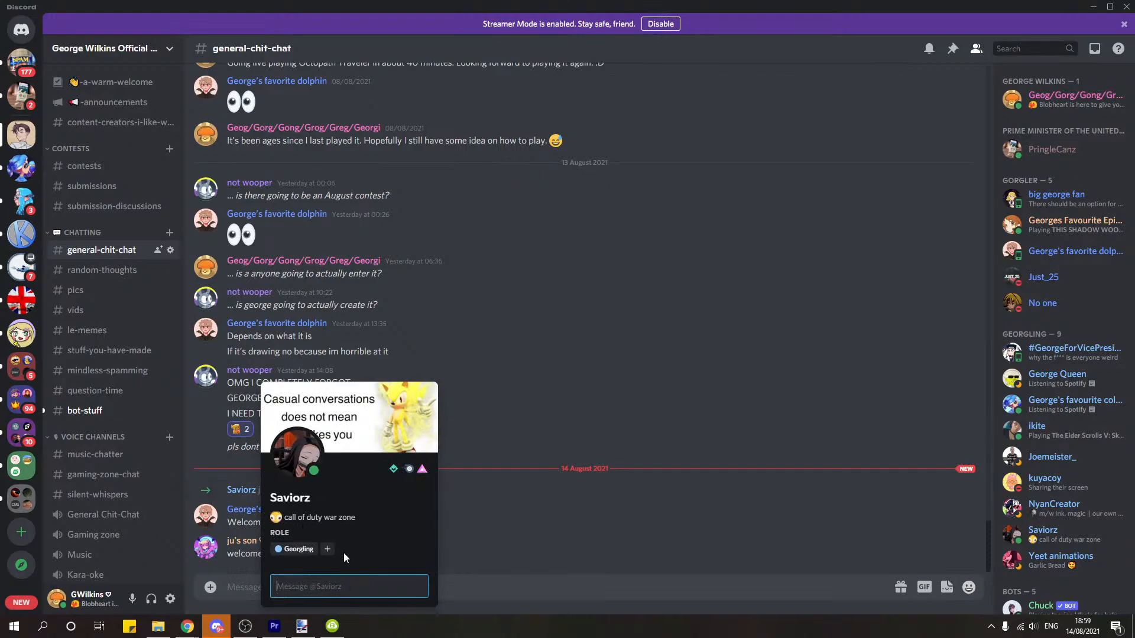
{"action": "type", "text": "hi"}
{"action": "key", "text": "Return"}
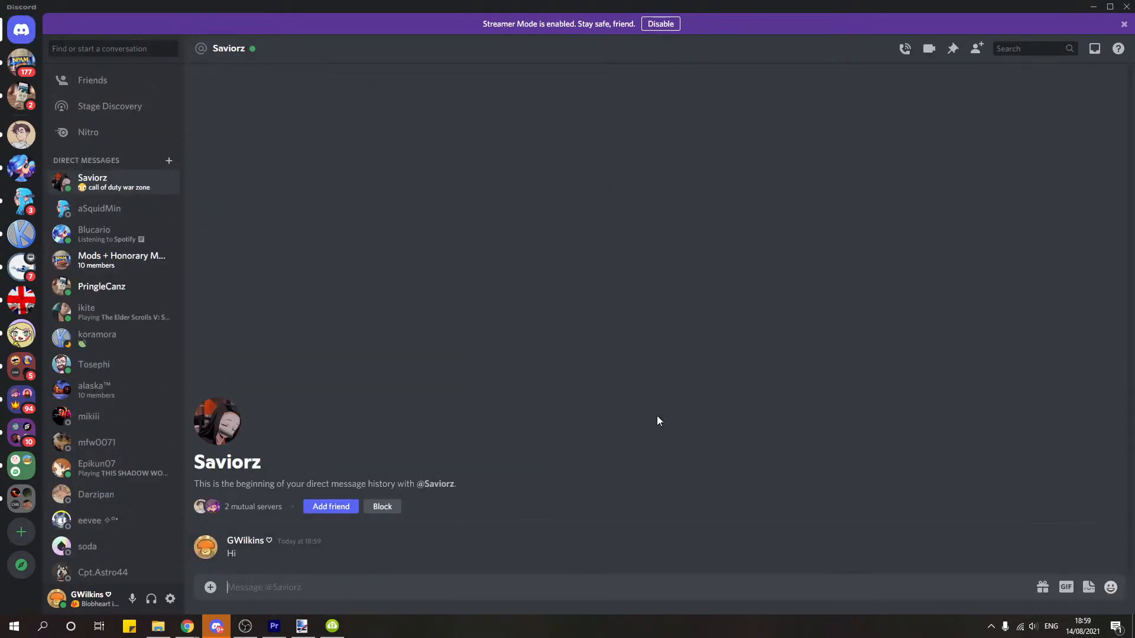
{"action": "left_click_drag", "start_coordinate": [657, 416], "coordinate": [644, 420]}
{"action": "left_click", "coordinate": [686, 366]}
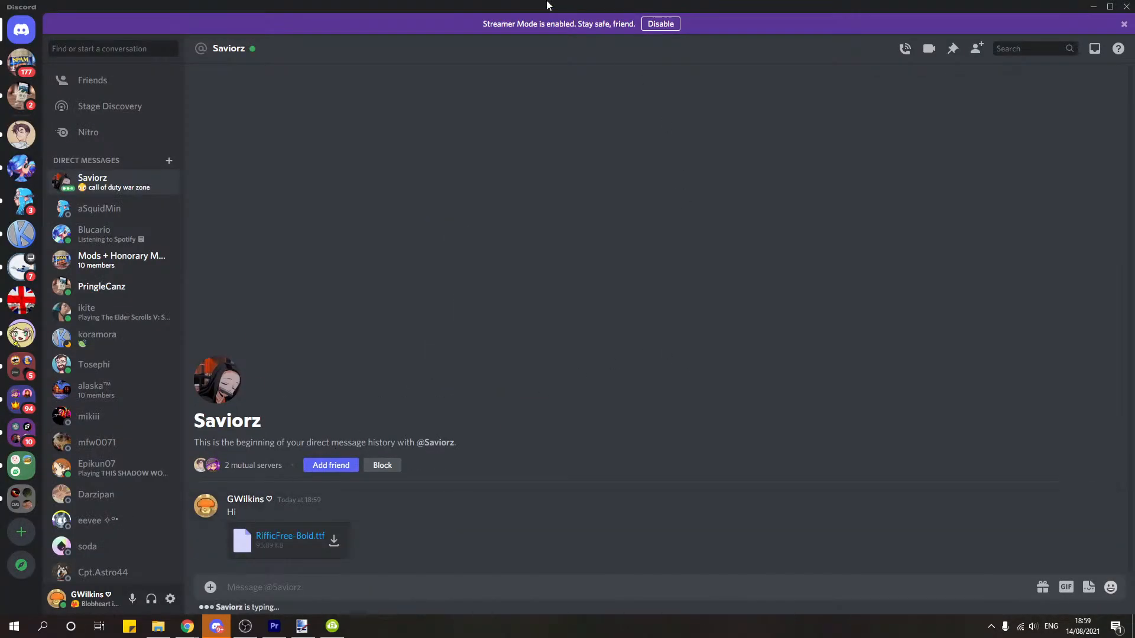
{"action": "key", "text": "alt+Tab"}
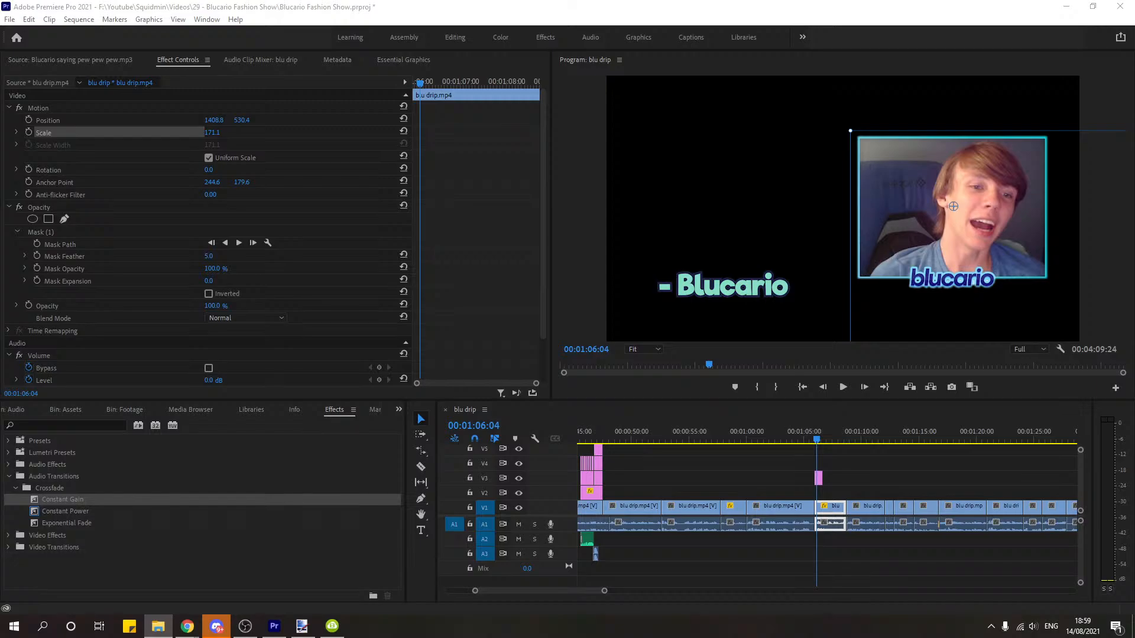
{"action": "left_click", "coordinate": [830, 465]}
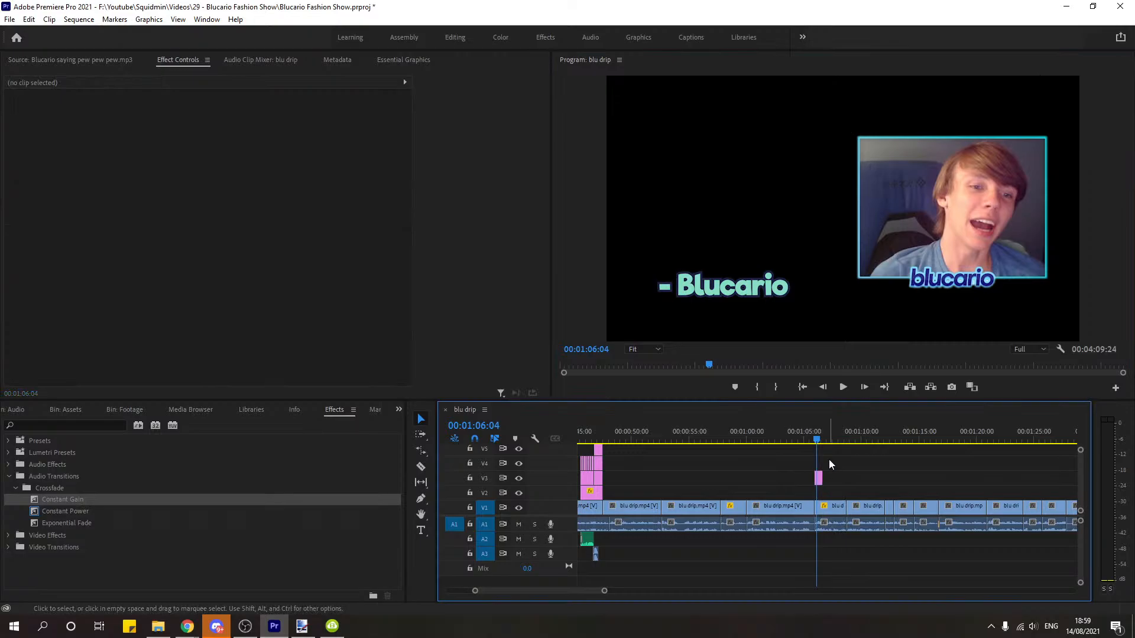
Step: Nudge the "- Blucario" text slightly down, extend its V3 clip to the end of the facecam clip below, and play the result
{"action": "left_click", "coordinate": [727, 291]}
{"action": "left_click_drag", "start_coordinate": [751, 291], "coordinate": [751, 295]}
{"action": "left_click", "coordinate": [868, 467]}
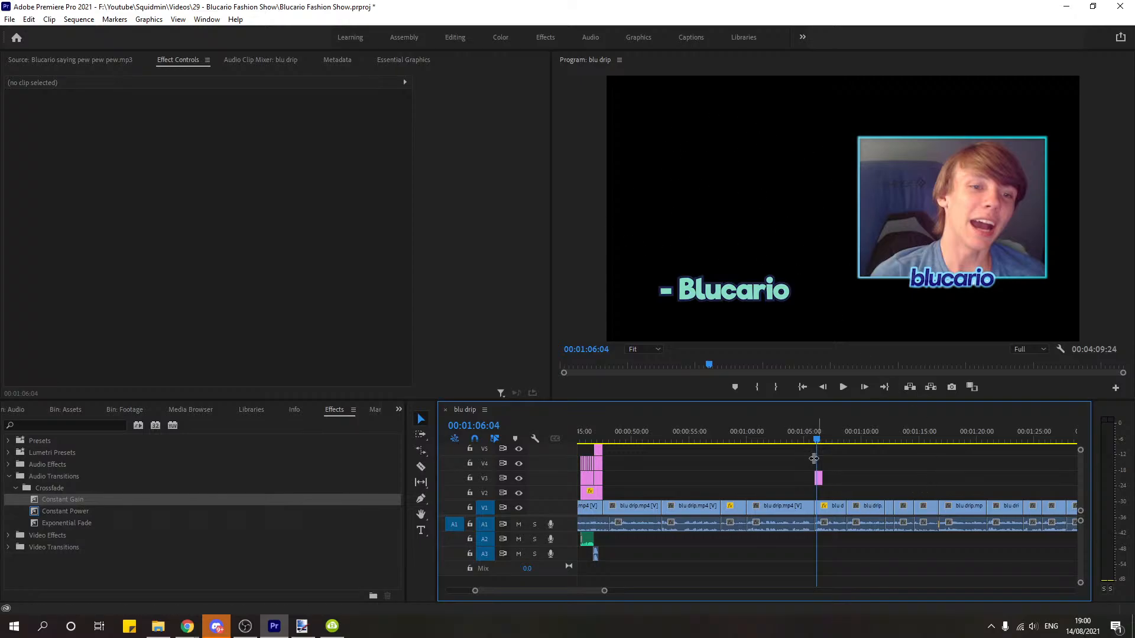
{"action": "left_click_drag", "start_coordinate": [821, 477], "coordinate": [845, 477]}
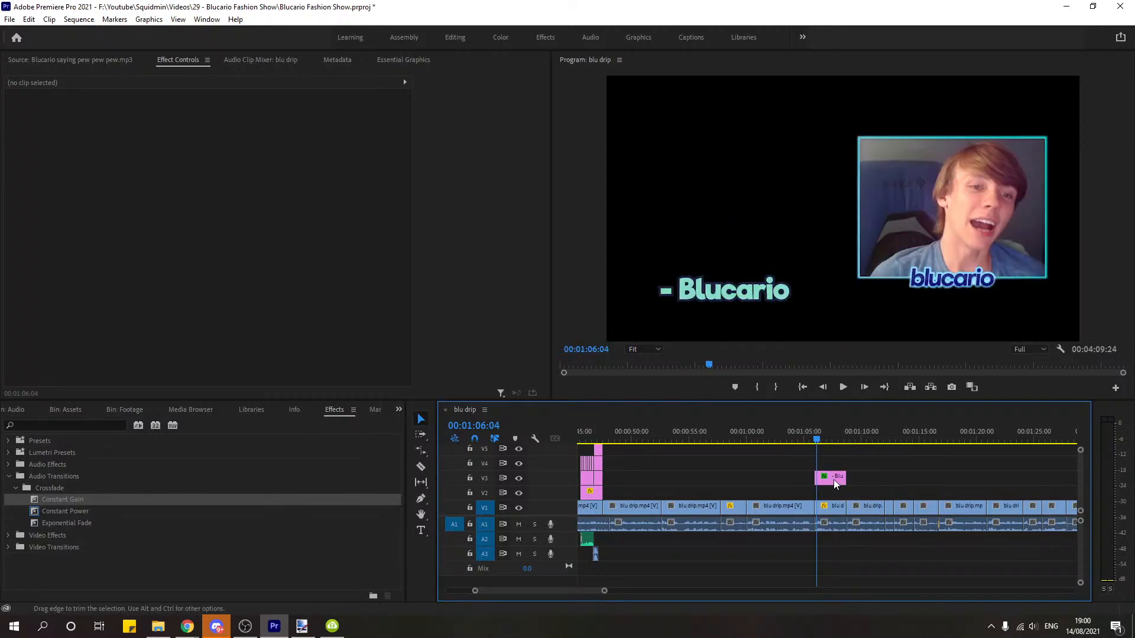
{"action": "key", "text": "space"}
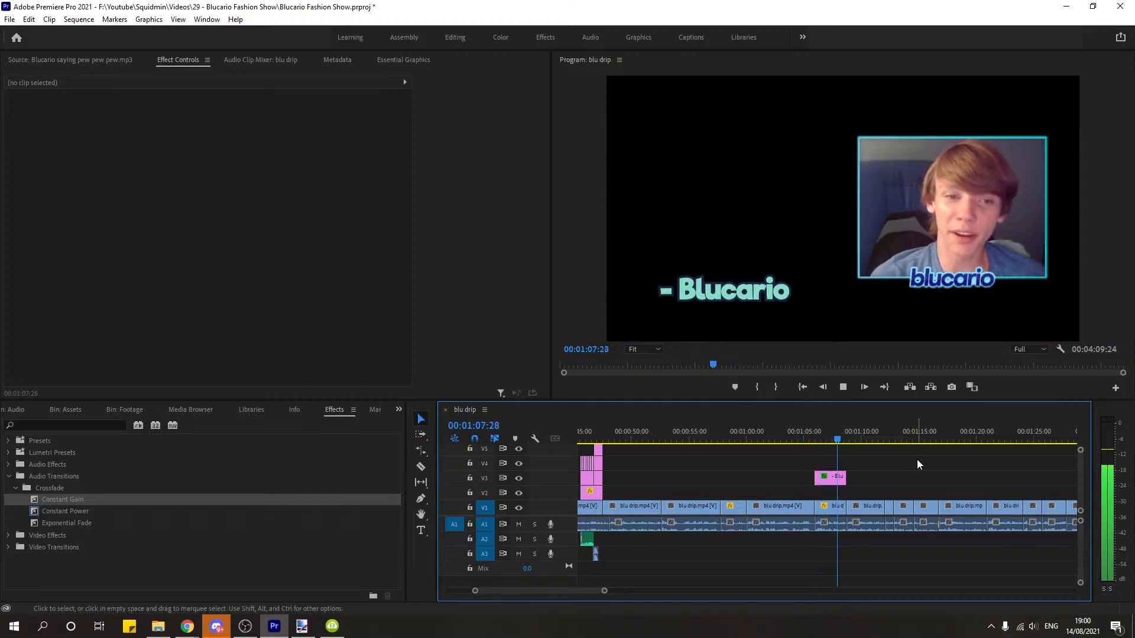
{"action": "key", "text": "space"}
Step: At 00:01:07:15, add the three-line text "I was the / best player / in the game" in the empty area above "- Blucario"
{"action": "left_click", "coordinate": [832, 439]}
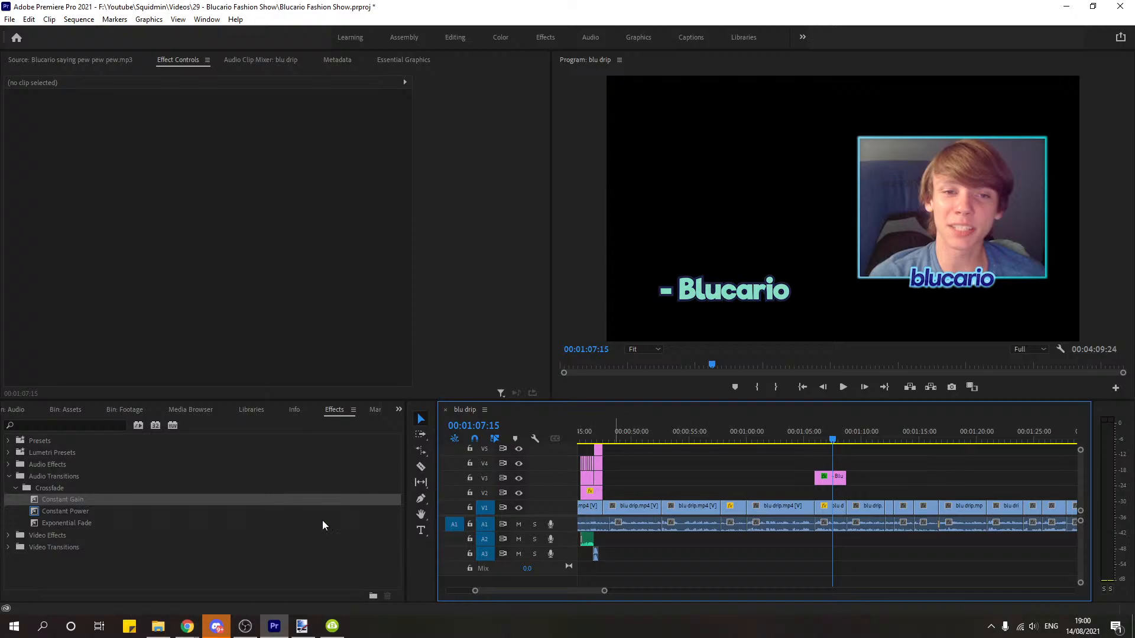
{"action": "left_click", "coordinate": [385, 60]}
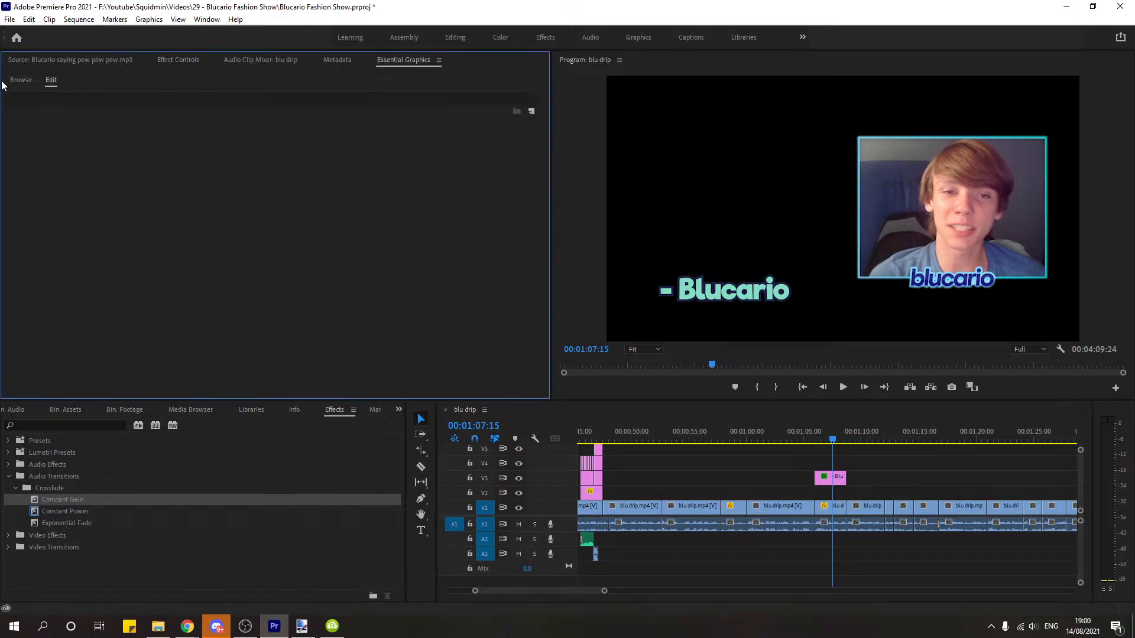
{"action": "left_click", "coordinate": [417, 529]}
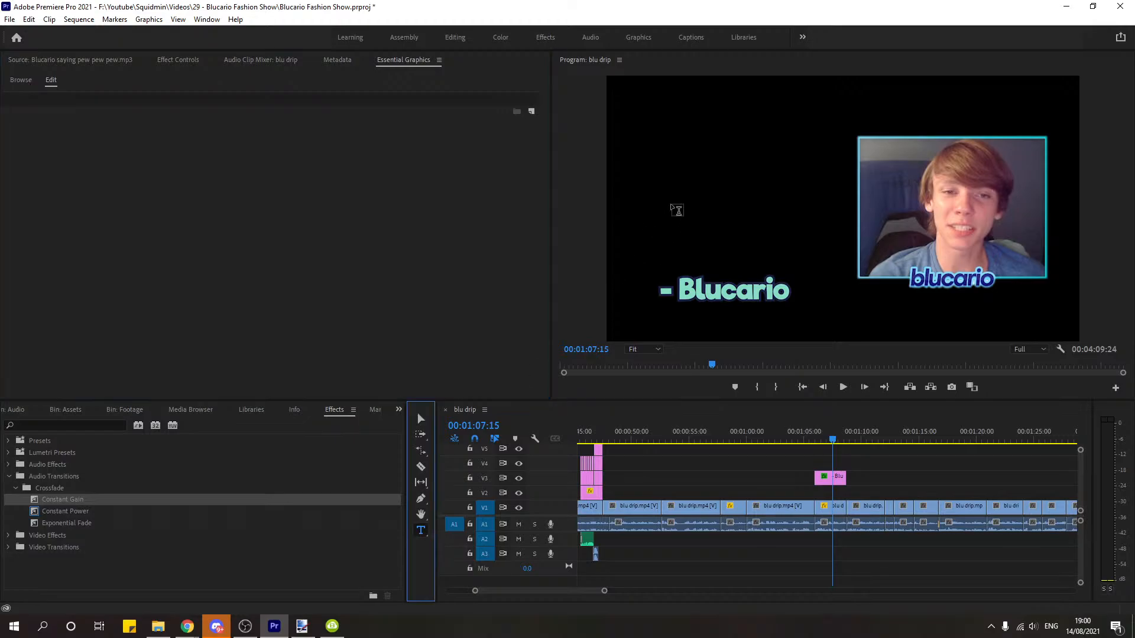
{"action": "left_click", "coordinate": [674, 160]}
{"action": "type", "text": "I was the"}
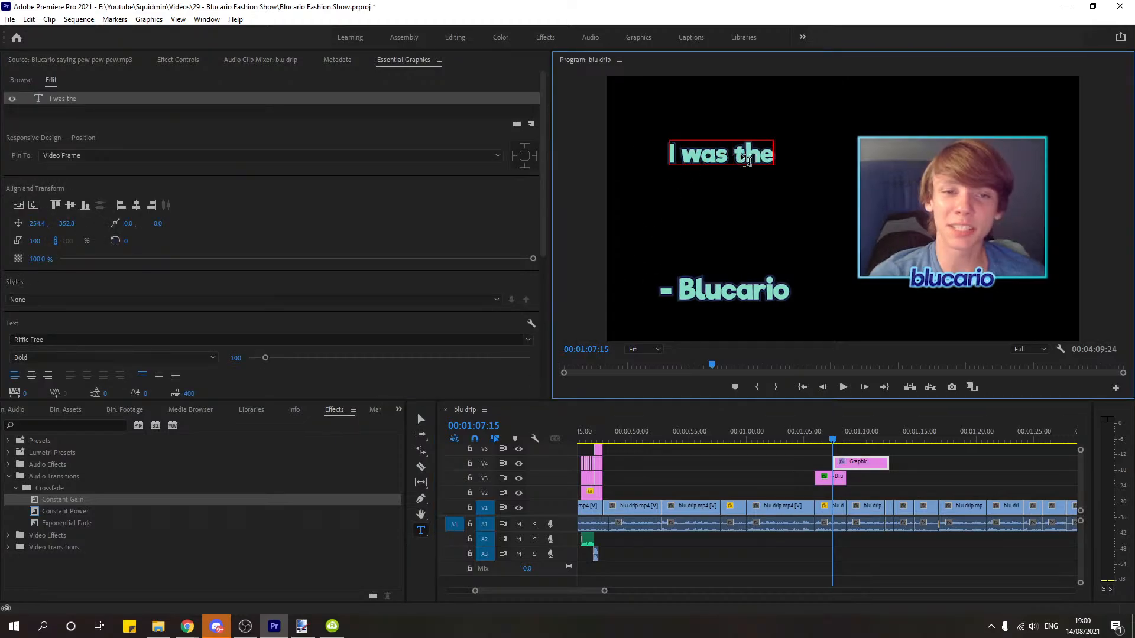
{"action": "key", "text": "Return"}
{"action": "type", "text": "best player"}
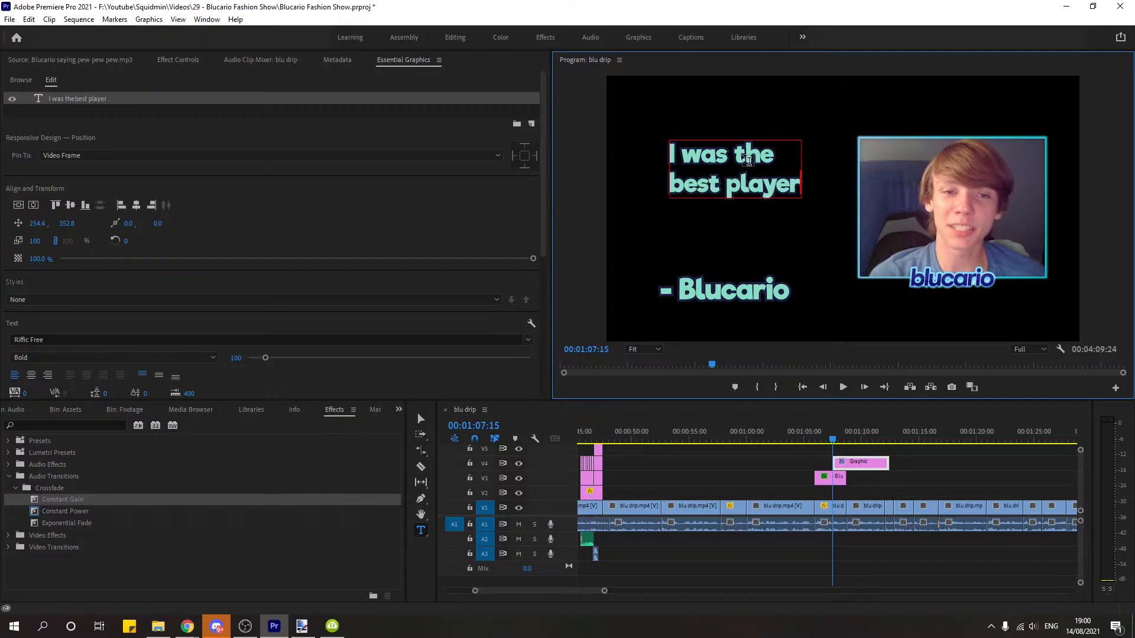
{"action": "key", "text": "Return"}
{"action": "type", "text": "i"}
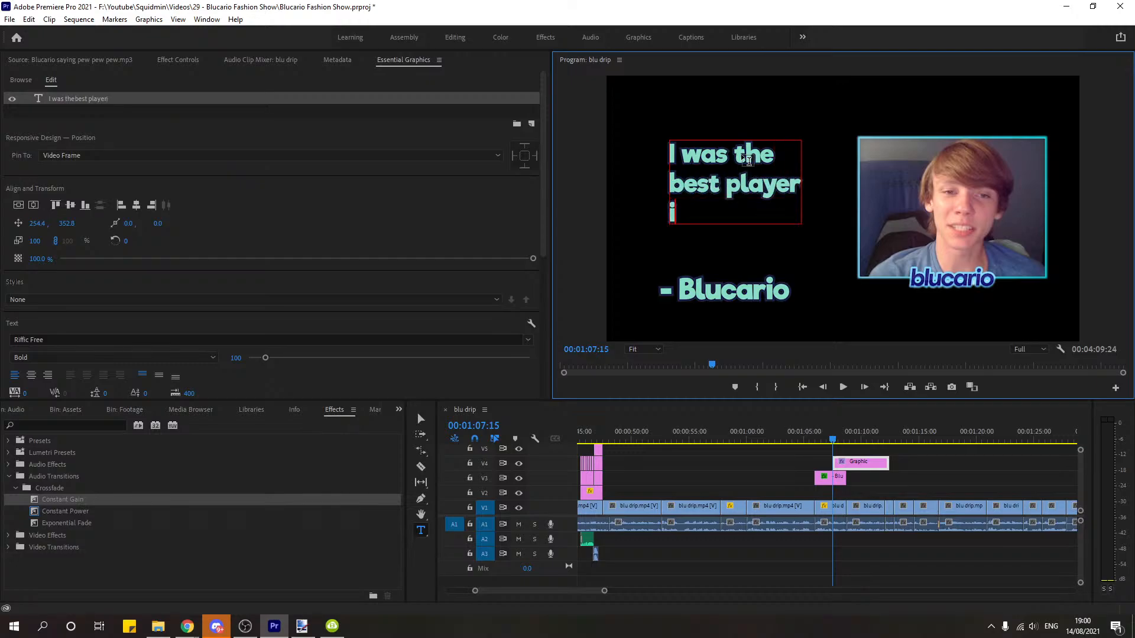
{"action": "type", "text": "n the game"}
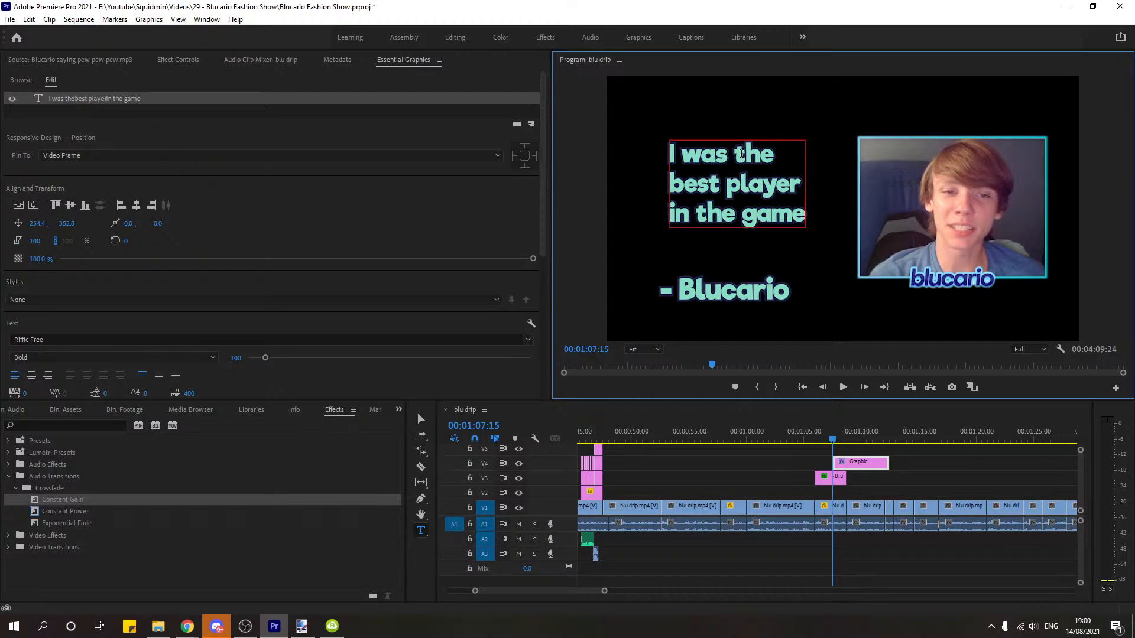
Step: Enclose the whole three-line text in double quotation marks
{"action": "type", "text": "\""}
{"action": "key", "text": "Up"}
{"action": "key", "text": "Up"}
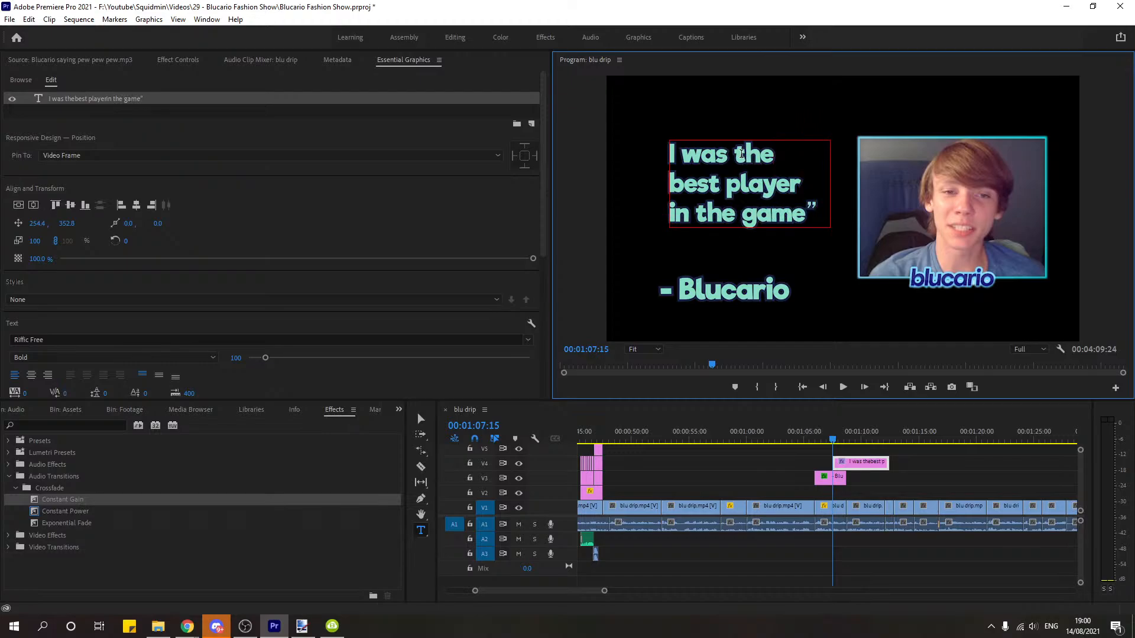
{"action": "type", "text": "\""}
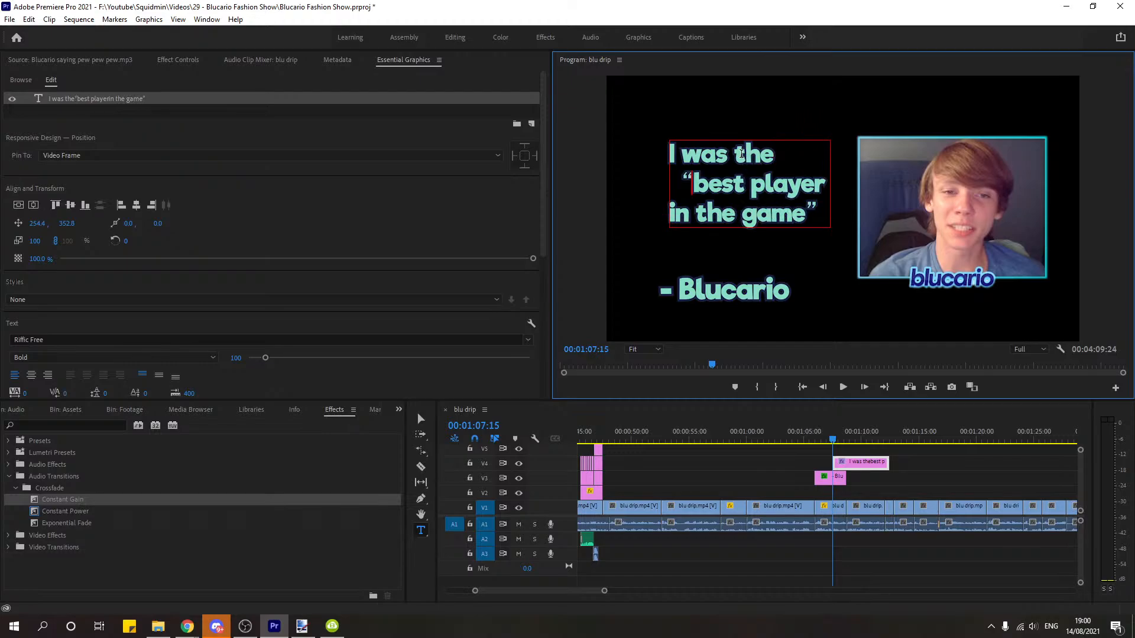
{"action": "key", "text": "BackSpace"}
{"action": "type", "text": "\""}
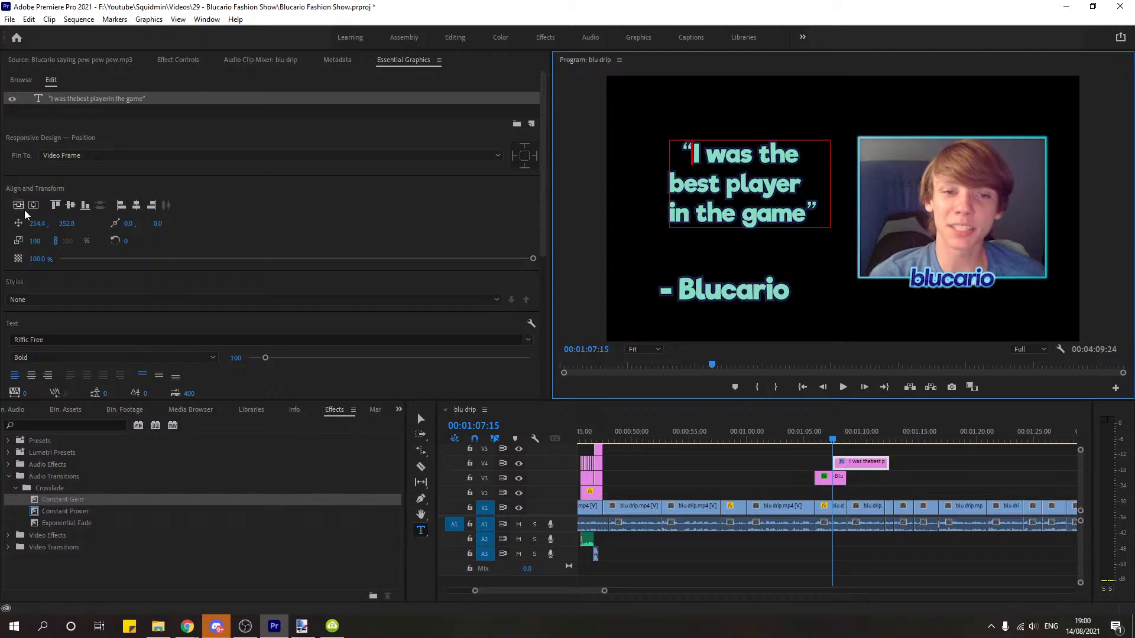
Step: Center-align the quote text and place it above "- Blucario" at about 506, 382
{"action": "scroll", "coordinate": [107, 327], "scroll_direction": "down", "scroll_amount": 1}
{"action": "left_click", "coordinate": [31, 327]}
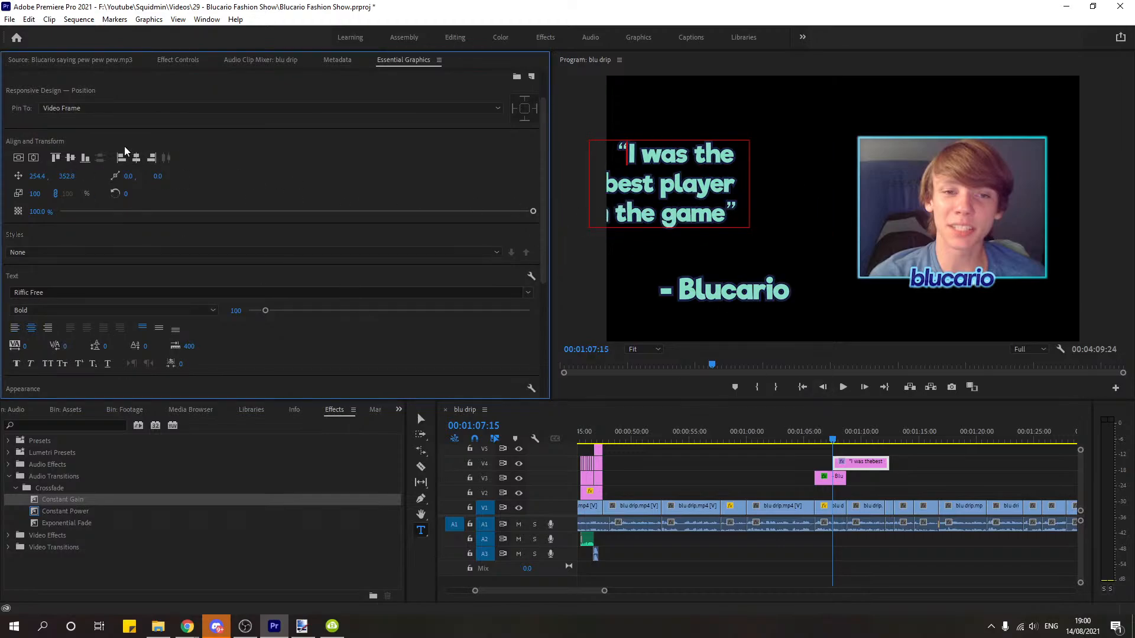
{"action": "left_click", "coordinate": [171, 60]}
{"action": "left_click", "coordinate": [73, 173]}
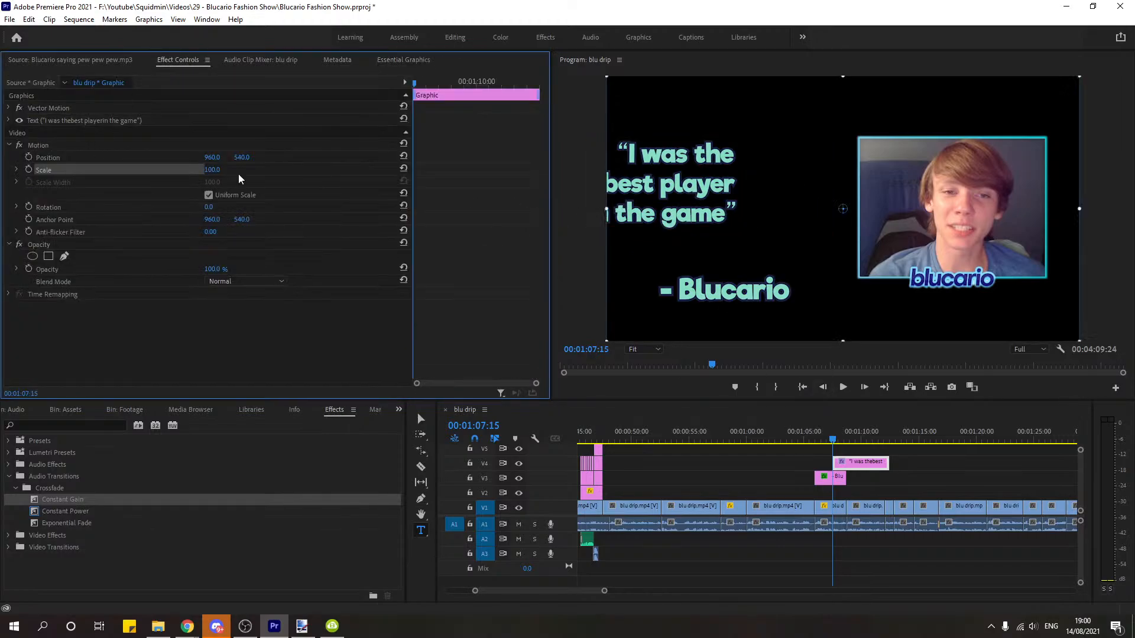
{"action": "left_click", "coordinate": [55, 120]}
{"action": "key", "text": "v"}
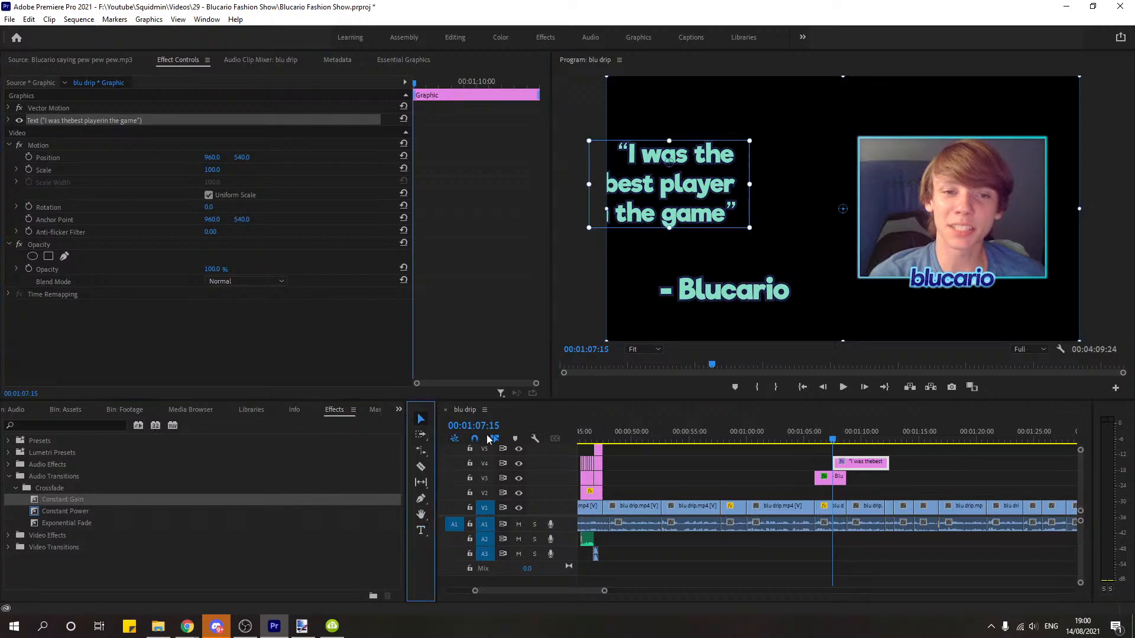
{"action": "left_click", "coordinate": [786, 475]}
{"action": "left_click_drag", "start_coordinate": [663, 206], "coordinate": [764, 214]}
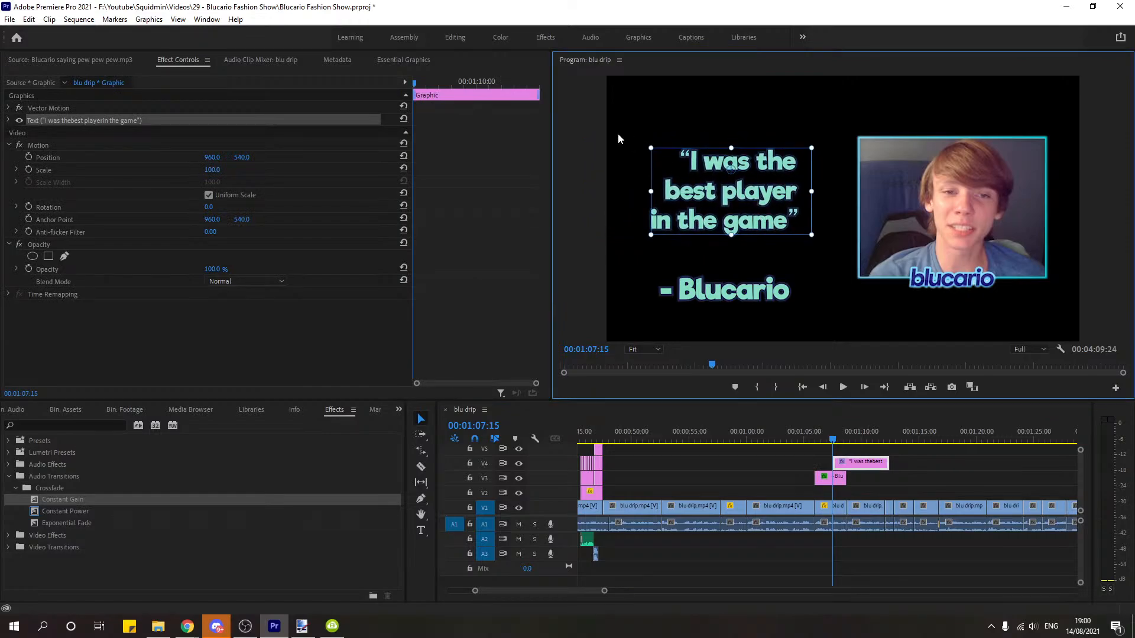
Step: Enlarge the quote text to a scale of about 113 and set its font to Segoe Script
{"action": "left_click", "coordinate": [399, 60]}
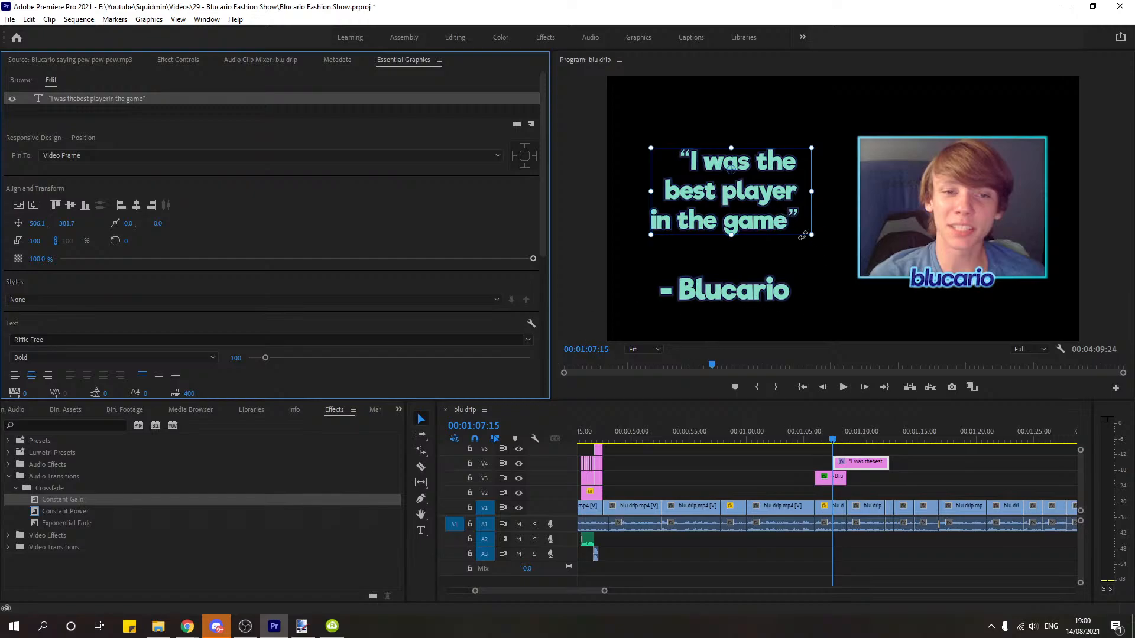
{"action": "left_click_drag", "start_coordinate": [811, 235], "coordinate": [822, 242]}
{"action": "scroll", "coordinate": [248, 287], "scroll_direction": "down", "scroll_amount": 4}
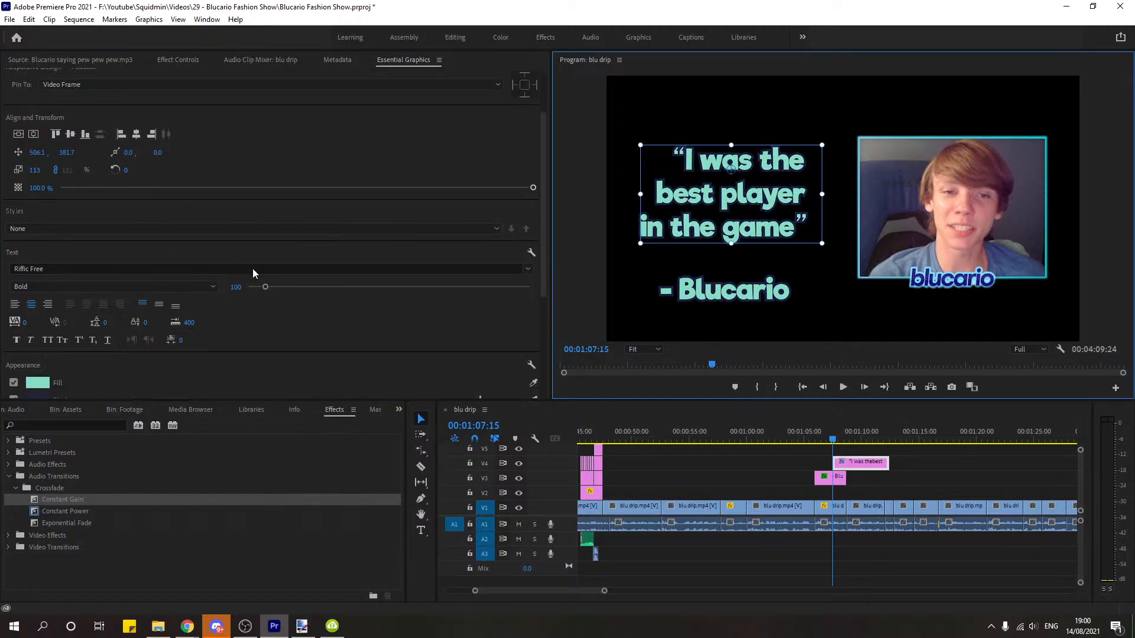
{"action": "left_click", "coordinate": [527, 221]}
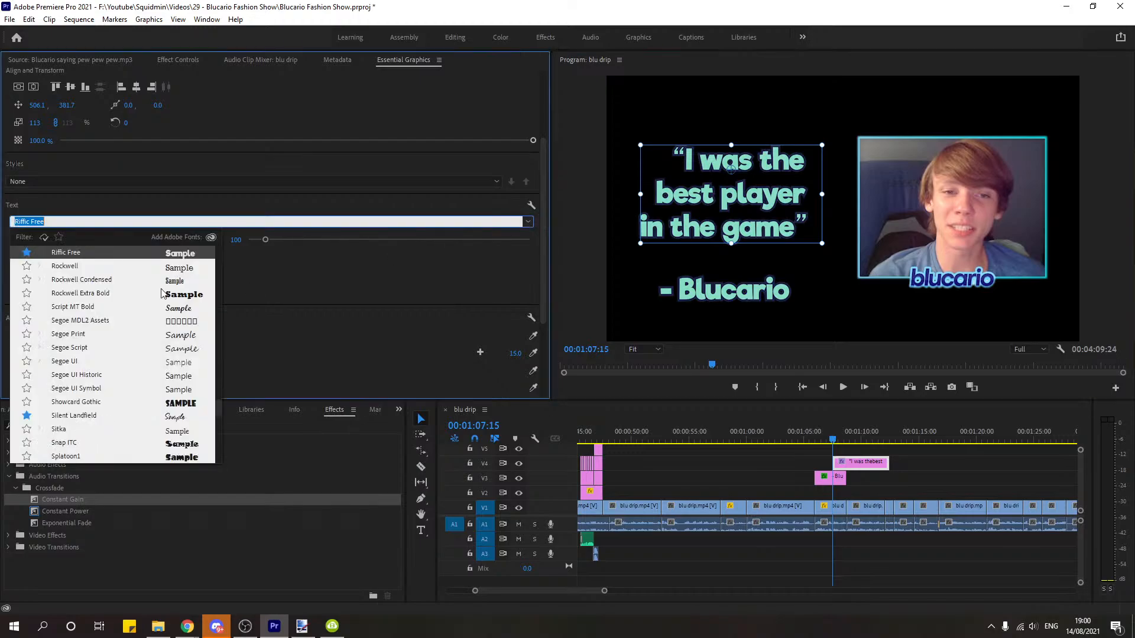
{"action": "scroll", "coordinate": [125, 349], "scroll_direction": "up", "scroll_amount": 1}
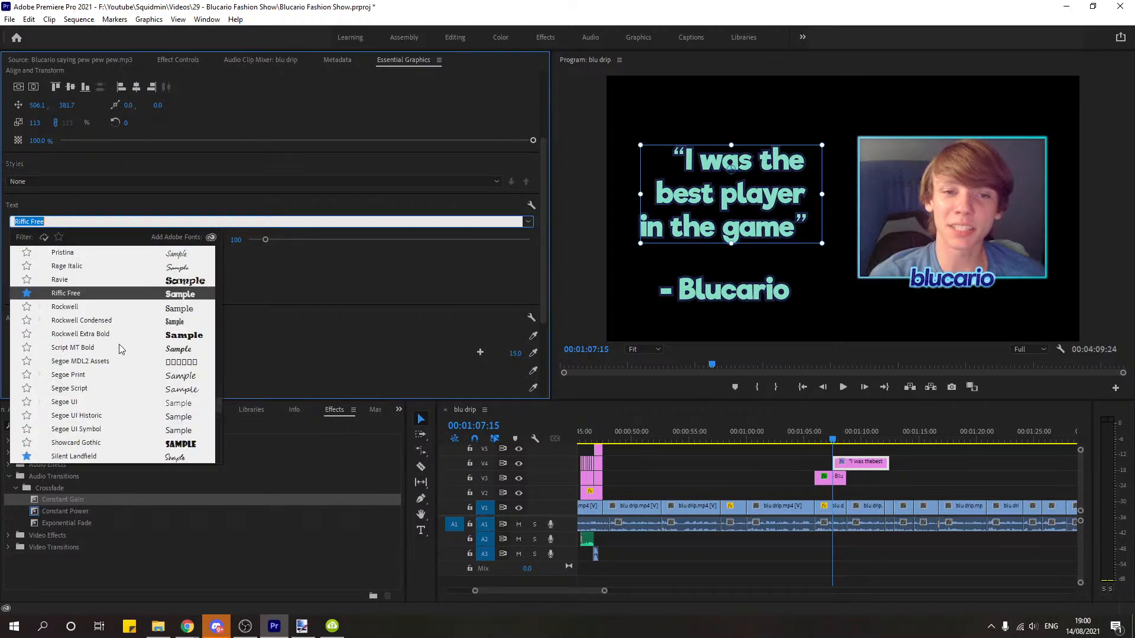
{"action": "left_click", "coordinate": [105, 391]}
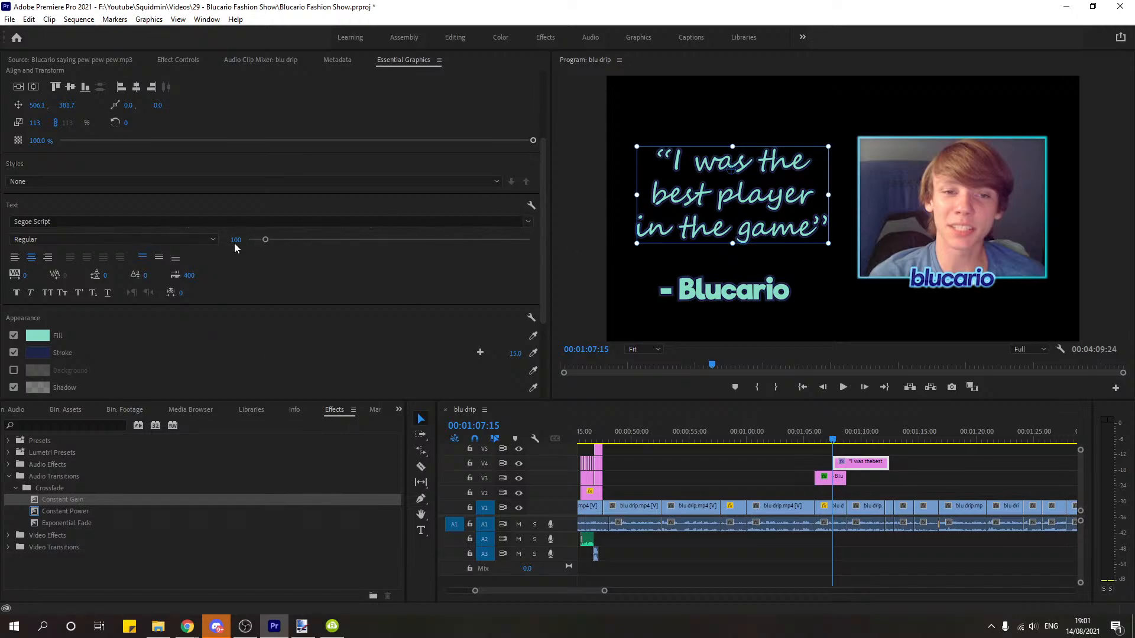
Step: Set the quote text's fill to white and its stroke to black, and nudge it to about 499, 397
{"action": "left_click", "coordinate": [43, 337]}
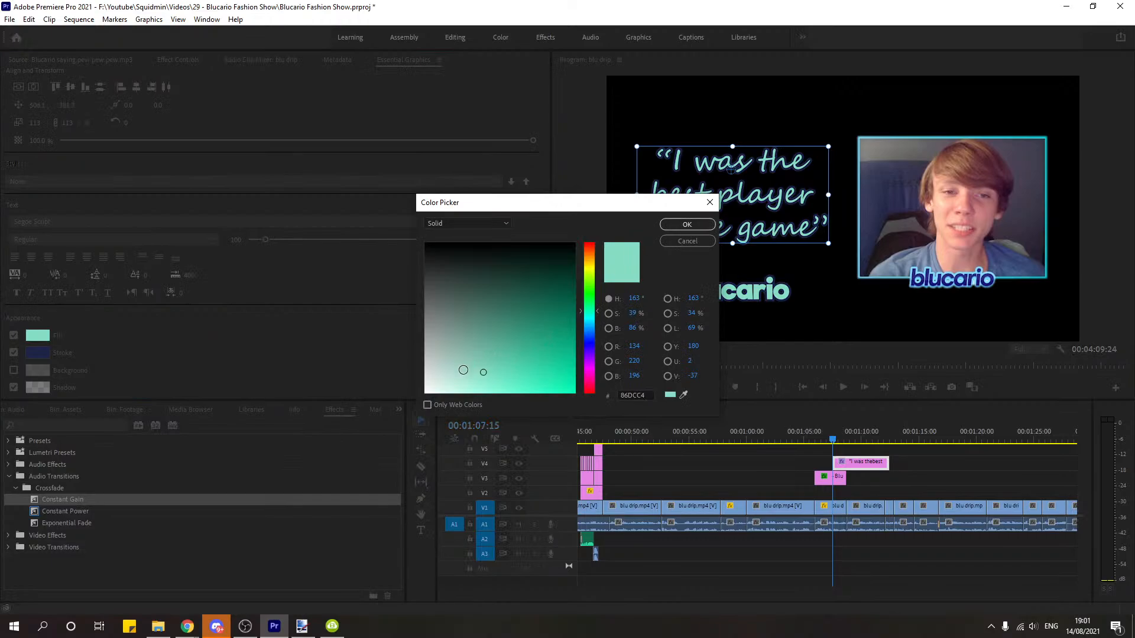
{"action": "left_click_drag", "start_coordinate": [460, 368], "coordinate": [374, 440]}
{"action": "left_click", "coordinate": [674, 226]}
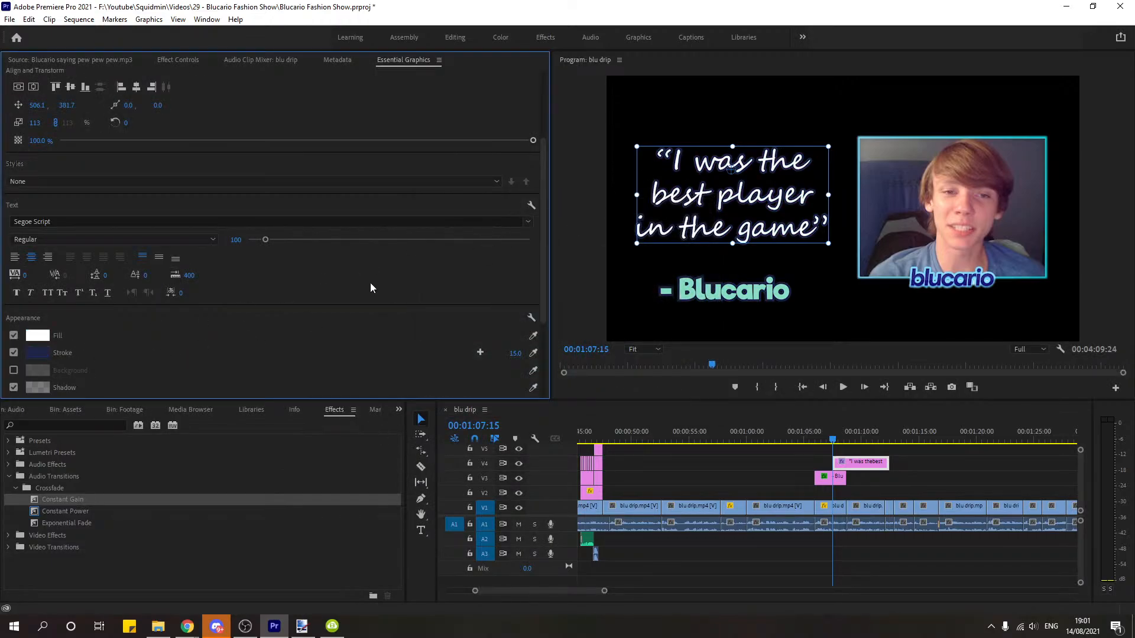
{"action": "left_click", "coordinate": [42, 354]}
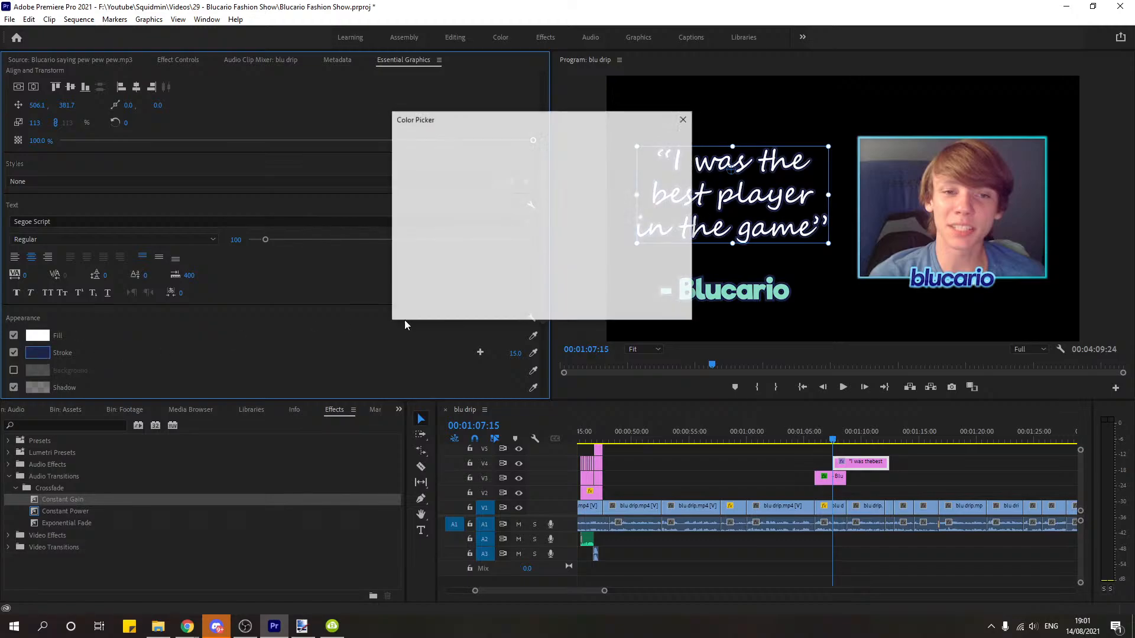
{"action": "left_click_drag", "start_coordinate": [461, 239], "coordinate": [348, 104]}
{"action": "left_click", "coordinate": [662, 142]}
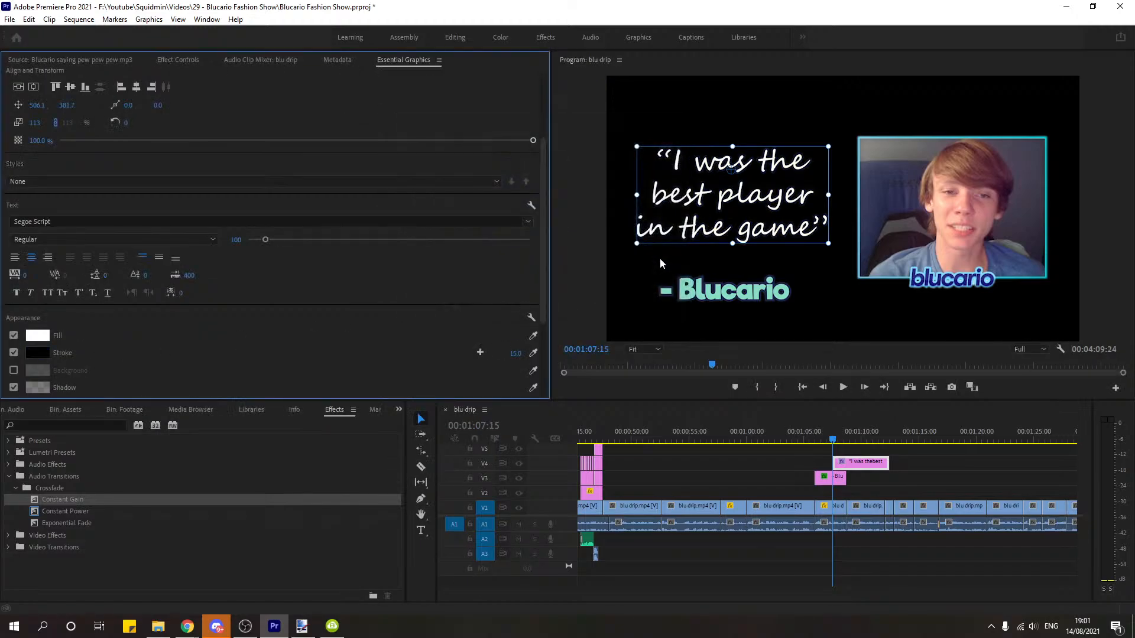
{"action": "left_click_drag", "start_coordinate": [786, 214], "coordinate": [784, 218]}
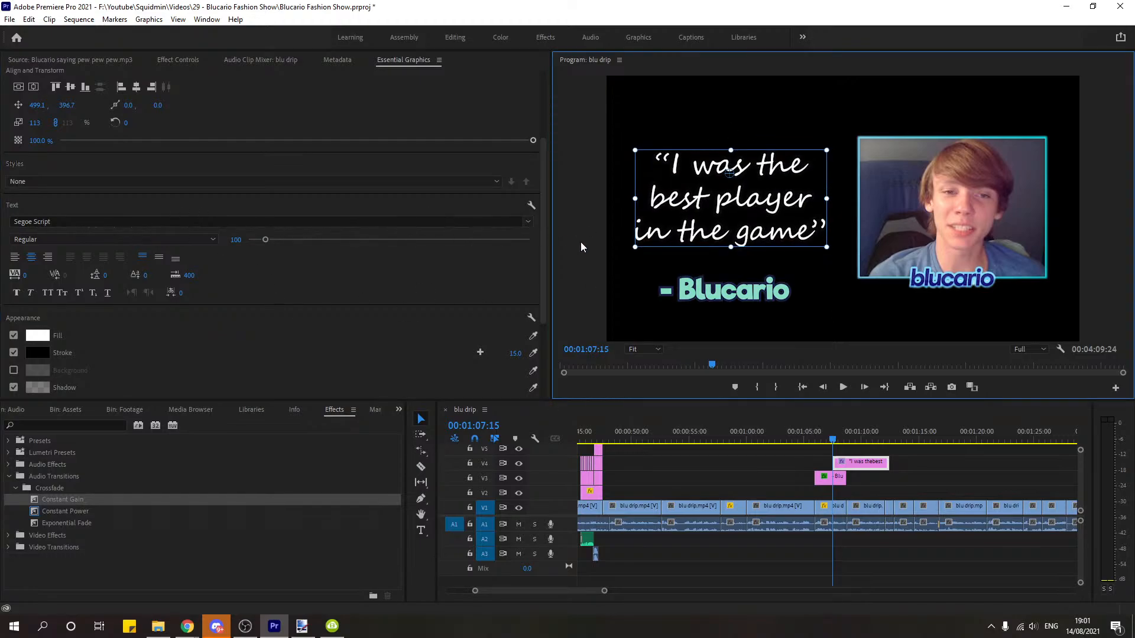
Step: Switch to the DaFont website in Chrome and apply the personal data choices
{"action": "key", "text": "alt+Tab"}
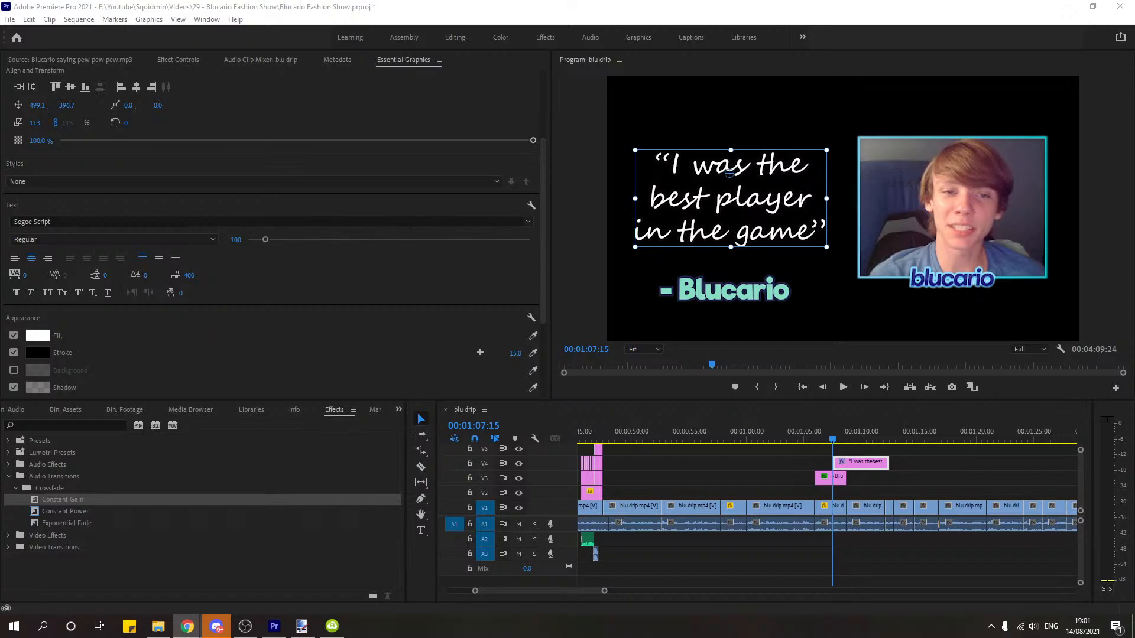
{"action": "key", "text": "alt+Tab"}
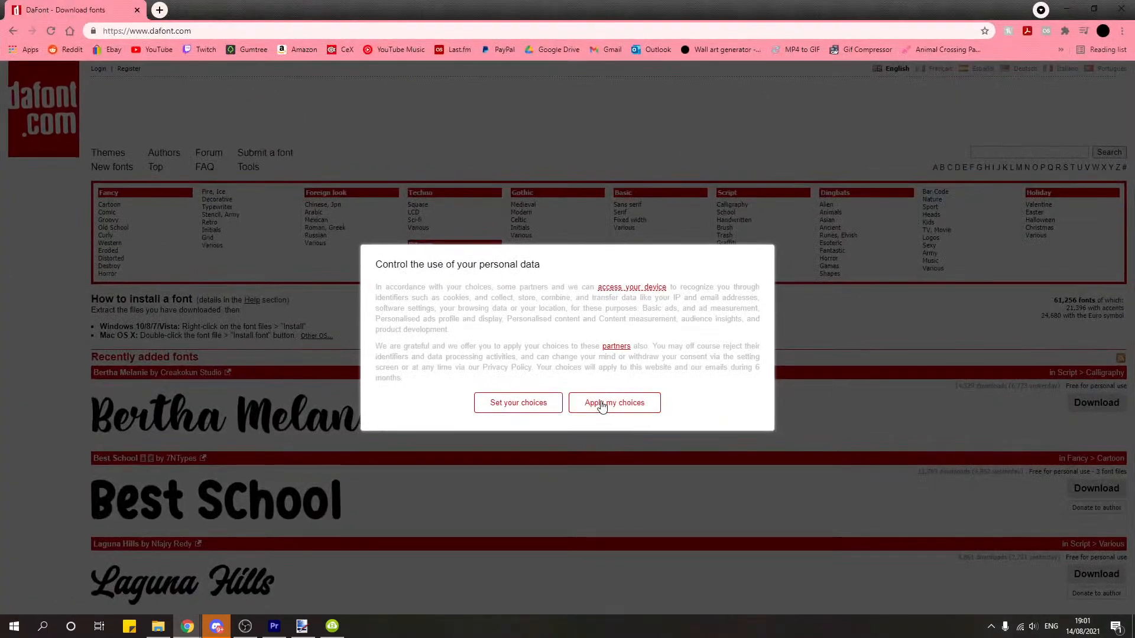
{"action": "left_click", "coordinate": [601, 407]}
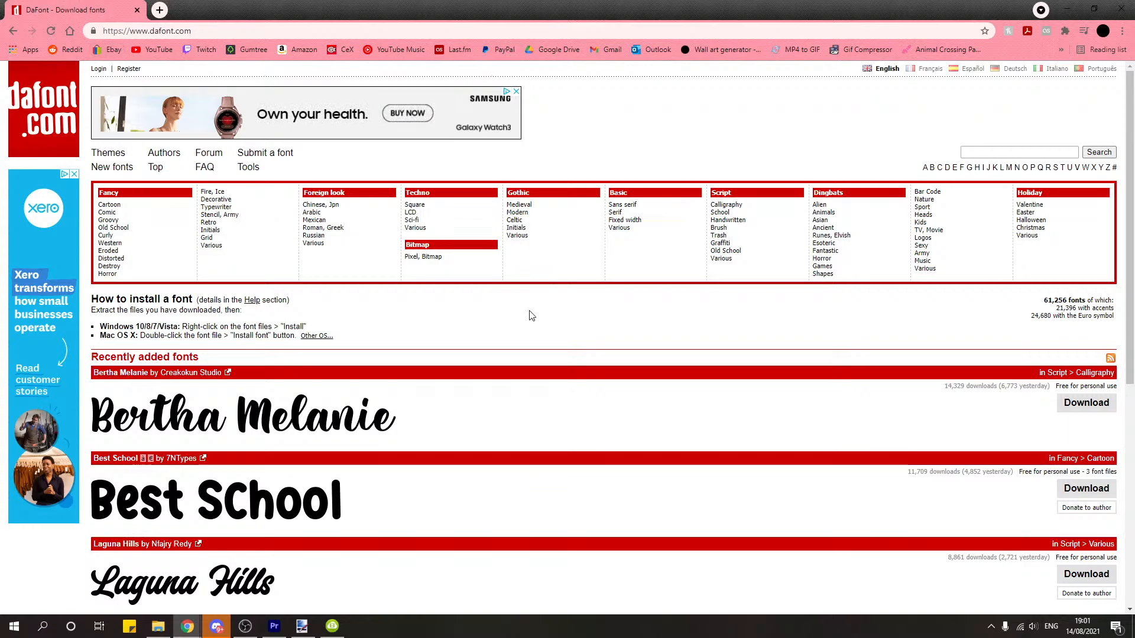
Step: Search DaFont for "fancy" and look through the listed fonts for a suitable quote typeface
{"action": "left_click", "coordinate": [977, 155]}
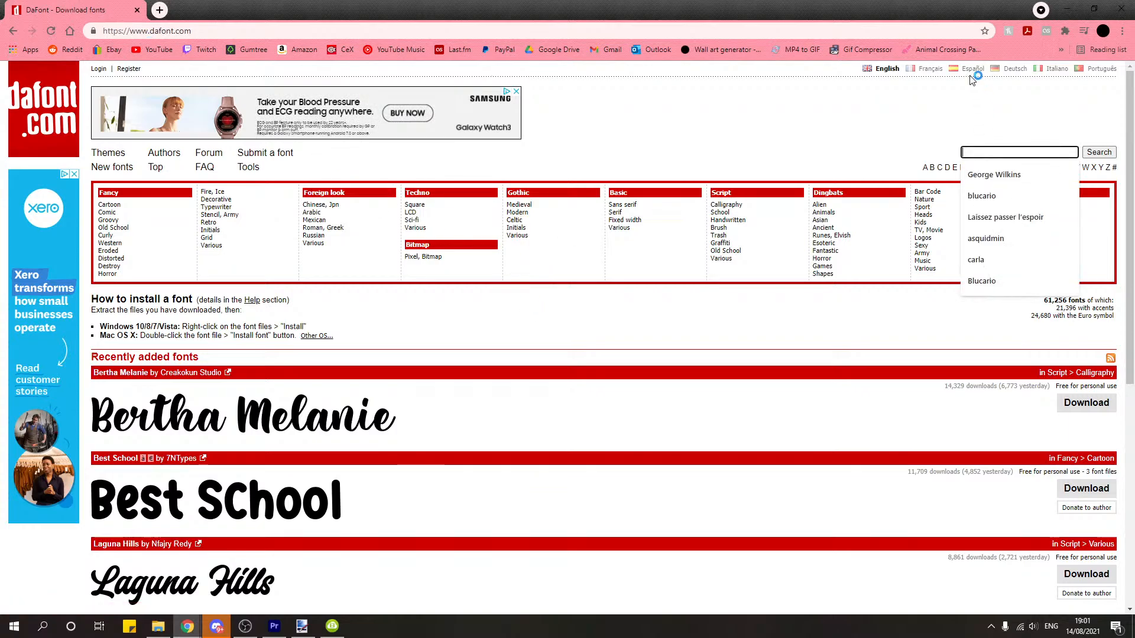
{"action": "type", "text": "fancy"}
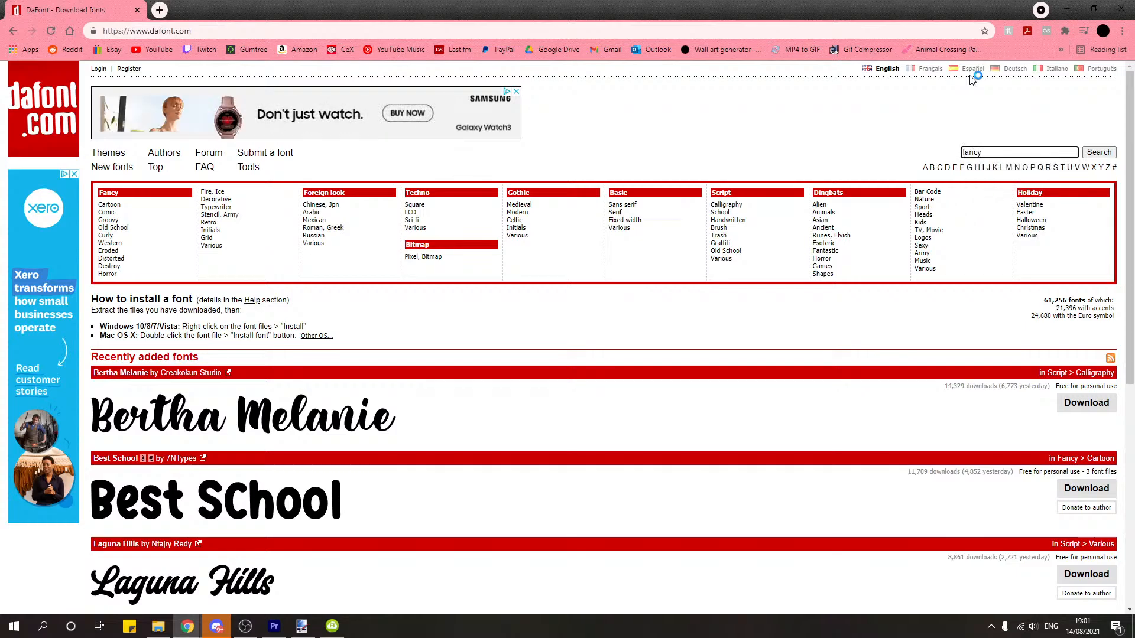
{"action": "key", "text": "Return"}
{"action": "scroll", "coordinate": [578, 451], "scroll_direction": "down", "scroll_amount": 5}
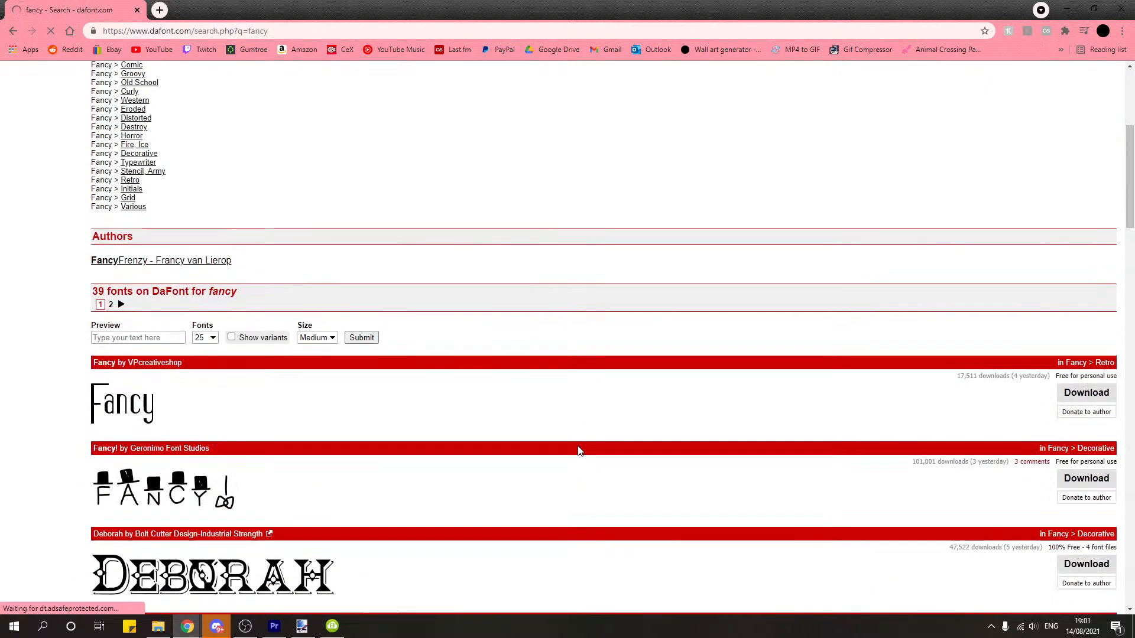
{"action": "scroll", "coordinate": [578, 451], "scroll_direction": "down", "scroll_amount": 7}
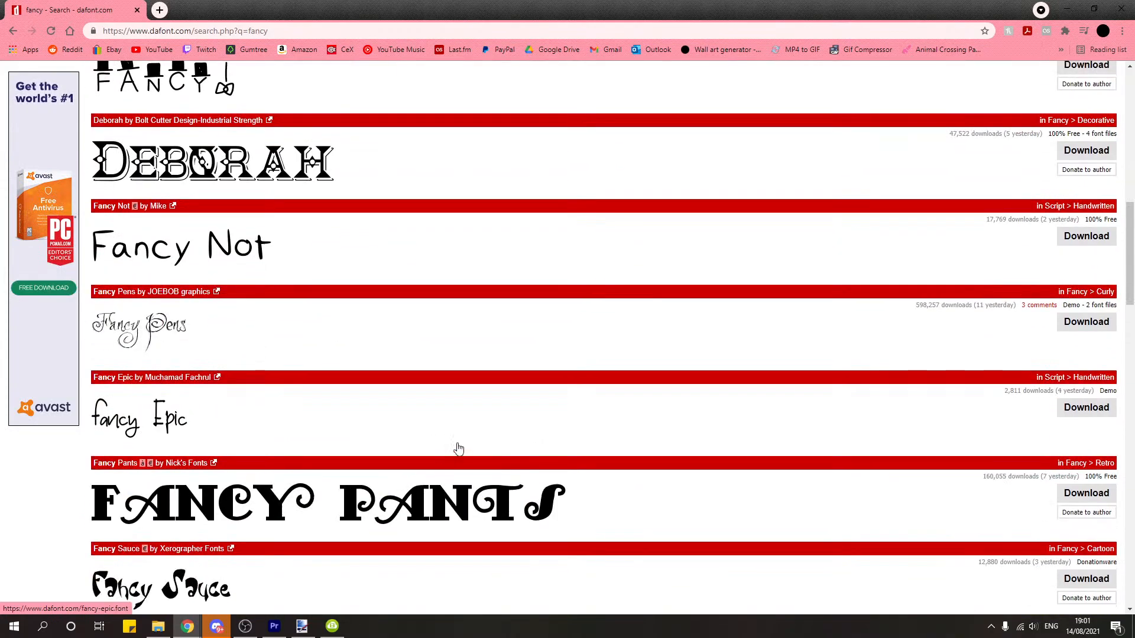
{"action": "scroll", "coordinate": [459, 448], "scroll_direction": "down", "scroll_amount": 7}
{"action": "scroll", "coordinate": [469, 451], "scroll_direction": "down", "scroll_amount": 3}
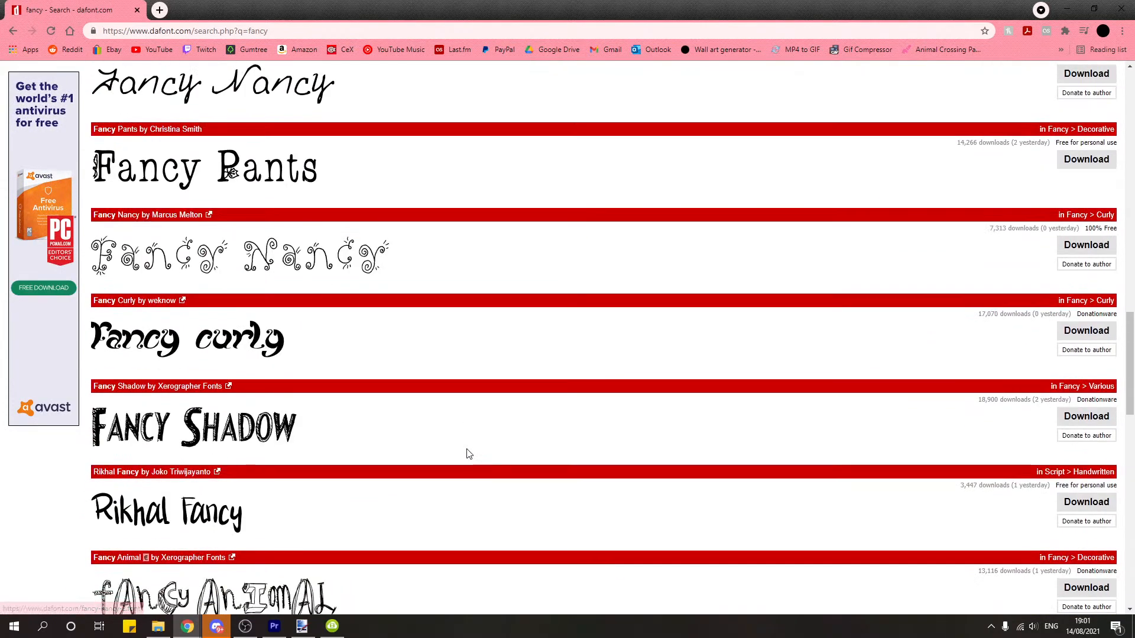
{"action": "scroll", "coordinate": [466, 454], "scroll_direction": "down", "scroll_amount": 3}
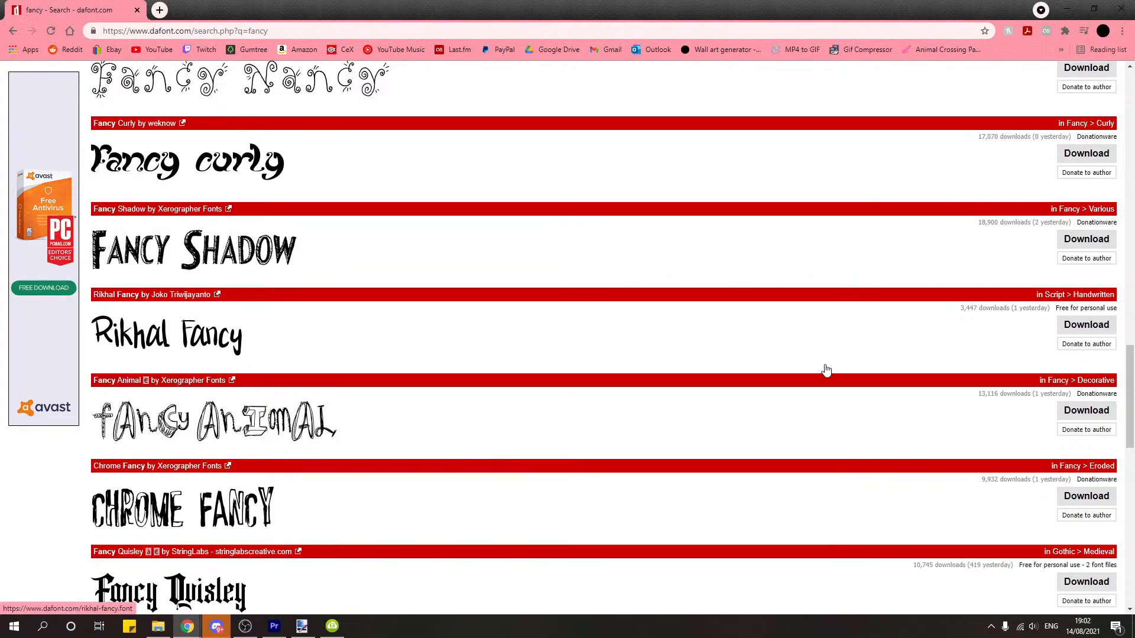
{"action": "scroll", "coordinate": [822, 371], "scroll_direction": "up", "scroll_amount": 20}
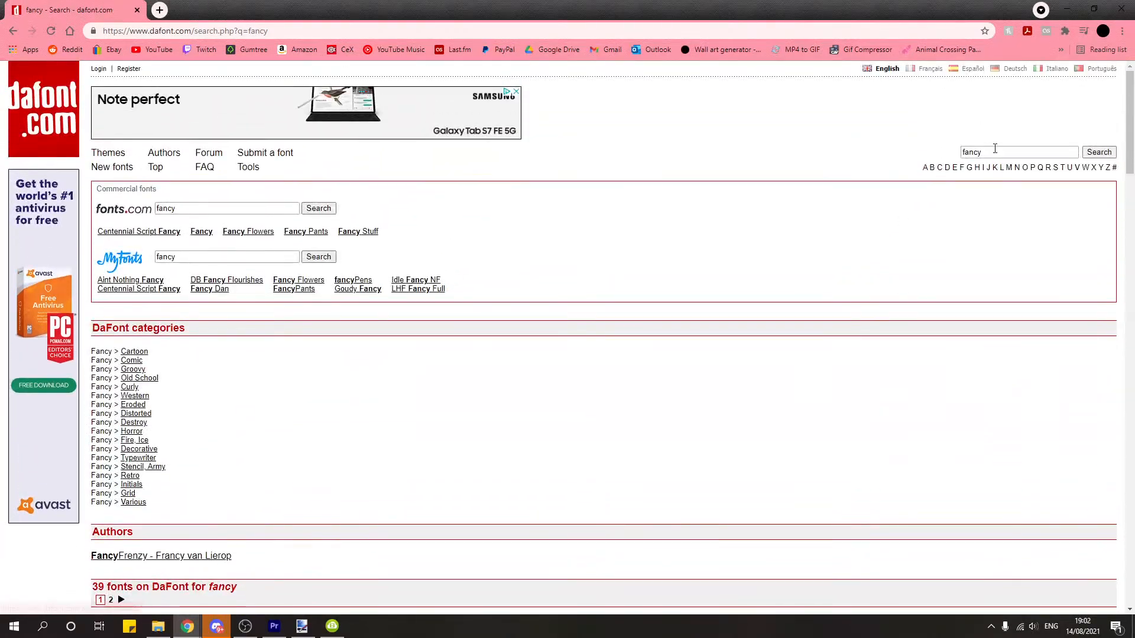
Step: Search DaFont for "cursive" and look through the listed script fonts
{"action": "double_click", "coordinate": [994, 148]}
{"action": "type", "text": "curs"}
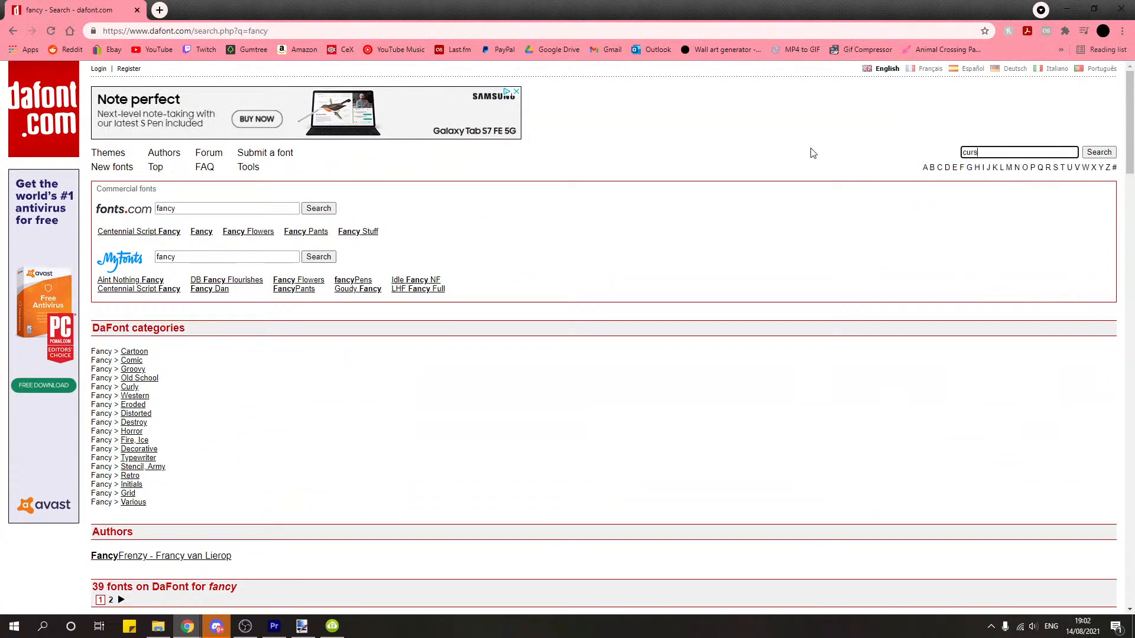
{"action": "type", "text": "ive"}
{"action": "key", "text": "Return"}
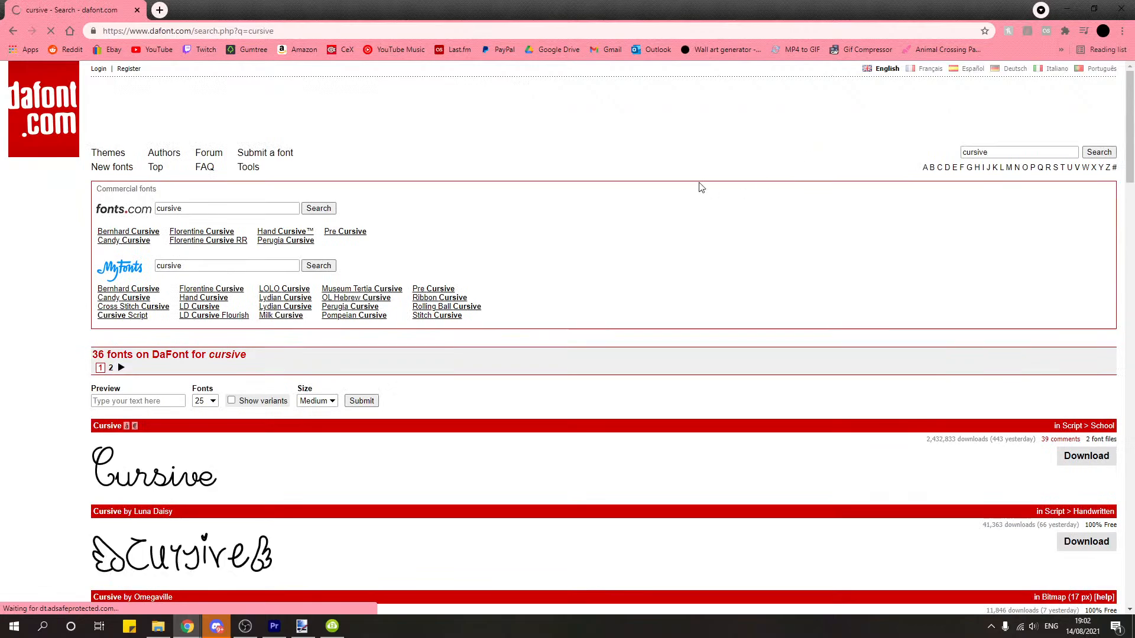
{"action": "scroll", "coordinate": [432, 399], "scroll_direction": "down", "scroll_amount": 13}
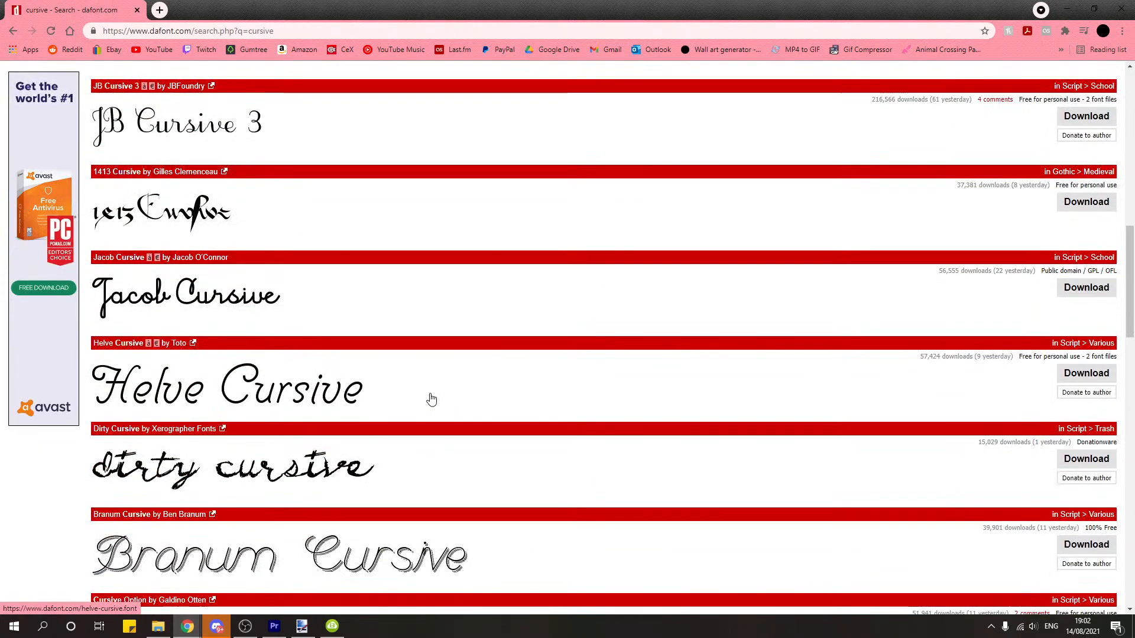
{"action": "scroll", "coordinate": [431, 399], "scroll_direction": "down", "scroll_amount": 12}
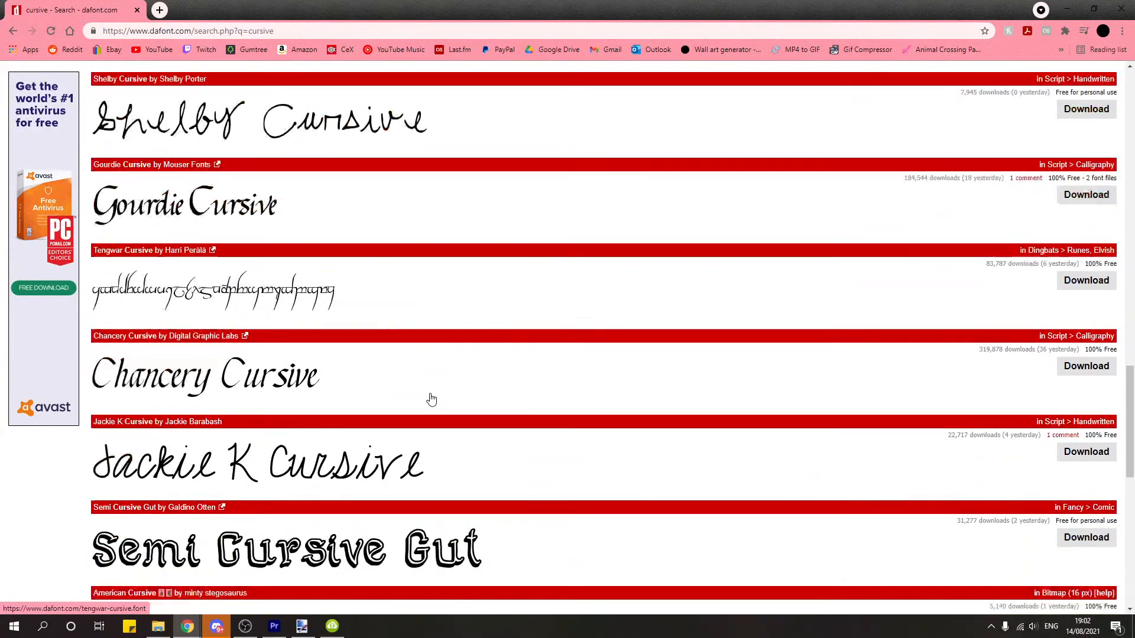
{"action": "scroll", "coordinate": [432, 399], "scroll_direction": "down", "scroll_amount": 6}
{"action": "scroll", "coordinate": [606, 408], "scroll_direction": "up", "scroll_amount": 1}
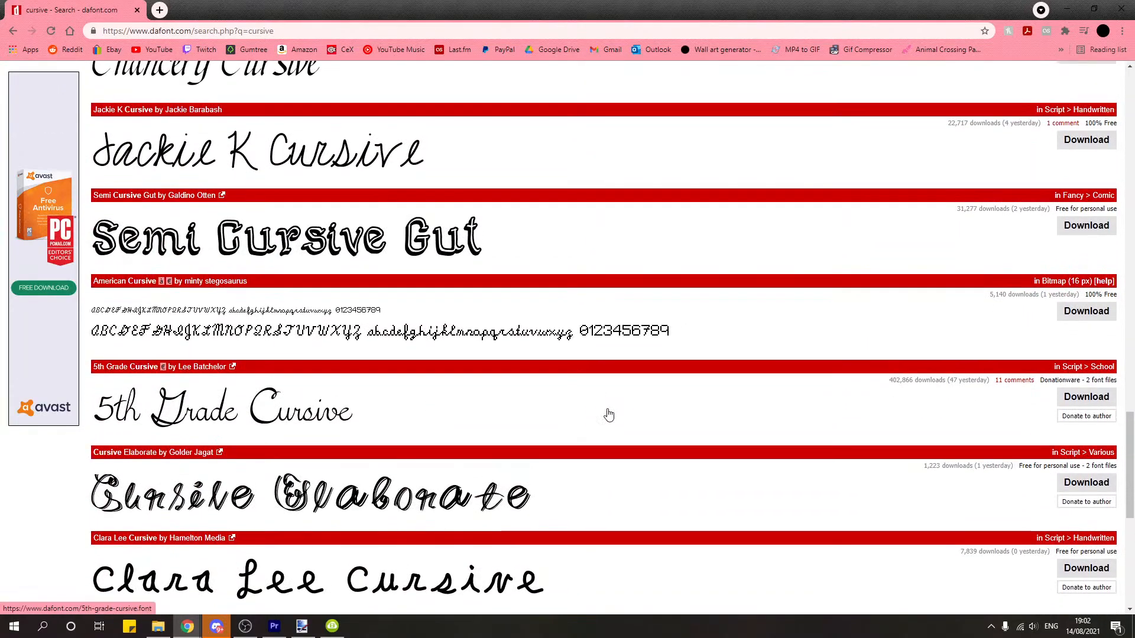
{"action": "scroll", "coordinate": [638, 378], "scroll_direction": "up", "scroll_amount": 20}
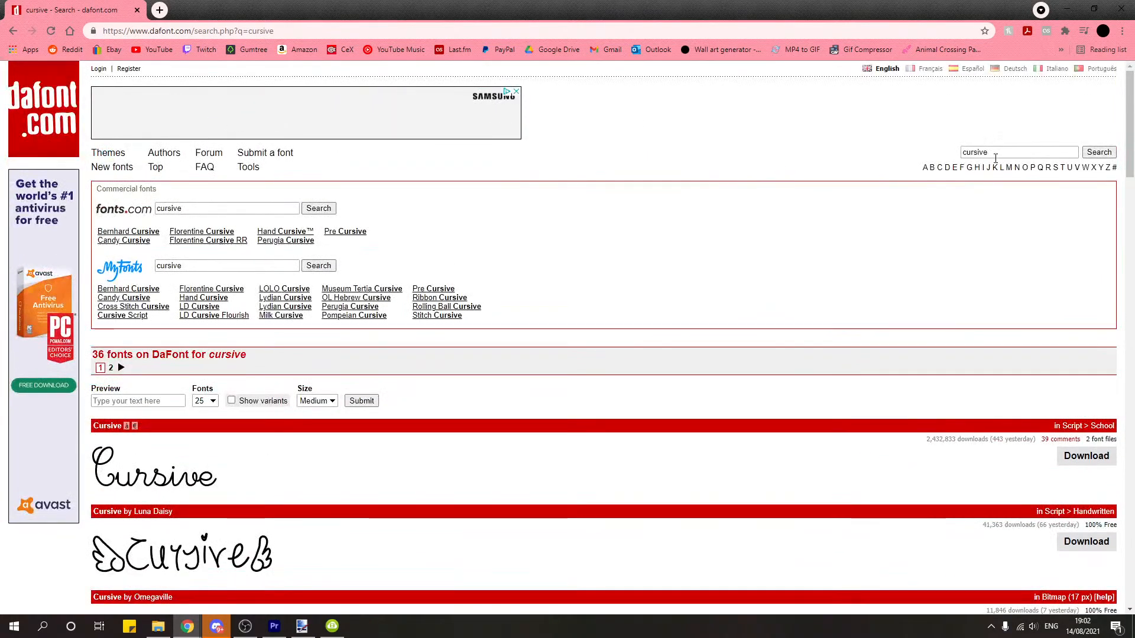
Step: Search DaFont for "posh" and check the matching fonts
{"action": "double_click", "coordinate": [995, 152]}
{"action": "type", "text": "posh"}
{"action": "key", "text": "Return"}
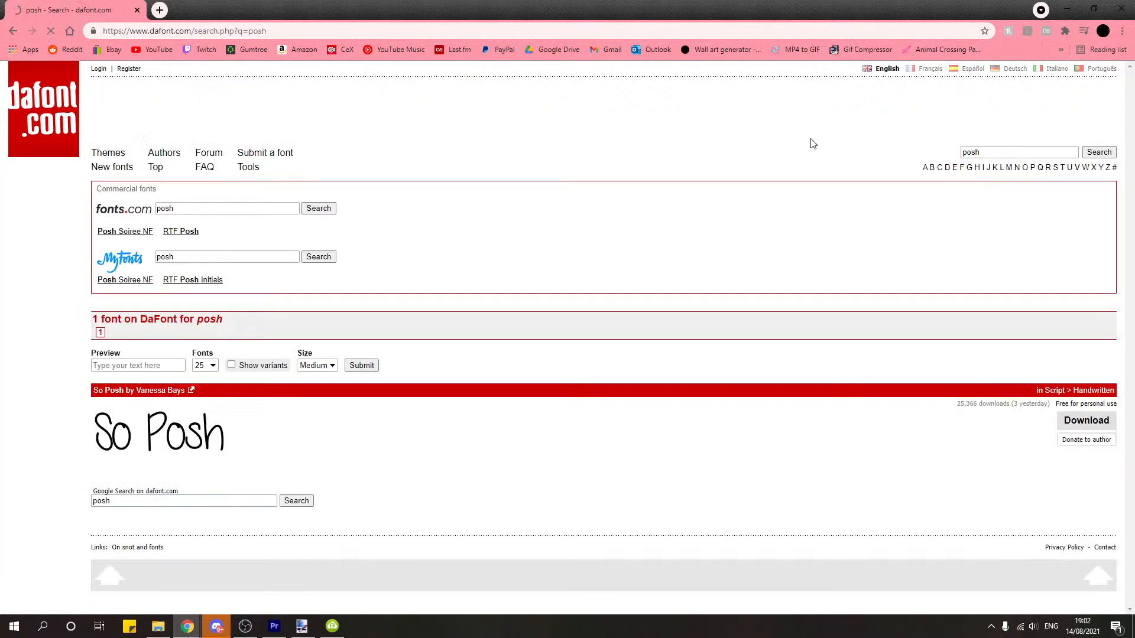
{"action": "scroll", "coordinate": [590, 443], "scroll_direction": "down", "scroll_amount": 3}
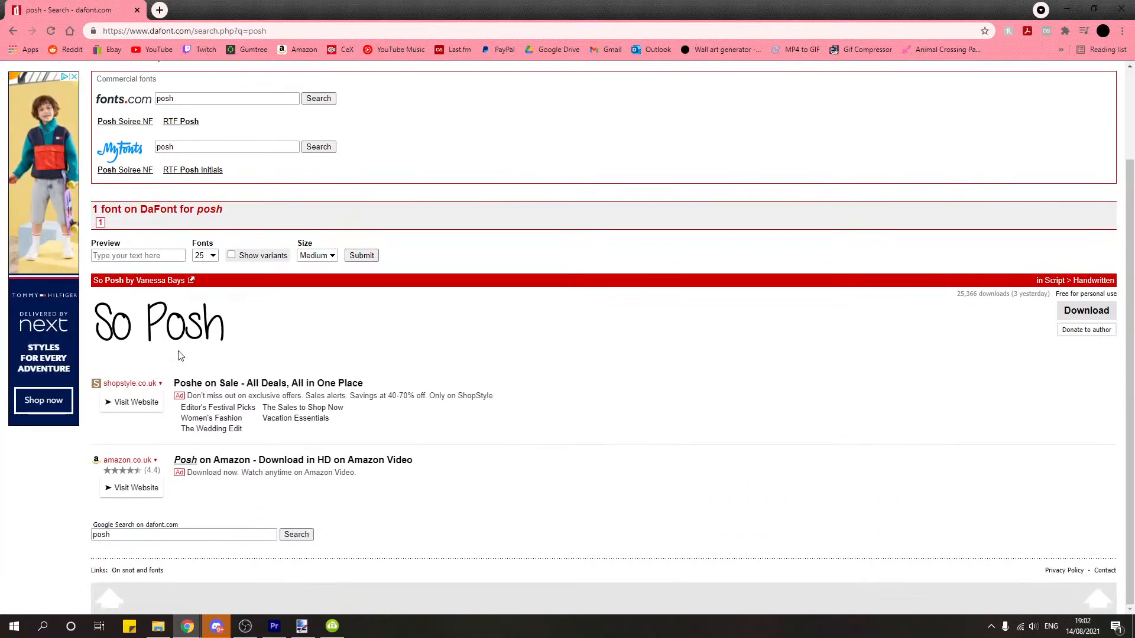
{"action": "scroll", "coordinate": [578, 348], "scroll_direction": "up", "scroll_amount": 3}
Step: Replace the DaFont search term with "Victorian" and look through the matching fonts
{"action": "left_click_drag", "start_coordinate": [1011, 152], "coordinate": [891, 150]}
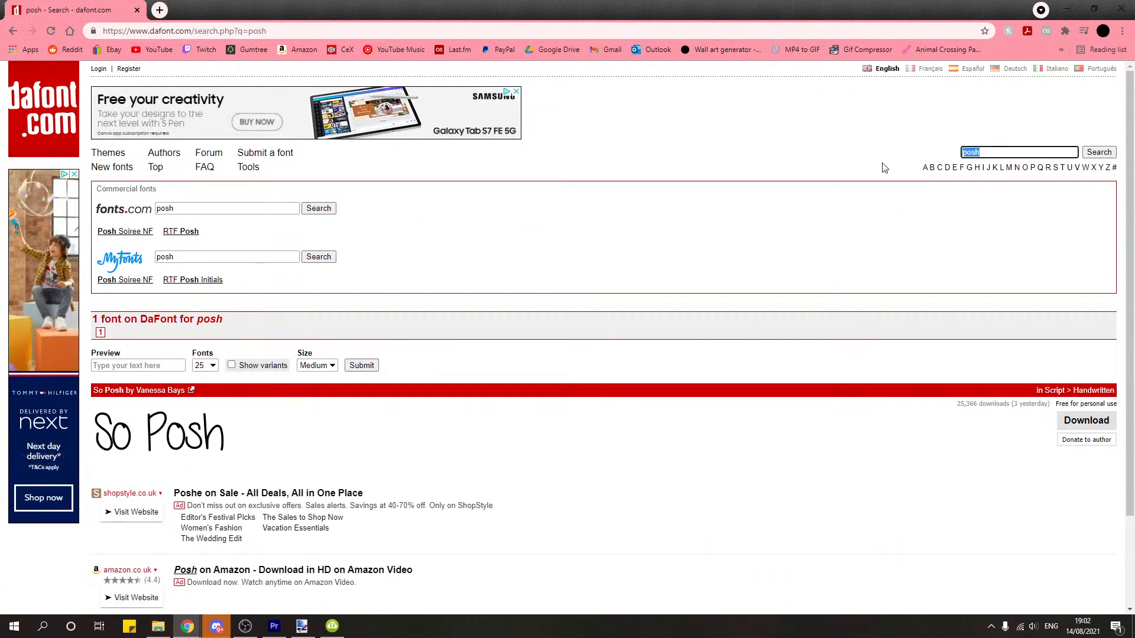
{"action": "key", "text": "BackSpace"}
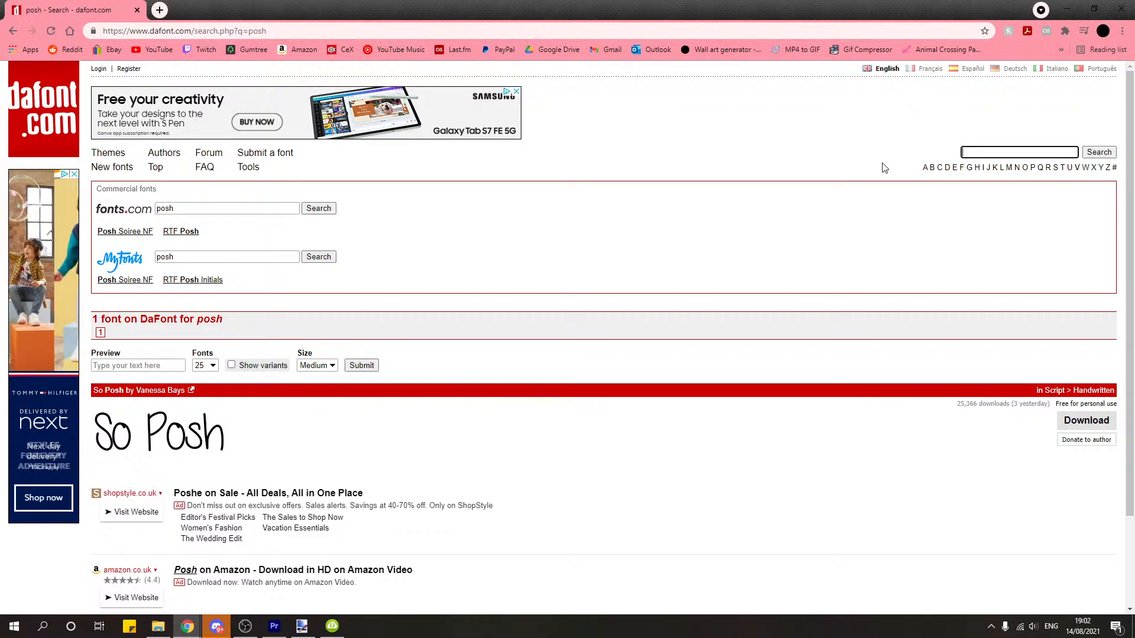
{"action": "left_click", "coordinate": [1005, 154]}
{"action": "type", "text": "Vi"}
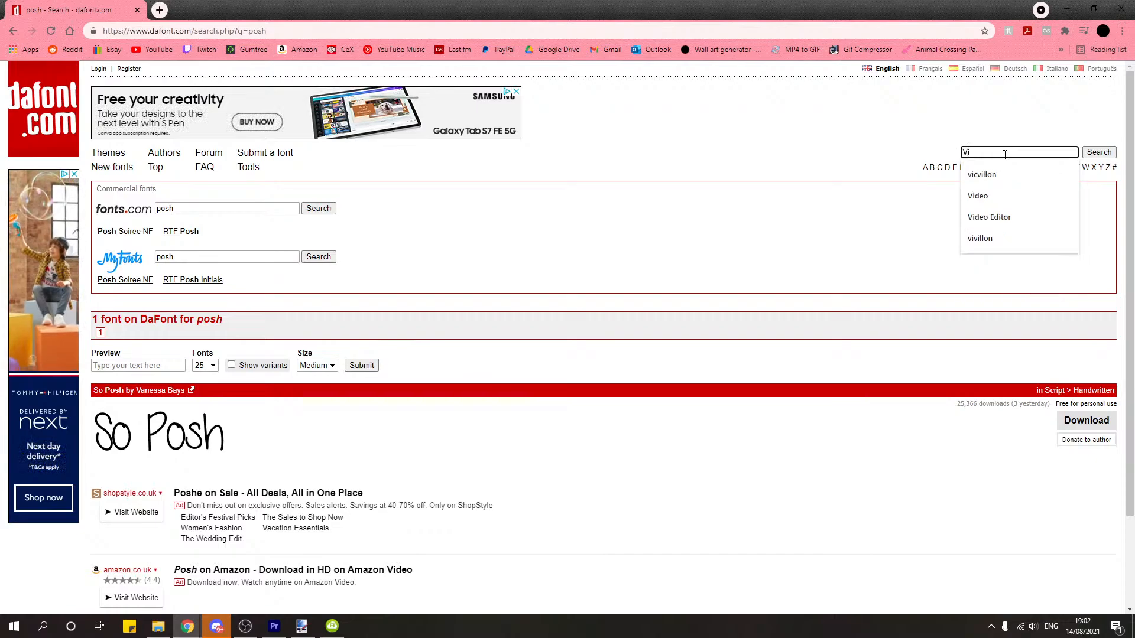
{"action": "type", "text": "ctorian"}
{"action": "key", "text": "Return"}
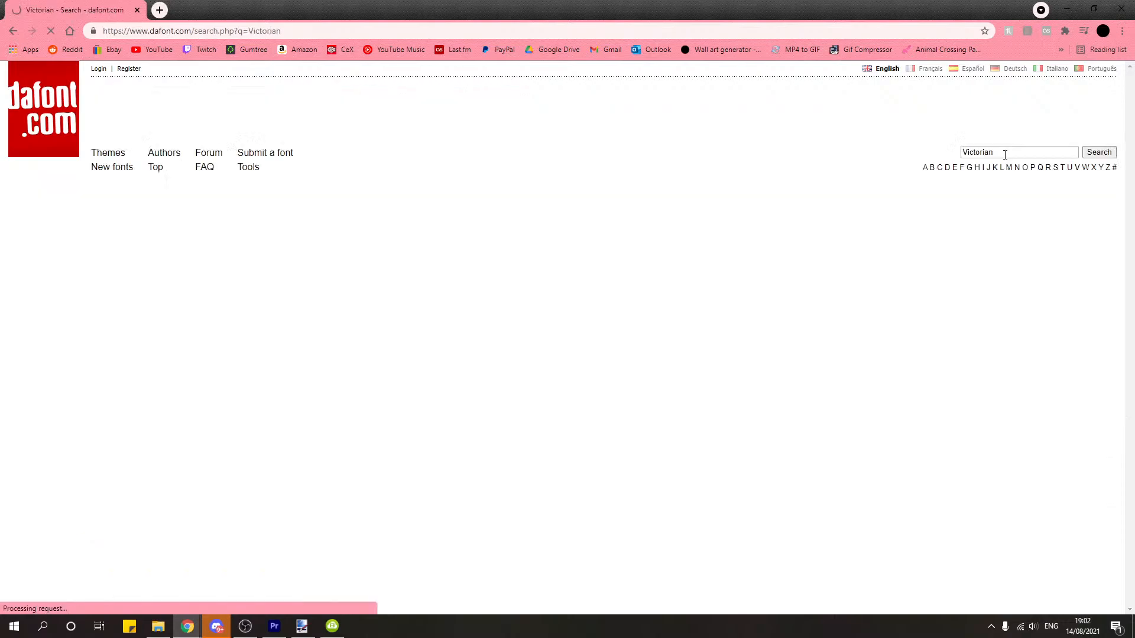
{"action": "scroll", "coordinate": [505, 407], "scroll_direction": "down", "scroll_amount": 5}
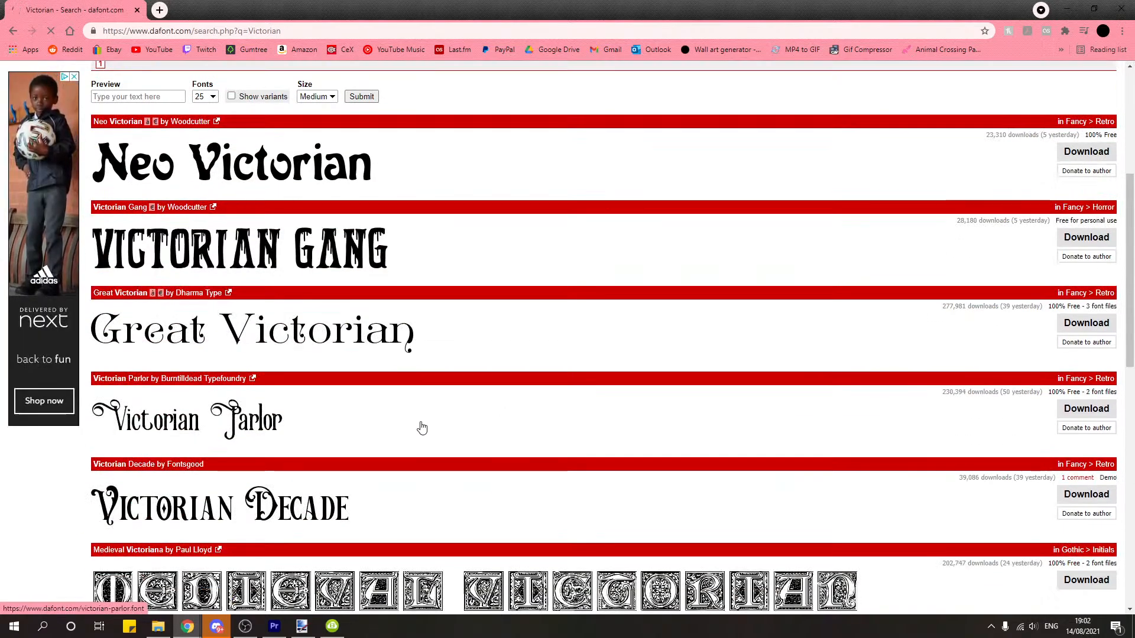
{"action": "scroll", "coordinate": [373, 369], "scroll_direction": "down", "scroll_amount": 2}
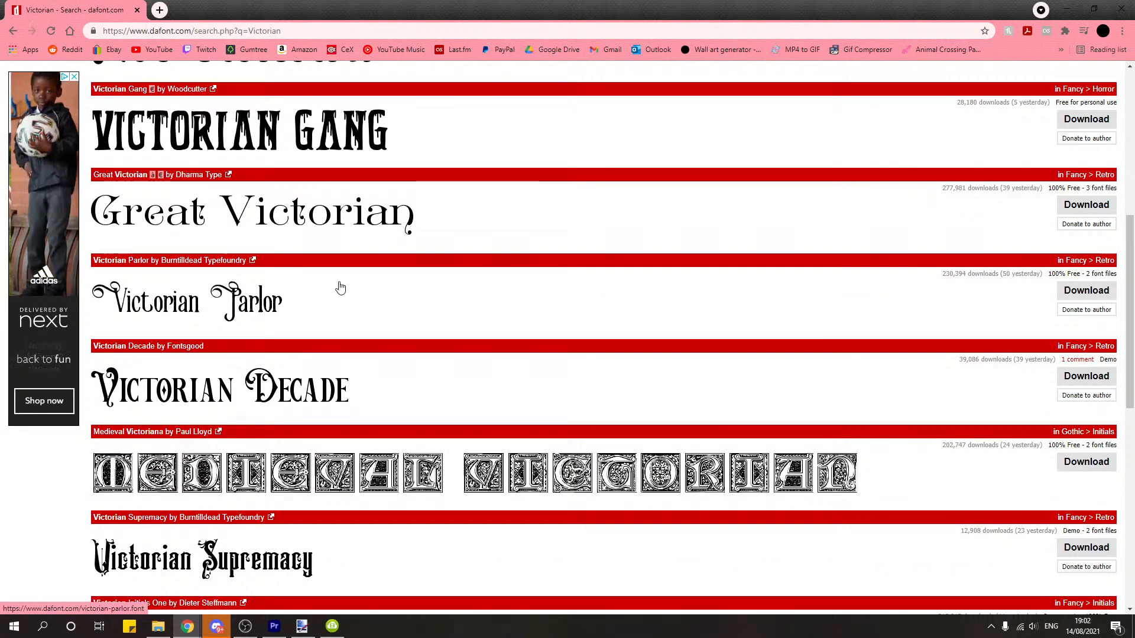
{"action": "scroll", "coordinate": [357, 291], "scroll_direction": "down", "scroll_amount": 4}
{"action": "scroll", "coordinate": [359, 291], "scroll_direction": "down", "scroll_amount": 6}
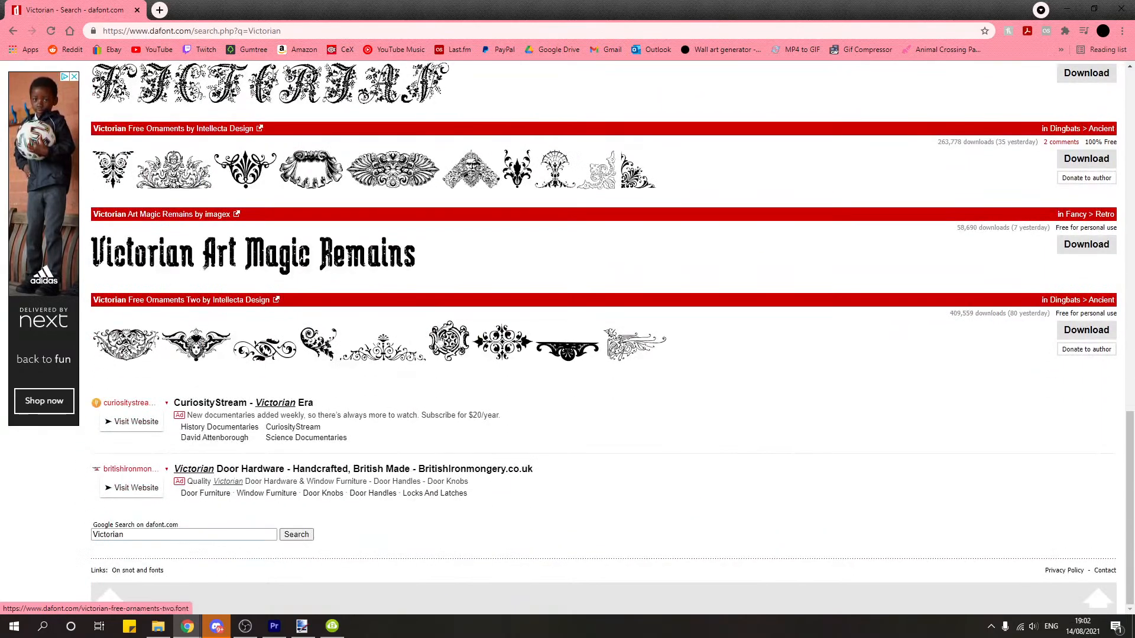
{"action": "scroll", "coordinate": [449, 365], "scroll_direction": "up", "scroll_amount": 9}
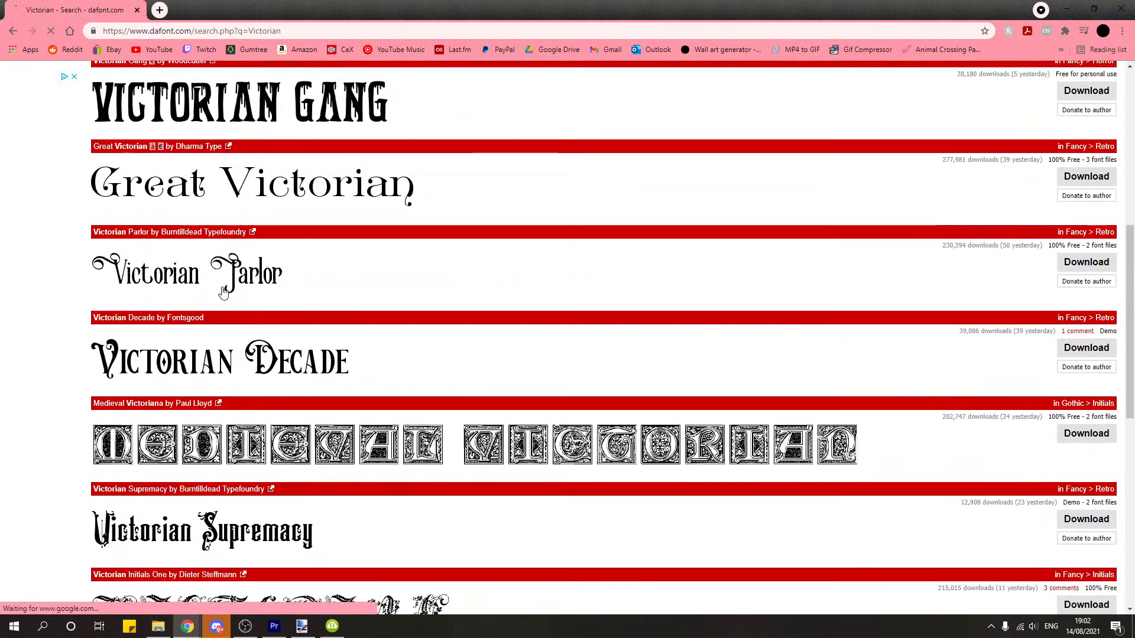
Step: Examine the Victorian Parlor font's character set, and return to the search results to clear the search term
{"action": "left_click", "coordinate": [461, 265]}
{"action": "scroll", "coordinate": [591, 355], "scroll_direction": "down", "scroll_amount": 6}
{"action": "scroll", "coordinate": [615, 391], "scroll_direction": "down", "scroll_amount": 7}
{"action": "scroll", "coordinate": [616, 403], "scroll_direction": "up", "scroll_amount": 11}
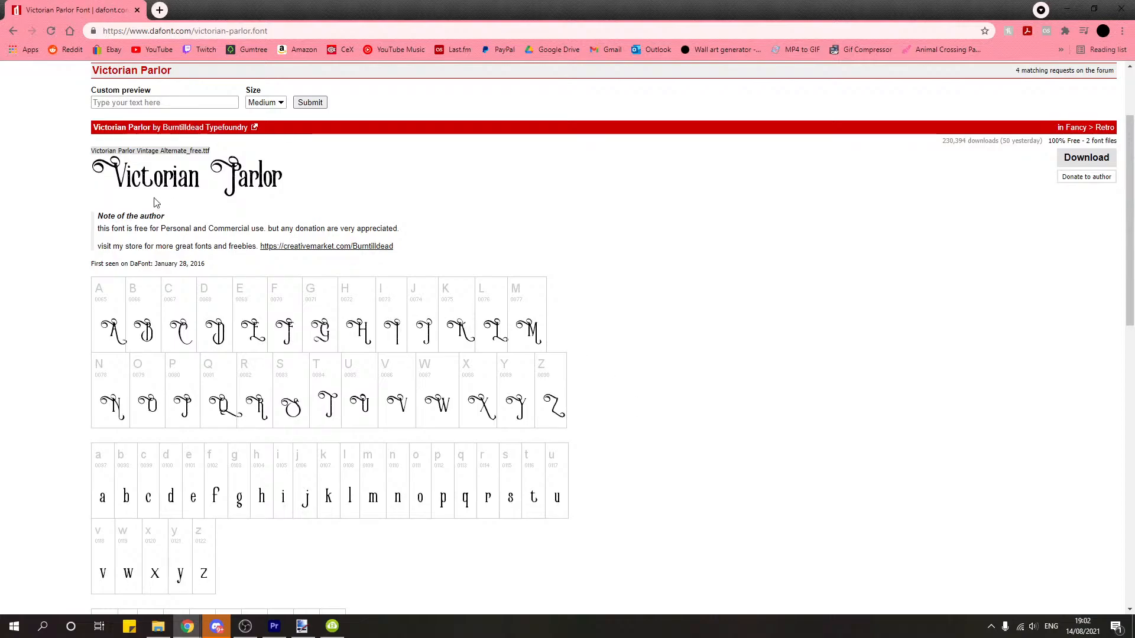
{"action": "scroll", "coordinate": [583, 378], "scroll_direction": "down", "scroll_amount": 12}
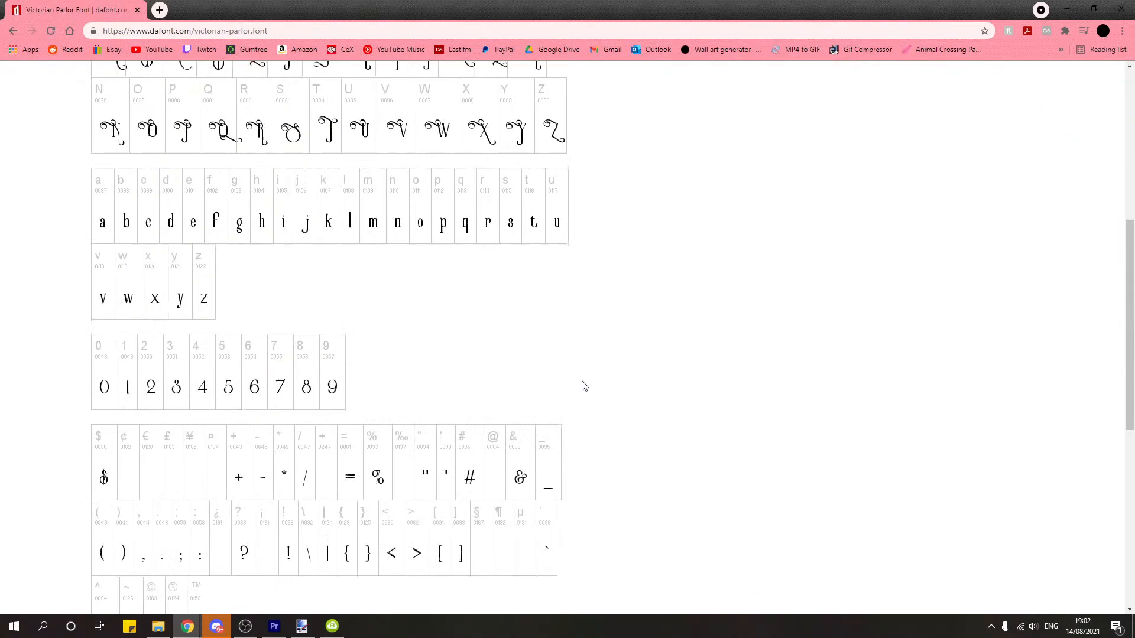
{"action": "middle_click", "coordinate": [623, 438]}
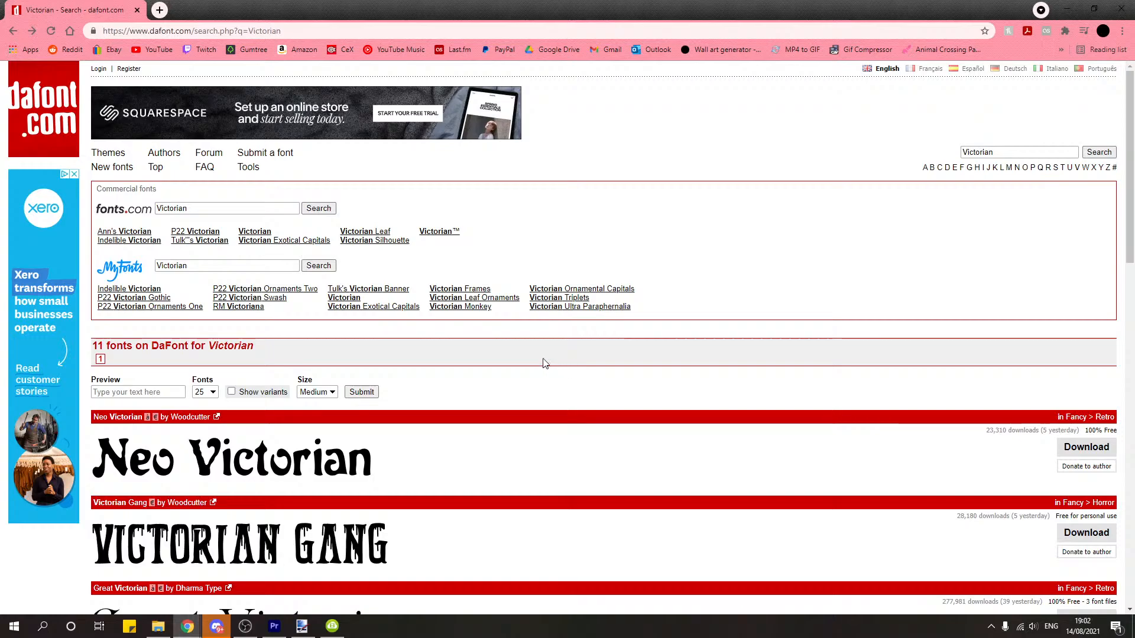
{"action": "left_click_drag", "start_coordinate": [1005, 152], "coordinate": [819, 159]}
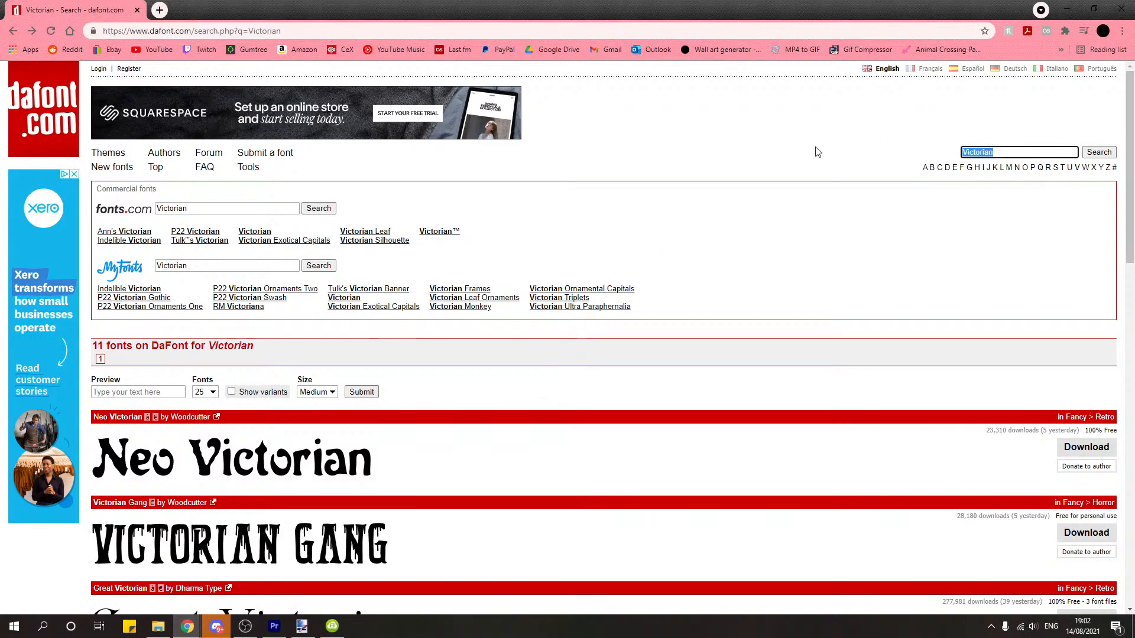
{"action": "key", "text": "BackSpace"}
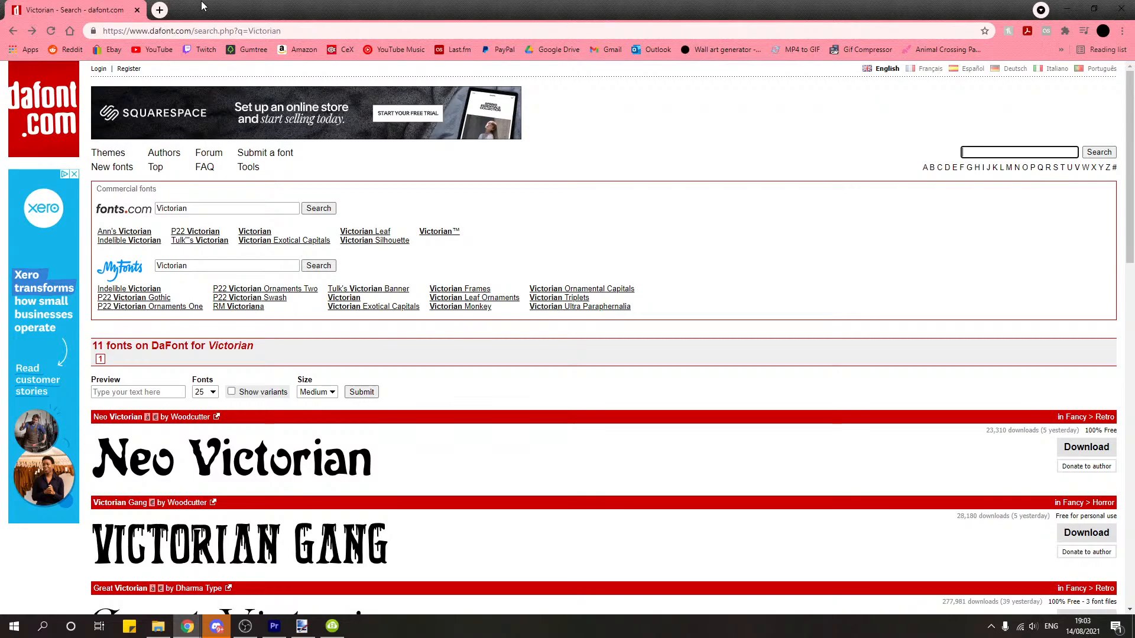
Step: Search Google for "what the font" in a new tab and open the MyFonts WhatTheFont page
{"action": "left_click", "coordinate": [159, 11]}
{"action": "type", "text": "what the fio"}
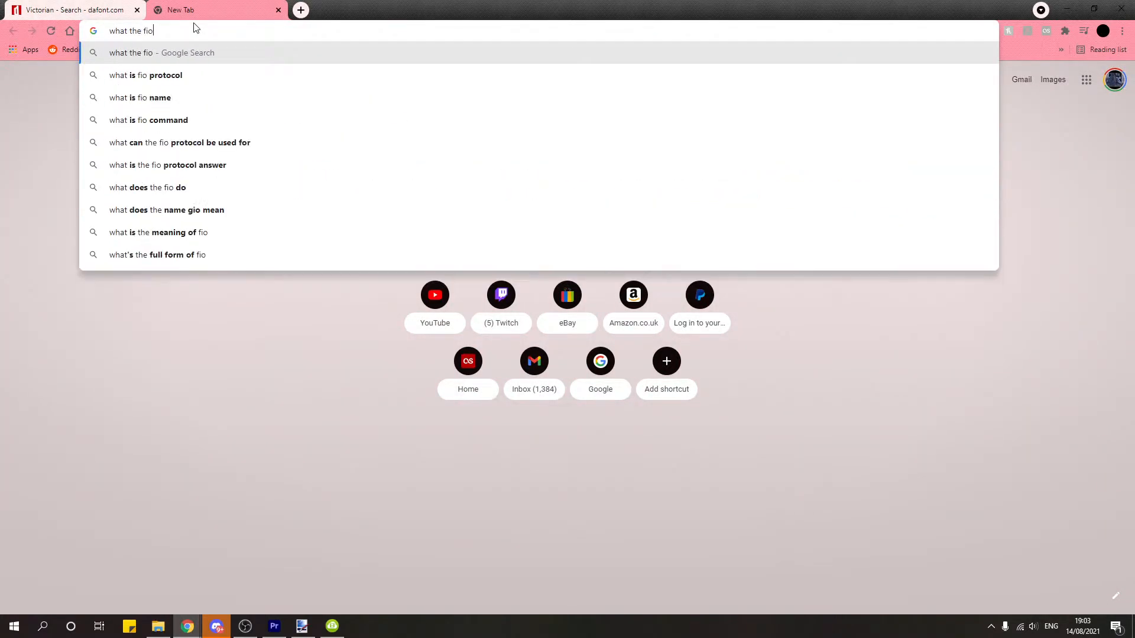
{"action": "key", "text": "BackSpace"}
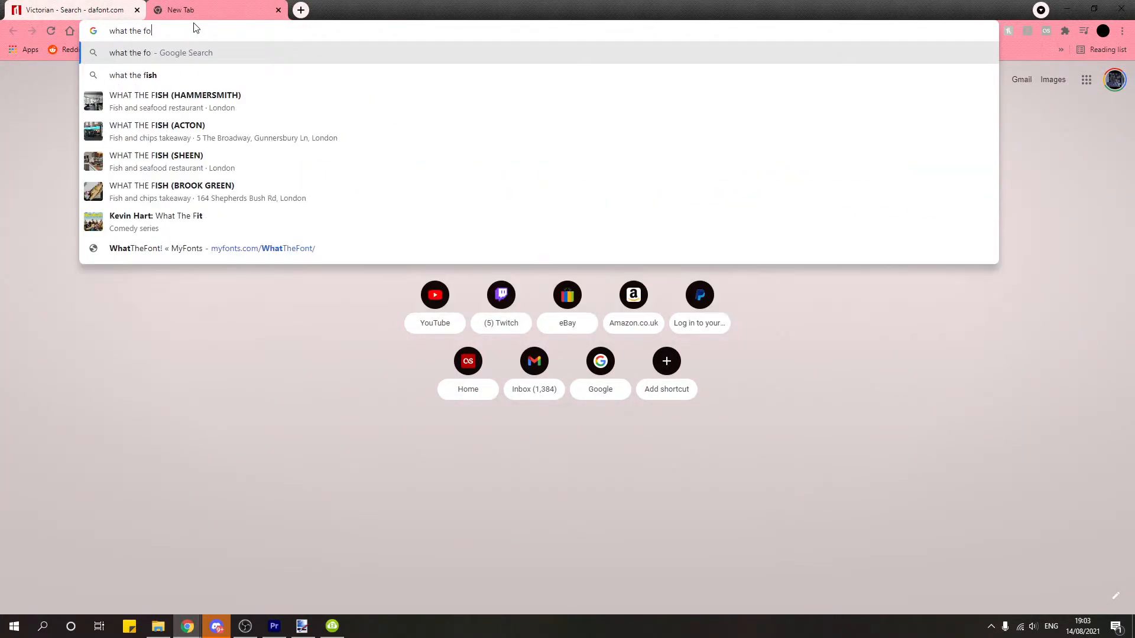
{"action": "type", "text": "nt"}
{"action": "key", "text": "Return"}
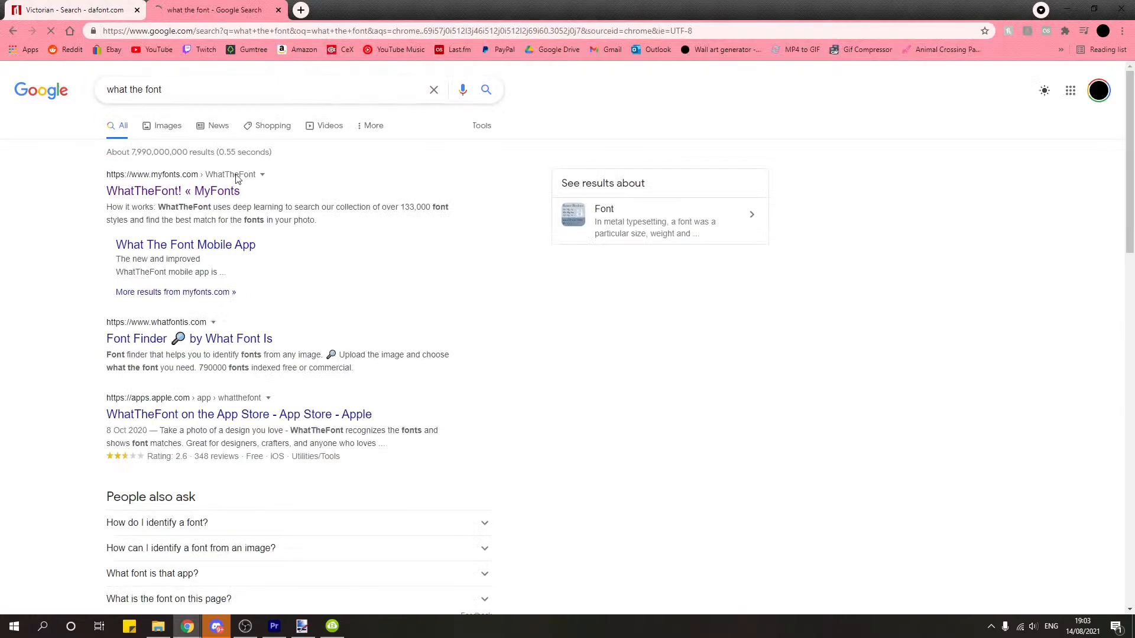
{"action": "left_click", "coordinate": [195, 191]}
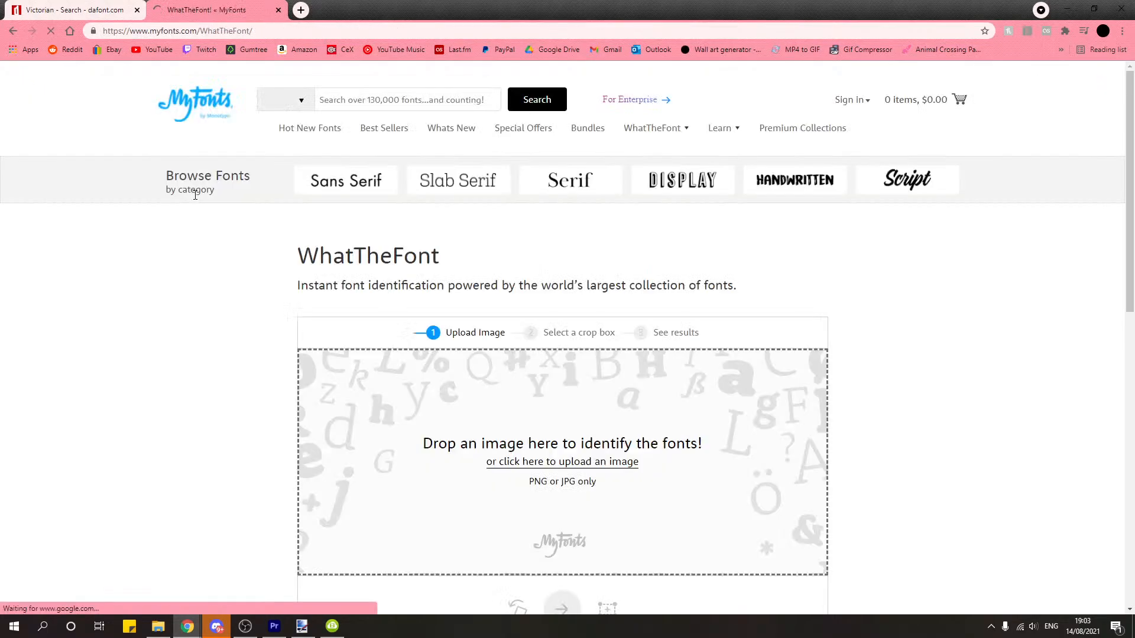
Step: Switch to Premiere Pro, capture a screen snip of the "- Blucario" text in the preview, and return to the WhatTheFont page
{"action": "scroll", "coordinate": [254, 351], "scroll_direction": "down", "scroll_amount": 2}
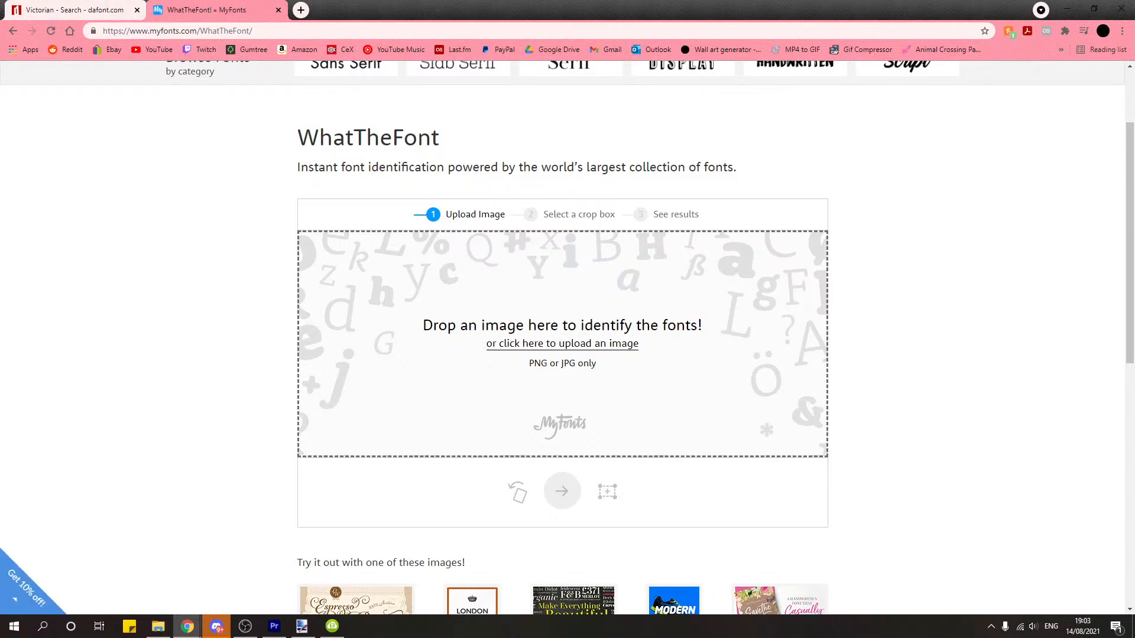
{"action": "key", "text": "alt+Tab"}
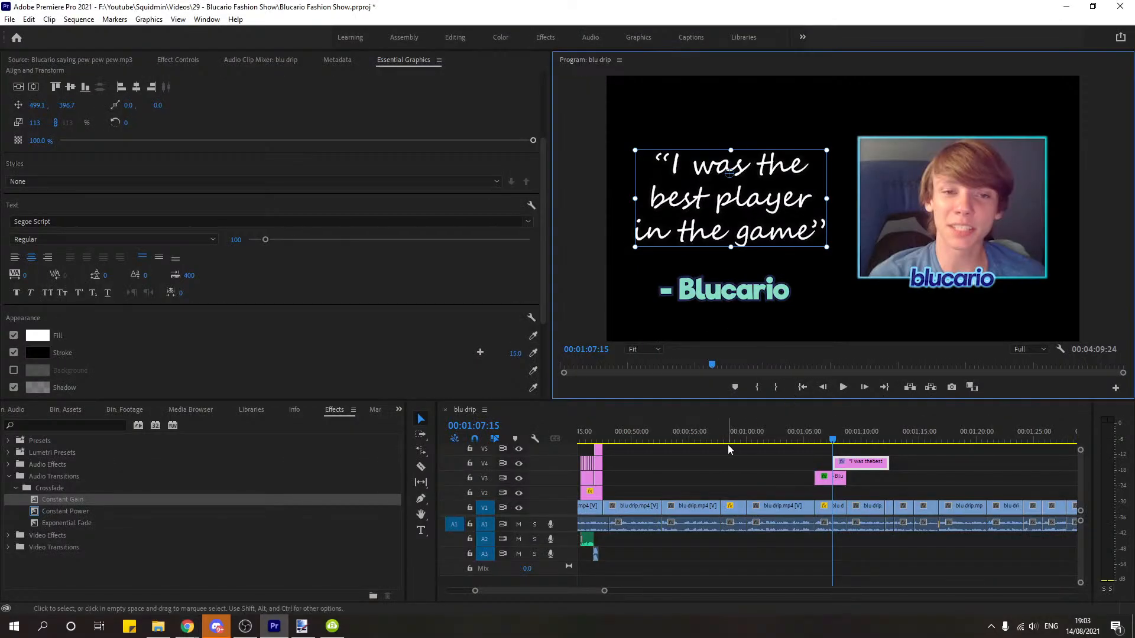
{"action": "key", "text": "super+shift+s"}
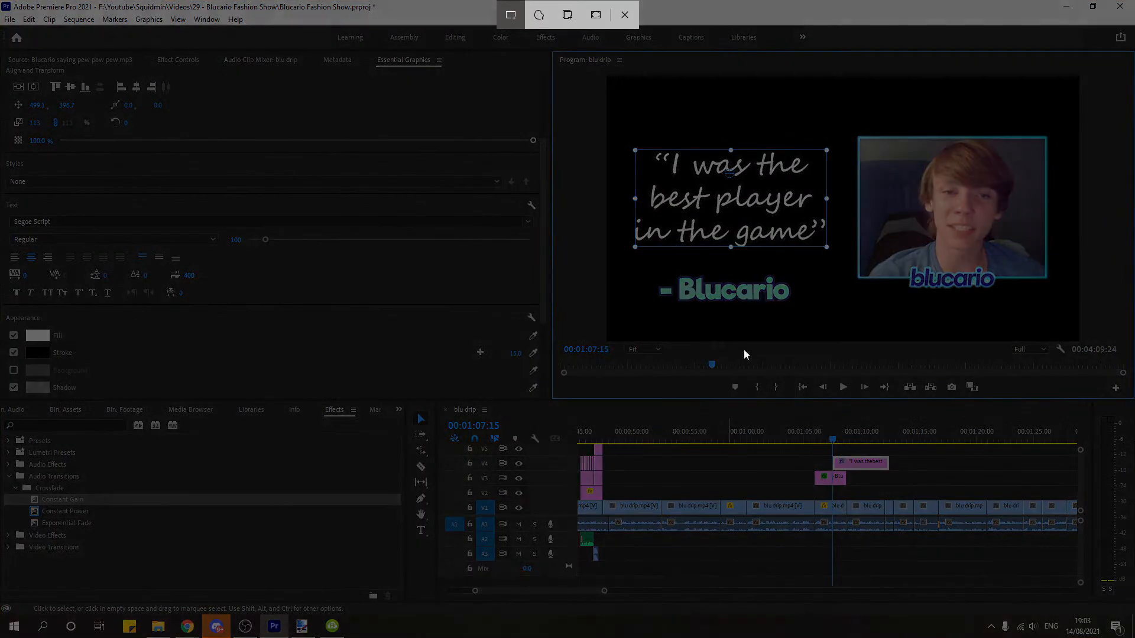
{"action": "left_click_drag", "start_coordinate": [647, 266], "coordinate": [808, 322]}
{"action": "left_click", "coordinate": [1074, 8]}
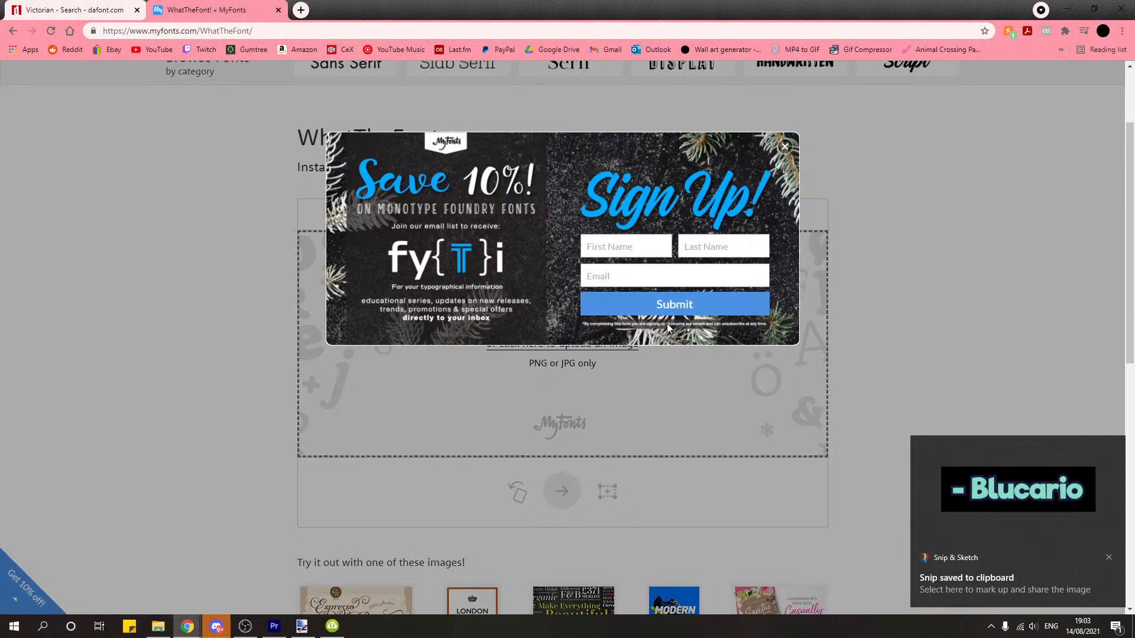
Step: Dismiss the newsletter sign-up offer, then open WhatTheFont's image upload dialog and cancel it
{"action": "left_click", "coordinate": [784, 148]}
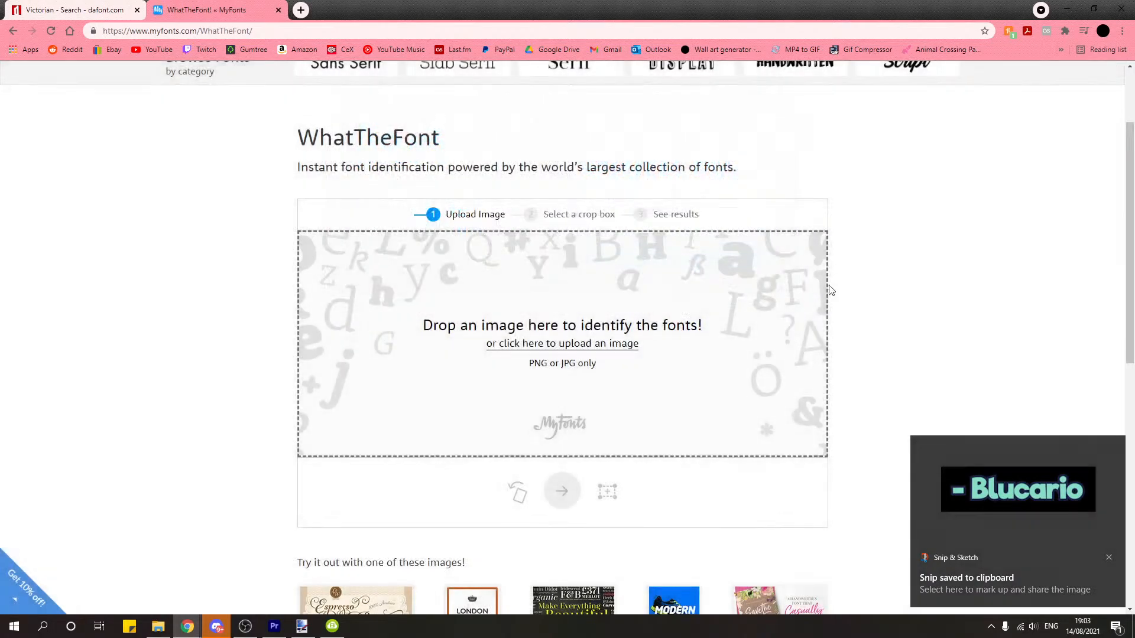
{"action": "left_click", "coordinate": [561, 344]}
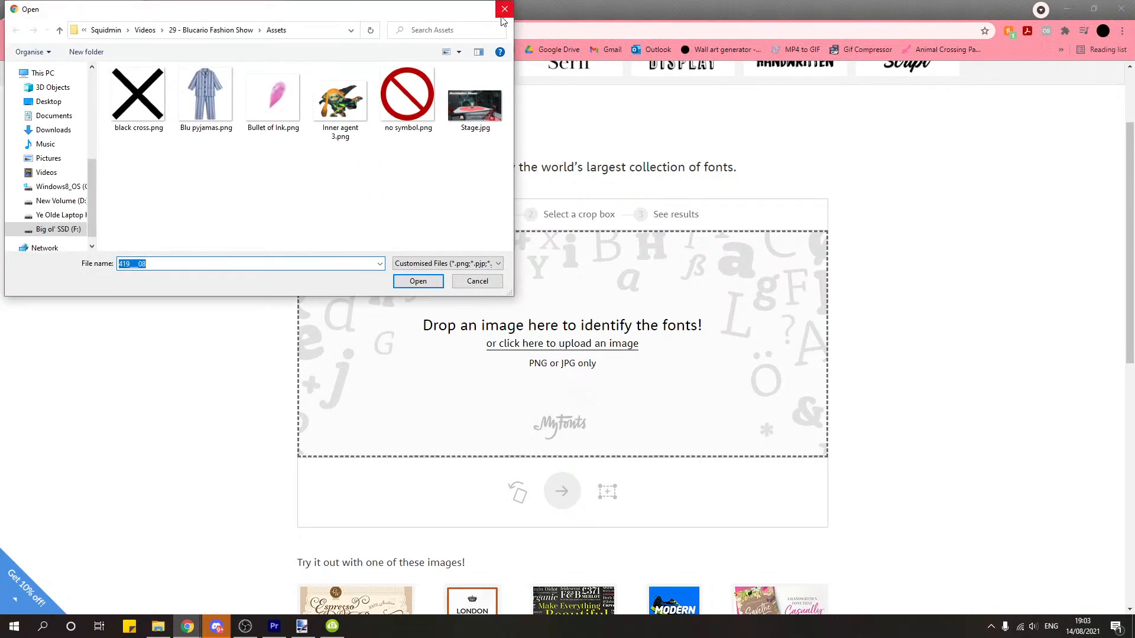
{"action": "left_click", "coordinate": [504, 9]}
Step: Open the captured snip in Snip & Sketch, try to move its image to WhatTheFont, and undo the stray pen stroke
{"action": "left_click", "coordinate": [1116, 627]}
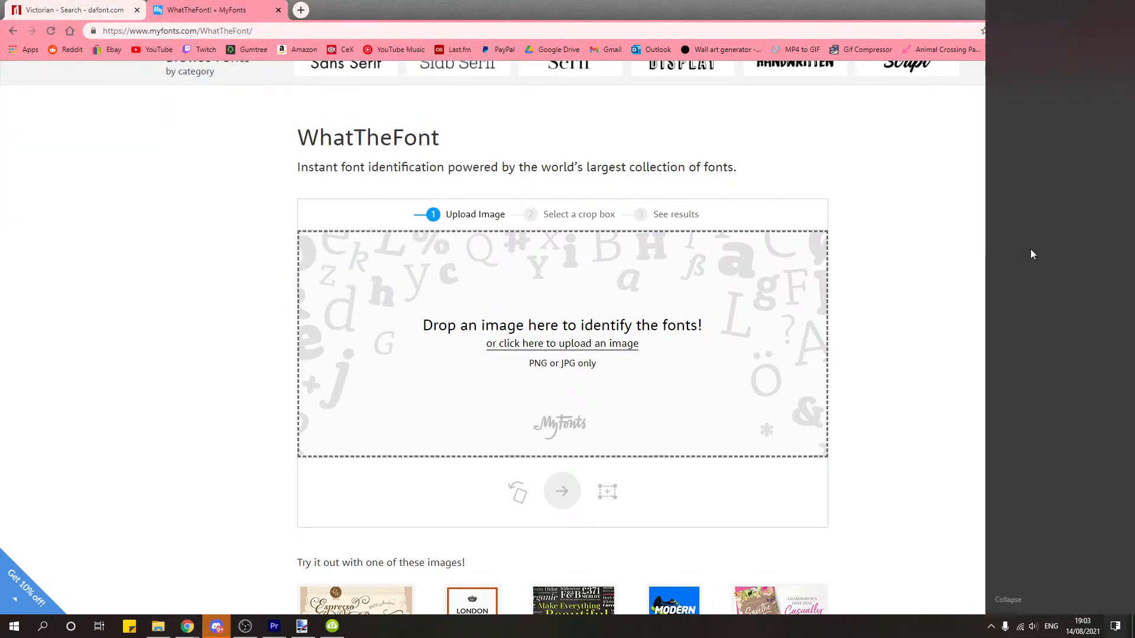
{"action": "left_click", "coordinate": [1023, 117]}
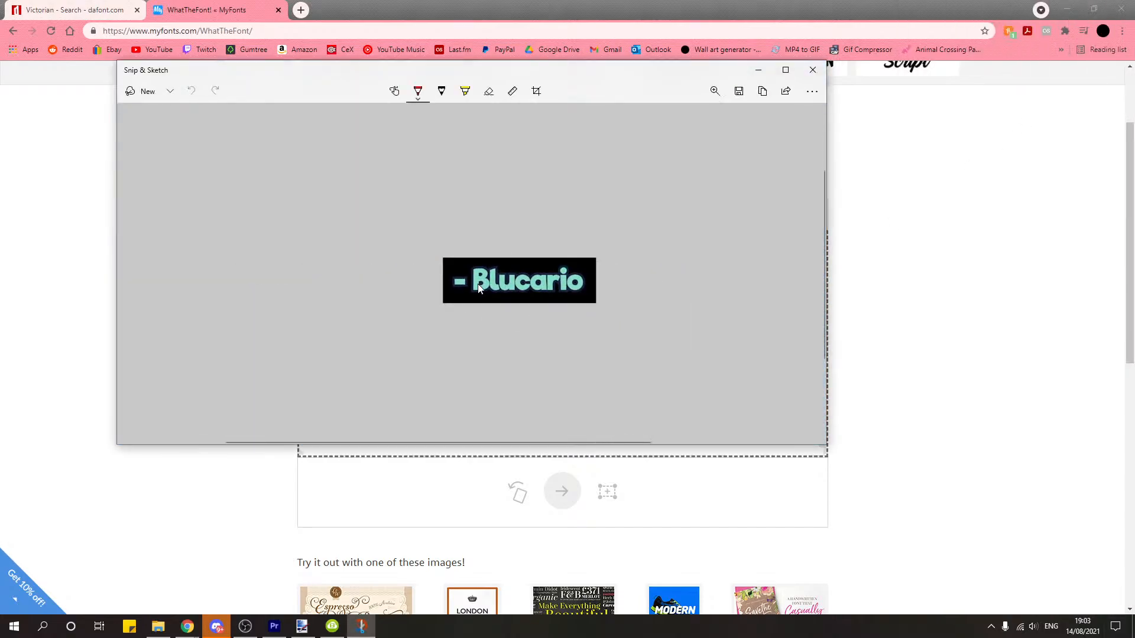
{"action": "mouse_move", "coordinate": [476, 274]}
{"action": "left_mouse_down"}
{"action": "mouse_move", "coordinate": [566, 307]}
{"action": "mouse_move", "coordinate": [884, 379]}
{"action": "left_mouse_up"}
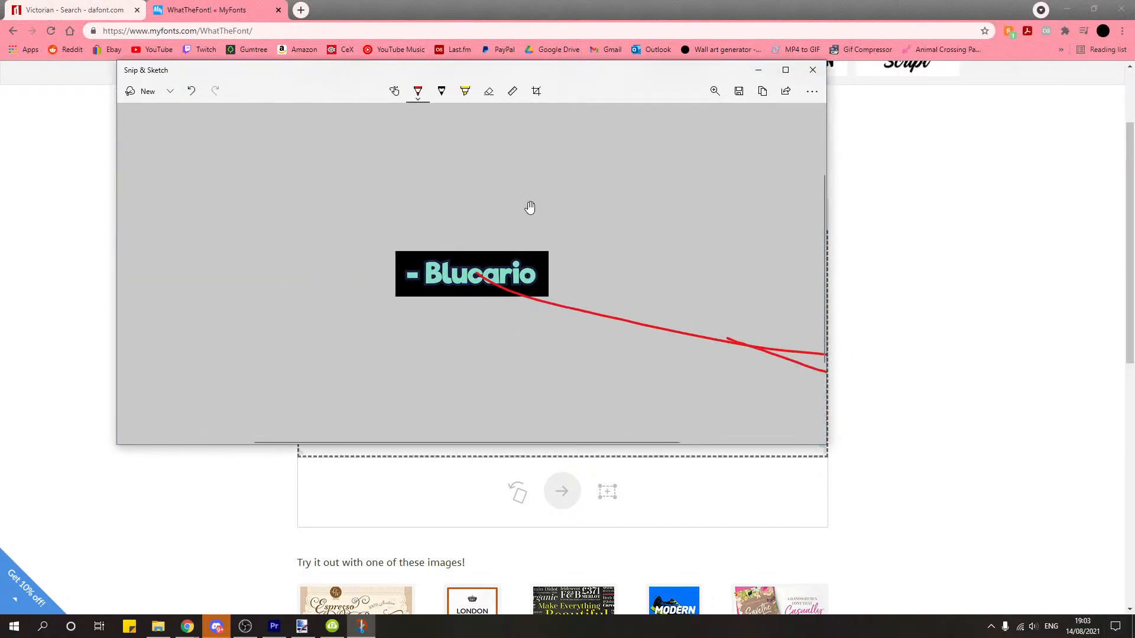
{"action": "key", "text": "ctrl+z"}
{"action": "mouse_move", "coordinate": [495, 76]}
{"action": "left_mouse_down"}
{"action": "mouse_move", "coordinate": [923, 127]}
{"action": "mouse_move", "coordinate": [928, 165]}
{"action": "mouse_move", "coordinate": [714, 105]}
{"action": "left_mouse_up"}
{"action": "left_click", "coordinate": [1032, 100]}
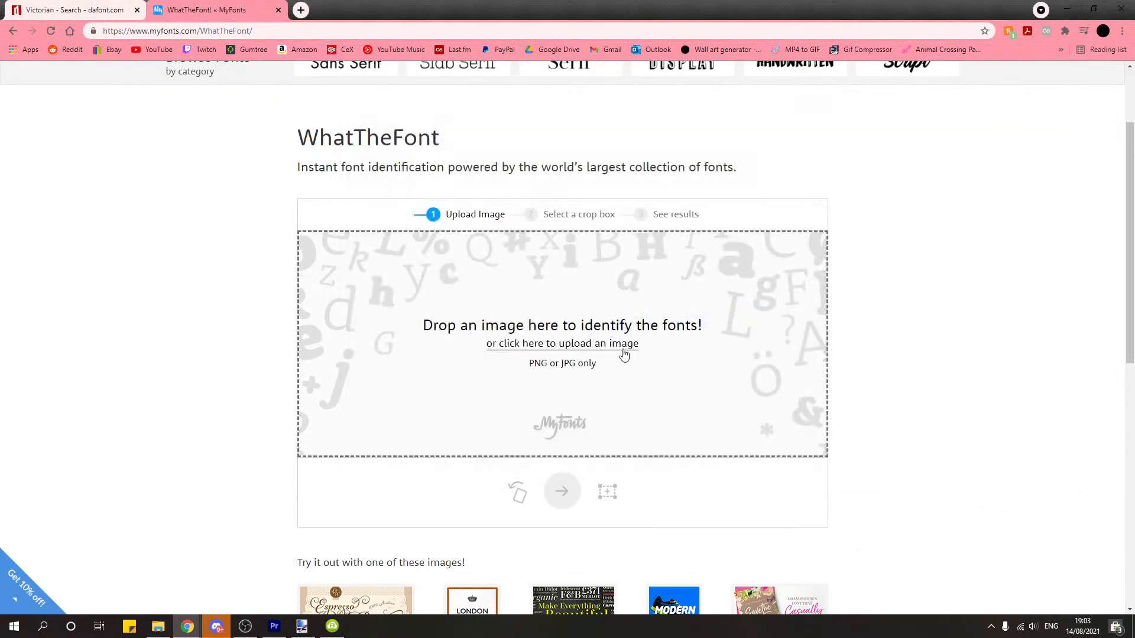
{"action": "left_click", "coordinate": [586, 348]}
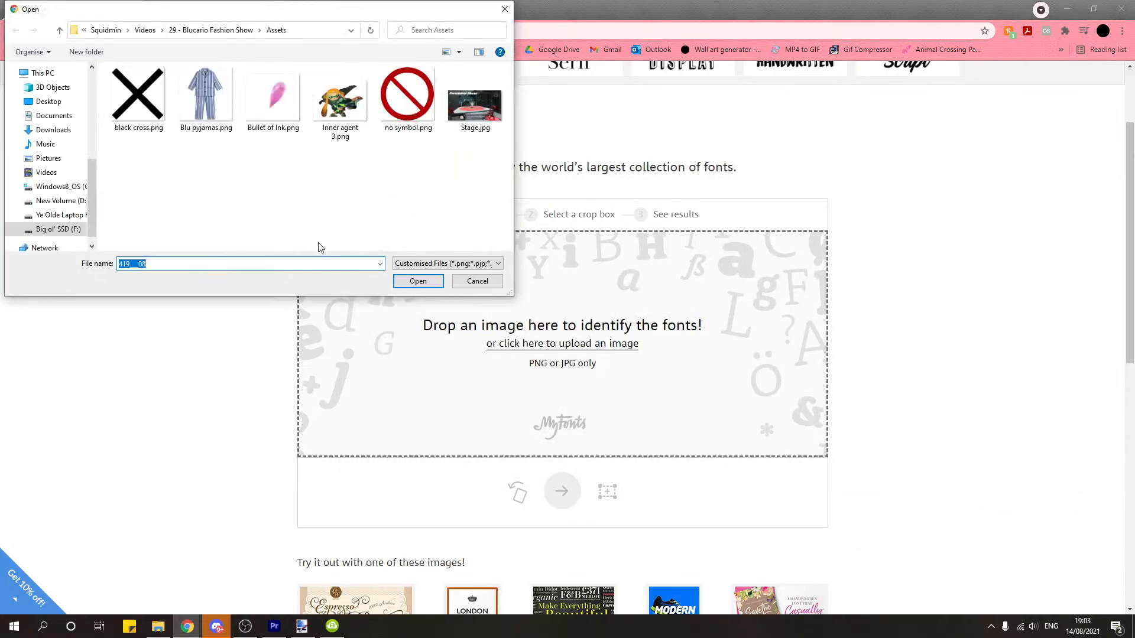
{"action": "left_click", "coordinate": [499, 279]}
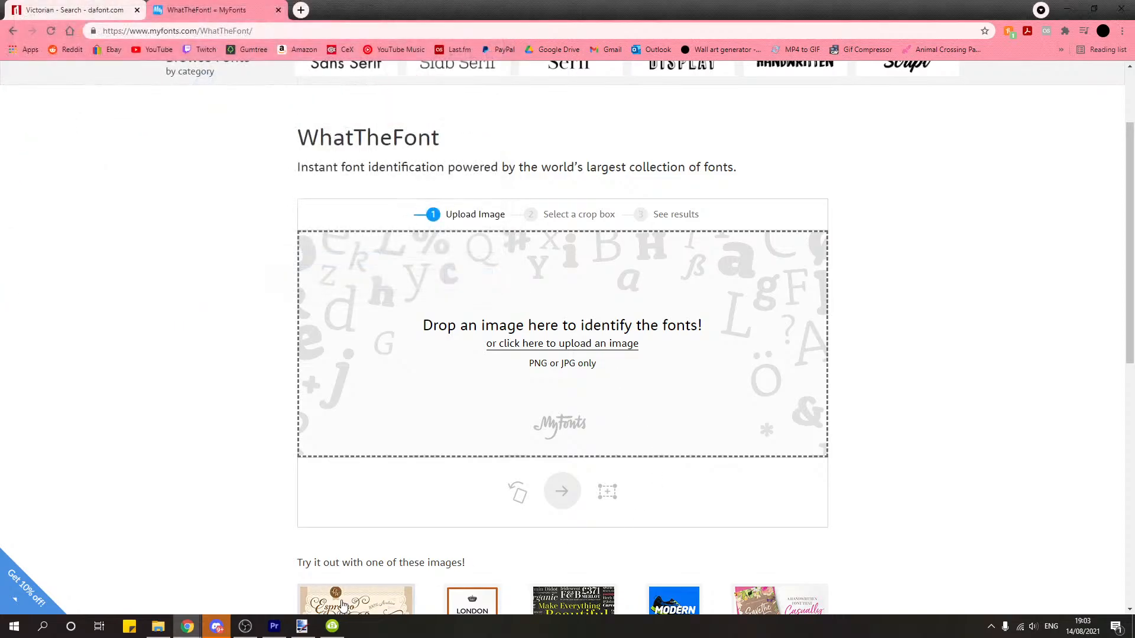
{"action": "left_click", "coordinate": [1122, 31]}
{"action": "left_click", "coordinate": [915, 350]}
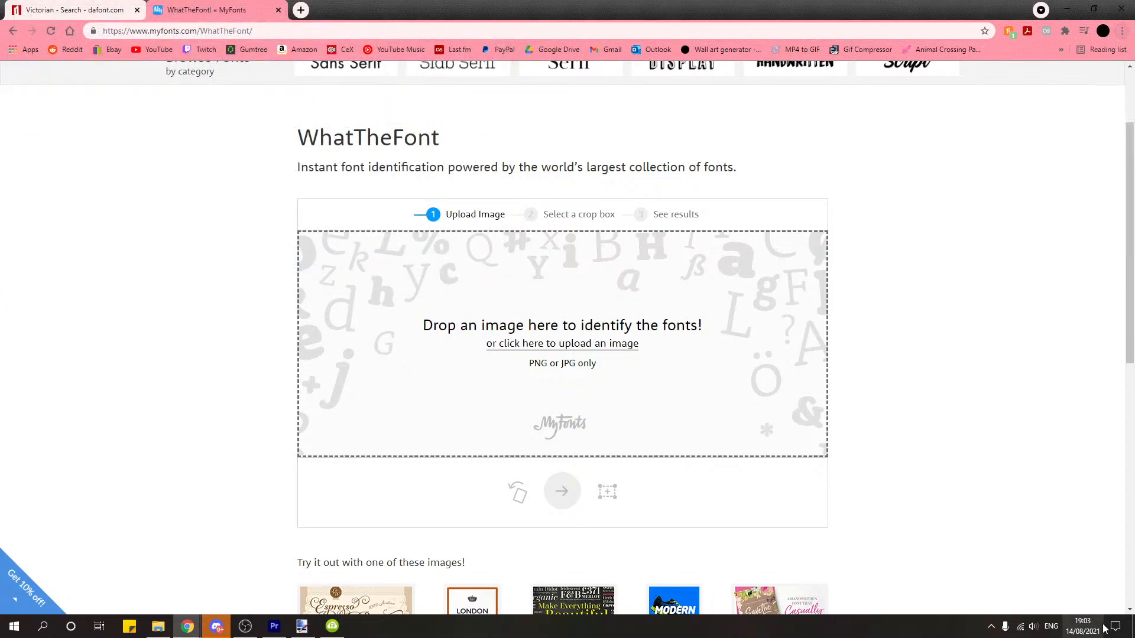
{"action": "left_click", "coordinate": [1115, 627]}
{"action": "left_click", "coordinate": [1030, 124]}
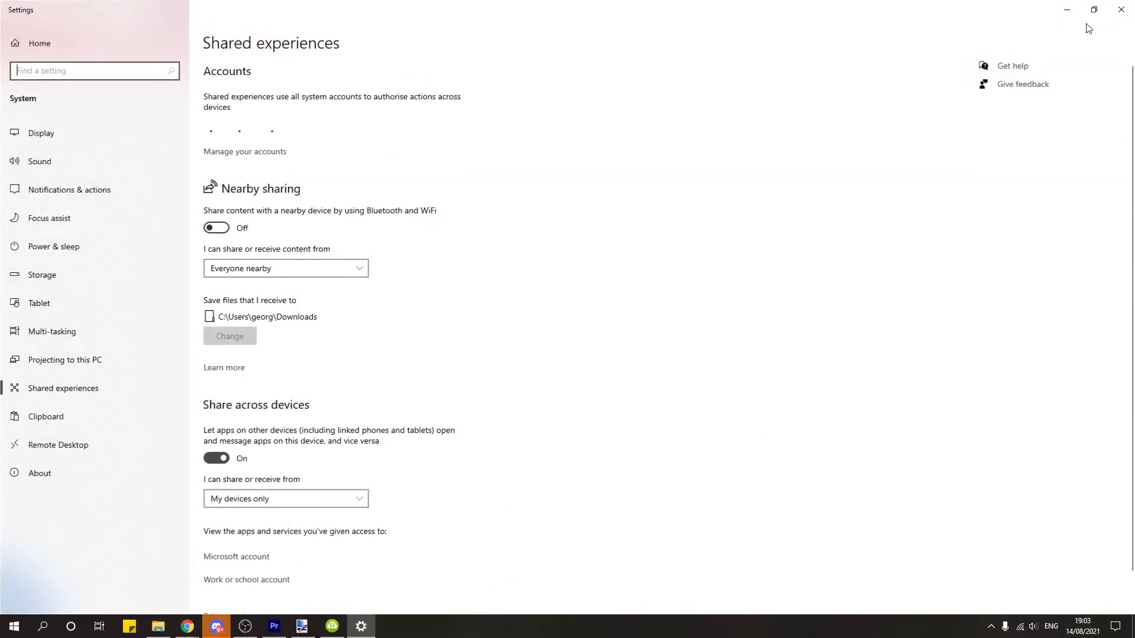
{"action": "left_click", "coordinate": [1121, 7]}
{"action": "left_click", "coordinate": [1115, 626]}
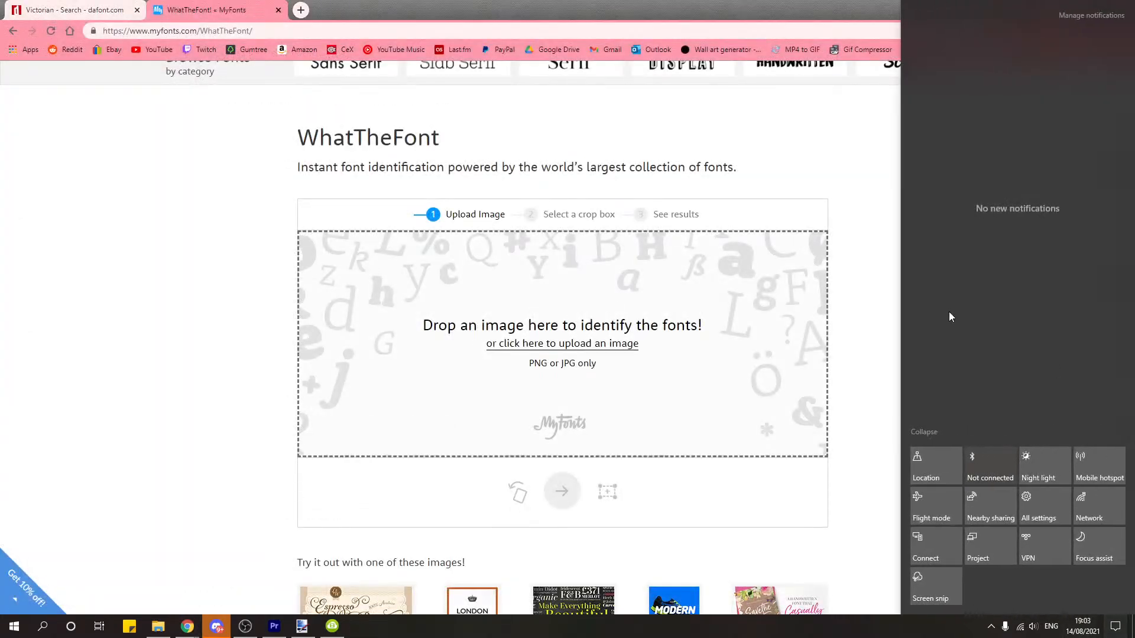
{"action": "left_click", "coordinate": [879, 372]}
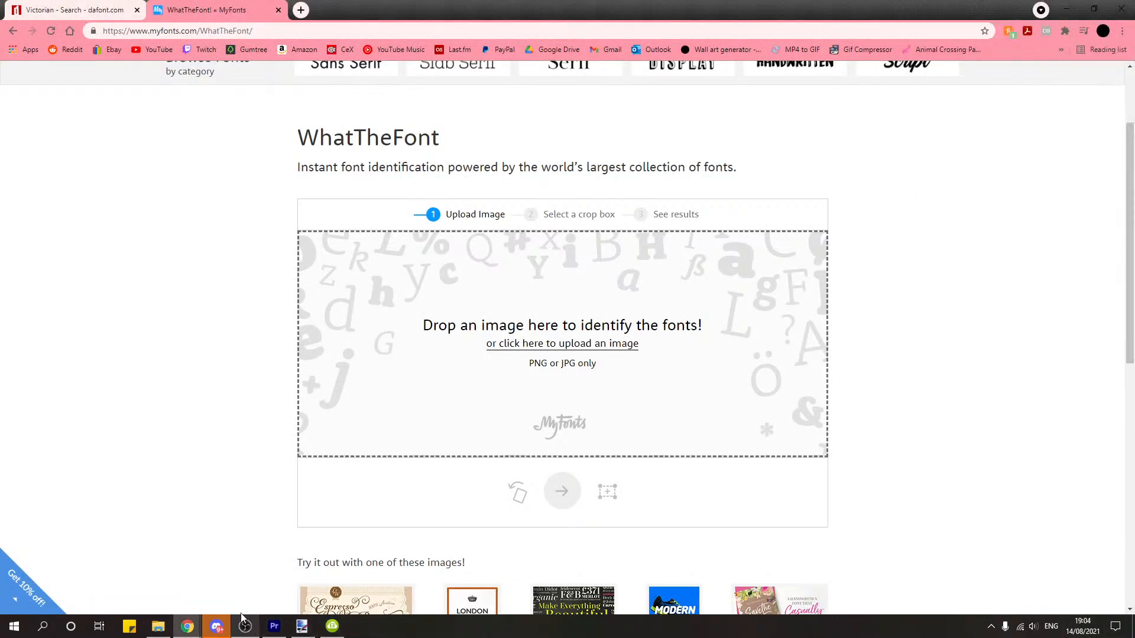
Step: Switch to Premiere Pro and capture a new screen snip around the "- Blucario" text in the preview
{"action": "left_click", "coordinate": [274, 626]}
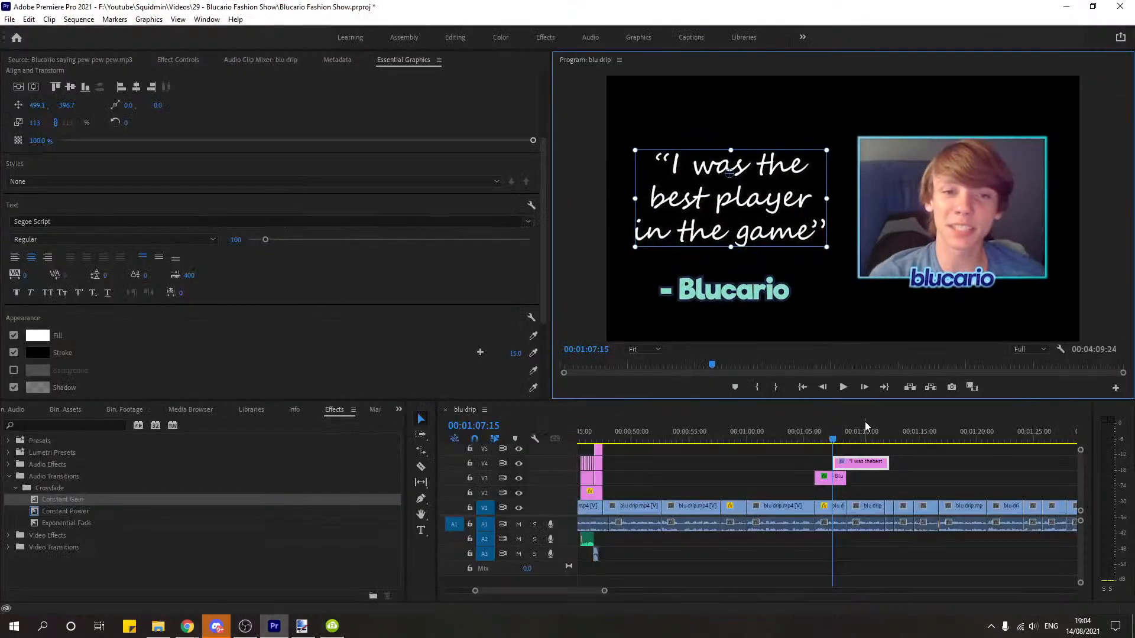
{"action": "key", "text": "super+shift+s"}
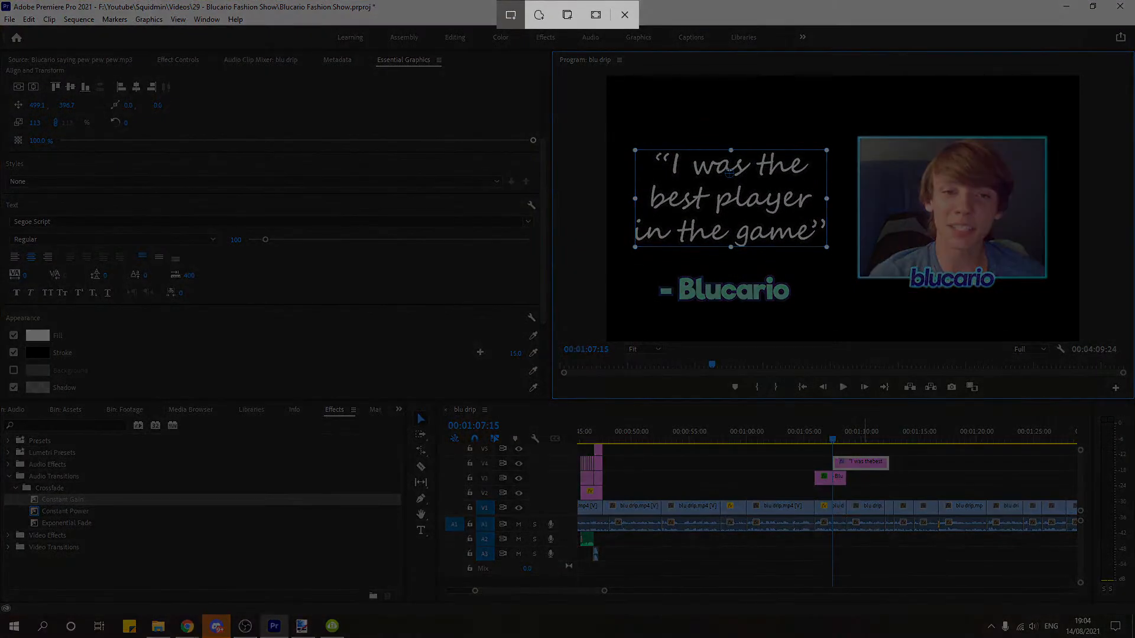
{"action": "left_click_drag", "start_coordinate": [648, 267], "coordinate": [802, 313]}
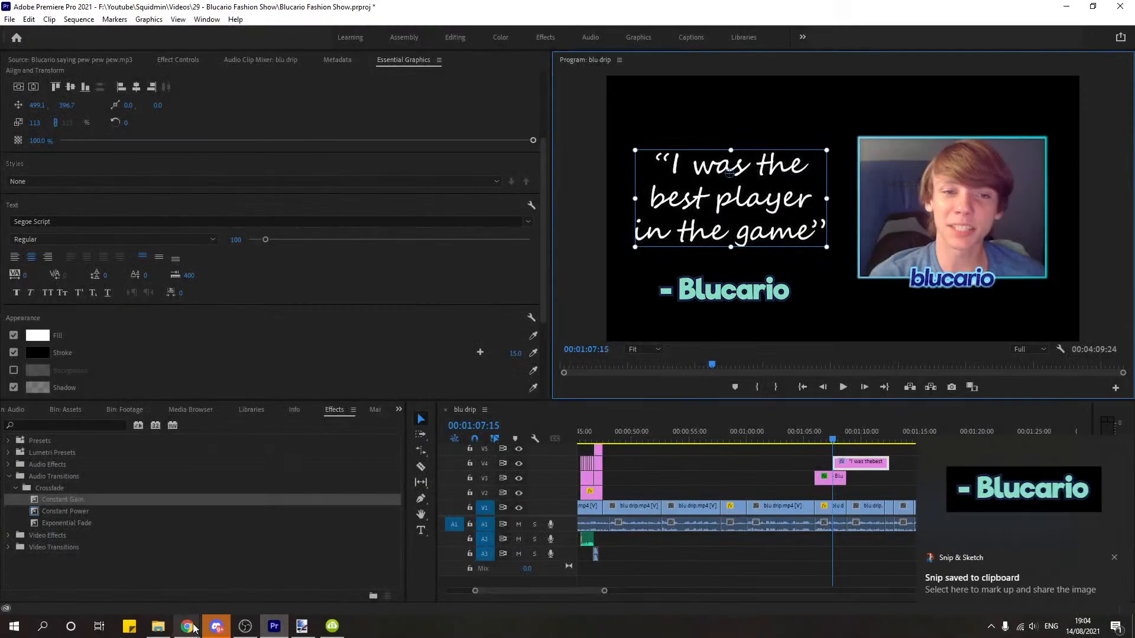
Step: Open the new "- Blucario" snip in Snip & Sketch and open its image with Internet Explorer
{"action": "left_click", "coordinate": [1004, 582]}
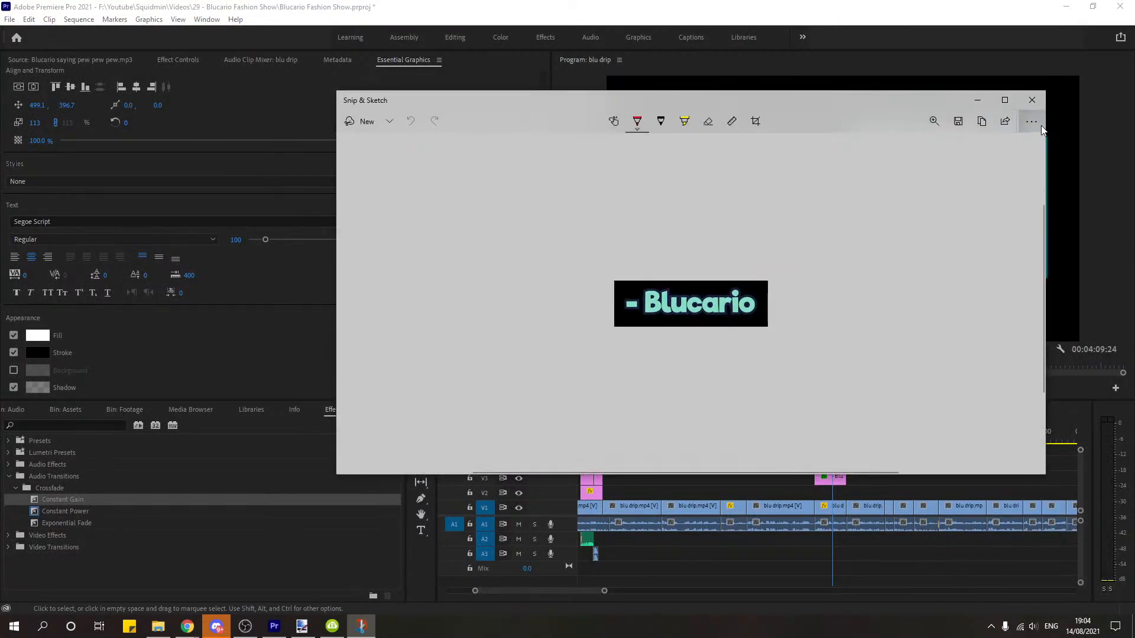
{"action": "left_click", "coordinate": [1040, 126]}
{"action": "left_click", "coordinate": [965, 162]}
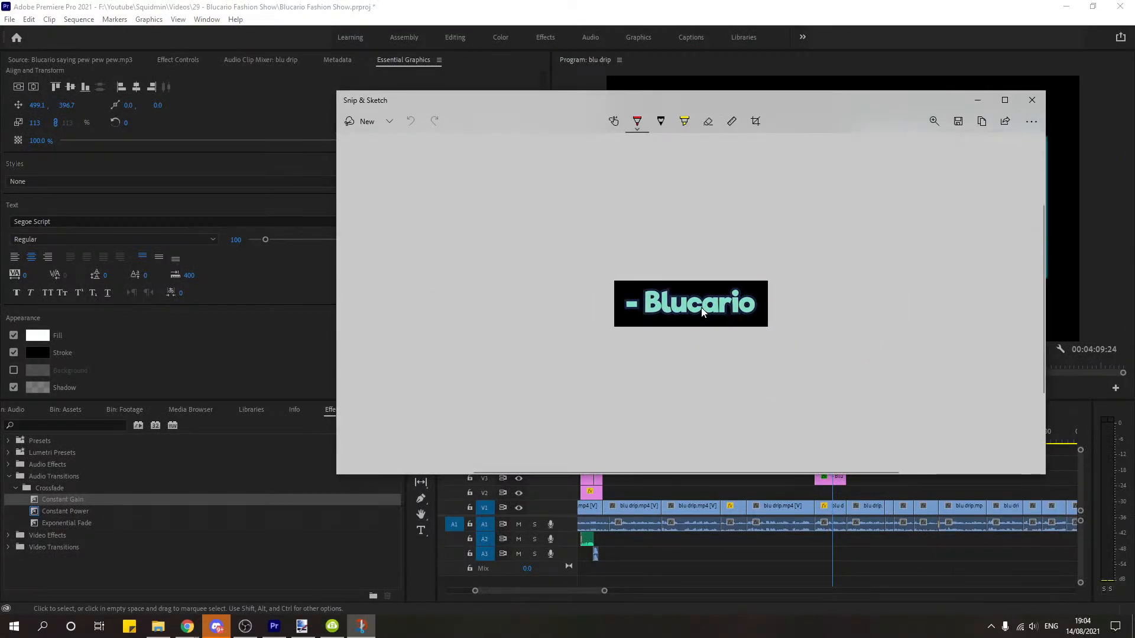
{"action": "left_click", "coordinate": [1014, 342]}
{"action": "left_click", "coordinate": [1062, 442]}
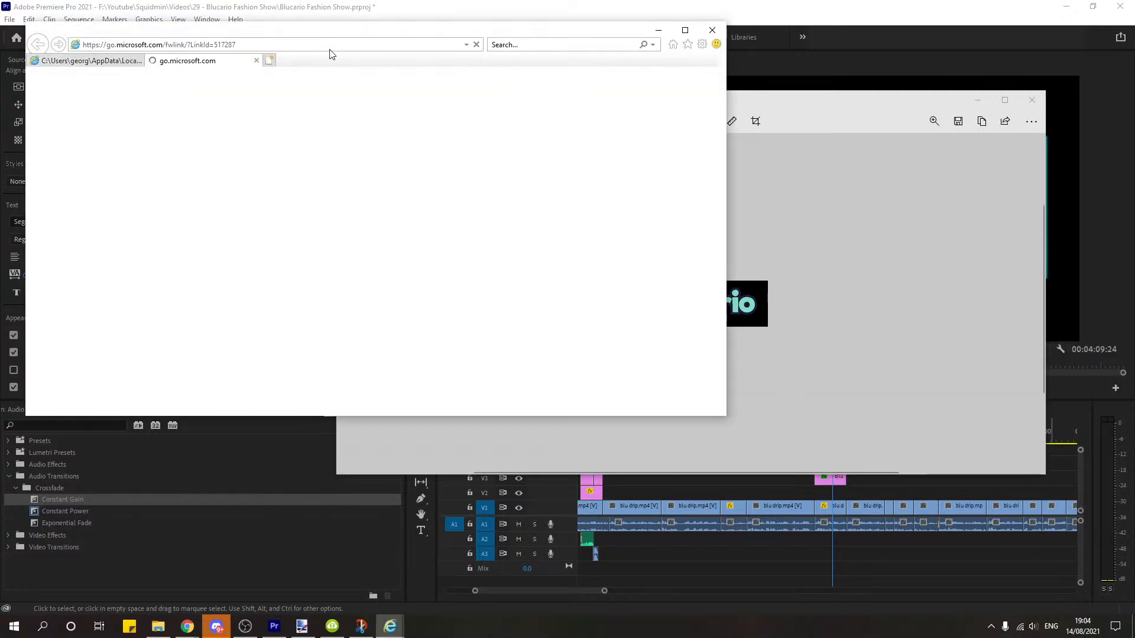
Step: Copy the screenshot's file path from its Internet Explorer page, and close the browser and Snip & Sketch
{"action": "left_click", "coordinate": [111, 60]}
{"action": "left_click", "coordinate": [291, 44]}
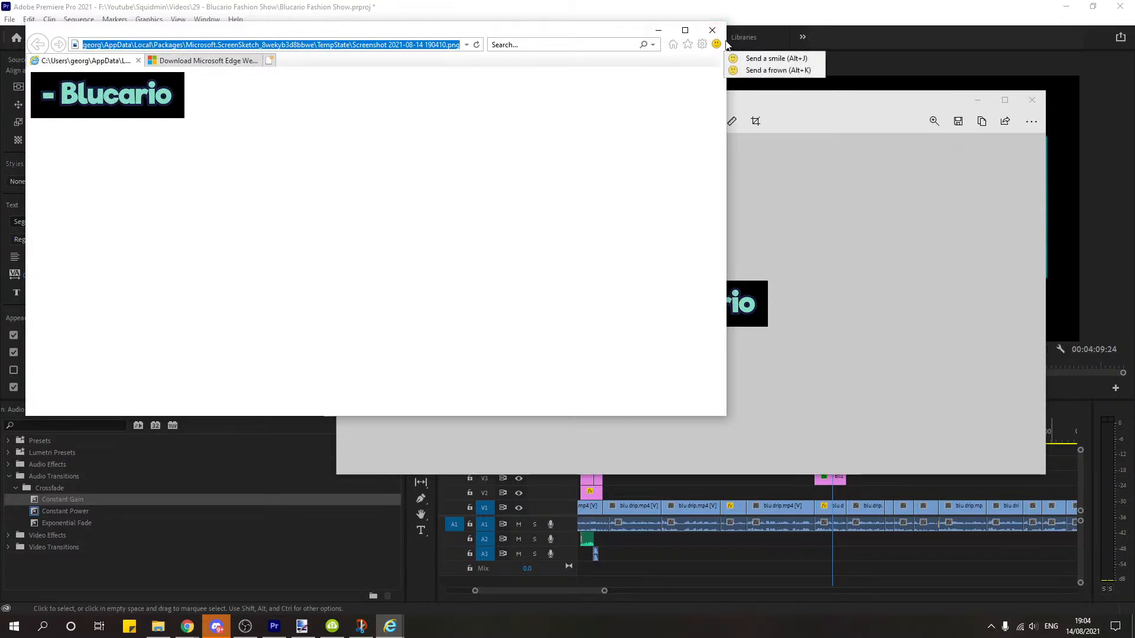
{"action": "left_click", "coordinate": [712, 29]}
{"action": "left_click", "coordinate": [1031, 99]}
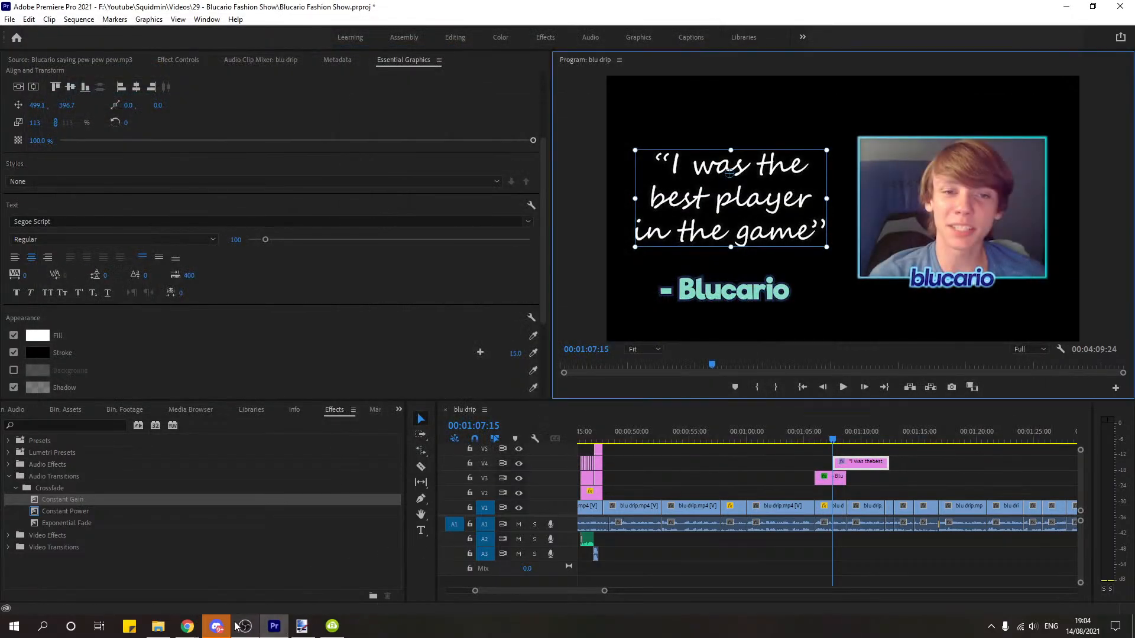
Step: Return to WhatTheFont in Chrome and upload "Screenshot 2021-08-14 190410.png" using the copied file path
{"action": "mouse_move", "coordinate": [187, 626]}
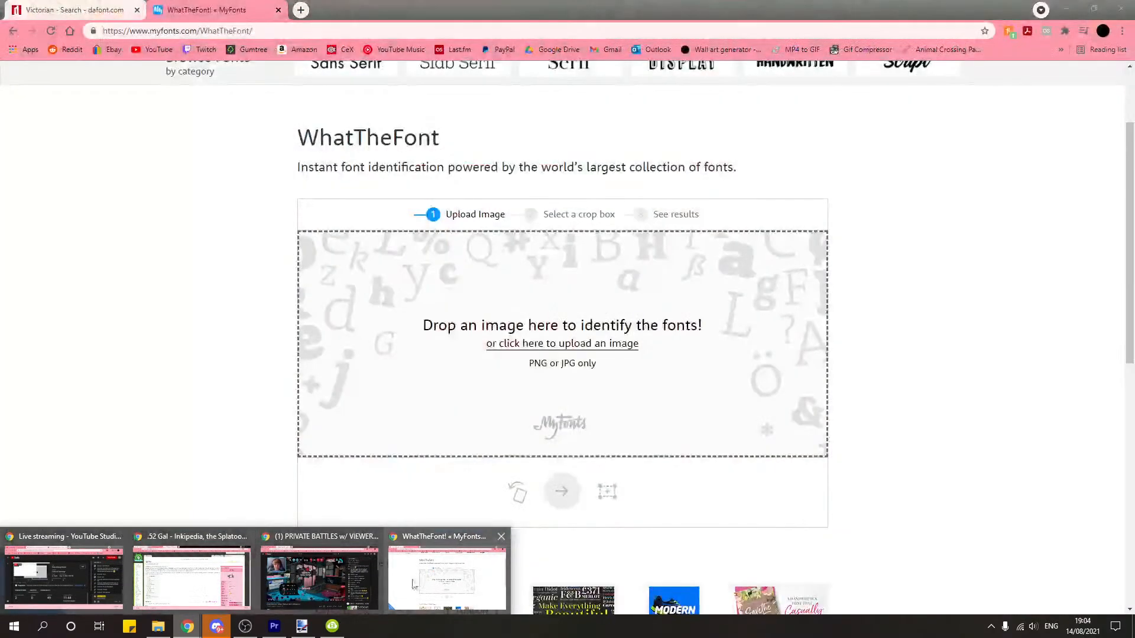
{"action": "left_click", "coordinate": [412, 584]}
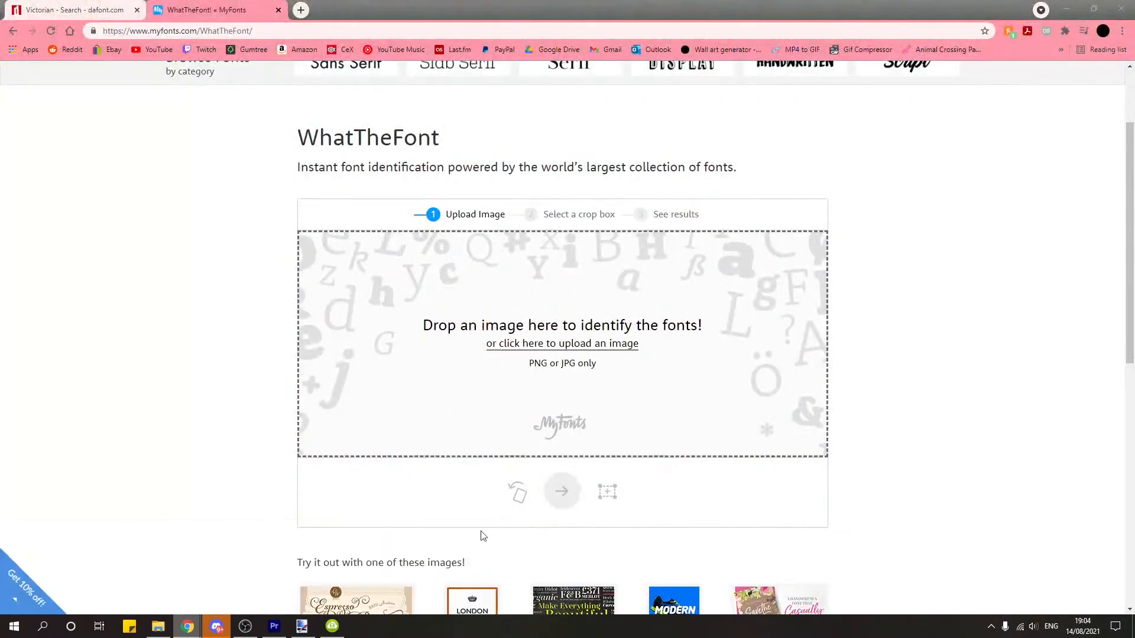
{"action": "left_click", "coordinate": [579, 346]}
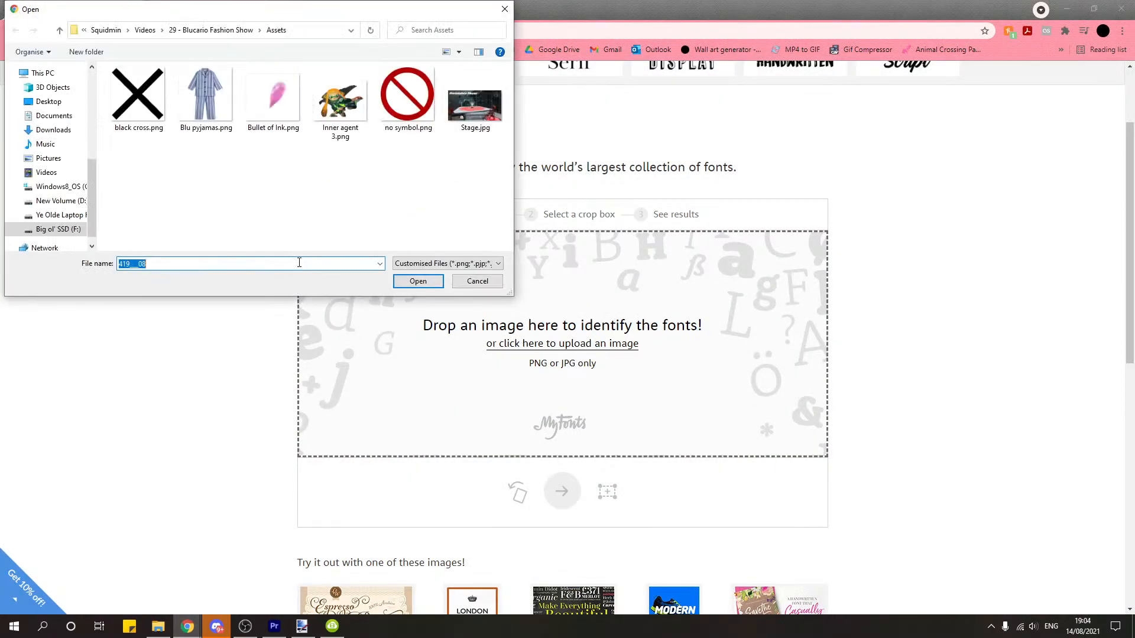
{"action": "key", "text": "ctrl+v"}
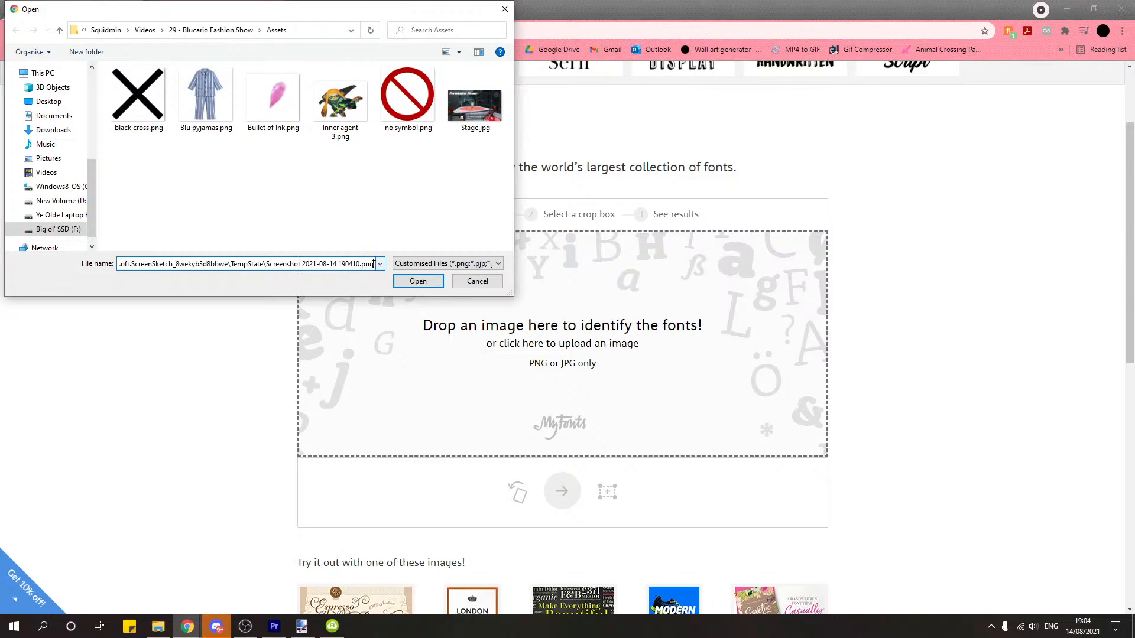
{"action": "left_click_drag", "start_coordinate": [373, 264], "coordinate": [1, 252]}
{"action": "left_click", "coordinate": [417, 281]}
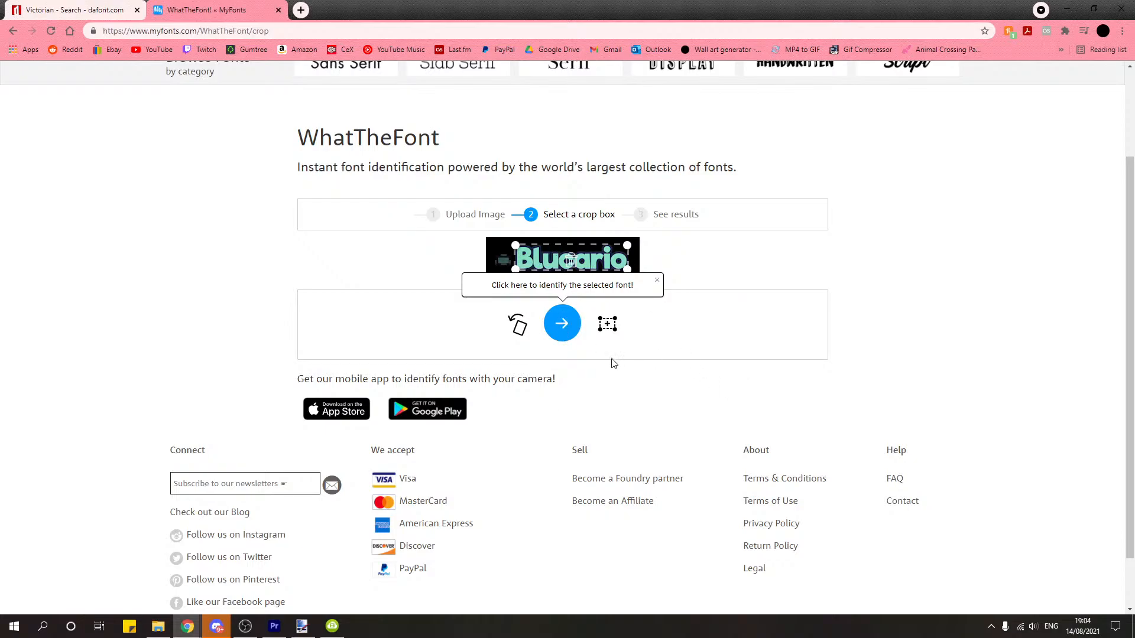
Step: Identify the font in the selected "Blucario" crop and look through the matching fonts and their prices
{"action": "left_click", "coordinate": [564, 324]}
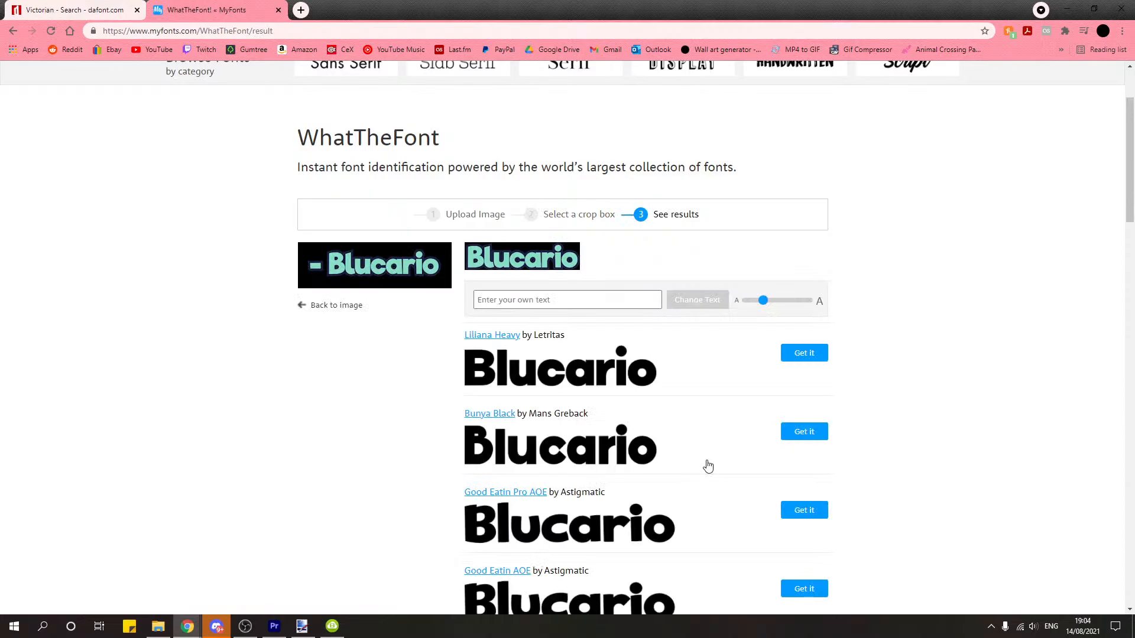
{"action": "scroll", "coordinate": [926, 463], "scroll_direction": "down", "scroll_amount": 3}
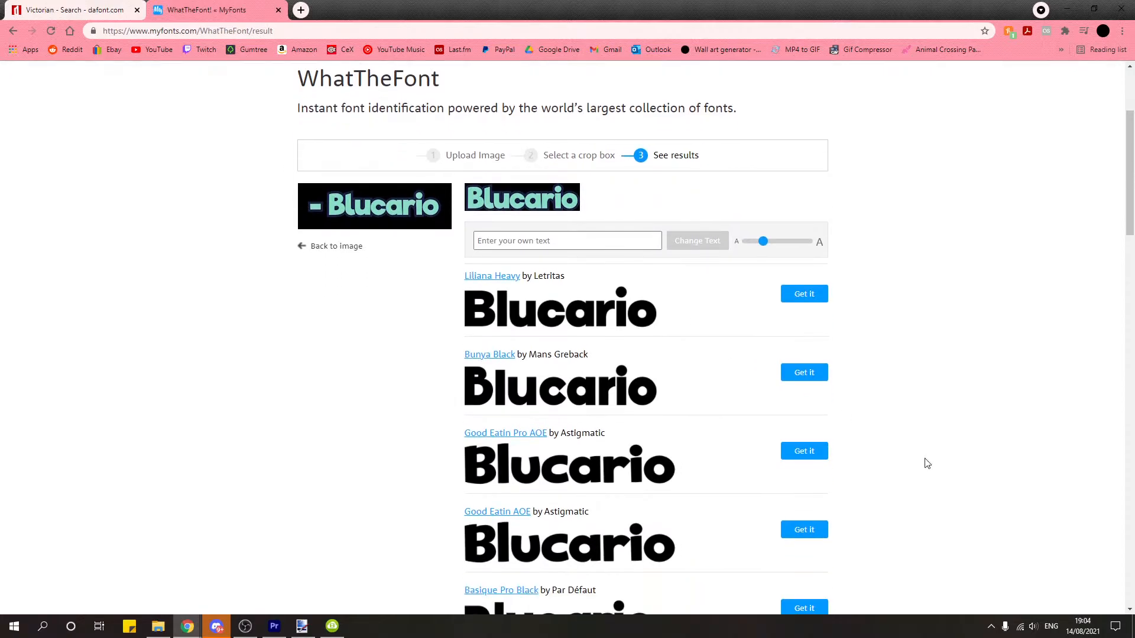
{"action": "scroll", "coordinate": [926, 463], "scroll_direction": "down", "scroll_amount": 5}
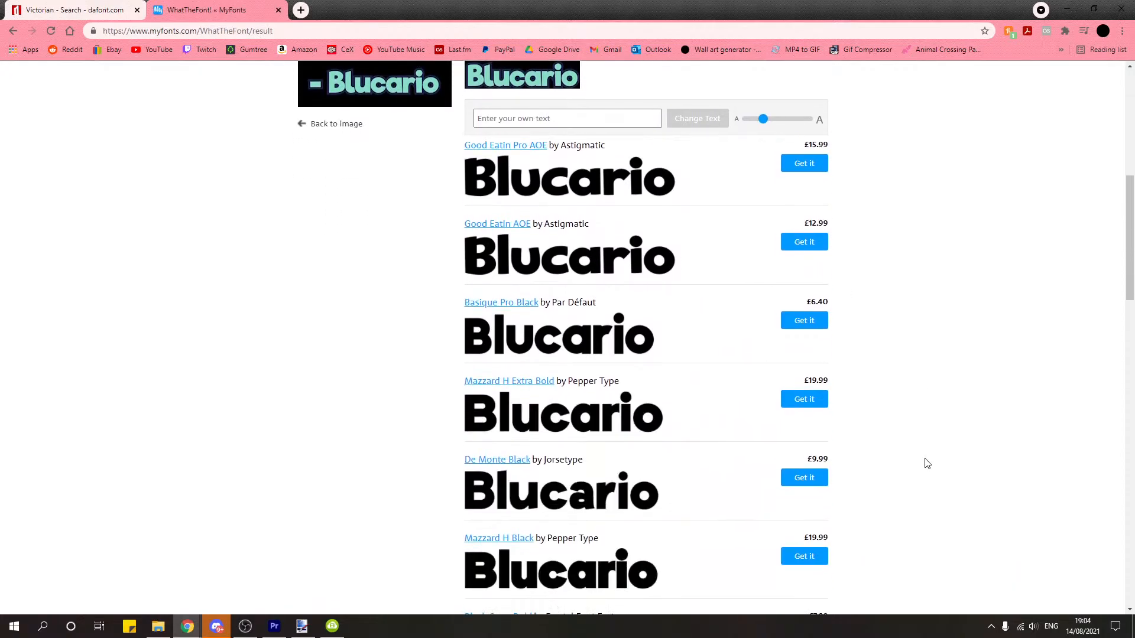
{"action": "scroll", "coordinate": [926, 463], "scroll_direction": "up", "scroll_amount": 8}
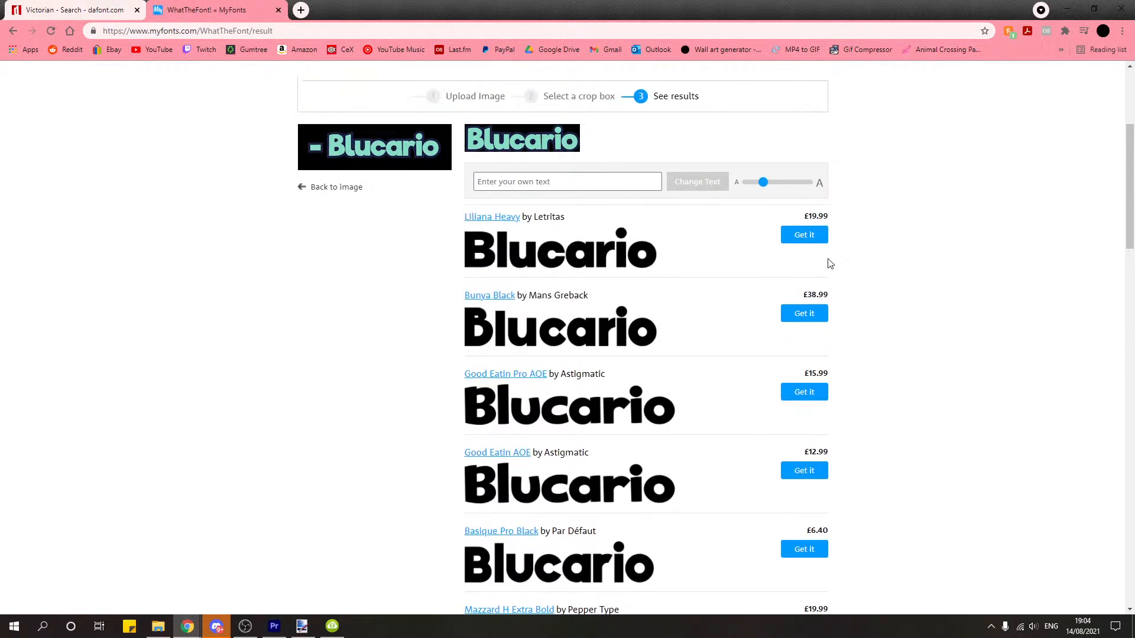
{"action": "scroll", "coordinate": [952, 496], "scroll_direction": "down", "scroll_amount": 10}
{"action": "scroll", "coordinate": [952, 497], "scroll_direction": "down", "scroll_amount": 15}
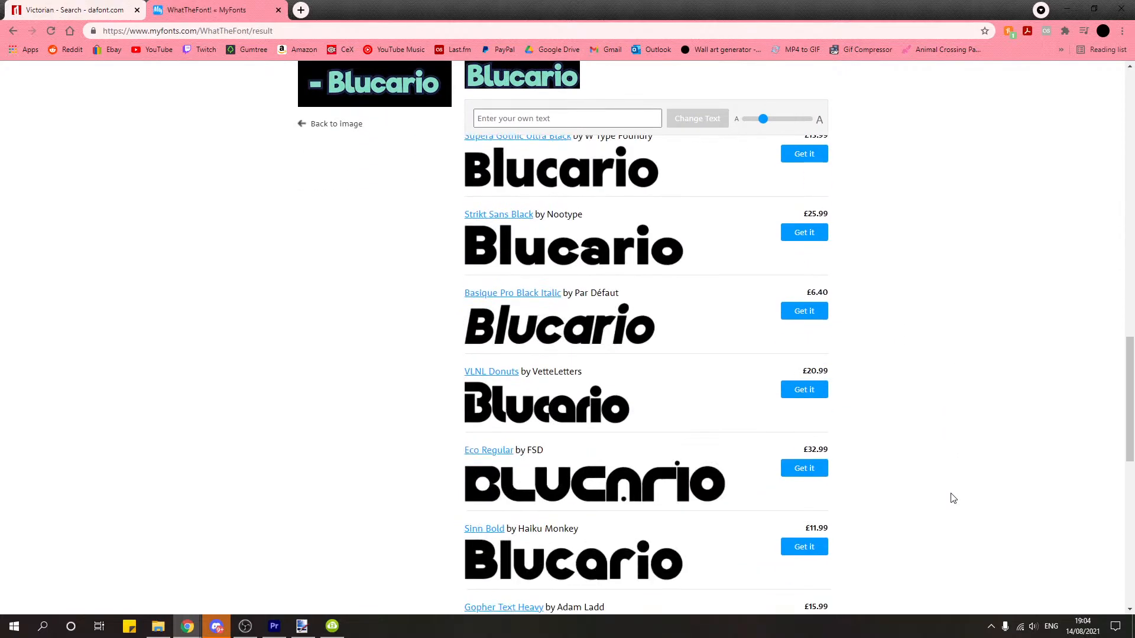
{"action": "scroll", "coordinate": [952, 498], "scroll_direction": "up", "scroll_amount": 4}
{"action": "scroll", "coordinate": [952, 498], "scroll_direction": "down", "scroll_amount": 1}
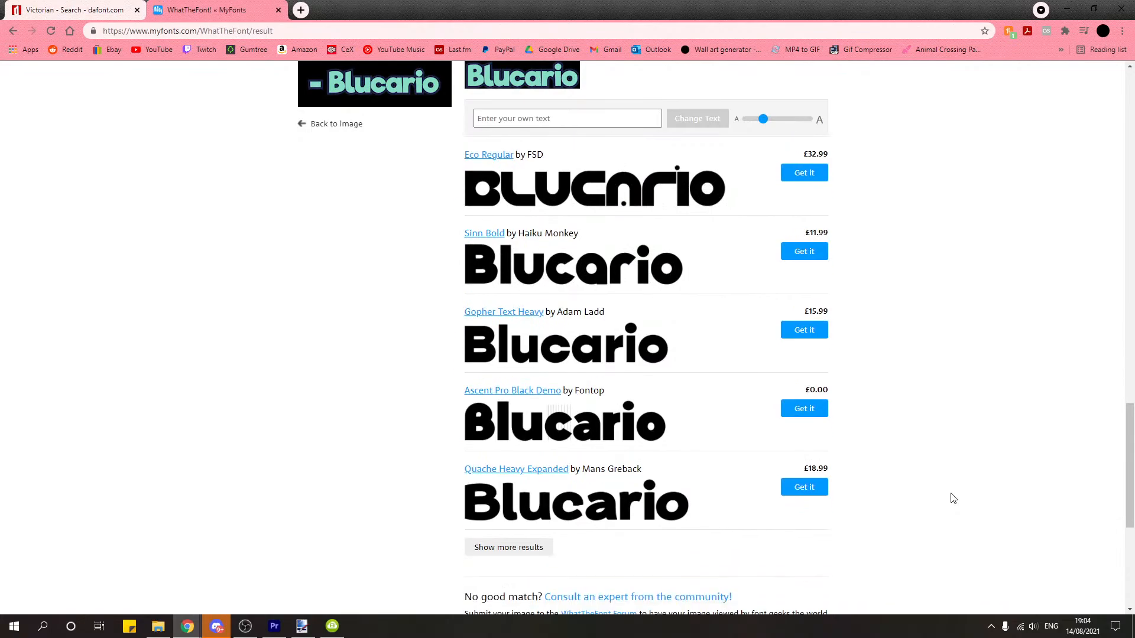
Step: Look back through the matching fonts for the "Blucario" lettering and close the WhatTheFont results
{"action": "scroll", "coordinate": [909, 526], "scroll_direction": "up", "scroll_amount": 4}
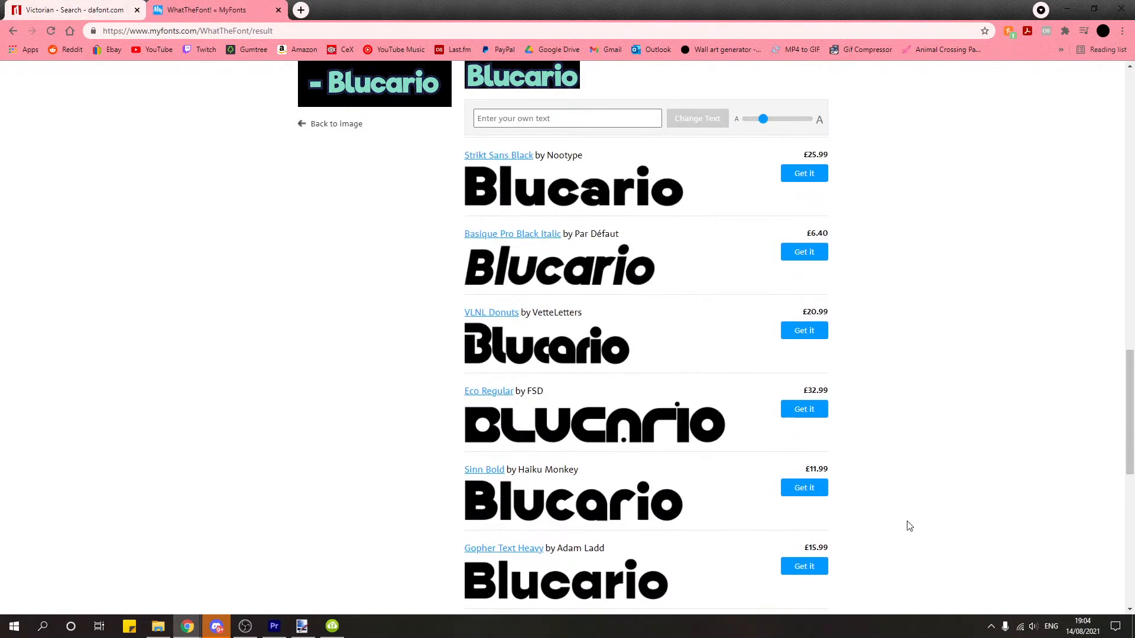
{"action": "scroll", "coordinate": [909, 526], "scroll_direction": "up", "scroll_amount": 2}
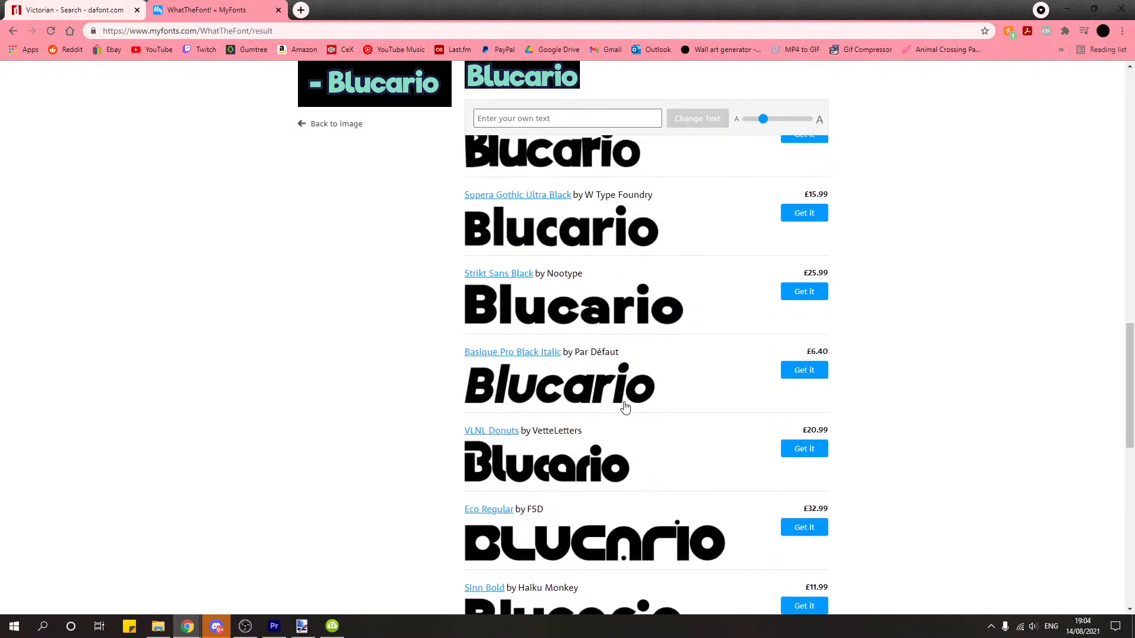
{"action": "scroll", "coordinate": [650, 423], "scroll_direction": "up", "scroll_amount": 8}
{"action": "scroll", "coordinate": [688, 455], "scroll_direction": "down", "scroll_amount": 1}
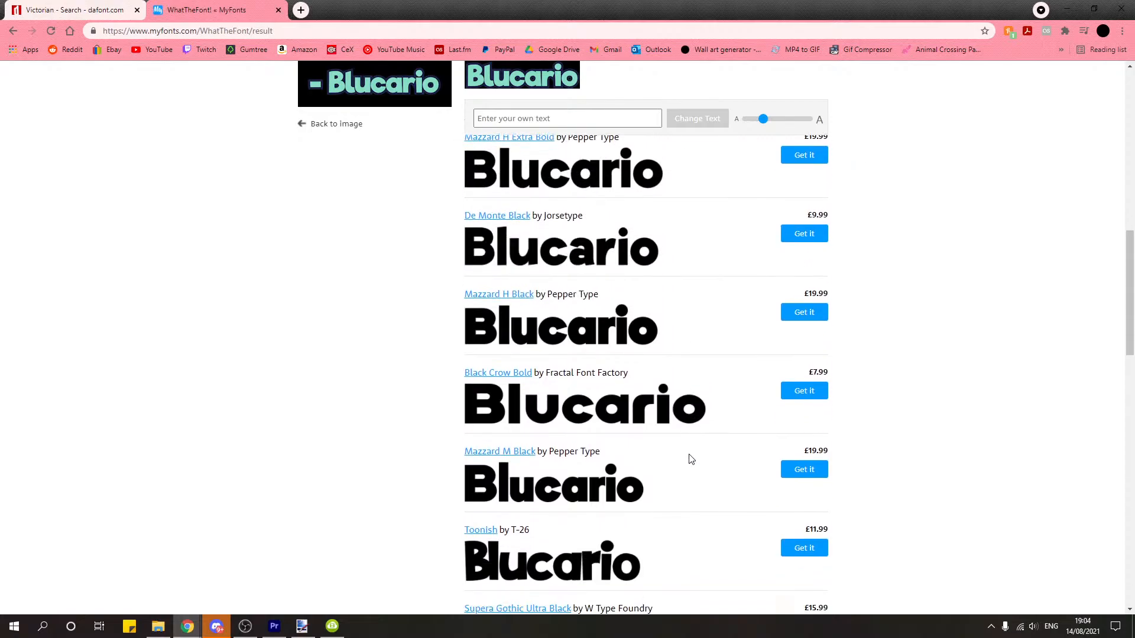
{"action": "scroll", "coordinate": [690, 460], "scroll_direction": "up", "scroll_amount": 11}
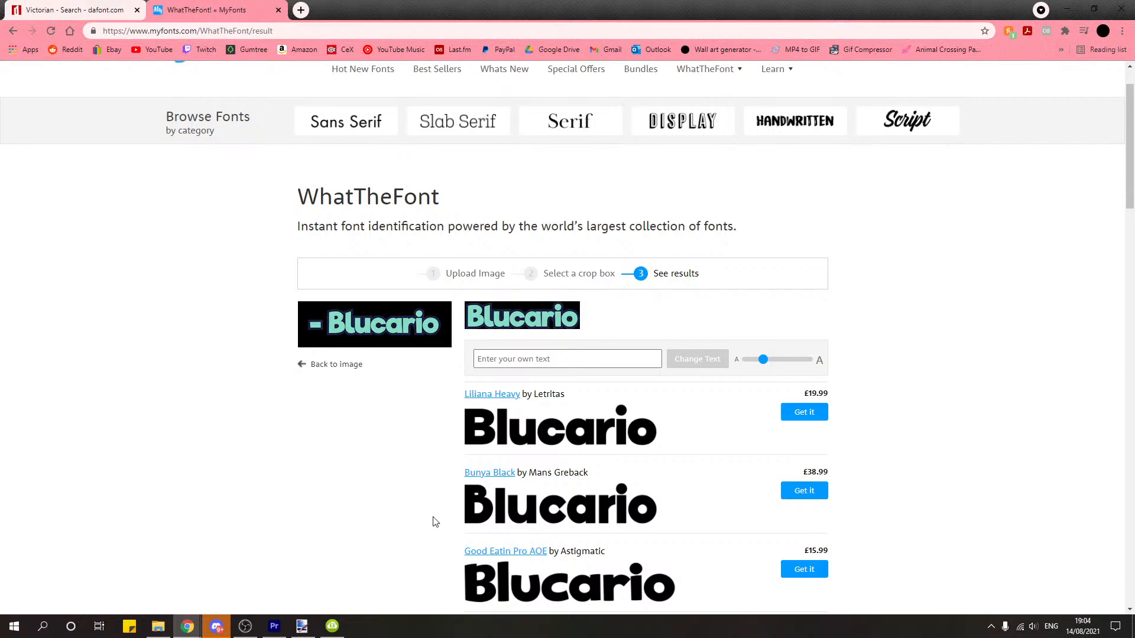
{"action": "left_click", "coordinate": [279, 10]}
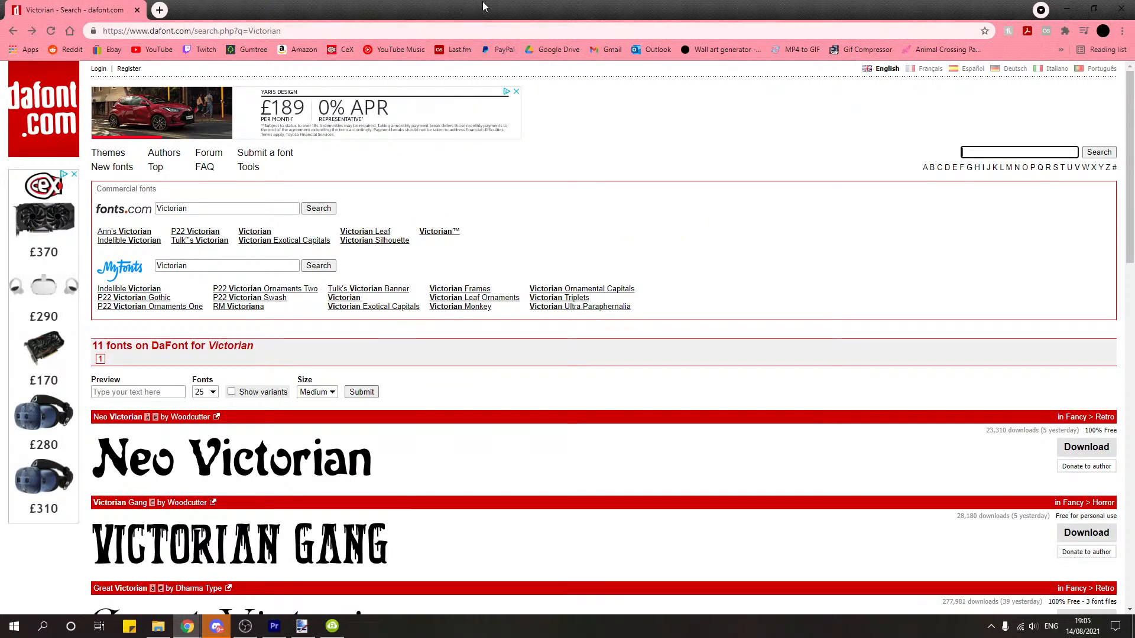
{"action": "scroll", "coordinate": [560, 302], "scroll_direction": "down", "scroll_amount": 4}
{"action": "scroll", "coordinate": [561, 302], "scroll_direction": "up", "scroll_amount": 4}
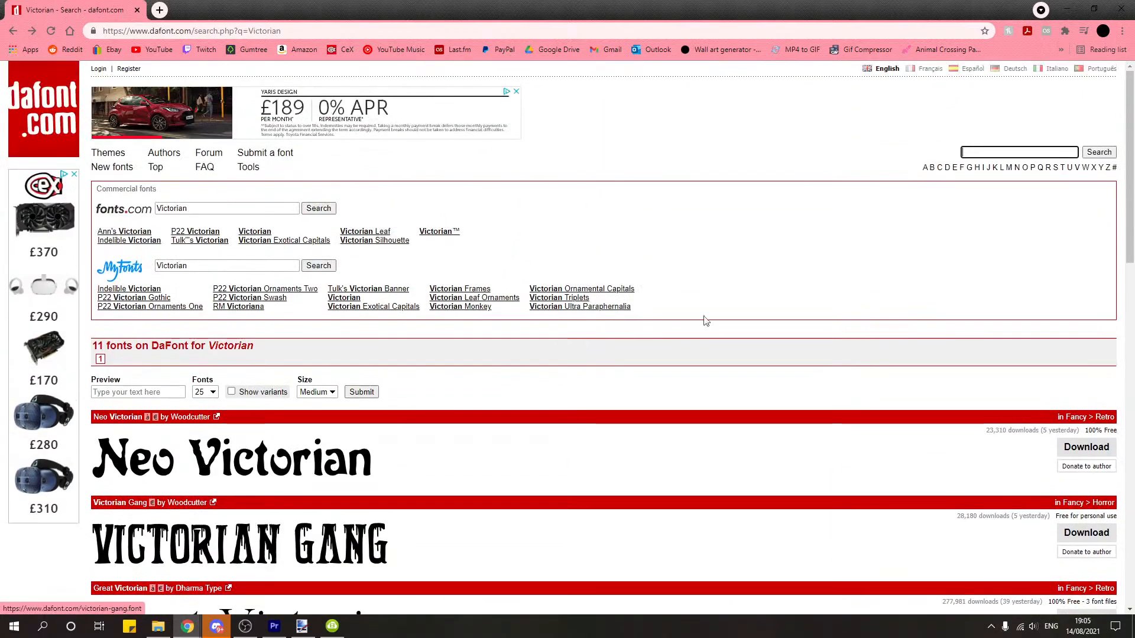
{"action": "left_click", "coordinate": [1018, 152]}
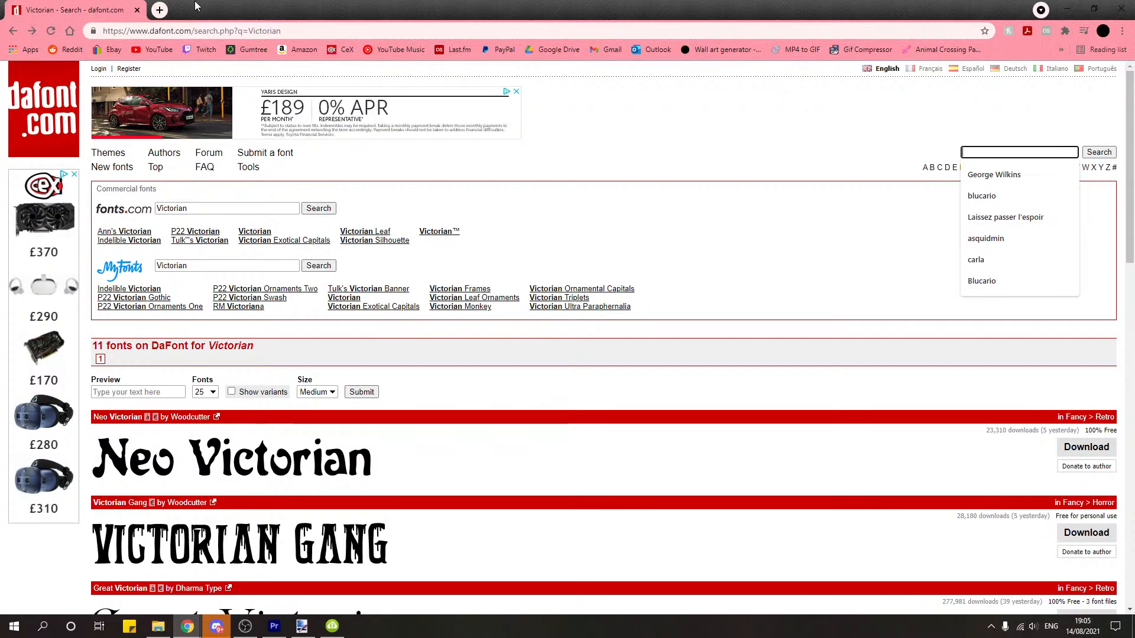
Step: Search Google for "victorian handwriting font" in a new browser tab
{"action": "left_click", "coordinate": [159, 10]}
{"action": "type", "text": "vic"}
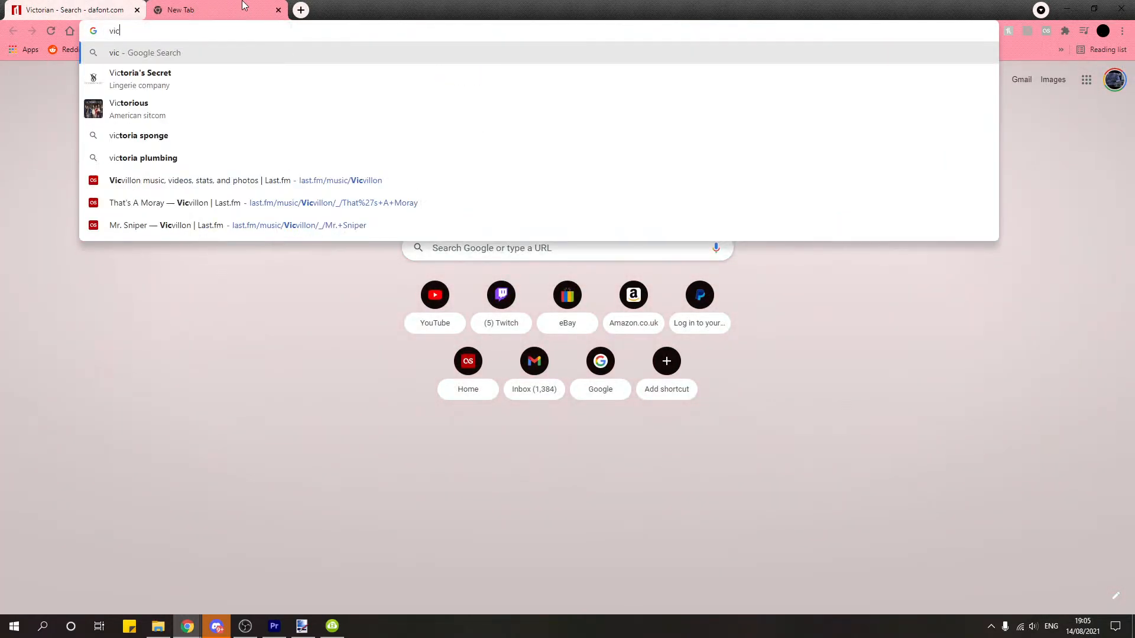
{"action": "type", "text": "torian hand wr"}
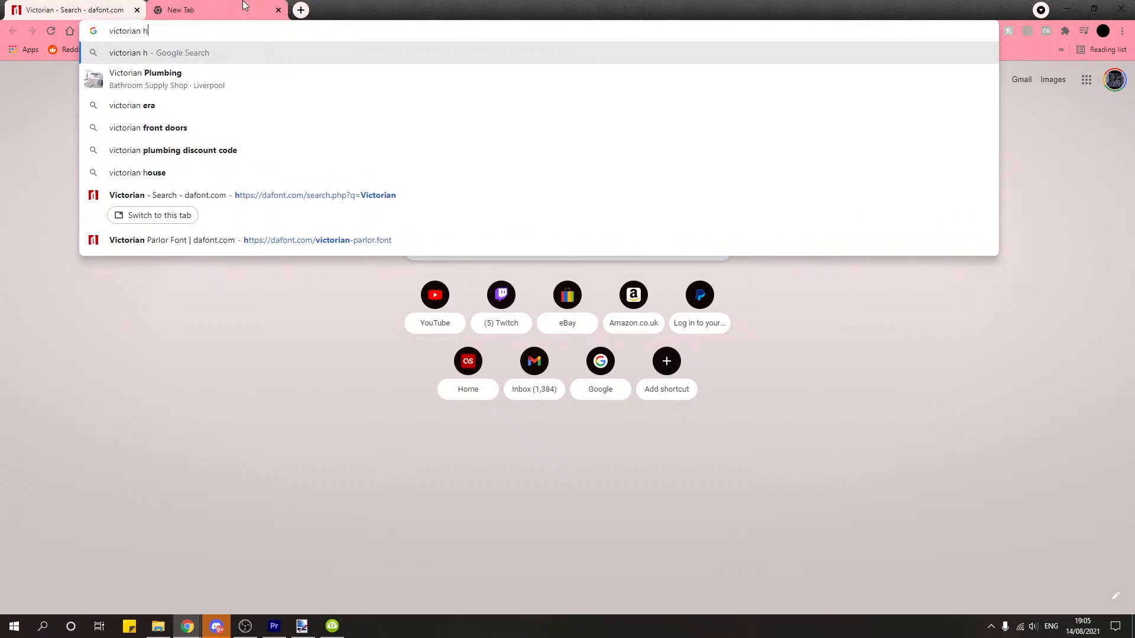
{"action": "key", "text": "Down"}
{"action": "key", "text": "Down"}
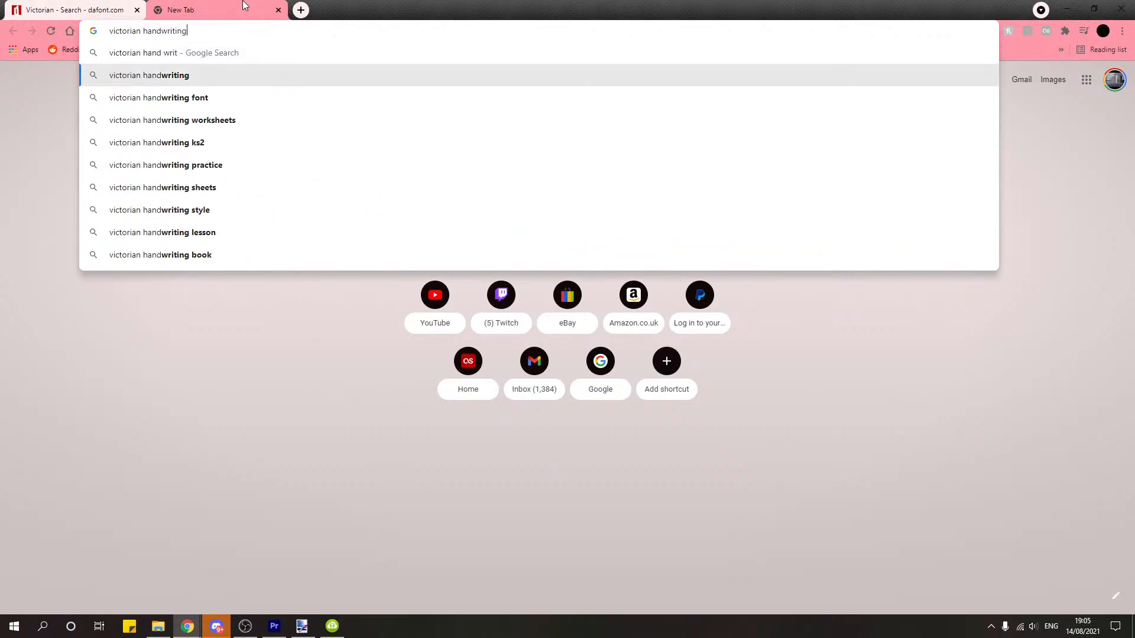
{"action": "key", "text": "Return"}
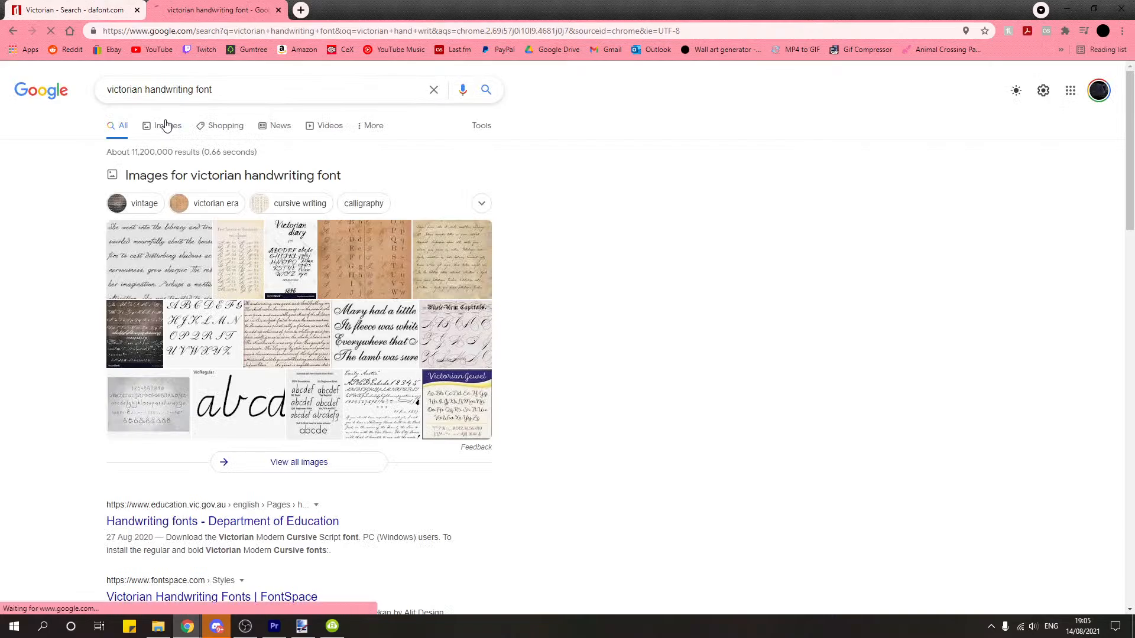
Step: Browse the image results for the handwriting search, previewing the first Pinterest sample and closing its preview
{"action": "left_click", "coordinate": [166, 124]}
{"action": "scroll", "coordinate": [120, 477], "scroll_direction": "down", "scroll_amount": 5}
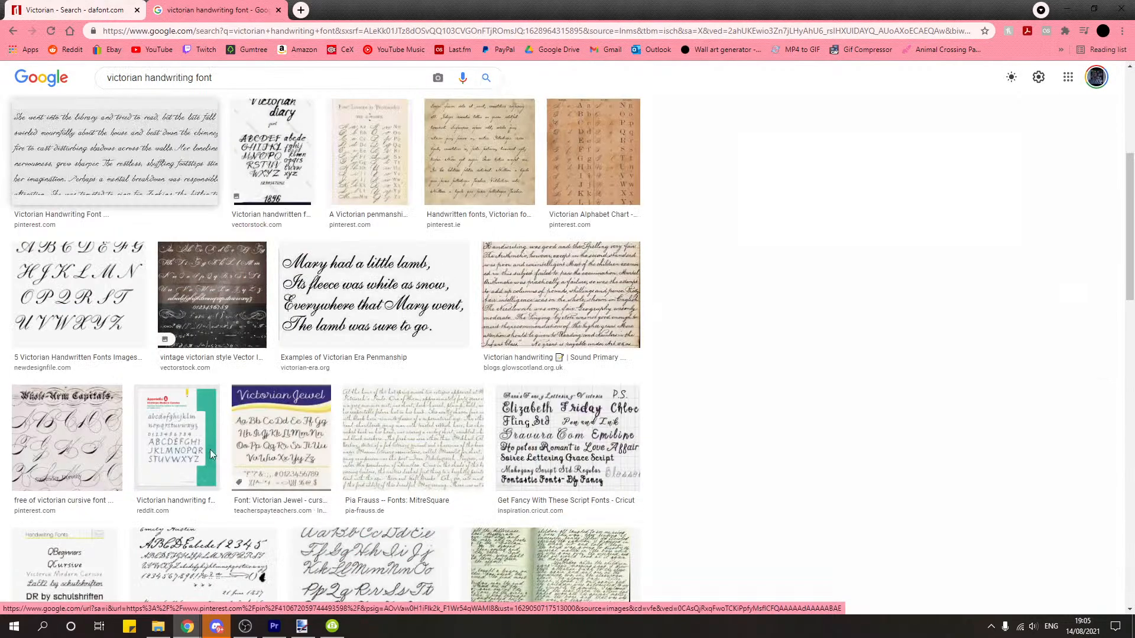
{"action": "left_click", "coordinate": [115, 151]}
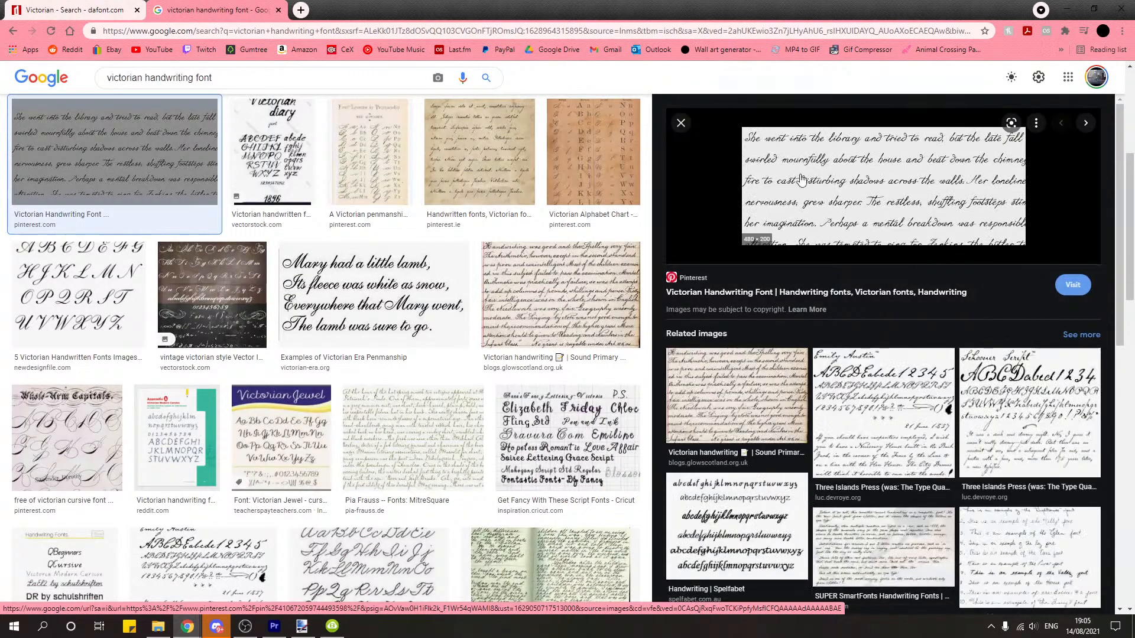
{"action": "left_click", "coordinate": [681, 123]}
{"action": "scroll", "coordinate": [446, 329], "scroll_direction": "up", "scroll_amount": 5}
Step: Return to the web results, open FontSpace's Victorian Fonts page and look through its fonts
{"action": "left_click", "coordinate": [122, 118]}
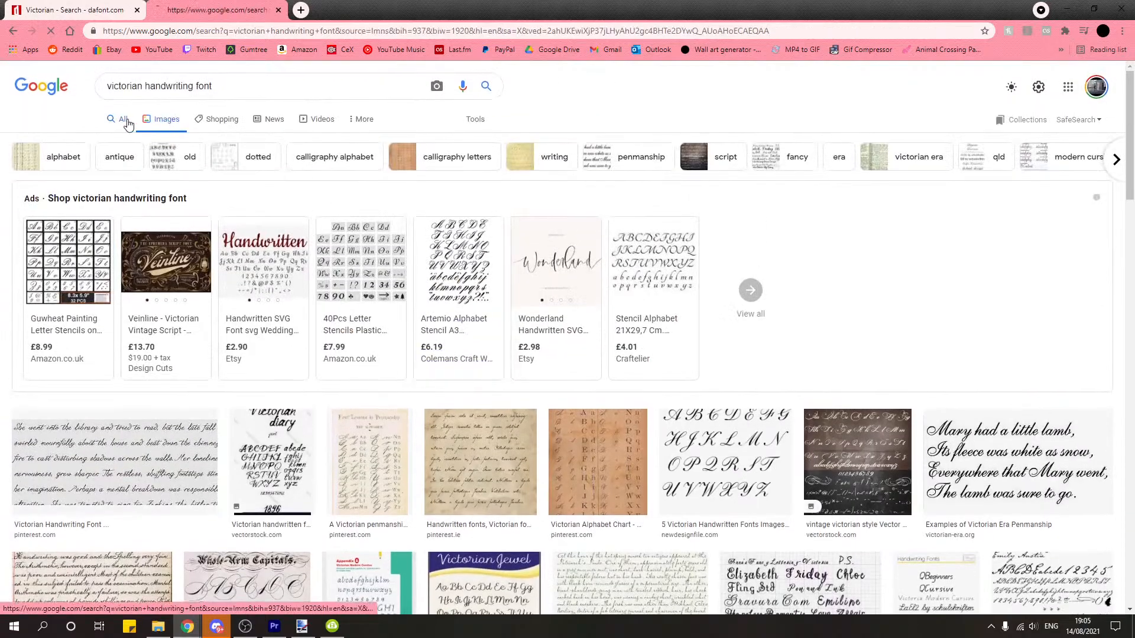
{"action": "scroll", "coordinate": [260, 385], "scroll_direction": "down", "scroll_amount": 3}
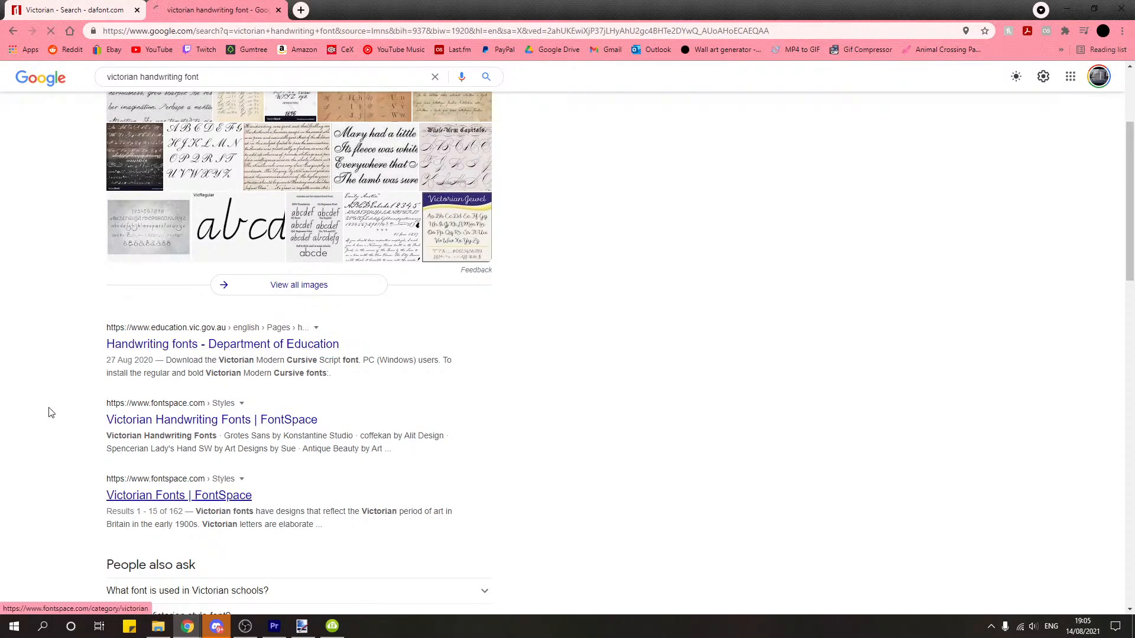
{"action": "scroll", "coordinate": [179, 341], "scroll_direction": "down", "scroll_amount": 5}
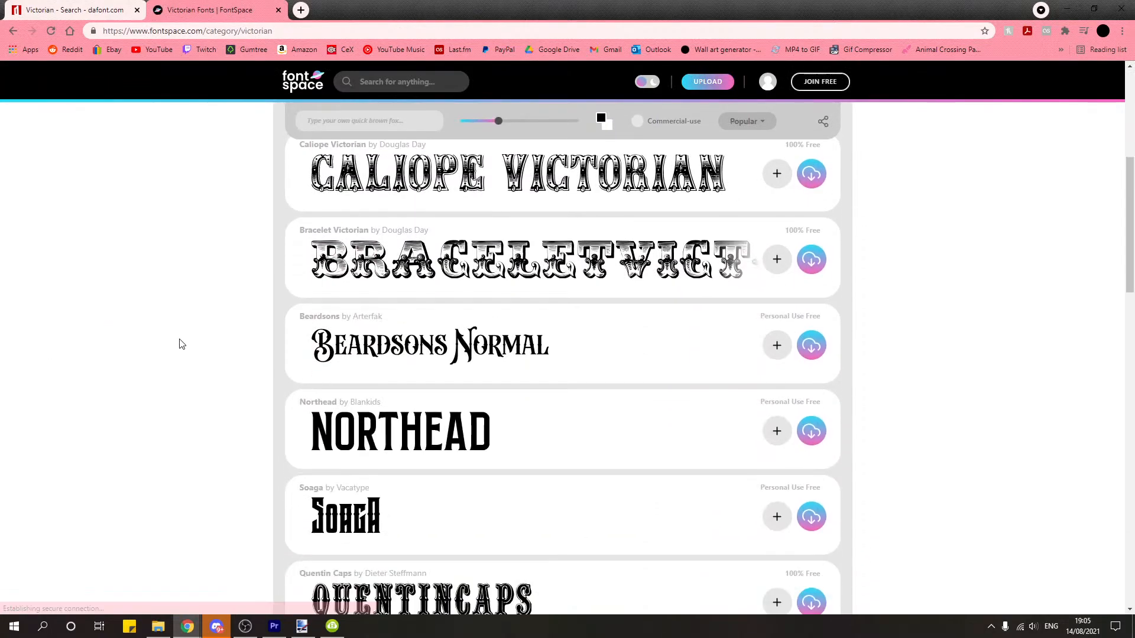
{"action": "scroll", "coordinate": [180, 342], "scroll_direction": "down", "scroll_amount": 10}
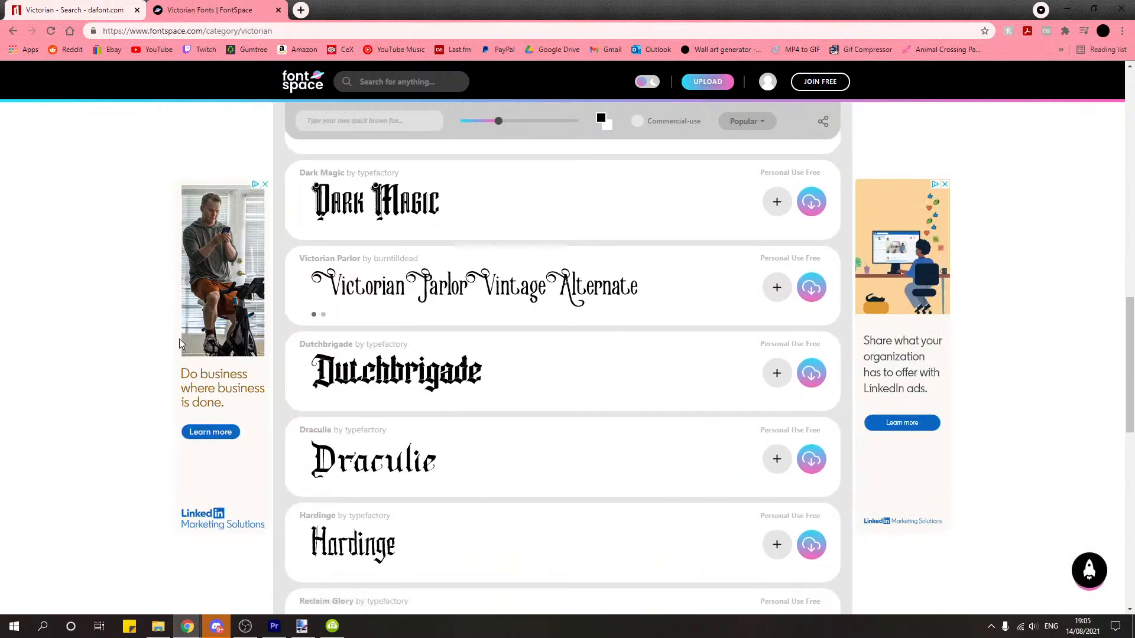
{"action": "scroll", "coordinate": [179, 341], "scroll_direction": "down", "scroll_amount": 9}
{"action": "scroll", "coordinate": [177, 342], "scroll_direction": "up", "scroll_amount": 4}
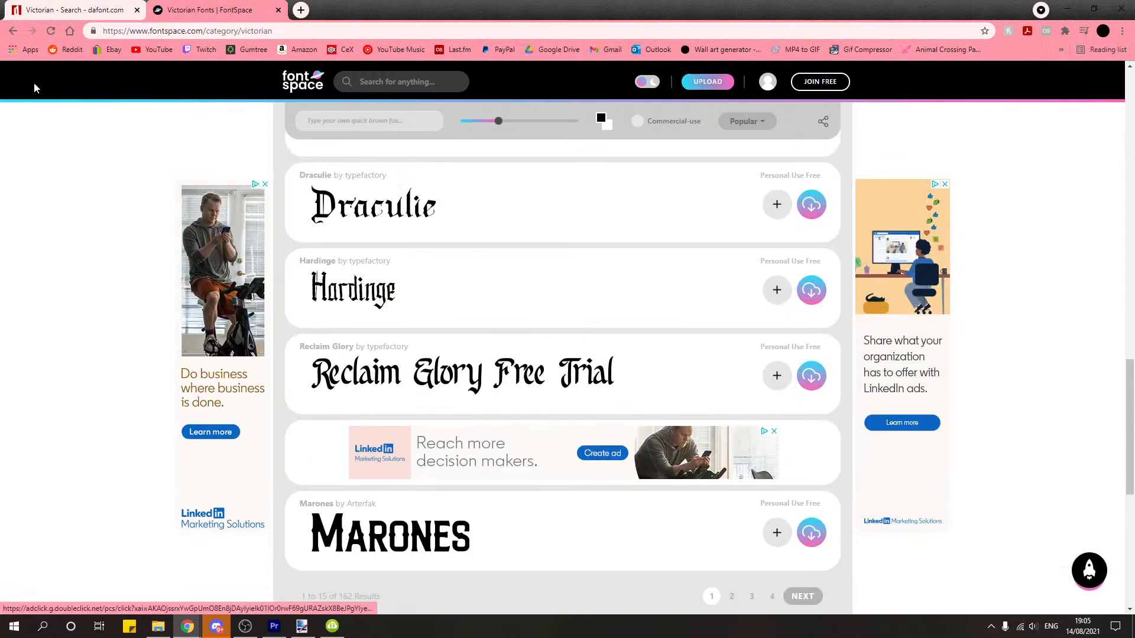
Step: Go back to the Google results and open the preview of the "Examples of Victorian Era Penmanship" image
{"action": "key", "text": "alt+Left"}
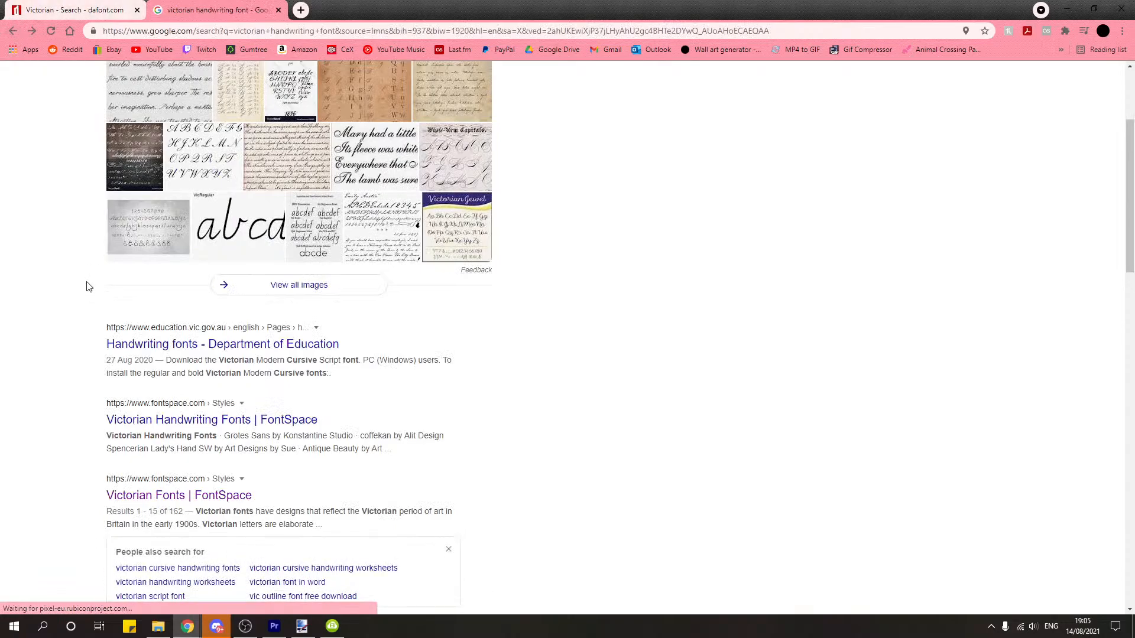
{"action": "scroll", "coordinate": [87, 287], "scroll_direction": "up", "scroll_amount": 3}
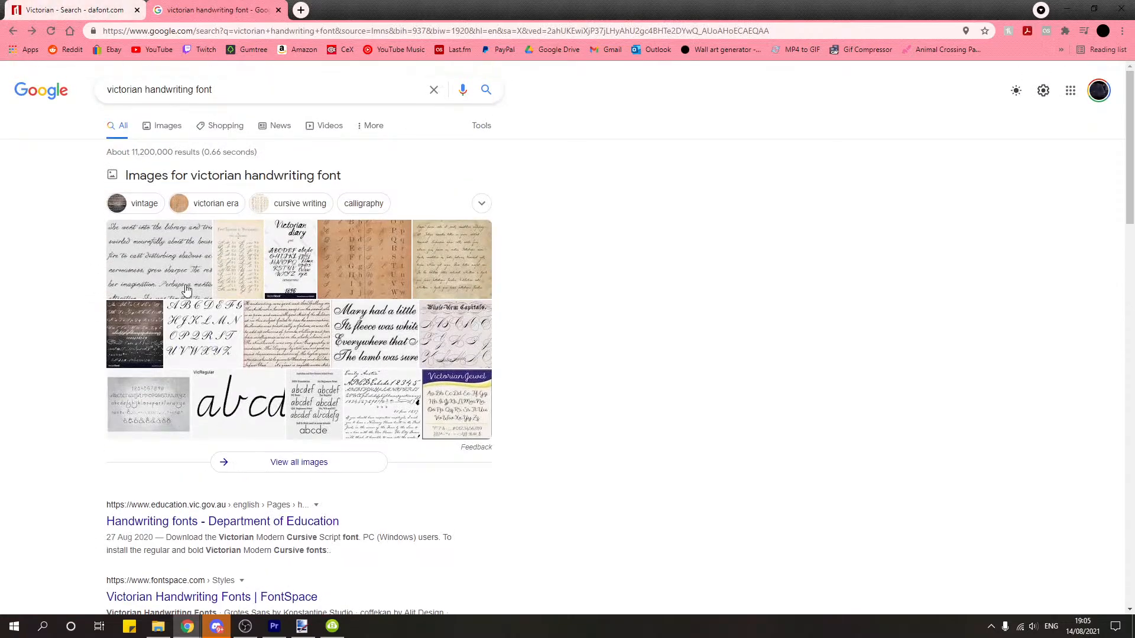
{"action": "left_click", "coordinate": [167, 261]}
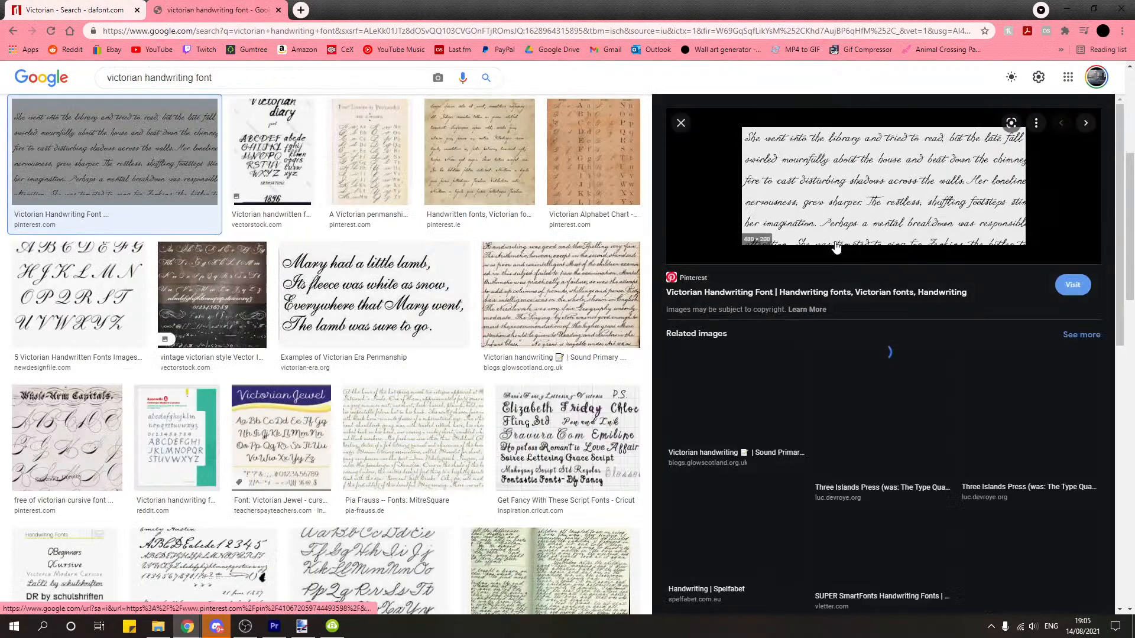
{"action": "left_click", "coordinate": [328, 311]}
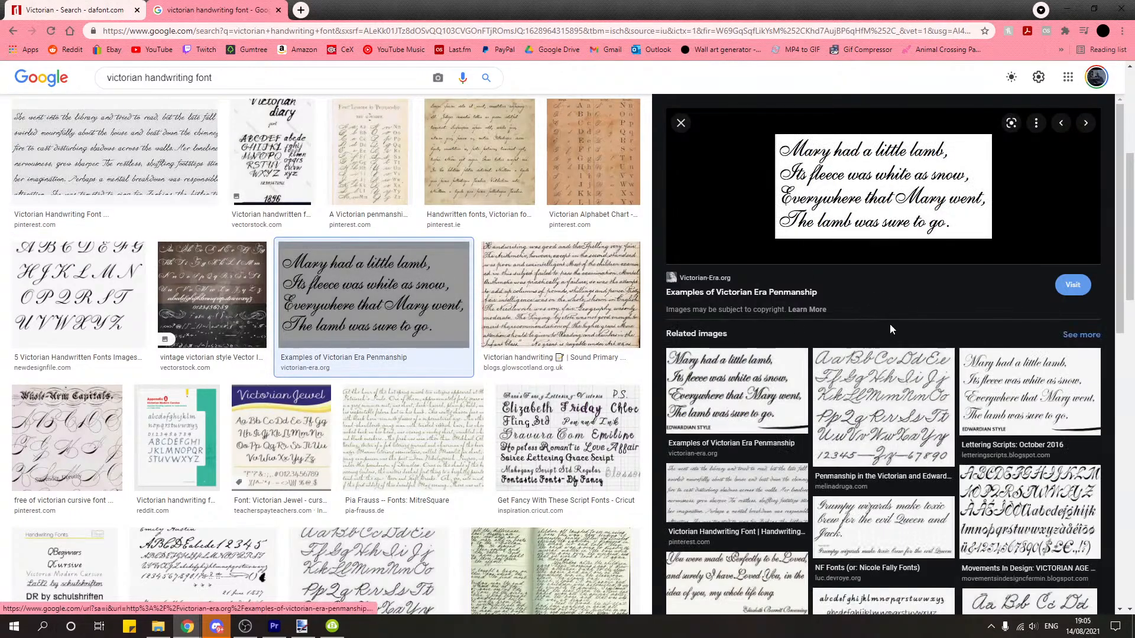
Step: Copy the "Mary had a little lamb" penmanship sample as an image instead of snipping it
{"action": "key", "text": "super+shift+s"}
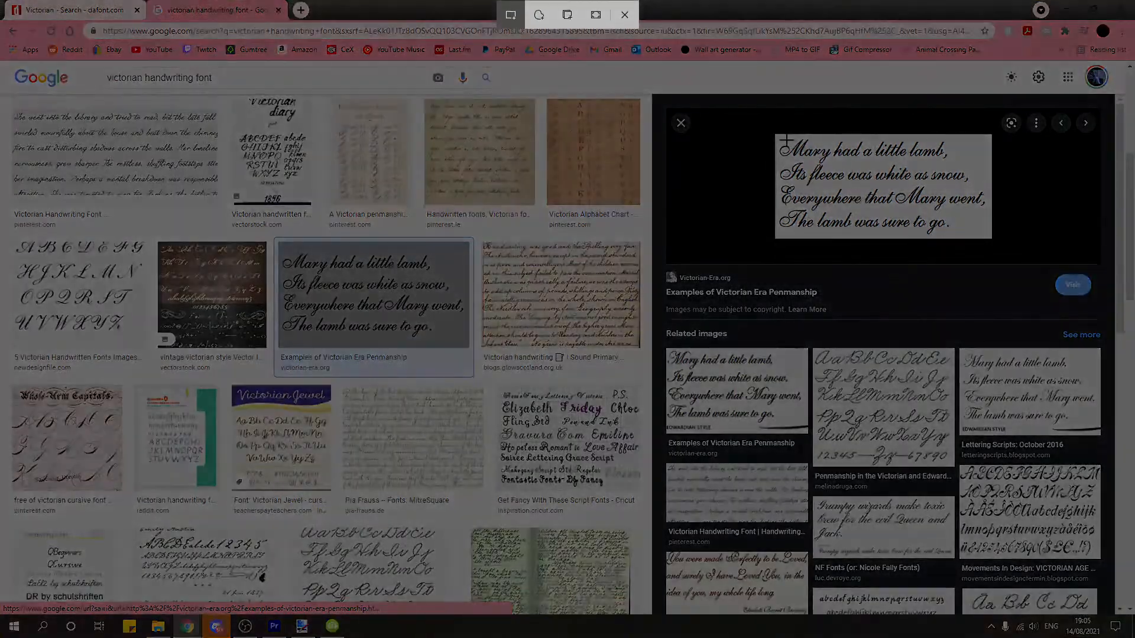
{"action": "left_click", "coordinate": [624, 15]}
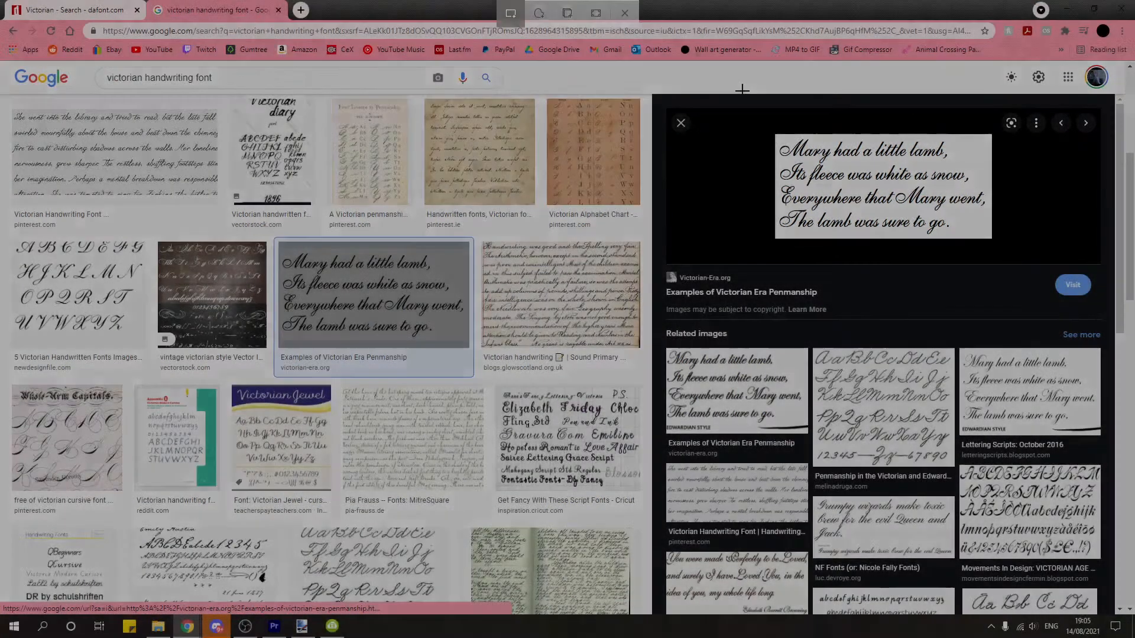
{"action": "right_click", "coordinate": [865, 164]}
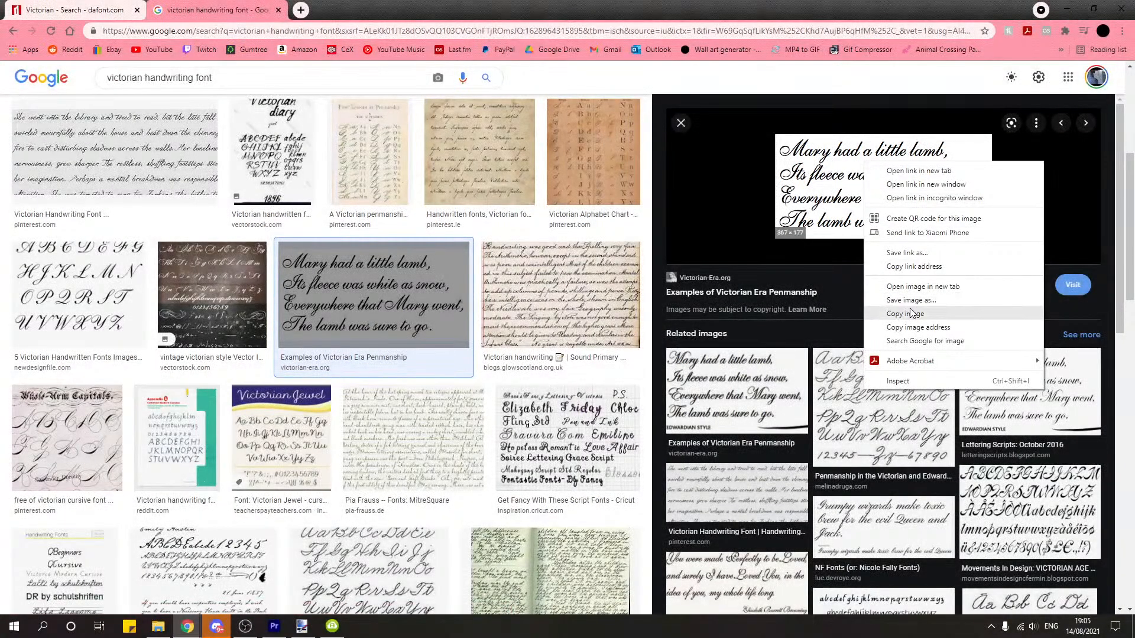
{"action": "left_click", "coordinate": [911, 314]}
Step: Search Google for "what the font" in the dafont tab and open the WhatTheFont page on MyFonts
{"action": "key", "text": "ctrl+shift+Tab"}
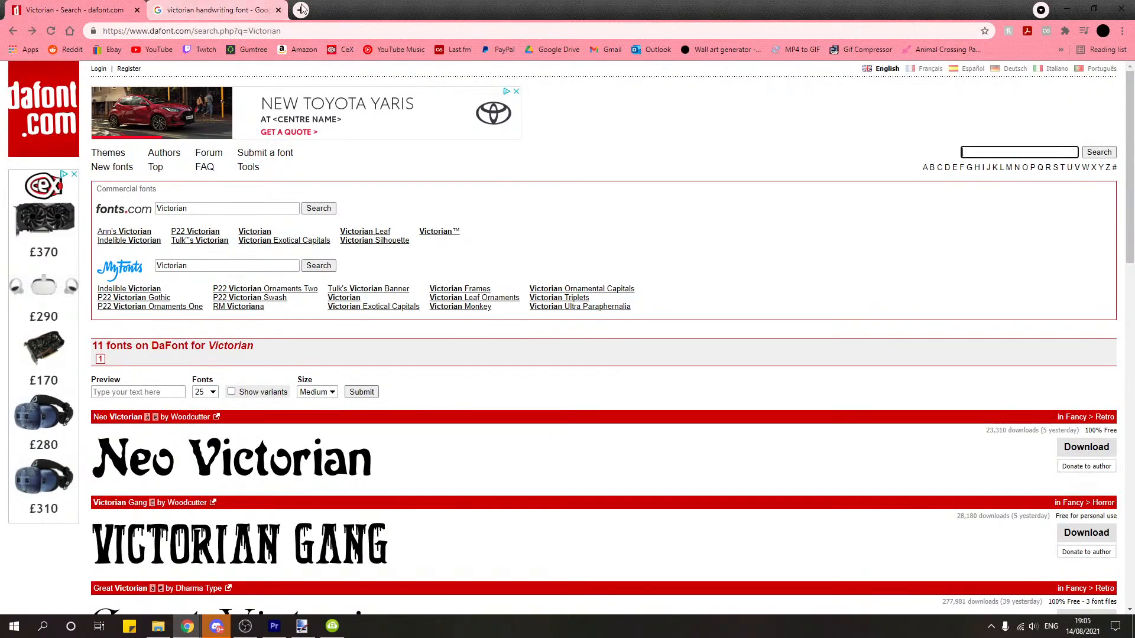
{"action": "left_click", "coordinate": [280, 30]}
{"action": "type", "text": "what"}
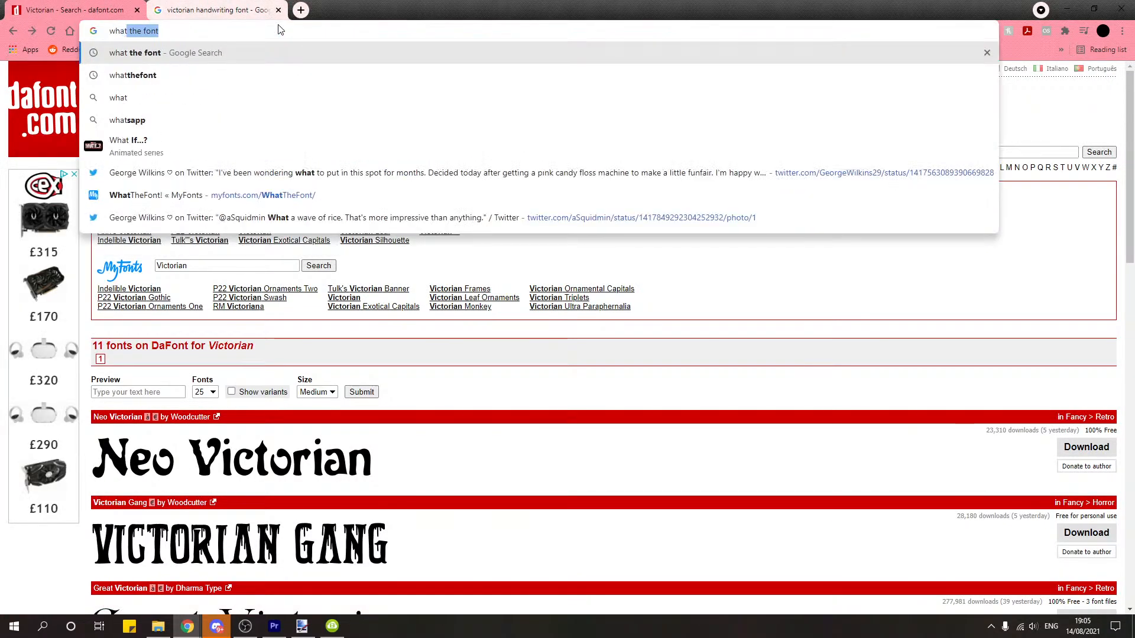
{"action": "type", "text": " the font"}
{"action": "key", "text": "Return"}
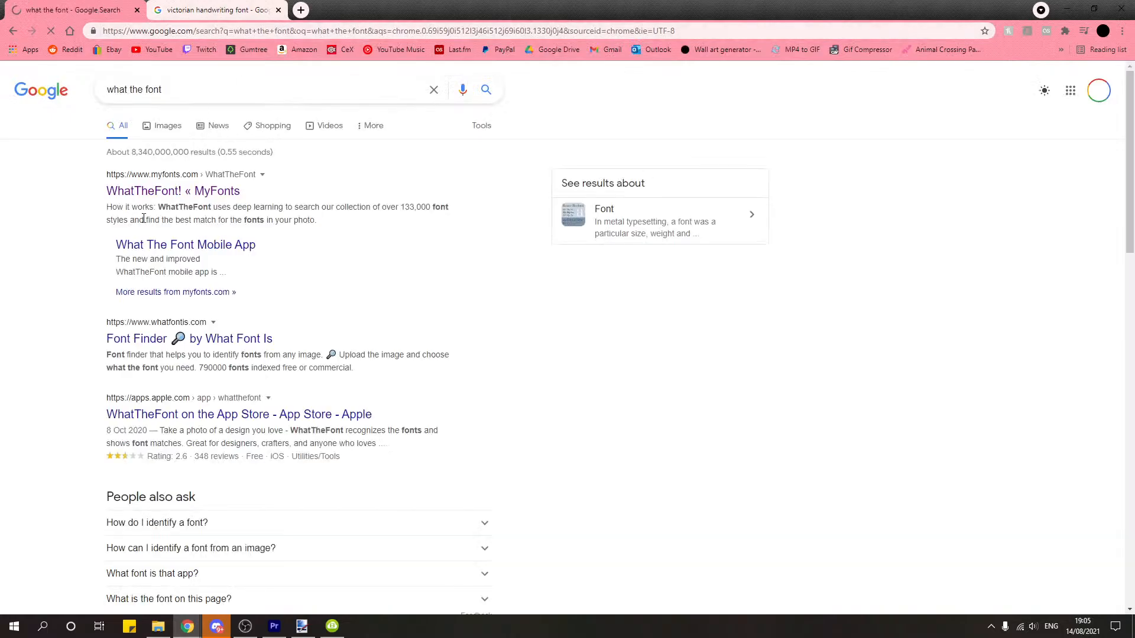
{"action": "left_click", "coordinate": [167, 197]}
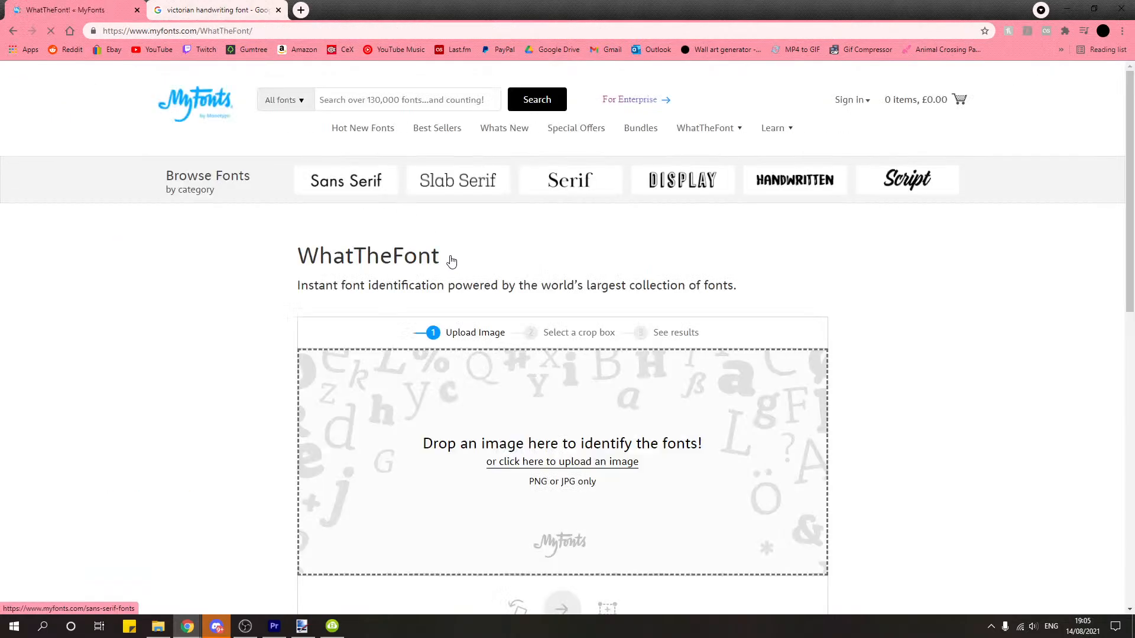
{"action": "left_click", "coordinate": [563, 467]}
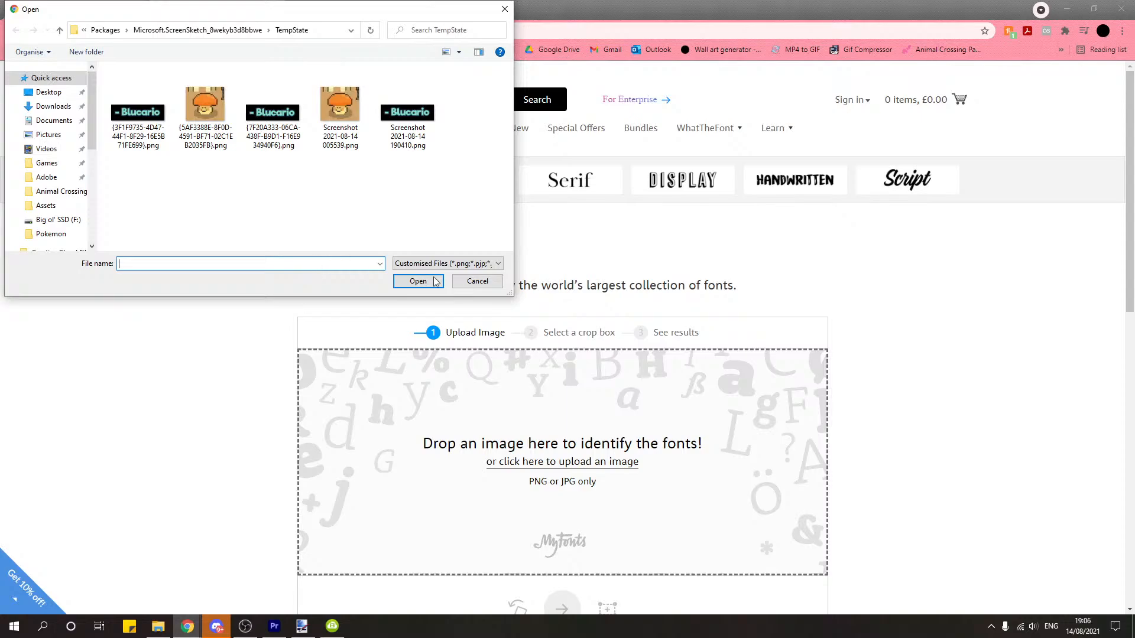
{"action": "left_click", "coordinate": [477, 281]}
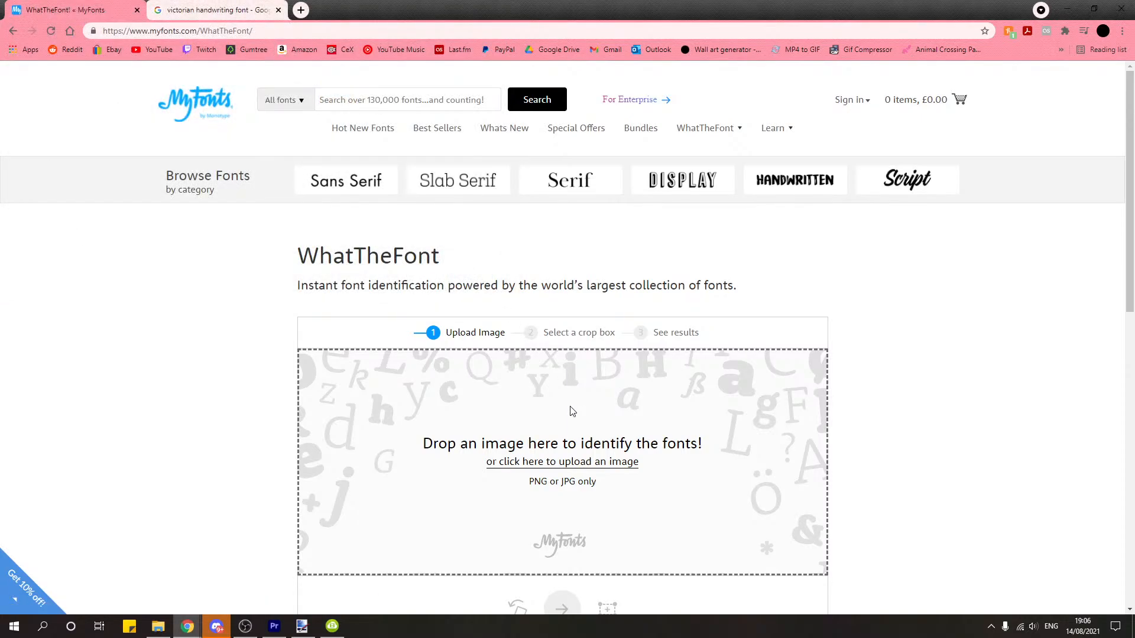
Step: Copy the image address of the "Mary had a little lamb" penmanship sample and return to WhatTheFont
{"action": "left_click", "coordinate": [213, 10]}
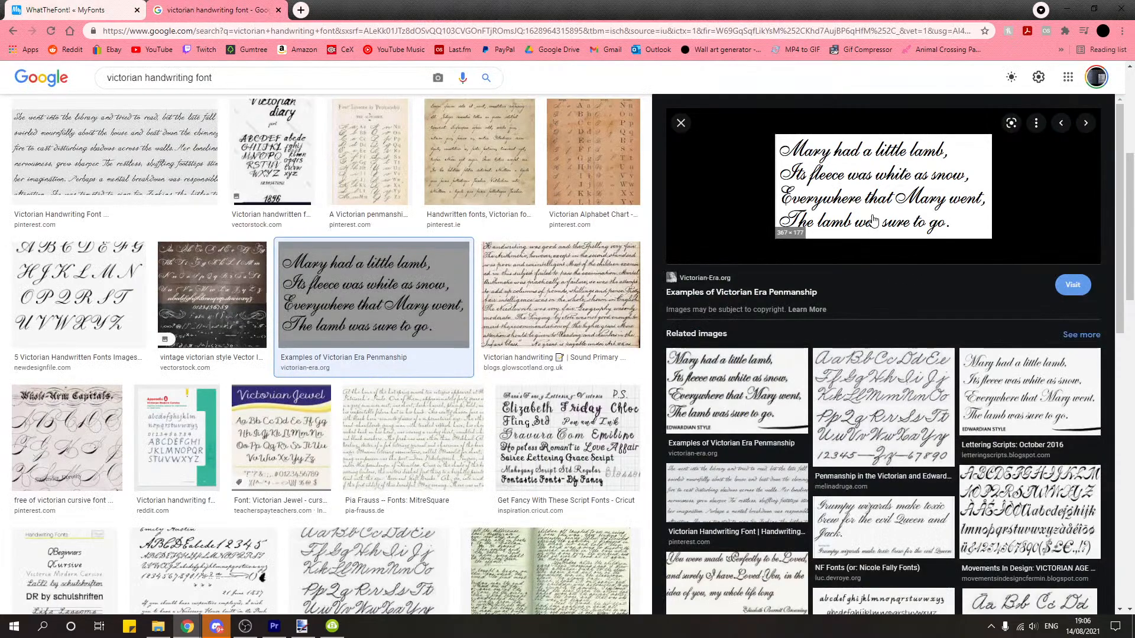
{"action": "right_click", "coordinate": [871, 214]}
{"action": "left_click", "coordinate": [920, 382]}
{"action": "left_click", "coordinate": [129, 13]}
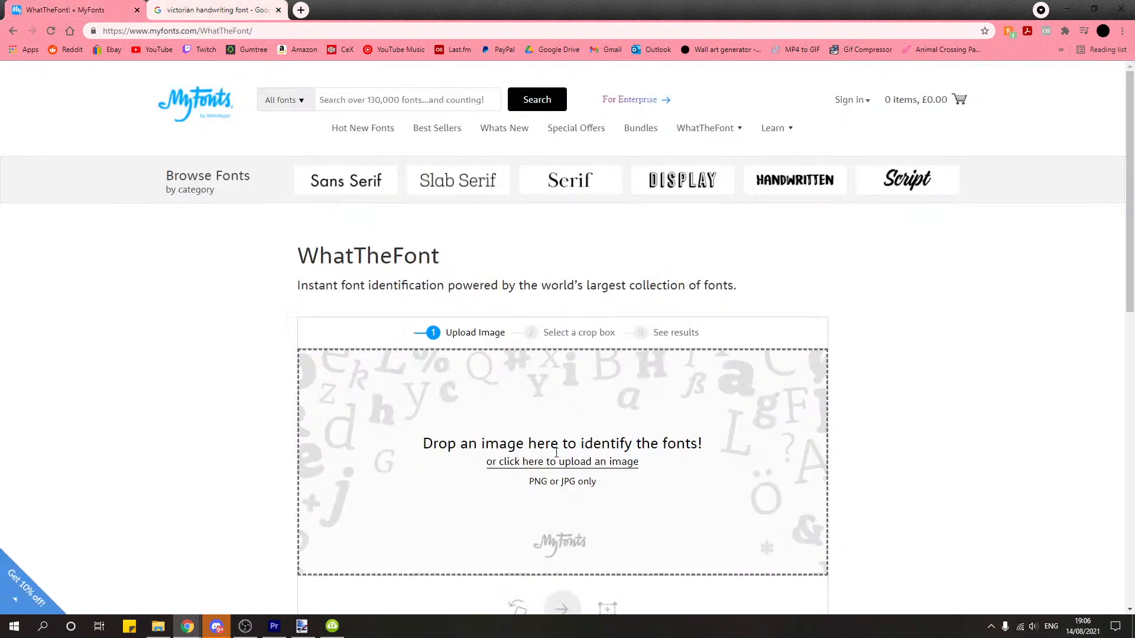
Step: Upload the penmanship sample to WhatTheFont using the copied victorian-era.org image address as the file name
{"action": "left_click", "coordinate": [399, 373]}
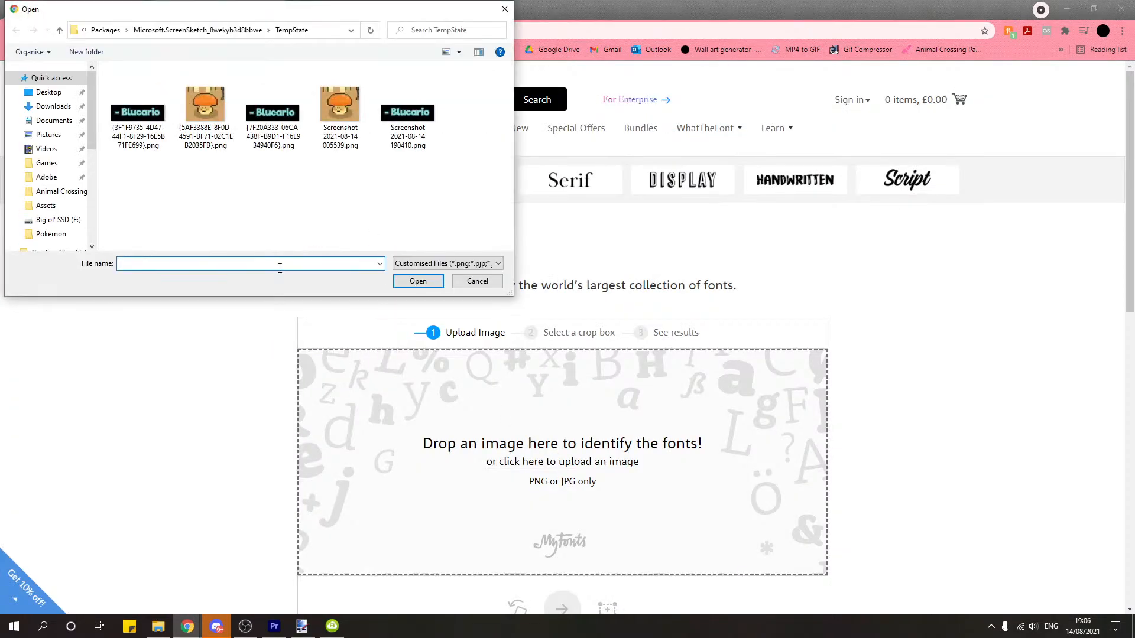
{"action": "key", "text": "ctrl+v"}
{"action": "left_click", "coordinate": [420, 282]}
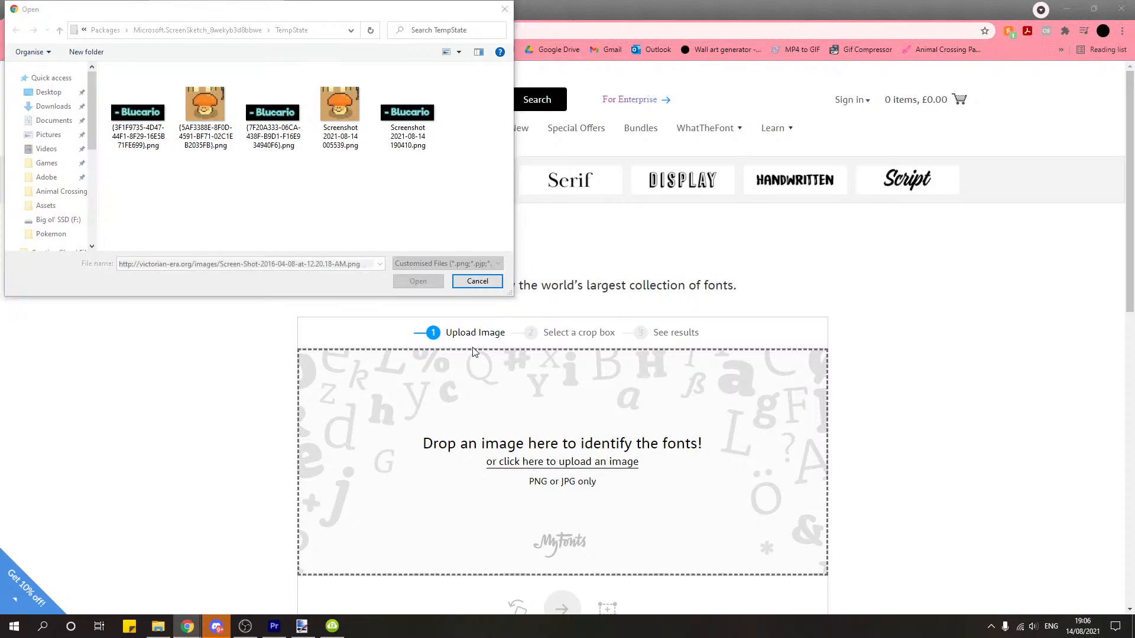
Step: Finish uploading the penmanship sample, tighten the crop box around the word "Everywhere" and identify its font
{"action": "key", "text": "Return"}
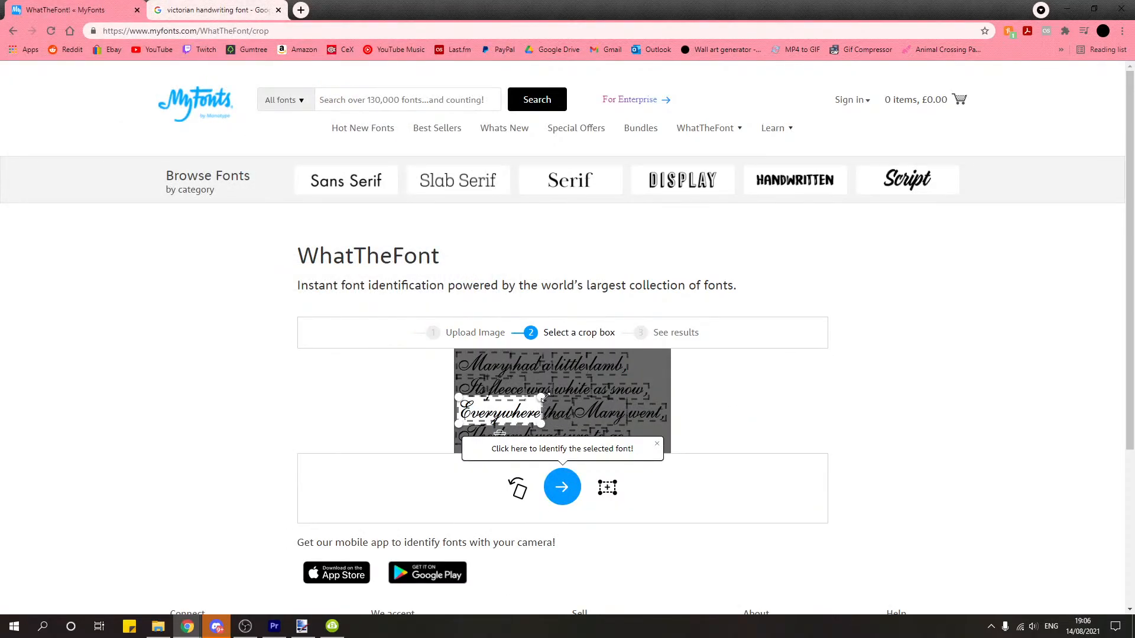
{"action": "left_click_drag", "start_coordinate": [545, 396], "coordinate": [543, 399]}
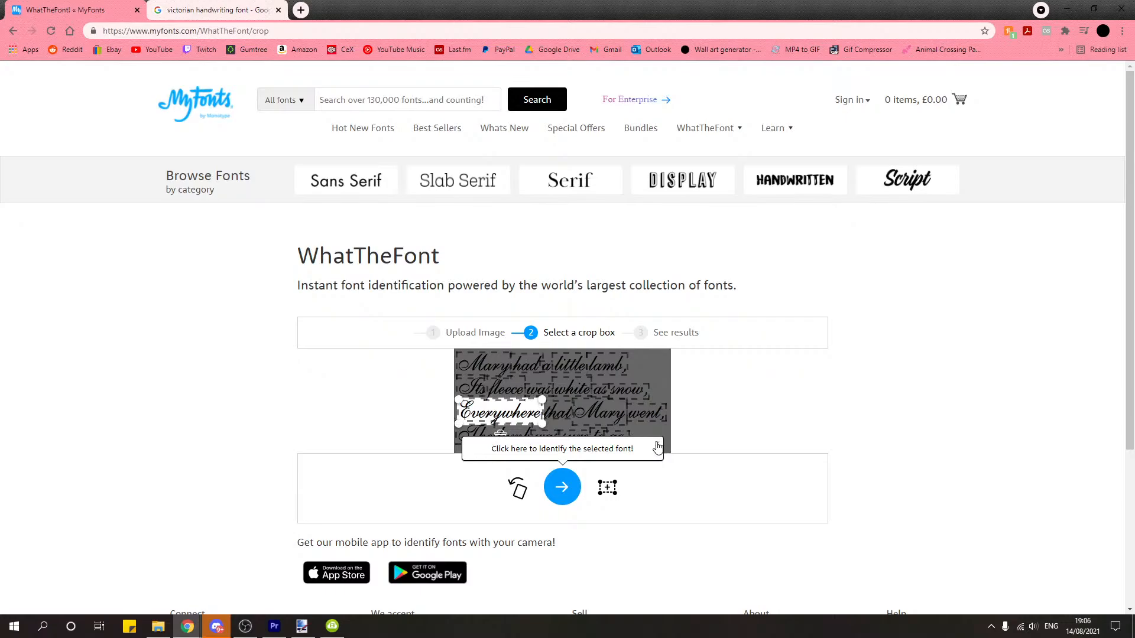
{"action": "left_click", "coordinate": [562, 488]}
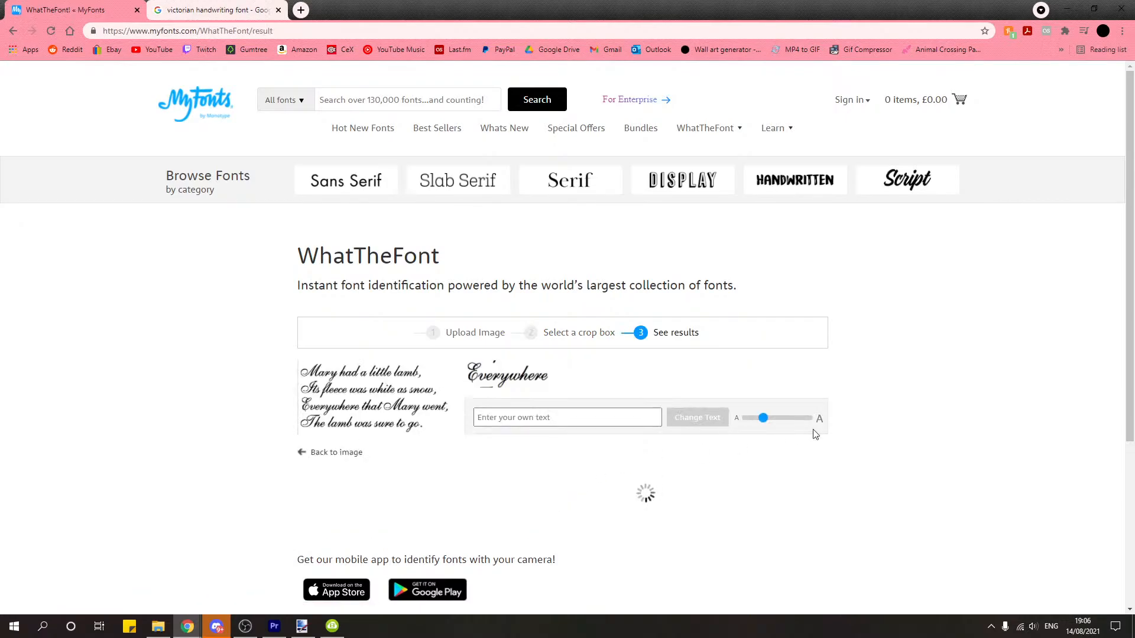
Step: Look through the WhatTheFont matches for "Everywhere", comparing the script samples and their prices
{"action": "scroll", "coordinate": [957, 419], "scroll_direction": "down", "scroll_amount": 3}
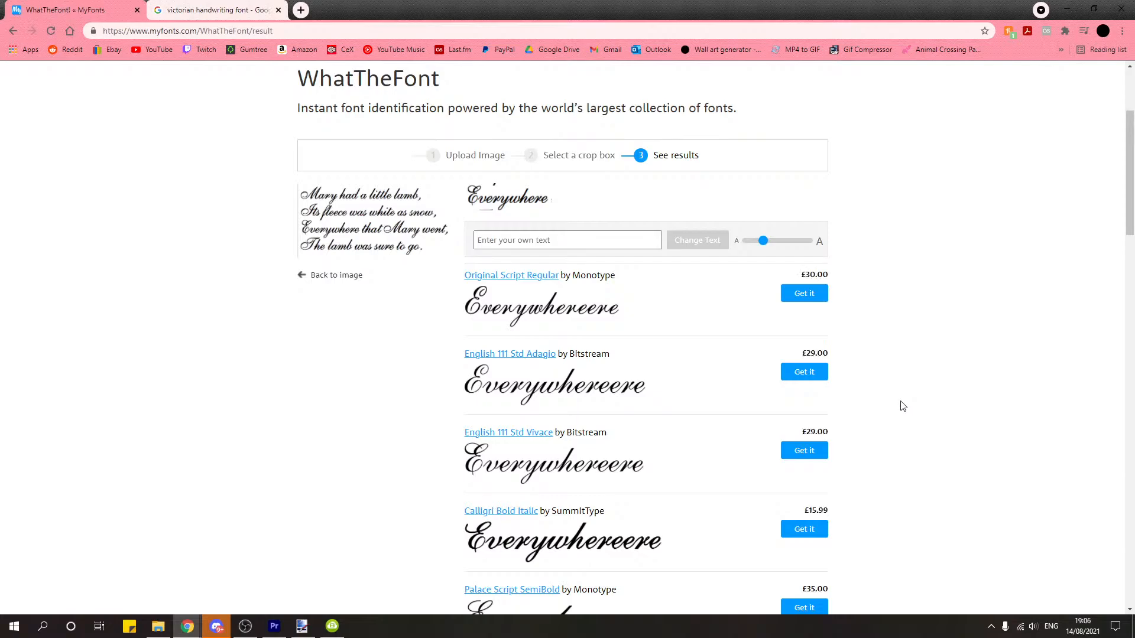
{"action": "scroll", "coordinate": [902, 406], "scroll_direction": "down", "scroll_amount": 10}
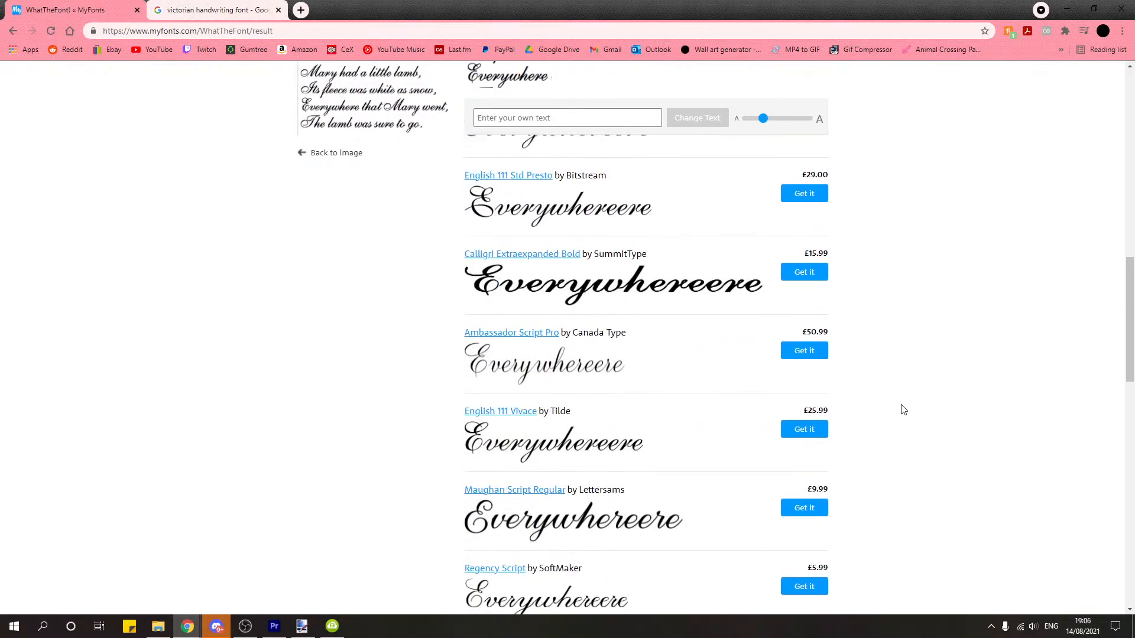
{"action": "scroll", "coordinate": [902, 410], "scroll_direction": "down", "scroll_amount": 10}
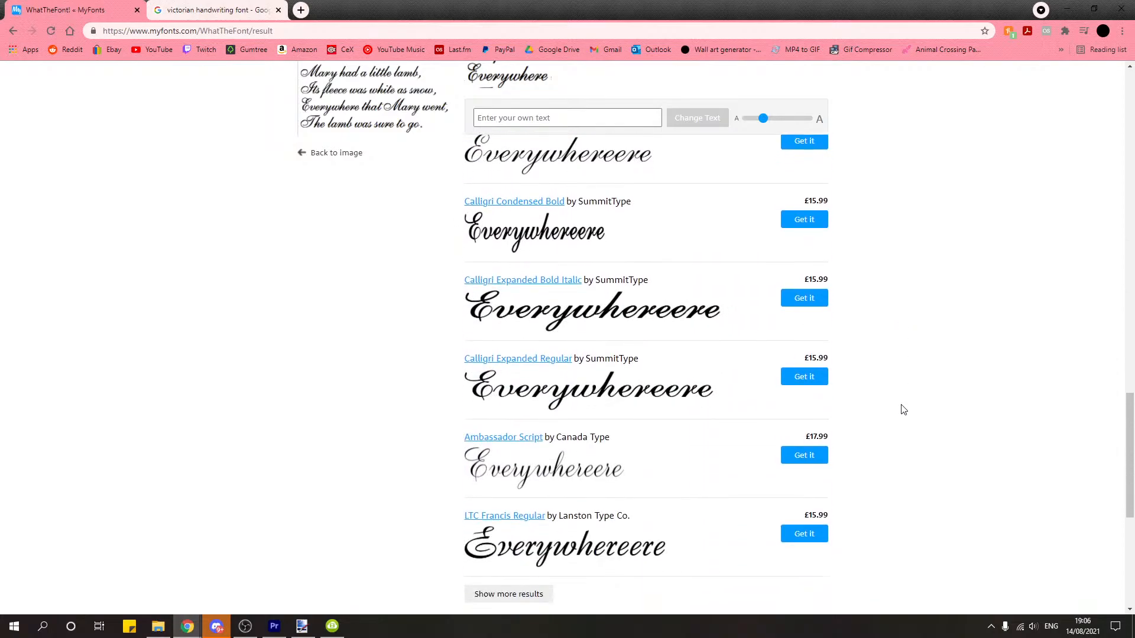
{"action": "scroll", "coordinate": [902, 409], "scroll_direction": "down", "scroll_amount": 3}
{"action": "scroll", "coordinate": [902, 409], "scroll_direction": "up", "scroll_amount": 13}
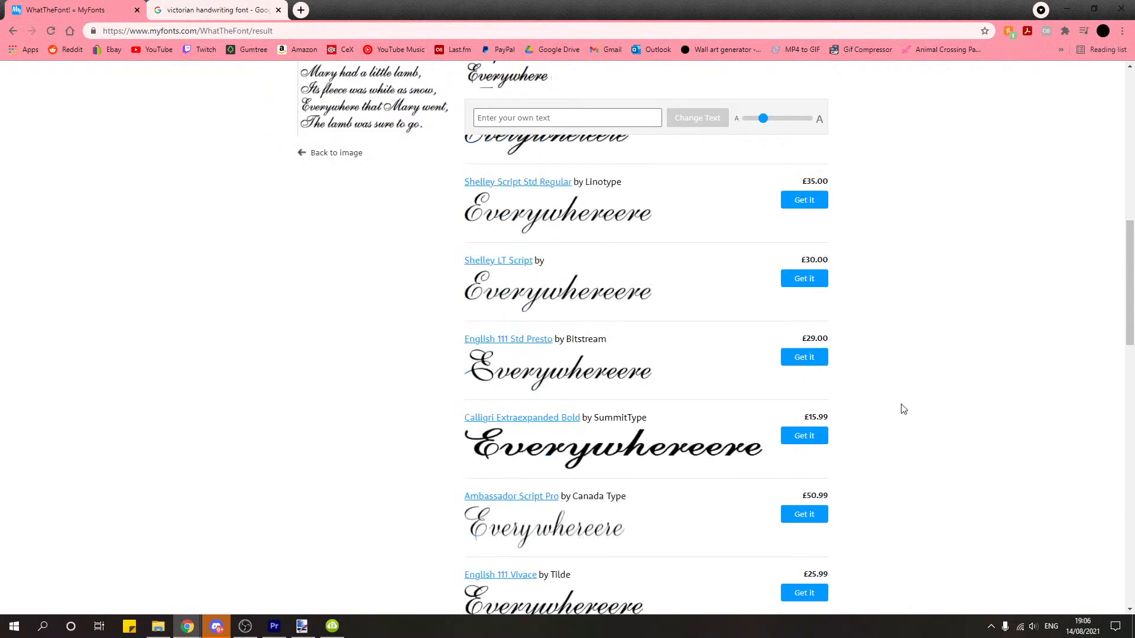
Step: Copy the name of the first matching font, Original Script Regular, from the WhatTheFont results
{"action": "scroll", "coordinate": [902, 409], "scroll_direction": "up", "scroll_amount": 12}
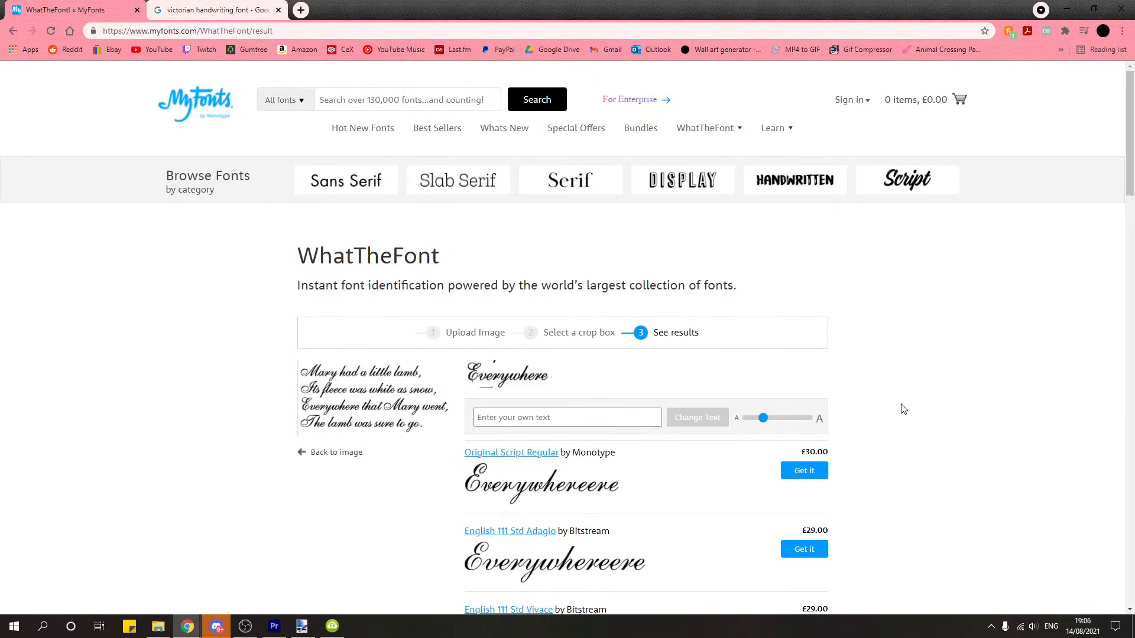
{"action": "scroll", "coordinate": [902, 409], "scroll_direction": "down", "scroll_amount": 2}
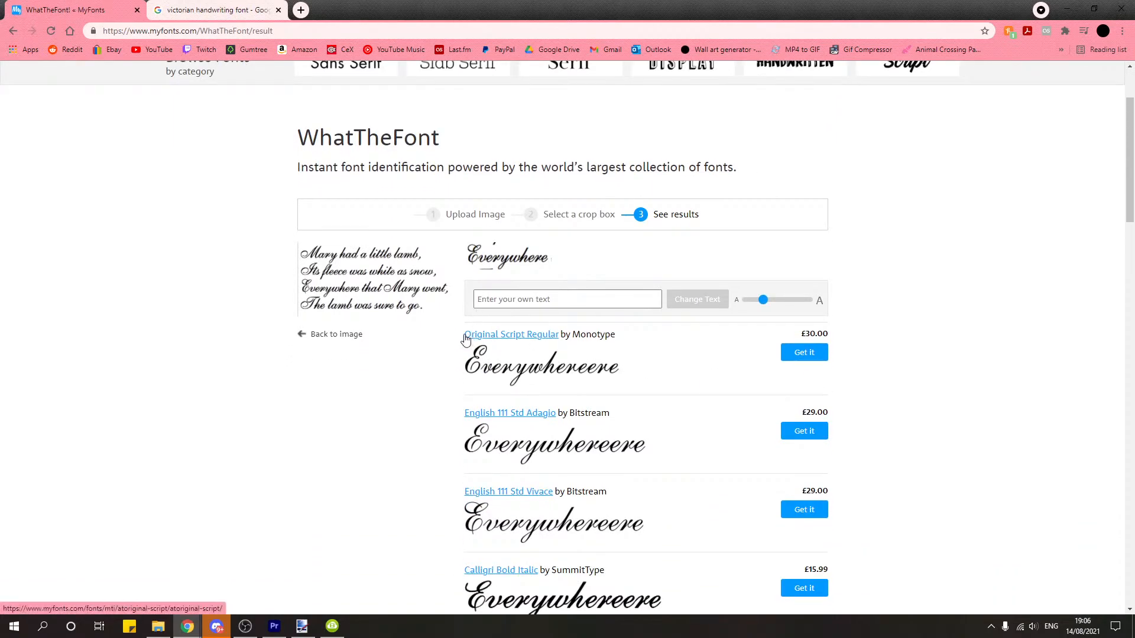
{"action": "left_click_drag", "start_coordinate": [464, 334], "coordinate": [526, 334]}
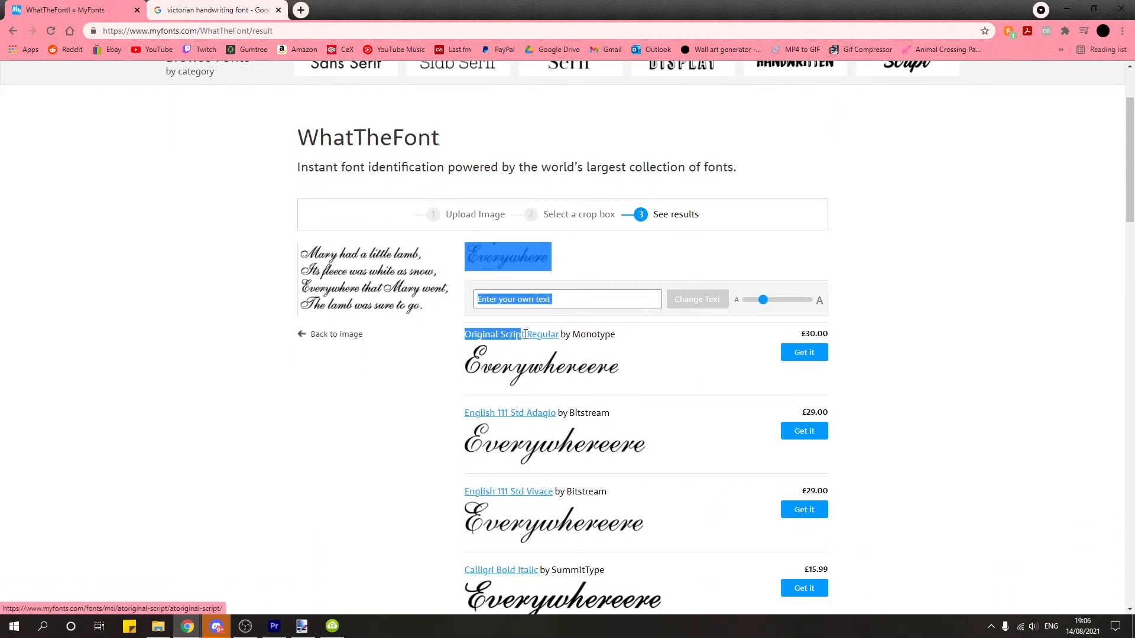
{"action": "left_click", "coordinate": [460, 335]}
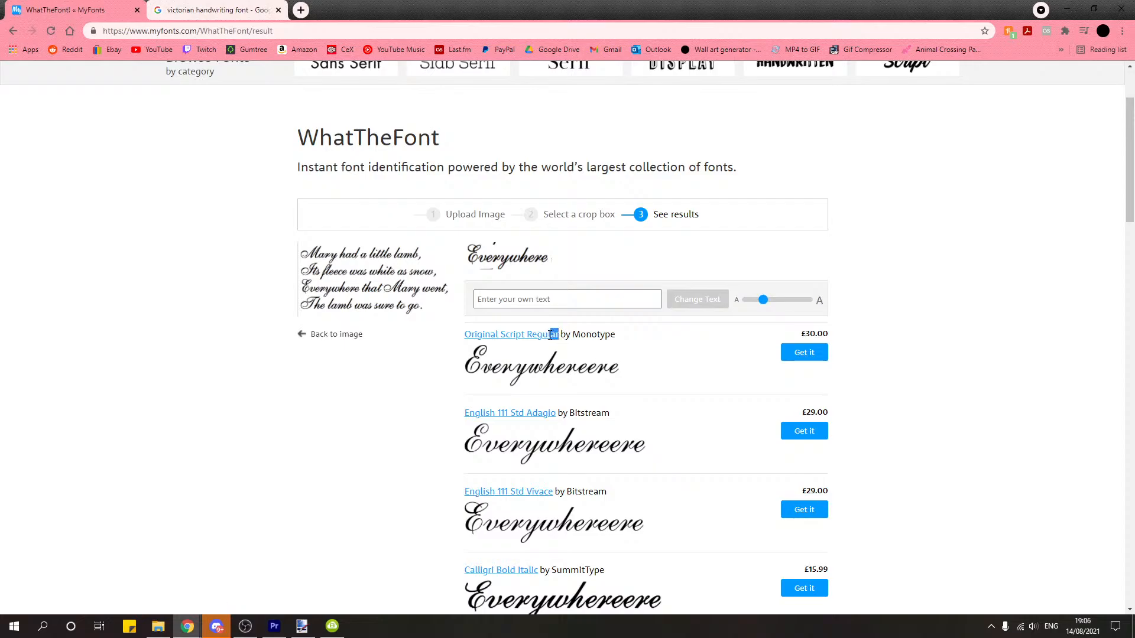
{"action": "left_click_drag", "start_coordinate": [550, 335], "coordinate": [483, 332]}
{"action": "right_click", "coordinate": [478, 334]}
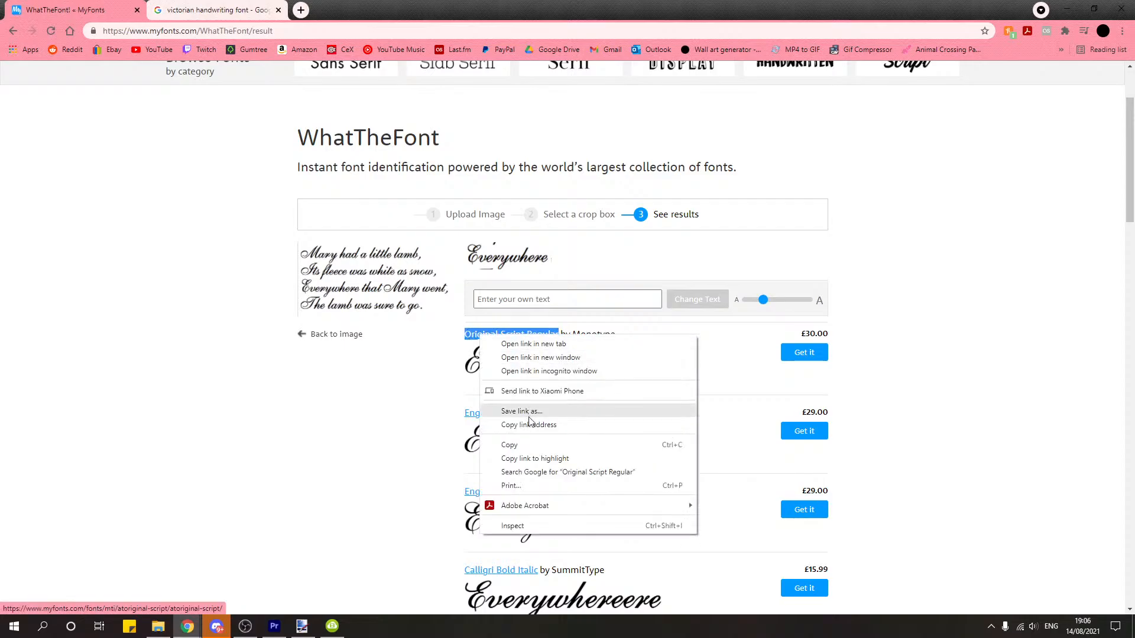
{"action": "left_click", "coordinate": [509, 445]}
Step: Find the DaFont website through a web search in a new tab and search it for "Original Script Regular"
{"action": "left_click", "coordinate": [175, 5]}
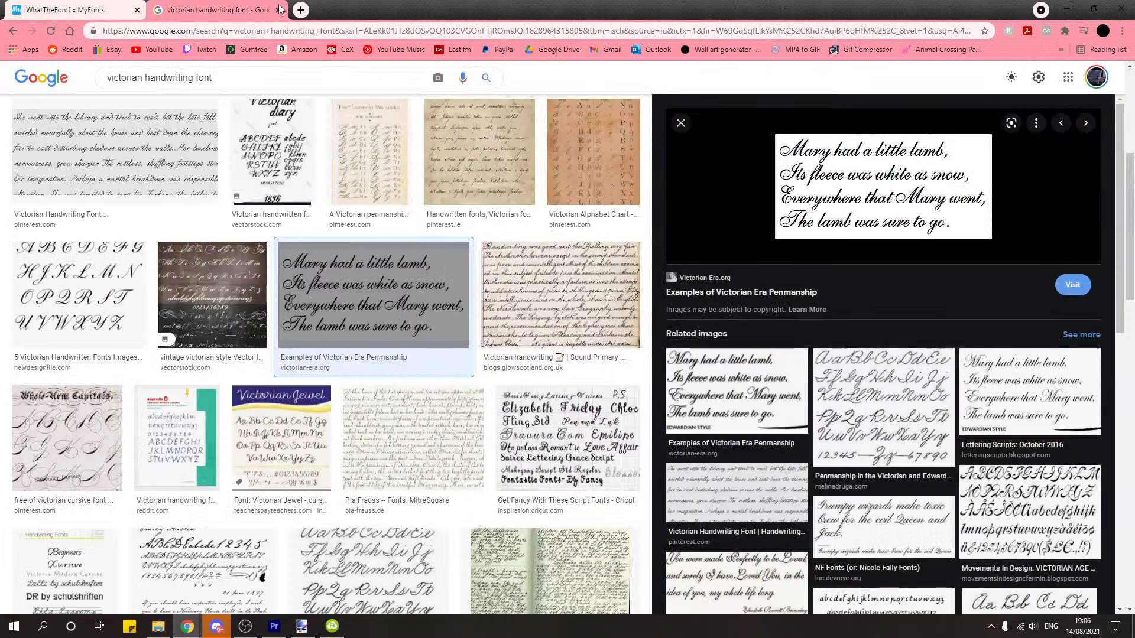
{"action": "left_click", "coordinate": [302, 16]}
{"action": "type", "text": "dafont"}
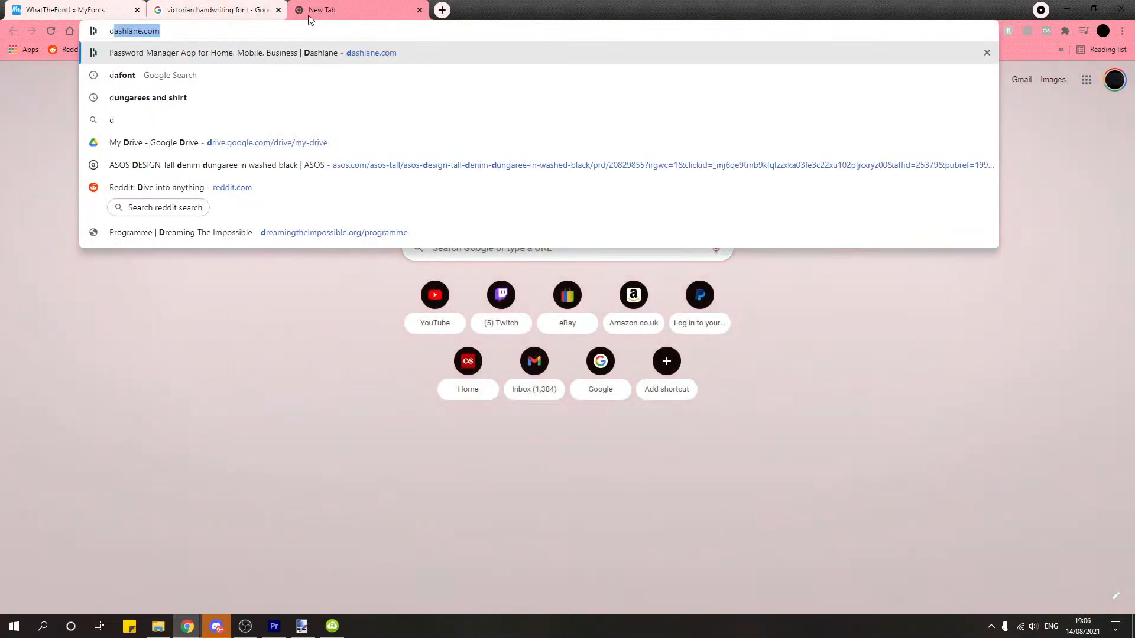
{"action": "key", "text": "Return"}
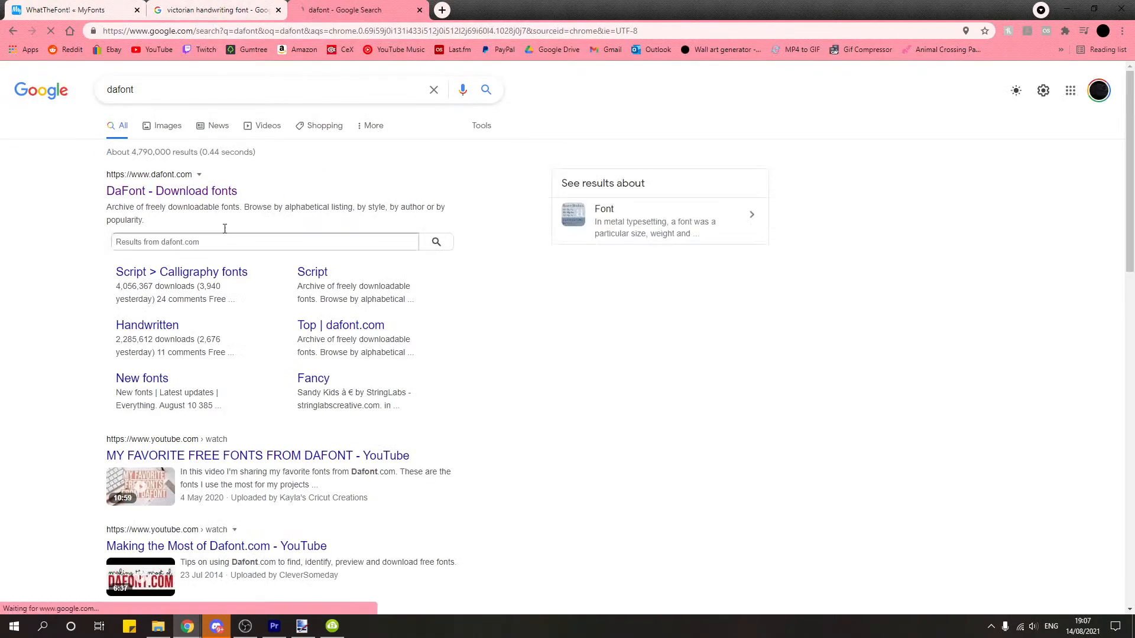
{"action": "left_click", "coordinate": [199, 189]}
{"action": "left_click", "coordinate": [1020, 149]}
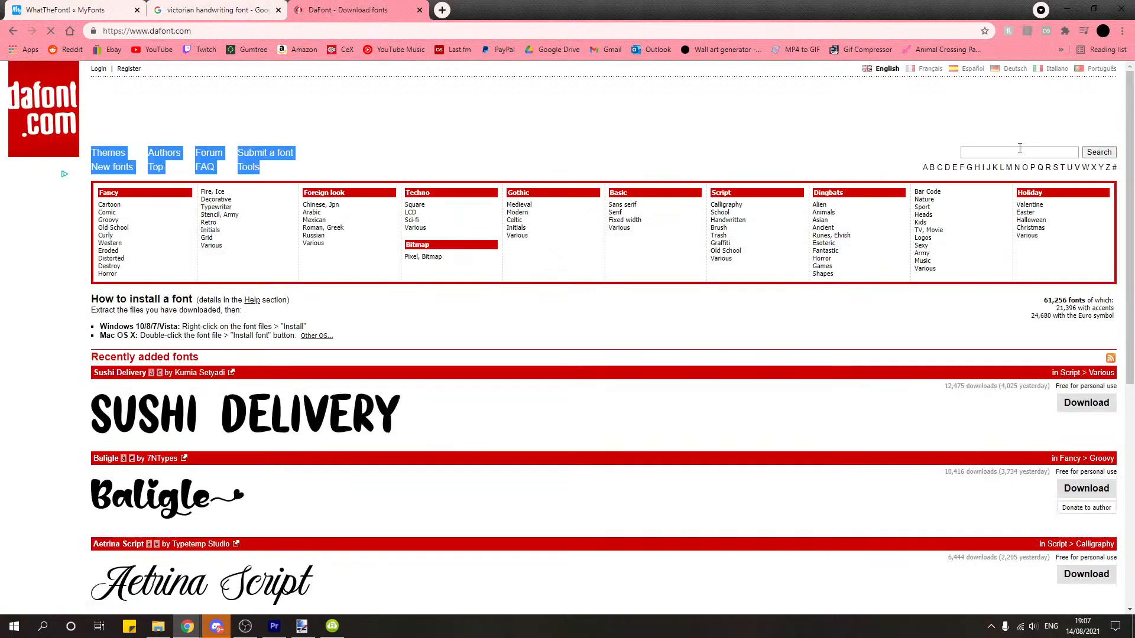
{"action": "key", "text": "ctrl+v"}
{"action": "key", "text": "Return"}
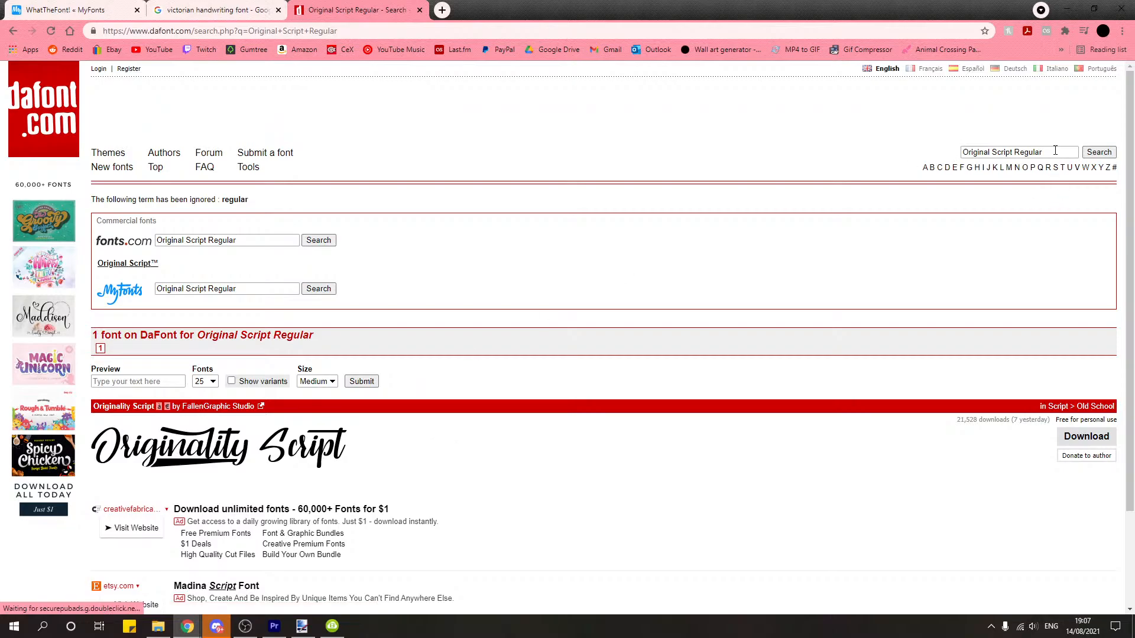
Step: Search Google for "Original Script Regular", and return to Adobe Premiere Pro
{"action": "left_click", "coordinate": [238, 33]}
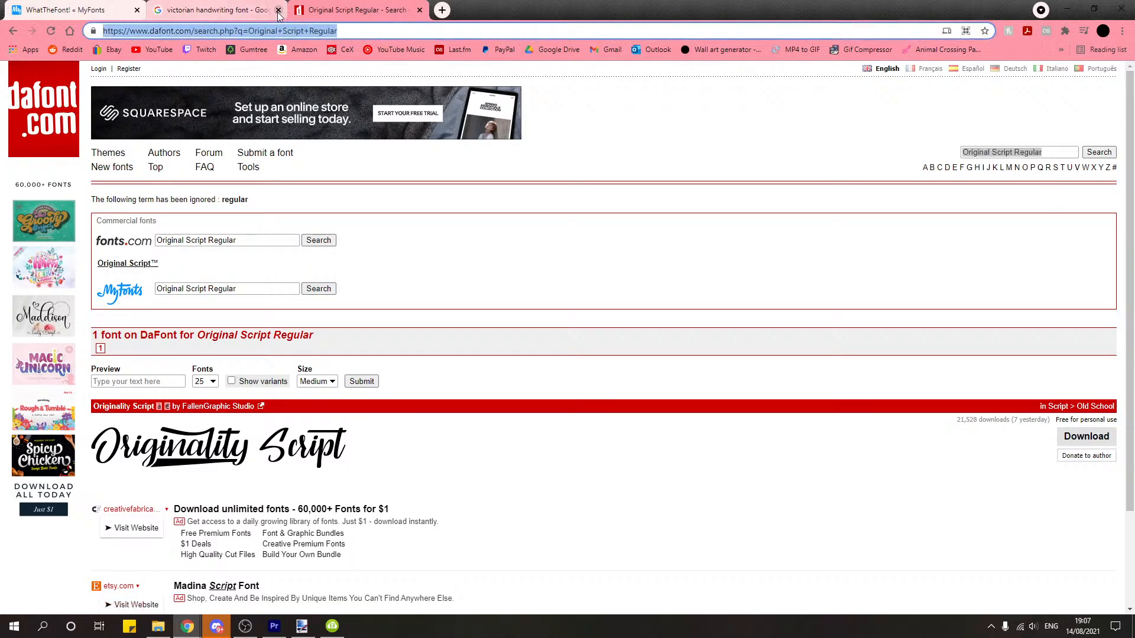
{"action": "key", "text": "ctrl+v"}
{"action": "key", "text": "Return"}
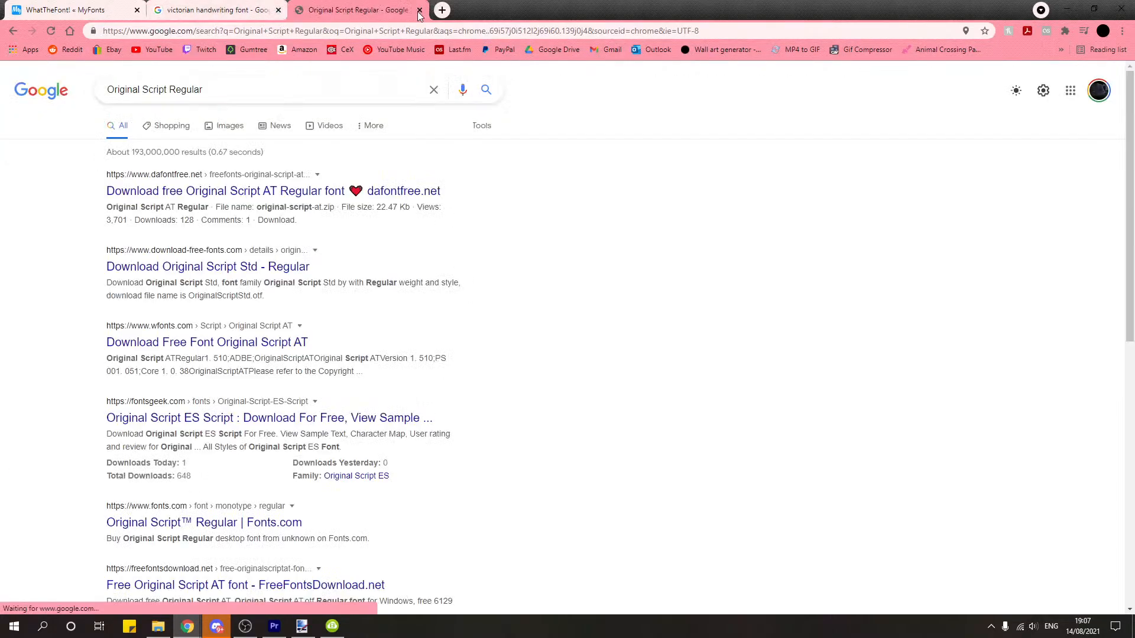
{"action": "left_click", "coordinate": [212, 9]}
{"action": "left_click", "coordinate": [274, 626]}
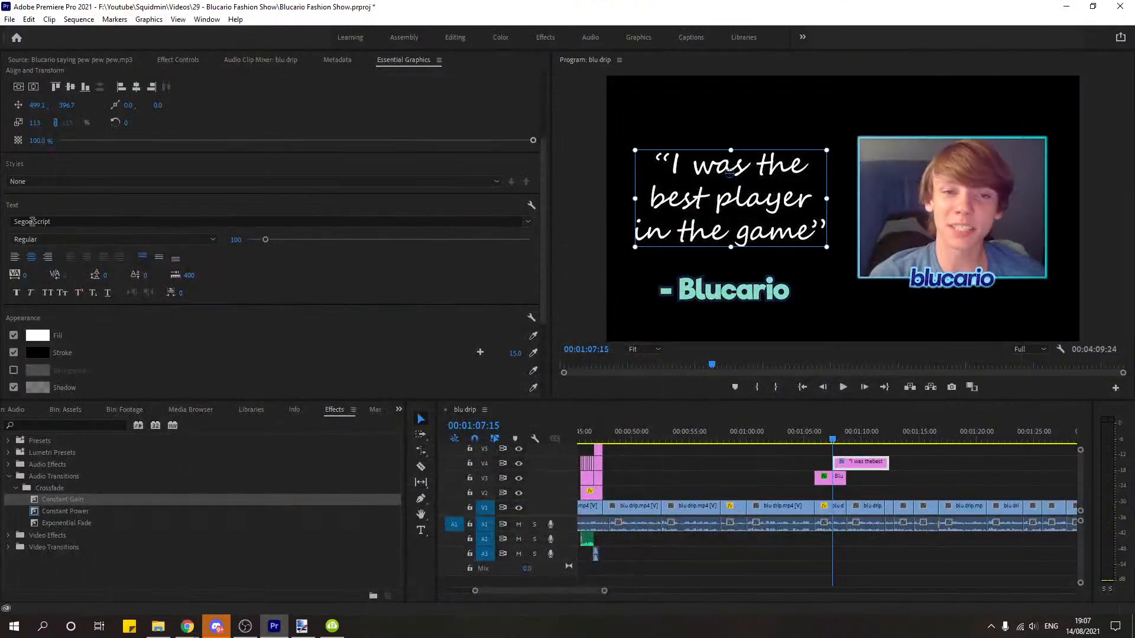
Step: Try Rage Italic as the font of the quote text
{"action": "left_click", "coordinate": [527, 222]}
{"action": "scroll", "coordinate": [148, 367], "scroll_direction": "up", "scroll_amount": 2}
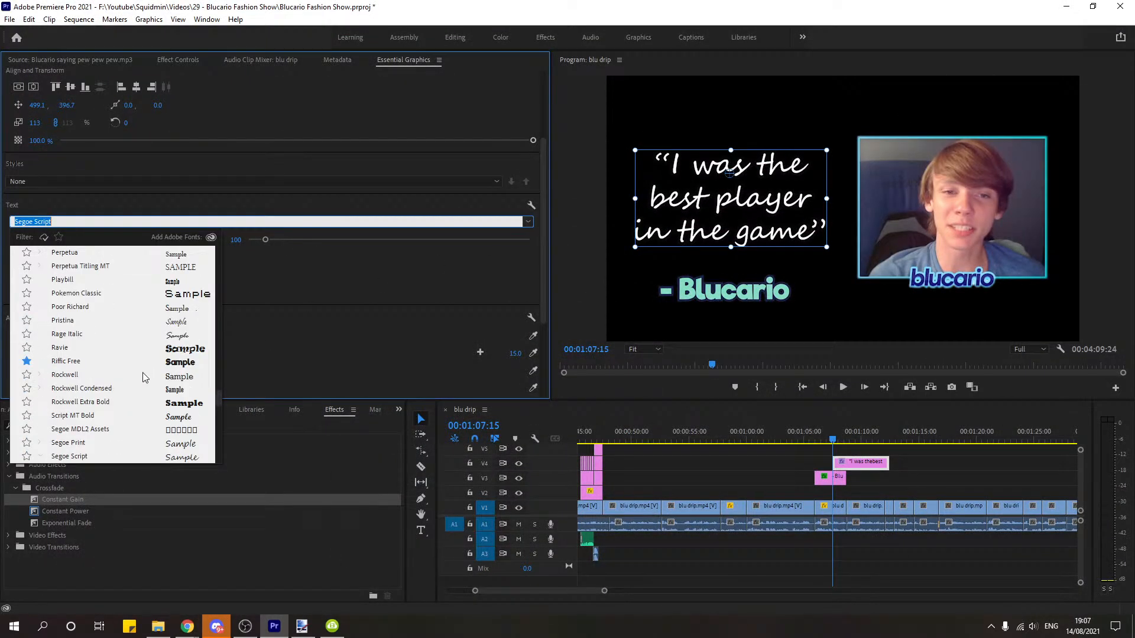
{"action": "left_click", "coordinate": [133, 334]}
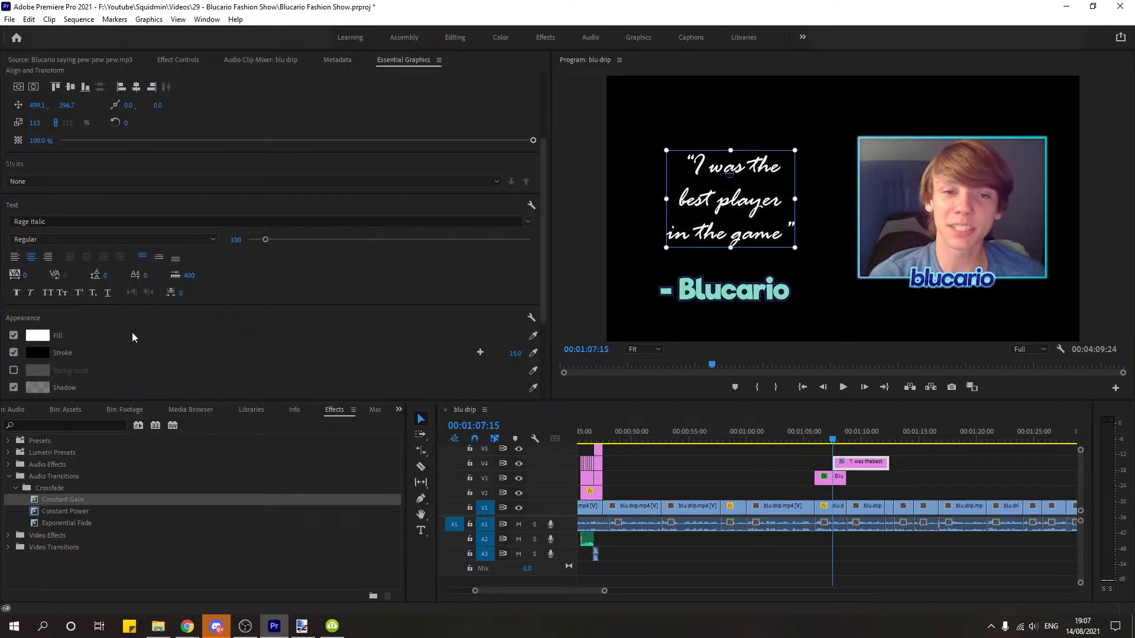
Step: Set the quote text's font to Goudy Old Style in the Italic style
{"action": "left_click", "coordinate": [528, 221]}
{"action": "scroll", "coordinate": [148, 351], "scroll_direction": "up", "scroll_amount": 5}
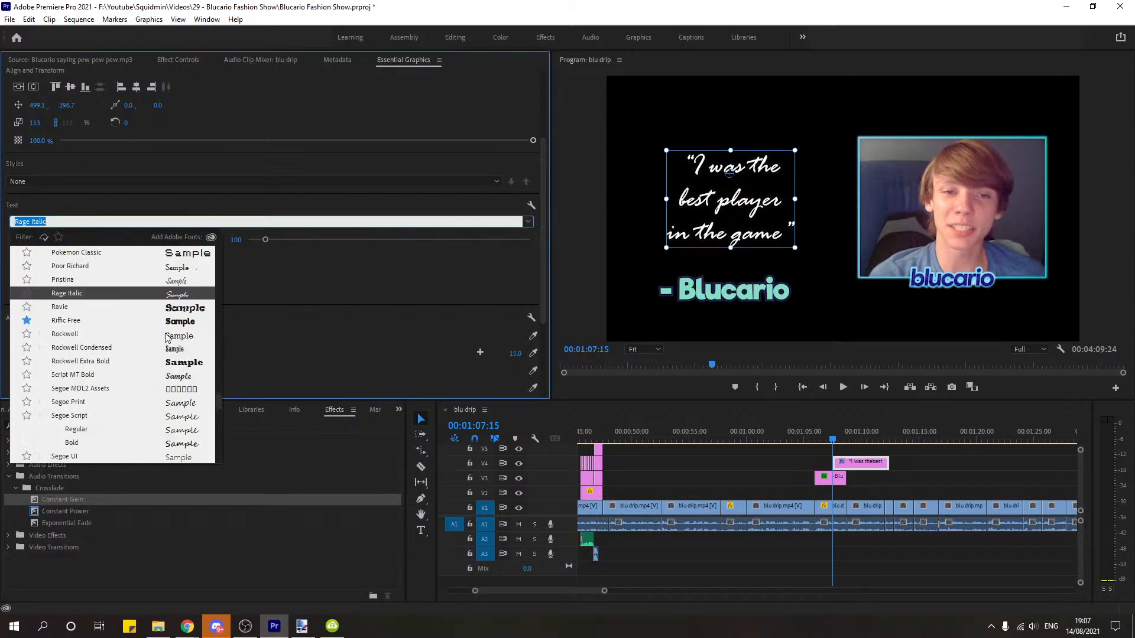
{"action": "scroll", "coordinate": [148, 351], "scroll_direction": "up", "scroll_amount": 2}
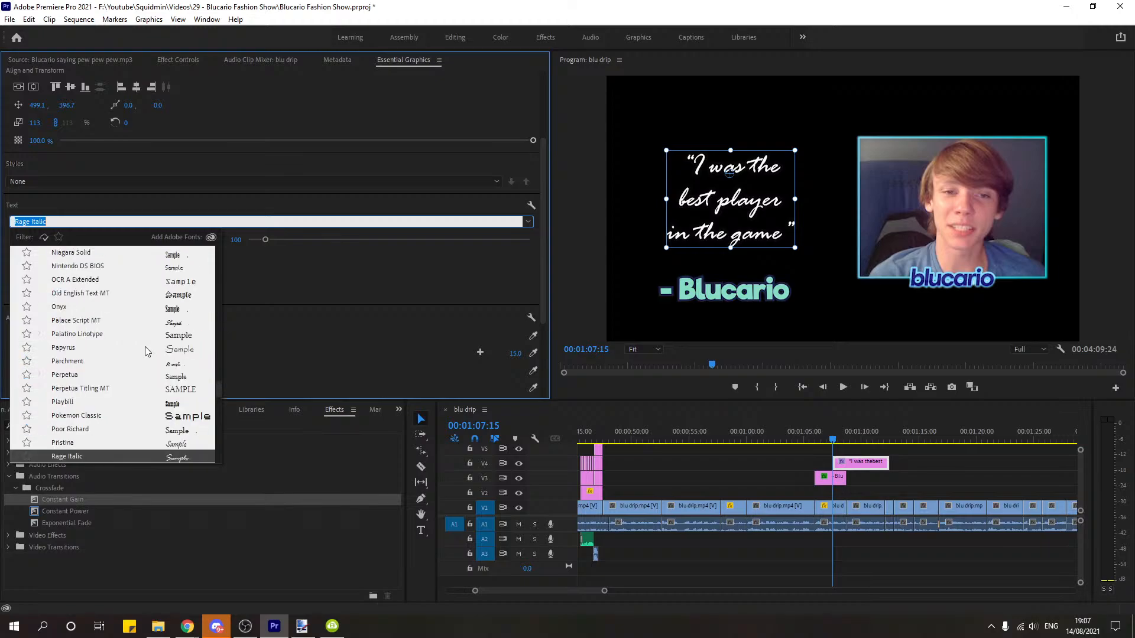
{"action": "scroll", "coordinate": [147, 351], "scroll_direction": "up", "scroll_amount": 5}
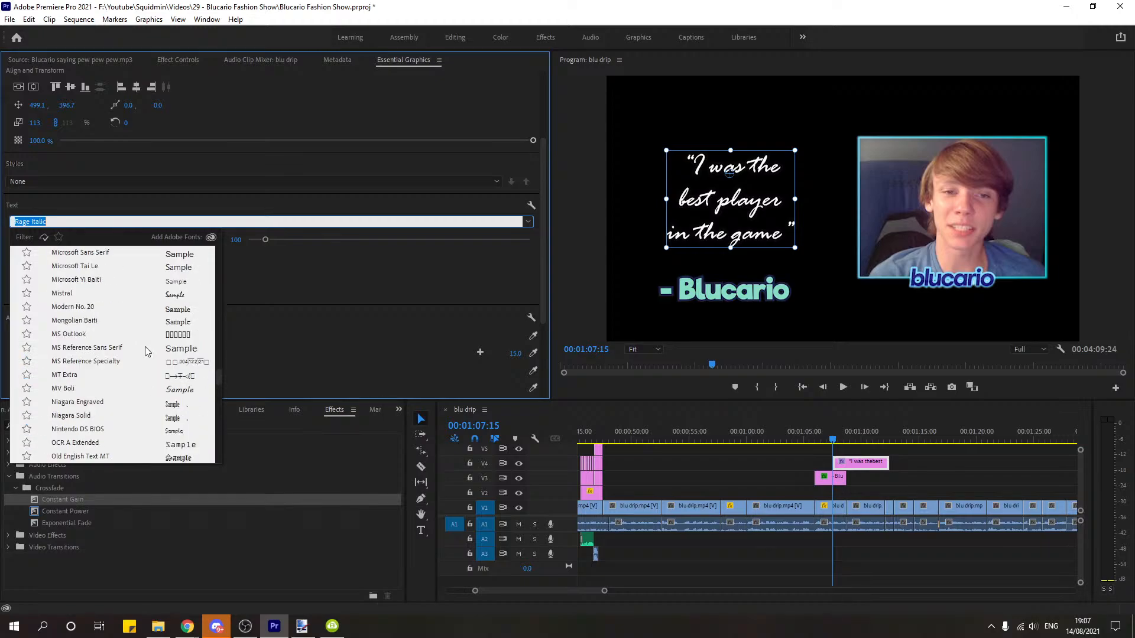
{"action": "scroll", "coordinate": [147, 351], "scroll_direction": "up", "scroll_amount": 5}
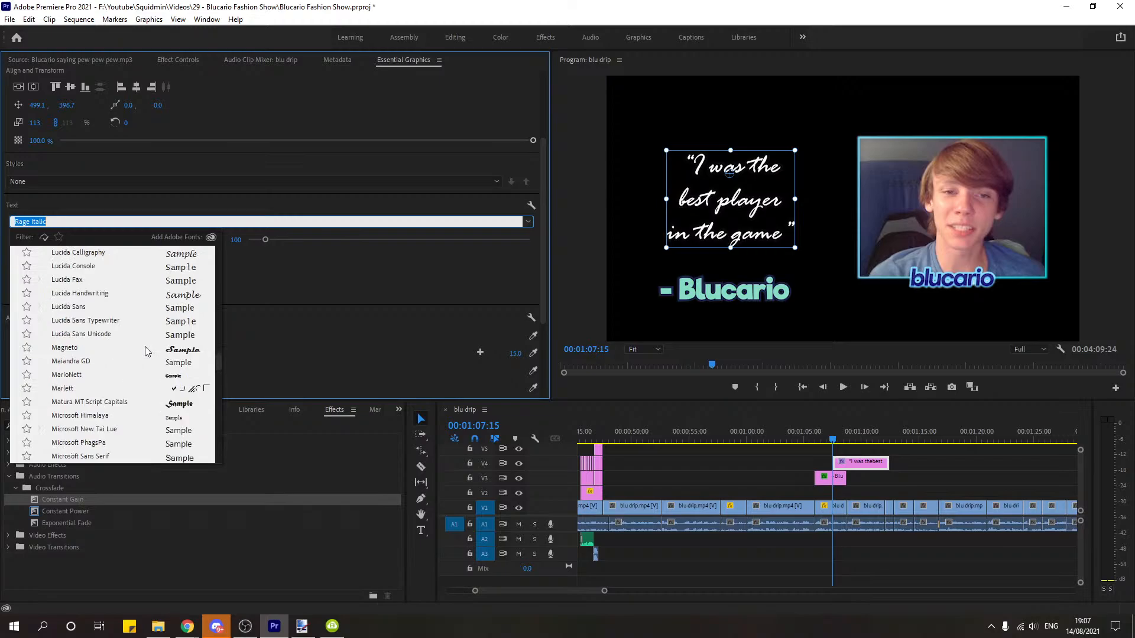
{"action": "scroll", "coordinate": [147, 351], "scroll_direction": "up", "scroll_amount": 6}
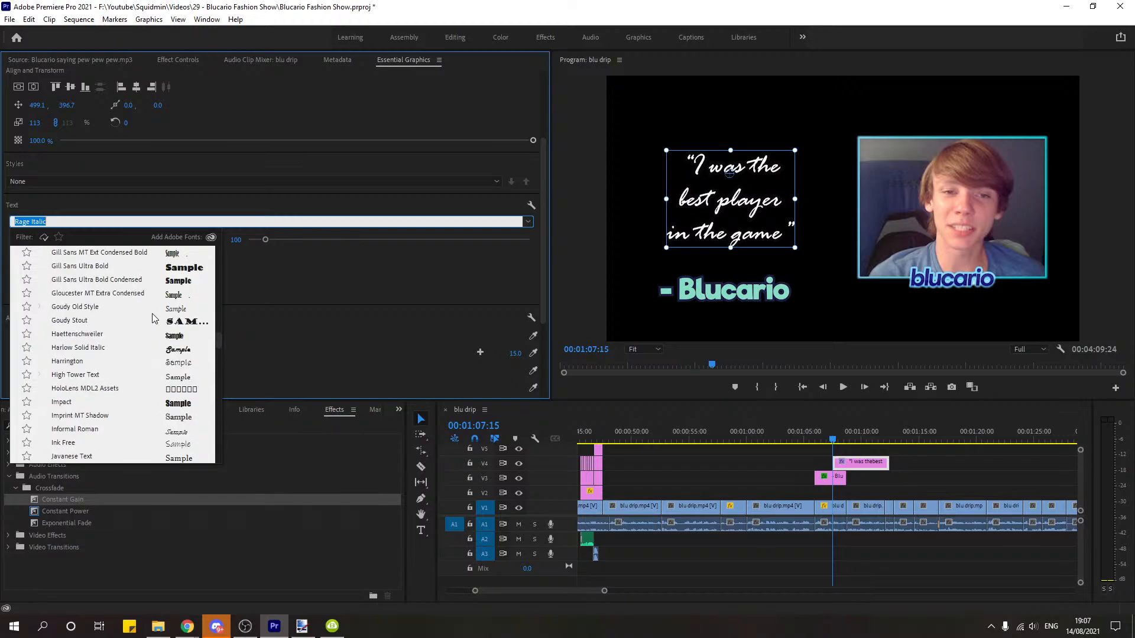
{"action": "left_click", "coordinate": [157, 307]}
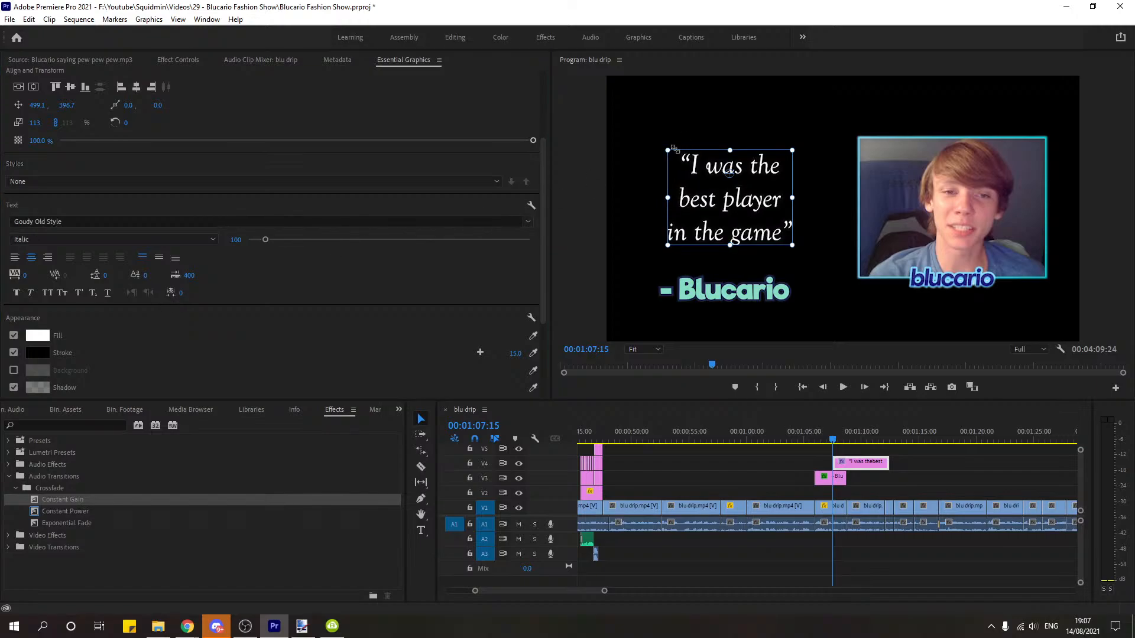
Step: Enlarge the quote text to a scale of about 152 and position it just above the speaker's name
{"action": "left_click_drag", "start_coordinate": [675, 148], "coordinate": [553, 119]}
{"action": "left_click_drag", "start_coordinate": [762, 233], "coordinate": [761, 221]}
{"action": "left_click", "coordinate": [932, 474]}
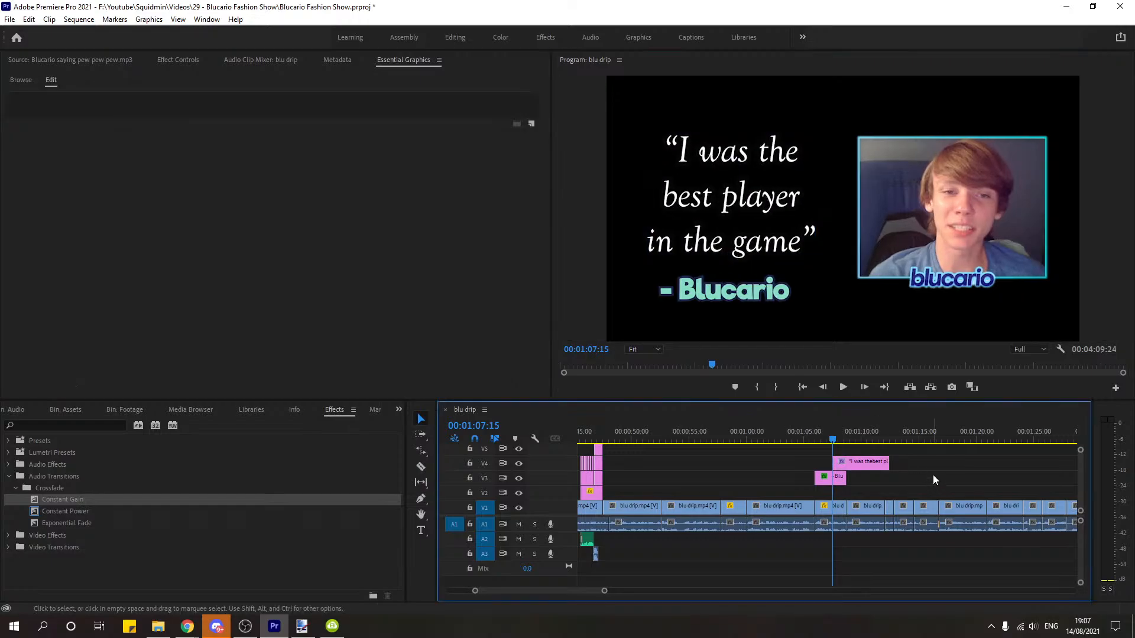
{"action": "left_click", "coordinate": [757, 219]}
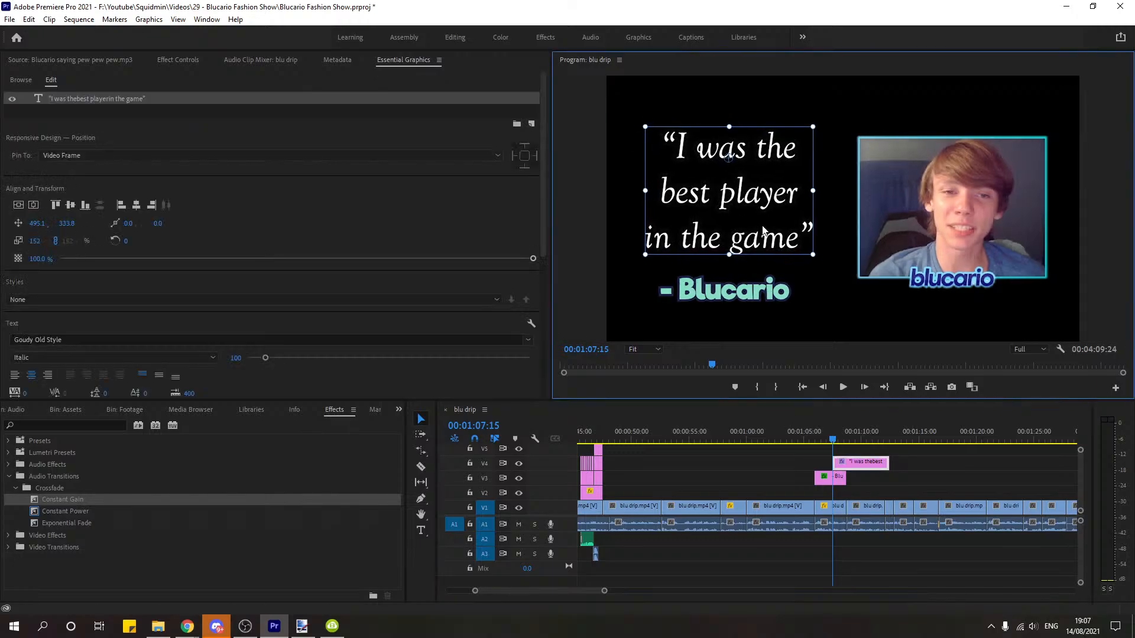
{"action": "left_click", "coordinate": [948, 468]}
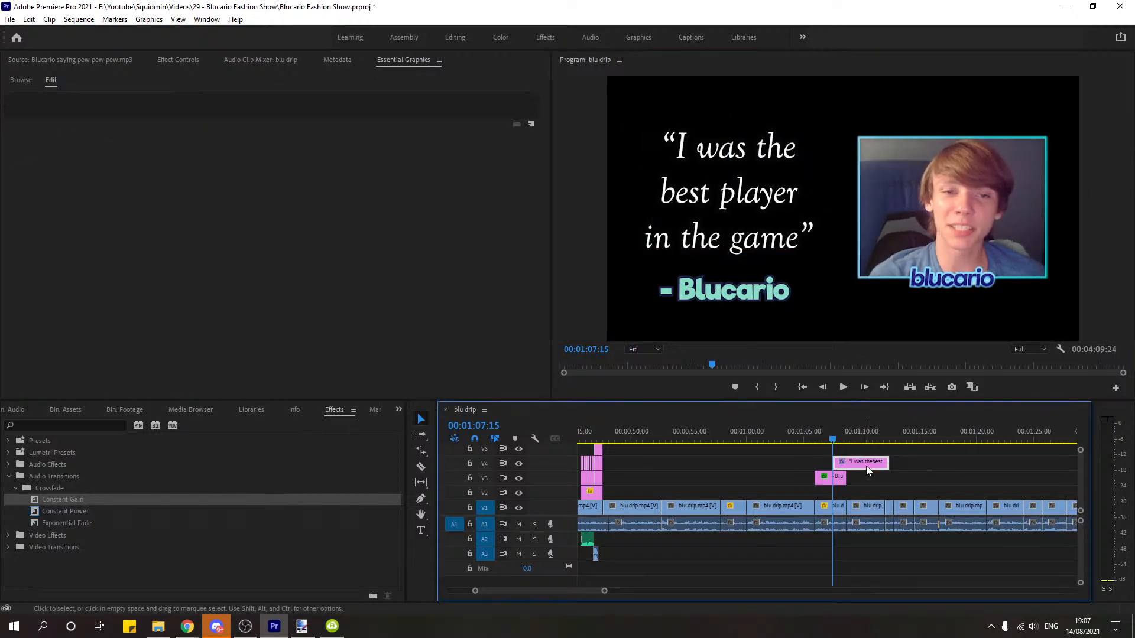
Step: Align the quote clip on V4 with the clip below it and add a Cross Dissolve at the start of both clips
{"action": "mouse_move", "coordinate": [866, 466]}
{"action": "left_mouse_down"}
{"action": "mouse_move", "coordinate": [849, 466]}
{"action": "mouse_move", "coordinate": [889, 463]}
{"action": "mouse_move", "coordinate": [845, 463]}
{"action": "left_mouse_up"}
{"action": "left_click", "coordinate": [79, 426]}
{"action": "type", "text": "diss"}
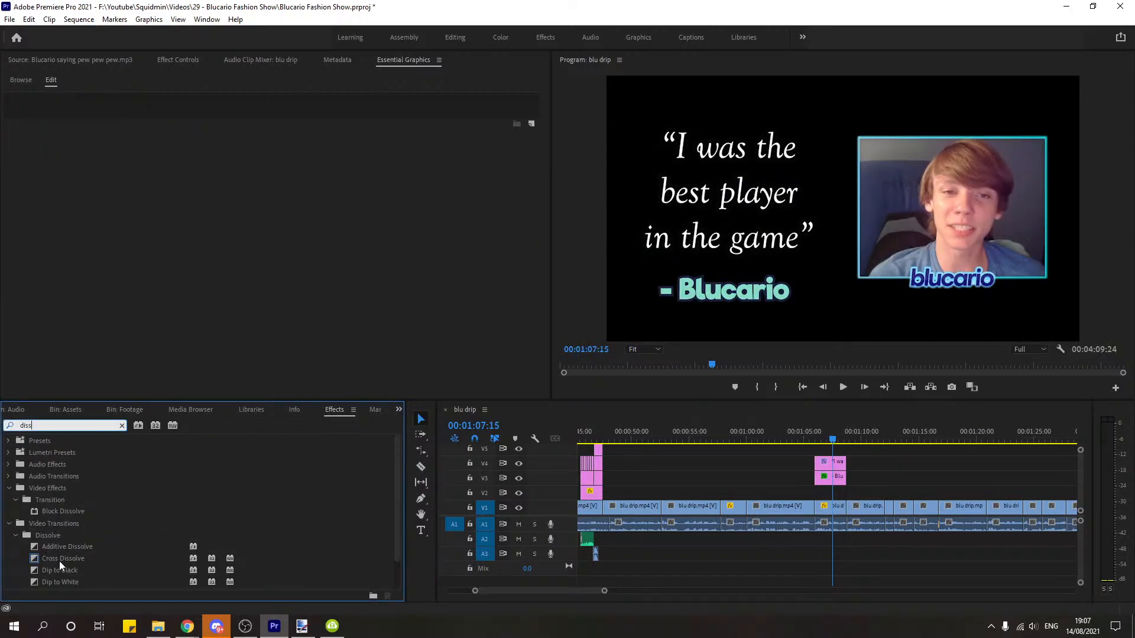
{"action": "left_click_drag", "start_coordinate": [60, 561], "coordinate": [821, 477]}
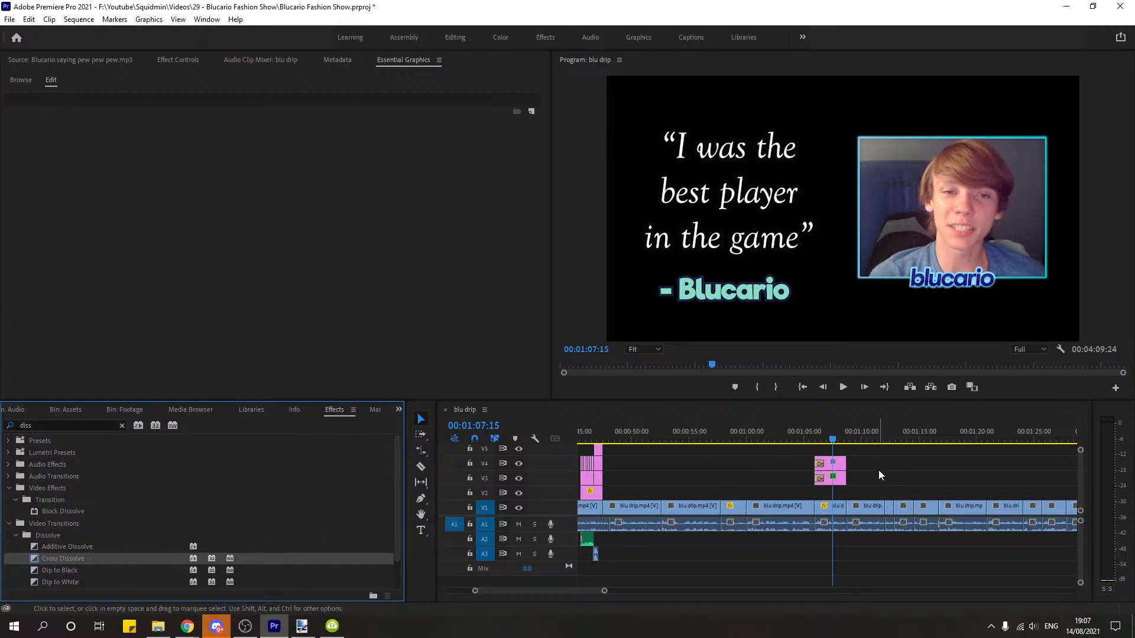
Step: Play back the sequence from just before the quote graphic to check how it dissolves in
{"action": "left_click", "coordinate": [800, 434]}
{"action": "key", "text": "space"}
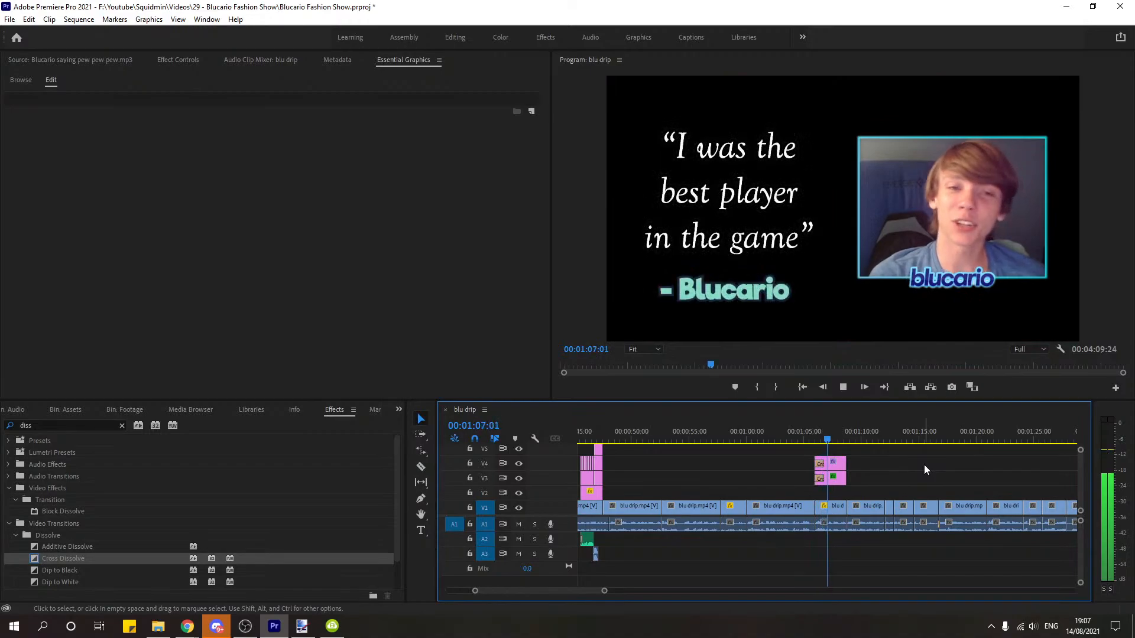
{"action": "key", "text": "space"}
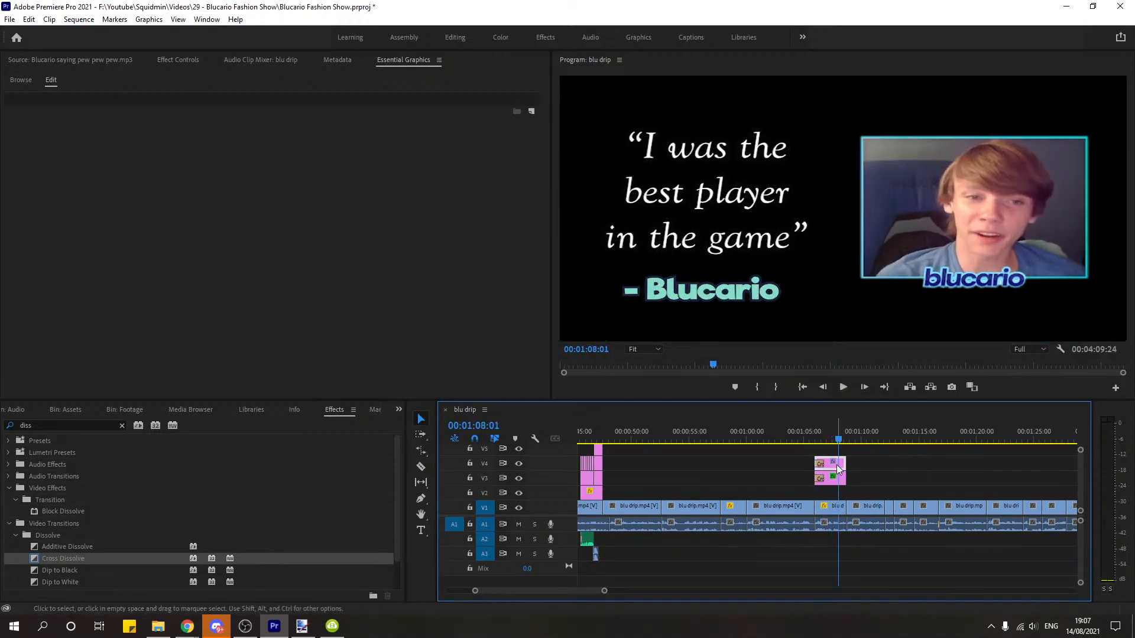
Step: Reword the quote to "I was actually the best player in the game" over three lines, and play it back
{"action": "left_click", "coordinate": [836, 465]}
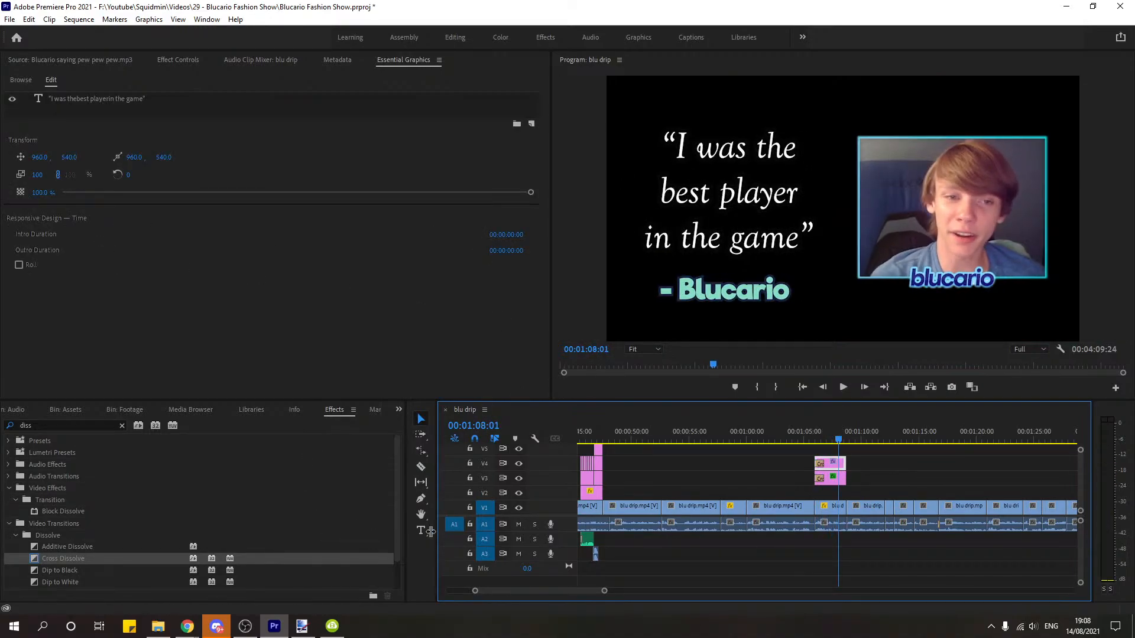
{"action": "left_click", "coordinate": [422, 531]}
{"action": "left_click", "coordinate": [758, 157]}
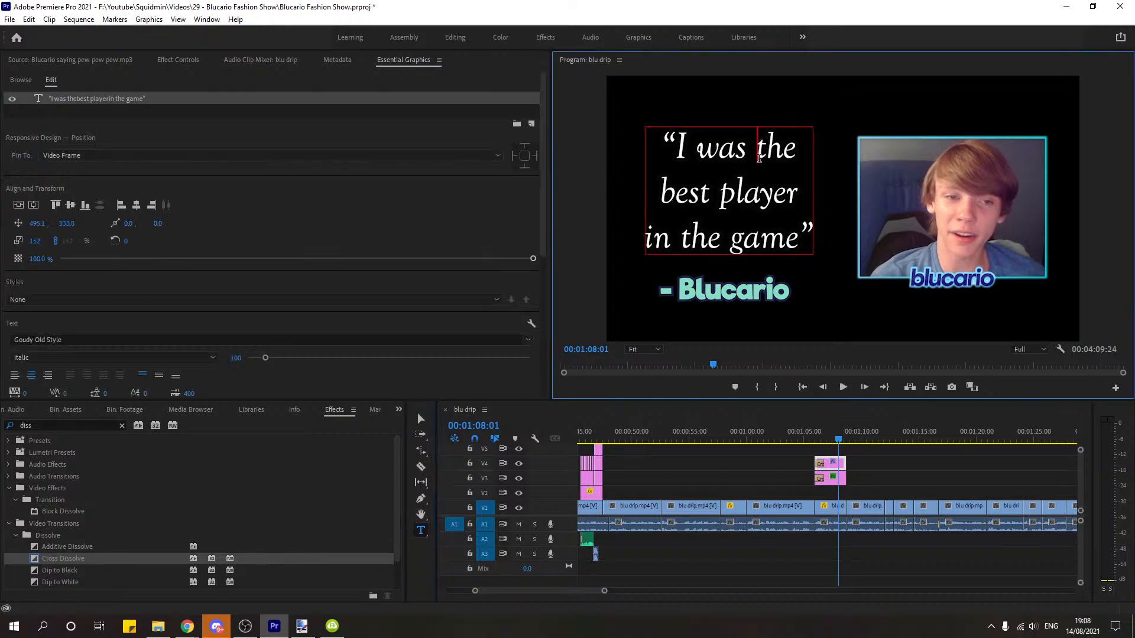
{"action": "type", "text": "ax"}
{"action": "key", "text": "BackSpace"}
{"action": "type", "text": "c"}
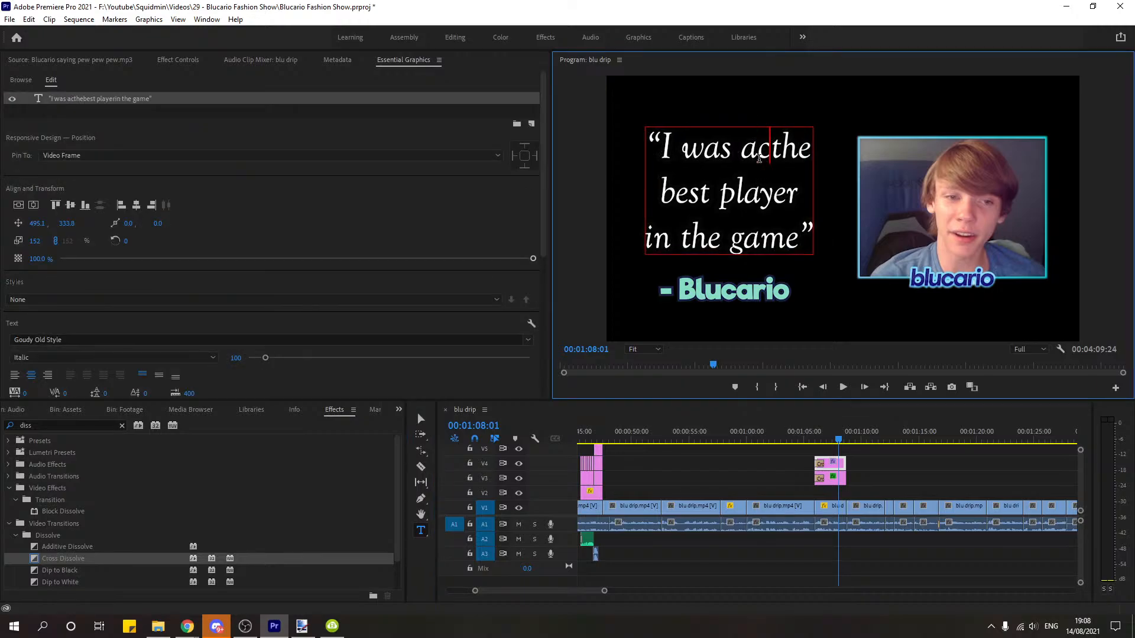
{"action": "type", "text": "tually"}
{"action": "key", "text": "Return"}
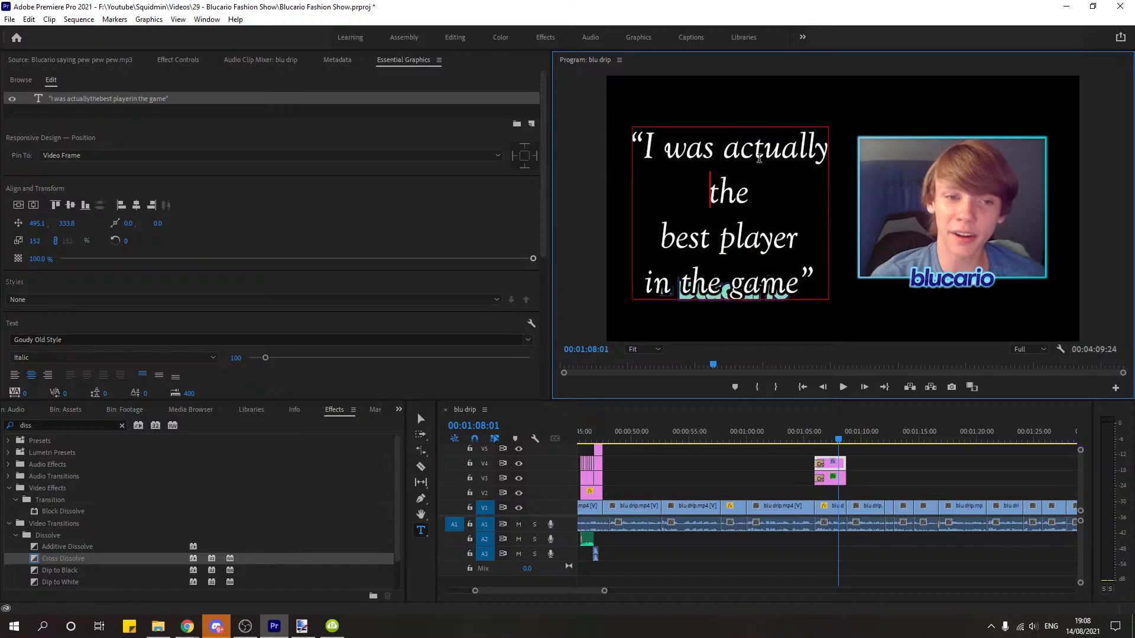
{"action": "left_click", "coordinate": [660, 234]}
{"action": "key", "text": "BackSpace"}
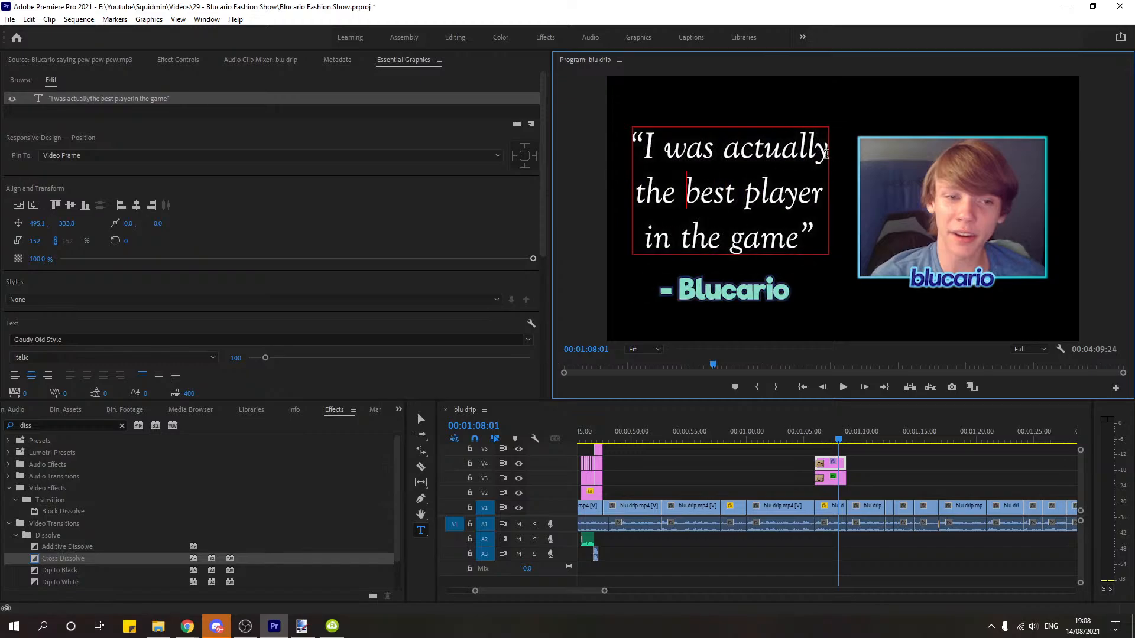
{"action": "left_click", "coordinate": [798, 437]}
{"action": "key", "text": "space"}
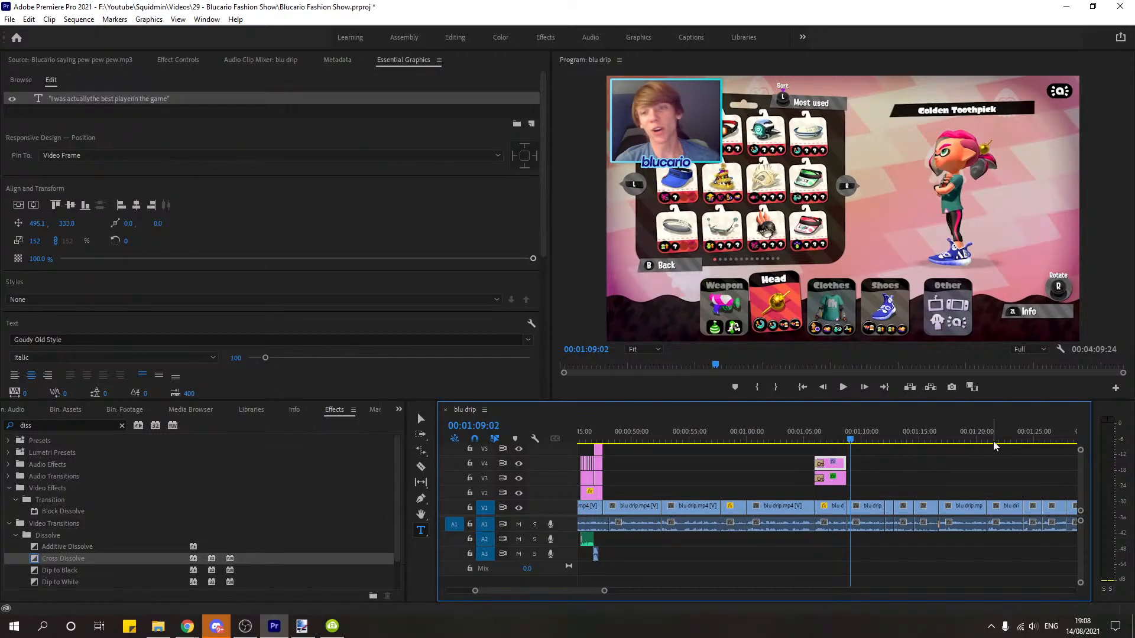
Step: Move the two quote graphic clips down one track to V3 and V2, and play the section back
{"action": "left_click_drag", "start_coordinate": [869, 485], "coordinate": [834, 477]}
{"action": "left_click", "coordinate": [870, 466]}
{"action": "left_click", "coordinate": [799, 430]}
{"action": "key", "text": "space"}
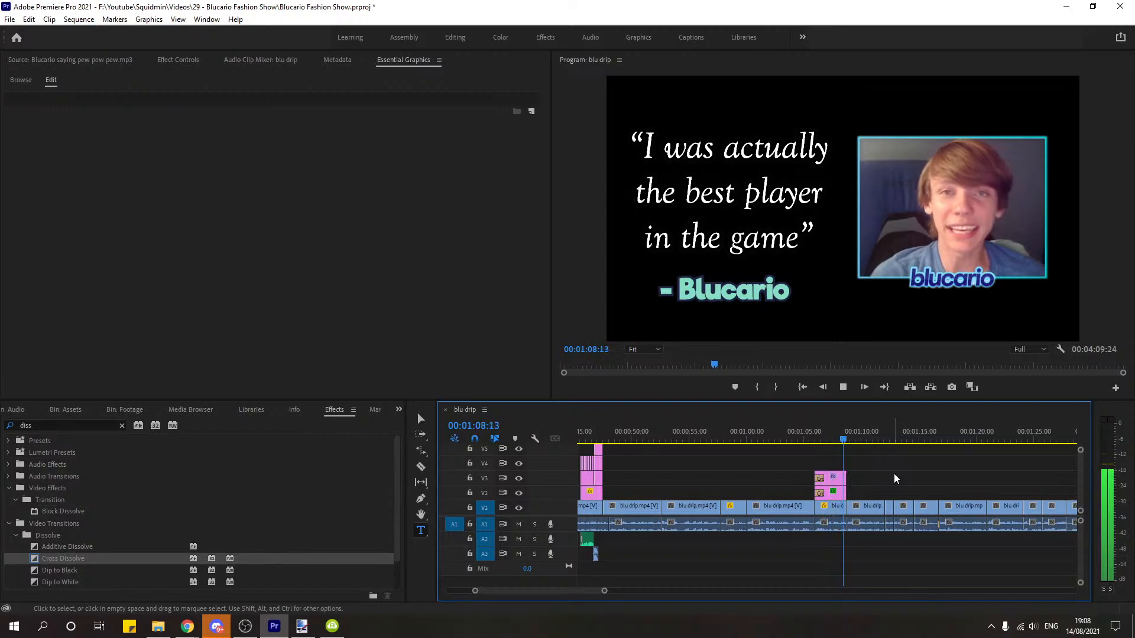
Step: Replay the end of the quote graphic from just before 00:01:08, and switch to the Selection tool
{"action": "key", "text": "space"}
{"action": "left_click", "coordinate": [834, 440]}
{"action": "key", "text": "space"}
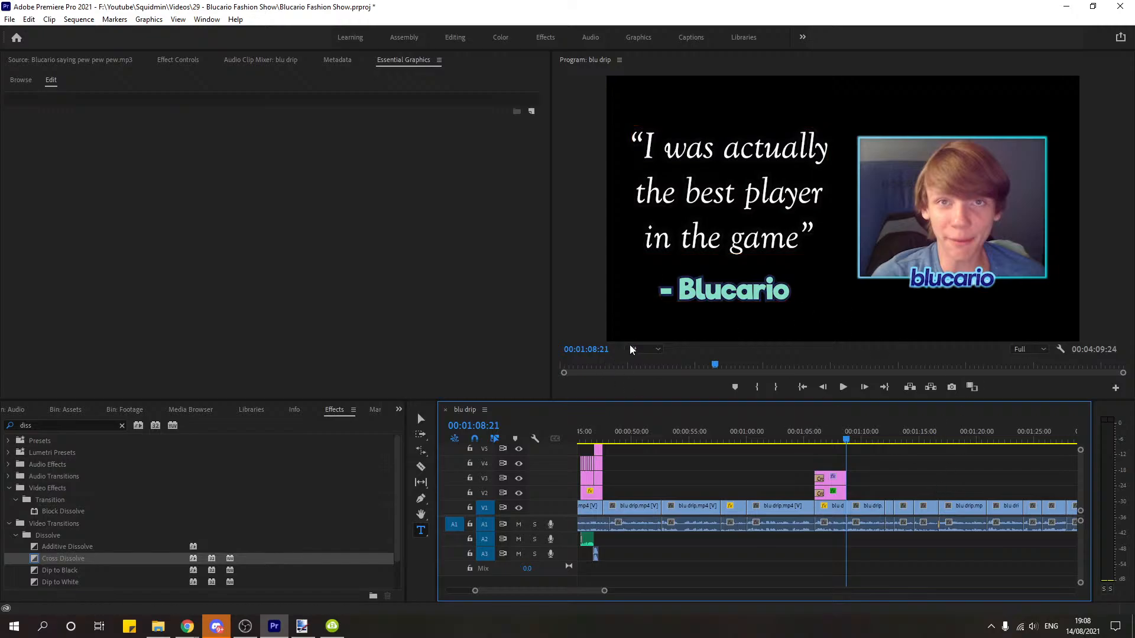
{"action": "left_click", "coordinate": [421, 419]}
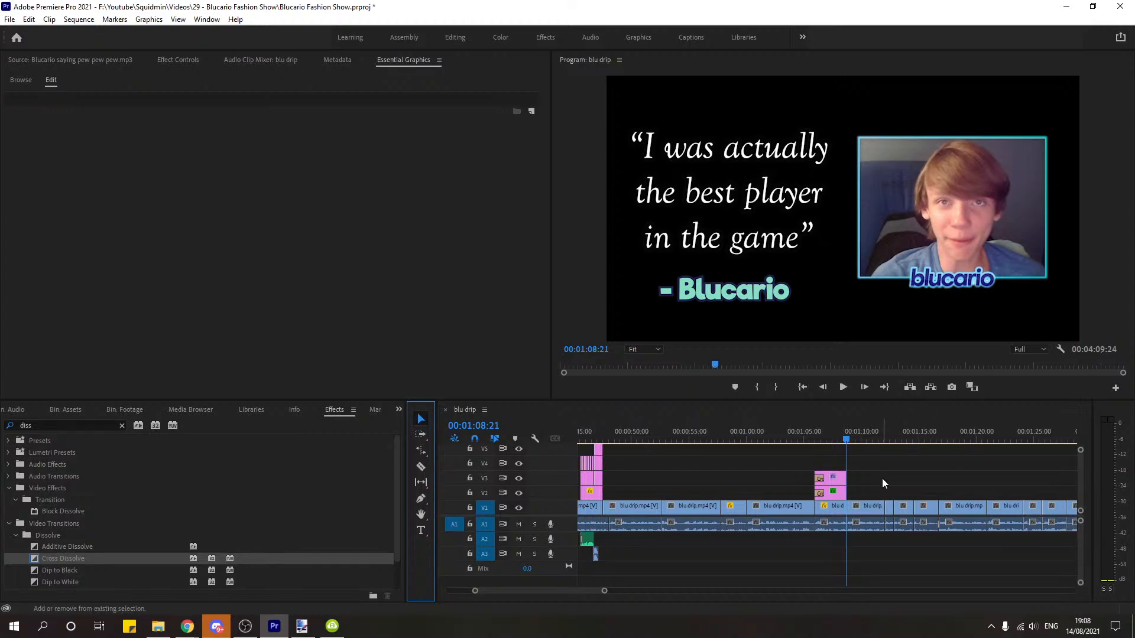
Step: Capture a screen snip of the face inside the quote graphic's webcam frame
{"action": "key", "text": "super+shift+s"}
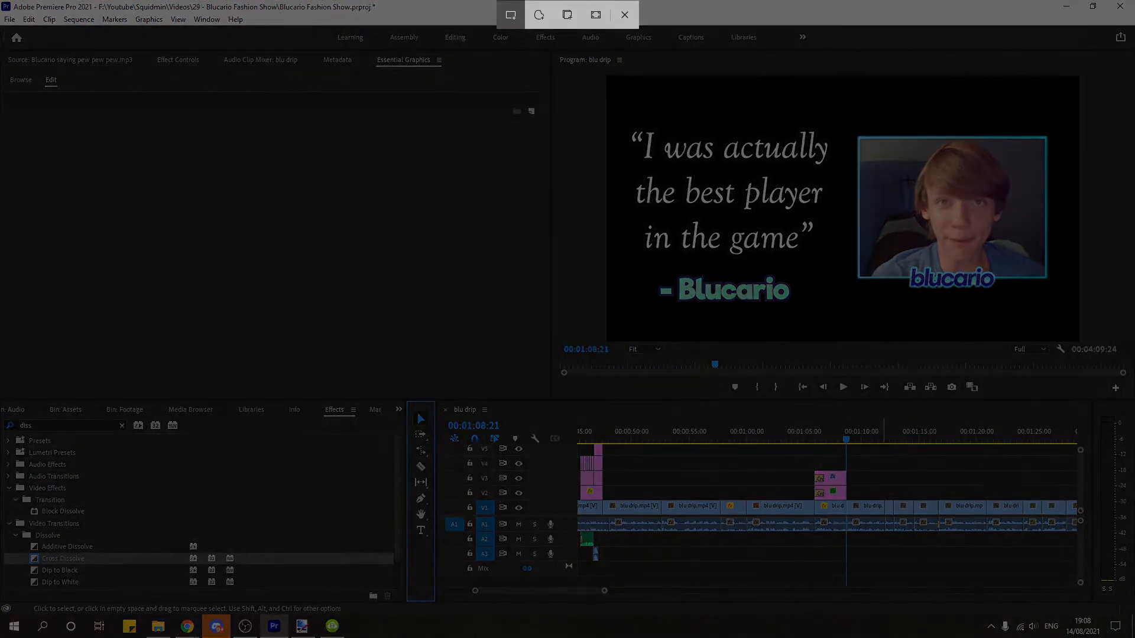
{"action": "left_click_drag", "start_coordinate": [902, 177], "coordinate": [1012, 256]}
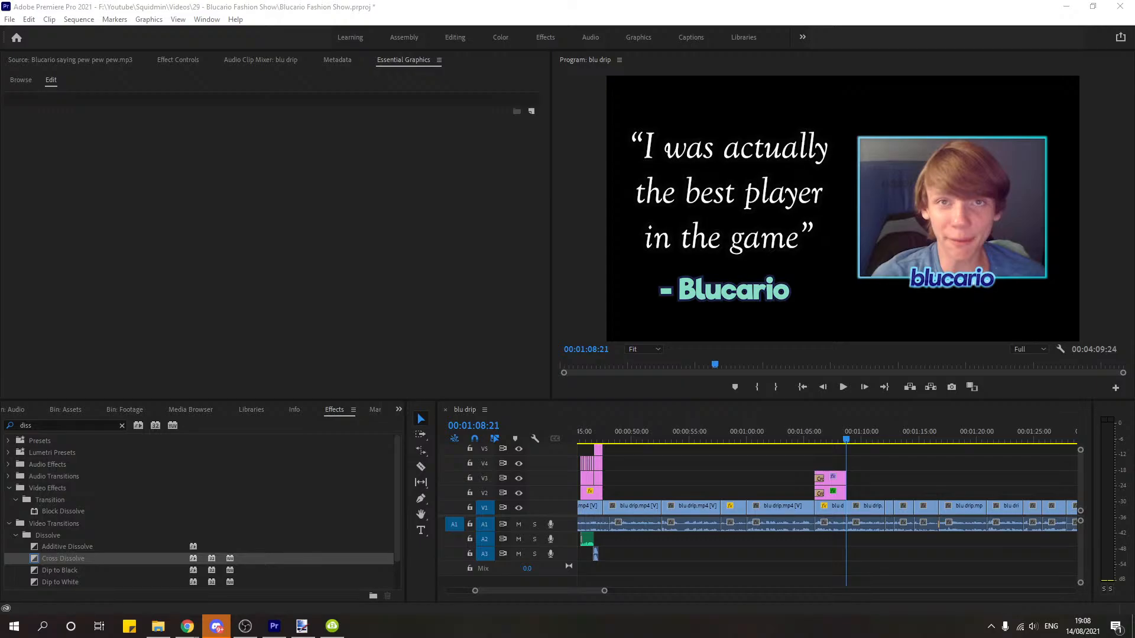
{"action": "key", "text": "alt+Tab"}
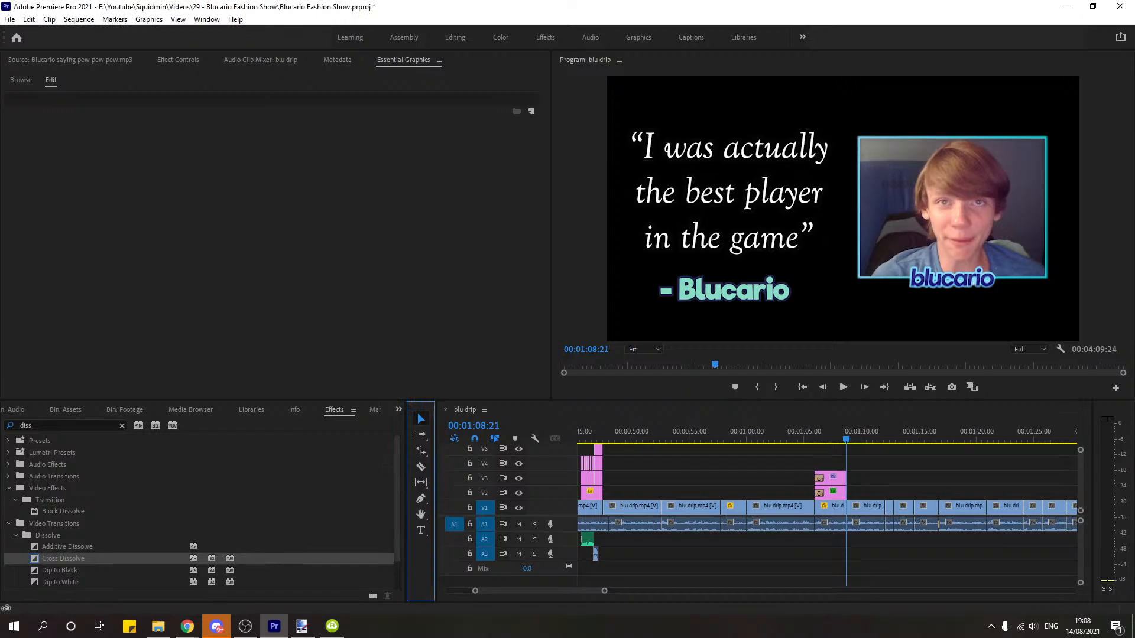
Step: Play the sequence from 00:01:05:01, just before the quote graphic, and park the playhead at 00:01:15:17
{"action": "left_click", "coordinate": [806, 434]}
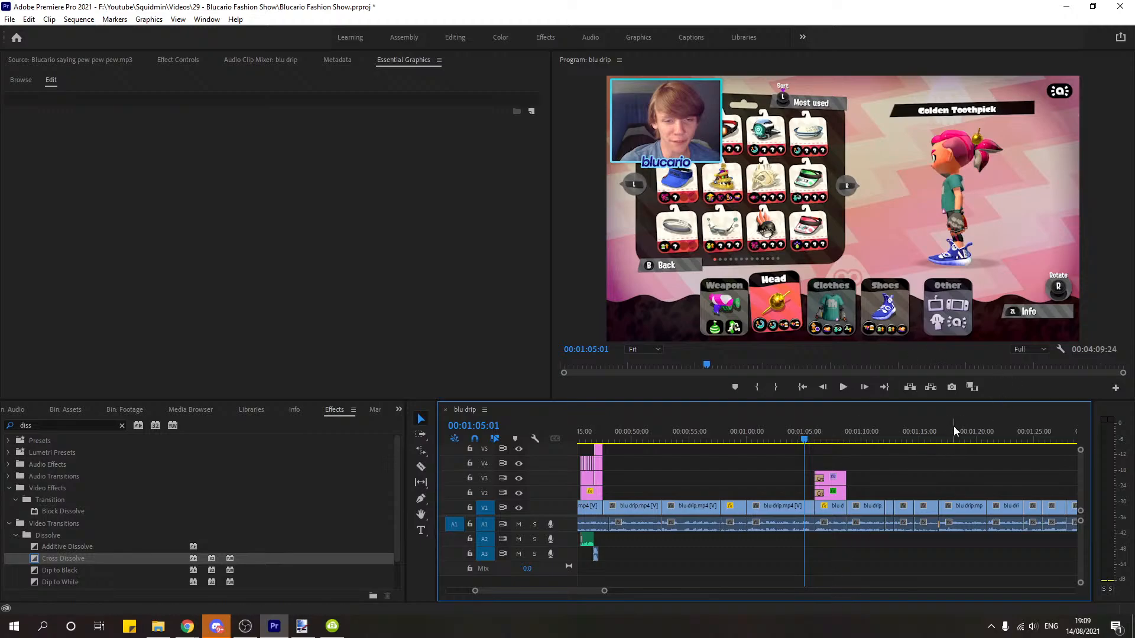
{"action": "key", "text": "space"}
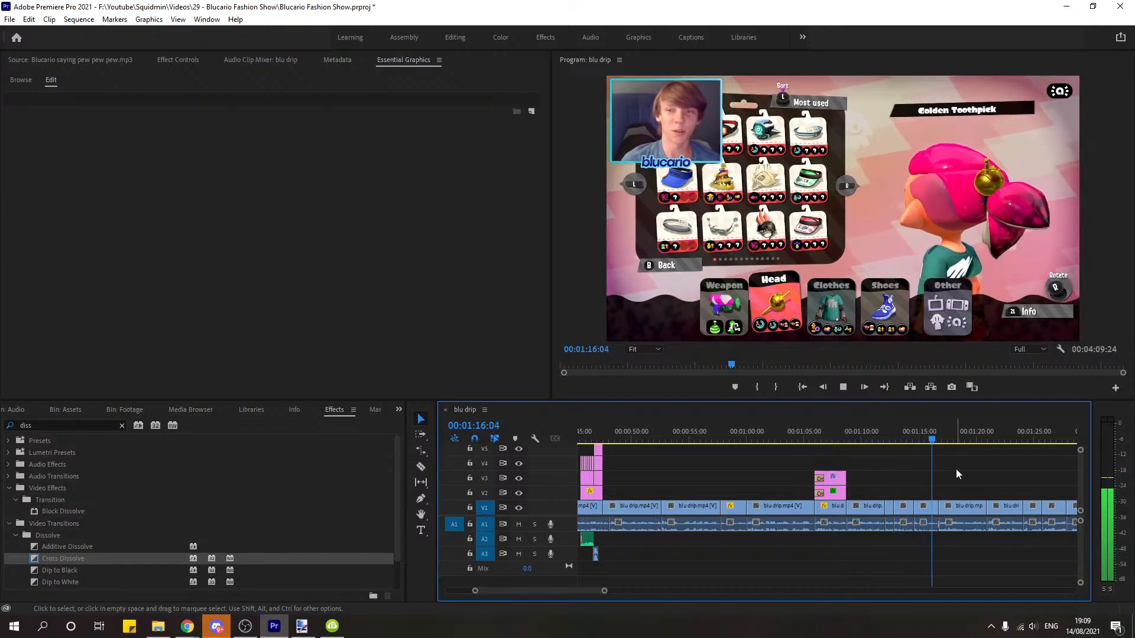
{"action": "left_click", "coordinate": [925, 439]}
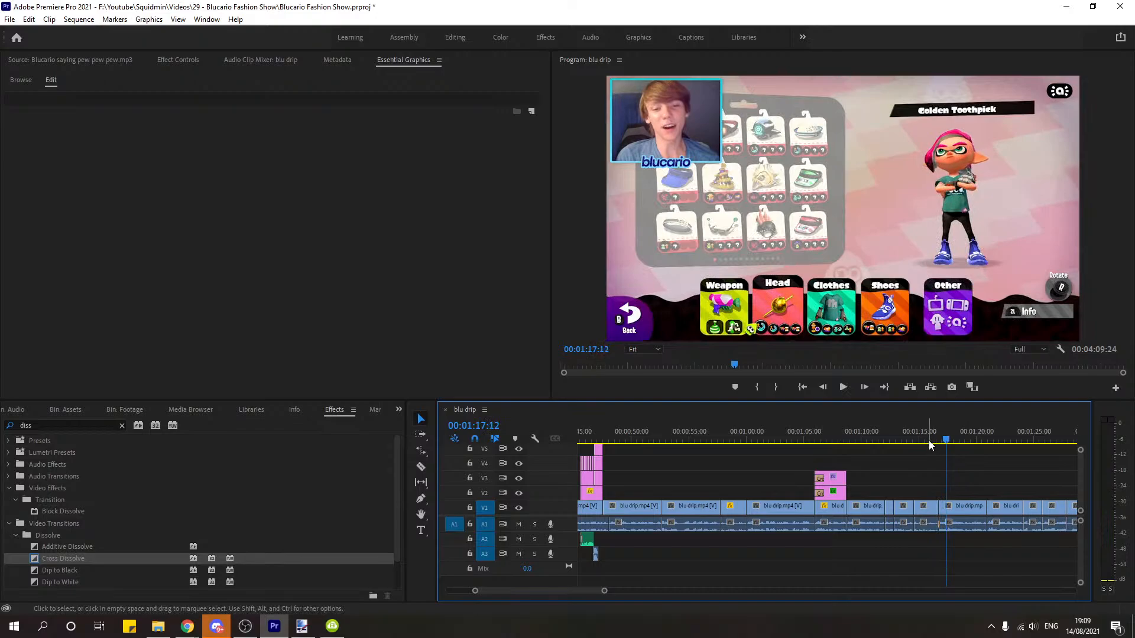
Step: Enlarge the V1 clip at the playhead to about 244.5 scale and reposition it to frame the character's head
{"action": "left_click", "coordinate": [924, 511]}
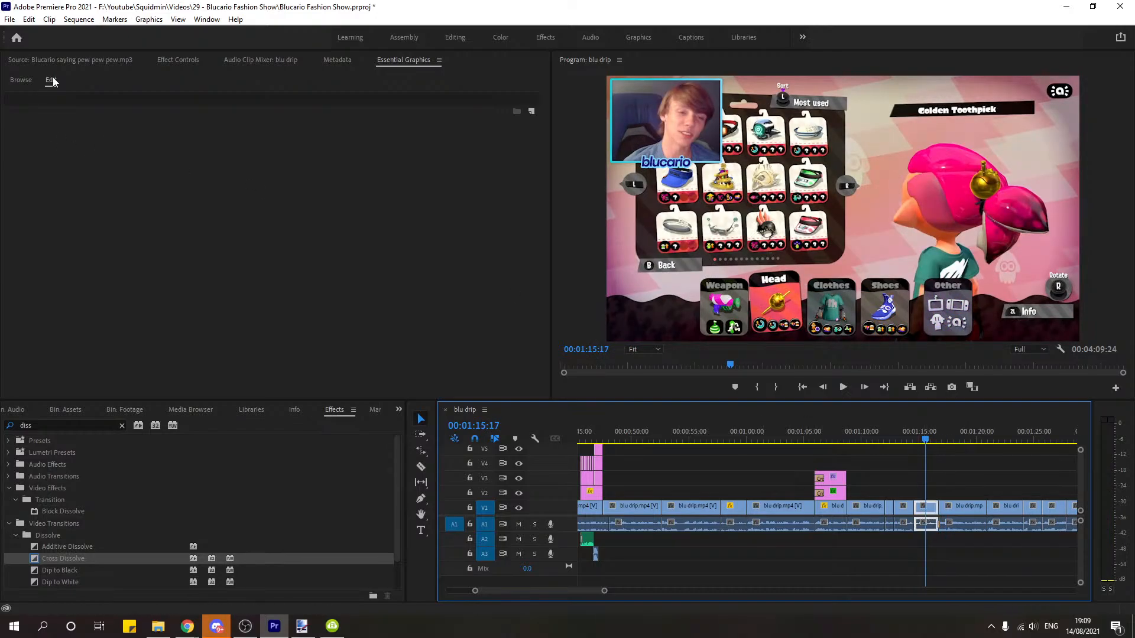
{"action": "left_click", "coordinate": [179, 64]}
{"action": "left_click", "coordinate": [71, 134]}
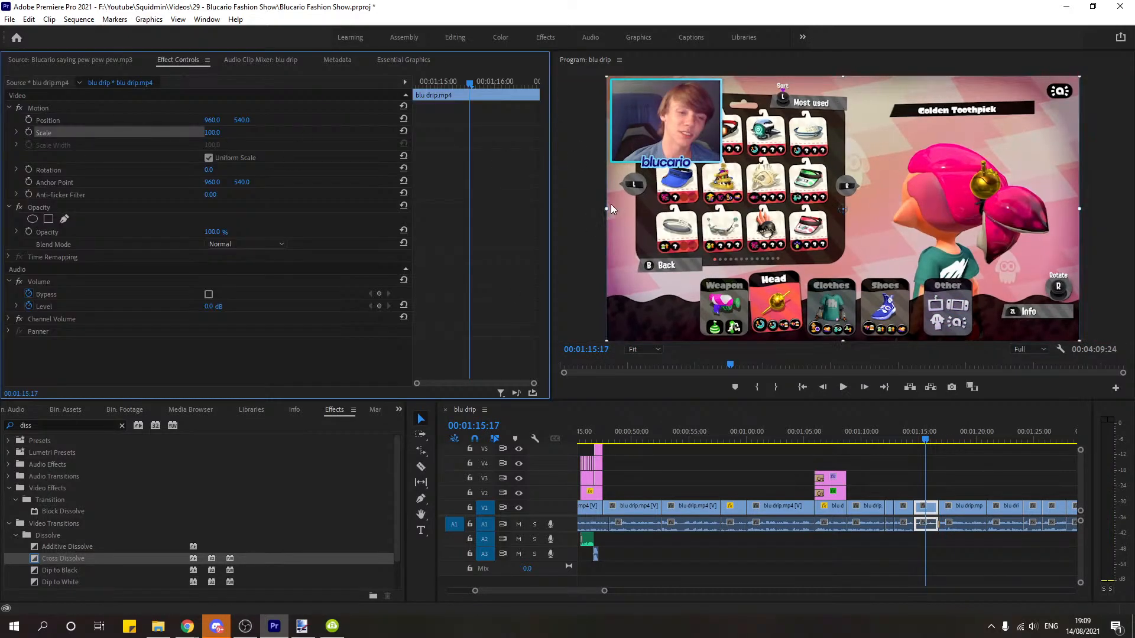
{"action": "left_click_drag", "start_coordinate": [612, 209], "coordinate": [265, 221]}
{"action": "left_click_drag", "start_coordinate": [910, 204], "coordinate": [621, 235]}
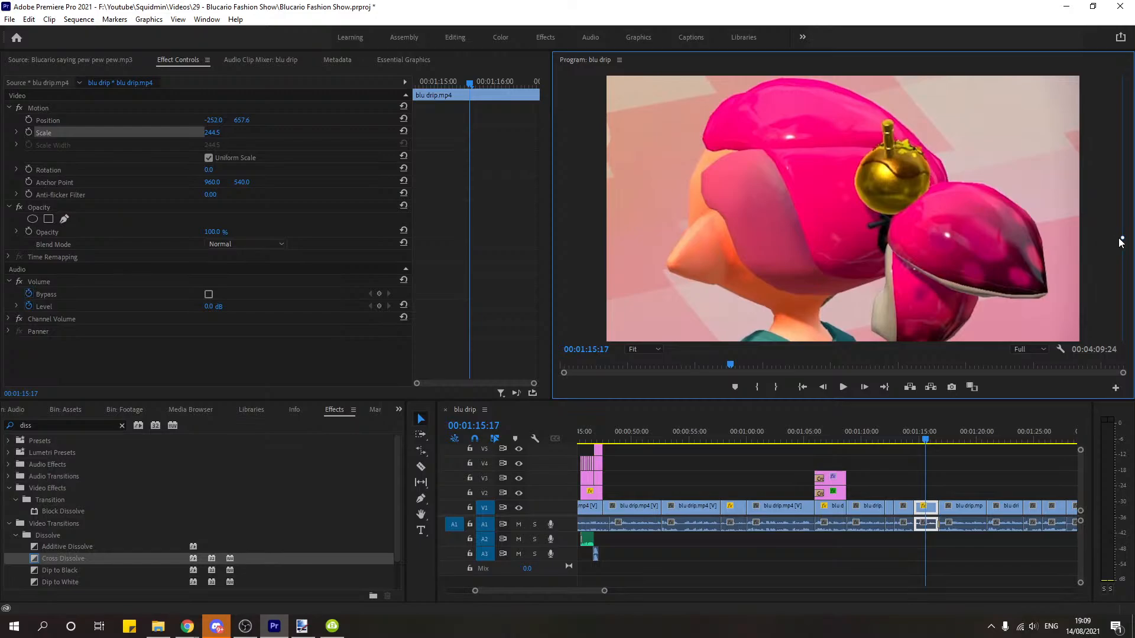
Step: Try enlarging the clip further to about 310.8 scale and repositioning it, and undo both changes
{"action": "left_click_drag", "start_coordinate": [1125, 237], "coordinate": [1134, 241]}
{"action": "left_click_drag", "start_coordinate": [921, 216], "coordinate": [862, 246]}
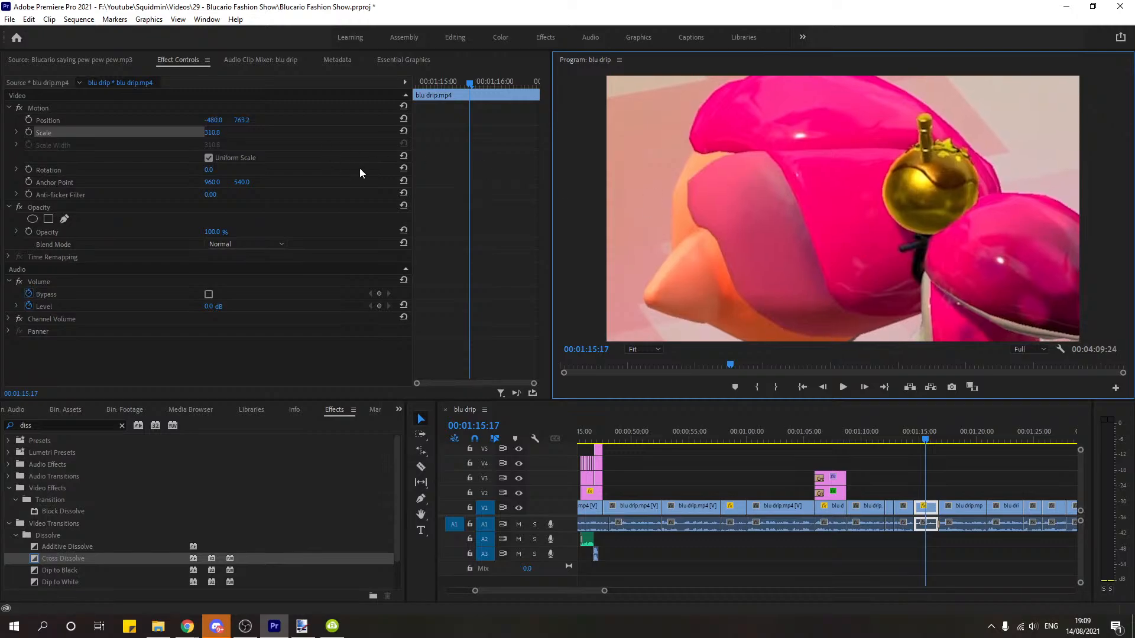
{"action": "key", "text": "ctrl+z"}
{"action": "key", "text": "ctrl+z"}
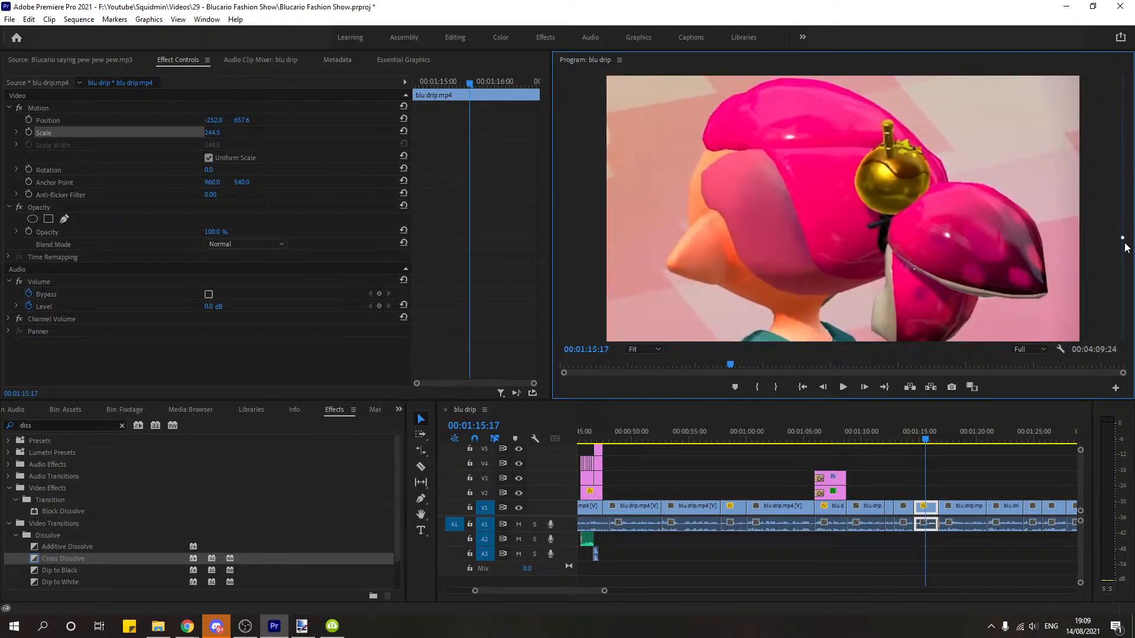
Step: Enlarge the clip to about 255.5 scale, shift it to about -302.4, 703.2, and play the close-up back
{"action": "left_click_drag", "start_coordinate": [1125, 244], "coordinate": [1134, 241]}
{"action": "left_click_drag", "start_coordinate": [1041, 261], "coordinate": [1037, 261]}
{"action": "left_click", "coordinate": [908, 435]}
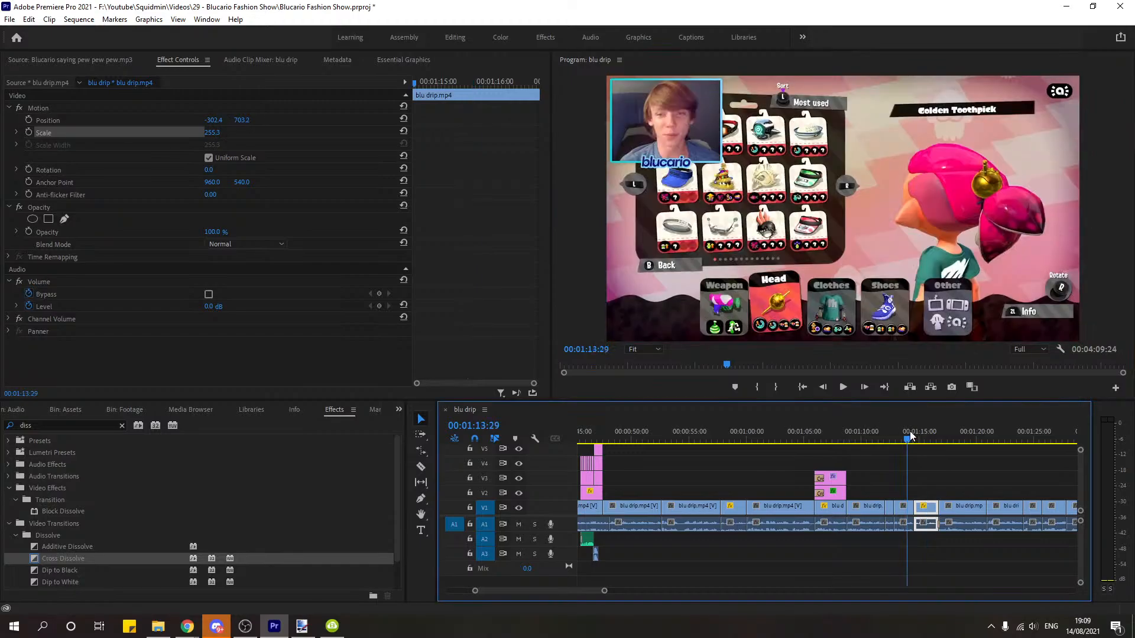
{"action": "key", "text": "space"}
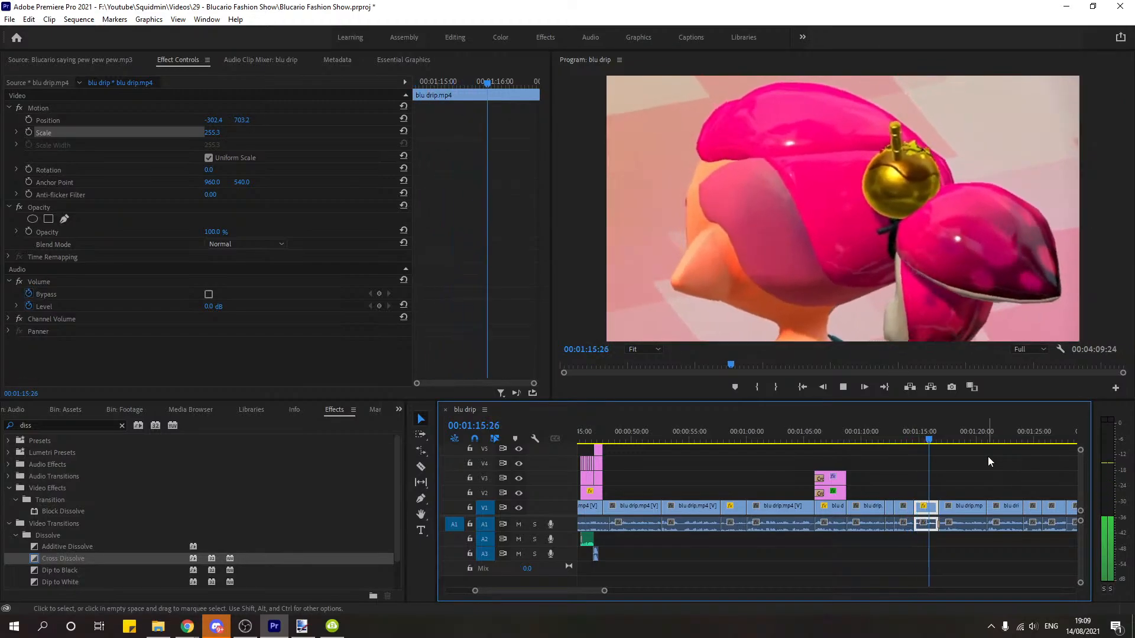
{"action": "key", "text": "space"}
Step: Check the head close-up, and replay the section leading into it and the part from the quote graphic onward
{"action": "left_click", "coordinate": [926, 445]}
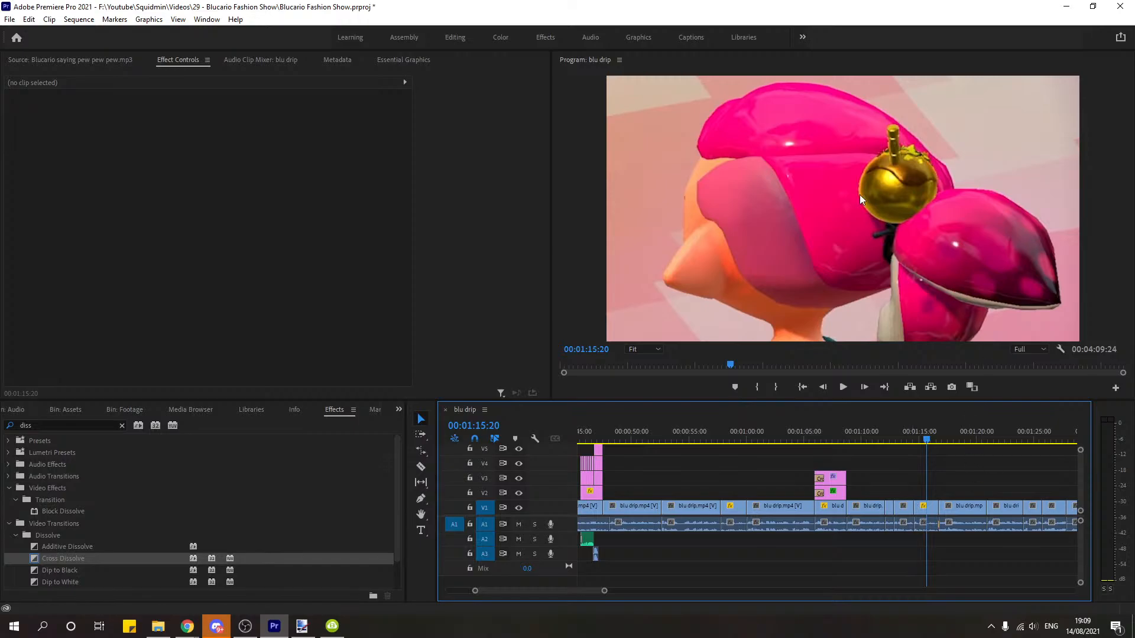
{"action": "left_click", "coordinate": [897, 436]}
{"action": "key", "text": "space"}
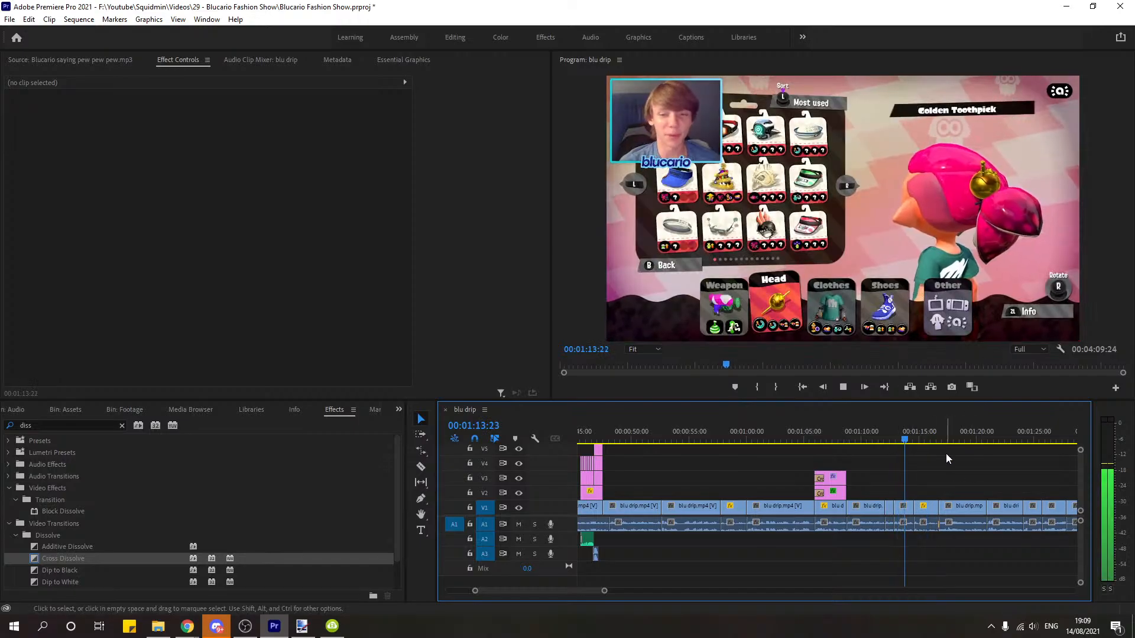
{"action": "key", "text": "space"}
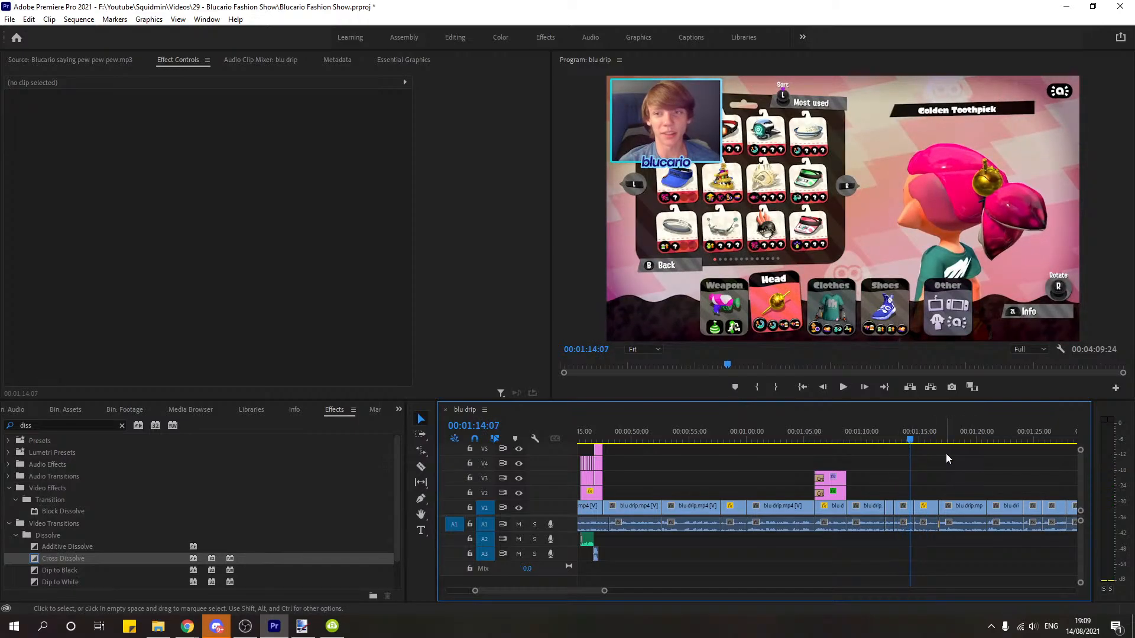
{"action": "left_click", "coordinate": [826, 436]}
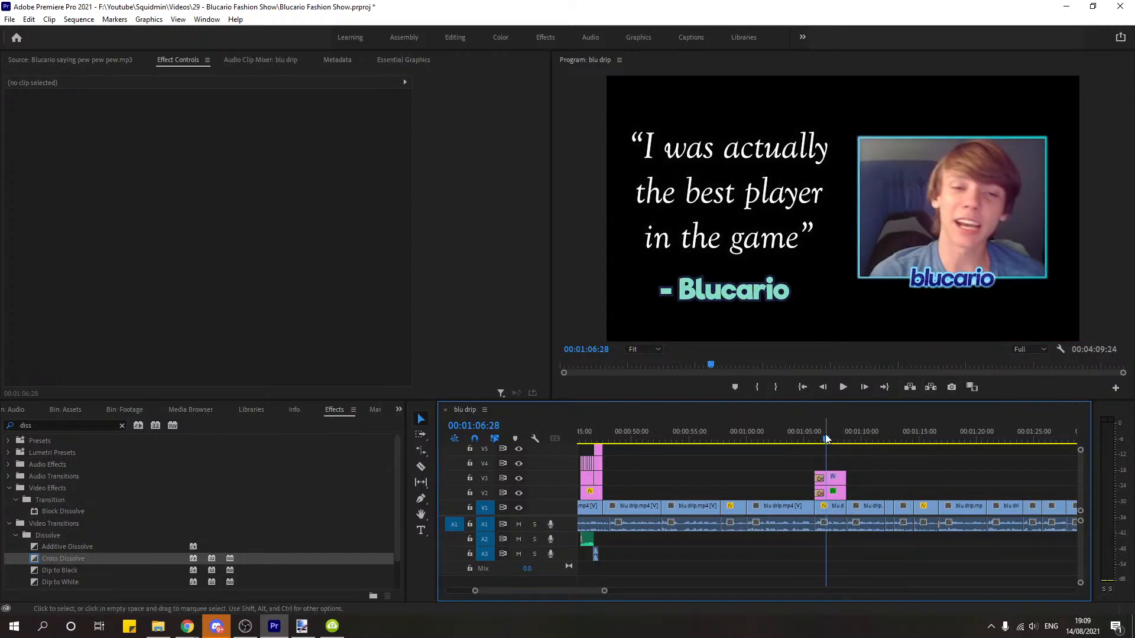
{"action": "key", "text": "space"}
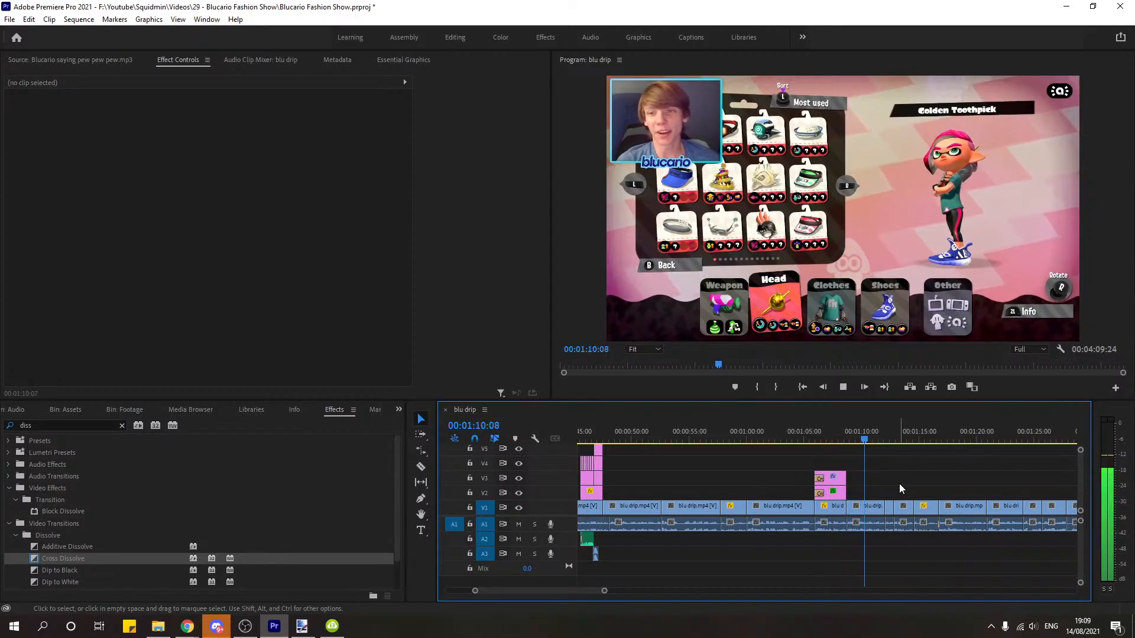
Step: Stop the playback and save the project
{"action": "key", "text": "space"}
{"action": "left_click", "coordinate": [9, 19]}
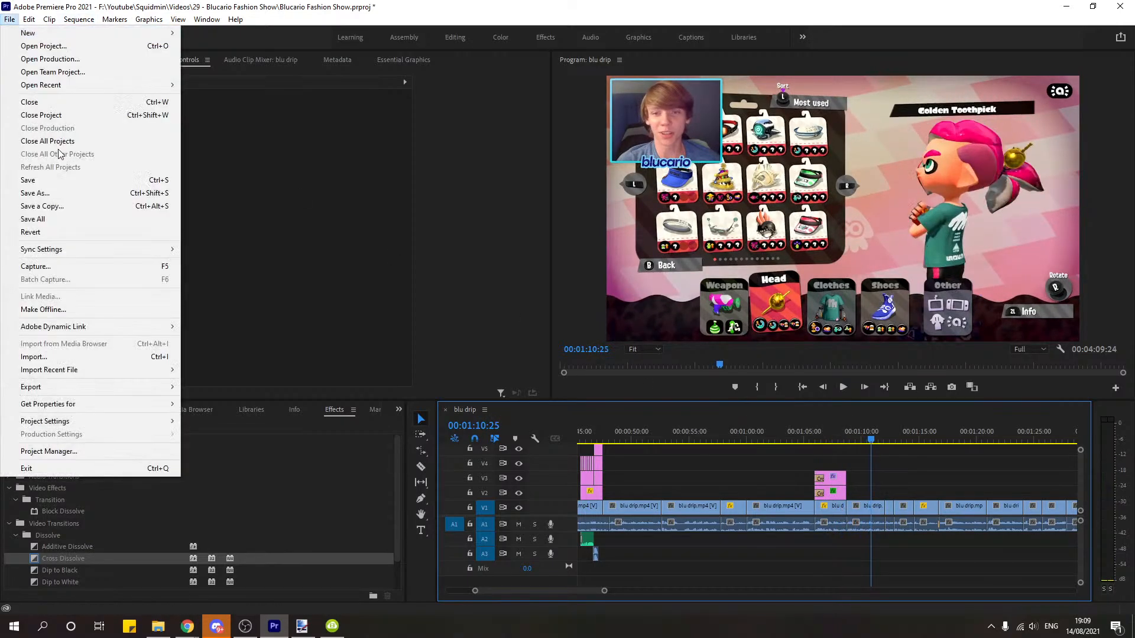
{"action": "left_click", "coordinate": [32, 180]}
Step: Play the sequence onward from 00:01:10:25 through the Green V-Neck Limited Tee section to review the remaining footage
{"action": "left_click", "coordinate": [842, 389]}
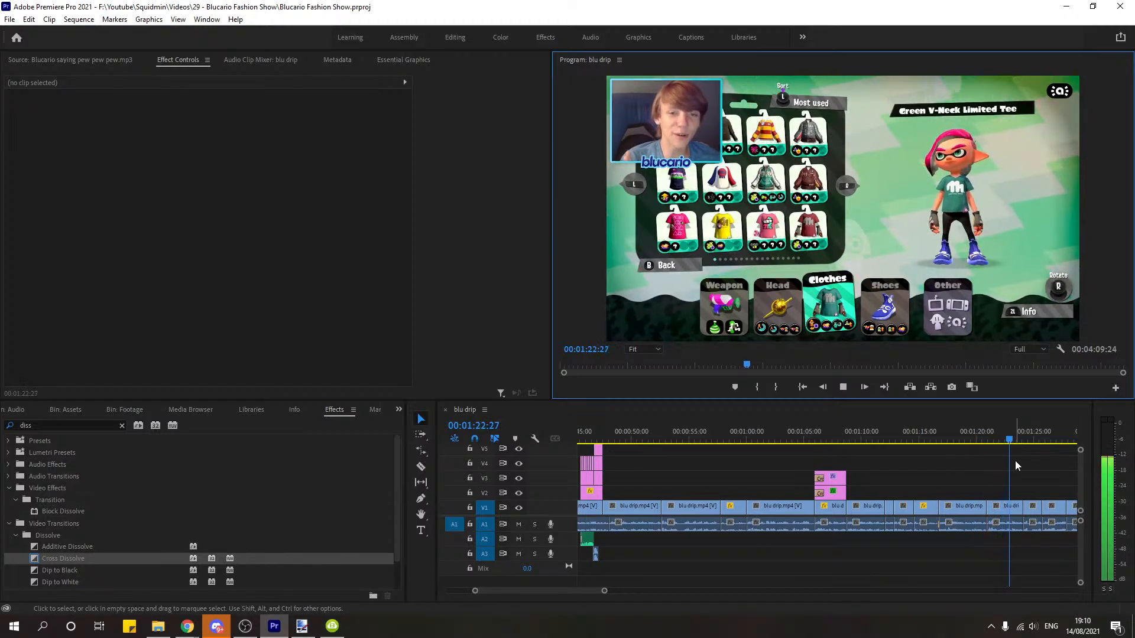
{"action": "left_click", "coordinate": [604, 591]}
{"action": "left_click_drag", "start_coordinate": [604, 591], "coordinate": [607, 591]}
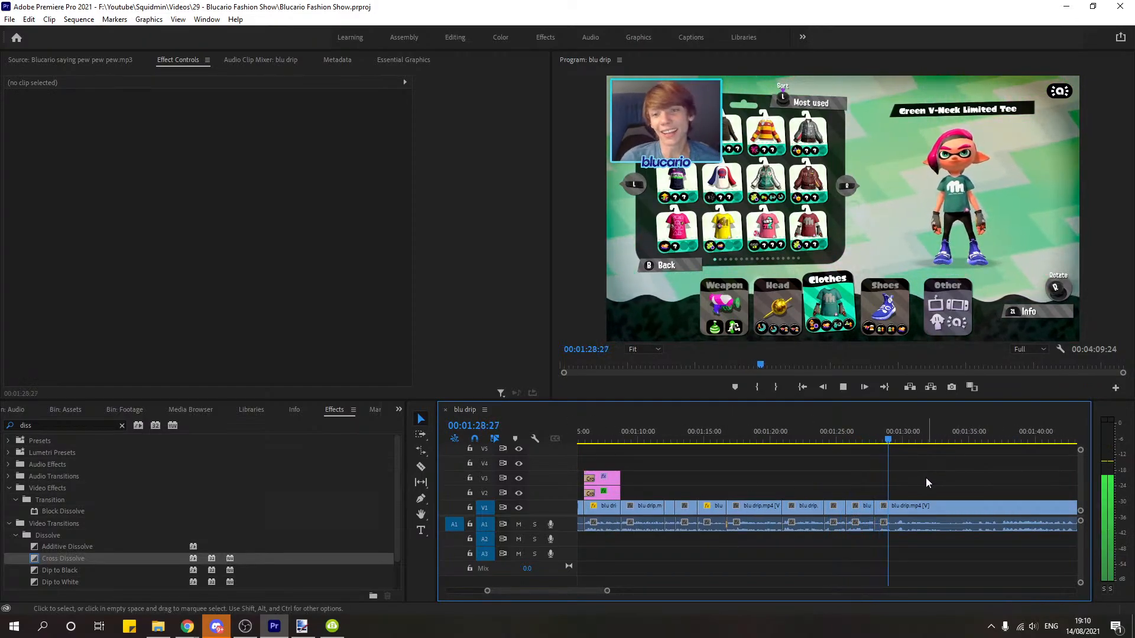
{"action": "left_click_drag", "start_coordinate": [606, 591], "coordinate": [628, 592]}
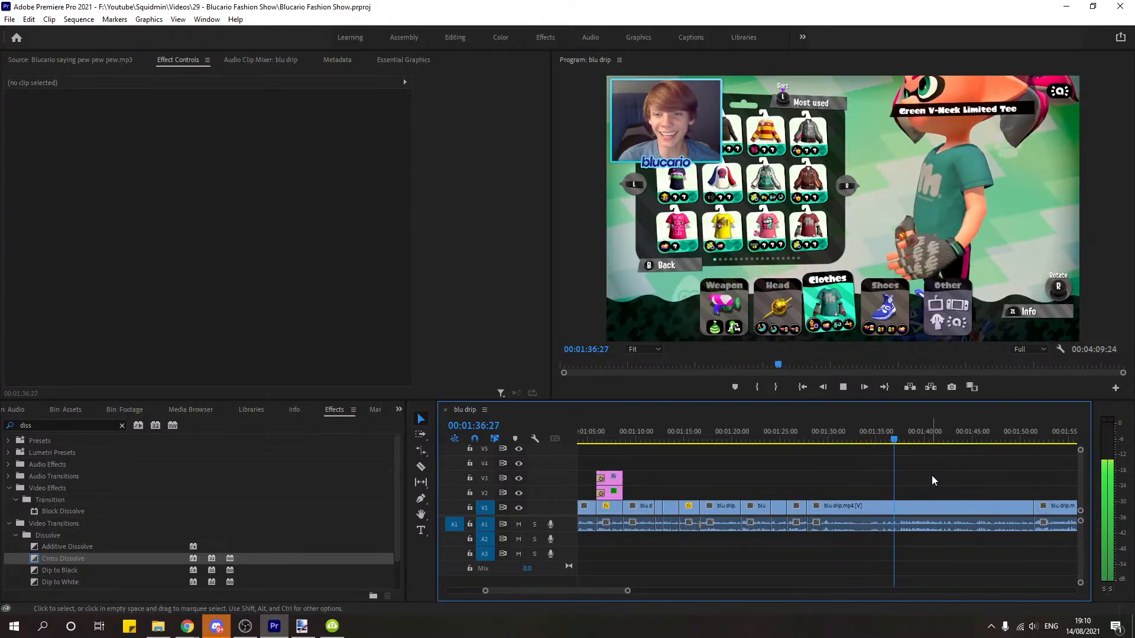
{"action": "left_click_drag", "start_coordinate": [629, 591], "coordinate": [609, 591]}
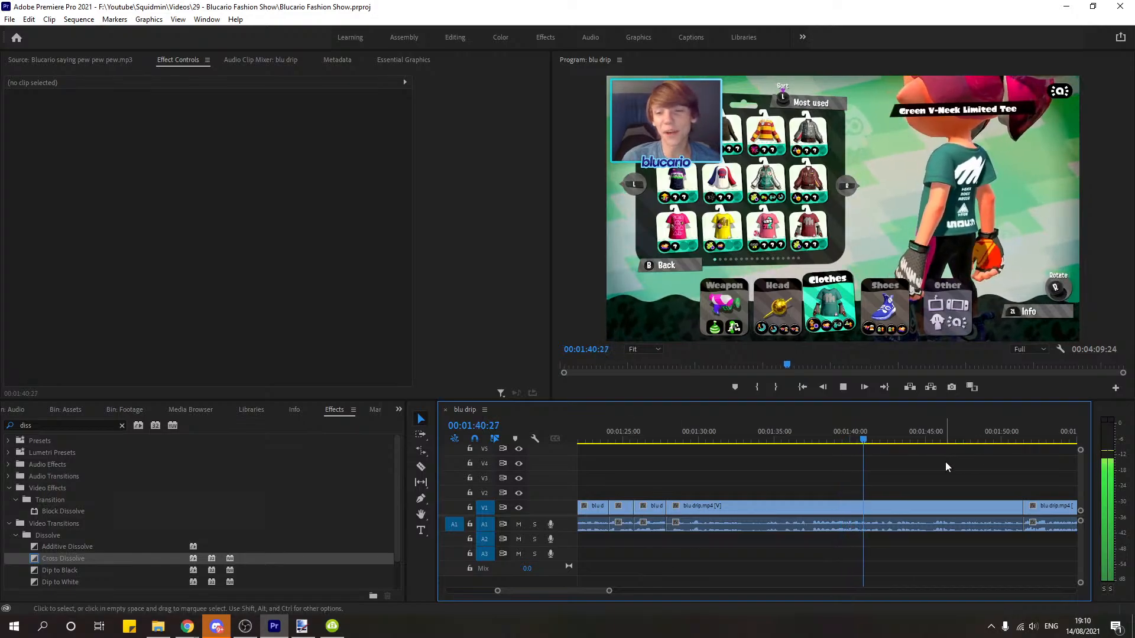
{"action": "key", "text": "space"}
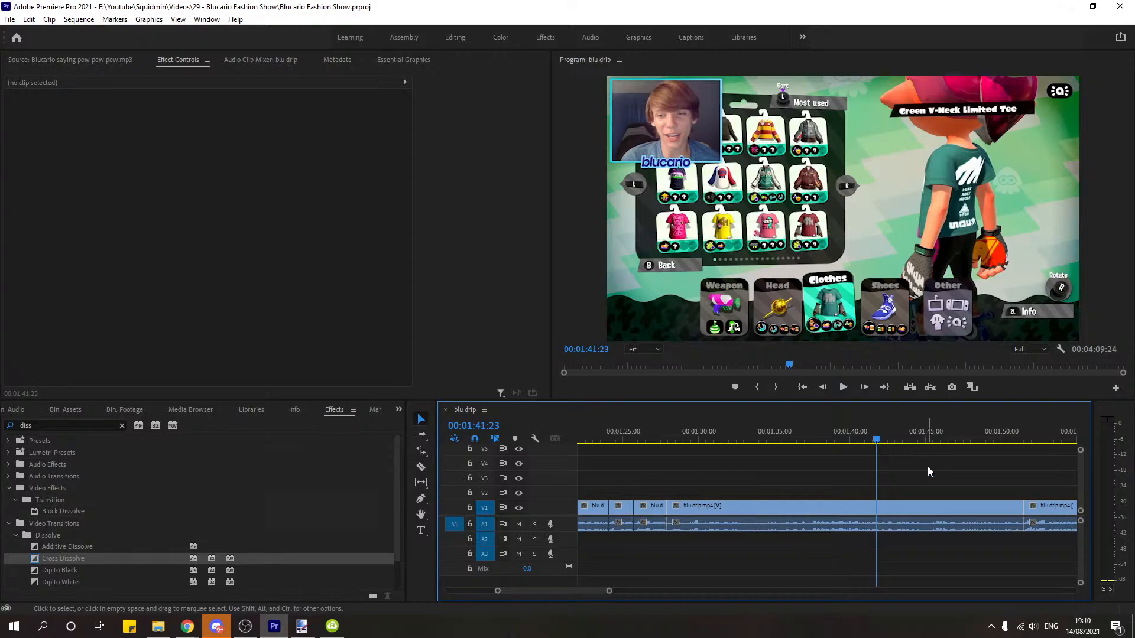
{"action": "key", "text": "space"}
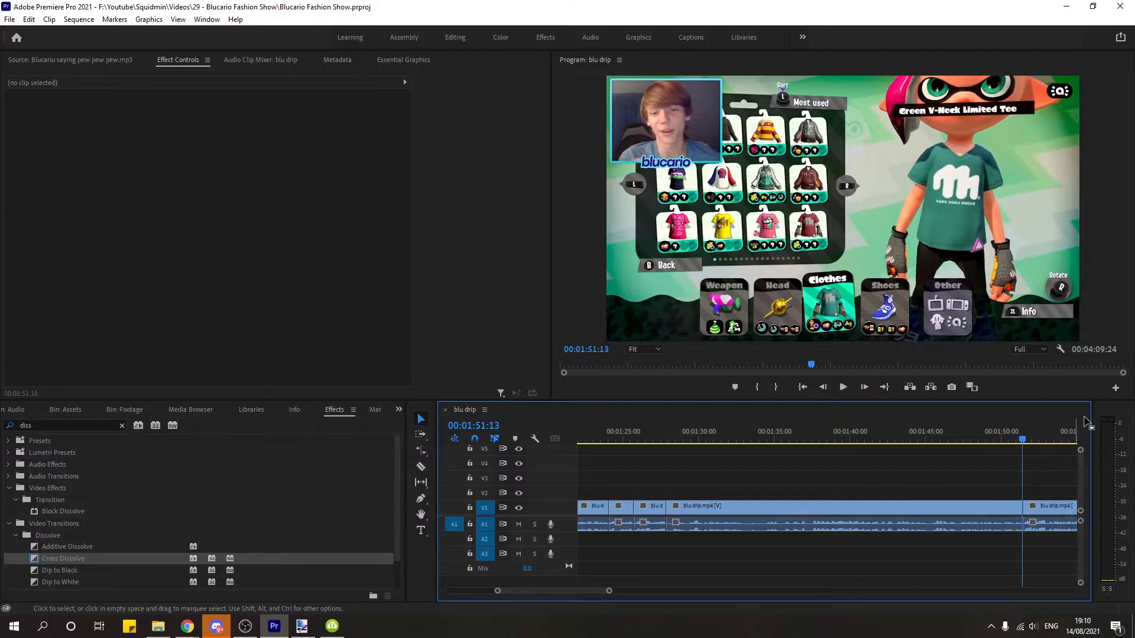
Step: Replay the last two seconds of the long V1 clip from 00:01:49:13 up to its cut
{"action": "key", "text": "space"}
{"action": "left_click_drag", "start_coordinate": [977, 436], "coordinate": [992, 439]}
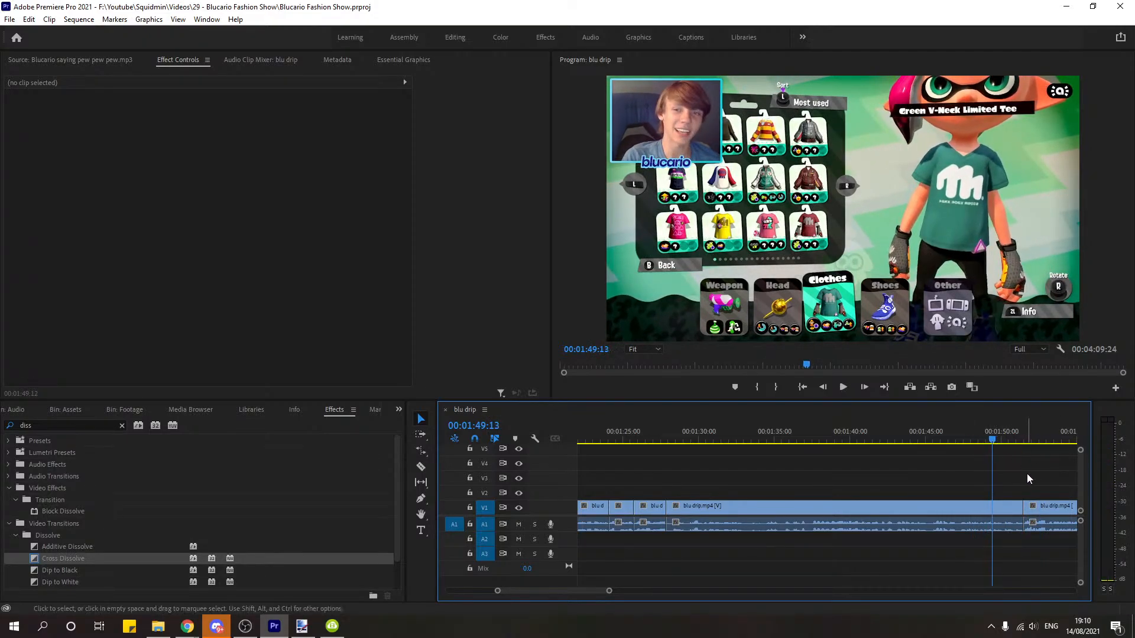
{"action": "key", "text": "space"}
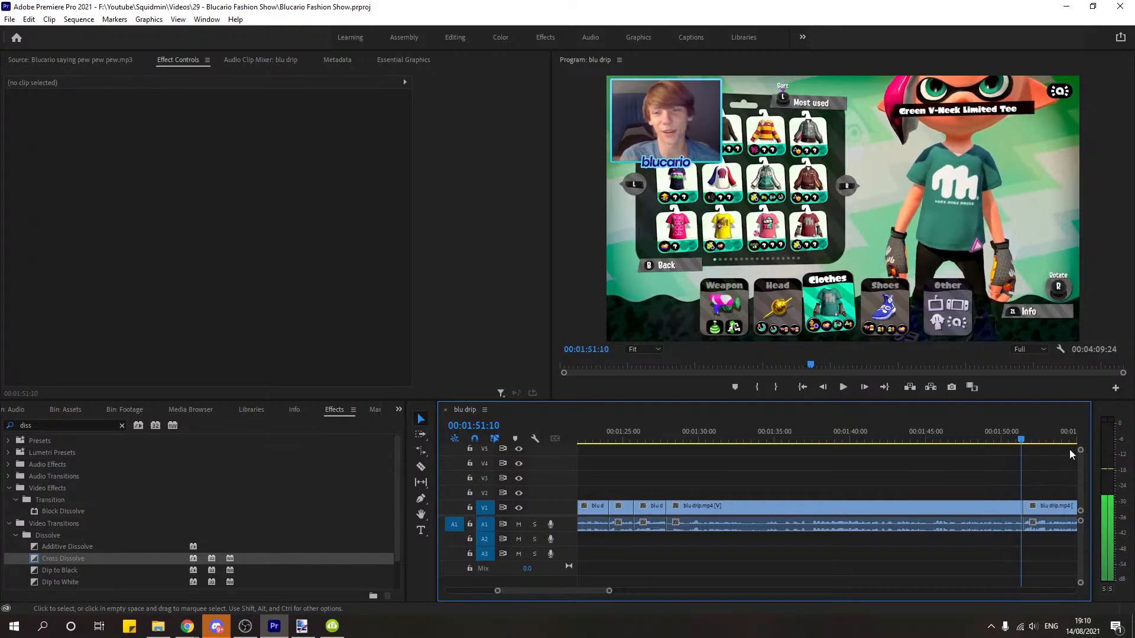
{"action": "key", "text": "space"}
Step: Switch to Chrome and open YouTube in a new tab of the window with the font search
{"action": "key", "text": "alt+Tab"}
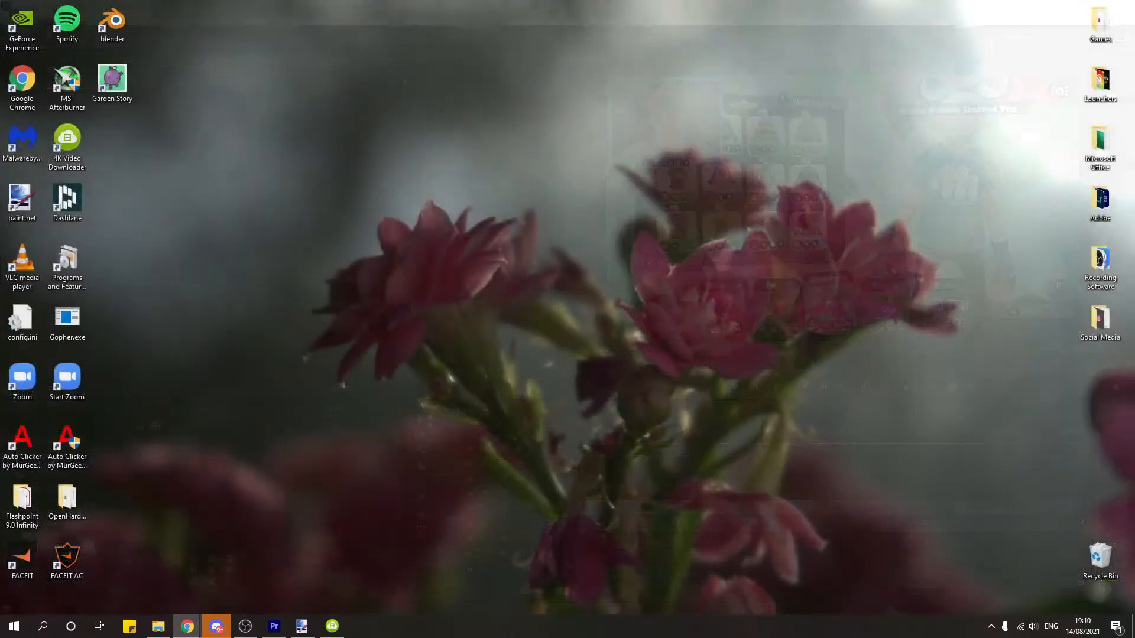
{"action": "key", "text": "alt+Tab"}
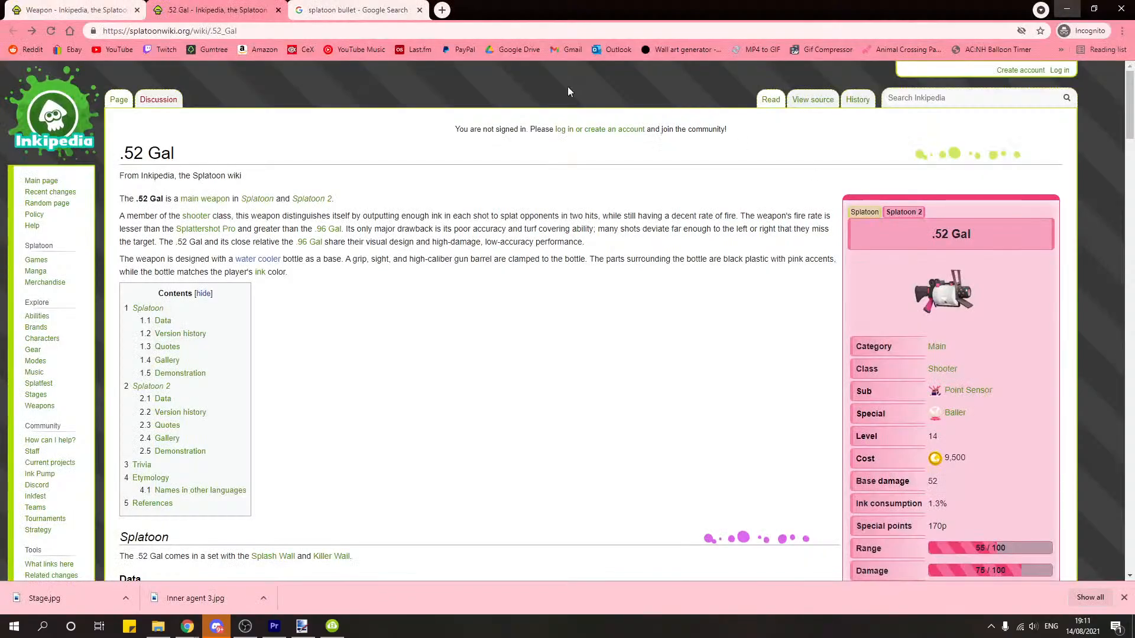
{"action": "key", "text": "alt+Tab"}
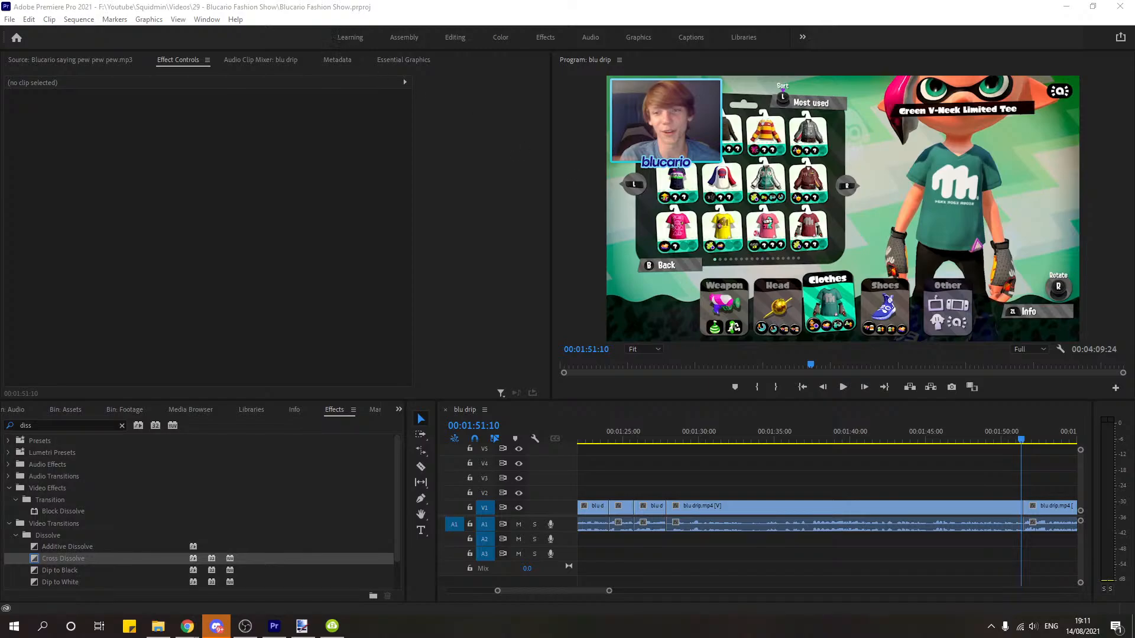
{"action": "key", "text": "alt+Tab"}
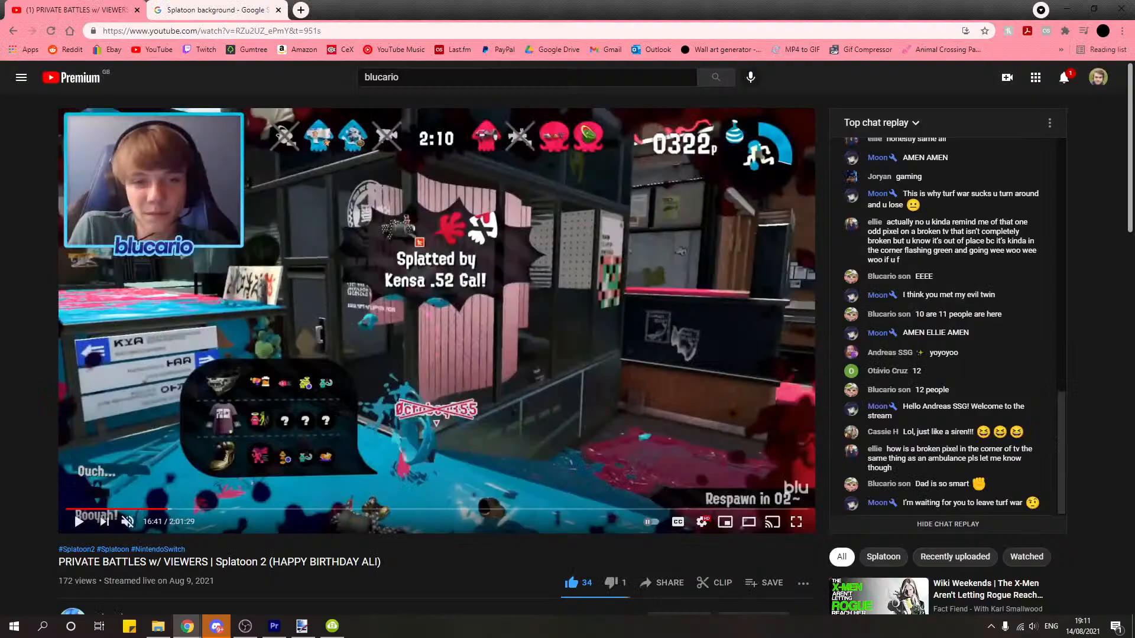
{"action": "key", "text": "alt+Tab"}
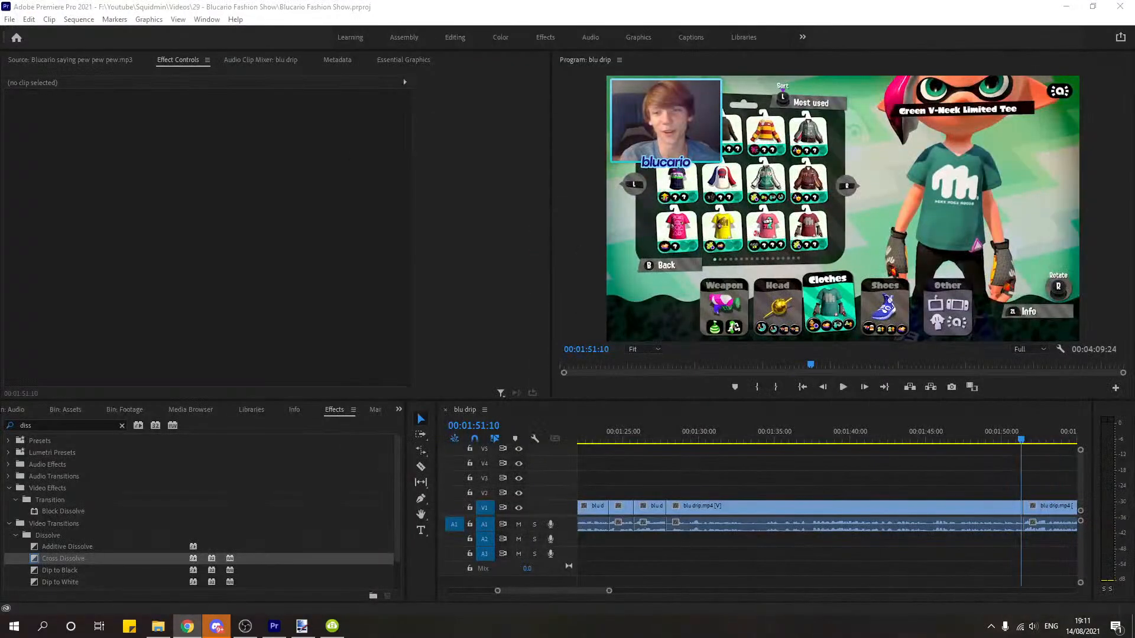
{"action": "left_click_drag", "start_coordinate": [1134, 213], "coordinate": [729, 0]}
{"action": "left_click", "coordinate": [300, 10]}
{"action": "left_click", "coordinate": [158, 49]}
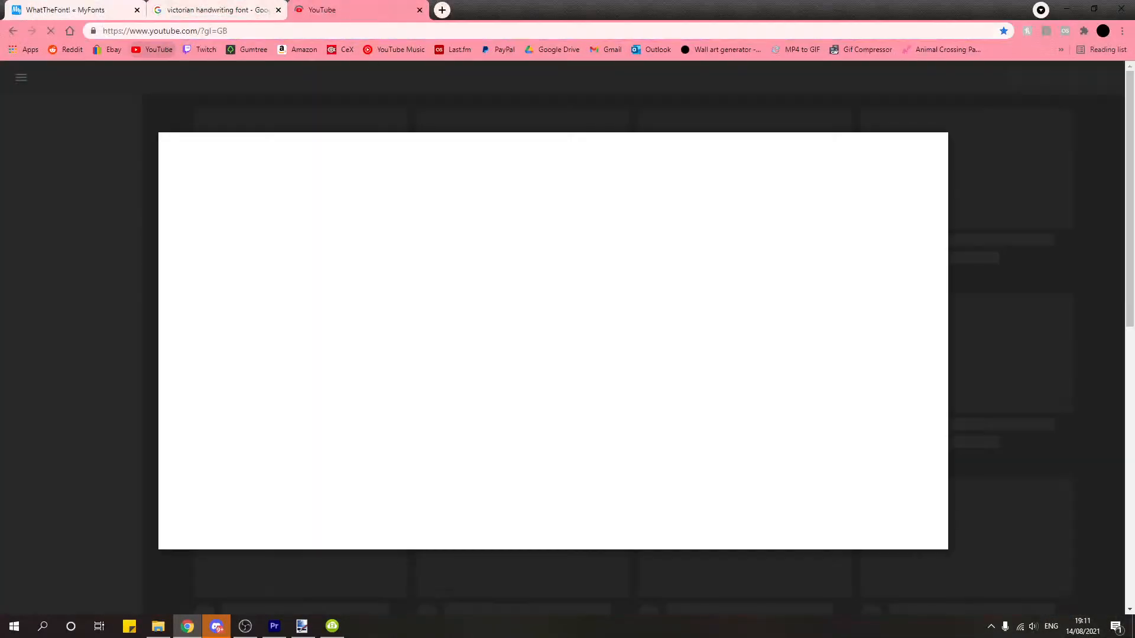
Step: Close the YouTube tab, search Google Images for "Carla sans filtre" and open the turquoise album cover from Qobuz
{"action": "key", "text": "ctrl+w"}
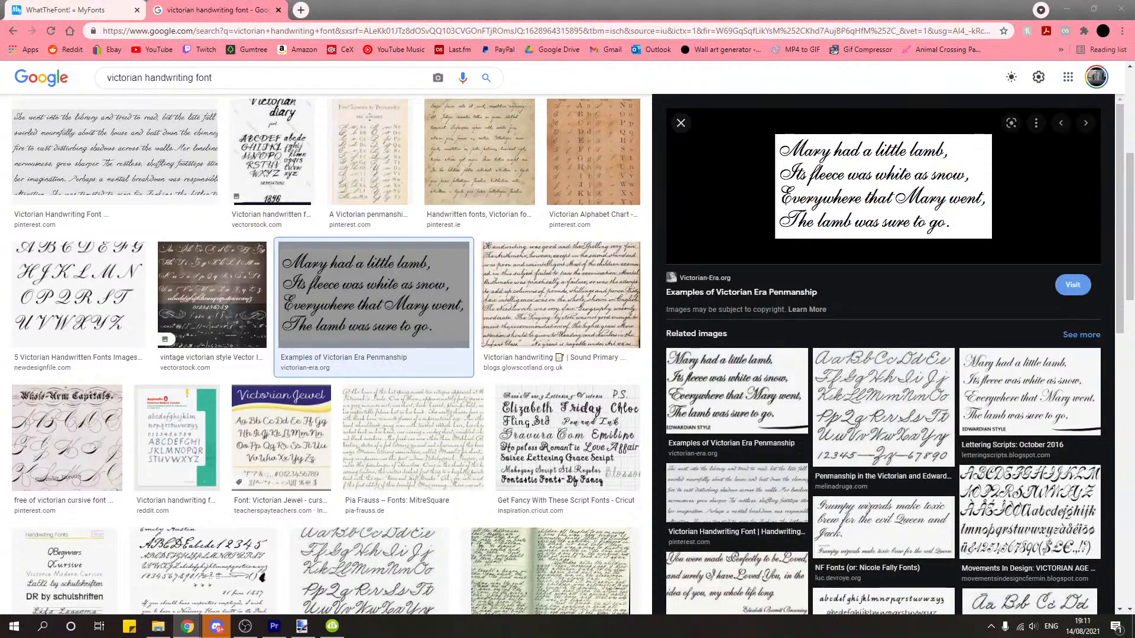
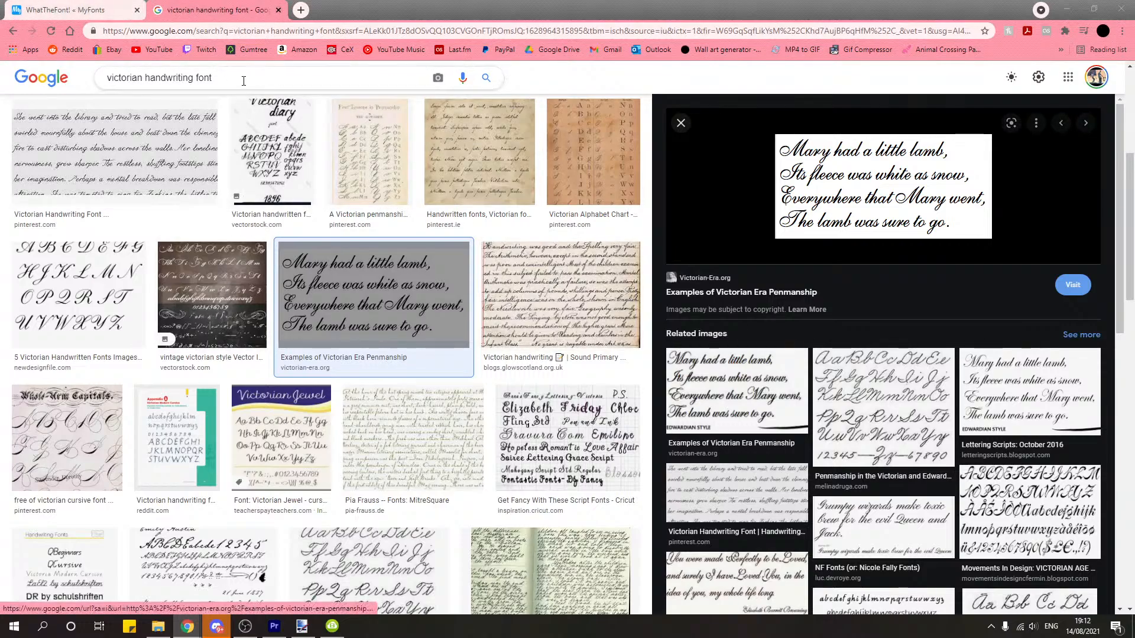
{"action": "left_click_drag", "start_coordinate": [254, 81], "coordinate": [51, 90]}
{"action": "type", "text": "C"}
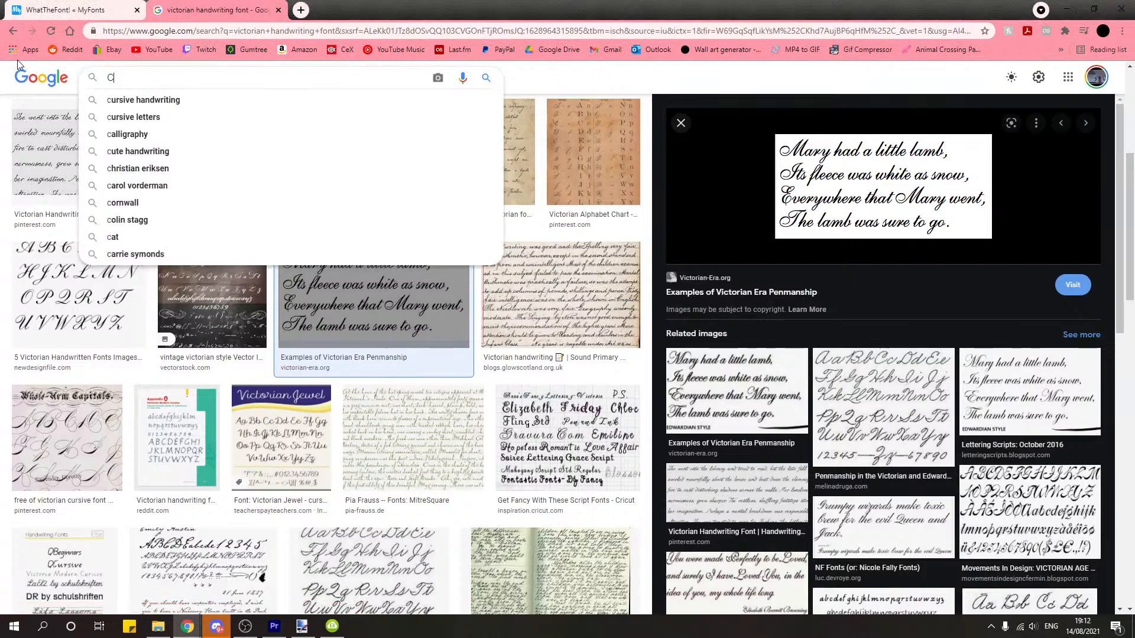
{"action": "type", "text": "arla sa"}
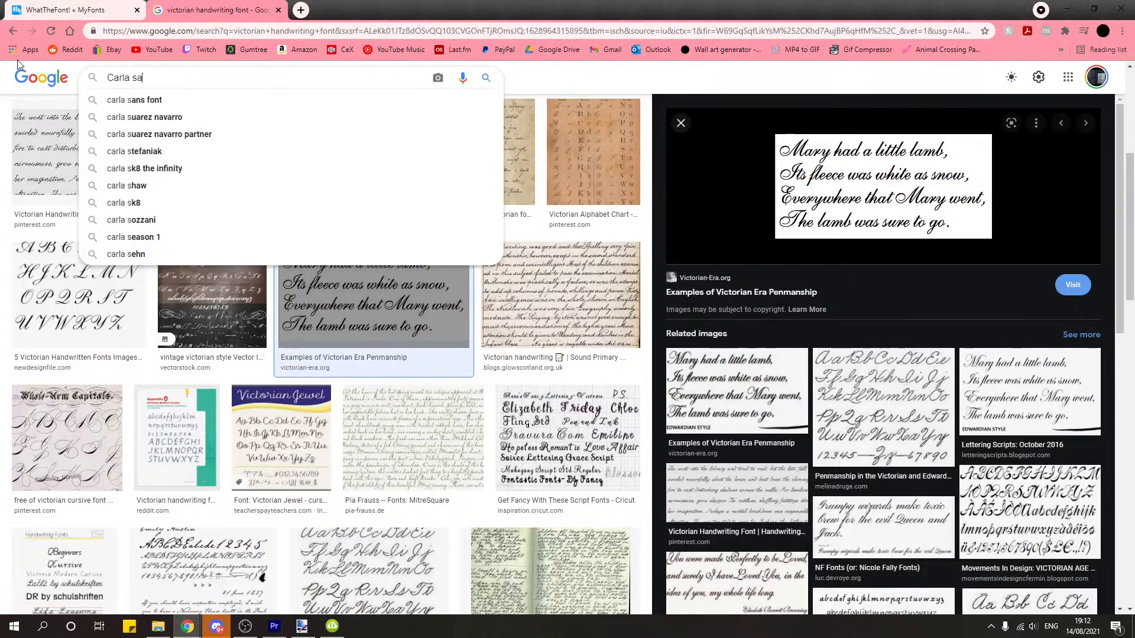
{"action": "type", "text": "ns fil"}
{"action": "type", "text": "tre"}
{"action": "key", "text": "Return"}
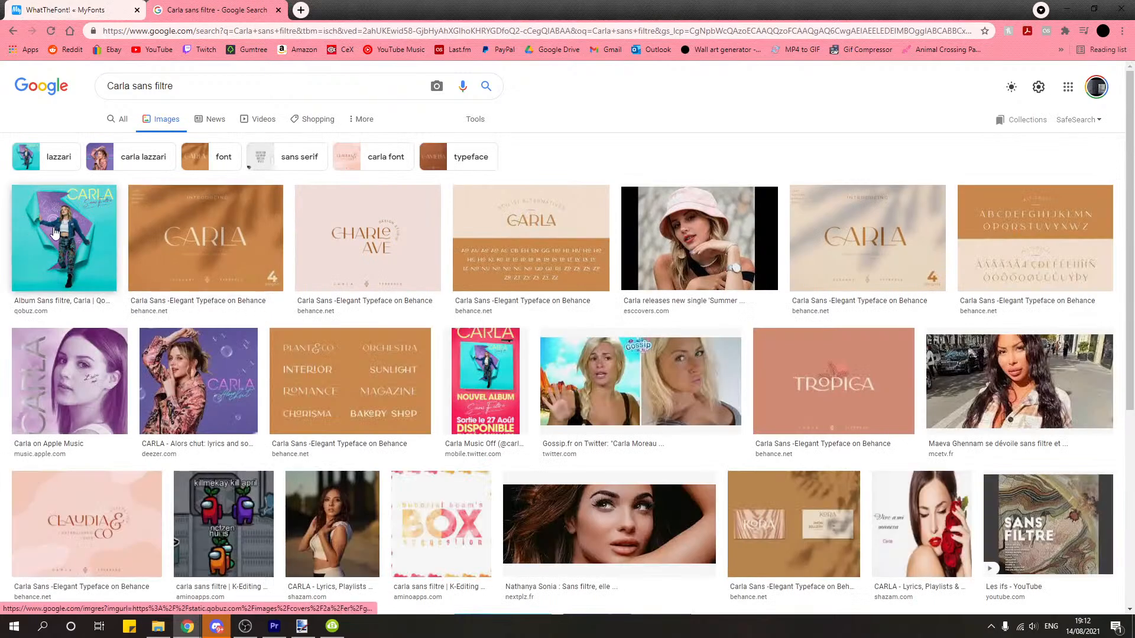
{"action": "left_click", "coordinate": [64, 249]}
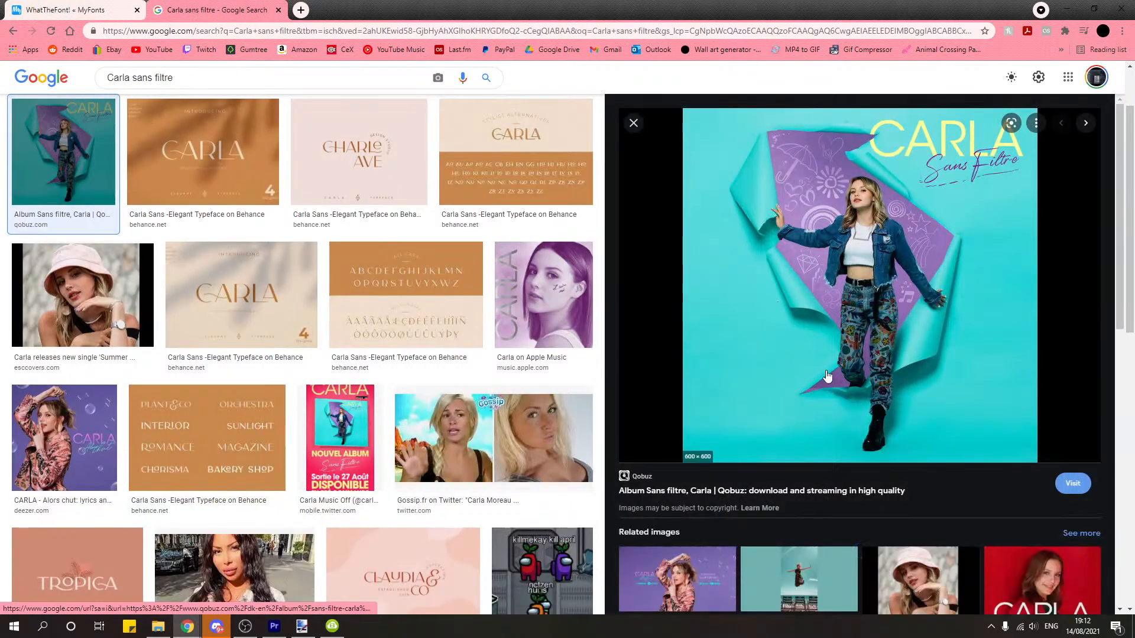
{"action": "right_click", "coordinate": [772, 279]}
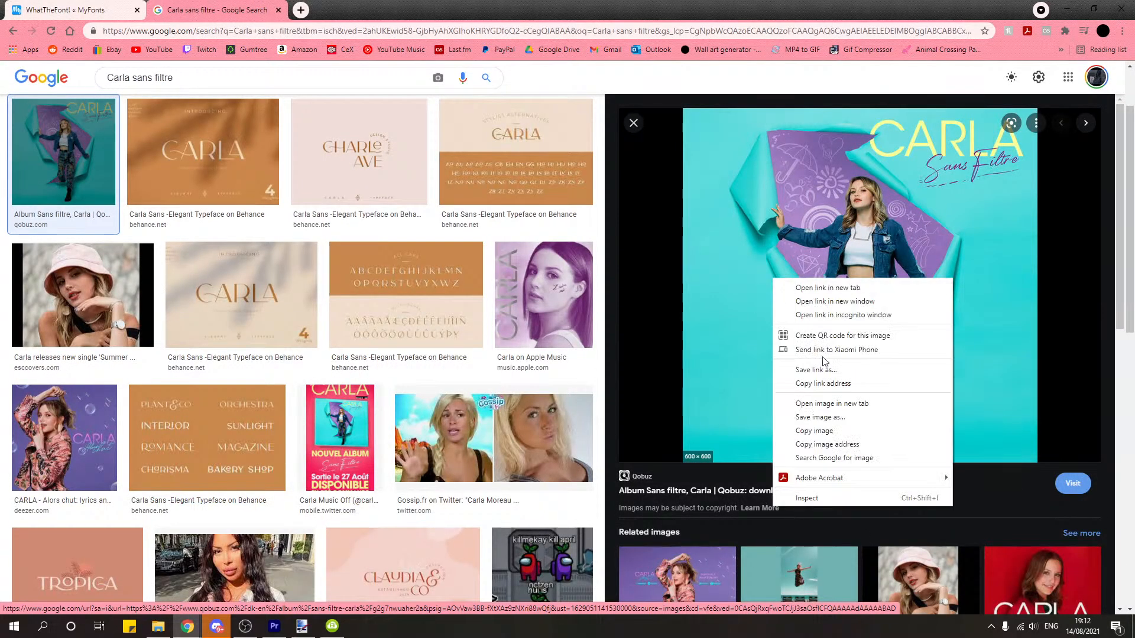
{"action": "left_click", "coordinate": [837, 417]}
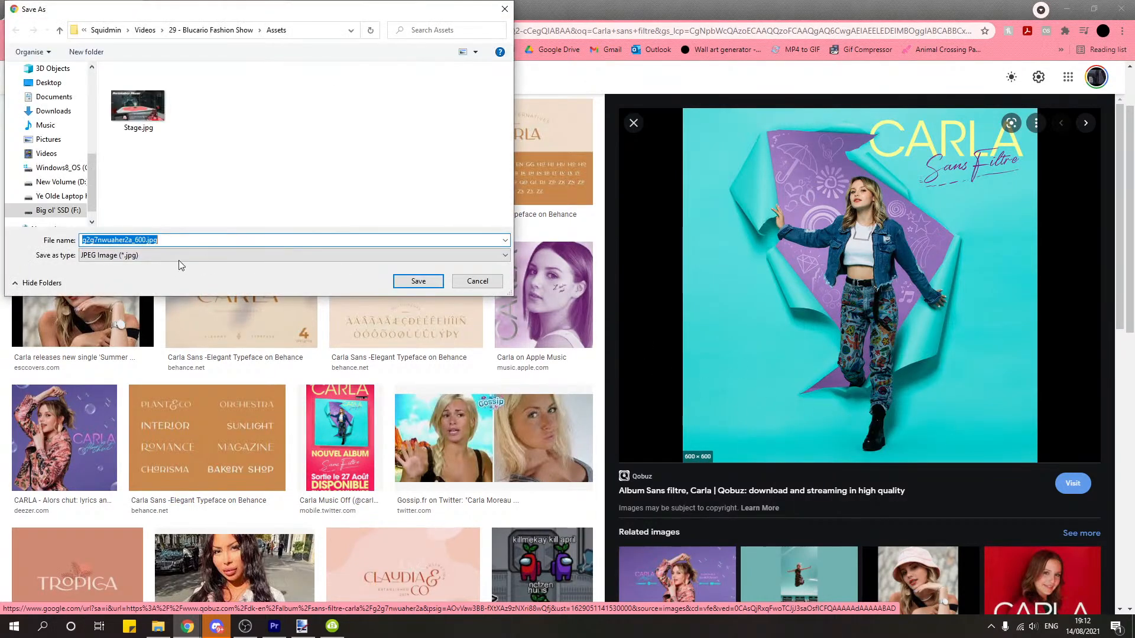
{"action": "left_click", "coordinate": [418, 280]}
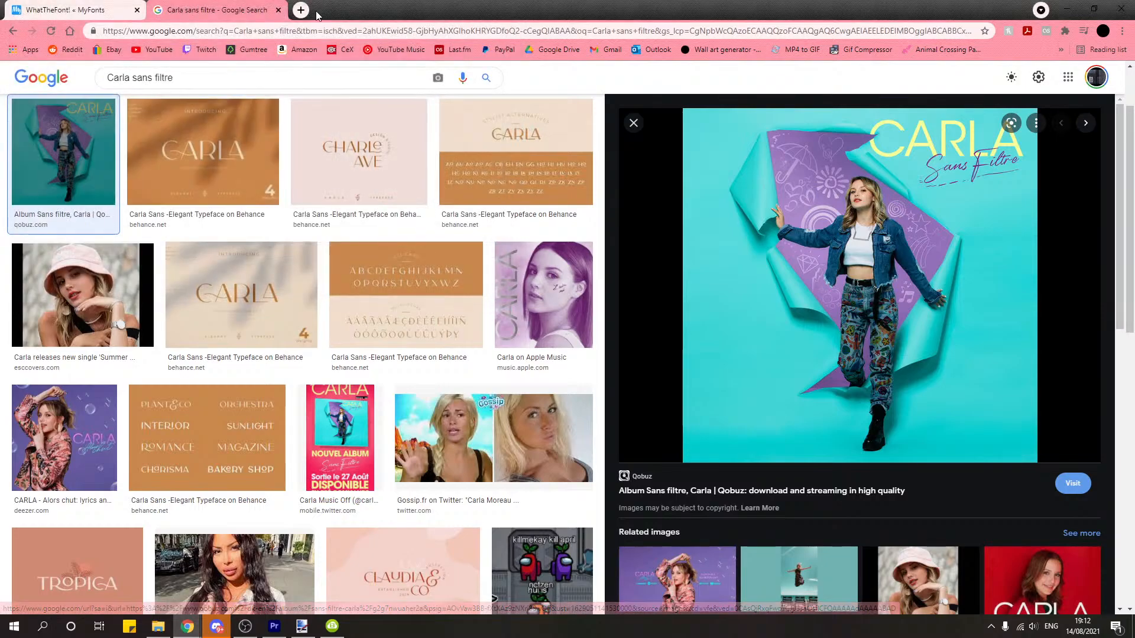
Step: Copy the query "Carla sans filtre", search YouTube for it and look through the results
{"action": "triple_click", "coordinate": [156, 77]}
{"action": "key", "text": "ctrl+c"}
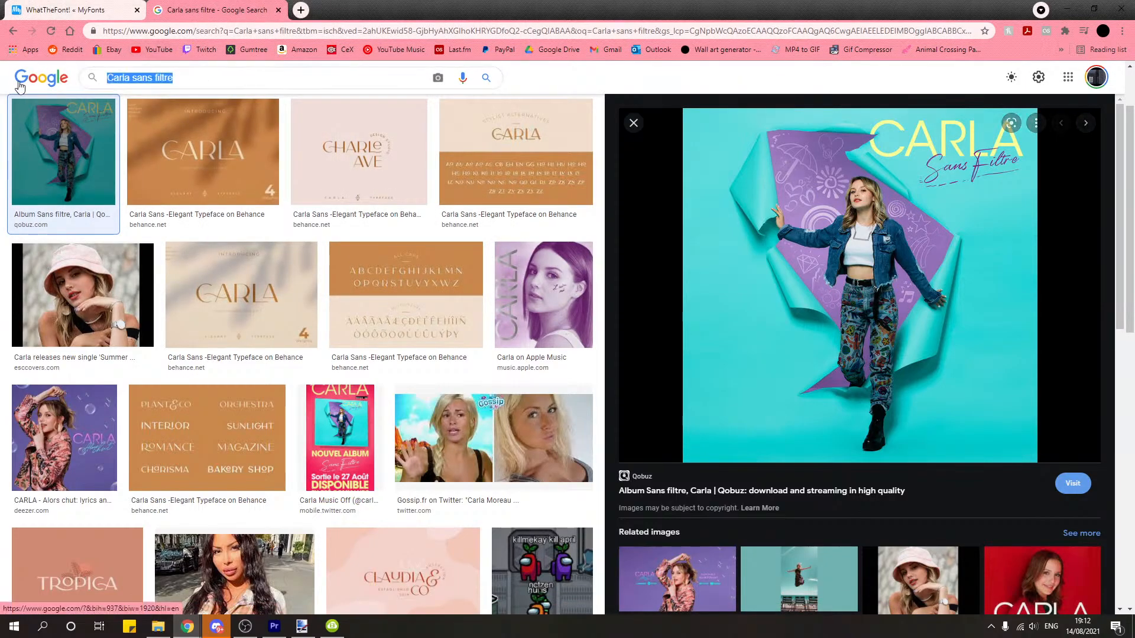
{"action": "left_click", "coordinate": [156, 48]}
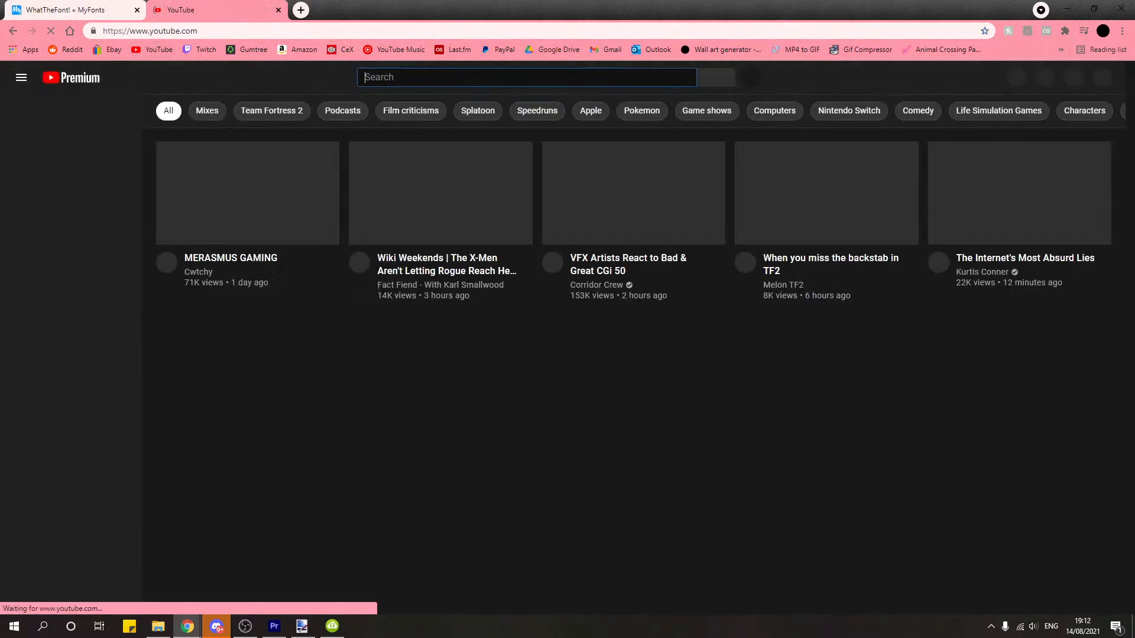
{"action": "key", "text": "ctrl+v"}
{"action": "key", "text": "Return"}
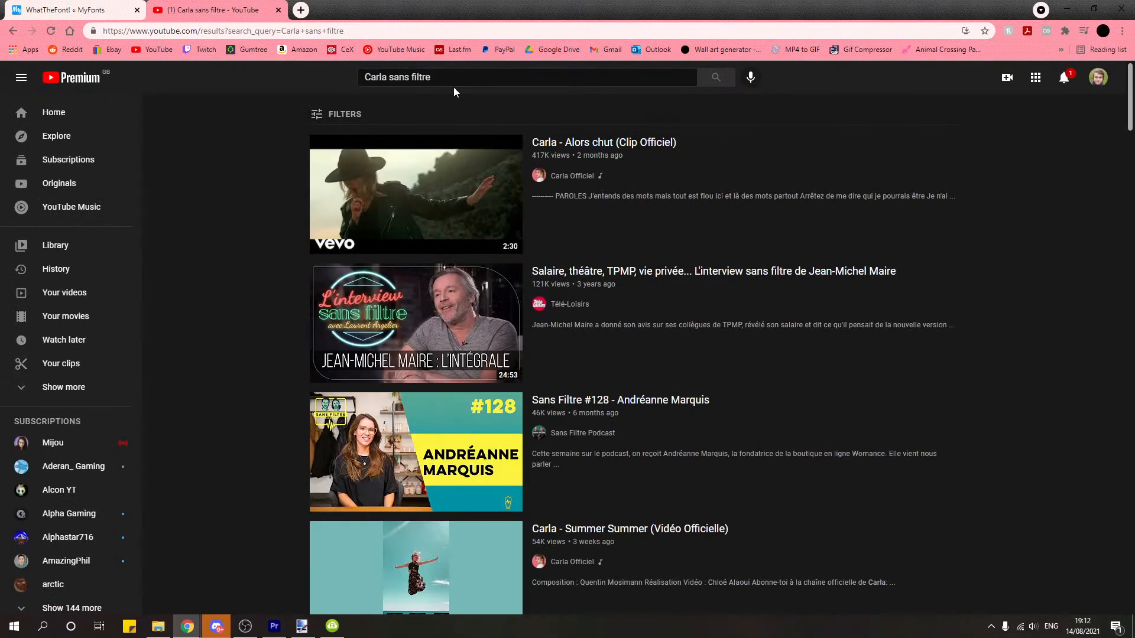
{"action": "scroll", "coordinate": [280, 336], "scroll_direction": "down", "scroll_amount": 5}
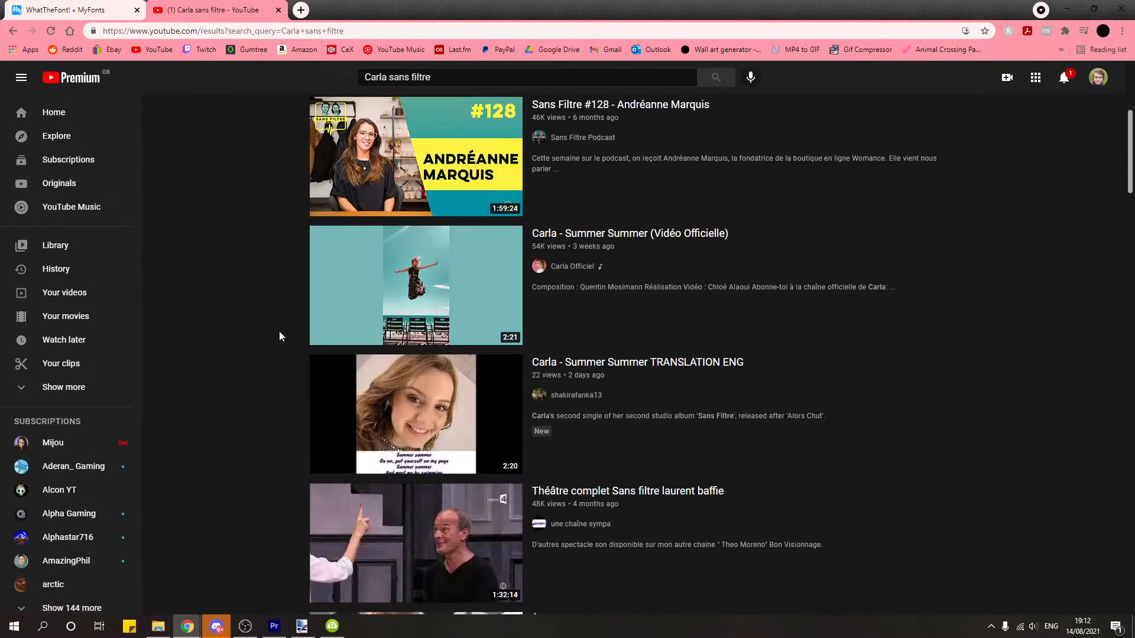
{"action": "scroll", "coordinate": [338, 397], "scroll_direction": "up", "scroll_amount": 5}
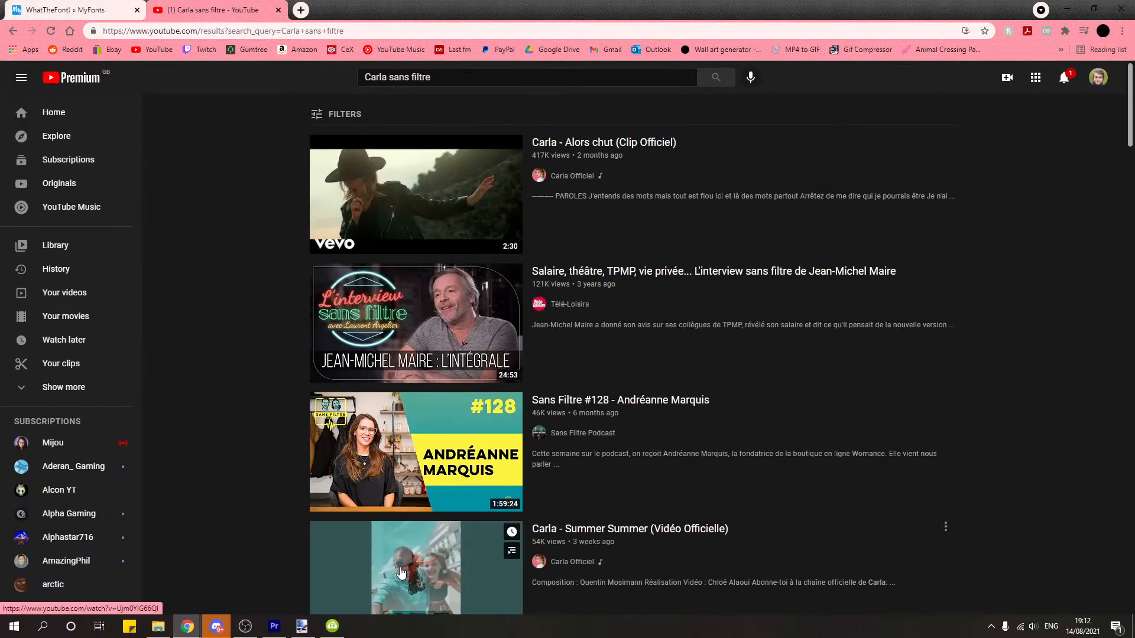
{"action": "scroll", "coordinate": [232, 370], "scroll_direction": "down", "scroll_amount": 20}
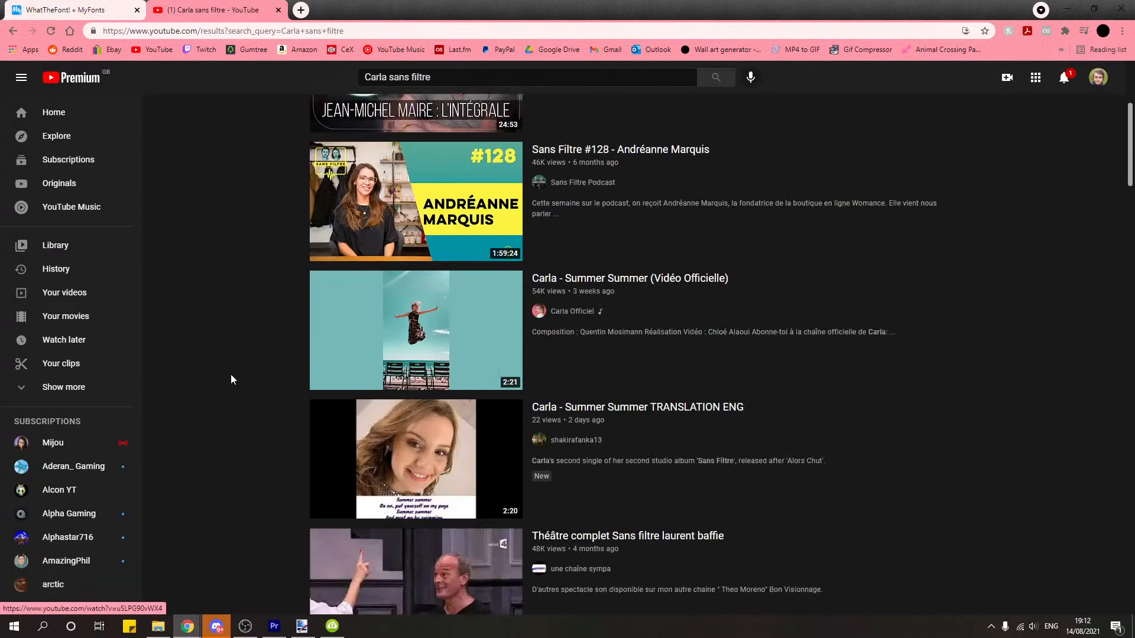
{"action": "scroll", "coordinate": [232, 374], "scroll_direction": "up", "scroll_amount": 20}
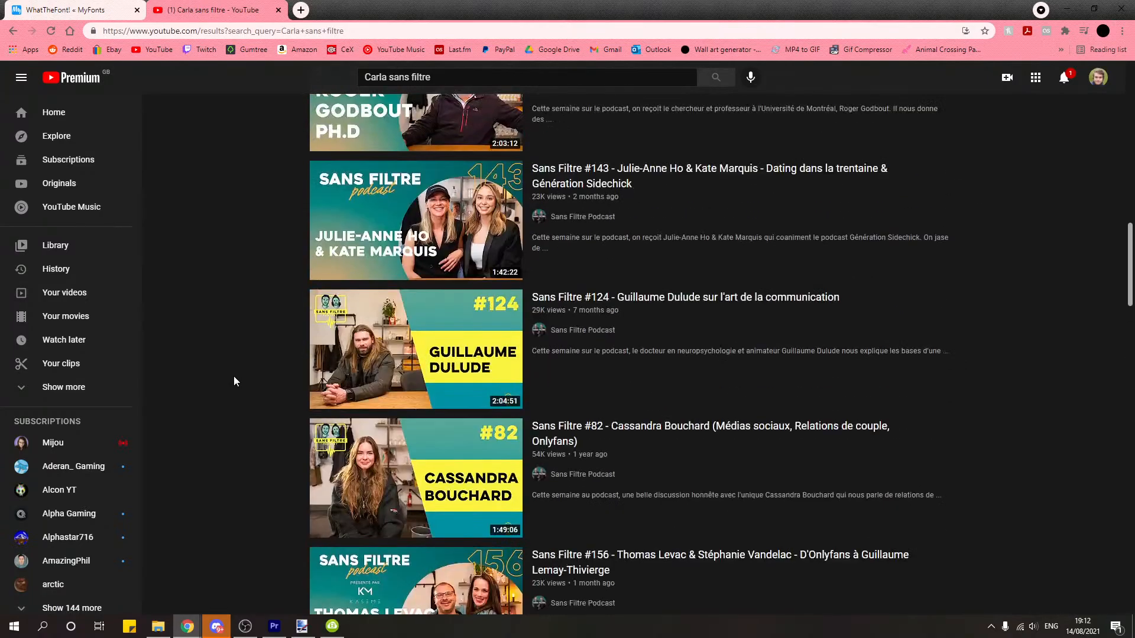
Step: Search YouTube for "summer summer topic Carla" and look through the results
{"action": "type", "text": "/summer su"}
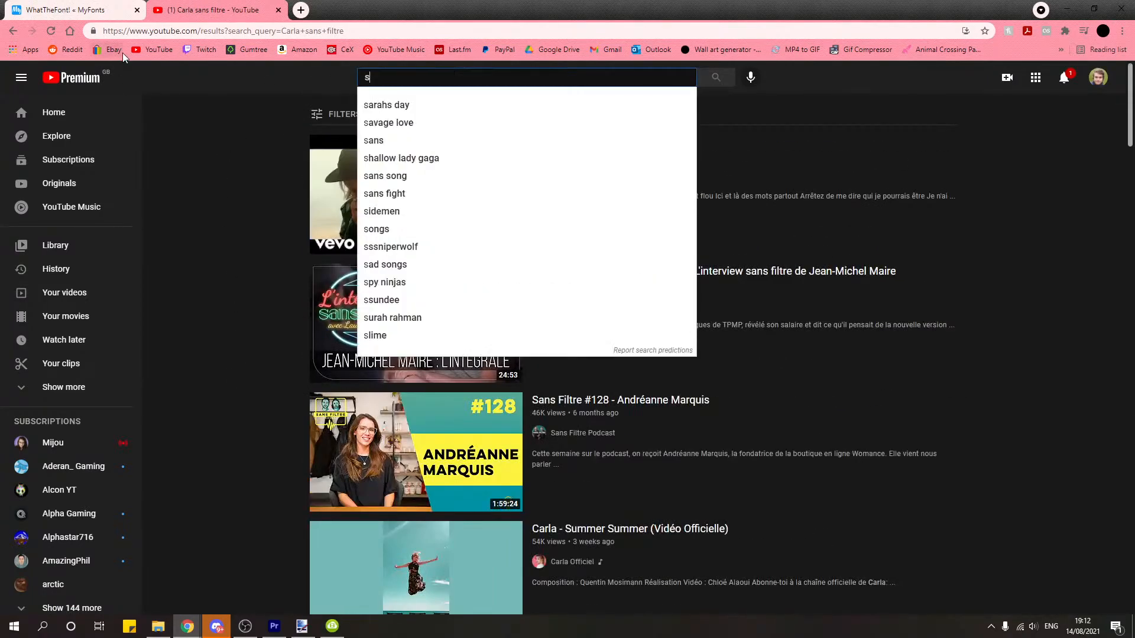
{"action": "type", "text": "mmer "}
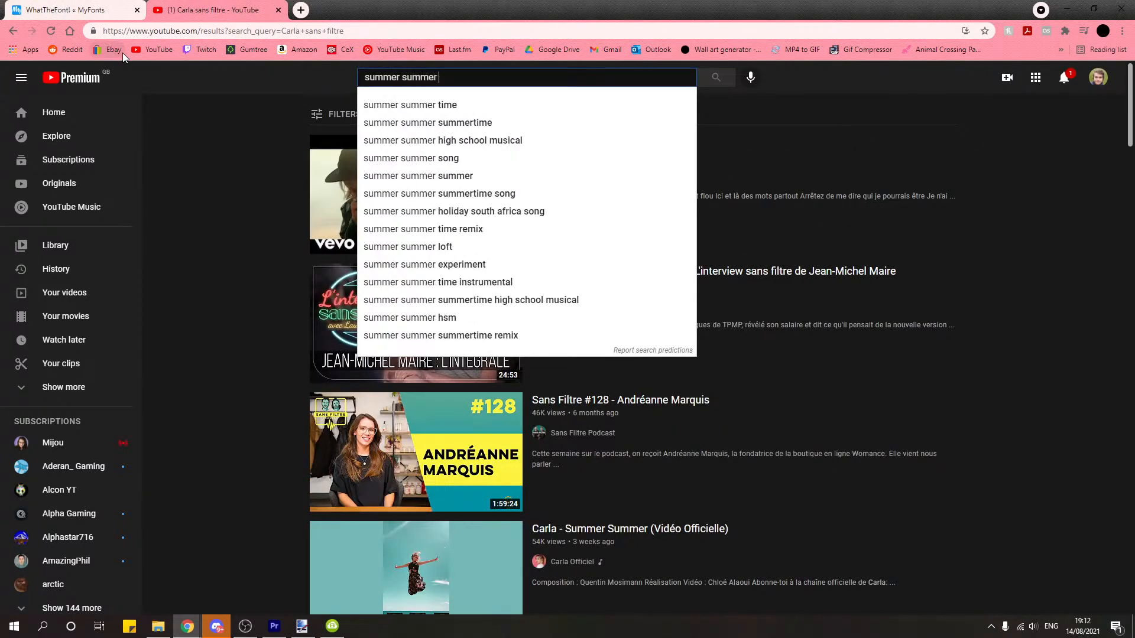
{"action": "type", "text": "topic Carla"}
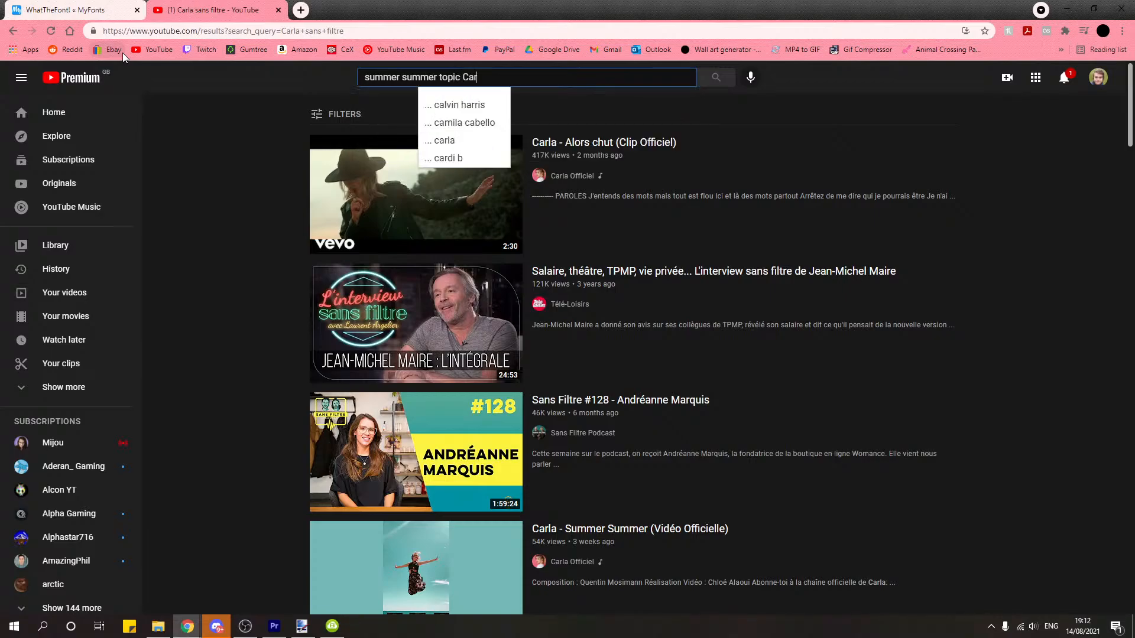
{"action": "key", "text": "Return"}
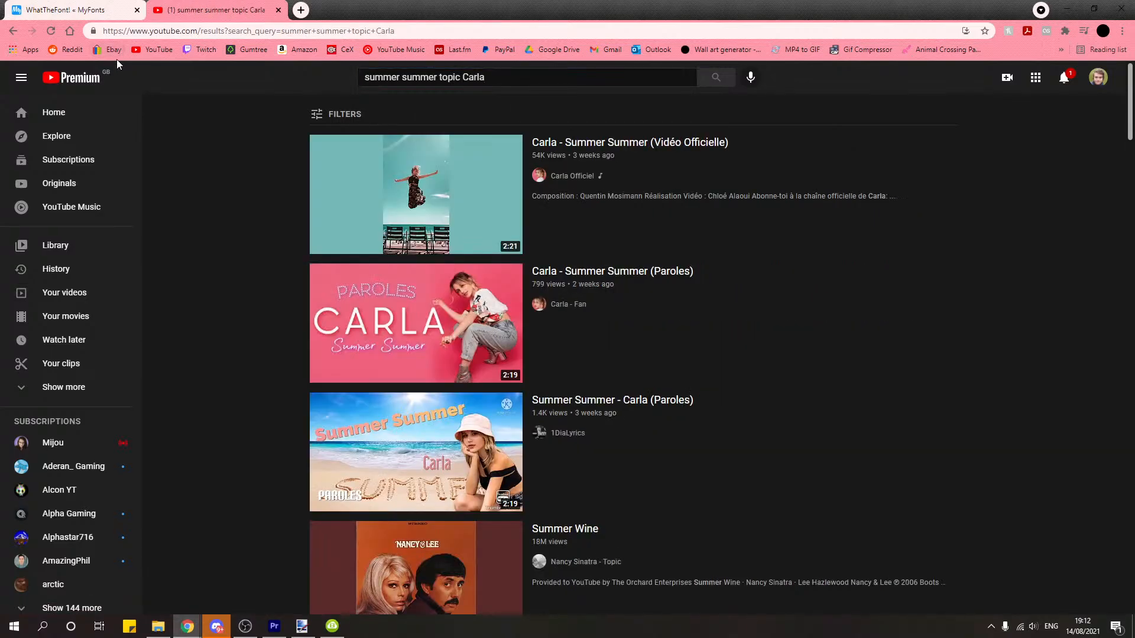
{"action": "scroll", "coordinate": [175, 346], "scroll_direction": "down", "scroll_amount": 4}
{"action": "scroll", "coordinate": [180, 343], "scroll_direction": "down", "scroll_amount": 13}
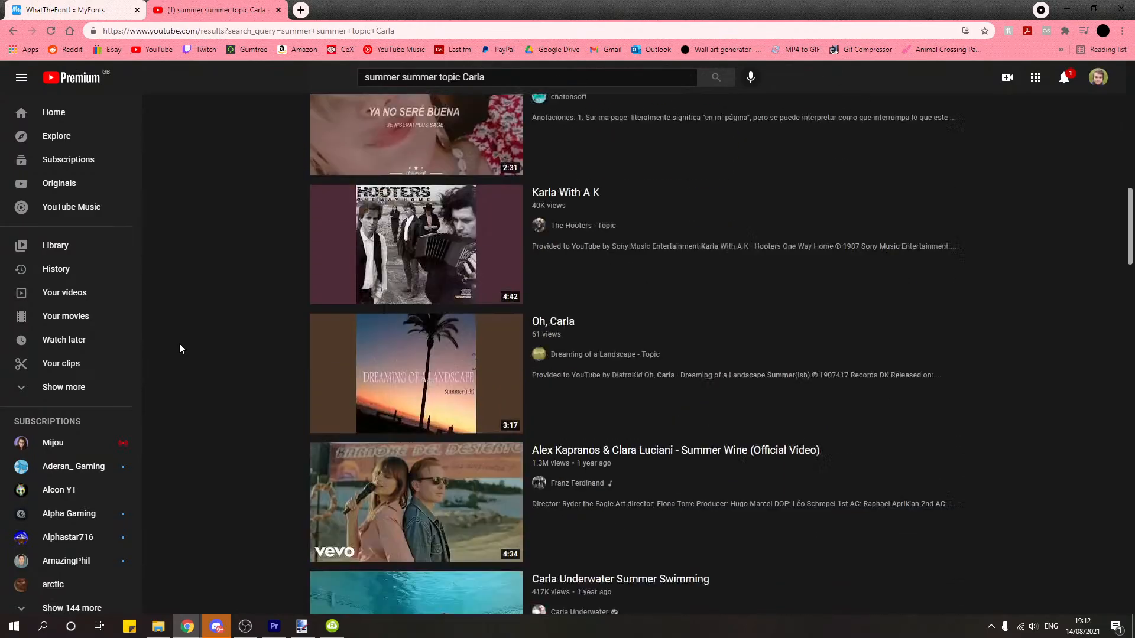
{"action": "scroll", "coordinate": [190, 360], "scroll_direction": "up", "scroll_amount": 13}
{"action": "scroll", "coordinate": [197, 356], "scroll_direction": "up", "scroll_amount": 10}
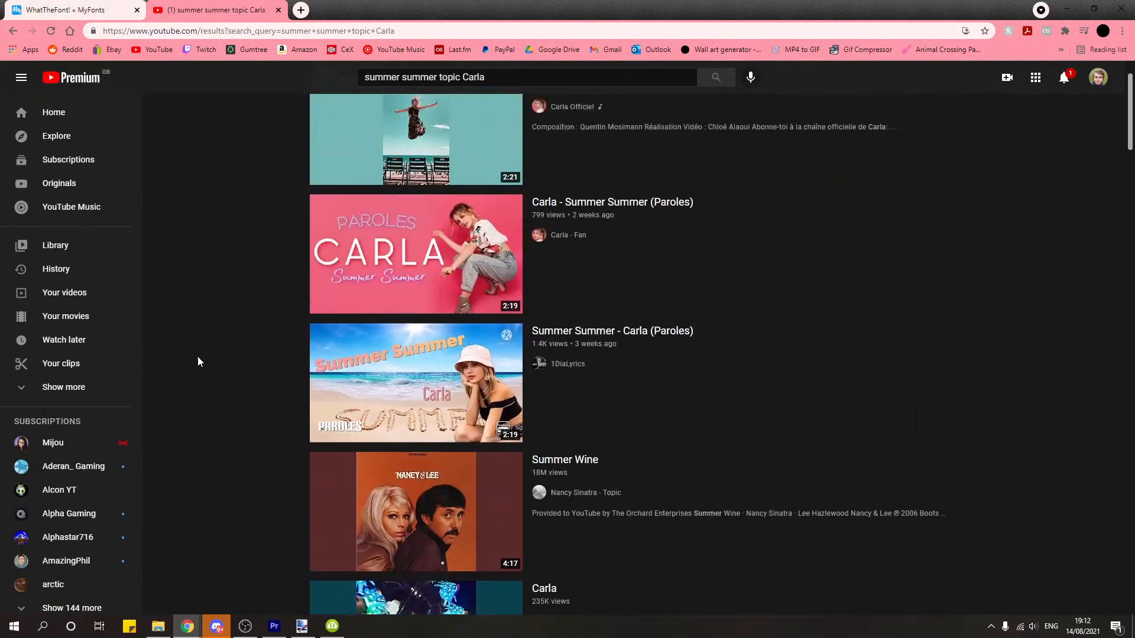
Step: Open the Carla Officiel channel and look through its uploaded videos
{"action": "left_click", "coordinate": [571, 177]}
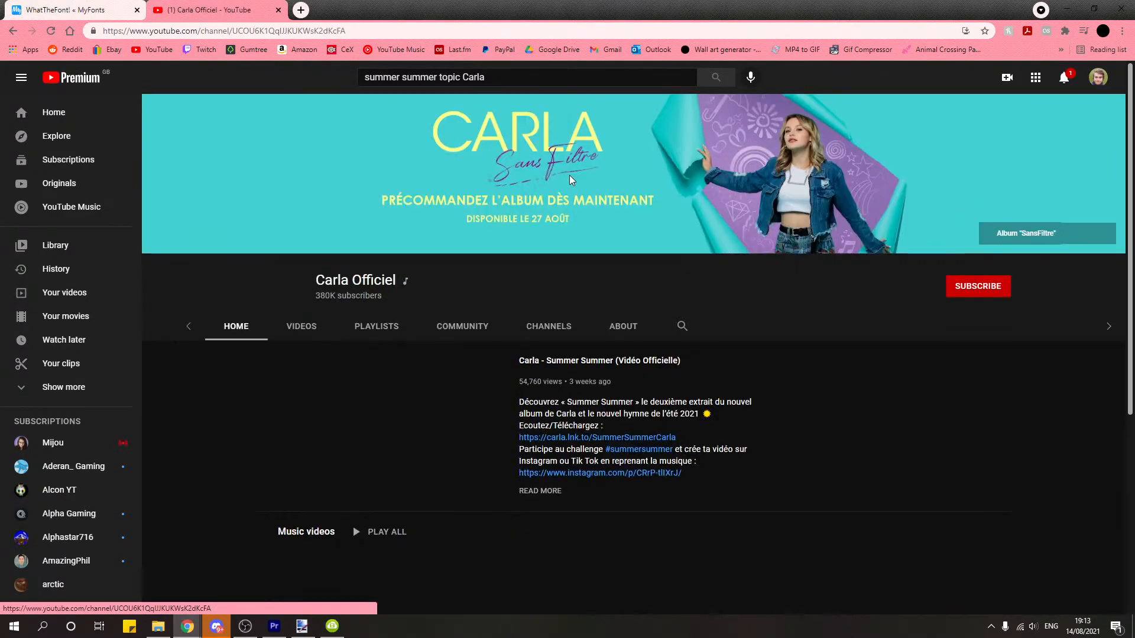
{"action": "left_click", "coordinate": [346, 334]}
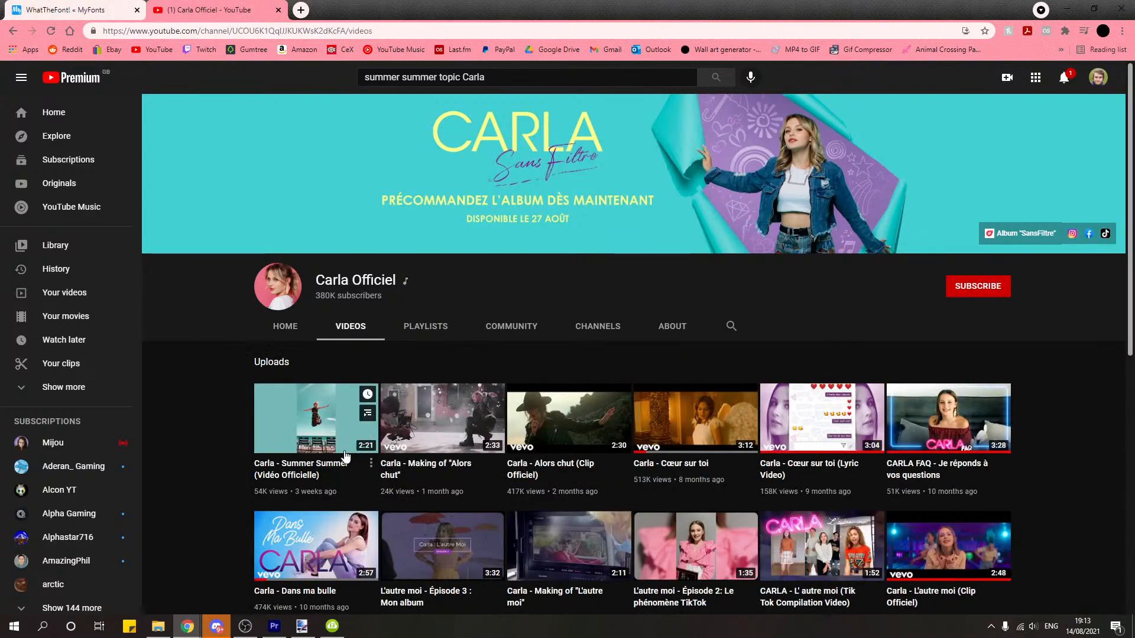
{"action": "scroll", "coordinate": [195, 423], "scroll_direction": "down", "scroll_amount": 3}
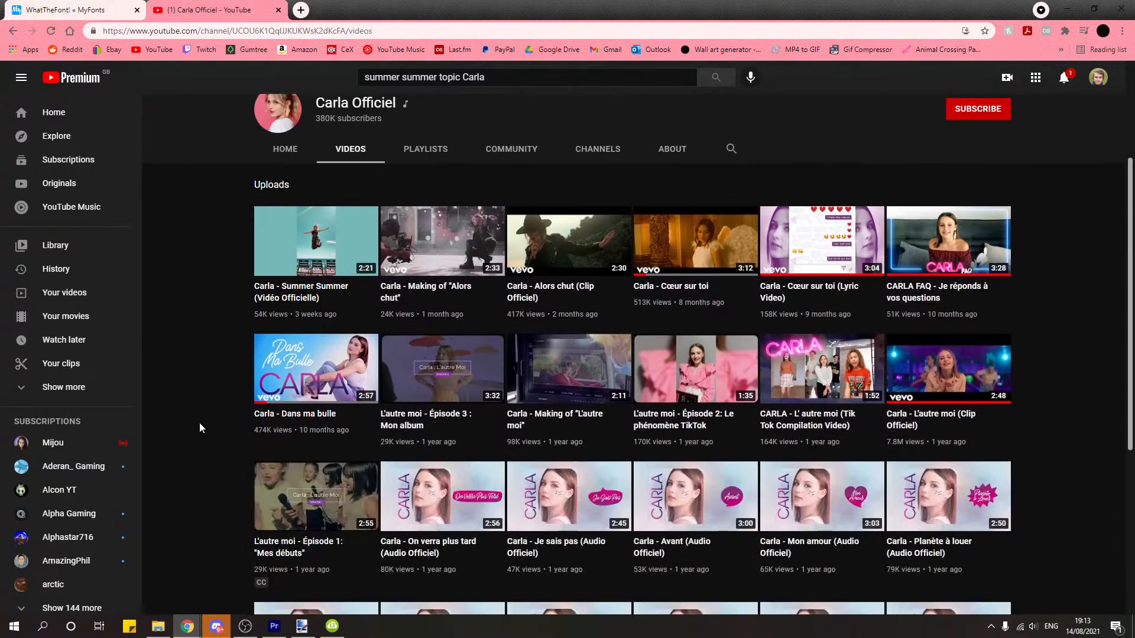
Step: Go back through the page history to the Google Images preview of the Carla Sans Filtre album cover
{"action": "key", "text": "alt+Left"}
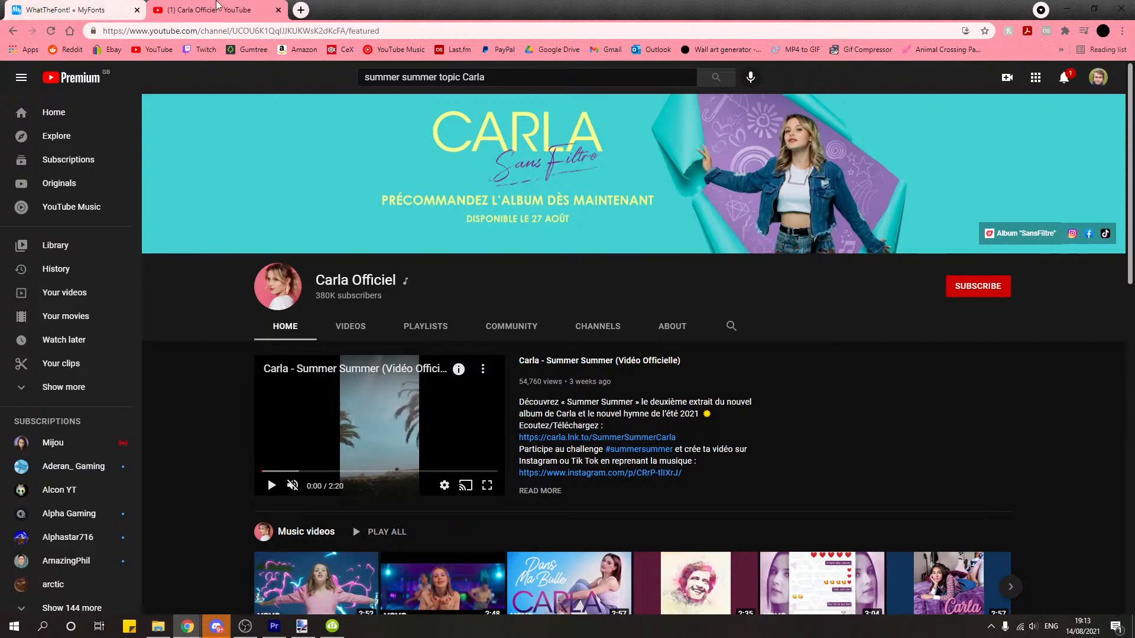
{"action": "left_click", "coordinate": [13, 31]}
{"action": "left_click", "coordinate": [13, 31]}
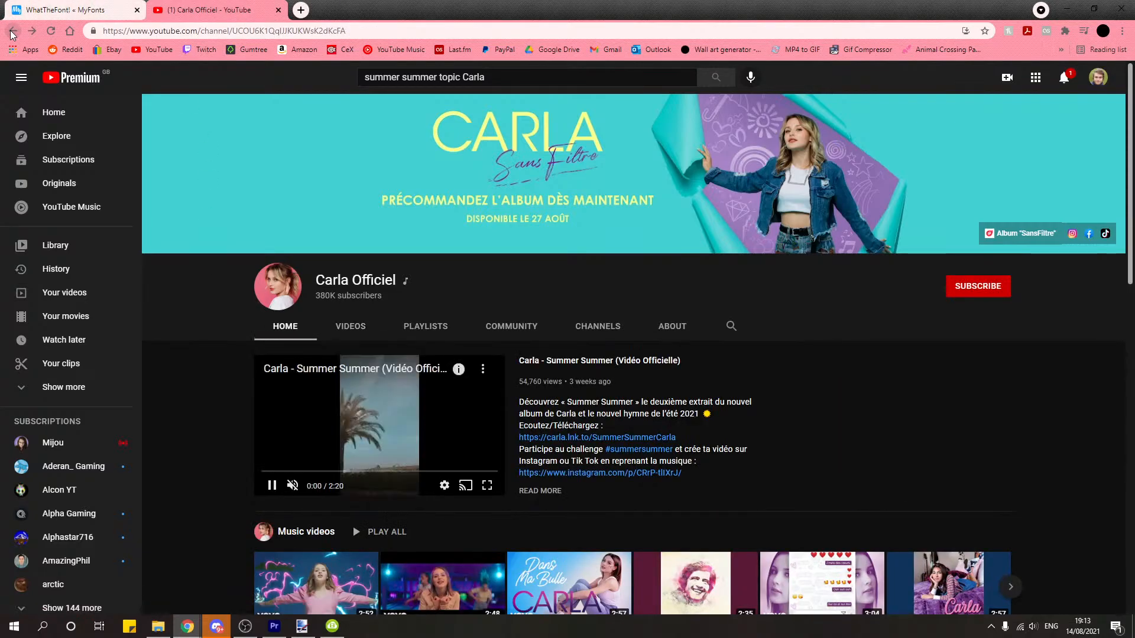
{"action": "left_click", "coordinate": [13, 30]}
{"action": "left_click", "coordinate": [13, 30]}
{"action": "left_click", "coordinate": [13, 31]}
{"action": "left_click", "coordinate": [12, 32]}
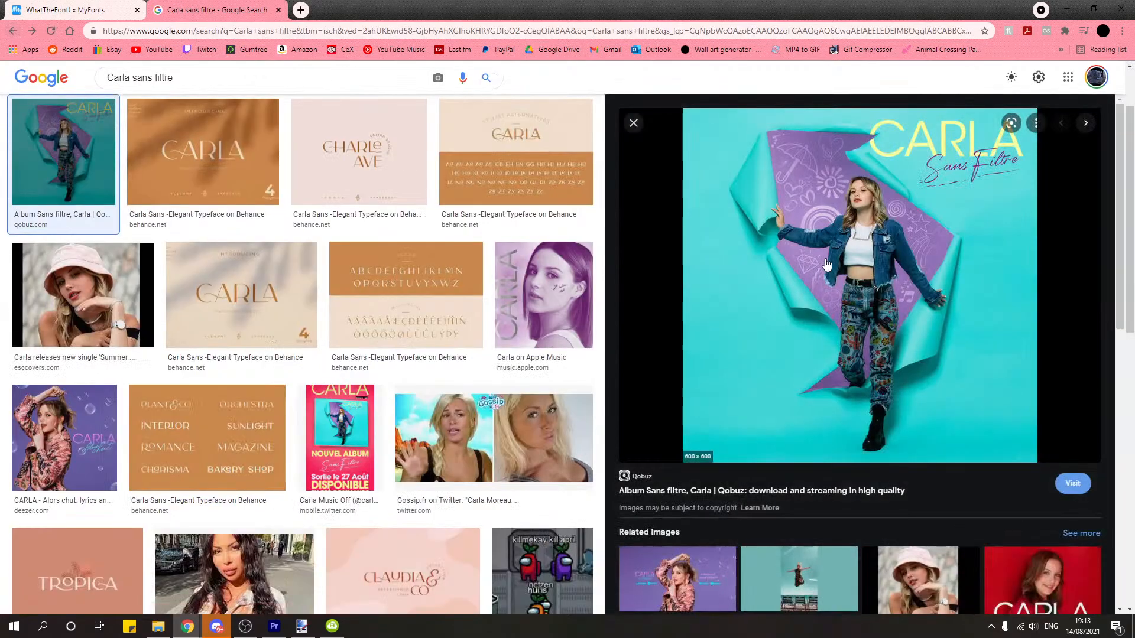
Step: Save the album cover as the JPEG "Sans filtre" in the Assets folder of 29 - Blucario Fashion Show and dismiss the download notice
{"action": "right_click", "coordinate": [826, 264]}
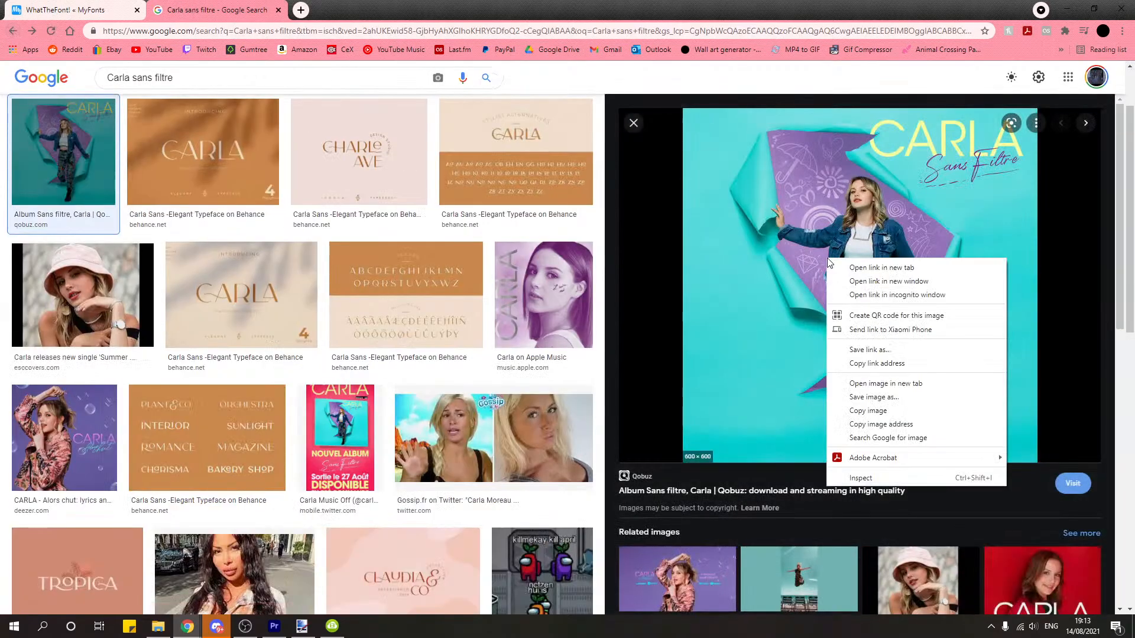
{"action": "left_click", "coordinate": [880, 398]}
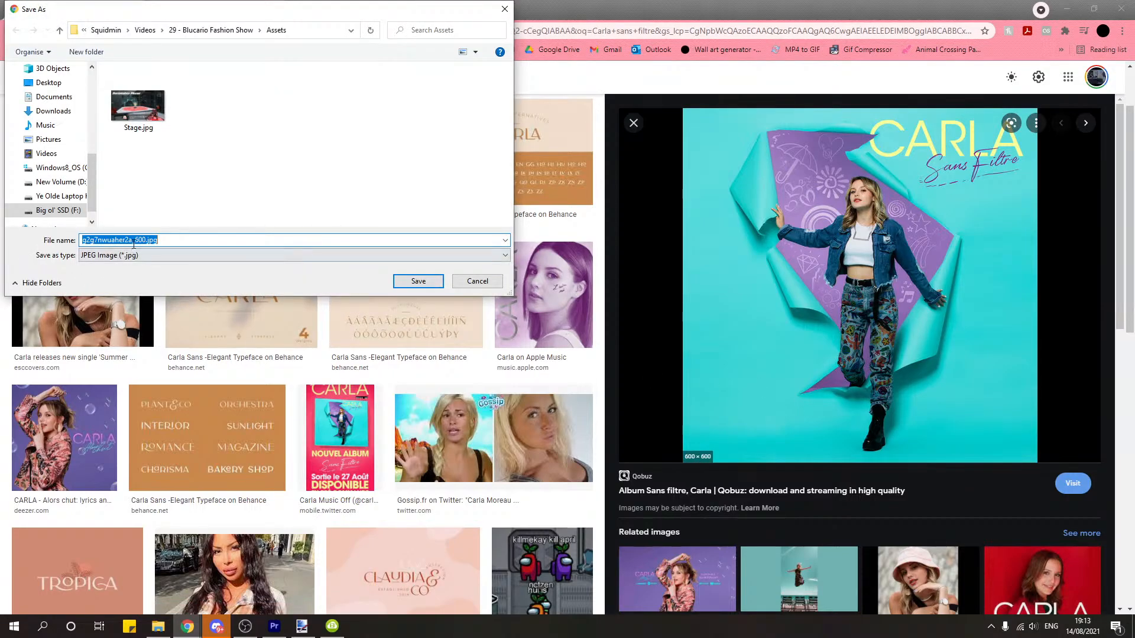
{"action": "key", "text": "BackSpace"}
{"action": "type", "text": "Sans filtre"}
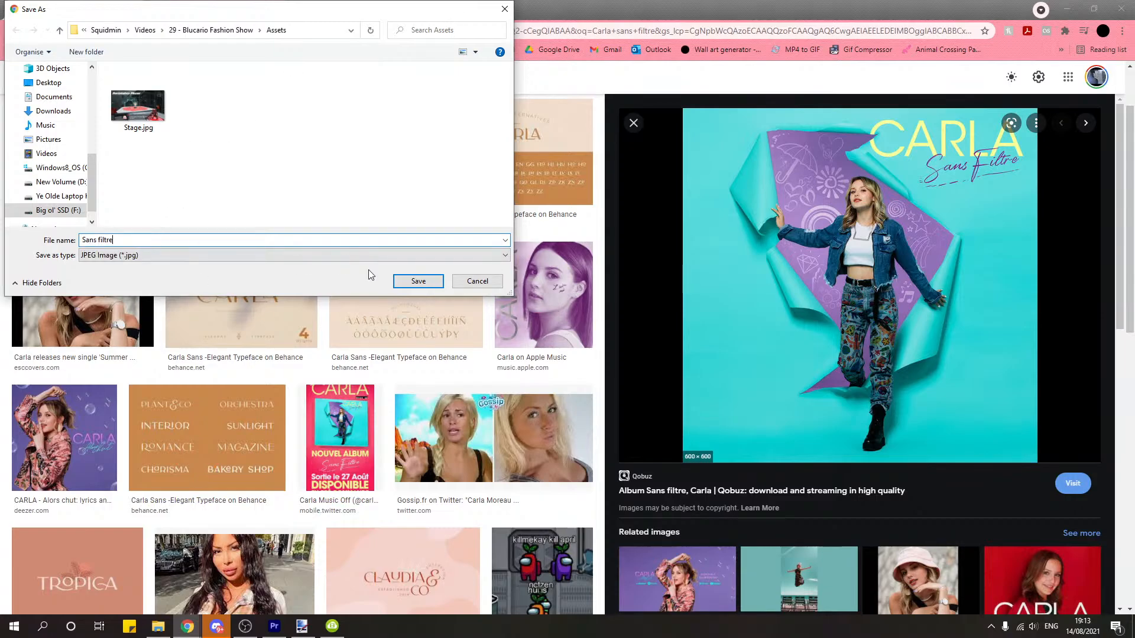
{"action": "left_click", "coordinate": [402, 281]}
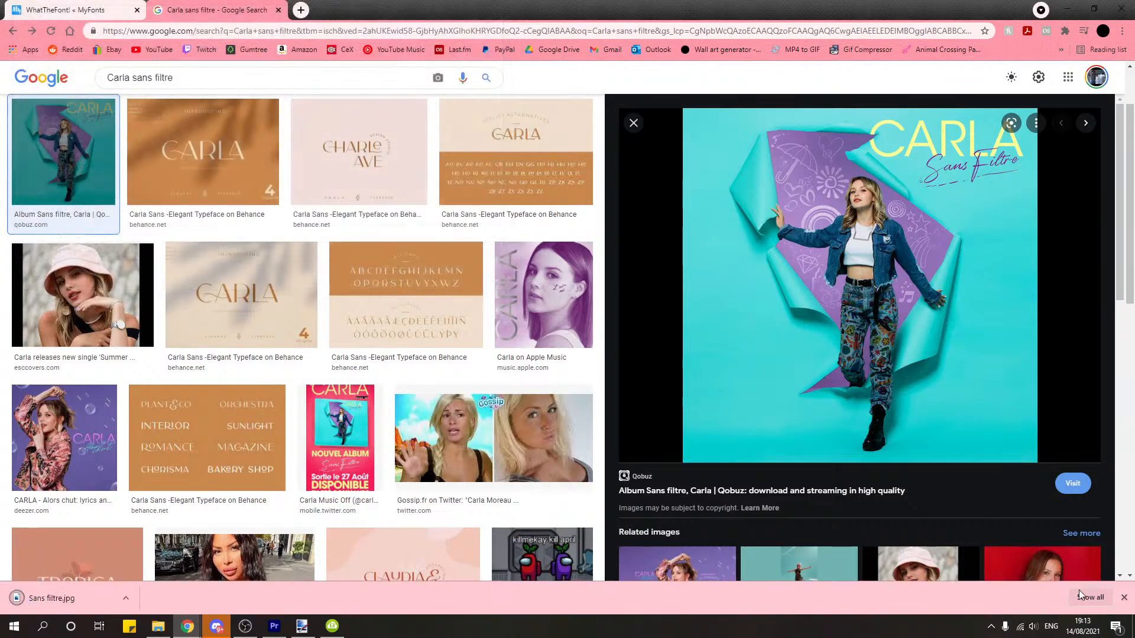
{"action": "left_click", "coordinate": [1124, 597]}
Step: Switch to Premiere Pro and import Sans filtre.jpg from the project's assets folder into the Assets bin
{"action": "left_click", "coordinate": [1067, 9]}
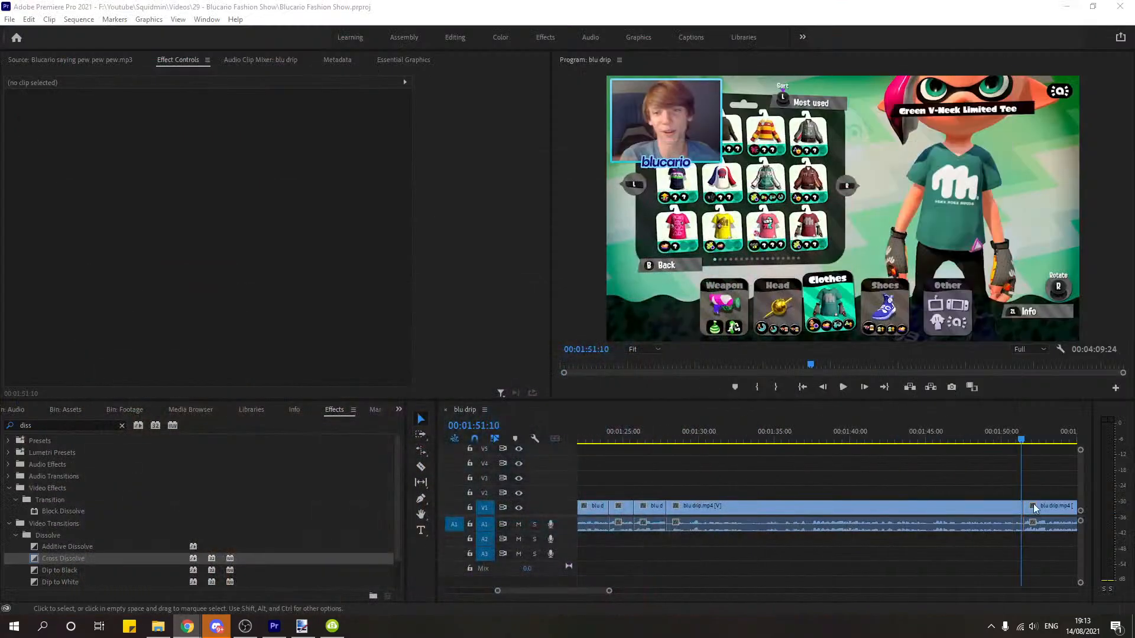
{"action": "left_click", "coordinate": [8, 413]}
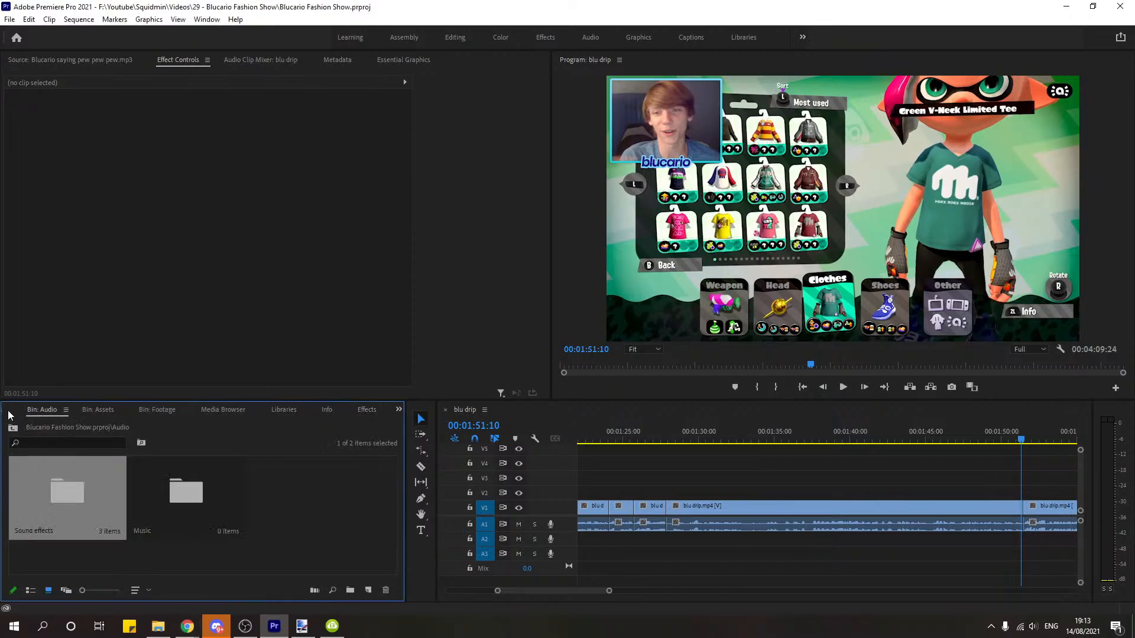
{"action": "scroll", "coordinate": [8, 414], "scroll_direction": "up", "scroll_amount": 3}
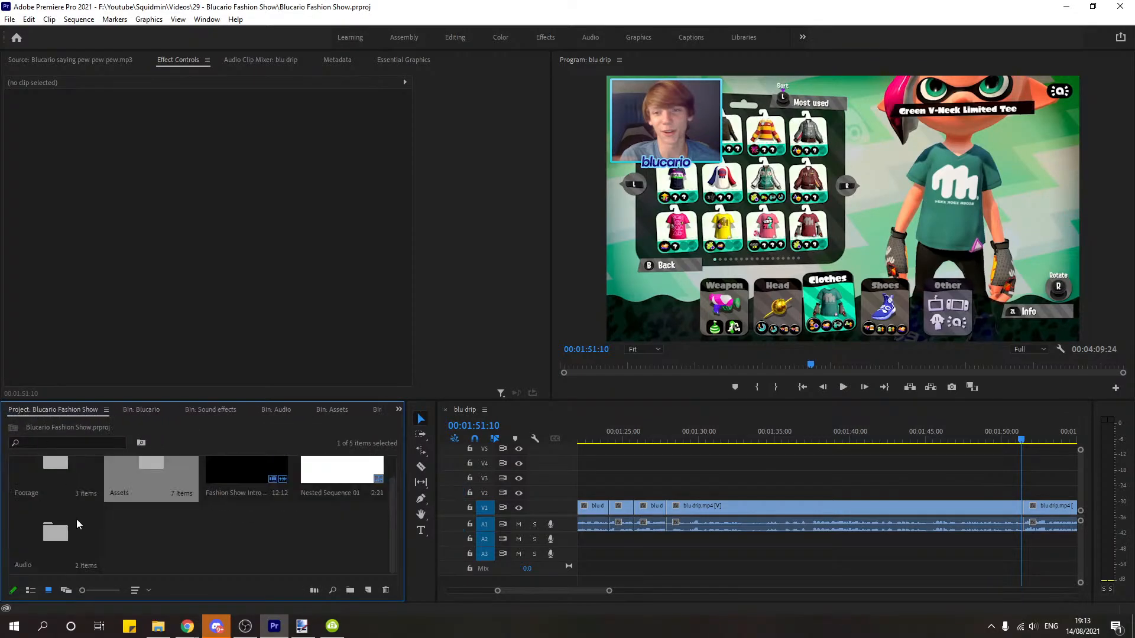
{"action": "left_click", "coordinate": [76, 523]}
{"action": "double_click", "coordinate": [176, 484]}
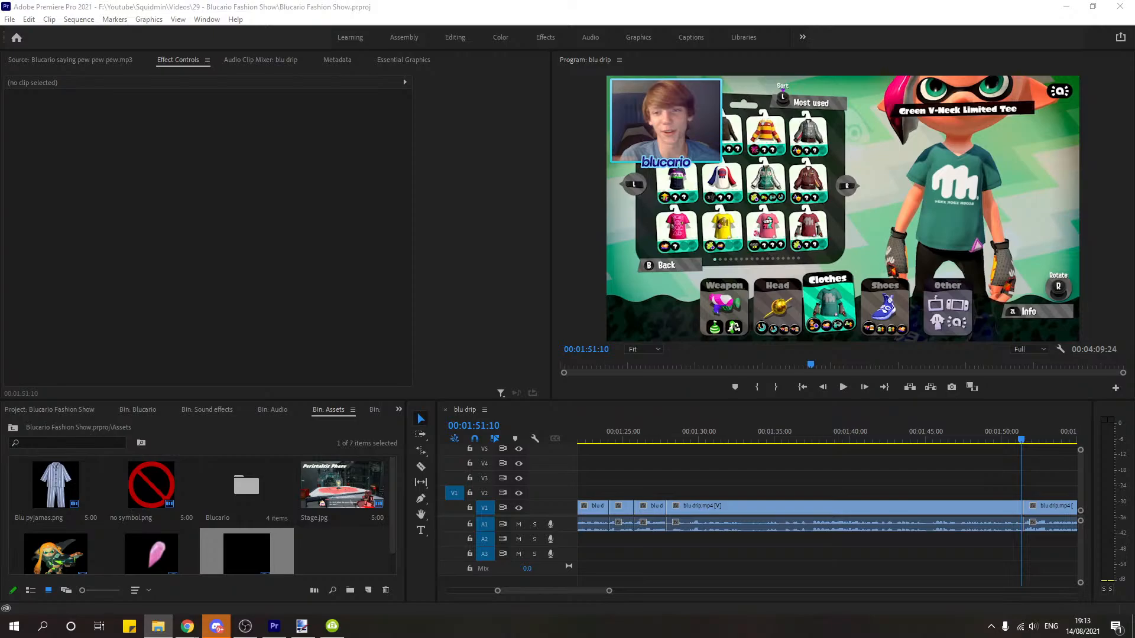
{"action": "left_click_drag", "start_coordinate": [984, 407], "coordinate": [352, 554]}
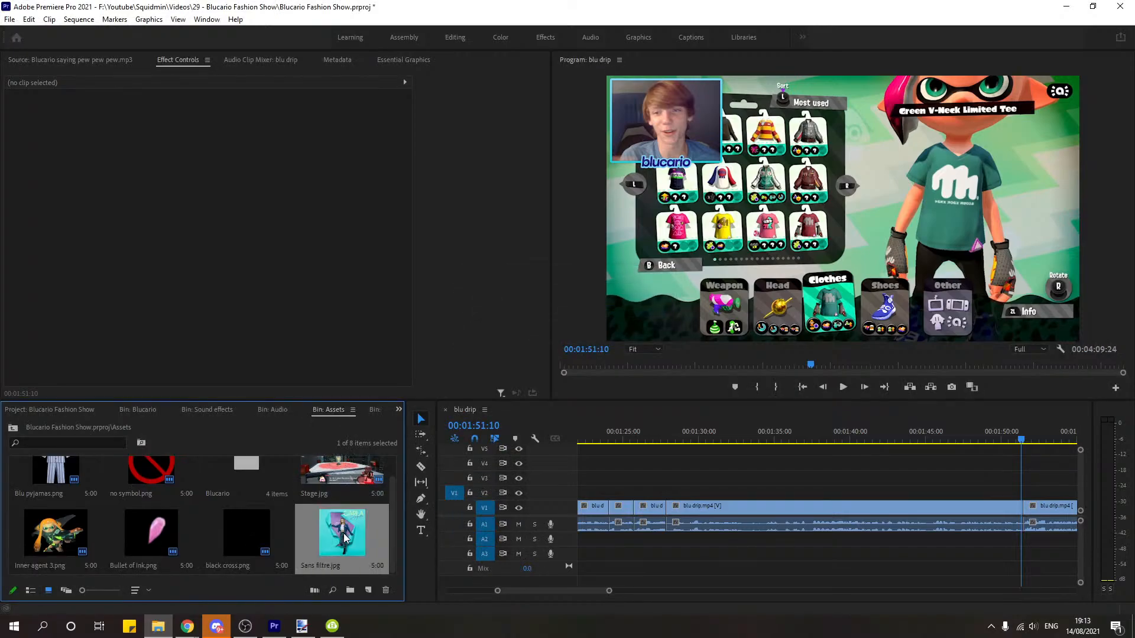
Step: Place Sans filtre.jpg on V2, ending at the blu drip.mp4 cut, and trim its start to 00:01:49:03
{"action": "left_click_drag", "start_coordinate": [351, 545], "coordinate": [951, 495]}
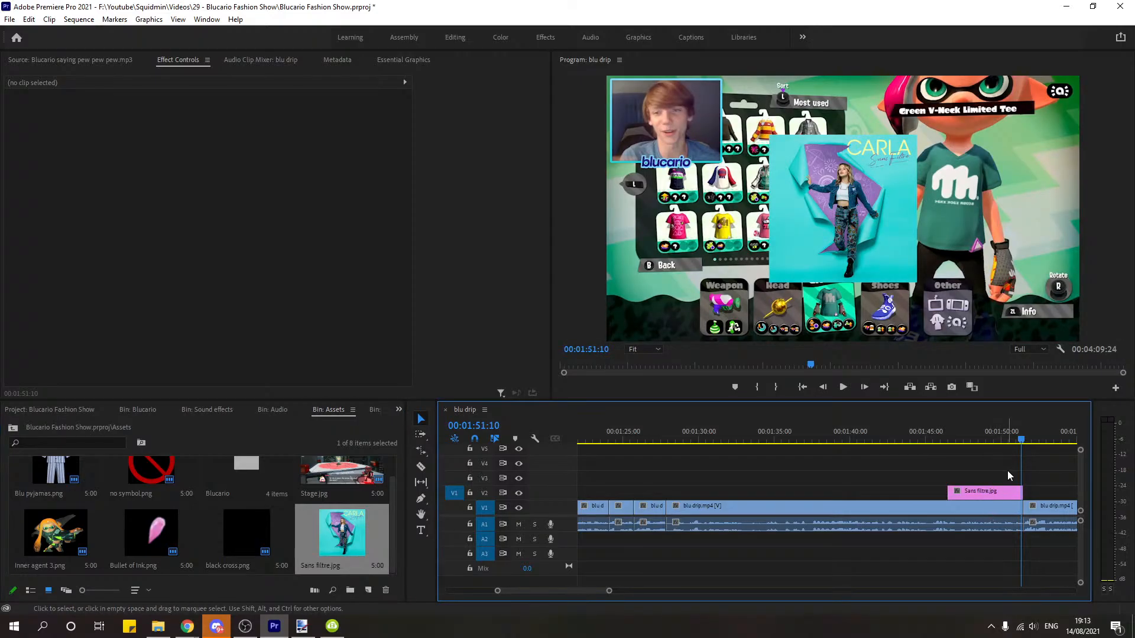
{"action": "scroll", "coordinate": [612, 588], "scroll_direction": "up", "scroll_amount": 3}
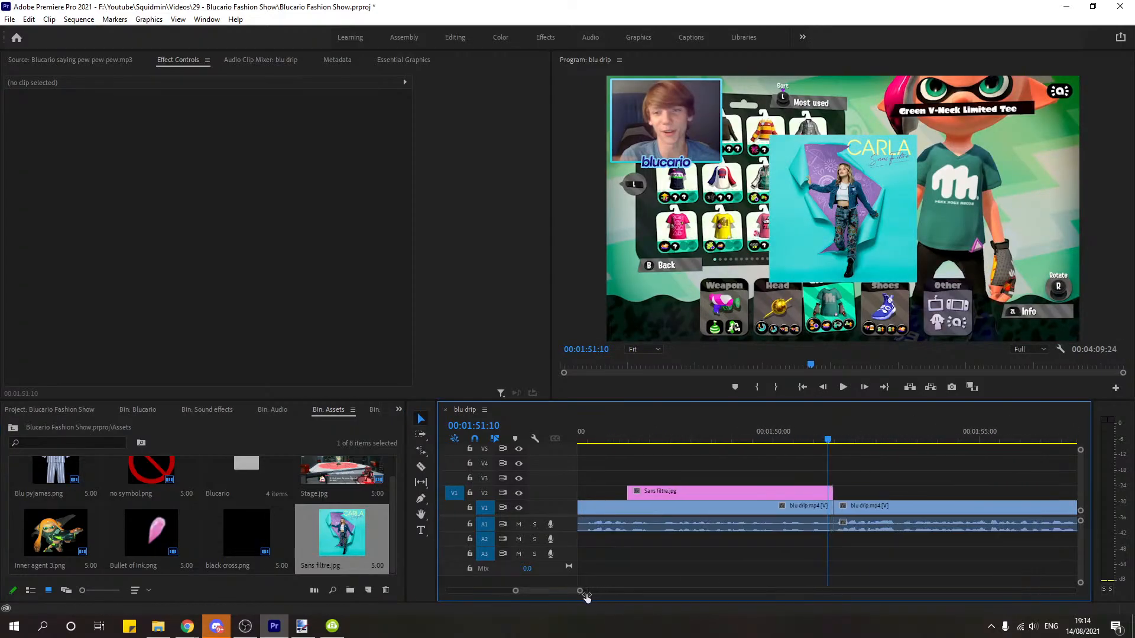
{"action": "left_click", "coordinate": [679, 432]}
{"action": "key", "text": "space"}
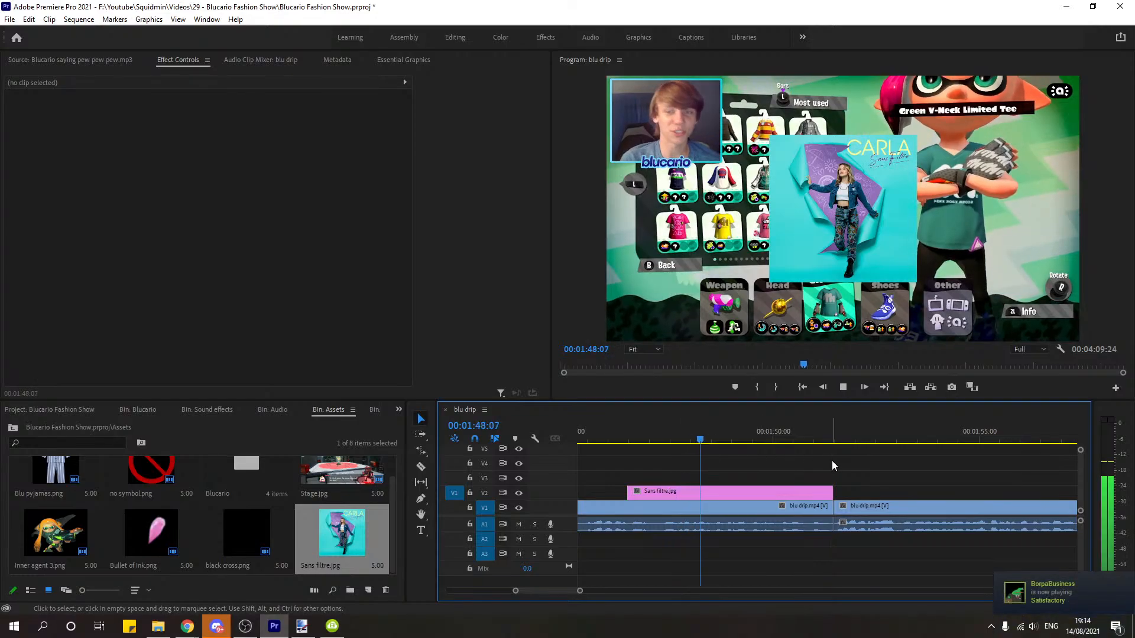
{"action": "key", "text": "space"}
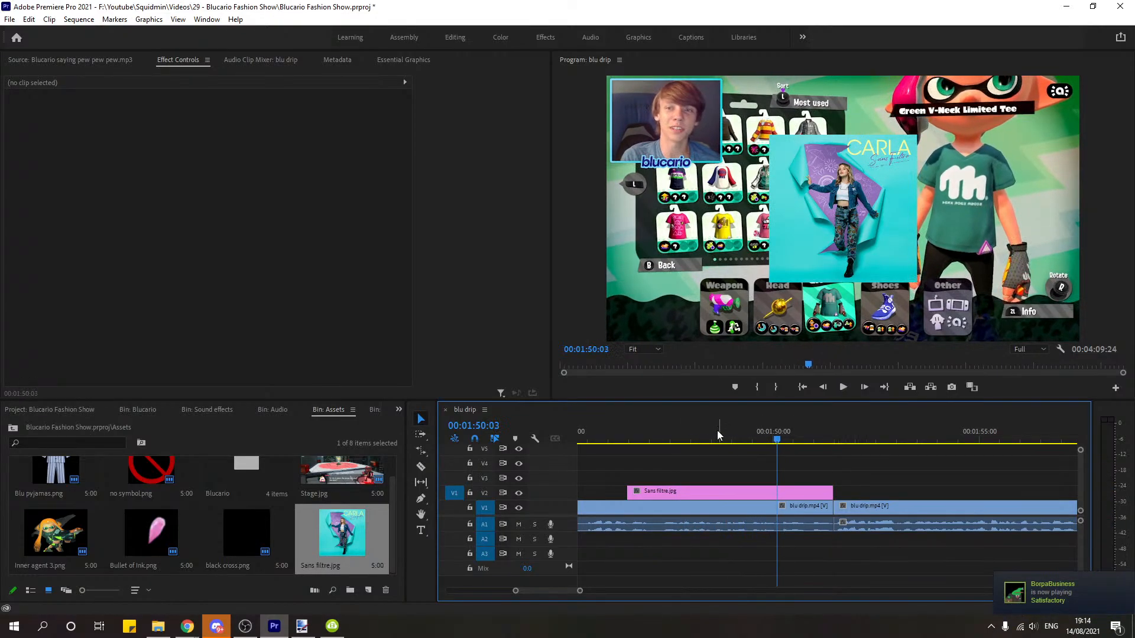
{"action": "left_click", "coordinate": [723, 440]}
{"action": "left_click_drag", "start_coordinate": [722, 441], "coordinate": [735, 441]}
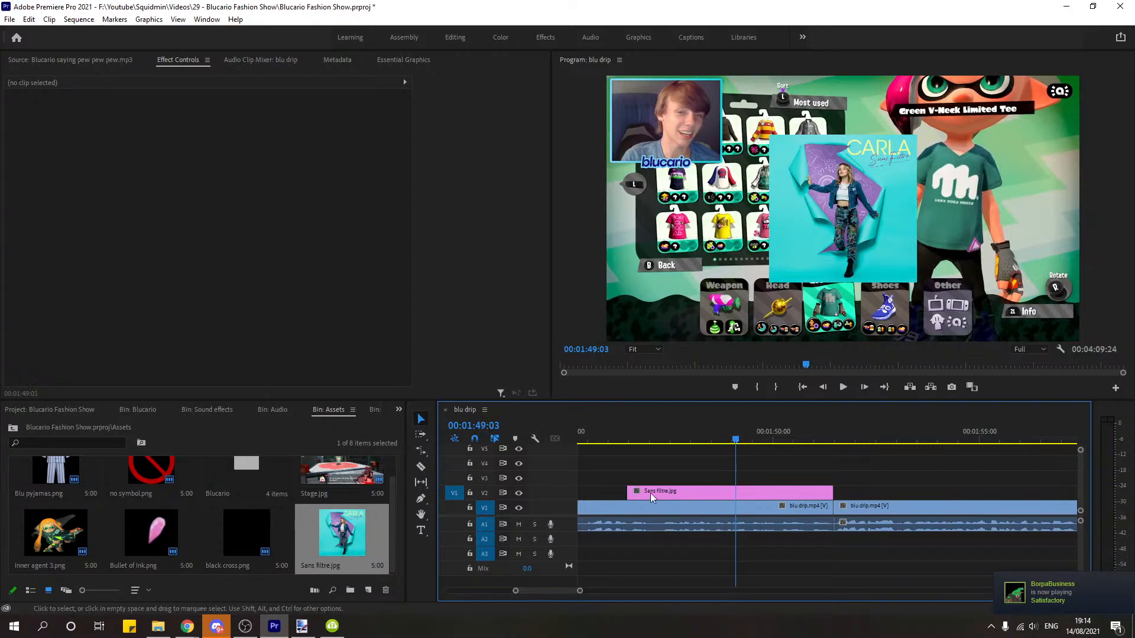
{"action": "left_click_drag", "start_coordinate": [635, 492], "coordinate": [736, 492]}
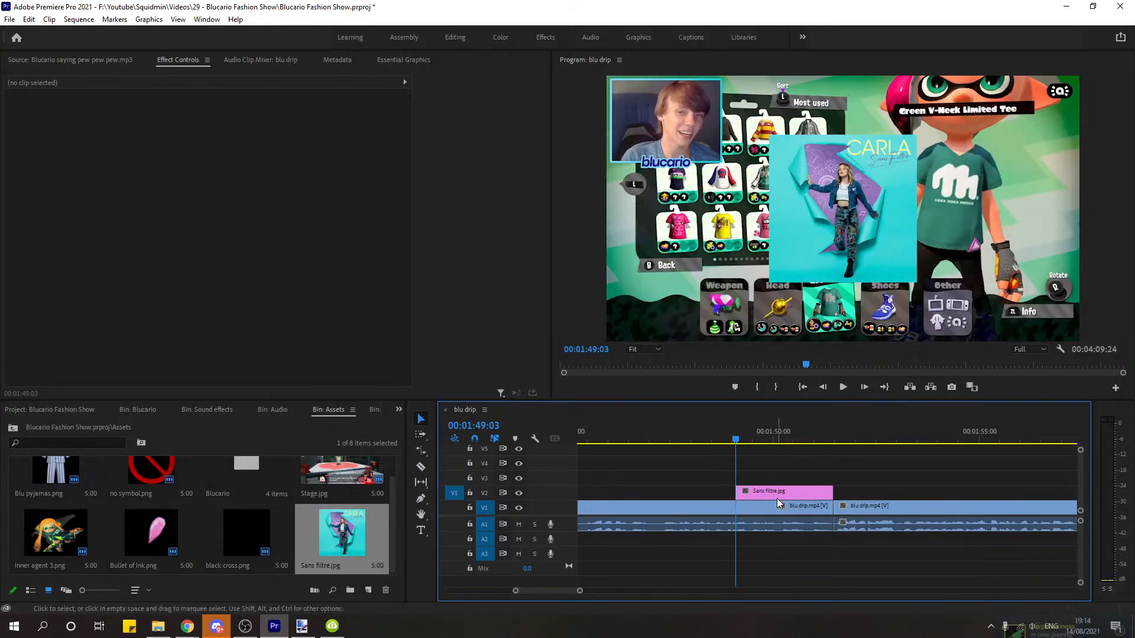
Step: Fill the frame with the album cover at scale 324.8 and position 962.4, 948.0, and bring up the effects list
{"action": "left_click", "coordinate": [62, 132]}
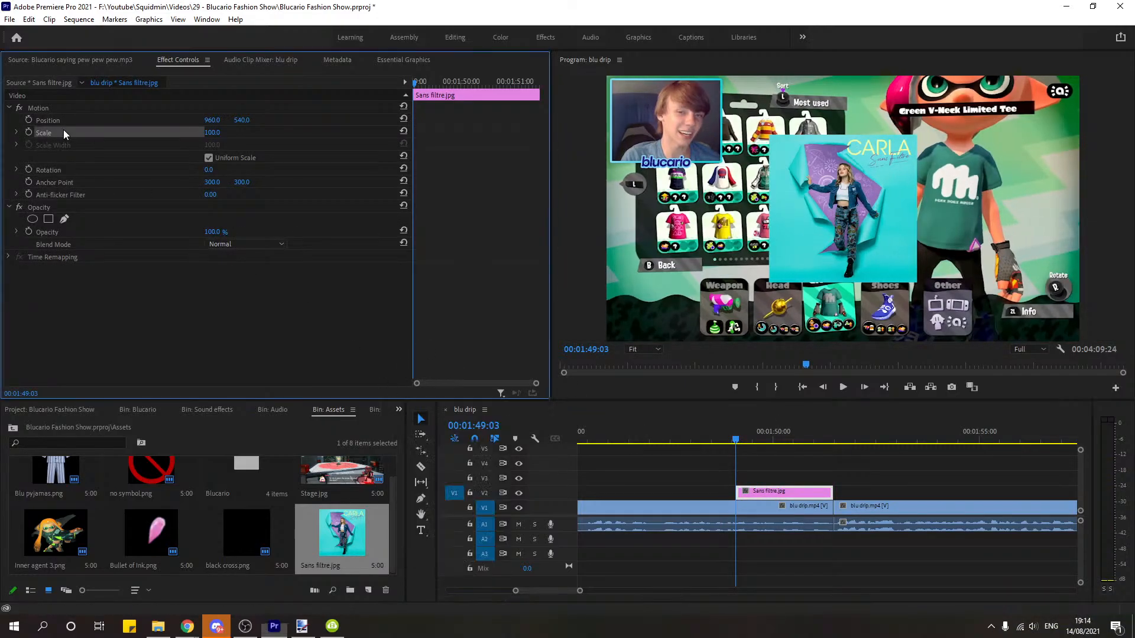
{"action": "left_click_drag", "start_coordinate": [769, 219], "coordinate": [603, 310]}
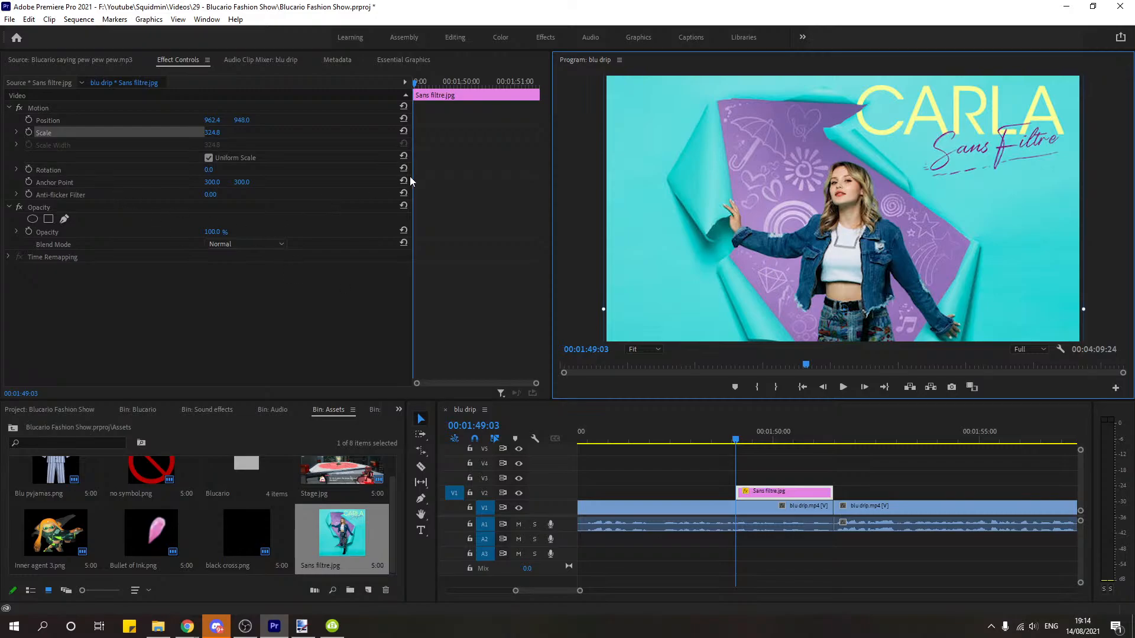
{"action": "left_click", "coordinate": [399, 410]}
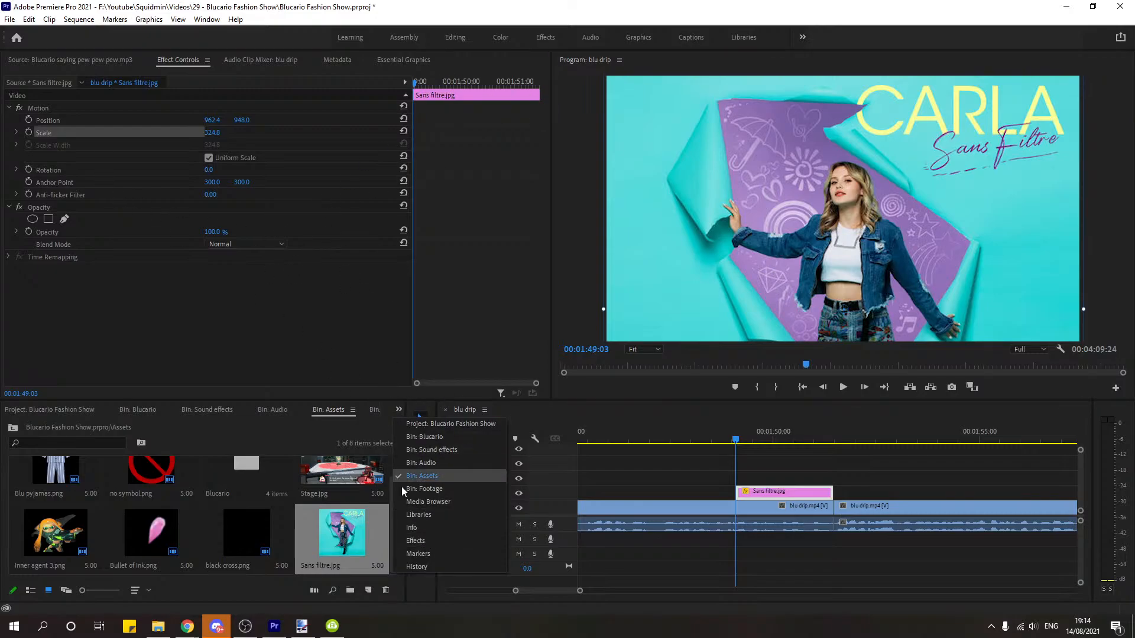
{"action": "left_click", "coordinate": [435, 541]}
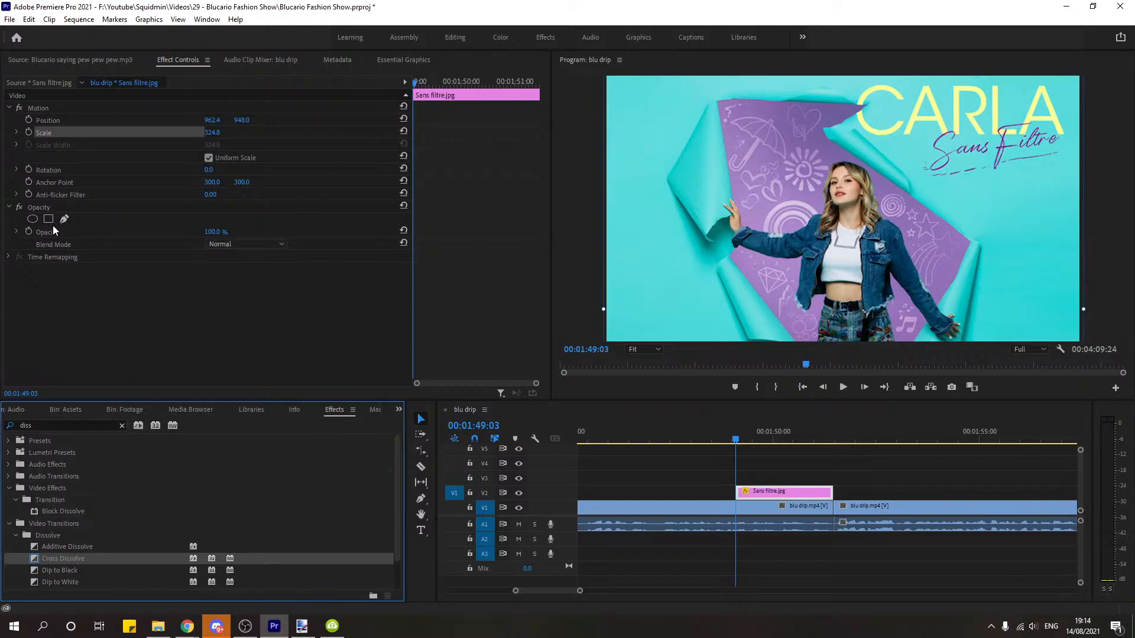
Step: Add opacity keyframes at the Sans filtre clip's start and at its last frame, 00:01:51:13, setting the first to 0%
{"action": "left_click", "coordinate": [28, 232]}
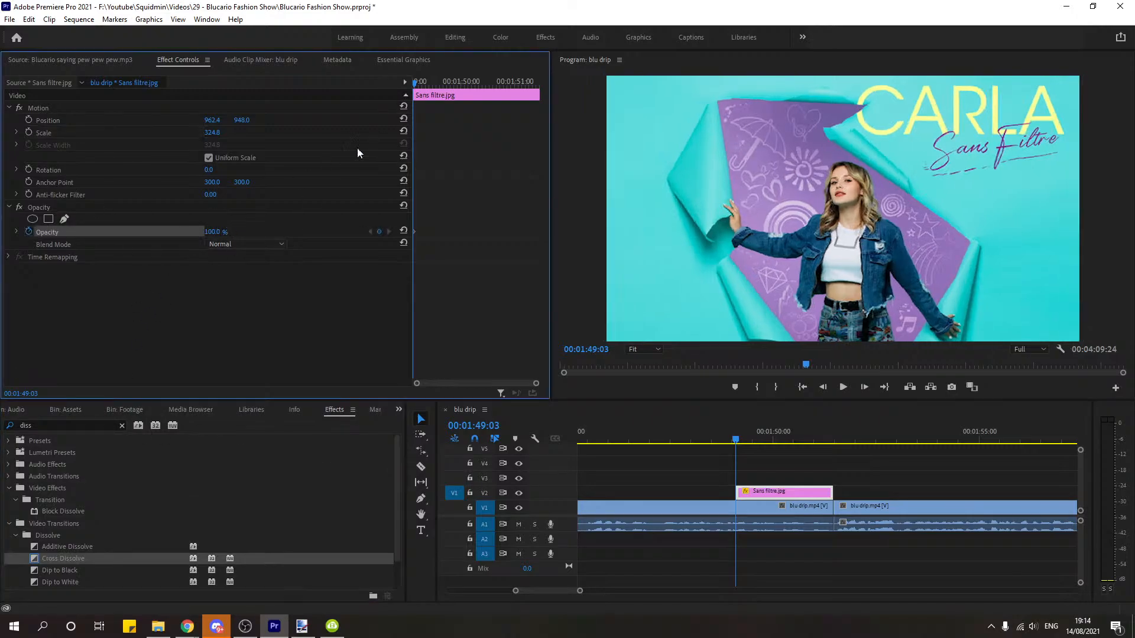
{"action": "left_click_drag", "start_coordinate": [413, 84], "coordinate": [583, 94]}
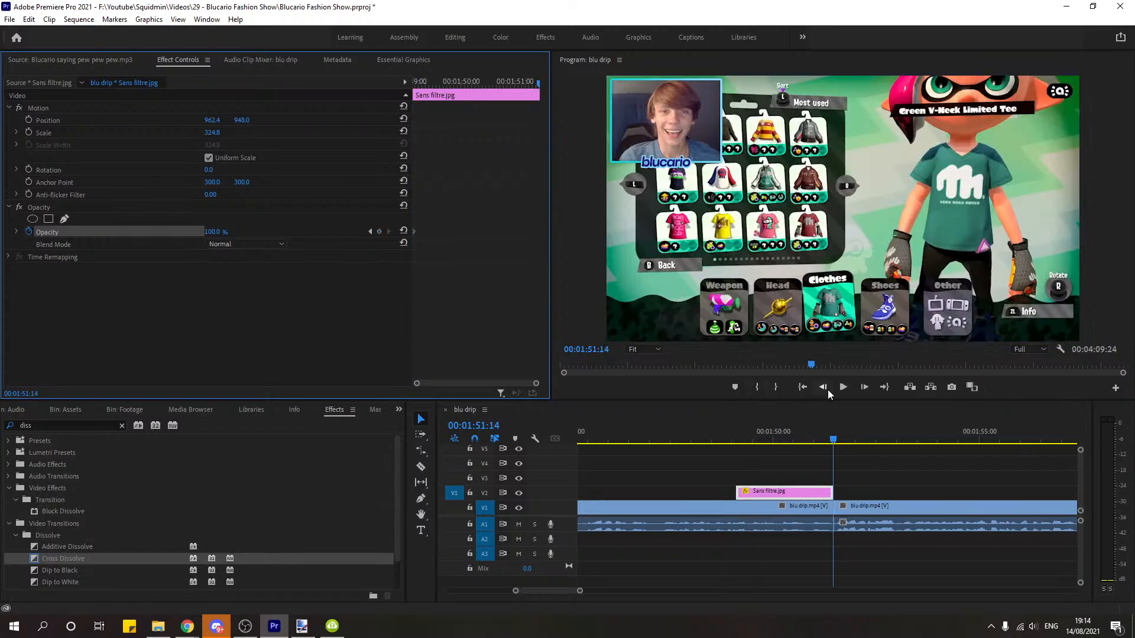
{"action": "left_click", "coordinate": [823, 388]}
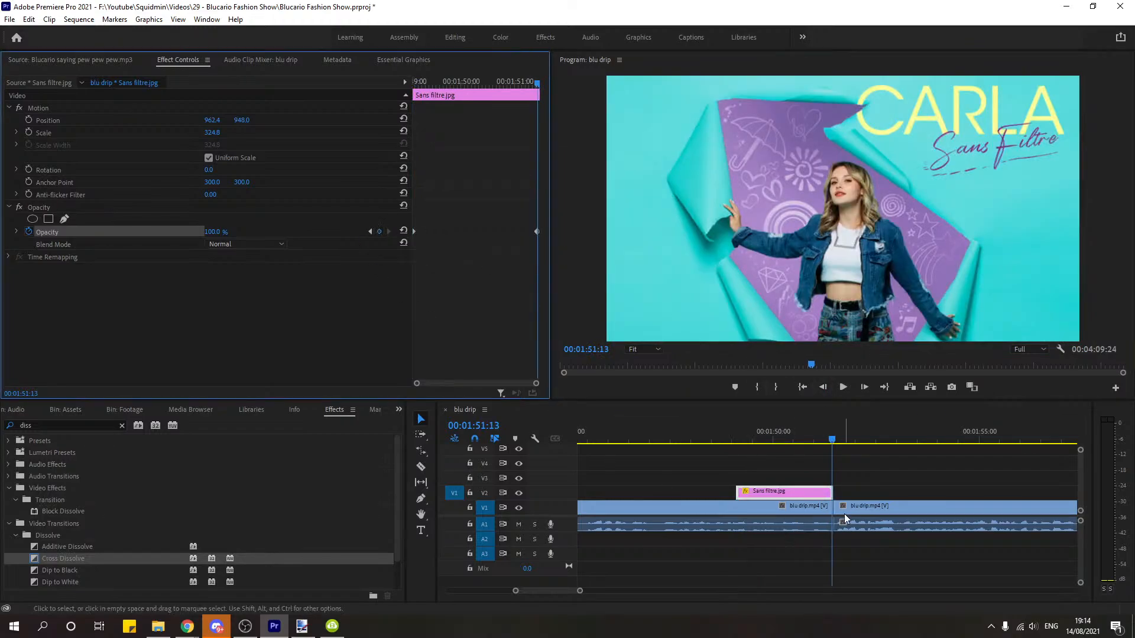
{"action": "left_click", "coordinate": [370, 231]}
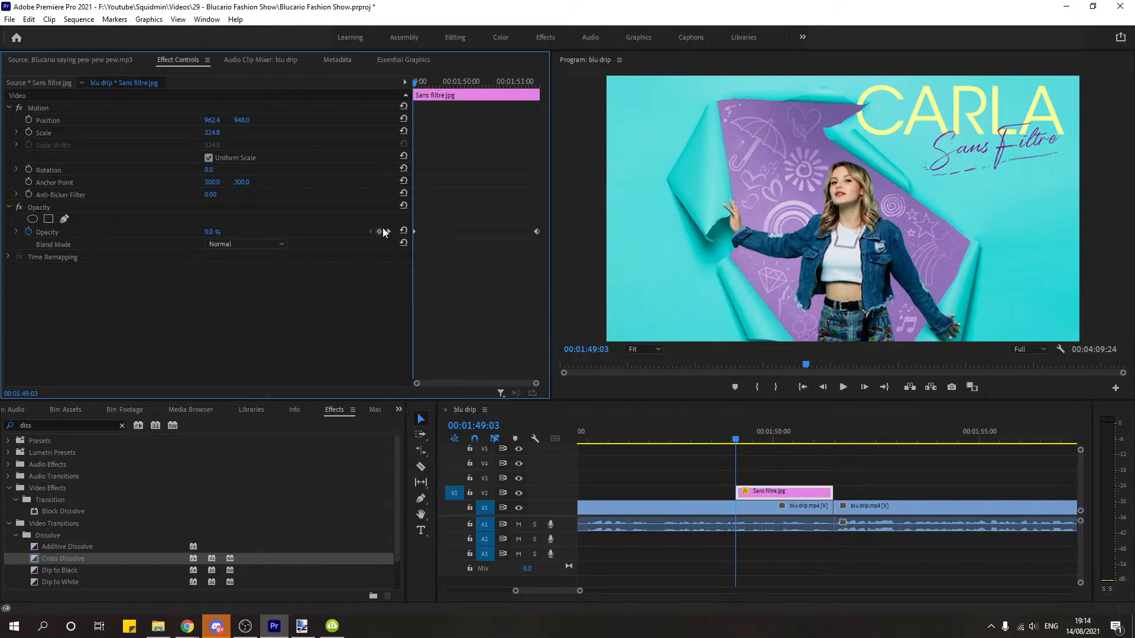
Step: Try opacities of 10%, 15% and 20% on the Sans filtre clip's last keyframe and play back the fade
{"action": "left_click", "coordinate": [217, 231]}
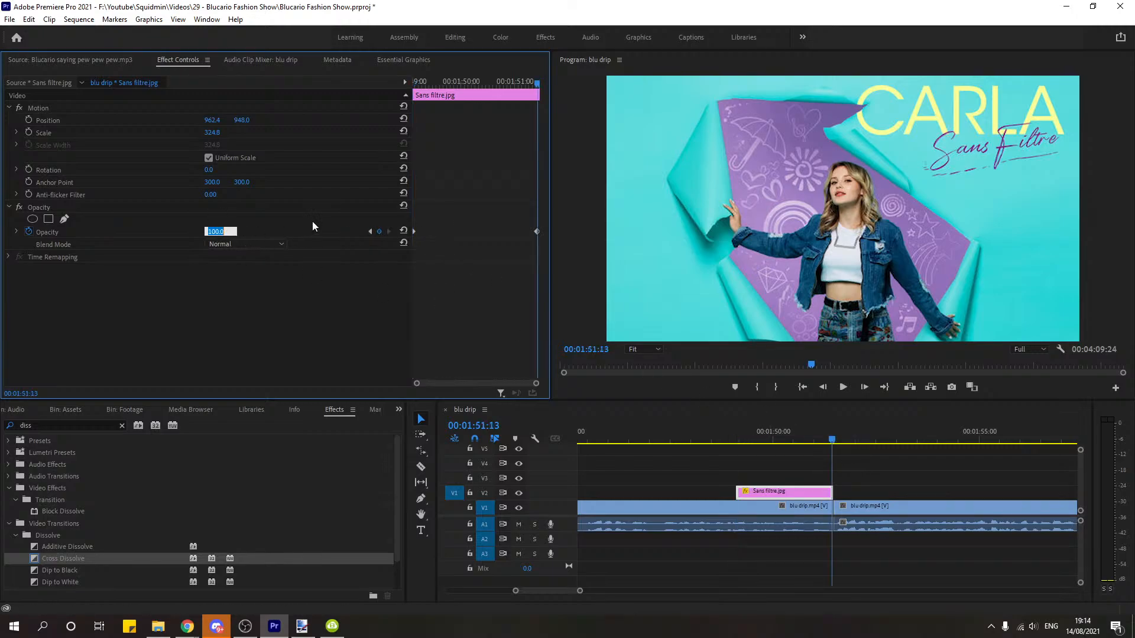
{"action": "type", "text": "10"}
{"action": "key", "text": "Return"}
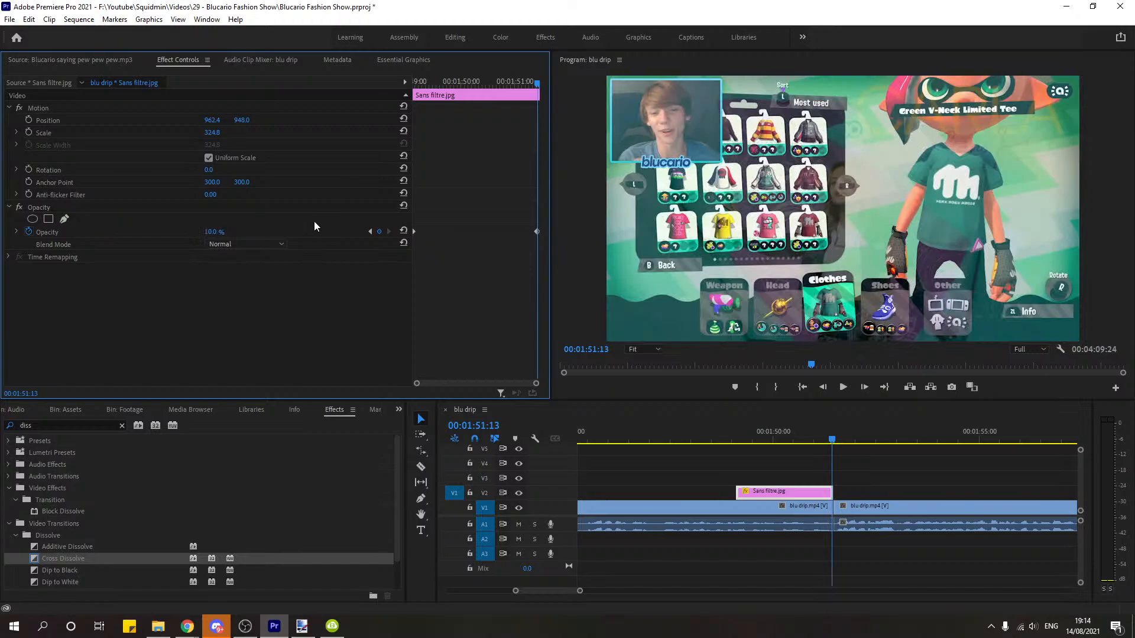
{"action": "left_click", "coordinate": [213, 232]}
{"action": "type", "text": "15"}
{"action": "key", "text": "Return"}
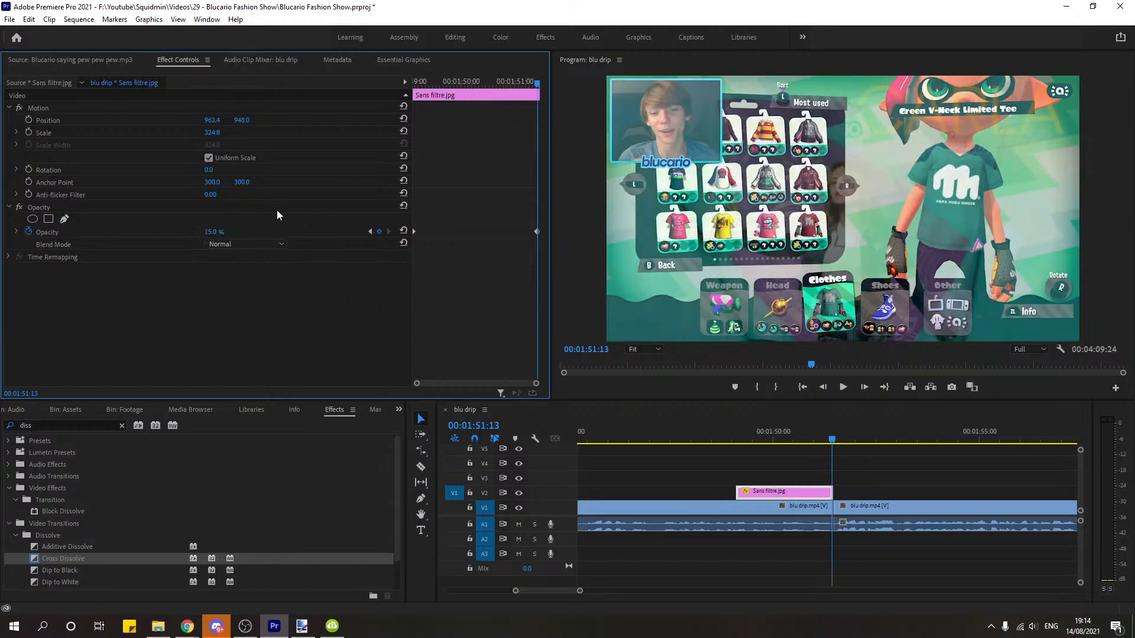
{"action": "type", "text": "20"}
{"action": "key", "text": "Return"}
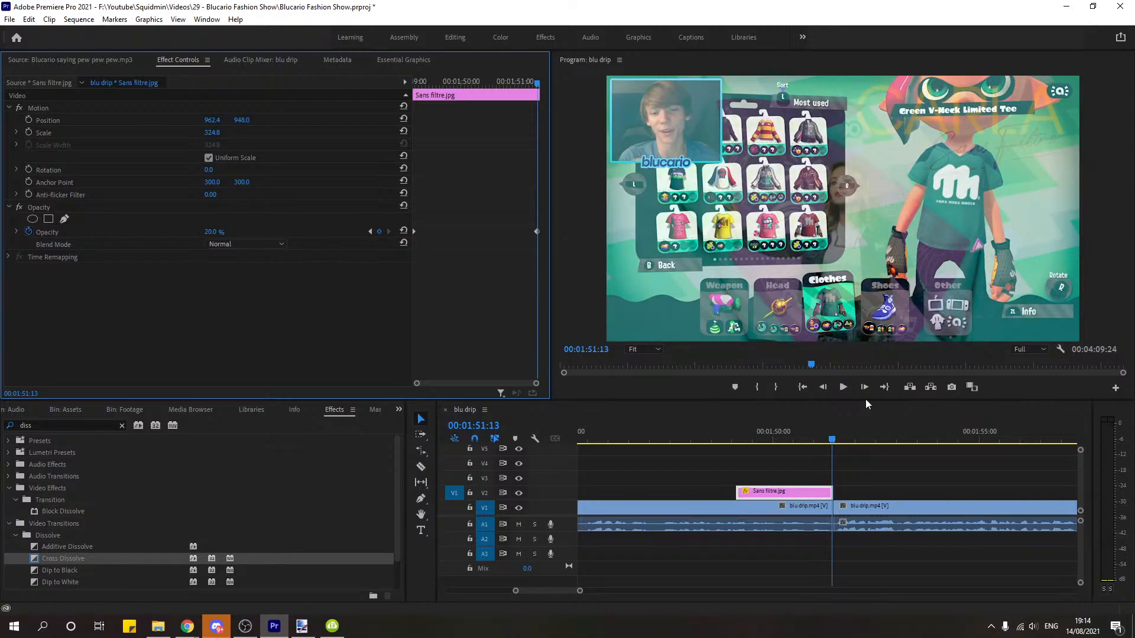
{"action": "left_click", "coordinate": [714, 439]}
{"action": "key", "text": "space"}
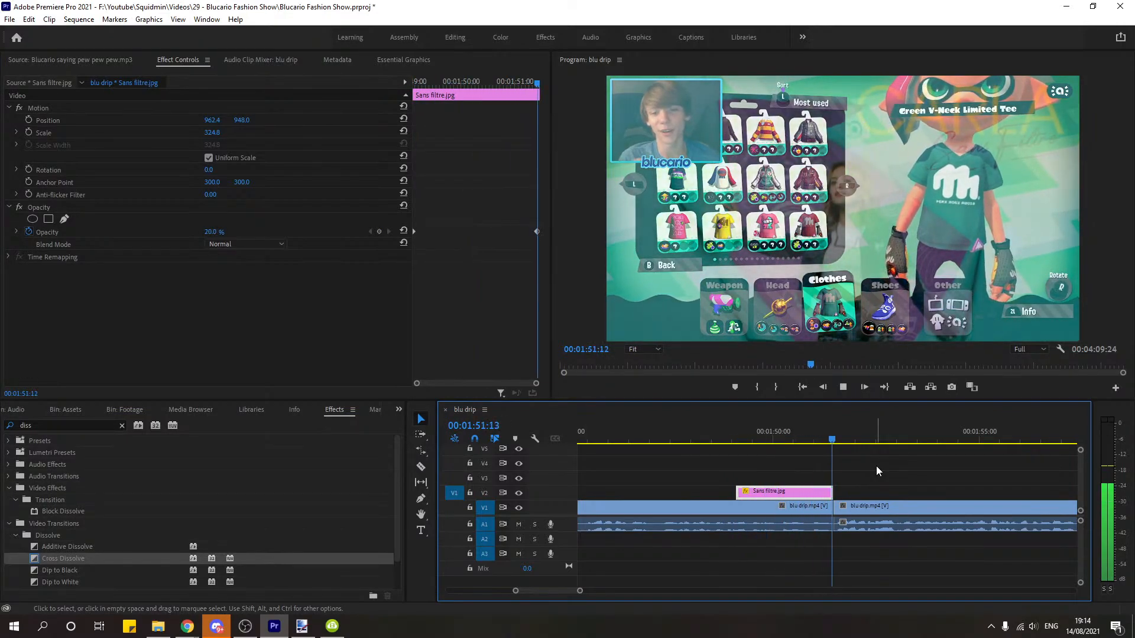
{"action": "left_click", "coordinate": [795, 439]}
Step: Set the last opacity keyframe at 00:01:51:13 to 60%, trying 50% first, and play back the stronger fade-in
{"action": "left_click", "coordinate": [389, 231]}
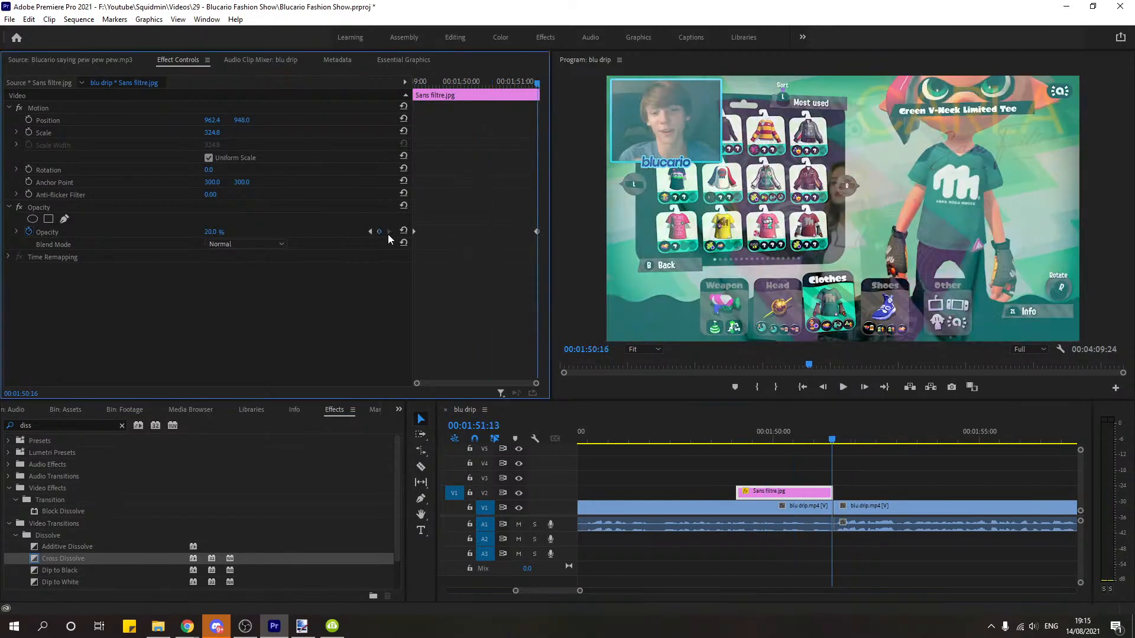
{"action": "left_click", "coordinate": [212, 232]}
{"action": "key", "text": "Return"}
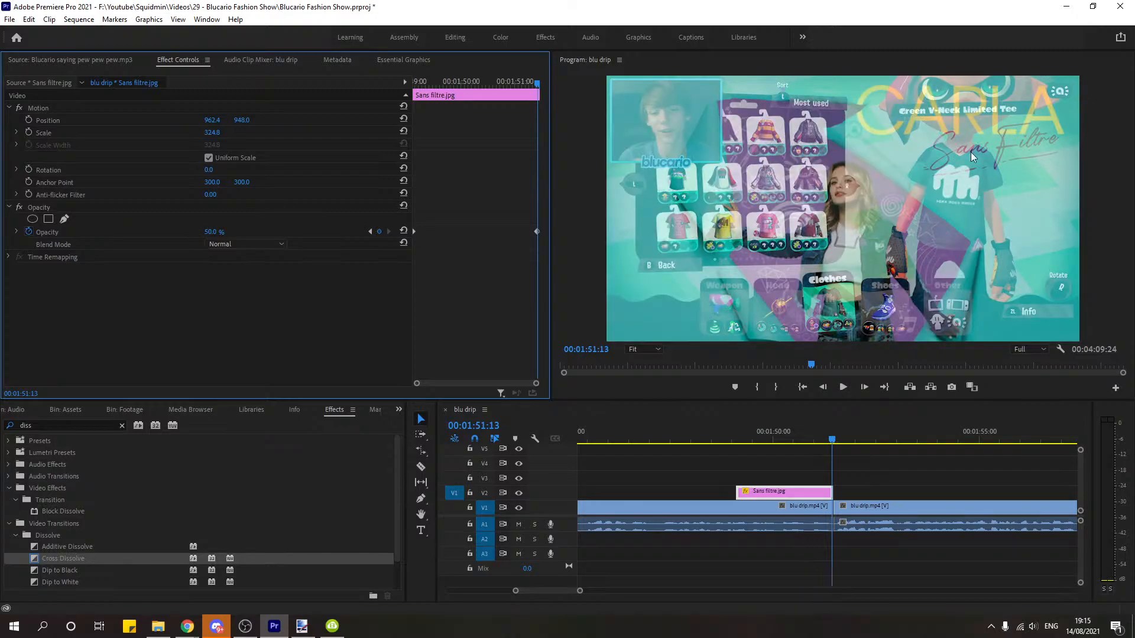
{"action": "left_click", "coordinate": [213, 231]}
{"action": "type", "text": "60"}
{"action": "key", "text": "Return"}
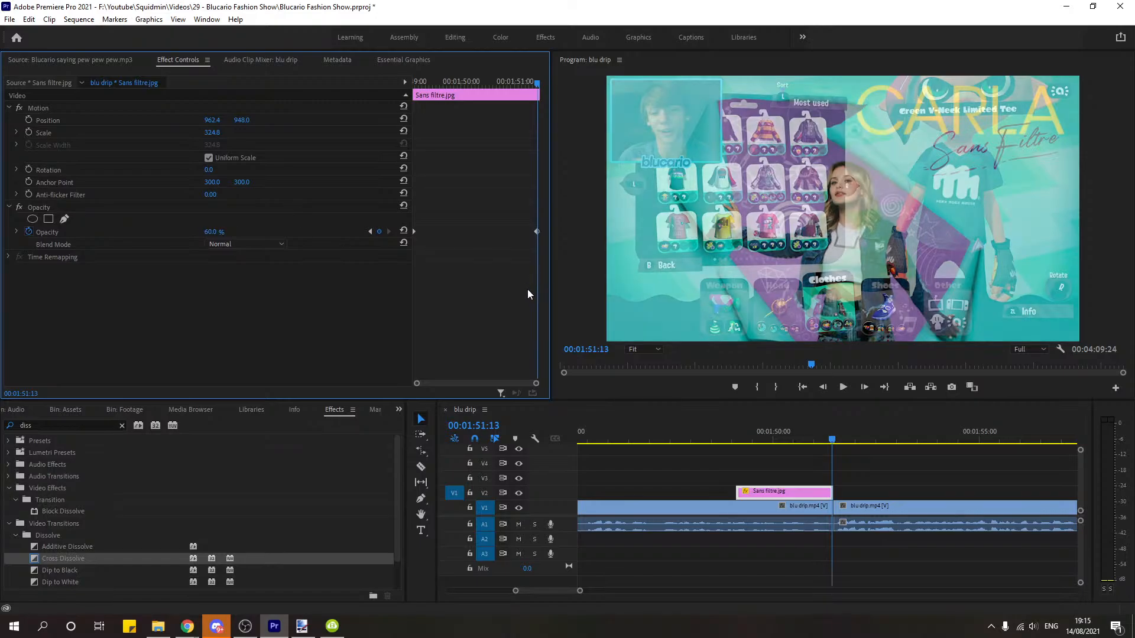
{"action": "left_click", "coordinate": [709, 437]}
{"action": "key", "text": "space"}
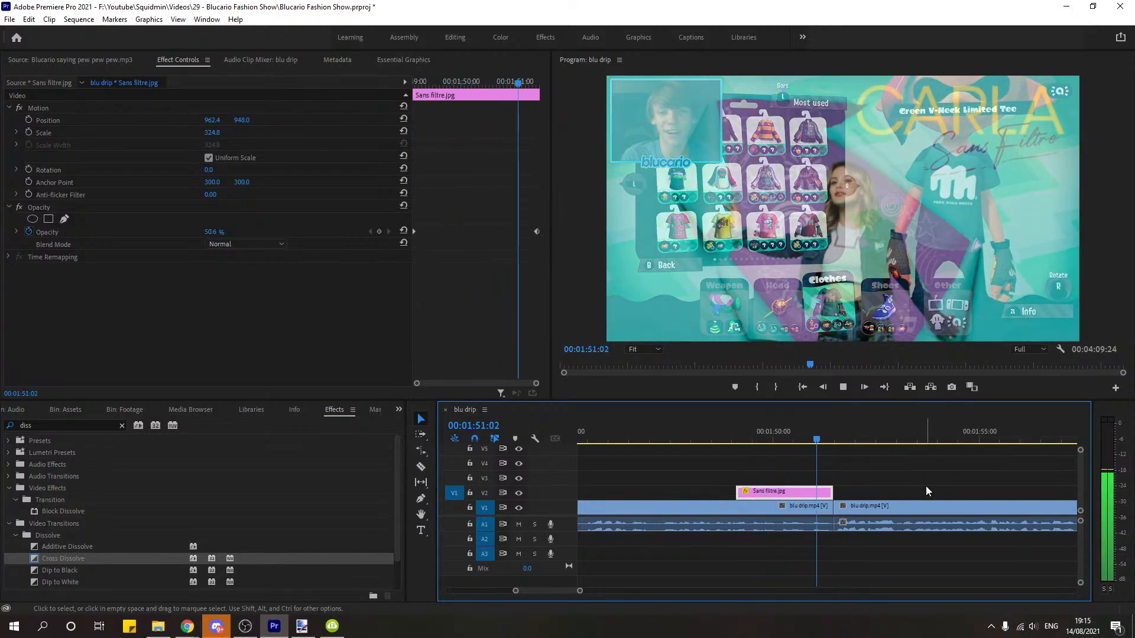
{"action": "key", "text": "space"}
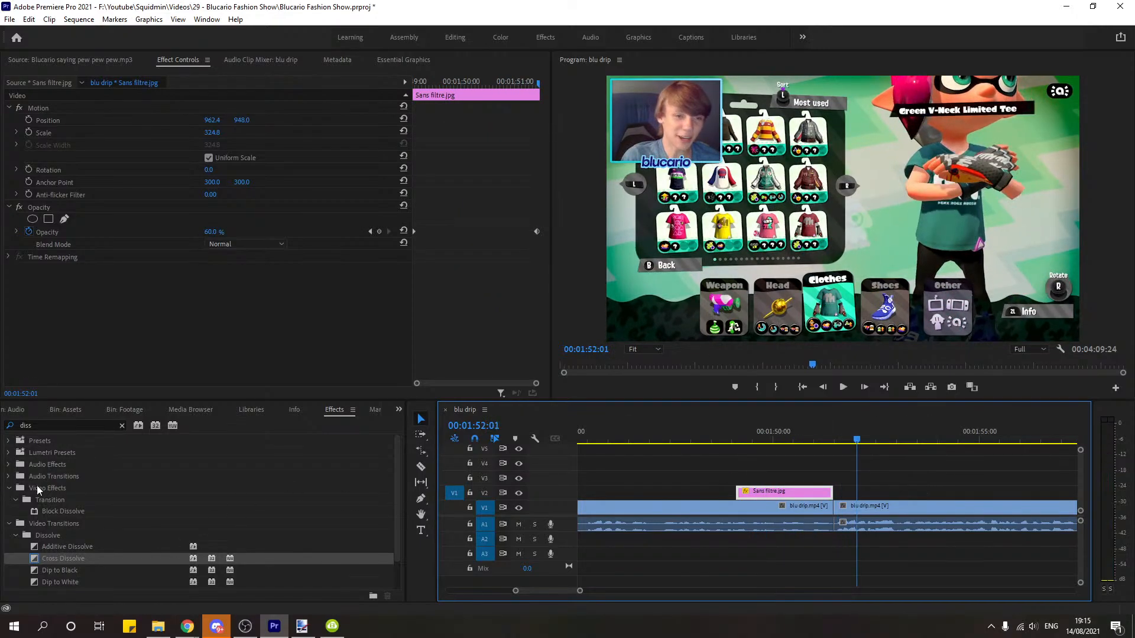
Step: Add a 4-frame Cross Dissolve to the end of the Sans filtre clip and play back the result
{"action": "left_click_drag", "start_coordinate": [69, 559], "coordinate": [830, 495]}
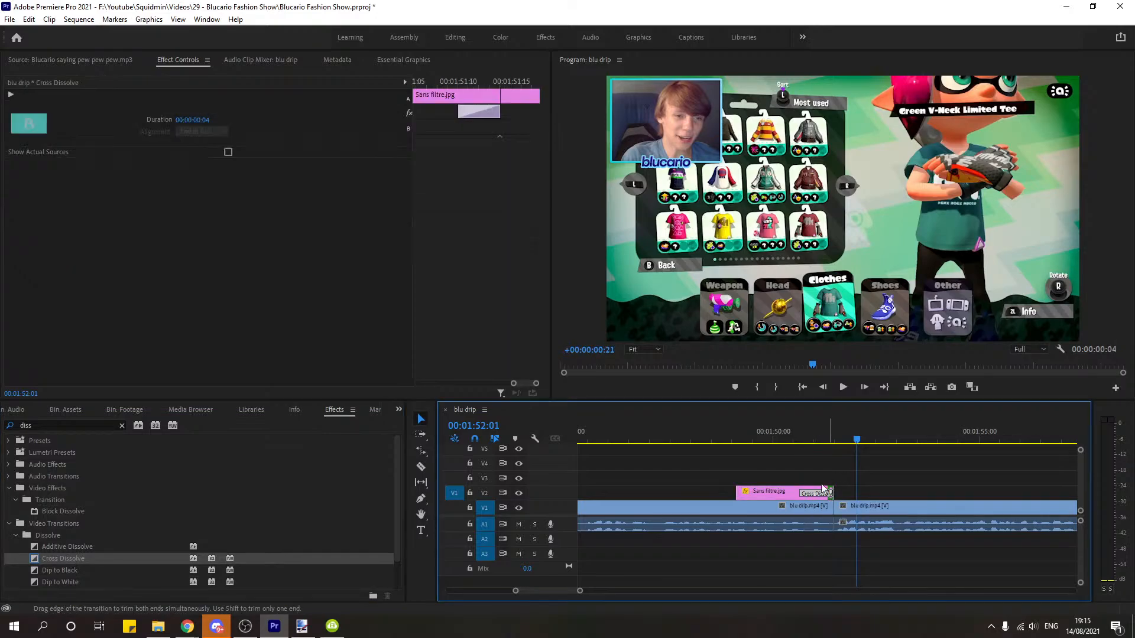
{"action": "left_click", "coordinate": [725, 432]}
{"action": "key", "text": "space"}
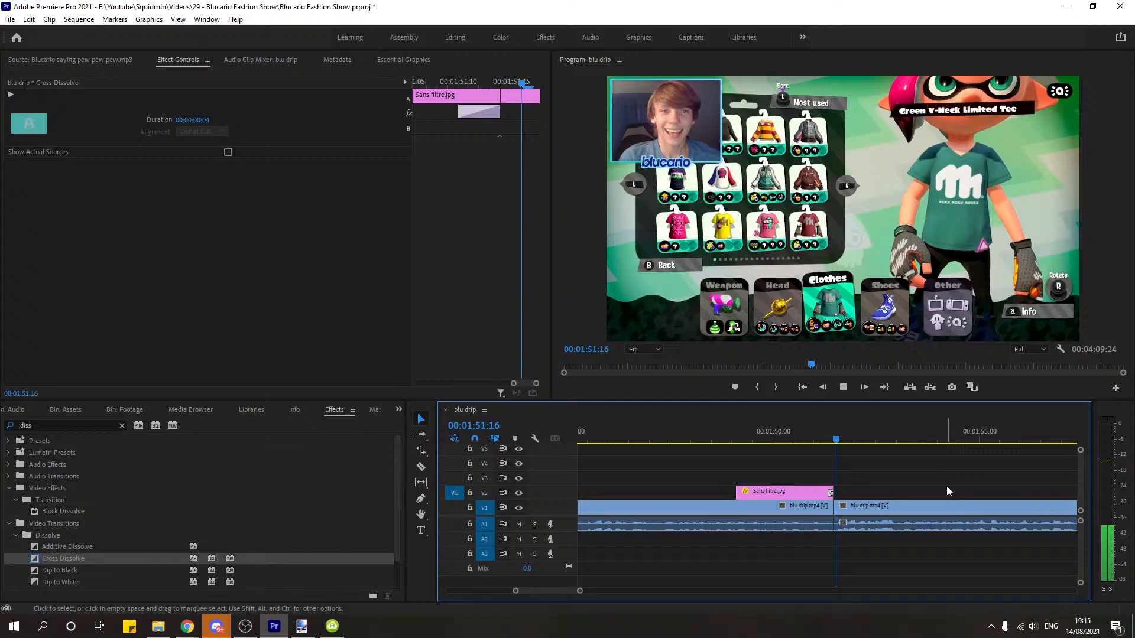
{"action": "key", "text": "space"}
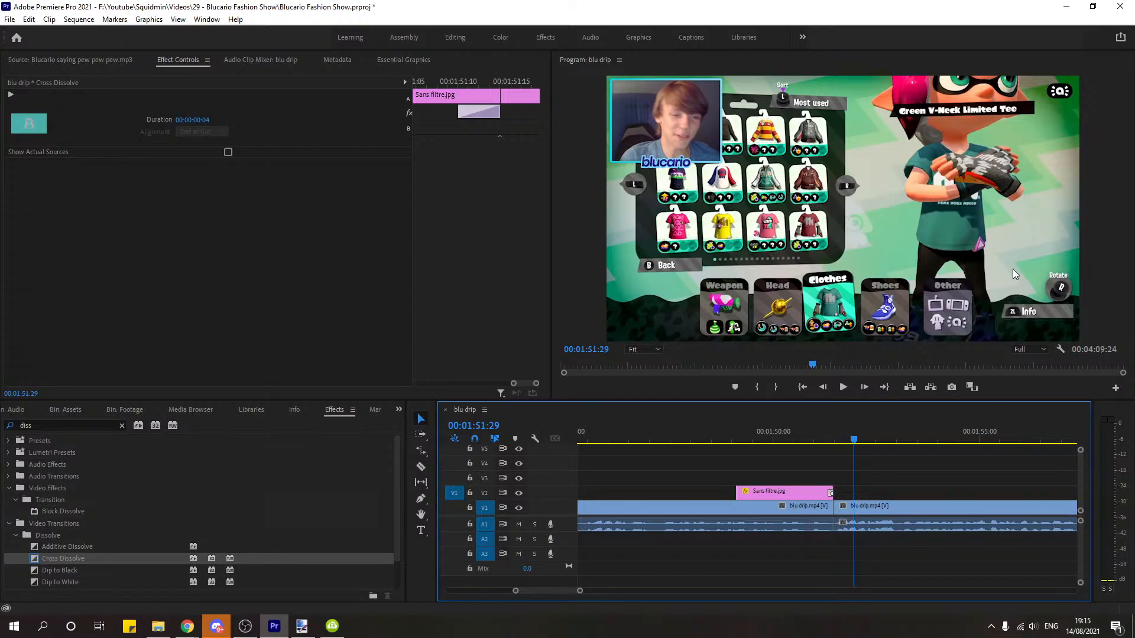
{"action": "left_click", "coordinate": [709, 428]}
{"action": "key", "text": "space"}
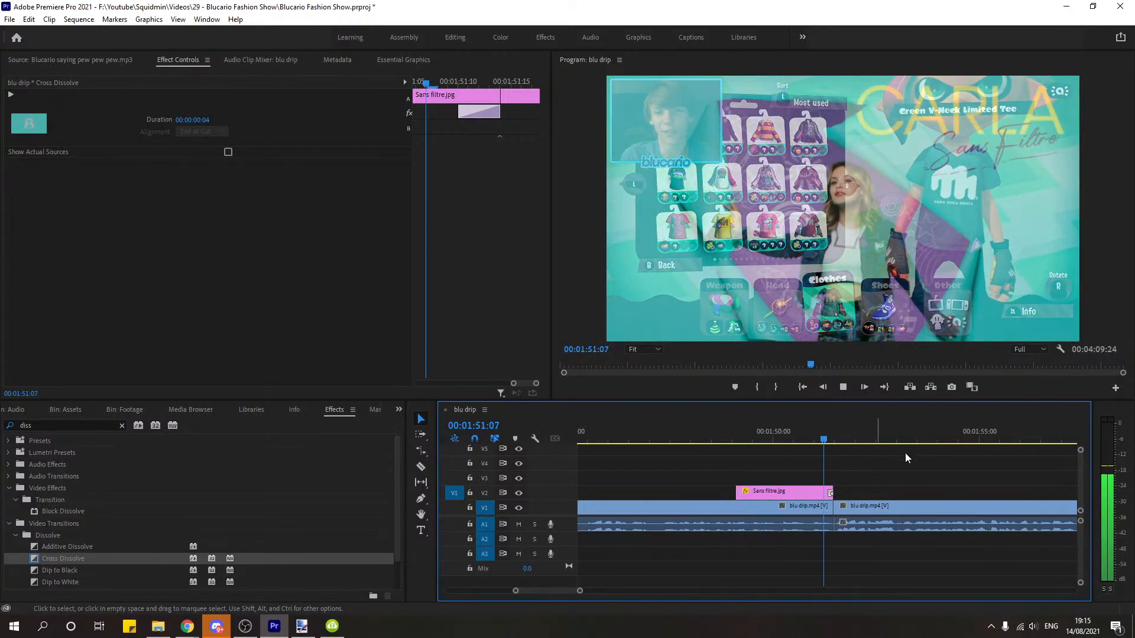
{"action": "key", "text": "space"}
Step: Try 80% opacity on the Sans filtre clip's last keyframe, inspecting the final frames and playing back the fade
{"action": "left_click", "coordinate": [799, 494]}
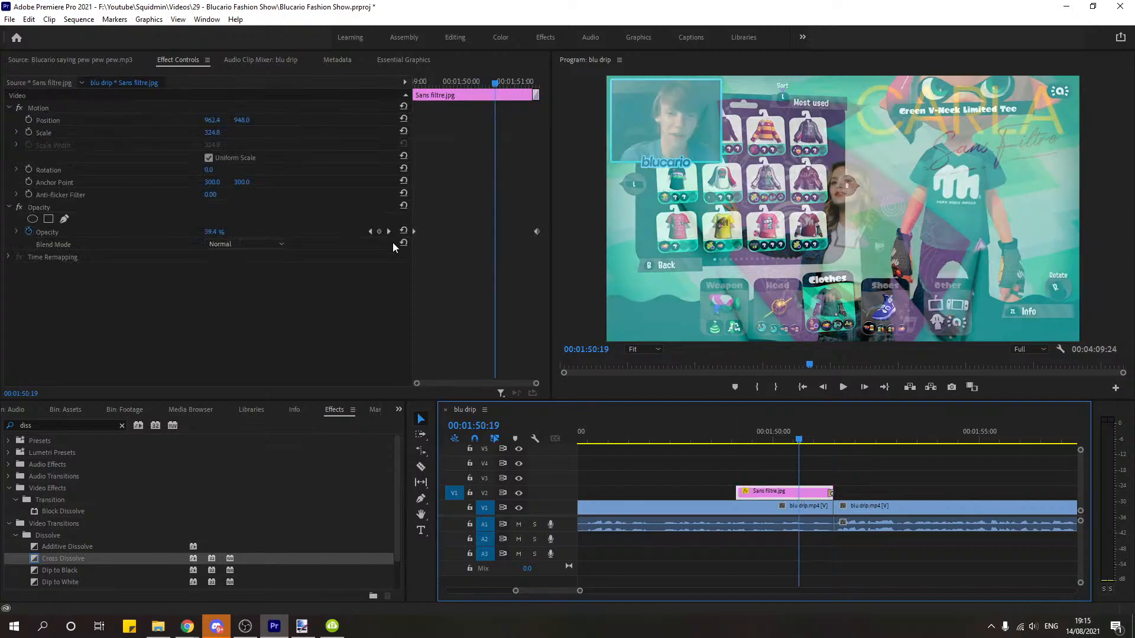
{"action": "left_click", "coordinate": [388, 231]}
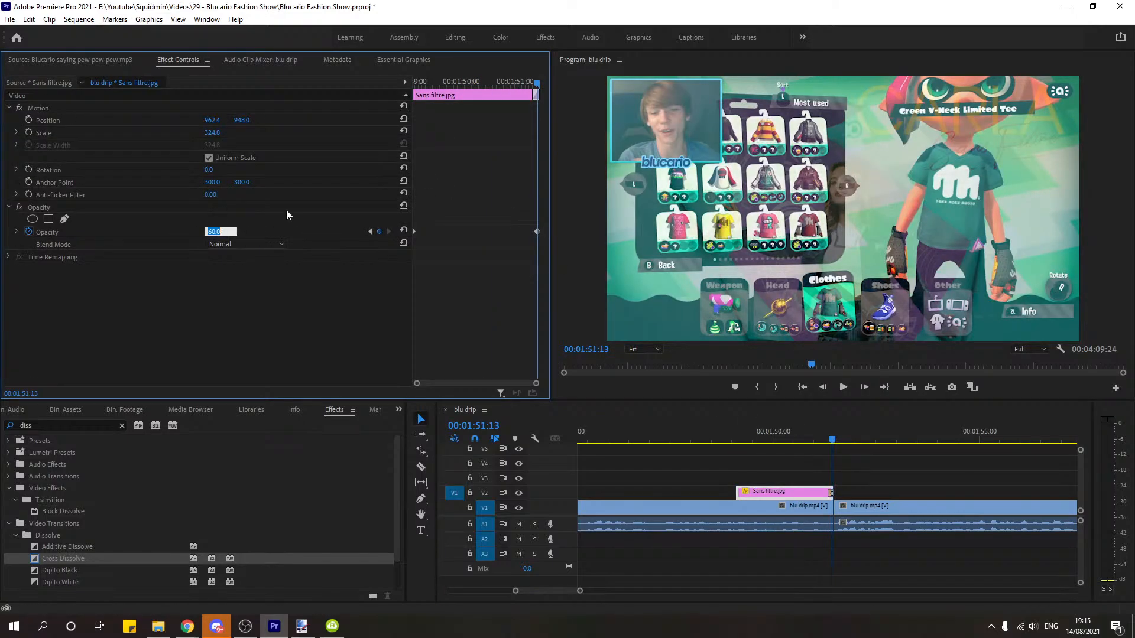
{"action": "type", "text": "80"}
{"action": "key", "text": "Return"}
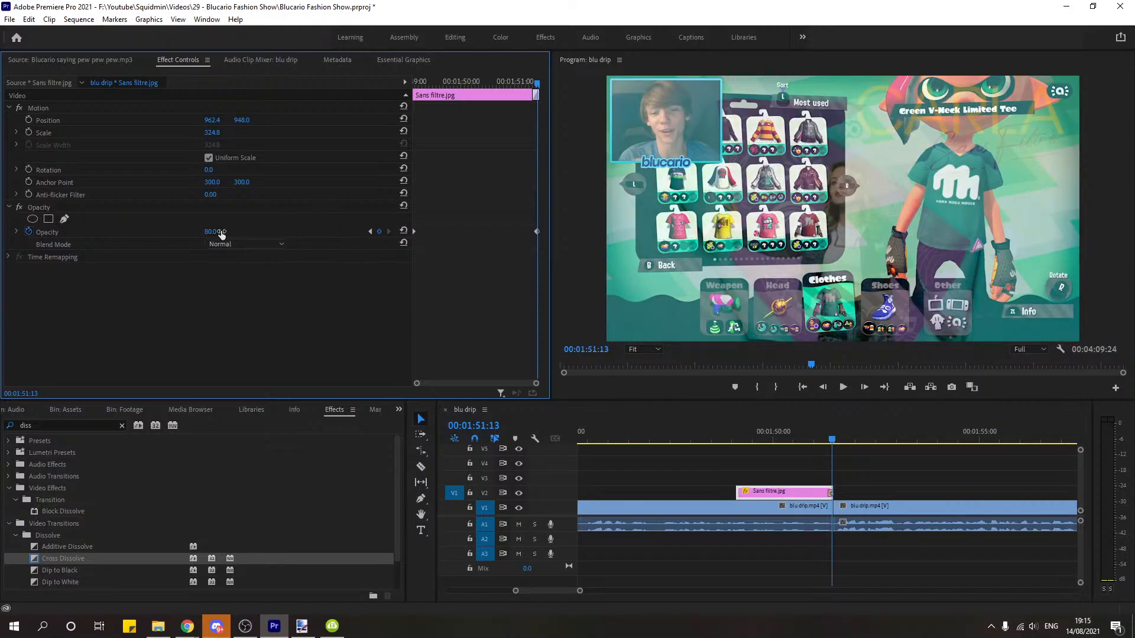
{"action": "left_click", "coordinate": [823, 387]}
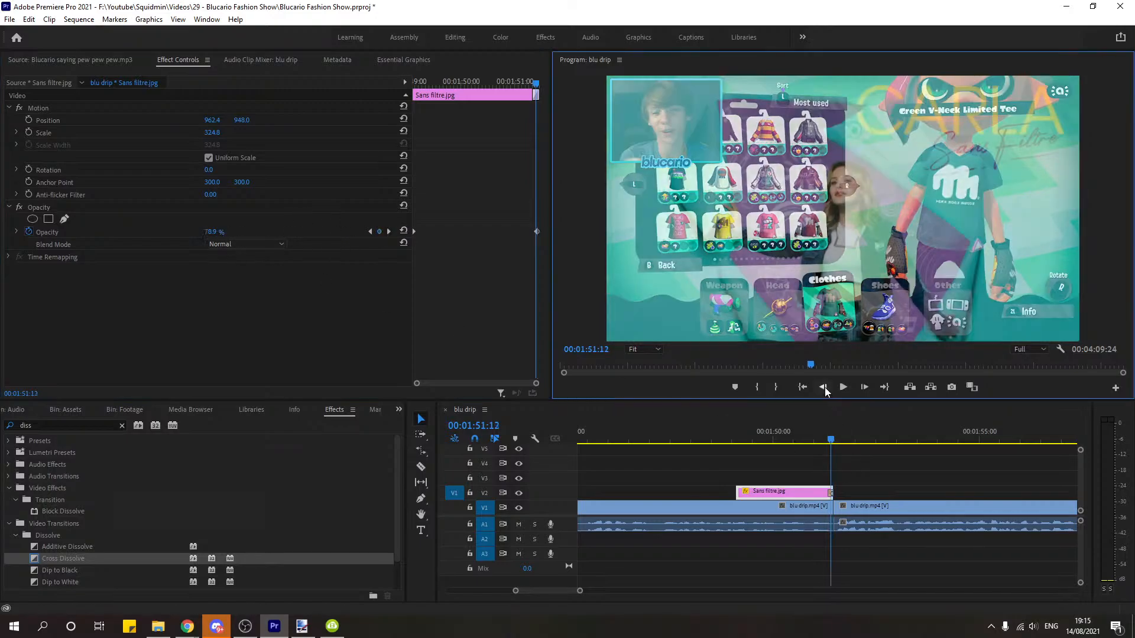
{"action": "left_click", "coordinate": [822, 387]}
{"action": "left_click", "coordinate": [823, 387]}
{"action": "left_click", "coordinate": [823, 387]}
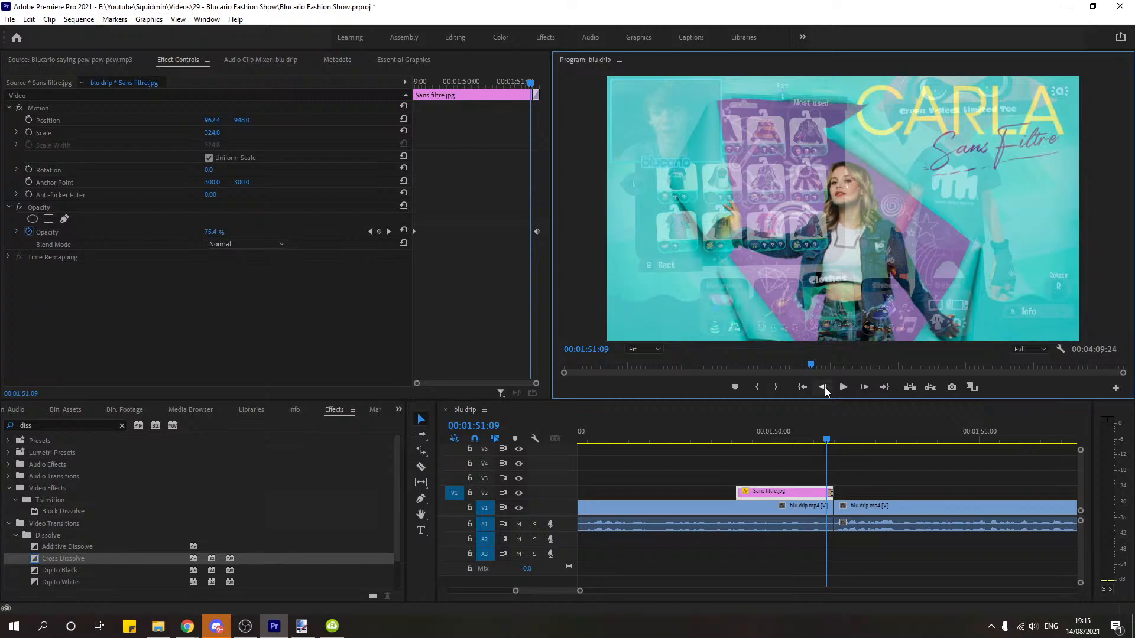
{"action": "left_click", "coordinate": [716, 439]}
{"action": "key", "text": "space"}
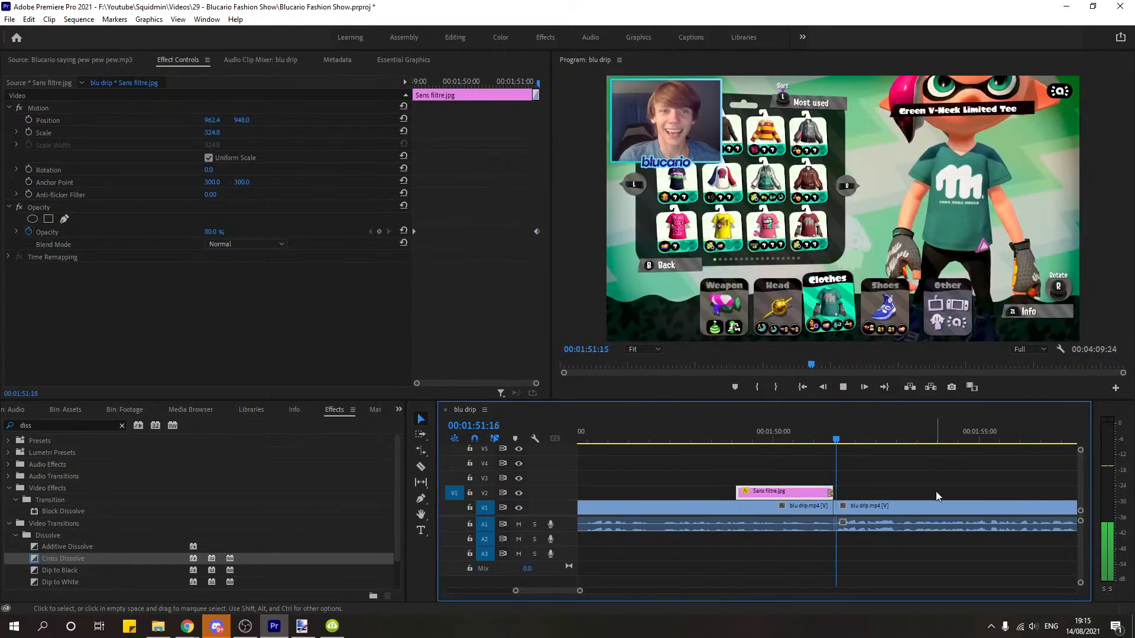
{"action": "key", "text": "space"}
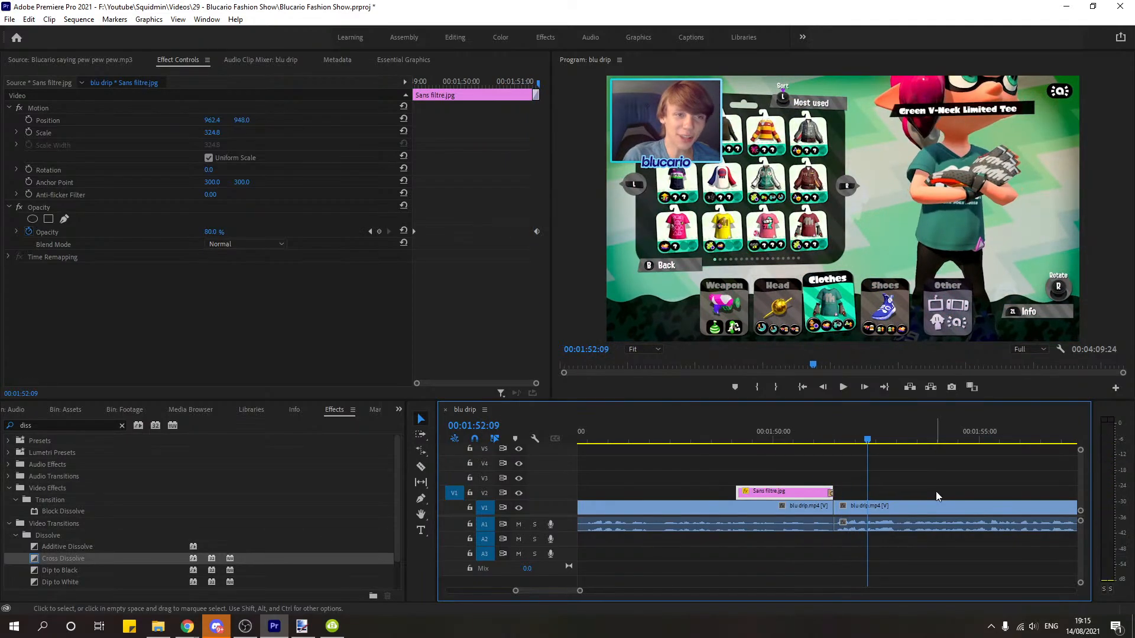
Step: Try 75% opacity on the Sans filtre clip's last keyframe and step back through its final frames
{"action": "left_click", "coordinate": [370, 231]}
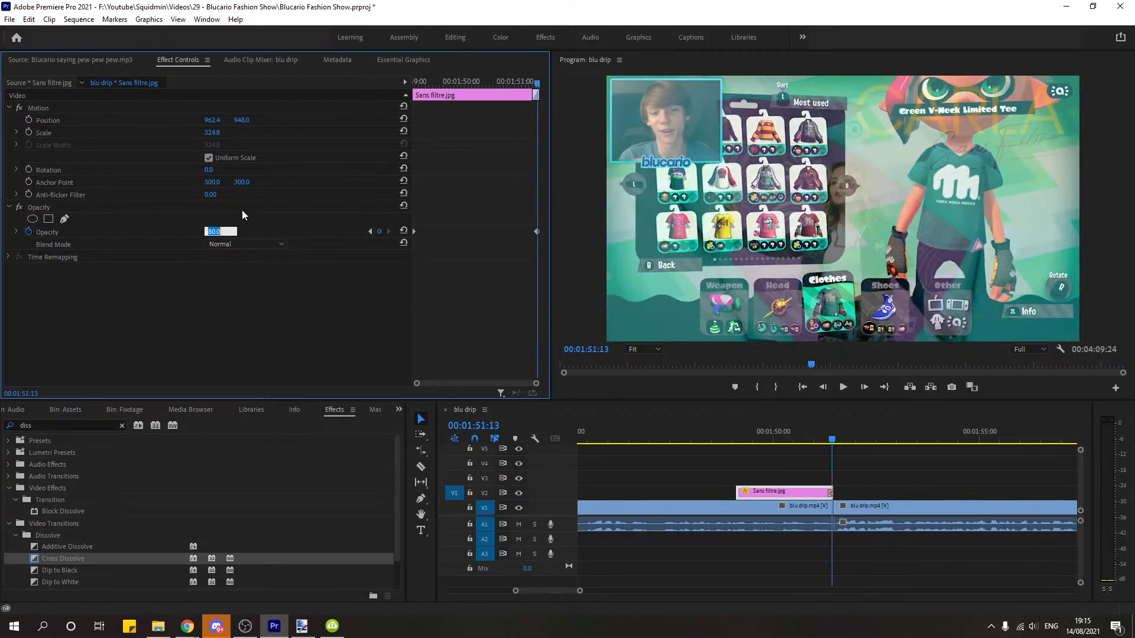
{"action": "type", "text": "75"}
{"action": "key", "text": "Return"}
{"action": "left_click", "coordinate": [823, 387]}
{"action": "left_click", "coordinate": [823, 387]}
{"action": "left_click", "coordinate": [822, 387]}
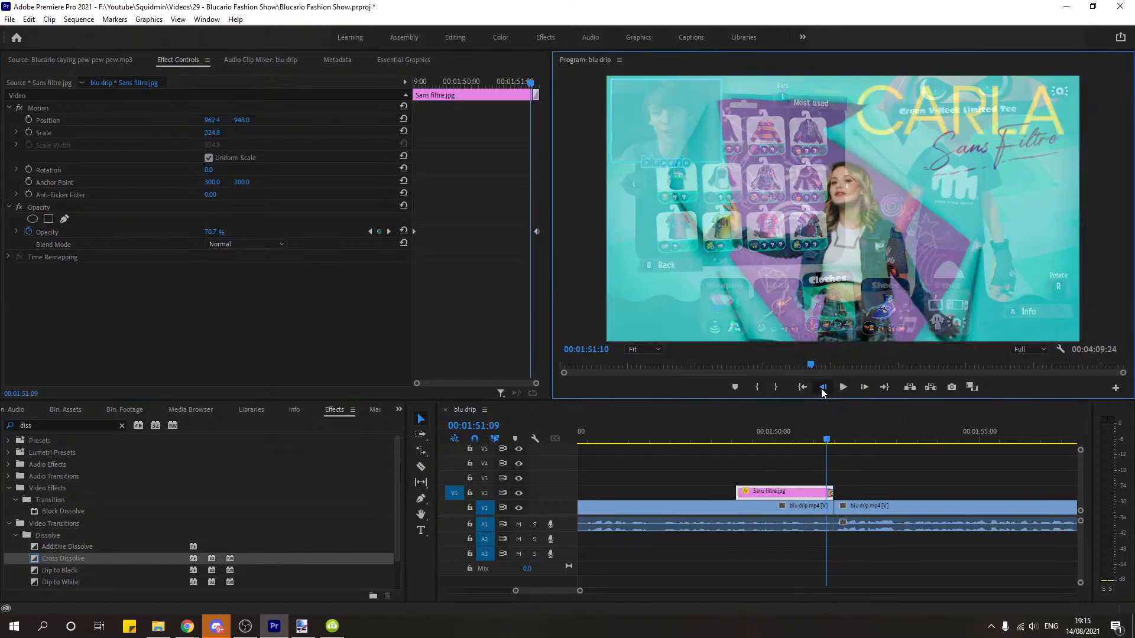
Step: Set the Sans filtre clip's last opacity keyframe at 00:01:51:13 to 70% and play back the fade-in
{"action": "left_click", "coordinate": [389, 231]}
{"action": "type", "text": "70"}
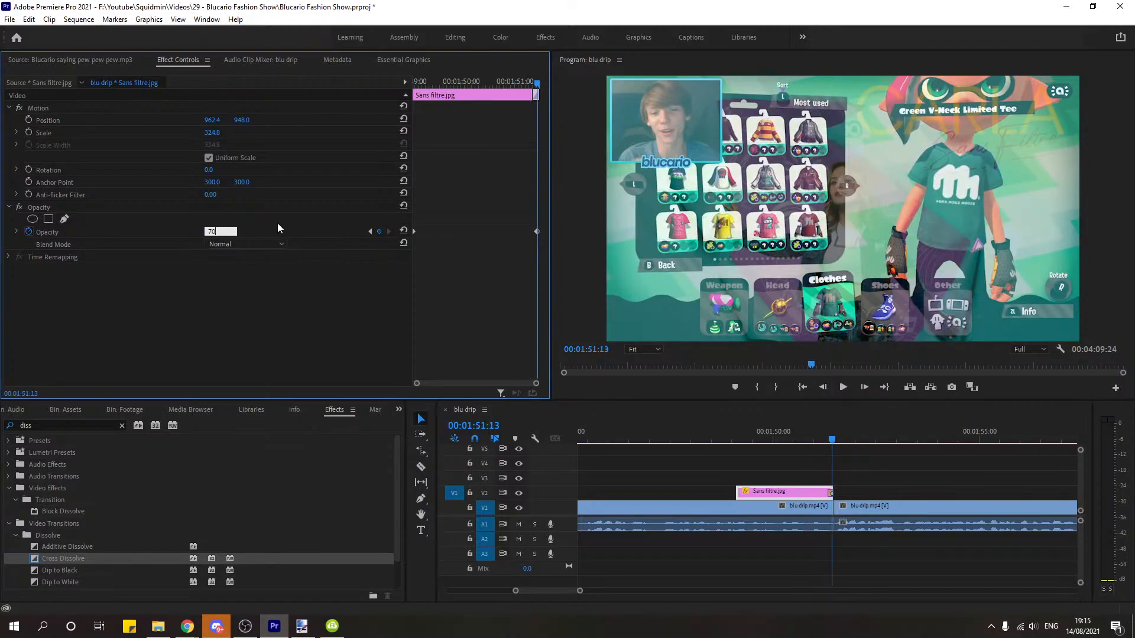
{"action": "key", "text": "Return"}
{"action": "left_click", "coordinate": [828, 435]}
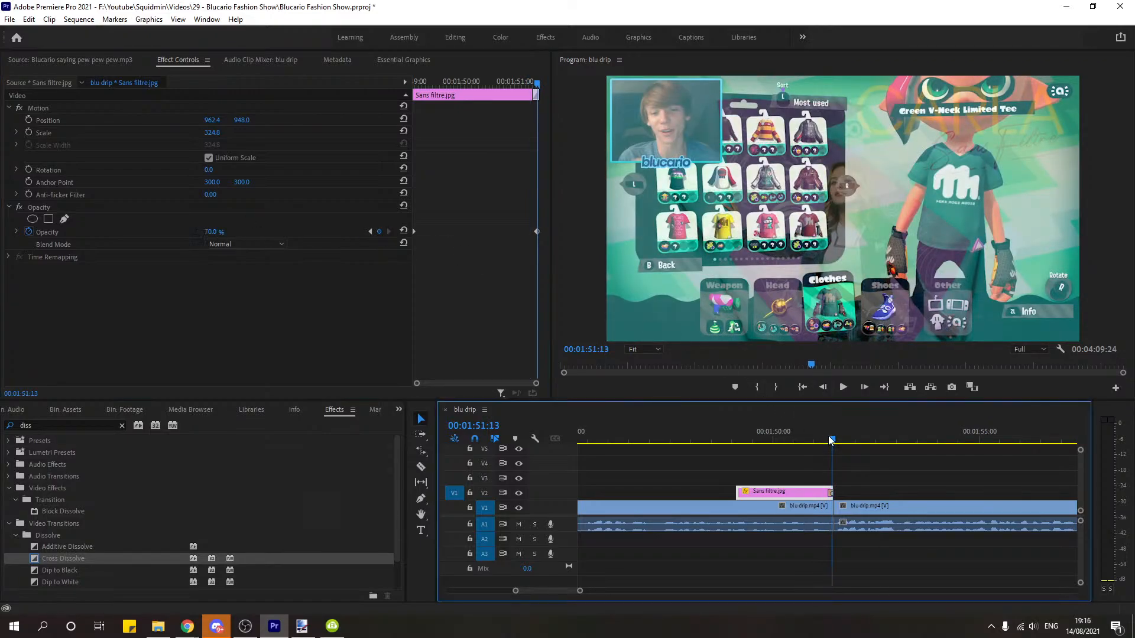
{"action": "left_click", "coordinate": [827, 446]}
{"action": "left_click", "coordinate": [826, 441]}
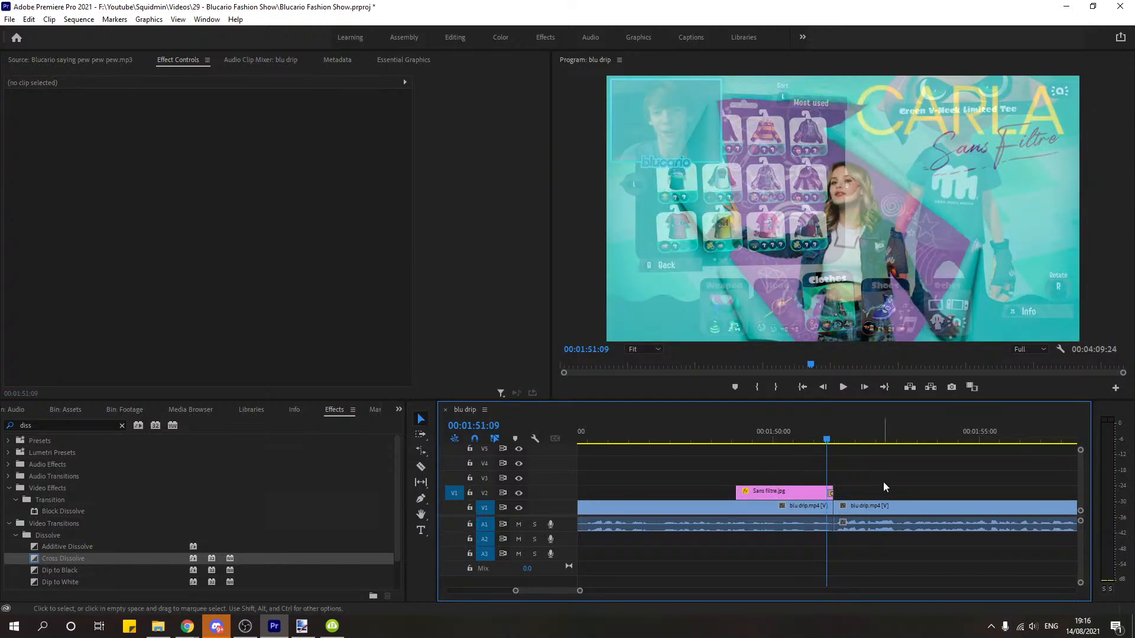
{"action": "left_click", "coordinate": [808, 491]}
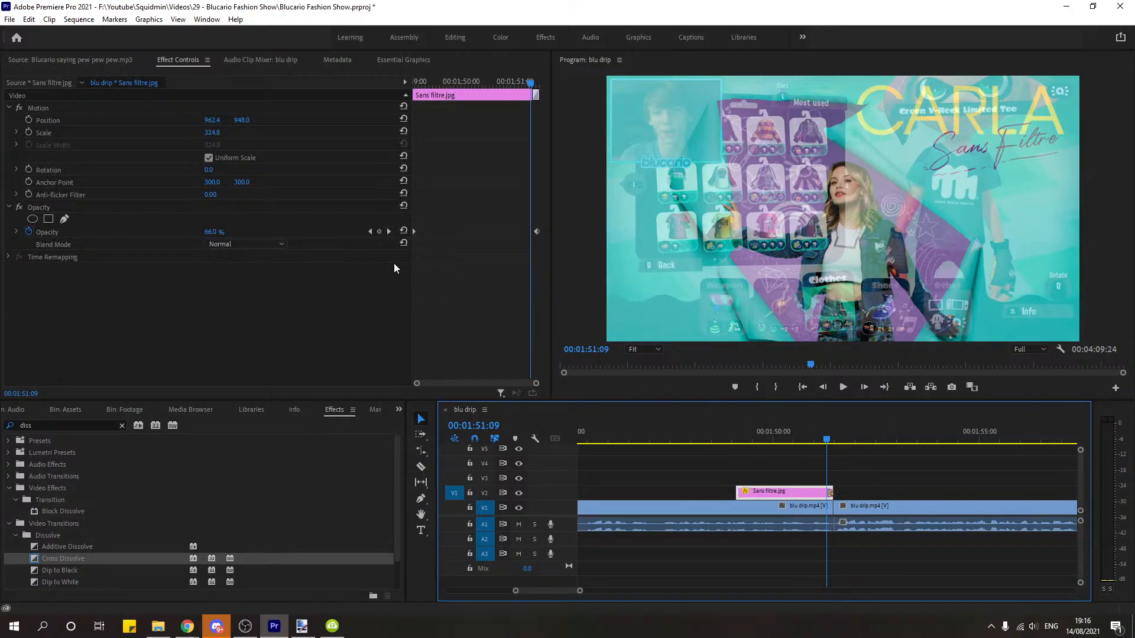
{"action": "left_click", "coordinate": [717, 439]}
{"action": "key", "text": "space"}
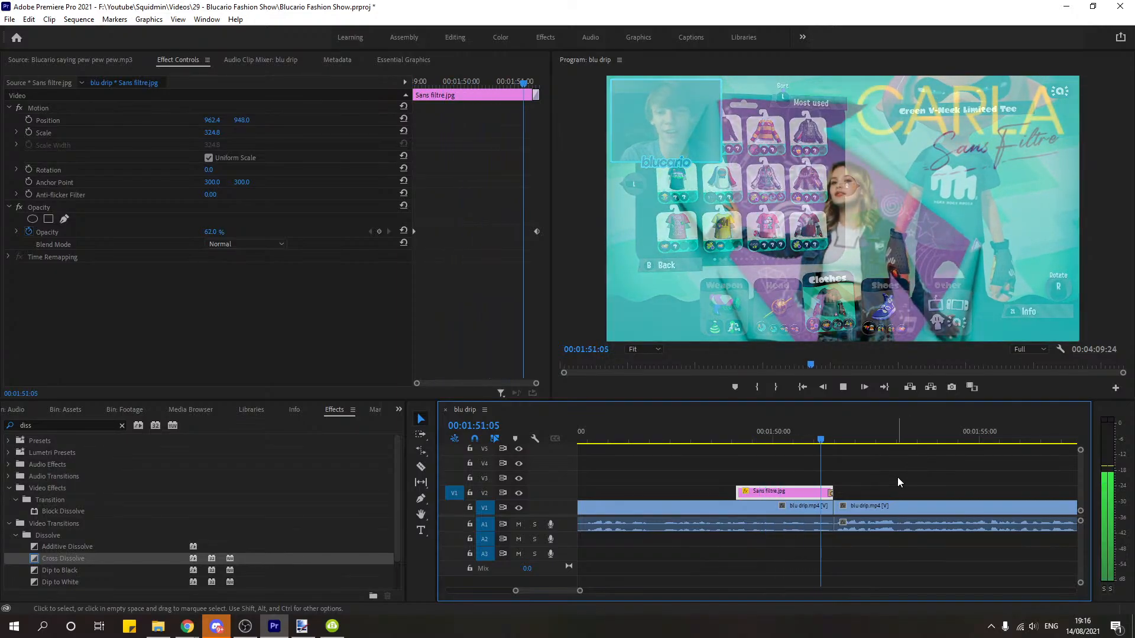
{"action": "key", "text": "space"}
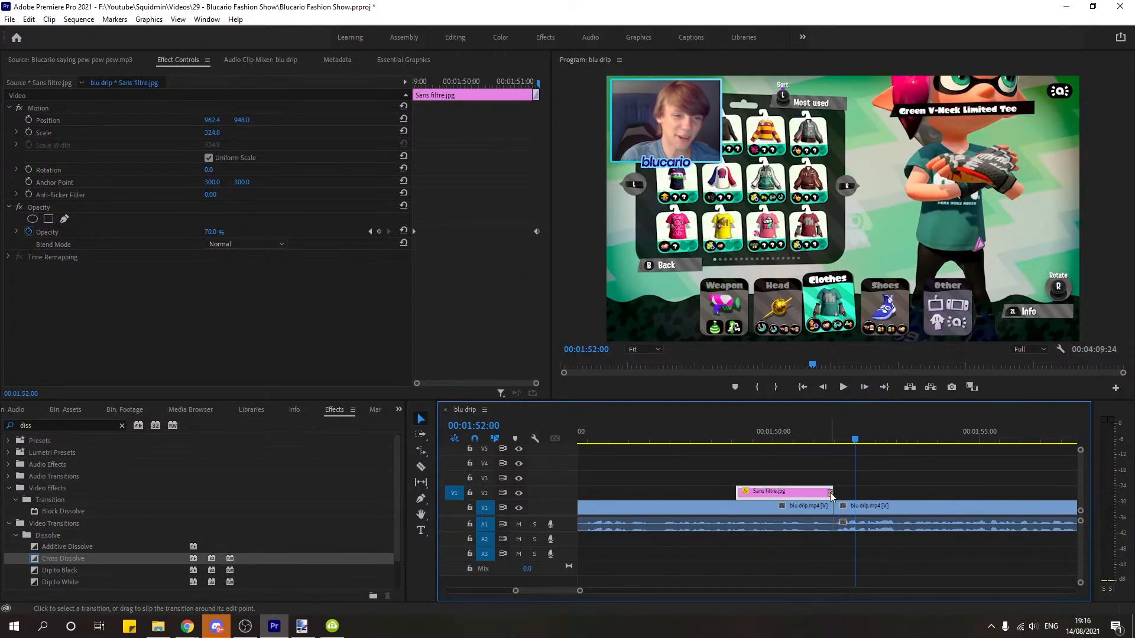
Step: Delete the Cross Dissolve from the end of the Sans filtre clip and play back the hard cut to the gameplay
{"action": "left_click", "coordinate": [831, 494]}
{"action": "key", "text": "Delete"}
{"action": "key", "text": "space"}
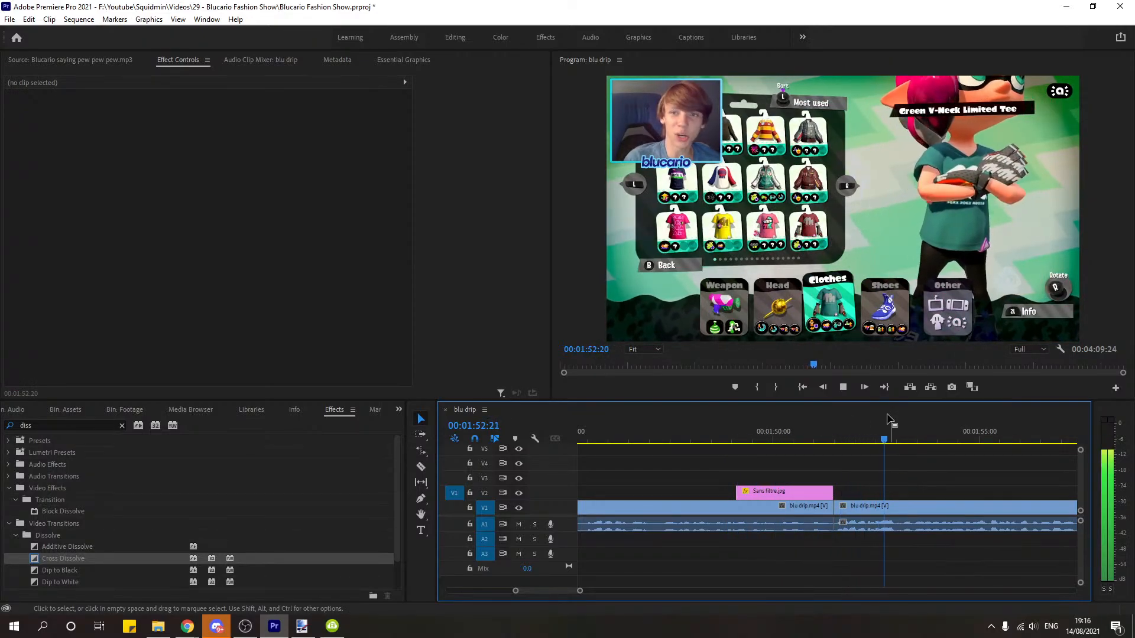
{"action": "left_click", "coordinate": [841, 386]}
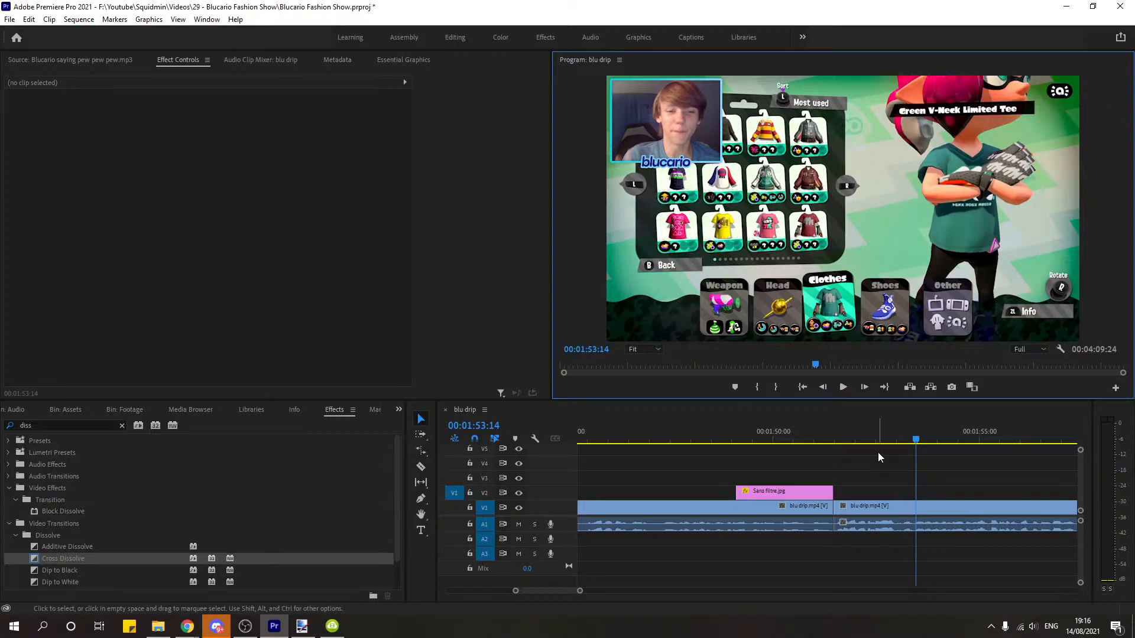
{"action": "left_click", "coordinate": [620, 434]}
{"action": "left_click", "coordinate": [842, 386]}
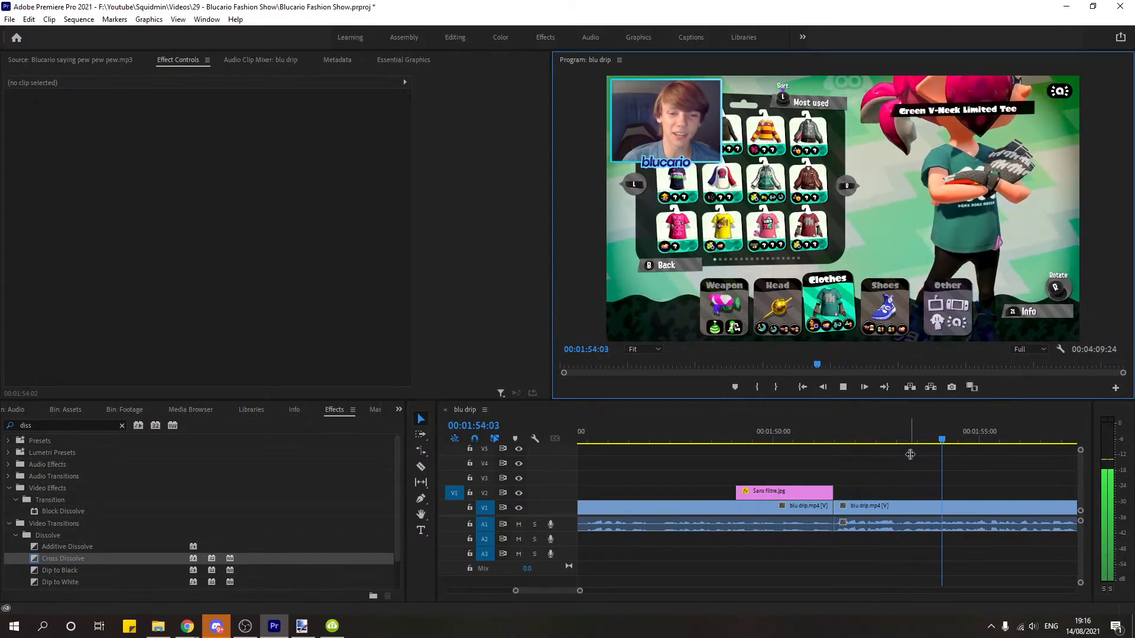
{"action": "left_click", "coordinate": [843, 387]}
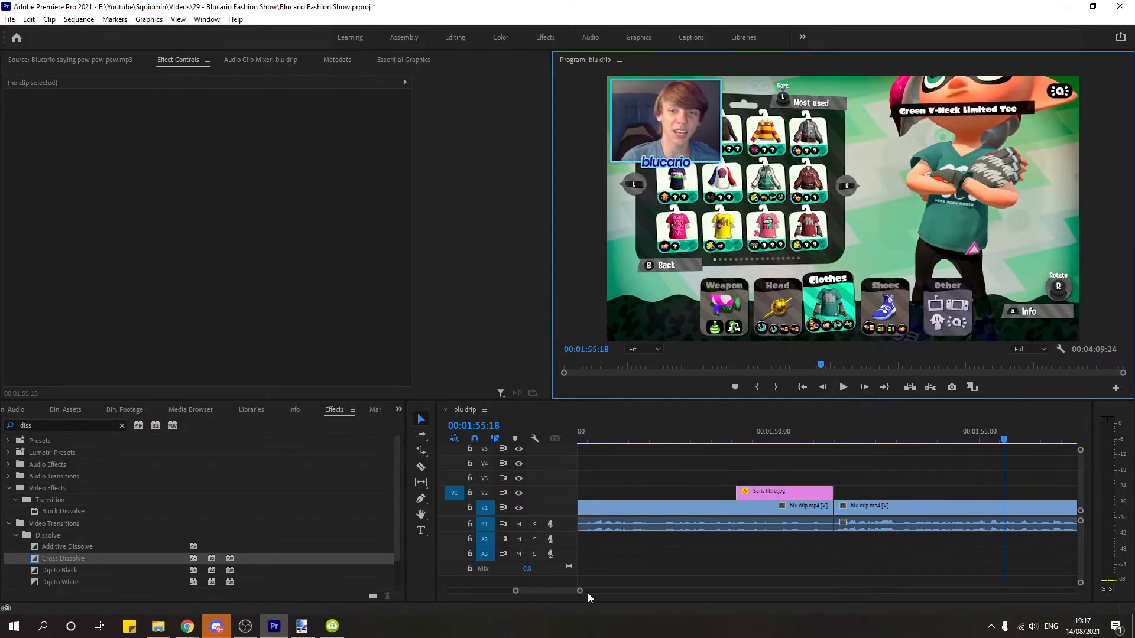
Step: Save the Blucario Fashion Show project
{"action": "left_click", "coordinate": [582, 593]}
{"action": "left_click_drag", "start_coordinate": [583, 593], "coordinate": [731, 591]}
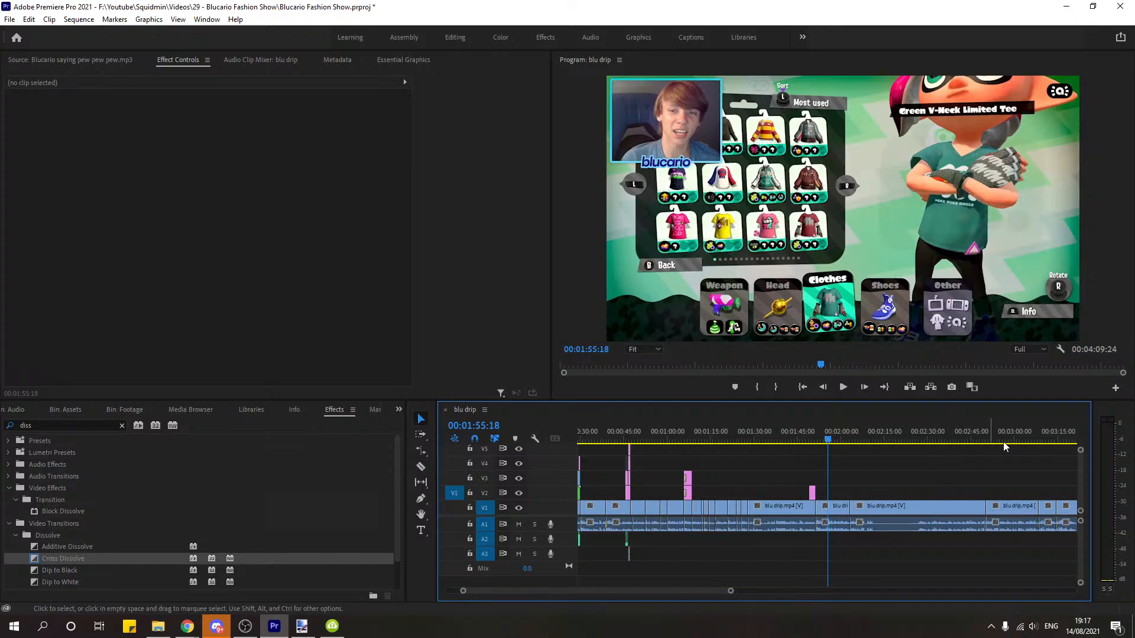
{"action": "scroll", "coordinate": [659, 588], "scroll_direction": "up", "scroll_amount": 3}
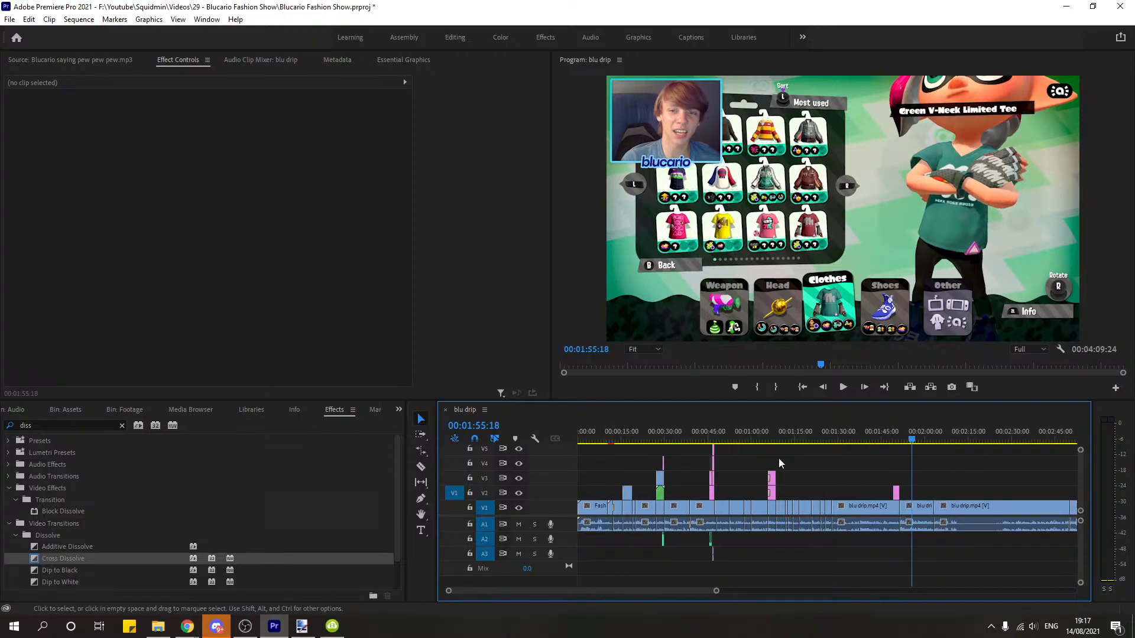
{"action": "left_click", "coordinate": [9, 19]}
{"action": "left_click", "coordinate": [30, 177]}
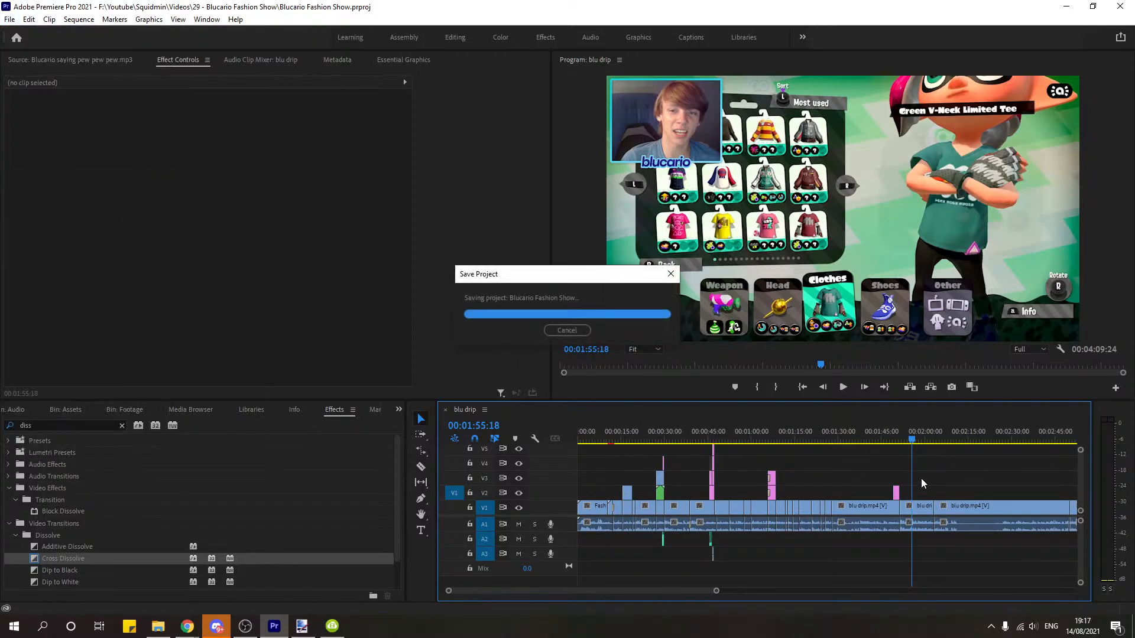
Step: Play the sequence onward from 00:01:55:18 and split the blu drip.mp4 clip at 00:02:13:13, in the shoes section
{"action": "left_click_drag", "start_coordinate": [715, 590], "coordinate": [672, 591]}
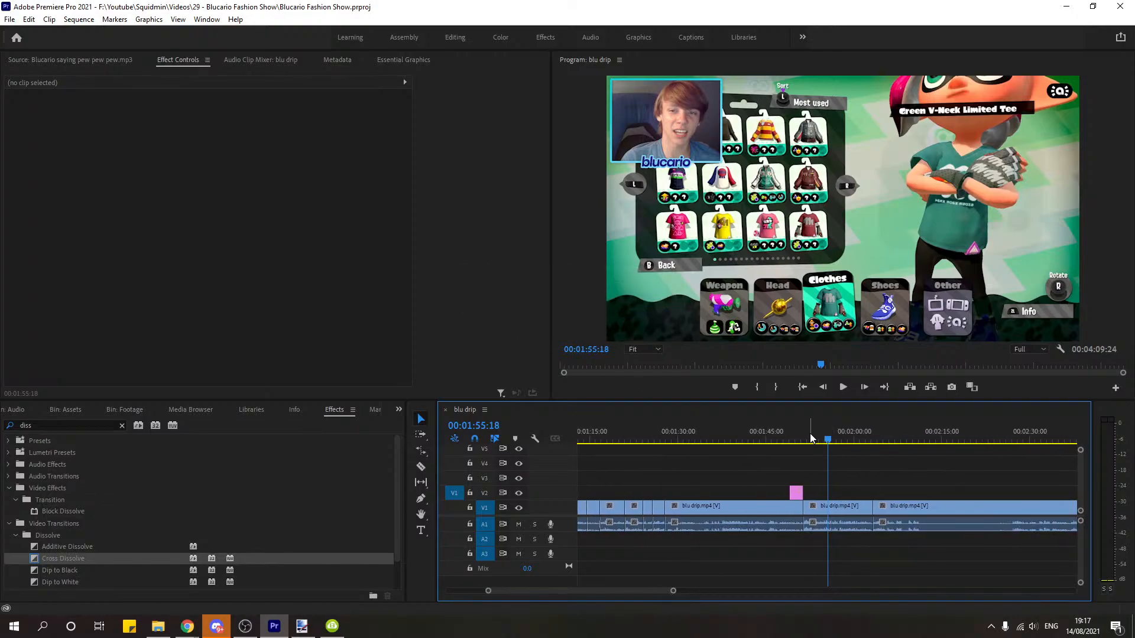
{"action": "key", "text": "Up"}
{"action": "key", "text": "space"}
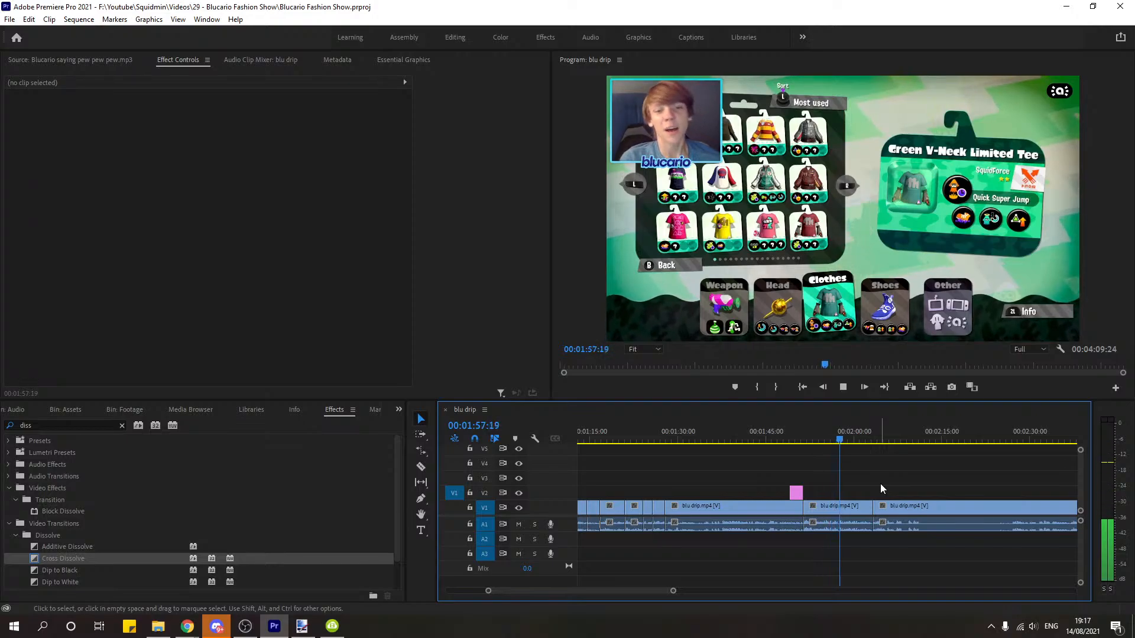
{"action": "key", "text": "space"}
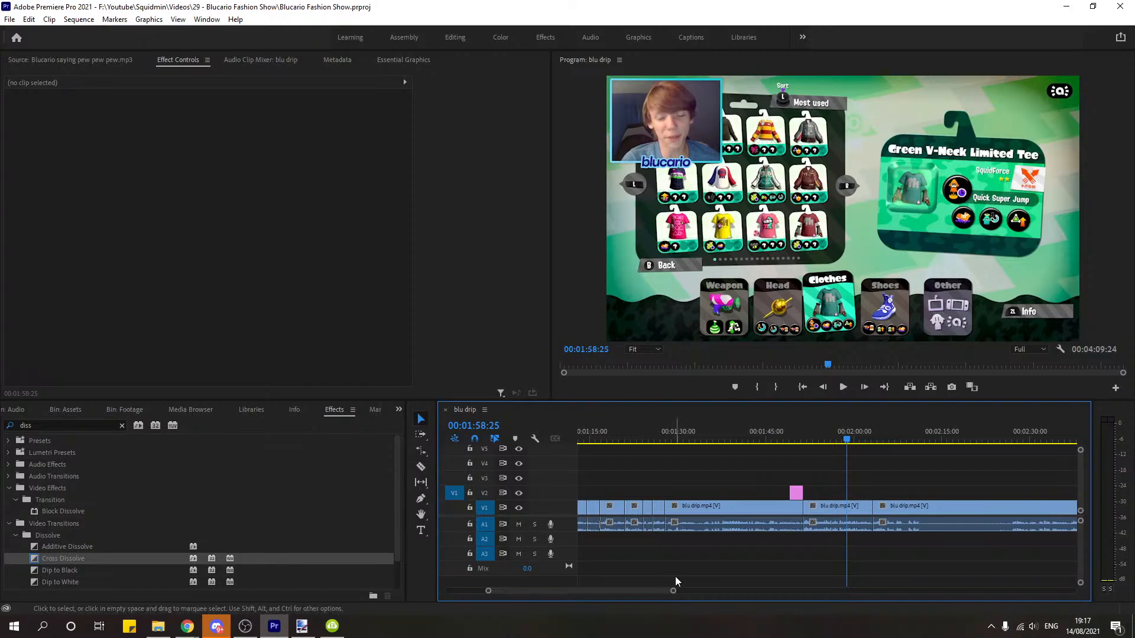
{"action": "key", "text": "space"}
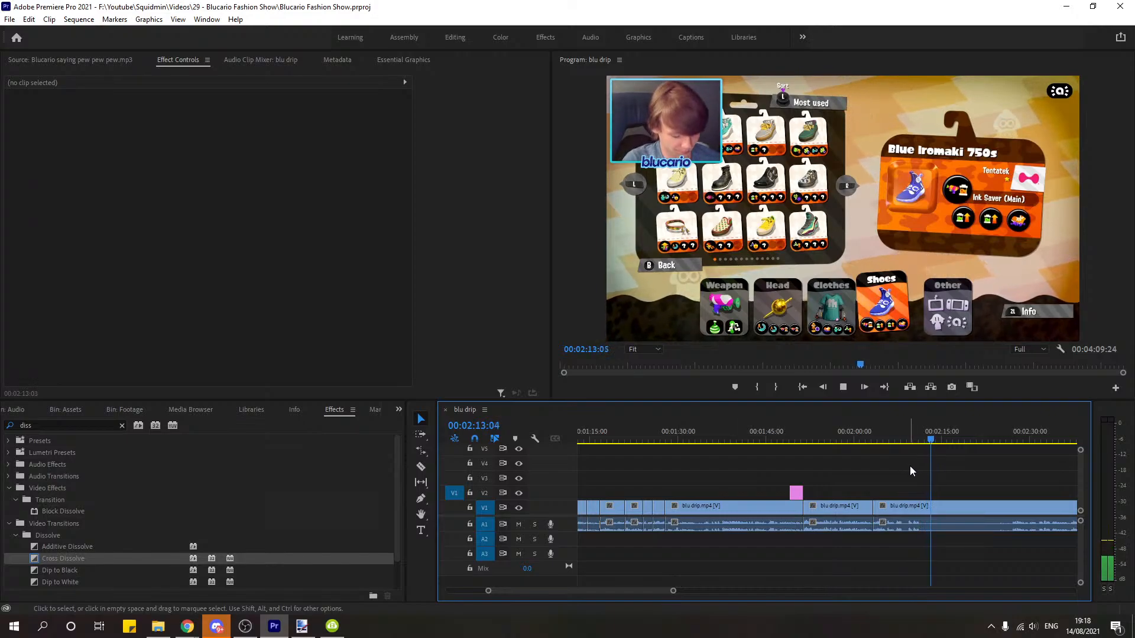
{"action": "key", "text": "space"}
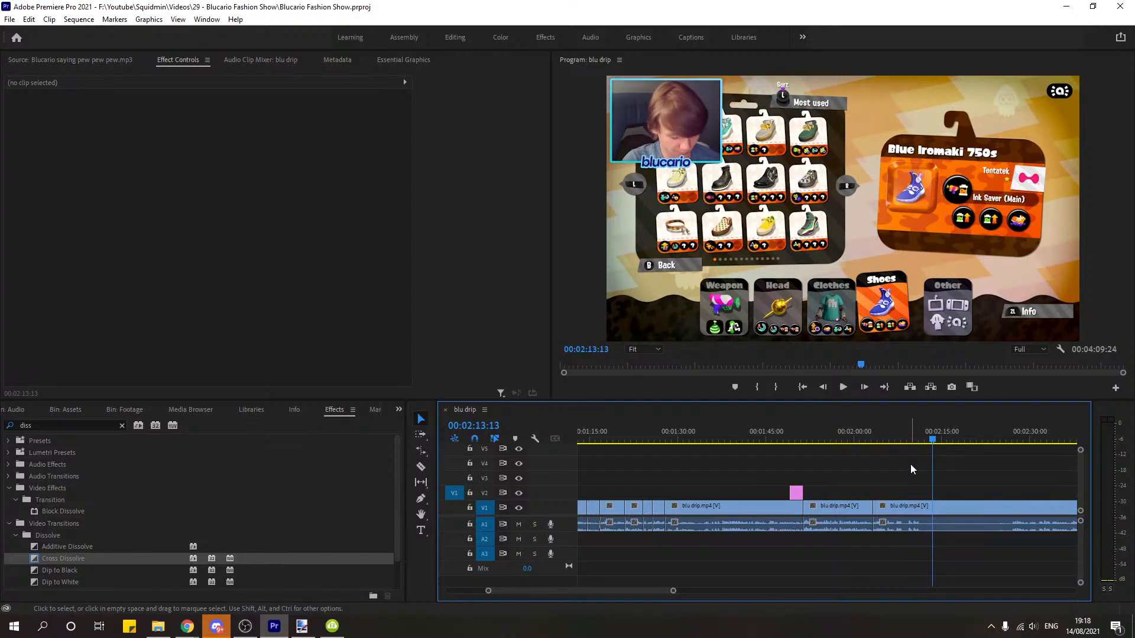
{"action": "key", "text": "c"}
{"action": "left_click", "coordinate": [932, 507]}
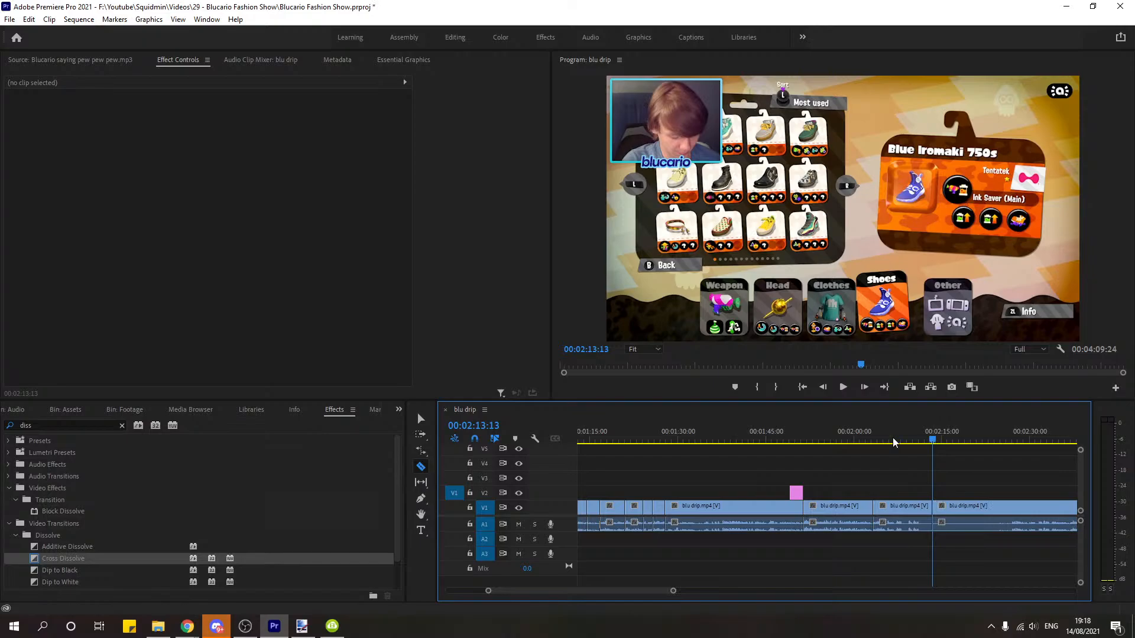
Step: Open the Music bin inside the project's Audio bin
{"action": "left_click", "coordinate": [157, 626]}
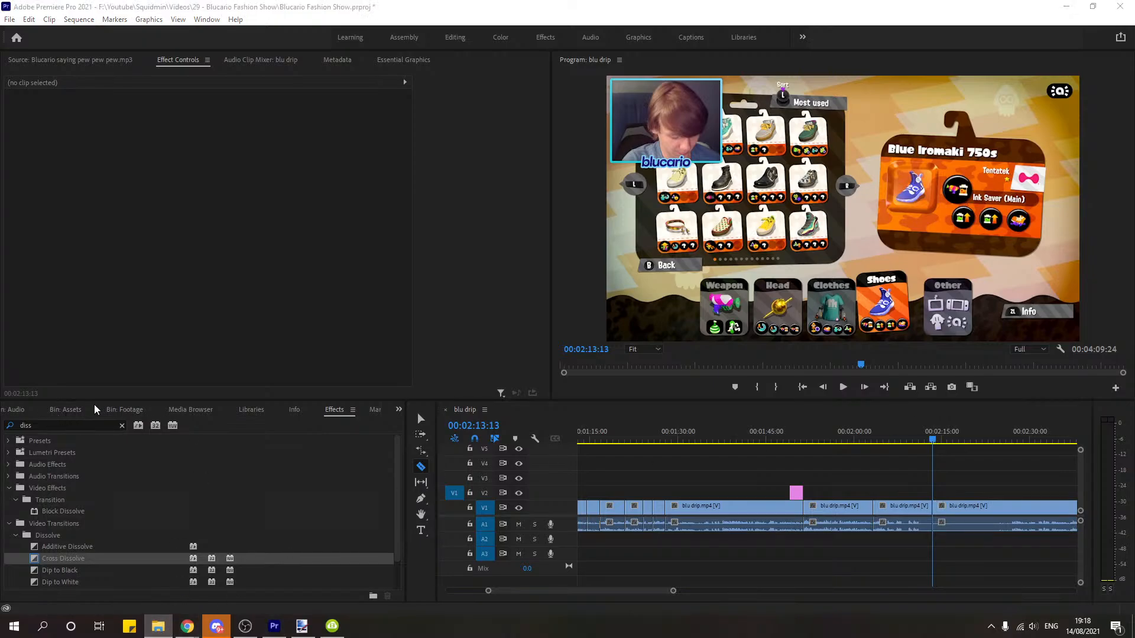
{"action": "left_click", "coordinate": [70, 409]}
{"action": "left_click", "coordinate": [16, 411]}
{"action": "double_click", "coordinate": [177, 494]}
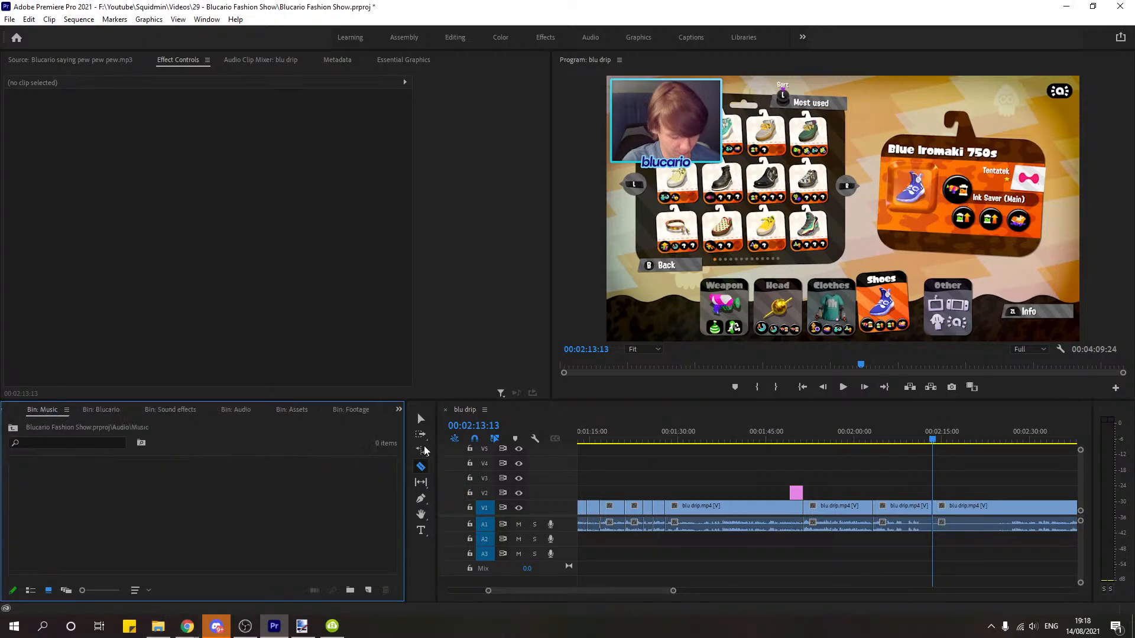
Step: Import the Pewter City HeartGold & SoulSilver track from the Nintendo music Pokemon folder into the Music bin and open it as the source
{"action": "key", "text": "alt+Tab"}
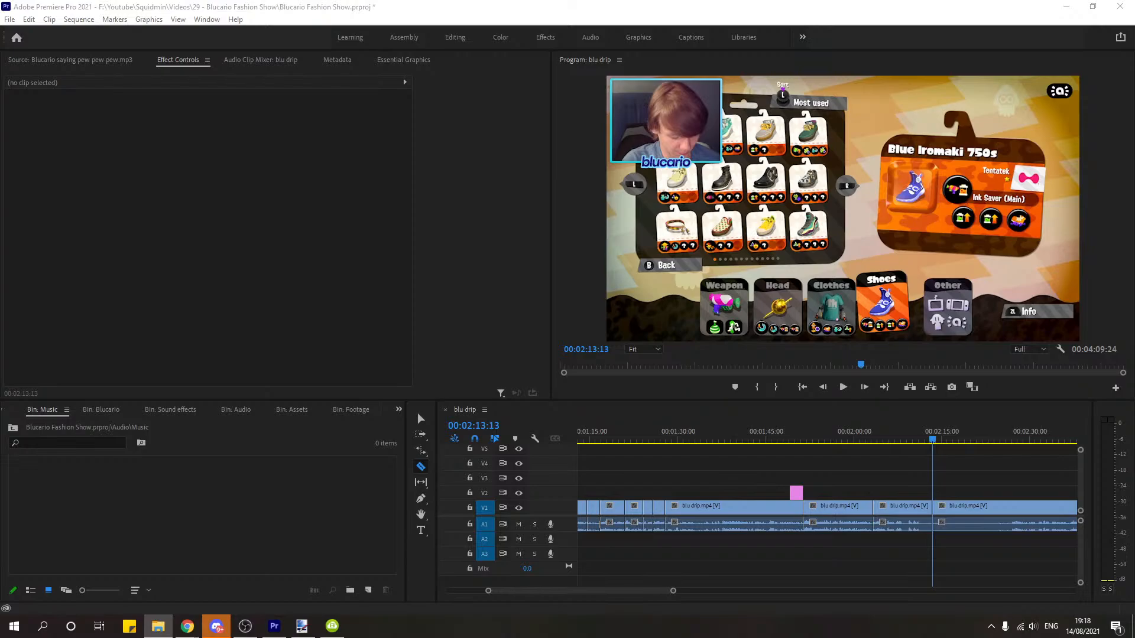
{"action": "left_click_drag", "start_coordinate": [1133, 154], "coordinate": [761, 180]}
{"action": "double_click", "coordinate": [720, 328]}
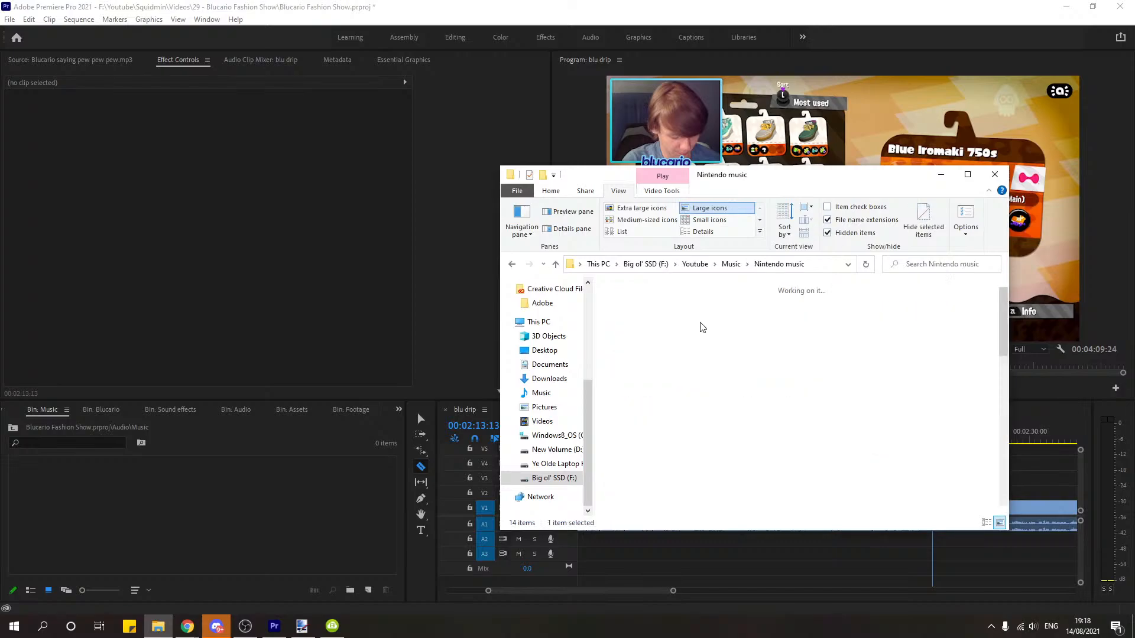
{"action": "left_click", "coordinate": [836, 323]}
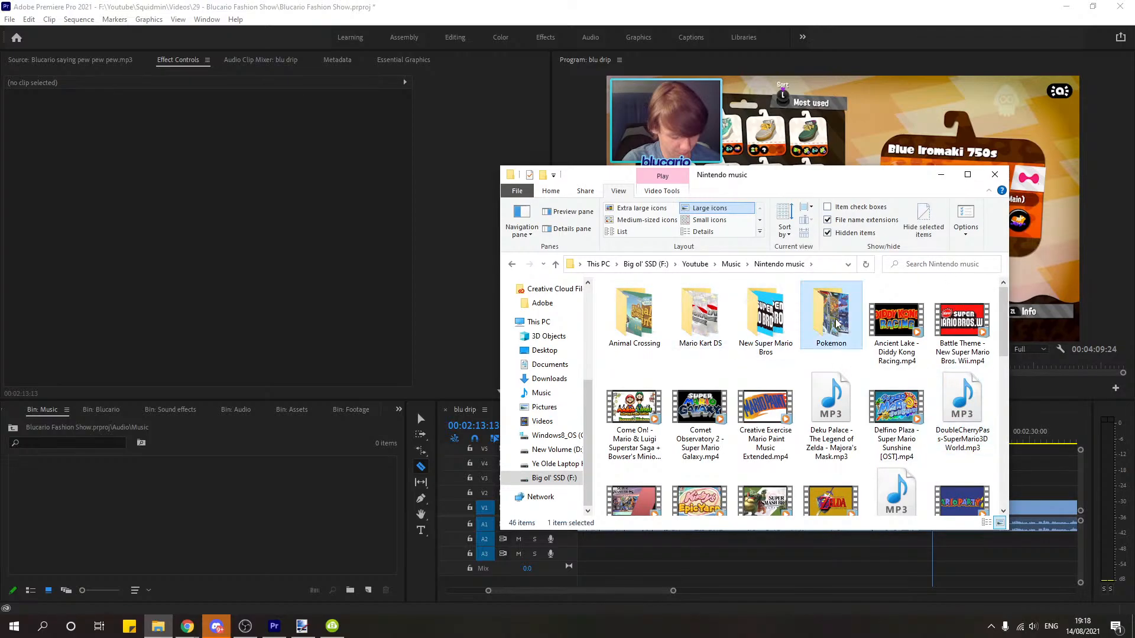
{"action": "double_click", "coordinate": [836, 323]}
{"action": "left_click_drag", "start_coordinate": [971, 328], "coordinate": [201, 528]}
{"action": "left_click", "coordinate": [942, 174]}
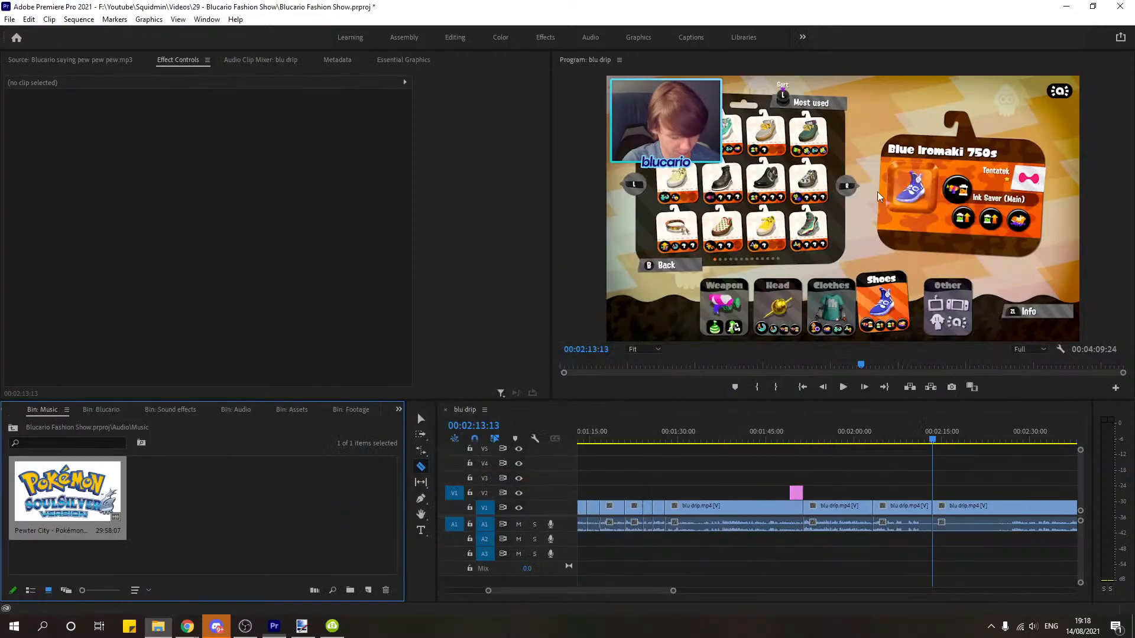
{"action": "double_click", "coordinate": [79, 486]}
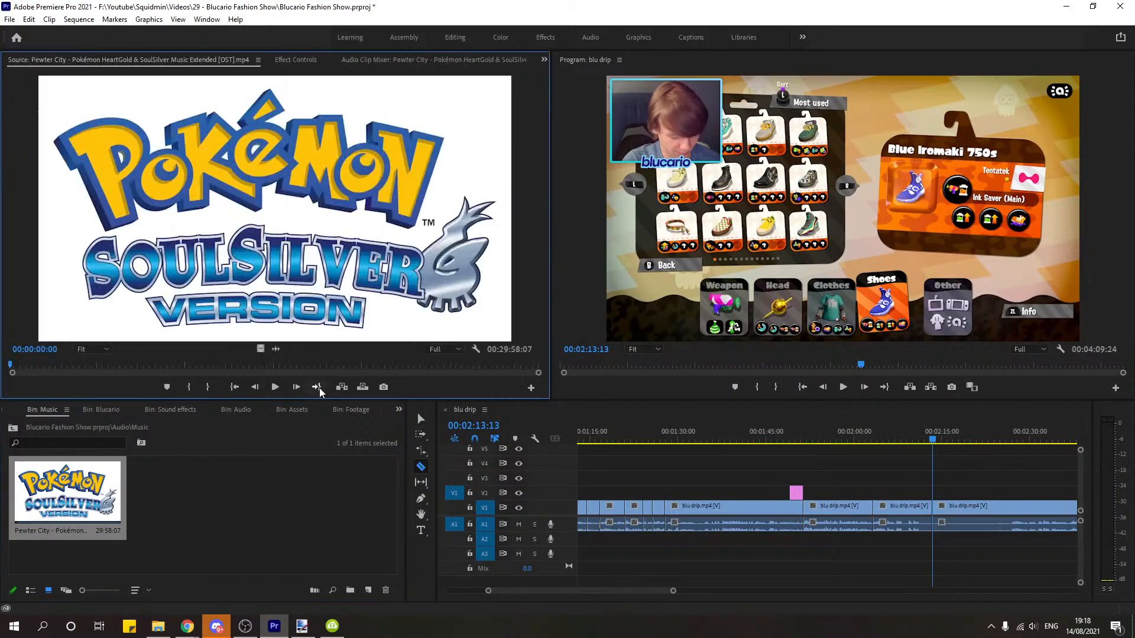
Step: Mark the opening 6:27 of the Pewter City track and place only its audio on track A3 at 00:02:13:13
{"action": "left_click", "coordinate": [275, 387]}
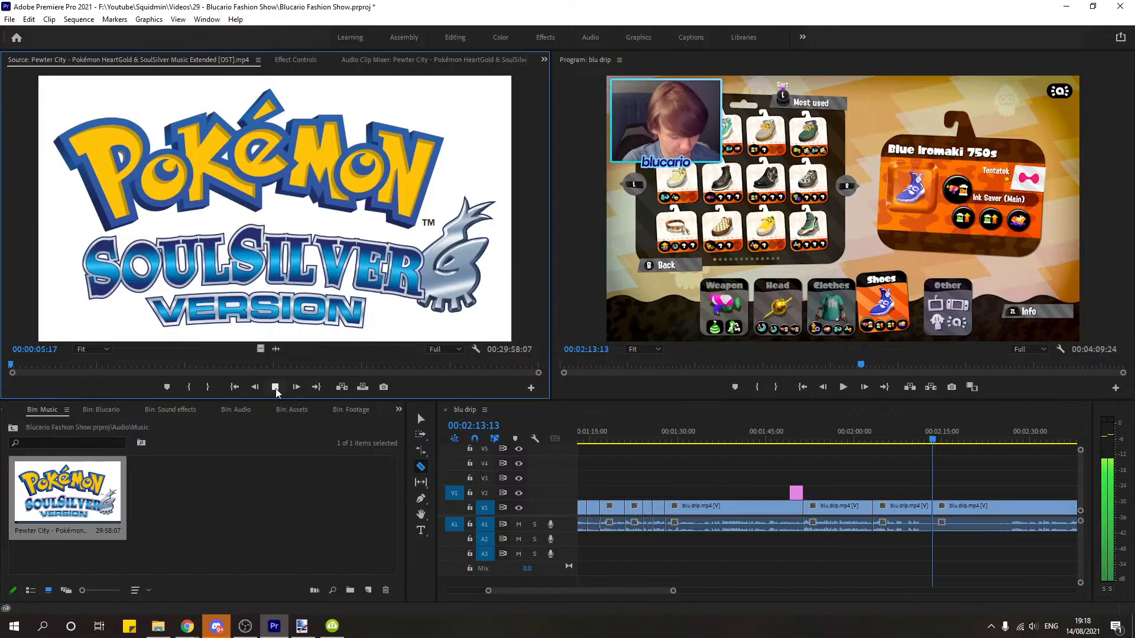
{"action": "left_click", "coordinate": [275, 387]}
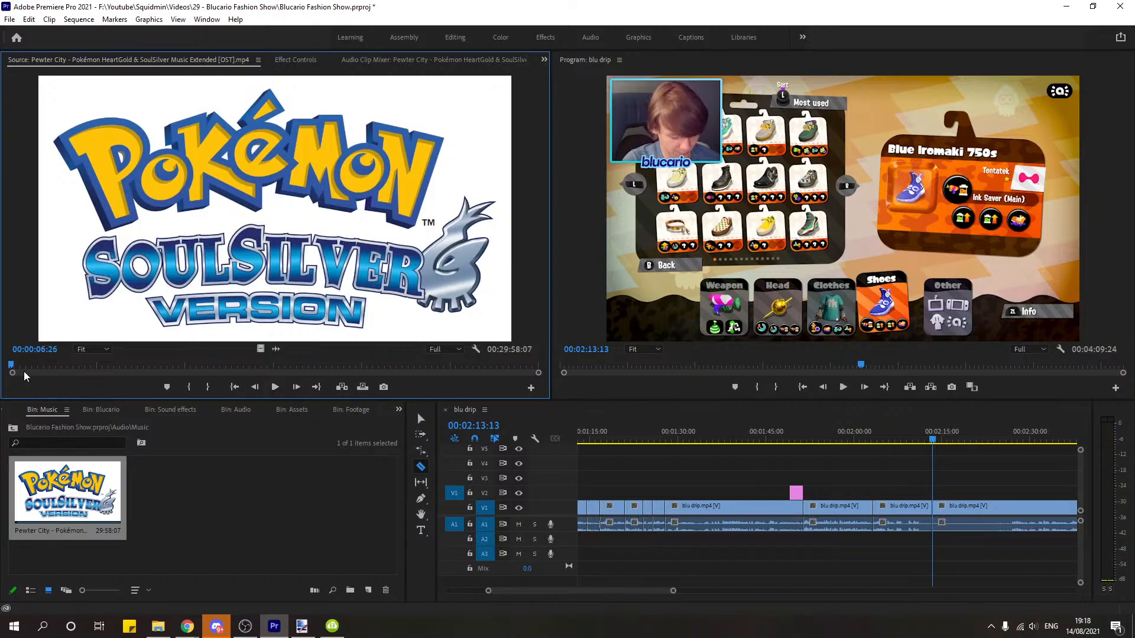
{"action": "key", "text": "o"}
{"action": "left_click_drag", "start_coordinate": [10, 364], "coordinate": [4, 367]}
{"action": "key", "text": "i"}
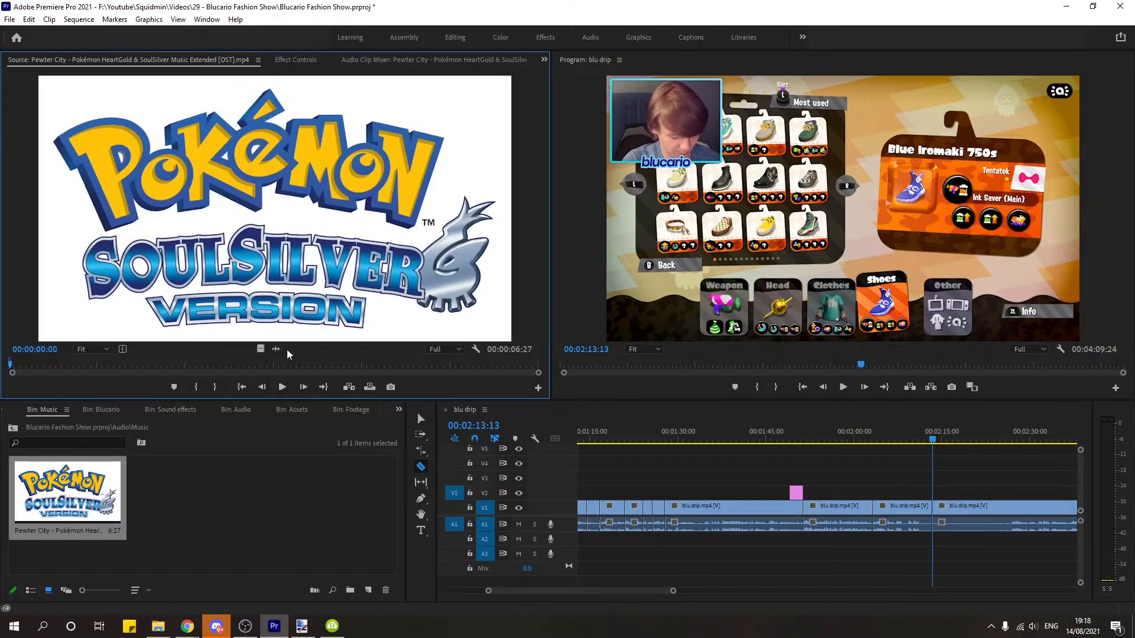
{"action": "left_click_drag", "start_coordinate": [276, 349], "coordinate": [934, 557]}
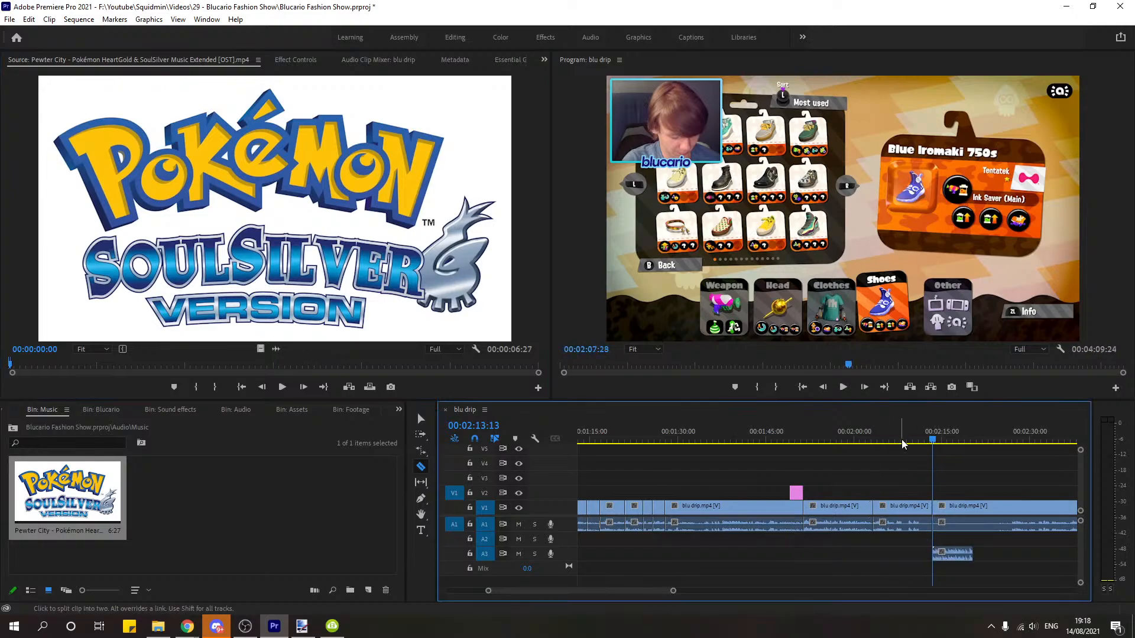
Step: Play the lead-in and shift both the Pewter City music clip and the adjacent blu drip.mp4 cut to 00:02:12:03
{"action": "key", "text": "v"}
{"action": "key", "text": "space"}
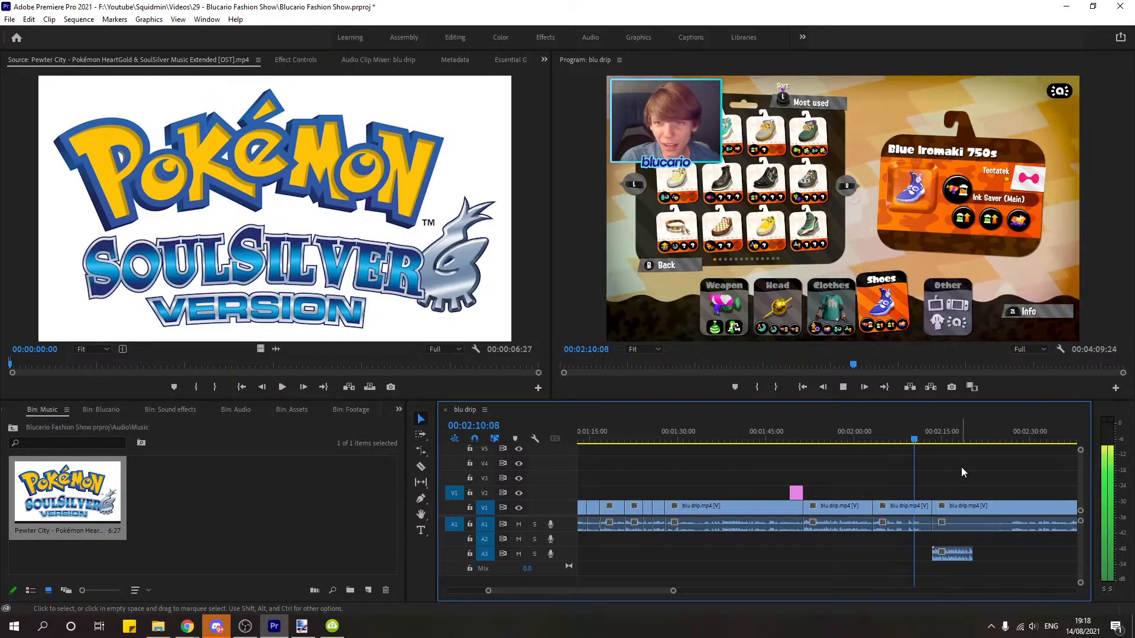
{"action": "key", "text": "space"}
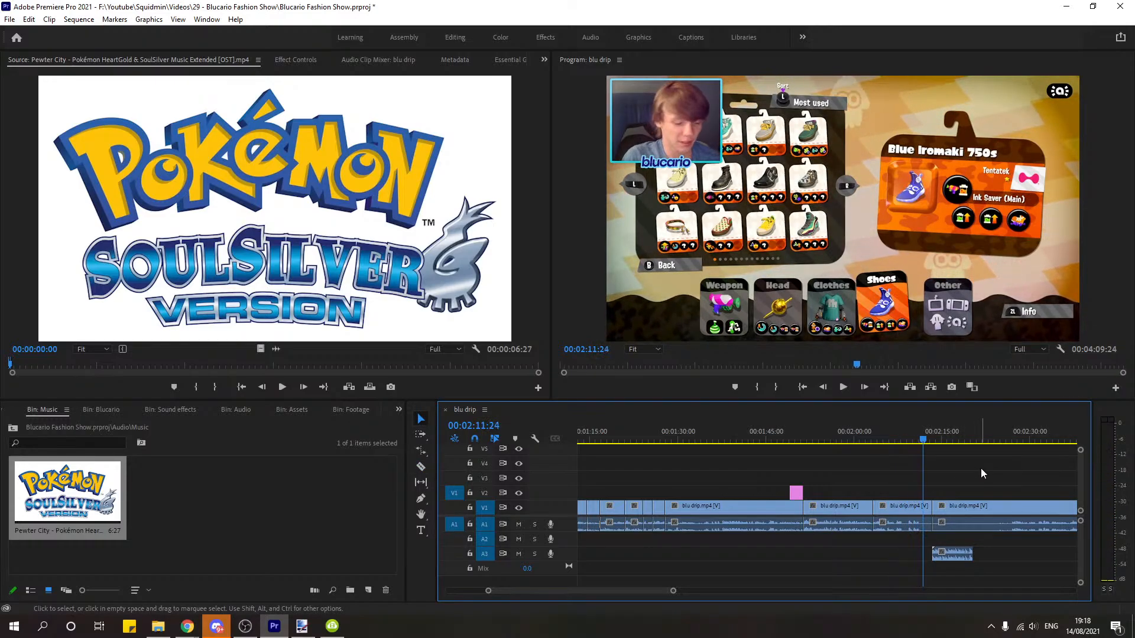
{"action": "left_click_drag", "start_coordinate": [674, 590], "coordinate": [665, 591]}
{"action": "key", "text": "space"}
{"action": "key", "text": "space"}
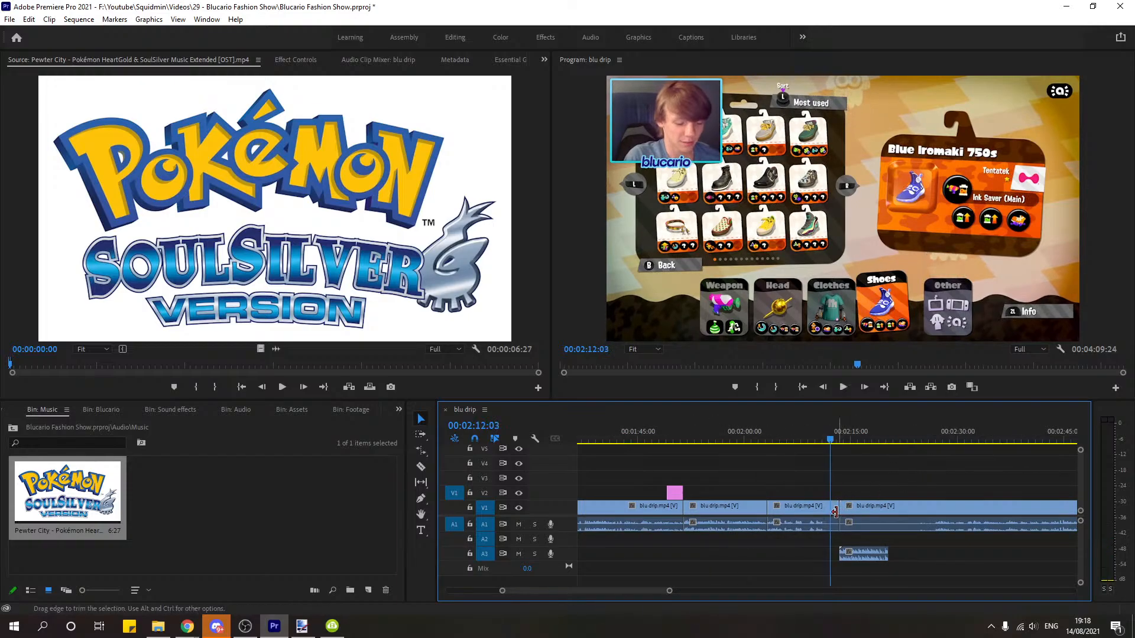
{"action": "left_click_drag", "start_coordinate": [862, 554], "coordinate": [853, 556]}
{"action": "left_click_drag", "start_coordinate": [845, 507], "coordinate": [830, 511]}
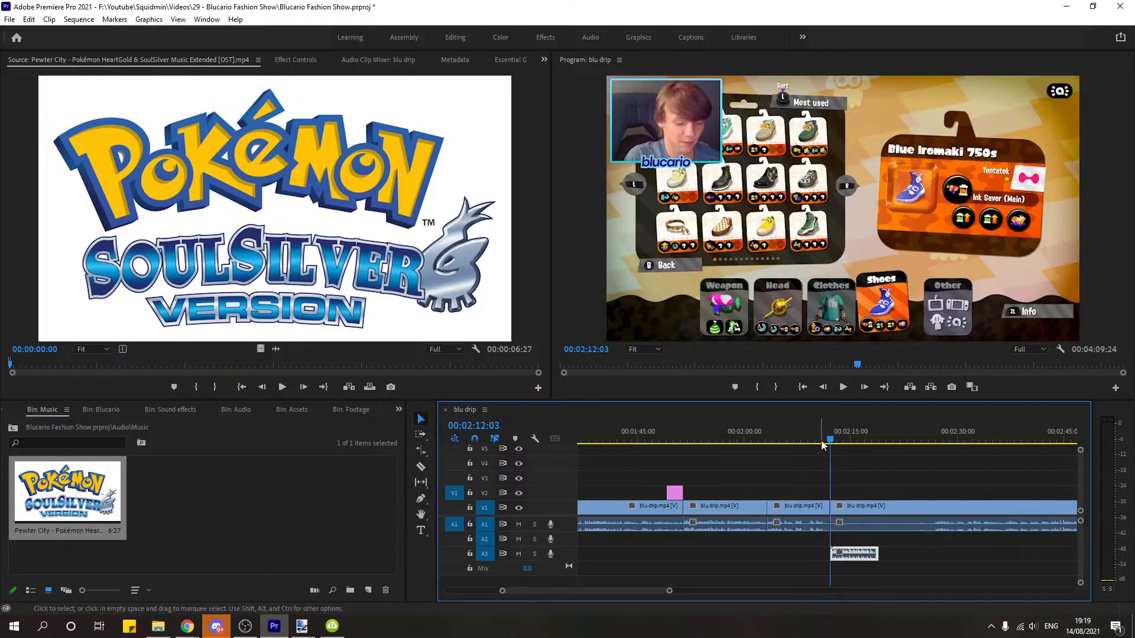
Step: Trim the end of the Pewter City clip to 00:02:16:10 and split blu drip.mp4 at the same point
{"action": "key", "text": "space"}
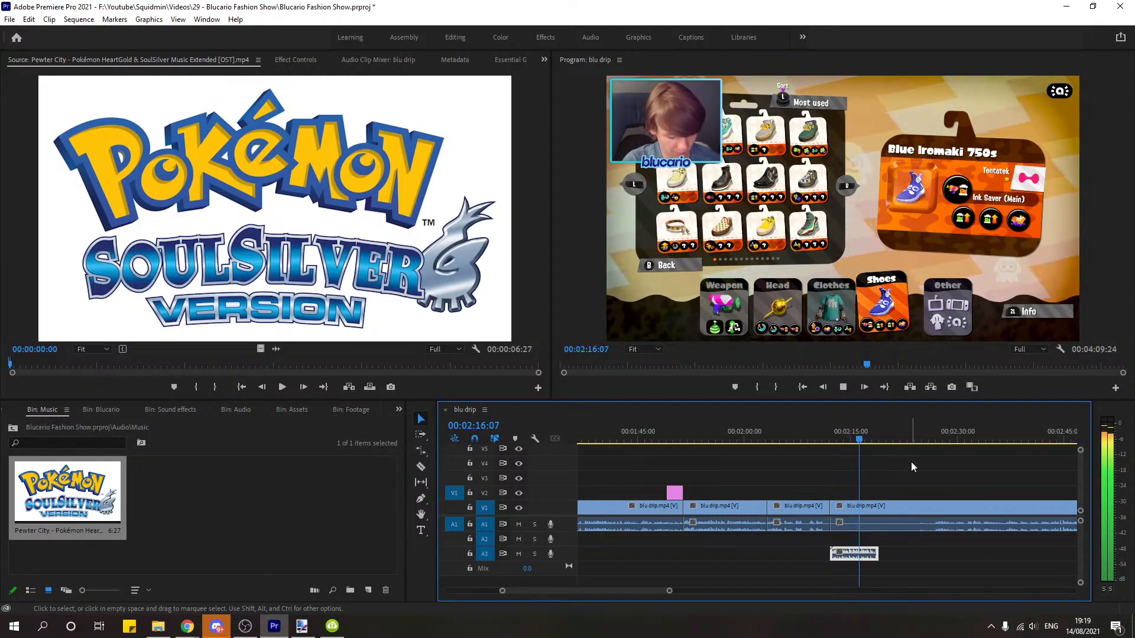
{"action": "key", "text": "space"}
{"action": "left_click_drag", "start_coordinate": [878, 553], "coordinate": [859, 554]}
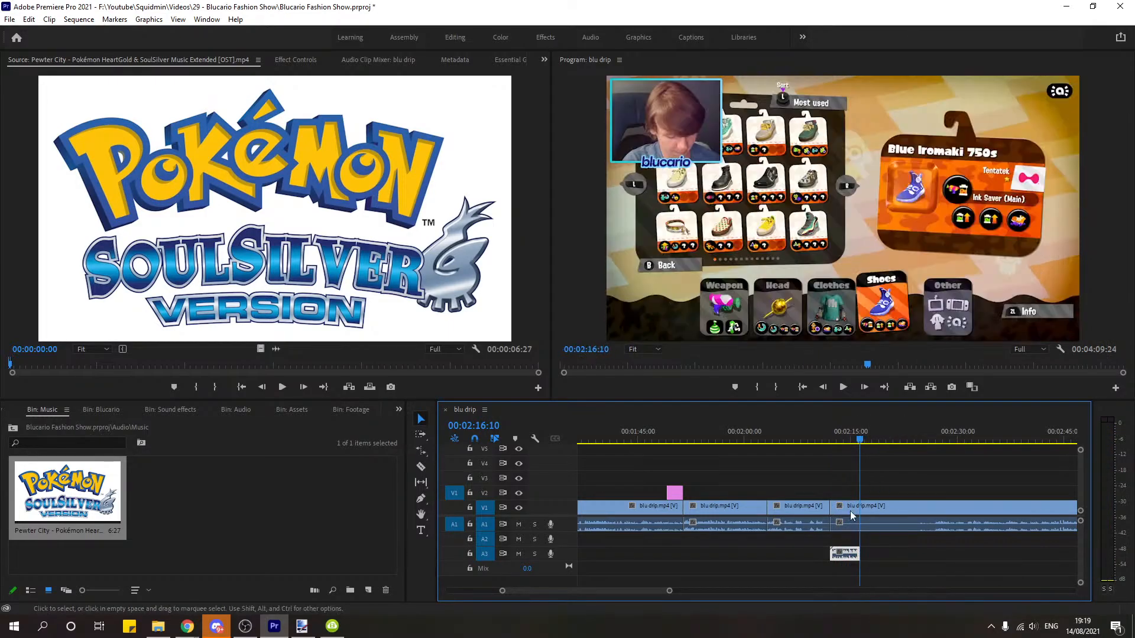
{"action": "key", "text": "c"}
{"action": "left_click", "coordinate": [860, 506]}
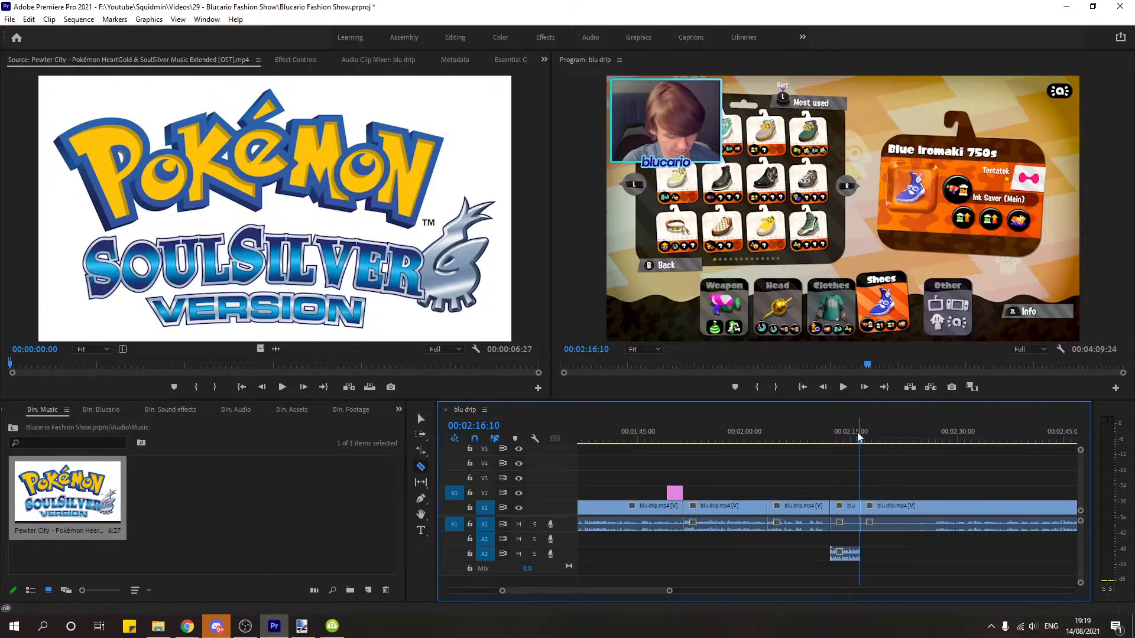
Step: Split blu drip.mp4 at 00:02:24:20, delete the section between 00:02:16:10 and that cut, and close the gap
{"action": "left_click_drag", "start_coordinate": [857, 437], "coordinate": [918, 450]}
{"action": "key", "text": "space"}
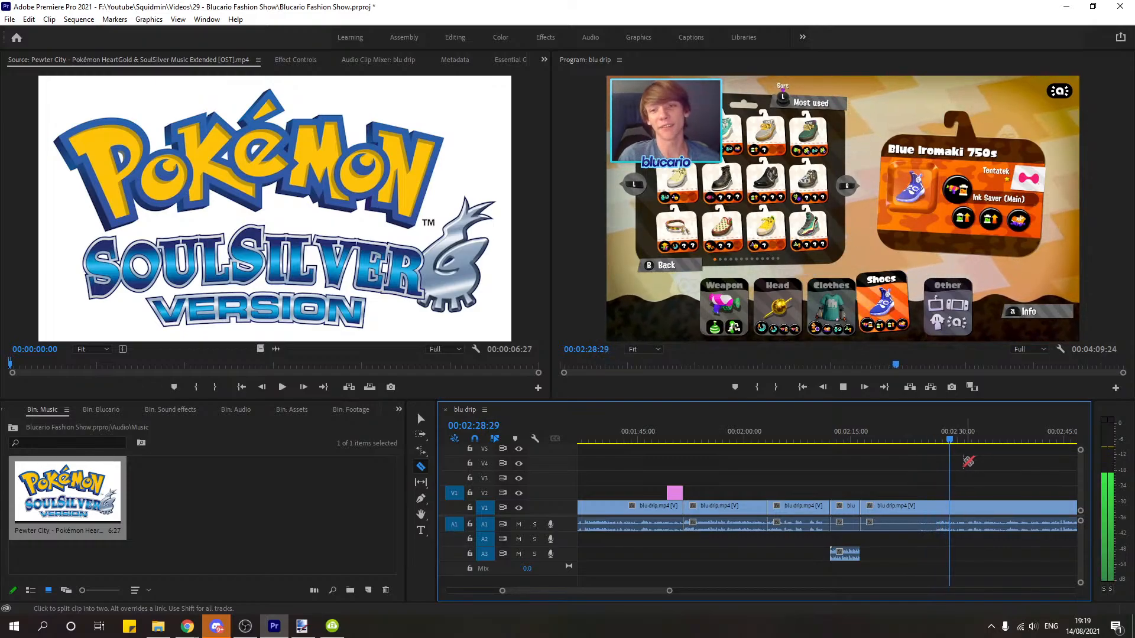
{"action": "key", "text": "space"}
{"action": "left_click_drag", "start_coordinate": [907, 441], "coordinate": [920, 451]}
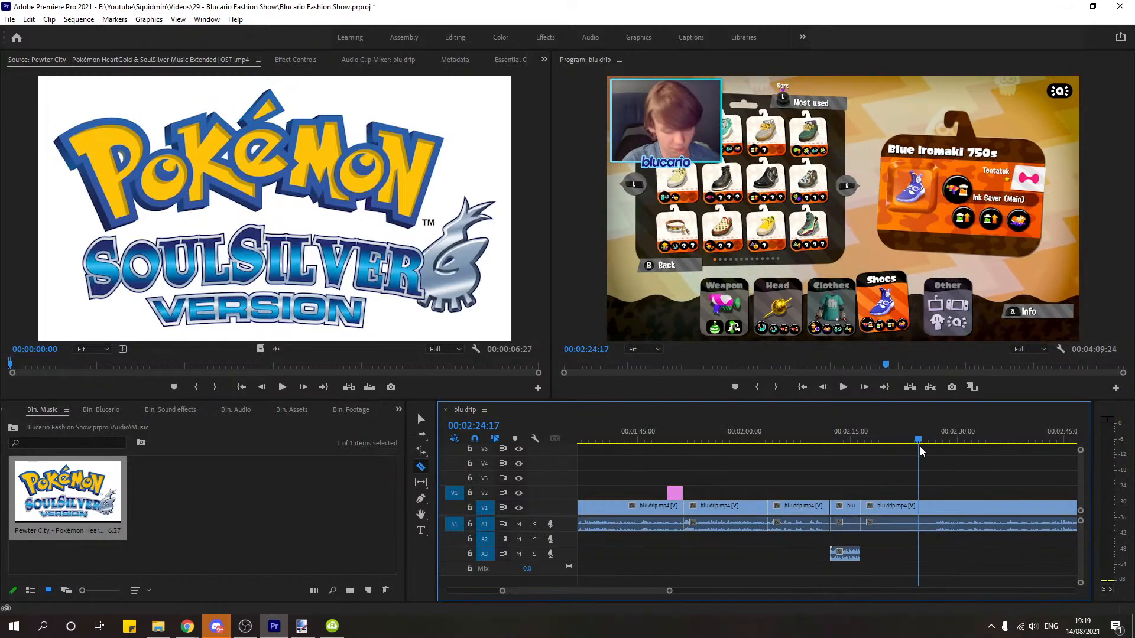
{"action": "left_click", "coordinate": [919, 507]}
{"action": "key", "text": "v"}
{"action": "left_click", "coordinate": [893, 512]}
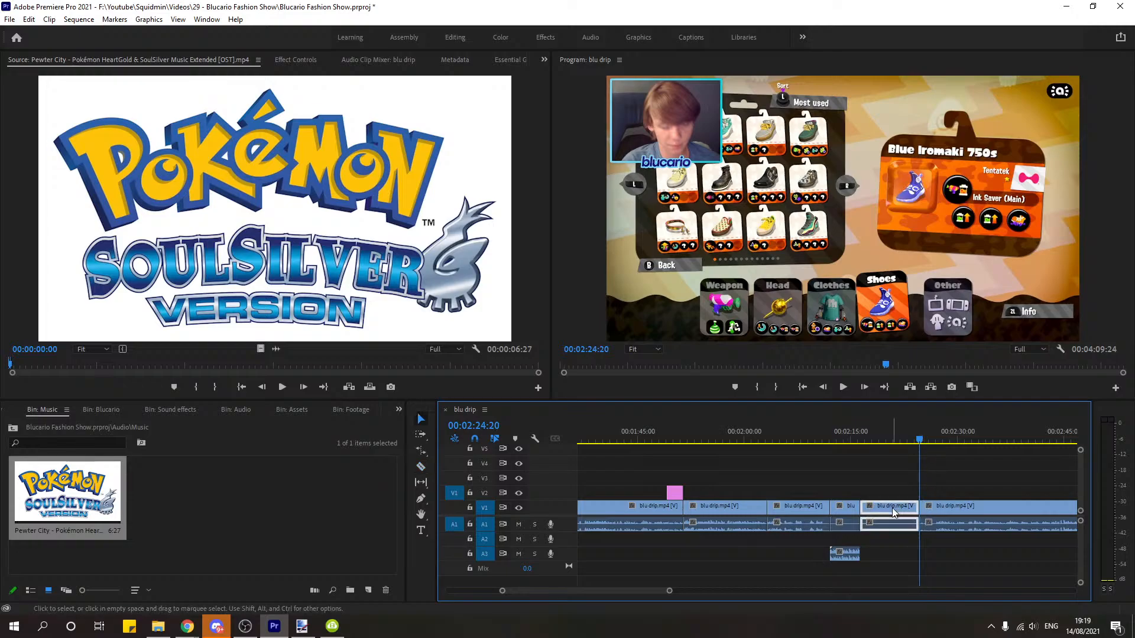
{"action": "key", "text": "Delete"}
{"action": "right_click", "coordinate": [892, 509]}
{"action": "left_click", "coordinate": [916, 515]}
Step: Turn off level keyframing on the Pewter City clip on A3 and set its volume level to -12 dB
{"action": "left_click", "coordinate": [805, 443]}
{"action": "key", "text": "space"}
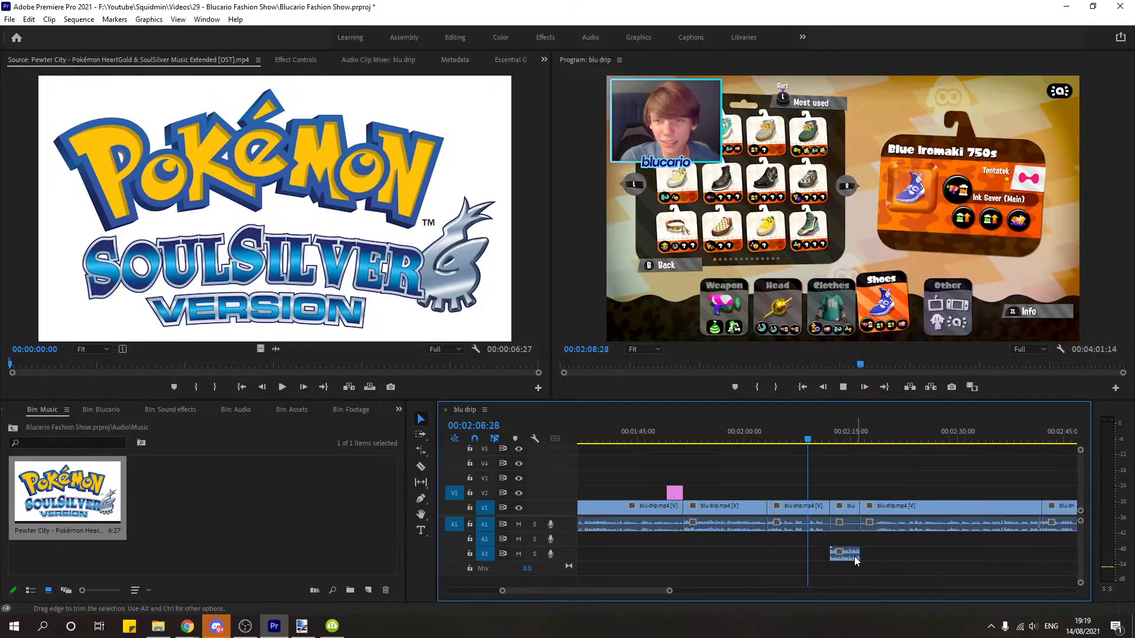
{"action": "left_click", "coordinate": [844, 442]}
{"action": "left_click", "coordinate": [847, 553]}
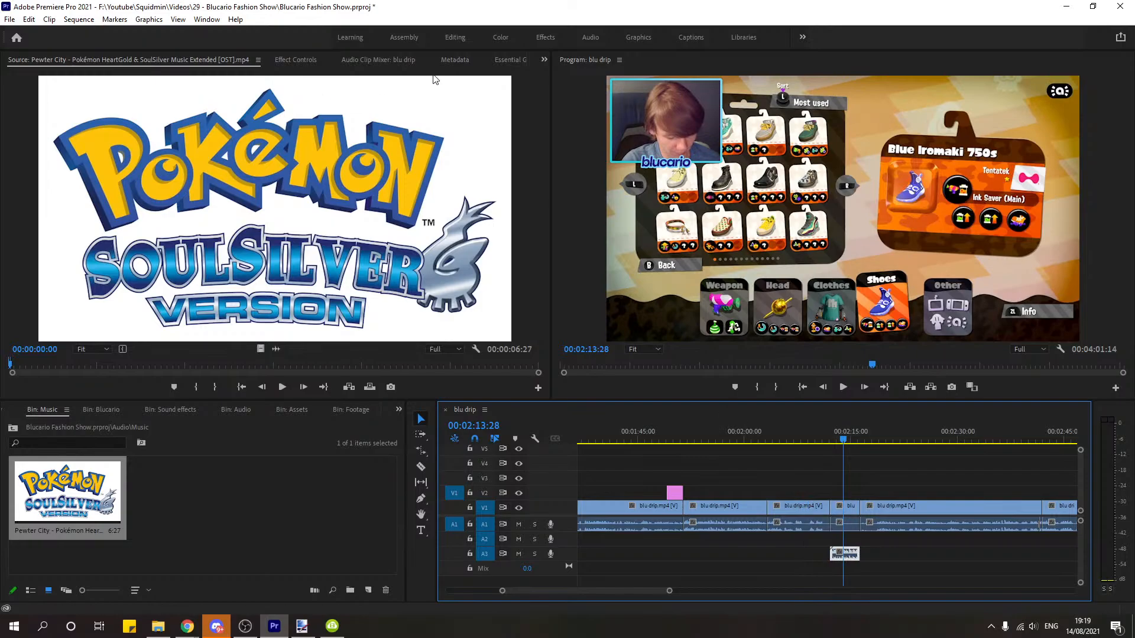
{"action": "left_click", "coordinate": [301, 59]}
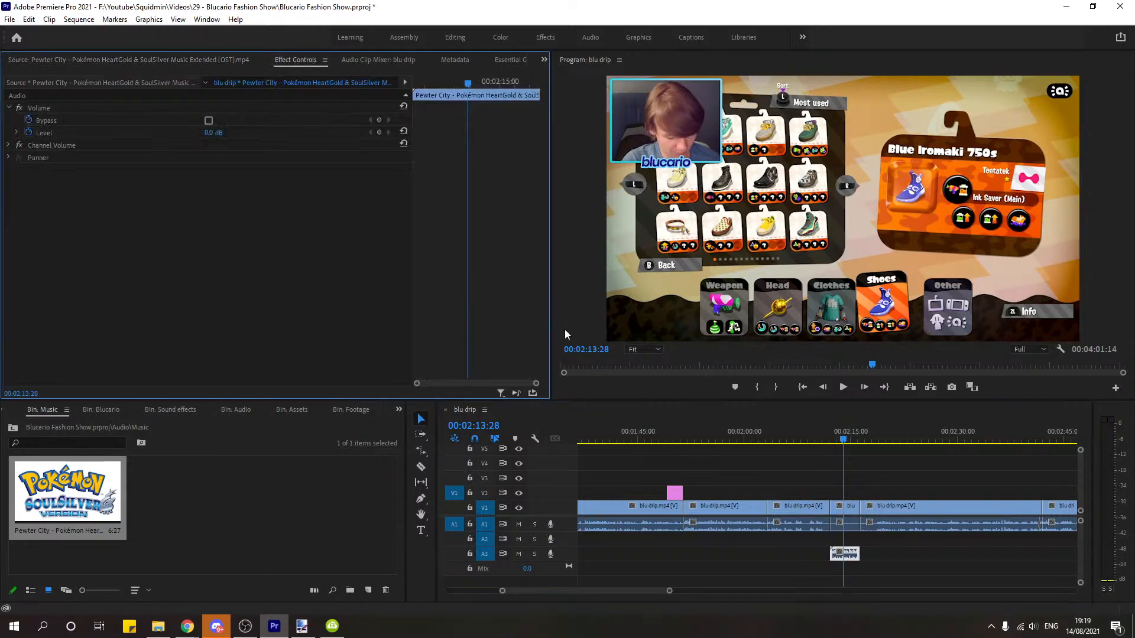
{"action": "left_click", "coordinate": [28, 132]}
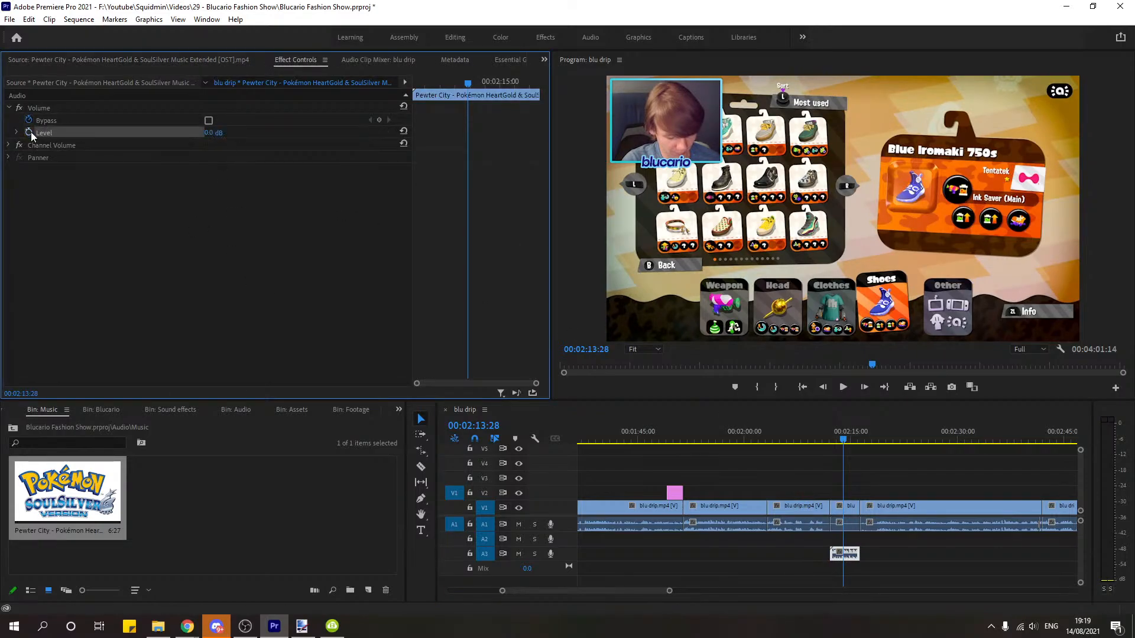
{"action": "left_click", "coordinate": [206, 133]}
{"action": "type", "text": "-12"}
{"action": "key", "text": "Return"}
Step: Play back the shoes section through the Pewter City music clip and stop at 00:02:21:12
{"action": "left_click", "coordinate": [817, 432]}
{"action": "key", "text": "space"}
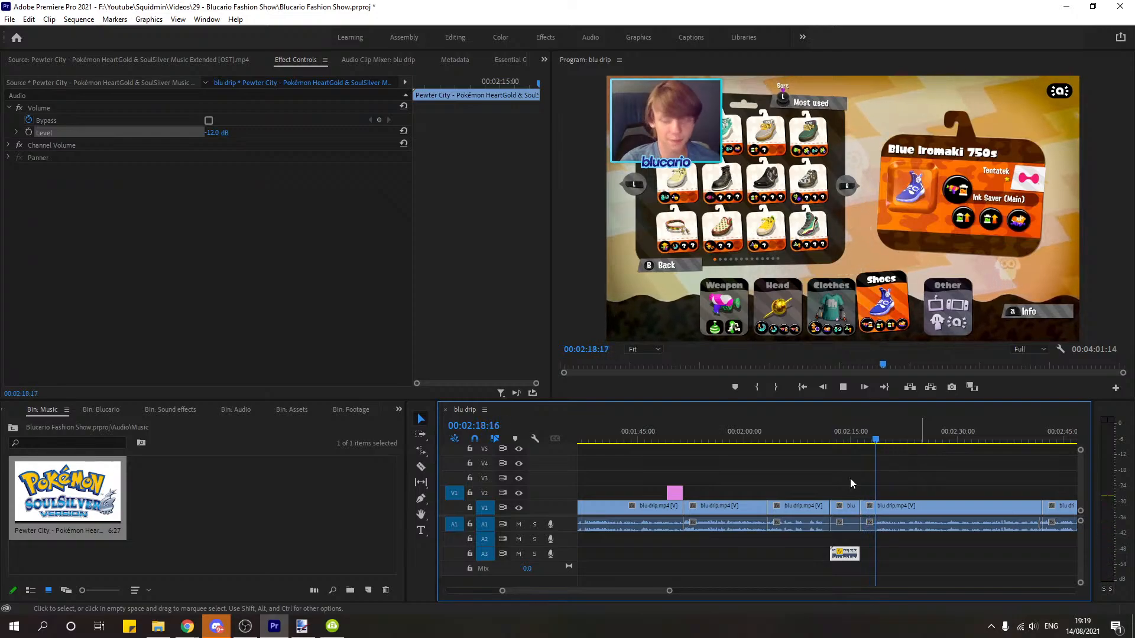
{"action": "left_click_drag", "start_coordinate": [669, 591], "coordinate": [651, 590]}
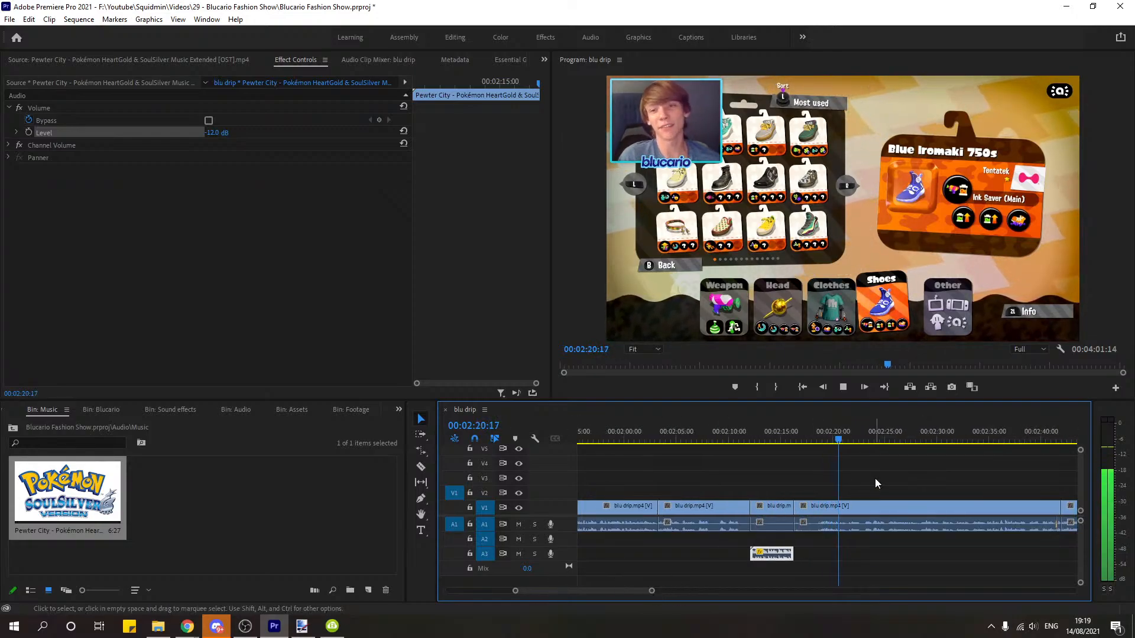
{"action": "key", "text": "space"}
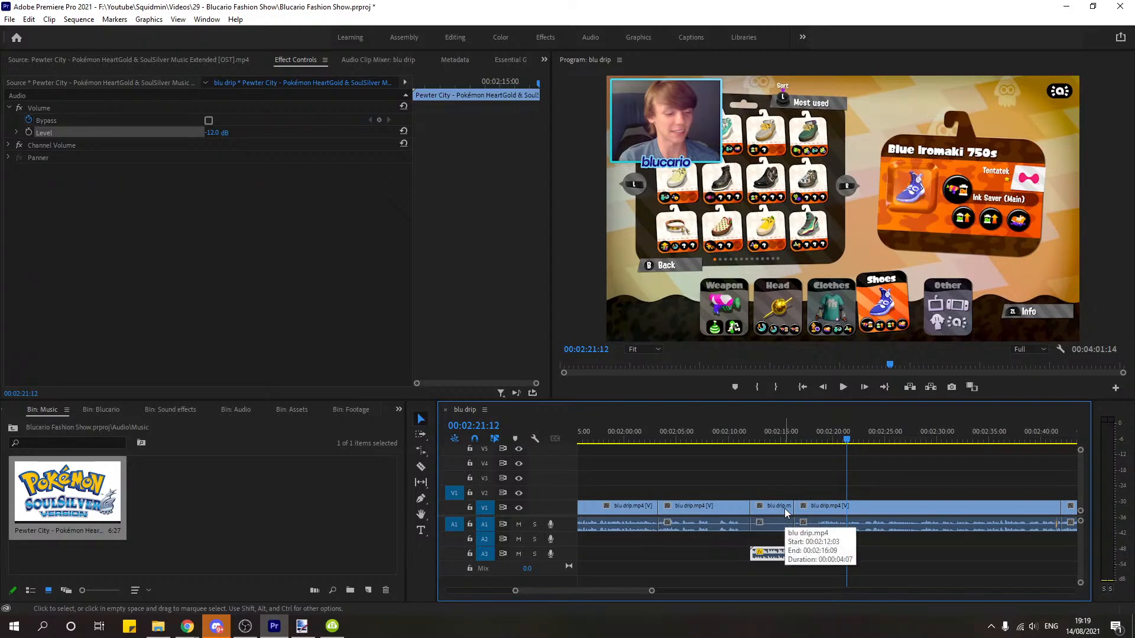
Step: Switch to the Pokemon music folder and audition the Accumula Town, Driftveil City and Johto Wild Pokémon Battle tracks at a lowered player volume
{"action": "left_click", "coordinate": [158, 625]}
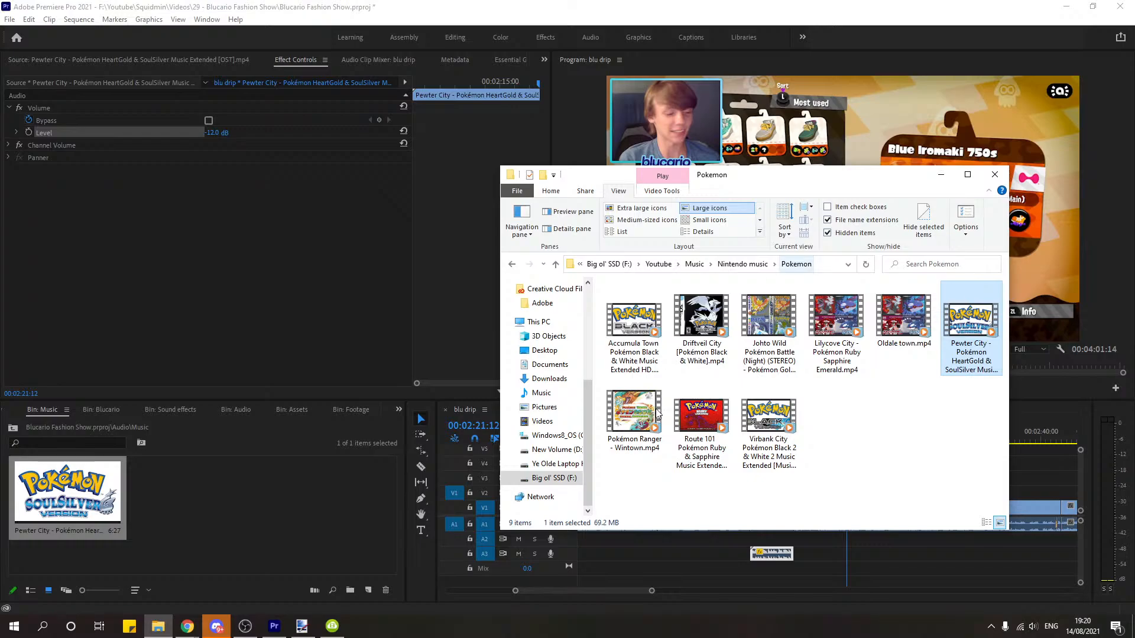
{"action": "double_click", "coordinate": [655, 327]}
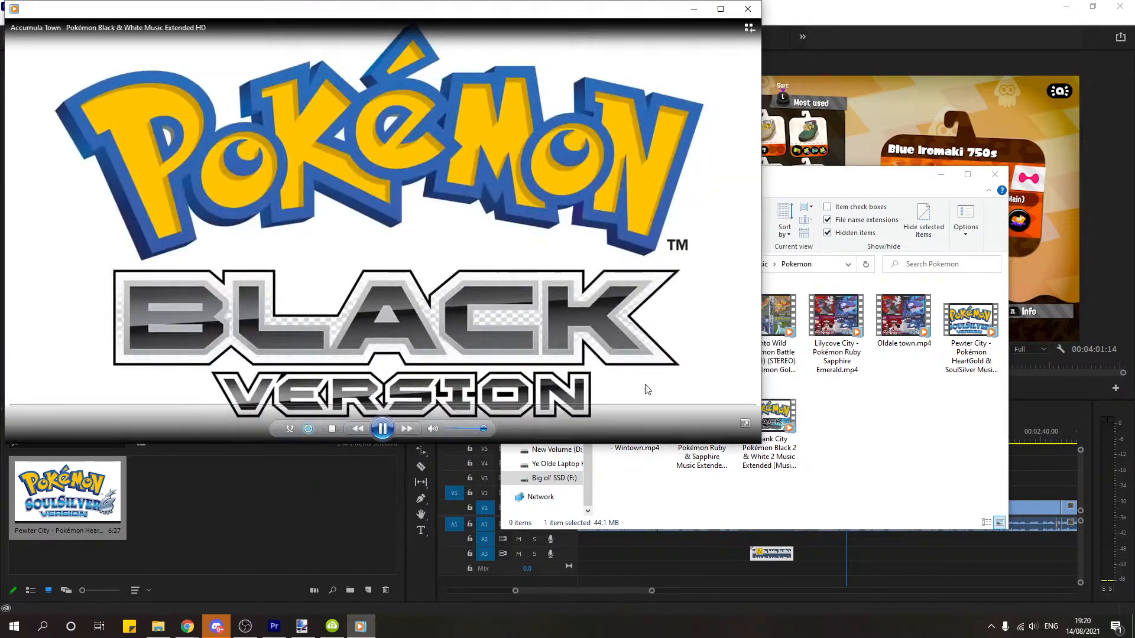
{"action": "left_click", "coordinate": [465, 429]}
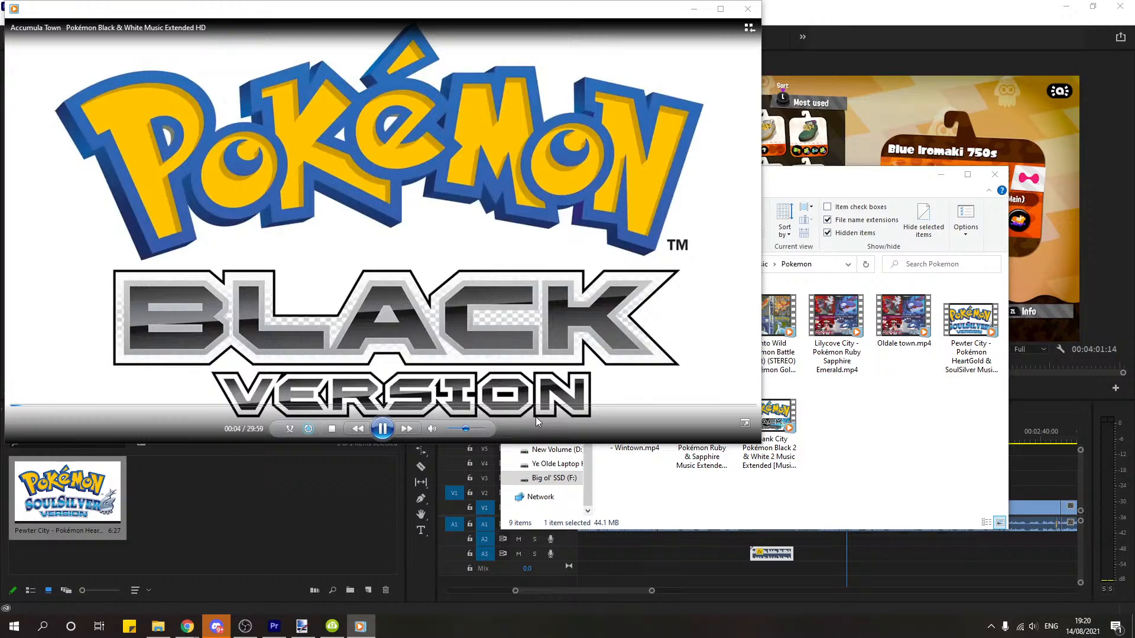
{"action": "left_click", "coordinate": [747, 9]}
{"action": "double_click", "coordinate": [702, 336]}
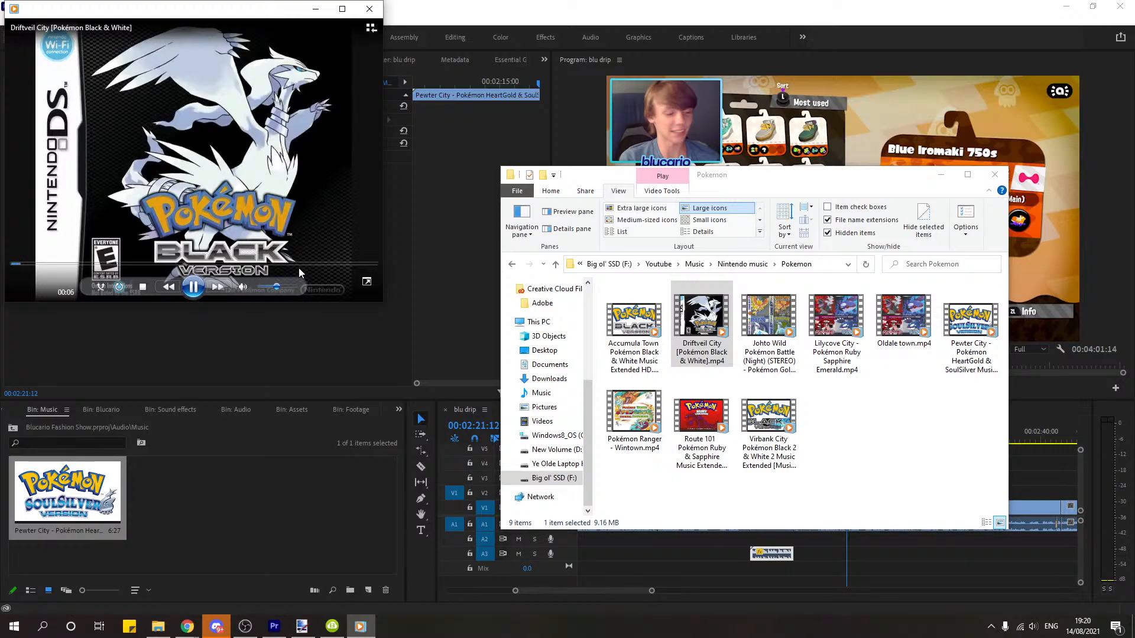
{"action": "left_click", "coordinate": [195, 290]}
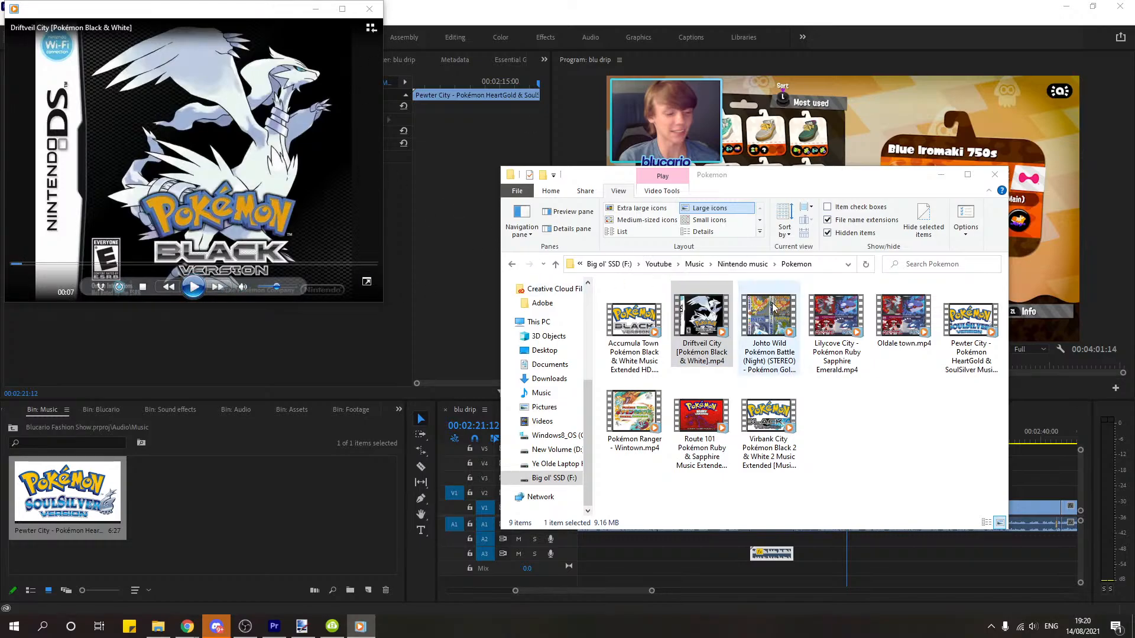
{"action": "double_click", "coordinate": [768, 322]}
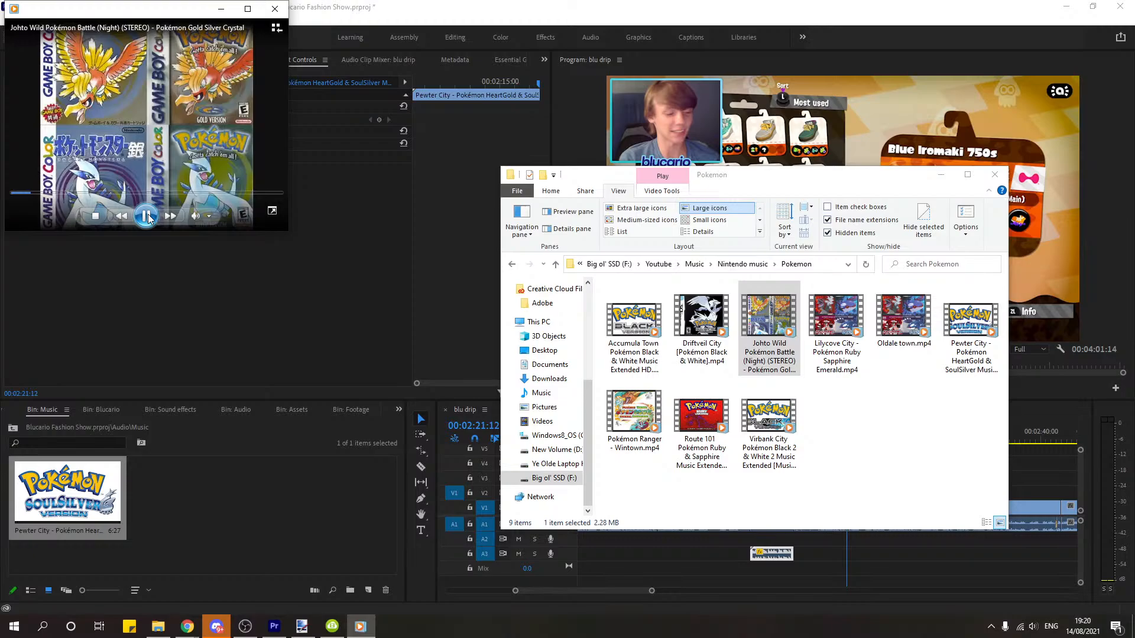
{"action": "left_click", "coordinate": [146, 216]}
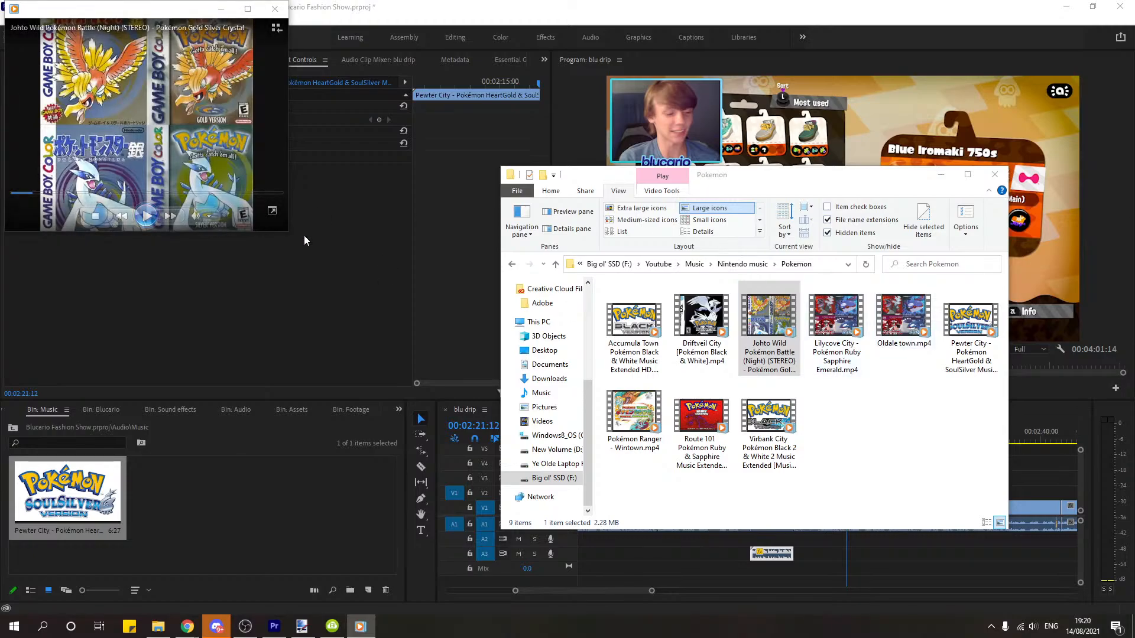
Step: Audition the Lilycove City and Oldale town tracks, close the player and move the folder window out of the way
{"action": "left_click", "coordinate": [835, 321]}
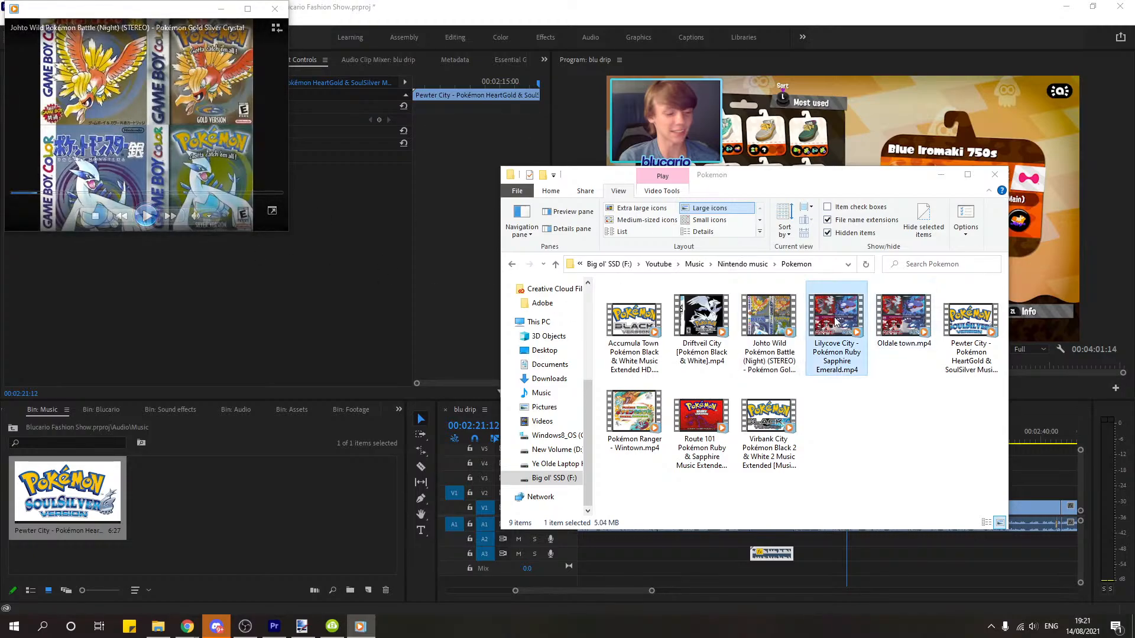
{"action": "double_click", "coordinate": [835, 321]}
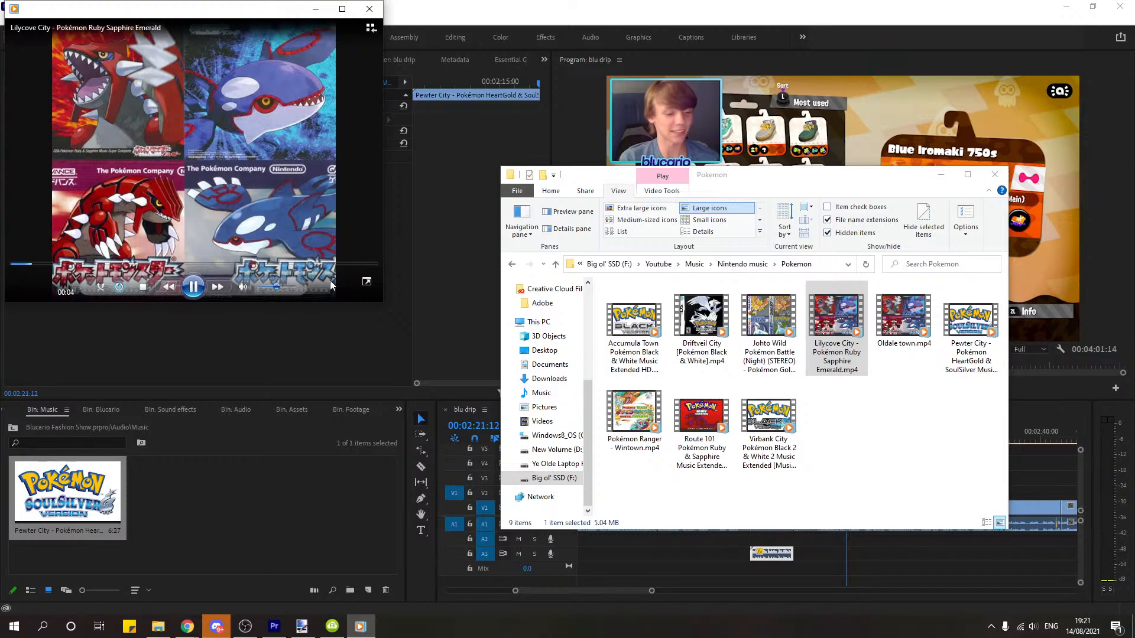
{"action": "scroll", "coordinate": [328, 287], "scroll_direction": "up", "scroll_amount": 4}
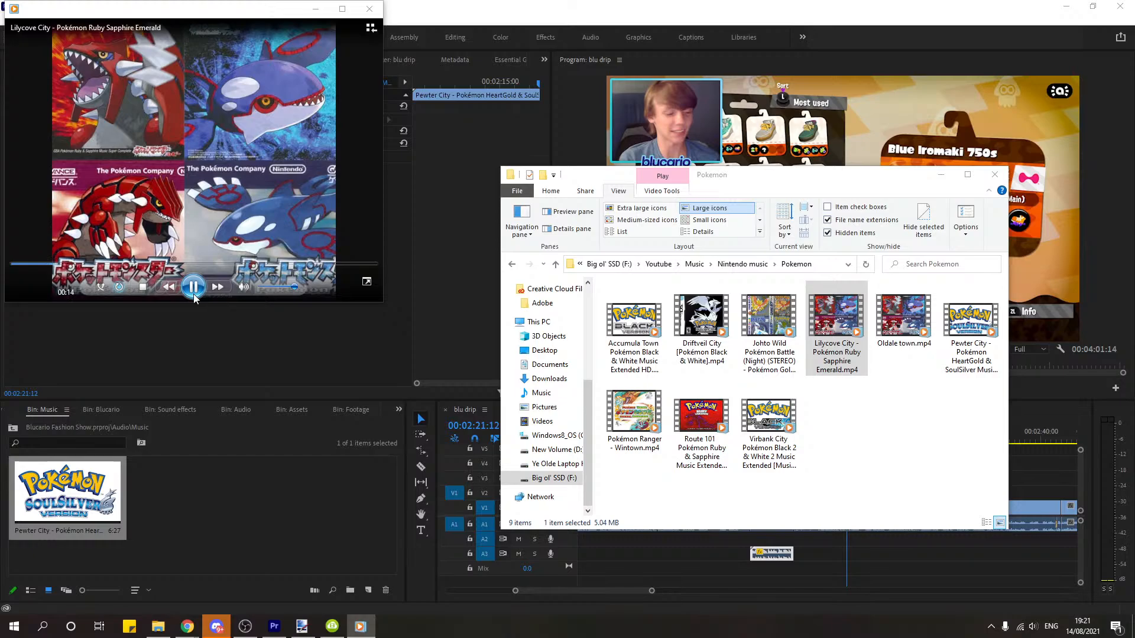
{"action": "double_click", "coordinate": [902, 325]}
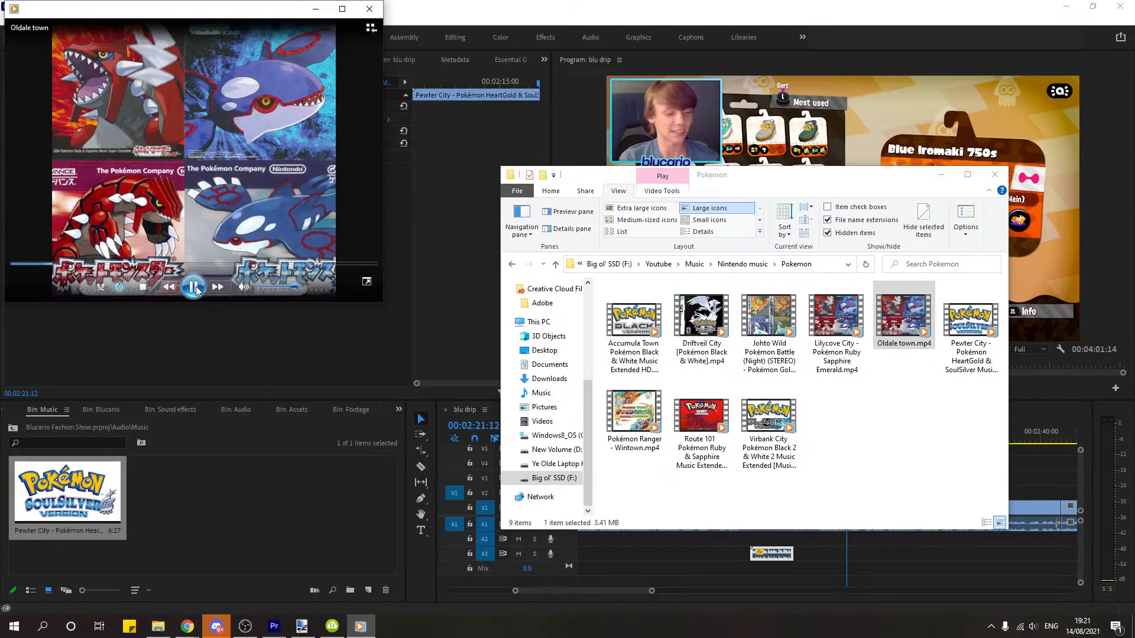
{"action": "left_click", "coordinate": [194, 287]}
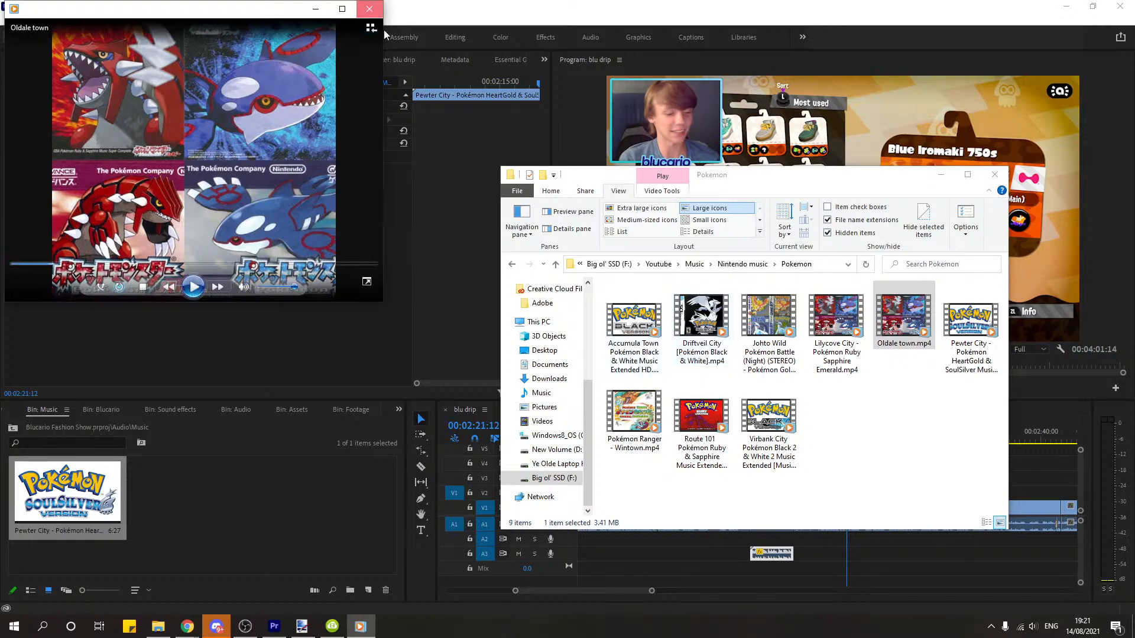
{"action": "left_click", "coordinate": [369, 9]}
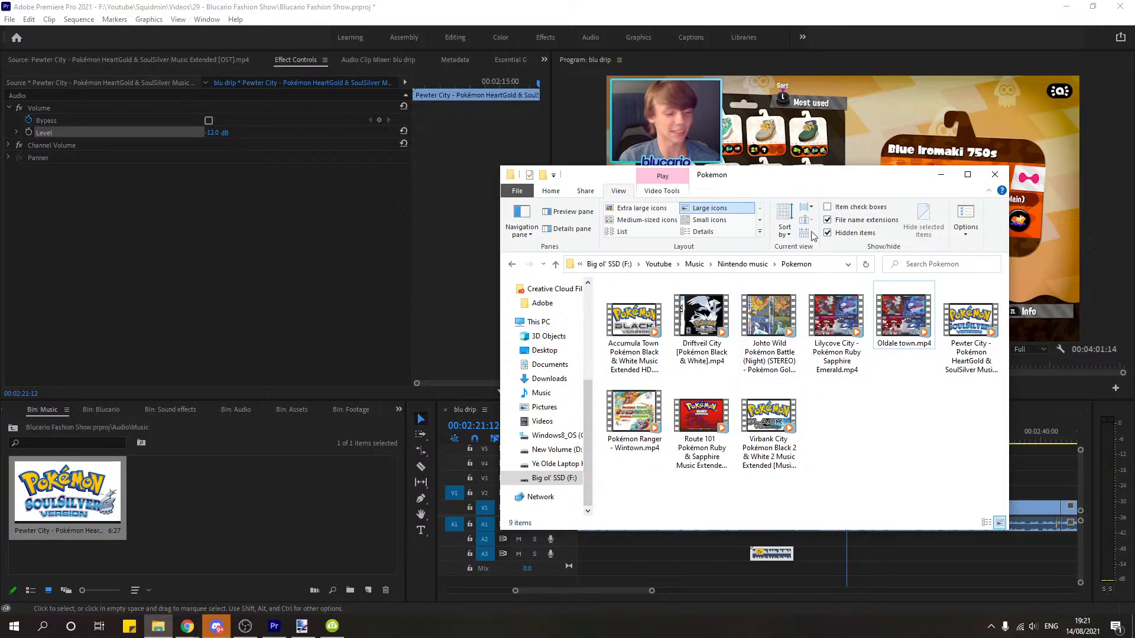
{"action": "left_click_drag", "start_coordinate": [798, 180], "coordinate": [1134, 179]}
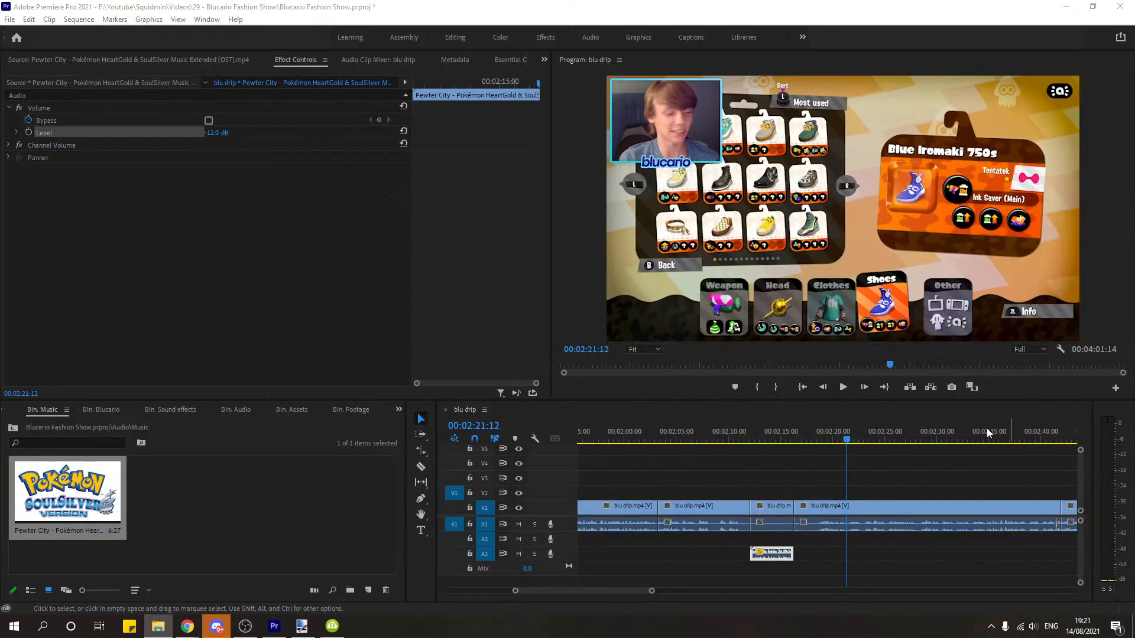
Step: Replay the start of the Pewter City section and select the short blu drip.mp4 clip above it for scaling
{"action": "left_click", "coordinate": [728, 430]}
{"action": "left_click", "coordinate": [860, 474]}
{"action": "key", "text": "space"}
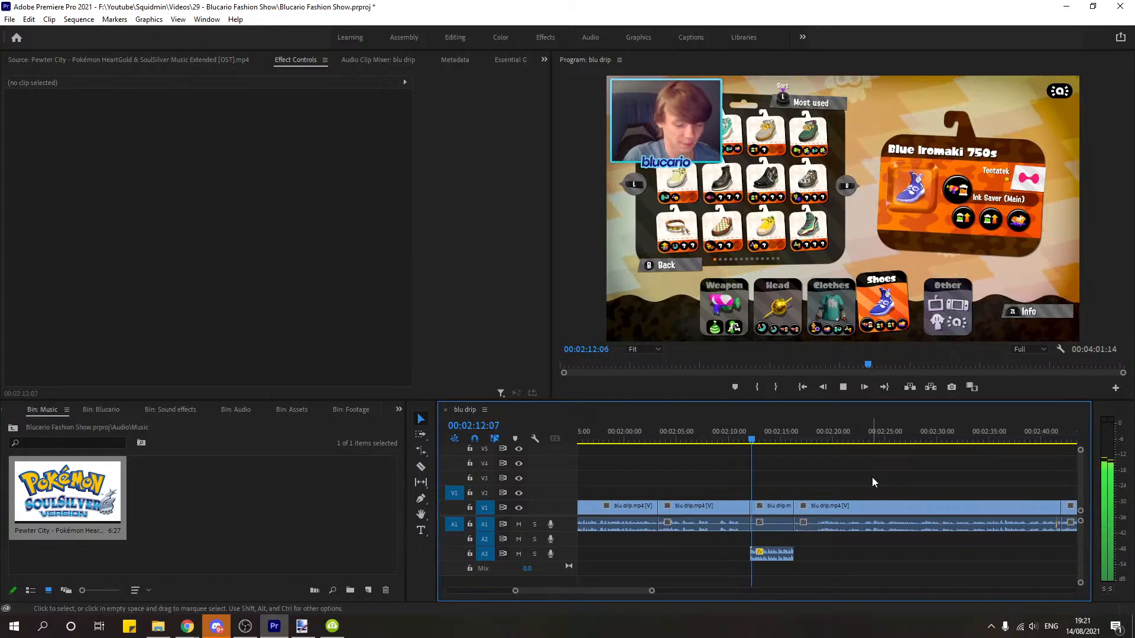
{"action": "left_click", "coordinate": [776, 510]}
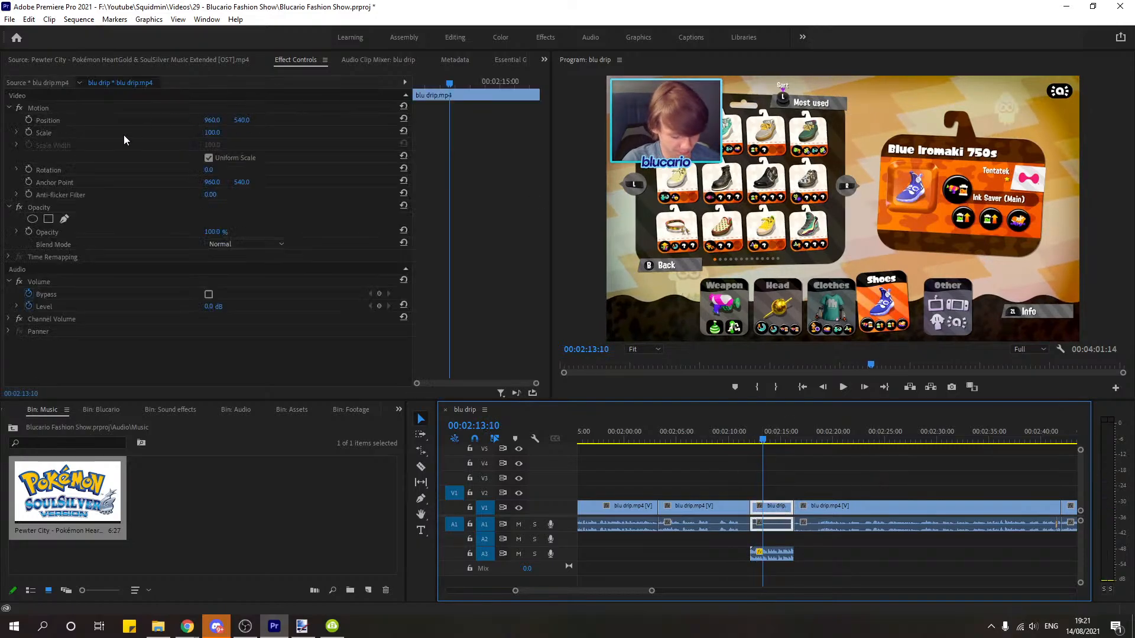
{"action": "left_click", "coordinate": [121, 134]}
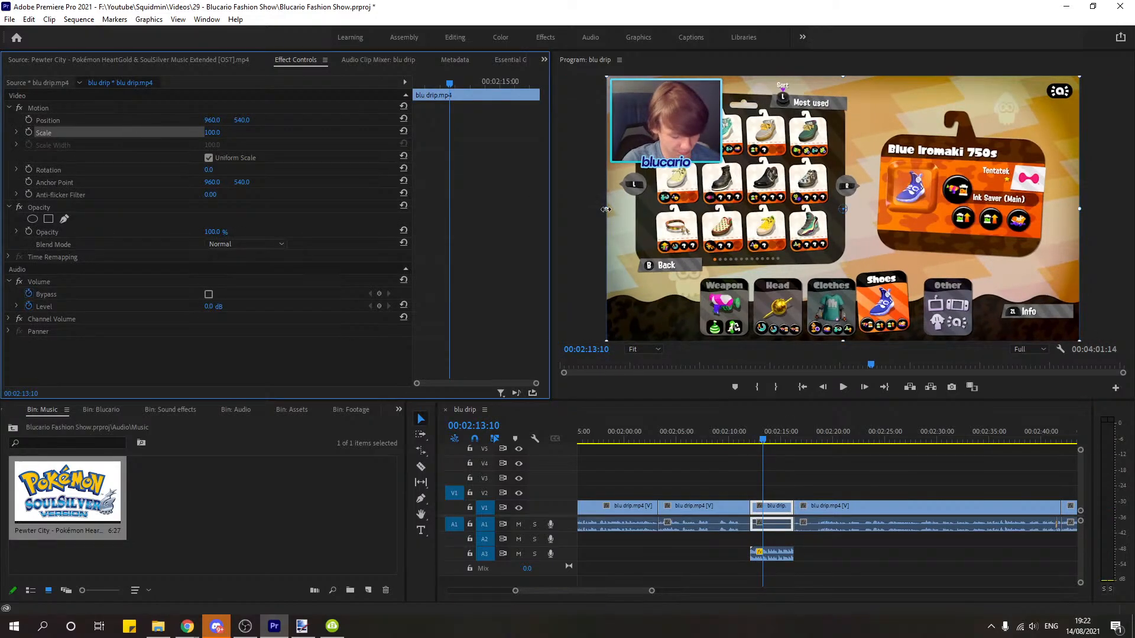
{"action": "left_click", "coordinate": [606, 209]}
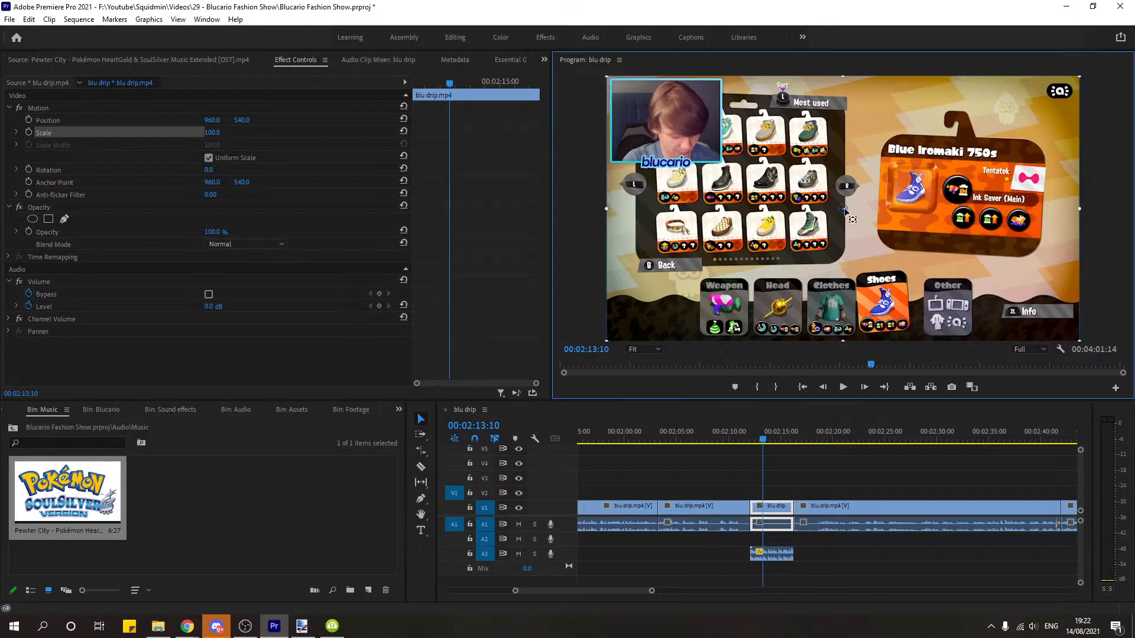
Step: Try to centre the clip's anchor point on the facecam at 244.8, 192.0 and enlarge it to a scale of 143
{"action": "left_click_drag", "start_coordinate": [843, 209], "coordinate": [667, 124]}
{"action": "left_click_drag", "start_coordinate": [606, 77], "coordinate": [559, 58]}
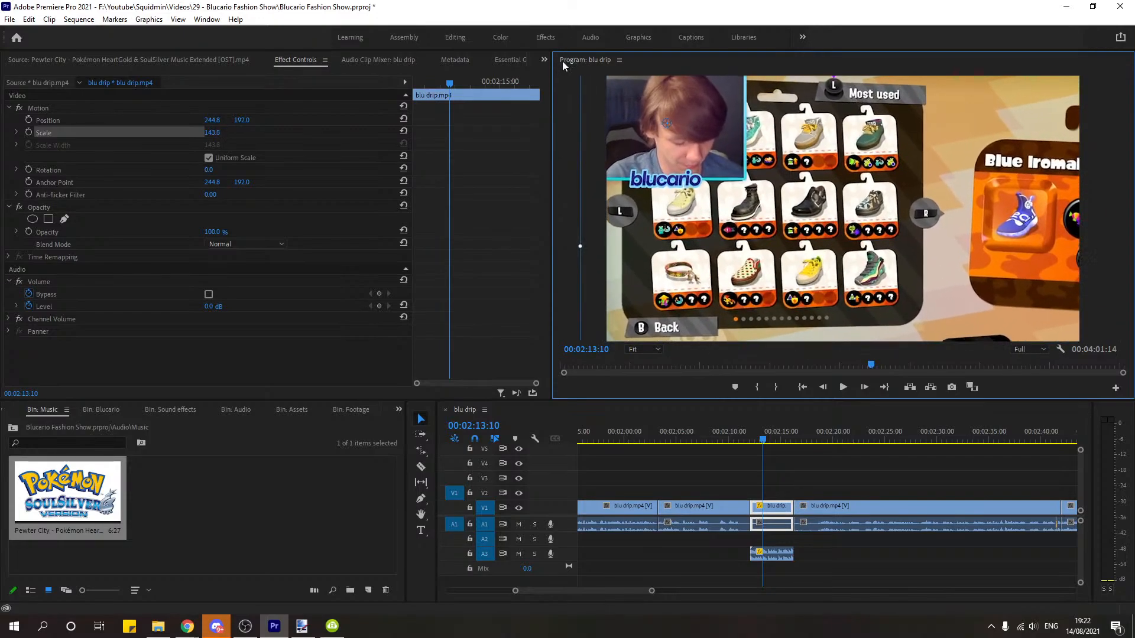
{"action": "key", "text": "ctrl+z"}
Step: Move the clip's anchor point to the frame's top-left corner at 2.4, 2.4 and enlarge the clip to a scale of 189.5
{"action": "left_click_drag", "start_coordinate": [667, 125], "coordinate": [606, 77]}
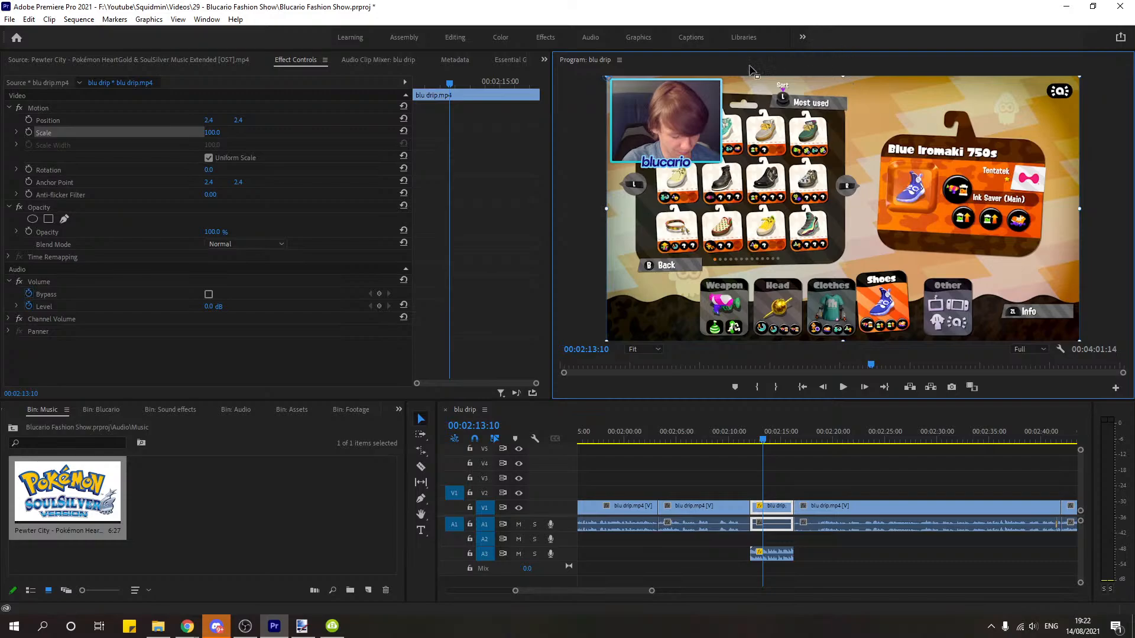
{"action": "left_click_drag", "start_coordinate": [608, 210], "coordinate": [606, 210]}
{"action": "left_click", "coordinate": [653, 350]}
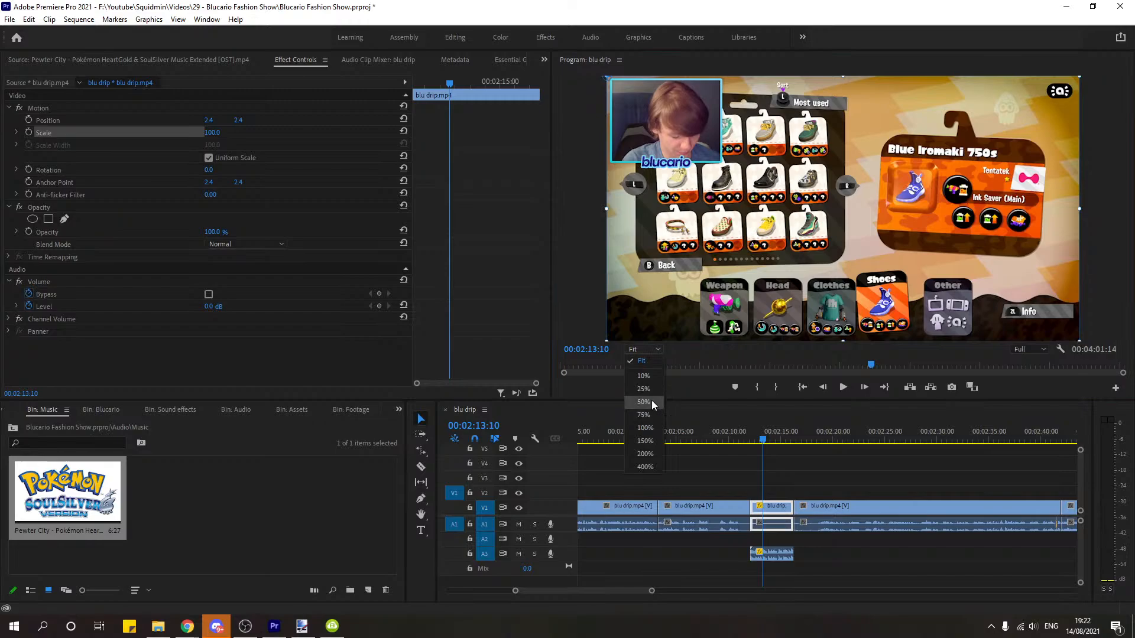
{"action": "left_click", "coordinate": [643, 389]}
{"action": "left_click_drag", "start_coordinate": [985, 288], "coordinate": [1107, 405]}
Step: Start keyframing Position, Scale and Rotation at the first frame of the clip, 00:02:12:03
{"action": "left_click_drag", "start_coordinate": [449, 84], "coordinate": [296, 90]}
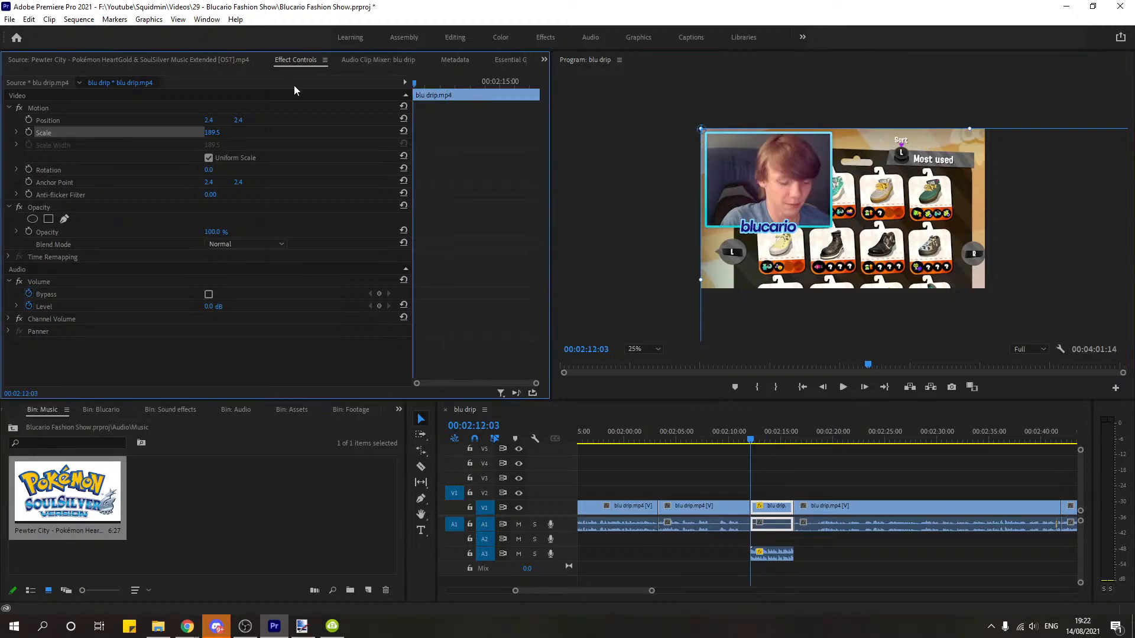
{"action": "left_click", "coordinate": [29, 120]}
{"action": "left_click", "coordinate": [28, 132]}
{"action": "left_click", "coordinate": [28, 170]}
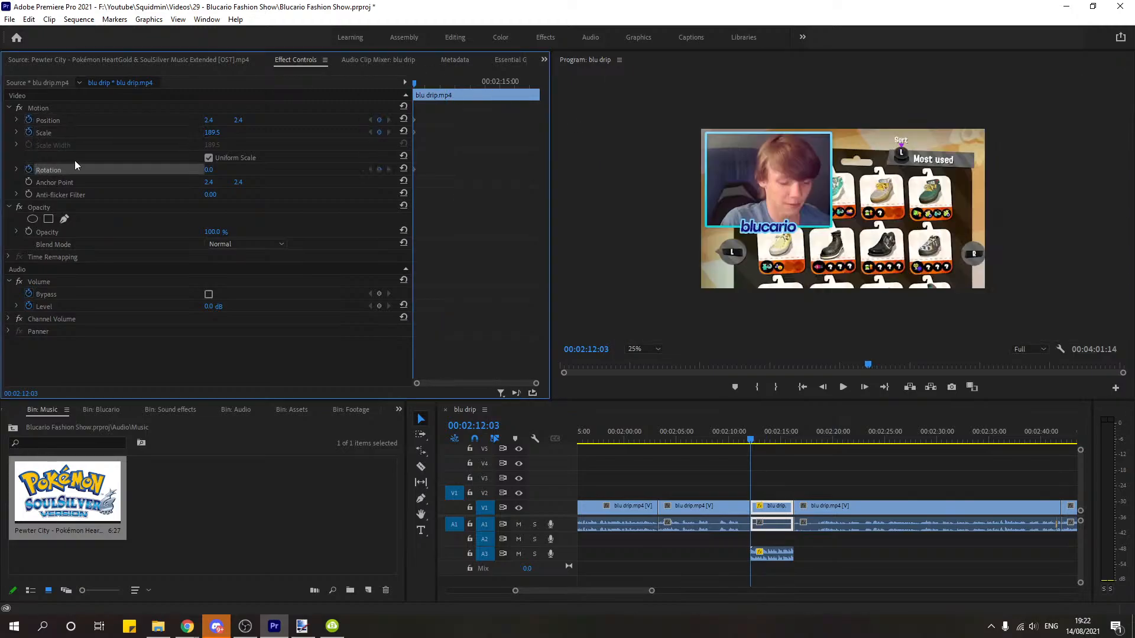
Step: Add Position, Scale and Rotation keyframes at the end of the clip, 00:02:16:09
{"action": "left_click", "coordinate": [421, 83]}
{"action": "left_click_drag", "start_coordinate": [422, 84], "coordinate": [538, 83]}
{"action": "left_click", "coordinate": [823, 387]}
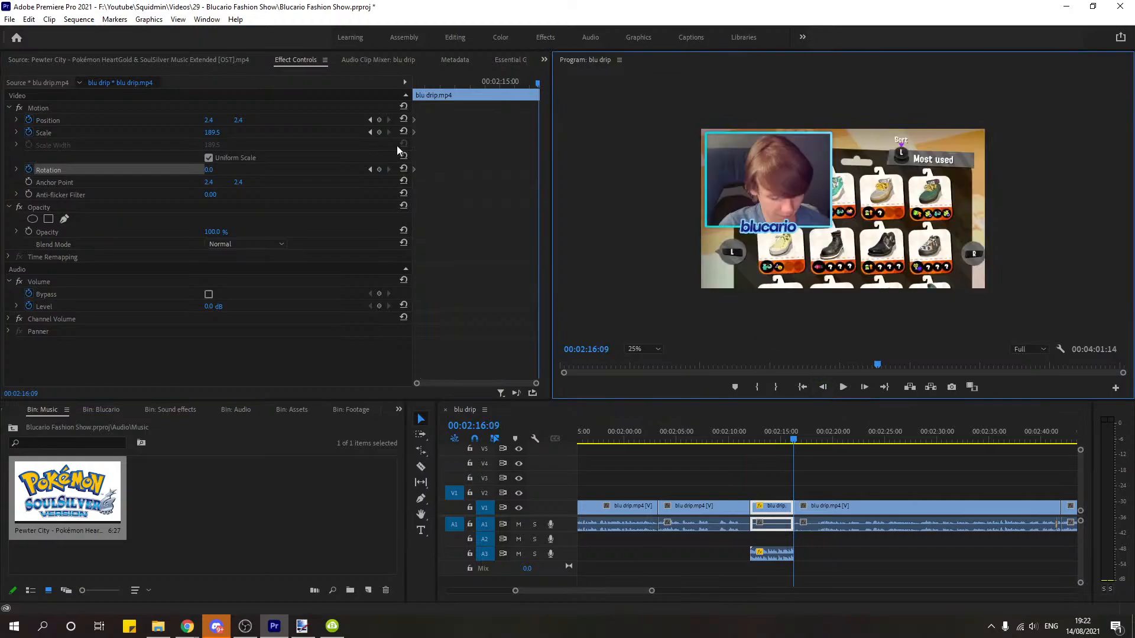
{"action": "left_click", "coordinate": [379, 119]}
{"action": "left_click", "coordinate": [379, 132]}
{"action": "left_click", "coordinate": [380, 170]}
Step: Enlarge the clip to a scale of 235.9 at its end keyframe and return the preview to Fit
{"action": "left_click", "coordinate": [197, 136]}
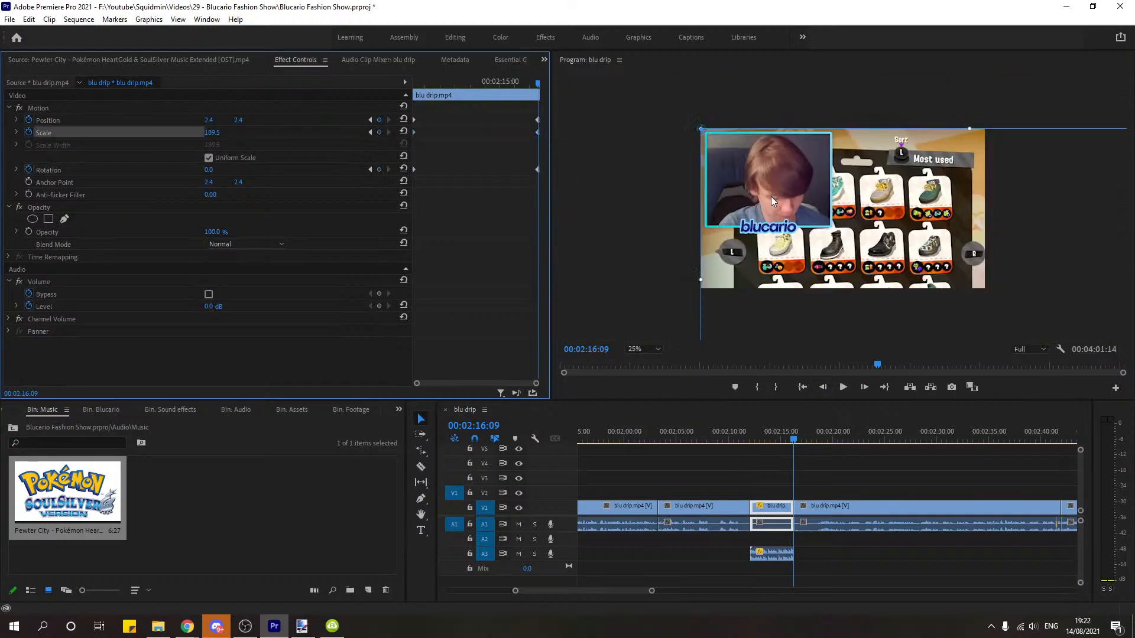
{"action": "left_click", "coordinate": [658, 348]}
{"action": "left_click", "coordinate": [646, 374]}
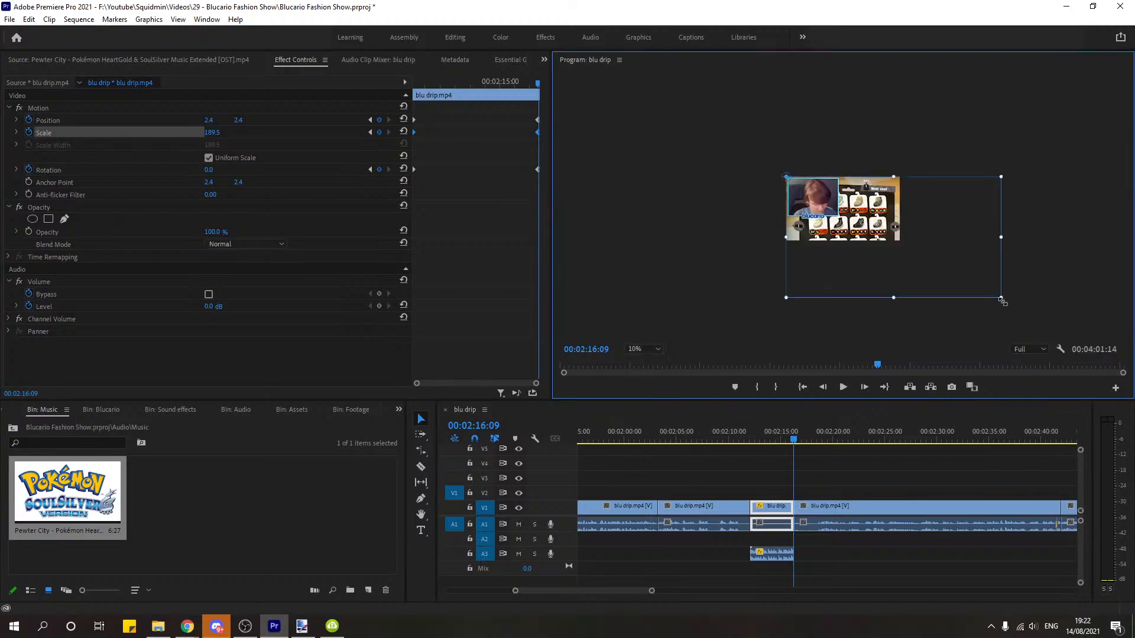
{"action": "left_click_drag", "start_coordinate": [1001, 301], "coordinate": [1055, 328]}
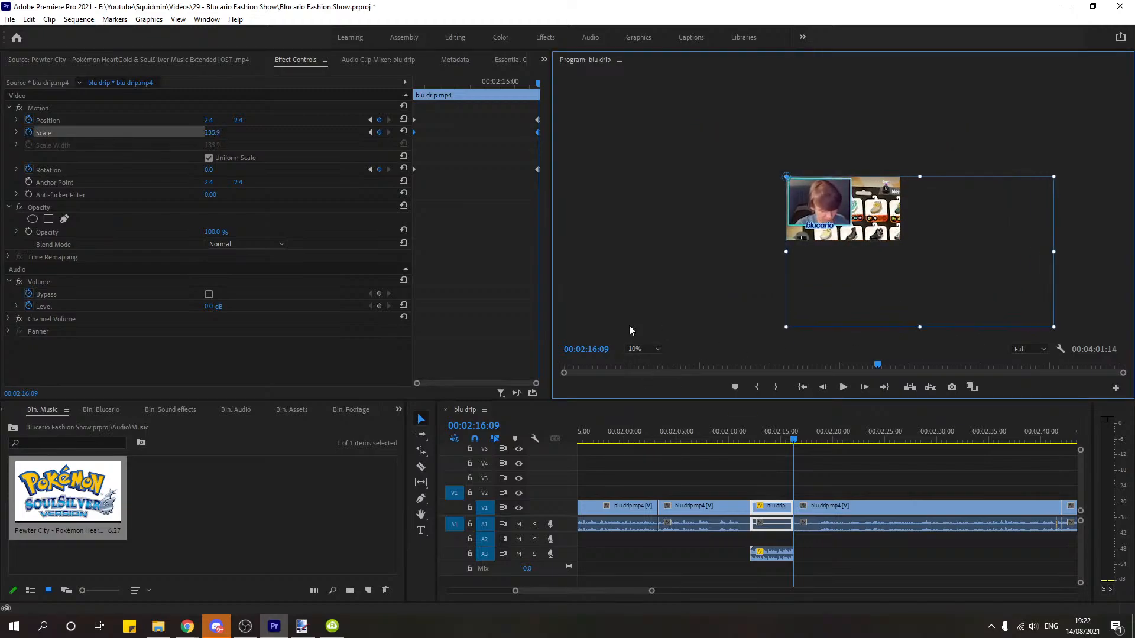
{"action": "left_click", "coordinate": [643, 349]}
{"action": "left_click", "coordinate": [647, 360]}
Step: Play back the slow facecam zoom, stop at 00:02:21:12 and deselect the clip
{"action": "left_click", "coordinate": [734, 440]}
{"action": "key", "text": "space"}
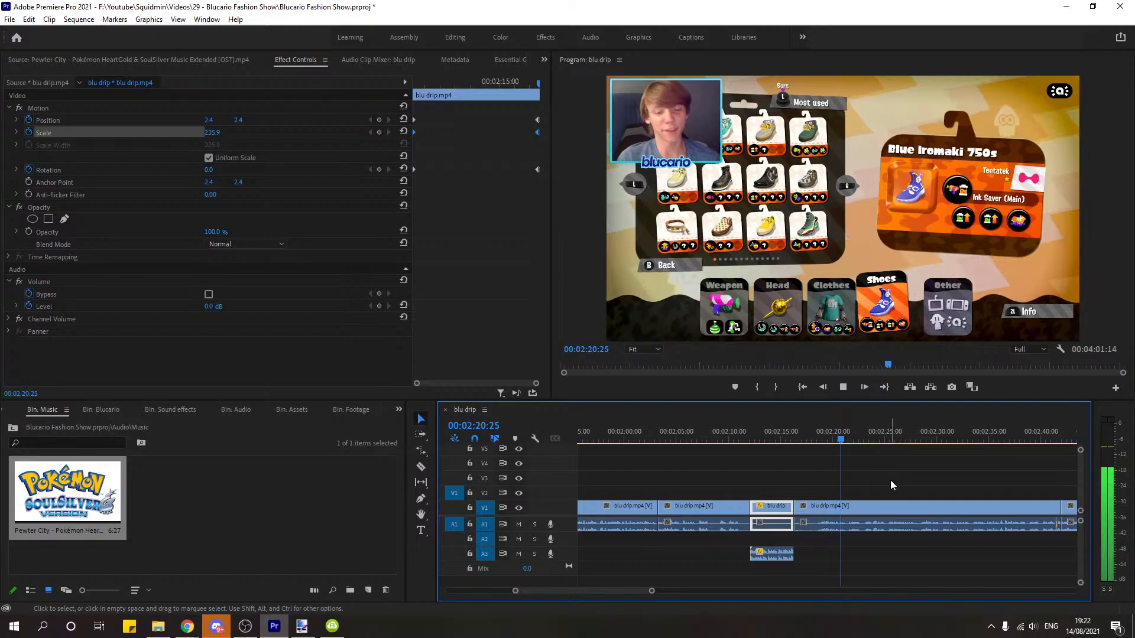
{"action": "key", "text": "space"}
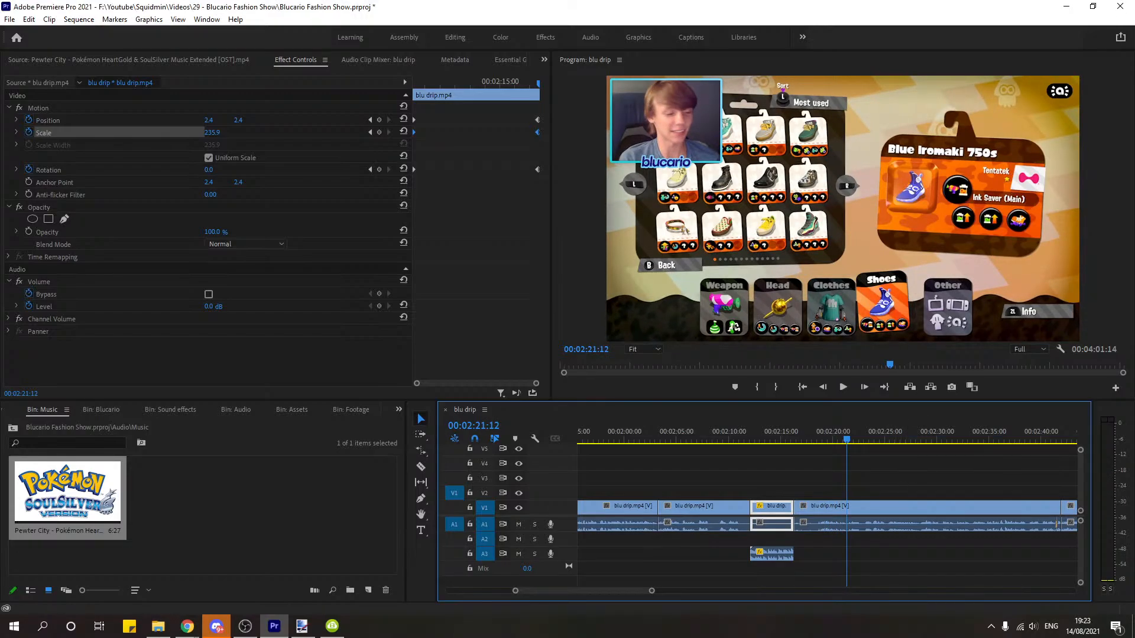
{"action": "left_click", "coordinate": [777, 466]}
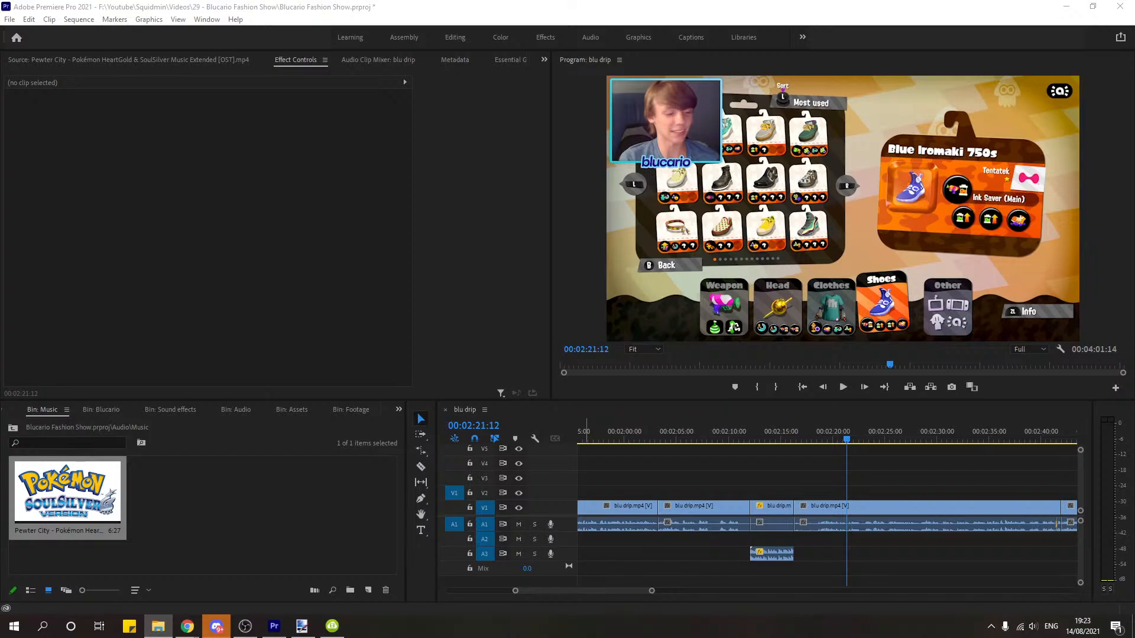
Step: Review the transition into the zoomed facecam clip several times and stop just before it at 00:02:11:07
{"action": "key", "text": "ctrl+s"}
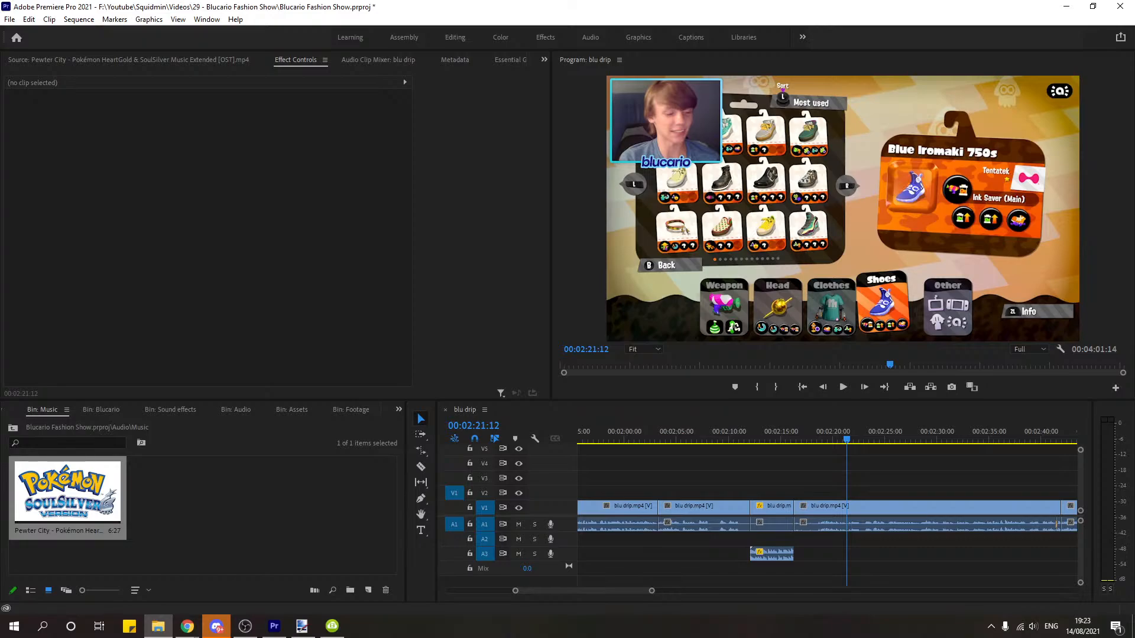
{"action": "left_click", "coordinate": [19, 409]}
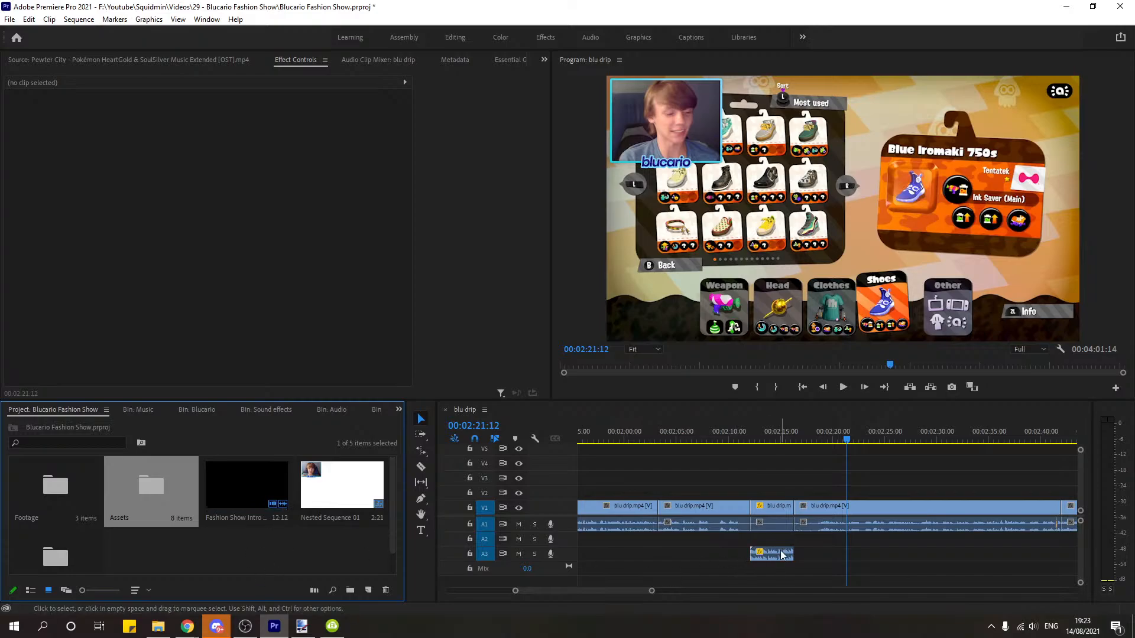
{"action": "left_click", "coordinate": [763, 437]}
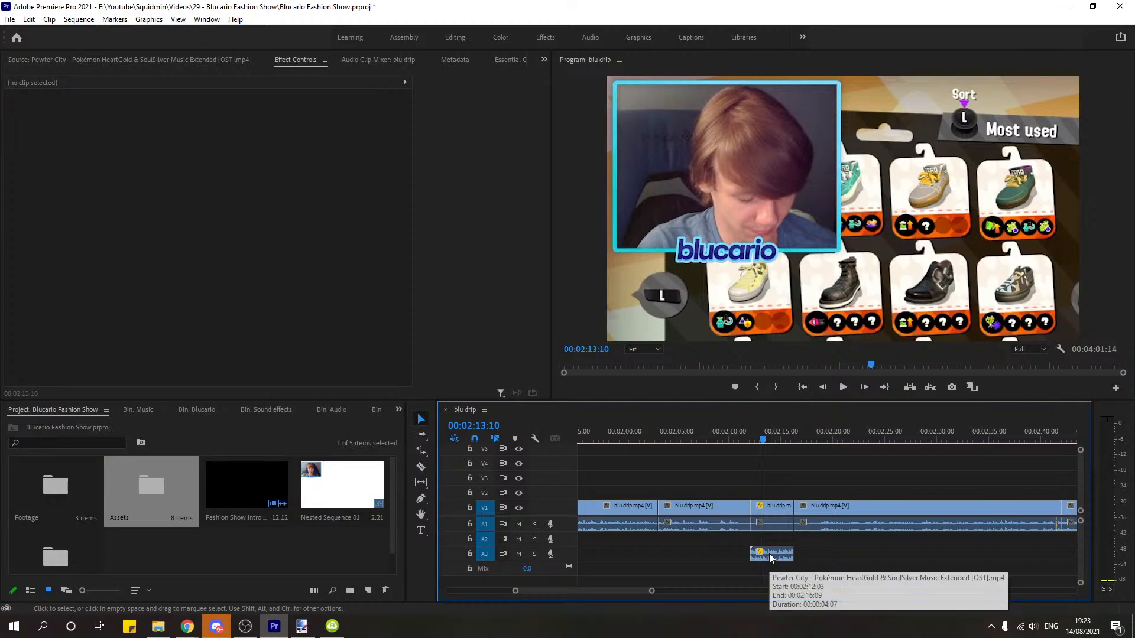
{"action": "left_click", "coordinate": [745, 435]}
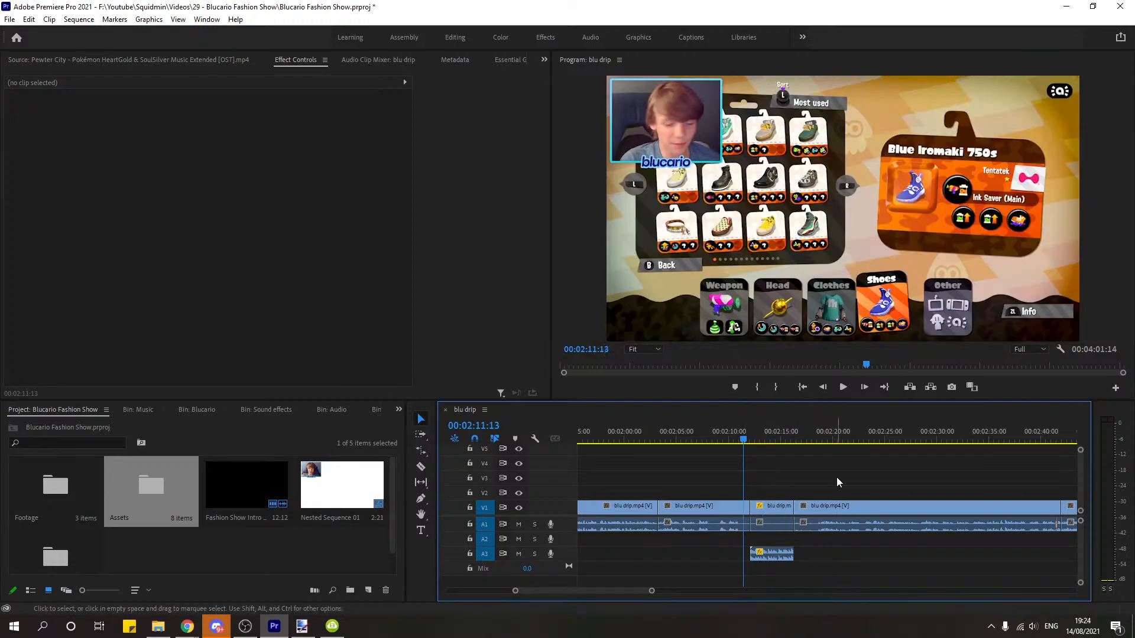
{"action": "key", "text": "space"}
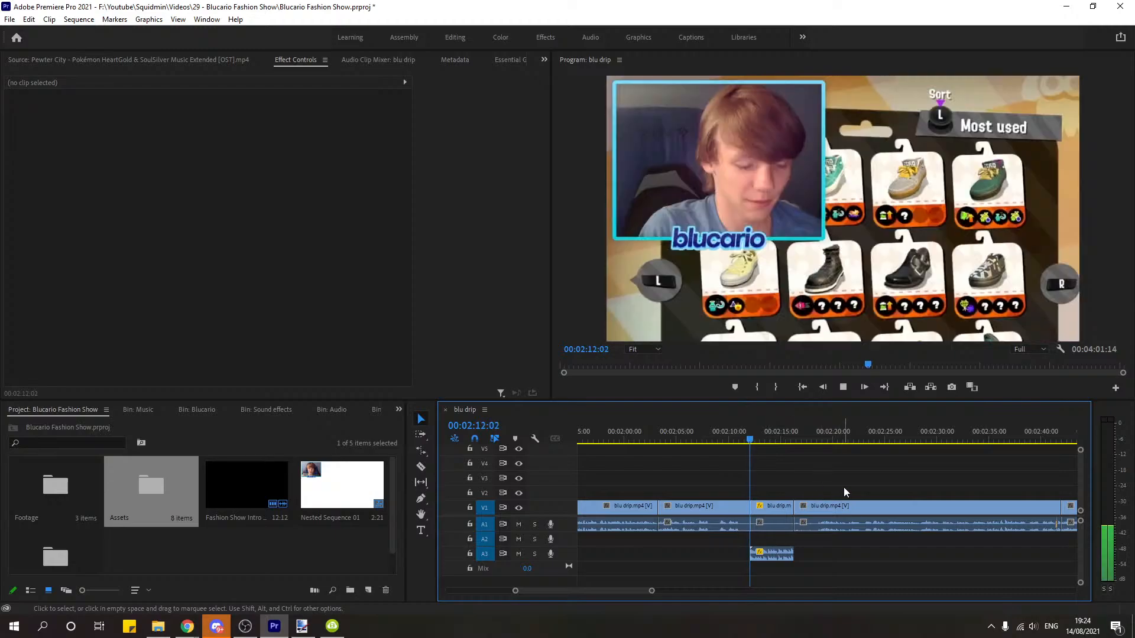
{"action": "key", "text": "space"}
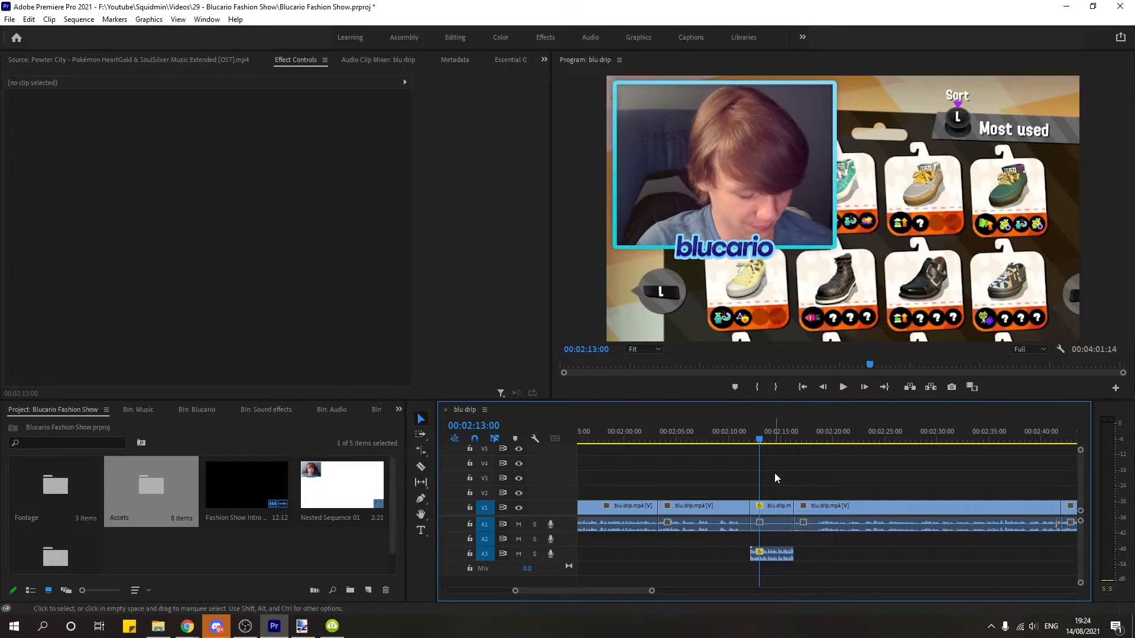
{"action": "left_click", "coordinate": [729, 444]}
{"action": "key", "text": "space"}
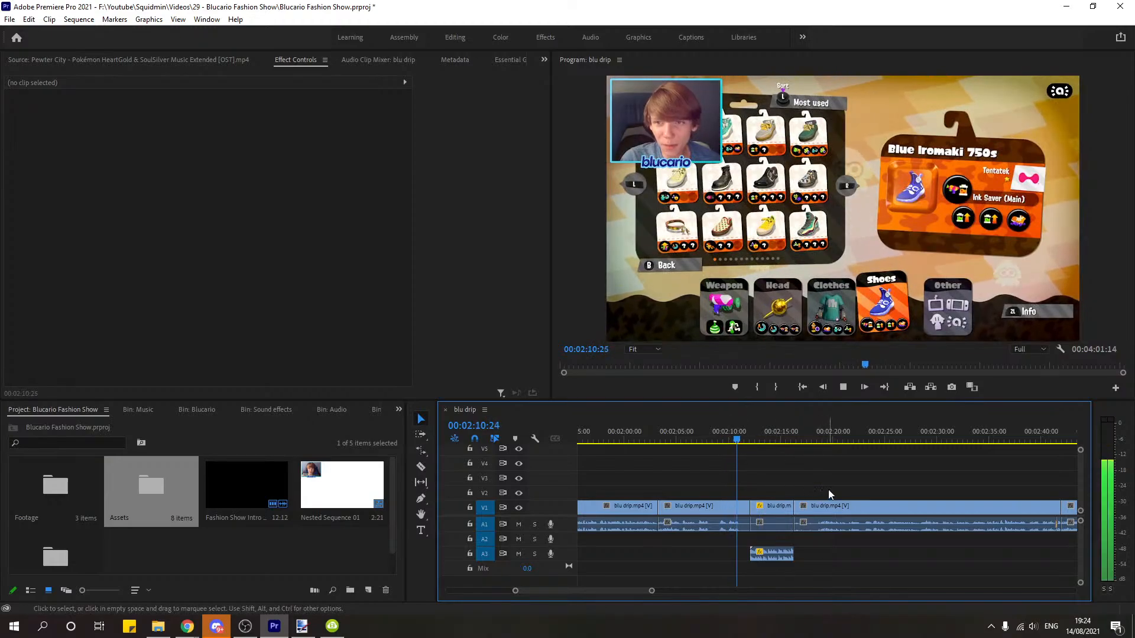
{"action": "key", "text": "space"}
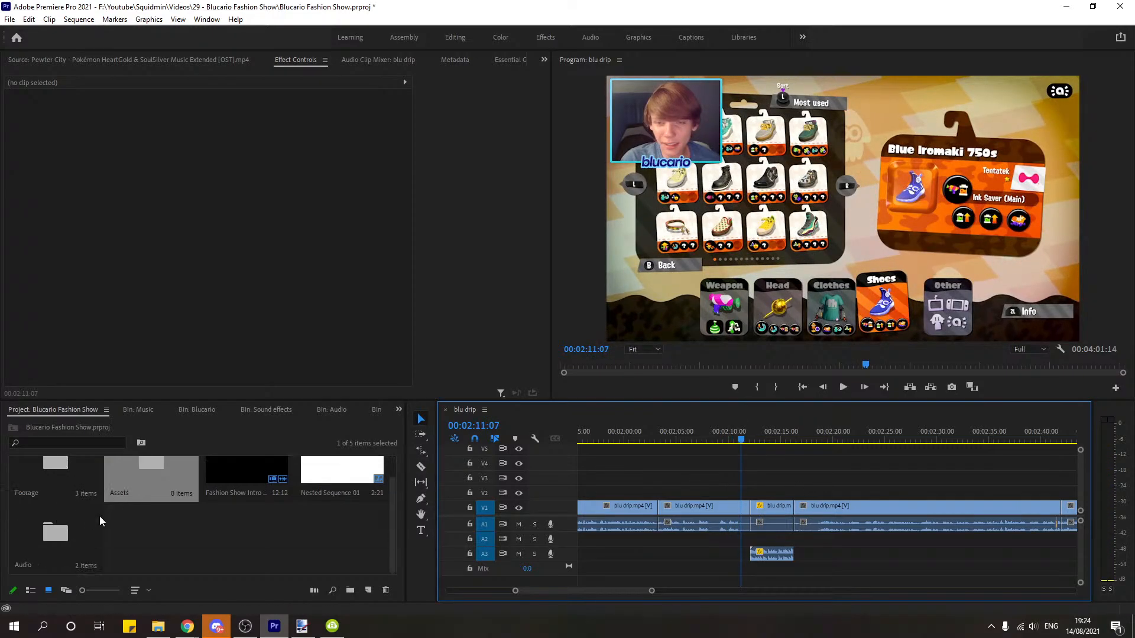
Step: Import the 4K Free Buffering Loading Animation green screen video into the Assets bin
{"action": "double_click", "coordinate": [160, 488]}
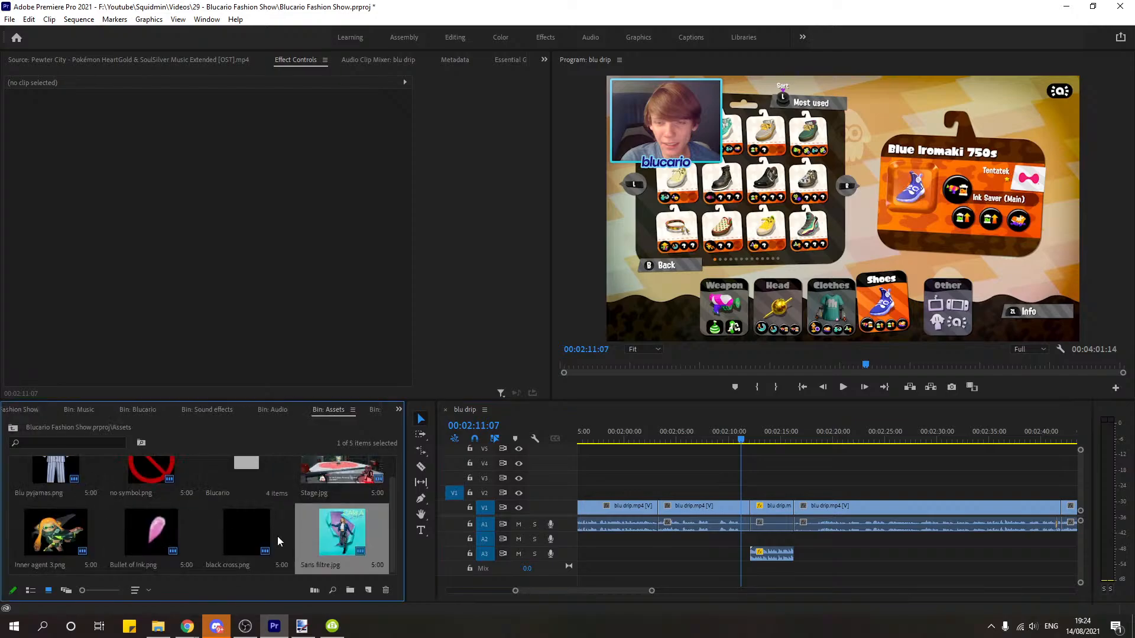
{"action": "scroll", "coordinate": [277, 536], "scroll_direction": "up", "scroll_amount": 1}
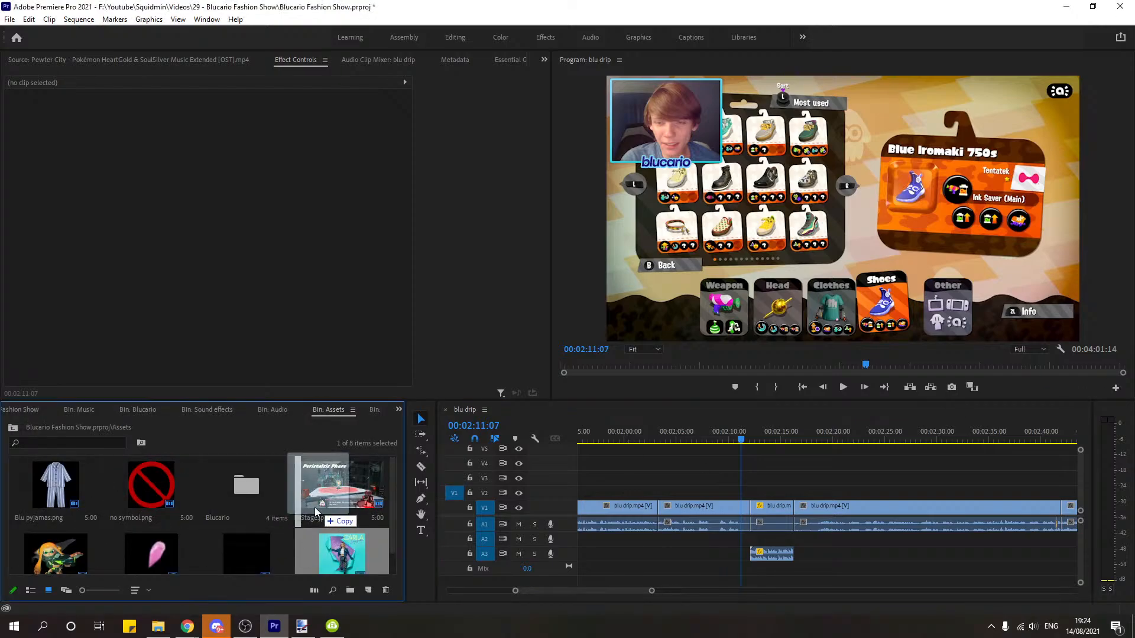
{"action": "left_click_drag", "start_coordinate": [315, 507], "coordinate": [286, 498]}
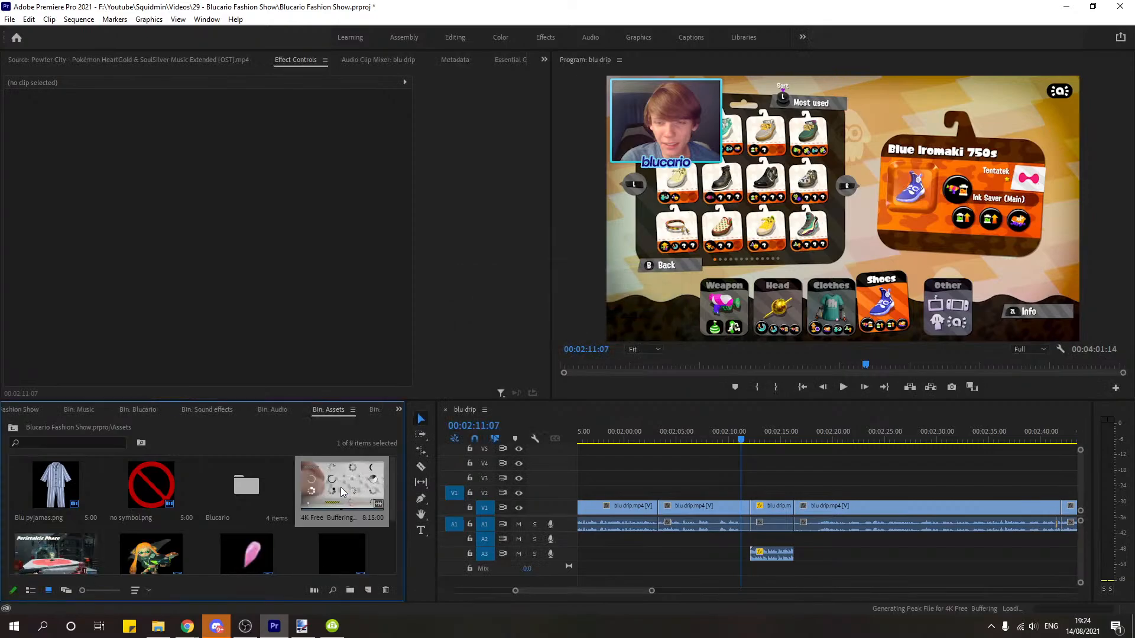
Step: Load the buffering animation into the source preview and locate the black dotted spinner at about 00:01:33
{"action": "double_click", "coordinate": [341, 487]}
{"action": "left_click", "coordinate": [262, 366]}
{"action": "left_click_drag", "start_coordinate": [264, 364], "coordinate": [107, 367]}
{"action": "left_click", "coordinate": [262, 387]}
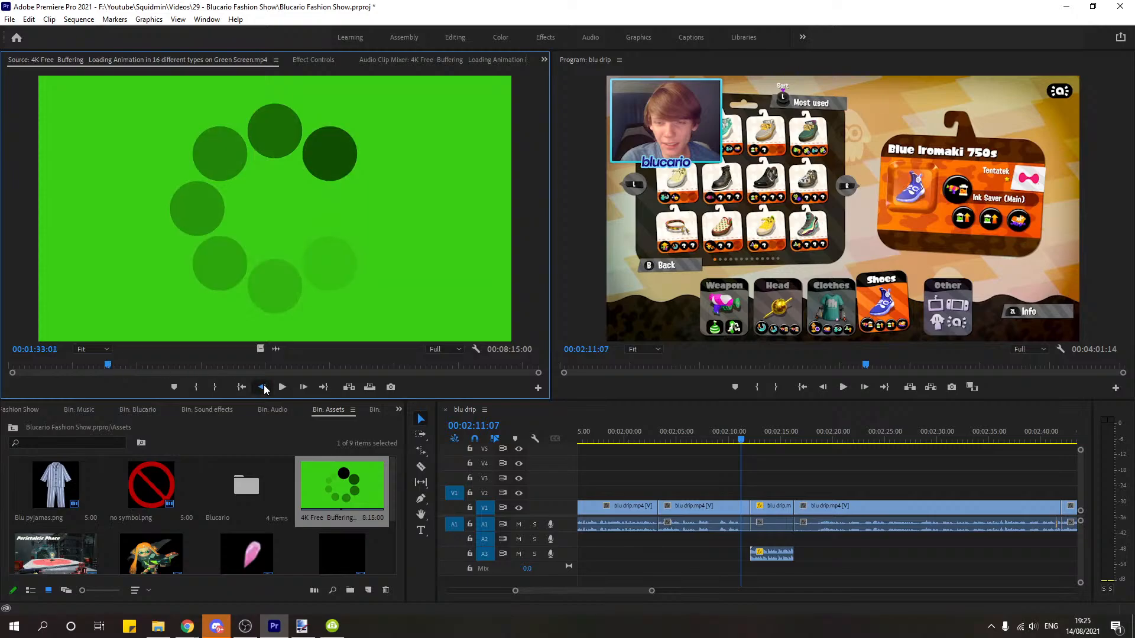
{"action": "left_click", "coordinate": [264, 388]}
Step: Set the buffering animation's In point at the start of the black dotted spinner, 00:01:29:23, and play from there
{"action": "key", "text": "Left"}
{"action": "key", "text": "Left"}
{"action": "key", "text": "Left"}
{"action": "key", "text": "Left"}
{"action": "key", "text": "Left"}
{"action": "key", "text": "Left"}
{"action": "key", "text": "Left"}
{"action": "key", "text": "Left"}
{"action": "key", "text": "Left"}
{"action": "key", "text": "Left"}
{"action": "key", "text": "Left"}
{"action": "key", "text": "Left"}
{"action": "key", "text": "Left"}
{"action": "key", "text": "Left"}
{"action": "key", "text": "Left"}
{"action": "key", "text": "Left"}
{"action": "key", "text": "Left"}
{"action": "key", "text": "Left"}
{"action": "key", "text": "Left"}
{"action": "key", "text": "Left"}
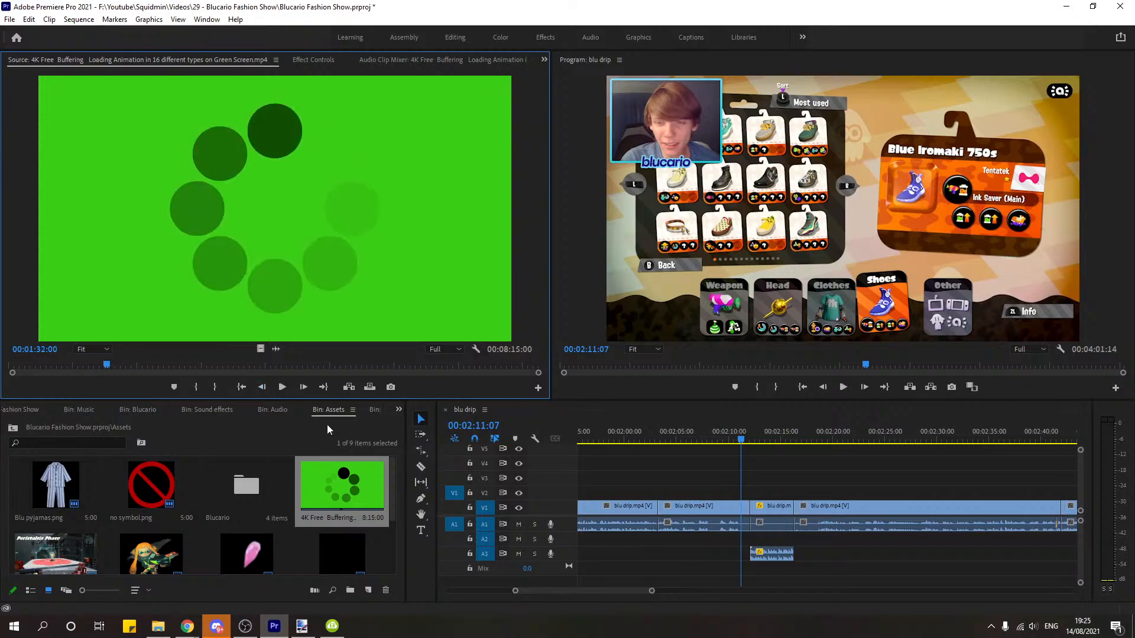
{"action": "key", "text": "Left"}
{"action": "key", "text": "Left"}
{"action": "key", "text": "Left"}
{"action": "key", "text": "Left"}
{"action": "key", "text": "Left"}
{"action": "key", "text": "Left"}
{"action": "key", "text": "Left"}
{"action": "key", "text": "Left"}
{"action": "key", "text": "Left"}
{"action": "key", "text": "Left"}
{"action": "key", "text": "Left"}
{"action": "key", "text": "Left"}
{"action": "key", "text": "Left"}
{"action": "key", "text": "Left"}
{"action": "key", "text": "Left"}
{"action": "key", "text": "Left"}
{"action": "key", "text": "Left"}
{"action": "key", "text": "Left"}
{"action": "key", "text": "Left"}
{"action": "key", "text": "Left"}
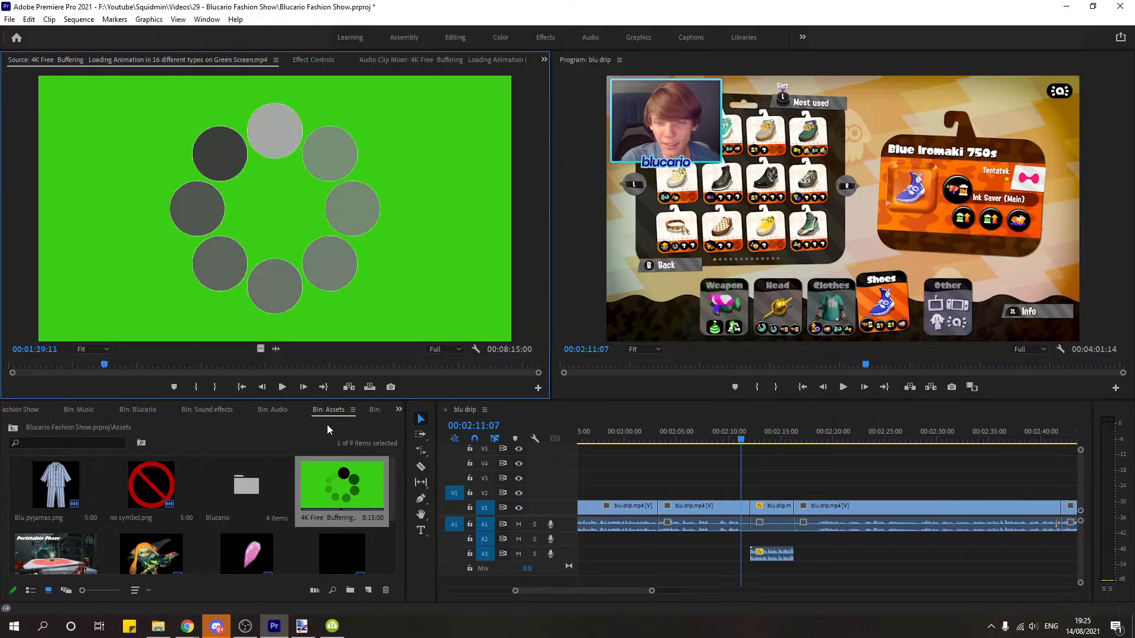
{"action": "key", "text": "Left"}
{"action": "key", "text": "Left"}
{"action": "key", "text": "Left"}
{"action": "key", "text": "Left"}
{"action": "key", "text": "Left"}
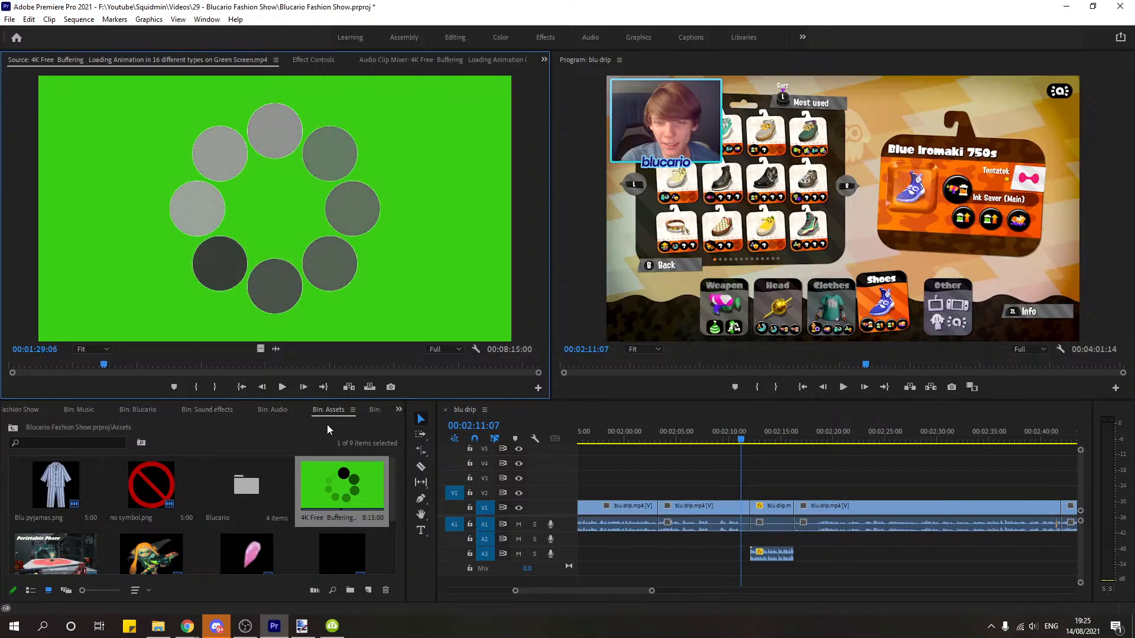
{"action": "key", "text": "Right"}
{"action": "key", "text": "Right"}
{"action": "key", "text": "Right"}
{"action": "key", "text": "Right"}
{"action": "key", "text": "Right"}
{"action": "key", "text": "Right"}
{"action": "key", "text": "Right"}
{"action": "key", "text": "Right"}
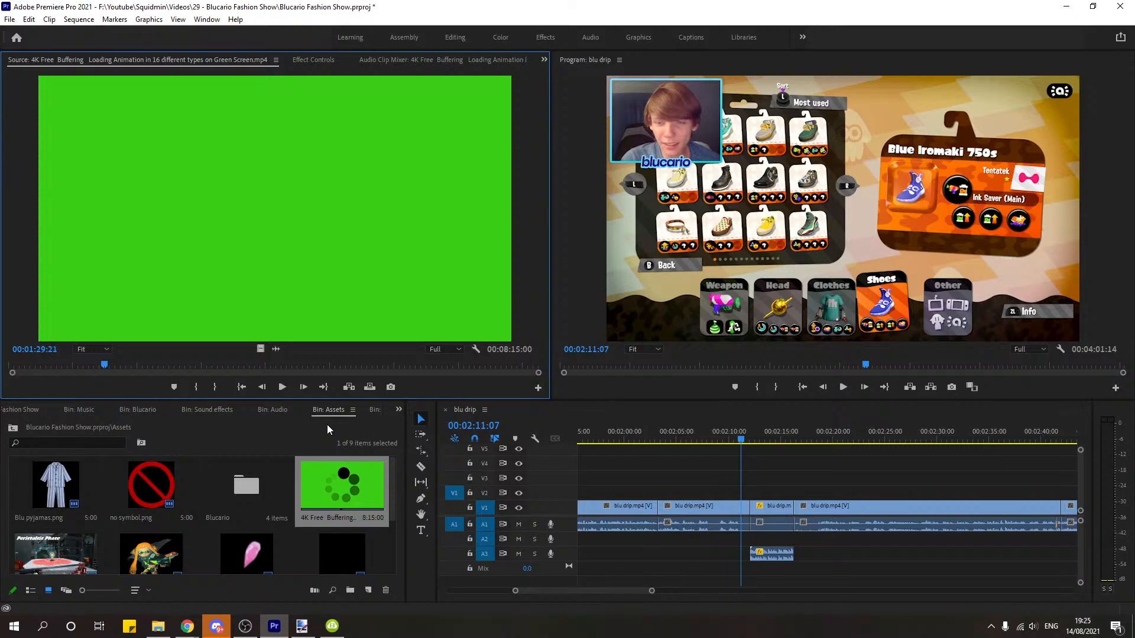
{"action": "key", "text": "Right"}
{"action": "key", "text": "Right"}
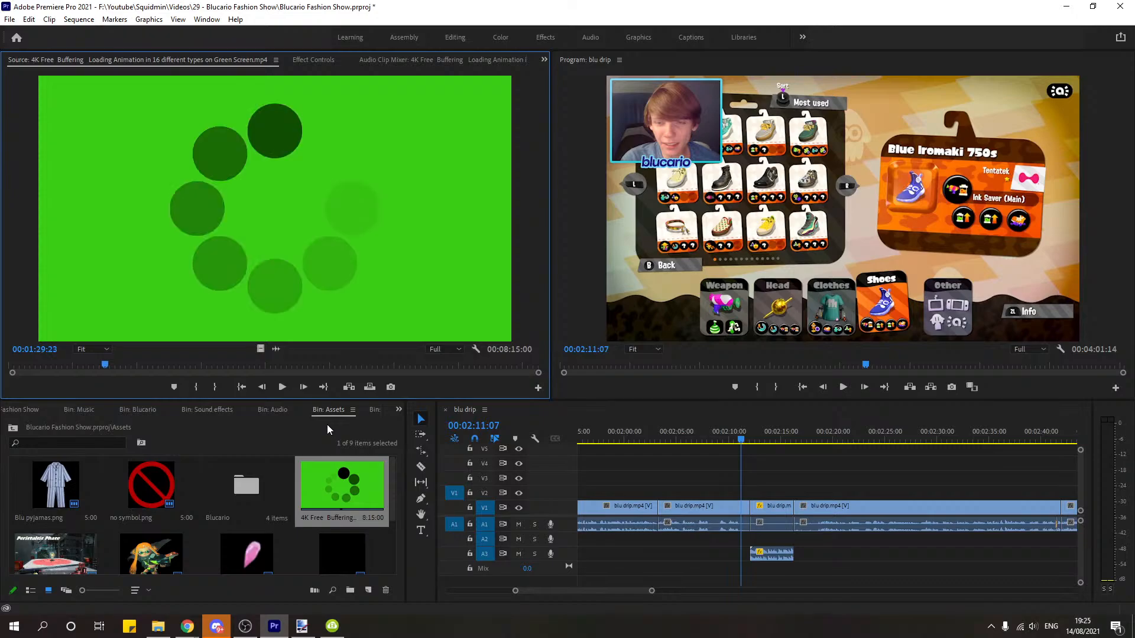
{"action": "key", "text": "i"}
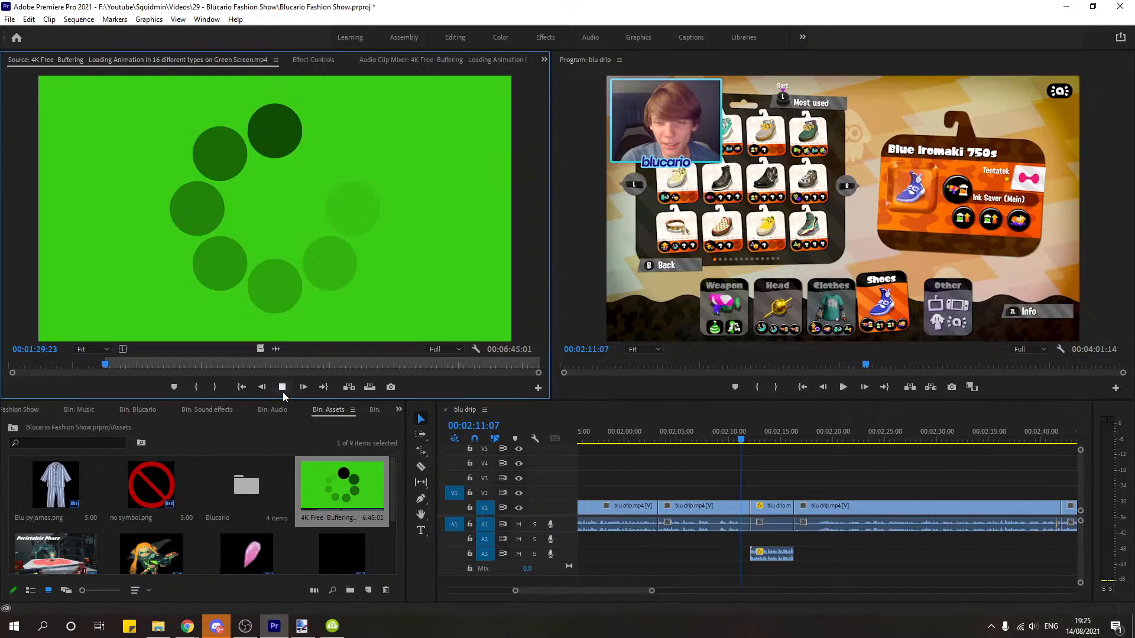
{"action": "left_click", "coordinate": [282, 392]}
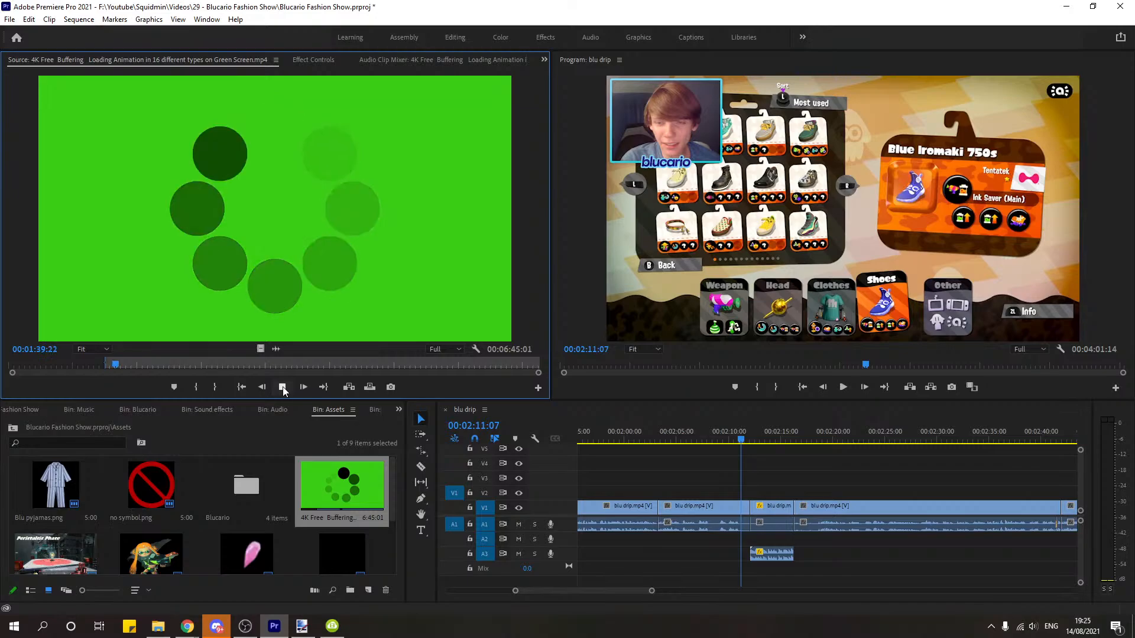
Step: Mark the black spinner's Out point at 00:01:40:15 and place its video on V2, trimmed to the length of the zoomed facecam clip
{"action": "left_click", "coordinate": [284, 391]}
{"action": "key", "text": "o"}
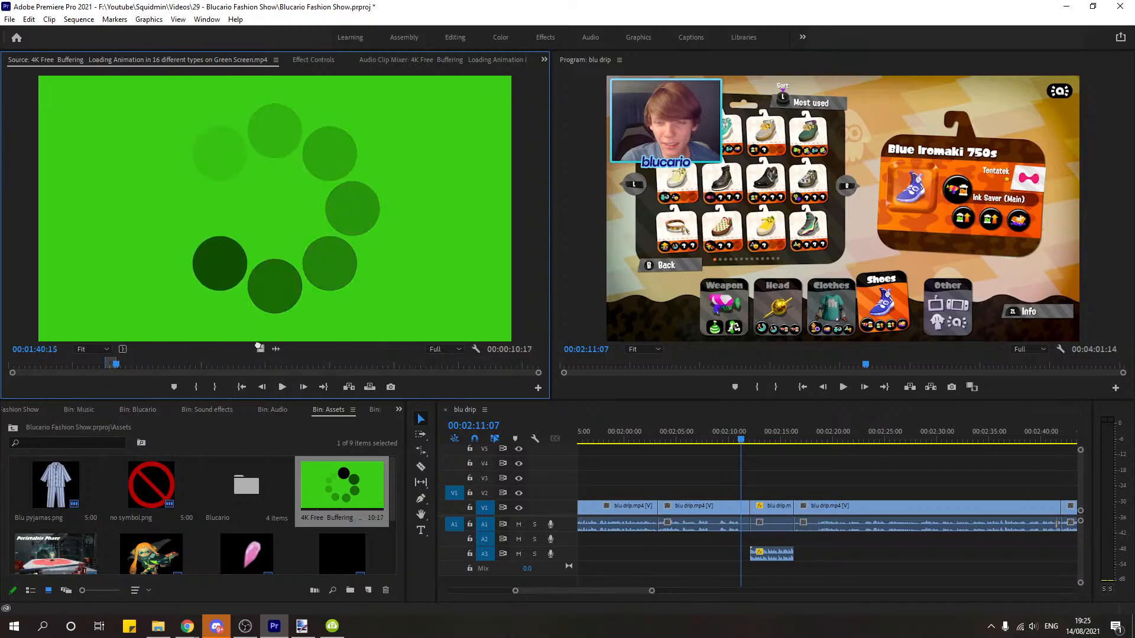
{"action": "left_click_drag", "start_coordinate": [260, 349], "coordinate": [755, 500]}
{"action": "left_click_drag", "start_coordinate": [861, 492], "coordinate": [797, 491]}
{"action": "left_click", "coordinate": [769, 438]}
{"action": "left_click", "coordinate": [787, 486]}
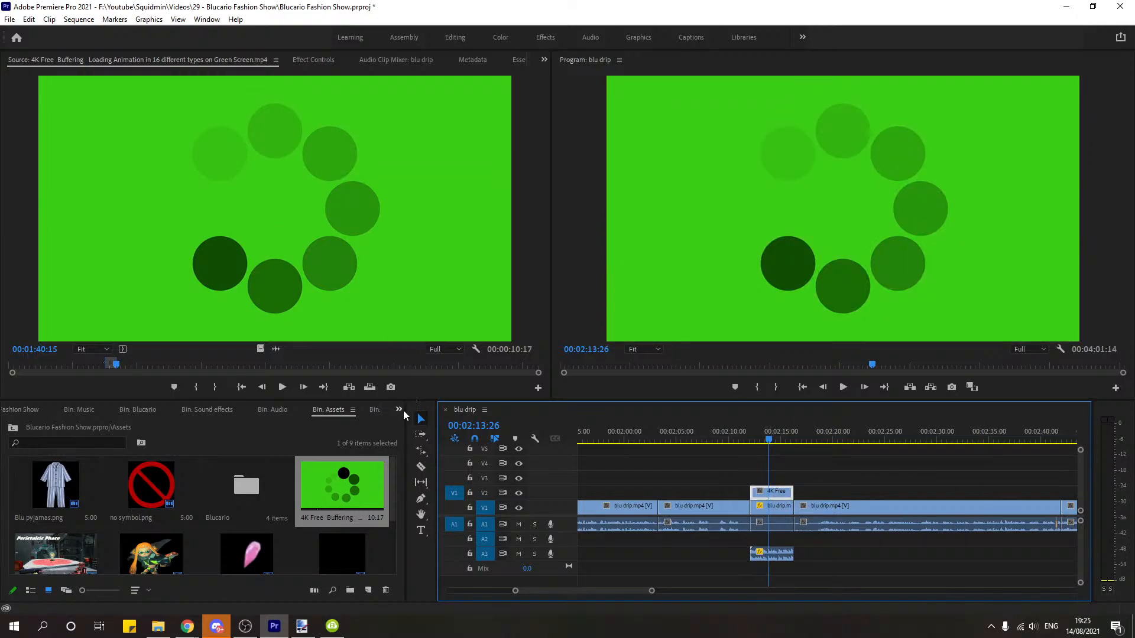
Step: Find the Color Key effect, apply it to the black spinner clip on V2, and sample the green background as the key color
{"action": "left_click", "coordinate": [399, 408]}
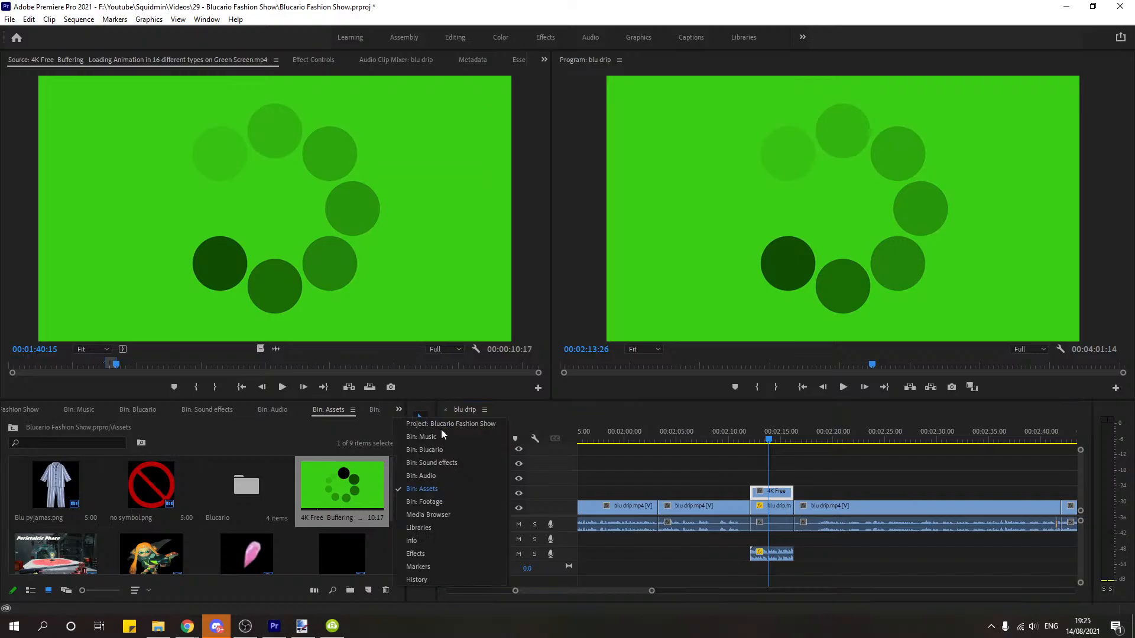
{"action": "left_click", "coordinate": [442, 554]}
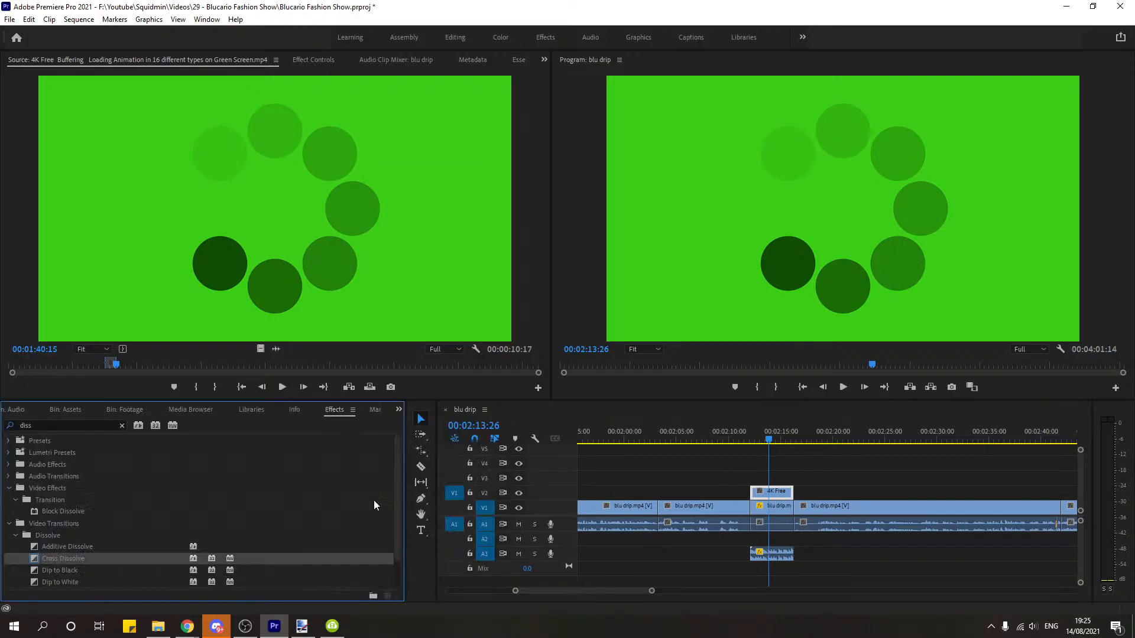
{"action": "left_click", "coordinate": [119, 424]}
{"action": "type", "text": "key"}
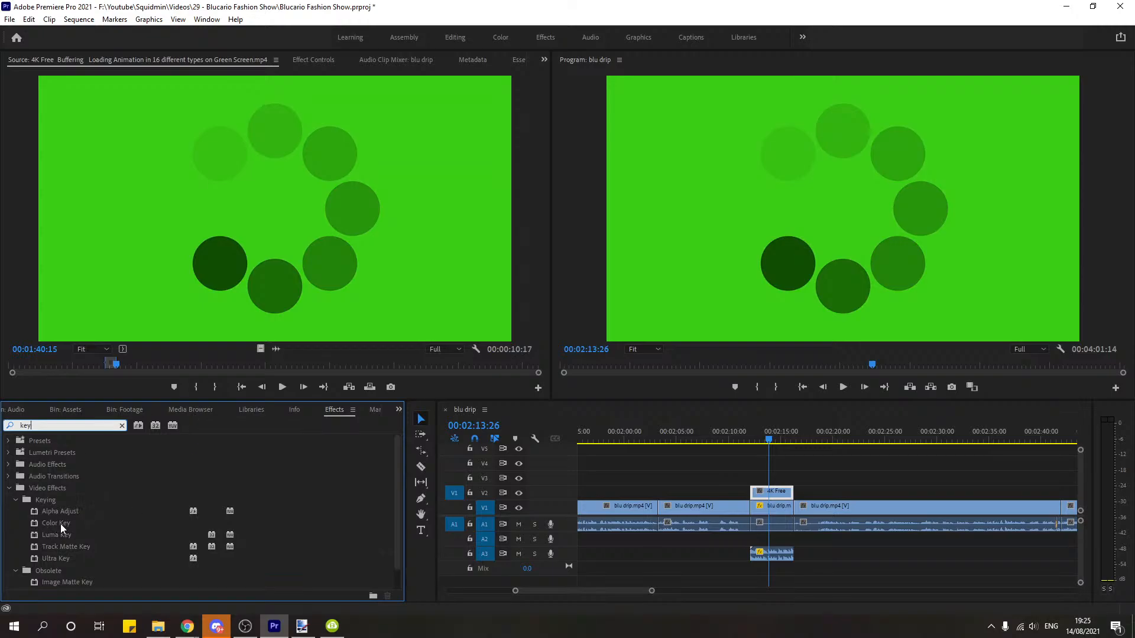
{"action": "left_click_drag", "start_coordinate": [61, 523], "coordinate": [771, 492]}
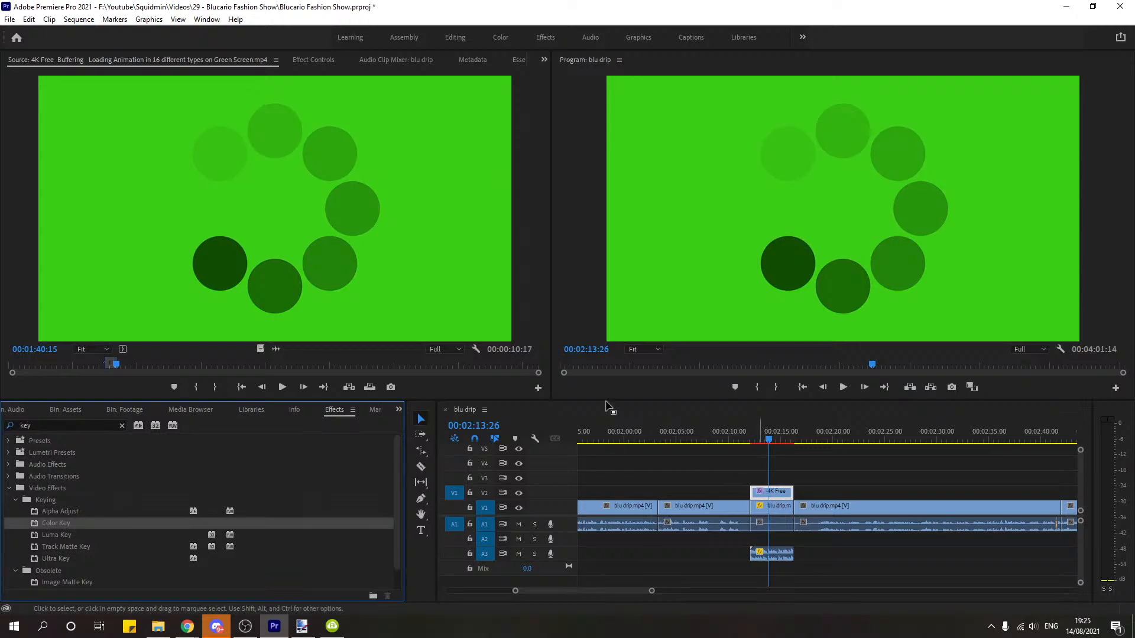
{"action": "left_click", "coordinate": [325, 59]}
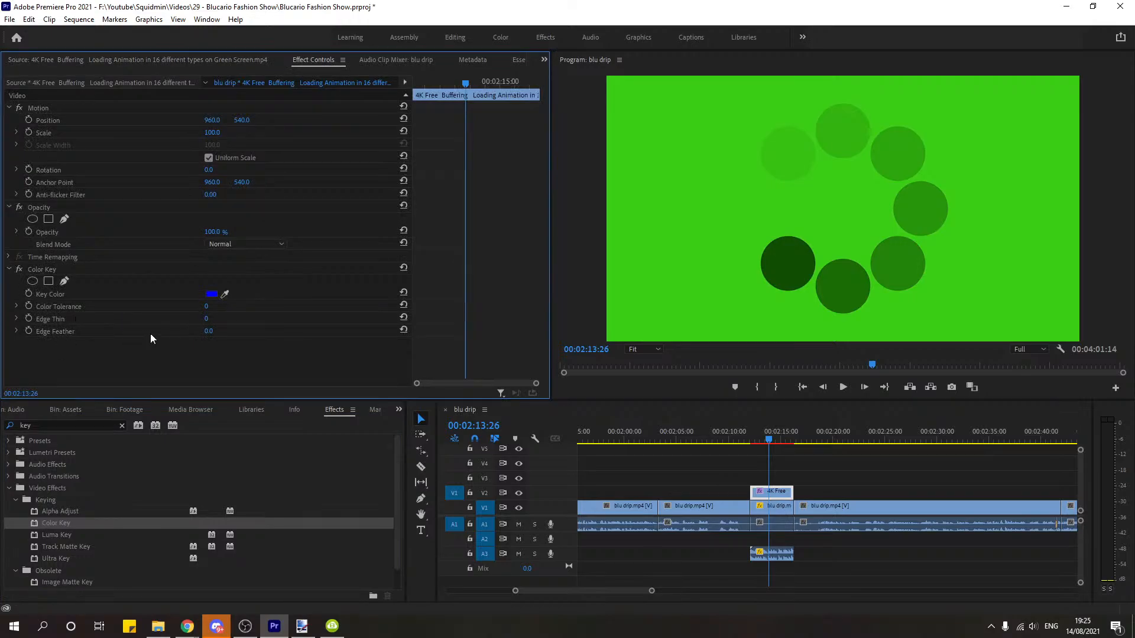
{"action": "left_click", "coordinate": [225, 293]}
{"action": "left_click", "coordinate": [673, 190]}
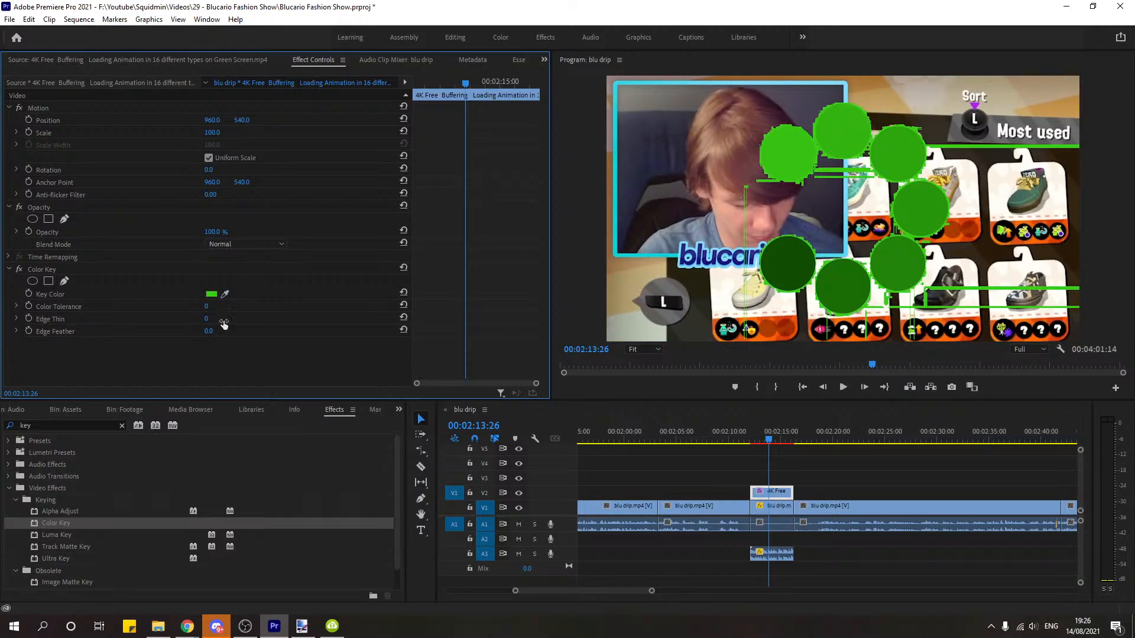
Step: Try Color Tolerance values of 200 and 100 on the black spinner, and delete the clip from V2
{"action": "left_click", "coordinate": [207, 306]}
{"action": "type", "text": "2000"}
{"action": "key", "text": "Return"}
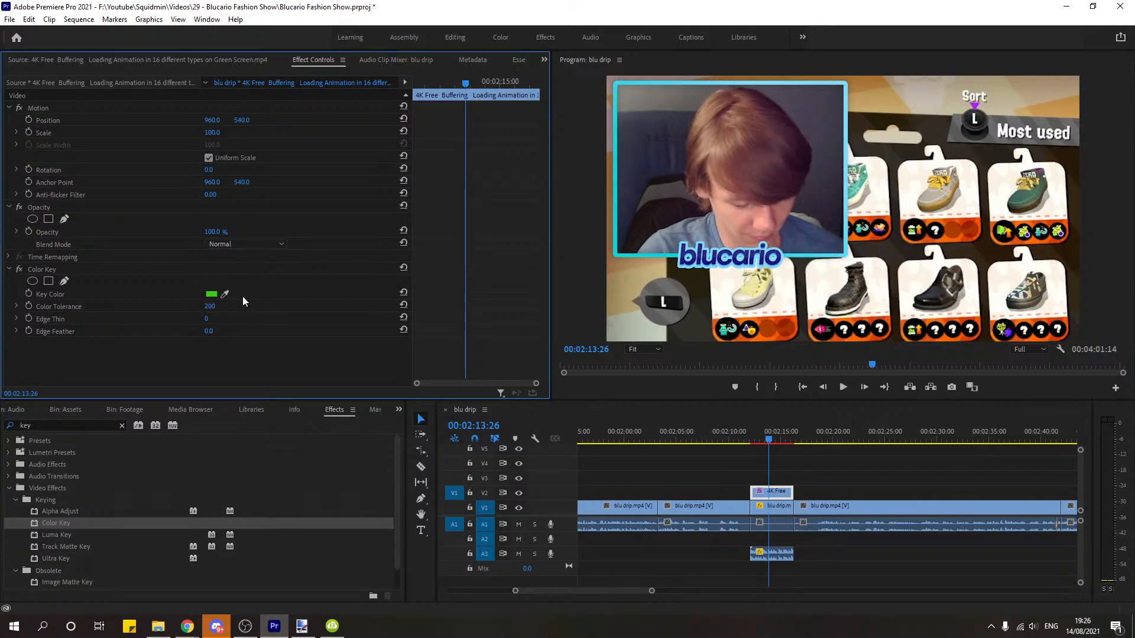
{"action": "left_click", "coordinate": [211, 306]}
{"action": "type", "text": "100"}
{"action": "key", "text": "Return"}
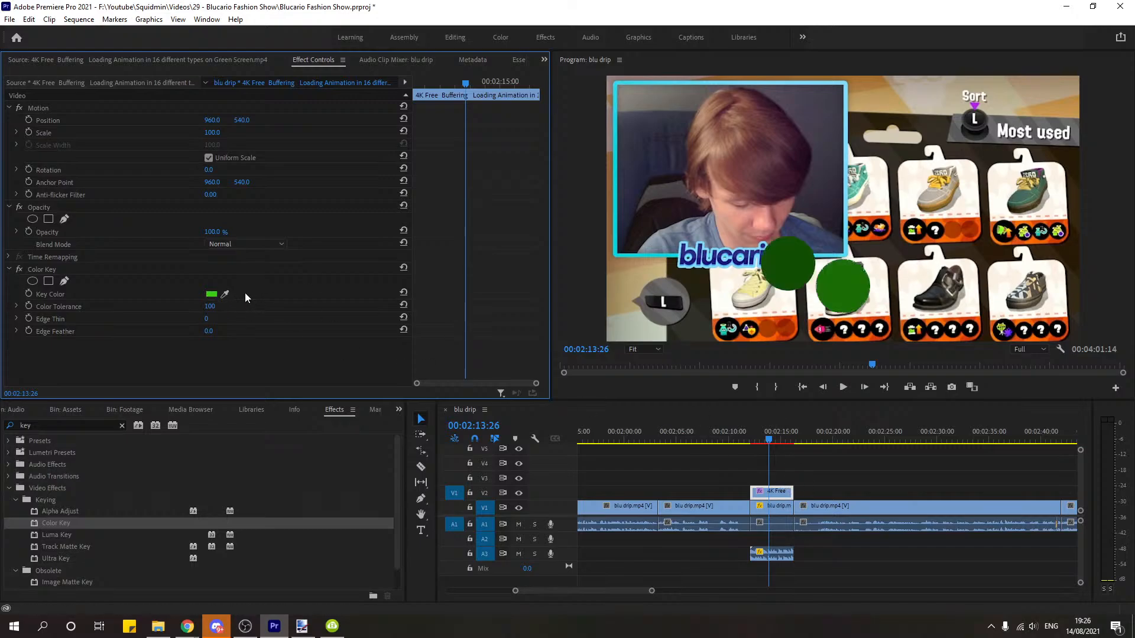
{"action": "left_click_drag", "start_coordinate": [774, 445], "coordinate": [782, 437]}
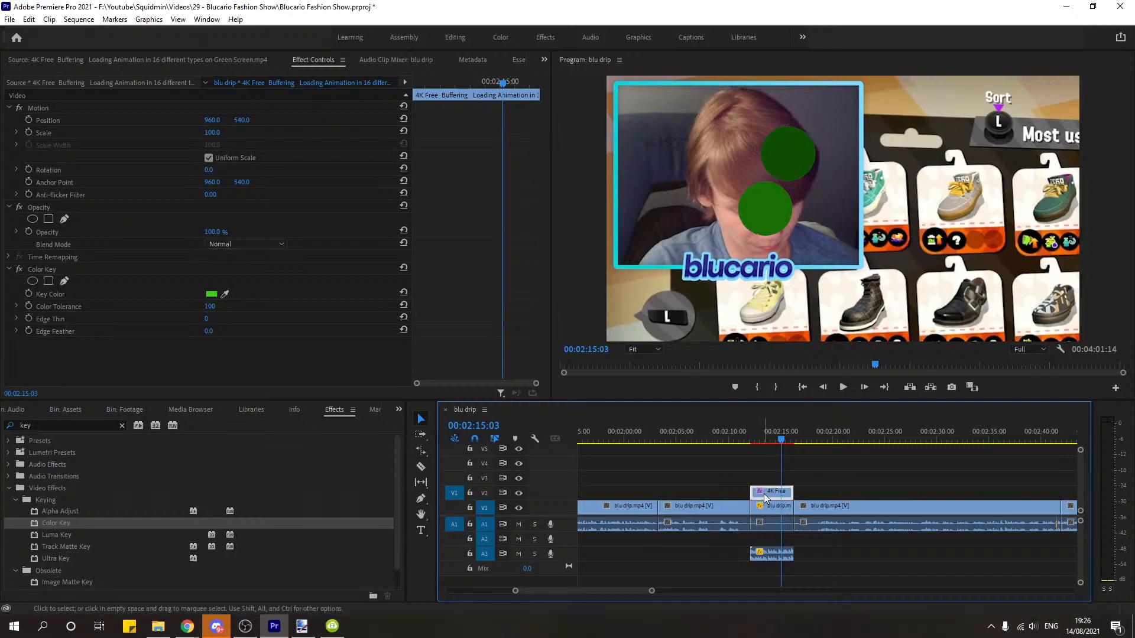
{"action": "key", "text": "Delete"}
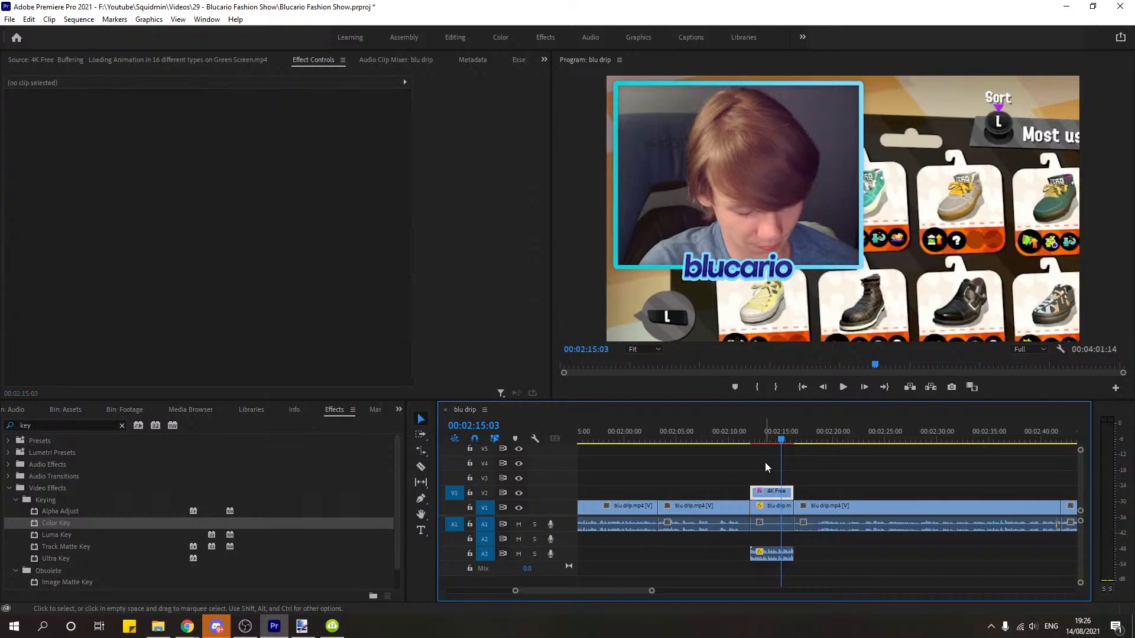
Step: Reopen the buffering animation from the project's Assets bin in the source preview
{"action": "left_click", "coordinate": [399, 409]}
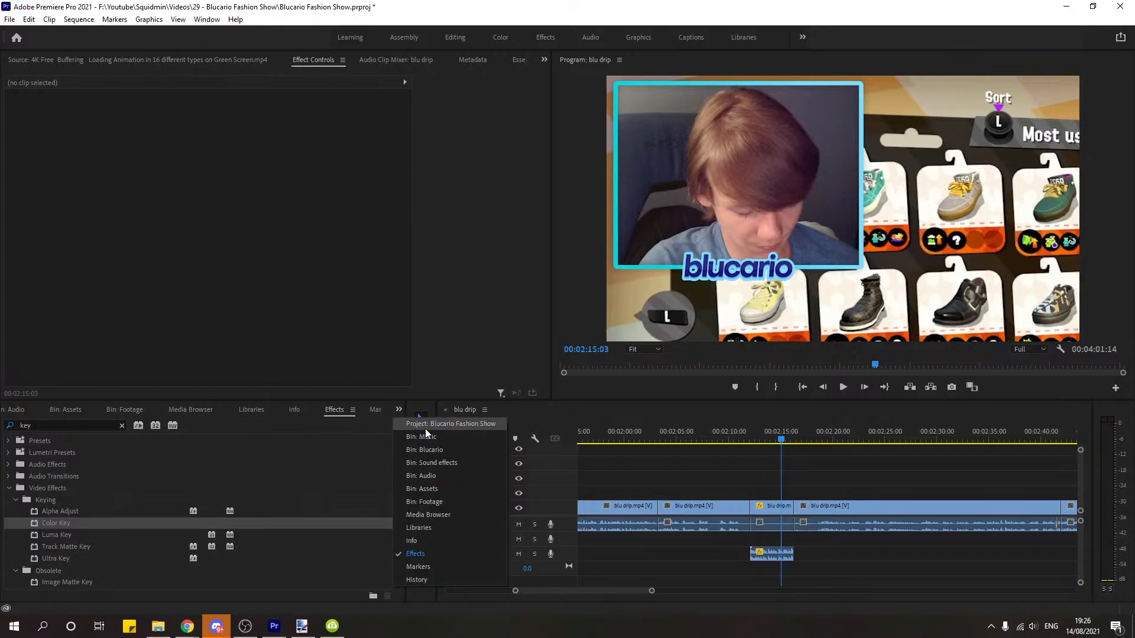
{"action": "left_click", "coordinate": [434, 423]}
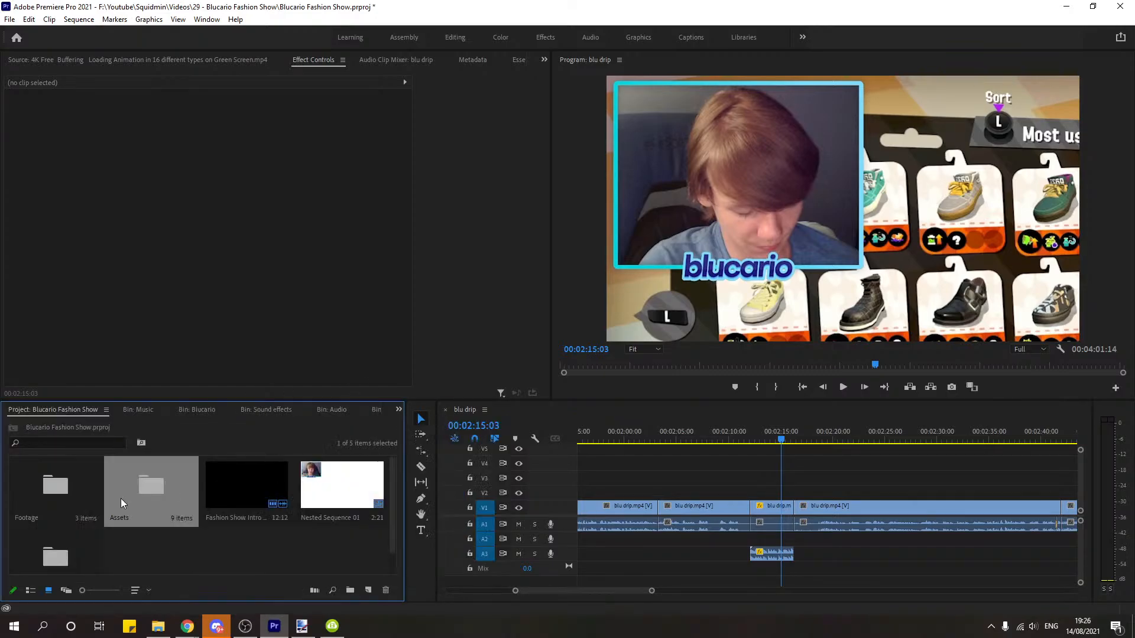
{"action": "double_click", "coordinate": [120, 498]}
{"action": "double_click", "coordinate": [357, 479]}
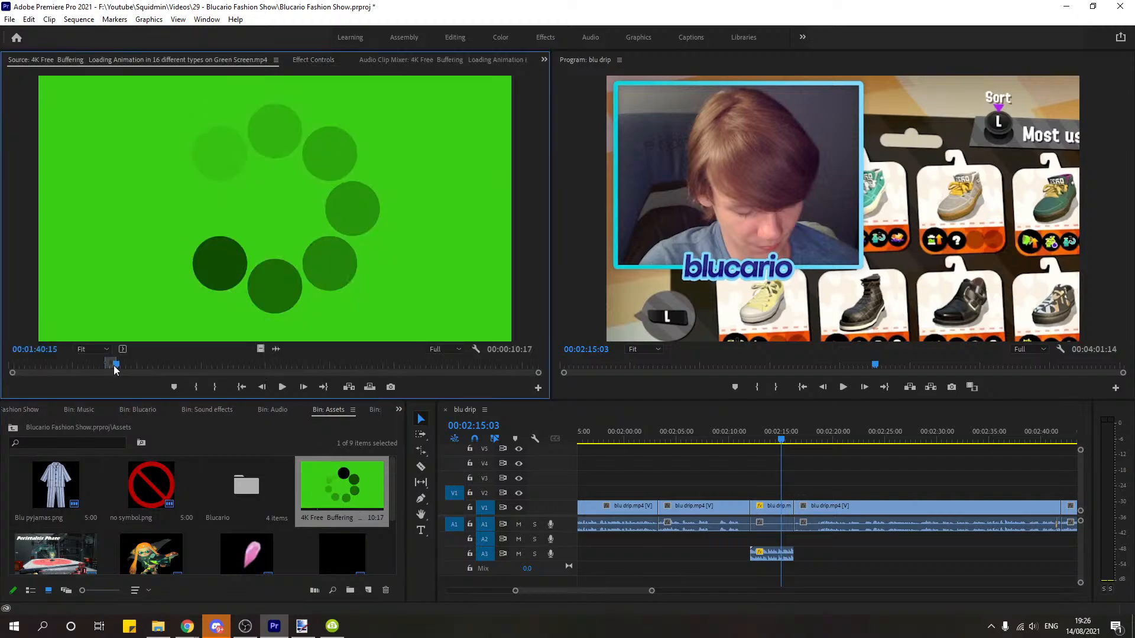
Step: Set the In point at the start of the gray outlined spinner, about 00:01:00, and play from there
{"action": "left_click_drag", "start_coordinate": [116, 369], "coordinate": [72, 375]}
{"action": "left_click", "coordinate": [260, 387]}
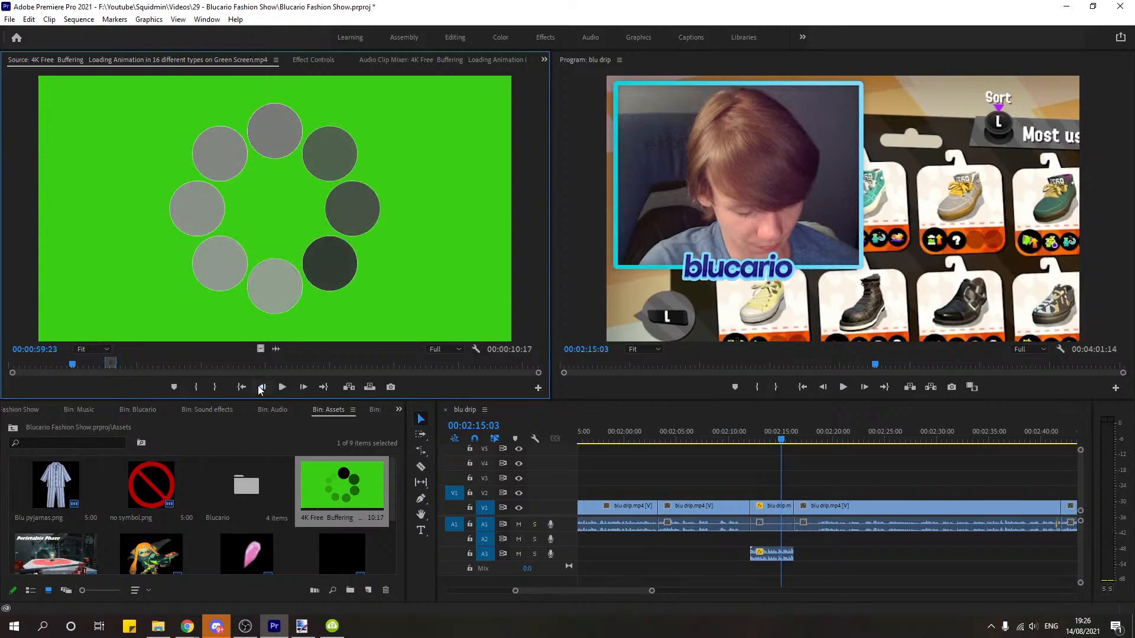
{"action": "left_click", "coordinate": [260, 388]}
{"action": "left_click", "coordinate": [260, 388]}
{"action": "left_click", "coordinate": [303, 387]}
{"action": "left_click", "coordinate": [303, 387]}
{"action": "left_click", "coordinate": [282, 387]}
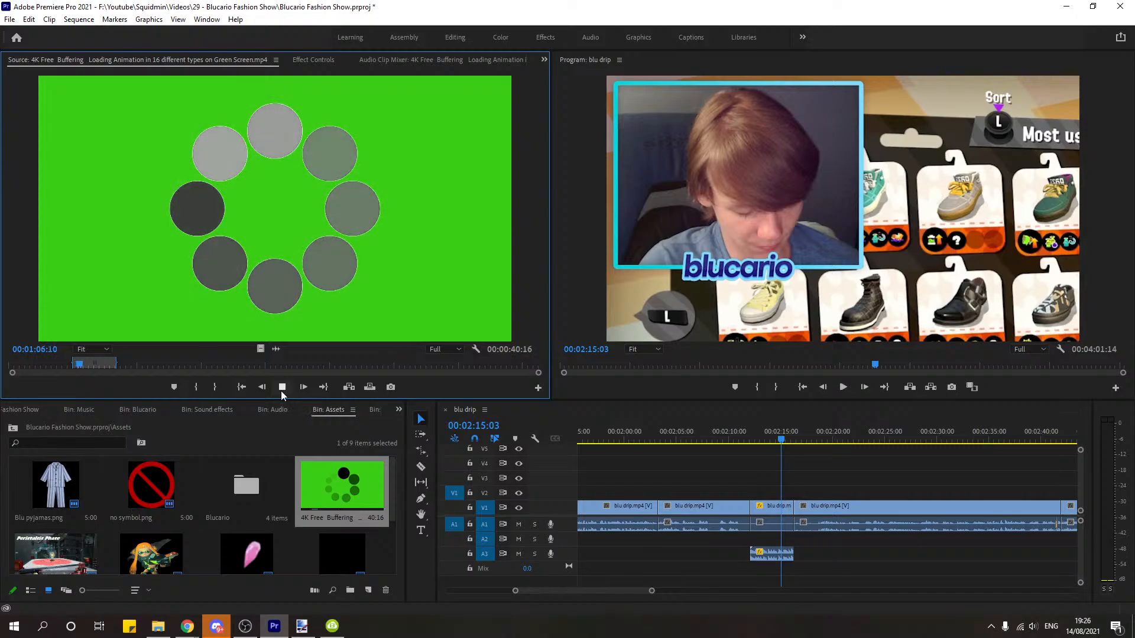
Step: Mark the gray spinner's Out point at 00:01:07:04 and place its video on V2, matching the zoomed facecam clip's length
{"action": "left_click", "coordinate": [281, 387]}
{"action": "key", "text": "o"}
{"action": "left_click_drag", "start_coordinate": [260, 349], "coordinate": [752, 501]}
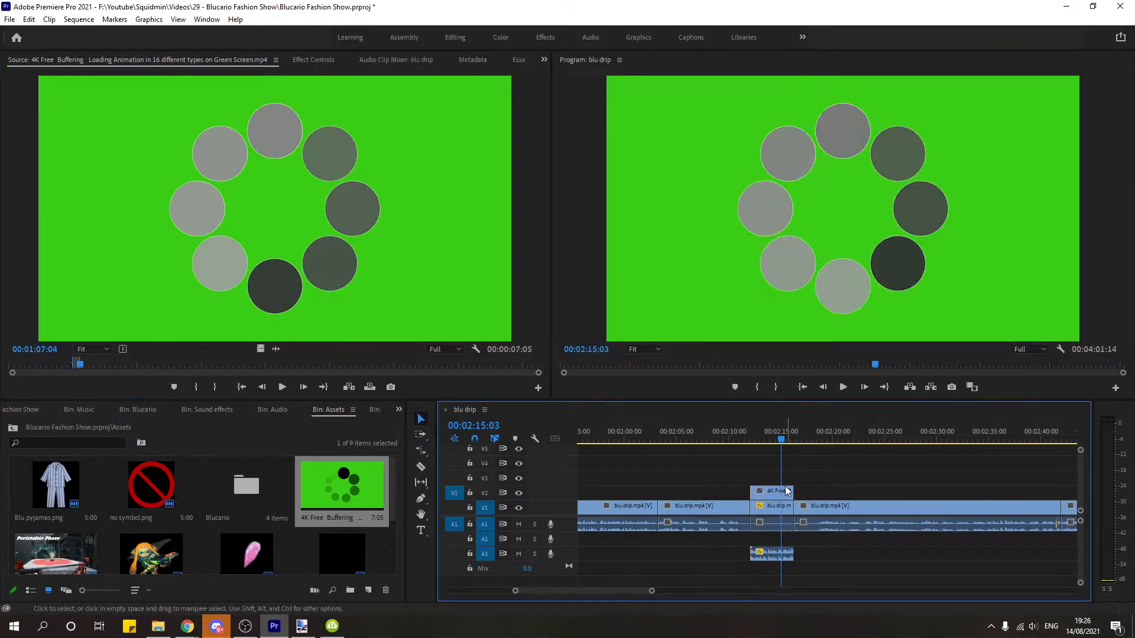
{"action": "left_click", "coordinate": [739, 437]}
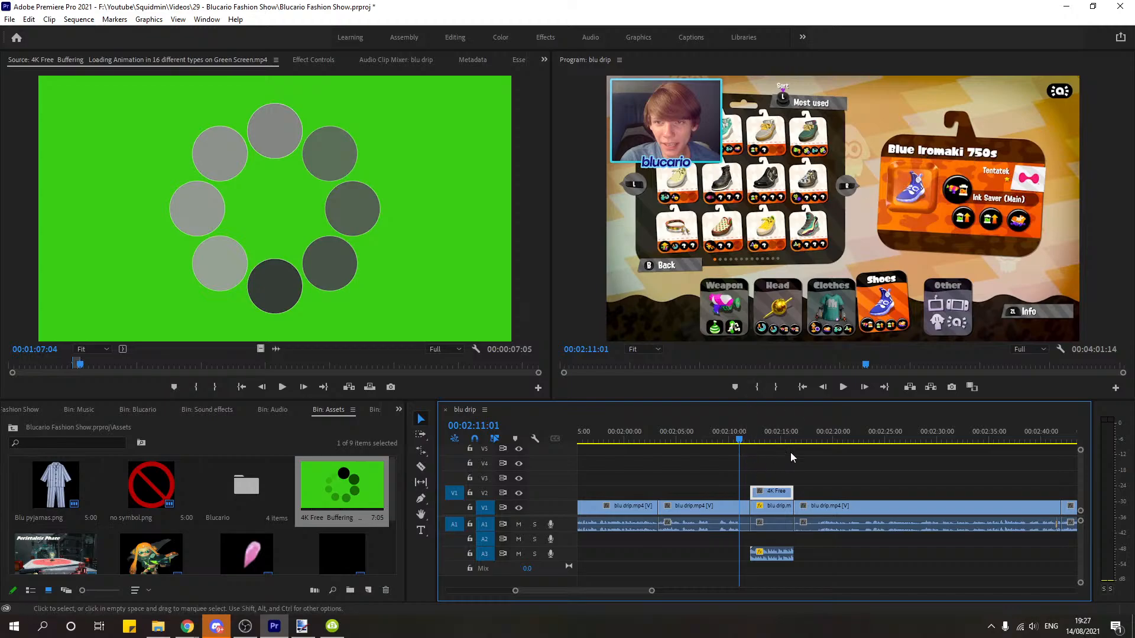
Step: Apply the Color Key effect to the gray spinner clip and sample its green background as the key color
{"action": "left_click", "coordinate": [778, 437]}
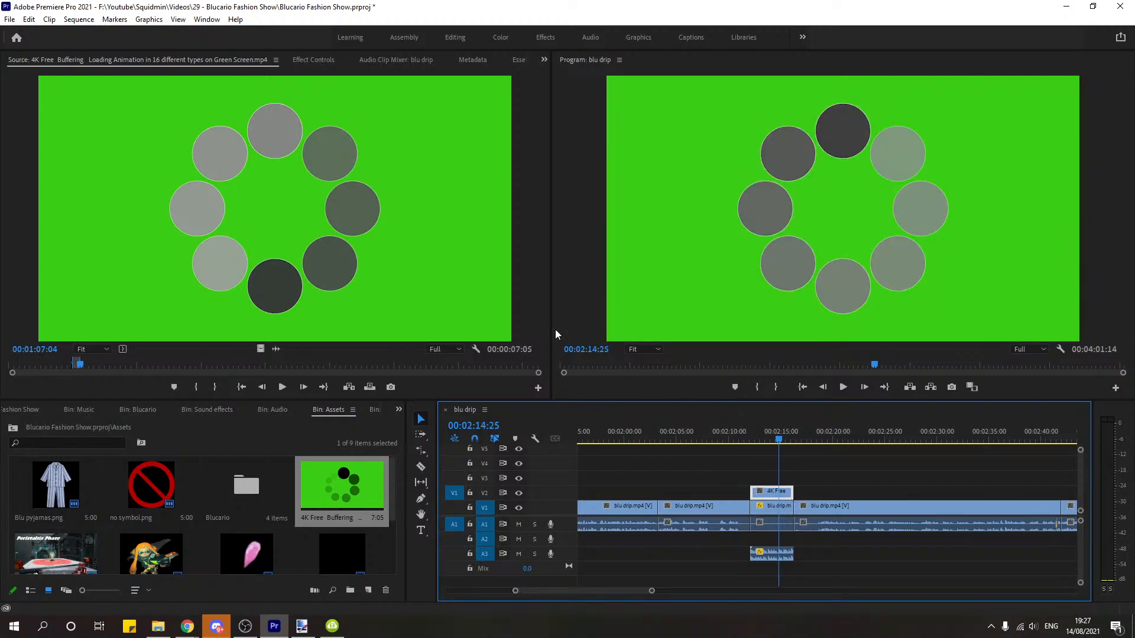
{"action": "left_click", "coordinate": [399, 409]}
{"action": "left_click", "coordinate": [431, 548]}
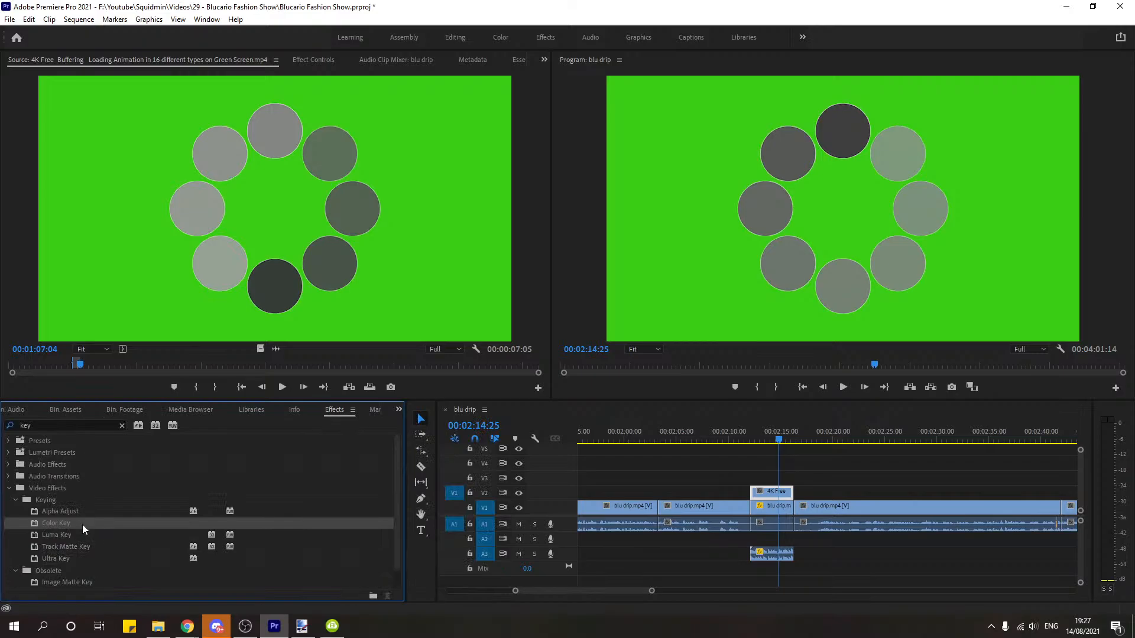
{"action": "left_click_drag", "start_coordinate": [83, 524], "coordinate": [773, 491]}
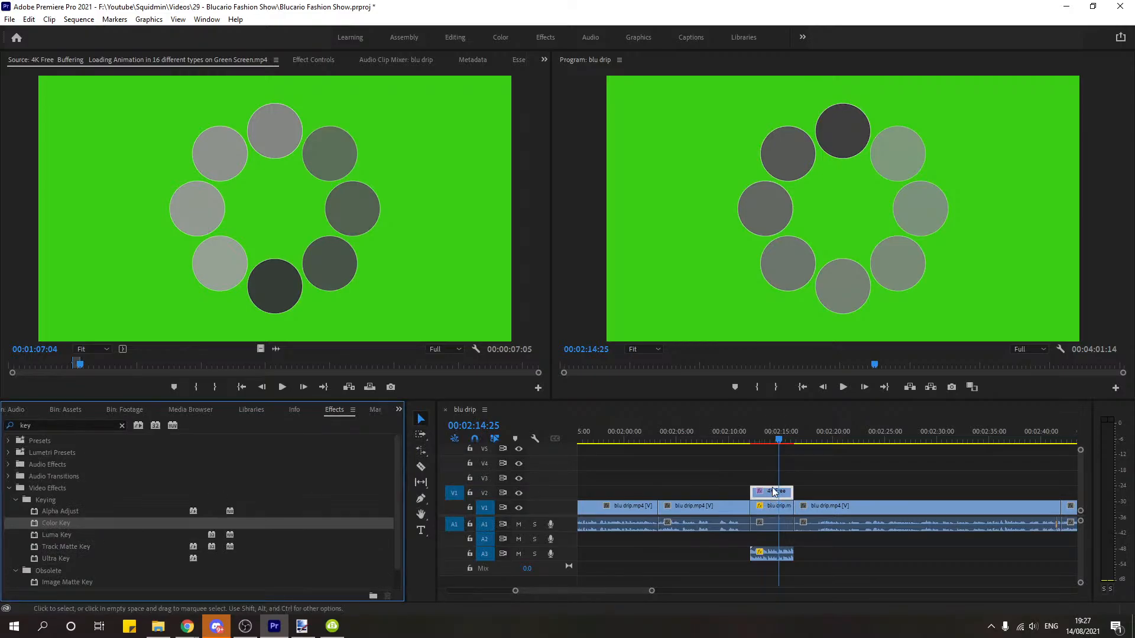
{"action": "left_click", "coordinate": [315, 60]}
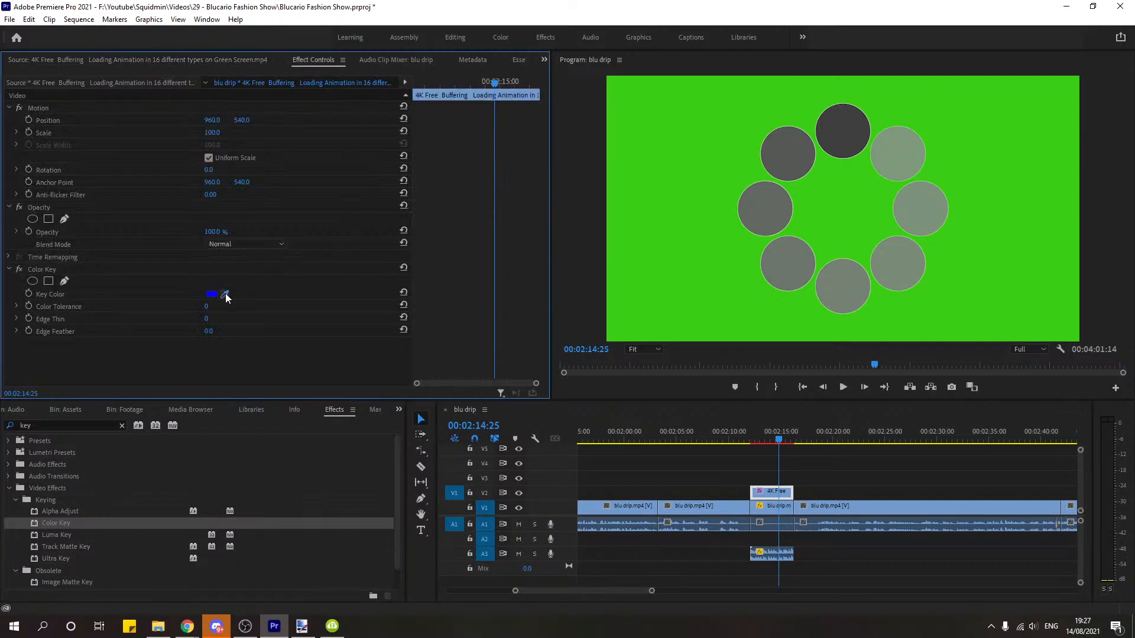
{"action": "left_click_drag", "start_coordinate": [225, 293], "coordinate": [709, 208]}
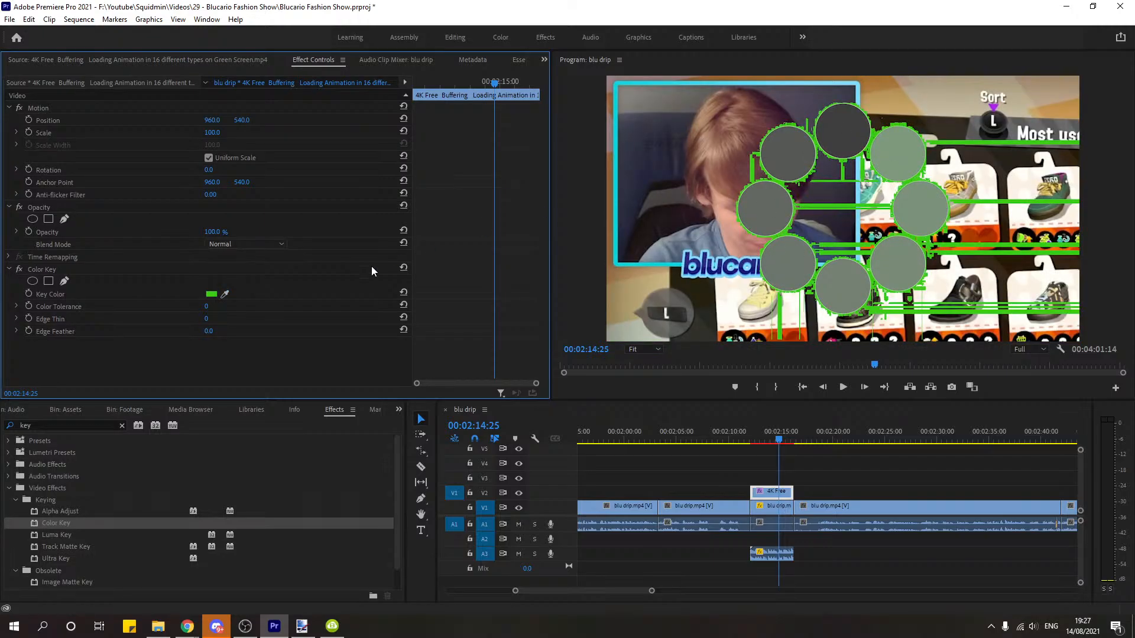
Step: Set the spinner's Color Key to a Color Tolerance of 100 and an Edge Thin of 3
{"action": "left_click_drag", "start_coordinate": [210, 308], "coordinate": [211, 307]}
{"action": "type", "text": "100"}
{"action": "key", "text": "Return"}
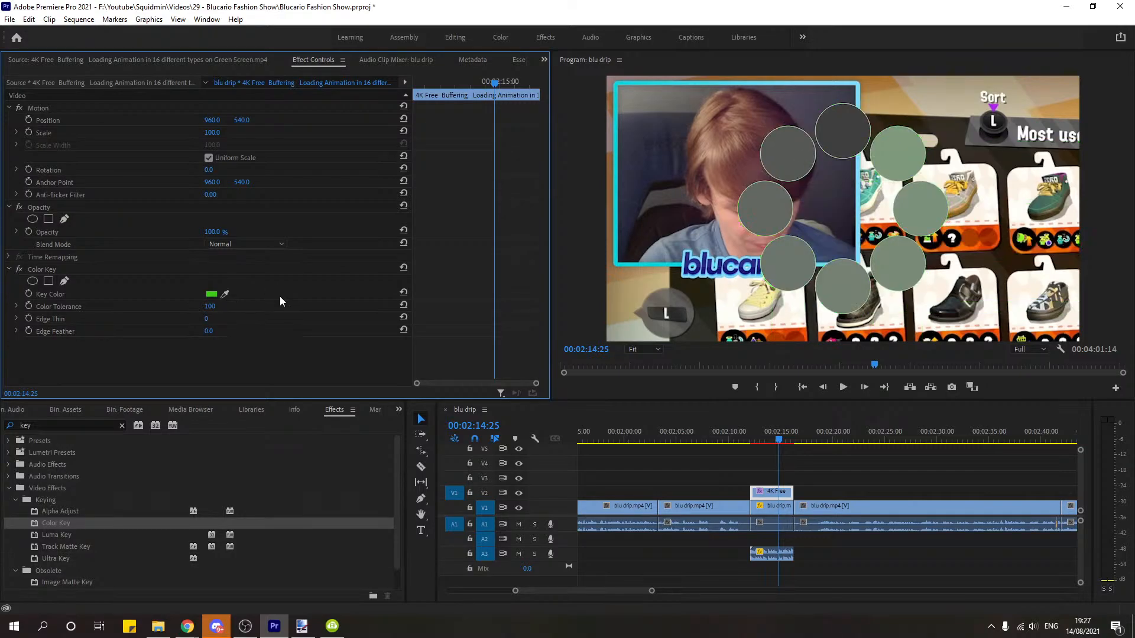
{"action": "left_click", "coordinate": [210, 320]}
{"action": "type", "text": "3"}
{"action": "key", "text": "Return"}
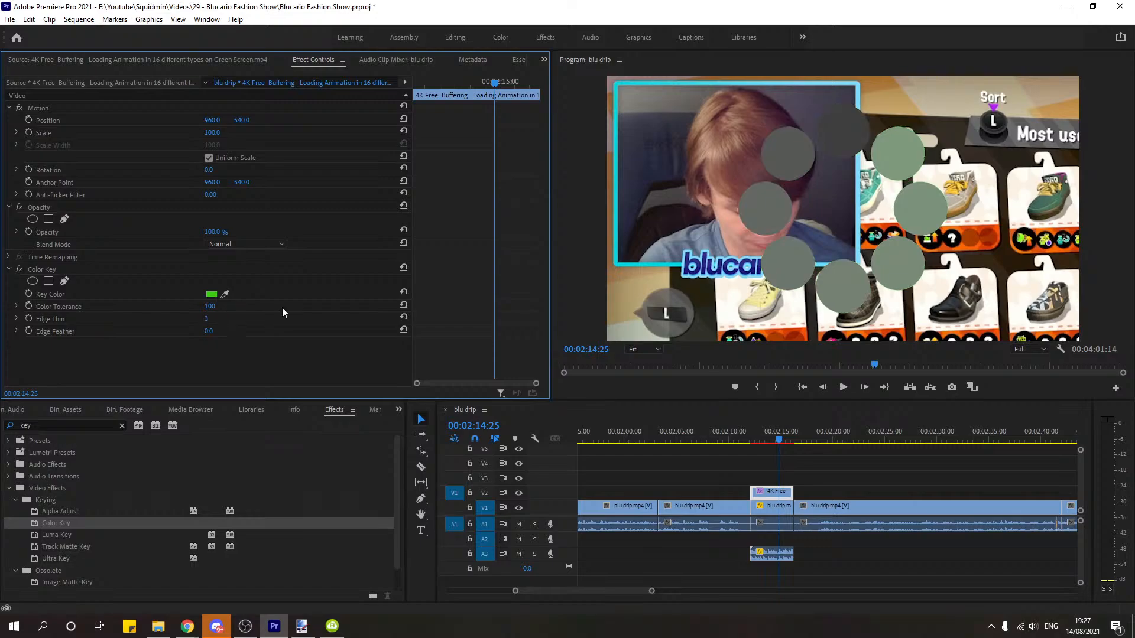
Step: Set the Color Key's Edge Feather to 2.0 and preview the keyed spinner over the zoomed facecam clip from 00:02:10:25
{"action": "left_click", "coordinate": [209, 332]}
{"action": "type", "text": "2"}
{"action": "key", "text": "Return"}
{"action": "left_click", "coordinate": [737, 439]}
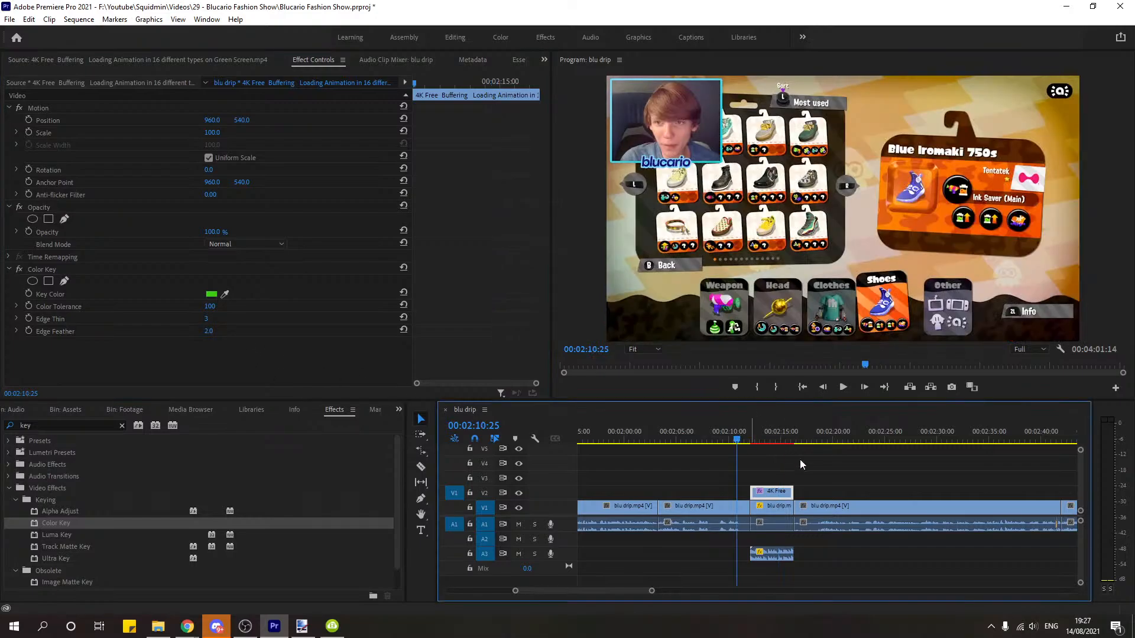
{"action": "key", "text": "space"}
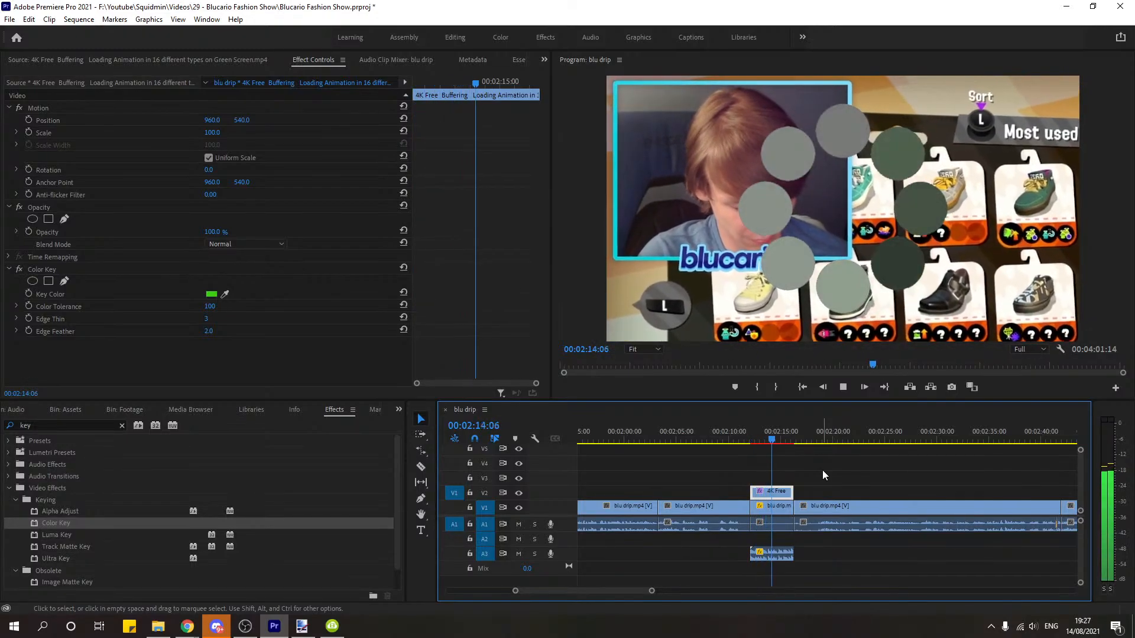
{"action": "key", "text": "space"}
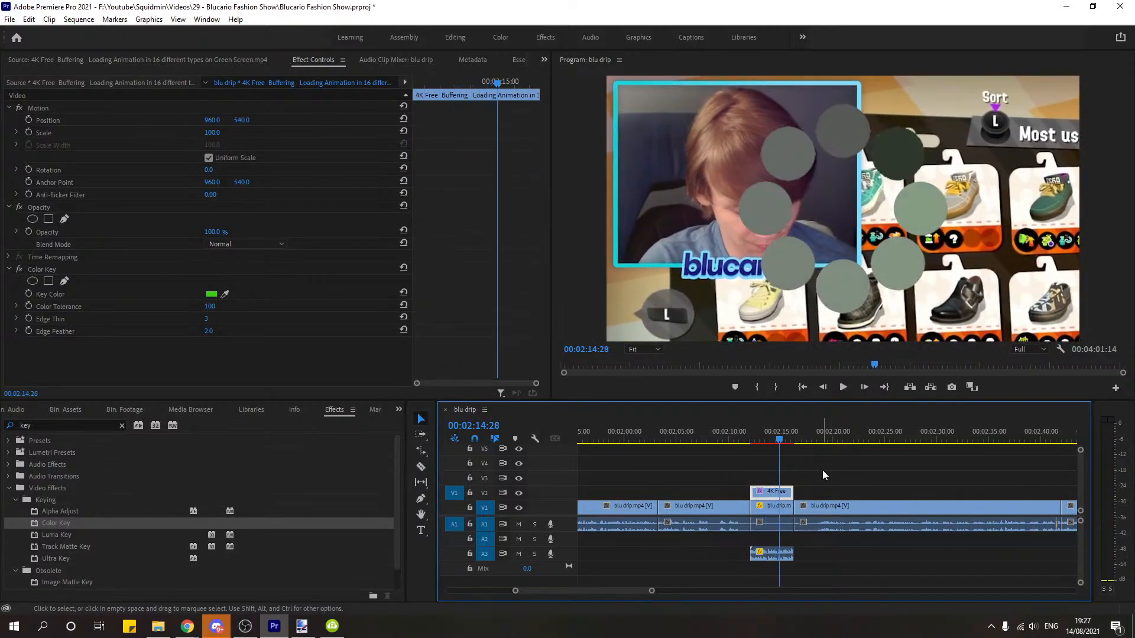
Step: Try a Color Tolerance of 120 on the spinner clip and undo the change
{"action": "left_click", "coordinate": [210, 306]}
{"action": "type", "text": "12"}
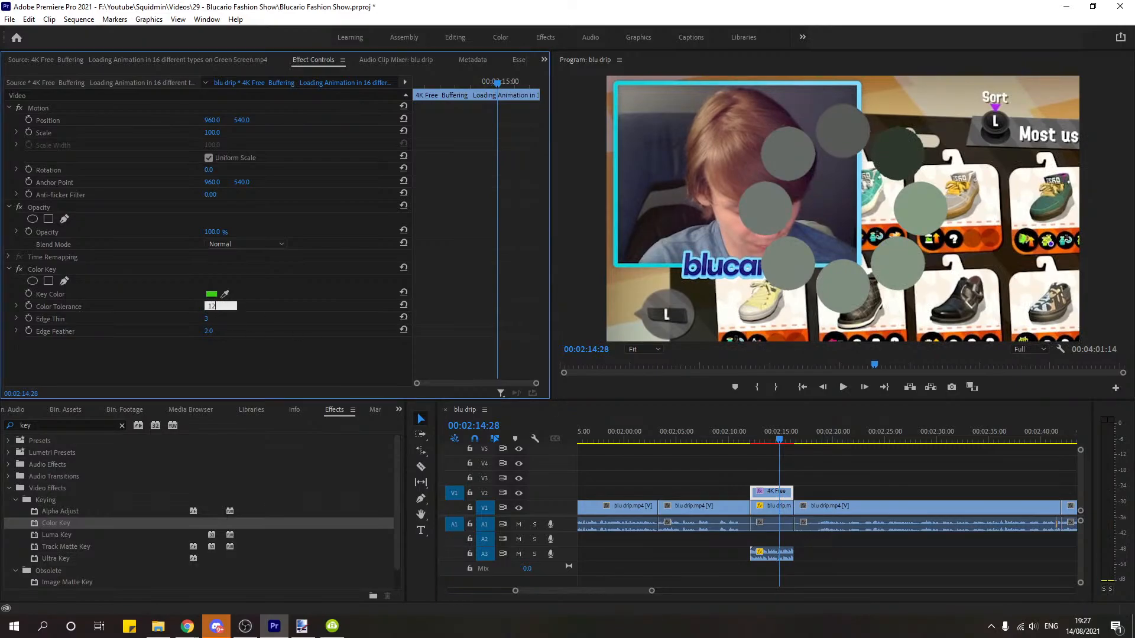
{"action": "type", "text": "0"}
{"action": "key", "text": "Return"}
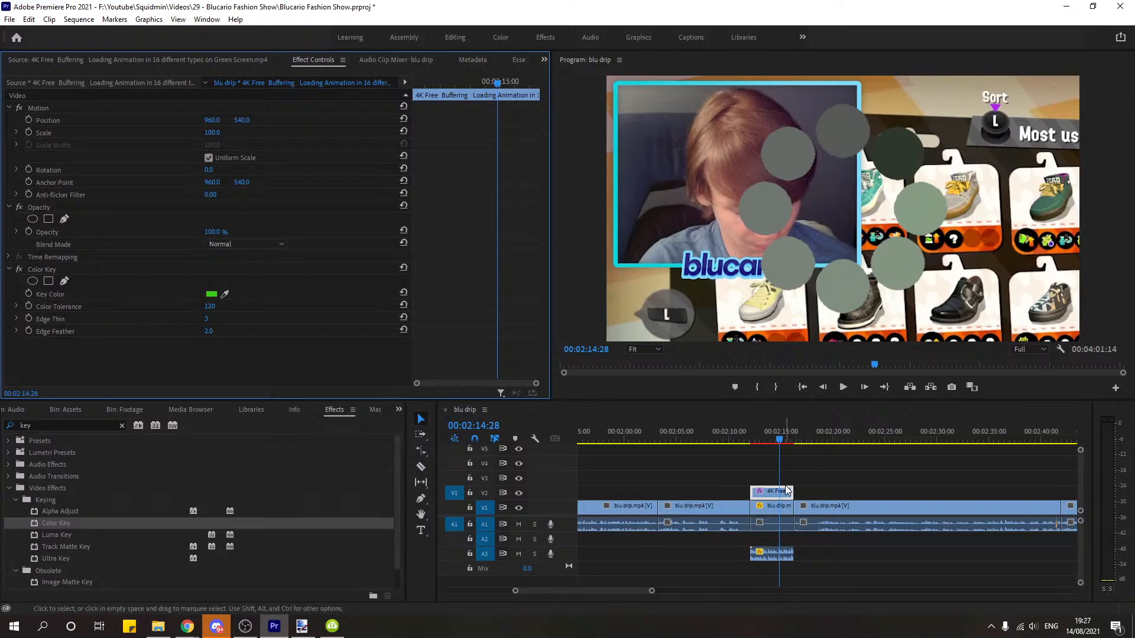
{"action": "key", "text": "ctrl+z"}
Step: Scale the spinner down to 20.8 and move it onto the head in the facecam, at about position 604.8, 307.2
{"action": "left_click", "coordinate": [42, 128]}
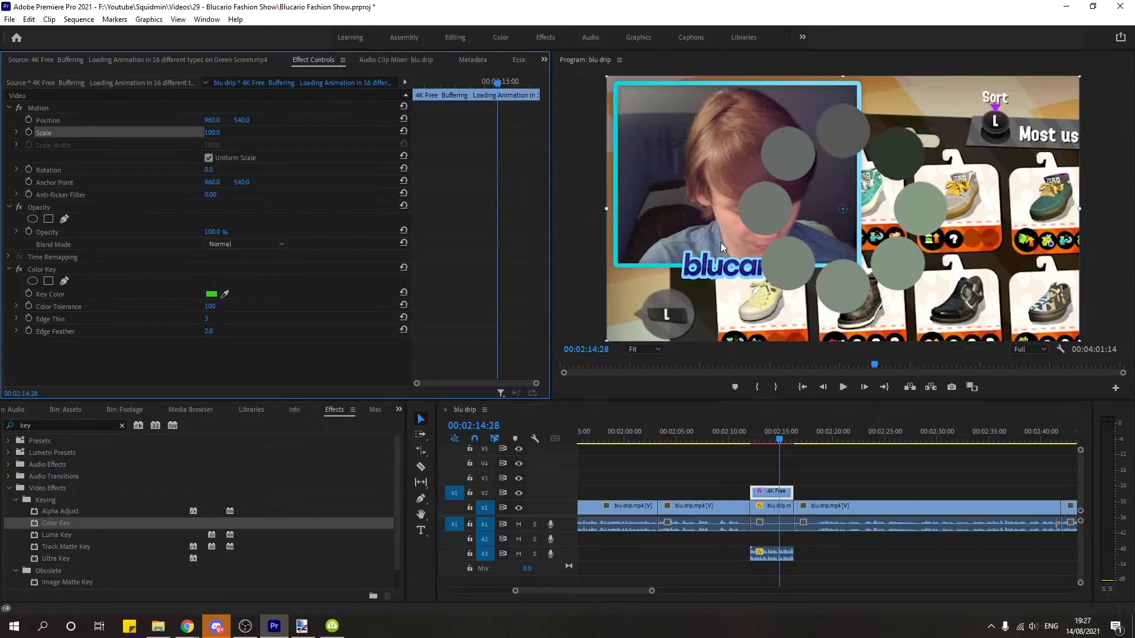
{"action": "left_click_drag", "start_coordinate": [604, 210], "coordinate": [791, 220]}
{"action": "left_click_drag", "start_coordinate": [868, 238], "coordinate": [854, 232]}
{"action": "key", "text": "ctrl+z"}
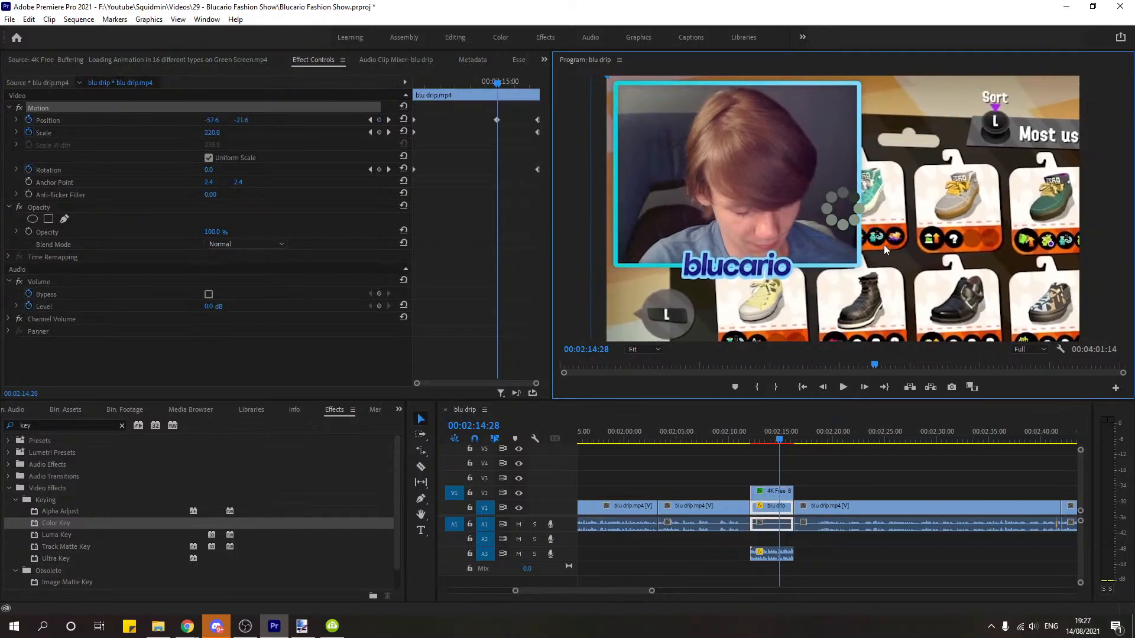
{"action": "left_click", "coordinate": [777, 491]}
{"action": "left_click", "coordinate": [51, 132]}
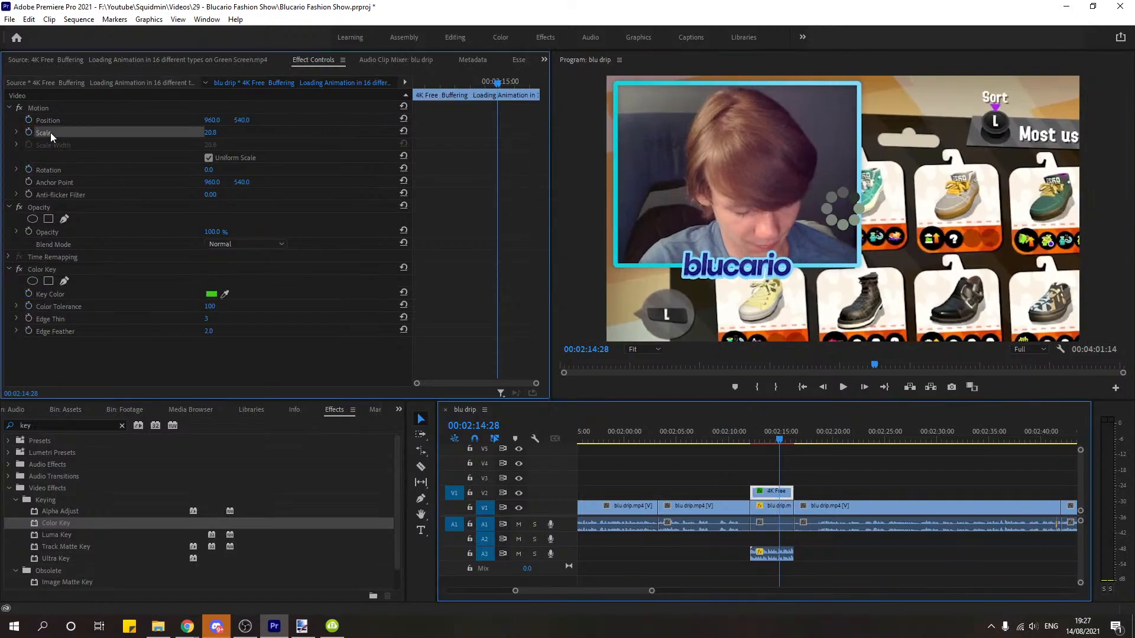
{"action": "left_click_drag", "start_coordinate": [878, 237], "coordinate": [791, 180]}
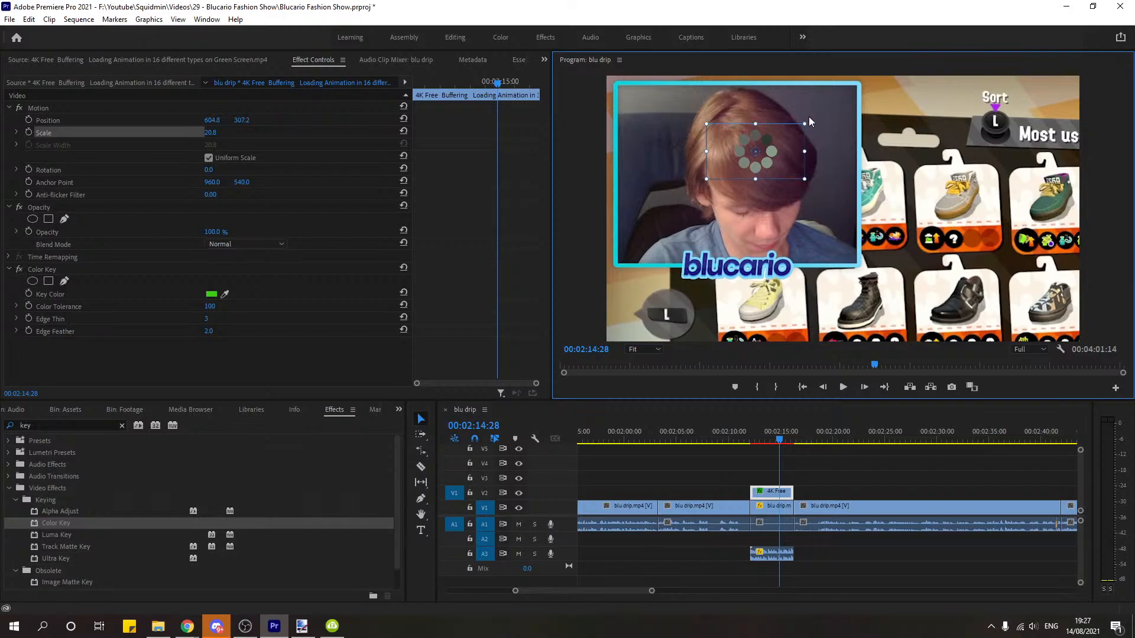
Step: Play back the keyed spinner over the facecam from just before the start of its clip
{"action": "left_click", "coordinate": [774, 495]}
{"action": "left_click", "coordinate": [742, 442]}
{"action": "key", "text": "space"}
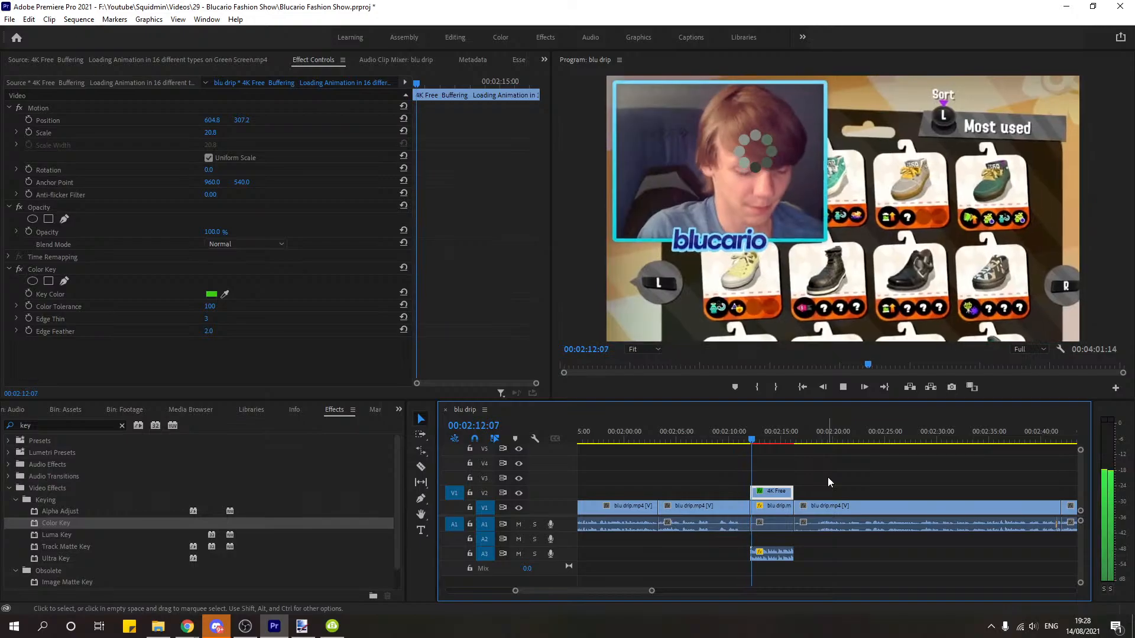
{"action": "key", "text": "space"}
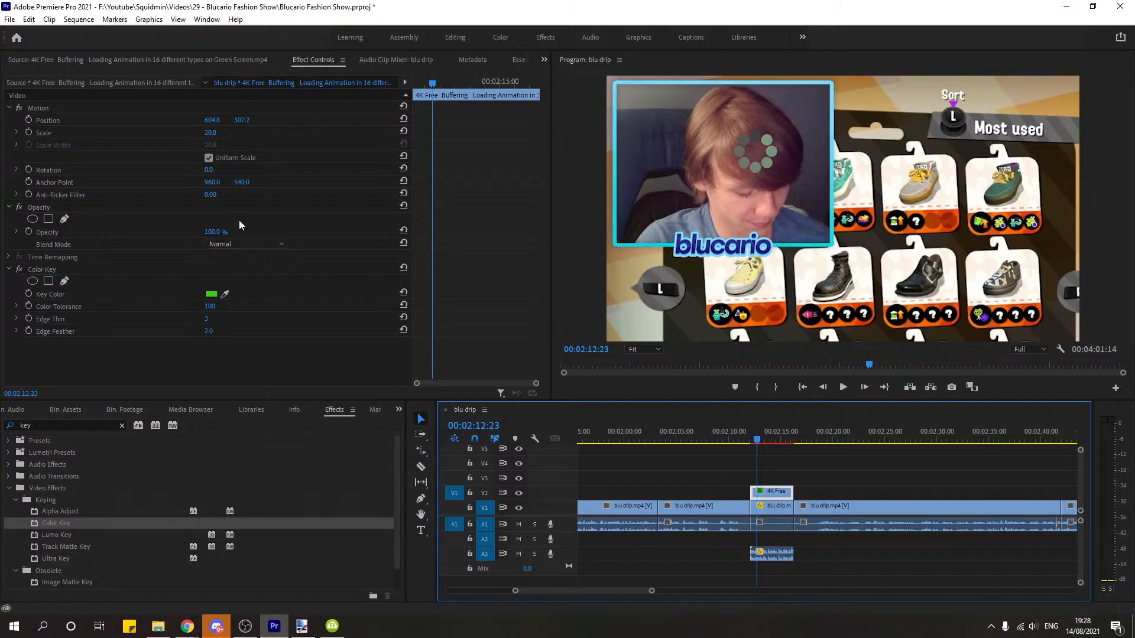
Step: Start animating the spinner's Opacity with a 0% keyframe at its first frame, 00:02:12:03
{"action": "left_click", "coordinate": [418, 94]}
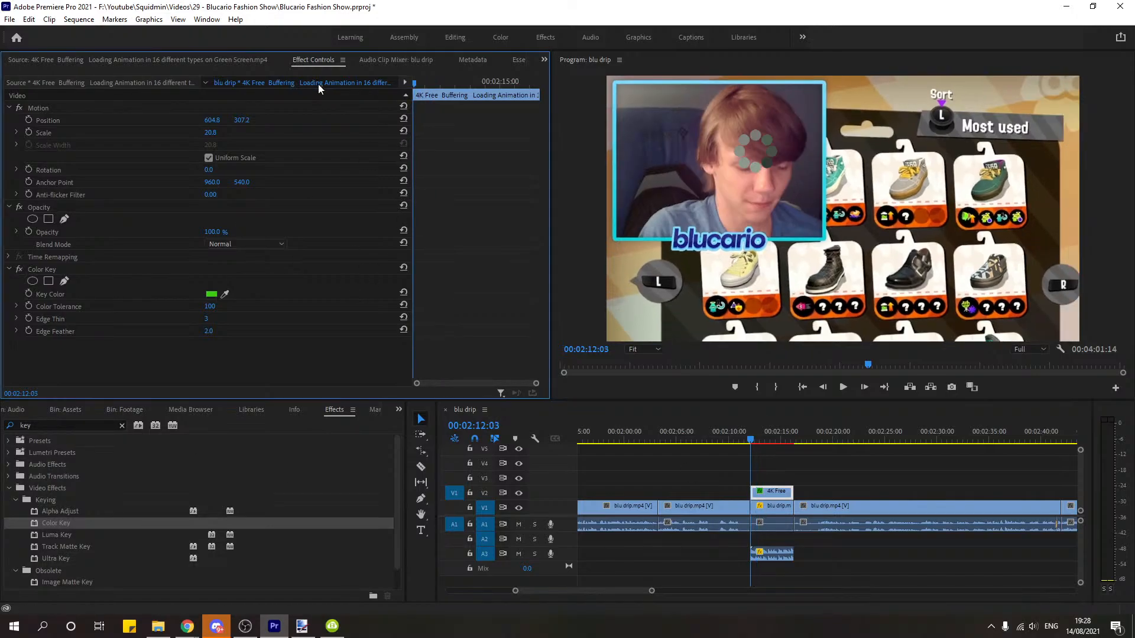
{"action": "left_click", "coordinate": [220, 231]}
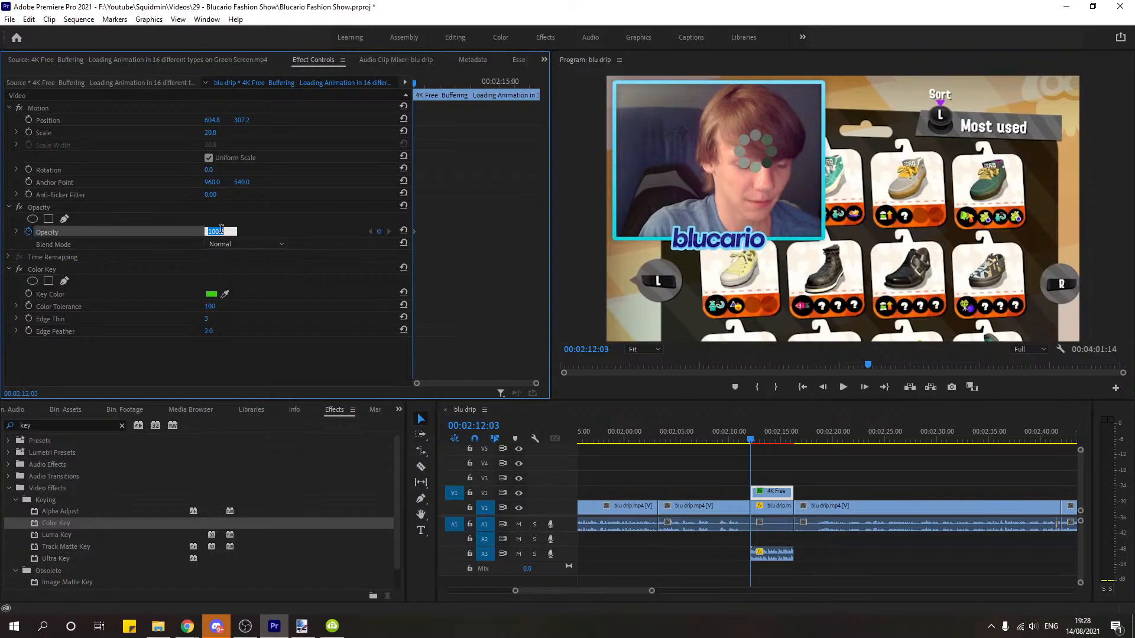
{"action": "type", "text": "0"}
{"action": "key", "text": "Return"}
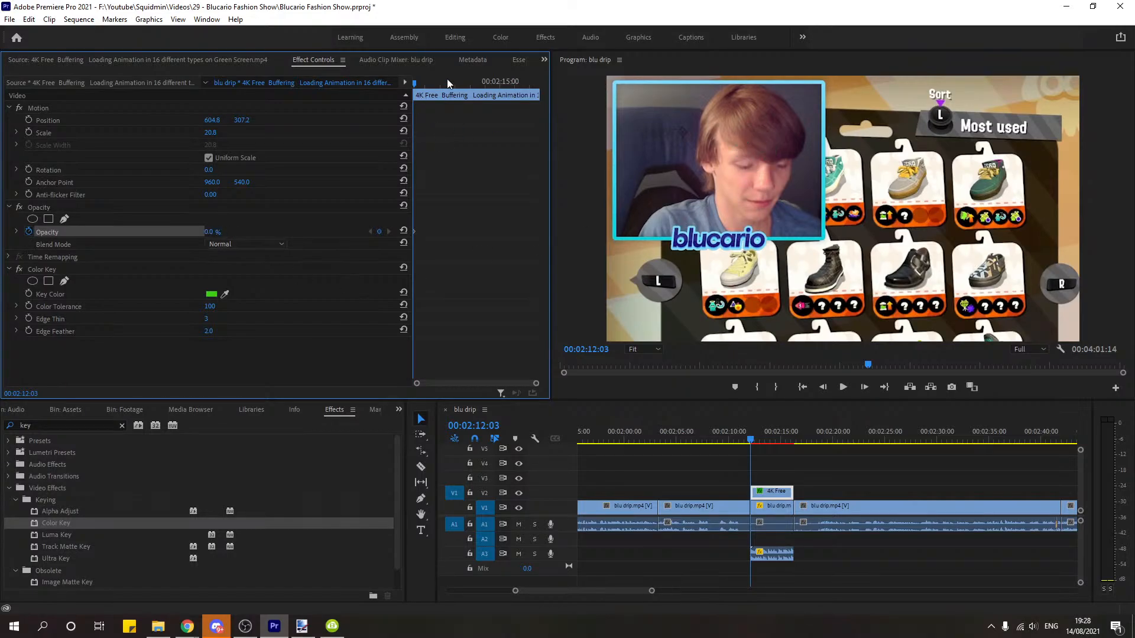
Step: Add an Opacity keyframe of 100% on the spinner's last frame, 00:02:16:09
{"action": "left_click_drag", "start_coordinate": [444, 83], "coordinate": [601, 79]}
{"action": "left_click", "coordinate": [822, 387]}
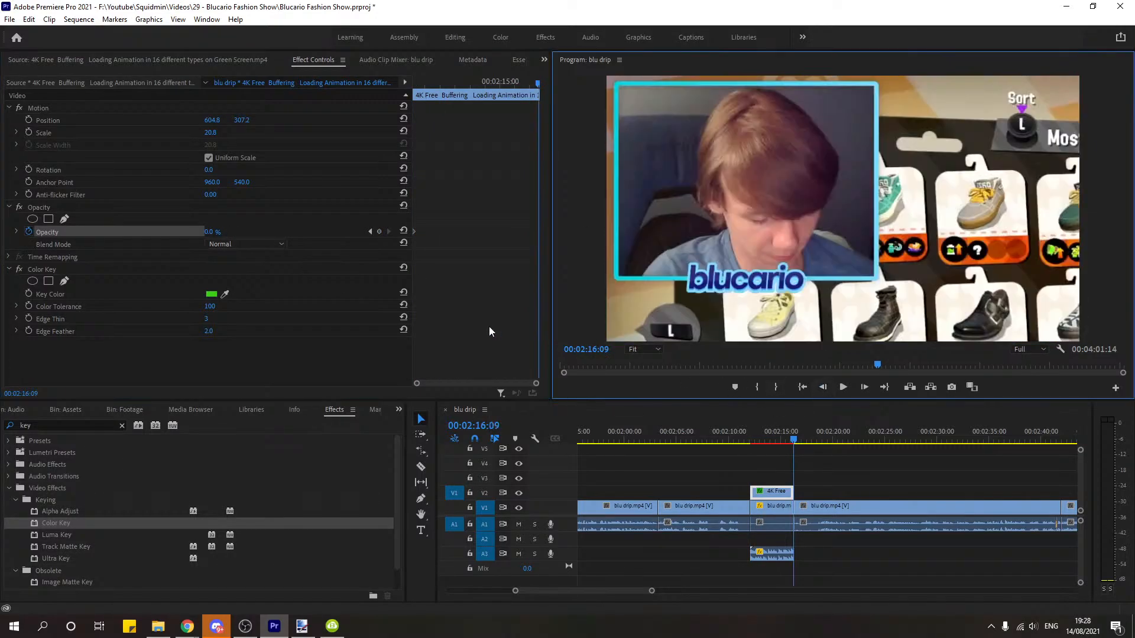
{"action": "left_click", "coordinate": [379, 231]}
{"action": "left_click", "coordinate": [232, 230]}
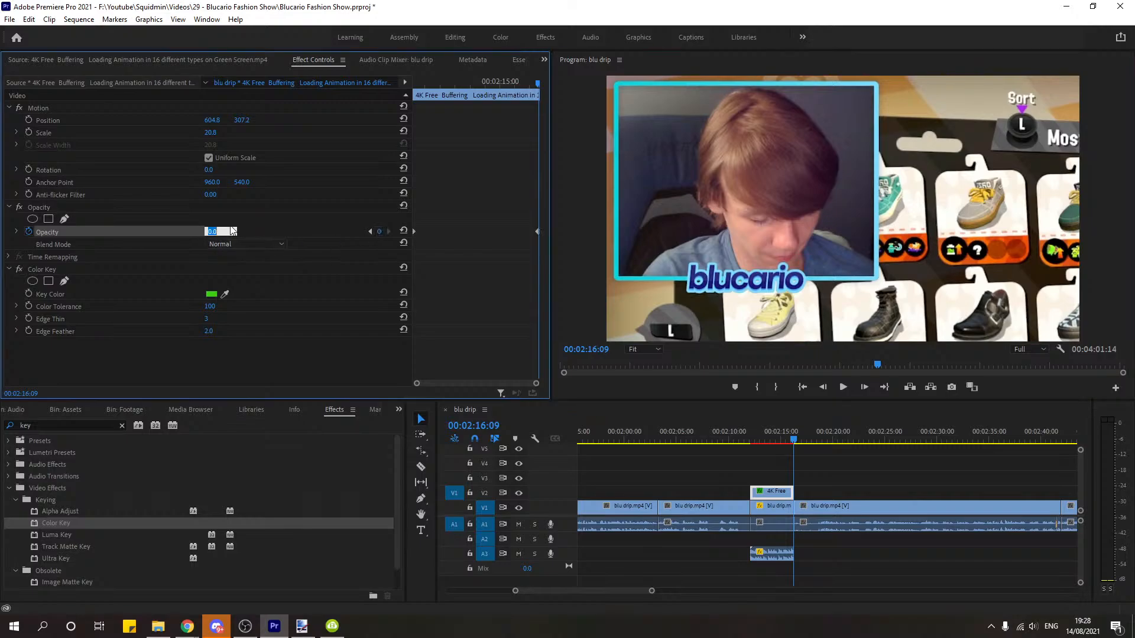
{"action": "type", "text": "100"}
{"action": "key", "text": "Return"}
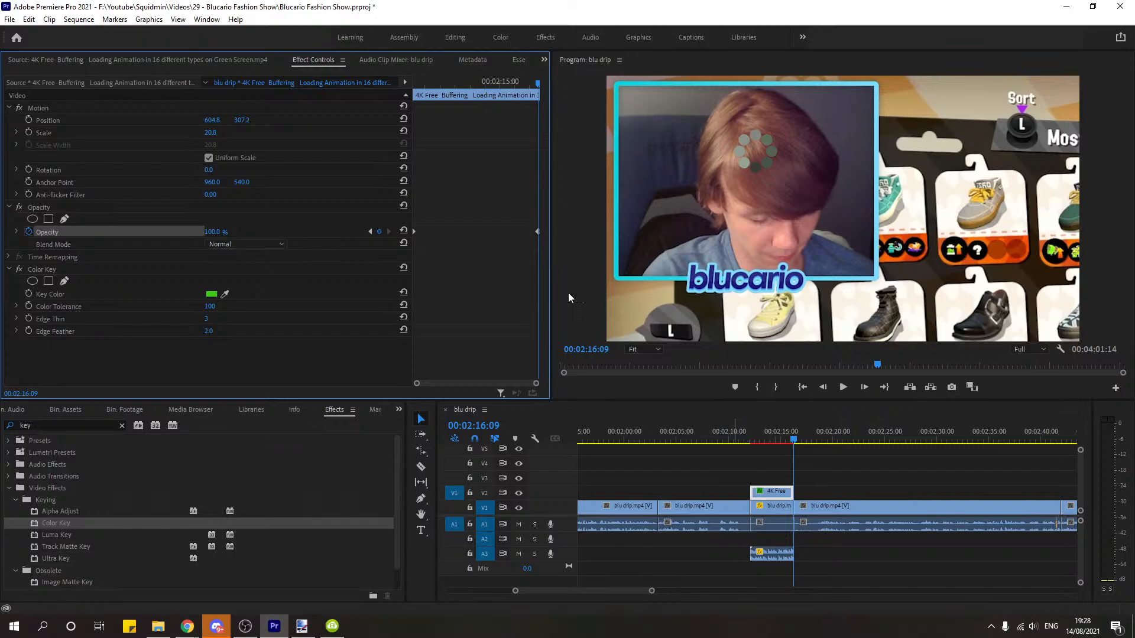
Step: Move the spinner over the head to about position 715.2, 369.6 and play back its fade-in
{"action": "left_click", "coordinate": [61, 131]}
{"action": "left_click_drag", "start_coordinate": [778, 167], "coordinate": [806, 182]}
{"action": "left_click", "coordinate": [737, 440]}
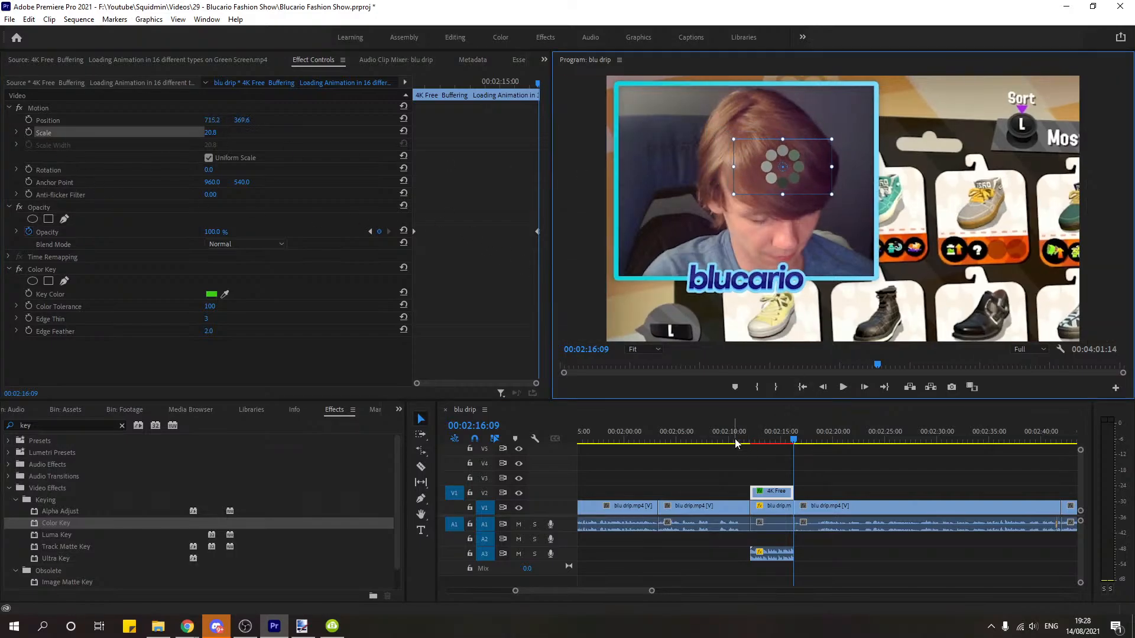
{"action": "key", "text": "space"}
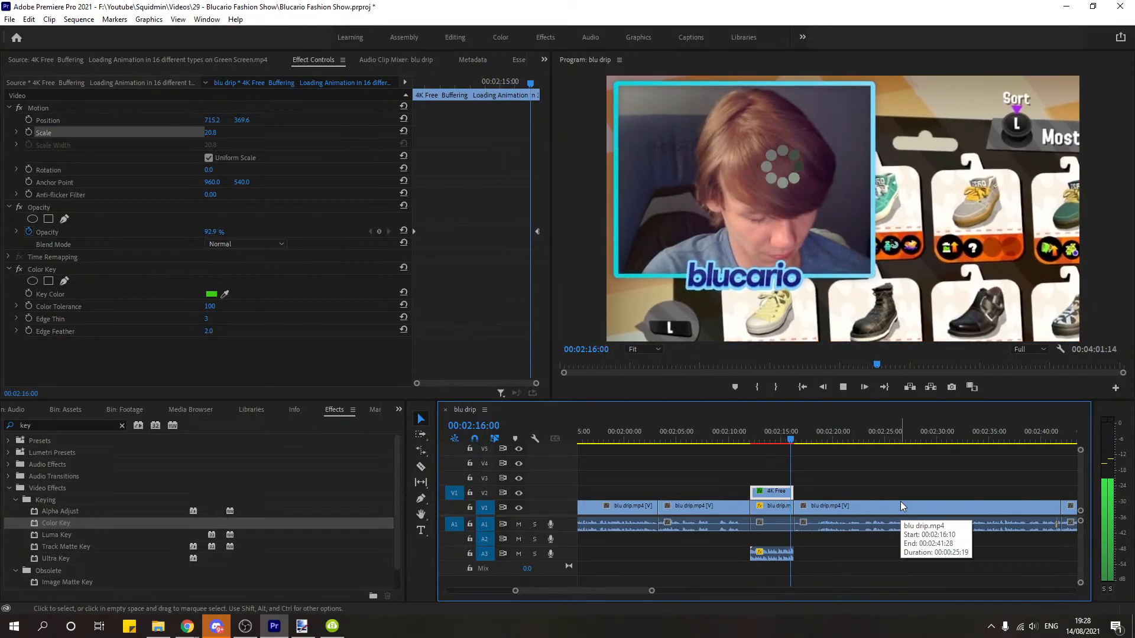
Step: At 00:02:15:00, remove the Position, Scale and Rotation keyframes from the facecam clip beneath the spinner
{"action": "left_click", "coordinate": [780, 440]}
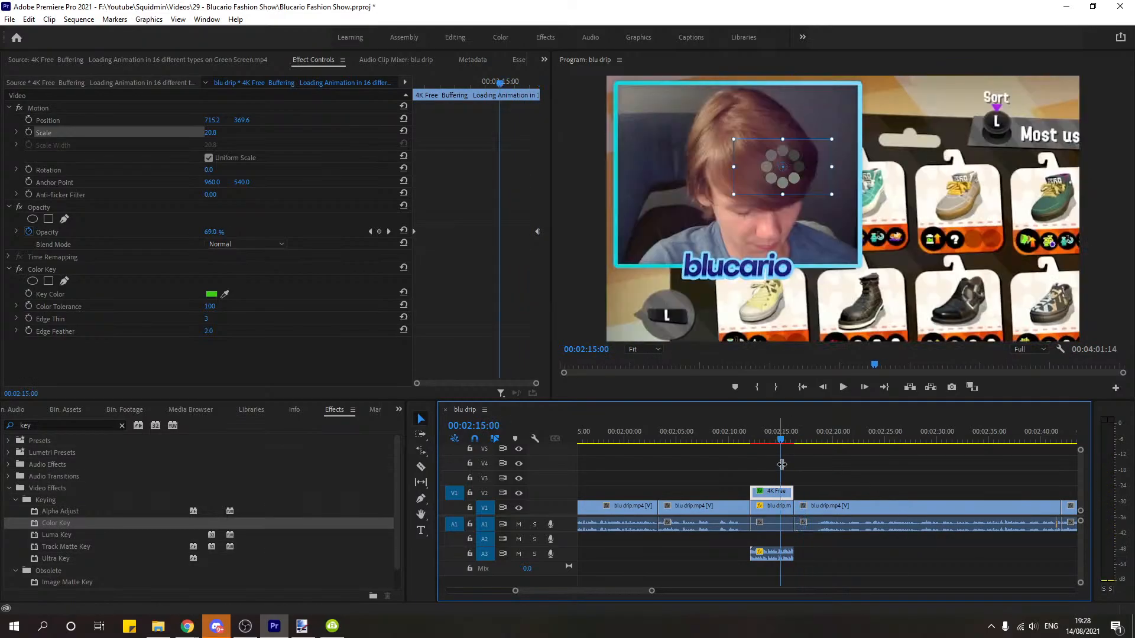
{"action": "left_click", "coordinate": [766, 481]}
{"action": "left_click", "coordinate": [778, 507]}
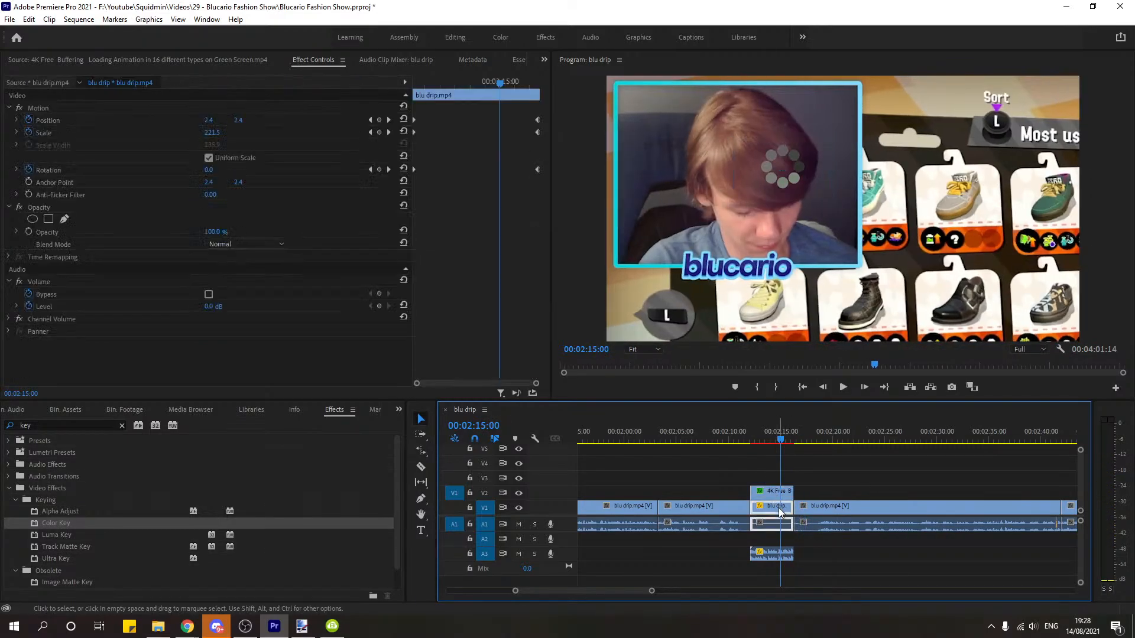
{"action": "left_click", "coordinate": [28, 119]}
{"action": "key", "text": "Return"}
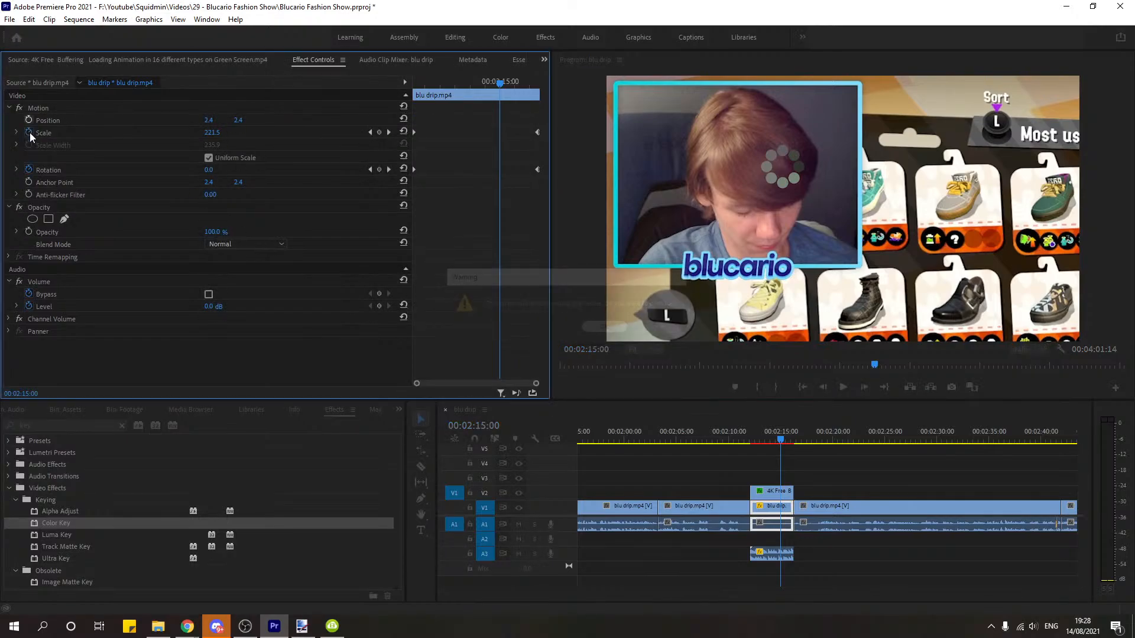
{"action": "left_click", "coordinate": [29, 133]}
{"action": "key", "text": "Return"}
{"action": "left_click", "coordinate": [30, 169]}
{"action": "key", "text": "Return"}
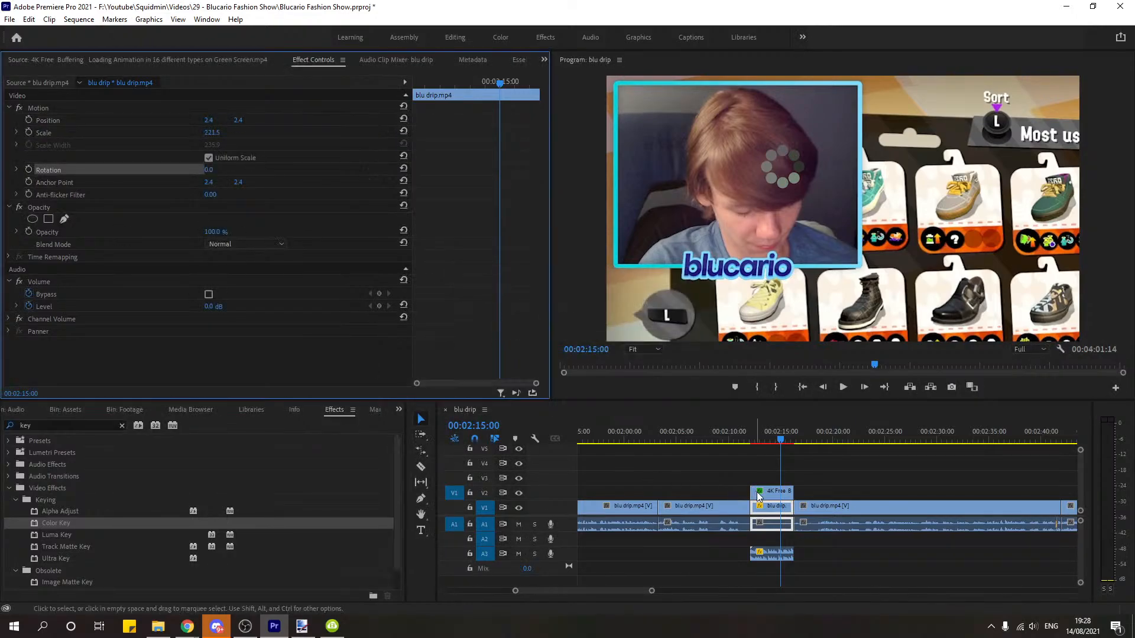
Step: Nest the spinner clip and the facecam clip beneath it into one sequence with the default name
{"action": "left_click", "coordinate": [771, 491]}
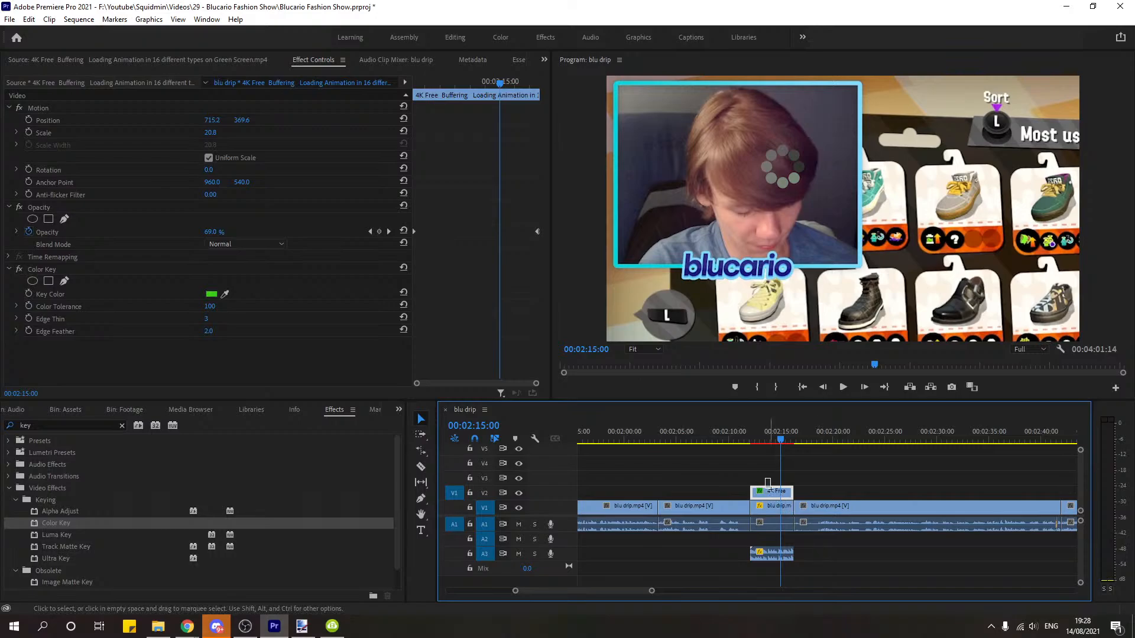
{"action": "left_click", "coordinate": [771, 506], "text": "shift"}
{"action": "right_click", "coordinate": [770, 504]}
{"action": "left_click", "coordinate": [798, 282]}
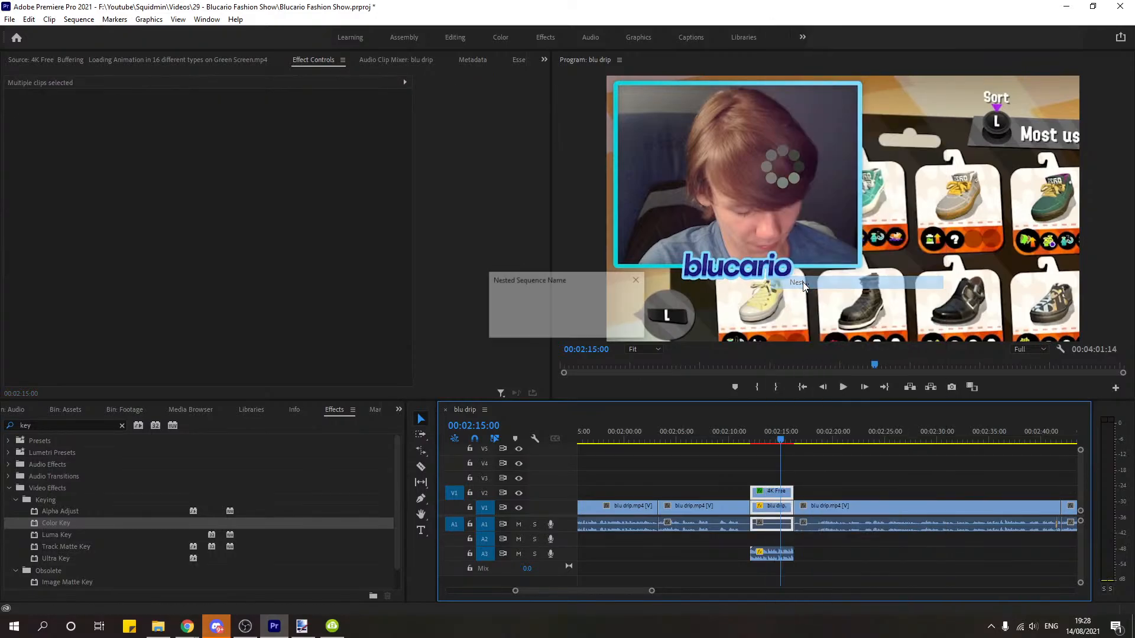
{"action": "left_click", "coordinate": [539, 324]}
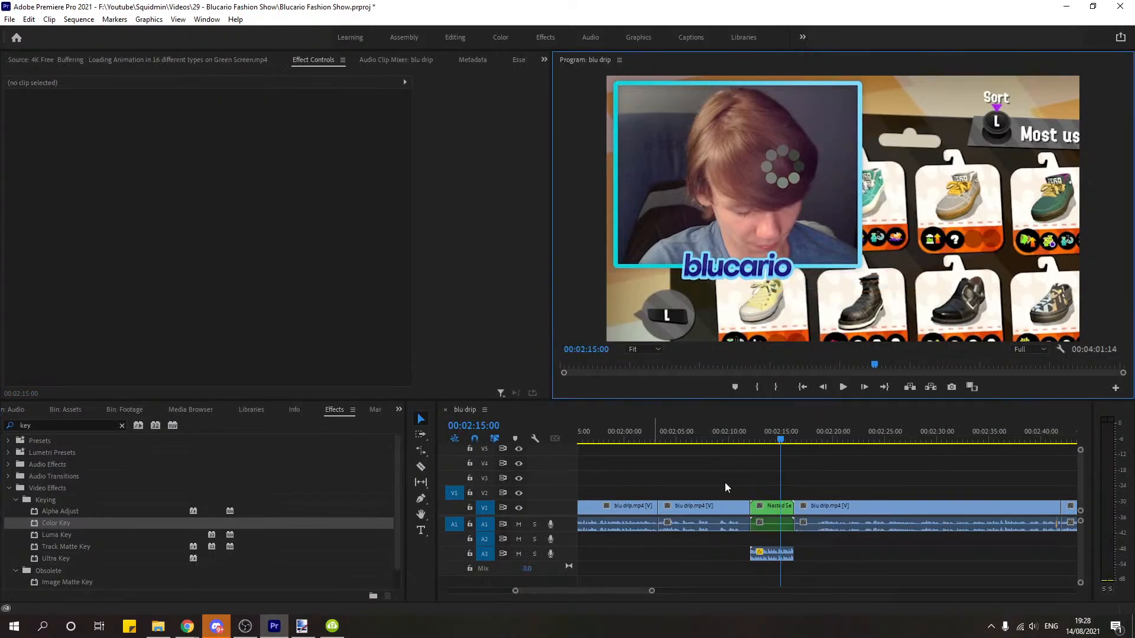
Step: Open the nested sequence and move the spinner on the head to about position 626.4, 326.4
{"action": "double_click", "coordinate": [770, 507]}
{"action": "left_click", "coordinate": [601, 491]}
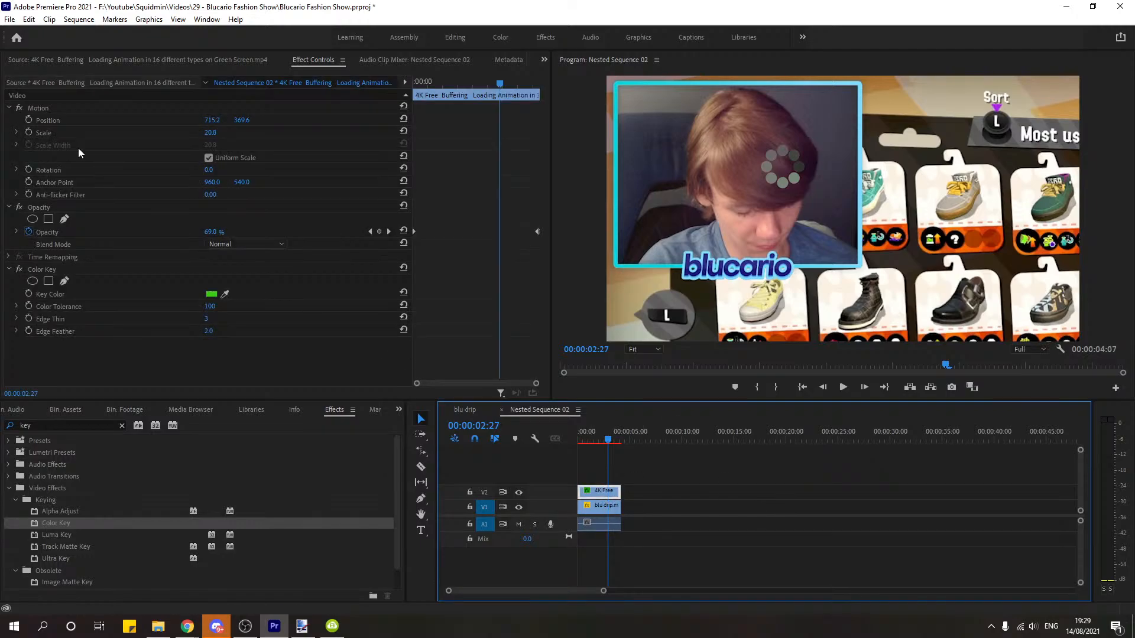
{"action": "left_click", "coordinate": [56, 134]}
{"action": "left_click_drag", "start_coordinate": [748, 183], "coordinate": [725, 172]}
{"action": "left_click_drag", "start_coordinate": [610, 440], "coordinate": [604, 472]}
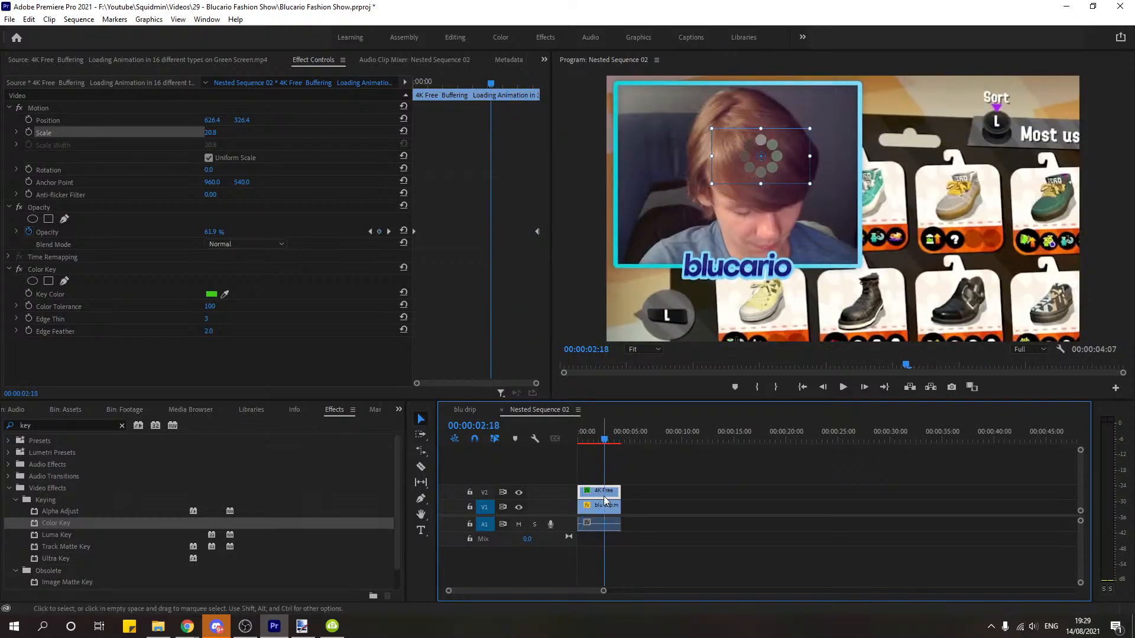
{"action": "left_click", "coordinate": [605, 507]}
Step: Return to the blu drip sequence and keyframe the nested clip's Position, Scale and Rotation at its first frame
{"action": "left_click", "coordinate": [461, 410]}
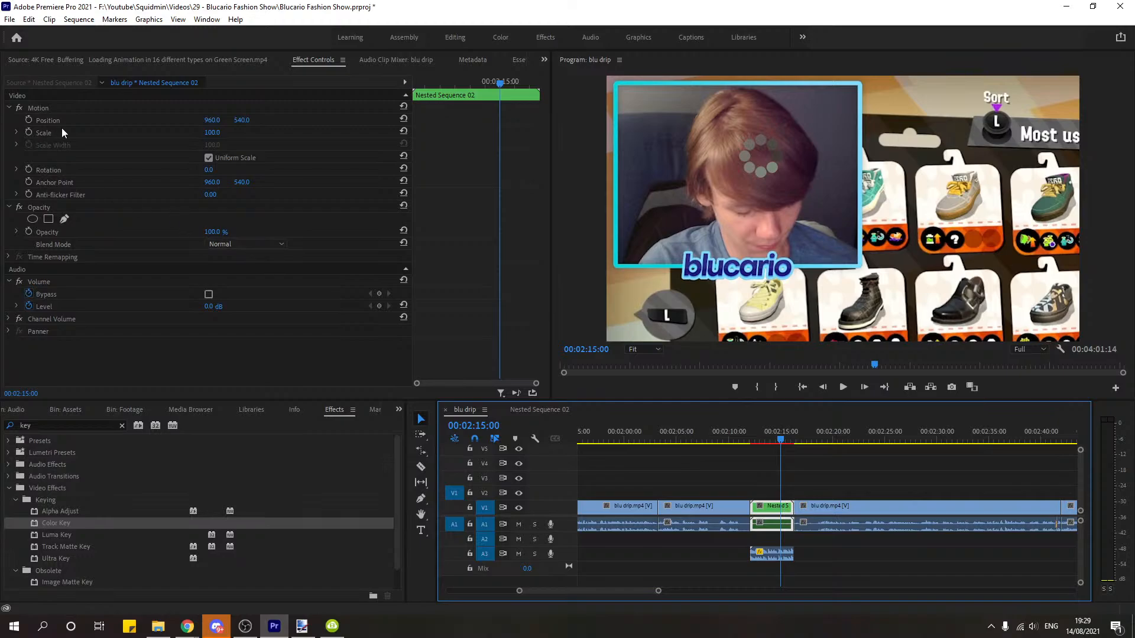
{"action": "left_click", "coordinate": [408, 81]}
{"action": "left_click", "coordinate": [28, 121]}
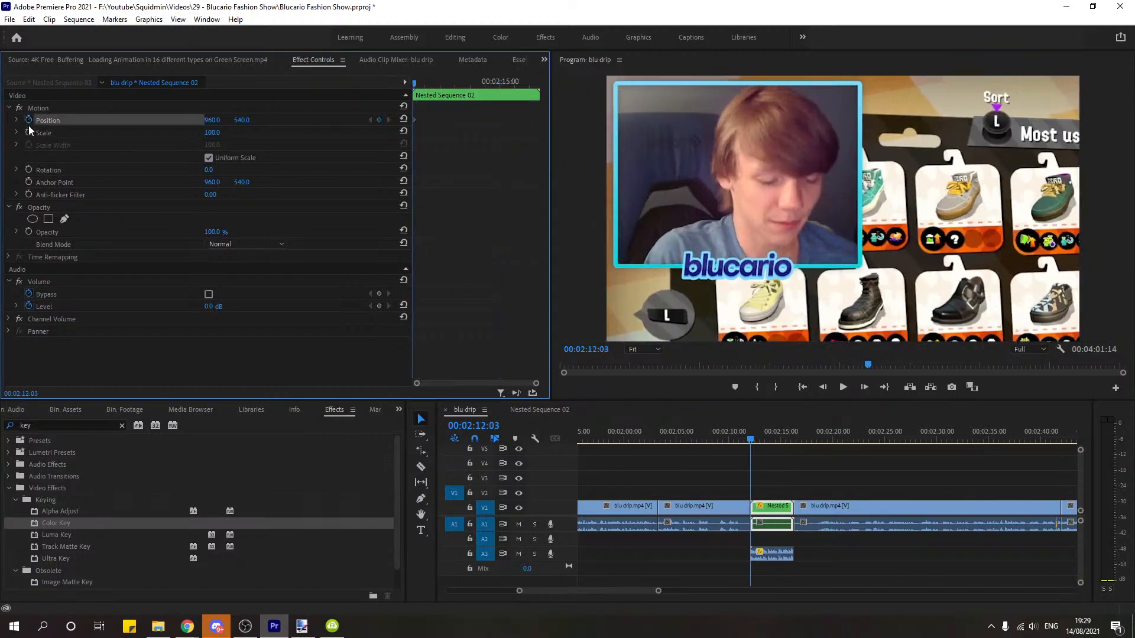
{"action": "left_click", "coordinate": [28, 132]}
{"action": "left_click", "coordinate": [29, 170]}
Step: Add Position, Scale and Rotation keyframes on the nested clip's last frame, 00:02:16:09
{"action": "left_click_drag", "start_coordinate": [413, 81], "coordinate": [691, 89]}
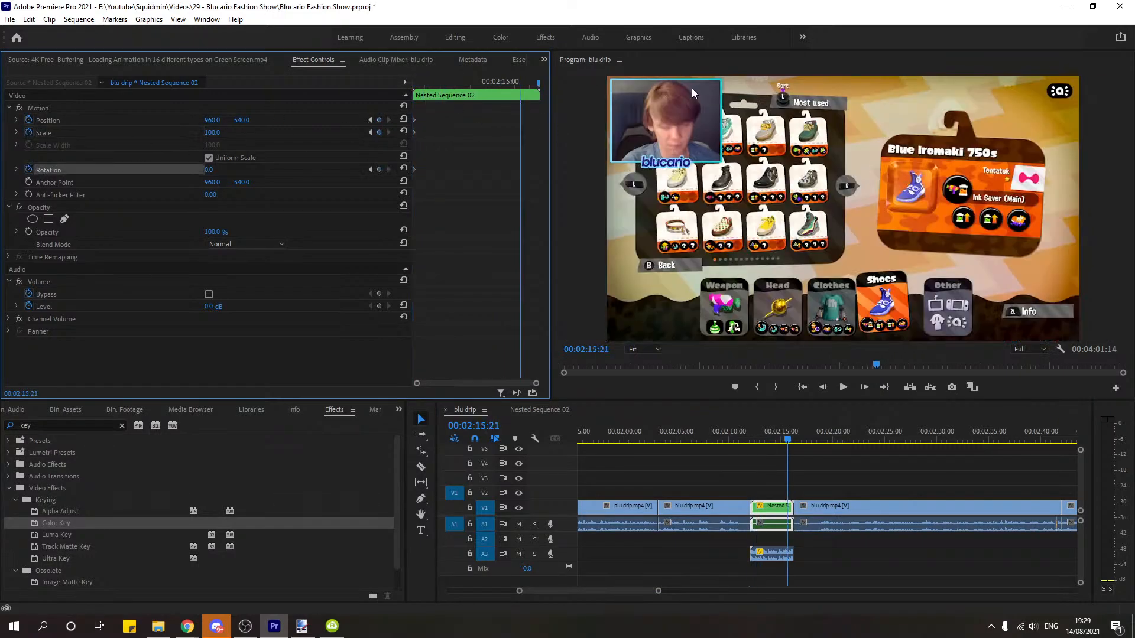
{"action": "left_click", "coordinate": [825, 388]}
{"action": "left_click", "coordinate": [379, 120]}
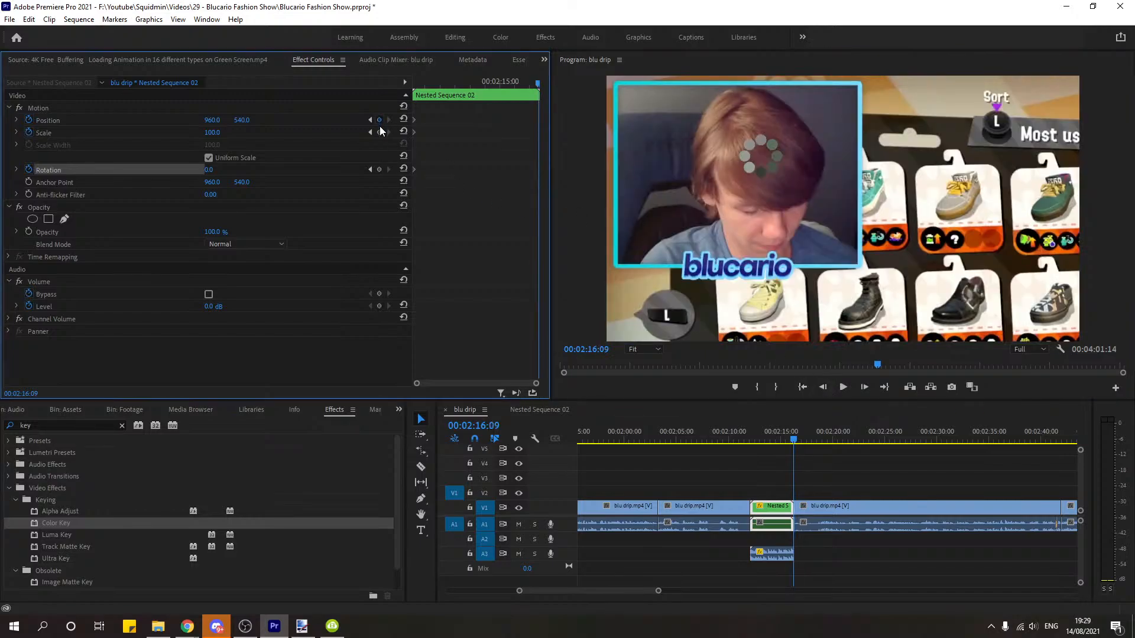
{"action": "left_click", "coordinate": [379, 131]}
{"action": "left_click", "coordinate": [378, 170]}
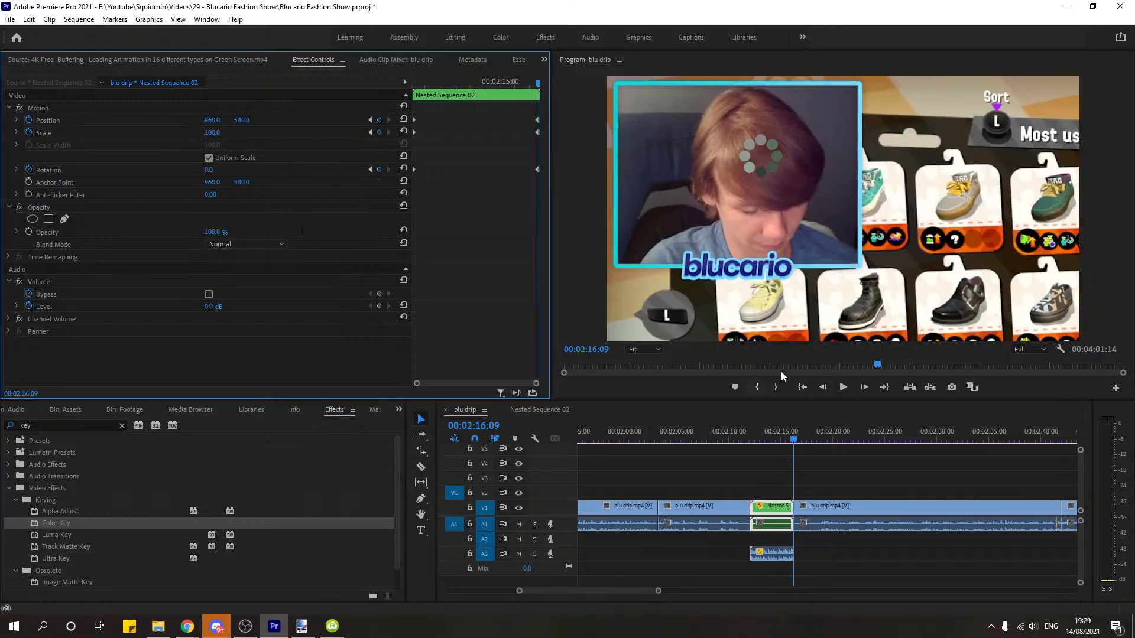
Step: Show the preview at 25% and move the nested clip's anchor point to its upper-left corner, about 20.0, 16.0
{"action": "left_click", "coordinate": [656, 350]}
{"action": "left_click", "coordinate": [650, 402]}
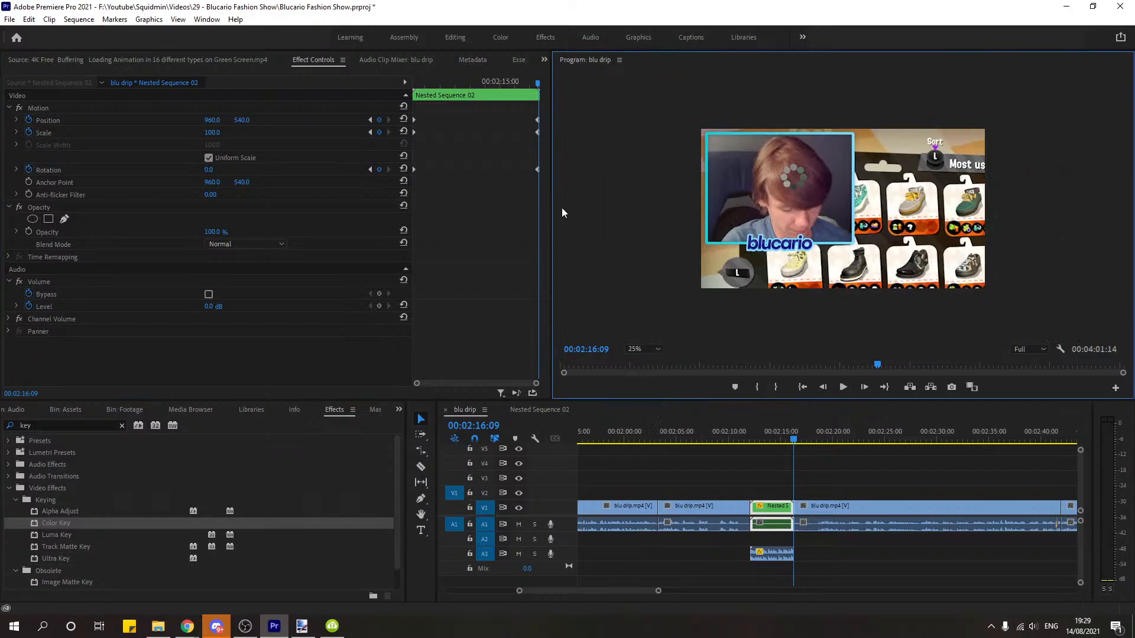
{"action": "left_click", "coordinate": [99, 130]}
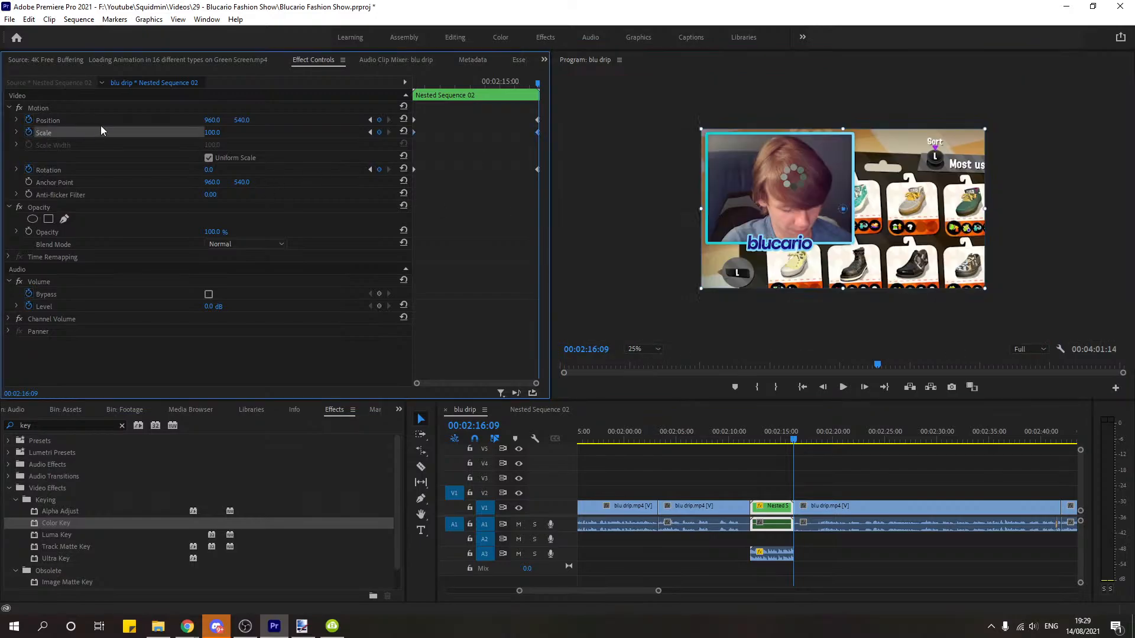
{"action": "left_click_drag", "start_coordinate": [842, 209], "coordinate": [703, 131]}
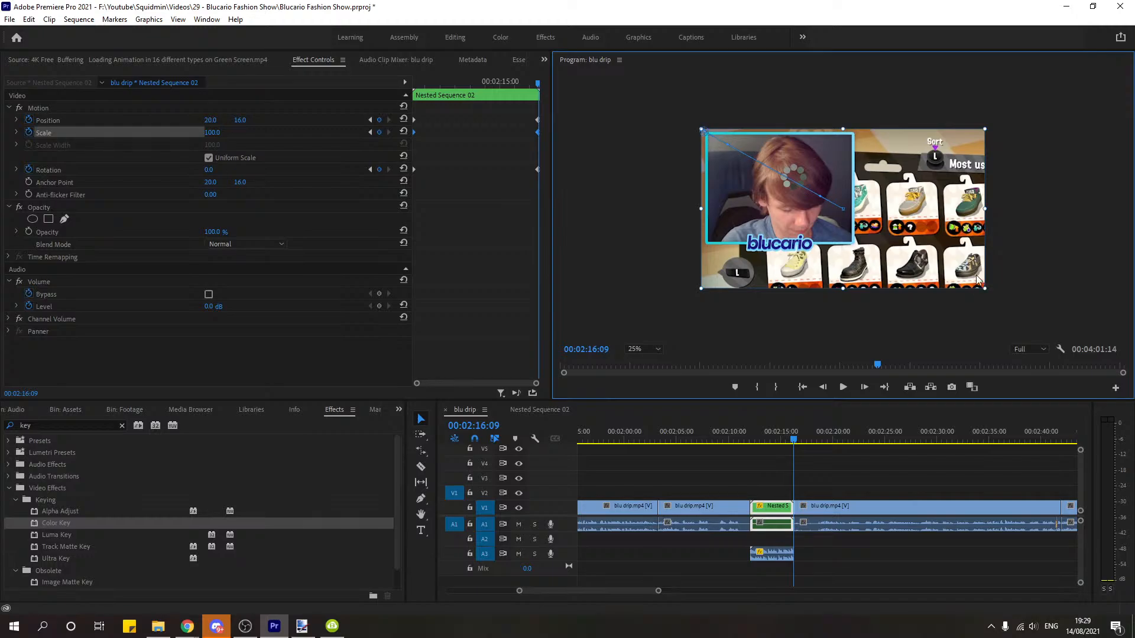
Step: Try removing the nested clip's Position, Scale and Rotation keyframes from its first frame
{"action": "left_click", "coordinate": [369, 132]}
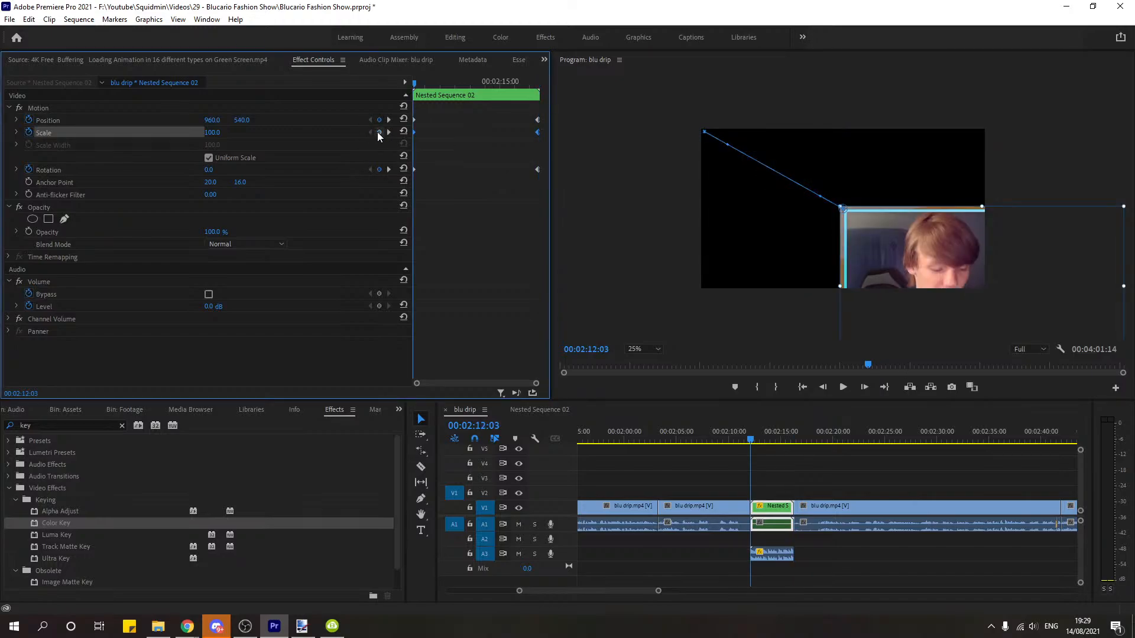
{"action": "left_click", "coordinate": [29, 119]}
{"action": "key", "text": "Return"}
{"action": "left_click", "coordinate": [30, 131]}
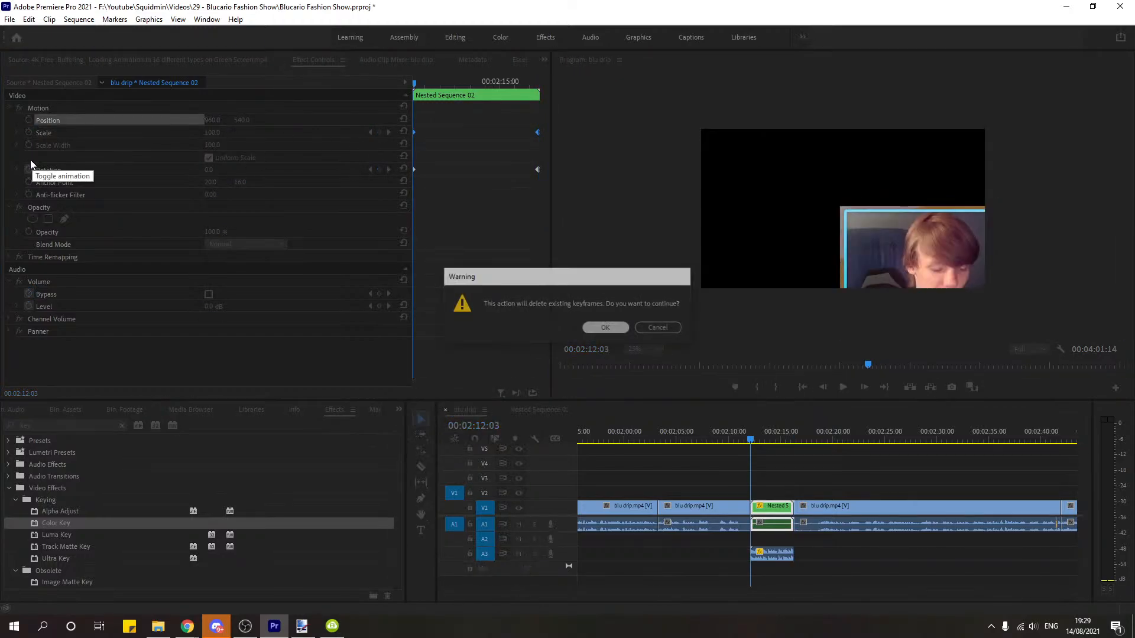
{"action": "key", "text": "Return"}
{"action": "left_click", "coordinate": [29, 169]}
{"action": "key", "text": "Return"}
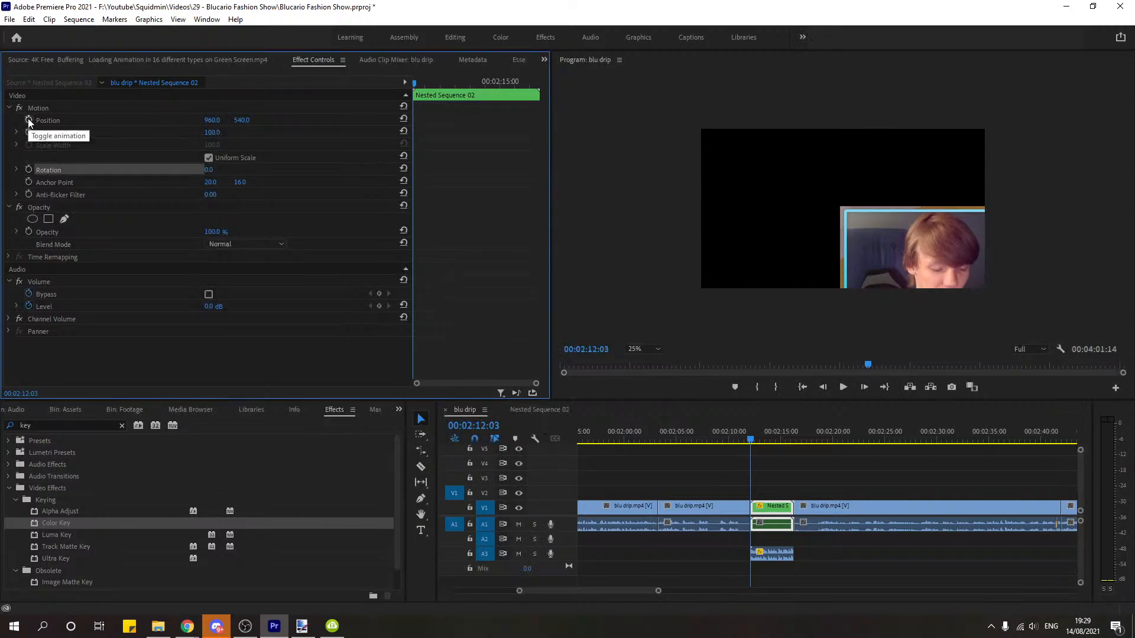
Step: Examine how the nested clip moves and scales across its final frames, from the middle to the end of the clip
{"action": "key", "text": "Down"}
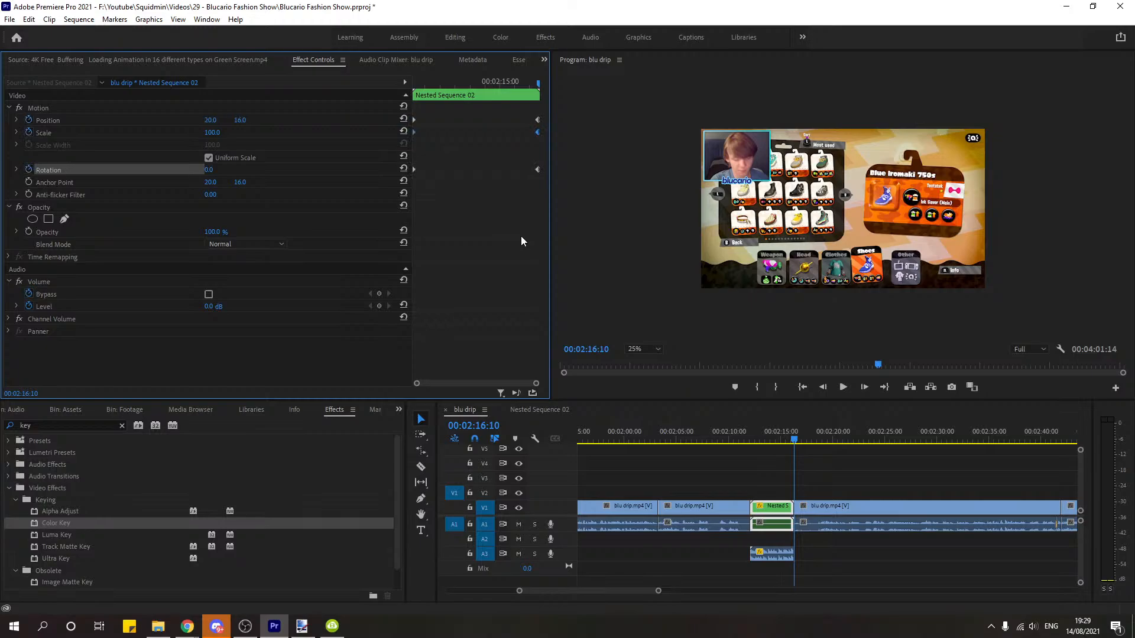
{"action": "left_click_drag", "start_coordinate": [487, 81], "coordinate": [530, 81]}
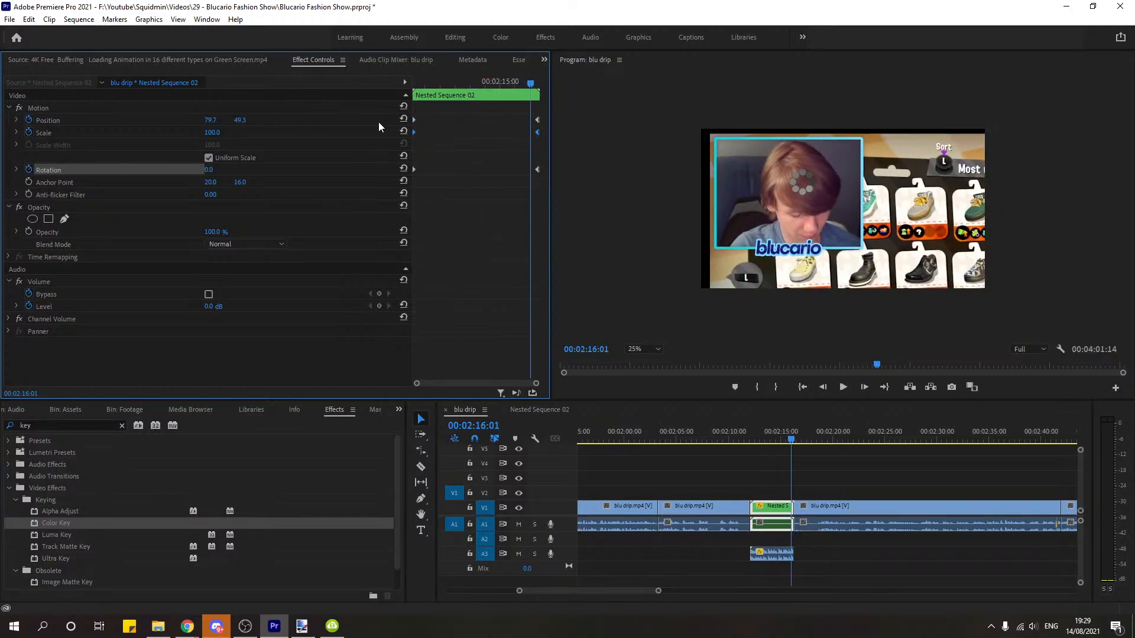
{"action": "left_click", "coordinate": [567, 165]}
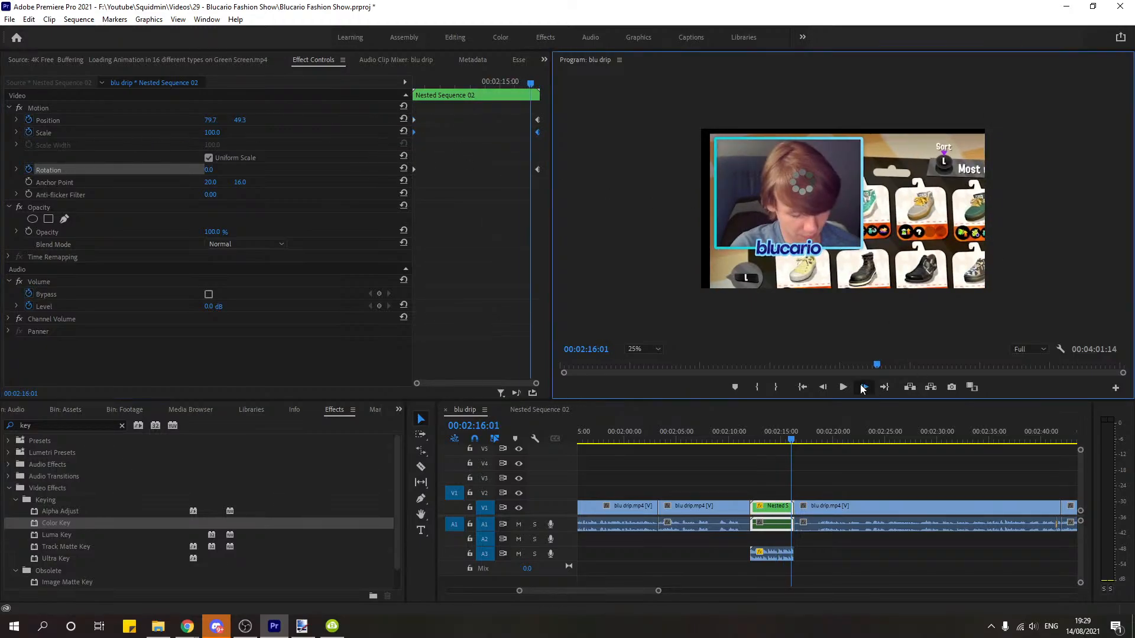
{"action": "key", "text": "Right"}
{"action": "left_click", "coordinate": [170, 119]}
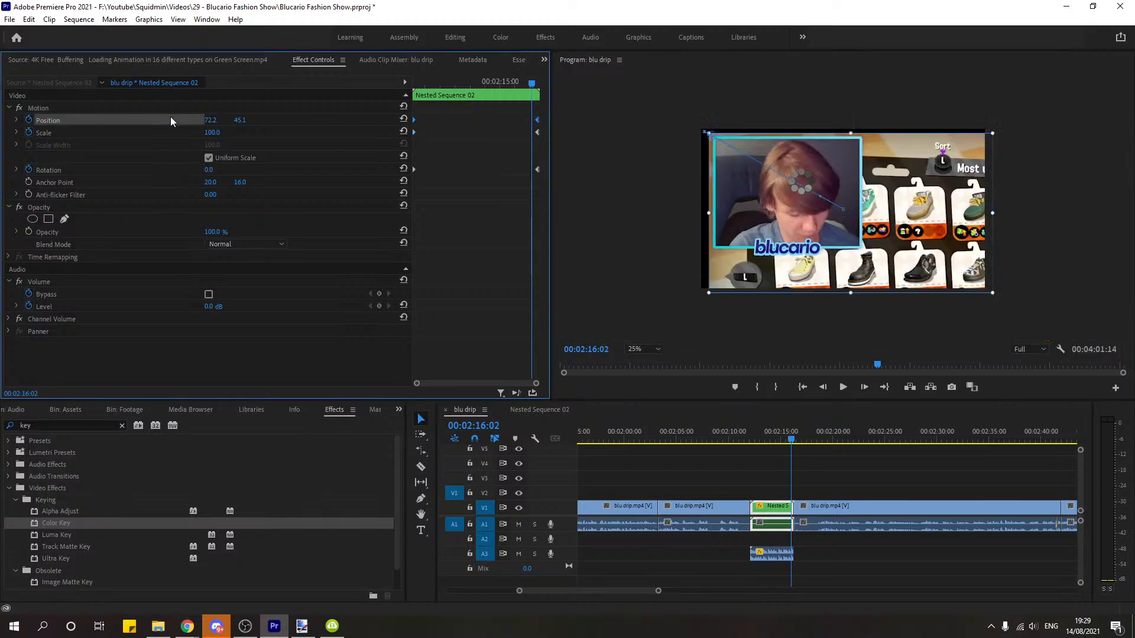
{"action": "key", "text": "Right"}
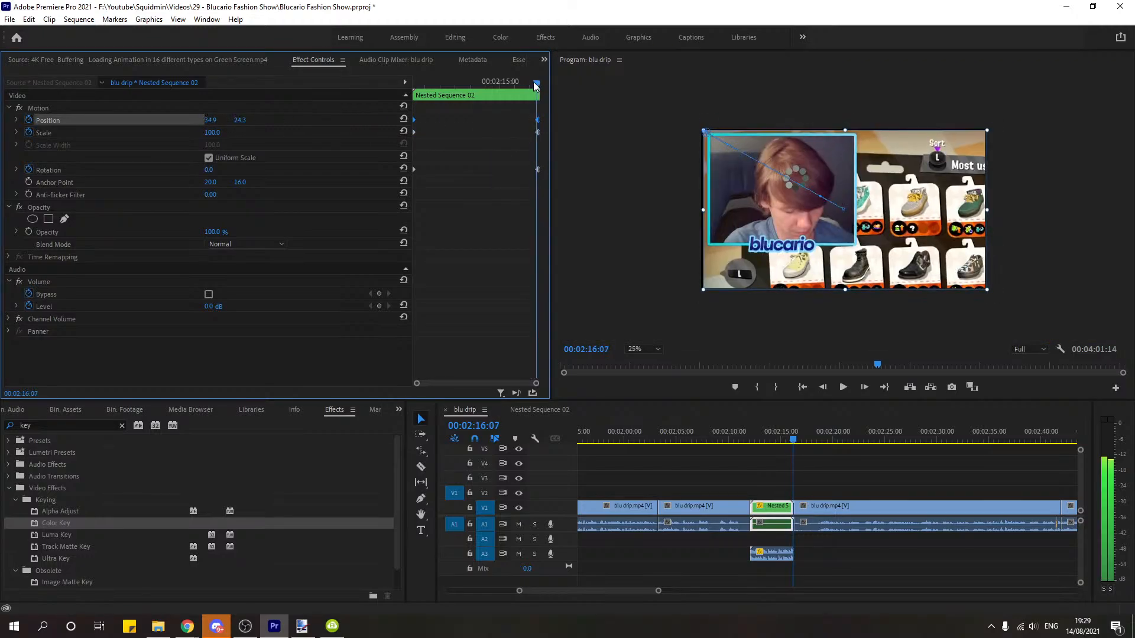
{"action": "left_click", "coordinate": [143, 130]}
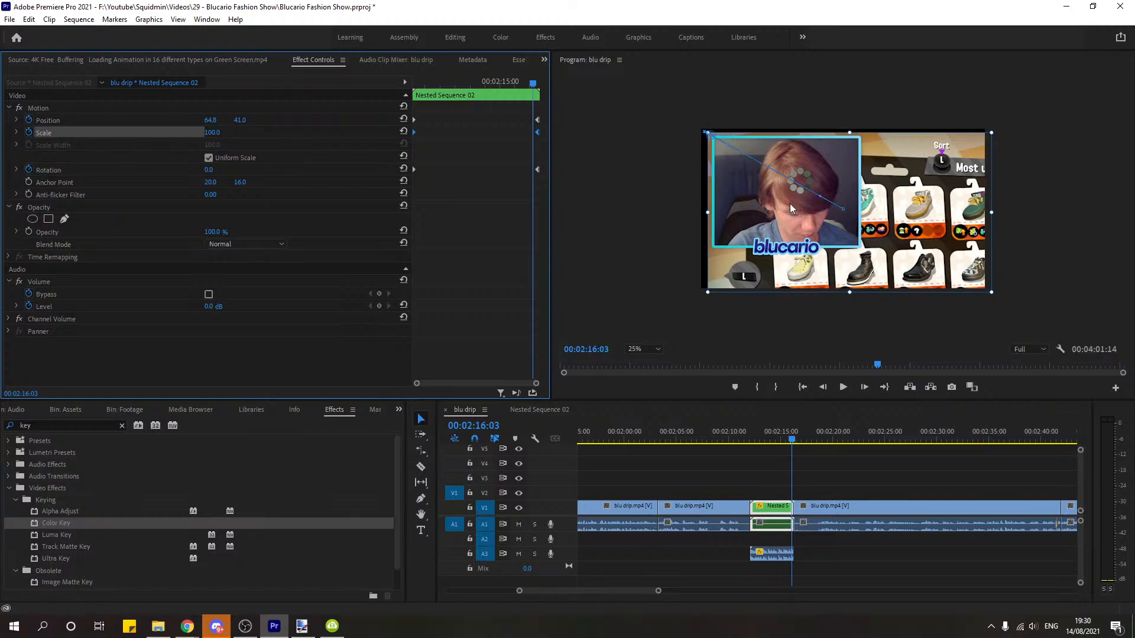
{"action": "left_click", "coordinate": [778, 442]}
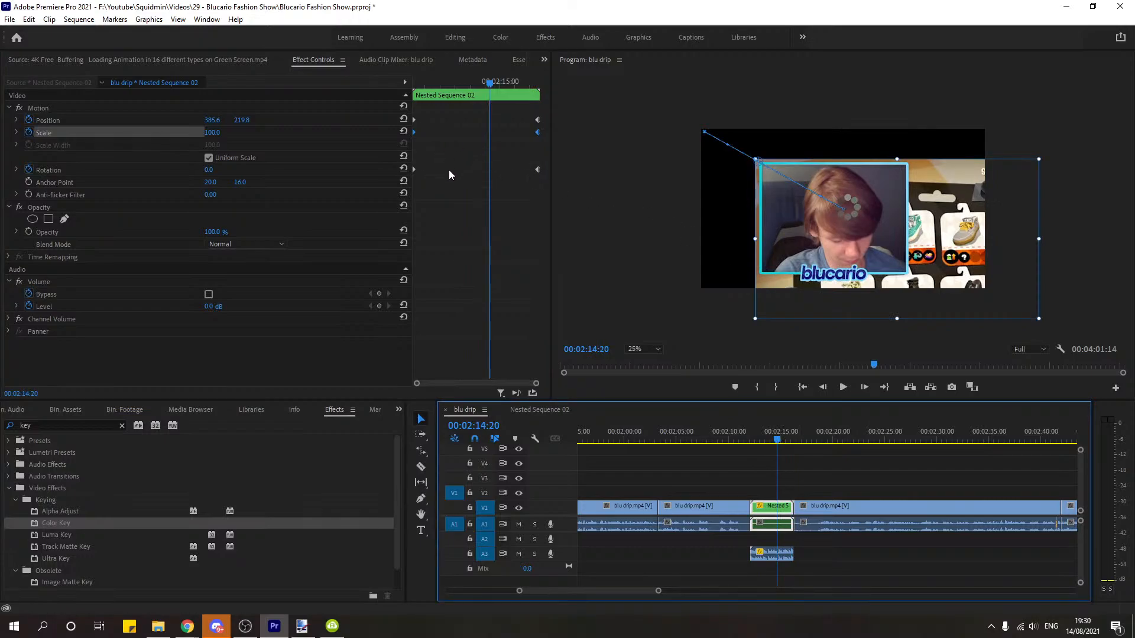
Step: Remove all Position, Scale and Rotation keyframes from the nested clip
{"action": "left_click", "coordinate": [58, 121]}
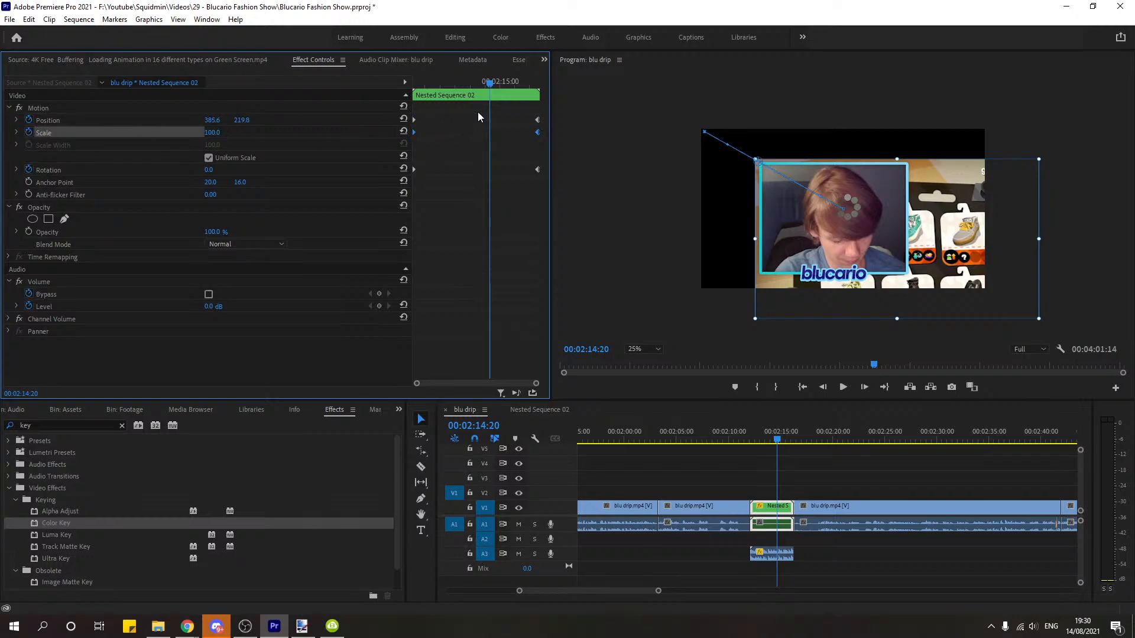
{"action": "left_click", "coordinate": [31, 121]}
{"action": "key", "text": "Return"}
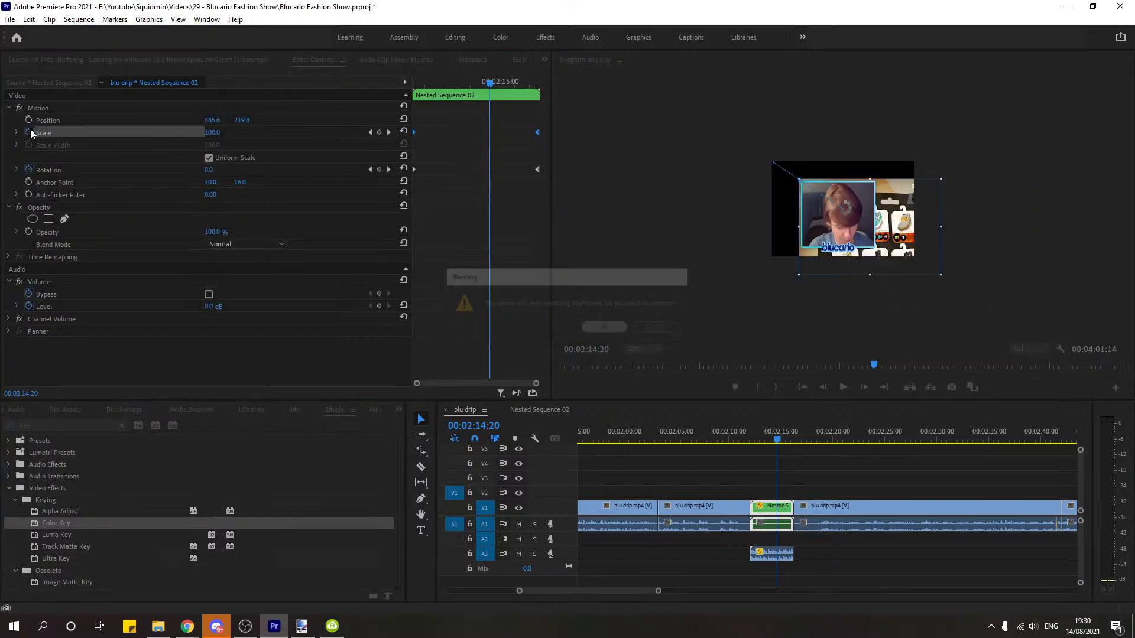
{"action": "left_click", "coordinate": [30, 129]}
{"action": "key", "text": "Return"}
{"action": "left_click", "coordinate": [30, 166]}
{"action": "key", "text": "Return"}
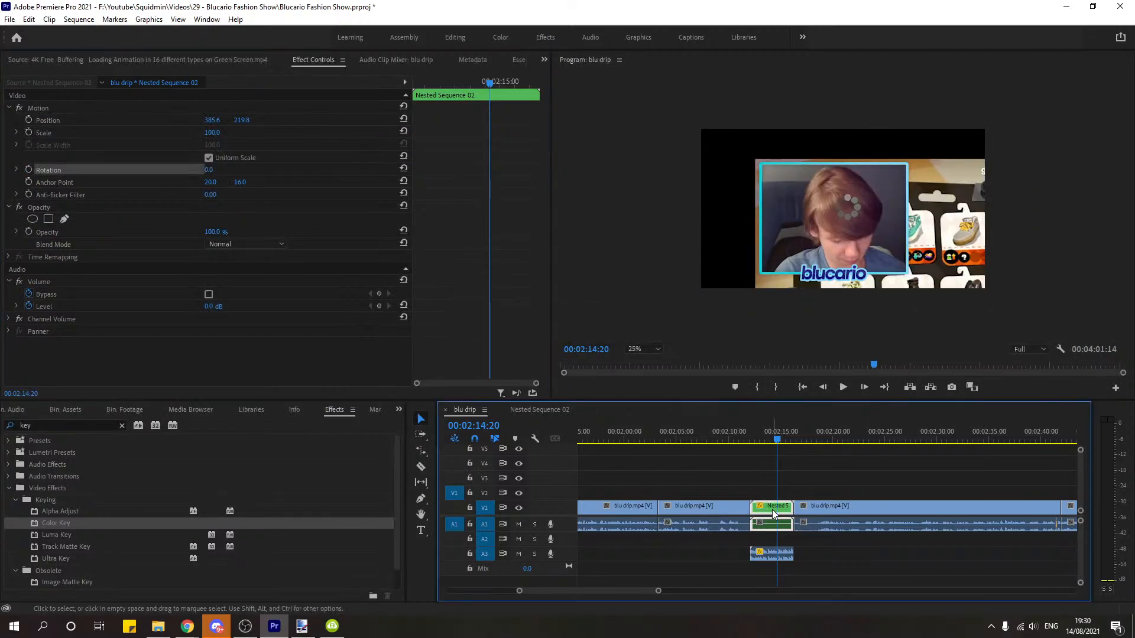
Step: Open Nested Sequence 02, show the preview at 10% and scale the blu drip.mp4 facecam clip down to about 175.1
{"action": "double_click", "coordinate": [763, 506]}
{"action": "left_click", "coordinate": [612, 506]}
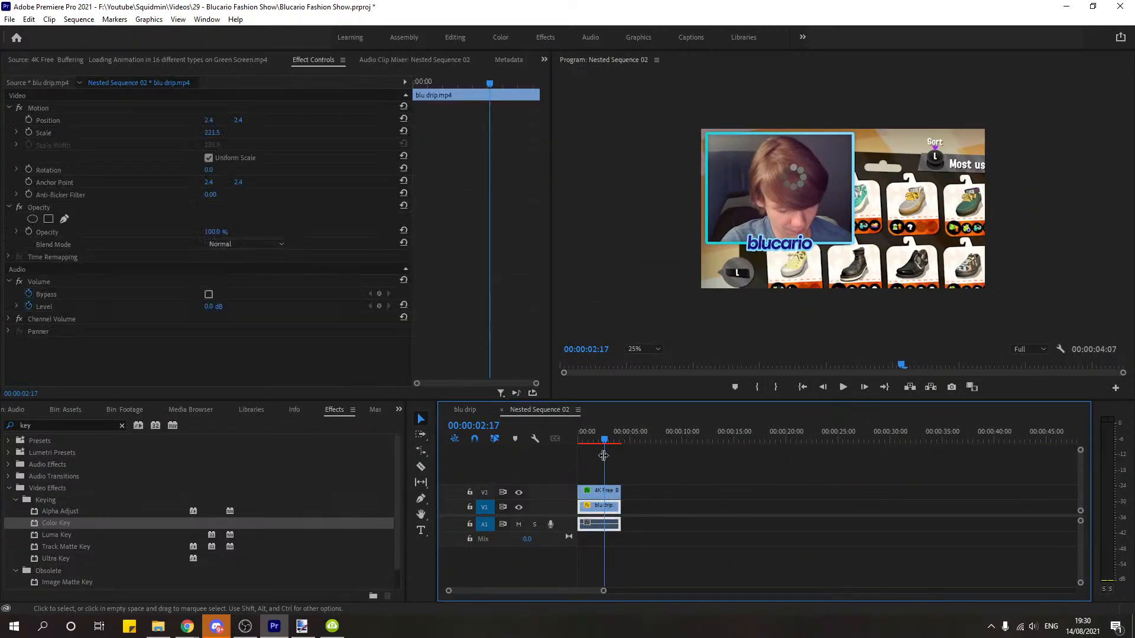
{"action": "left_click", "coordinate": [102, 133]}
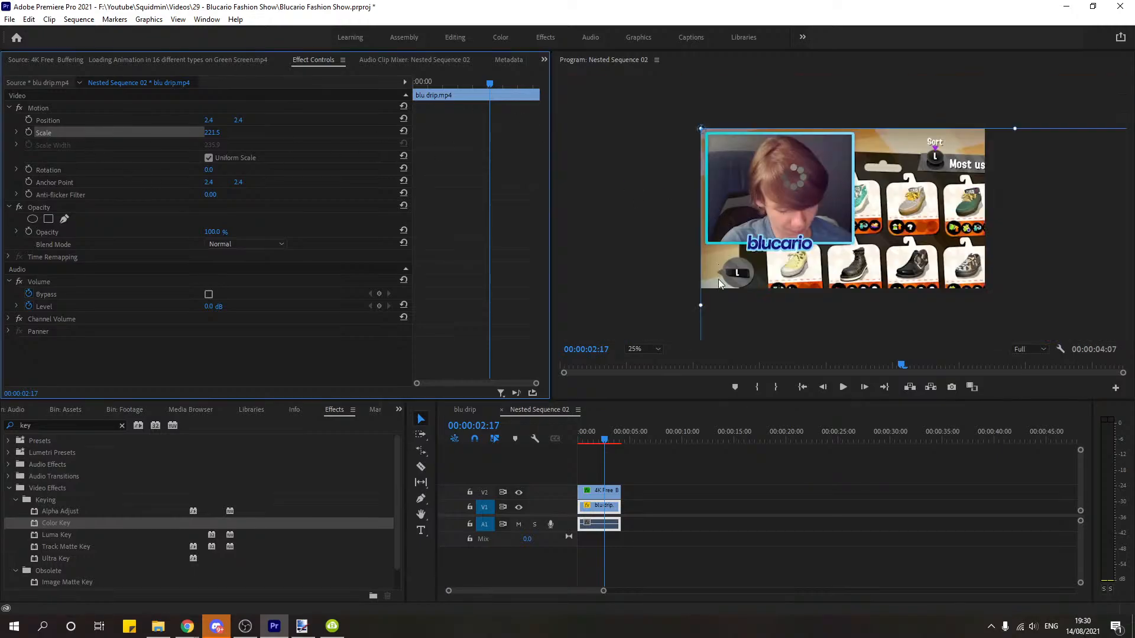
{"action": "left_click", "coordinate": [1014, 131]}
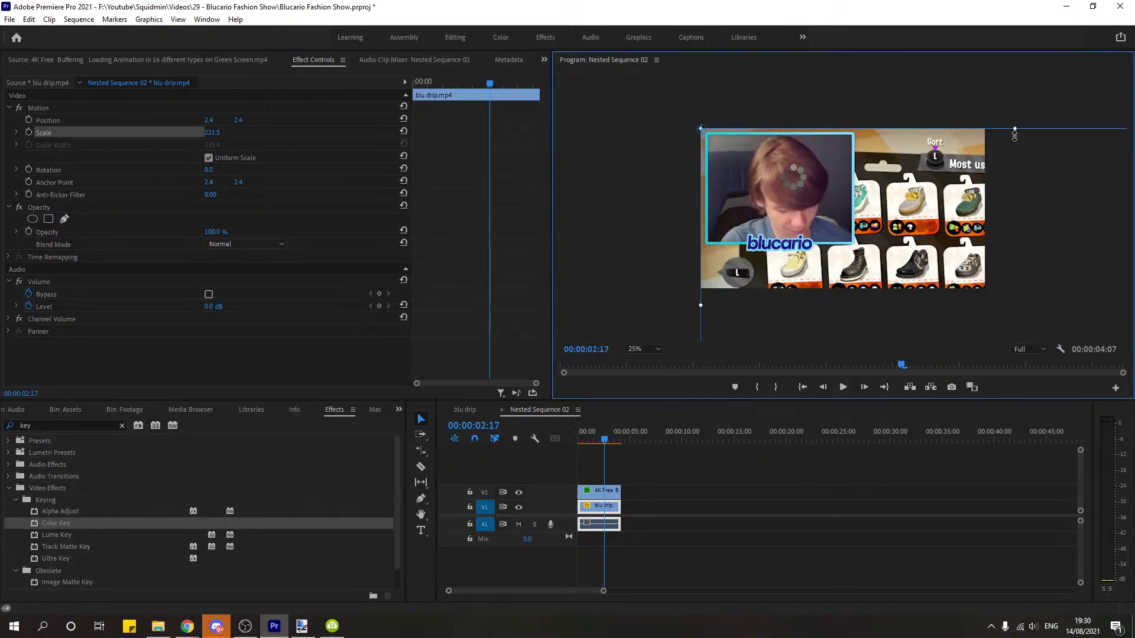
{"action": "left_click", "coordinate": [643, 349]}
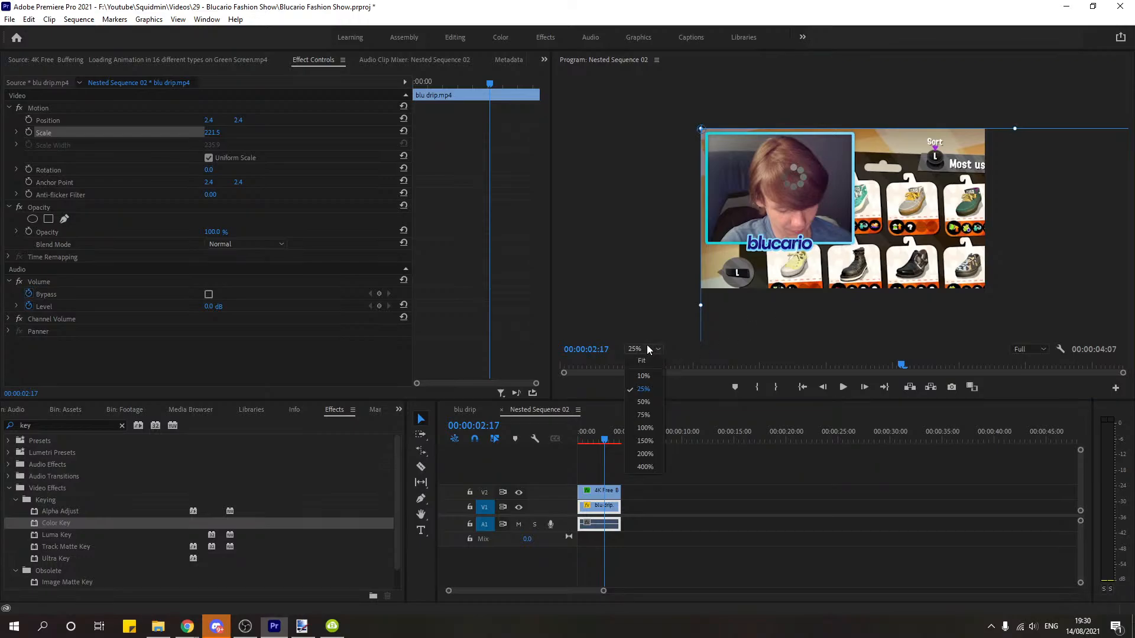
{"action": "left_click", "coordinate": [650, 376]}
{"action": "left_click_drag", "start_coordinate": [1038, 319], "coordinate": [984, 289]}
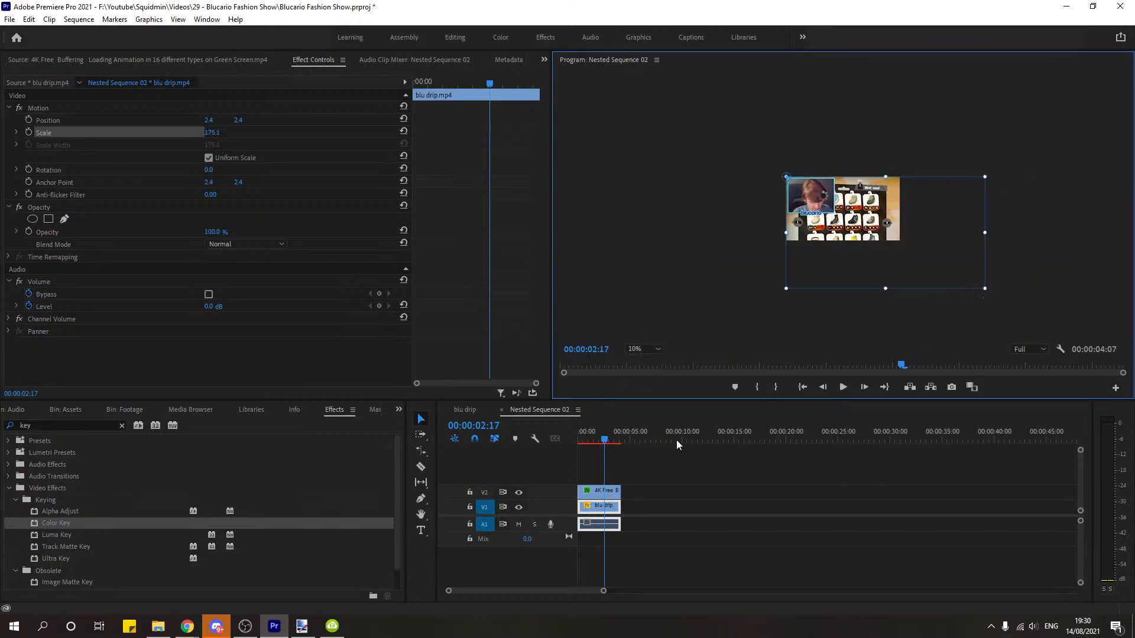
Step: Fit the preview, scale the buffering spinner to 16.8 and center it on the facecam, about 496, 242
{"action": "left_click", "coordinate": [599, 491]}
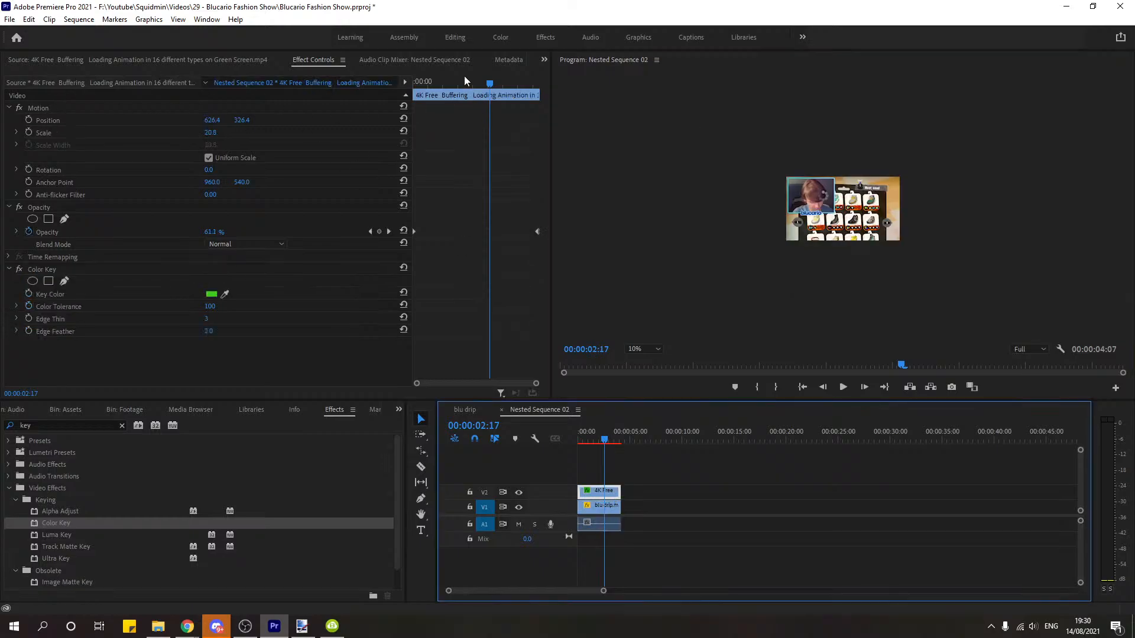
{"action": "left_click_drag", "start_coordinate": [455, 82], "coordinate": [512, 83]}
{"action": "left_click", "coordinate": [47, 133]}
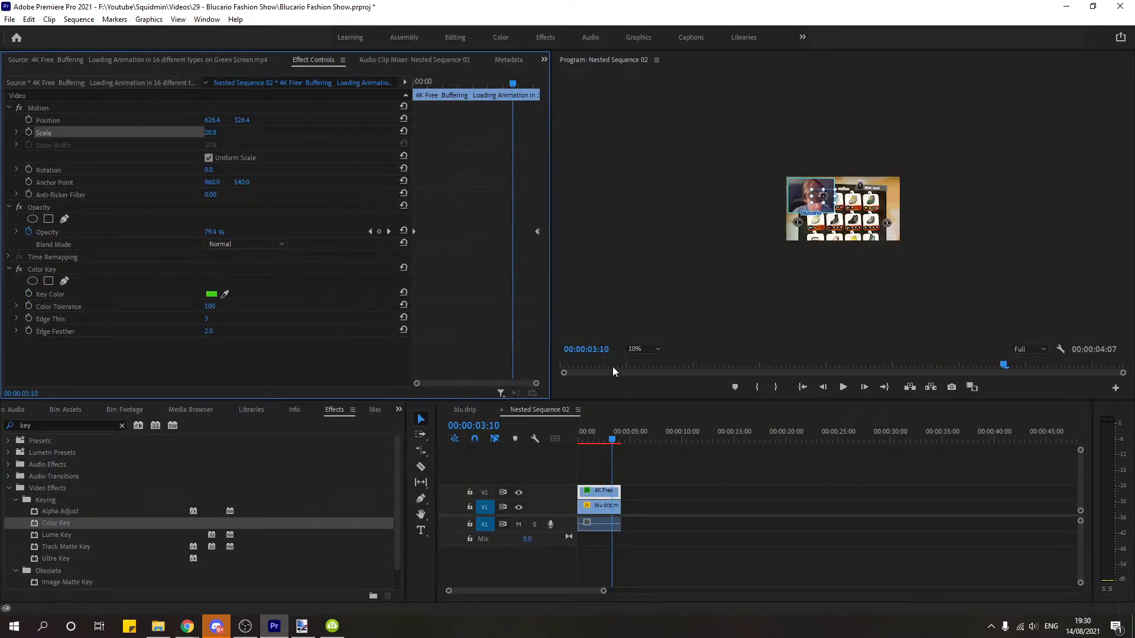
{"action": "left_click", "coordinate": [643, 348]}
{"action": "left_click", "coordinate": [636, 328]}
{"action": "left_click_drag", "start_coordinate": [779, 155], "coordinate": [749, 149]}
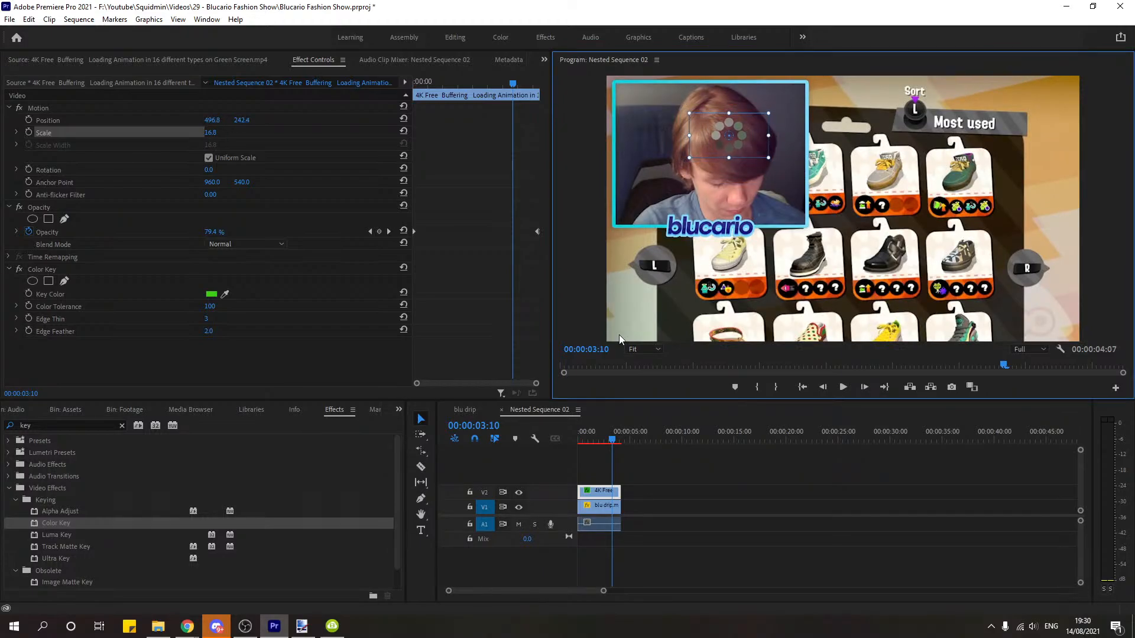
{"action": "left_click_drag", "start_coordinate": [604, 437], "coordinate": [628, 454]}
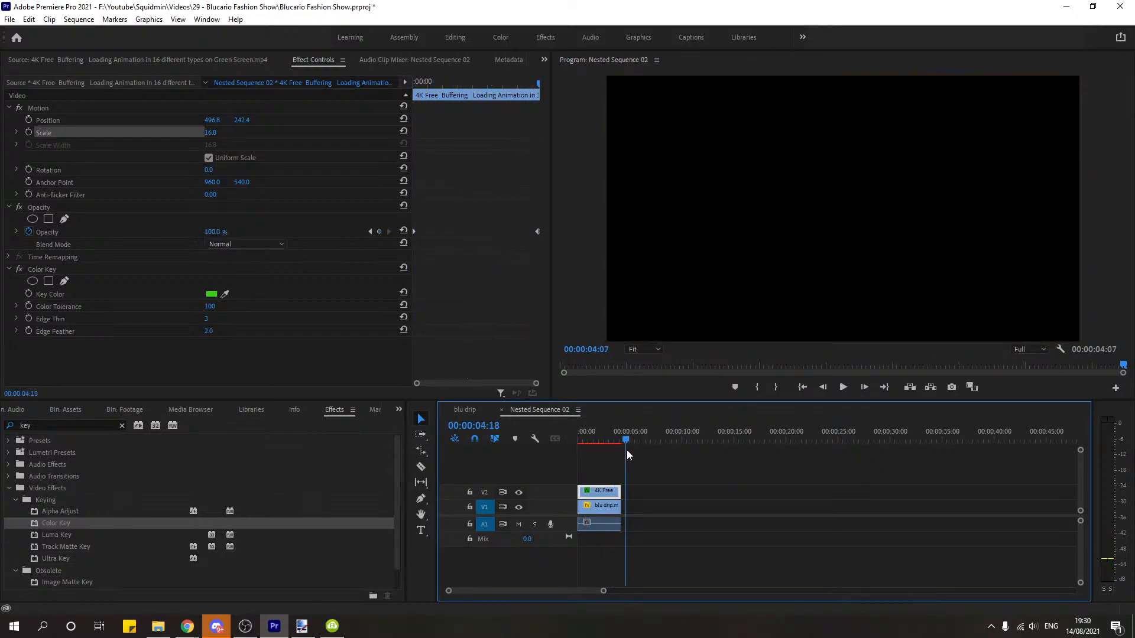
Step: Return to the blu drip sequence and copy the default Motion settings from the preceding blu drip.mp4 clip onto the nested clip
{"action": "left_click", "coordinate": [478, 409]}
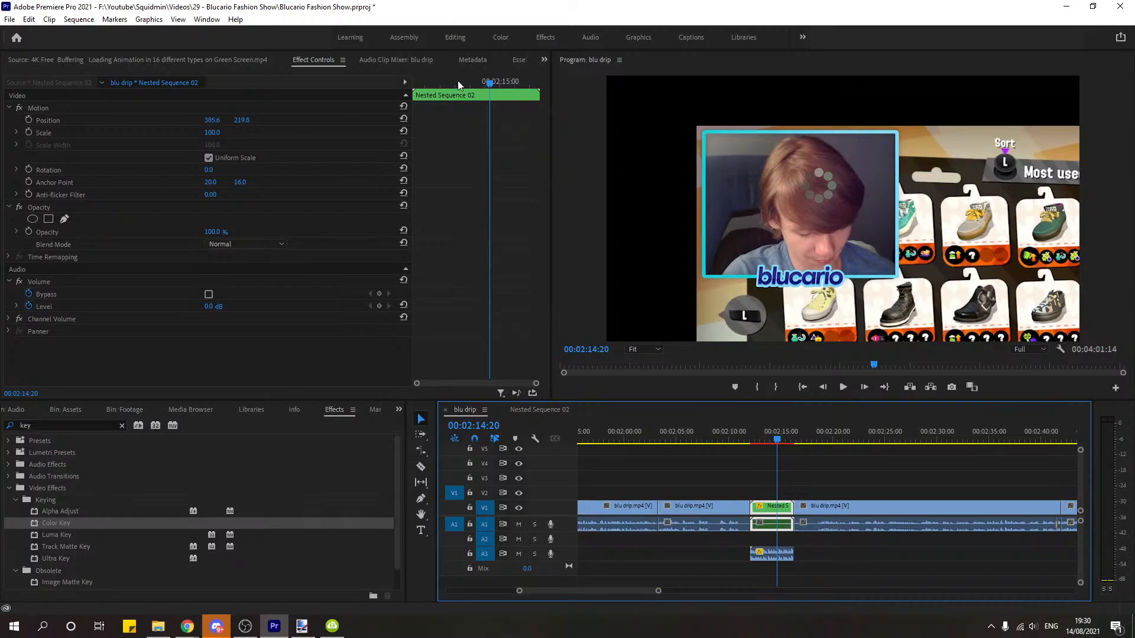
{"action": "left_click_drag", "start_coordinate": [457, 81], "coordinate": [379, 85]}
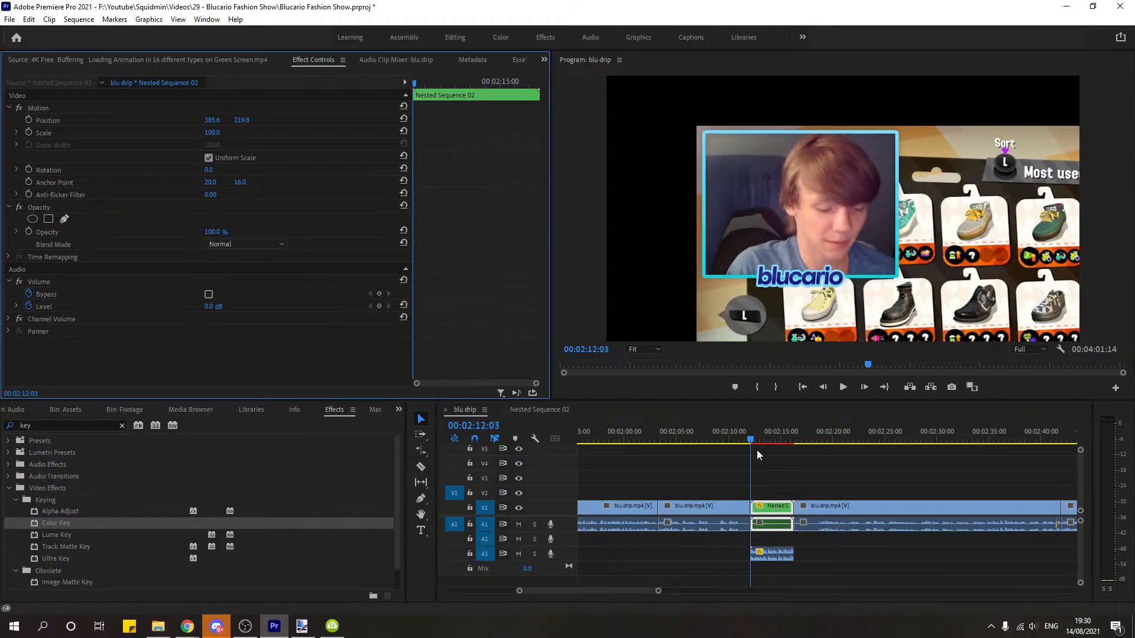
{"action": "left_click", "coordinate": [779, 509]}
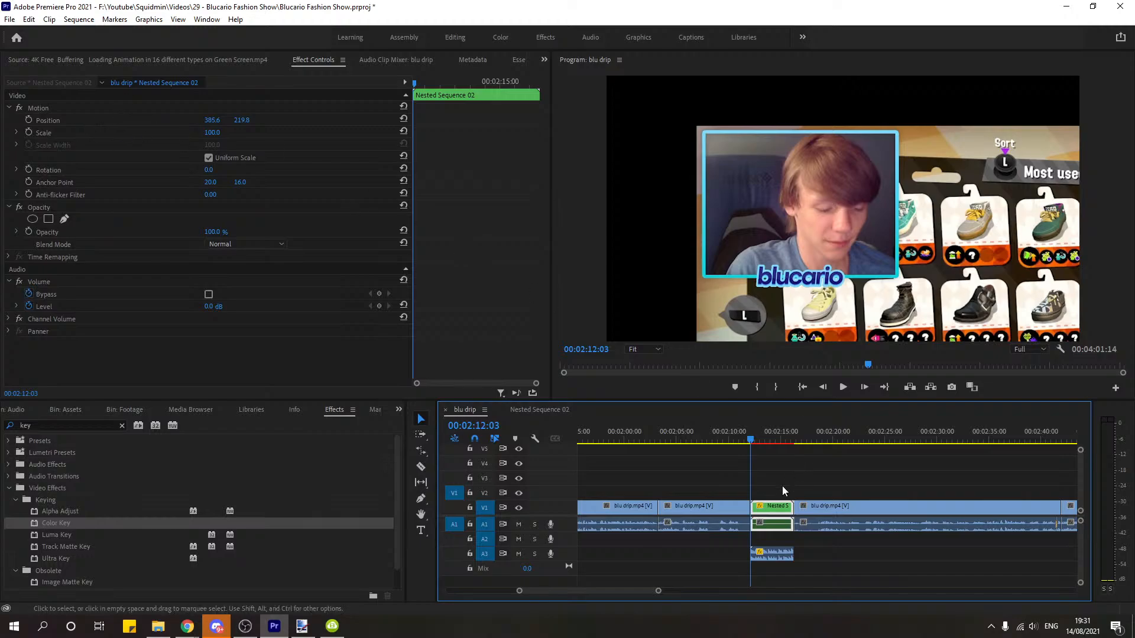
{"action": "left_click", "coordinate": [712, 508]}
{"action": "left_click", "coordinate": [66, 108]}
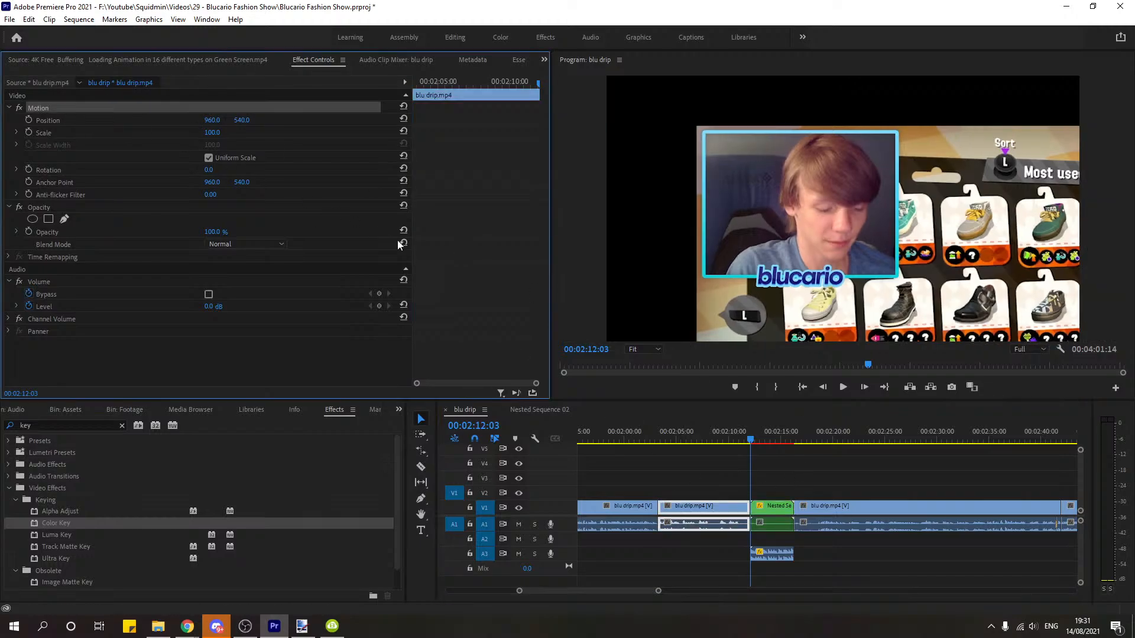
{"action": "left_click", "coordinate": [785, 507]}
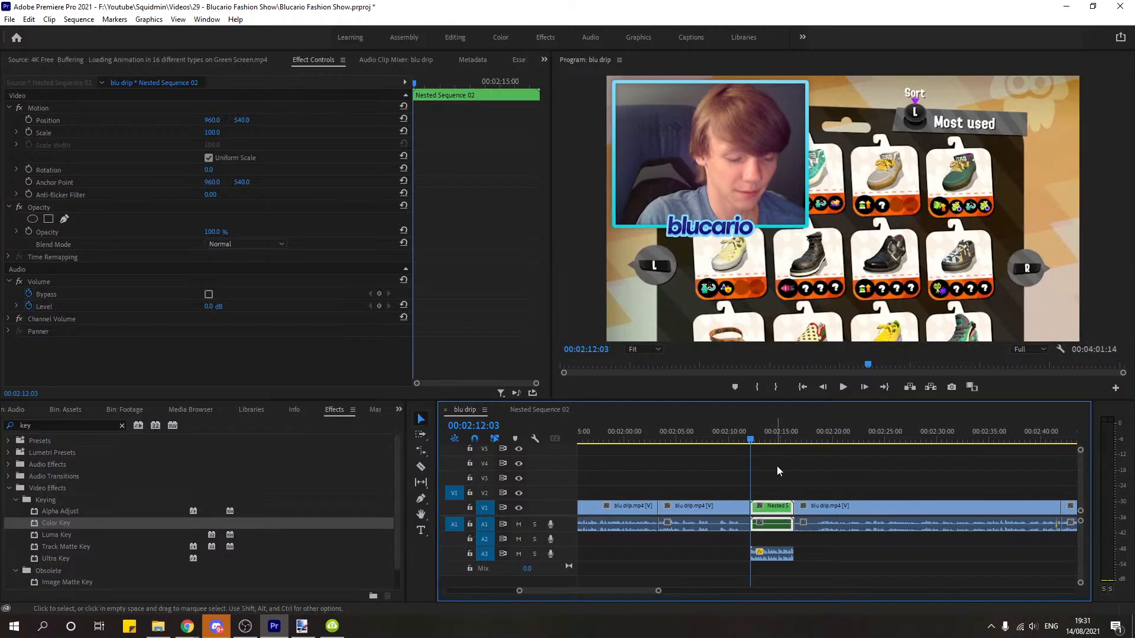
Step: Check the spinner in Nested Sequence 02, return to blu drip and keyframe the nested clip's Position, Scale and Rotation at 00:02:12:03
{"action": "left_click", "coordinate": [536, 409]}
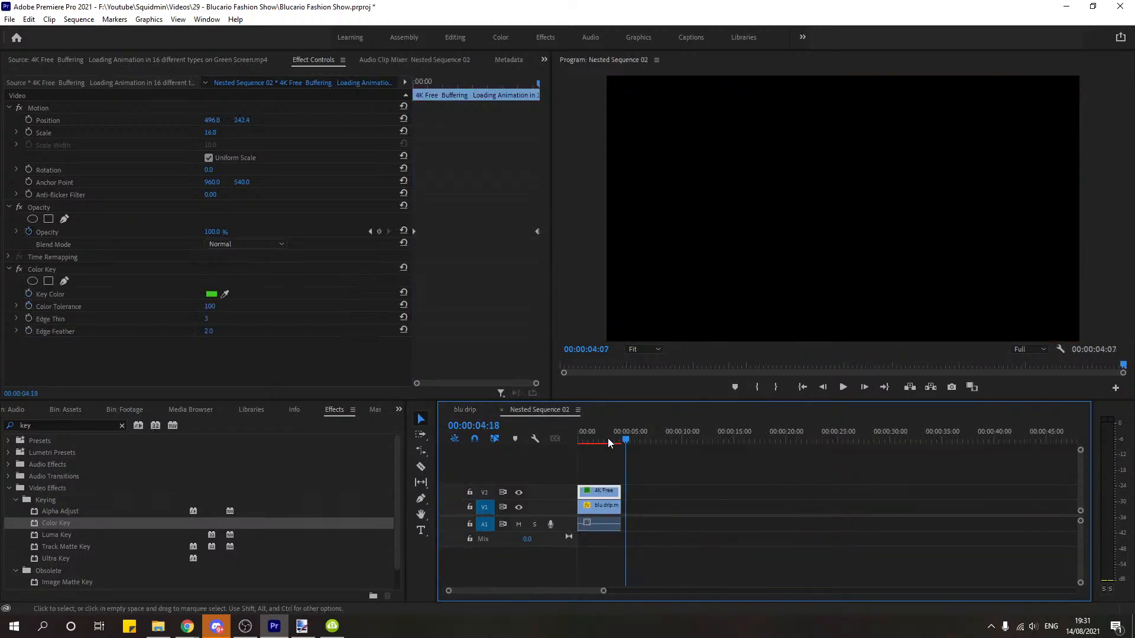
{"action": "left_click", "coordinate": [608, 442]}
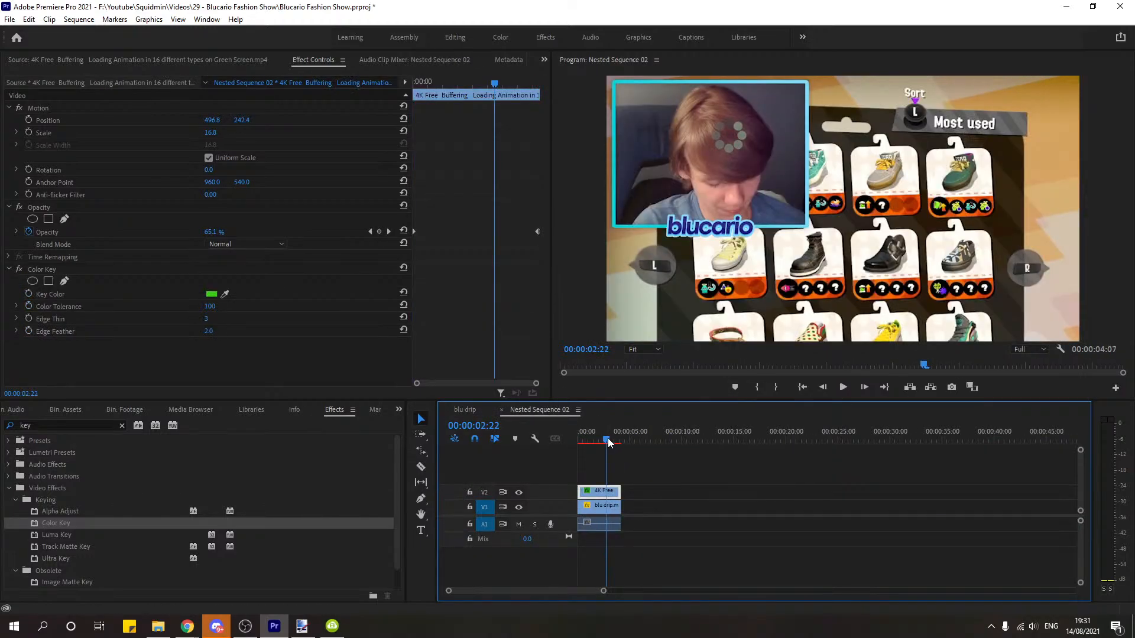
{"action": "left_click", "coordinate": [472, 408]}
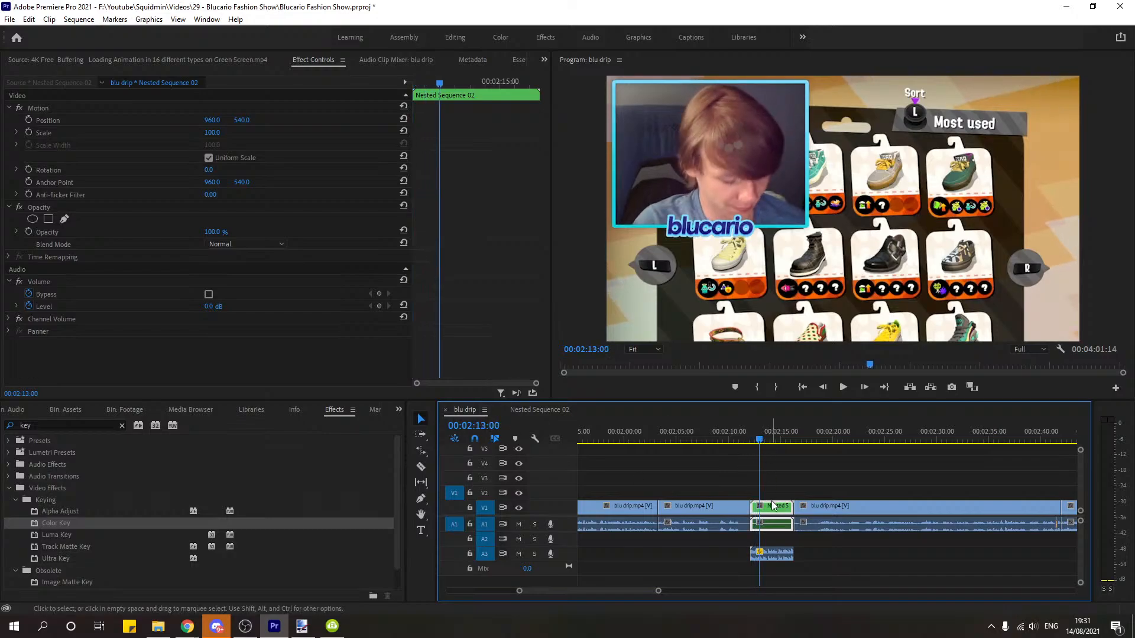
{"action": "left_click_drag", "start_coordinate": [439, 84], "coordinate": [119, 96]}
{"action": "left_click", "coordinate": [28, 120]}
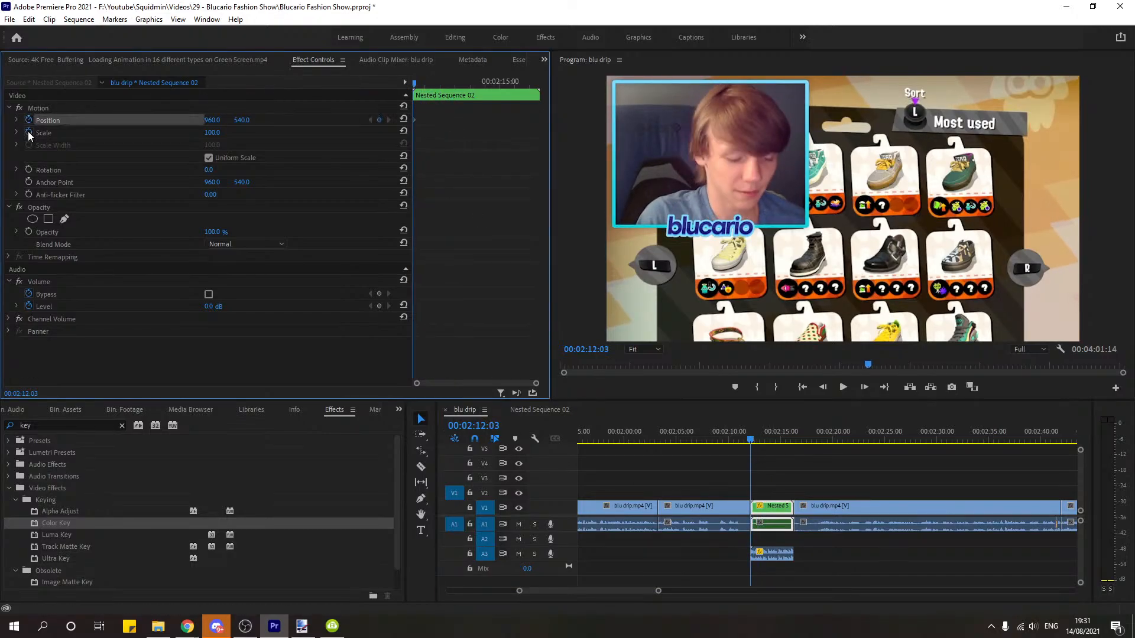
{"action": "left_click", "coordinate": [29, 132]}
{"action": "left_click", "coordinate": [28, 182]}
{"action": "left_click", "coordinate": [30, 183]}
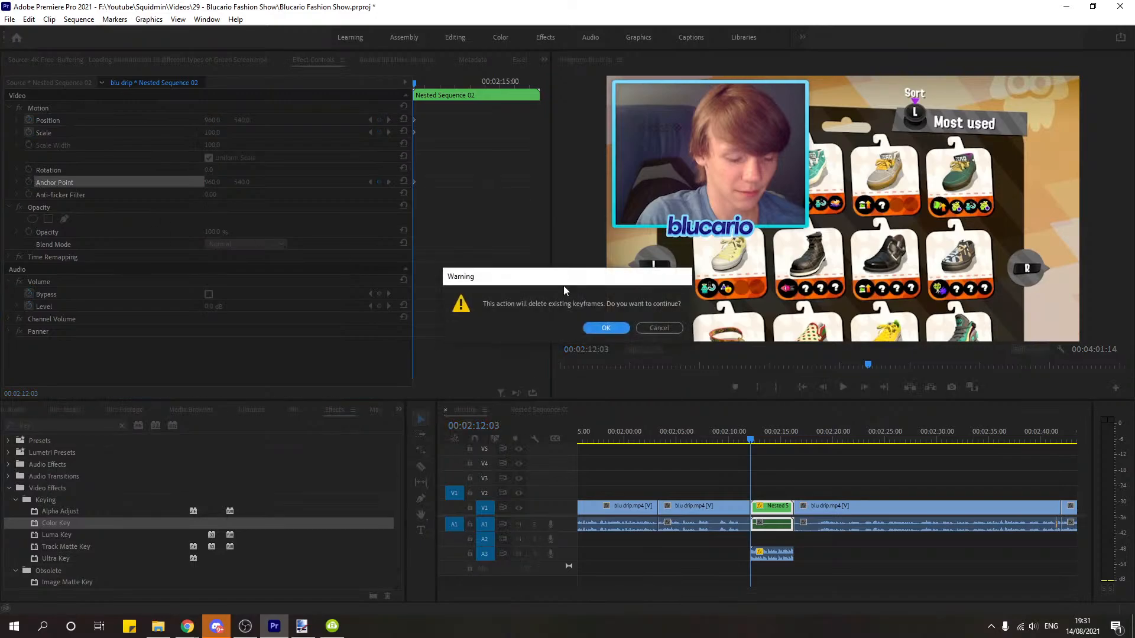
{"action": "left_click", "coordinate": [598, 326]}
{"action": "left_click", "coordinate": [28, 170]}
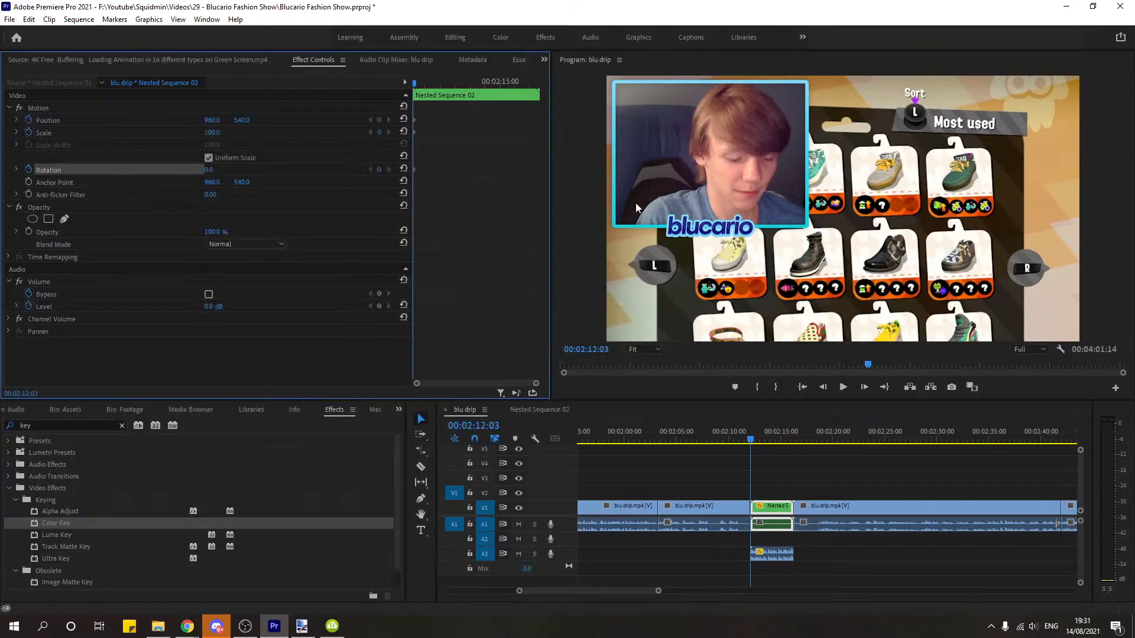
Step: Move the nested clip's anchor point to its upper-left corner, about 16.8, 9.6
{"action": "left_click", "coordinate": [353, 133]}
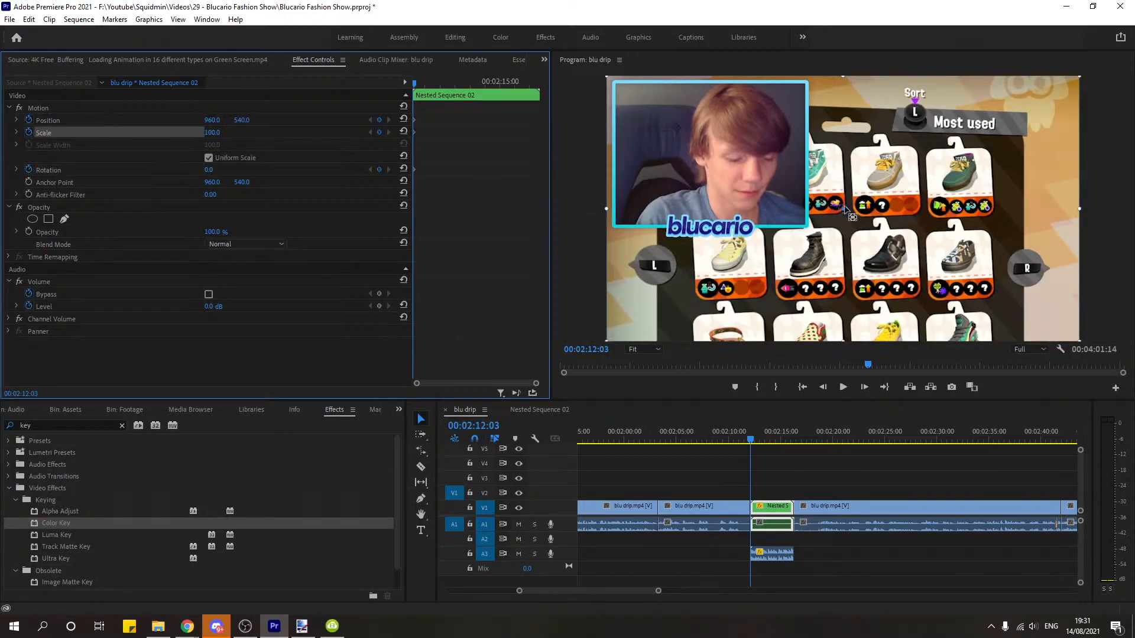
{"action": "left_click_drag", "start_coordinate": [845, 210], "coordinate": [611, 80]}
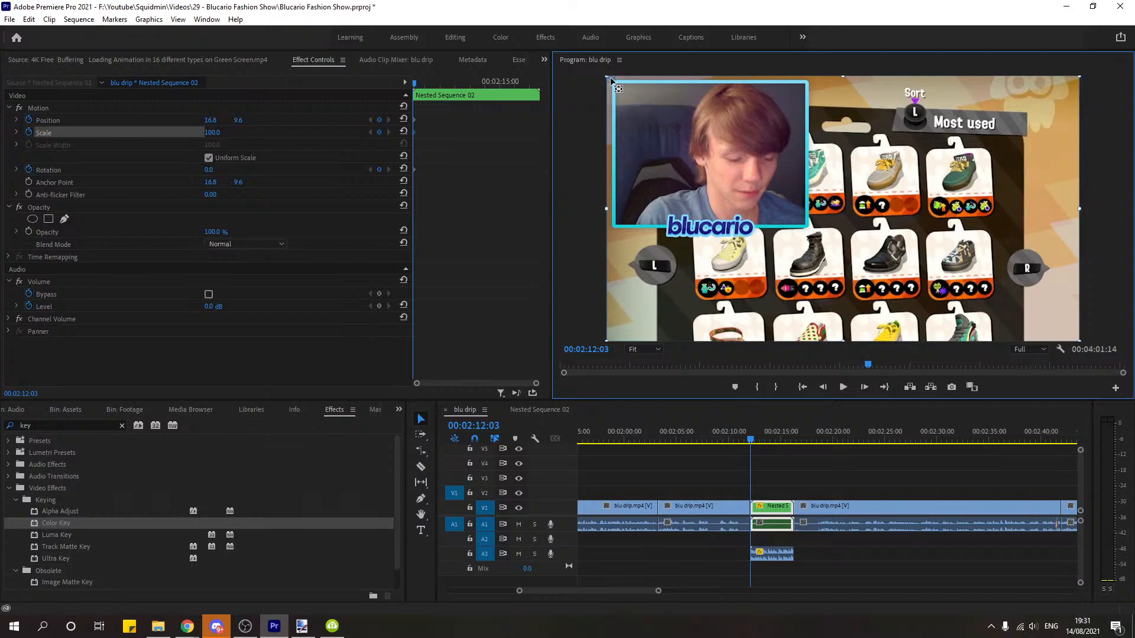
Step: Try enlarging the nested clip to a scale of about 131.3 at its first frame and play it back
{"action": "left_click_drag", "start_coordinate": [1079, 208], "coordinate": [1134, 250]}
{"action": "left_click", "coordinate": [741, 433]}
{"action": "key", "text": "space"}
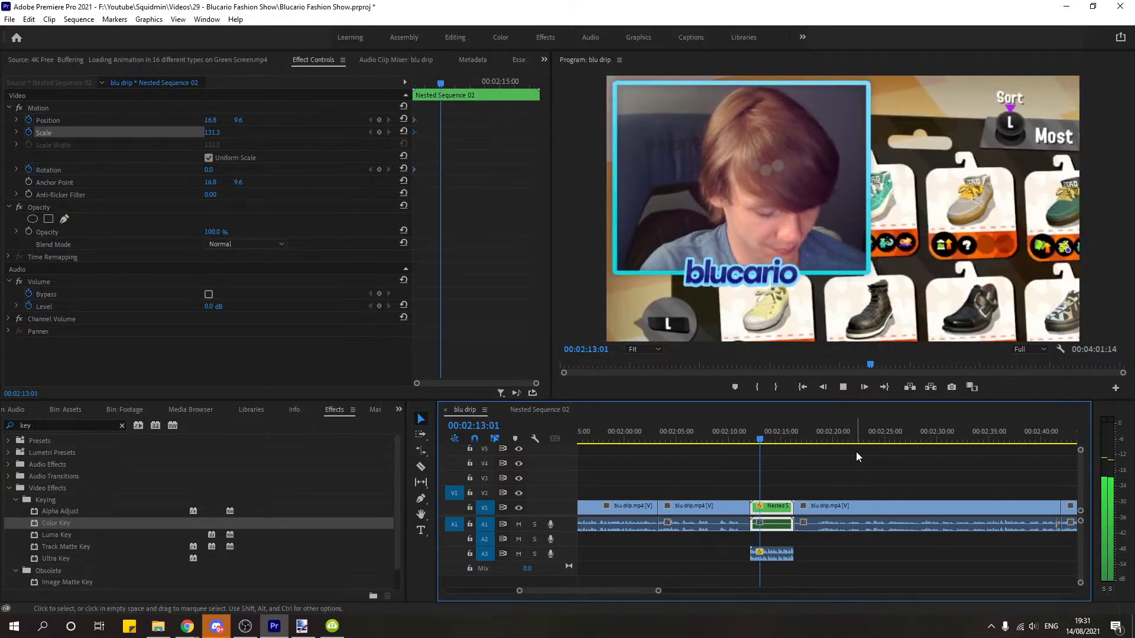
{"action": "key", "text": "space"}
{"action": "key", "text": "ctrl+z"}
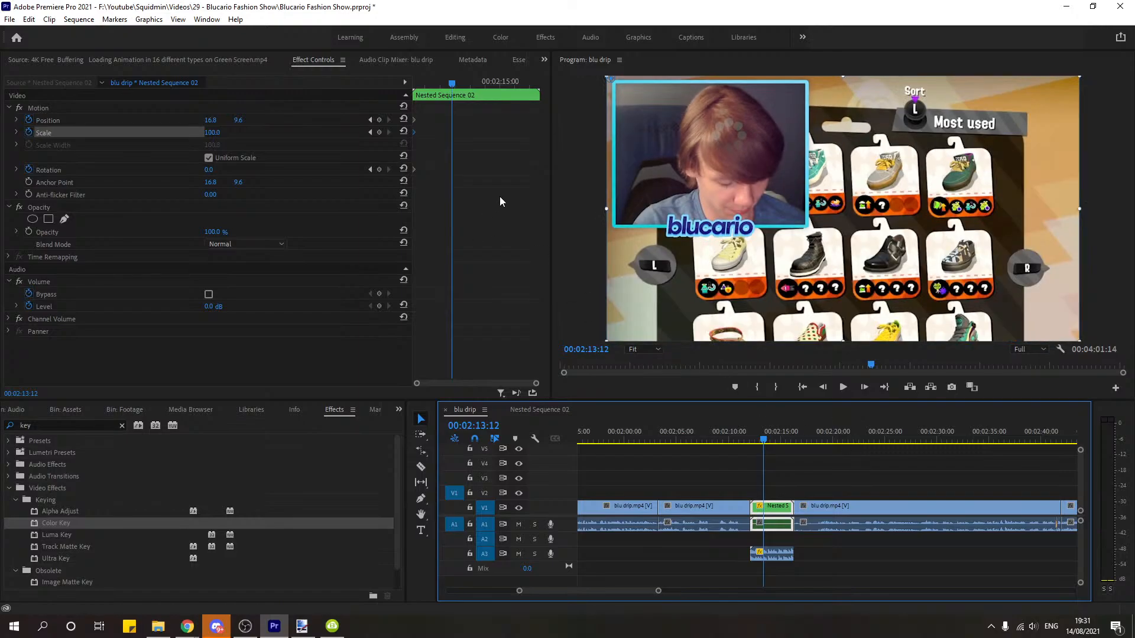
Step: Add Position, Scale and Rotation keyframes at the nested clip's last frame, 00:02:16:09
{"action": "left_click_drag", "start_coordinate": [455, 85], "coordinate": [541, 85]}
{"action": "left_click", "coordinate": [823, 387]}
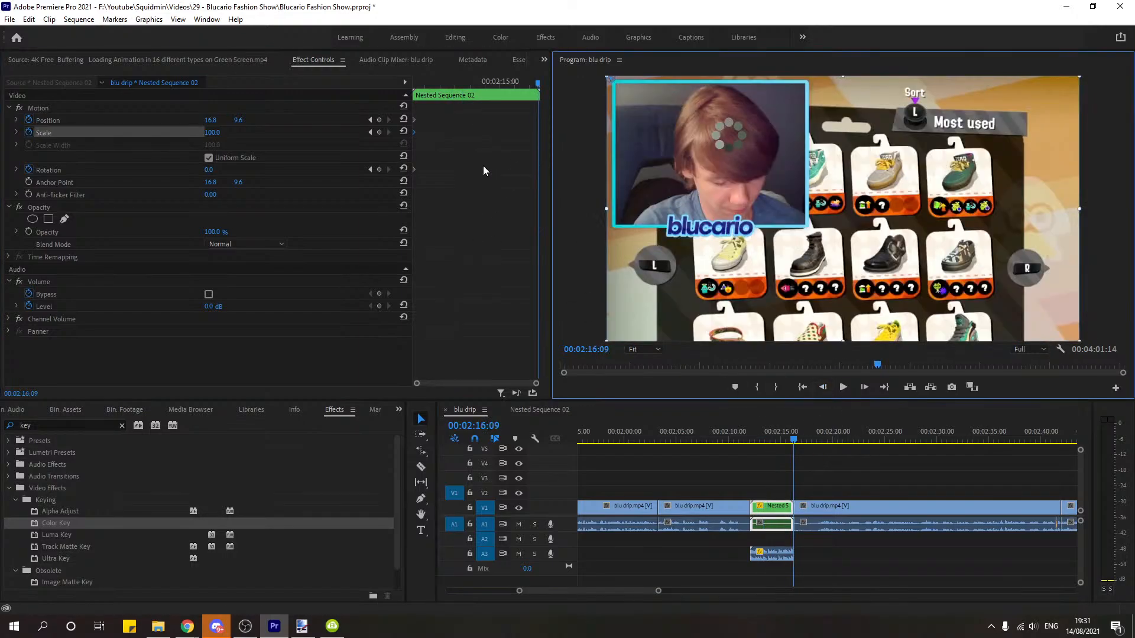
{"action": "left_click", "coordinate": [379, 120]}
{"action": "left_click", "coordinate": [379, 132]}
{"action": "left_click", "coordinate": [379, 170]}
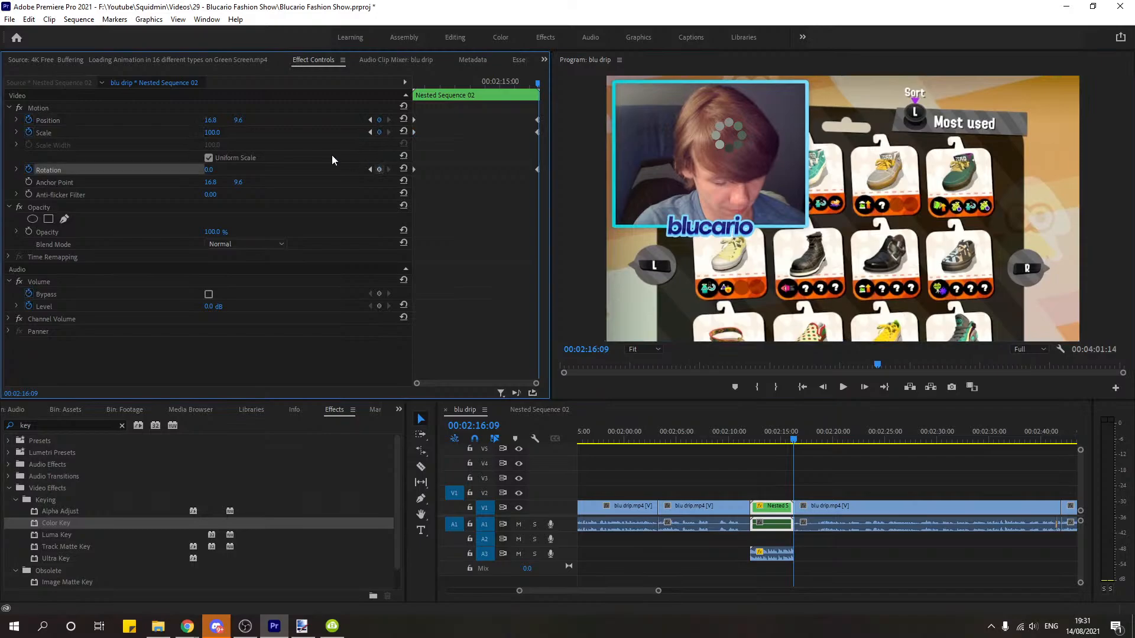
Step: Enlarge the nested clip to a scale of about 123.8 at its last frame and play the zoom back
{"action": "left_click", "coordinate": [175, 132]}
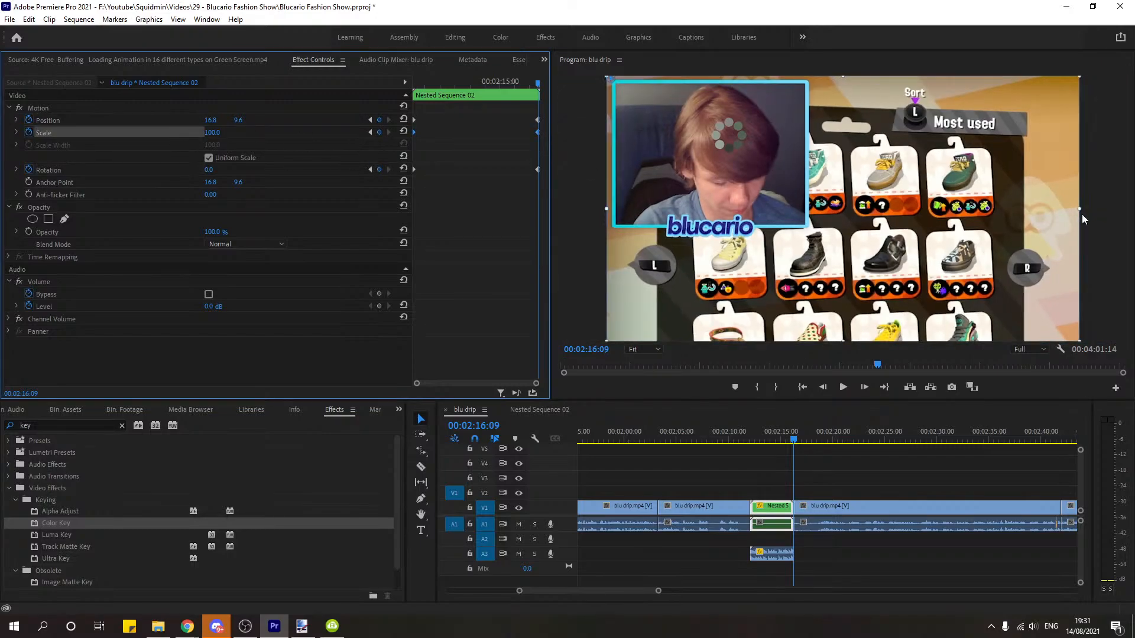
{"action": "left_click_drag", "start_coordinate": [1082, 211], "coordinate": [1134, 210]}
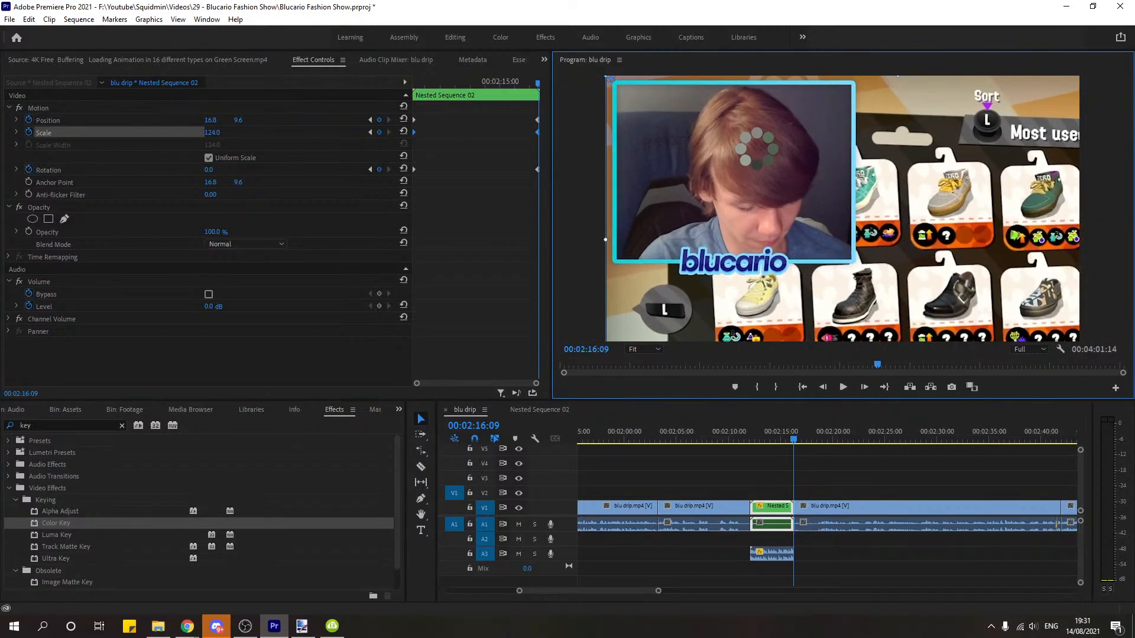
{"action": "left_click", "coordinate": [722, 442]}
{"action": "key", "text": "space"}
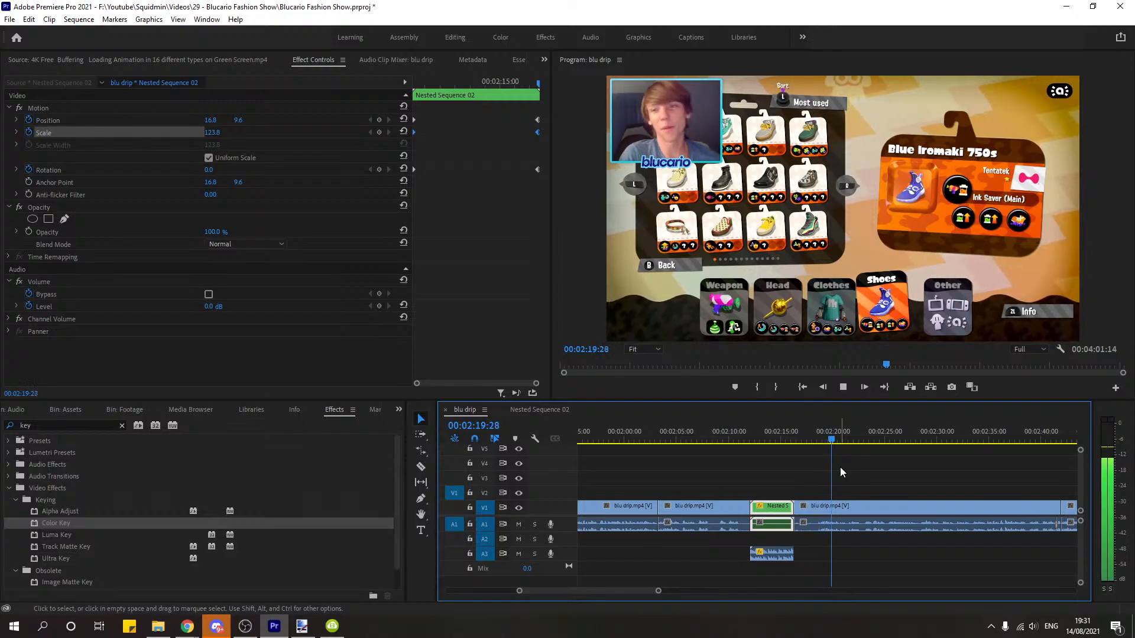
{"action": "key", "text": "space"}
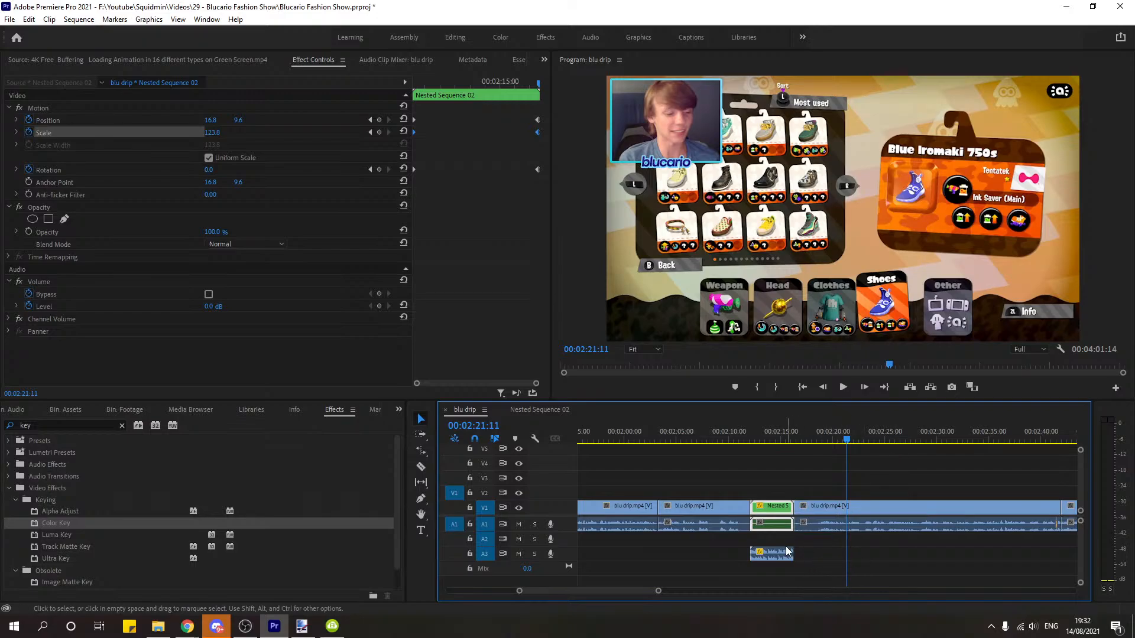
Step: Find the Stage.jpg and Inner Agent 3 scene around 00:00:46 and play it through to 00:00:48
{"action": "left_click_drag", "start_coordinate": [658, 591], "coordinate": [723, 591]}
{"action": "left_click", "coordinate": [874, 483]}
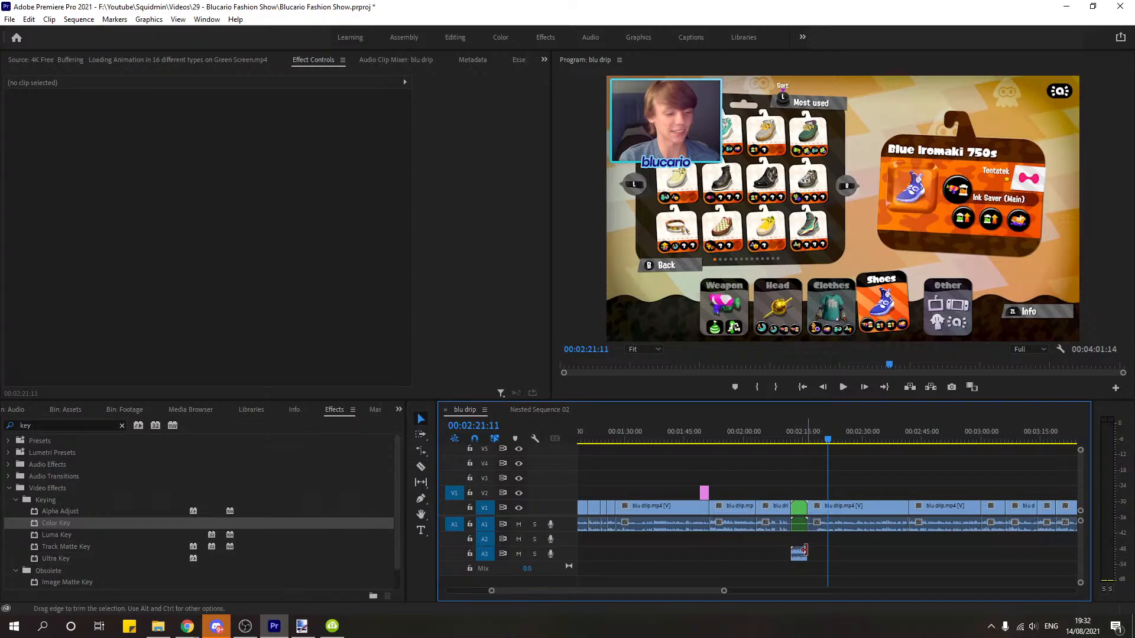
{"action": "scroll", "coordinate": [717, 593], "scroll_direction": "down", "scroll_amount": 6}
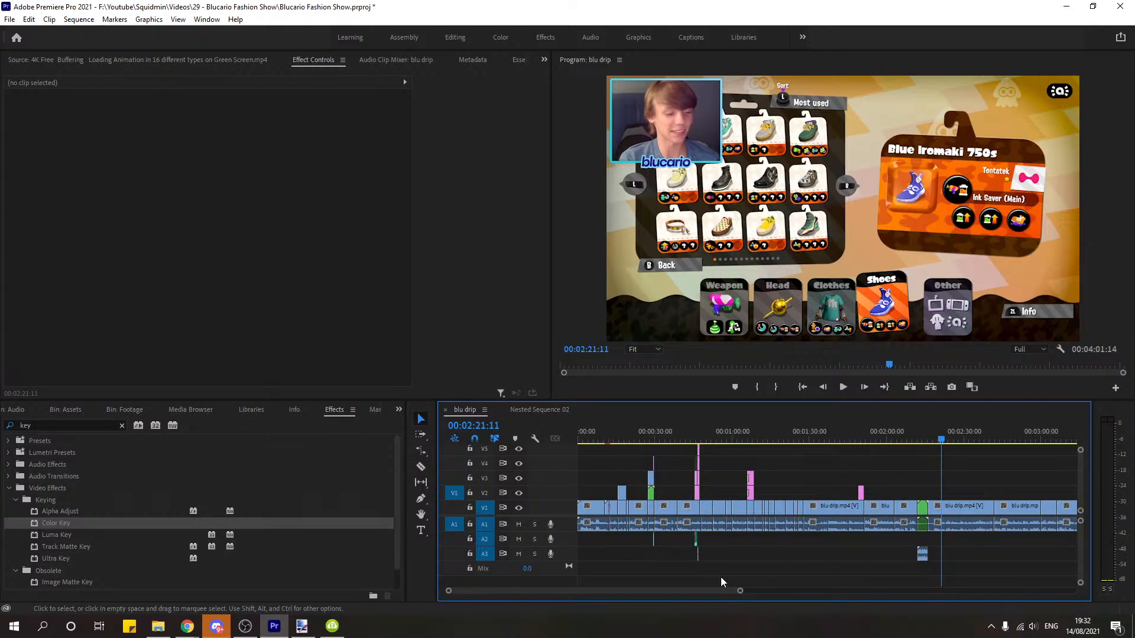
{"action": "left_click", "coordinate": [702, 430]}
{"action": "left_click_drag", "start_coordinate": [749, 588], "coordinate": [613, 593]}
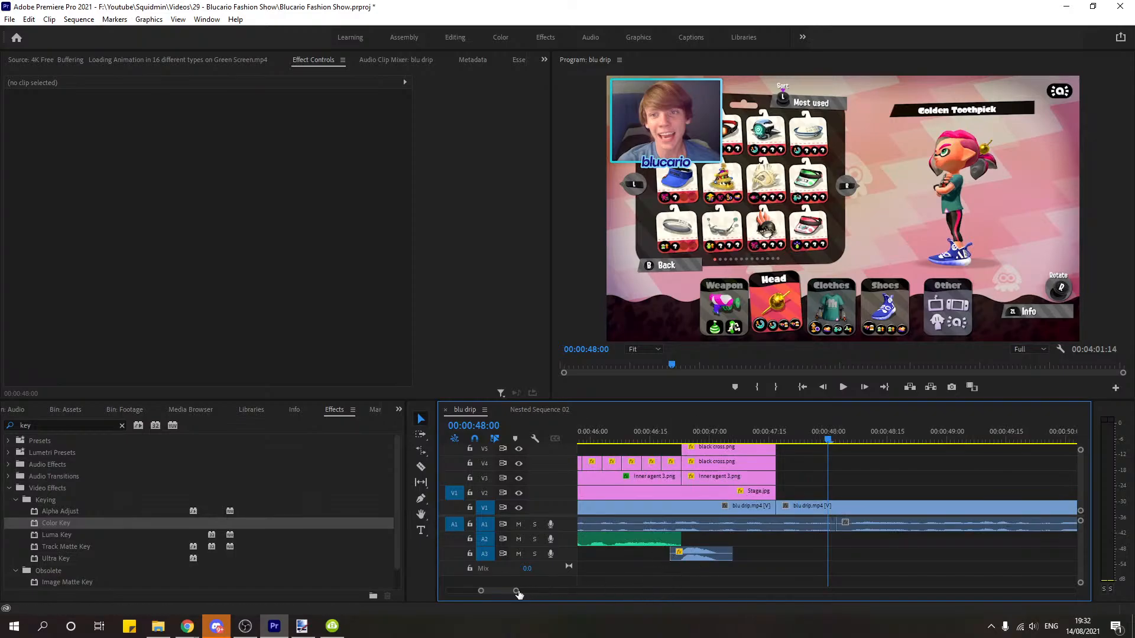
{"action": "left_click_drag", "start_coordinate": [516, 591], "coordinate": [543, 593]}
{"action": "left_click", "coordinate": [888, 493]}
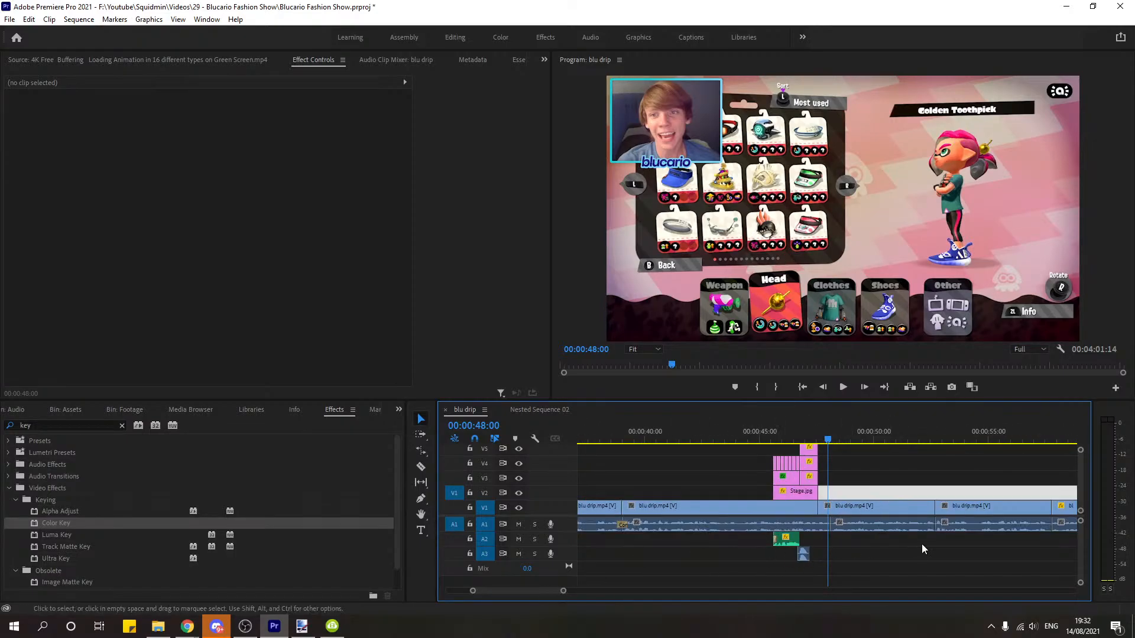
{"action": "left_click", "coordinate": [767, 431]}
{"action": "left_click", "coordinate": [881, 464]}
{"action": "key", "text": "space"}
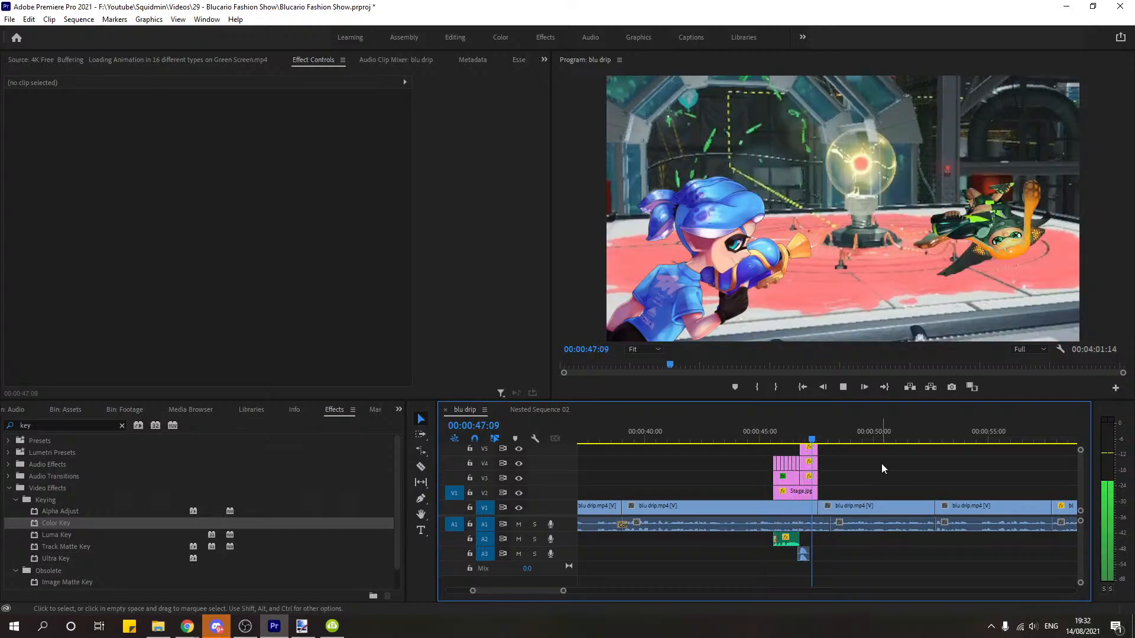
{"action": "key", "text": "space"}
Step: Play the quote card scene on the upper tracks up to 00:01:08:22
{"action": "left_click_drag", "start_coordinate": [562, 591], "coordinate": [672, 591]}
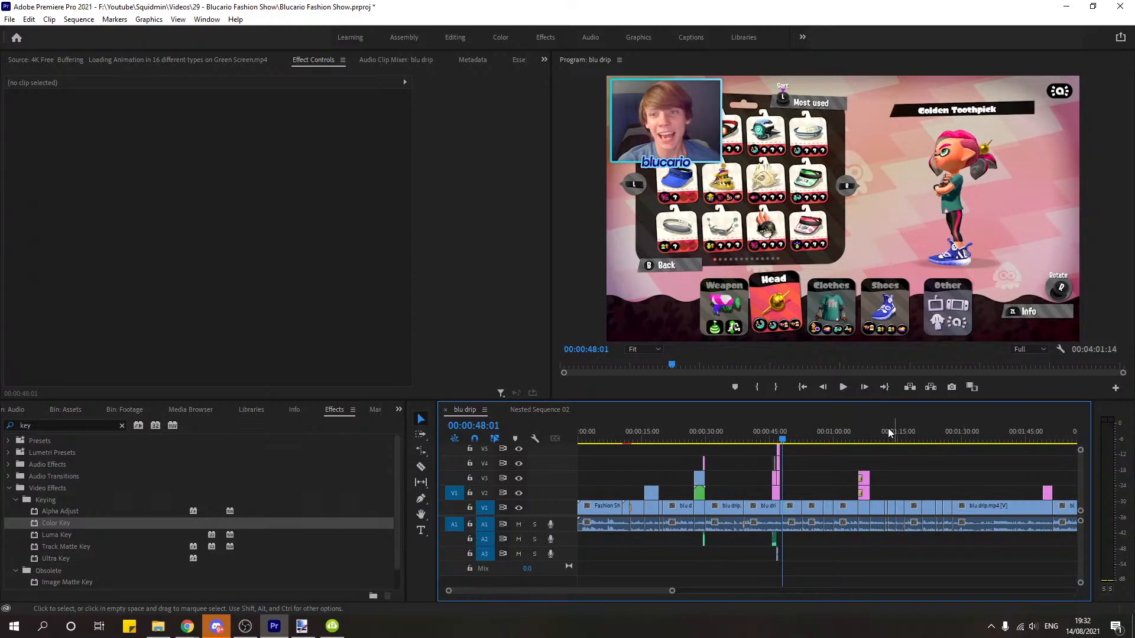
{"action": "left_click", "coordinate": [855, 440]}
{"action": "key", "text": "space"}
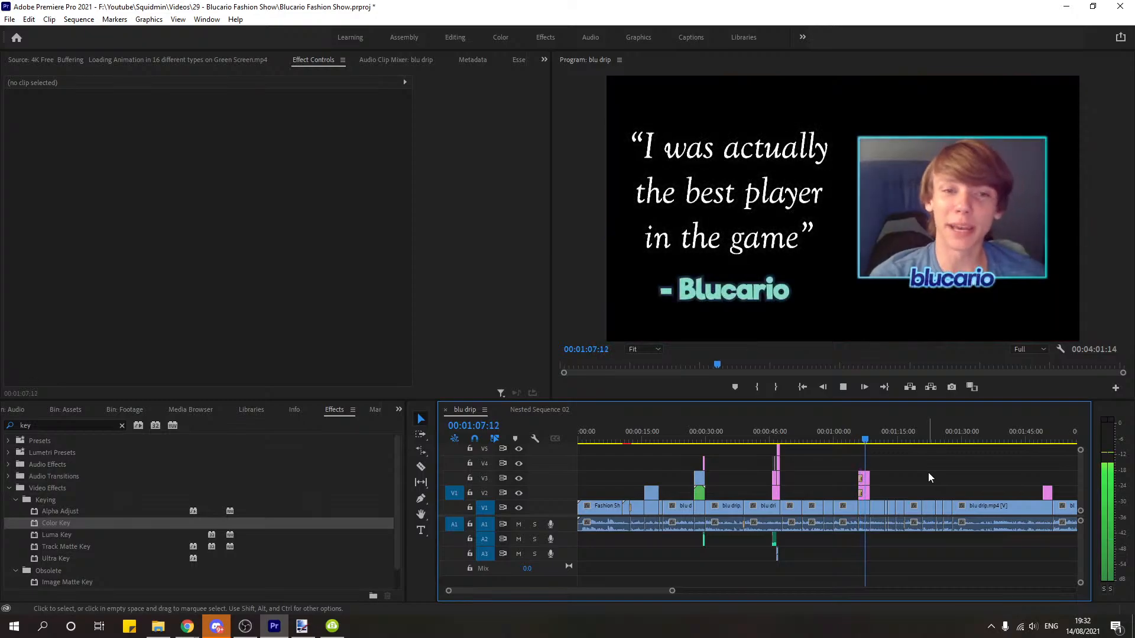
{"action": "key", "text": "space"}
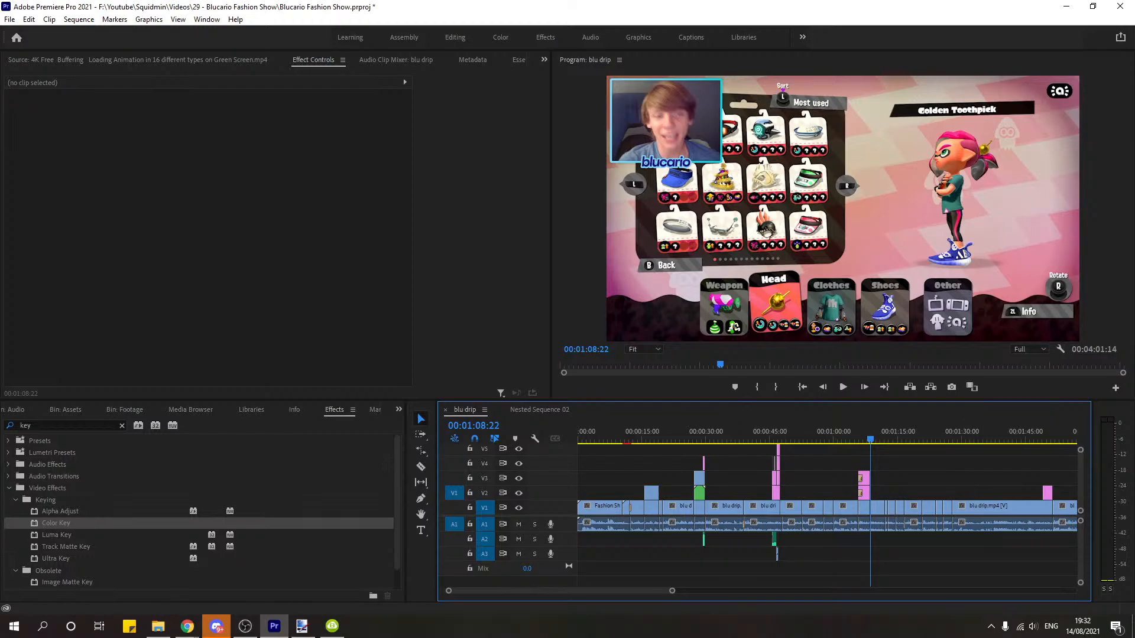
Step: Fit the whole blu drip sequence in view and review it from the beginning to about 00:00:34
{"action": "key", "text": "alt+Tab"}
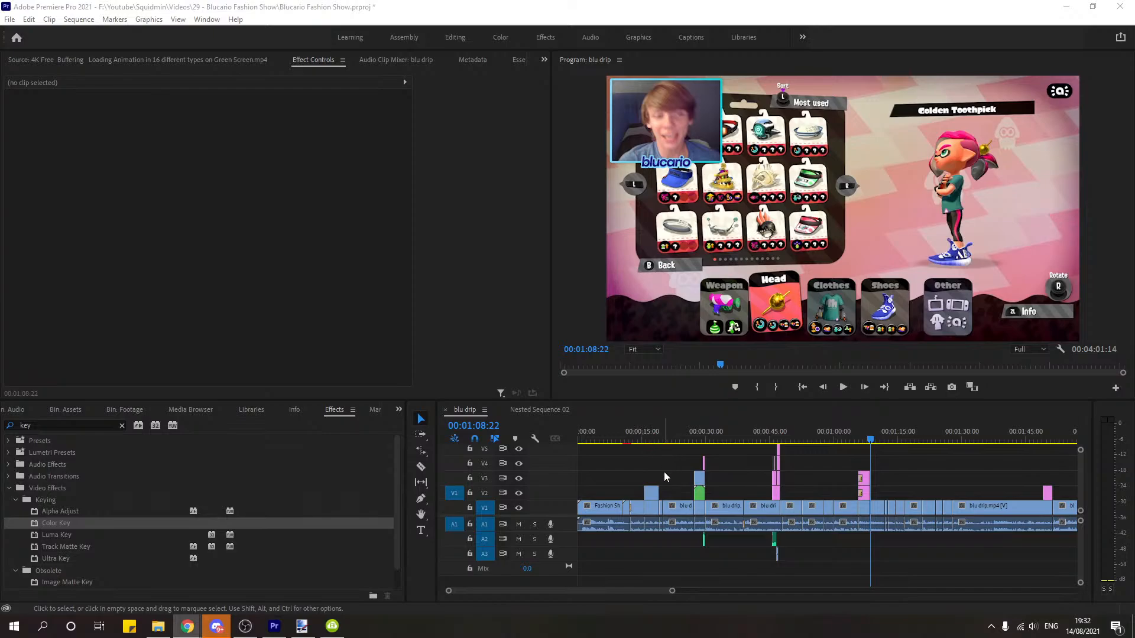
{"action": "left_click", "coordinate": [675, 592]}
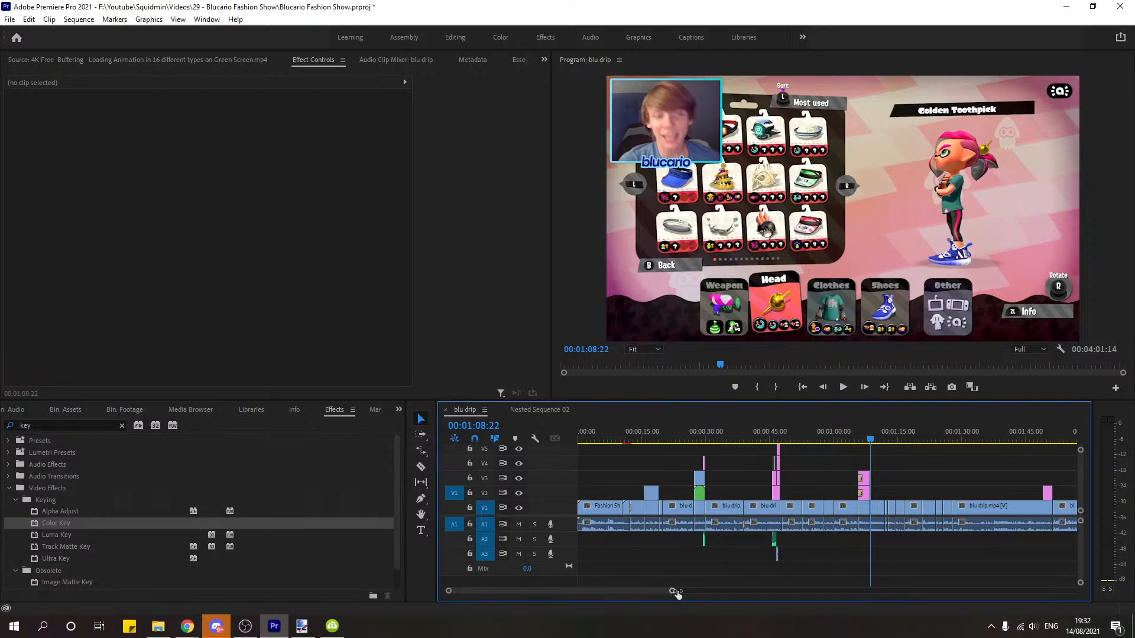
{"action": "left_click_drag", "start_coordinate": [675, 592], "coordinate": [795, 608]}
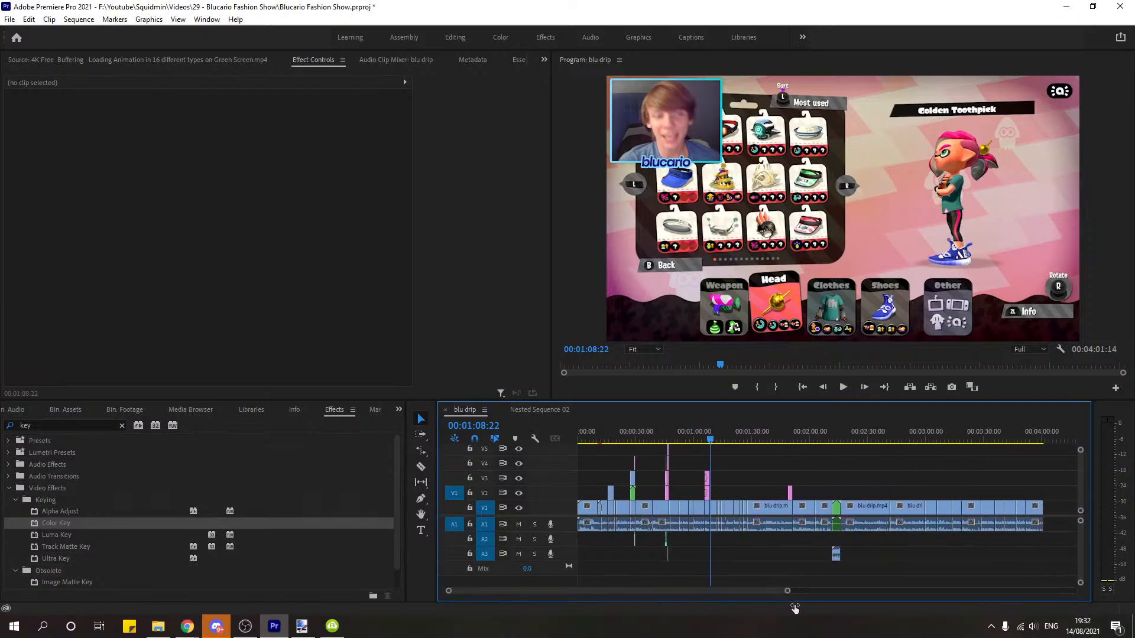
{"action": "key", "text": "Home"}
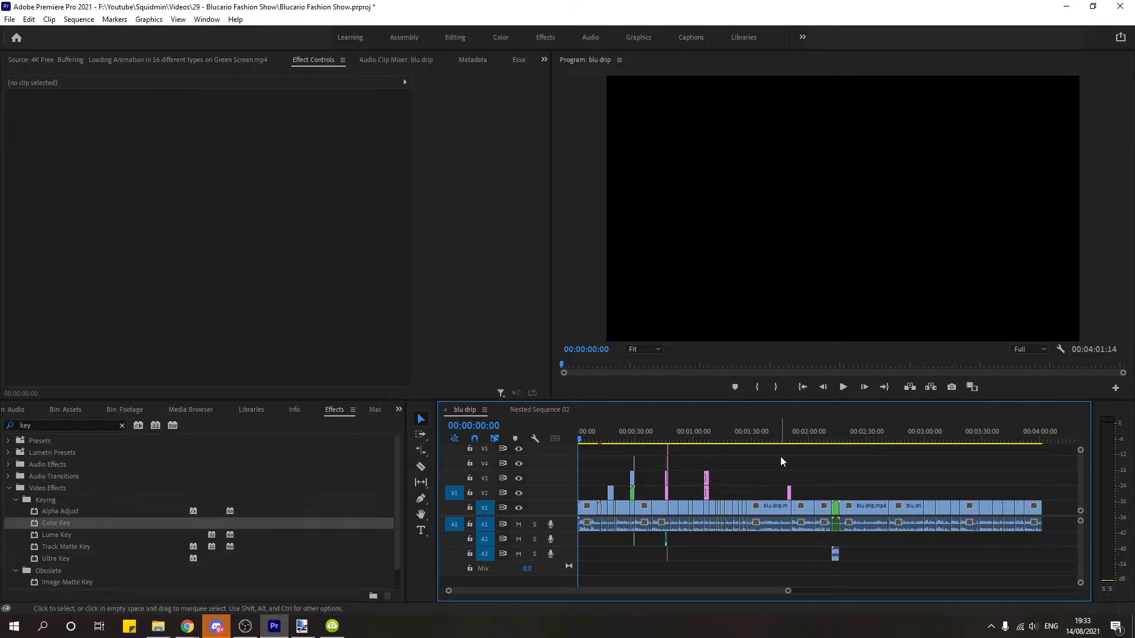
{"action": "key", "text": "space"}
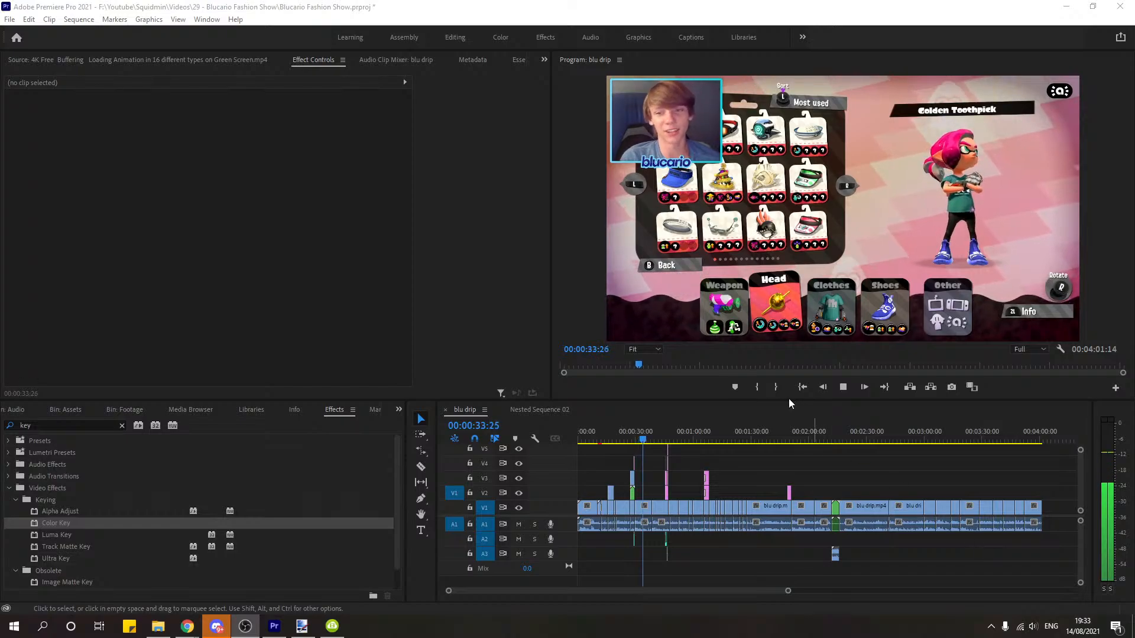
{"action": "left_click", "coordinate": [842, 391]}
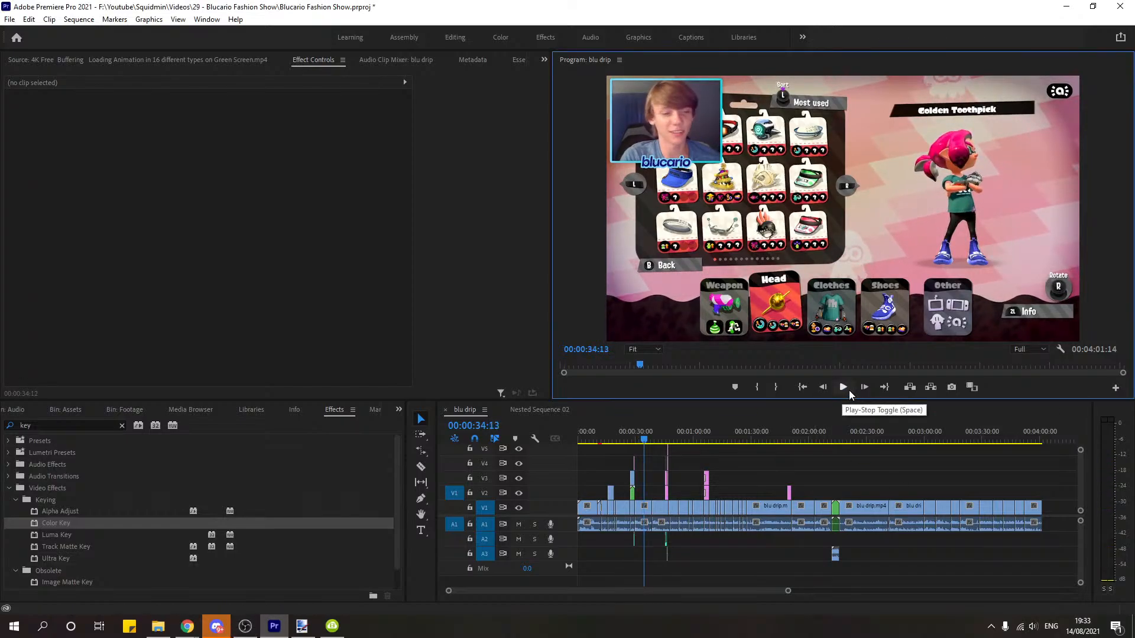
Step: Replay the crossed-out pyjamas scene near 00:00:29 and set the No Buzzer.wav level to -15.0 dB
{"action": "left_click", "coordinate": [632, 436]}
{"action": "left_click_drag", "start_coordinate": [788, 591], "coordinate": [573, 590]}
{"action": "key", "text": "space"}
{"action": "key", "text": "space"}
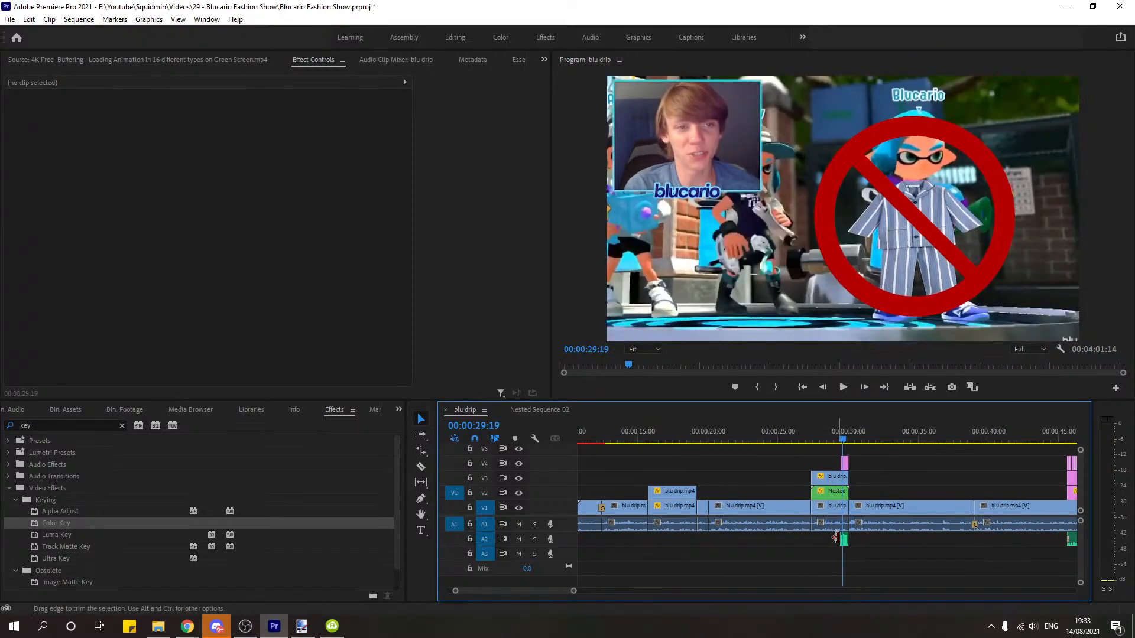
{"action": "left_click", "coordinate": [840, 535]}
{"action": "left_click", "coordinate": [217, 143]}
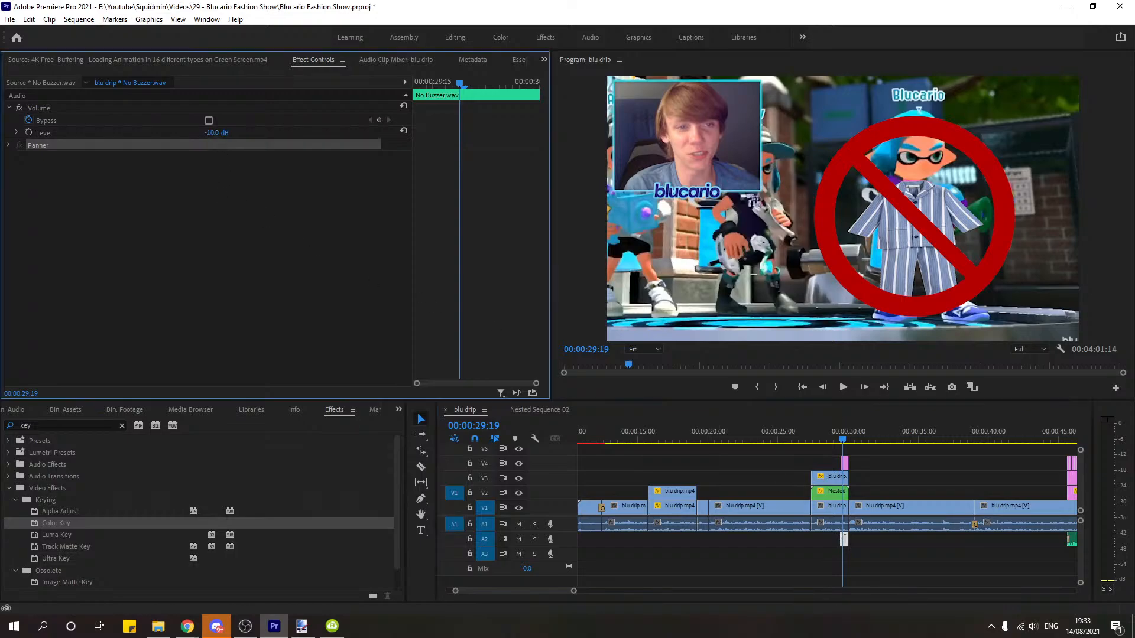
{"action": "left_click", "coordinate": [220, 132]}
Step: Check the Roblox death sound's level, set No Buzzer.wav to the same -22.0 dB and play the sequence to 00:02:21:19
{"action": "left_click_drag", "start_coordinate": [559, 594], "coordinate": [582, 586]}
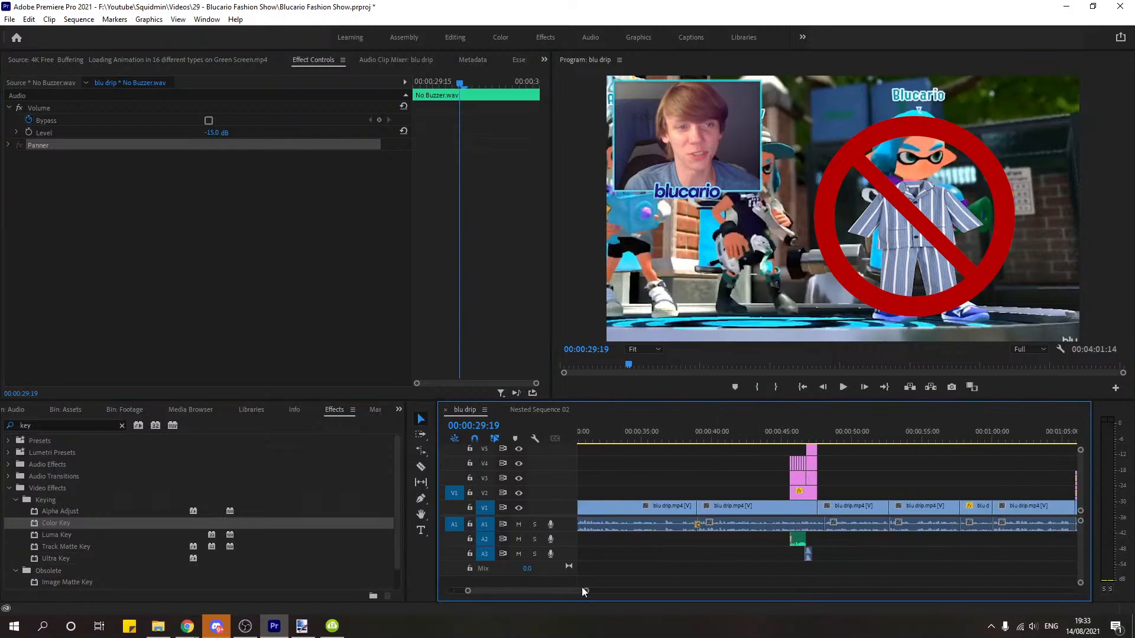
{"action": "left_click", "coordinate": [809, 440]}
{"action": "left_click", "coordinate": [797, 536]}
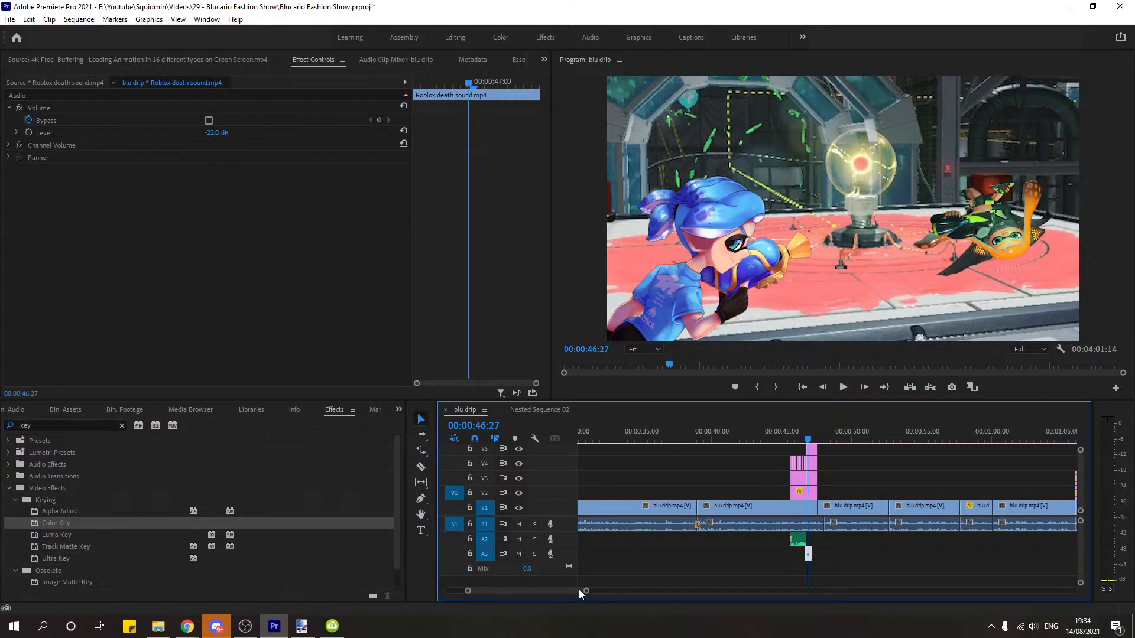
{"action": "left_click_drag", "start_coordinate": [579, 591], "coordinate": [573, 591]}
{"action": "left_click", "coordinate": [673, 425]}
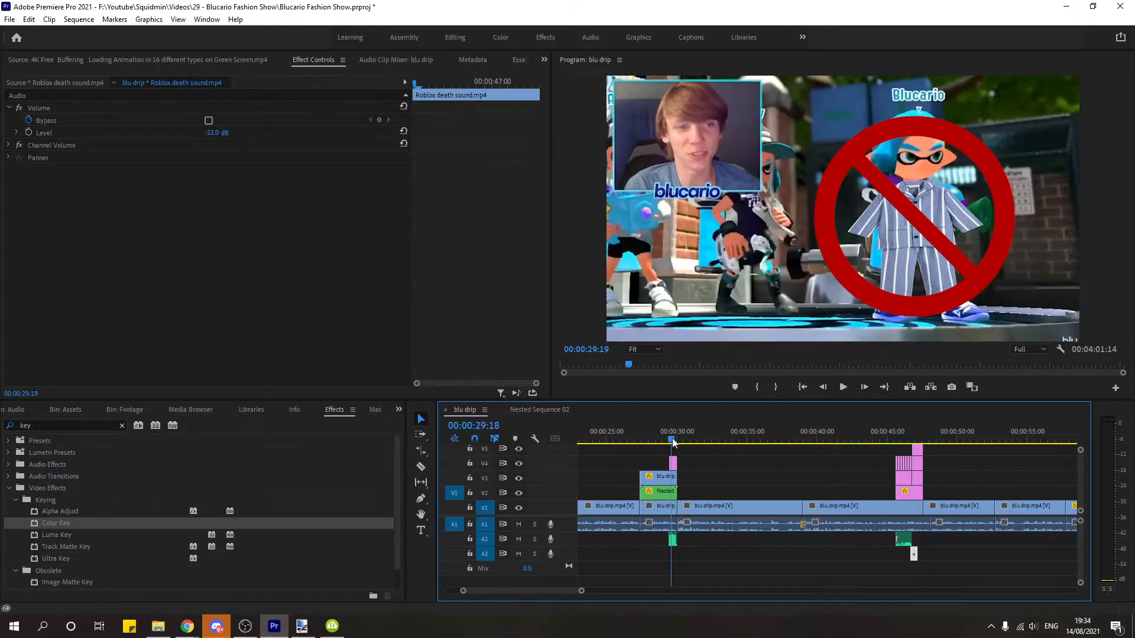
{"action": "left_click", "coordinate": [672, 539]}
{"action": "left_click", "coordinate": [216, 132]}
{"action": "type", "text": "-22.0 dB"}
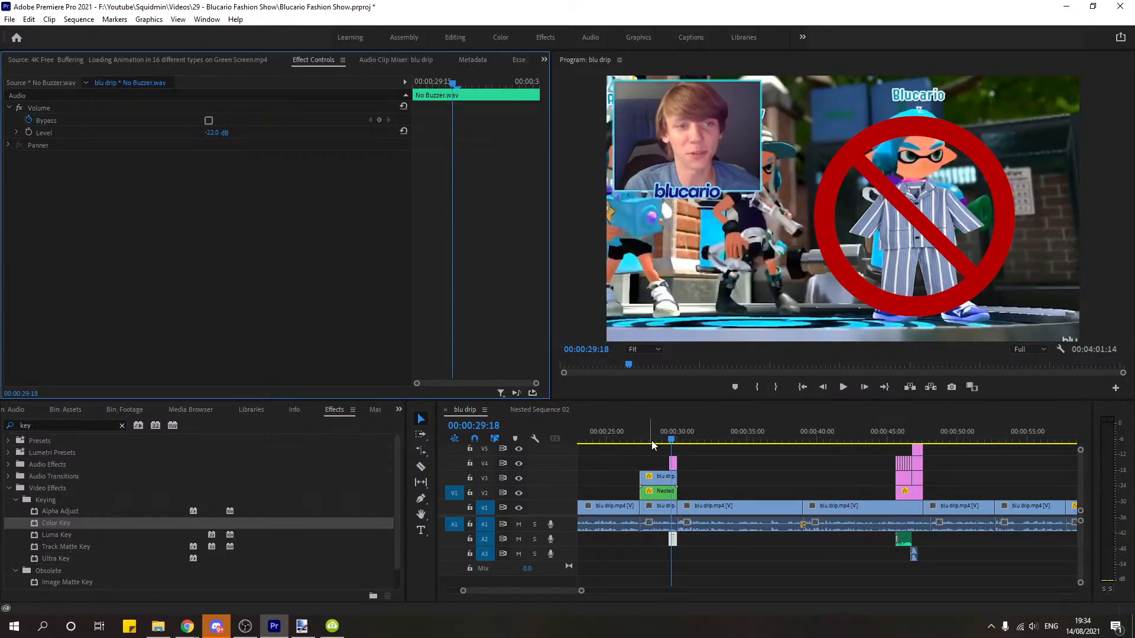
{"action": "key", "text": "space"}
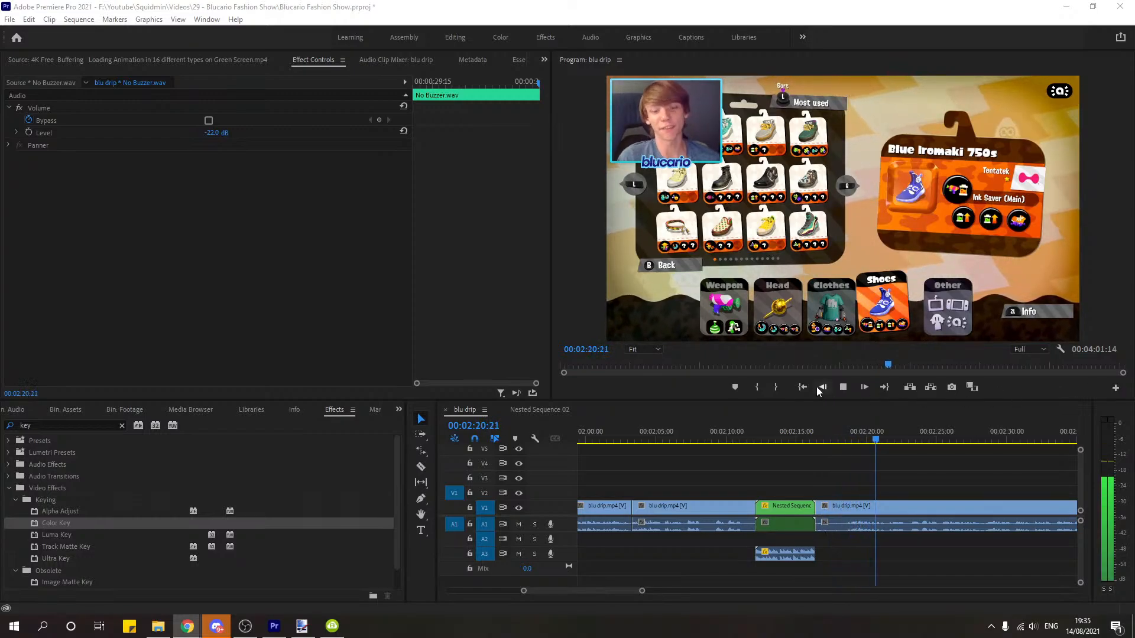
{"action": "left_click", "coordinate": [852, 384]}
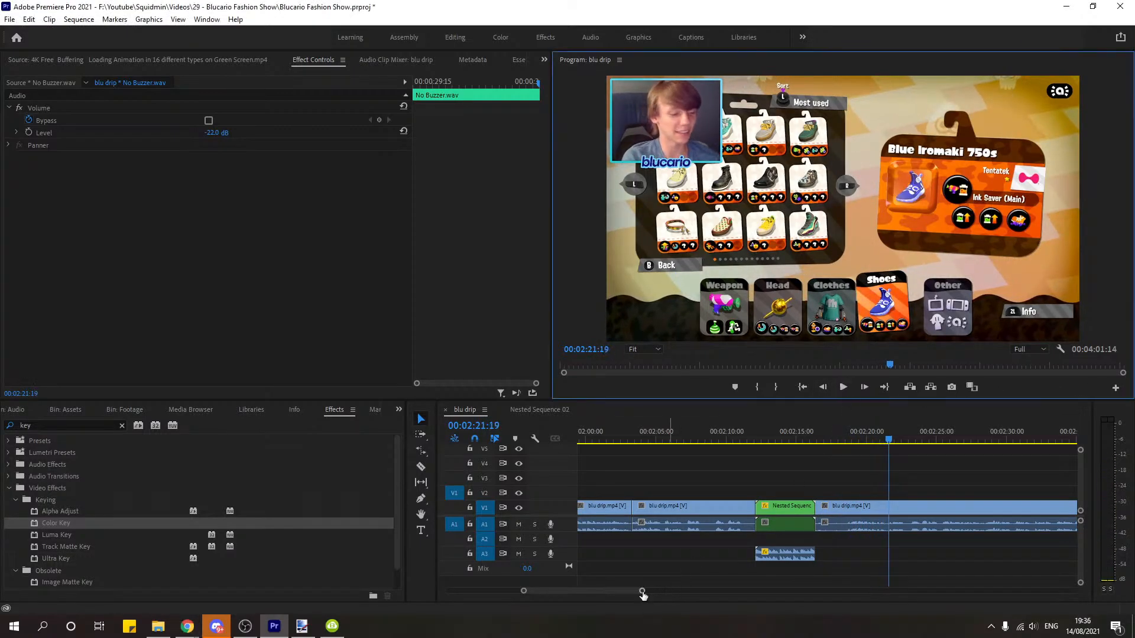
Step: Extend the end of the Sans filtre.jpg overlay on V2 to 00:01:51:21
{"action": "left_click_drag", "start_coordinate": [642, 591], "coordinate": [796, 595]}
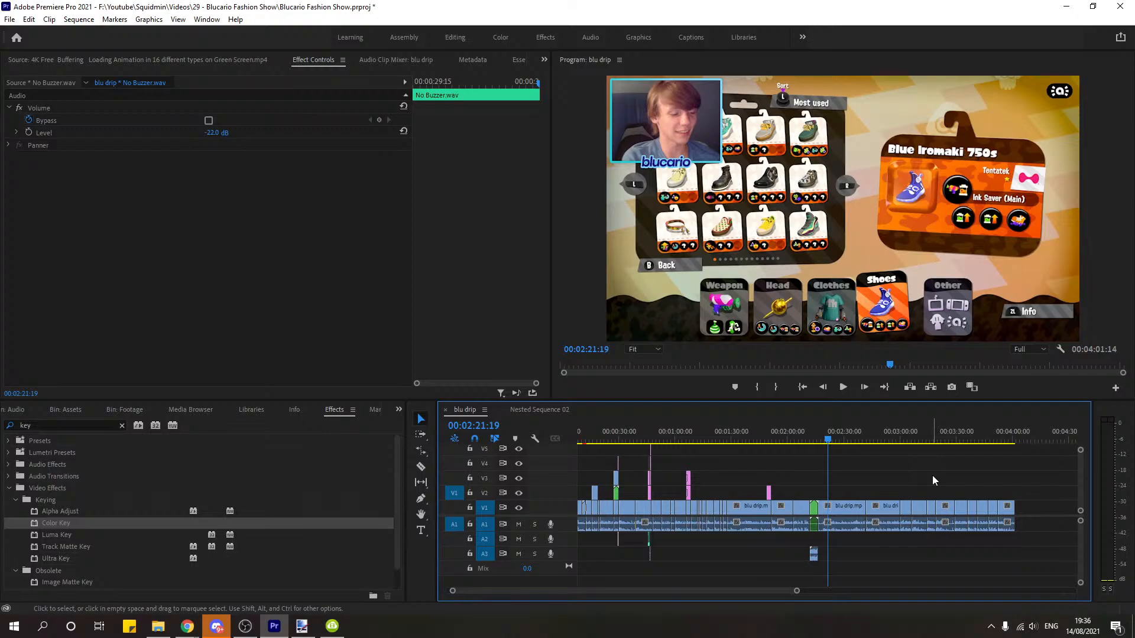
{"action": "left_click", "coordinate": [770, 438]}
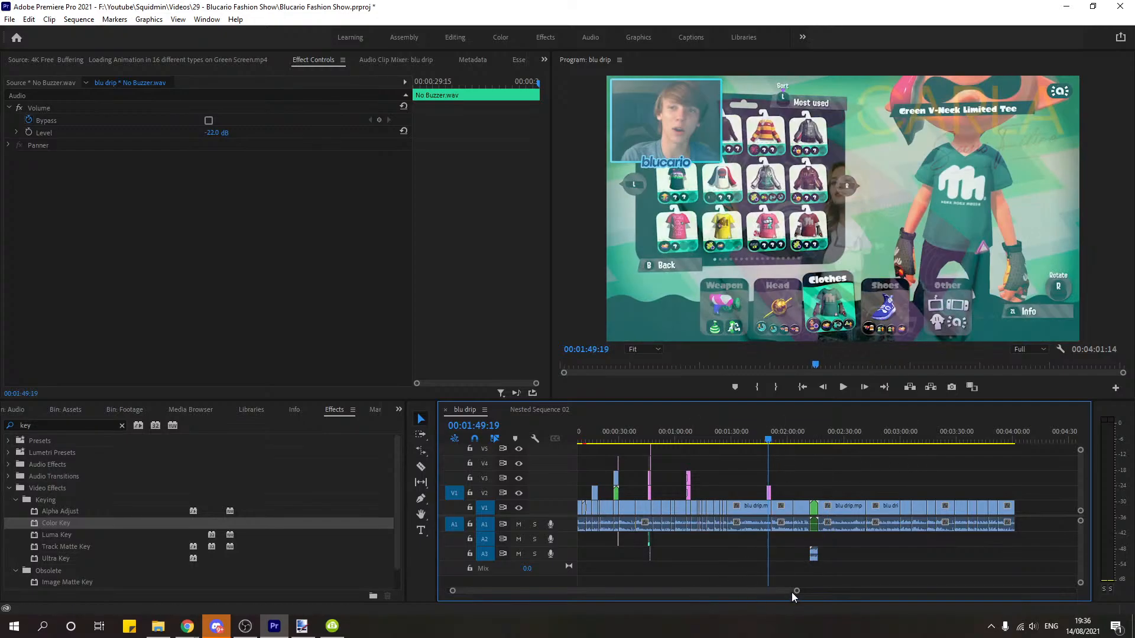
{"action": "left_click_drag", "start_coordinate": [792, 593], "coordinate": [676, 595]}
{"action": "left_click_drag", "start_coordinate": [826, 446], "coordinate": [863, 449]}
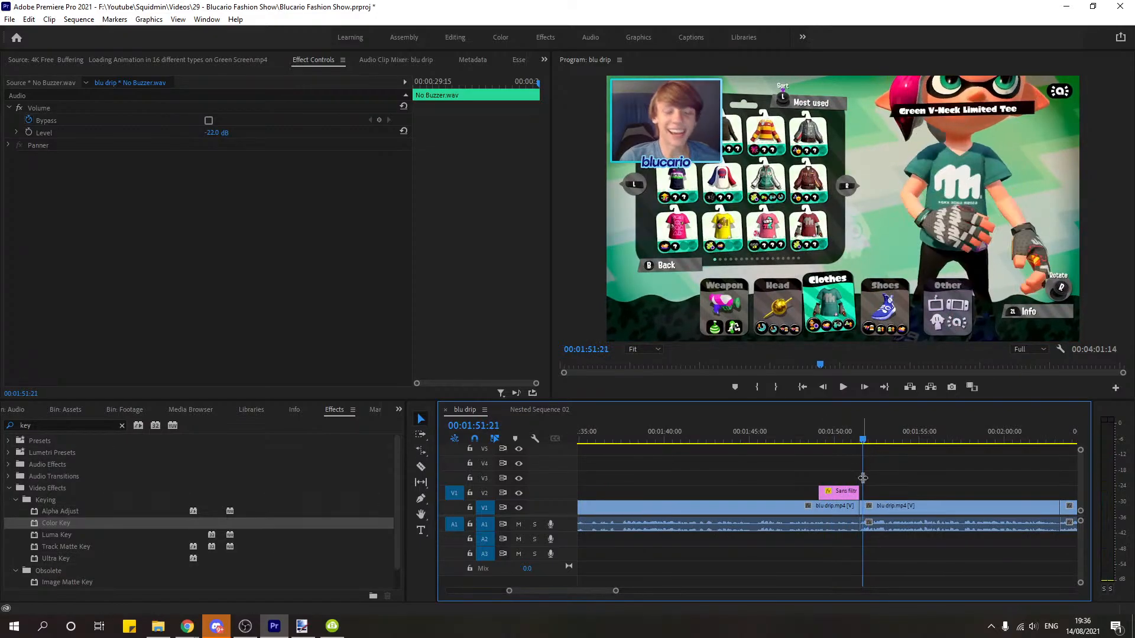
{"action": "left_click_drag", "start_coordinate": [858, 491], "coordinate": [862, 491]}
Step: Search the effects for "diss" and apply a Cross Dissolve to the end of the Sans filtre.jpg overlay
{"action": "left_click", "coordinate": [86, 425]}
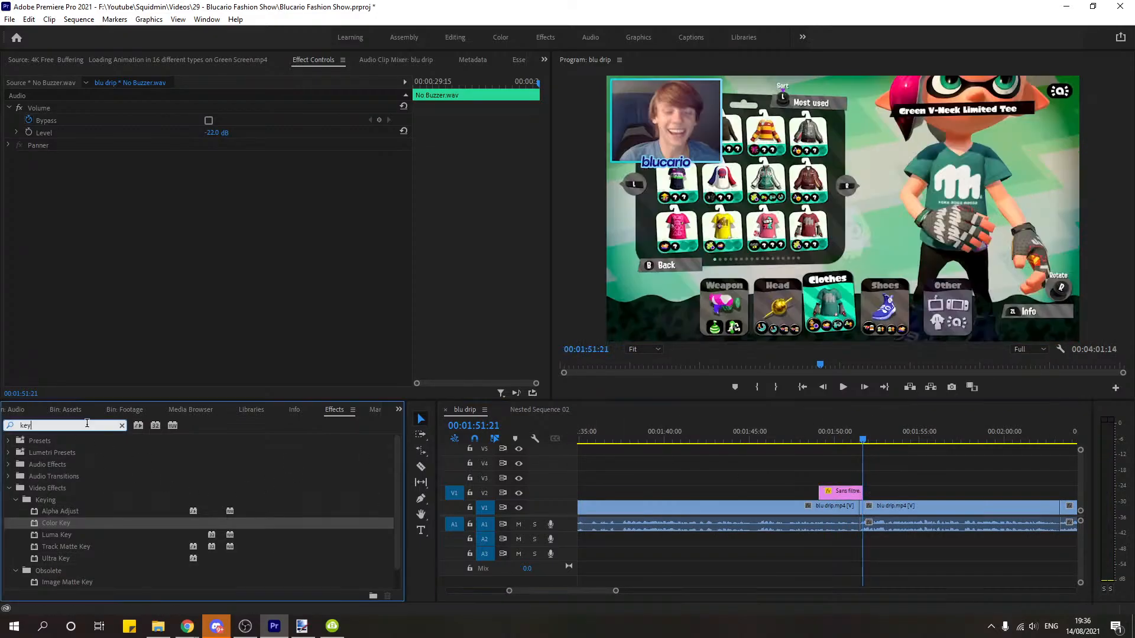
{"action": "key", "text": "BackSpace"}
{"action": "key", "text": "BackSpace"}
{"action": "key", "text": "BackSpace"}
{"action": "type", "text": "d"}
{"action": "type", "text": "iss"}
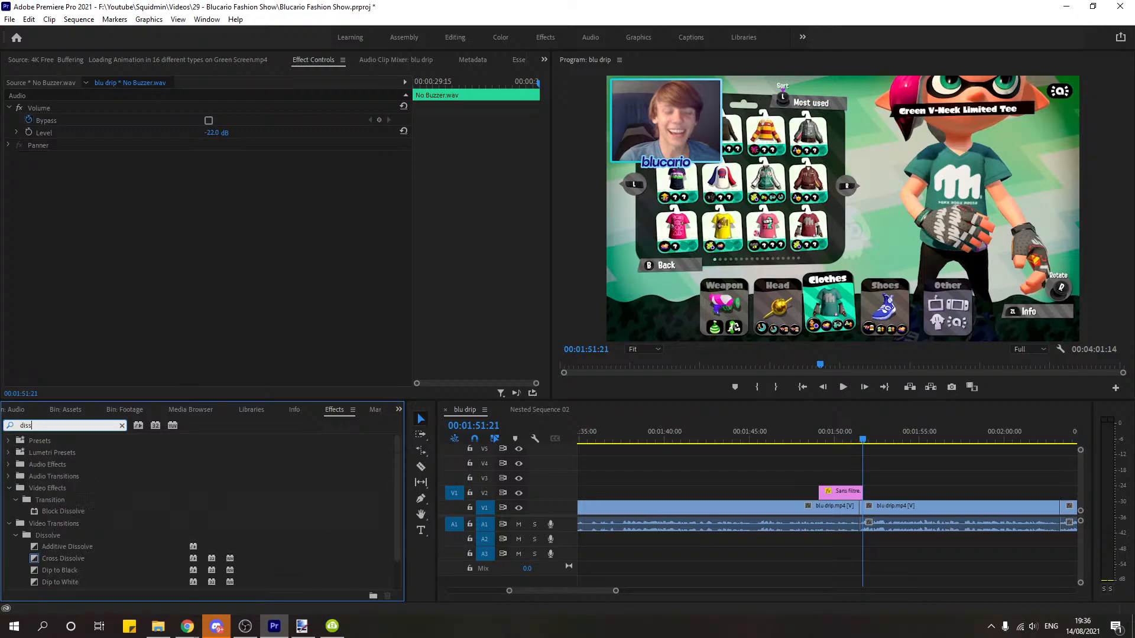
{"action": "left_click_drag", "start_coordinate": [63, 558], "coordinate": [857, 492]}
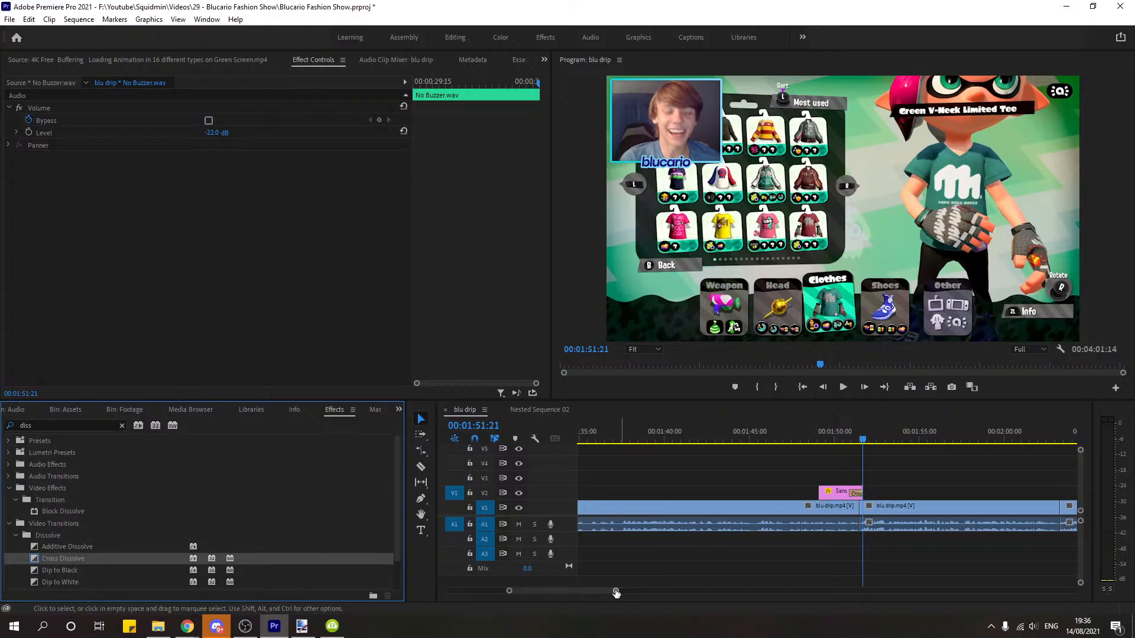
{"action": "left_click_drag", "start_coordinate": [615, 593], "coordinate": [562, 591]}
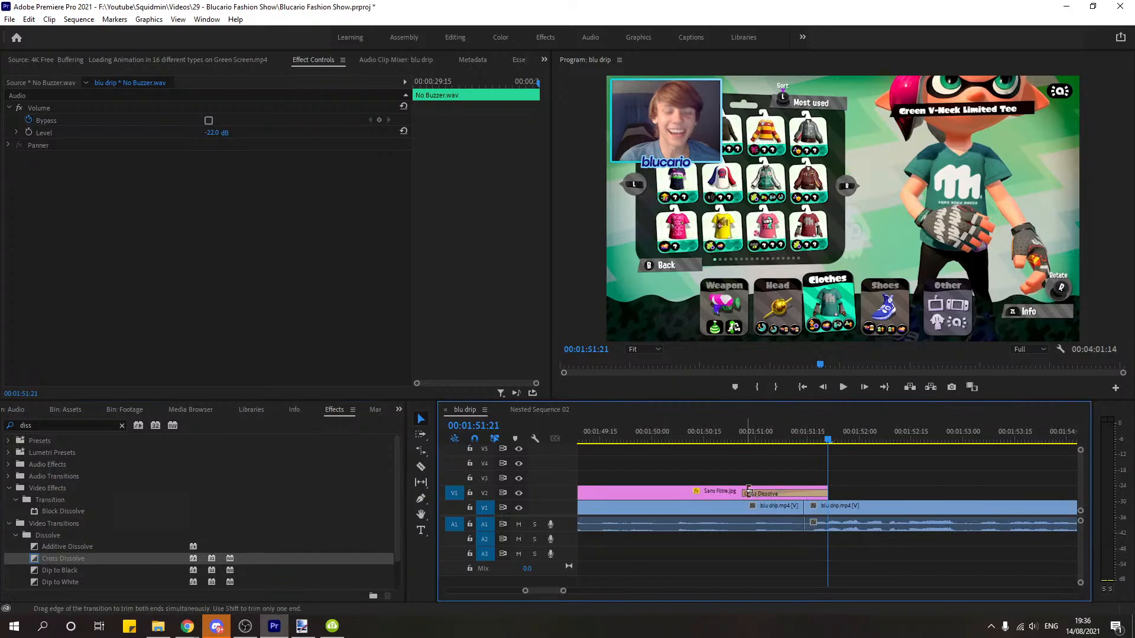
Step: Shorten the Cross Dissolve at the end of the Sans filtre.jpg overlay to 00:00:00:07 and play back the transition
{"action": "left_click_drag", "start_coordinate": [744, 494], "coordinate": [811, 495]}
{"action": "left_click", "coordinate": [727, 427]}
{"action": "key", "text": "space"}
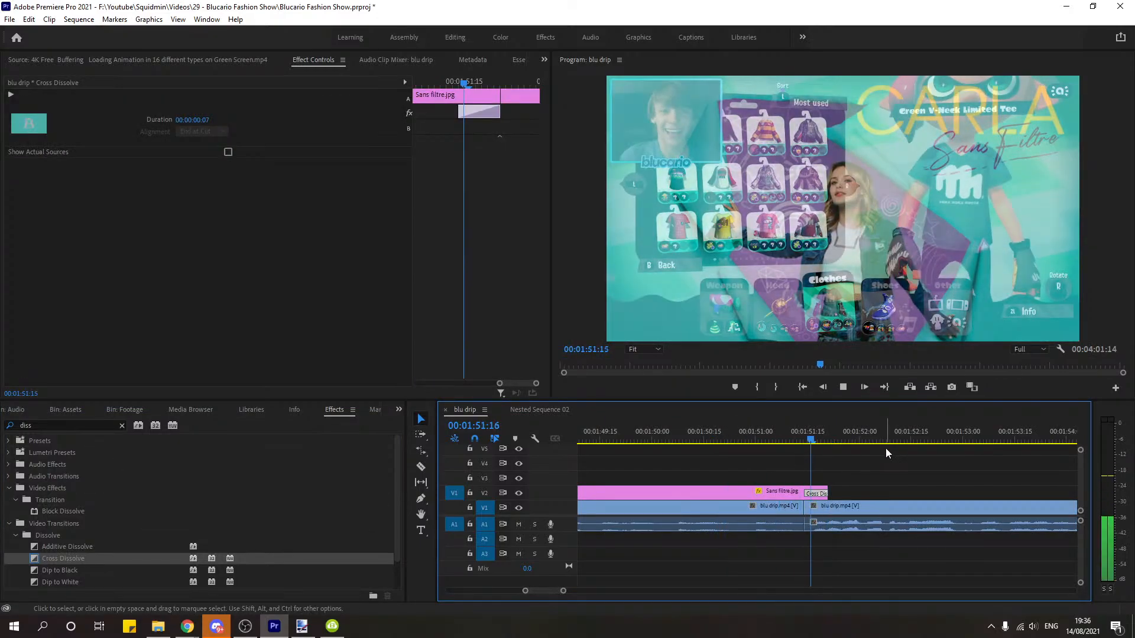
{"action": "key", "text": "space"}
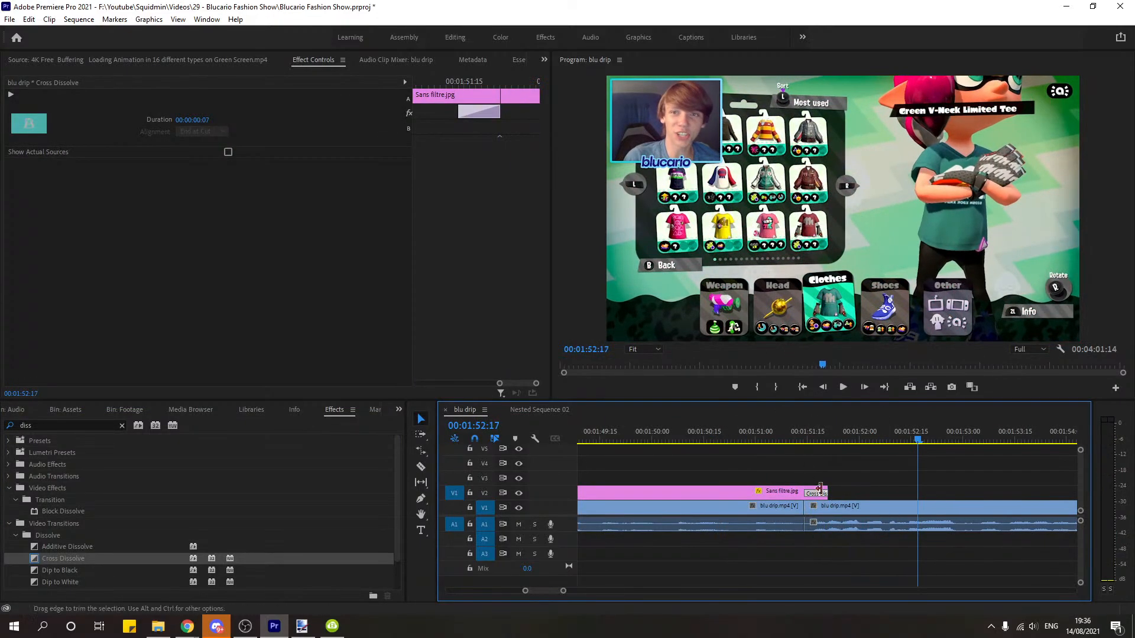
Step: Trim the end of the Sans filtre.jpg overlay back to 00:01:51:18, with a 00:00:00:04 Cross Dissolve, and replay the transition
{"action": "left_click", "coordinate": [818, 435]}
{"action": "left_click_drag", "start_coordinate": [827, 493], "coordinate": [805, 494]}
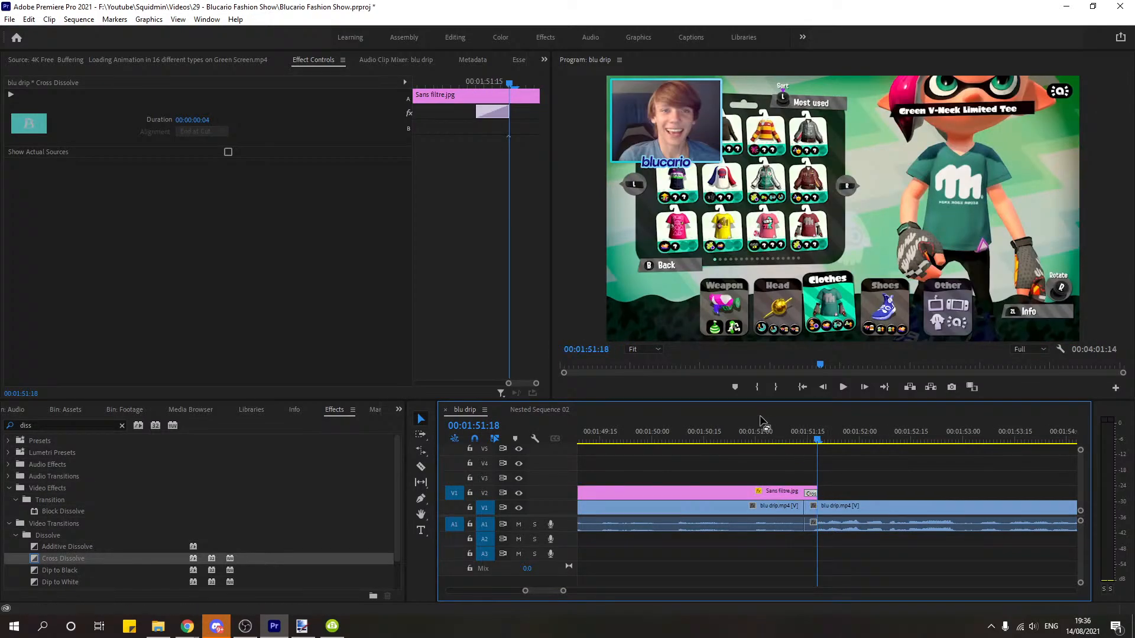
{"action": "left_click", "coordinate": [749, 434]}
{"action": "key", "text": "space"}
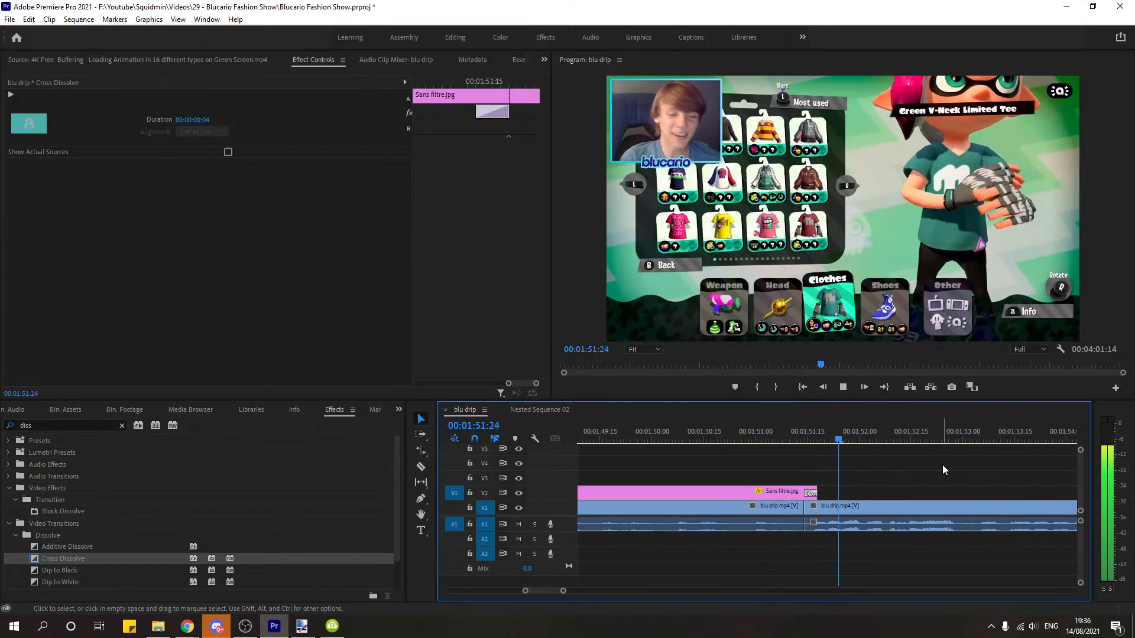
{"action": "key", "text": "space"}
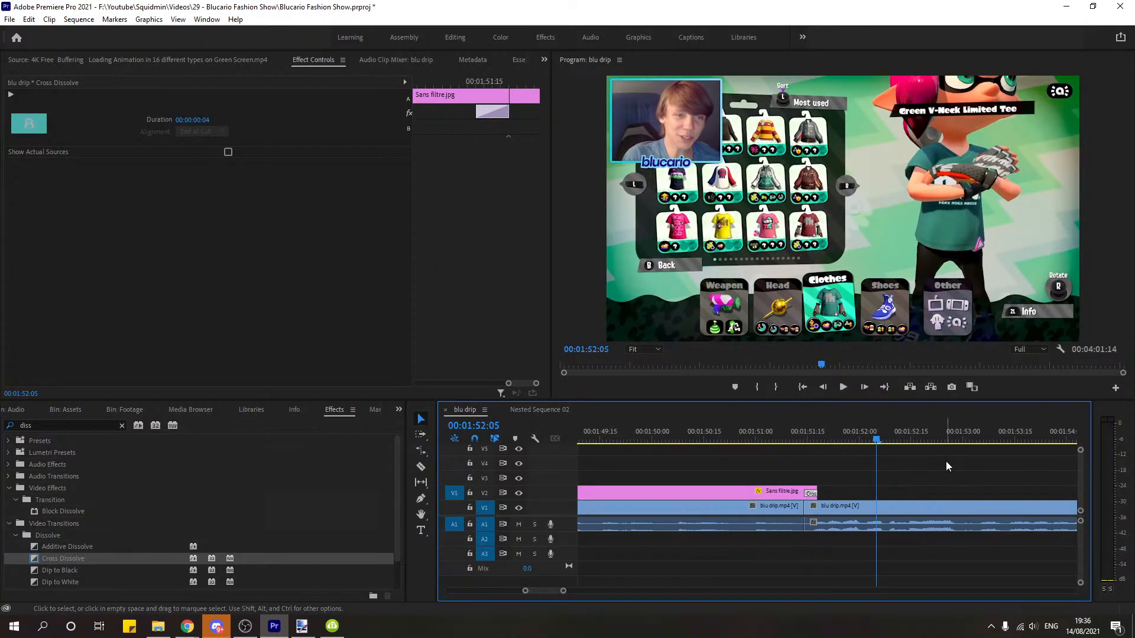
Step: Save the Blucario Fashion Show project
{"action": "left_click", "coordinate": [10, 19]}
{"action": "left_click", "coordinate": [23, 178]}
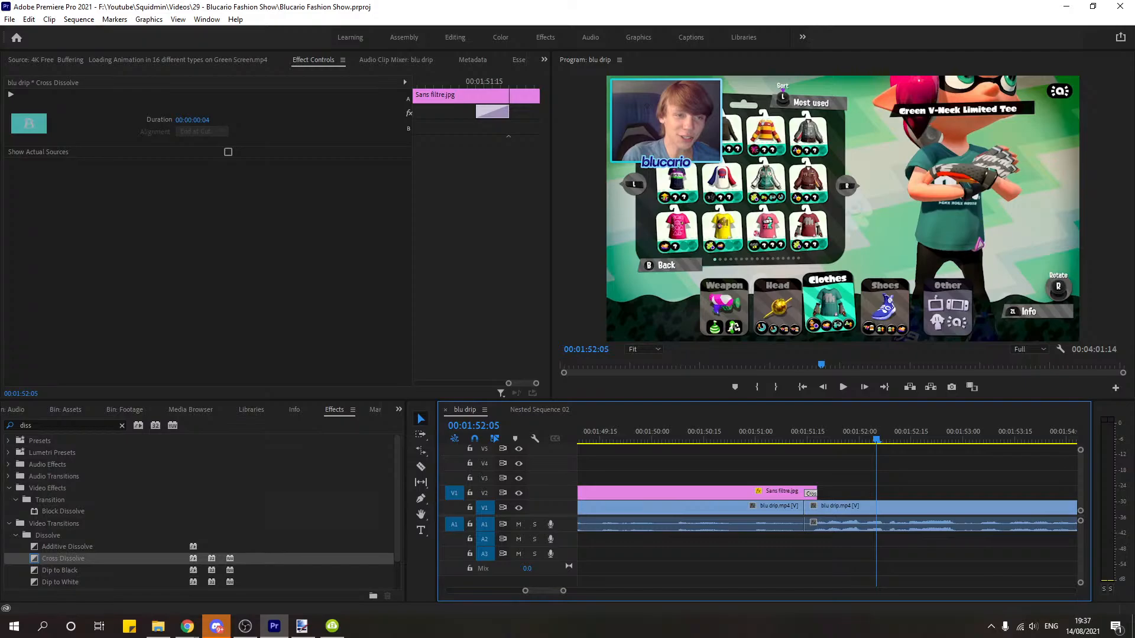
{"action": "left_click", "coordinate": [10, 19]}
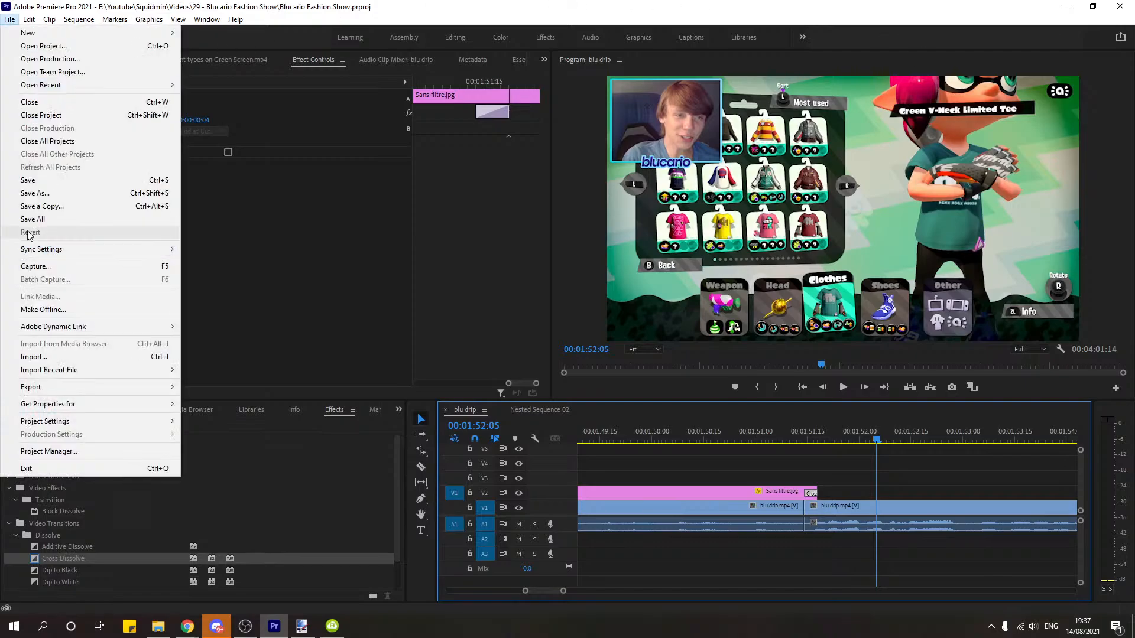
{"action": "left_click", "coordinate": [28, 180]}
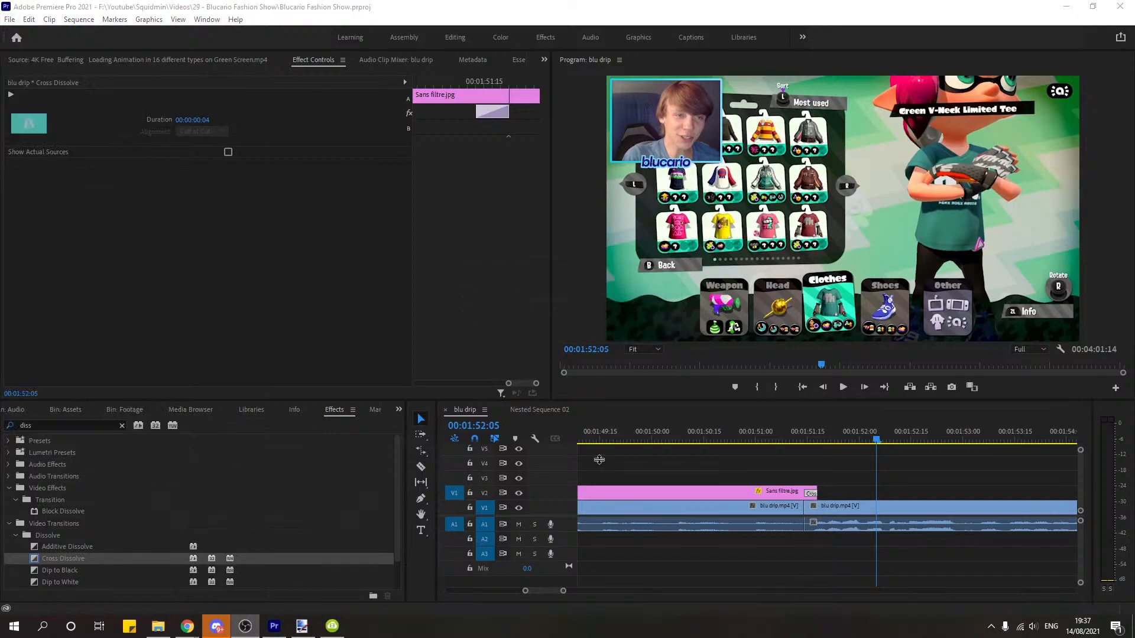